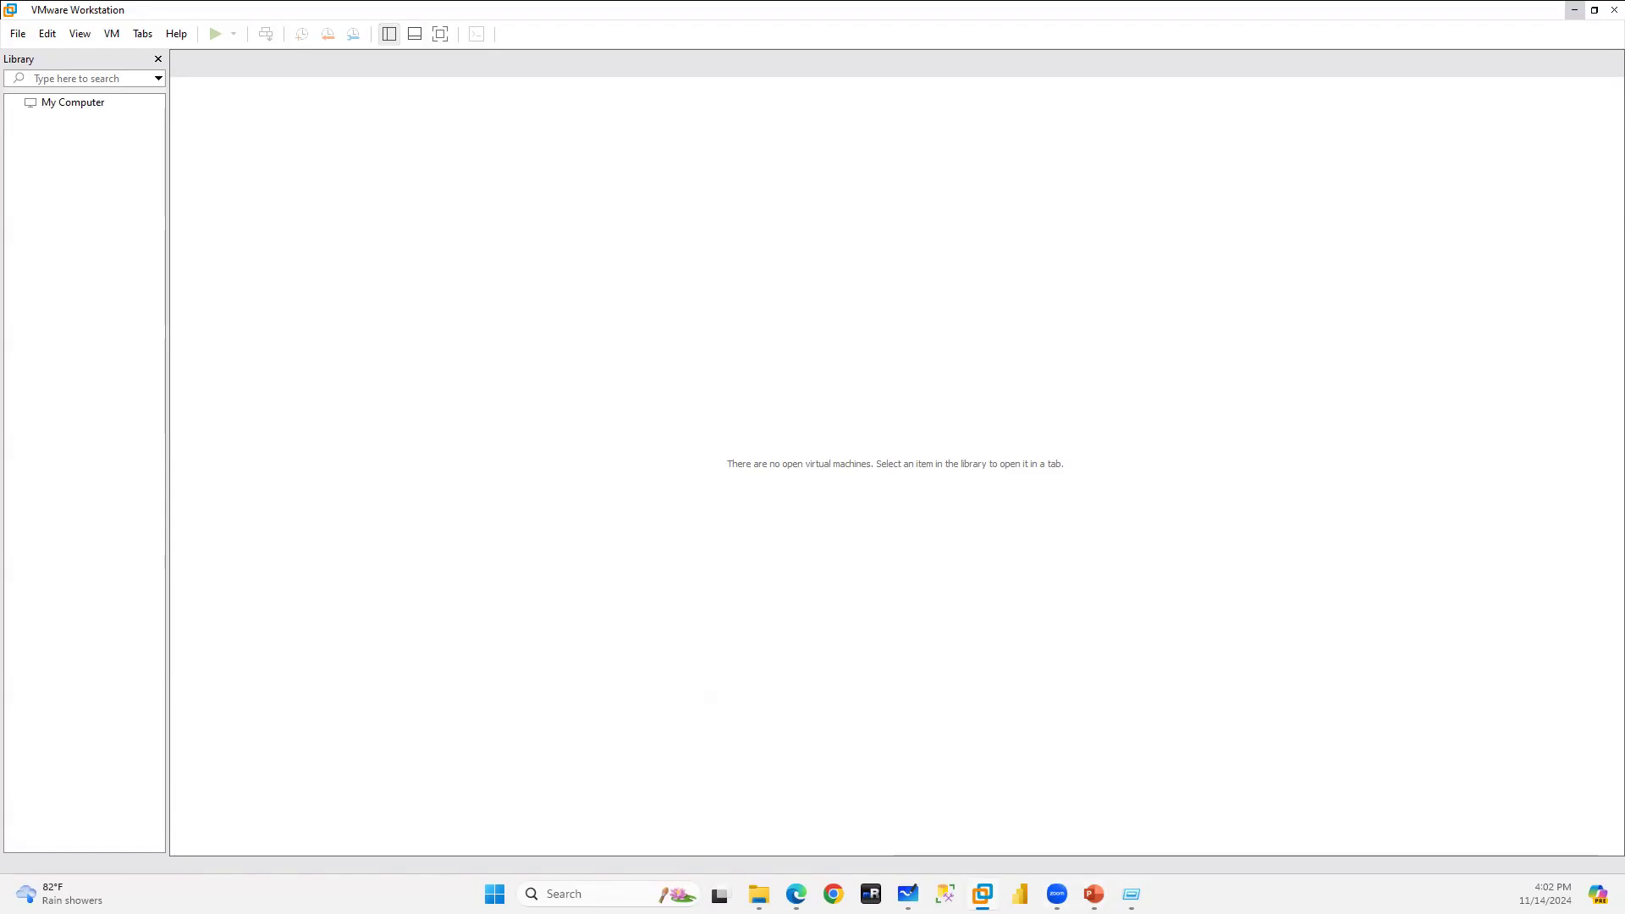
Check the host's CPU and memory usage in Task Manager, then minimize it.
{"action": "right_click", "coordinate": [1324, 894]}
{"action": "left_click", "coordinate": [1308, 829]}
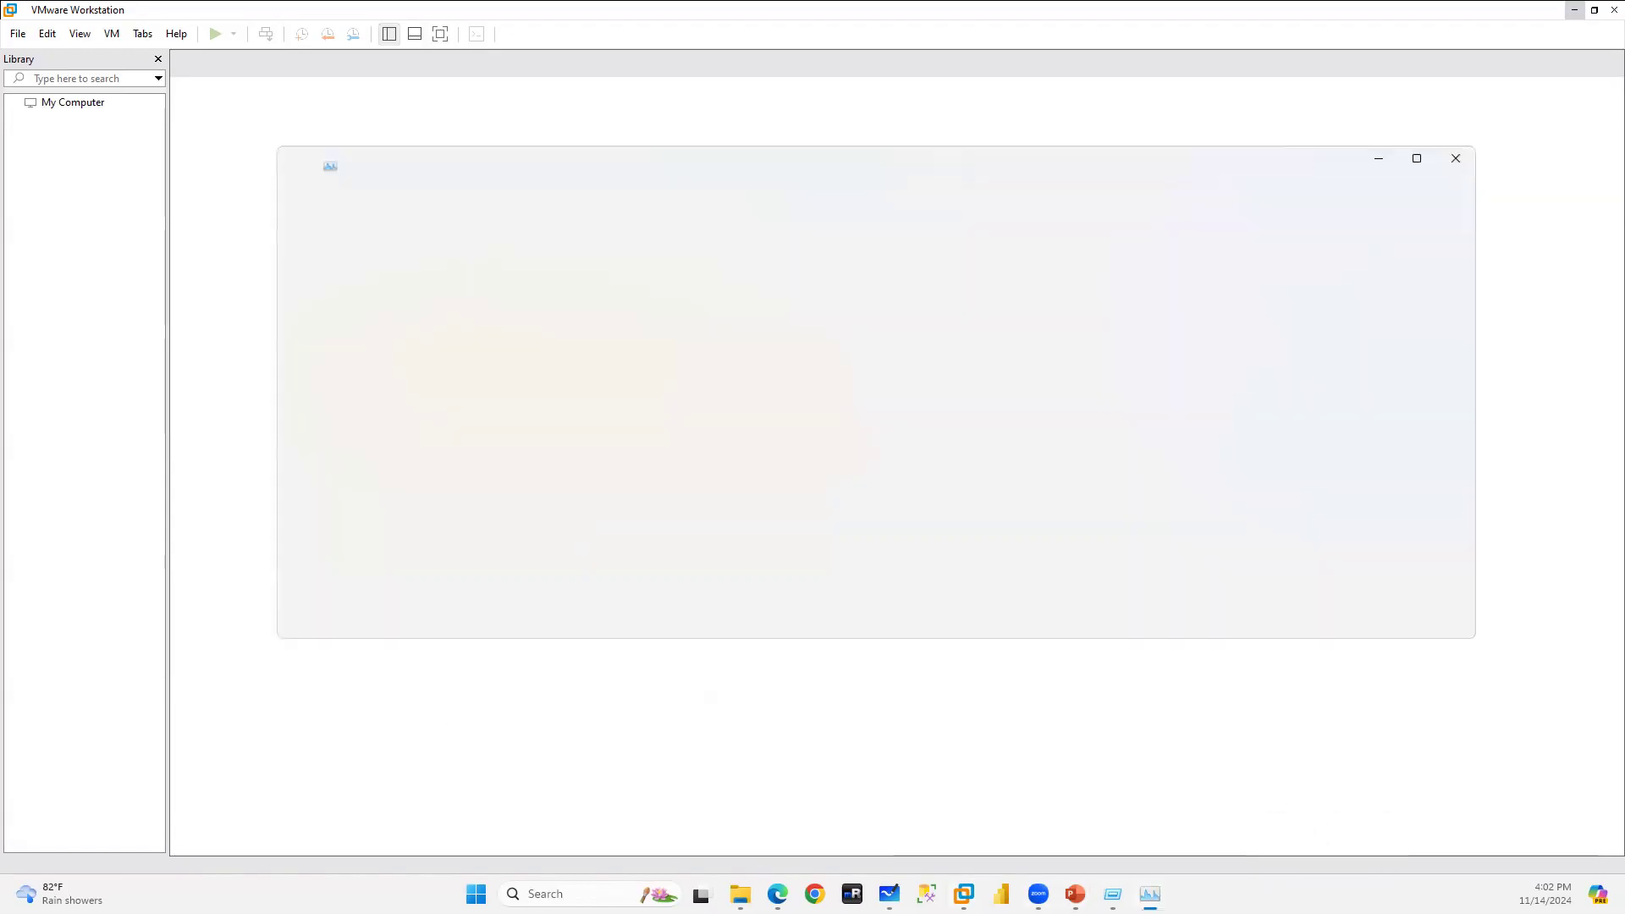
{"action": "left_click", "coordinate": [345, 272]}
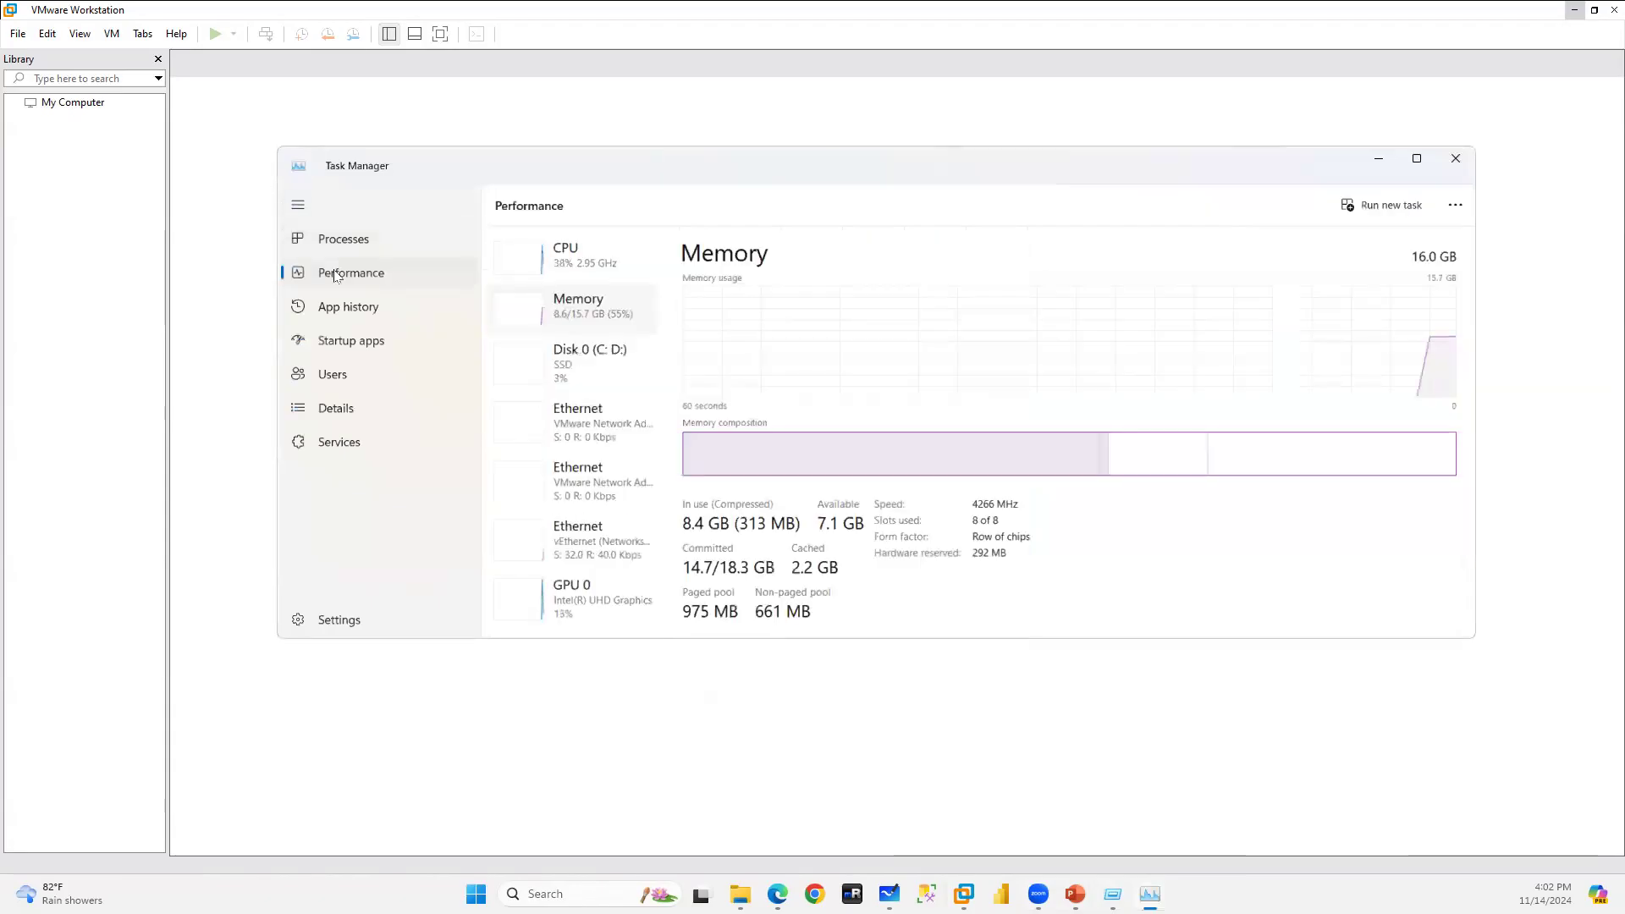
{"action": "left_click", "coordinate": [569, 261]}
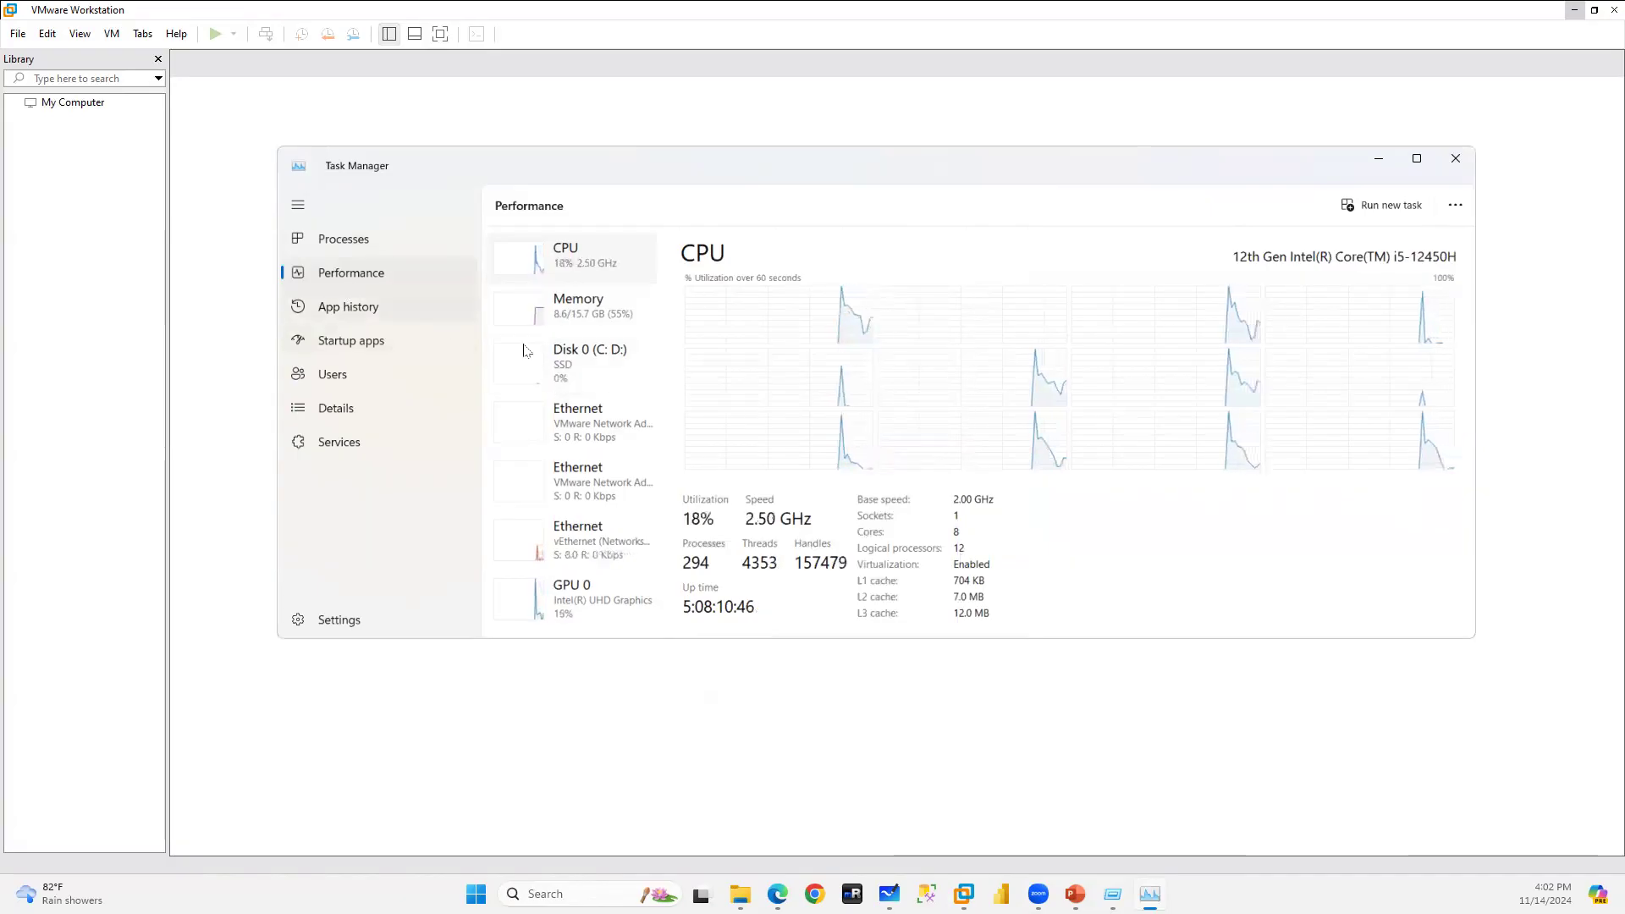
{"action": "left_click", "coordinate": [593, 307]}
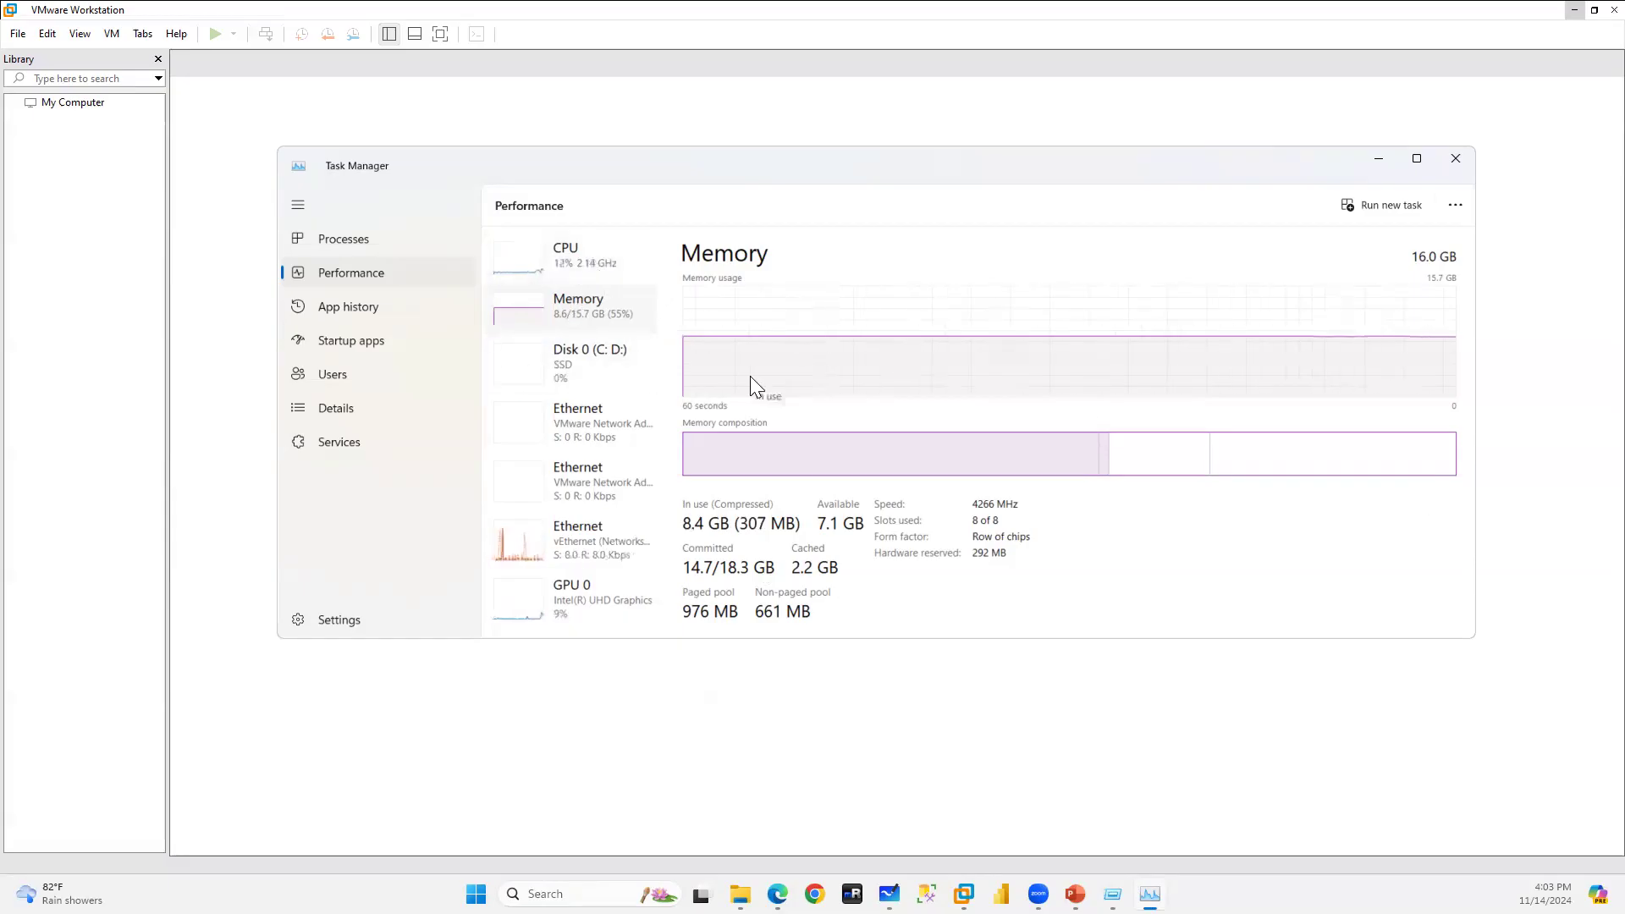
{"action": "left_click", "coordinate": [1372, 158]}
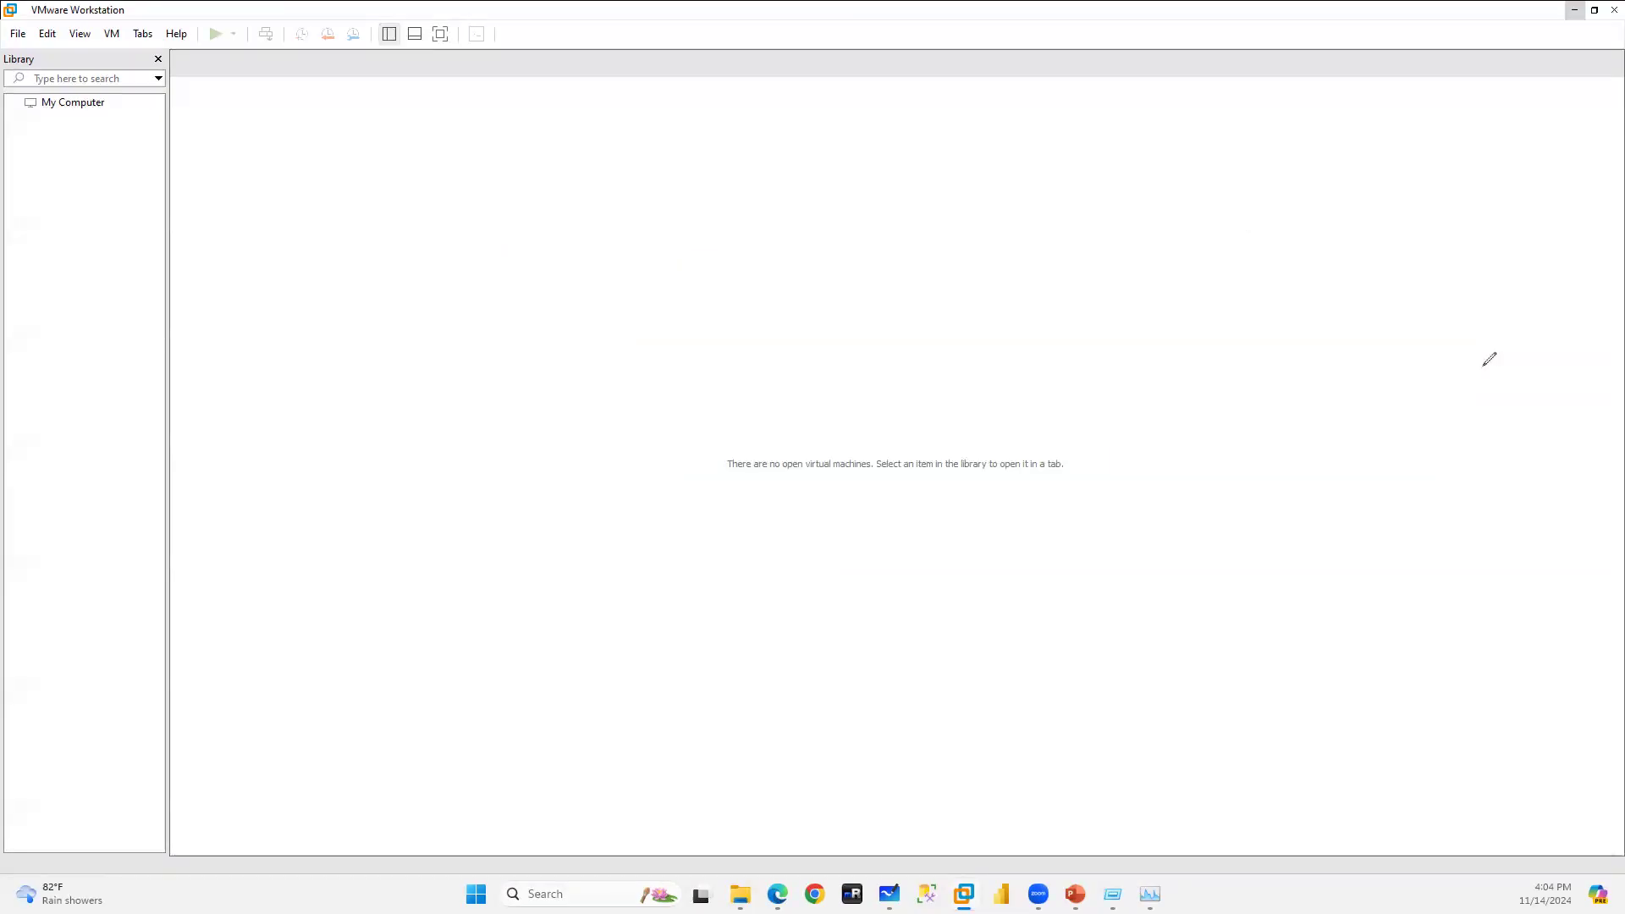
Sketch DC and Node labels with dividing lines using the screen pen.
{"action": "mouse_move", "coordinate": [385, 244]}
{"action": "left_mouse_down"}
{"action": "mouse_move", "coordinate": [414, 236]}
{"action": "mouse_move", "coordinate": [419, 297]}
{"action": "left_mouse_up"}
{"action": "left_click_drag", "start_coordinate": [461, 234], "coordinate": [476, 269]}
{"action": "mouse_move", "coordinate": [733, 267]}
{"action": "left_mouse_down"}
{"action": "mouse_move", "coordinate": [772, 218]}
{"action": "mouse_move", "coordinate": [800, 247]}
{"action": "mouse_move", "coordinate": [835, 208]}
{"action": "mouse_move", "coordinate": [847, 221]}
{"action": "left_mouse_up"}
{"action": "mouse_move", "coordinate": [1278, 185]}
{"action": "left_mouse_down"}
{"action": "mouse_move", "coordinate": [1288, 149]}
{"action": "mouse_move", "coordinate": [1347, 156]}
{"action": "mouse_move", "coordinate": [1373, 182]}
{"action": "left_mouse_up"}
{"action": "left_click_drag", "start_coordinate": [1373, 182], "coordinate": [1422, 172]}
{"action": "mouse_move", "coordinate": [563, 156]}
{"action": "left_mouse_down"}
{"action": "mouse_move", "coordinate": [630, 334]}
{"action": "mouse_move", "coordinate": [660, 475]}
{"action": "left_mouse_up"}
{"action": "left_click_drag", "start_coordinate": [988, 90], "coordinate": [1105, 475]}
{"action": "mouse_move", "coordinate": [234, 227]}
{"action": "left_mouse_down"}
{"action": "mouse_move", "coordinate": [274, 248]}
{"action": "mouse_move", "coordinate": [309, 165]}
{"action": "left_mouse_up"}
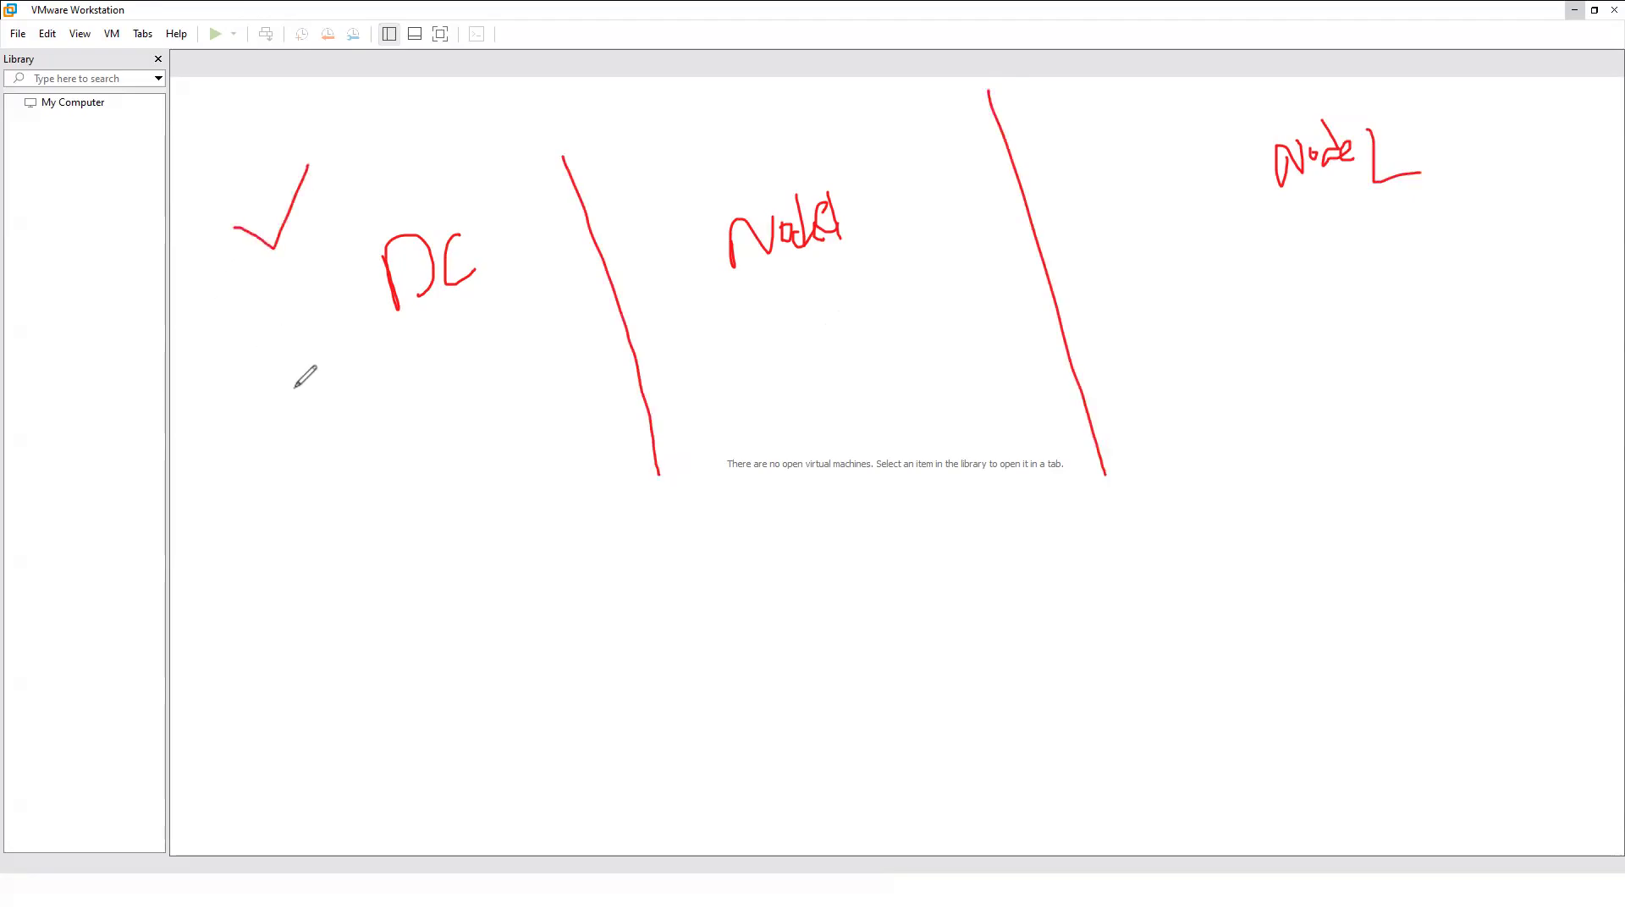
Add an AD label and ticks beside DC and Node, then clear the pen notes.
{"action": "mouse_move", "coordinate": [267, 394]}
{"action": "left_mouse_down"}
{"action": "mouse_move", "coordinate": [267, 450]}
{"action": "mouse_move", "coordinate": [297, 433]}
{"action": "left_mouse_up"}
{"action": "left_click_drag", "start_coordinate": [255, 432], "coordinate": [300, 411]}
{"action": "left_click_drag", "start_coordinate": [301, 405], "coordinate": [302, 444]}
{"action": "mouse_move", "coordinate": [771, 165]}
{"action": "left_mouse_down"}
{"action": "mouse_move", "coordinate": [785, 171]}
{"action": "mouse_move", "coordinate": [806, 123]}
{"action": "left_mouse_up"}
{"action": "left_click_drag", "start_coordinate": [1224, 116], "coordinate": [1262, 76]}
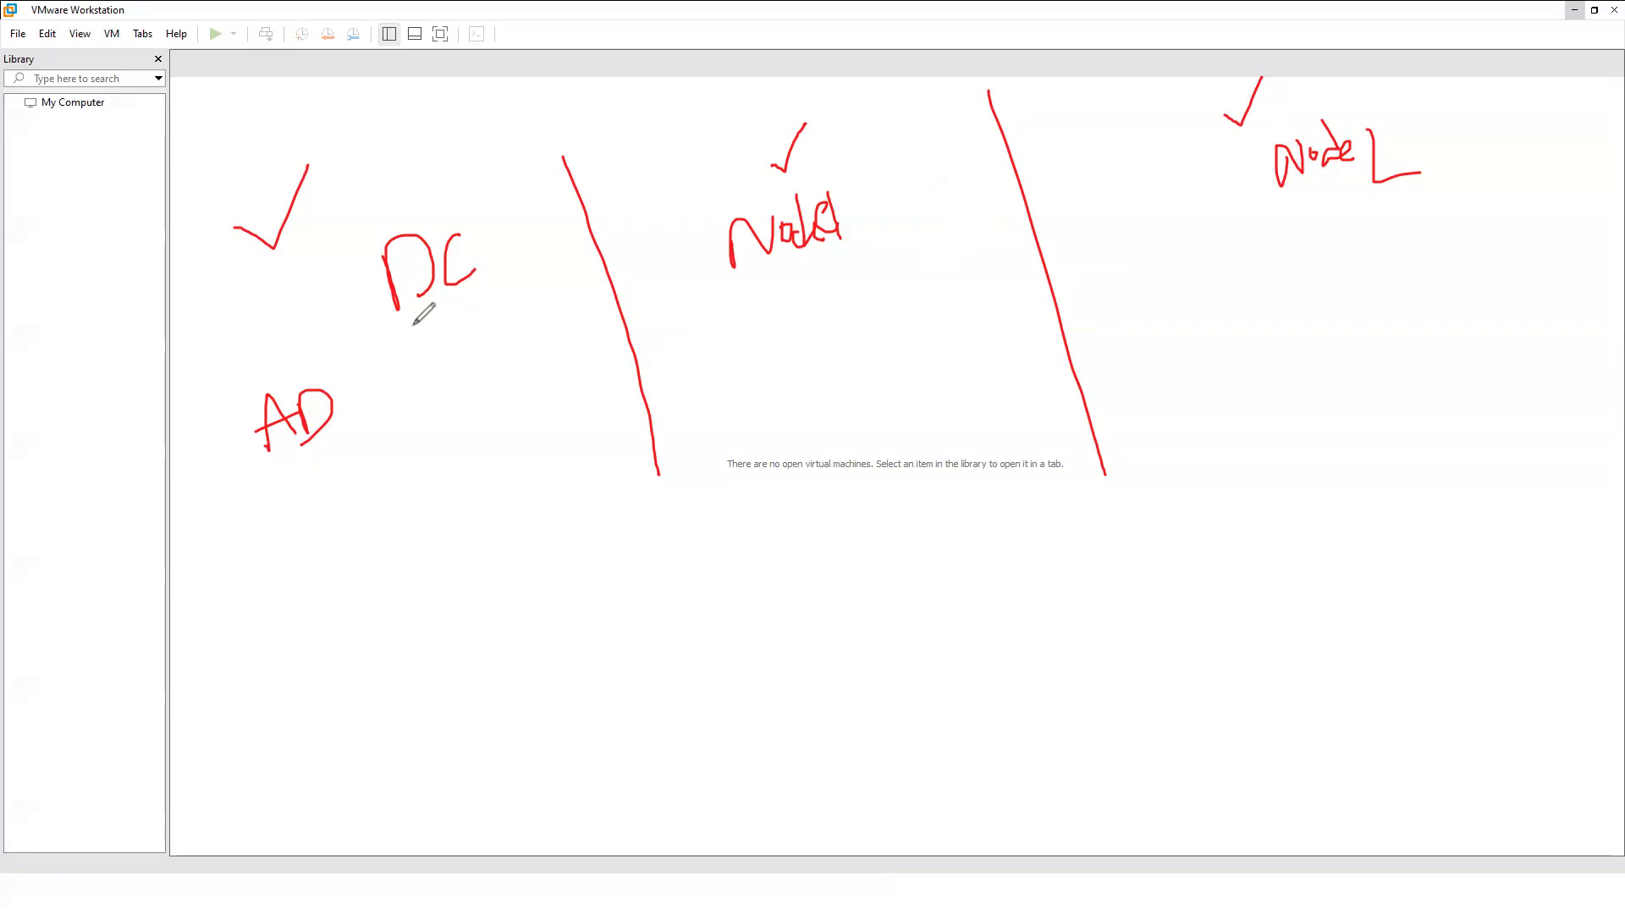
{"action": "mouse_move", "coordinate": [276, 289]}
{"action": "left_mouse_down"}
{"action": "mouse_move", "coordinate": [309, 290]}
{"action": "mouse_move", "coordinate": [324, 251]}
{"action": "left_mouse_up"}
{"action": "left_click_drag", "start_coordinate": [386, 197], "coordinate": [432, 180]}
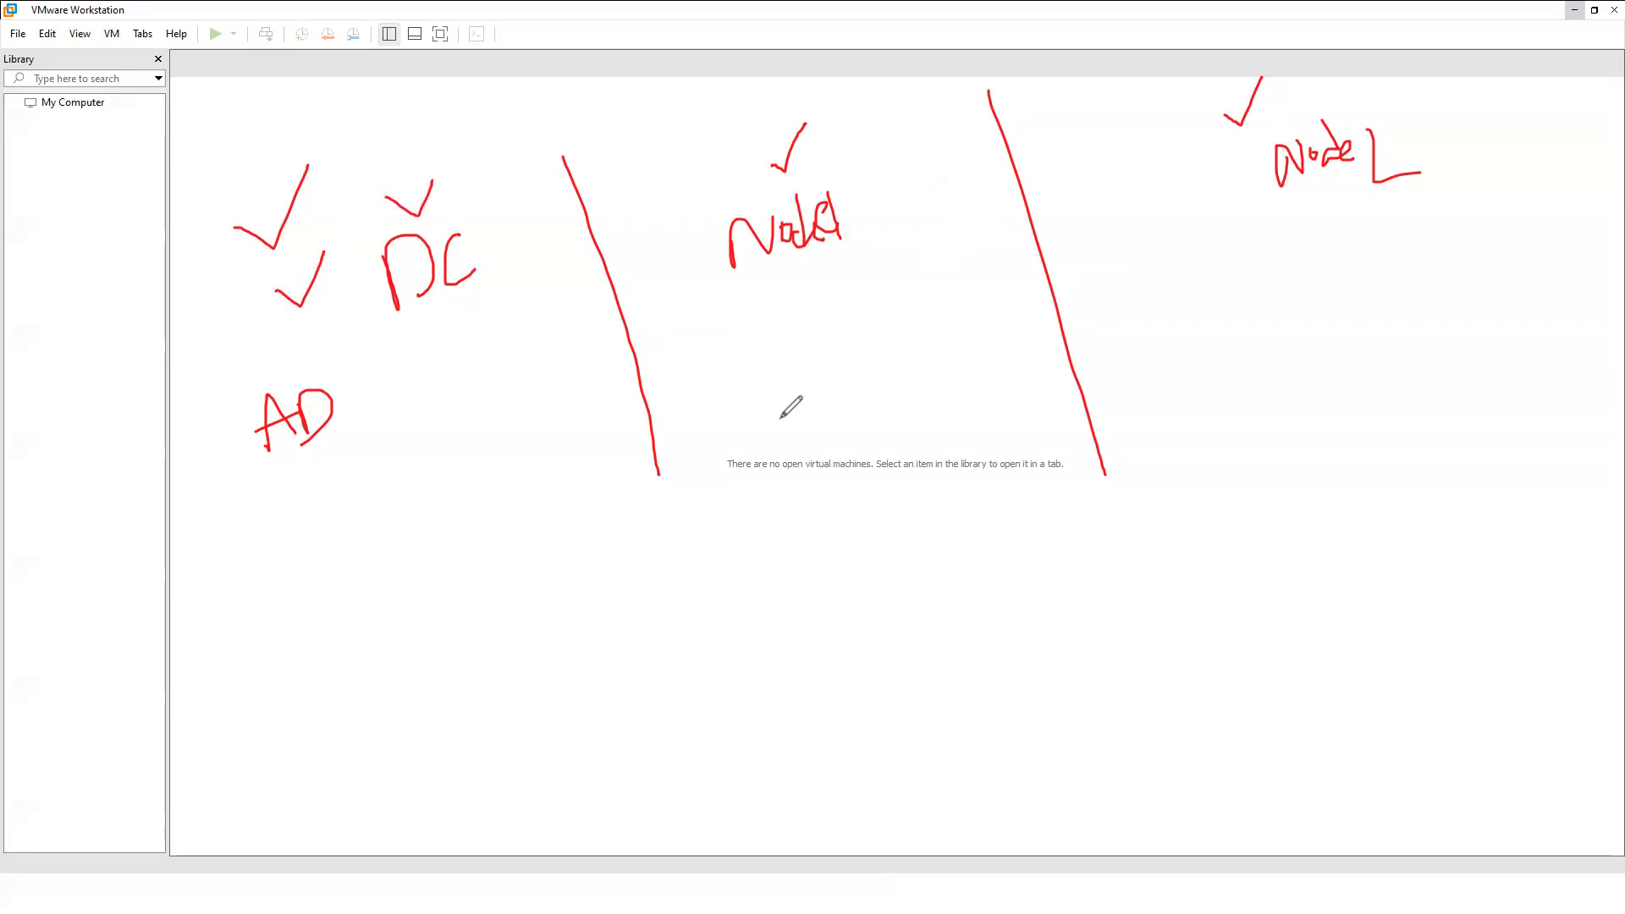
{"action": "mouse_move", "coordinate": [187, 517]}
{"action": "left_mouse_down"}
{"action": "mouse_move", "coordinate": [239, 540]}
{"action": "mouse_move", "coordinate": [268, 468]}
{"action": "left_mouse_up"}
{"action": "left_click_drag", "start_coordinate": [455, 367], "coordinate": [529, 299]}
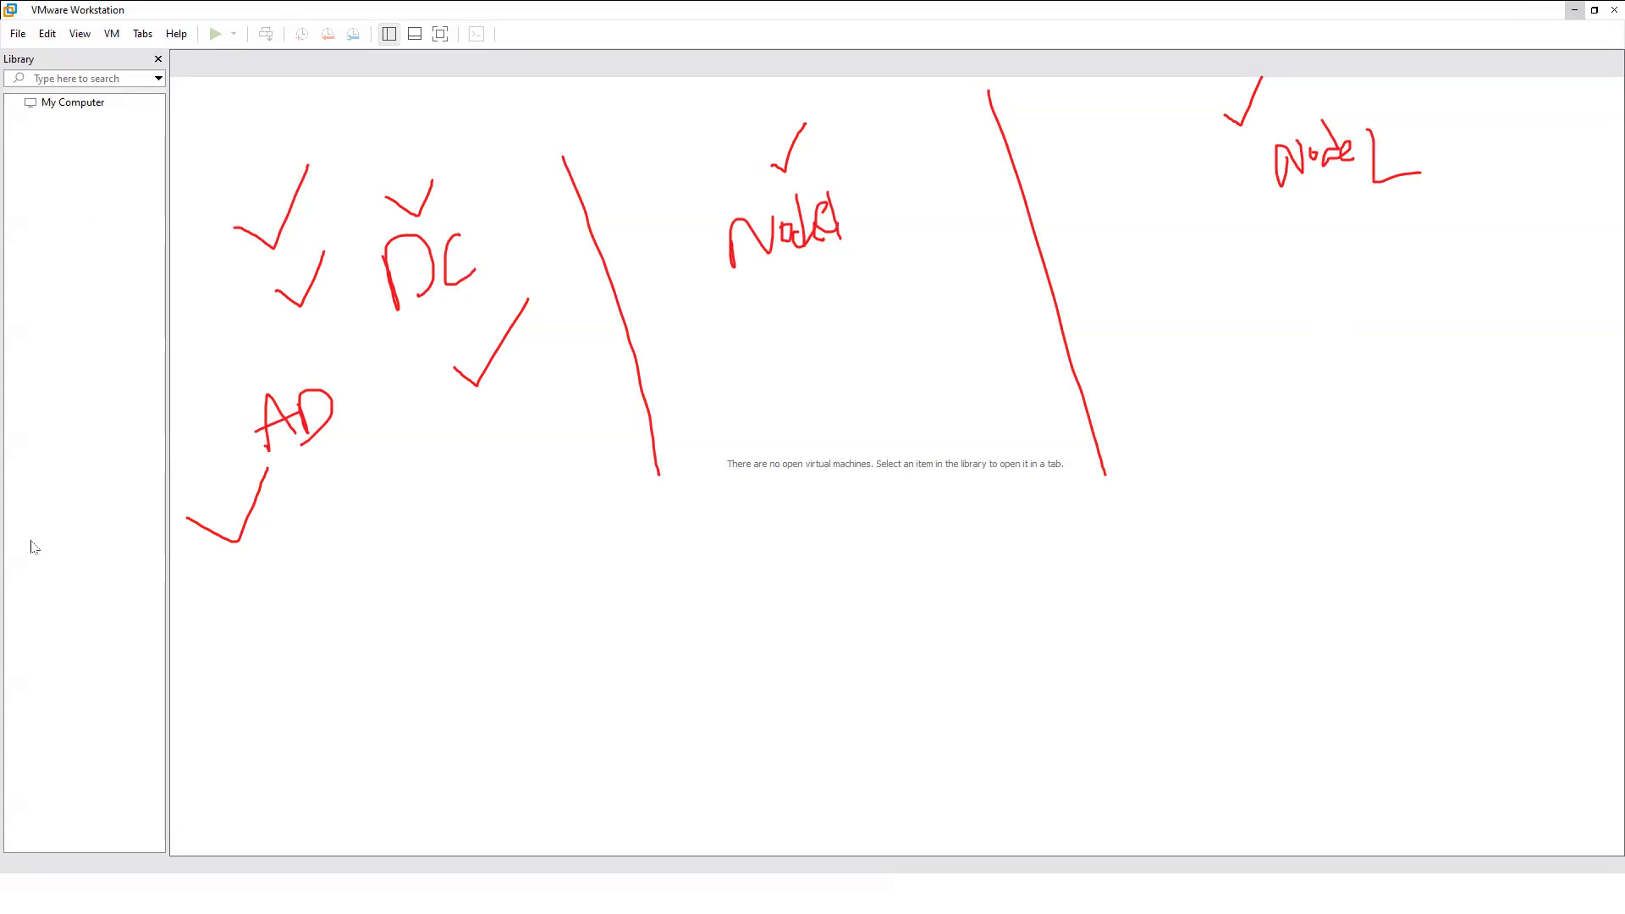
{"action": "key", "text": "Delete"}
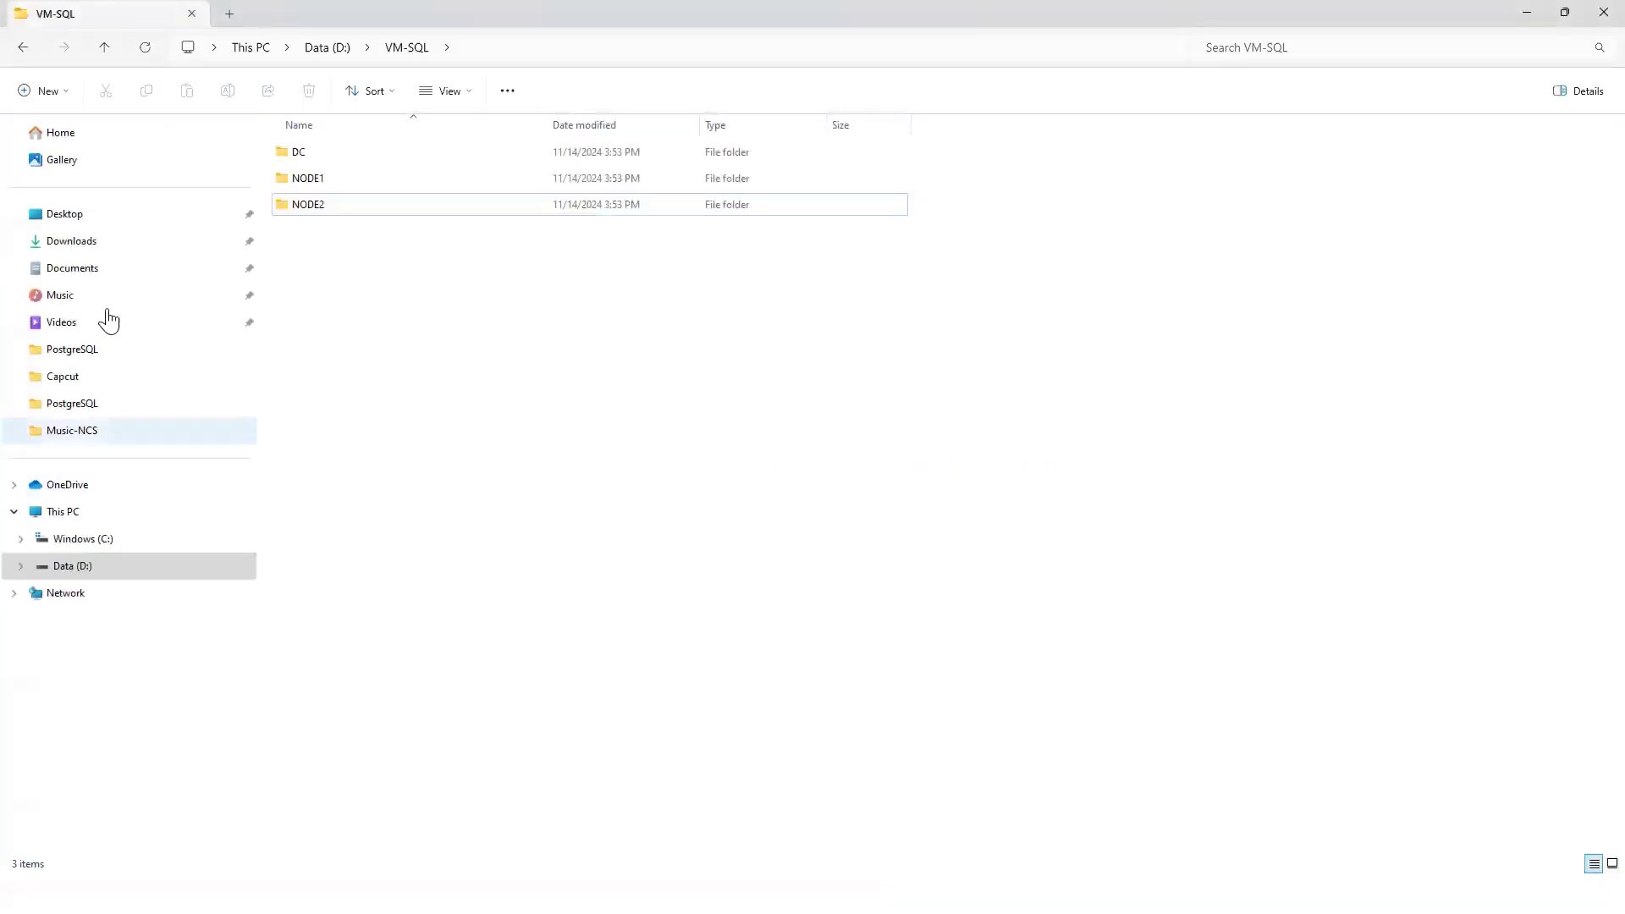
Navigate to the VM-SQL folder on Data (D:).
{"action": "left_click", "coordinate": [326, 49]}
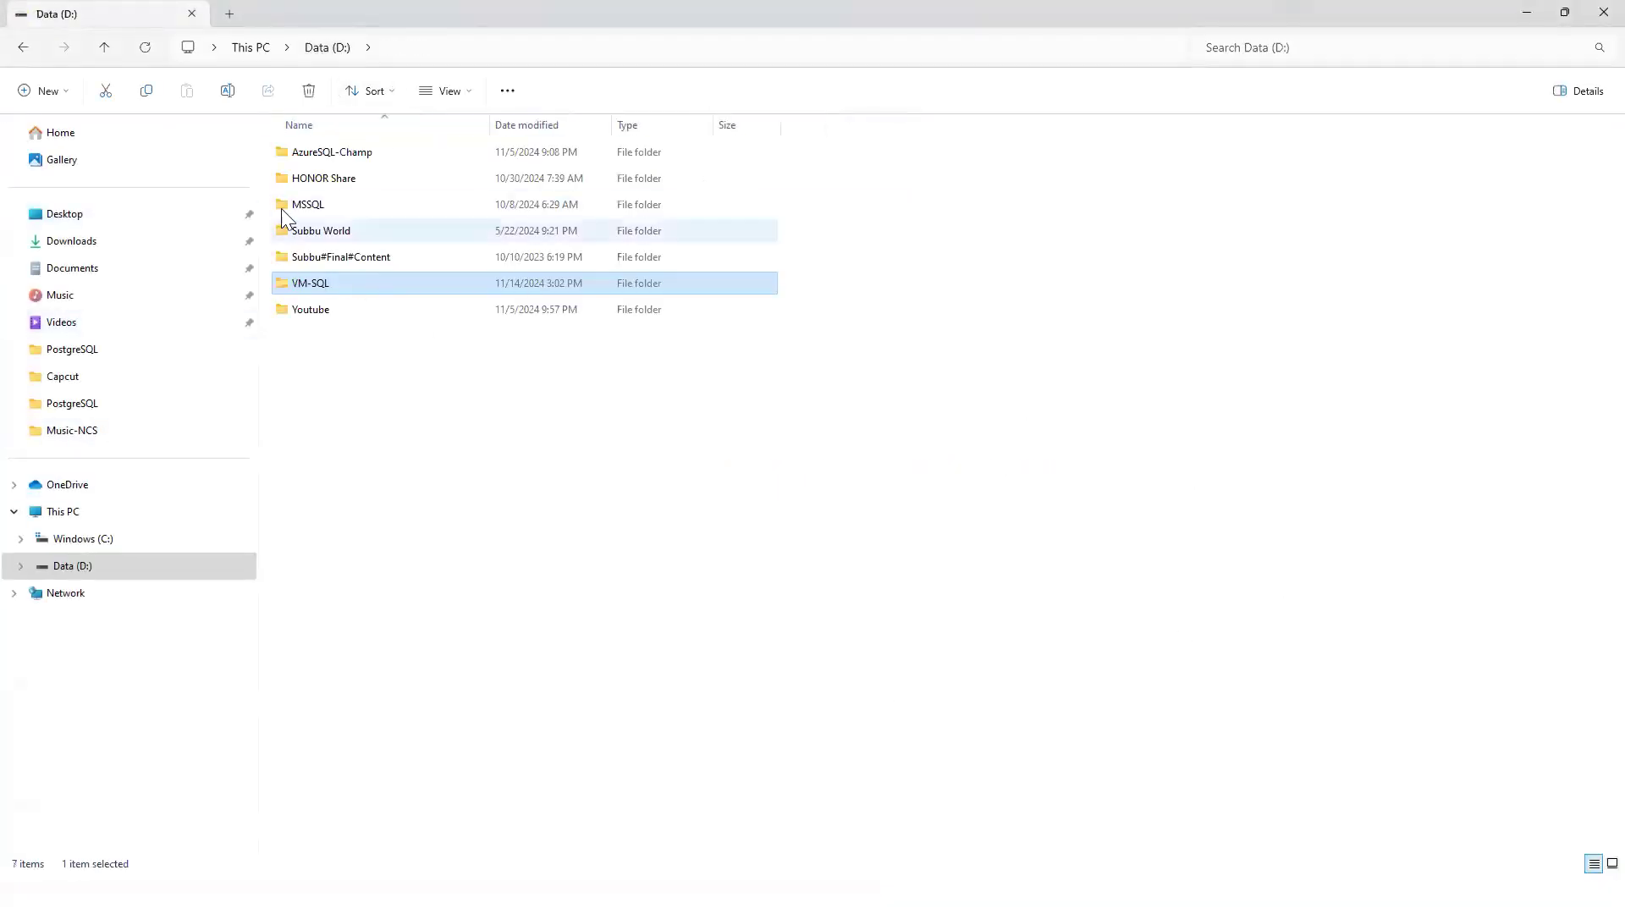
{"action": "left_click", "coordinate": [65, 512]}
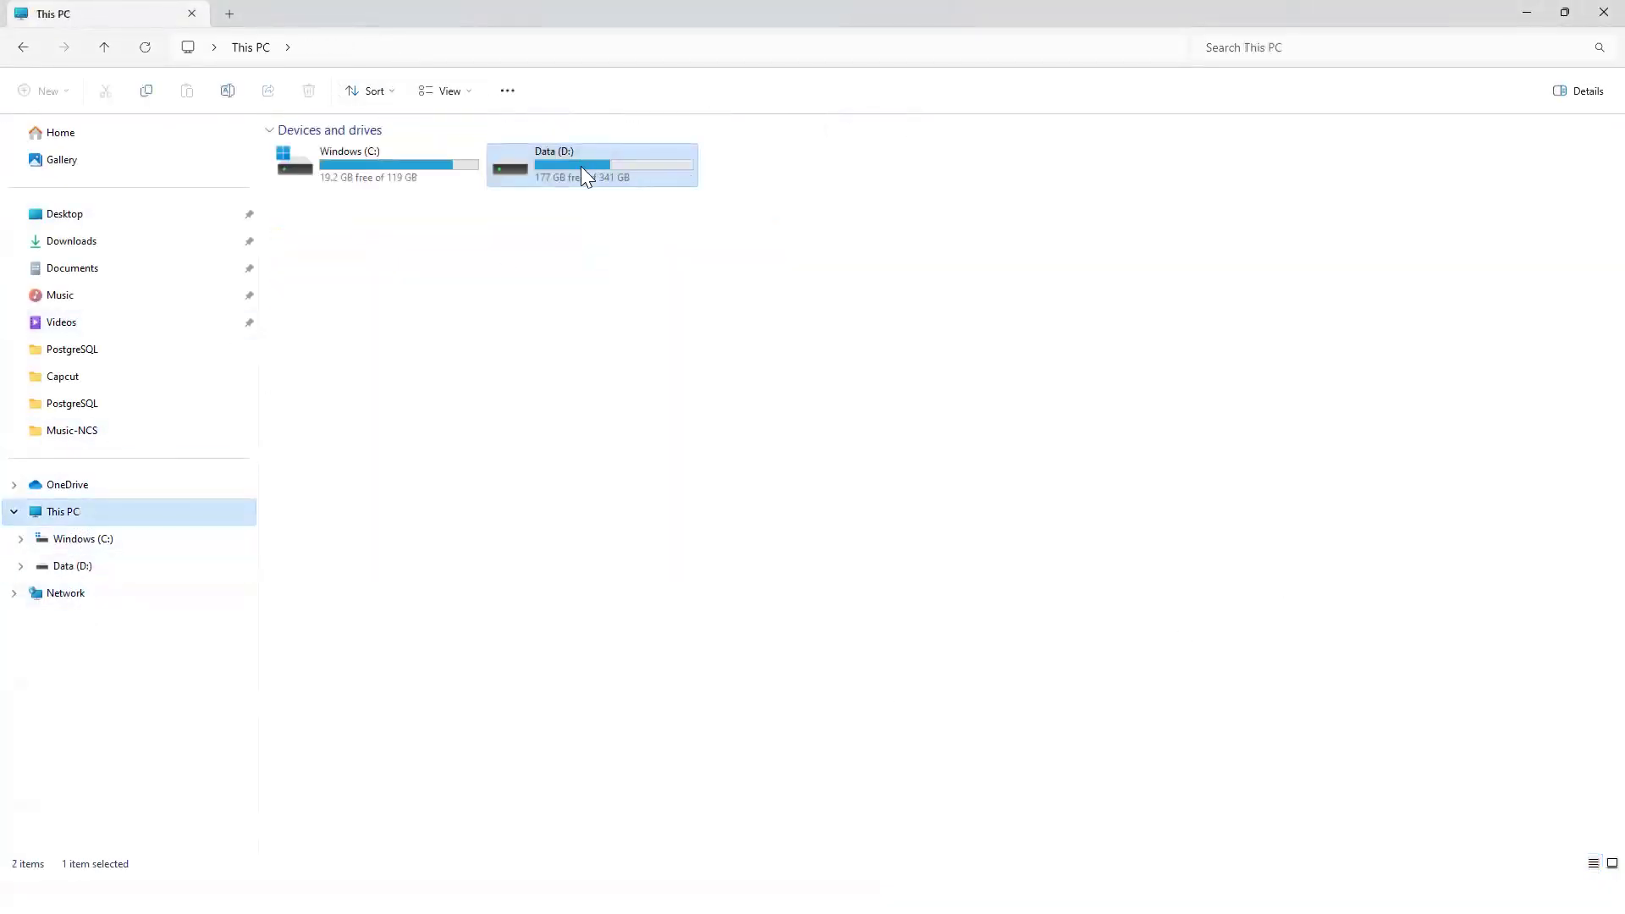
{"action": "double_click", "coordinate": [611, 159]}
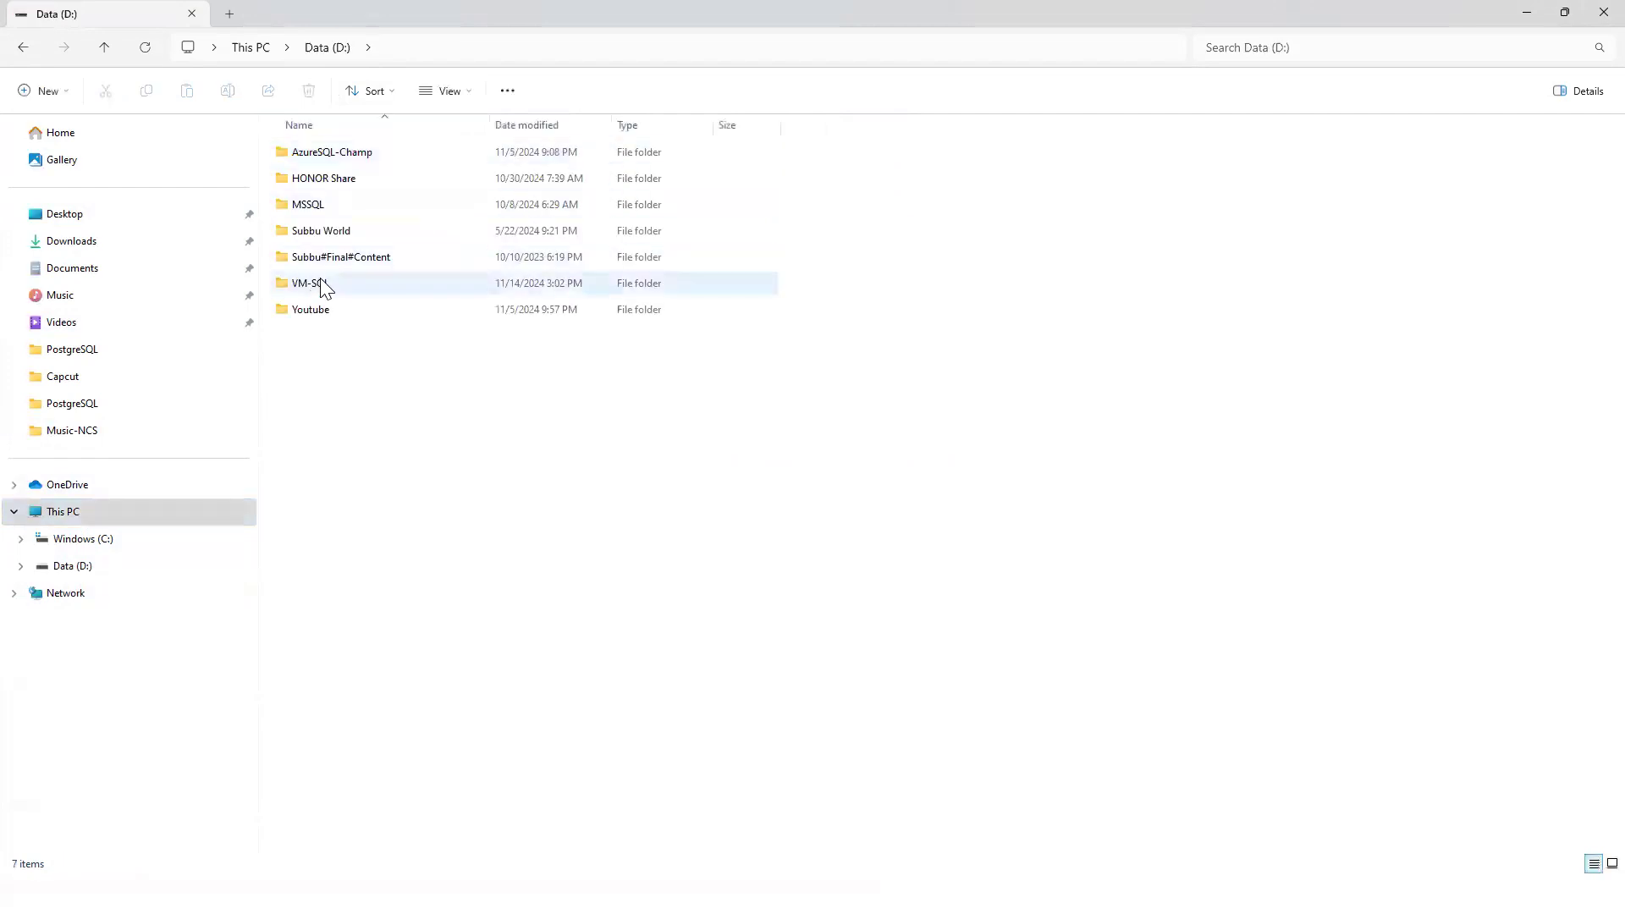
{"action": "double_click", "coordinate": [335, 290]}
Permanently delete the old DC, NODE1 and NODE2 folders.
{"action": "left_click_drag", "start_coordinate": [674, 310], "coordinate": [305, 148]}
{"action": "right_click", "coordinate": [303, 159]}
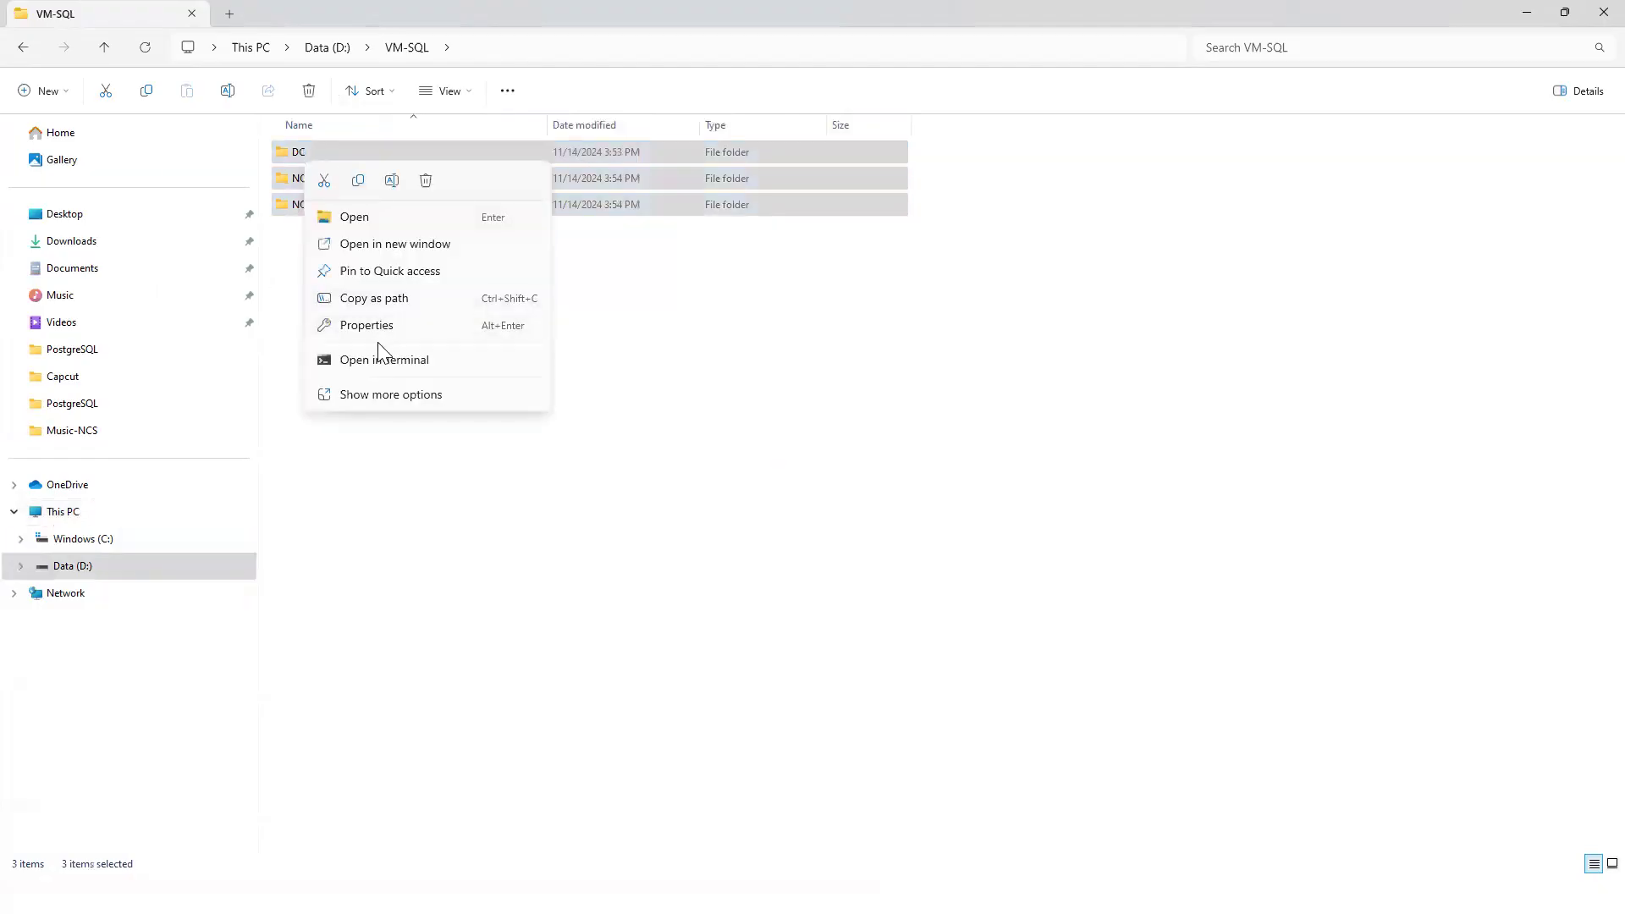
{"action": "left_click", "coordinate": [426, 180]}
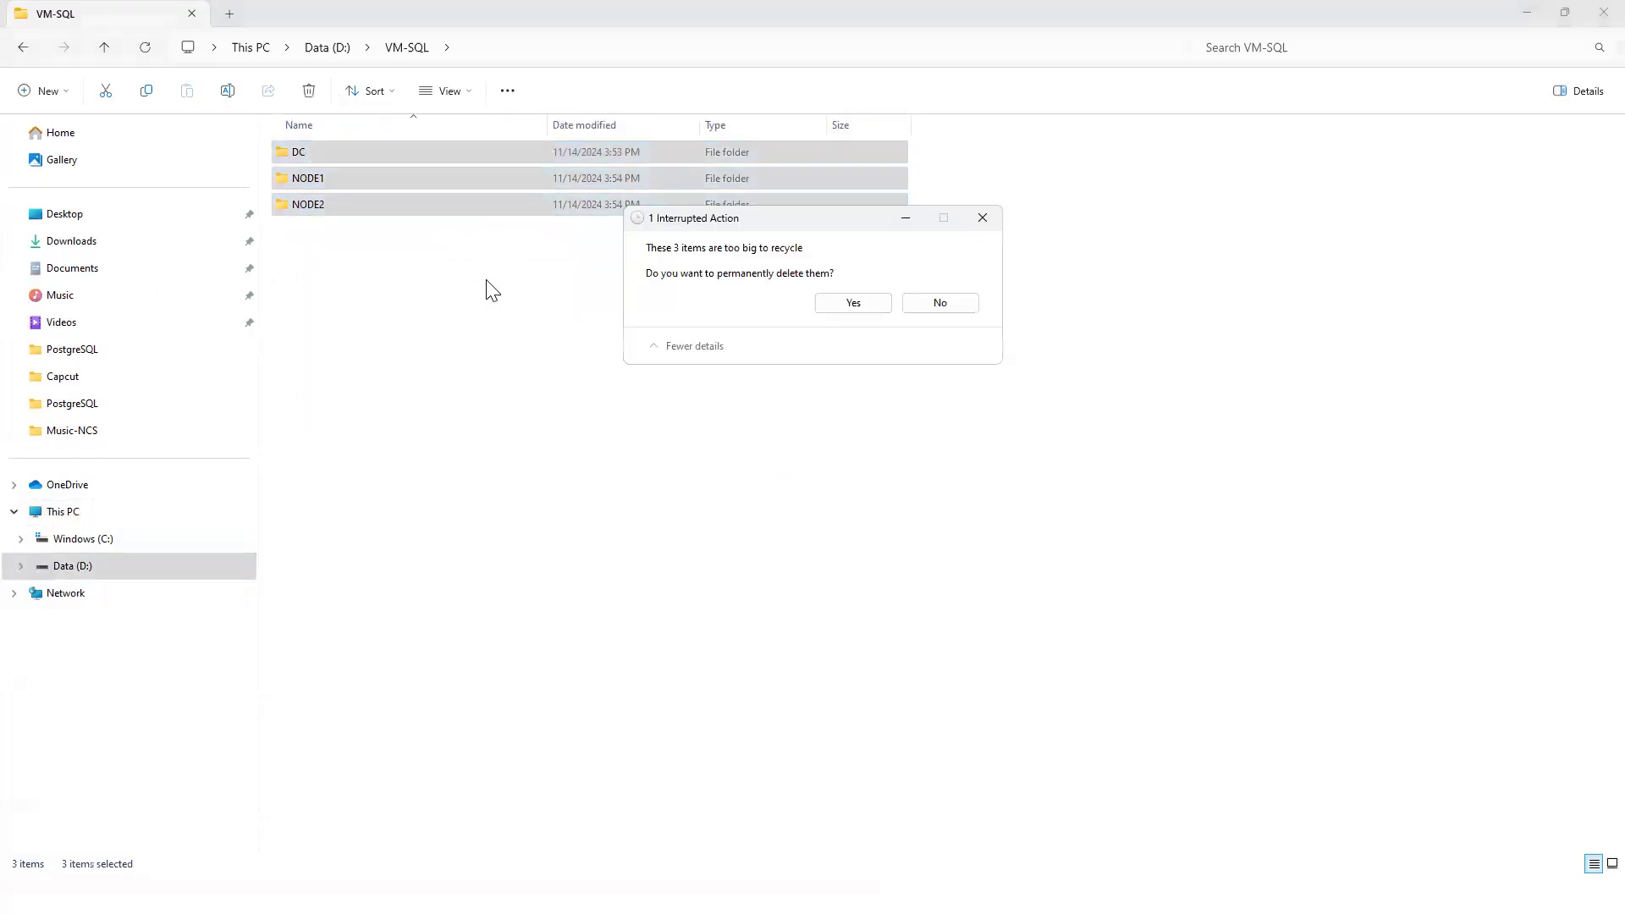
{"action": "left_click", "coordinate": [850, 303]}
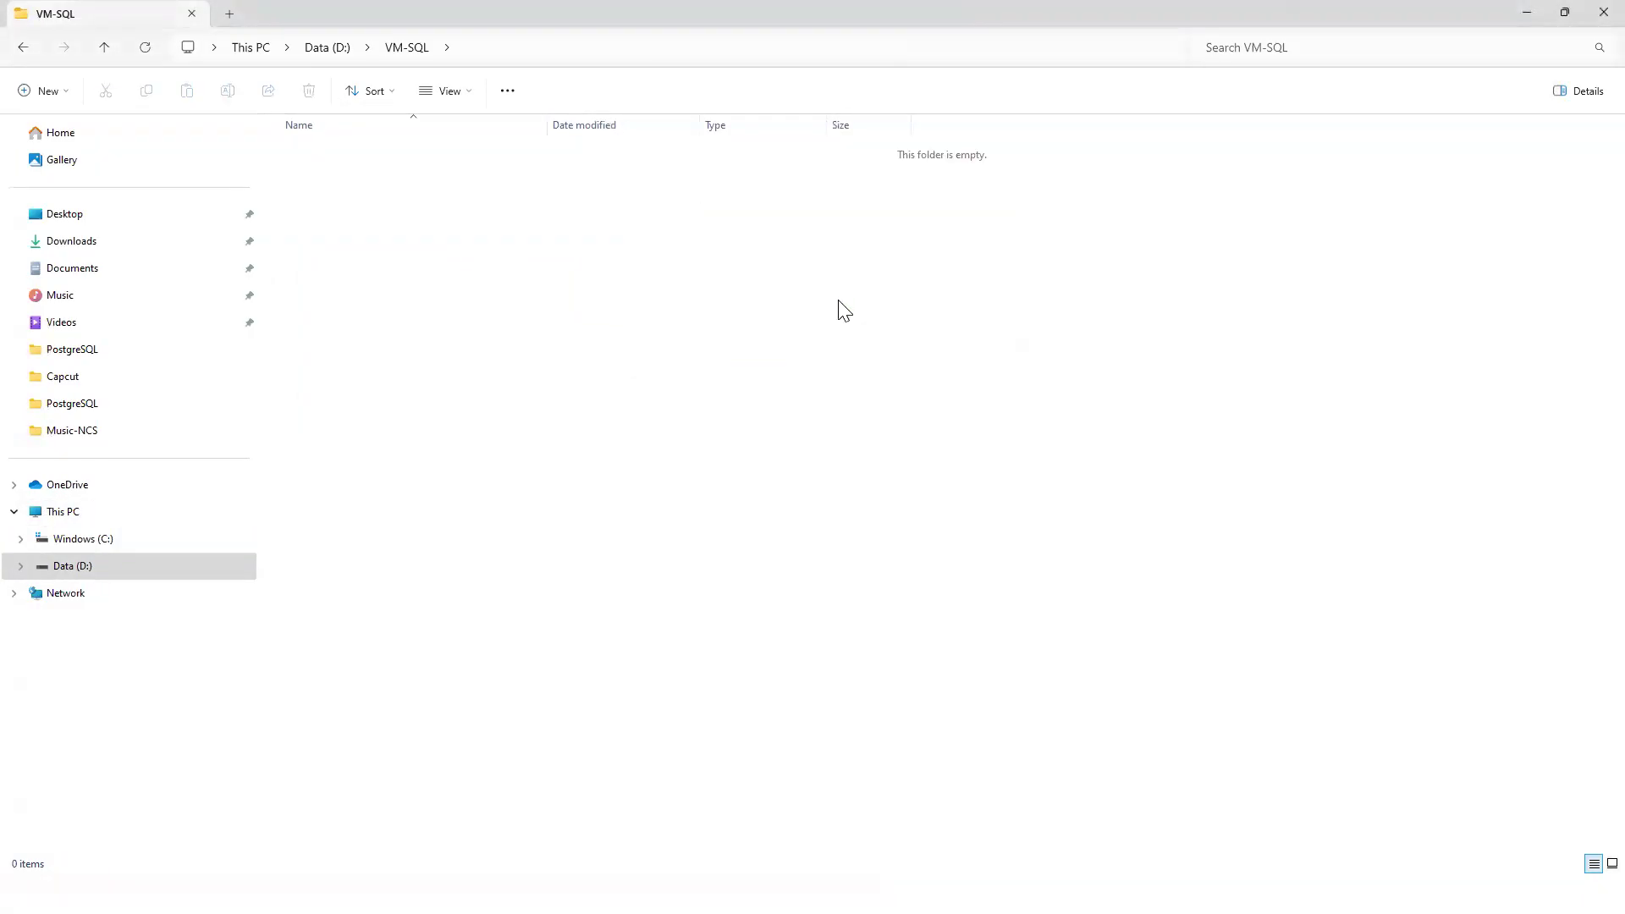
Create new empty folders named DC and NODE1 in VM-SQL.
{"action": "right_click", "coordinate": [353, 212]}
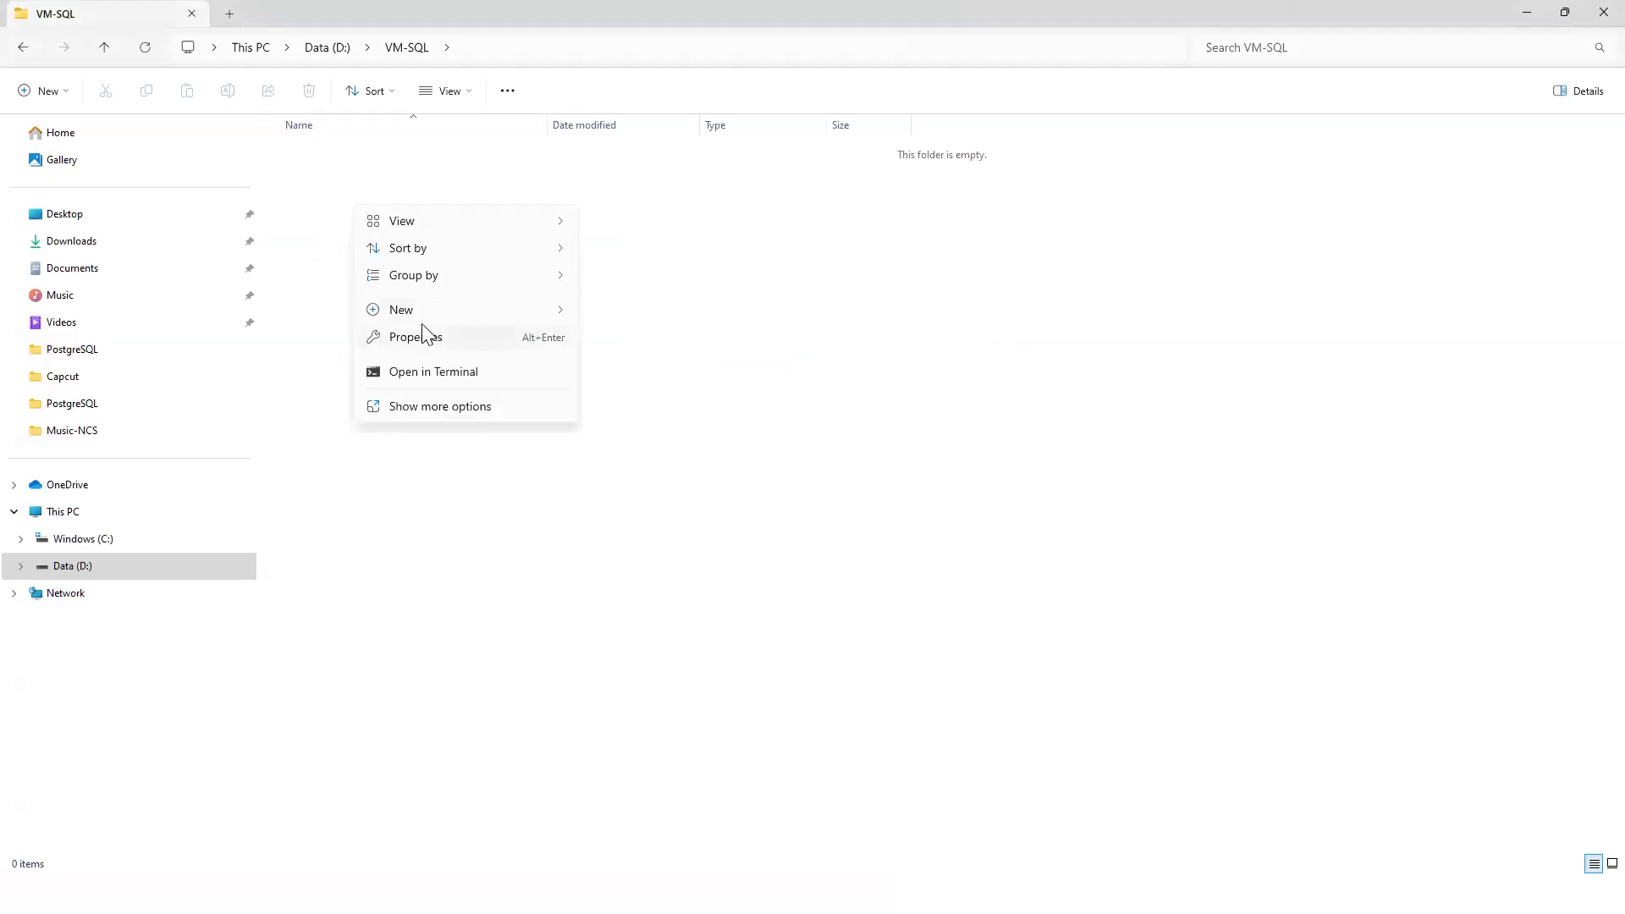
{"action": "mouse_move", "coordinate": [561, 313]}
{"action": "left_click", "coordinate": [630, 315]}
{"action": "type", "text": "DC"}
{"action": "left_click", "coordinate": [355, 204]}
{"action": "right_click", "coordinate": [389, 200]}
{"action": "mouse_move", "coordinate": [441, 335]}
{"action": "left_click", "coordinate": [650, 333]}
{"action": "type", "text": "NODE1"}
{"action": "left_click", "coordinate": [356, 258]}
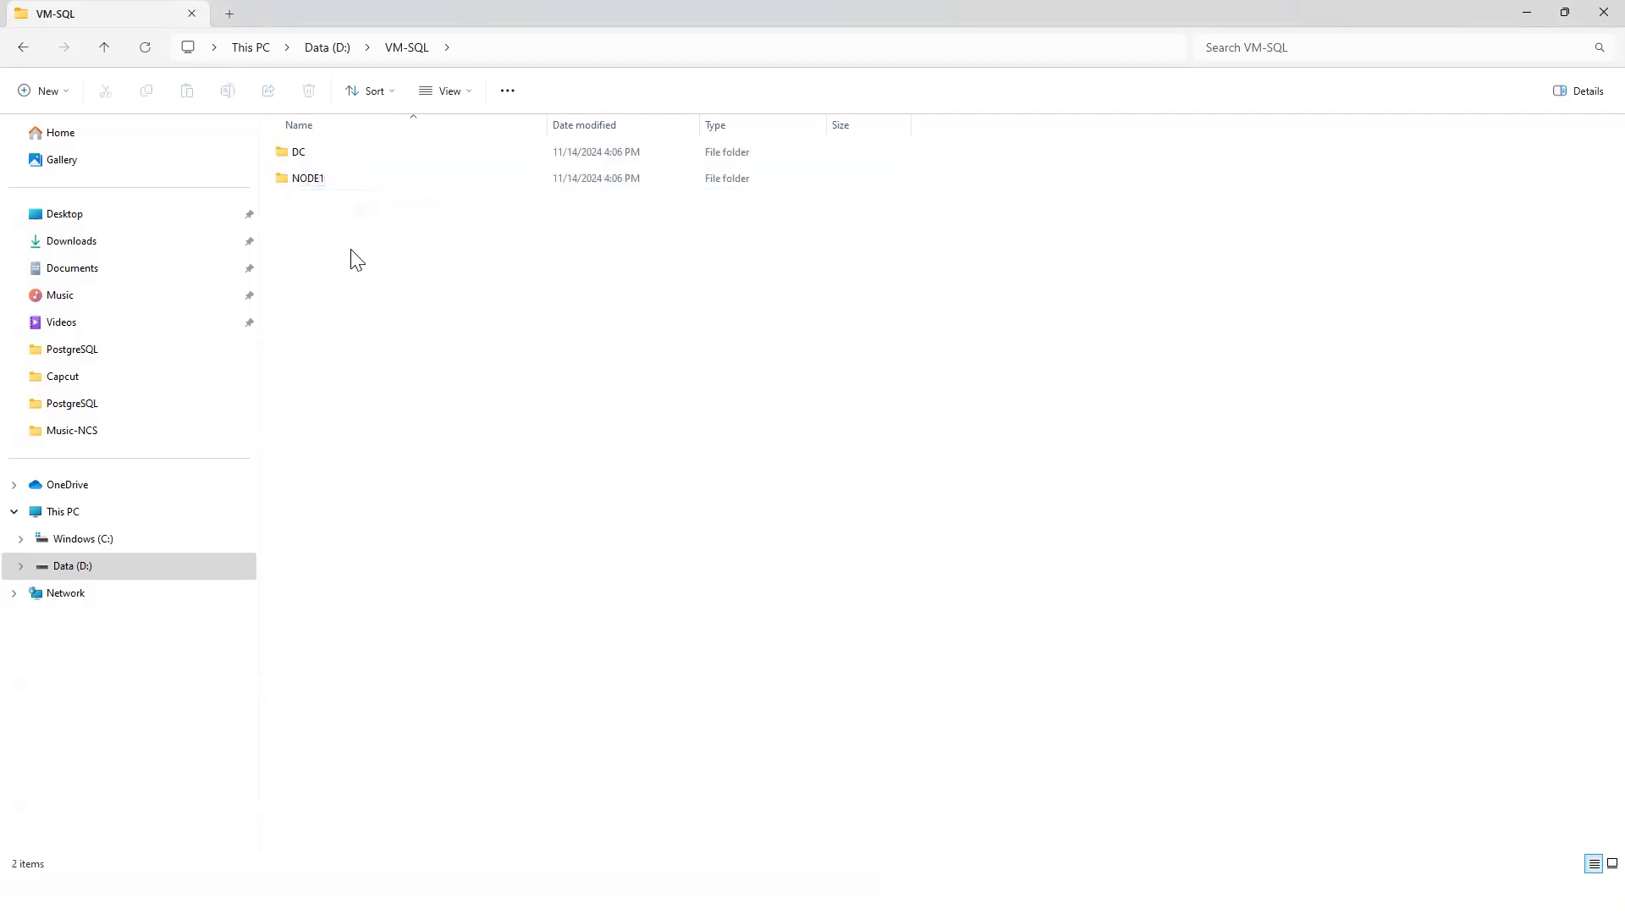
Create a NODE2 folder and close File Explorer.
{"action": "right_click", "coordinate": [355, 258]}
{"action": "mouse_move", "coordinate": [500, 385]}
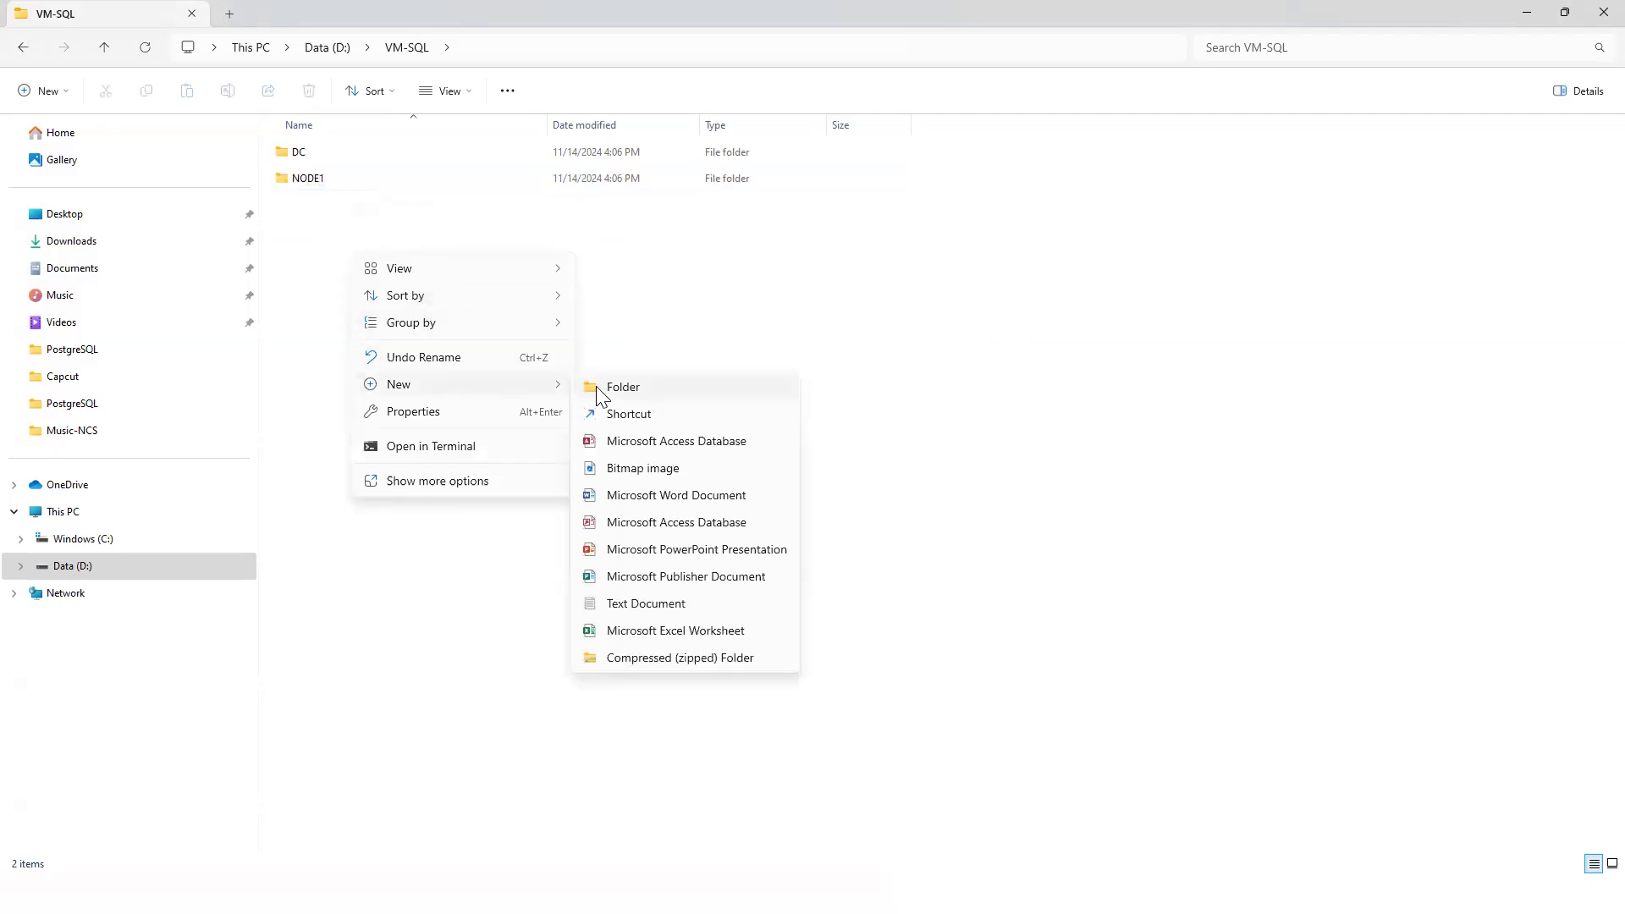
{"action": "left_click", "coordinate": [596, 386]}
{"action": "type", "text": "NODE2"}
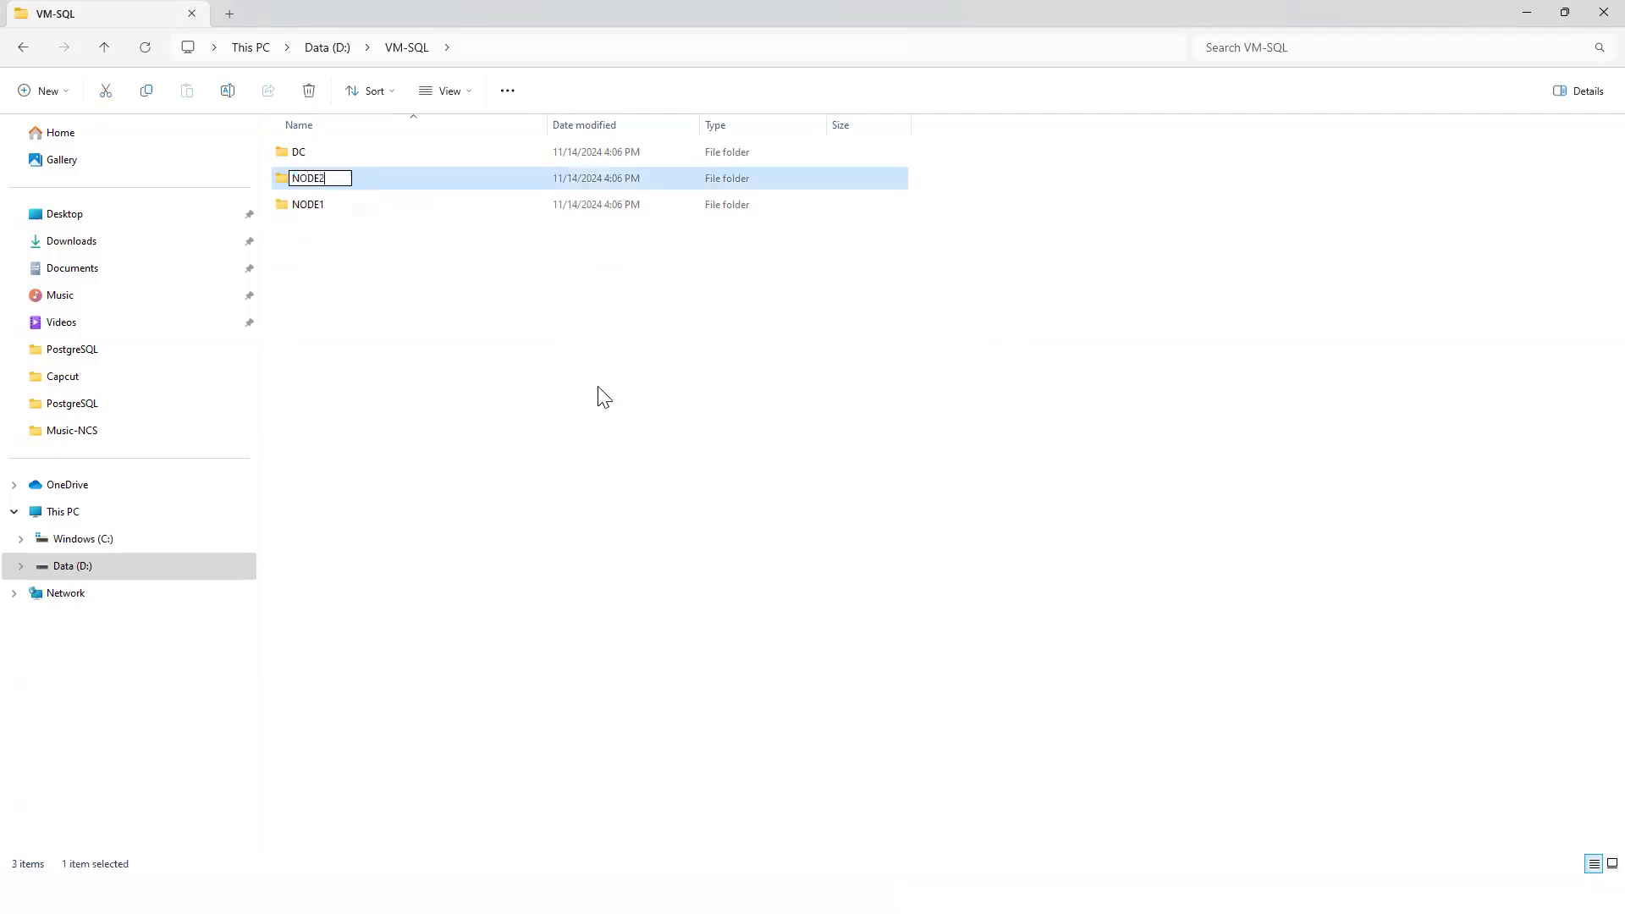
{"action": "left_click", "coordinate": [589, 385]}
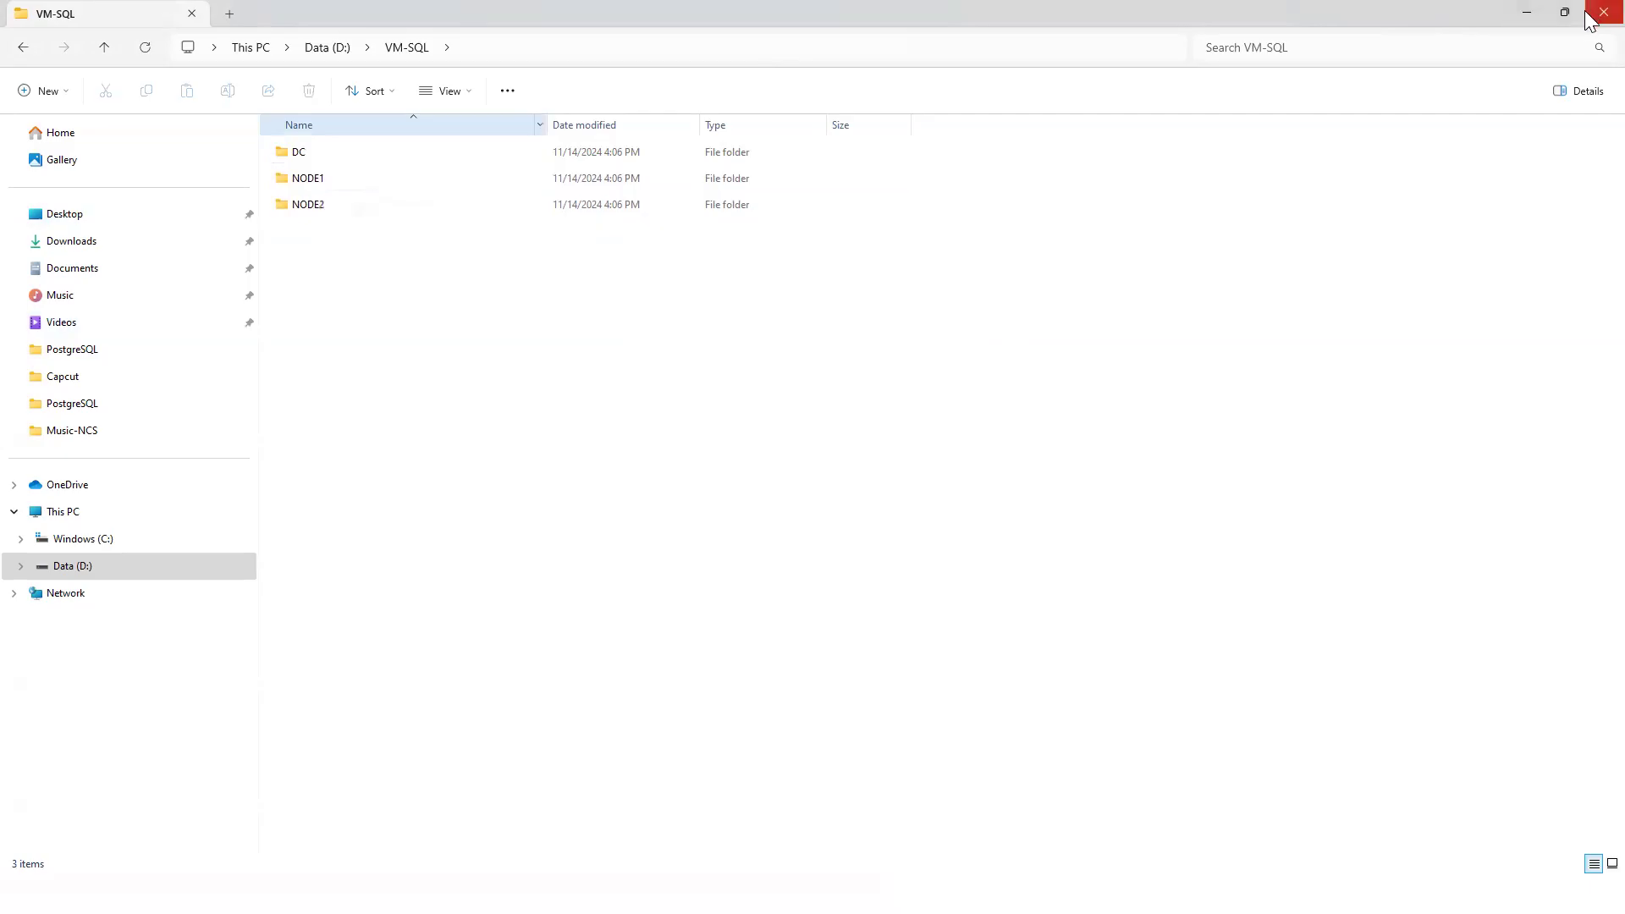
{"action": "left_click", "coordinate": [1604, 12]}
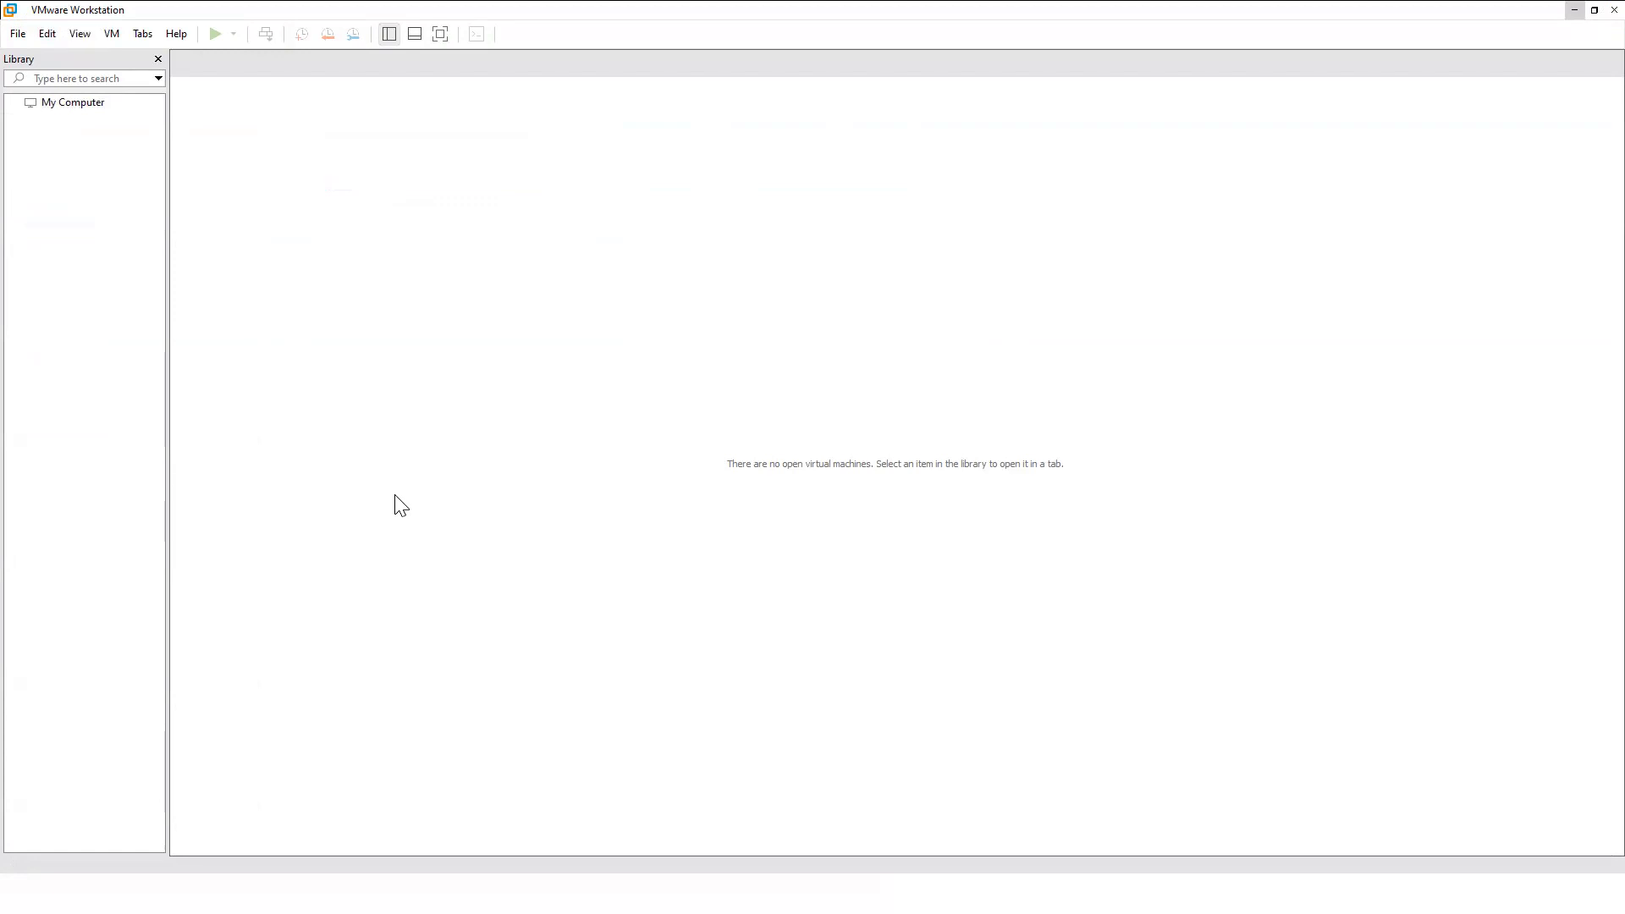
Start a Typical new virtual machine and browse for the installer disc image.
{"action": "left_click", "coordinate": [16, 34]}
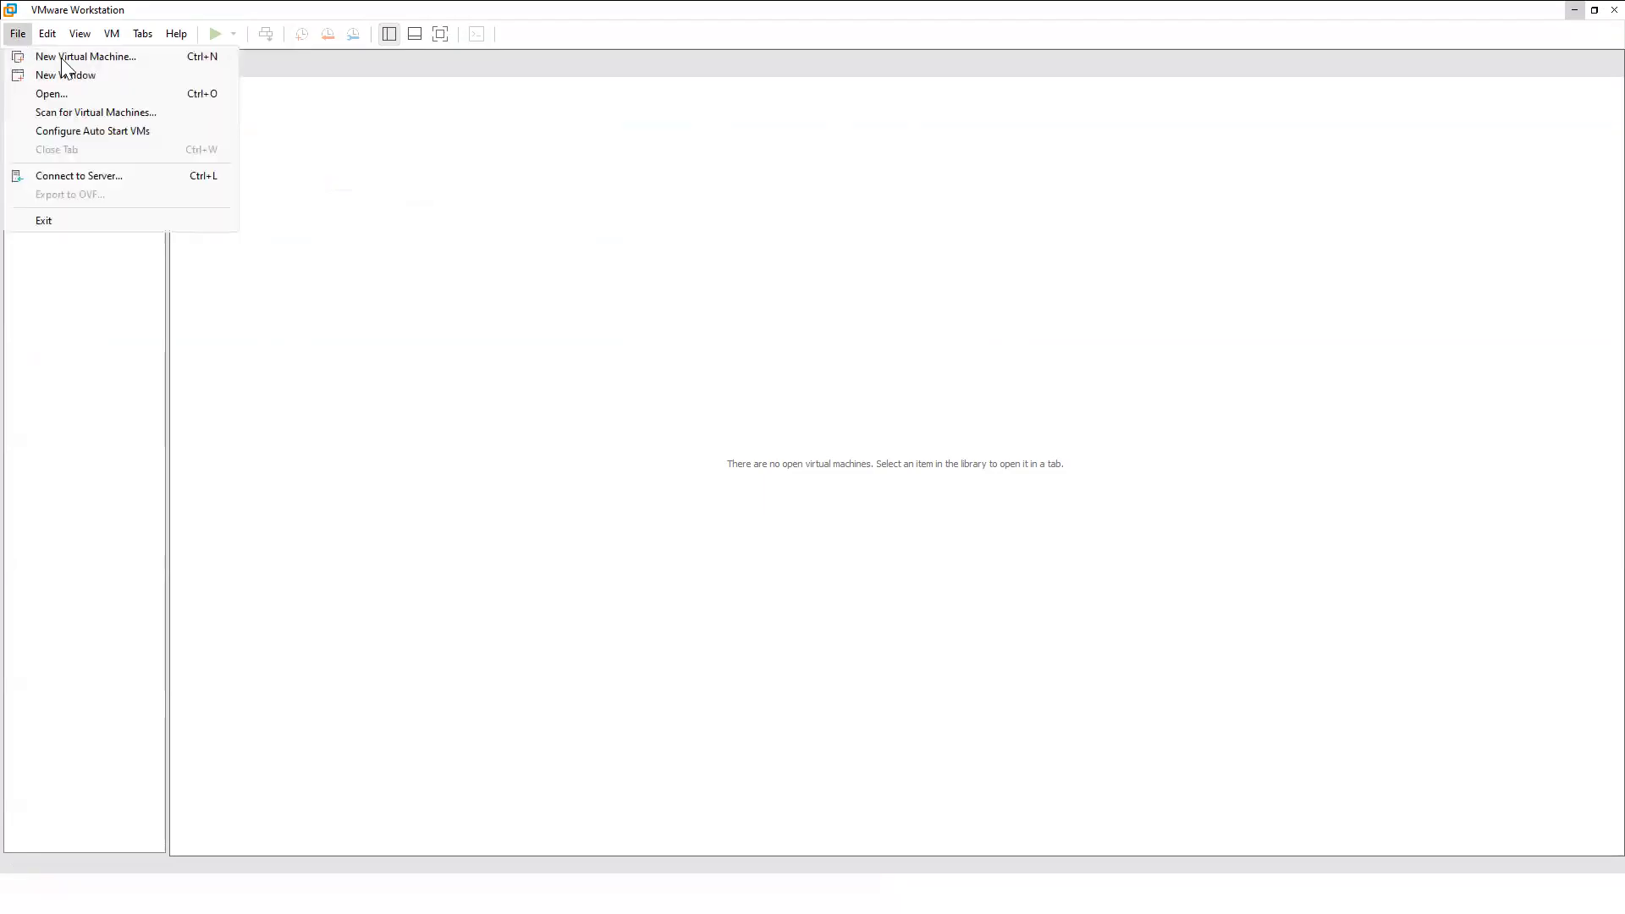
{"action": "left_click", "coordinate": [66, 57]}
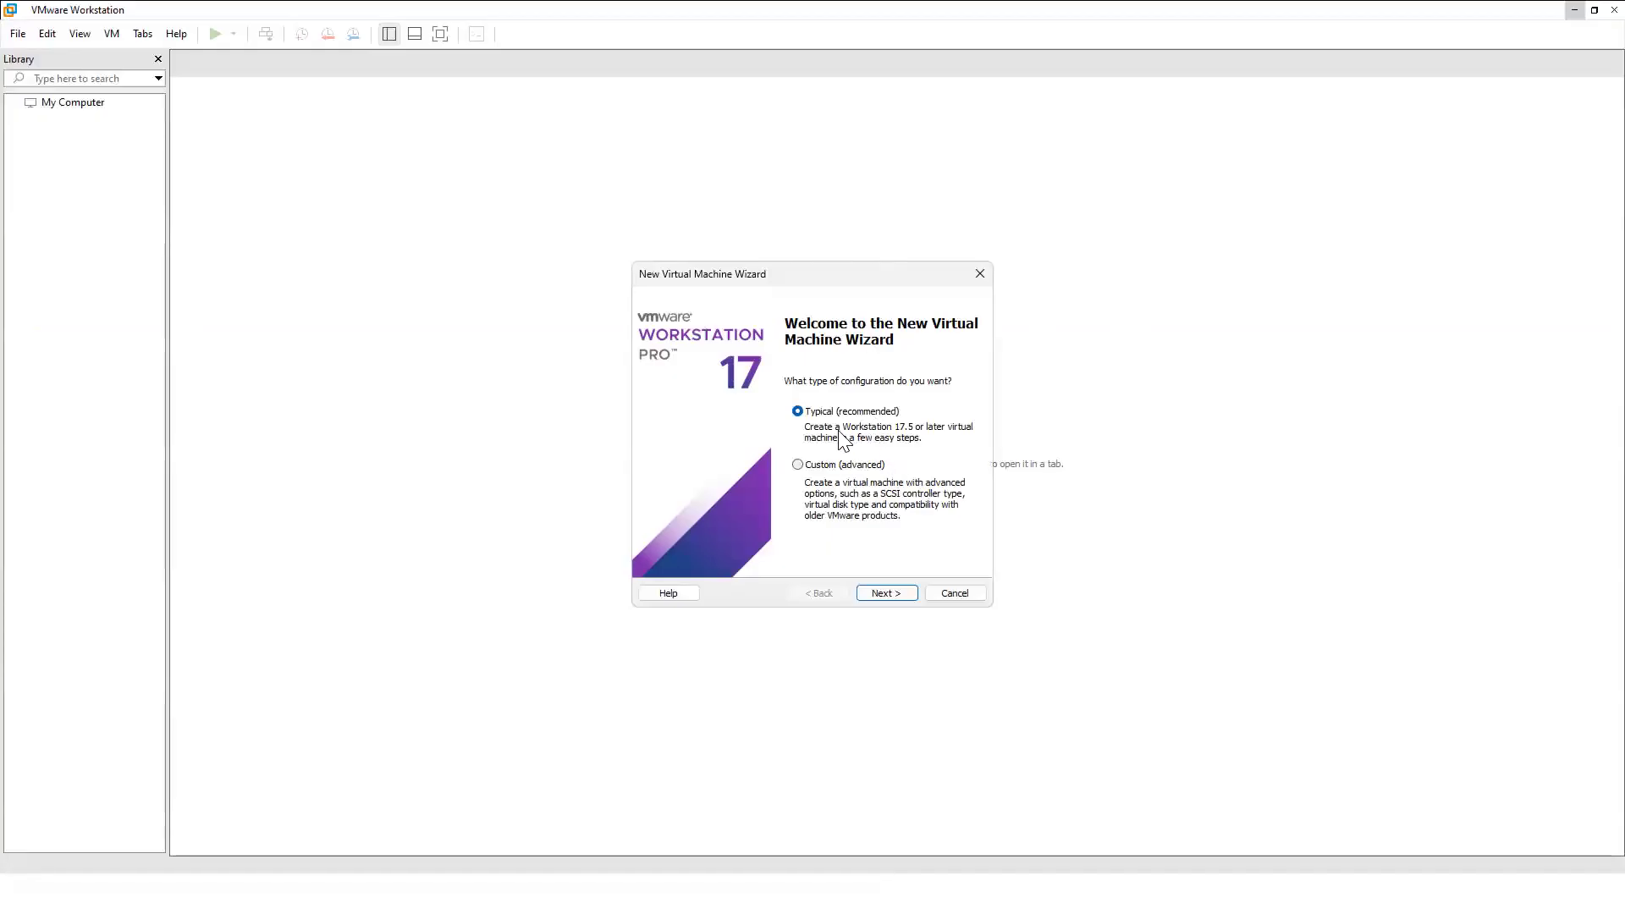
{"action": "left_click", "coordinate": [797, 464]}
{"action": "left_click", "coordinate": [800, 411]}
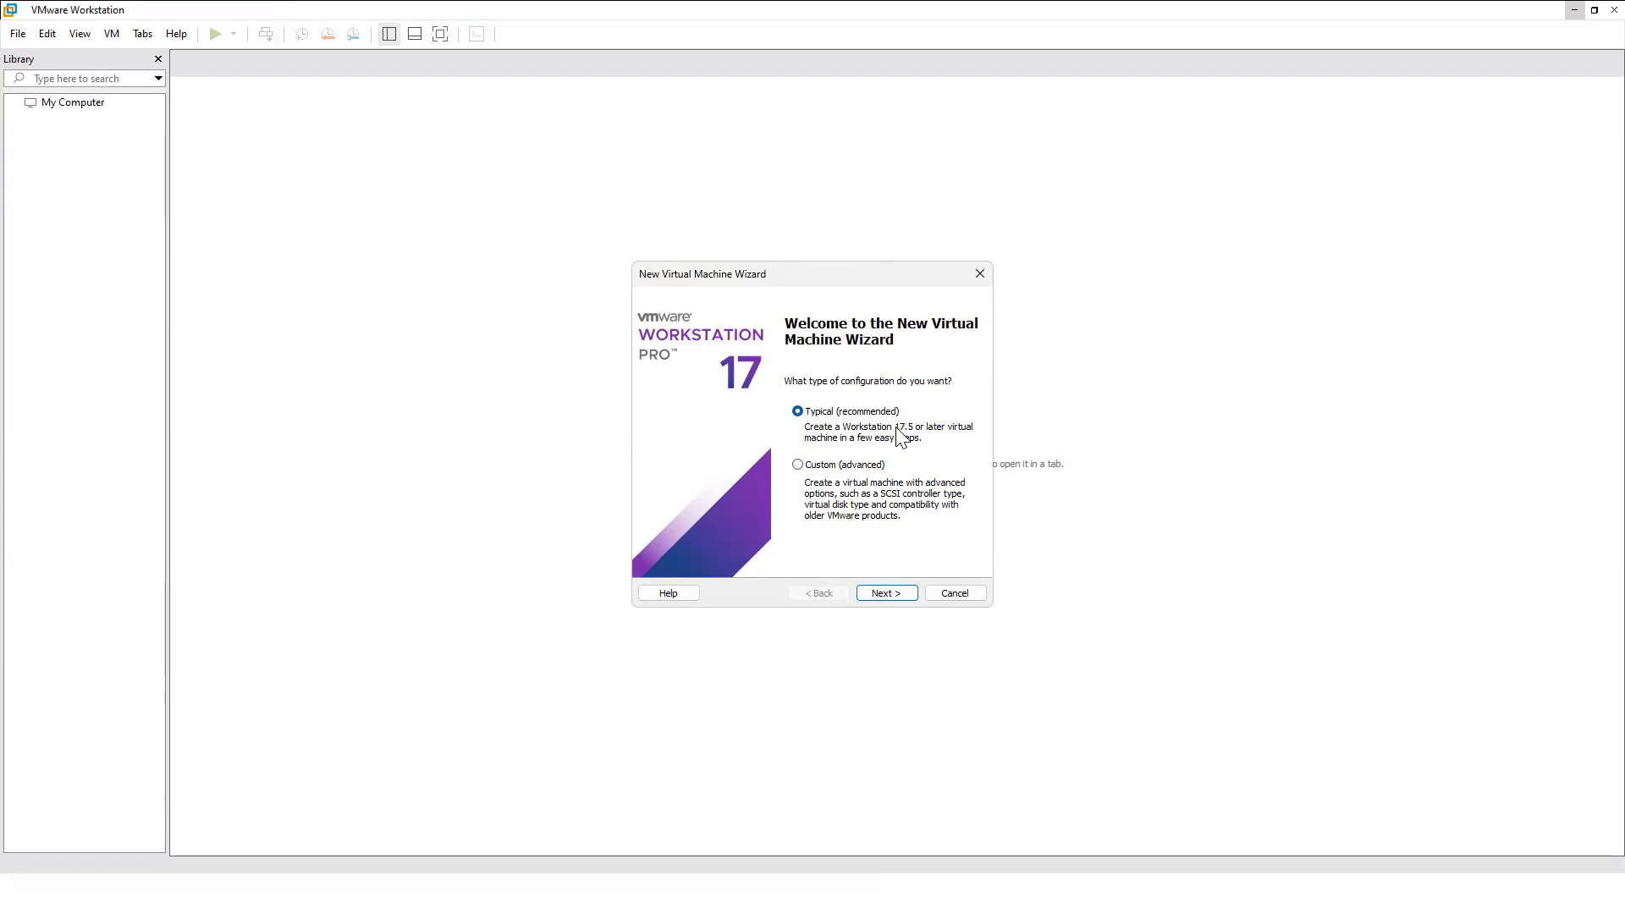
{"action": "left_click", "coordinate": [901, 597]}
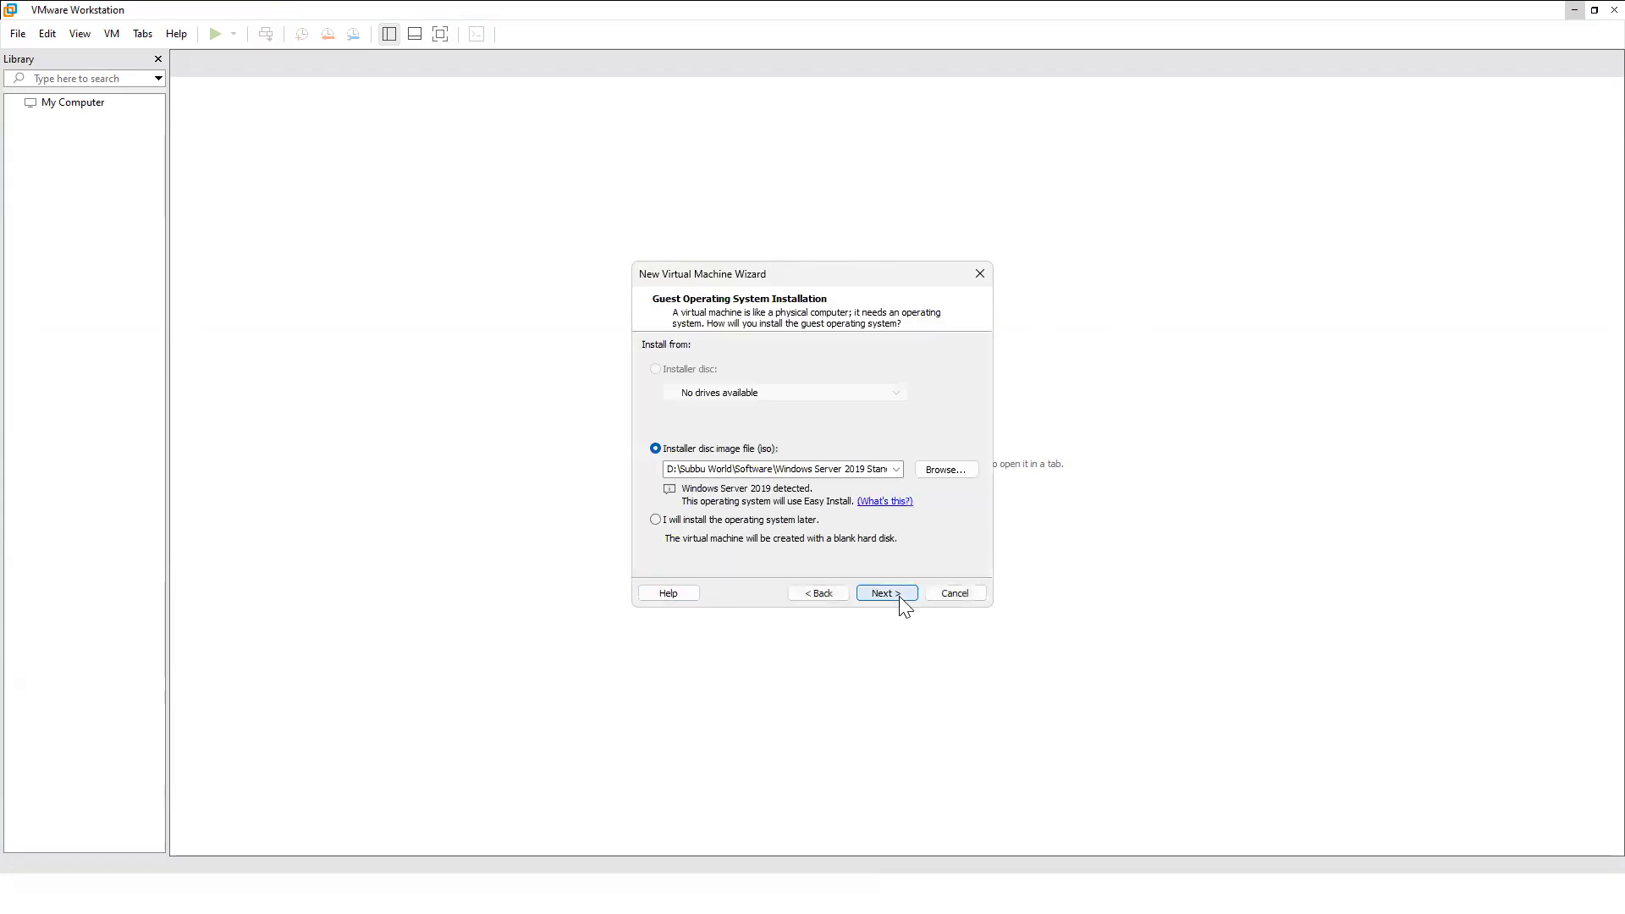
{"action": "left_click", "coordinate": [957, 473]}
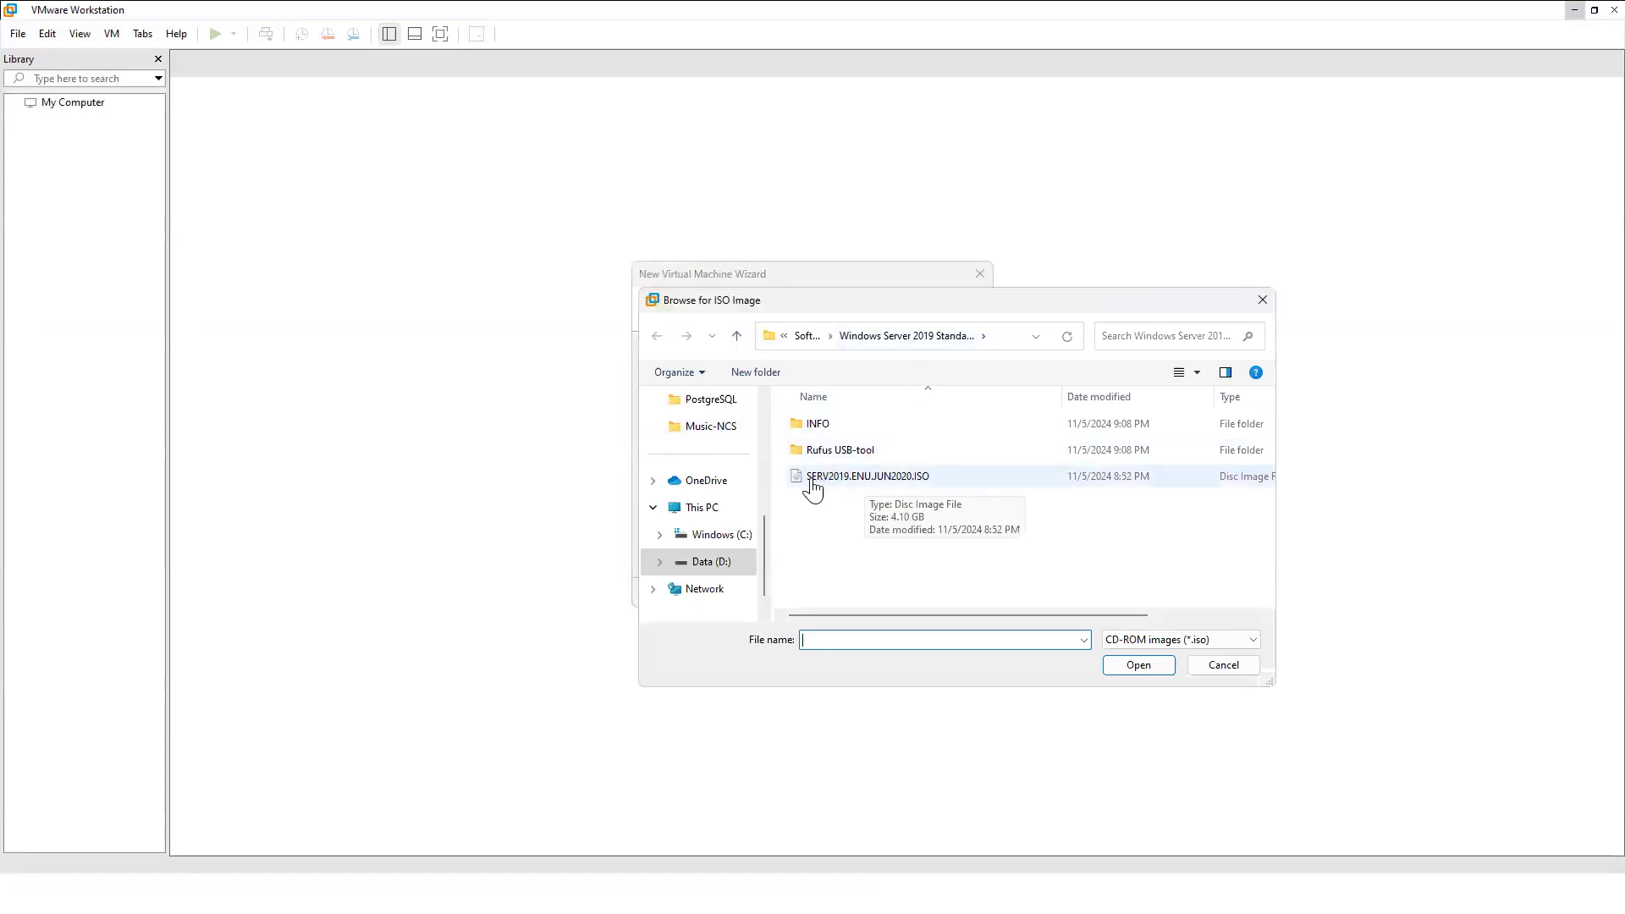
Choose SERV2019.ENUJUN2020.ISO as the installer disc image.
{"action": "left_click", "coordinate": [861, 479]}
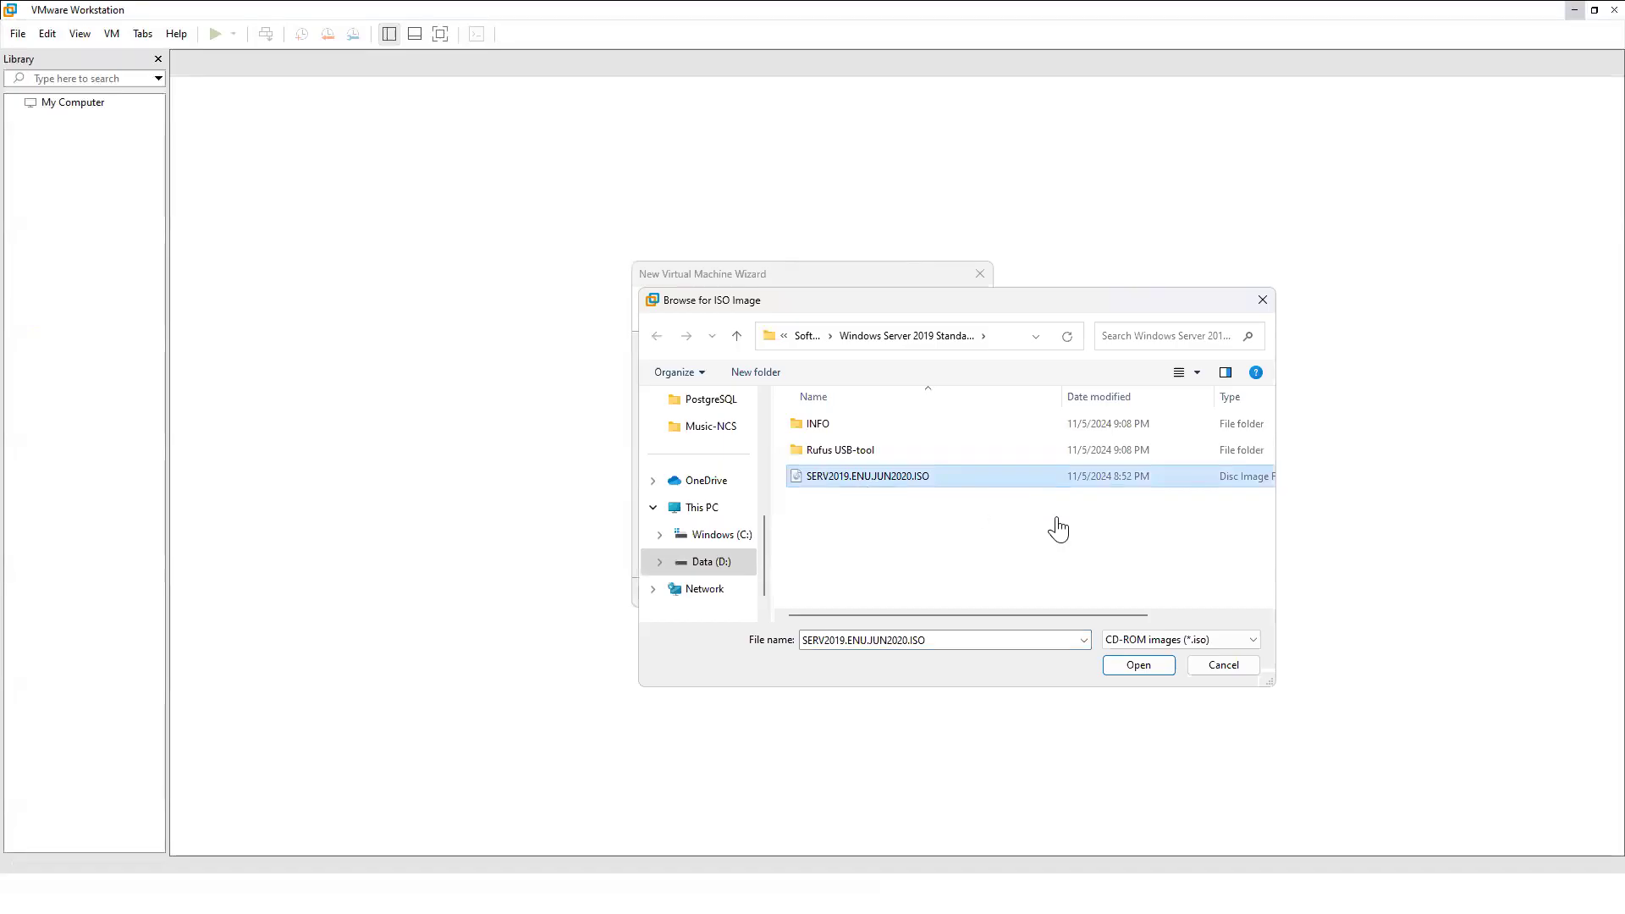
{"action": "left_click", "coordinate": [1139, 665]}
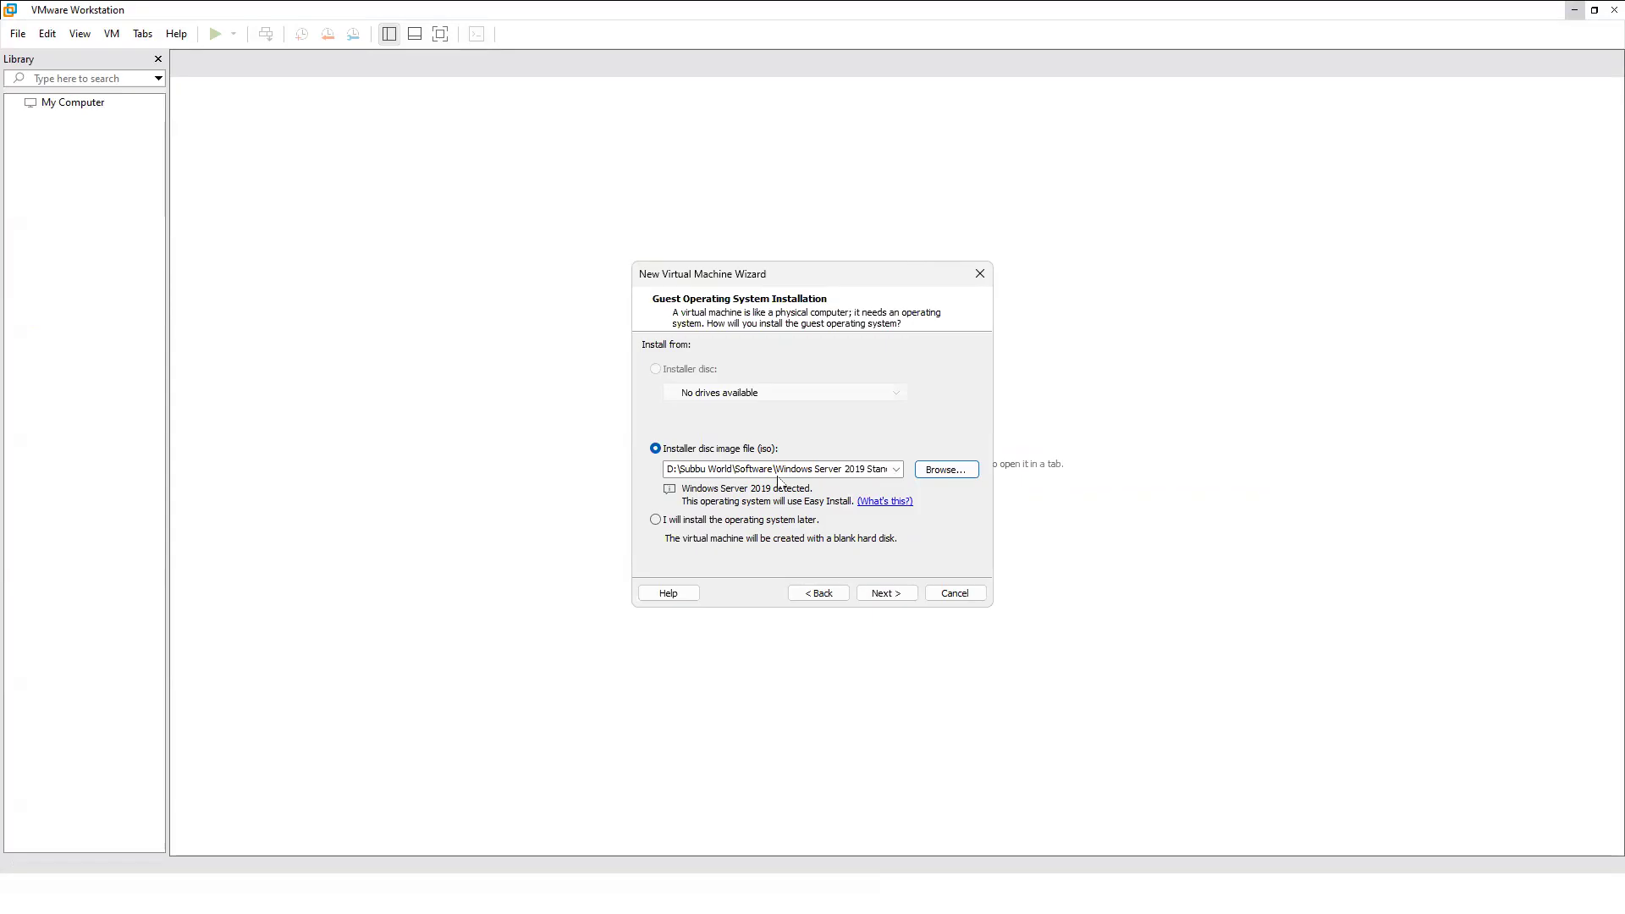
Paste the Windows product key and pick the Windows Server Standard Core edition.
{"action": "left_click", "coordinate": [889, 595]}
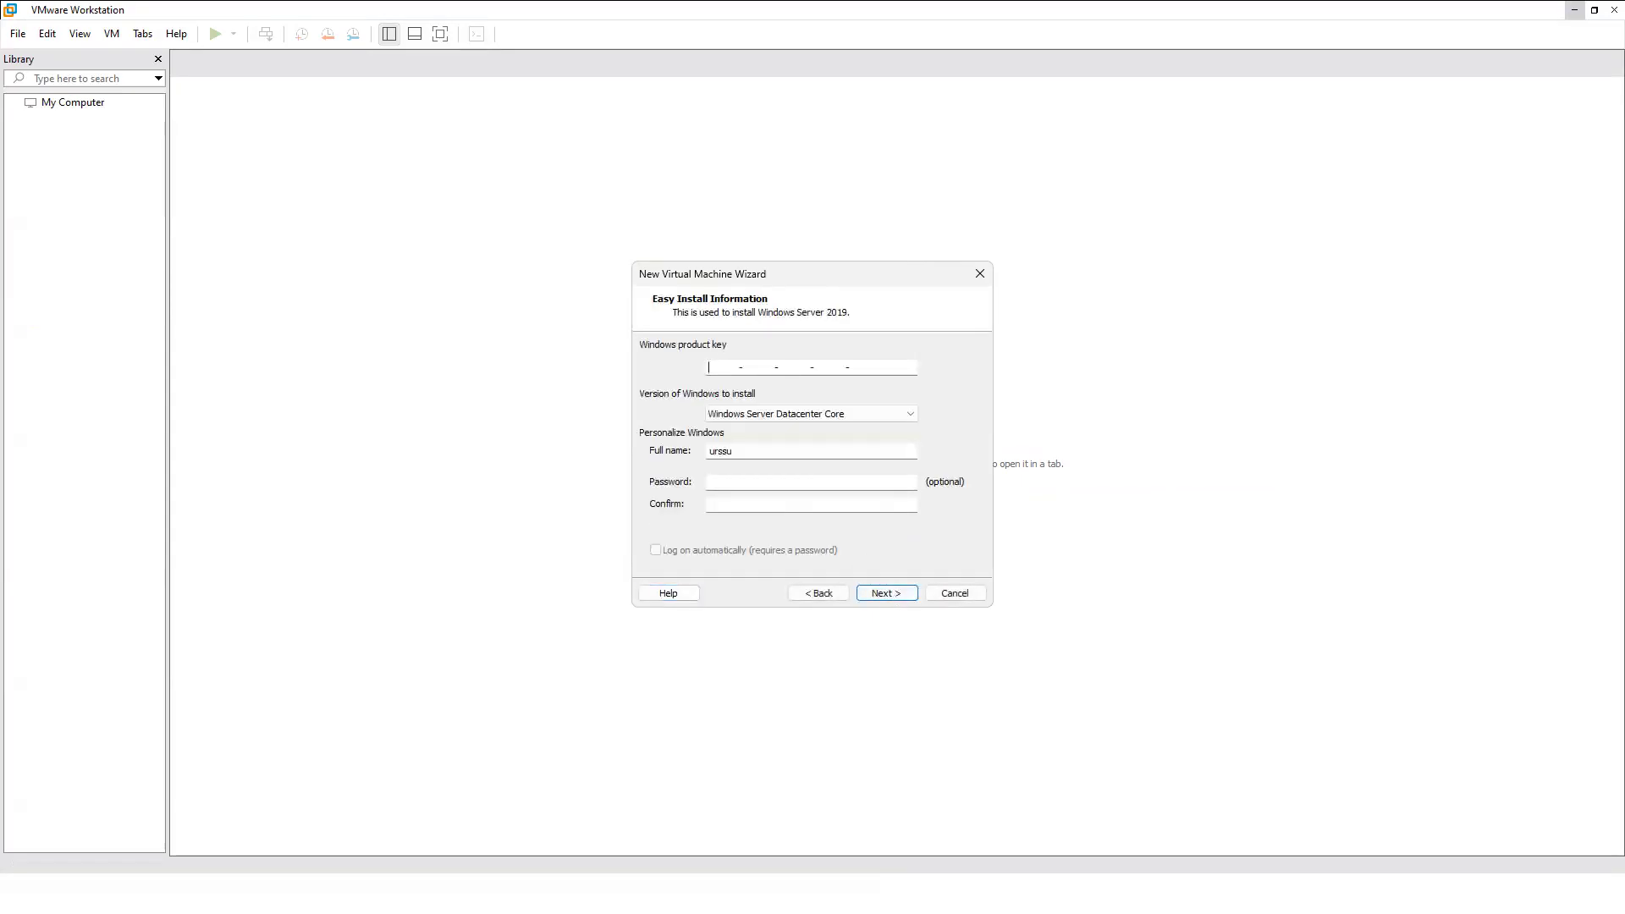
{"action": "left_click", "coordinate": [889, 594]}
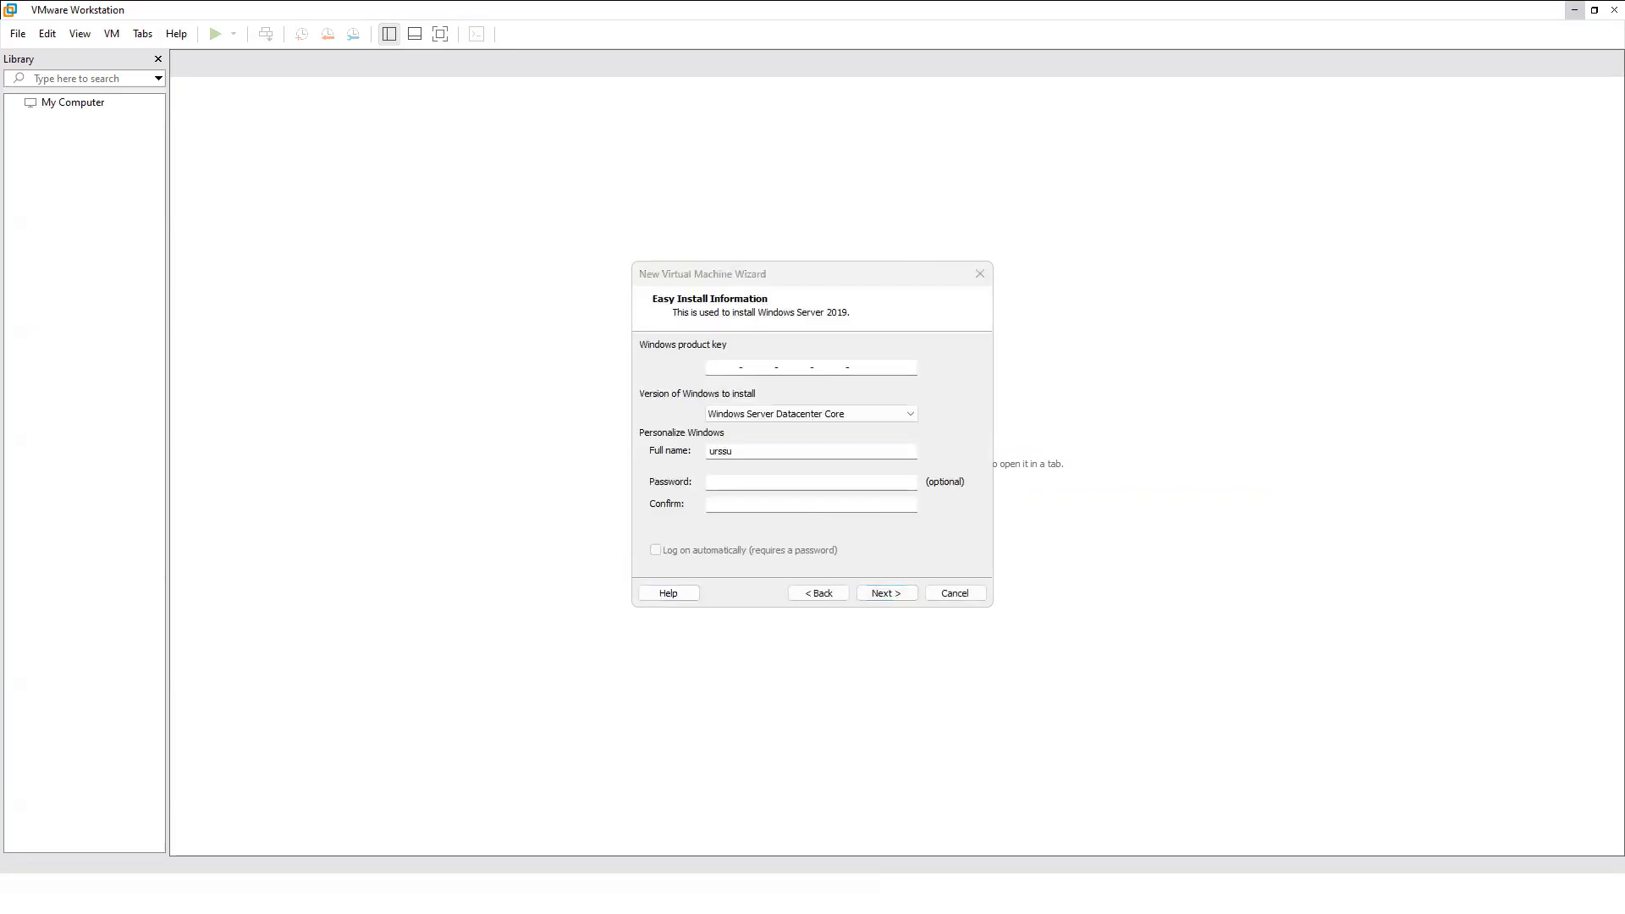
{"action": "left_click", "coordinate": [726, 366]}
{"action": "key", "text": "ctrl+v"}
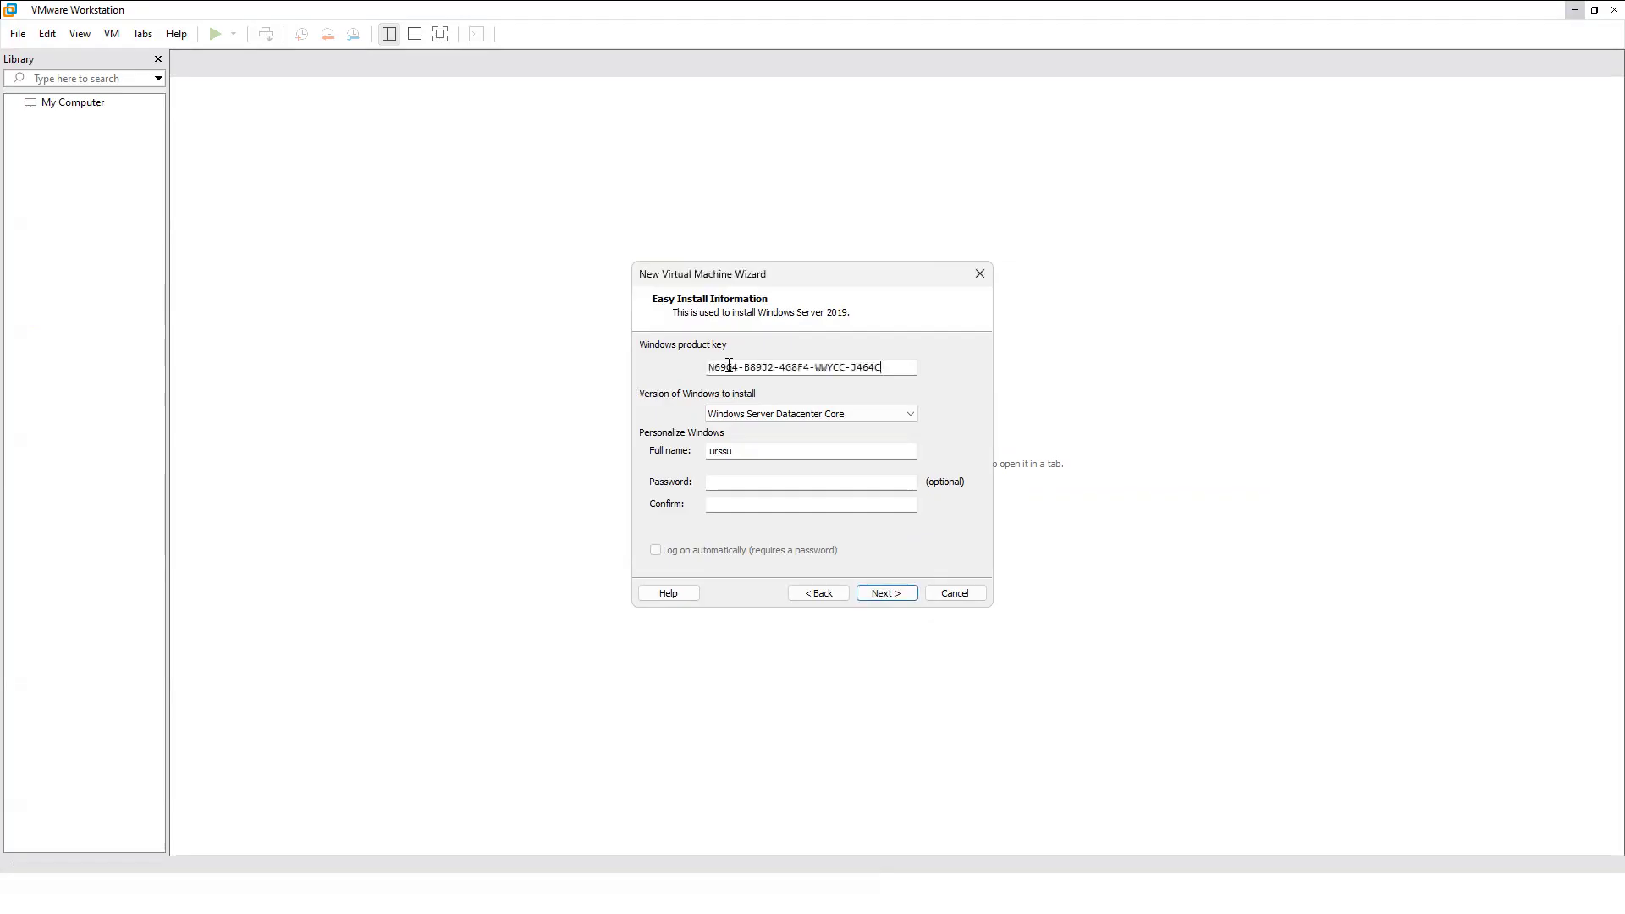
{"action": "left_click", "coordinate": [819, 415]}
{"action": "left_click", "coordinate": [822, 437]}
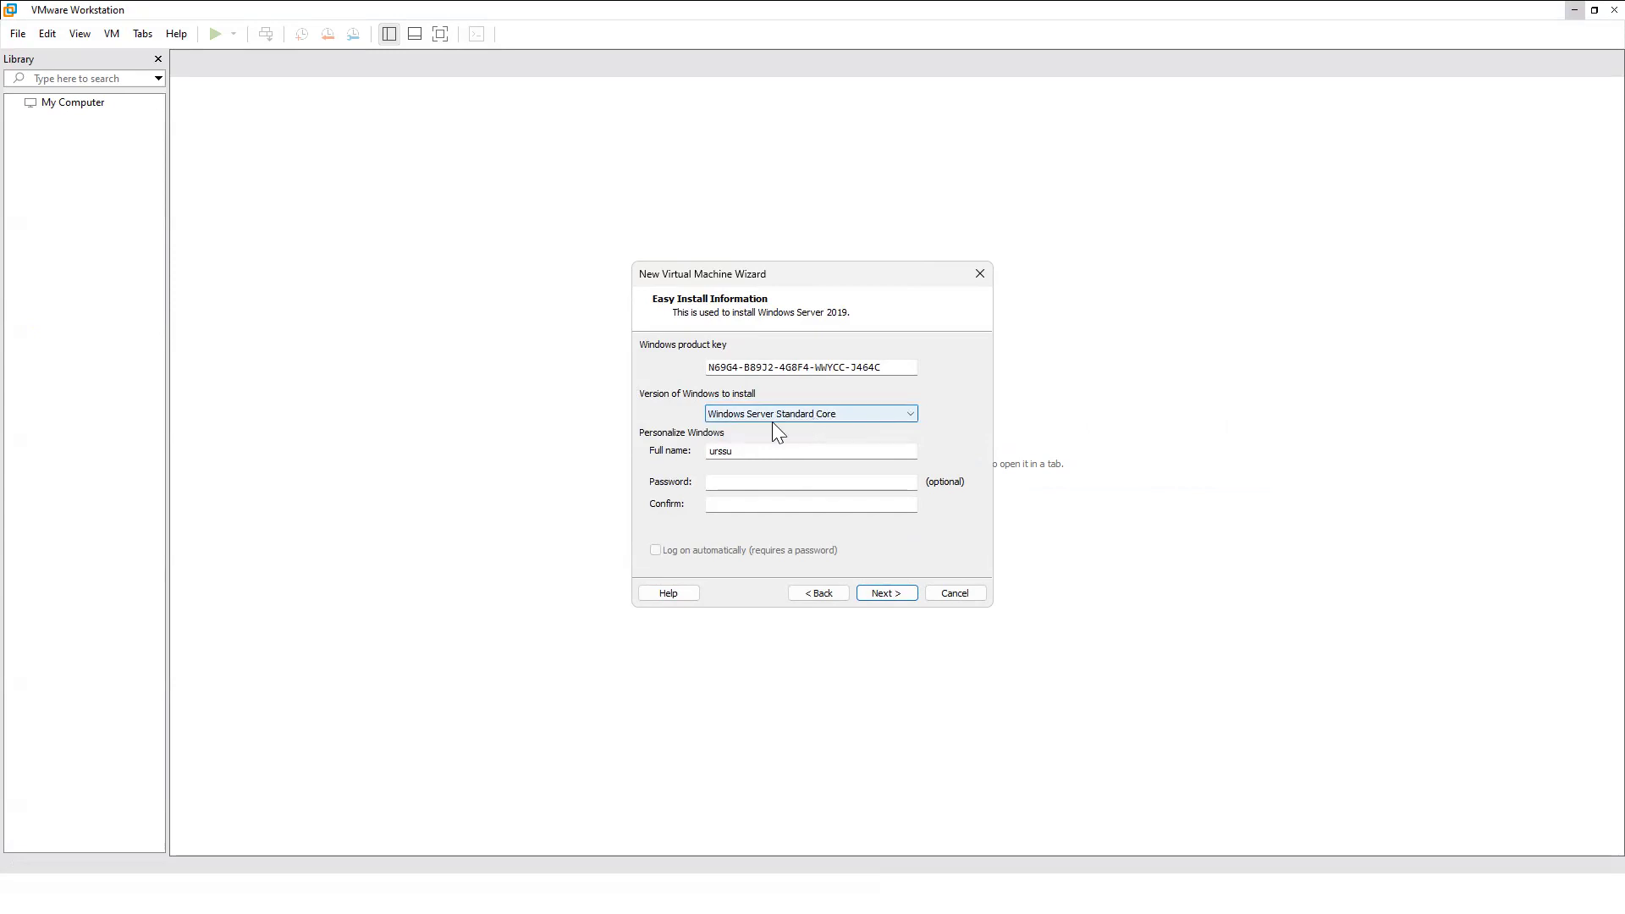
Set full name to administrator, enter and confirm the password, and enable automatic logon.
{"action": "left_click_drag", "start_coordinate": [756, 452], "coordinate": [637, 448]}
{"action": "type", "text": "ad"}
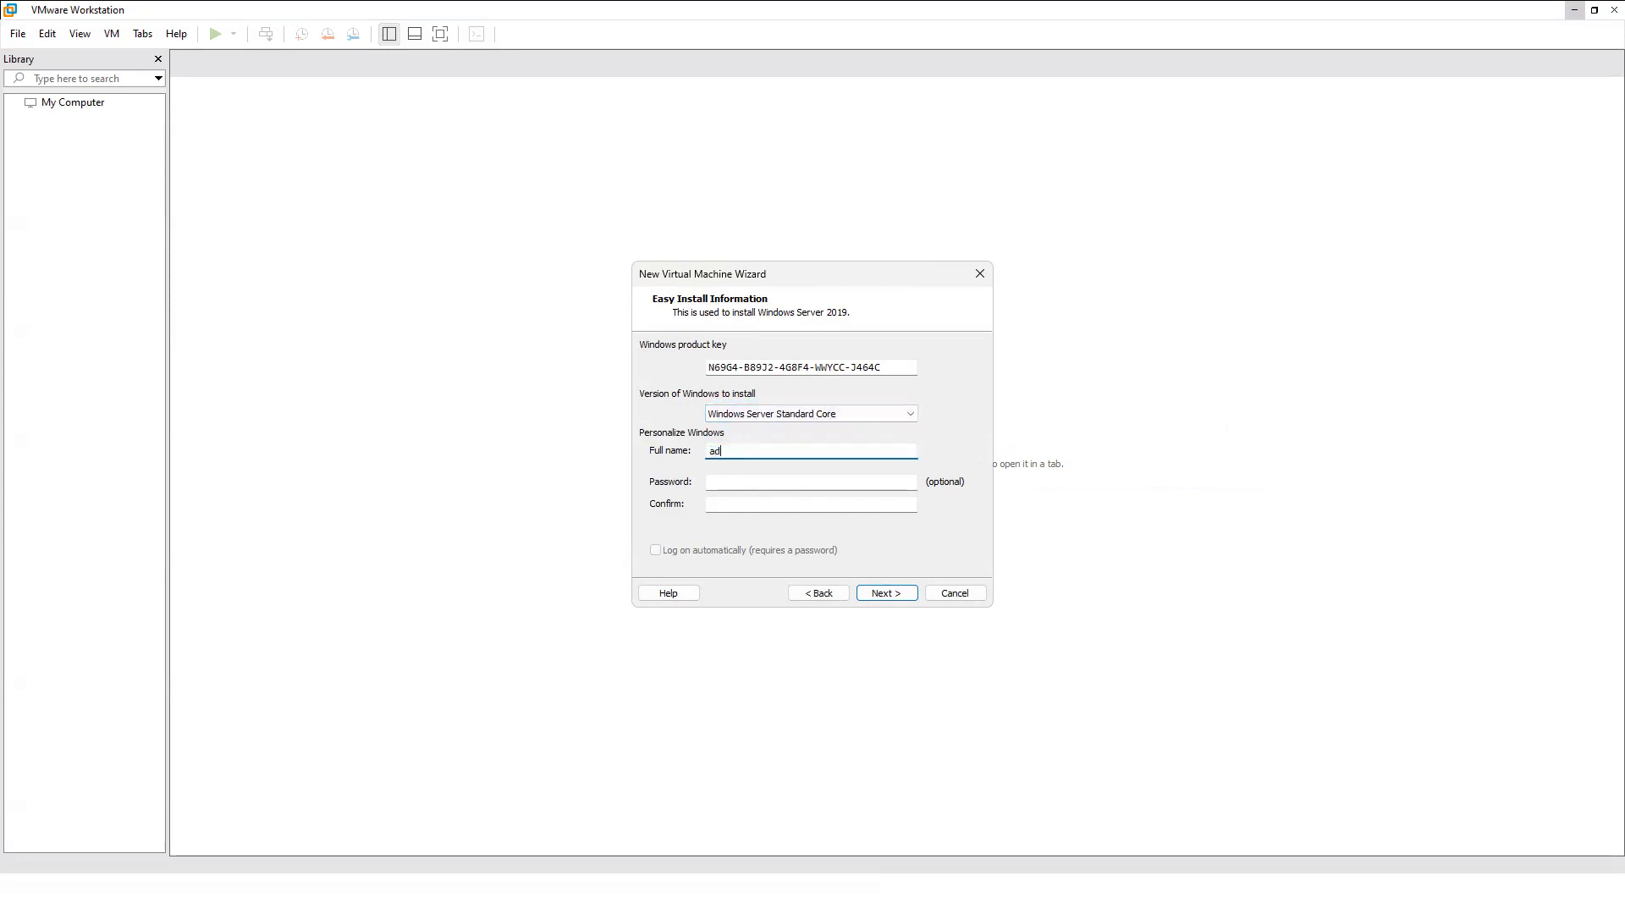
{"action": "type", "text": "ministrator"}
{"action": "key", "text": "Tab"}
{"action": "type", "text": "p"}
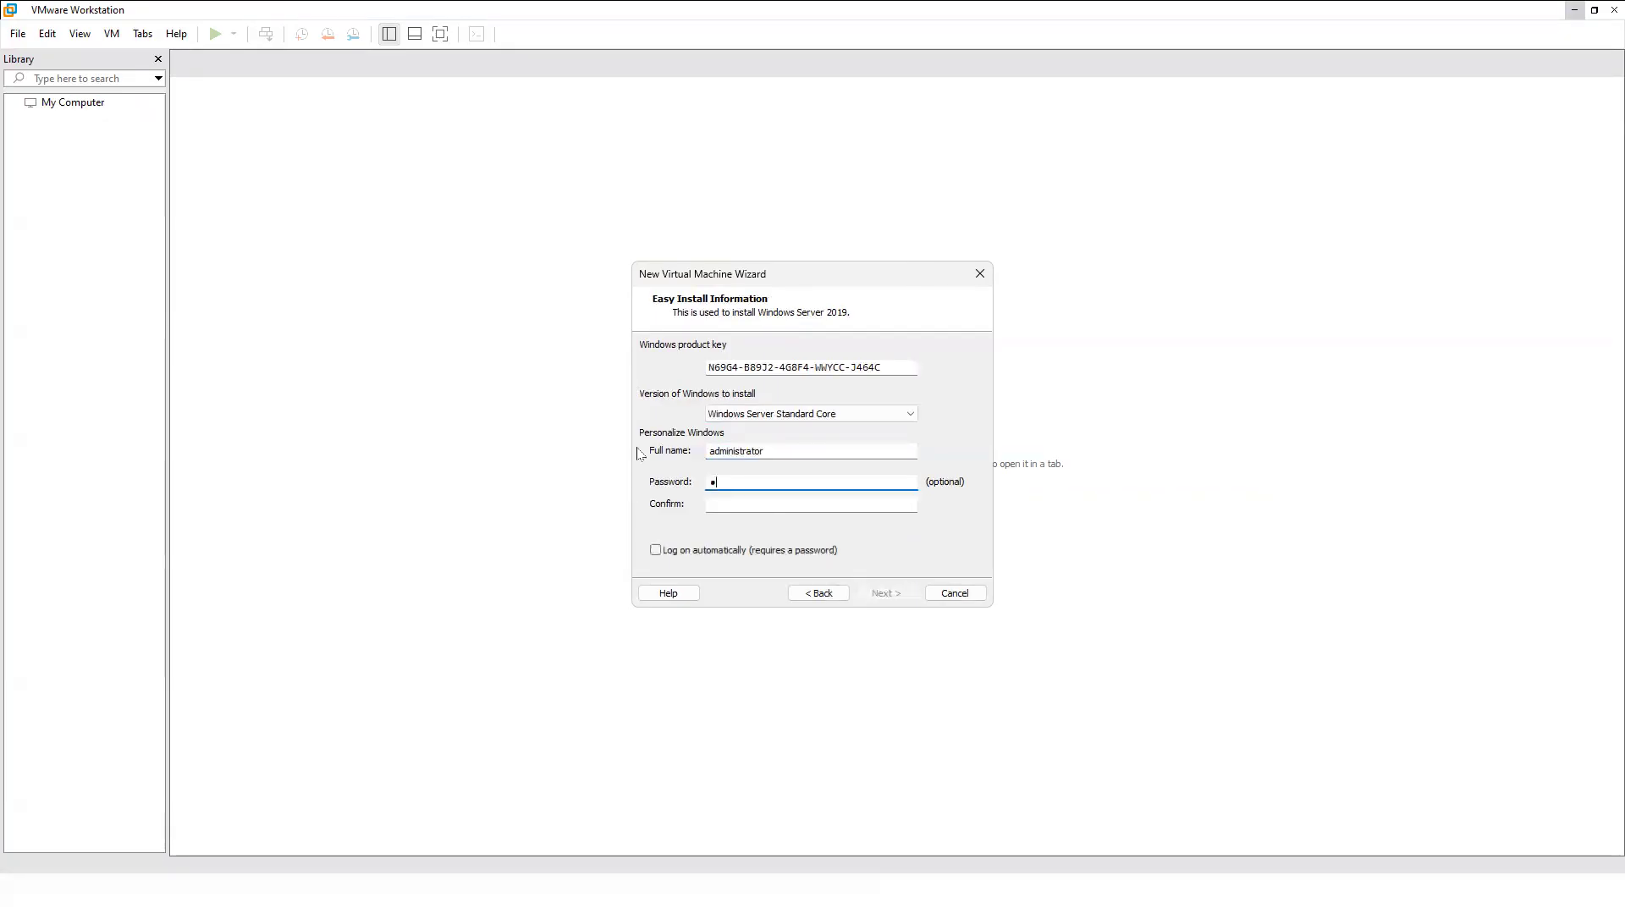
{"action": "type", "text": "assword123!"}
{"action": "key", "text": "Tab"}
{"action": "type", "text": "pas"}
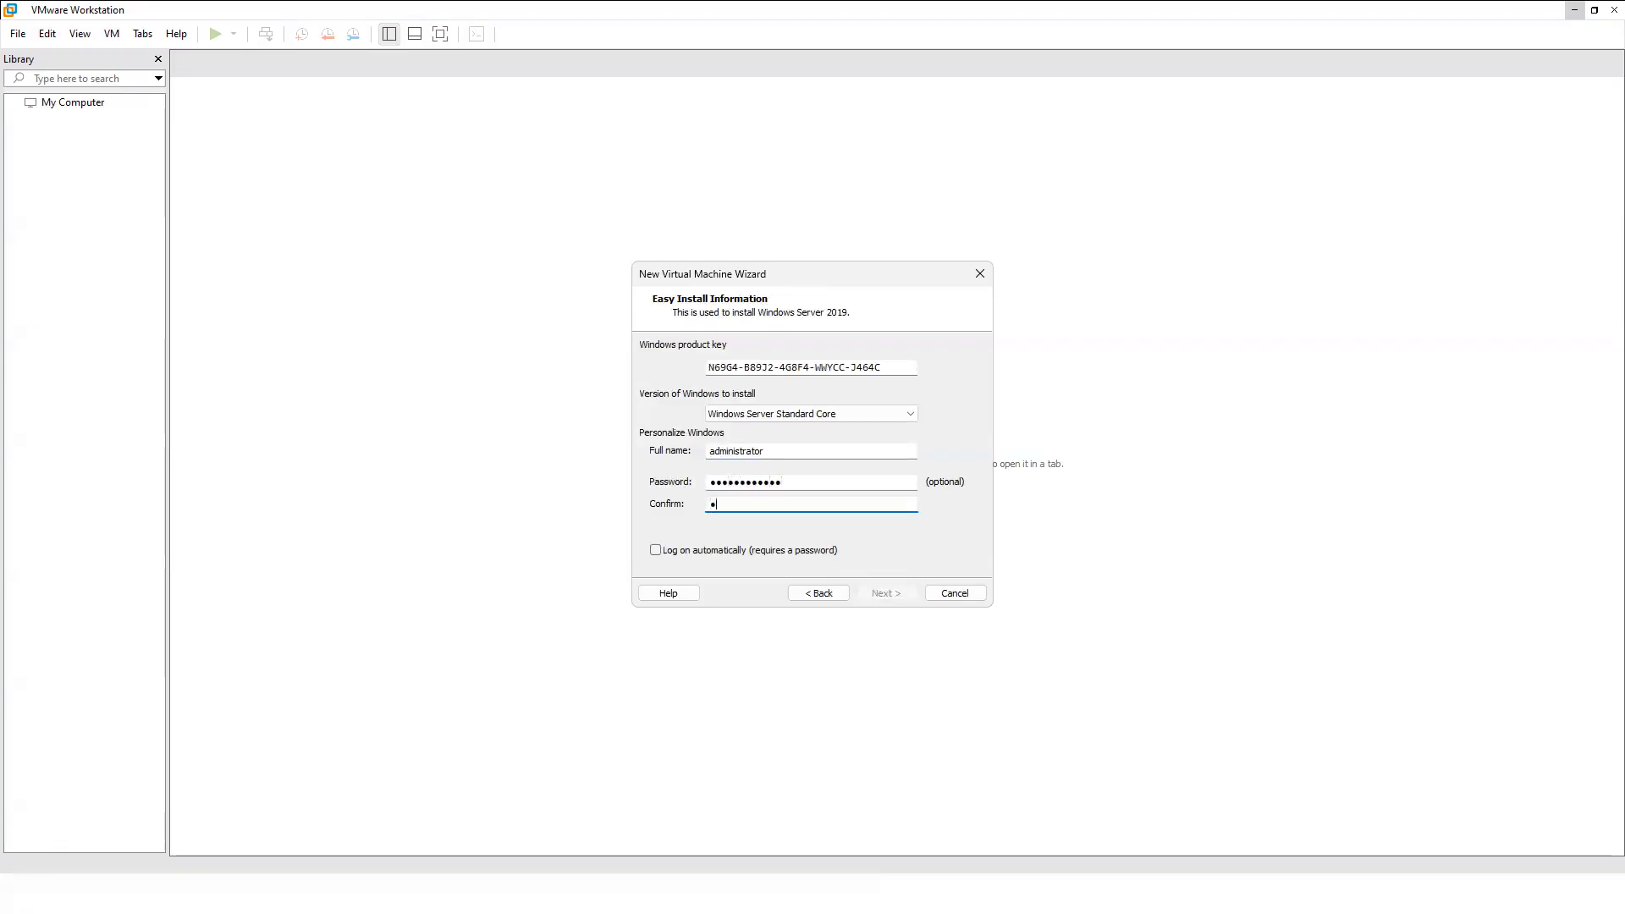
{"action": "type", "text": "sword123!"}
{"action": "left_click", "coordinate": [657, 552]}
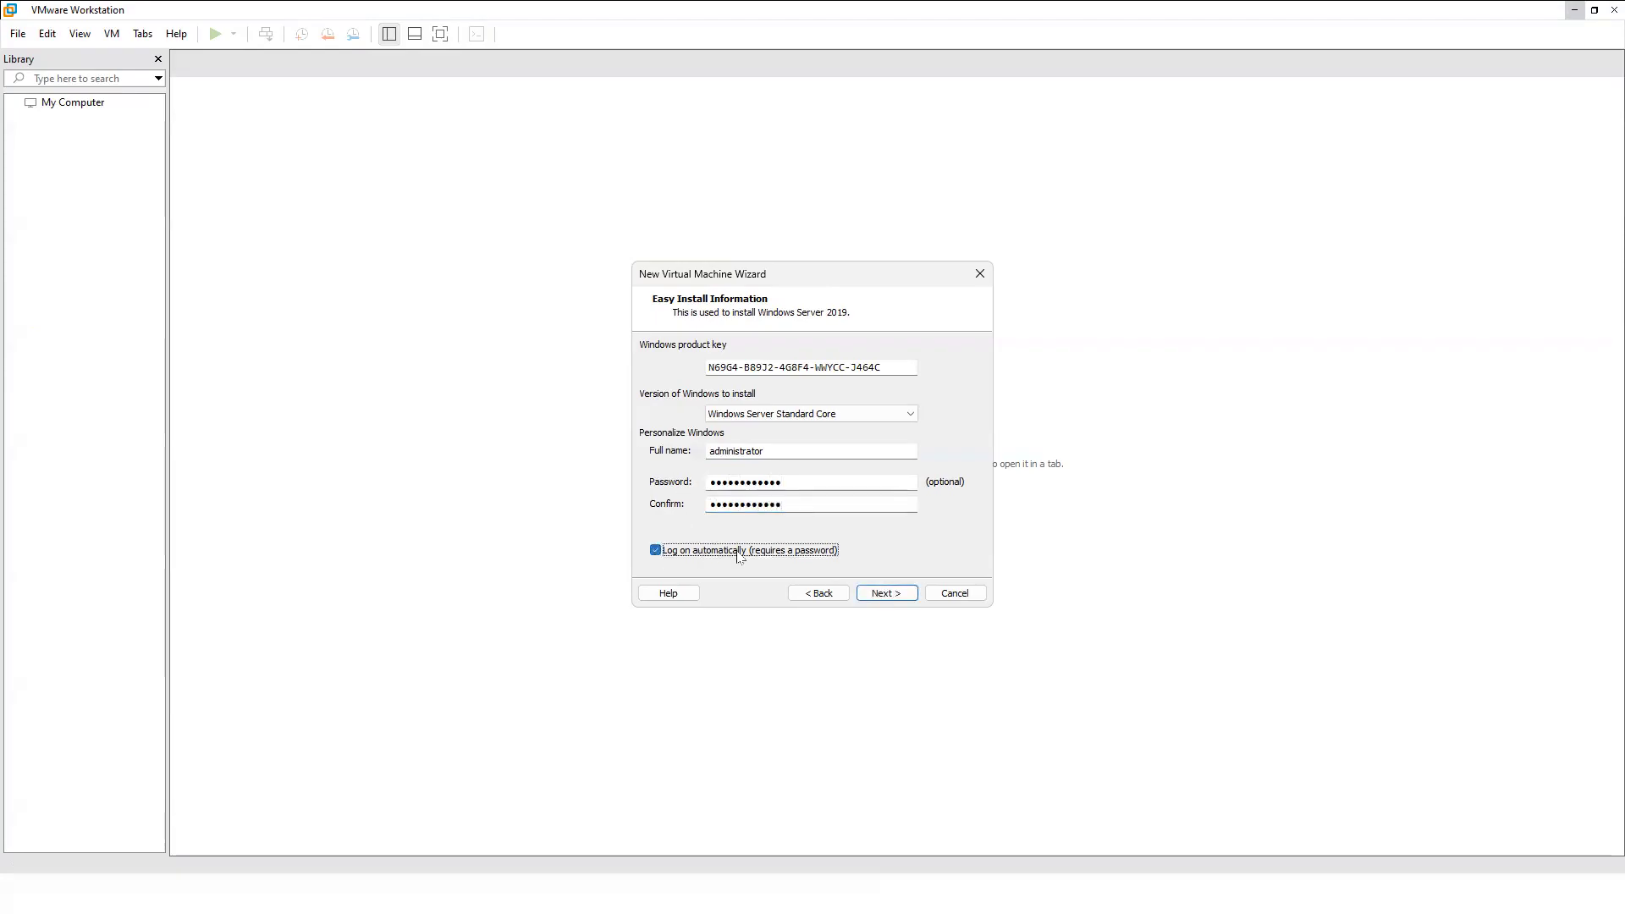
{"action": "left_click", "coordinate": [898, 597]}
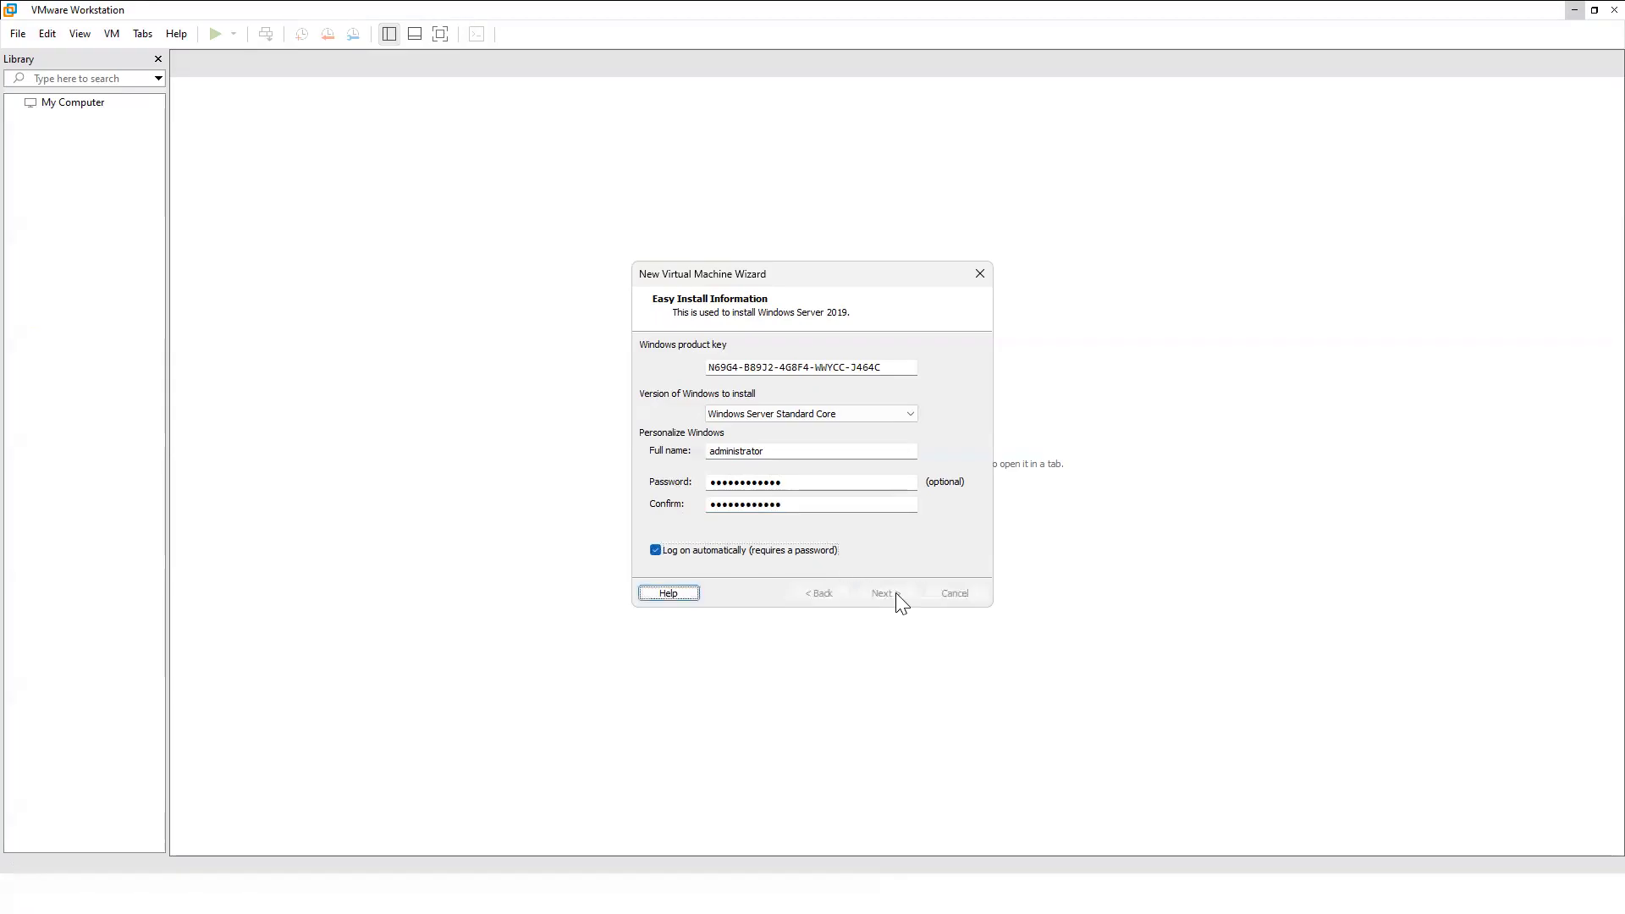
Name the virtual machine DC.
{"action": "left_click", "coordinate": [757, 367]}
{"action": "key", "text": "ctrl+a"}
{"action": "type", "text": "DC"}
{"action": "left_click", "coordinate": [950, 423]}
Set the DC machine's location to D:\VM-SQL\DC and proceed to disk capacity.
{"action": "scroll", "coordinate": [808, 455], "scroll_direction": "down", "scroll_amount": 1}
{"action": "scroll", "coordinate": [807, 456], "scroll_direction": "down", "scroll_amount": 1}
{"action": "left_click", "coordinate": [706, 468]}
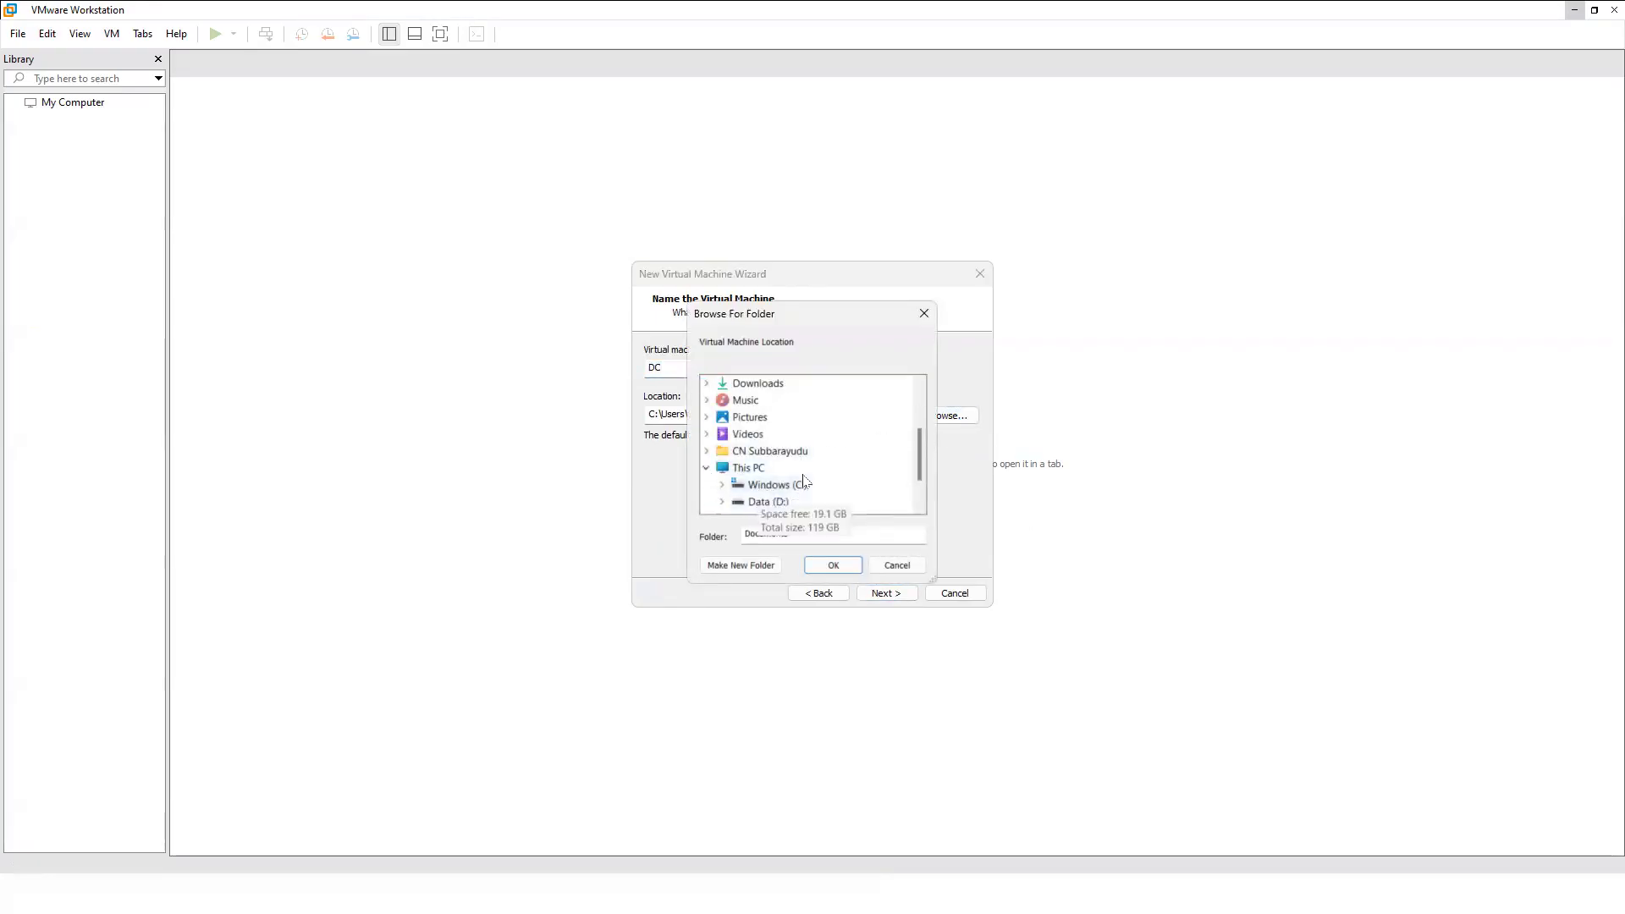
{"action": "scroll", "coordinate": [804, 481], "scroll_direction": "down", "scroll_amount": 1}
{"action": "left_click", "coordinate": [721, 452]}
{"action": "left_click", "coordinate": [737, 484]}
{"action": "left_click", "coordinate": [784, 468]}
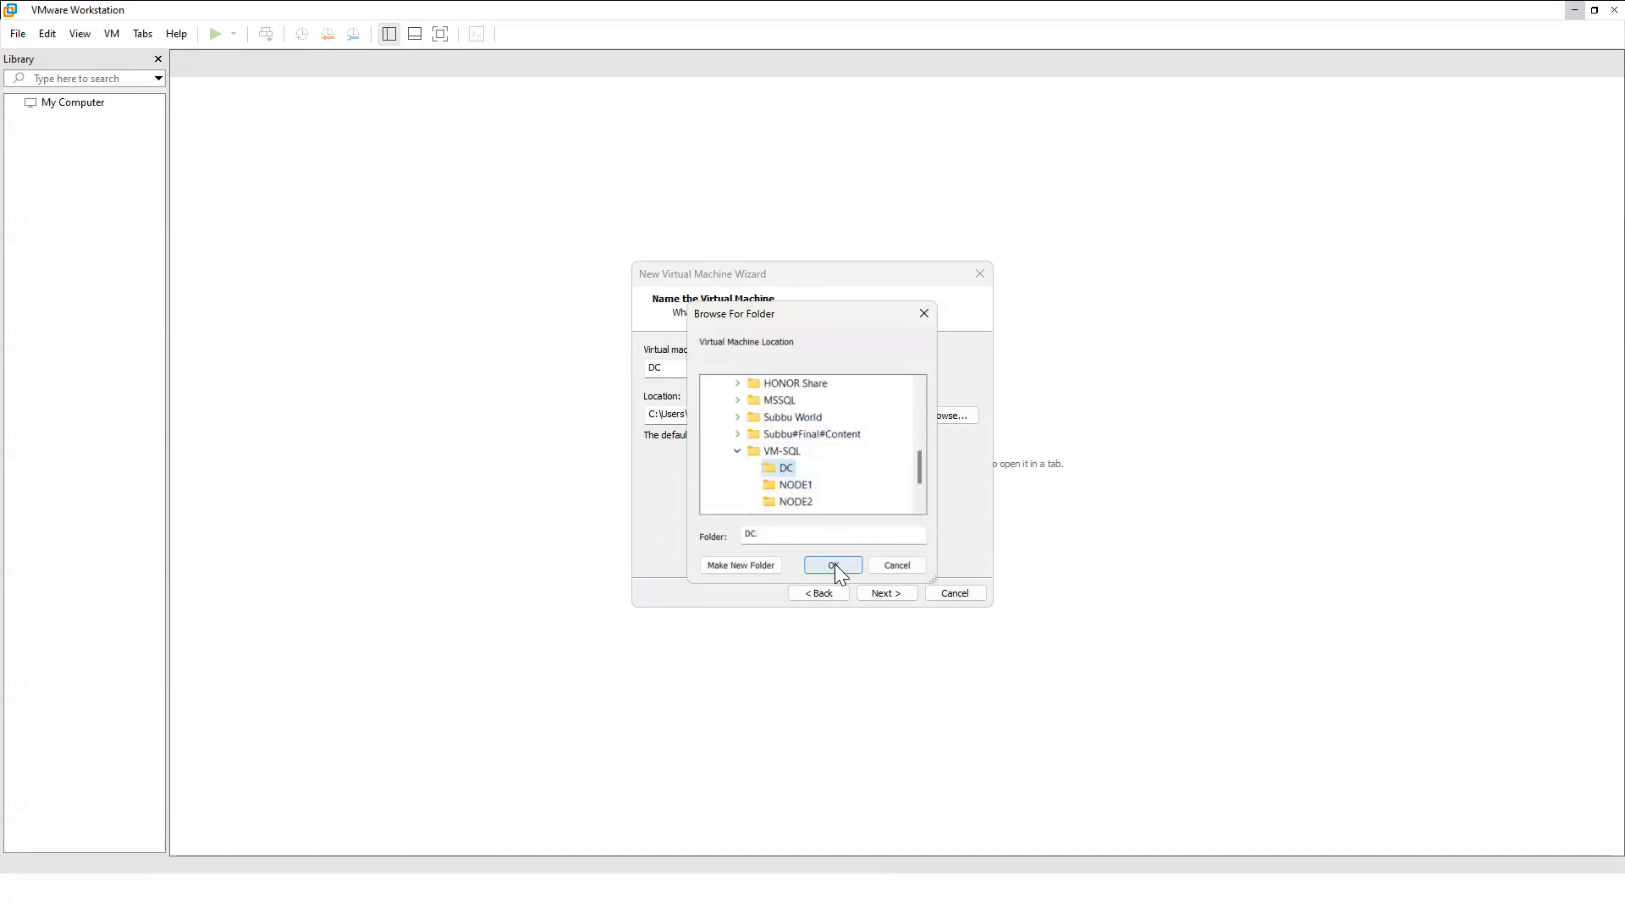
{"action": "left_click", "coordinate": [835, 564]}
{"action": "left_click", "coordinate": [887, 594]}
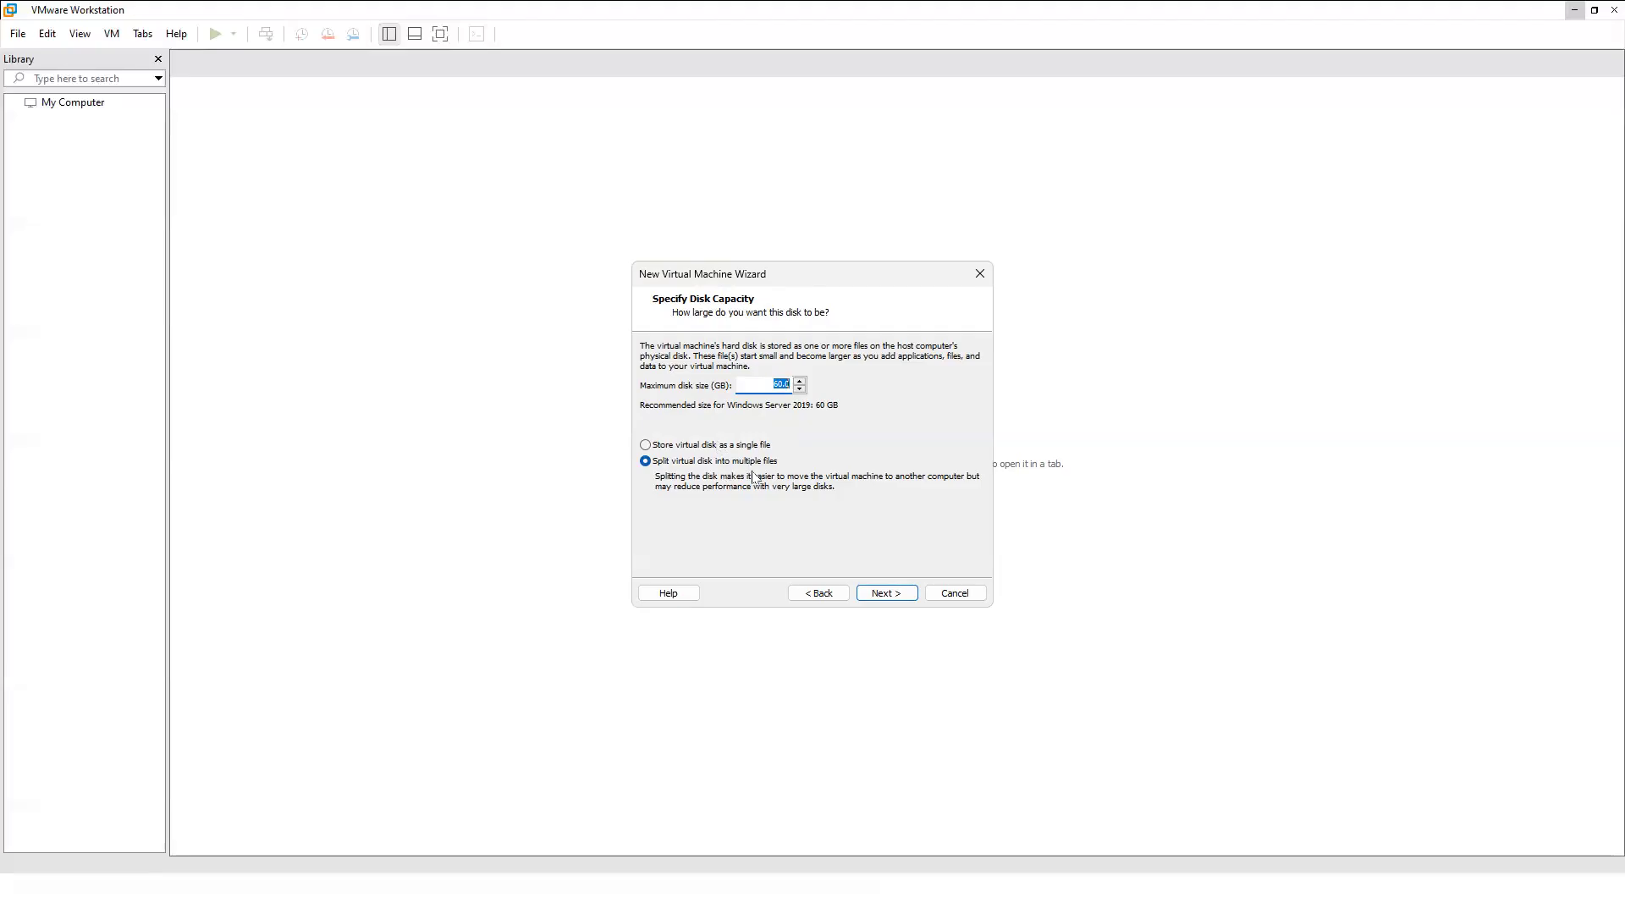
Store the 60 GB virtual disk as a single file and open Customize Hardware.
{"action": "left_click", "coordinate": [706, 446]}
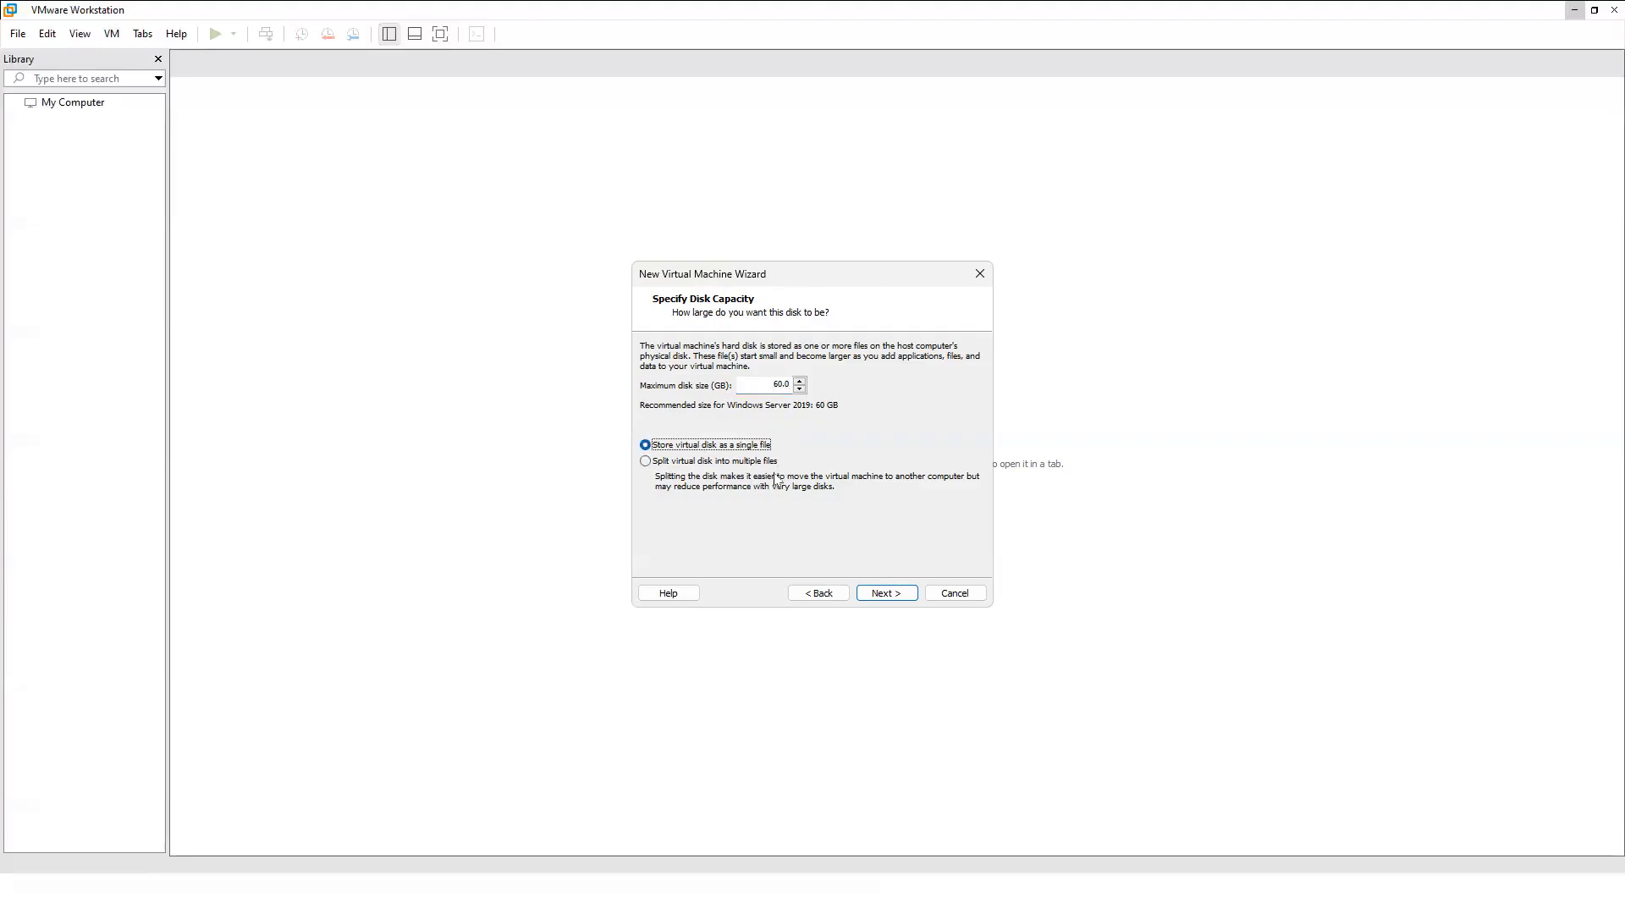
{"action": "left_click", "coordinate": [885, 594]}
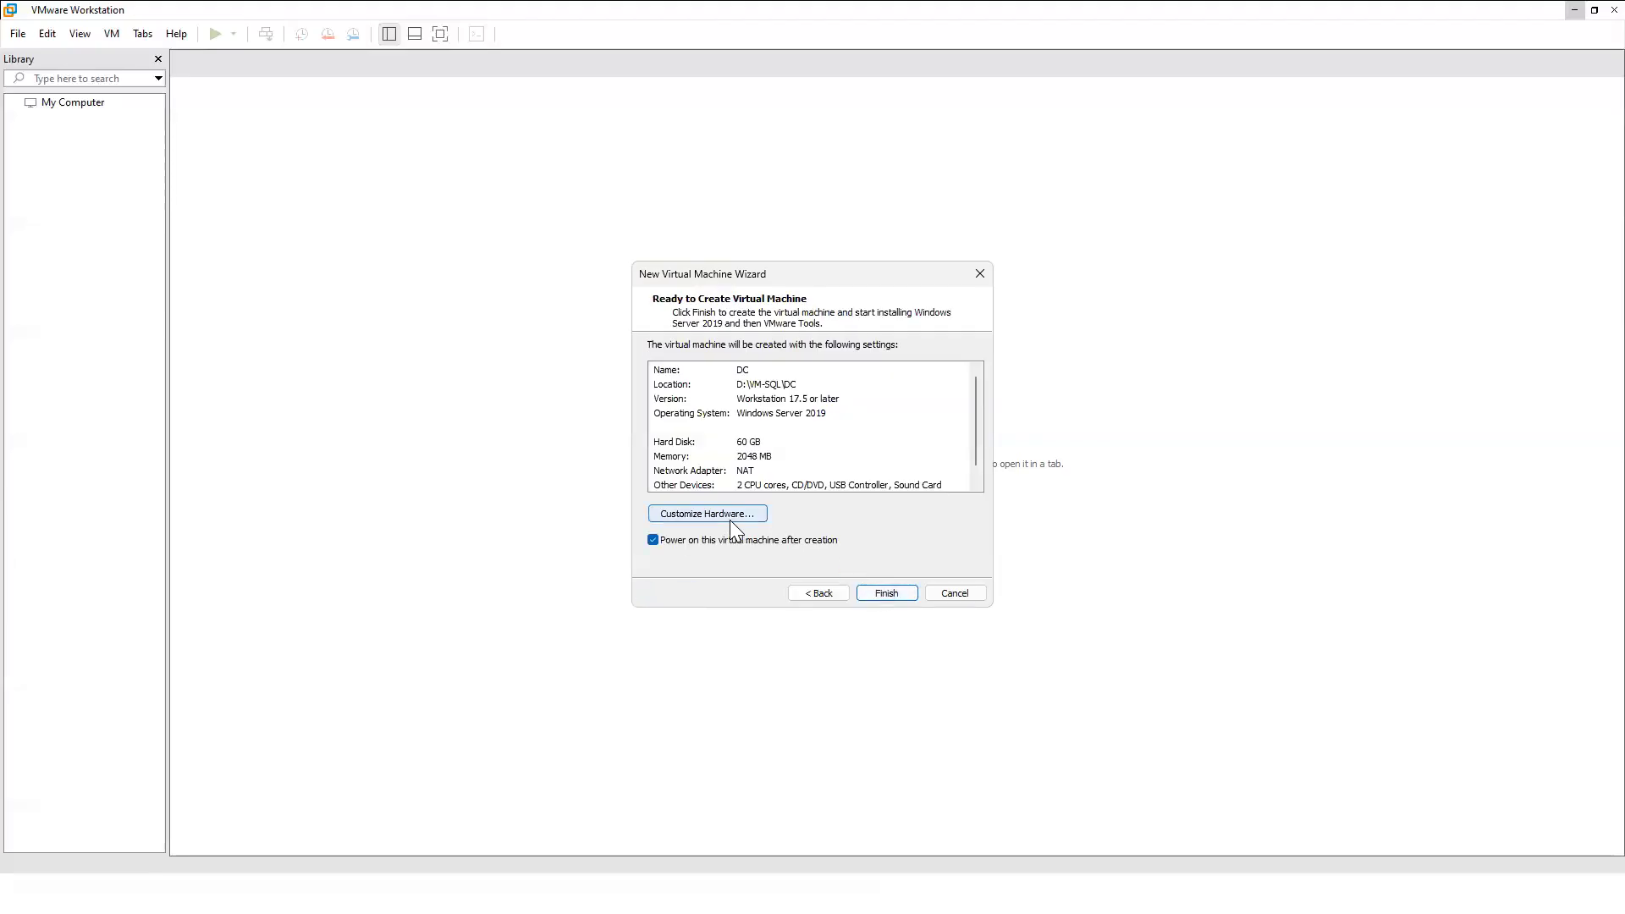
{"action": "left_click", "coordinate": [735, 515]}
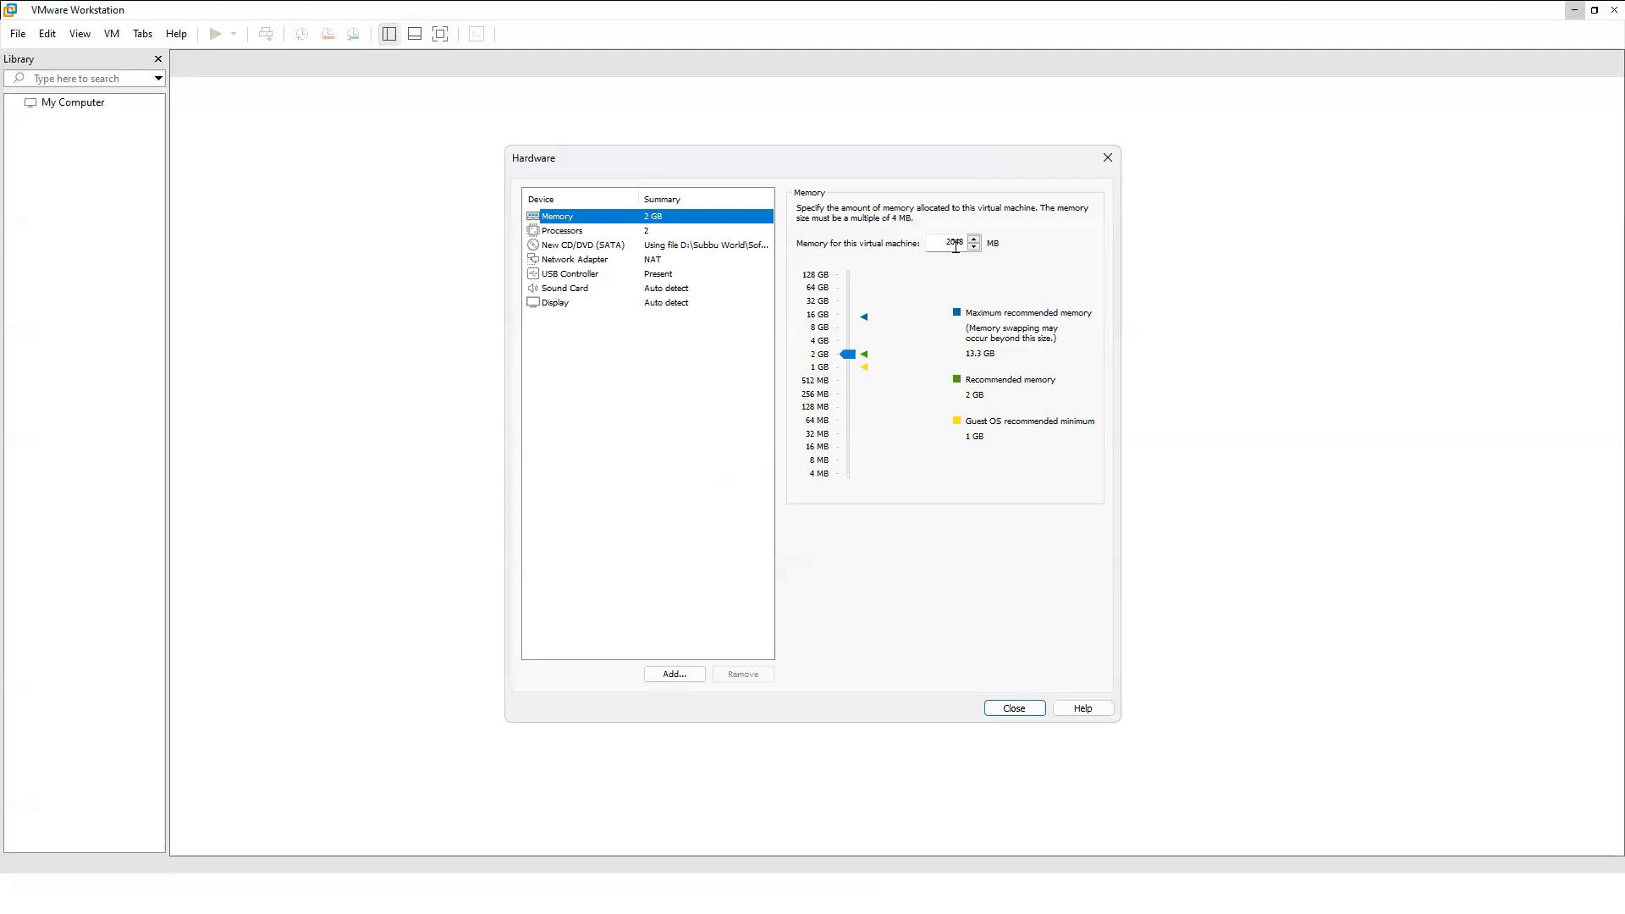
Confirm 2048 MB memory and 2 processors, then finish creating the DC VM.
{"action": "left_click", "coordinate": [572, 232]}
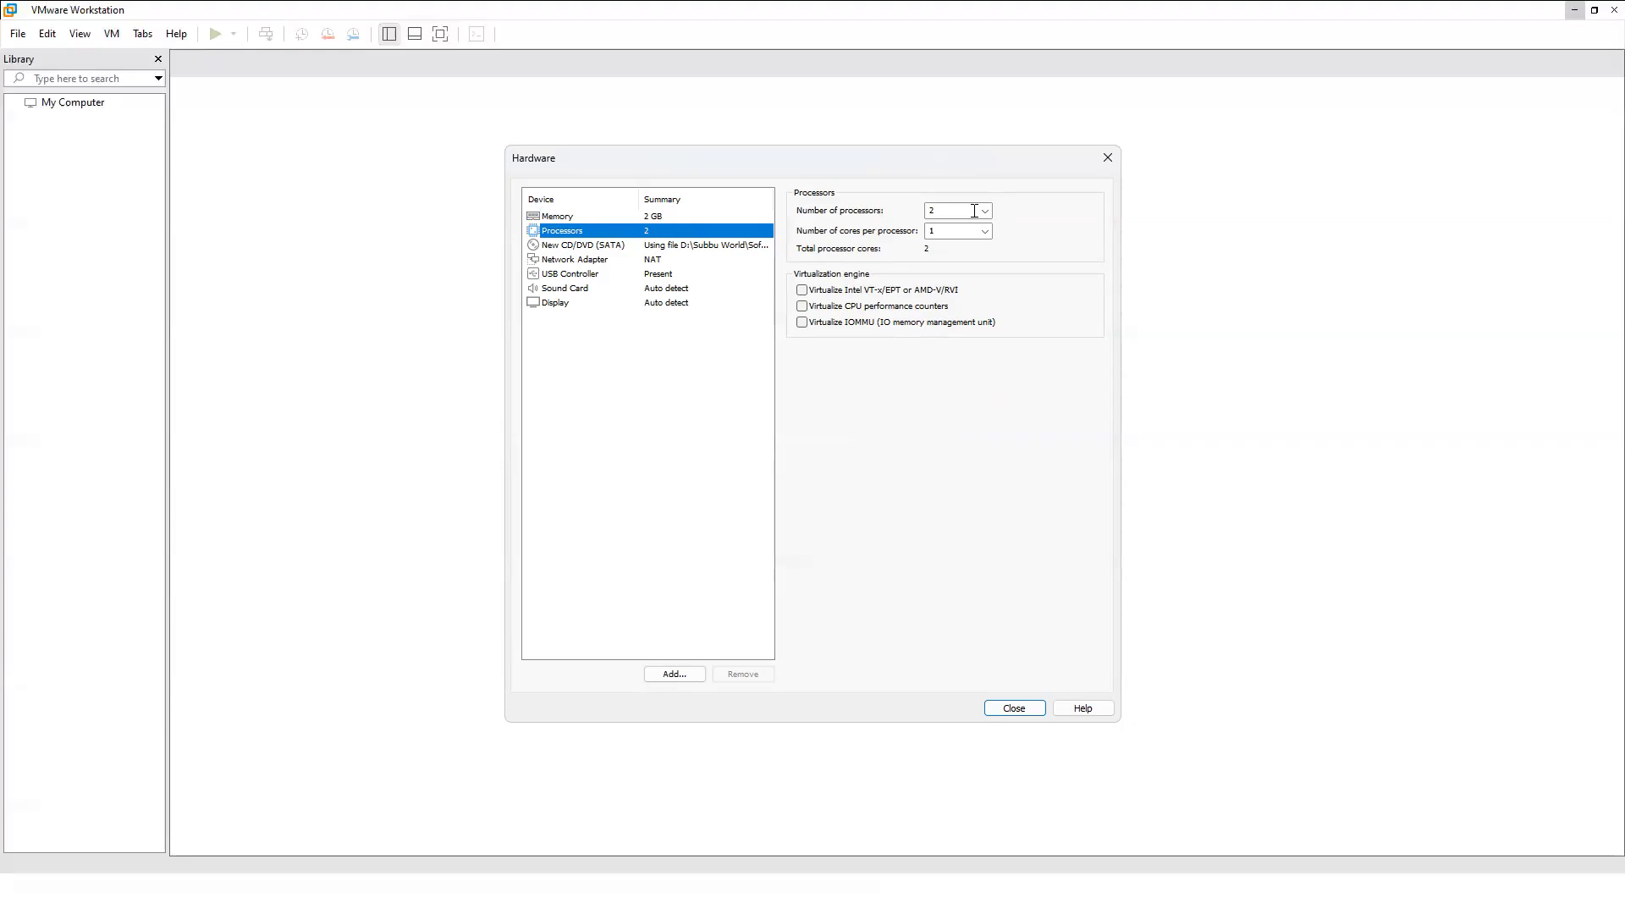
{"action": "left_click", "coordinate": [966, 207]}
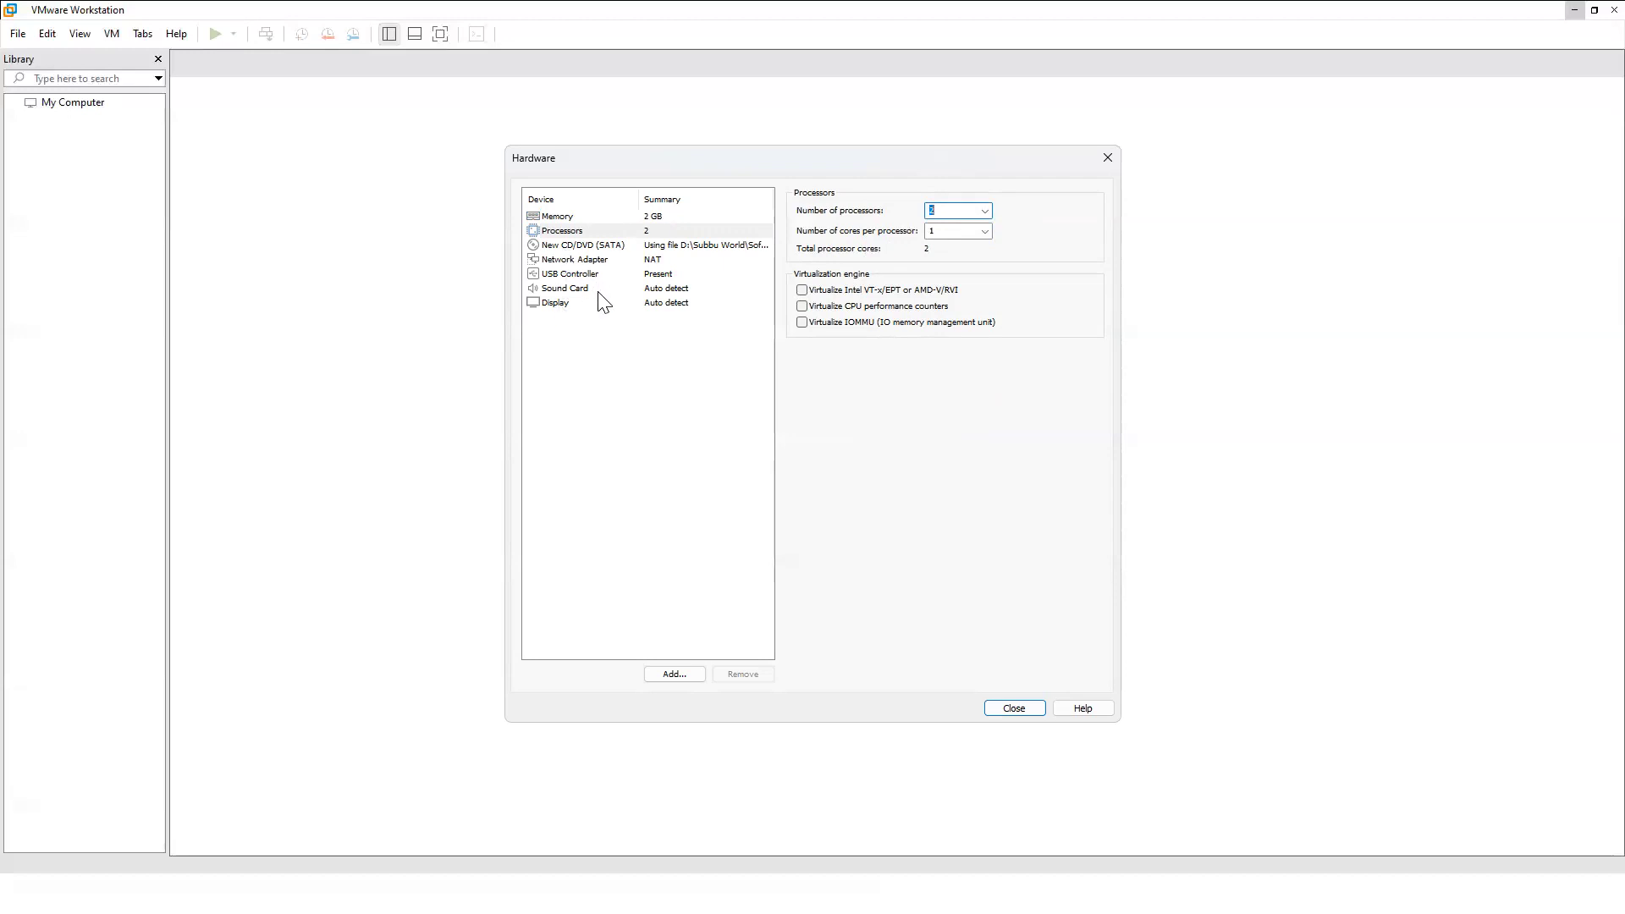
{"action": "left_click", "coordinate": [1015, 708]}
{"action": "left_click", "coordinate": [888, 593]}
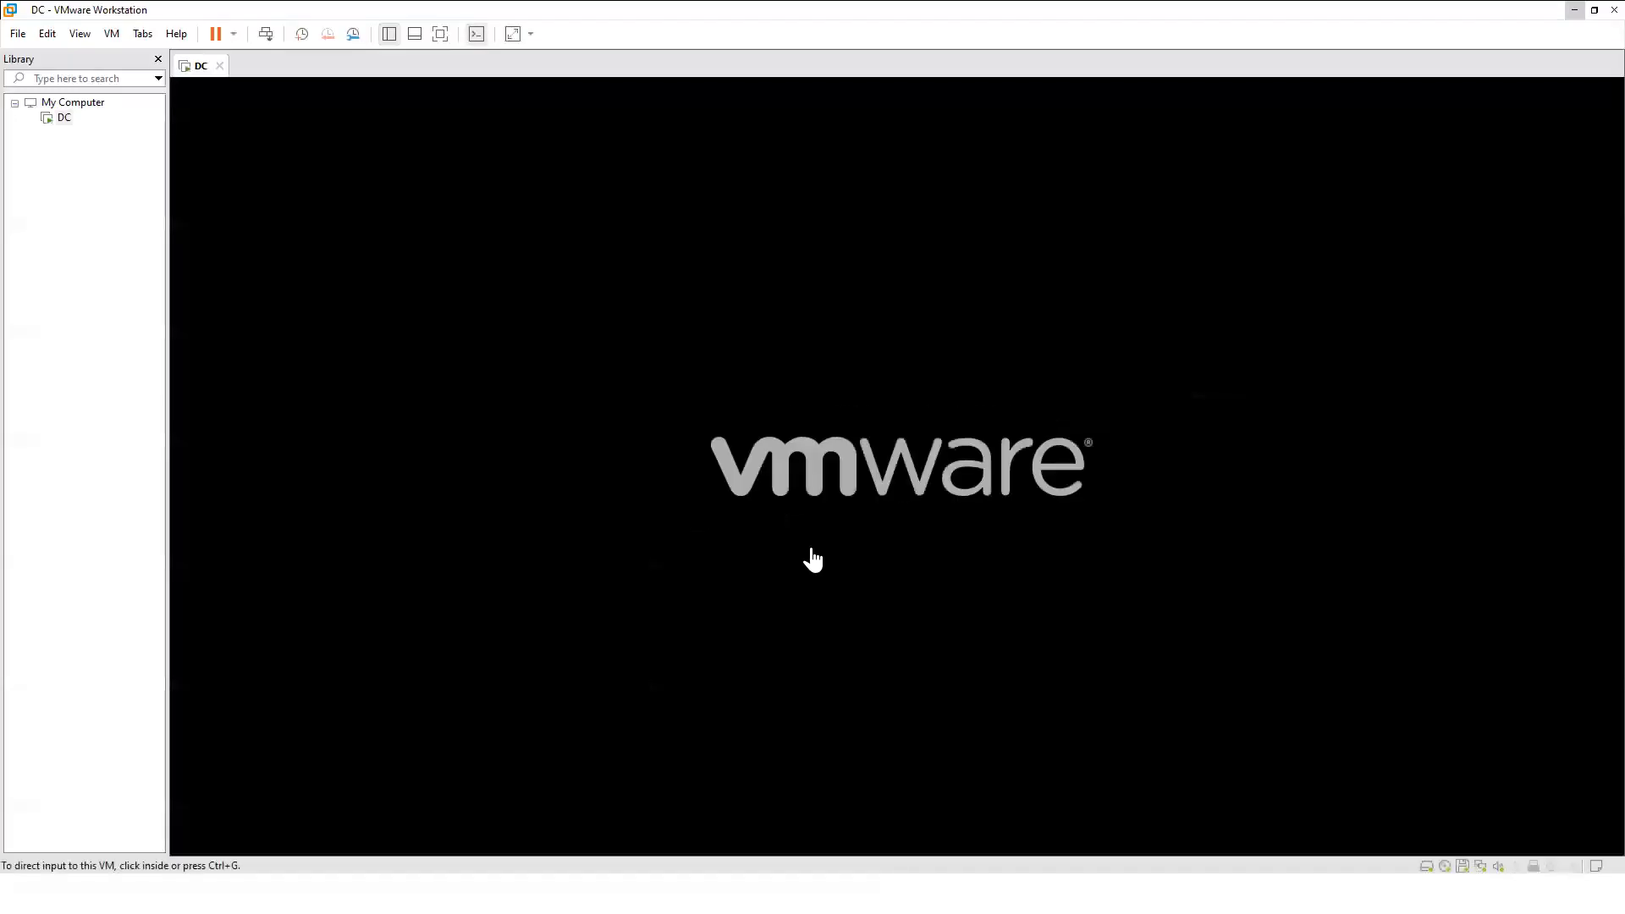
Boot DC from DVD and install Windows Server 2019 Standard (Desktop Experience).
{"action": "key", "text": "Return"}
{"action": "left_click", "coordinate": [736, 548]}
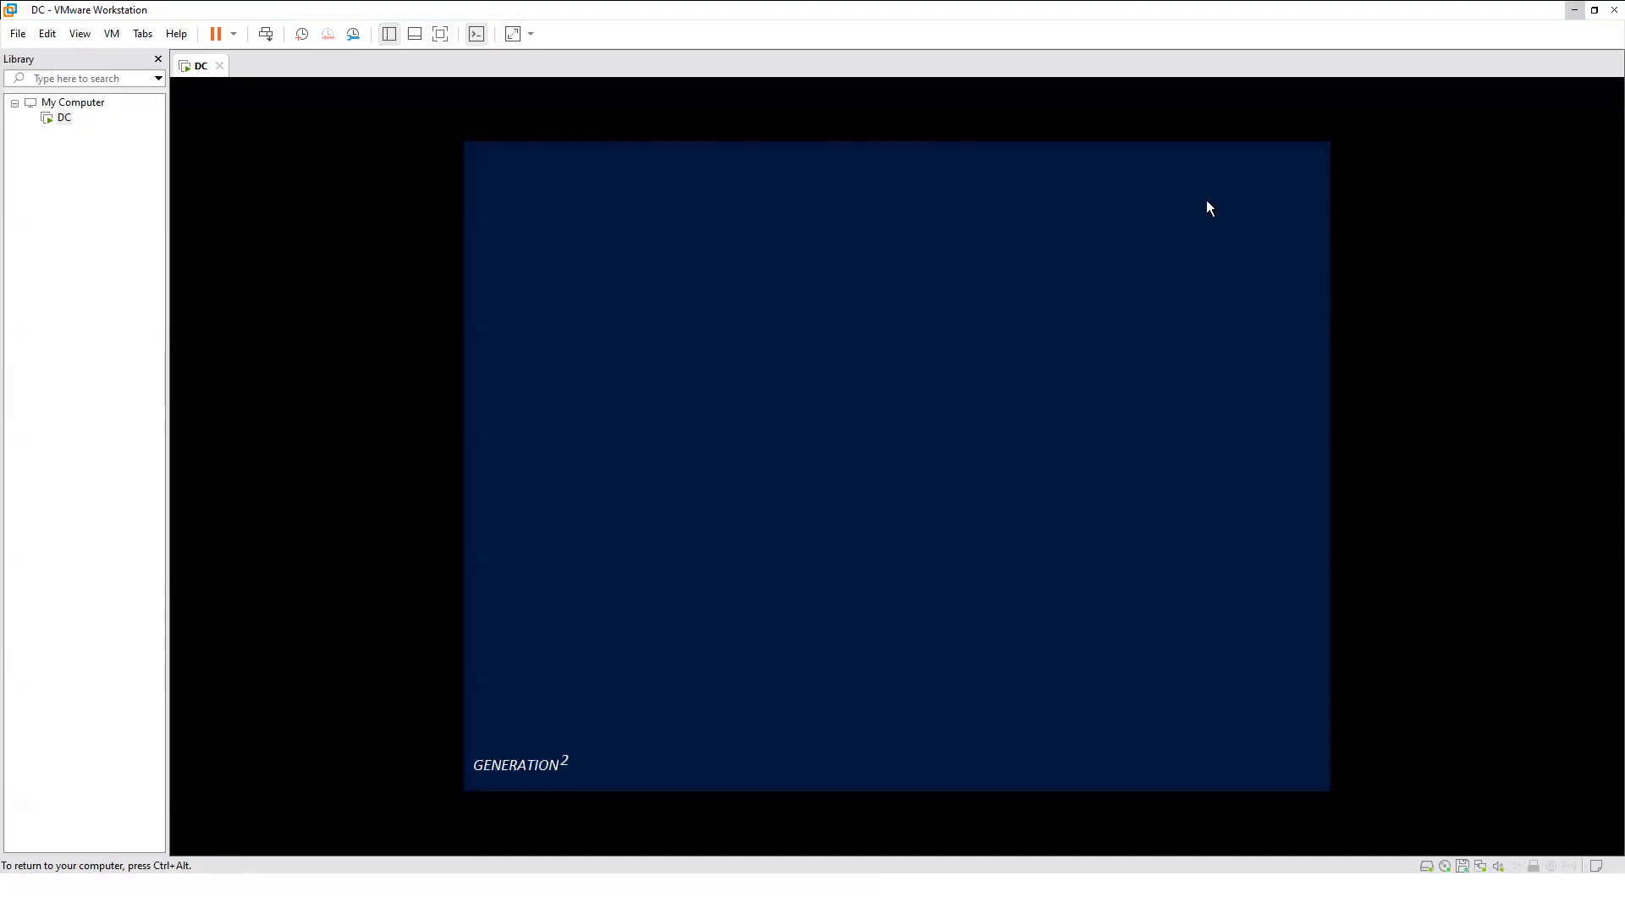
{"action": "key", "text": "ctrl+alt"}
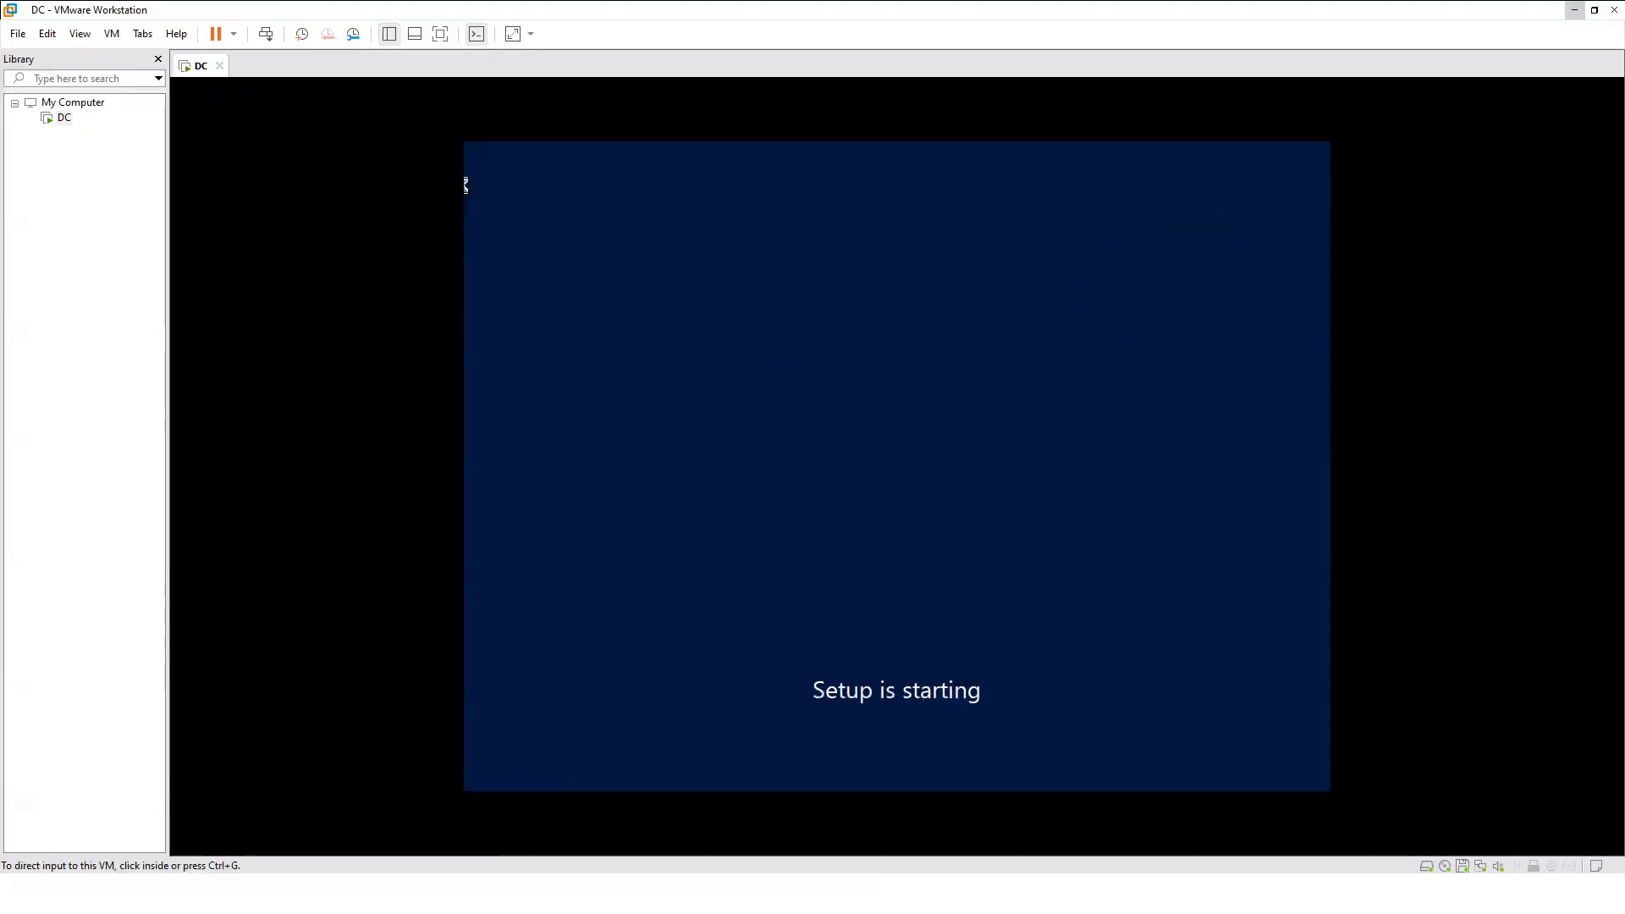
{"action": "left_click", "coordinate": [955, 358]}
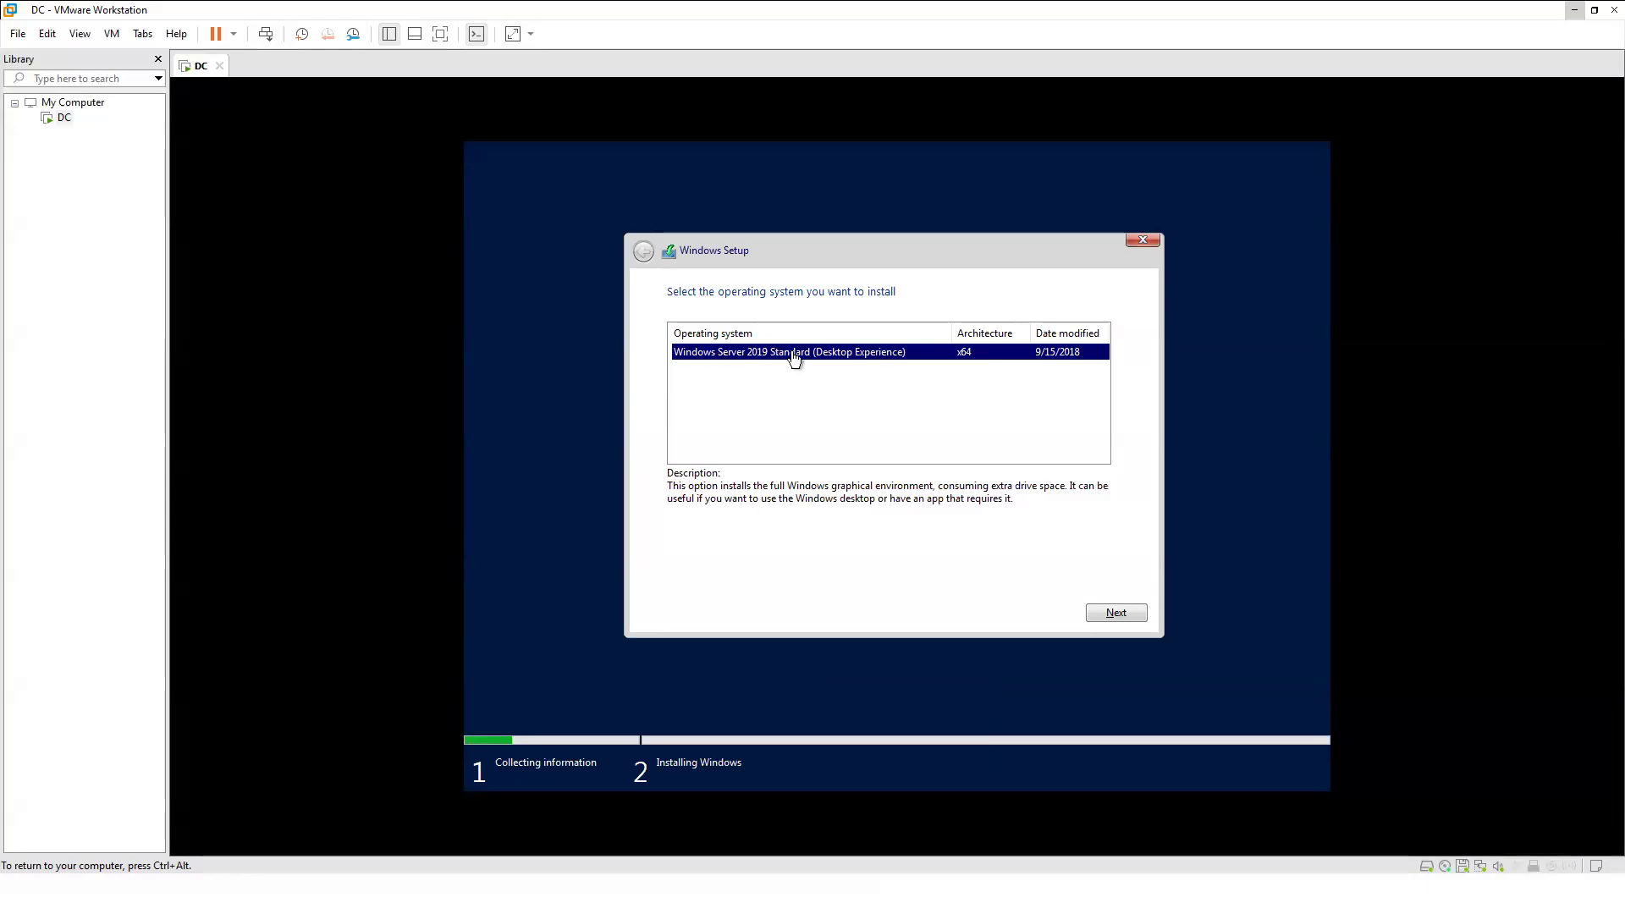
{"action": "left_click", "coordinate": [1113, 621]}
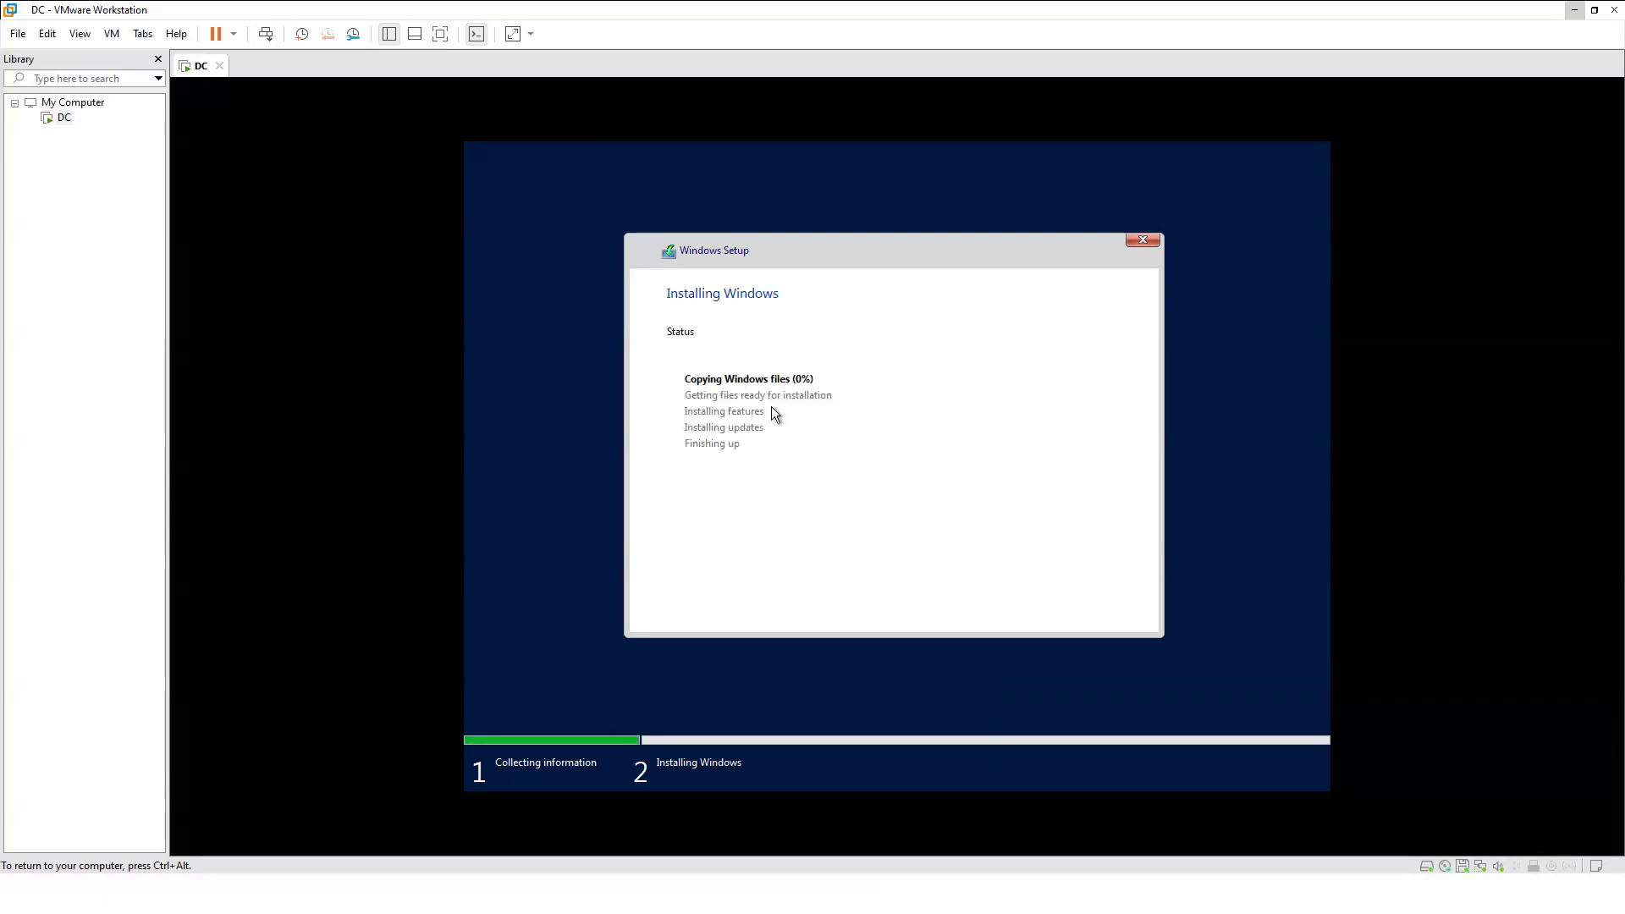
{"action": "key", "text": "ctrl+alt"}
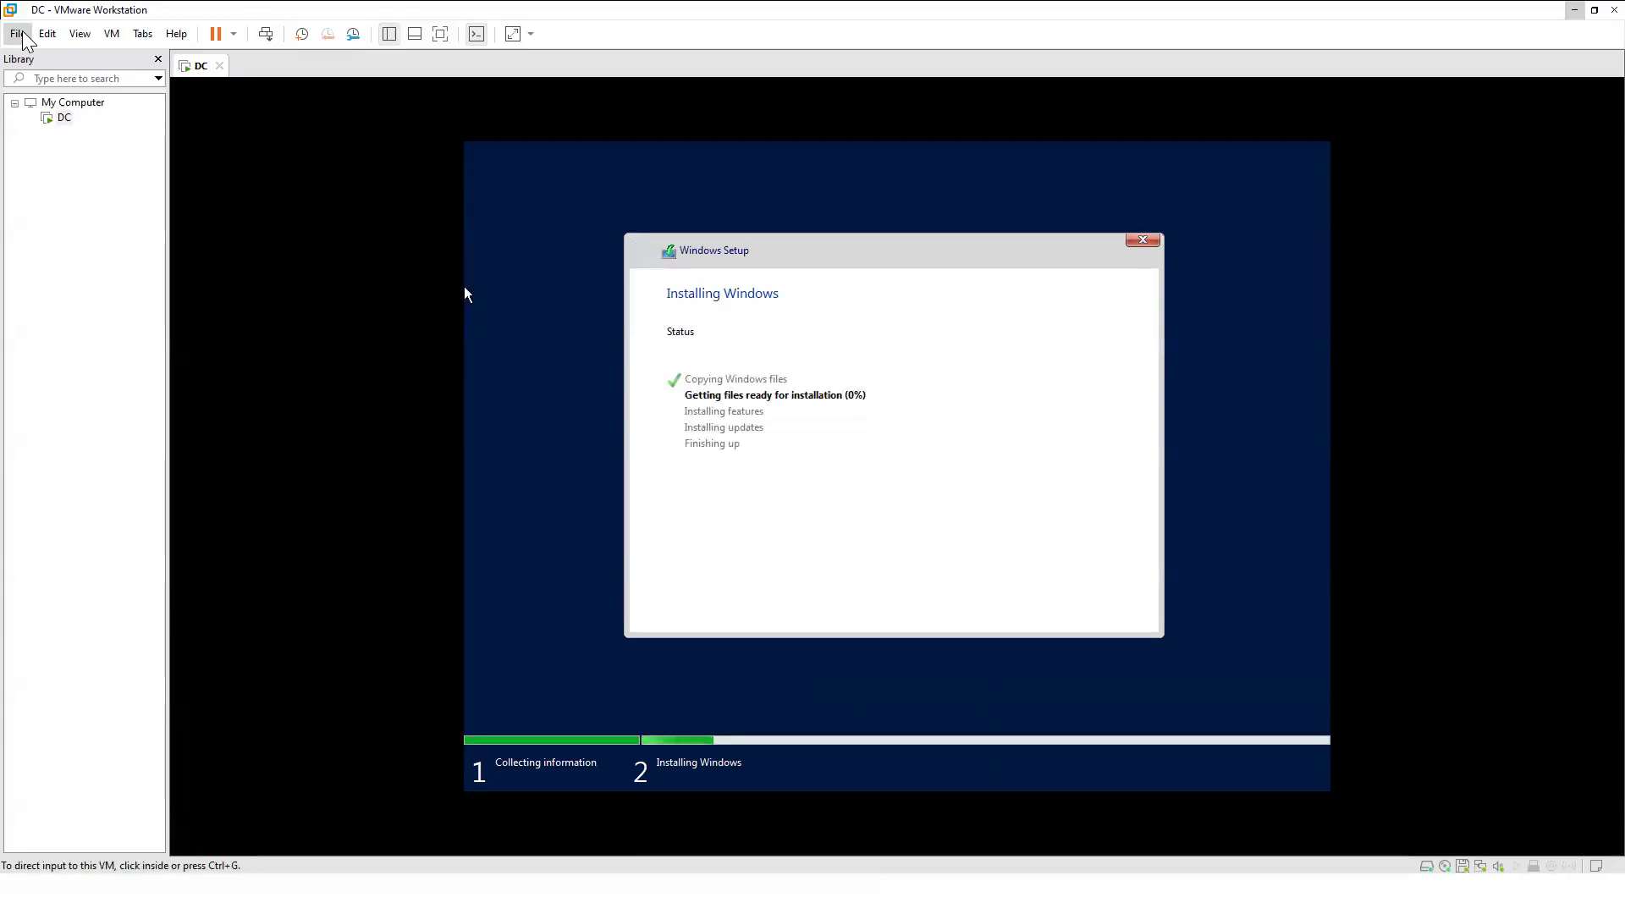
Create another Typical VM from the Windows Server 2019 image, pasting the key and choosing Standard Core.
{"action": "left_click", "coordinate": [20, 34]}
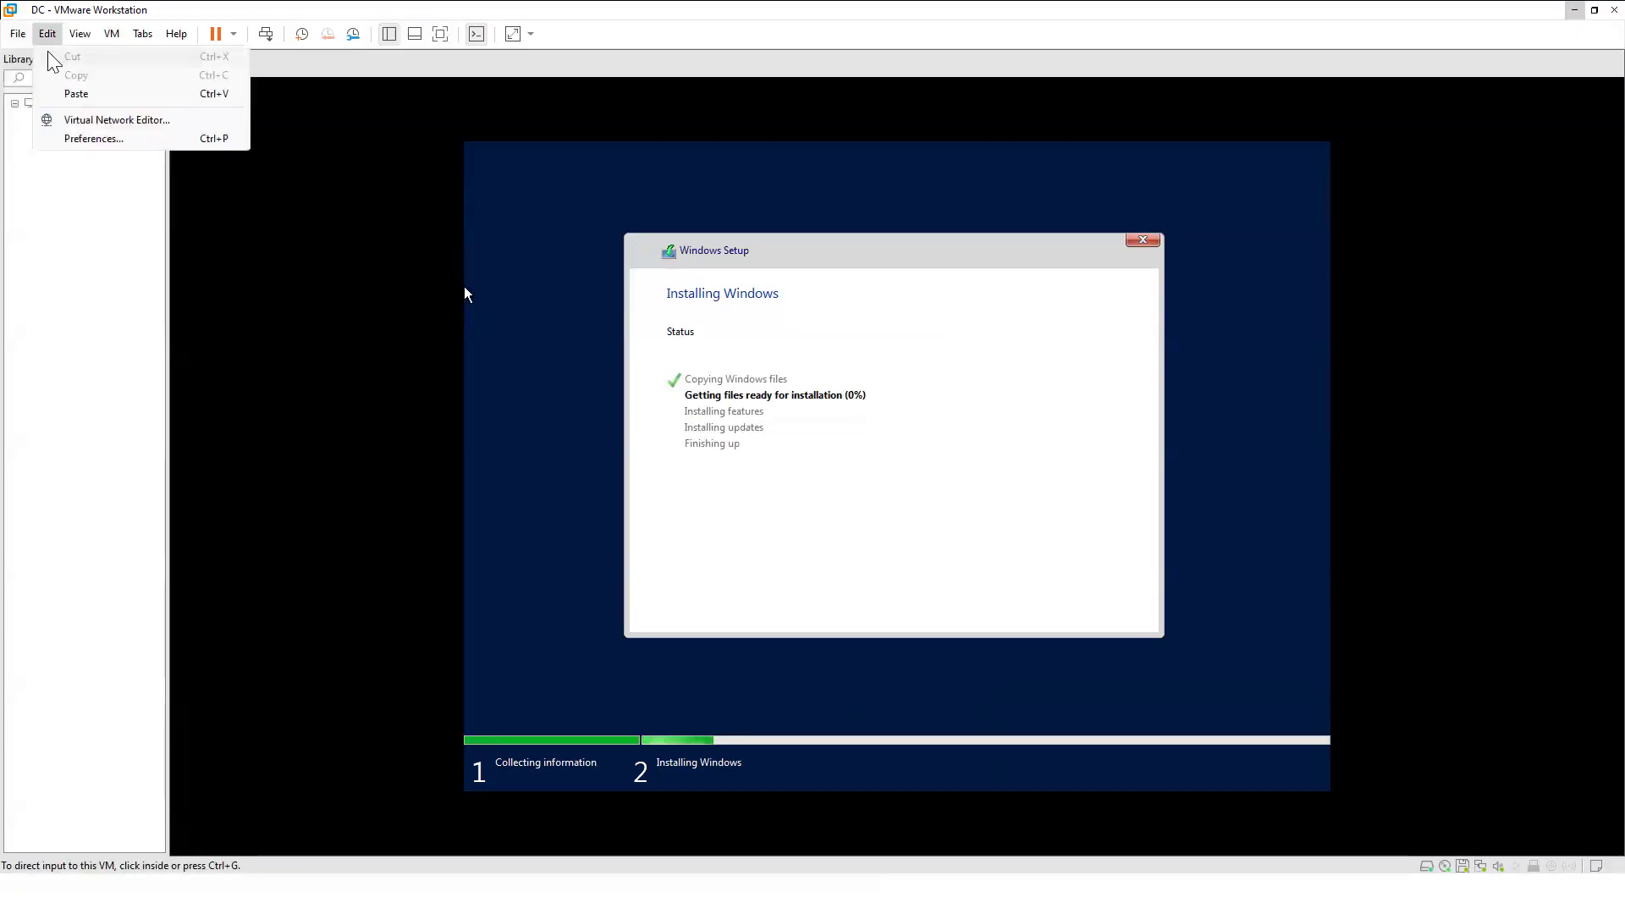
{"action": "left_click", "coordinate": [50, 57]}
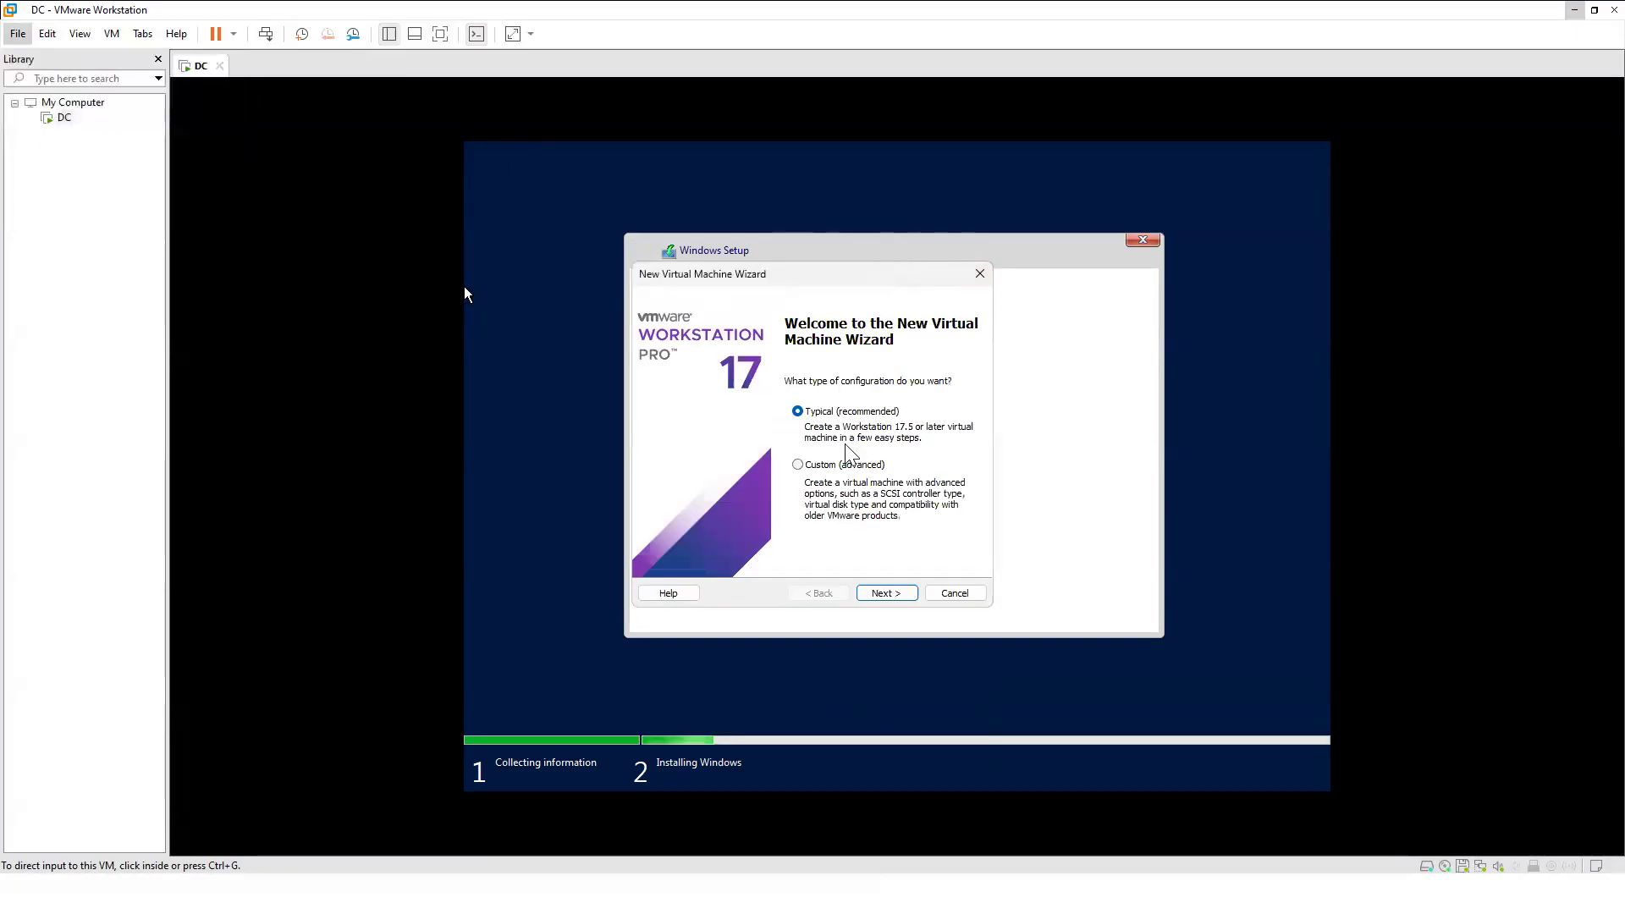
{"action": "left_click", "coordinate": [887, 593]}
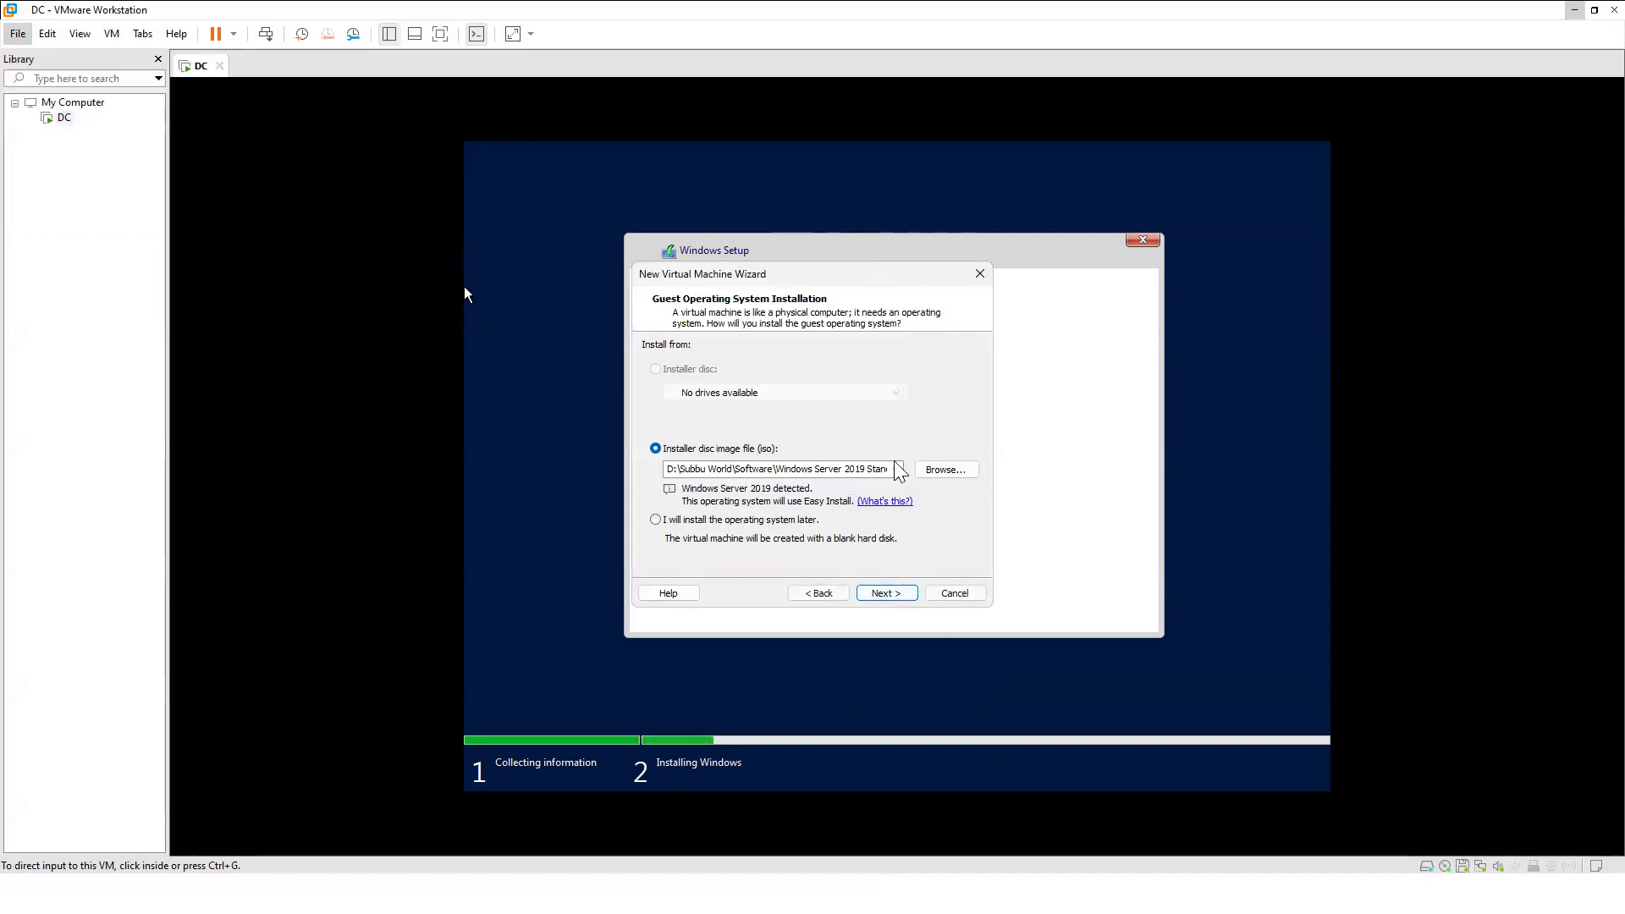
{"action": "left_click", "coordinate": [886, 592]}
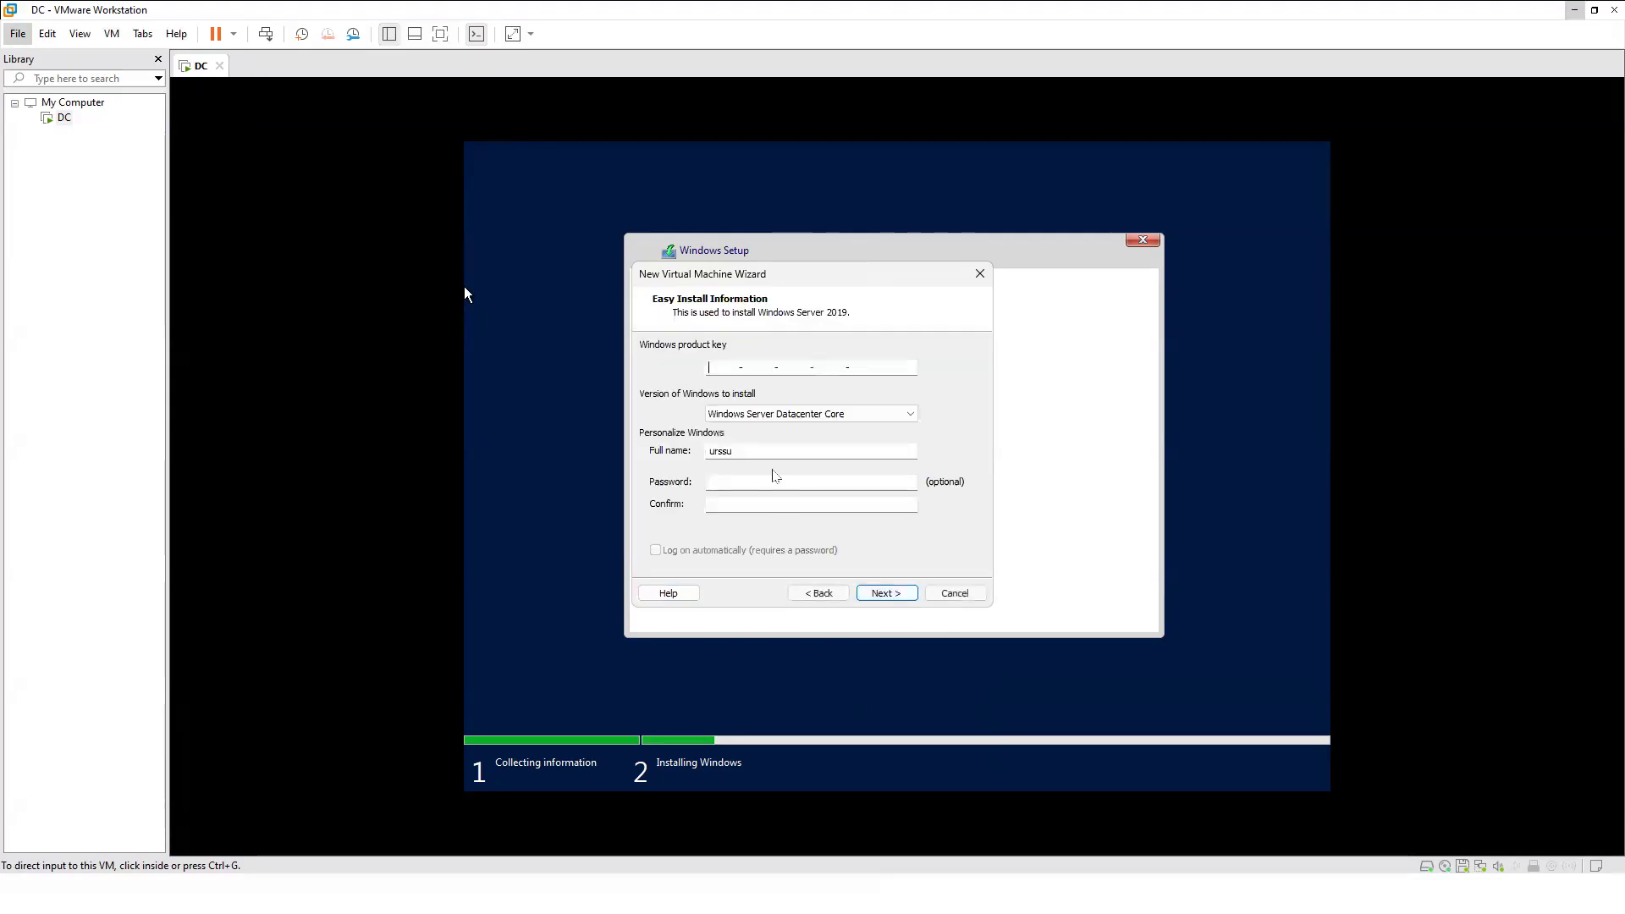
{"action": "key", "text": "ctrl+v"}
{"action": "left_click", "coordinate": [840, 414]}
{"action": "left_click", "coordinate": [806, 440]}
Set full name to administrator, enter and confirm the password, and enable automatic logon.
{"action": "left_click_drag", "start_coordinate": [762, 454], "coordinate": [641, 459]}
{"action": "type", "text": "administra"}
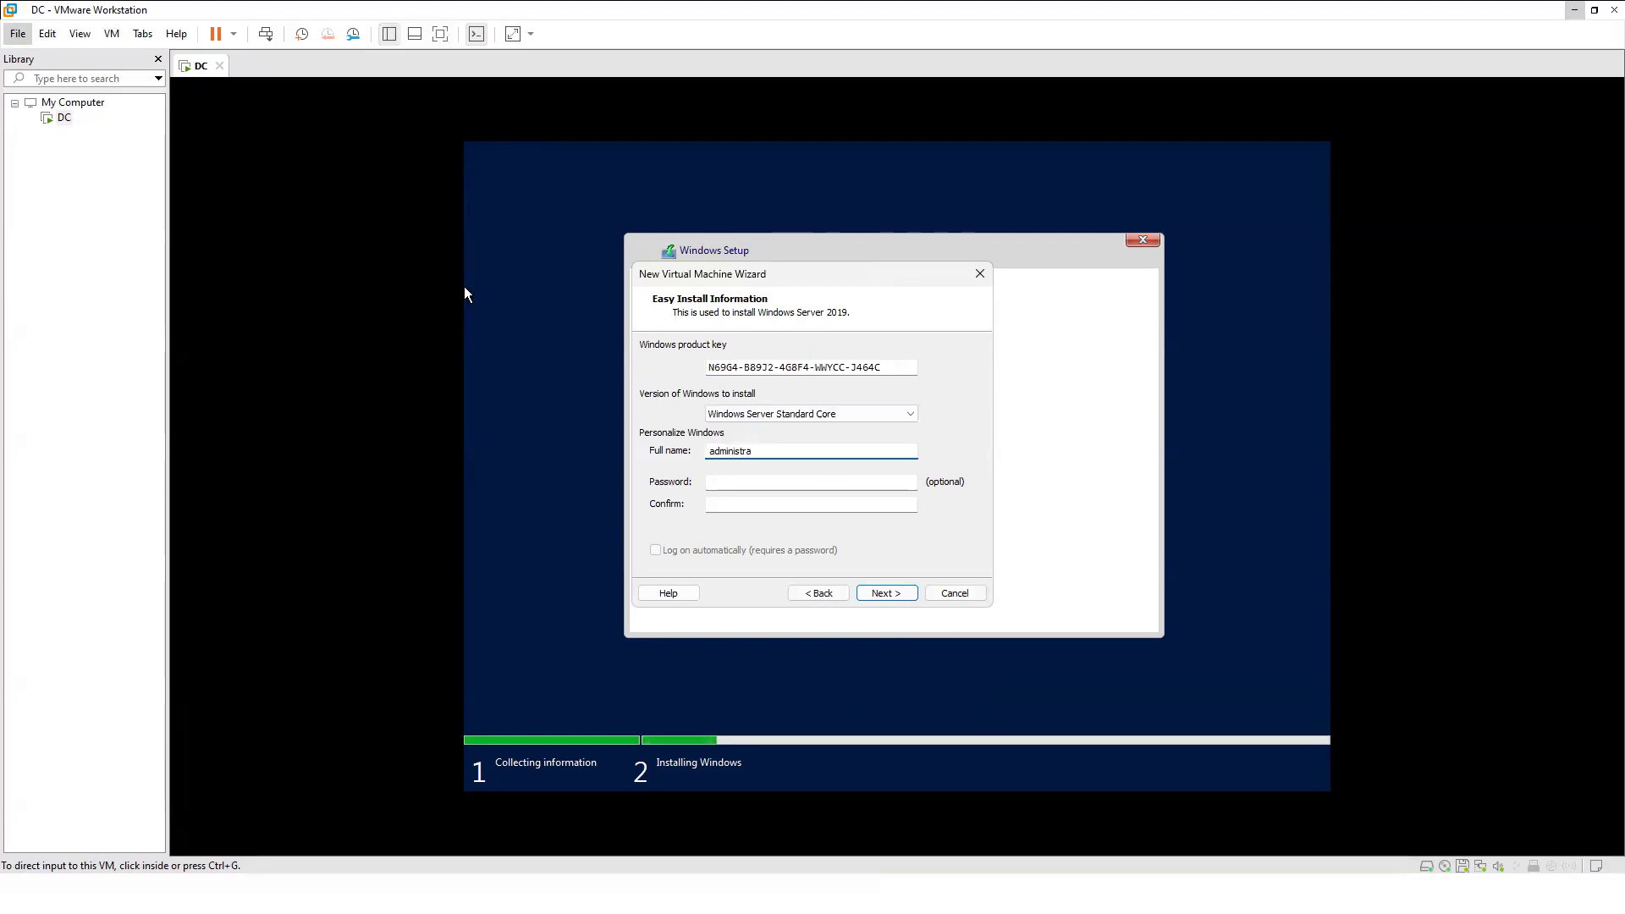
{"action": "key", "text": "BackSpace"}
{"action": "key", "text": "BackSpace"}
{"action": "type", "text": "or"}
{"action": "key", "text": "Tab"}
{"action": "type", "text": "••••••••"}
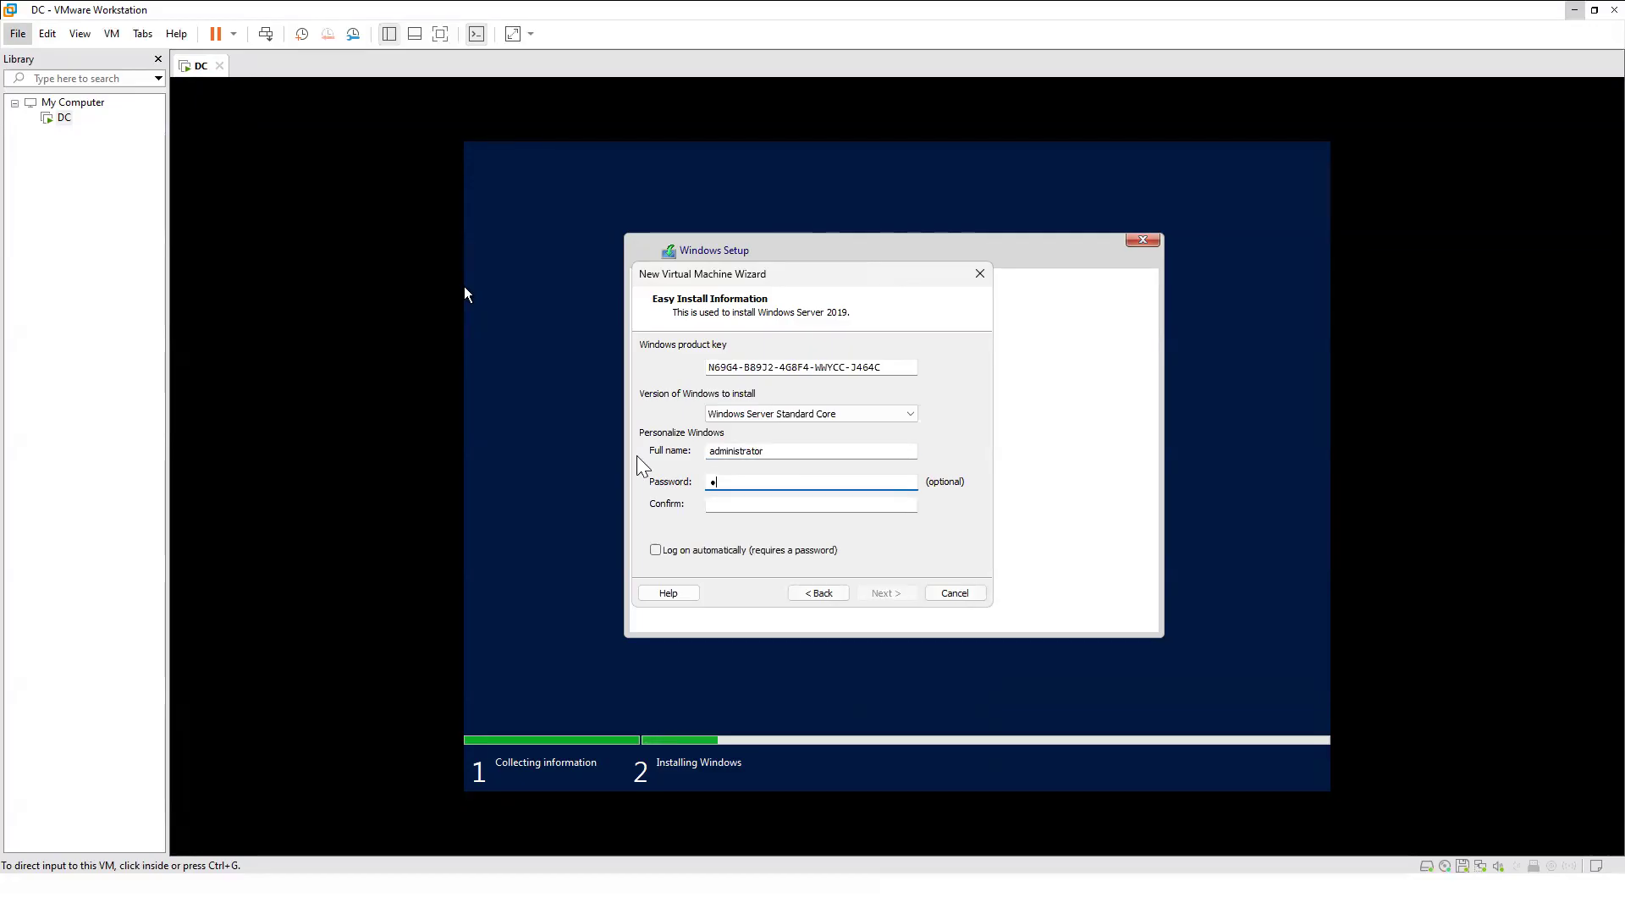
{"action": "type", "text": "•••"}
{"action": "key", "text": "Tab"}
{"action": "type", "text": "••••••••••••"}
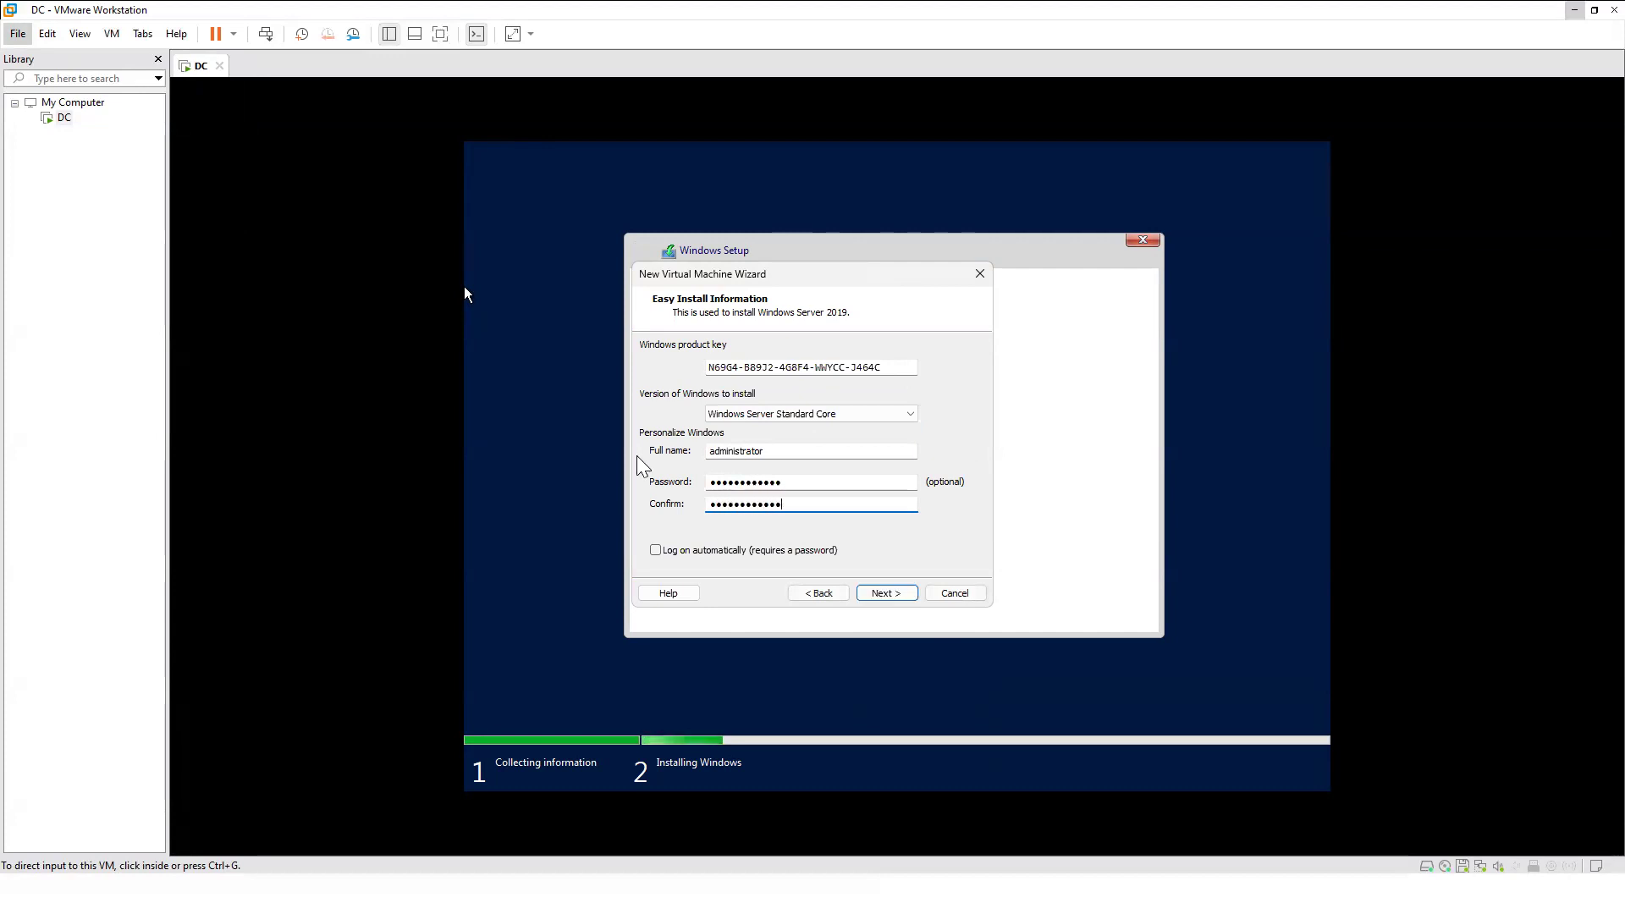
{"action": "left_click", "coordinate": [665, 552]}
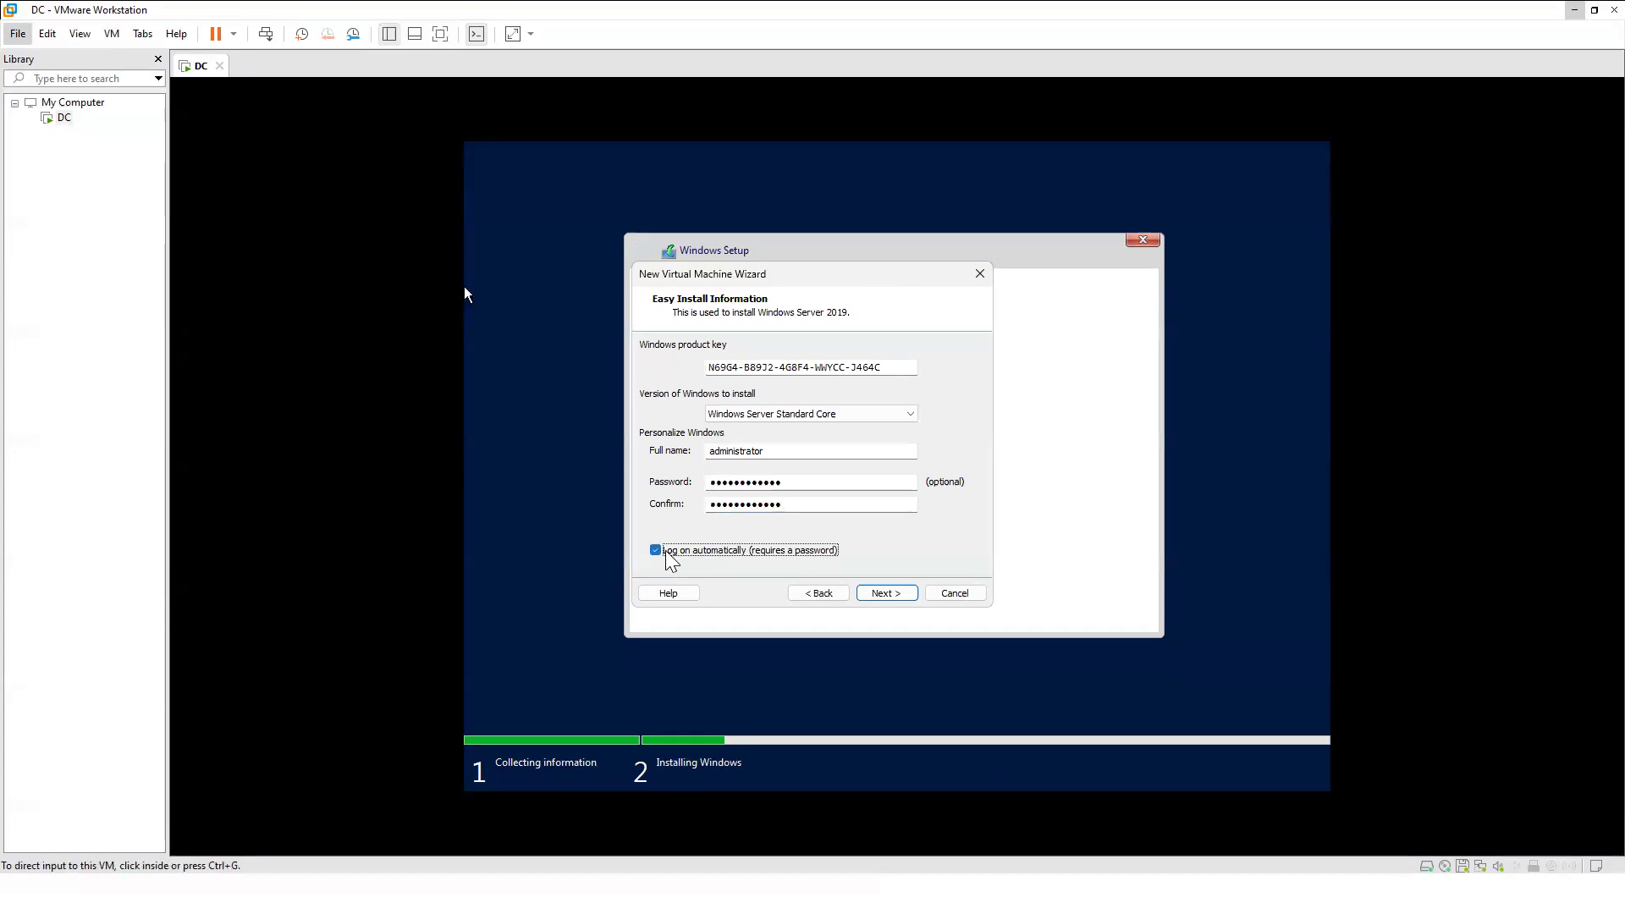
{"action": "left_click", "coordinate": [884, 592]}
Name the virtual machine NODE1 and set its location to D:\VM-SQL\NODE1.
{"action": "left_click", "coordinate": [711, 367]}
{"action": "triple_click", "coordinate": [710, 367]}
{"action": "type", "text": "NODE1"}
{"action": "left_click", "coordinate": [949, 415]}
{"action": "scroll", "coordinate": [790, 462], "scroll_direction": "down", "scroll_amount": 2}
{"action": "left_click", "coordinate": [708, 451]}
{"action": "left_click", "coordinate": [721, 485]}
{"action": "scroll", "coordinate": [737, 482], "scroll_direction": "down", "scroll_amount": 2}
{"action": "left_click", "coordinate": [738, 501]}
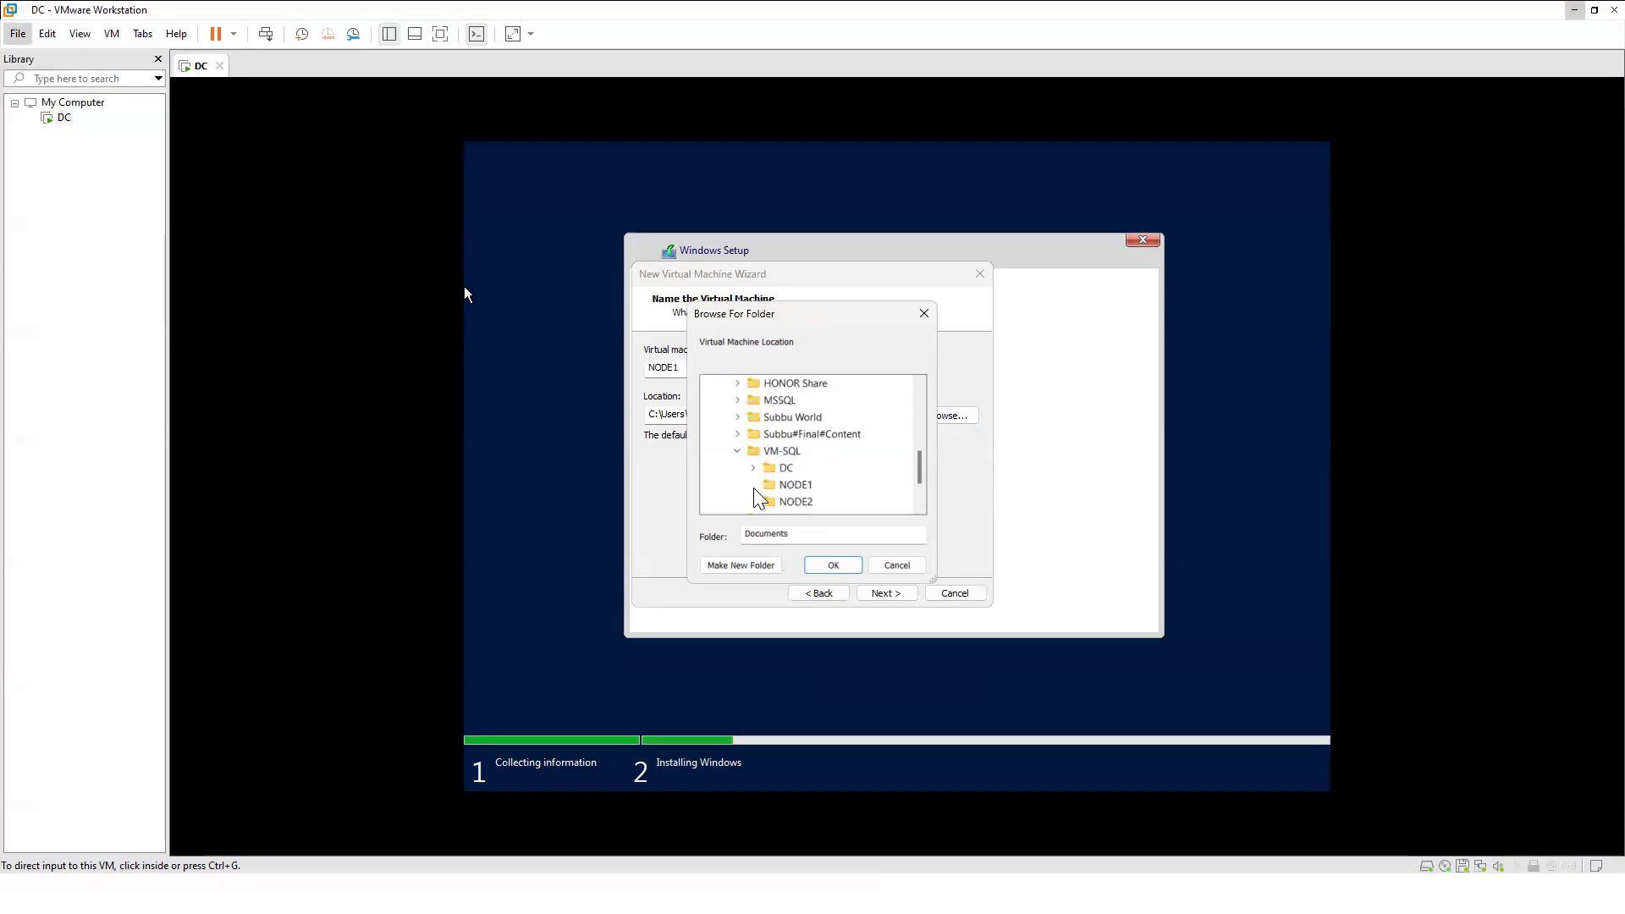
{"action": "left_click", "coordinate": [794, 485]}
{"action": "left_click", "coordinate": [833, 565]}
Store the 60 GB virtual disk as a single file and finish creating NODE1.
{"action": "left_click", "coordinate": [886, 593]}
{"action": "left_click", "coordinate": [707, 446]}
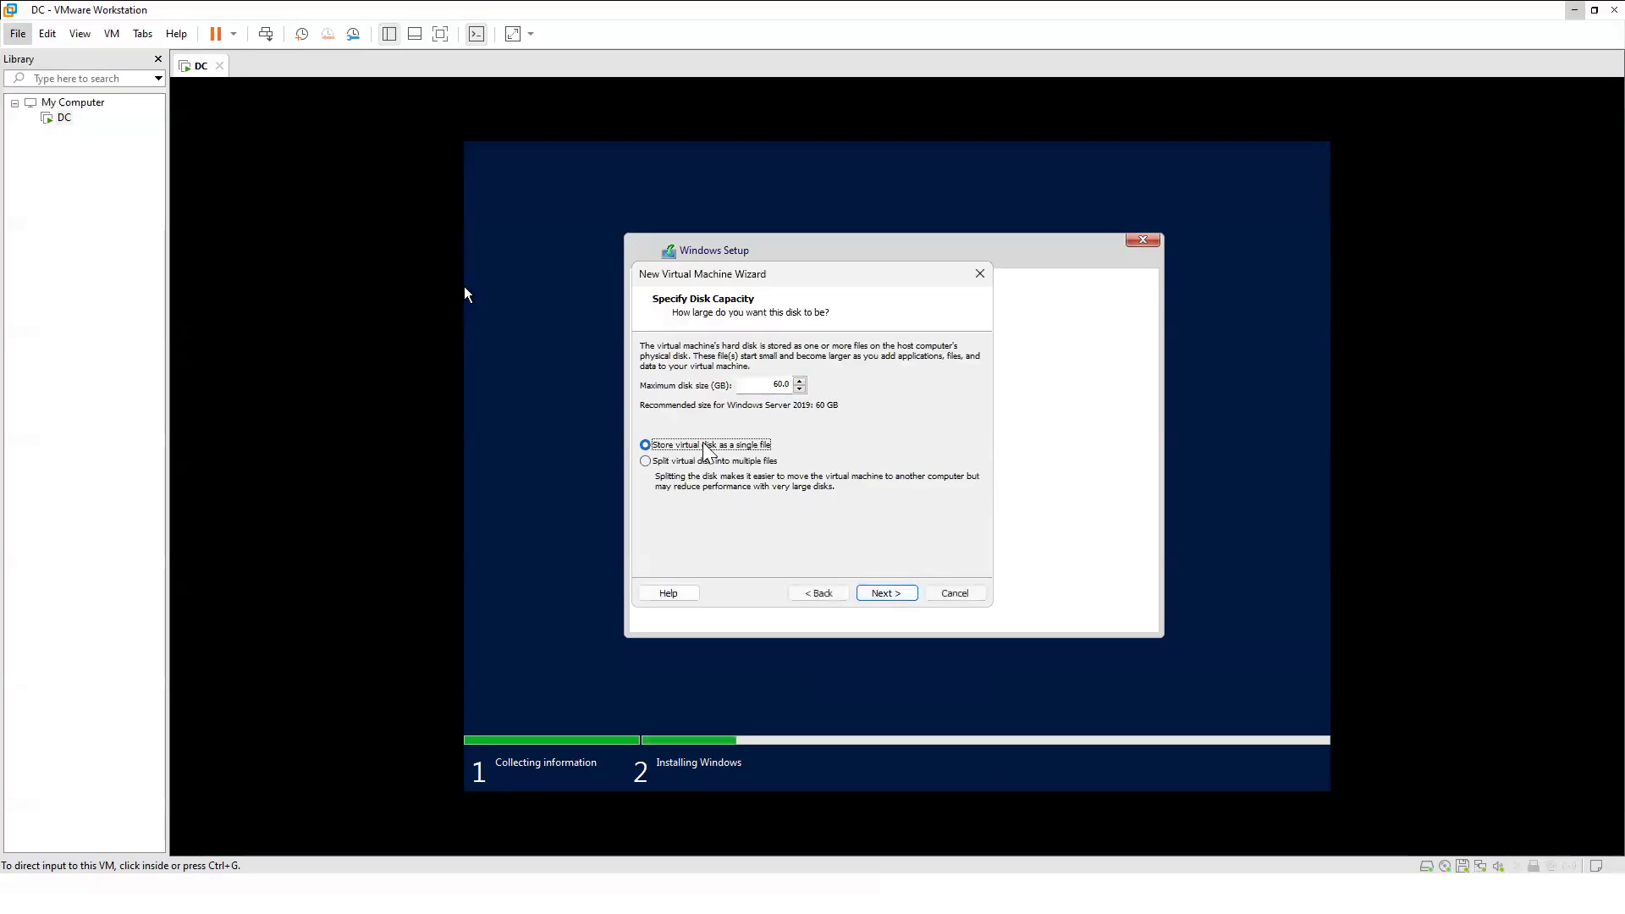
{"action": "left_click", "coordinate": [889, 594]}
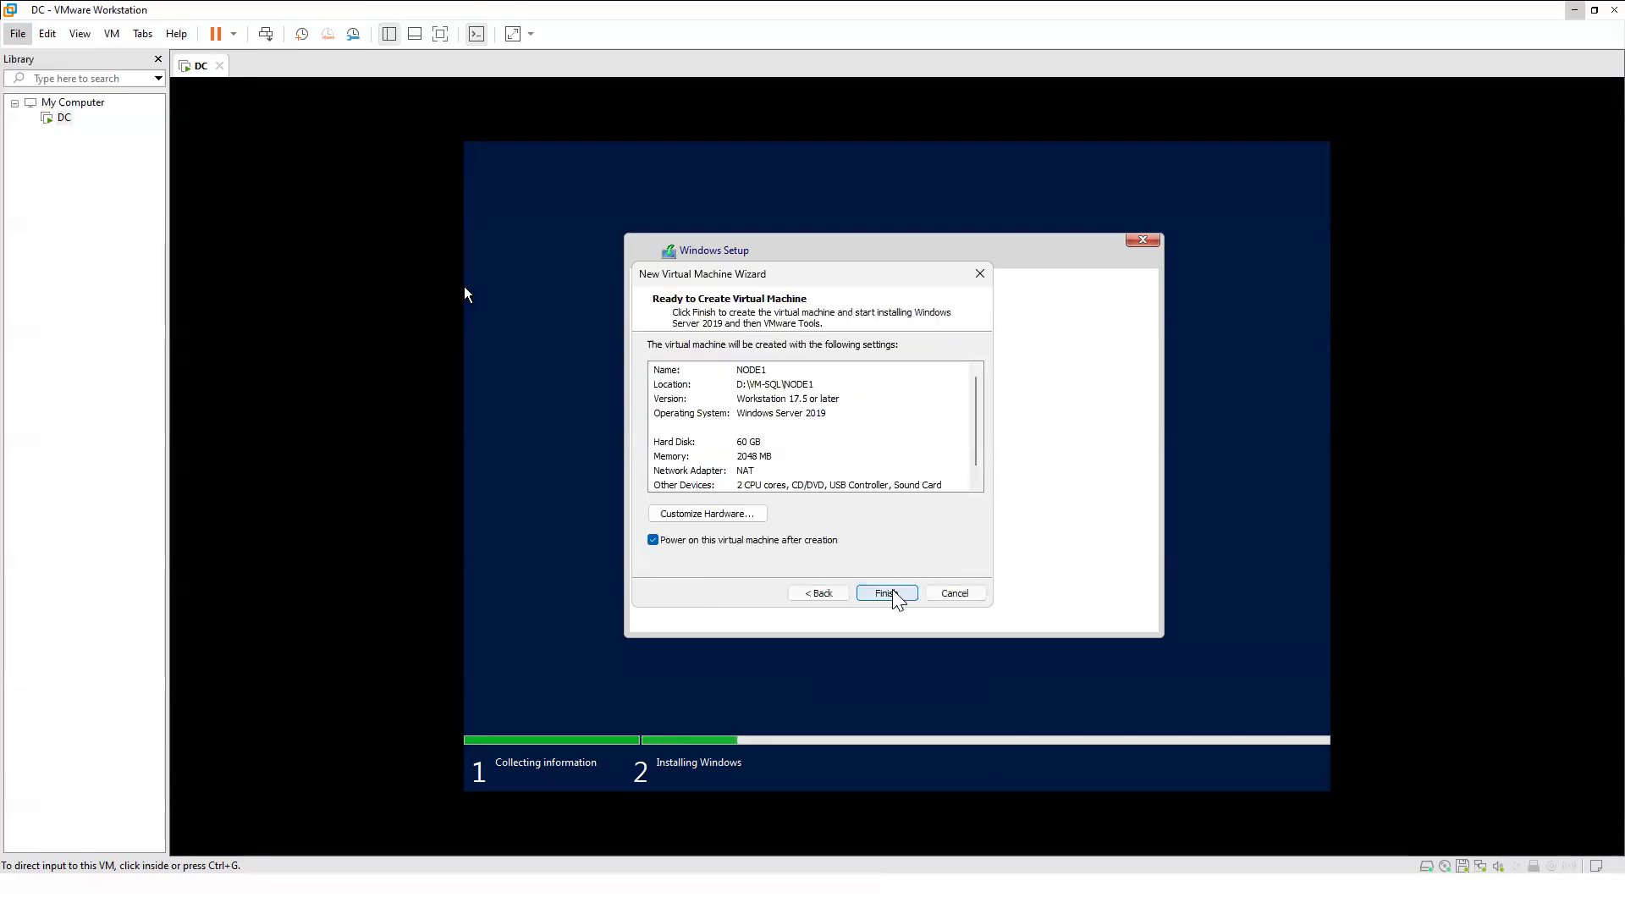
{"action": "left_click", "coordinate": [888, 594]}
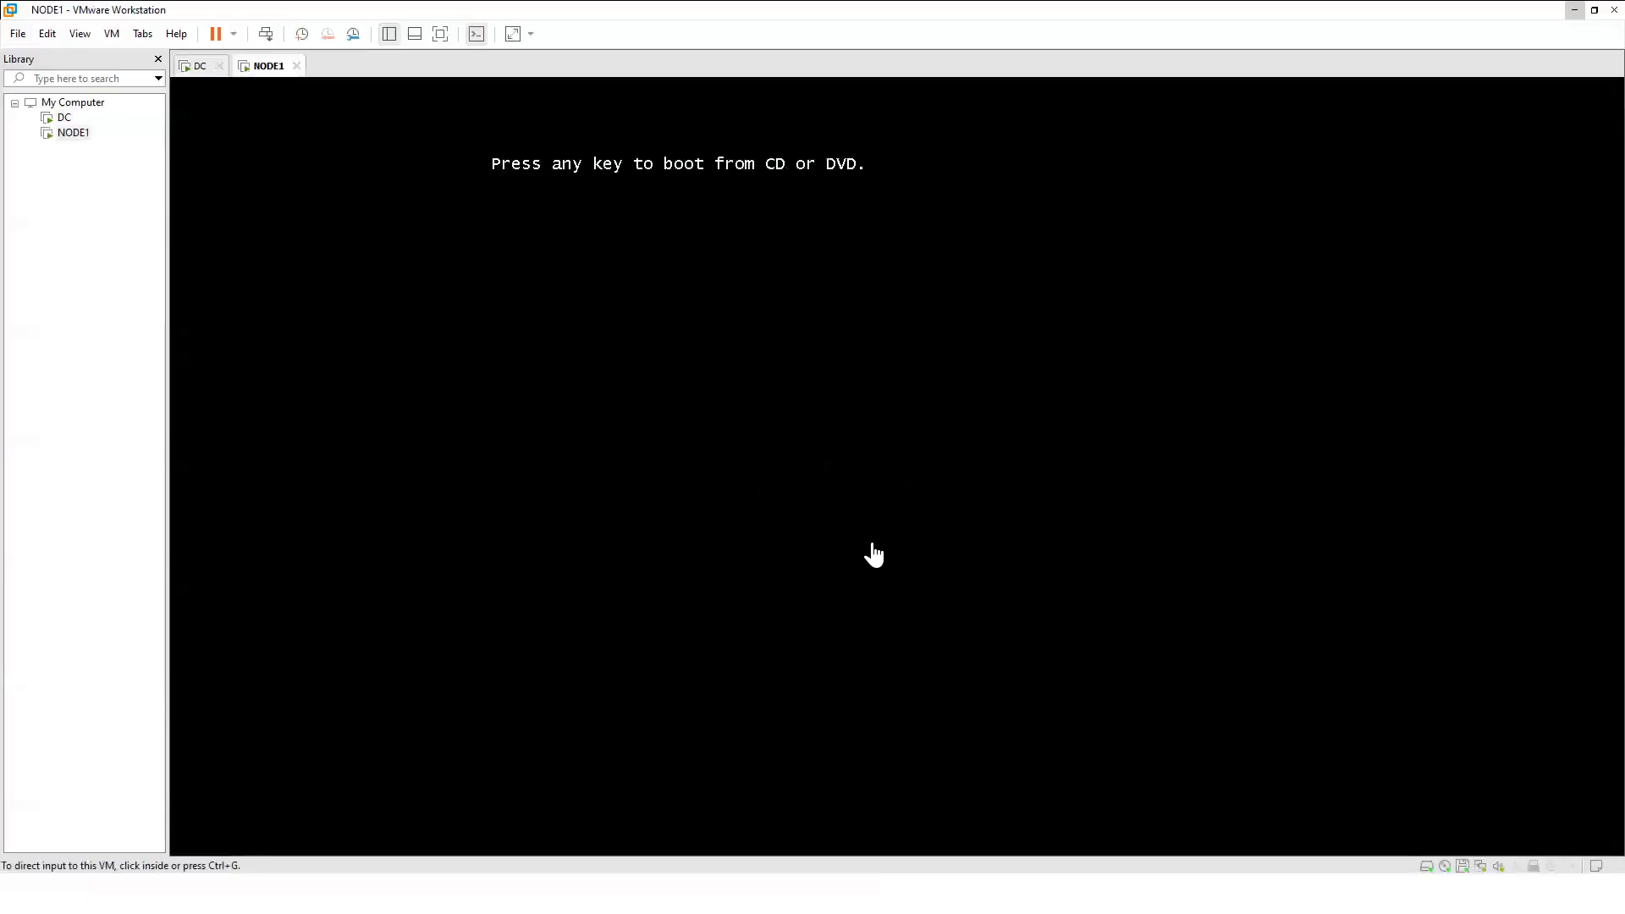
Boot NODE1 from the installer disc, briefly checking the DC machine's screen.
{"action": "left_click", "coordinate": [882, 306]}
{"action": "key", "text": "Return"}
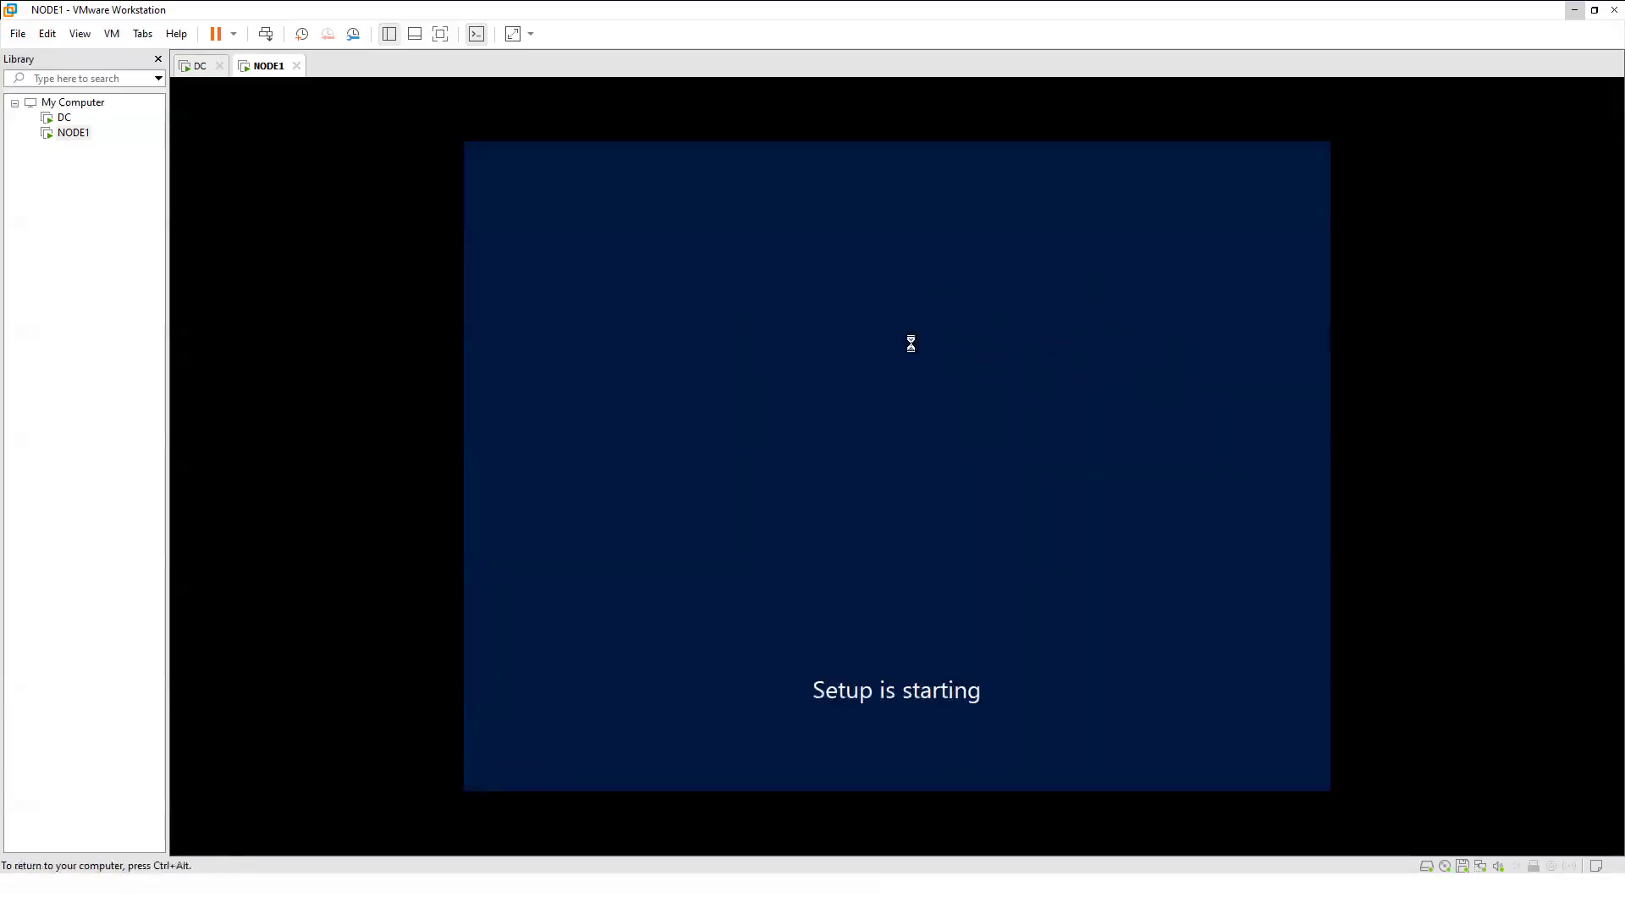
{"action": "key", "text": "ctrl+alt"}
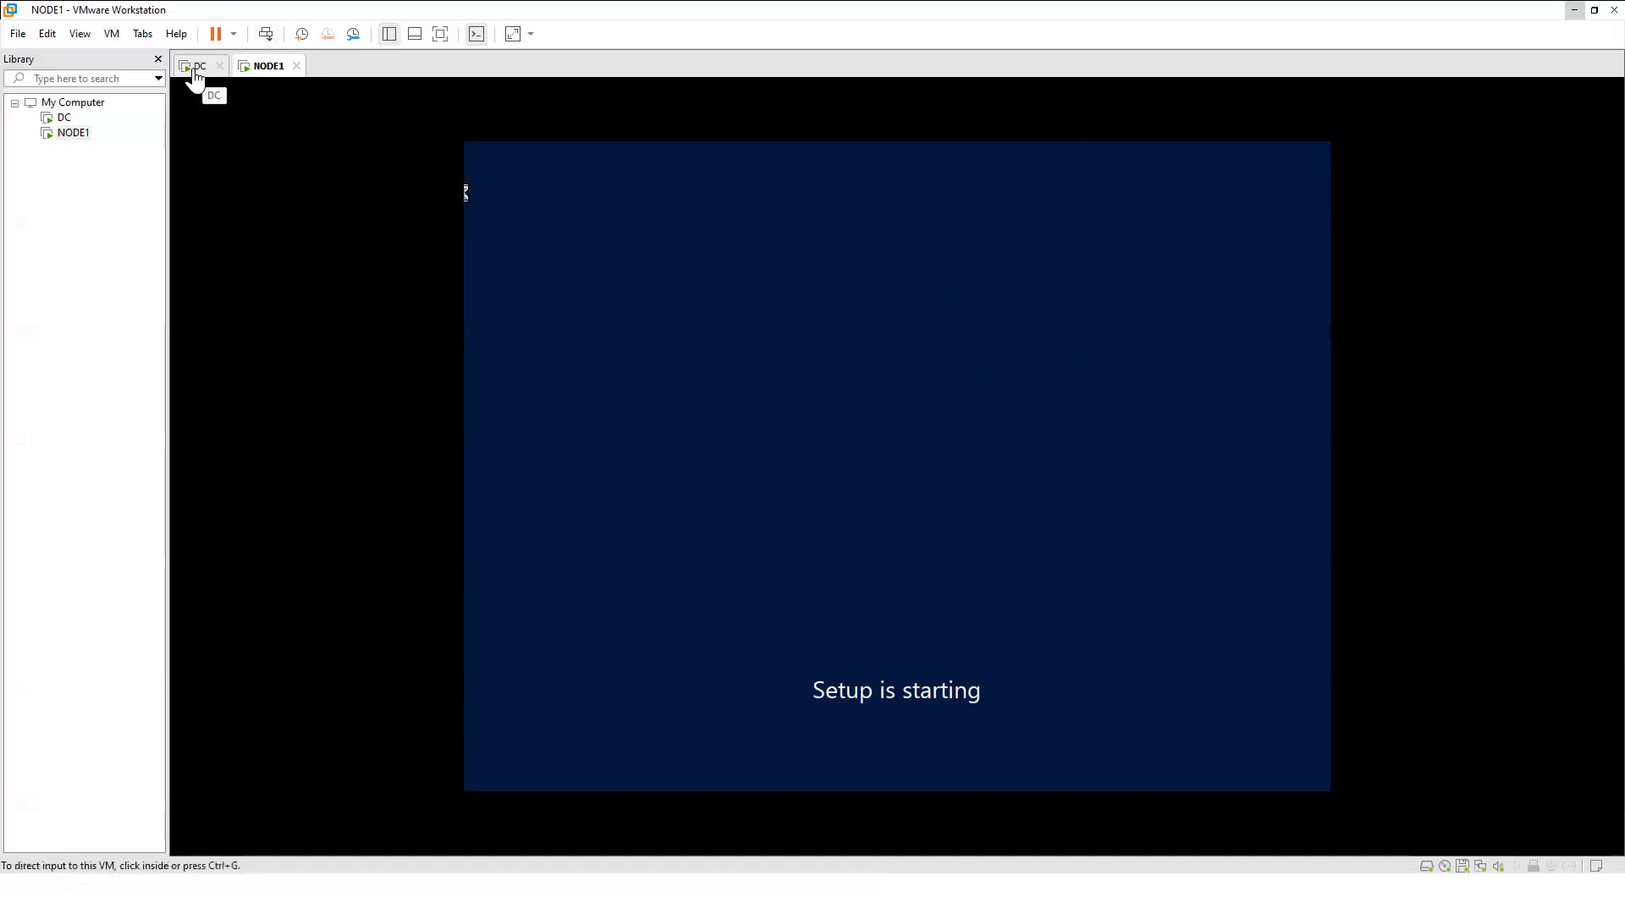
{"action": "left_click", "coordinate": [198, 66]}
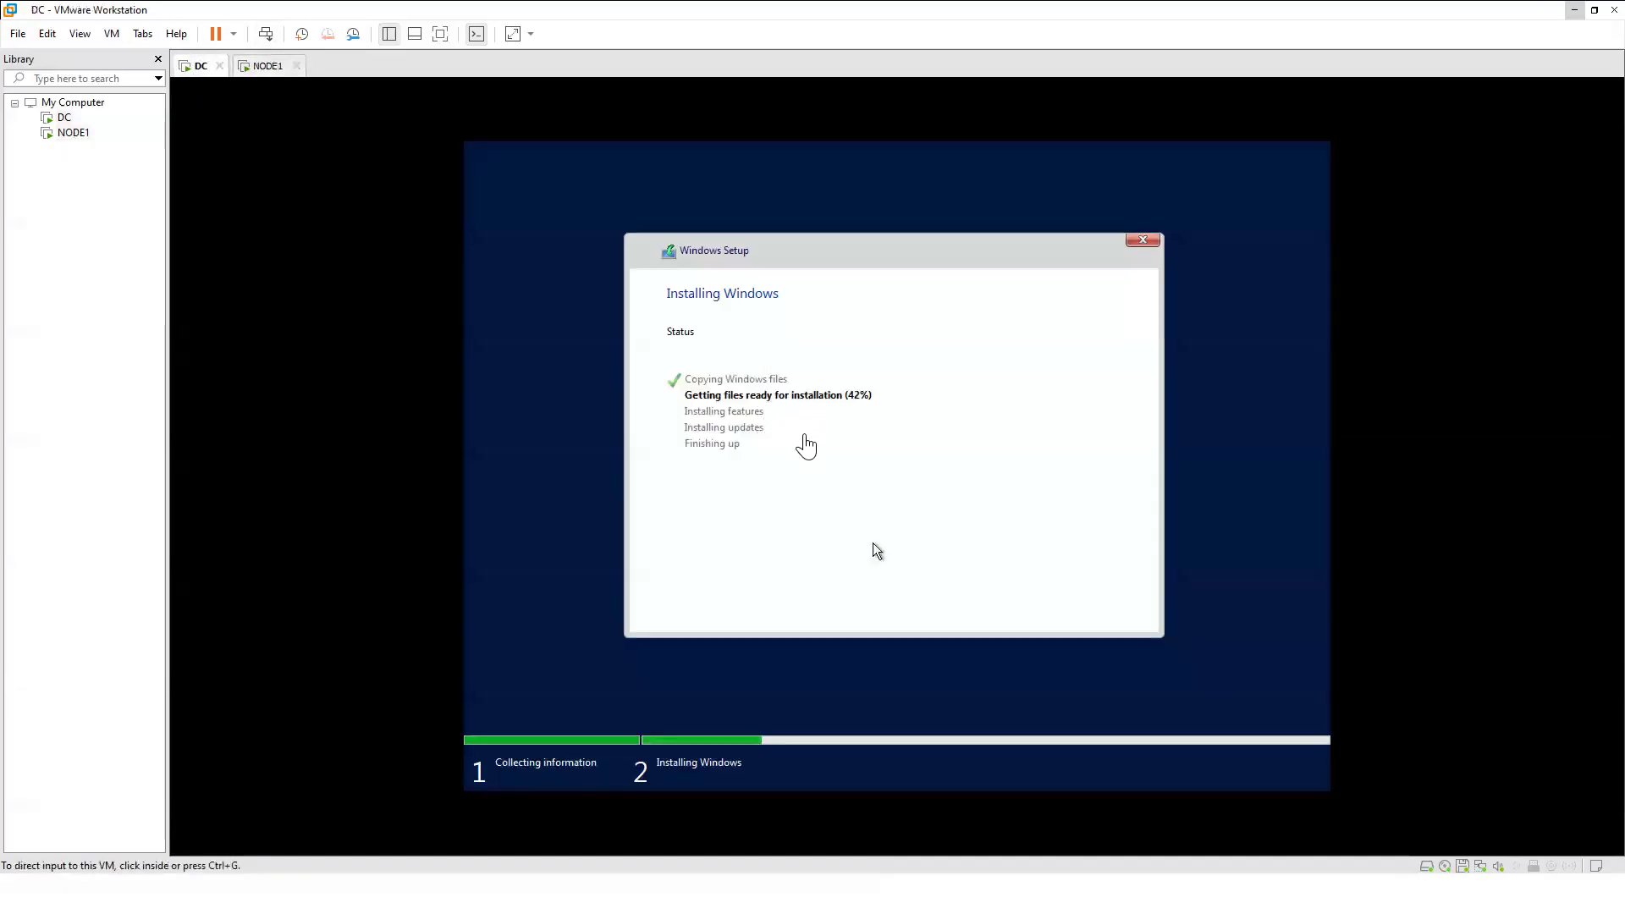
{"action": "left_click", "coordinate": [266, 66]}
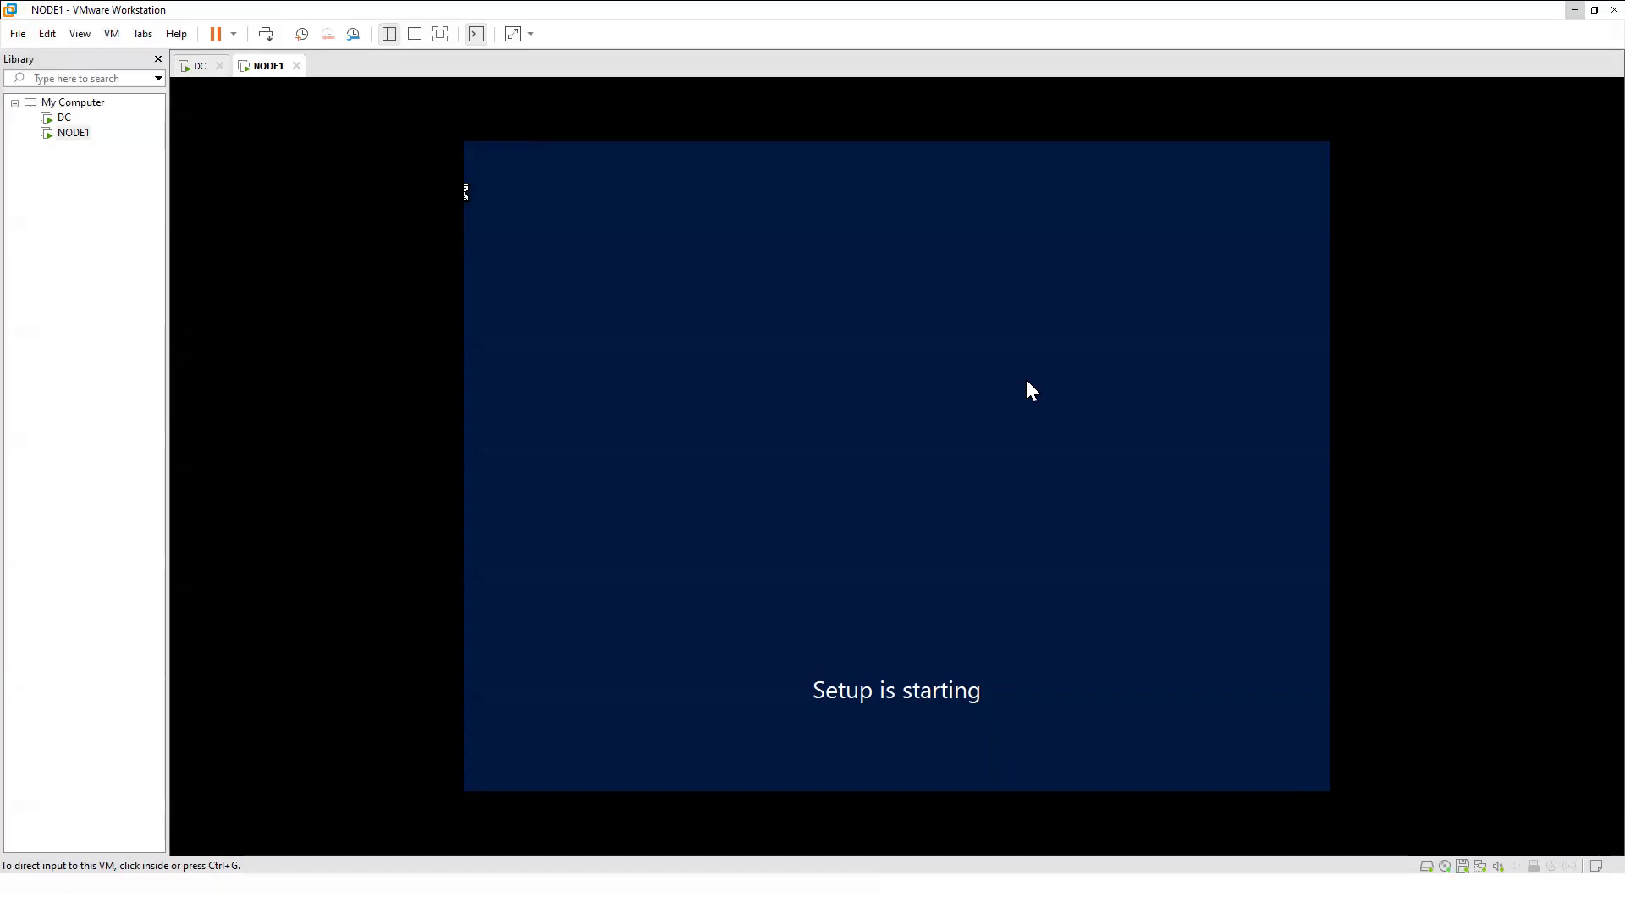
Accept Windows Server 2019 Standard (Desktop Experience) on NODE1 so Setup starts copying files.
{"action": "left_click", "coordinate": [465, 195]}
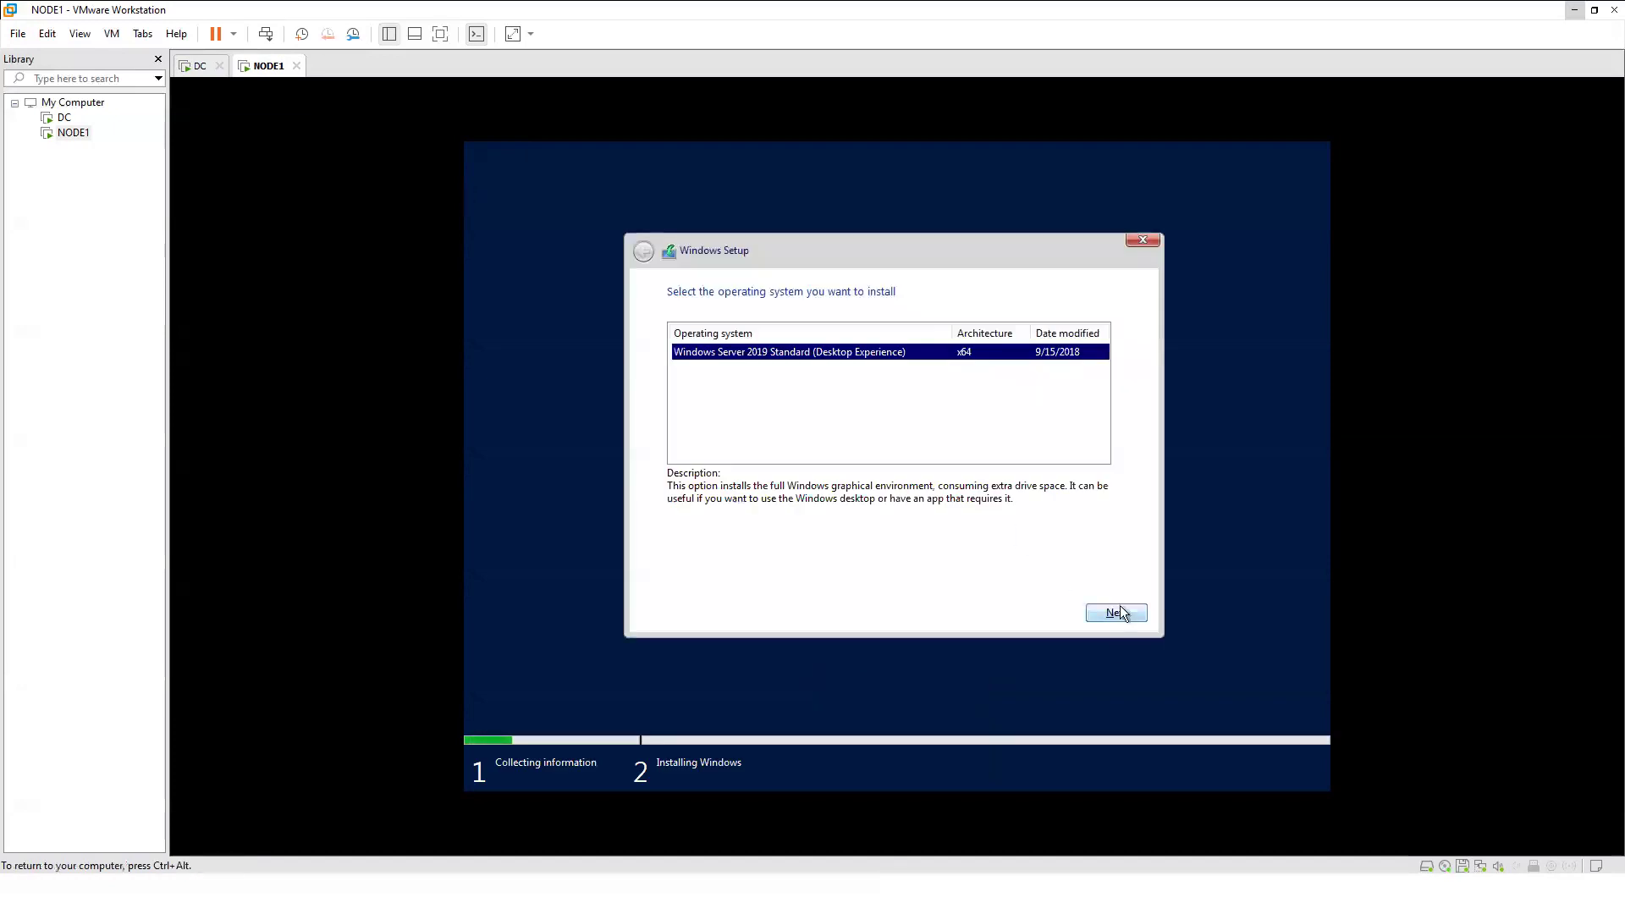
{"action": "left_click", "coordinate": [1118, 618]}
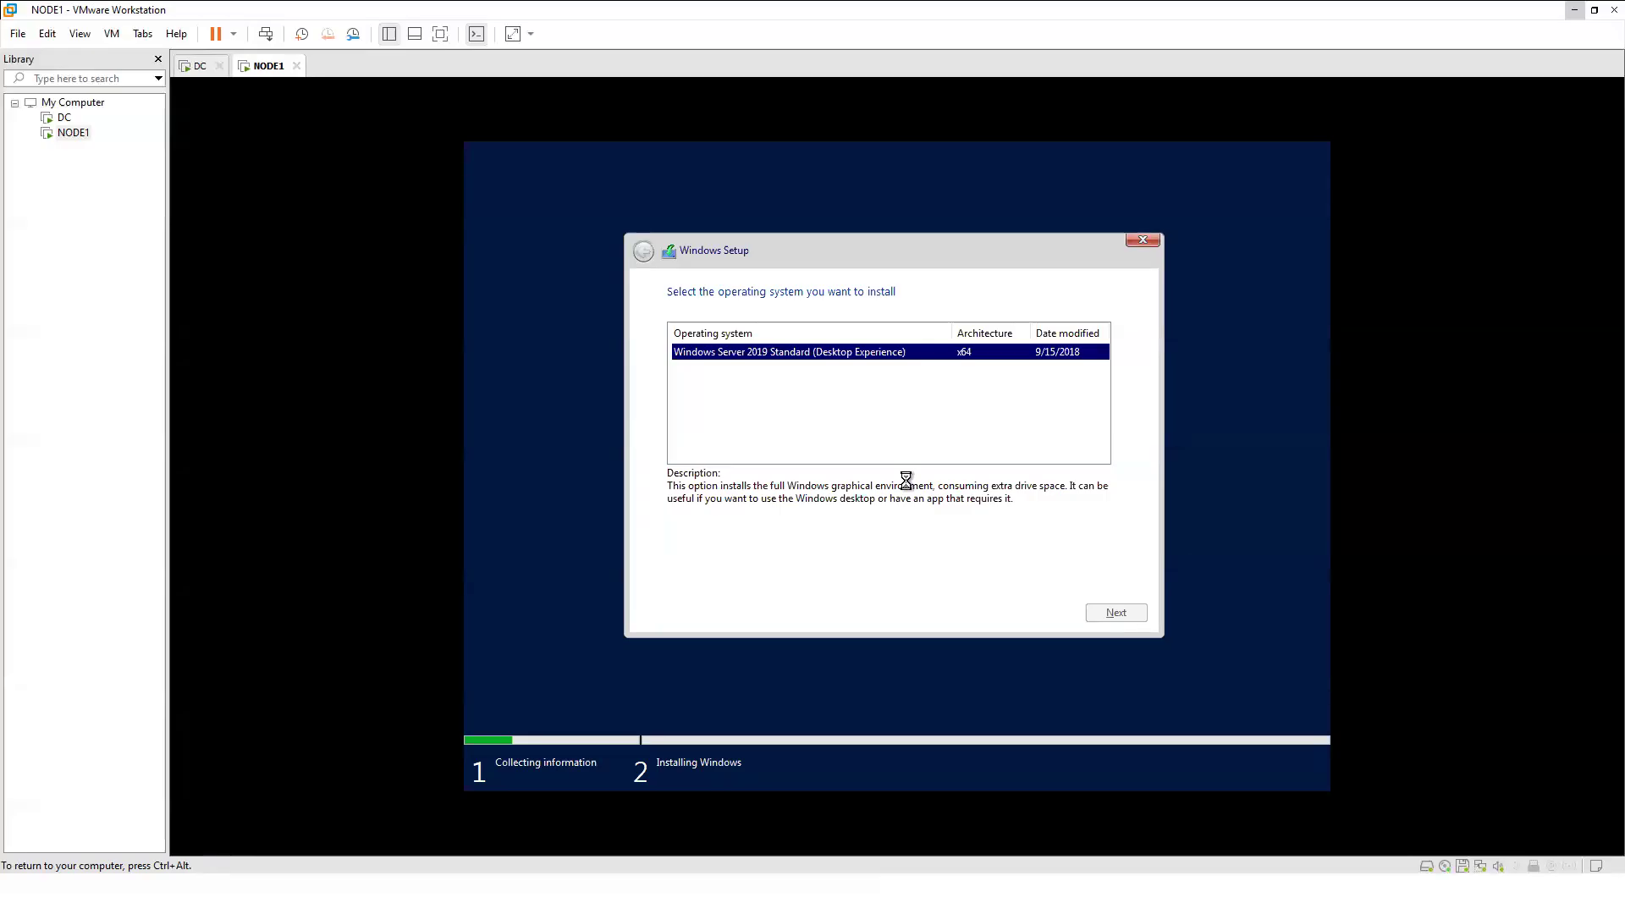
{"action": "key", "text": "ctrl+alt"}
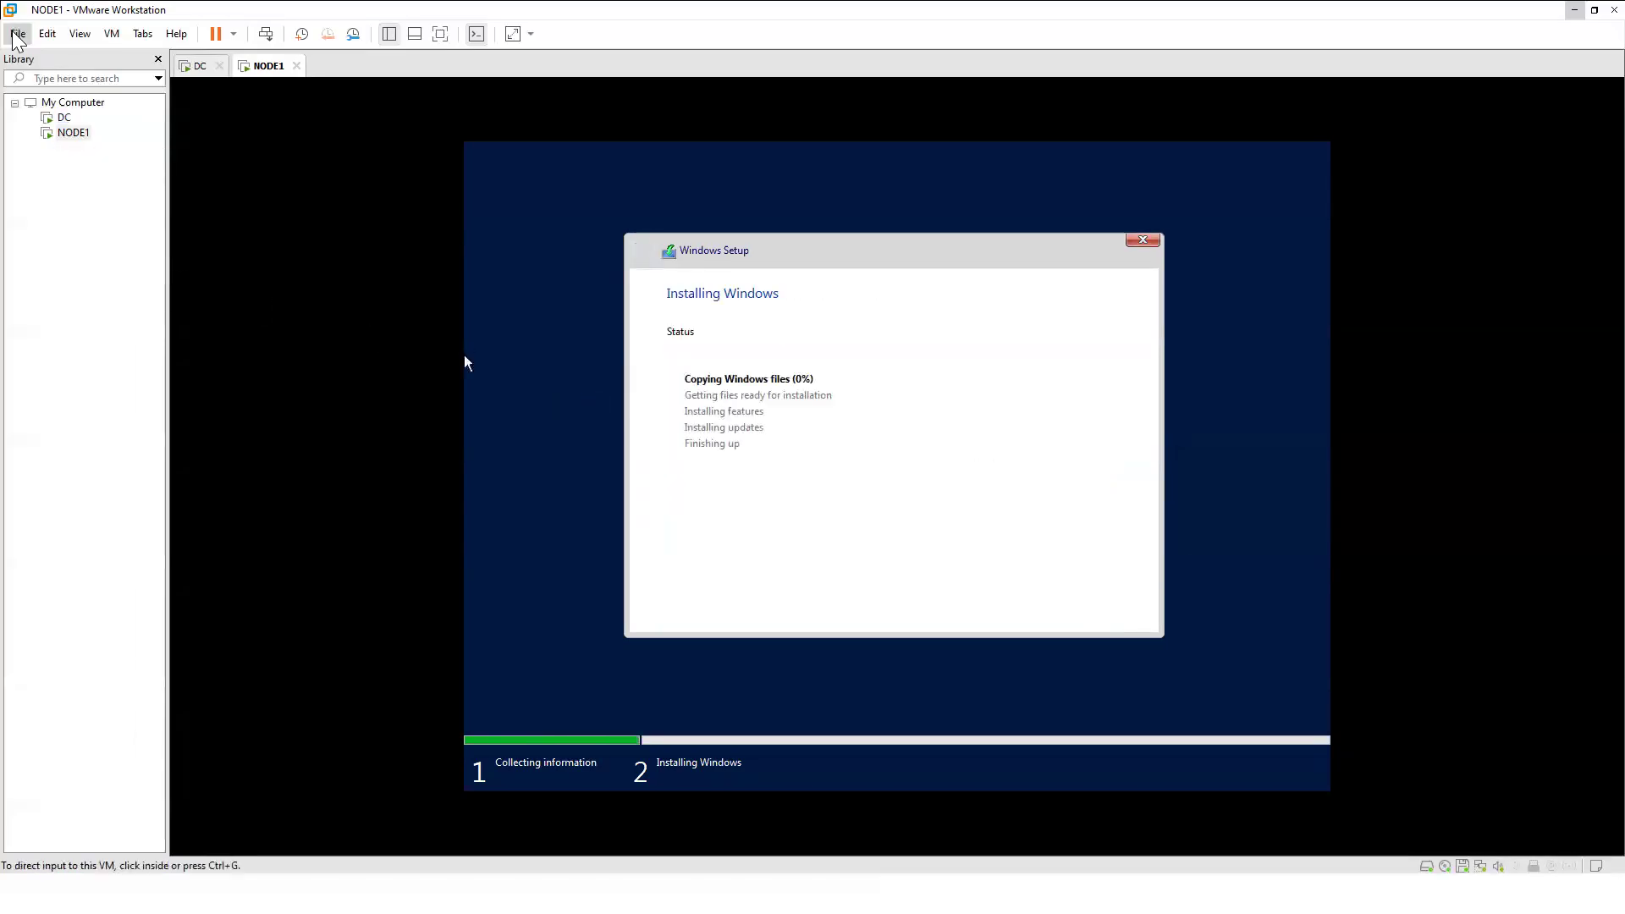
{"action": "left_click", "coordinate": [16, 34]}
Start a new VM from the ISO, paste the product key, and choose Windows Server Standard Core.
{"action": "left_click", "coordinate": [34, 54]}
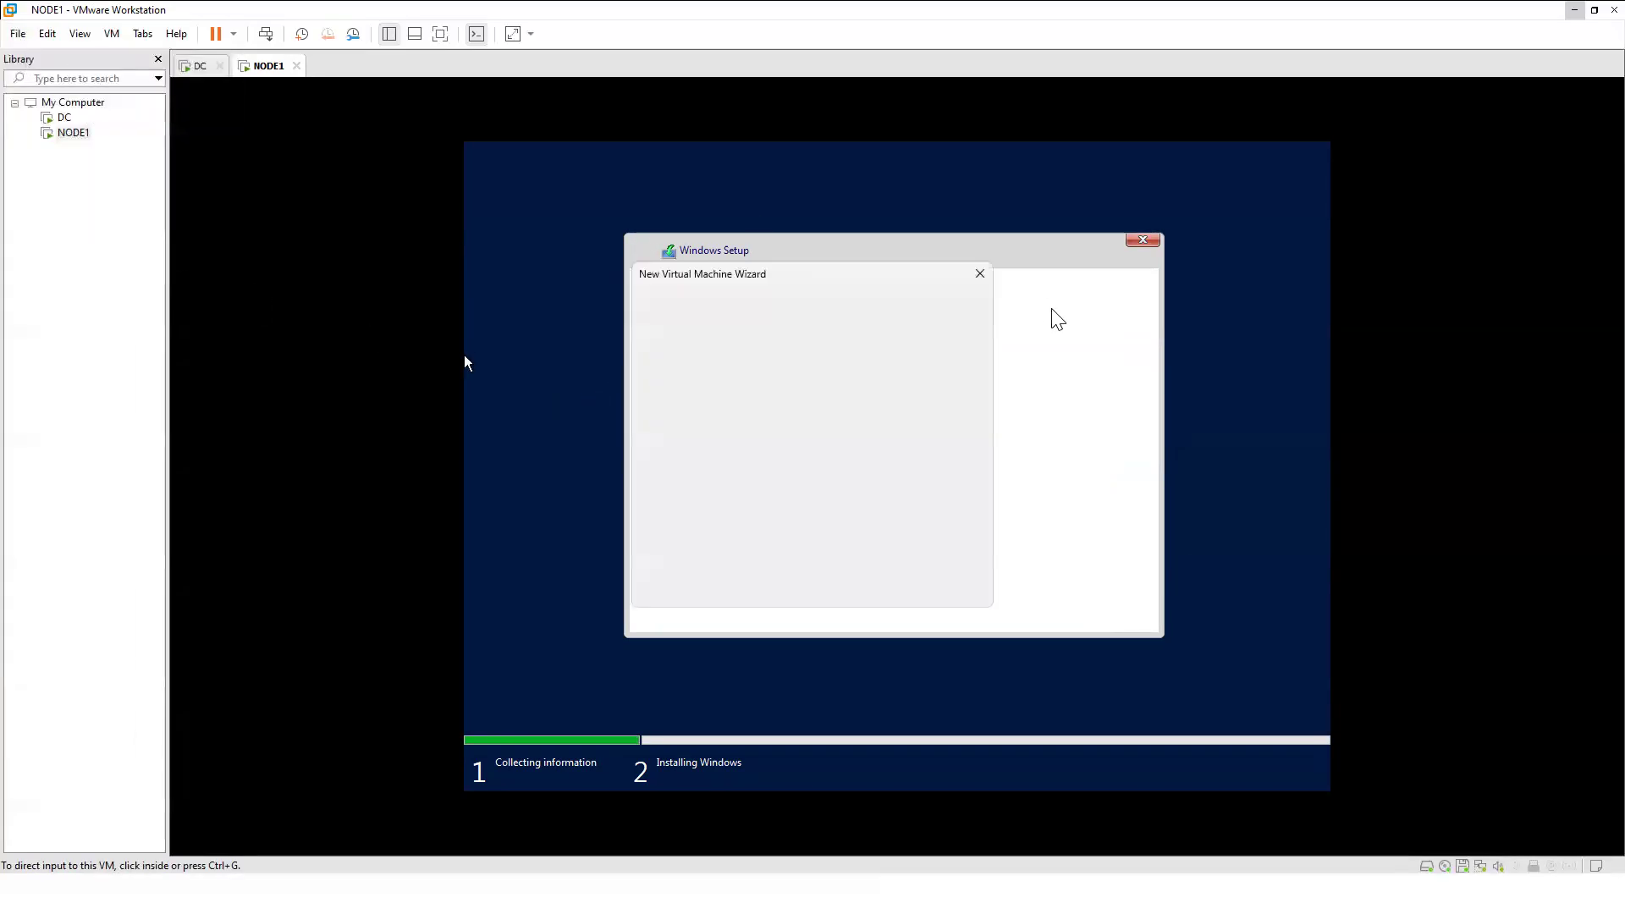
{"action": "left_click", "coordinate": [885, 592]}
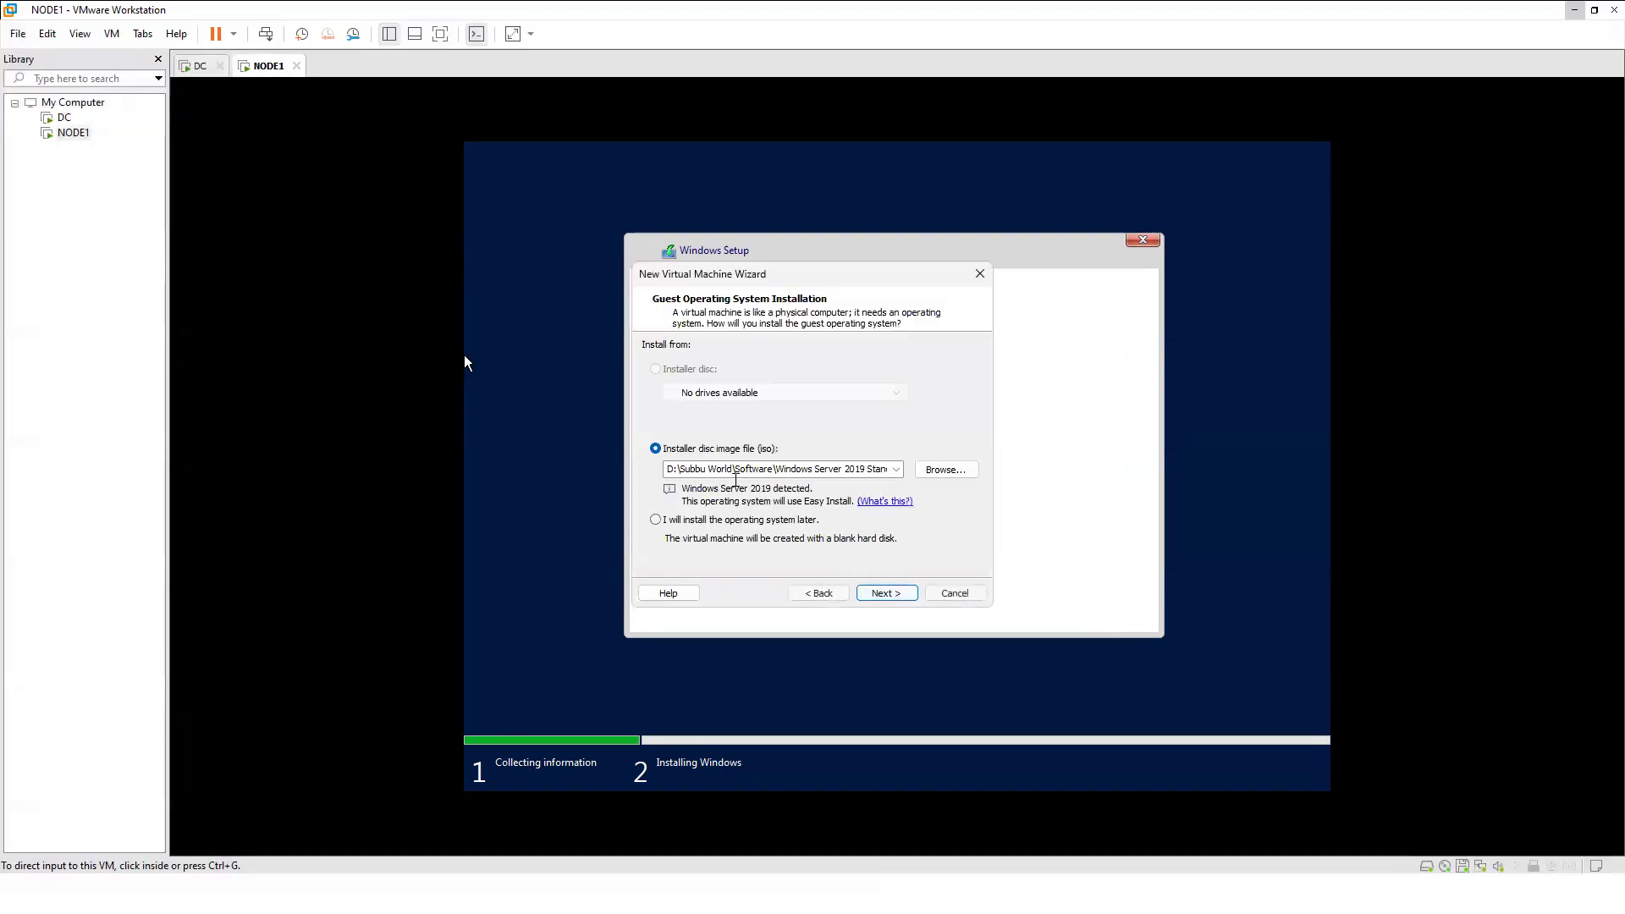
{"action": "left_click", "coordinate": [901, 593]}
{"action": "key", "text": "ctrl+v"}
{"action": "left_click", "coordinate": [768, 415]}
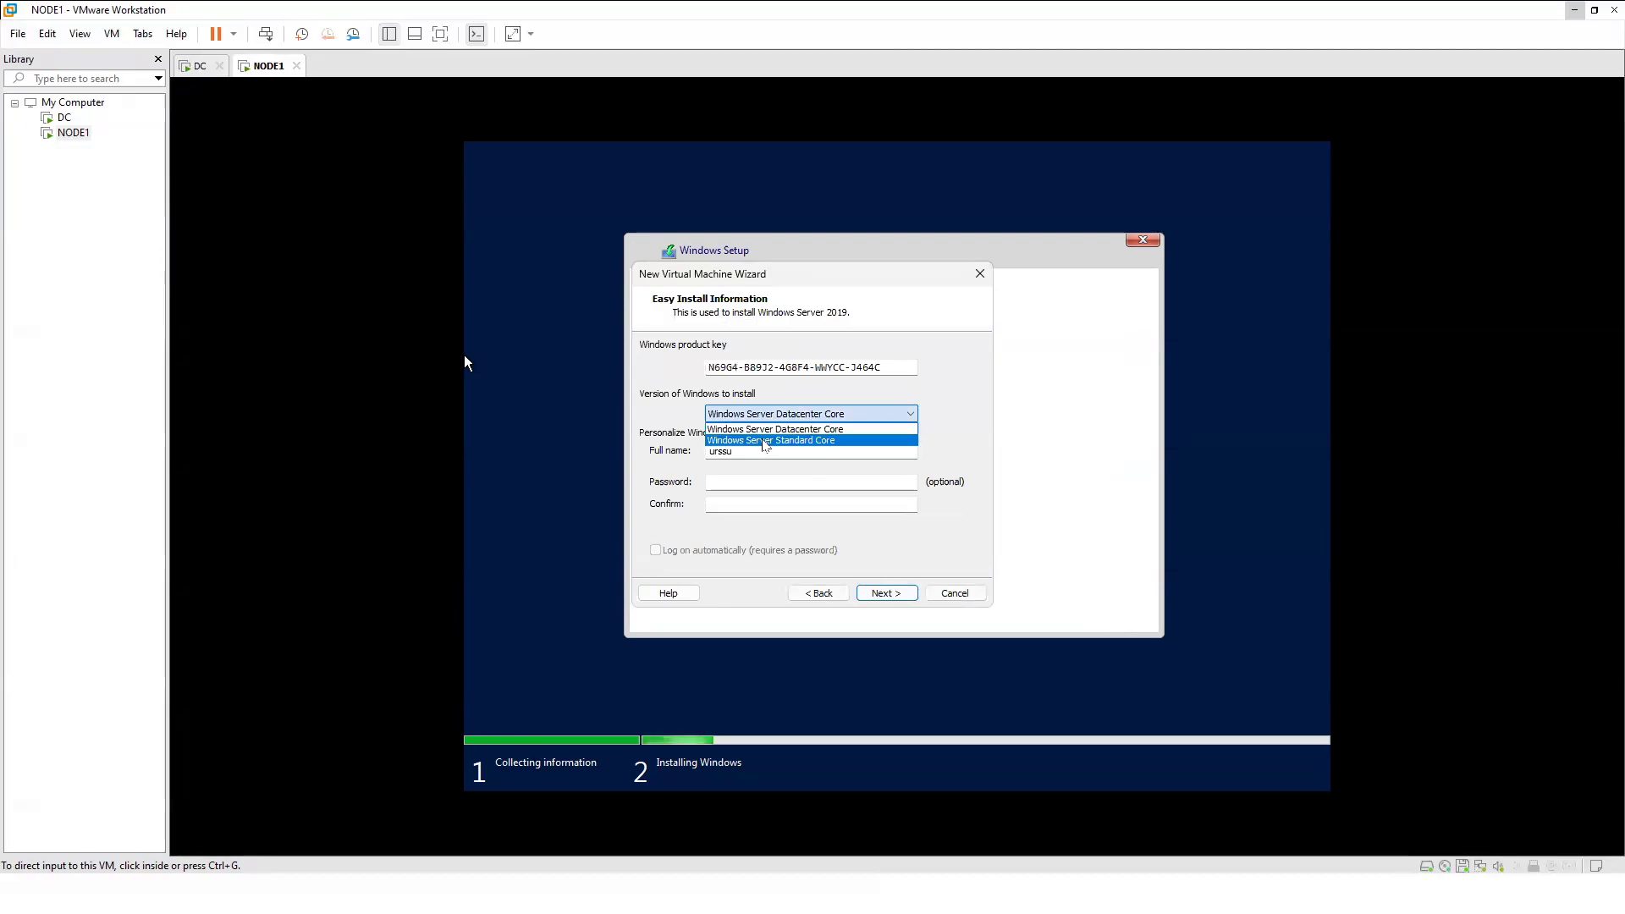
{"action": "left_click", "coordinate": [765, 440]}
Set the full name to administrator, enter the account password twice, and enable automatic logon.
{"action": "double_click", "coordinate": [726, 451]}
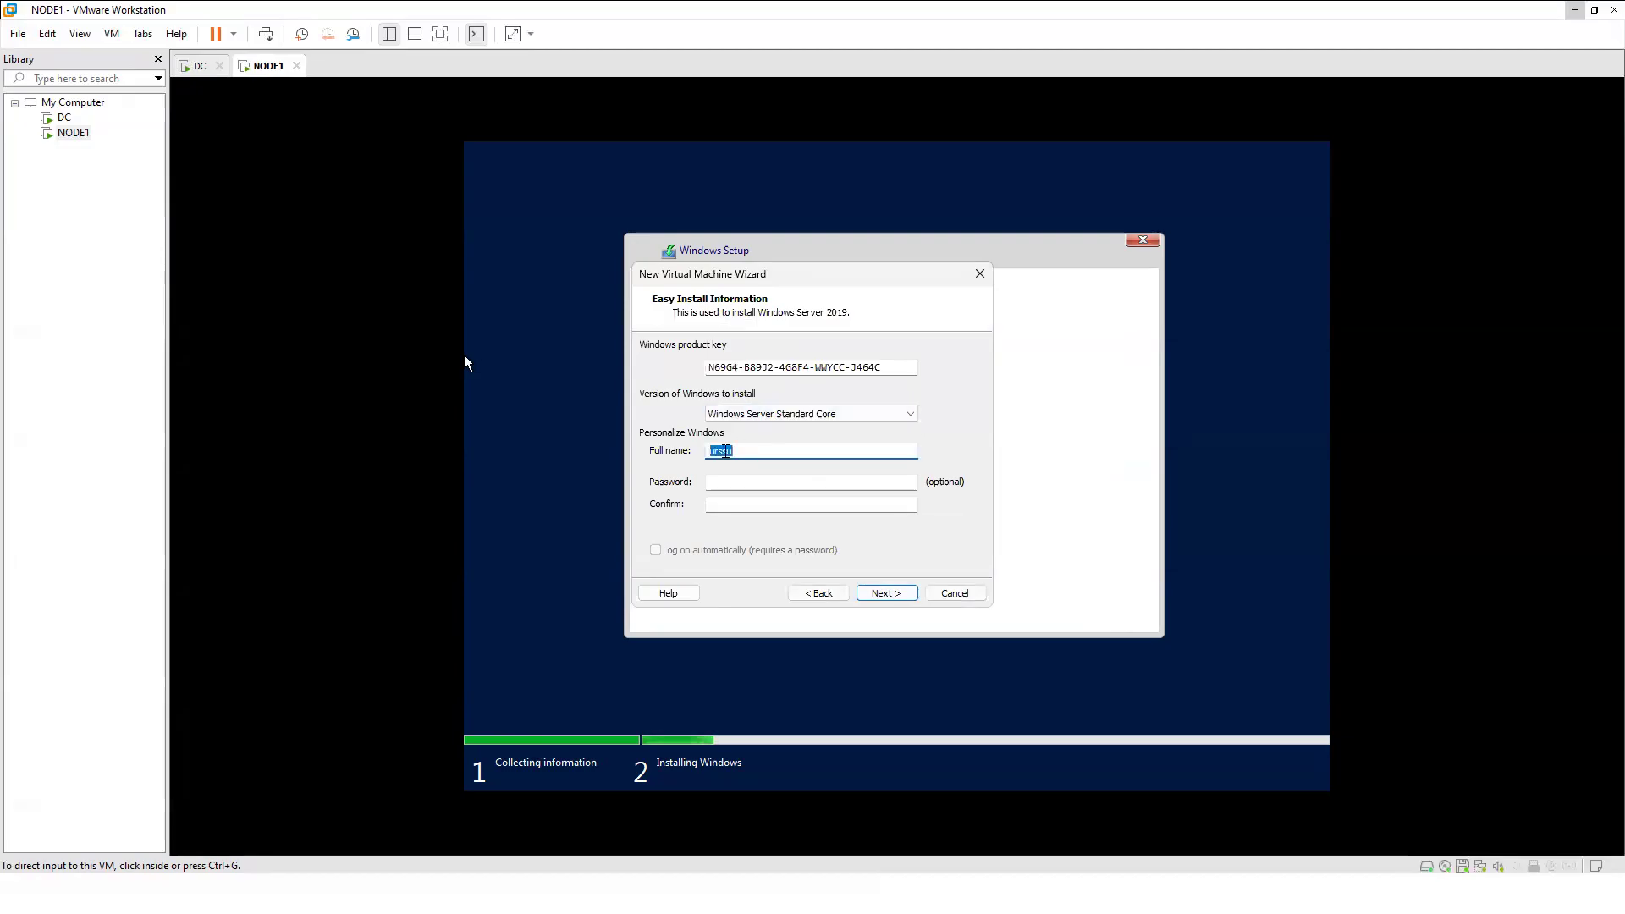
{"action": "type", "text": "admini"}
{"action": "type", "text": "rator"}
{"action": "key", "text": "Tab"}
{"action": "type", "text": "Password123!"}
{"action": "key", "text": "Tab"}
{"action": "type", "text": "Password123!"}
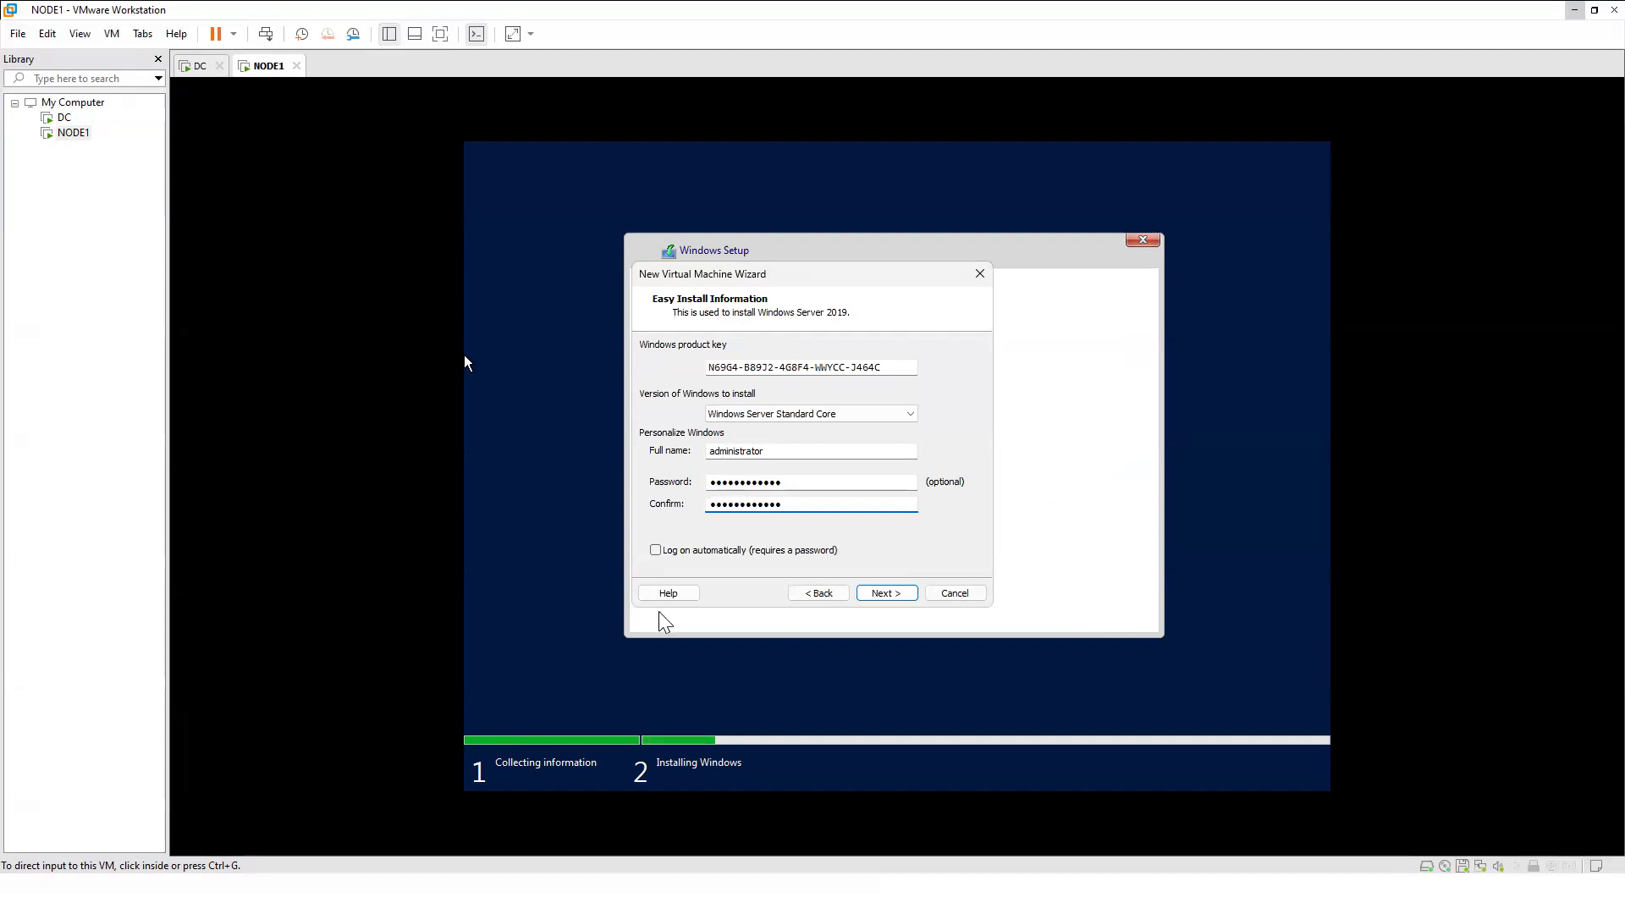
{"action": "left_click", "coordinate": [677, 551]}
{"action": "left_click", "coordinate": [887, 594]}
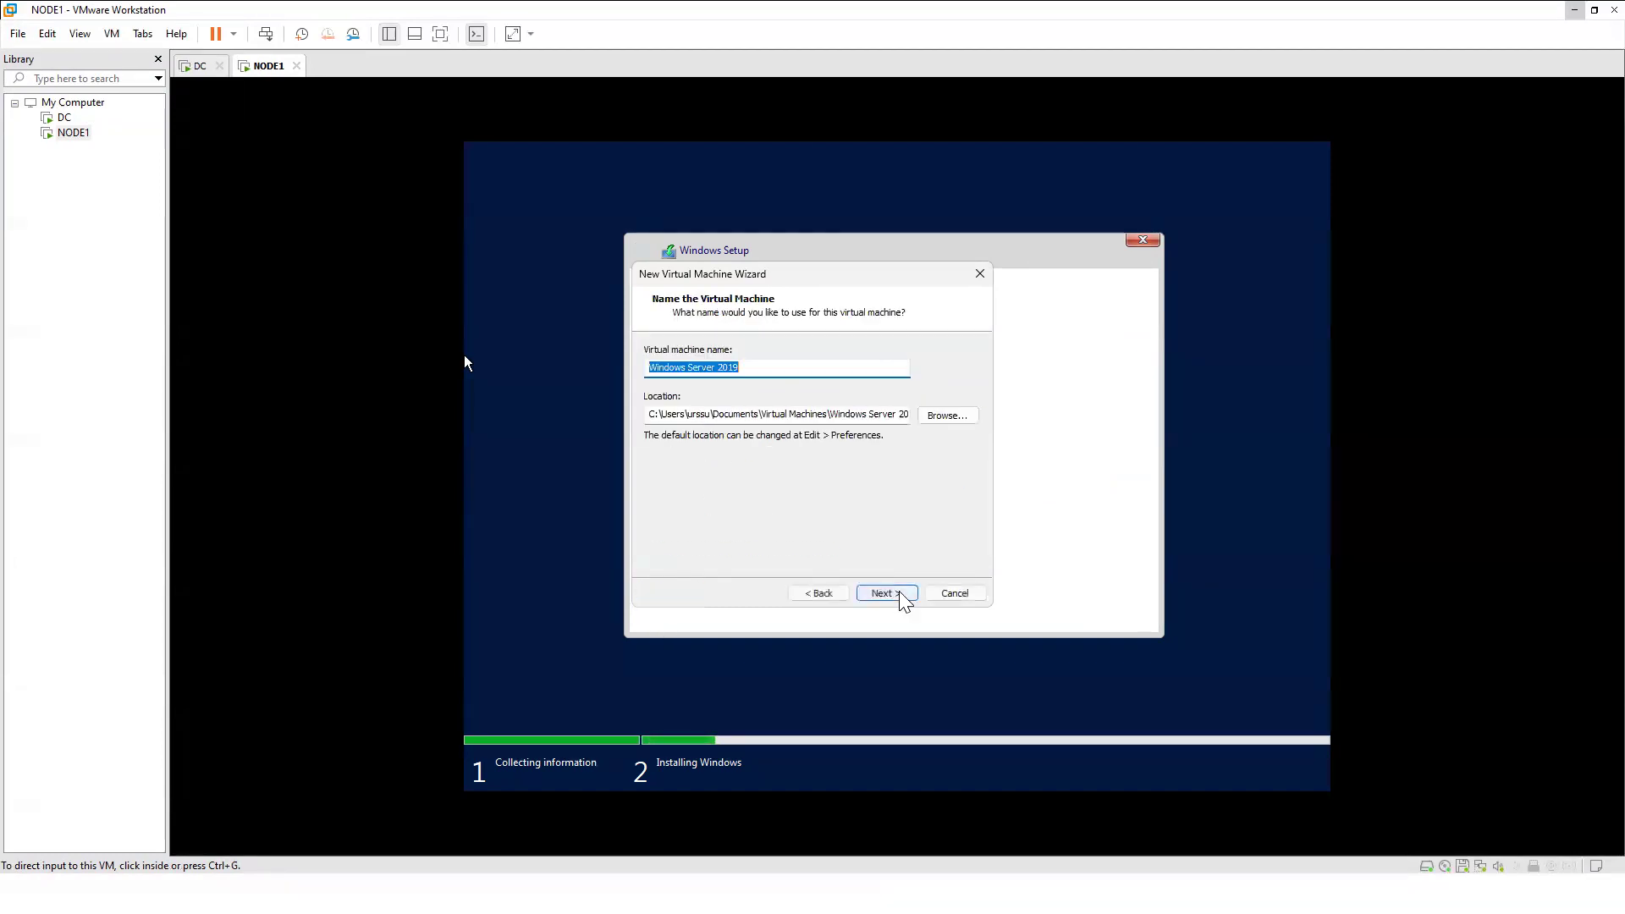
Name the virtual machine NODE2 and set its location to D:\VM-SQL\NODE2.
{"action": "left_click_drag", "start_coordinate": [772, 366], "coordinate": [621, 371]}
{"action": "type", "text": "NODE2"}
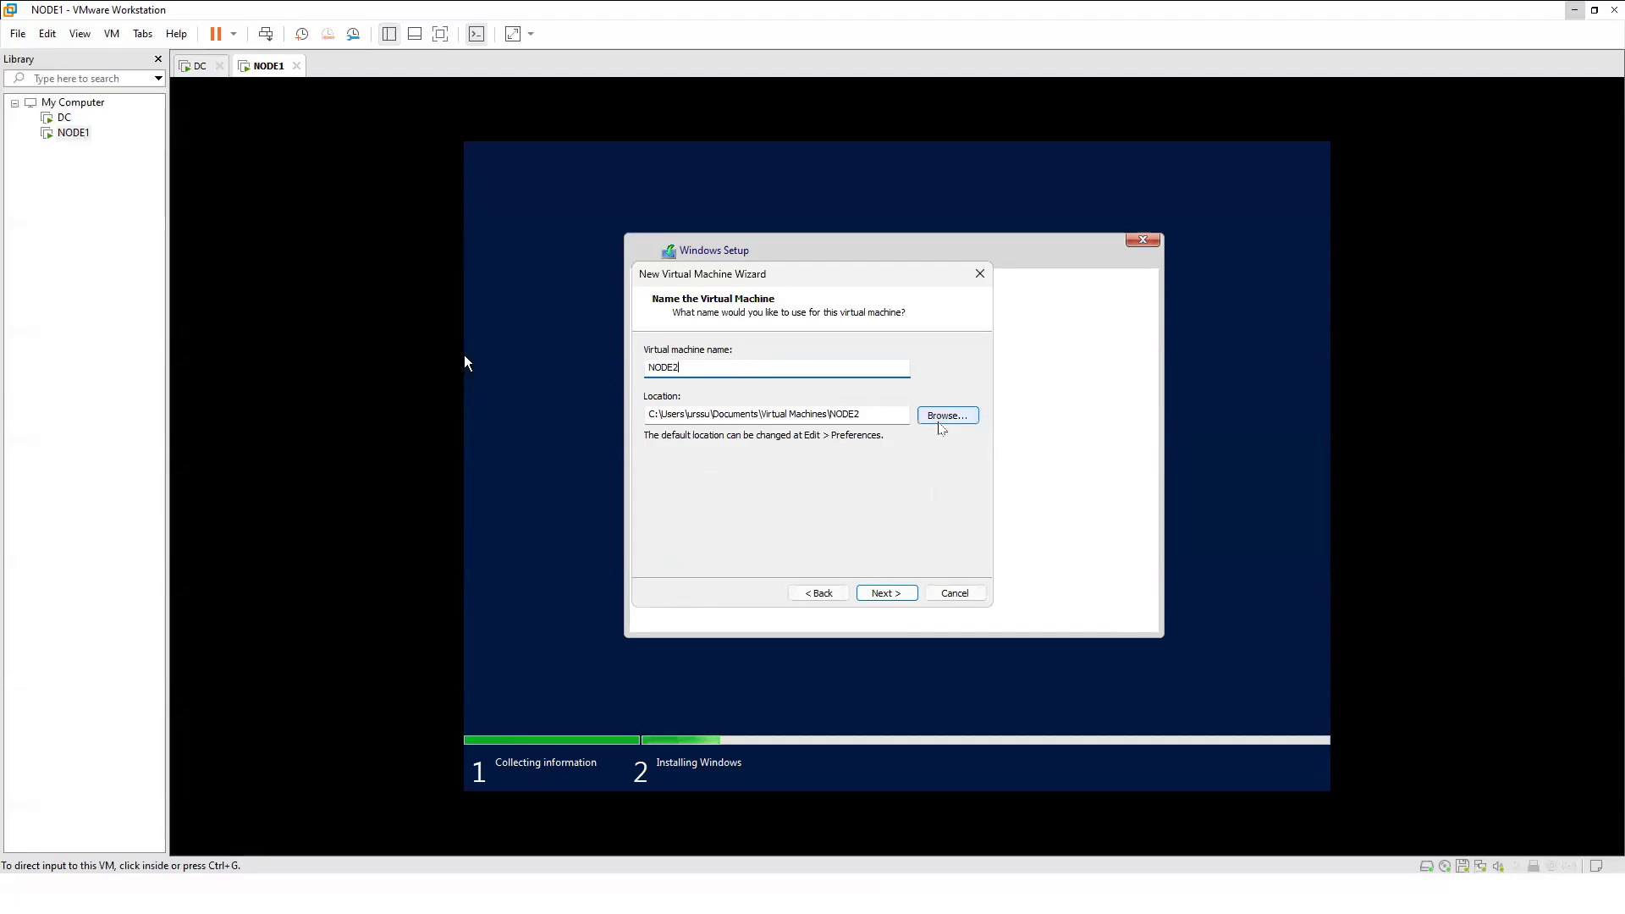
{"action": "left_click", "coordinate": [942, 427]}
{"action": "scroll", "coordinate": [736, 457], "scroll_direction": "down", "scroll_amount": 2}
{"action": "left_click", "coordinate": [706, 451]}
{"action": "left_click", "coordinate": [722, 484]}
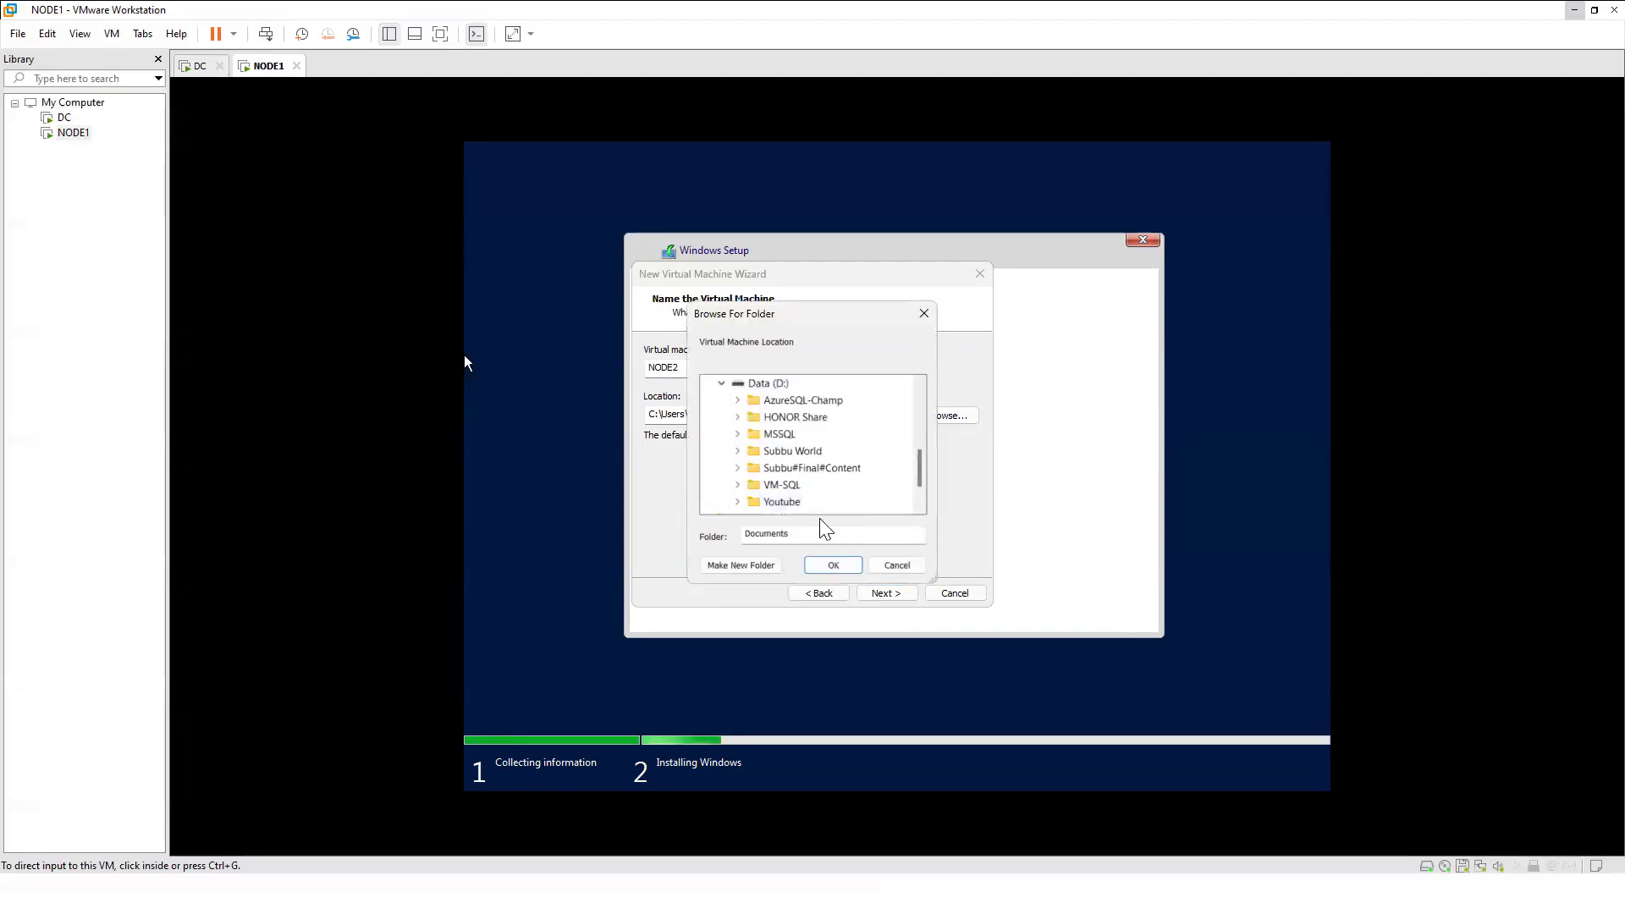
{"action": "left_click", "coordinate": [737, 485]}
{"action": "left_click", "coordinate": [792, 510]}
{"action": "left_click", "coordinate": [833, 565]}
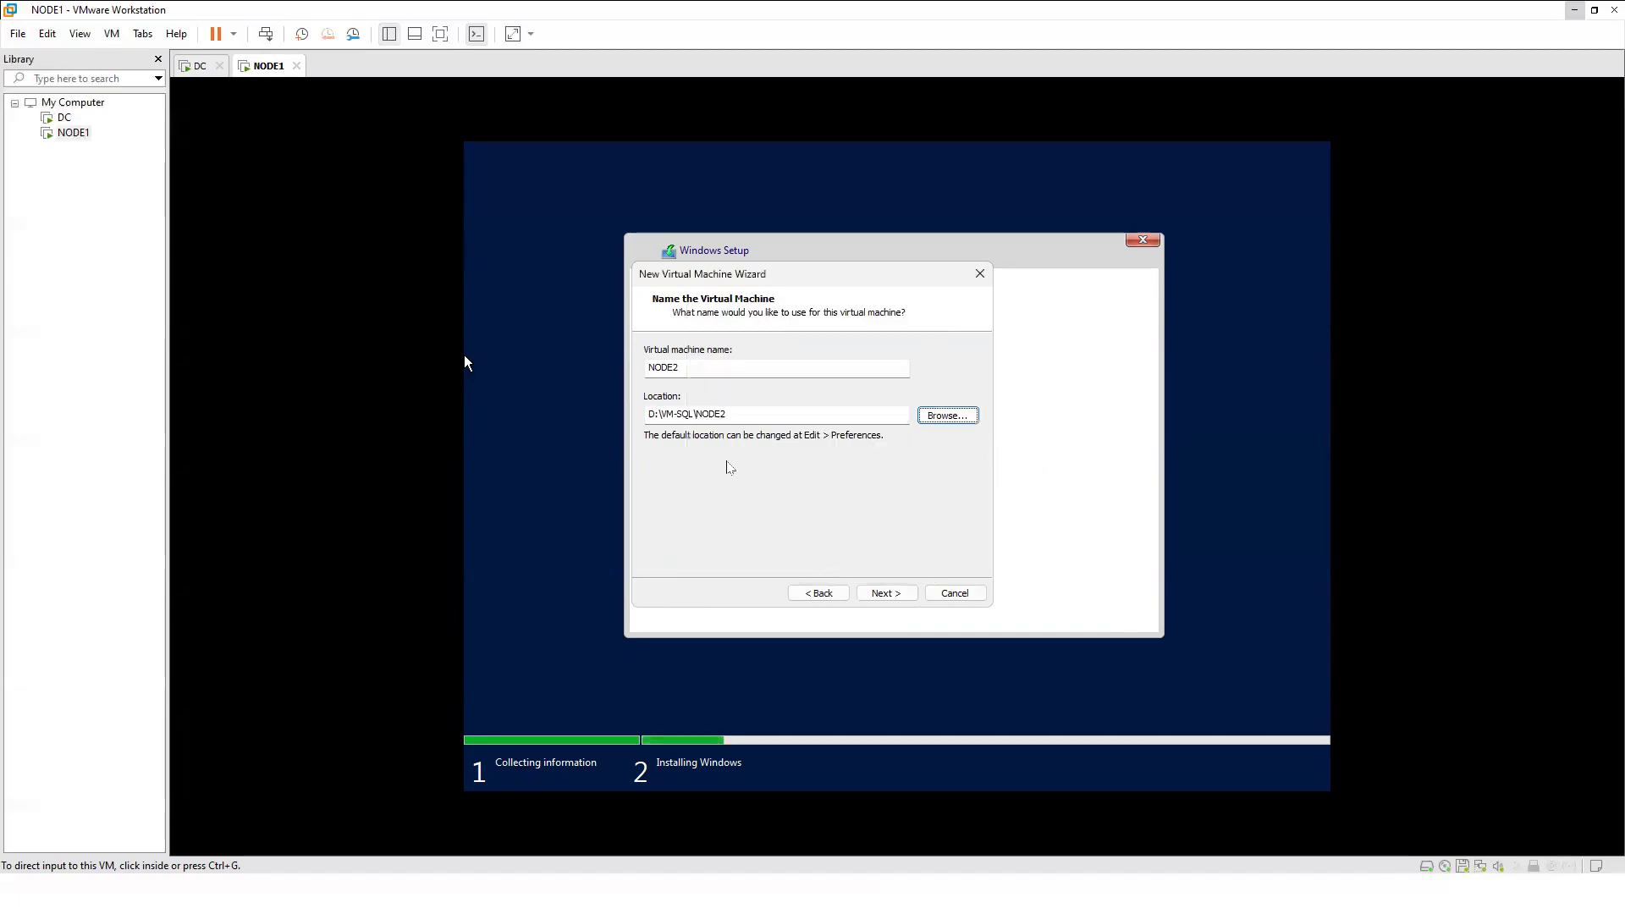
Store the 60 GB disk as a single file and create NODE2.
{"action": "left_click", "coordinate": [884, 593]}
{"action": "left_click", "coordinate": [707, 446]}
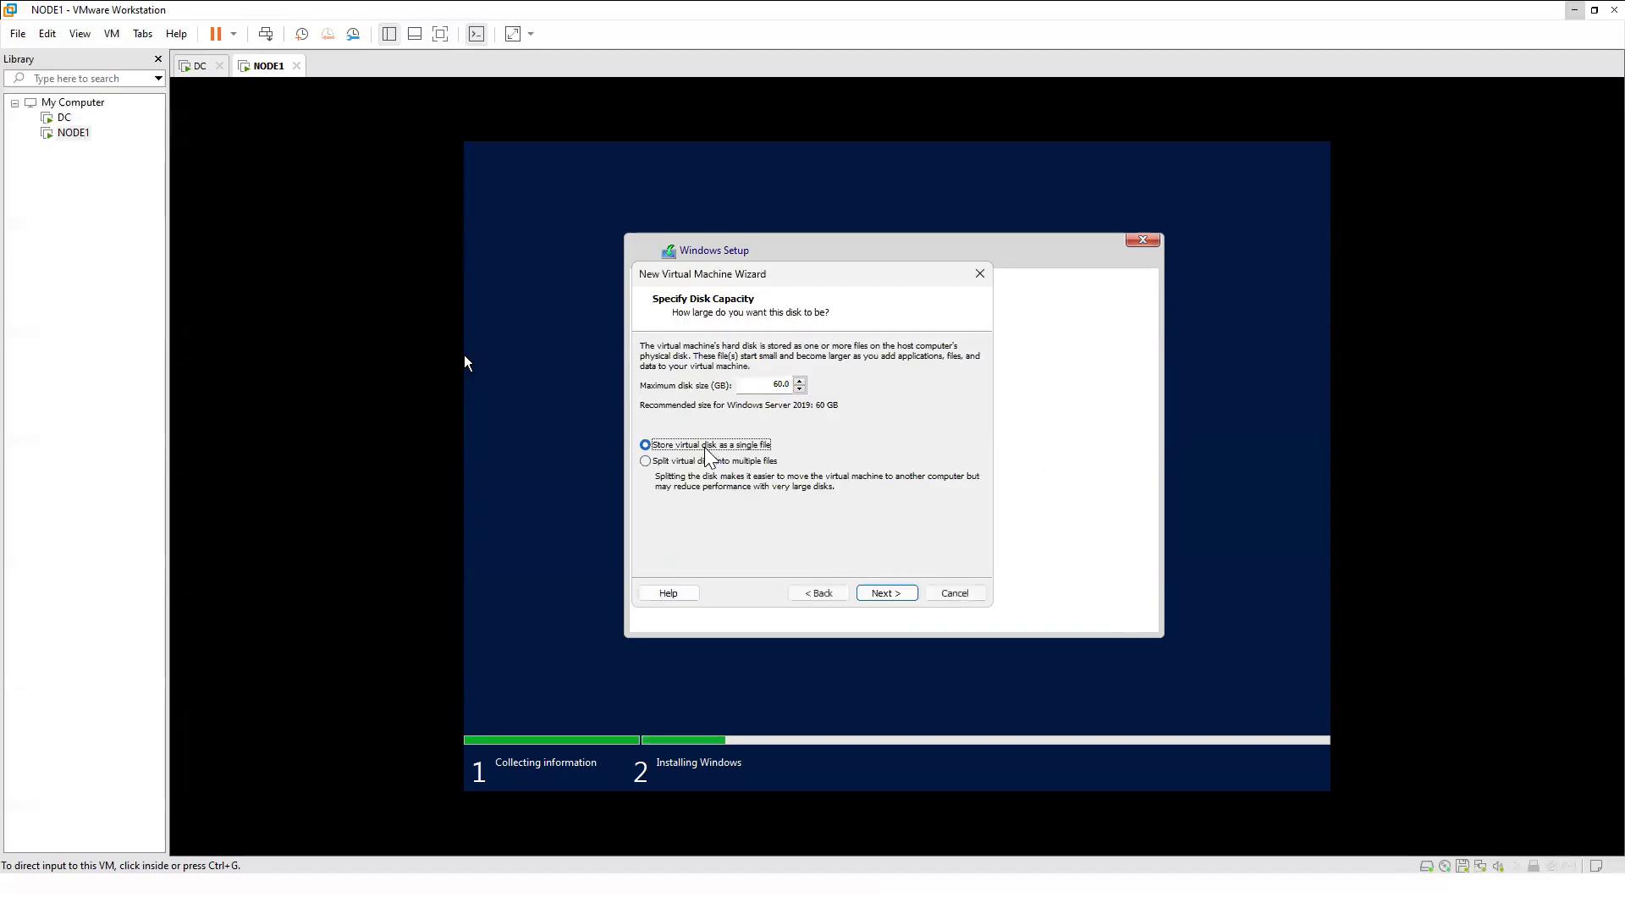
{"action": "left_click", "coordinate": [886, 593]}
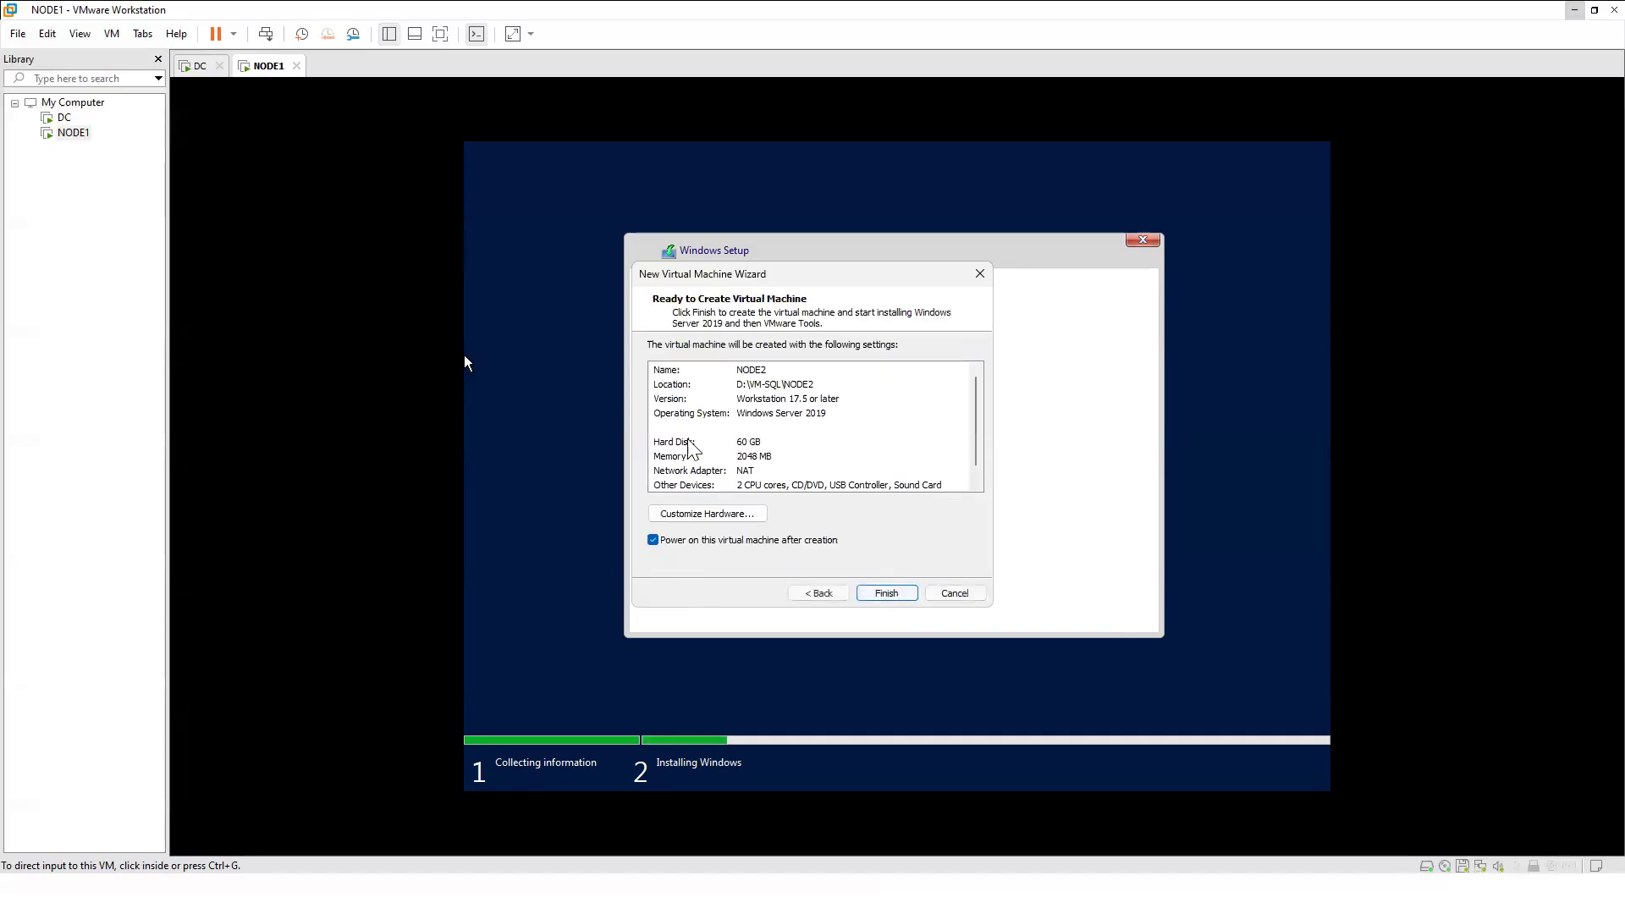
{"action": "left_click", "coordinate": [886, 593]}
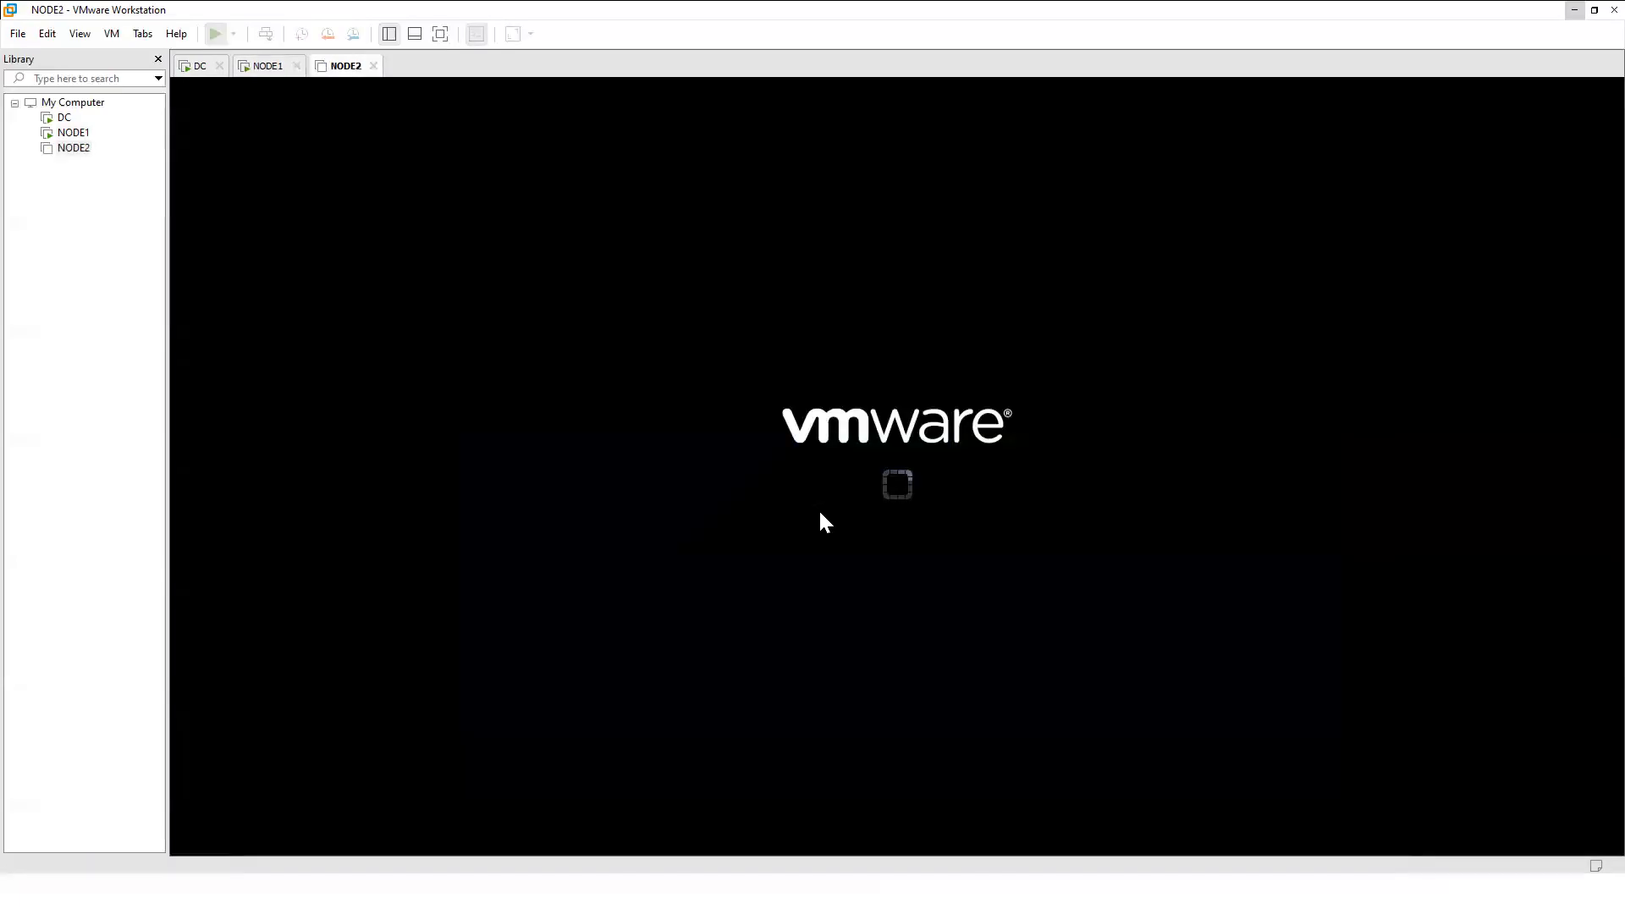
Boot NODE2 from the installer disc, then glance at DC and NODE1 in the Library.
{"action": "left_click", "coordinate": [818, 514]}
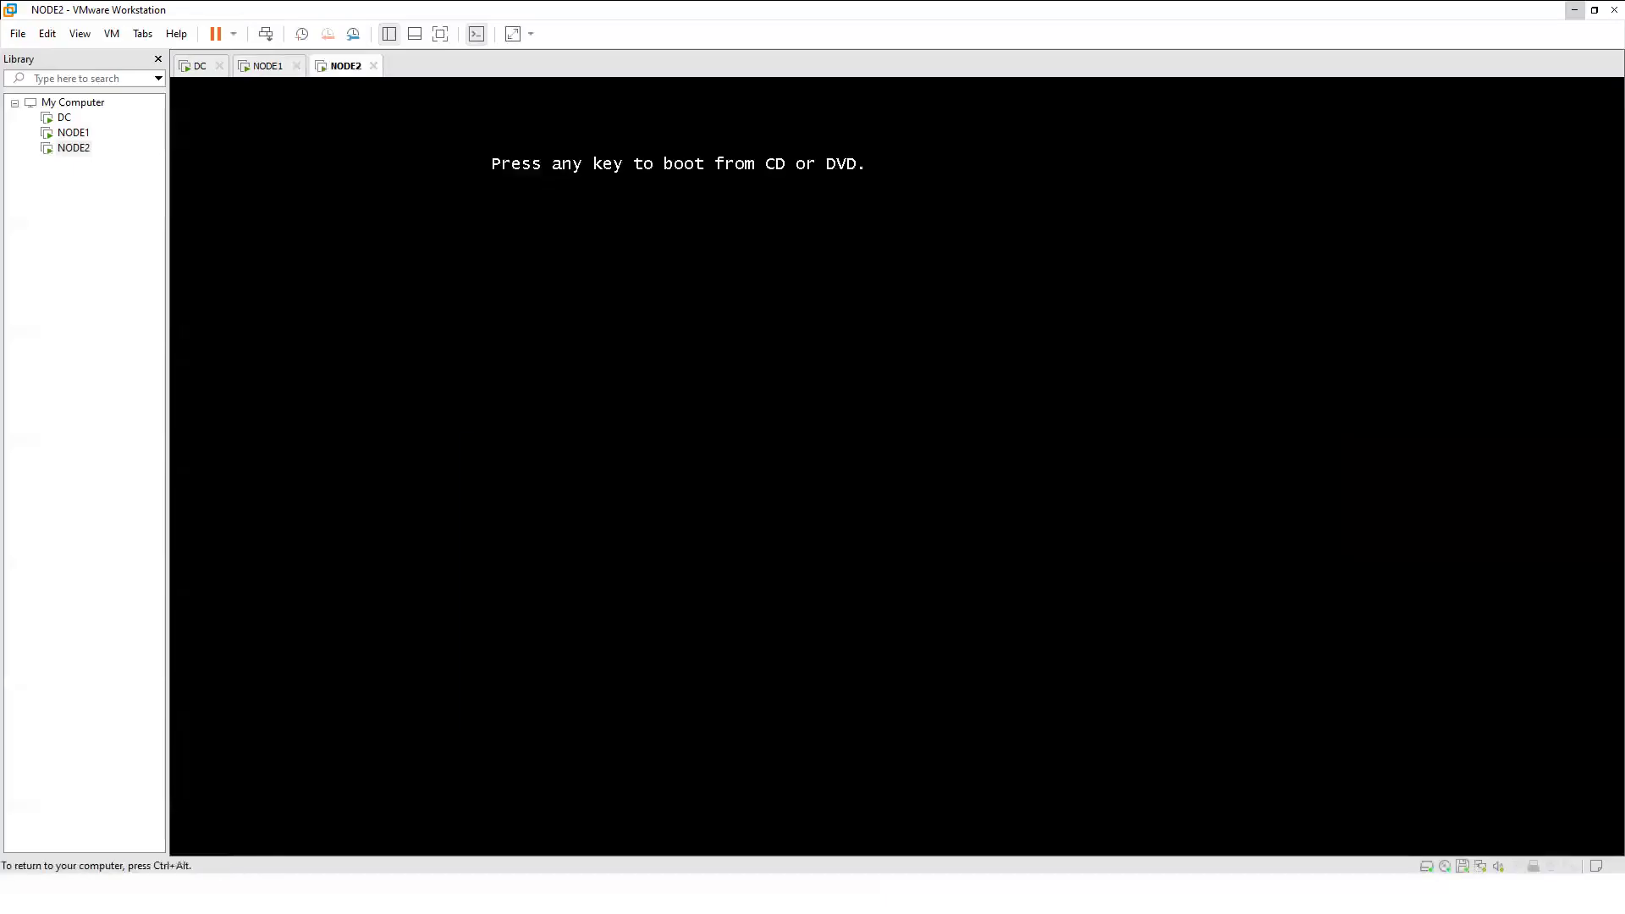
{"action": "key", "text": "Return"}
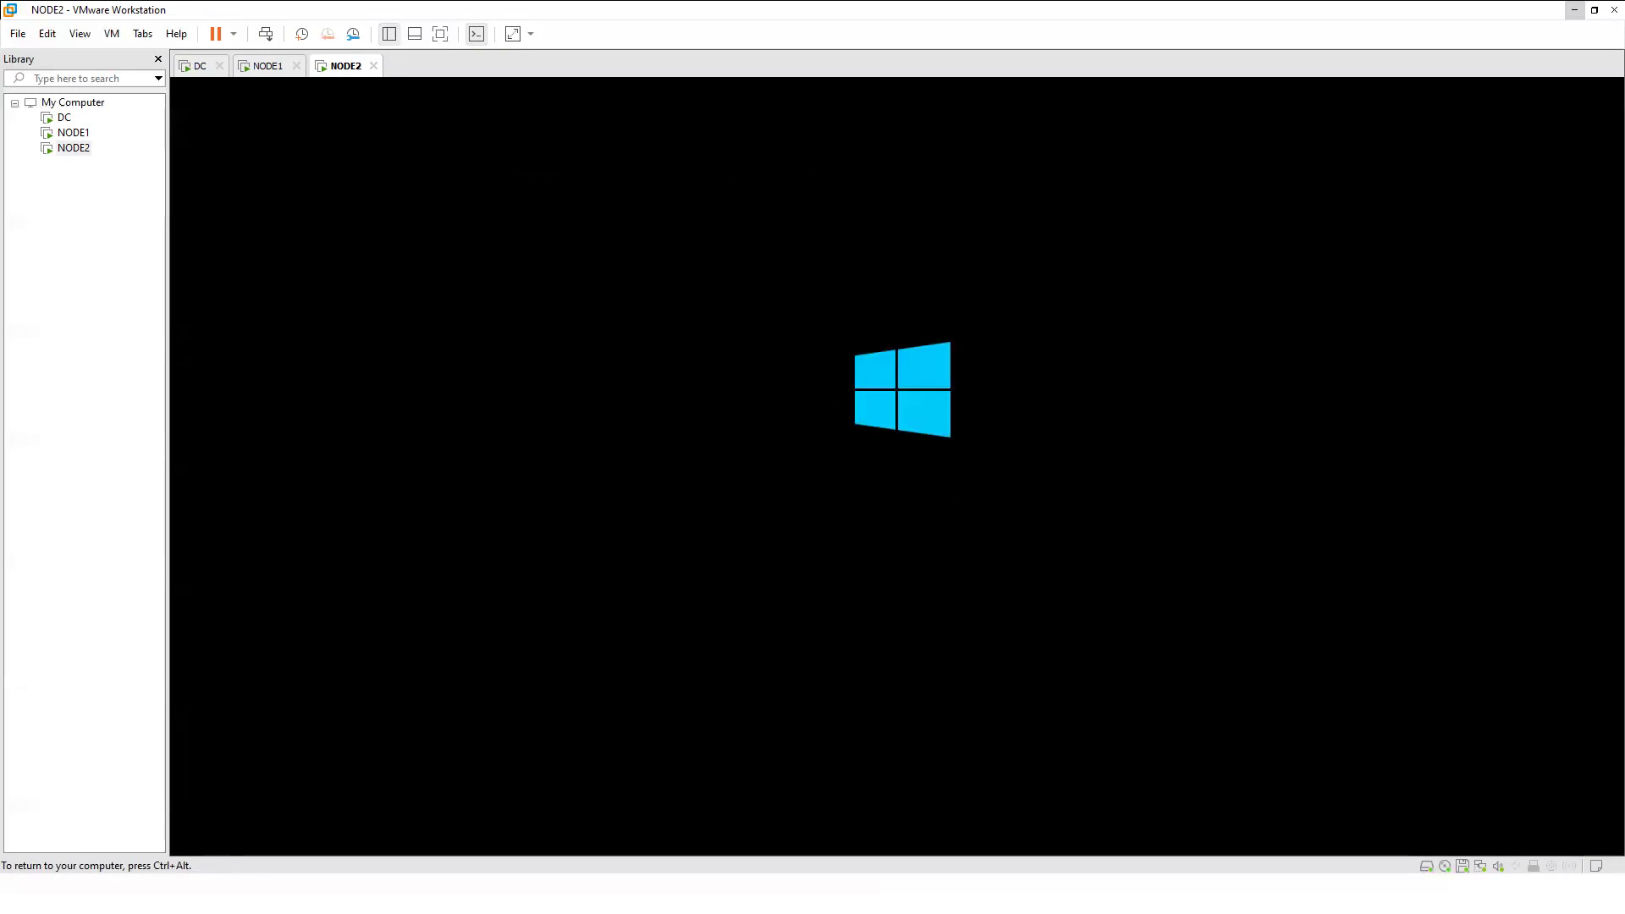
{"action": "key", "text": "ctrl+alt"}
{"action": "left_click", "coordinate": [64, 117]}
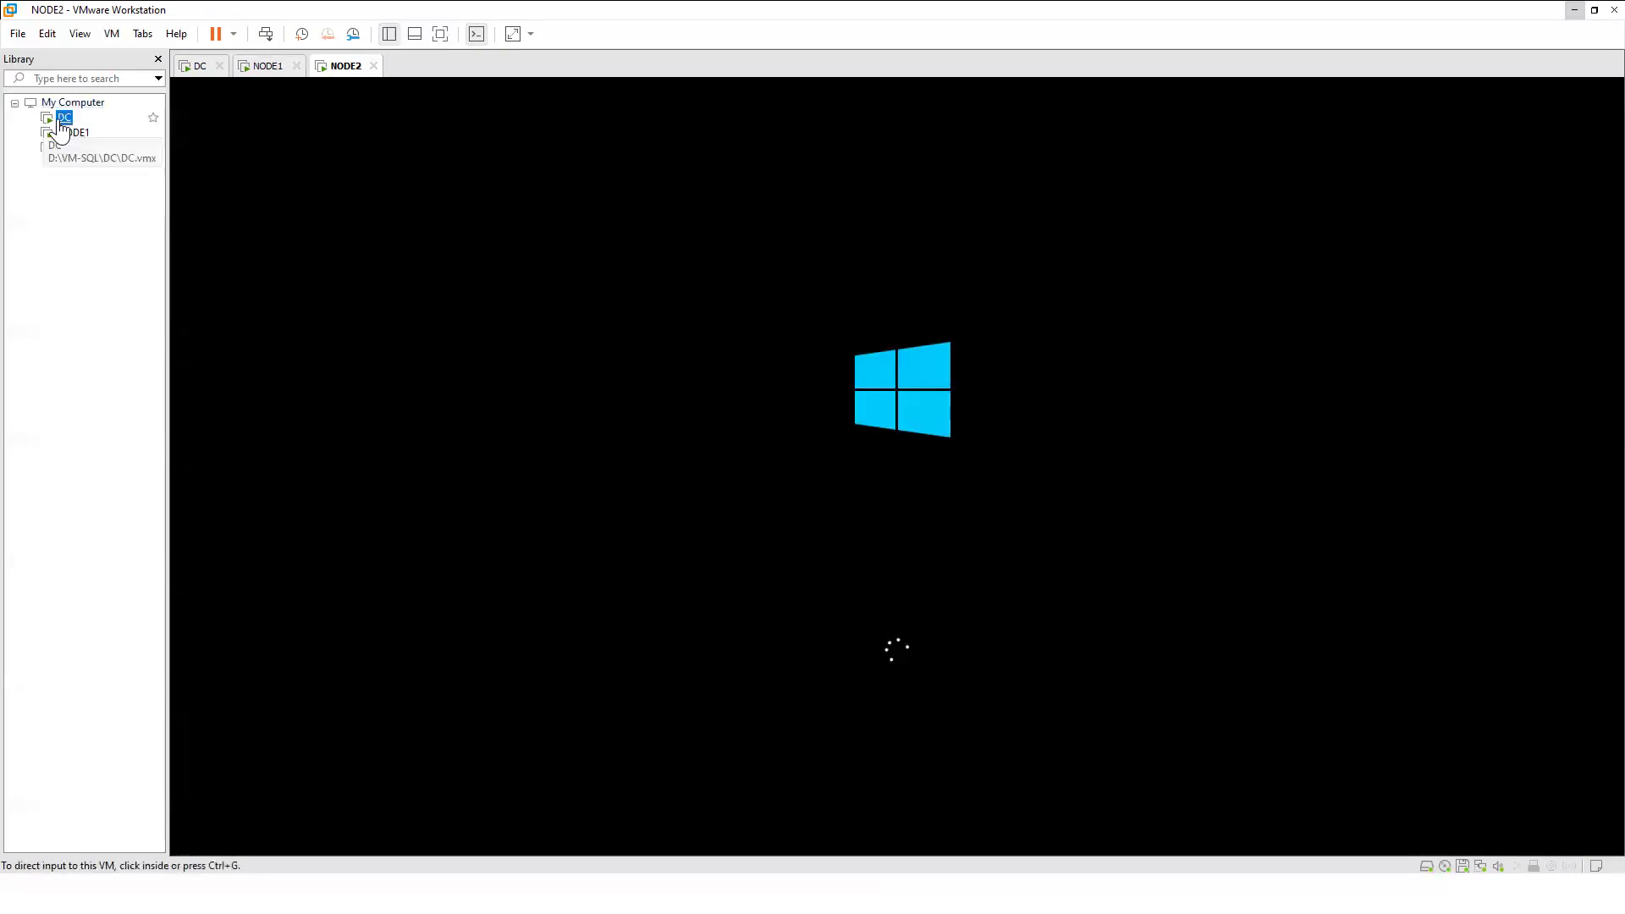
{"action": "left_click", "coordinate": [73, 133]}
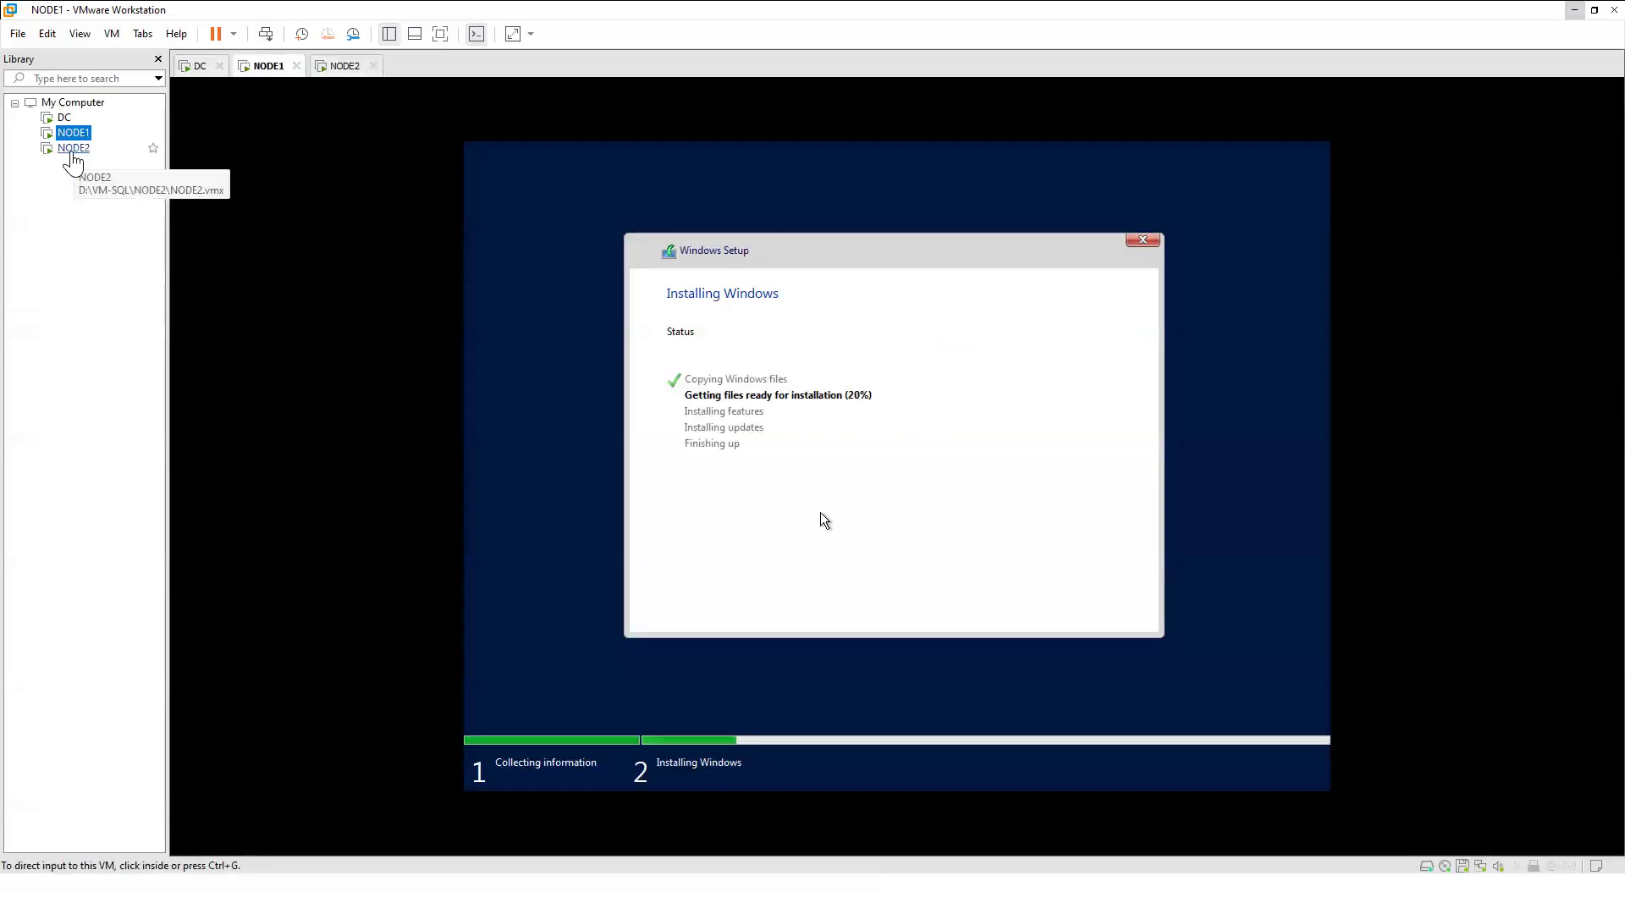
{"action": "left_click", "coordinate": [73, 148]}
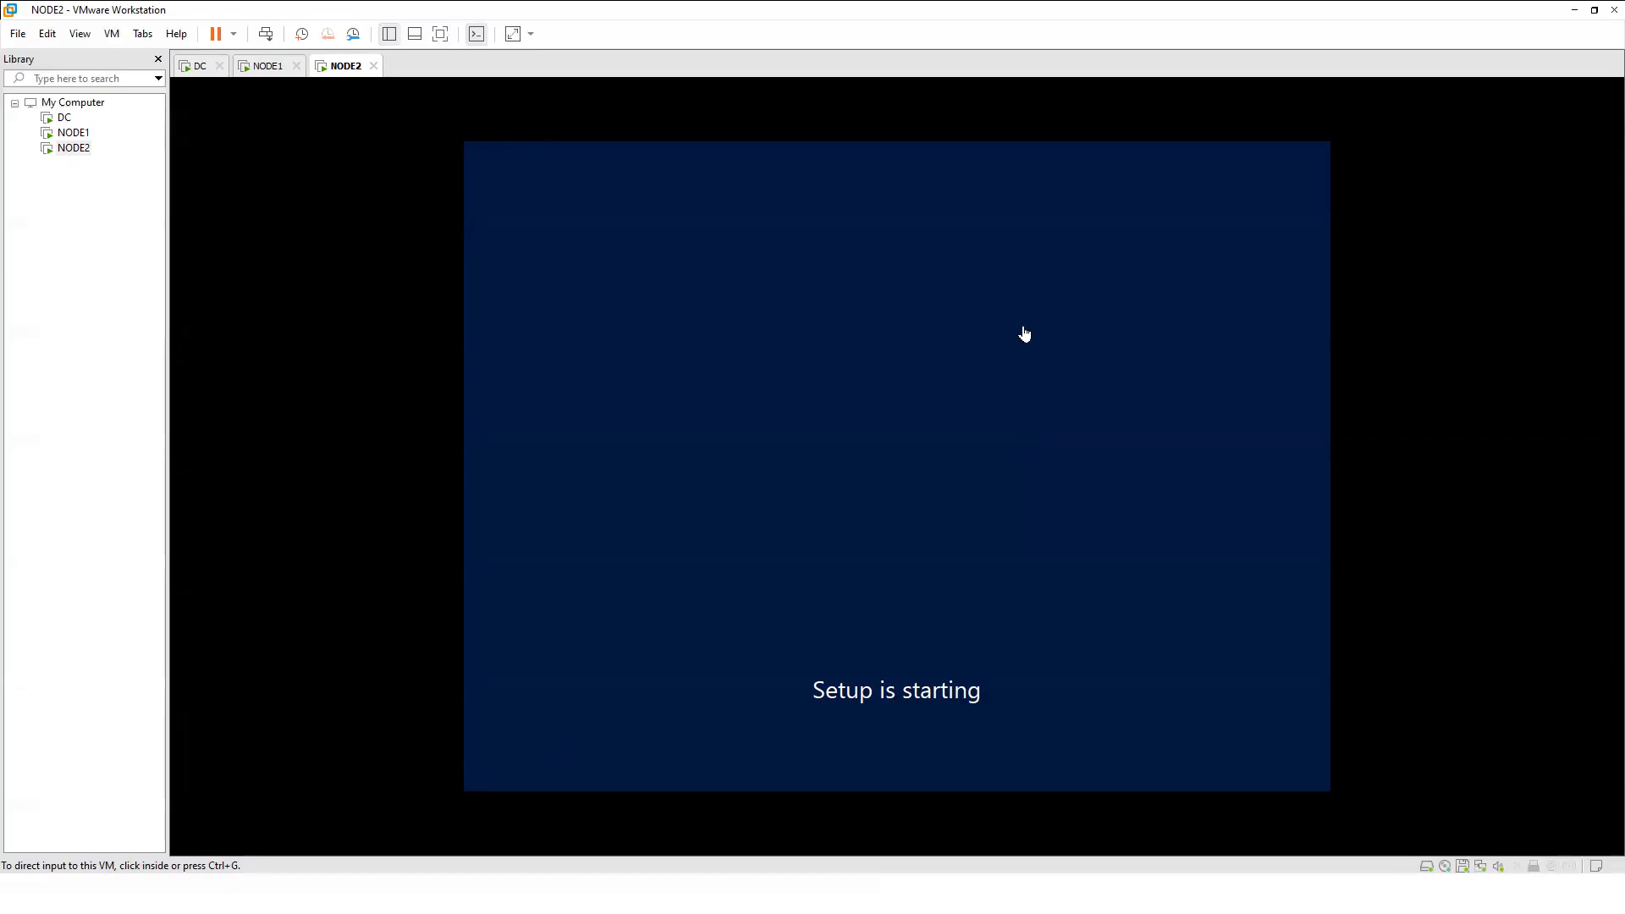
Accept the Desktop Experience edition in NODE2's Setup to begin copying Windows files.
{"action": "left_click", "coordinate": [878, 349]}
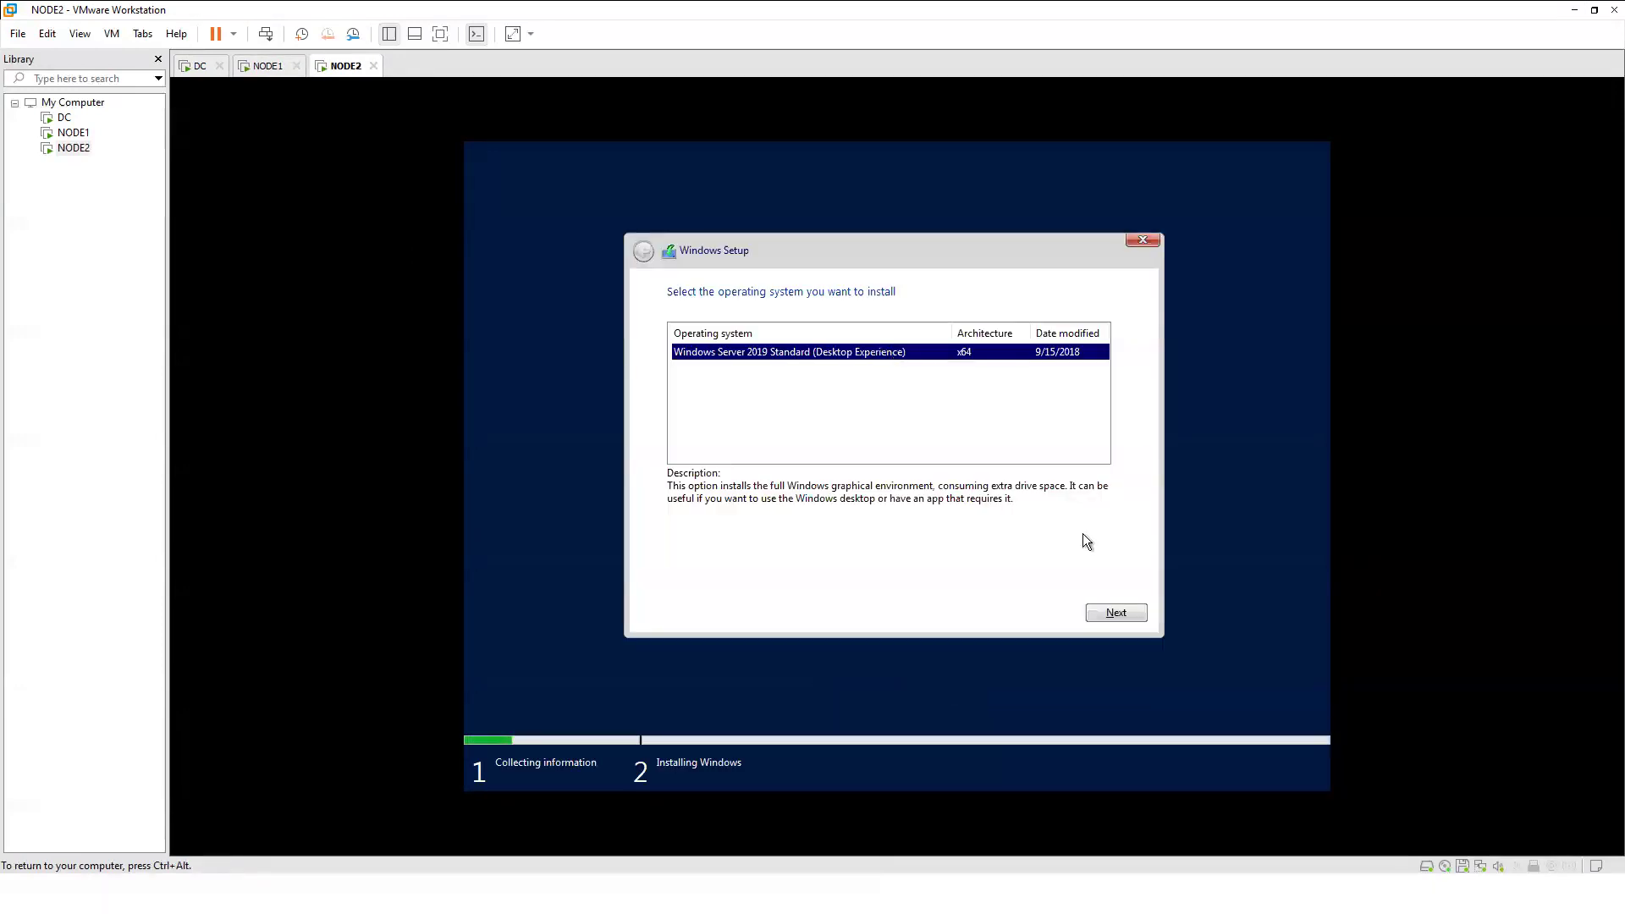
{"action": "left_click", "coordinate": [1131, 615]}
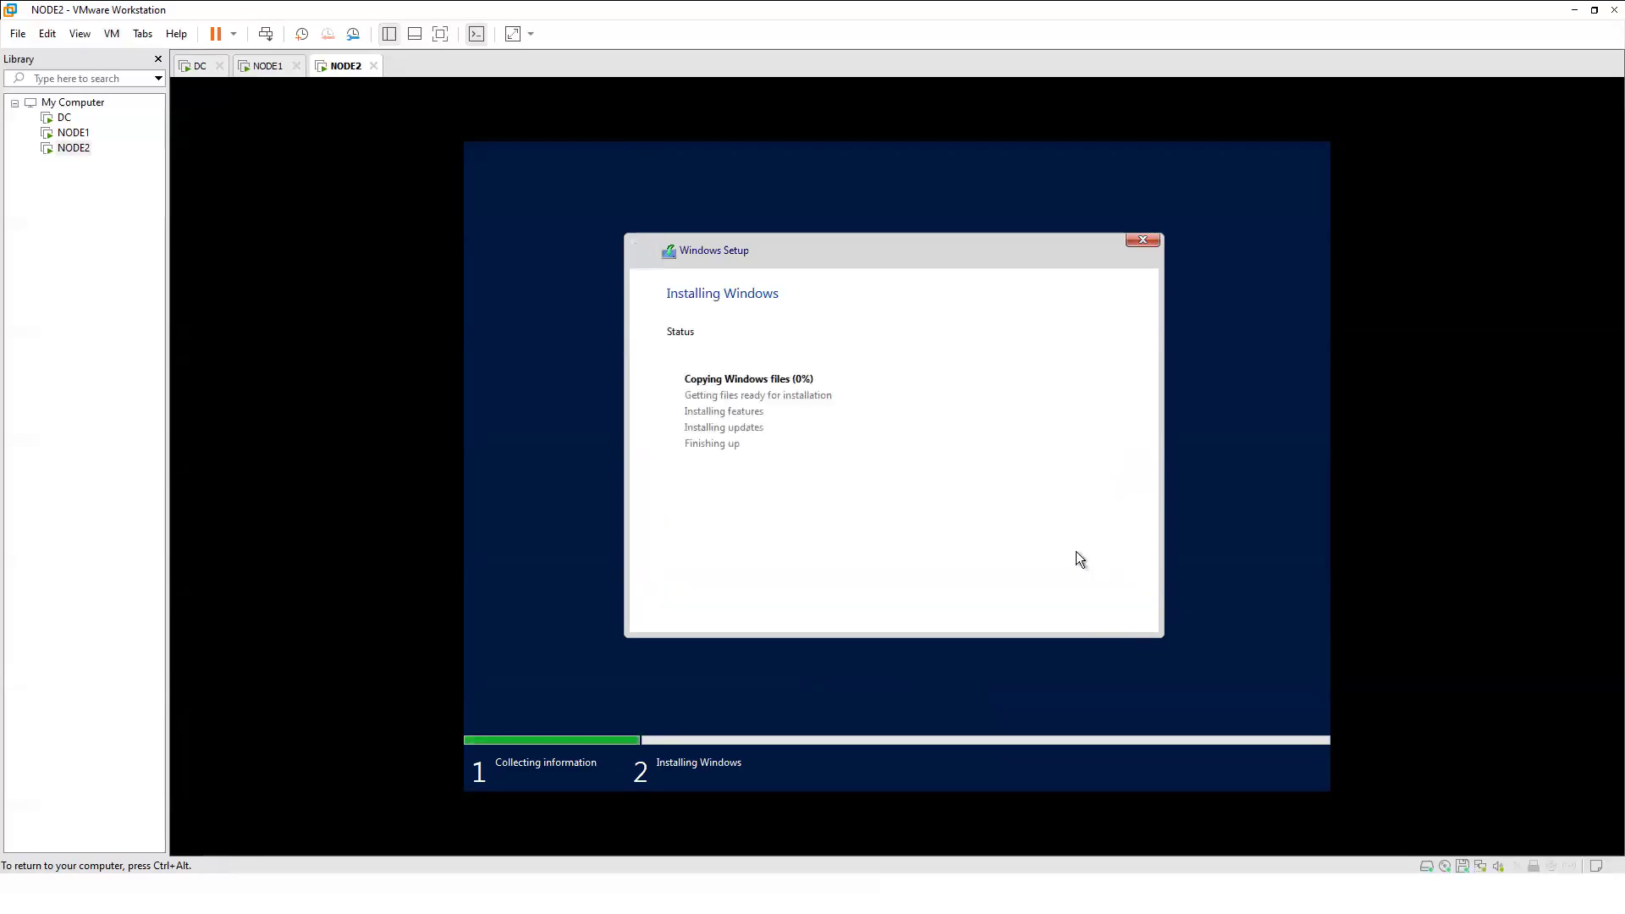
{"action": "key", "text": "ctrl+alt"}
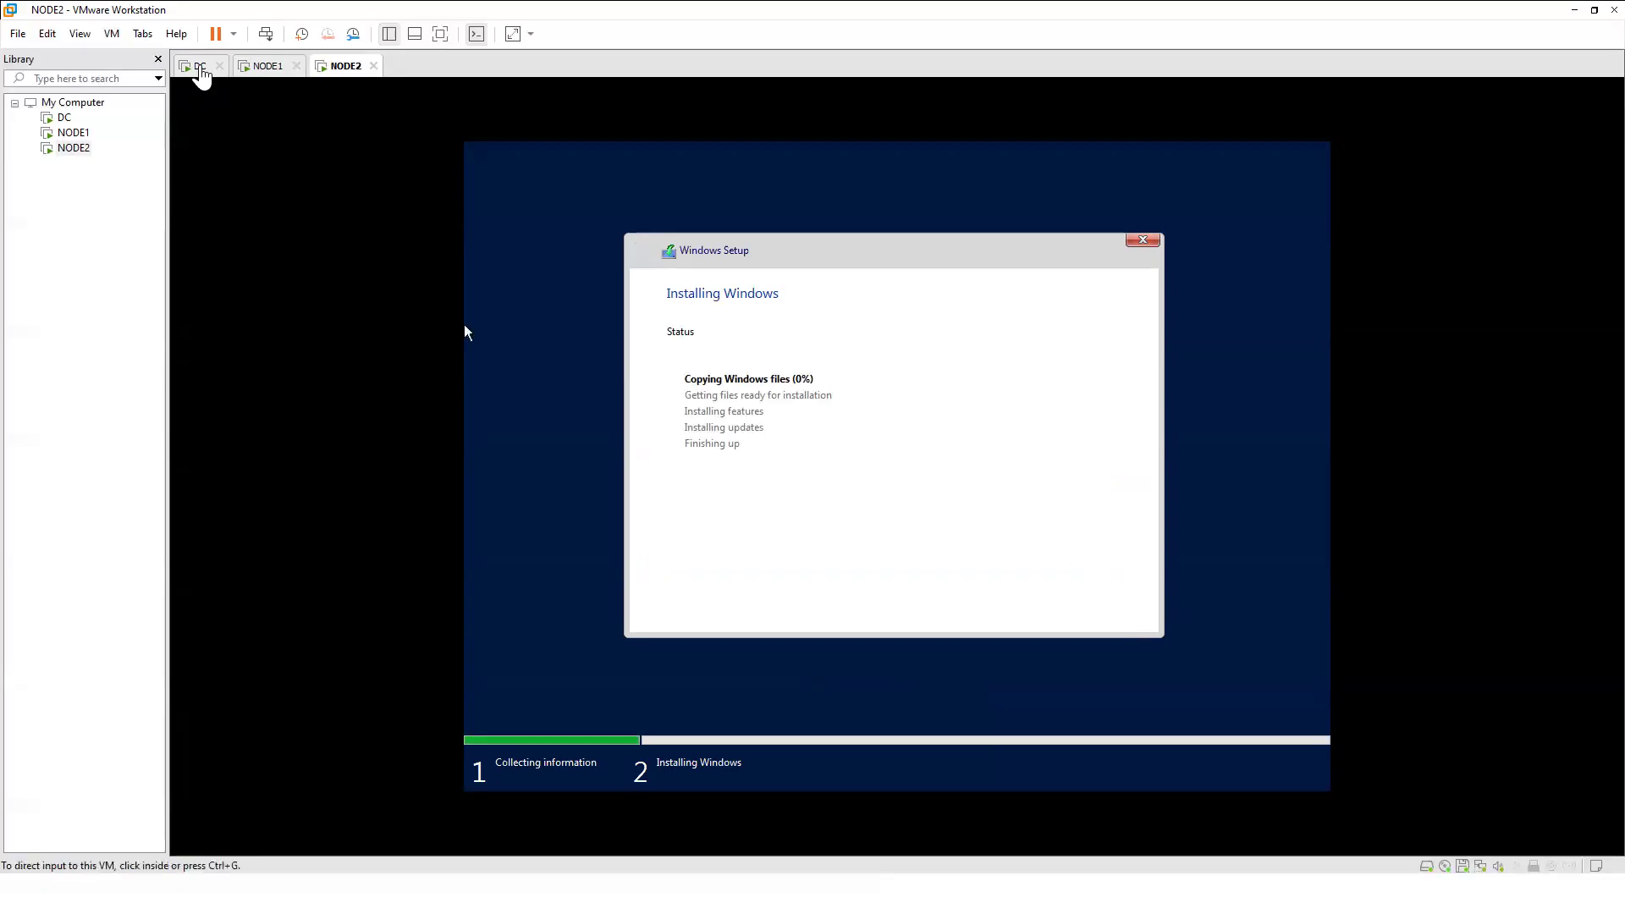
Switch to the DC machine's tab to watch it restart during installation.
{"action": "left_click", "coordinate": [198, 67]}
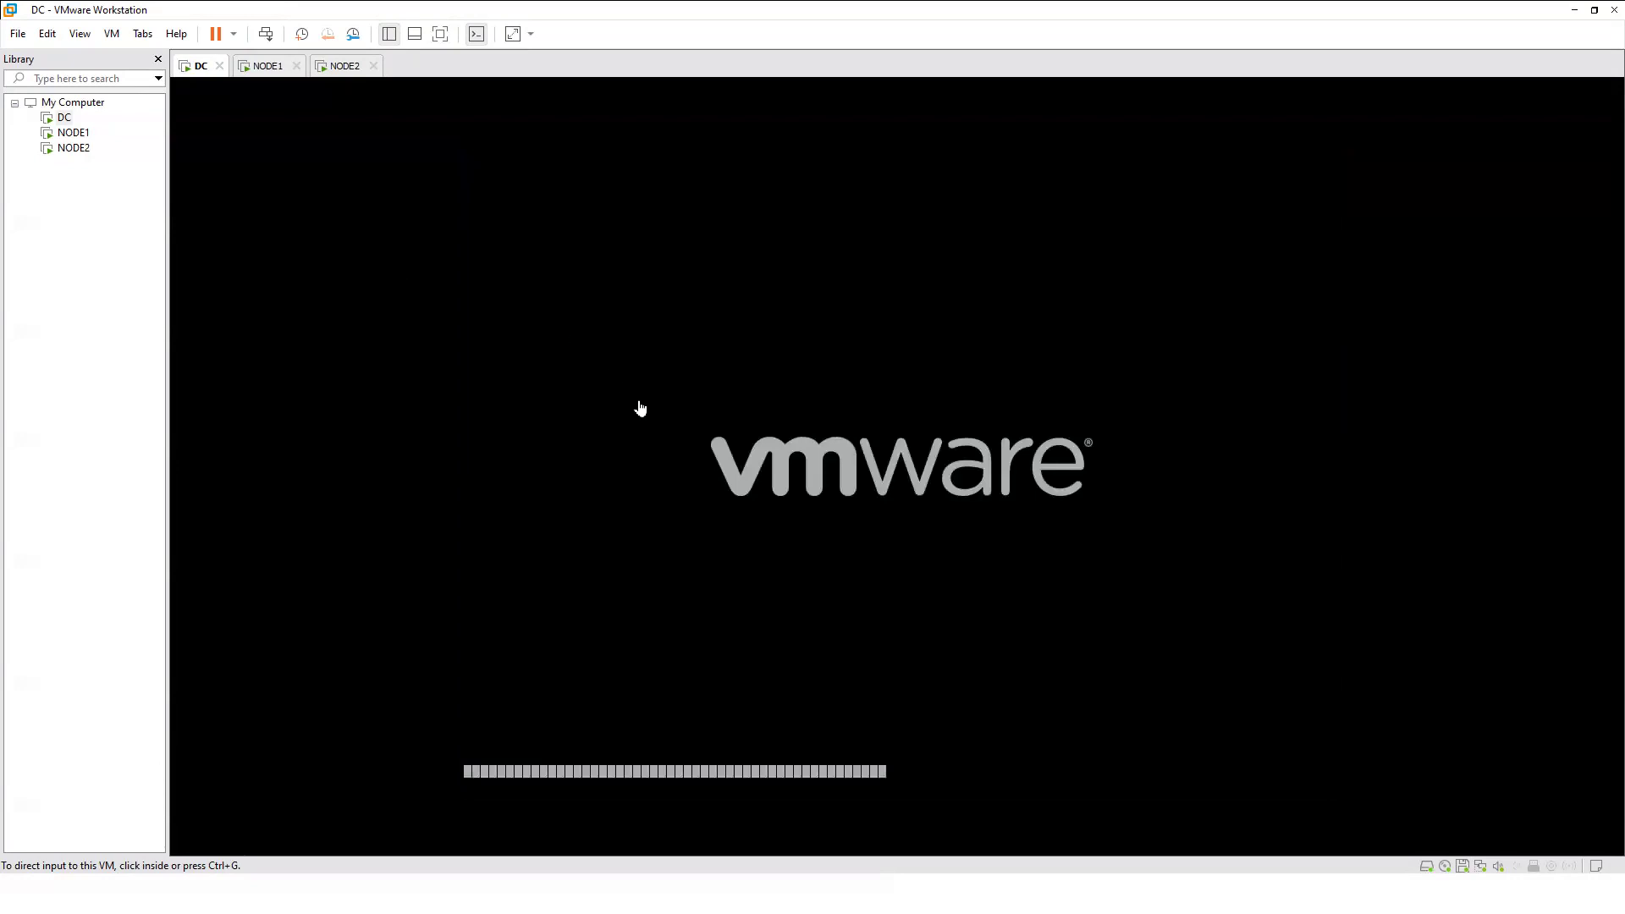
Cycle through DC, NODE1 and NODE2 in the Library, ending on DC's boot screen.
{"action": "left_click", "coordinate": [63, 118]}
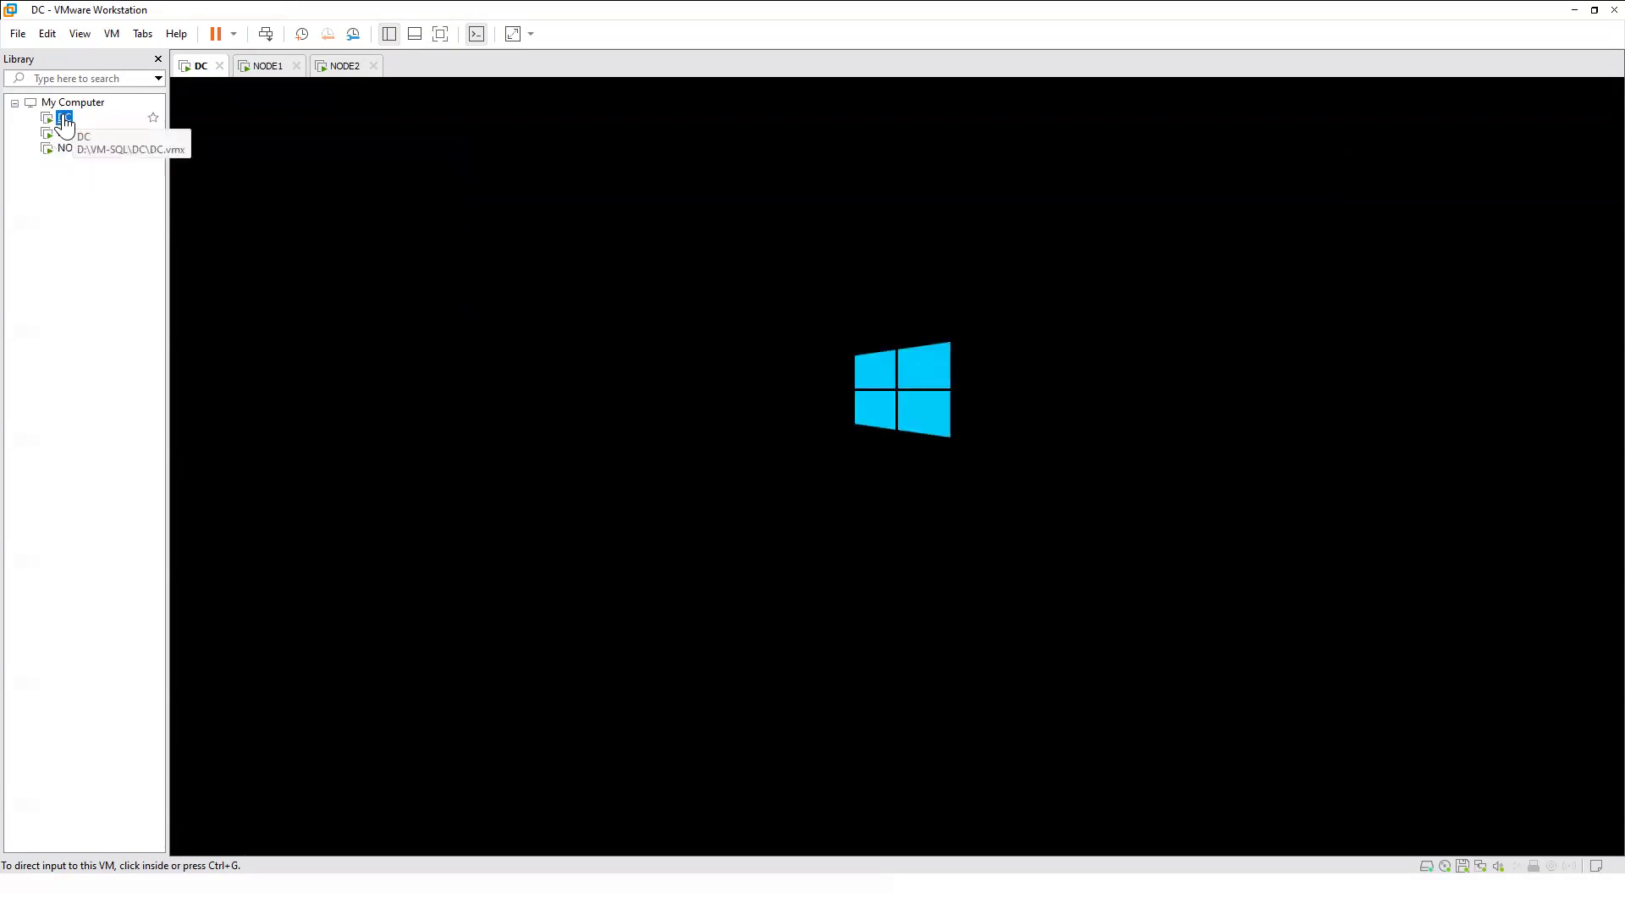
{"action": "left_click", "coordinate": [71, 134]}
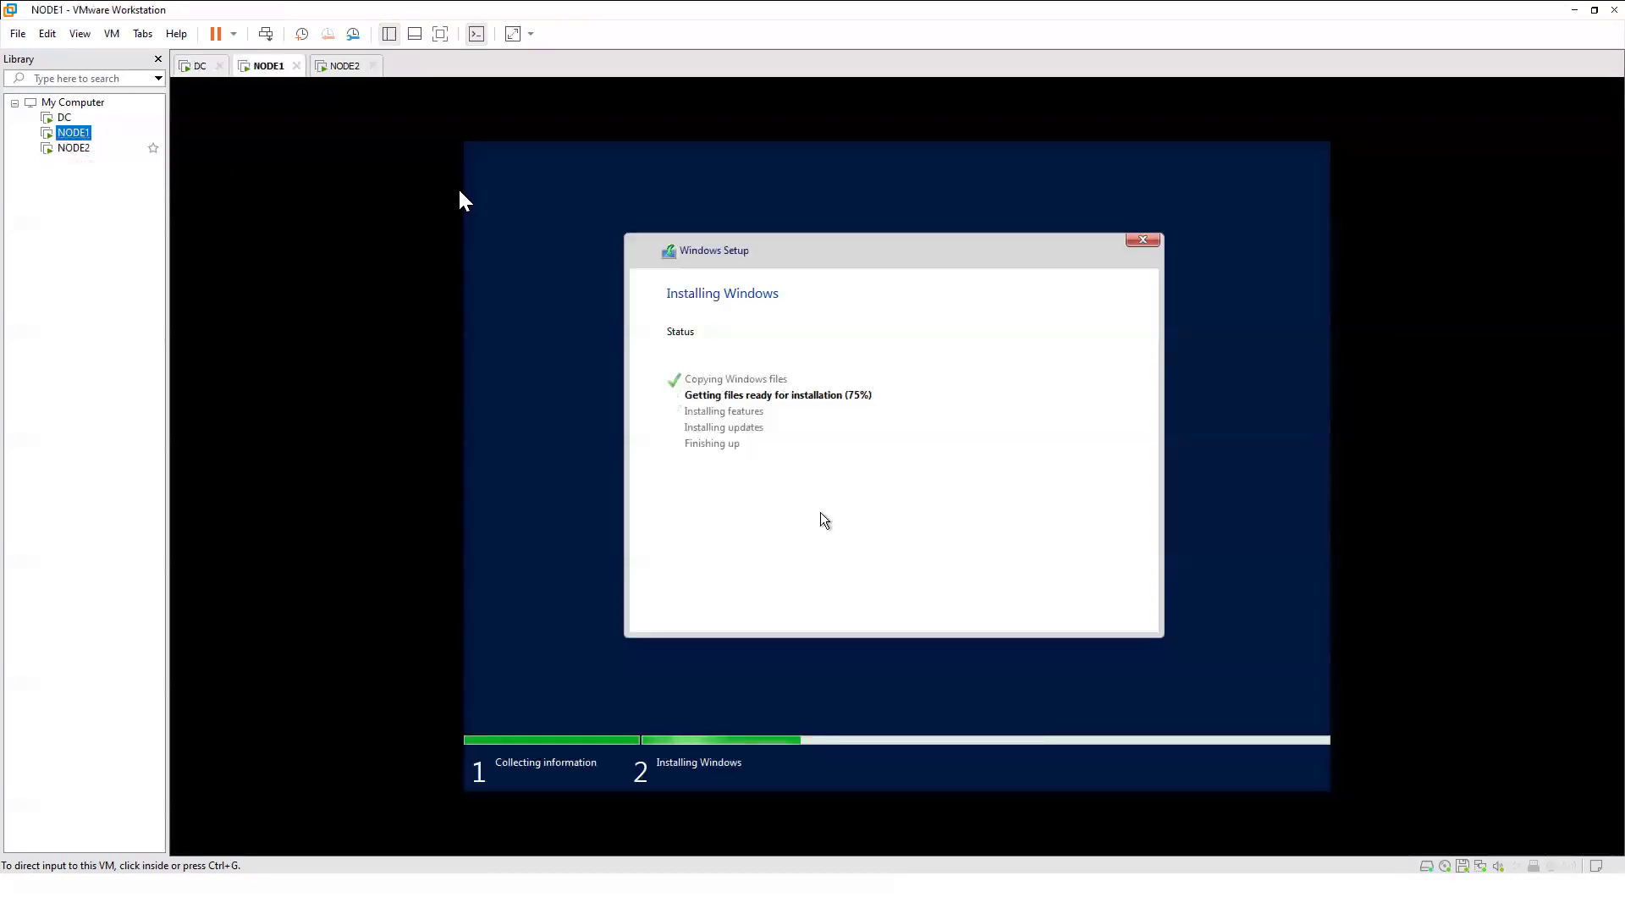
{"action": "left_click", "coordinate": [74, 148]}
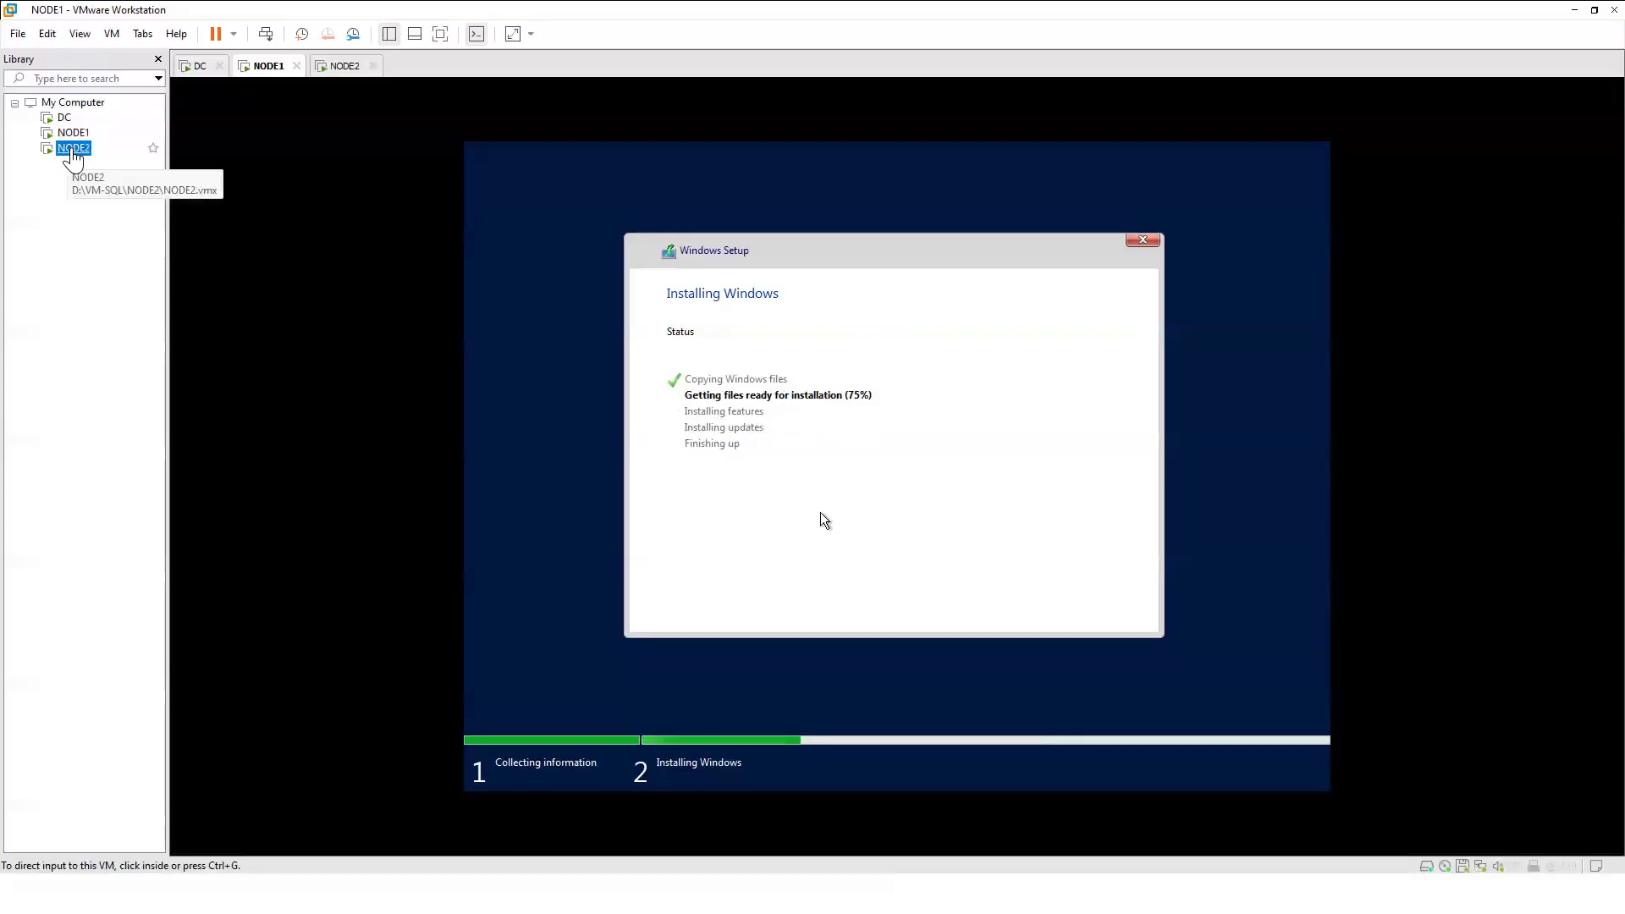
{"action": "left_click", "coordinate": [63, 117]}
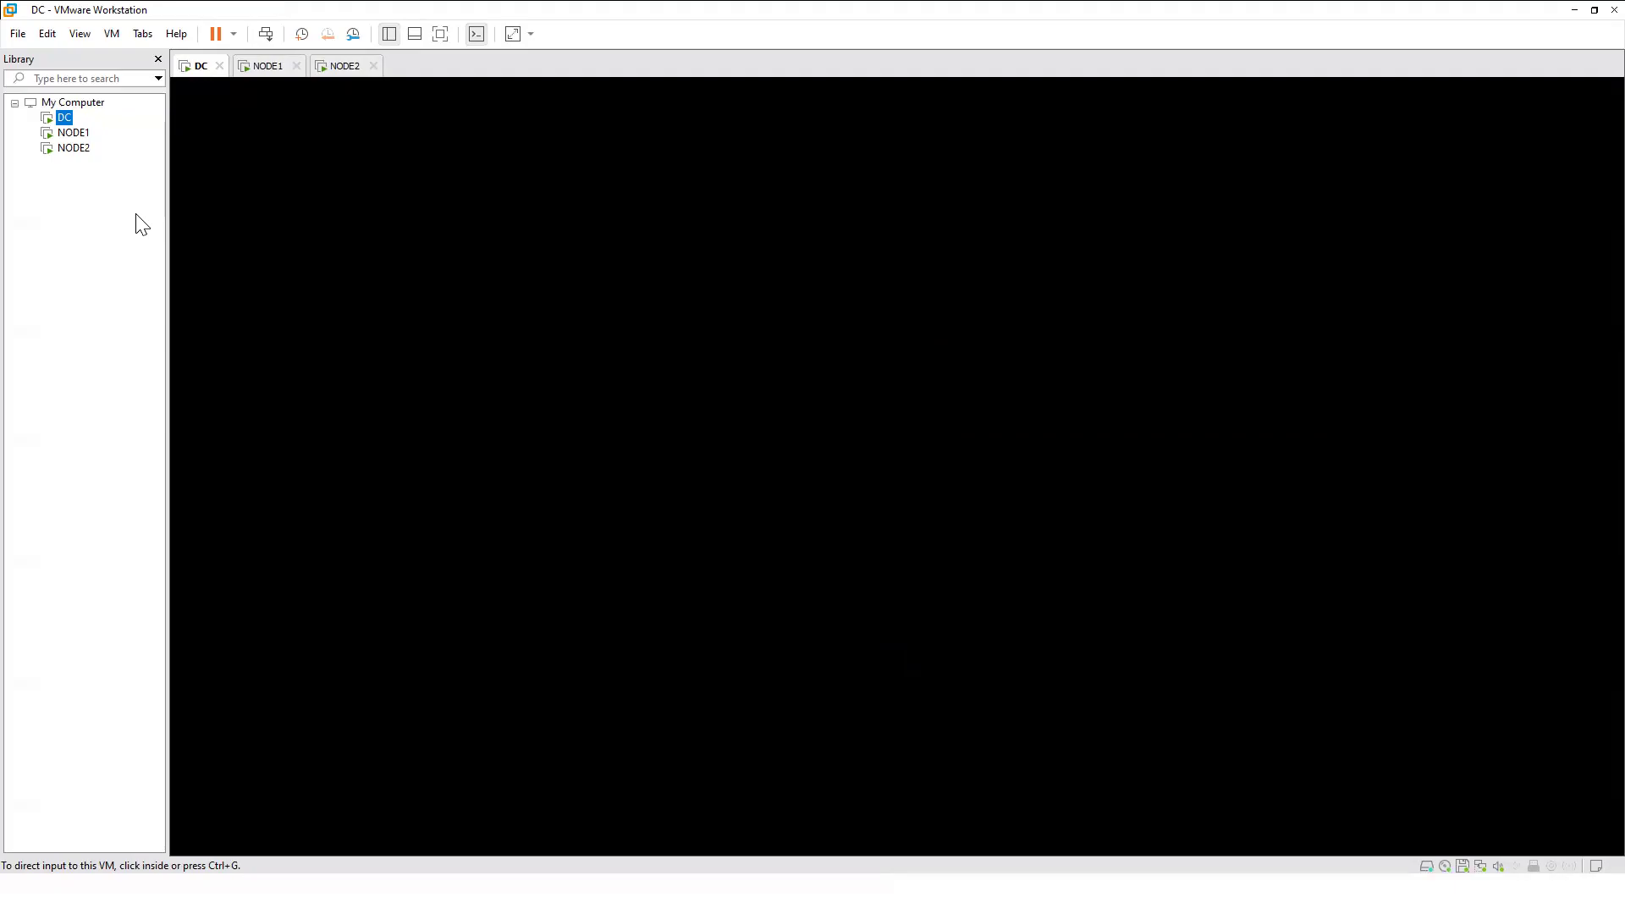
{"action": "left_click", "coordinate": [52, 135]}
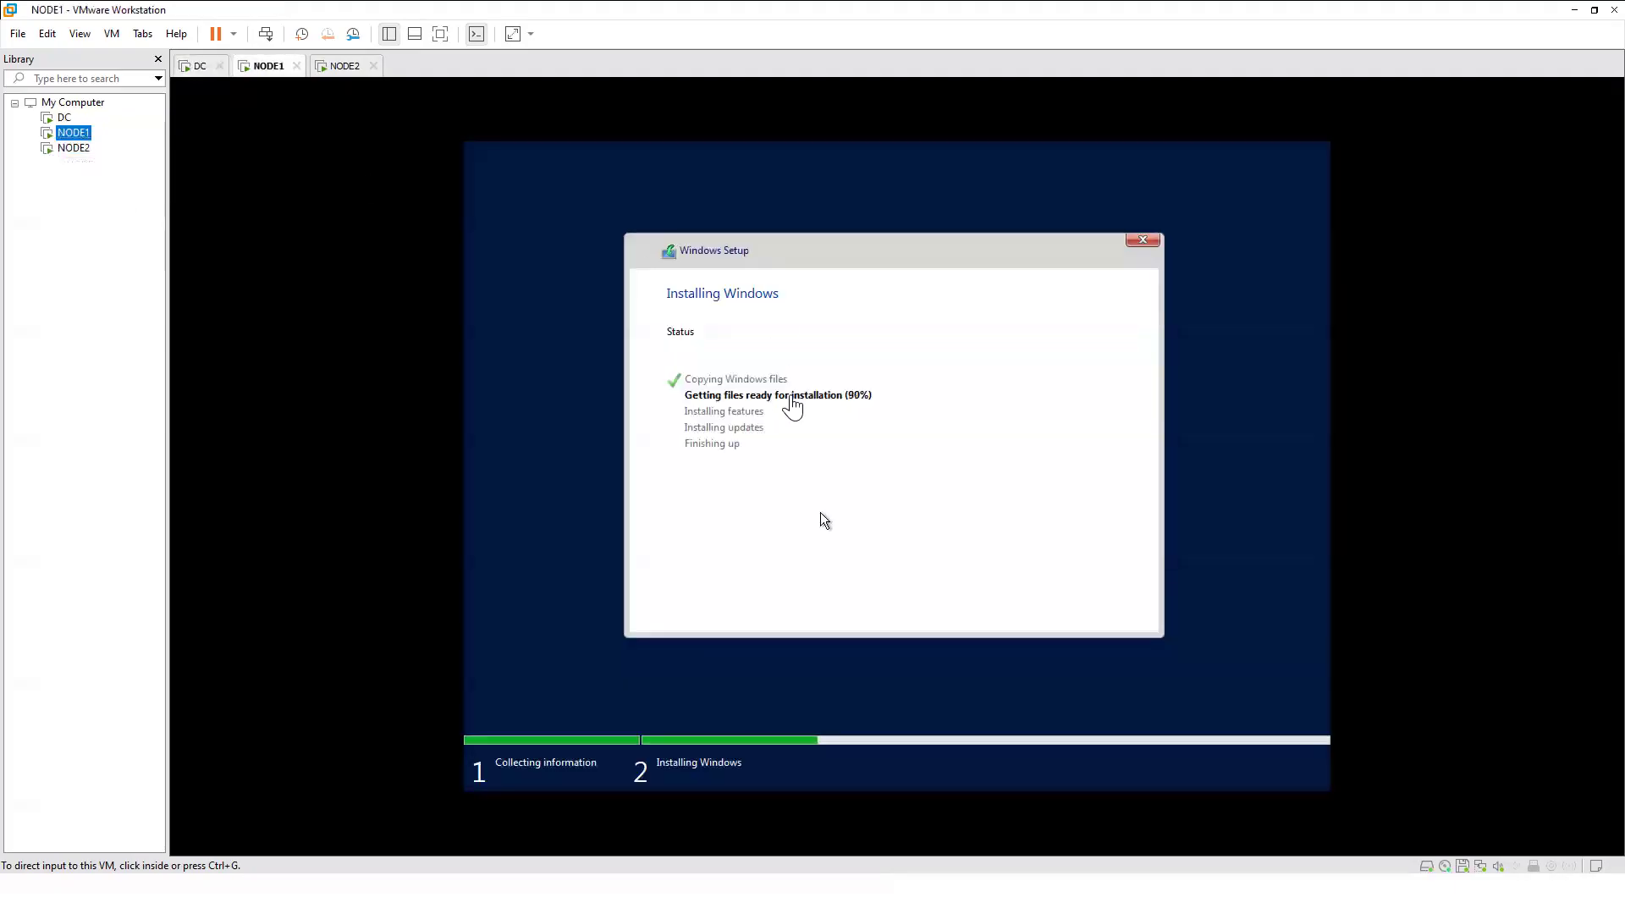
{"action": "left_click", "coordinate": [66, 150]}
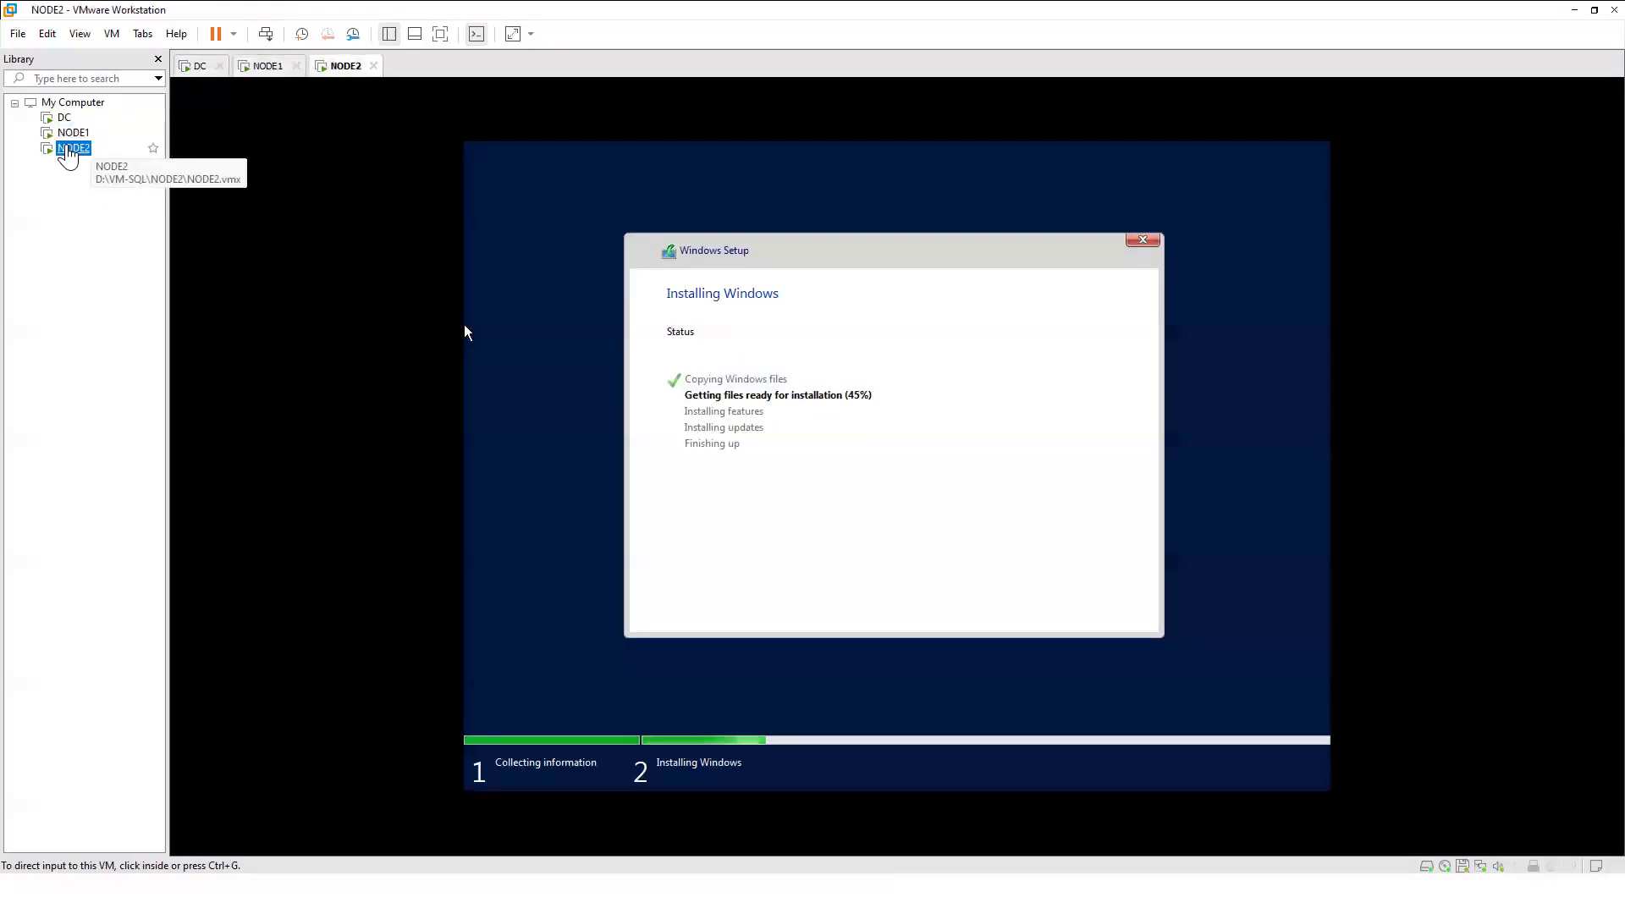
{"action": "left_click", "coordinate": [73, 134]}
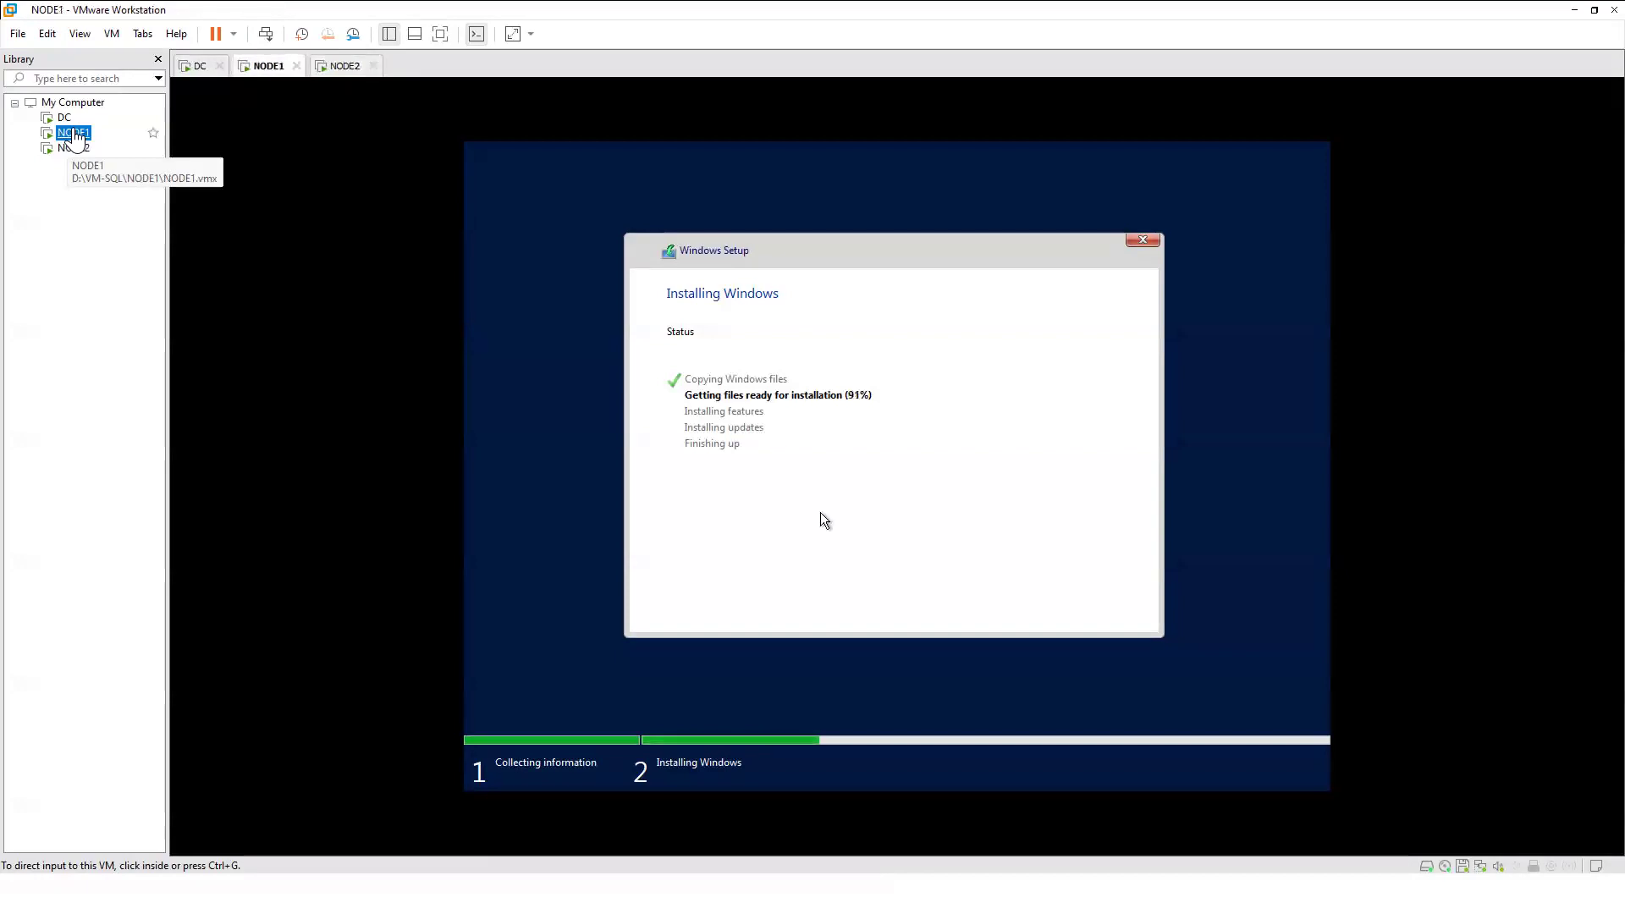
{"action": "left_click", "coordinate": [63, 119]}
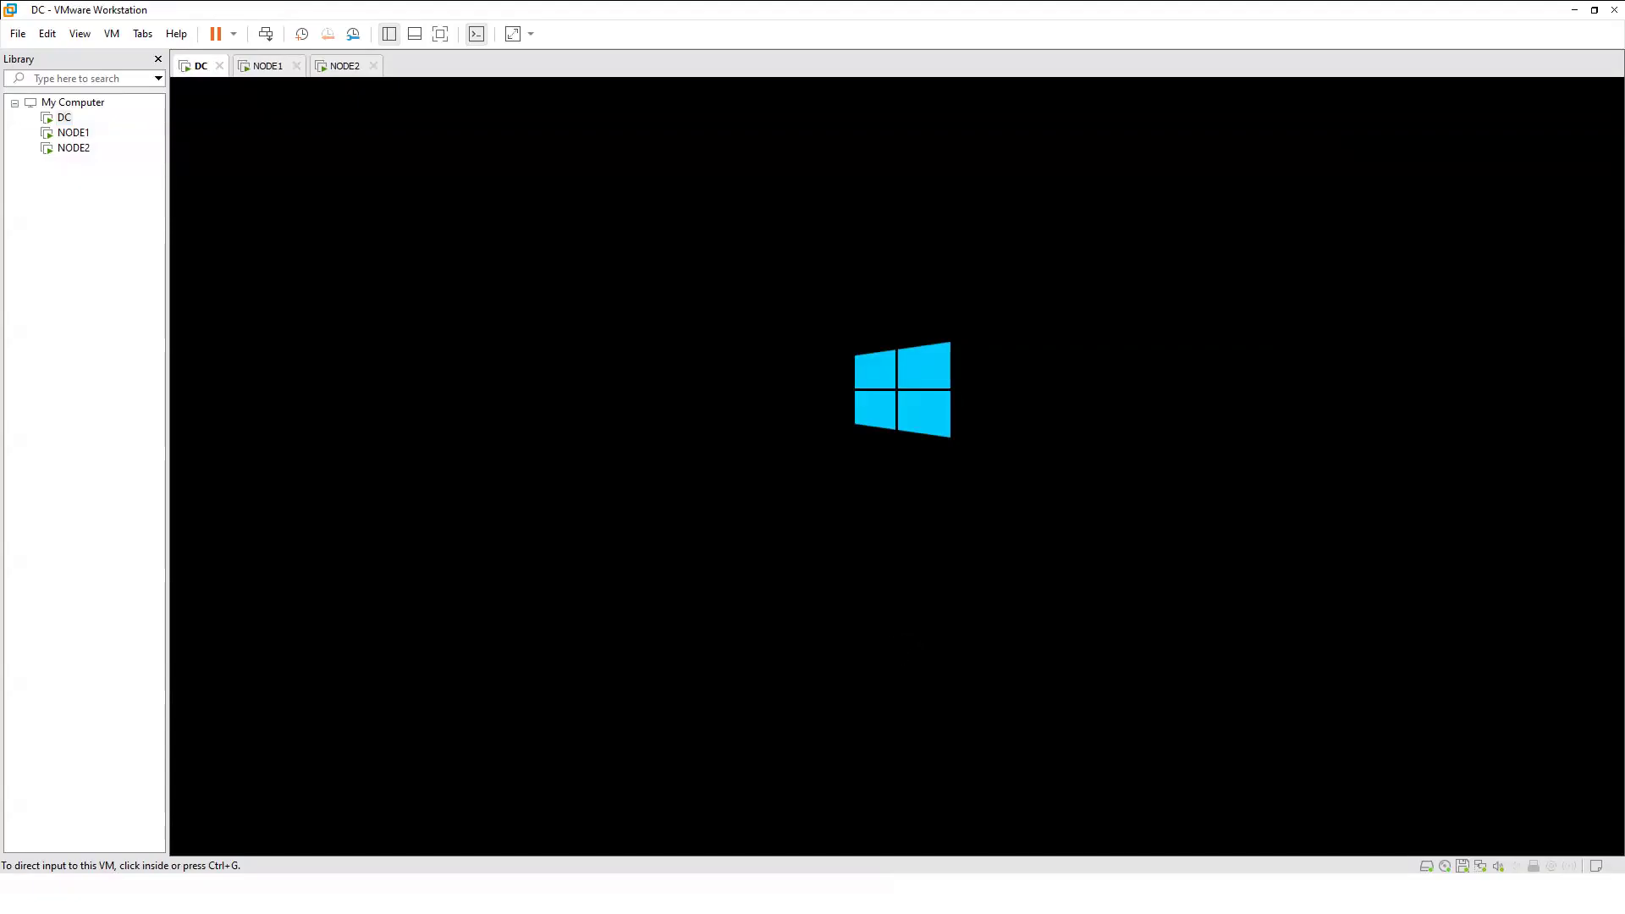
{"action": "left_click", "coordinate": [64, 118]}
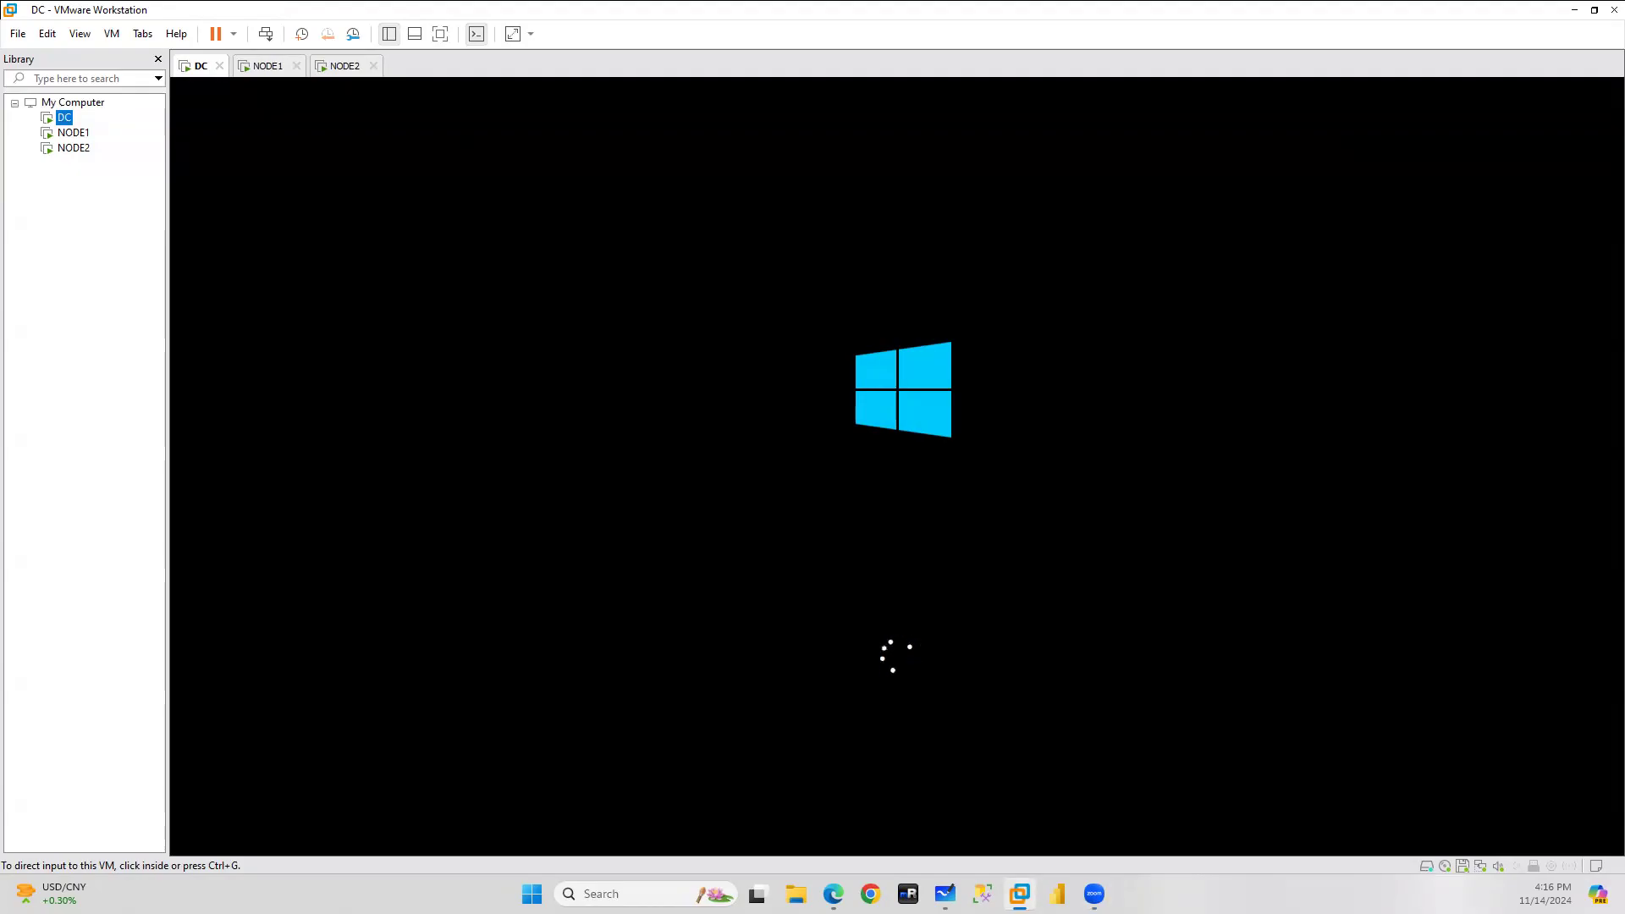
Check NODE1 and NODE2 setup screens, then return to DC's VMware Tools restart prompt.
{"action": "left_click", "coordinate": [77, 133]}
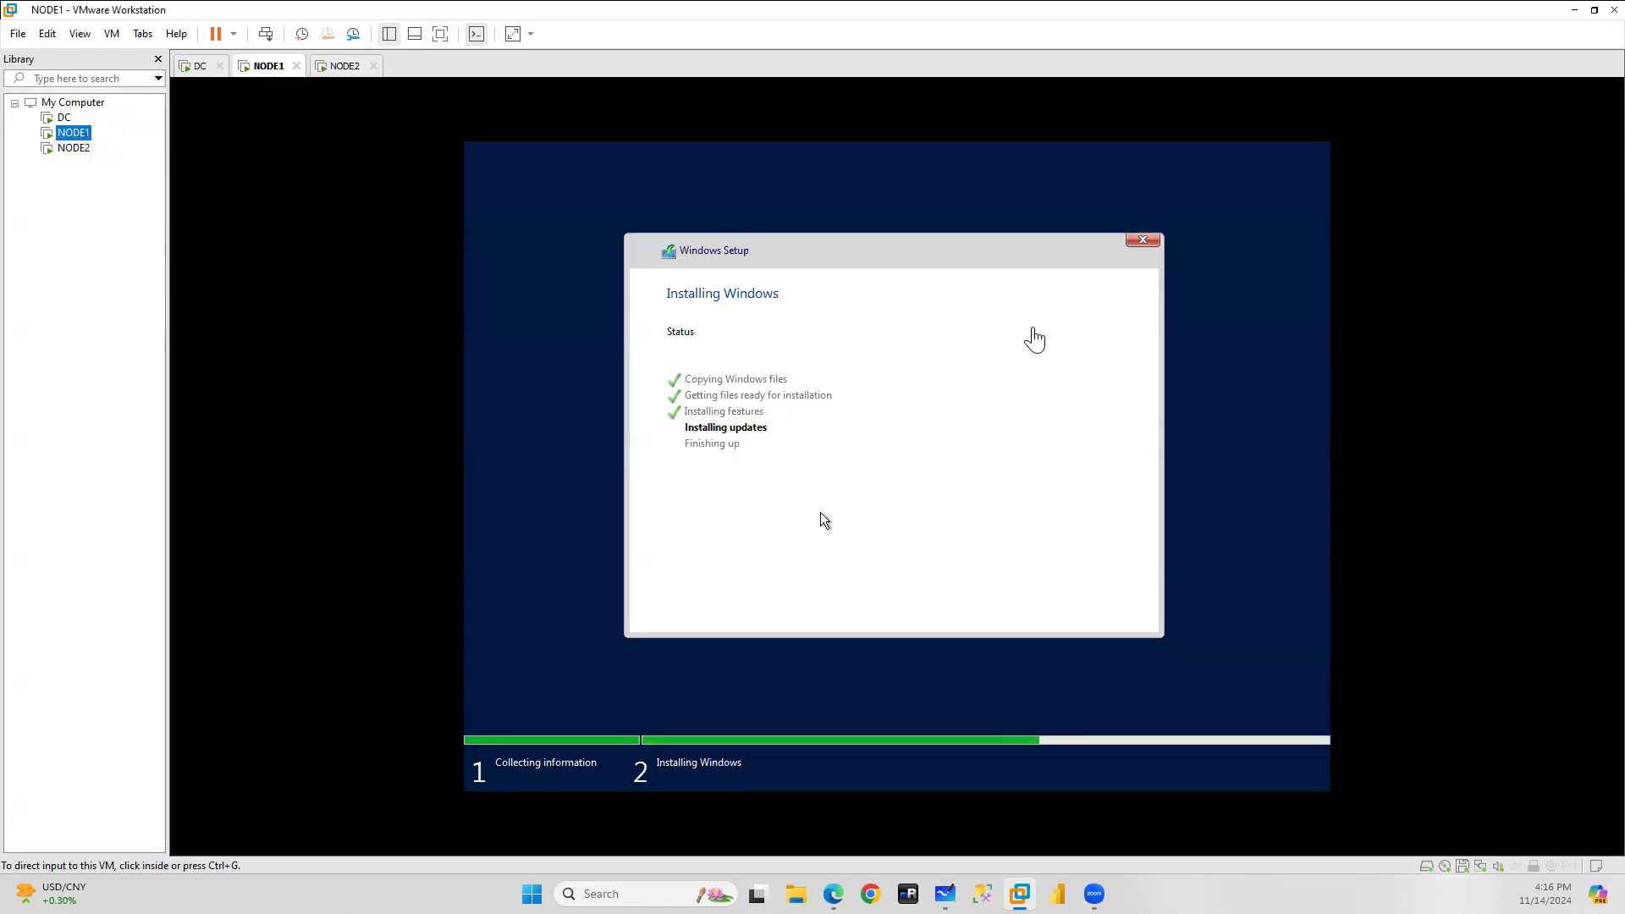
{"action": "left_click", "coordinate": [52, 150]}
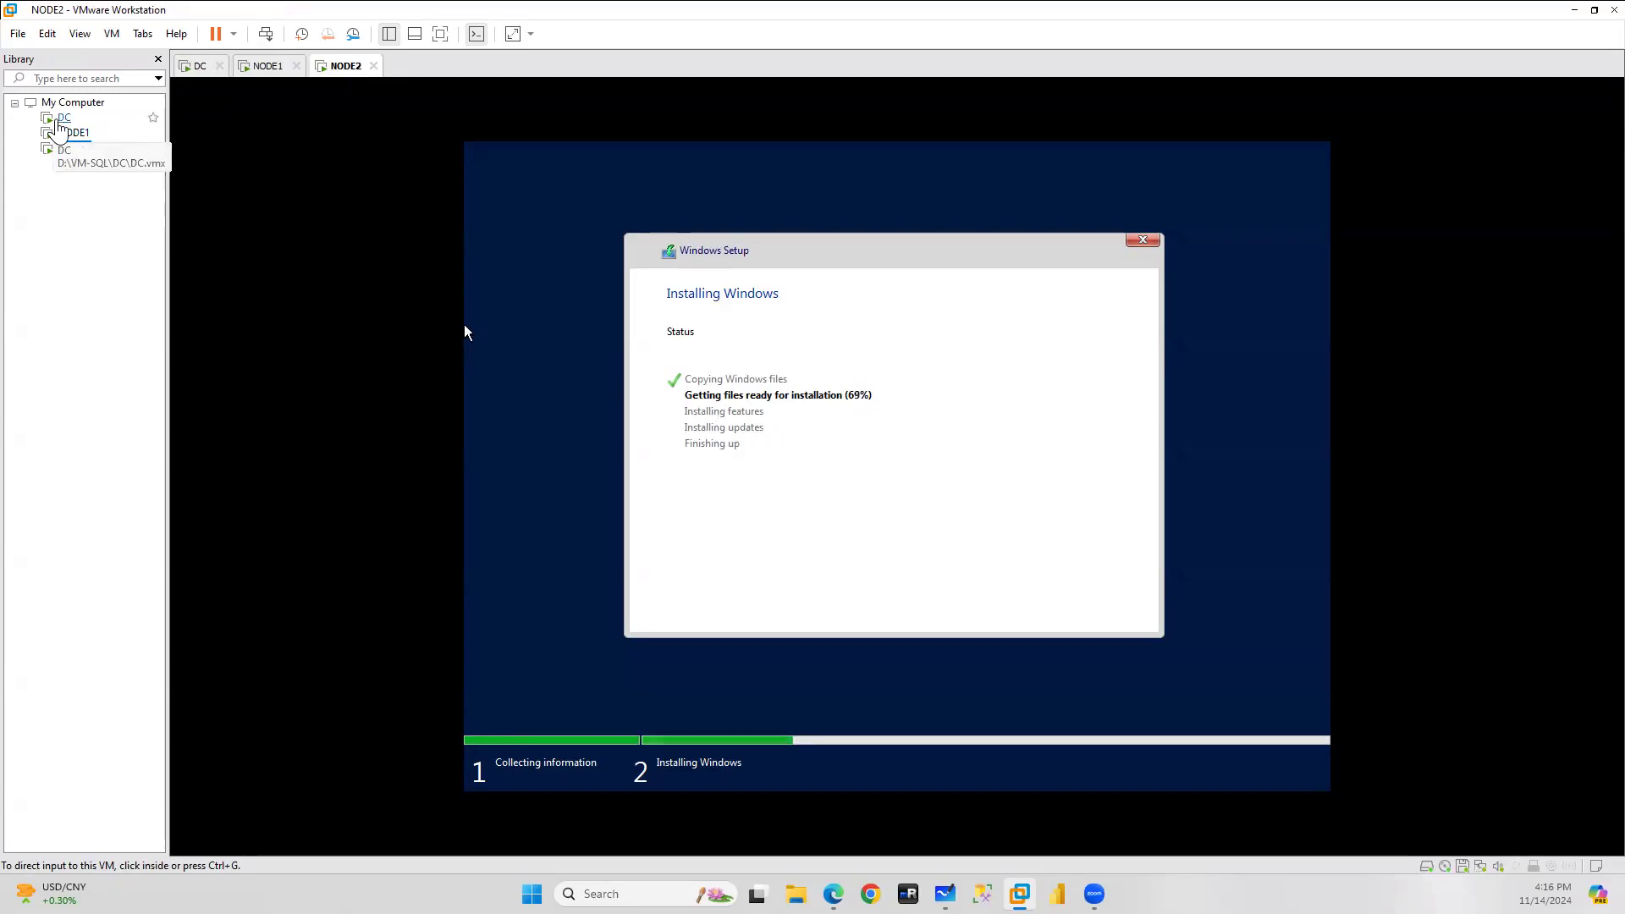
{"action": "left_click", "coordinate": [59, 119]}
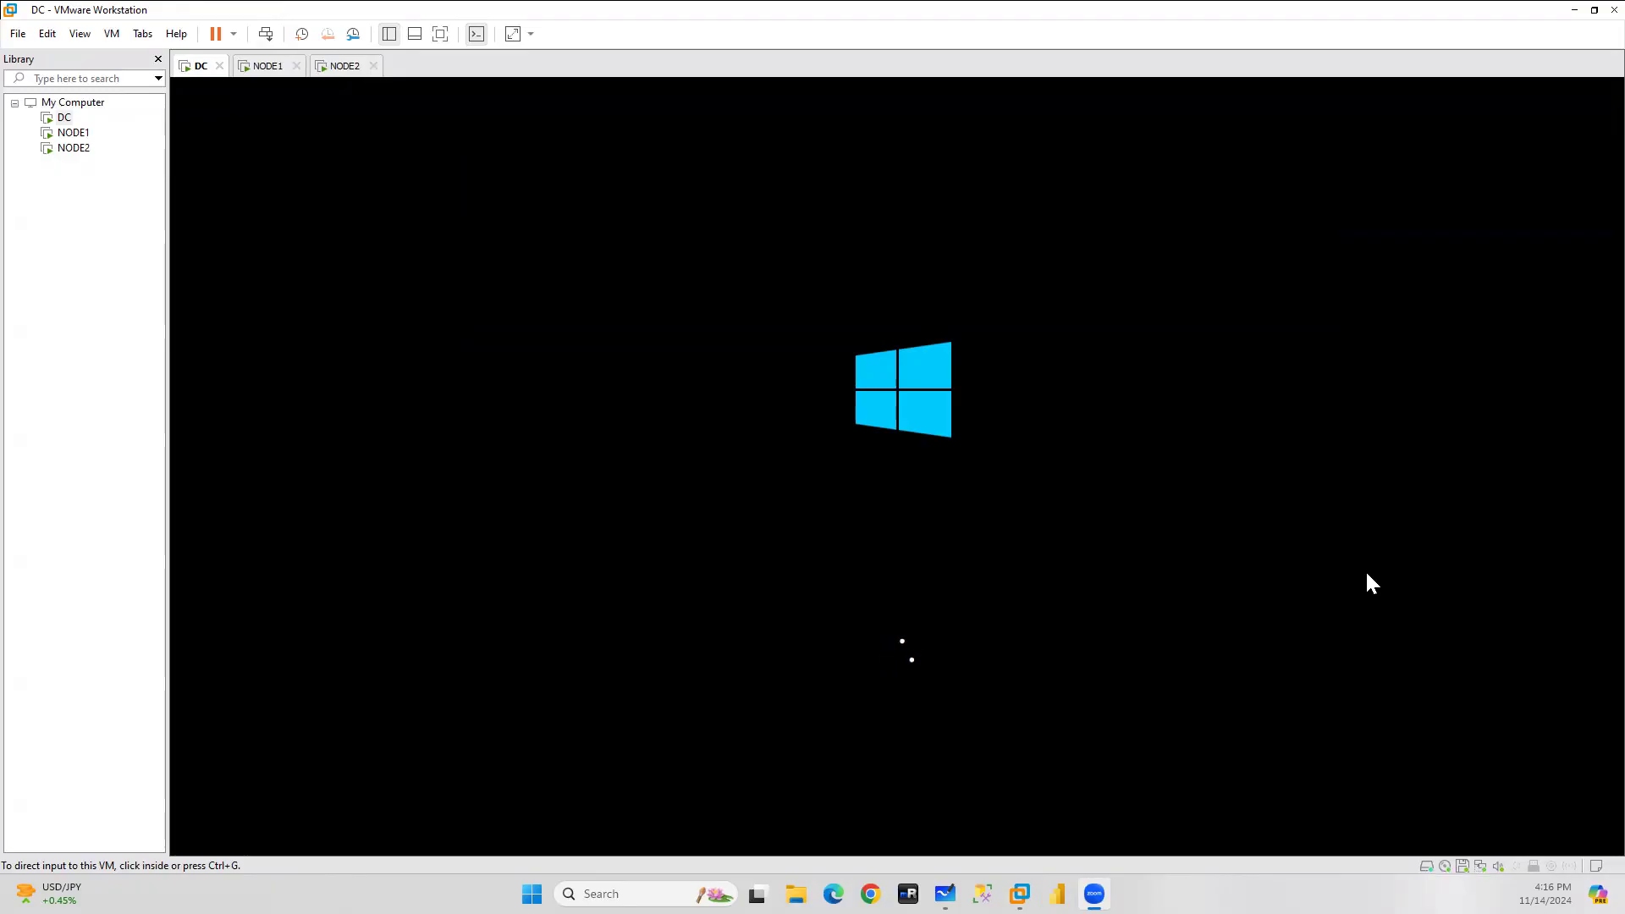
{"action": "left_click", "coordinate": [61, 120]}
{"action": "left_click", "coordinate": [74, 136]}
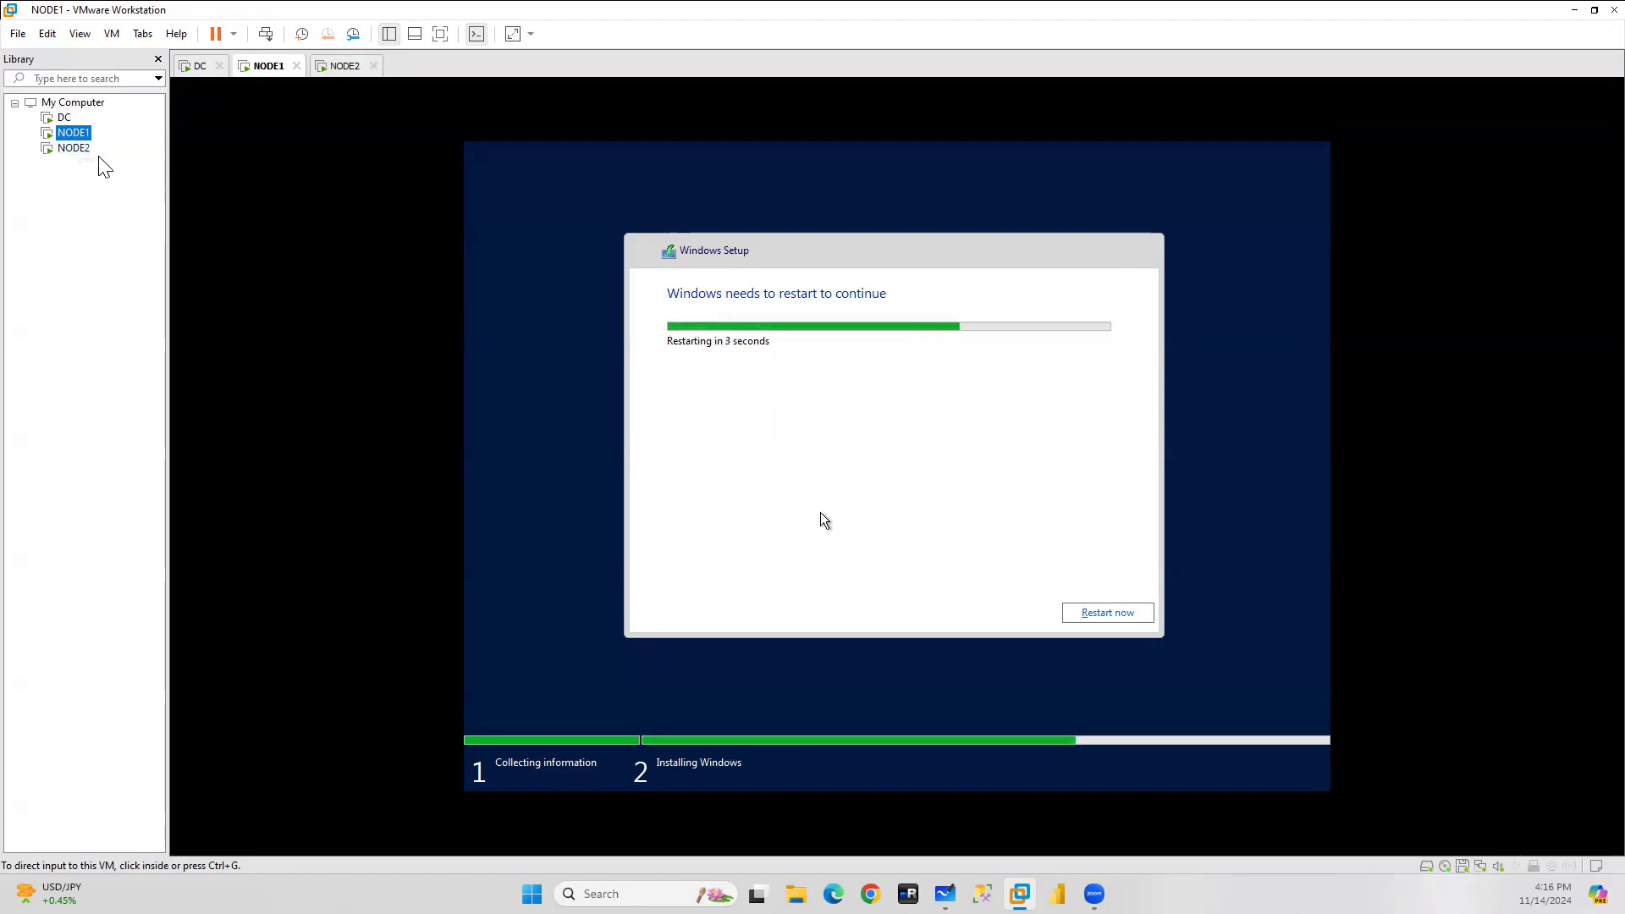
{"action": "left_click", "coordinate": [74, 148]}
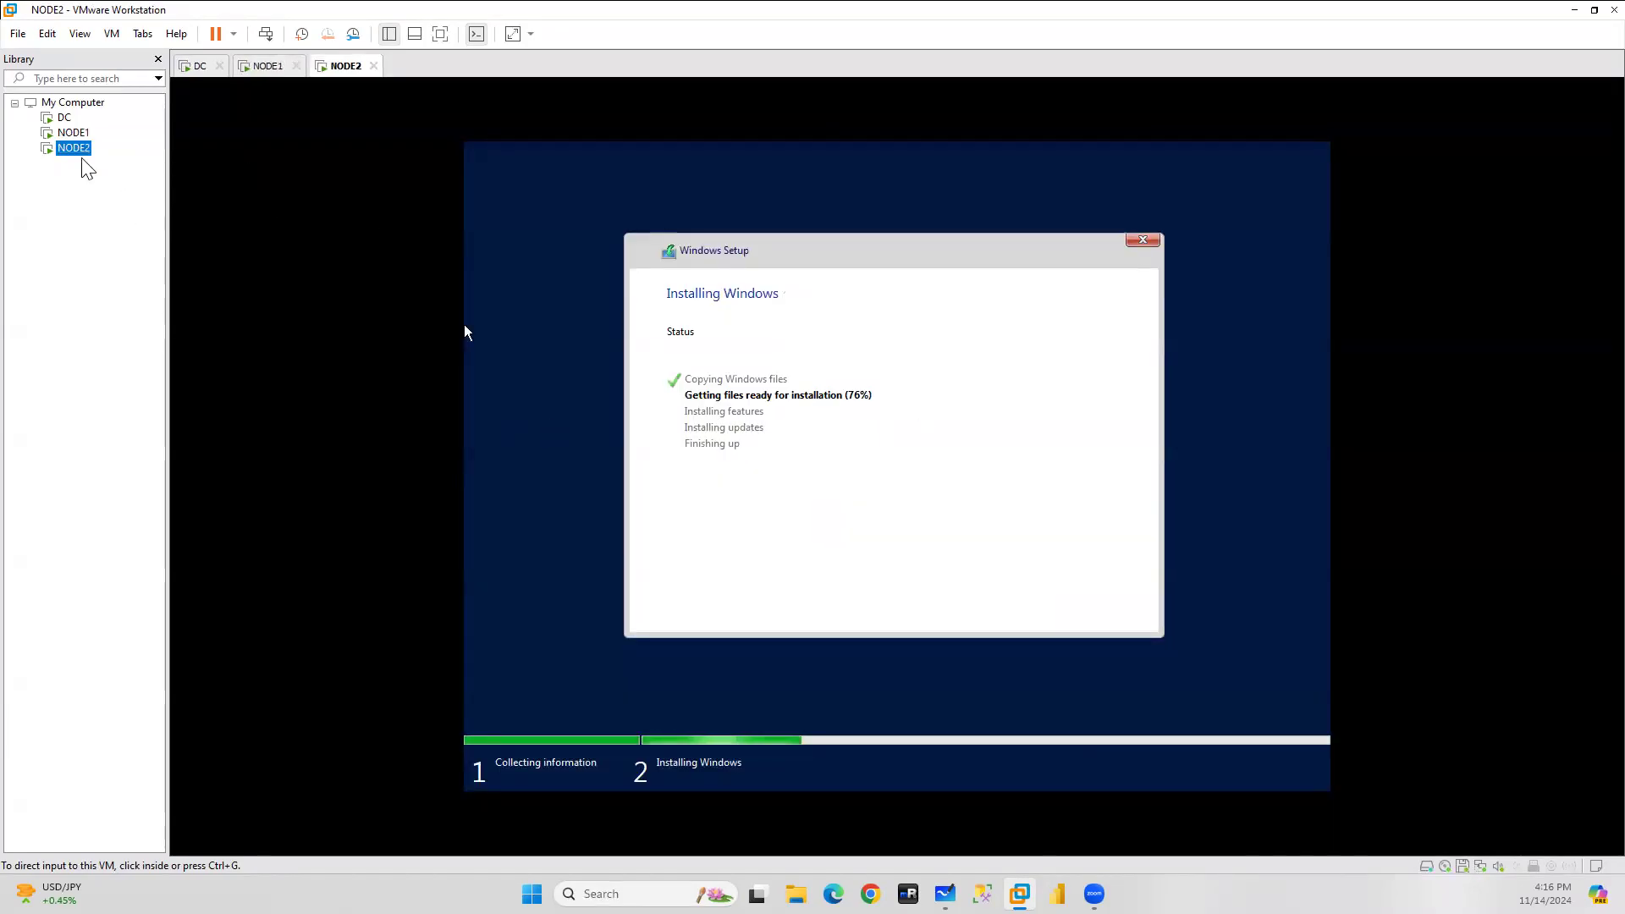
{"action": "left_click", "coordinate": [65, 119]}
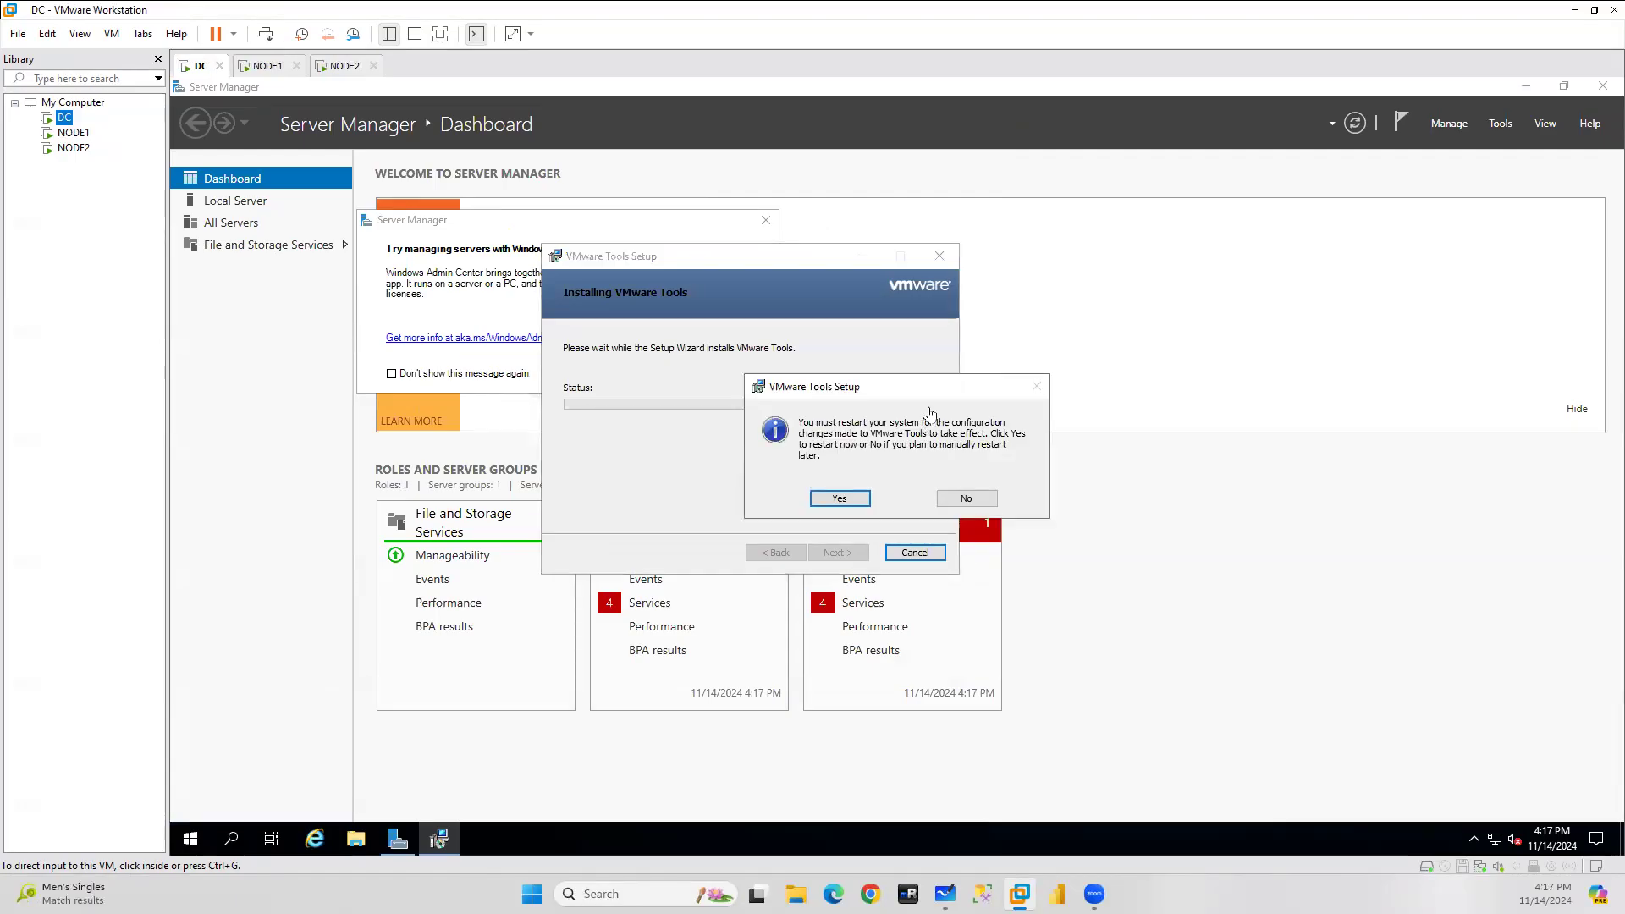
Confirm DC's restart for VMware Tools, then peek at NODE1 and NODE2 before returning to DC.
{"action": "left_click", "coordinate": [841, 501]}
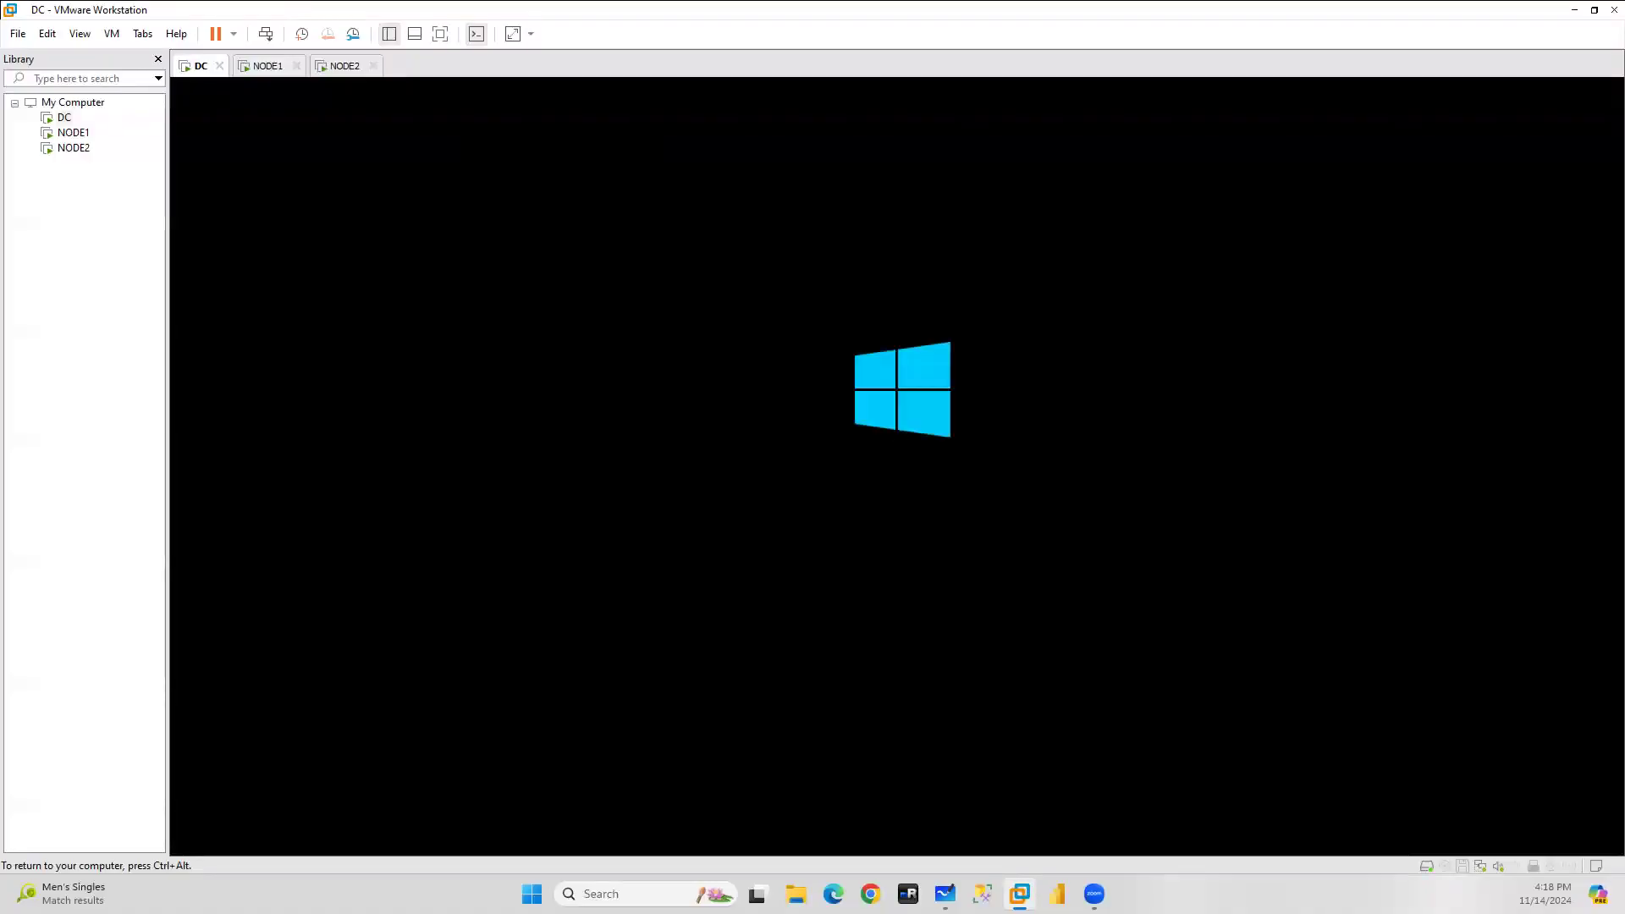
{"action": "left_click", "coordinate": [268, 67]}
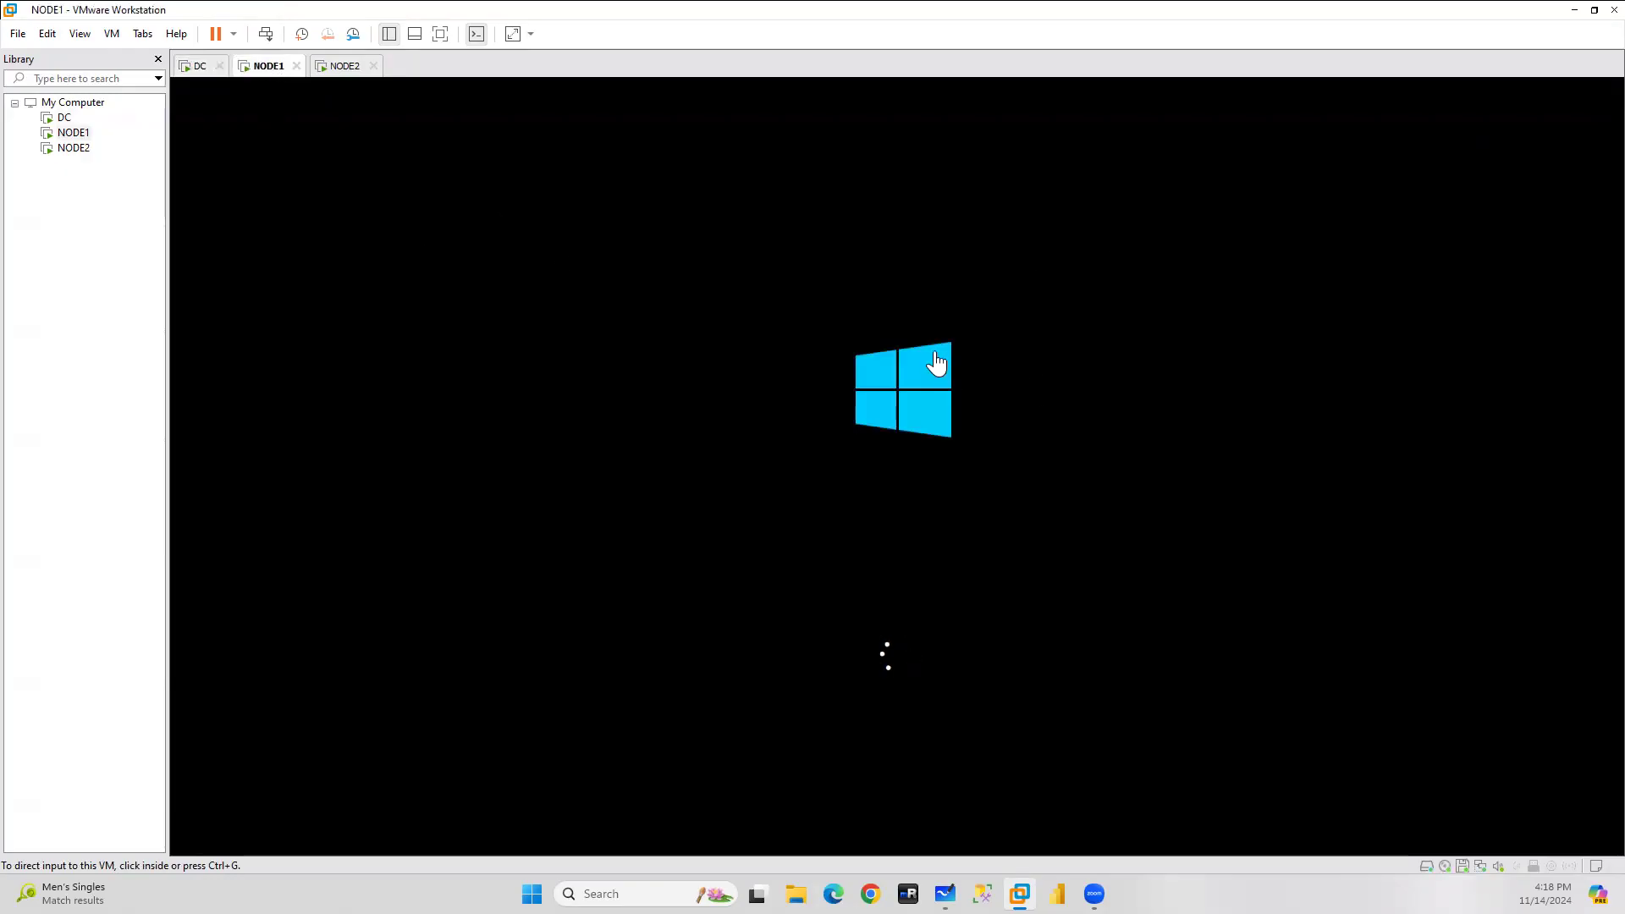
{"action": "left_click", "coordinate": [343, 68]}
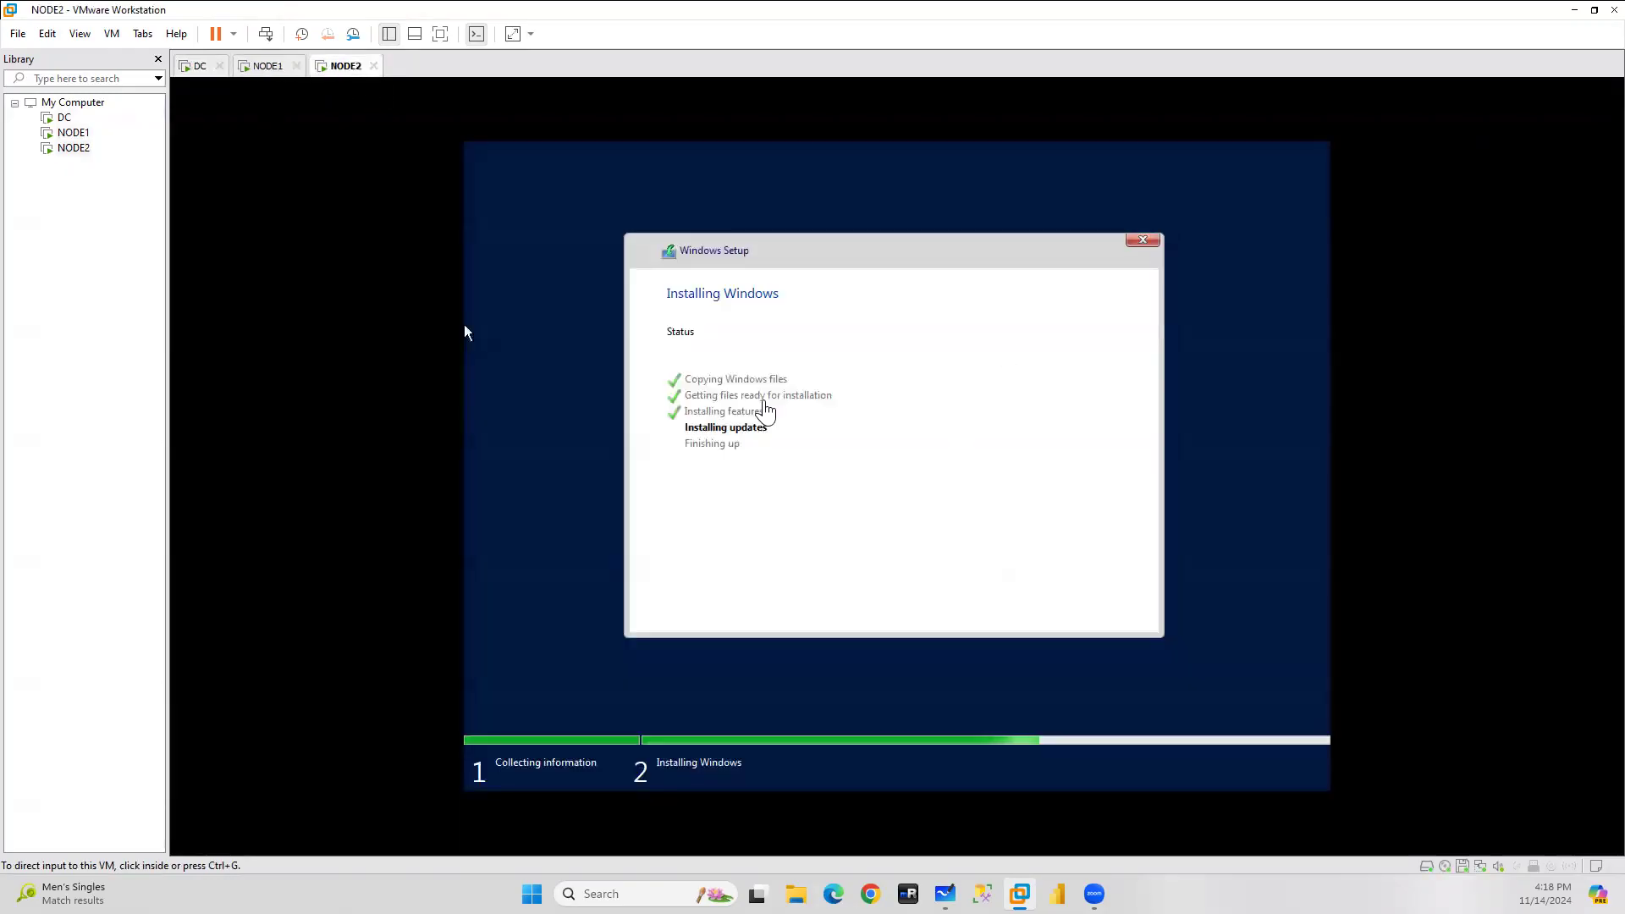
{"action": "left_click", "coordinate": [190, 68]}
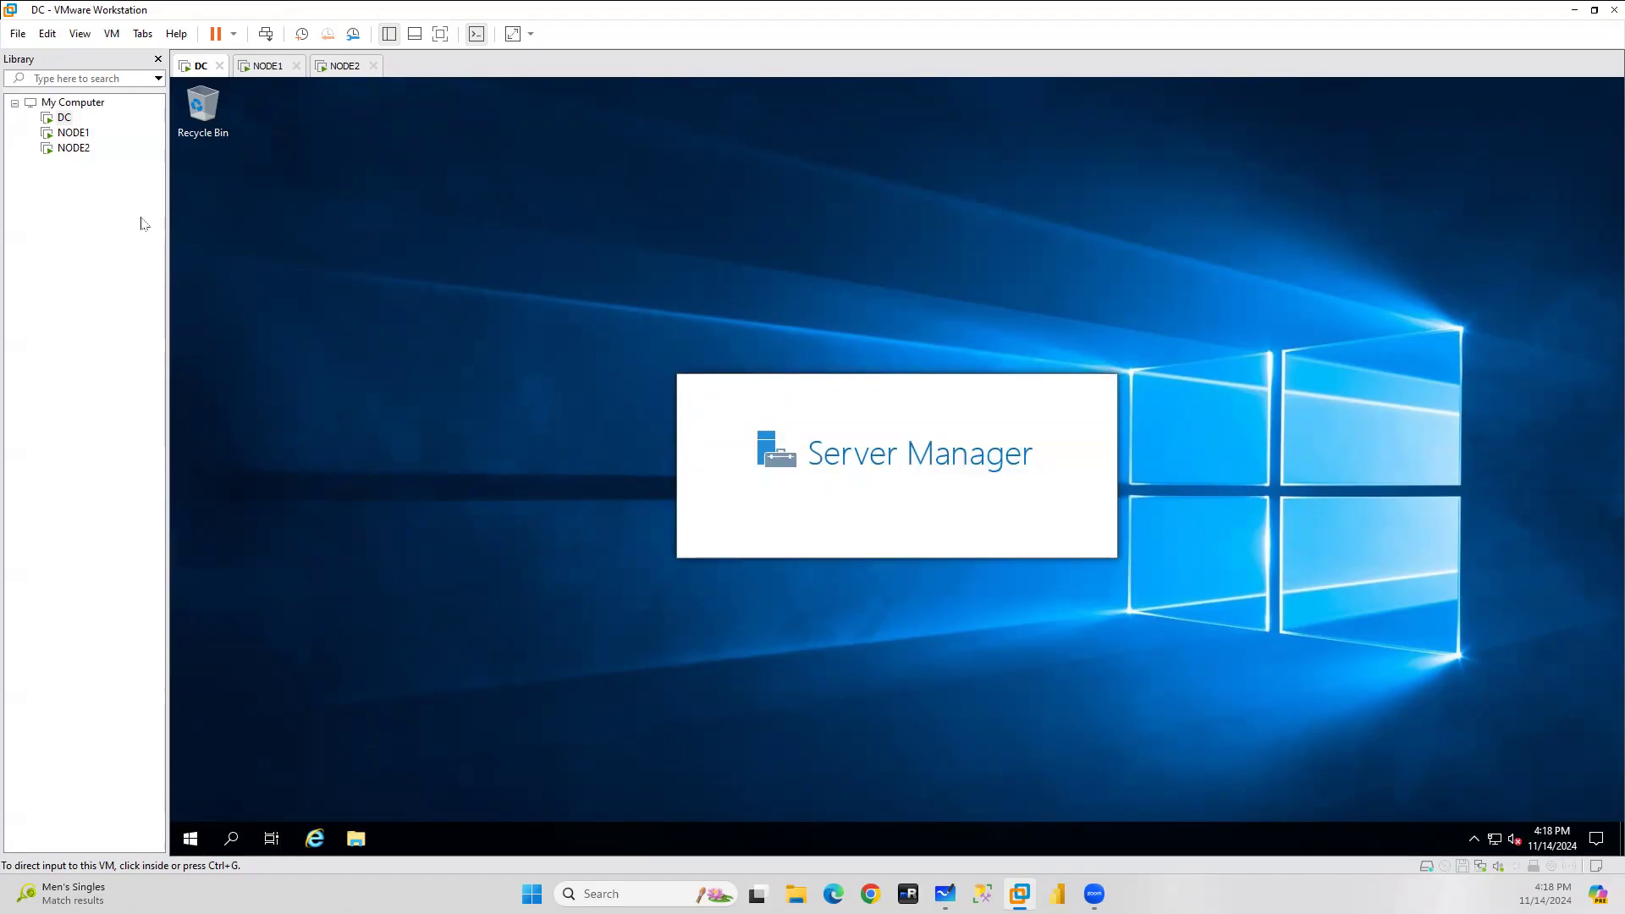
{"action": "left_click", "coordinate": [111, 33]}
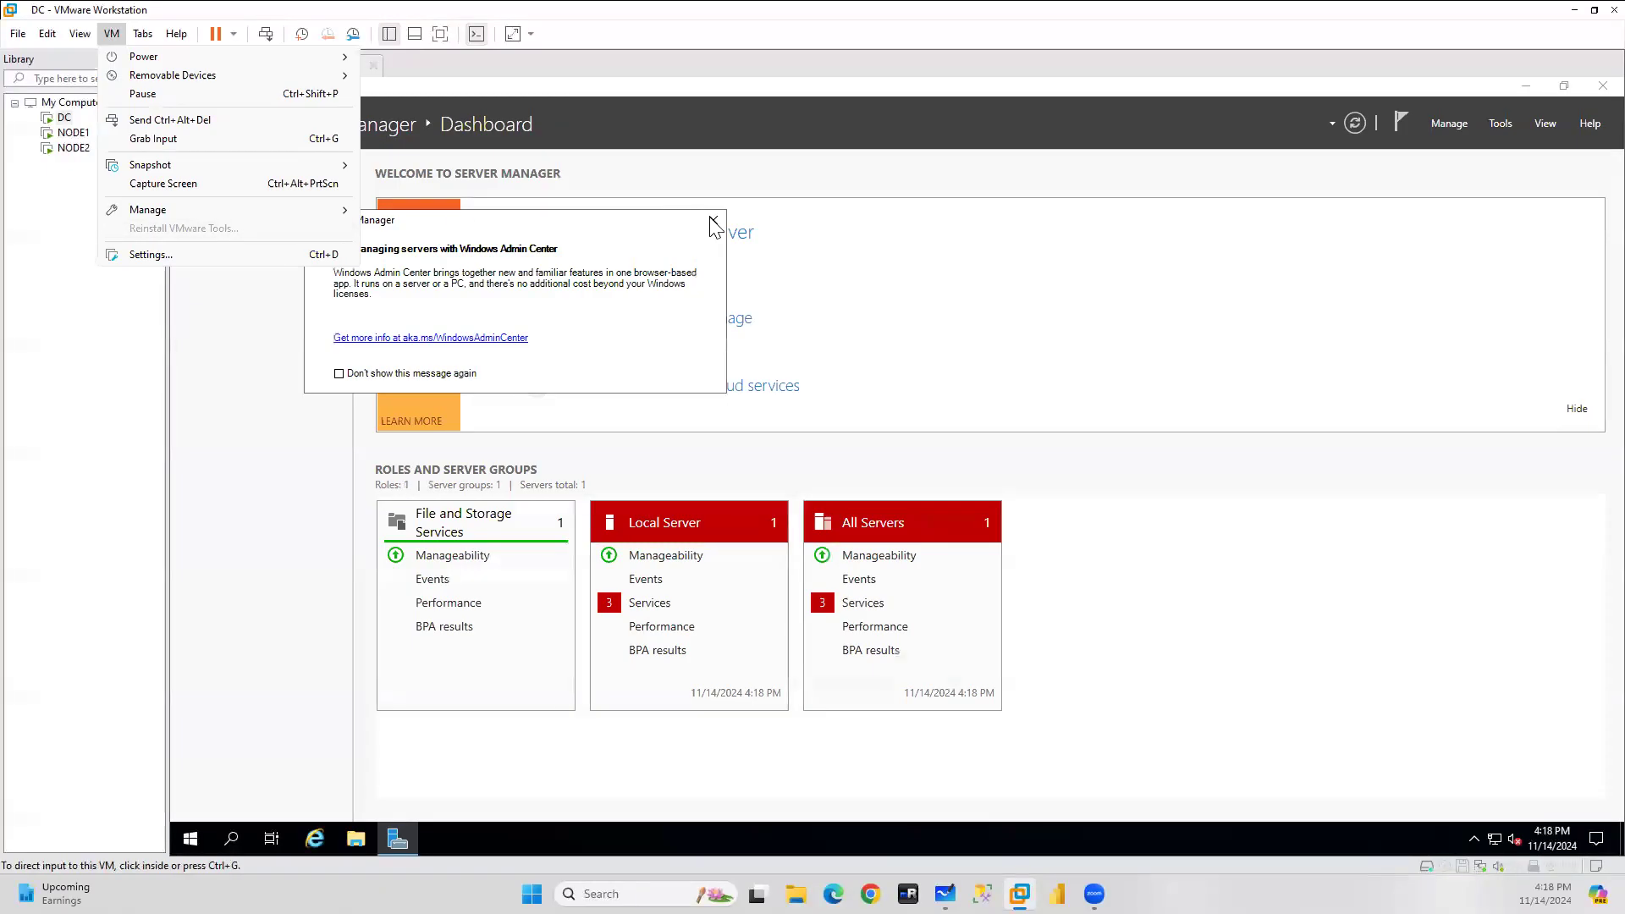
Close DC's Windows Admin Center popup and switch to NODE1's booting console.
{"action": "left_click", "coordinate": [711, 222]}
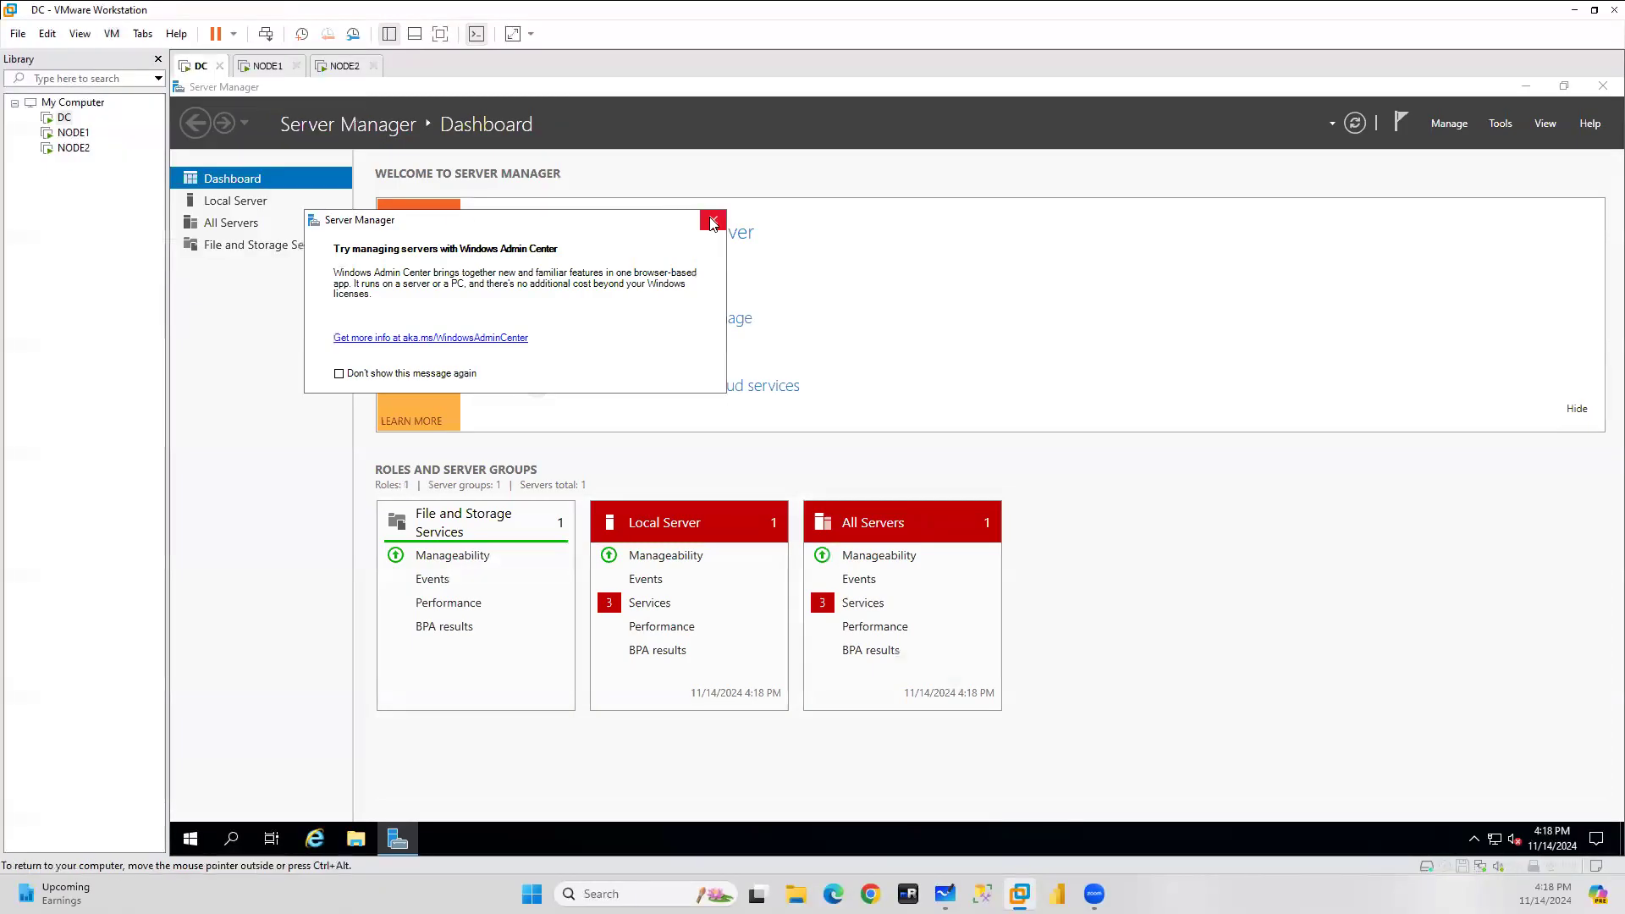
{"action": "left_click", "coordinate": [711, 223]}
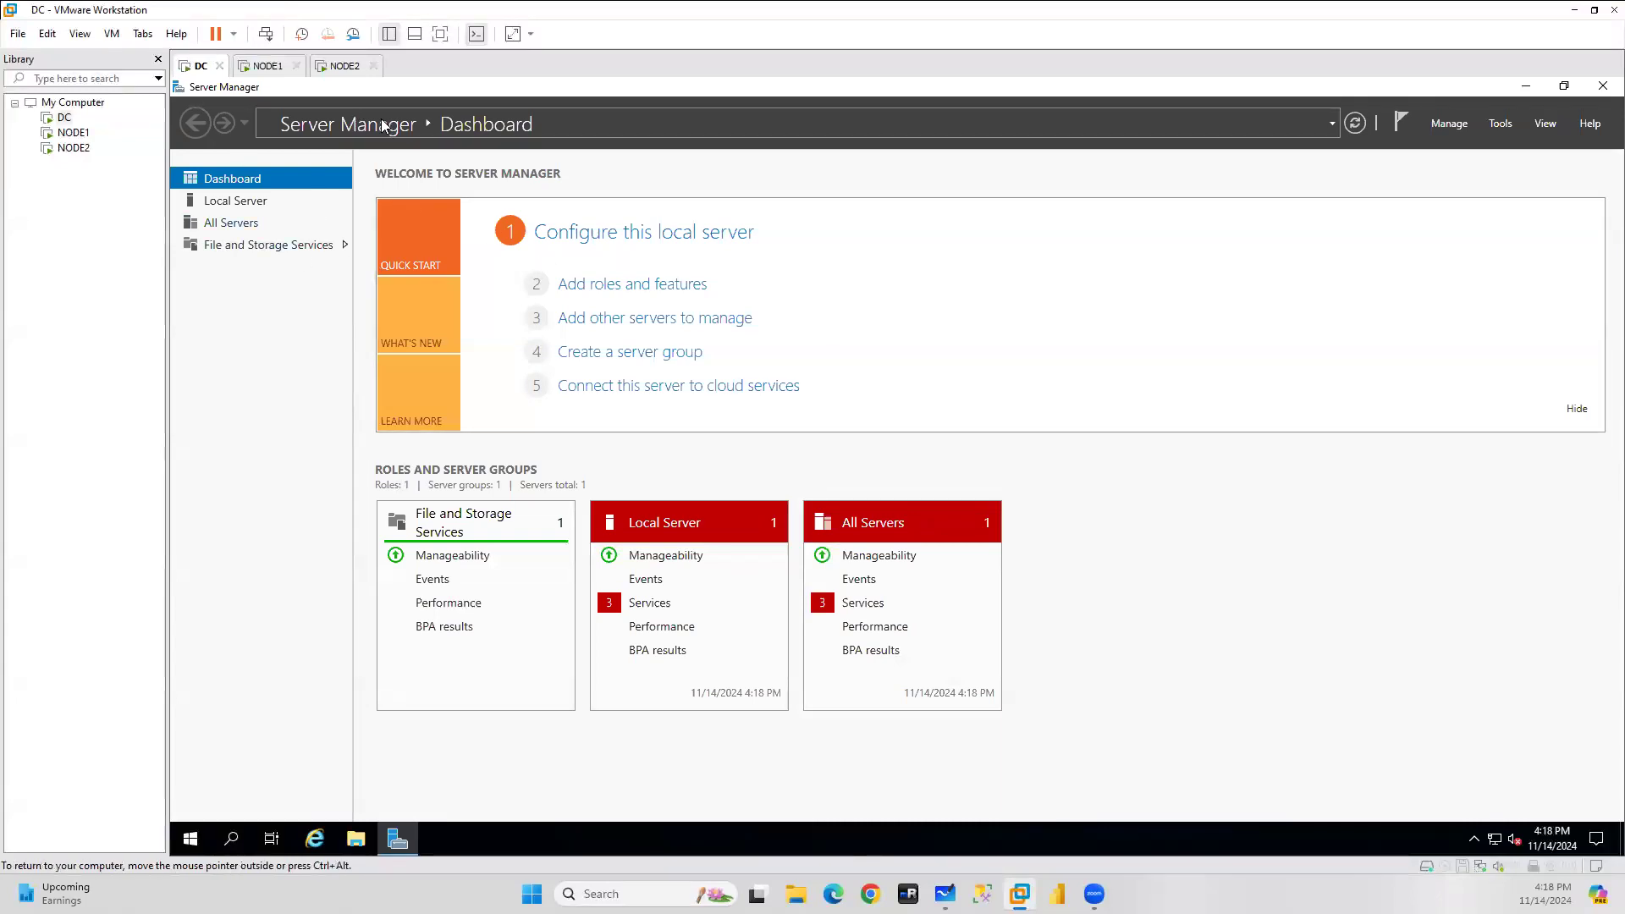
{"action": "left_click", "coordinate": [264, 68]}
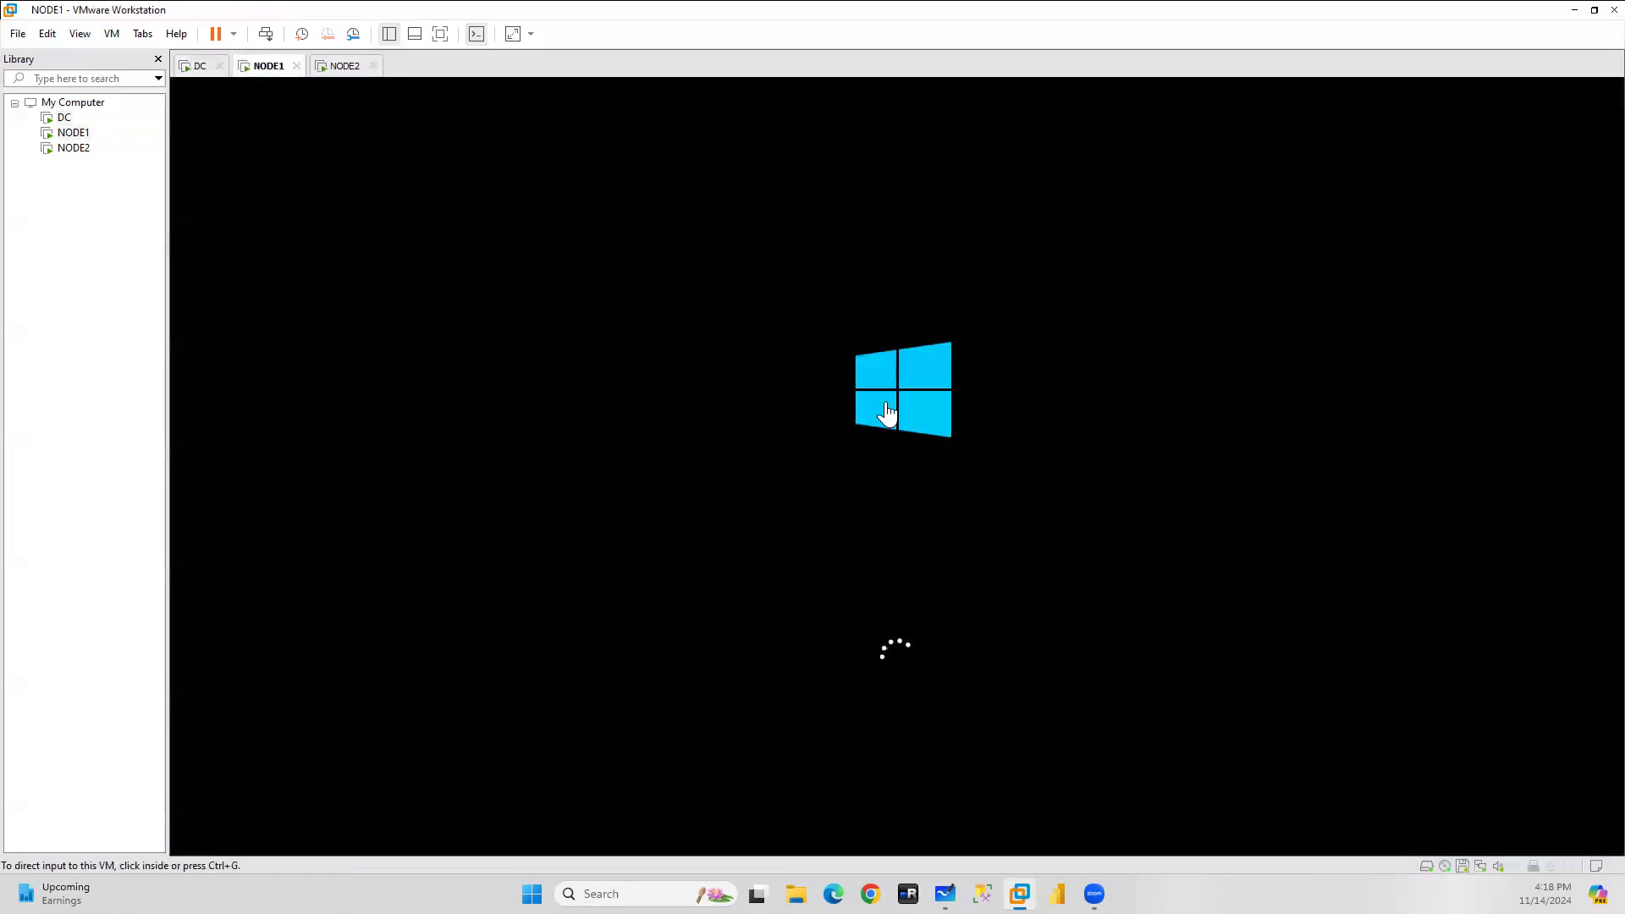
Glance at NODE2's booting console, then go back to DC's Server Manager.
{"action": "left_click", "coordinate": [346, 65]}
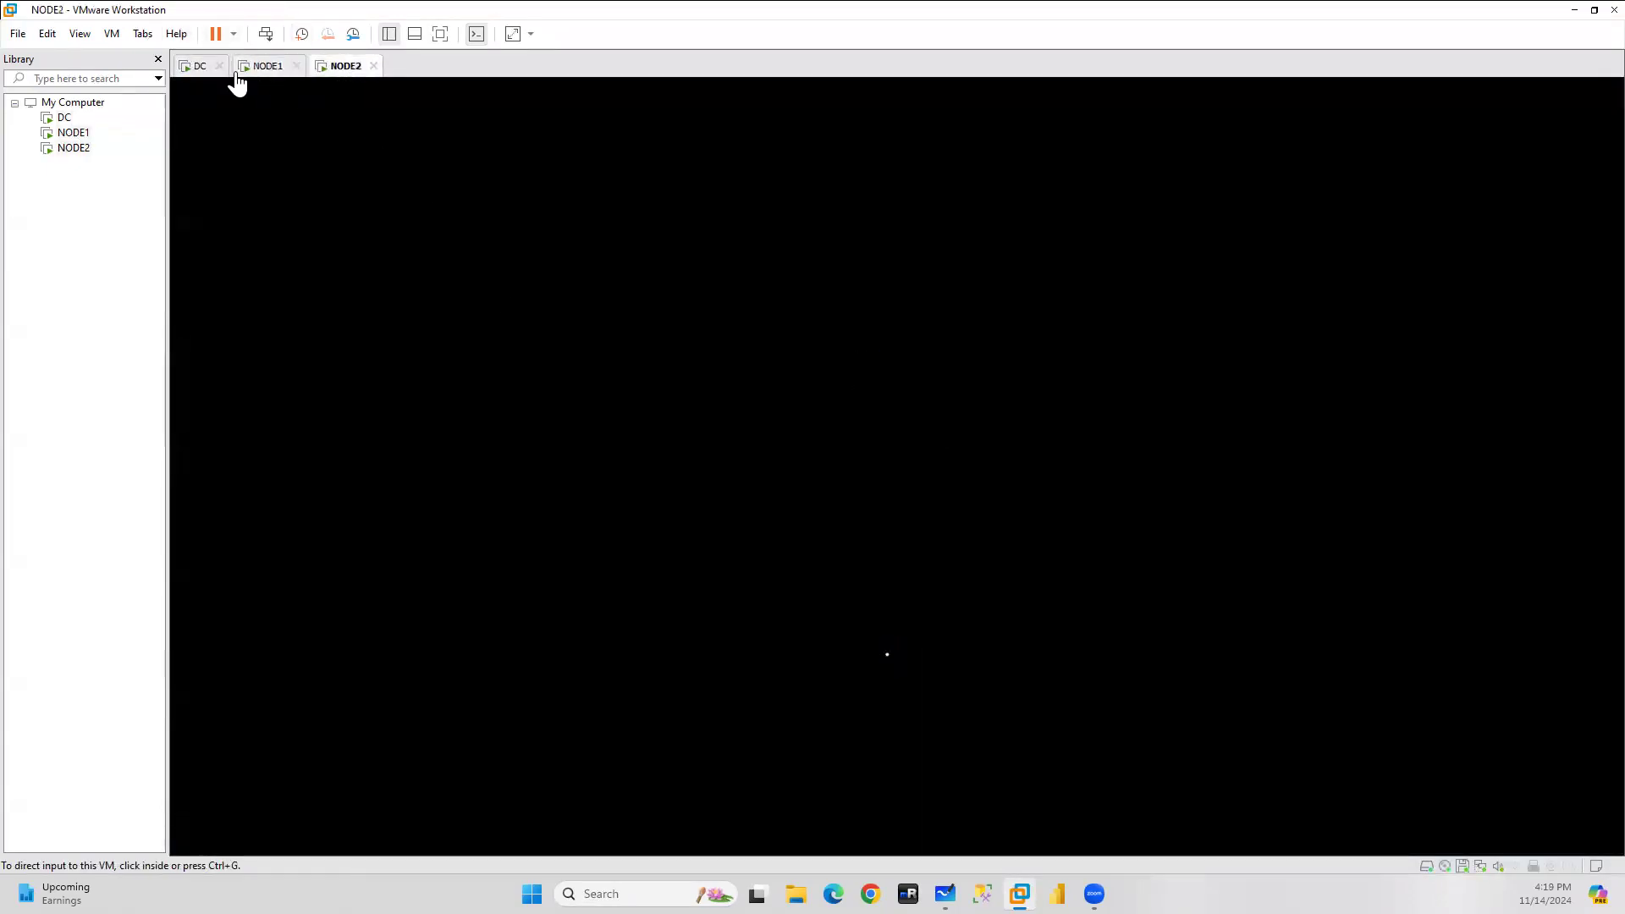
{"action": "left_click", "coordinate": [195, 68]}
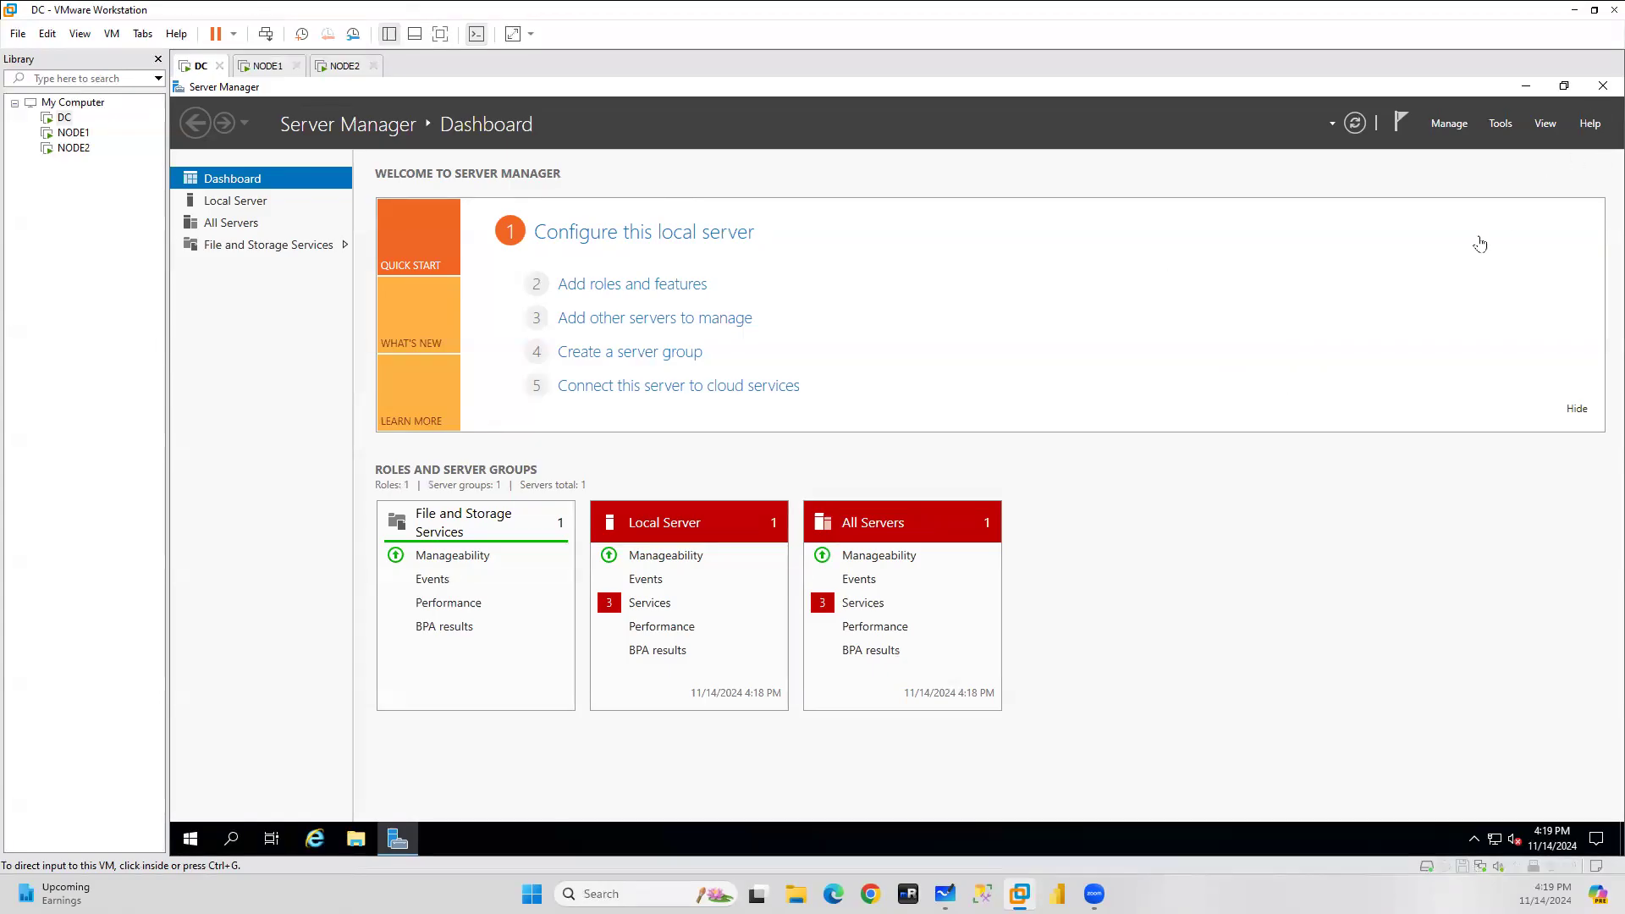
Start Add Roles and Features on DC with role-based installation on the local server.
{"action": "left_click", "coordinate": [1448, 125]}
{"action": "left_click", "coordinate": [1448, 125]}
{"action": "left_click", "coordinate": [1461, 141]}
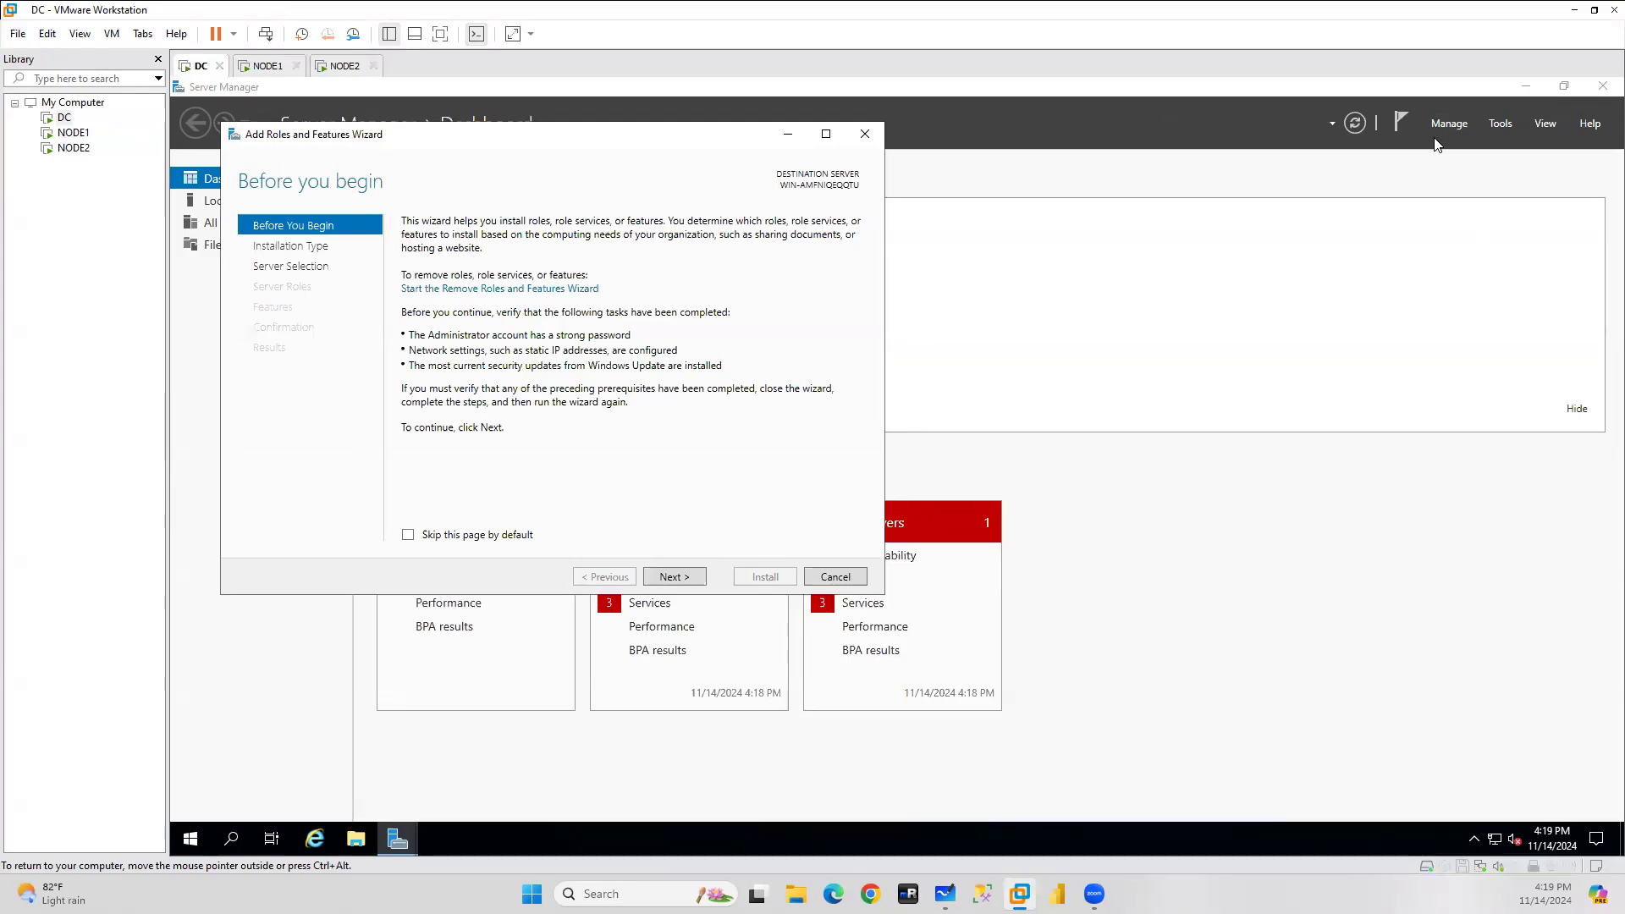
{"action": "left_click", "coordinate": [675, 577]}
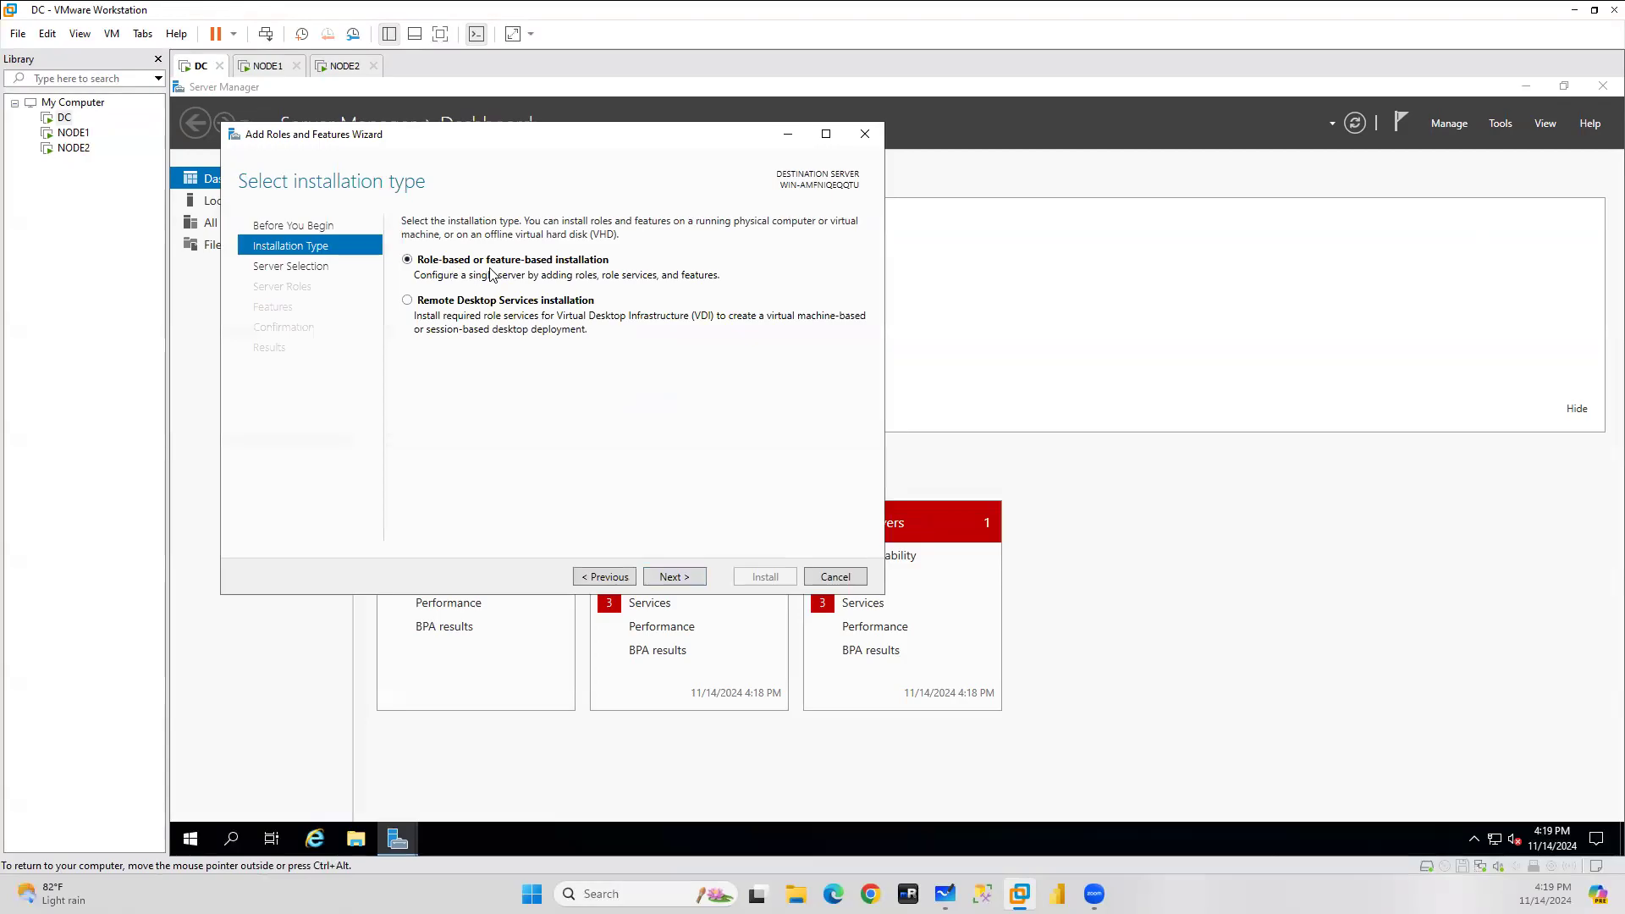
{"action": "left_click", "coordinate": [675, 576]}
{"action": "left_click", "coordinate": [675, 577]}
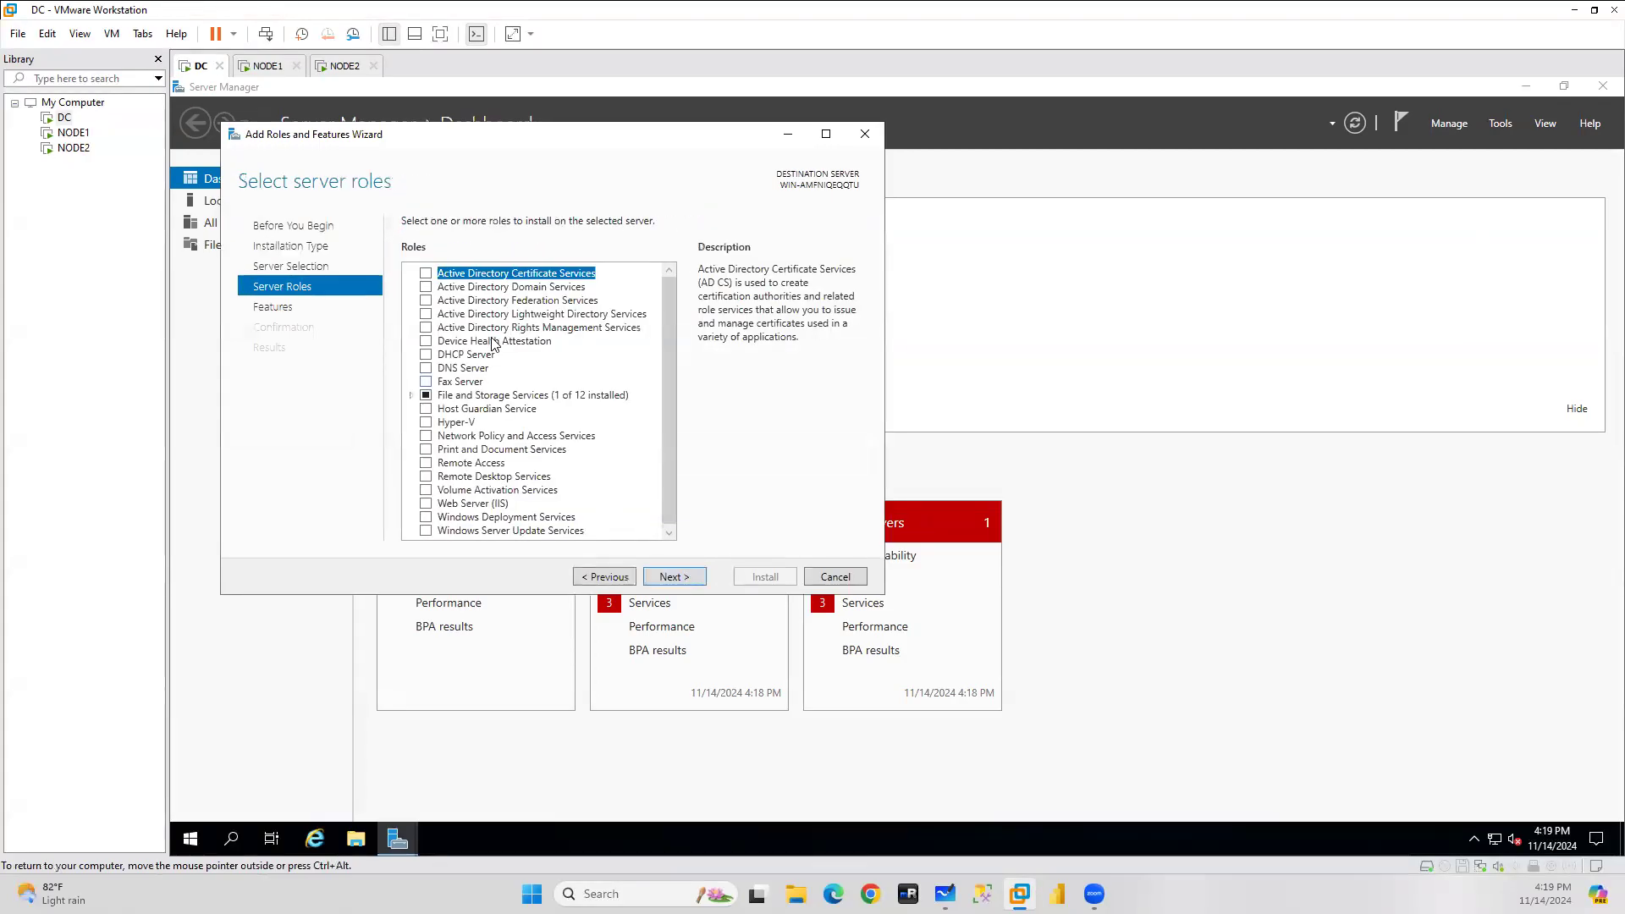
Select the Active Directory Domain Services and DNS Server roles with their required tools.
{"action": "left_click", "coordinate": [426, 290]}
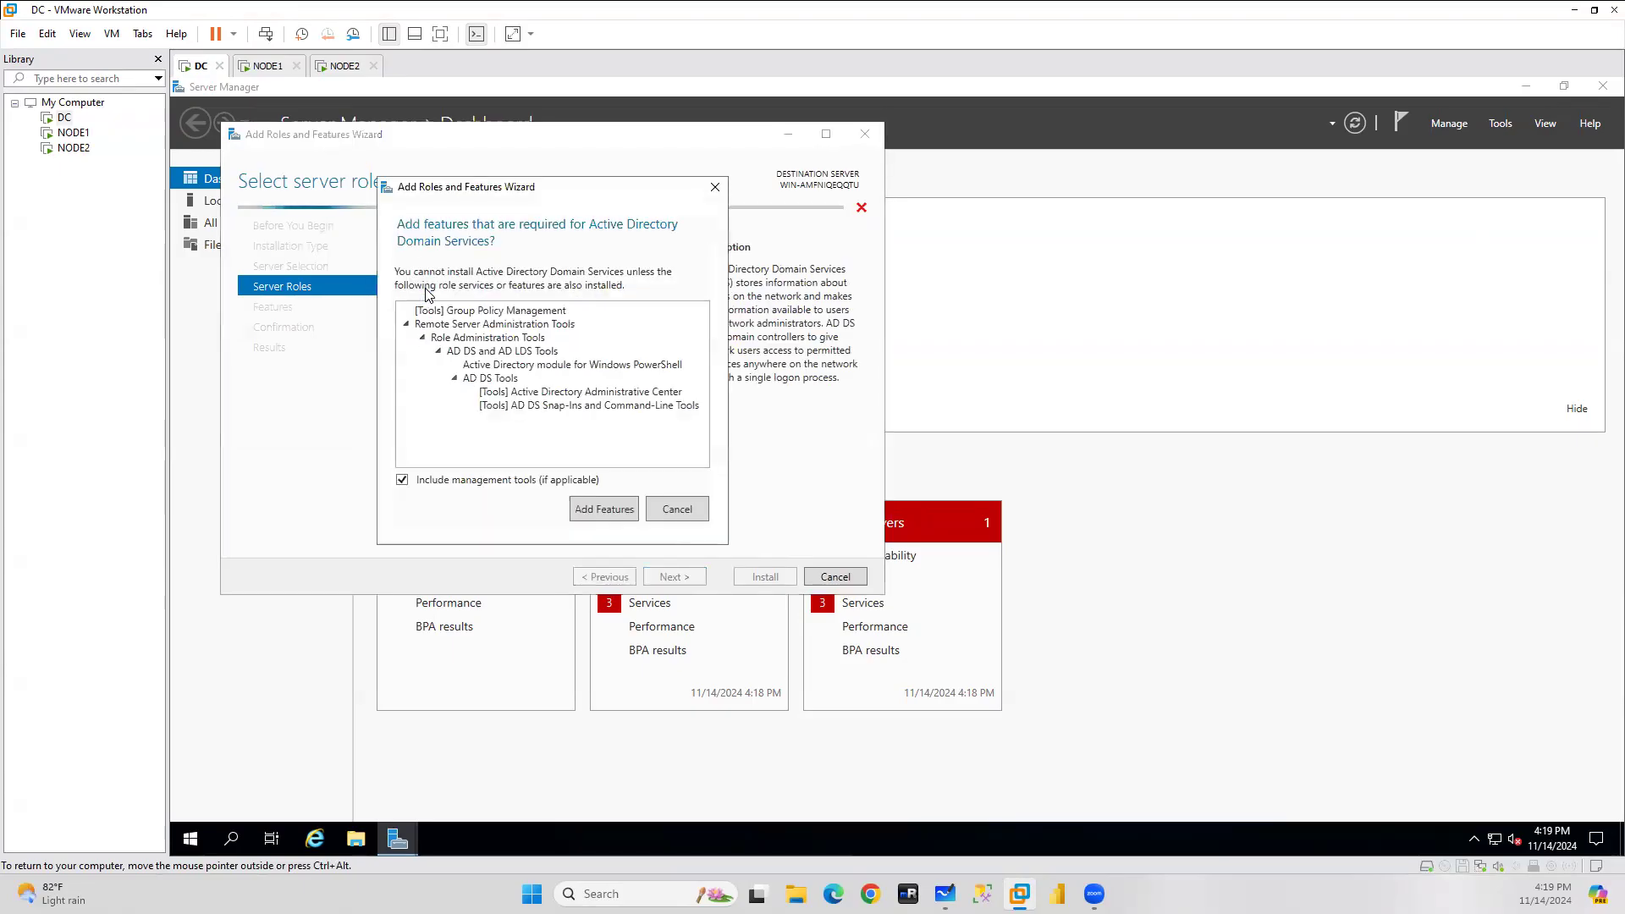
{"action": "left_click", "coordinate": [611, 511]}
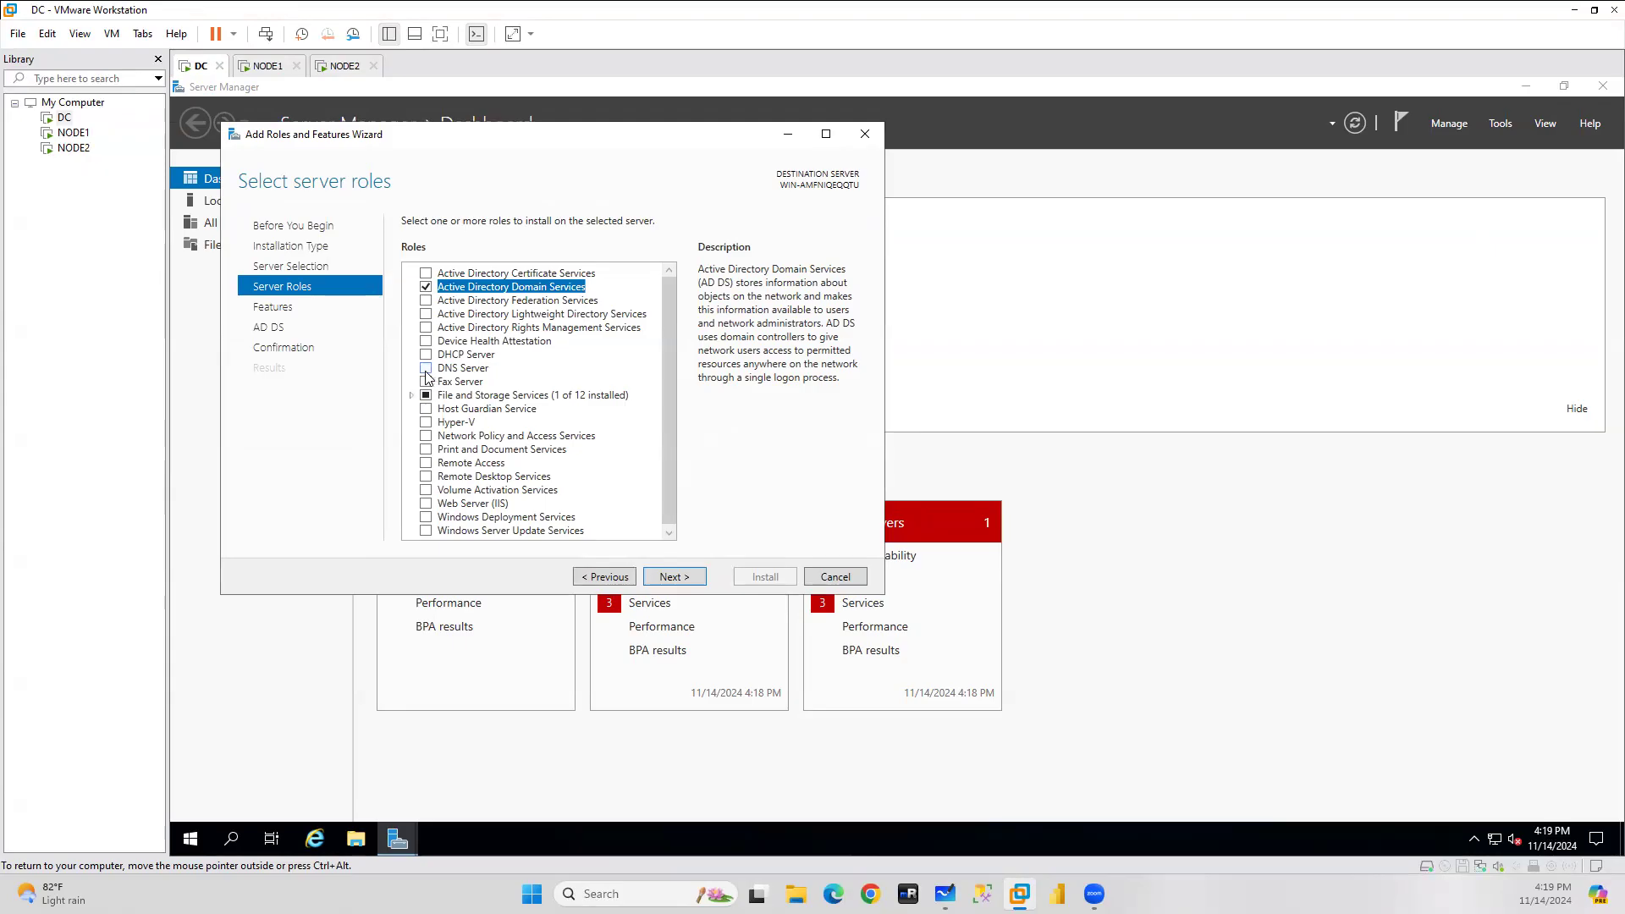
{"action": "left_click", "coordinate": [426, 369]}
{"action": "left_click", "coordinate": [613, 499]}
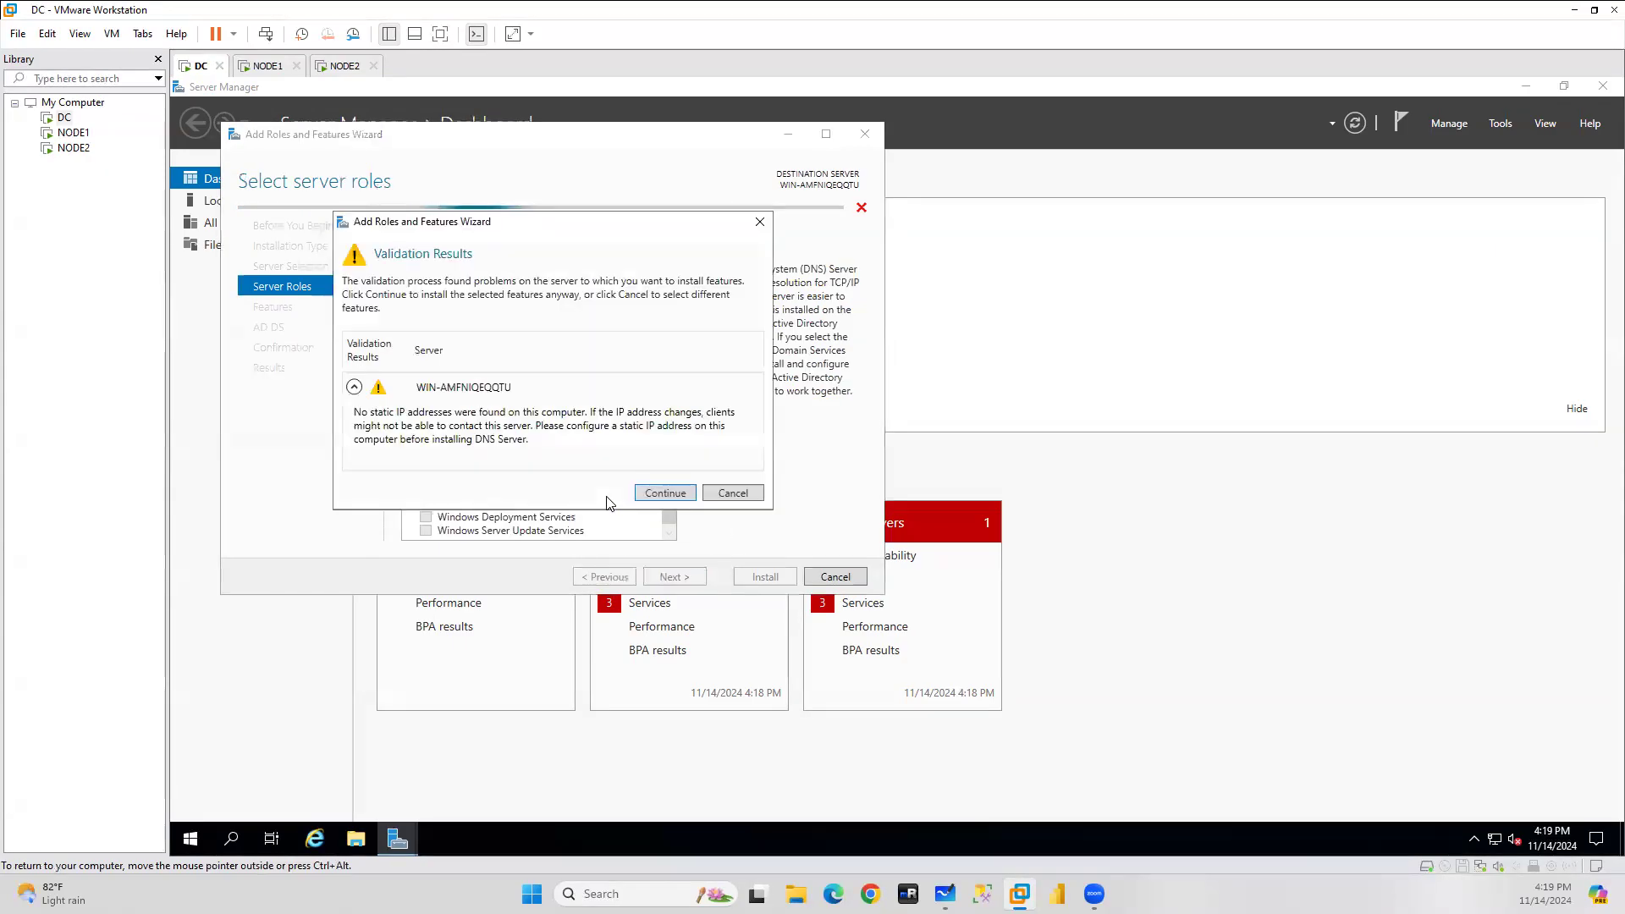
{"action": "left_click", "coordinate": [659, 493]}
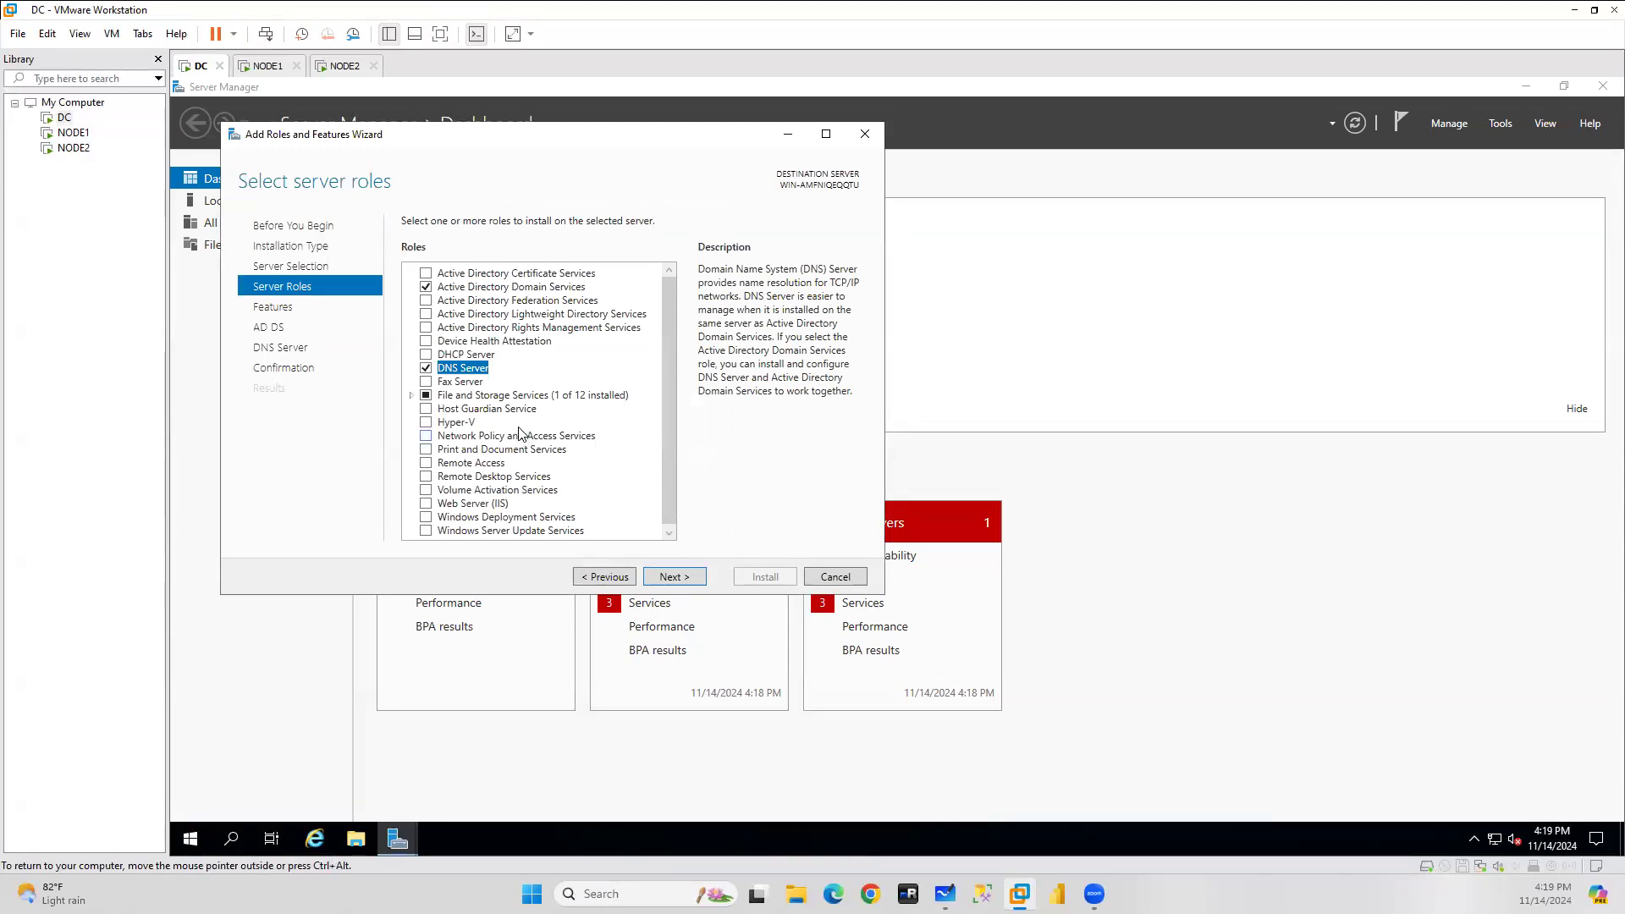
Add iSCSI Target Server under File and Storage Services with its required features.
{"action": "left_click", "coordinate": [411, 395]}
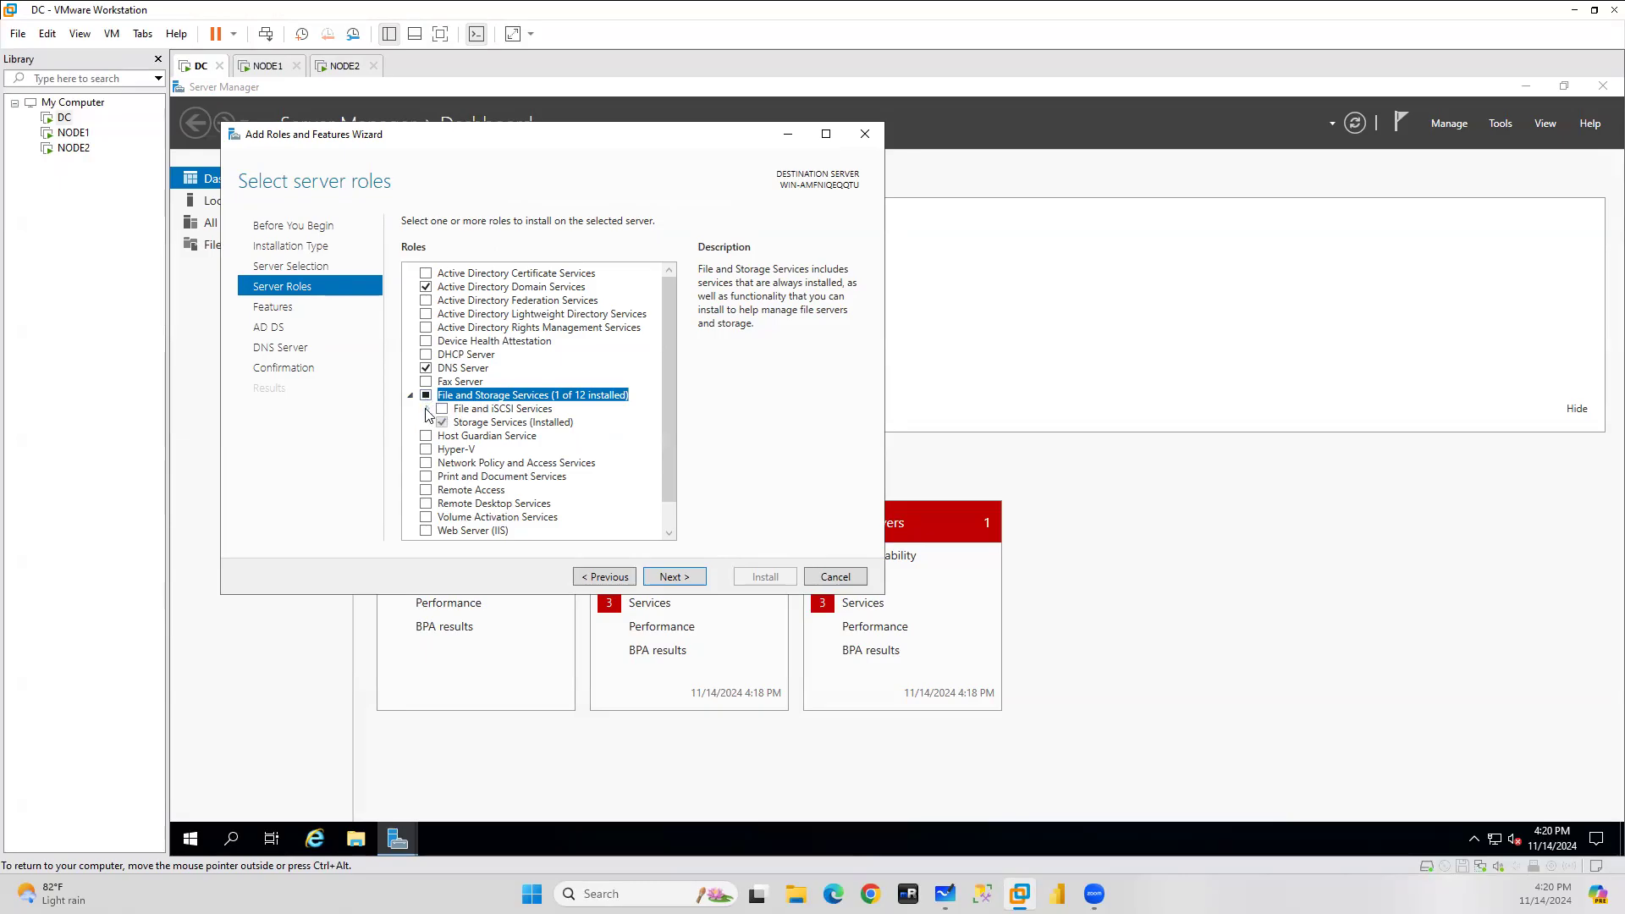
{"action": "left_click", "coordinate": [427, 409]}
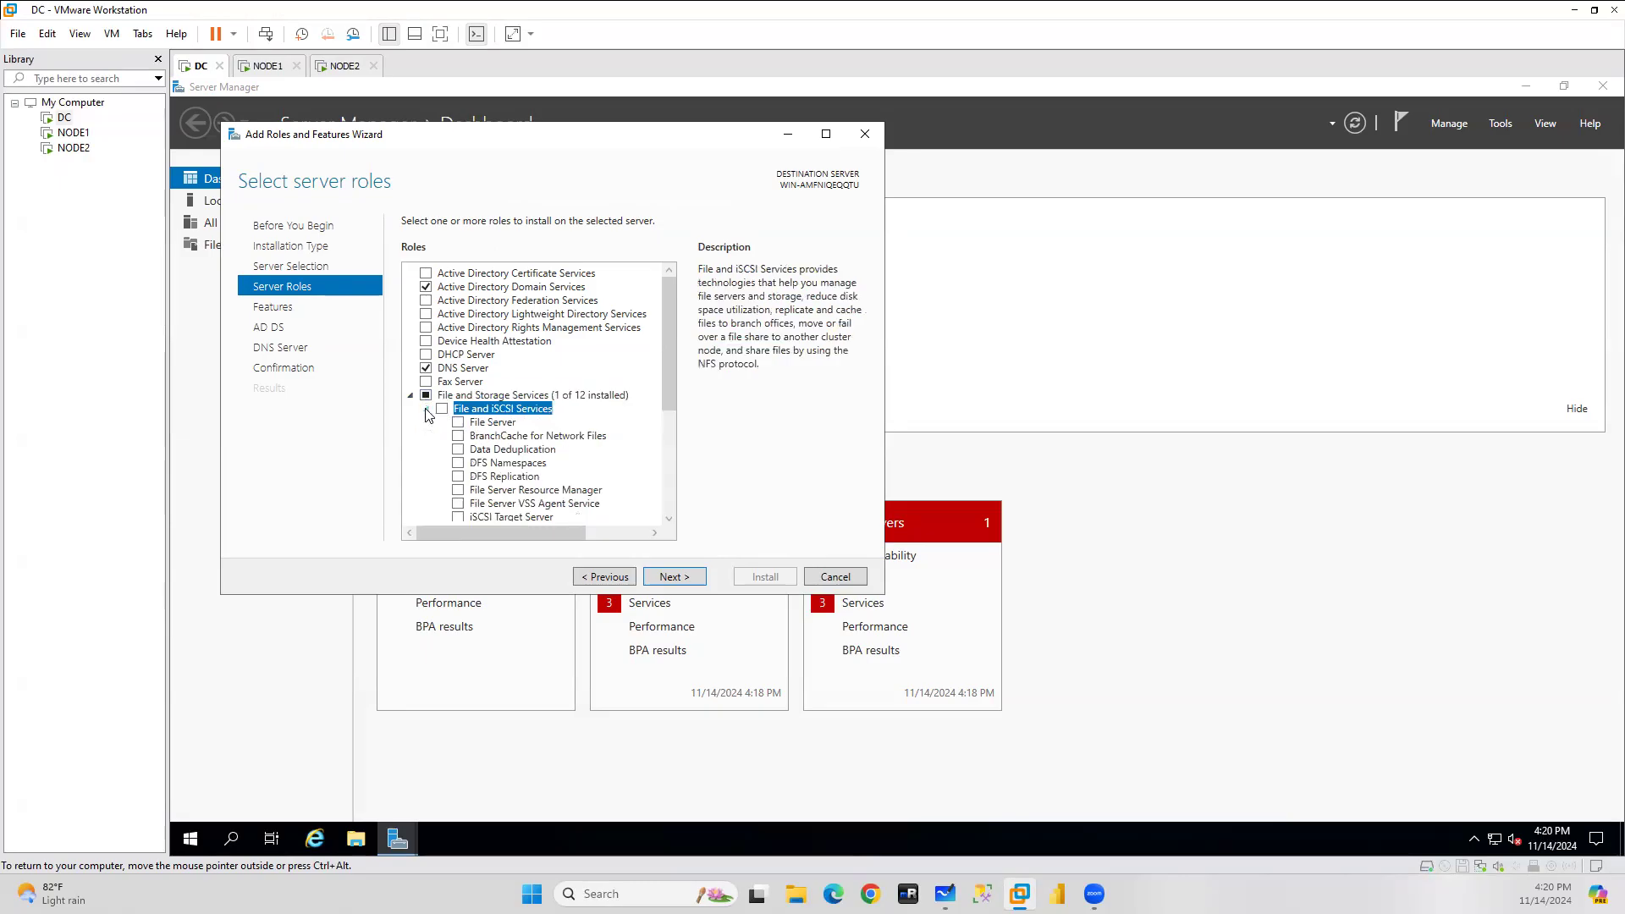
{"action": "left_click", "coordinate": [458, 517]}
{"action": "left_click", "coordinate": [604, 501]}
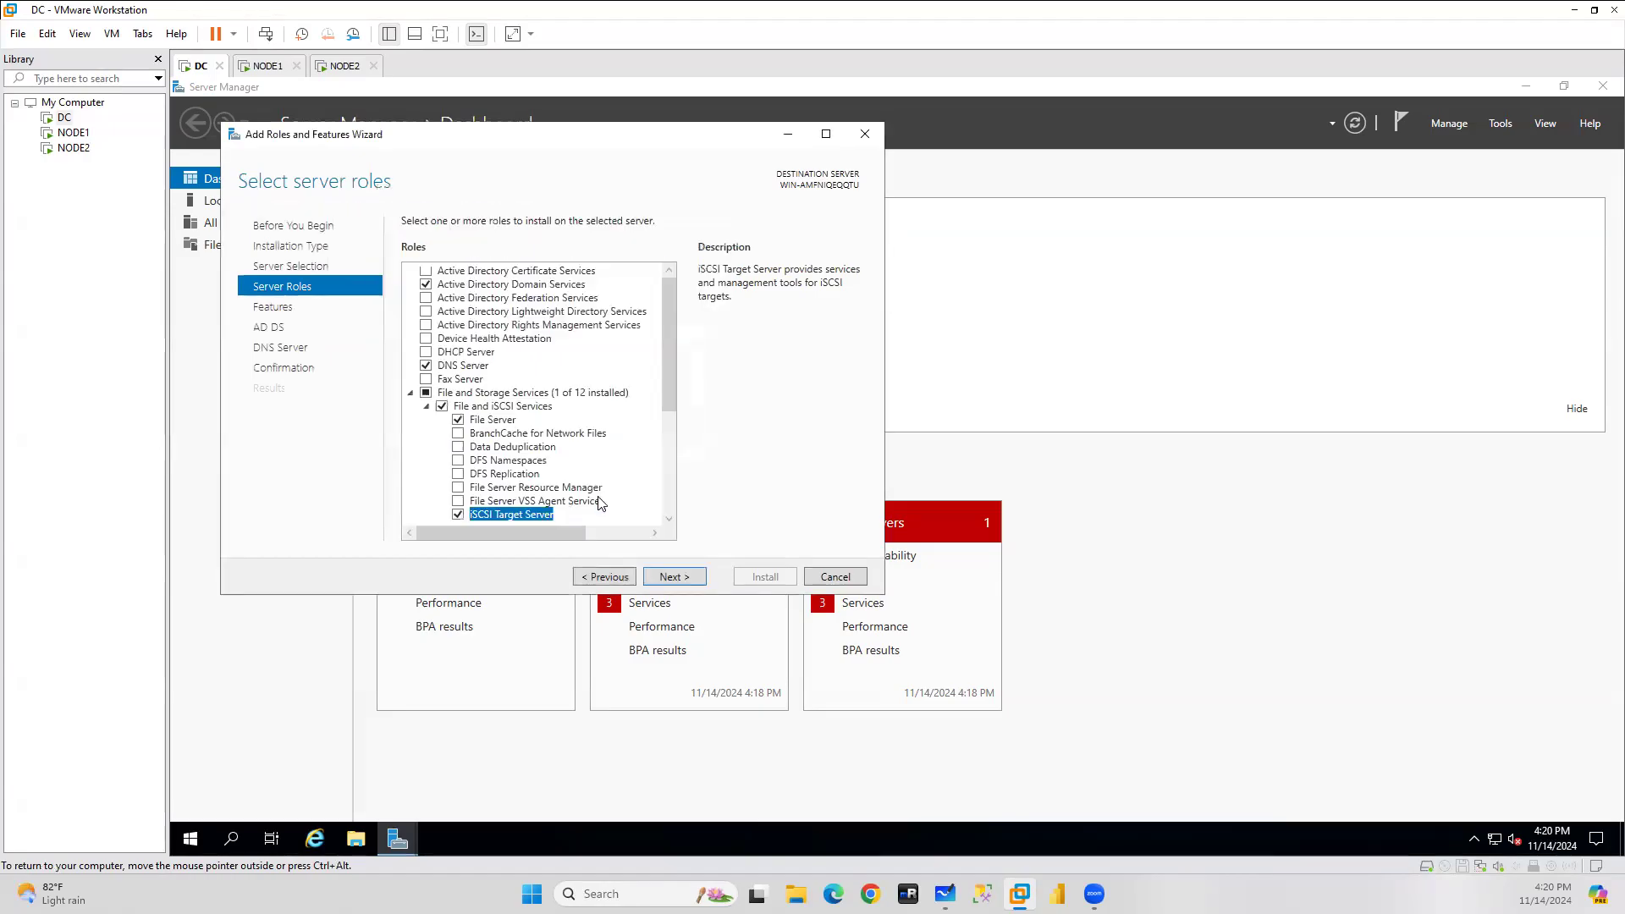
{"action": "left_click", "coordinate": [673, 577]}
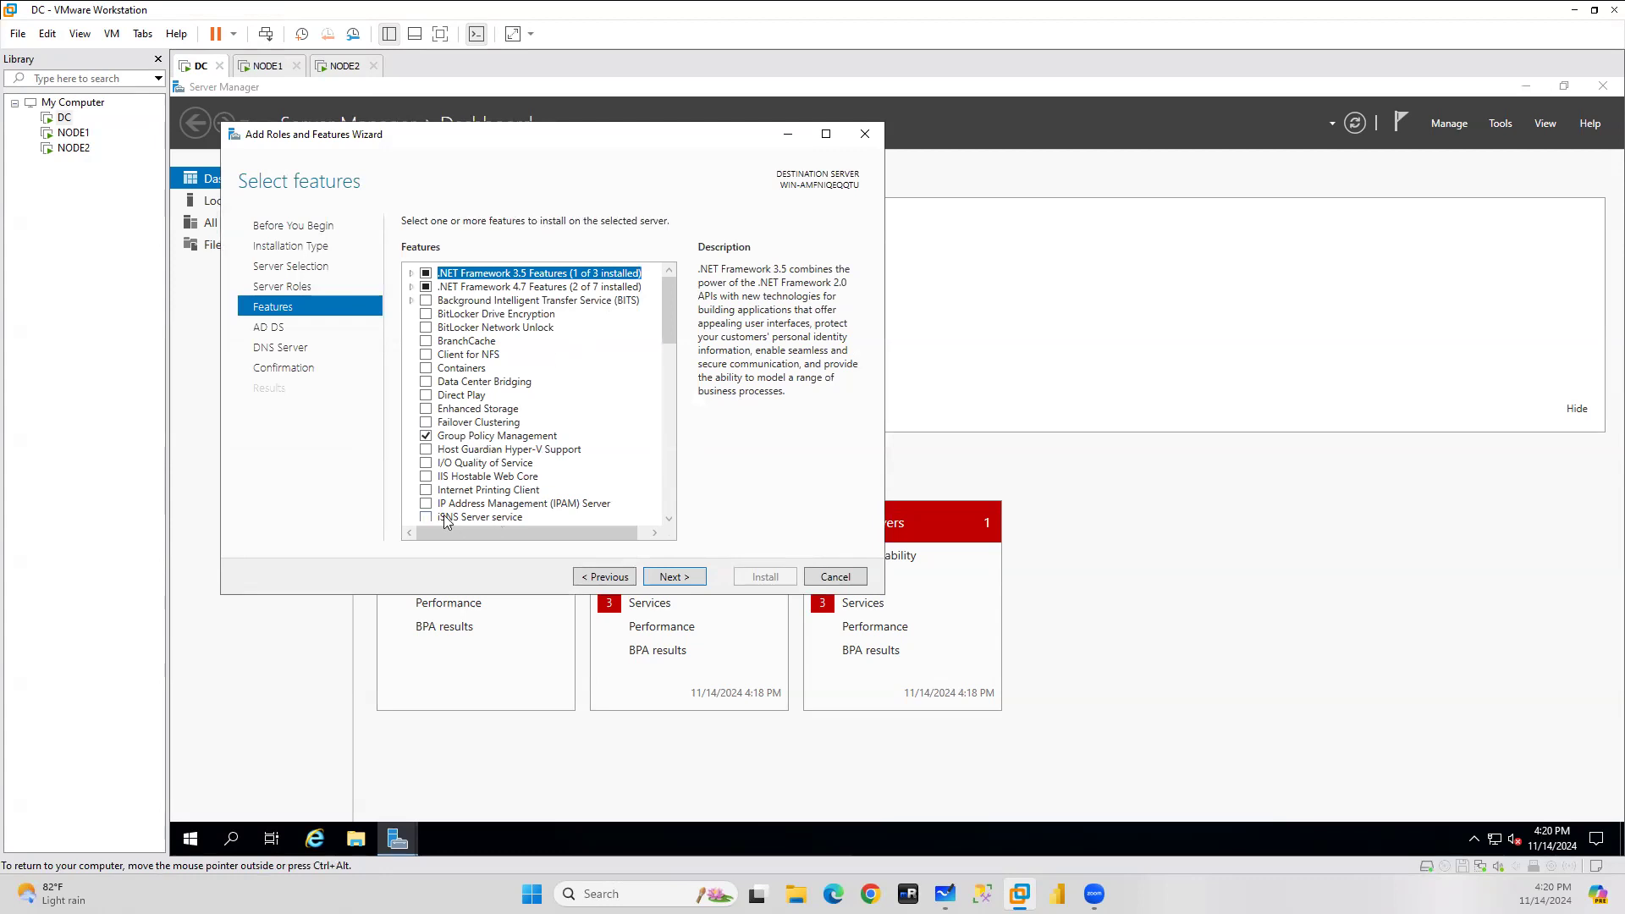
Add Failover Clustering and begin installing AD DS, DNS, File Server, iSCSI Target and clustering.
{"action": "left_click", "coordinate": [461, 422]}
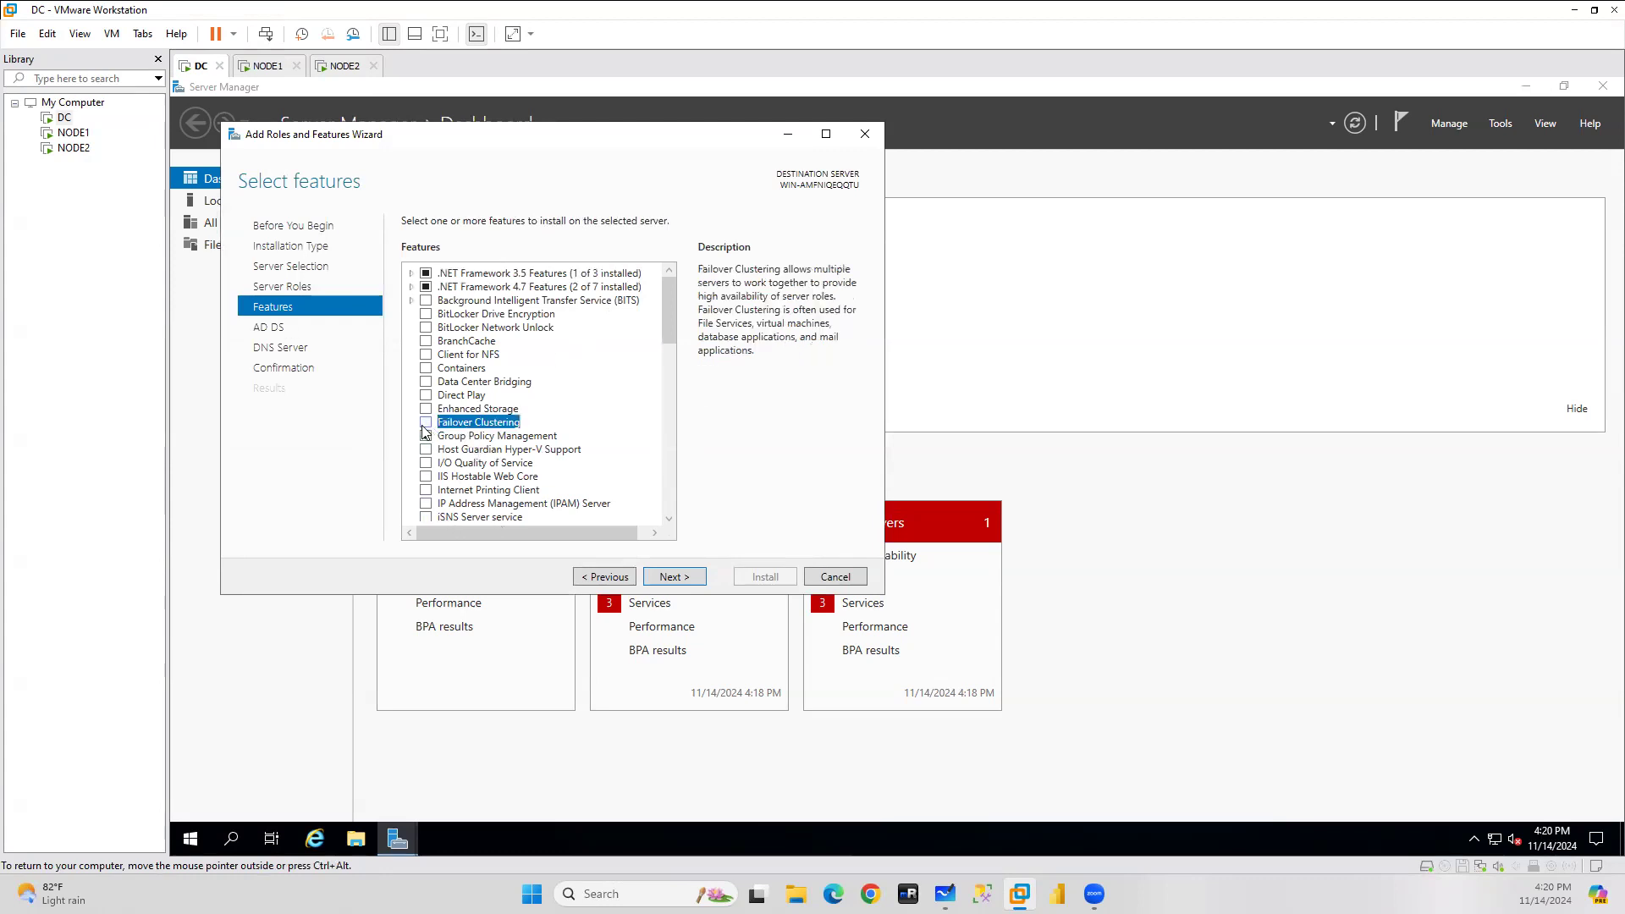
{"action": "left_click", "coordinate": [426, 422]}
{"action": "left_click", "coordinate": [608, 506]}
{"action": "left_click", "coordinate": [674, 578]}
{"action": "left_click", "coordinate": [674, 577]}
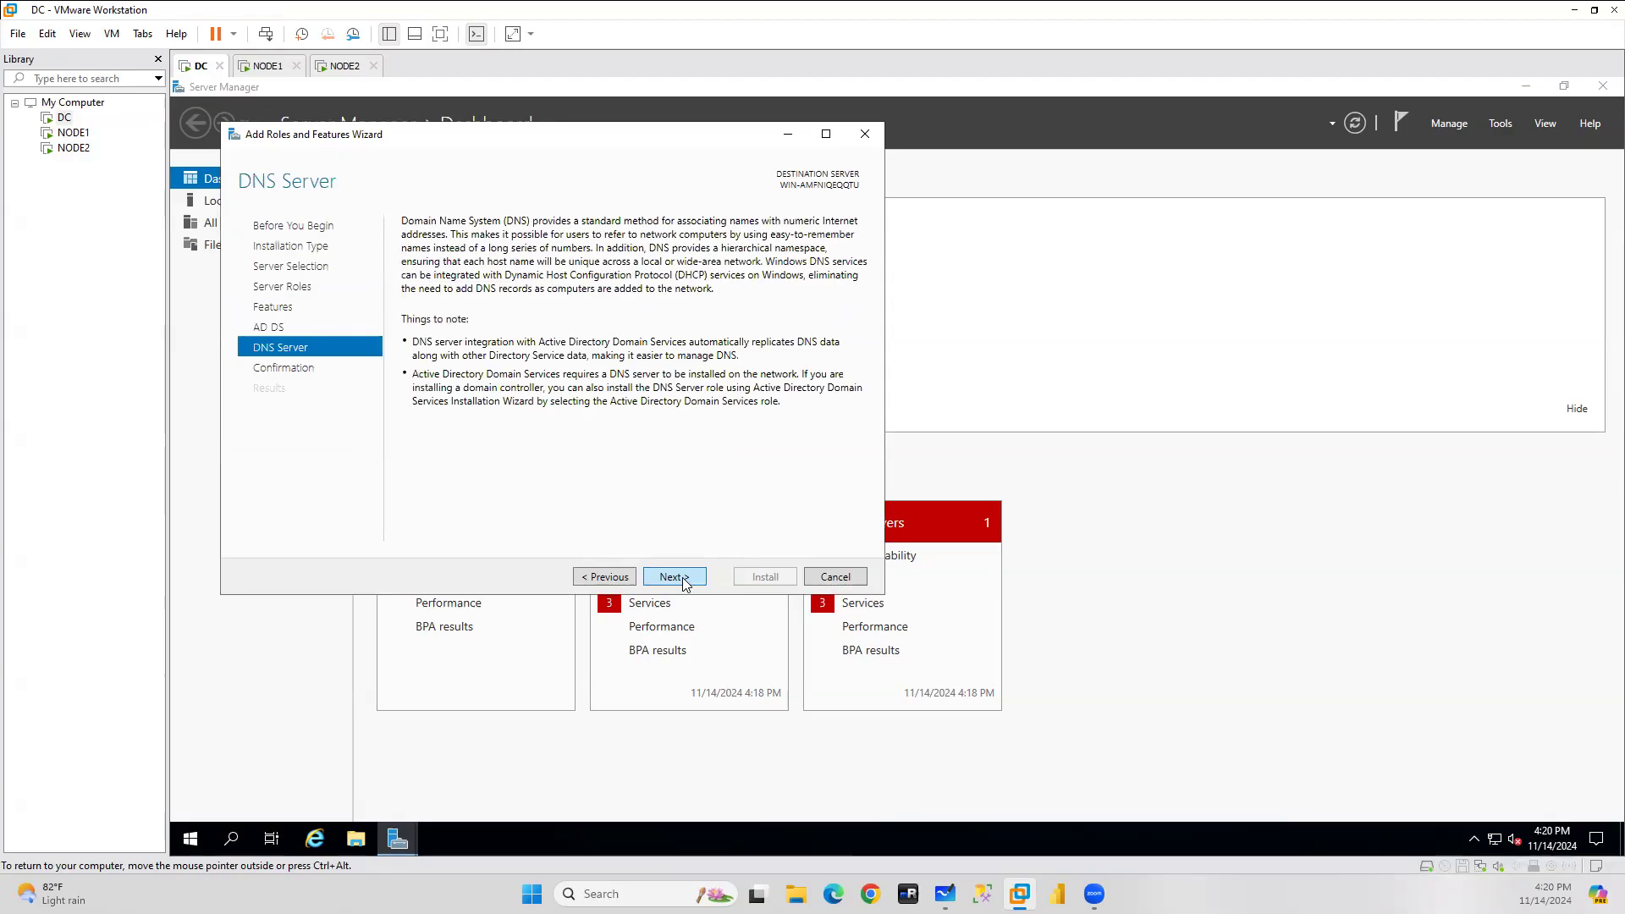
{"action": "left_click", "coordinate": [674, 577]}
{"action": "left_click", "coordinate": [765, 579]}
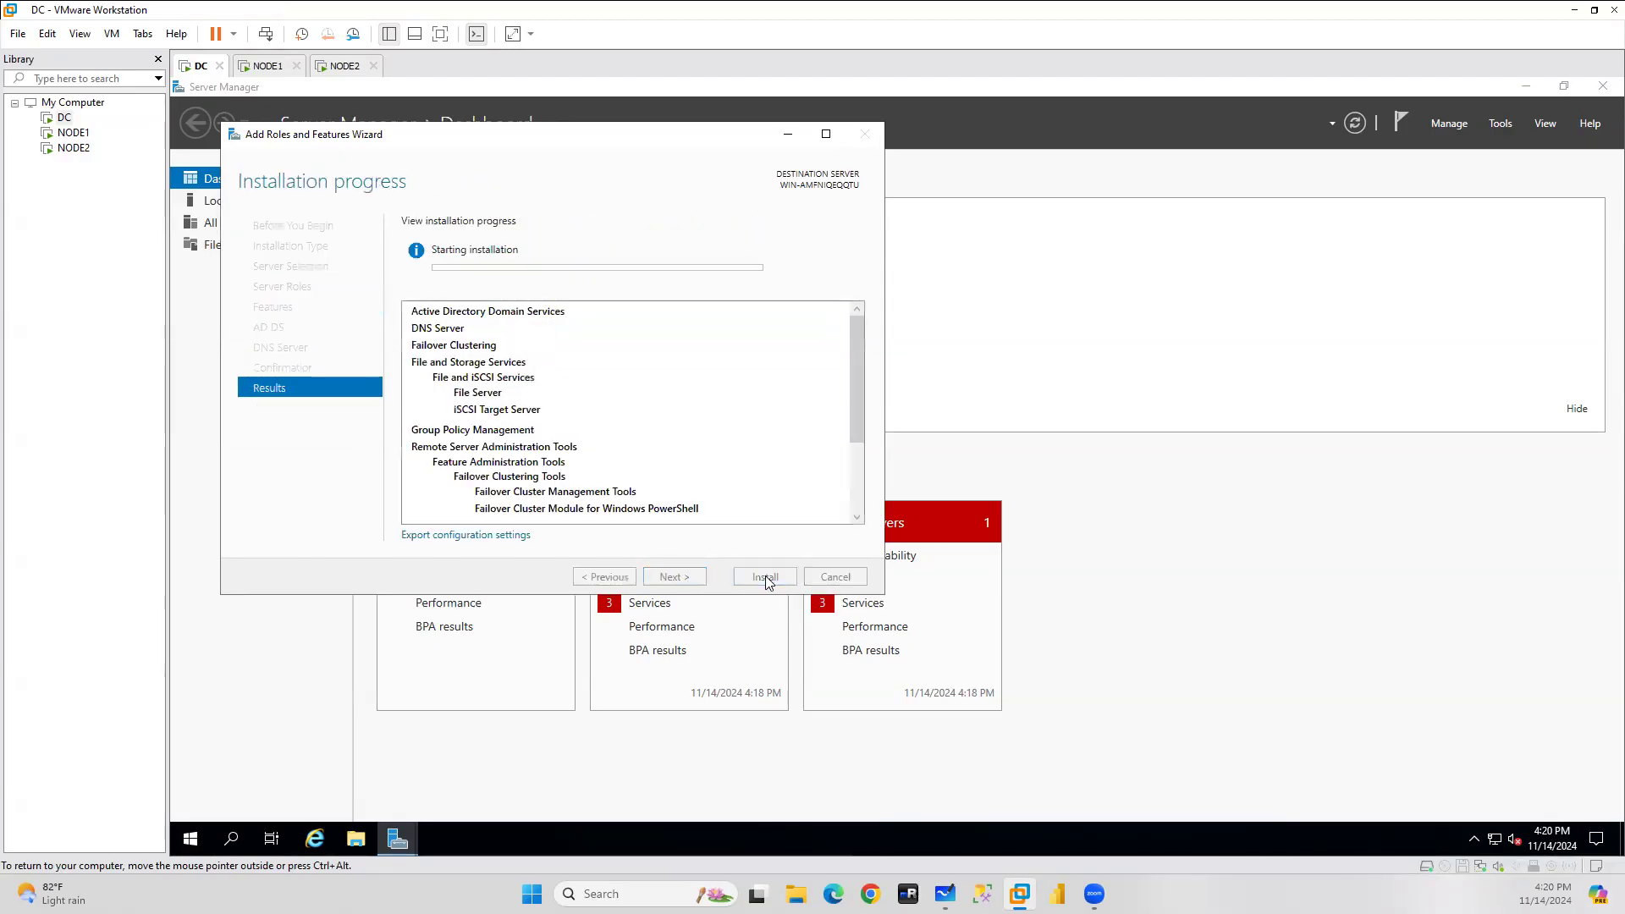
{"action": "left_click", "coordinate": [786, 137]}
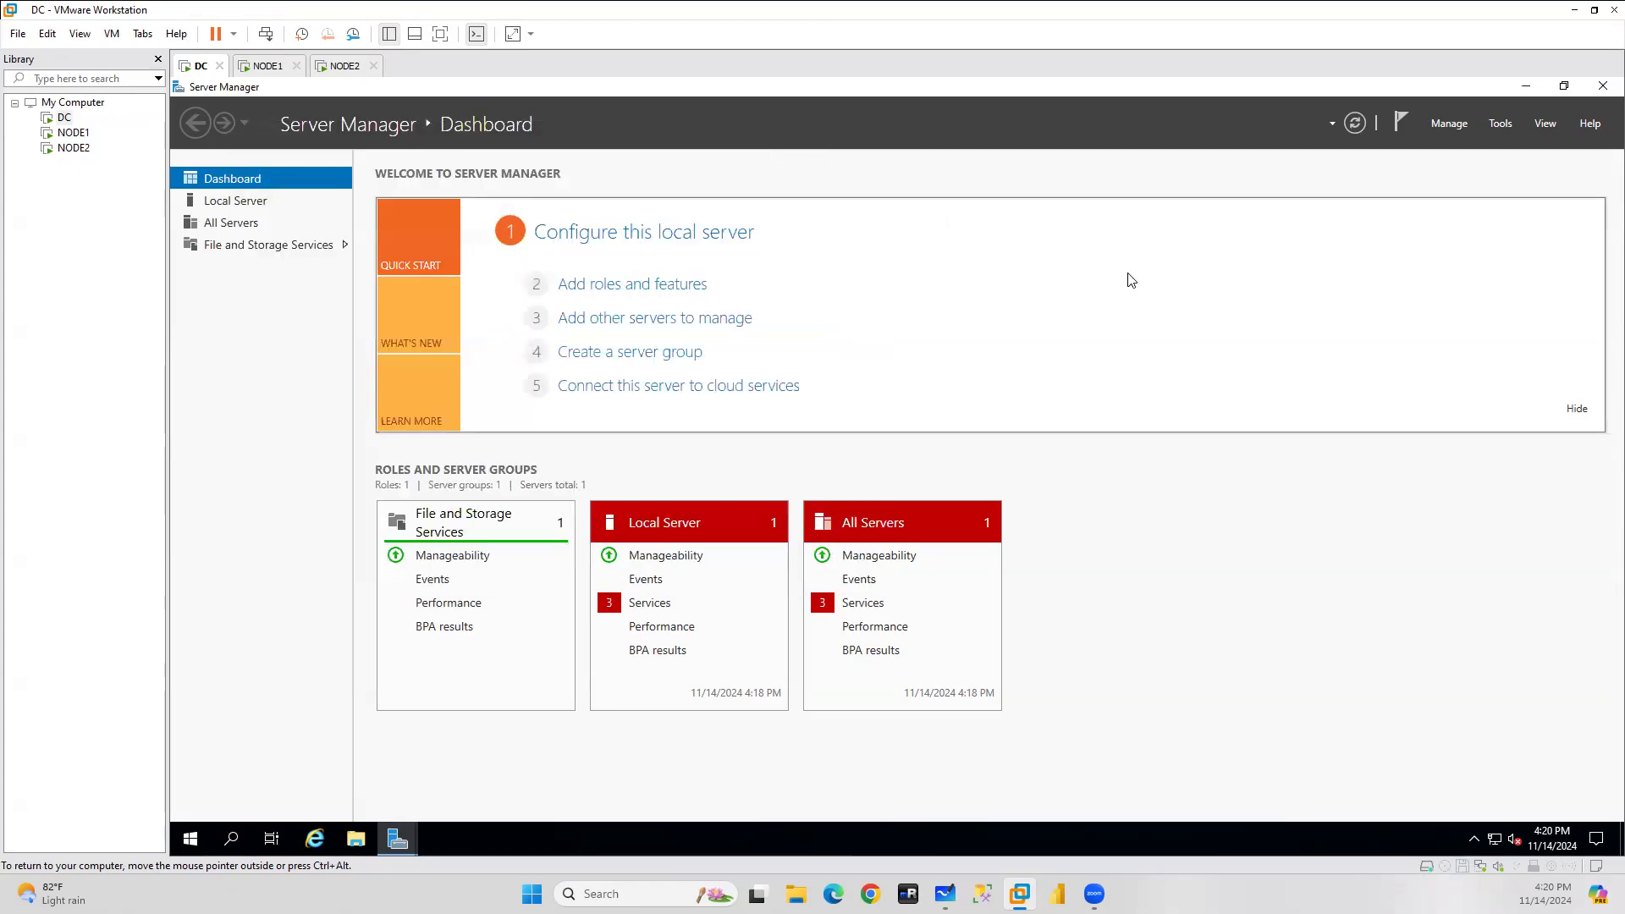
Change the Windows computer name to DC in System Properties and choose Restart Later.
{"action": "left_click", "coordinate": [238, 202]}
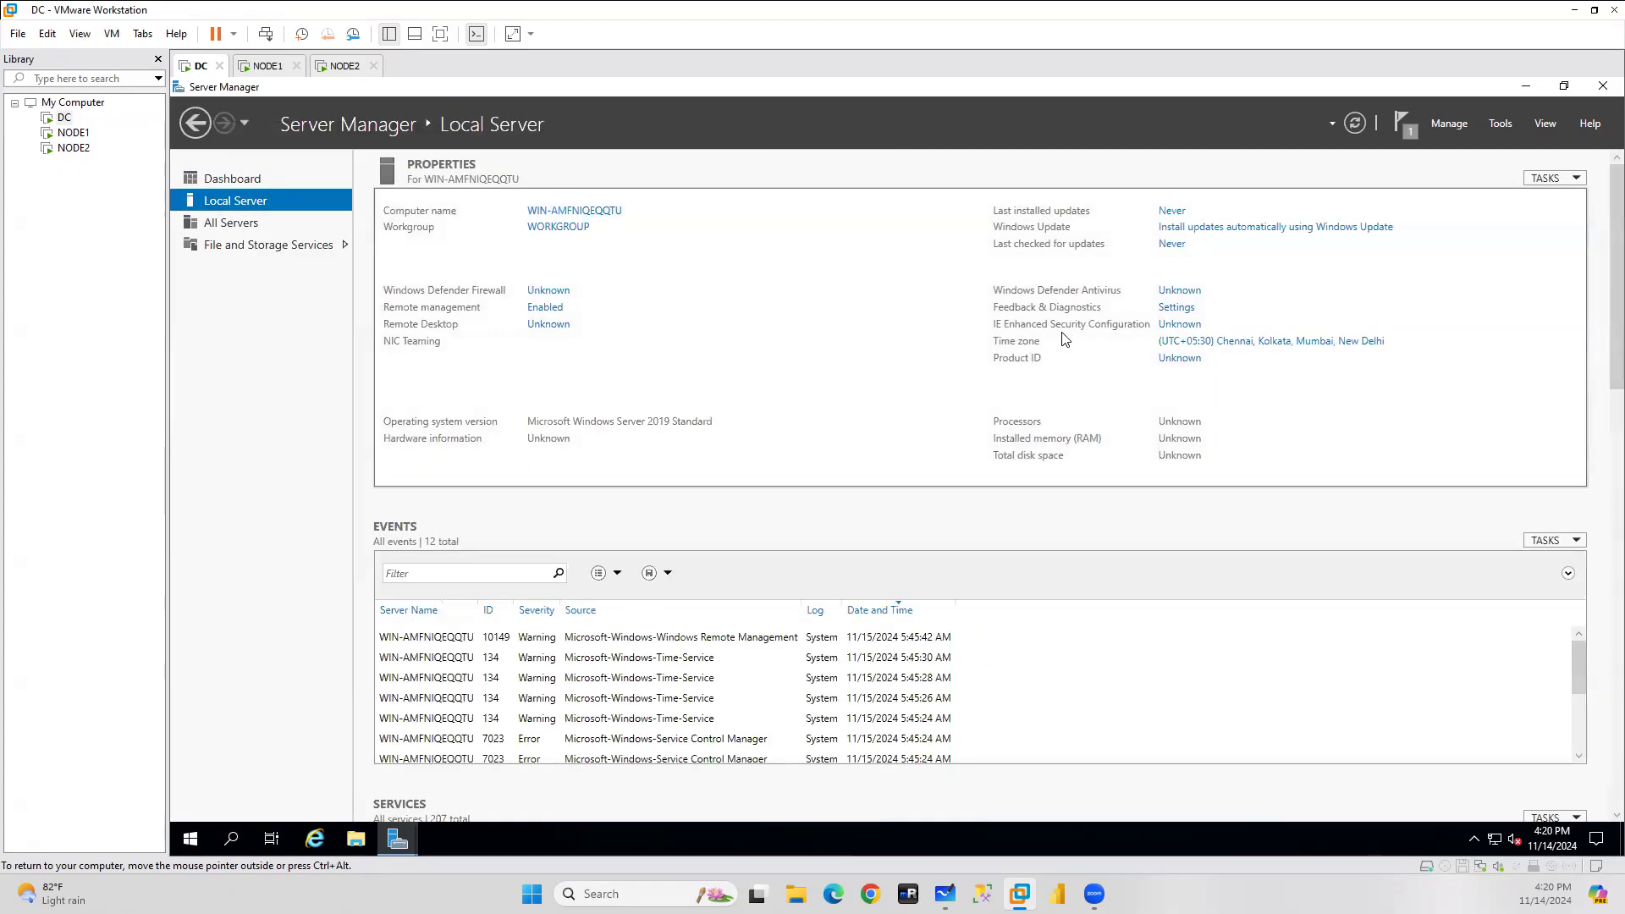
{"action": "left_click", "coordinate": [552, 229]}
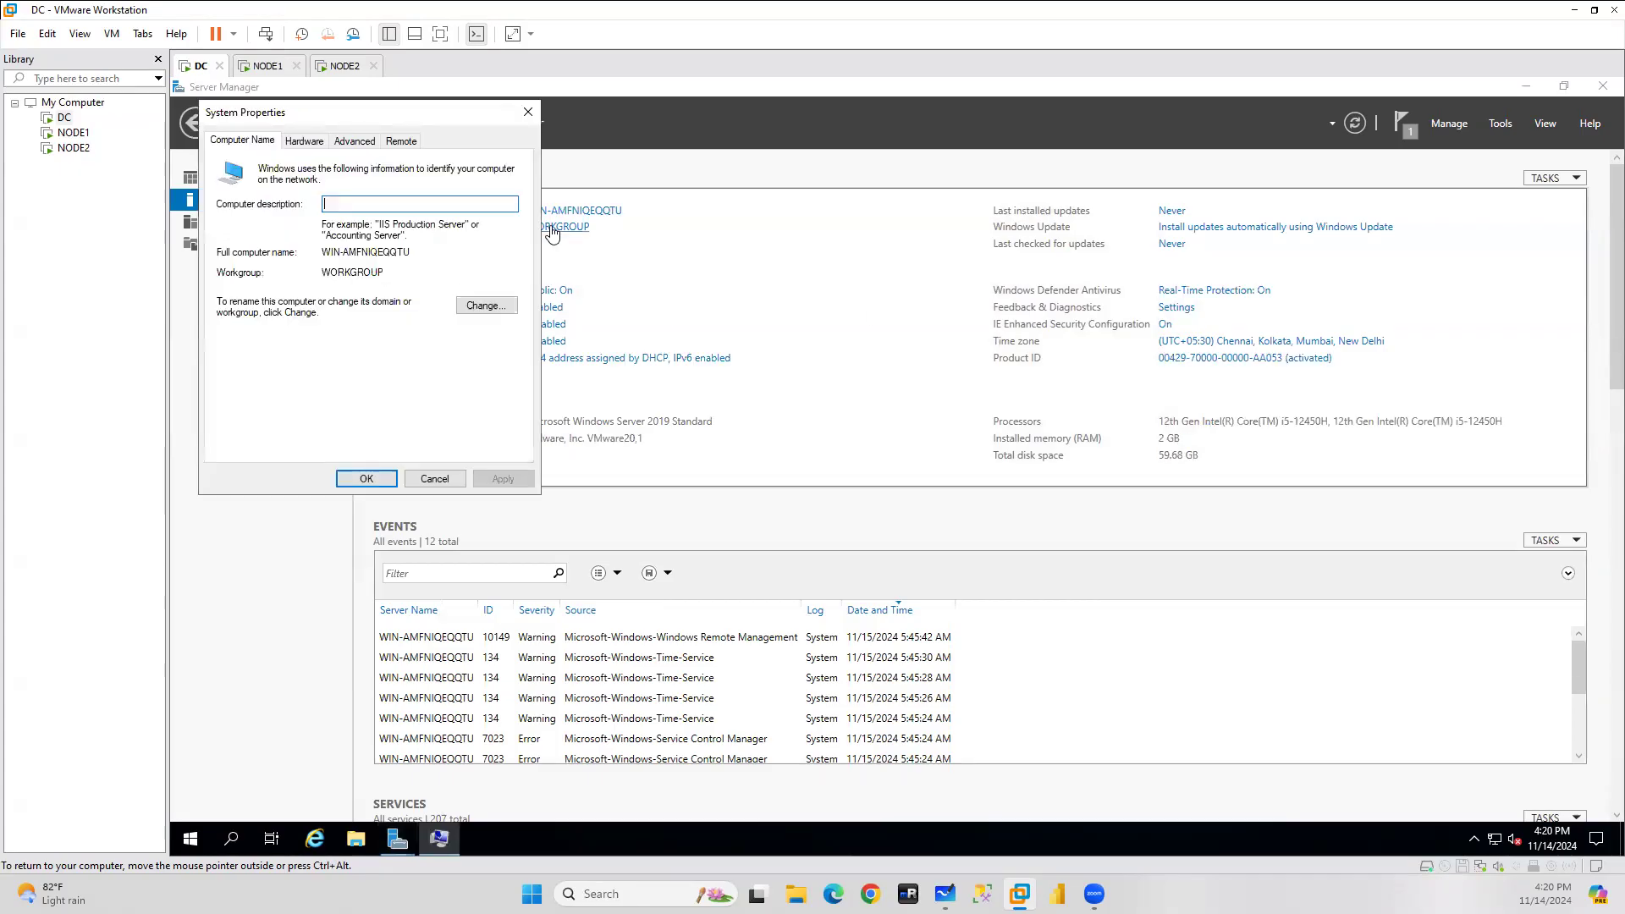
{"action": "left_click", "coordinate": [500, 309]}
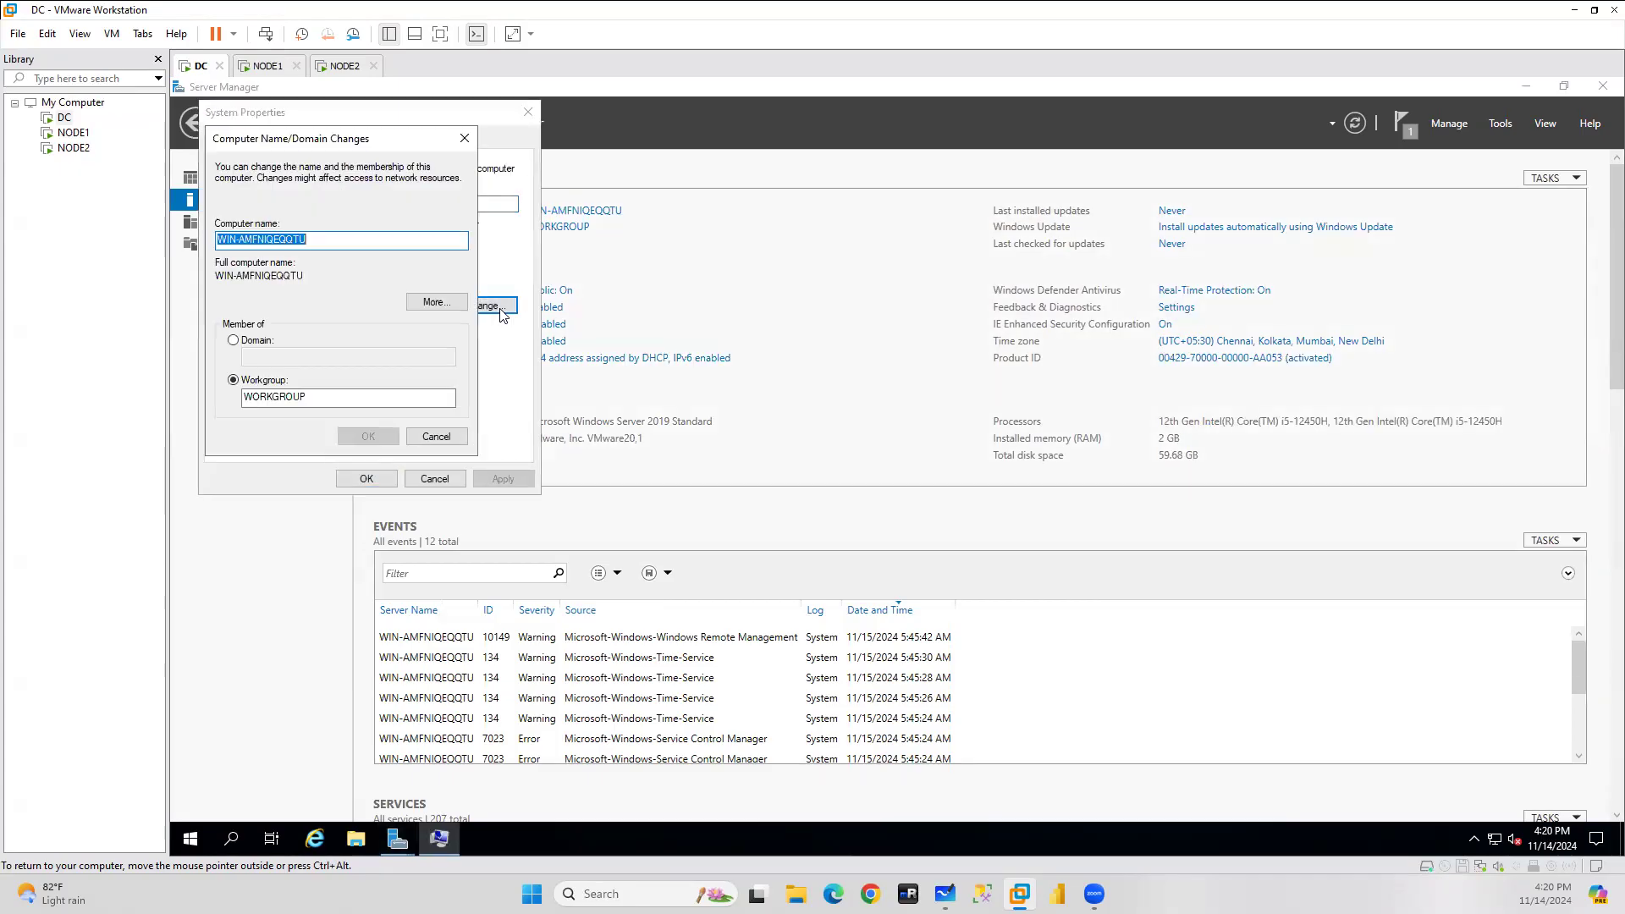
{"action": "left_click_drag", "start_coordinate": [360, 238], "coordinate": [170, 242]}
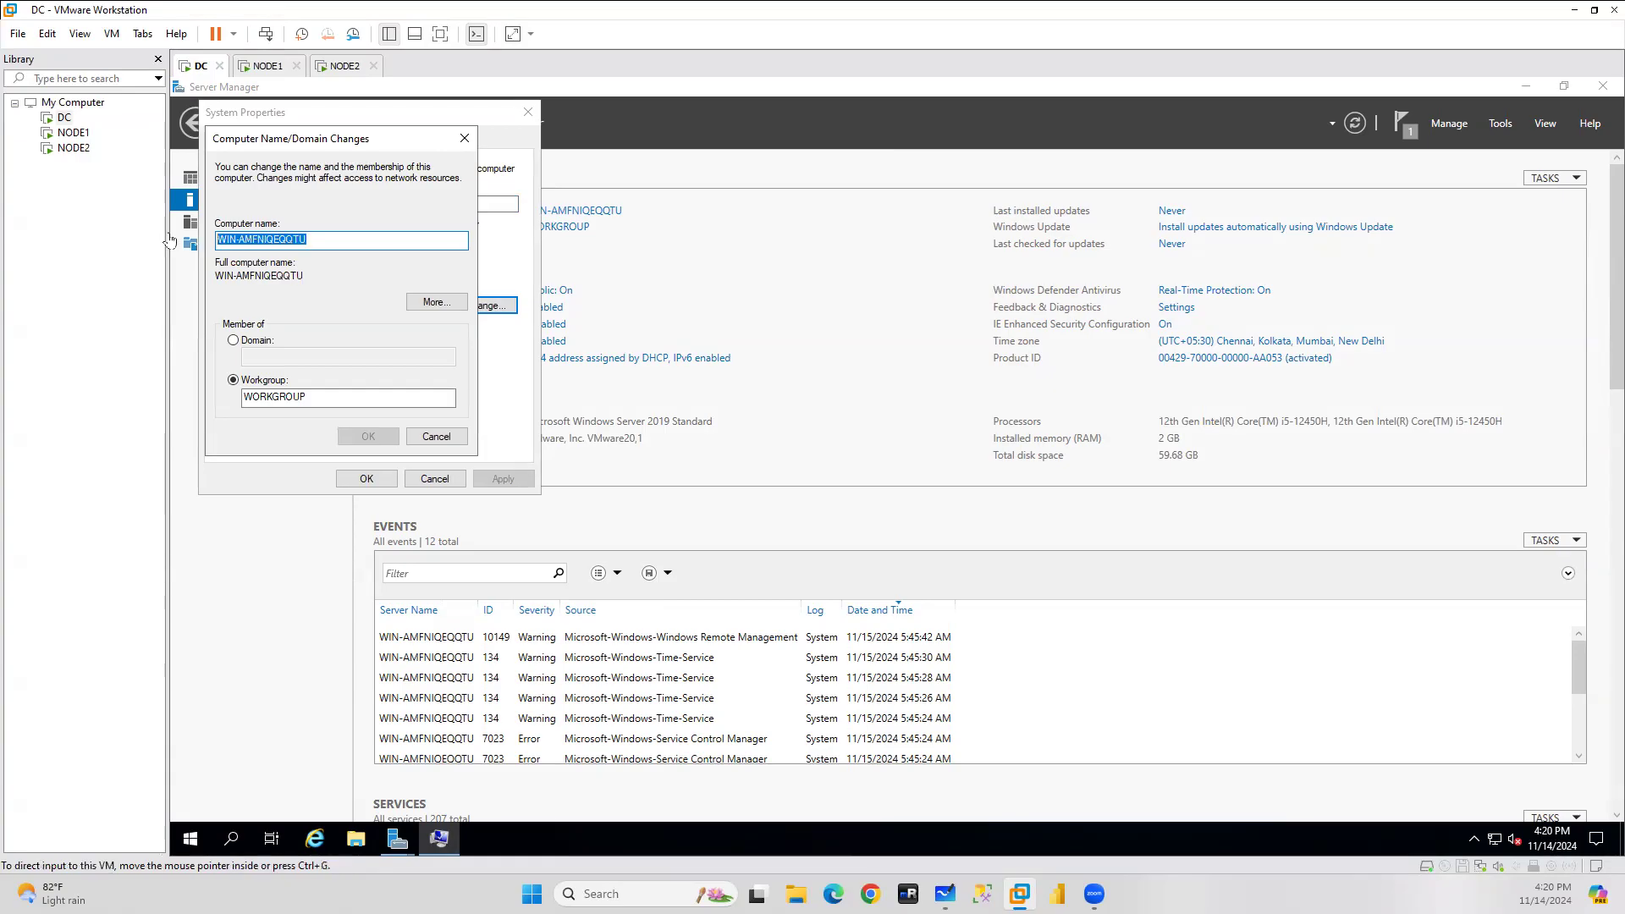
{"action": "left_click", "coordinate": [331, 238]}
{"action": "left_click_drag", "start_coordinate": [330, 237], "coordinate": [171, 241]}
{"action": "left_click_drag", "start_coordinate": [311, 243], "coordinate": [173, 245]}
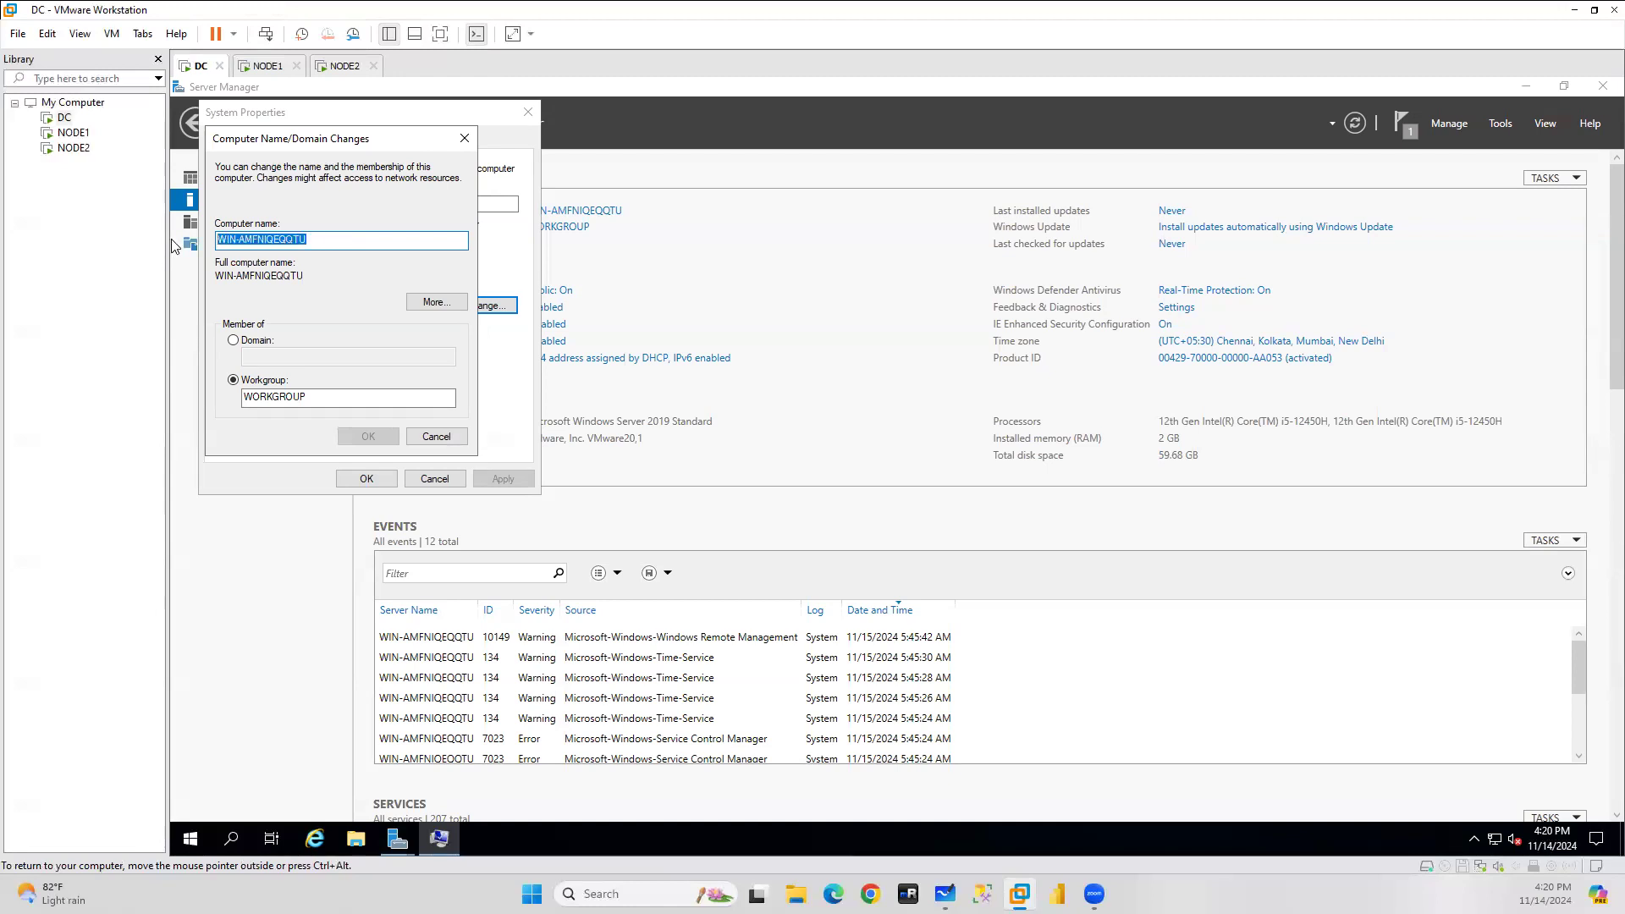
{"action": "type", "text": "DC"}
{"action": "left_click", "coordinate": [351, 435]}
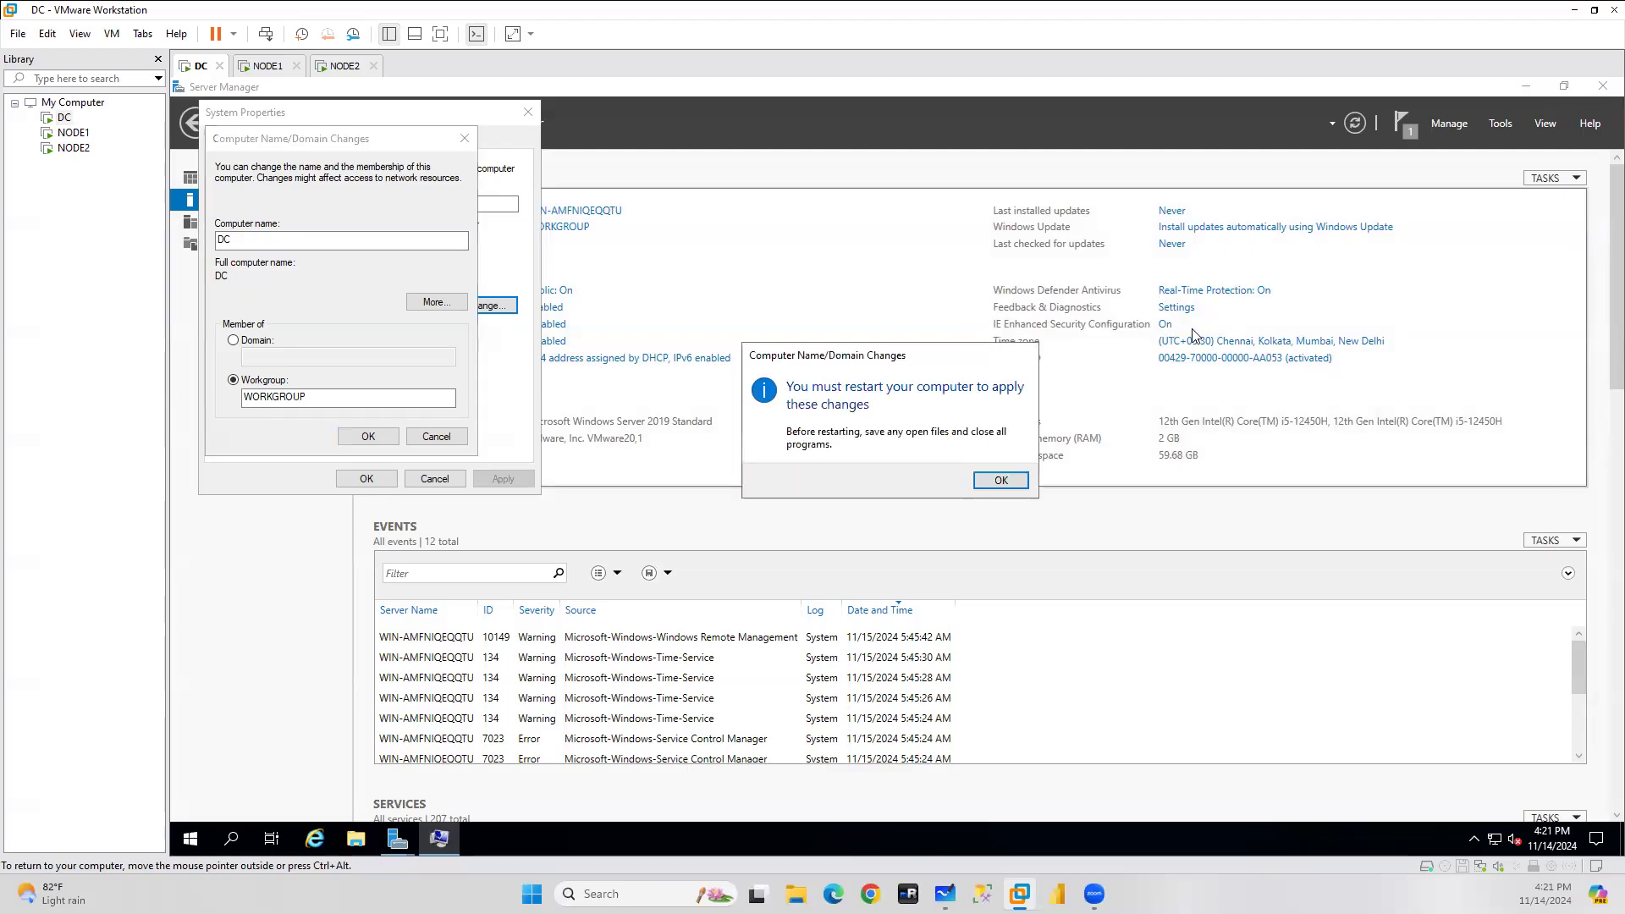
{"action": "left_click", "coordinate": [1002, 480]}
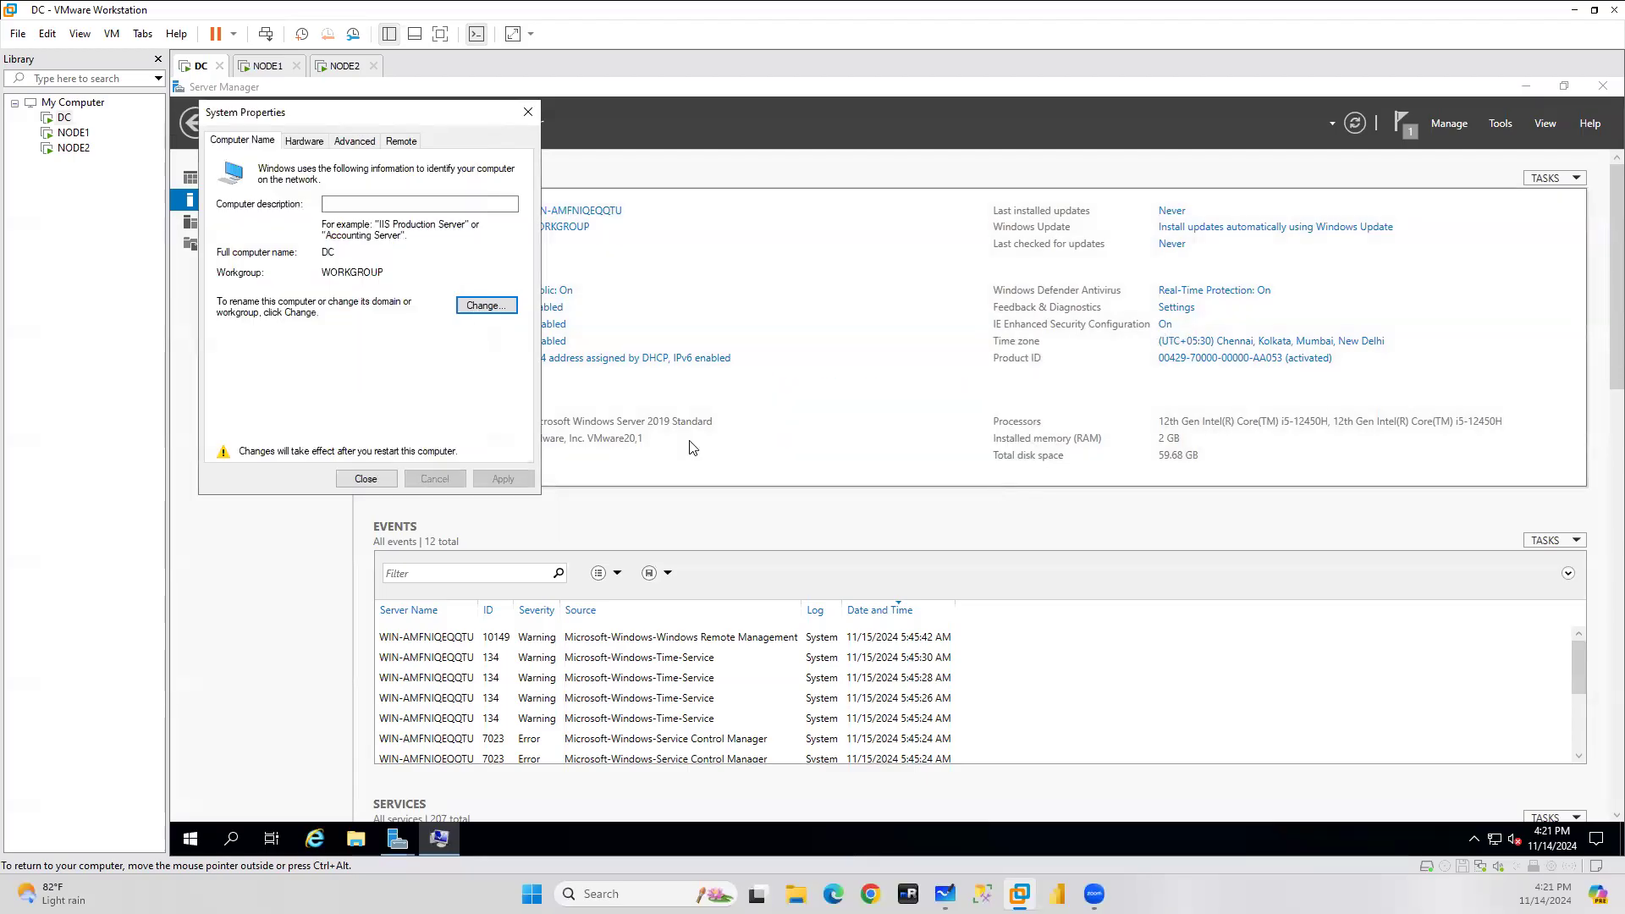
{"action": "left_click", "coordinate": [364, 477]}
{"action": "left_click", "coordinate": [1009, 476]}
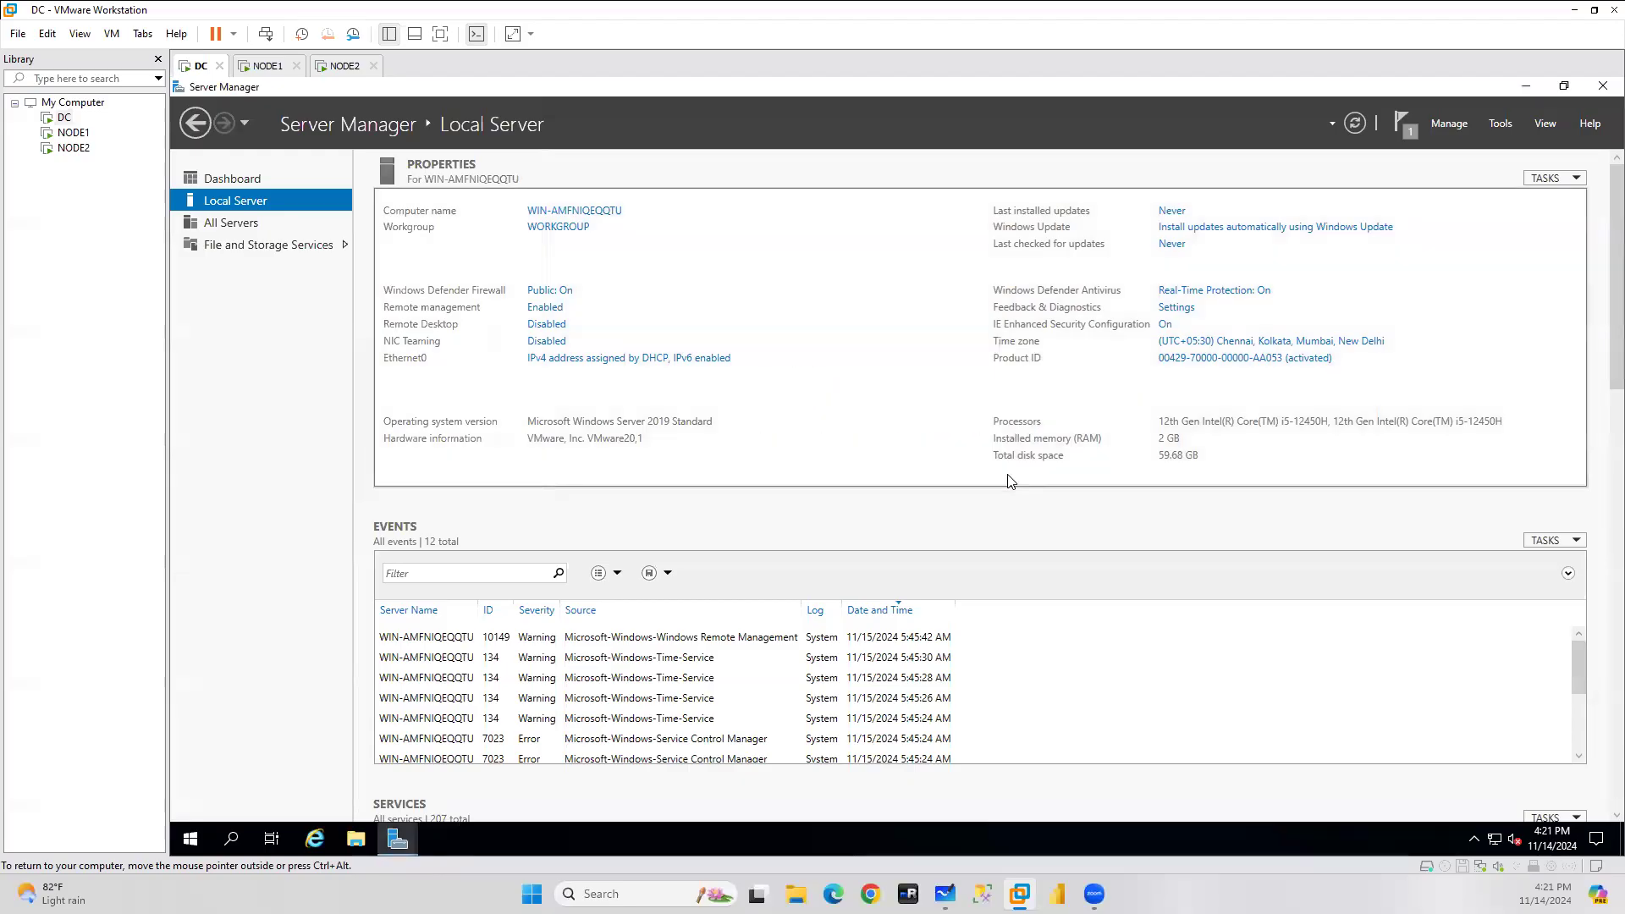
Turn IE Enhanced Security Configuration off for users.
{"action": "left_click", "coordinate": [1166, 327]}
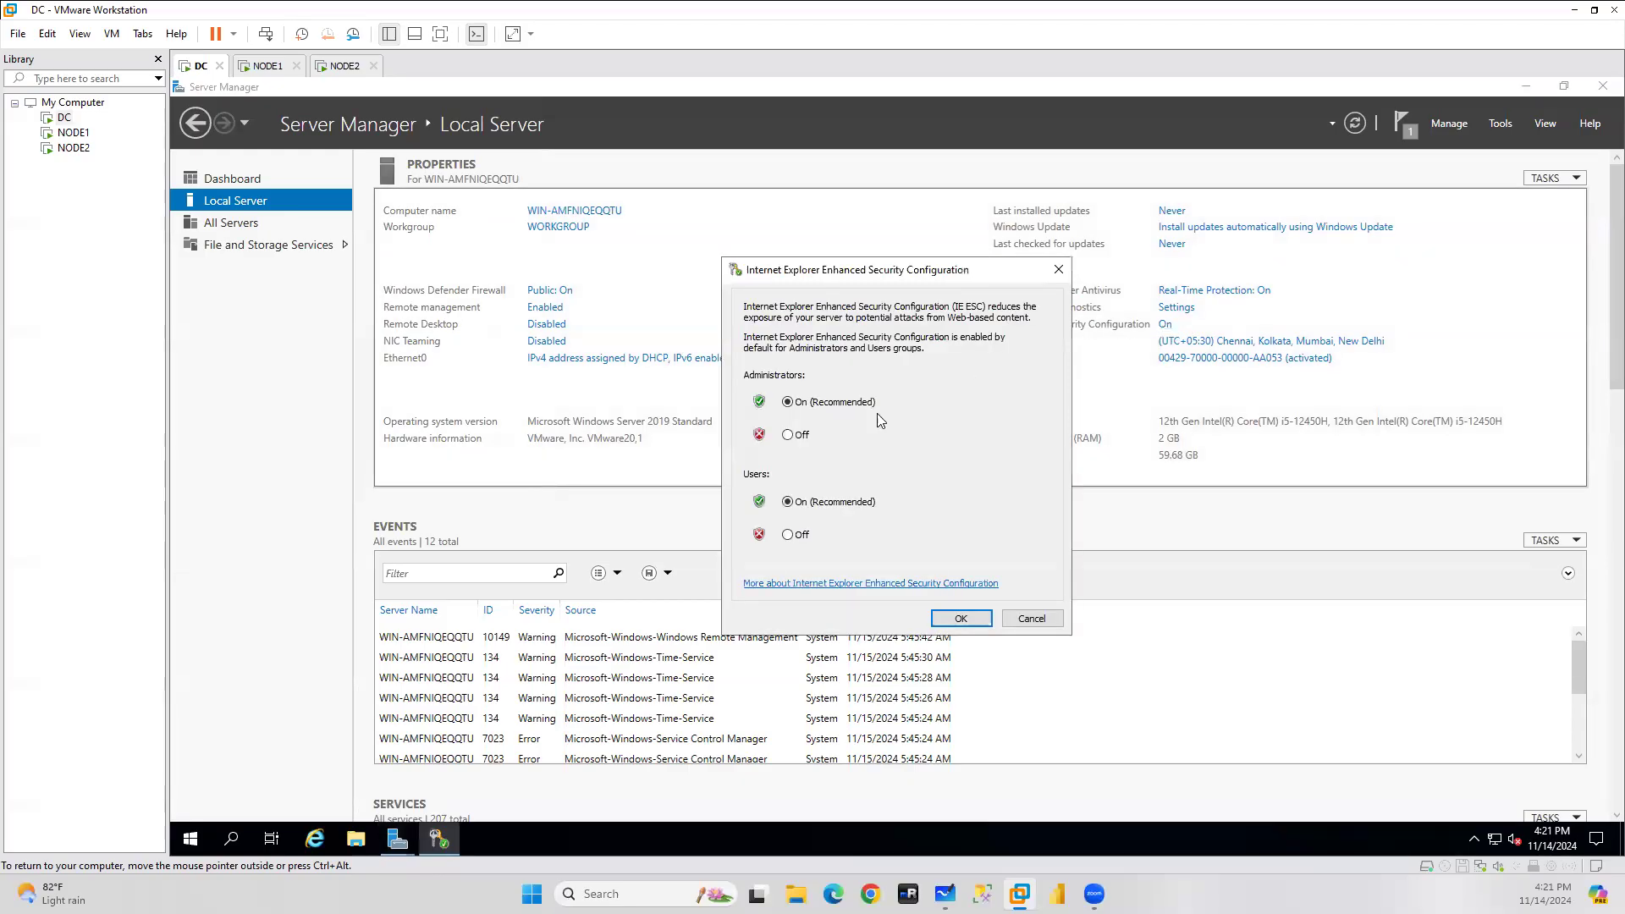
{"action": "left_click", "coordinate": [800, 535]}
{"action": "left_click", "coordinate": [961, 618]}
Turn Windows Defender Firewall off for private and public networks and open Advanced settings.
{"action": "left_click", "coordinate": [232, 839]}
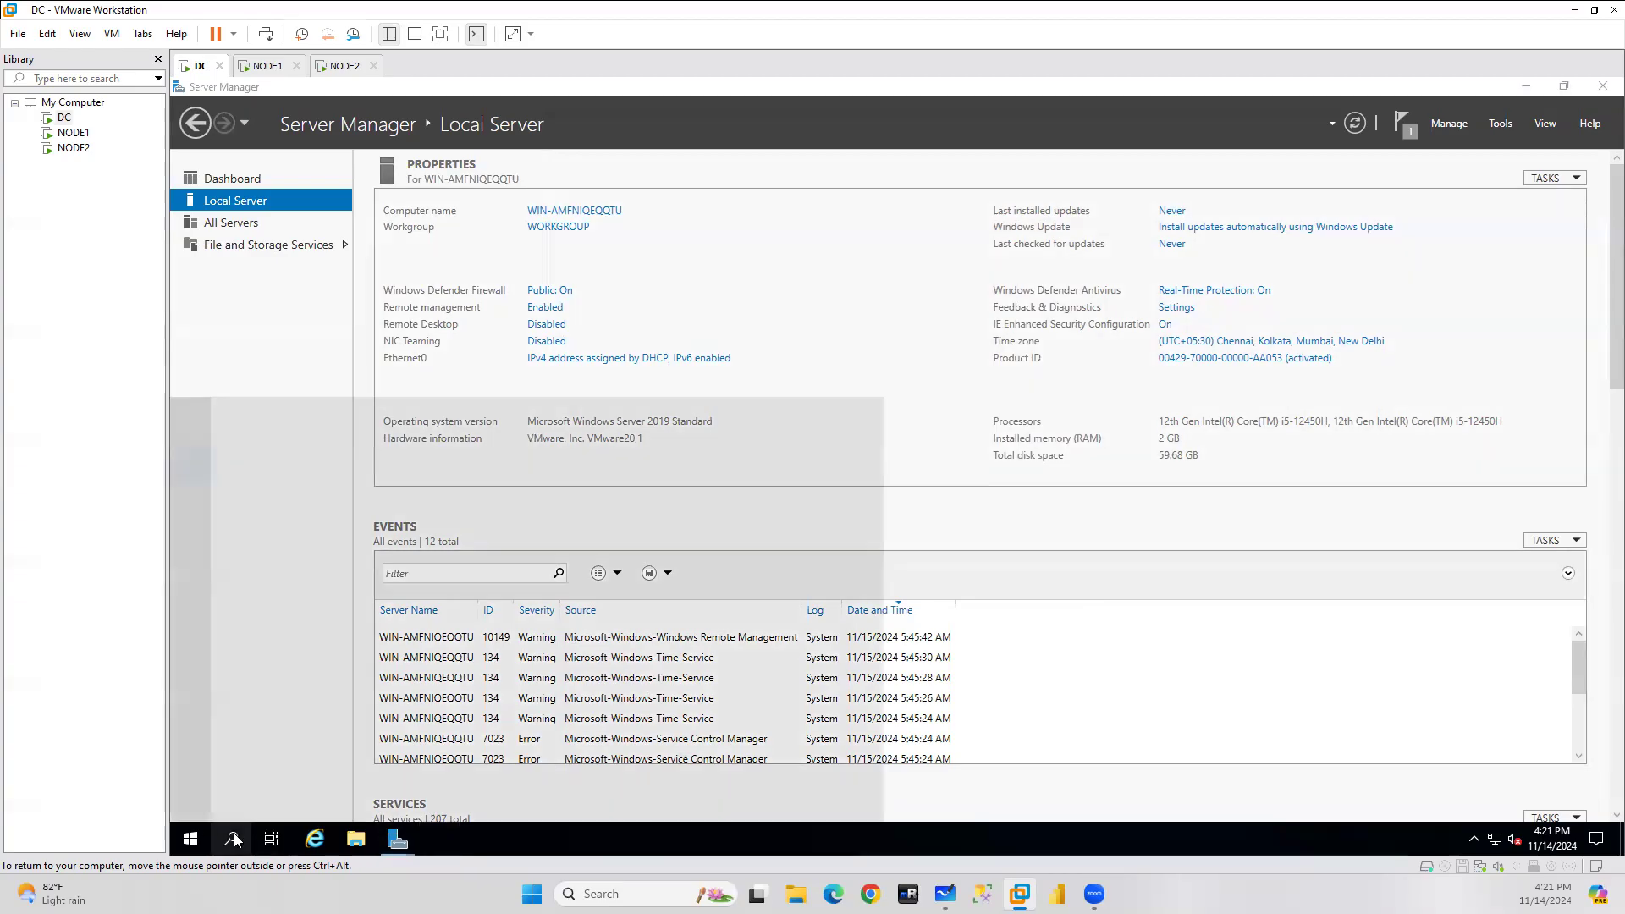
{"action": "type", "text": "fire"}
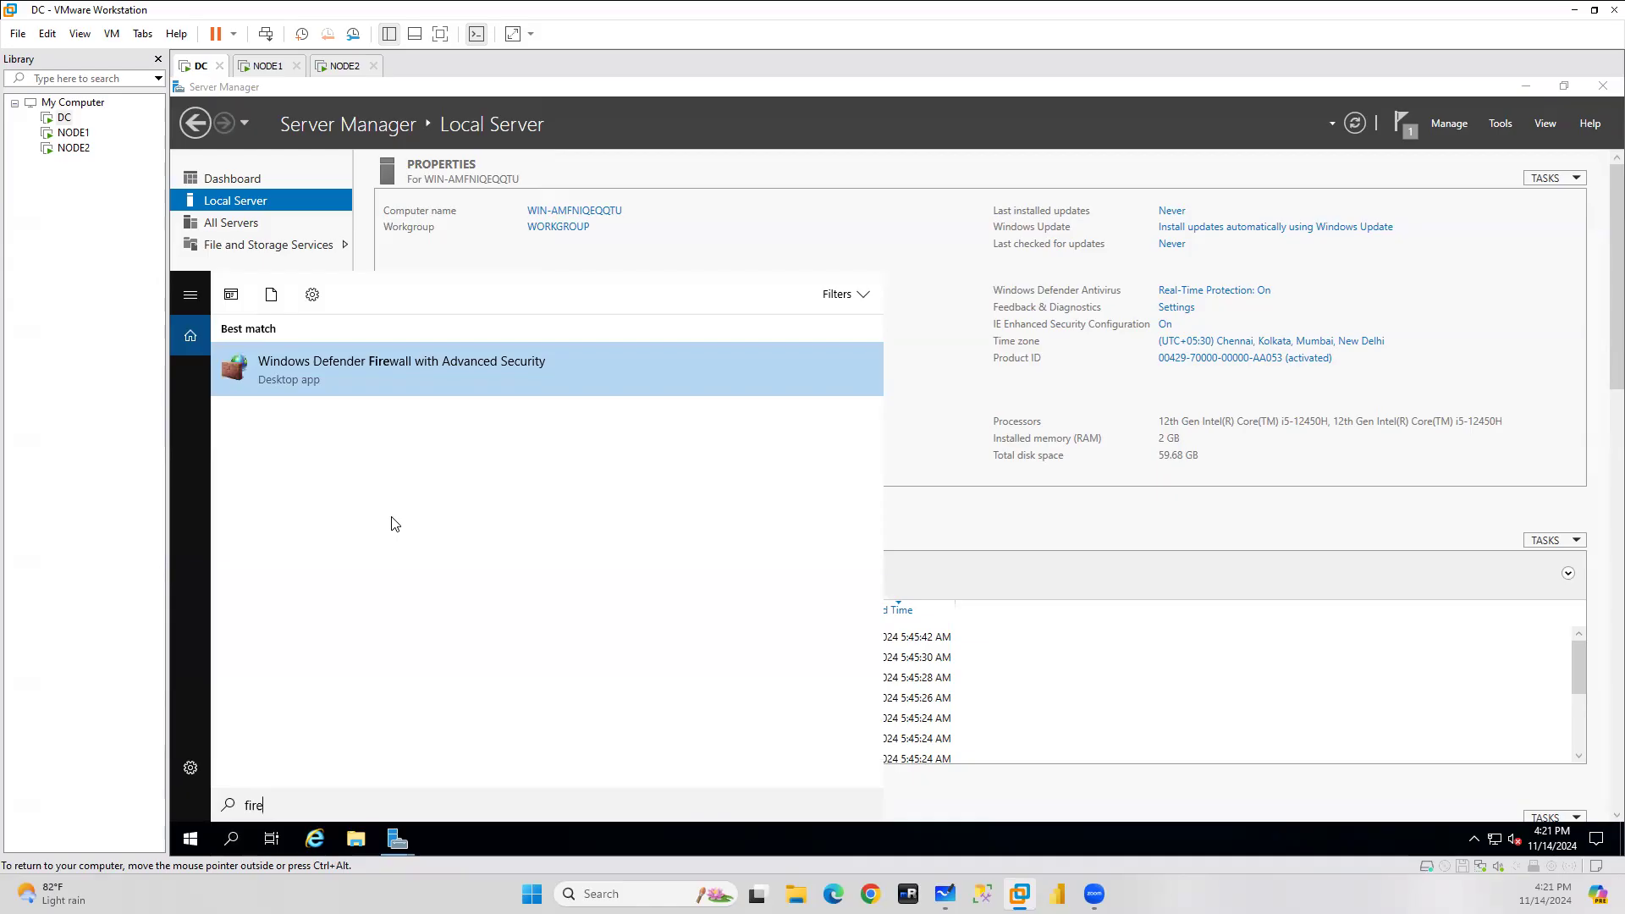
{"action": "type", "text": "w"}
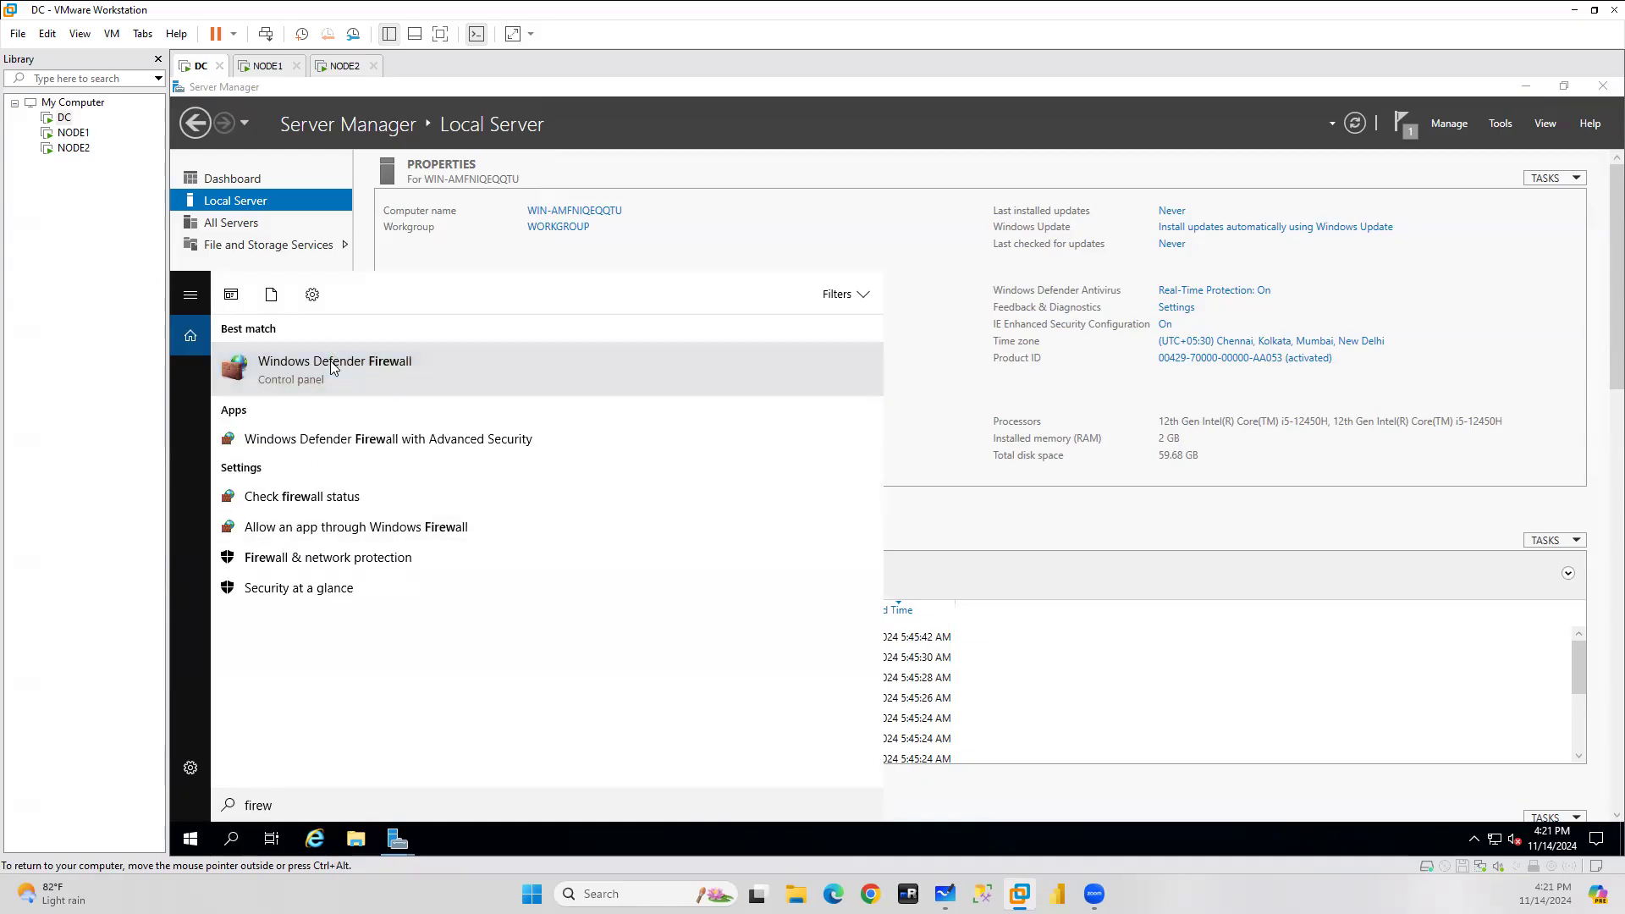
{"action": "left_click", "coordinate": [342, 364]}
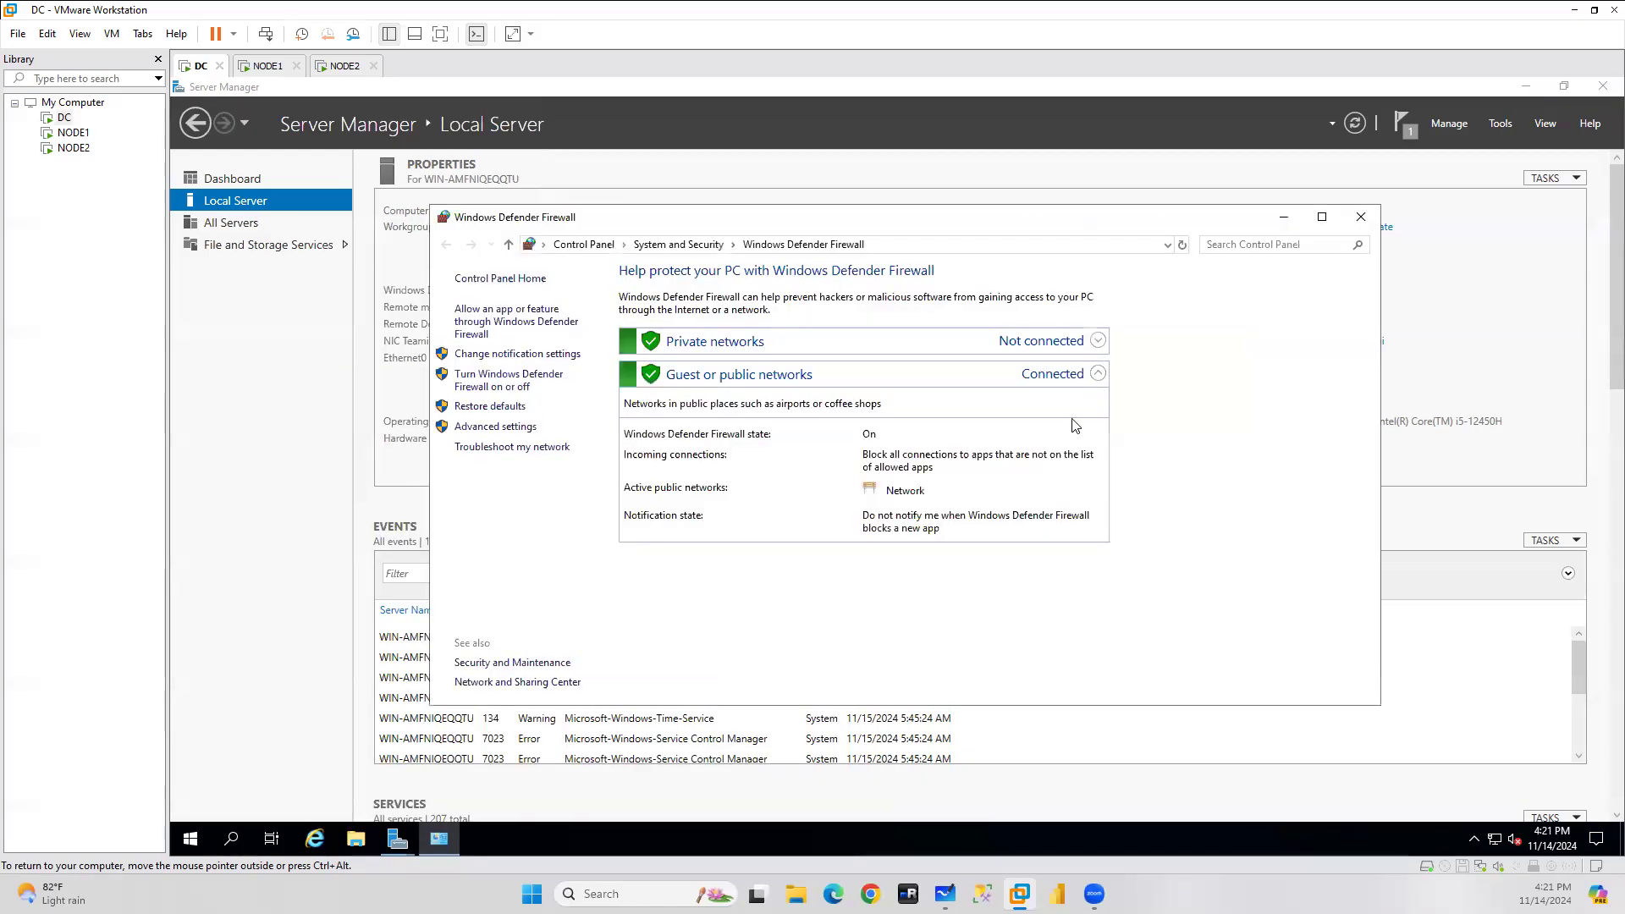
{"action": "left_click", "coordinate": [488, 383]}
{"action": "left_click", "coordinate": [780, 401]}
{"action": "left_click", "coordinate": [756, 503]}
{"action": "left_click", "coordinate": [1050, 687]}
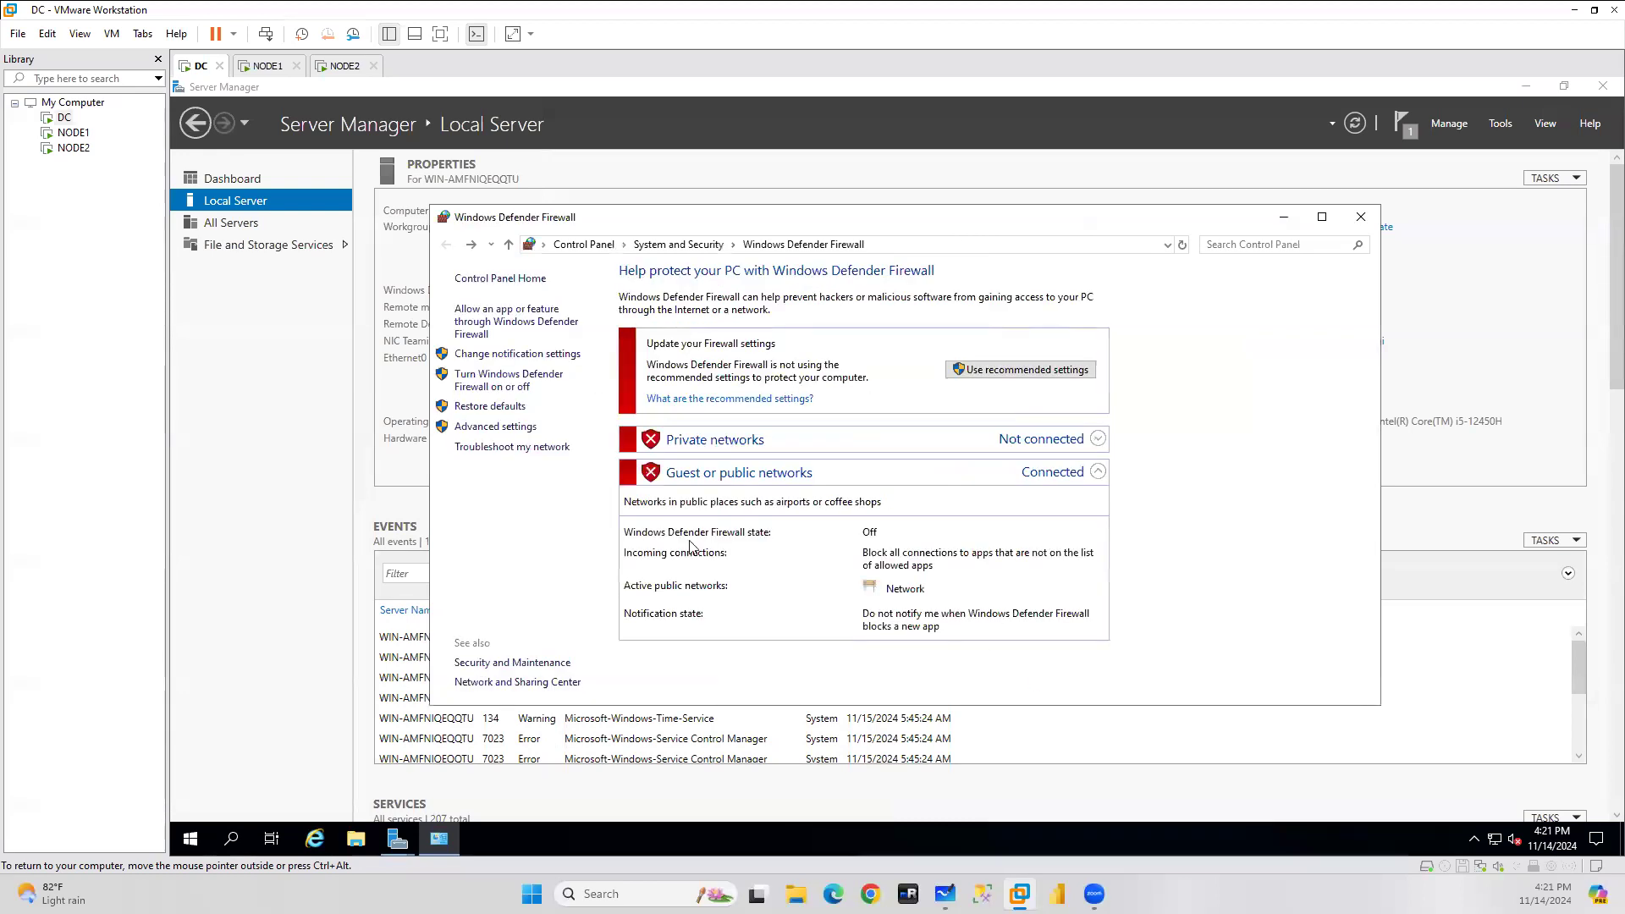
{"action": "left_click", "coordinate": [500, 428]}
Create inbound rule SQLports allowing TCP ports 1433, 1434, 5022 and 3343 on all profiles.
{"action": "left_click", "coordinate": [271, 188]}
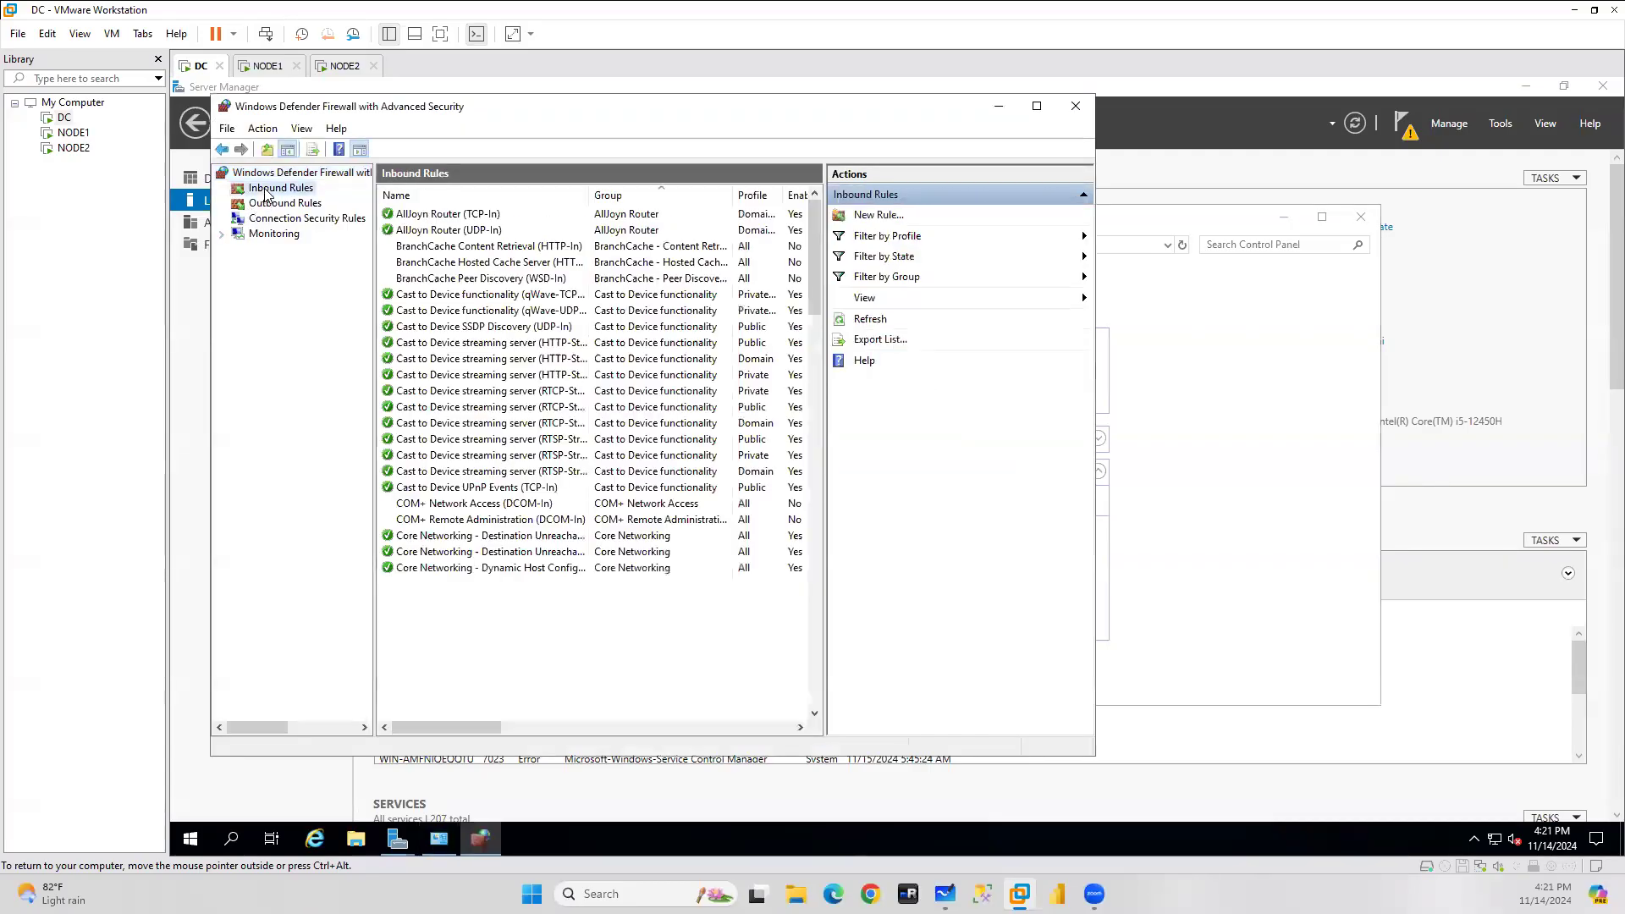
{"action": "right_click", "coordinate": [267, 190]}
{"action": "left_click", "coordinate": [315, 203]}
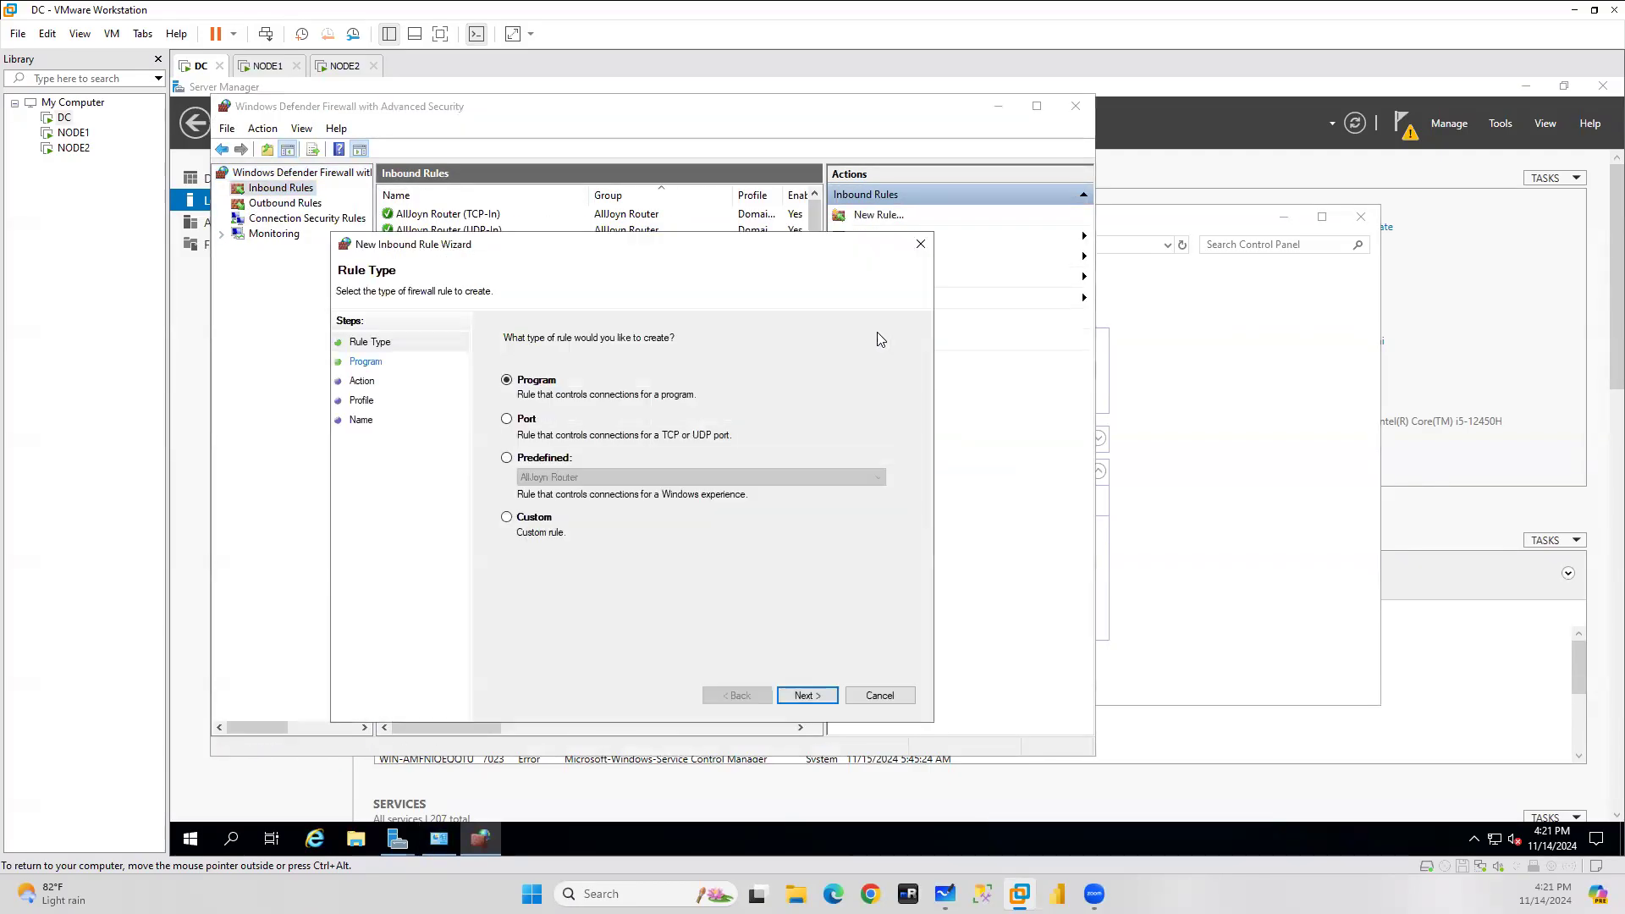
{"action": "left_click", "coordinate": [528, 420]}
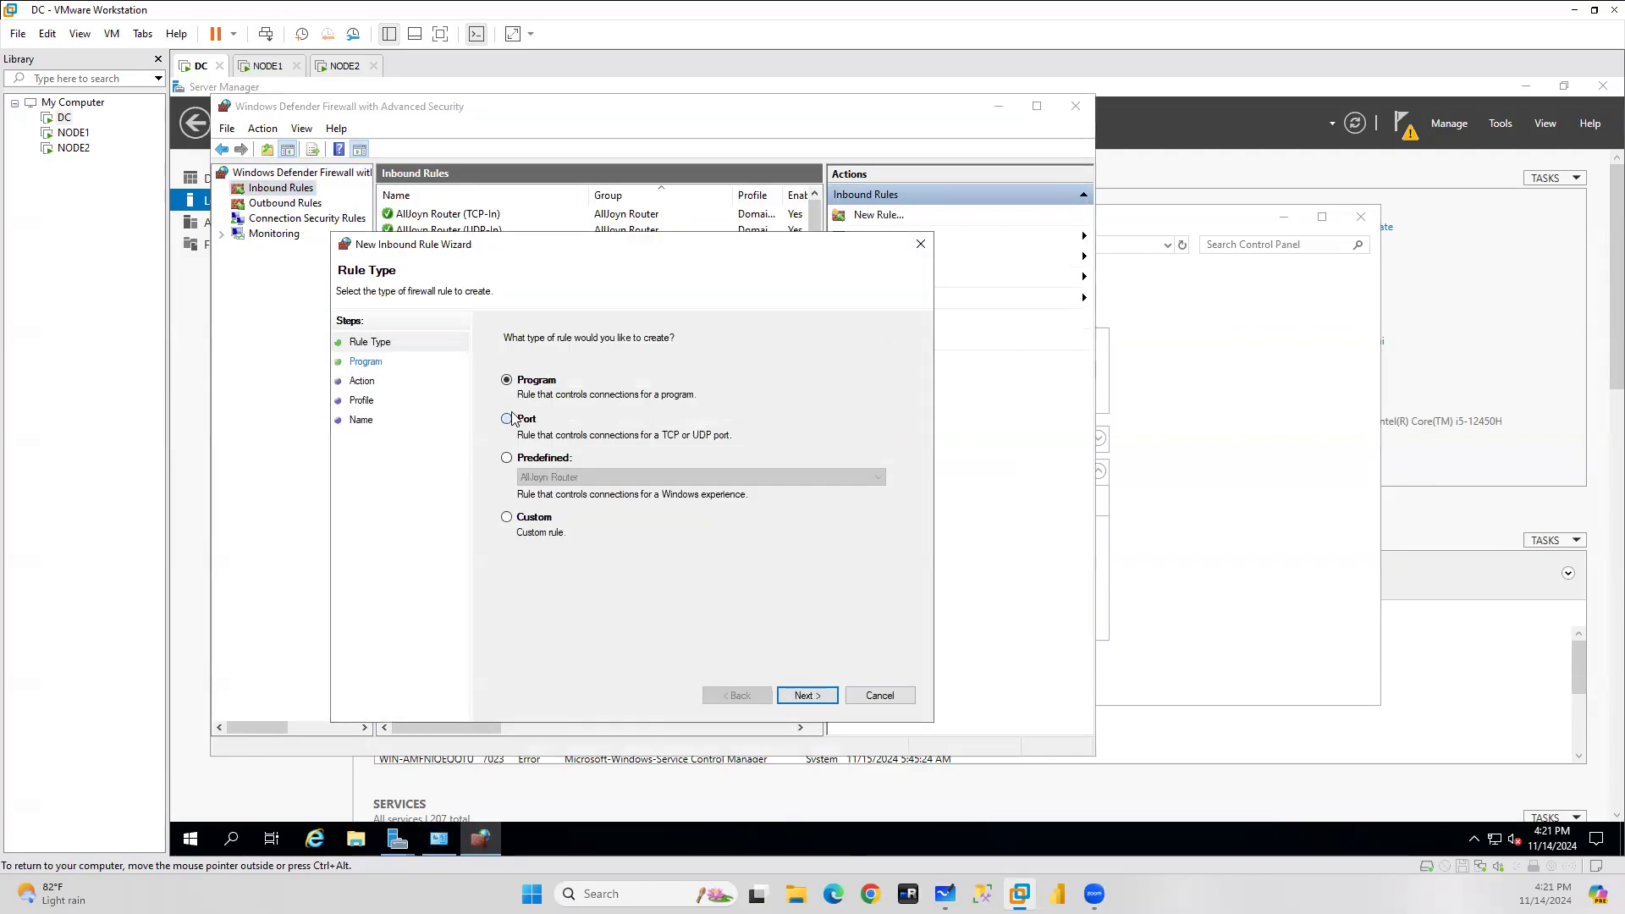
{"action": "left_click", "coordinate": [797, 702]}
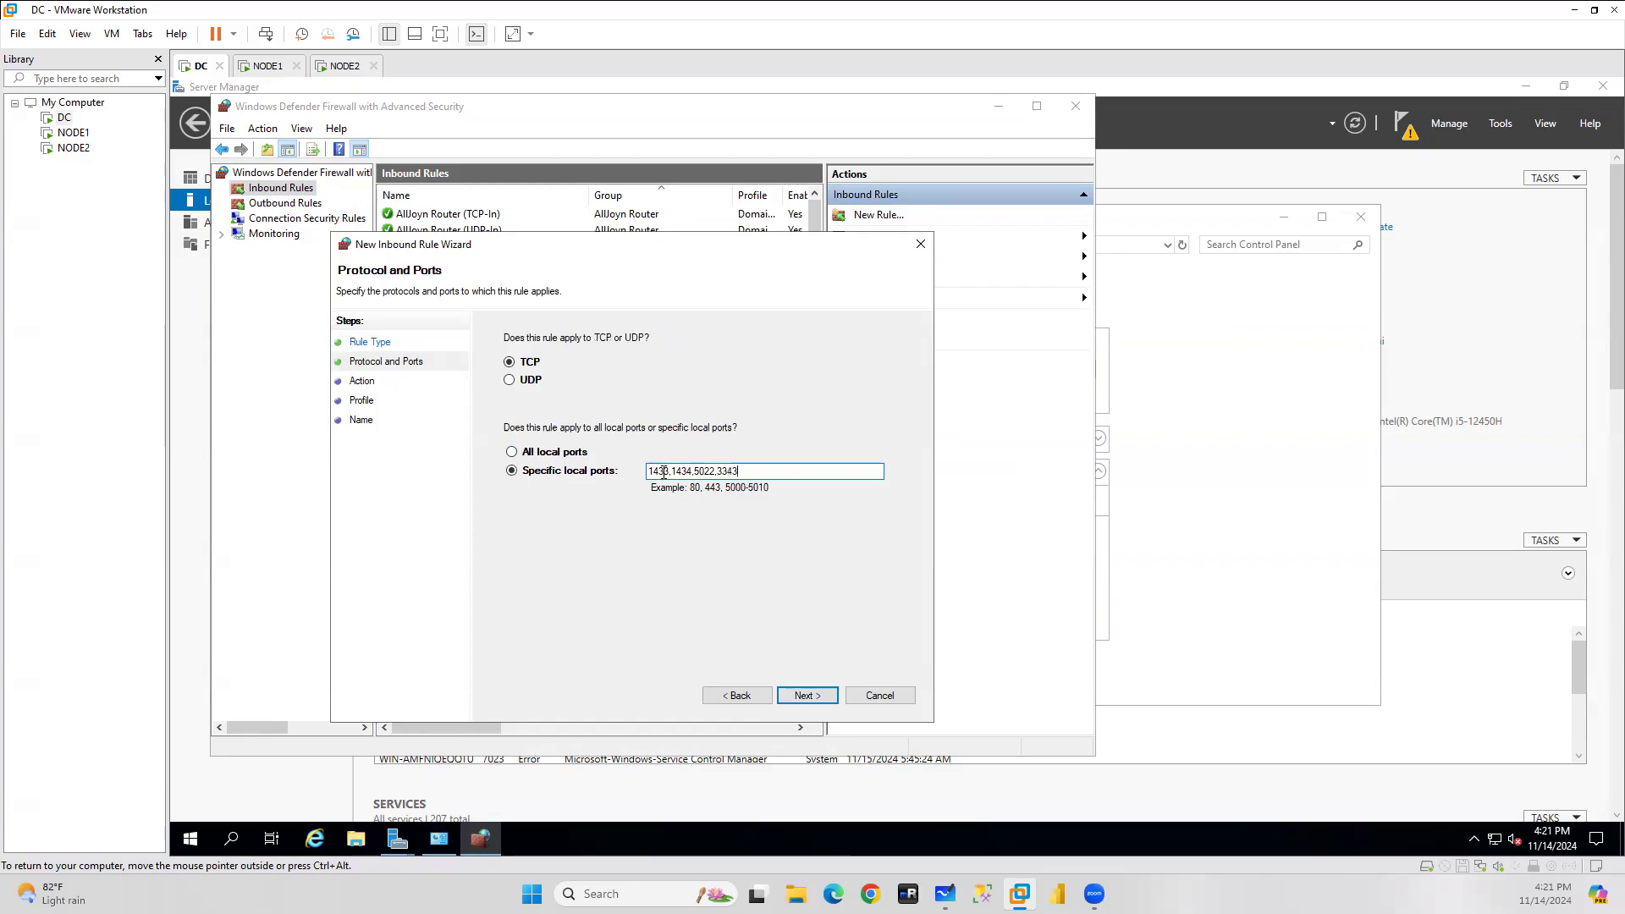
{"action": "mouse_move", "coordinate": [667, 471]}
{"action": "left_mouse_down"}
{"action": "mouse_move", "coordinate": [638, 472]}
{"action": "mouse_move", "coordinate": [699, 474]}
{"action": "left_mouse_up"}
{"action": "left_click_drag", "start_coordinate": [740, 472], "coordinate": [546, 480]}
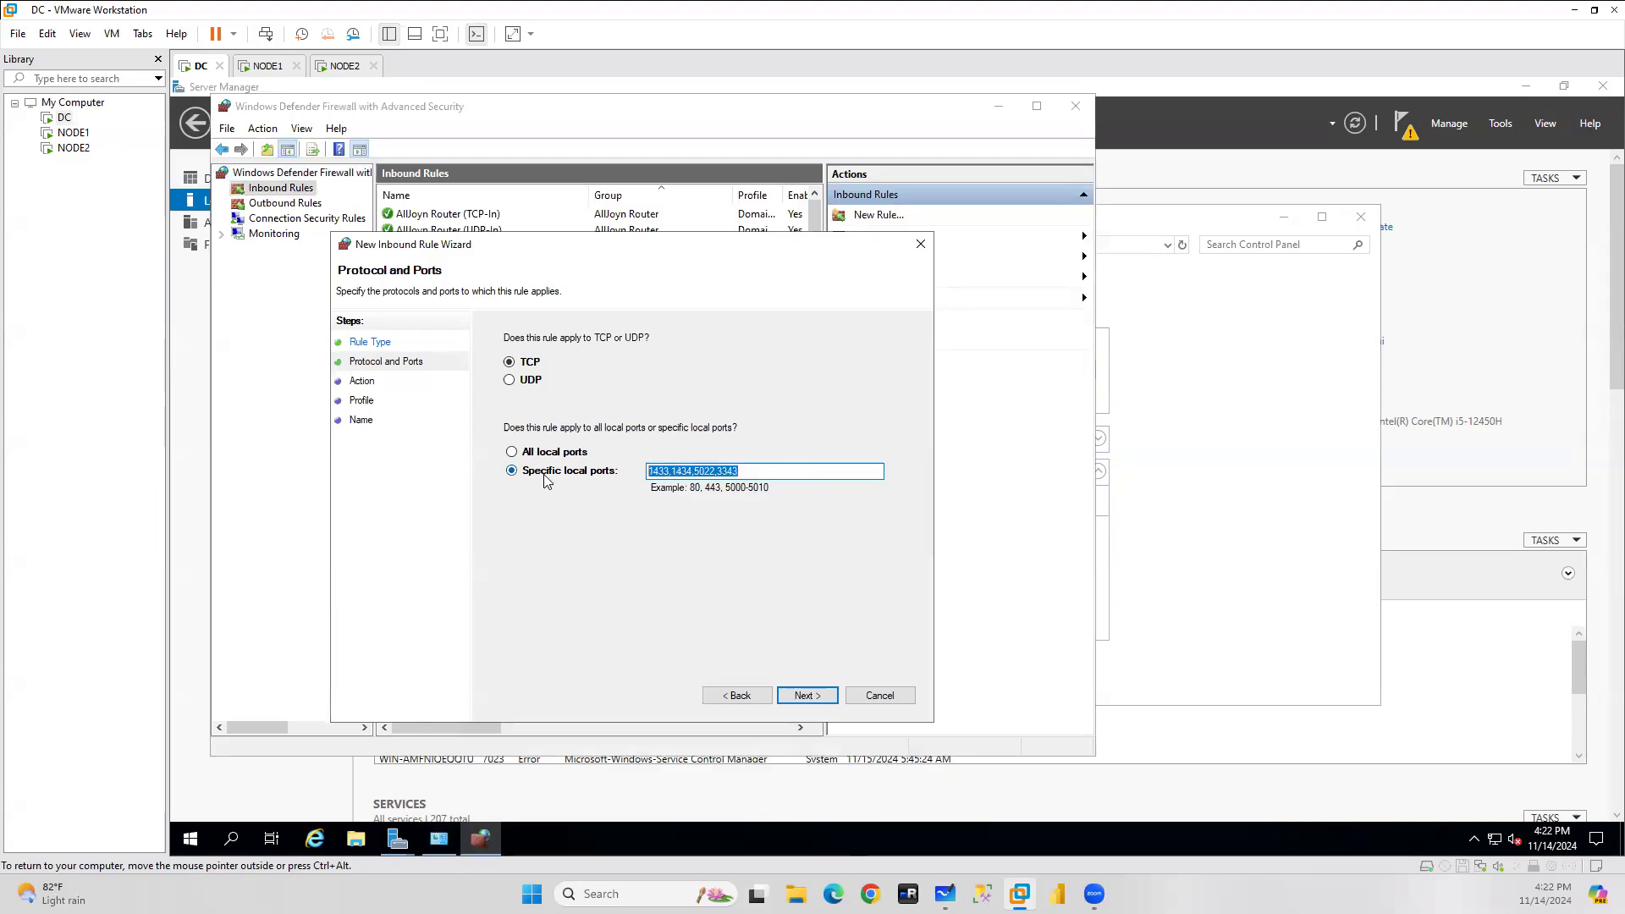
{"action": "left_click", "coordinate": [811, 696]}
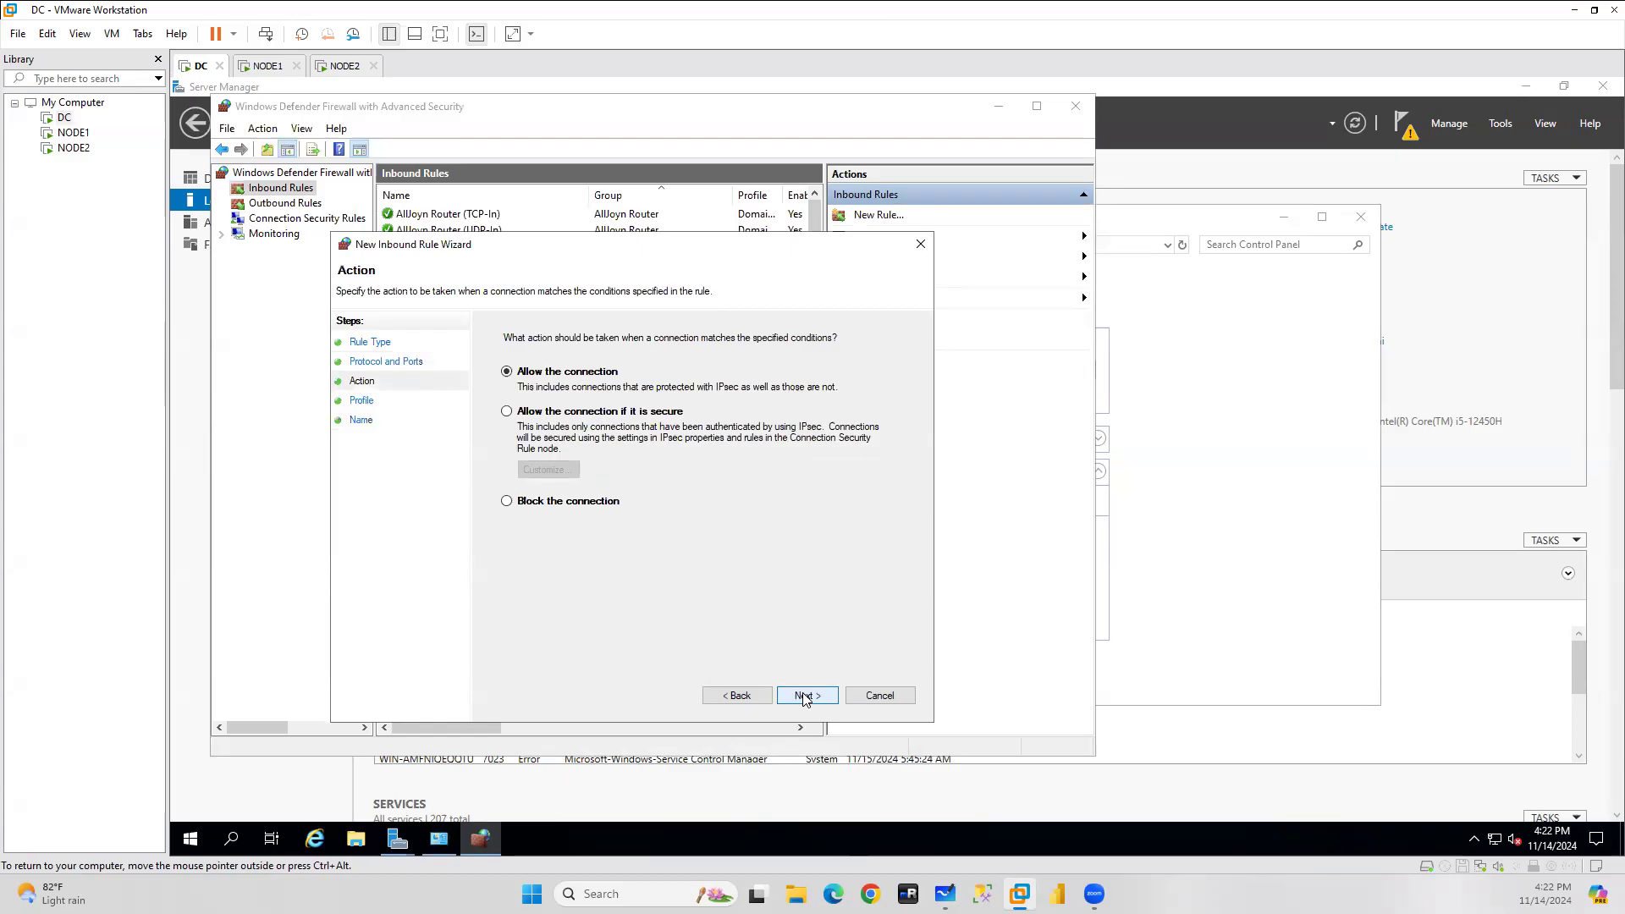
{"action": "left_click", "coordinate": [806, 697]}
{"action": "left_click", "coordinate": [806, 697]}
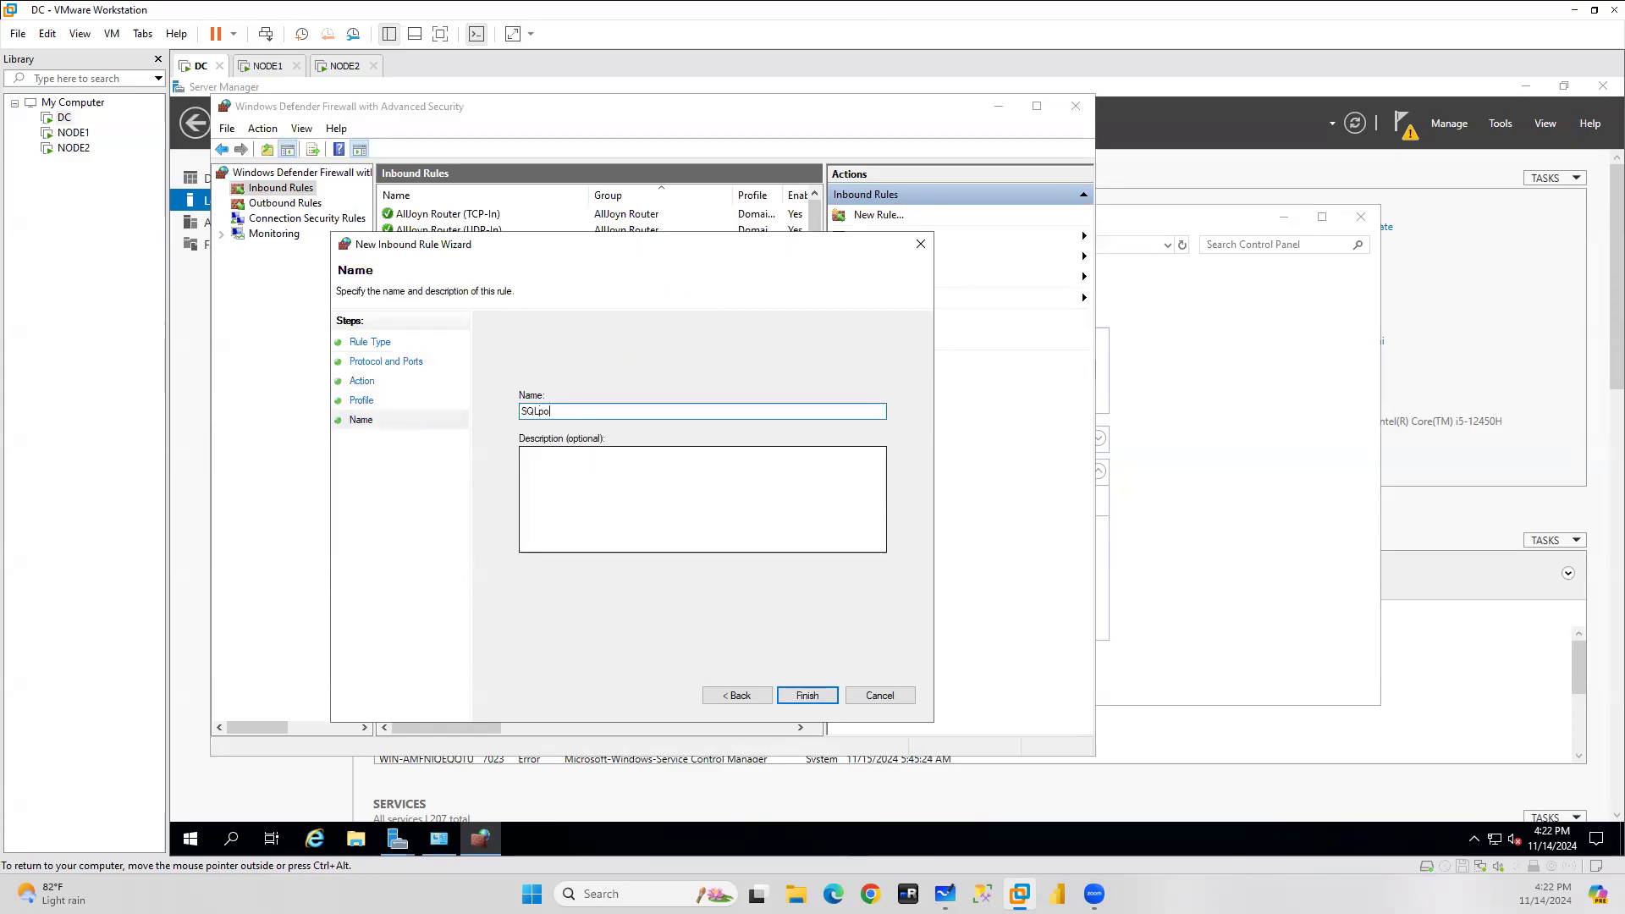
{"action": "left_click", "coordinate": [808, 695]}
Create a matching outbound SQLports rule allowing the same TCP ports.
{"action": "left_click", "coordinate": [276, 203]}
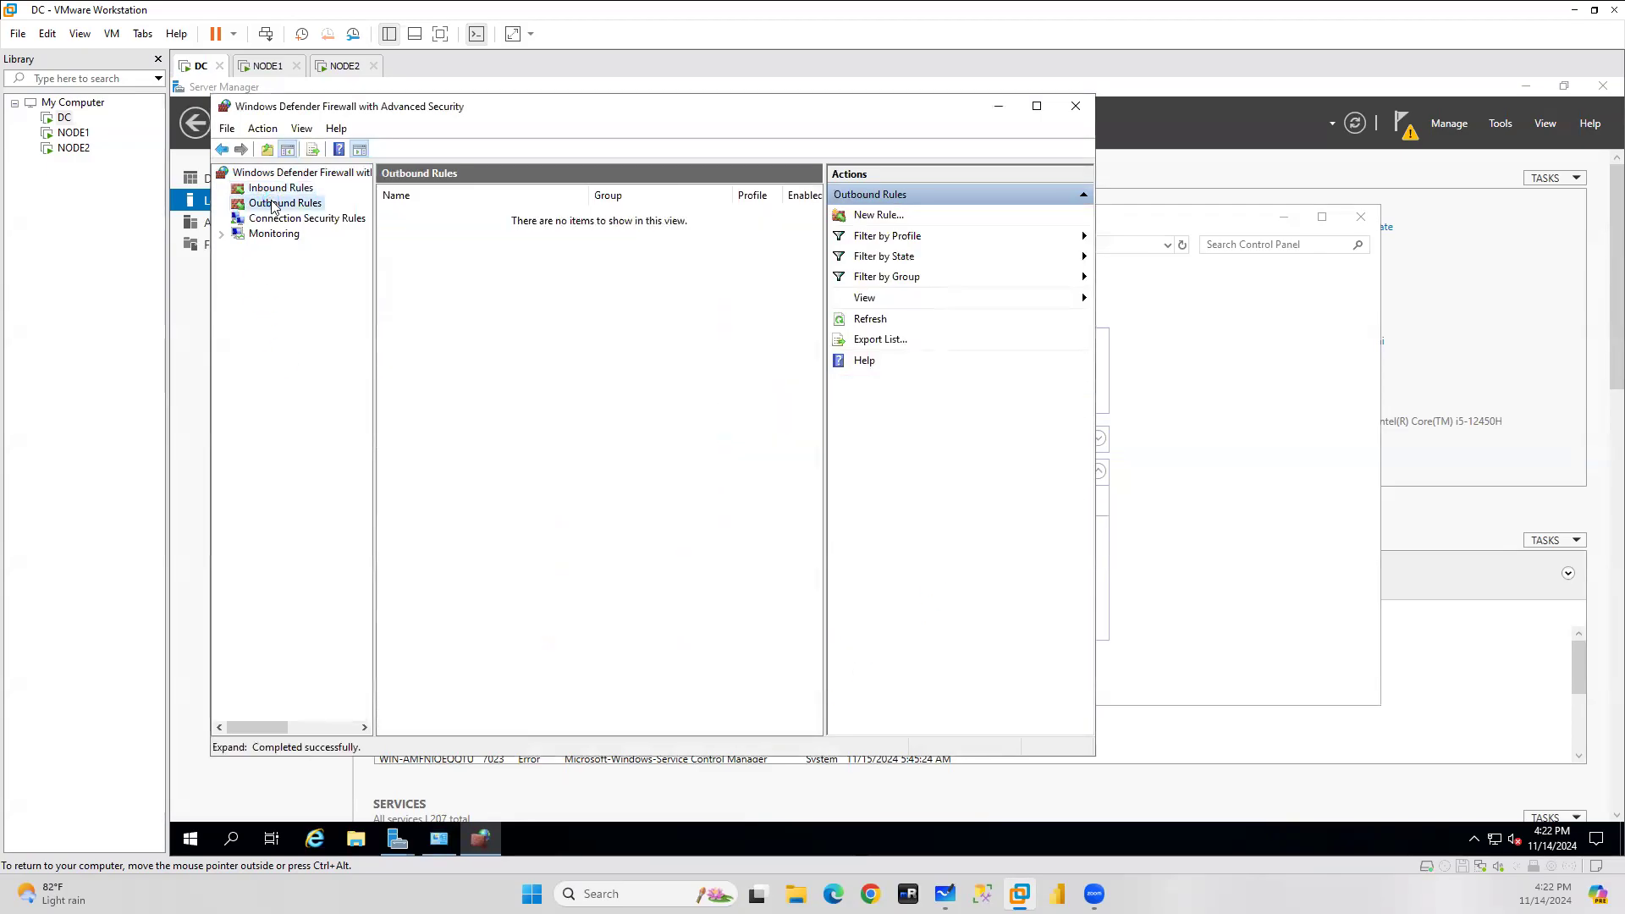
{"action": "right_click", "coordinate": [274, 204]}
{"action": "left_click", "coordinate": [321, 213]}
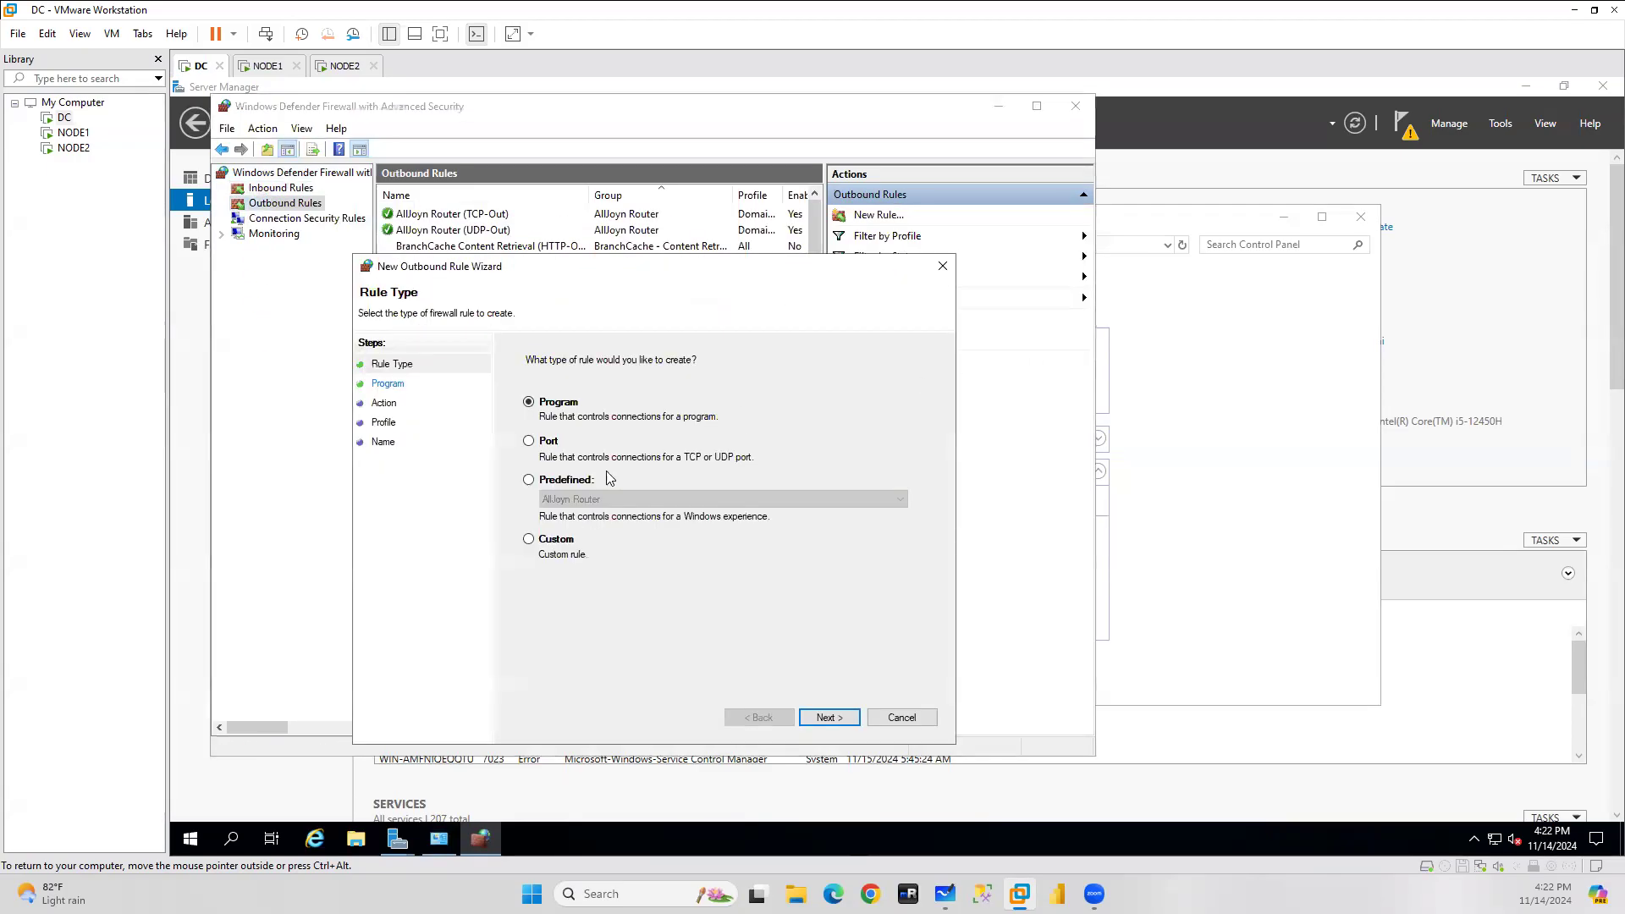
{"action": "left_click", "coordinate": [546, 447]}
{"action": "left_click", "coordinate": [829, 717]}
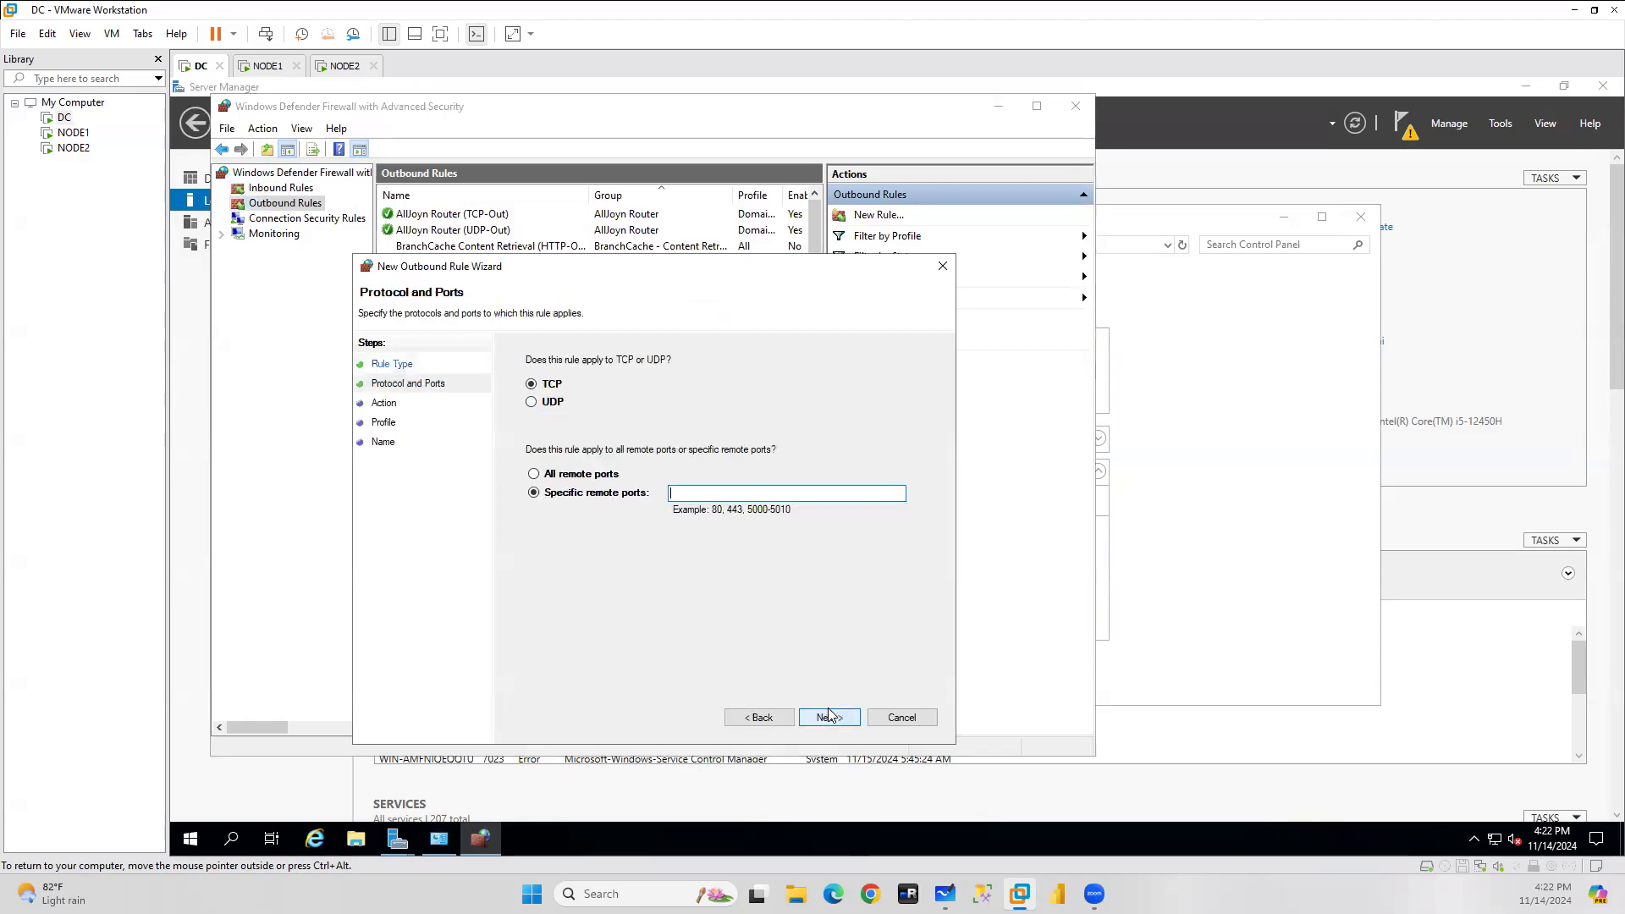
{"action": "key", "text": "ctrl+v"}
{"action": "left_click", "coordinate": [828, 717]}
{"action": "left_click", "coordinate": [591, 395]}
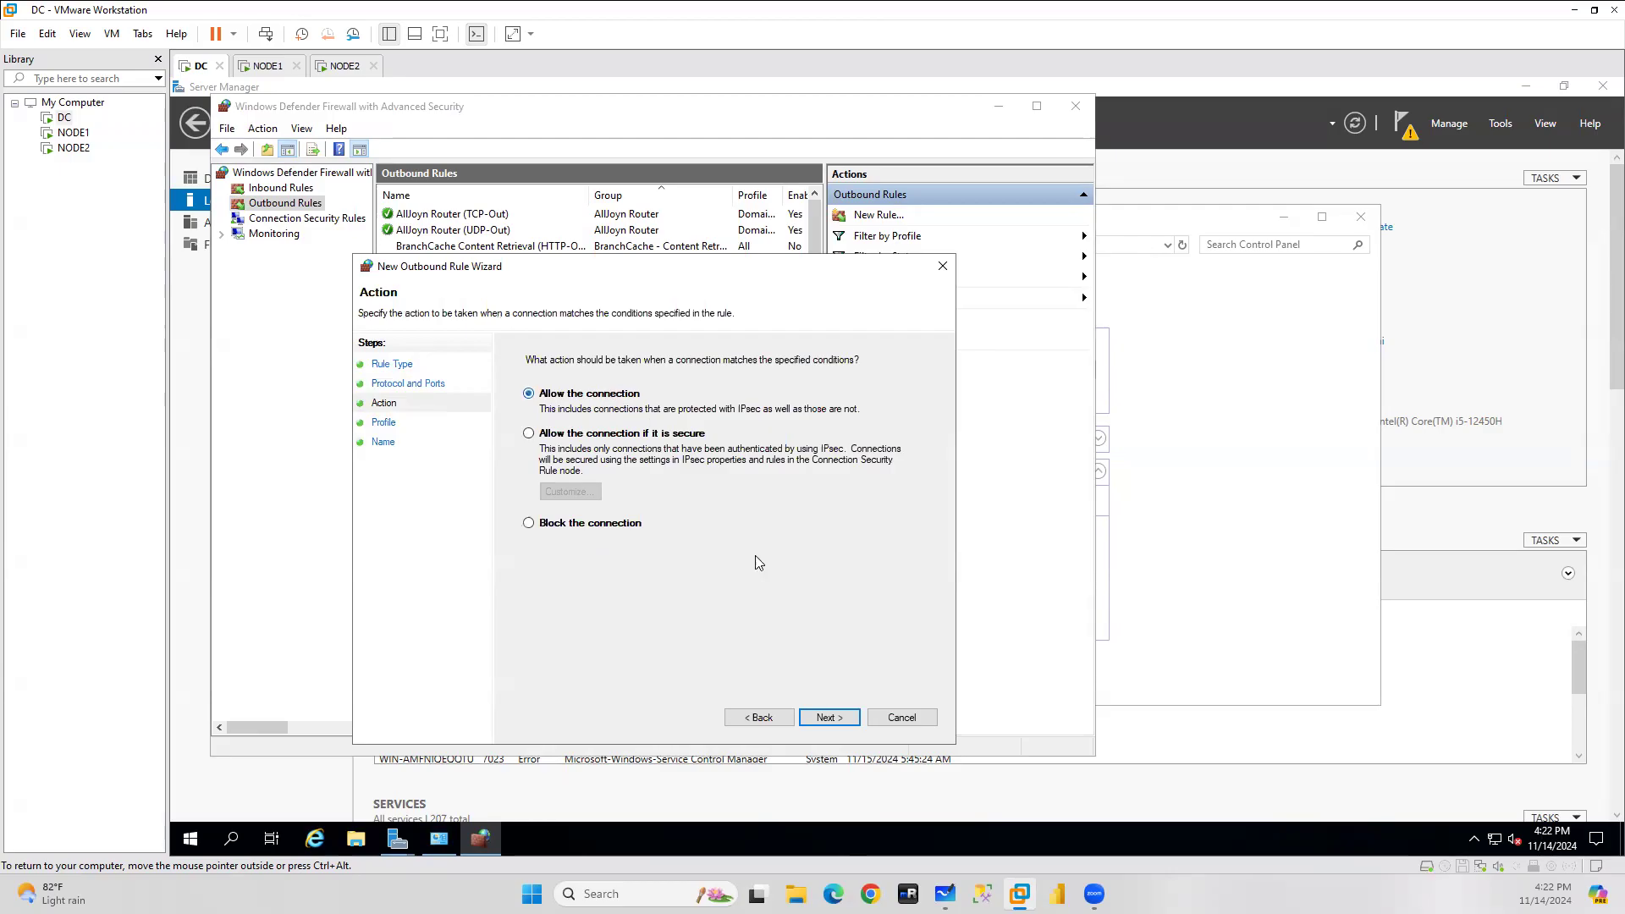
{"action": "left_click", "coordinate": [830, 717]}
{"action": "left_click", "coordinate": [831, 718]}
{"action": "type", "text": "SQLports"}
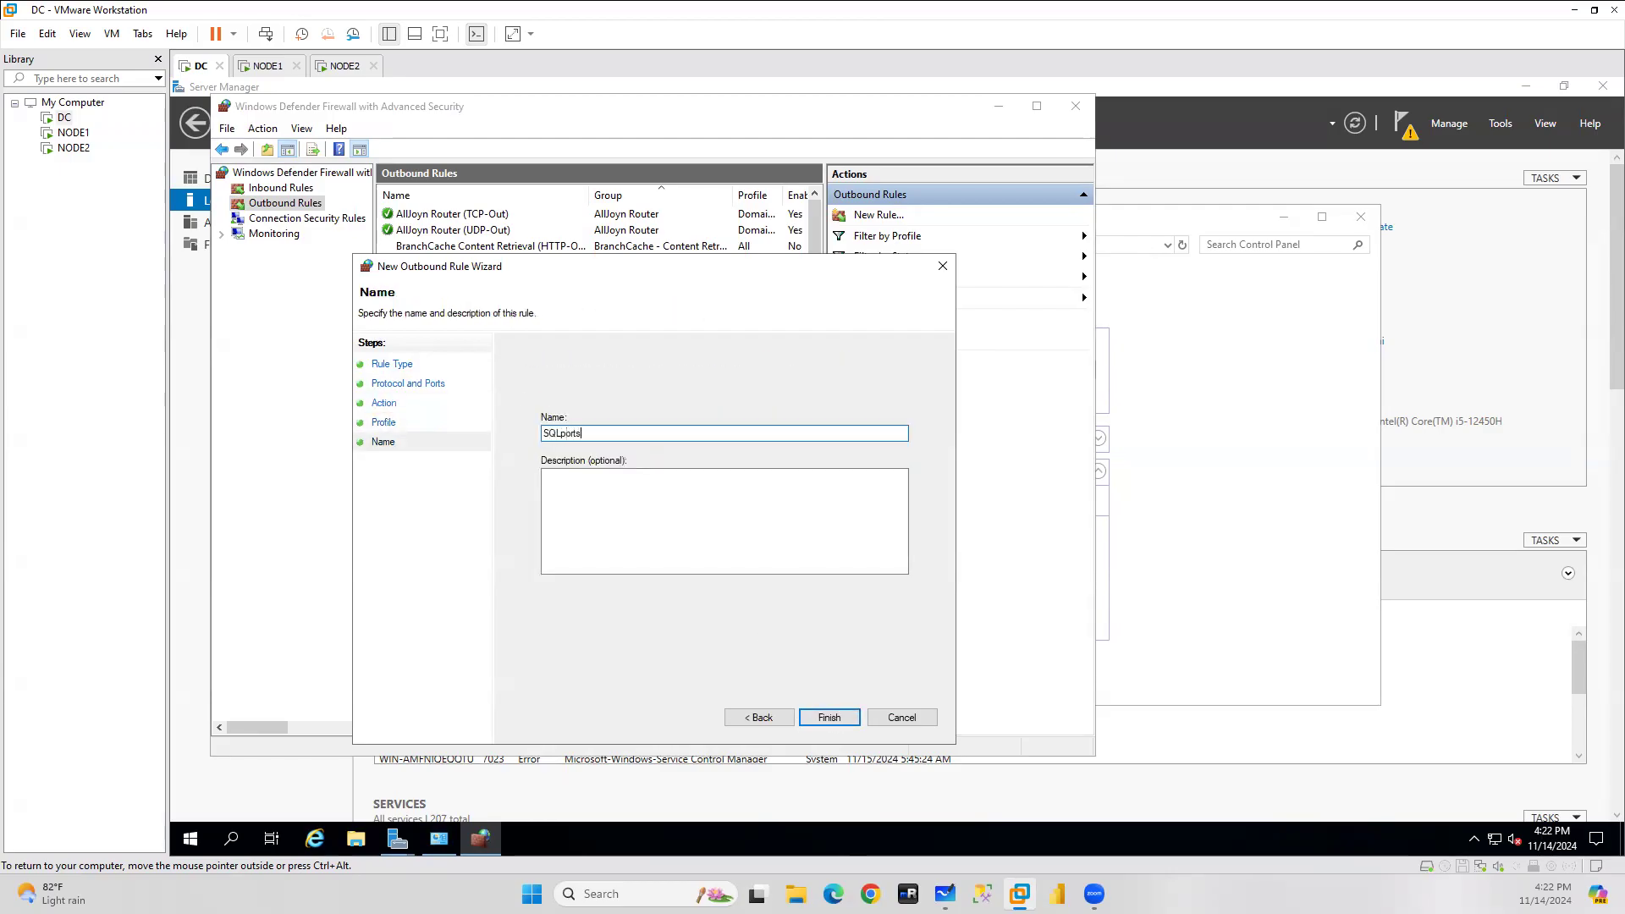
{"action": "left_click", "coordinate": [829, 717]}
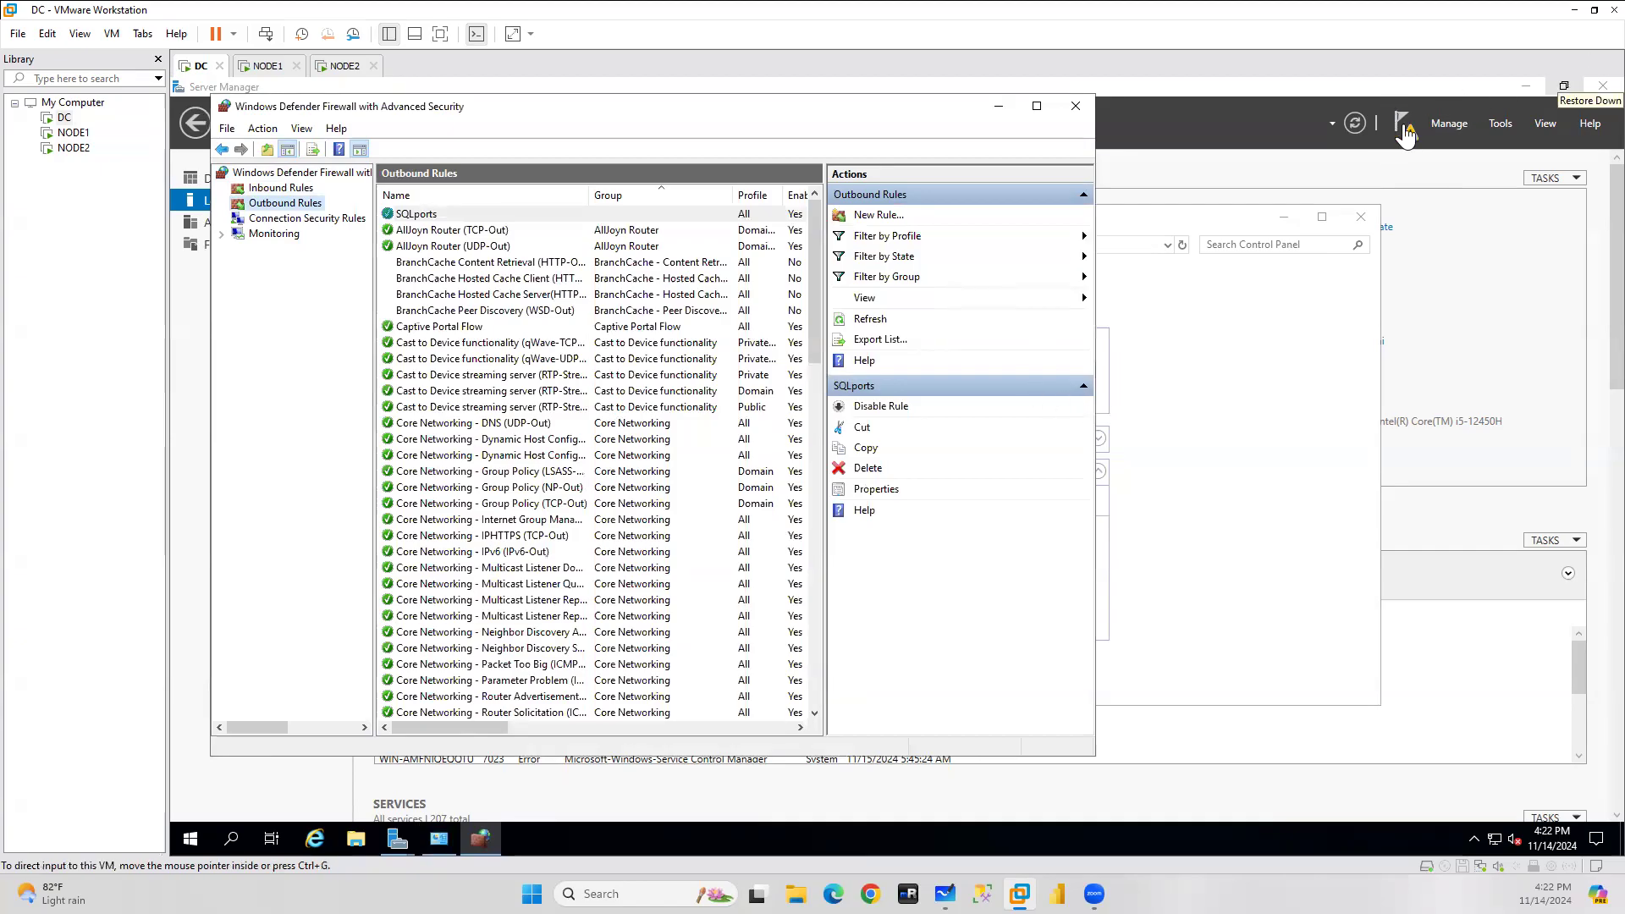
Close the finished roles and features installation wizard.
{"action": "mouse_move", "coordinate": [397, 844]}
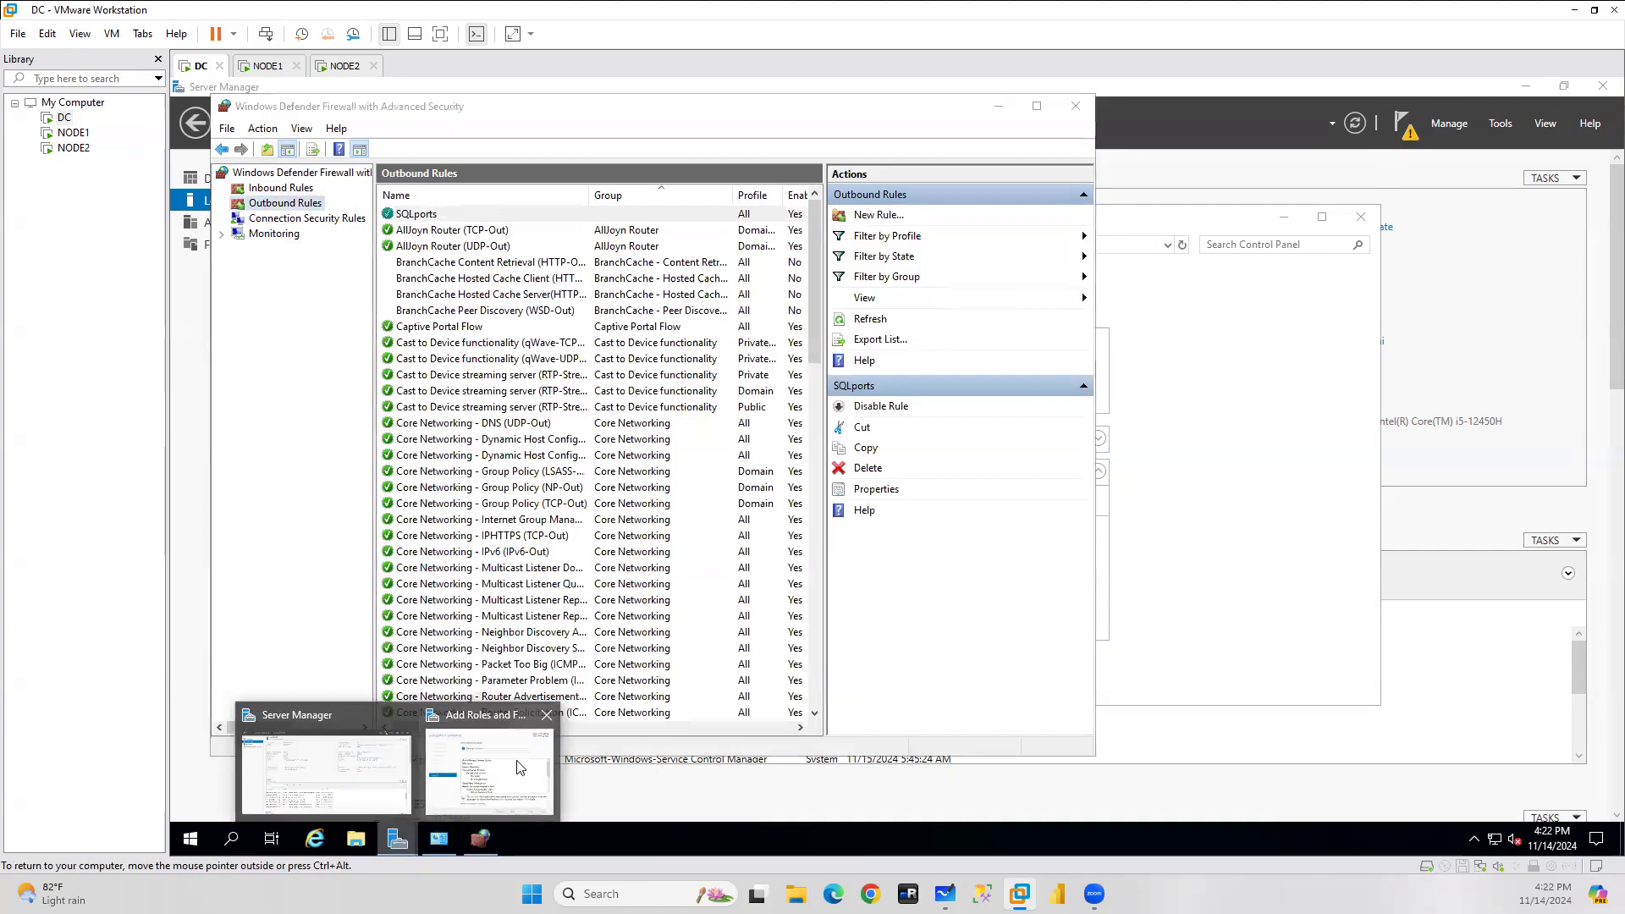
{"action": "left_click", "coordinate": [522, 762]}
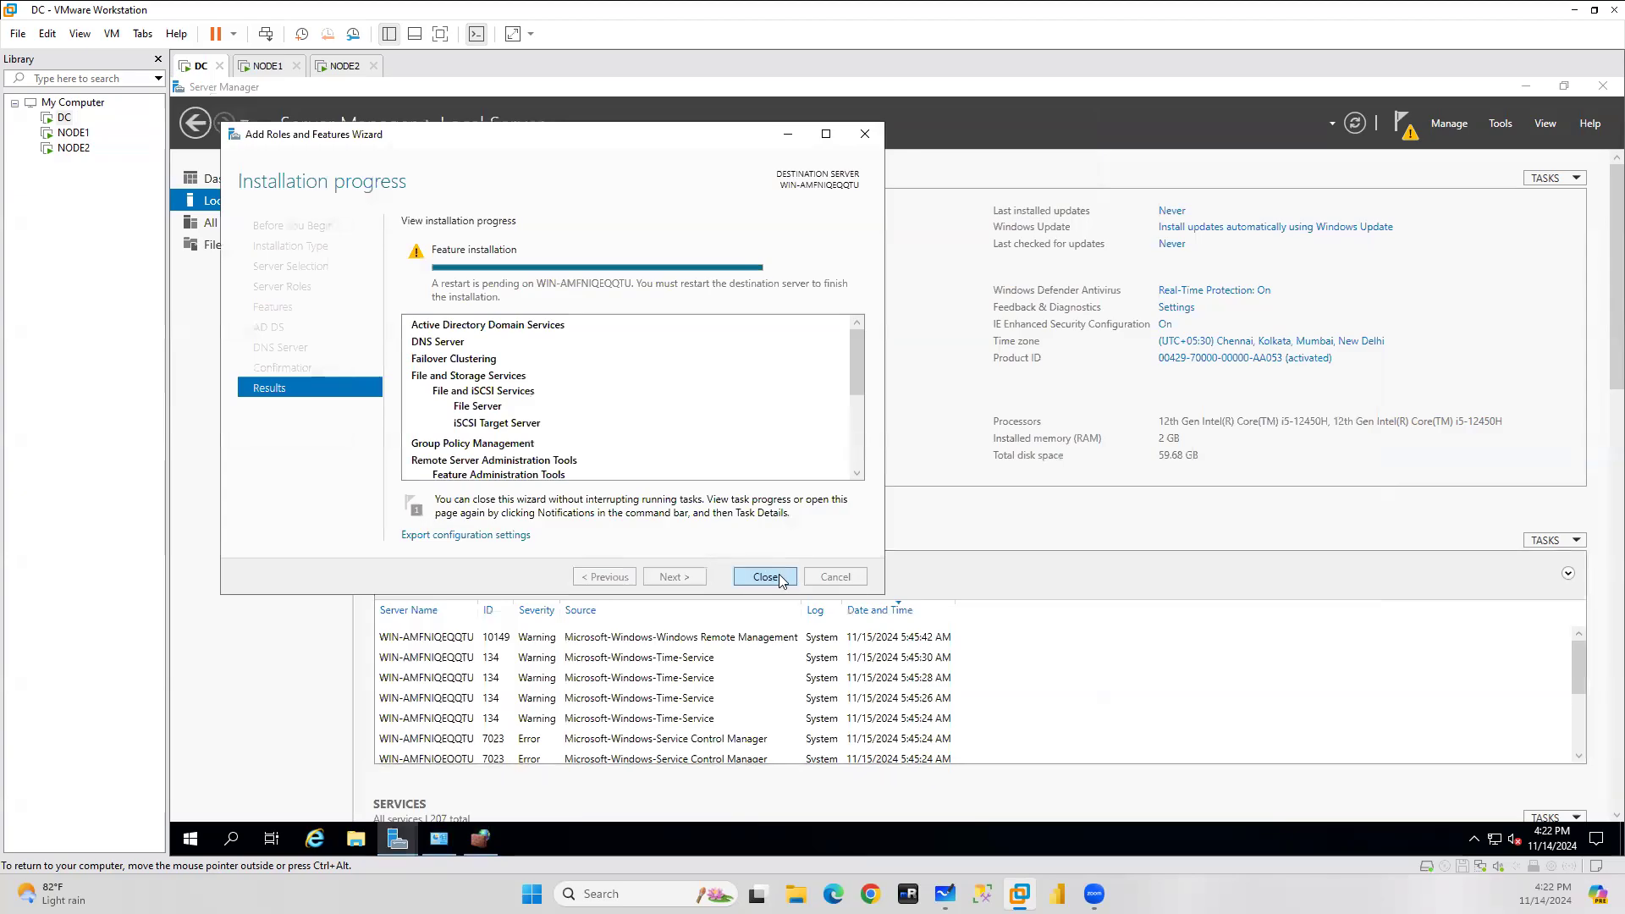
{"action": "left_click", "coordinate": [767, 580]}
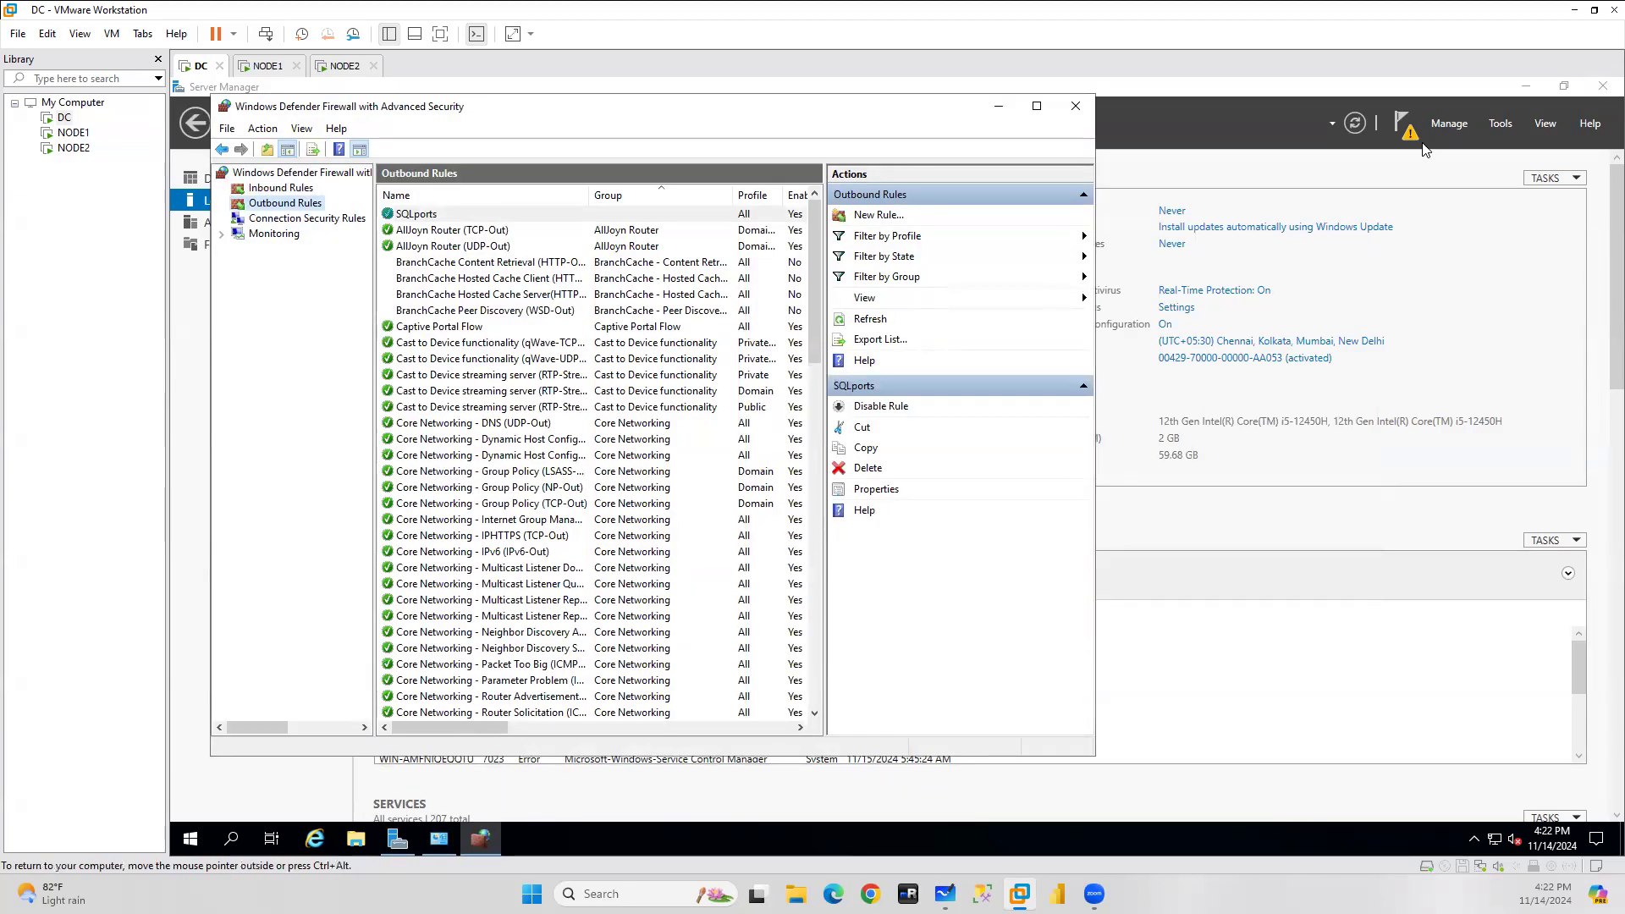
Open DC's Network Connections list via Network & Internet settings > Ethernet > Change adapter options.
{"action": "left_click", "coordinate": [1000, 106]}
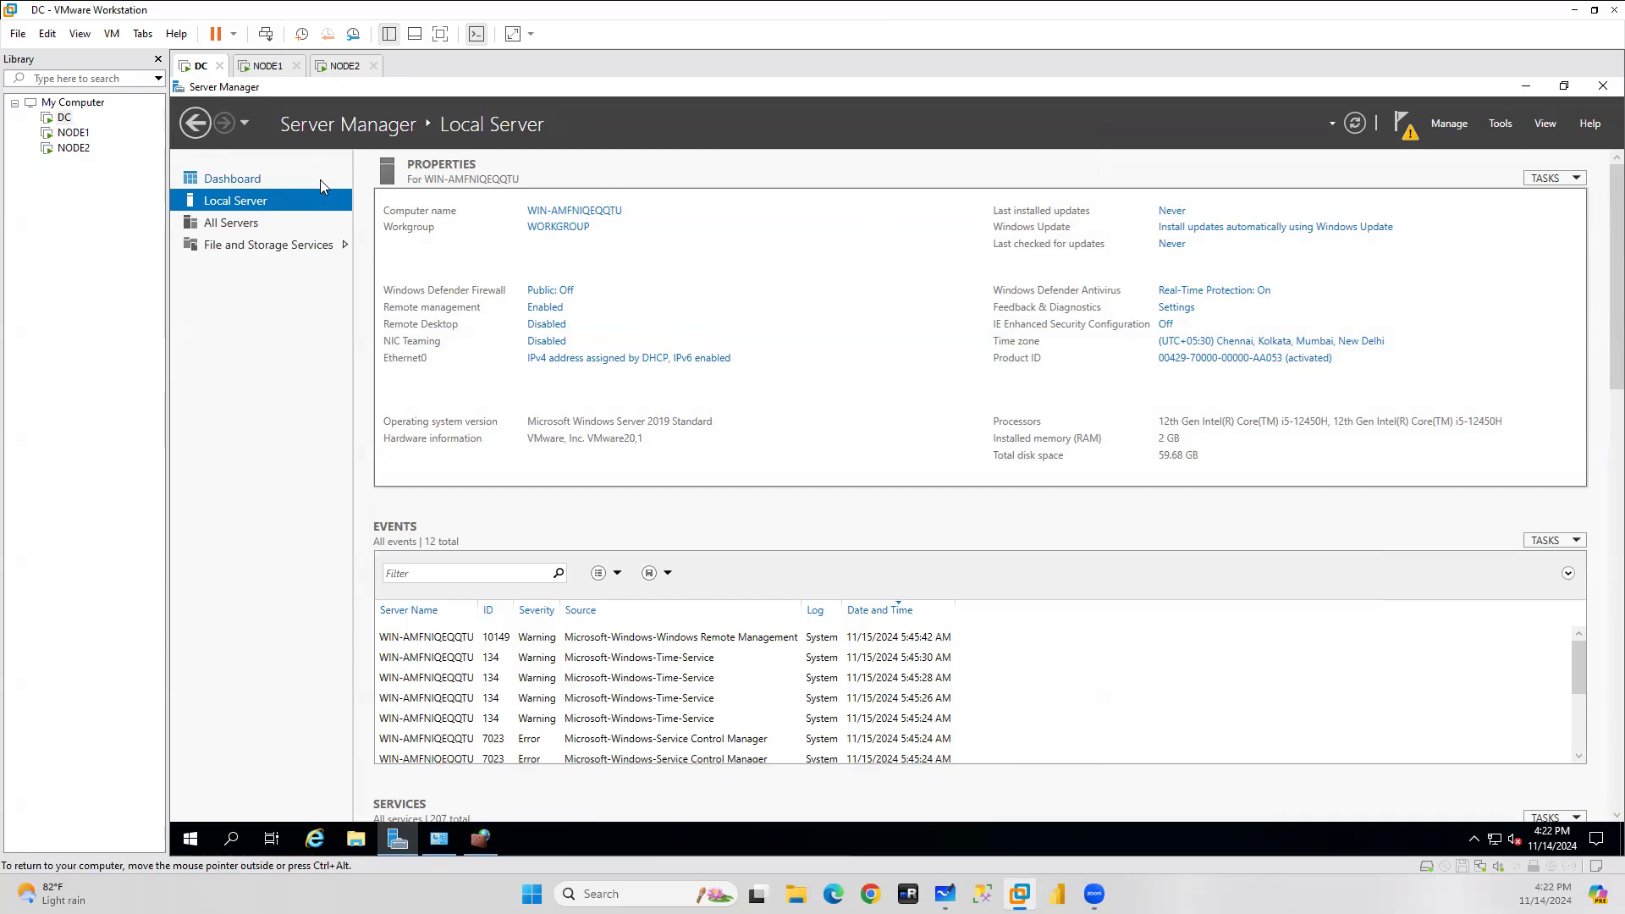
{"action": "right_click", "coordinate": [1497, 840]}
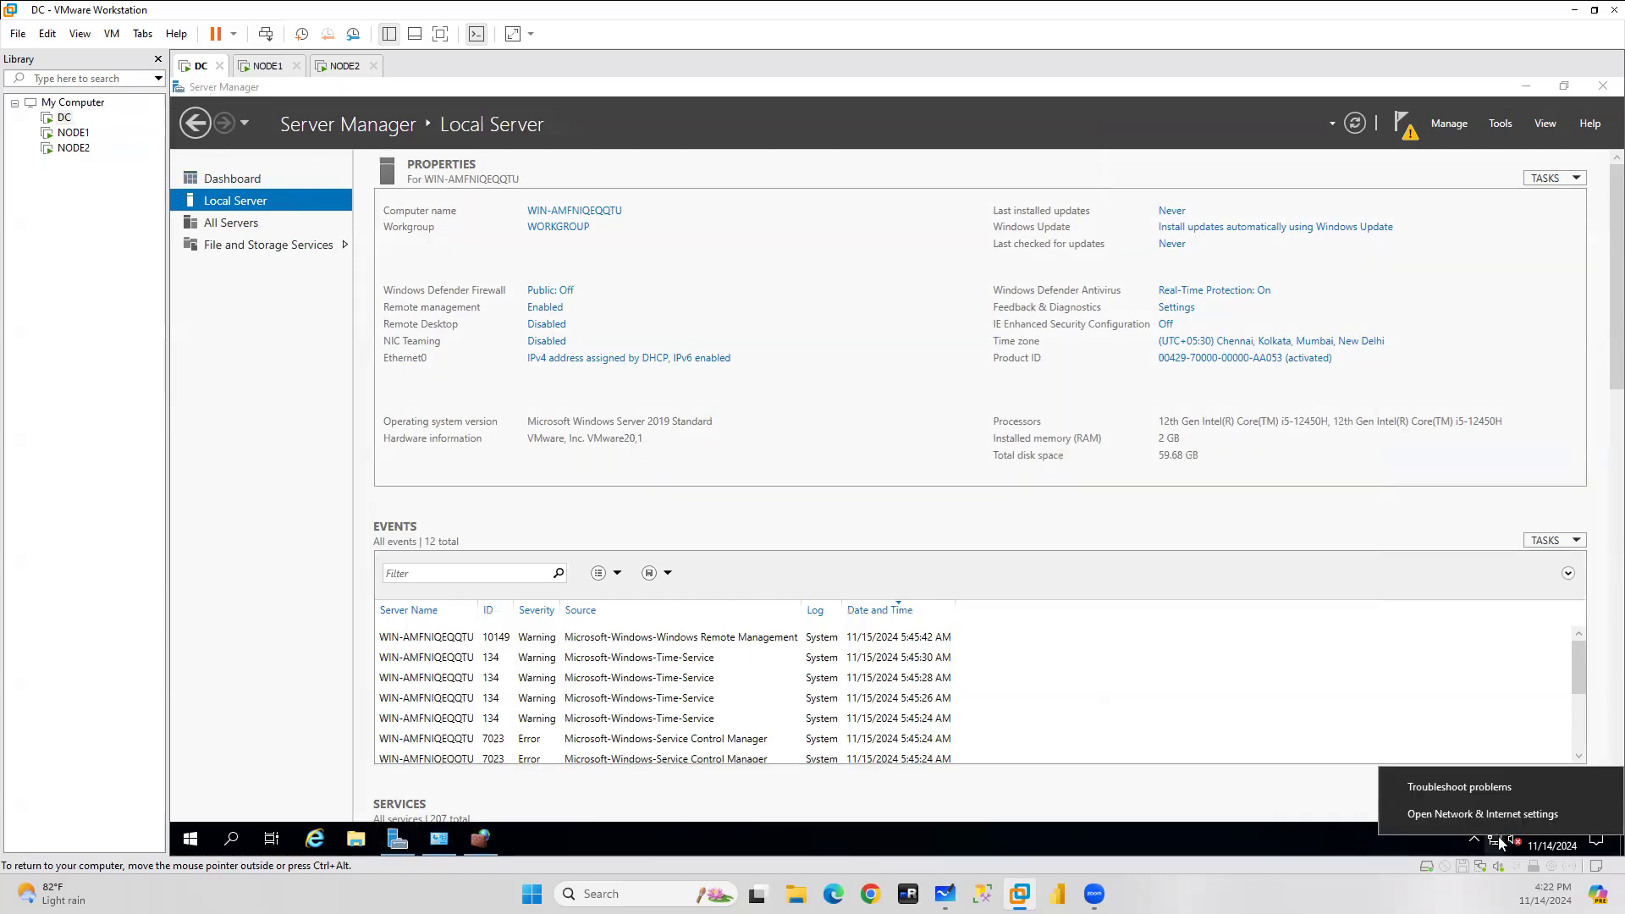
{"action": "left_click", "coordinate": [1456, 814]}
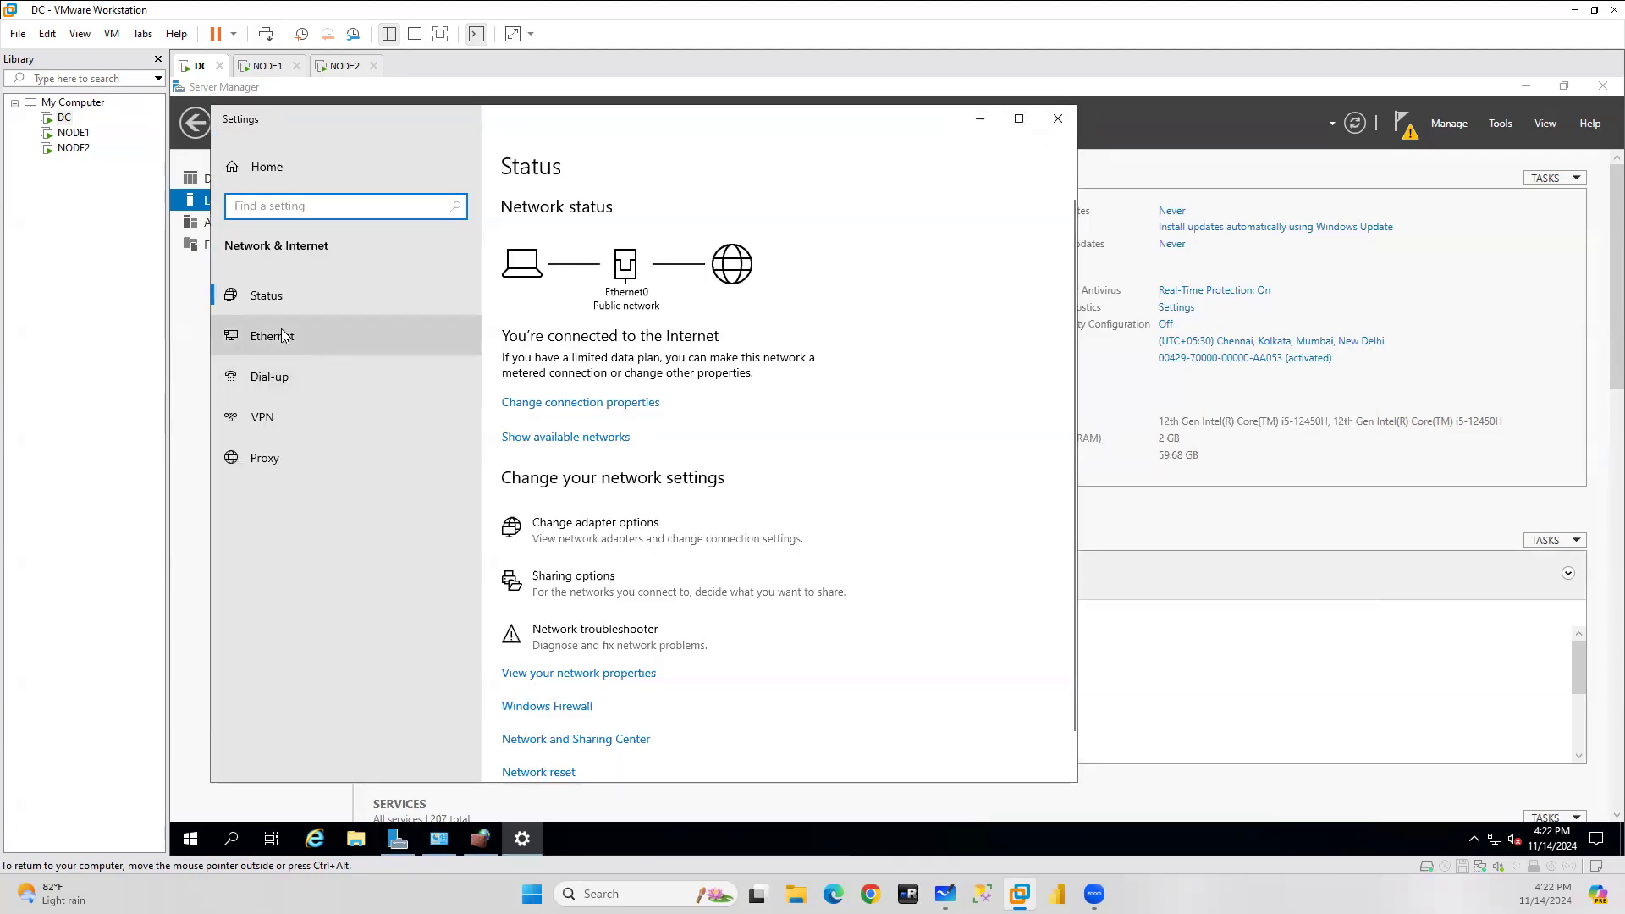
{"action": "left_click", "coordinate": [256, 336]}
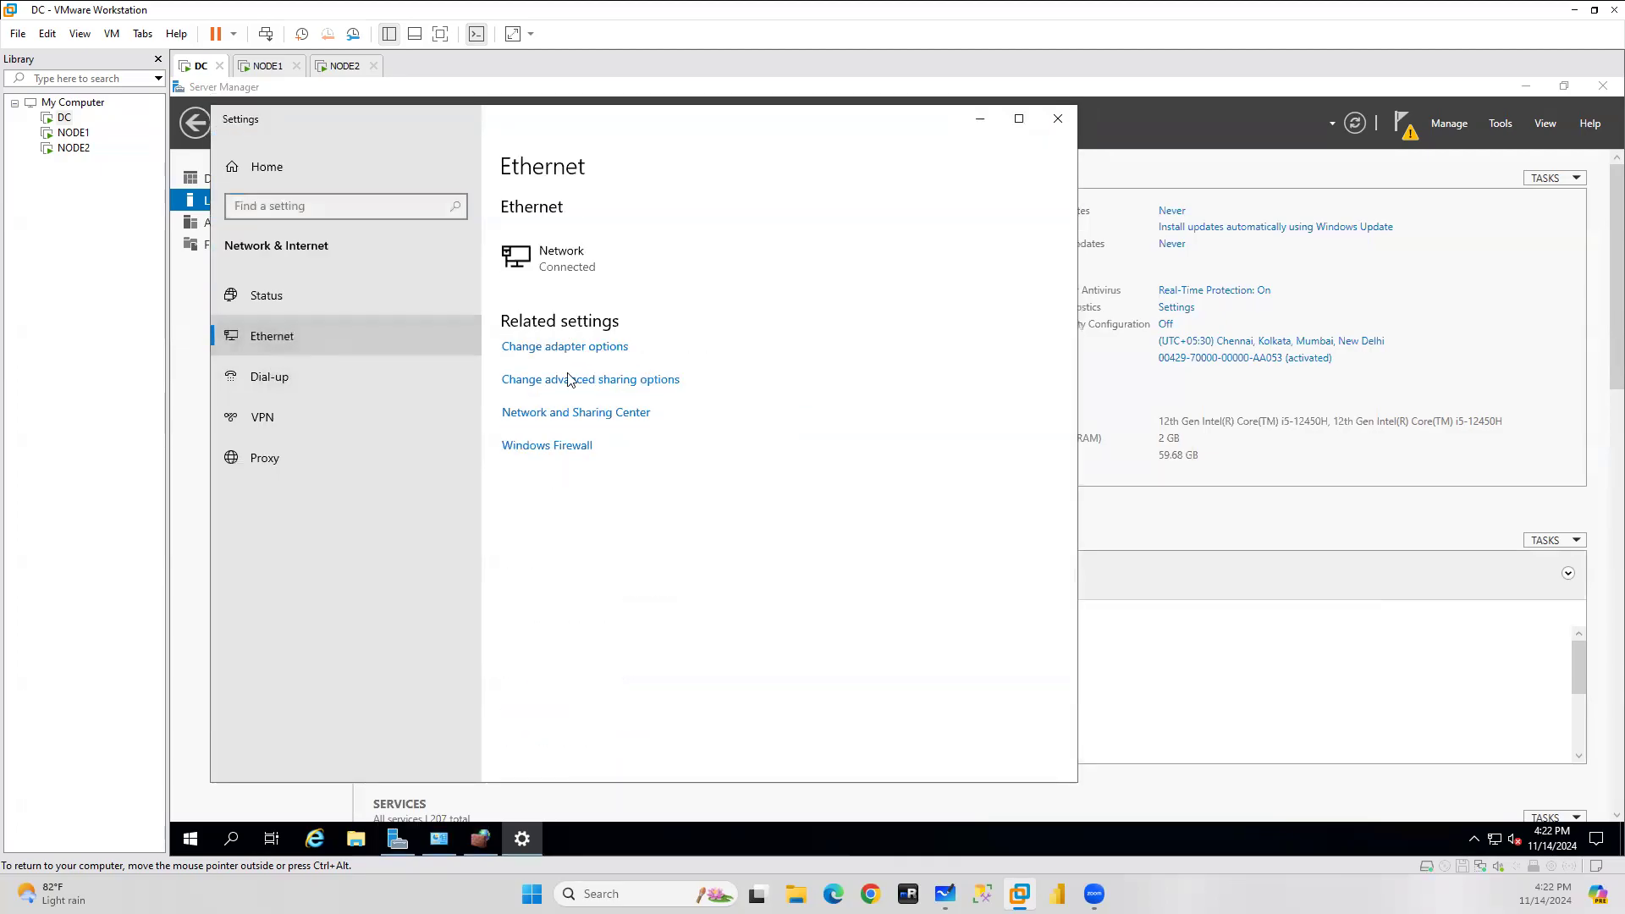
{"action": "left_click", "coordinate": [604, 348]}
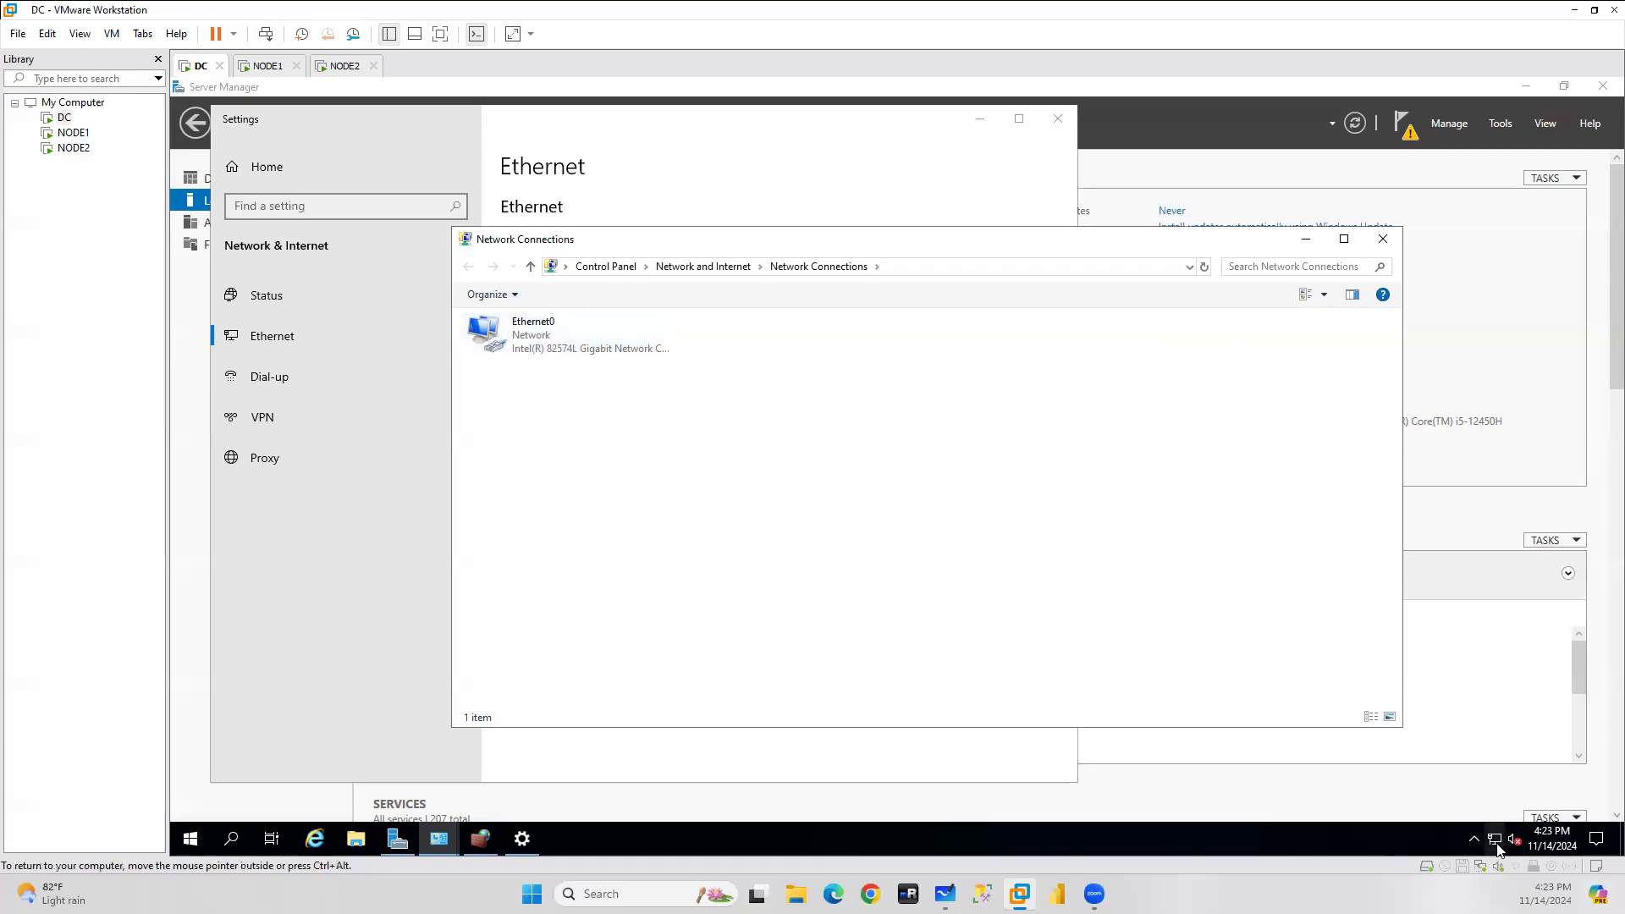
{"action": "mouse_move", "coordinate": [1498, 849]}
Add a second NAT network adapter to the DC VM in its hardware settings.
{"action": "right_click", "coordinate": [64, 118]}
{"action": "left_click", "coordinate": [143, 437]}
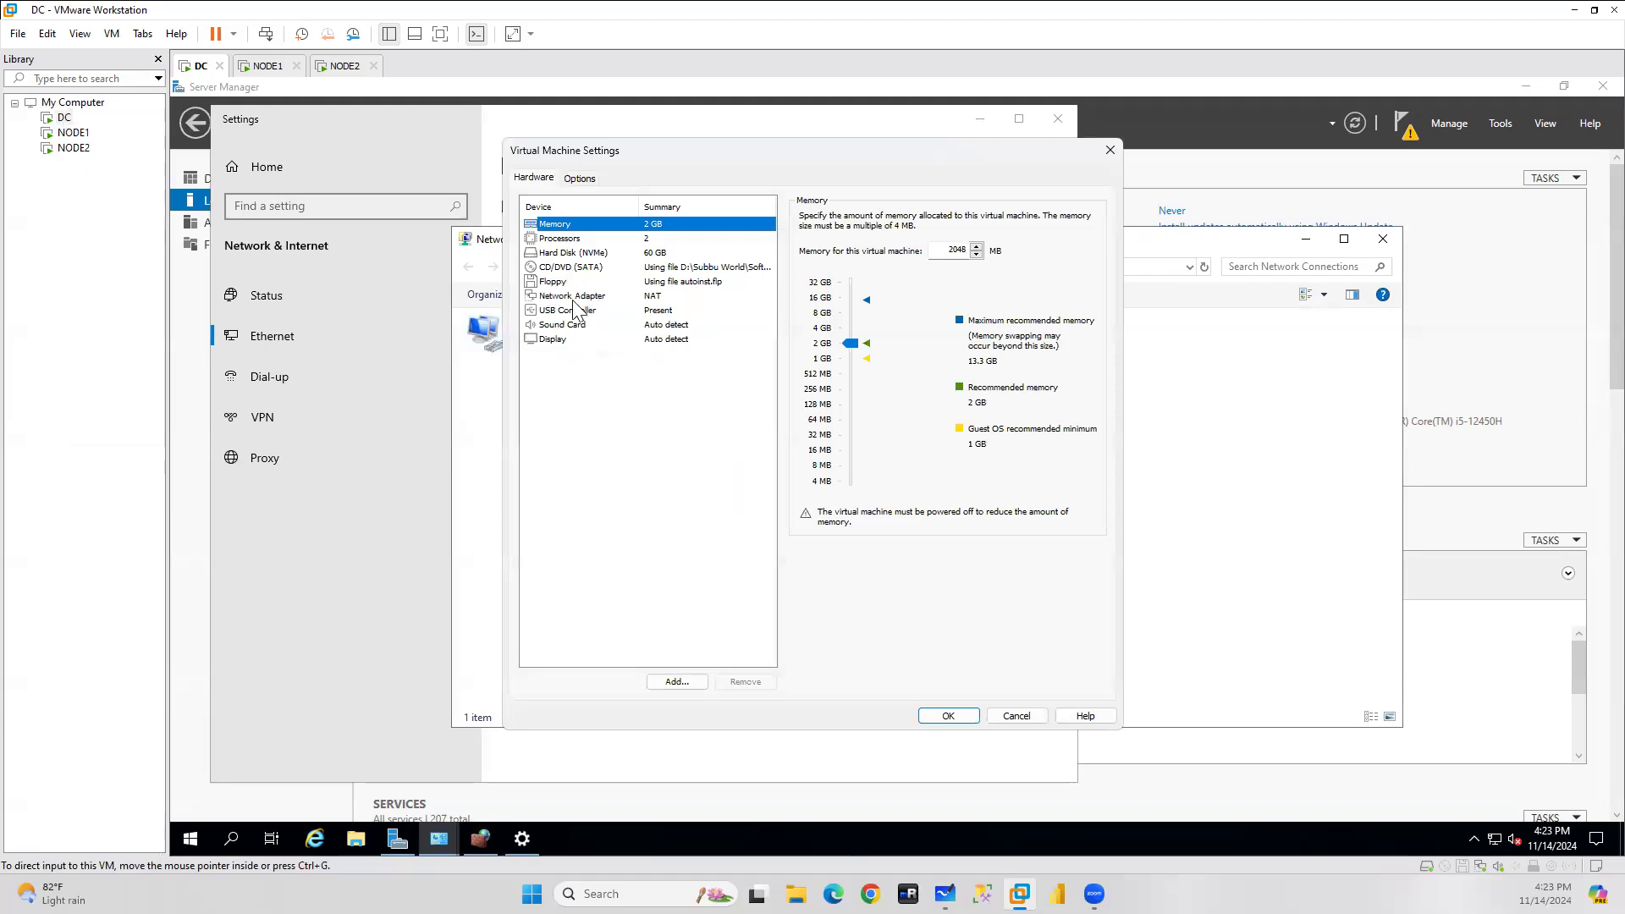
{"action": "left_click", "coordinate": [567, 298]}
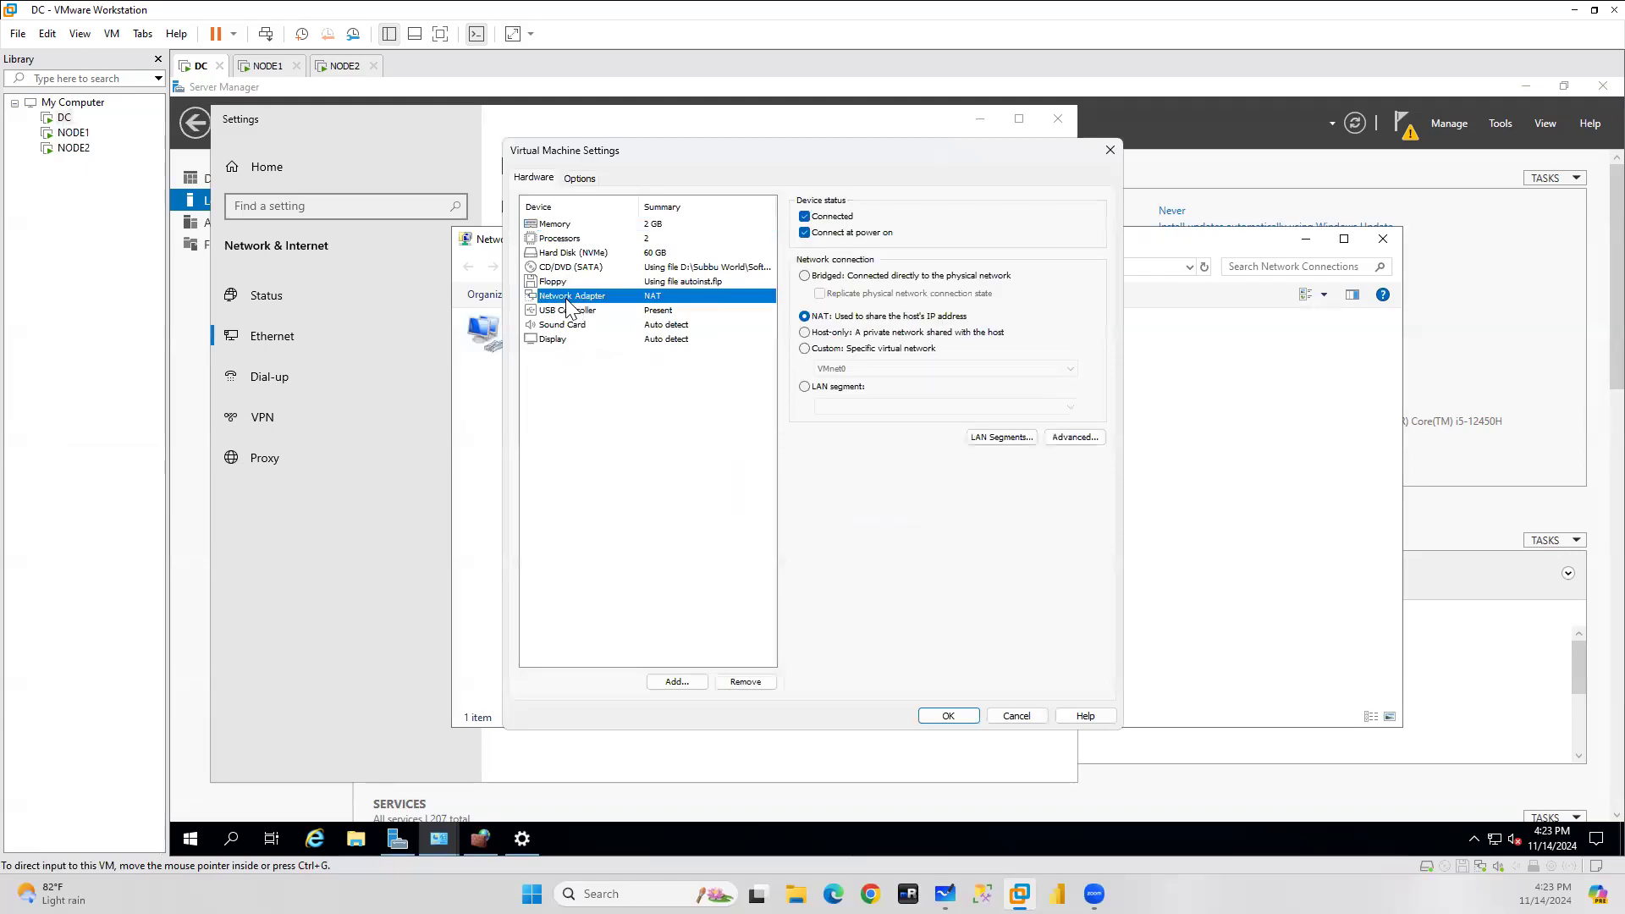
{"action": "left_click", "coordinate": [679, 684]}
{"action": "left_click", "coordinate": [695, 413]}
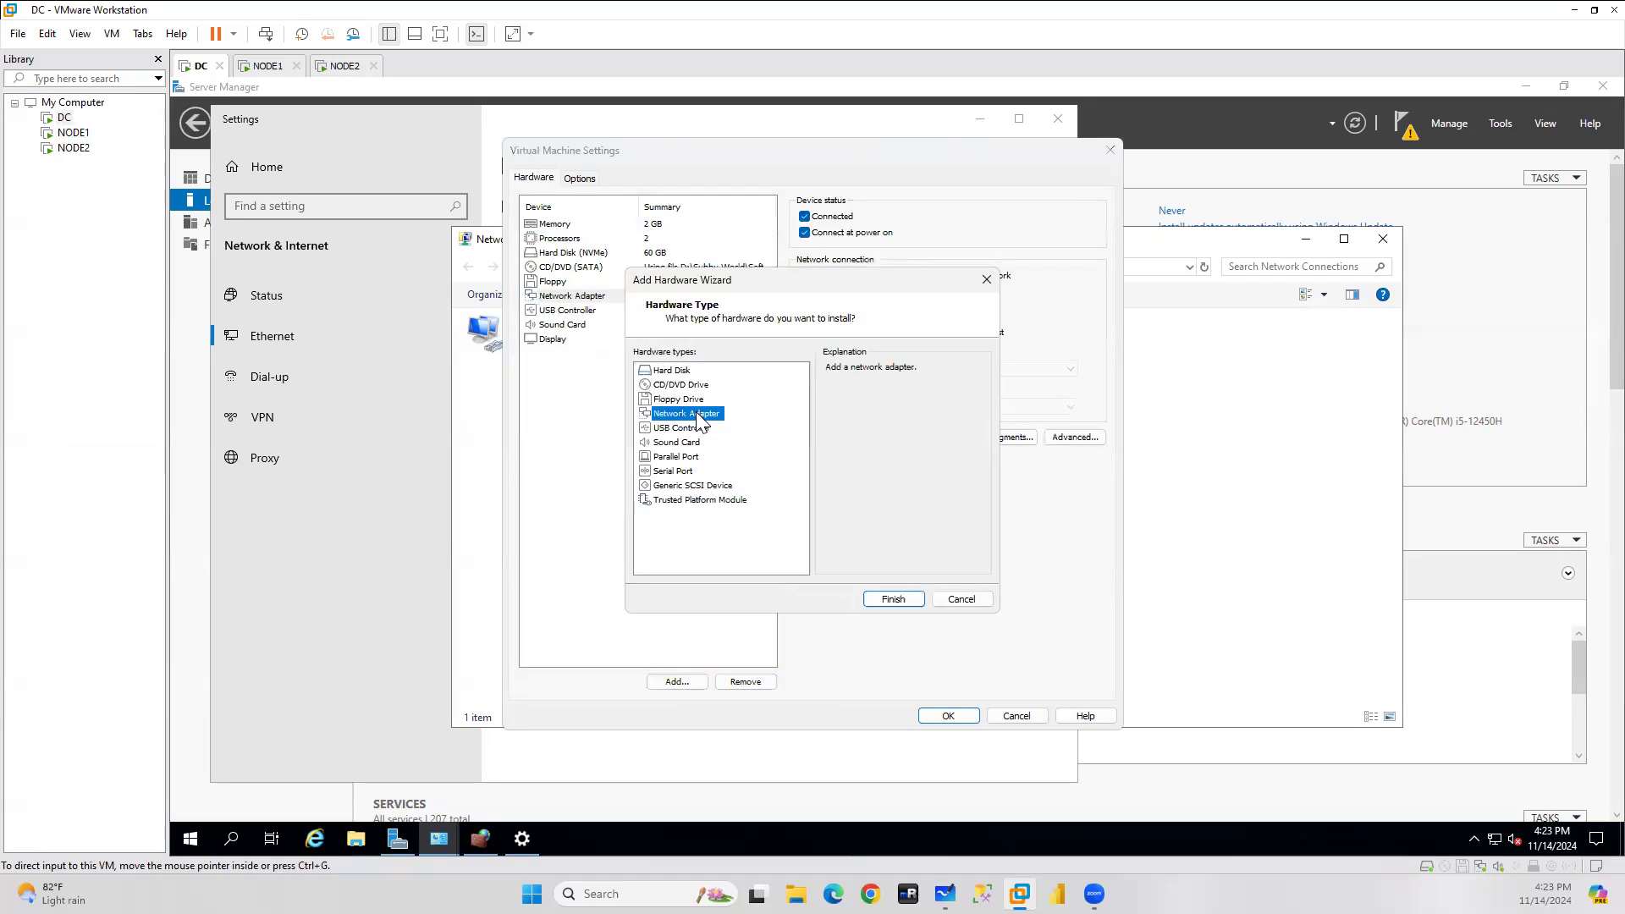
{"action": "left_click_drag", "start_coordinate": [733, 287], "coordinate": [999, 287]}
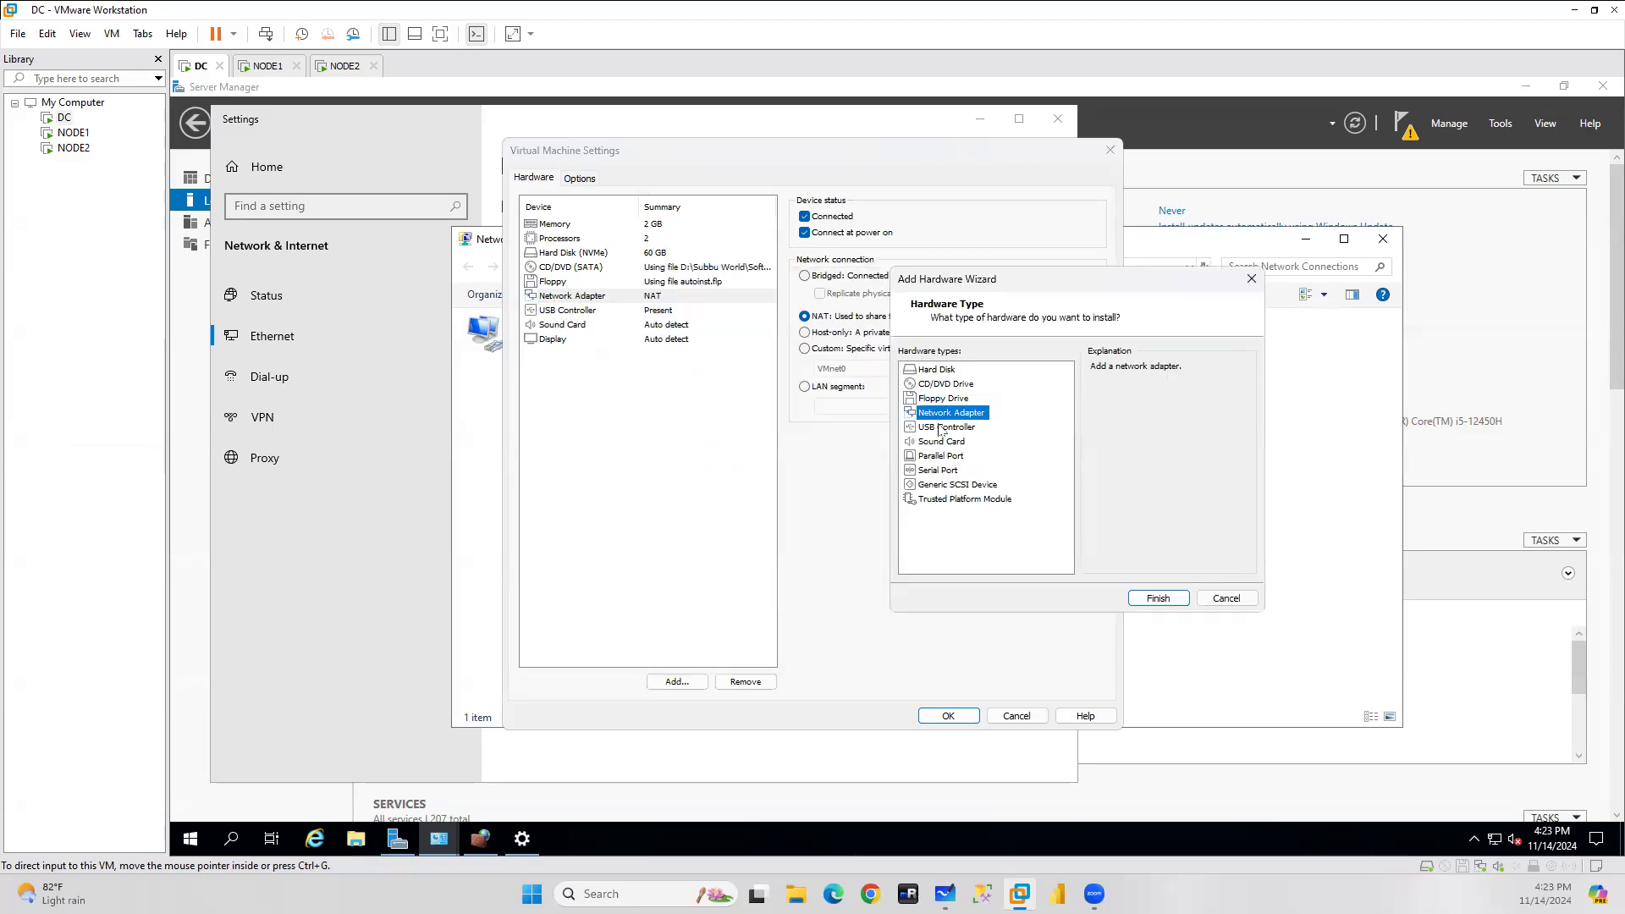
{"action": "left_click", "coordinate": [1158, 599]}
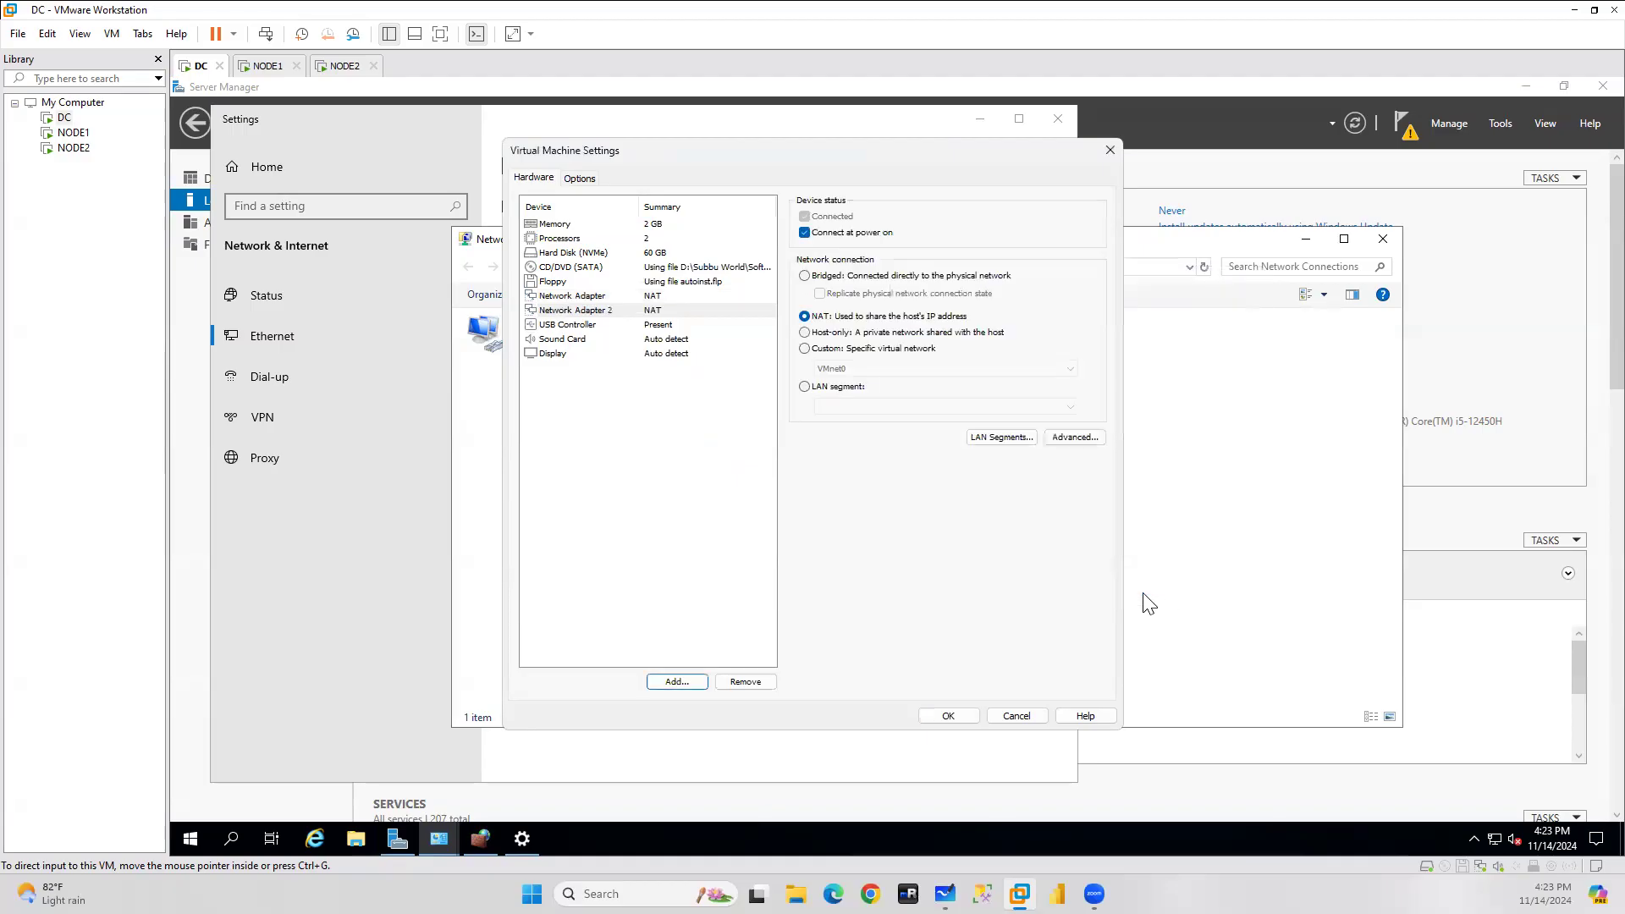
{"action": "left_click", "coordinate": [949, 715]}
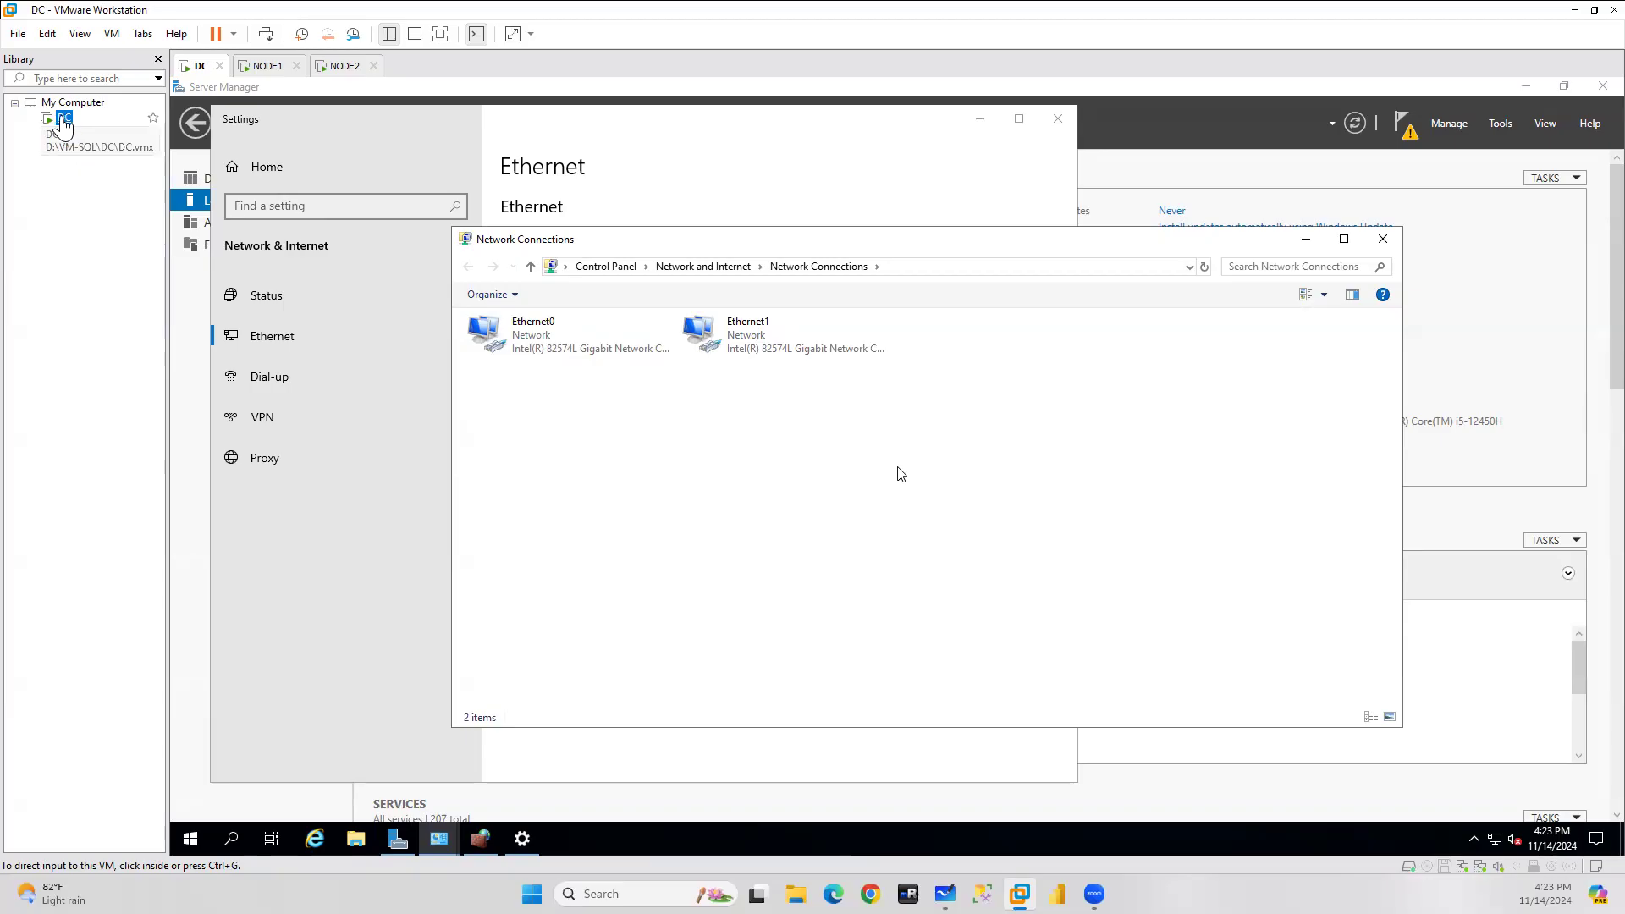
Switch Ethernet1's IPv4 to a manually entered address and close the Firewall window.
{"action": "left_click", "coordinate": [750, 336]}
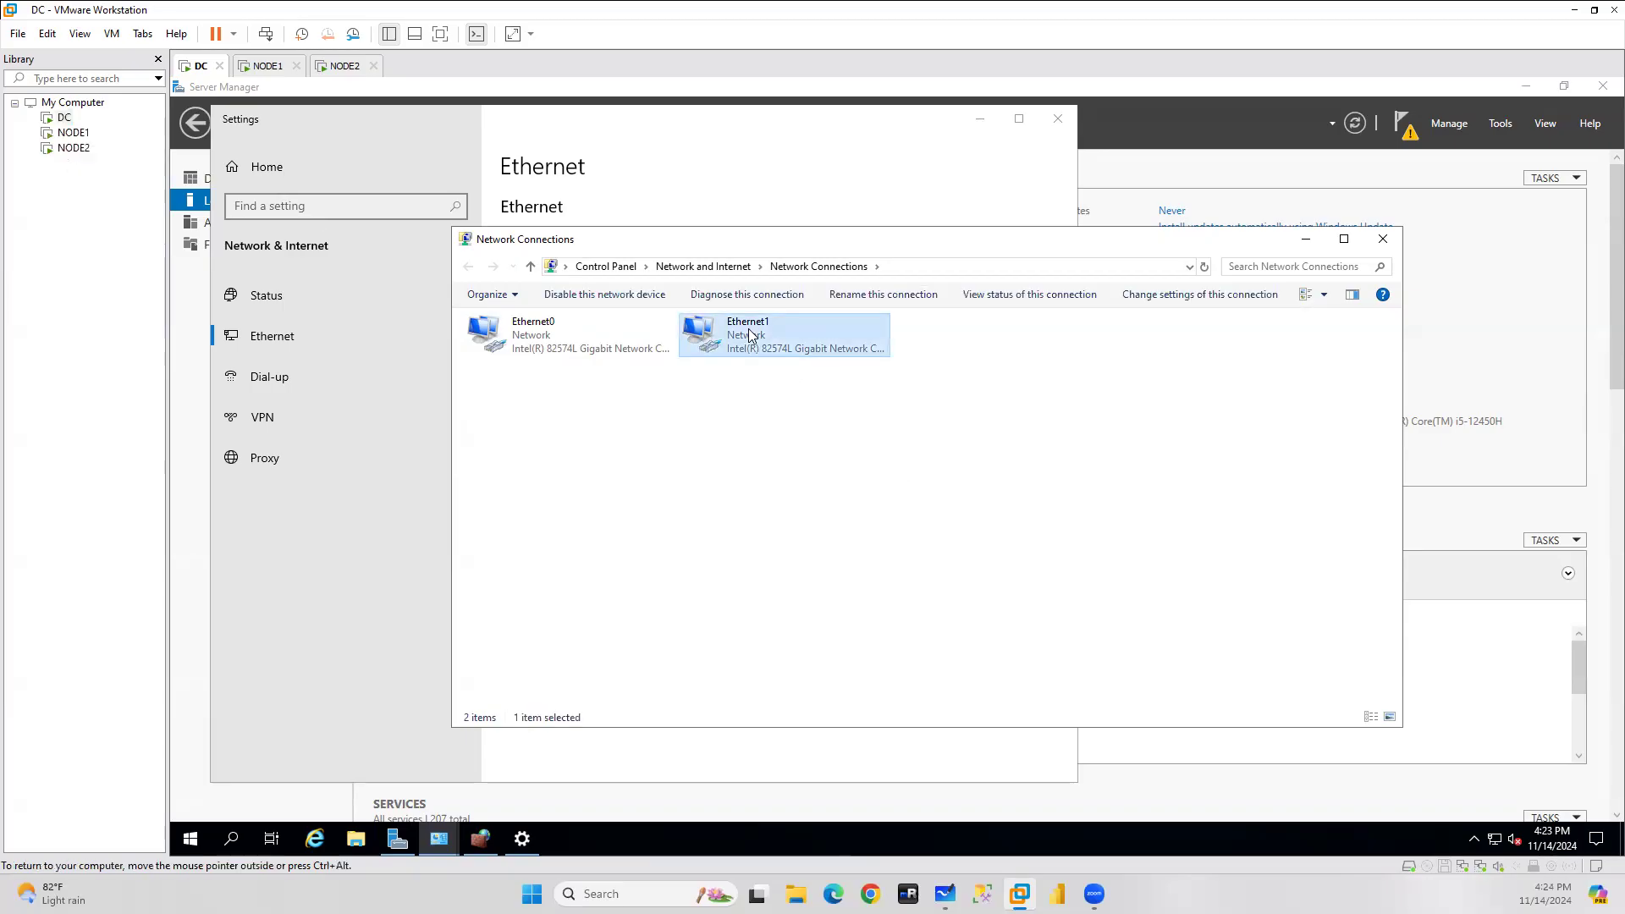
{"action": "double_click", "coordinate": [750, 336]}
{"action": "left_click", "coordinate": [794, 598]}
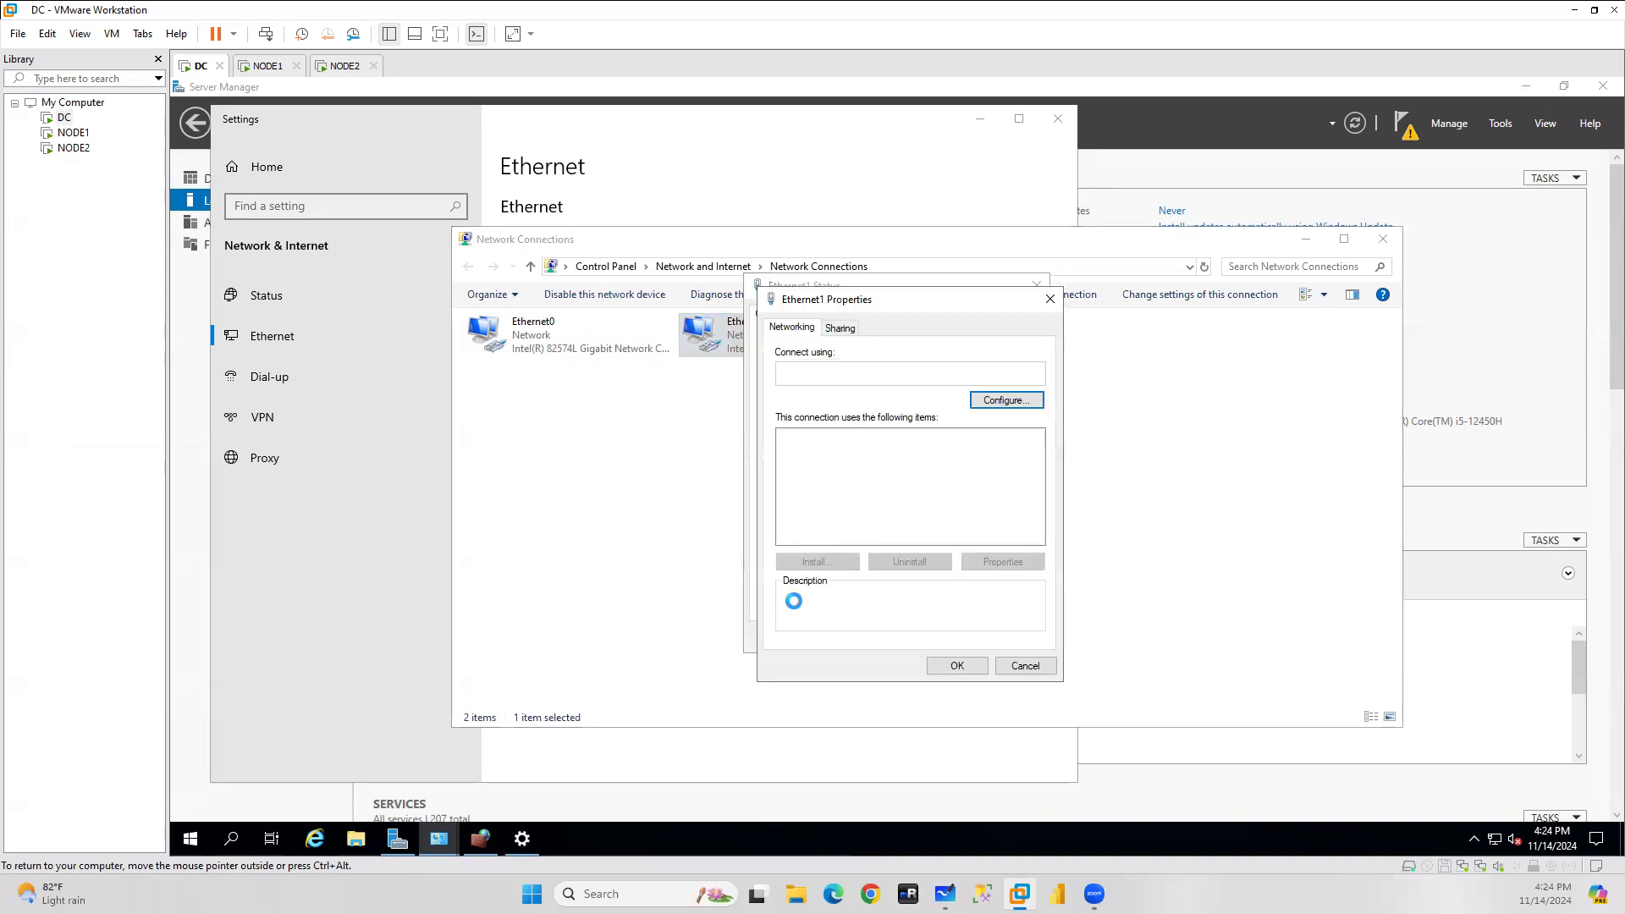
{"action": "left_click", "coordinate": [915, 480]}
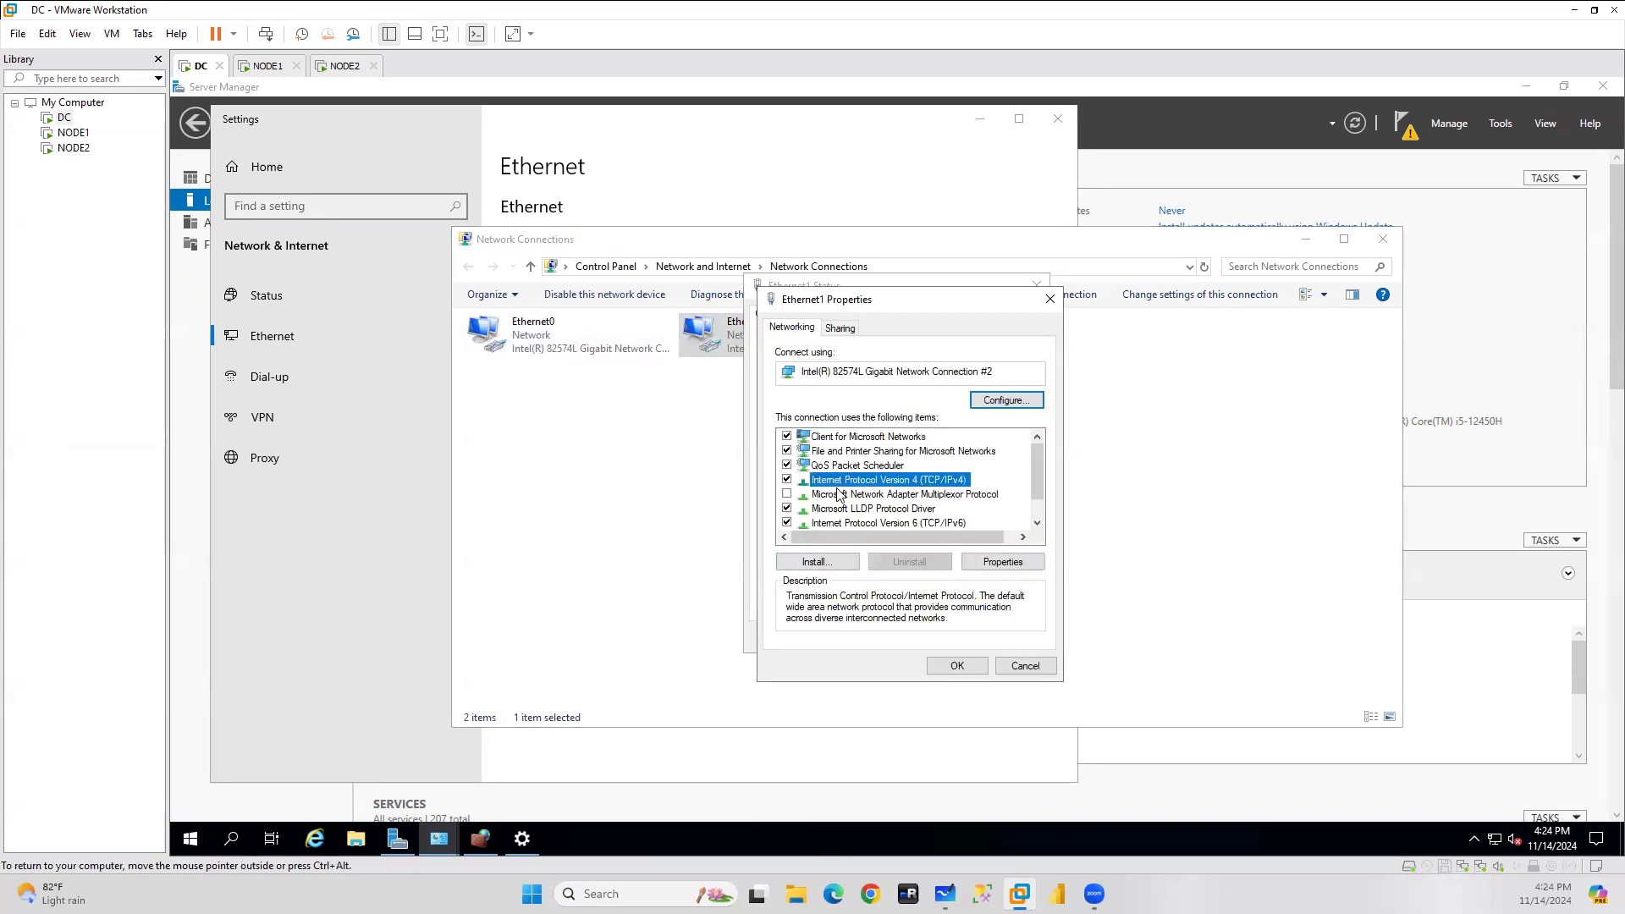
{"action": "left_click", "coordinate": [1051, 299]}
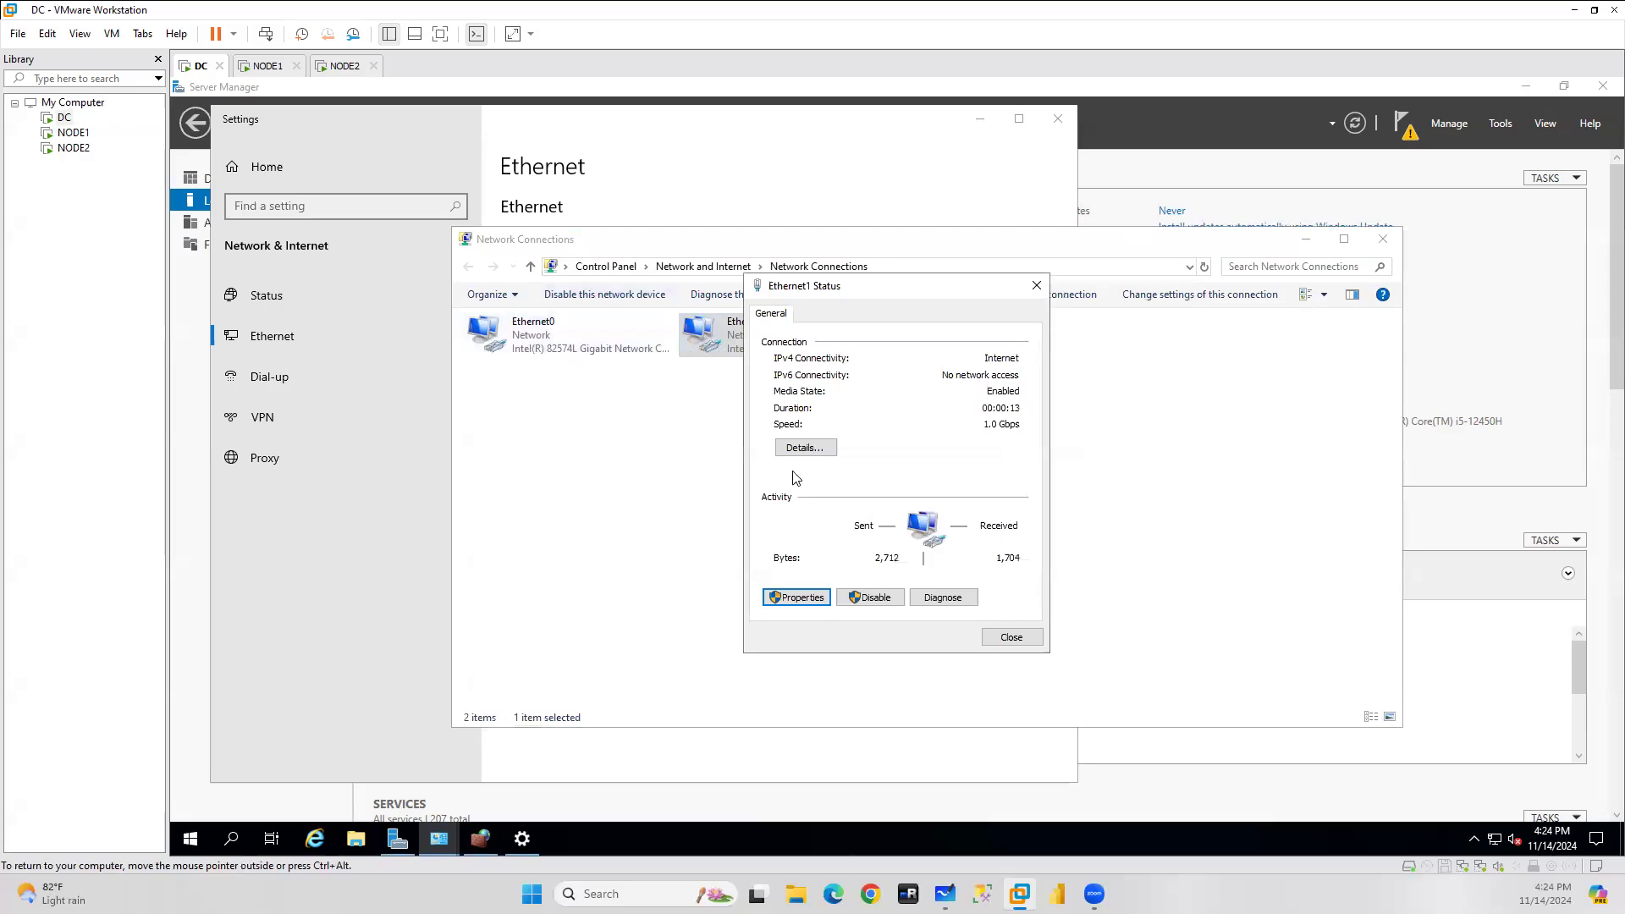
{"action": "left_click", "coordinate": [799, 597]}
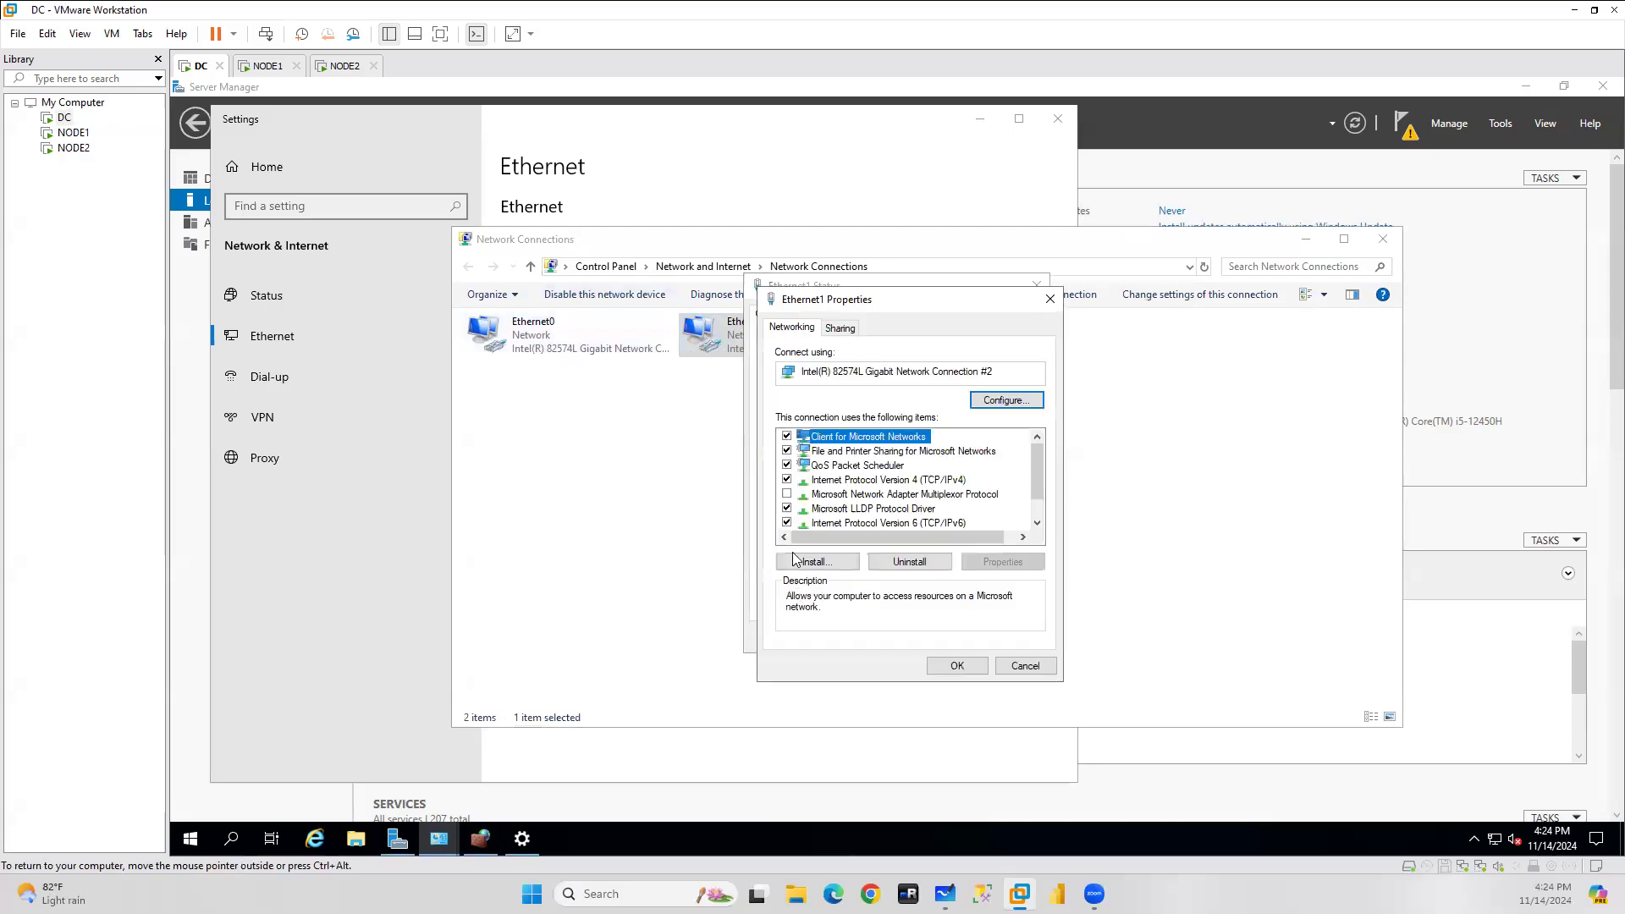
{"action": "double_click", "coordinate": [882, 482]}
{"action": "left_click", "coordinate": [846, 493]}
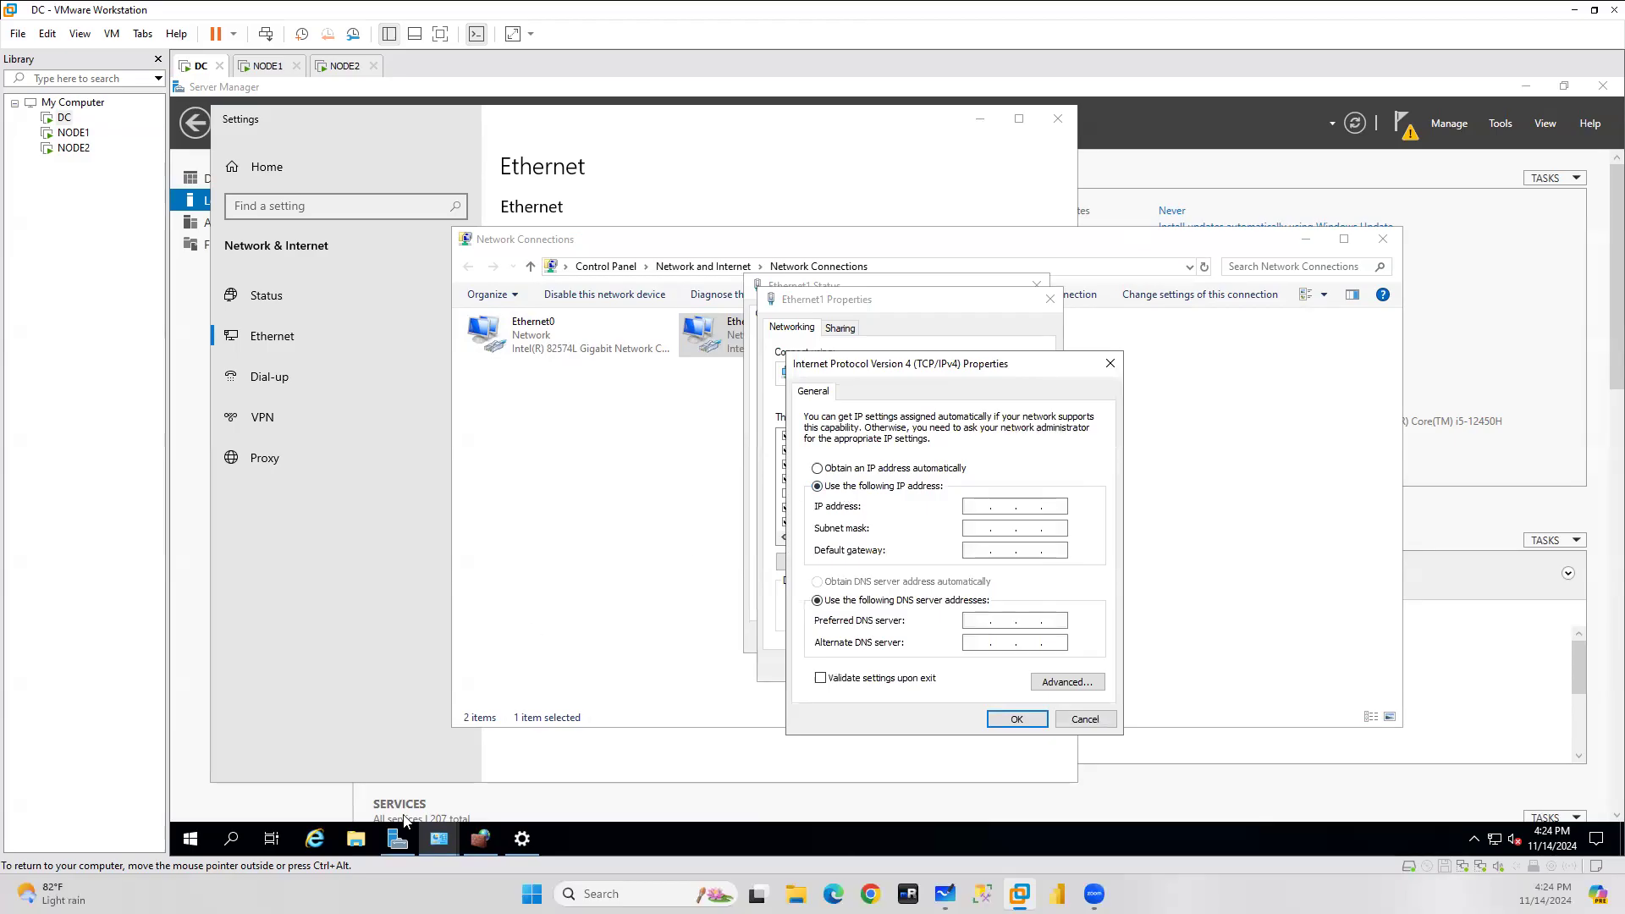
{"action": "left_click", "coordinate": [484, 845]}
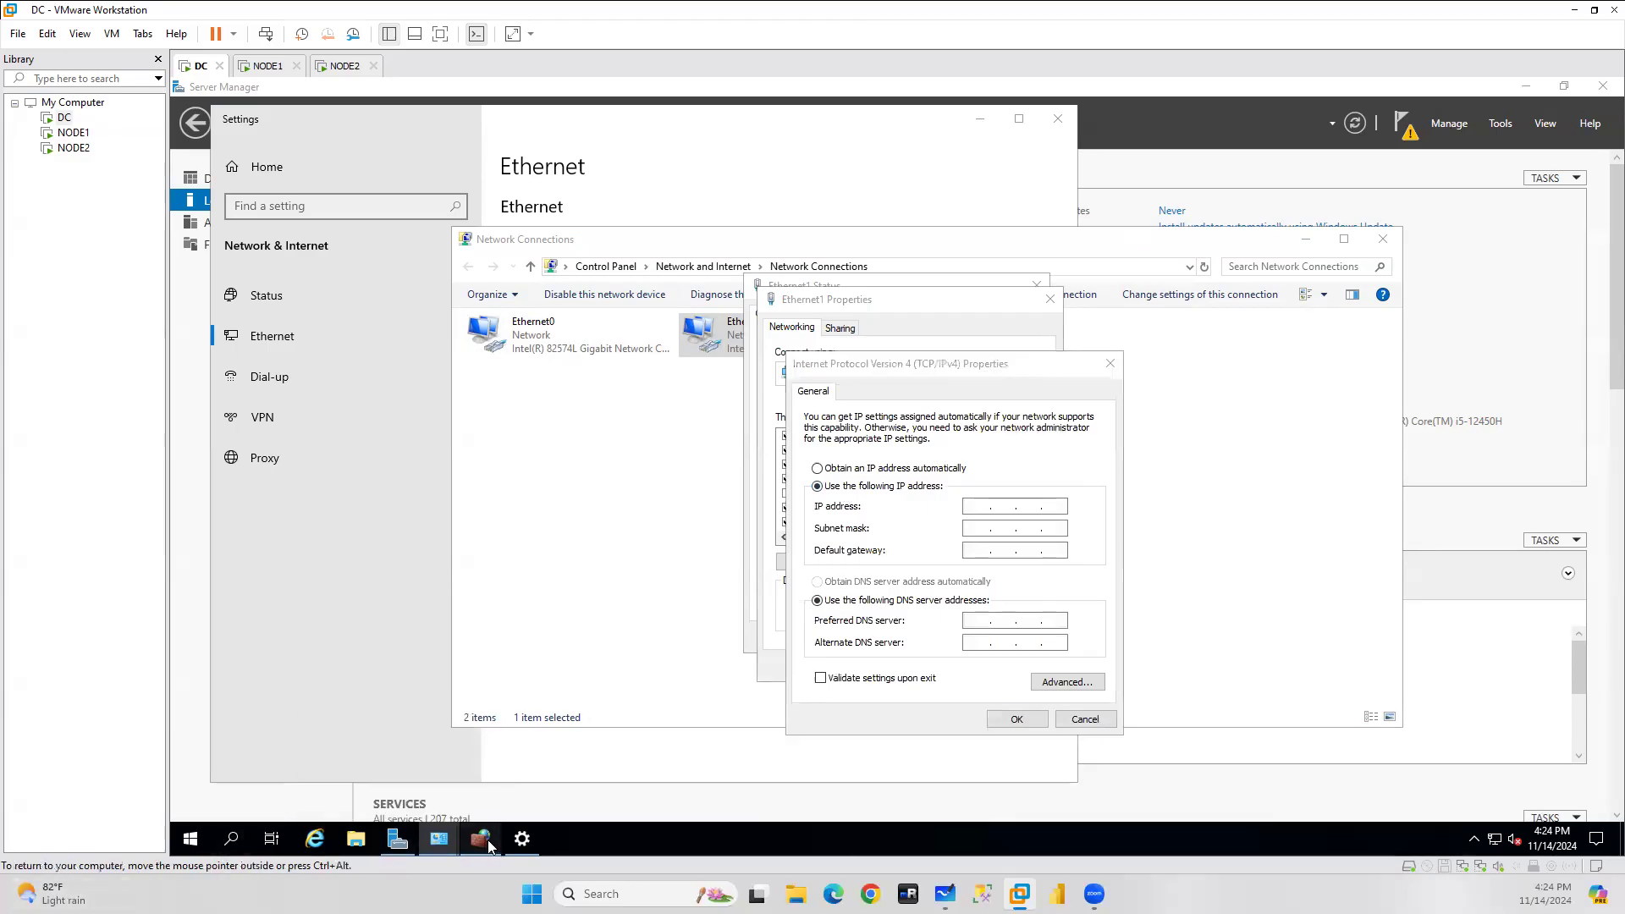
{"action": "left_click", "coordinate": [1080, 112]}
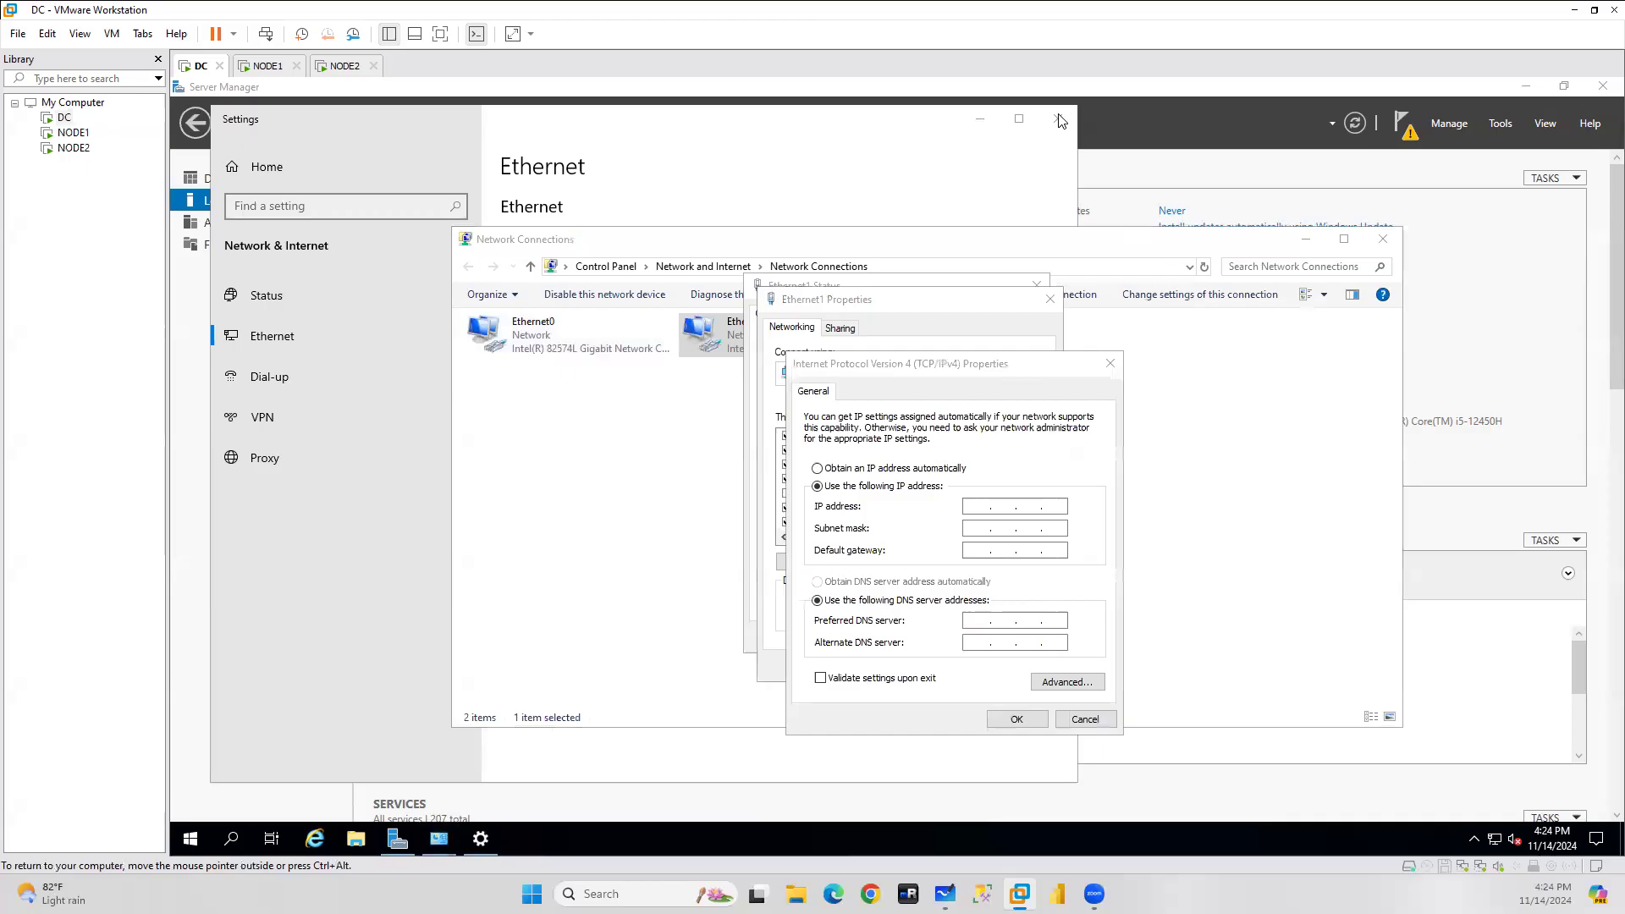
Run ipconfig in Command Prompt to display DC's current IP configuration.
{"action": "left_click", "coordinate": [233, 840]}
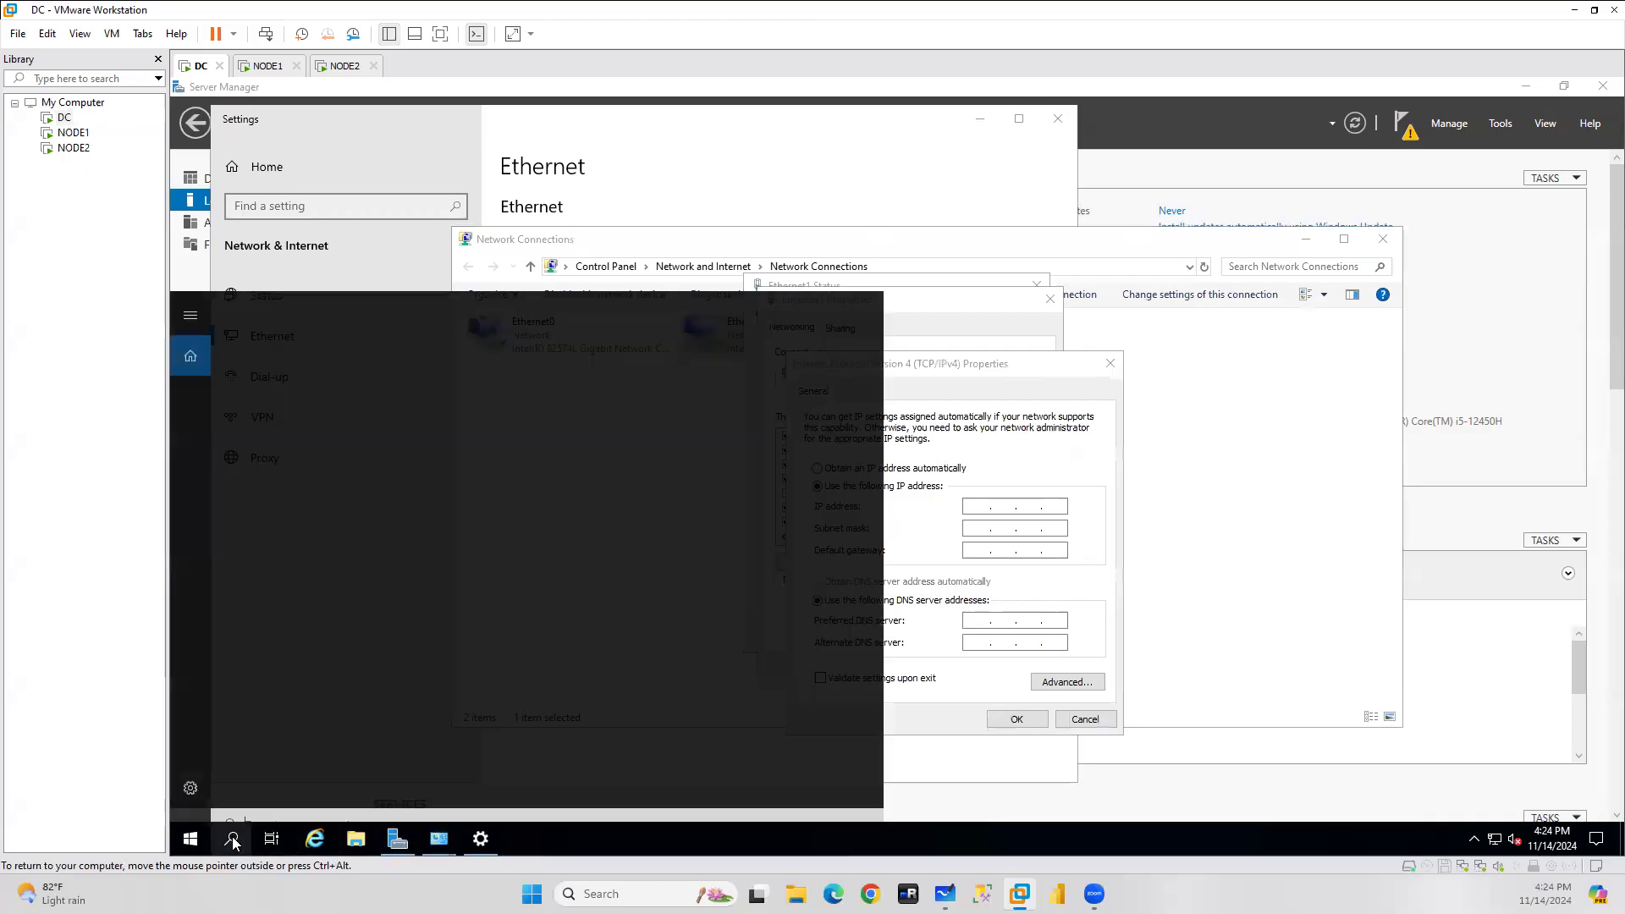
{"action": "type", "text": "cm"}
{"action": "key", "text": "Return"}
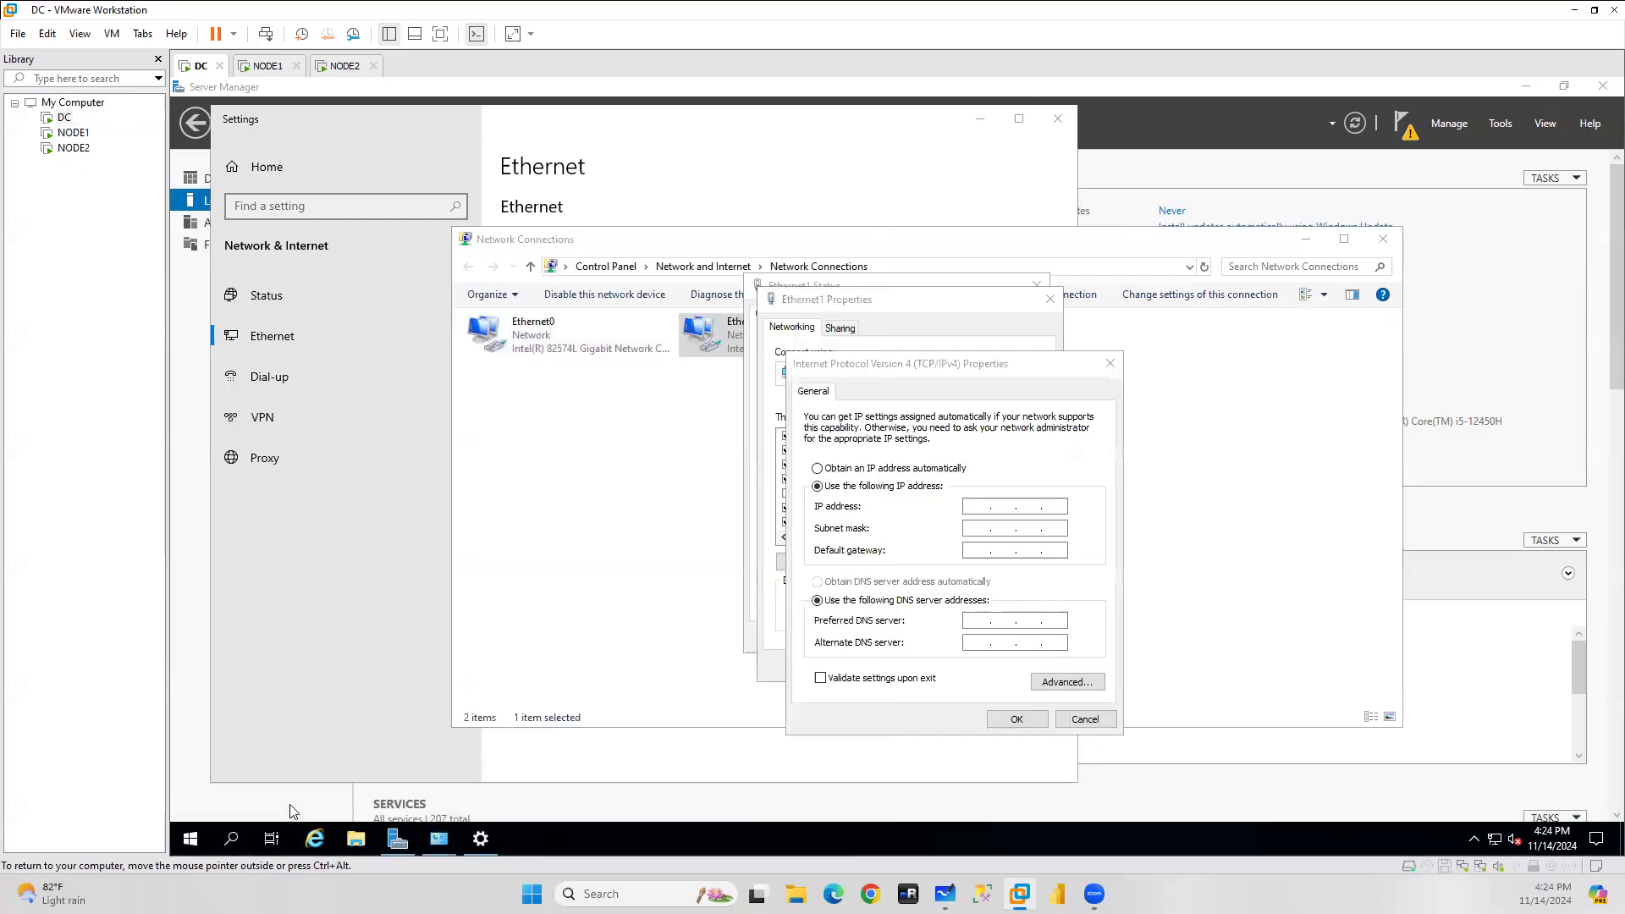
{"action": "type", "text": "ipco"}
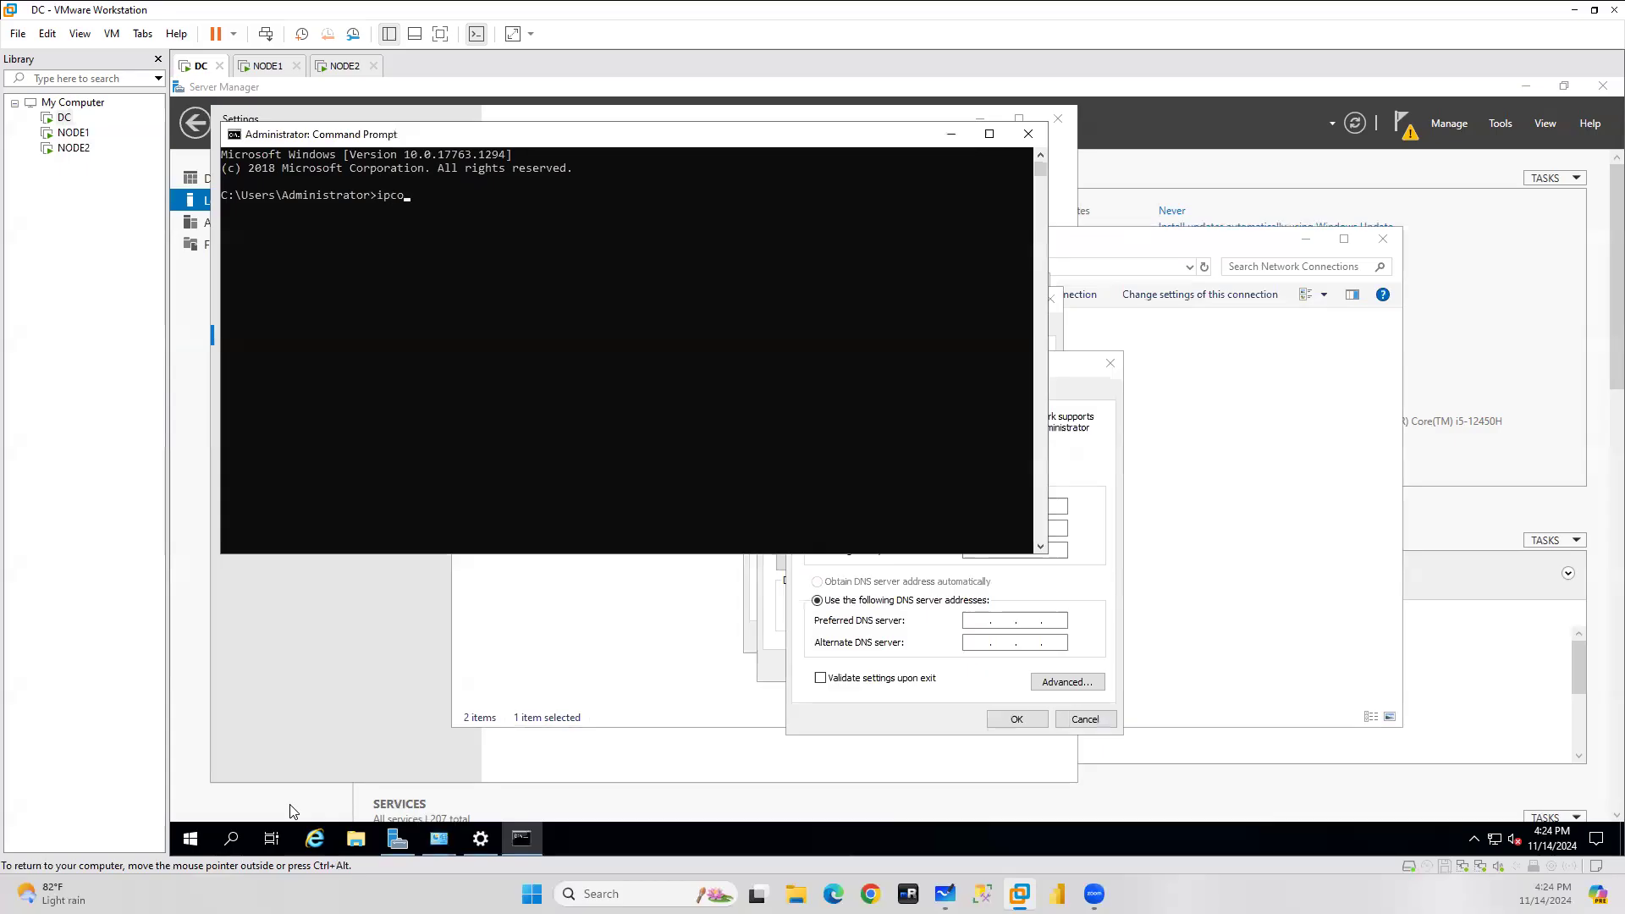
{"action": "type", "text": "nfig"}
{"action": "key", "text": "Return"}
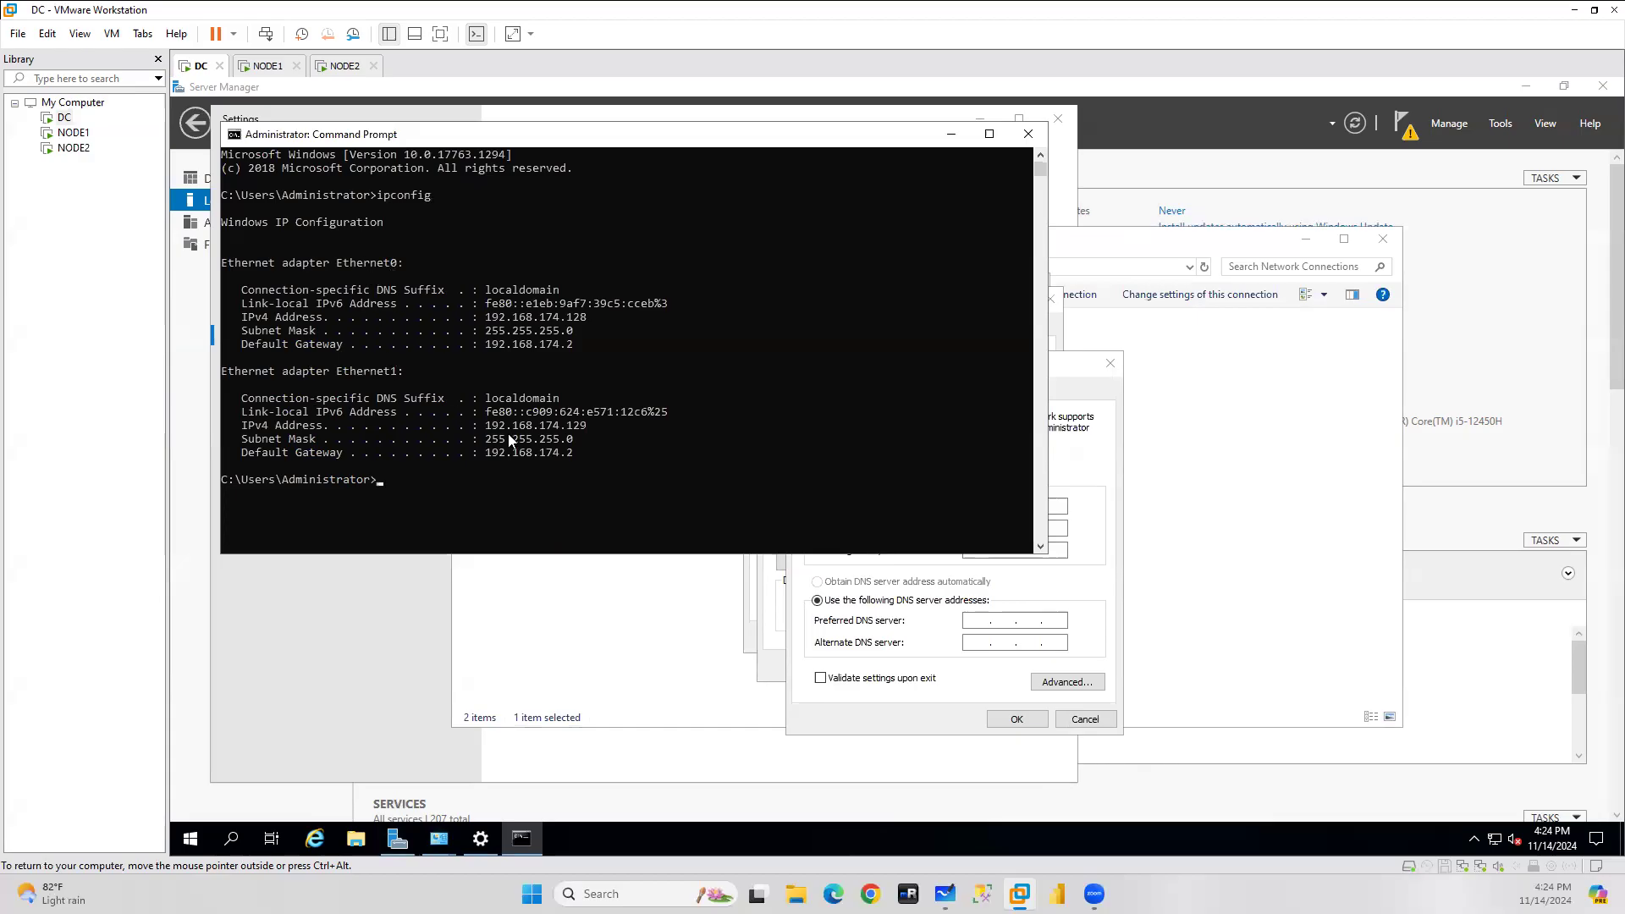
Enter 192.168.174.129 as Ethernet1's static IP, auto-filling subnet mask 255.255.255.0.
{"action": "left_click_drag", "start_coordinate": [487, 424], "coordinate": [581, 430]}
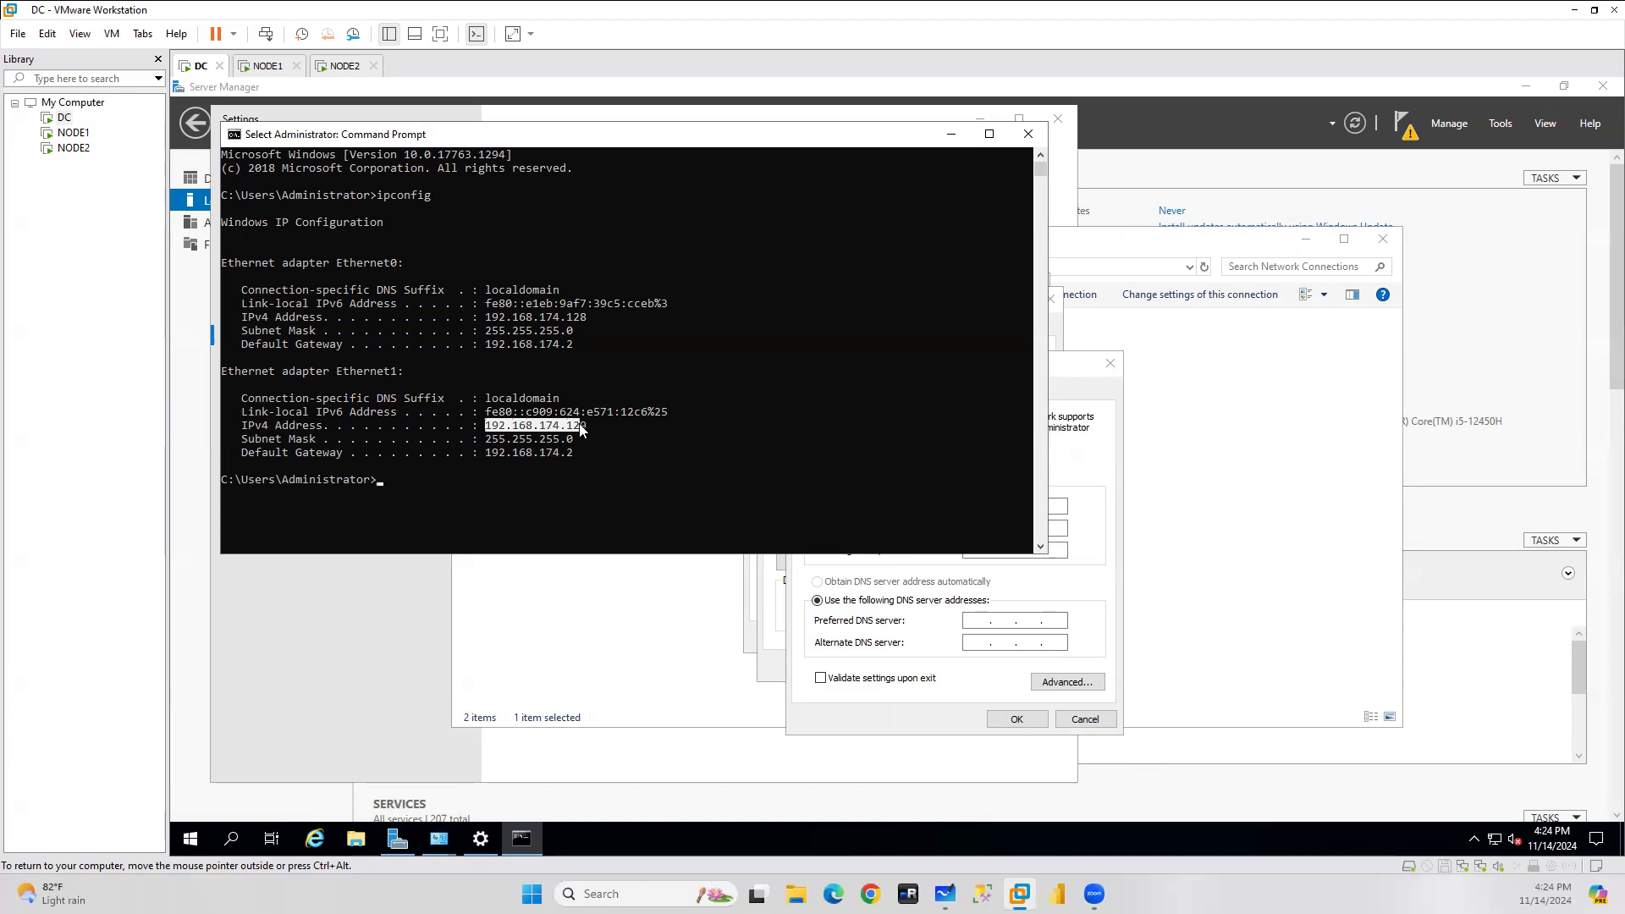
{"action": "right_click", "coordinate": [583, 430]}
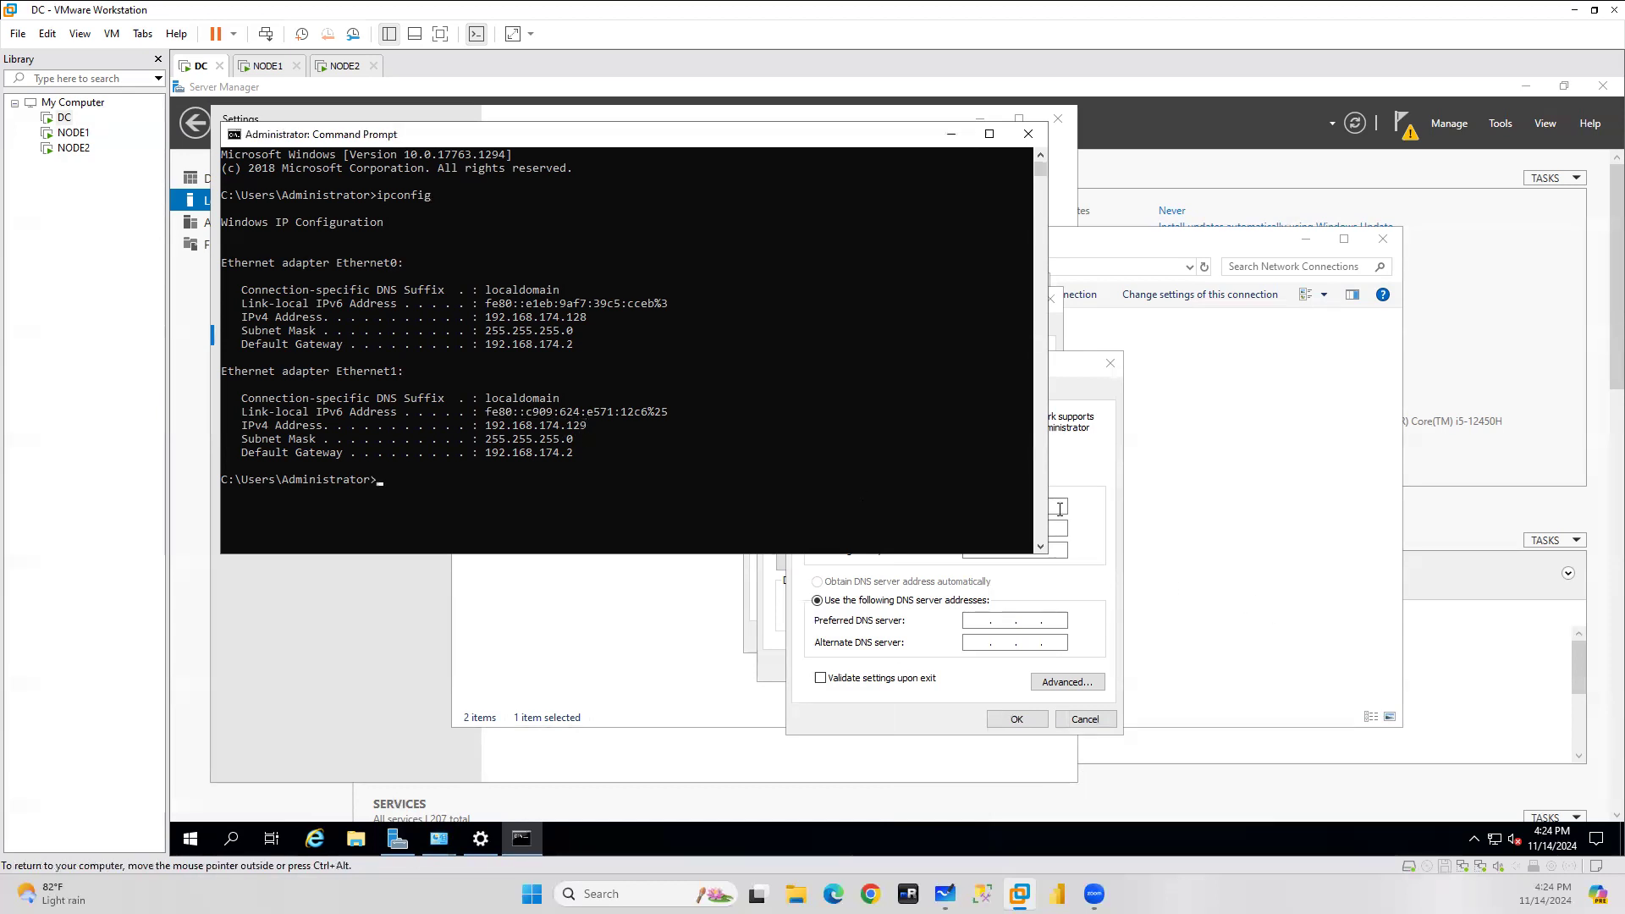
{"action": "left_click", "coordinate": [1095, 509]}
{"action": "left_click", "coordinate": [977, 505]}
{"action": "type", "text": "192.168.174.129"}
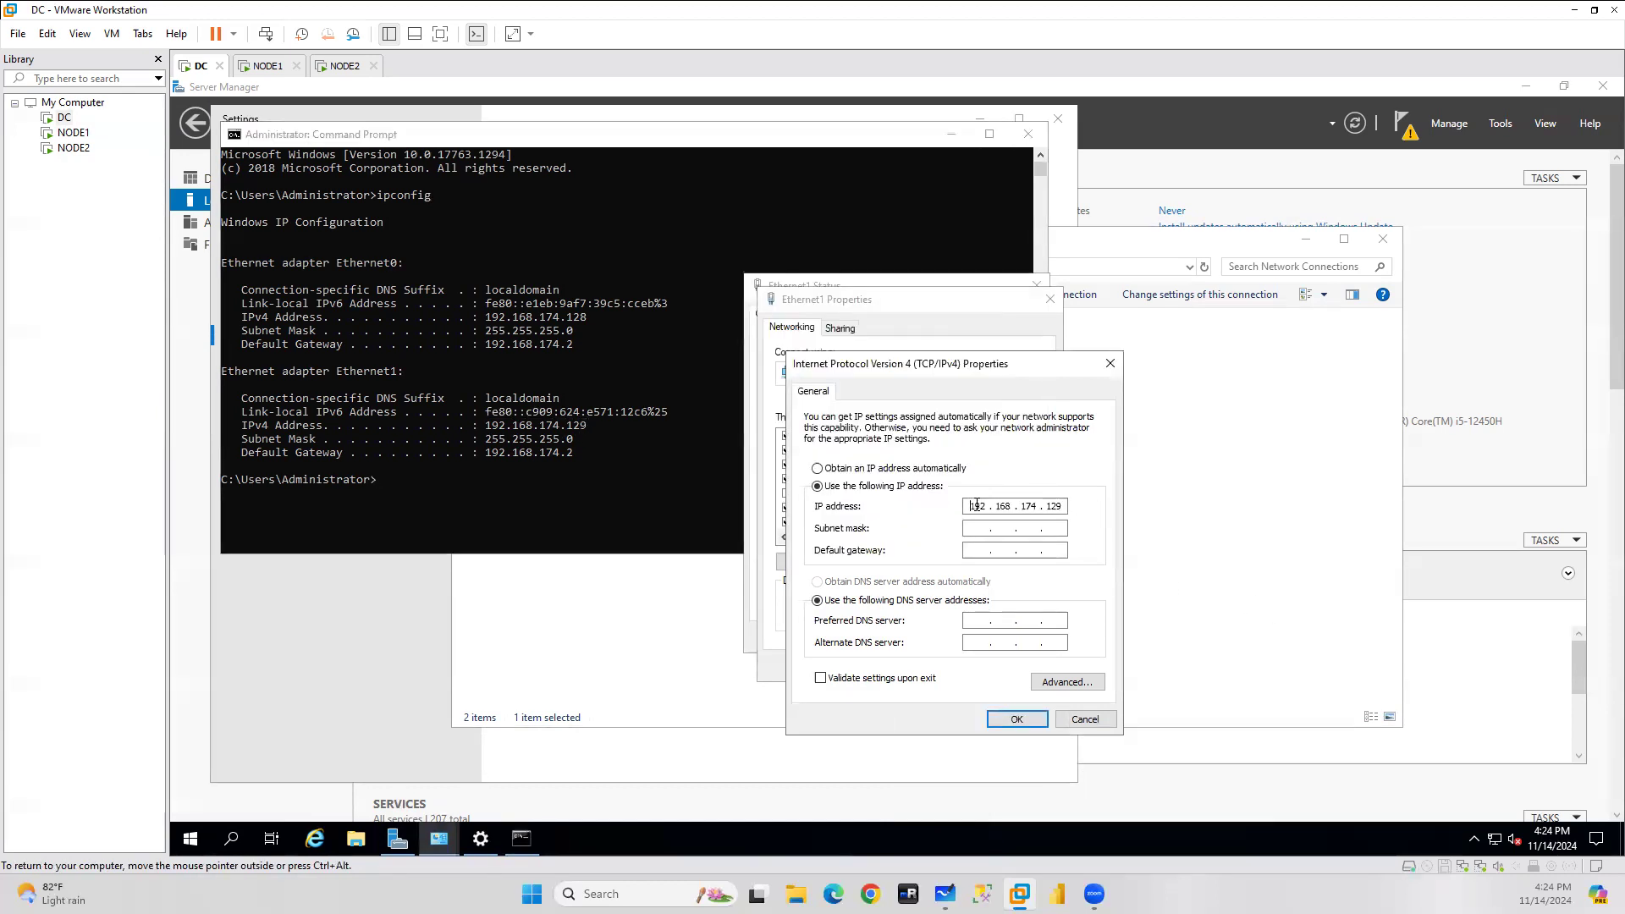
{"action": "left_click", "coordinate": [978, 530]}
Set default gateway 192.168.174.2 and DNS 127.0.0.1, then confirm the IPv4 settings.
{"action": "left_click", "coordinate": [527, 457]}
{"action": "left_click_drag", "start_coordinate": [488, 455], "coordinate": [509, 456]}
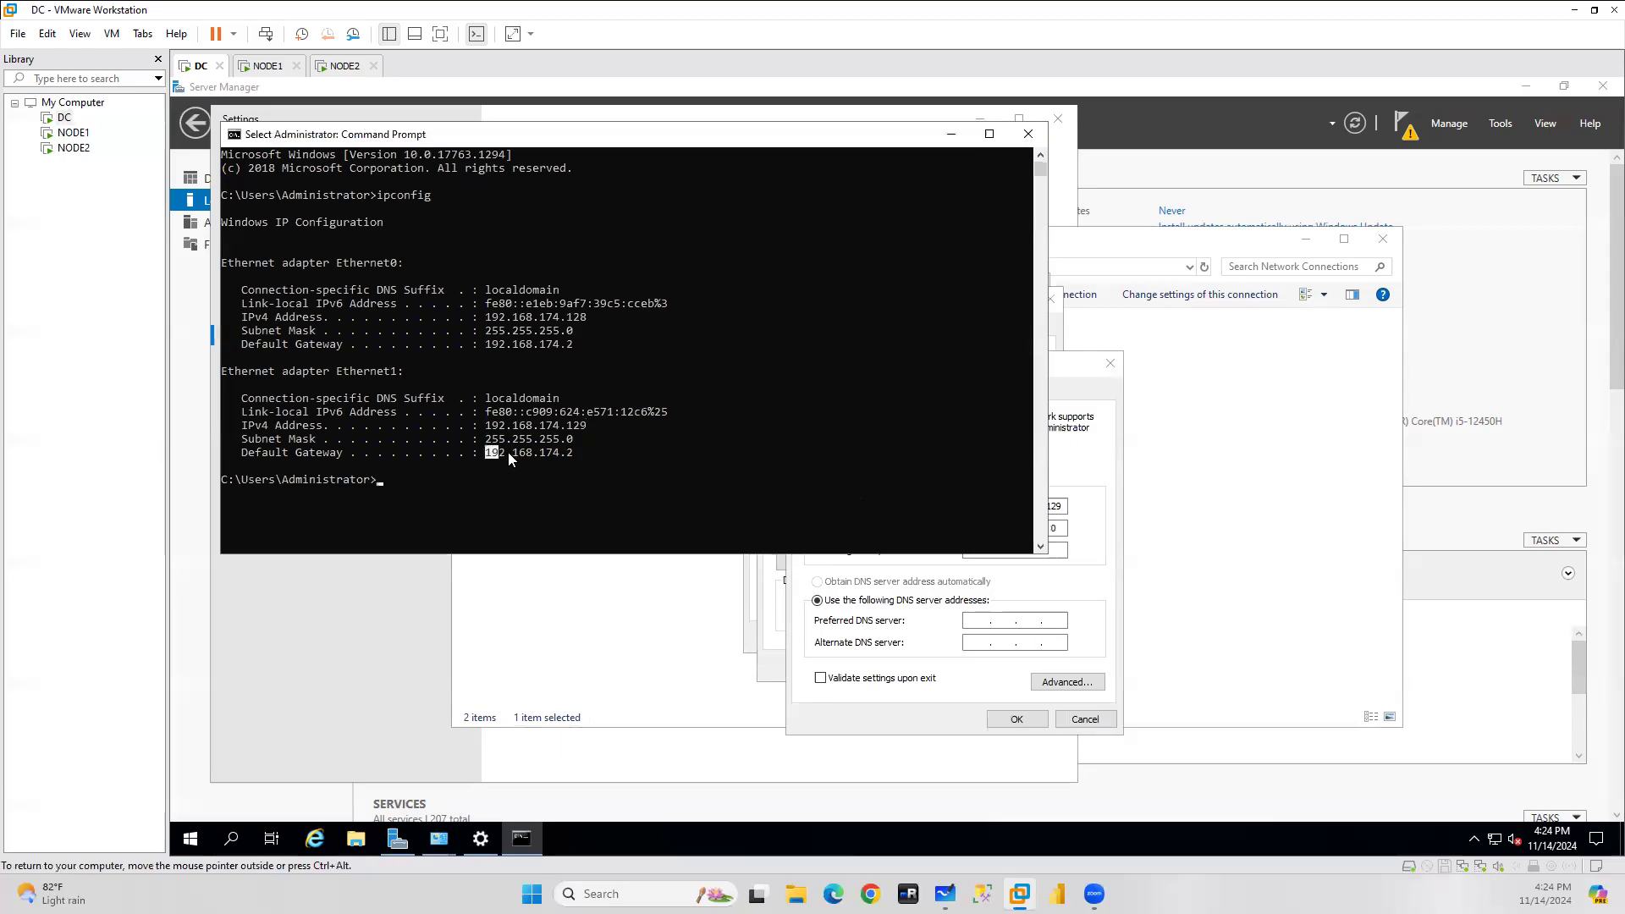
{"action": "right_click", "coordinate": [574, 454]}
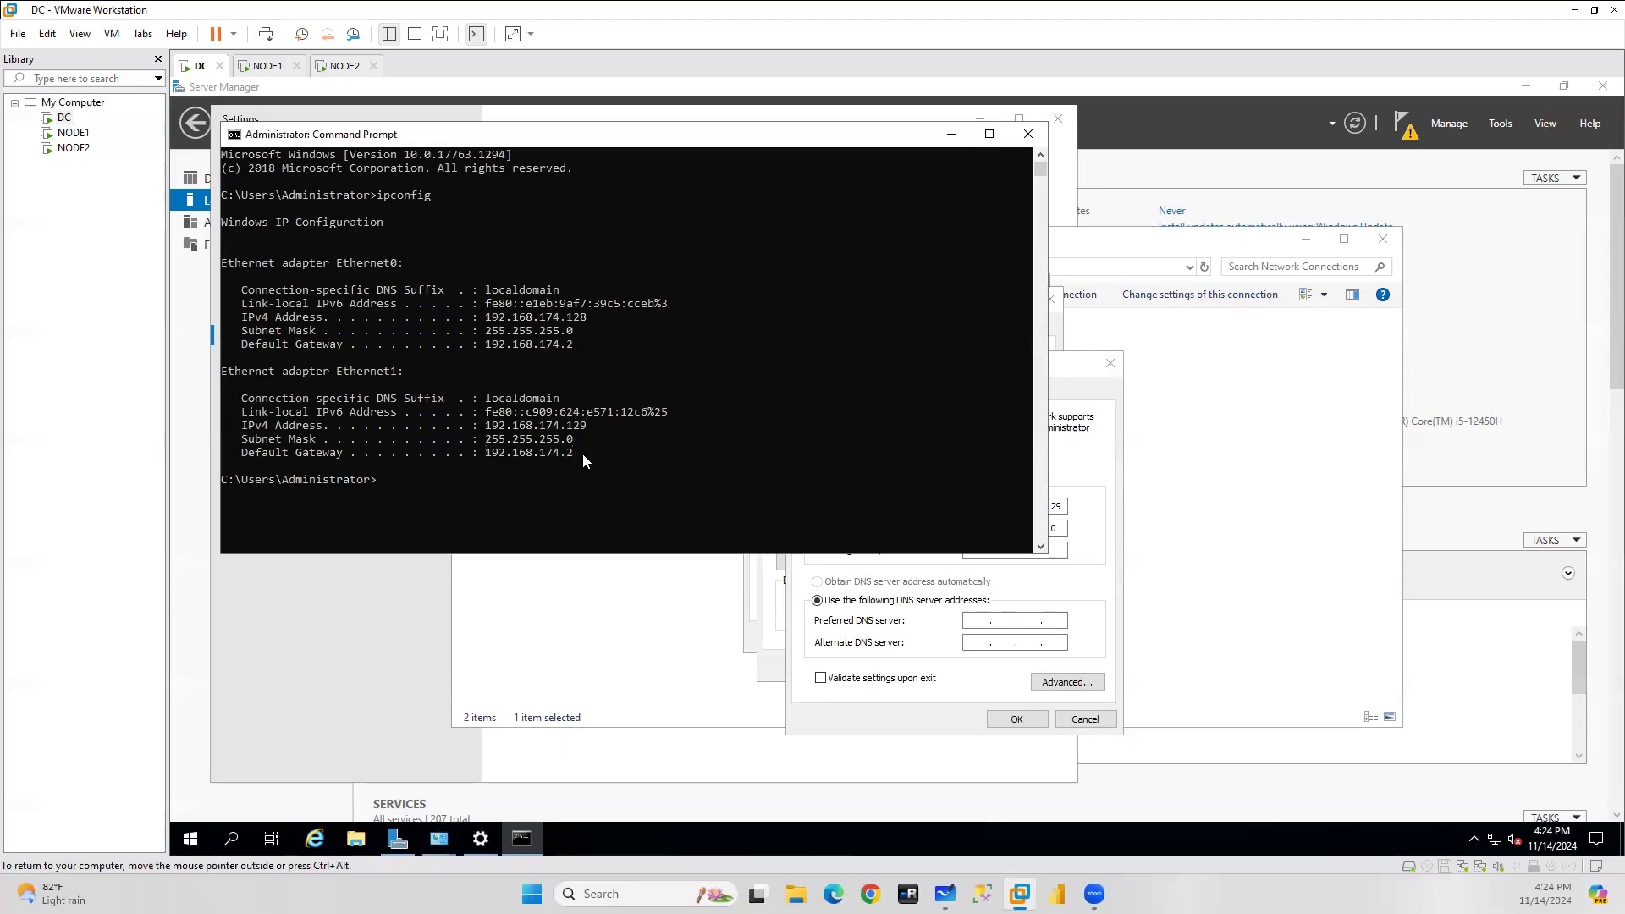
{"action": "left_click", "coordinate": [1117, 548]}
{"action": "left_click", "coordinate": [977, 552]}
{"action": "type", "text": "192.168.174.2"}
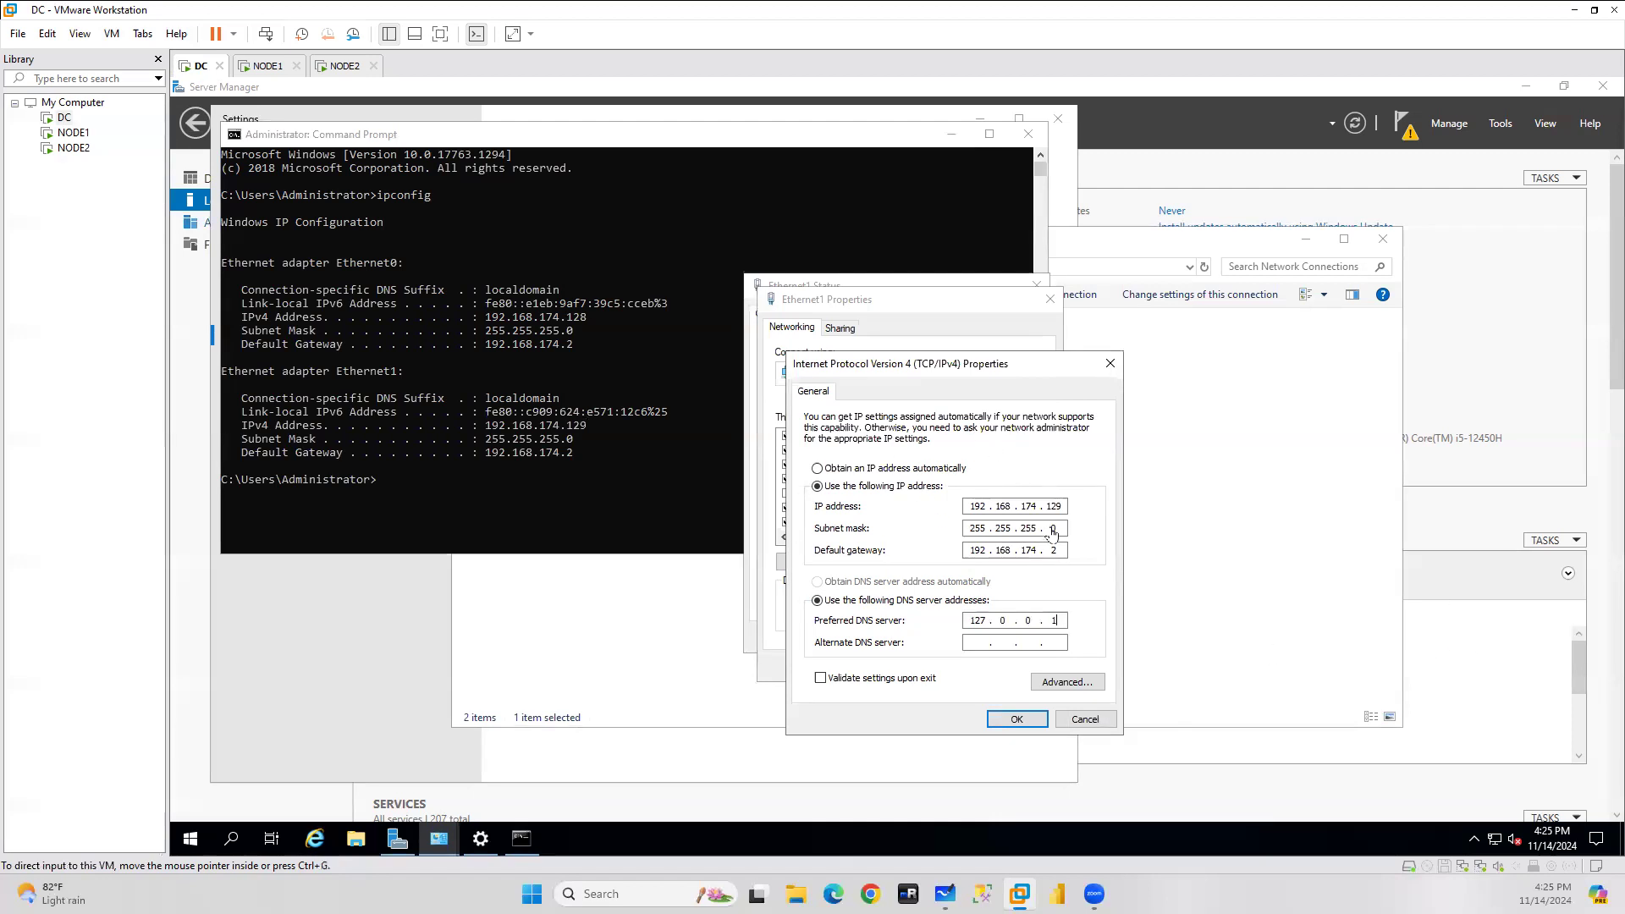
{"action": "left_click", "coordinate": [1018, 721]}
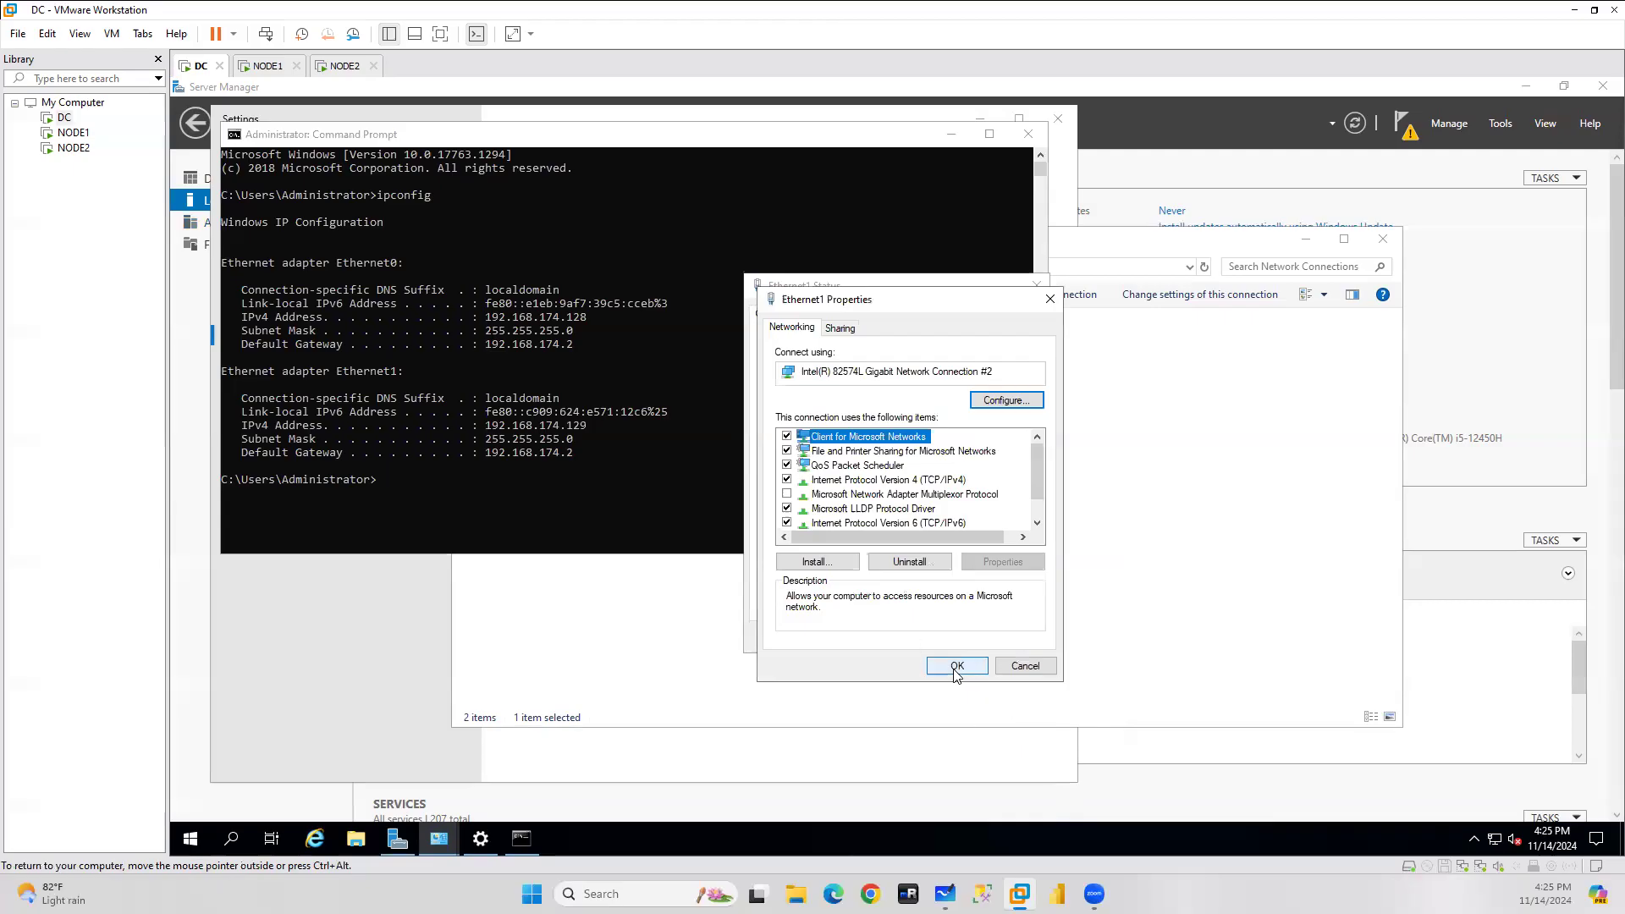
Apply Ethernet1's properties and close the Command Prompt, Network Connections and Settings windows.
{"action": "left_click", "coordinate": [954, 670]}
{"action": "left_click", "coordinate": [1010, 638]}
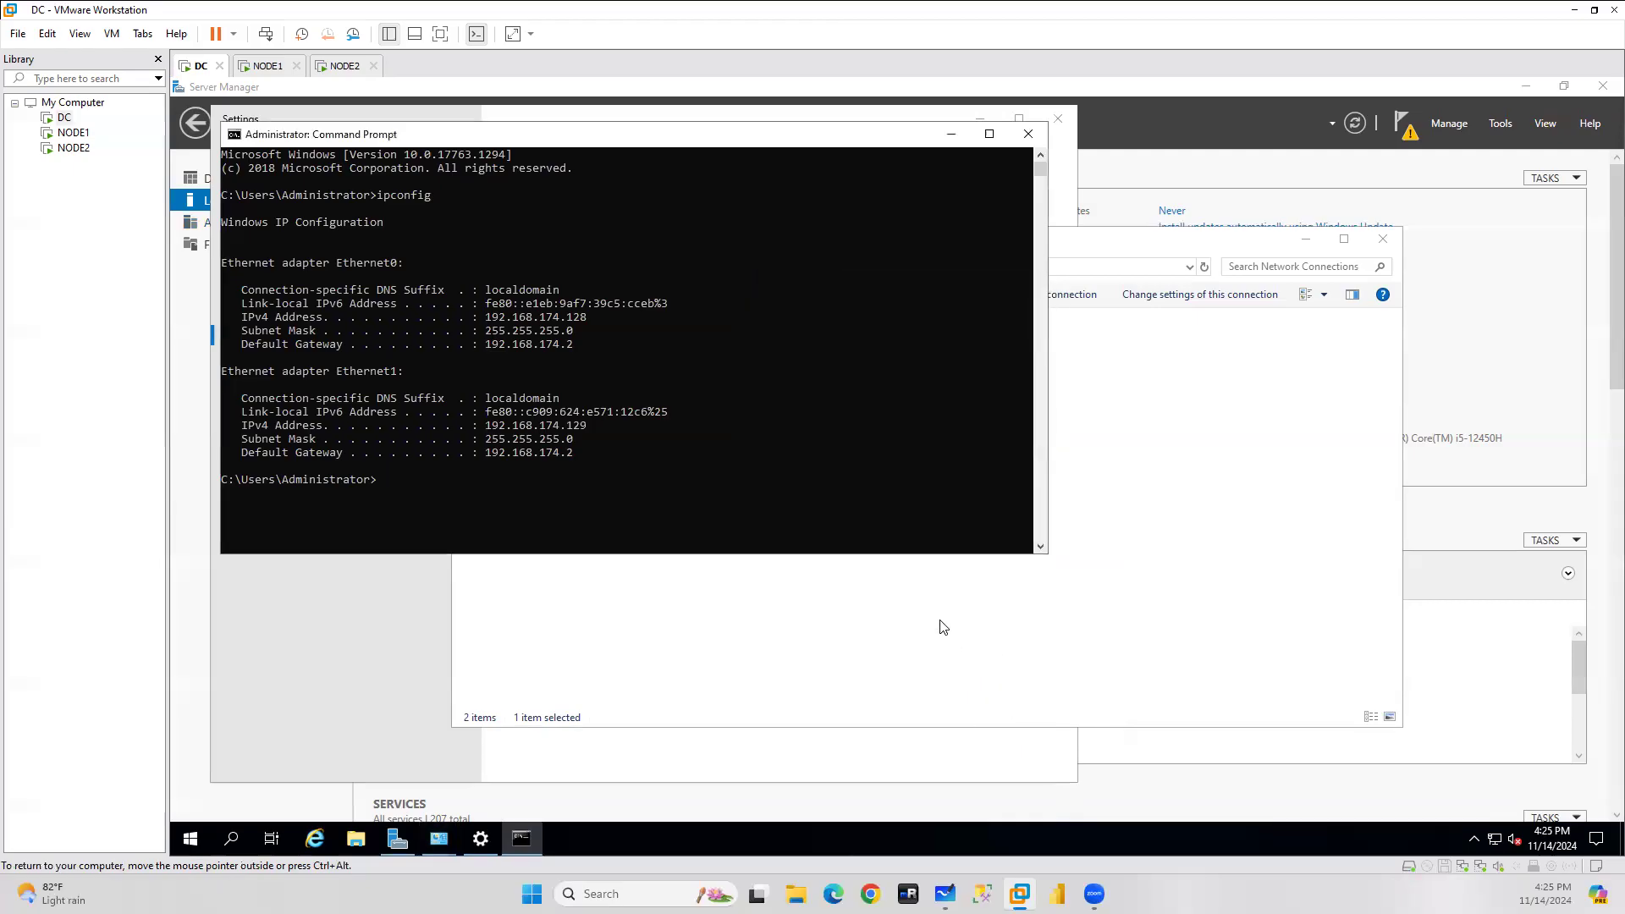
{"action": "left_click", "coordinate": [1041, 142]}
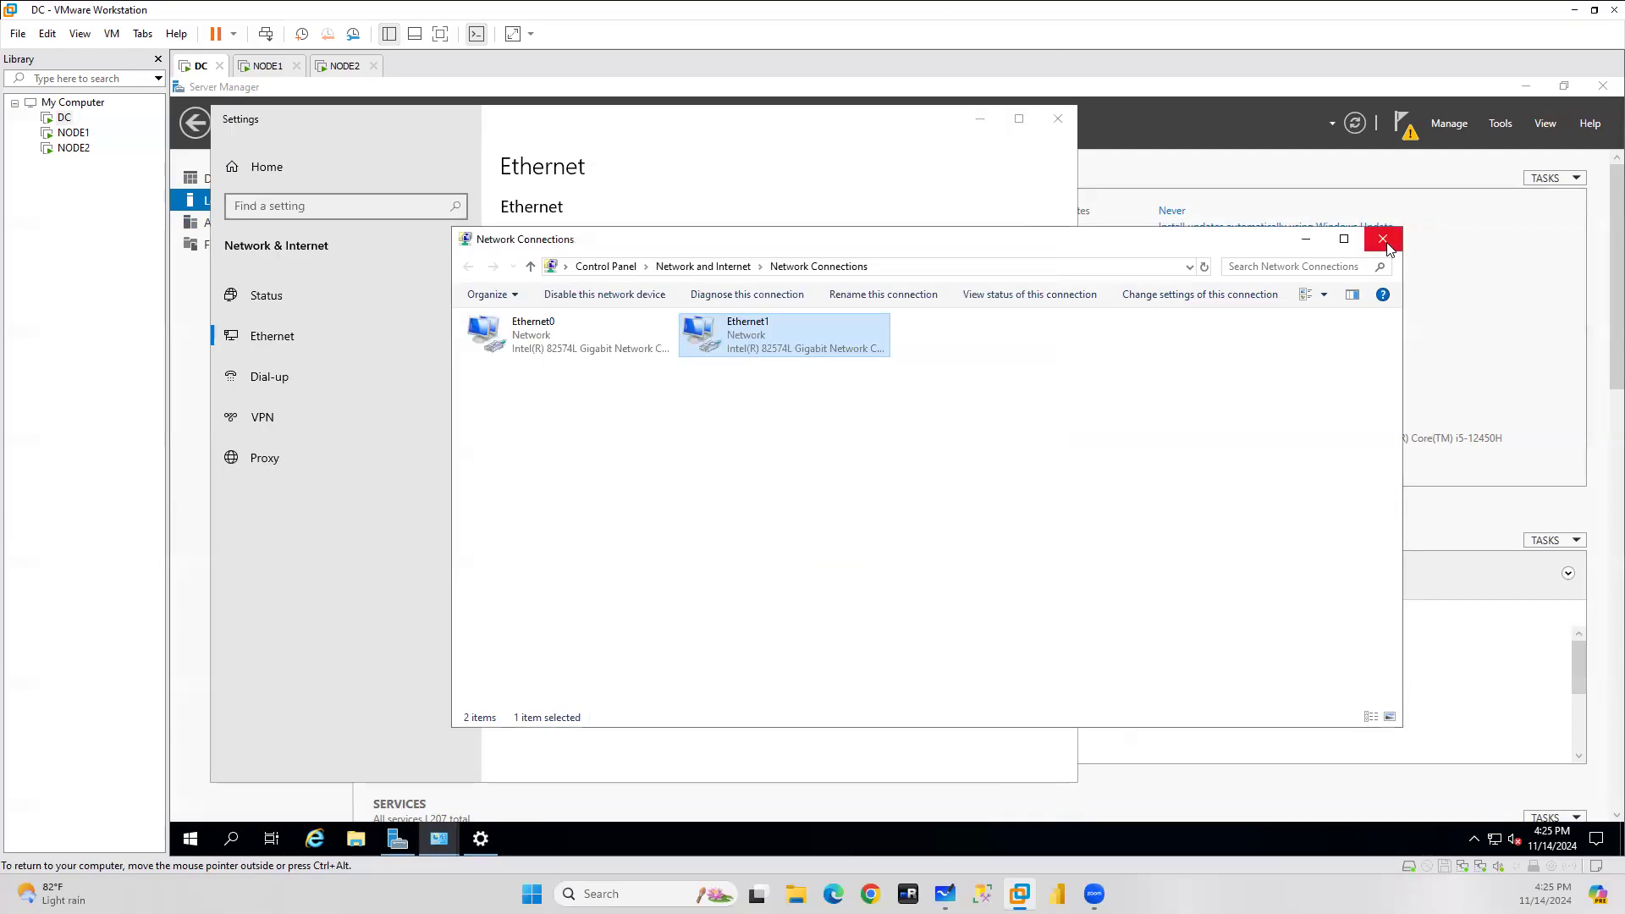
{"action": "left_click", "coordinate": [1383, 240]}
{"action": "left_click", "coordinate": [1058, 119]}
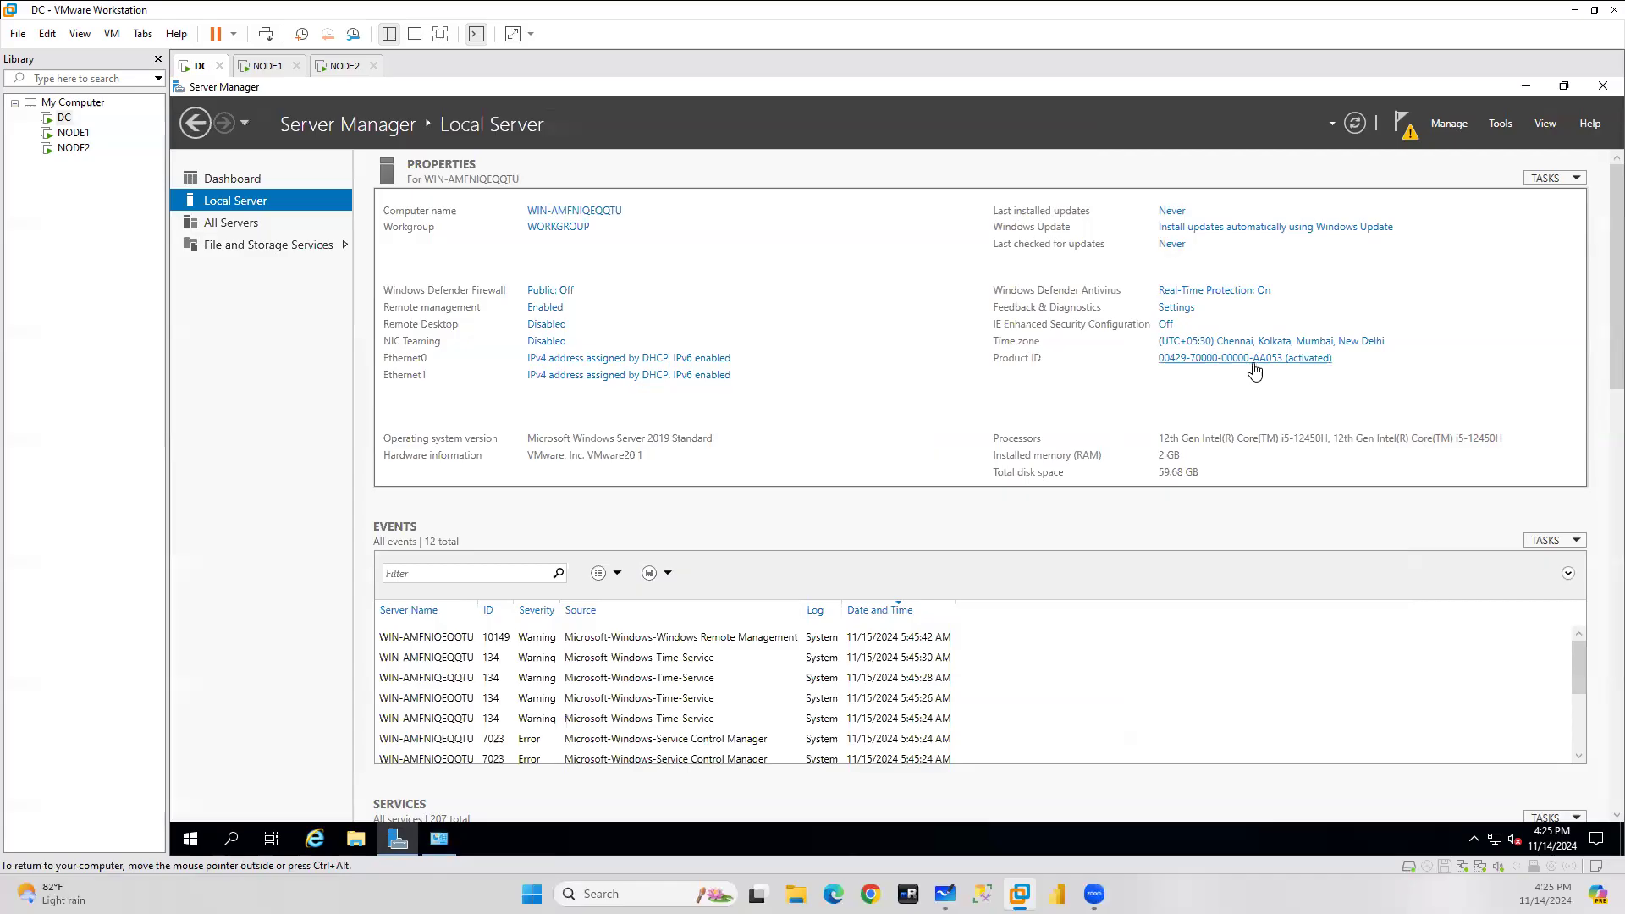
Restart the DC guest from its Start menu Power options and confirm with Continue.
{"action": "left_click", "coordinate": [190, 838]}
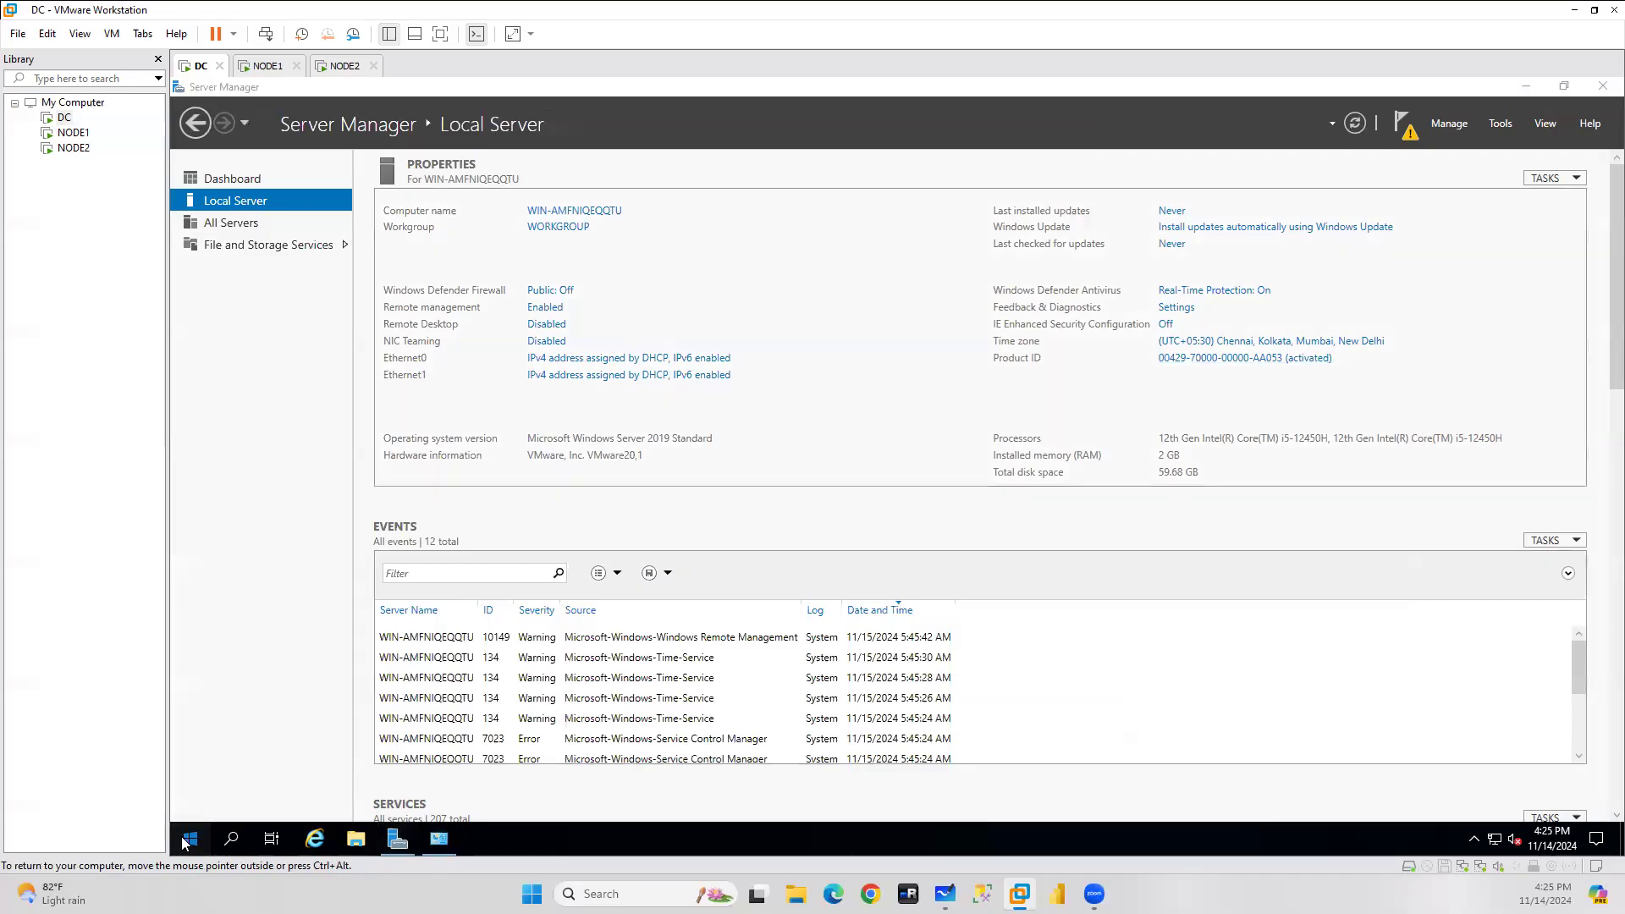
{"action": "left_click", "coordinate": [196, 805]}
{"action": "left_click", "coordinate": [205, 753]}
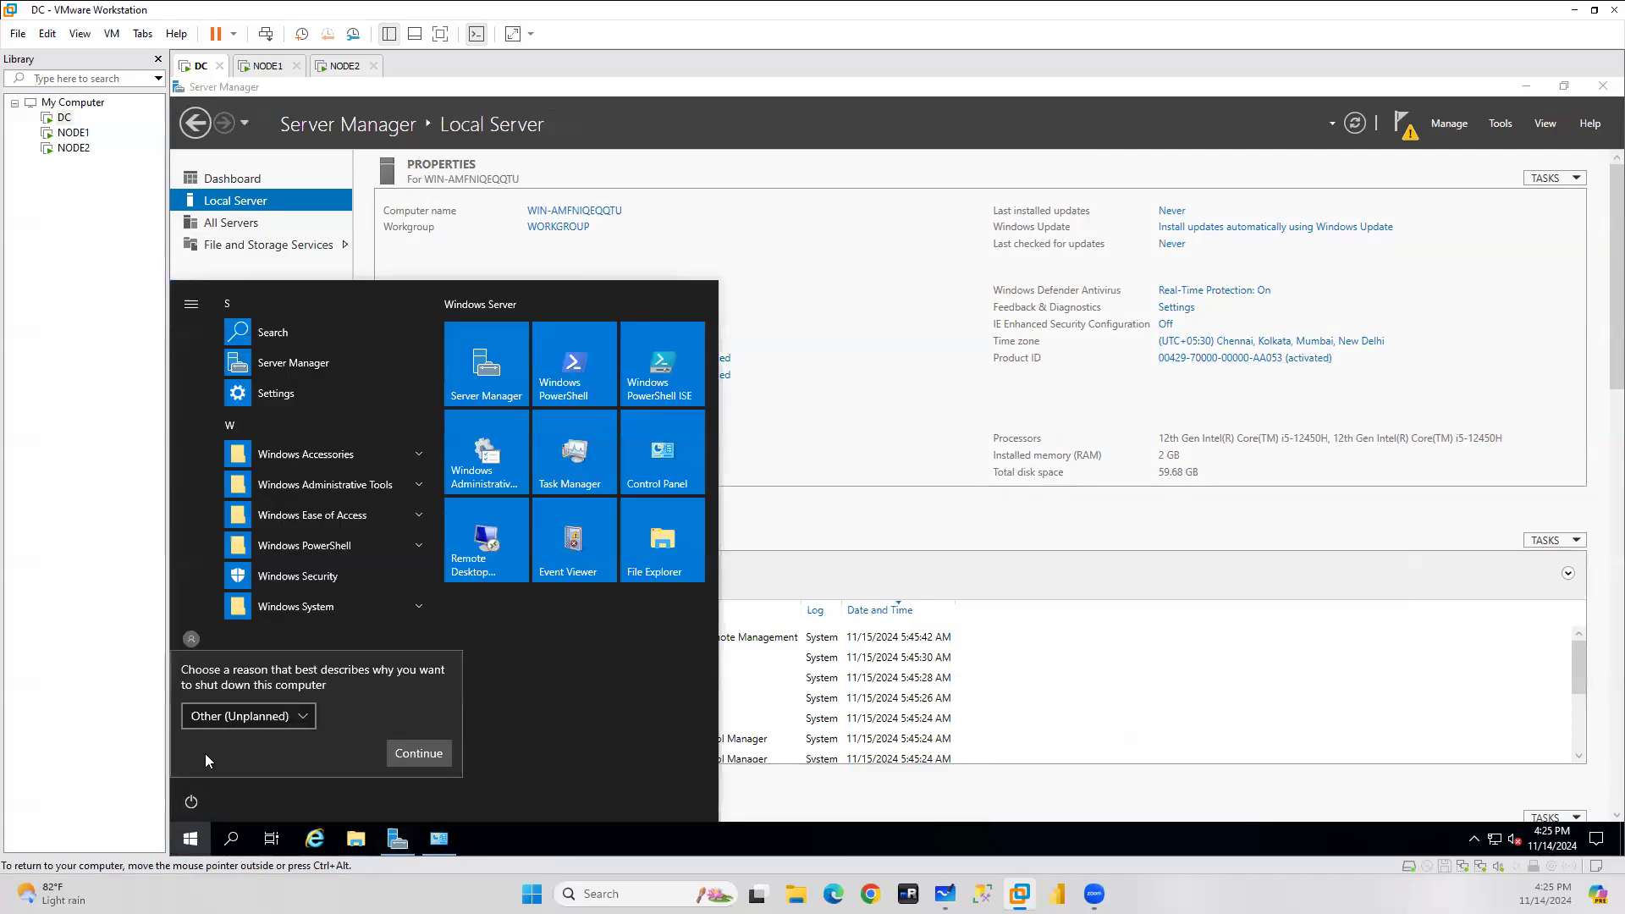
{"action": "left_click", "coordinate": [417, 753]}
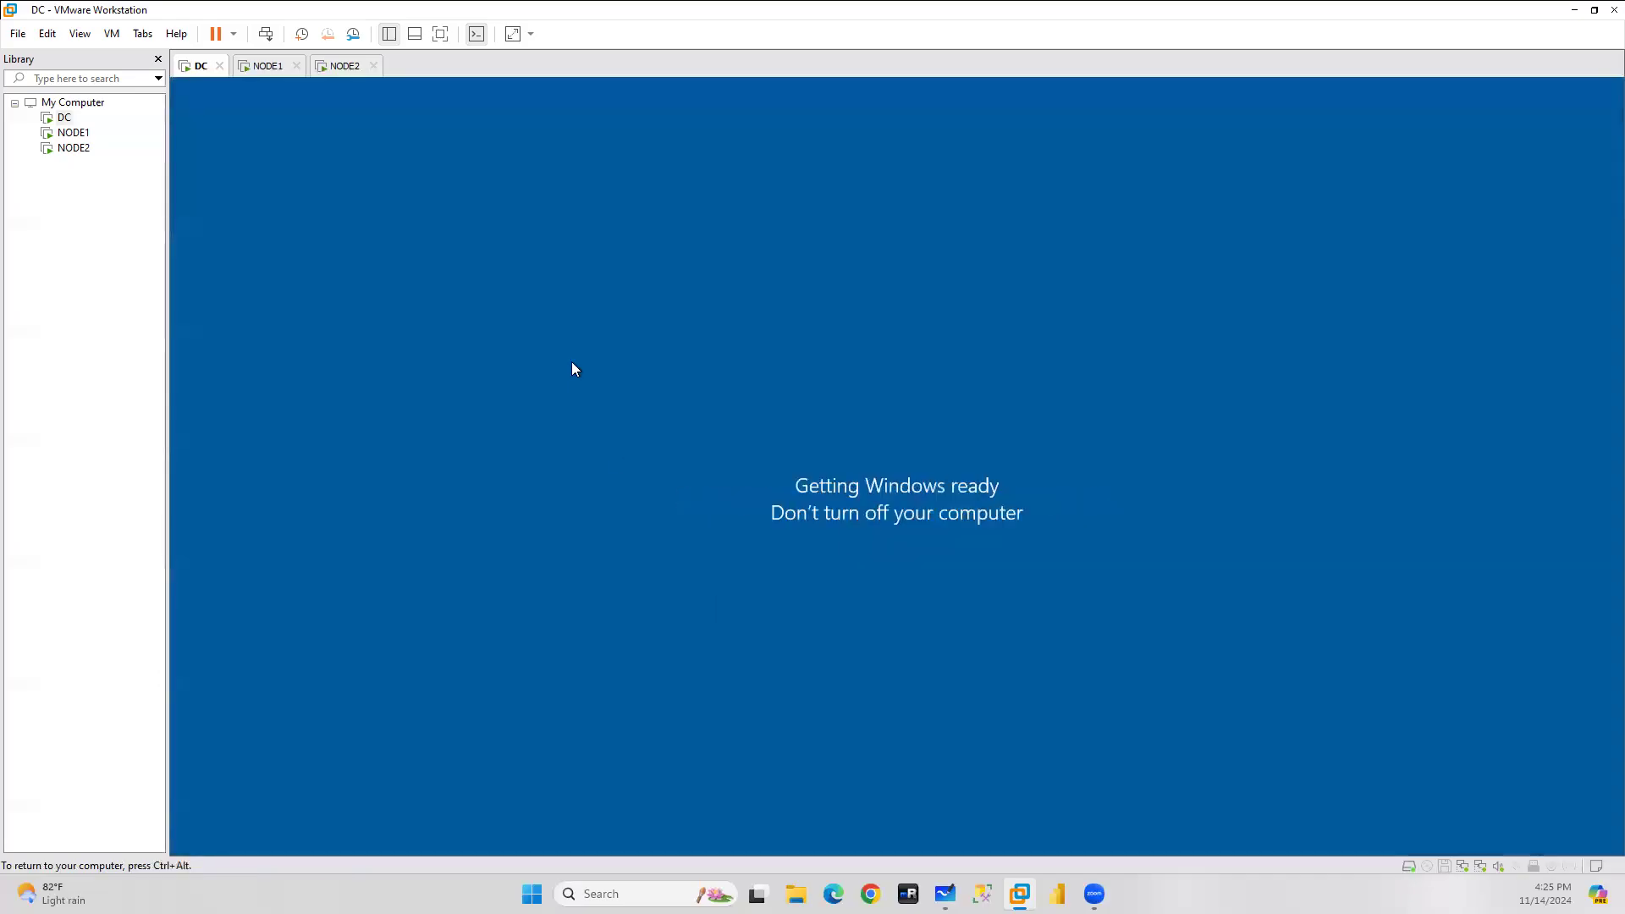
On NODE1, accept the restart prompt that finishes VMware Tools setup.
{"action": "left_click", "coordinate": [73, 134]}
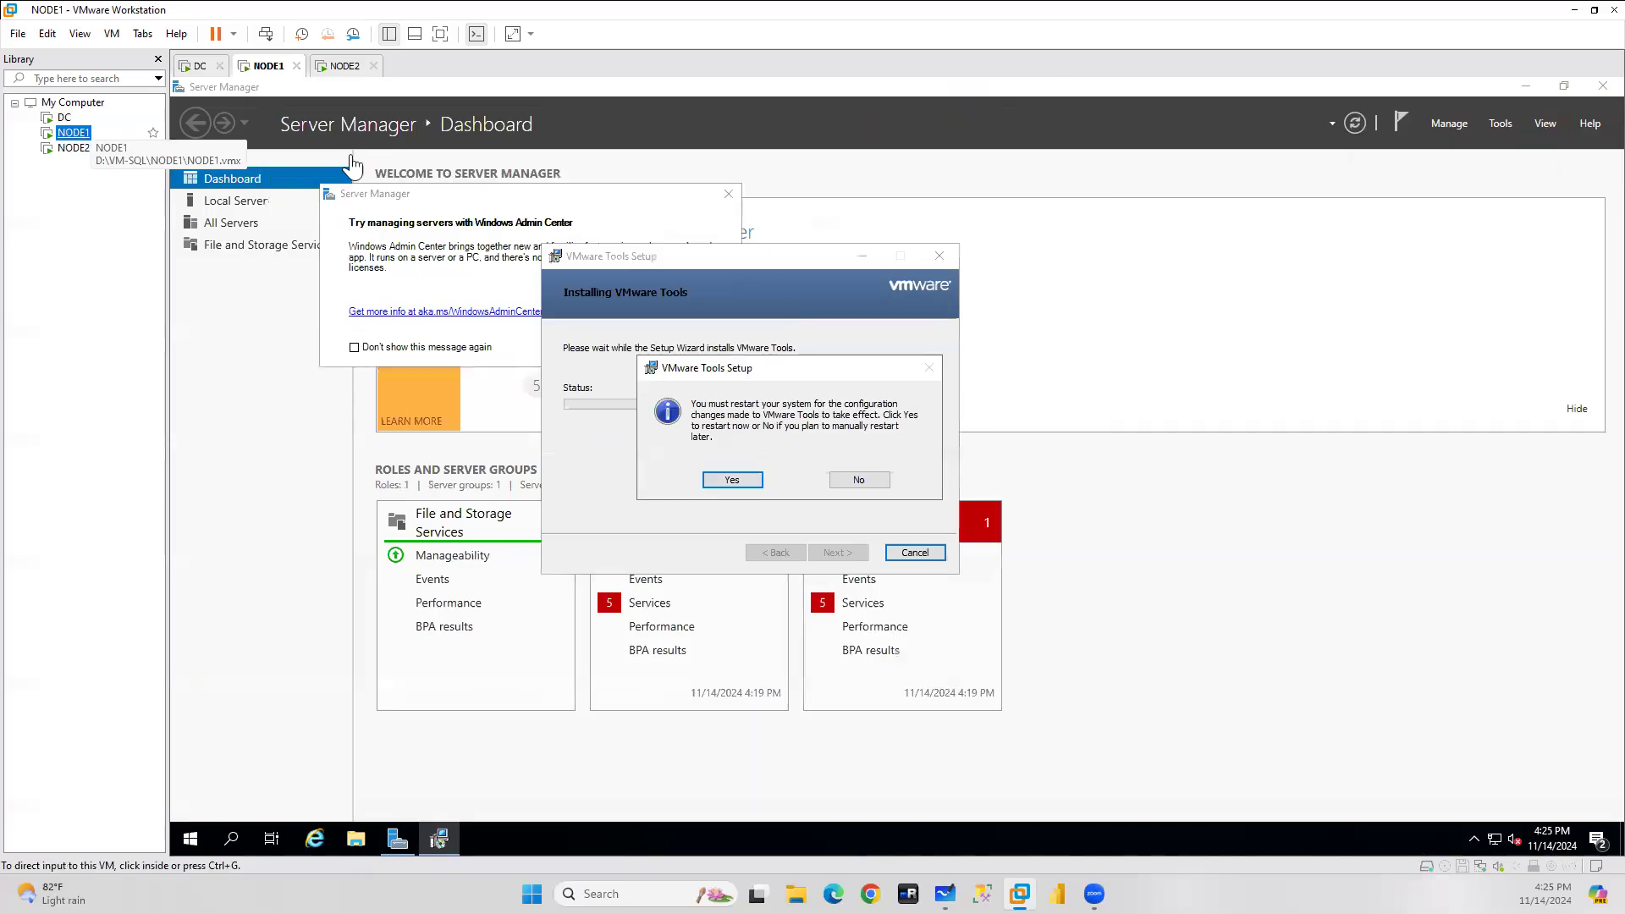
{"action": "left_click", "coordinate": [730, 482]}
{"action": "left_click", "coordinate": [728, 484]}
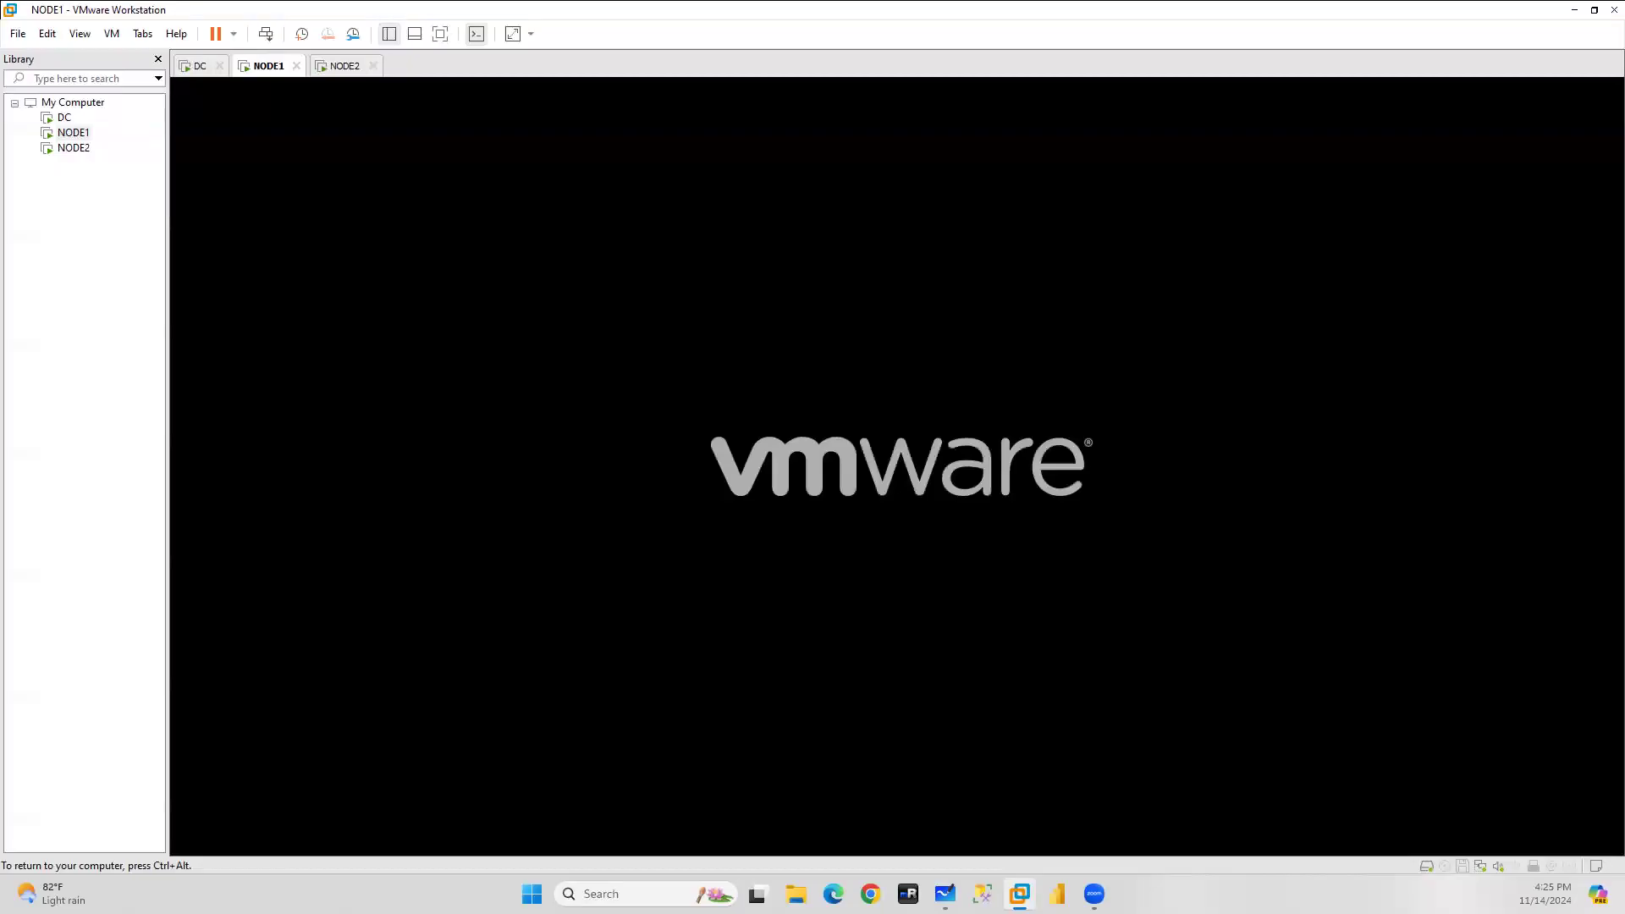
Dismiss NODE2's VMware Tools setup message, then bring up NODE1's machine options.
{"action": "left_click", "coordinate": [85, 151]}
{"action": "left_click", "coordinate": [735, 480]}
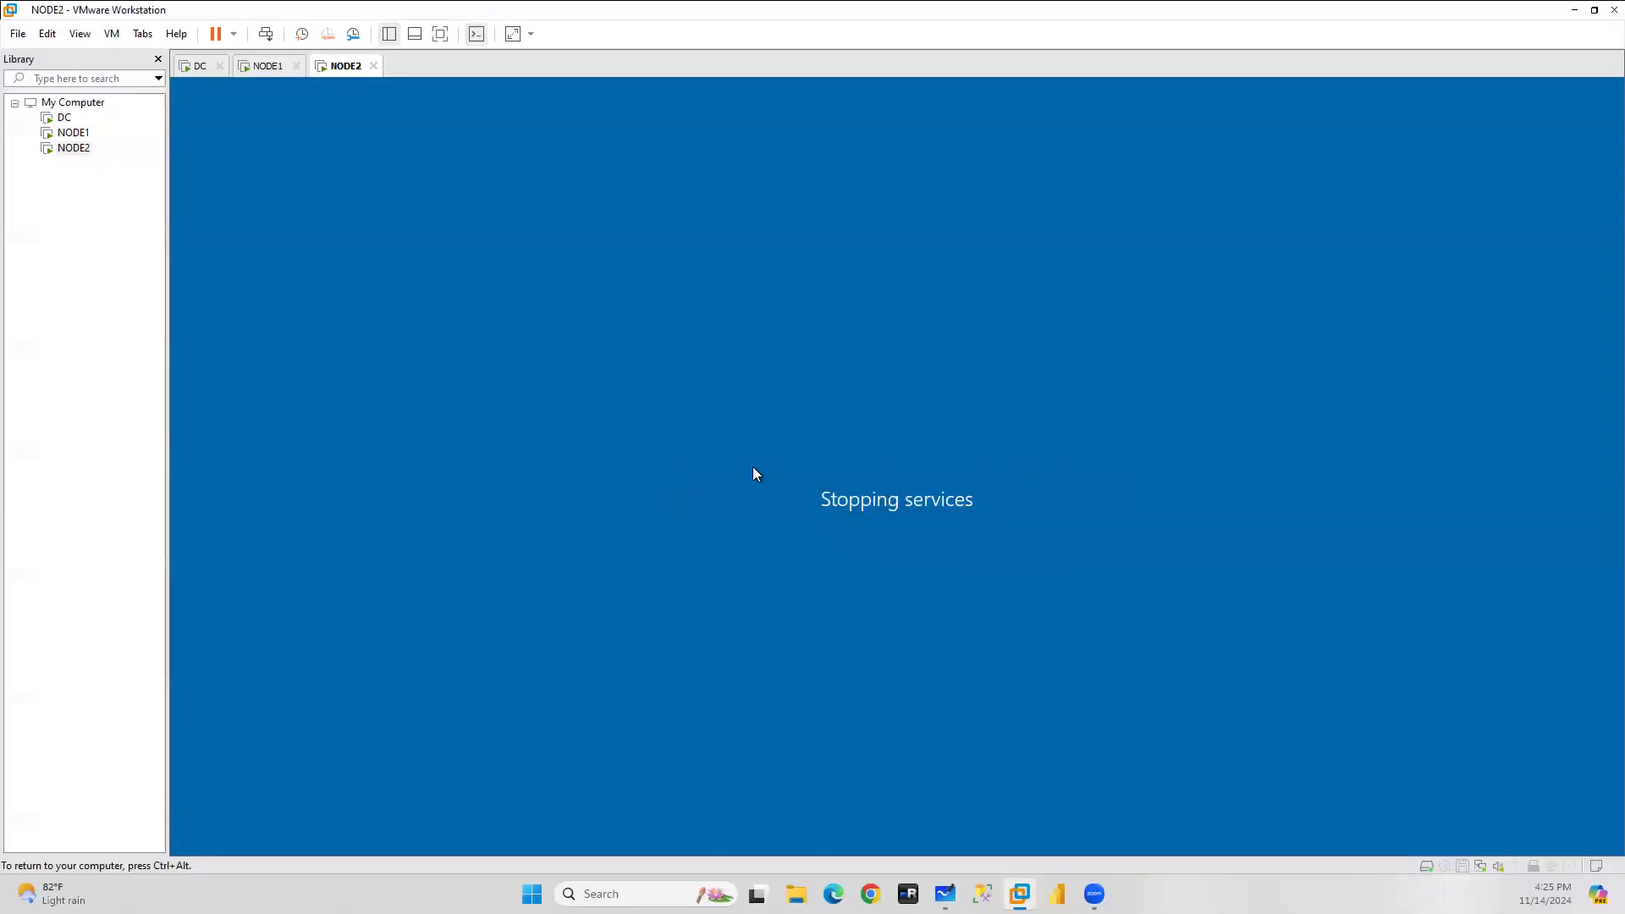
{"action": "left_click", "coordinate": [249, 67]}
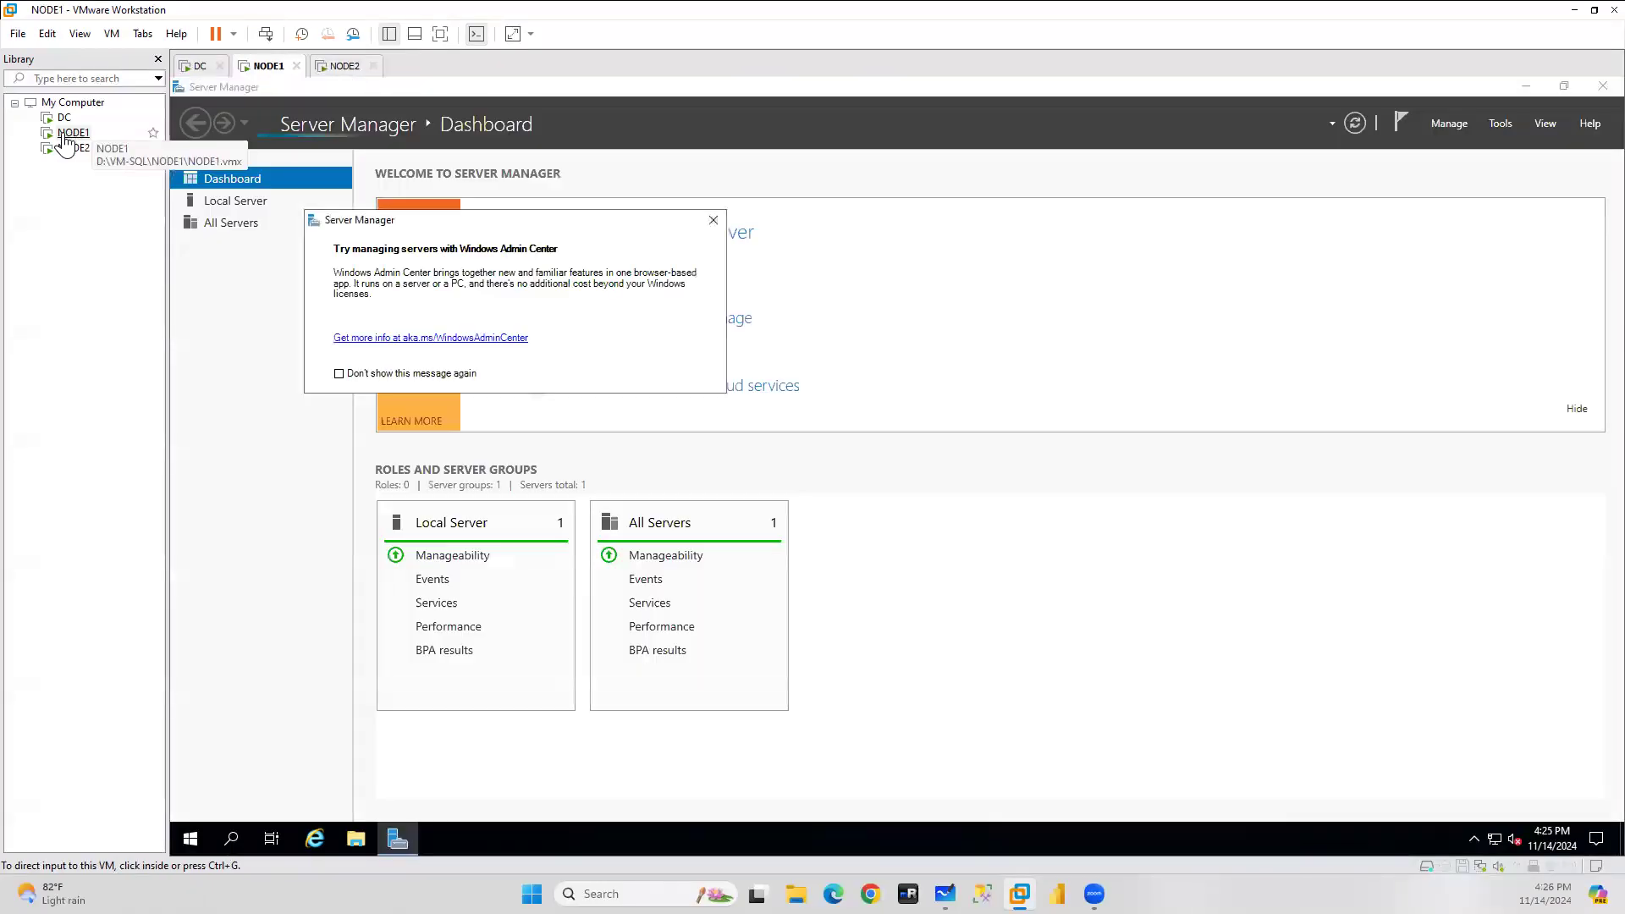
{"action": "right_click", "coordinate": [68, 135]}
Add a second network adapter to NODE1's virtual machine settings and save.
{"action": "left_click", "coordinate": [117, 450]}
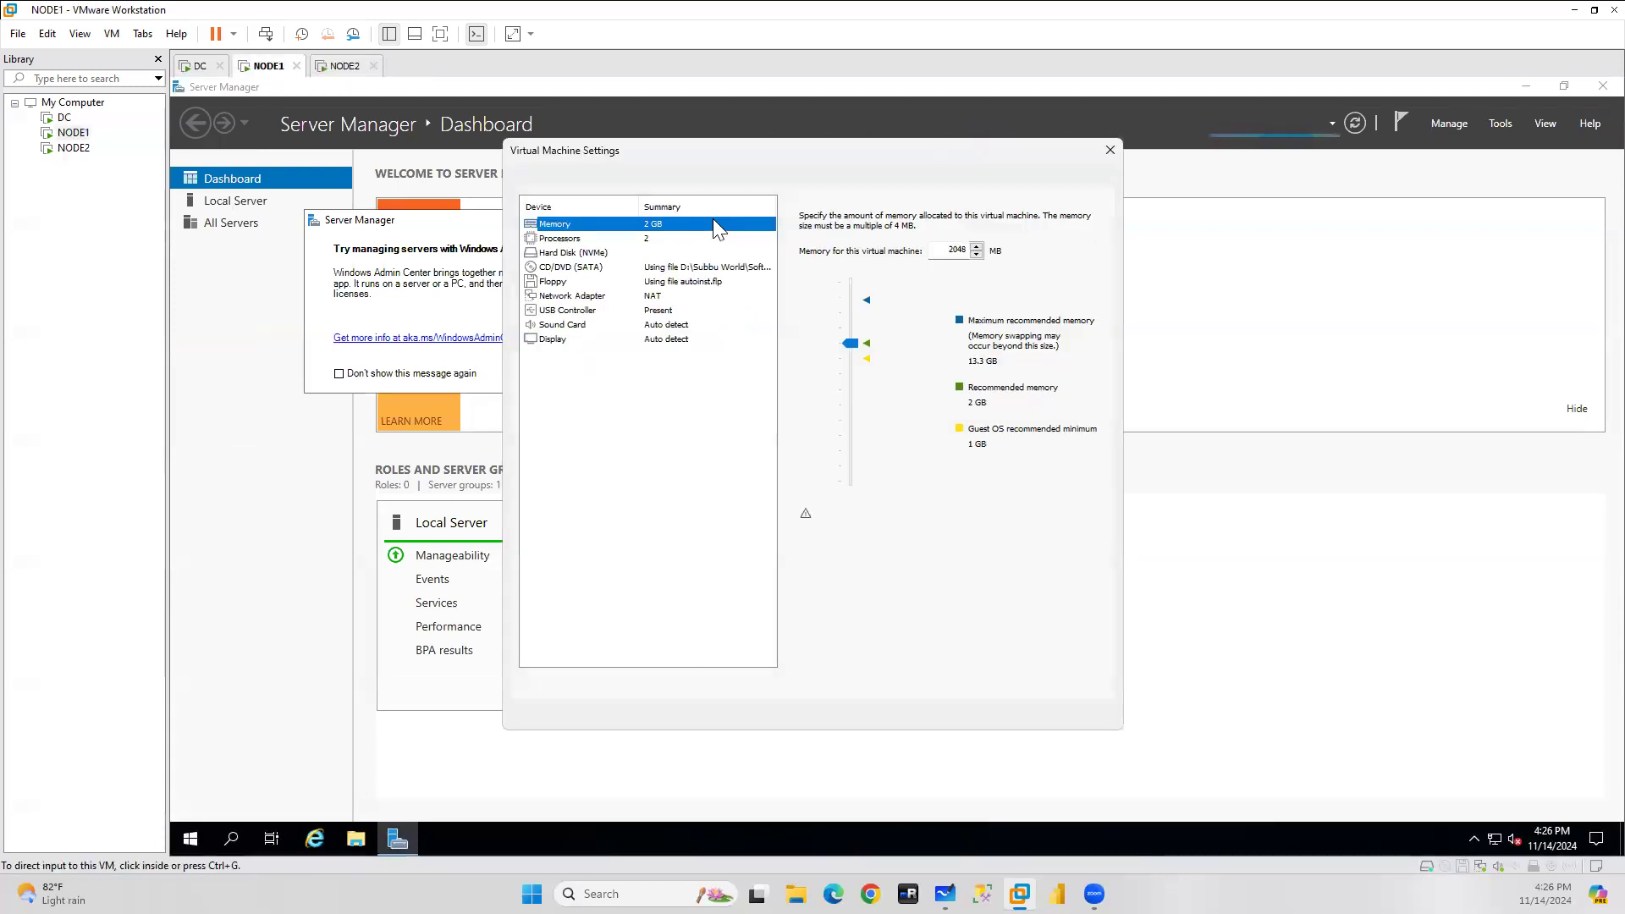
{"action": "left_click", "coordinate": [676, 682]}
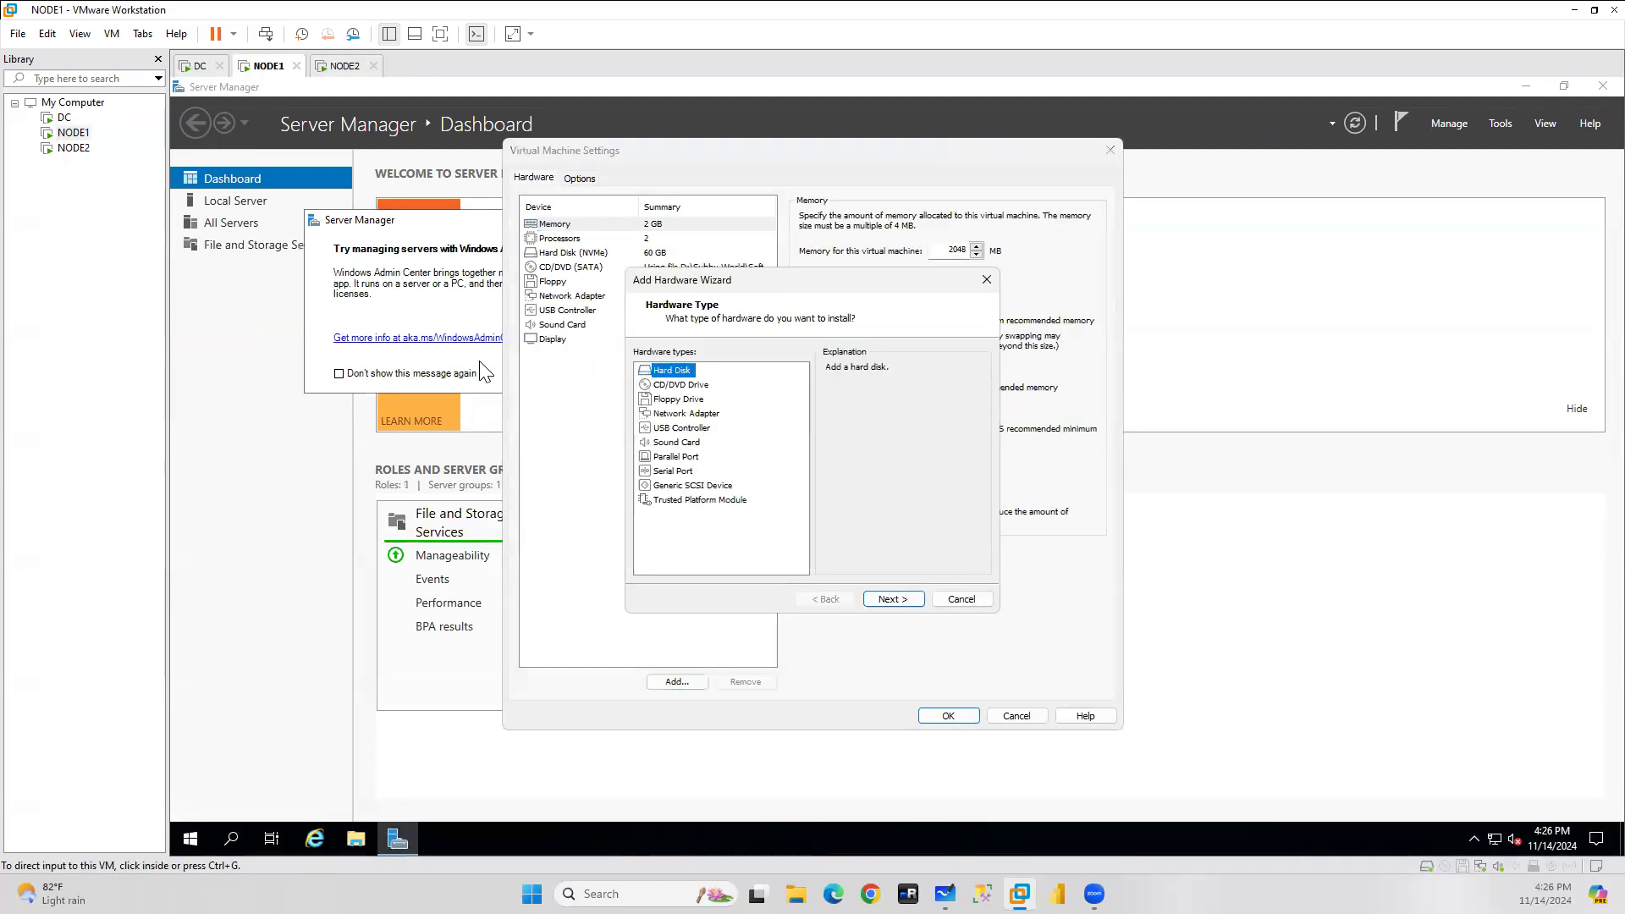
{"action": "left_click", "coordinate": [686, 413]}
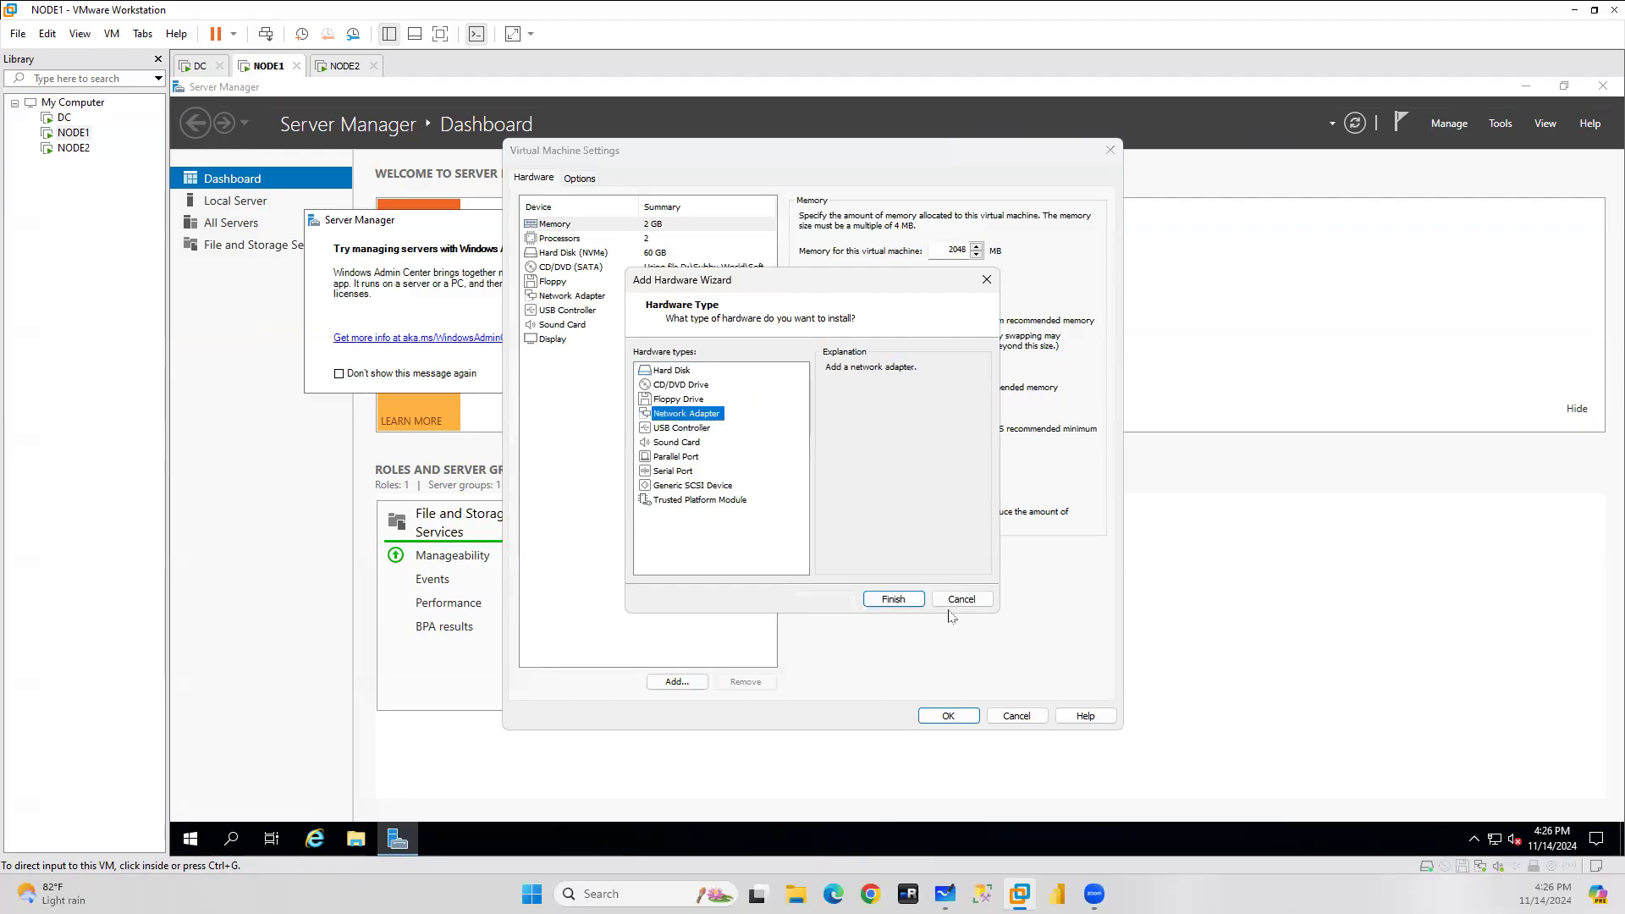
{"action": "left_click", "coordinate": [892, 598]}
{"action": "left_click", "coordinate": [949, 716]}
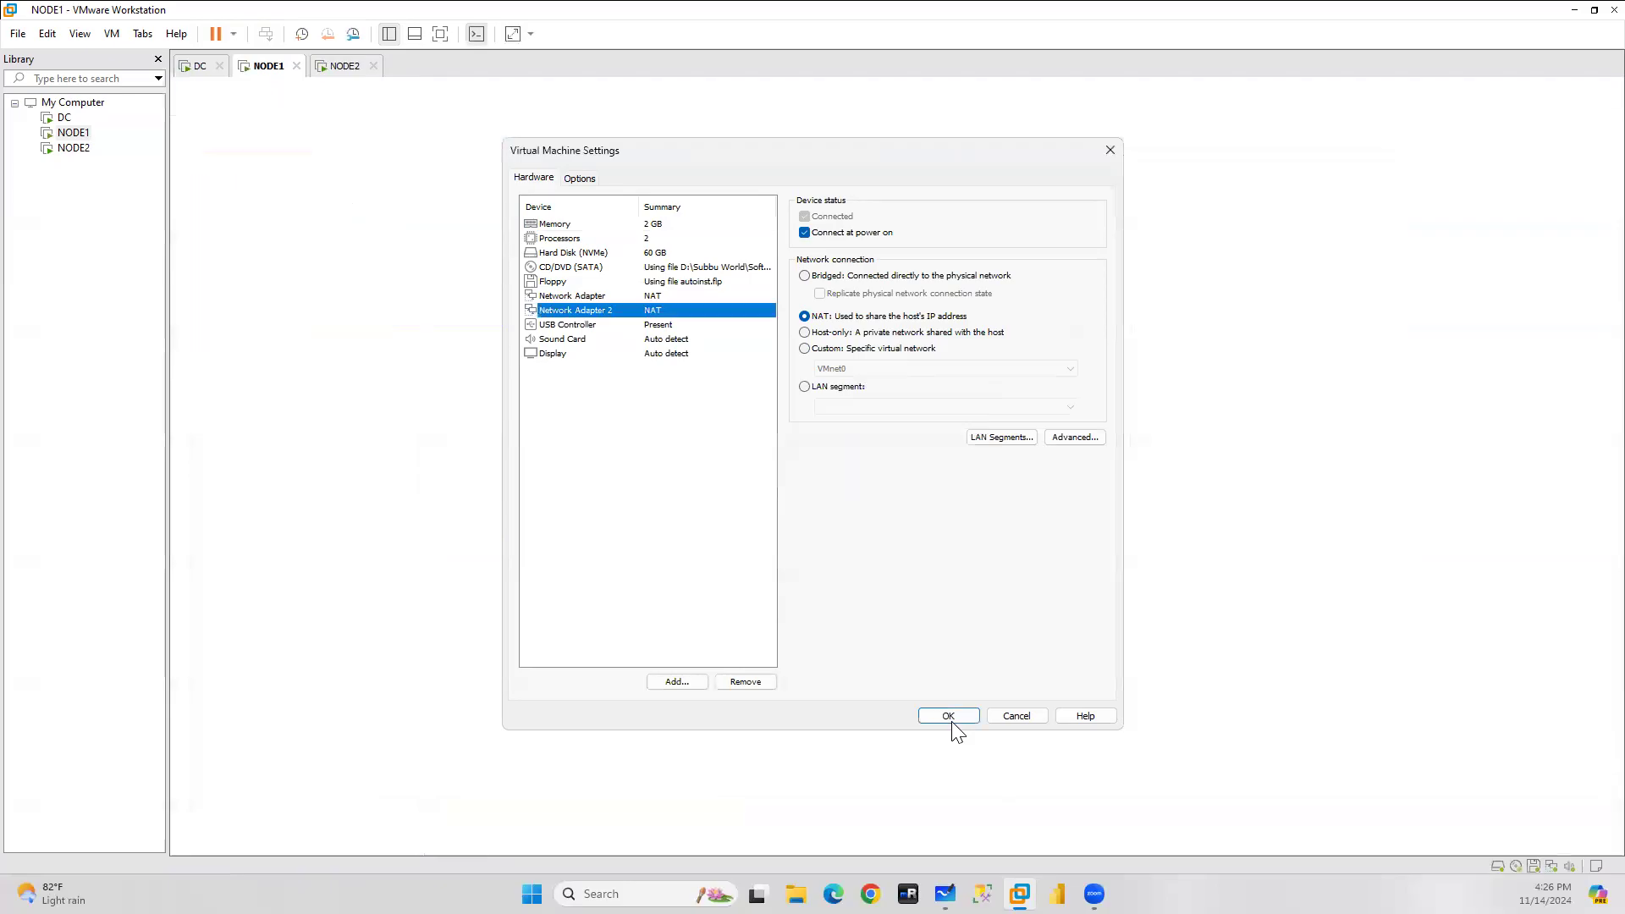
In NODE1, open Ethernet1's properties and select Internet Protocol Version 4, then switch to DC.
{"action": "left_click", "coordinate": [713, 222]}
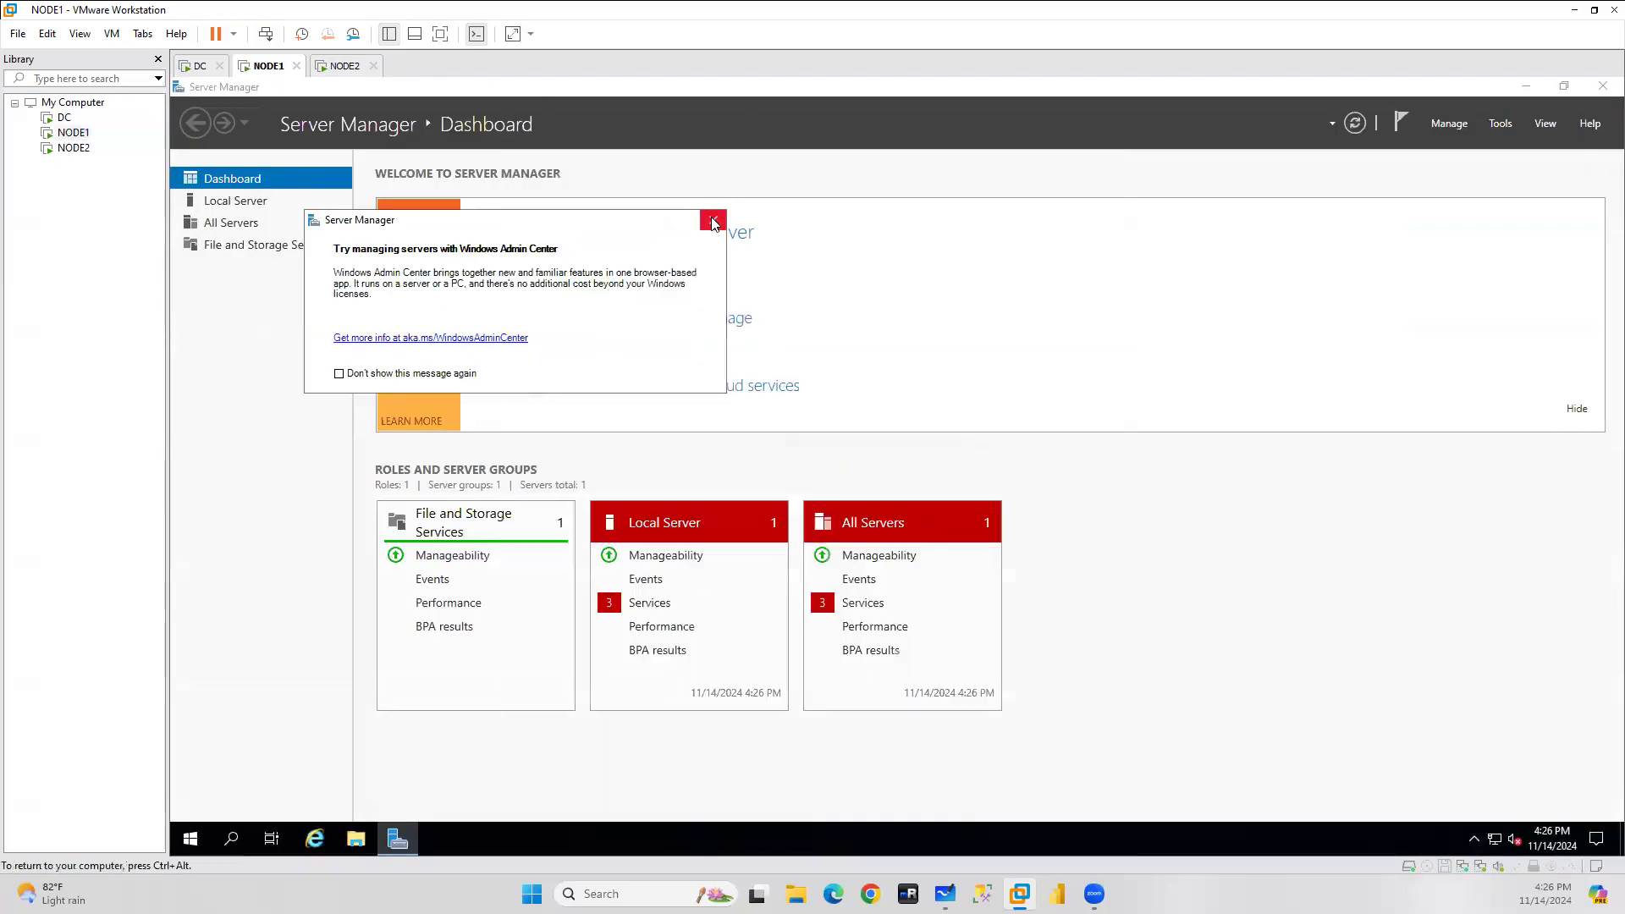
{"action": "left_click", "coordinate": [1497, 843]}
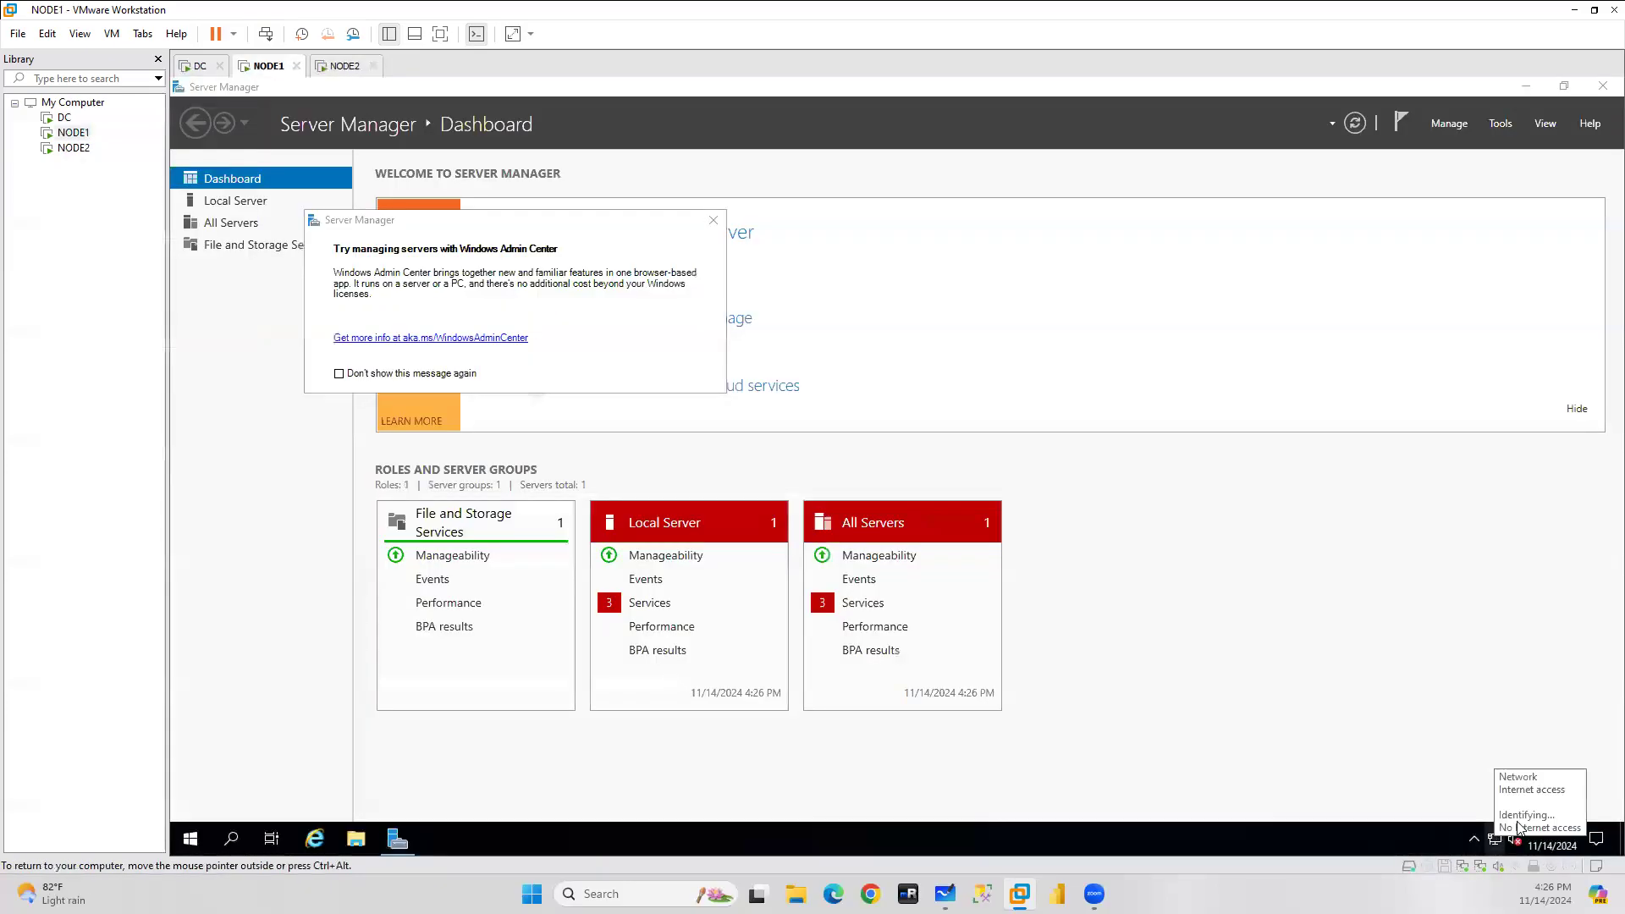
{"action": "right_click", "coordinate": [1497, 843]}
{"action": "left_click", "coordinate": [1478, 818]}
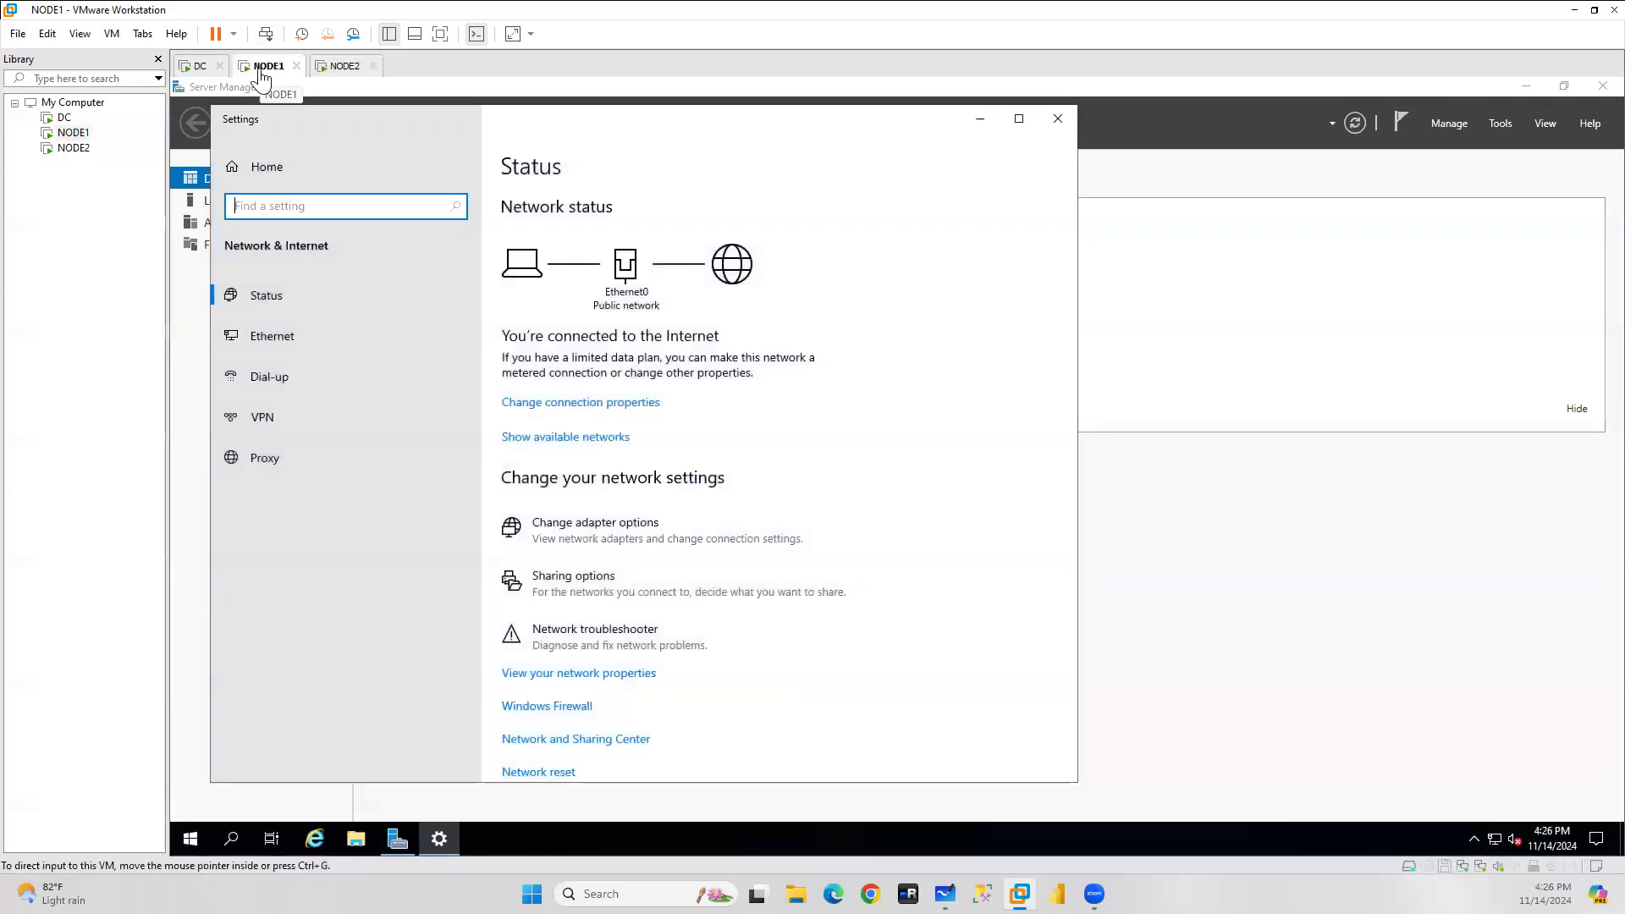
{"action": "left_click", "coordinate": [274, 337]}
{"action": "left_click", "coordinate": [583, 398]}
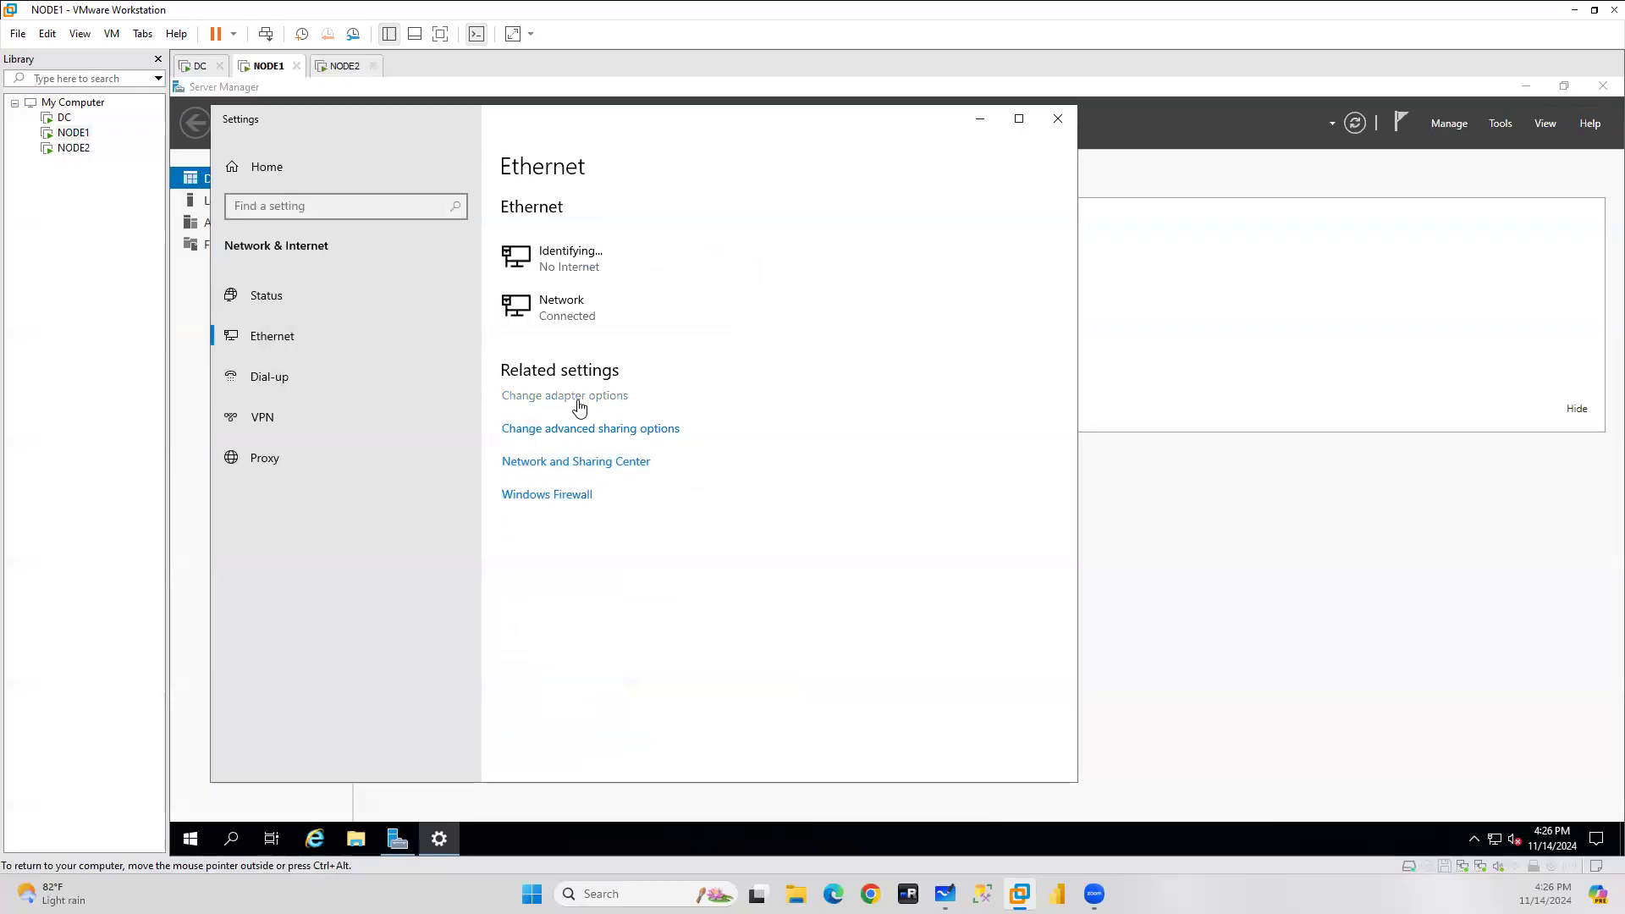
{"action": "double_click", "coordinate": [726, 319]}
{"action": "left_click", "coordinate": [800, 599]}
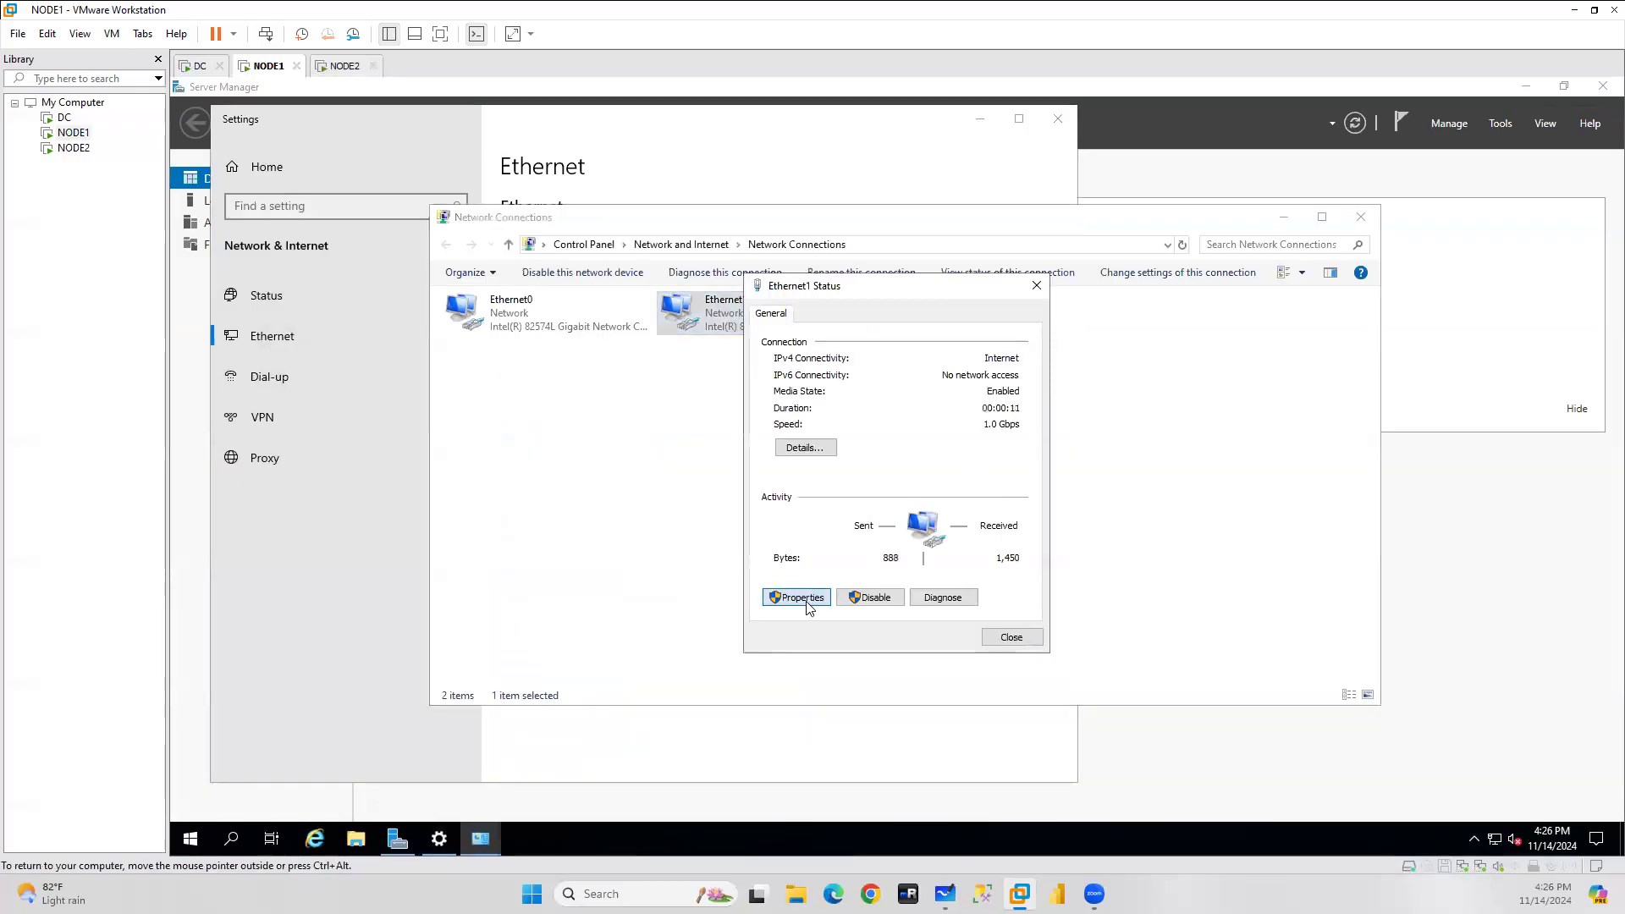
{"action": "left_click", "coordinate": [911, 480]}
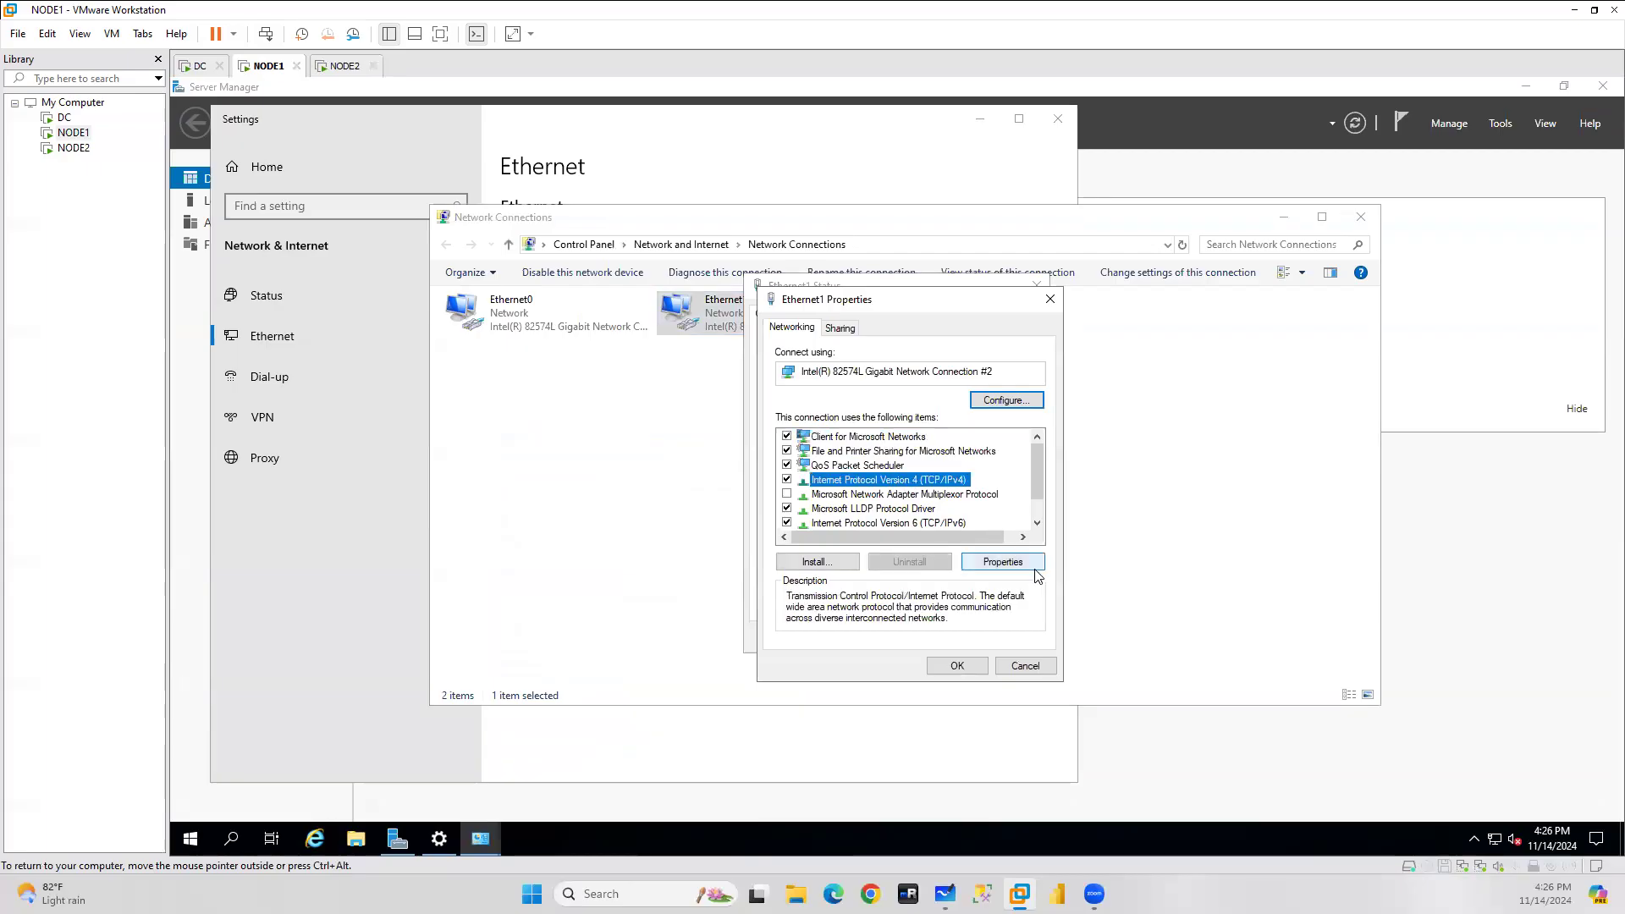
{"action": "left_click", "coordinate": [198, 71]}
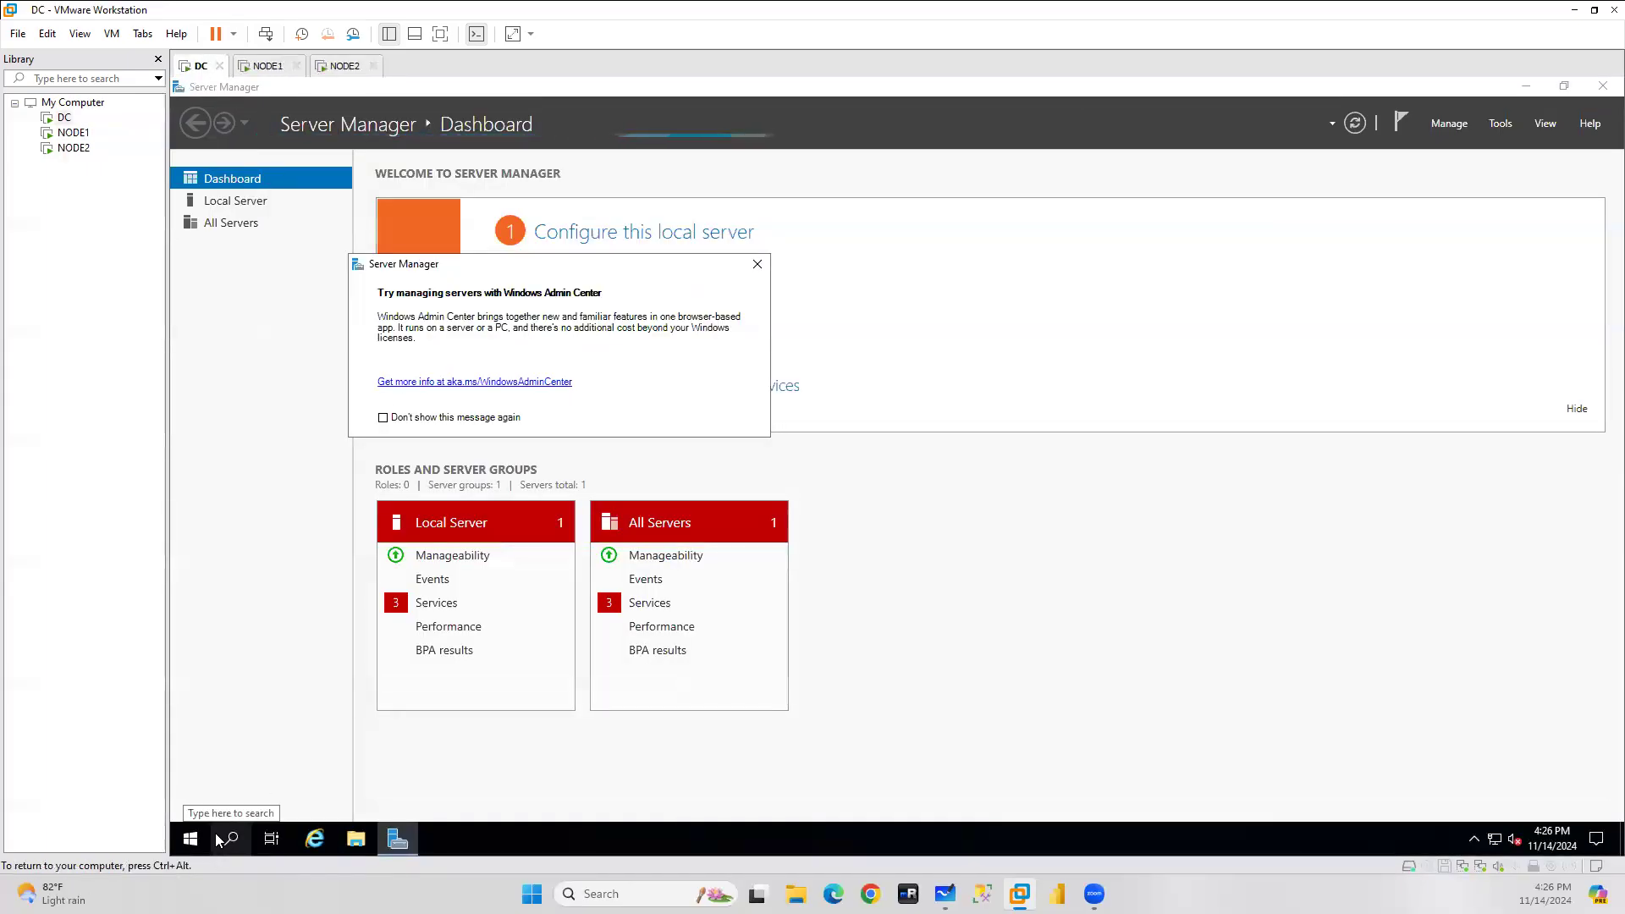
Run ipconfig in DC's Command Prompt to show Ethernet1 at 192.168.174.129, then return to NODE1.
{"action": "left_click", "coordinate": [230, 839]}
{"action": "type", "text": "cmd"}
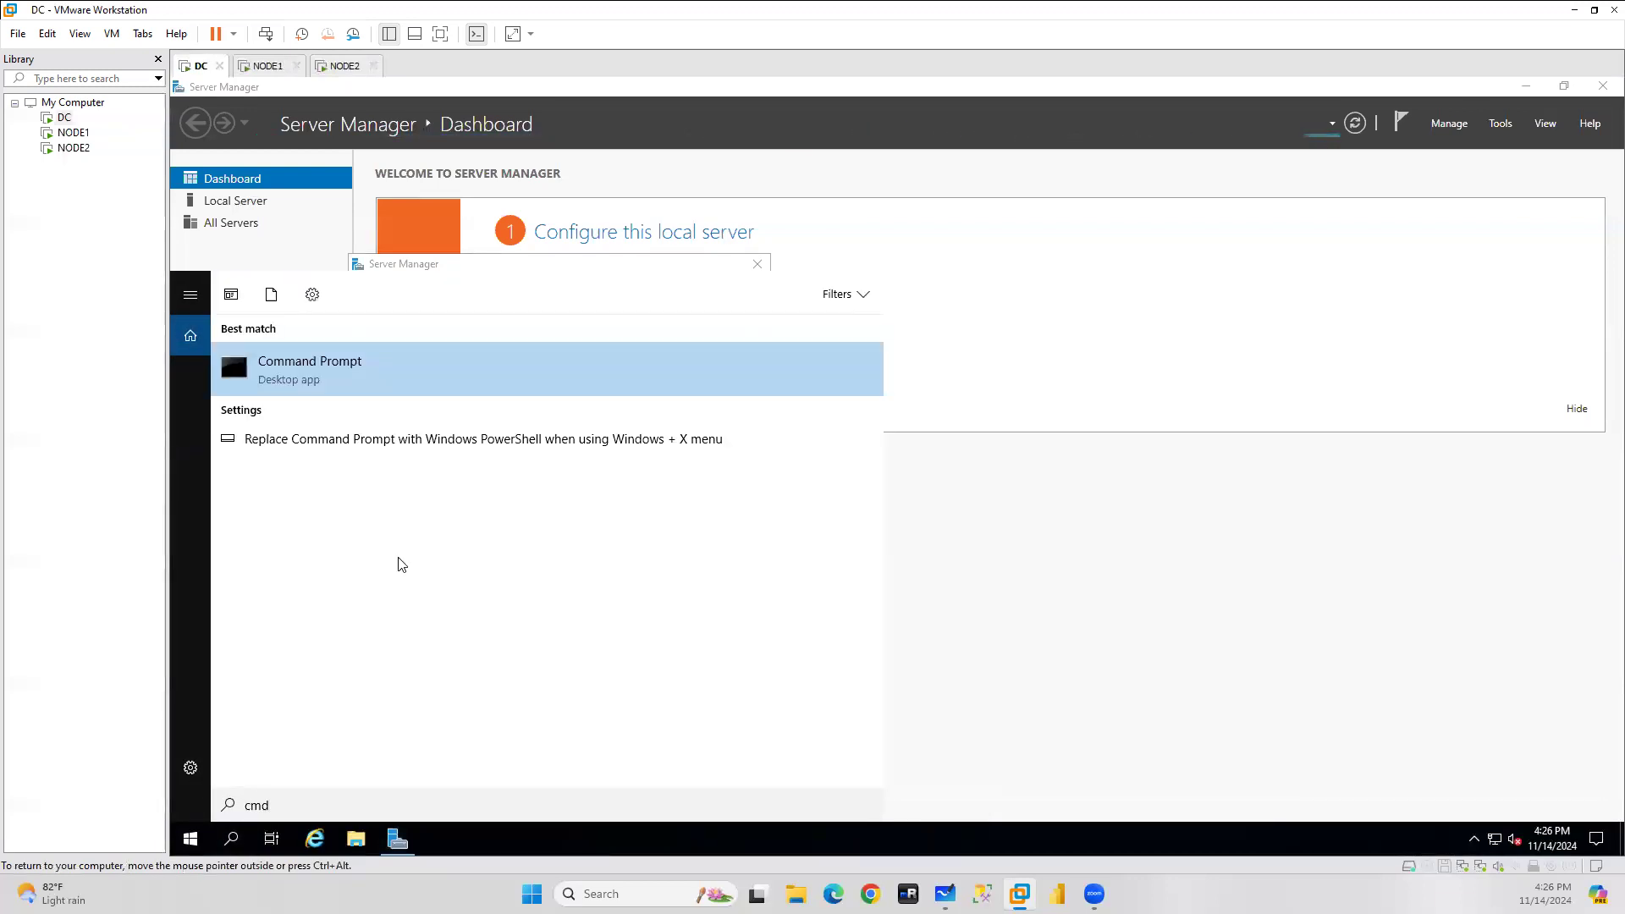
{"action": "left_click", "coordinate": [297, 375]}
{"action": "type", "text": "ipconfig"}
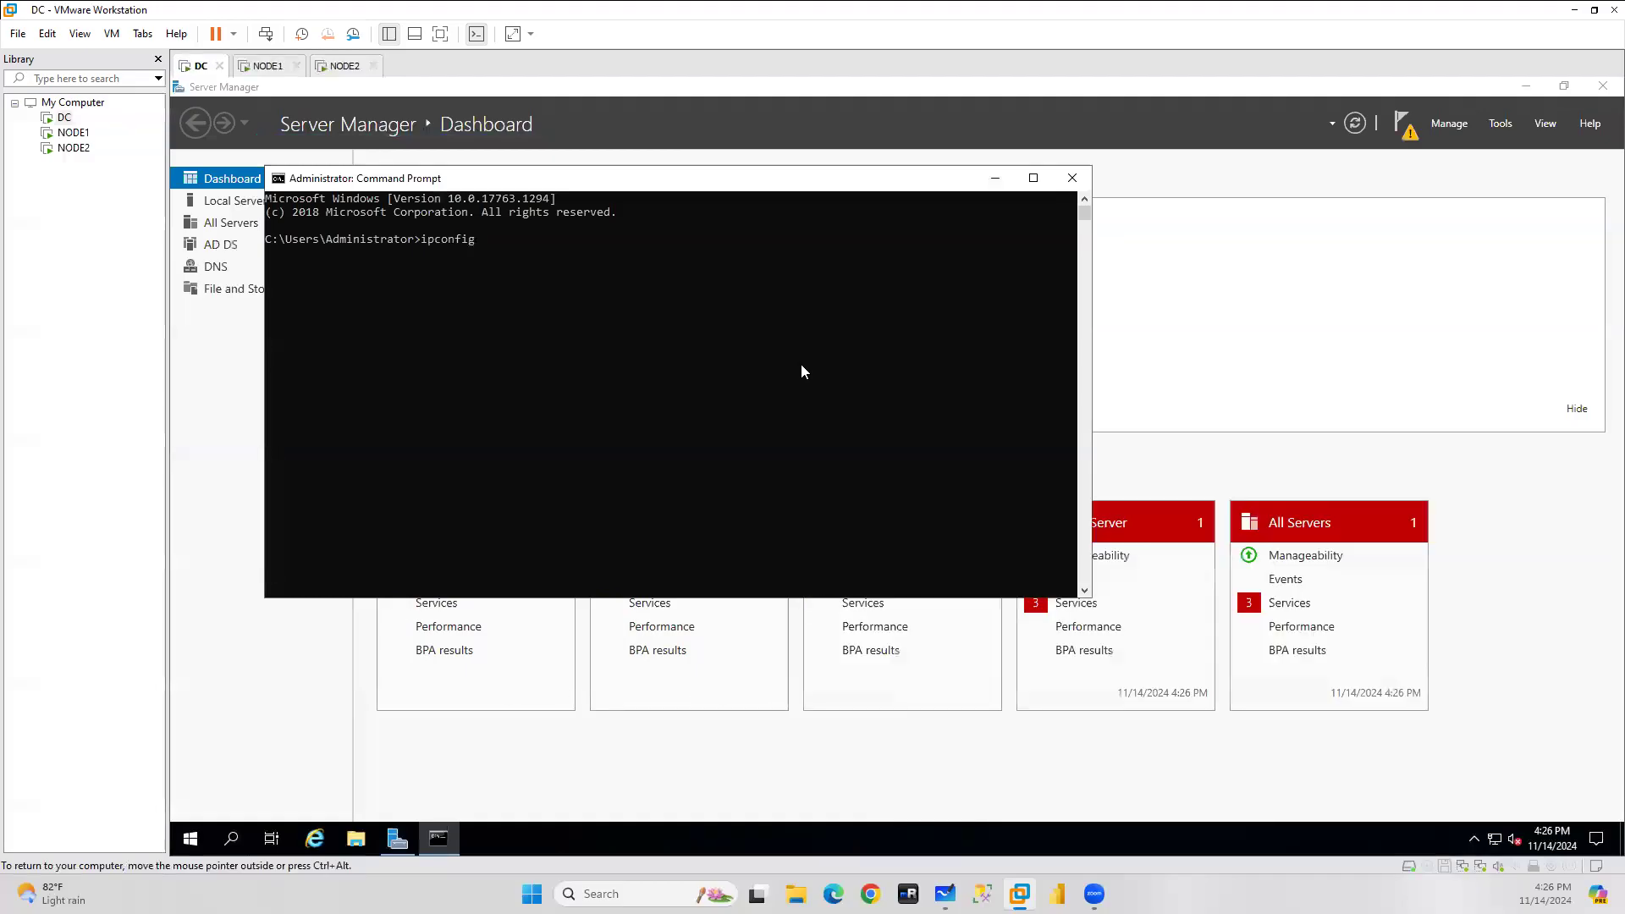
{"action": "key", "text": "Return"}
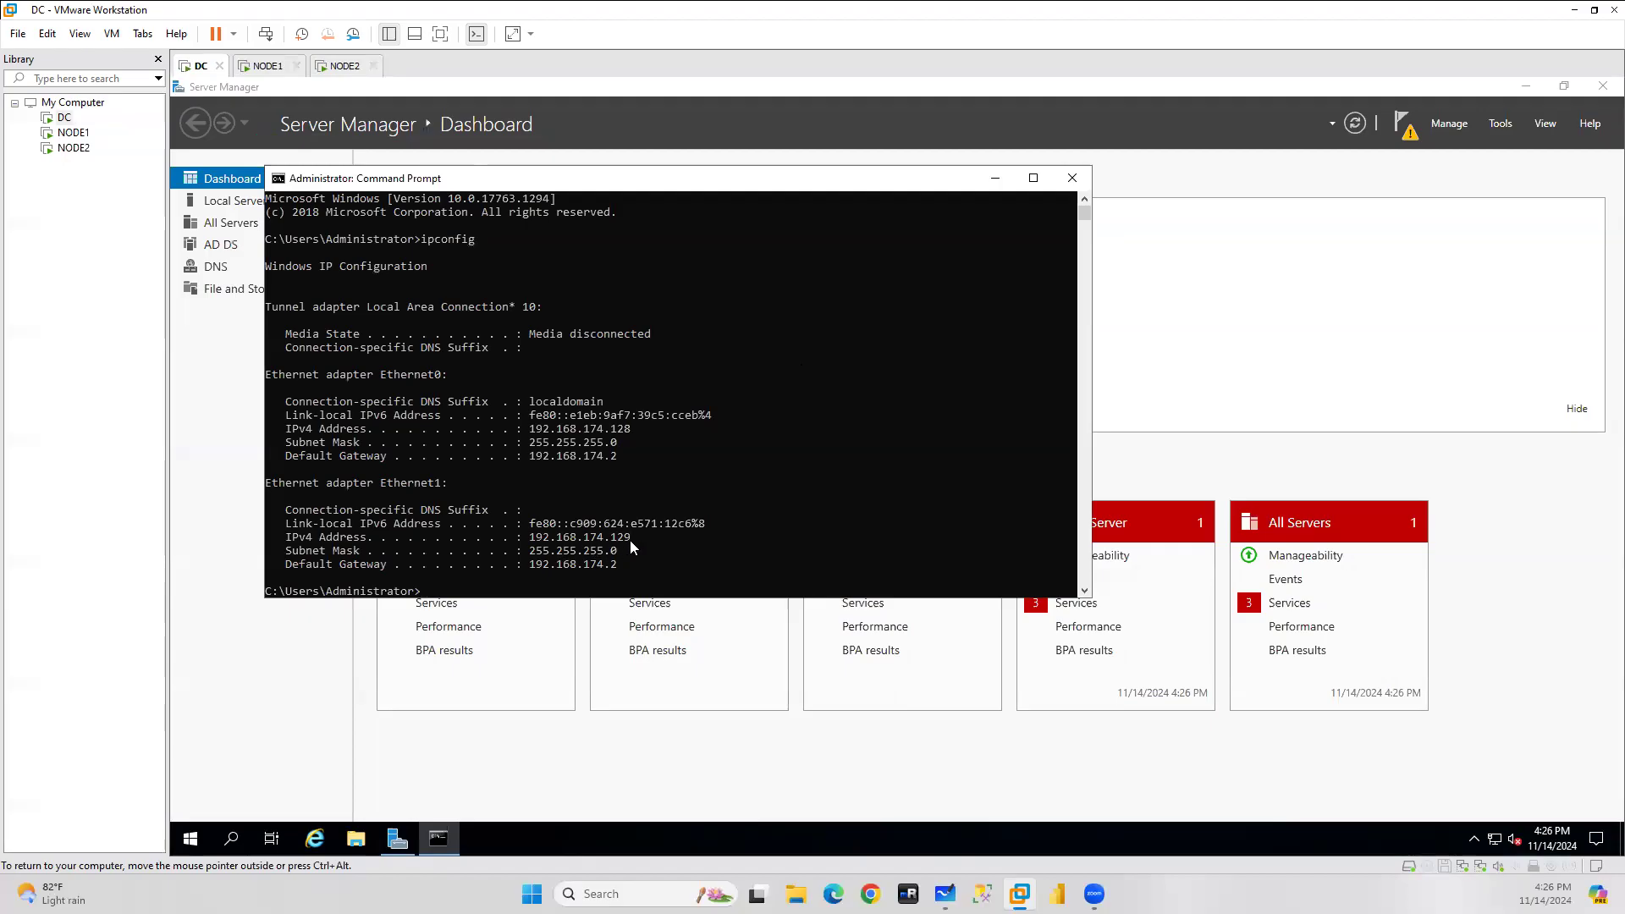
{"action": "left_click", "coordinate": [267, 65]}
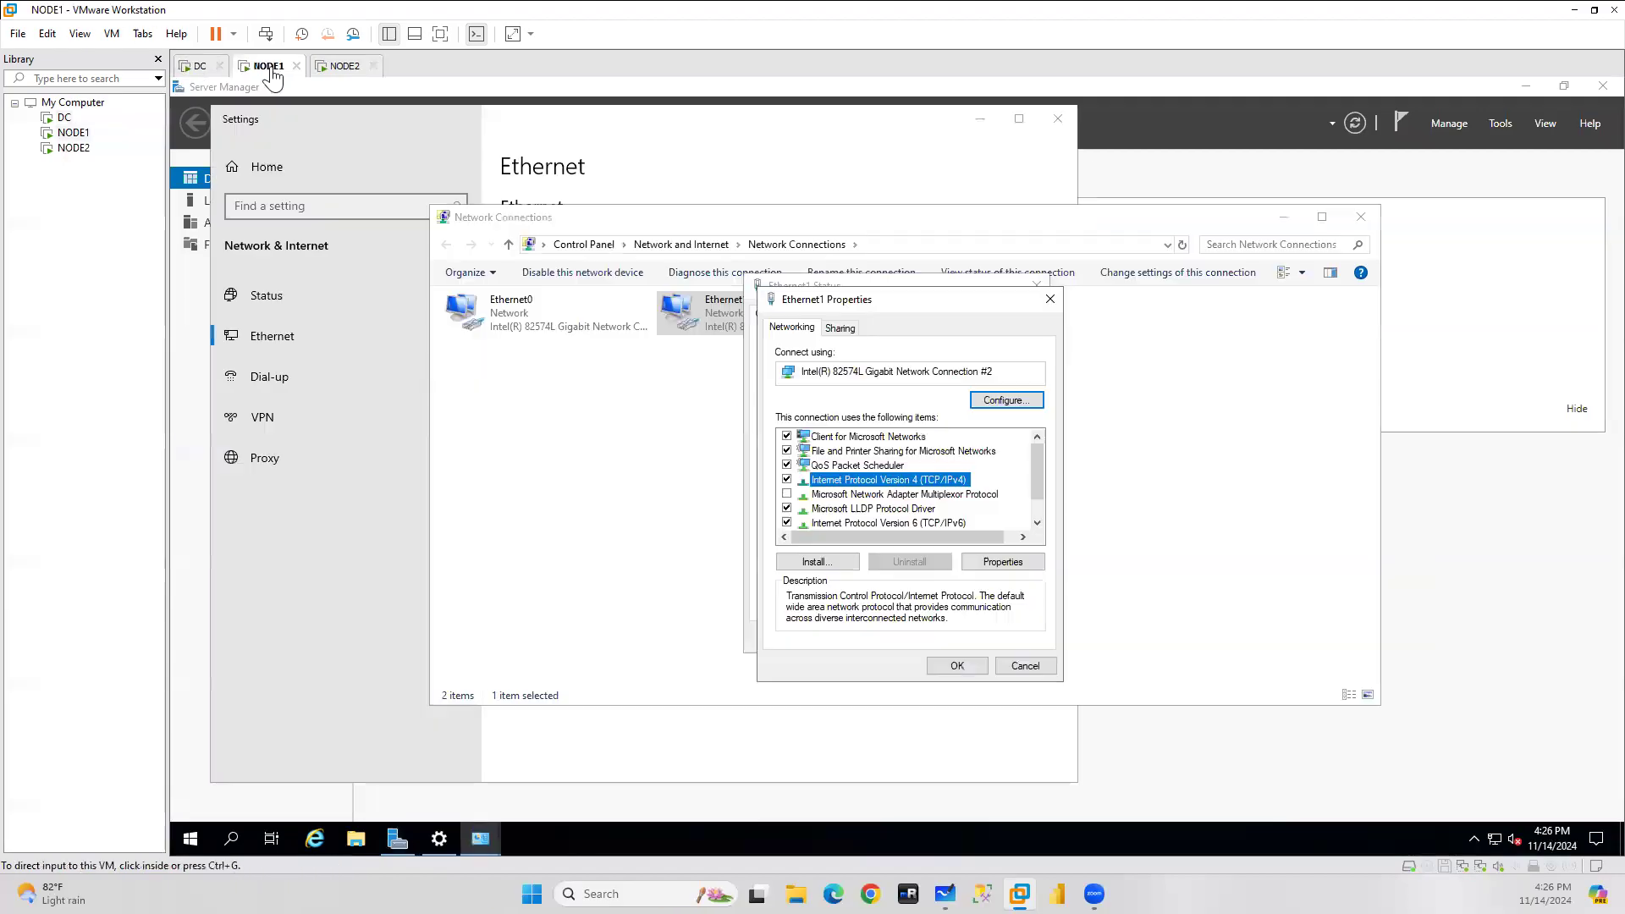
In NODE1's IPv4 properties, switch to a manual address and enter 192.168.174.130.
{"action": "left_click", "coordinate": [1020, 564]}
{"action": "left_click", "coordinate": [1020, 564]}
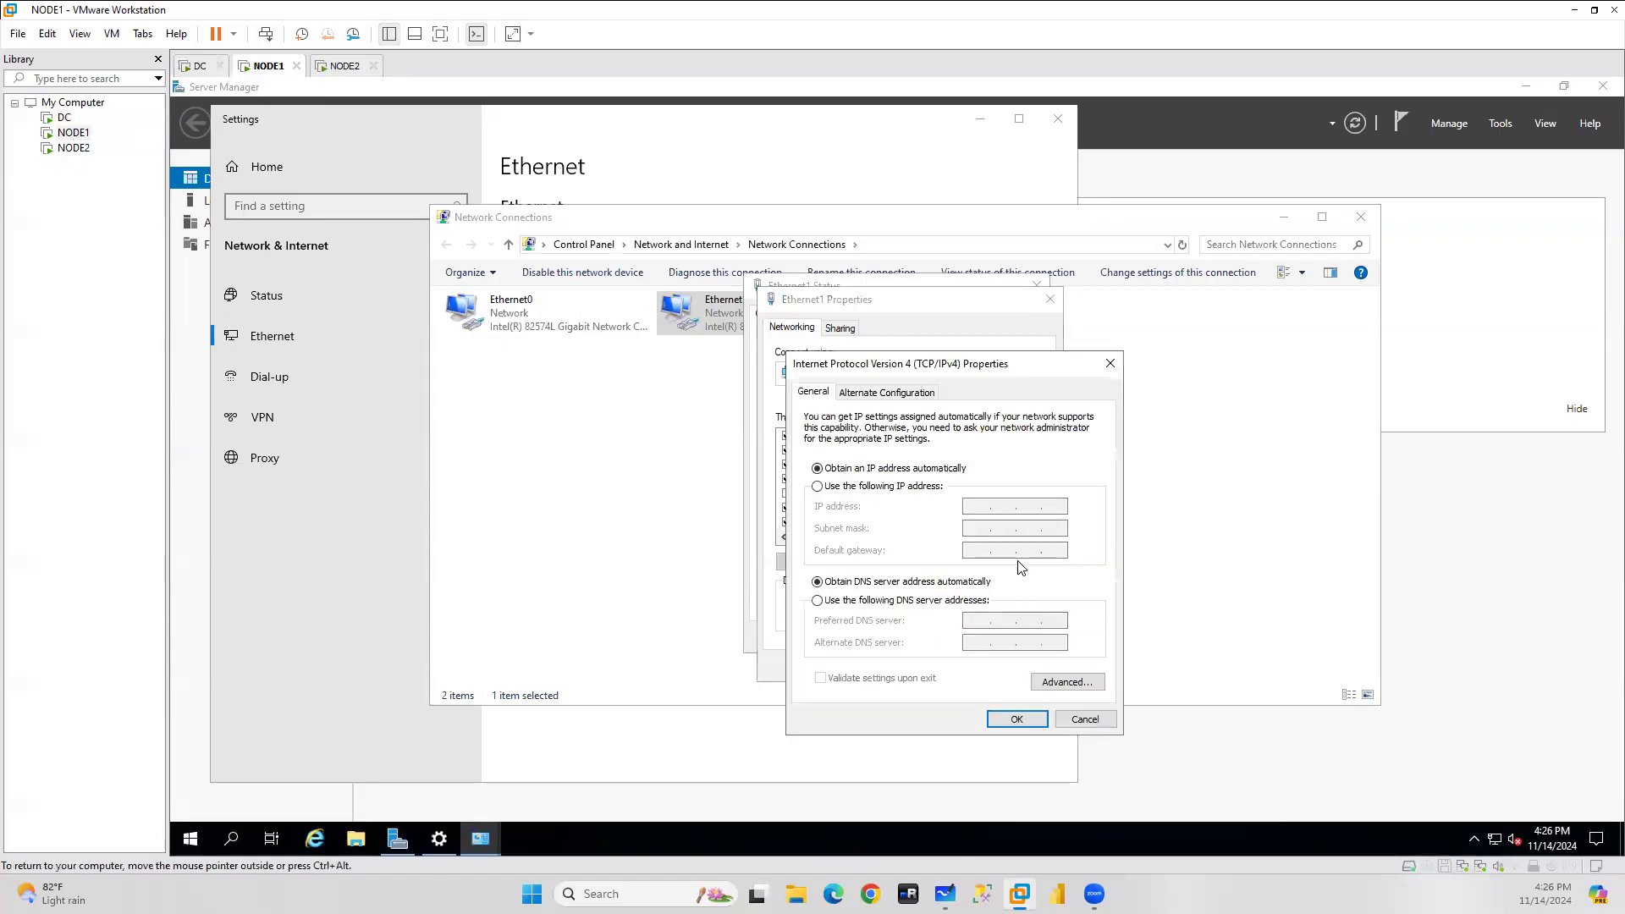
{"action": "left_click", "coordinate": [853, 488]}
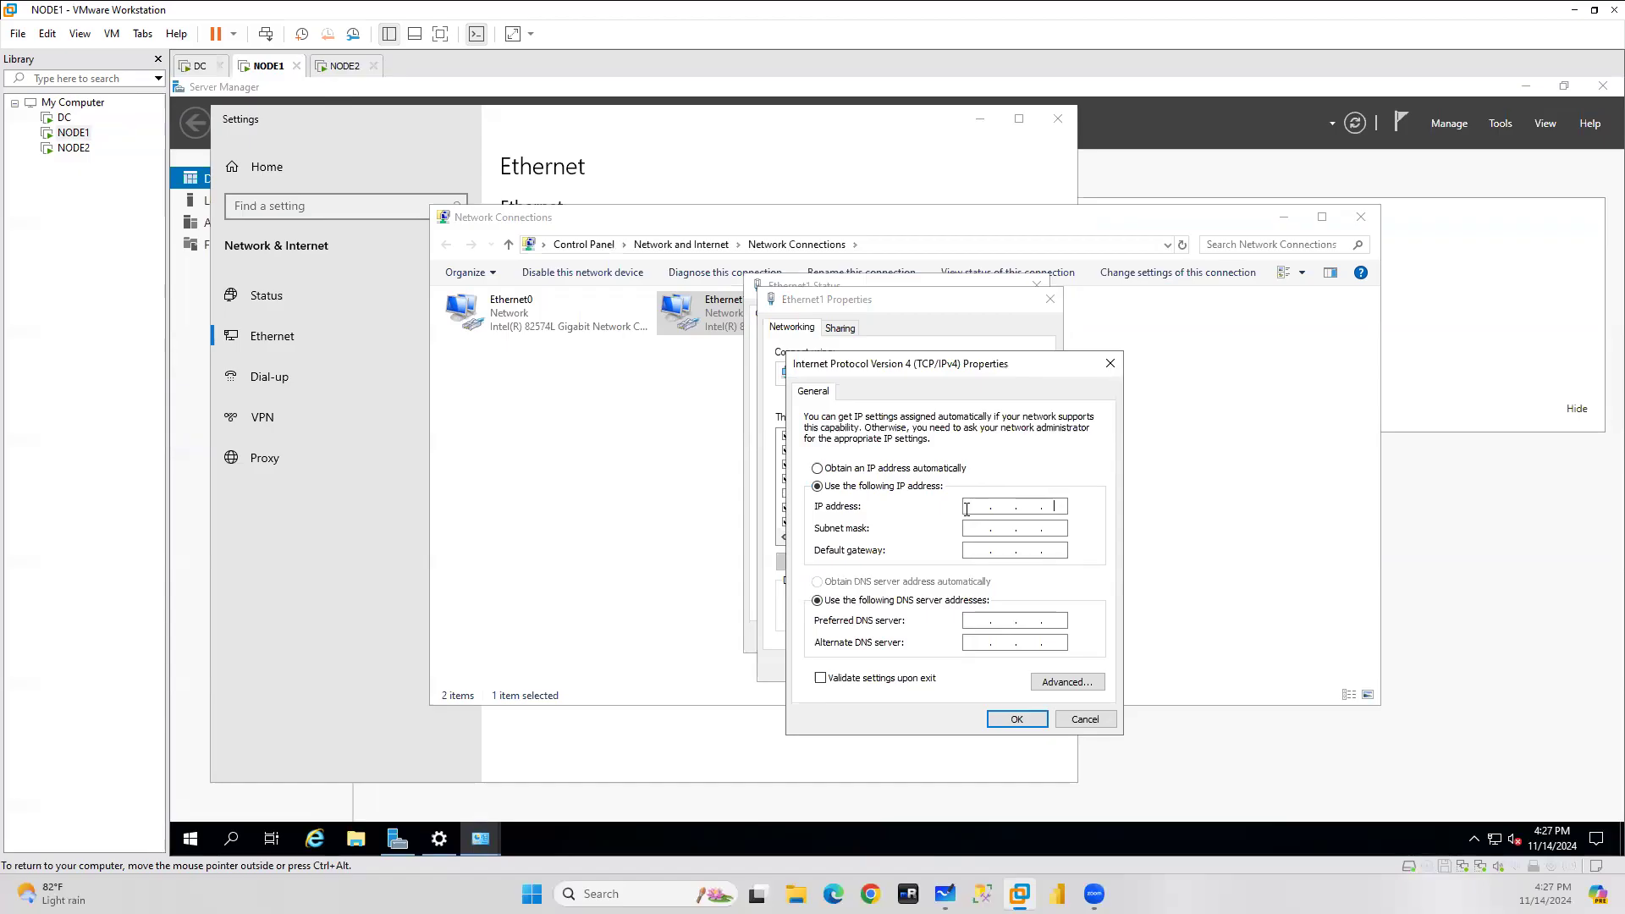
{"action": "left_click", "coordinate": [967, 509]}
{"action": "type", "text": "192"}
{"action": "key", "text": "BackSpace"}
{"action": "key", "text": "BackSpace"}
{"action": "type", "text": "168.1."}
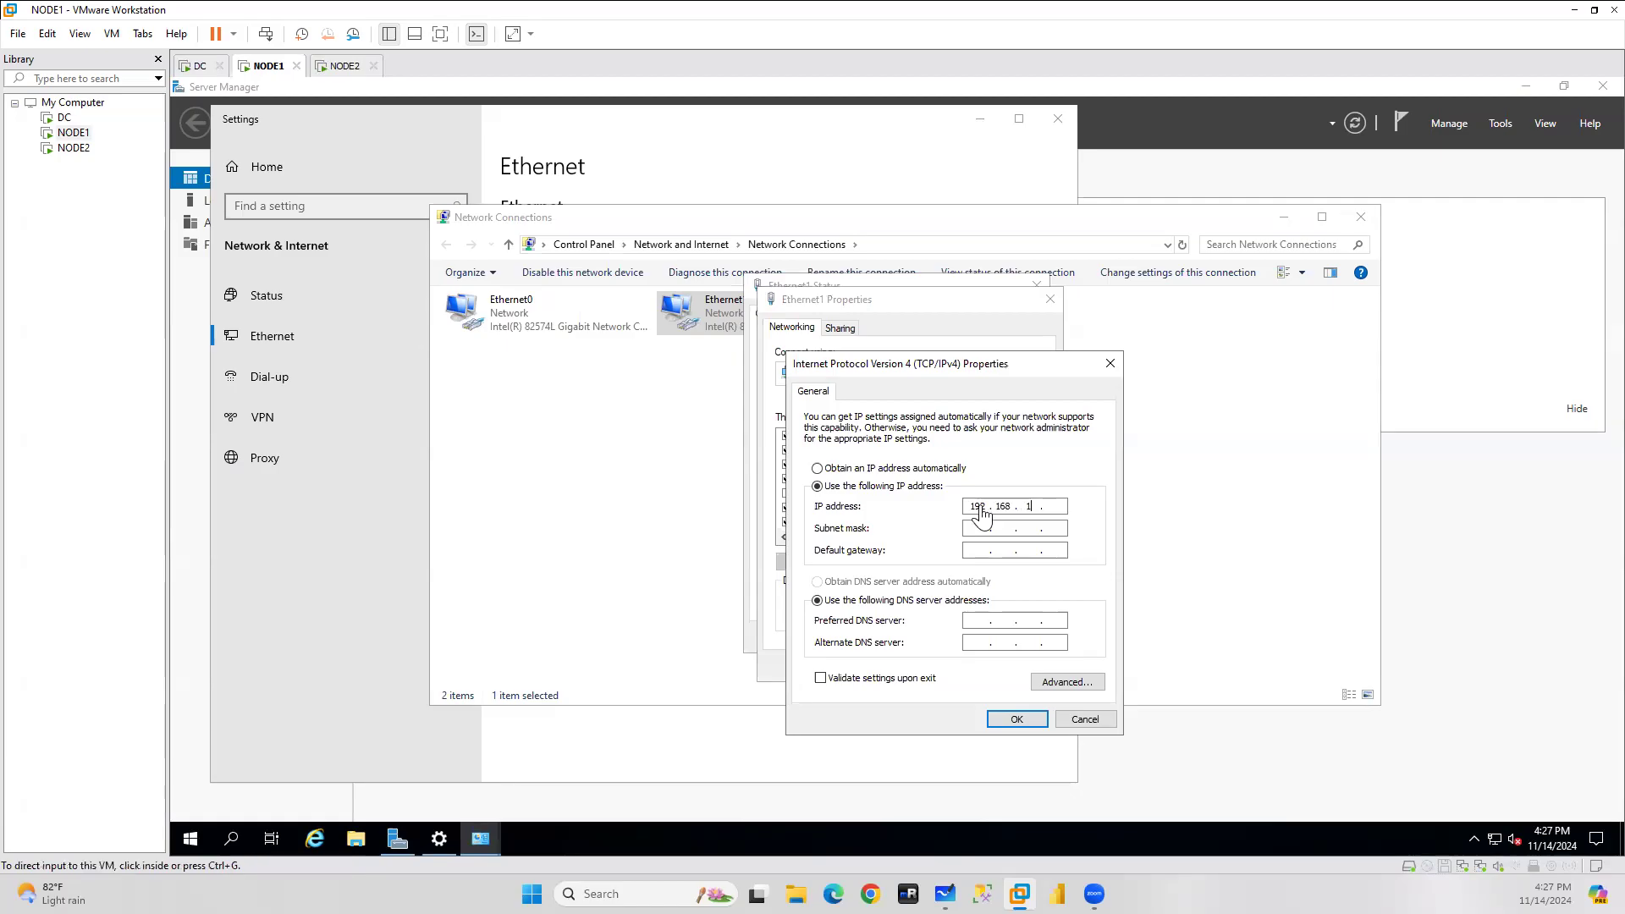
{"action": "left_click", "coordinate": [1043, 511]}
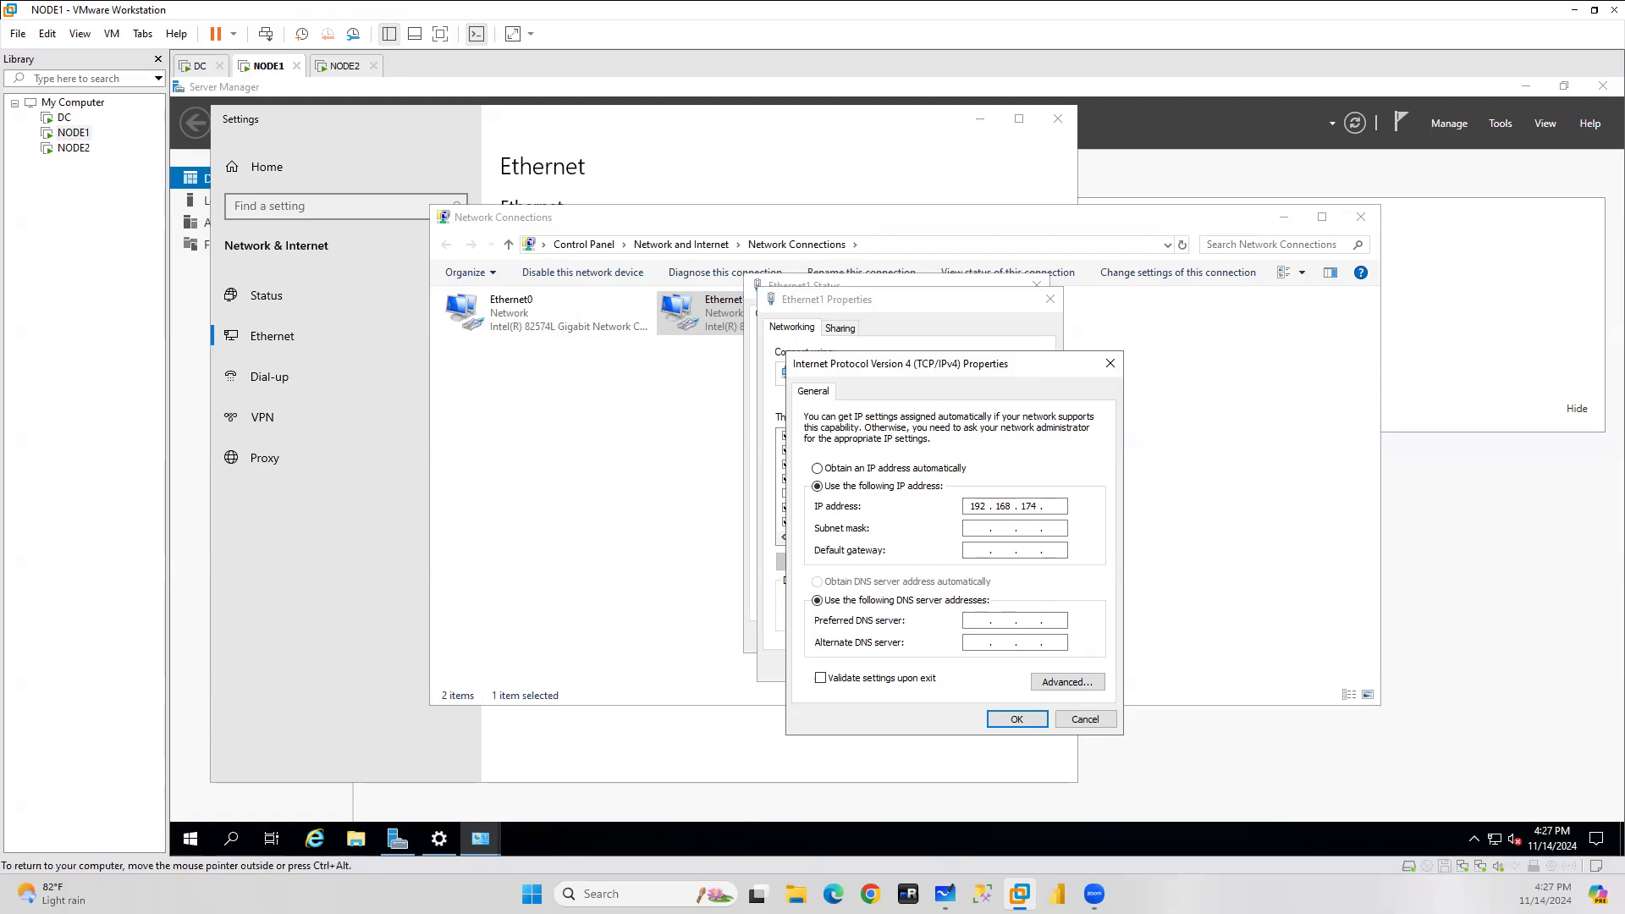
Check DC's addresses, then fill subnet mask 255.255.255.0 on NODE1 and start the default gateway.
{"action": "left_click", "coordinate": [195, 66]}
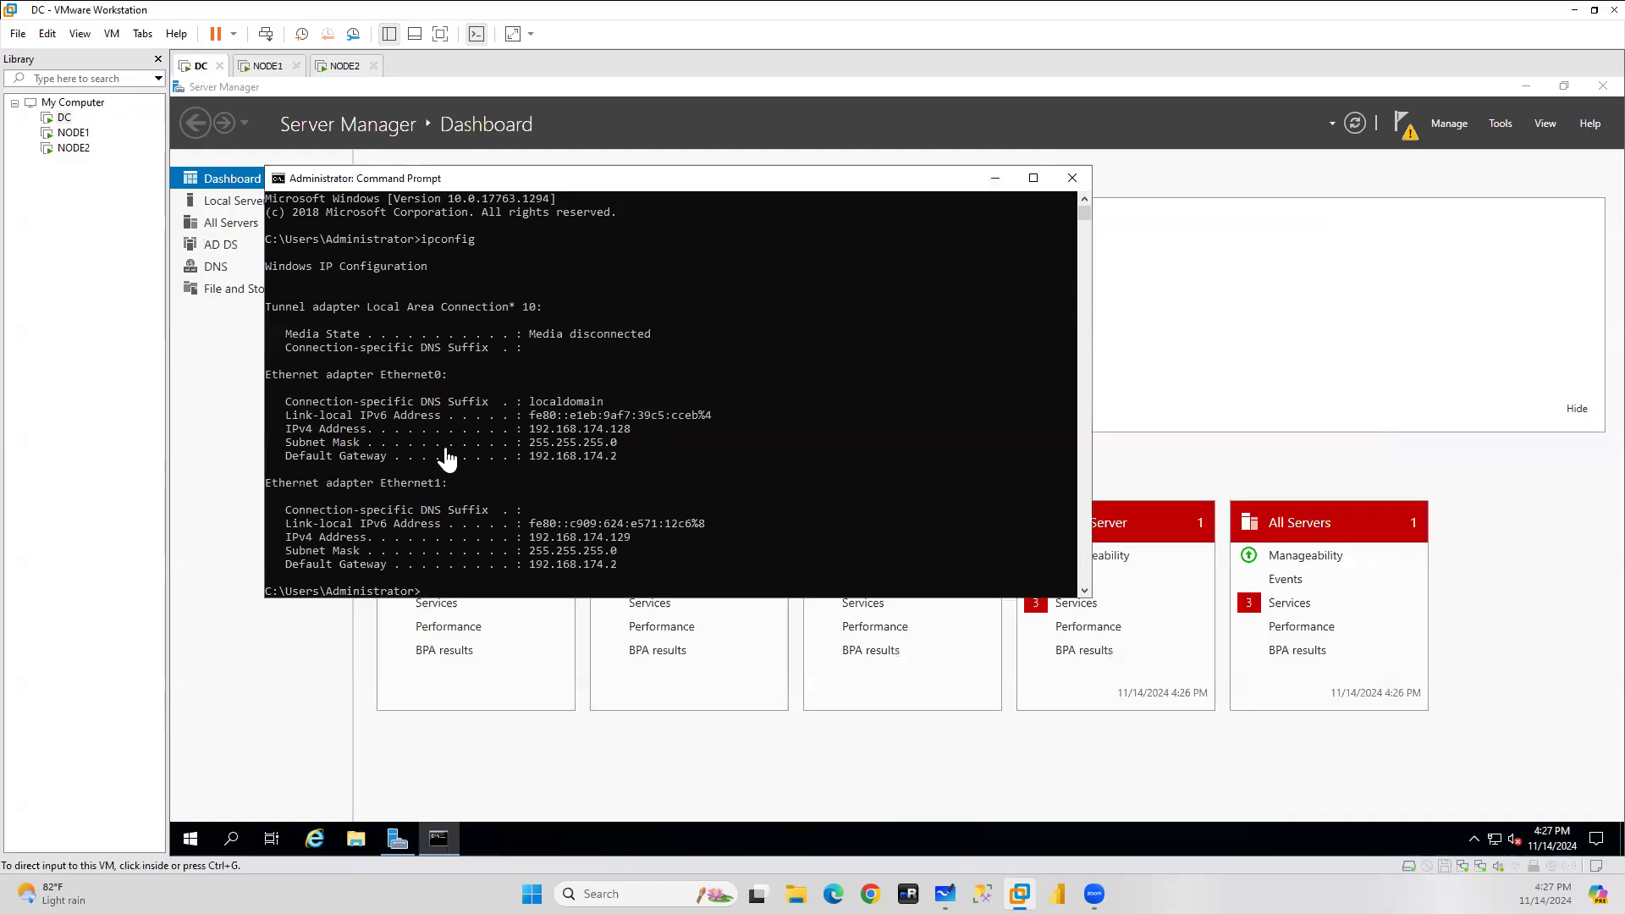
{"action": "left_click", "coordinate": [267, 66]}
{"action": "left_click", "coordinate": [1007, 530]}
{"action": "left_click", "coordinate": [989, 529]}
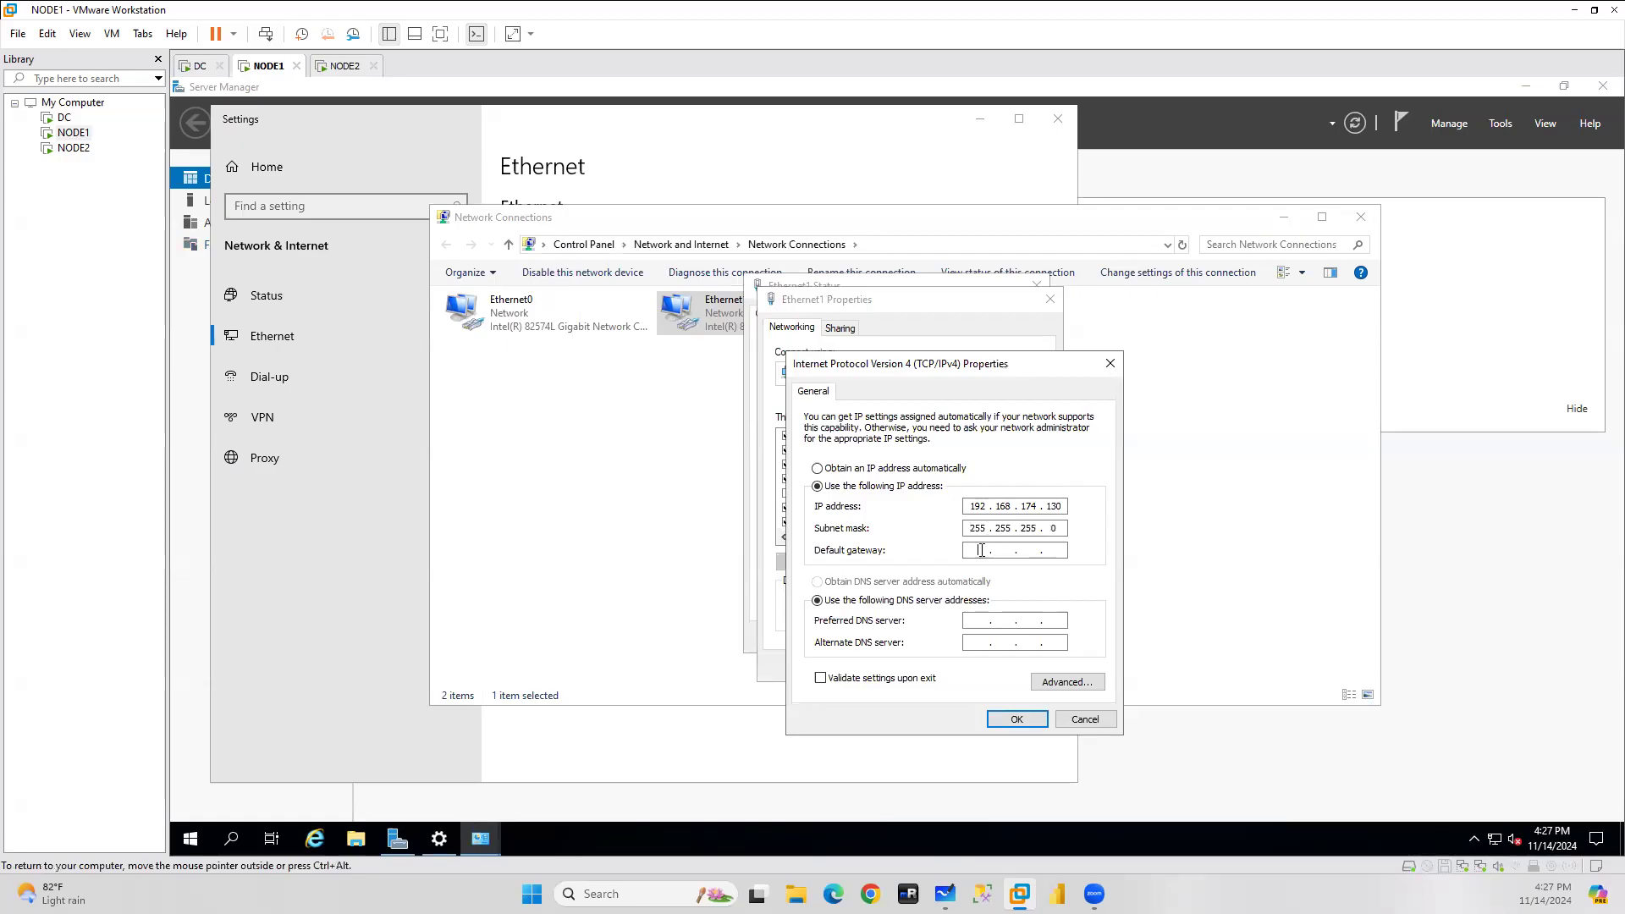
{"action": "left_click", "coordinate": [971, 555]}
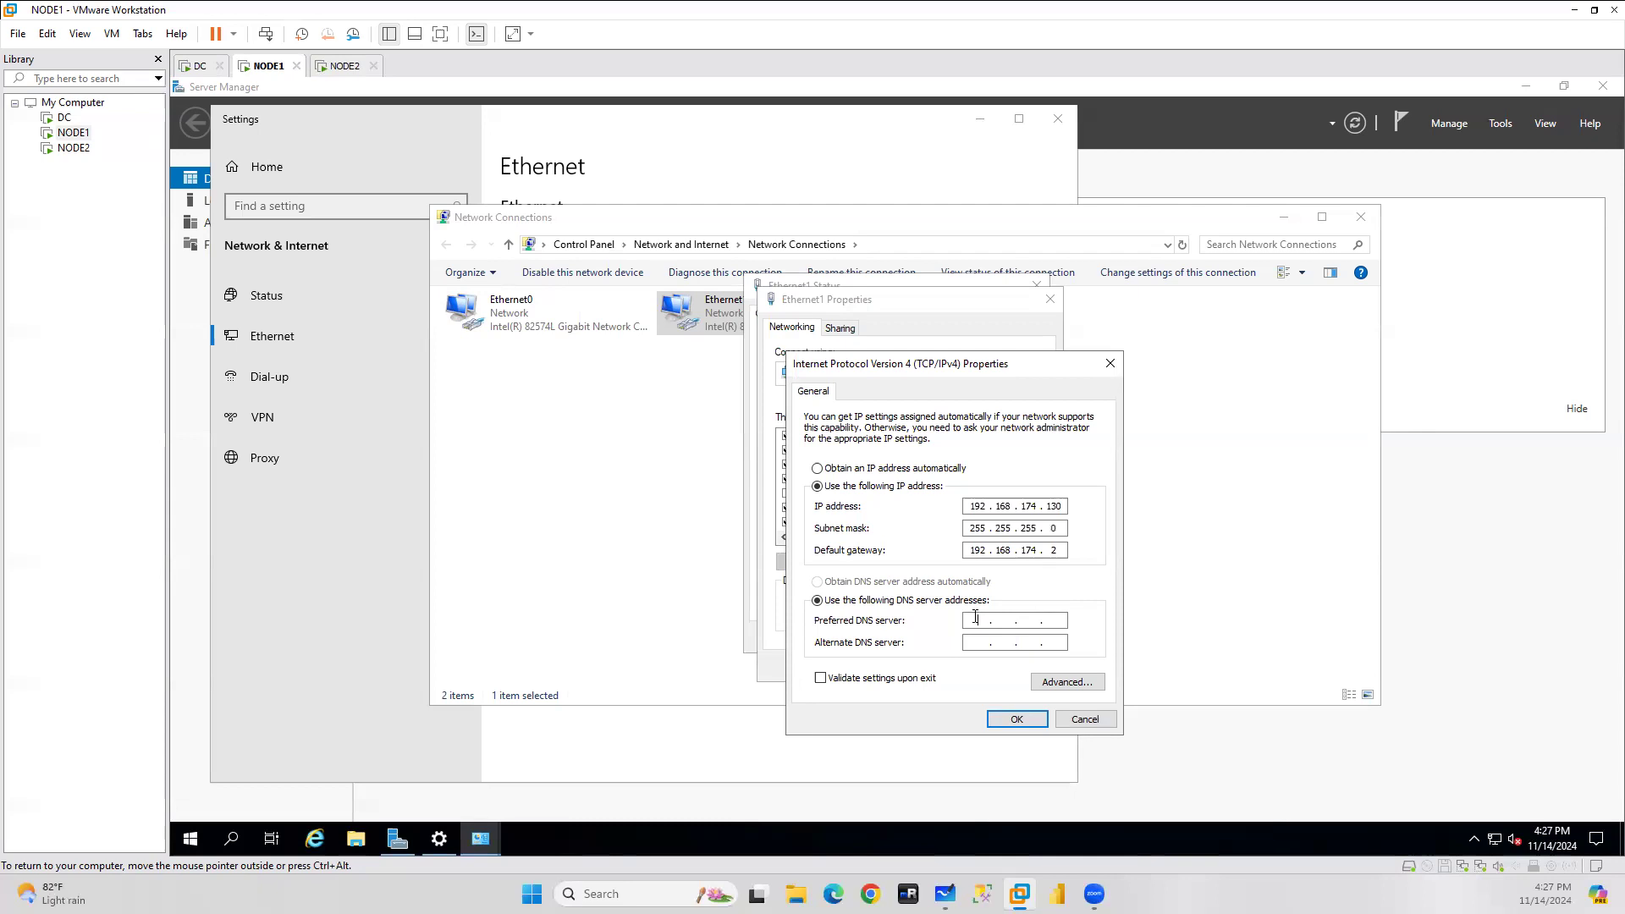
Check the DC's IP address on its tab before filling NODE1's preferred DNS.
{"action": "left_click", "coordinate": [976, 617]}
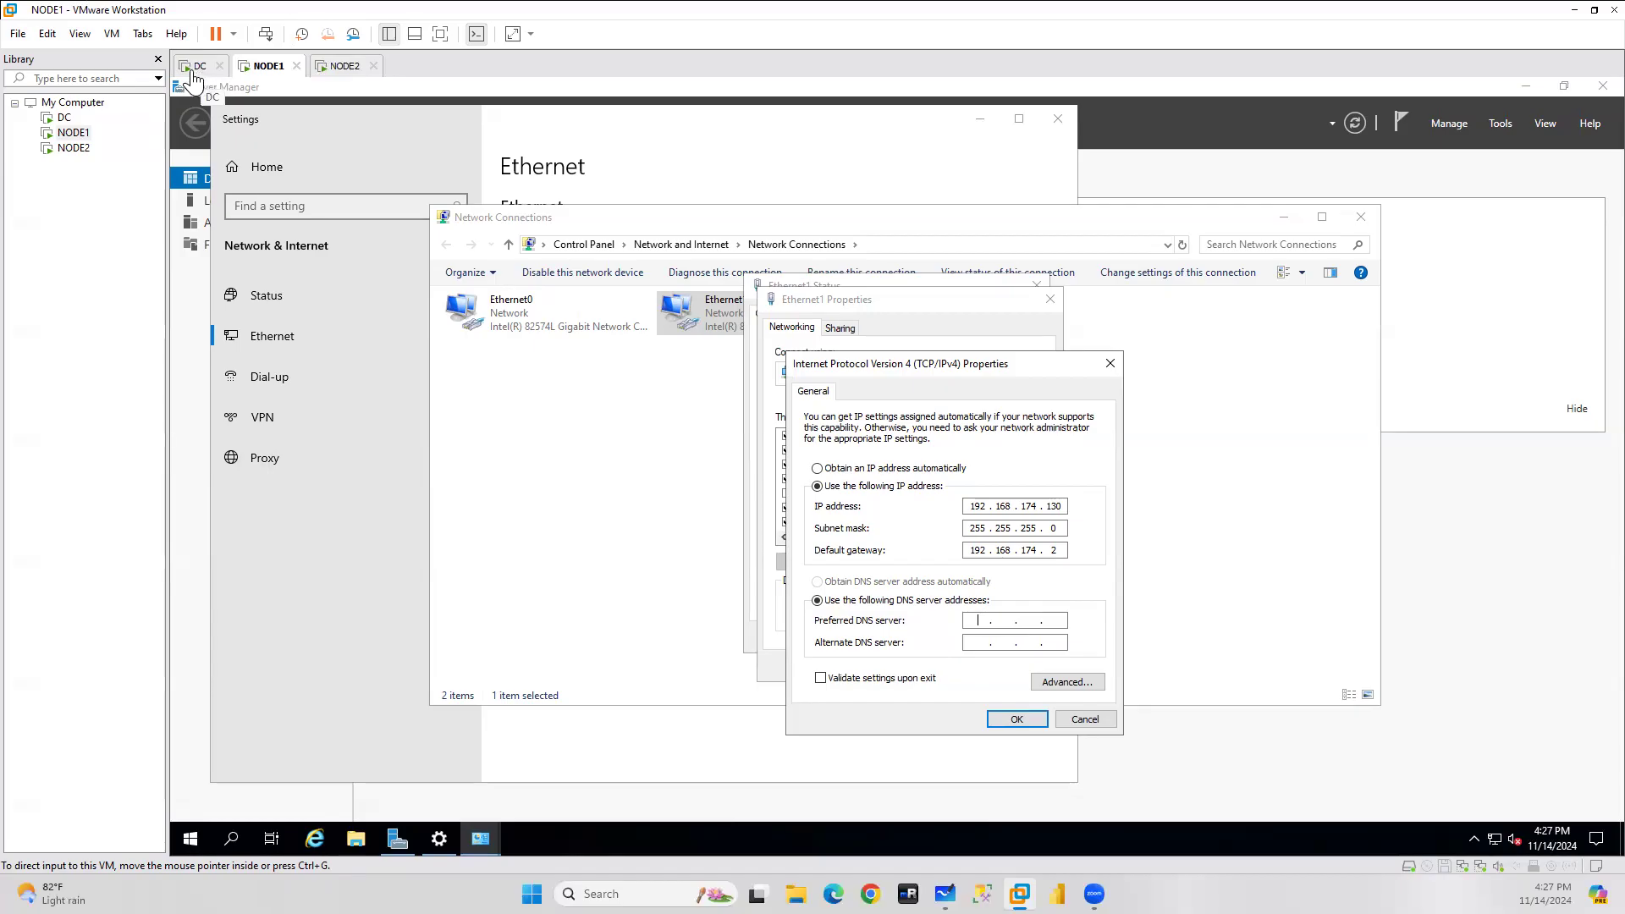
{"action": "left_click", "coordinate": [193, 80]}
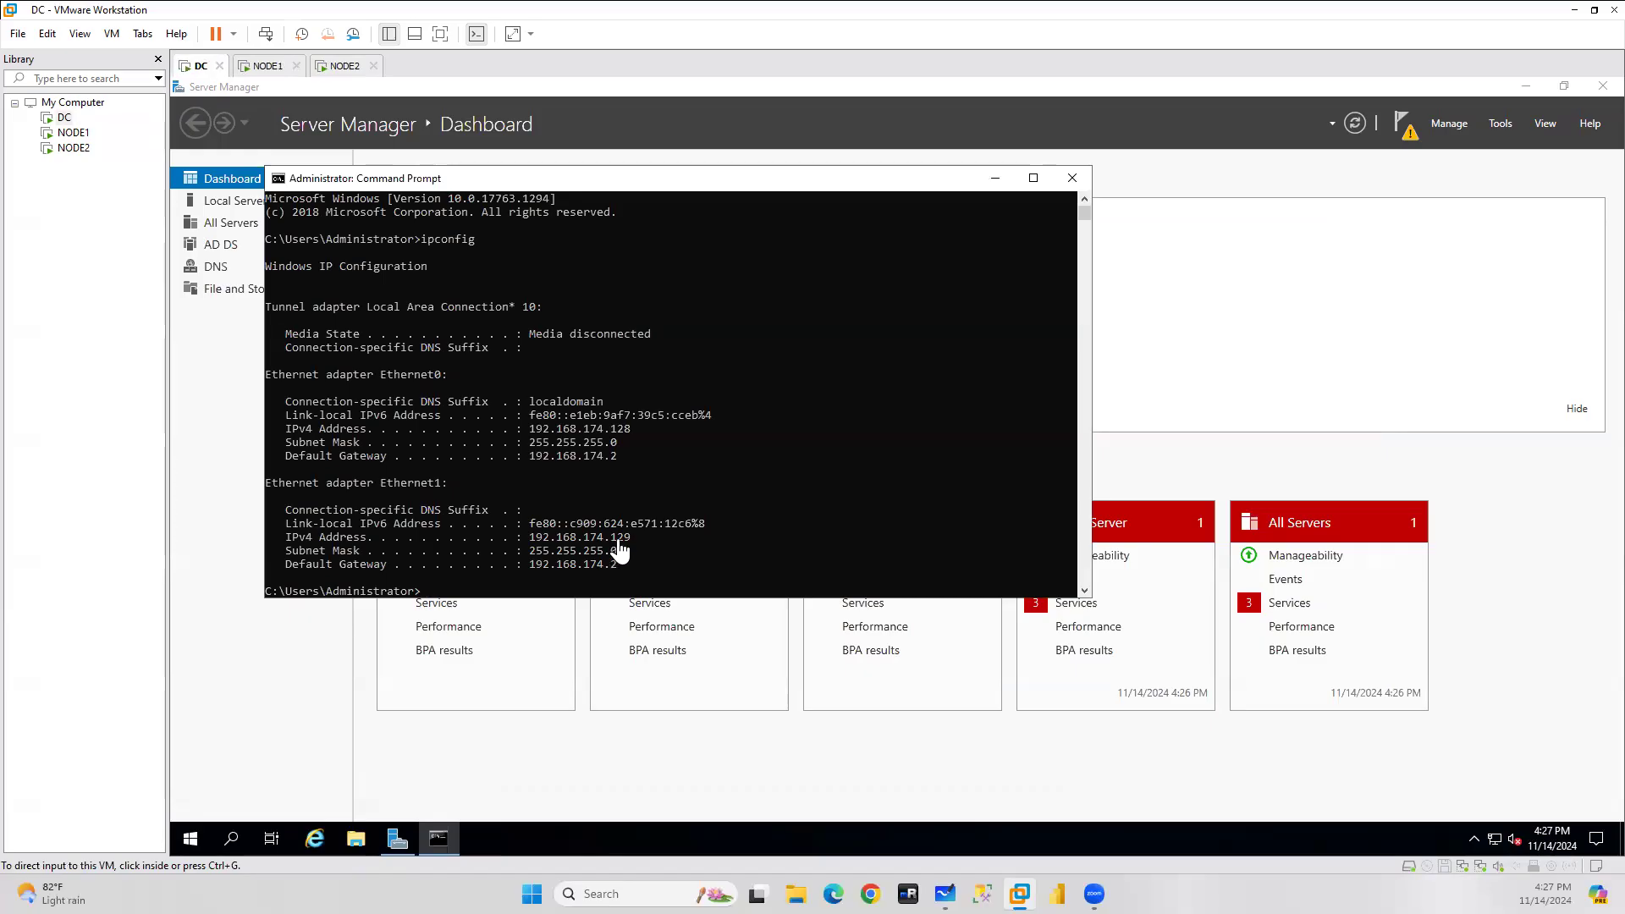
{"action": "left_click", "coordinate": [268, 68]}
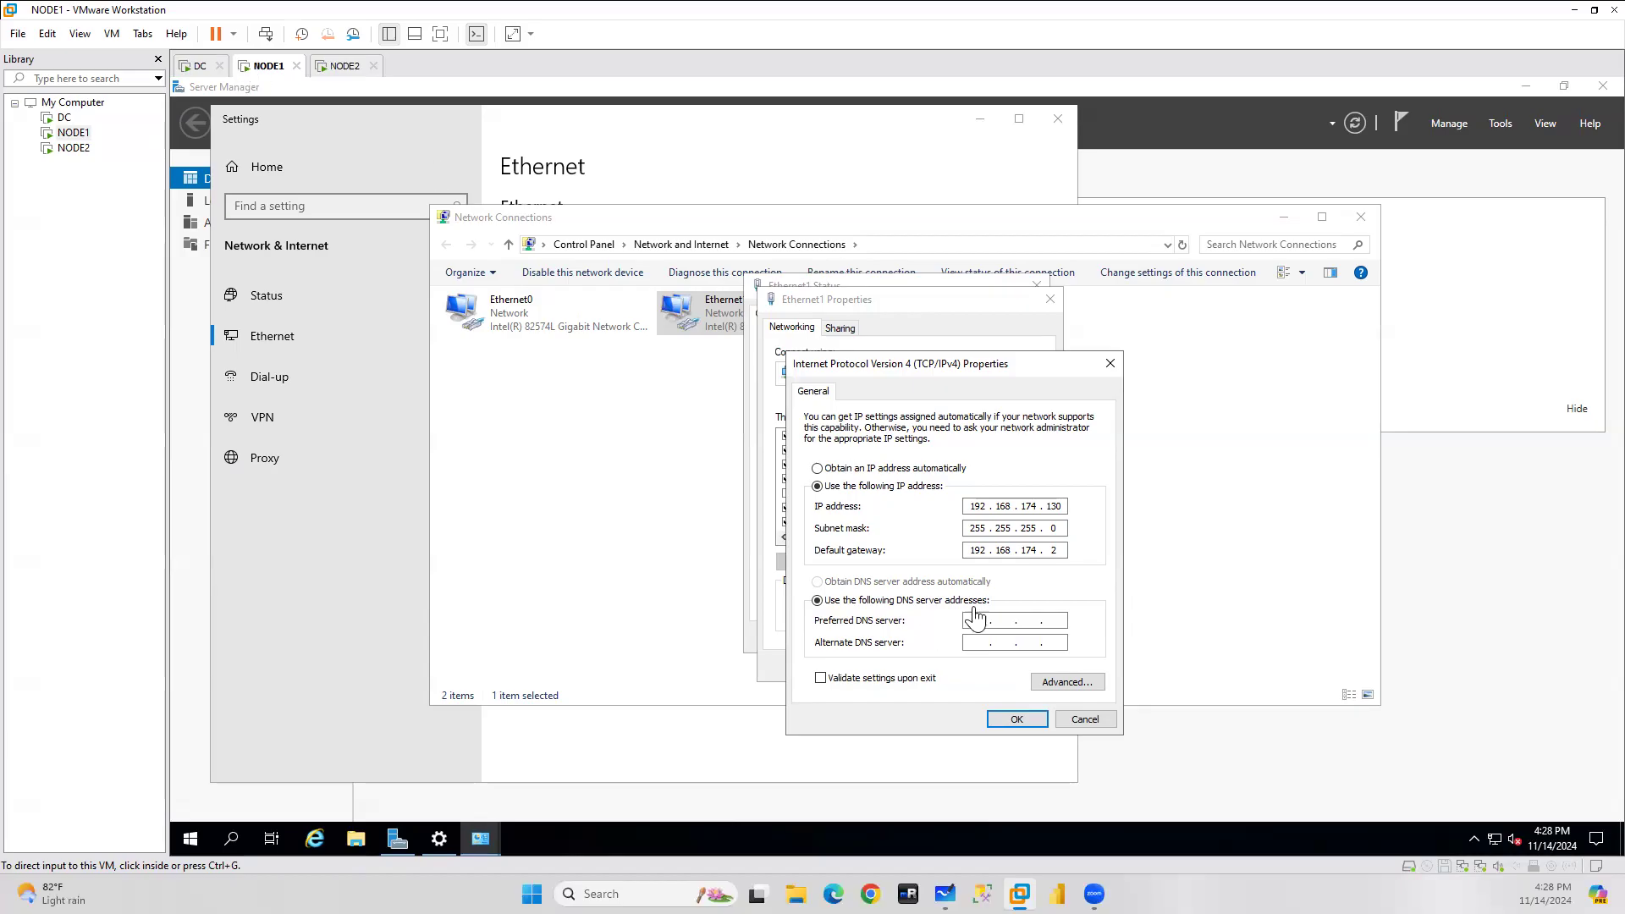
Enter 192.168.174.129 as NODE1's preferred DNS and save the Ethernet1 settings.
{"action": "left_click", "coordinate": [982, 620]}
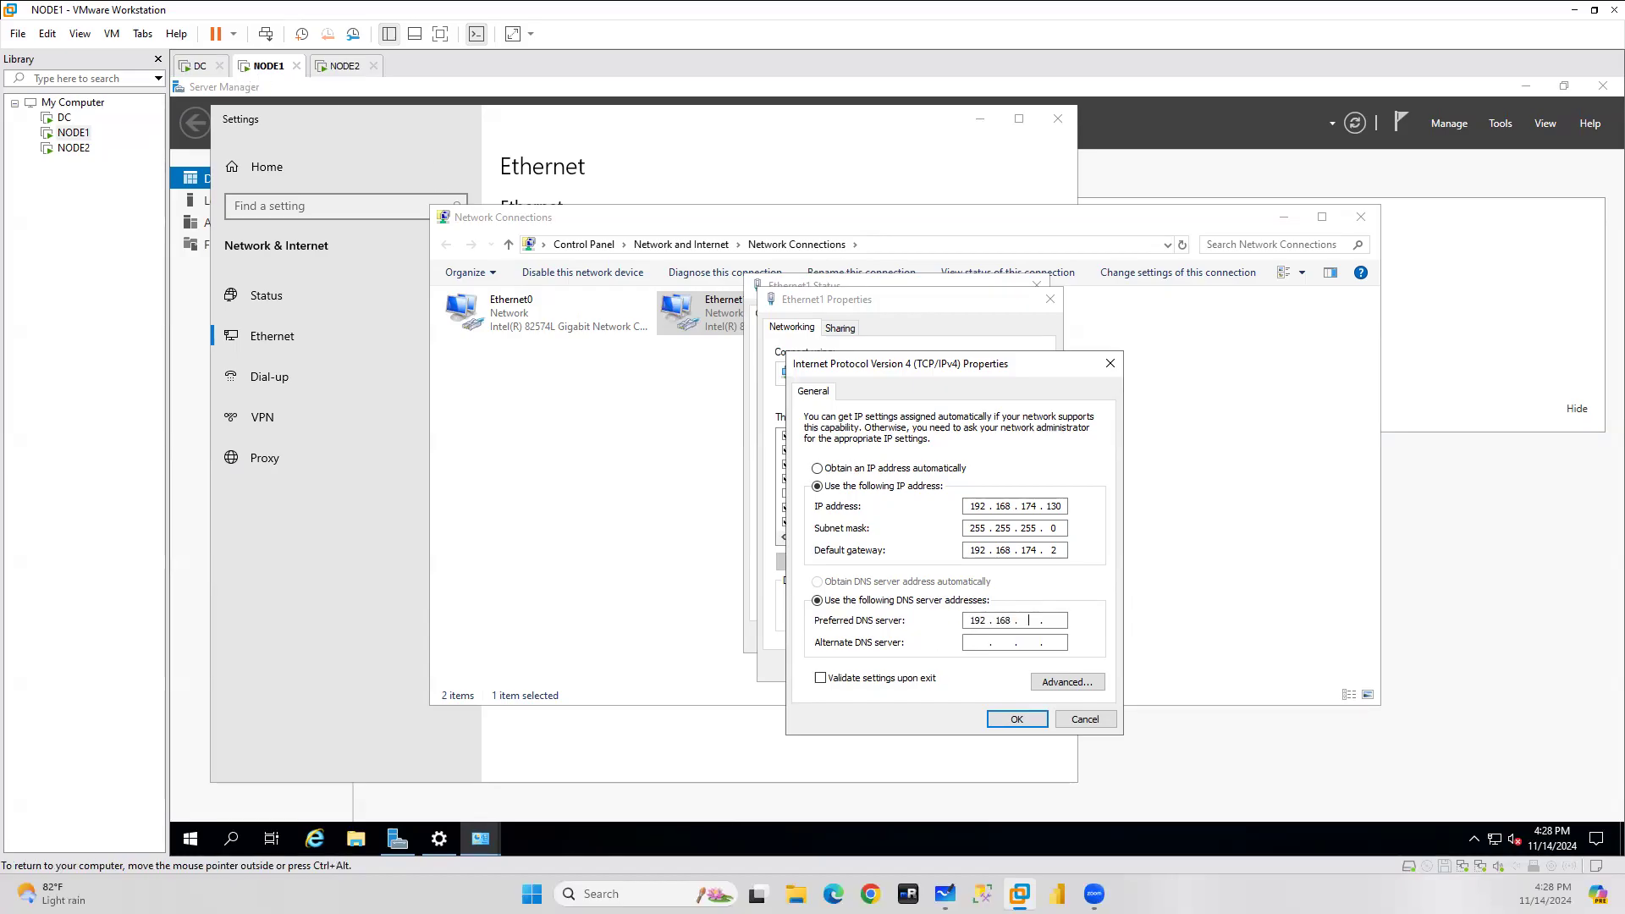
{"action": "type", "text": "192 . 168 . 174 . 129"}
{"action": "left_click", "coordinate": [1011, 723]}
{"action": "left_click", "coordinate": [957, 666]}
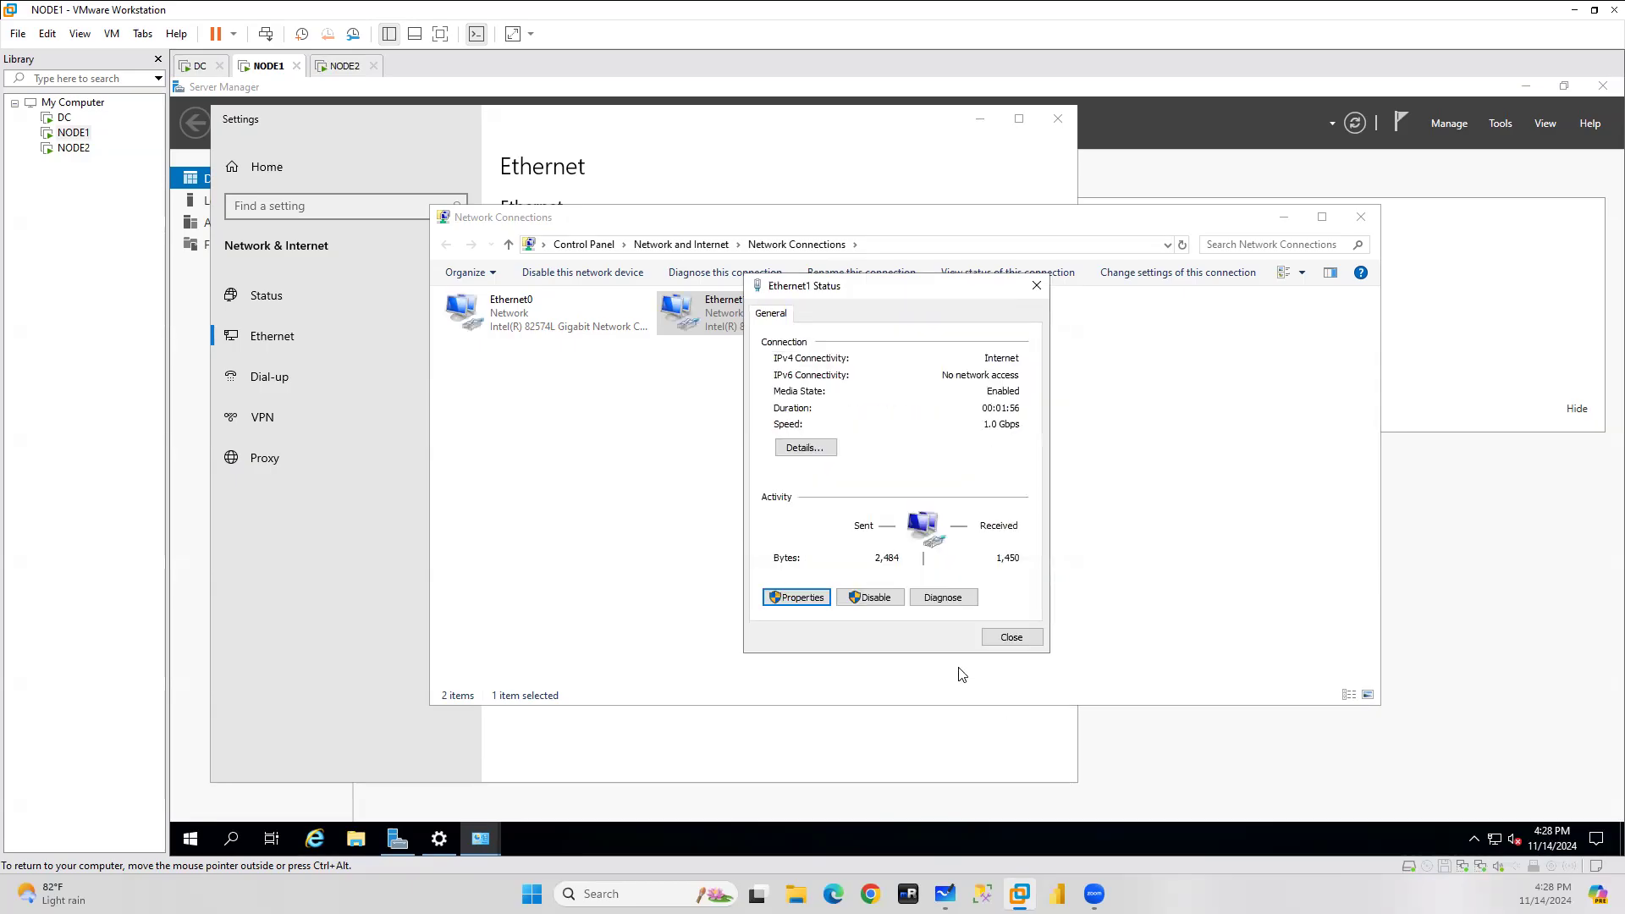
{"action": "left_click", "coordinate": [1009, 638]}
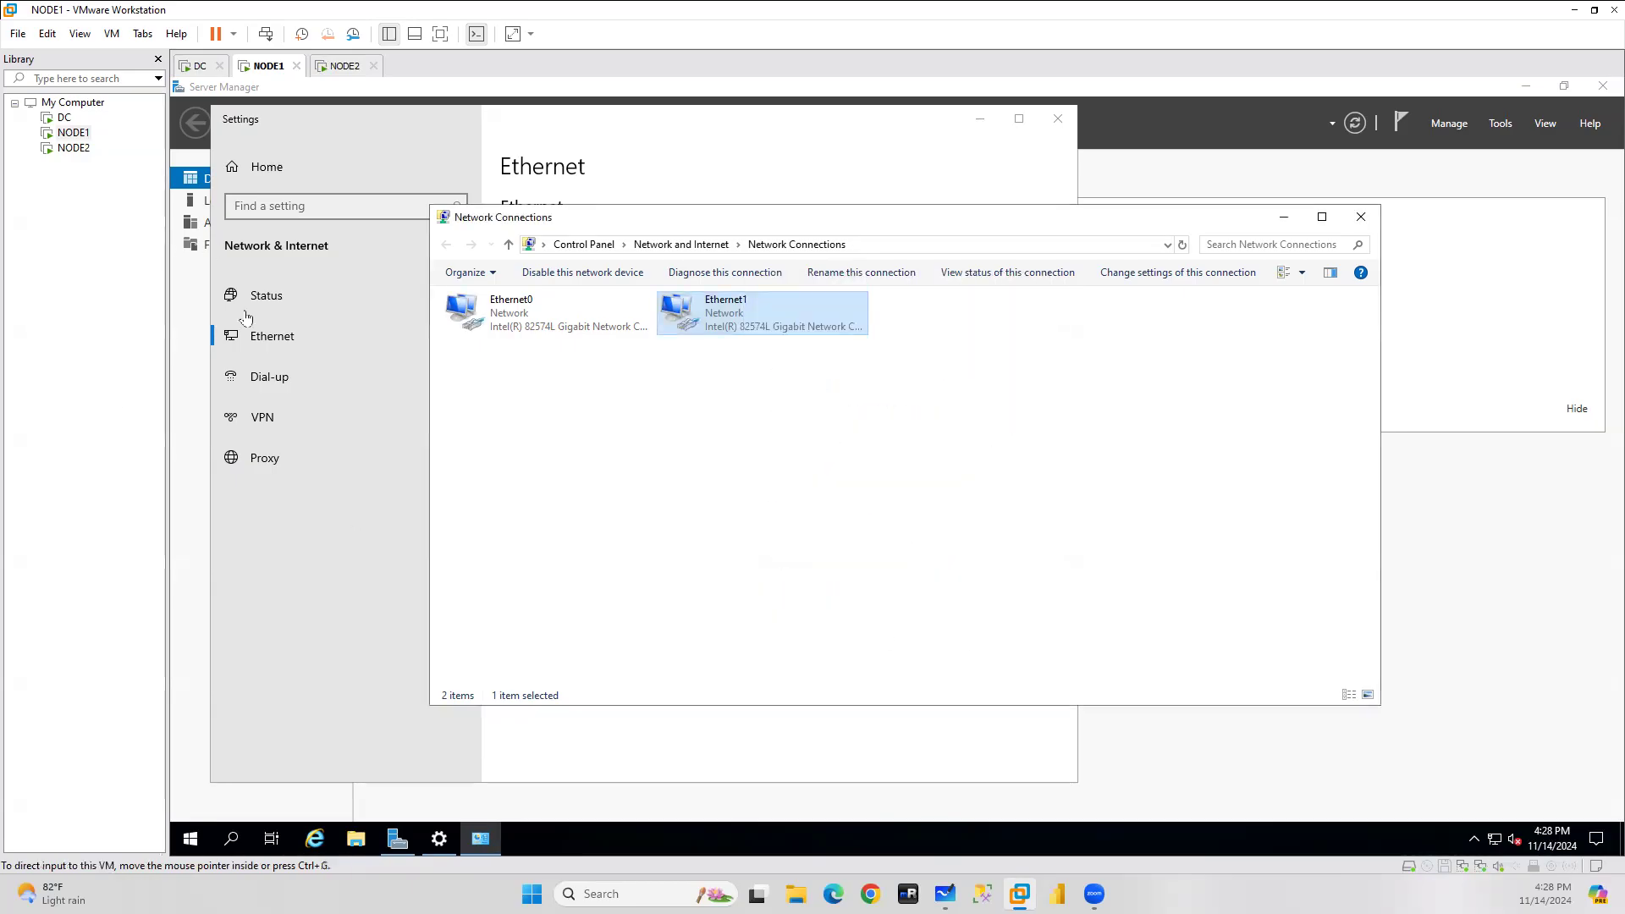
Add a second Network Adapter to NODE2 in Virtual Machine Settings and save.
{"action": "left_click", "coordinate": [73, 148]}
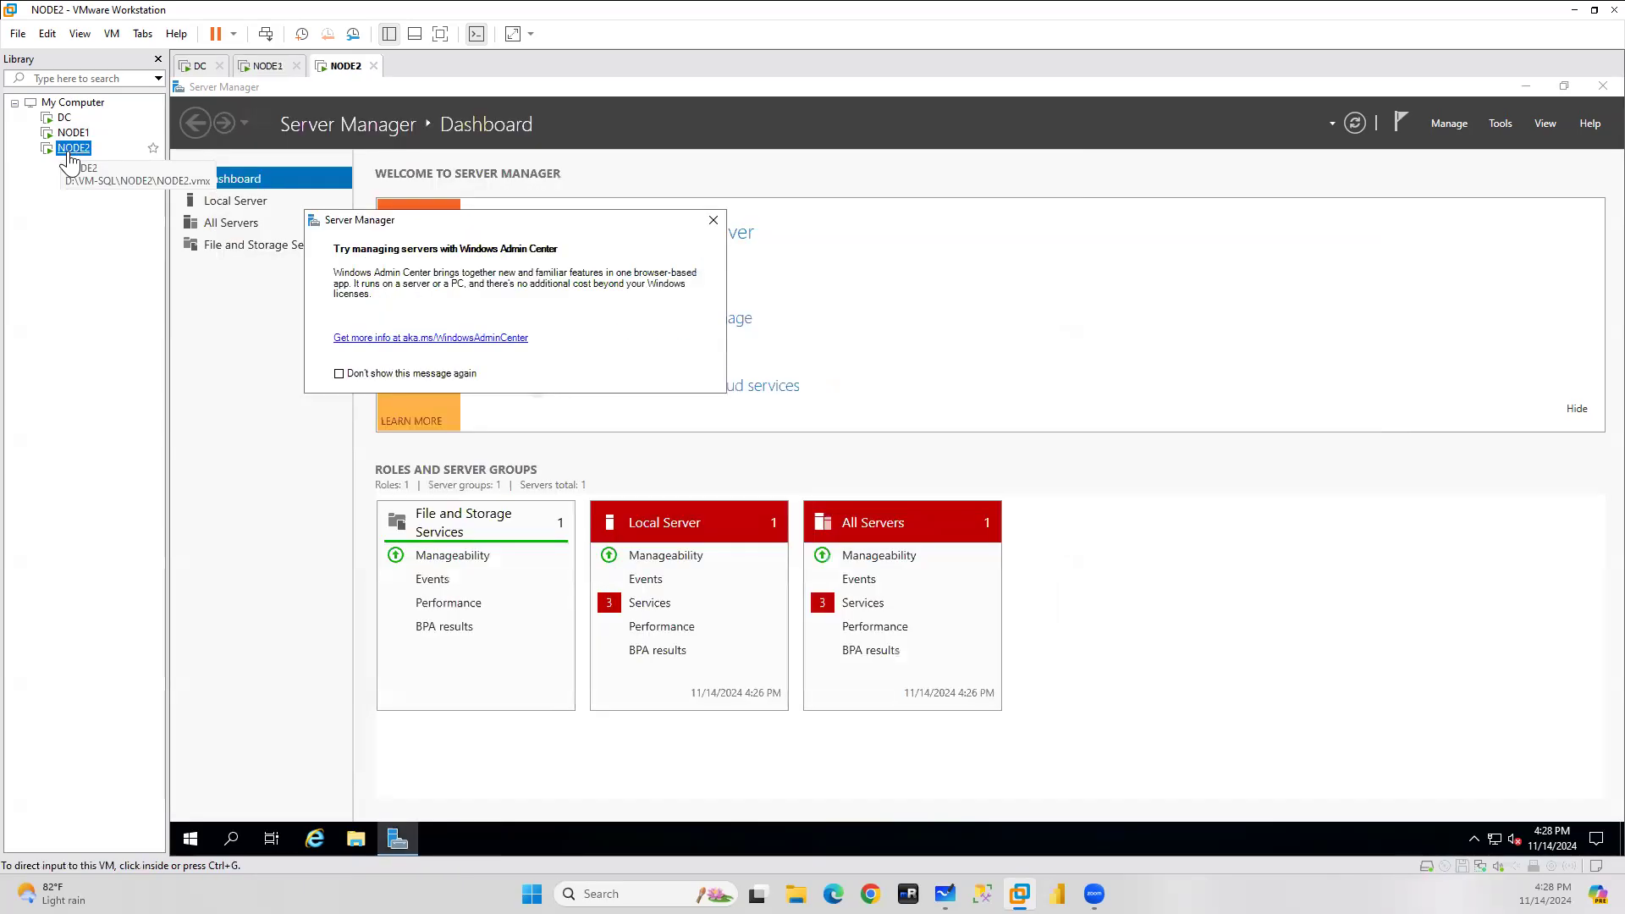
{"action": "left_click", "coordinate": [714, 221]}
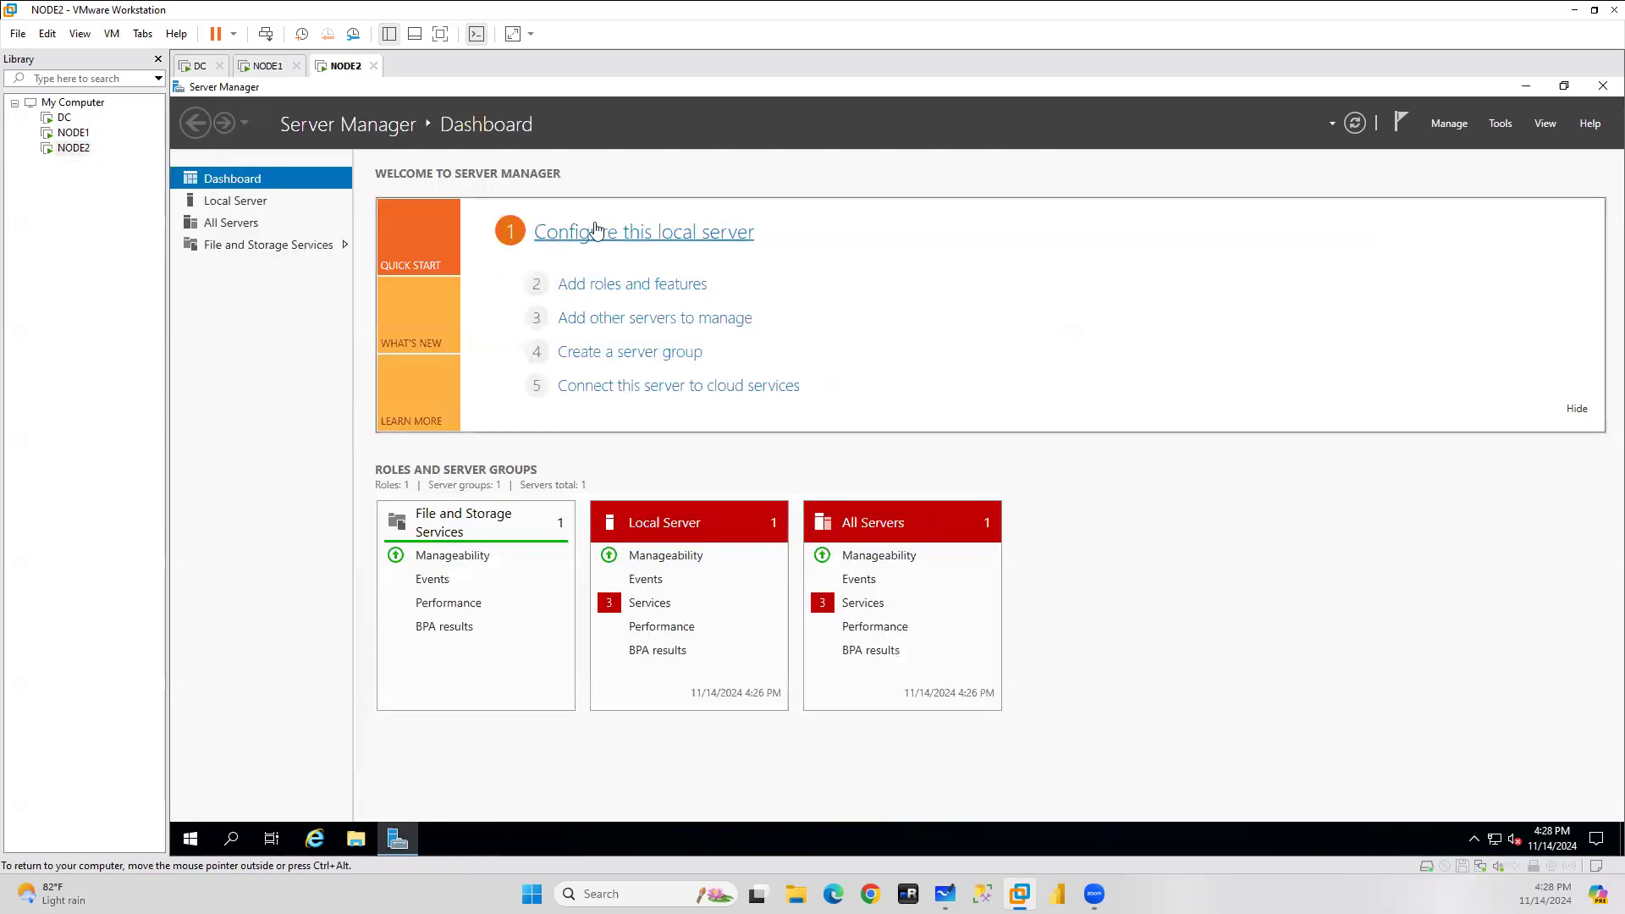
{"action": "right_click", "coordinate": [73, 148]}
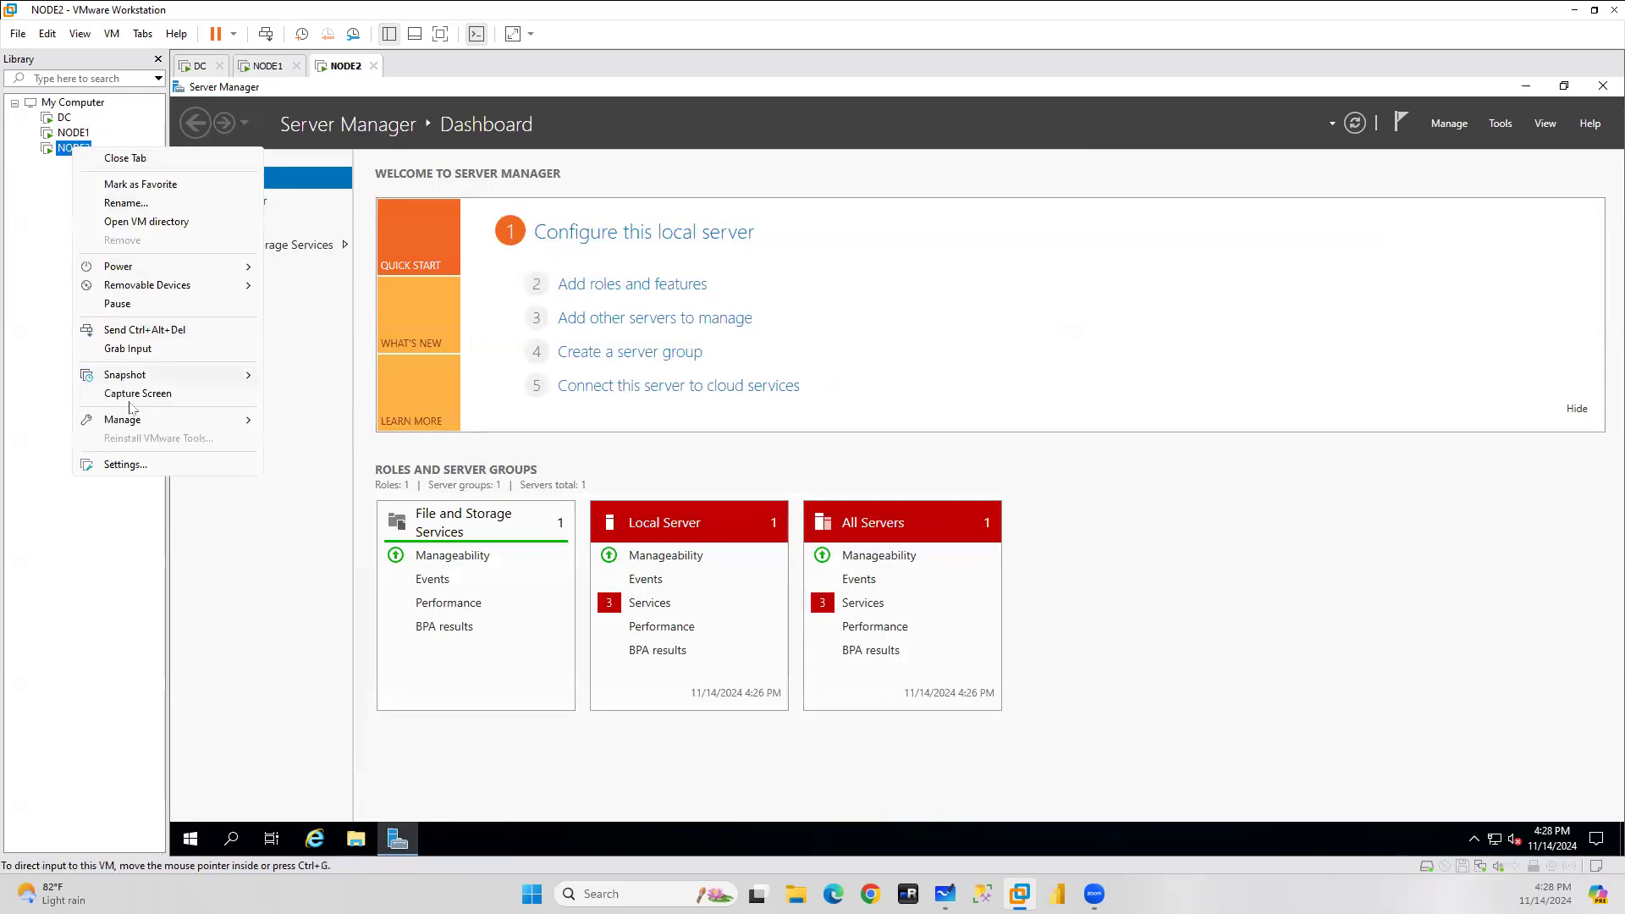
{"action": "left_click", "coordinate": [129, 465]}
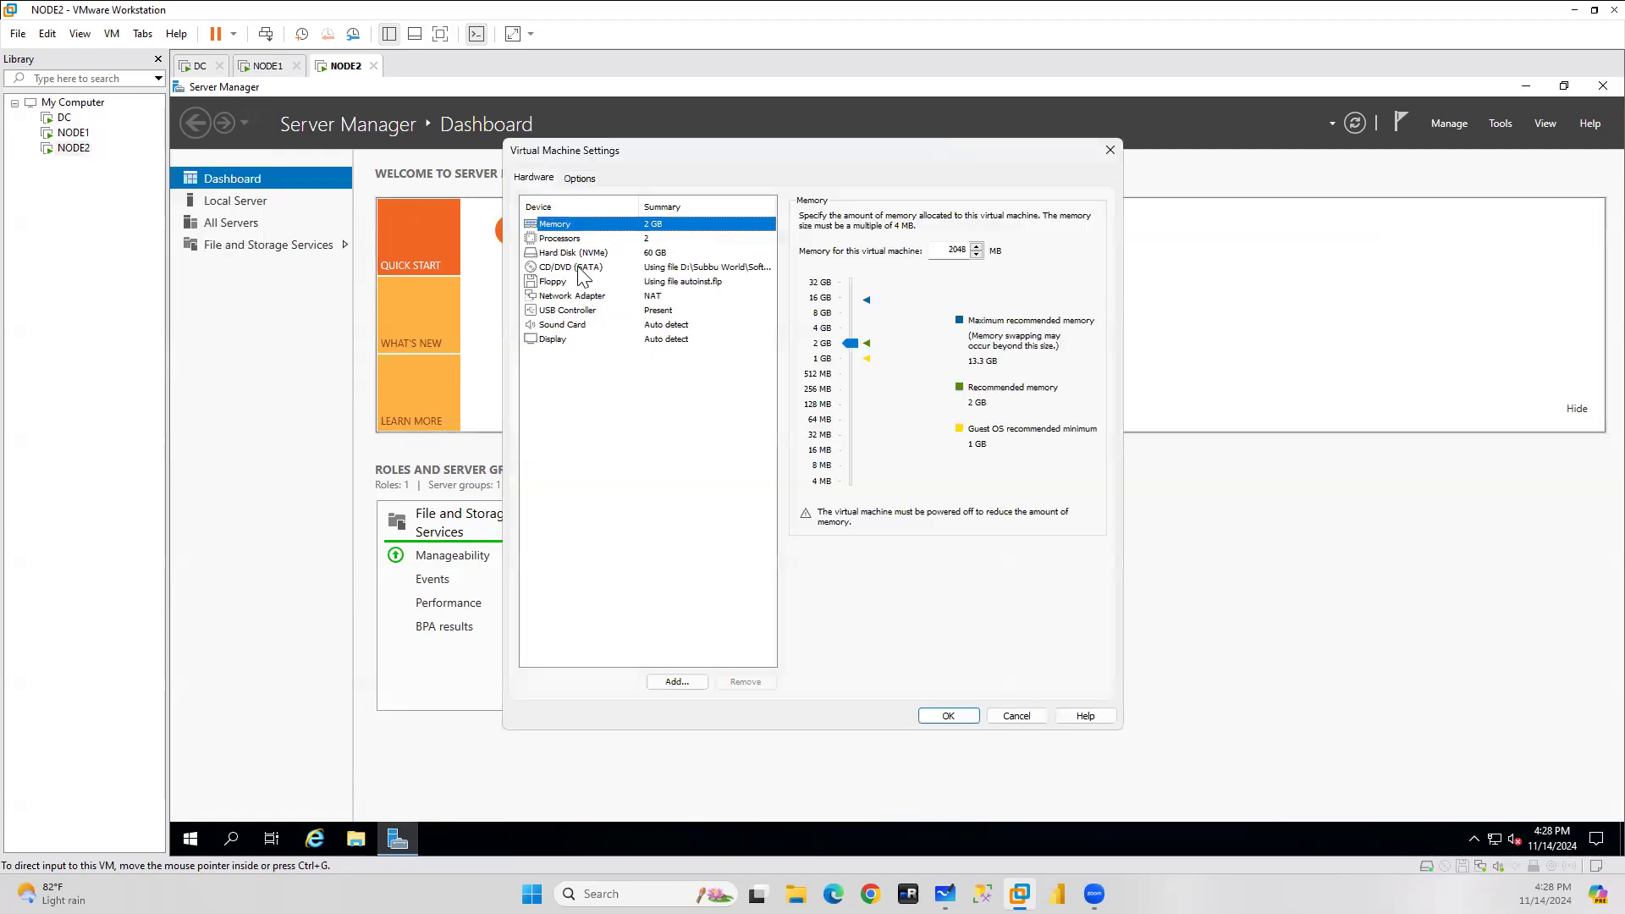
{"action": "left_click", "coordinate": [678, 682]}
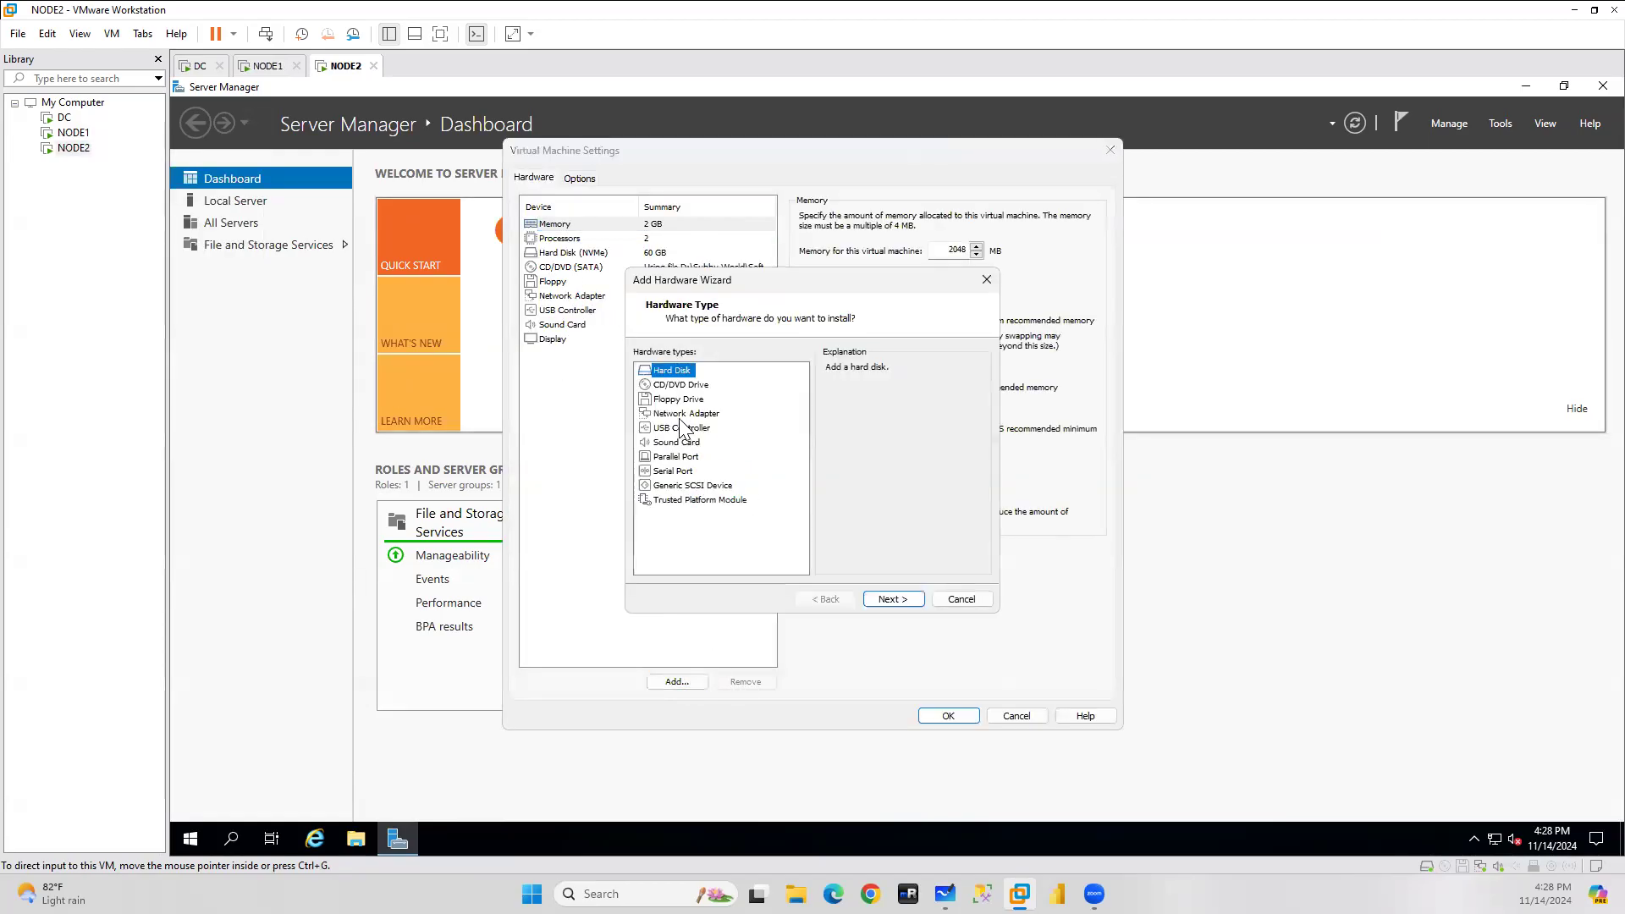
{"action": "left_click", "coordinate": [686, 413]}
{"action": "left_click", "coordinate": [903, 601]}
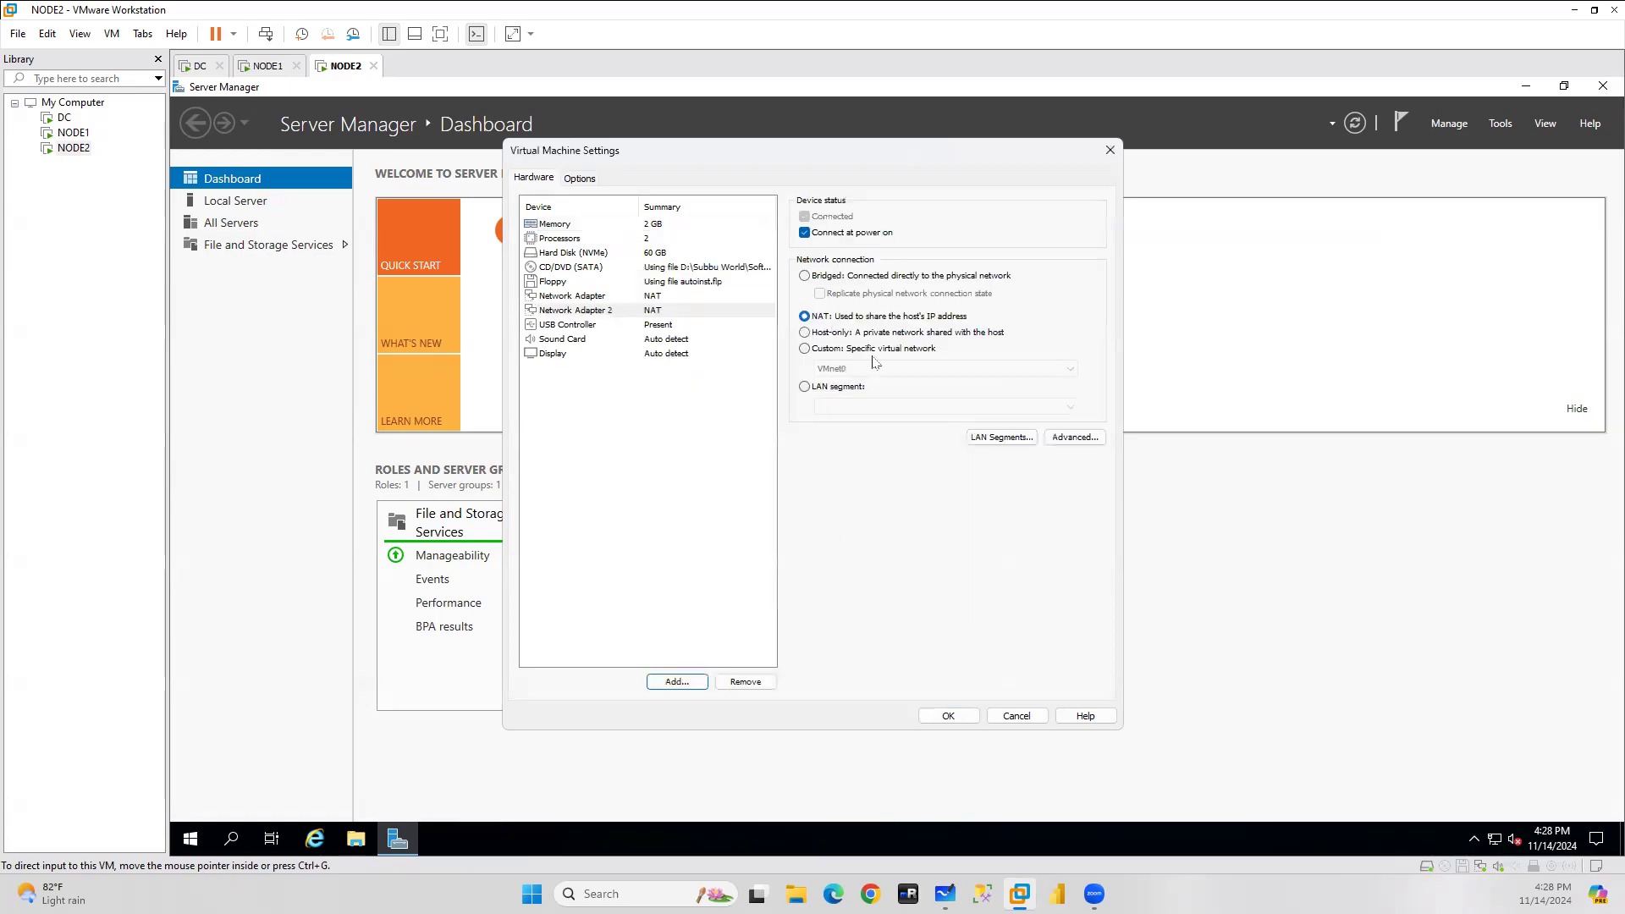
{"action": "left_click", "coordinate": [949, 716]}
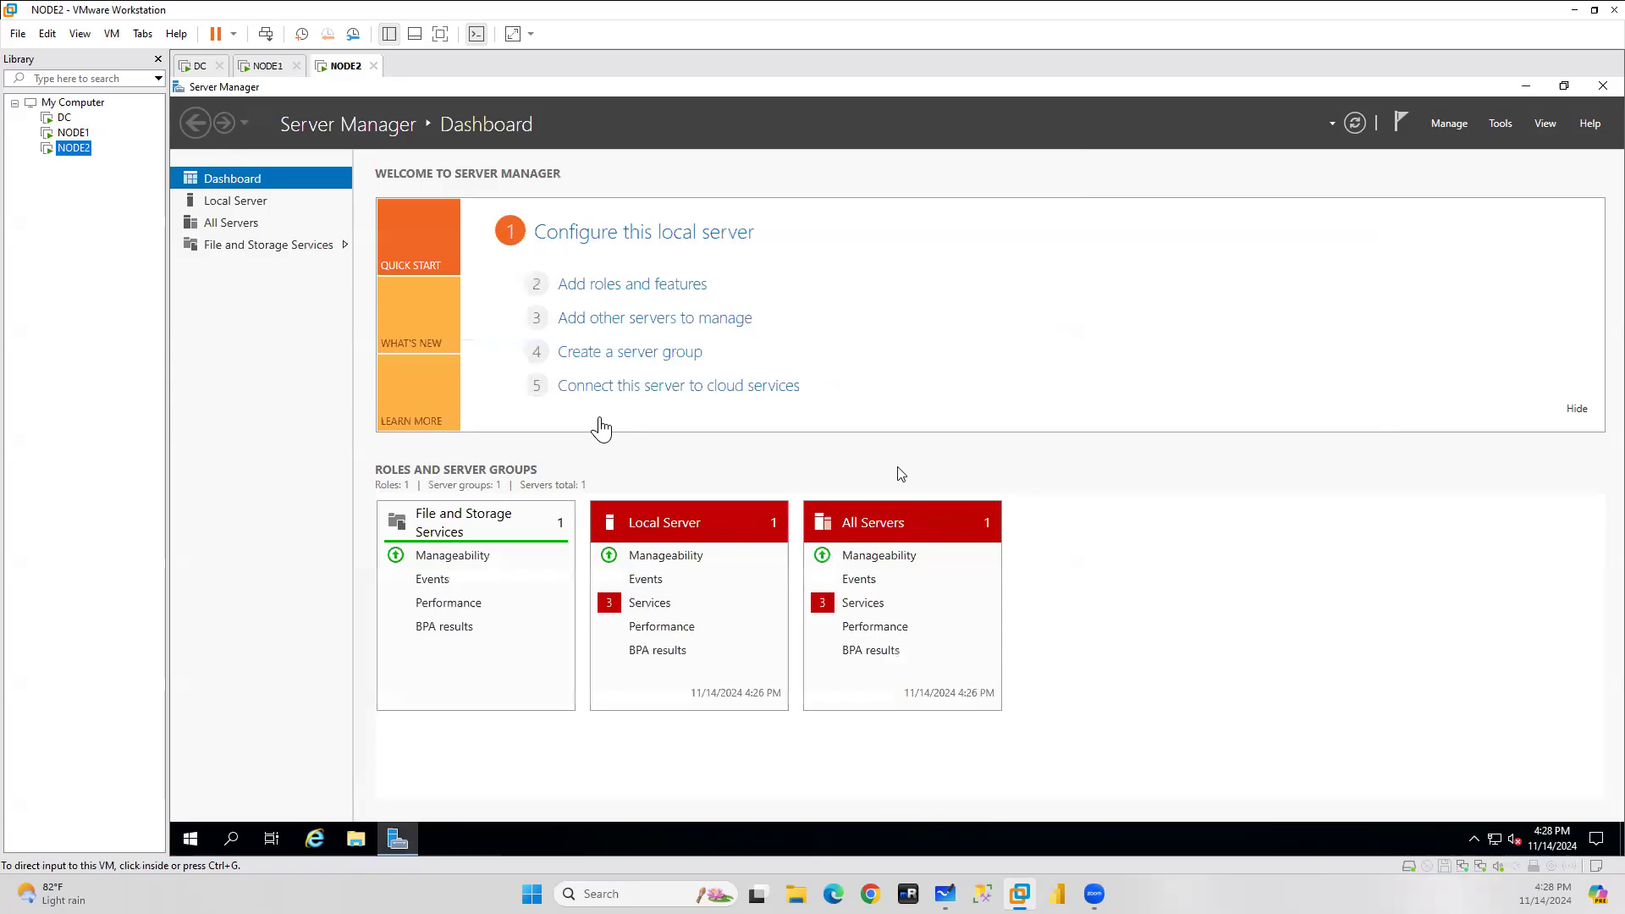
On NODE2, open the IPv4 properties of the Ethernet1 adapter.
{"action": "left_click", "coordinate": [1490, 839]}
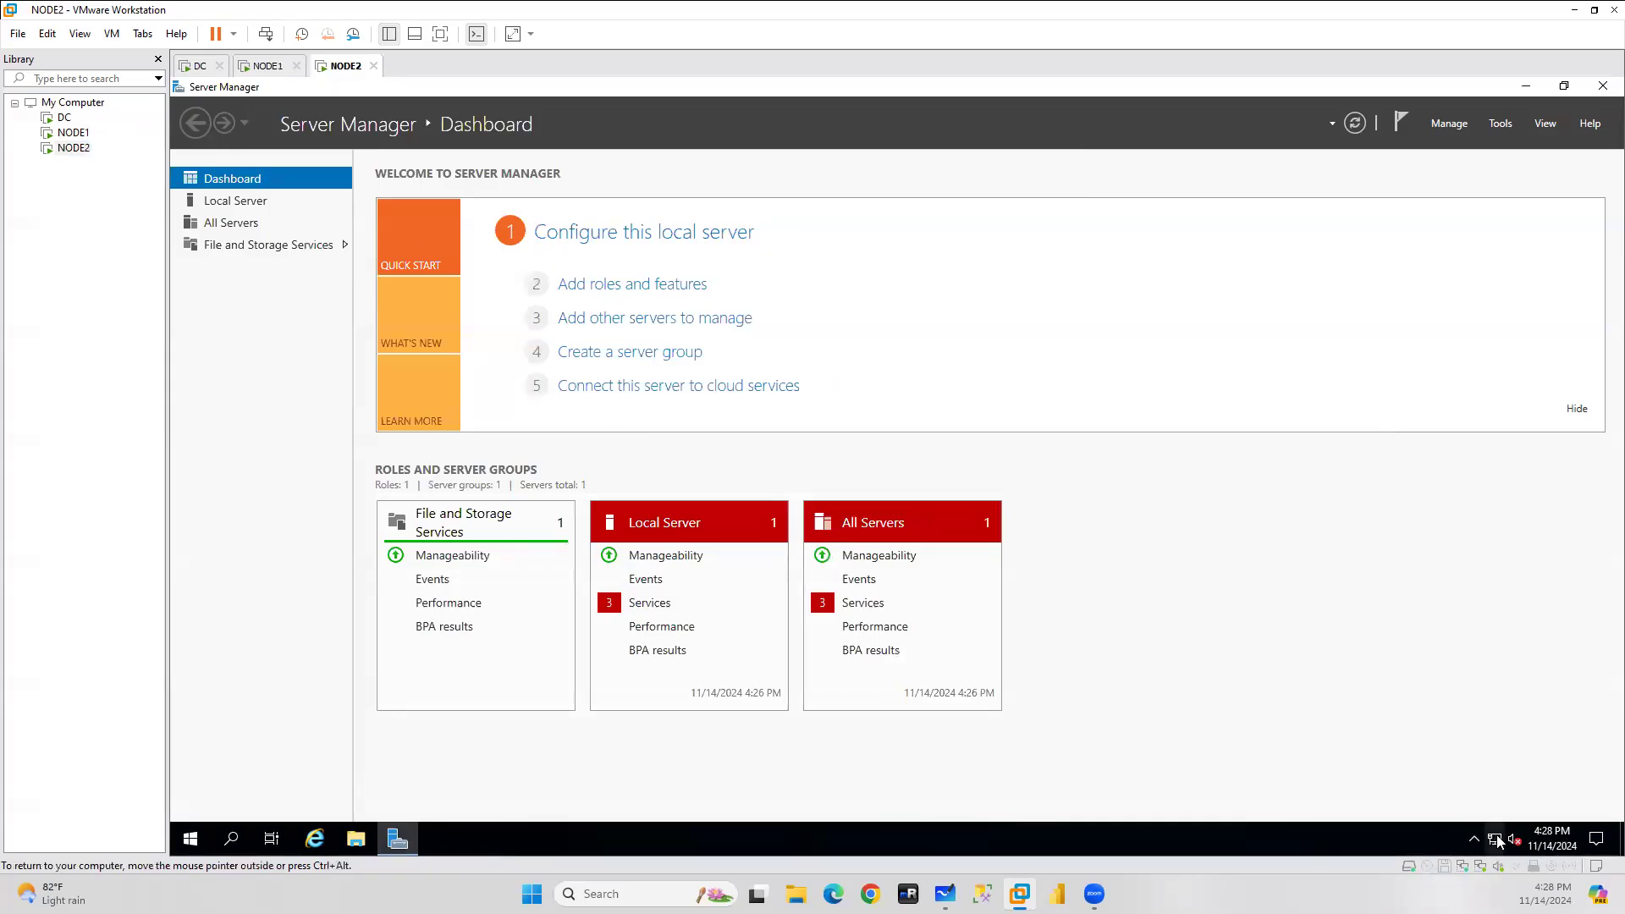
{"action": "left_click", "coordinate": [1494, 839]}
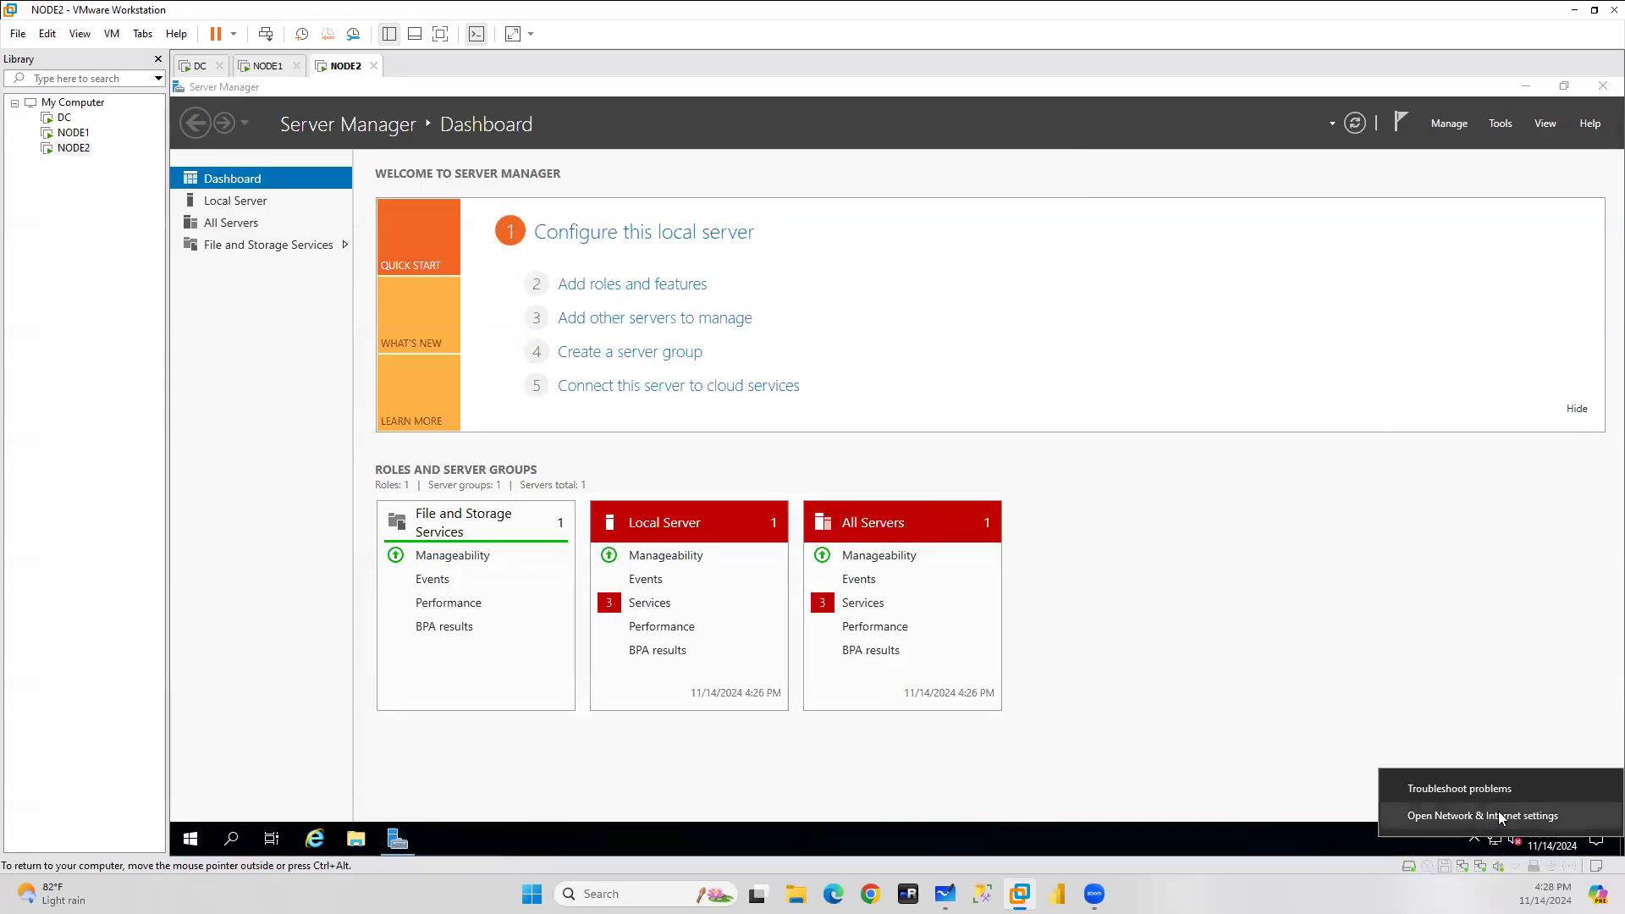
{"action": "left_click", "coordinate": [1478, 816]}
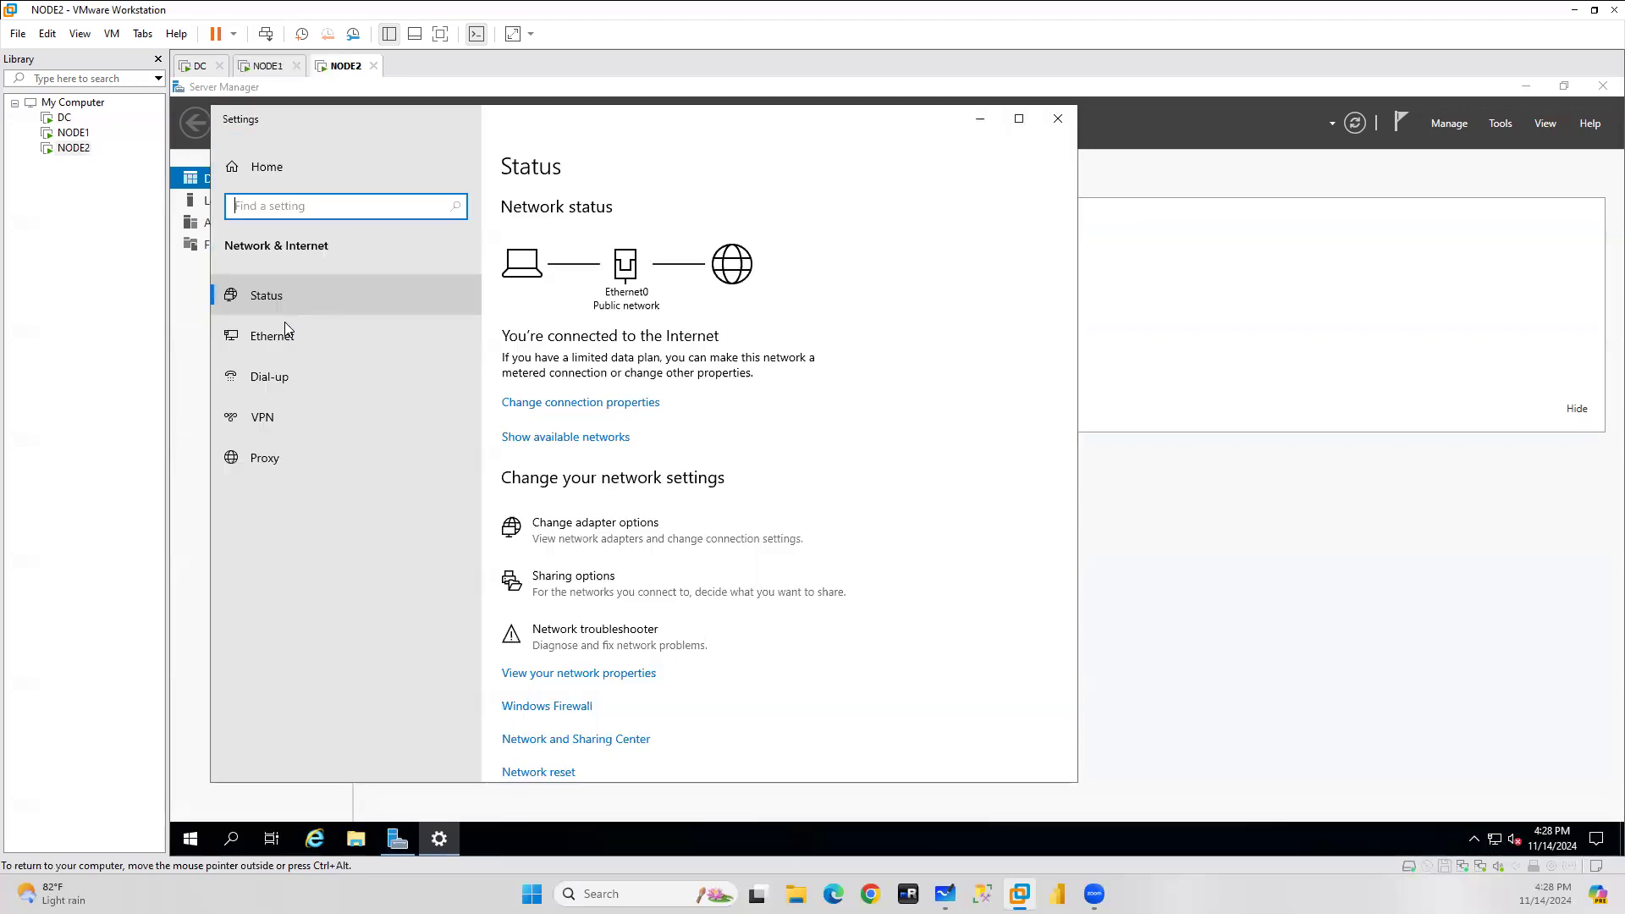
{"action": "left_click", "coordinate": [263, 339]}
{"action": "left_click", "coordinate": [559, 396]}
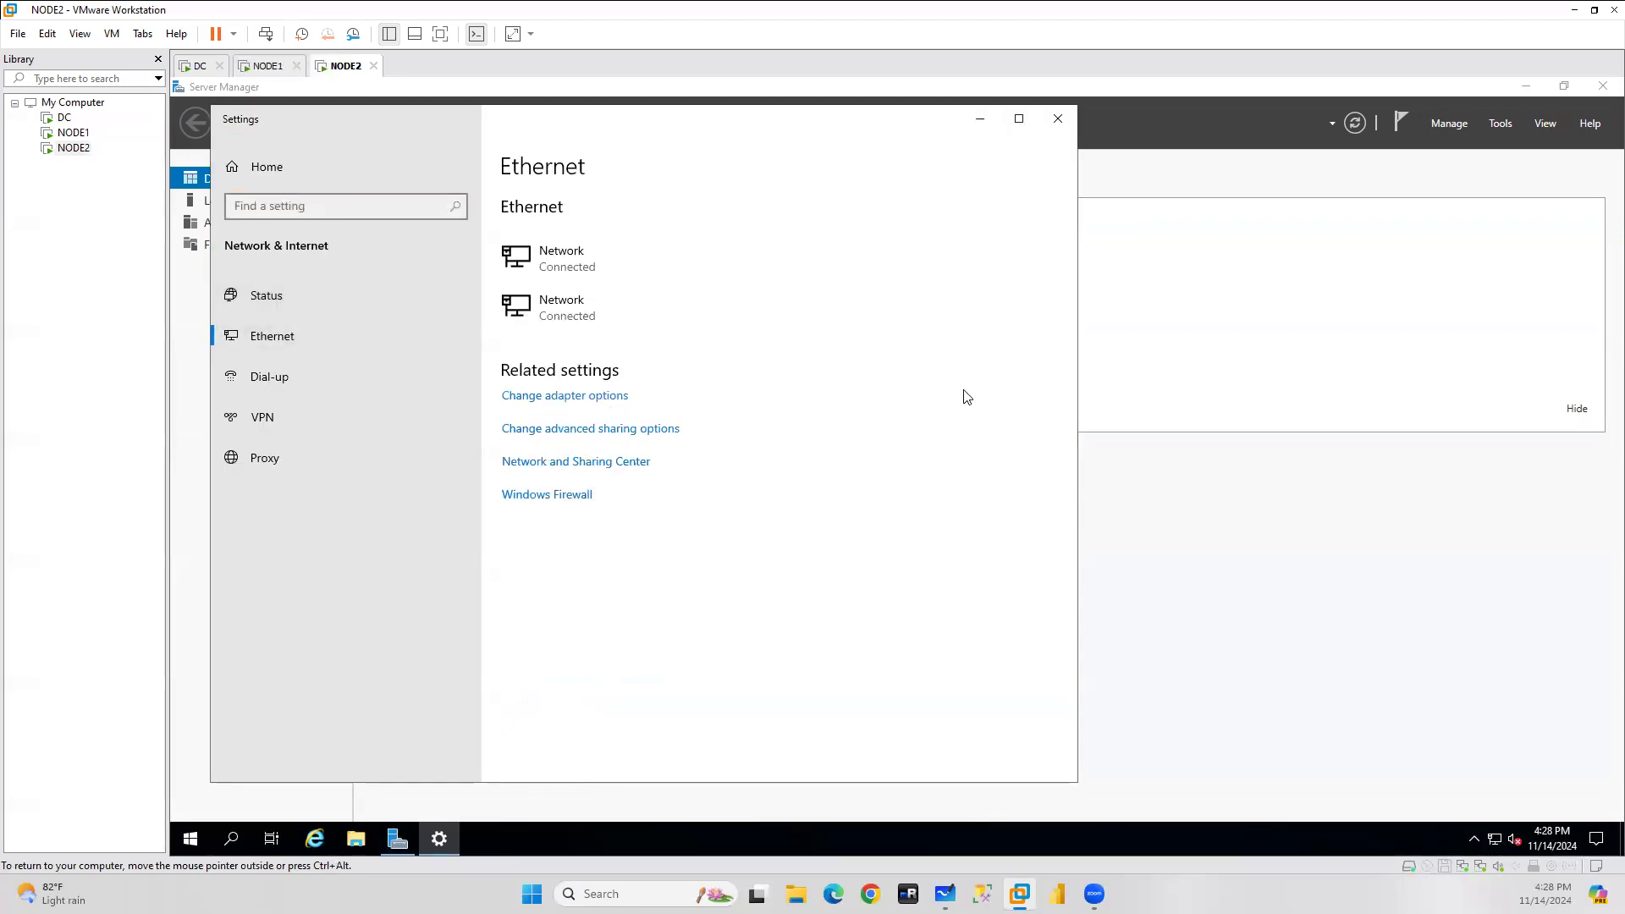
{"action": "left_click", "coordinate": [738, 321]}
{"action": "double_click", "coordinate": [738, 322]}
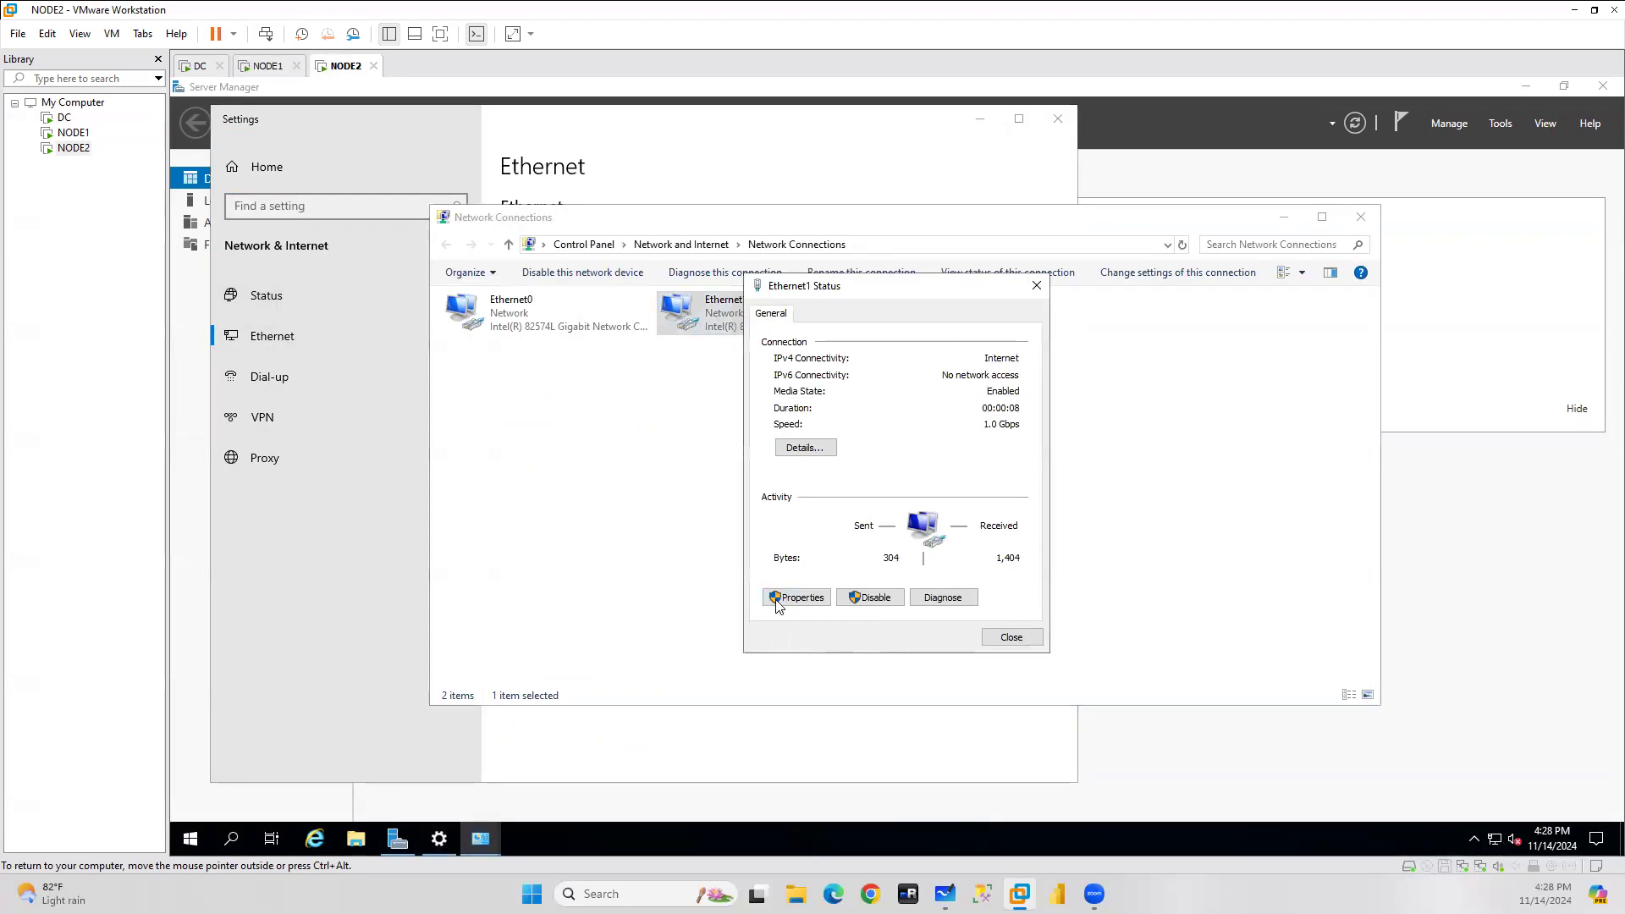
{"action": "left_click", "coordinate": [799, 592]}
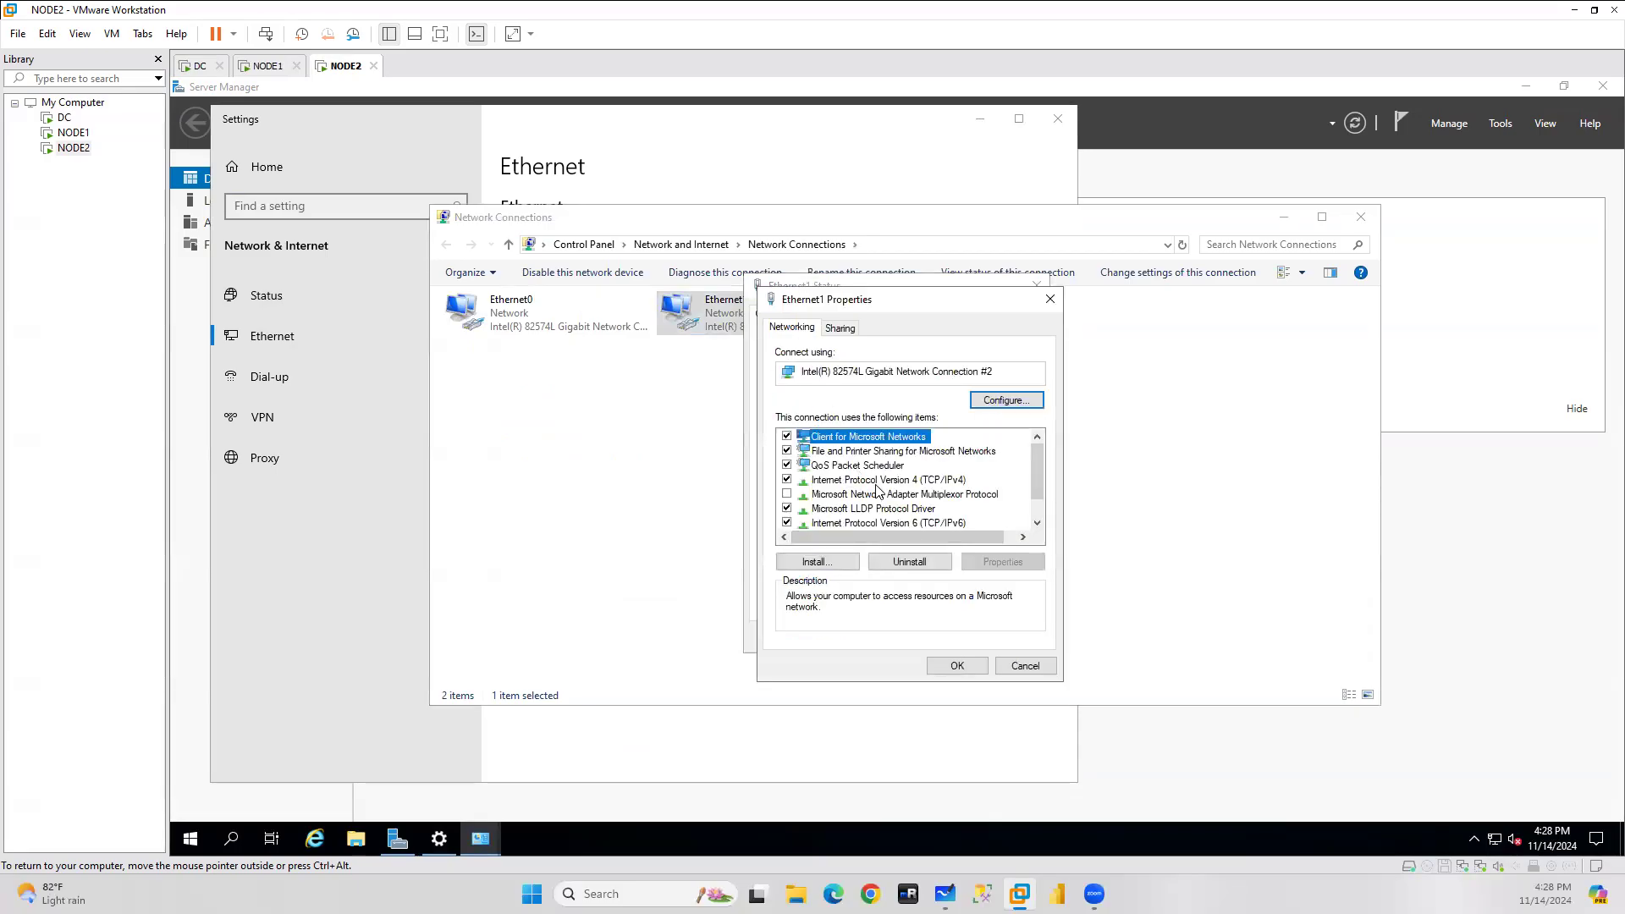
{"action": "double_click", "coordinate": [877, 480]}
Assign static IP 192.168.174.131, mask 255.255.255.0, gateway 192.168.174.2, DNS 192.168.174.129, and save.
{"action": "left_click", "coordinate": [906, 491]}
{"action": "left_click", "coordinate": [973, 505]}
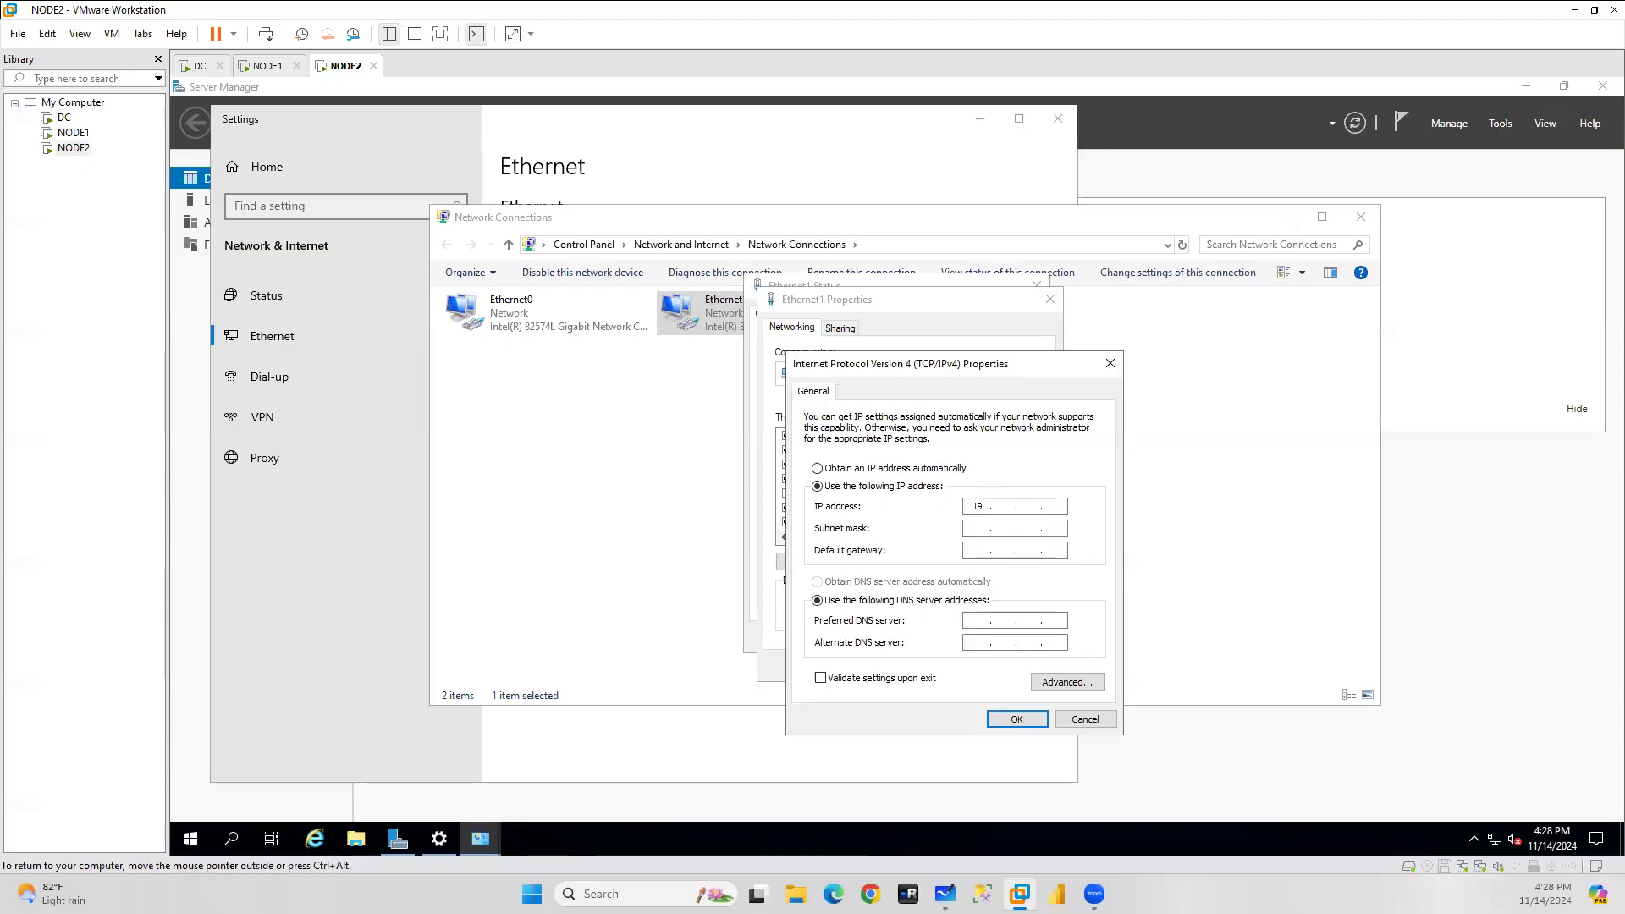
{"action": "type", "text": "192 . 168 . 174 . 131"}
{"action": "left_click", "coordinate": [971, 527]}
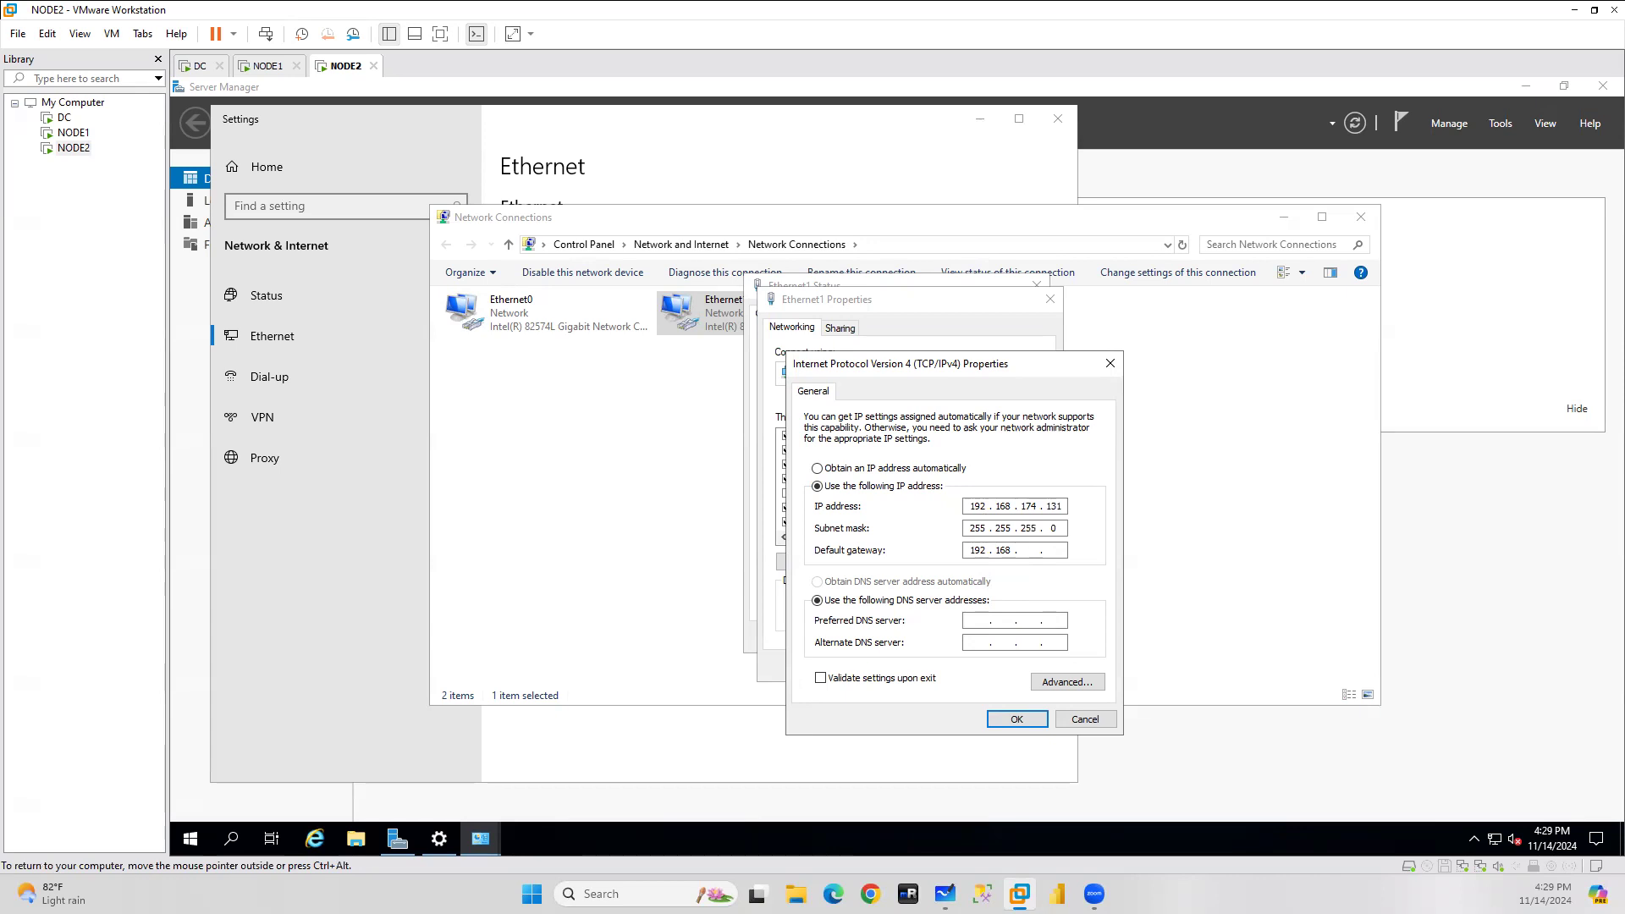
{"action": "type", "text": "74"}
{"action": "type", "text": "192 . "}
{"action": "type", "text": "129"}
{"action": "left_click", "coordinate": [1007, 719]}
{"action": "left_click", "coordinate": [966, 665]}
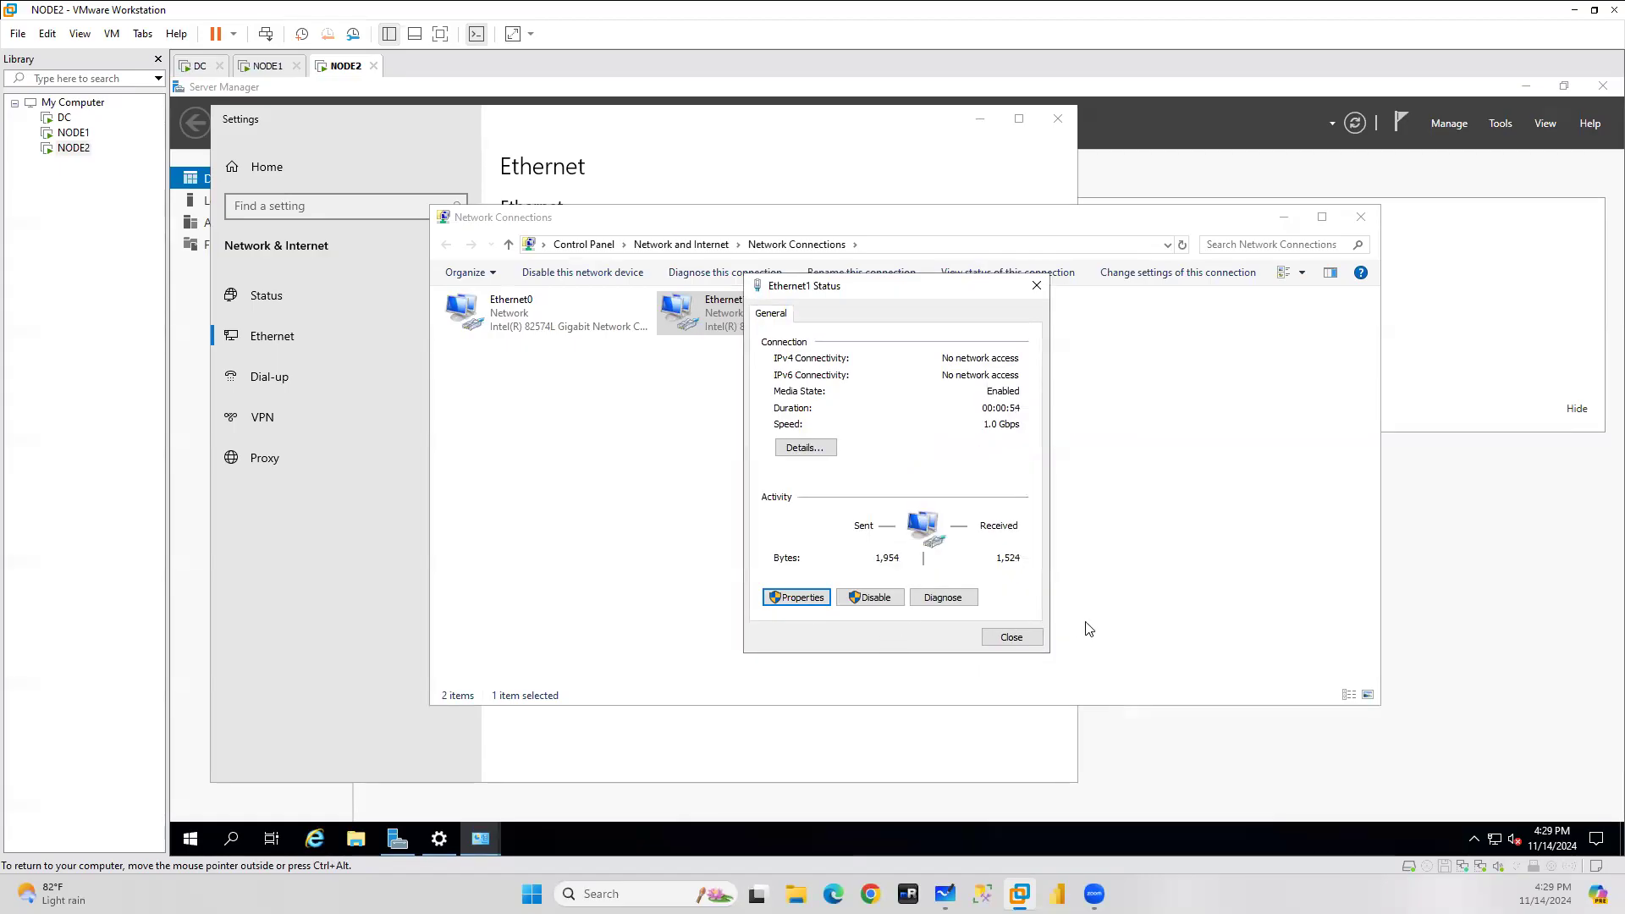
{"action": "left_click", "coordinate": [1014, 640]}
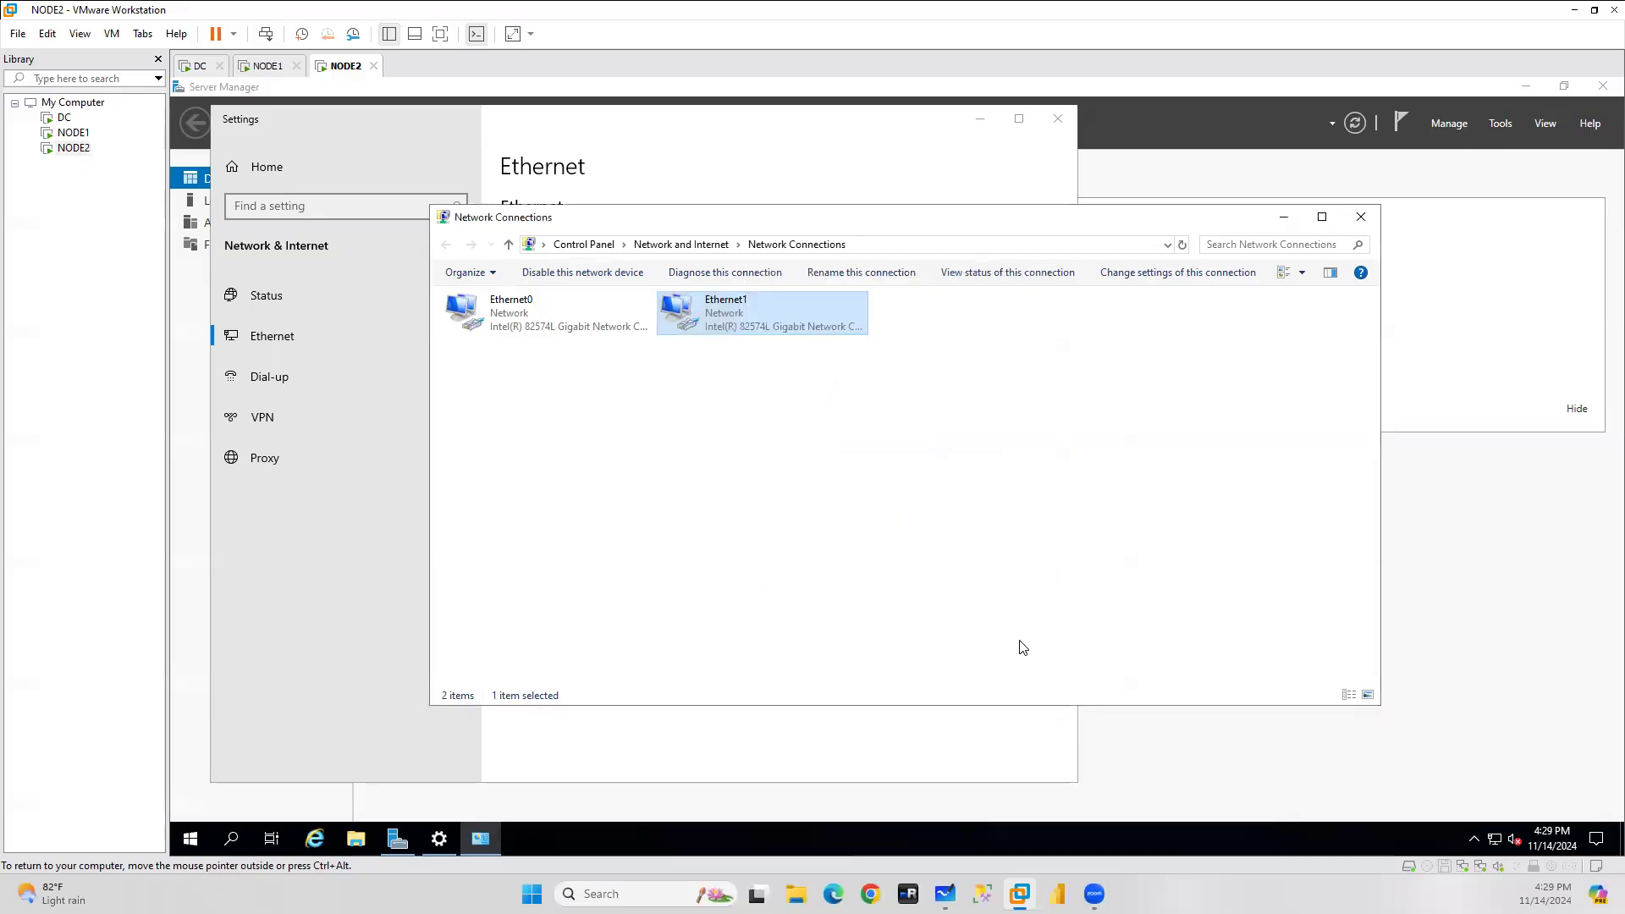
{"action": "left_click", "coordinate": [1361, 216]}
{"action": "left_click", "coordinate": [1059, 119]}
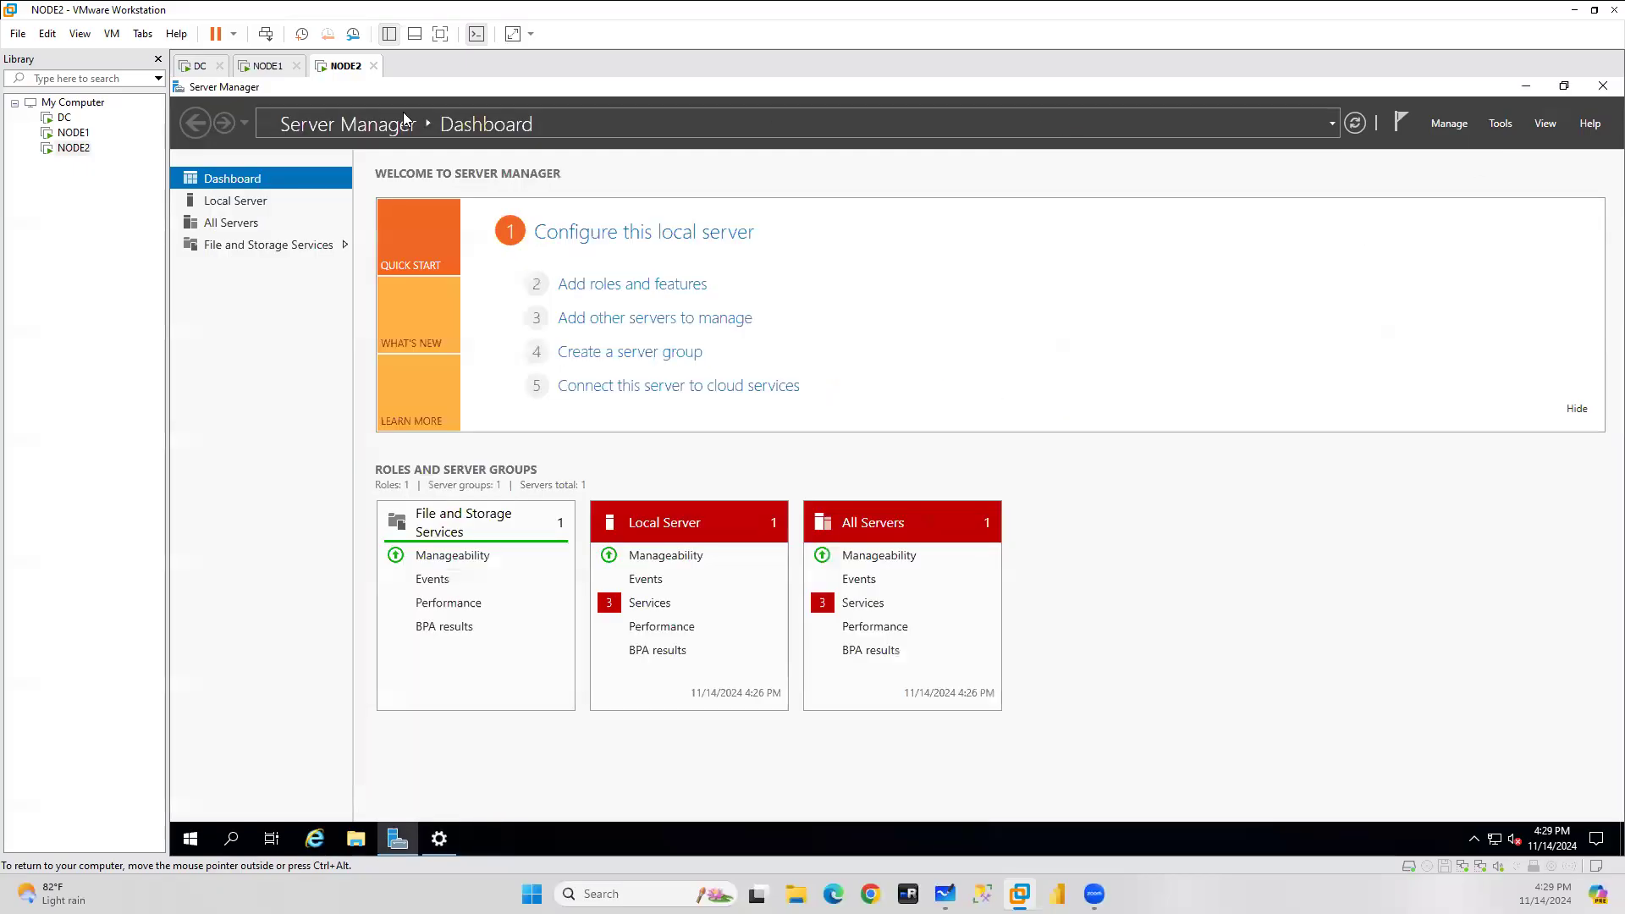
Back on NODE1, close the network connections and network settings windows.
{"action": "left_click", "coordinate": [268, 65]}
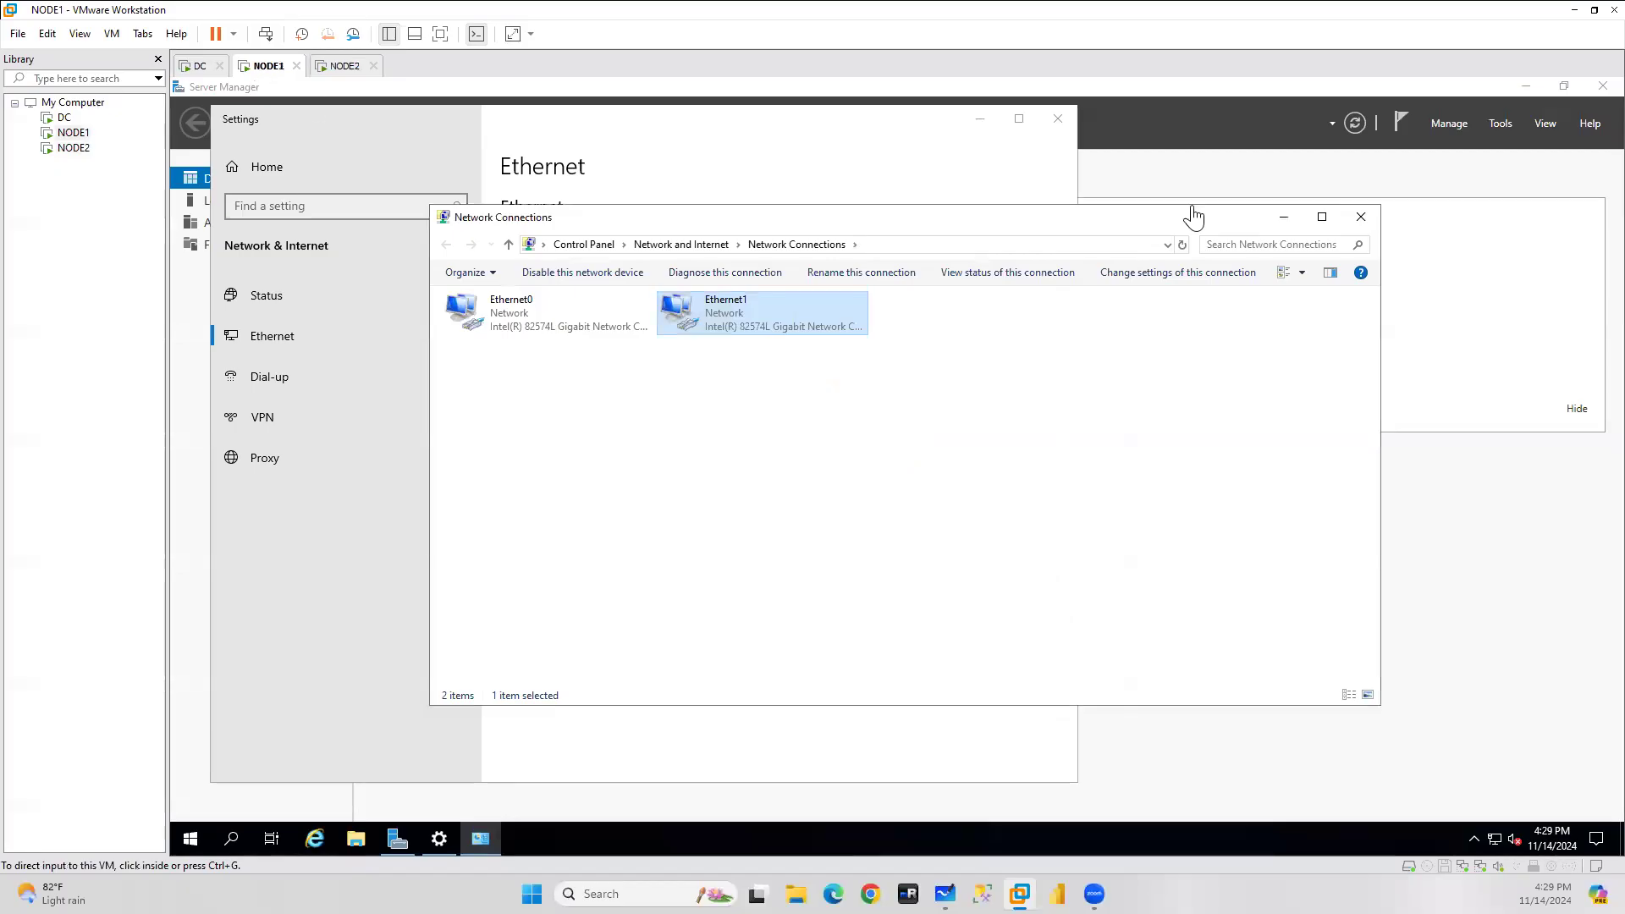
{"action": "left_click", "coordinate": [1355, 222]}
{"action": "left_click", "coordinate": [1057, 118]}
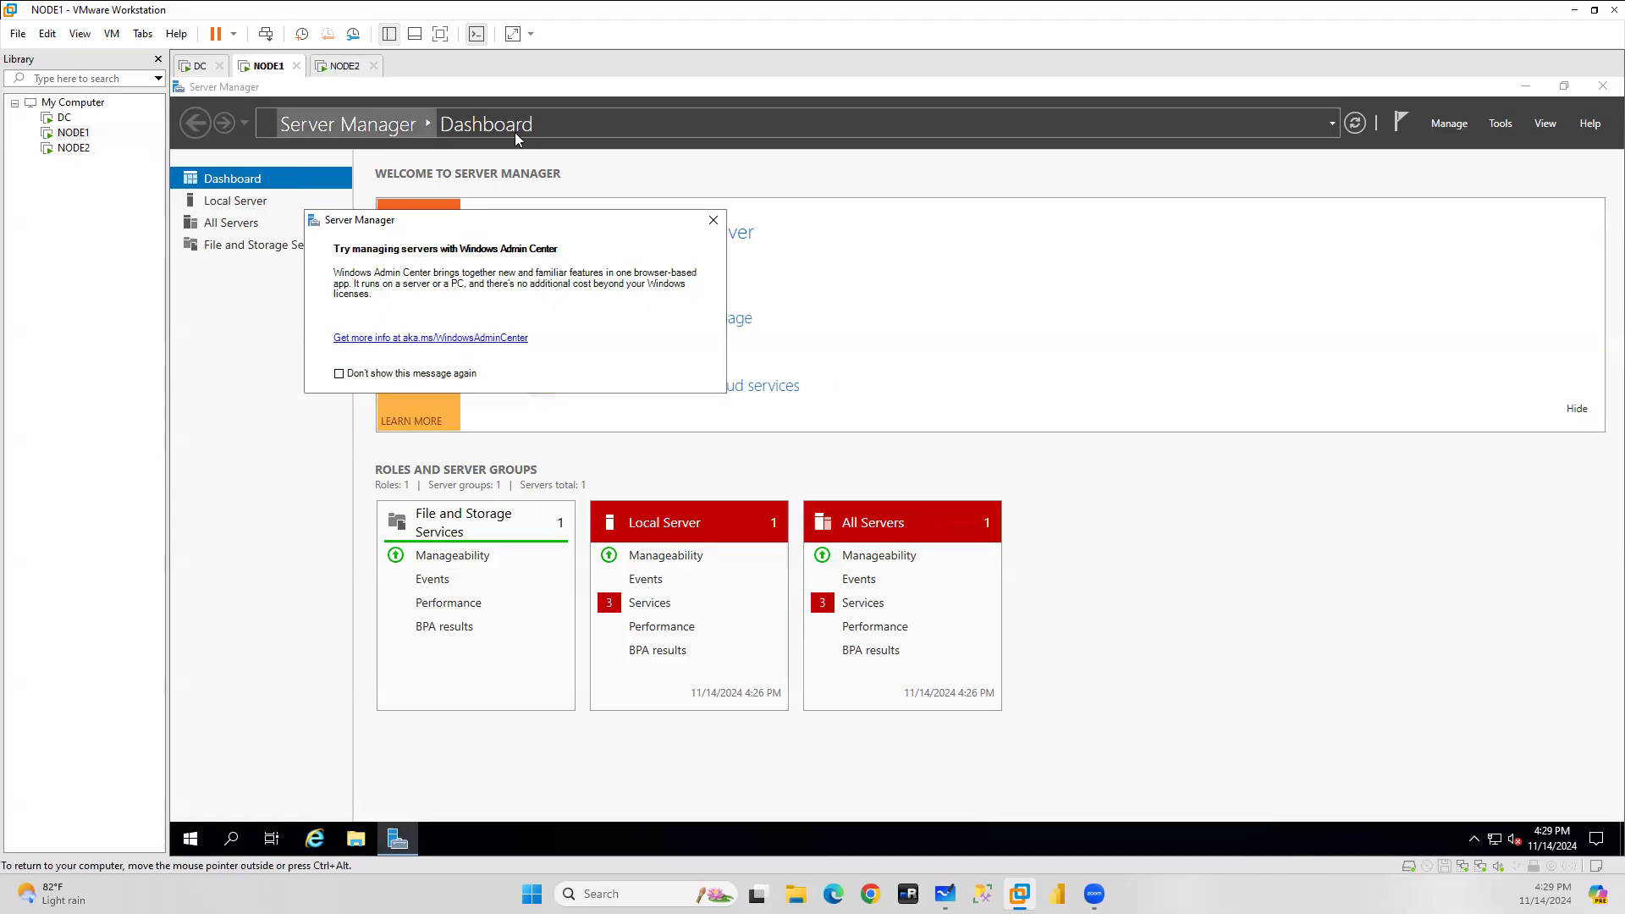
Launch Add Roles and Features on NODE1 and advance to the Features page.
{"action": "left_click", "coordinate": [1449, 123]}
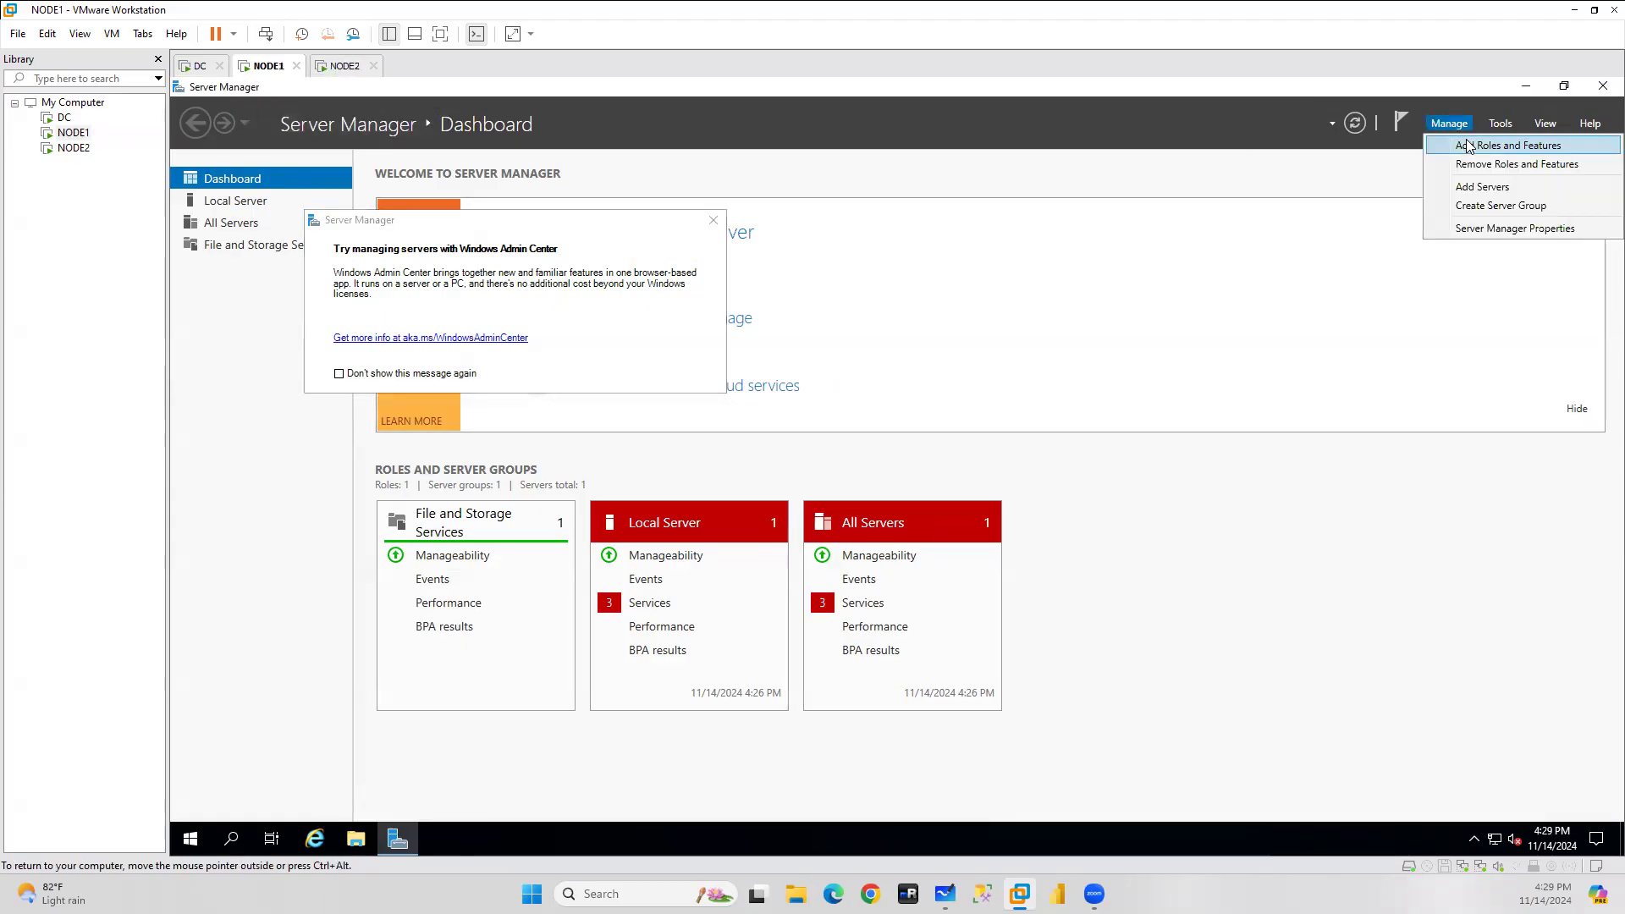
{"action": "left_click", "coordinate": [1468, 147]}
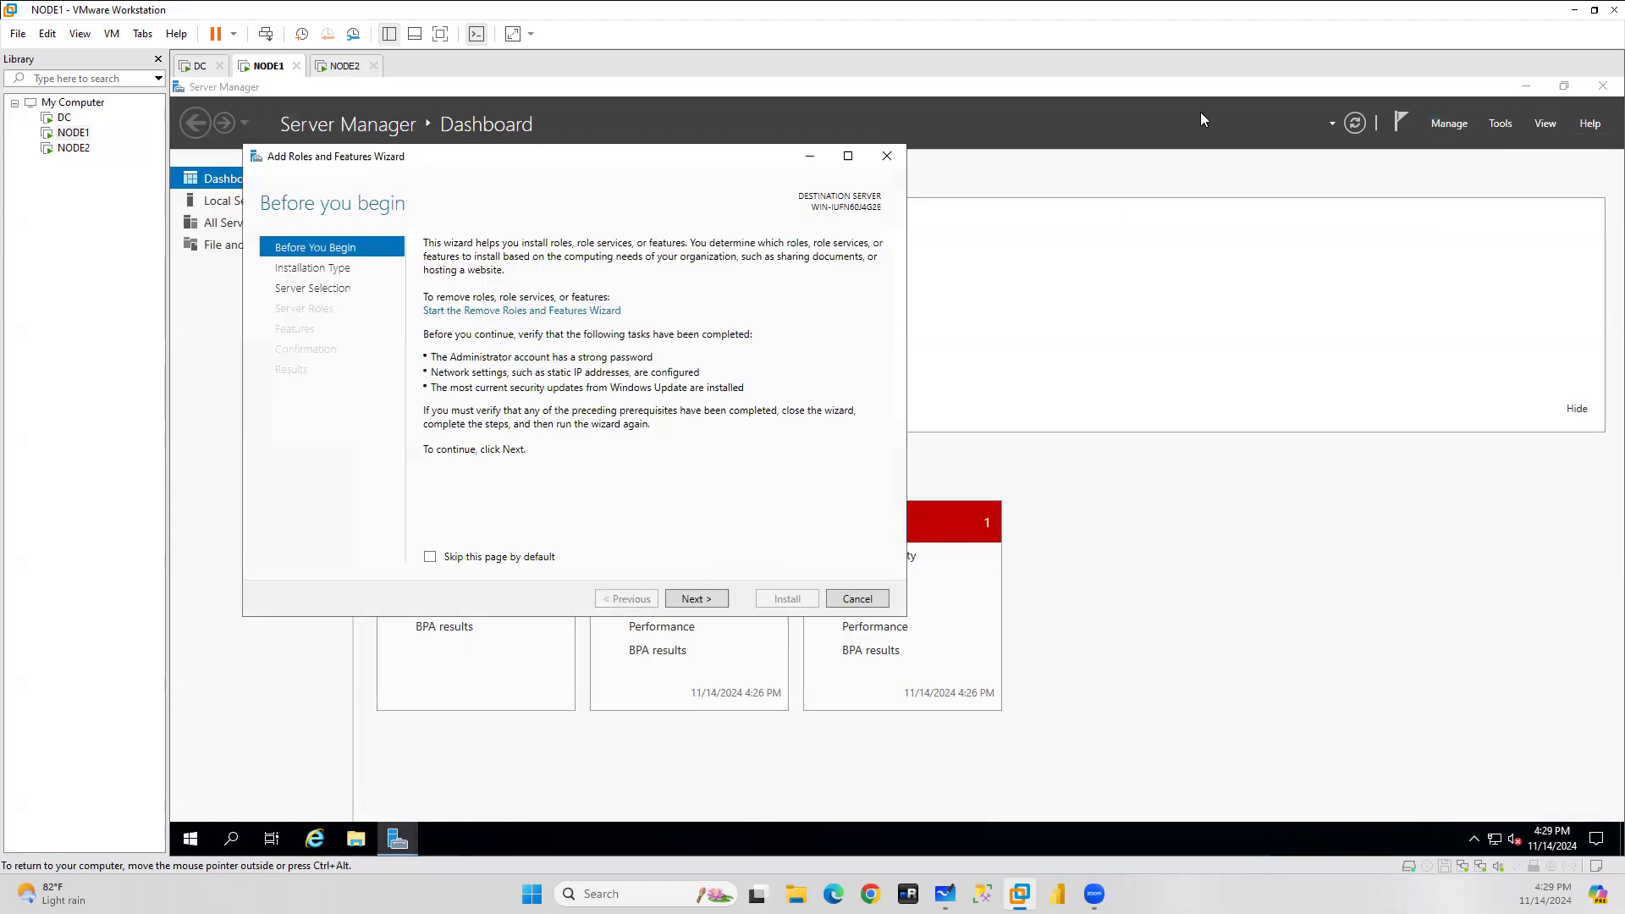
{"action": "left_click", "coordinate": [696, 599]}
{"action": "left_click", "coordinate": [696, 599]}
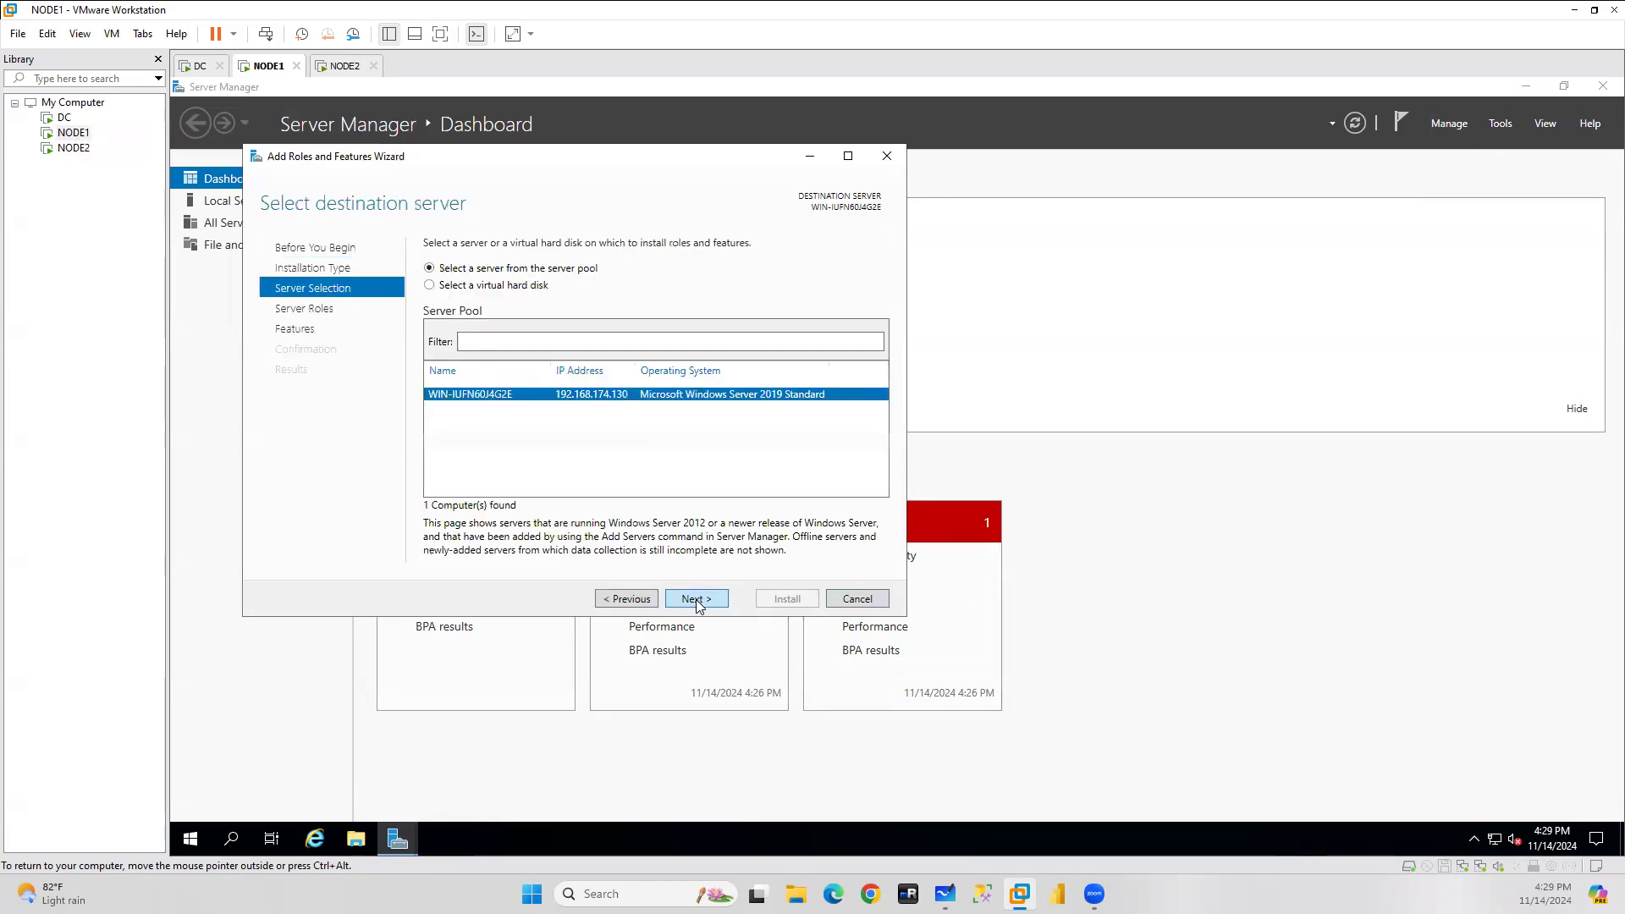
{"action": "left_click", "coordinate": [696, 599]}
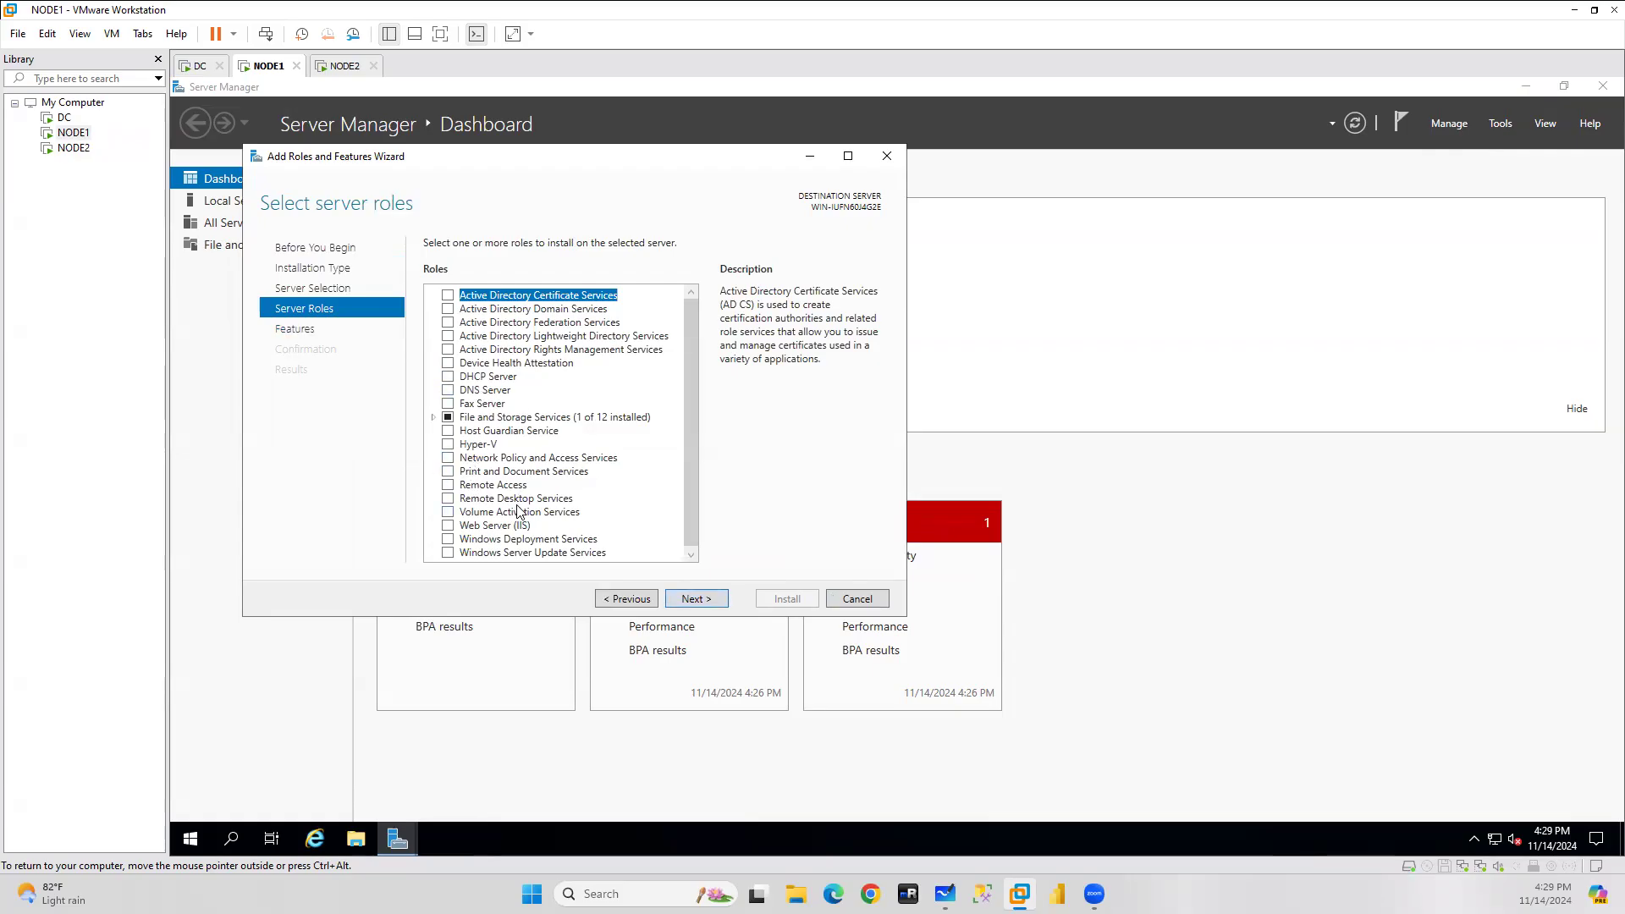
{"action": "left_click", "coordinate": [694, 600]}
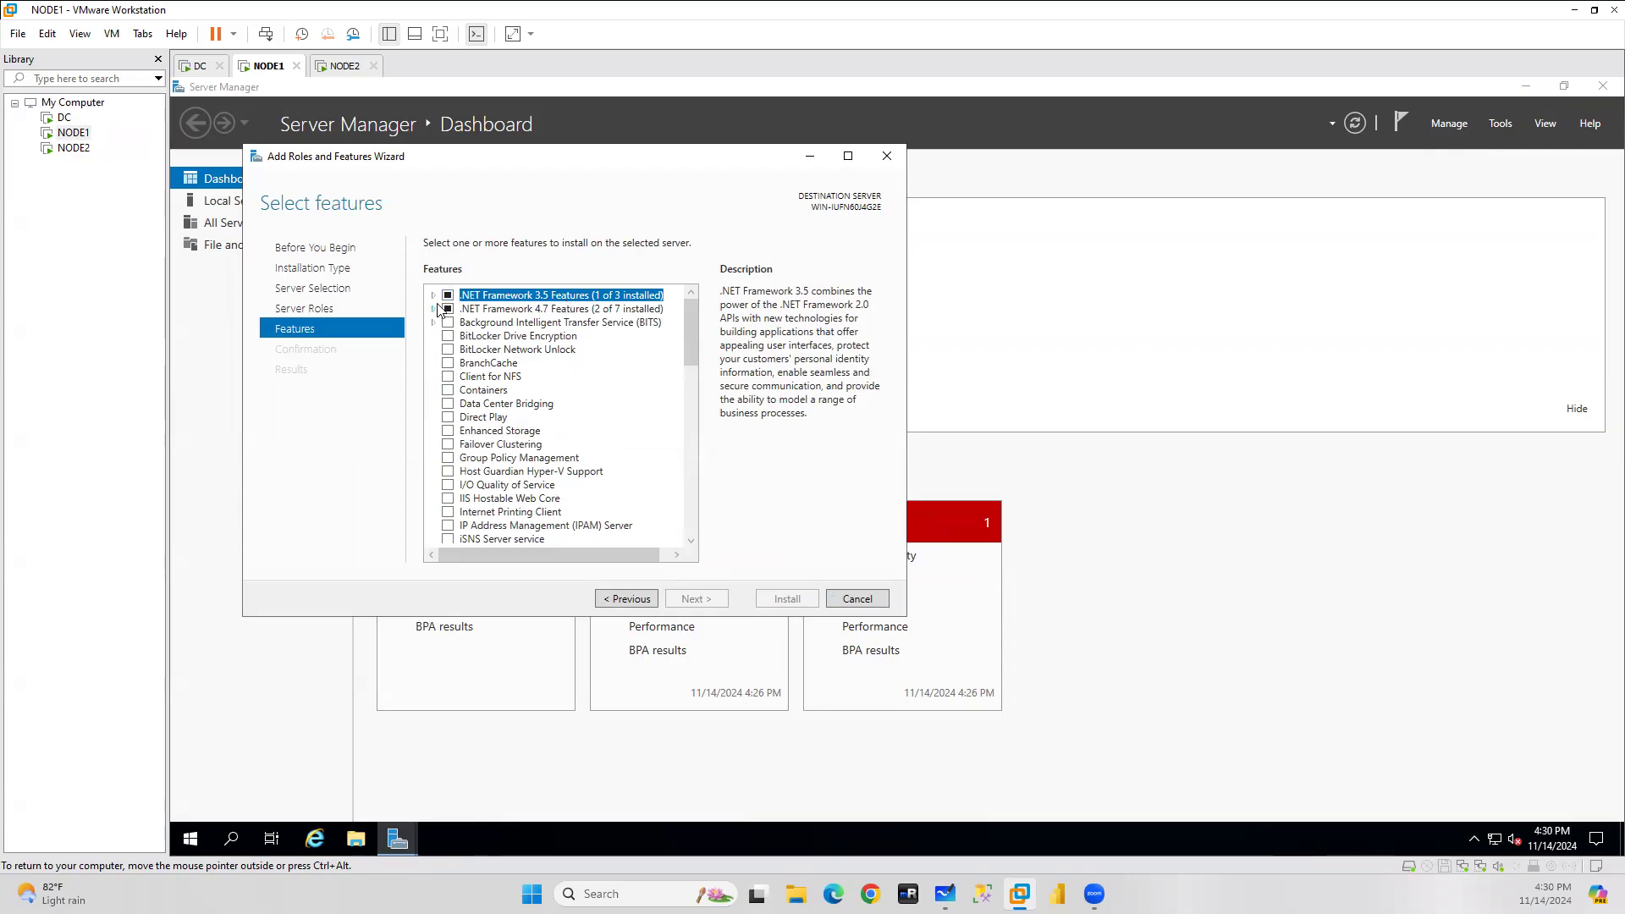
Select Failover Clustering with its management tools and start the installation.
{"action": "left_click", "coordinate": [447, 446]}
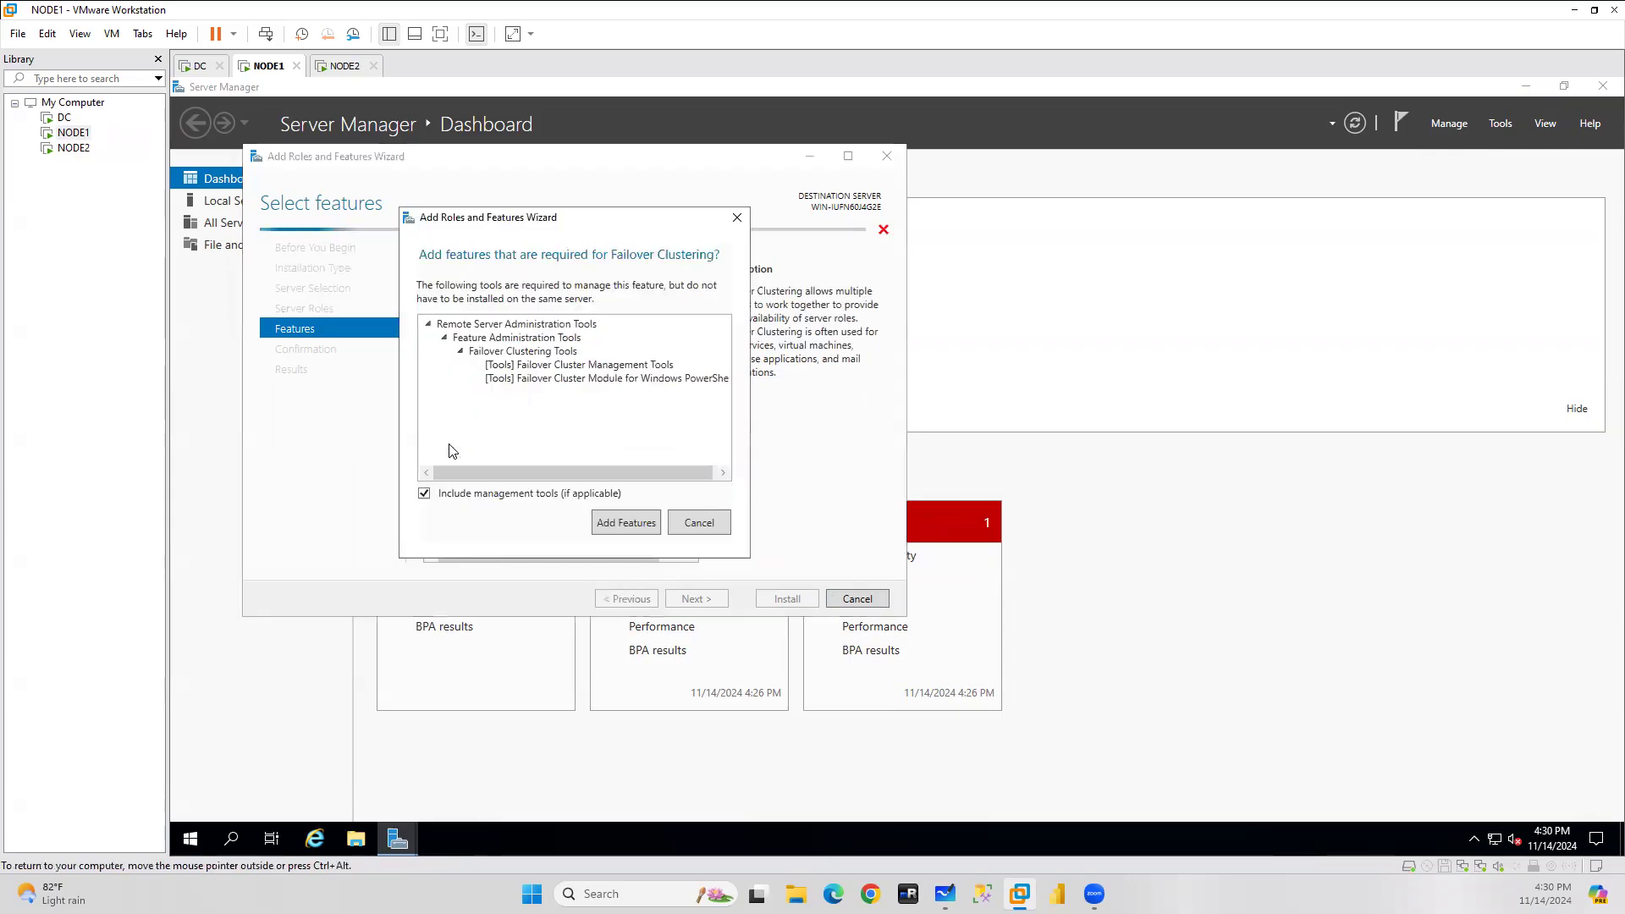
{"action": "left_click", "coordinate": [625, 520]}
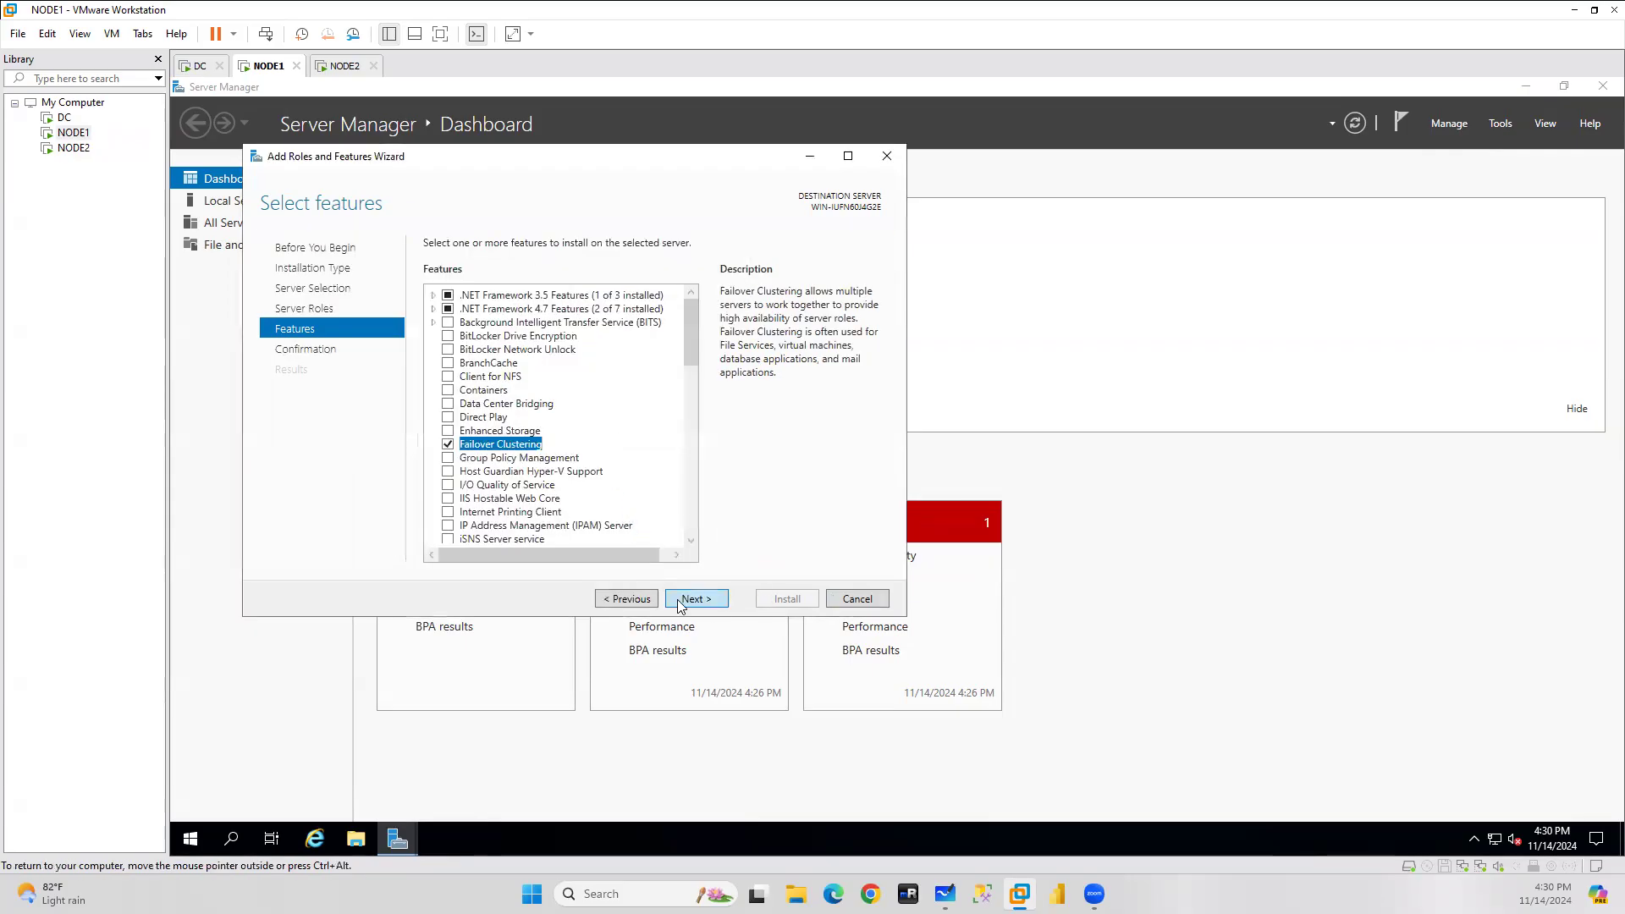
{"action": "left_click", "coordinate": [690, 601]}
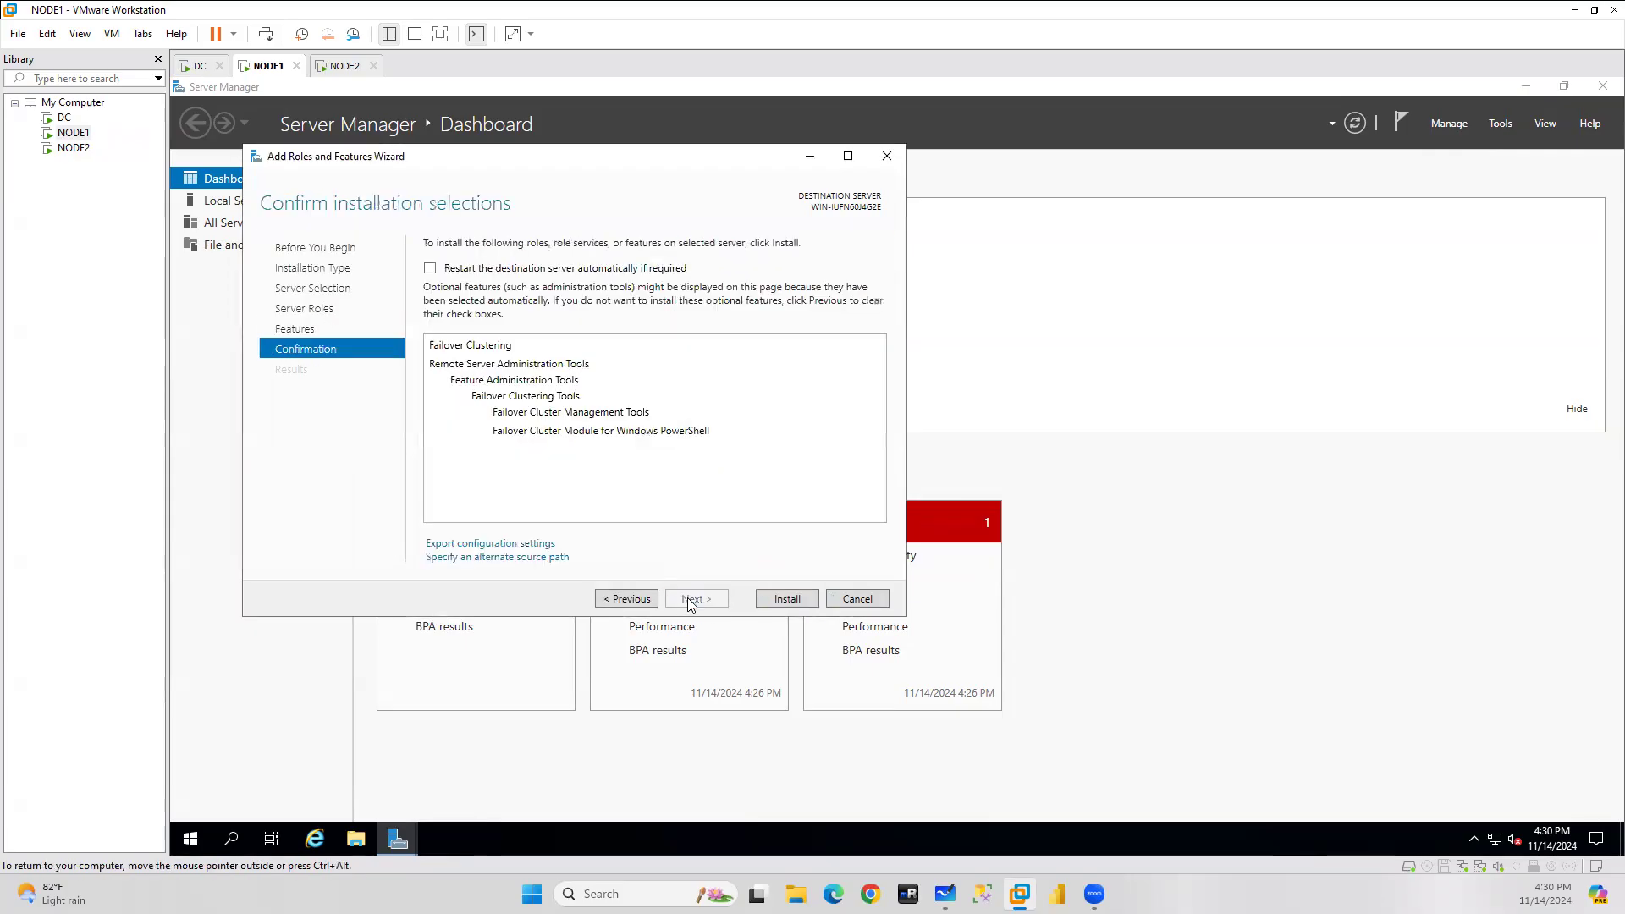
{"action": "left_click", "coordinate": [787, 600]}
On NODE2, launch Add Roles and Features and advance to Server Roles.
{"action": "left_click", "coordinate": [347, 68]}
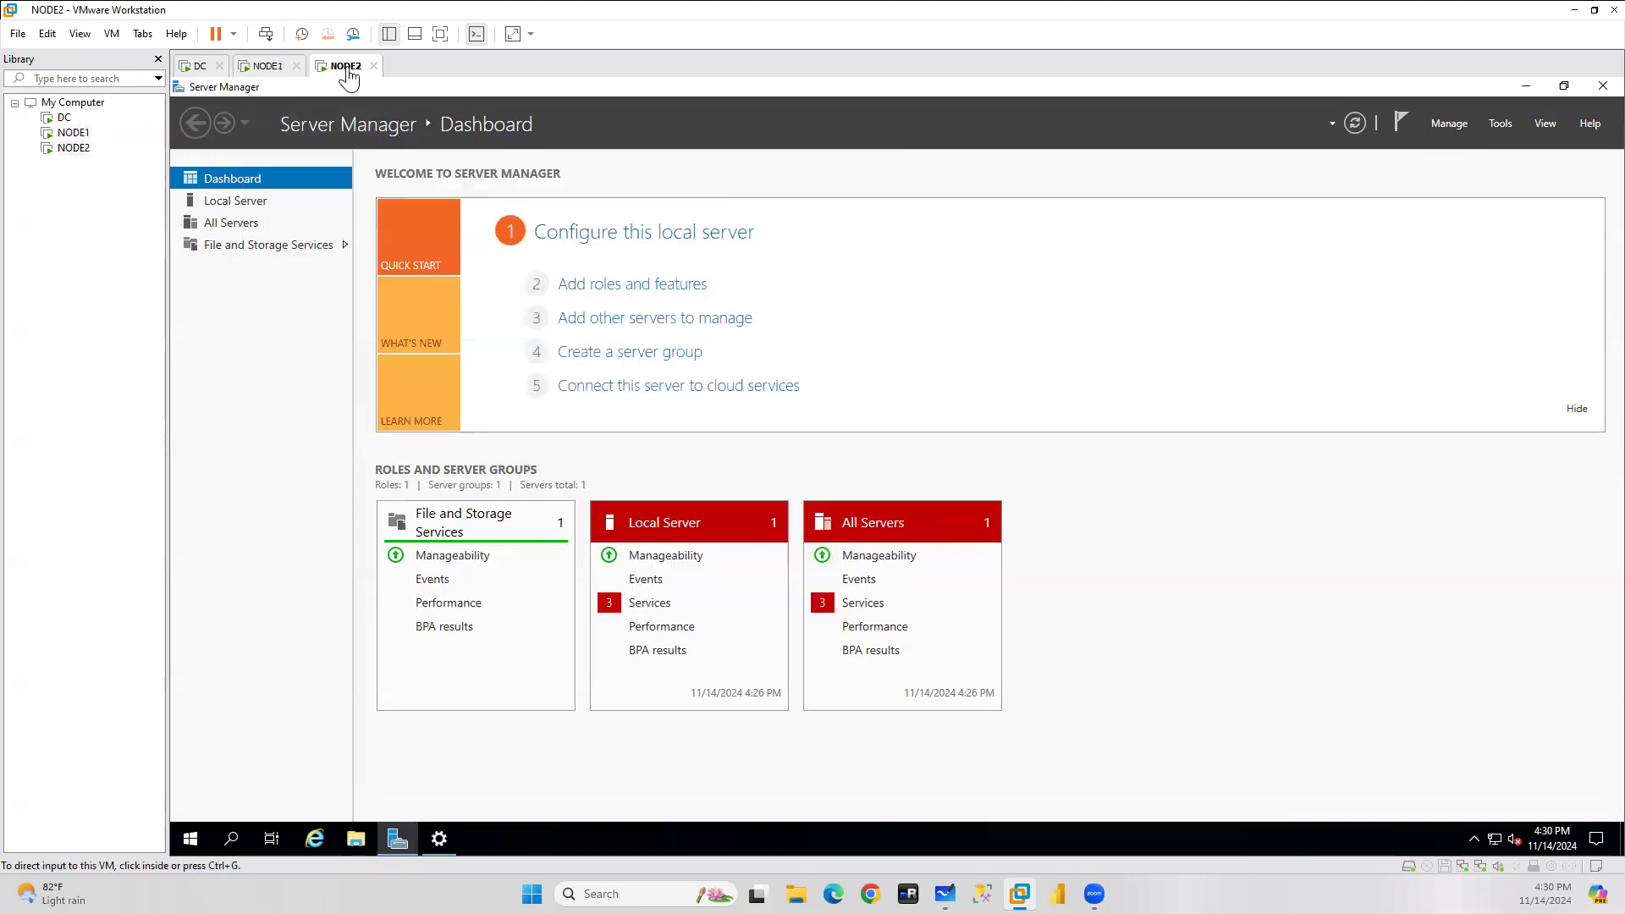
{"action": "left_click", "coordinate": [1450, 124]}
{"action": "left_click", "coordinate": [1462, 142]}
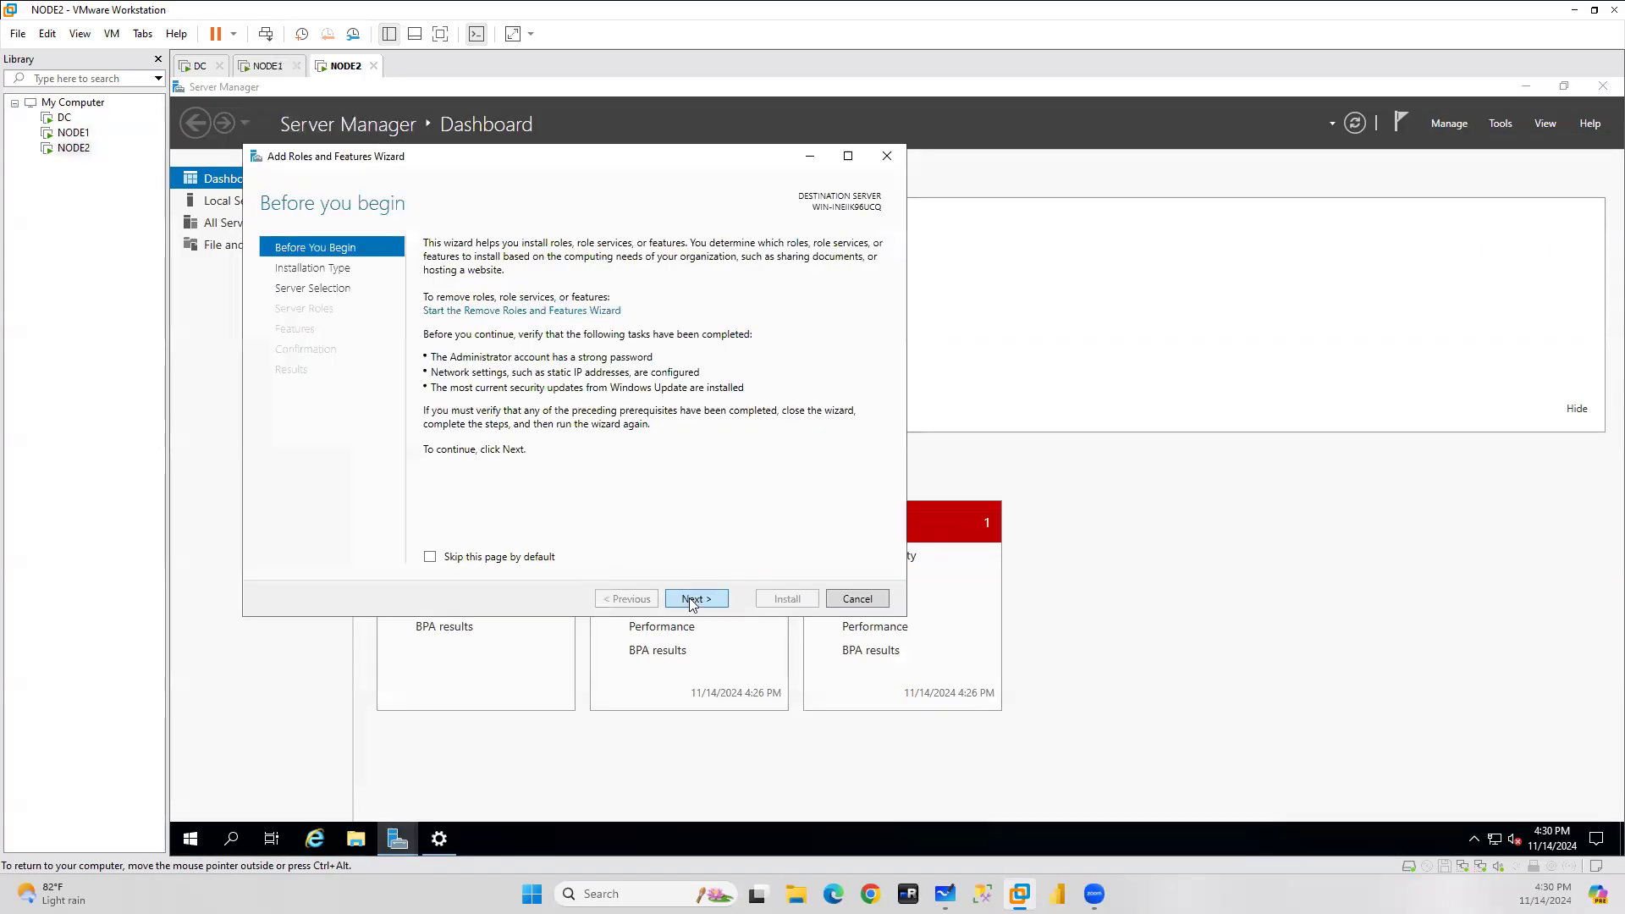
{"action": "left_click", "coordinate": [692, 599]}
{"action": "left_click", "coordinate": [692, 599]}
{"action": "left_click", "coordinate": [692, 599]}
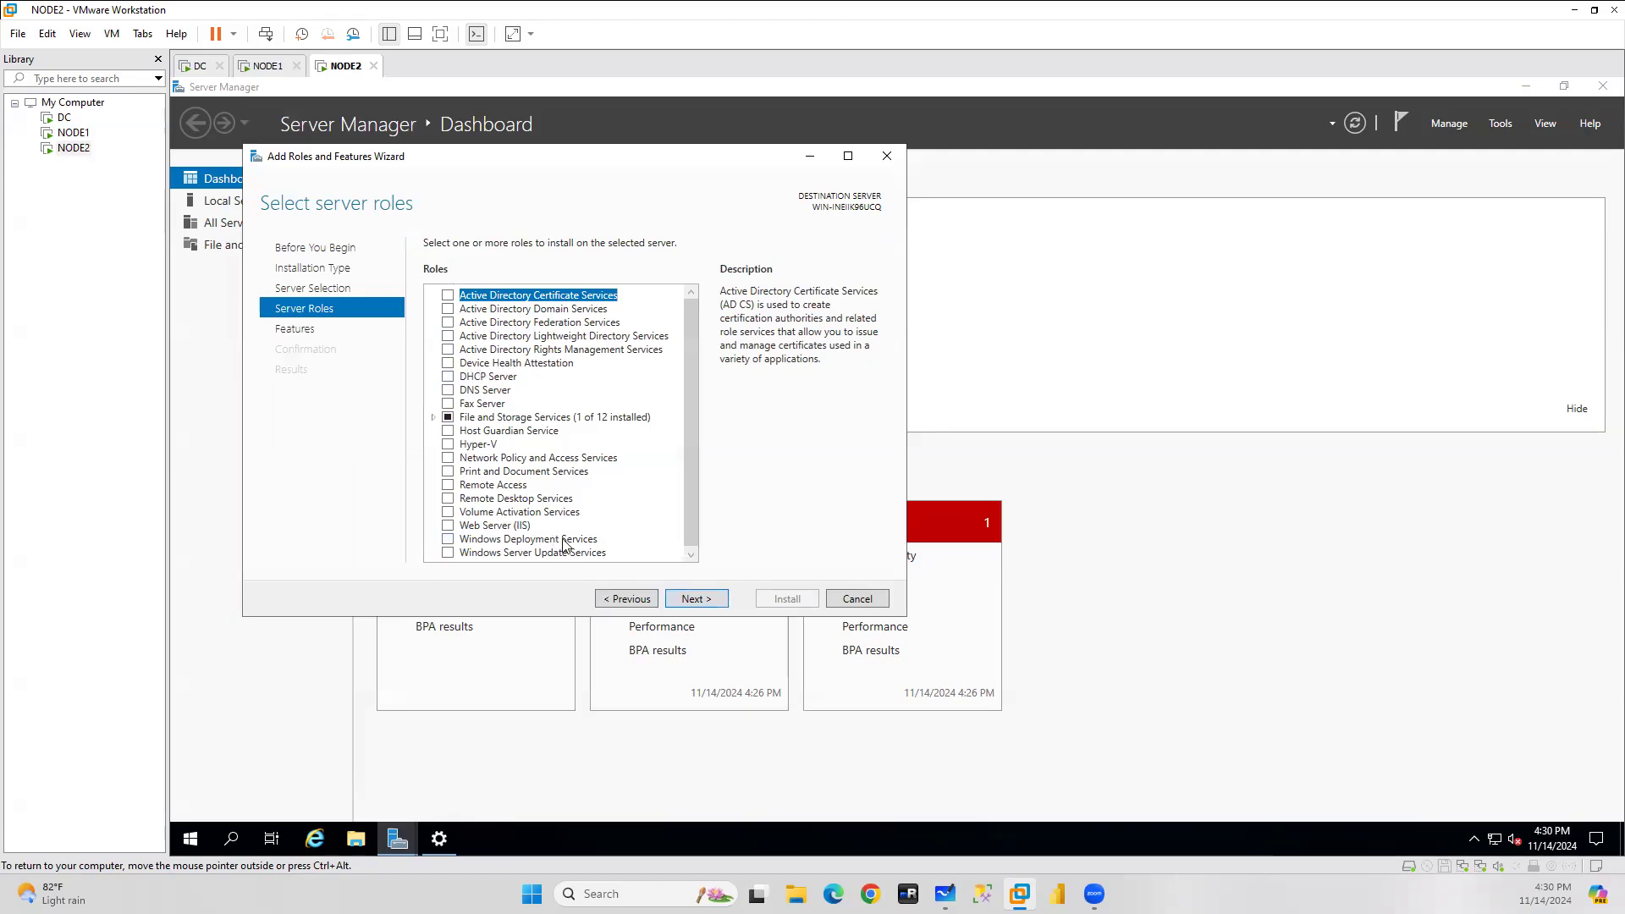
Return to NODE1, minimize the installation wizard and dismiss the Admin Center message.
{"action": "left_click", "coordinate": [268, 68]}
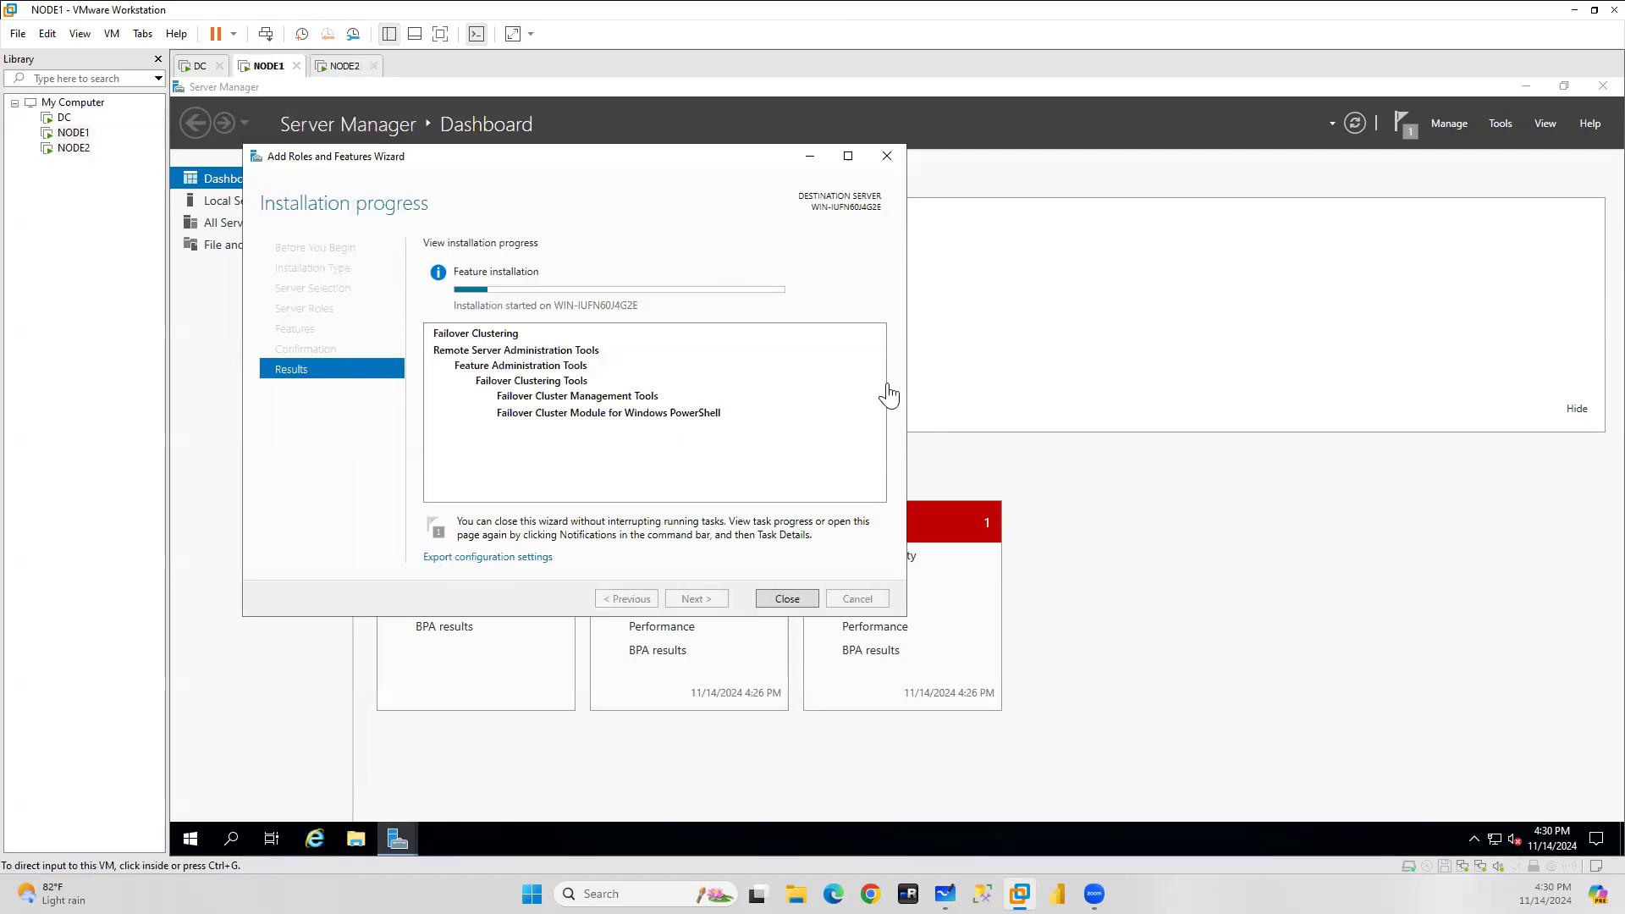
{"action": "left_click", "coordinate": [813, 159]}
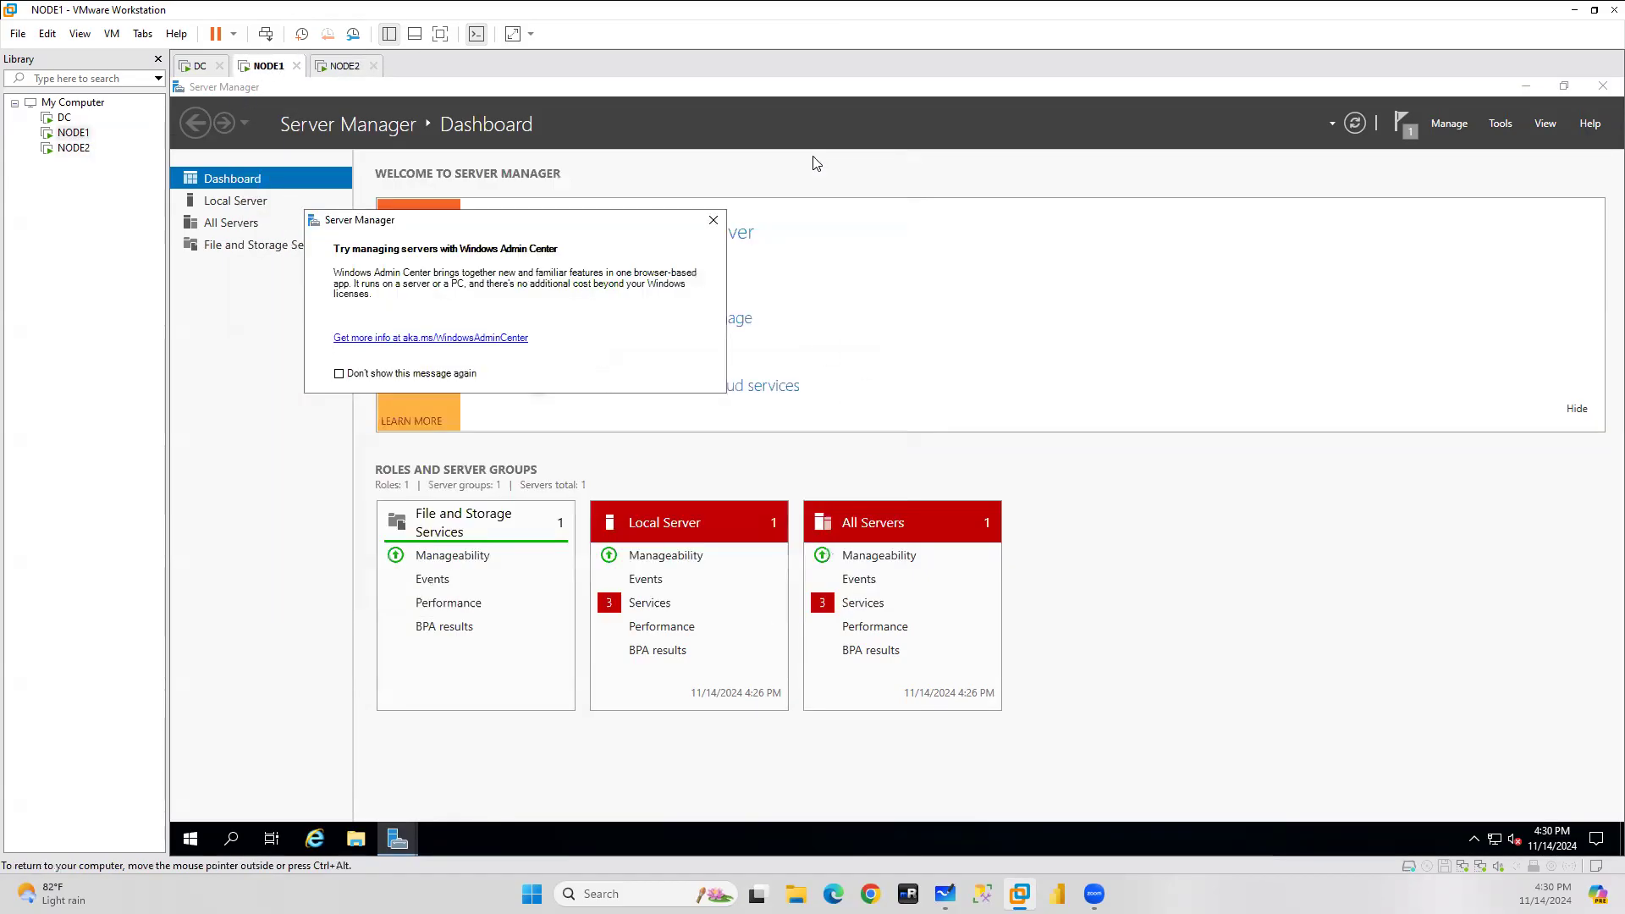
{"action": "left_click", "coordinate": [714, 220]}
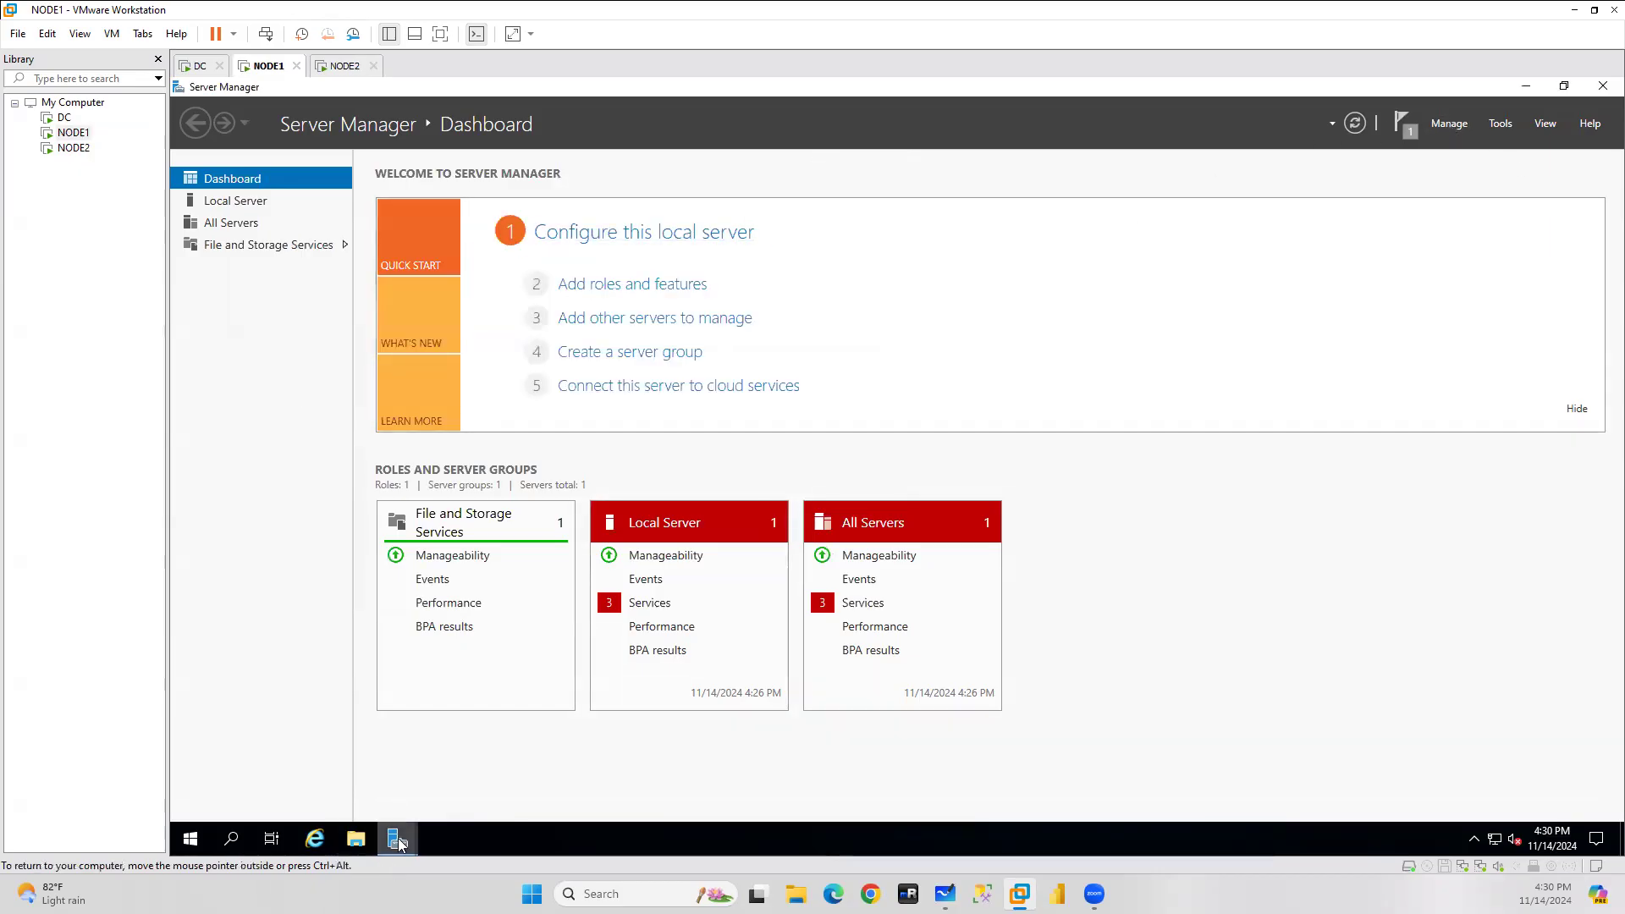
From Local Server, replace NODE1's computer name with NODE1 in the rename dialog.
{"action": "left_click", "coordinate": [233, 200]}
{"action": "left_click", "coordinate": [582, 211]}
{"action": "left_click", "coordinate": [619, 438]}
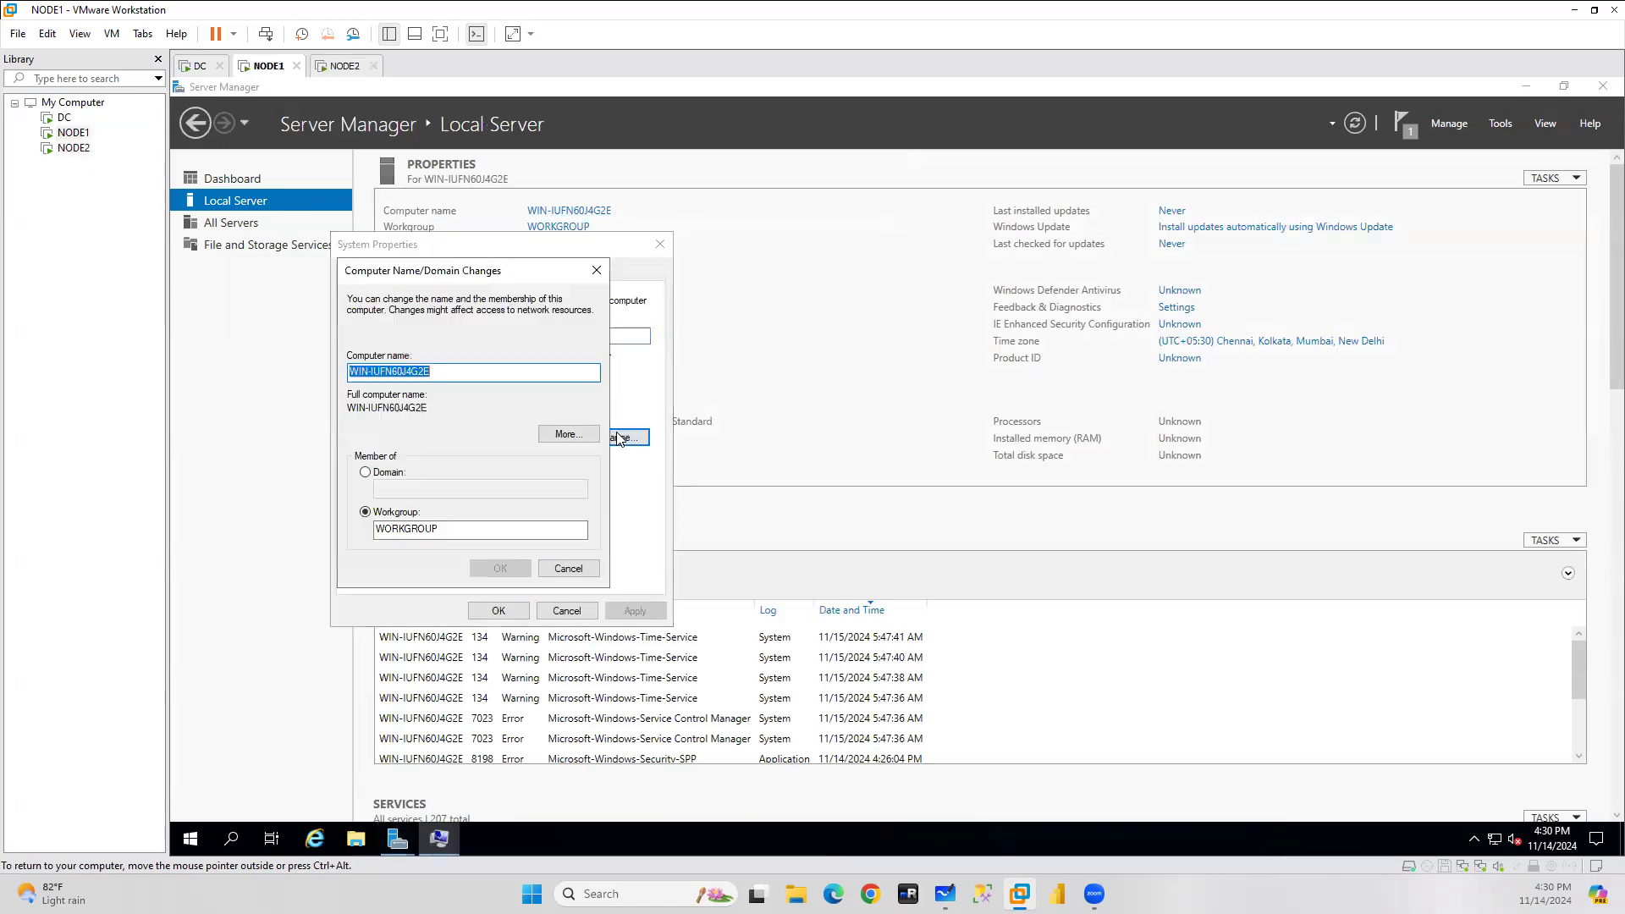
{"action": "left_click", "coordinate": [457, 371]}
{"action": "left_click_drag", "start_coordinate": [457, 371], "coordinate": [289, 383]}
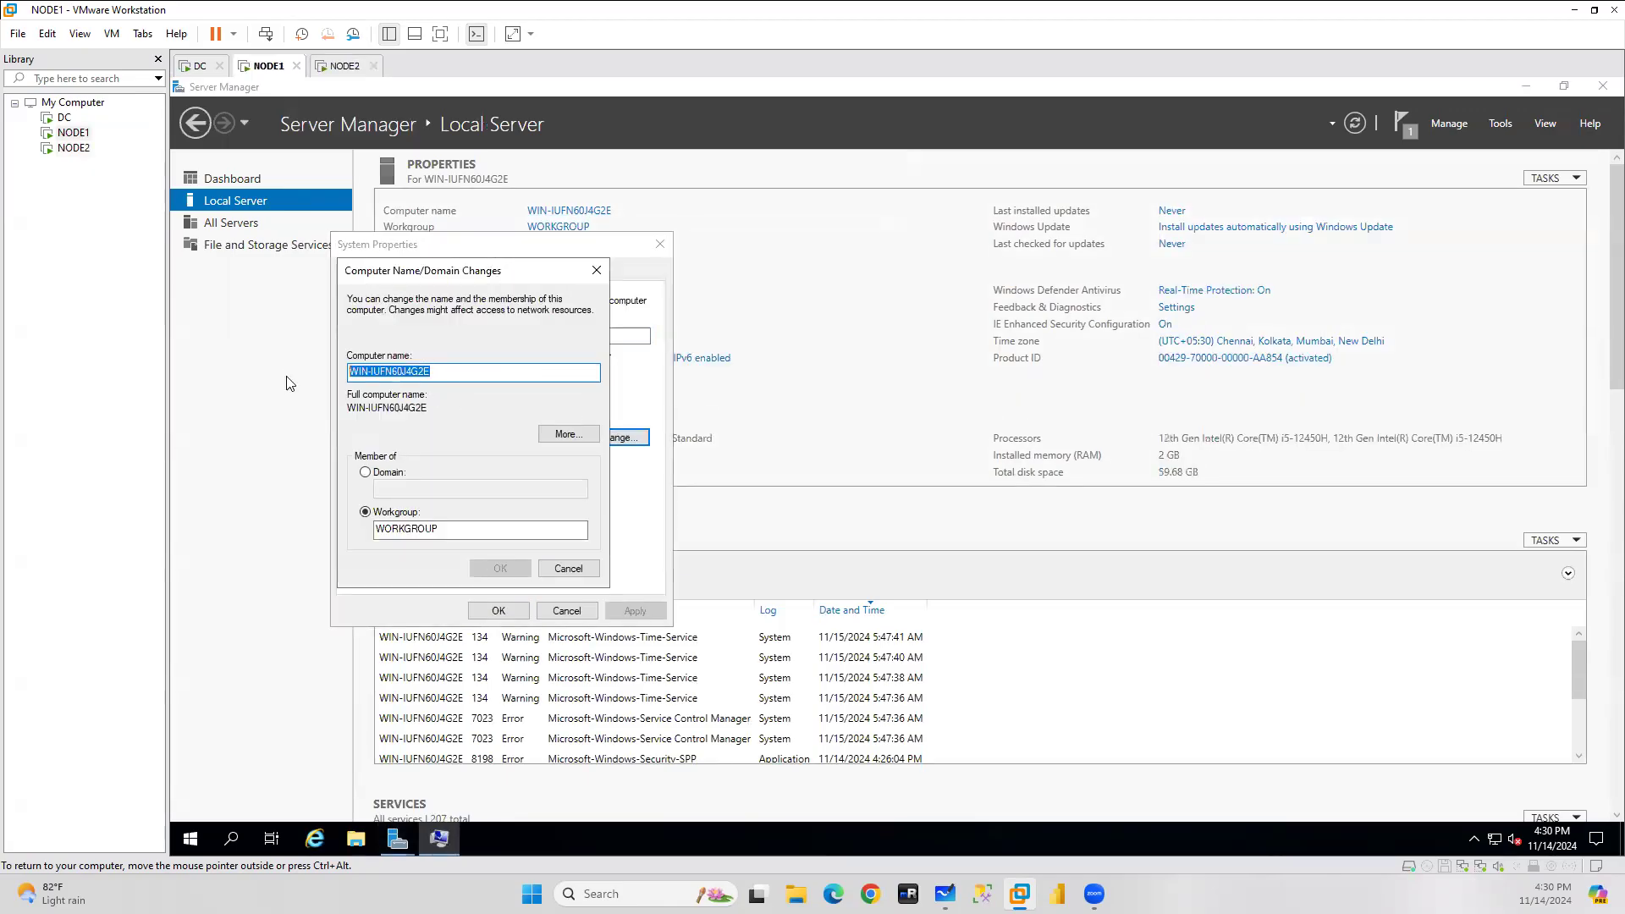
{"action": "type", "text": "NODE1"}
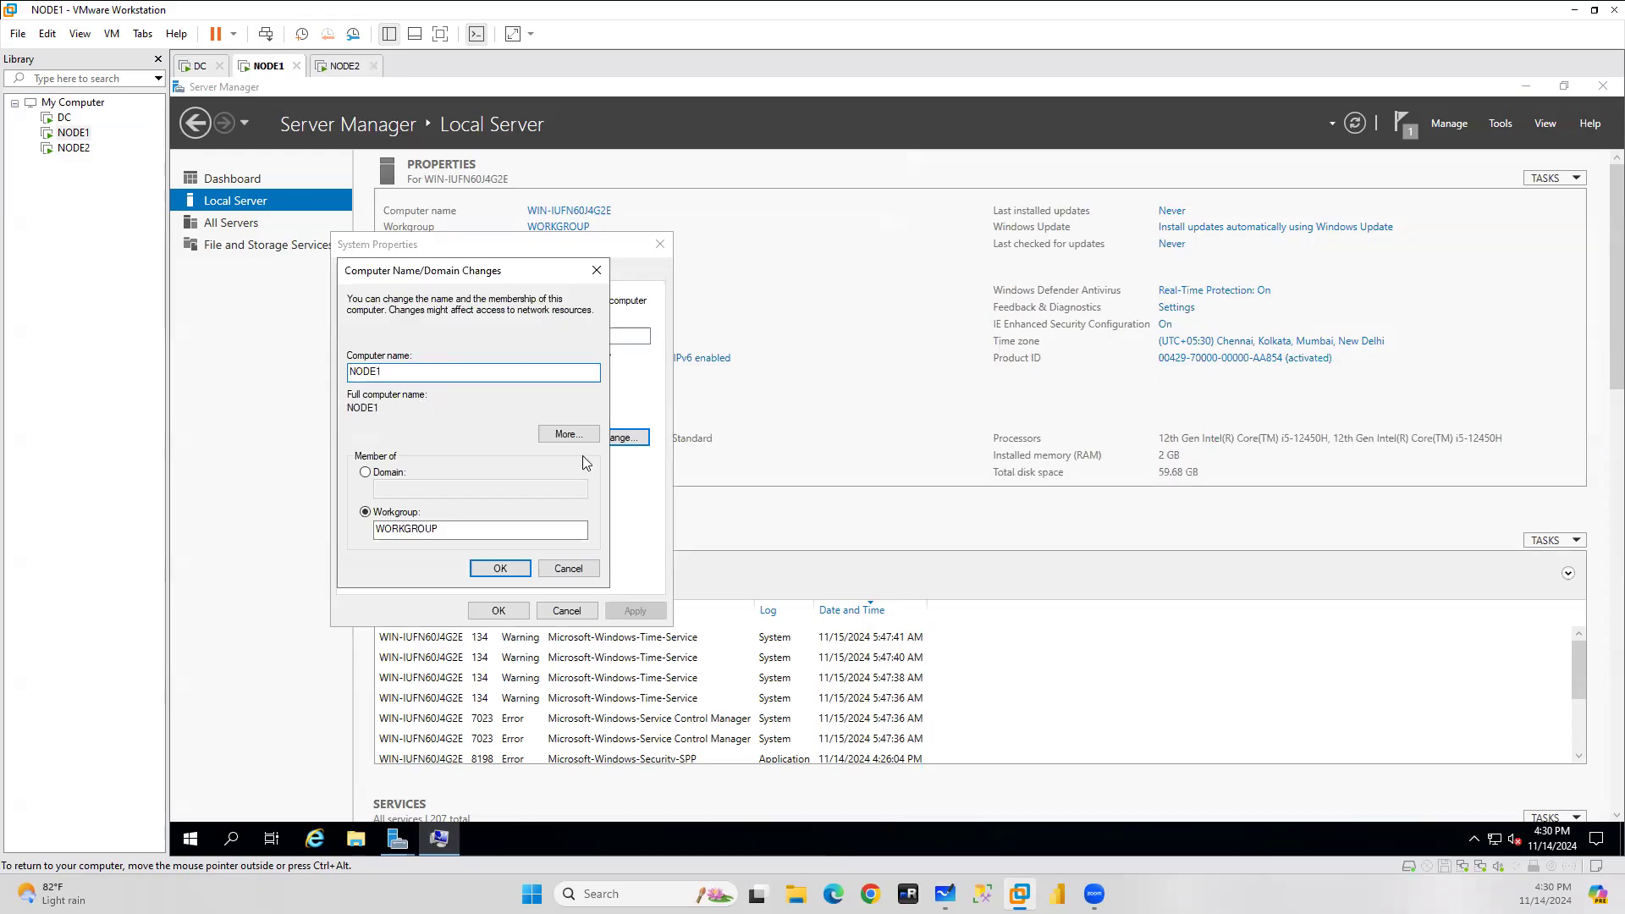
Turn off IE Enhanced Security Configuration for Administrators.
{"action": "left_click", "coordinate": [1165, 325]}
{"action": "left_click", "coordinate": [789, 436]}
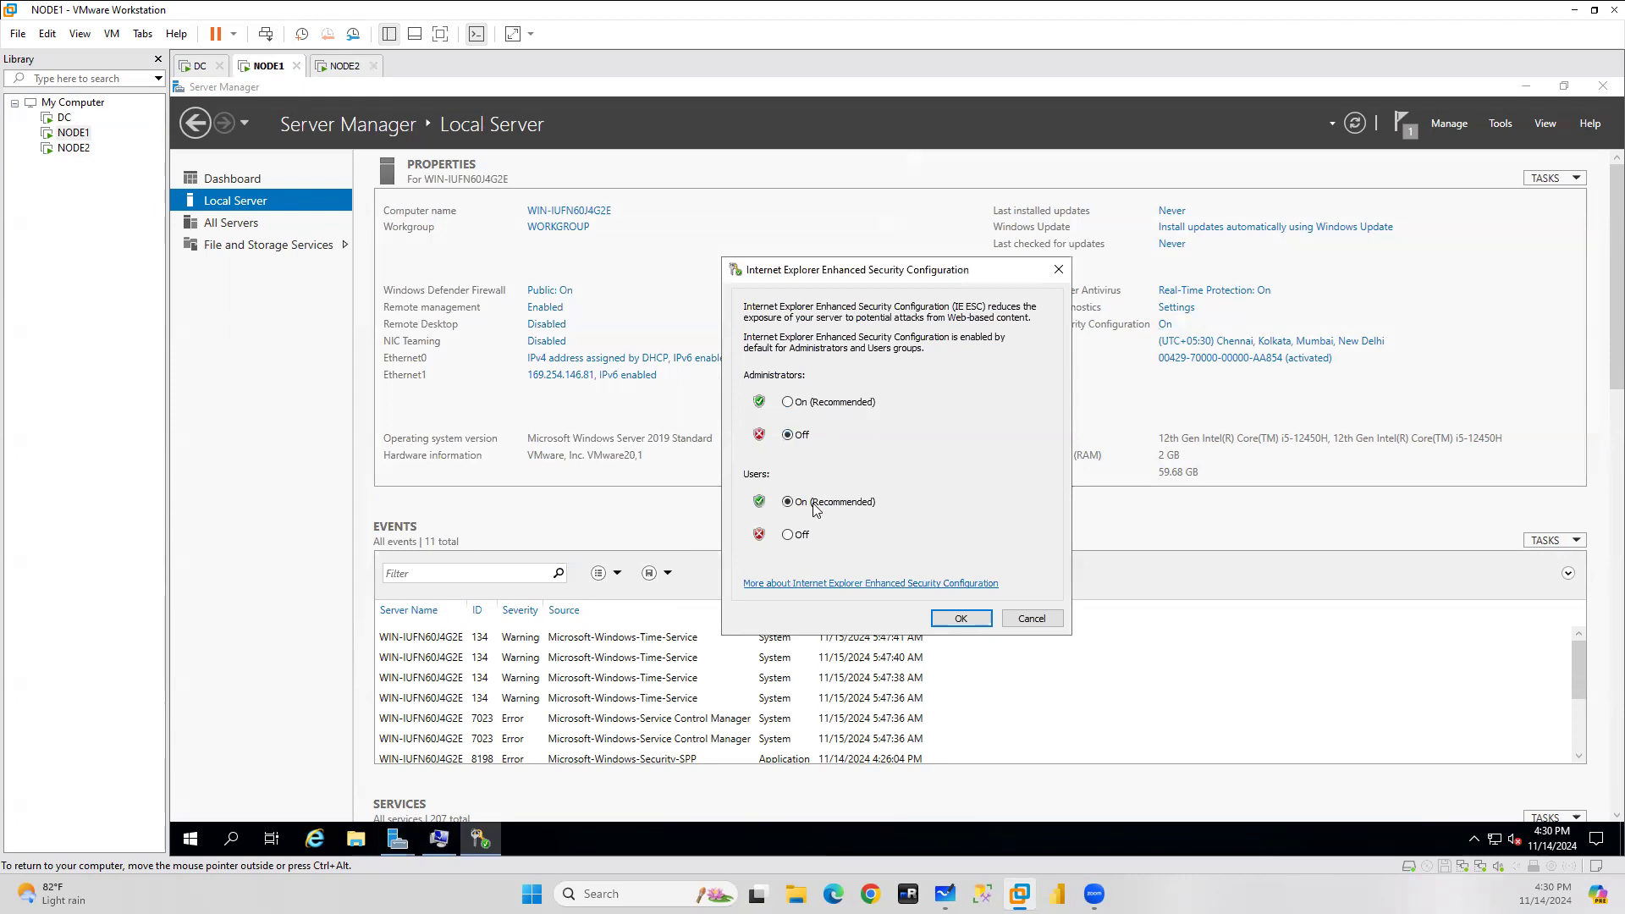
{"action": "left_click", "coordinate": [788, 535]}
{"action": "left_click", "coordinate": [961, 619]}
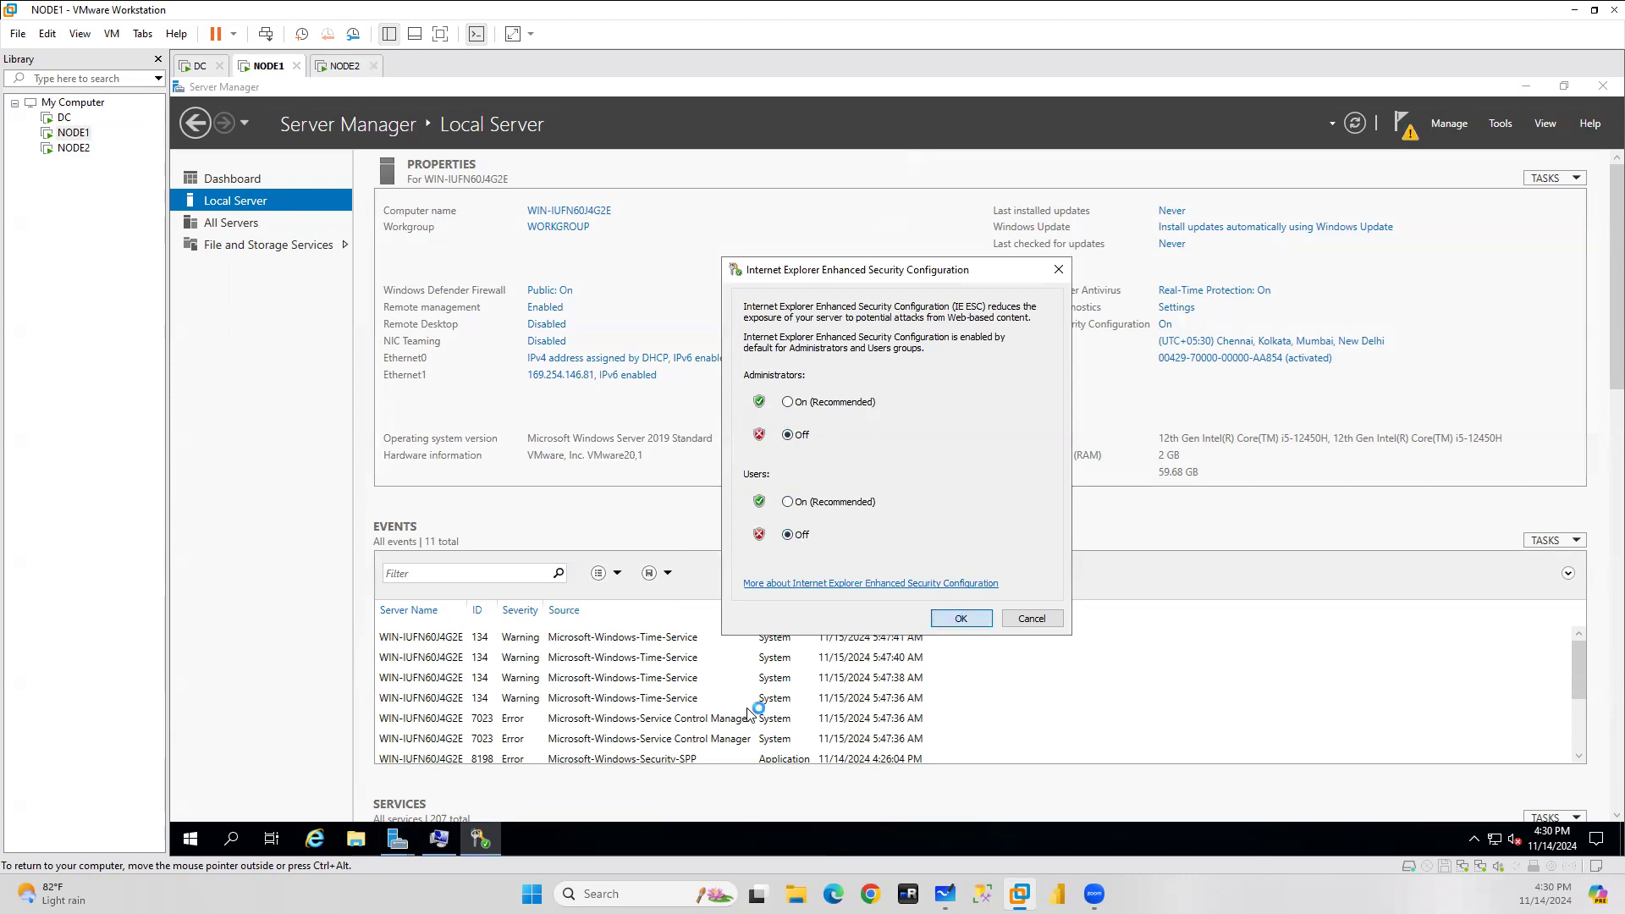
{"action": "left_click", "coordinate": [439, 839]}
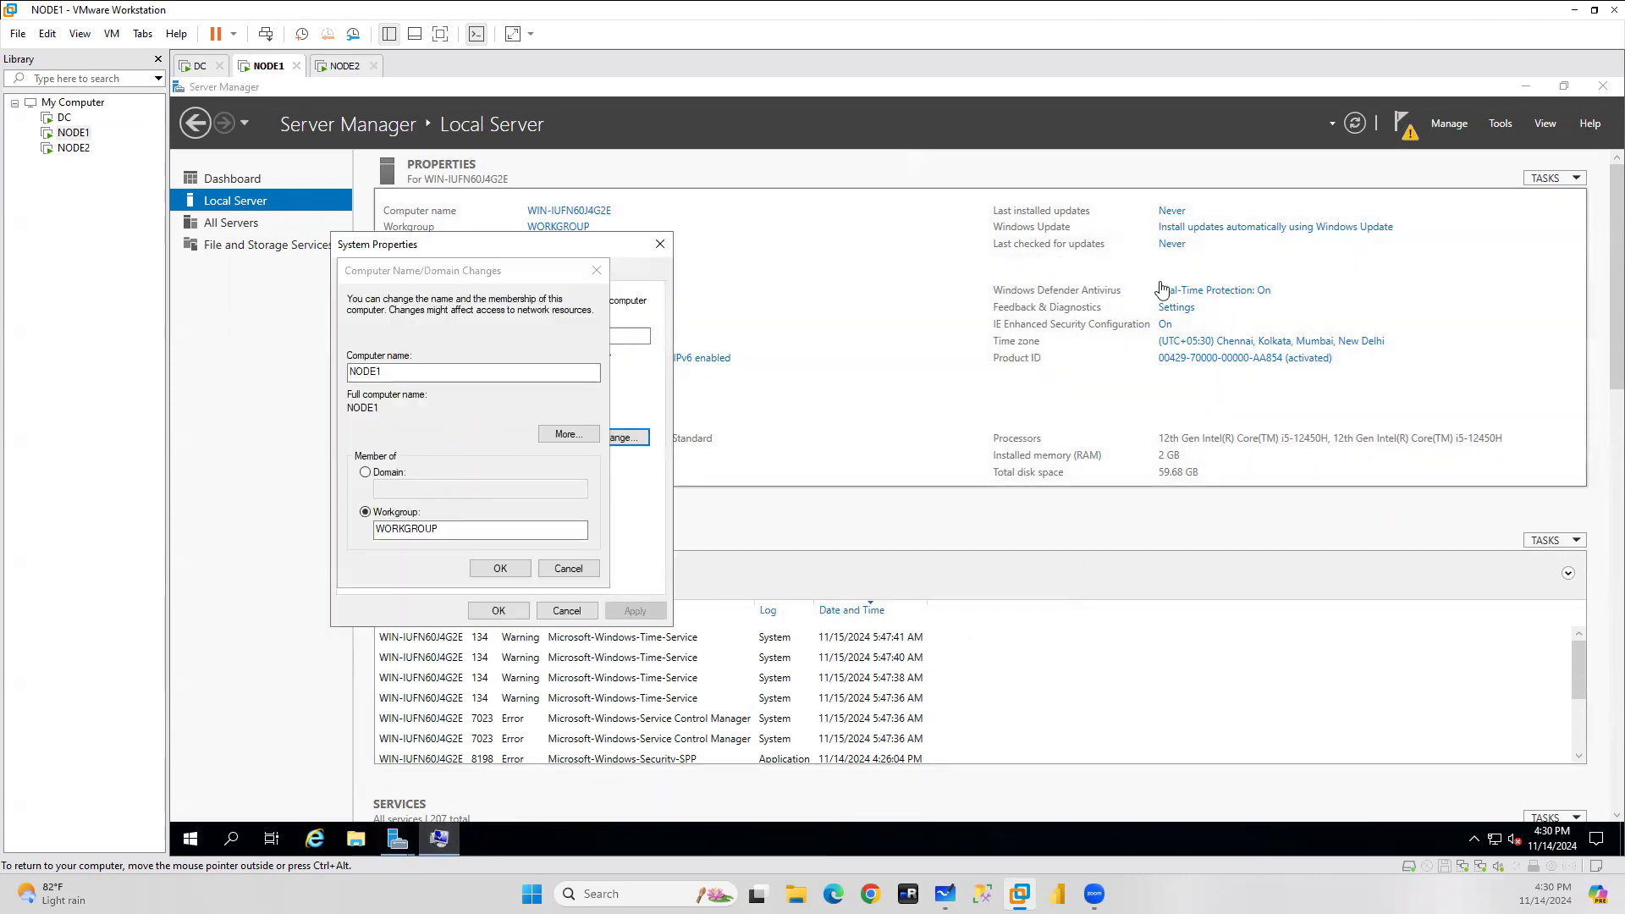
Search for 'firewall' on NODE1 and open Windows Defender Firewall.
{"action": "left_click", "coordinate": [231, 839]}
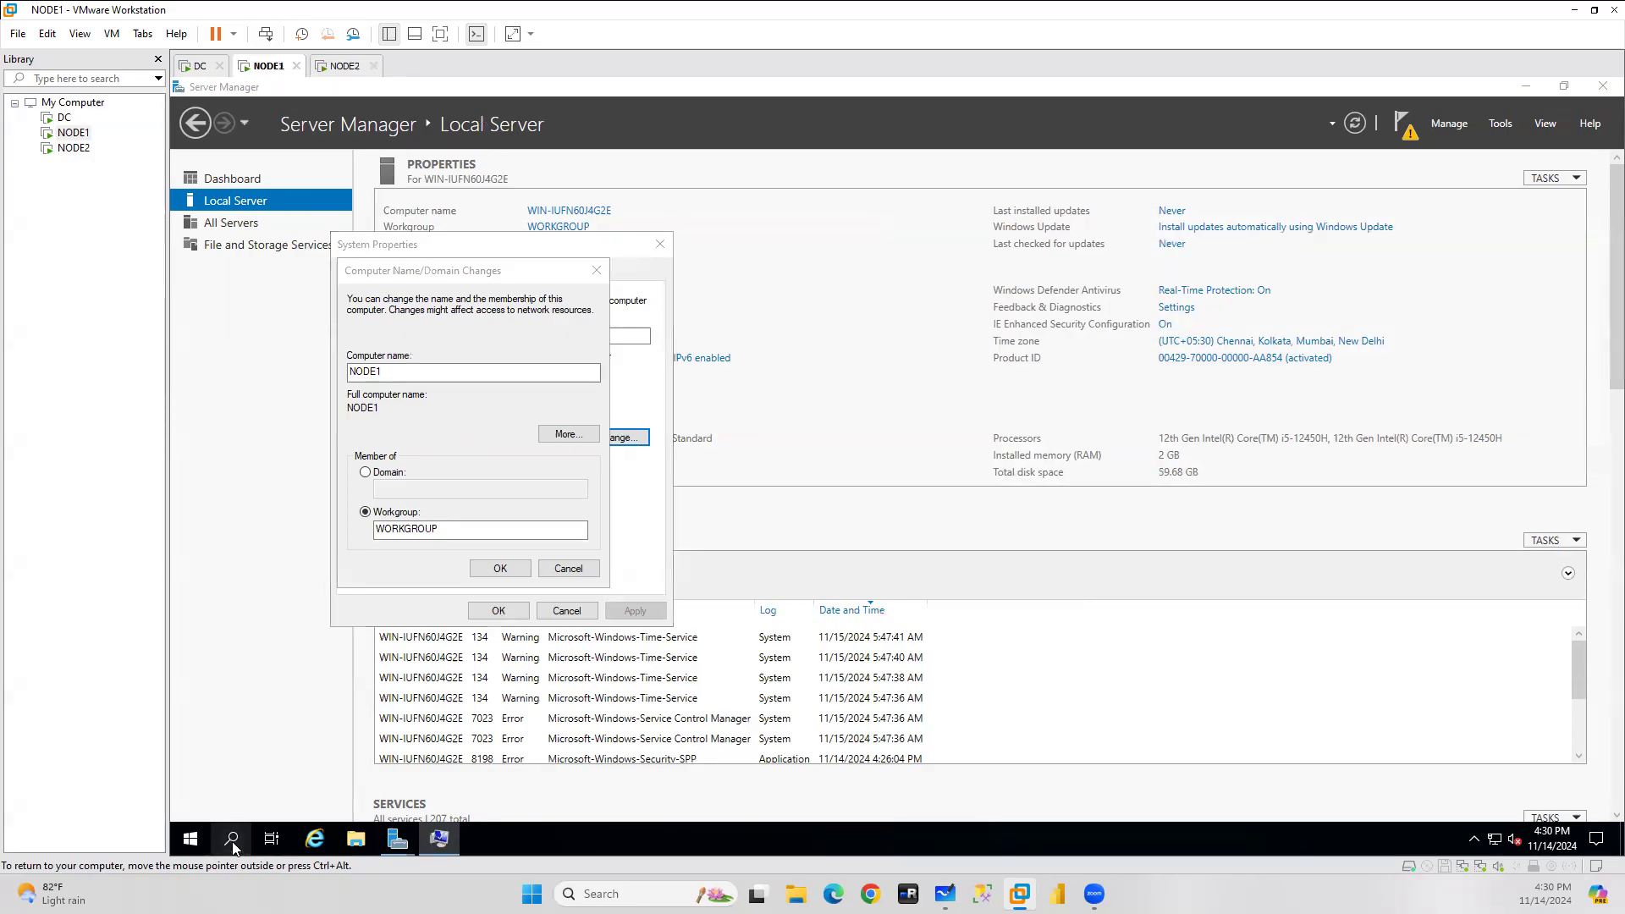
{"action": "type", "text": "fir"}
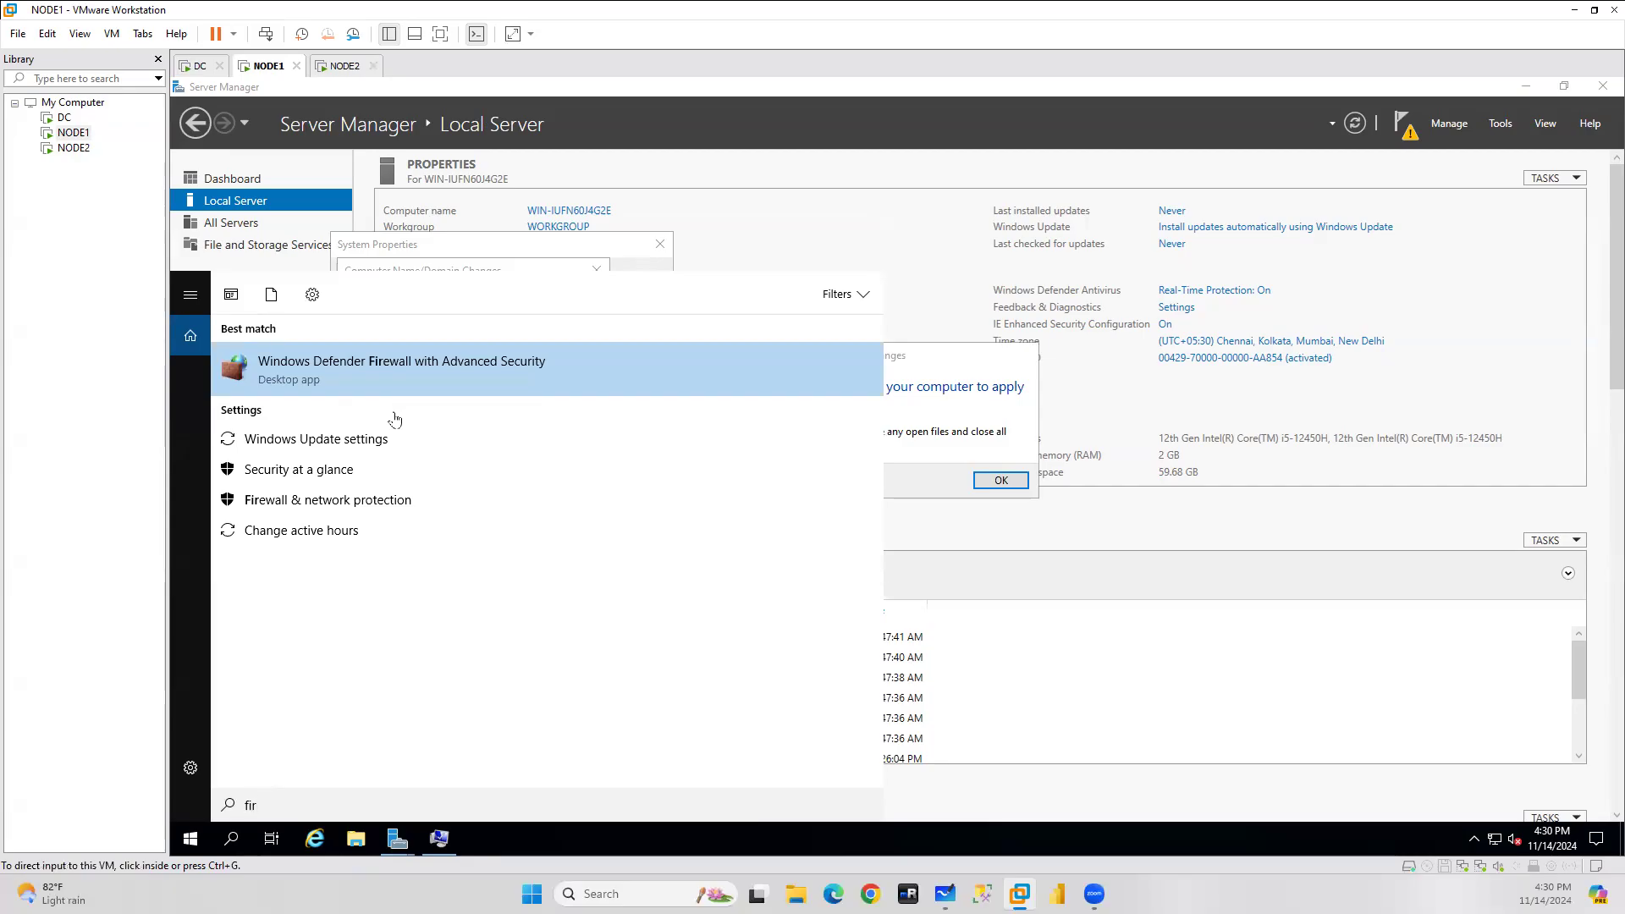
{"action": "left_click", "coordinate": [313, 802]}
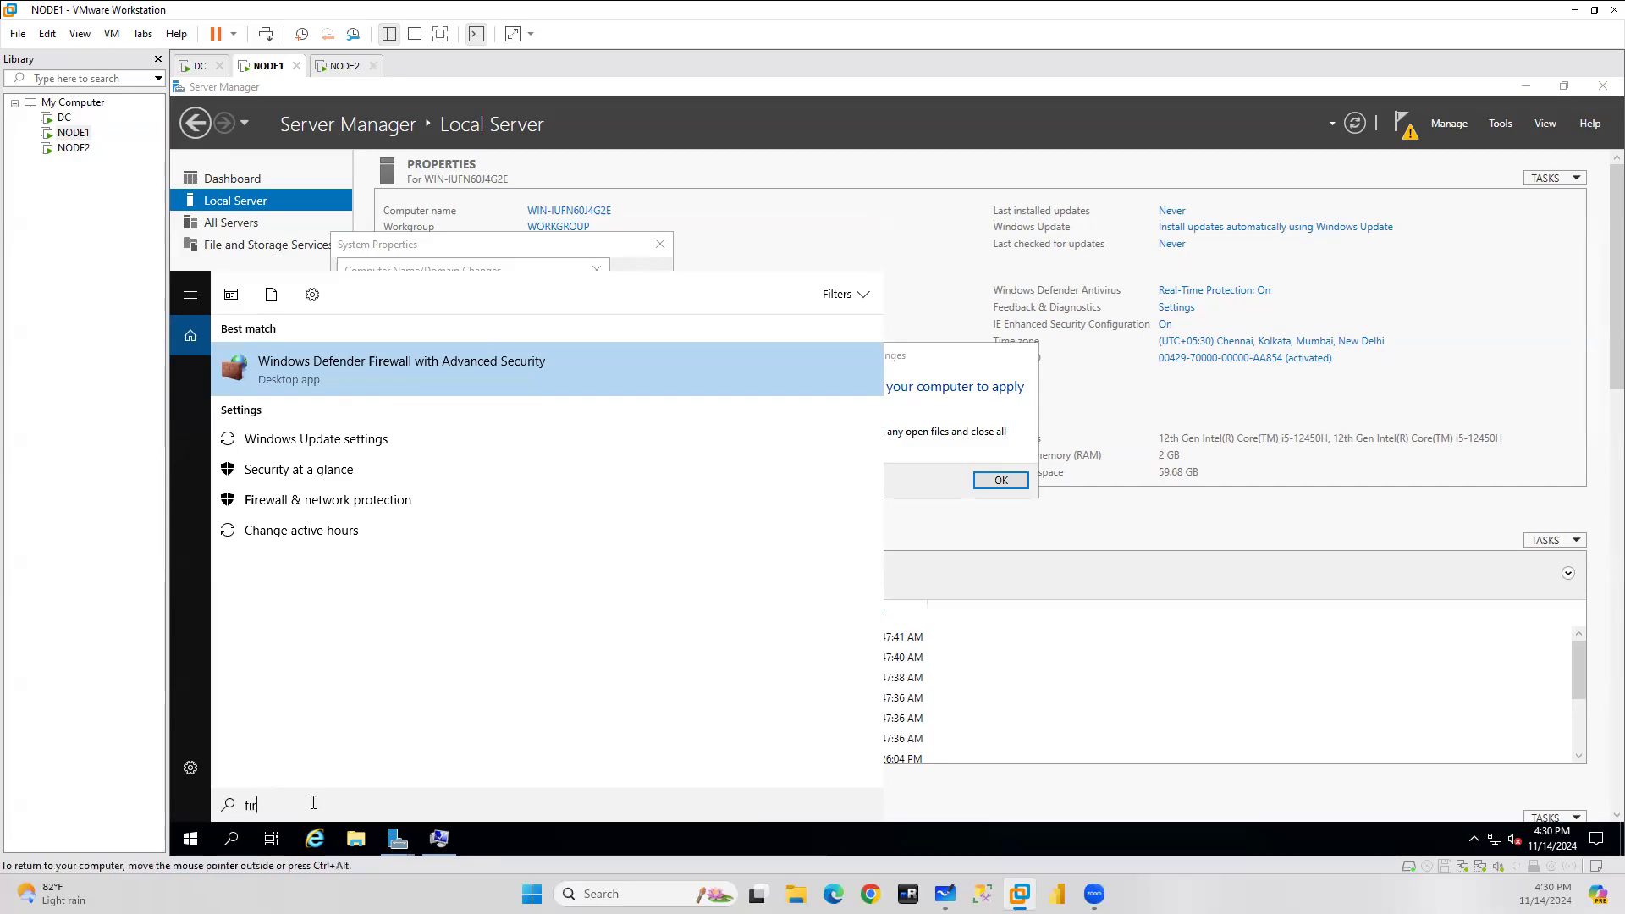
{"action": "key", "text": "ctrl+a"}
{"action": "type", "text": "firew"}
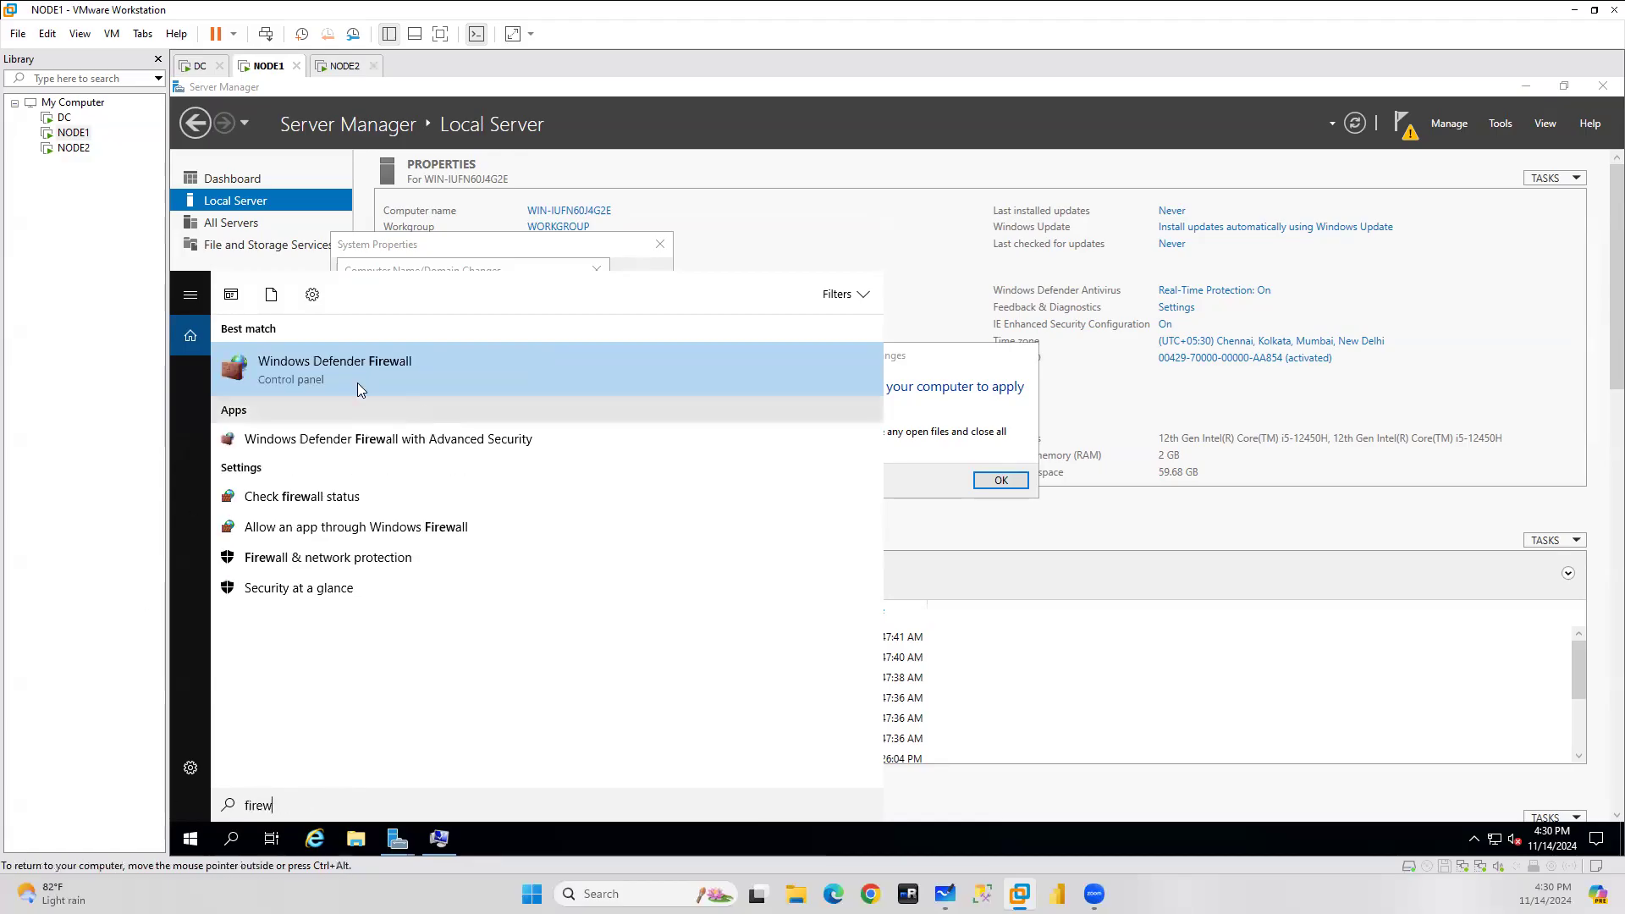
{"action": "left_click", "coordinate": [339, 364]}
Apply the computer rename and choose Restart Later.
{"action": "left_click", "coordinate": [439, 839]}
{"action": "left_click", "coordinate": [999, 479]}
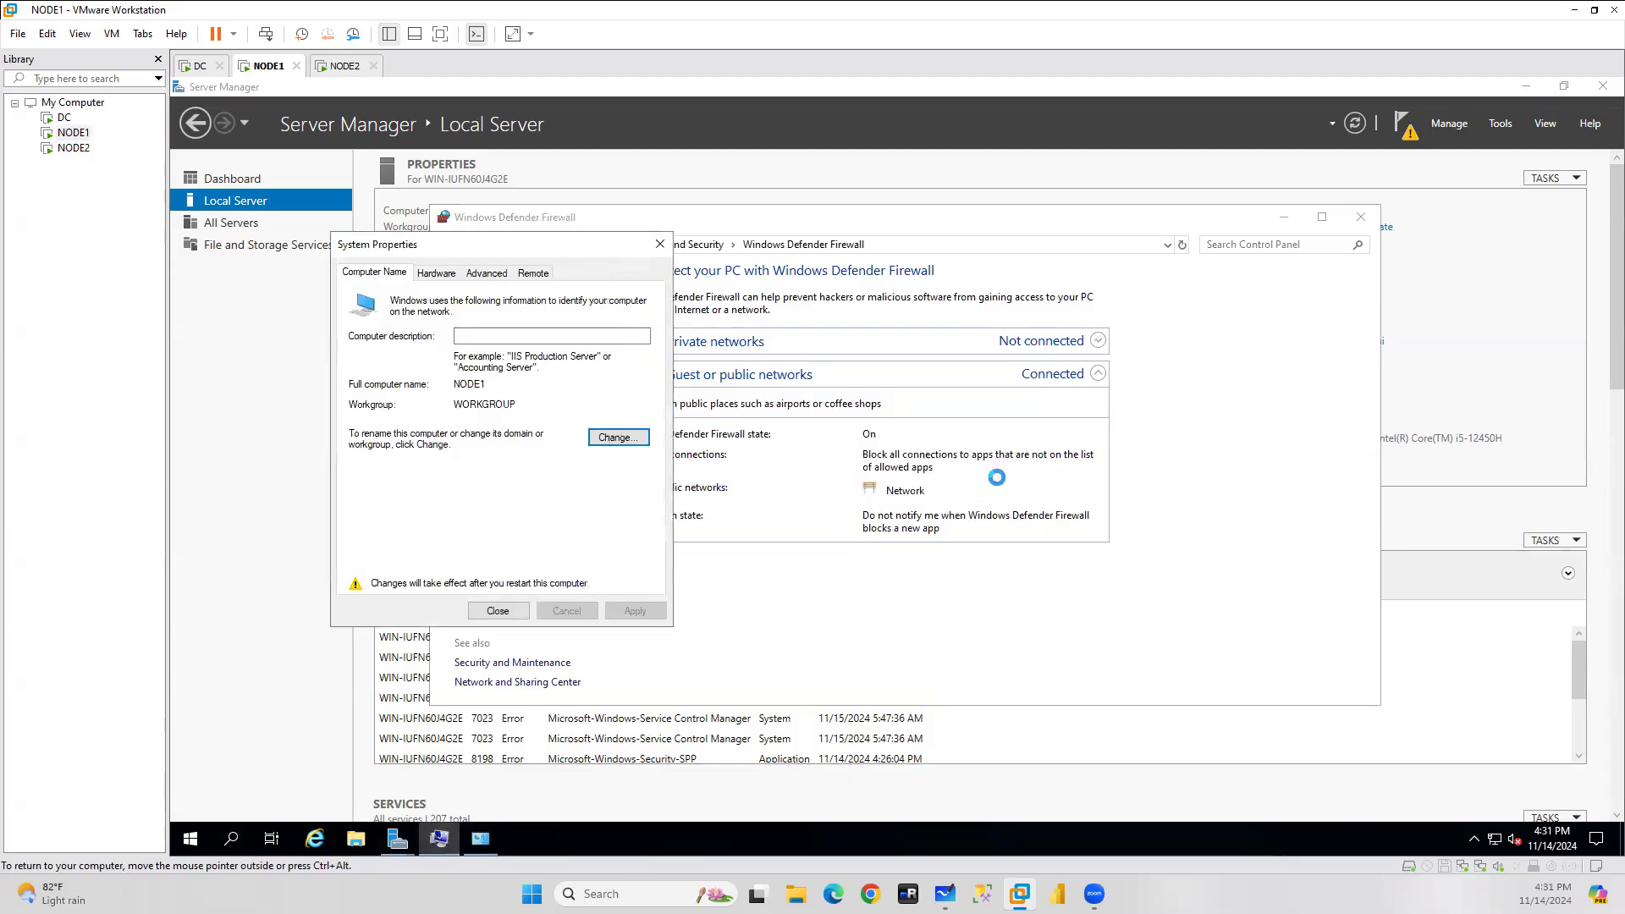
{"action": "left_click", "coordinate": [499, 609]}
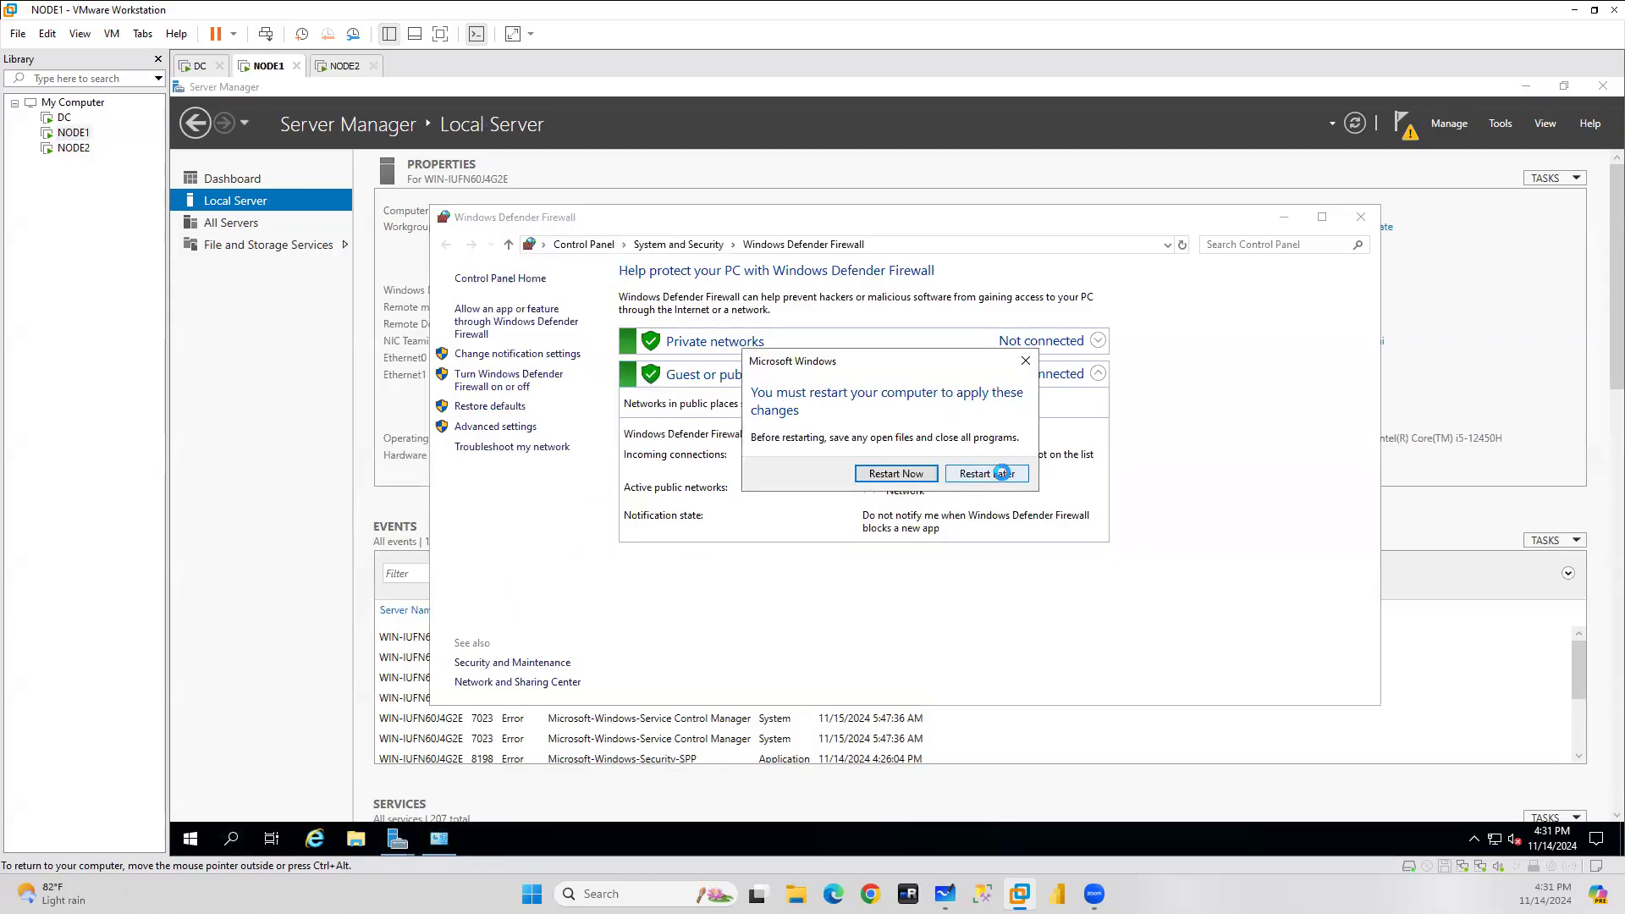
{"action": "left_click", "coordinate": [989, 473]}
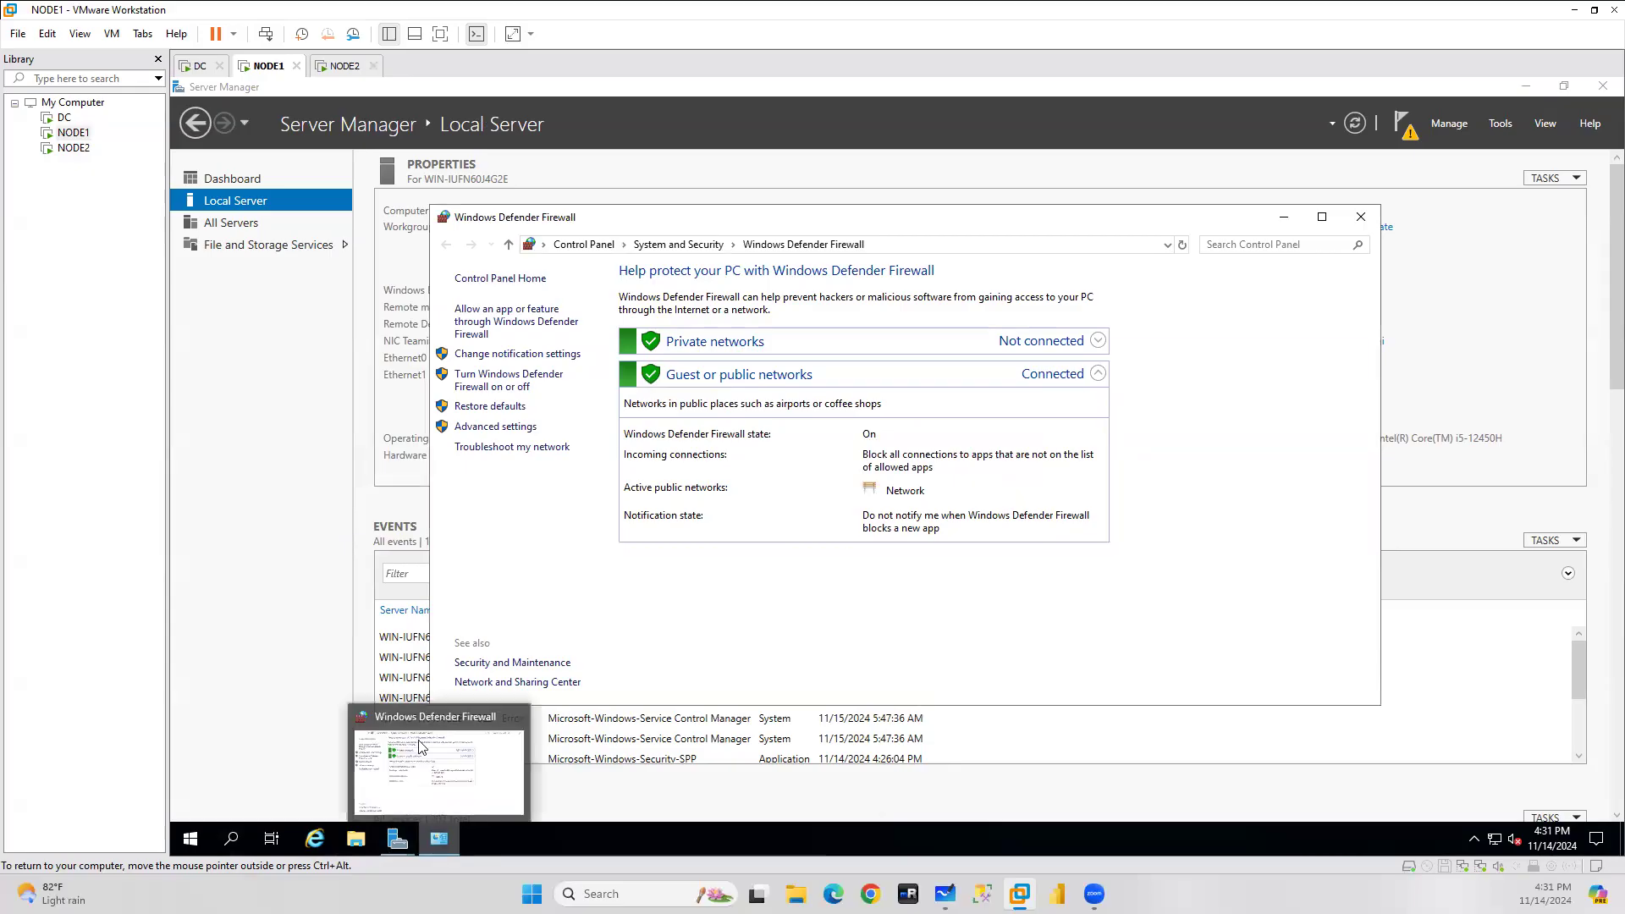
Turn off Windows Defender Firewall for private and public networks.
{"action": "left_click", "coordinate": [508, 380]}
{"action": "left_click", "coordinate": [710, 400]}
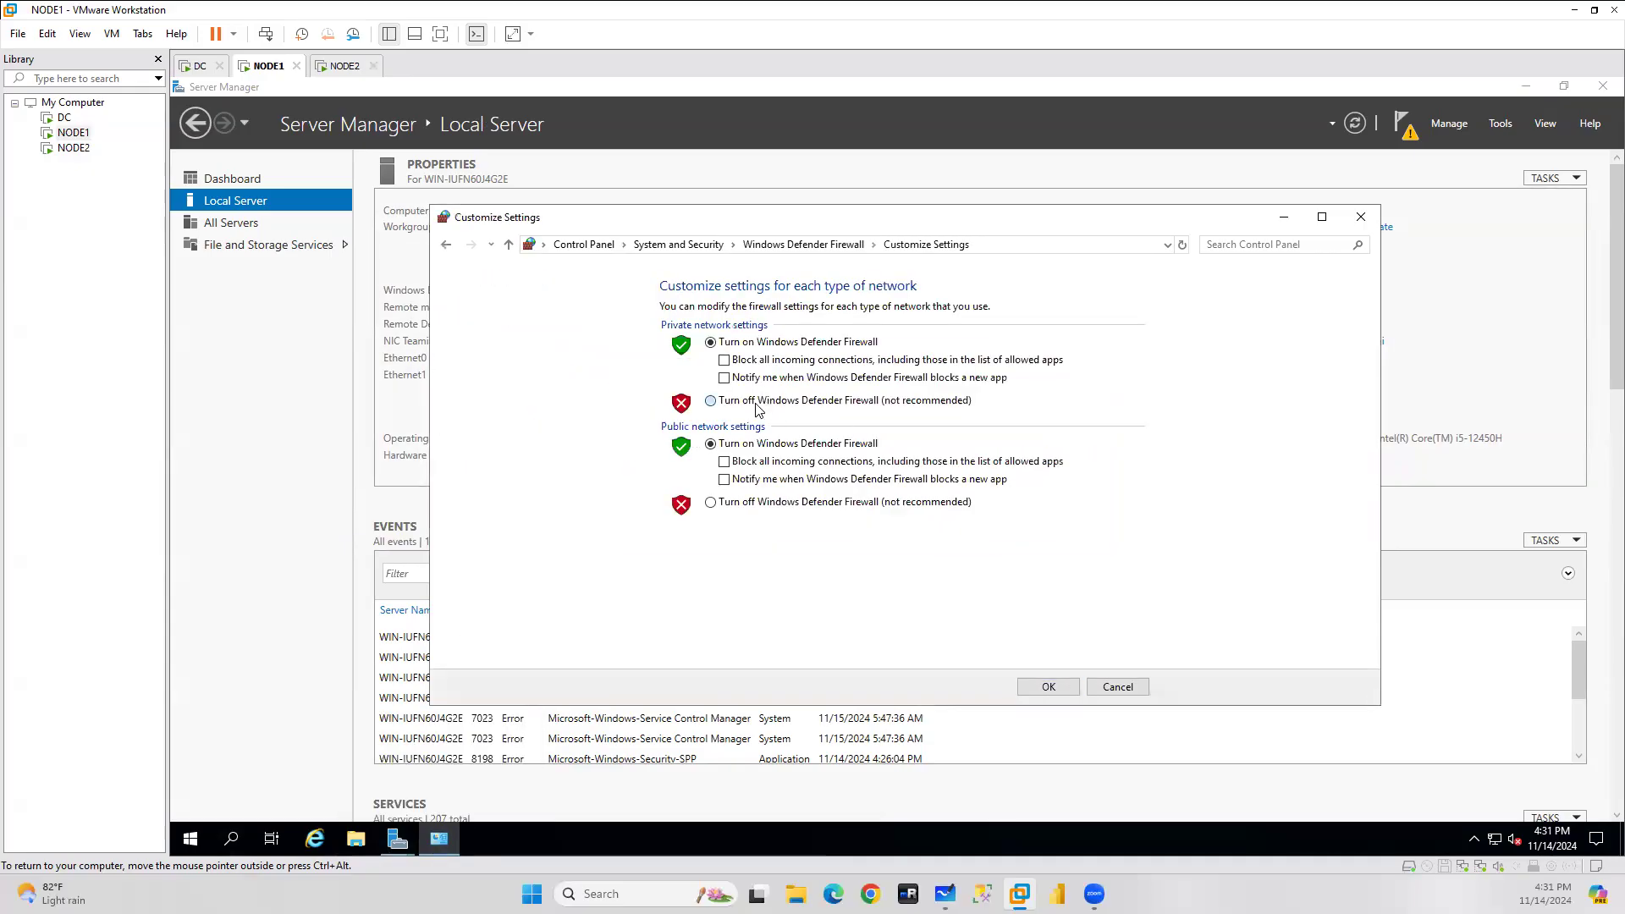
{"action": "left_click", "coordinate": [710, 502]}
{"action": "left_click", "coordinate": [1048, 688]}
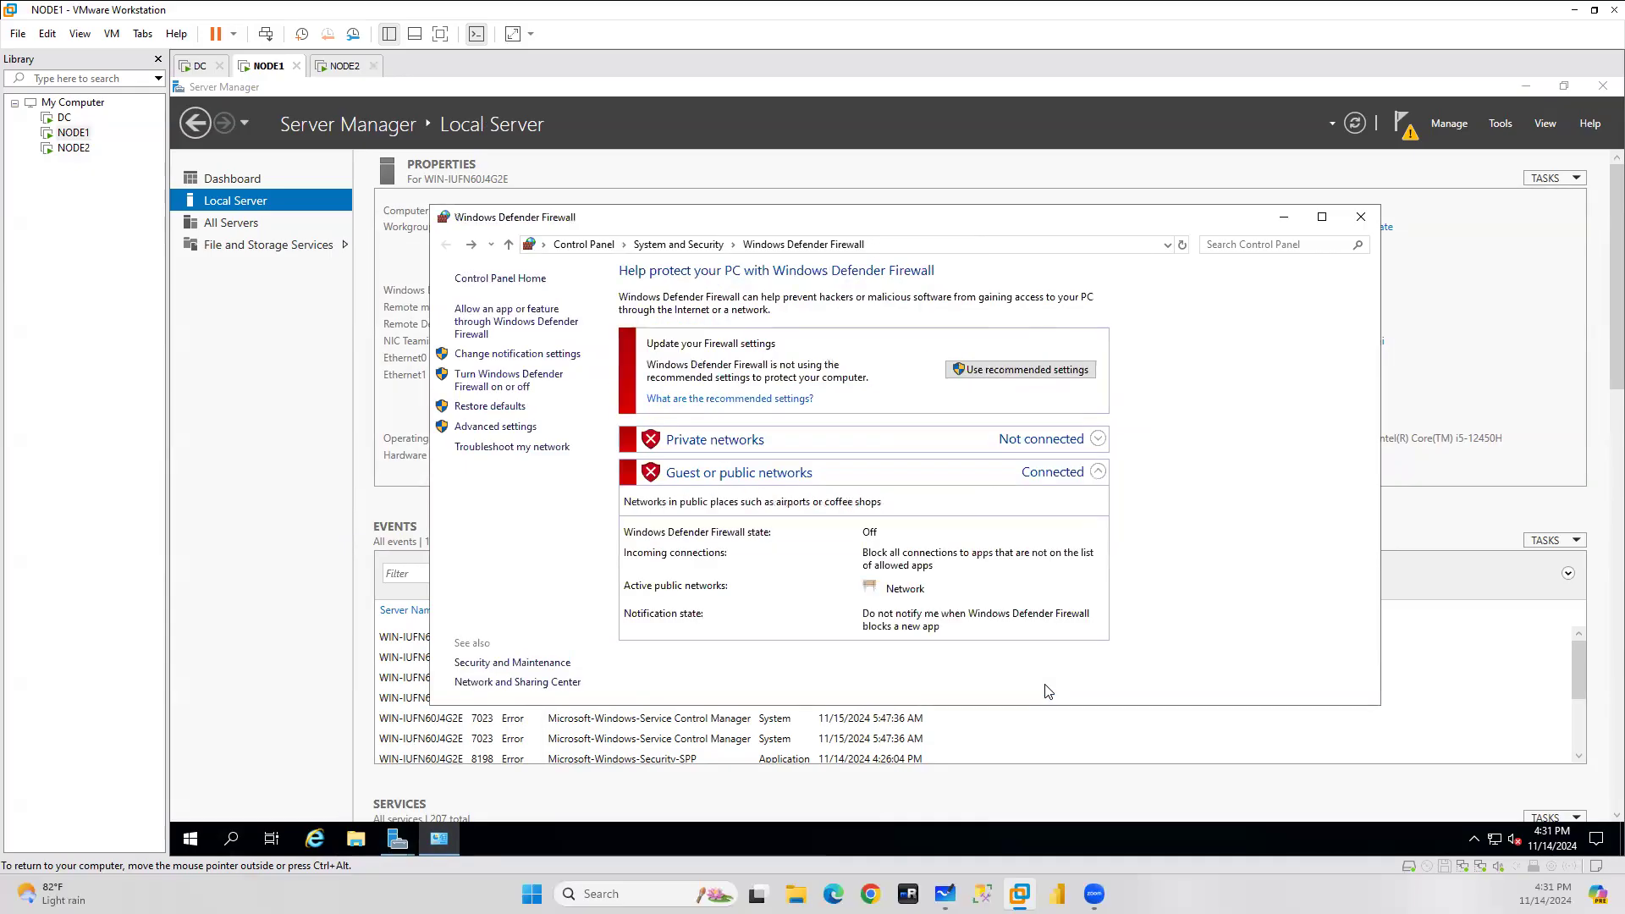
{"action": "left_click", "coordinate": [495, 427]}
On DC, close the Command Prompt and dismiss the Admin Center popup.
{"action": "left_click", "coordinate": [197, 66]}
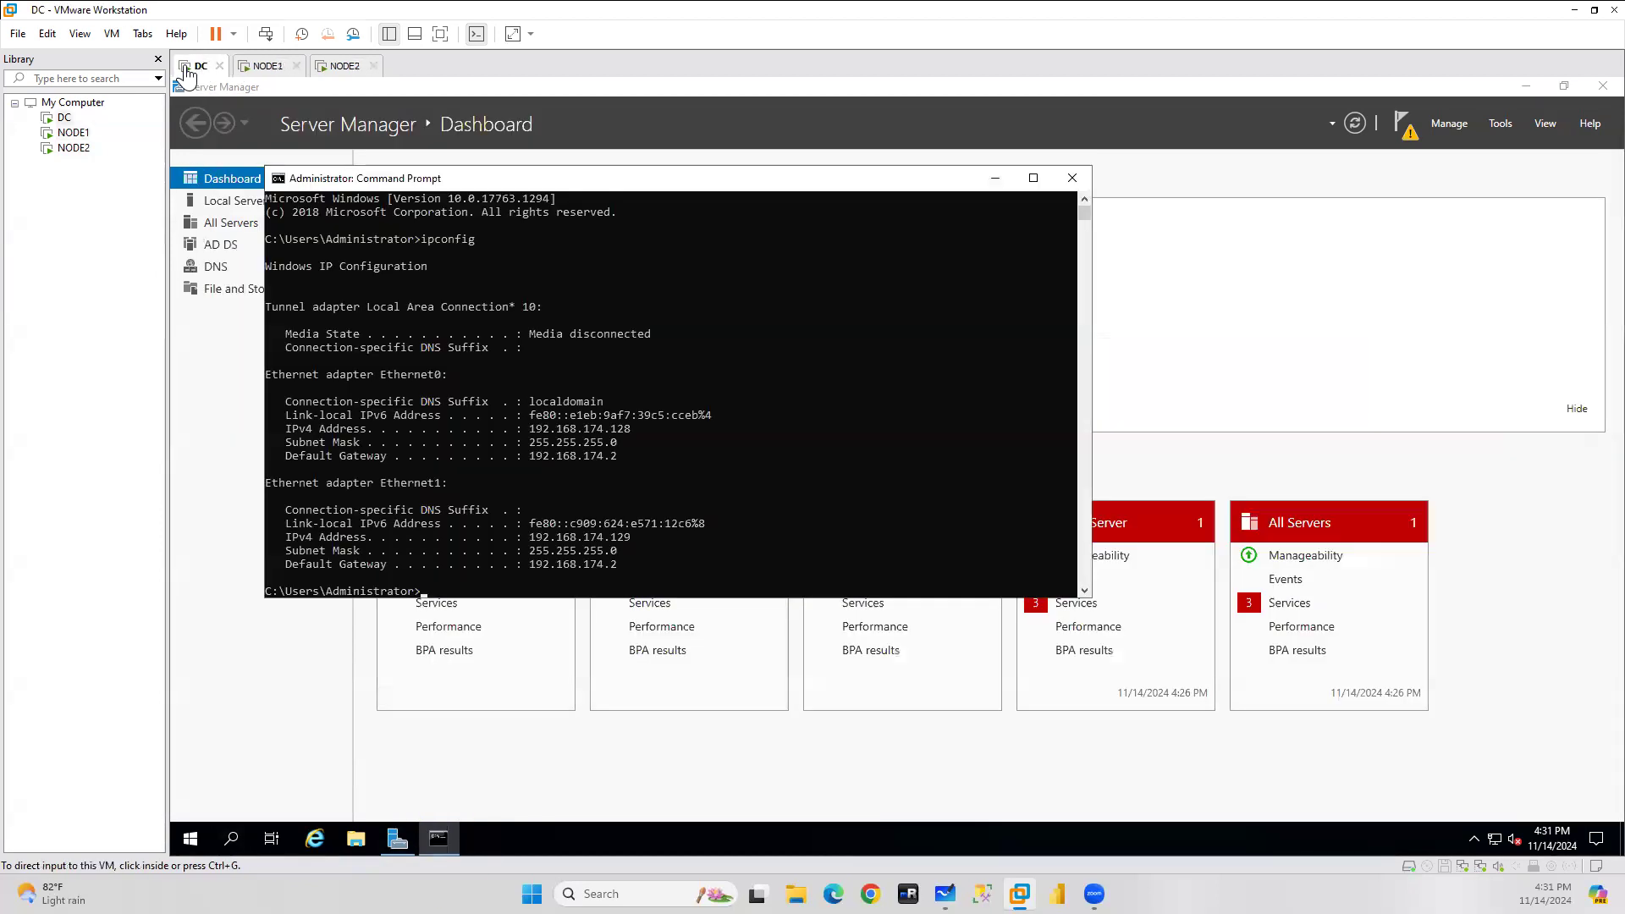
{"action": "left_click", "coordinate": [1069, 179]}
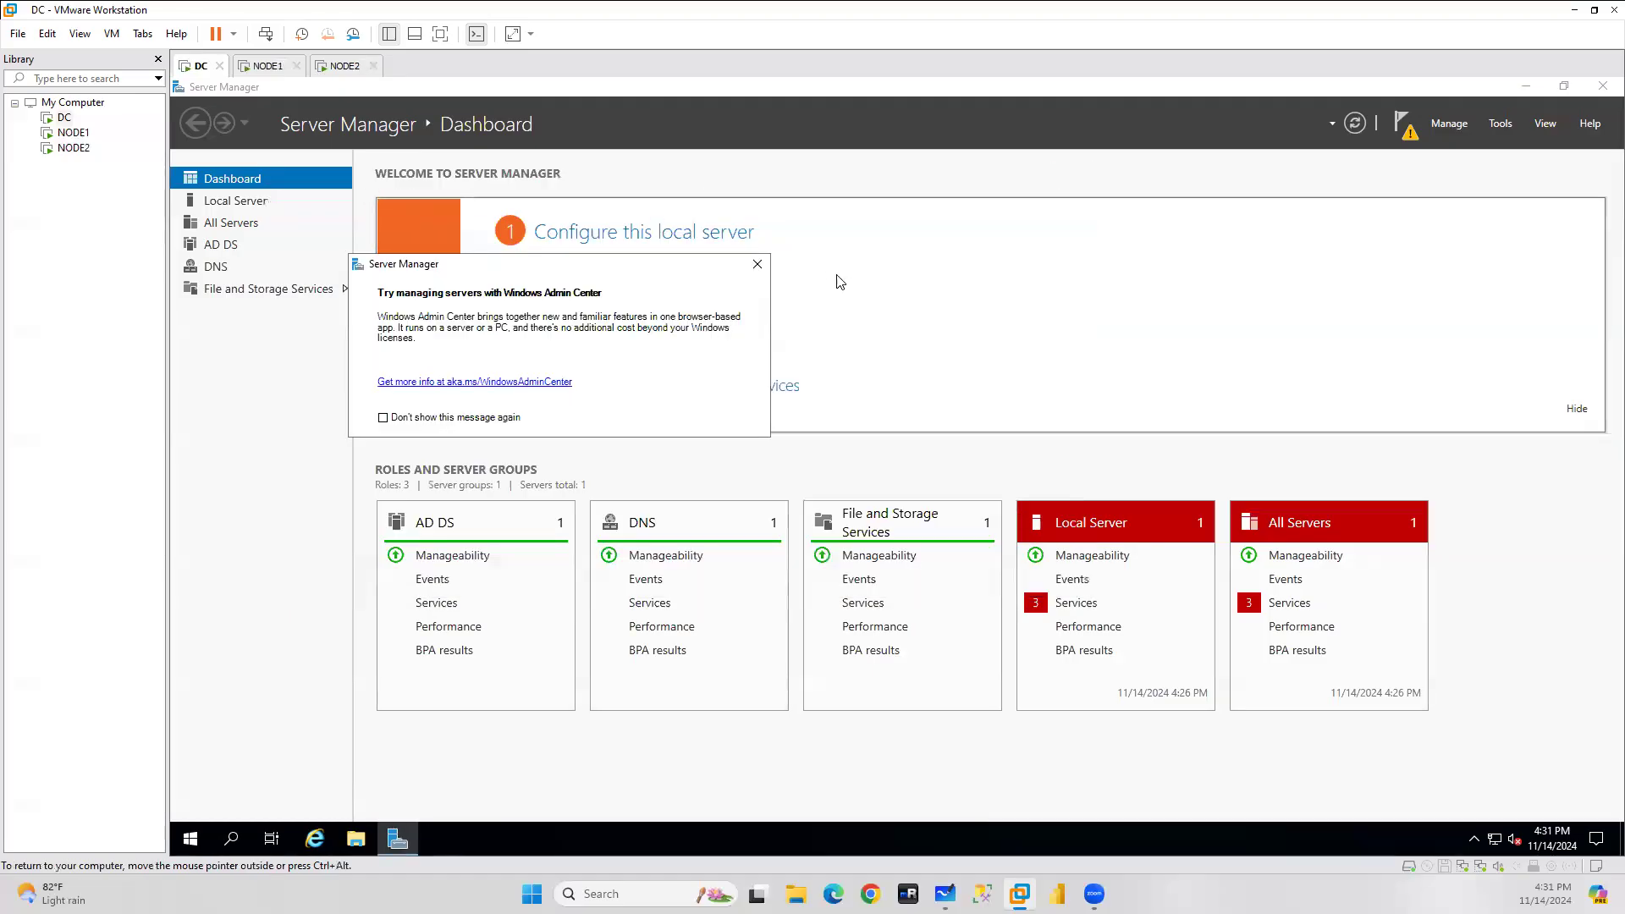
{"action": "left_click", "coordinate": [761, 265]}
Create inbound Port rule SQLports for TCP 1433, 1434, 5022, 3343, allowed on all profiles.
{"action": "left_click", "coordinate": [267, 65]}
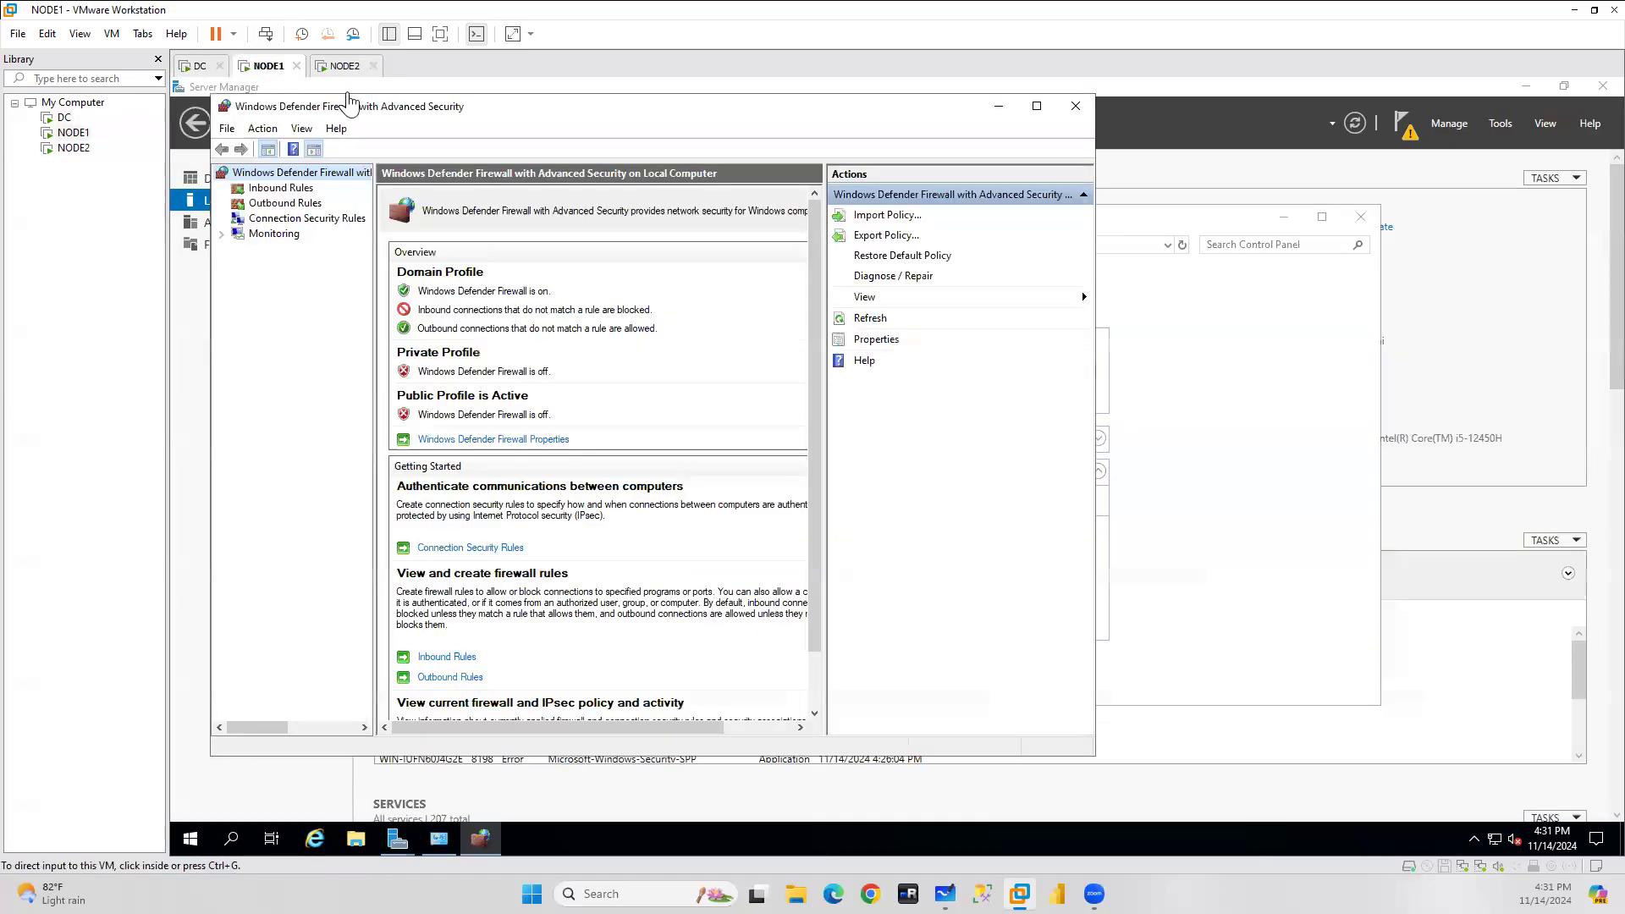
{"action": "left_click", "coordinate": [278, 188]}
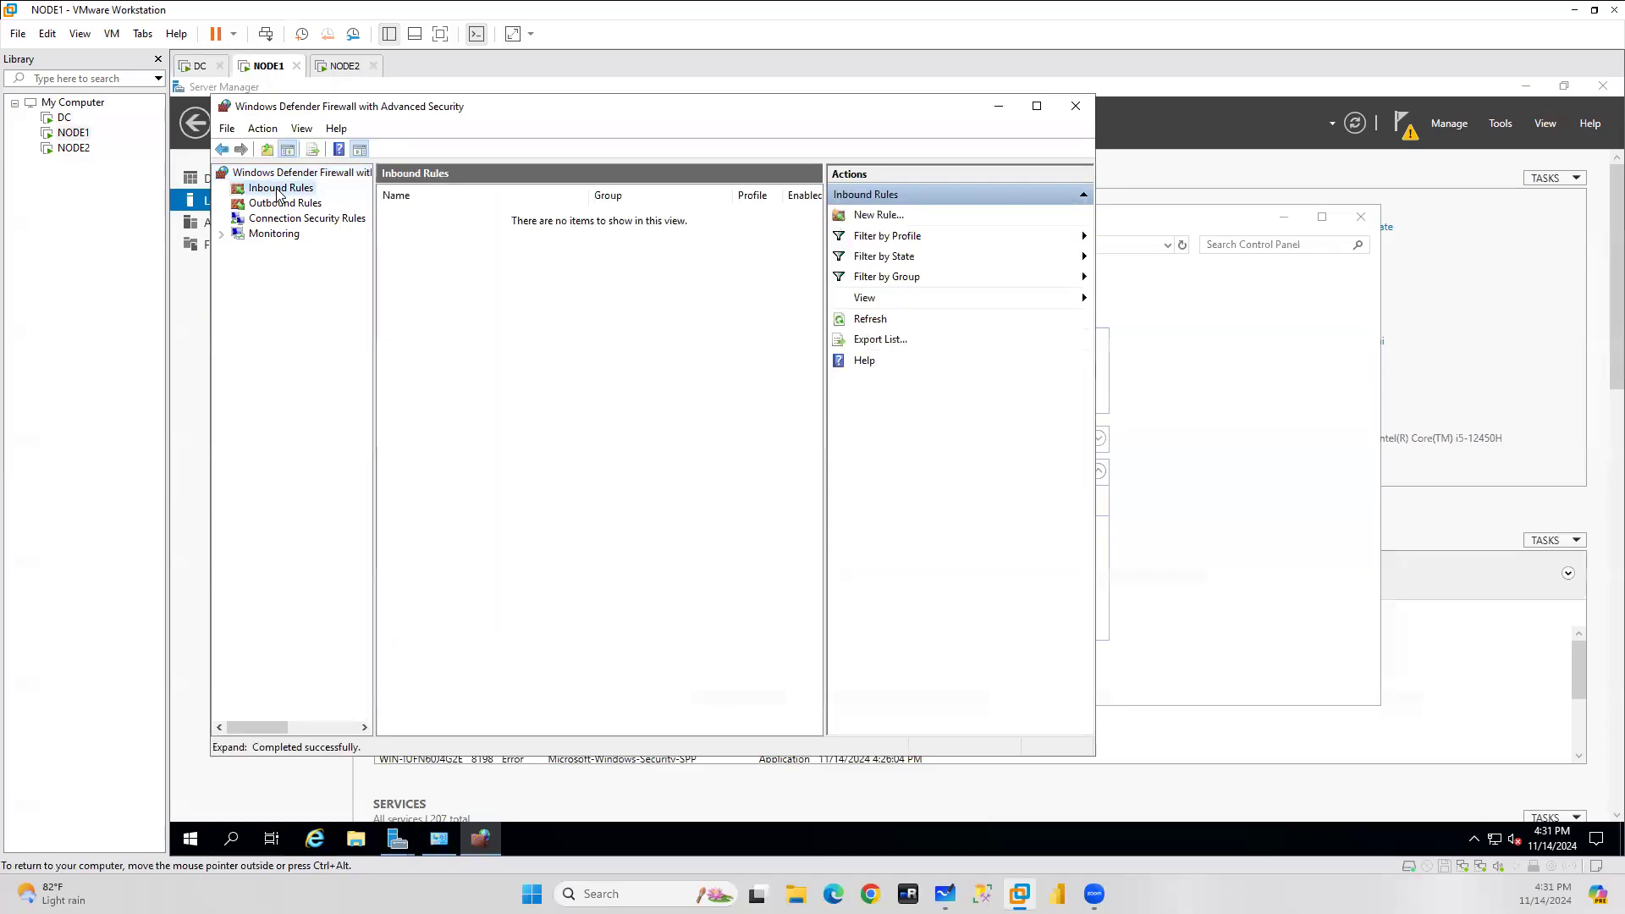
{"action": "right_click", "coordinate": [277, 191]}
{"action": "left_click", "coordinate": [343, 203]}
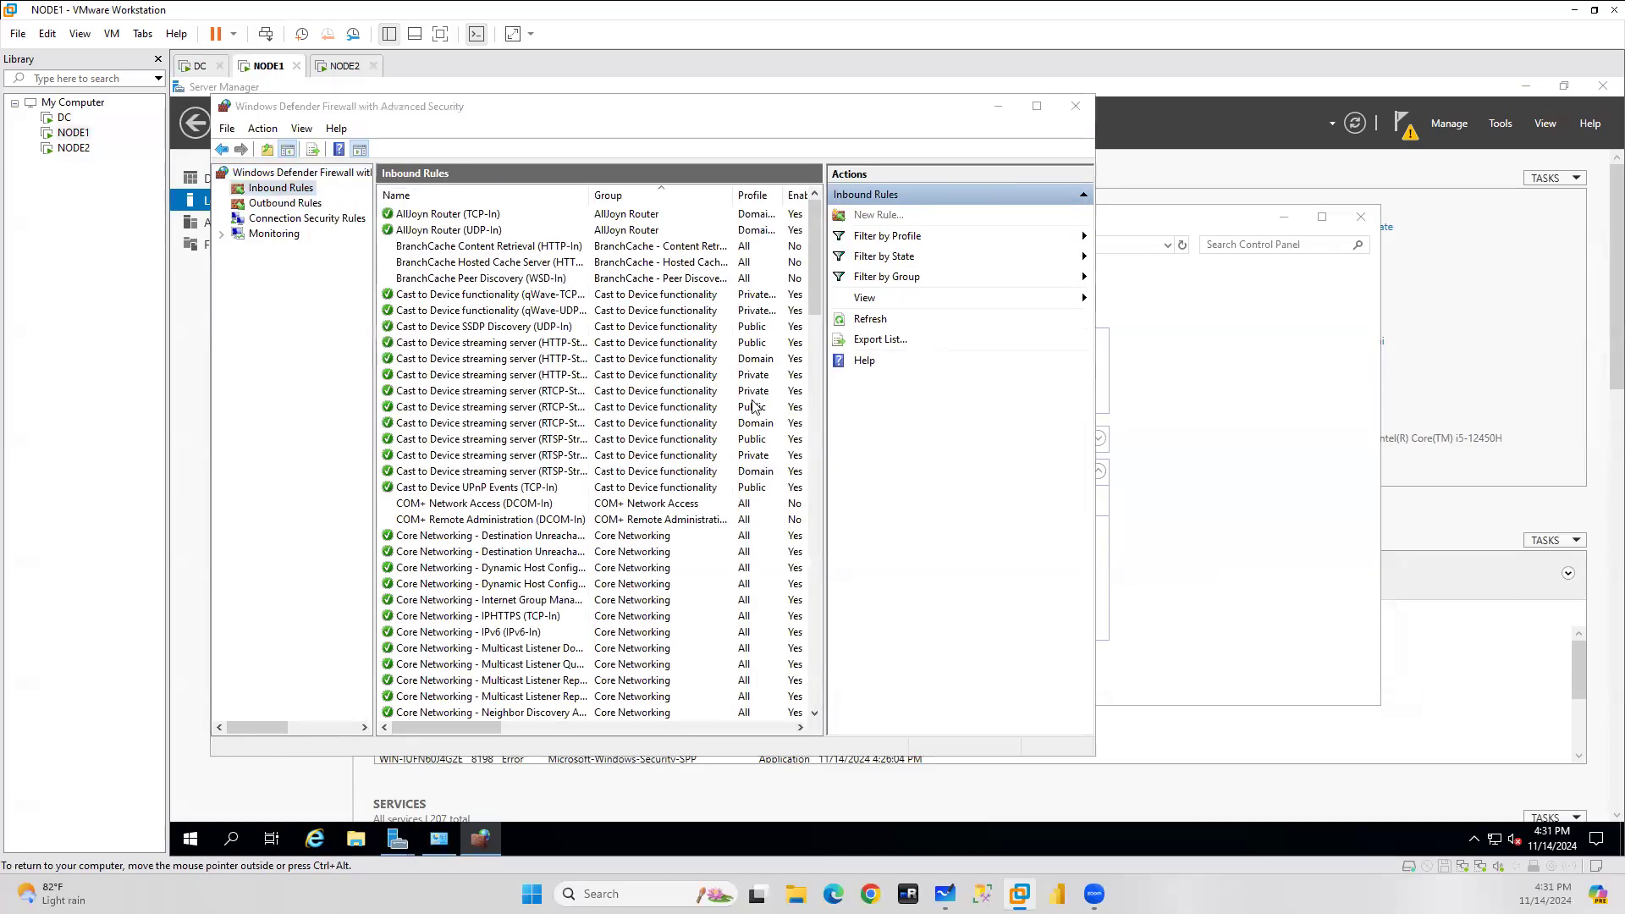
{"action": "left_click", "coordinate": [440, 354]}
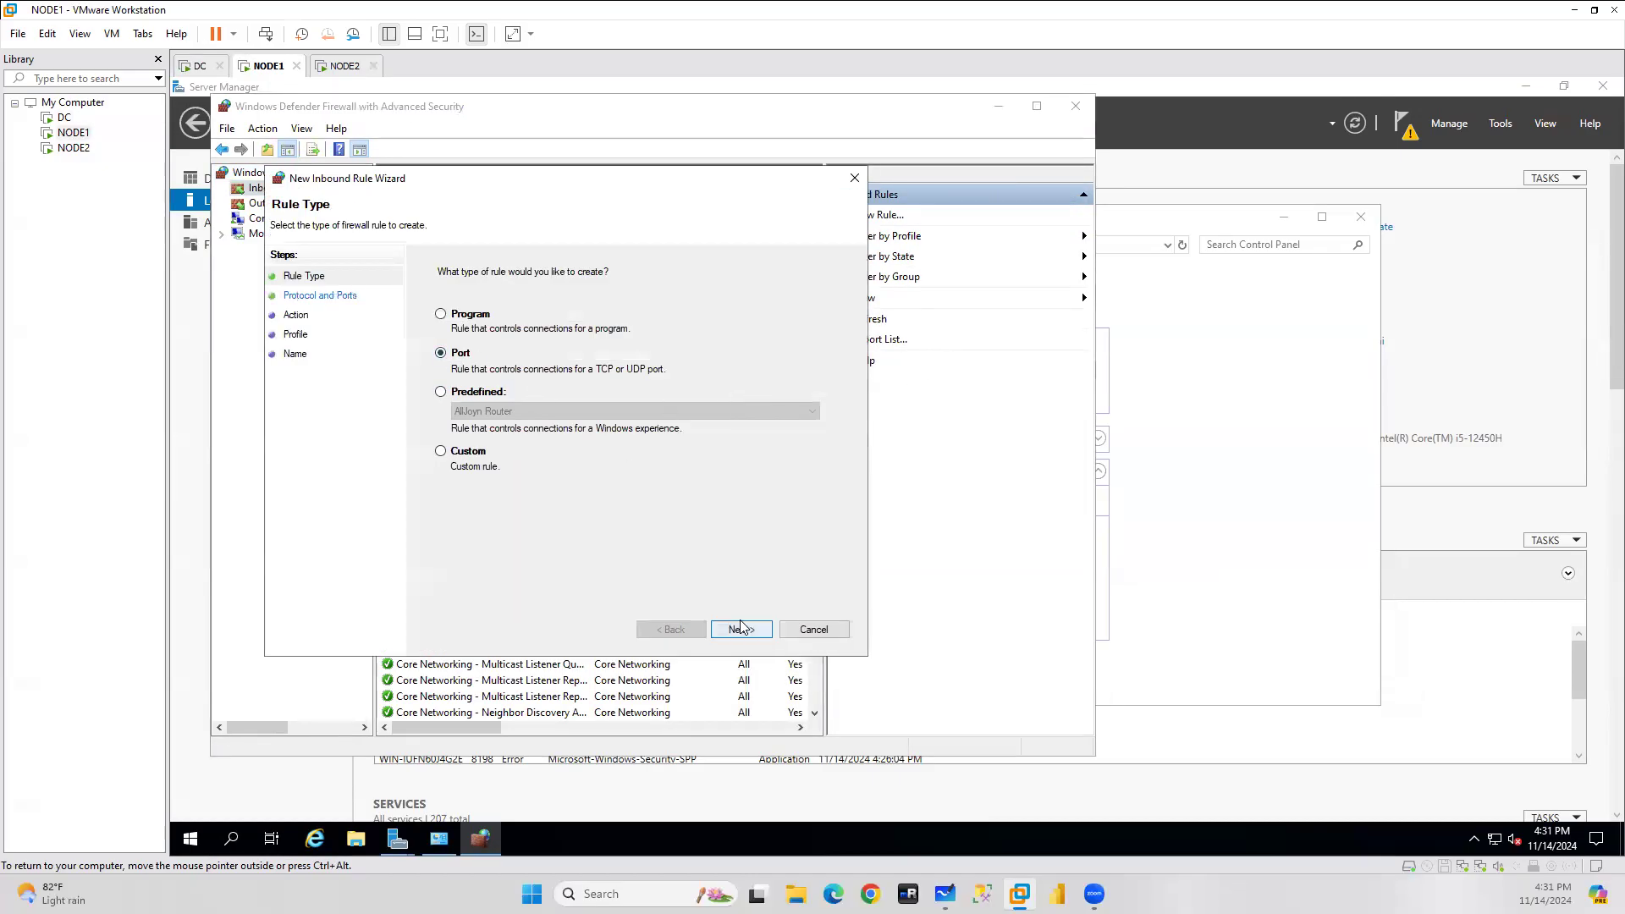
{"action": "left_click", "coordinate": [741, 629]}
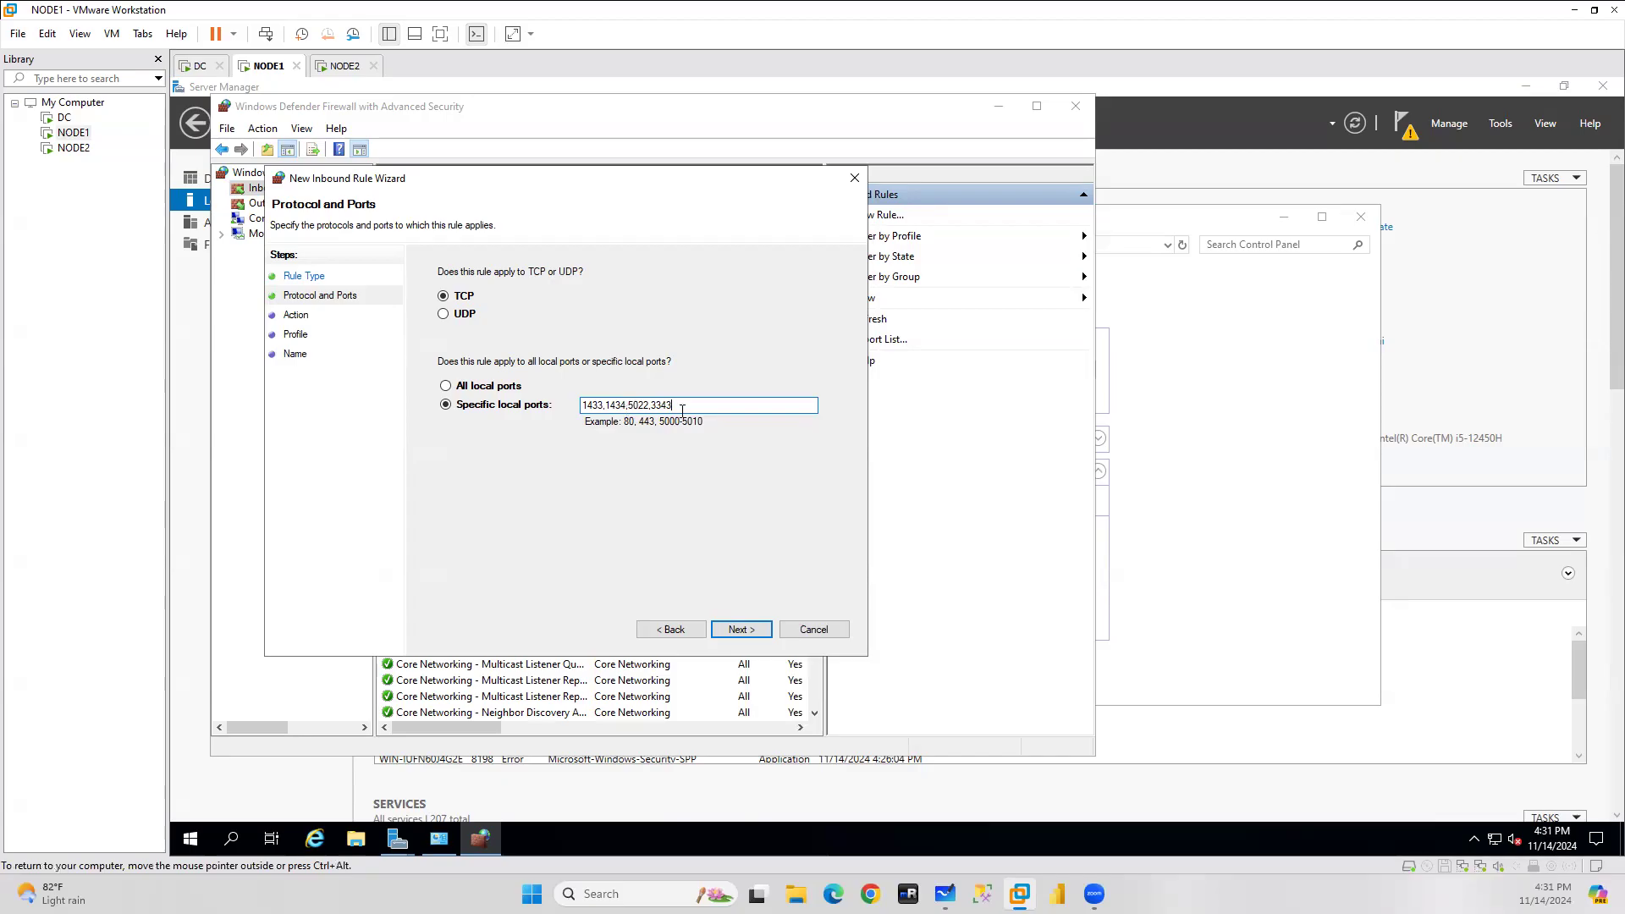
{"action": "left_click", "coordinate": [736, 629]}
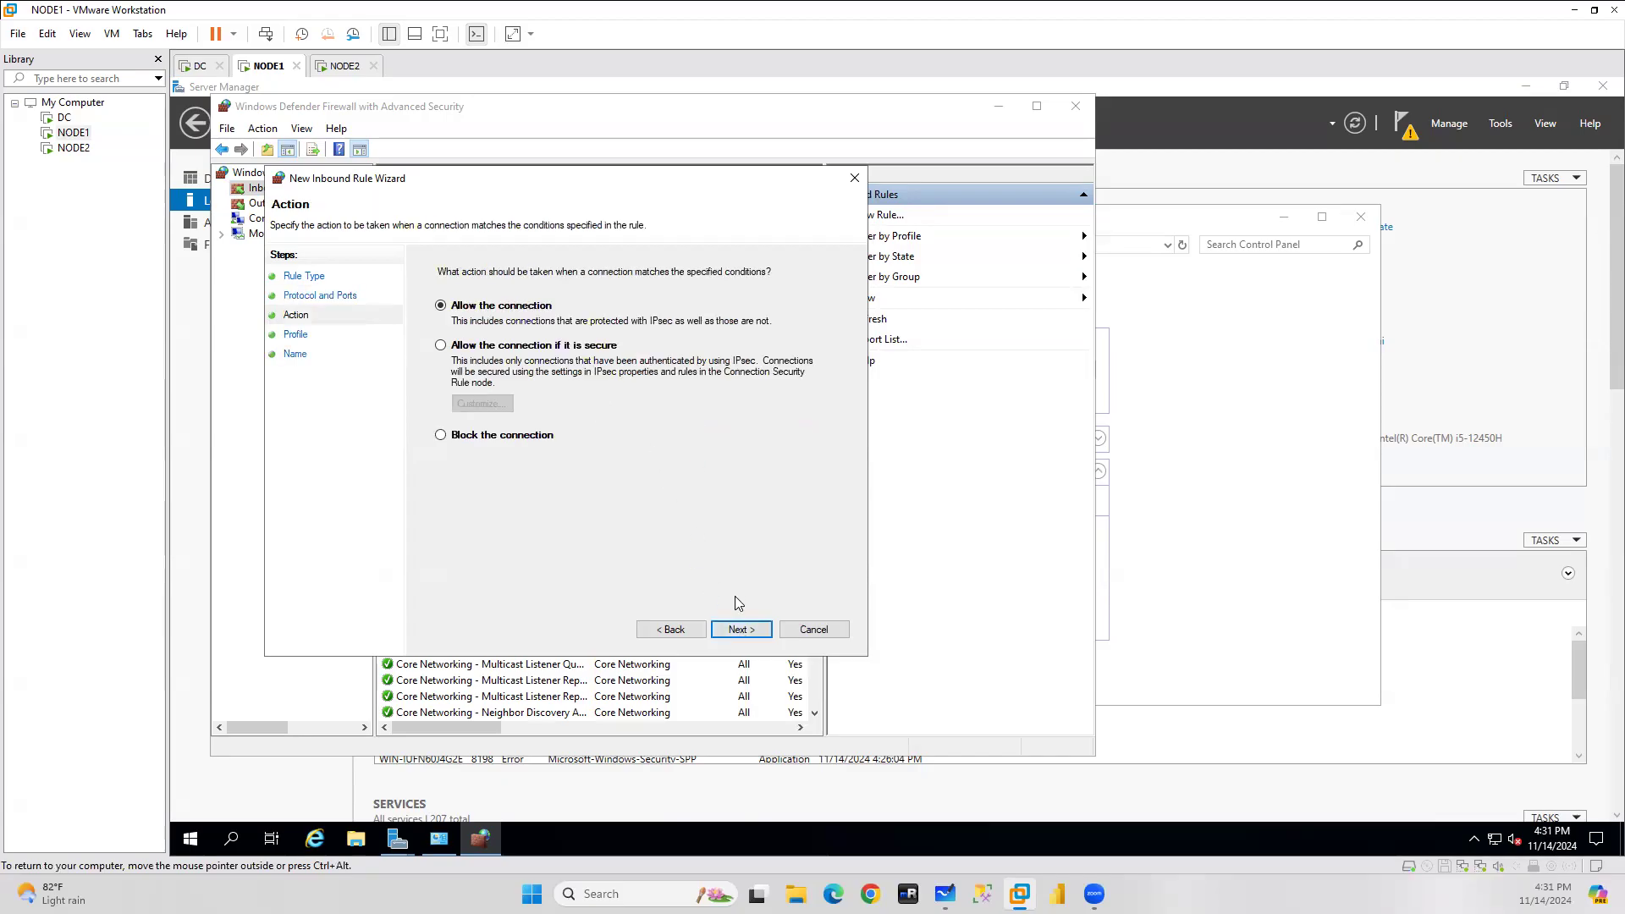
{"action": "left_click", "coordinate": [742, 629]}
{"action": "left_click", "coordinate": [742, 635]}
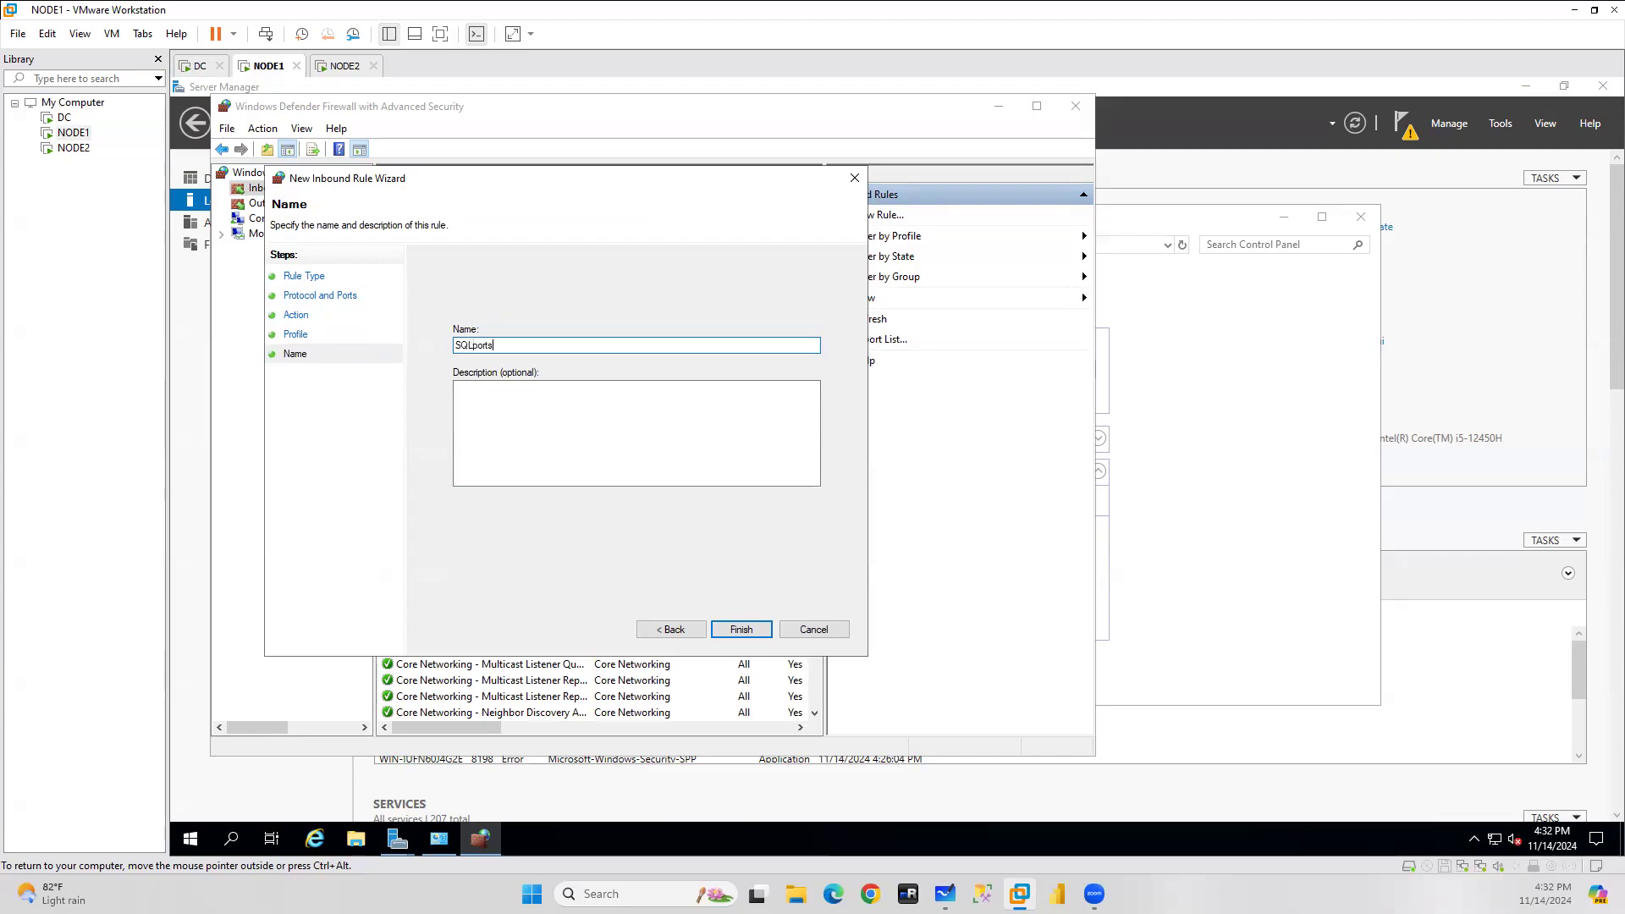
{"action": "left_click", "coordinate": [741, 629]}
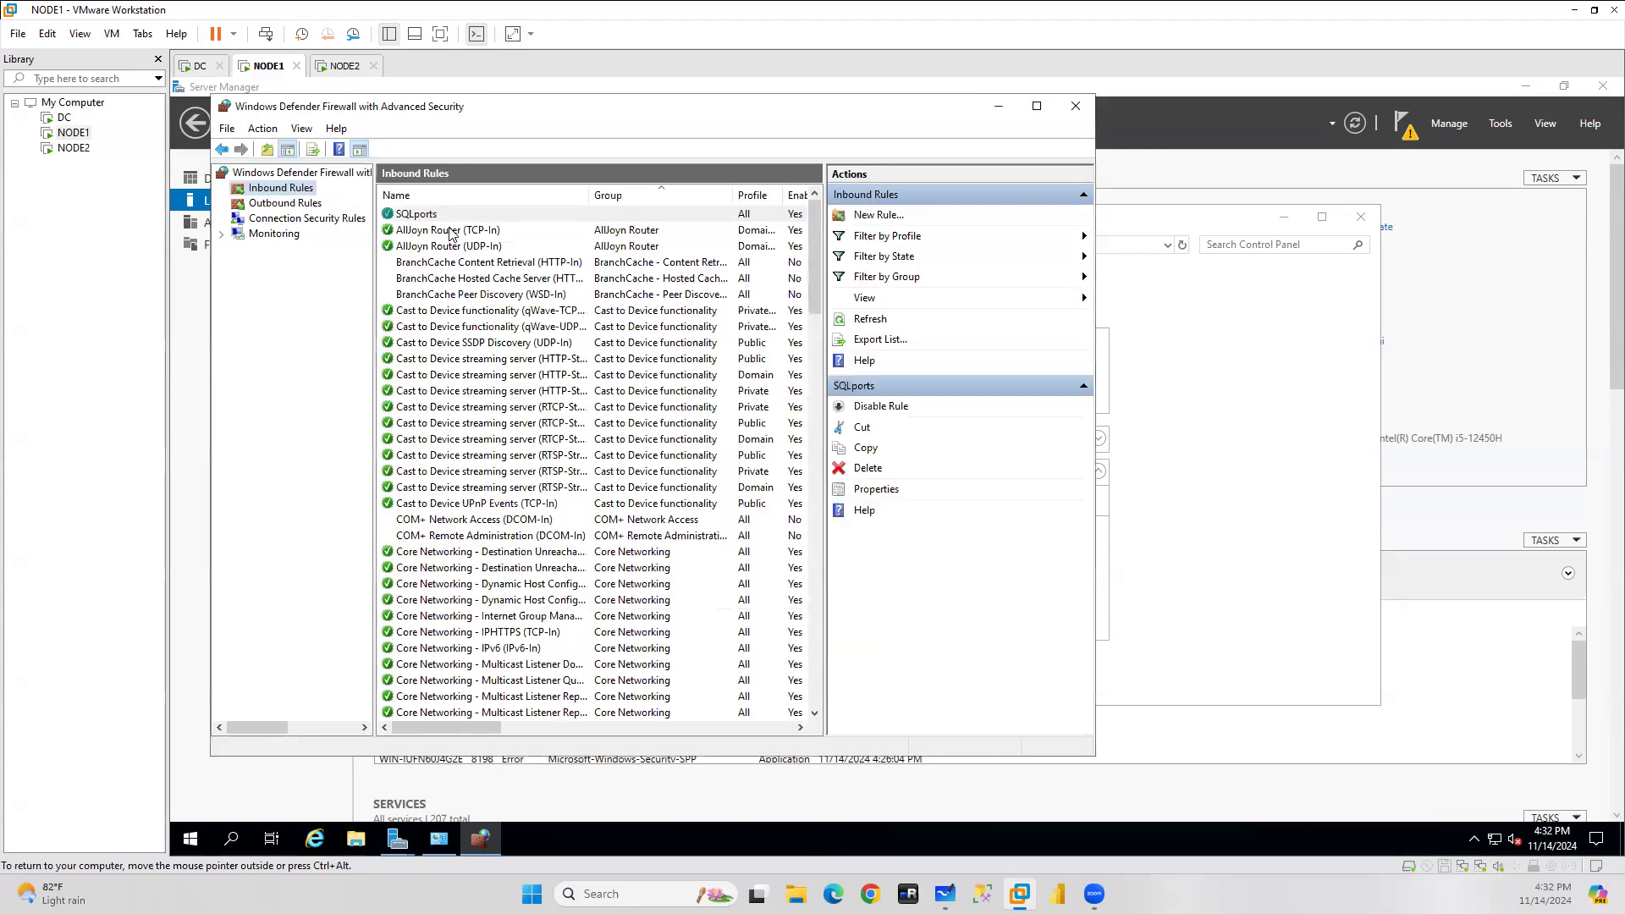
Open SQLports' properties to verify its local ports, then close unchanged.
{"action": "left_click", "coordinate": [415, 215]}
{"action": "double_click", "coordinate": [415, 215]}
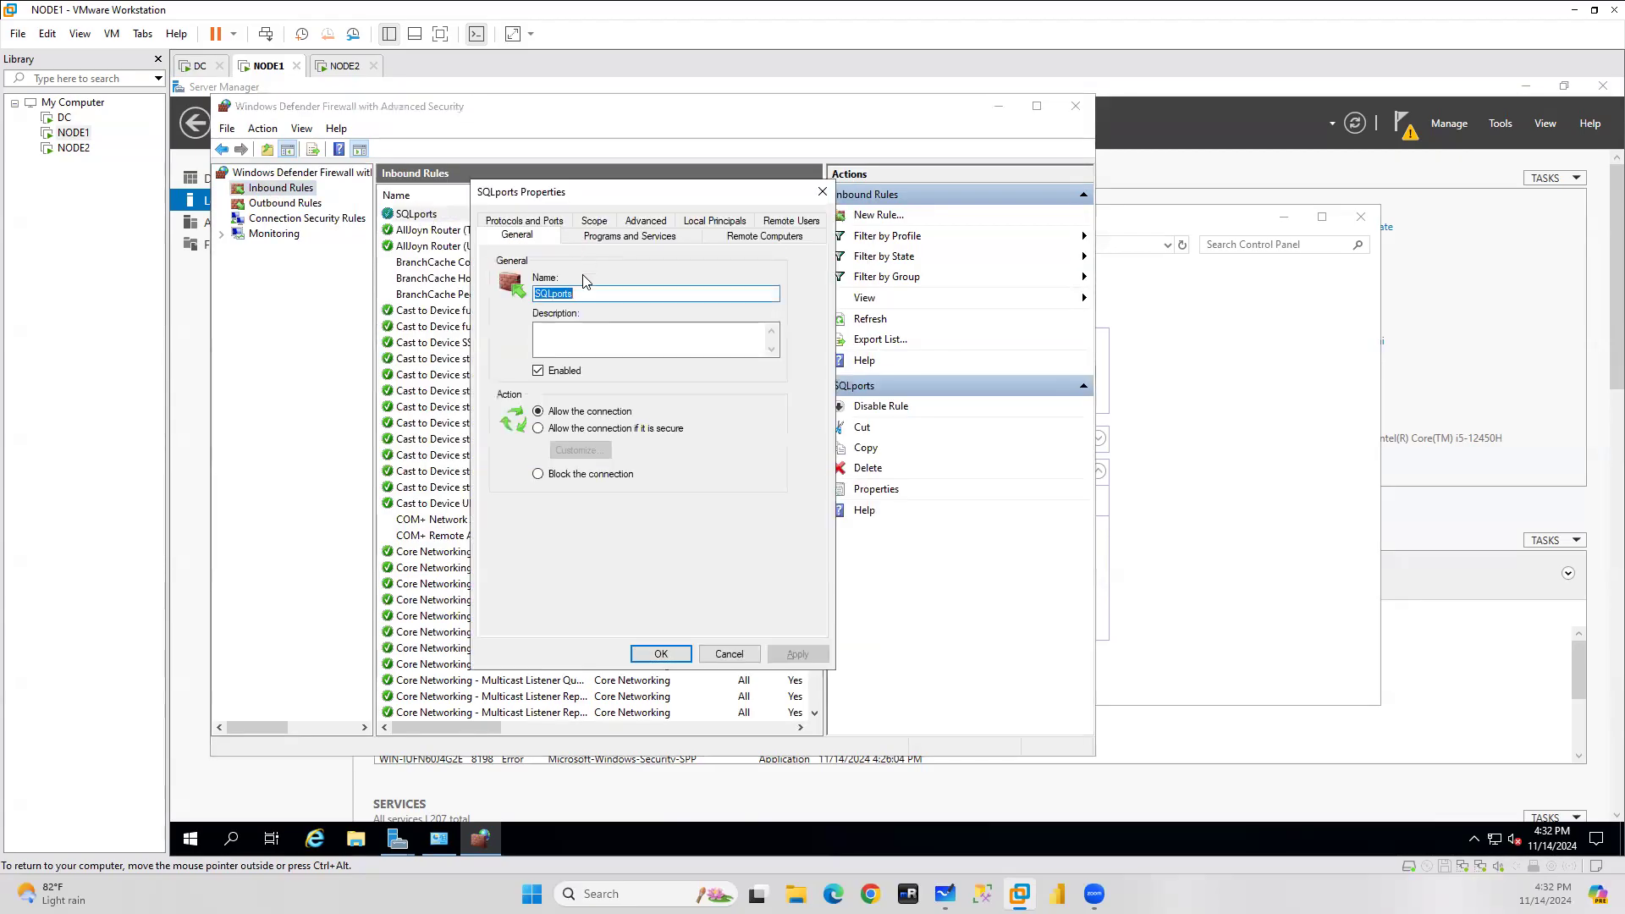
{"action": "left_click", "coordinate": [524, 235]}
{"action": "left_click_drag", "start_coordinate": [737, 359], "coordinate": [599, 357]}
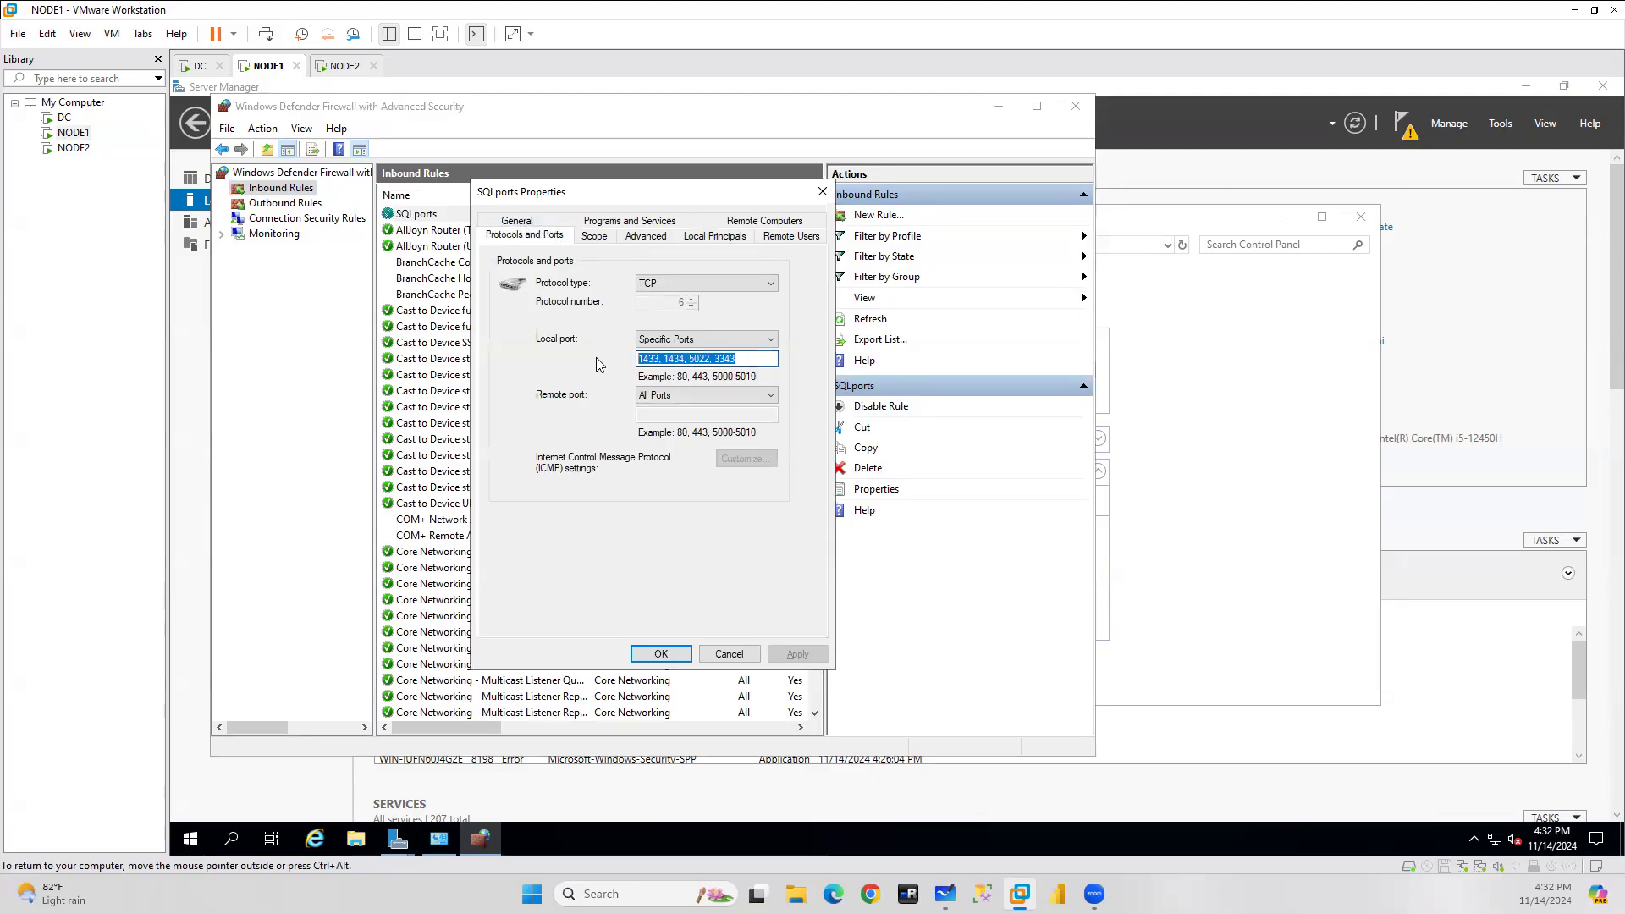
{"action": "left_click", "coordinate": [730, 655]}
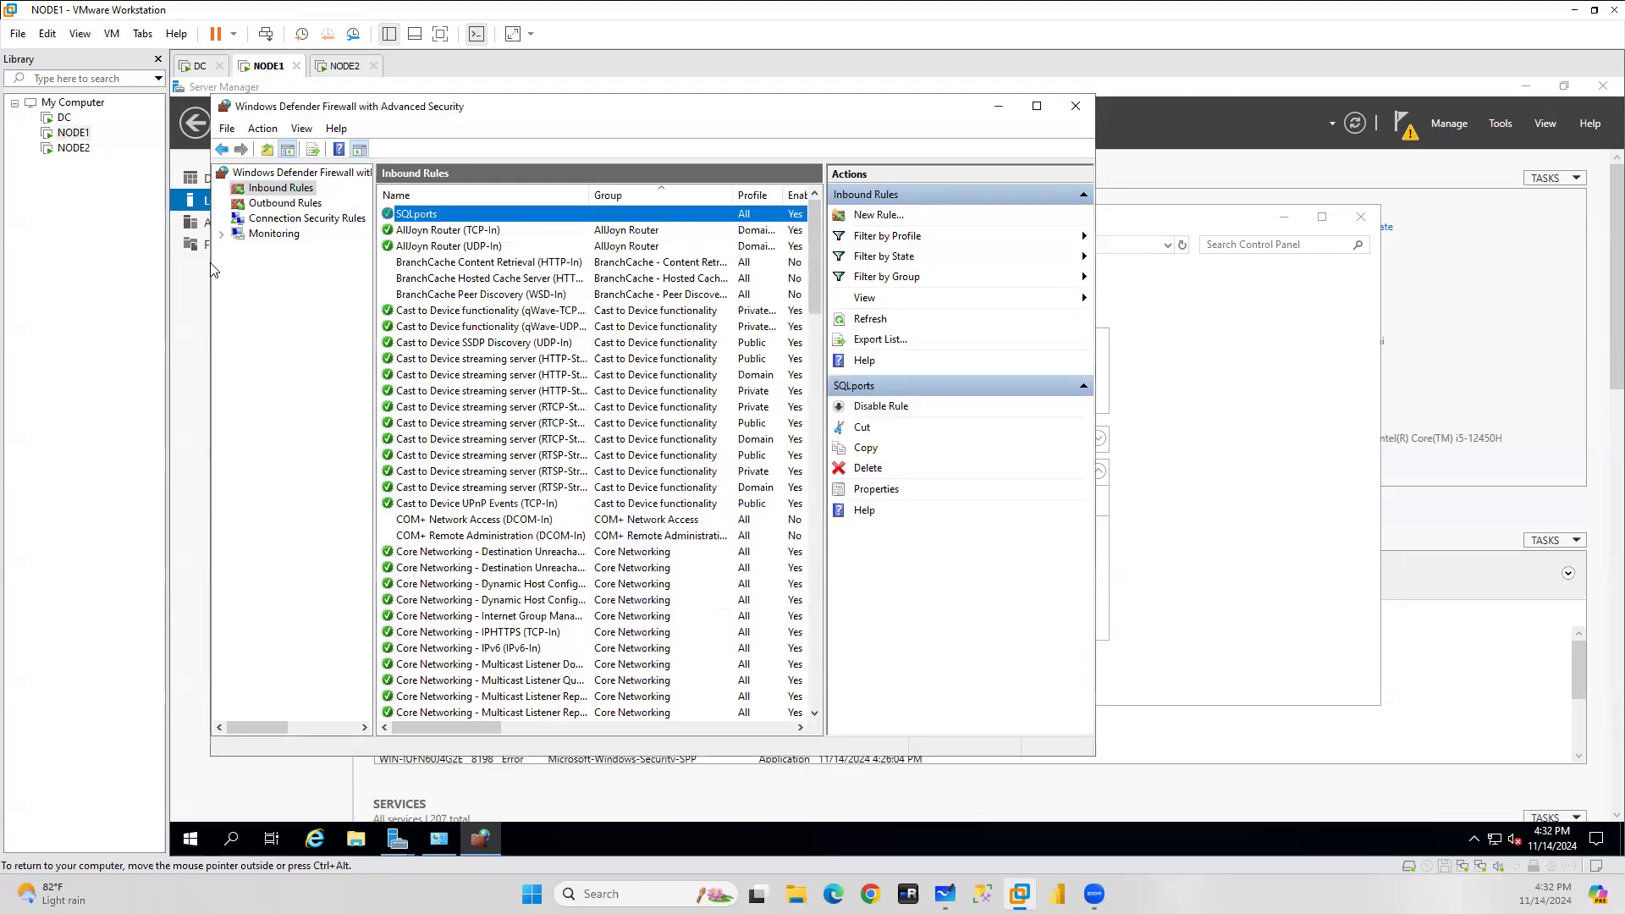
{"action": "left_click", "coordinate": [283, 205]}
Start a new outbound TCP Port rule with remote ports 1433, 1434, 5022, 3343 pasted.
{"action": "right_click", "coordinate": [284, 207]}
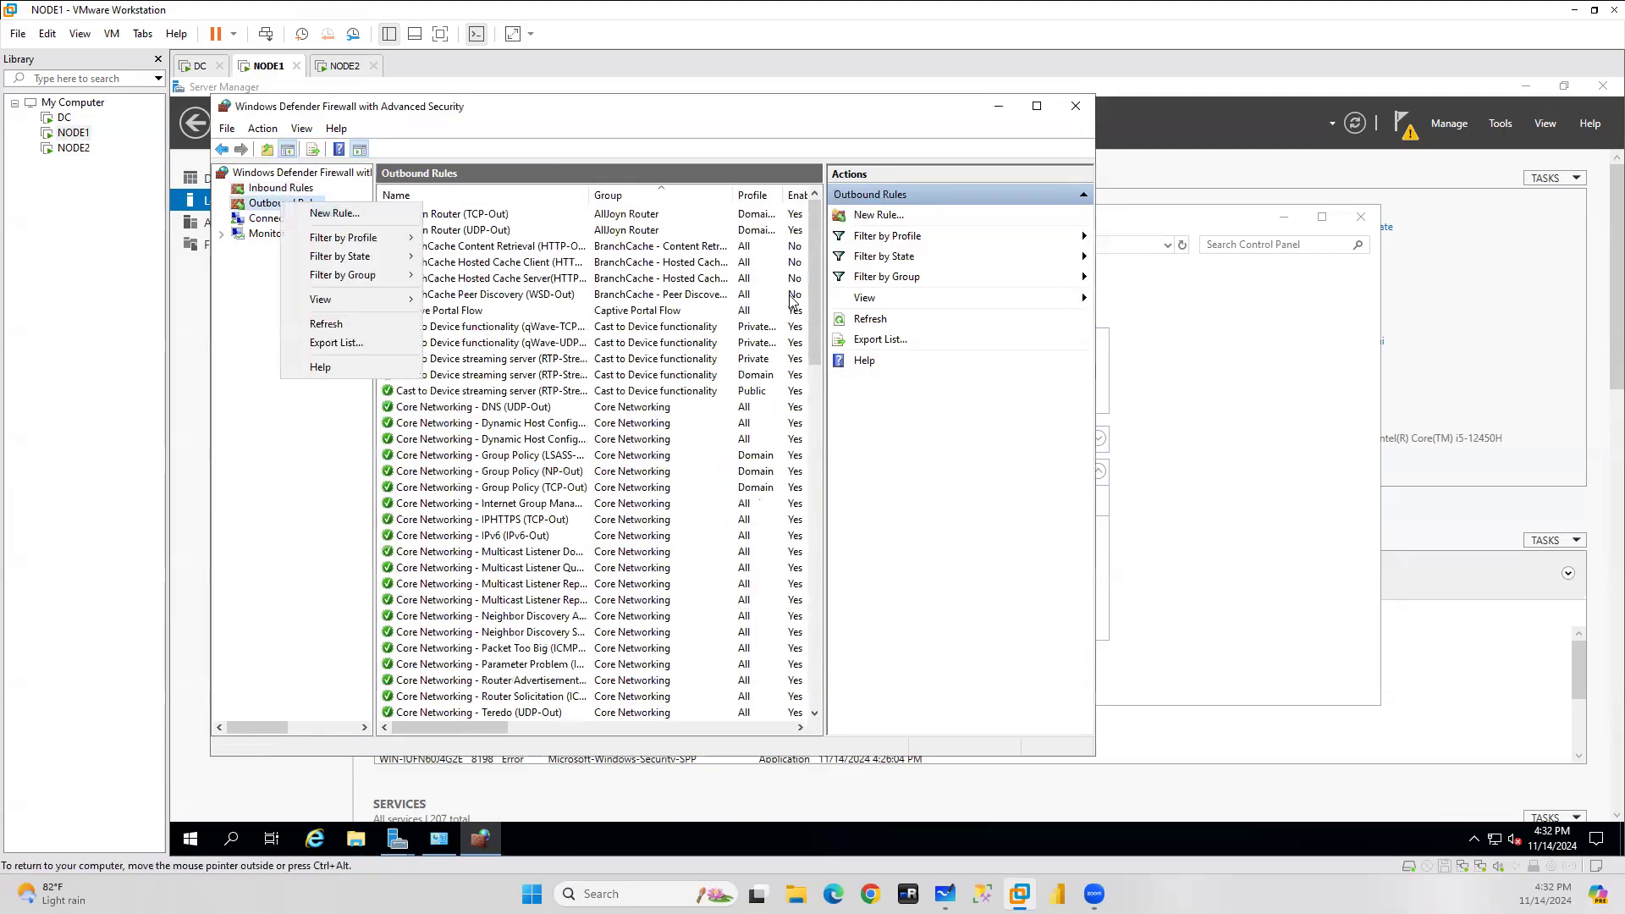
{"action": "left_click", "coordinate": [347, 215]}
{"action": "left_click", "coordinate": [537, 425]}
{"action": "left_click", "coordinate": [807, 695]}
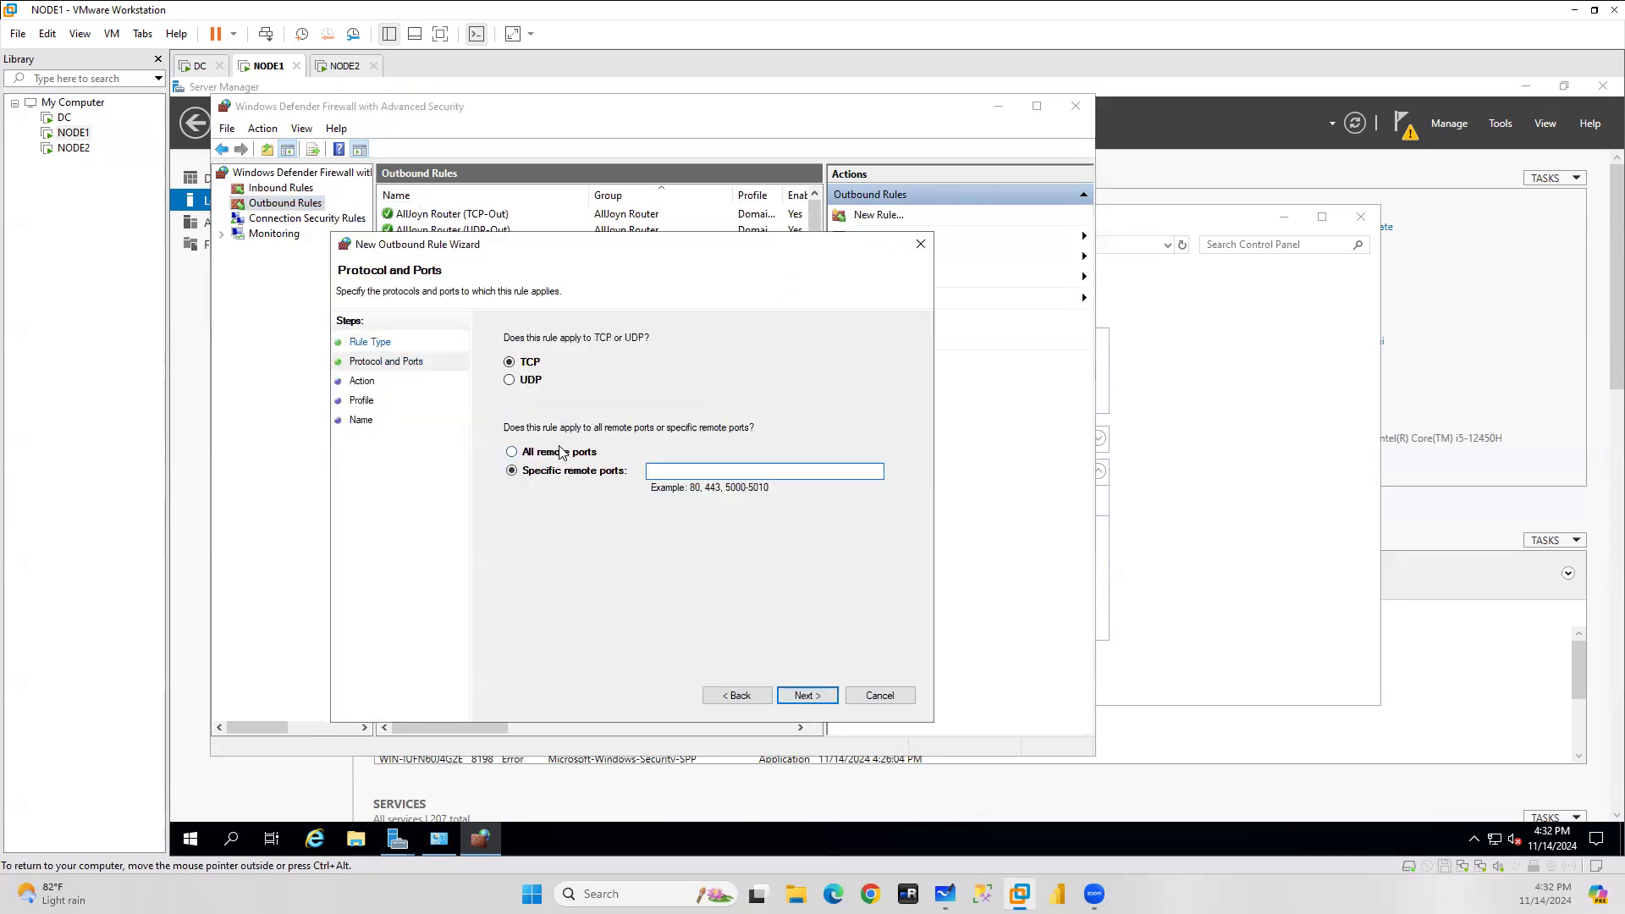
{"action": "key", "text": "ctrl+v"}
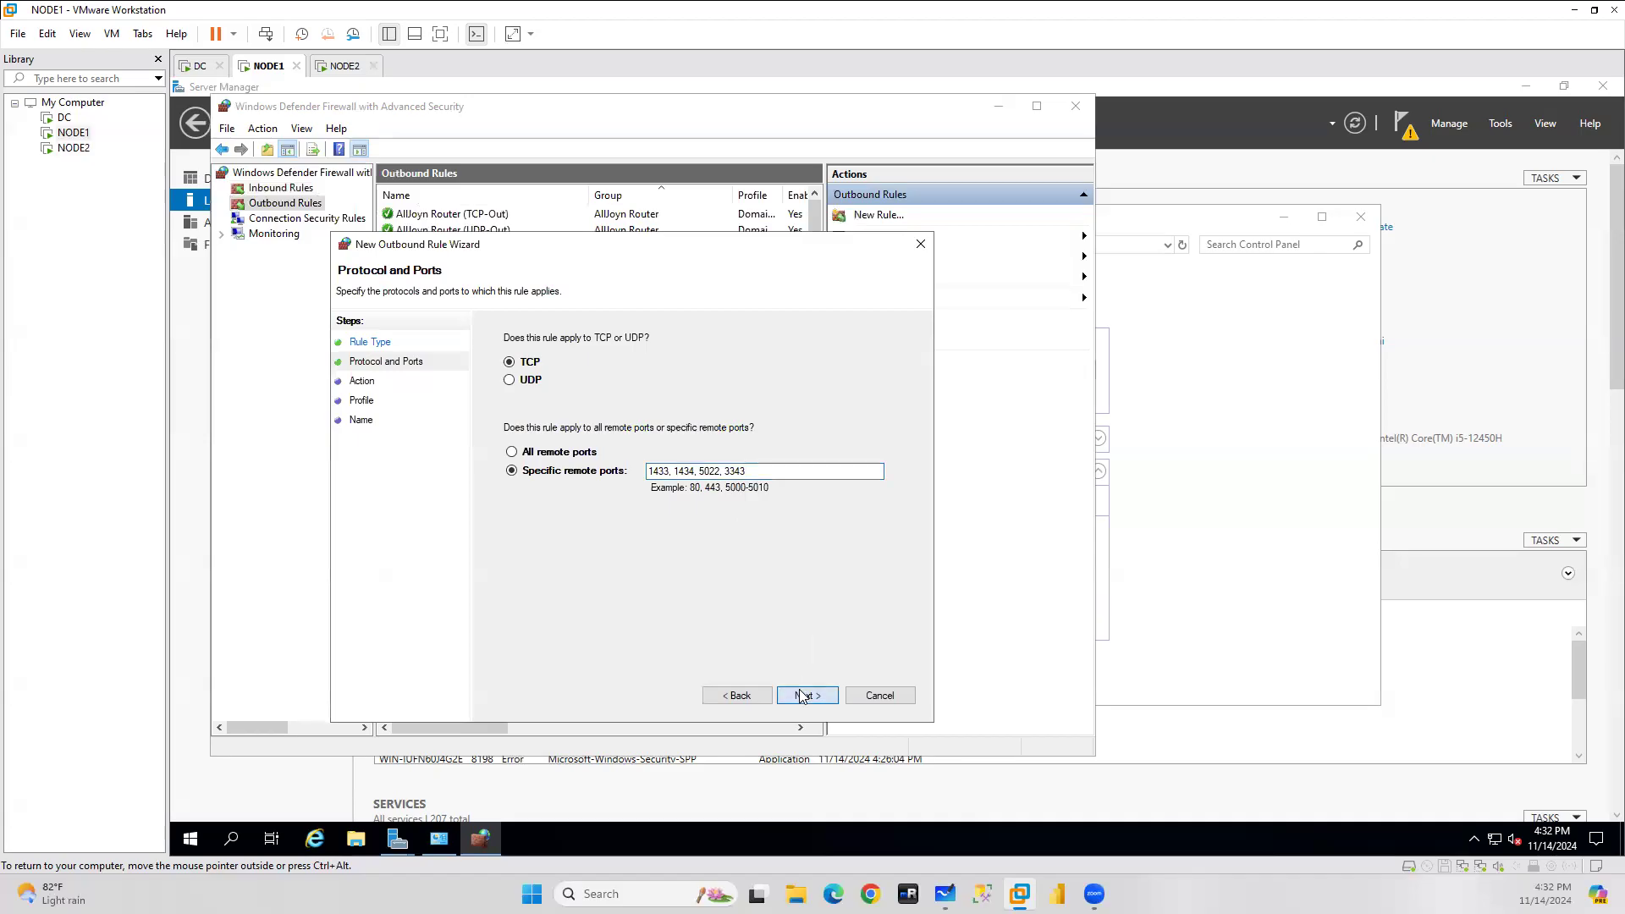
Set the rule to Allow on all profiles and name it SQLPorts.
{"action": "left_click", "coordinate": [807, 695]}
{"action": "left_click", "coordinate": [807, 695]}
{"action": "left_click", "coordinate": [770, 697]}
{"action": "left_click", "coordinate": [539, 372]}
{"action": "left_click", "coordinate": [804, 696]}
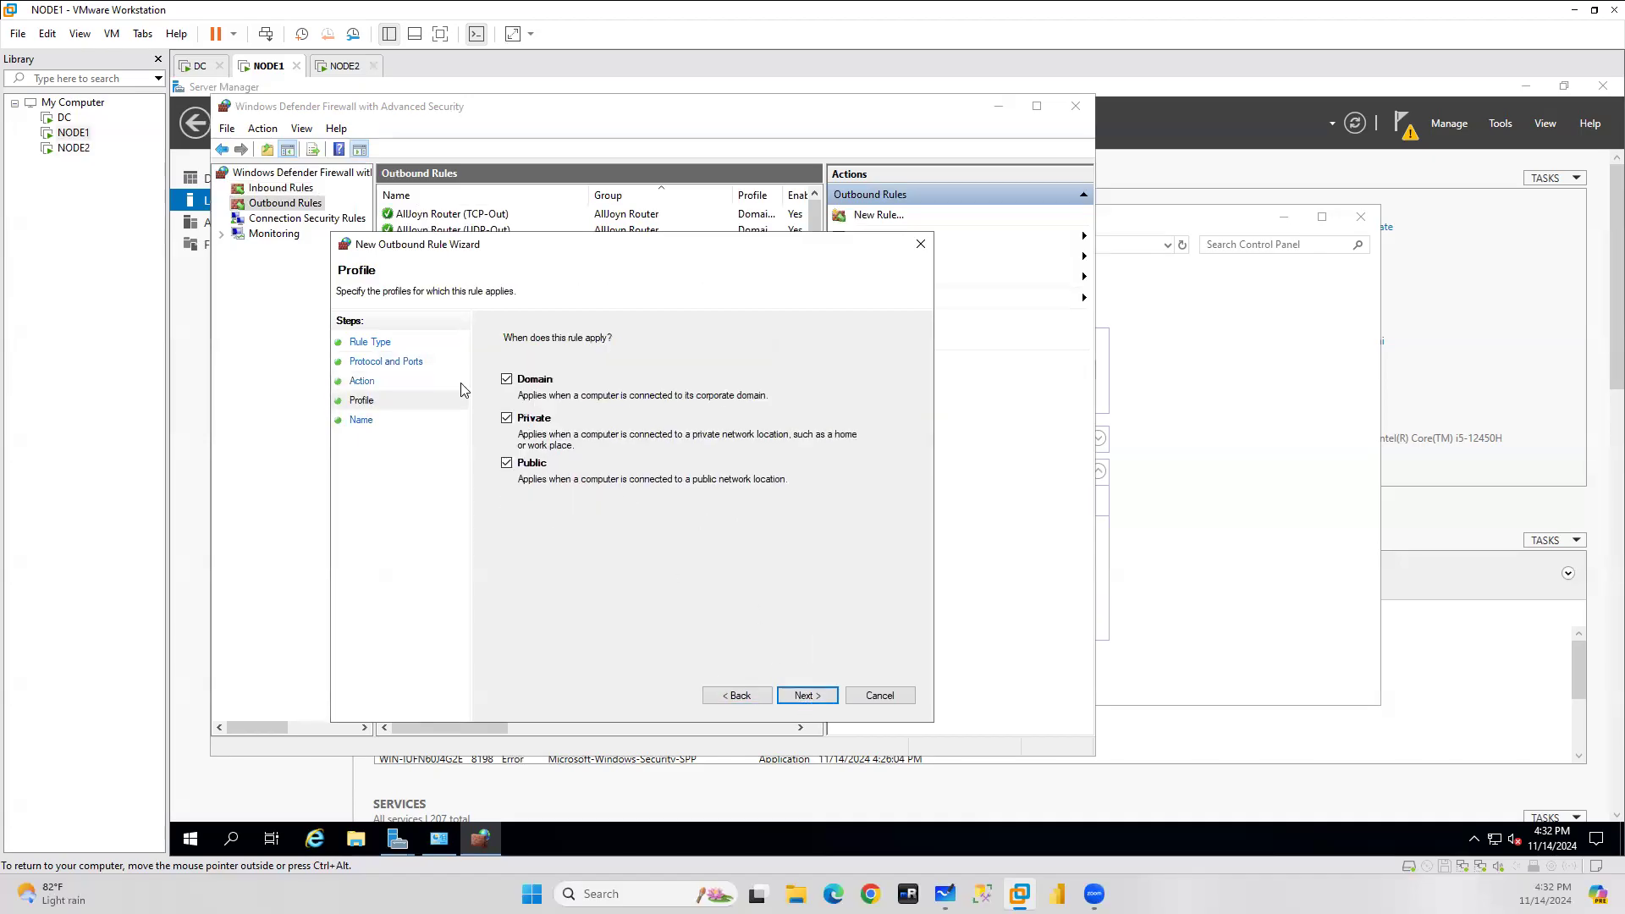
{"action": "left_click", "coordinate": [805, 696]}
{"action": "left_click", "coordinate": [550, 407]}
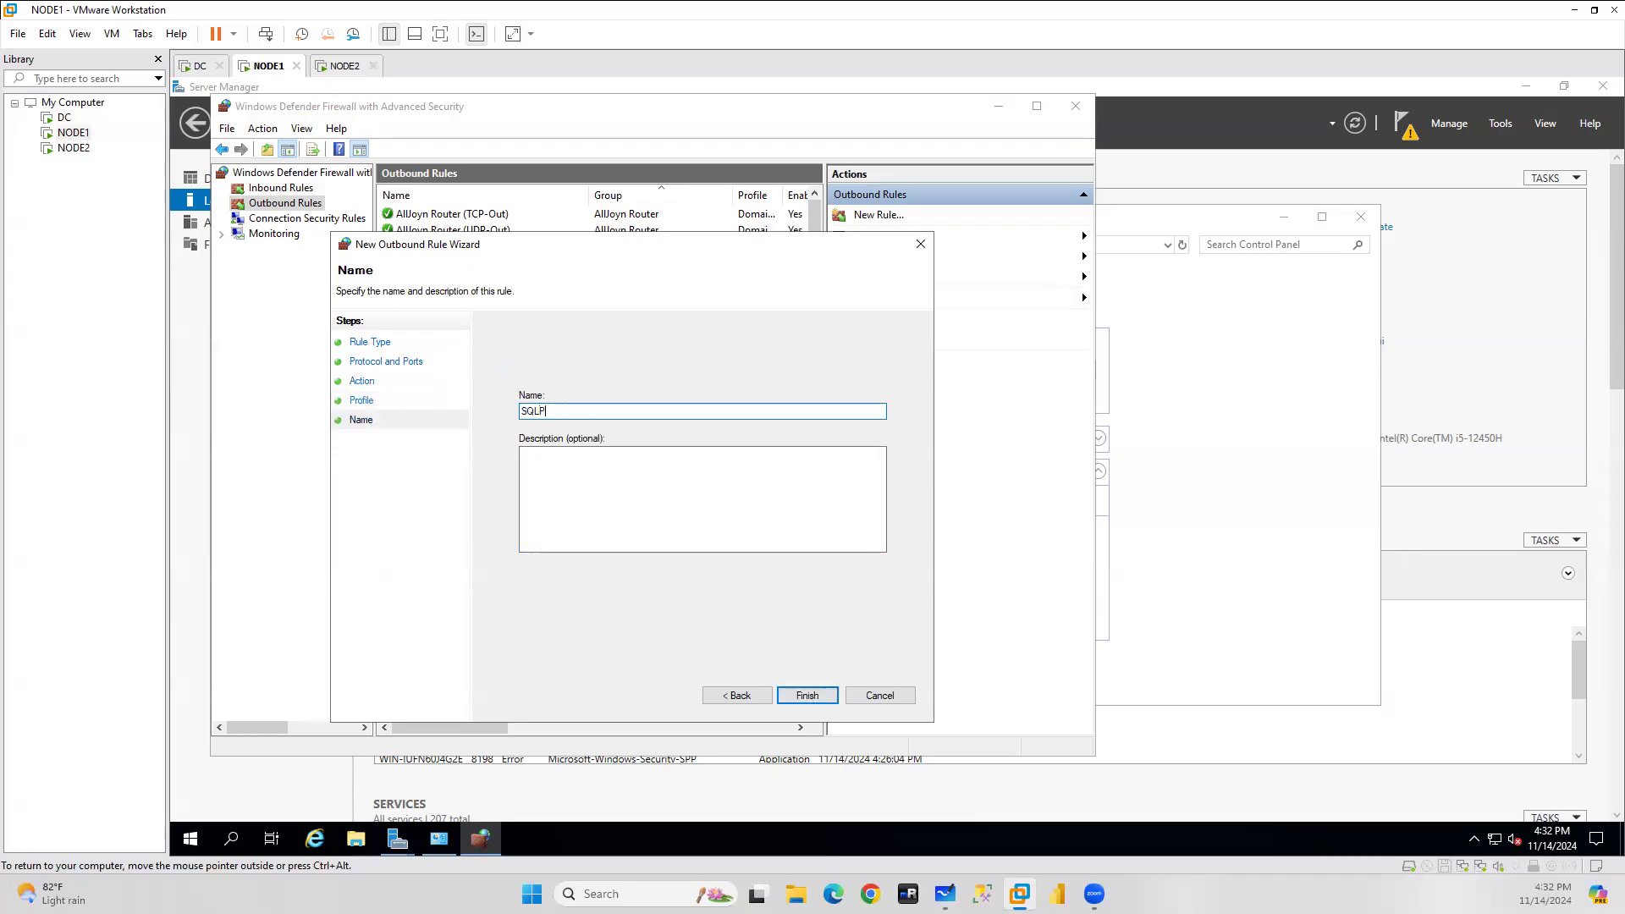
{"action": "left_click", "coordinate": [813, 696]}
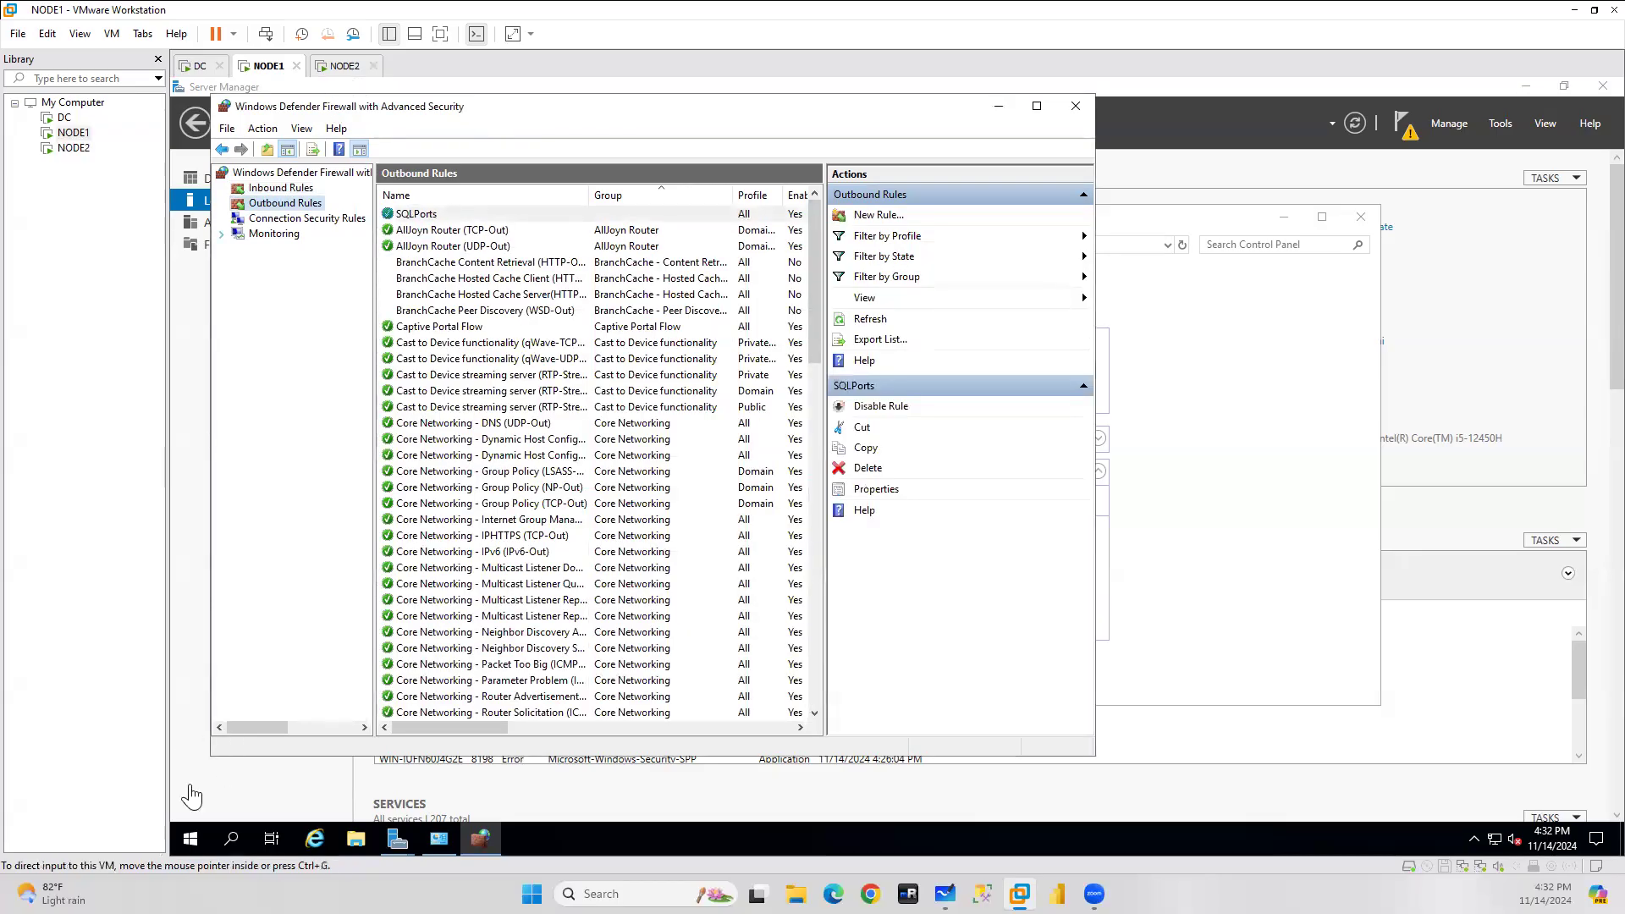
Close the completed Add Roles wizard and restart NODE1.
{"action": "mouse_move", "coordinate": [402, 850]}
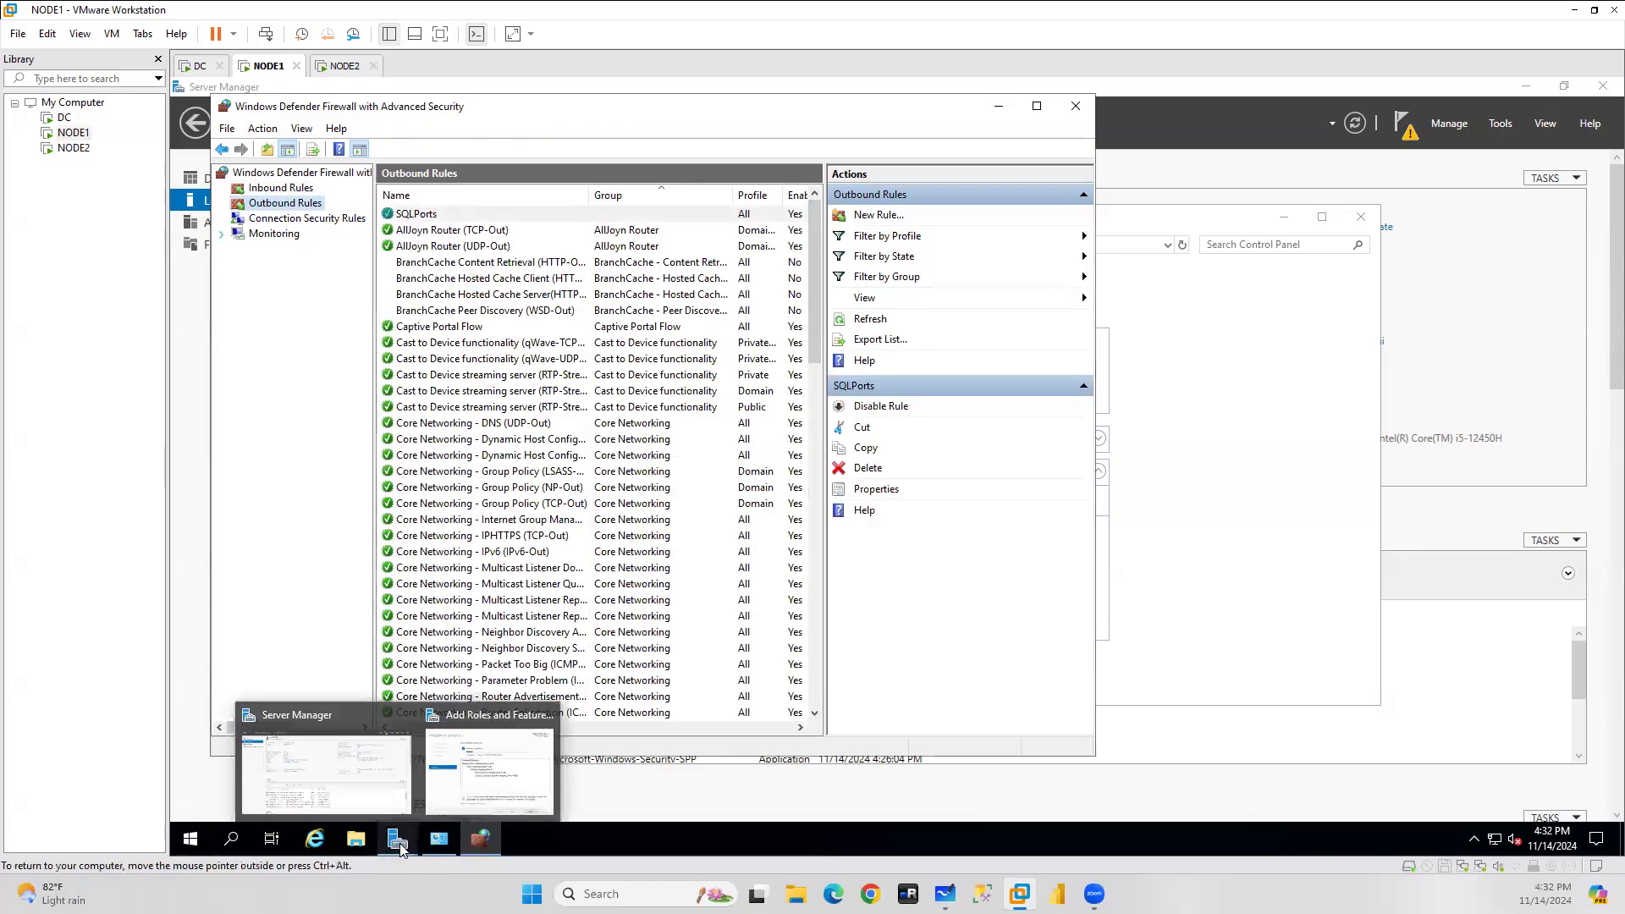
{"action": "left_click", "coordinate": [500, 766]}
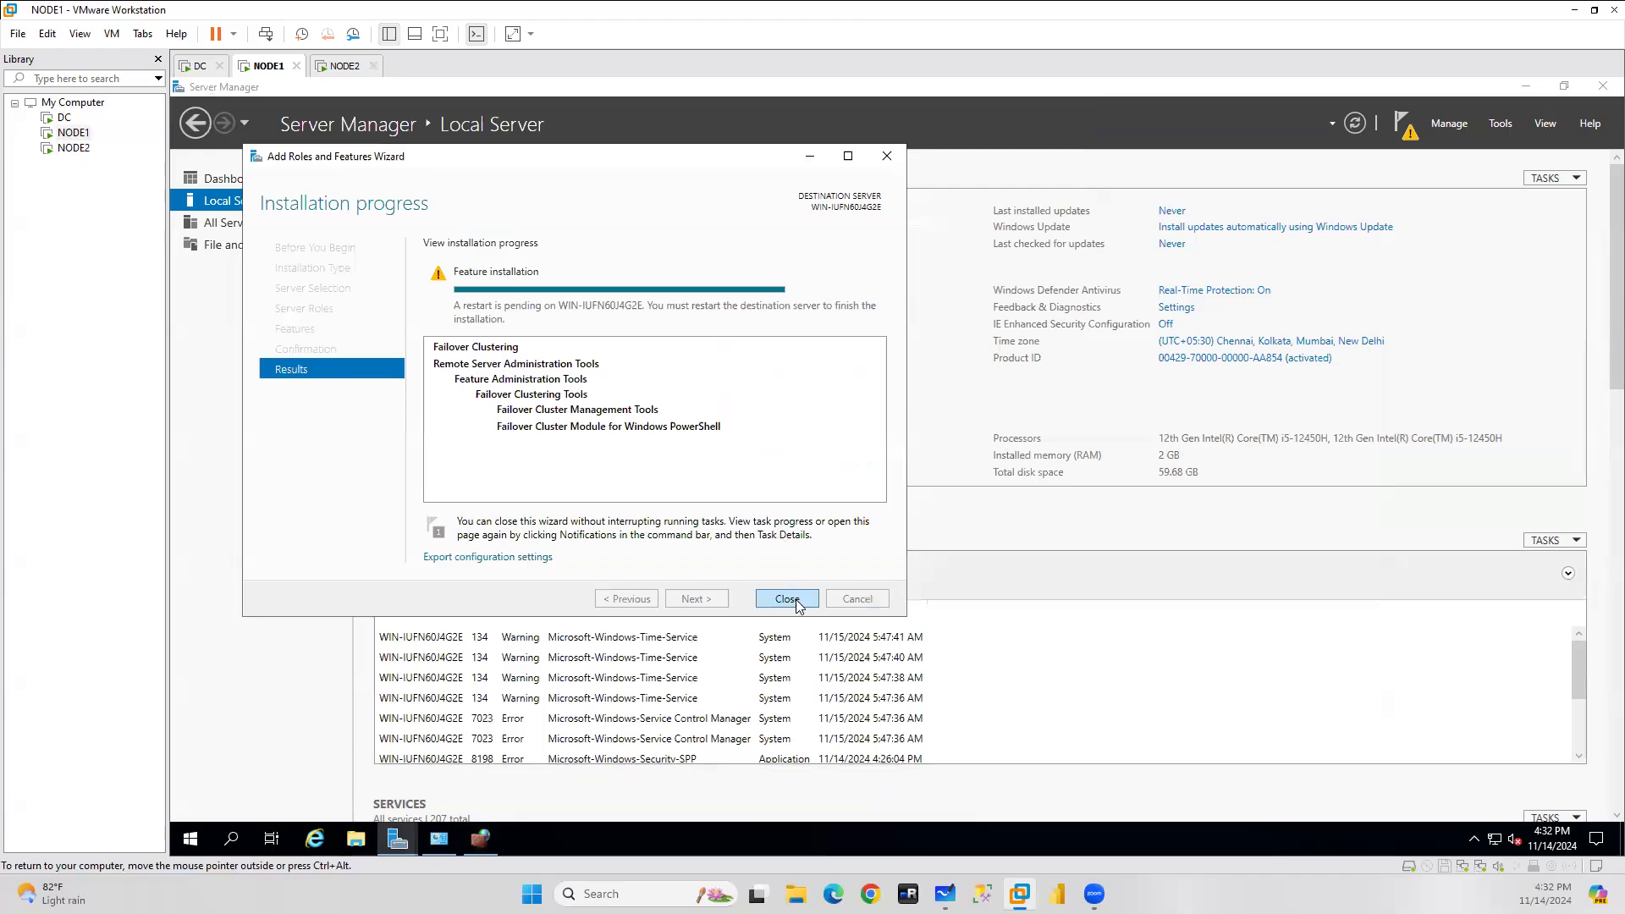
{"action": "left_click", "coordinate": [787, 598]}
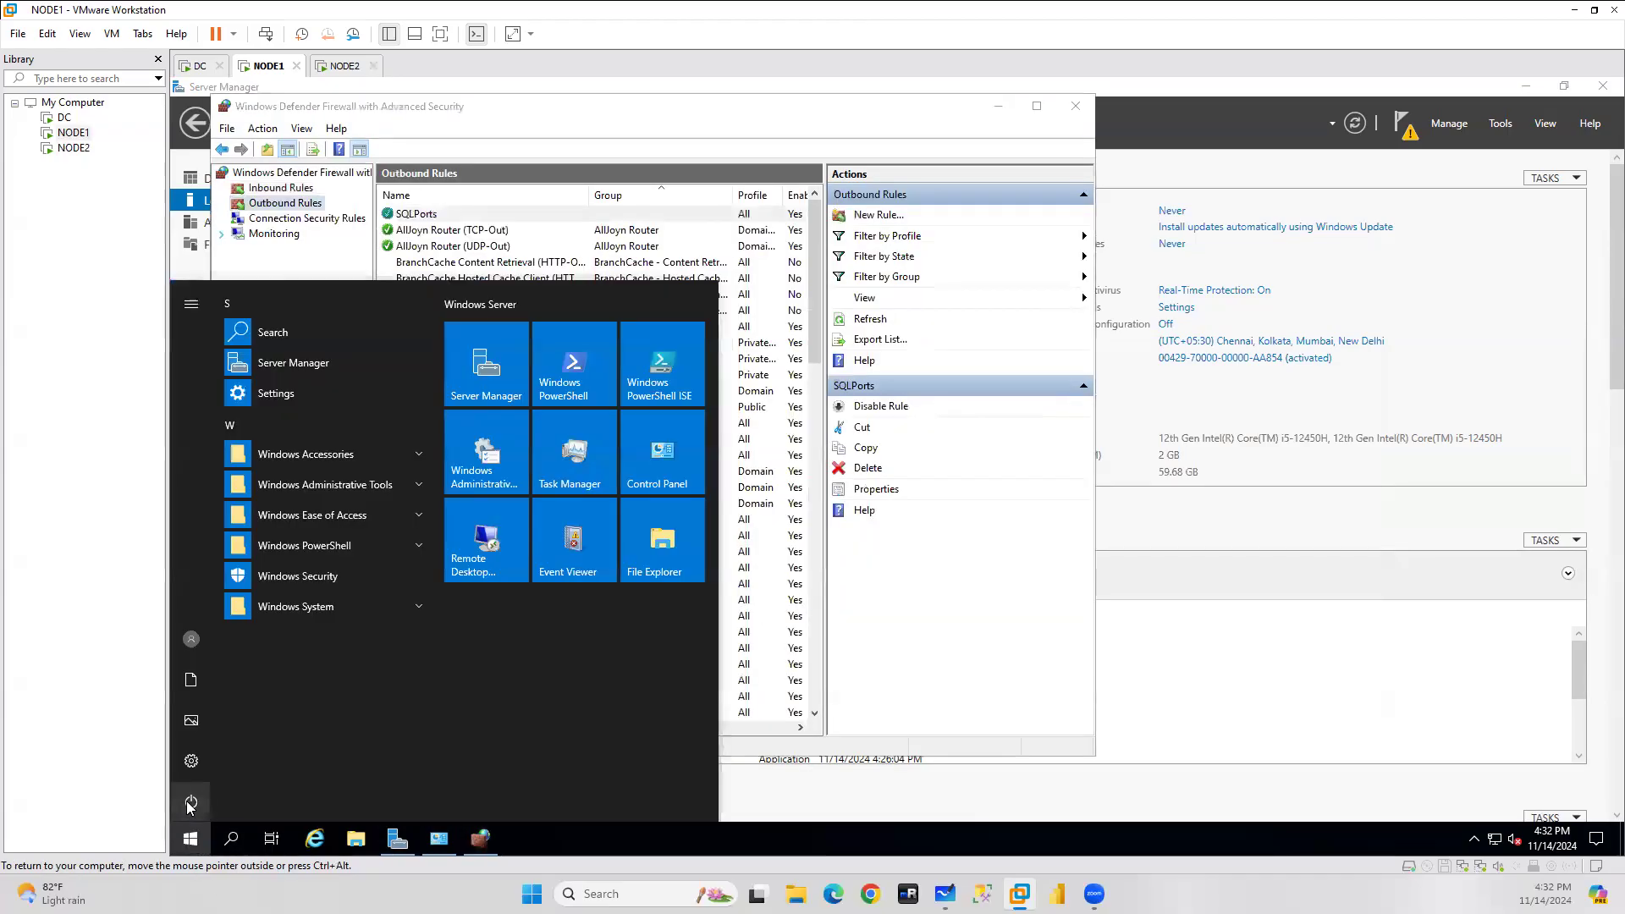
{"action": "left_click", "coordinate": [191, 802]}
{"action": "left_click", "coordinate": [209, 760]}
{"action": "left_click", "coordinate": [405, 756]}
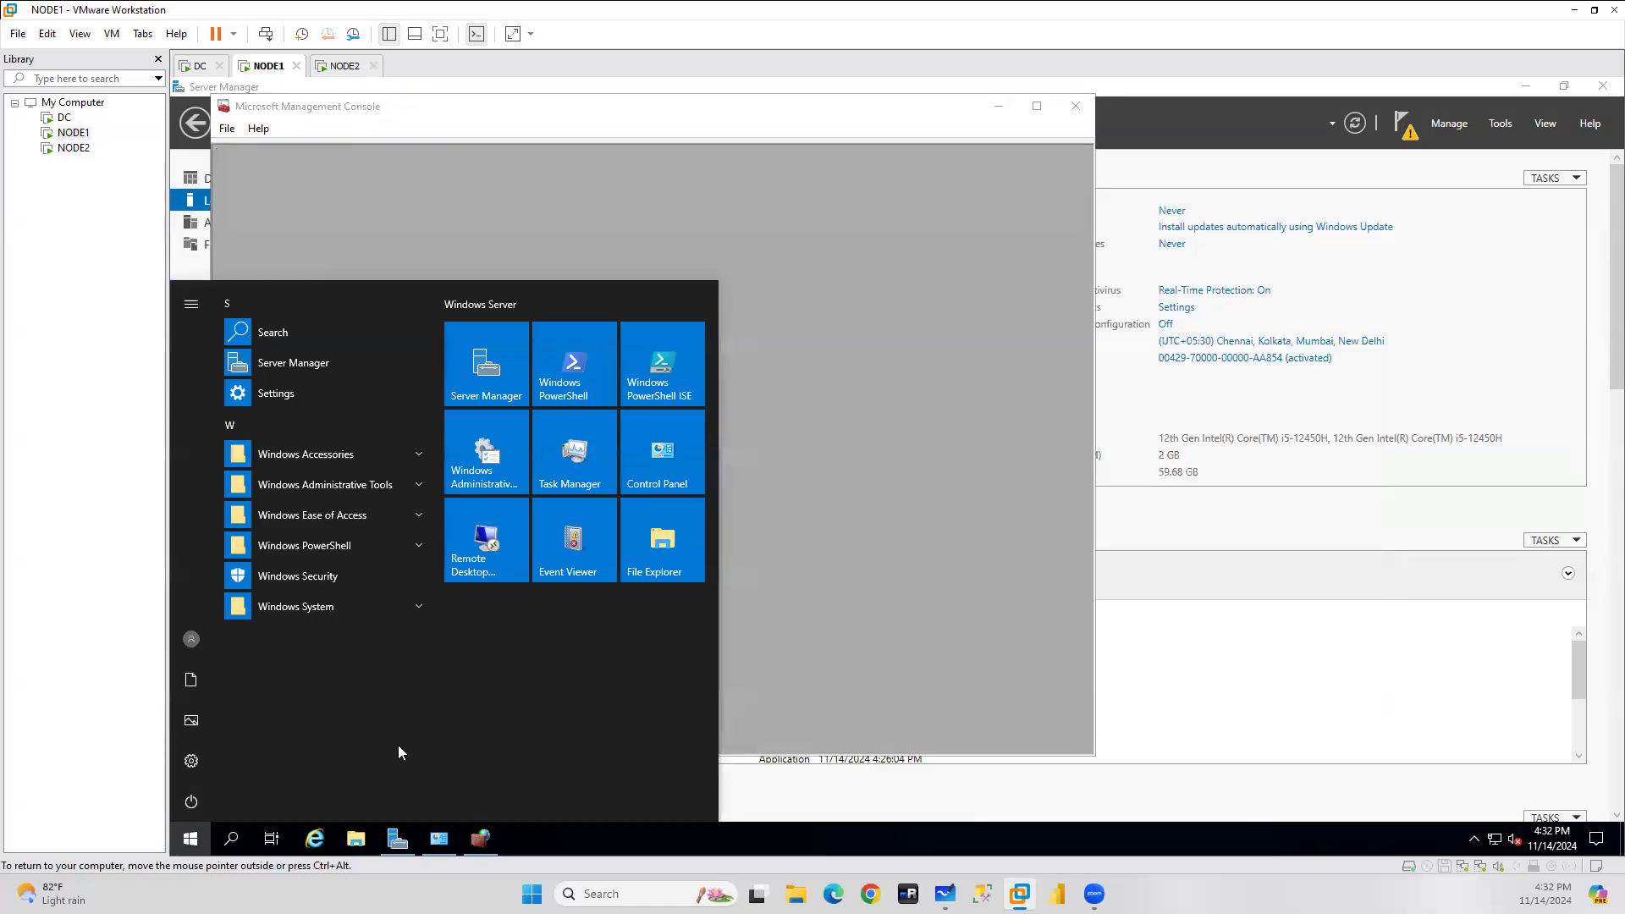
Check NODE2's VM settings (2 GB memory, 2 processors, two NAT adapters), then cancel.
{"action": "left_click", "coordinate": [339, 66]}
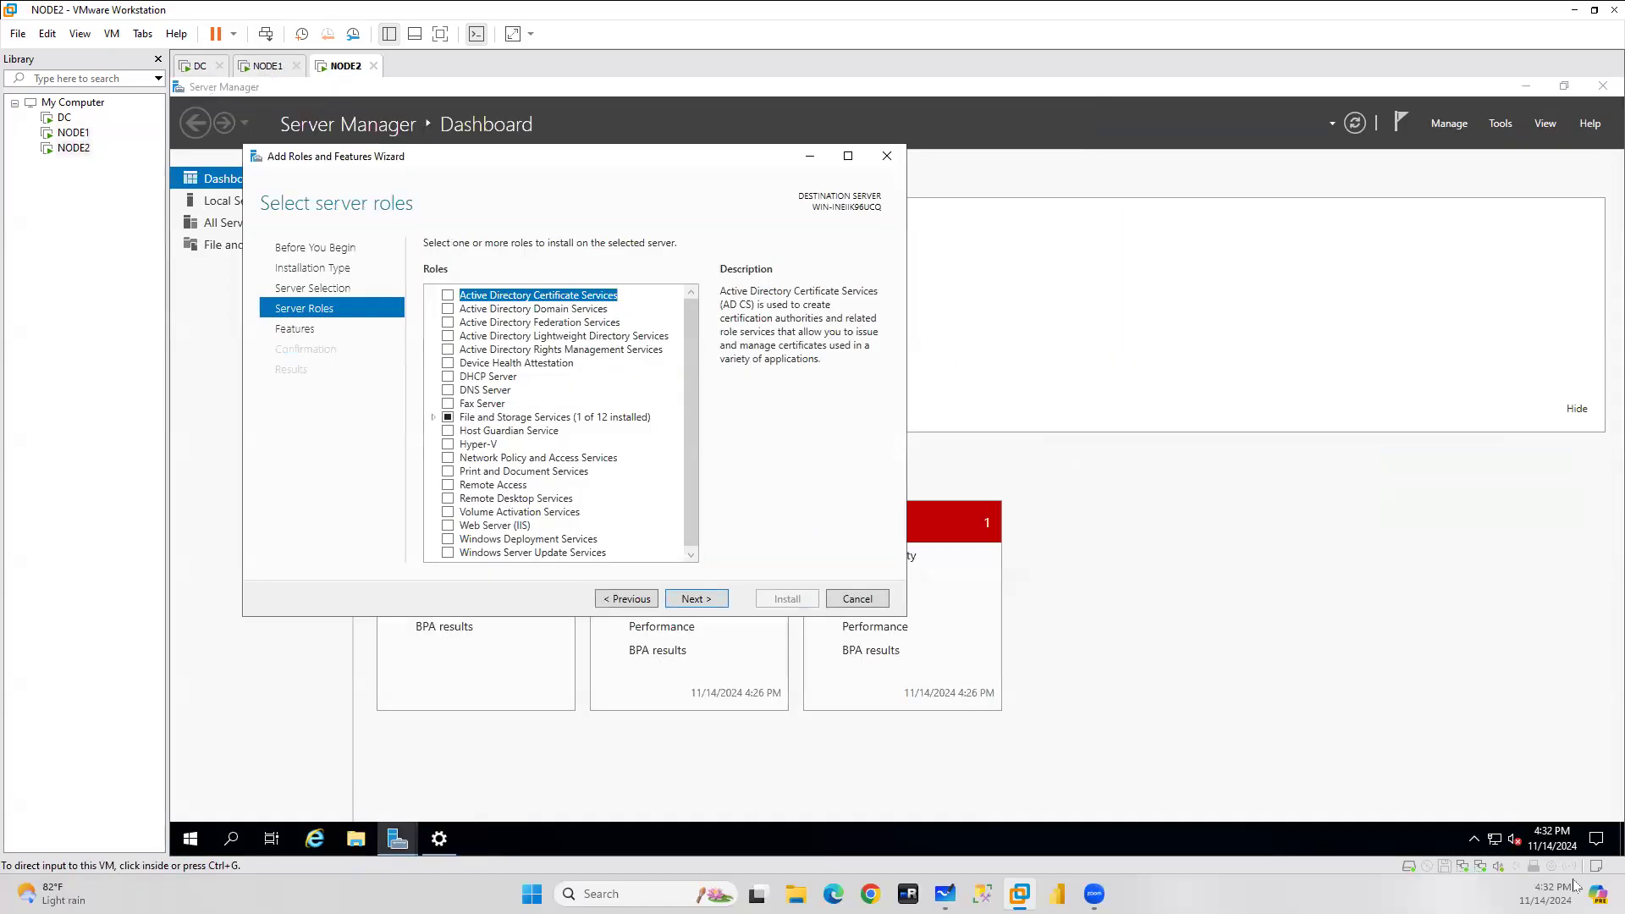
{"action": "right_click", "coordinate": [73, 148]}
{"action": "left_click", "coordinate": [120, 471]}
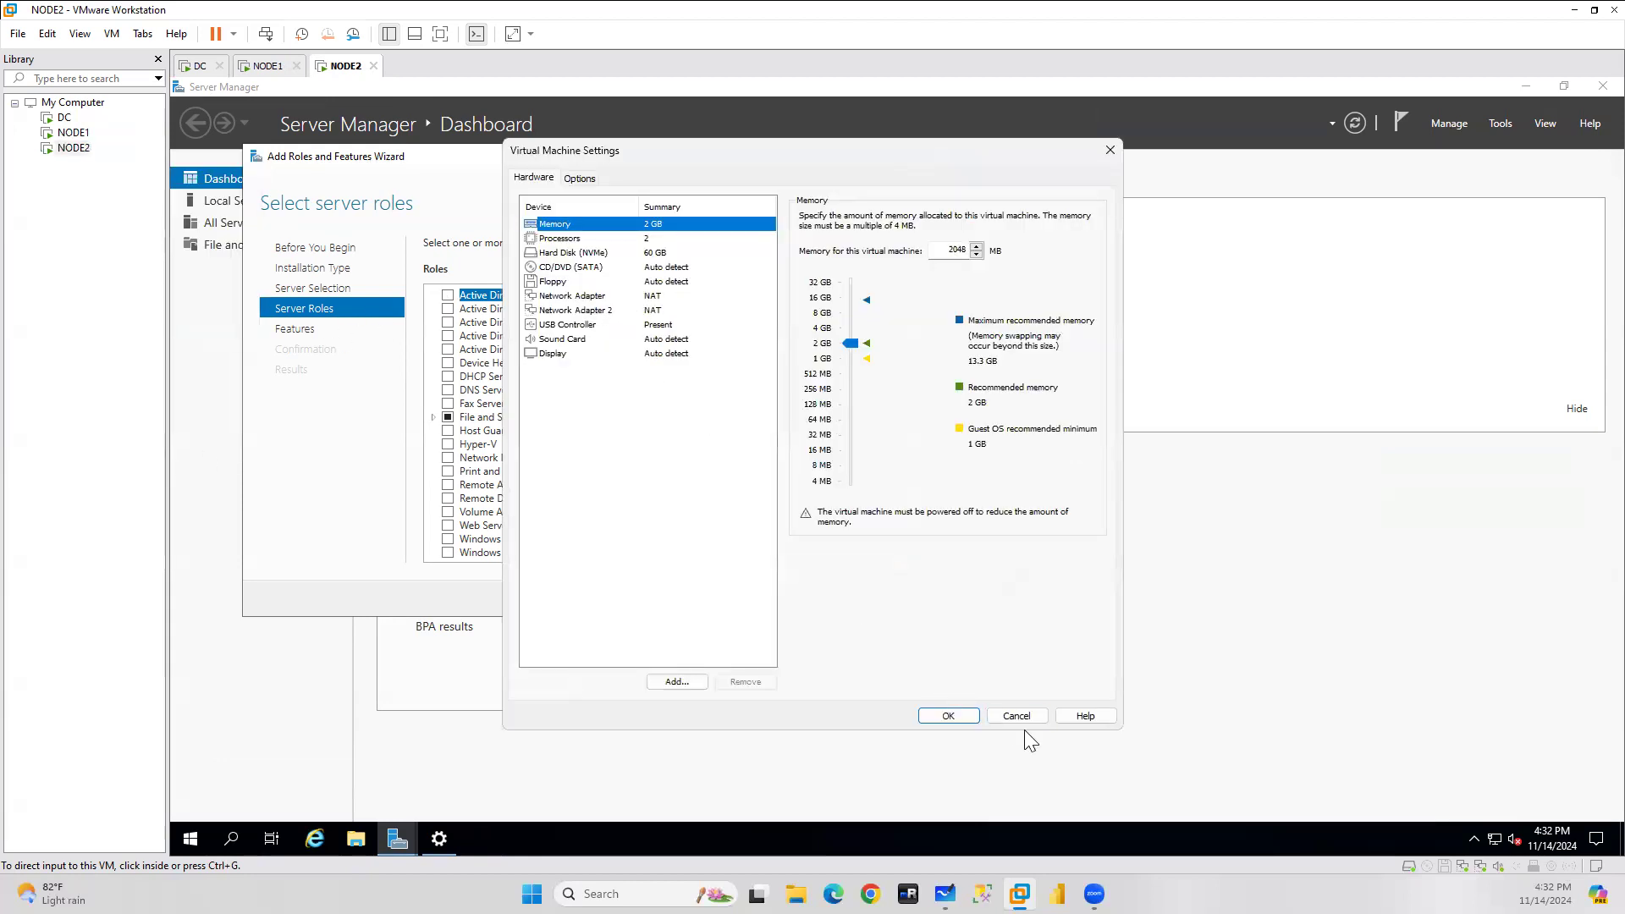
{"action": "left_click", "coordinate": [1020, 717]}
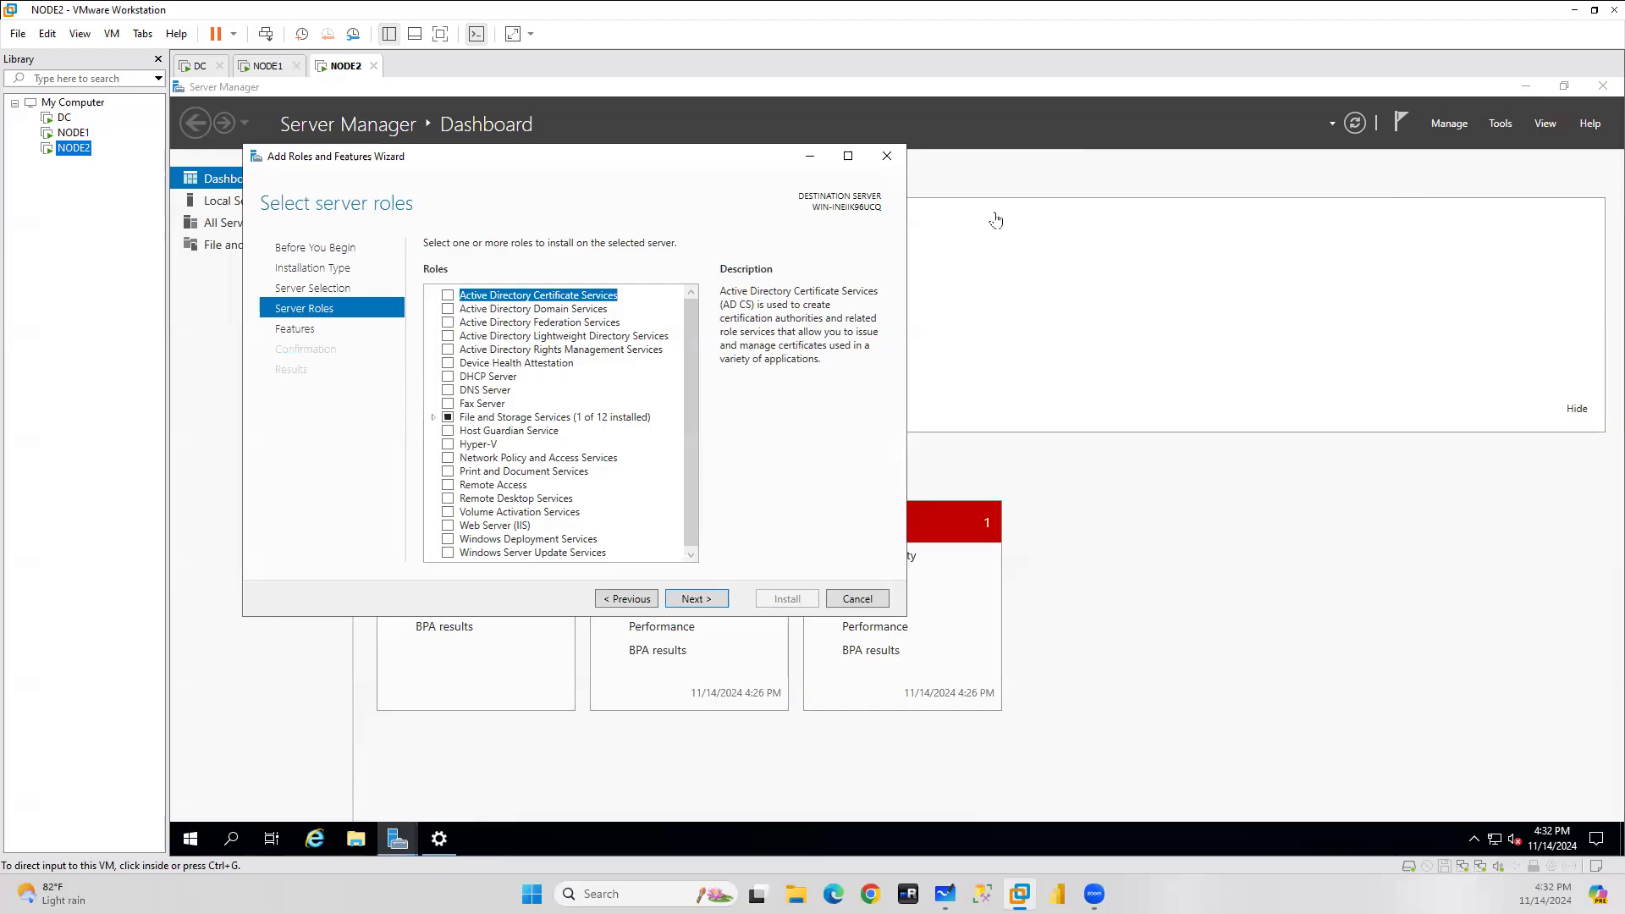
On NODE2, restart the Add Roles and Features wizard and advance to the Features page.
{"action": "left_click", "coordinate": [887, 156]}
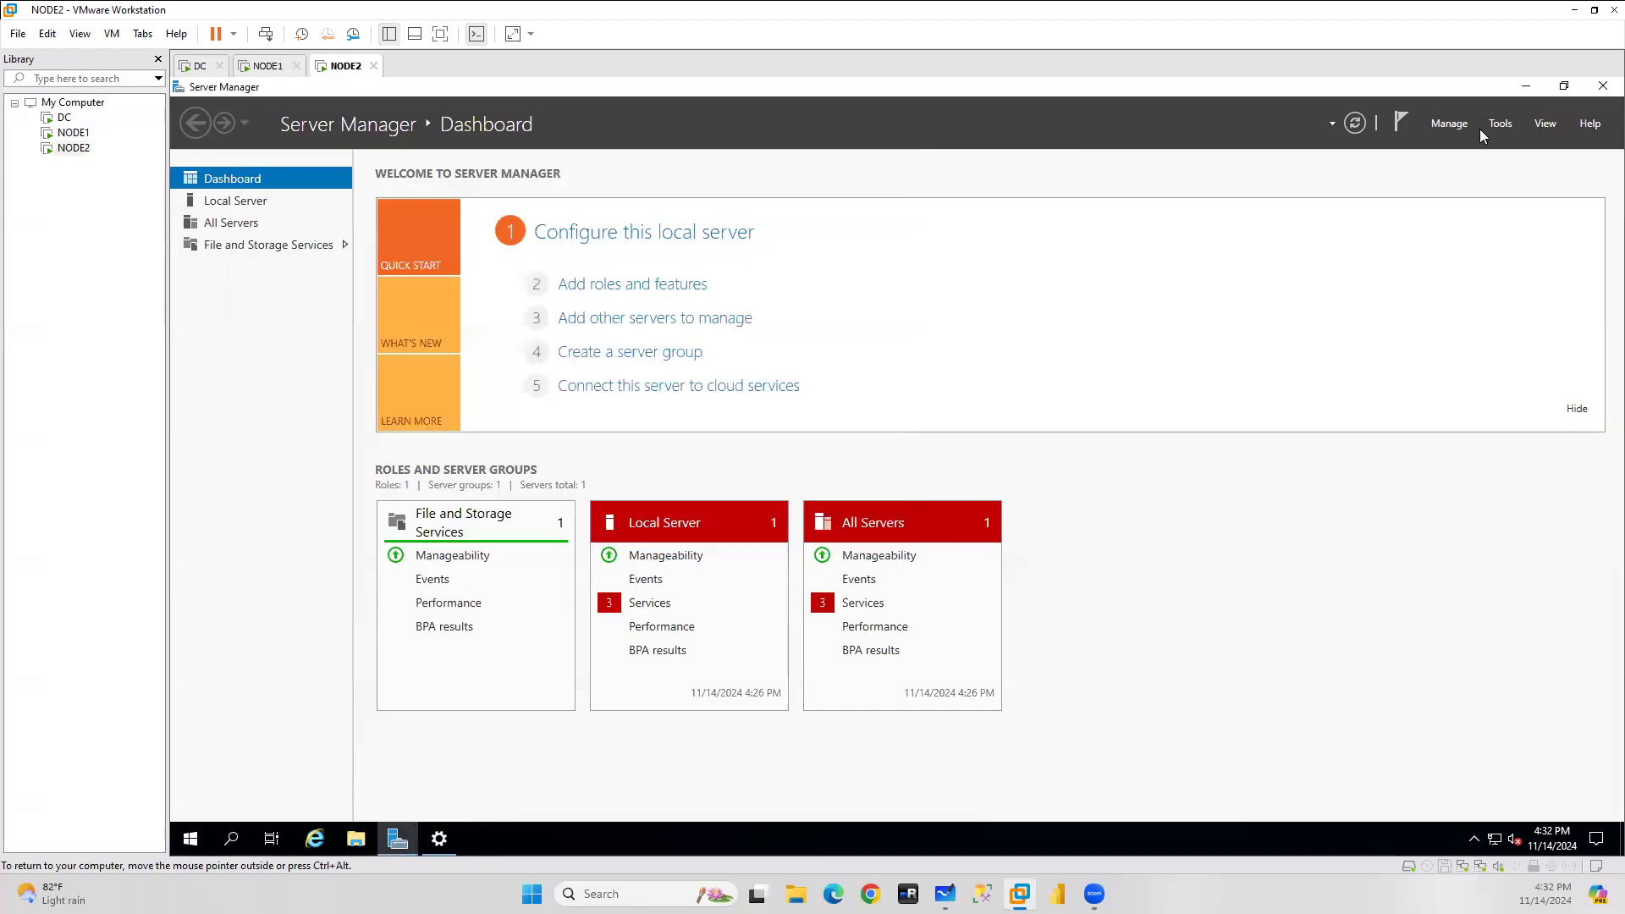
{"action": "left_click", "coordinate": [1447, 124]}
{"action": "left_click", "coordinate": [1450, 144]}
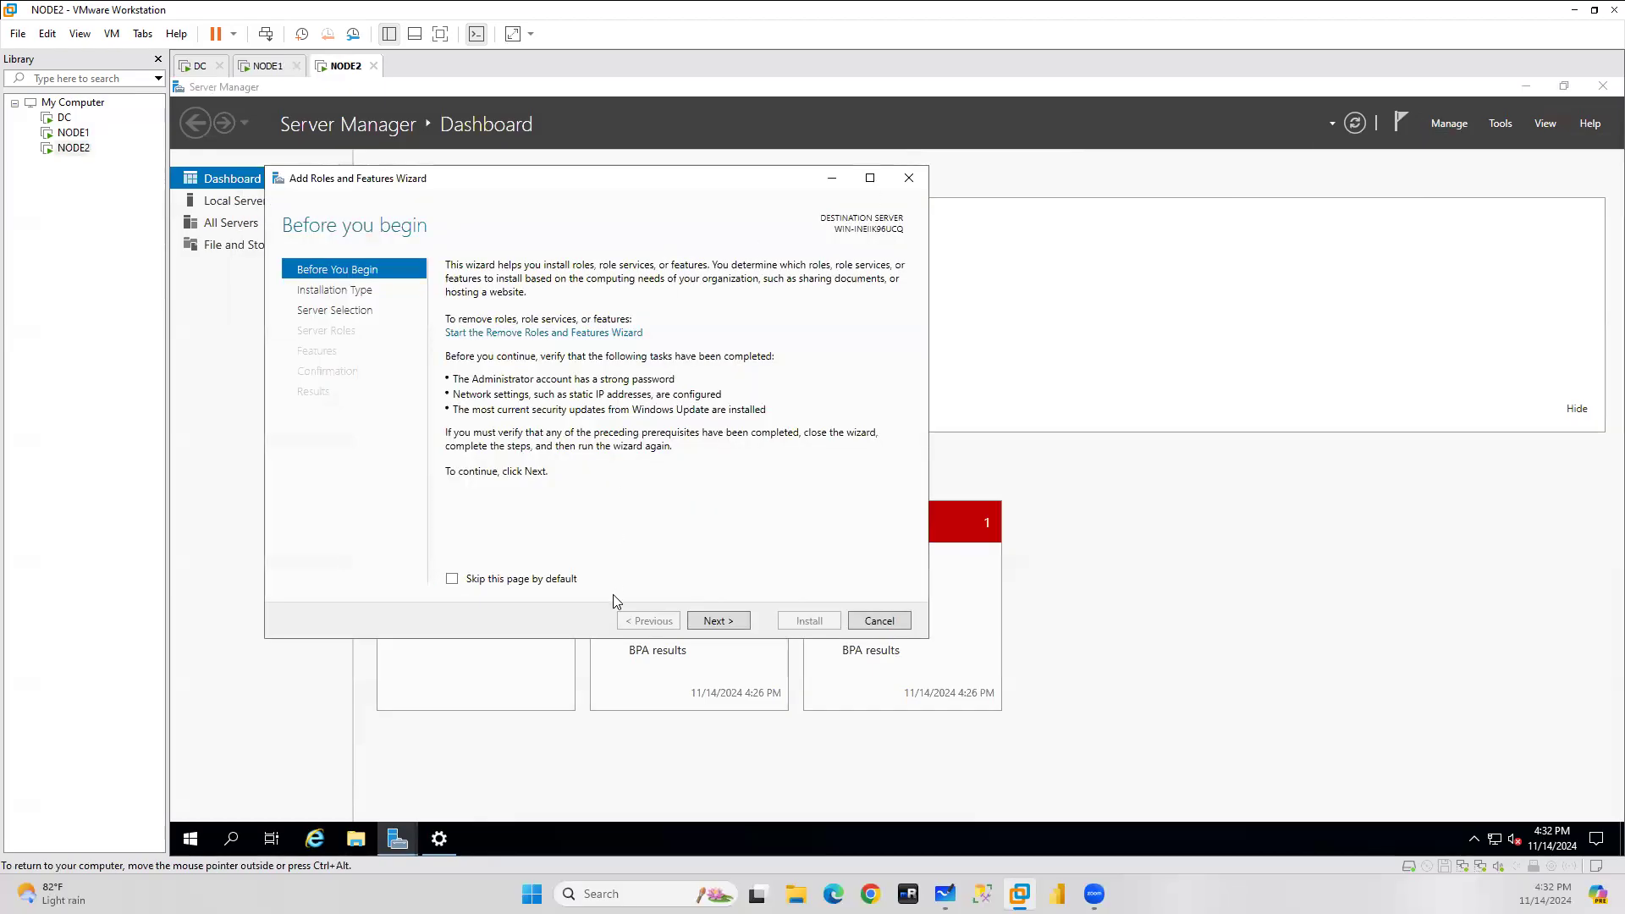
{"action": "left_click", "coordinate": [709, 623]}
{"action": "left_click", "coordinate": [717, 621]}
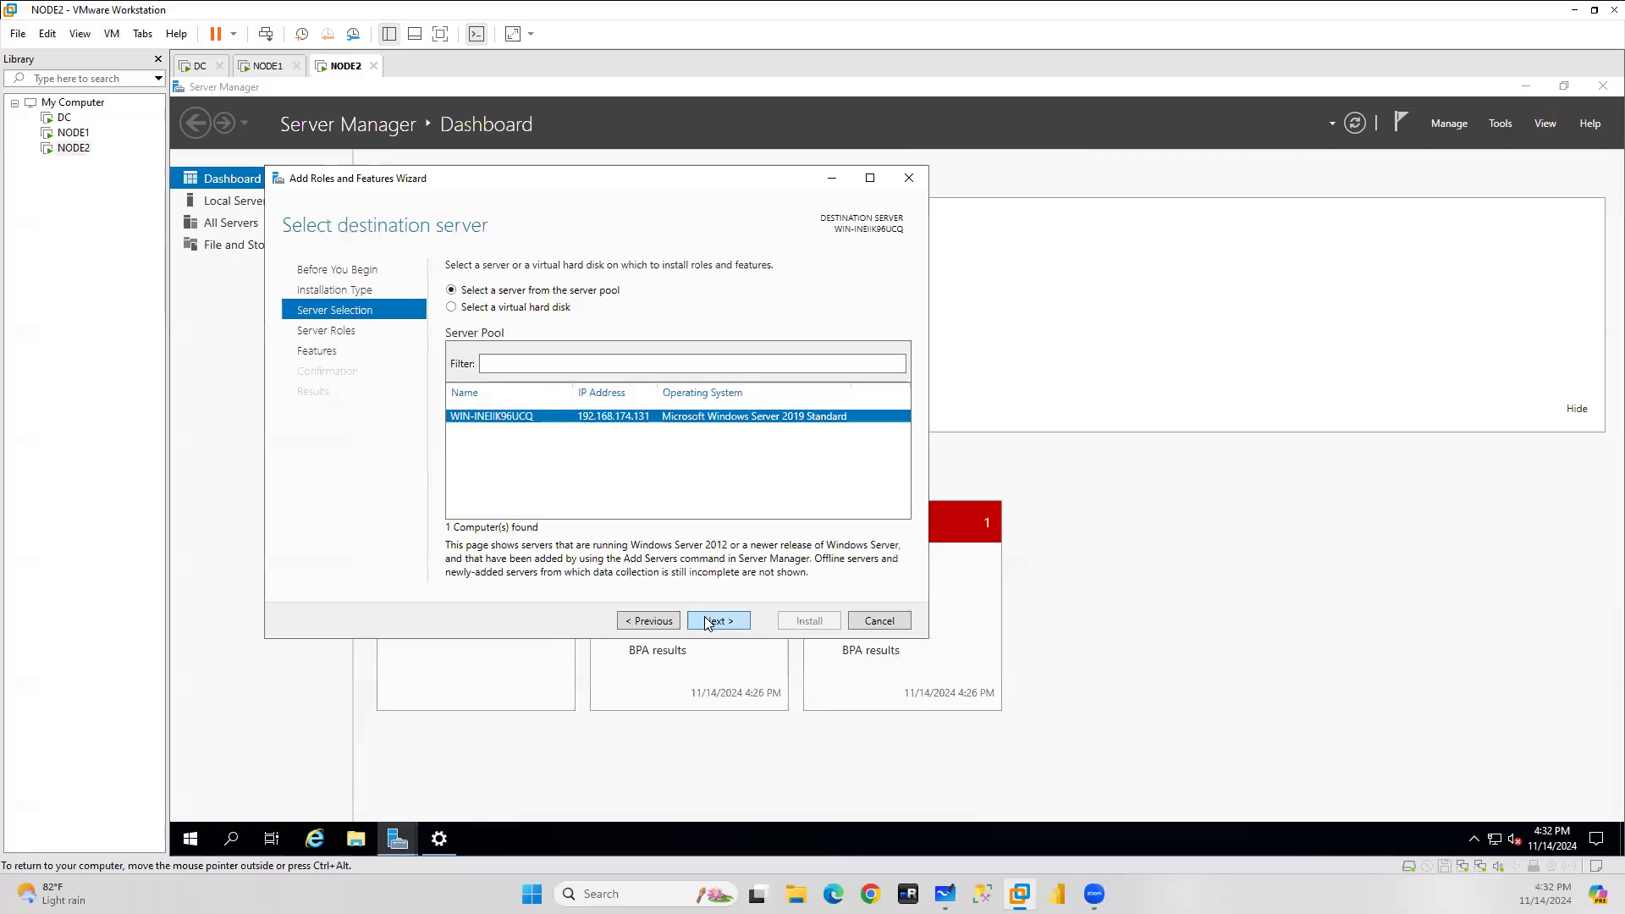
{"action": "left_click", "coordinate": [717, 620]}
{"action": "left_click", "coordinate": [708, 622]}
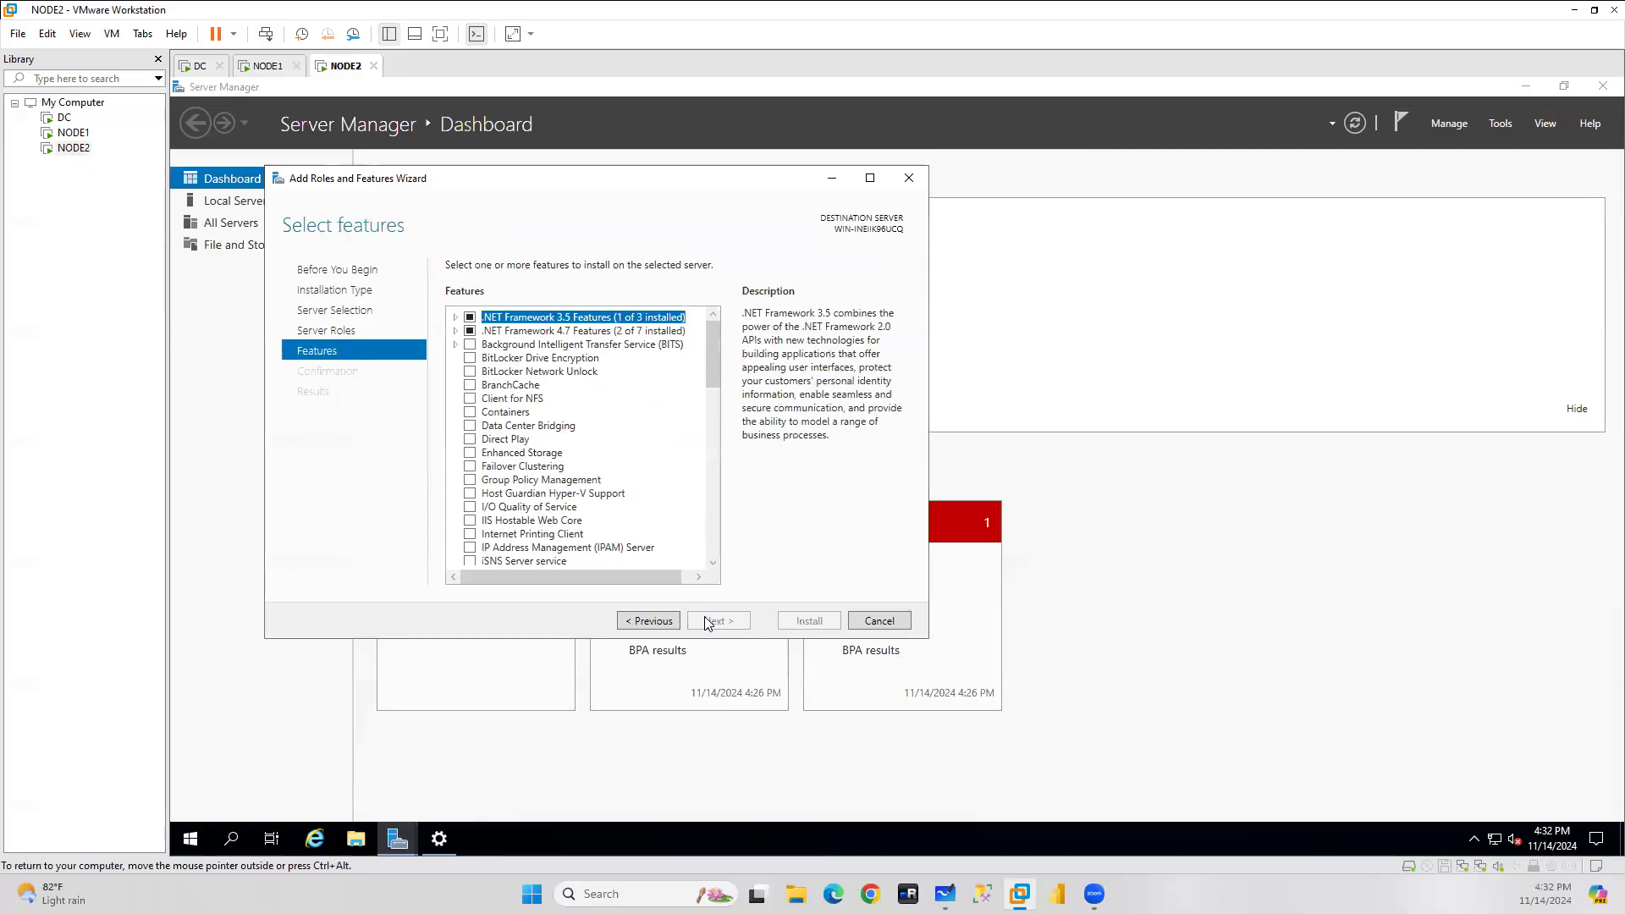
Install Failover Clustering with its required management features, then close the wizard.
{"action": "left_click", "coordinate": [470, 466]}
{"action": "left_click", "coordinate": [648, 543]}
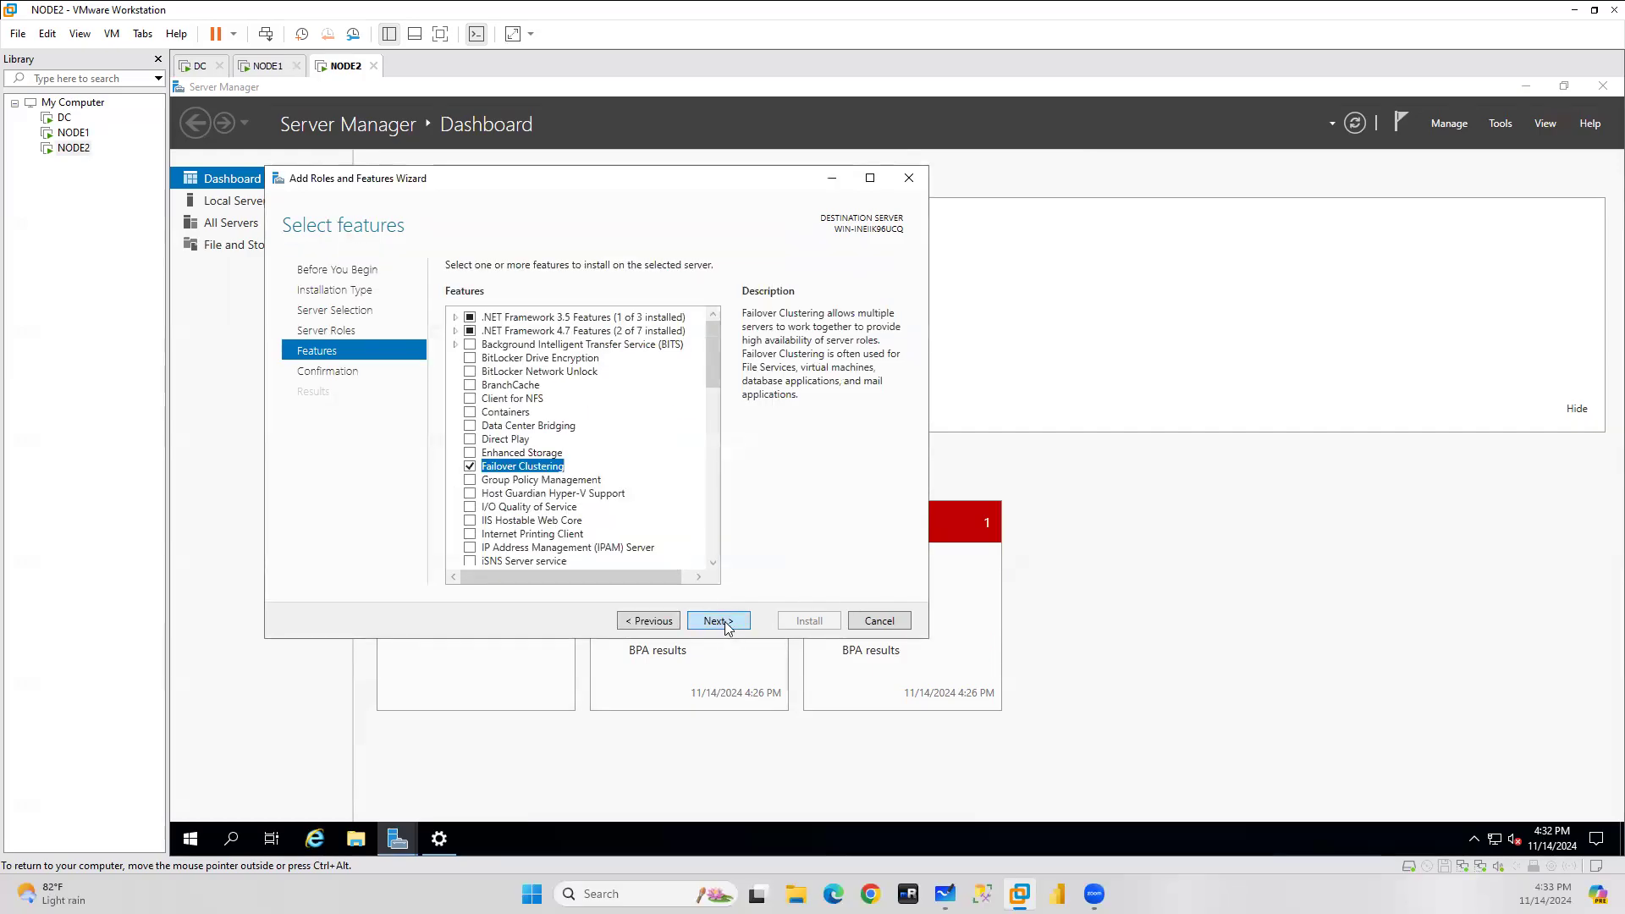
{"action": "left_click", "coordinate": [719, 621]}
{"action": "left_click", "coordinate": [809, 620]}
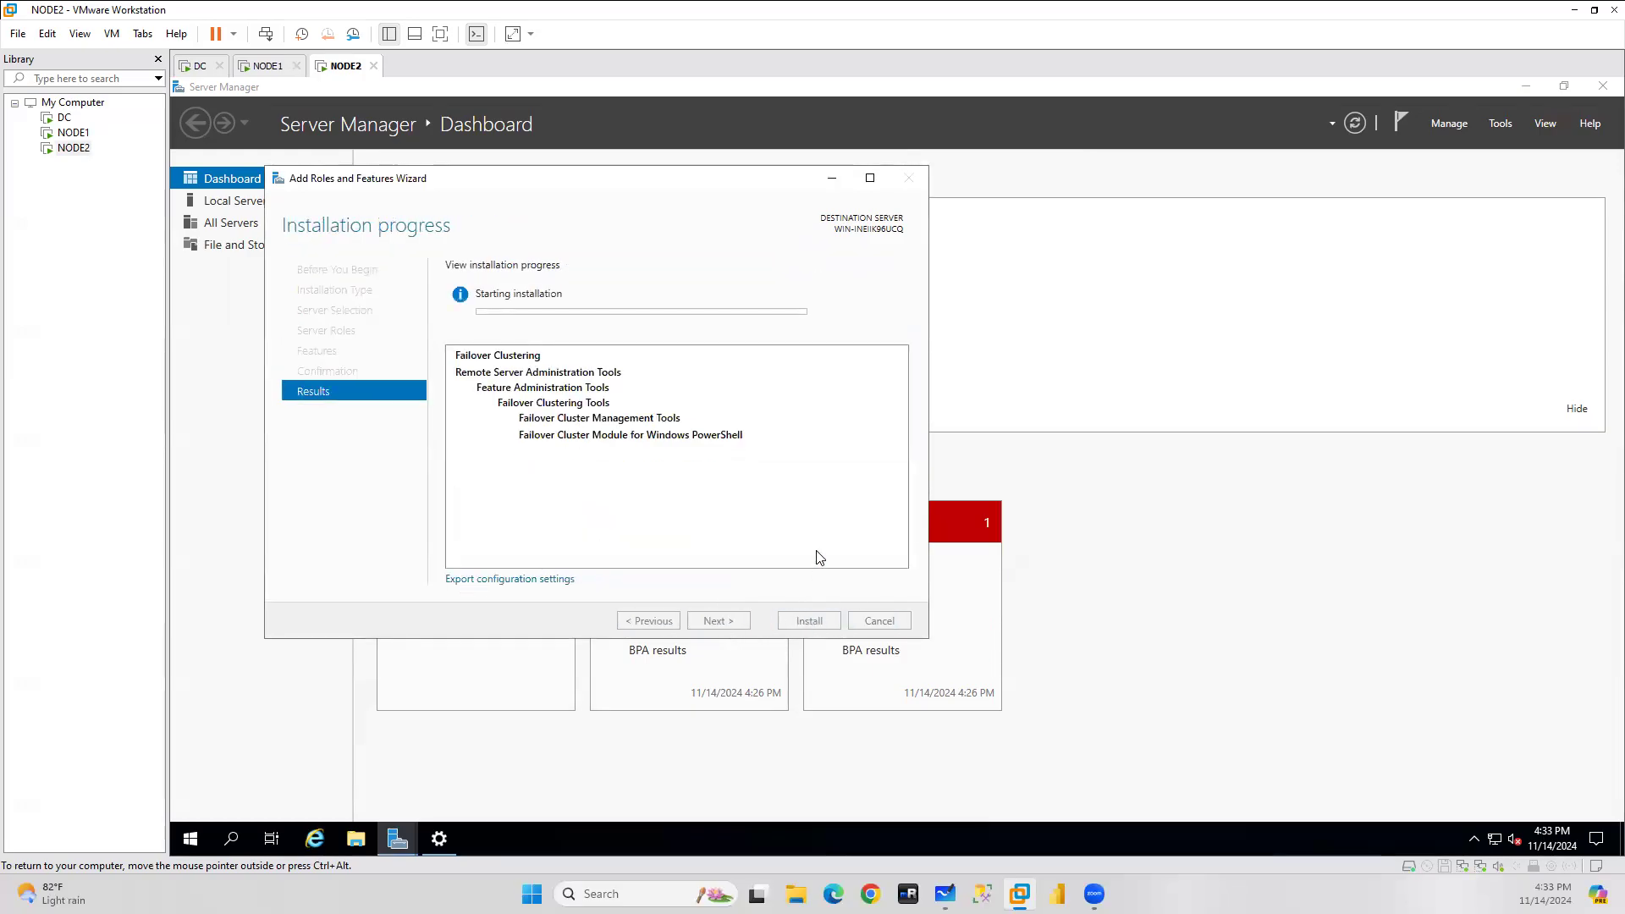
{"action": "left_click", "coordinate": [832, 178]}
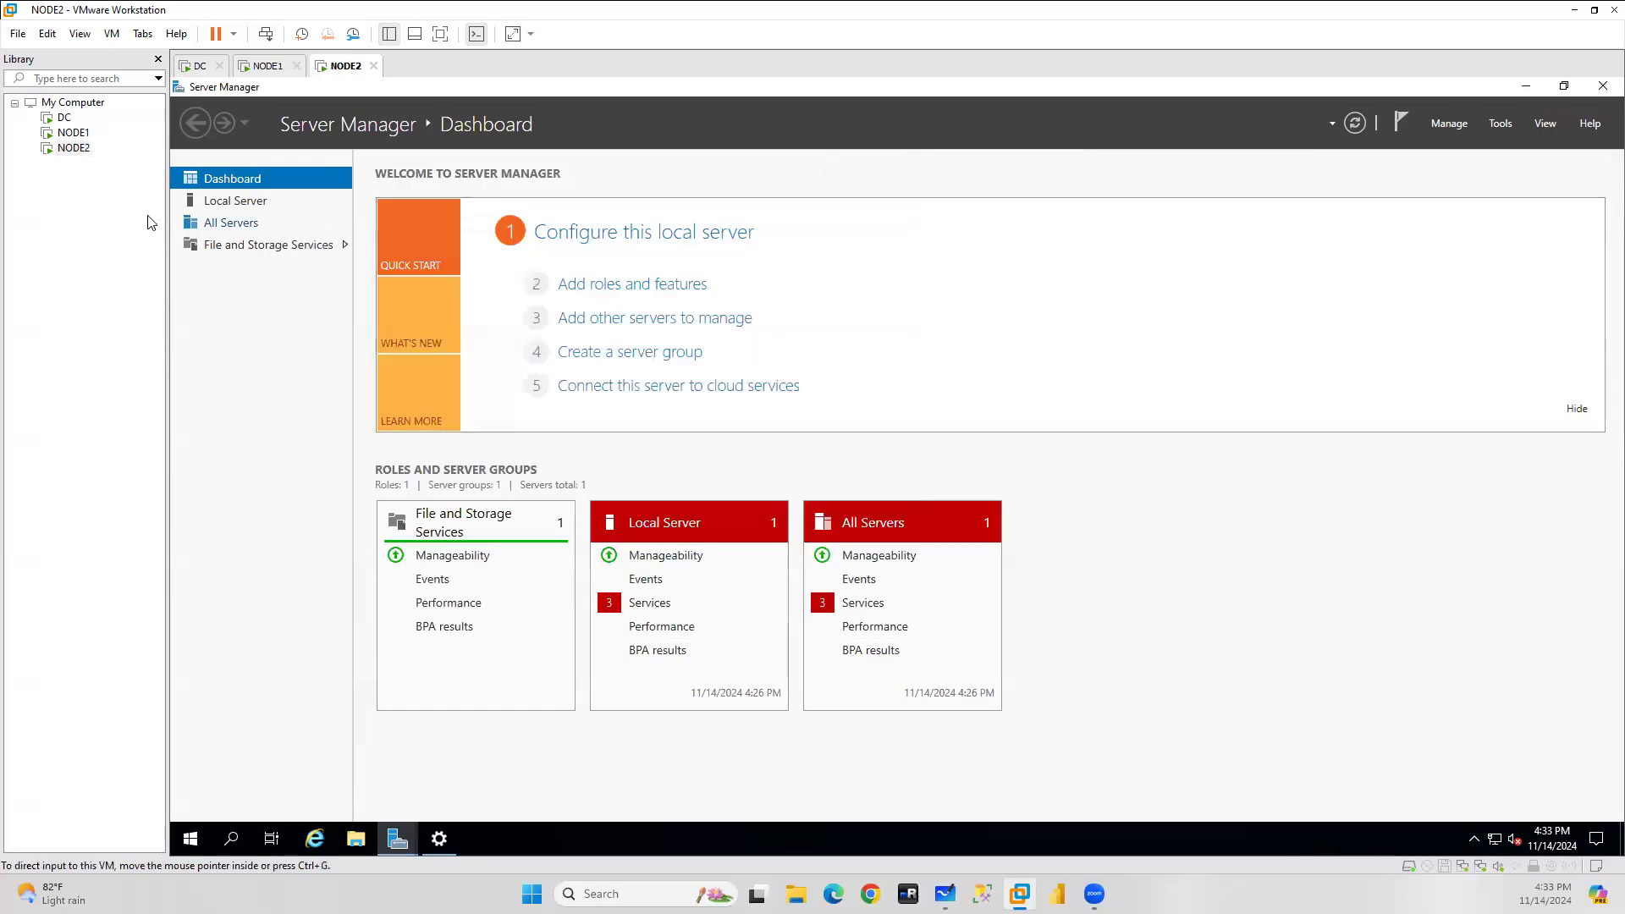
Rename the computer to NODE2 from Local Server's system properties.
{"action": "left_click", "coordinate": [288, 201]}
{"action": "left_click", "coordinate": [568, 210]}
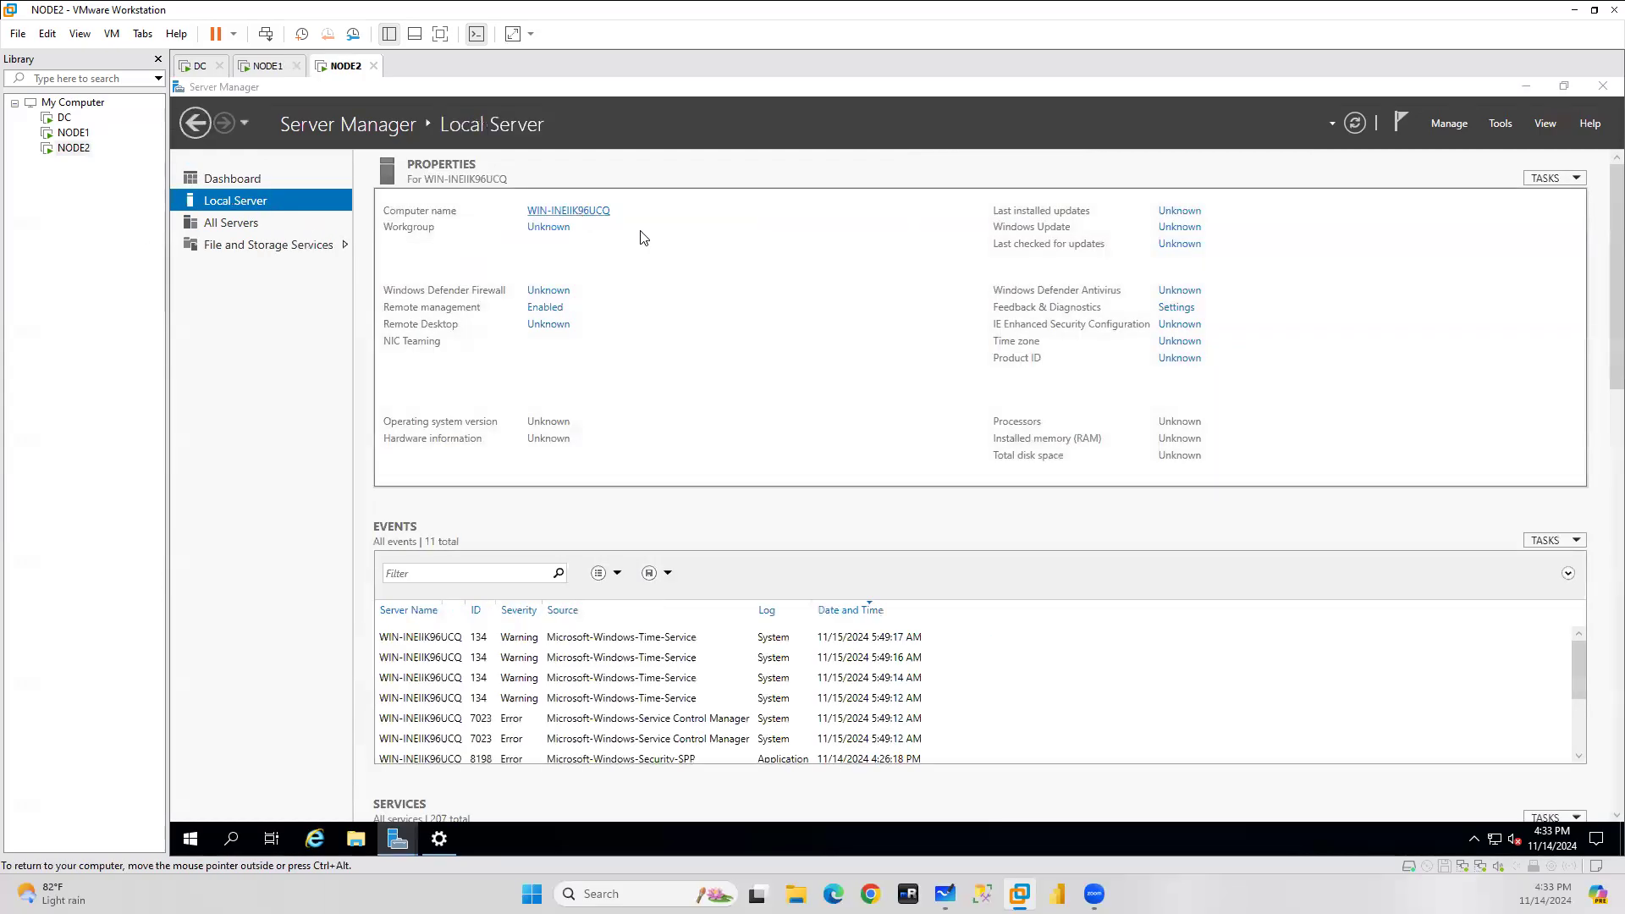
{"action": "left_click", "coordinate": [648, 459]}
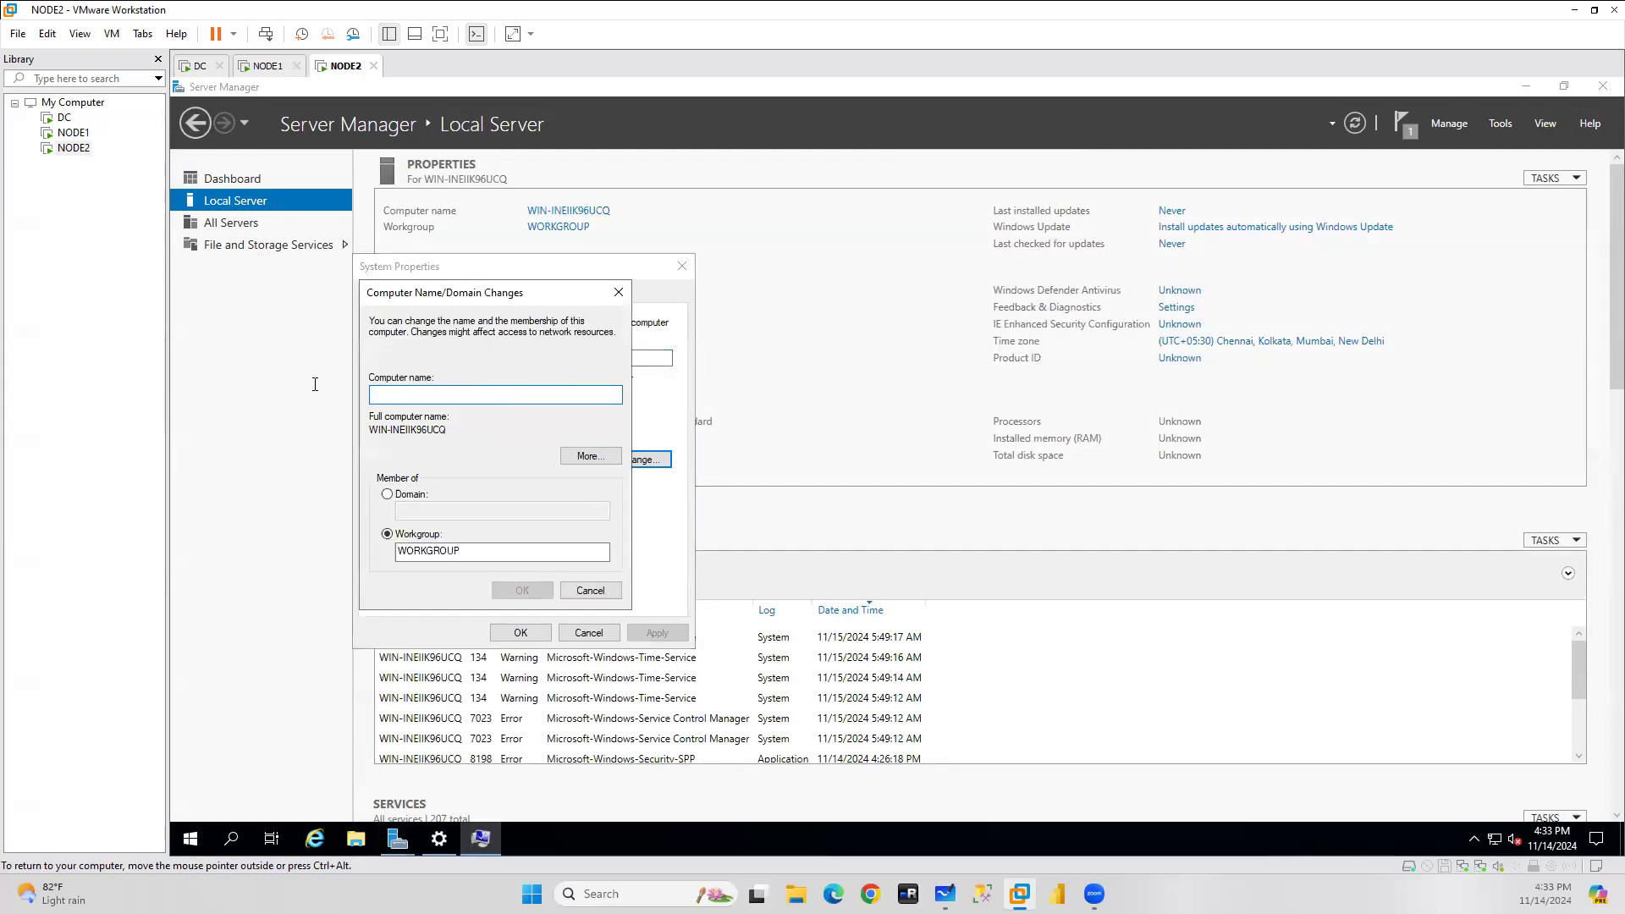
{"action": "type", "text": "NODE2"}
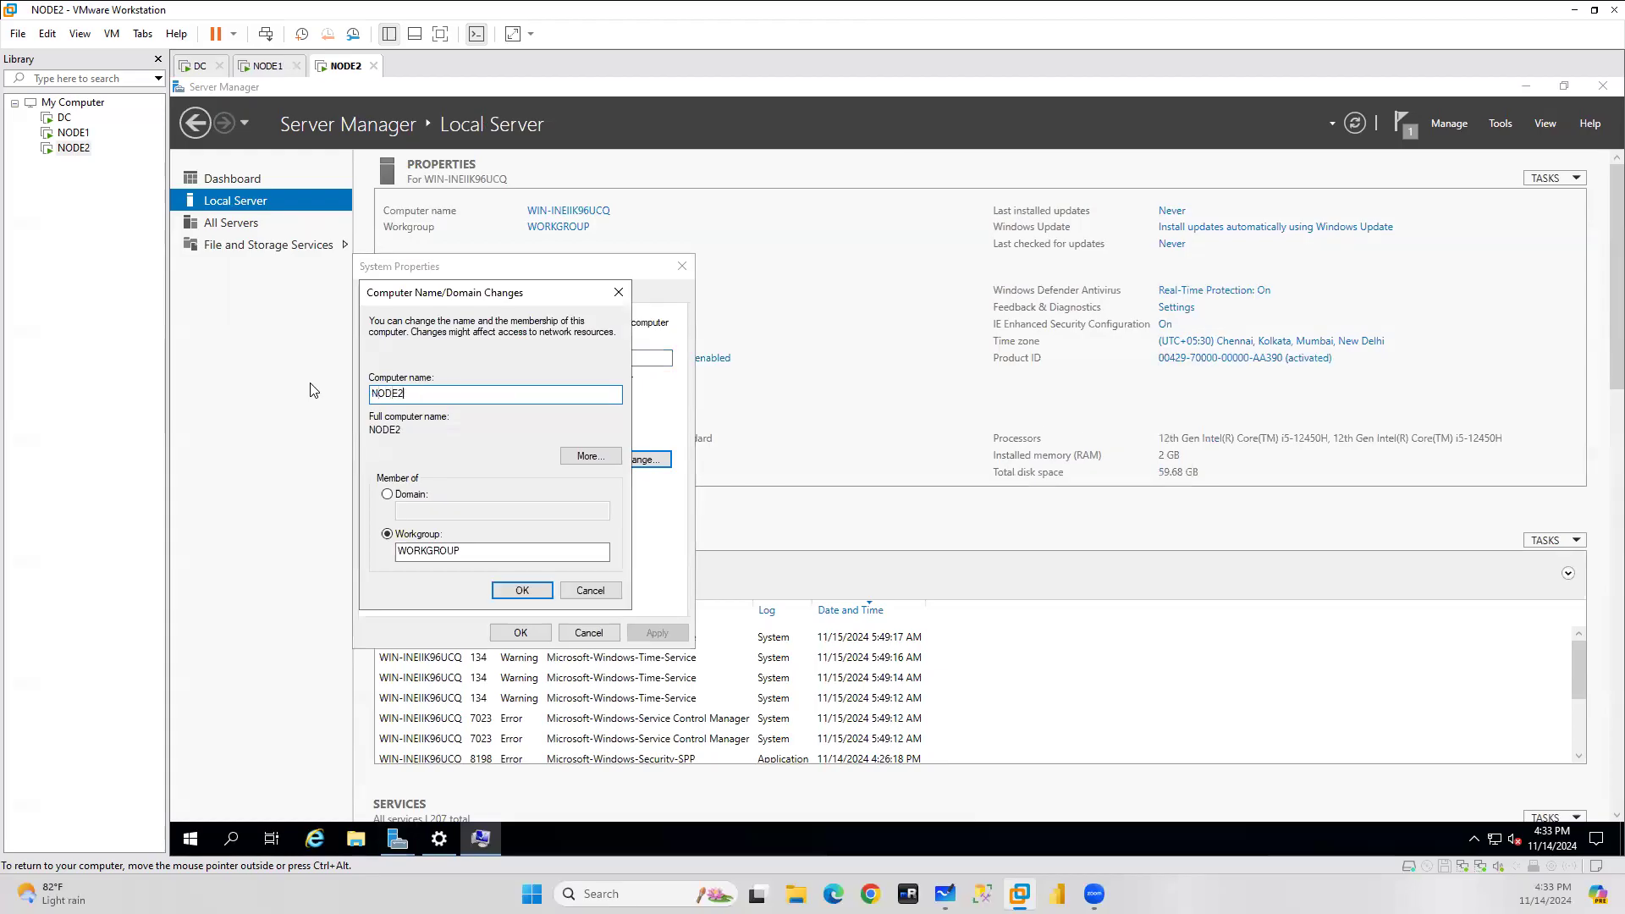
{"action": "left_click", "coordinate": [523, 591]}
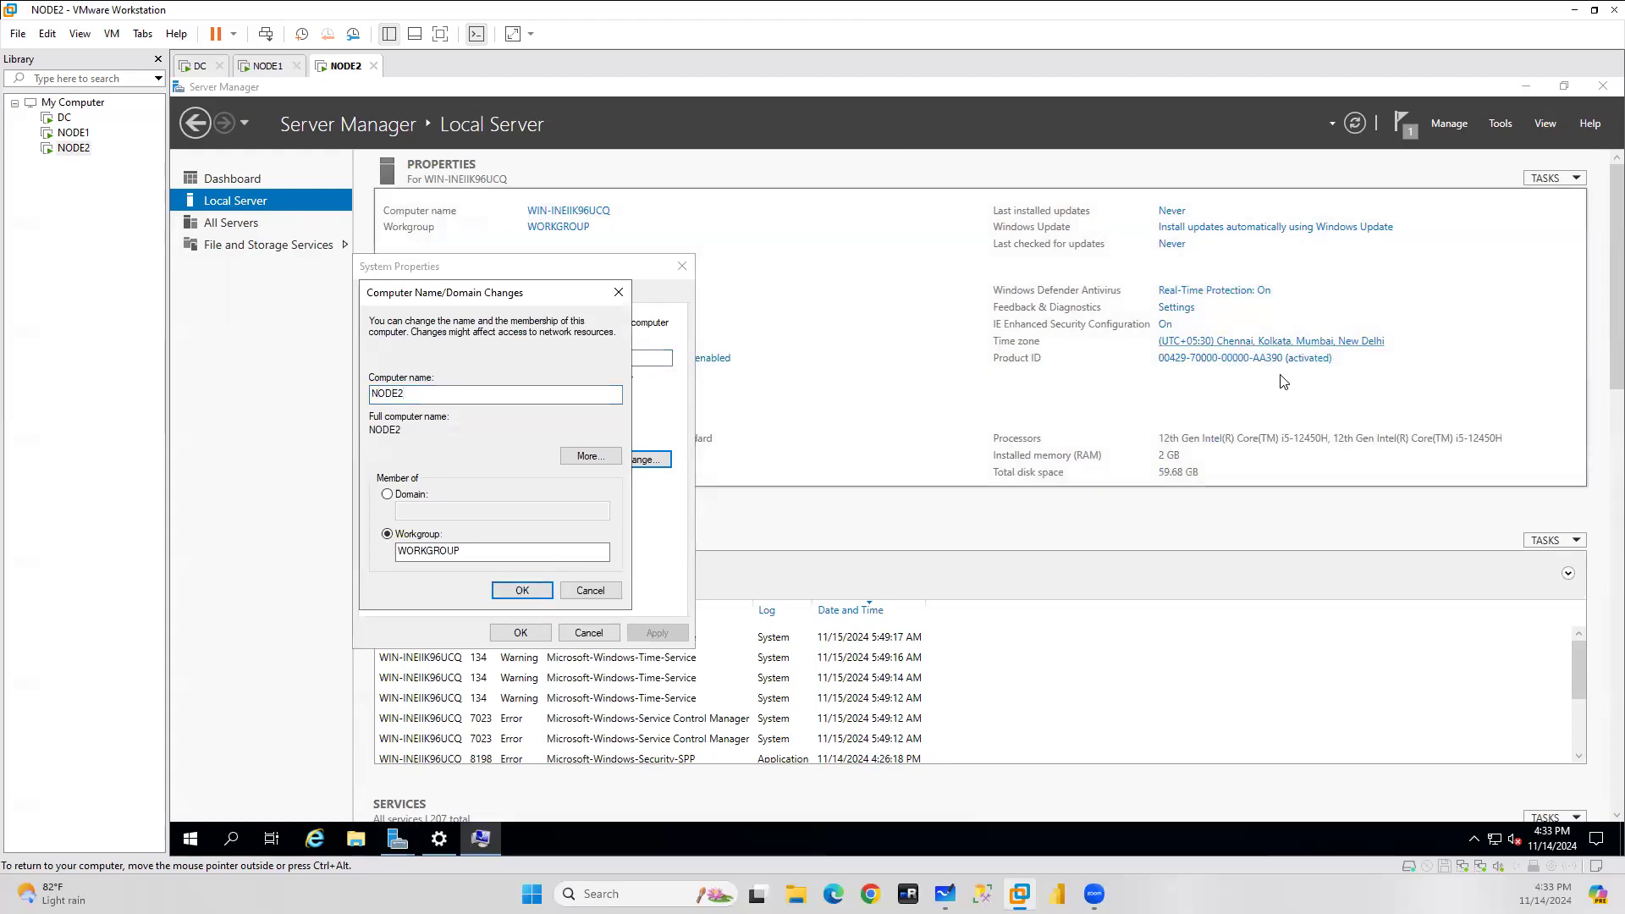
Turn off IE Enhanced Security Configuration for Administrators.
{"action": "left_click", "coordinate": [1169, 325]}
{"action": "left_click", "coordinate": [788, 435]}
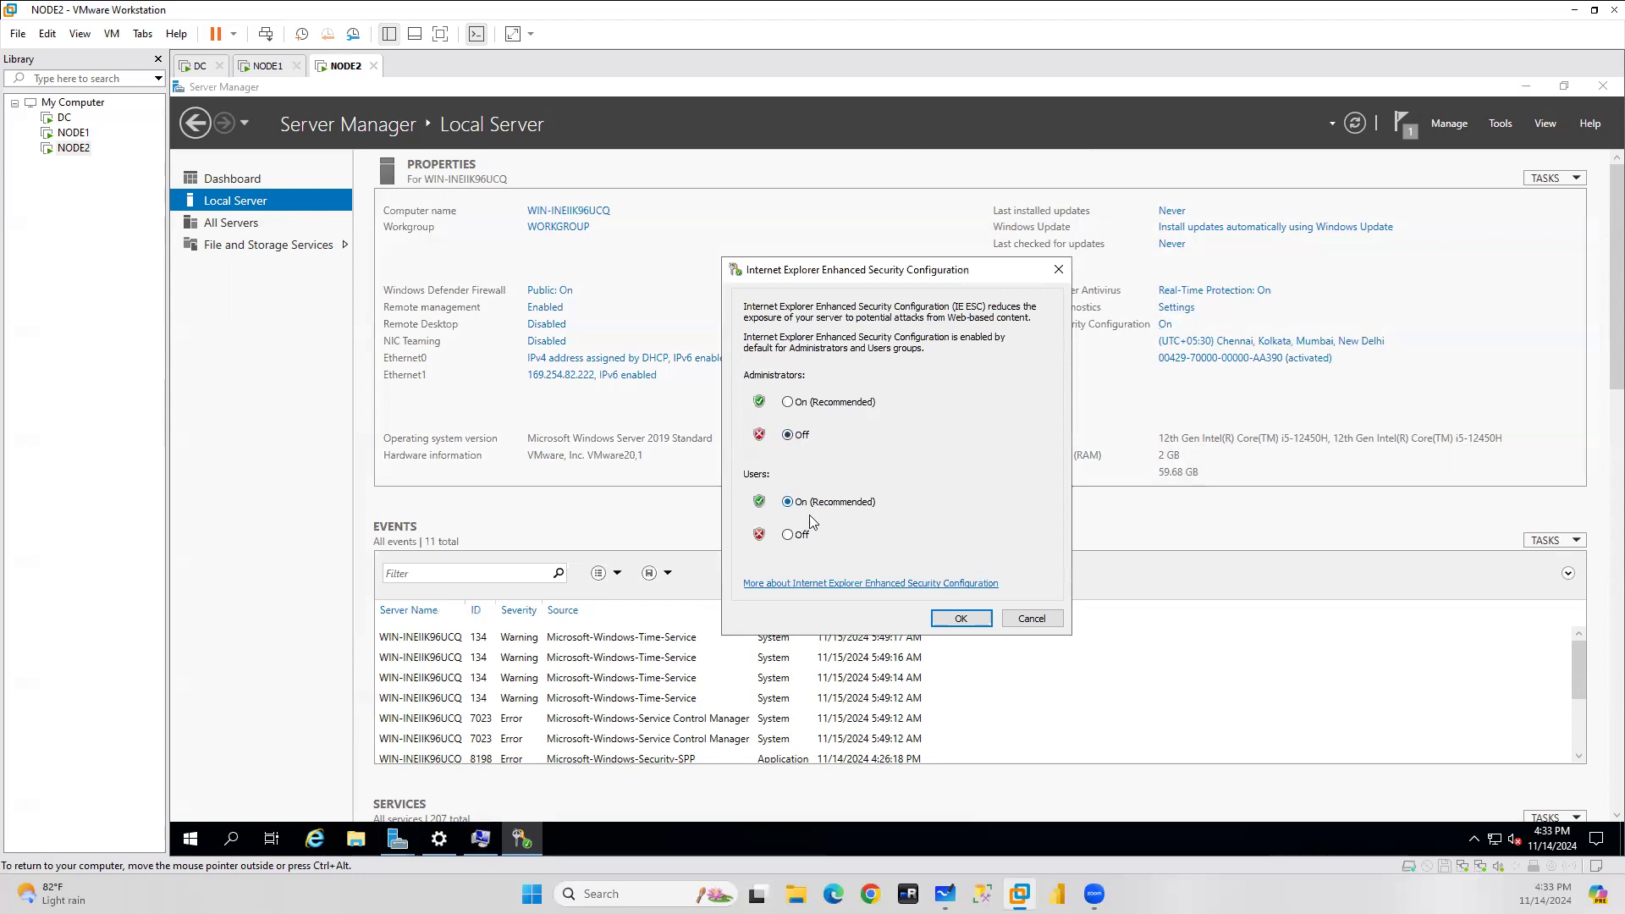
{"action": "left_click", "coordinate": [960, 624]}
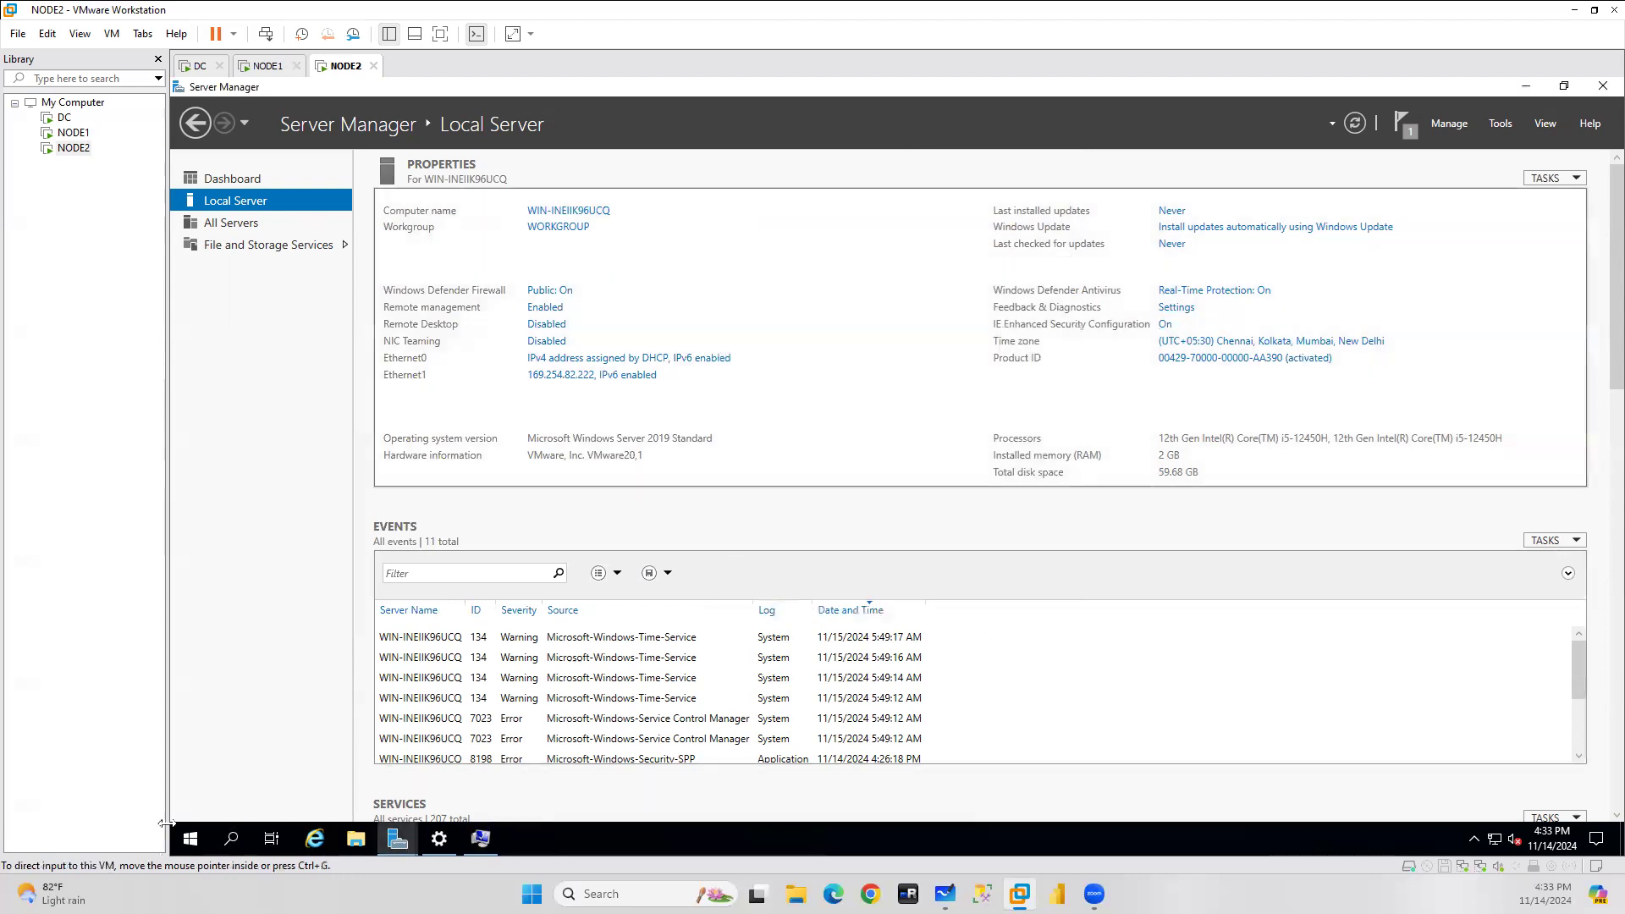
{"action": "left_click", "coordinate": [232, 841]}
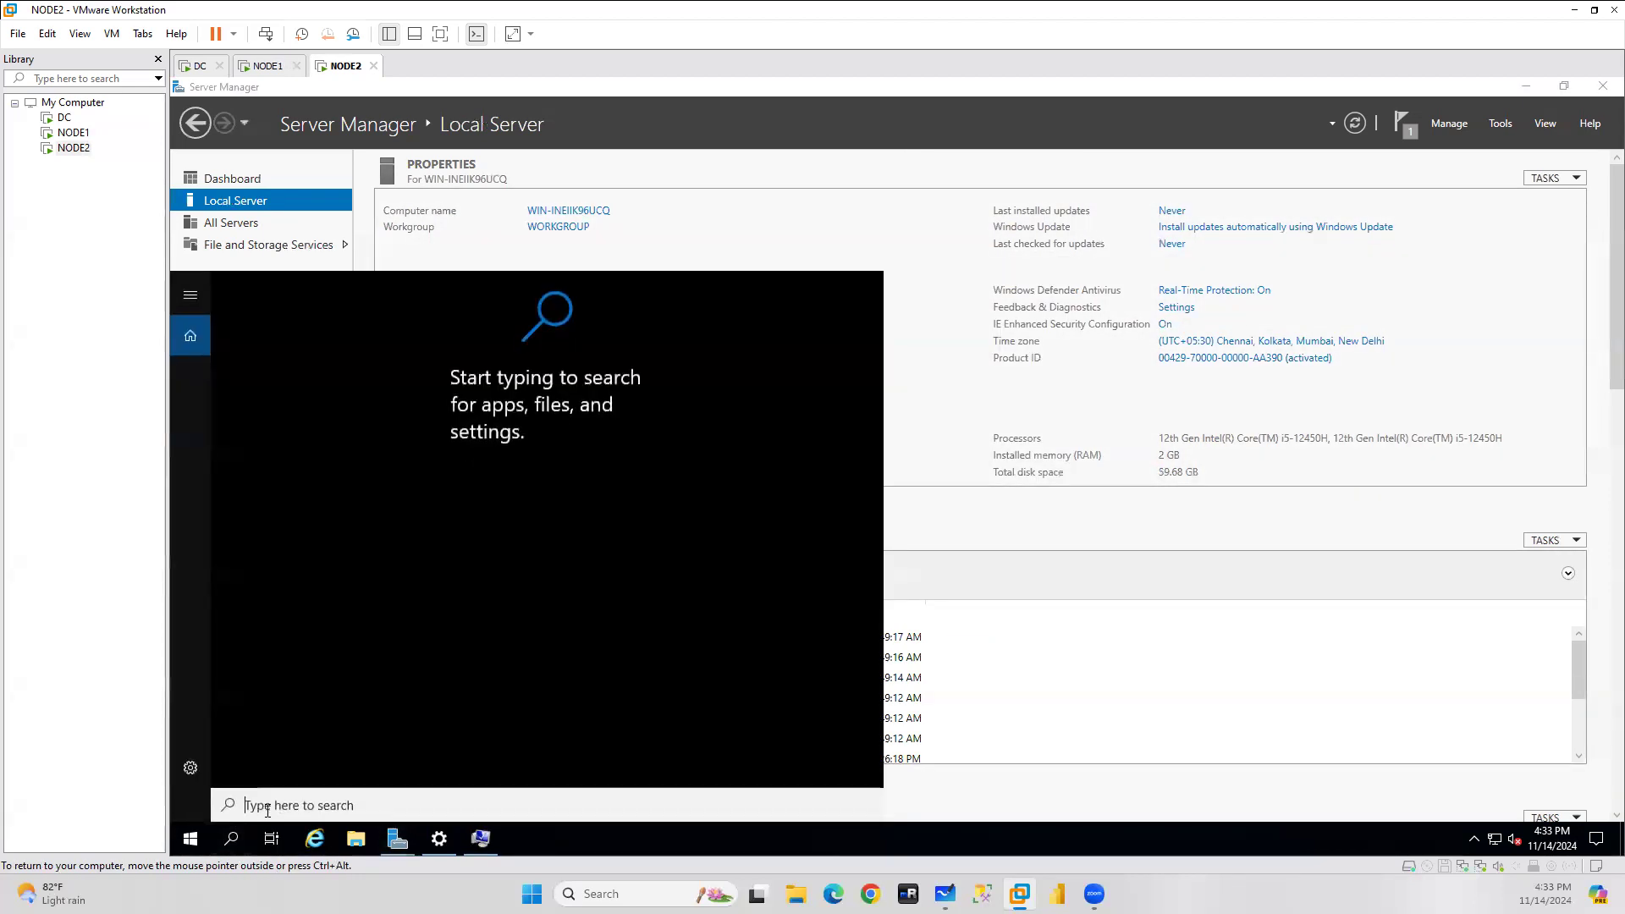
Open Windows Defender Firewall via 'firew' search and postpone the rename restart until later.
{"action": "type", "text": "fire"}
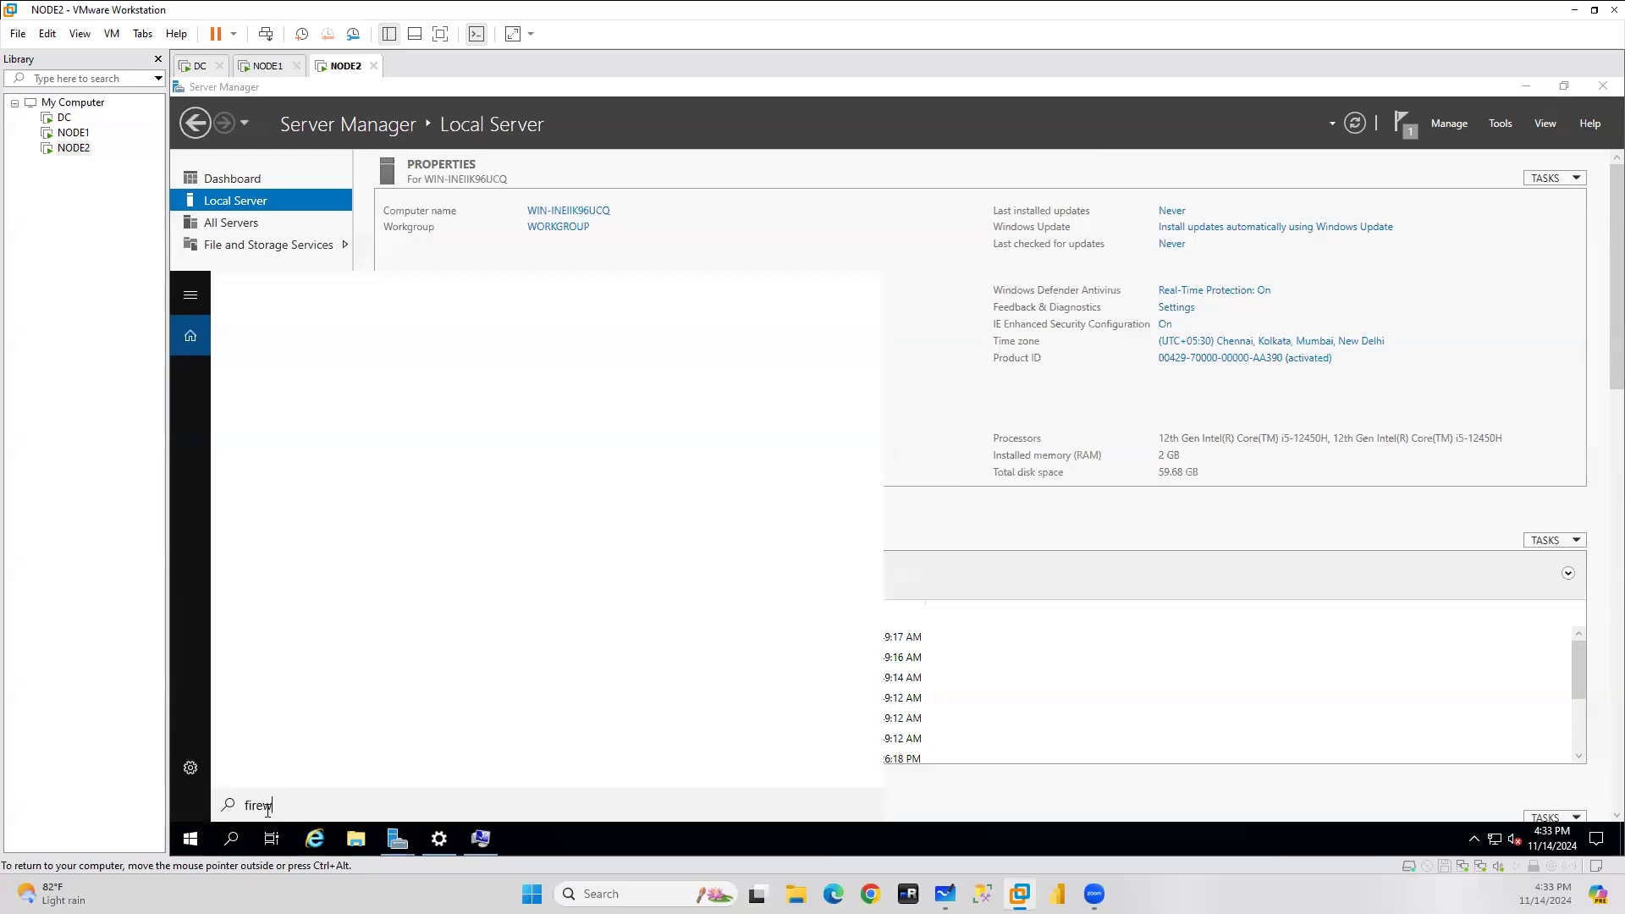
{"action": "type", "text": "w"}
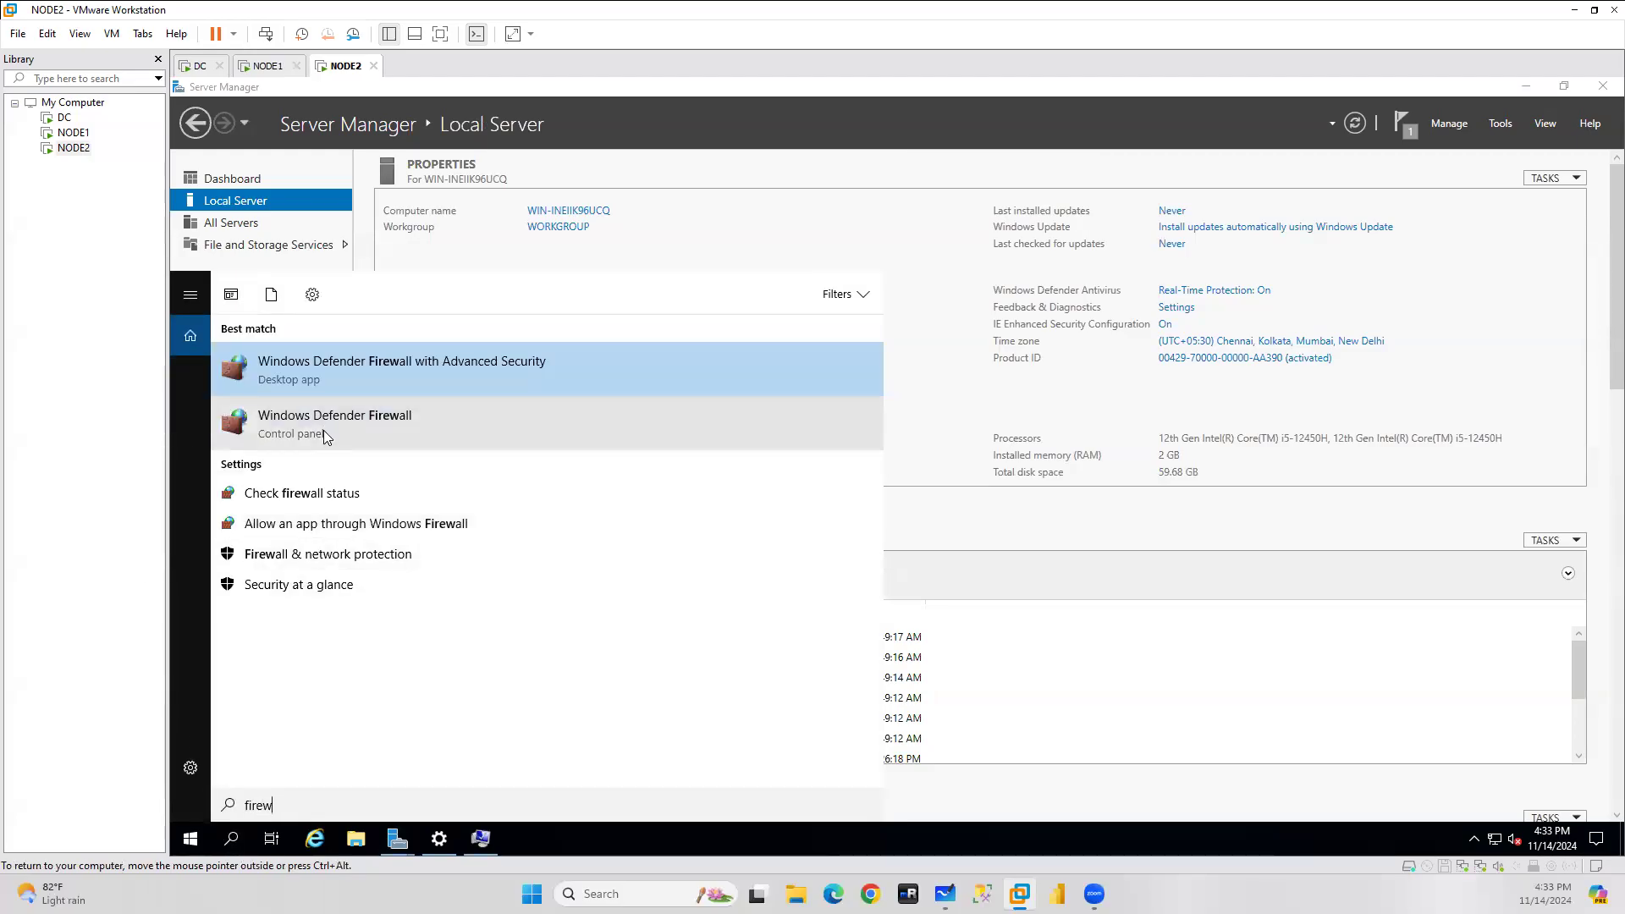
{"action": "left_click", "coordinate": [323, 425]}
{"action": "left_click", "coordinate": [481, 838]}
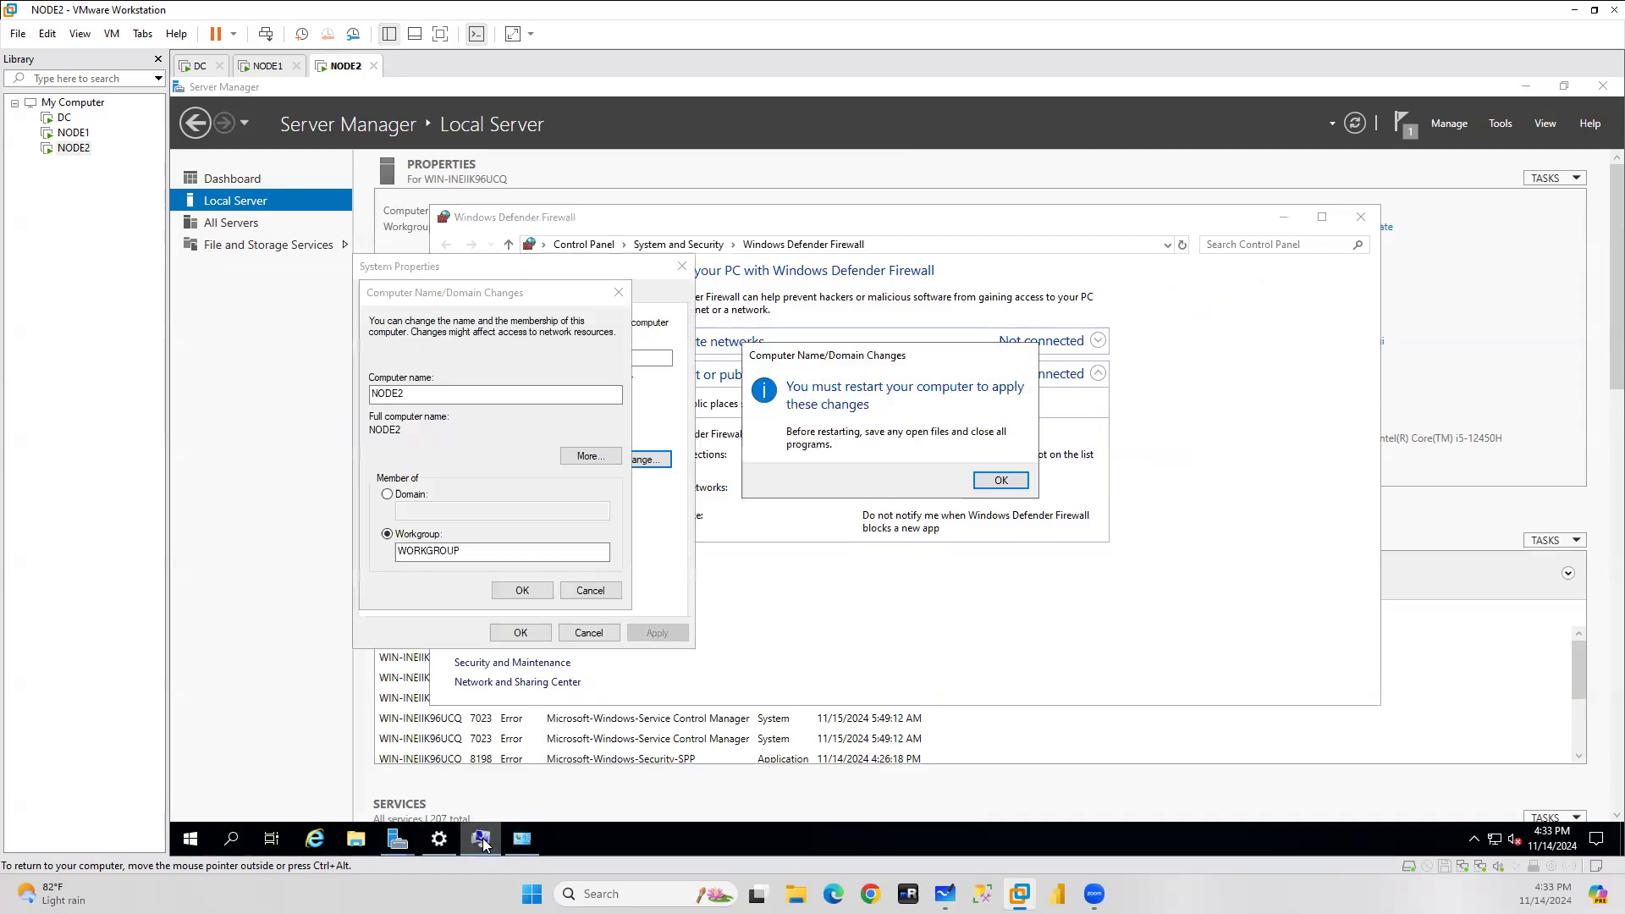
{"action": "left_click", "coordinate": [1000, 480]}
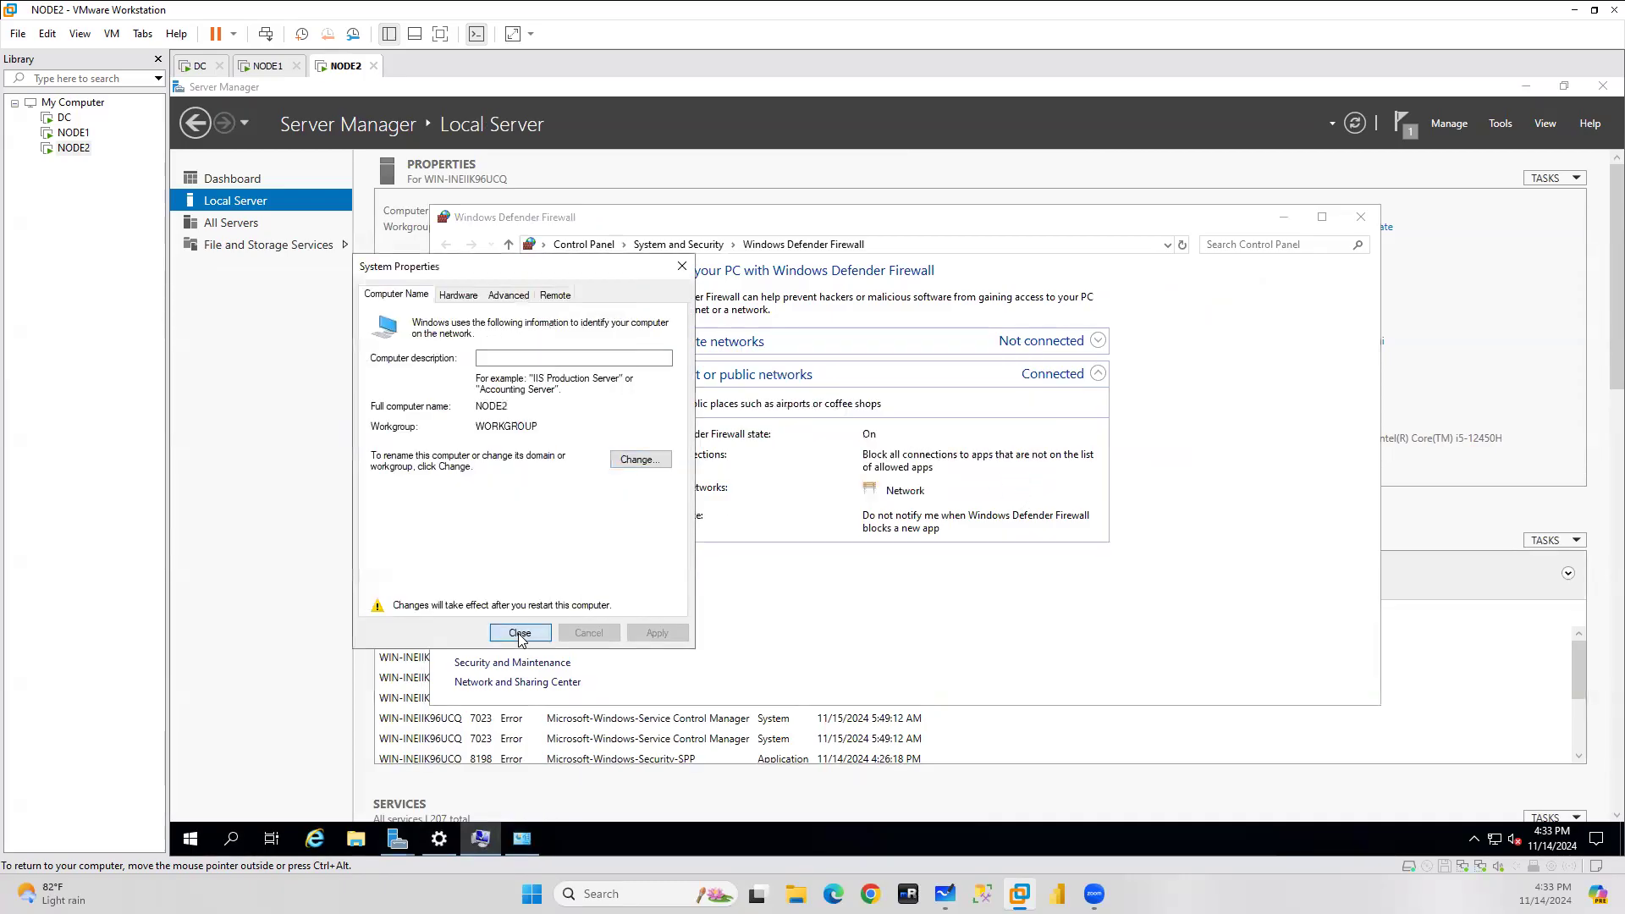
{"action": "left_click", "coordinate": [521, 632]}
{"action": "left_click", "coordinate": [989, 472]}
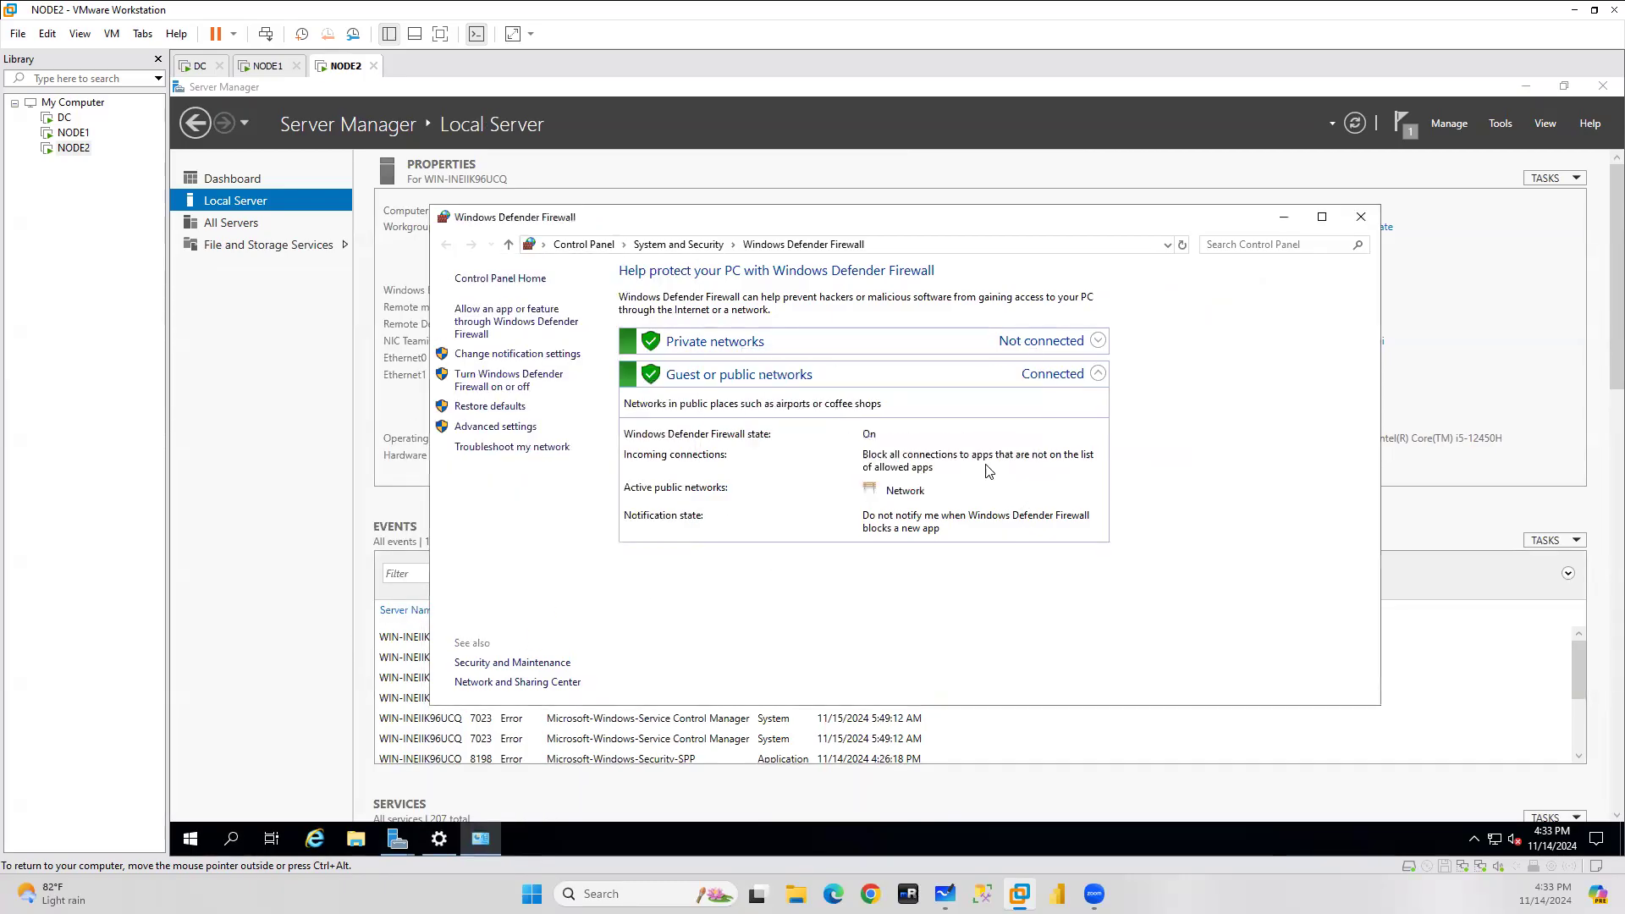
Turn off the firewall for private and public networks, then open Advanced settings.
{"action": "left_click", "coordinate": [501, 380]}
{"action": "left_click", "coordinate": [743, 502]}
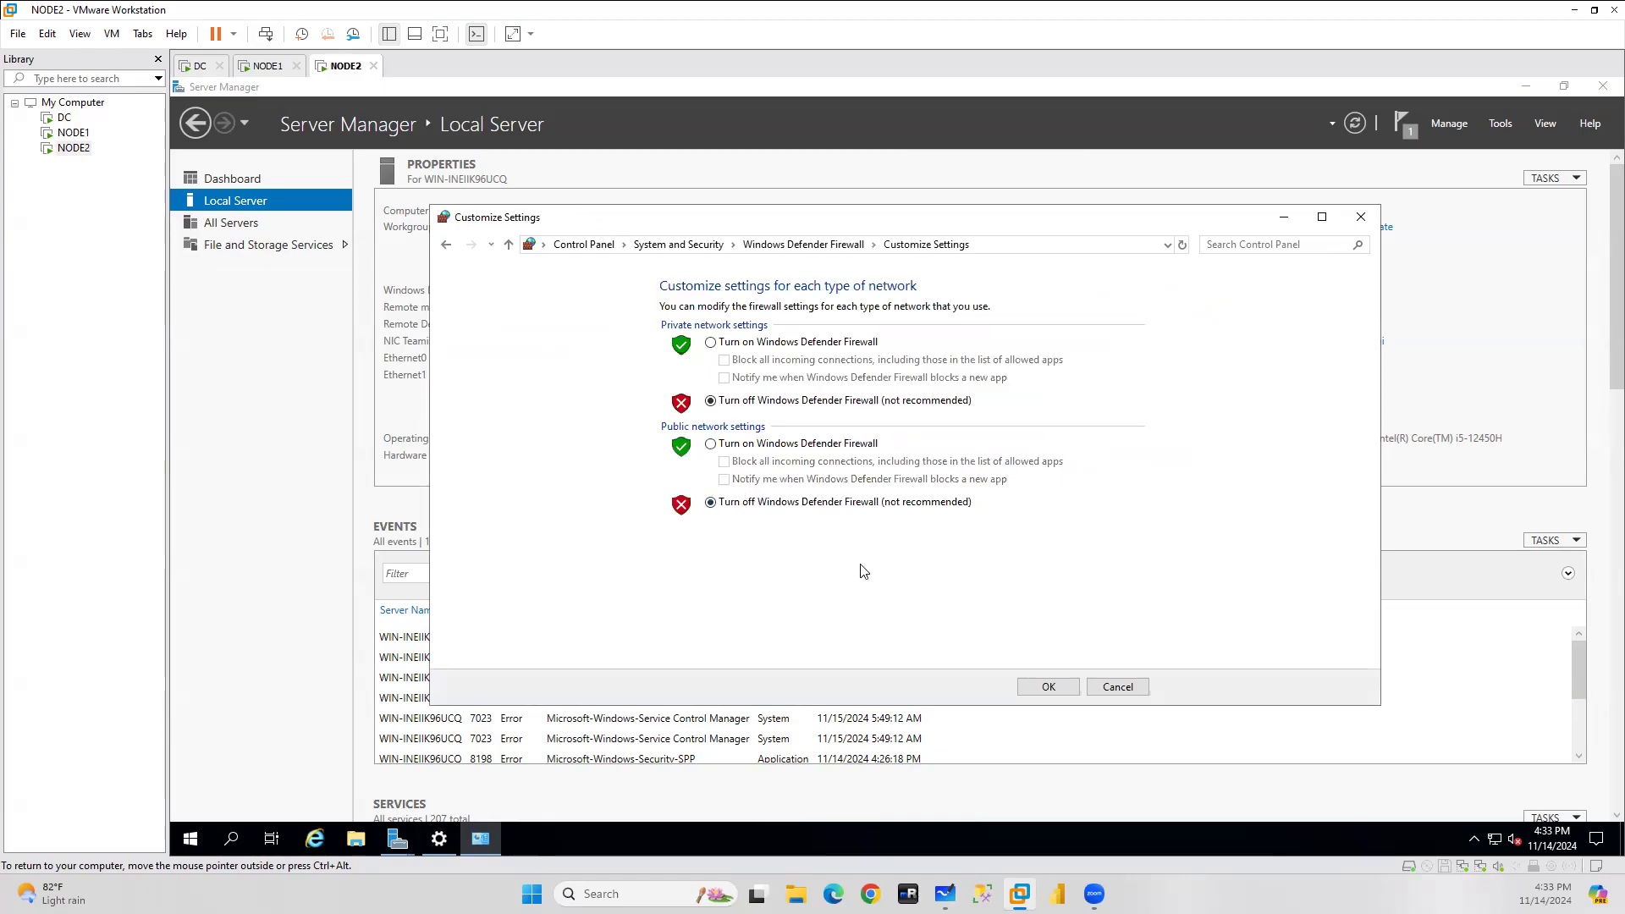
{"action": "left_click", "coordinate": [1047, 686]}
{"action": "left_click", "coordinate": [476, 426]}
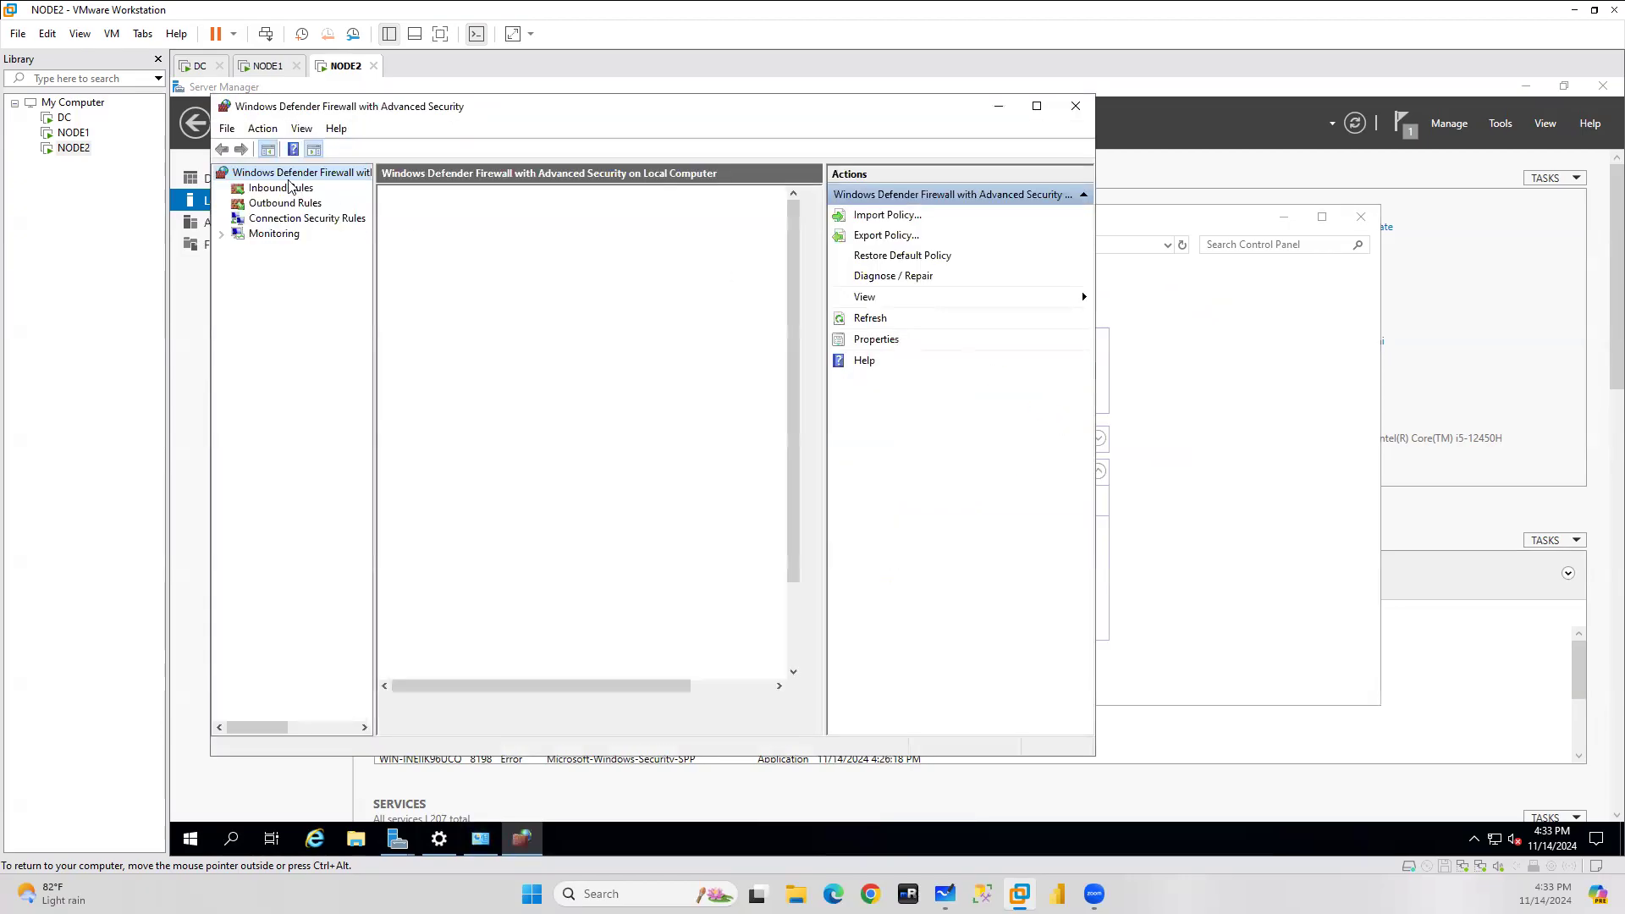
Create an inbound port rule named SQLPorts allowing the pasted local TCP ports.
{"action": "left_click", "coordinate": [271, 188]}
{"action": "right_click", "coordinate": [270, 188]}
{"action": "left_click", "coordinate": [284, 196]}
{"action": "left_click", "coordinate": [505, 398]}
{"action": "left_click", "coordinate": [786, 673]}
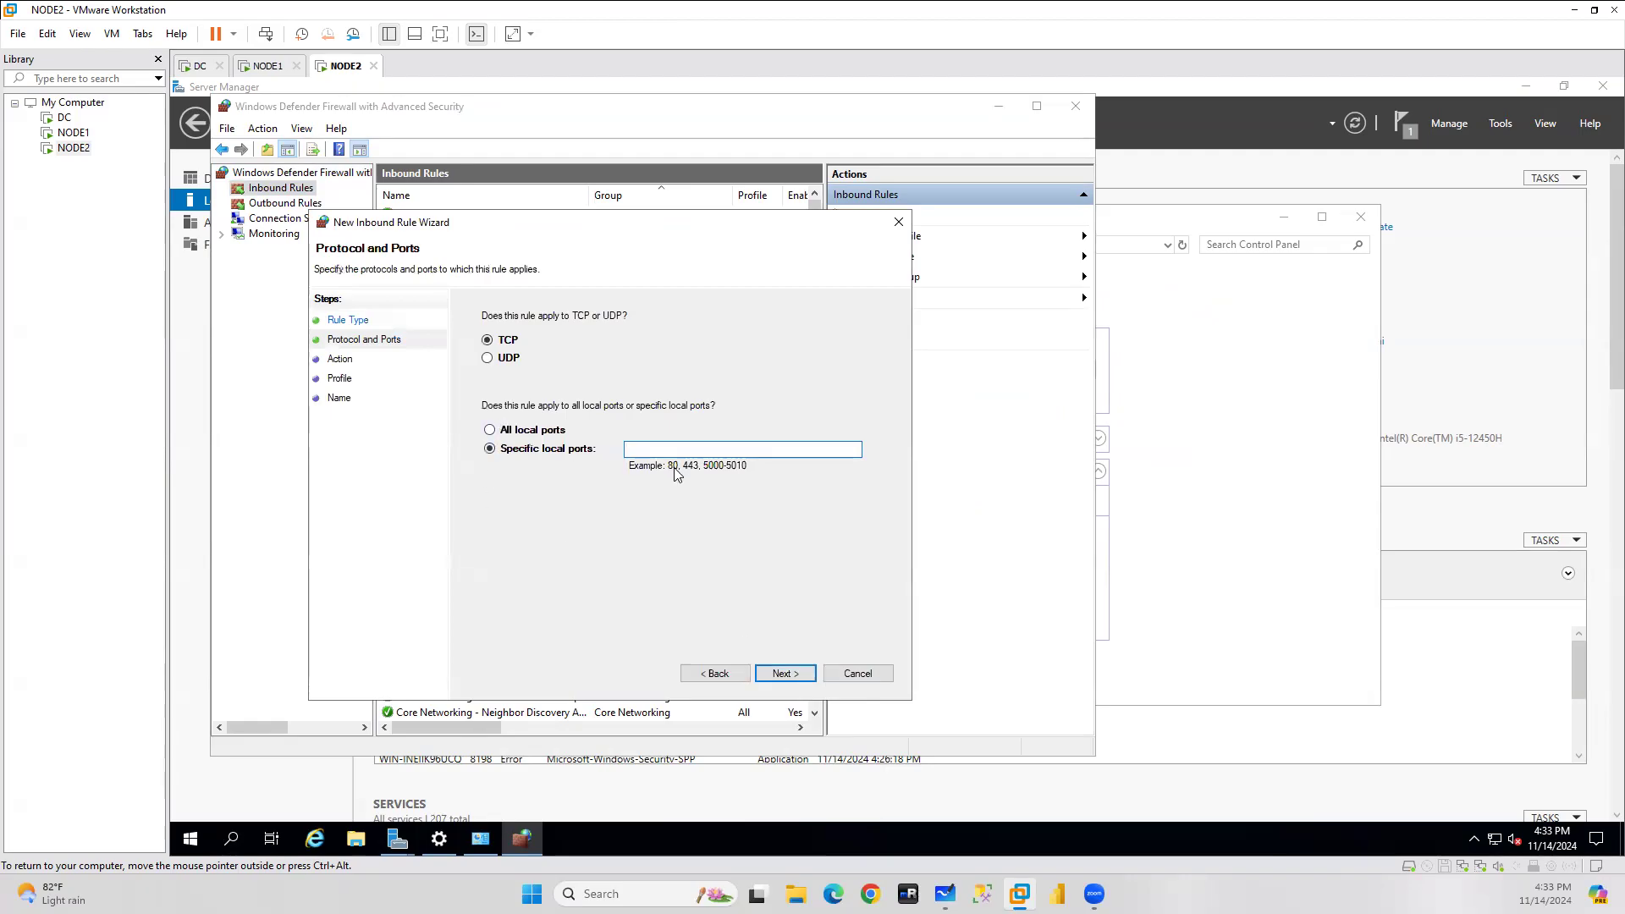
{"action": "type", "text": "1433, 1434, 5022"}
{"action": "left_click", "coordinate": [778, 676]}
{"action": "left_click", "coordinate": [777, 674]}
{"action": "left_click", "coordinate": [781, 673]}
{"action": "type", "text": "SQ"}
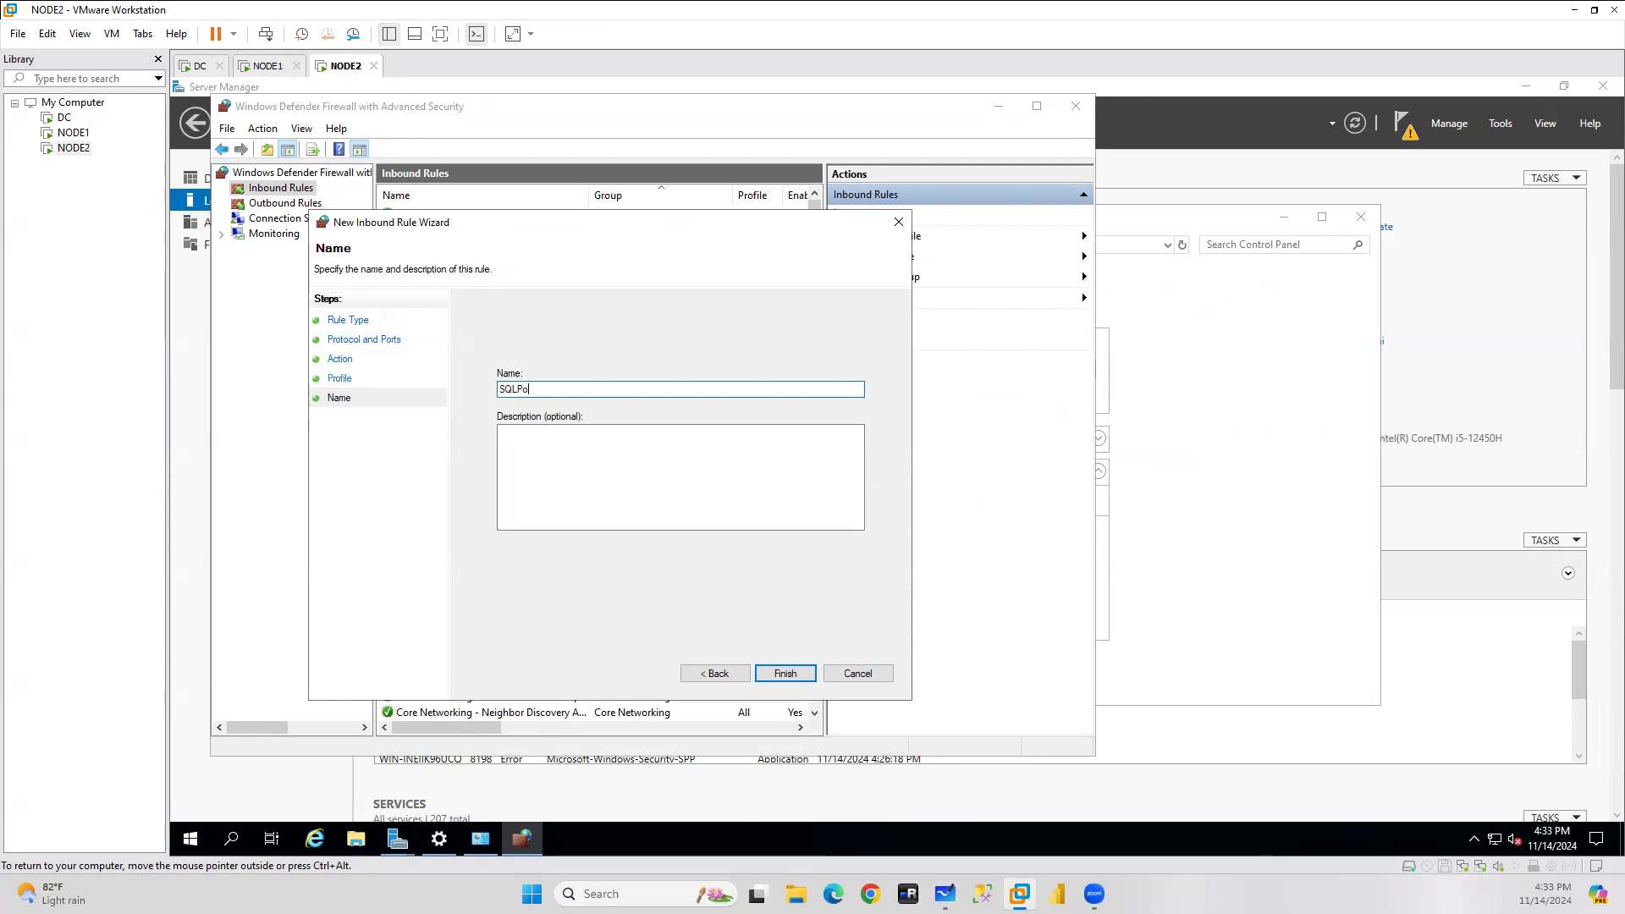
{"action": "left_click", "coordinate": [808, 677]}
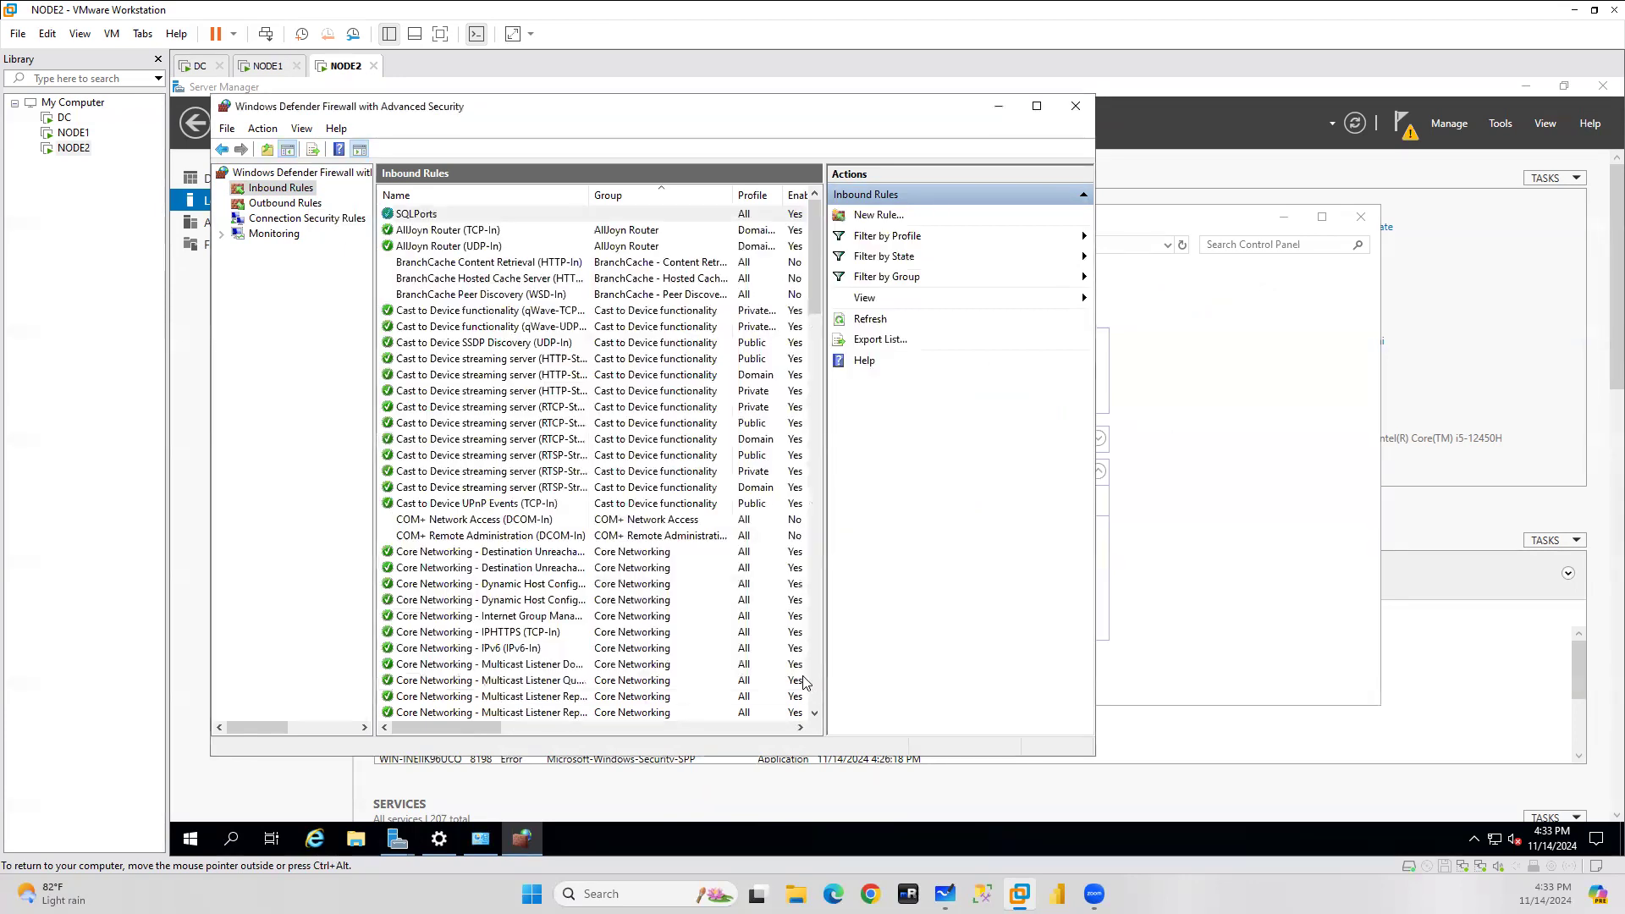
Create an outbound port rule named SQLport allowing the pasted remote ports.
{"action": "left_click", "coordinate": [286, 203]}
{"action": "right_click", "coordinate": [270, 205]}
{"action": "left_click", "coordinate": [349, 221]}
{"action": "left_click", "coordinate": [507, 420]}
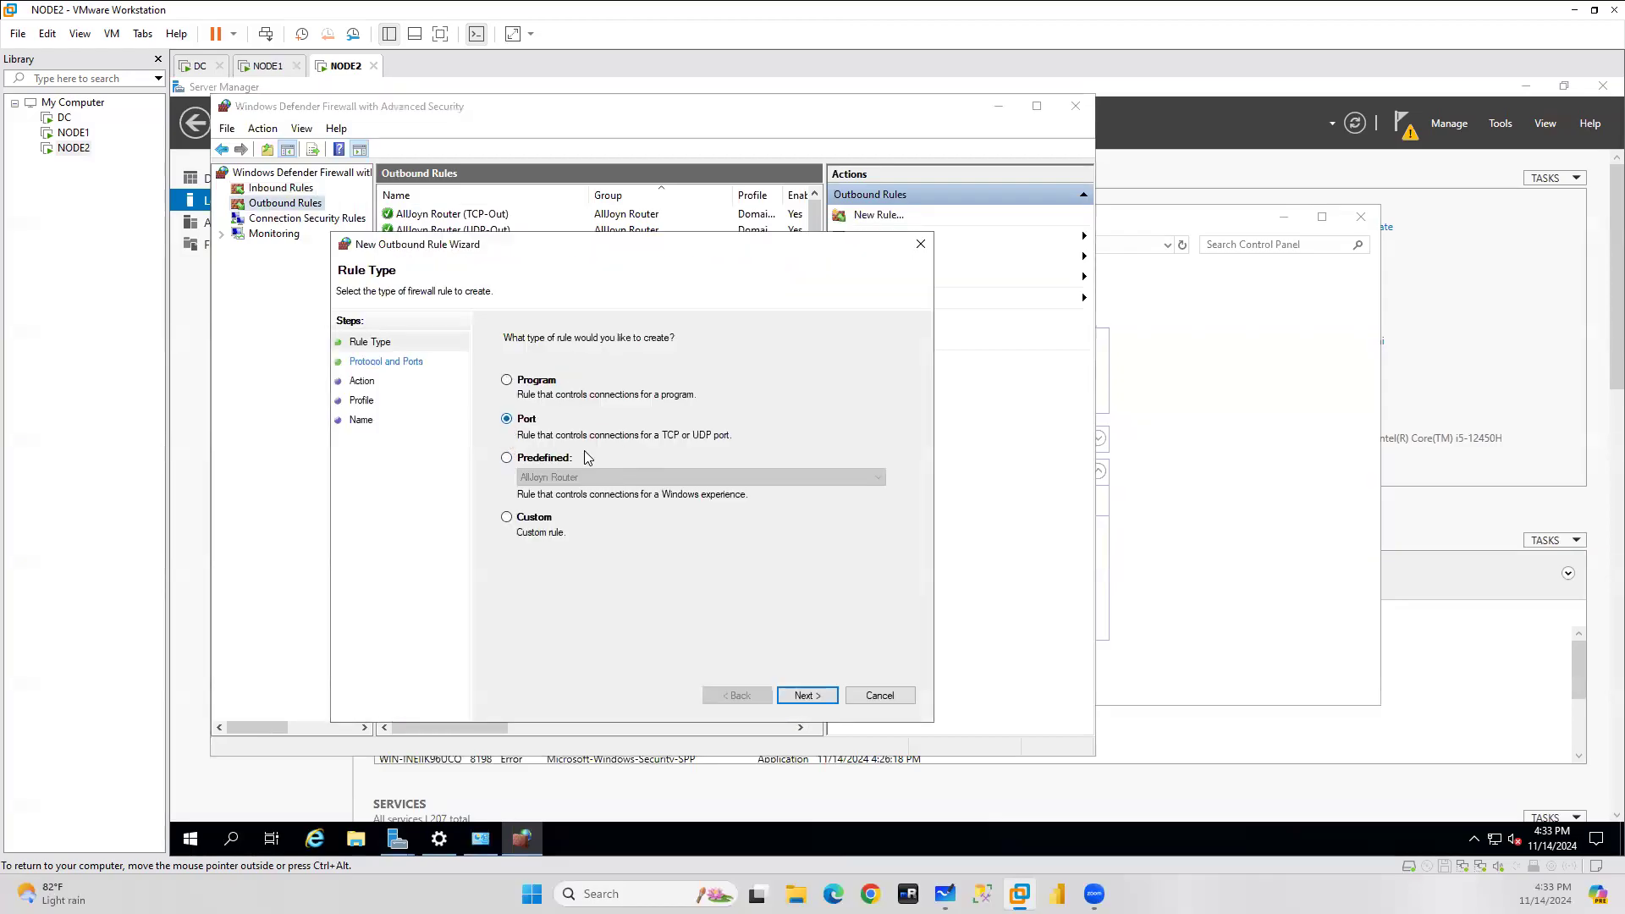
{"action": "left_click", "coordinate": [818, 696]}
{"action": "key", "text": "ctrl+v"}
{"action": "left_click", "coordinate": [808, 695]}
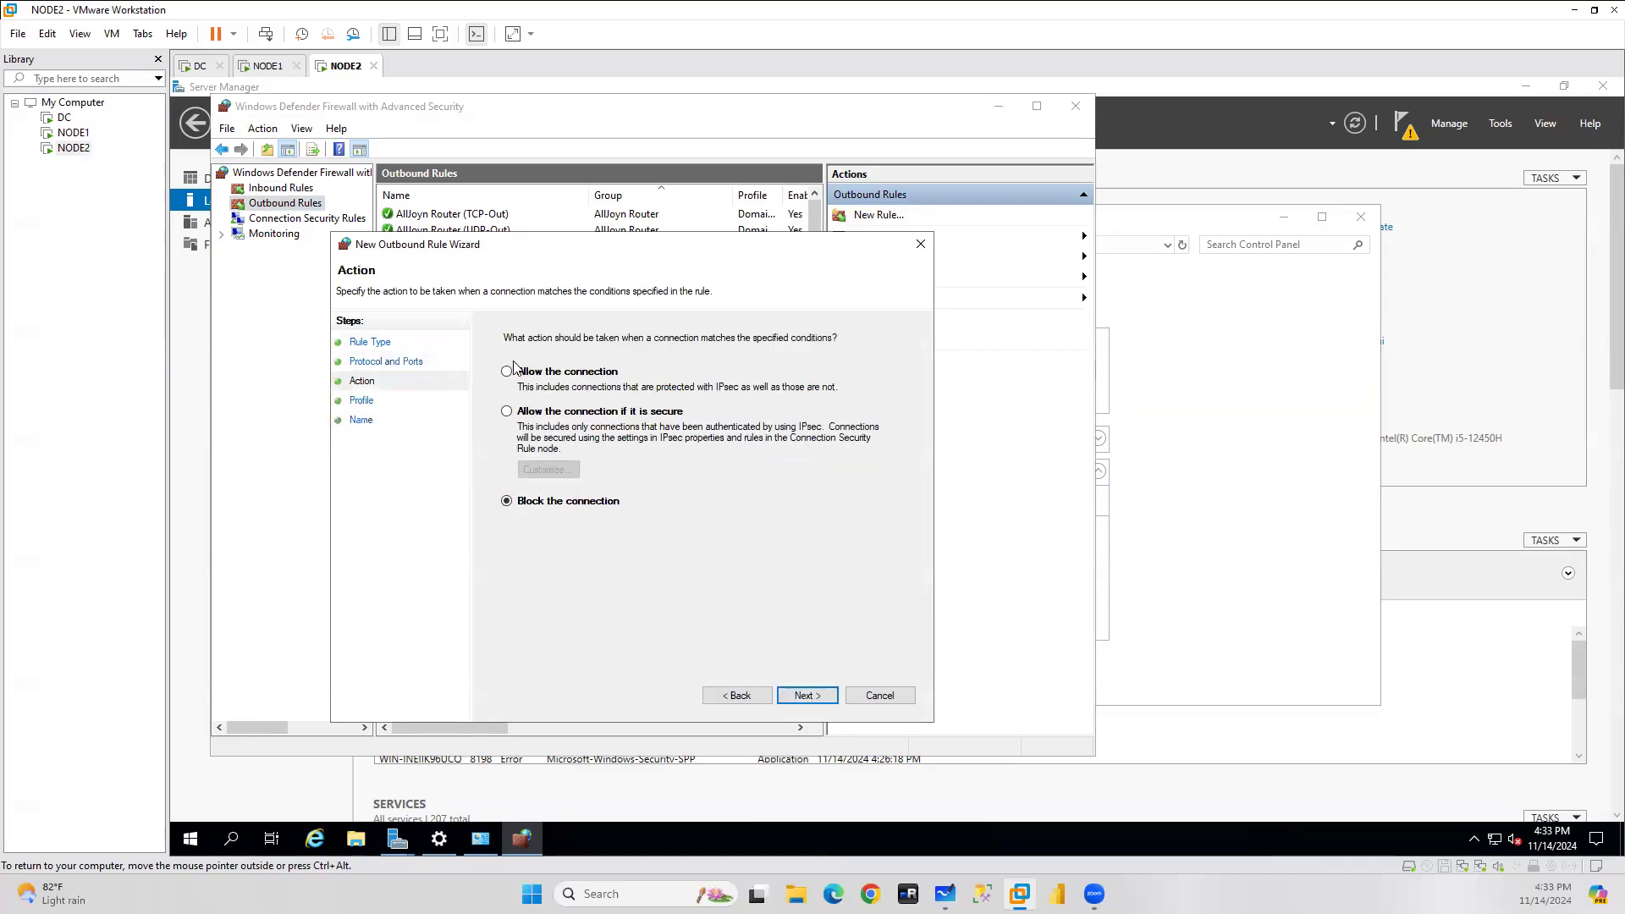
{"action": "left_click", "coordinate": [808, 696]}
{"action": "left_click", "coordinate": [809, 695]}
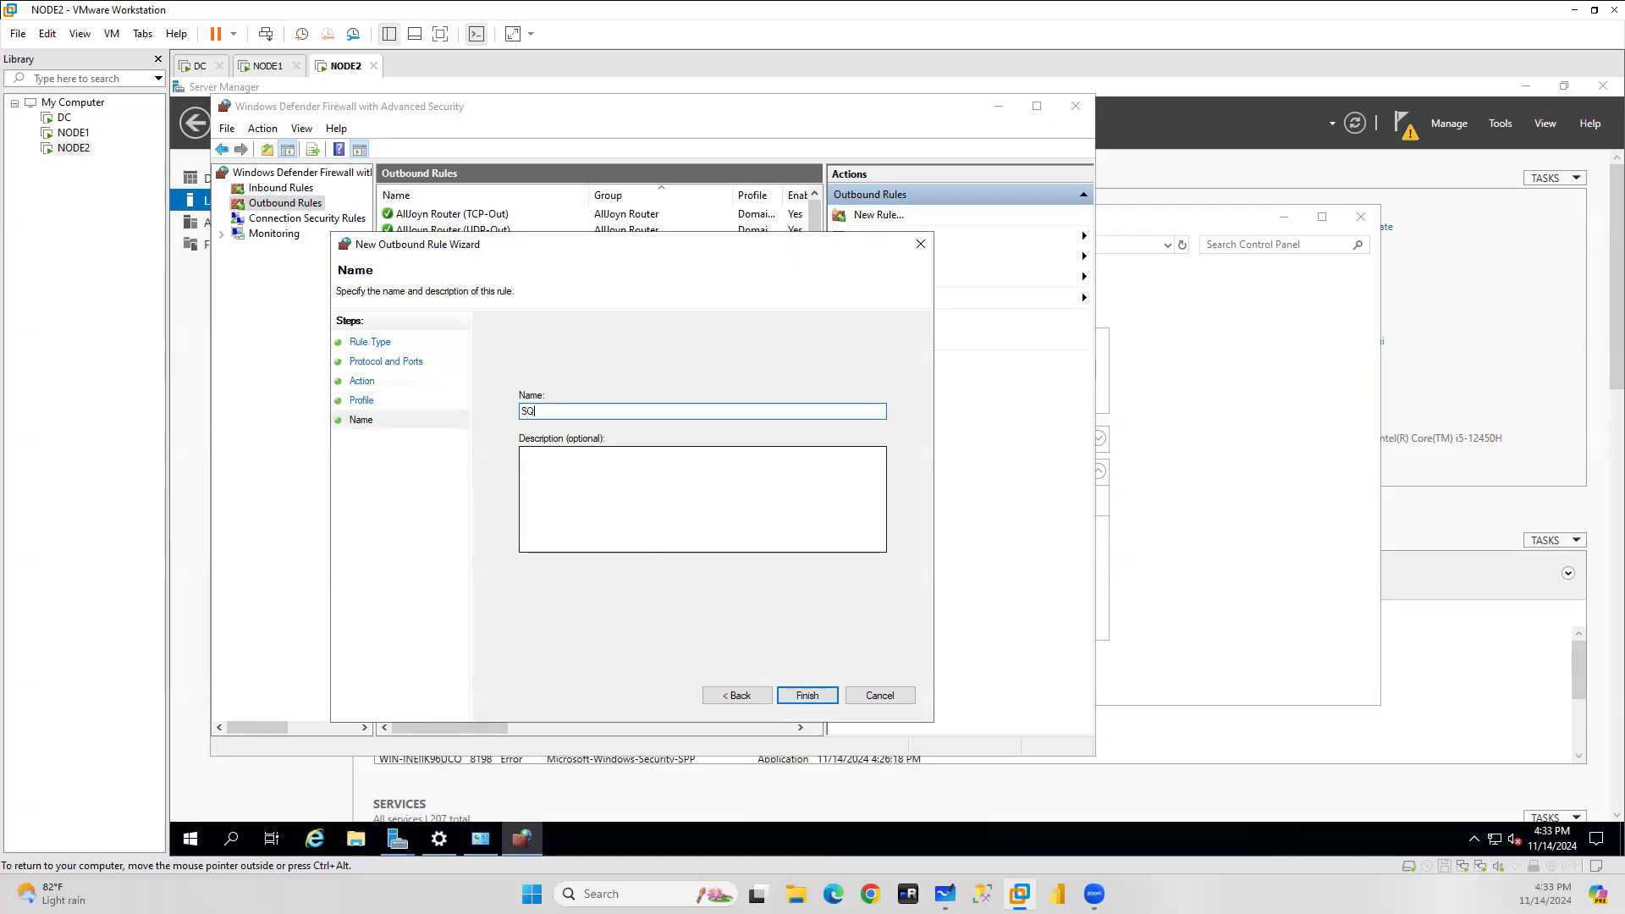
{"action": "type", "text": "SQLport"}
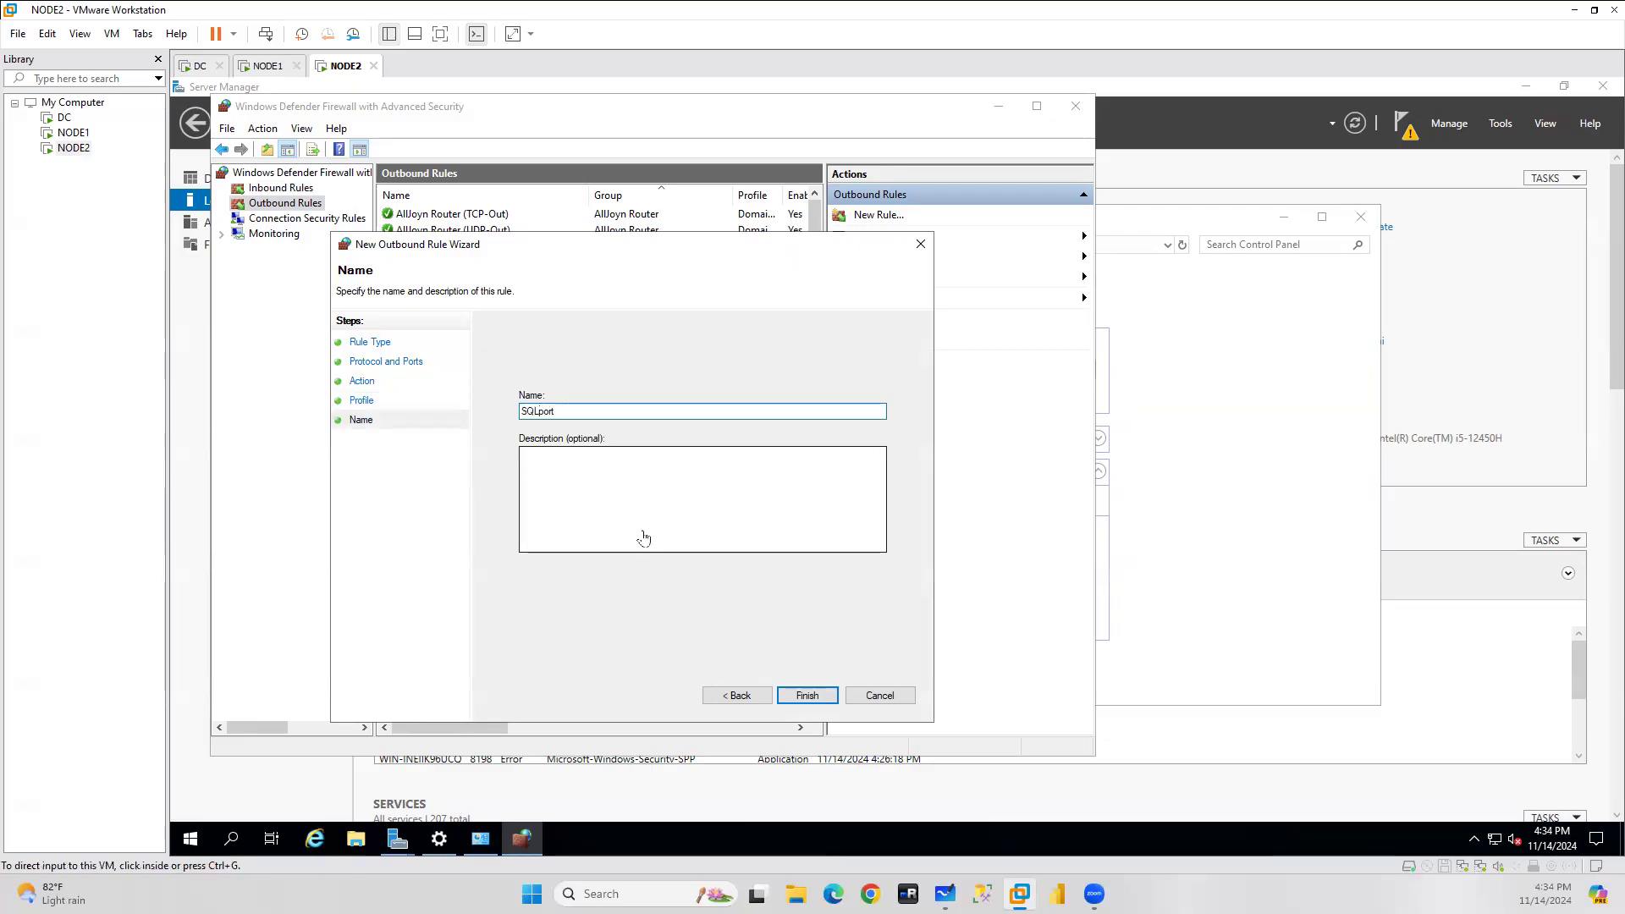
{"action": "left_click", "coordinate": [646, 530]}
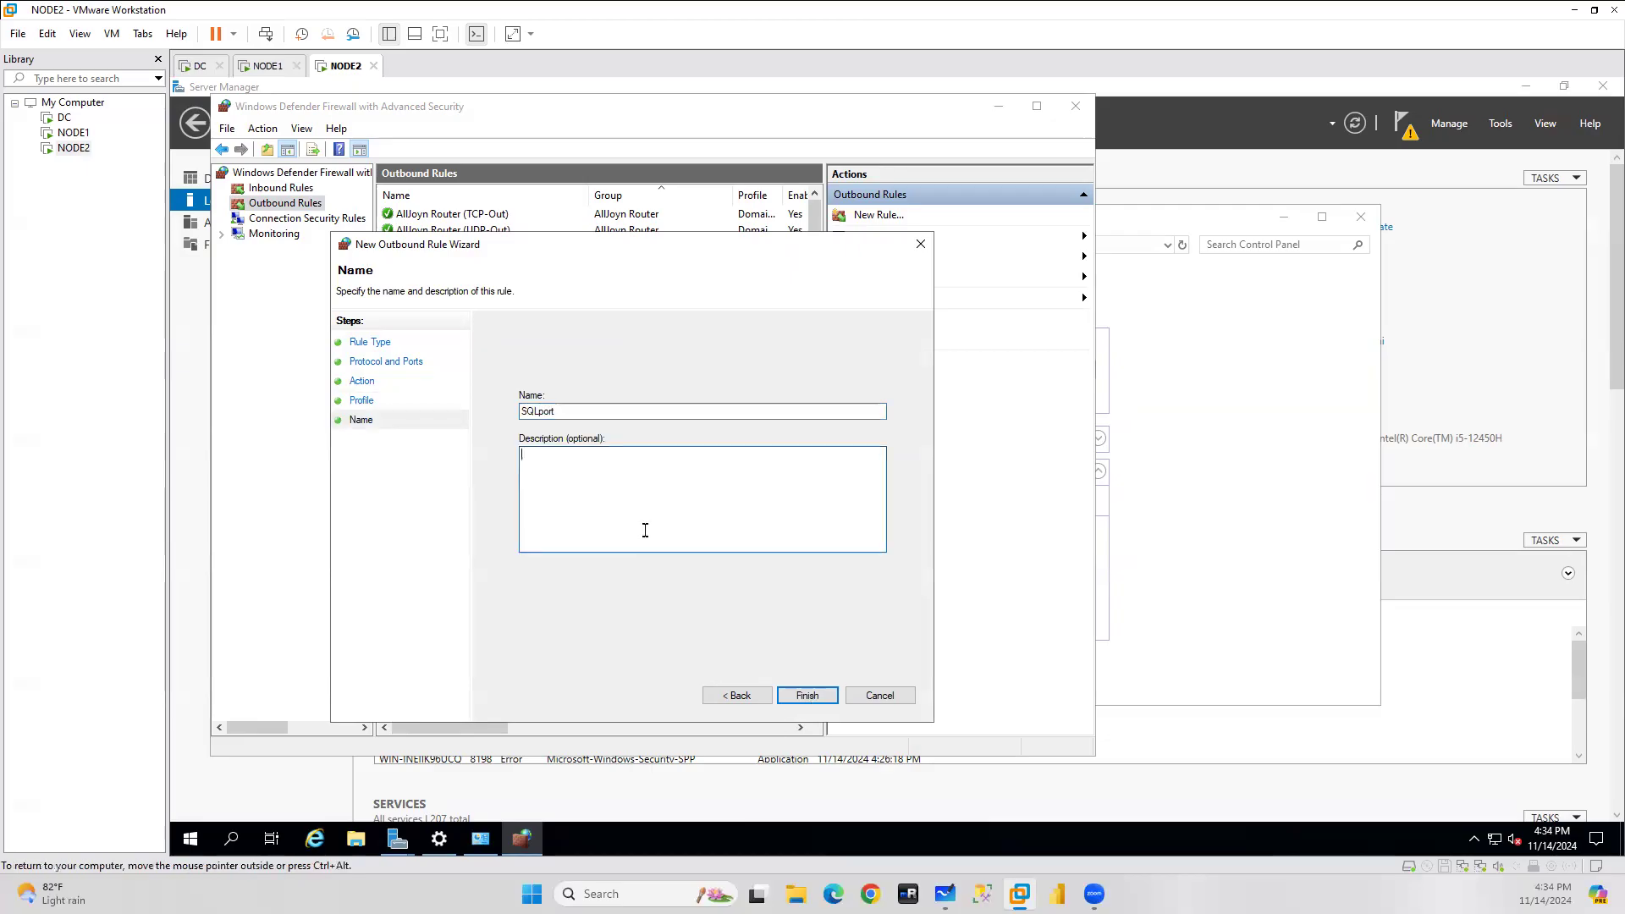
{"action": "left_click", "coordinate": [807, 696]}
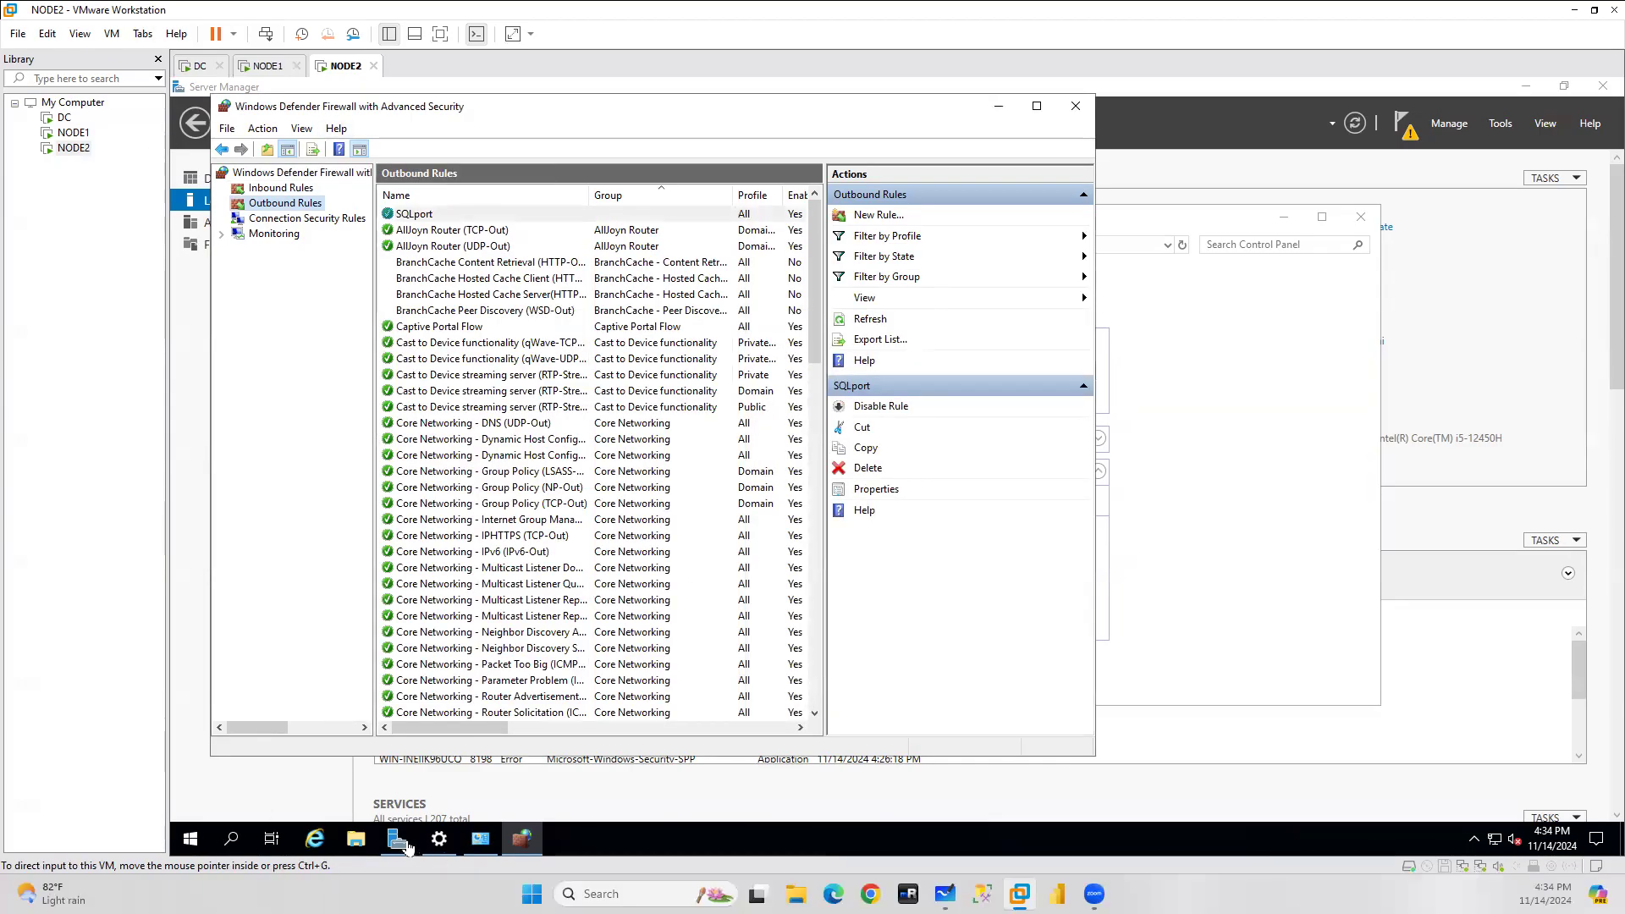
Check the feature installation progress, then restart the NODE2 server.
{"action": "mouse_move", "coordinate": [405, 845]}
{"action": "left_click", "coordinate": [491, 762]}
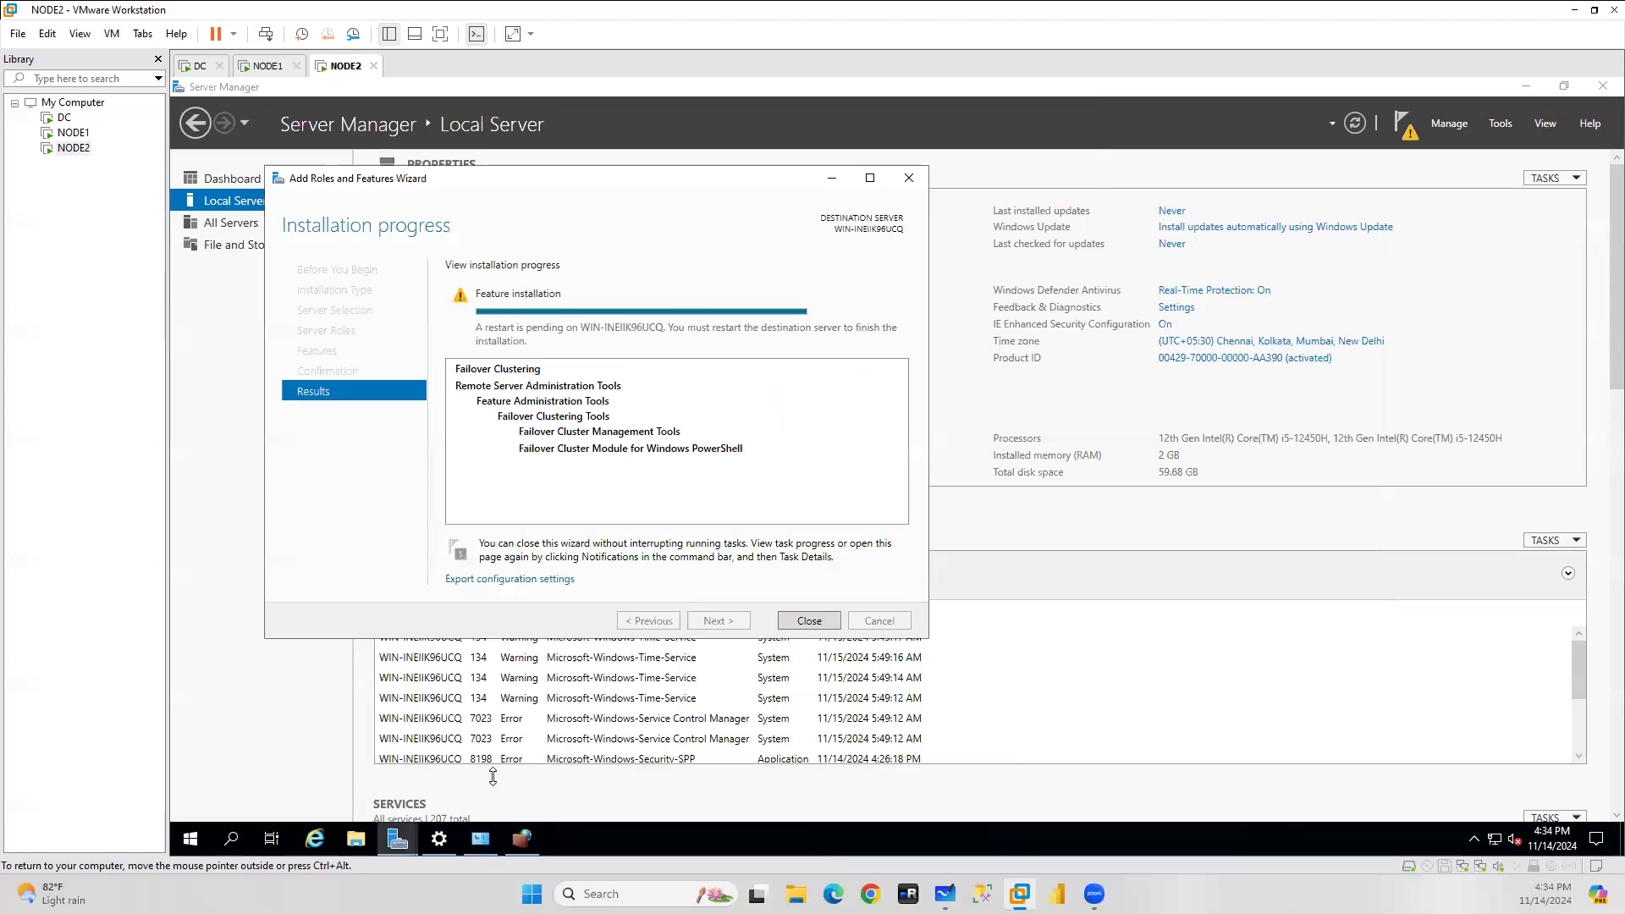
{"action": "left_click", "coordinate": [190, 839]}
{"action": "left_click", "coordinate": [193, 803]}
{"action": "left_click", "coordinate": [206, 765]}
{"action": "left_click", "coordinate": [425, 750]}
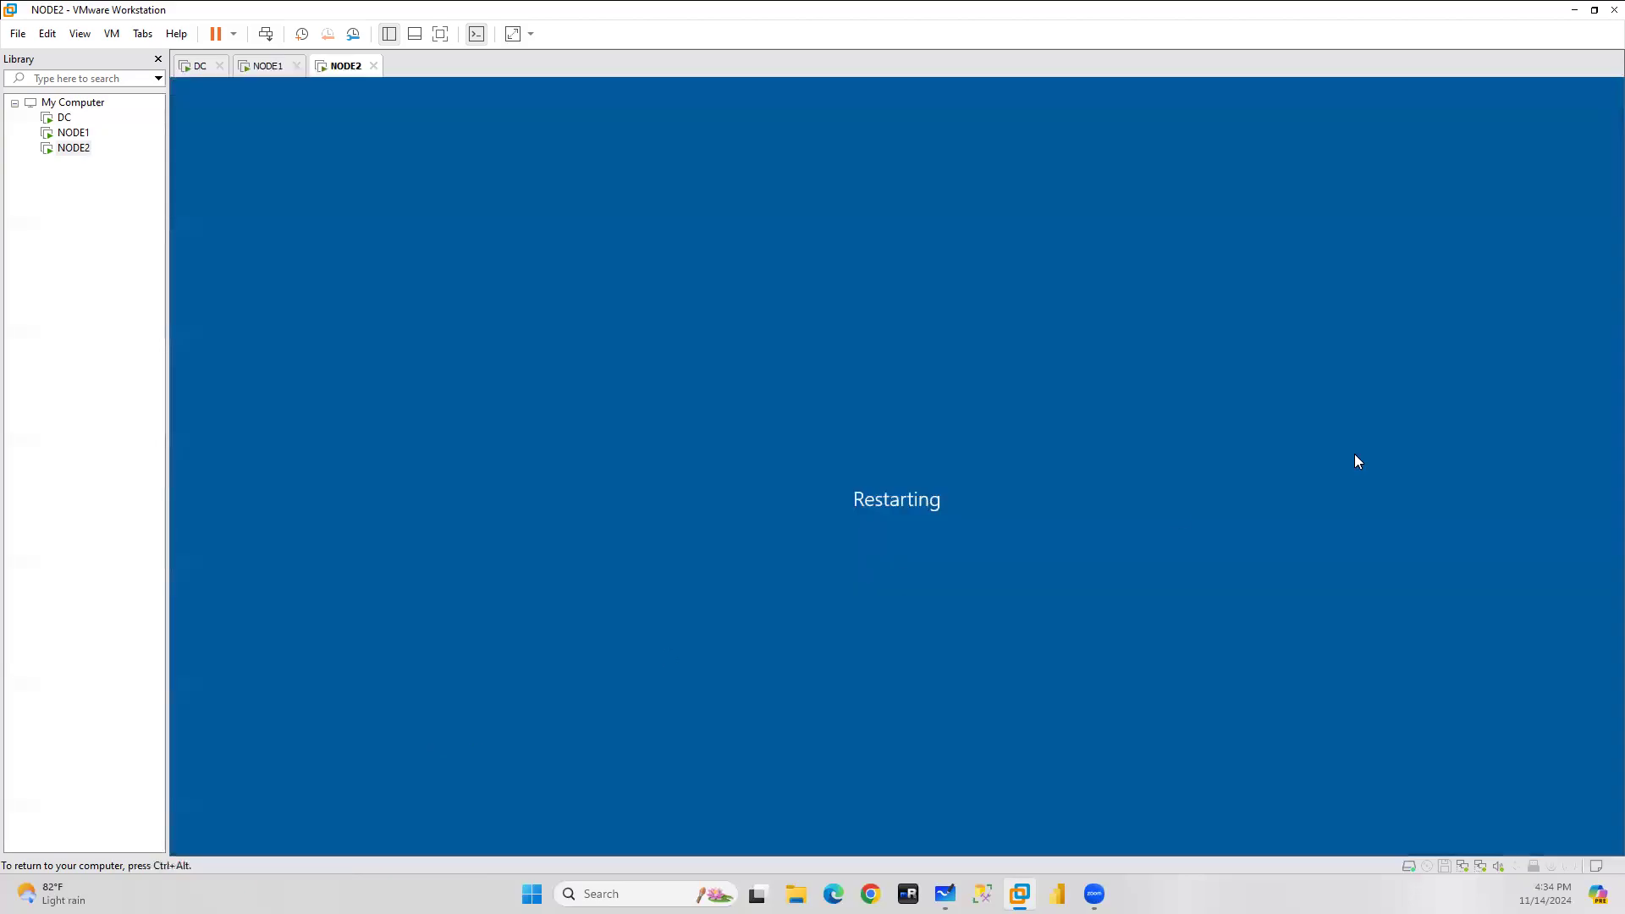
Compare the DC and NODE1 dashboards, dismissing NODE1's Windows Admin Center popup, ending on DC.
{"action": "left_click", "coordinate": [197, 65]}
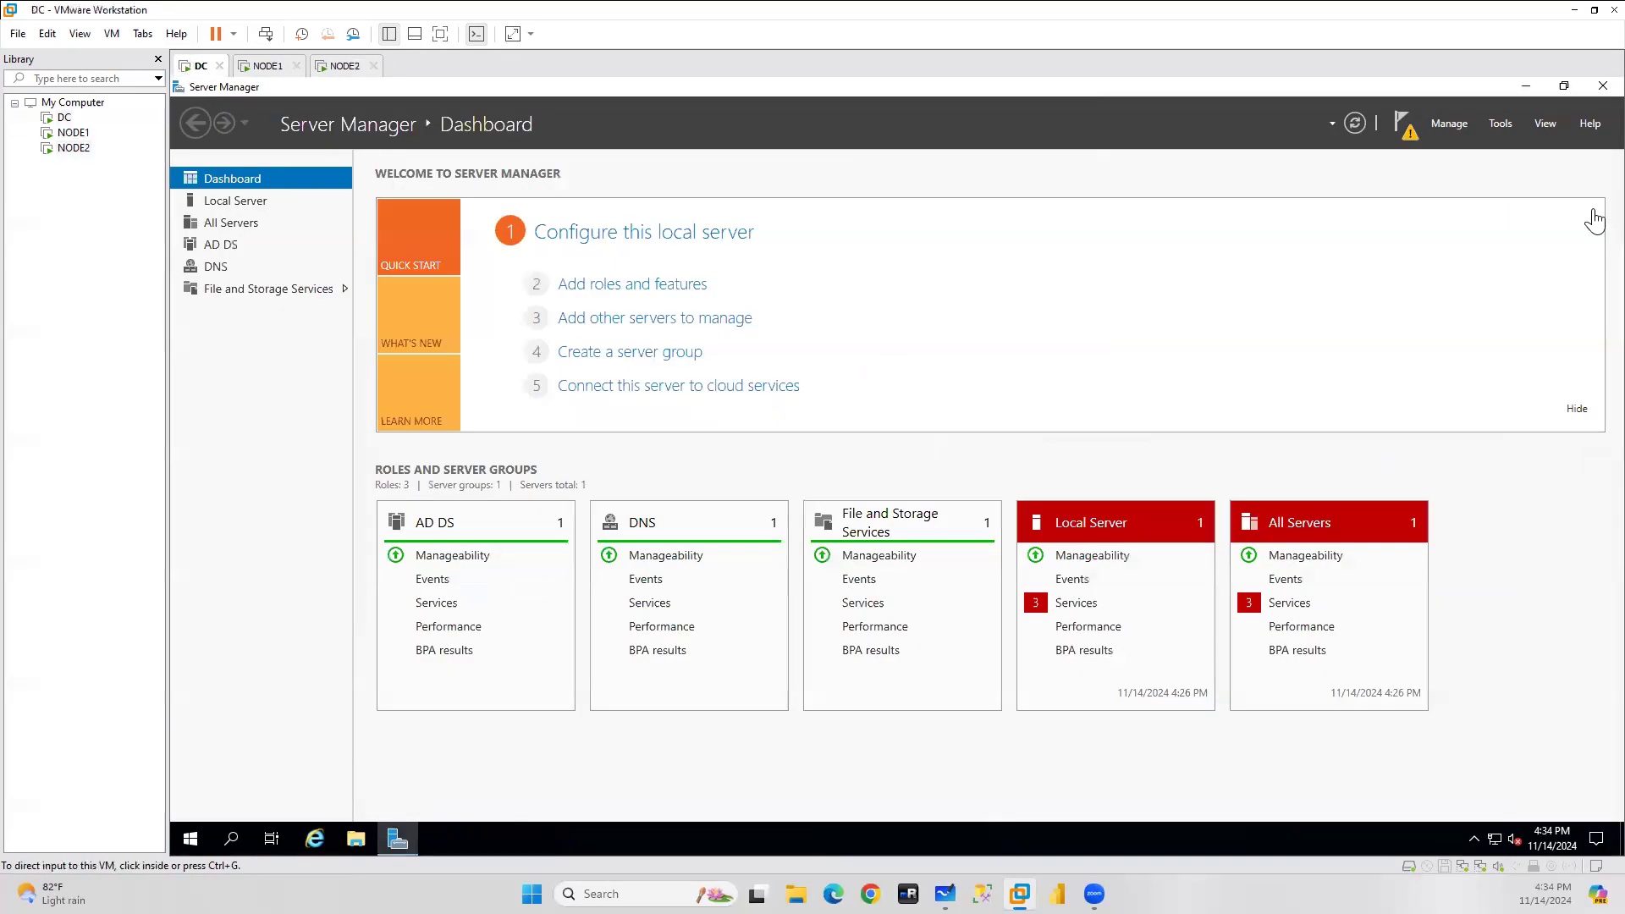
{"action": "left_click", "coordinate": [267, 66]}
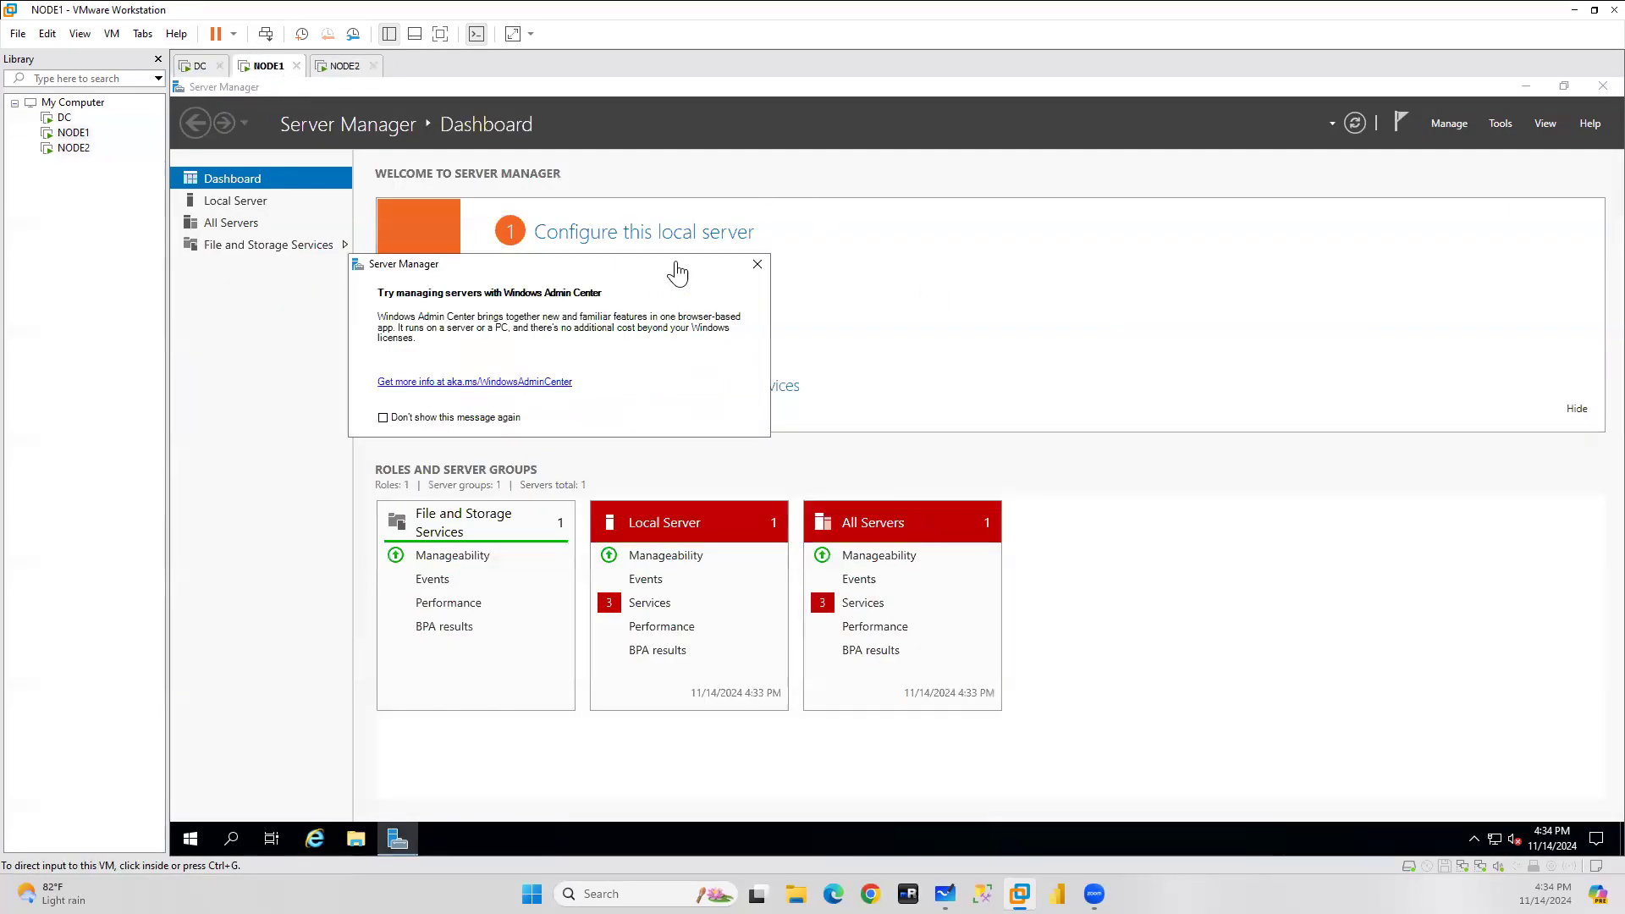
{"action": "left_click", "coordinate": [758, 266]}
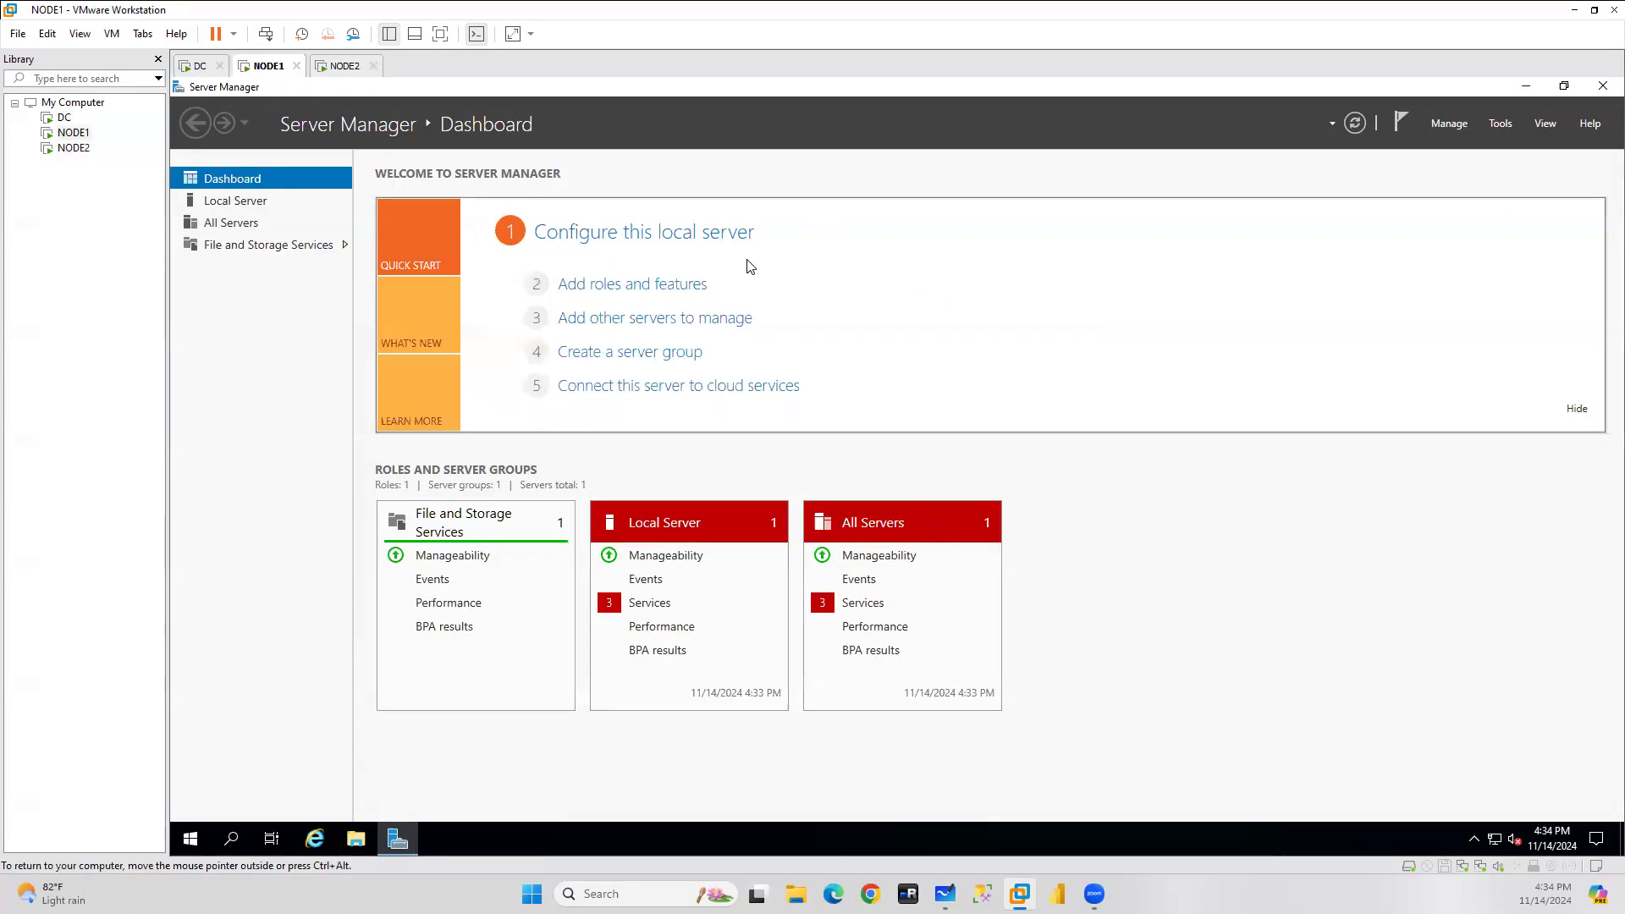
{"action": "key", "text": "ctrl+alt"}
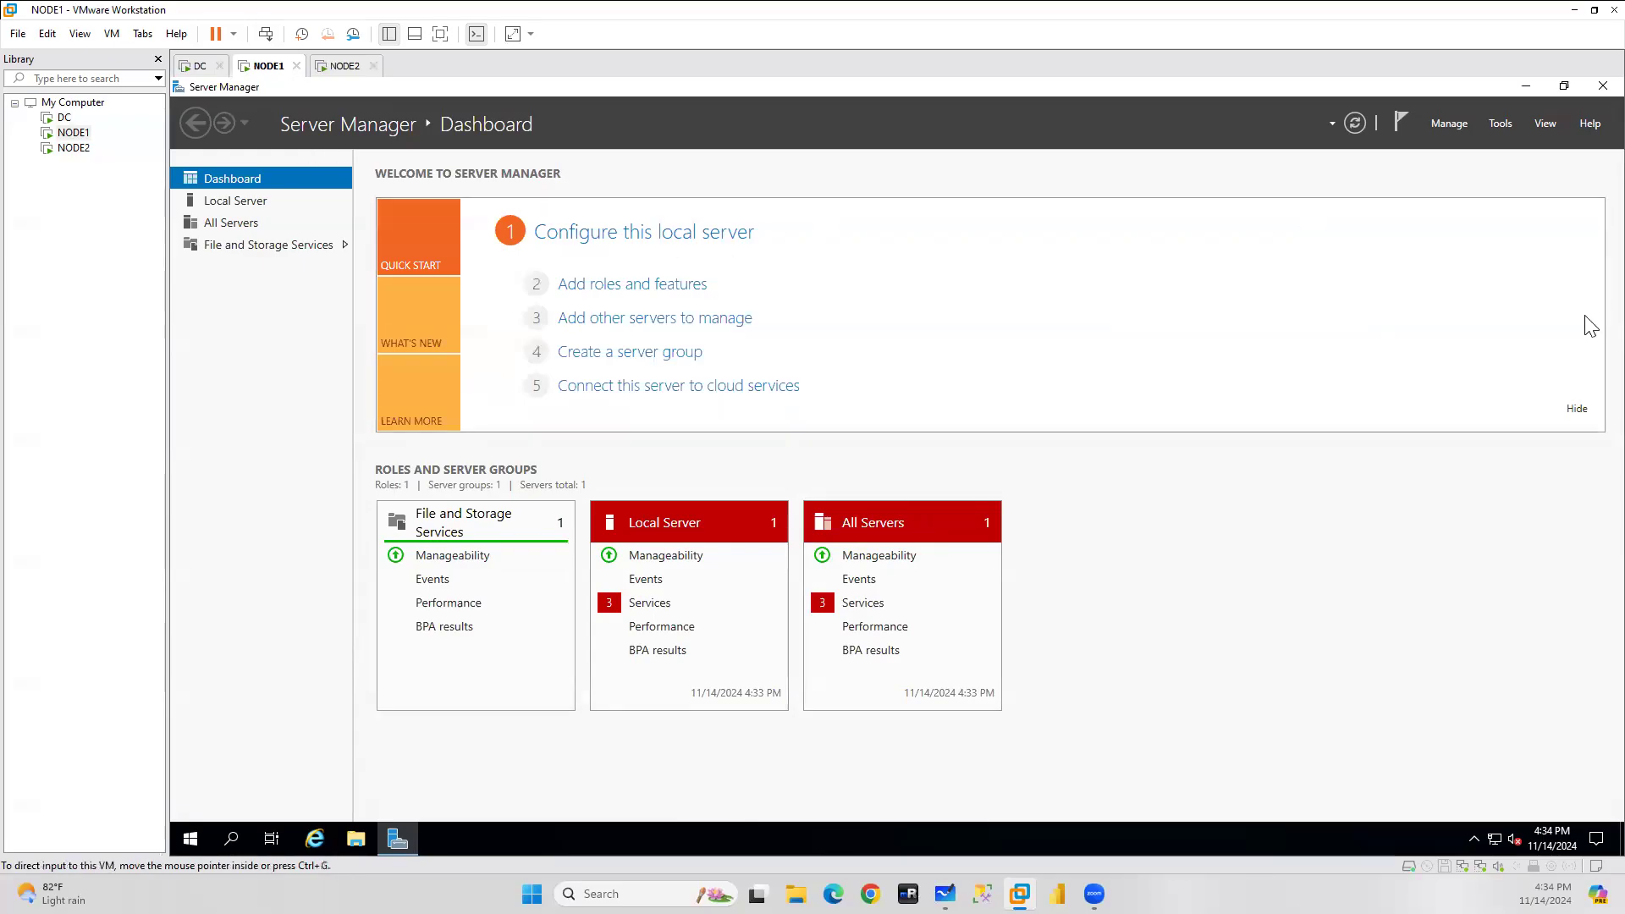
{"action": "key", "text": "ctrl+alt"}
{"action": "left_click", "coordinate": [200, 65]}
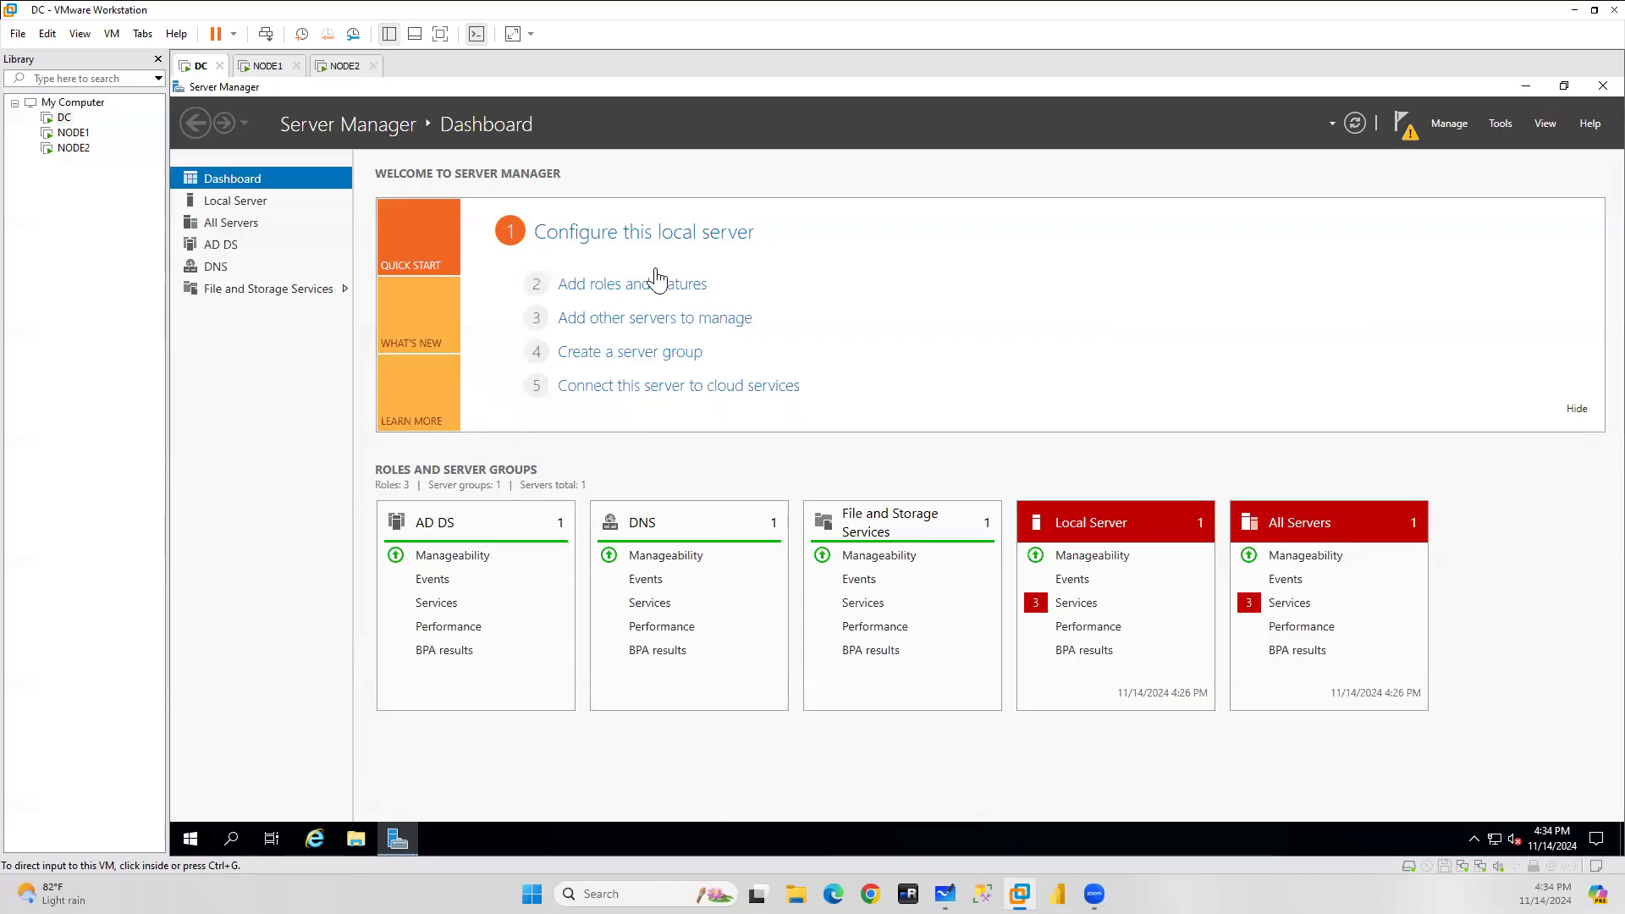
{"action": "left_click", "coordinate": [269, 67]}
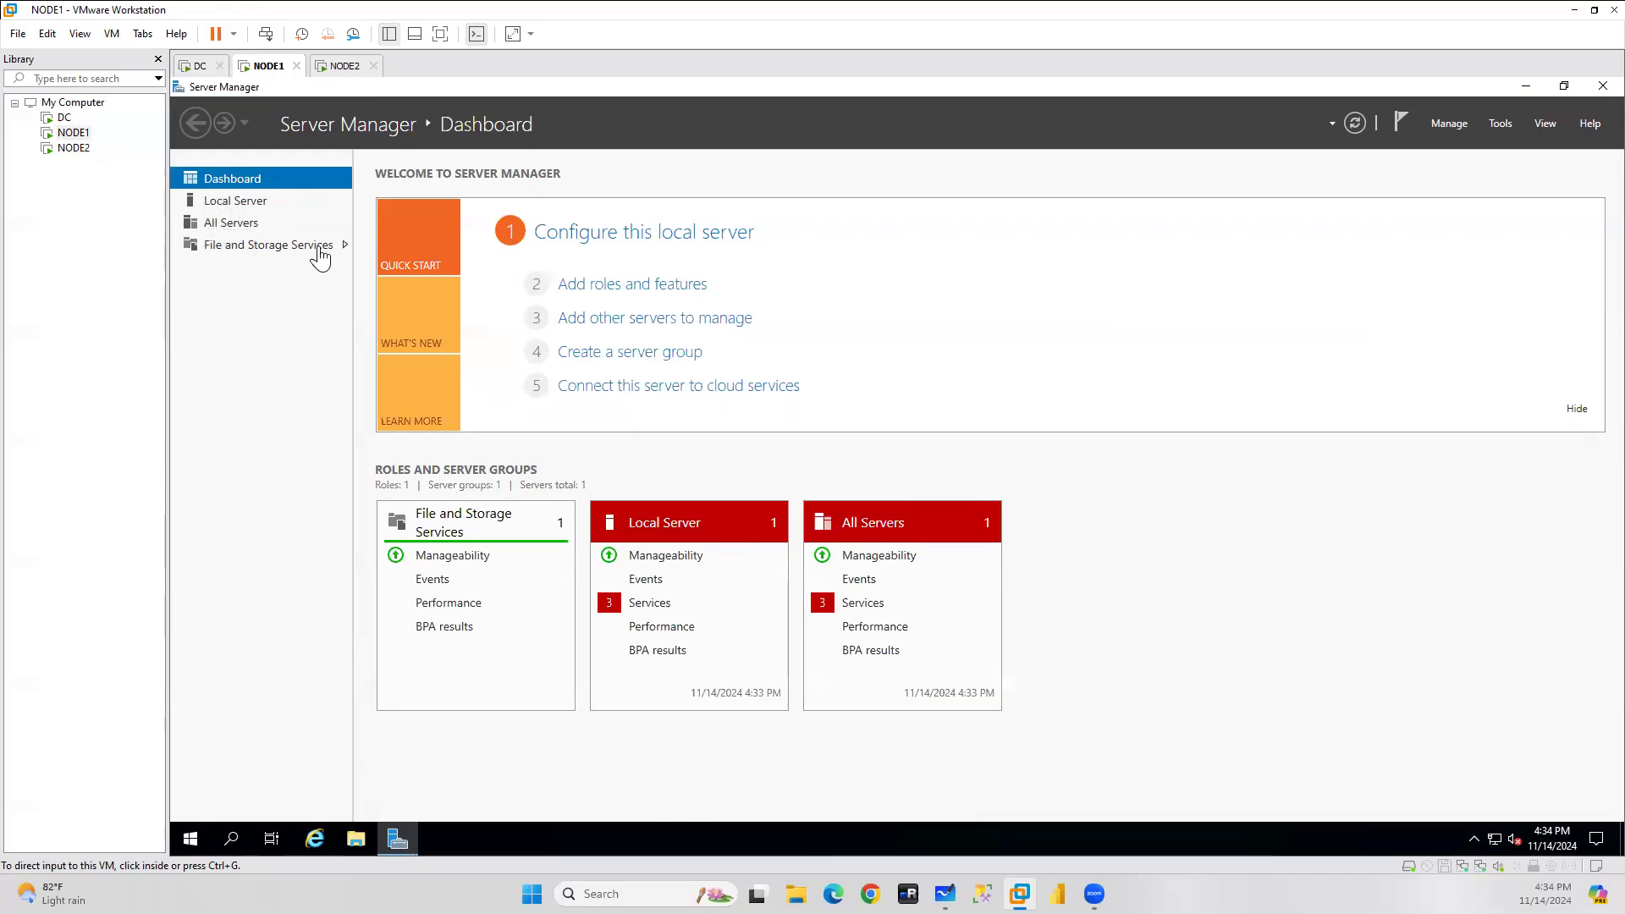
{"action": "left_click", "coordinate": [188, 67]}
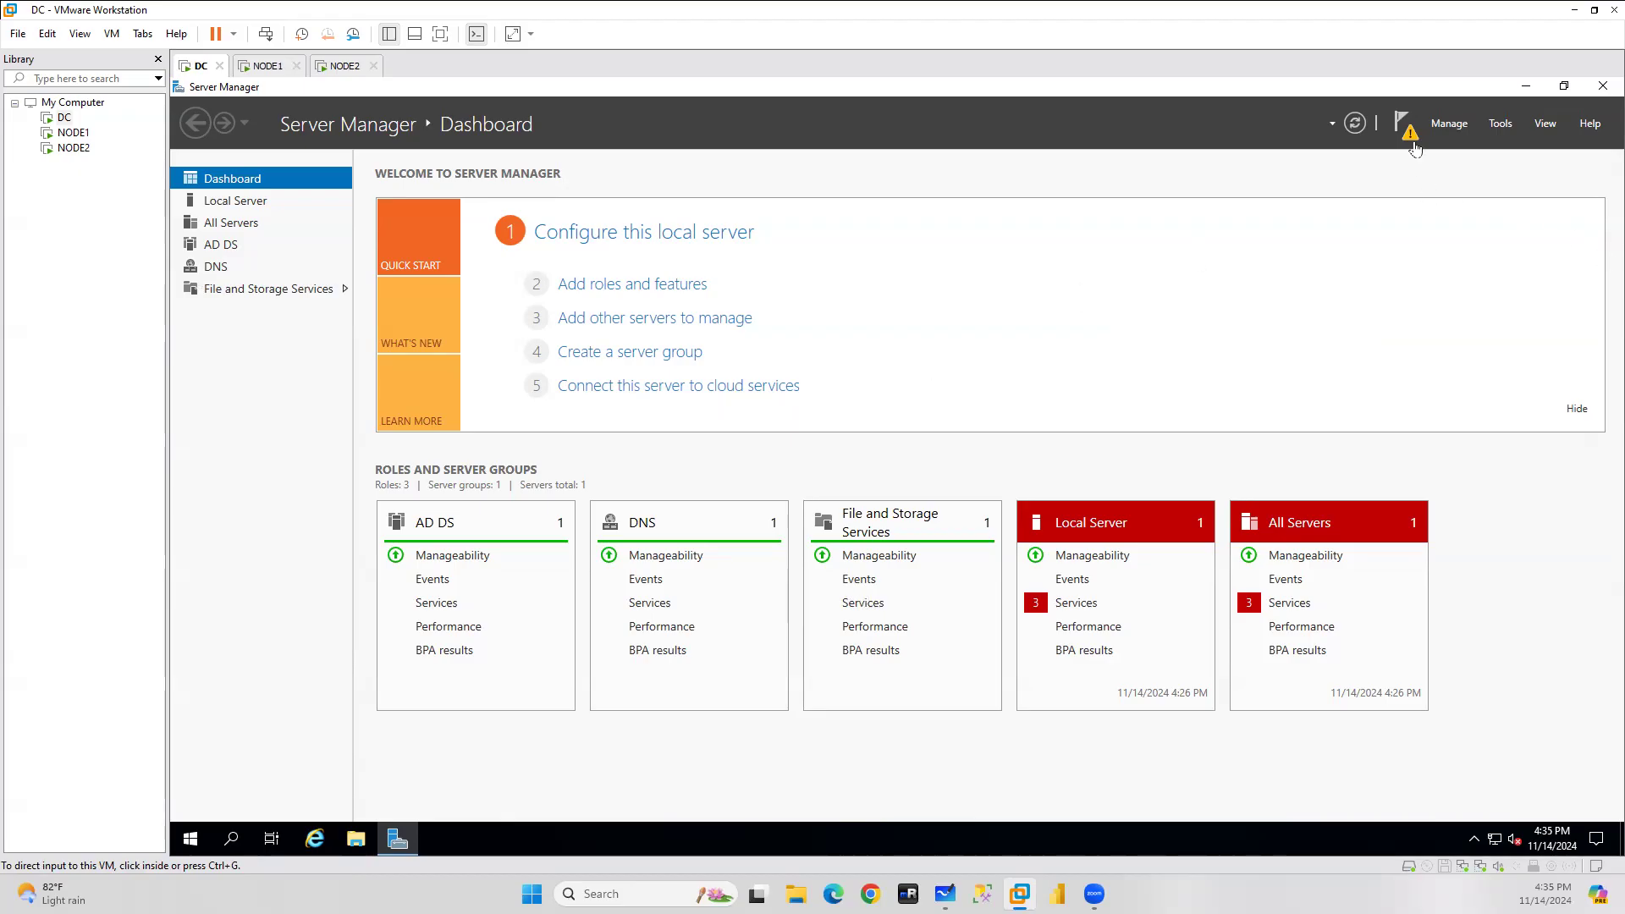
Start promoting DC to a domain controller in a new forest with root domain sa.com.
{"action": "left_click", "coordinate": [1408, 134]}
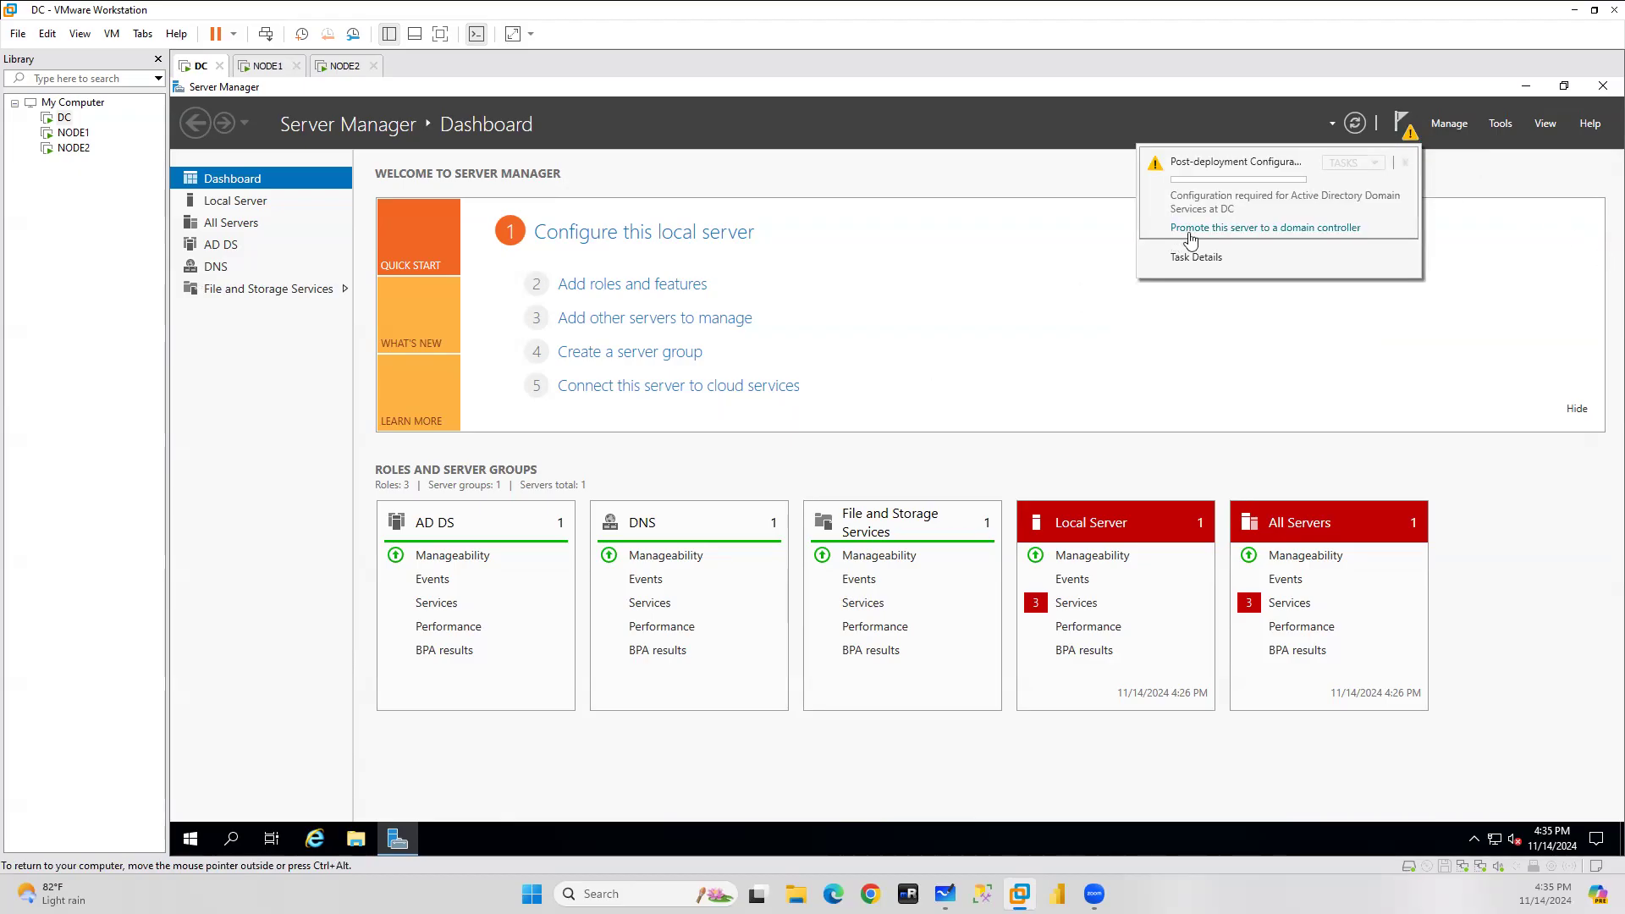
{"action": "left_click", "coordinate": [1285, 228]}
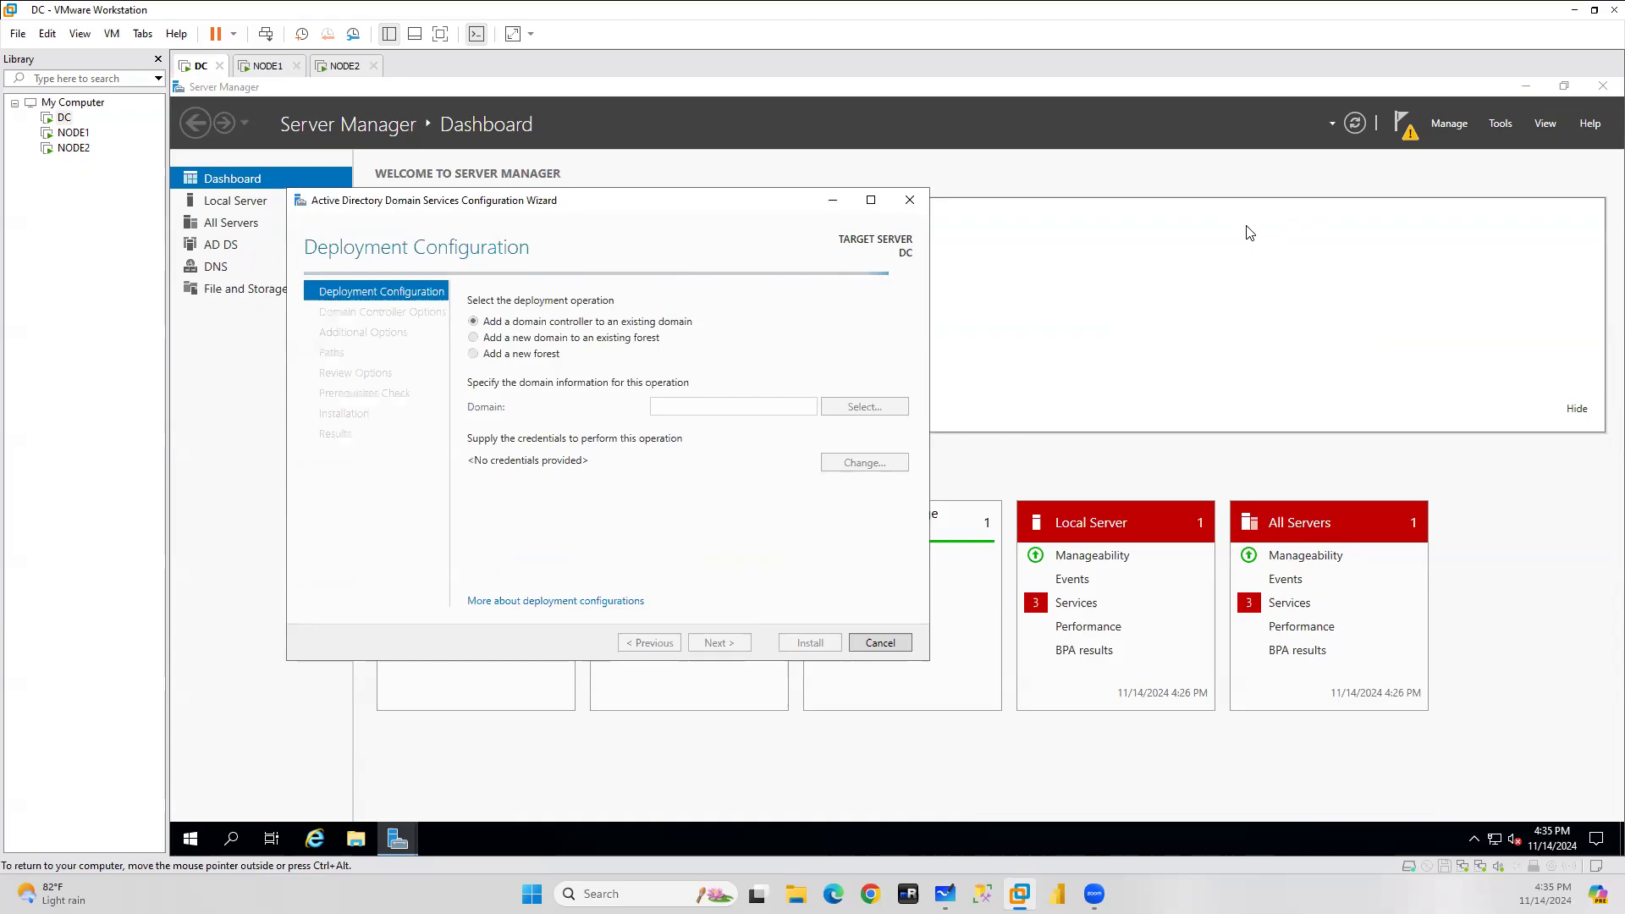
{"action": "left_click", "coordinate": [518, 354]}
{"action": "left_click", "coordinate": [681, 409]}
{"action": "type", "text": "sa.com"}
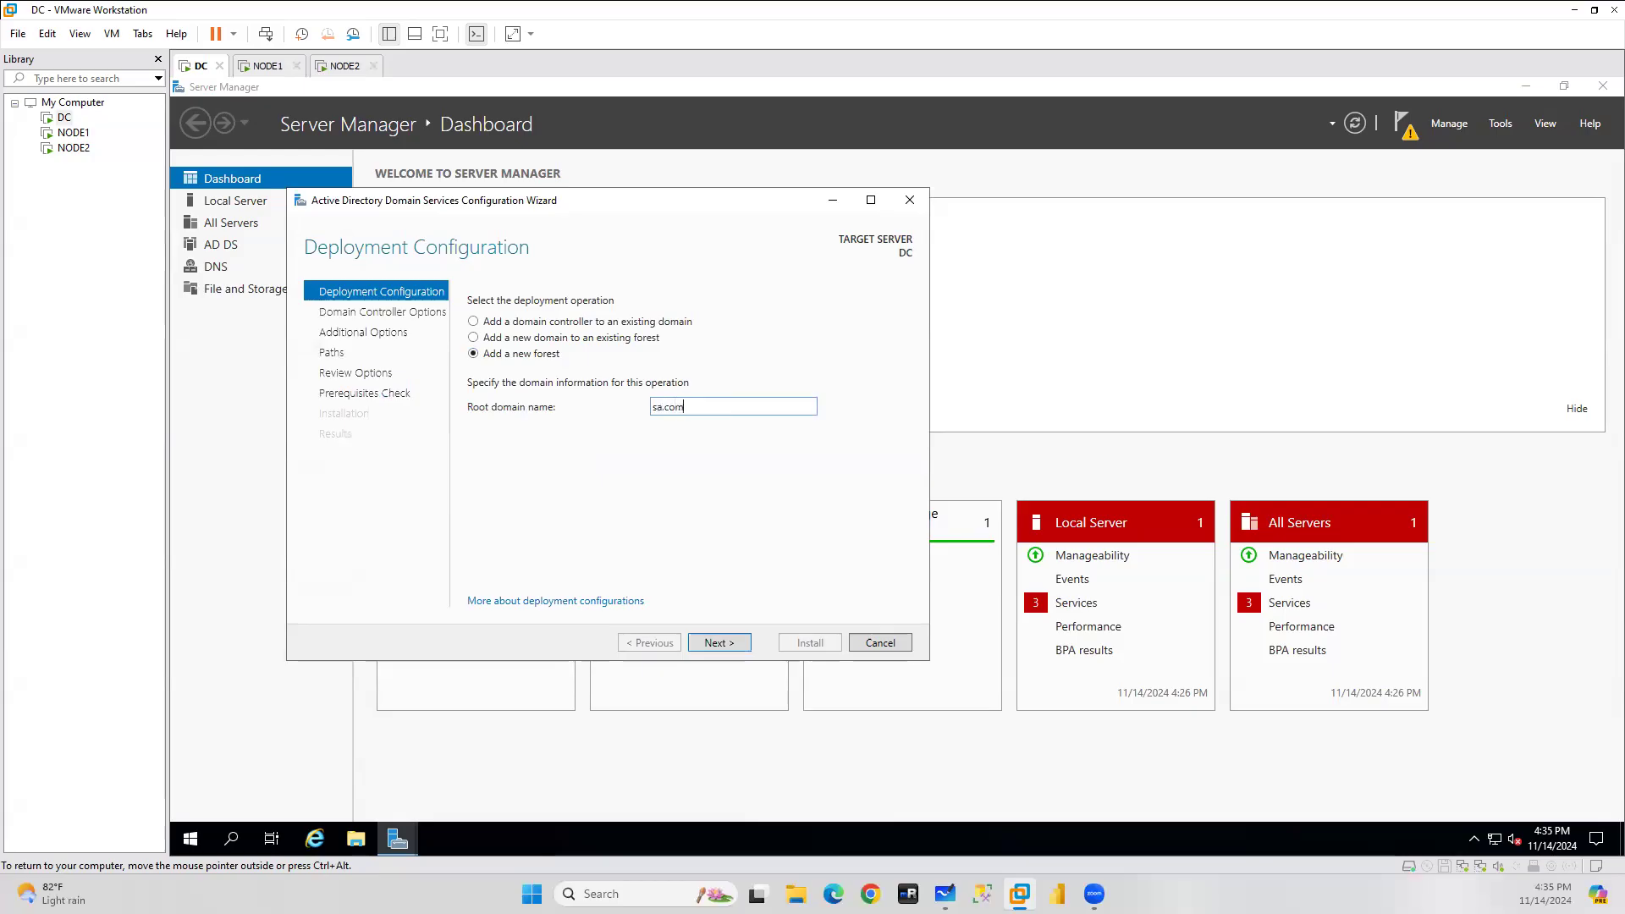
{"action": "key", "text": "ctrl+alt"}
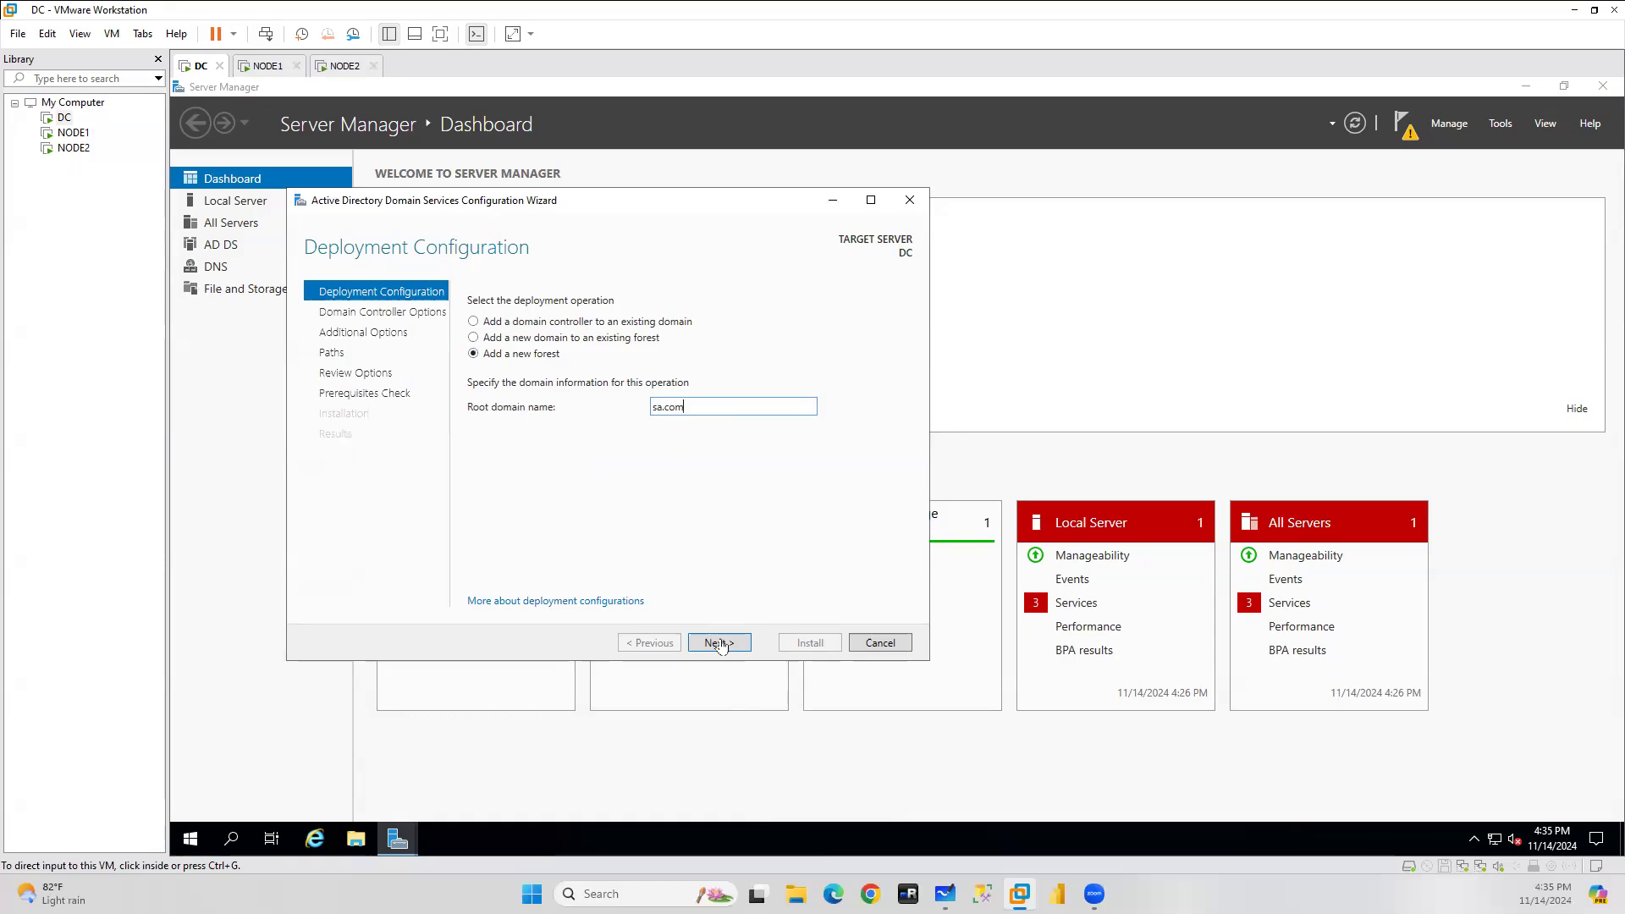
{"action": "left_click", "coordinate": [721, 646]}
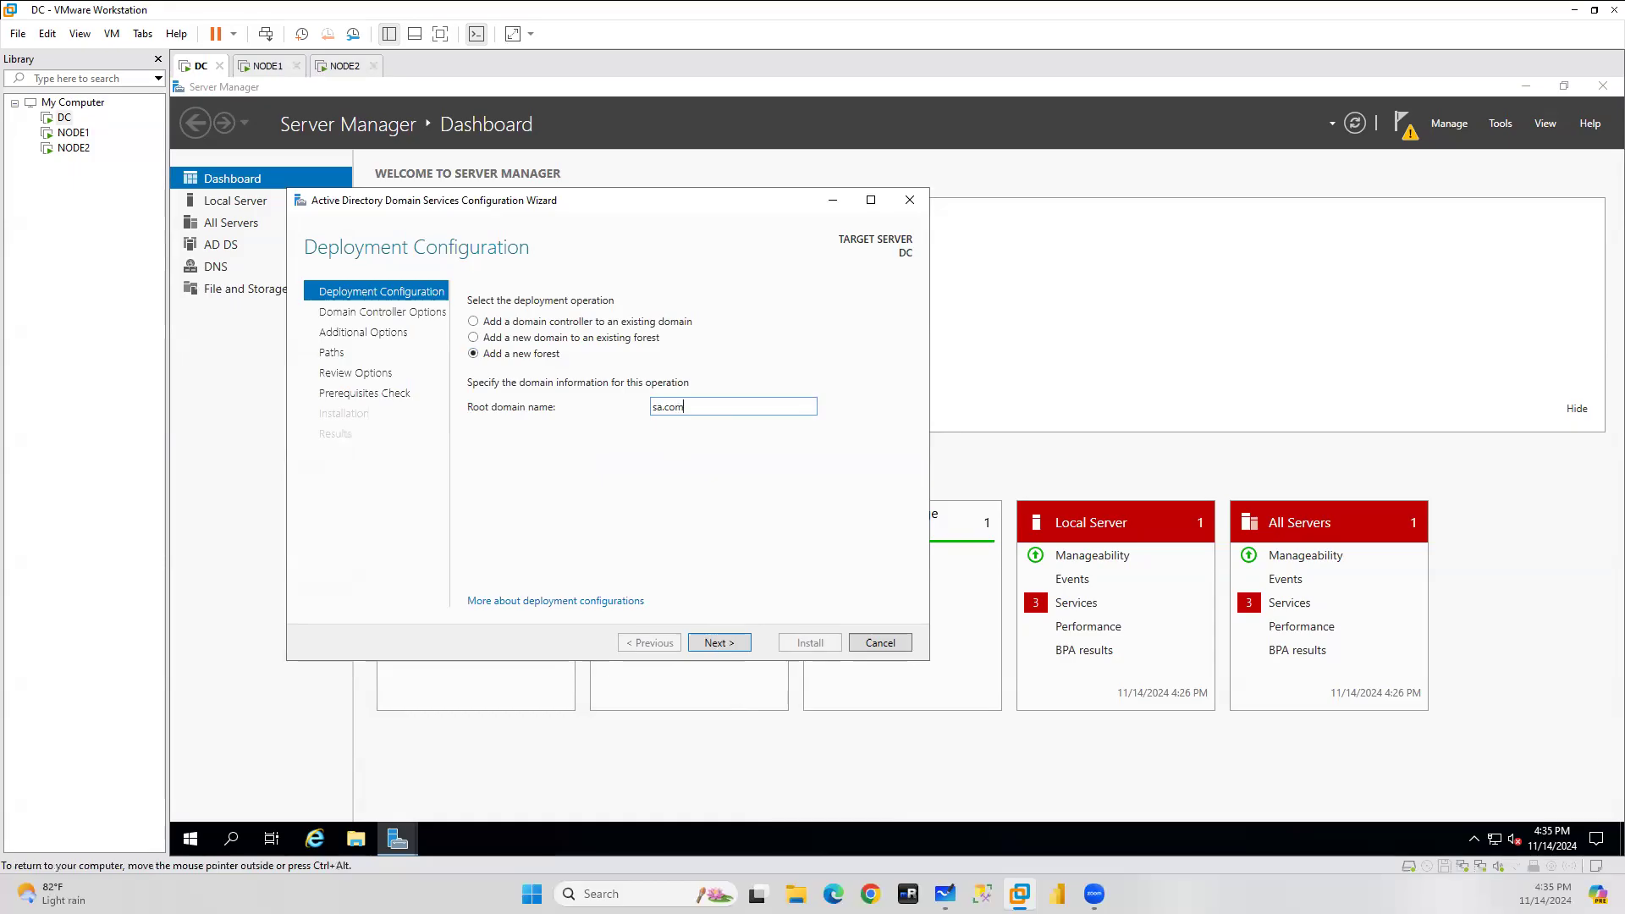
{"action": "left_click", "coordinate": [736, 645]}
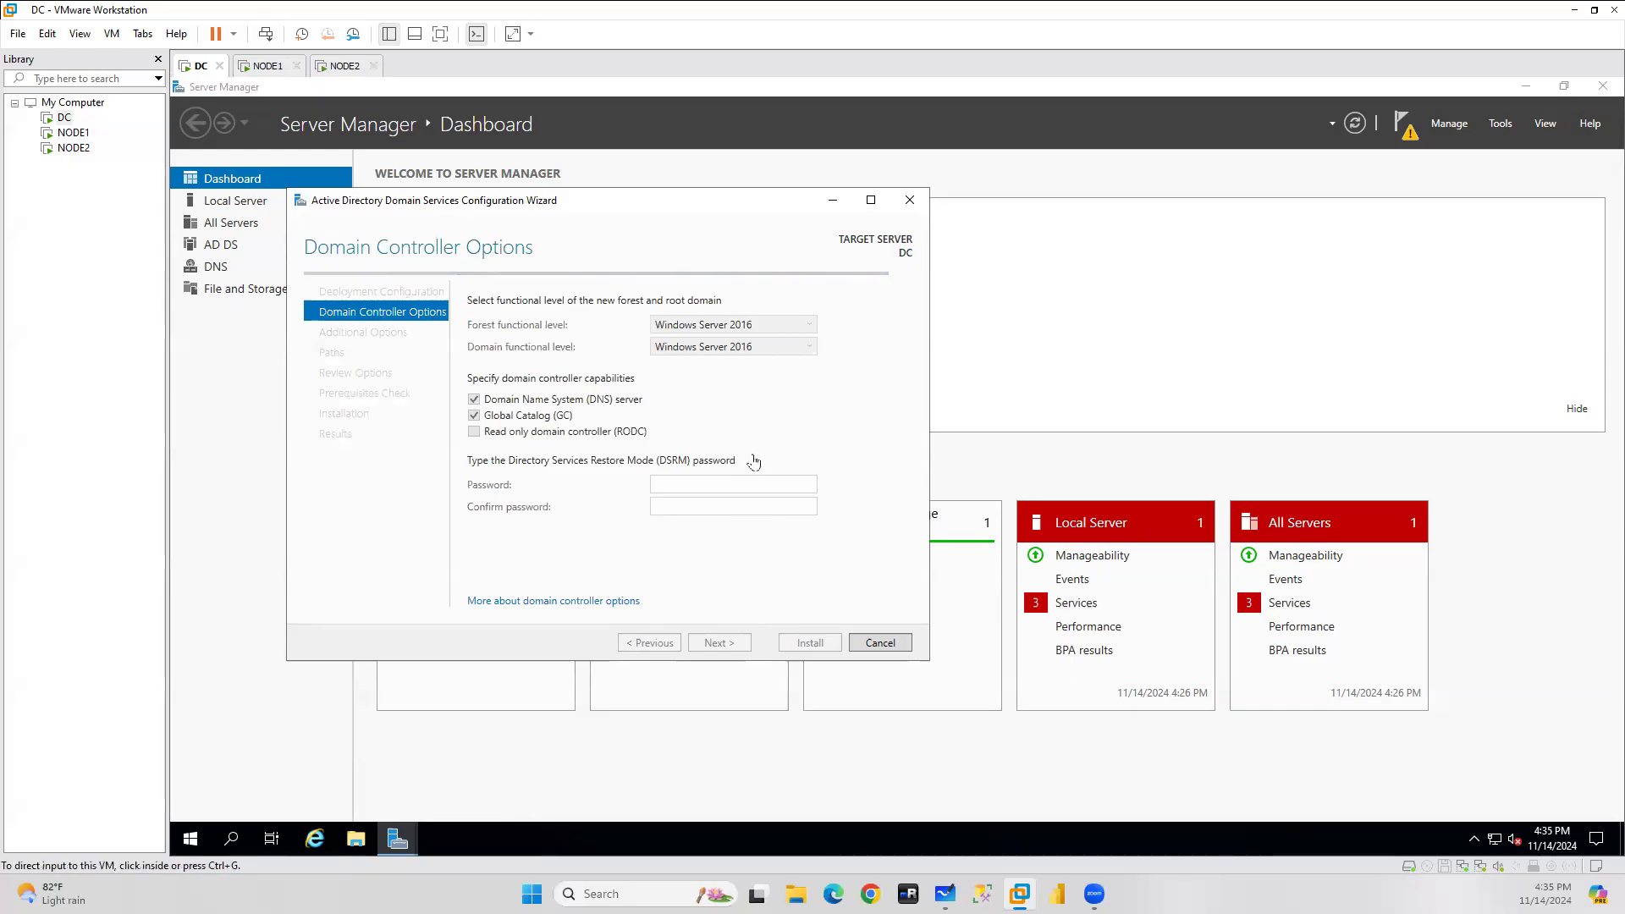
Enter and confirm the Directory Services Restore Mode password.
{"action": "left_click", "coordinate": [680, 480]}
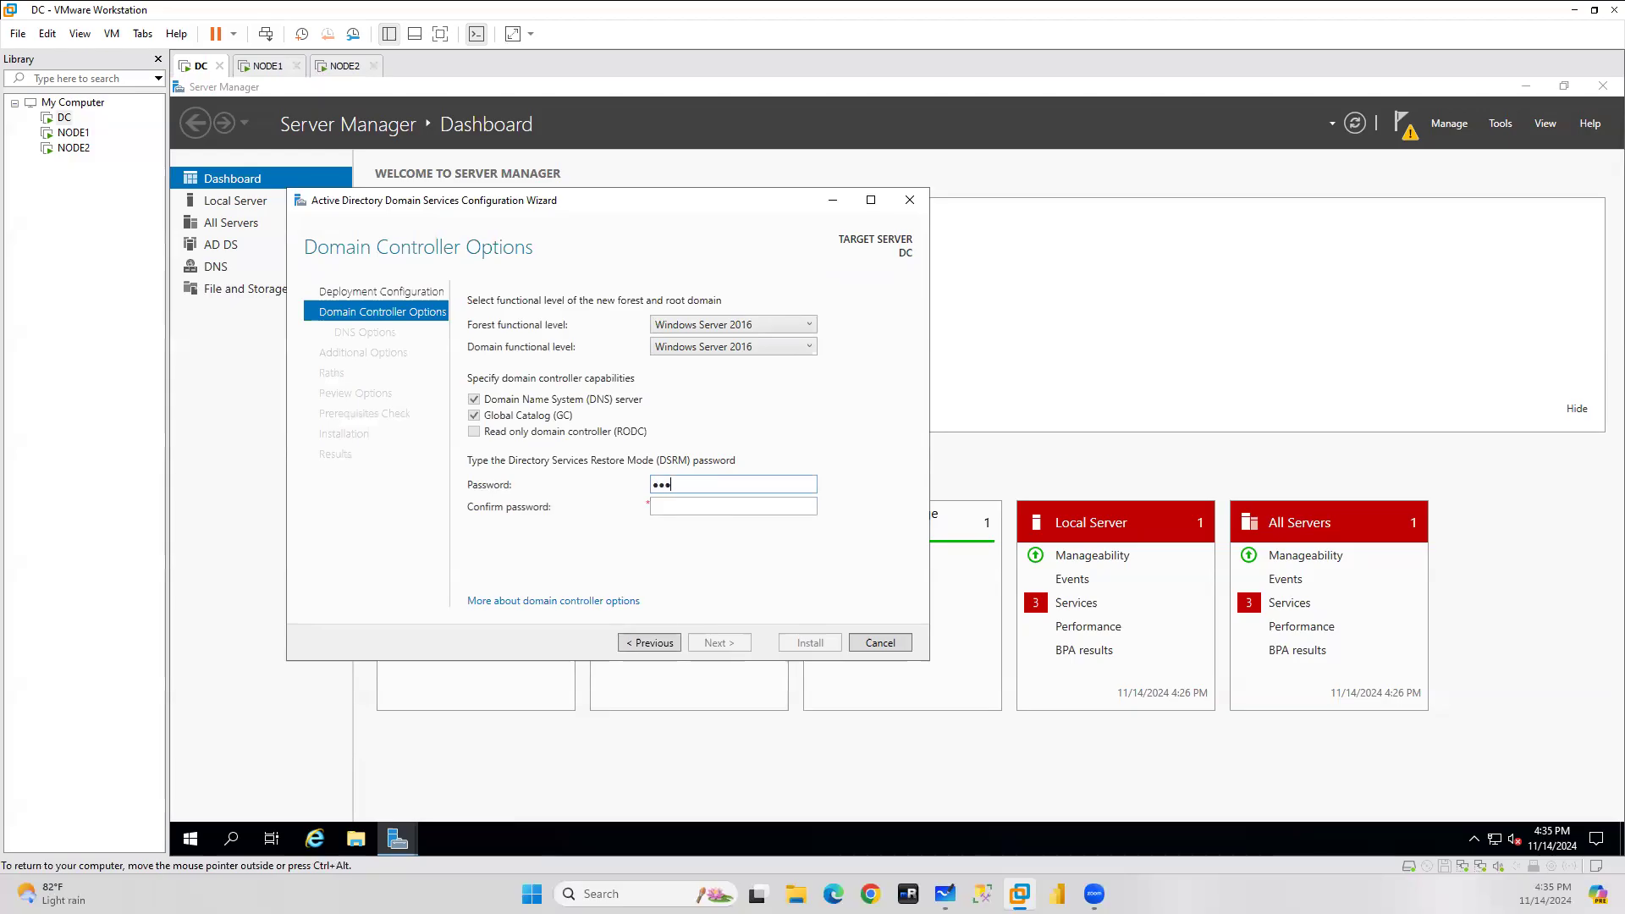
{"action": "type", "text": "3"}
{"action": "key", "text": "Tab"}
{"action": "type", "text": "••••••••••••"}
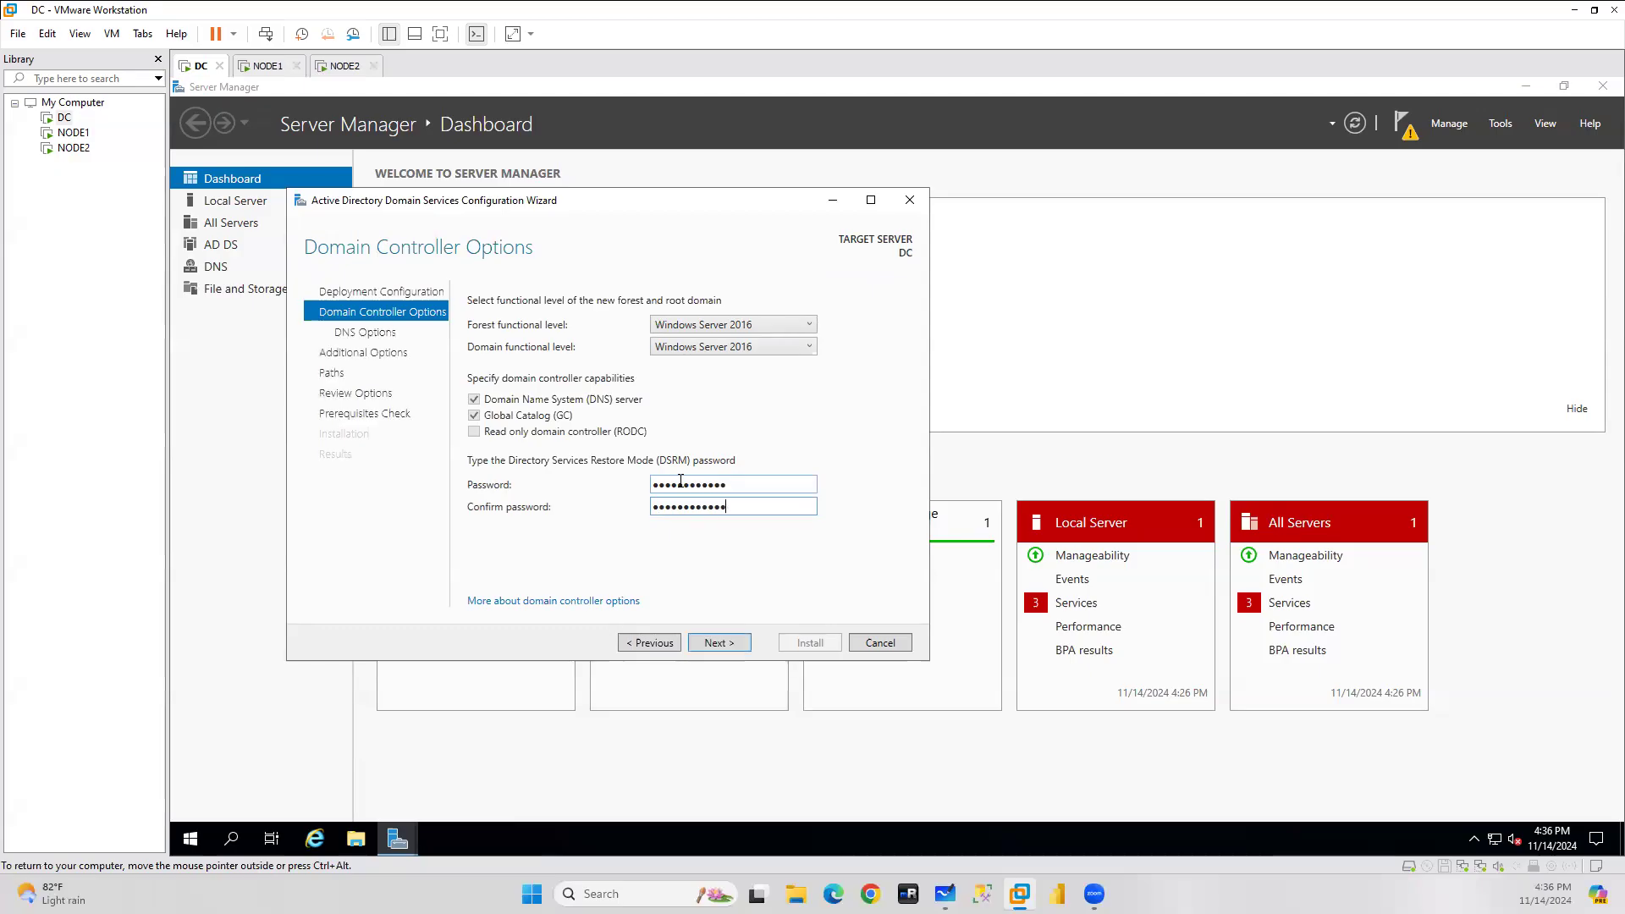
Accept default DNS options, NetBIOS name SA and default database, log and SYSVOL paths, then run prerequisite checks.
{"action": "left_click", "coordinate": [737, 643]}
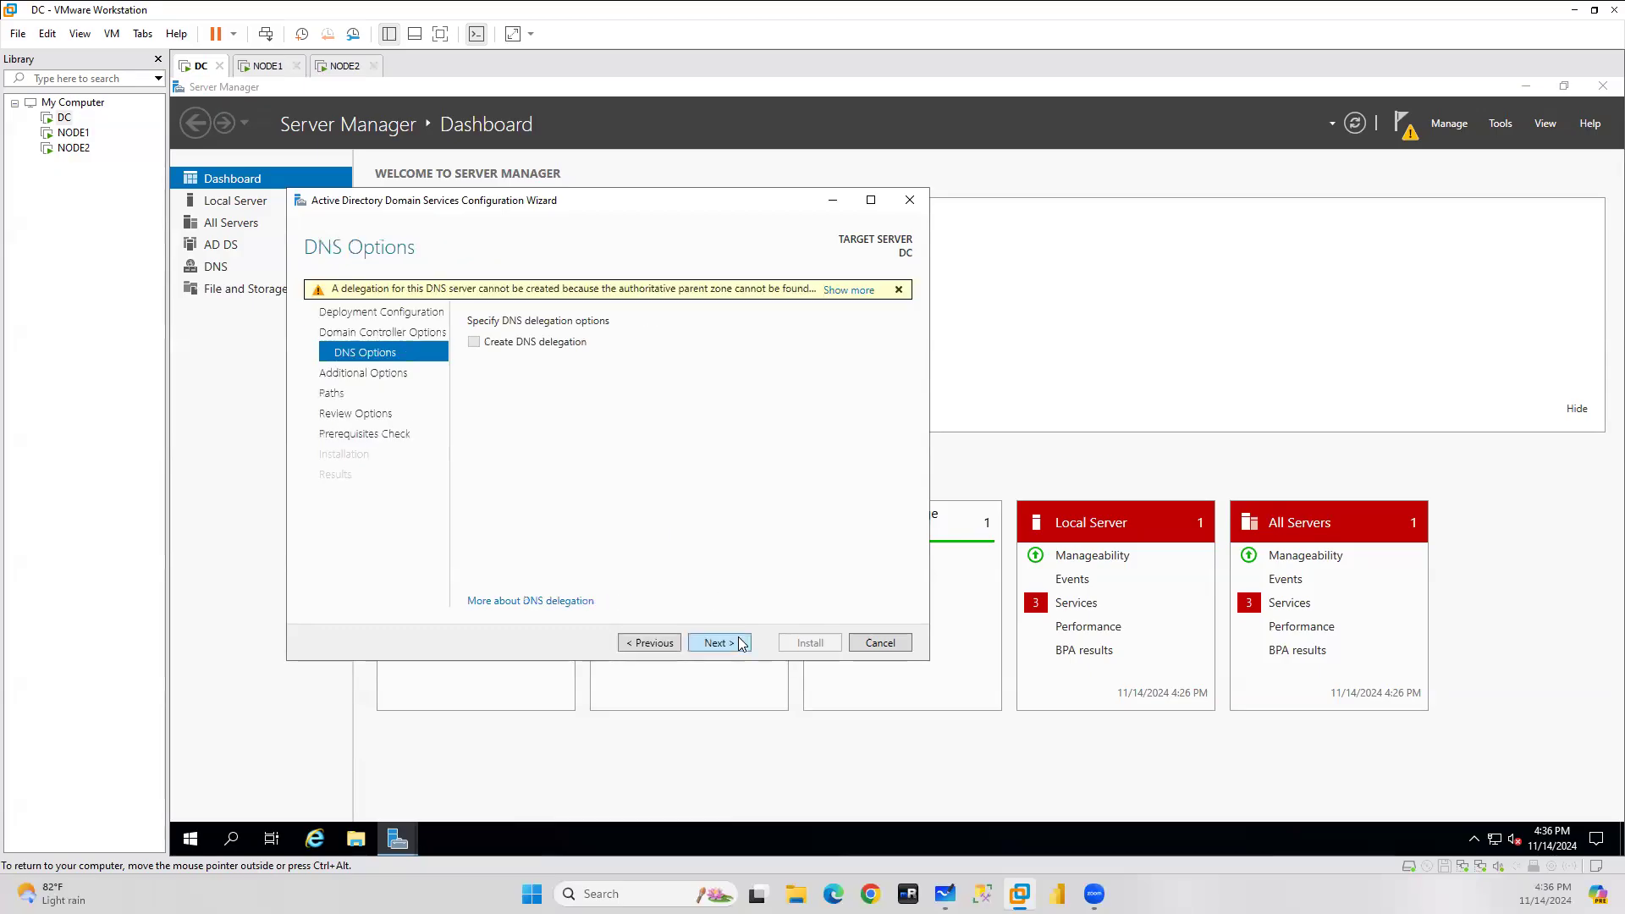
{"action": "left_click", "coordinate": [736, 644]}
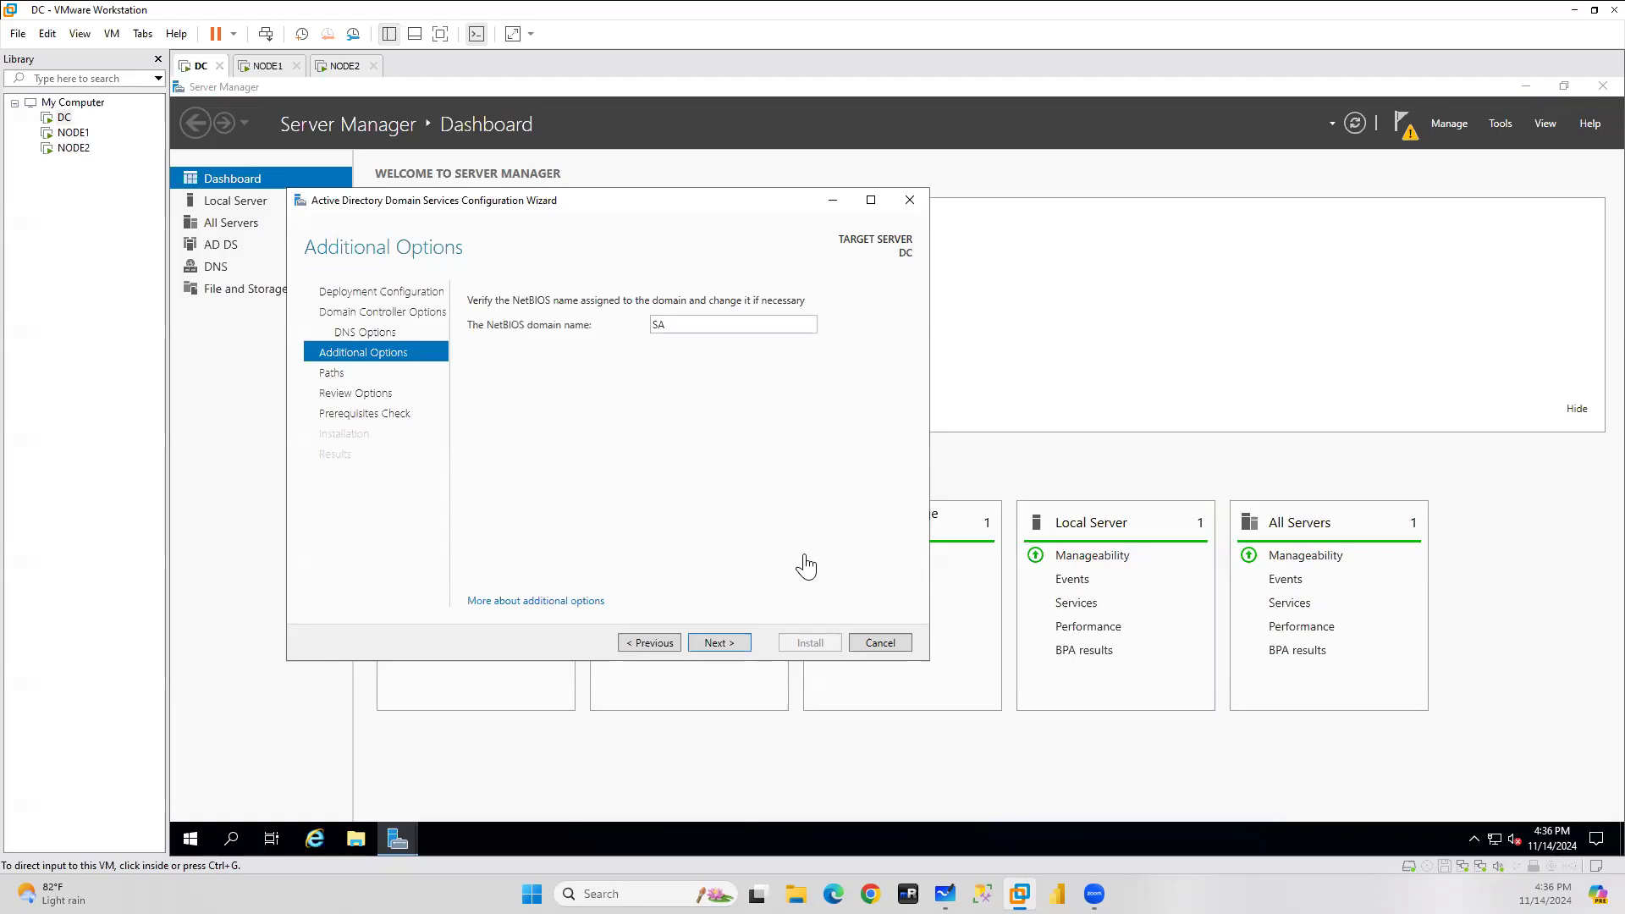
{"action": "left_click", "coordinate": [728, 643]}
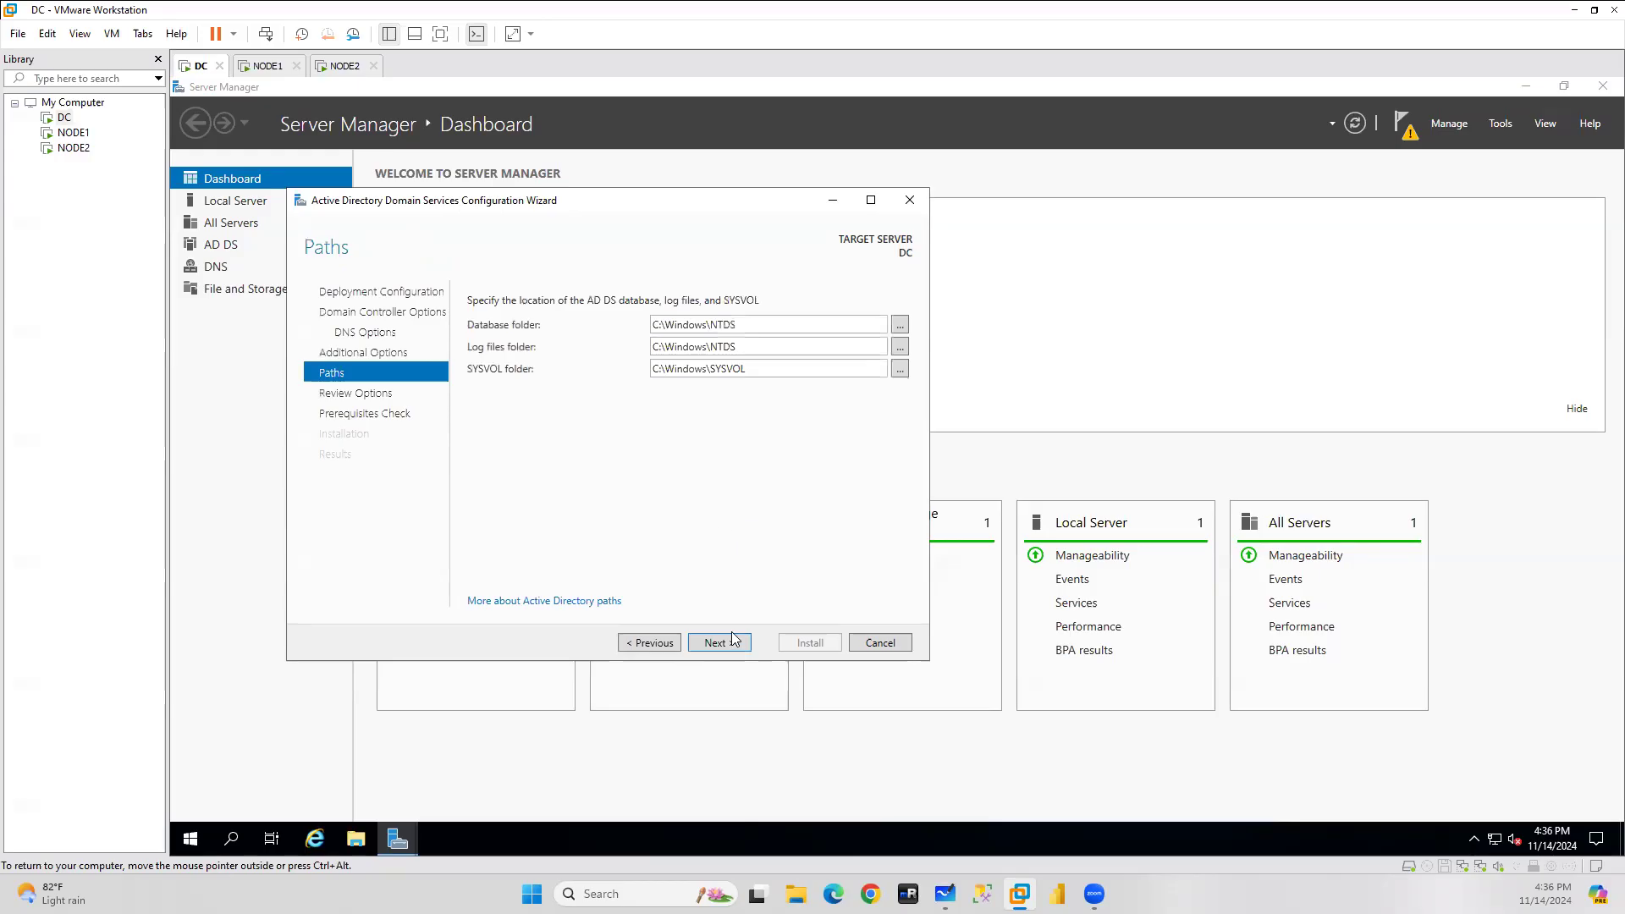
{"action": "left_click", "coordinate": [733, 644]}
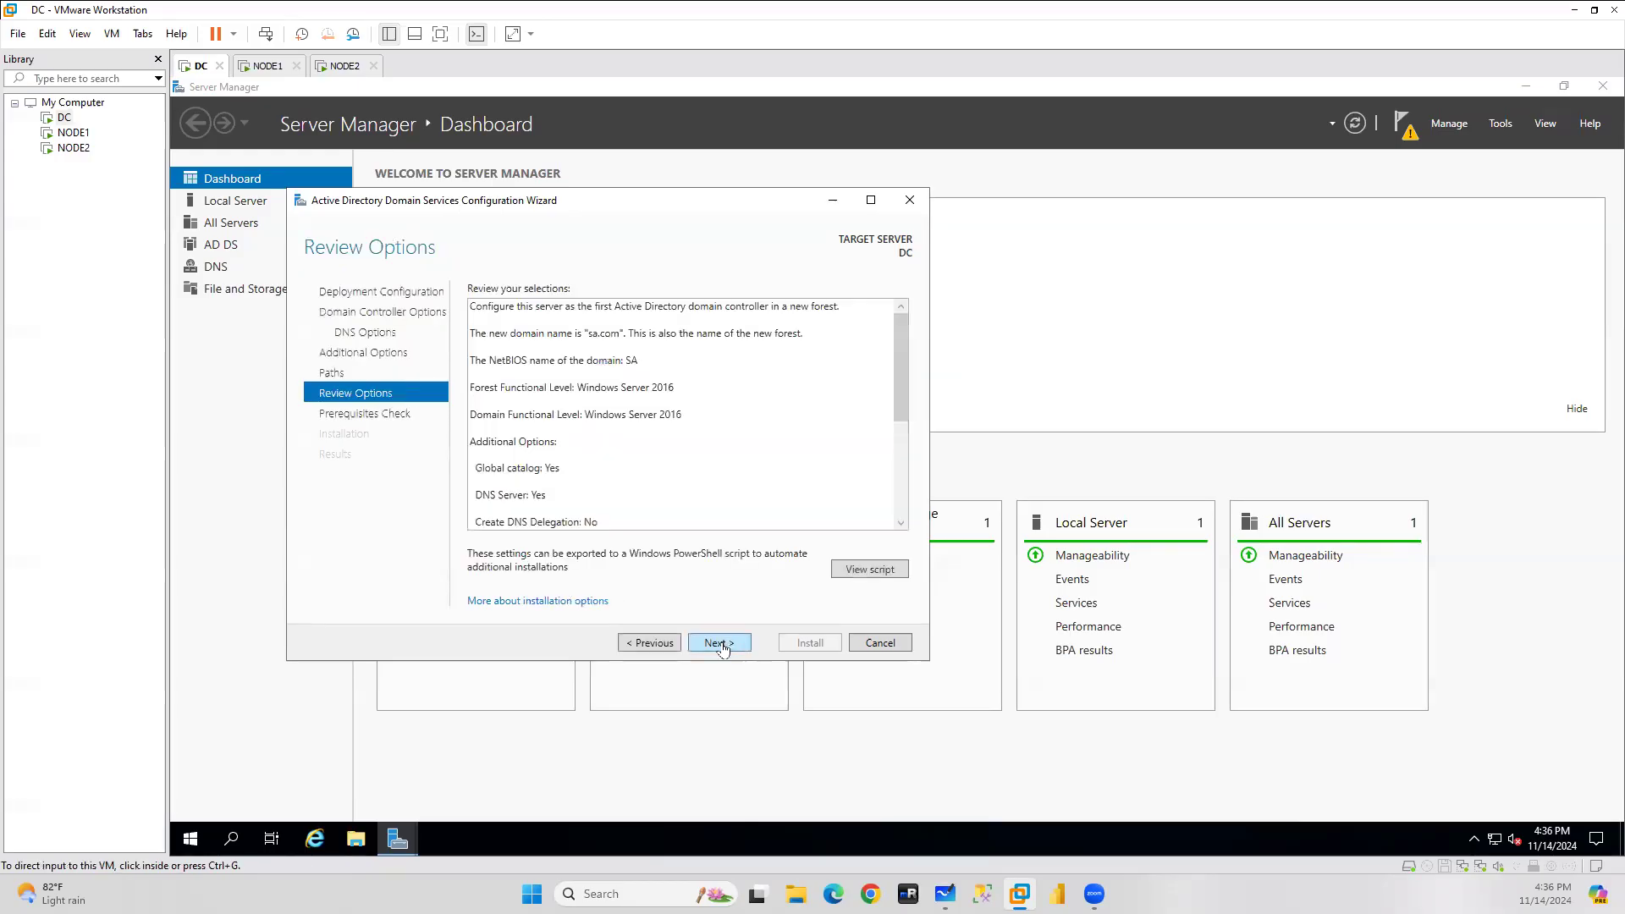
{"action": "left_click", "coordinate": [730, 643]}
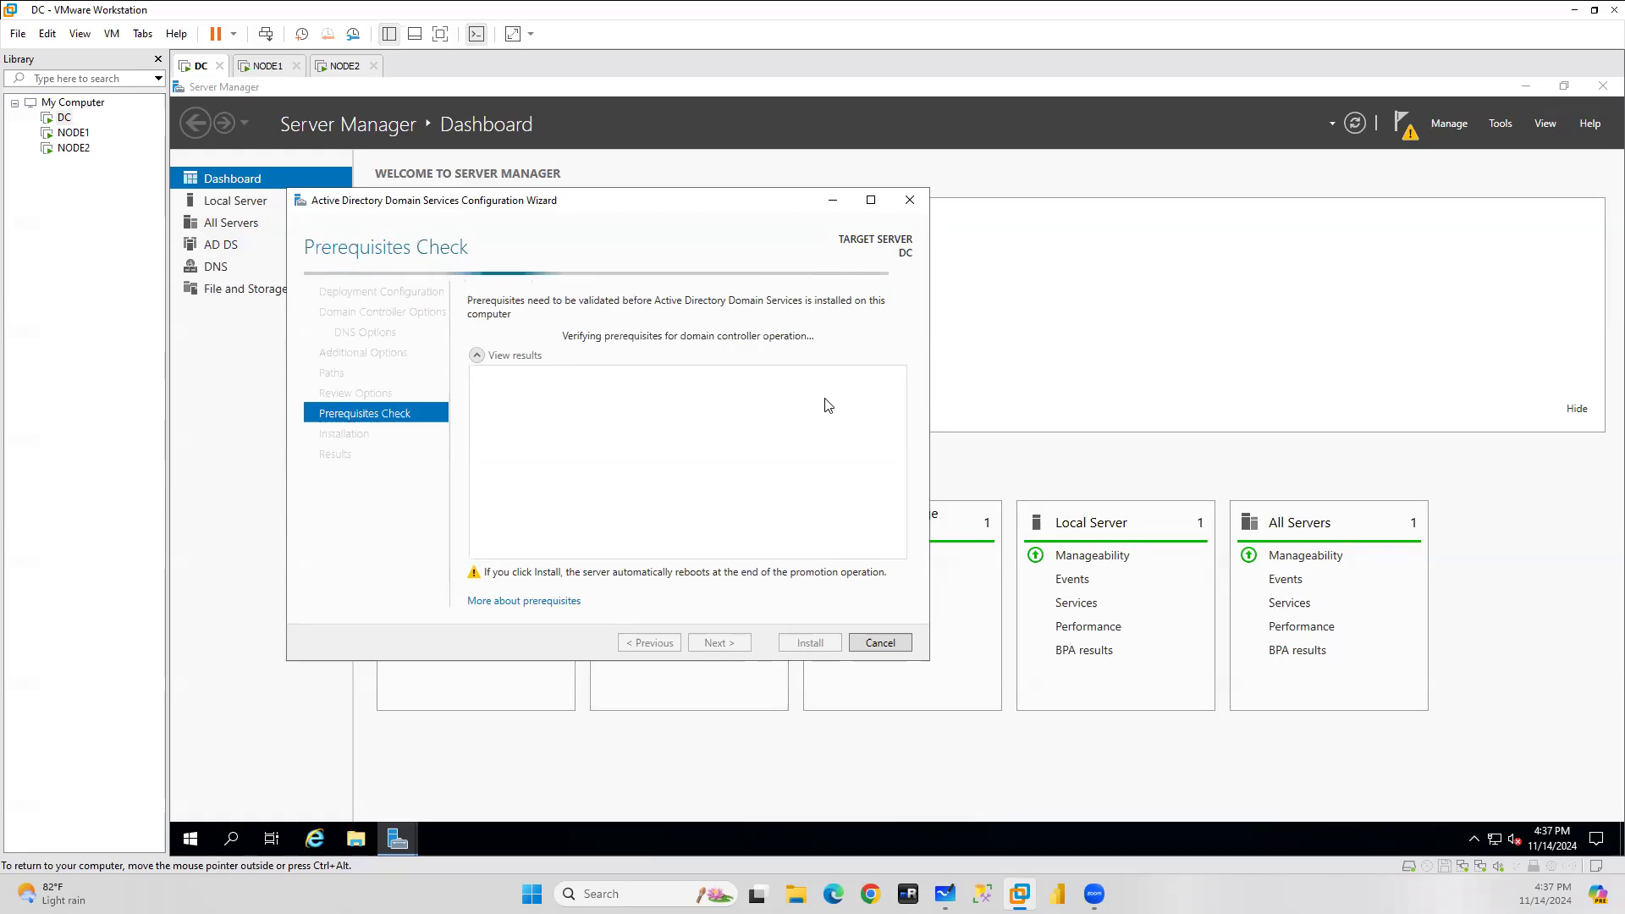
Close Server Manager on both NODE1 and NODE2, opening File Explorer on NODE2.
{"action": "left_click", "coordinate": [267, 66]}
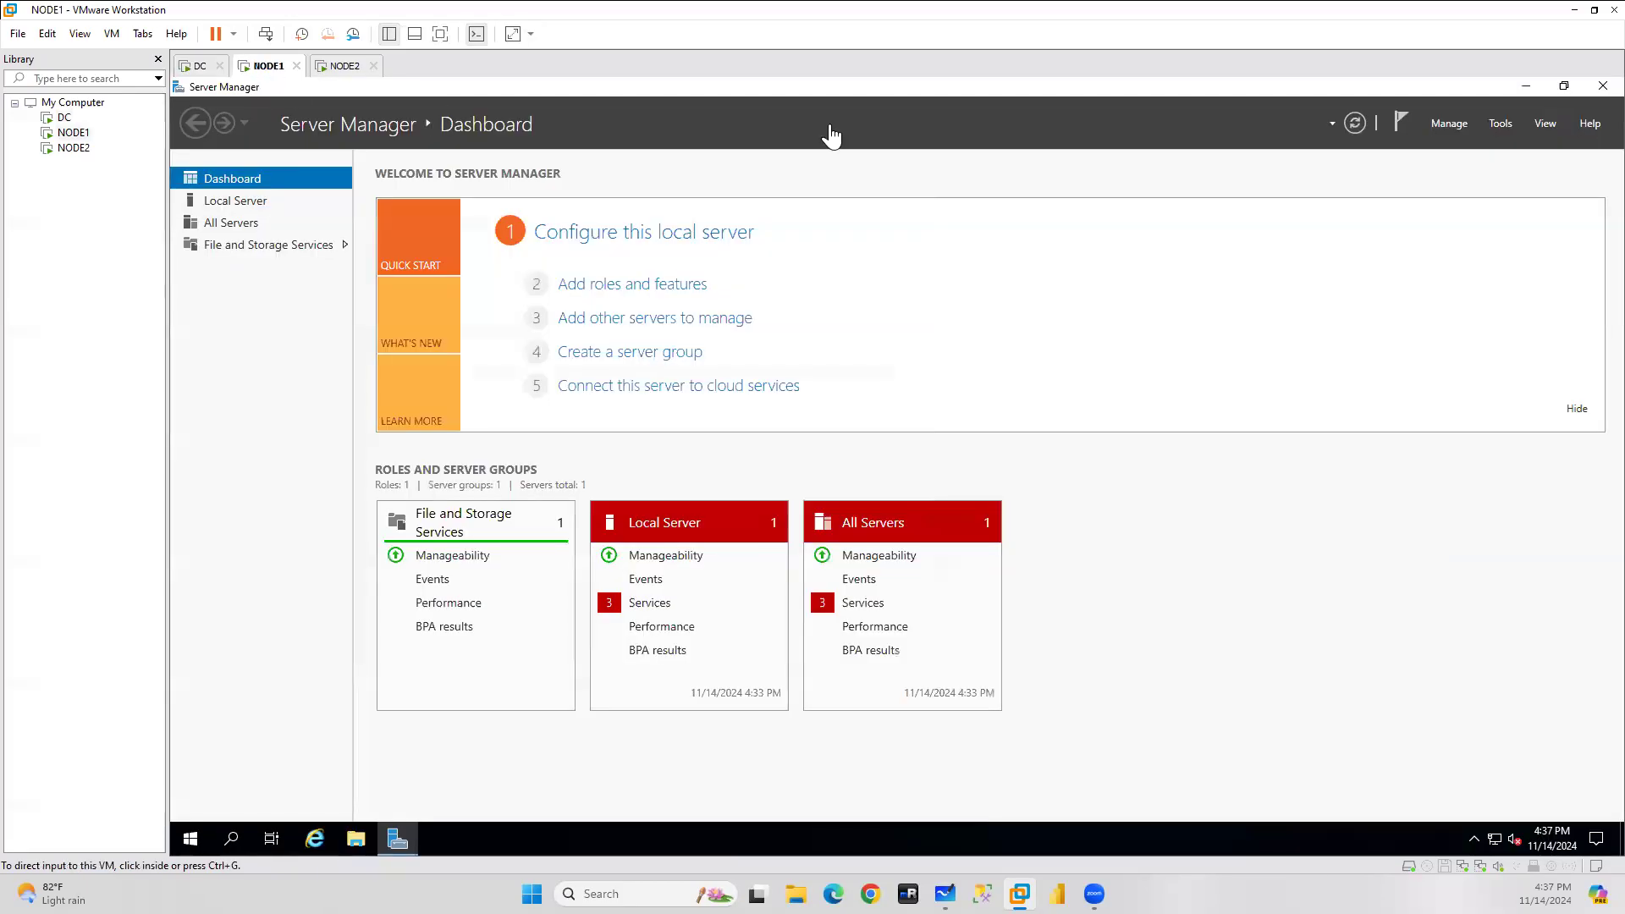
{"action": "left_click", "coordinate": [1602, 88]}
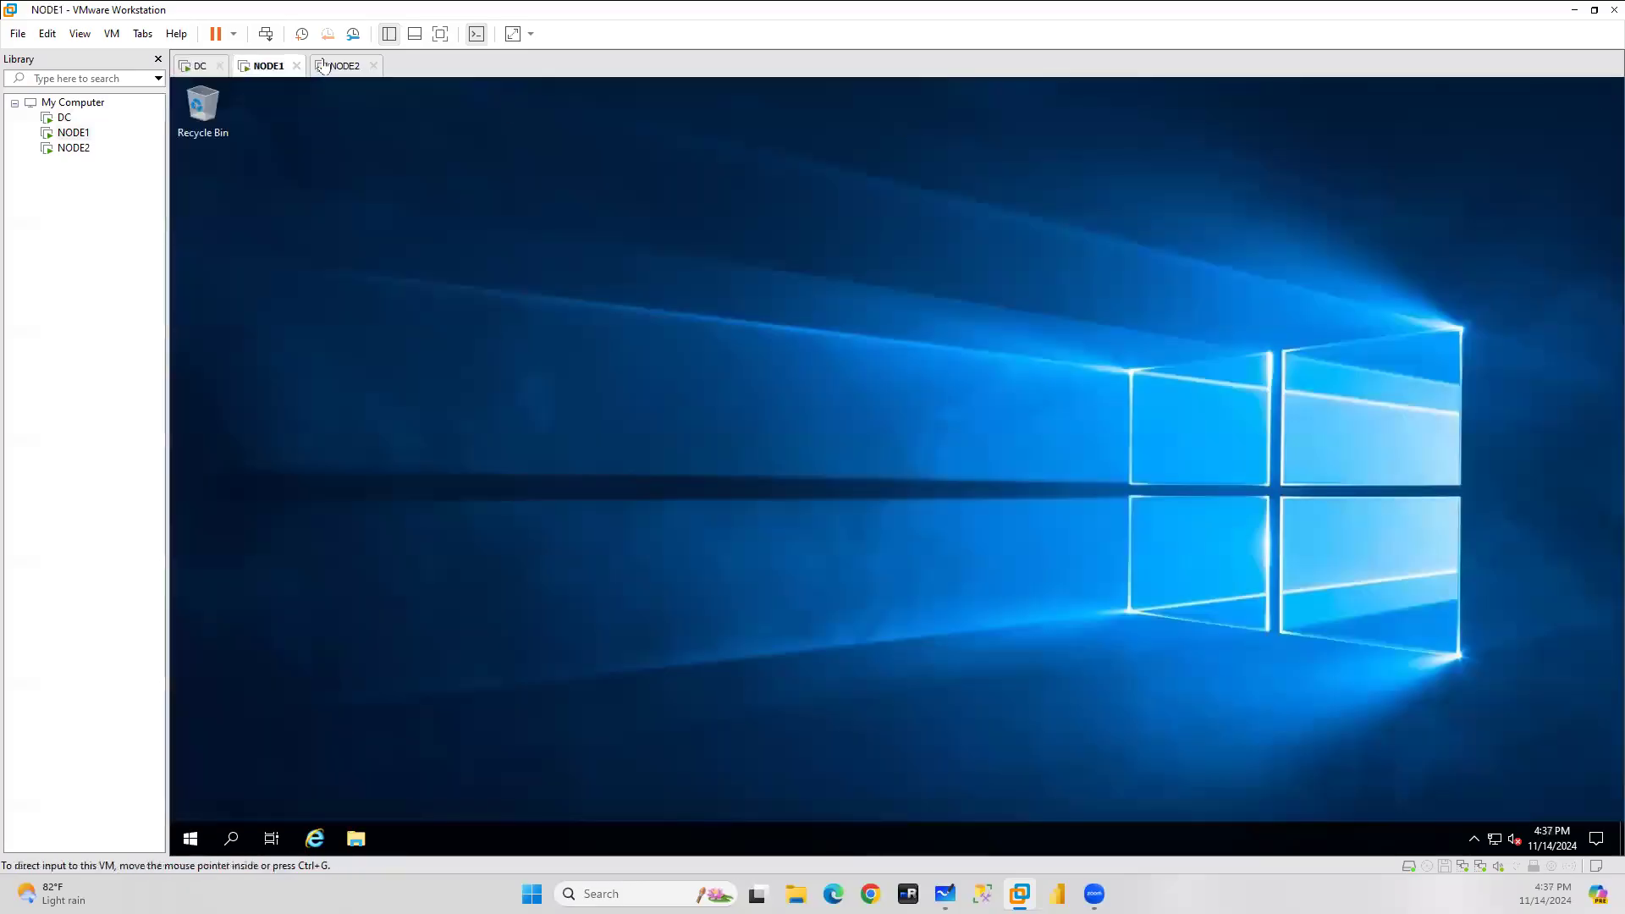
{"action": "left_click", "coordinate": [344, 65]}
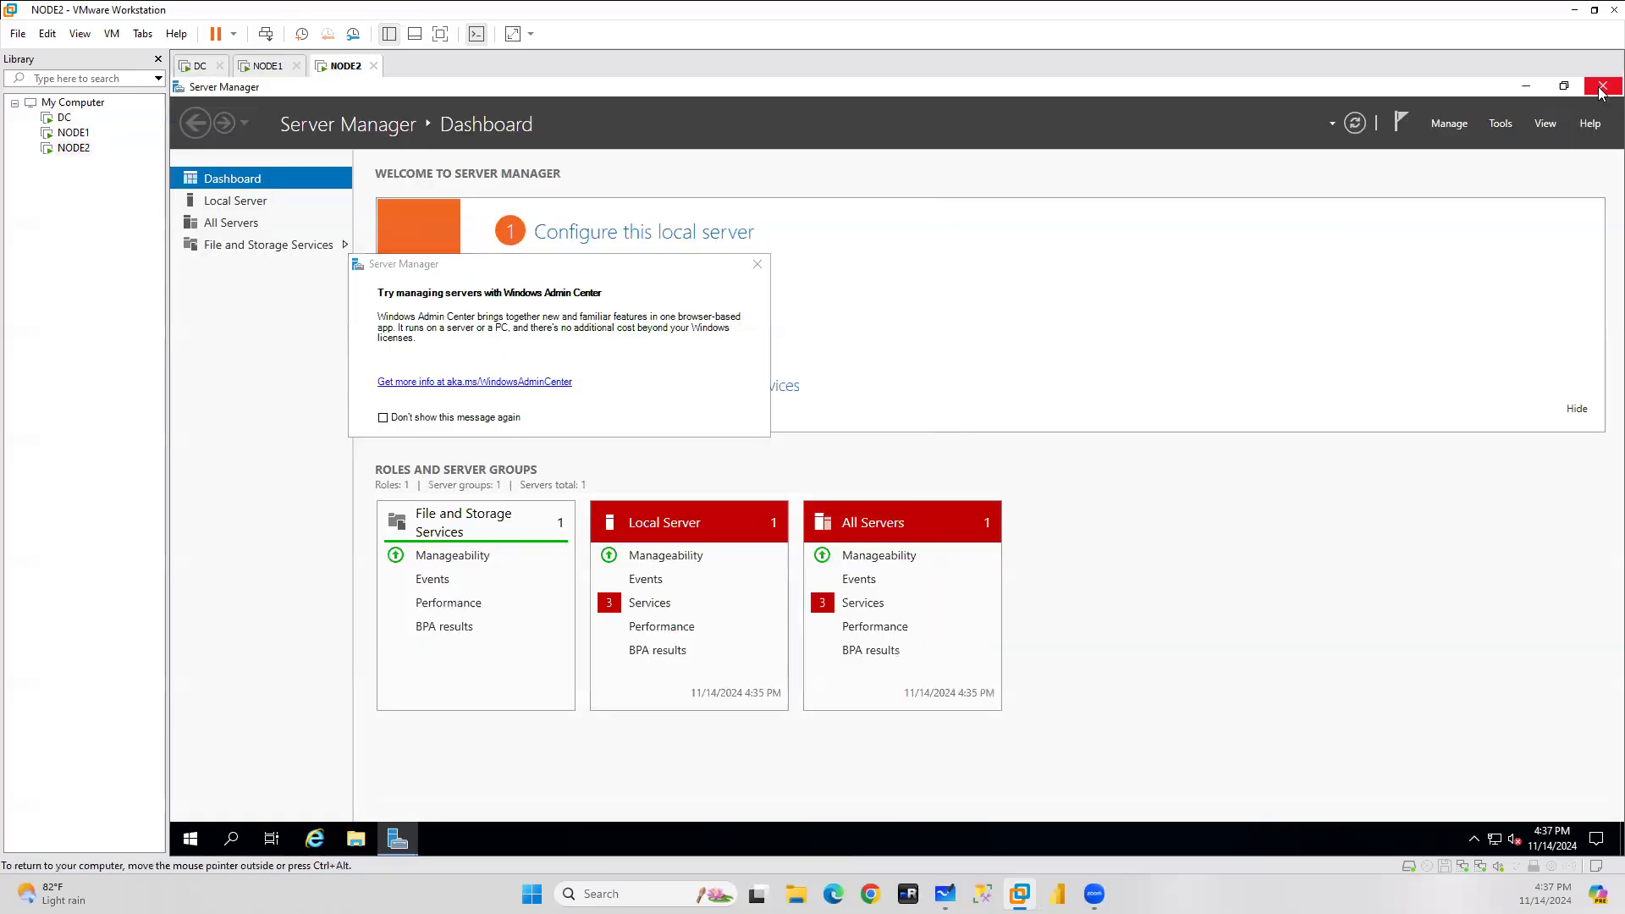
{"action": "left_click", "coordinate": [1603, 86]}
{"action": "left_click", "coordinate": [354, 840]}
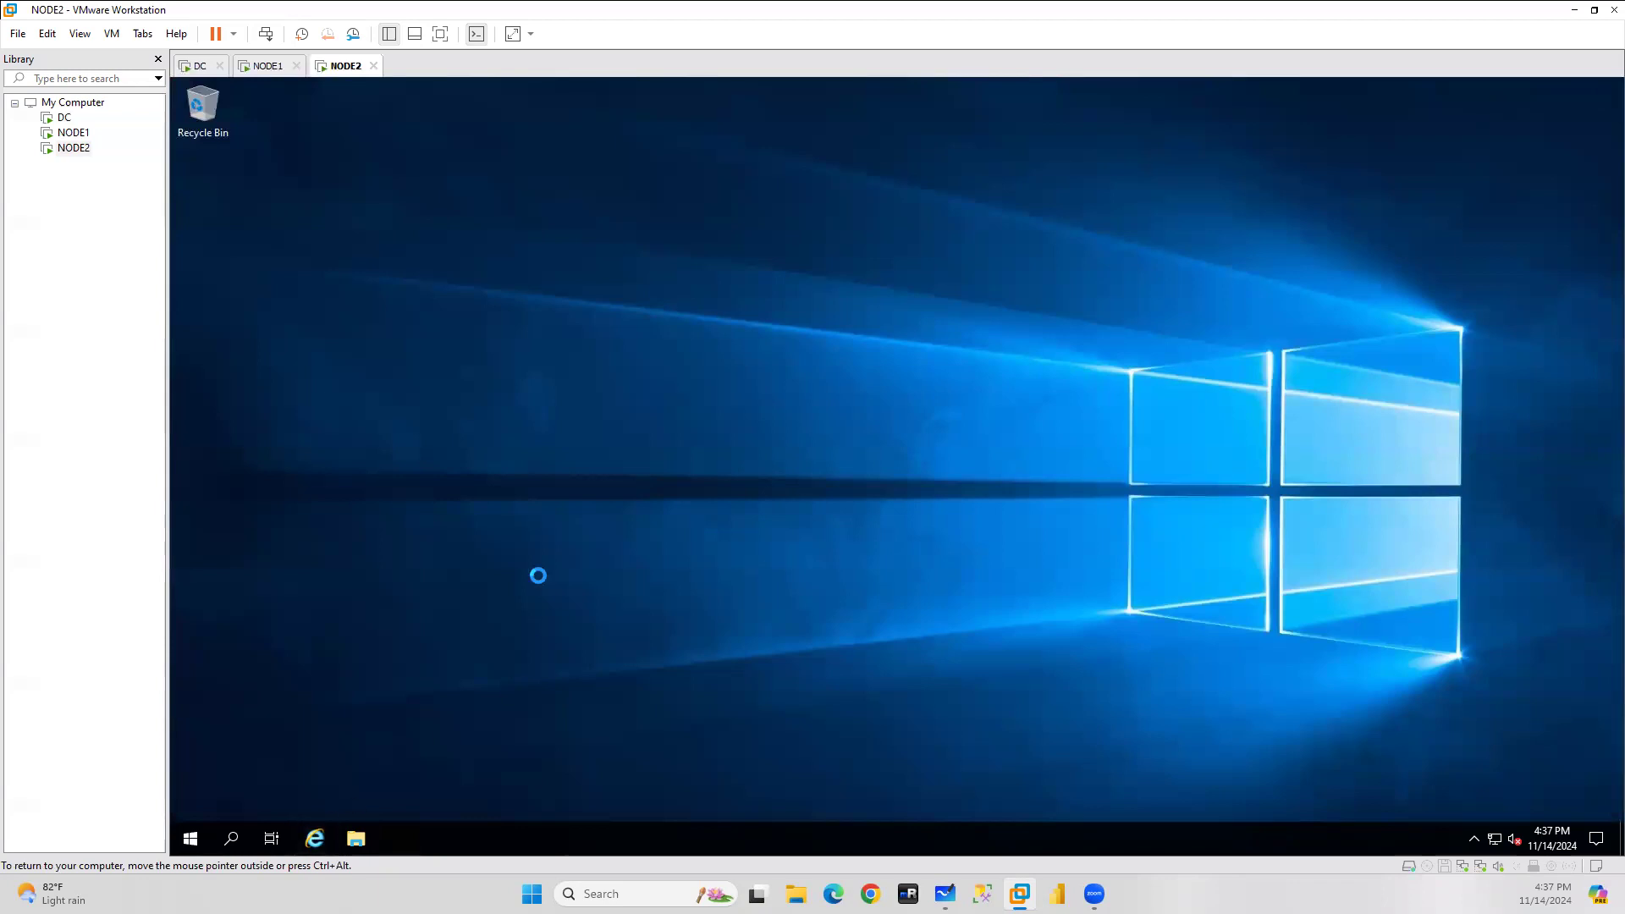
On NODE1, search the web for 'sql server download', then return to DC.
{"action": "left_click", "coordinate": [269, 66]}
{"action": "left_click", "coordinate": [320, 835]}
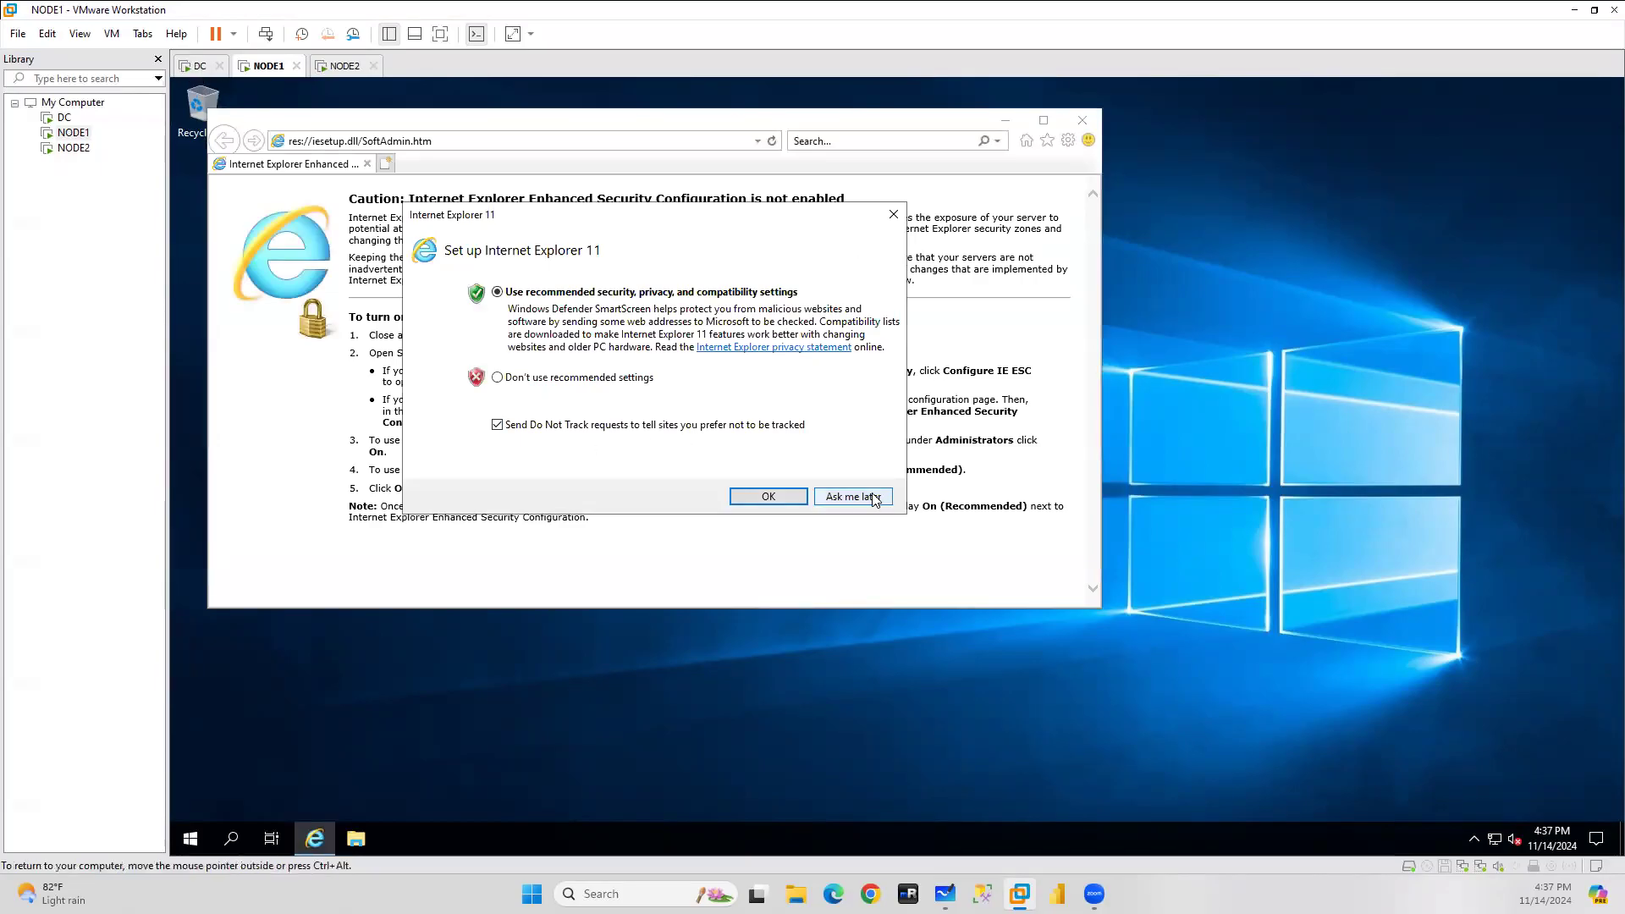
{"action": "left_click", "coordinate": [876, 499]}
{"action": "left_click", "coordinate": [477, 137]}
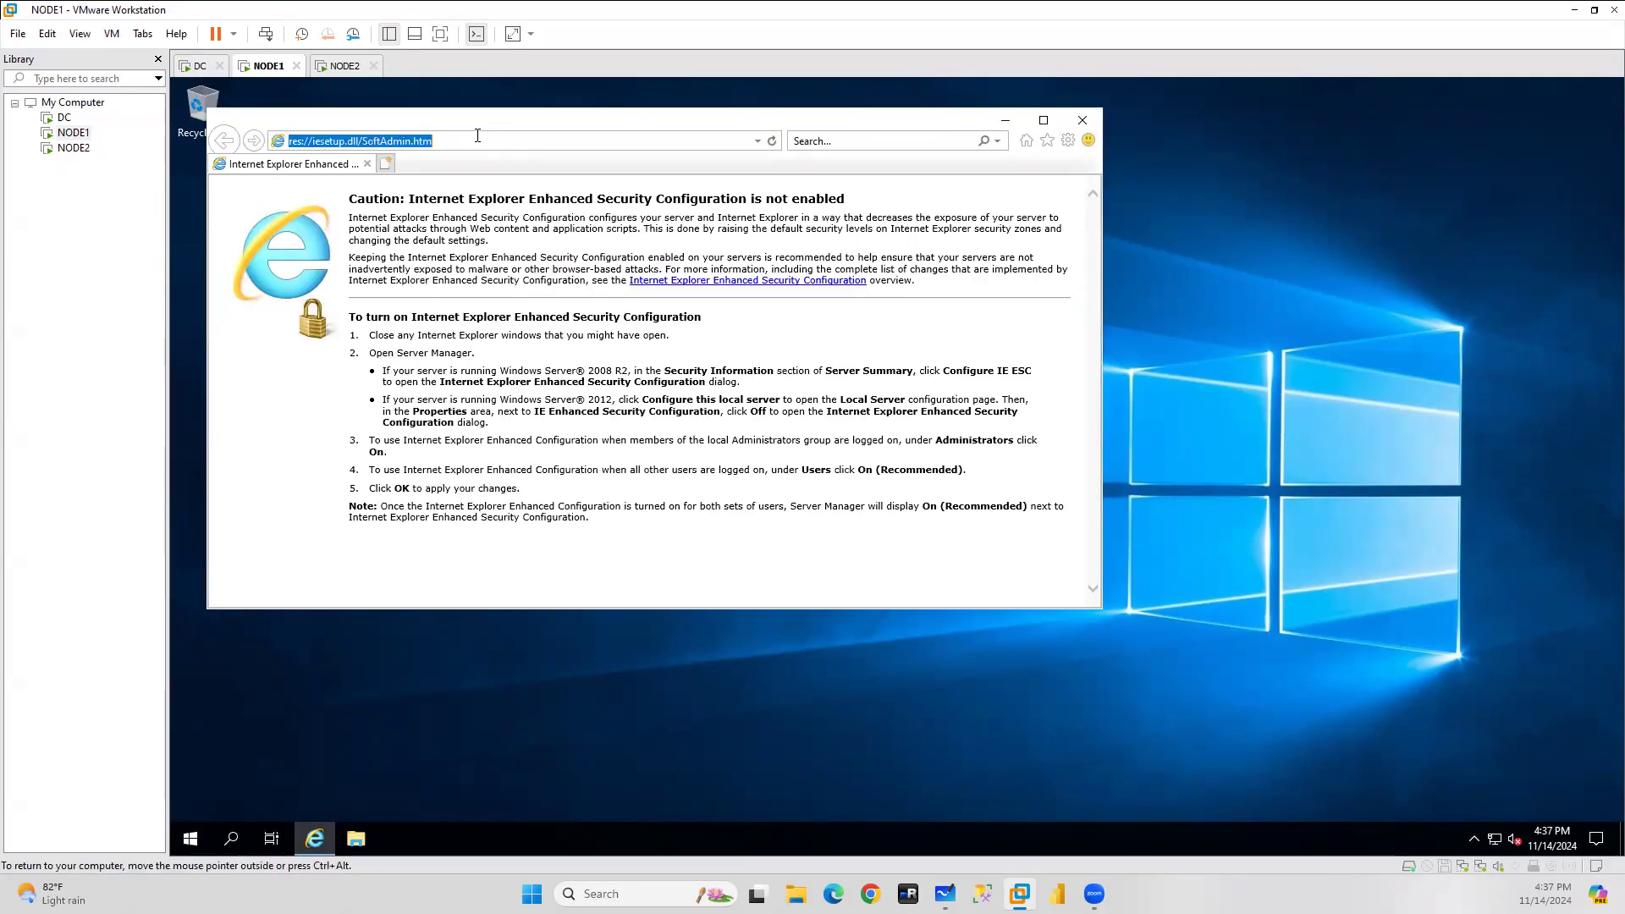
{"action": "type", "text": "sql server do"}
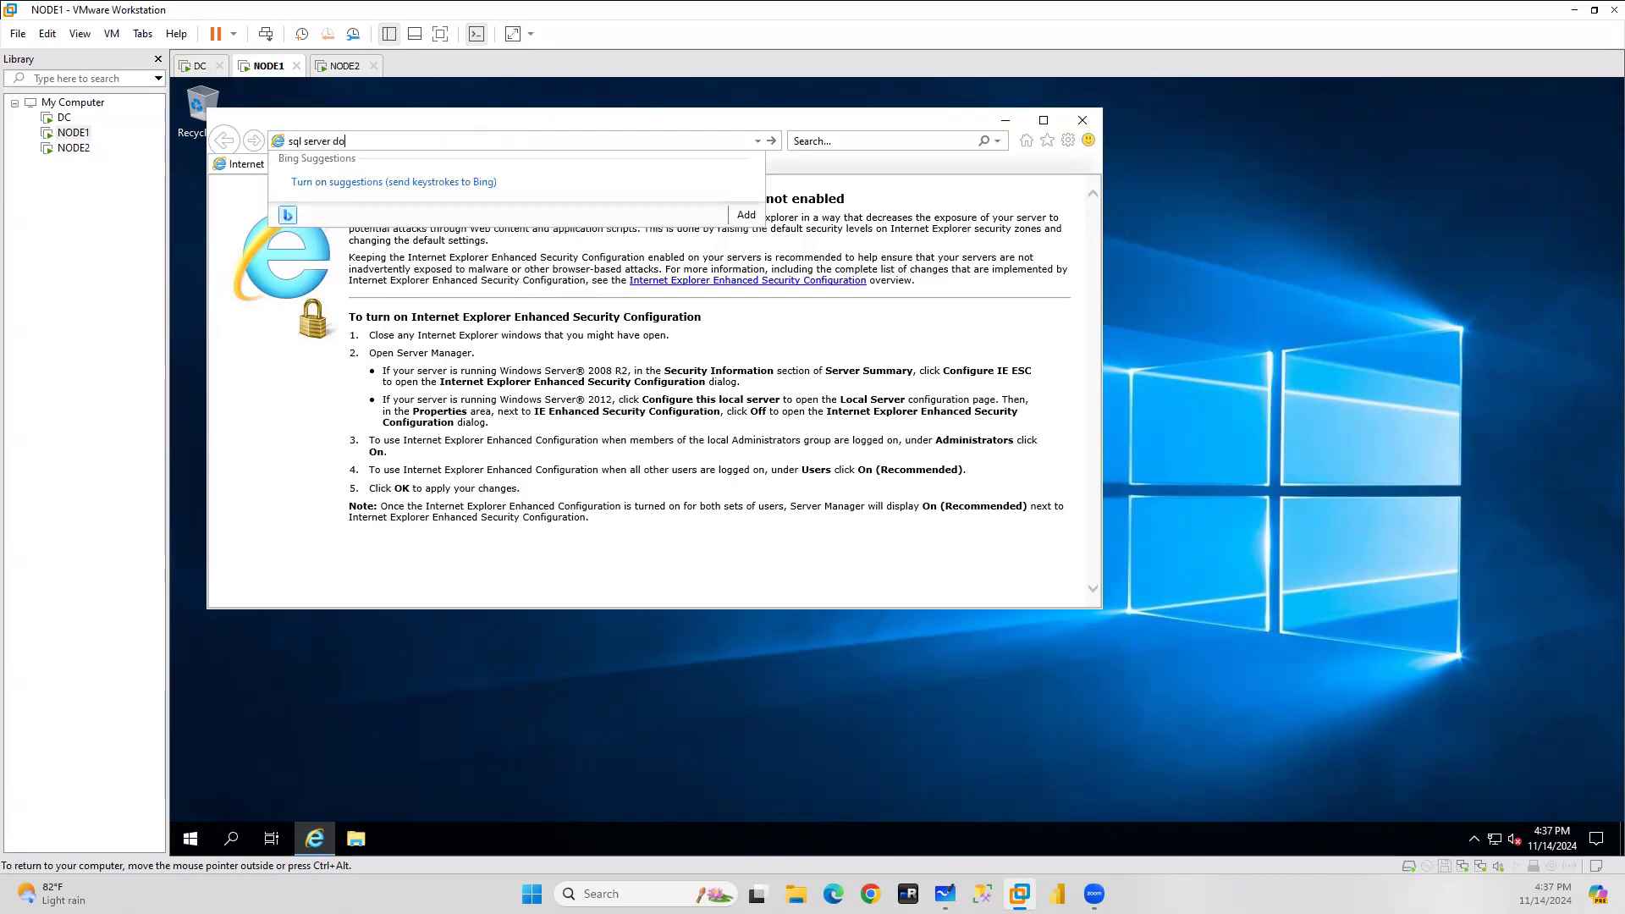
{"action": "type", "text": "wnload"}
{"action": "key", "text": "Return"}
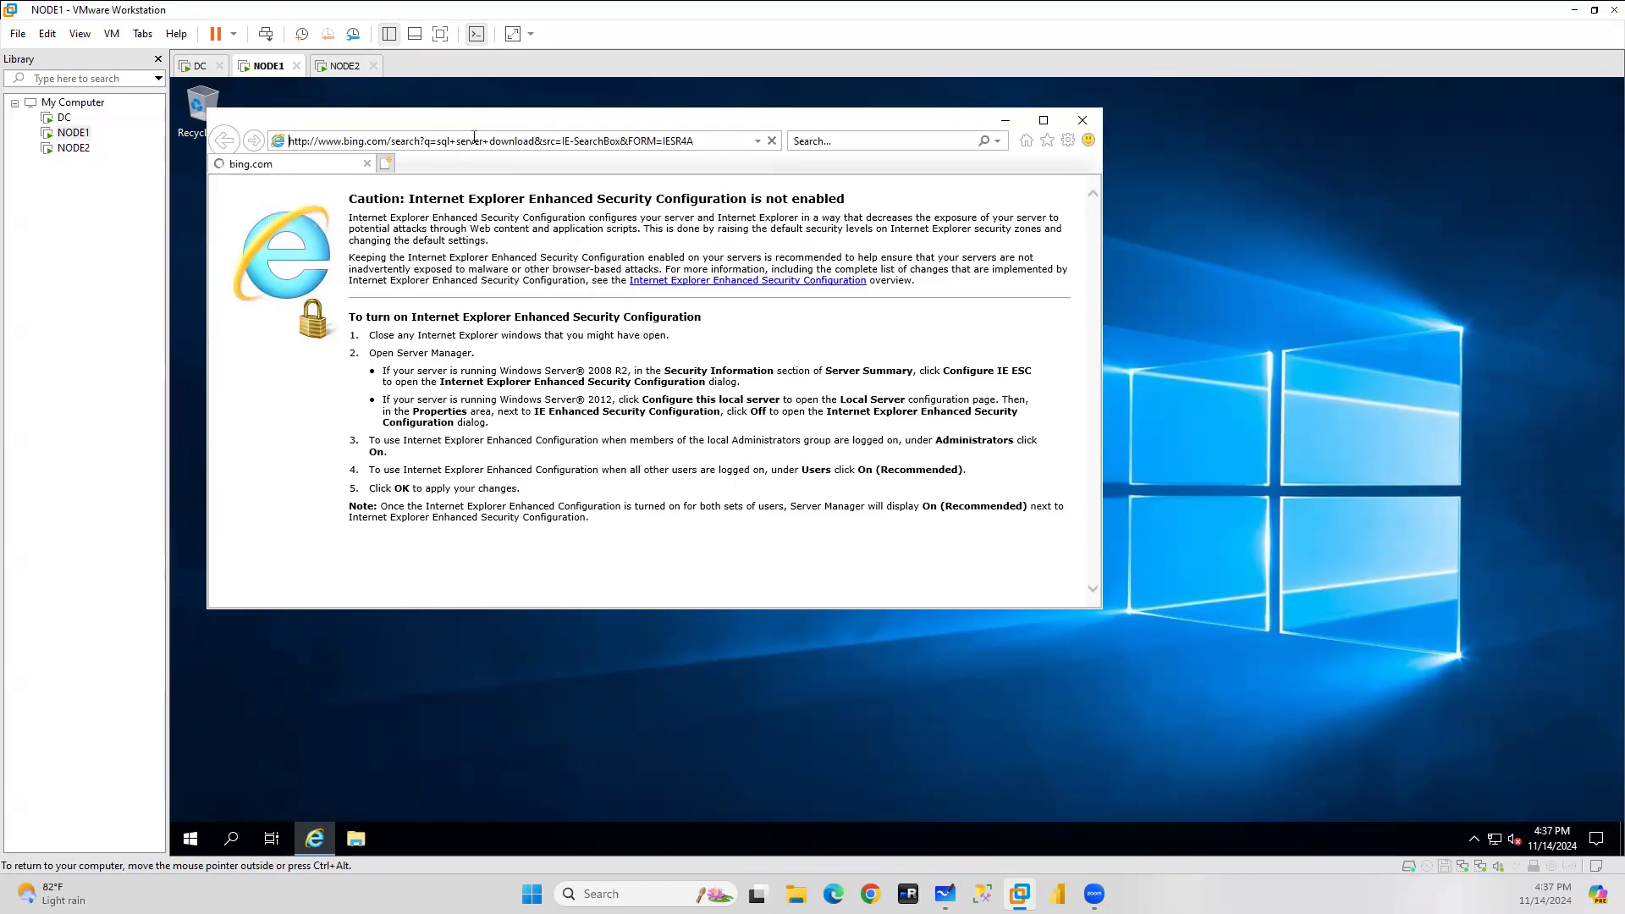
{"action": "left_click", "coordinate": [195, 66]}
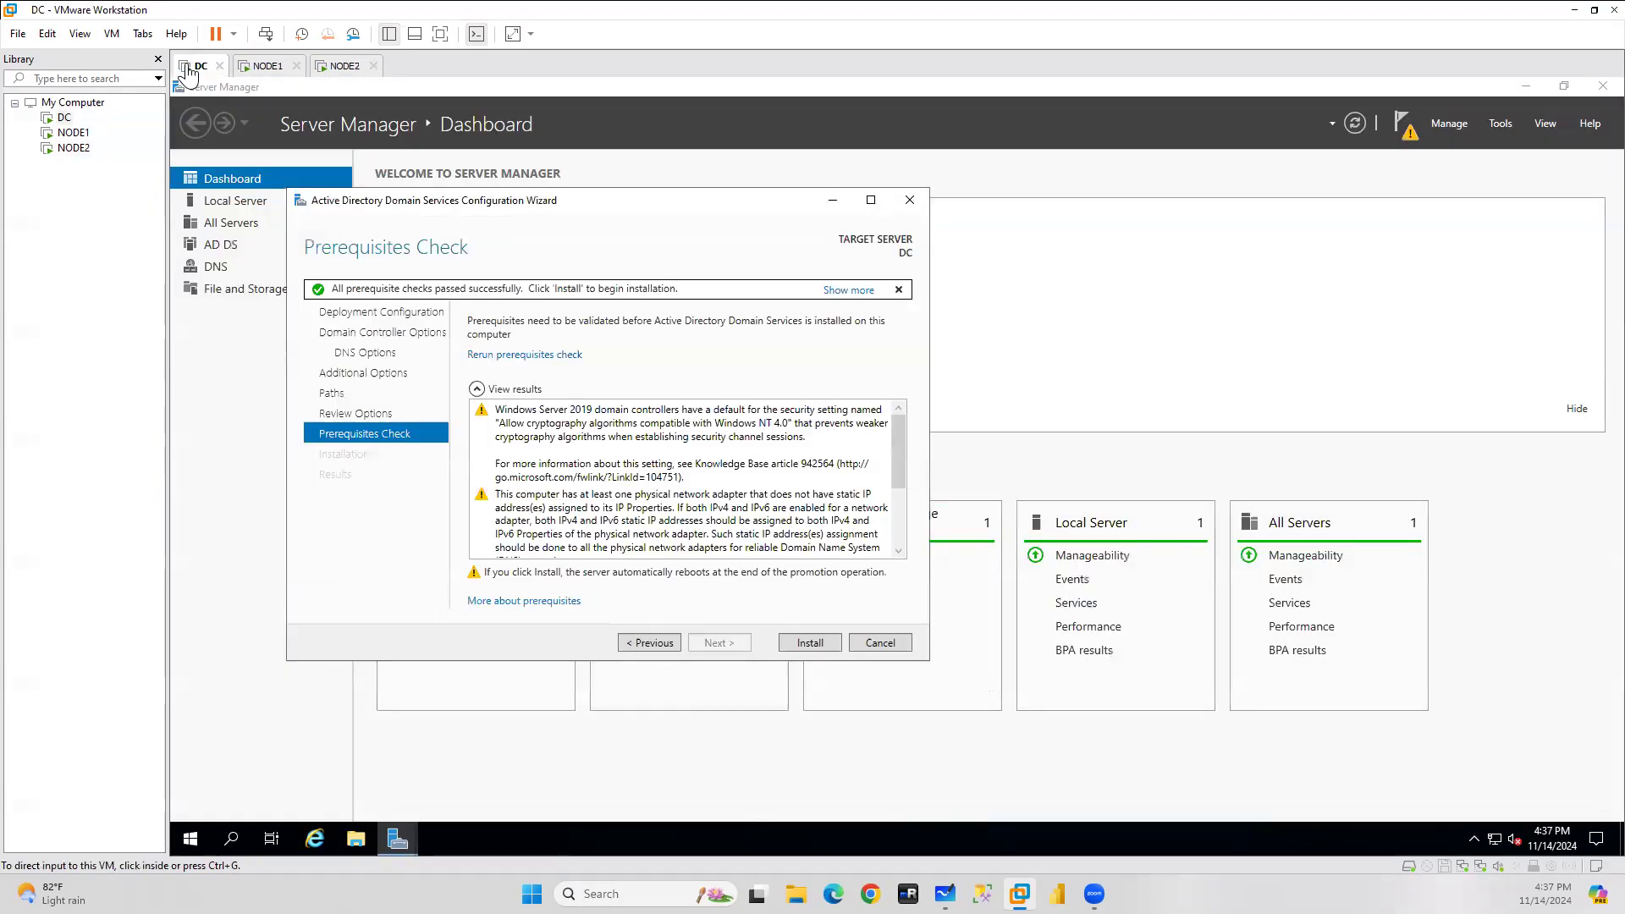
Install AD DS on DC, then switch to NODE1's search results.
{"action": "left_click", "coordinate": [809, 643]}
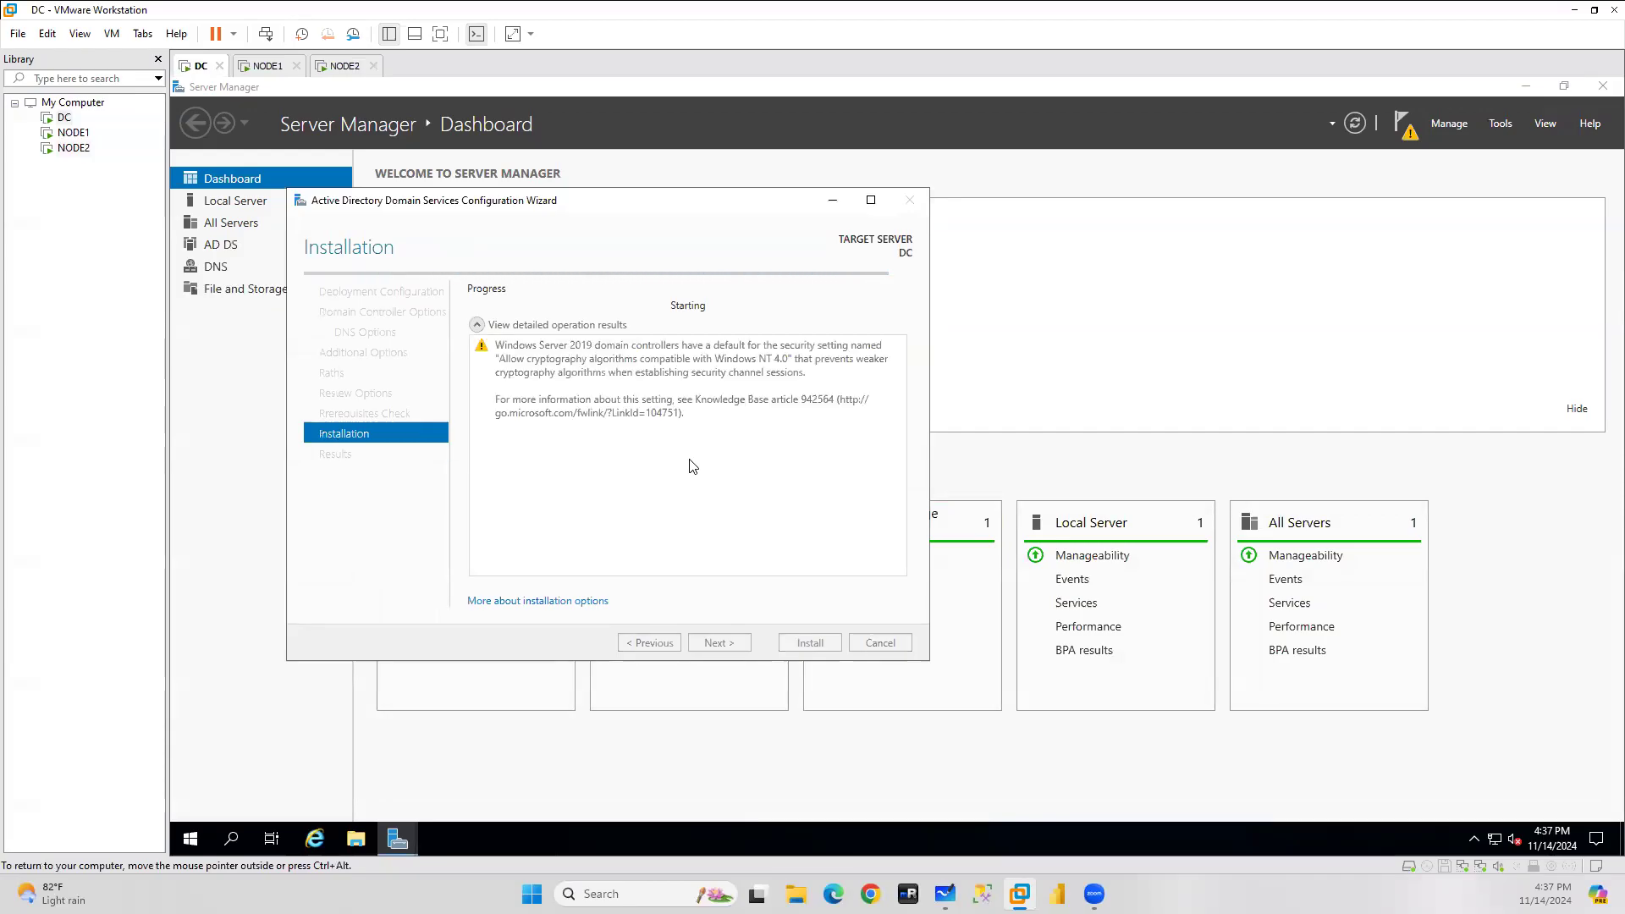
{"action": "left_click", "coordinate": [266, 68]}
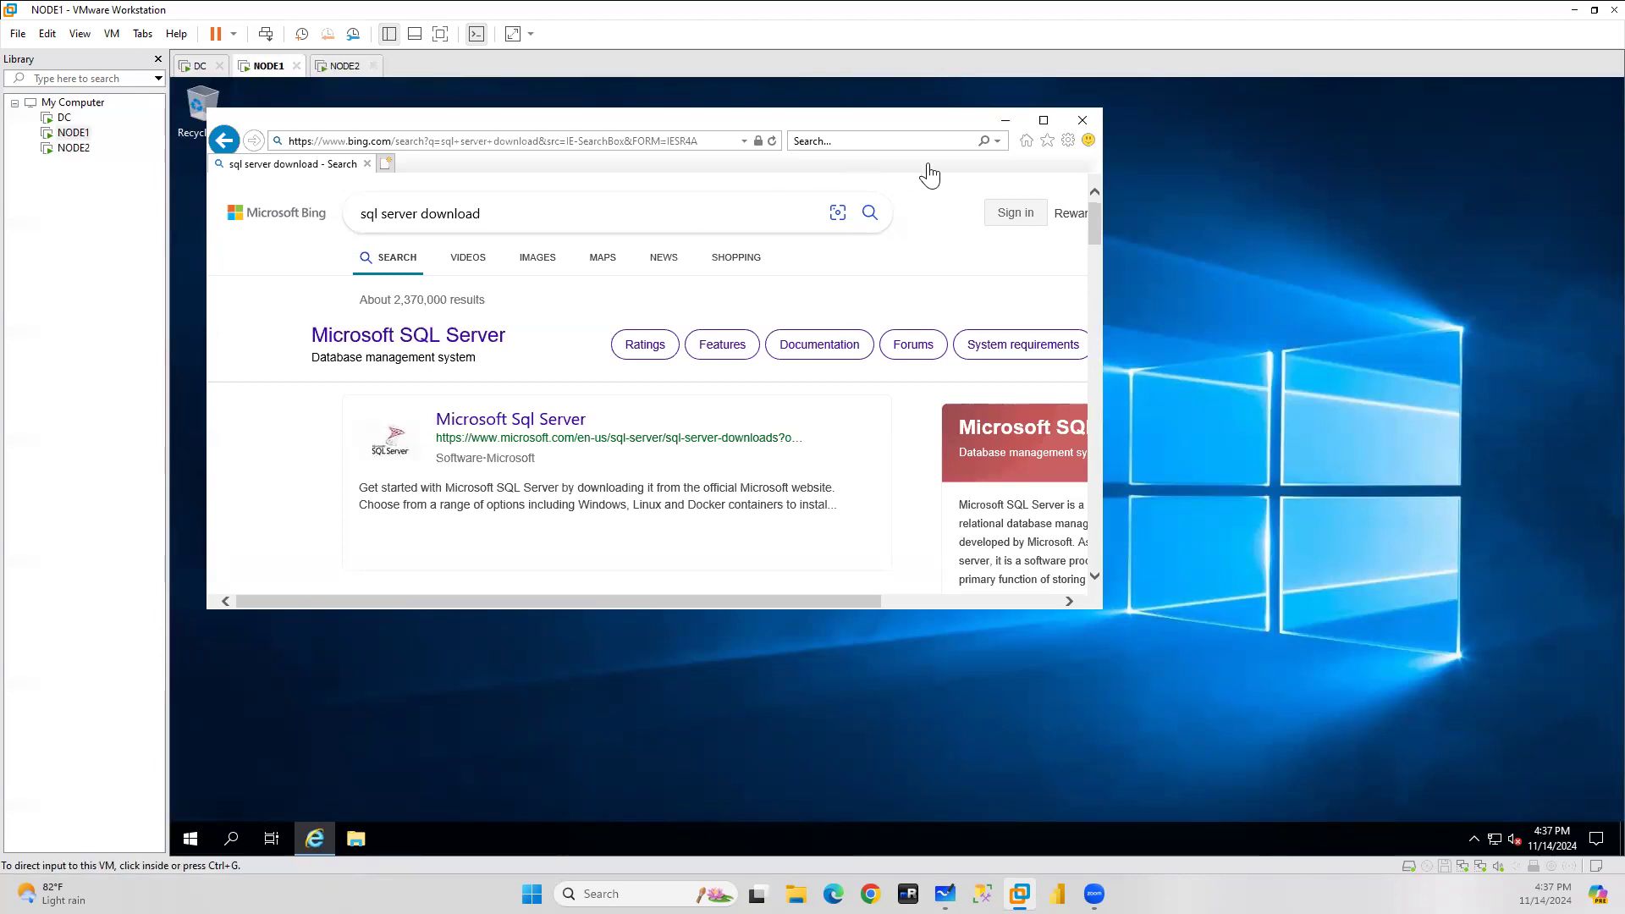
Maximize NODE1's browser, open Microsoft's SQL Server Downloads page, and pick the on-premises SQL Server 2022 trial.
{"action": "left_click", "coordinate": [1043, 119]}
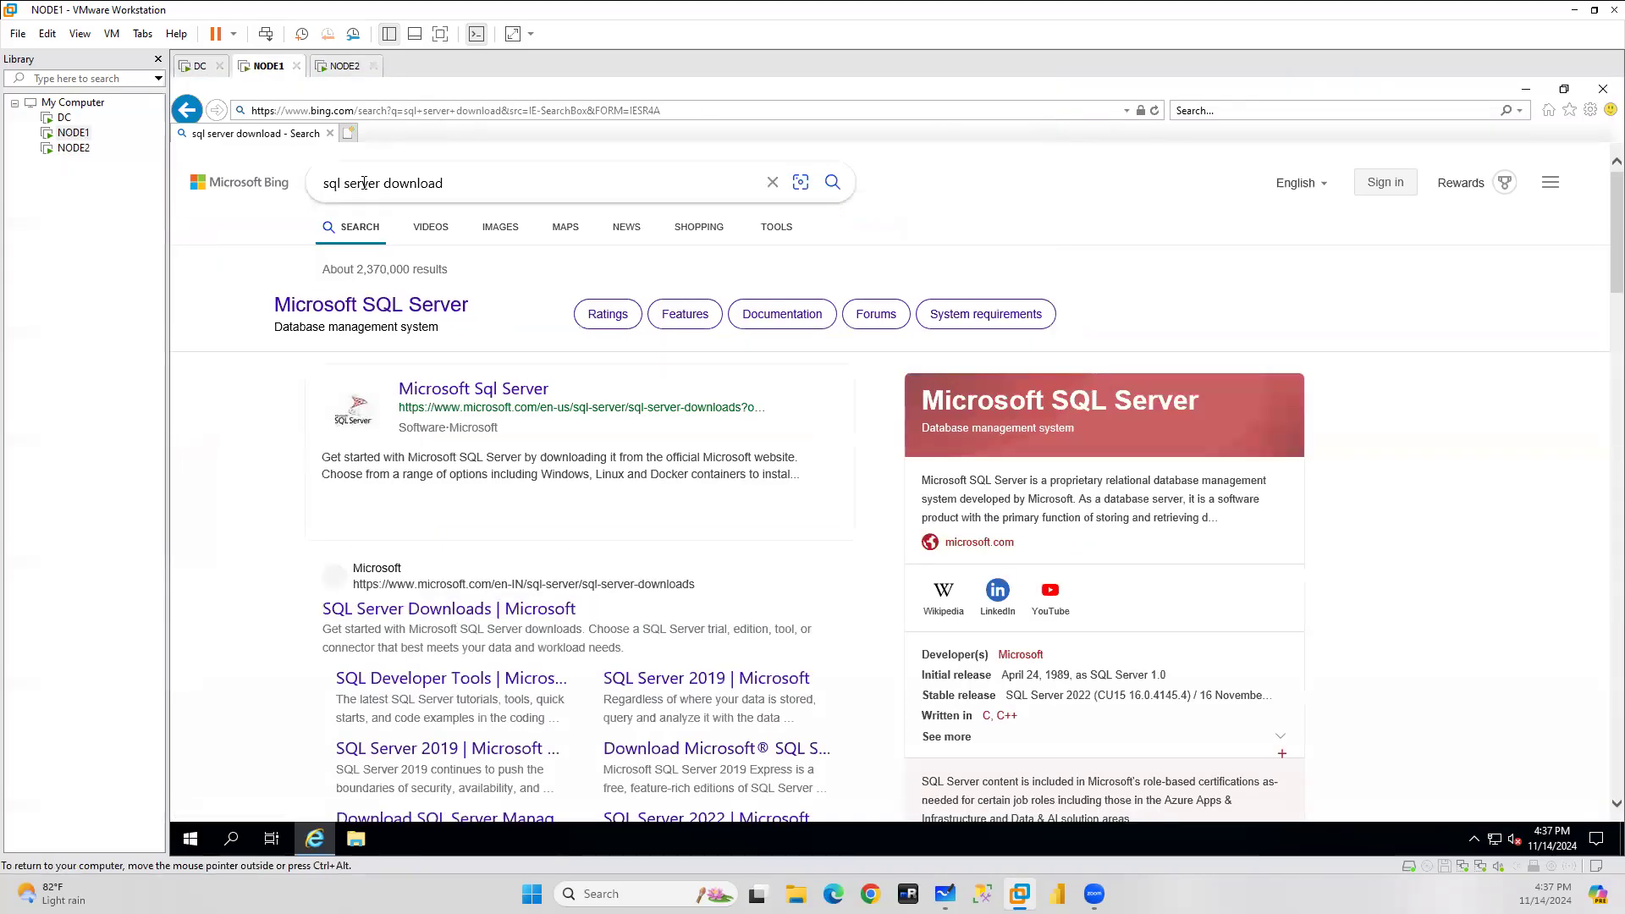
{"action": "left_click", "coordinate": [430, 609]}
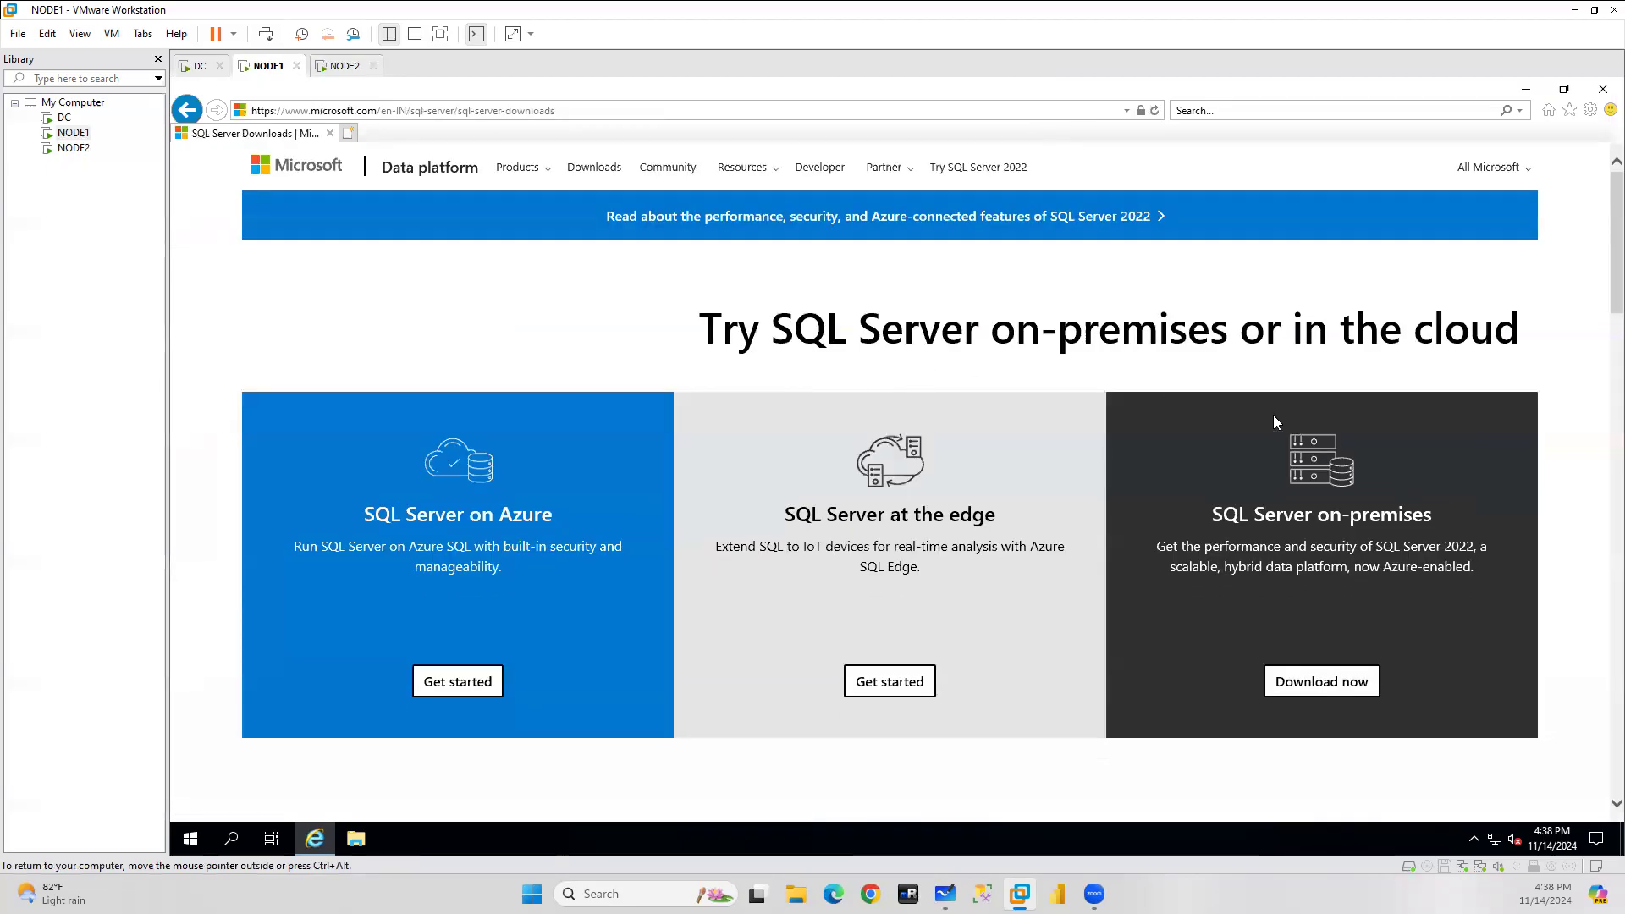
{"action": "left_click", "coordinate": [1322, 681]}
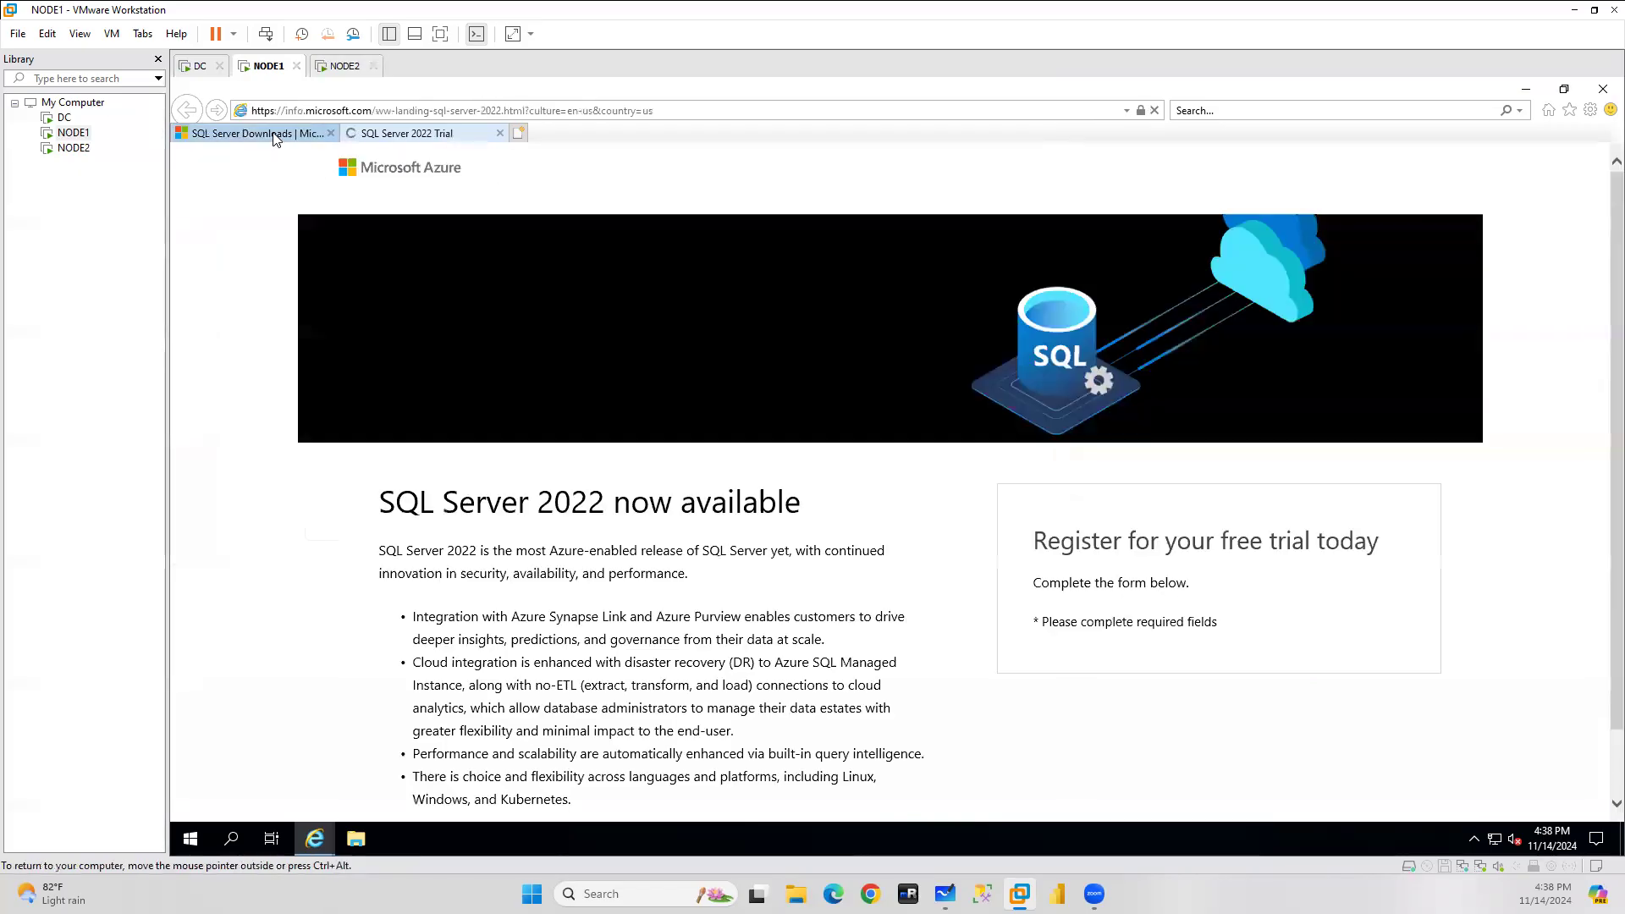
Close the SQL Server Downloads tab and enter the first name, last name and business email.
{"action": "left_click", "coordinate": [330, 134]}
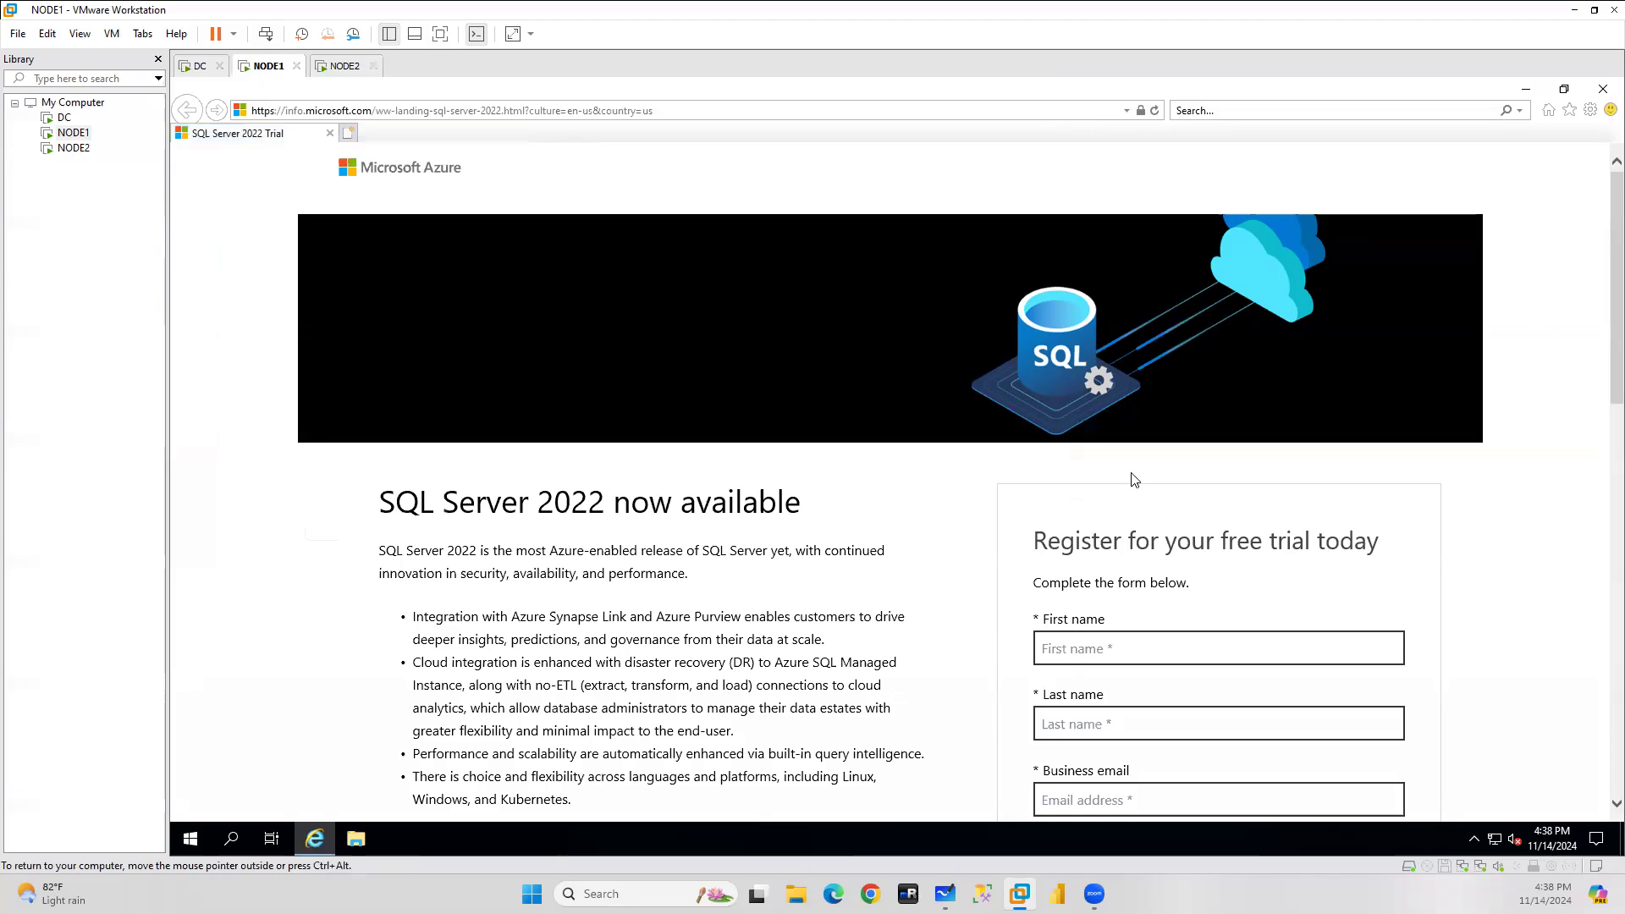
{"action": "scroll", "coordinate": [1135, 480], "scroll_direction": "down", "scroll_amount": 3}
{"action": "left_click", "coordinate": [1078, 345]}
{"action": "type", "text": "subbu"}
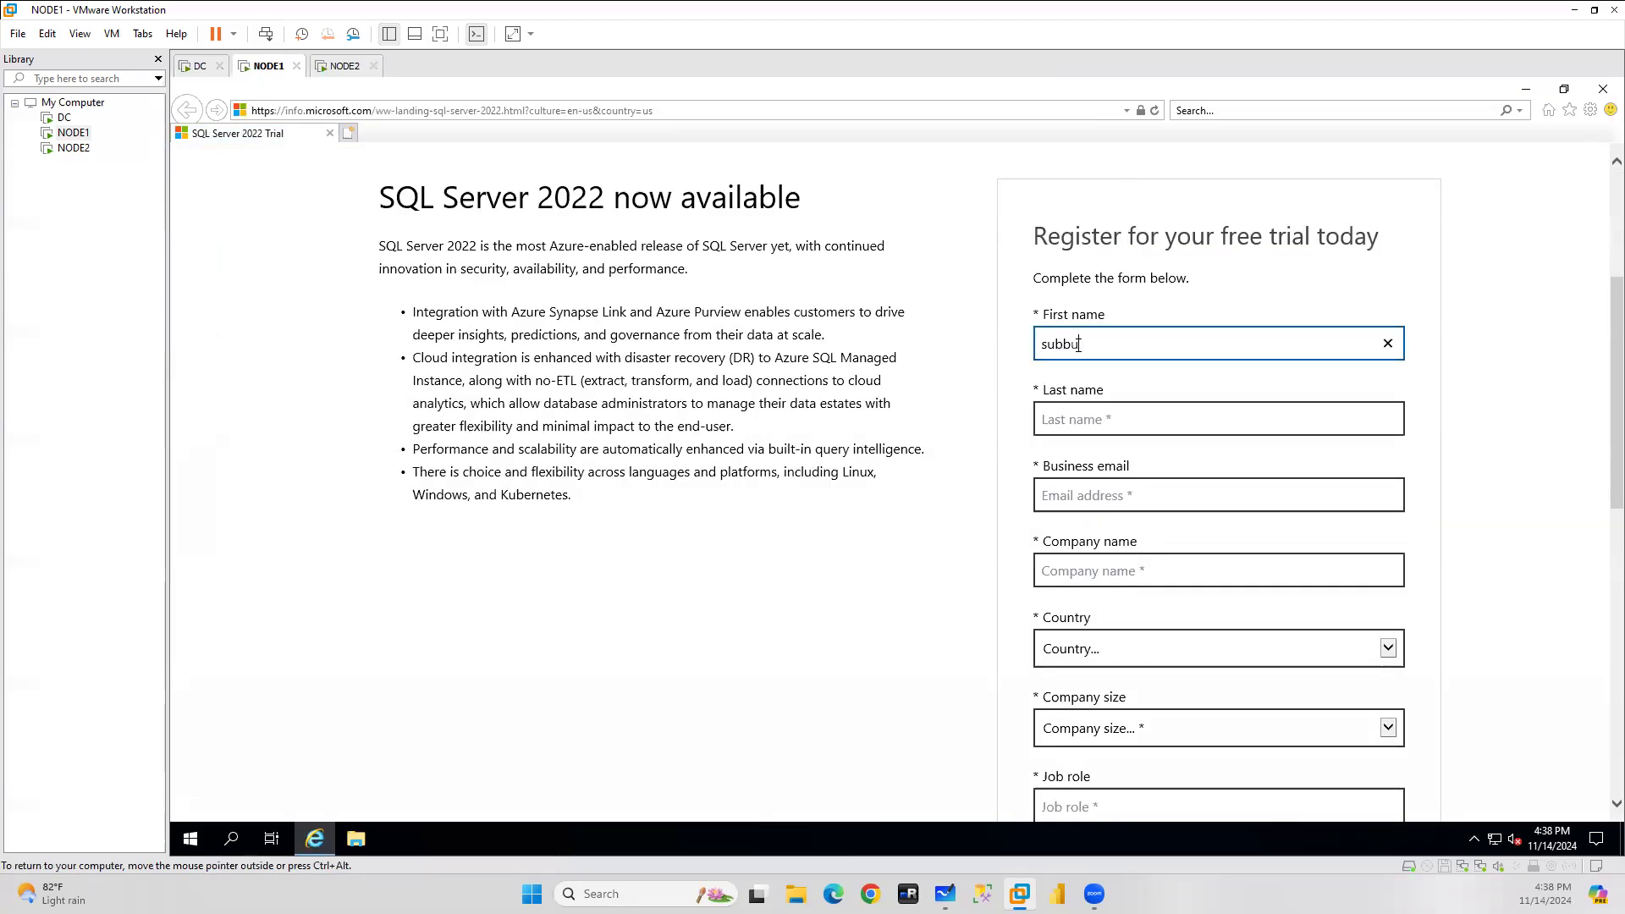
{"action": "key", "text": "Tab"}
{"action": "type", "text": "cn"}
{"action": "key", "text": "Tab"}
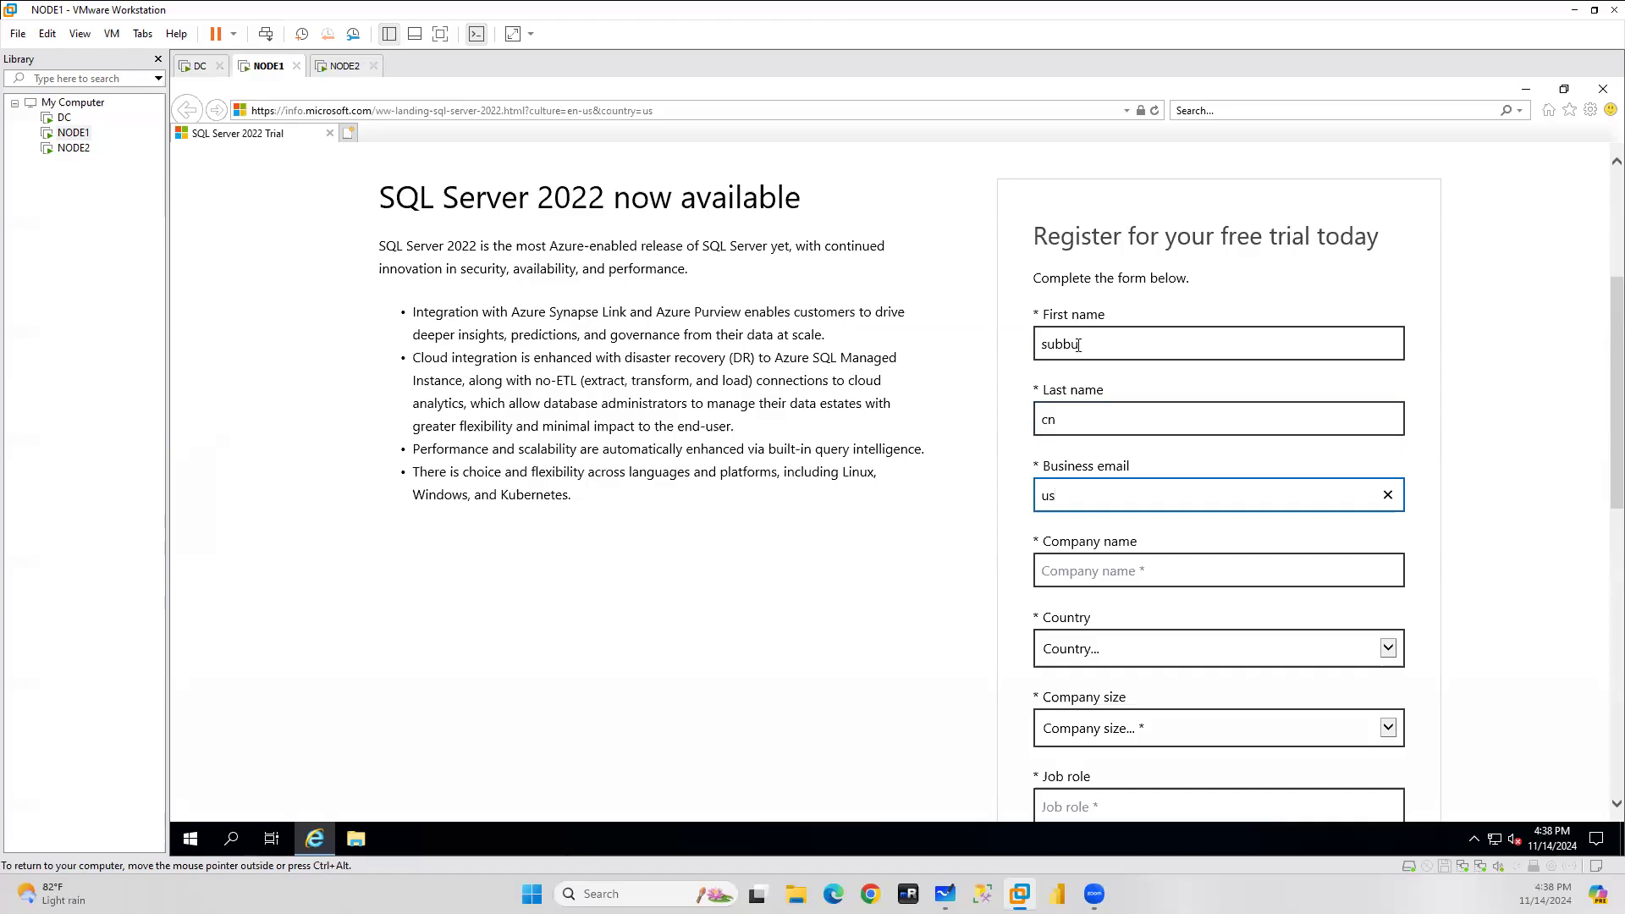
Start the company name and set the country to India.
{"action": "left_click", "coordinate": [1111, 561]}
{"action": "type", "text": "IBM"}
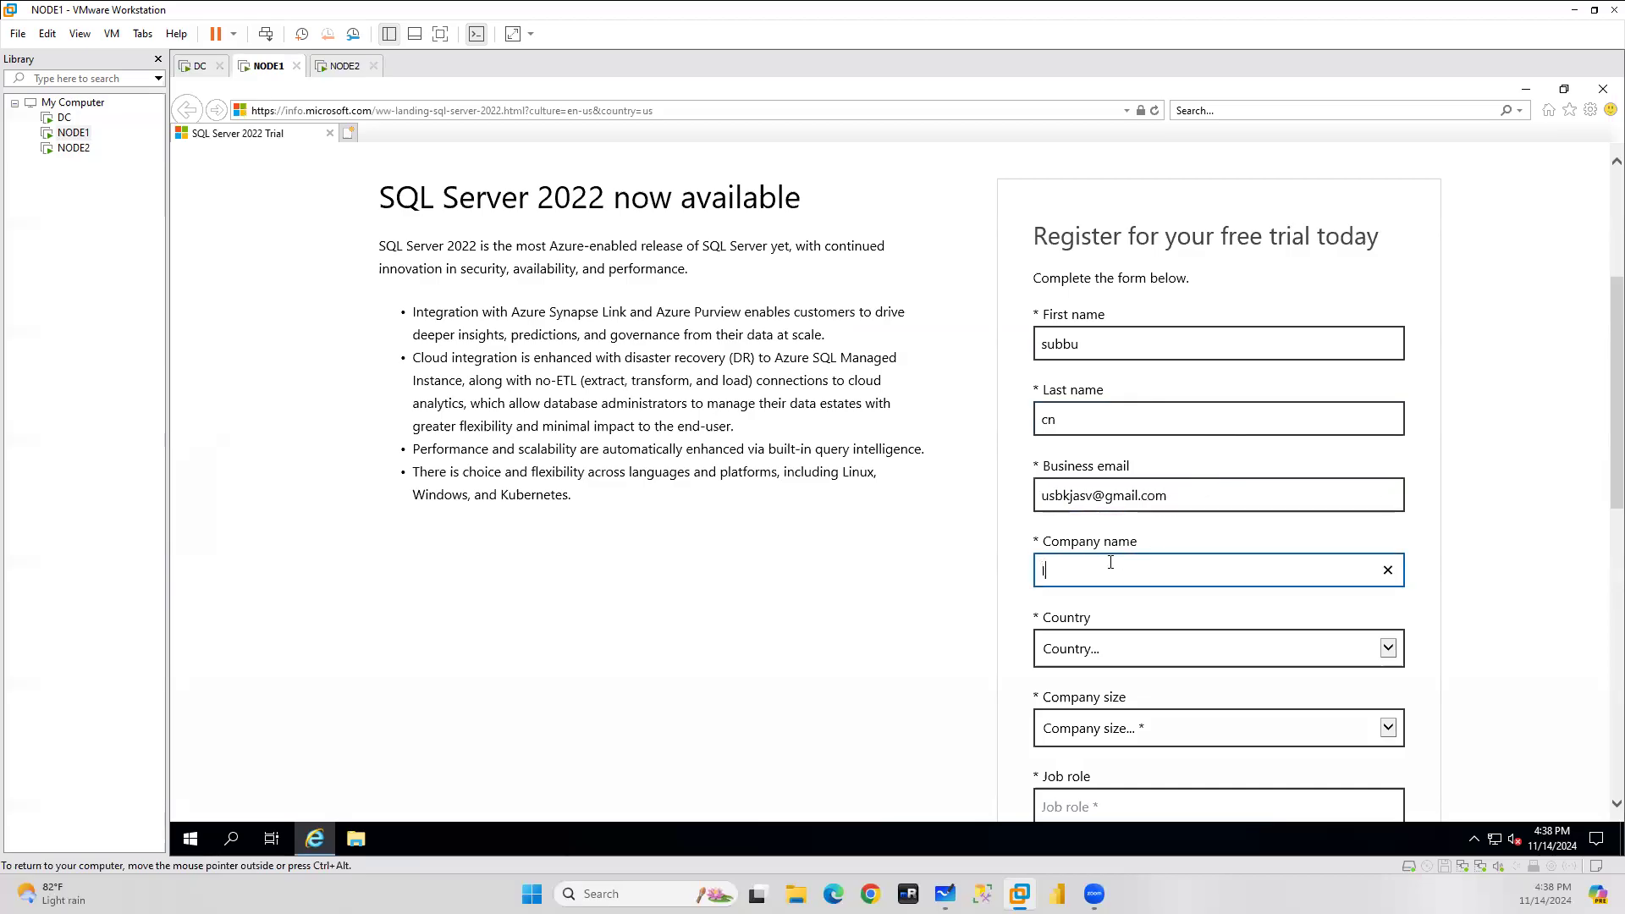
{"action": "left_click", "coordinate": [1098, 648]}
{"action": "scroll", "coordinate": [1098, 645], "scroll_direction": "down", "scroll_amount": 9}
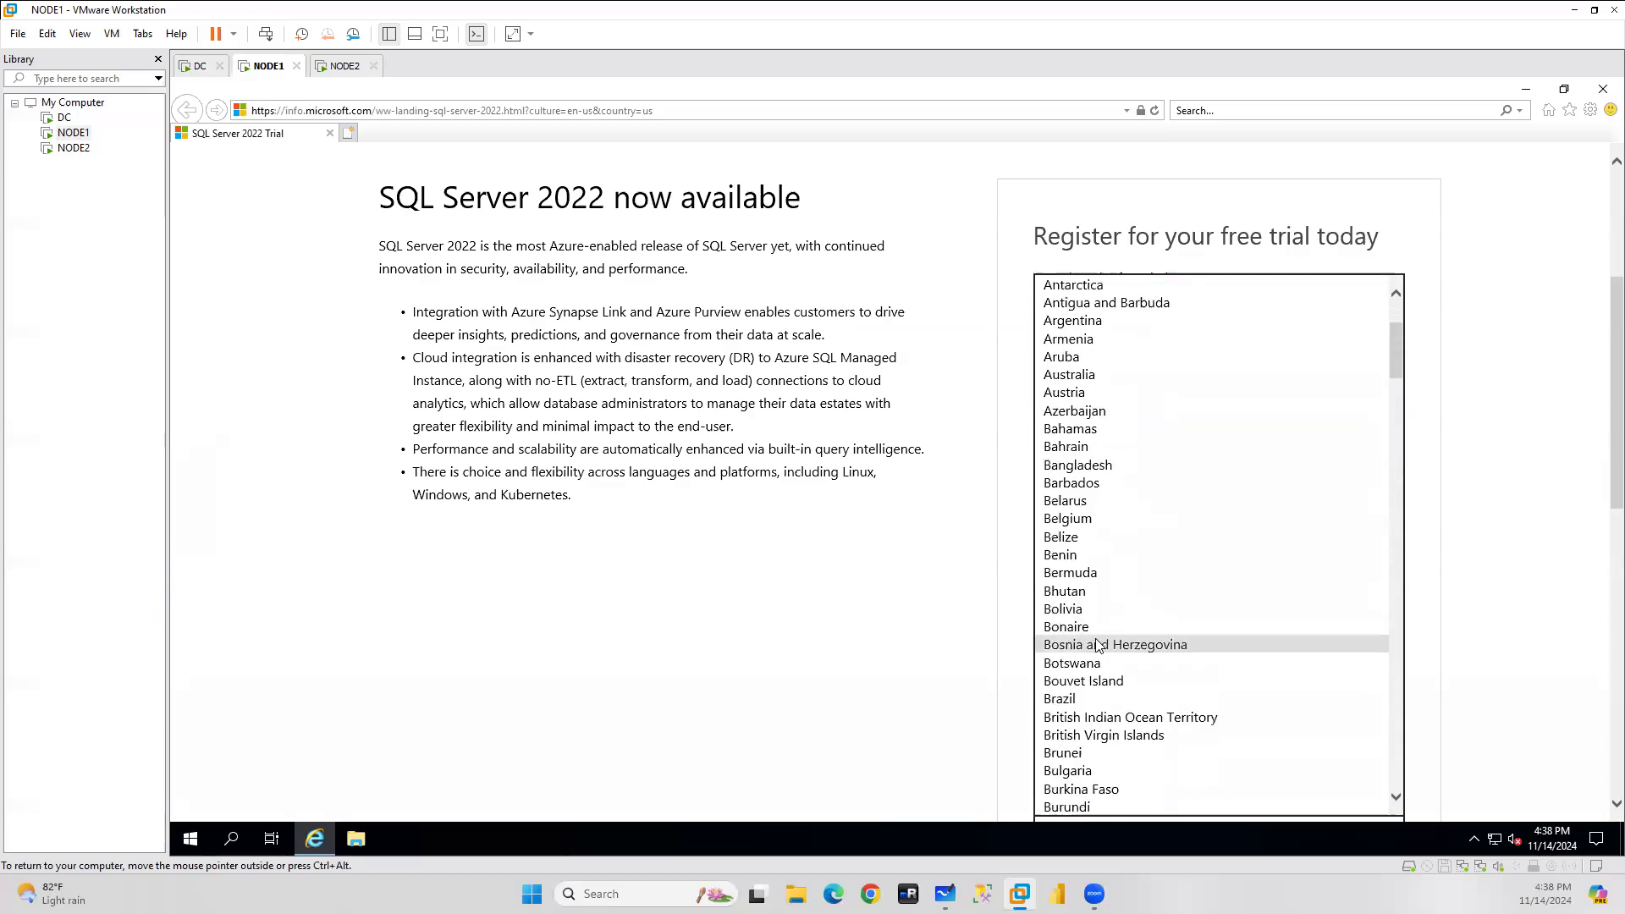
{"action": "type", "text": "in"}
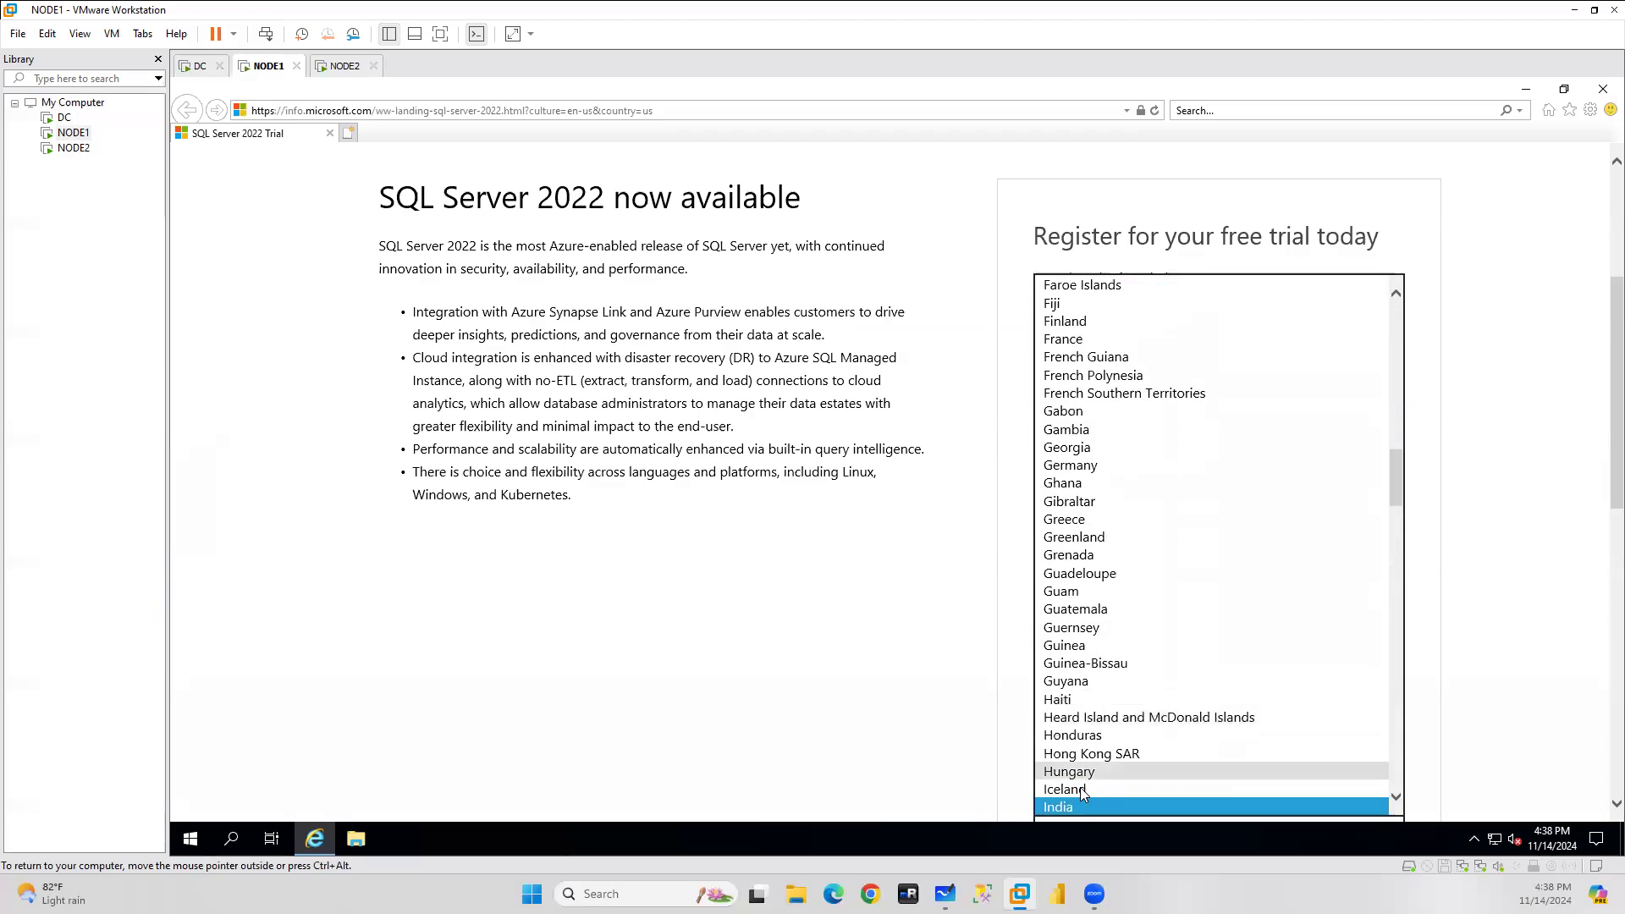
{"action": "key", "text": "Return"}
{"action": "scroll", "coordinate": [1286, 634], "scroll_direction": "down", "scroll_amount": 2}
{"action": "scroll", "coordinate": [1285, 635], "scroll_direction": "up", "scroll_amount": 2}
{"action": "left_click", "coordinate": [1507, 641]}
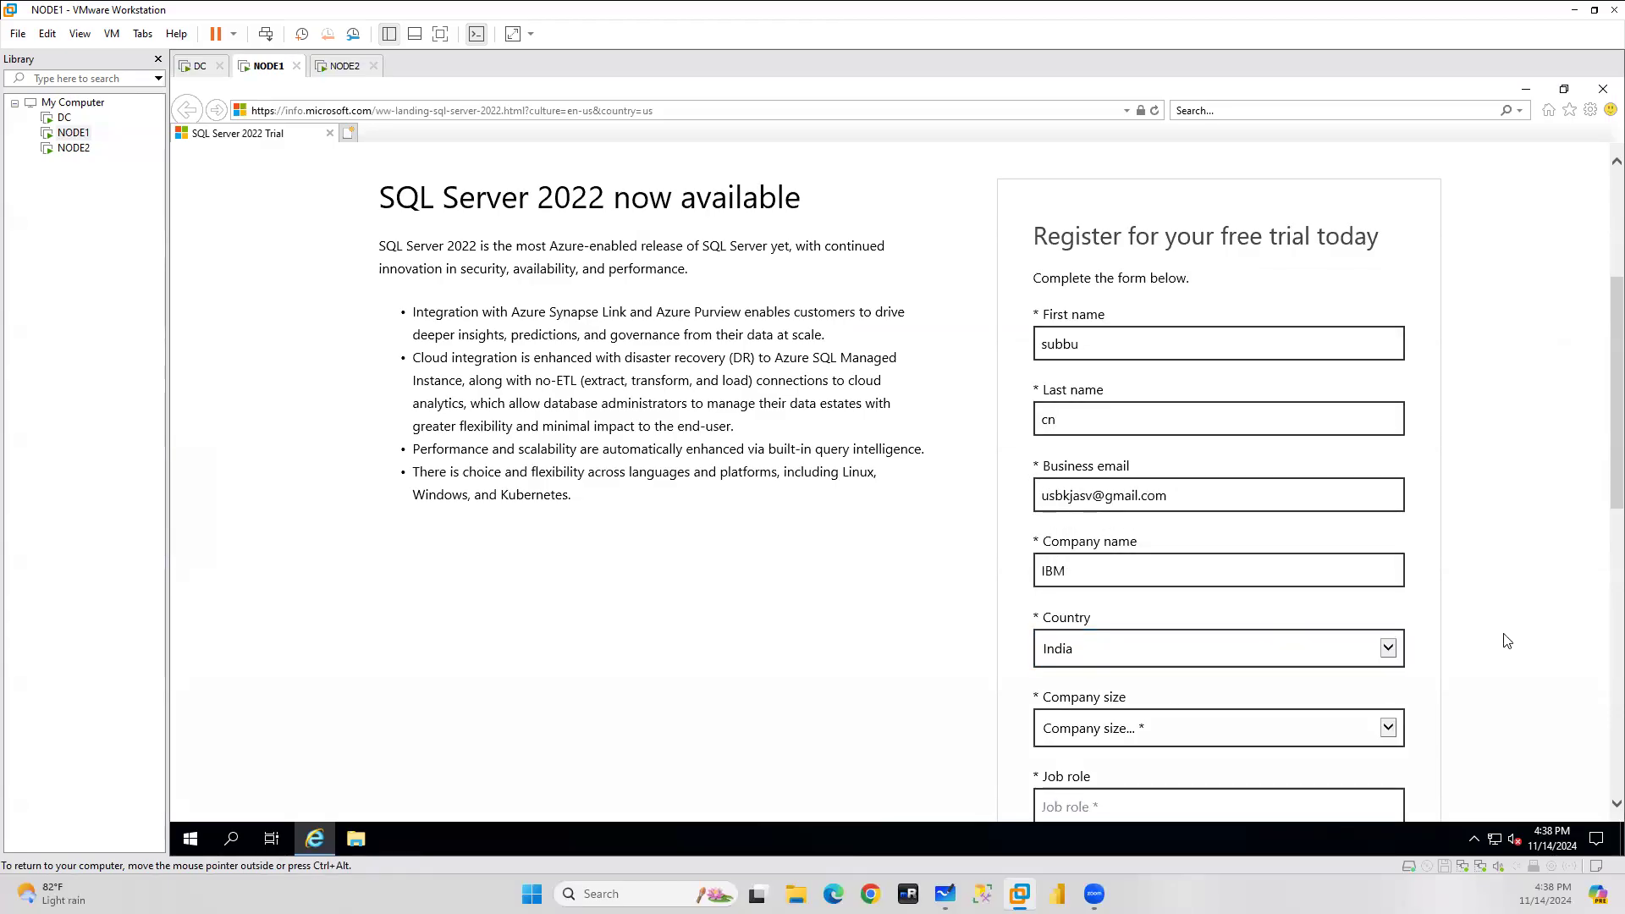
Choose company size 1000+, enter the job role and phone number, then submit.
{"action": "scroll", "coordinate": [1490, 635], "scroll_direction": "down", "scroll_amount": 2}
{"action": "left_click", "coordinate": [1092, 527]}
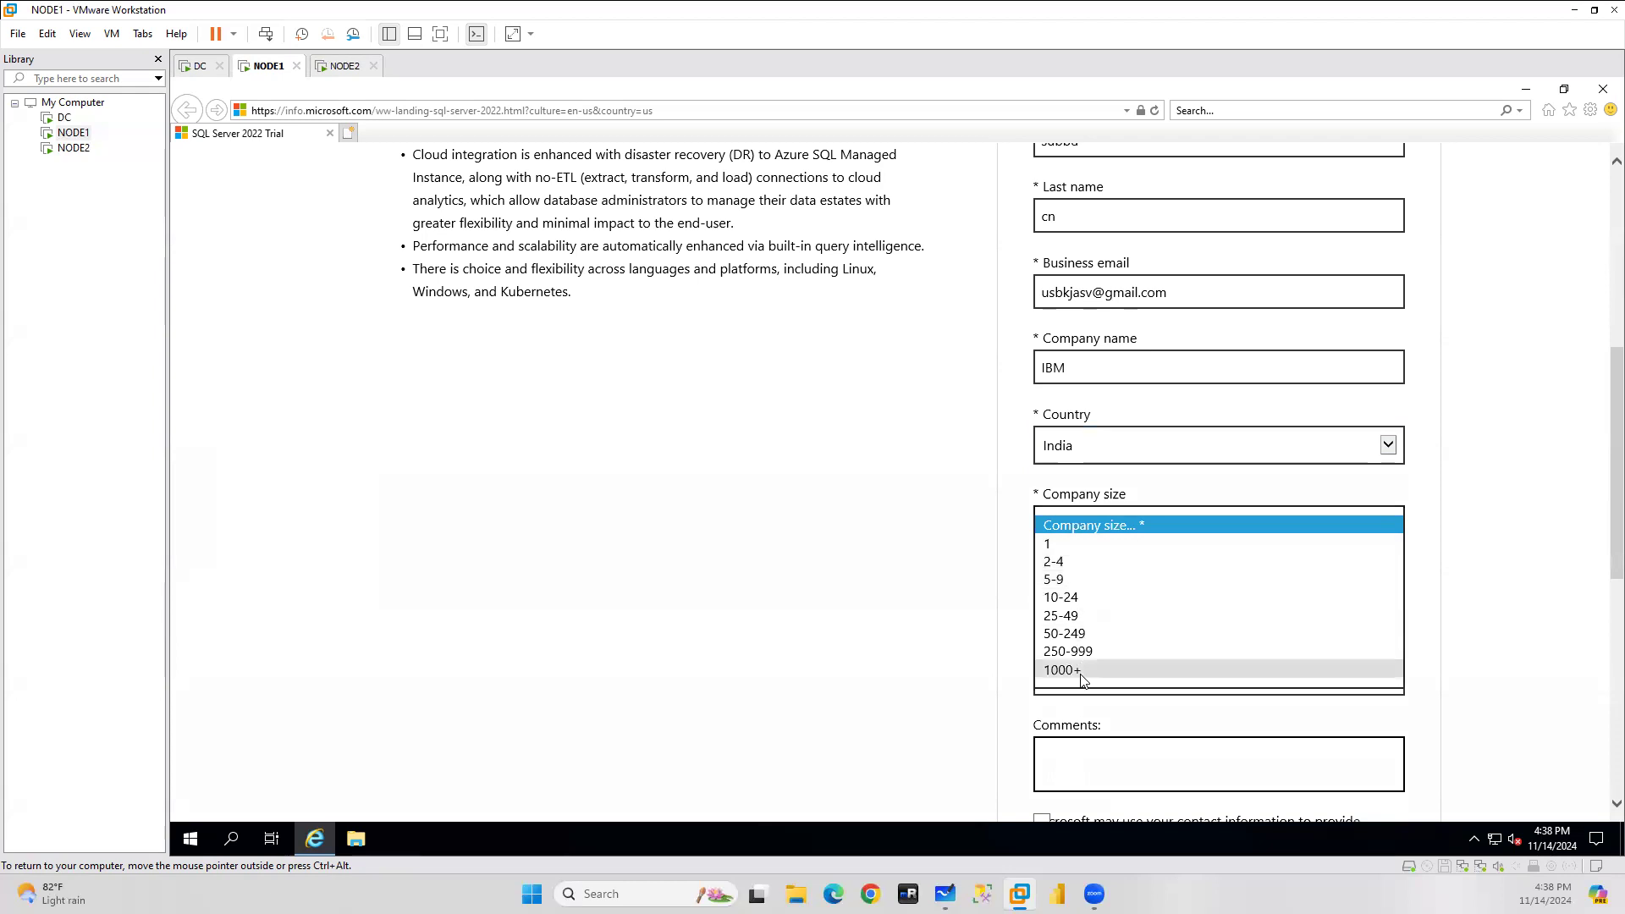
{"action": "left_click", "coordinate": [1064, 669]}
{"action": "left_click", "coordinate": [1093, 602]}
{"action": "type", "text": "DBA"}
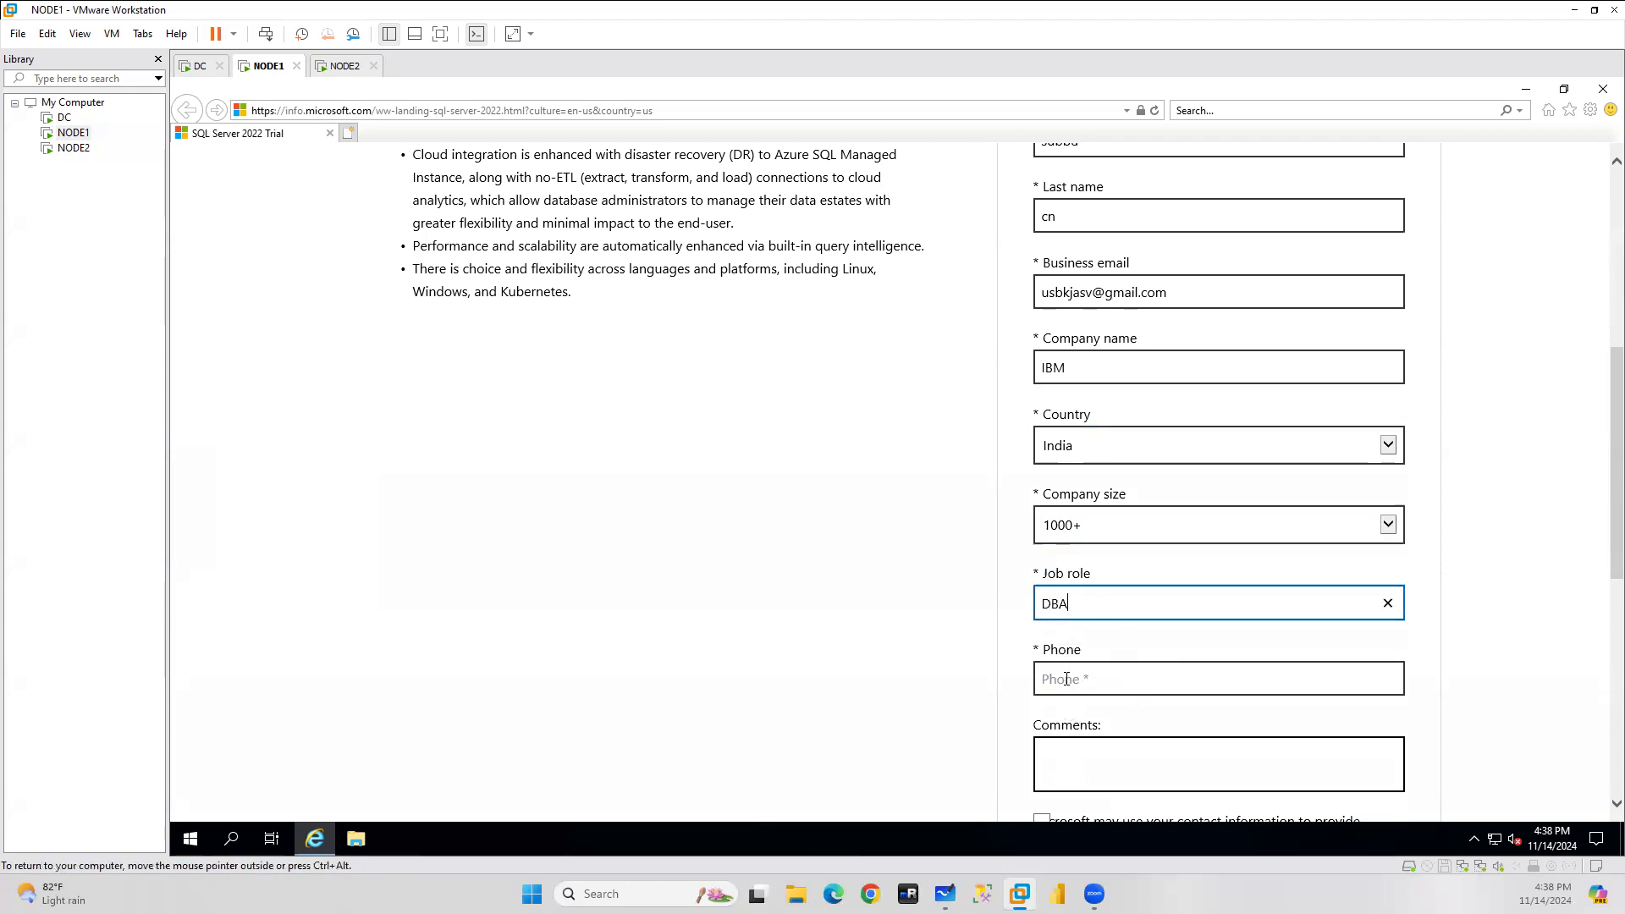
{"action": "left_click", "coordinate": [1067, 679]}
{"action": "type", "text": "234343423"}
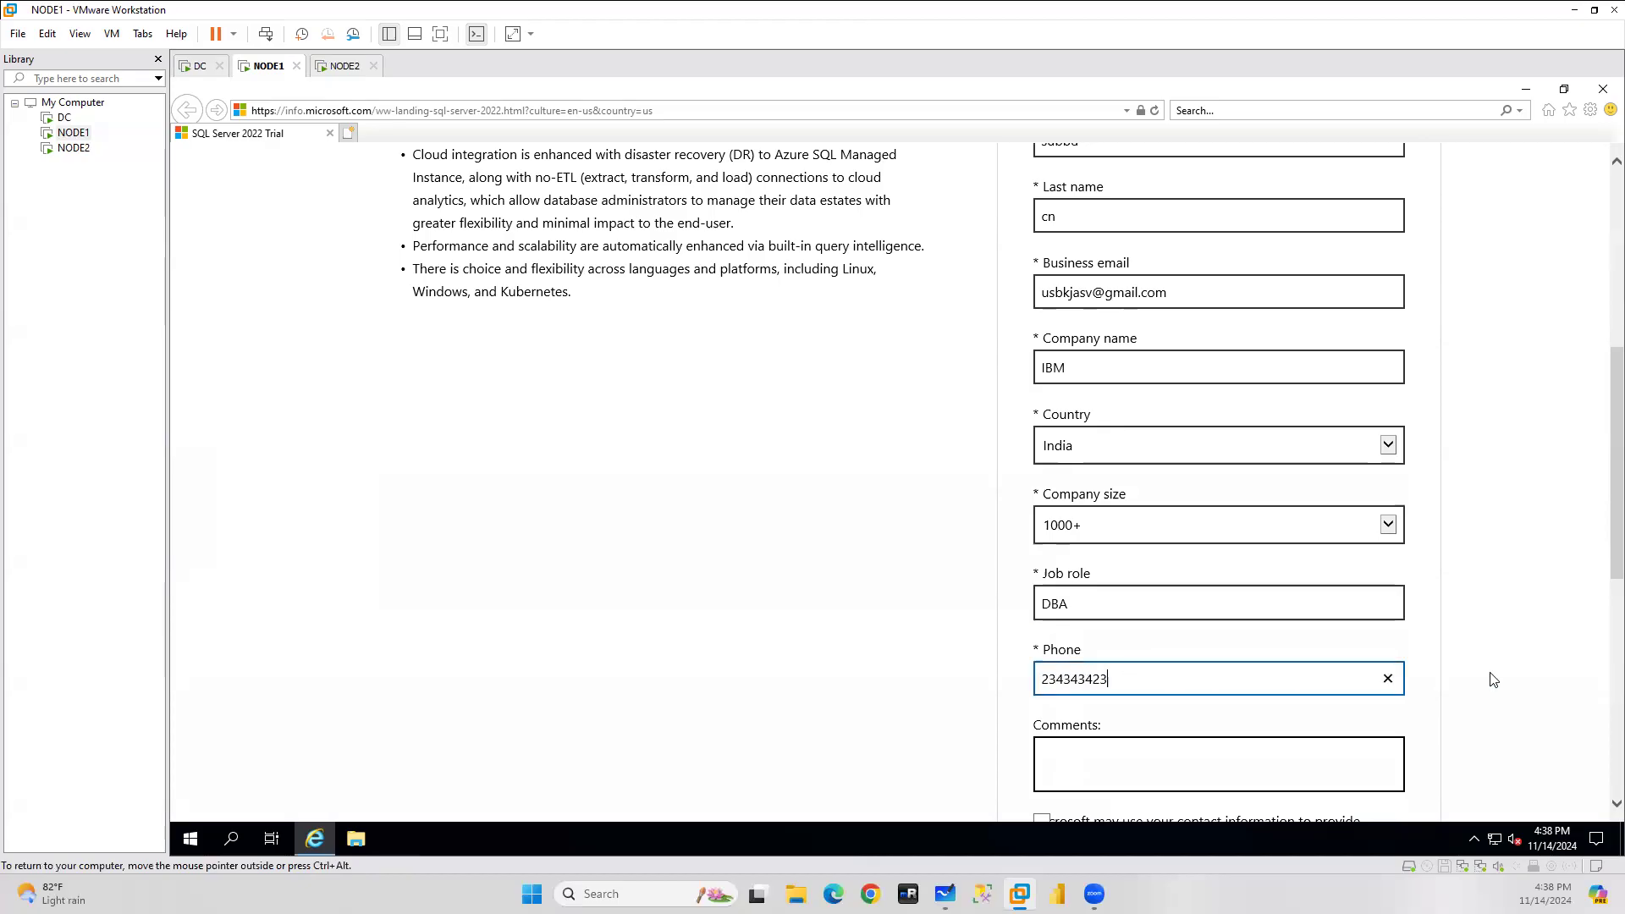
{"action": "scroll", "coordinate": [1529, 660], "scroll_direction": "down", "scroll_amount": 7}
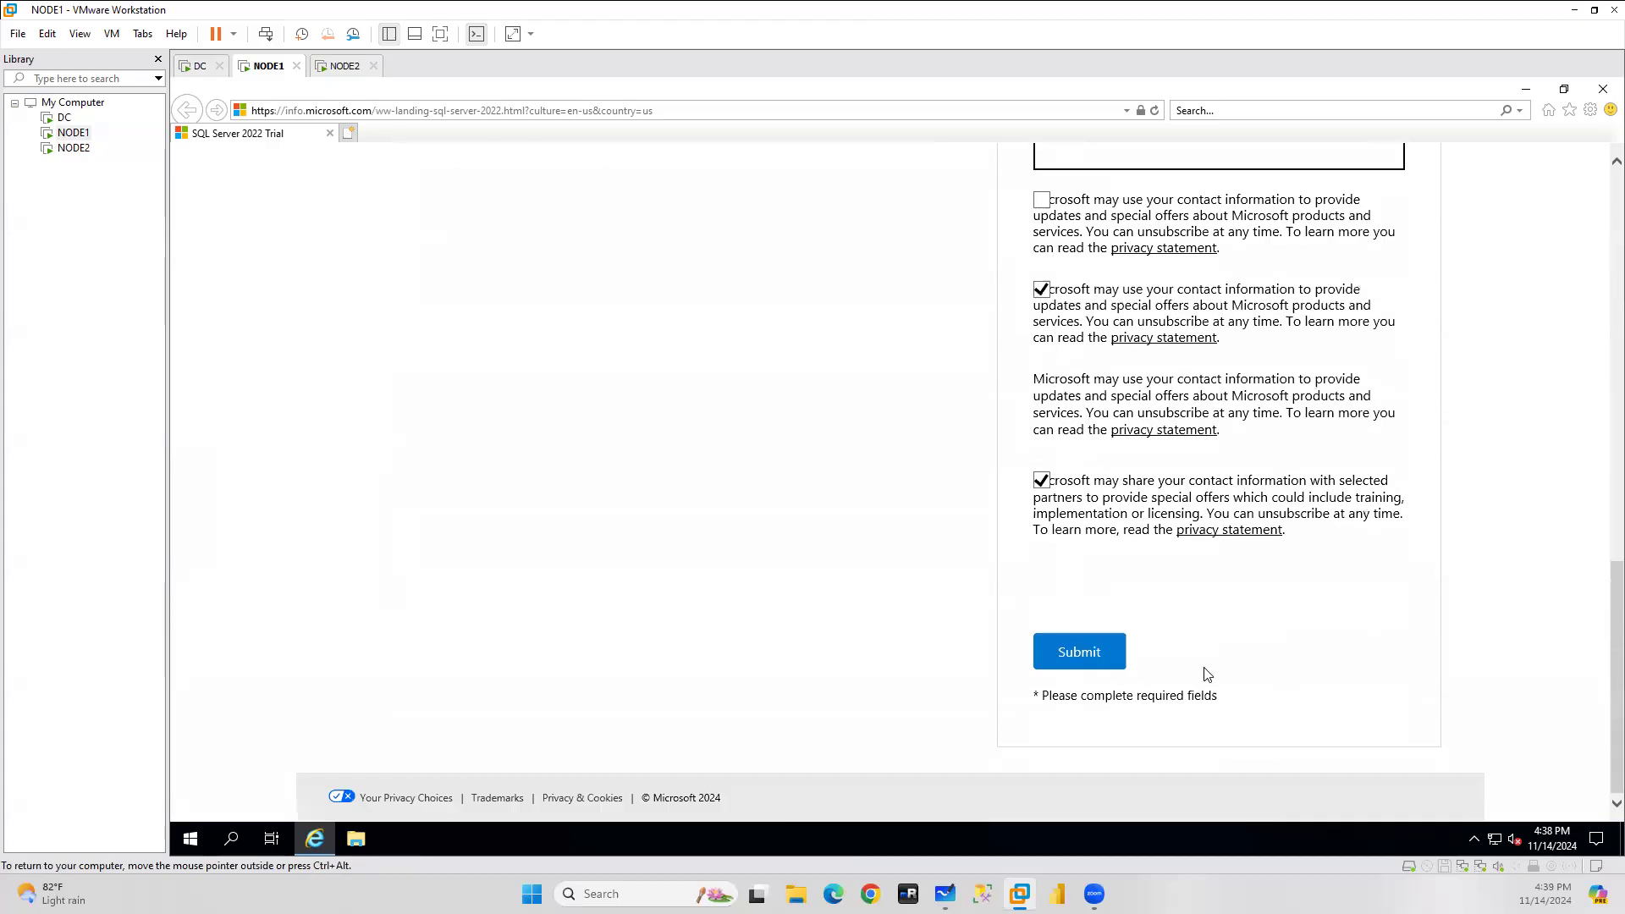
{"action": "left_click", "coordinate": [1082, 654]}
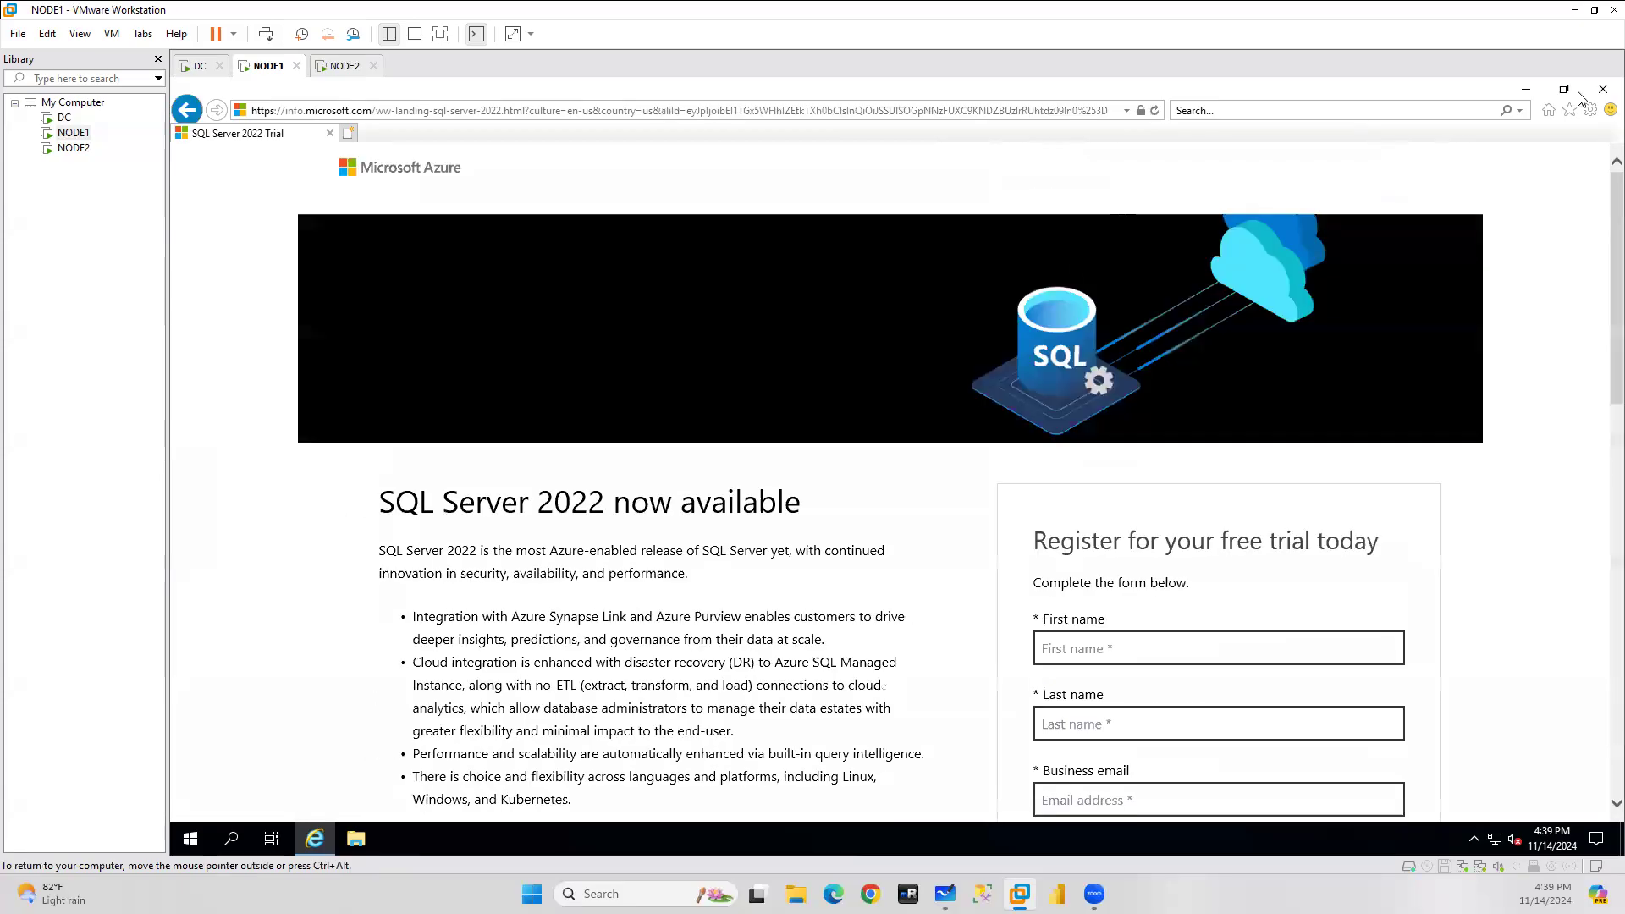
Re-enter the first and last name and the corrected business email.
{"action": "scroll", "coordinate": [1301, 372], "scroll_direction": "down", "scroll_amount": 15}
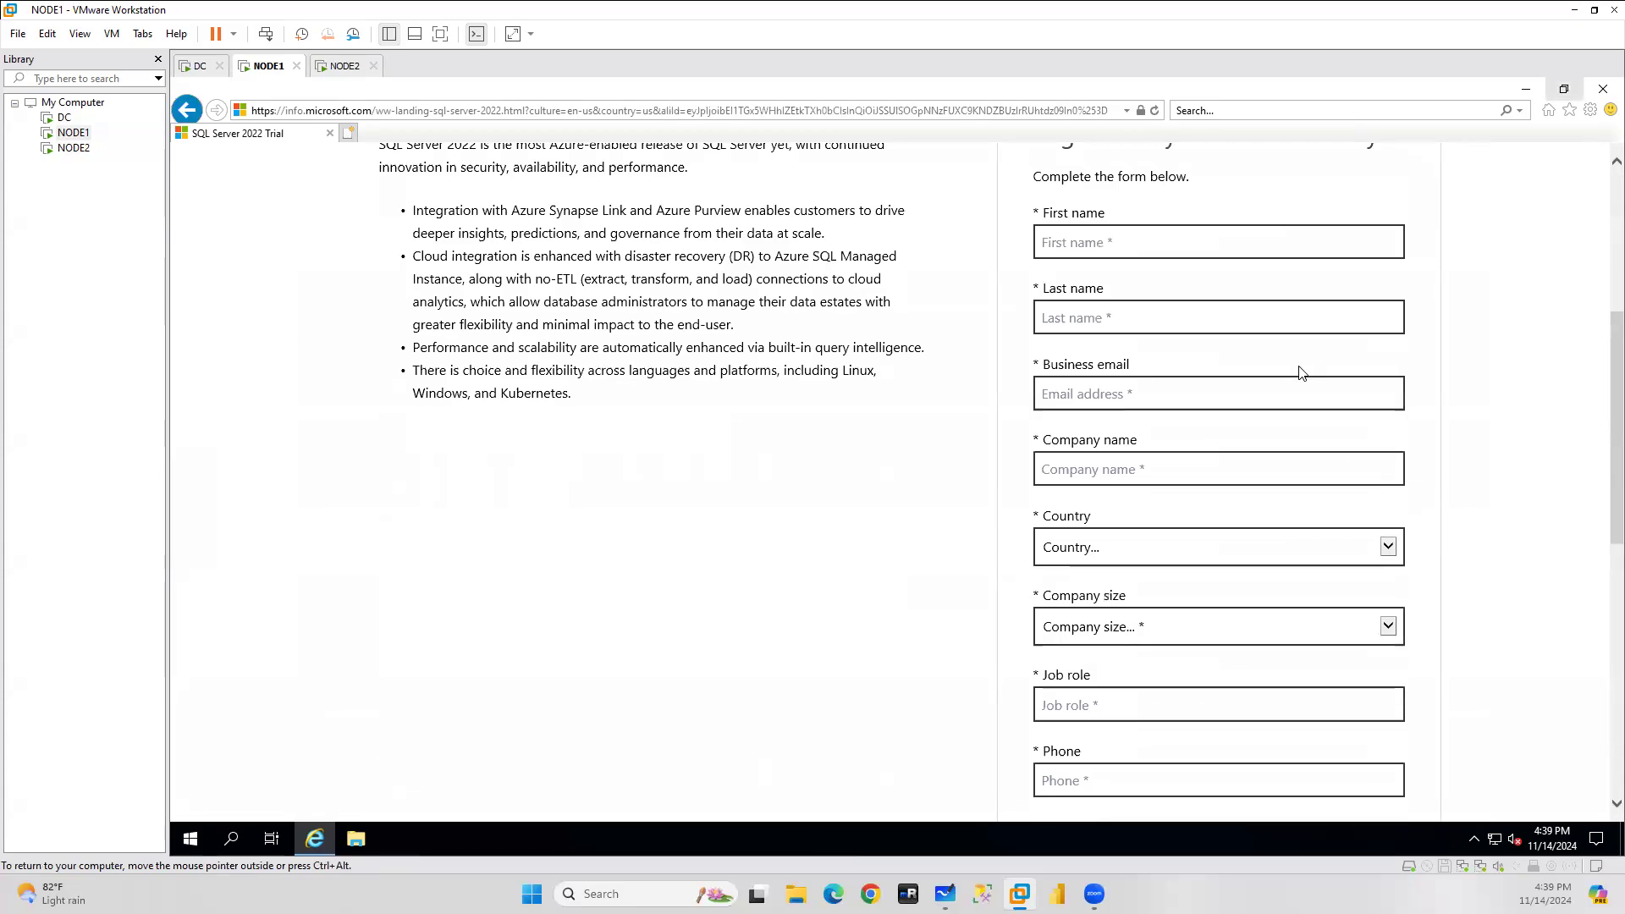
{"action": "scroll", "coordinate": [1301, 372], "scroll_direction": "up", "scroll_amount": 12}
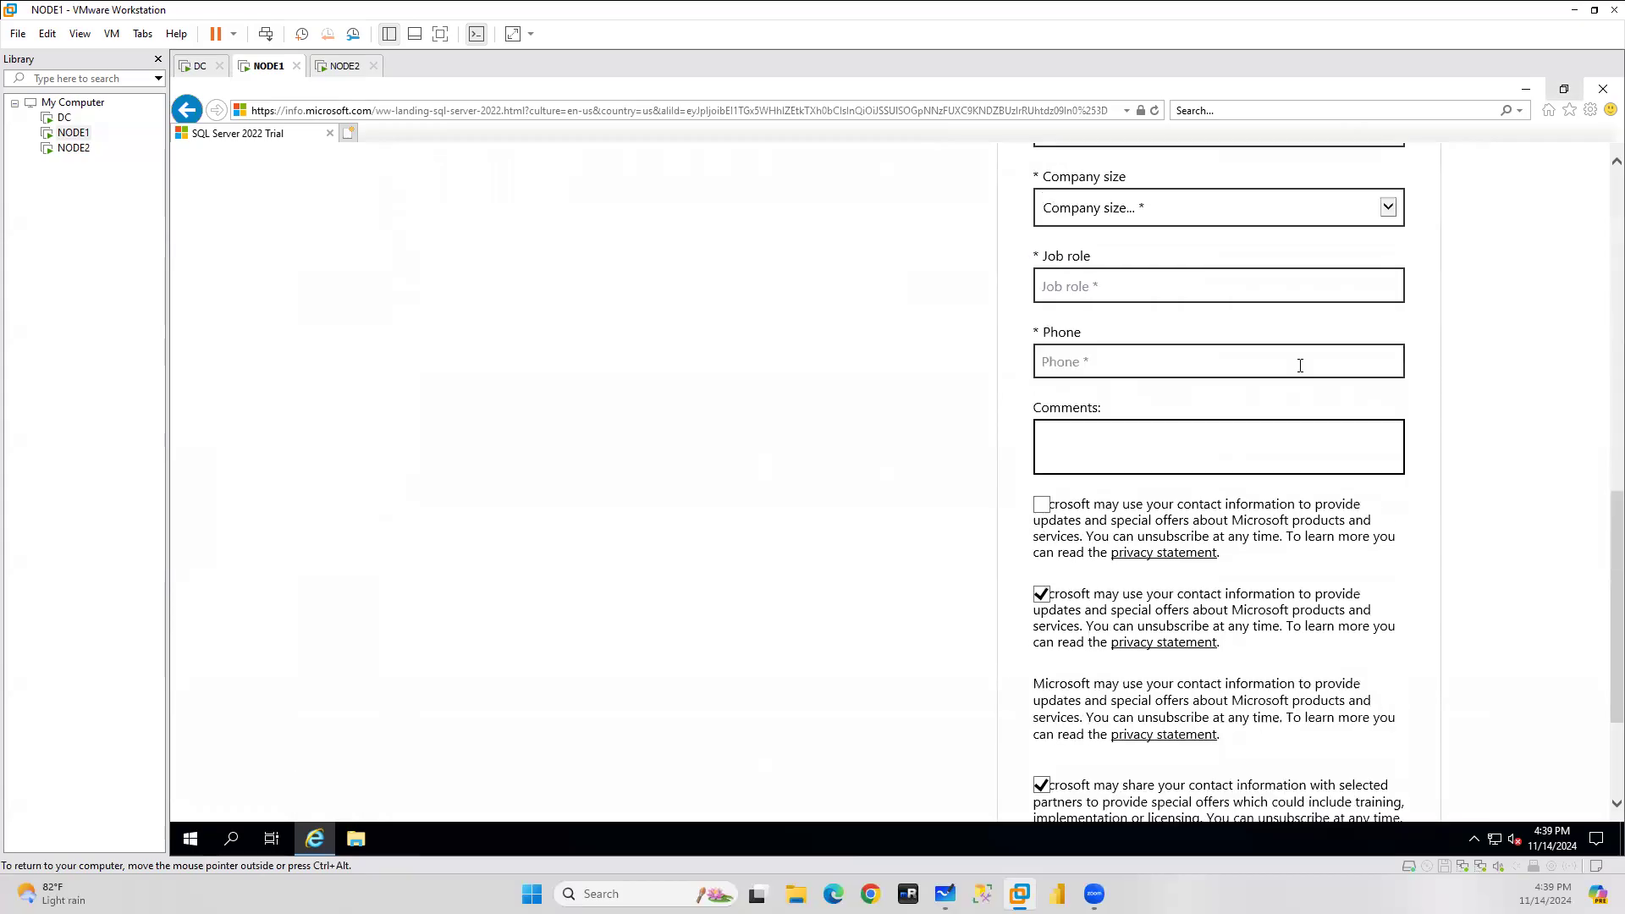
{"action": "left_click", "coordinate": [1115, 335]}
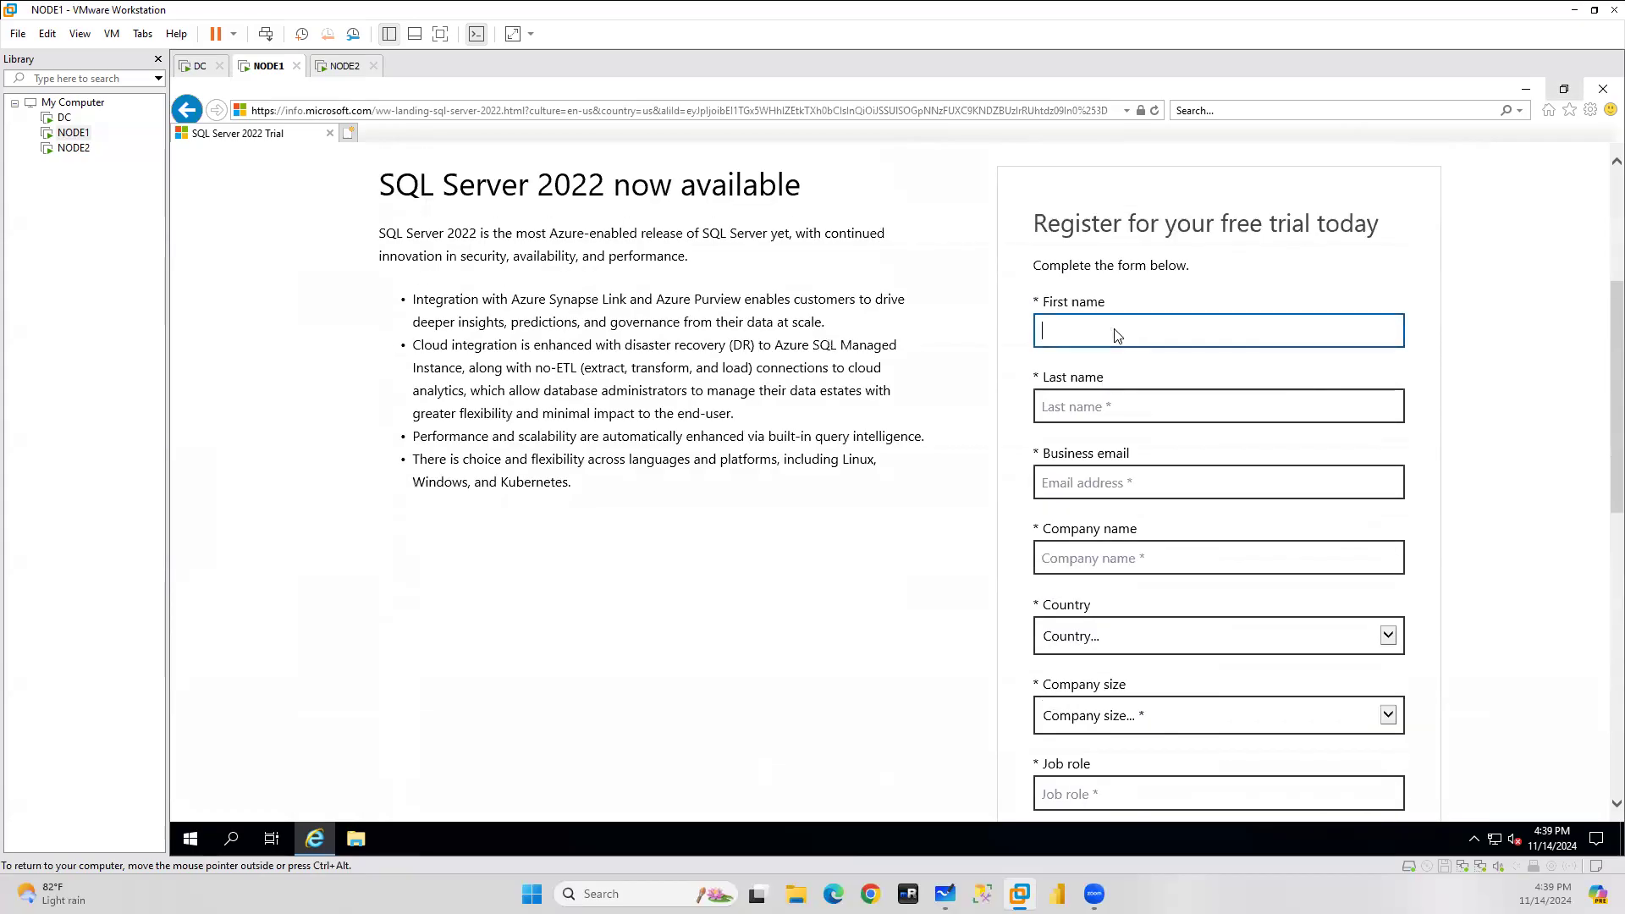
{"action": "type", "text": "subbu"}
{"action": "key", "text": "Tab"}
{"action": "key", "text": "Tab"}
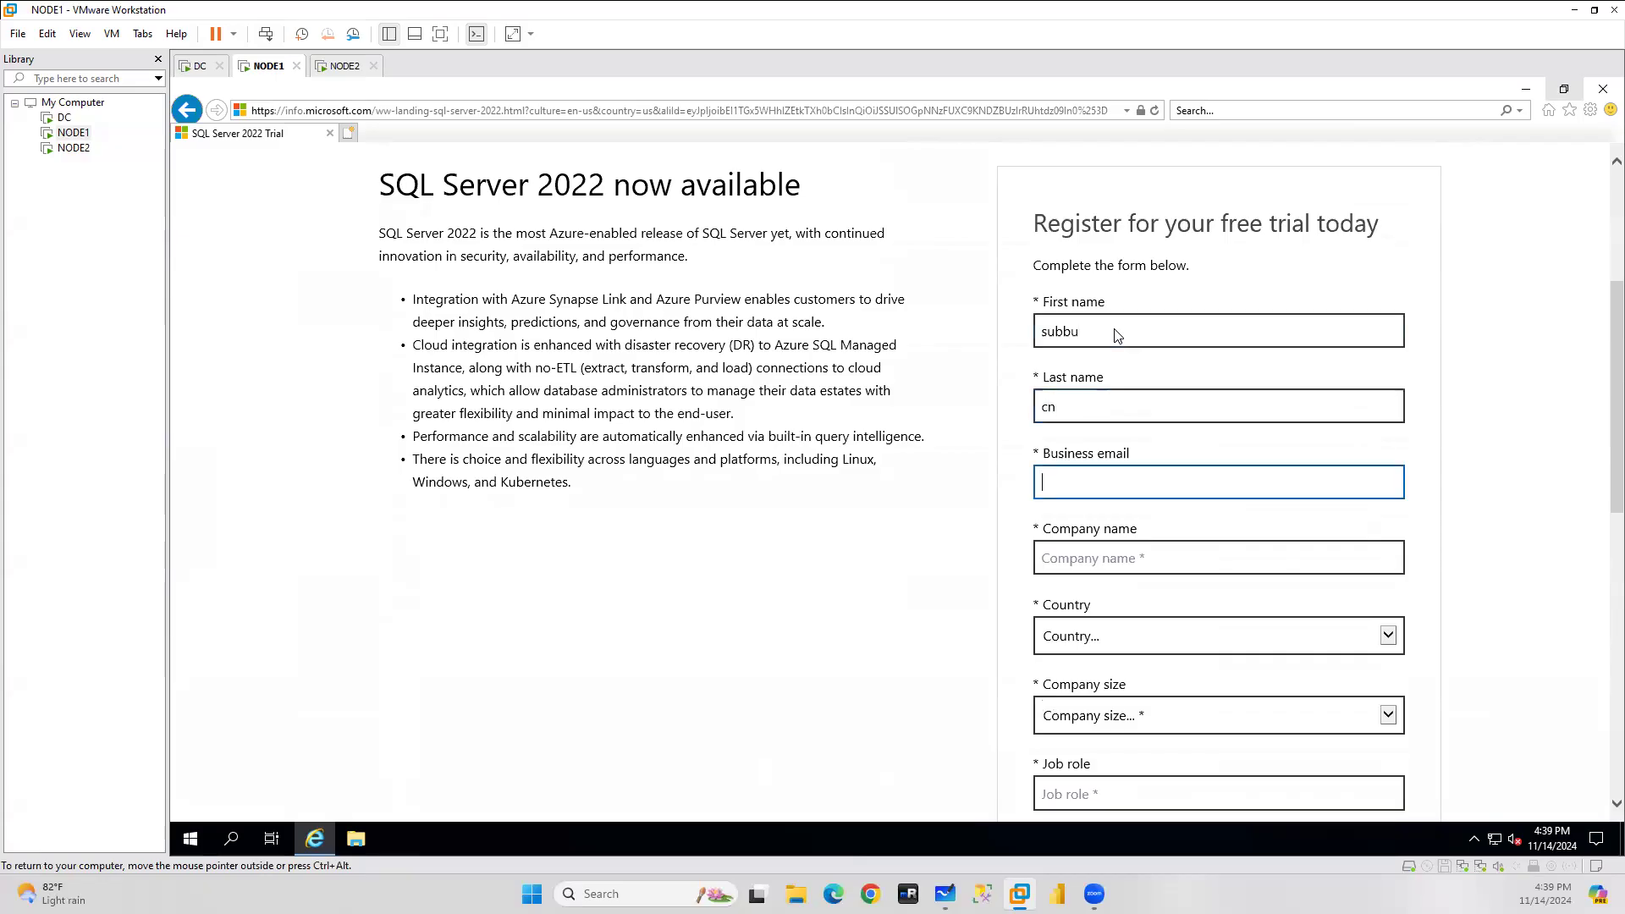
{"action": "type", "text": "s"}
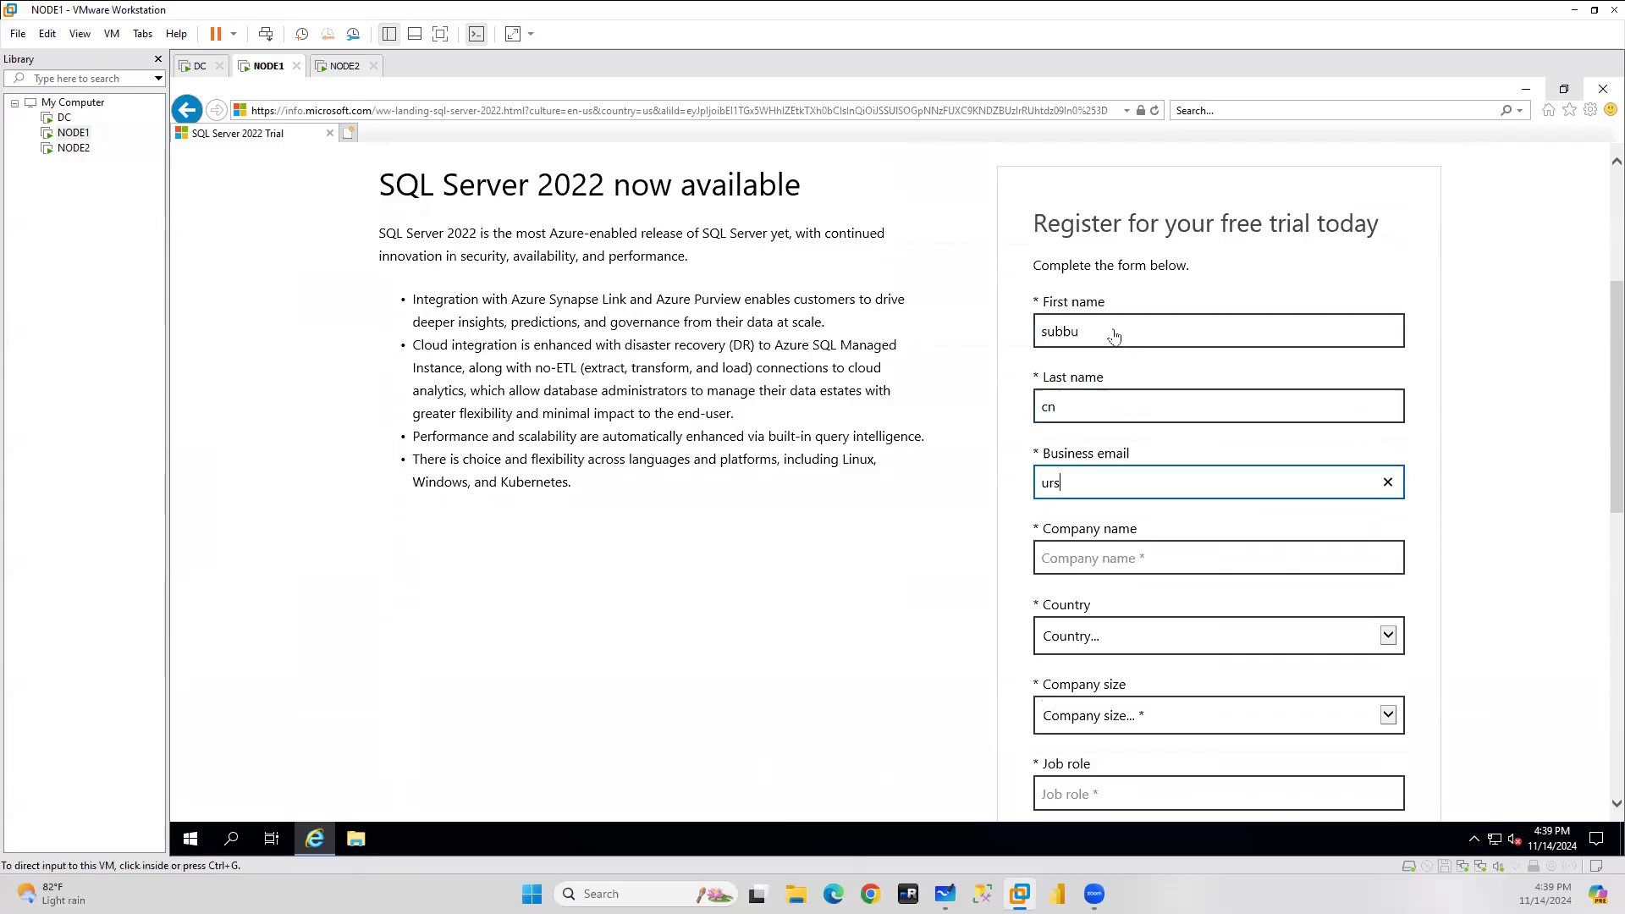
{"action": "left_click", "coordinate": [1109, 477]}
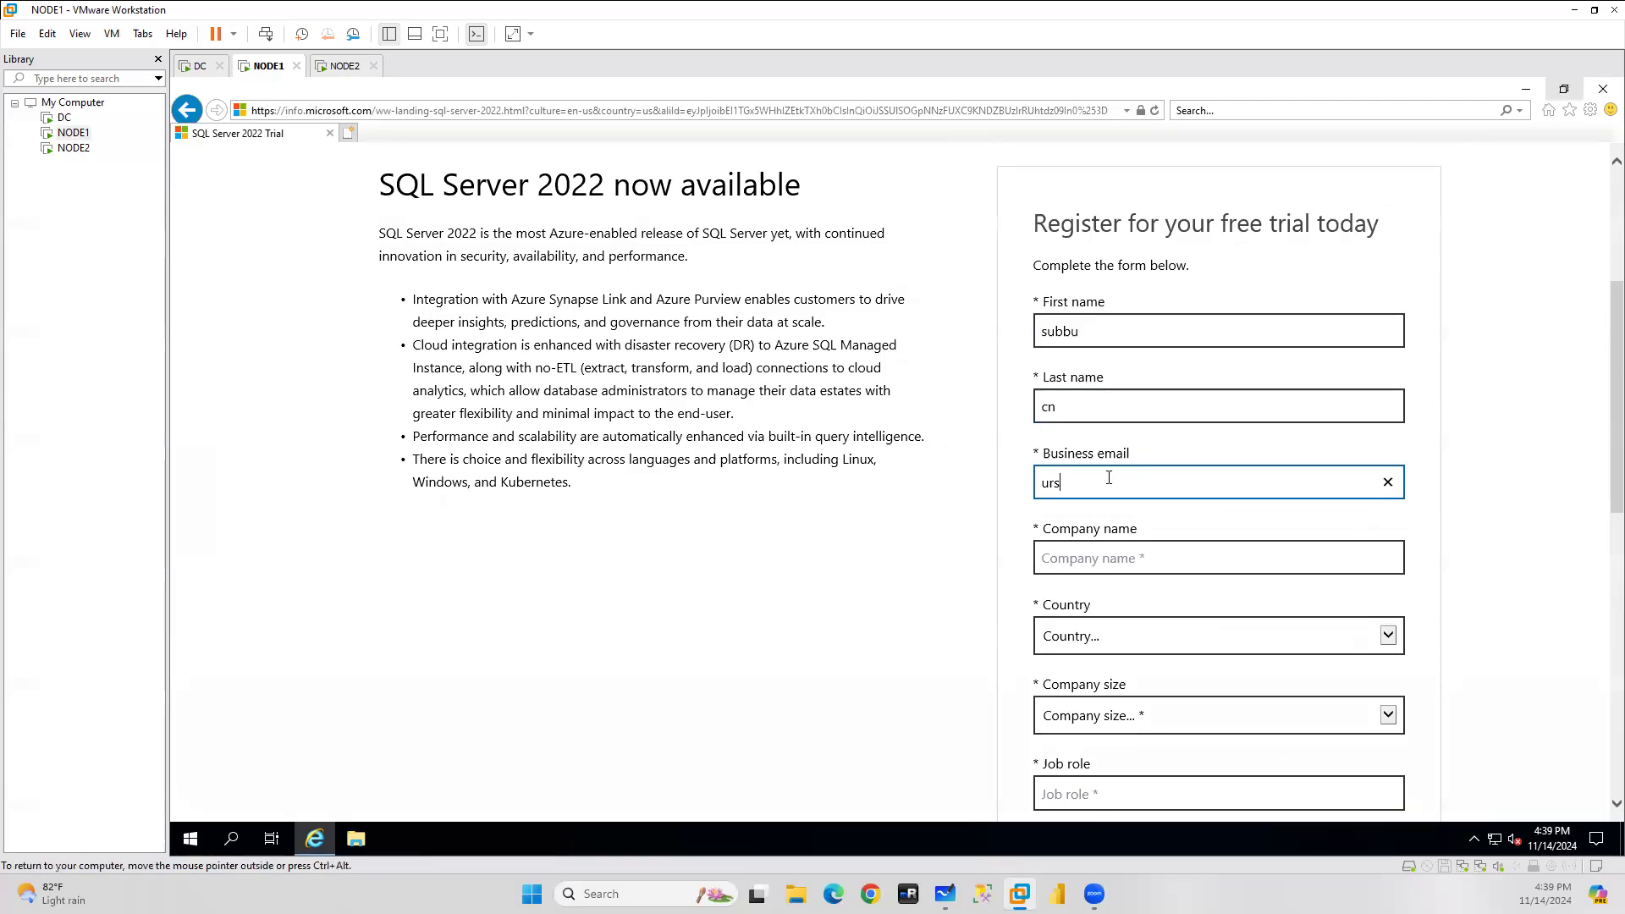
Enter company 'IBM' and choose India as the country.
{"action": "left_click", "coordinate": [1096, 558]}
{"action": "type", "text": "IBM"}
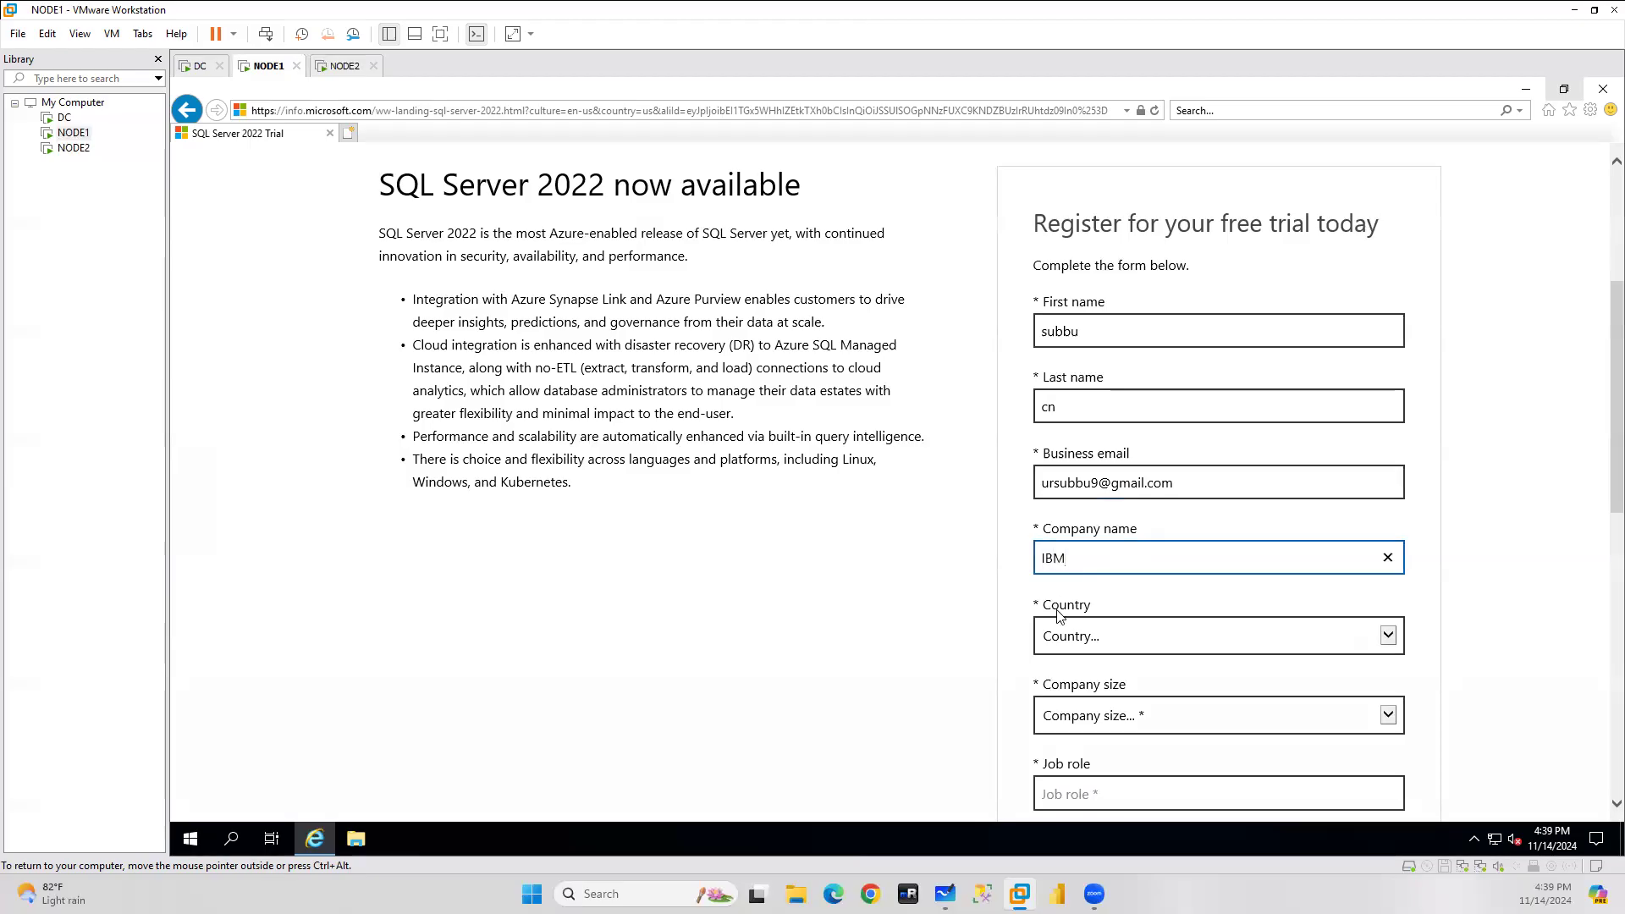
{"action": "left_click", "coordinate": [1091, 650]}
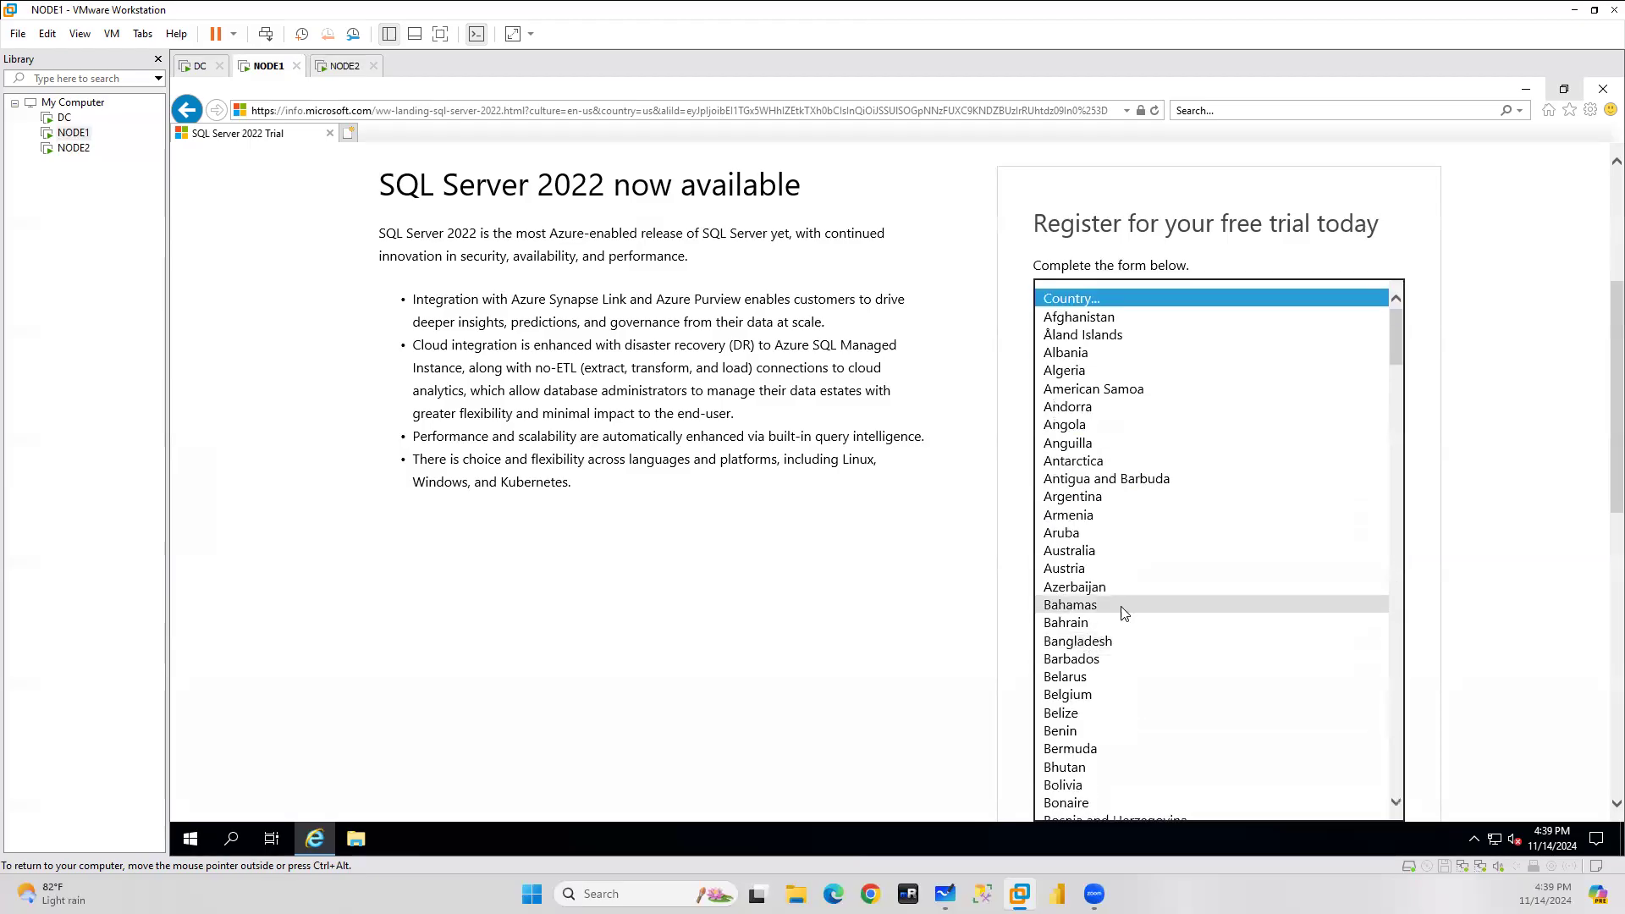
{"action": "key", "text": "i"}
{"action": "key", "text": "n"}
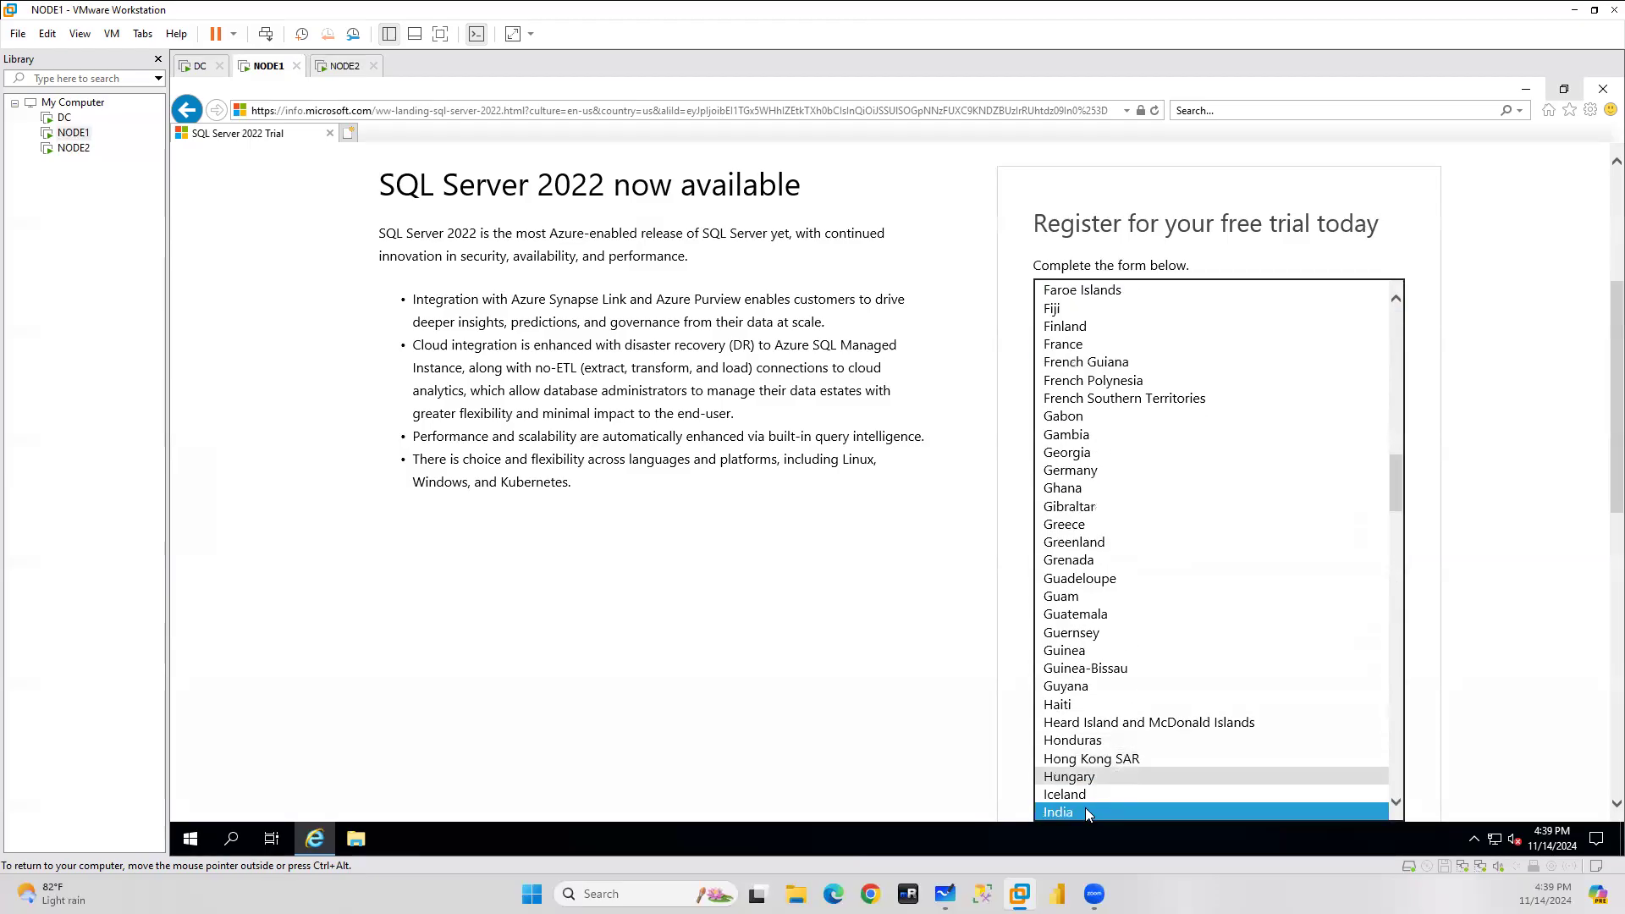
{"action": "left_click", "coordinate": [1086, 808]}
{"action": "left_click", "coordinate": [1547, 644]}
Set company size 1000+, job role 'DBA', a phone number, tick the first consent, and submit.
{"action": "scroll", "coordinate": [1548, 643], "scroll_direction": "down", "scroll_amount": 3}
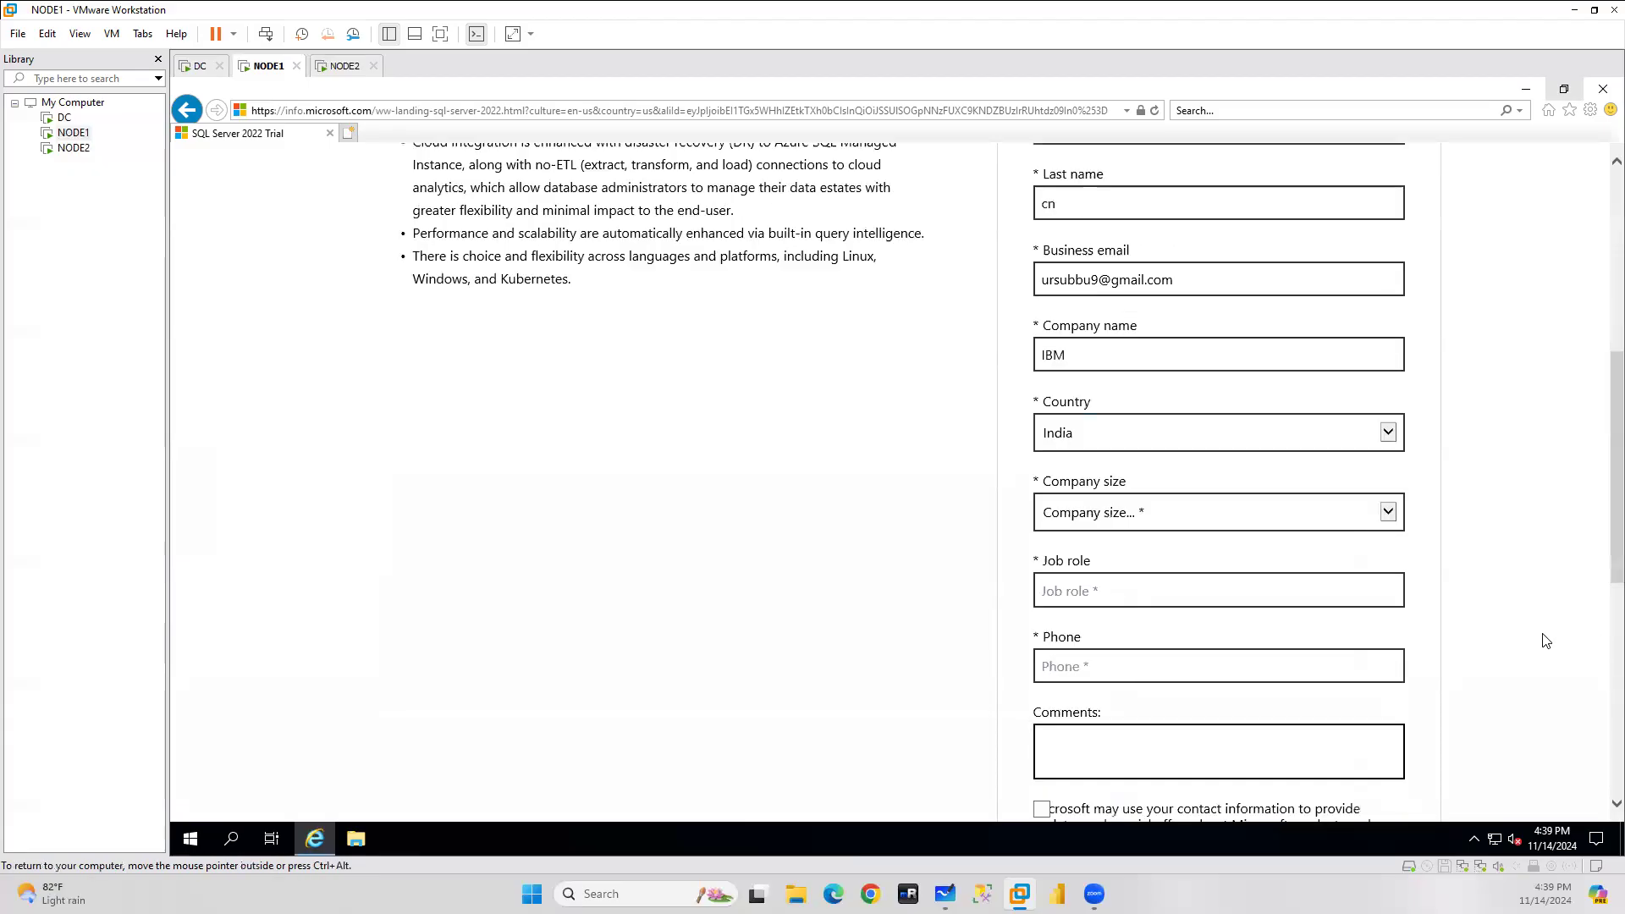
{"action": "left_click", "coordinate": [1097, 407]}
{"action": "left_click", "coordinate": [1070, 529]}
{"action": "left_click", "coordinate": [1087, 489]}
{"action": "type", "text": "DBA"}
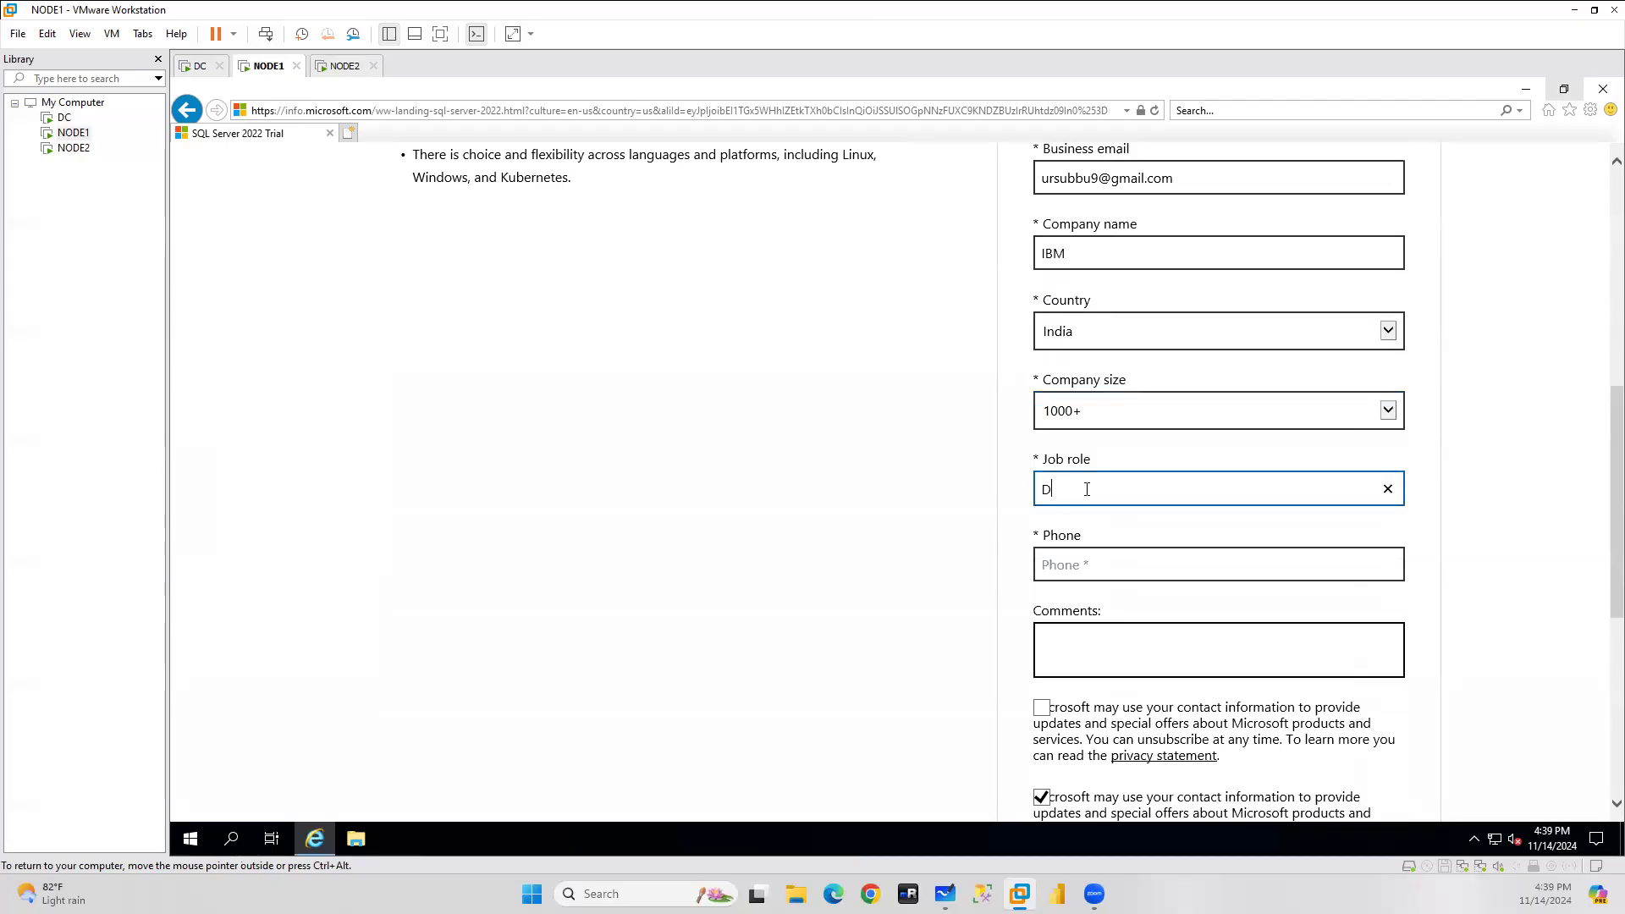
{"action": "left_click", "coordinate": [1068, 560]}
{"action": "type", "text": "241234324"}
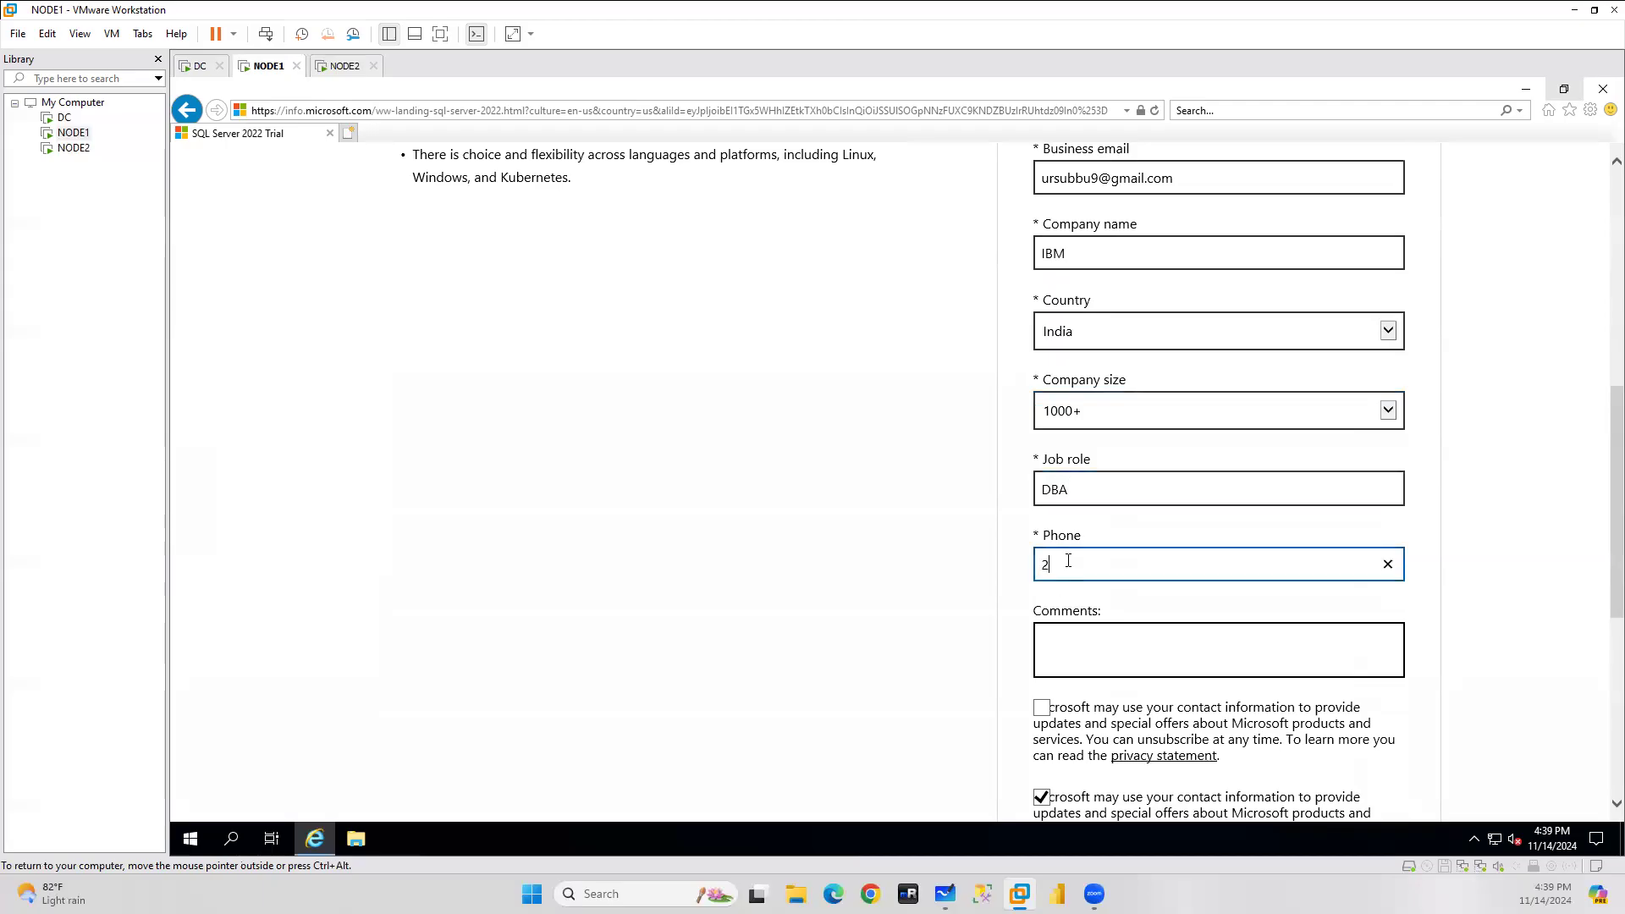
{"action": "left_click", "coordinate": [1042, 708]}
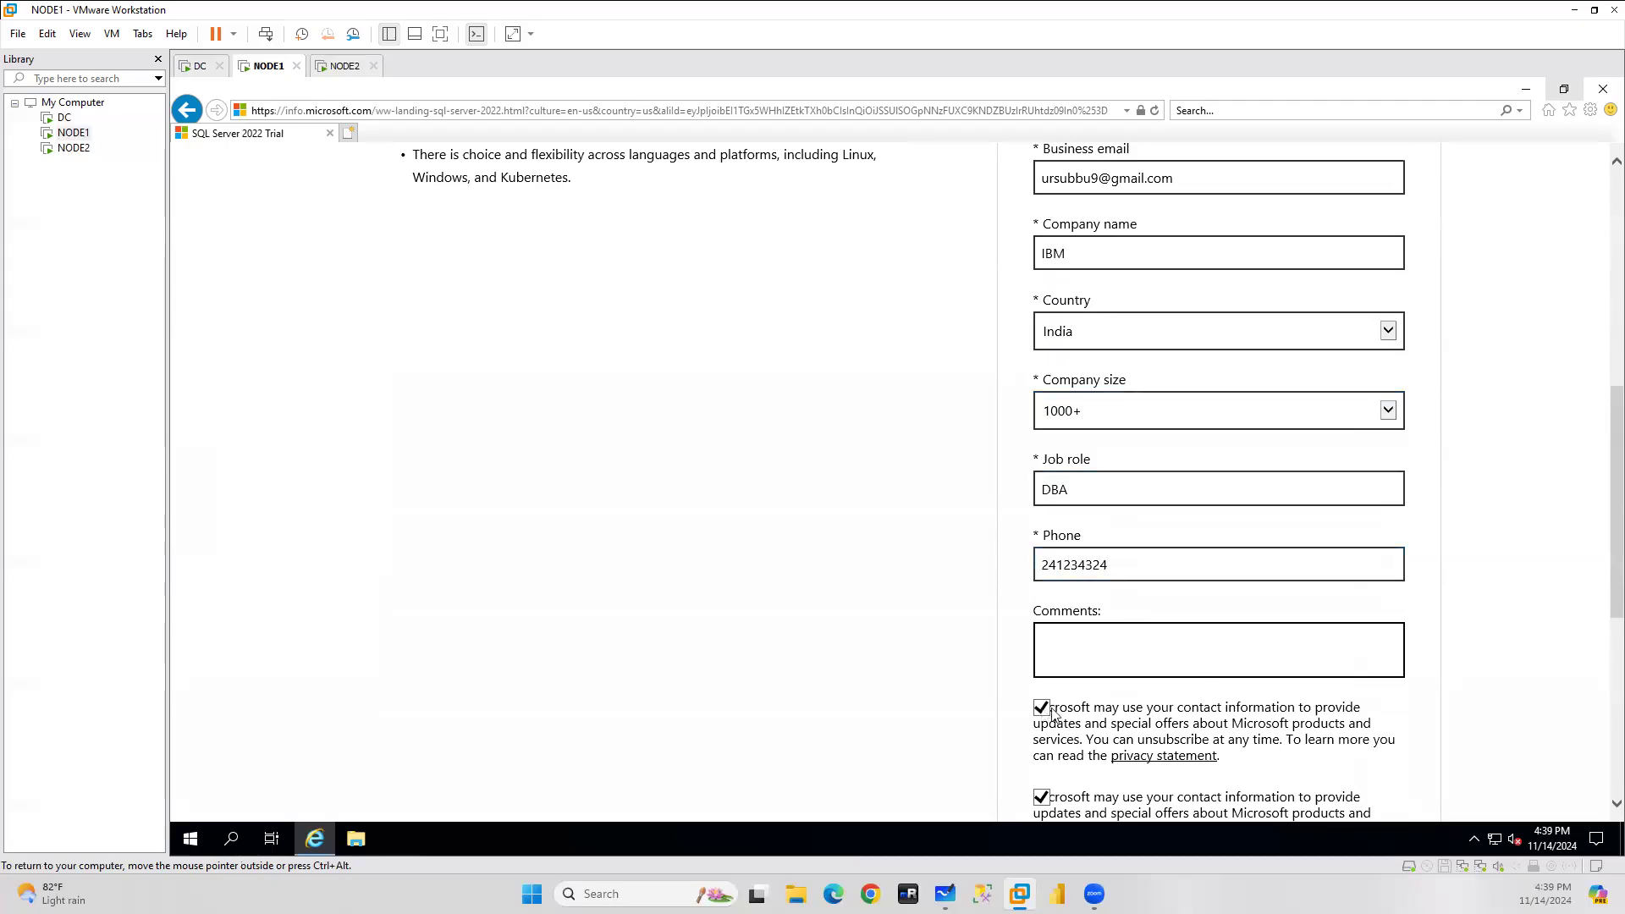
{"action": "scroll", "coordinate": [1548, 709], "scroll_direction": "down", "scroll_amount": 5}
{"action": "left_click", "coordinate": [1099, 752]}
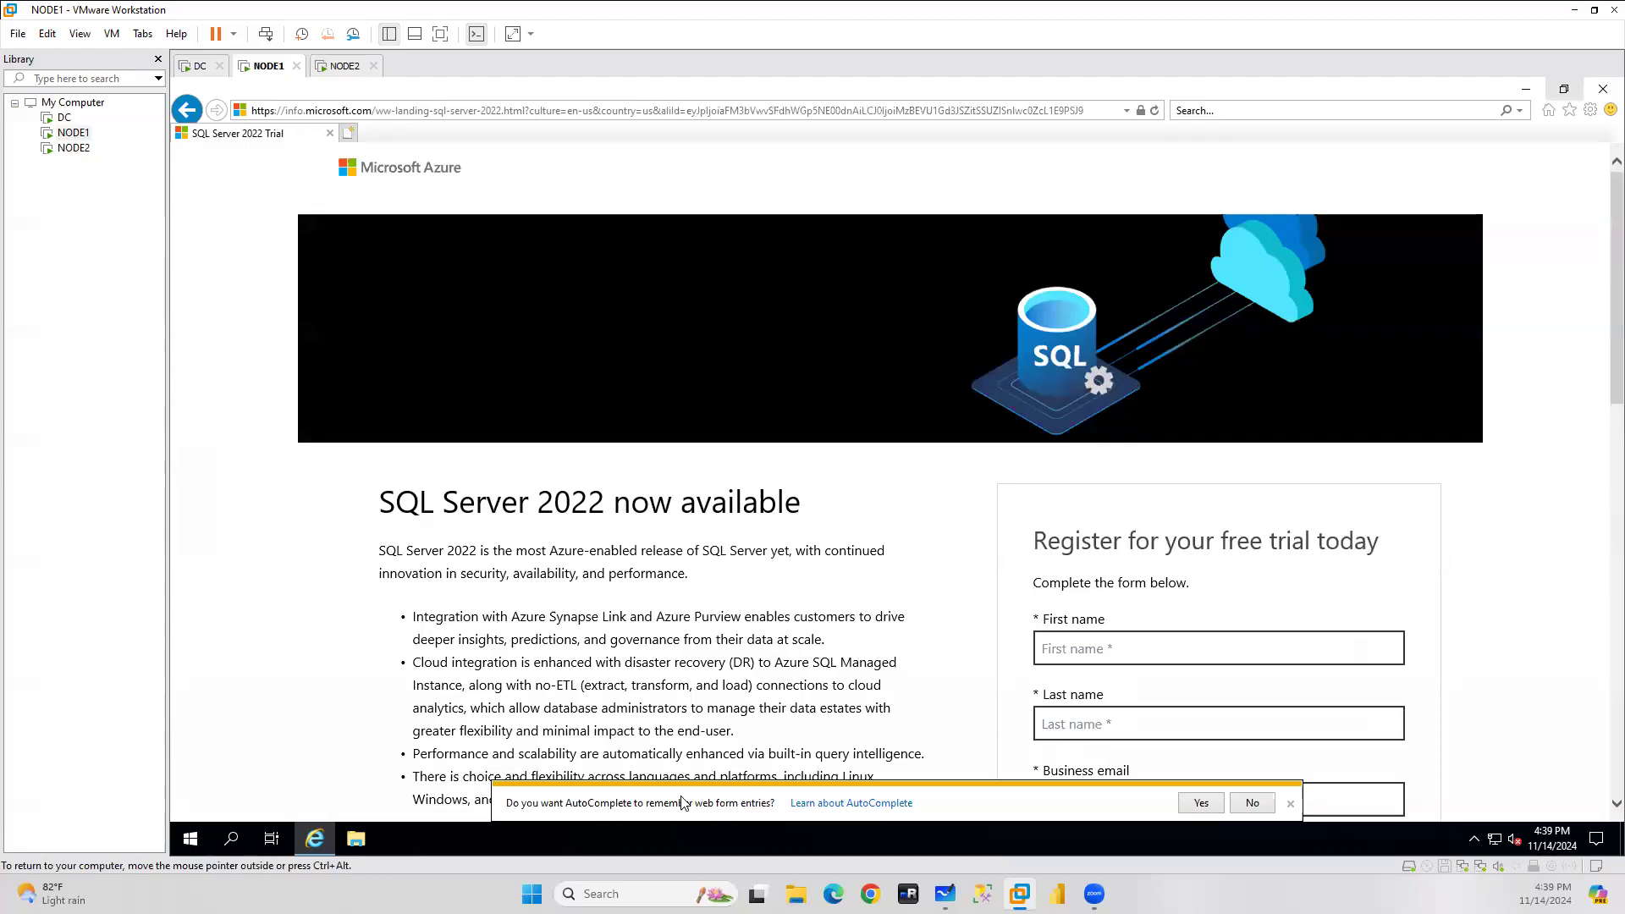
Allow the browser's AutoComplete to remember the form entries.
{"action": "left_click", "coordinate": [1203, 803]}
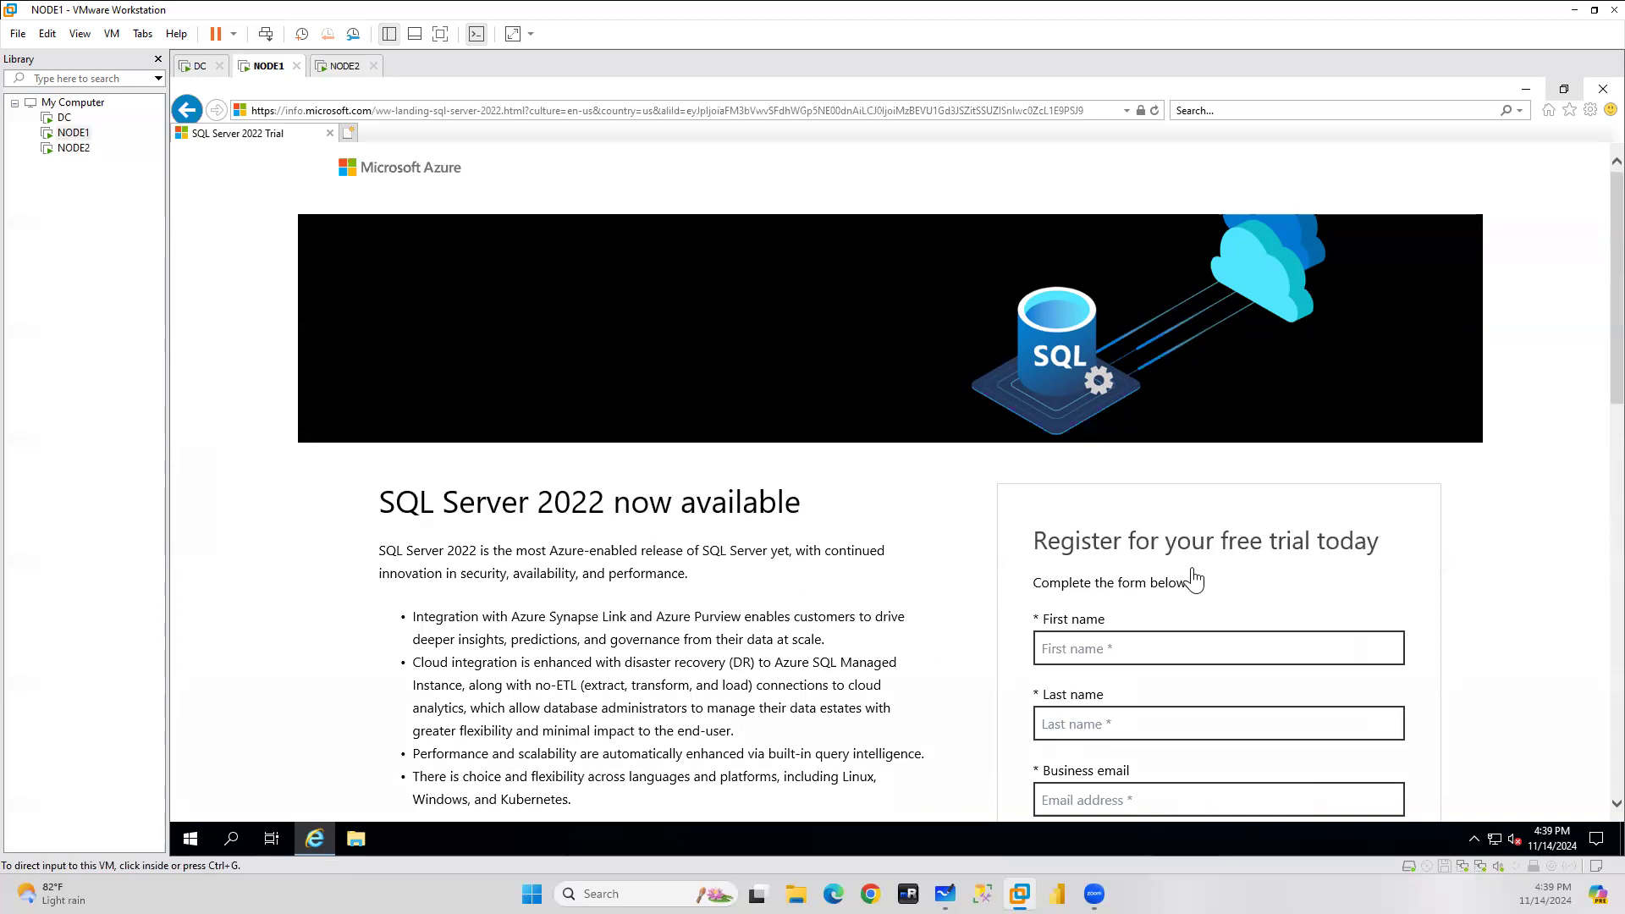
{"action": "left_click", "coordinate": [1488, 545]}
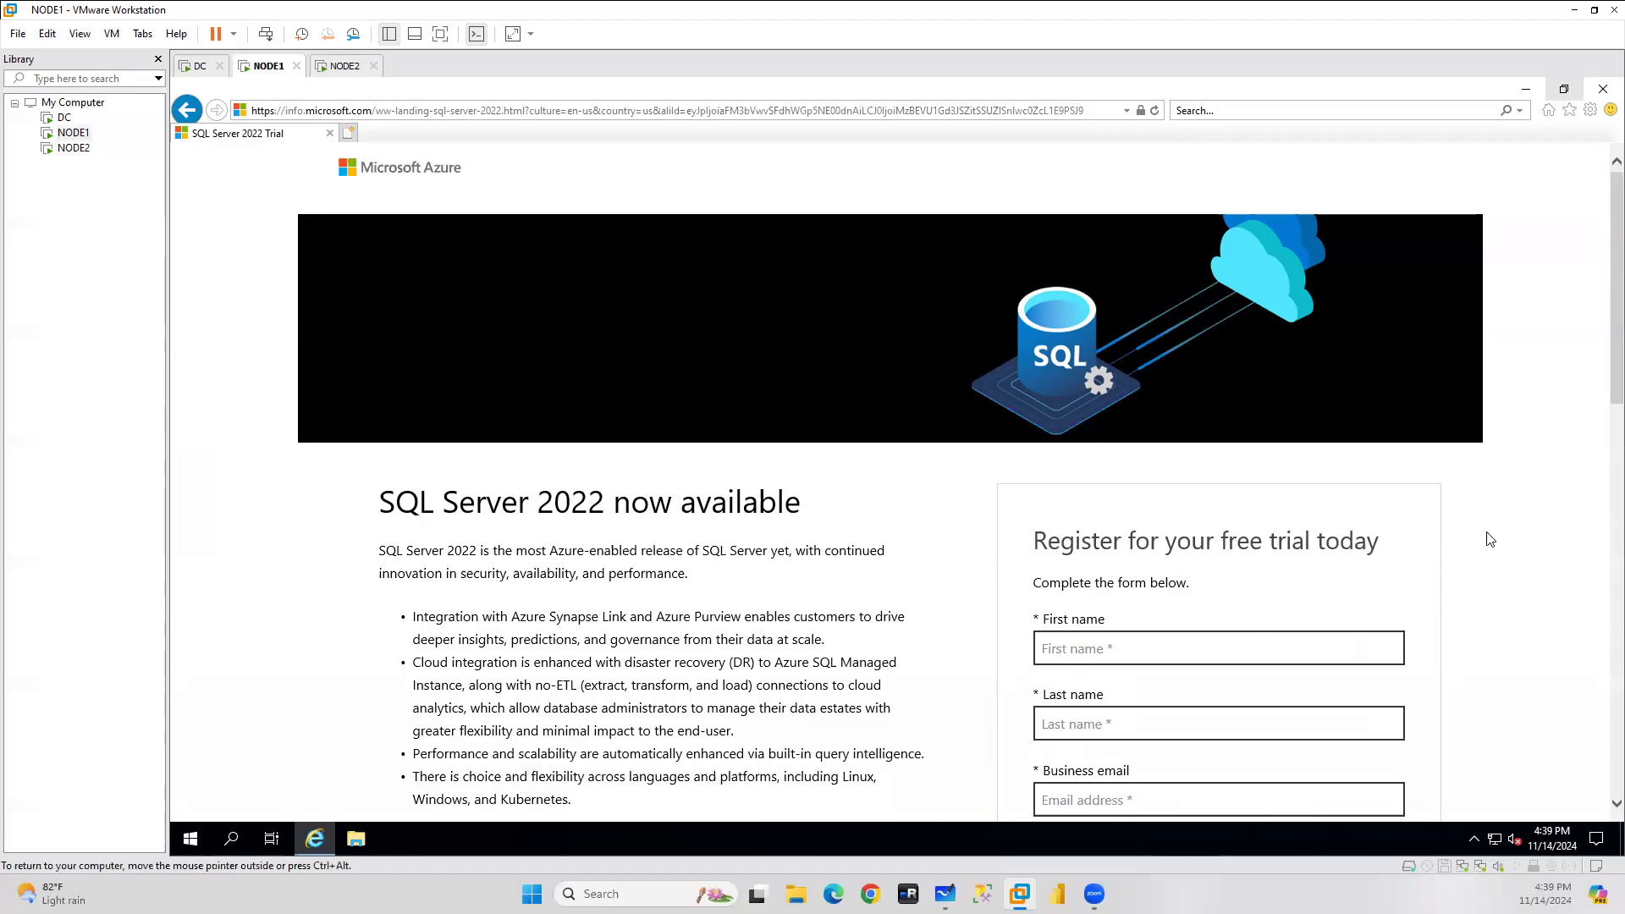
{"action": "scroll", "coordinate": [1490, 539], "scroll_direction": "down", "scroll_amount": 6}
{"action": "scroll", "coordinate": [1490, 539], "scroll_direction": "down", "scroll_amount": 5}
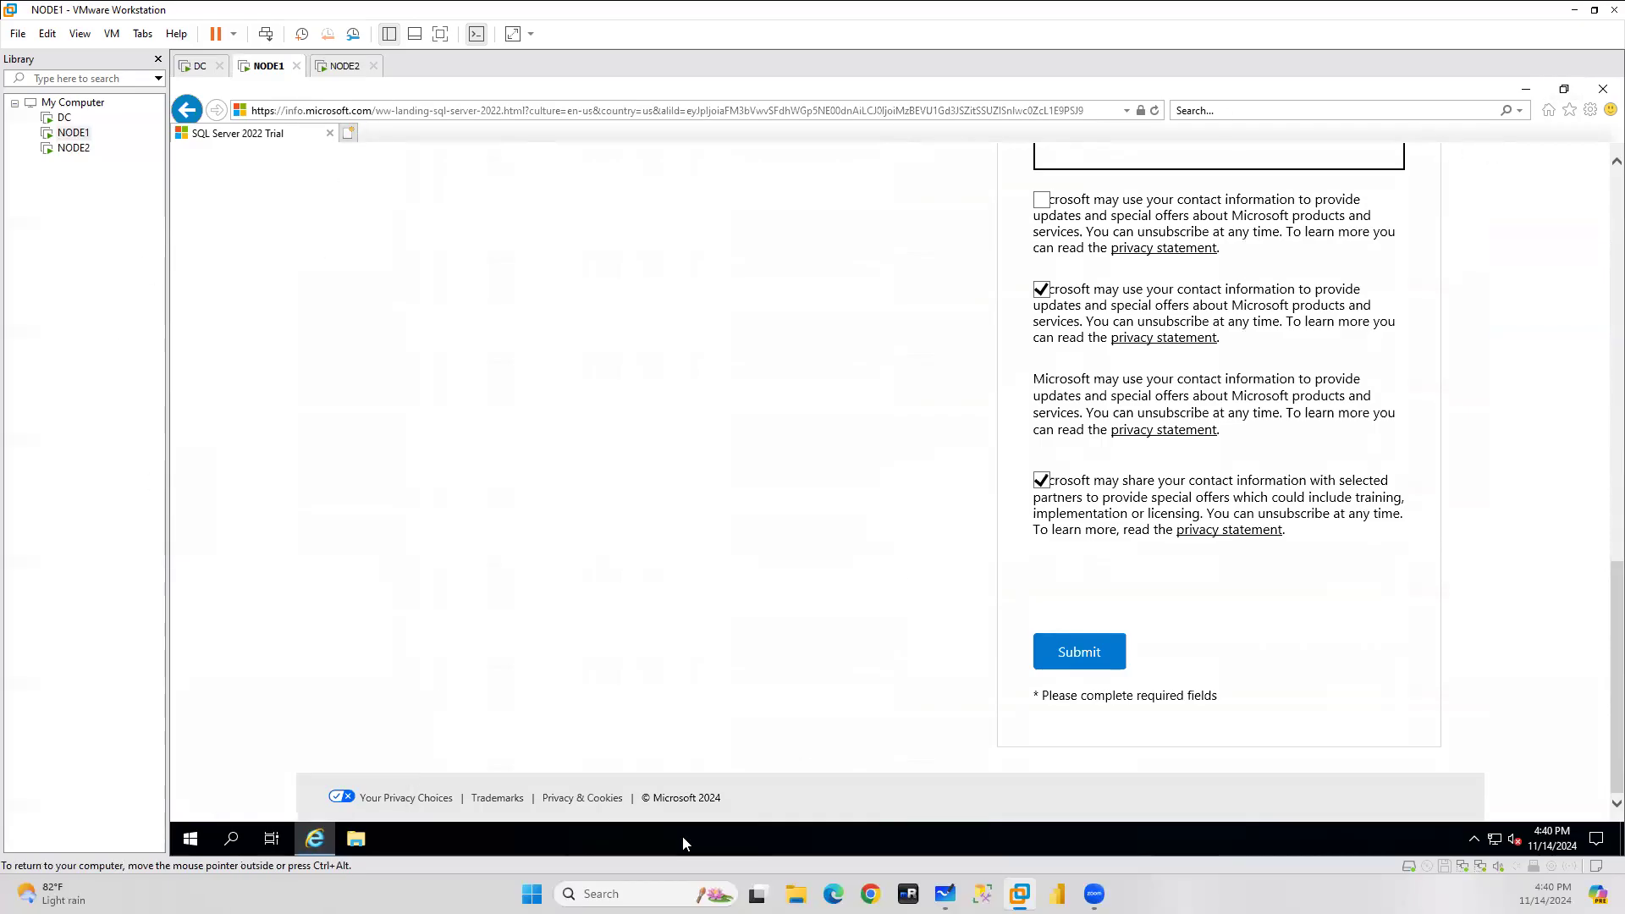
On NODE1, search 'edge download', accept the terms and run the Microsoft Edge installer.
{"action": "left_click", "coordinate": [430, 110]}
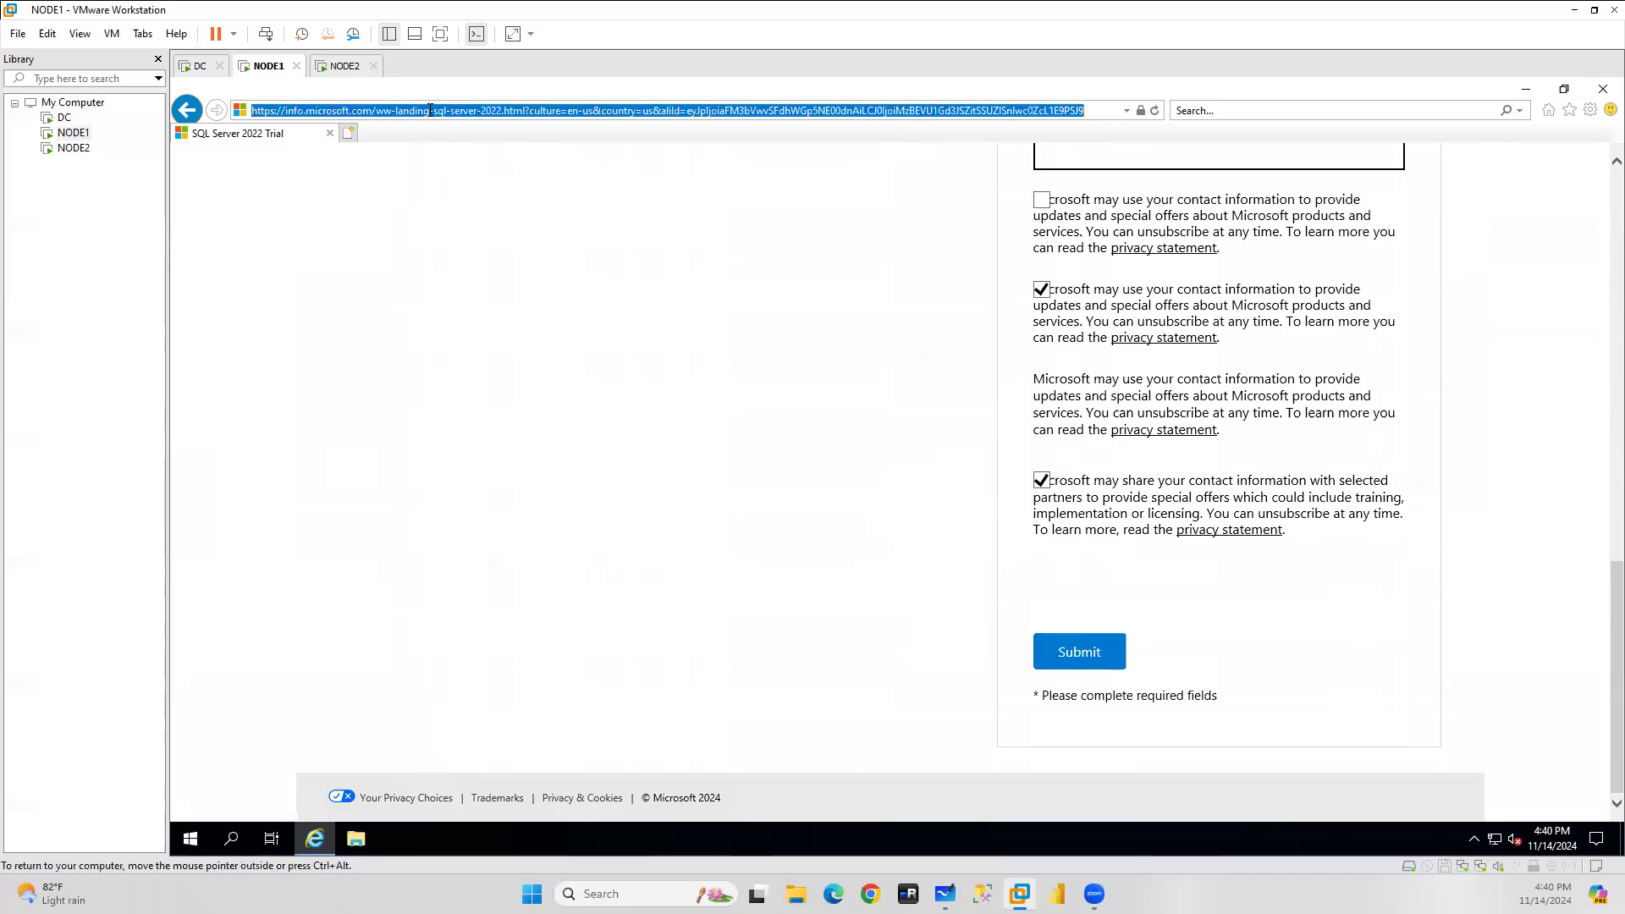
{"action": "type", "text": "e"}
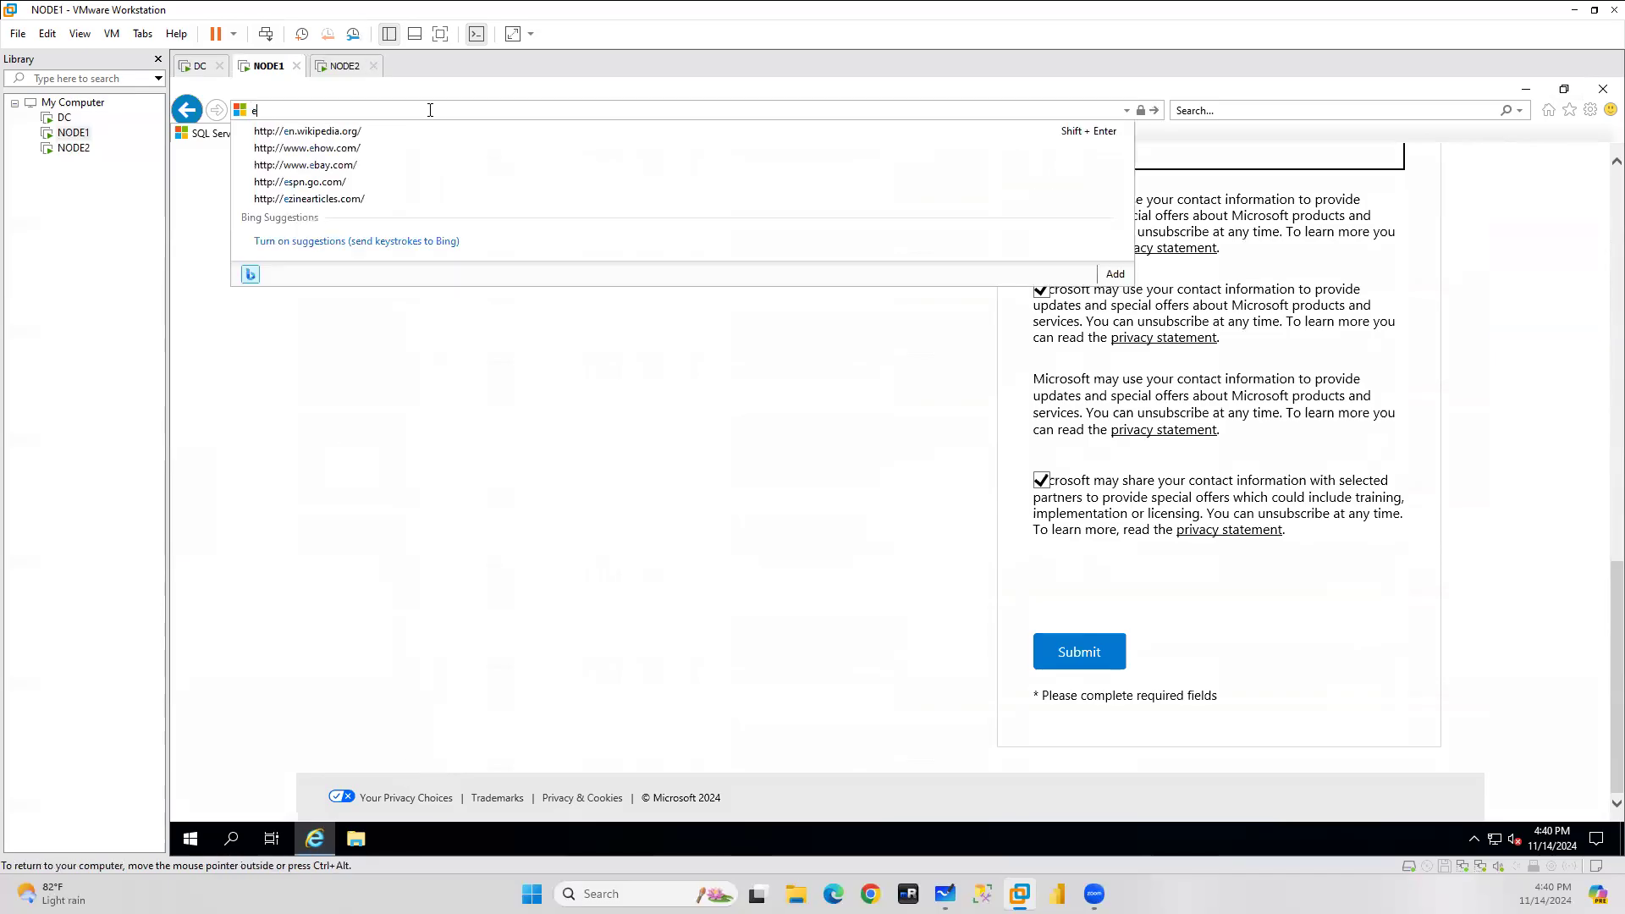
{"action": "type", "text": "dge do"}
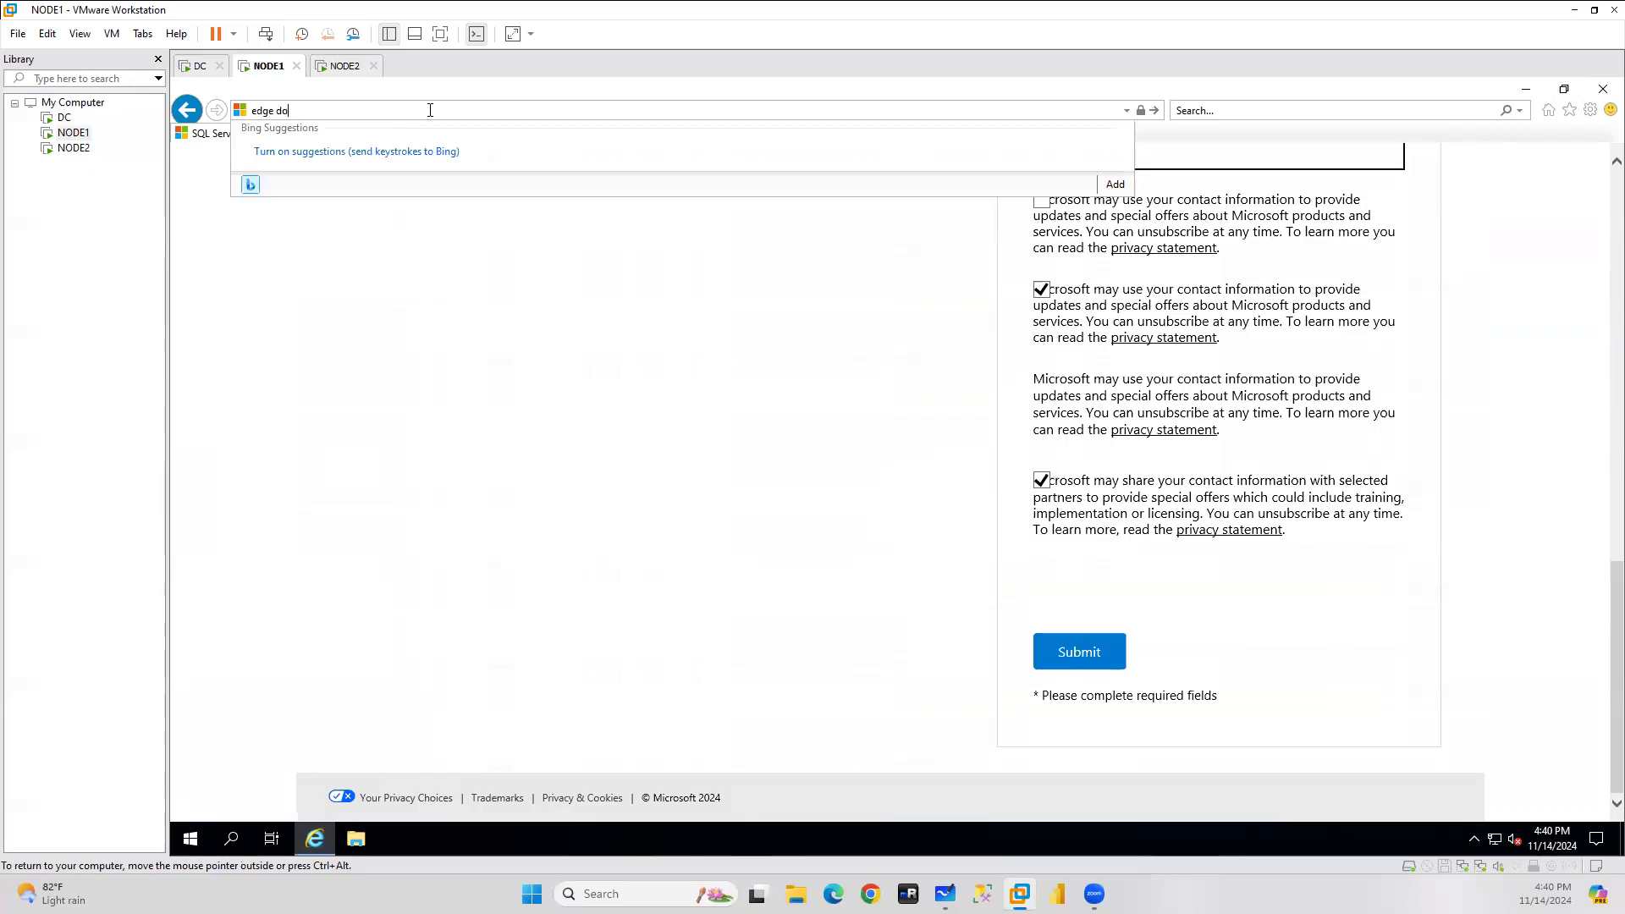
{"action": "type", "text": "wnload"}
{"action": "key", "text": "Return"}
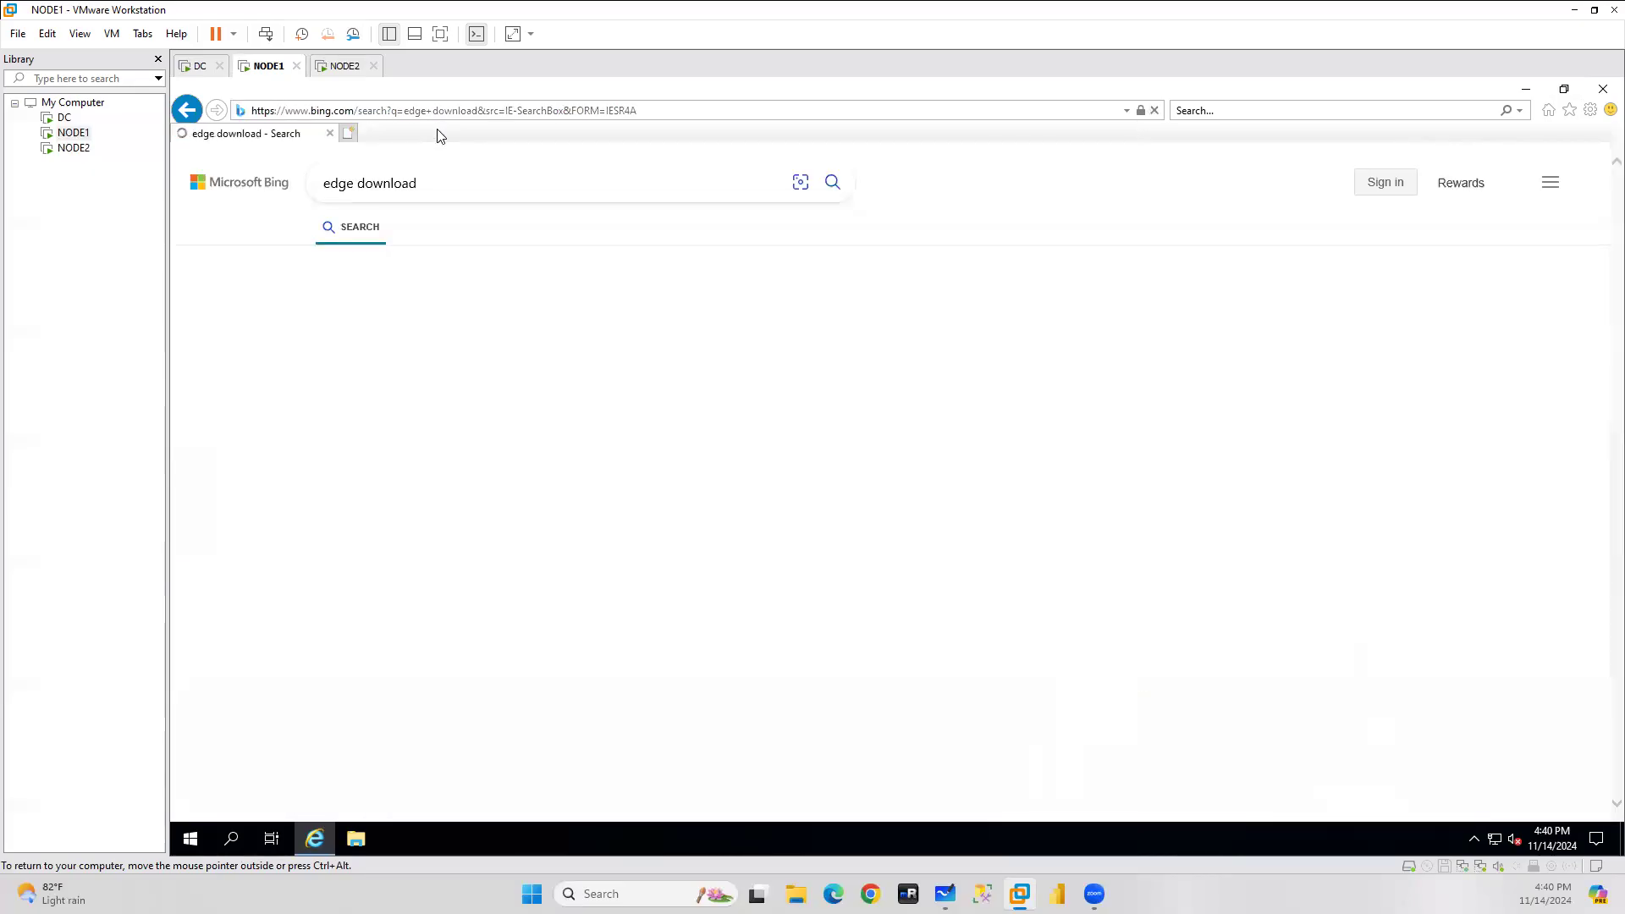
{"action": "left_click", "coordinate": [462, 648]}
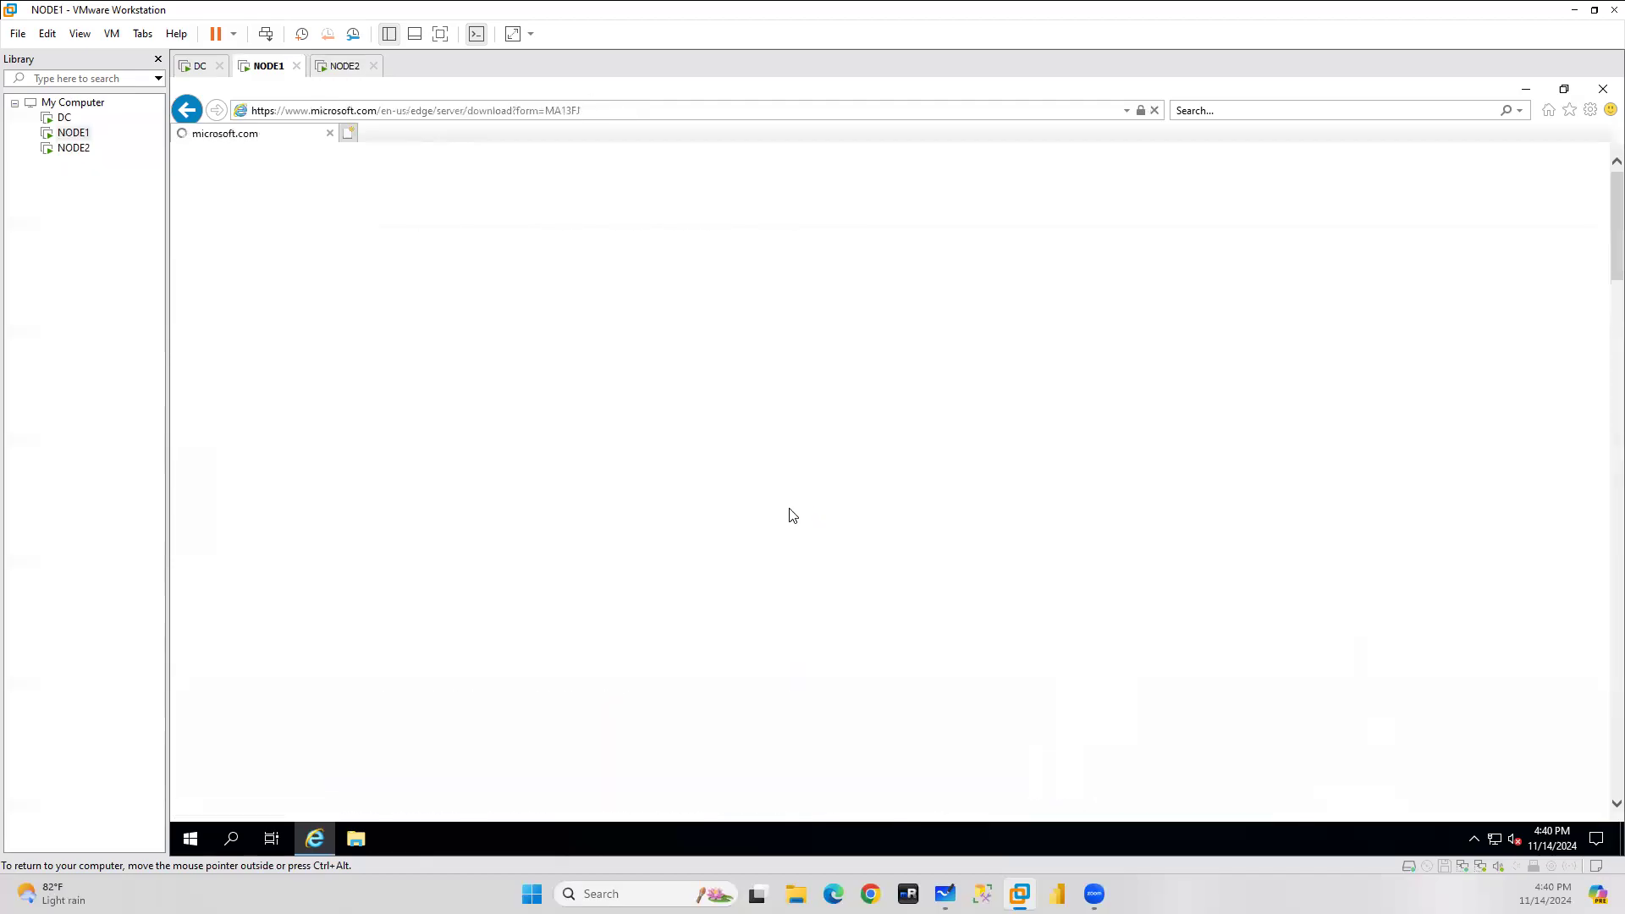
{"action": "left_click", "coordinate": [910, 568]}
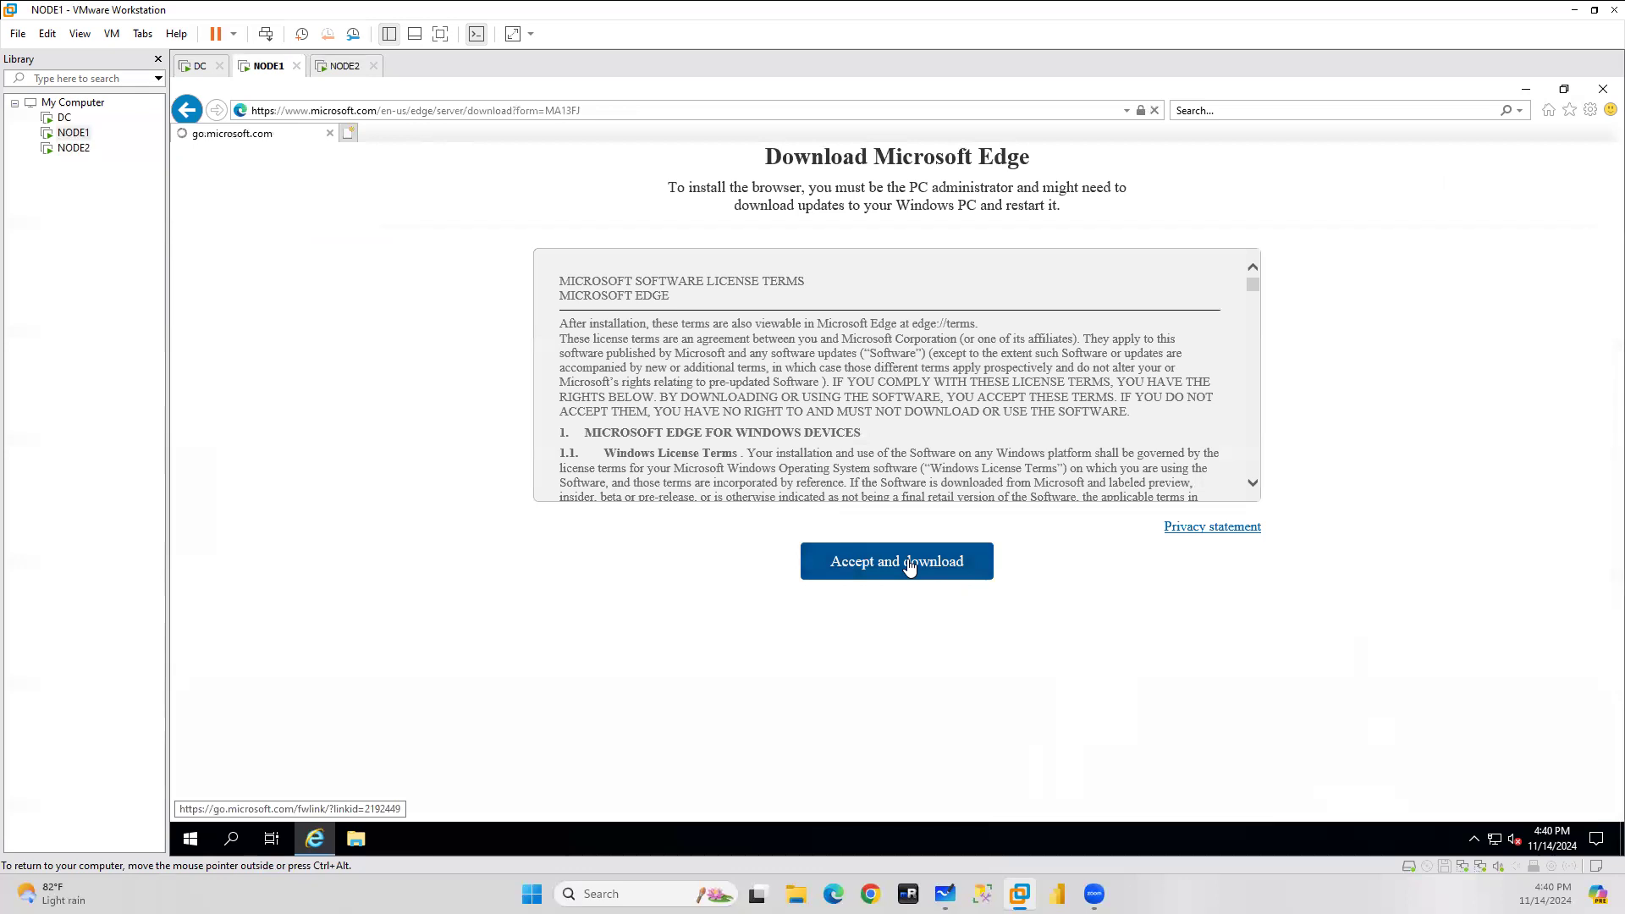
{"action": "left_click", "coordinate": [1143, 805]}
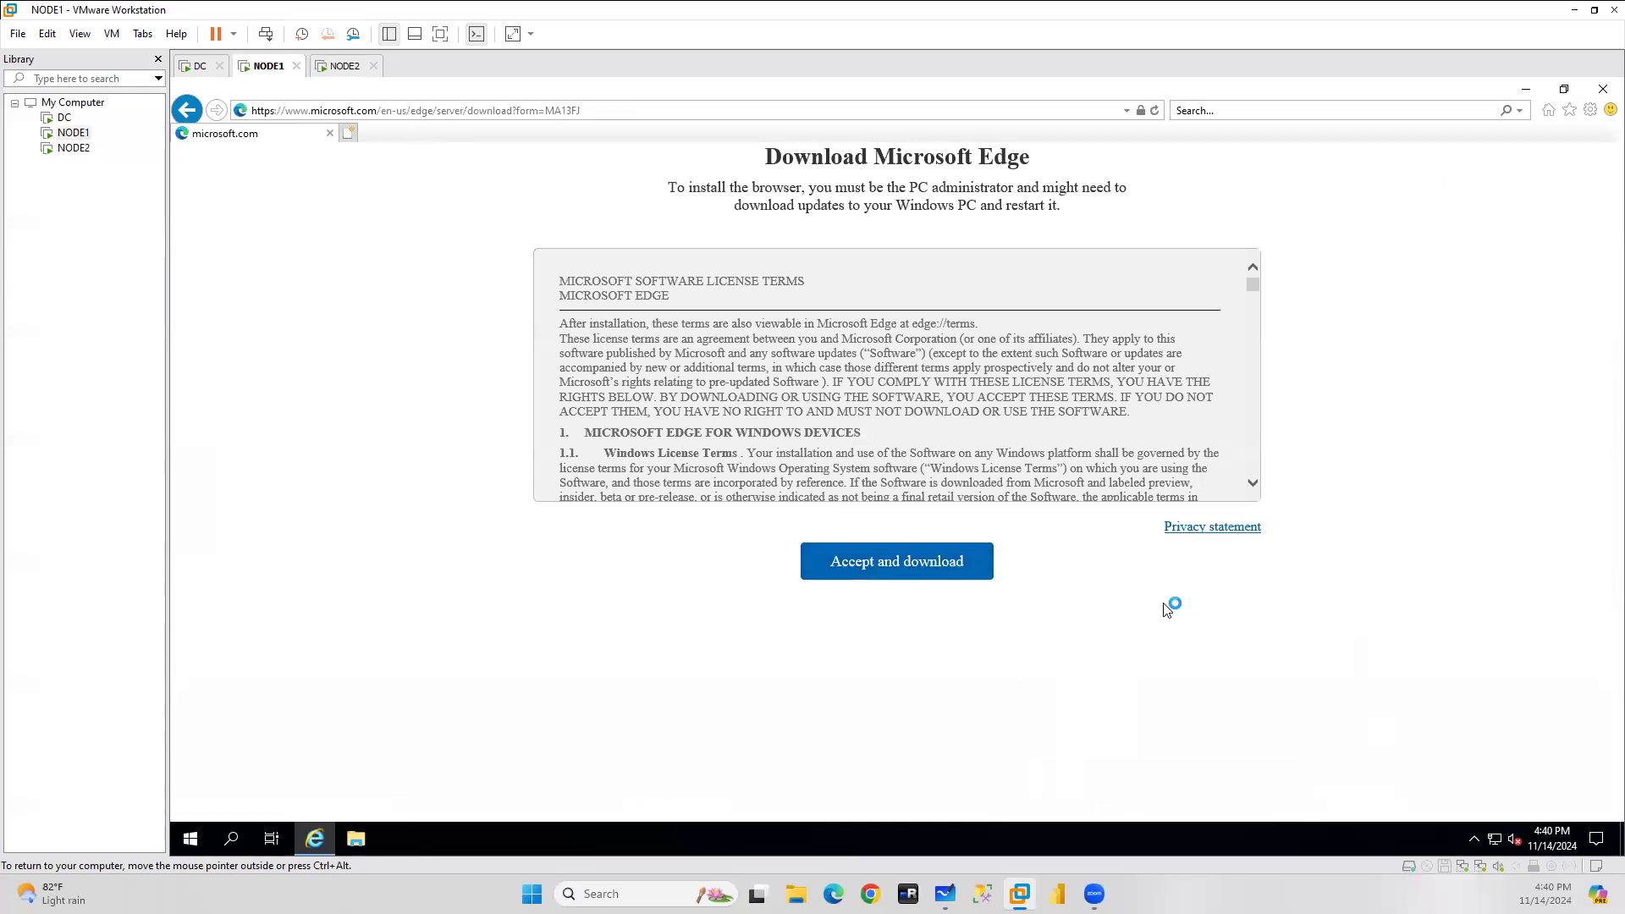
Load the same Edge download page on NODE2, run its installer, then switch to DC.
{"action": "left_click", "coordinate": [506, 115]}
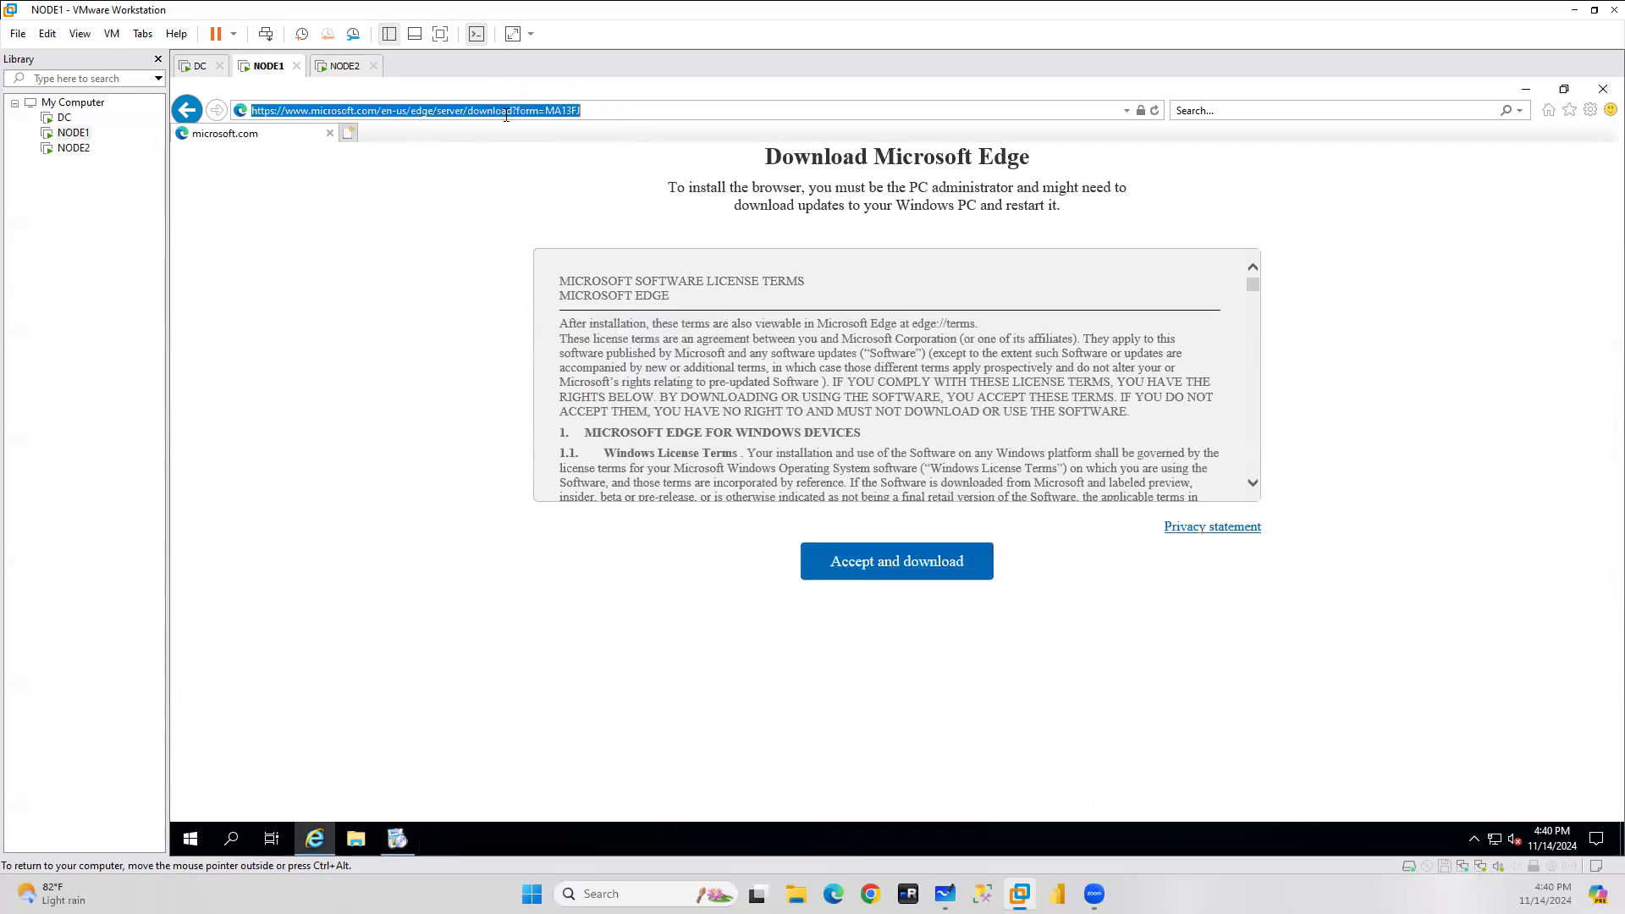
{"action": "left_click", "coordinate": [345, 65]}
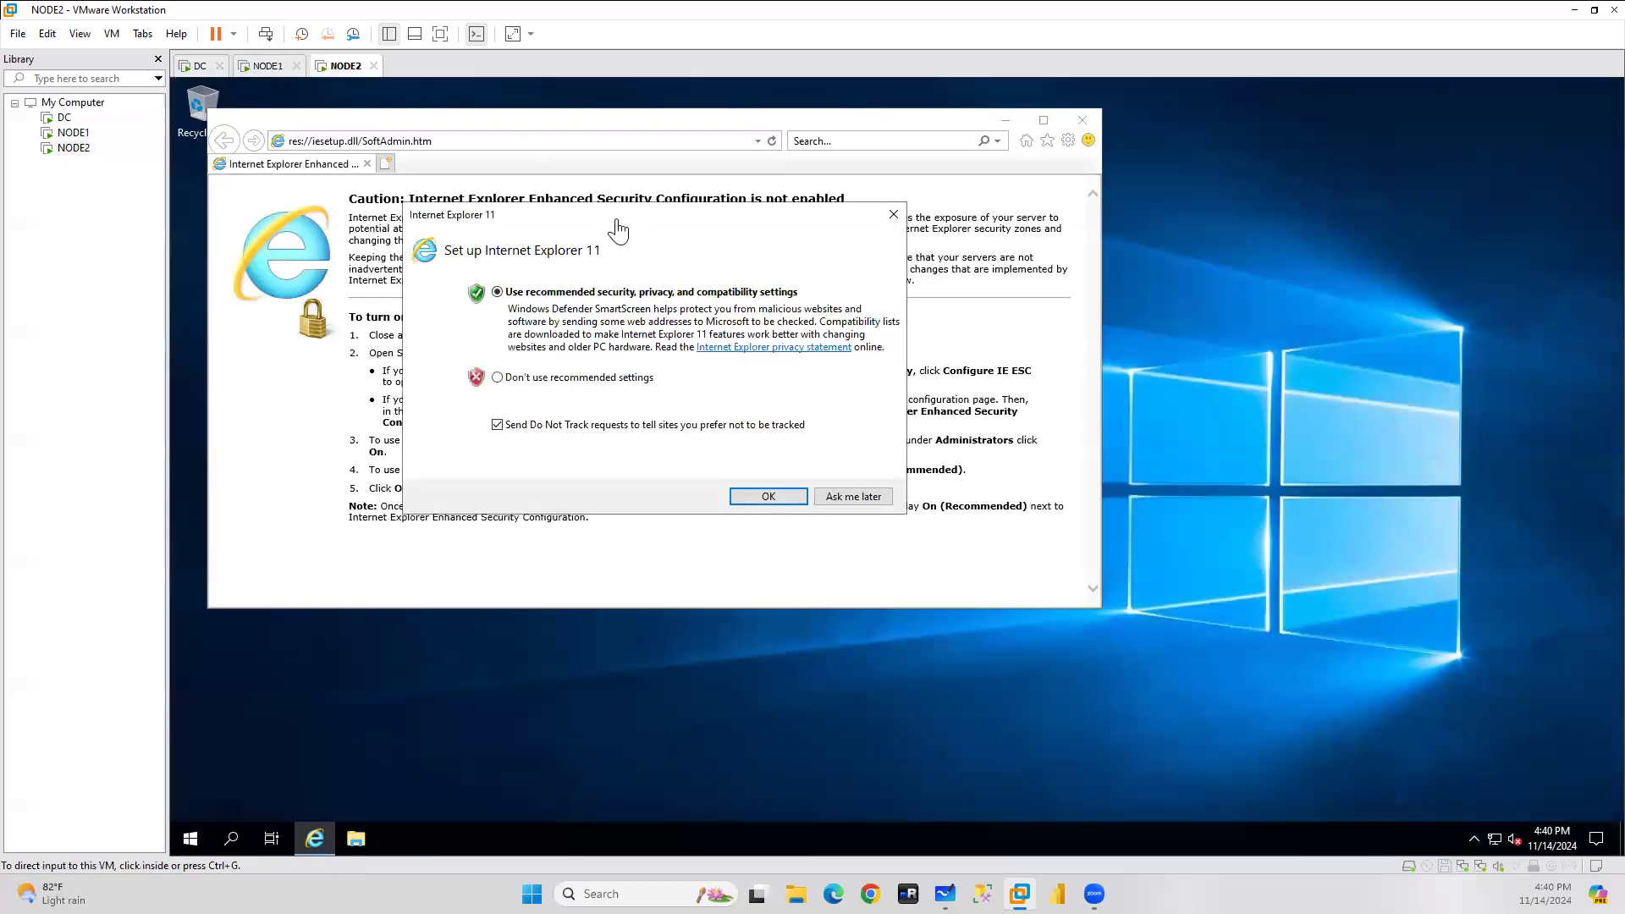
{"action": "left_click", "coordinate": [853, 497]}
{"action": "left_click", "coordinate": [499, 139]}
{"action": "type", "text": "https://www.microsoft.com/en-us/edge/server-download?form=MA13FJ"}
{"action": "key", "text": "Return"}
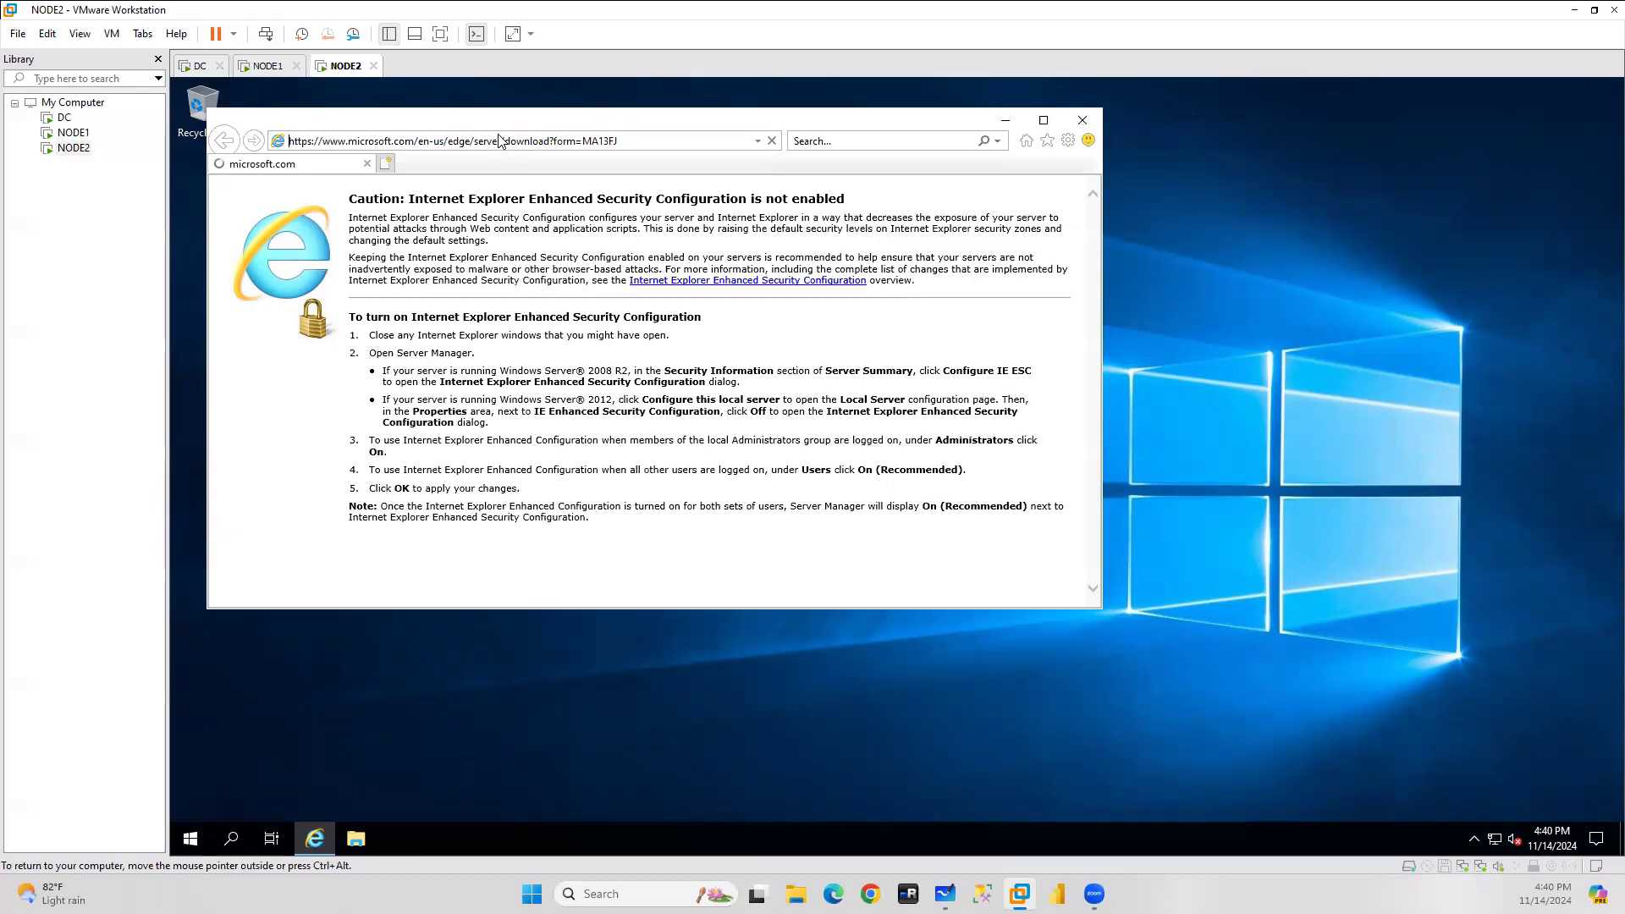
{"action": "left_click", "coordinate": [265, 66]}
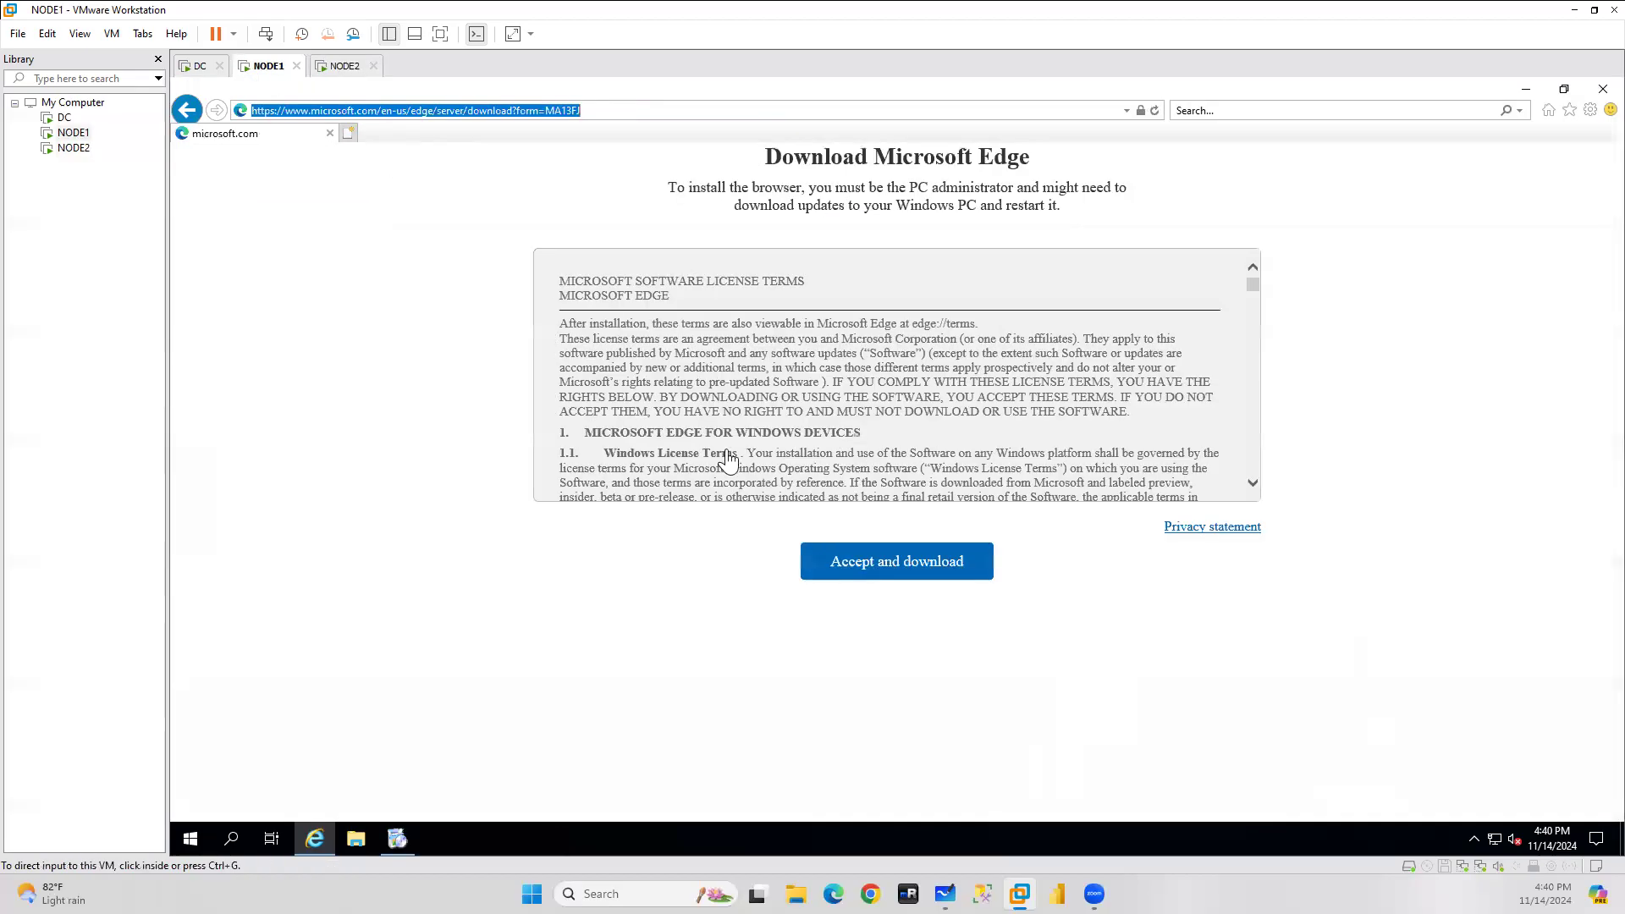
{"action": "left_click", "coordinate": [339, 68]}
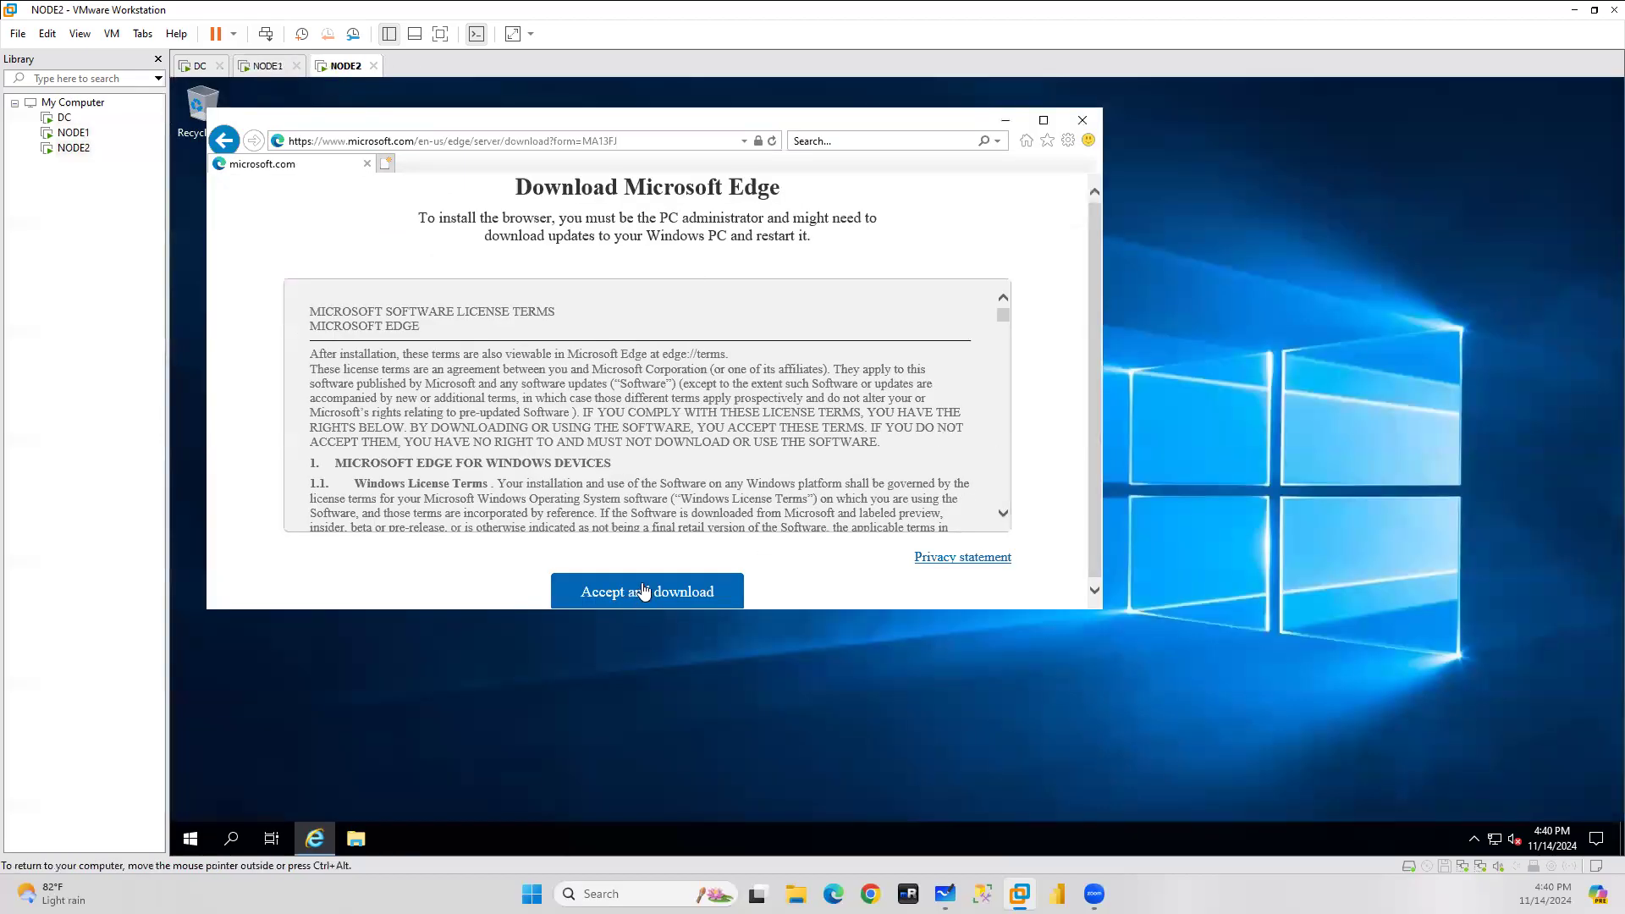
{"action": "left_click", "coordinate": [643, 591]}
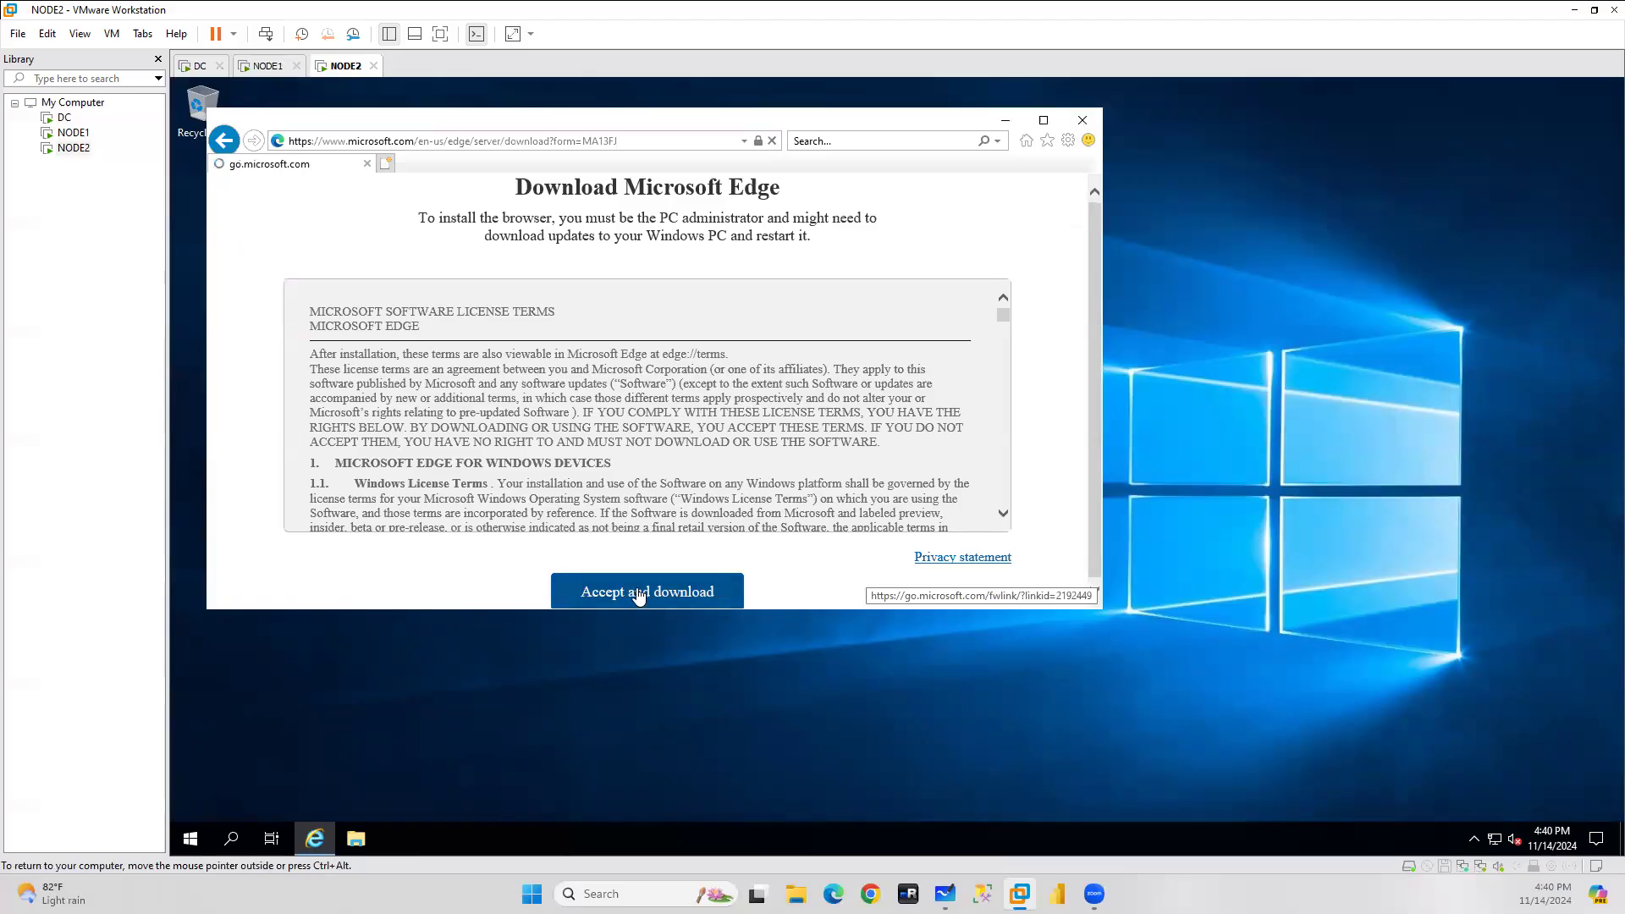
{"action": "left_click", "coordinate": [845, 590]}
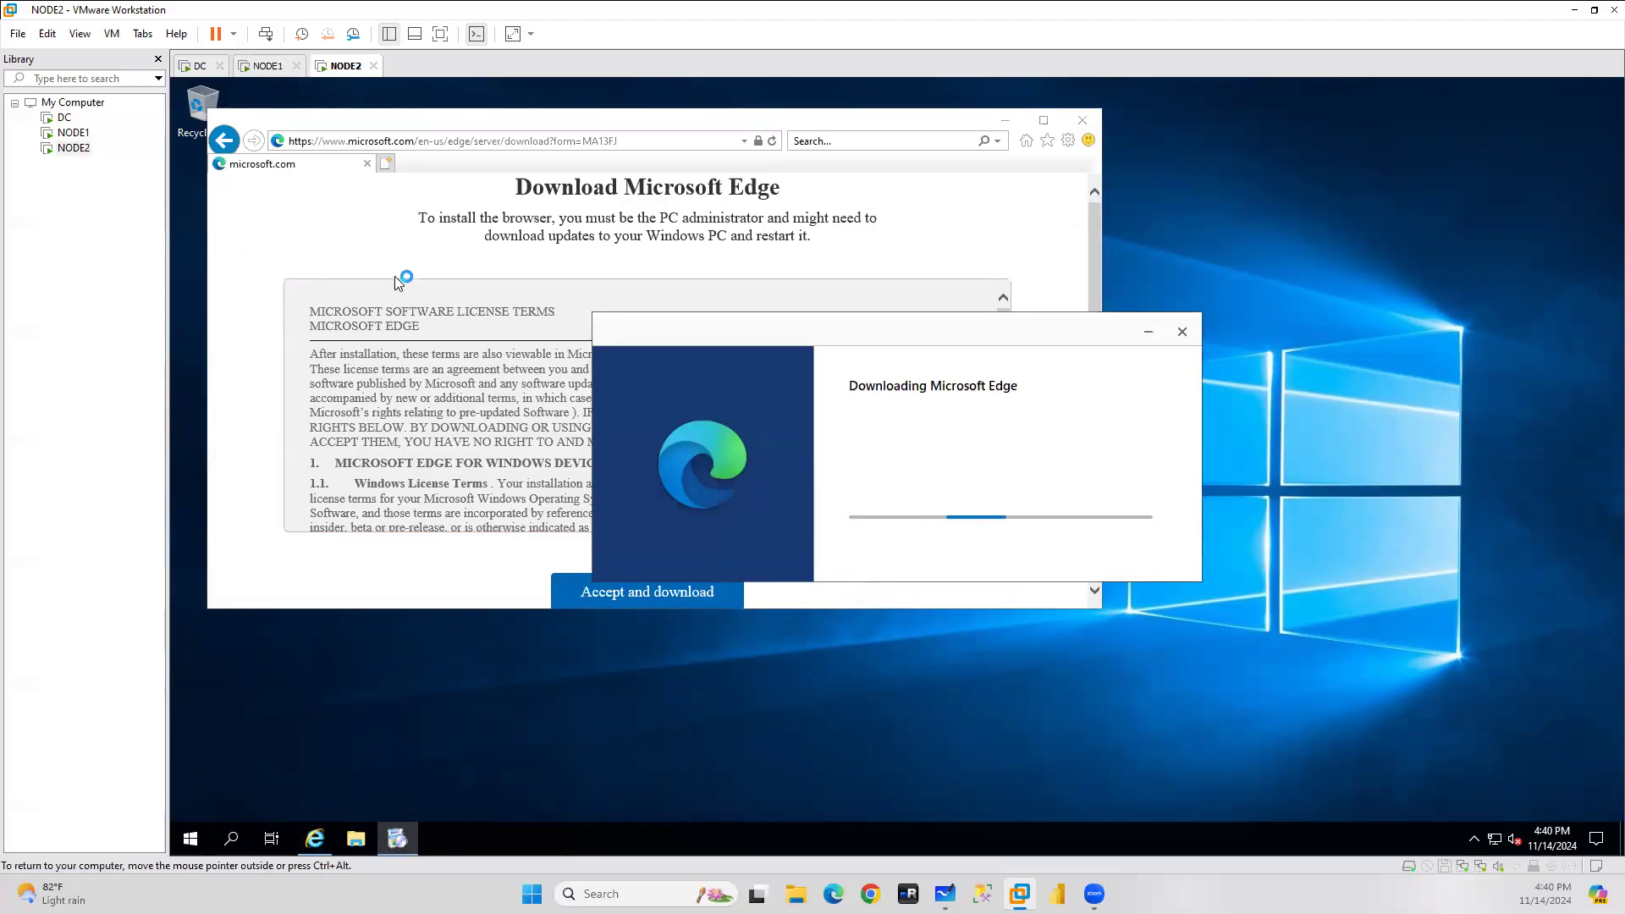
{"action": "left_click", "coordinate": [193, 67]}
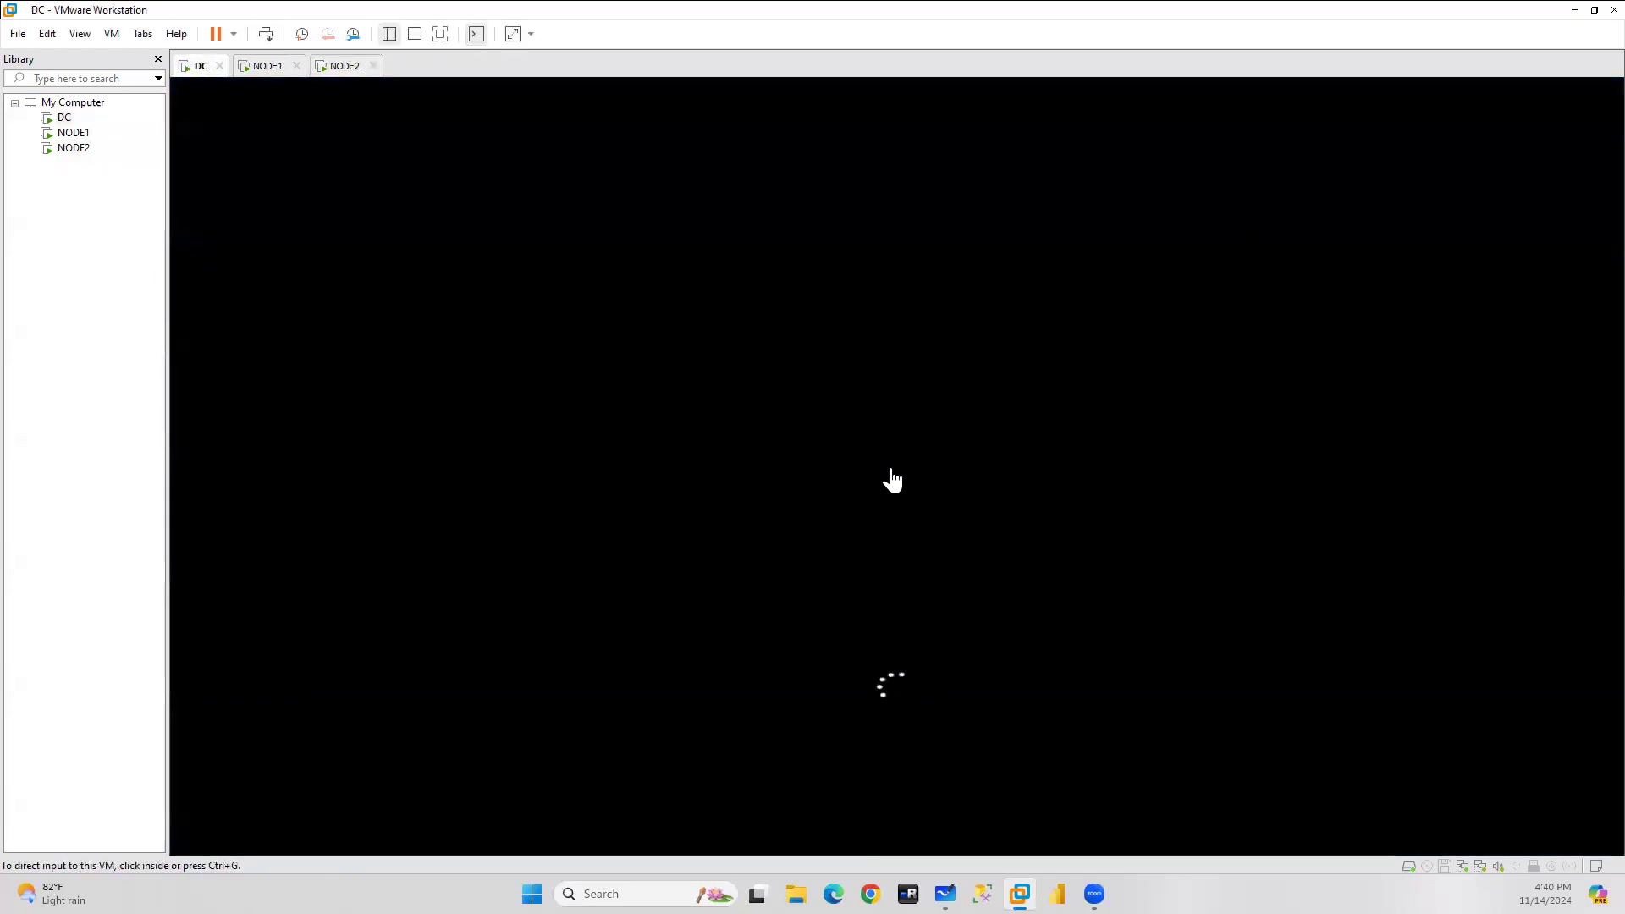
Bring up the Edge download progress window on NODE1.
{"action": "left_click", "coordinate": [265, 68]}
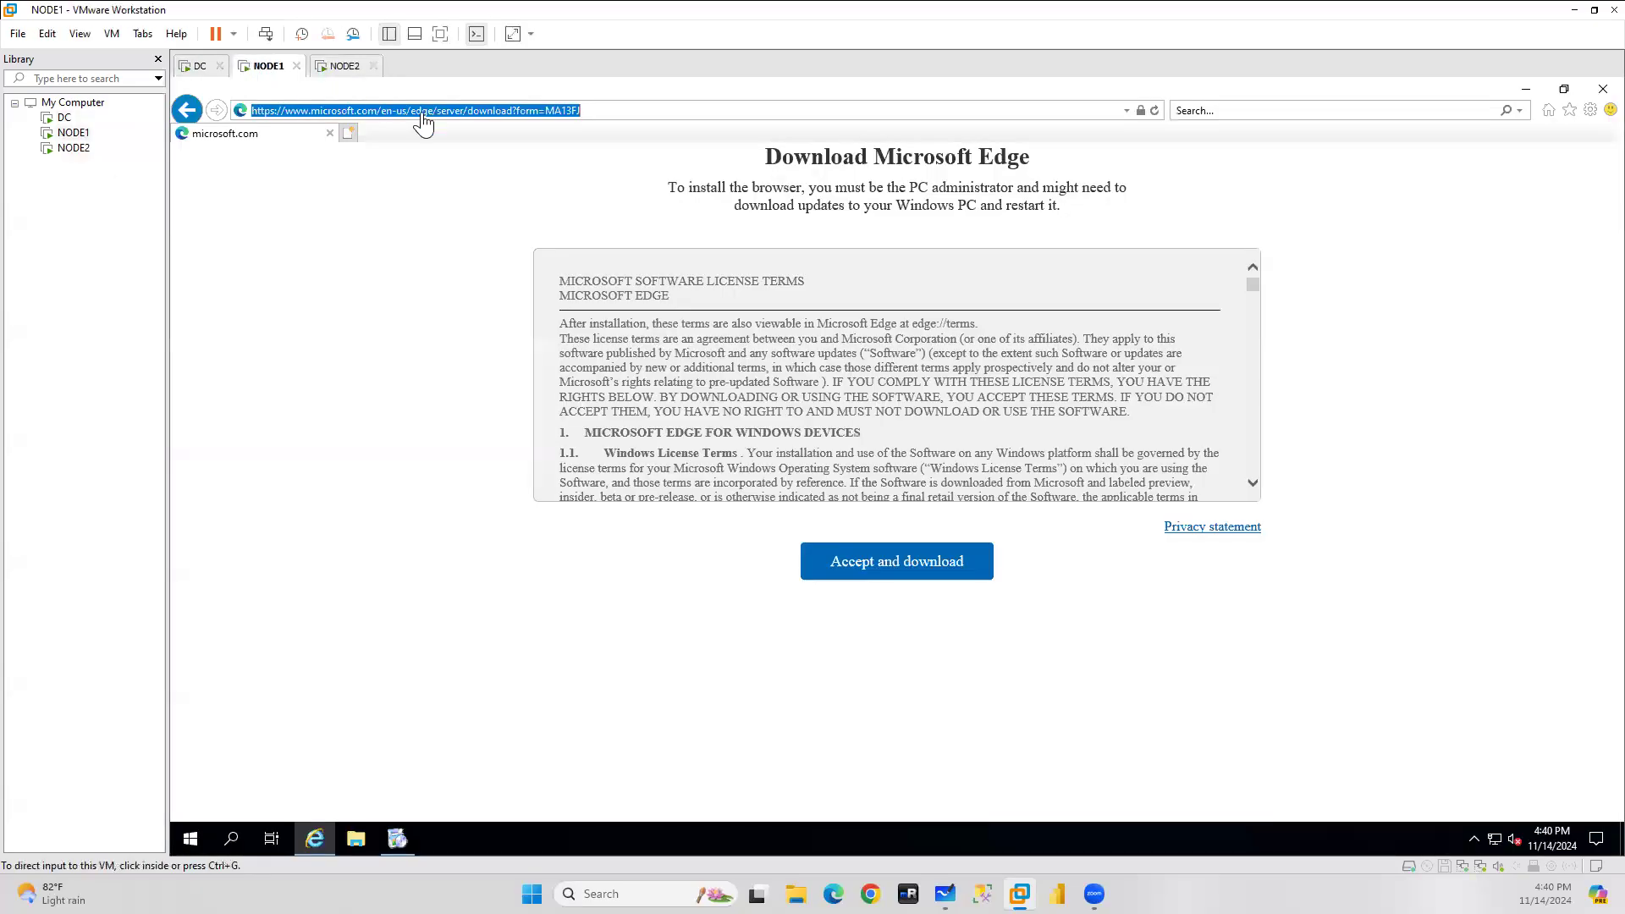
{"action": "left_click", "coordinate": [406, 839]}
{"action": "left_click", "coordinate": [406, 839]}
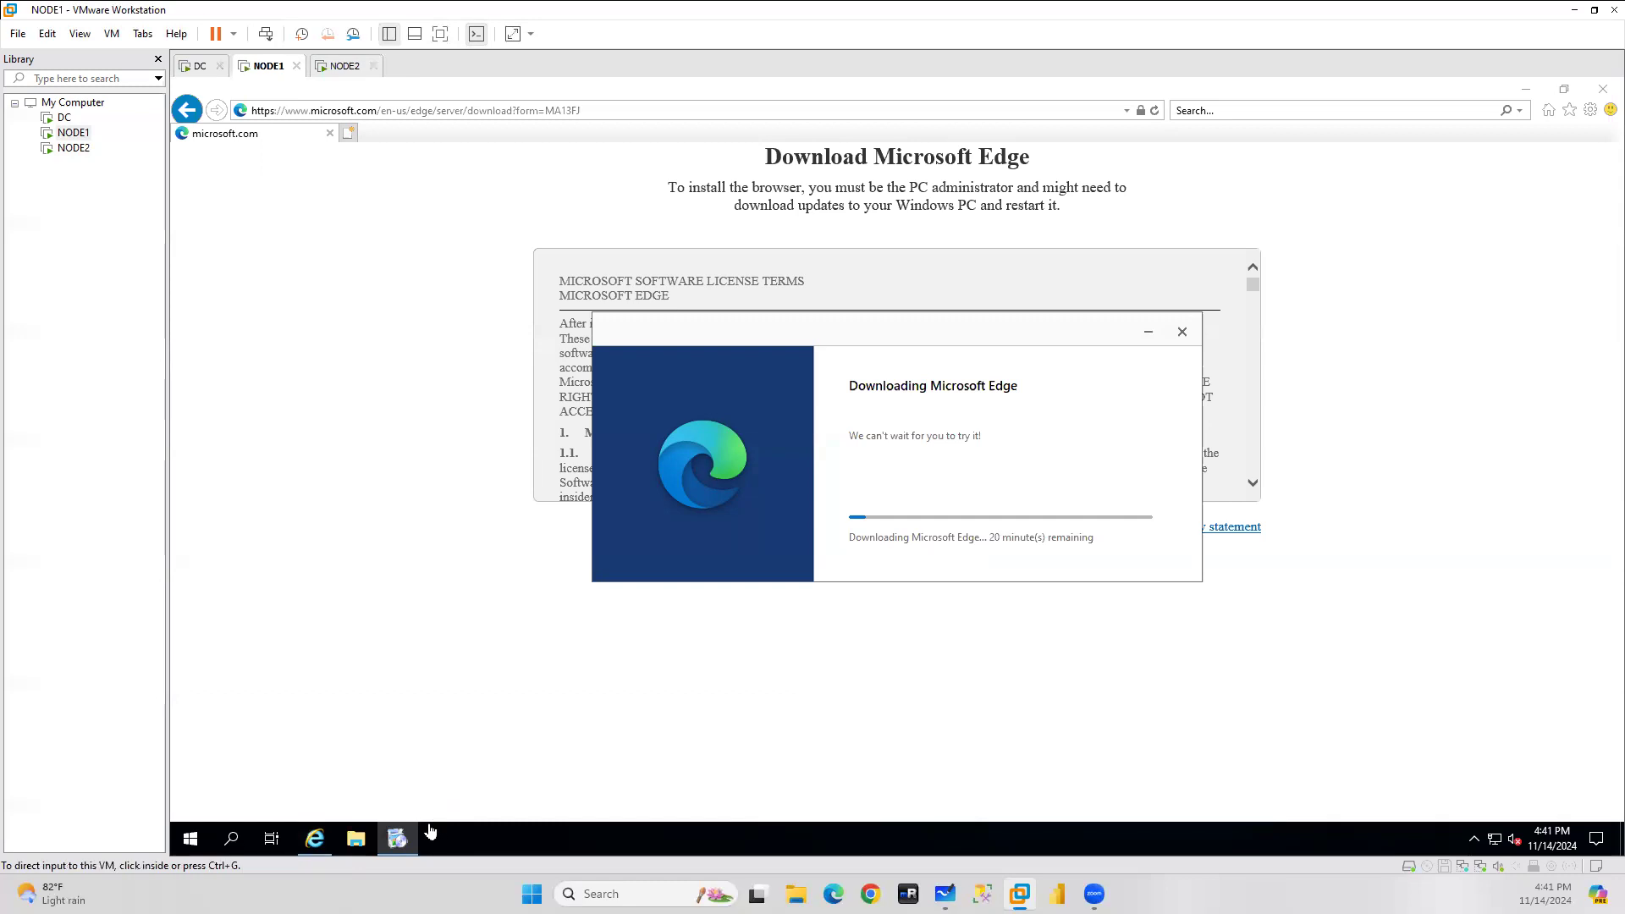
Close Internet Explorer on NODE2 and NODE1, then return to DC.
{"action": "left_click", "coordinate": [338, 67]}
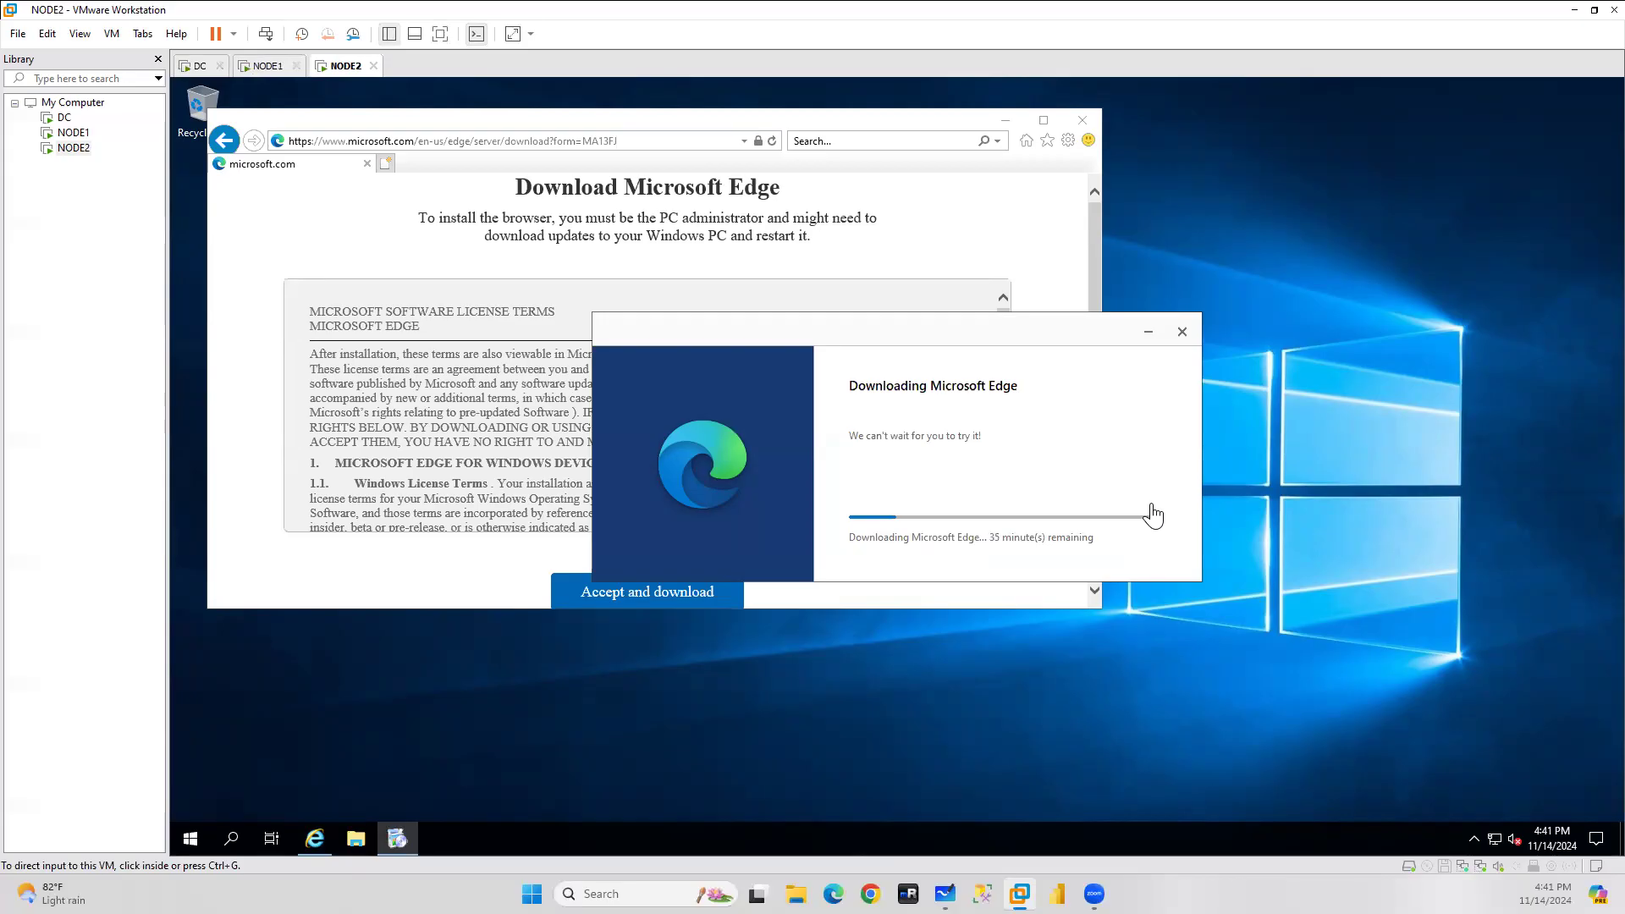
{"action": "left_click", "coordinate": [1082, 121]}
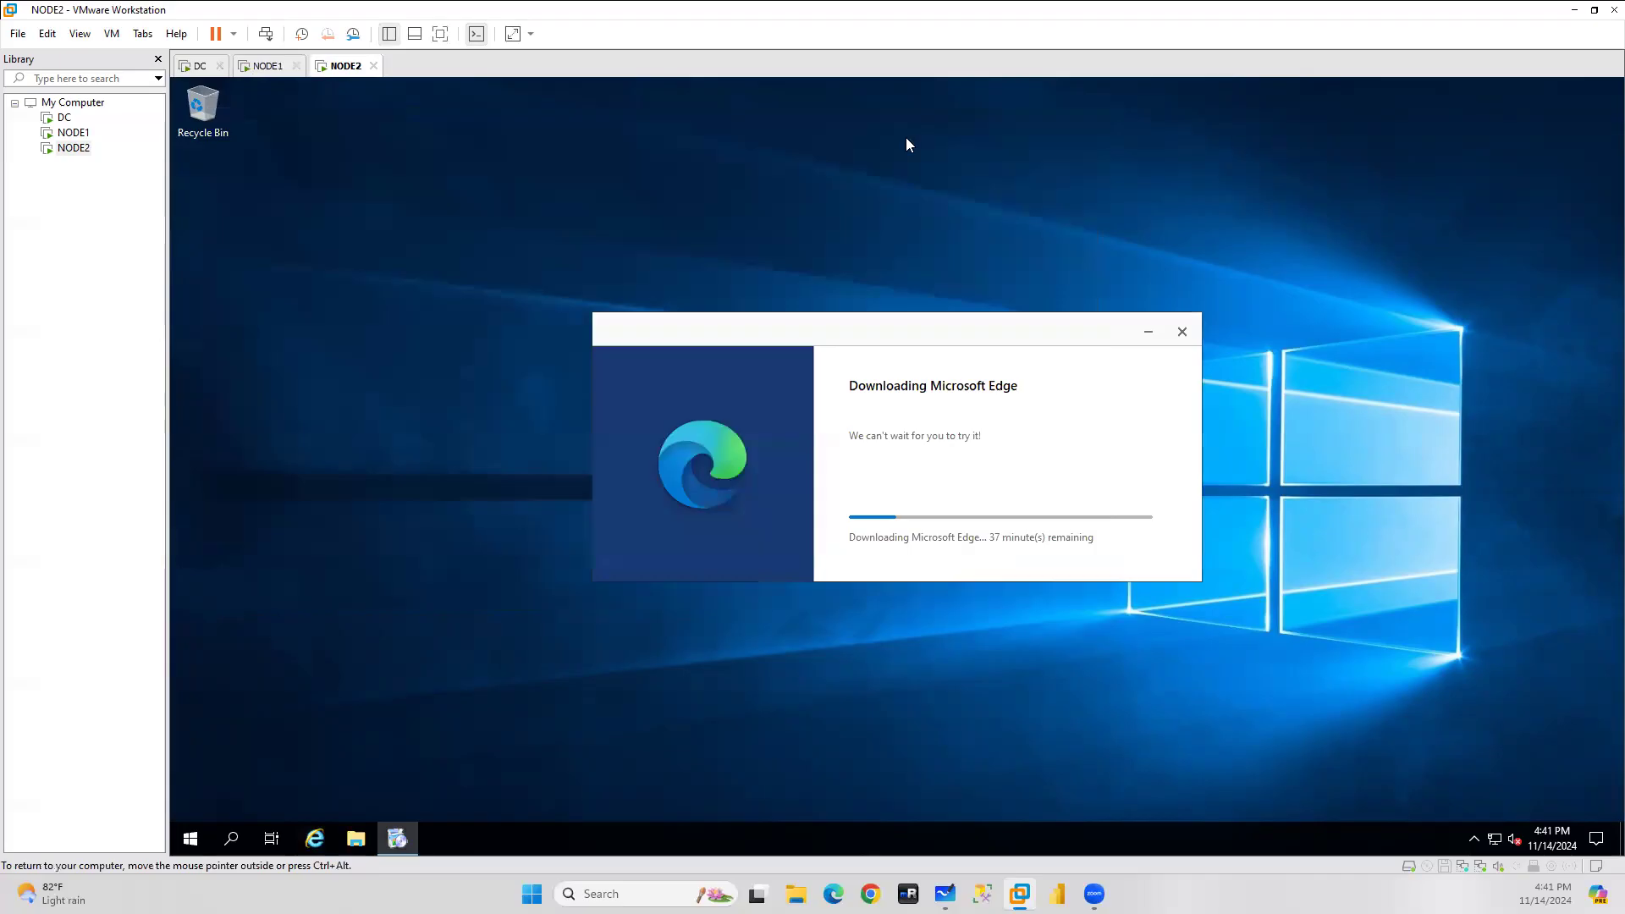
{"action": "left_click", "coordinate": [266, 67]}
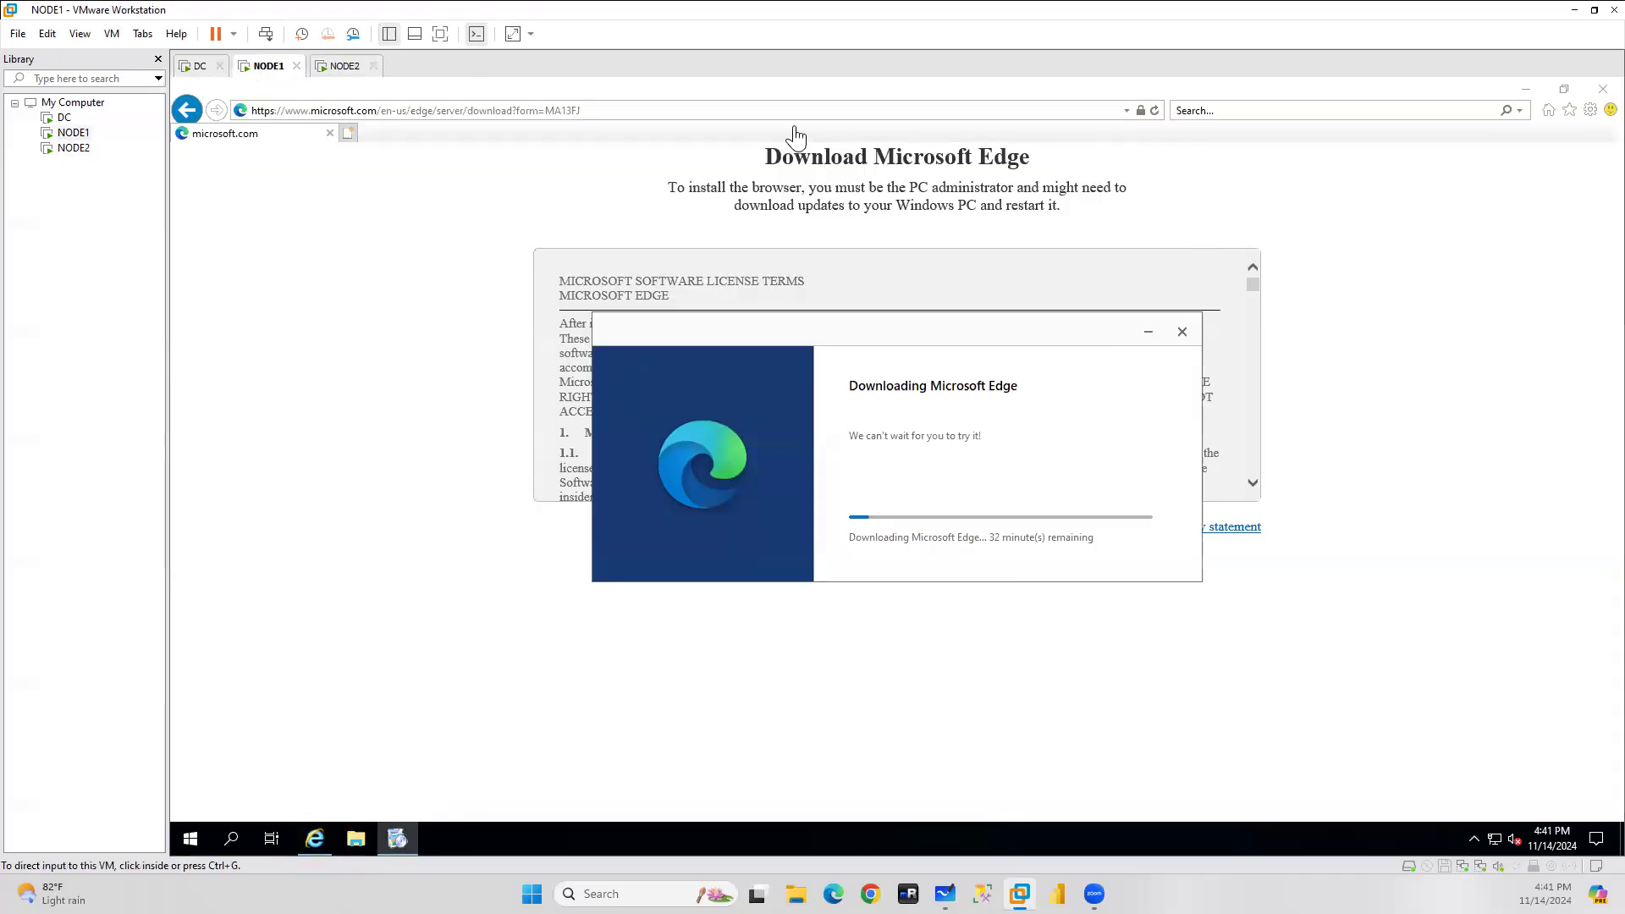
{"action": "left_click", "coordinate": [1602, 92]}
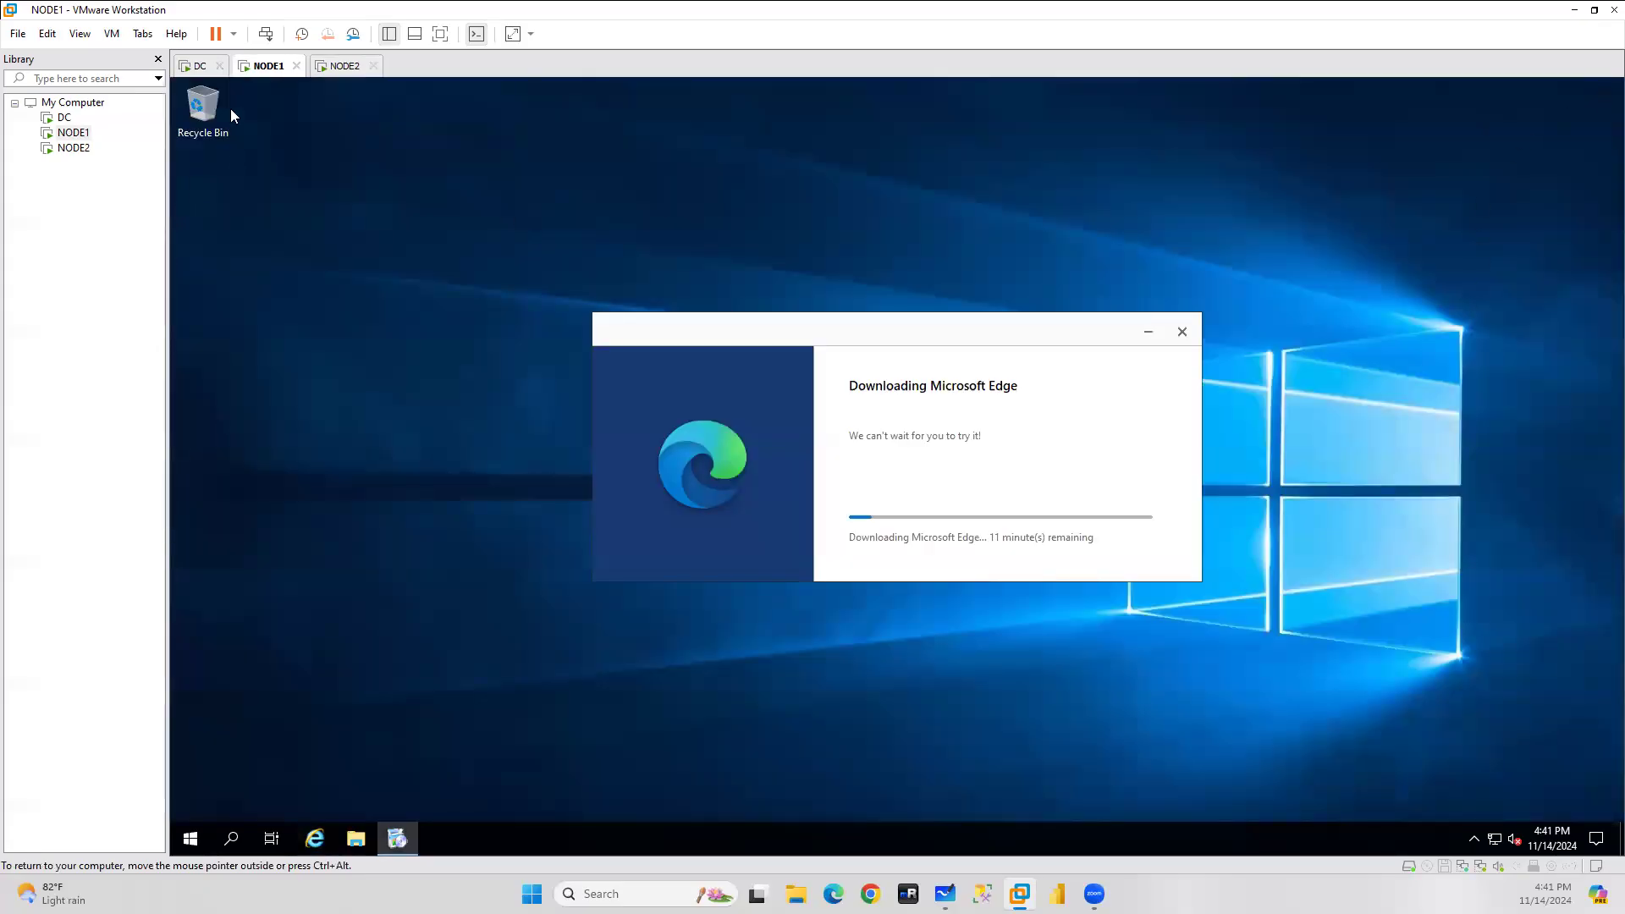
{"action": "left_click", "coordinate": [193, 67]}
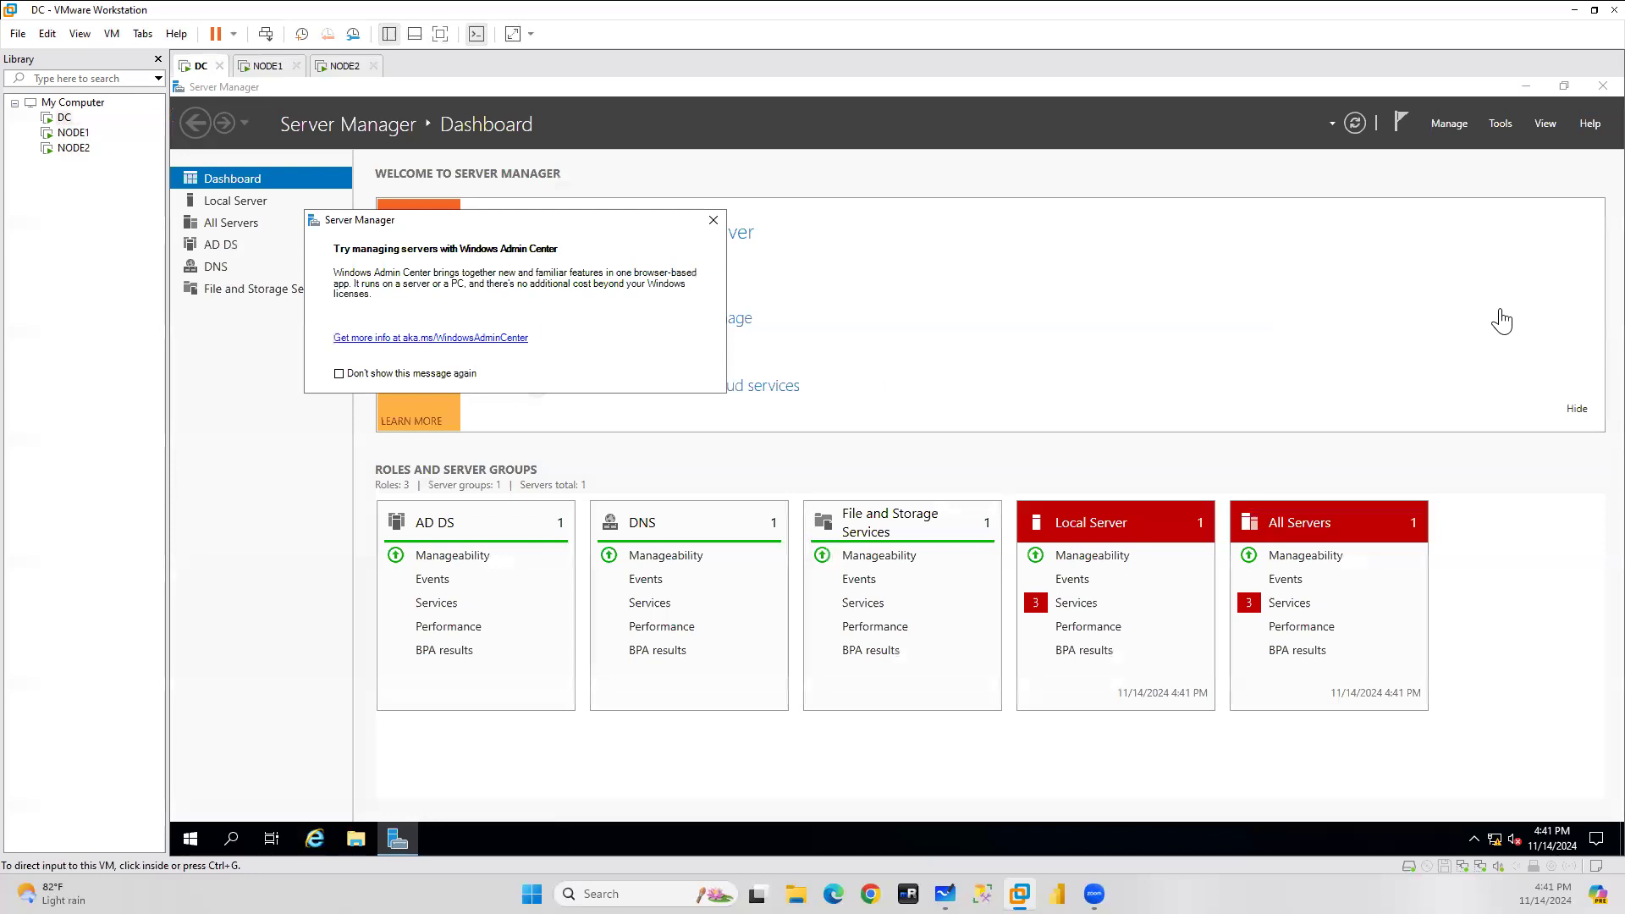
Dismiss the Admin Center popup, view Local Server properties, and launch Command Prompt.
{"action": "left_click", "coordinate": [714, 221]}
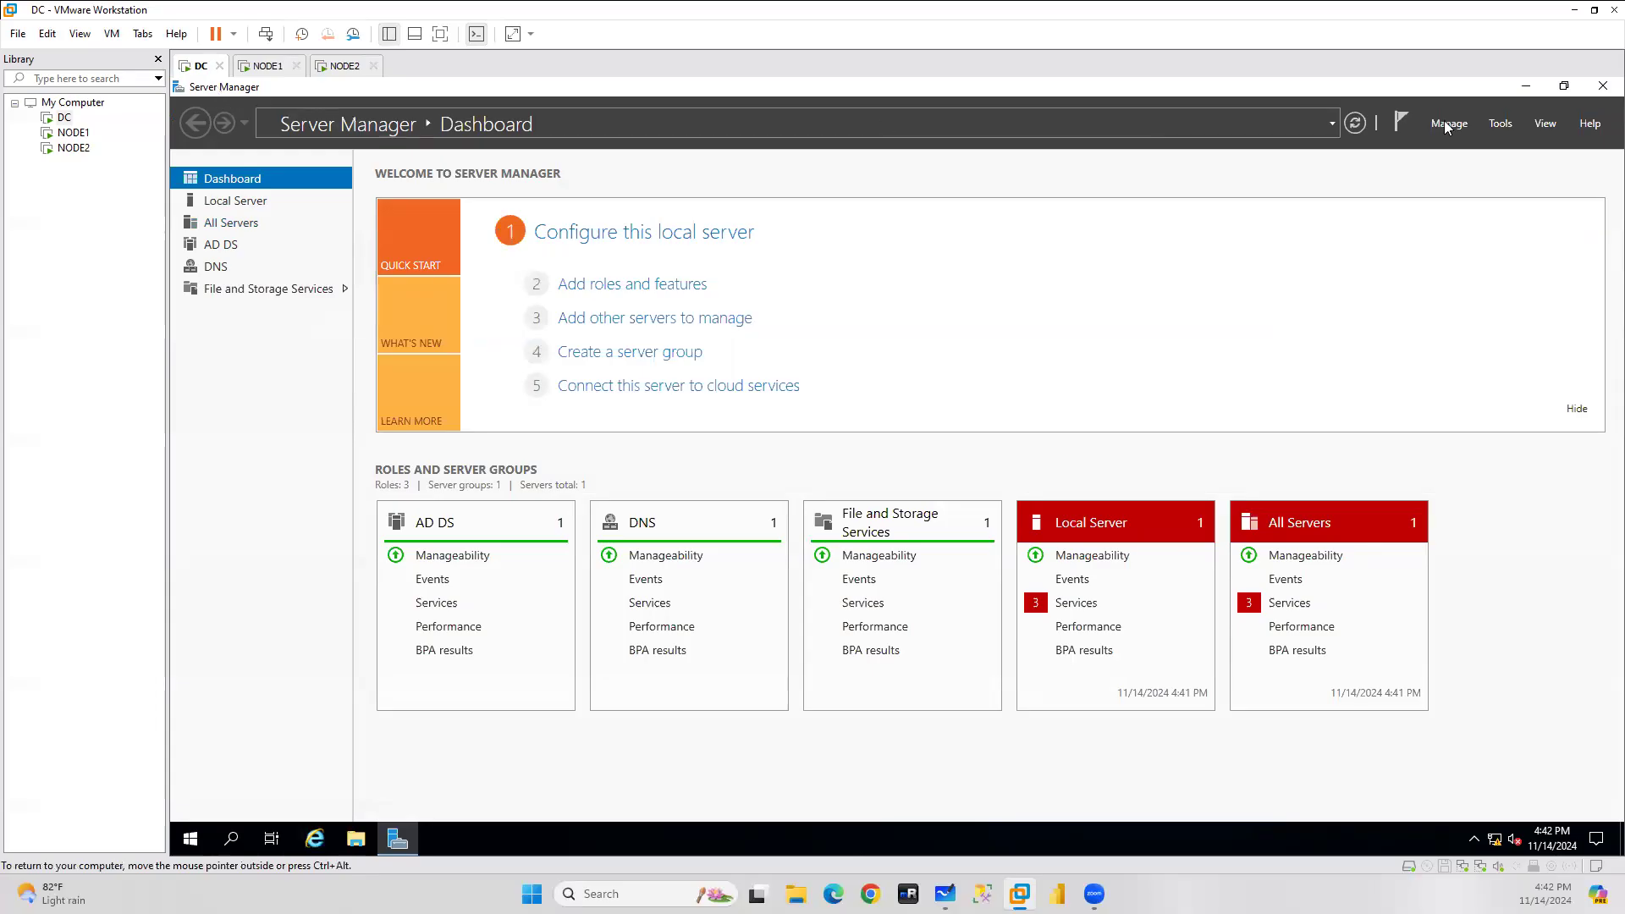
{"action": "left_click", "coordinate": [230, 205]}
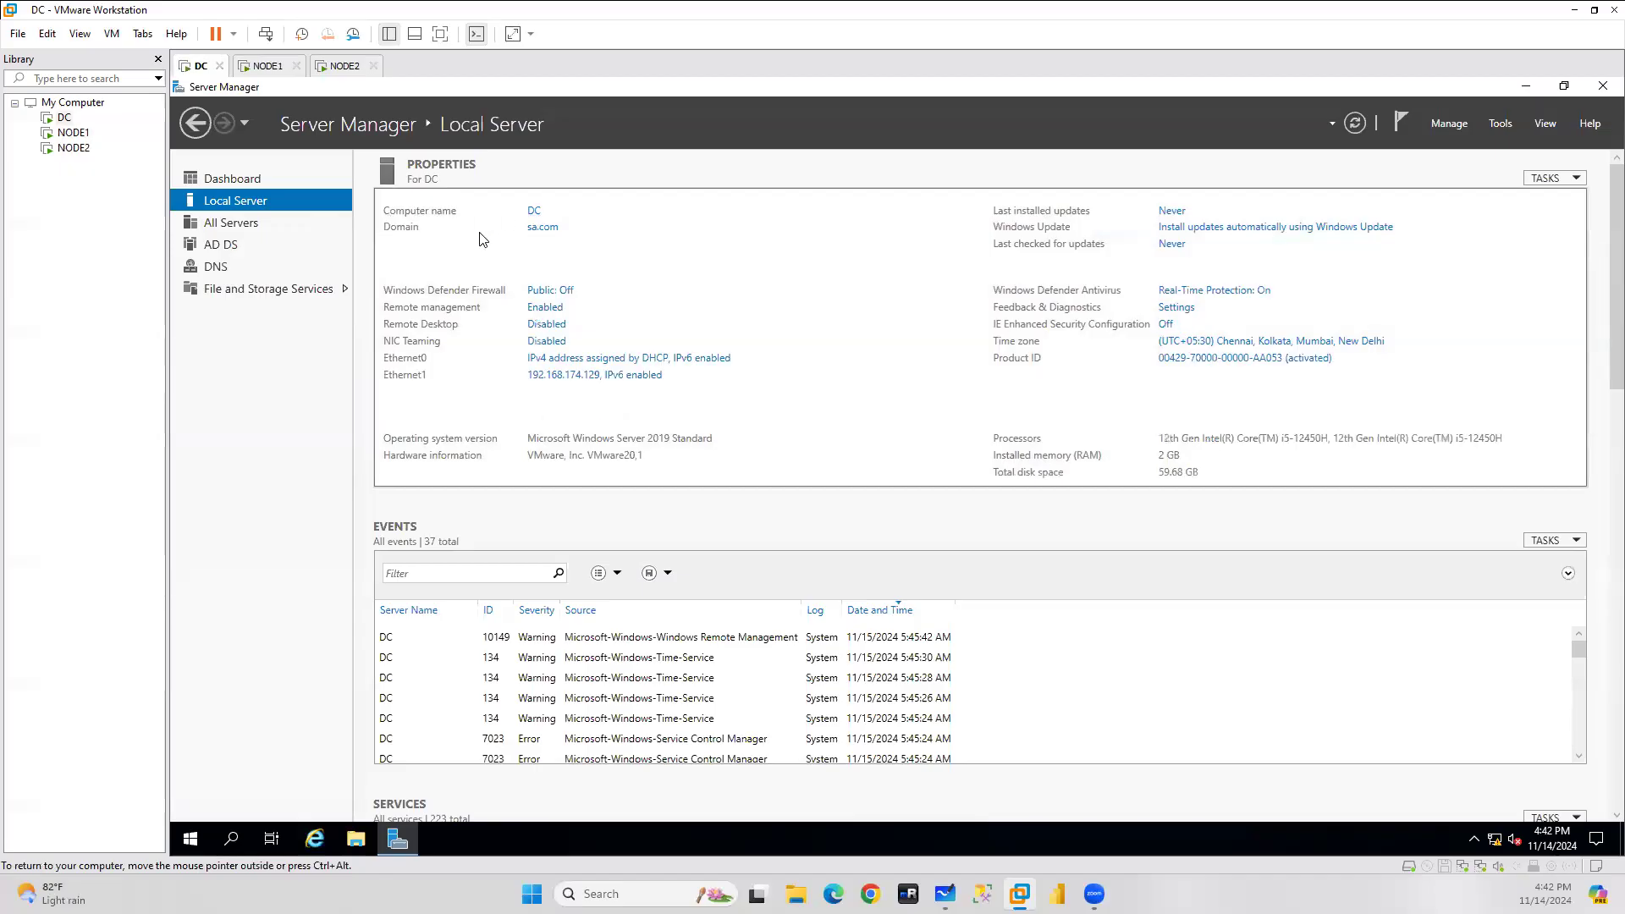
{"action": "left_click", "coordinate": [231, 840]}
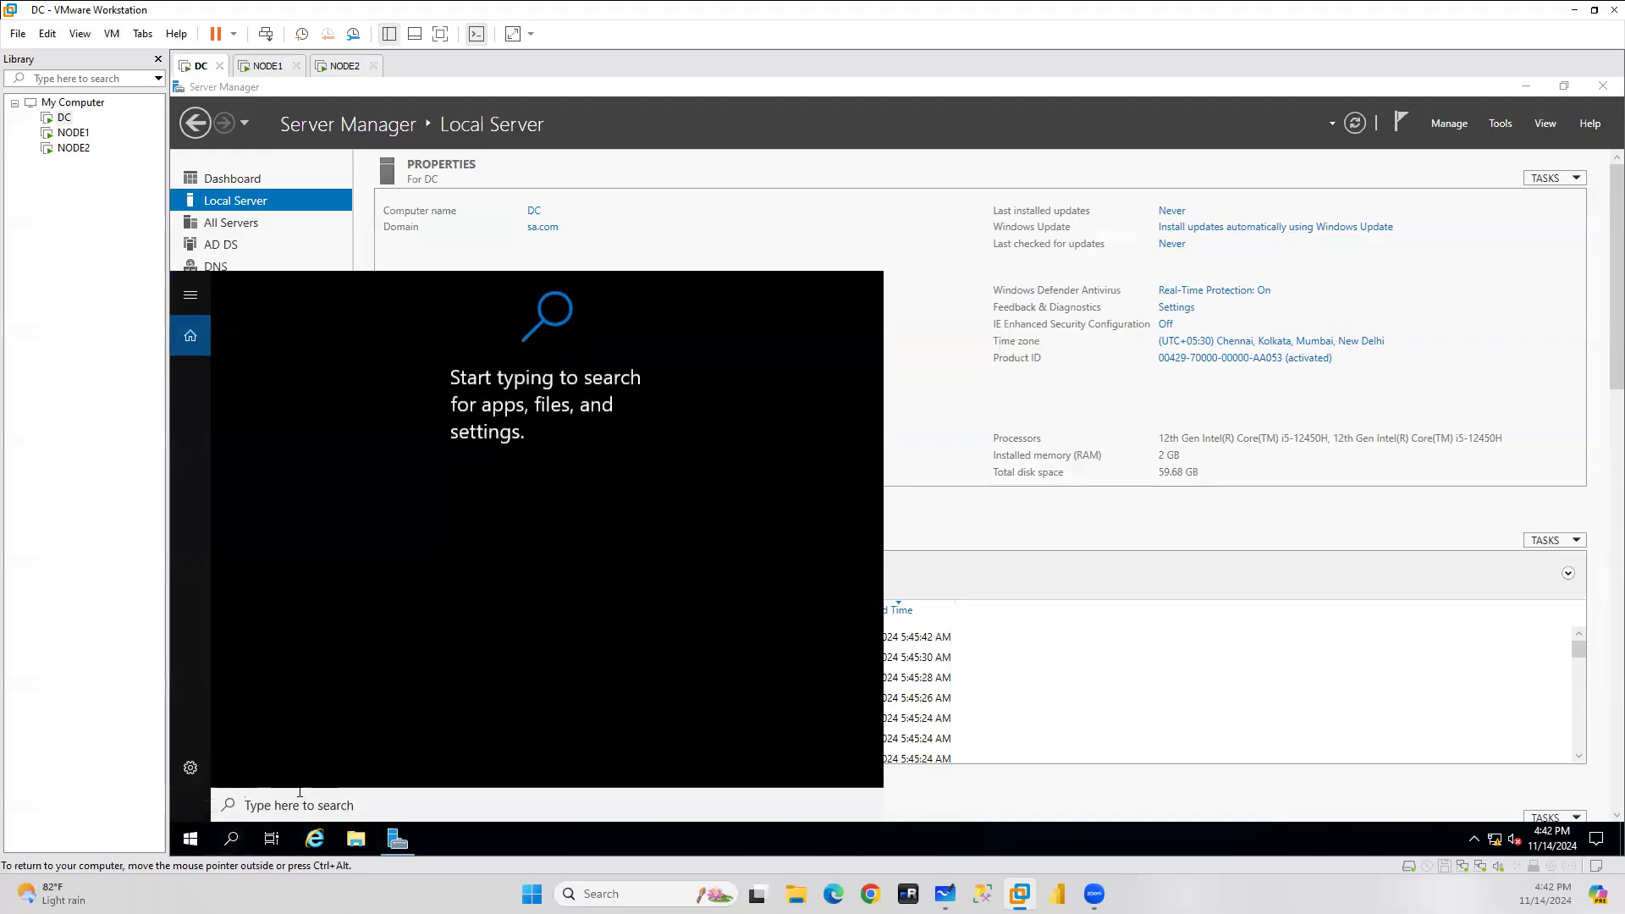
{"action": "type", "text": "cmd"}
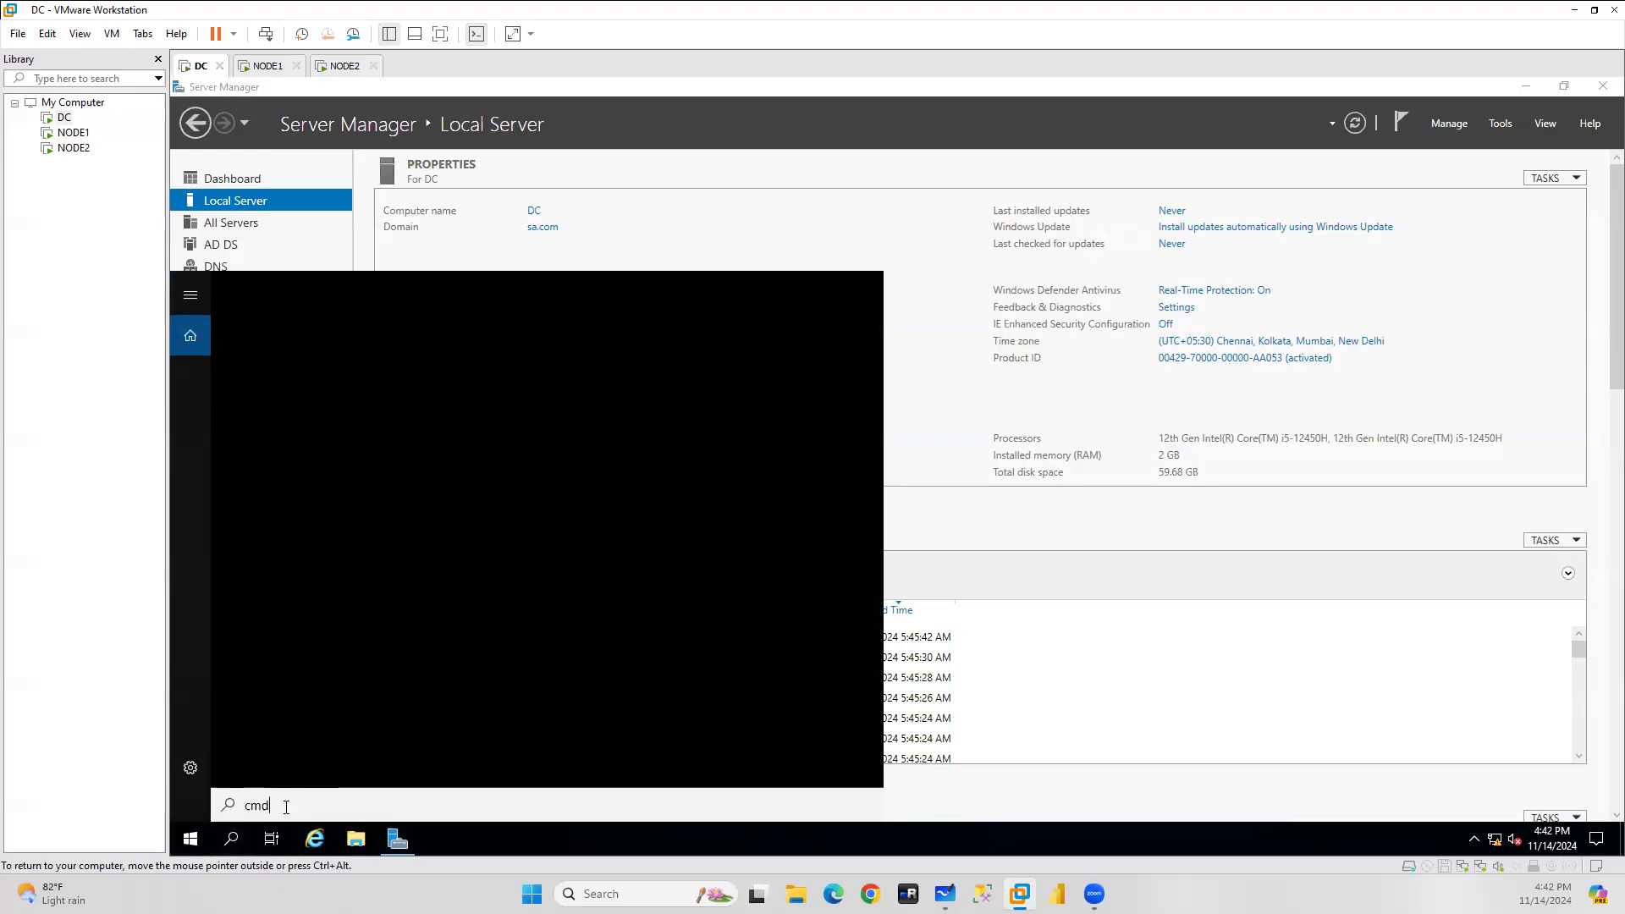
{"action": "key", "text": "Return"}
Ping DC to confirm it resolves as DC.sa.com, then close Command Prompt and Server Manager.
{"action": "type", "text": "ping D"}
{"action": "key", "text": "Return"}
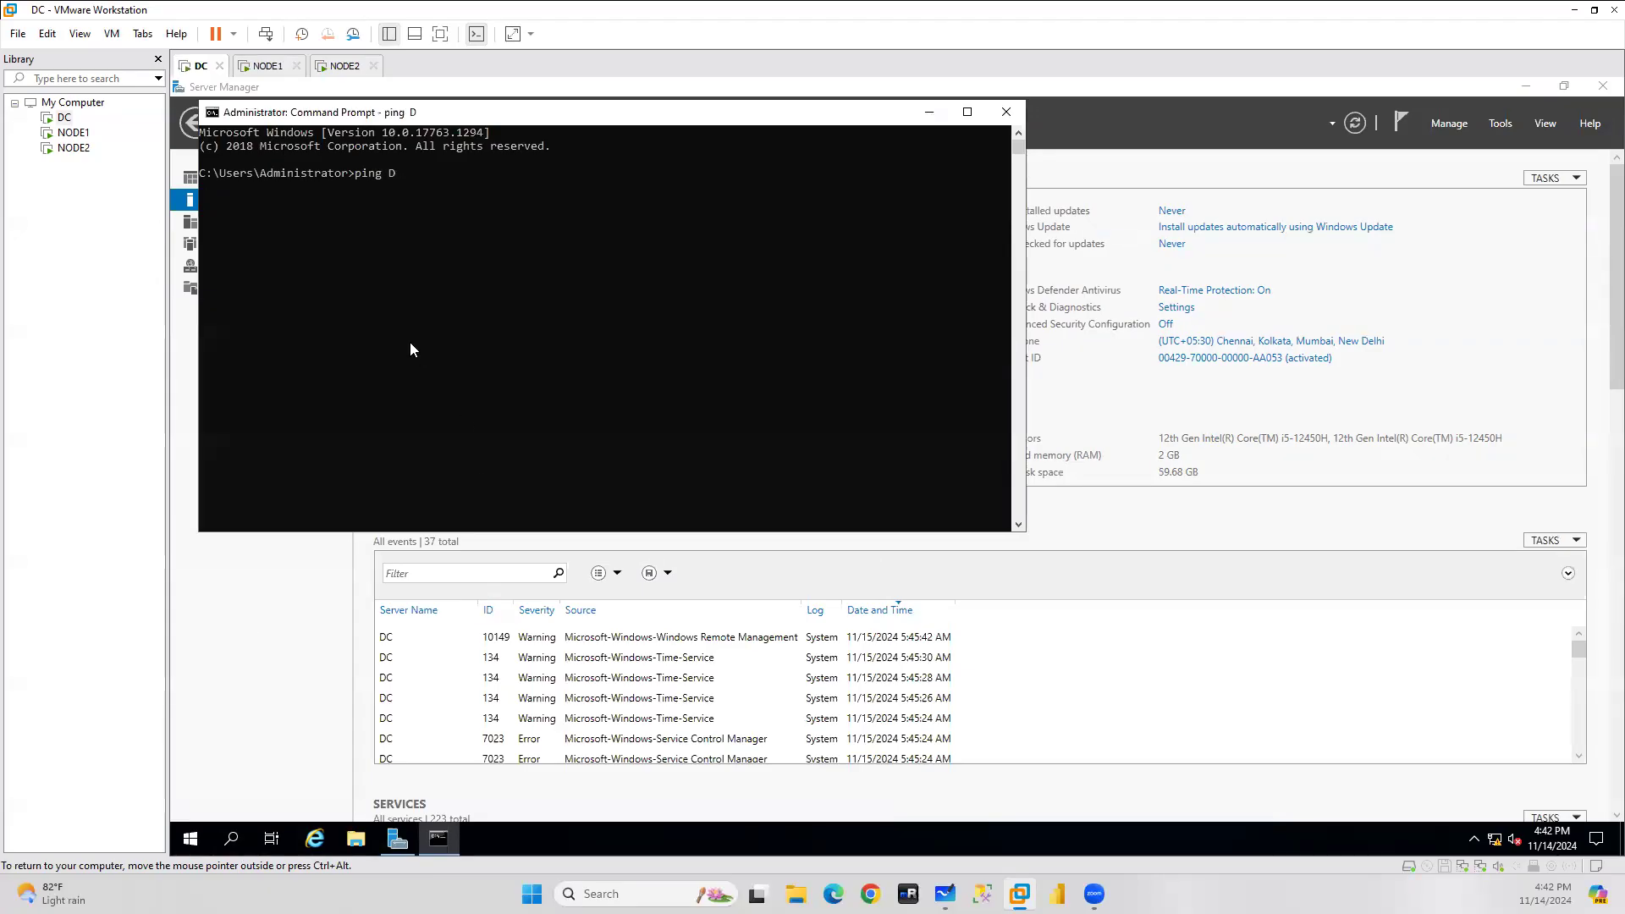
{"action": "key", "text": "ctrl+c"}
{"action": "type", "text": "ping D"}
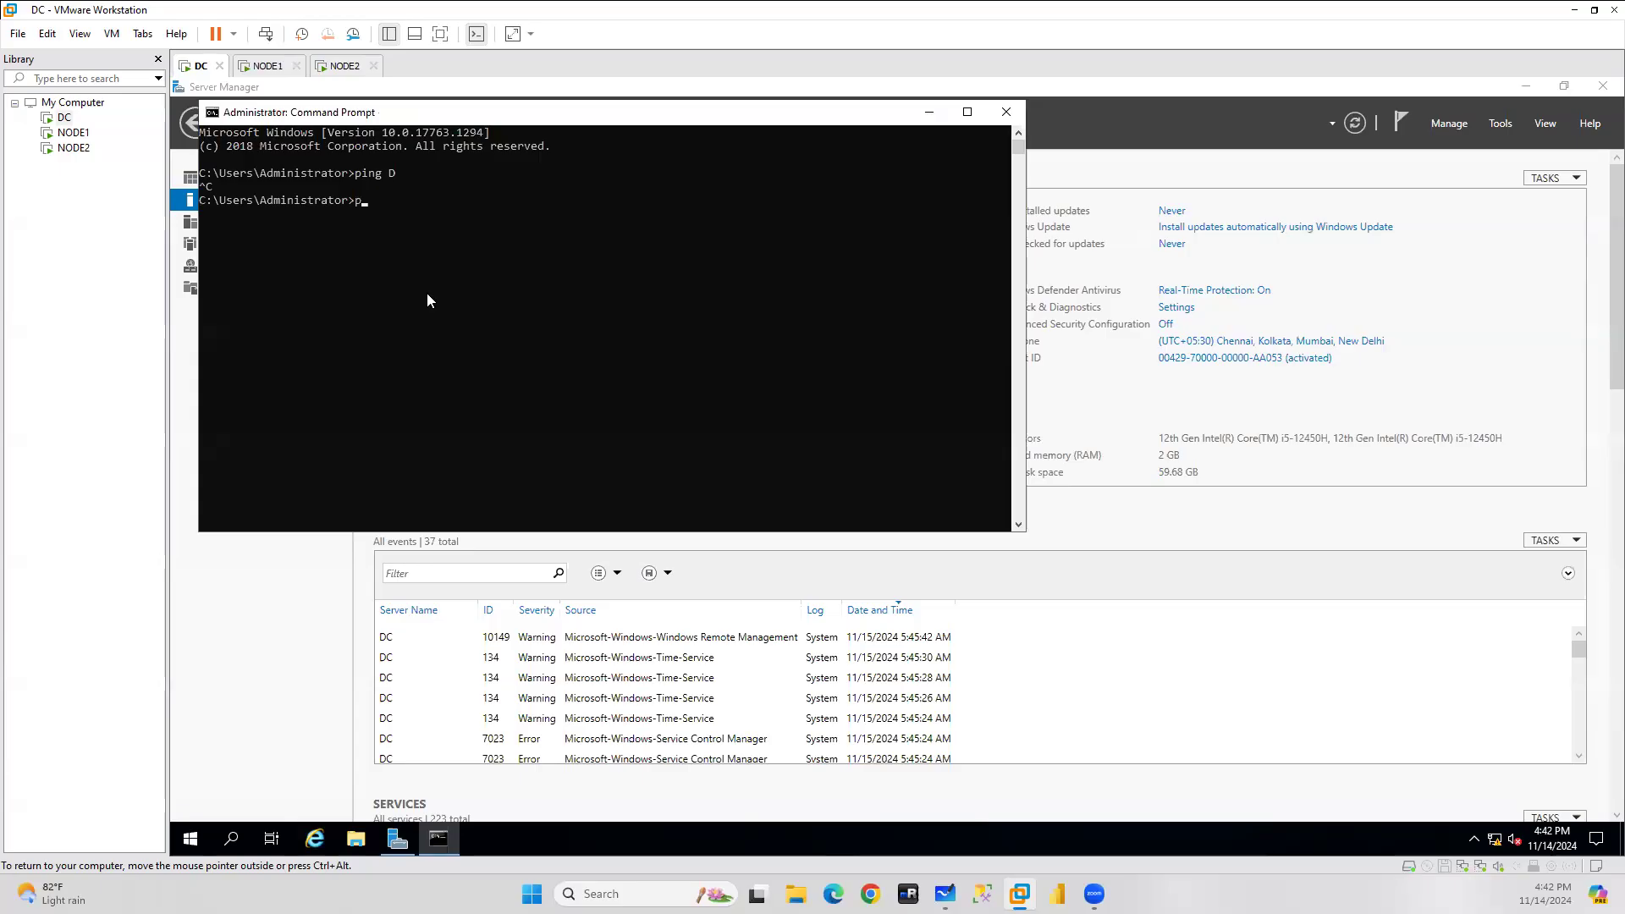
{"action": "type", "text": "C"}
{"action": "key", "text": "Return"}
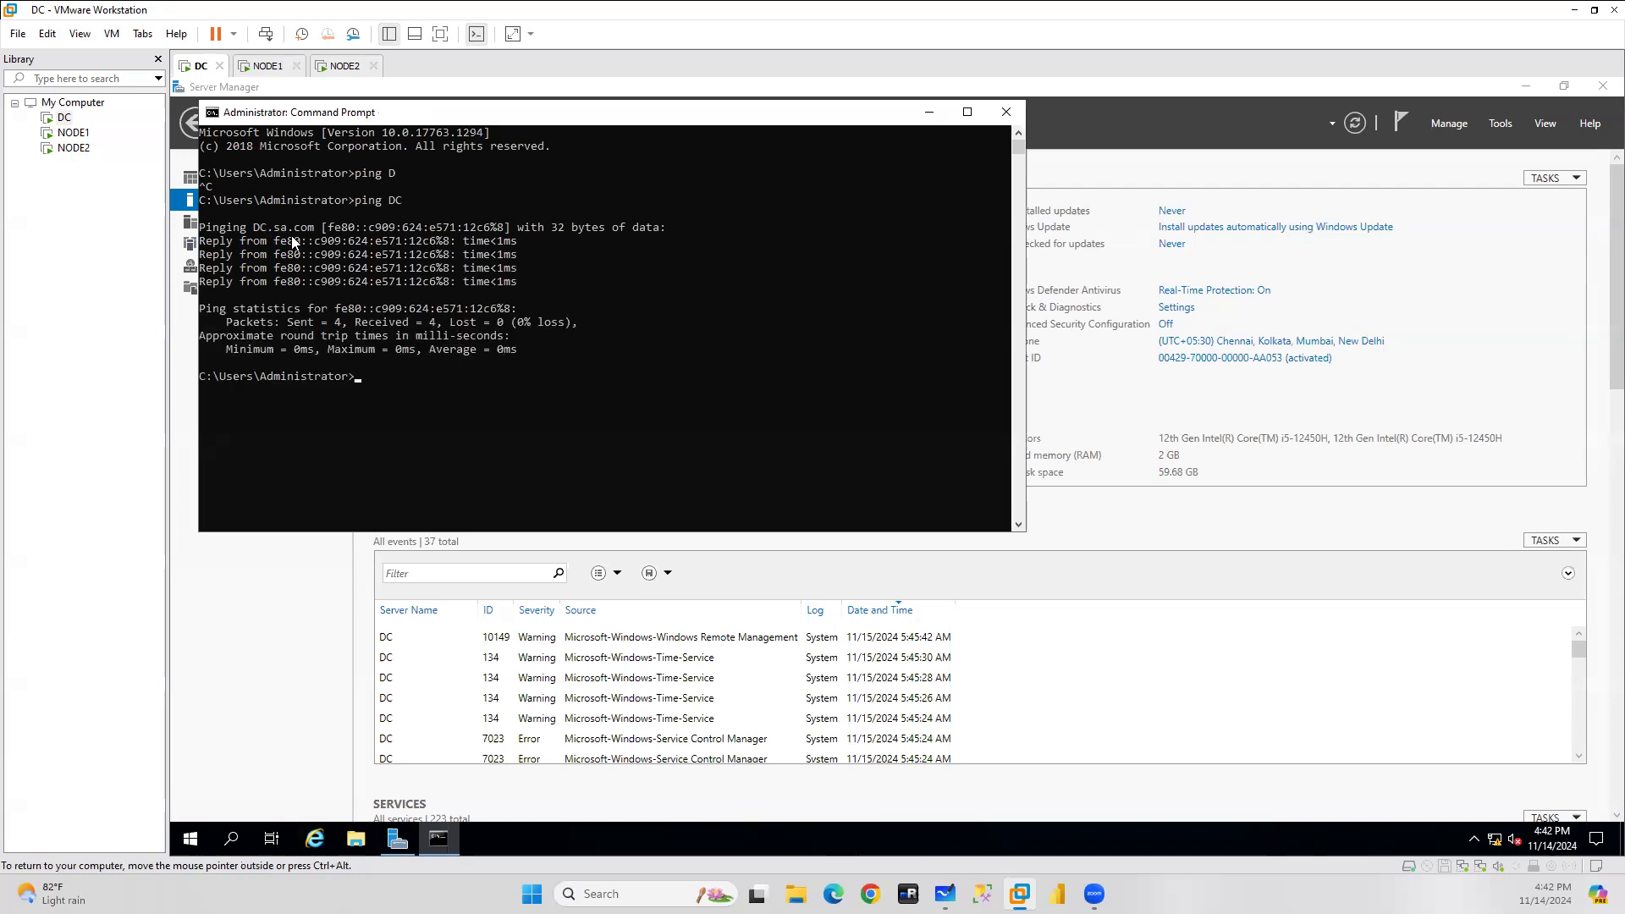
{"action": "left_click", "coordinate": [998, 110]}
{"action": "left_click", "coordinate": [1602, 86]}
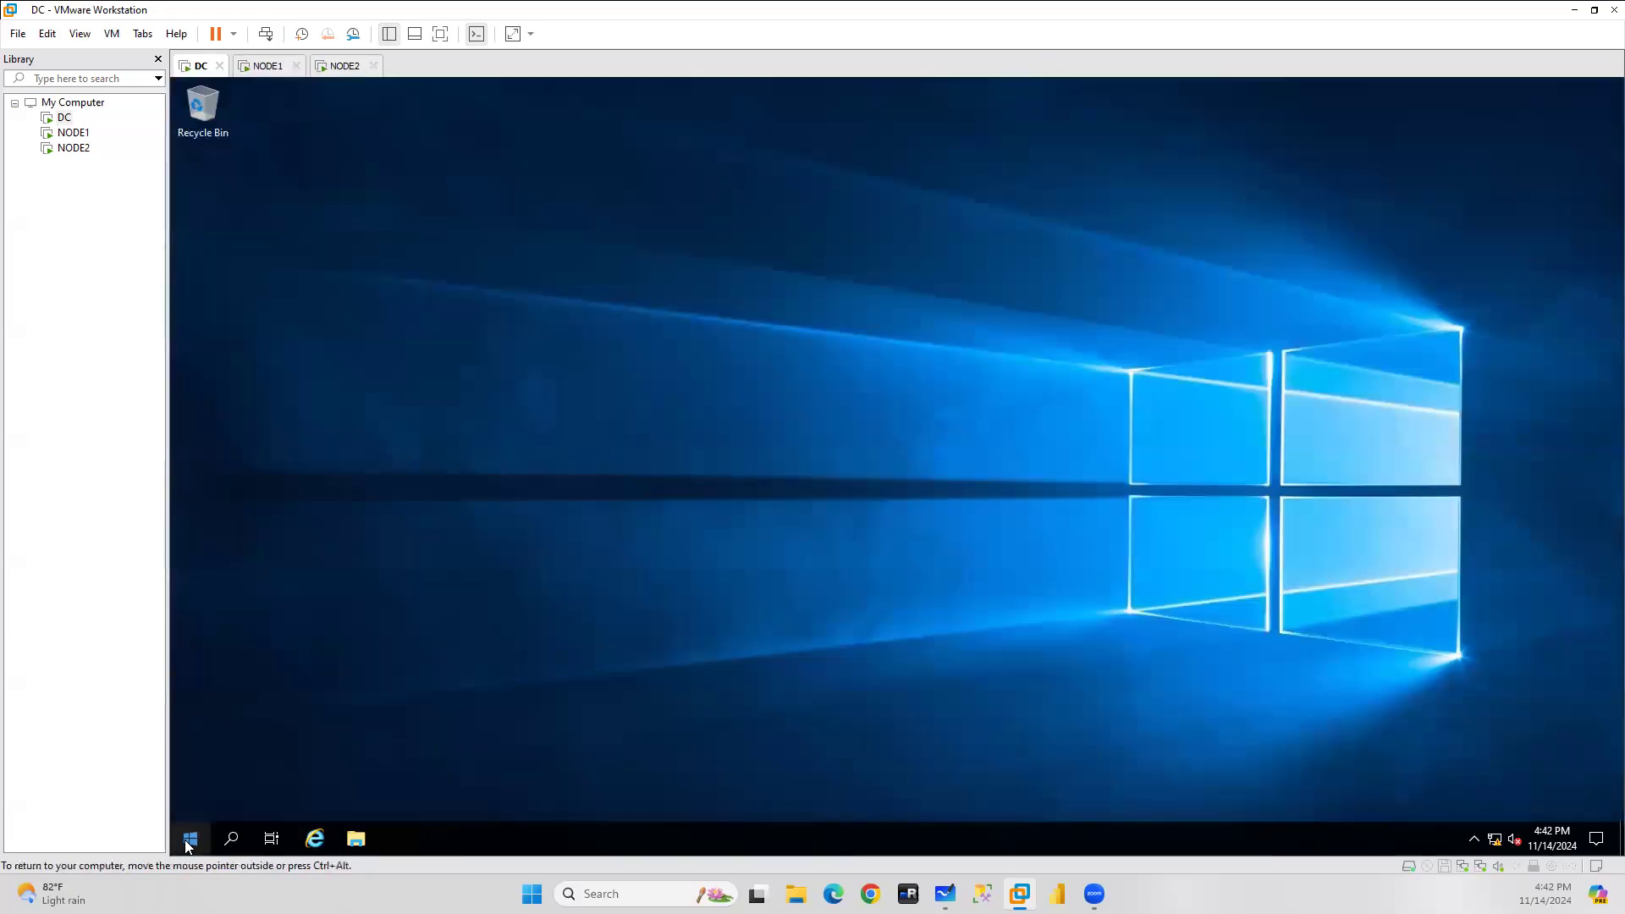
Launch Active Directory Users and Computers with dsa.msc and expand the sa.com domain.
{"action": "right_click", "coordinate": [181, 832]}
{"action": "left_click", "coordinate": [232, 762]}
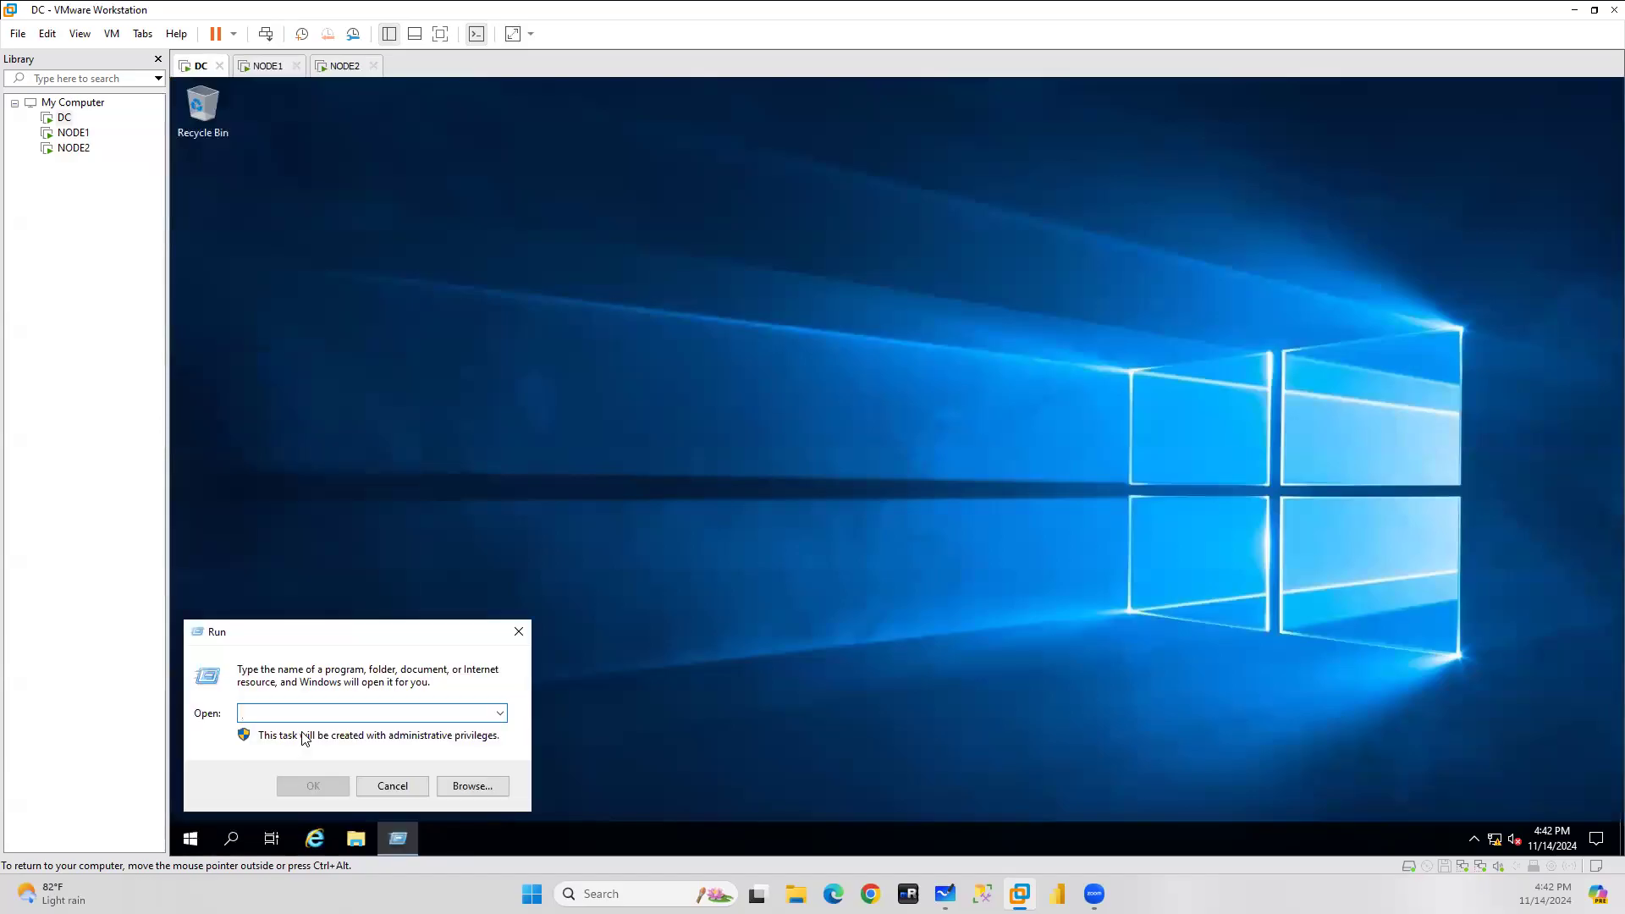
{"action": "type", "text": "dsa.msc"}
{"action": "key", "text": "Return"}
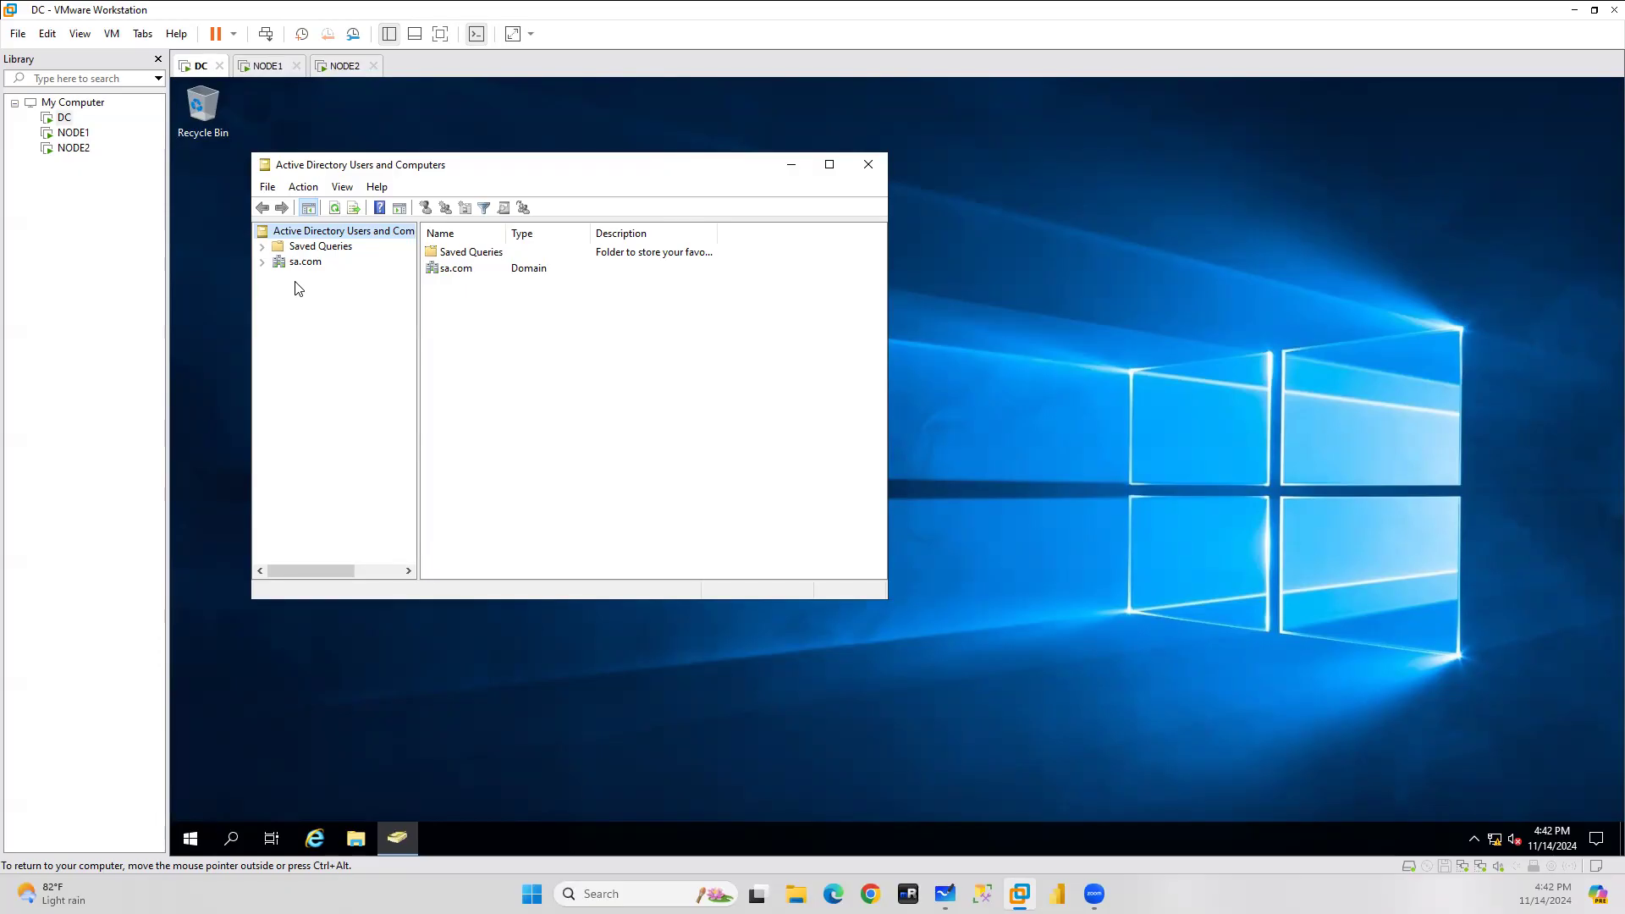
{"action": "left_click", "coordinate": [262, 261]}
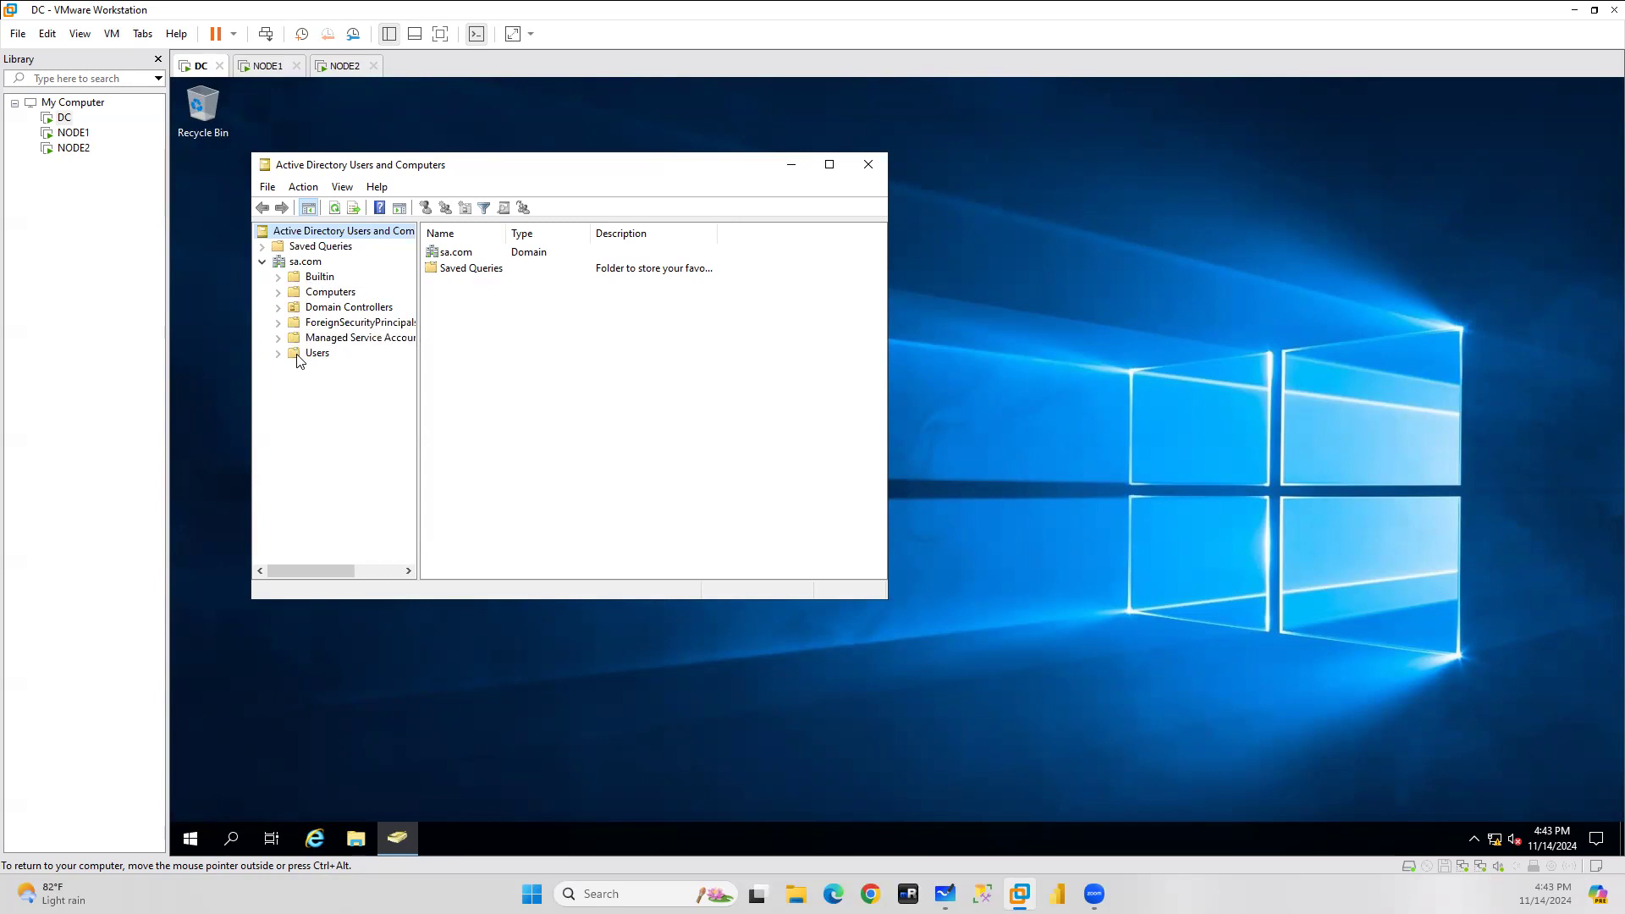
Launch DNS Manager from the Run box.
{"action": "key", "text": "ctrl+alt"}
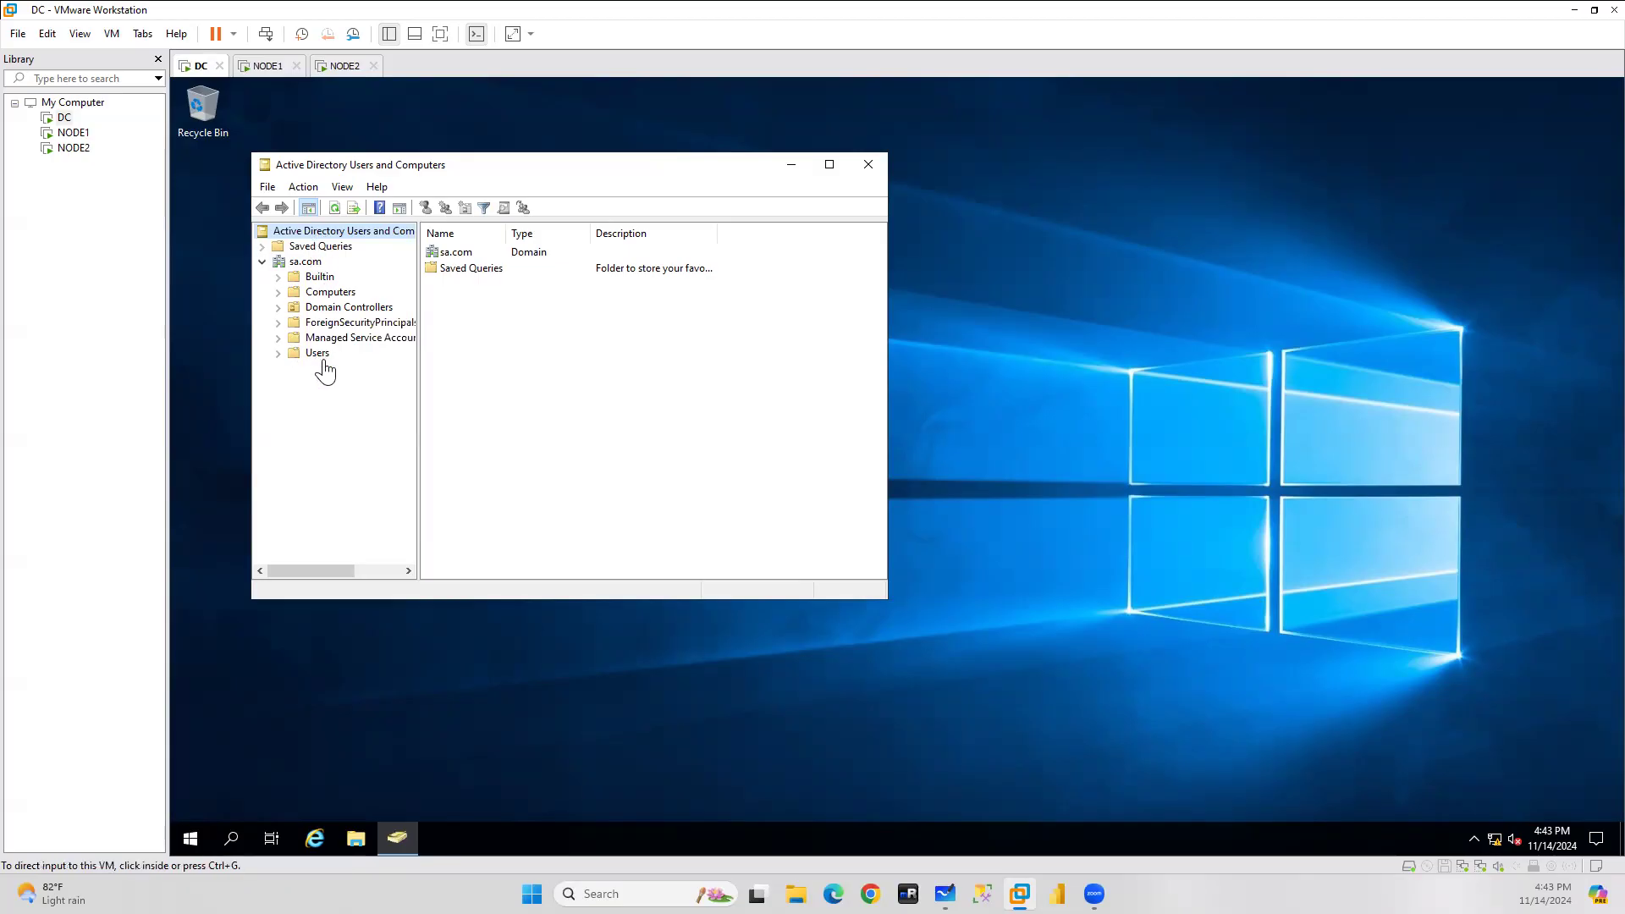
{"action": "left_click", "coordinate": [192, 844]}
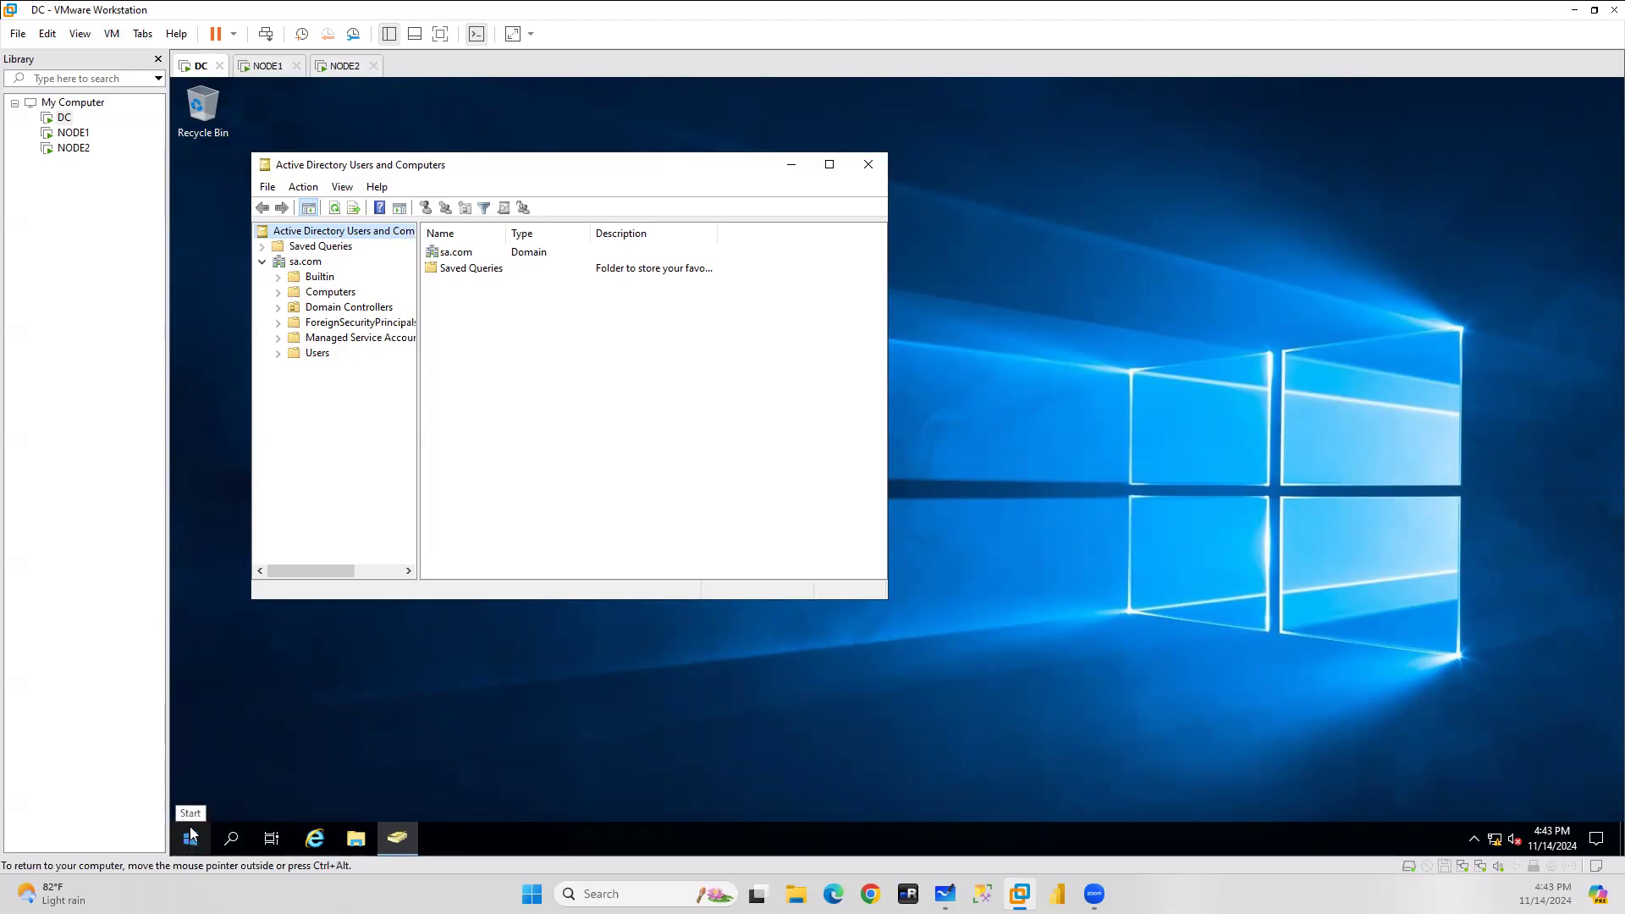
{"action": "right_click", "coordinate": [191, 838]}
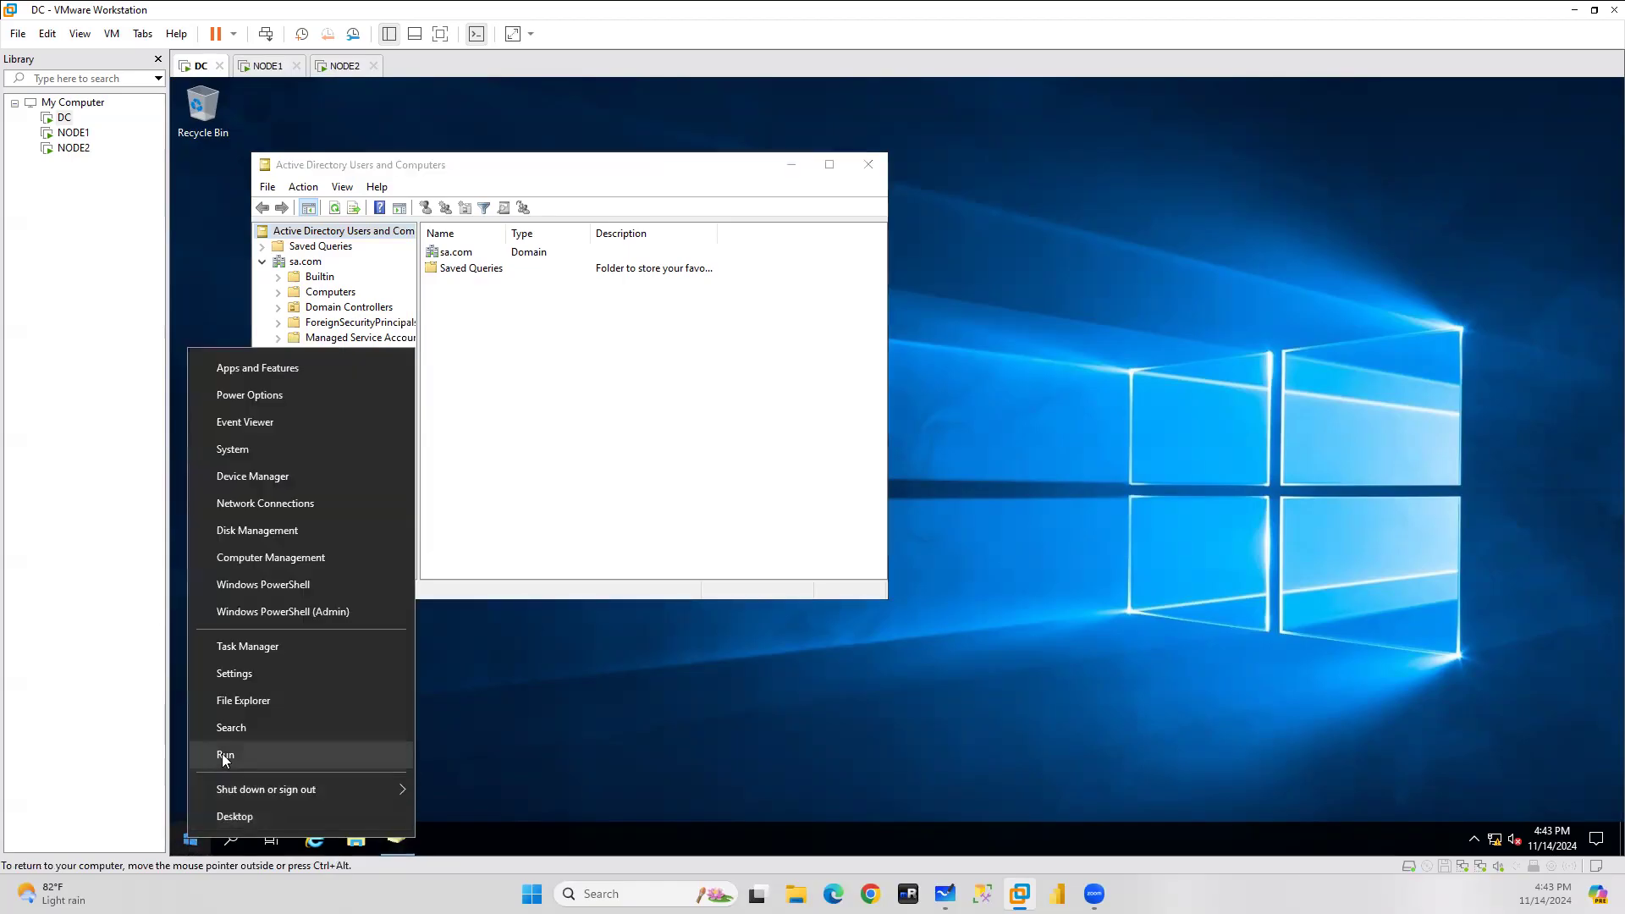
{"action": "left_click", "coordinate": [224, 754]}
{"action": "type", "text": "dnsmgmt.msc"}
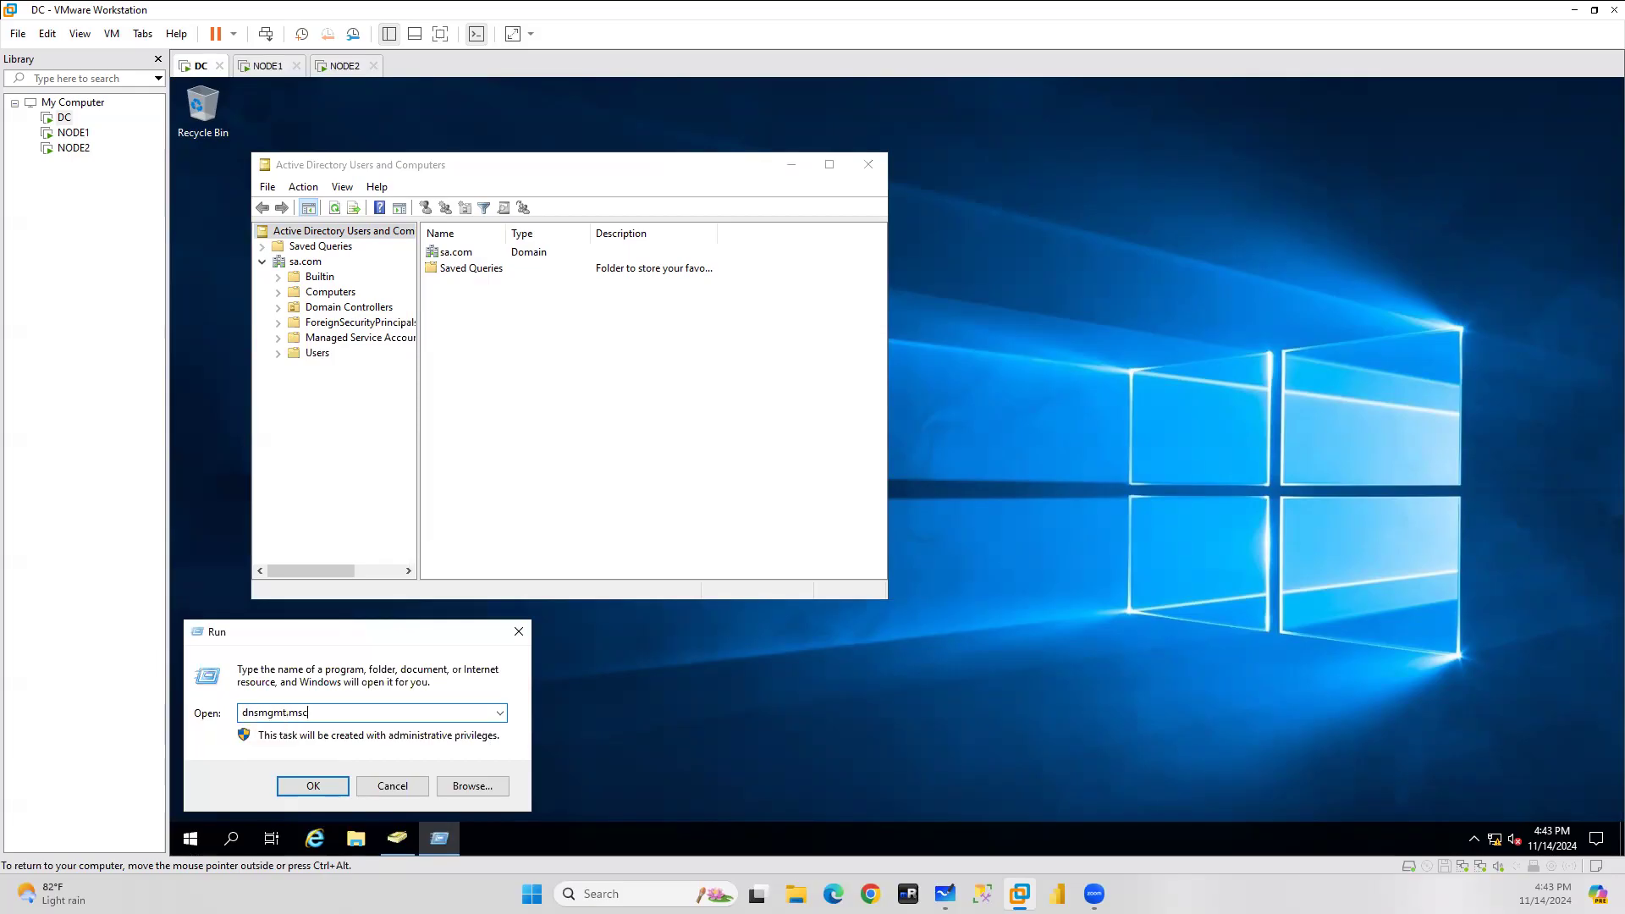
{"action": "key", "text": "Return"}
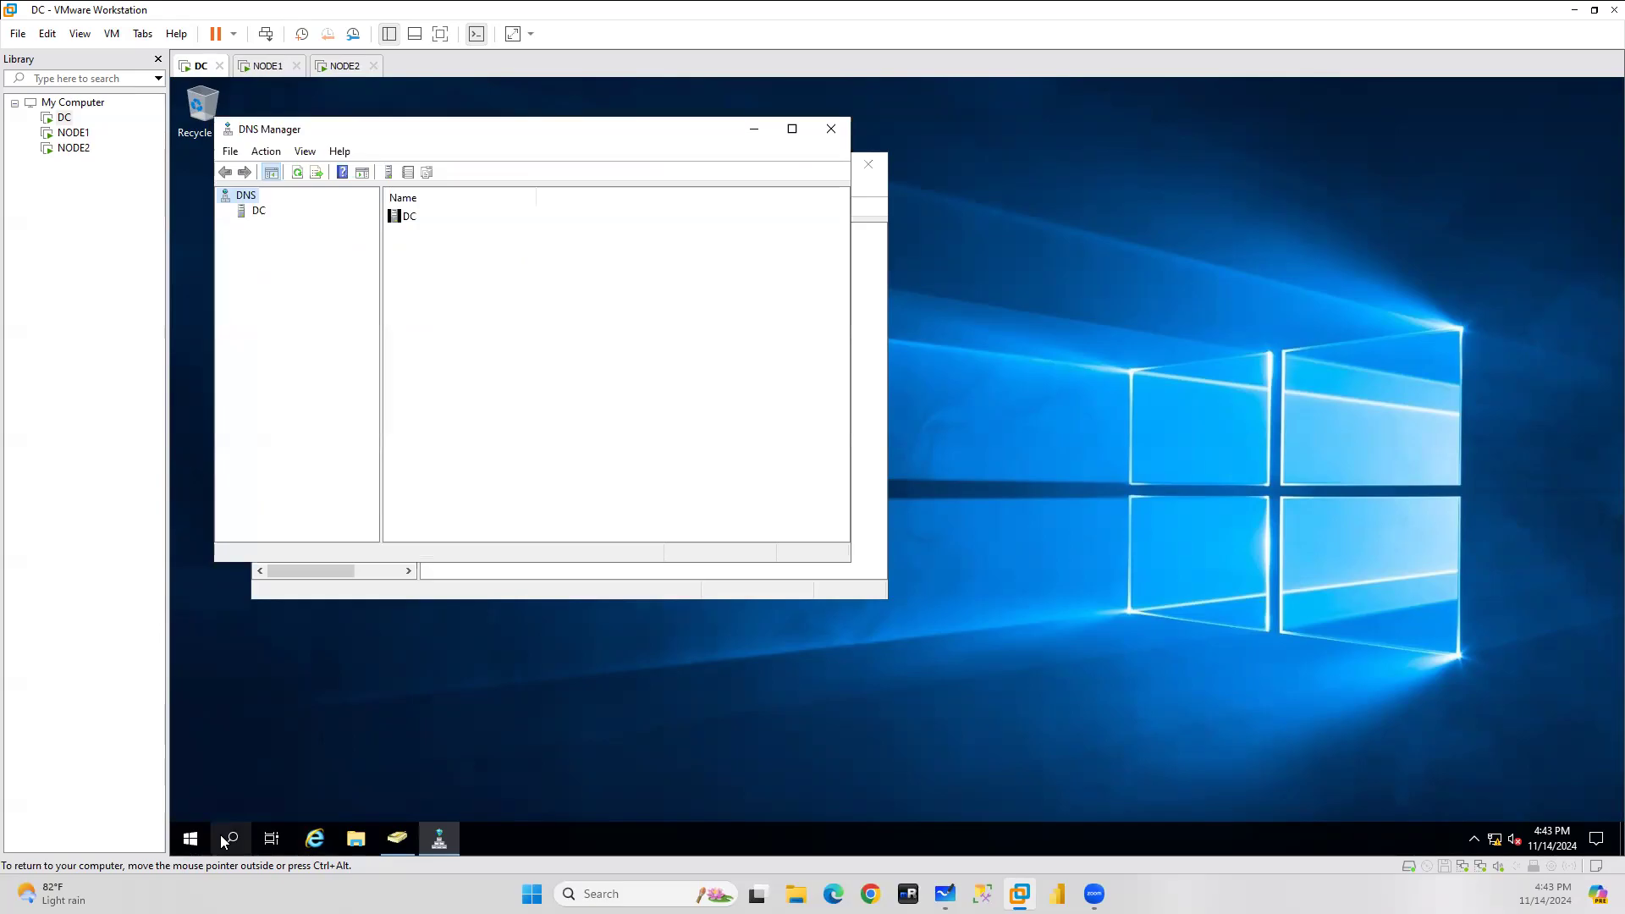
{"action": "left_click", "coordinate": [224, 841]}
{"action": "type", "text": "cmd"}
{"action": "key", "text": "Return"}
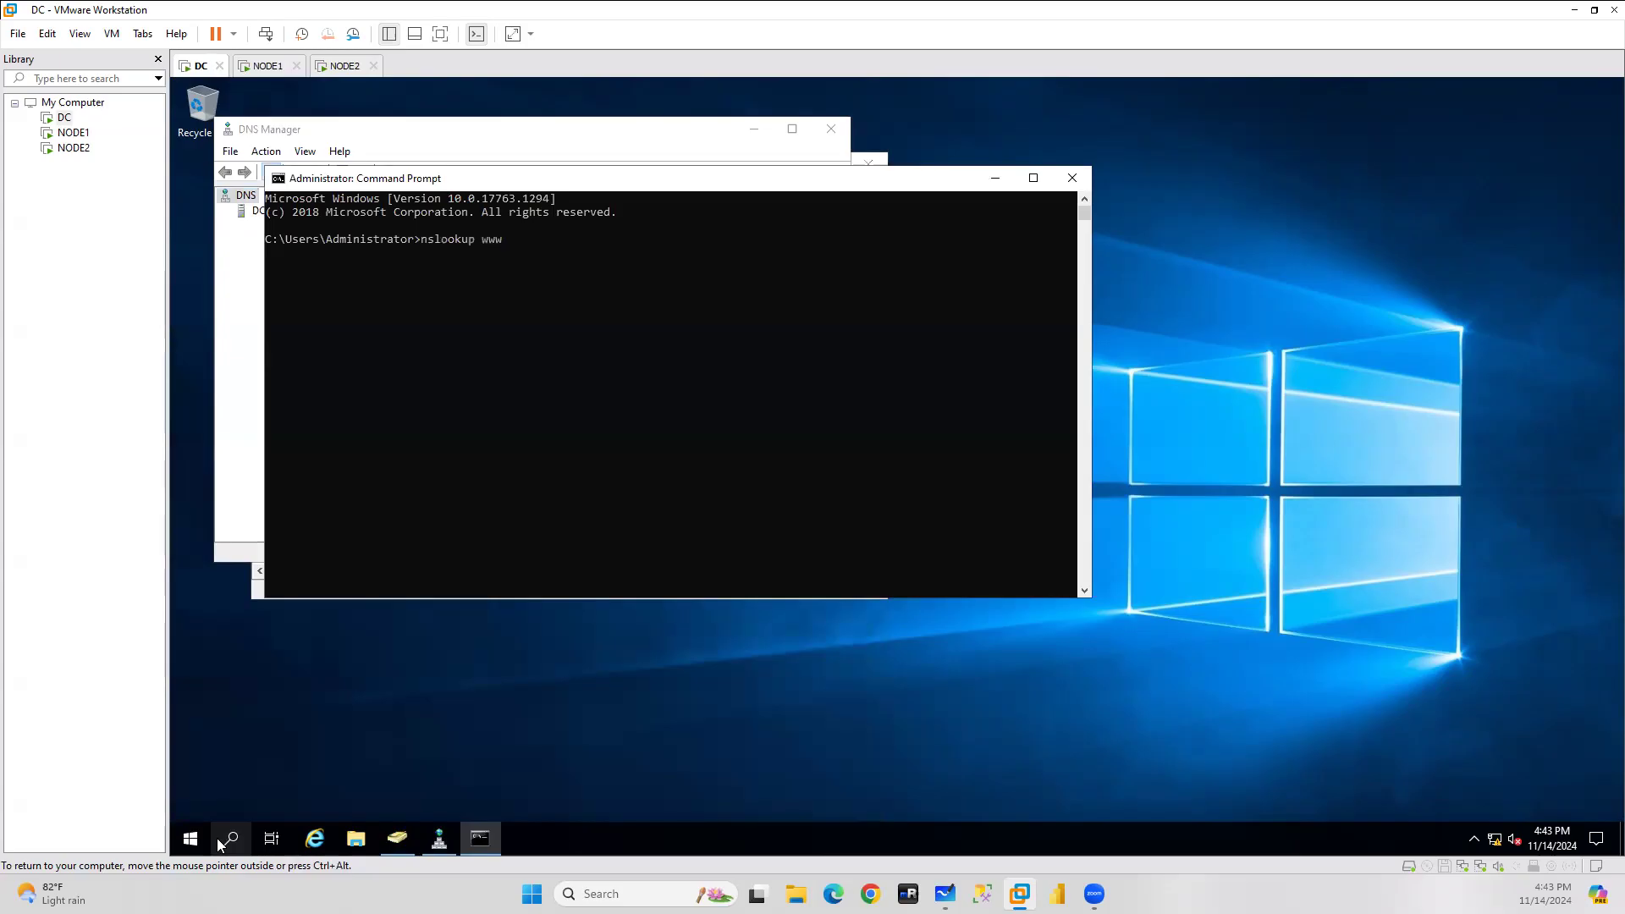
{"action": "type", "text": "nslookup www.google."}
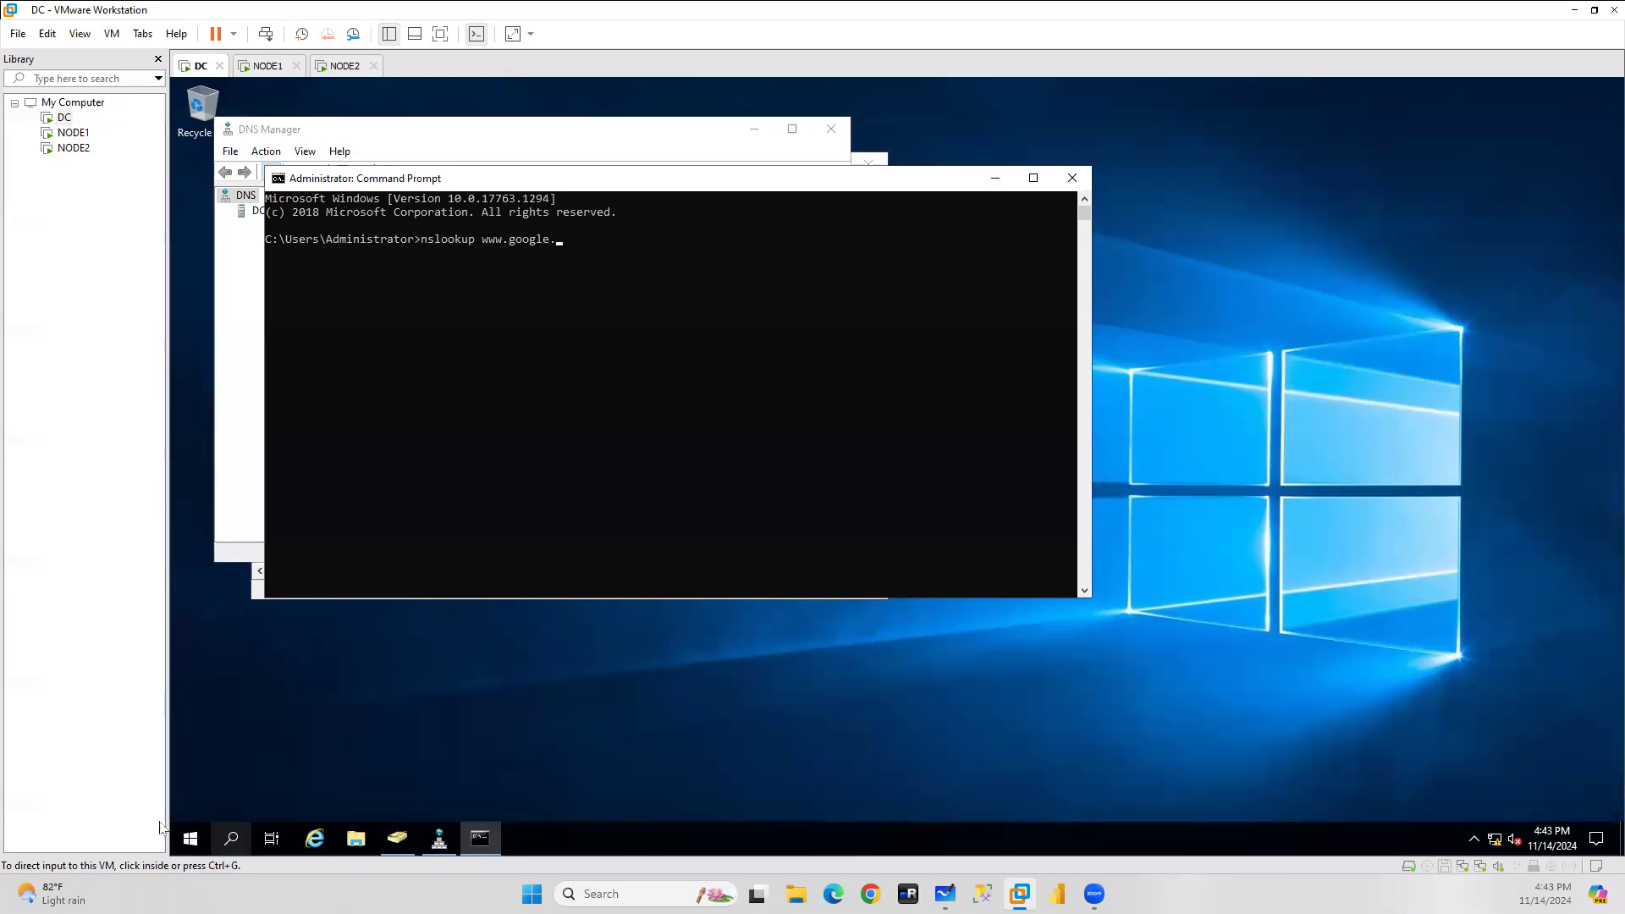
{"action": "left_click", "coordinate": [565, 248]}
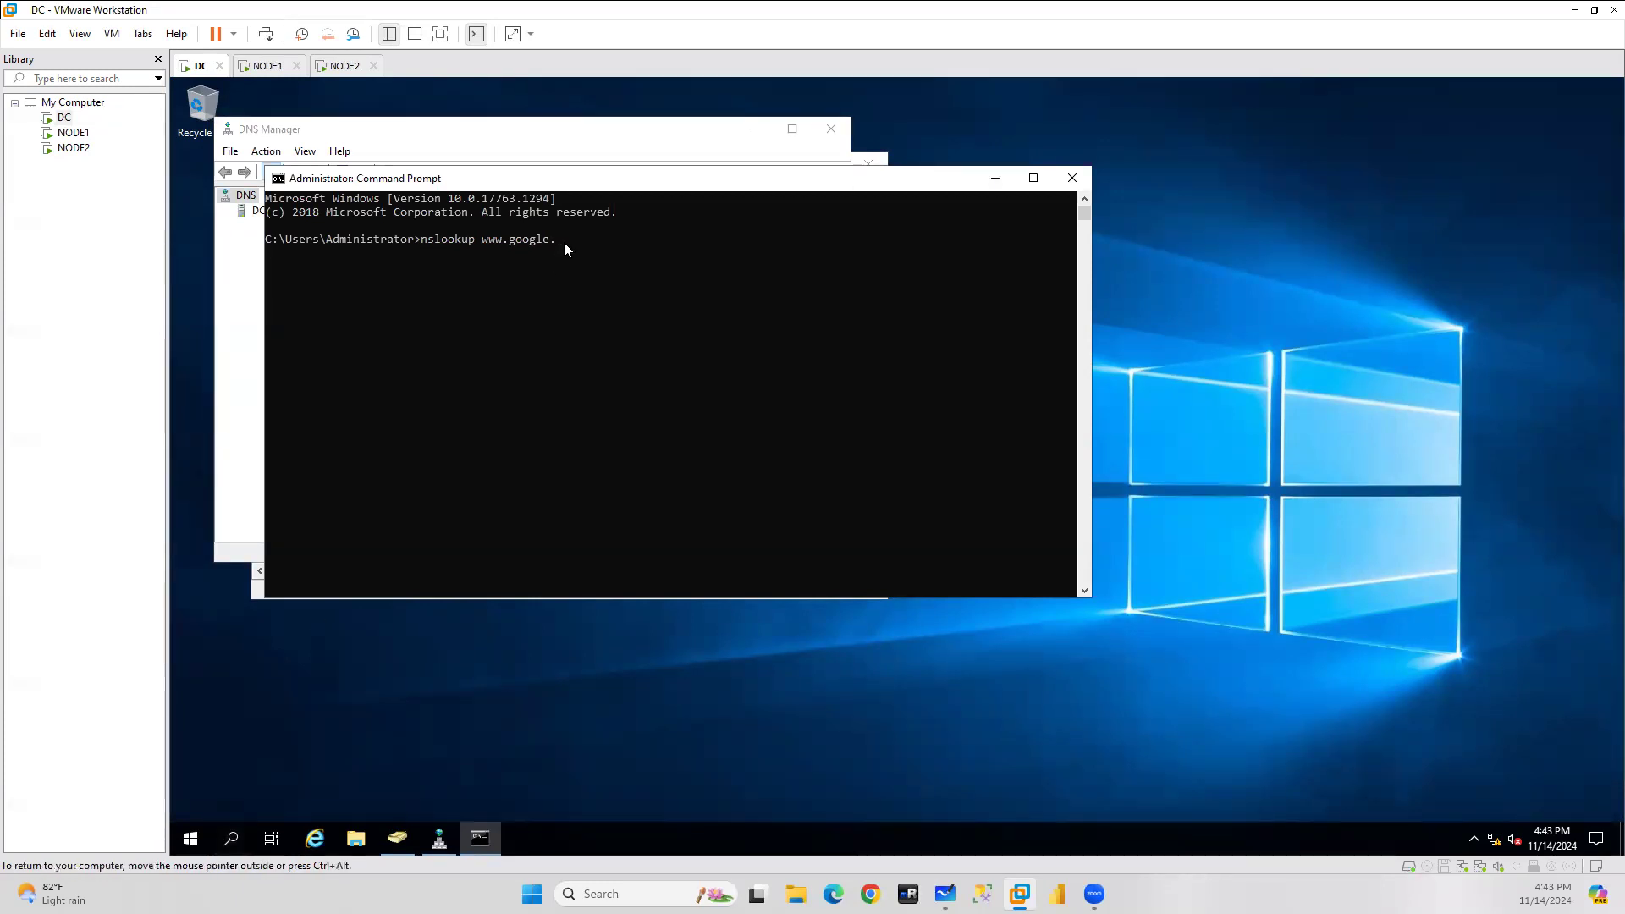
{"action": "type", "text": "com"}
{"action": "key", "text": "Return"}
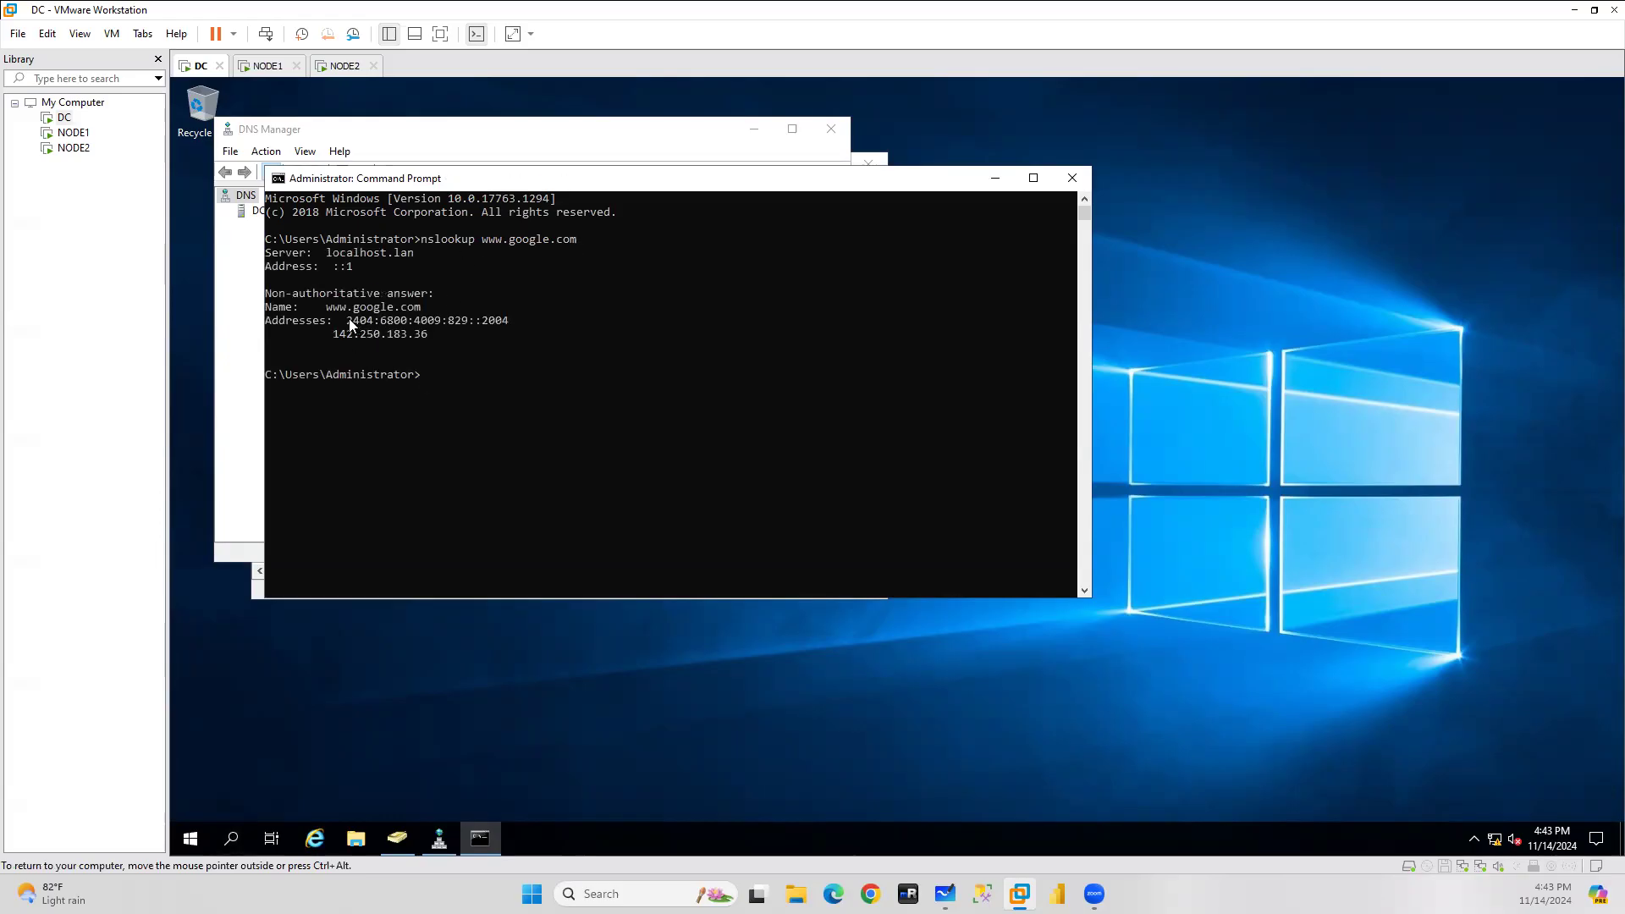
{"action": "left_click_drag", "start_coordinate": [347, 321], "coordinate": [458, 325]}
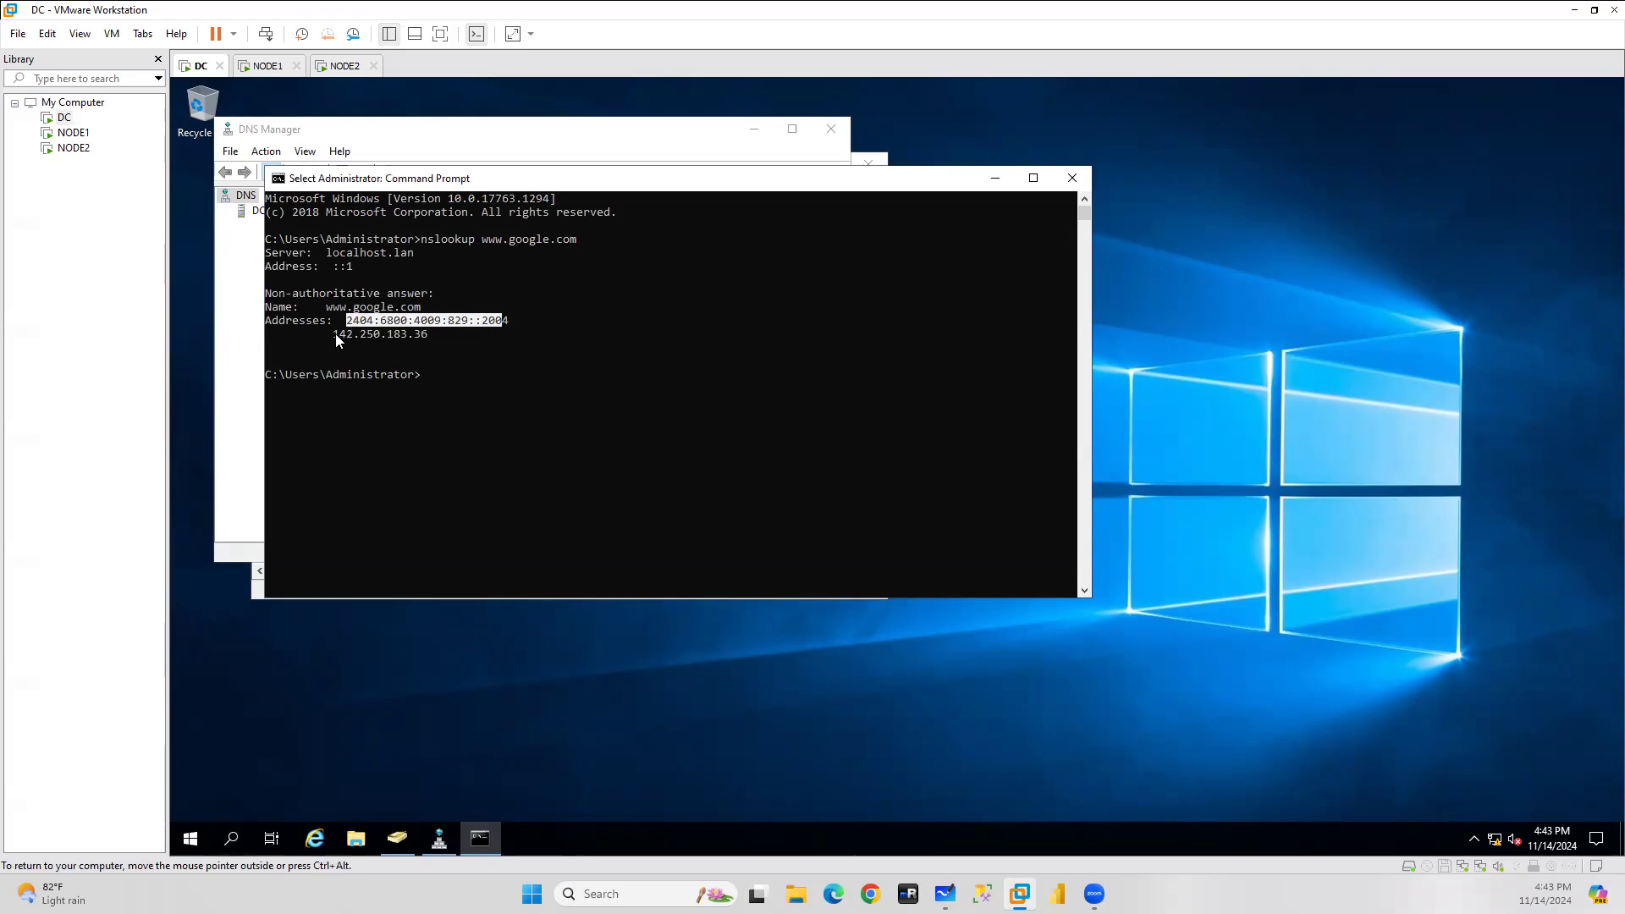
{"action": "left_click_drag", "start_coordinate": [336, 340], "coordinate": [425, 341]}
{"action": "key", "text": "ctrl+c"}
{"action": "right_click", "coordinate": [426, 341]}
Browse to 142.250.183.36 in Internet Explorer to load Google, then return to DNS Manager.
{"action": "left_click", "coordinate": [325, 823]}
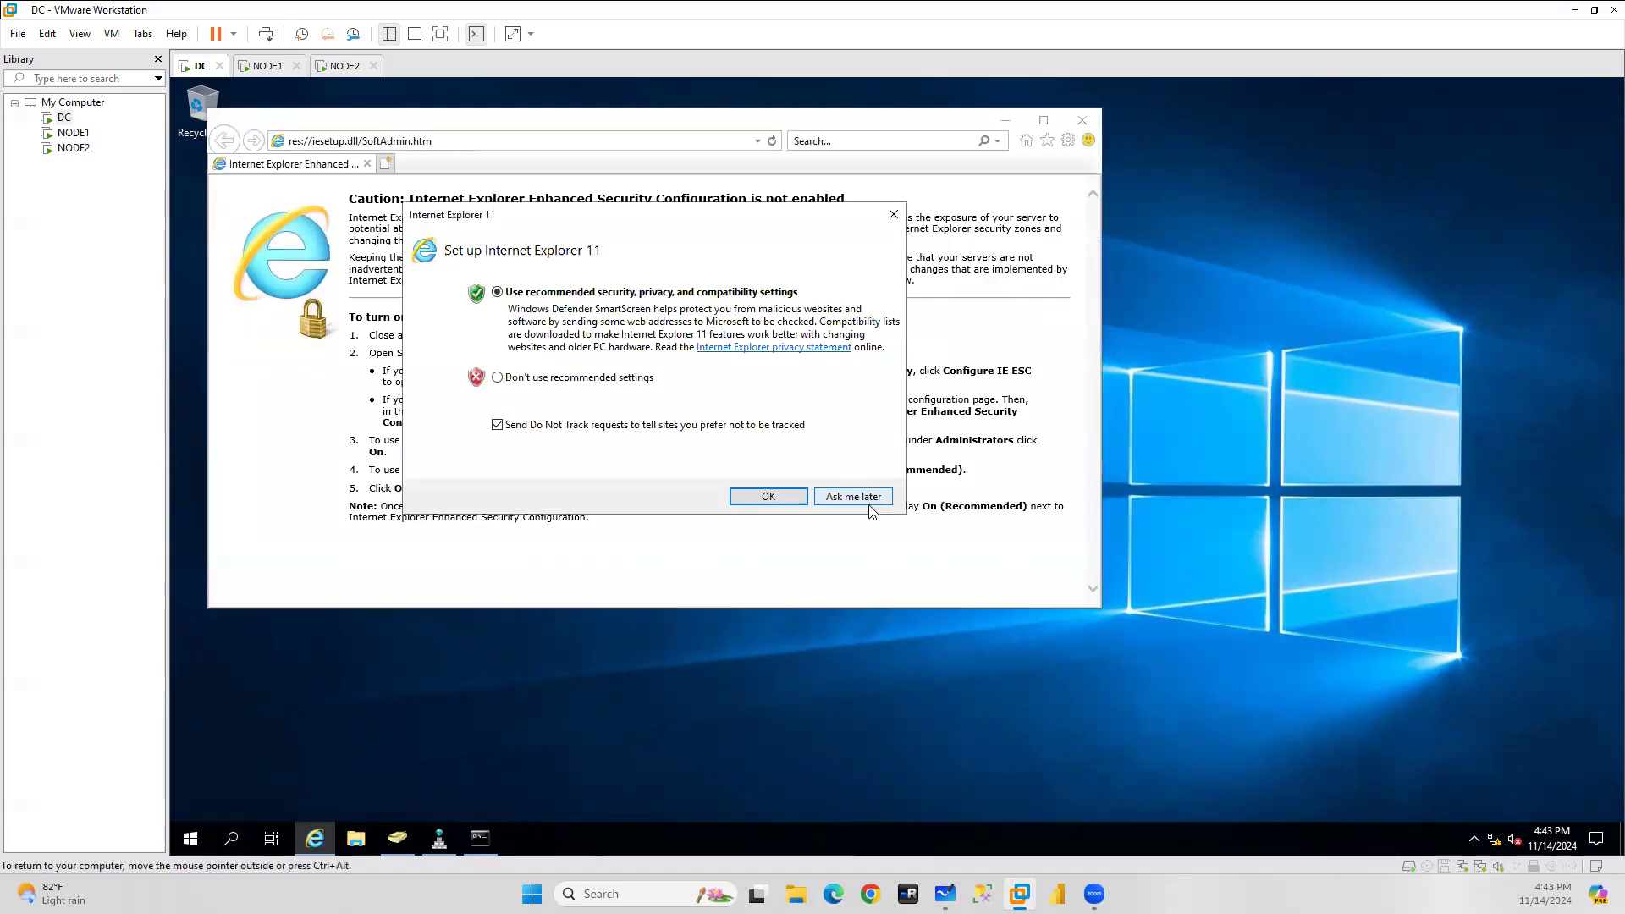
{"action": "left_click", "coordinate": [854, 496]}
{"action": "left_click", "coordinate": [469, 143]}
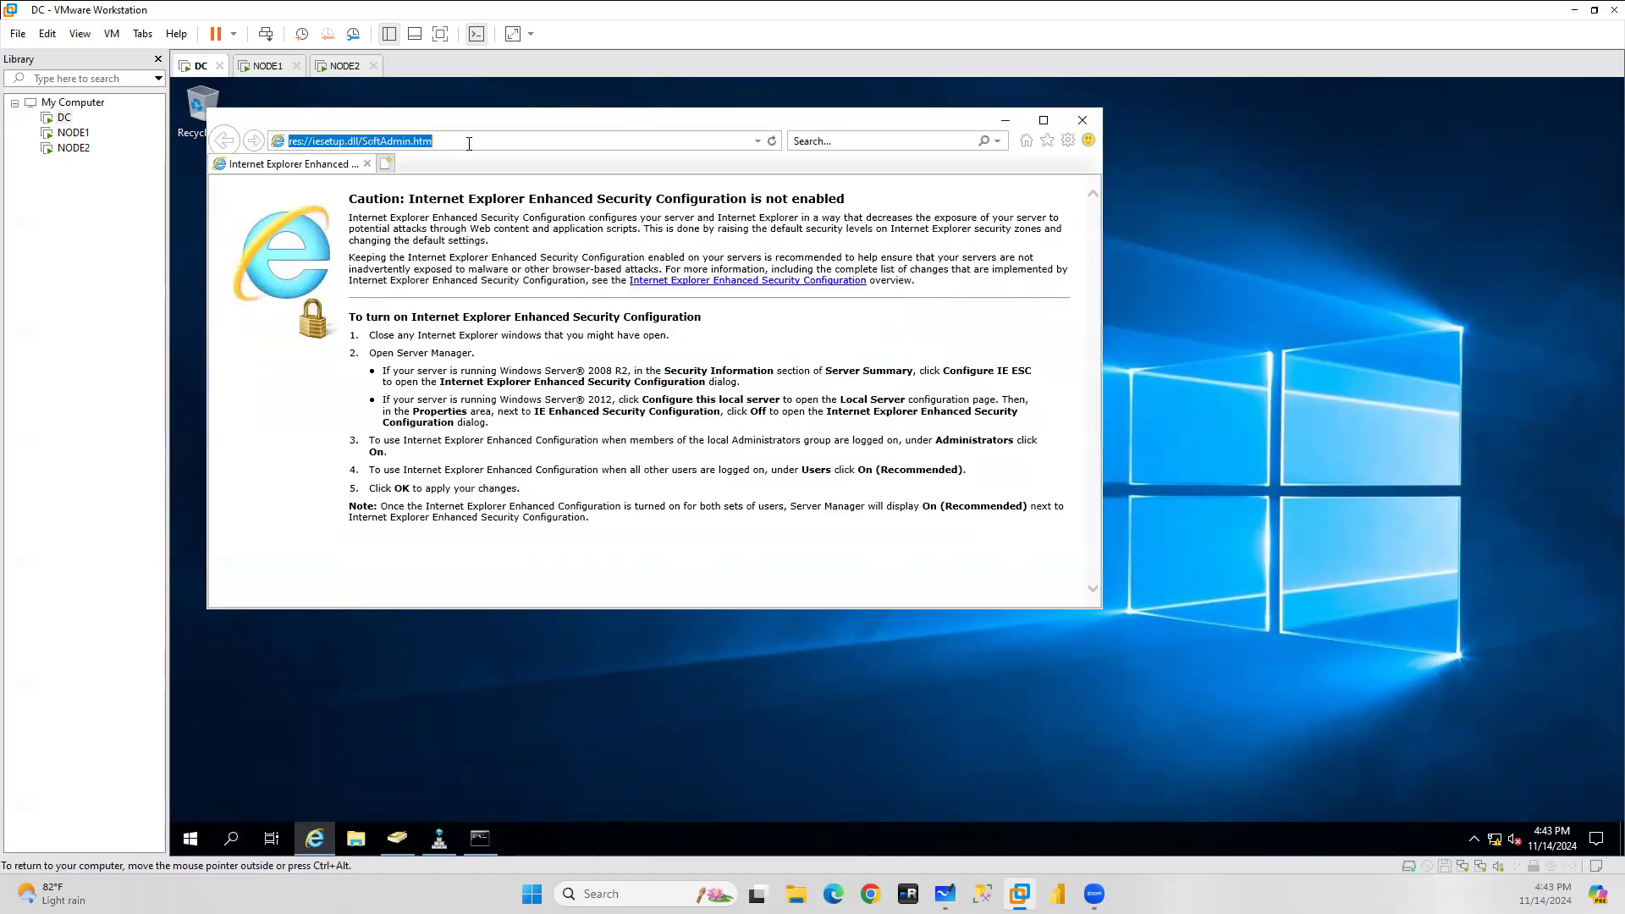
{"action": "key", "text": "ctrl+v"}
{"action": "key", "text": "Return"}
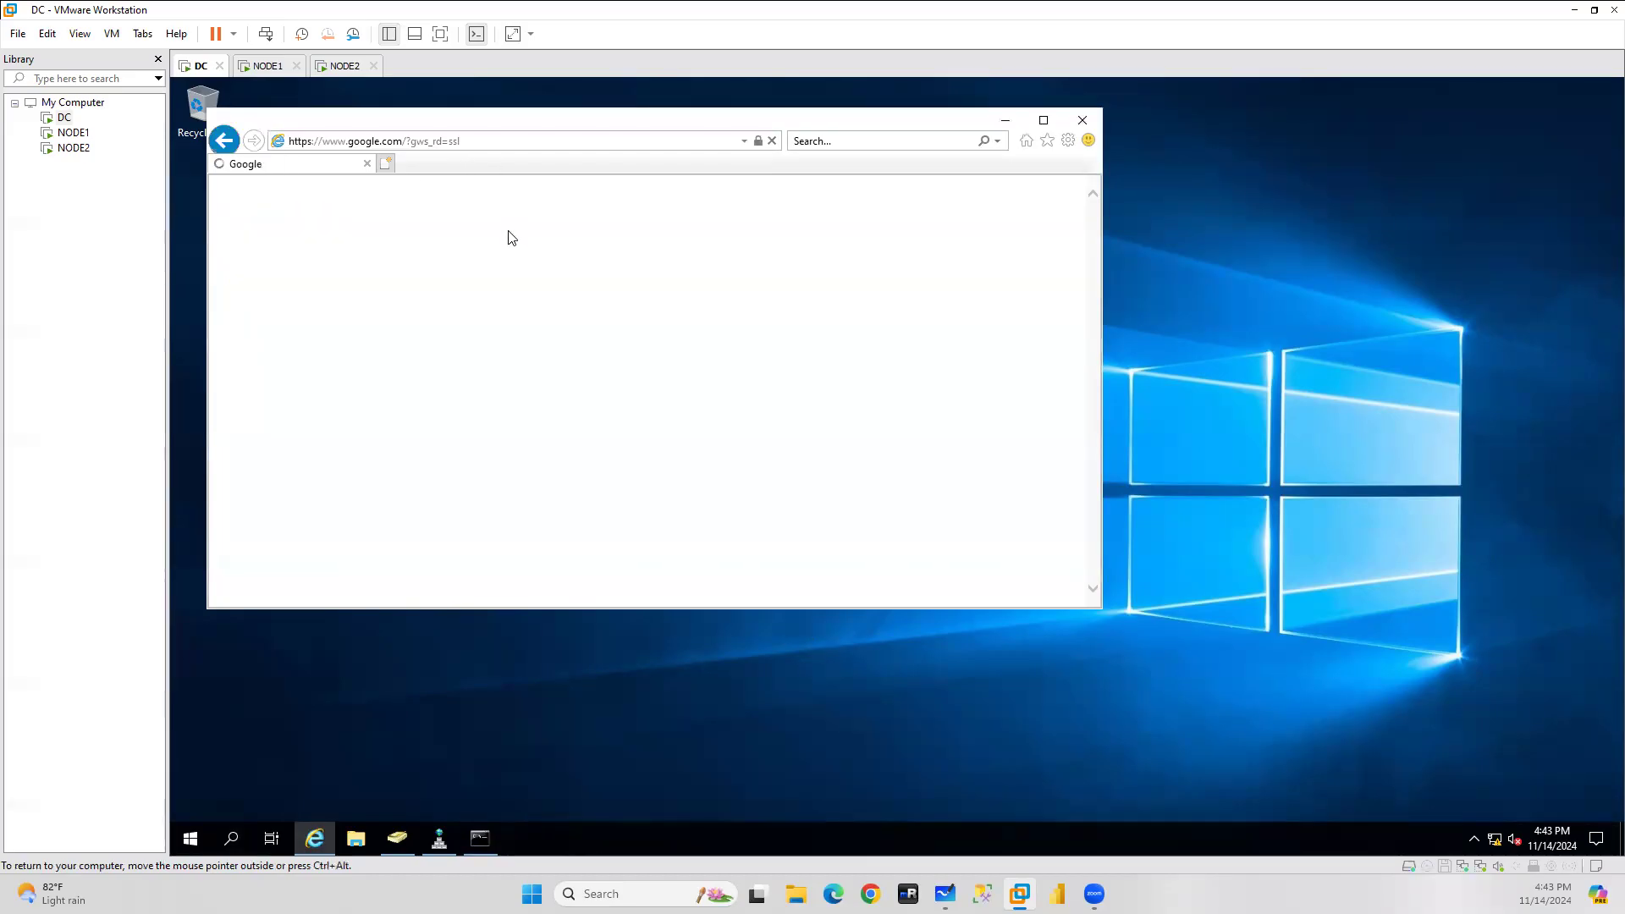
{"action": "key", "text": "ctrl+alt"}
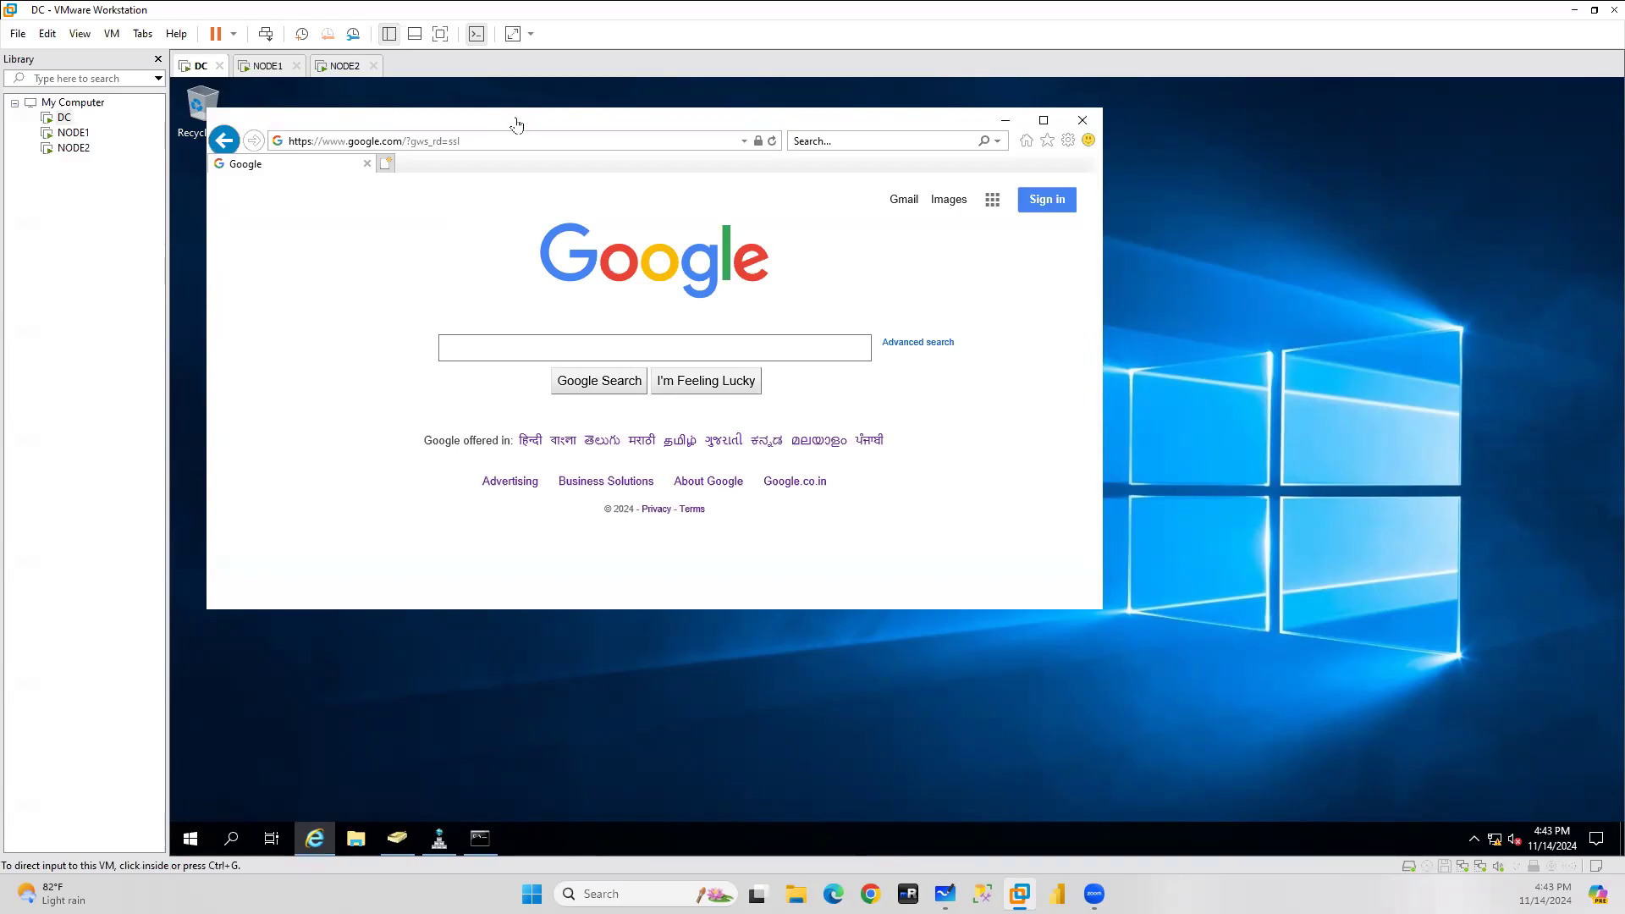
{"action": "left_click", "coordinate": [439, 839]}
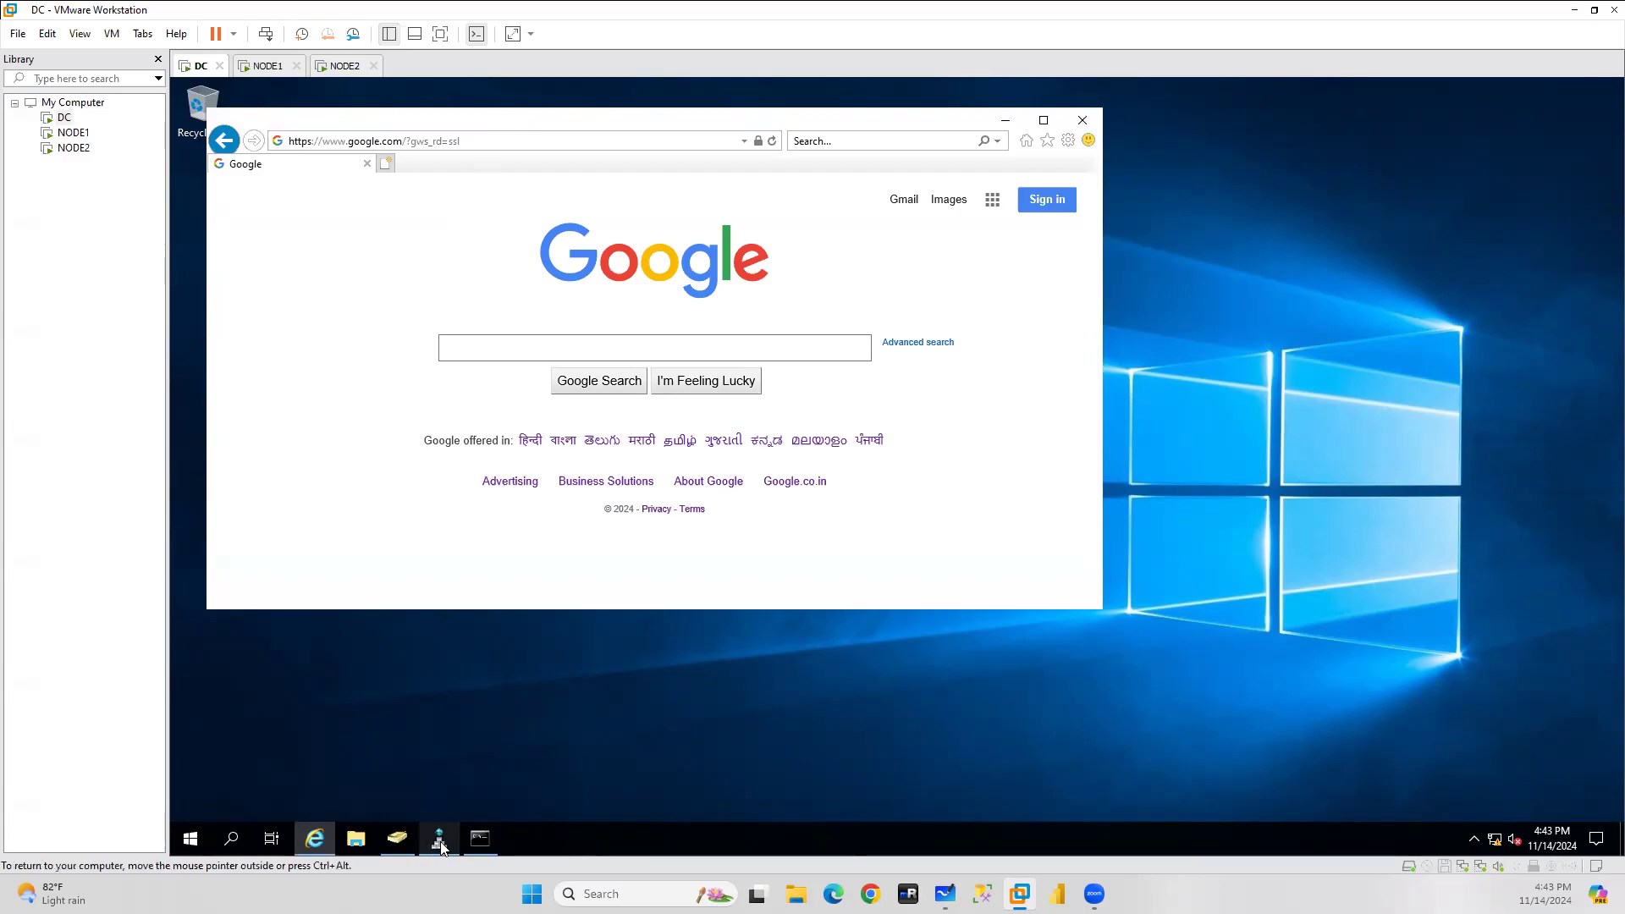
Expand DC > Forward Lookup Zones > sa.com in DNS Manager and select the dc host record.
{"action": "left_click_drag", "start_coordinate": [412, 128], "coordinate": [1225, 253]}
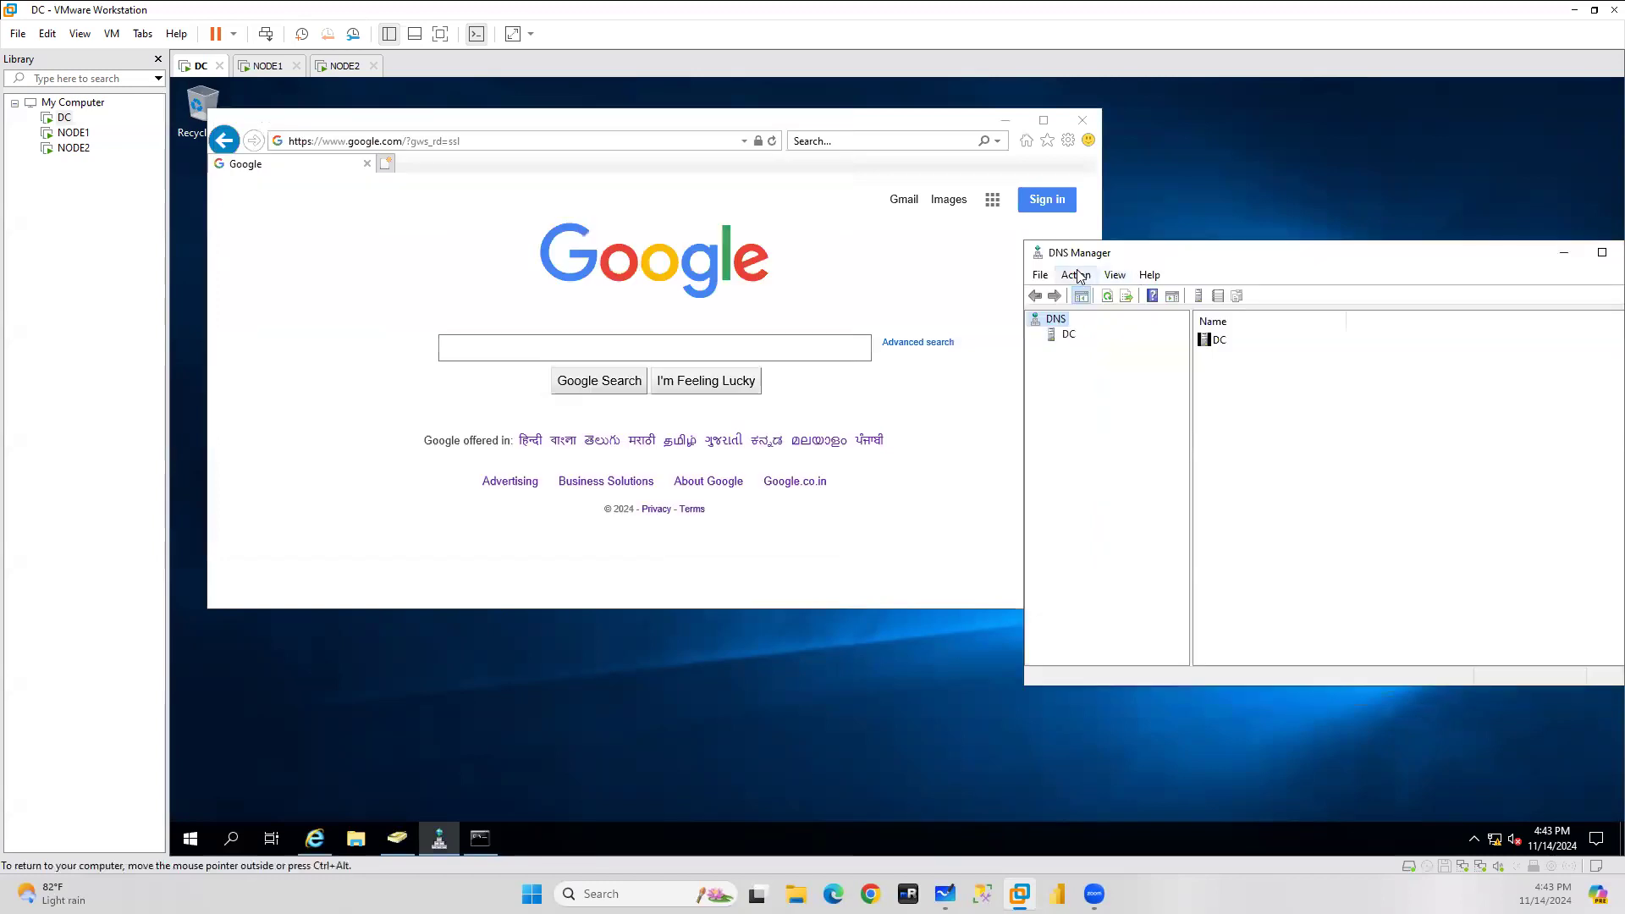
{"action": "double_click", "coordinate": [1065, 335]}
{"action": "double_click", "coordinate": [1278, 340]}
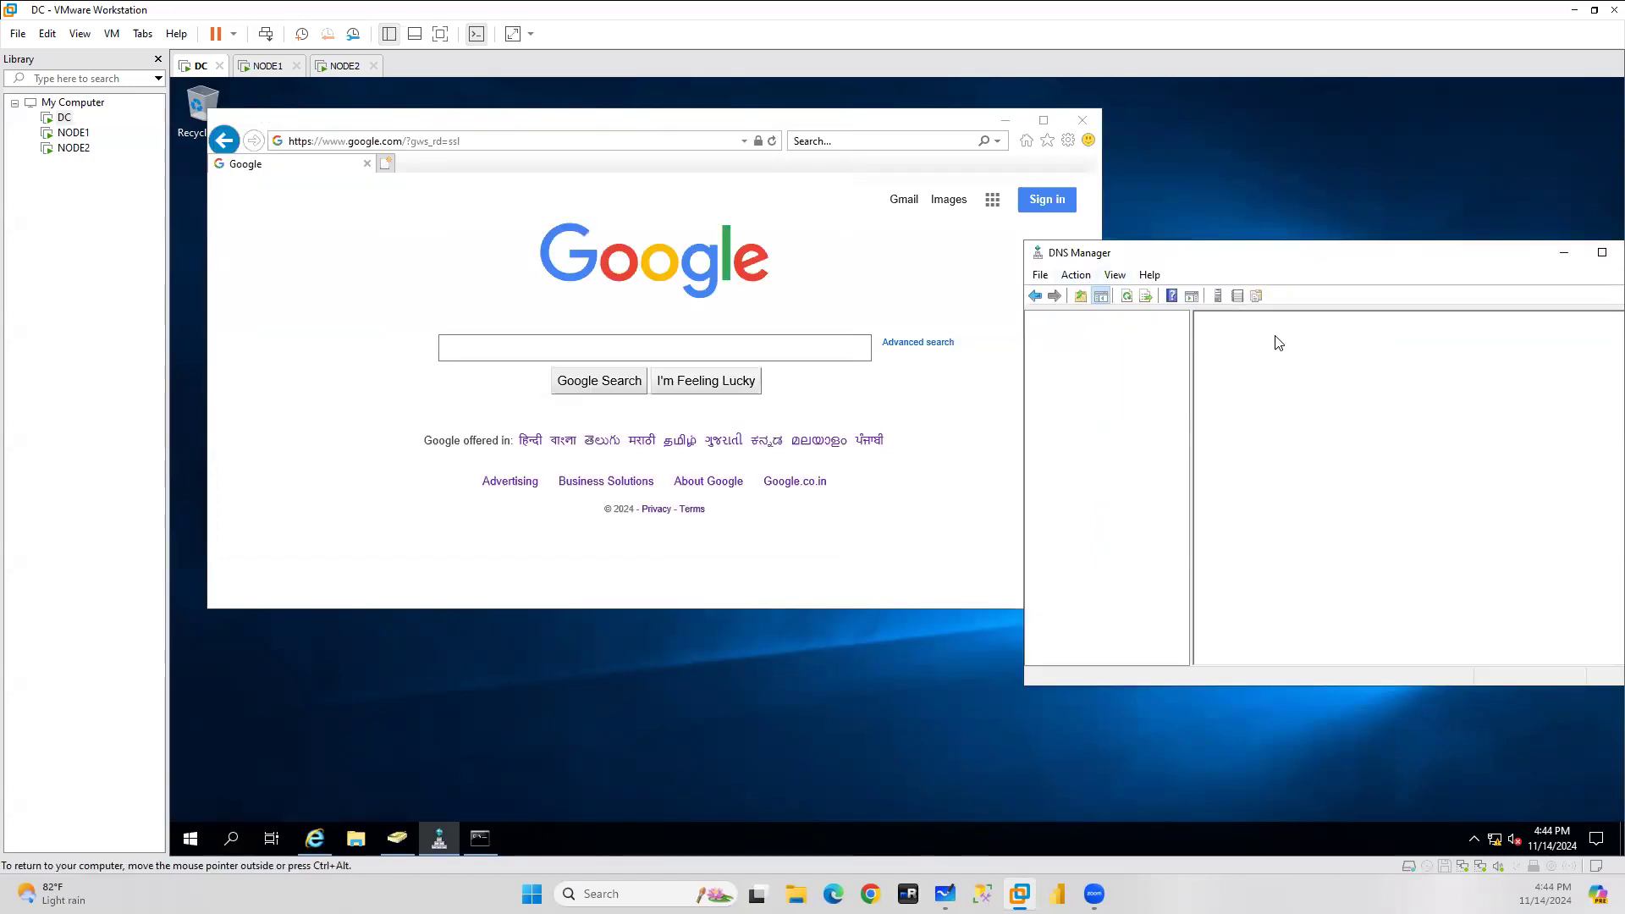
{"action": "double_click", "coordinate": [1229, 357]}
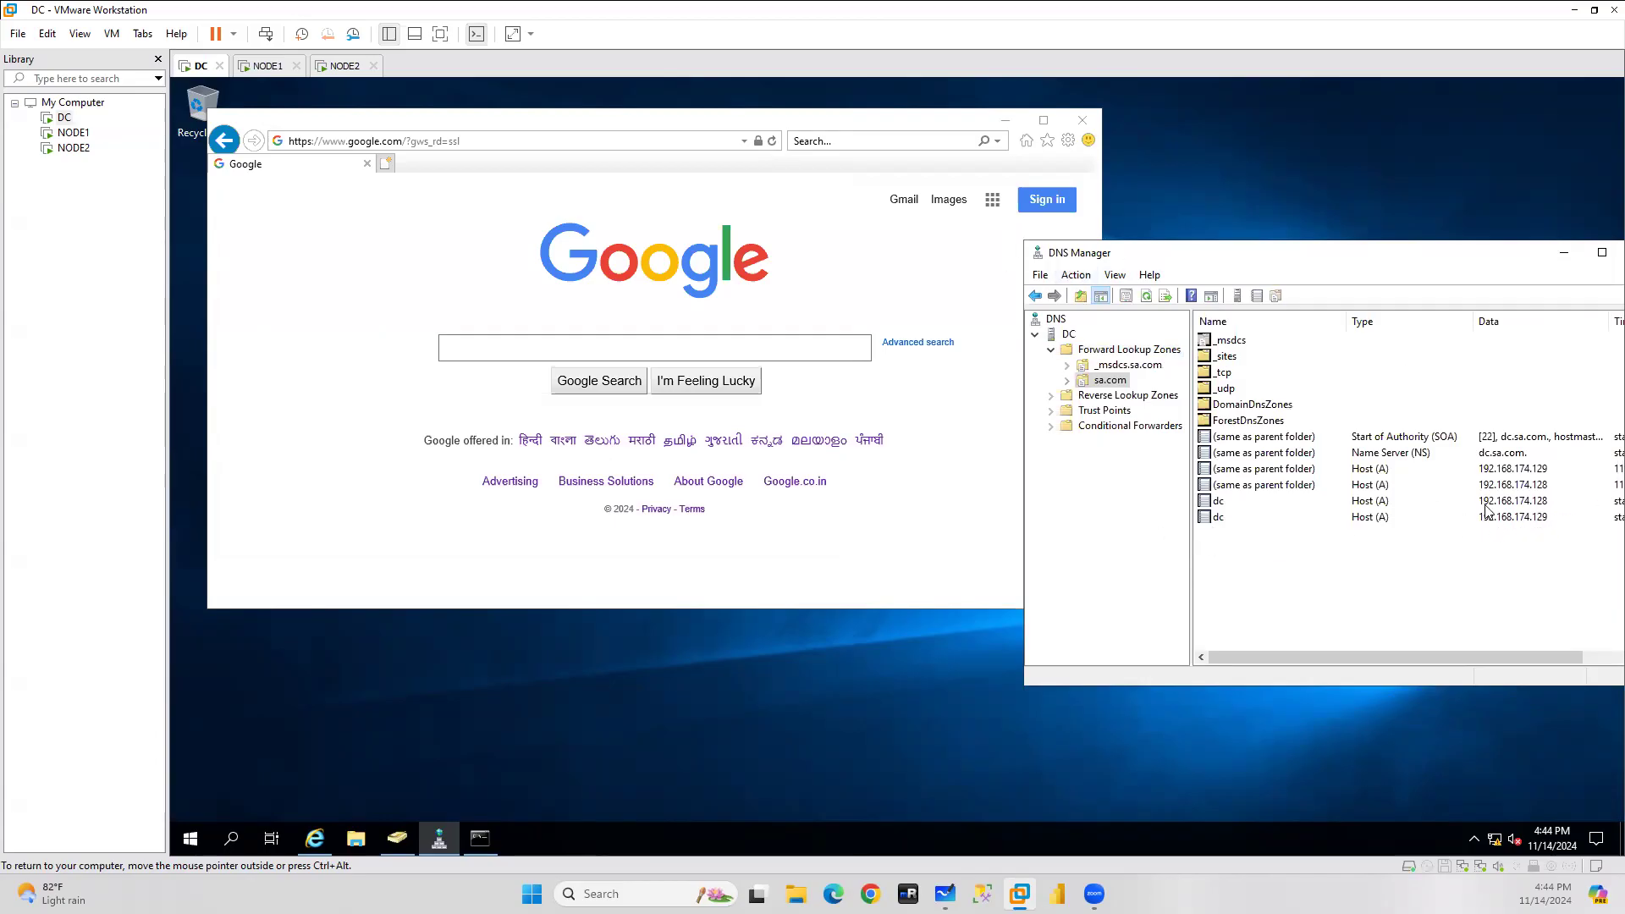
{"action": "left_click", "coordinate": [1219, 518]}
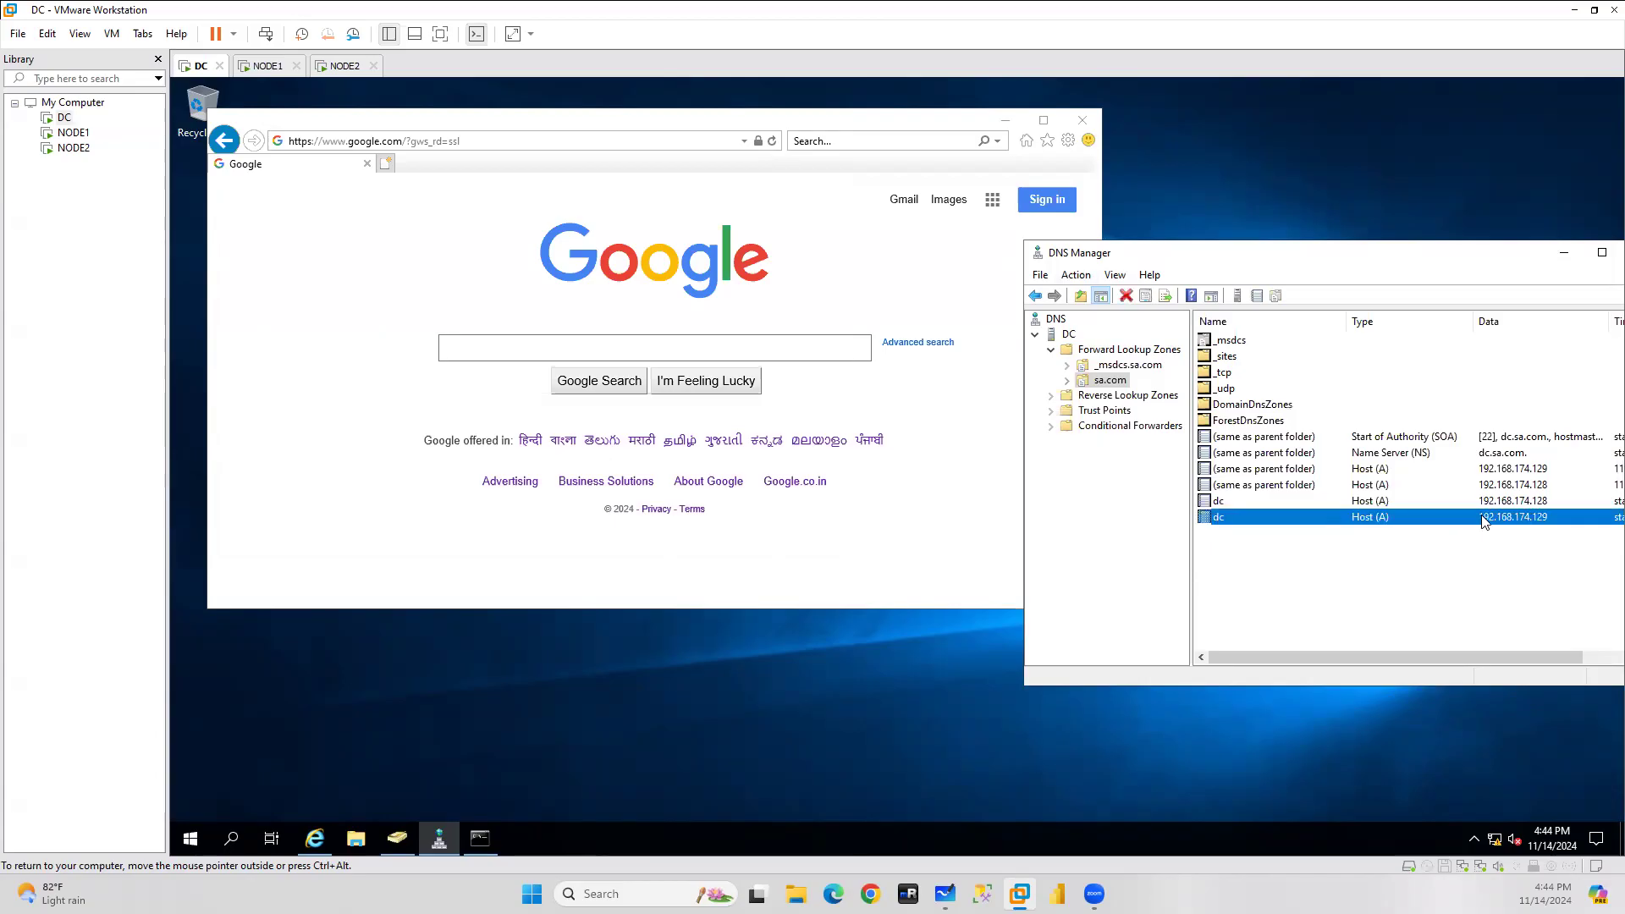
{"action": "left_click", "coordinate": [397, 838]}
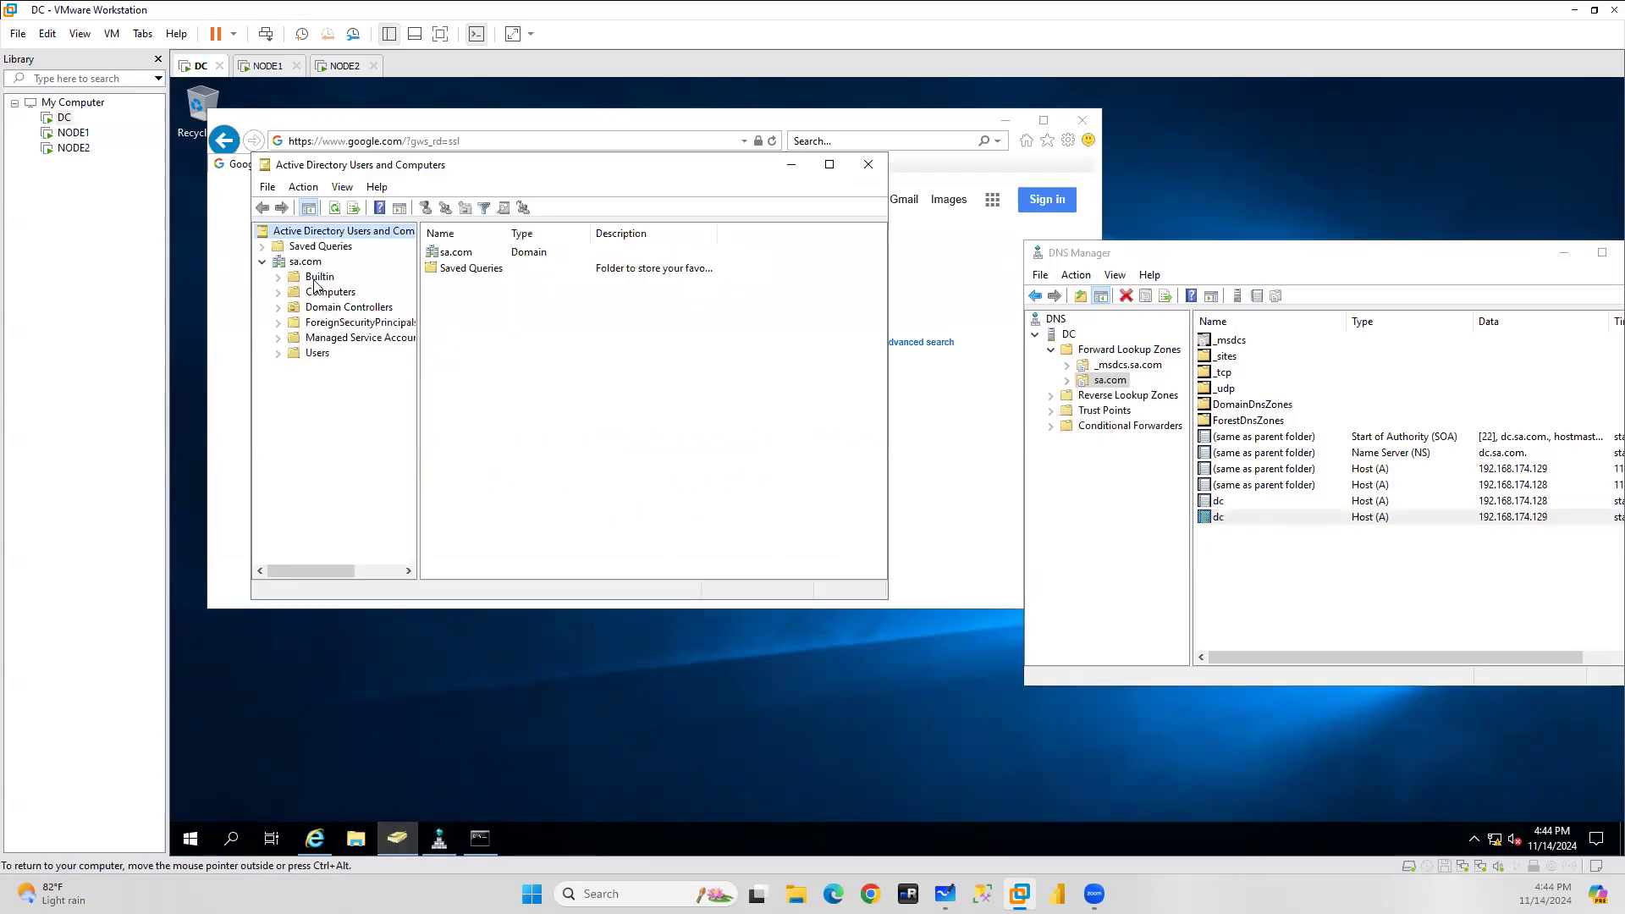
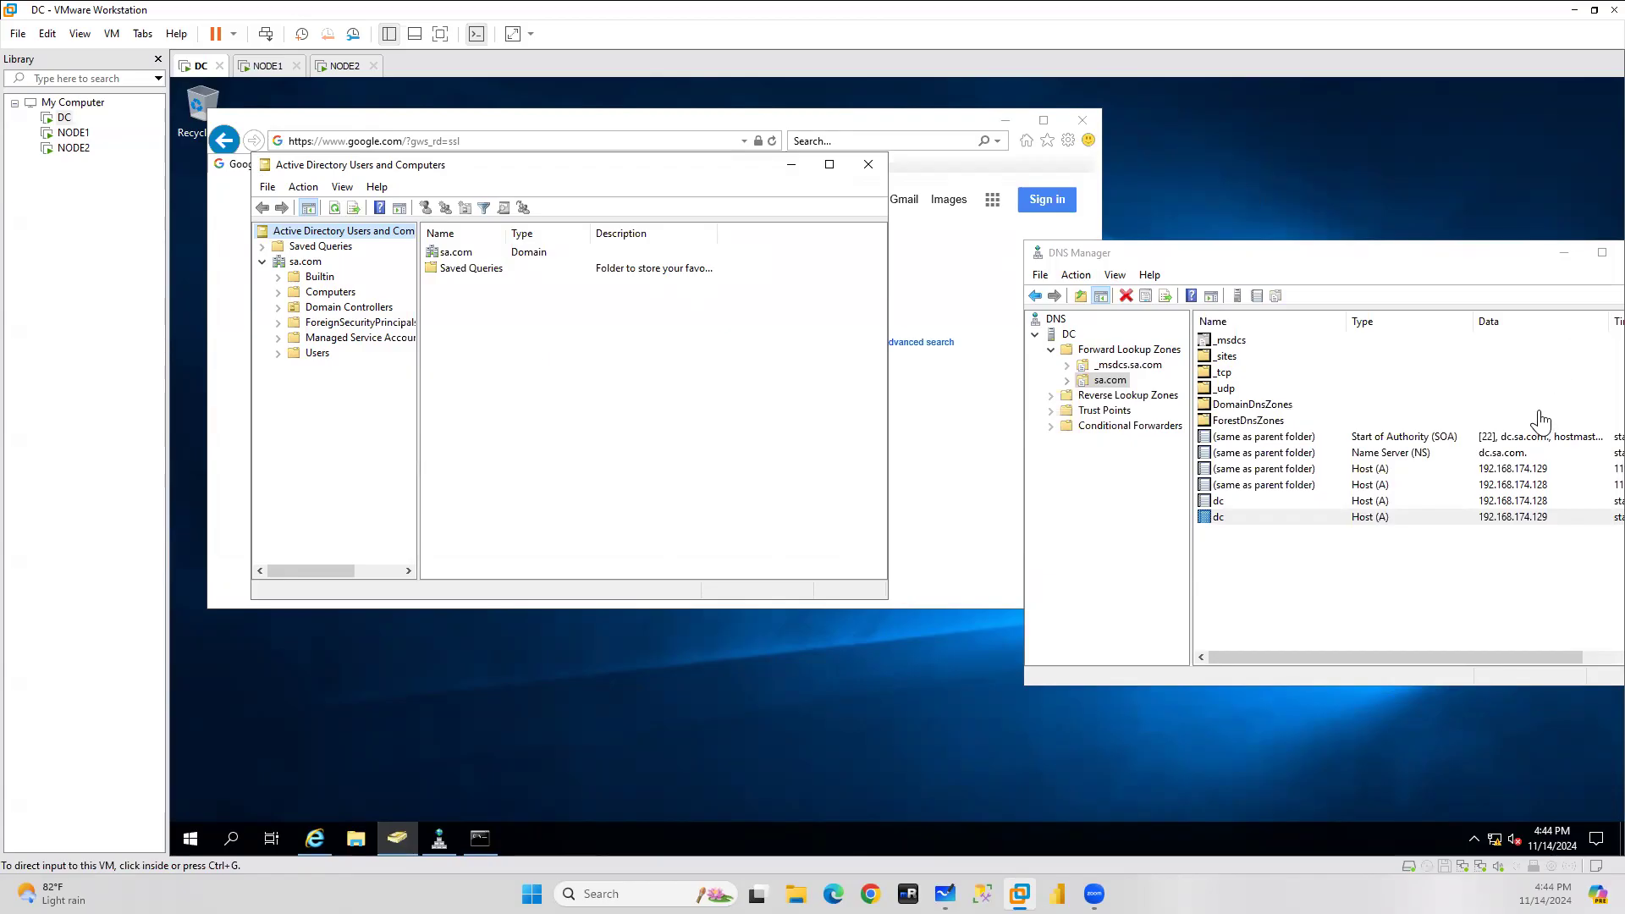
On NODE1, search for 'edge', then open and close Internet Explorer.
{"action": "left_click", "coordinate": [267, 68]}
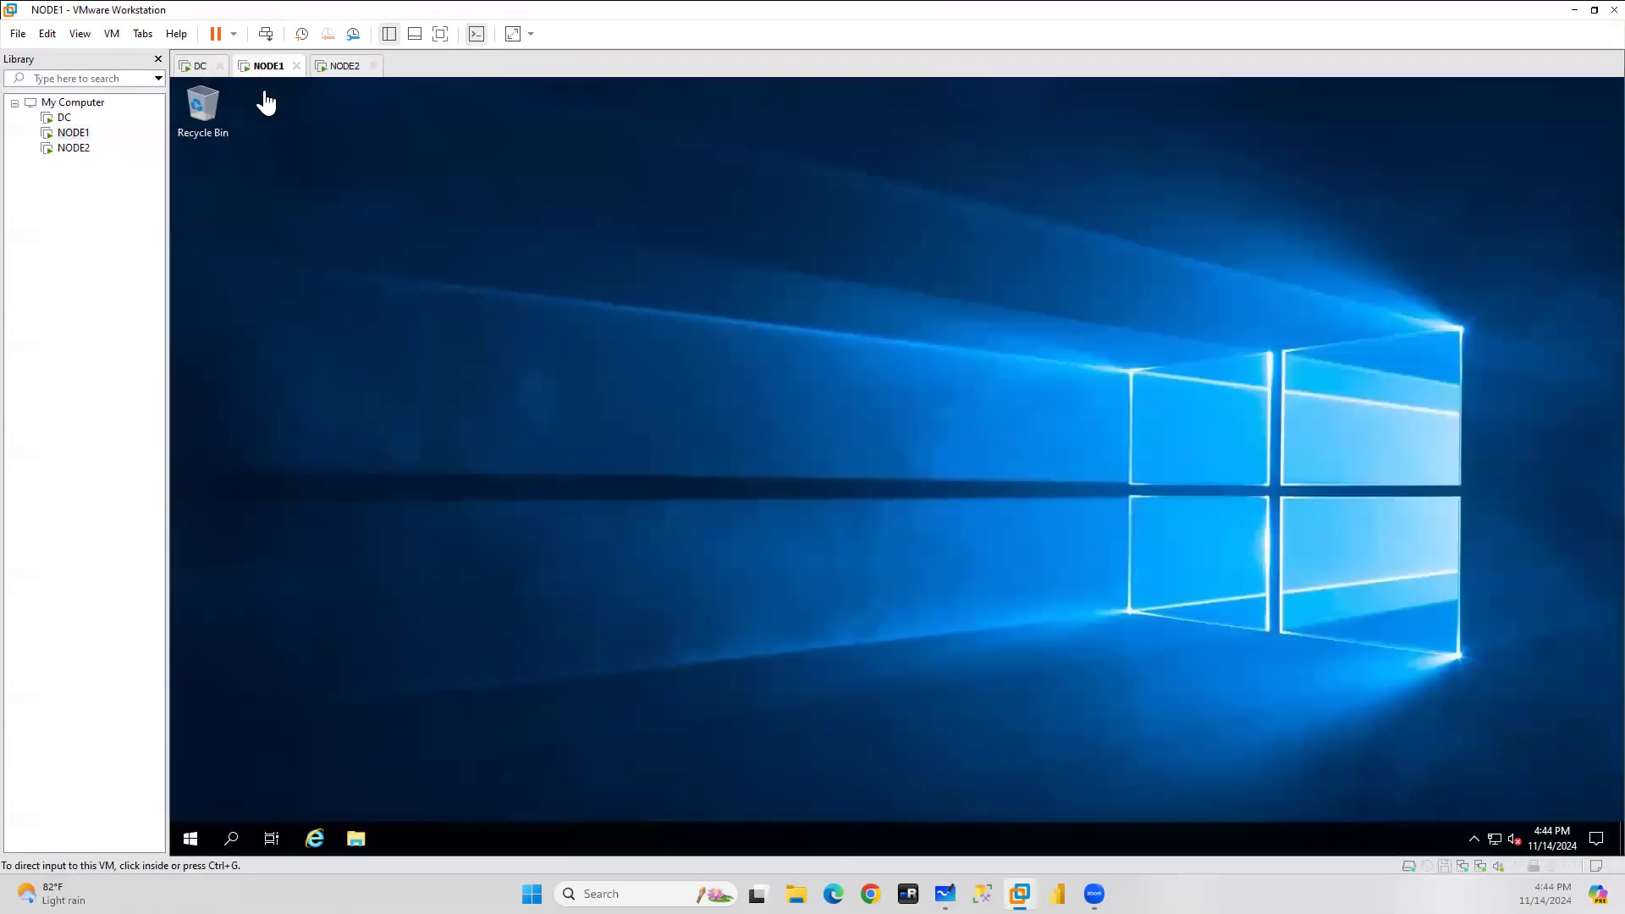
{"action": "left_click", "coordinate": [314, 837]}
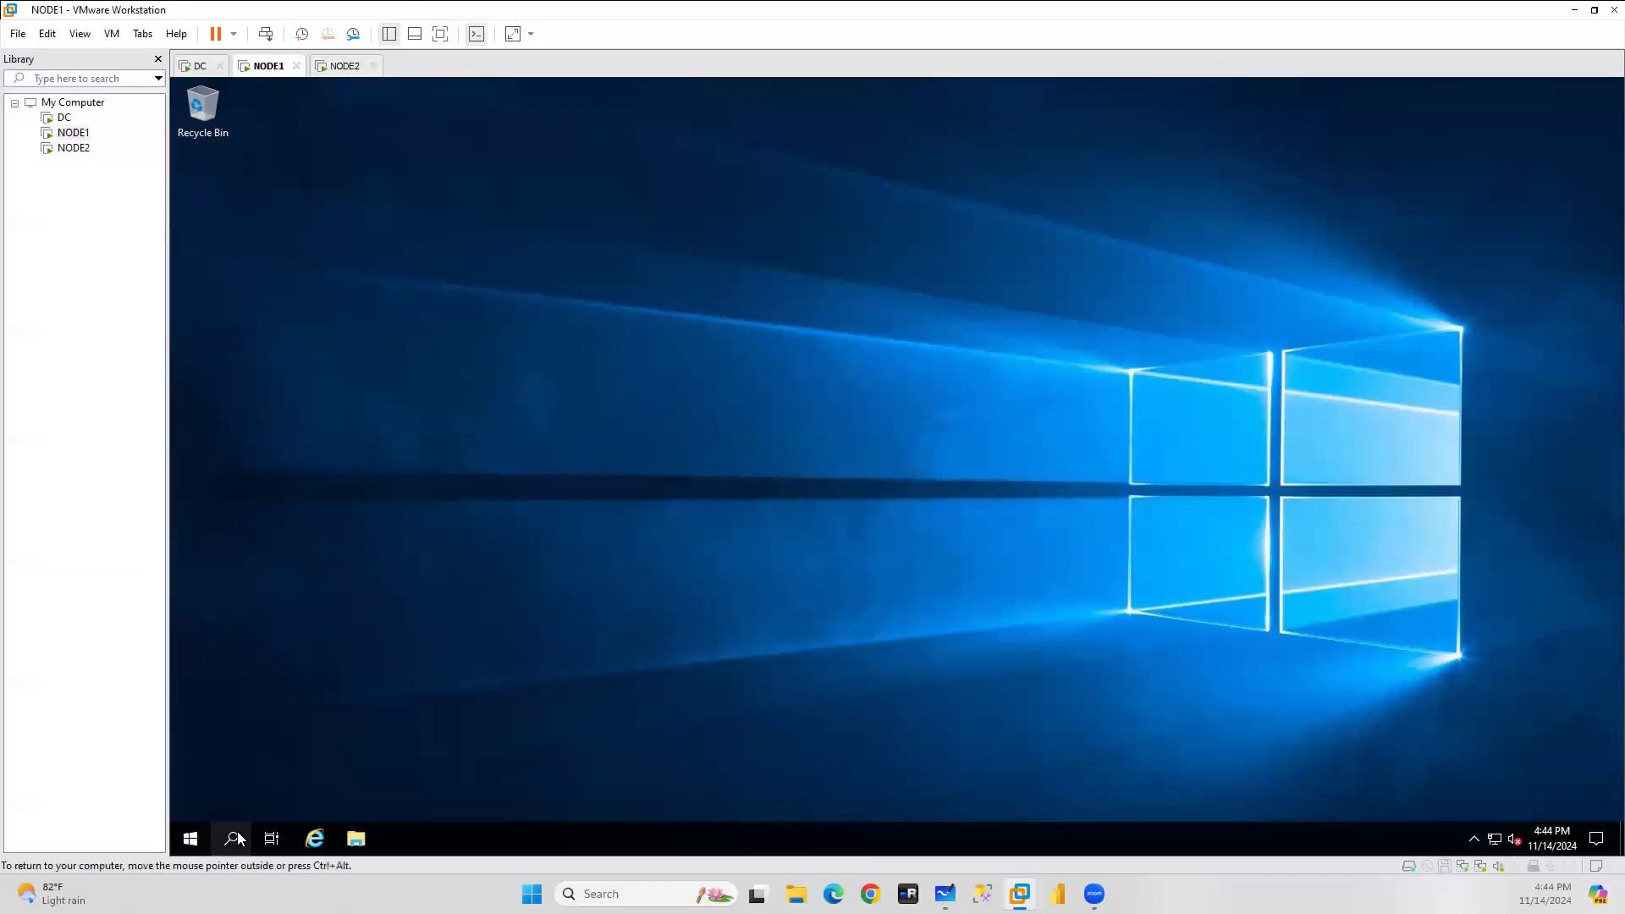
{"action": "left_click", "coordinate": [233, 839]}
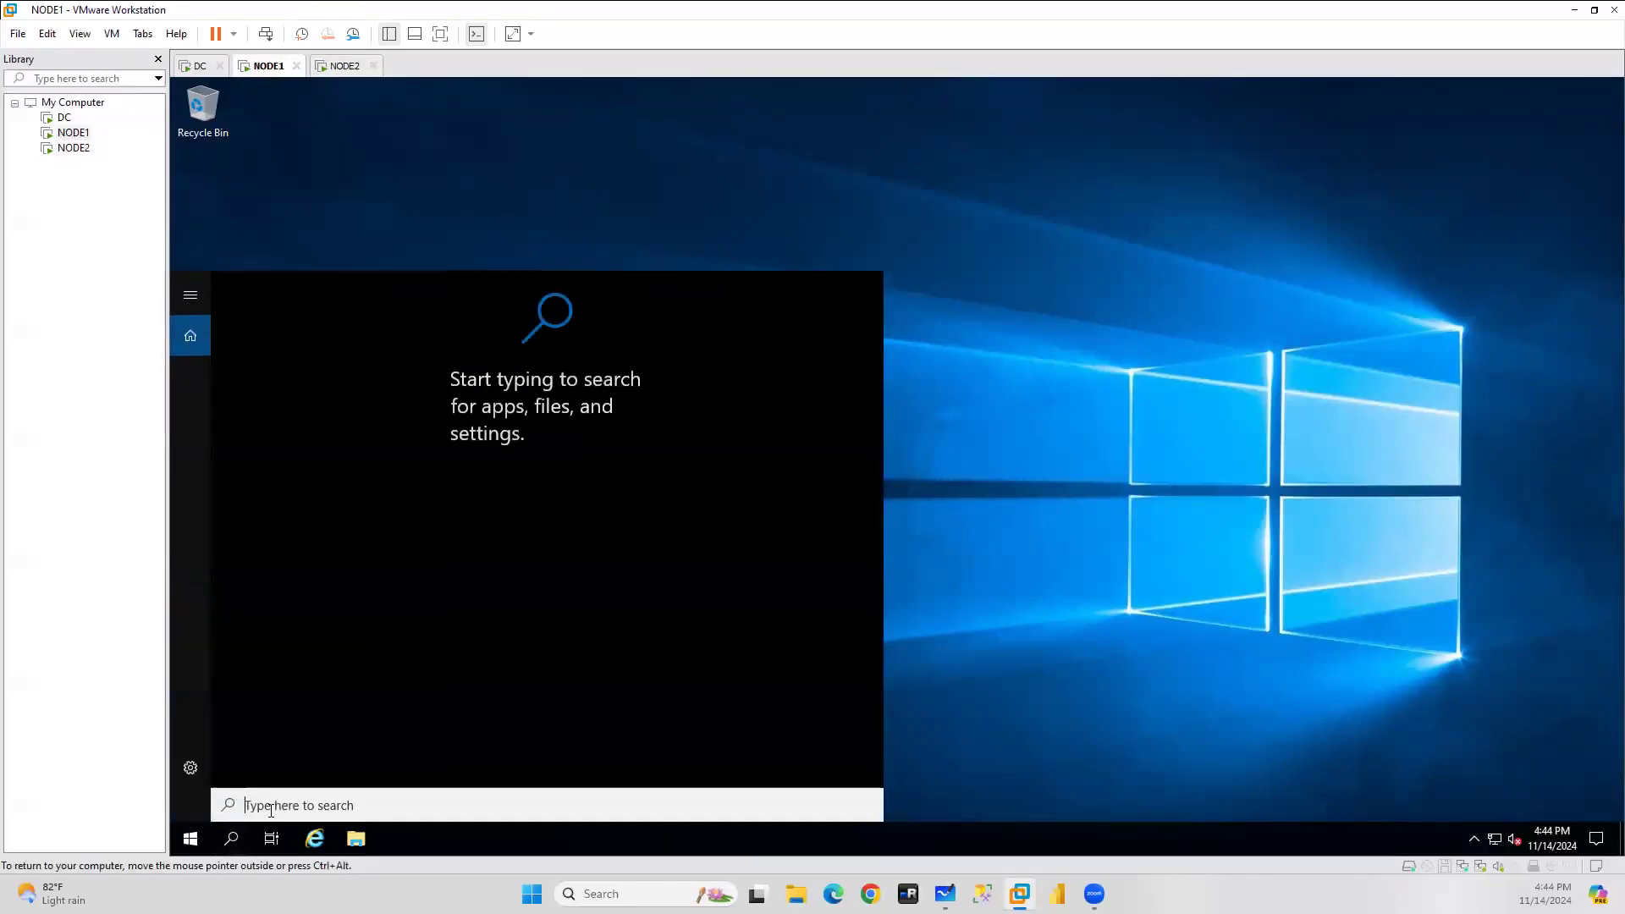
{"action": "type", "text": "ed"}
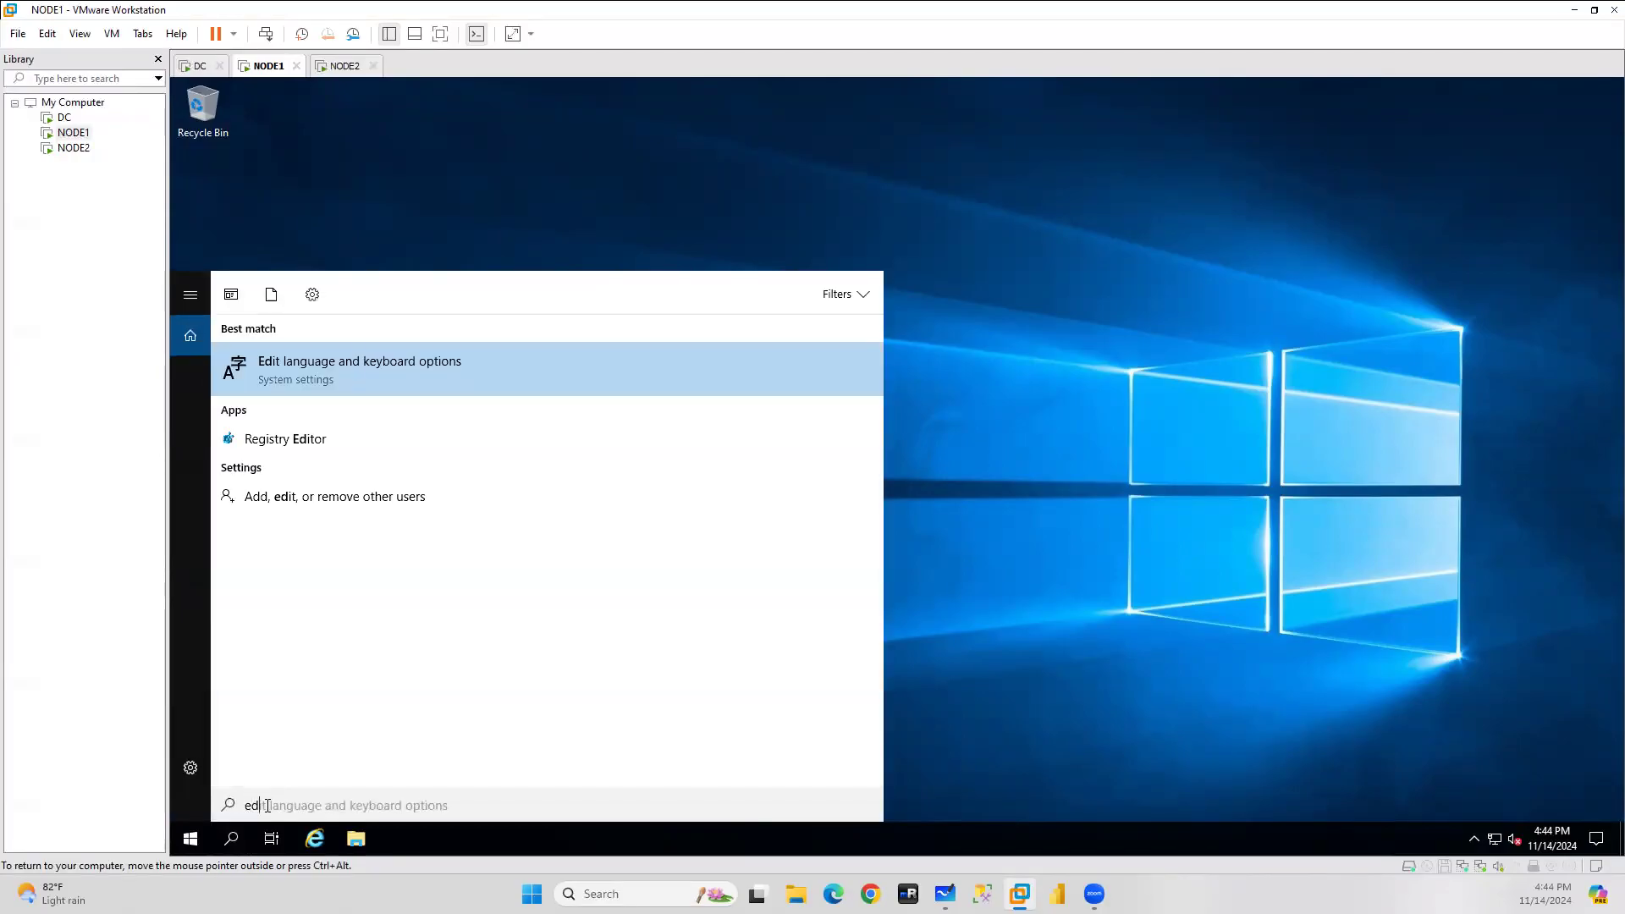
{"action": "type", "text": "ge"}
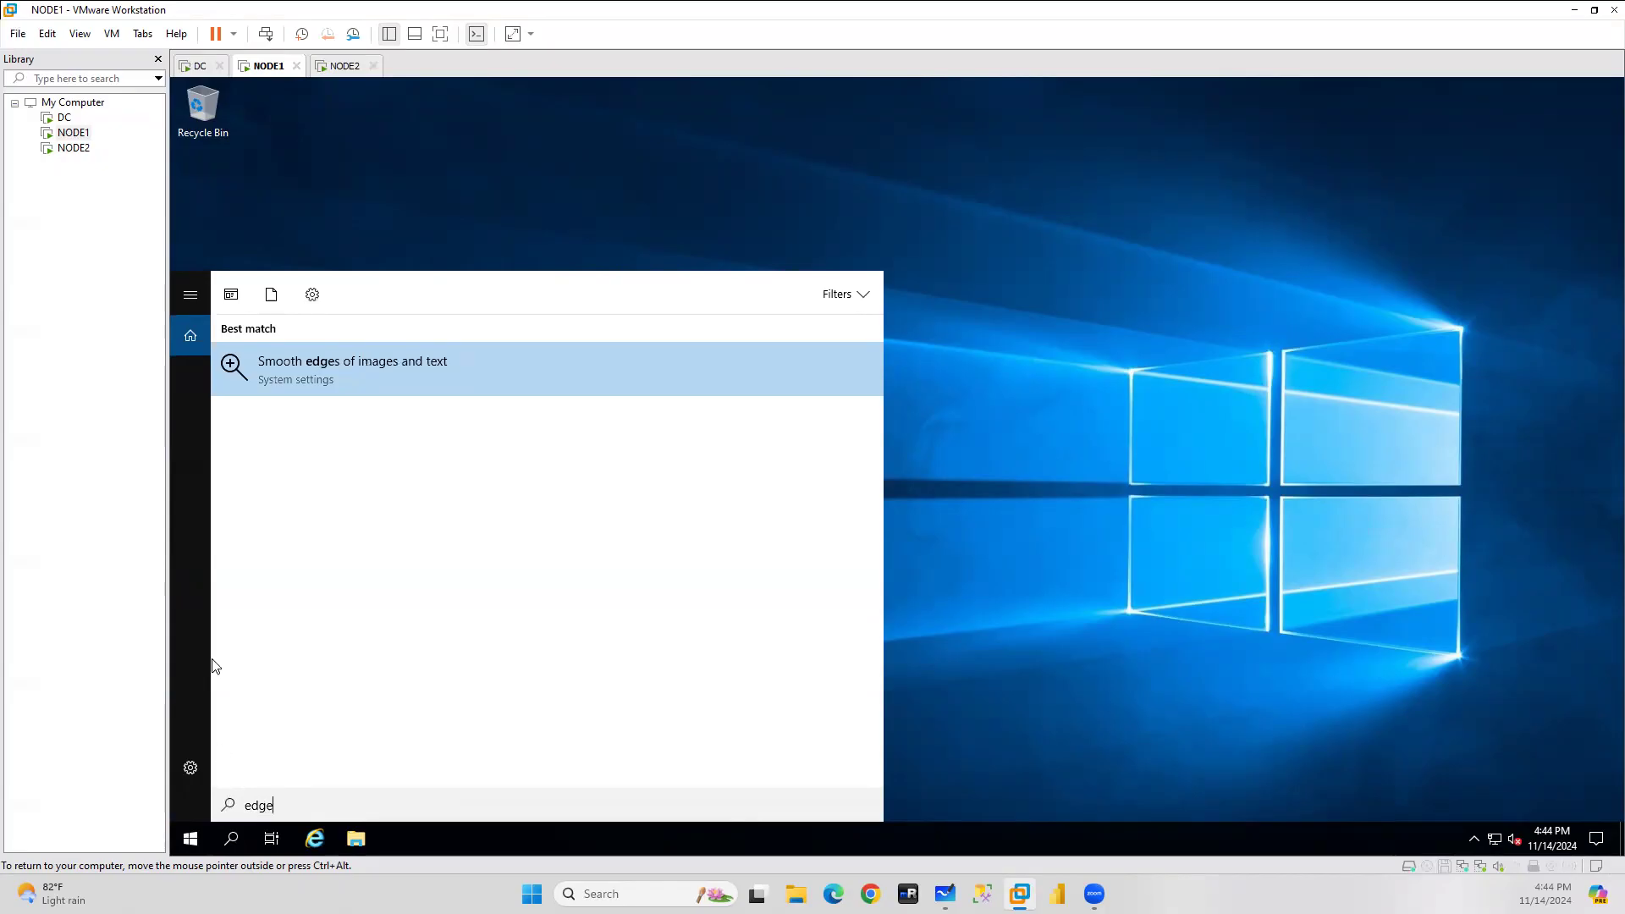
{"action": "left_click", "coordinate": [1185, 544]}
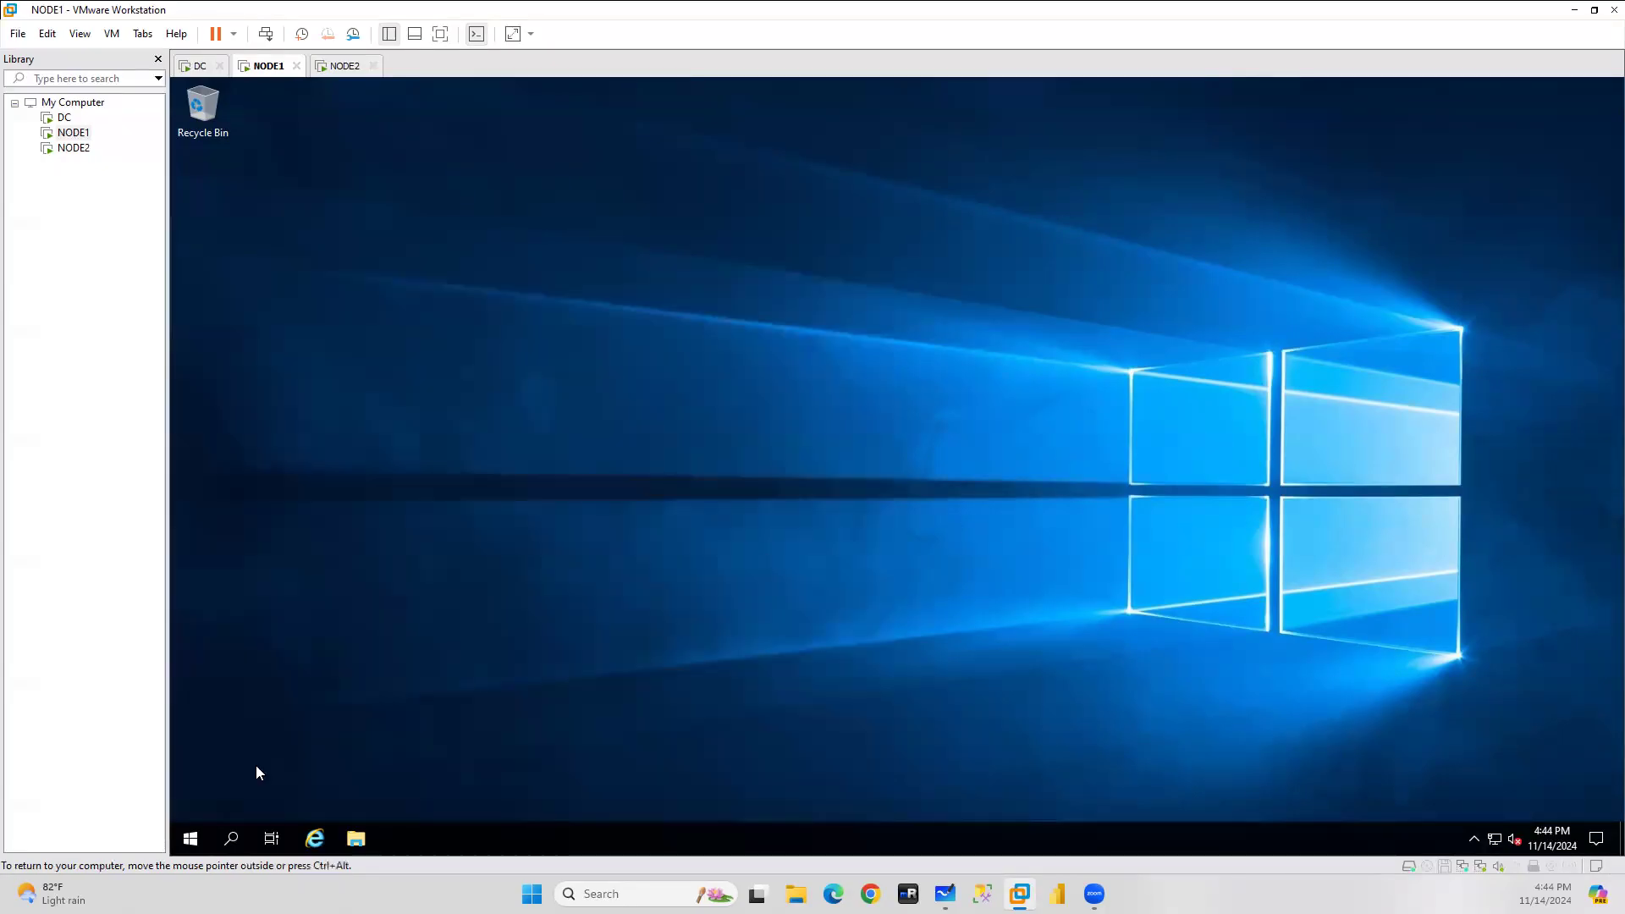
{"action": "left_click", "coordinate": [315, 839]}
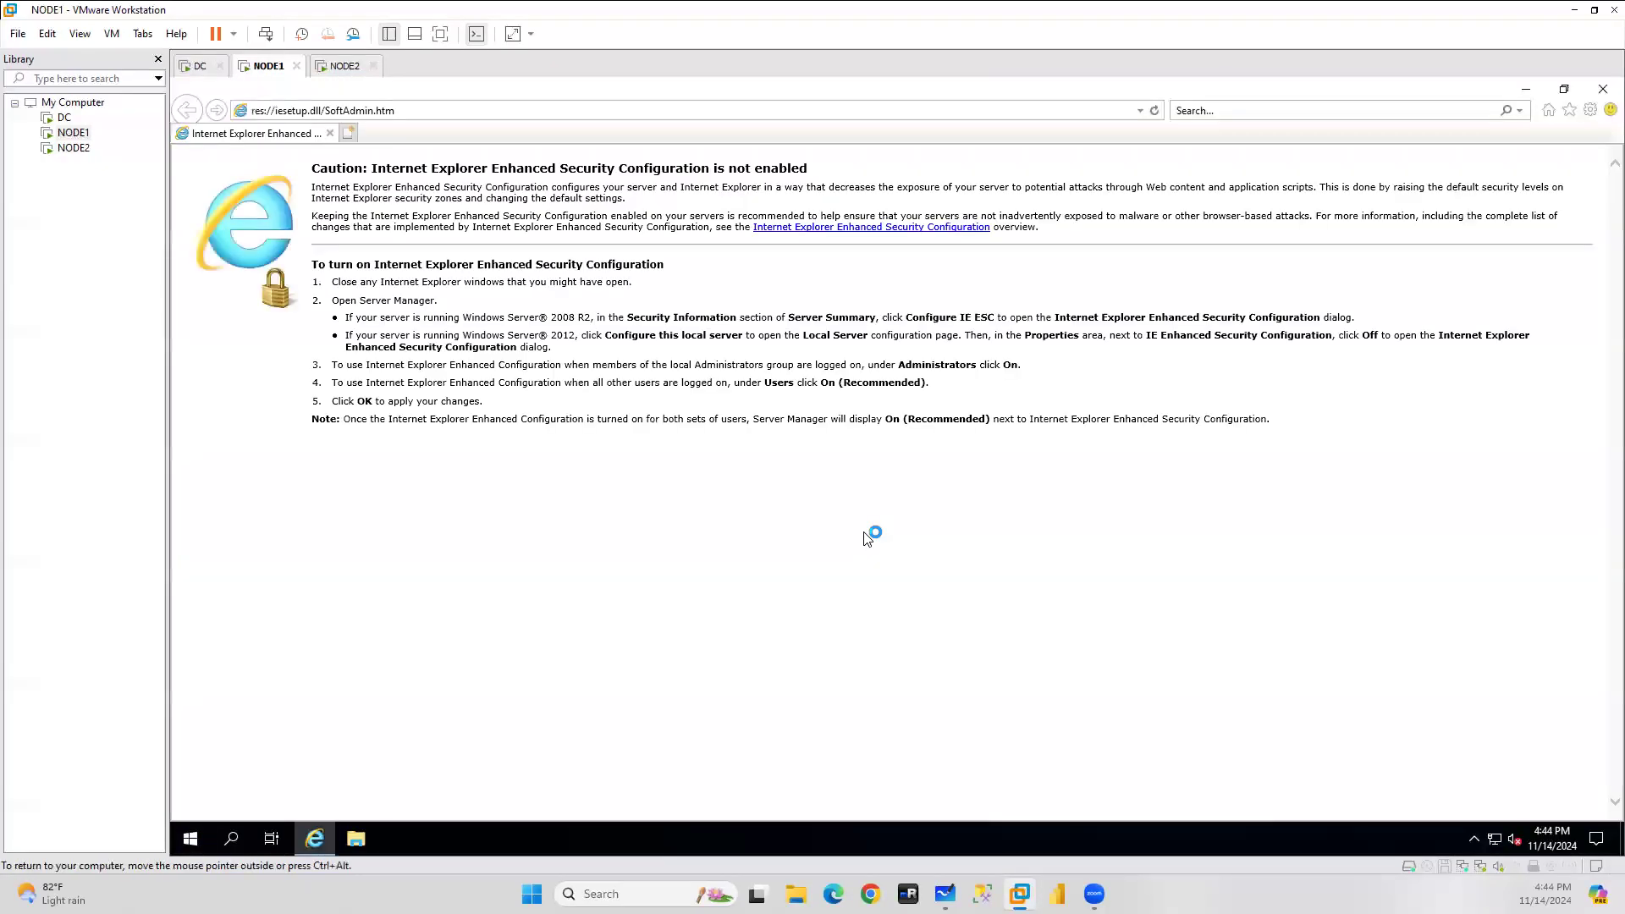
{"action": "left_click", "coordinate": [415, 111]}
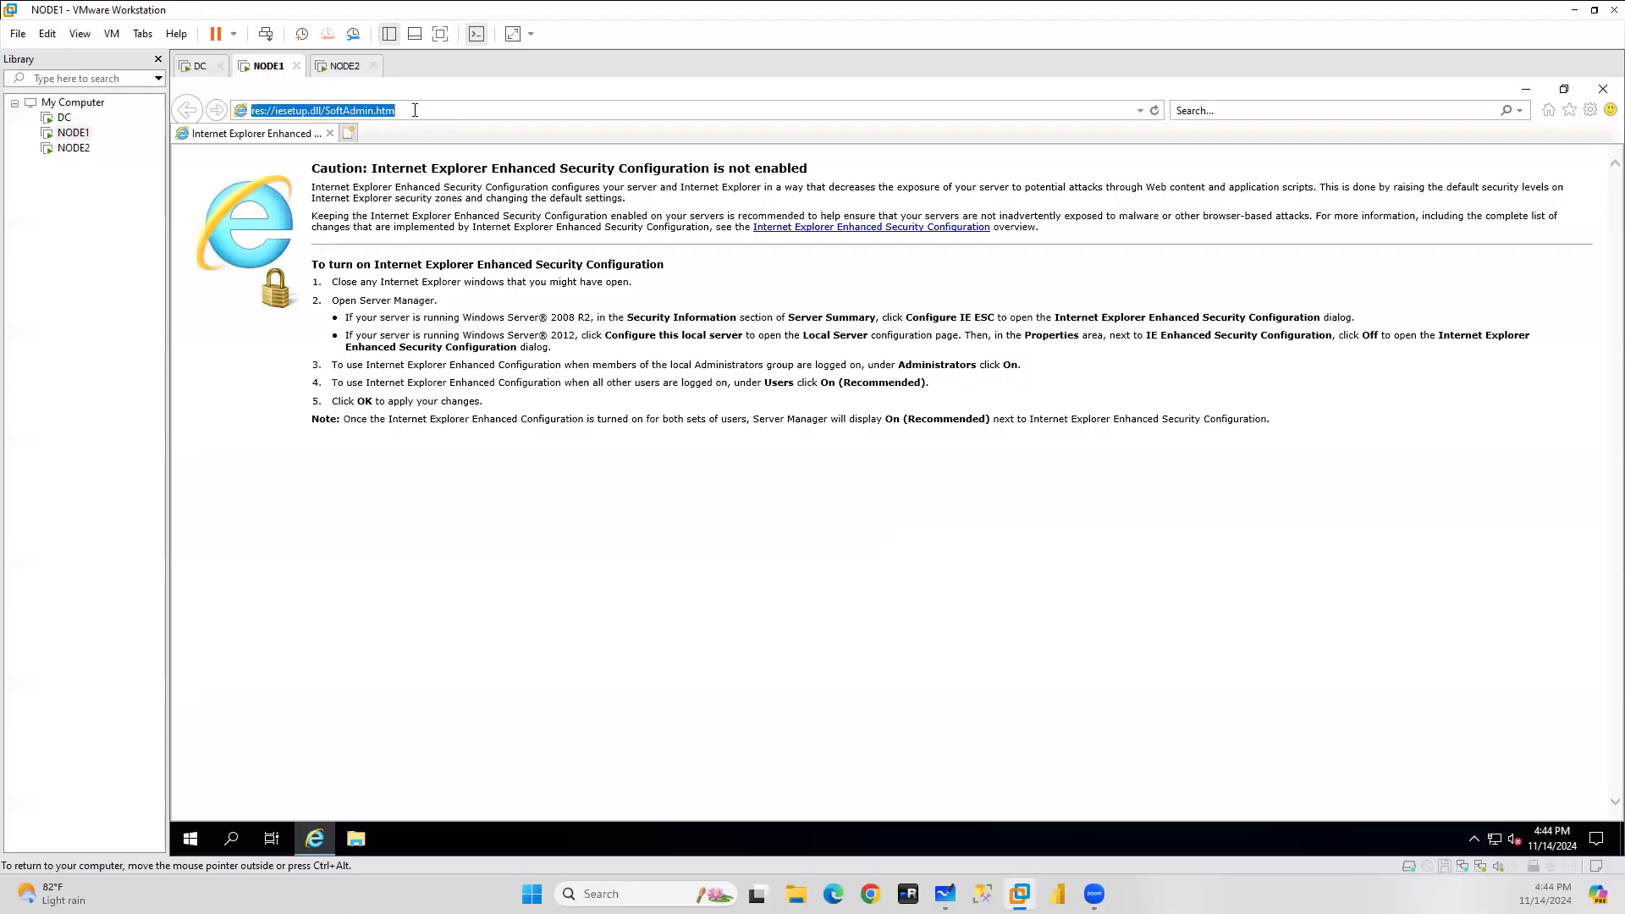
{"action": "left_click", "coordinate": [1603, 89]}
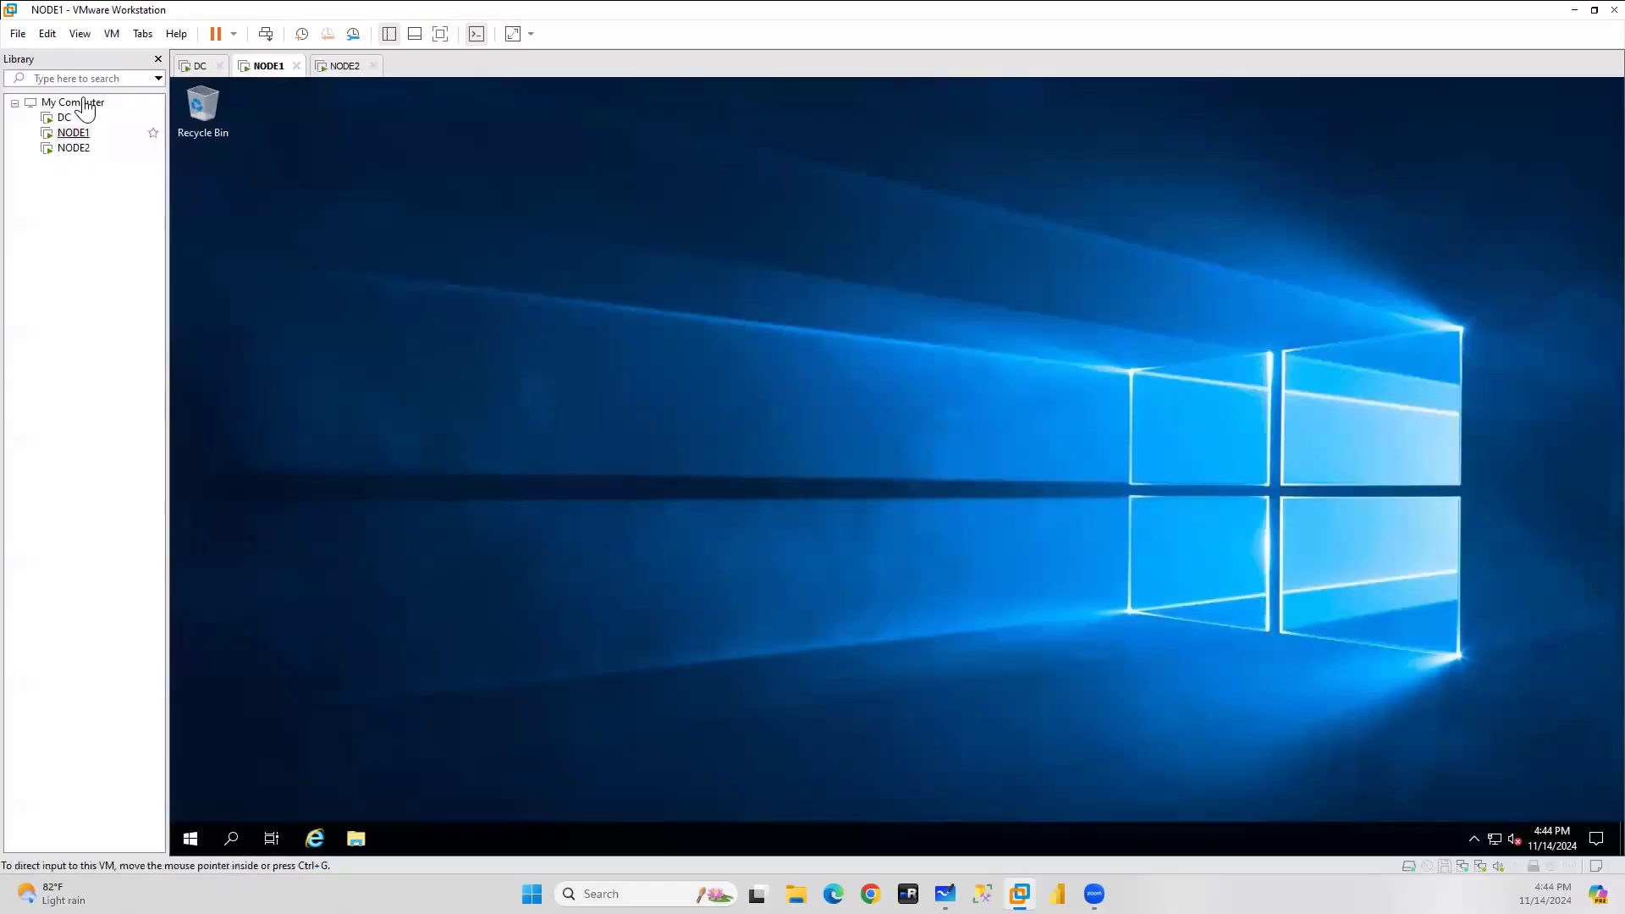
Launch Server Manager on NODE1 and return to the DC machine.
{"action": "left_click", "coordinate": [189, 838]}
{"action": "left_click", "coordinate": [487, 364]}
{"action": "left_click", "coordinate": [200, 66]}
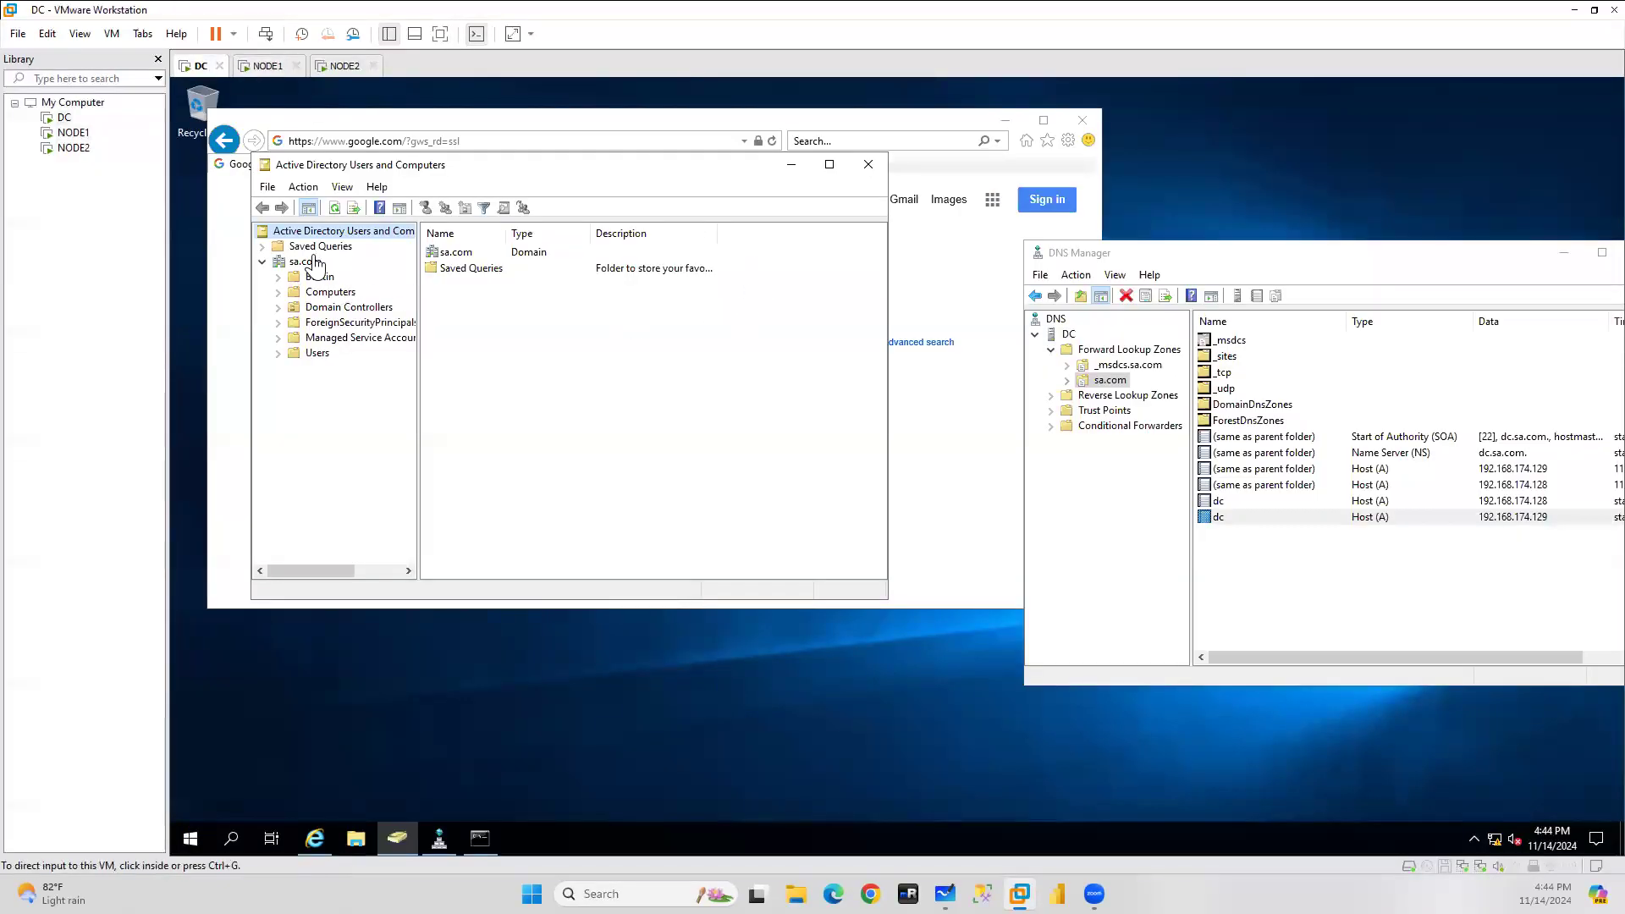
View sa.com's Computers container on DC, then open NODE1's Computer Name/Domain Changes dialog.
{"action": "left_click", "coordinate": [329, 294]}
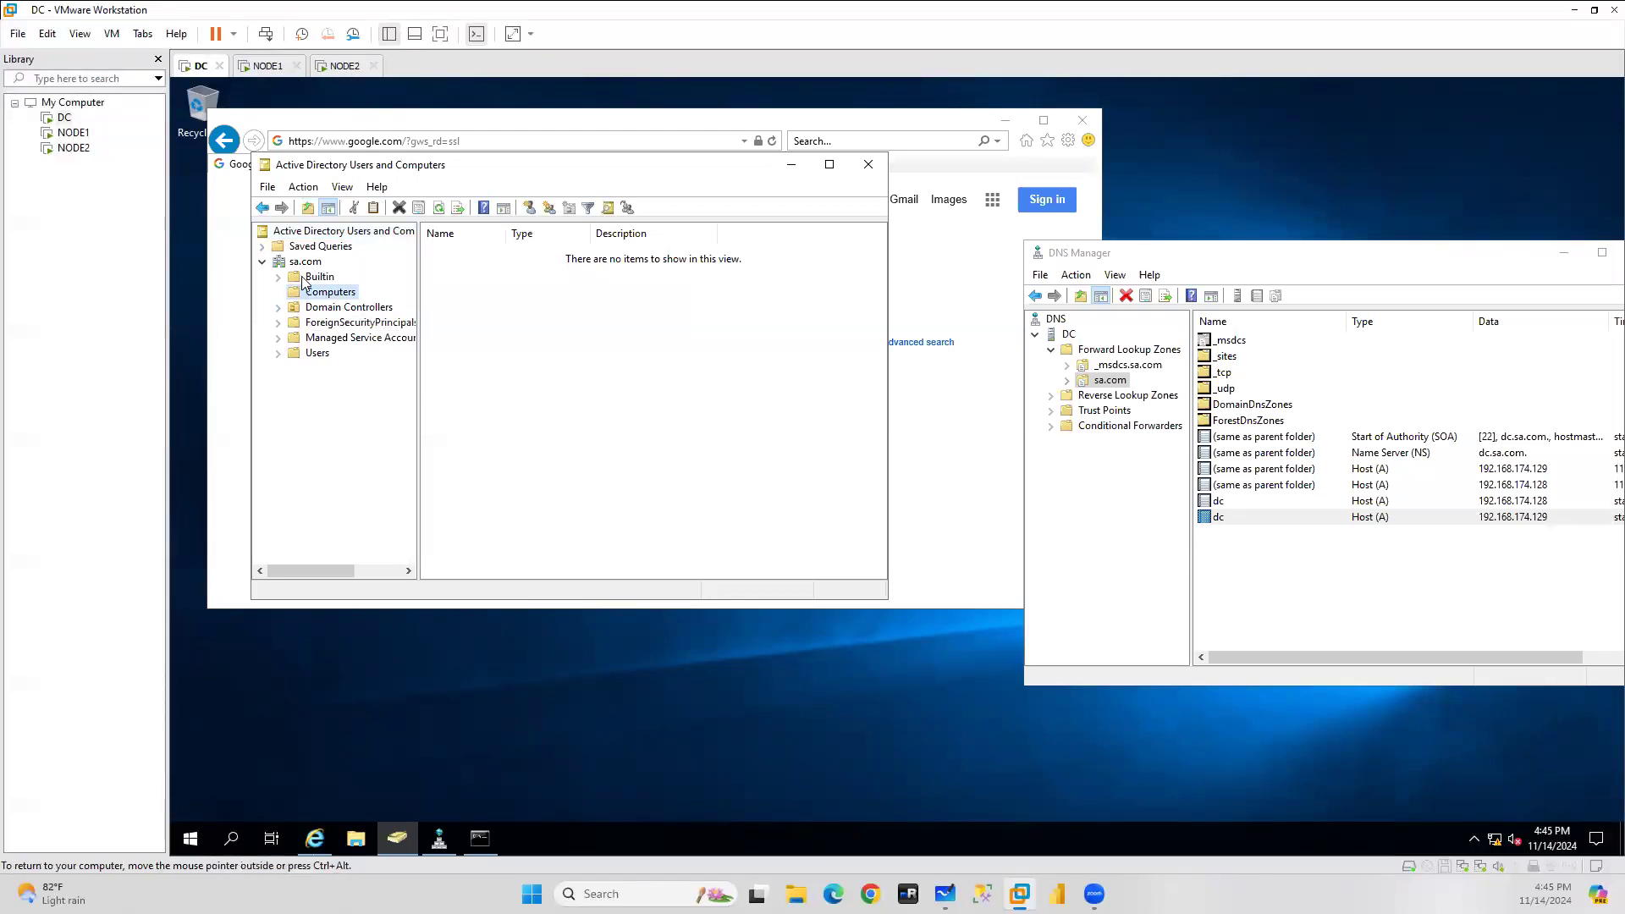
{"action": "left_click", "coordinate": [267, 68]}
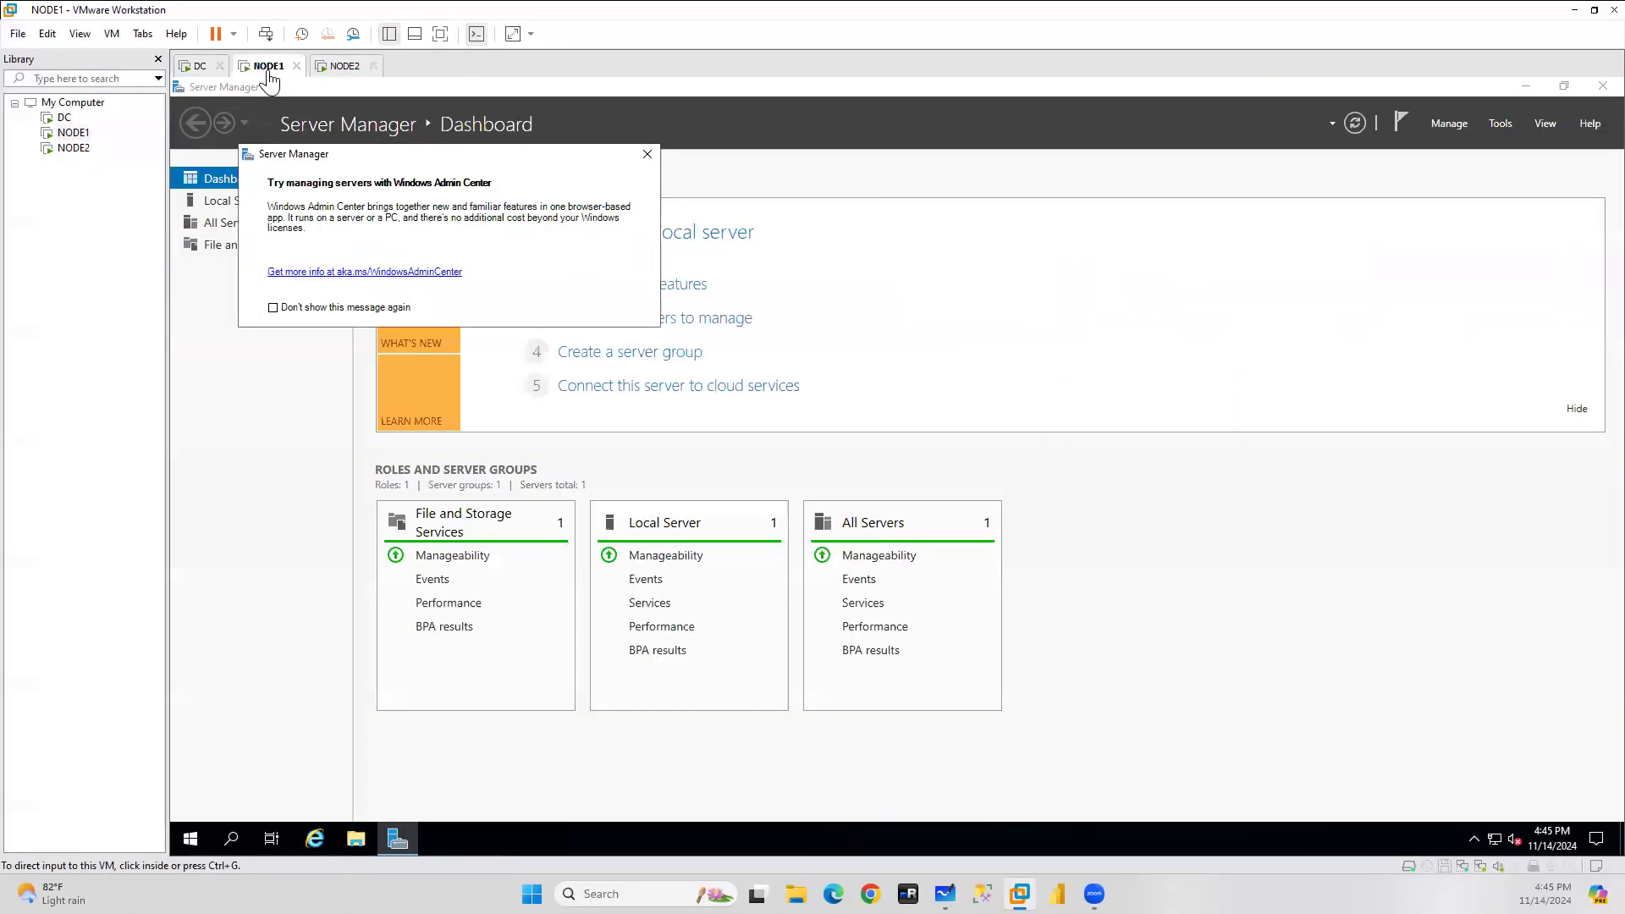
{"action": "left_click", "coordinate": [648, 155]}
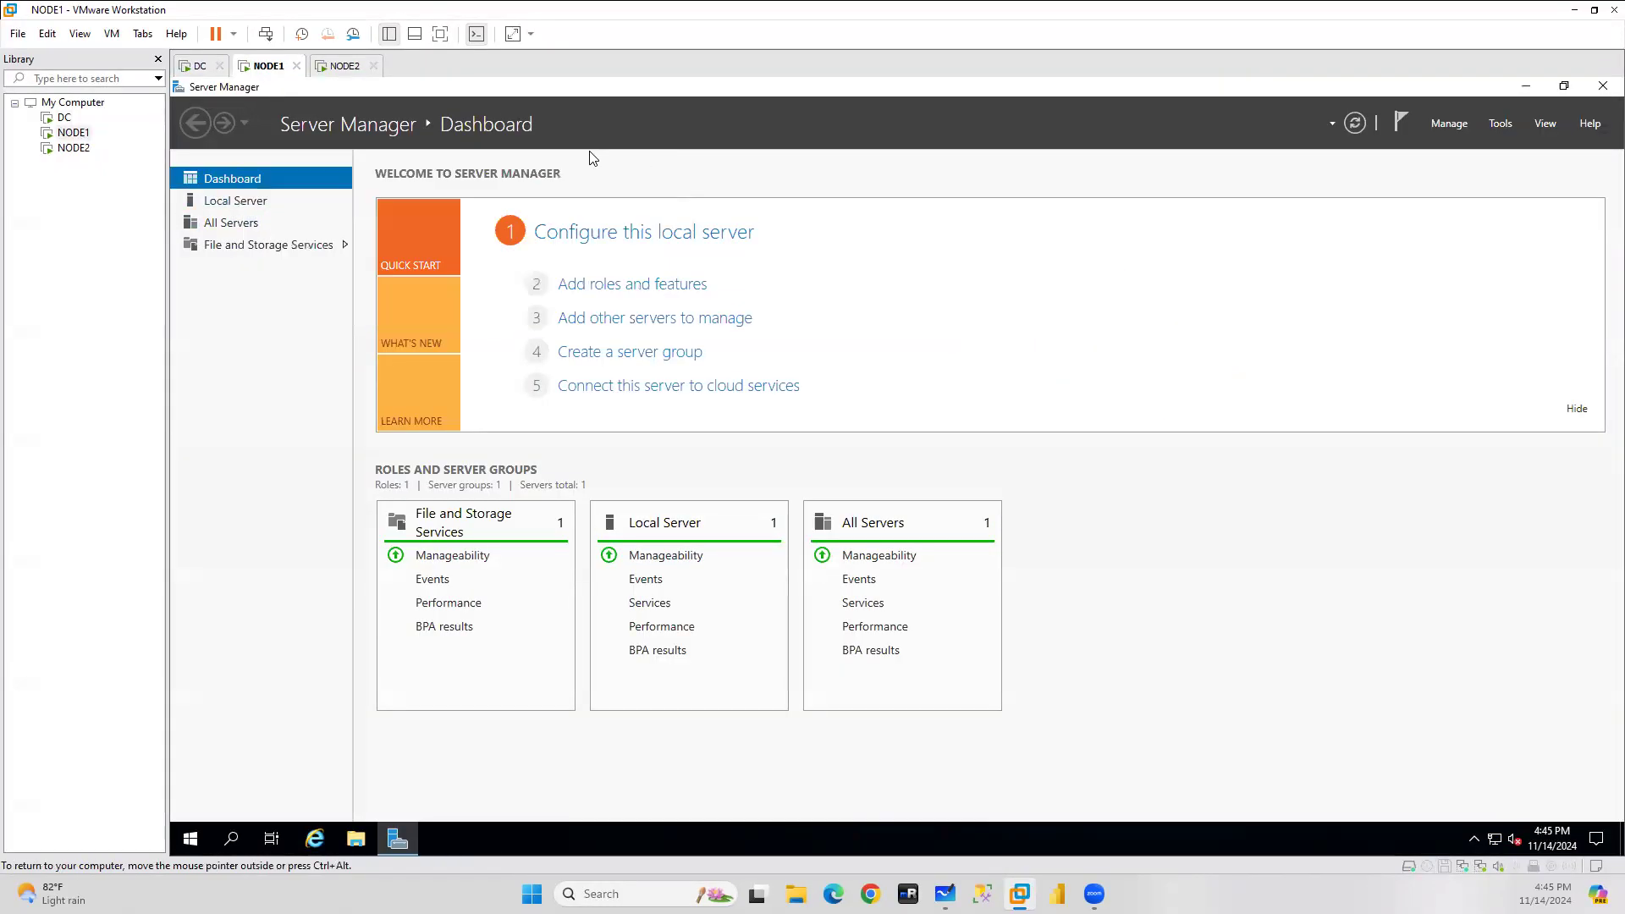
{"action": "left_click", "coordinate": [232, 202]}
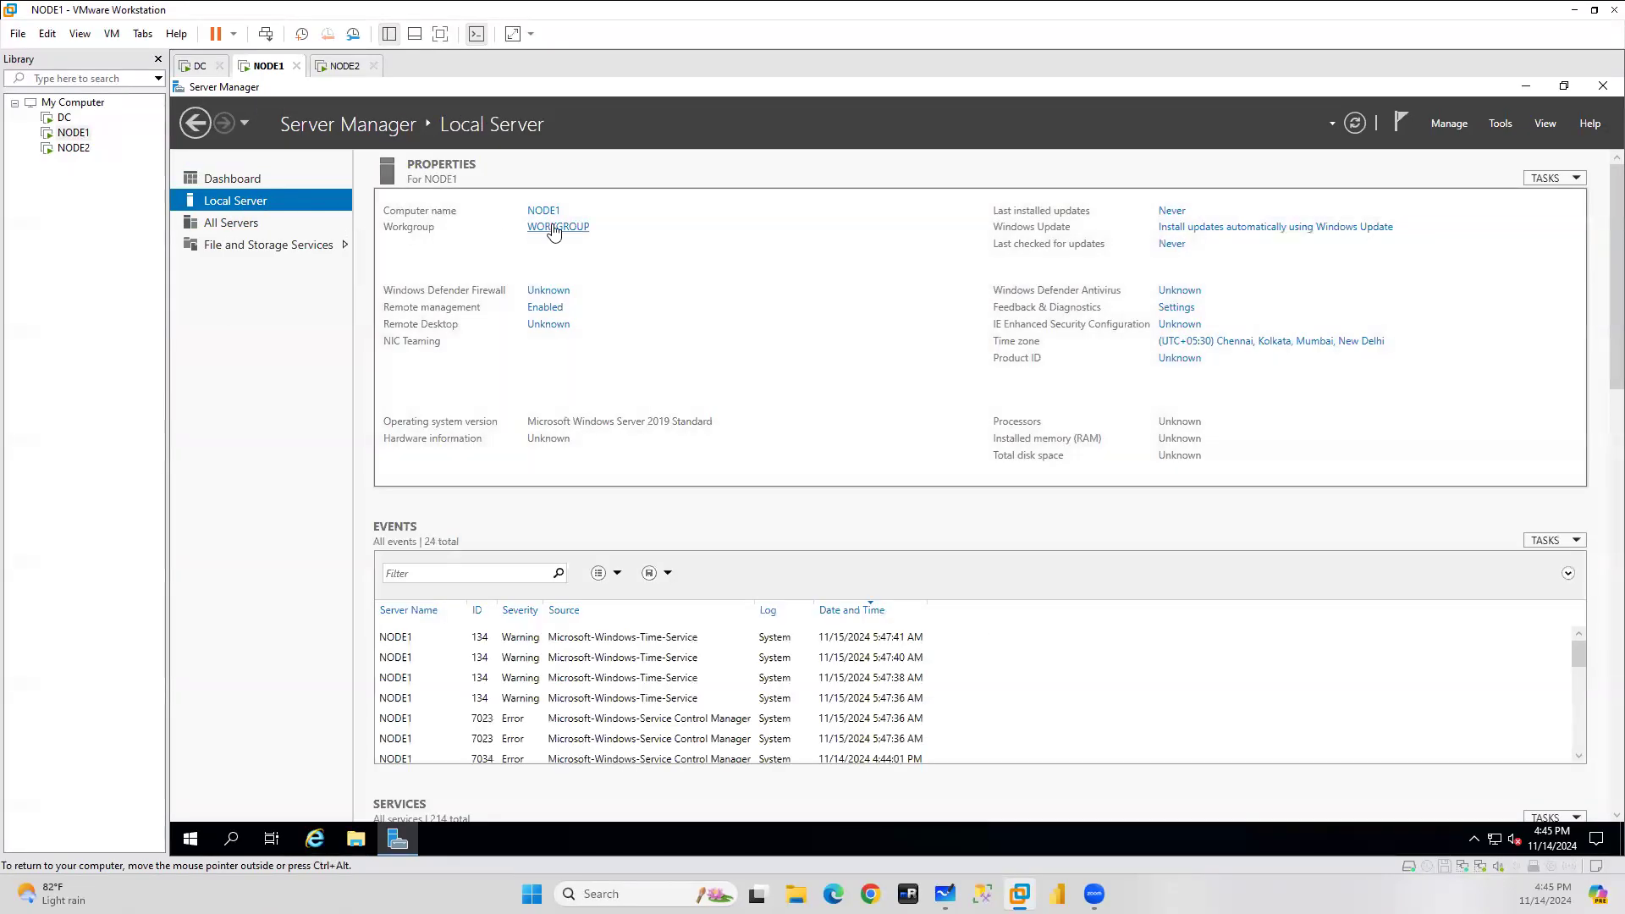
{"action": "left_click", "coordinate": [555, 230]}
{"action": "left_click", "coordinate": [585, 393]}
Set NODE1's domain to sa.com, dismiss the domain-controller contact error, and return to DC.
{"action": "left_click", "coordinate": [330, 430]}
{"action": "type", "text": "sa.com"}
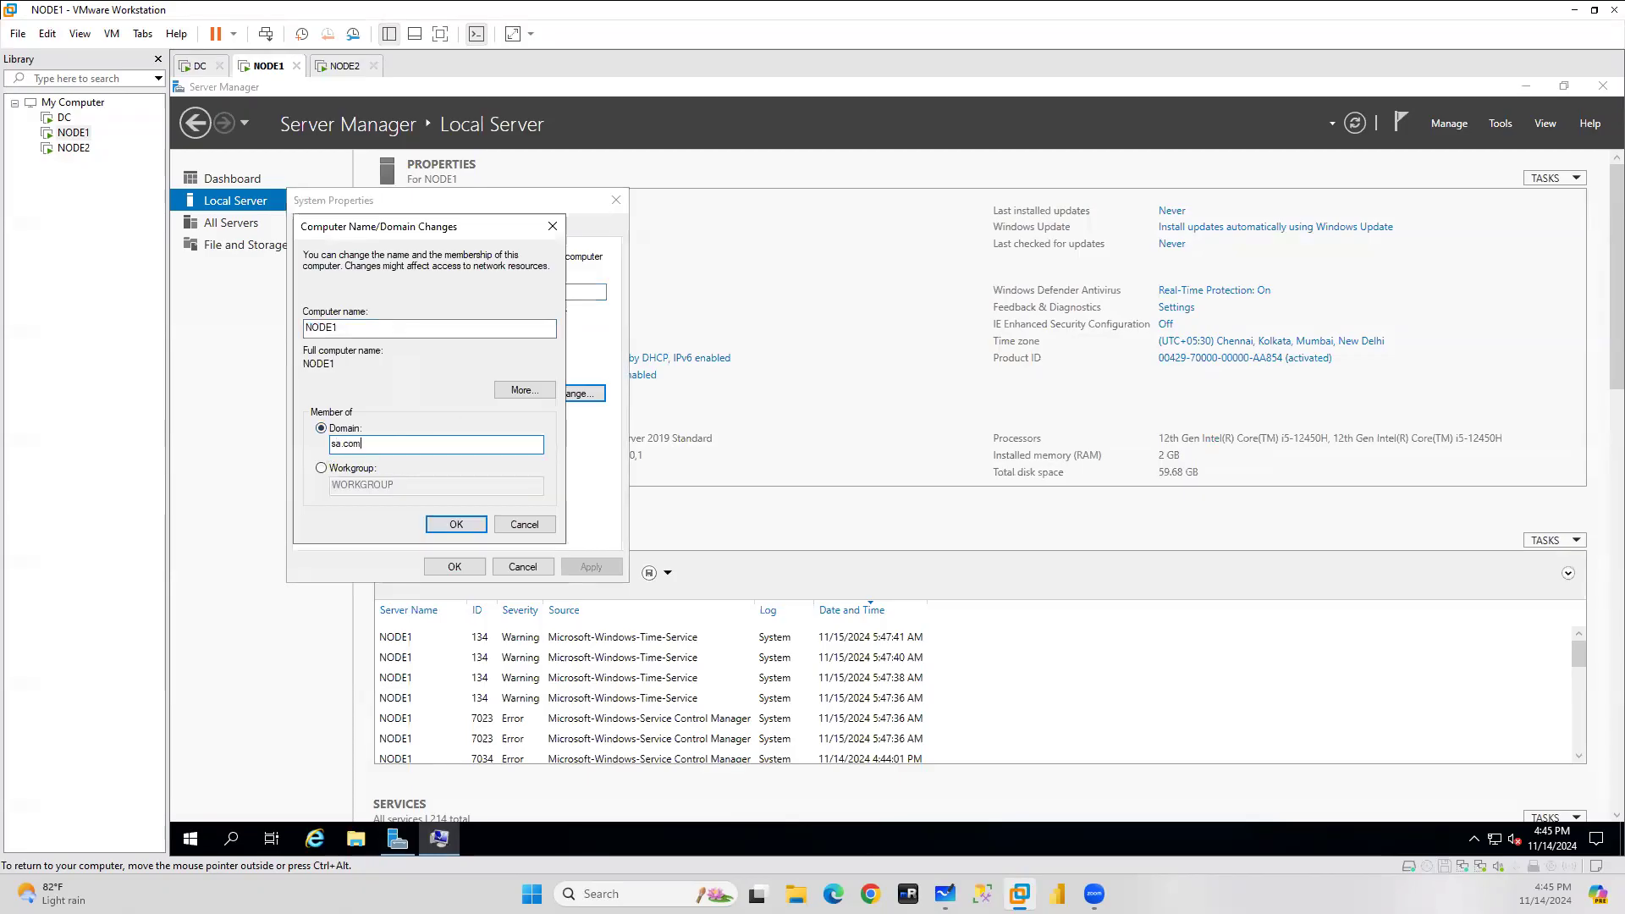
{"action": "left_click", "coordinate": [464, 528]}
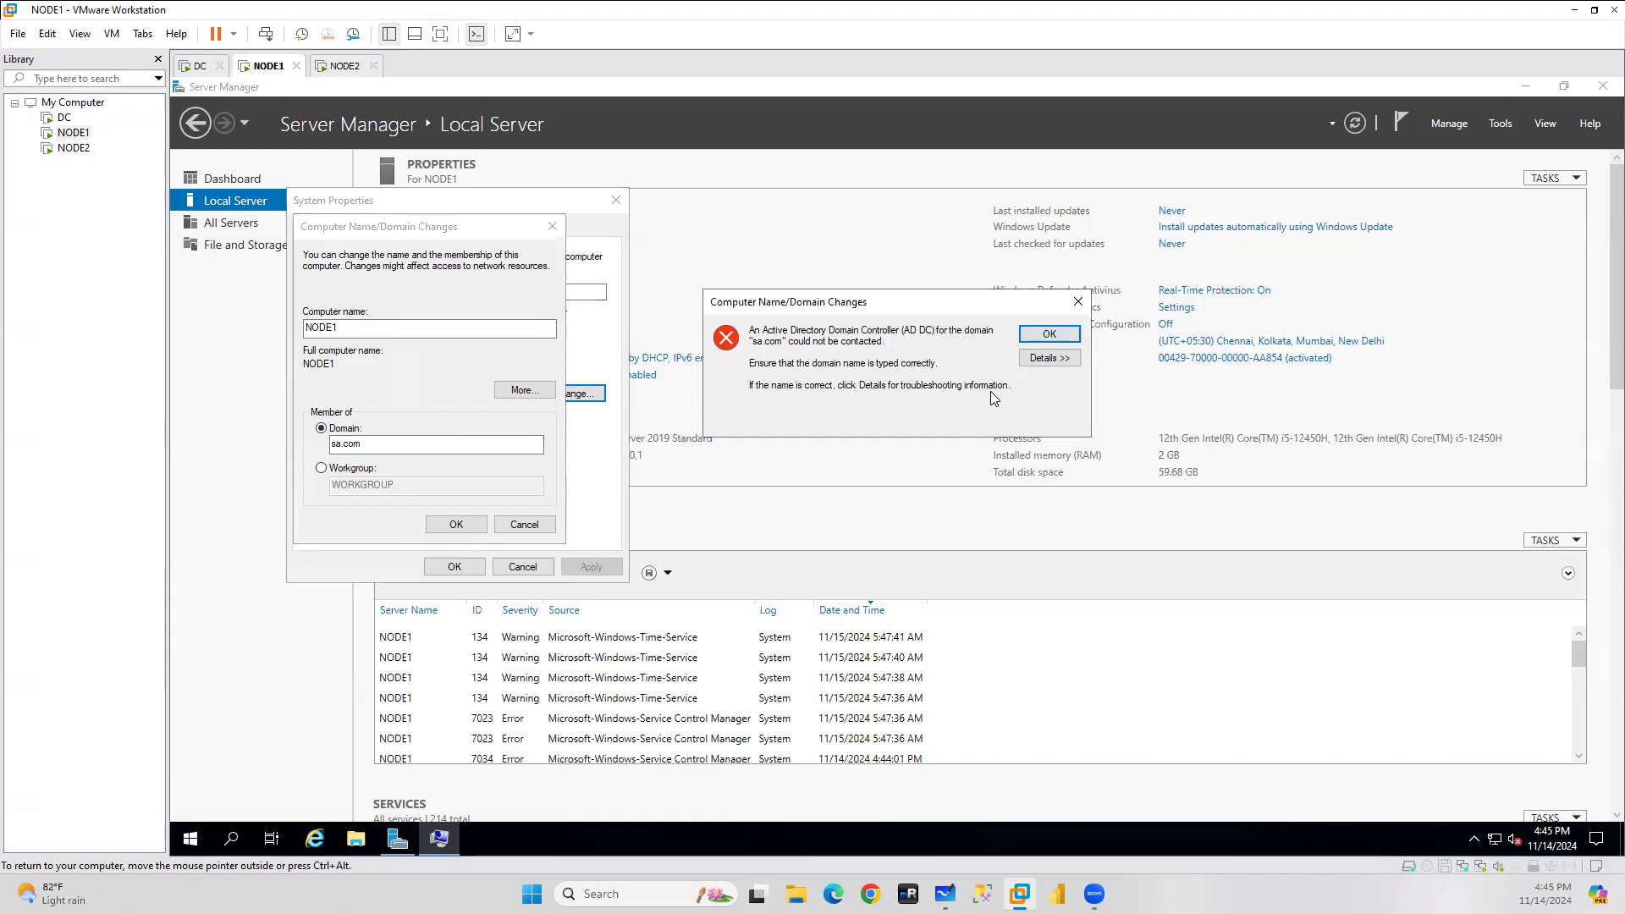
{"action": "left_click", "coordinate": [1048, 336]}
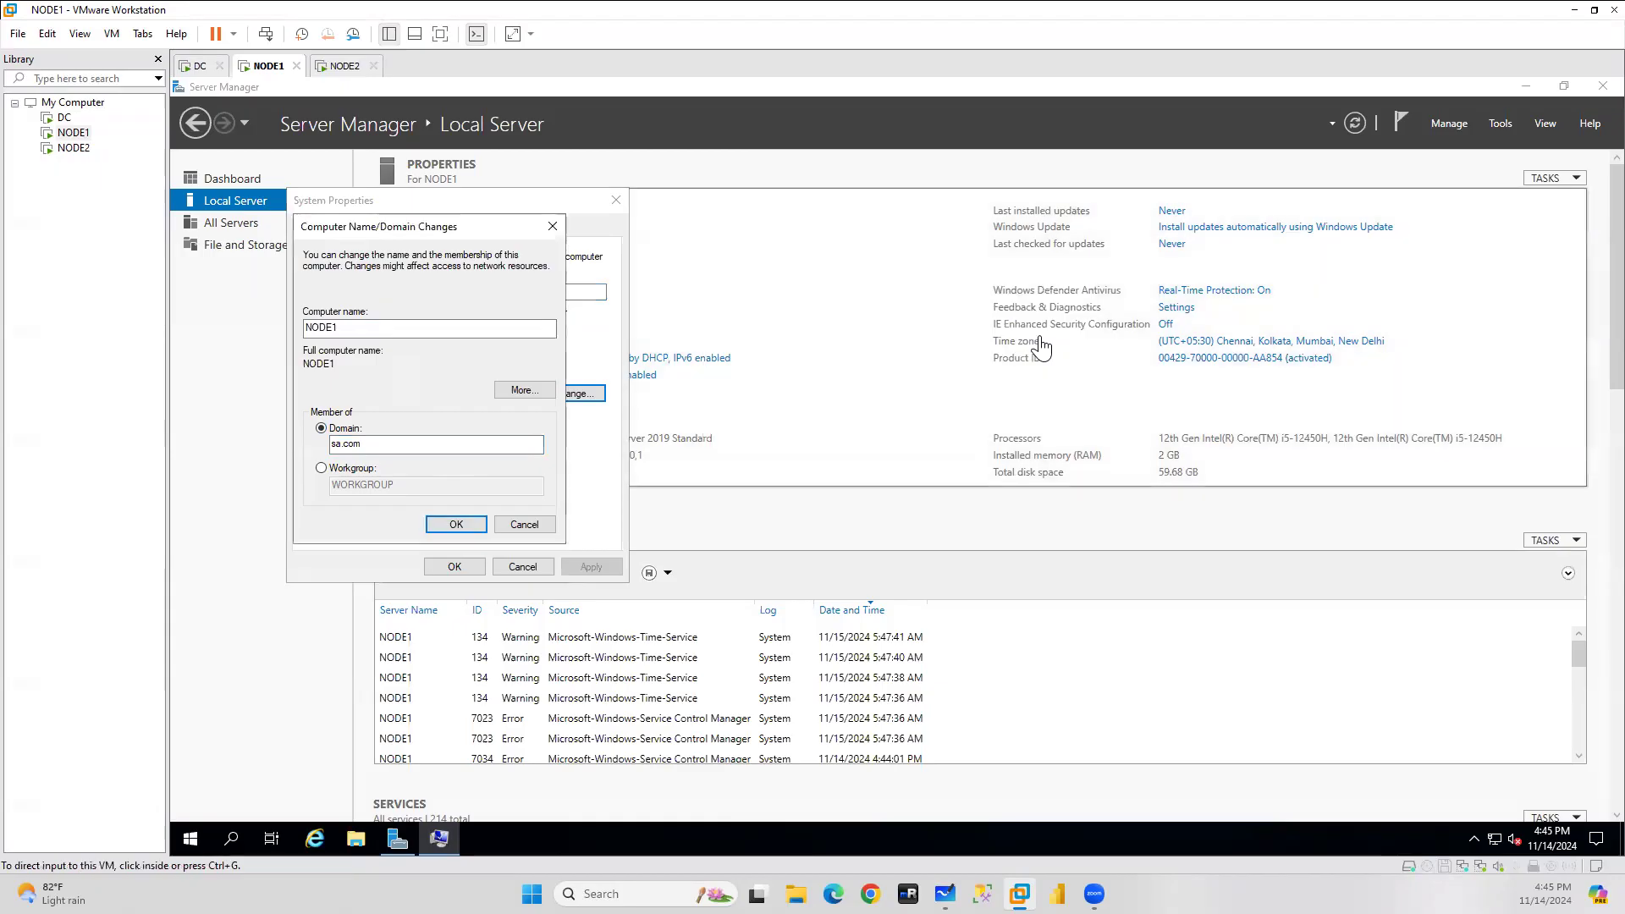
{"action": "left_click", "coordinate": [194, 67]}
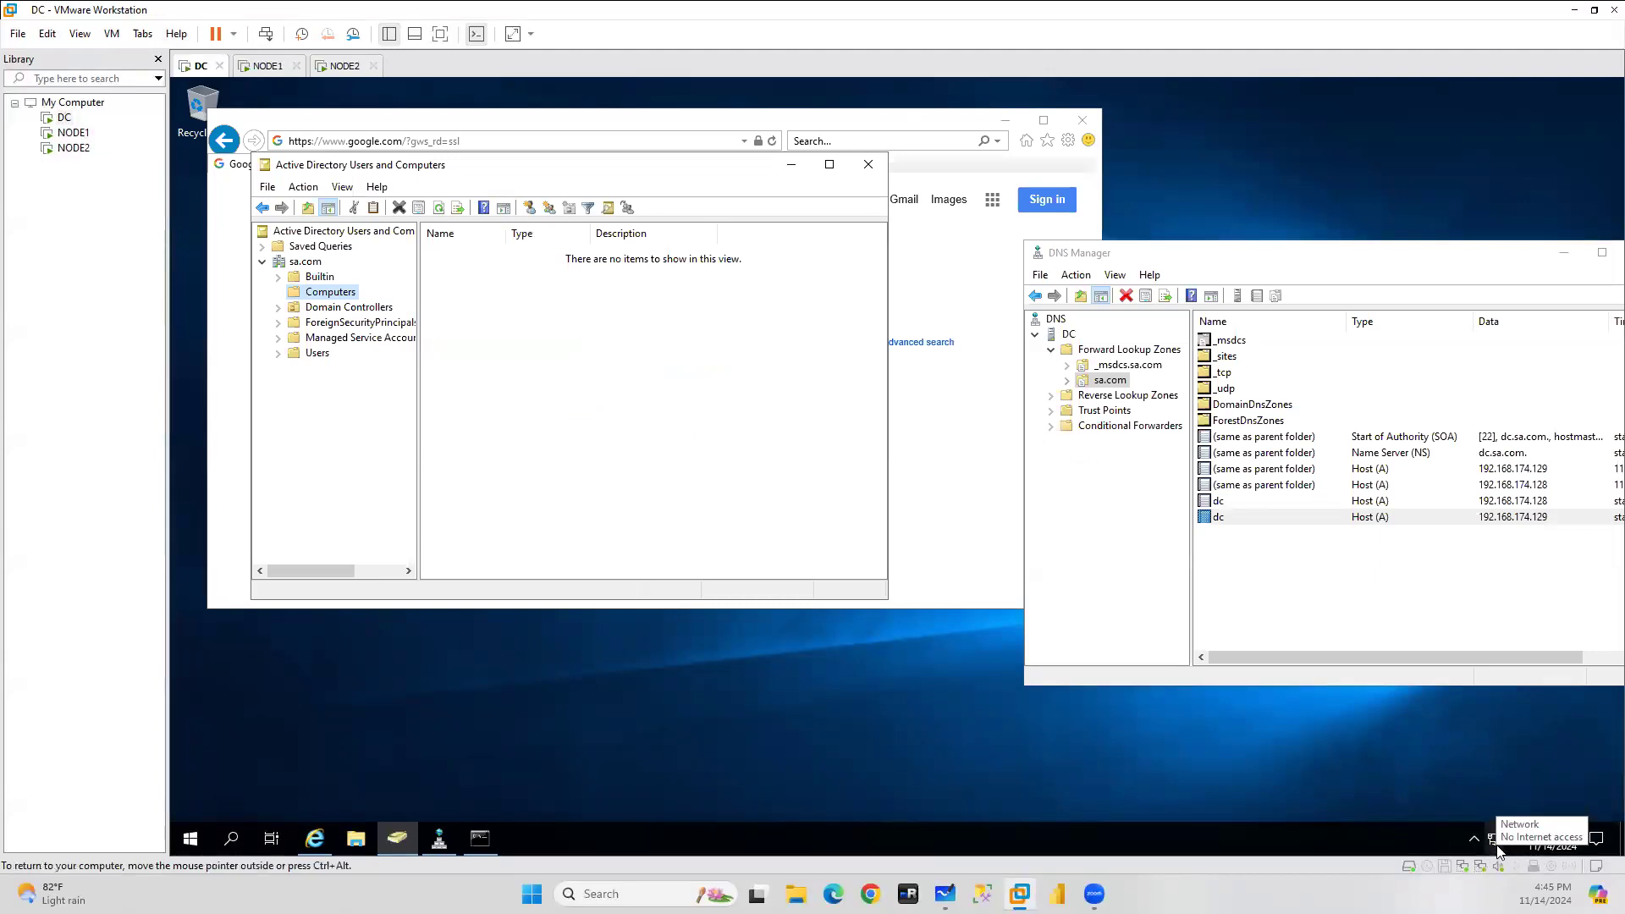
Run the DC's network troubleshooter and apply the networking reset fix.
{"action": "right_click", "coordinate": [1493, 839]}
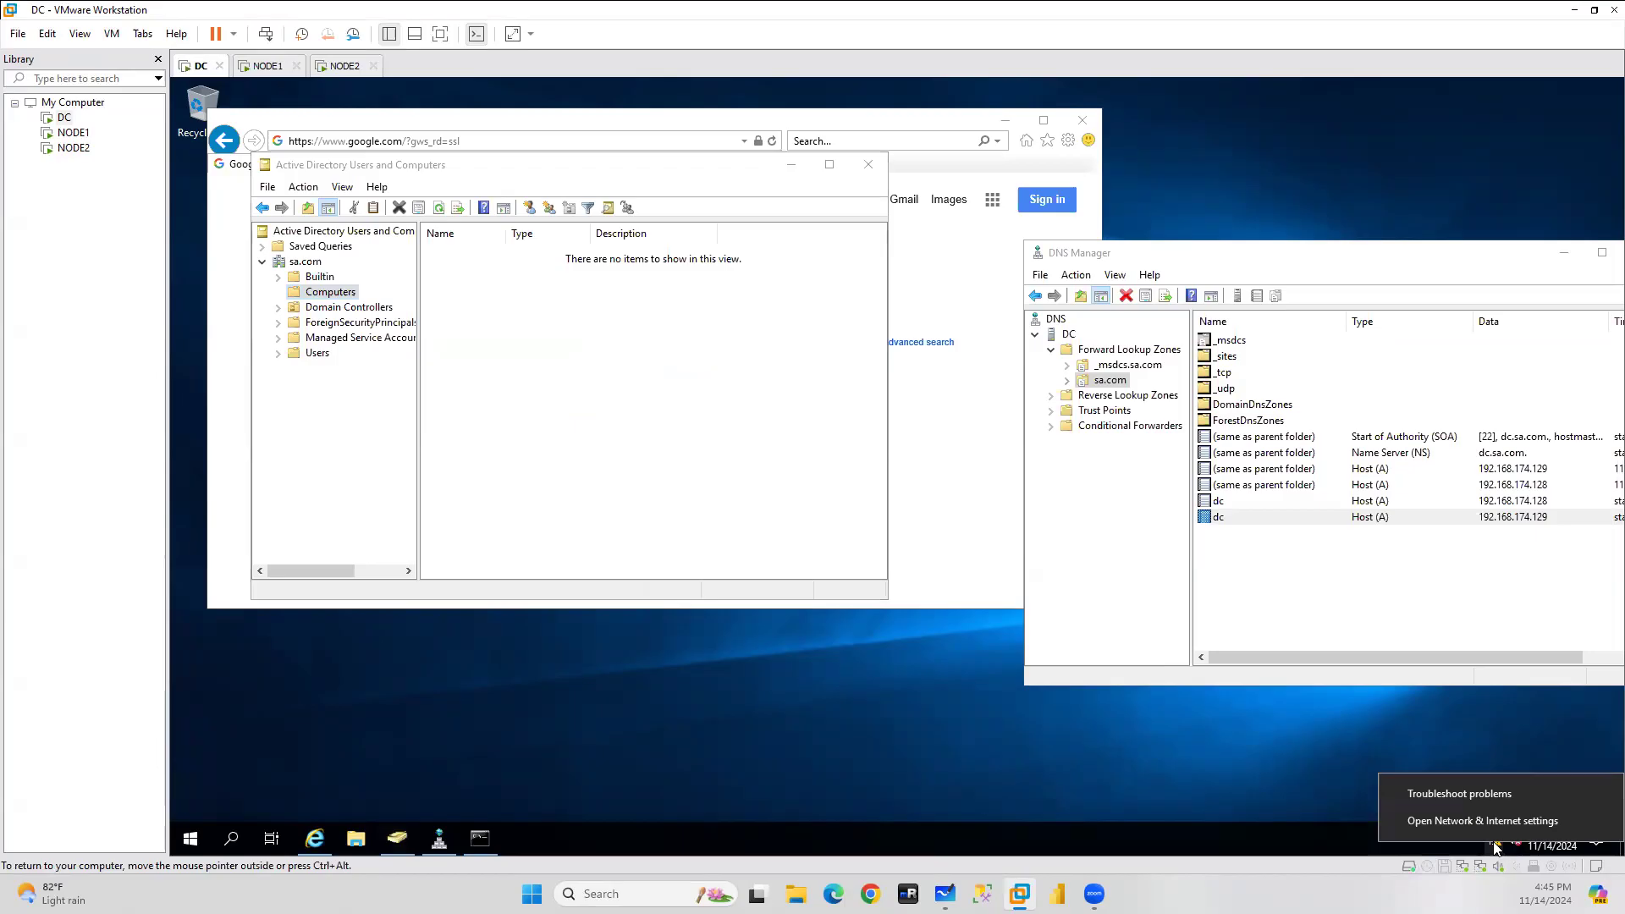
{"action": "left_click", "coordinate": [1457, 825]}
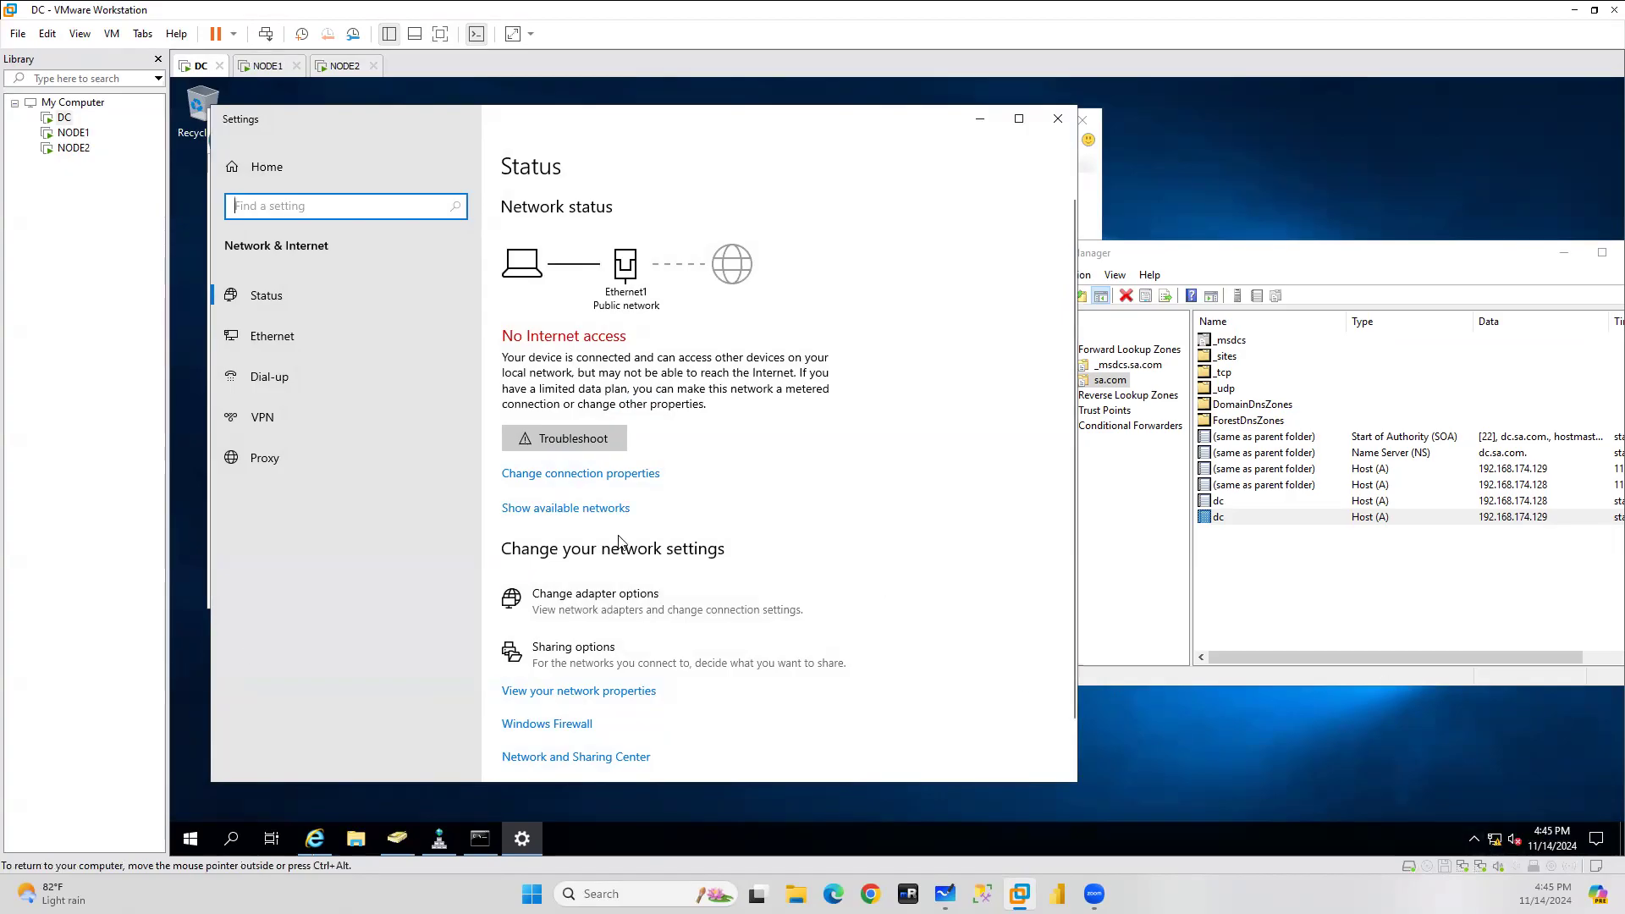
{"action": "left_click", "coordinate": [565, 439]}
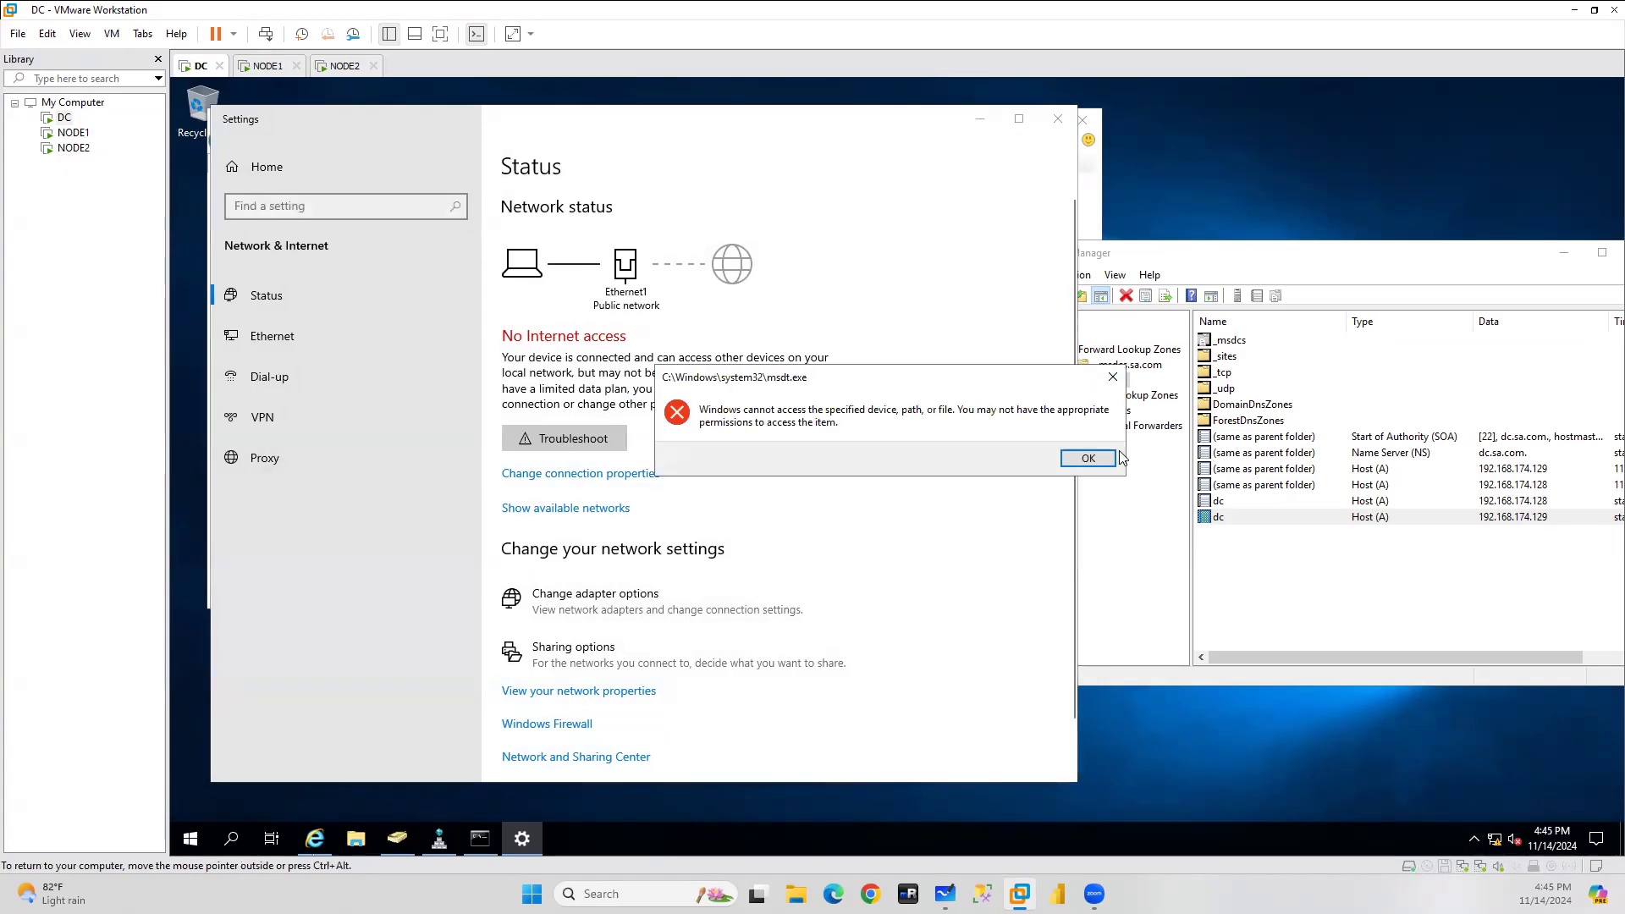
{"action": "left_click", "coordinate": [1089, 458]}
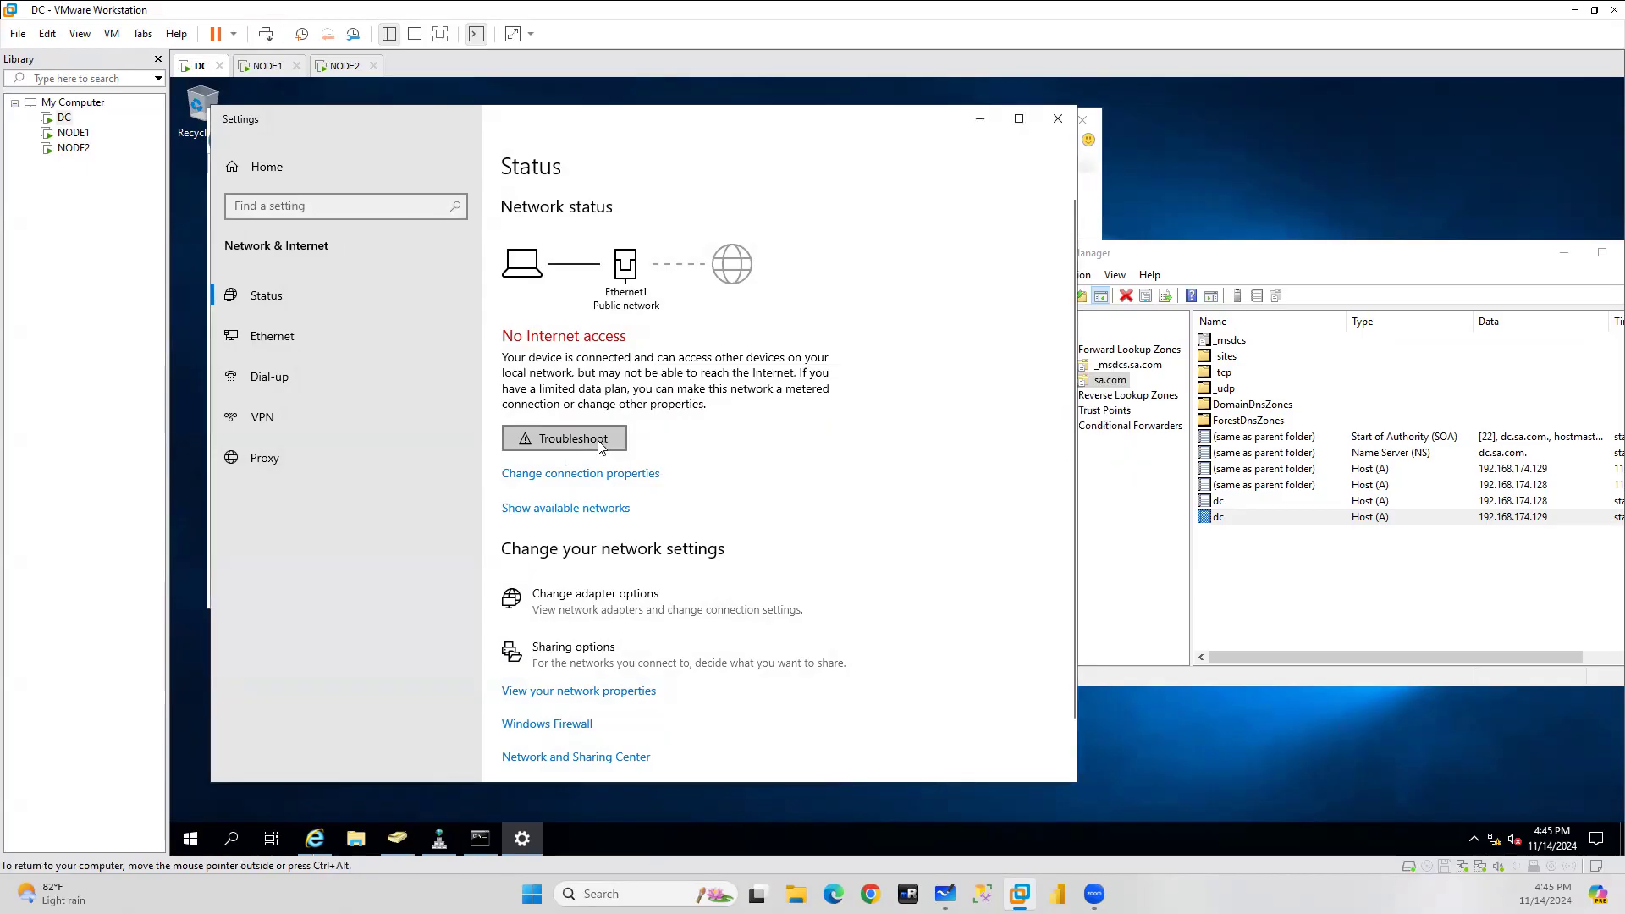
{"action": "left_click", "coordinate": [1058, 119]}
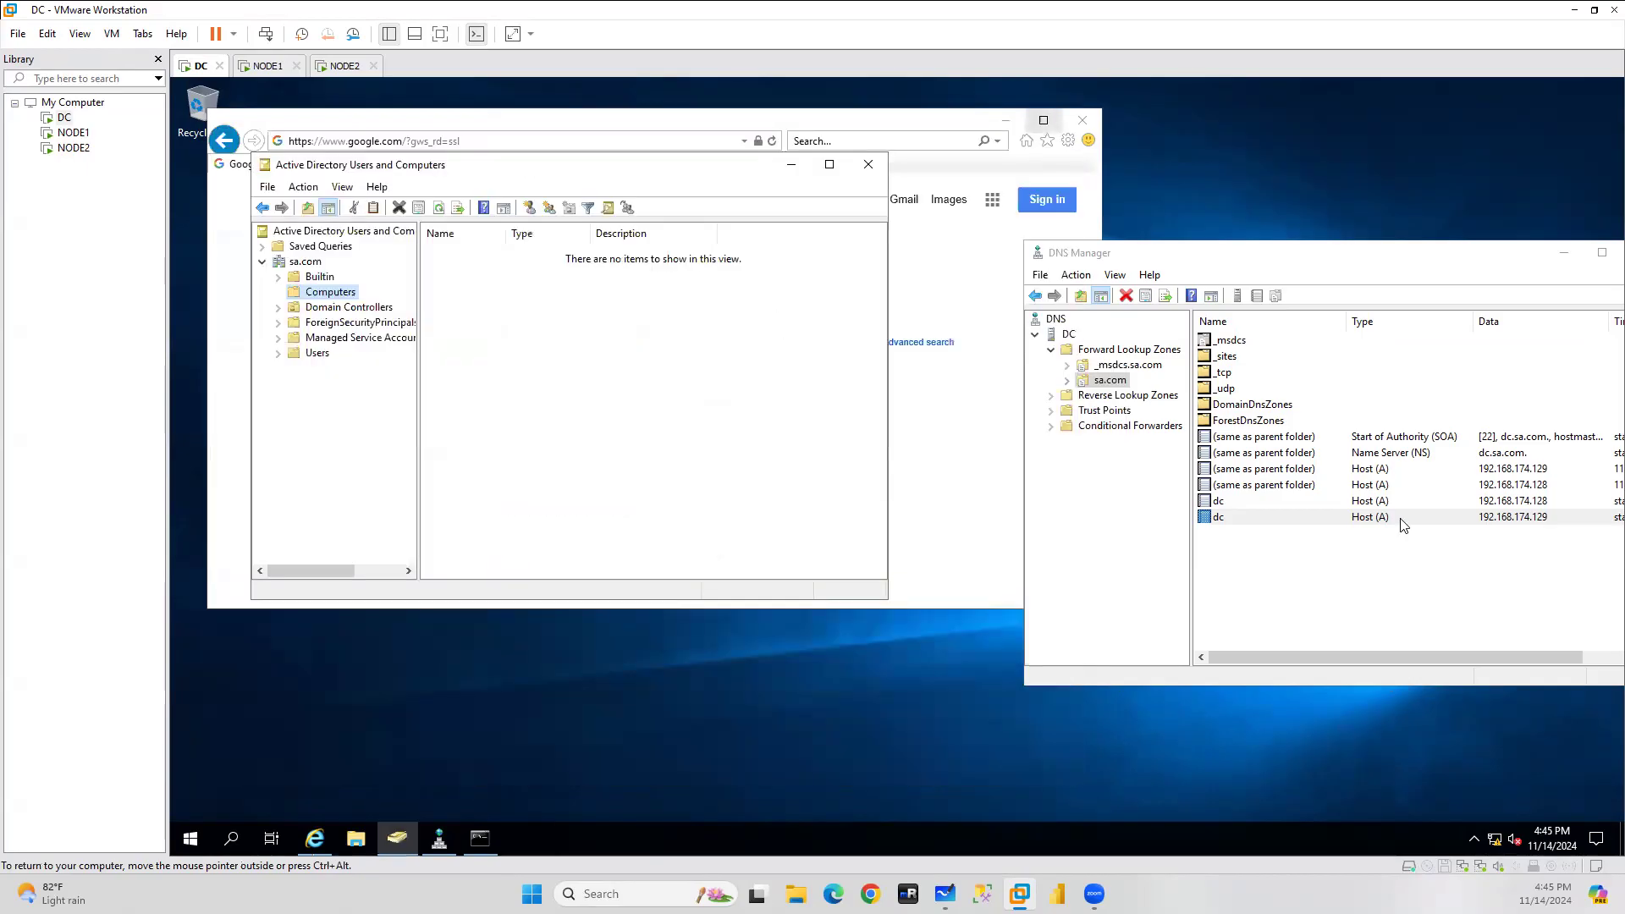
{"action": "right_click", "coordinate": [1497, 842]}
{"action": "left_click", "coordinate": [1466, 793]}
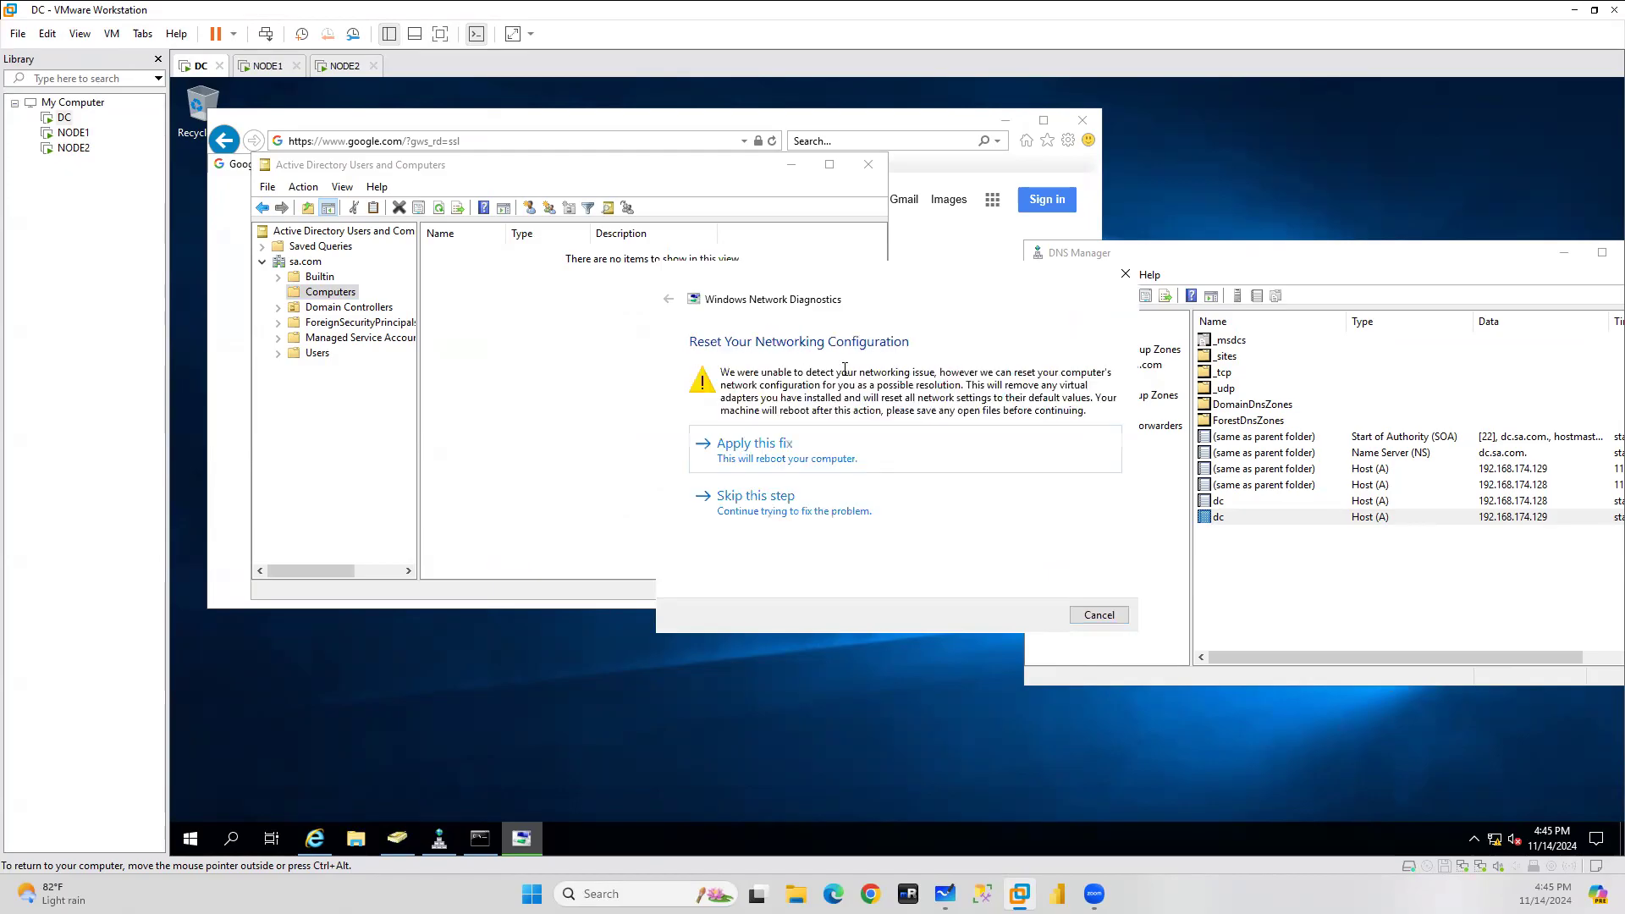
{"action": "left_click", "coordinate": [790, 456]}
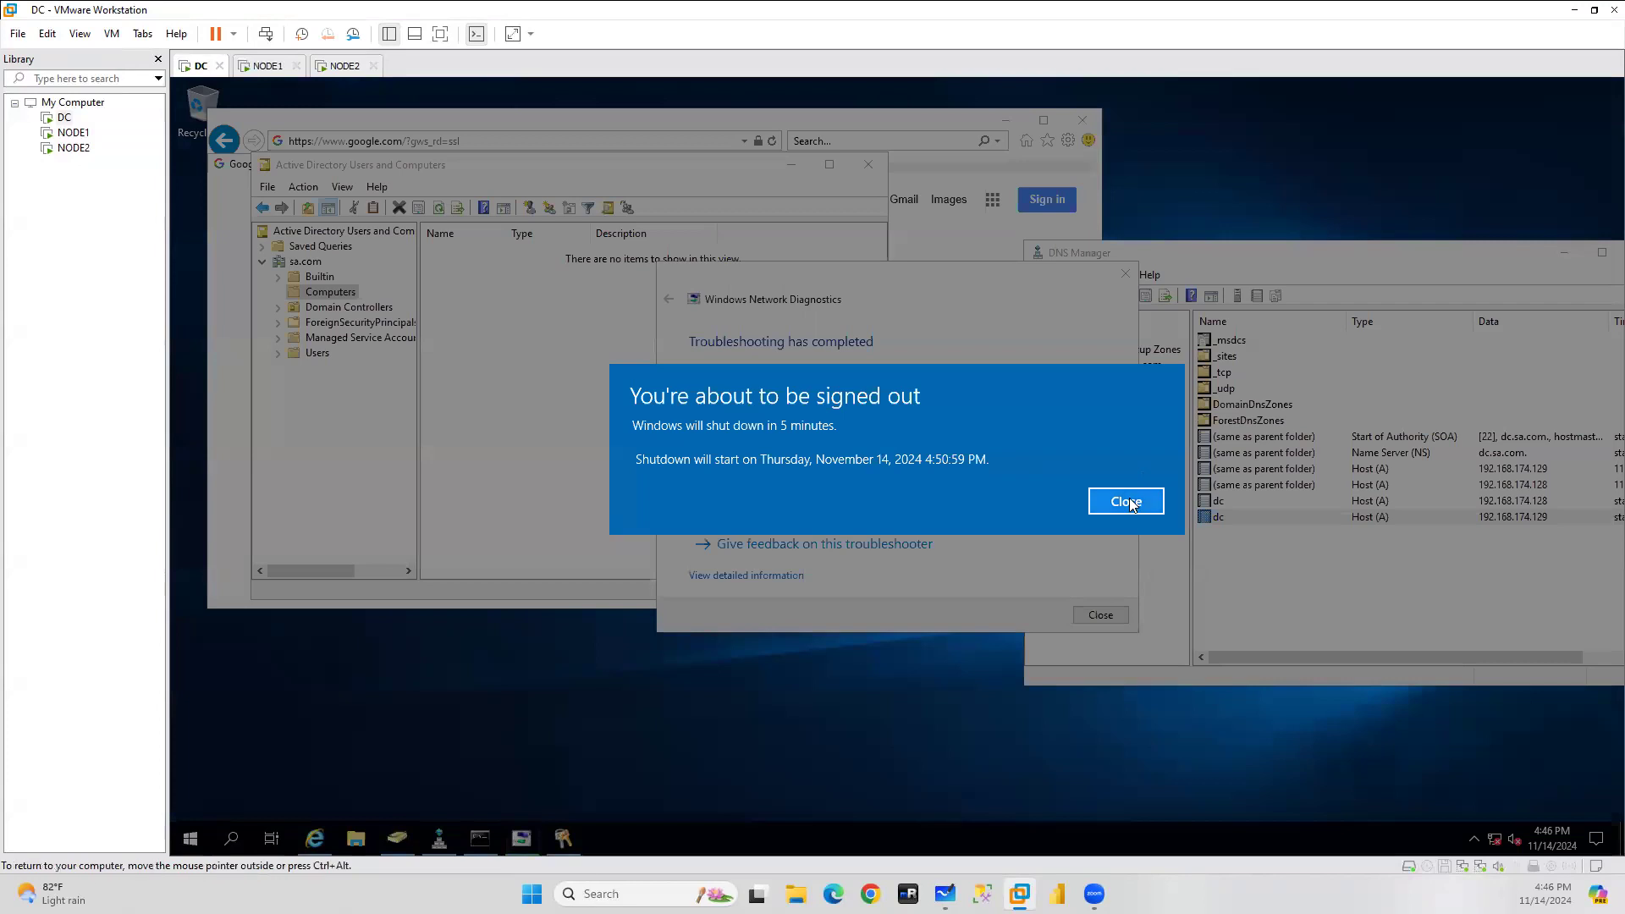
{"action": "left_click", "coordinate": [1132, 504]}
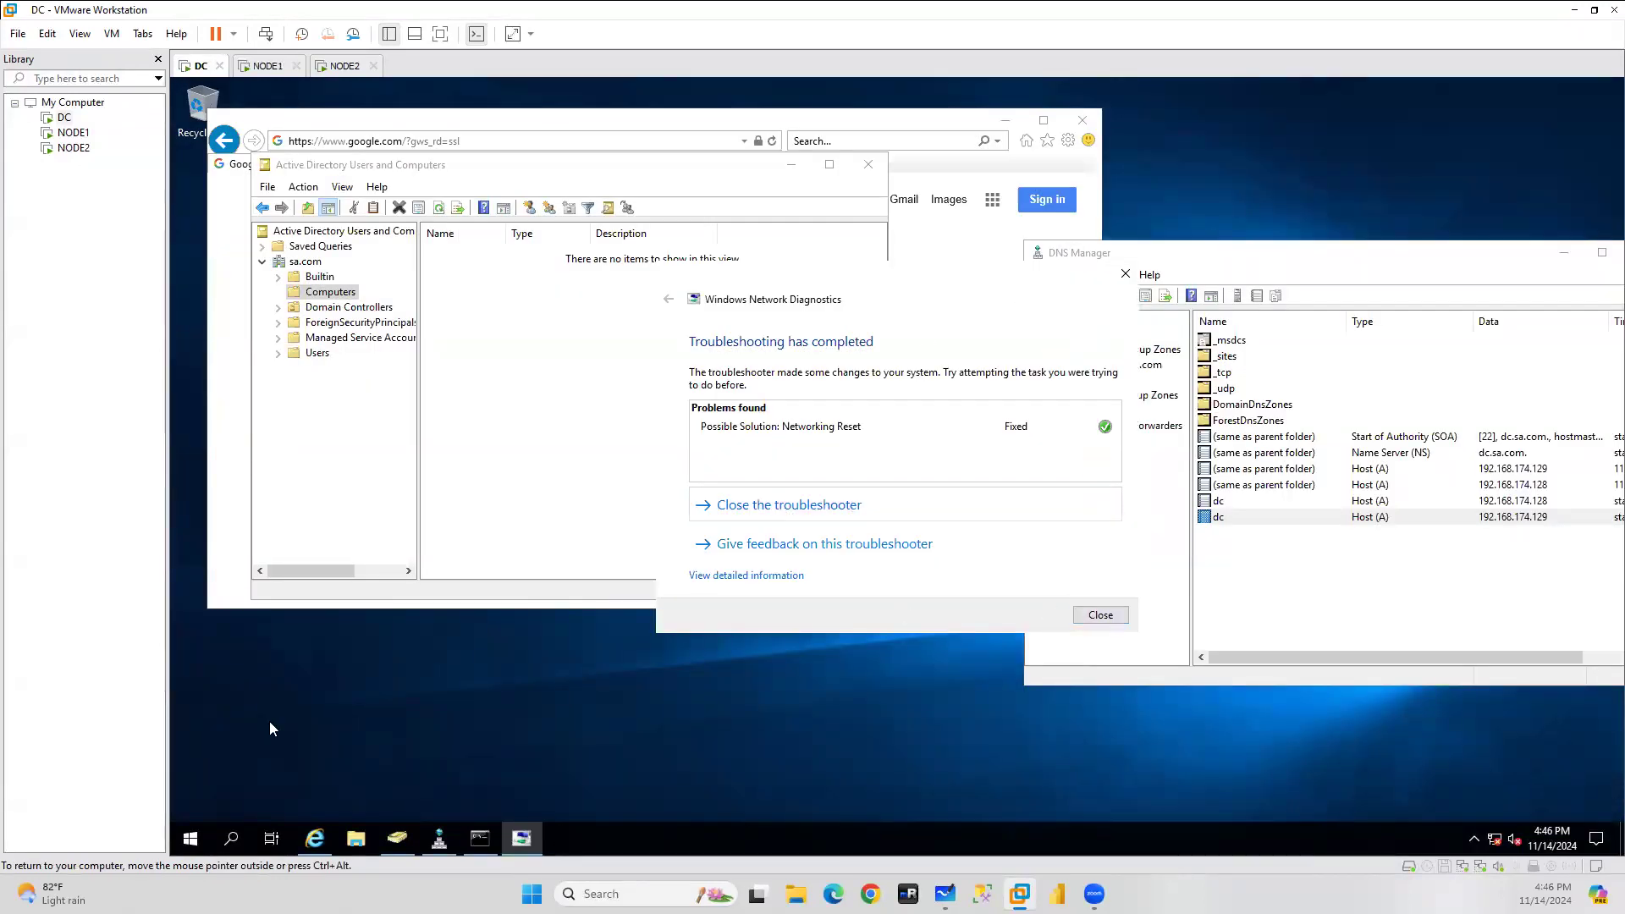
Restart the DC machine, then switch to NODE1.
{"action": "left_click", "coordinate": [190, 838]}
{"action": "left_click", "coordinate": [191, 801]}
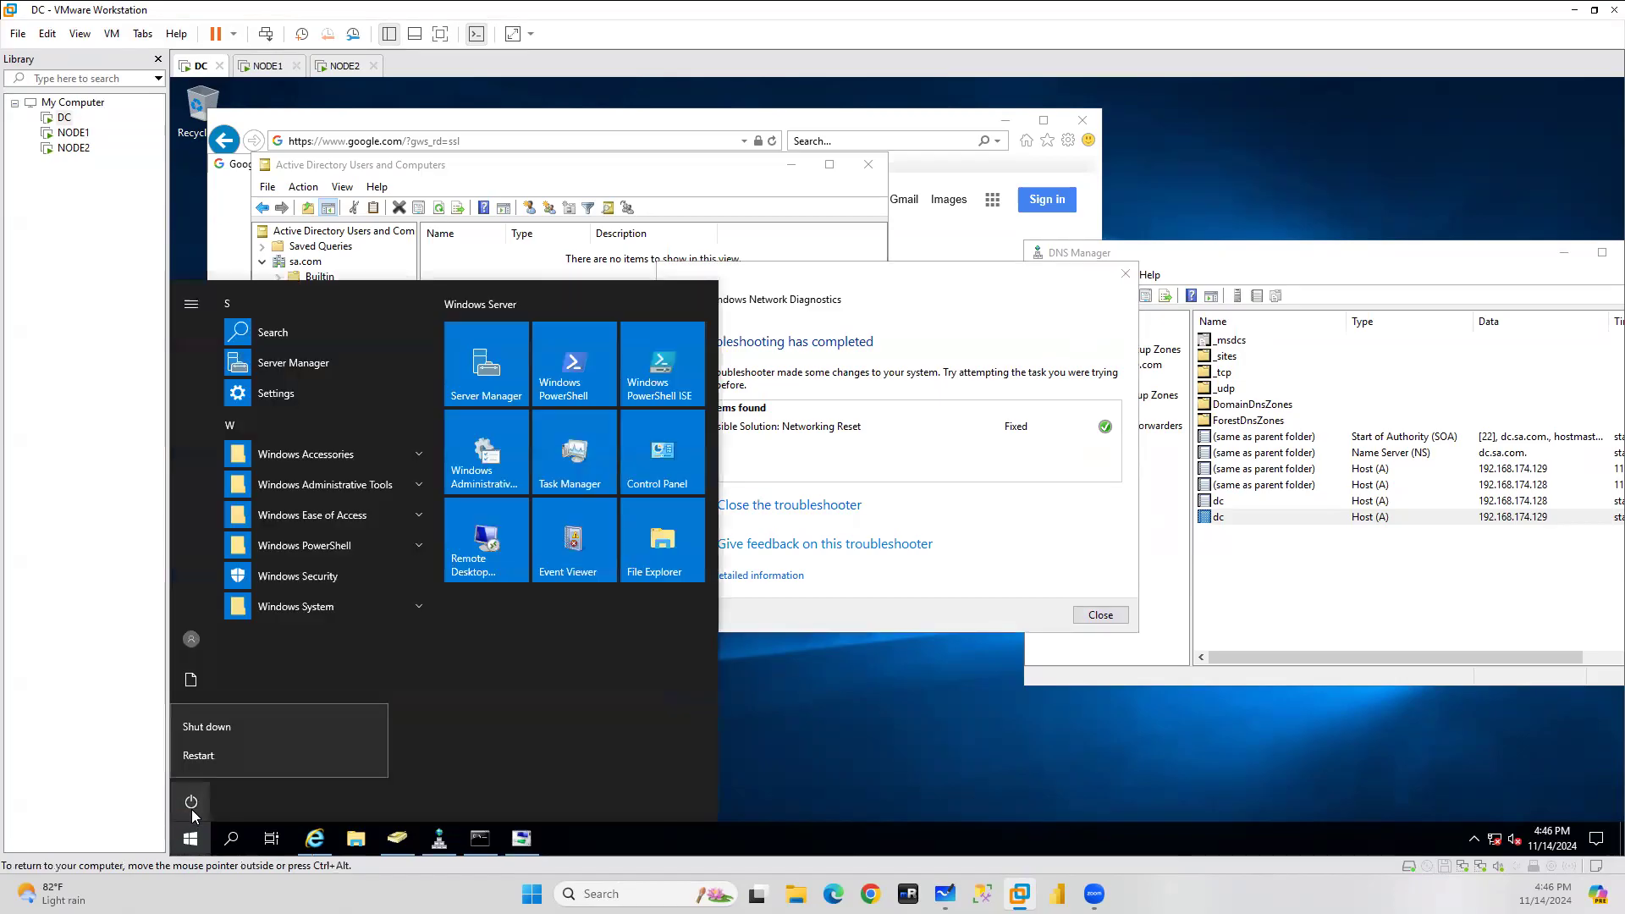
{"action": "left_click", "coordinate": [204, 762]}
{"action": "left_click", "coordinate": [419, 753]}
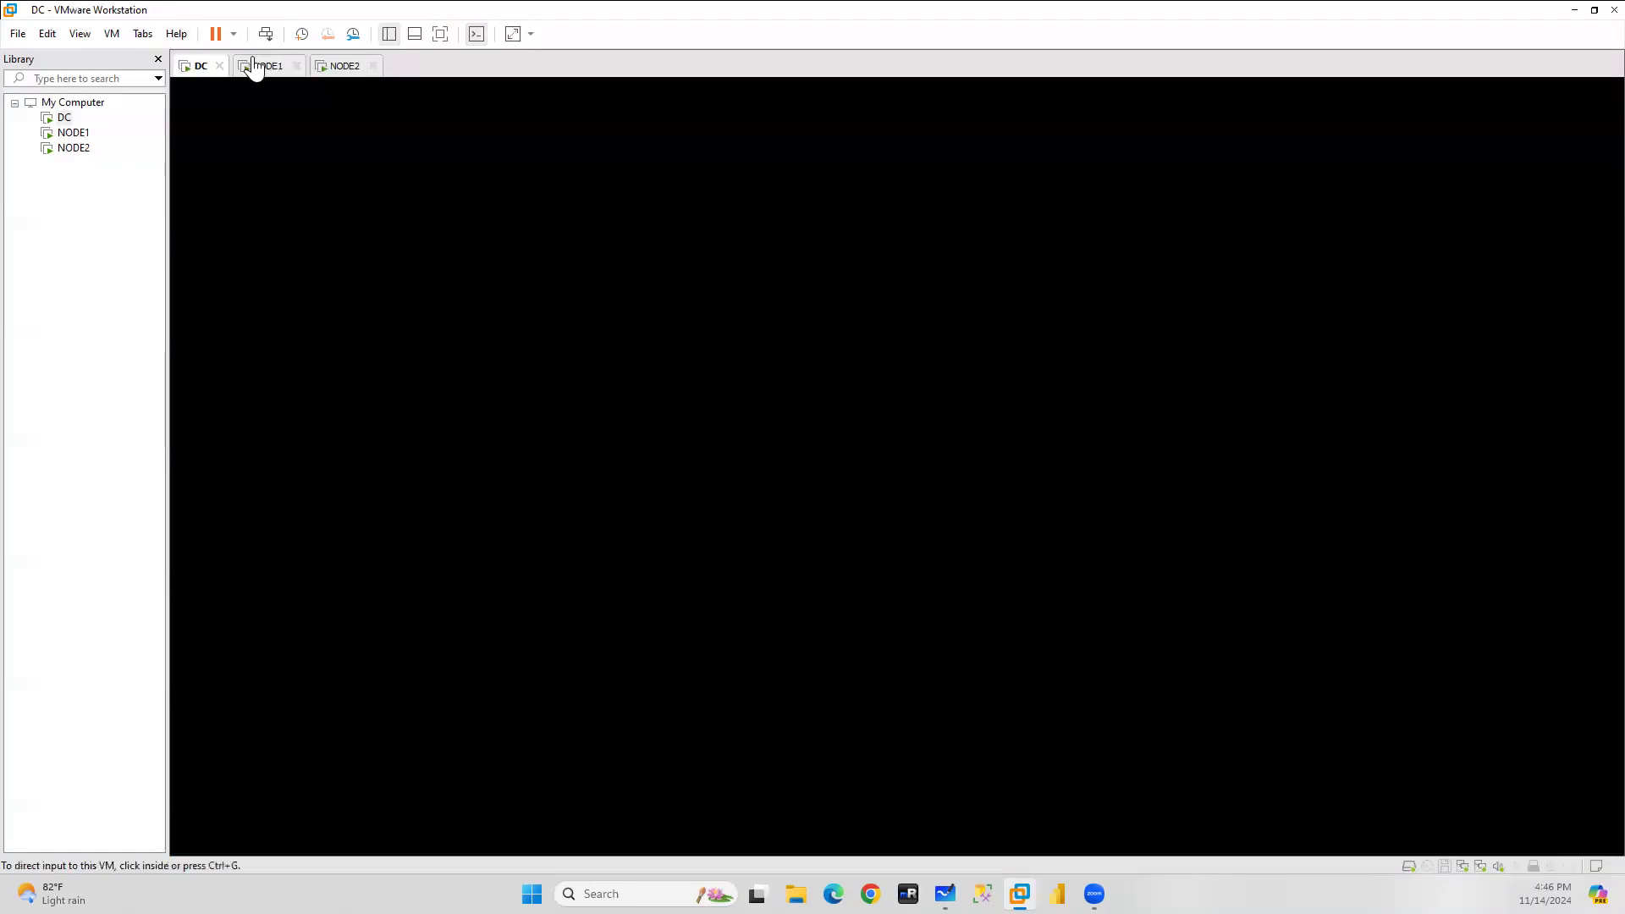
{"action": "left_click", "coordinate": [261, 67]}
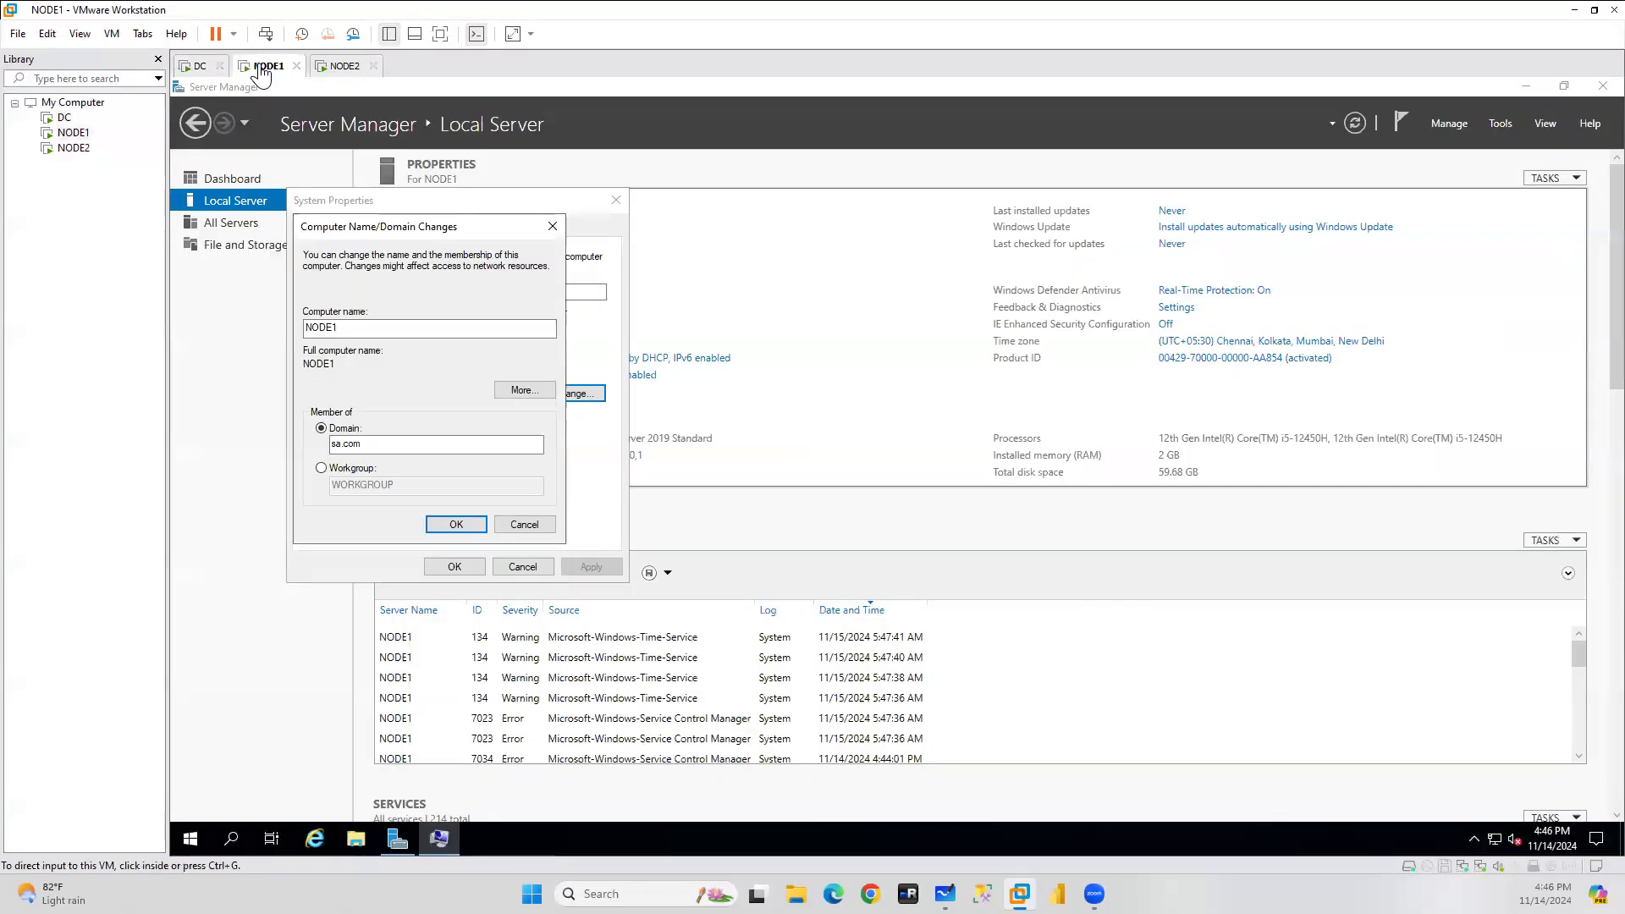
On NODE1, open the IPv4 properties of the Ethernet1 adapter.
{"action": "right_click", "coordinate": [1495, 840]}
{"action": "left_click", "coordinate": [1447, 819]}
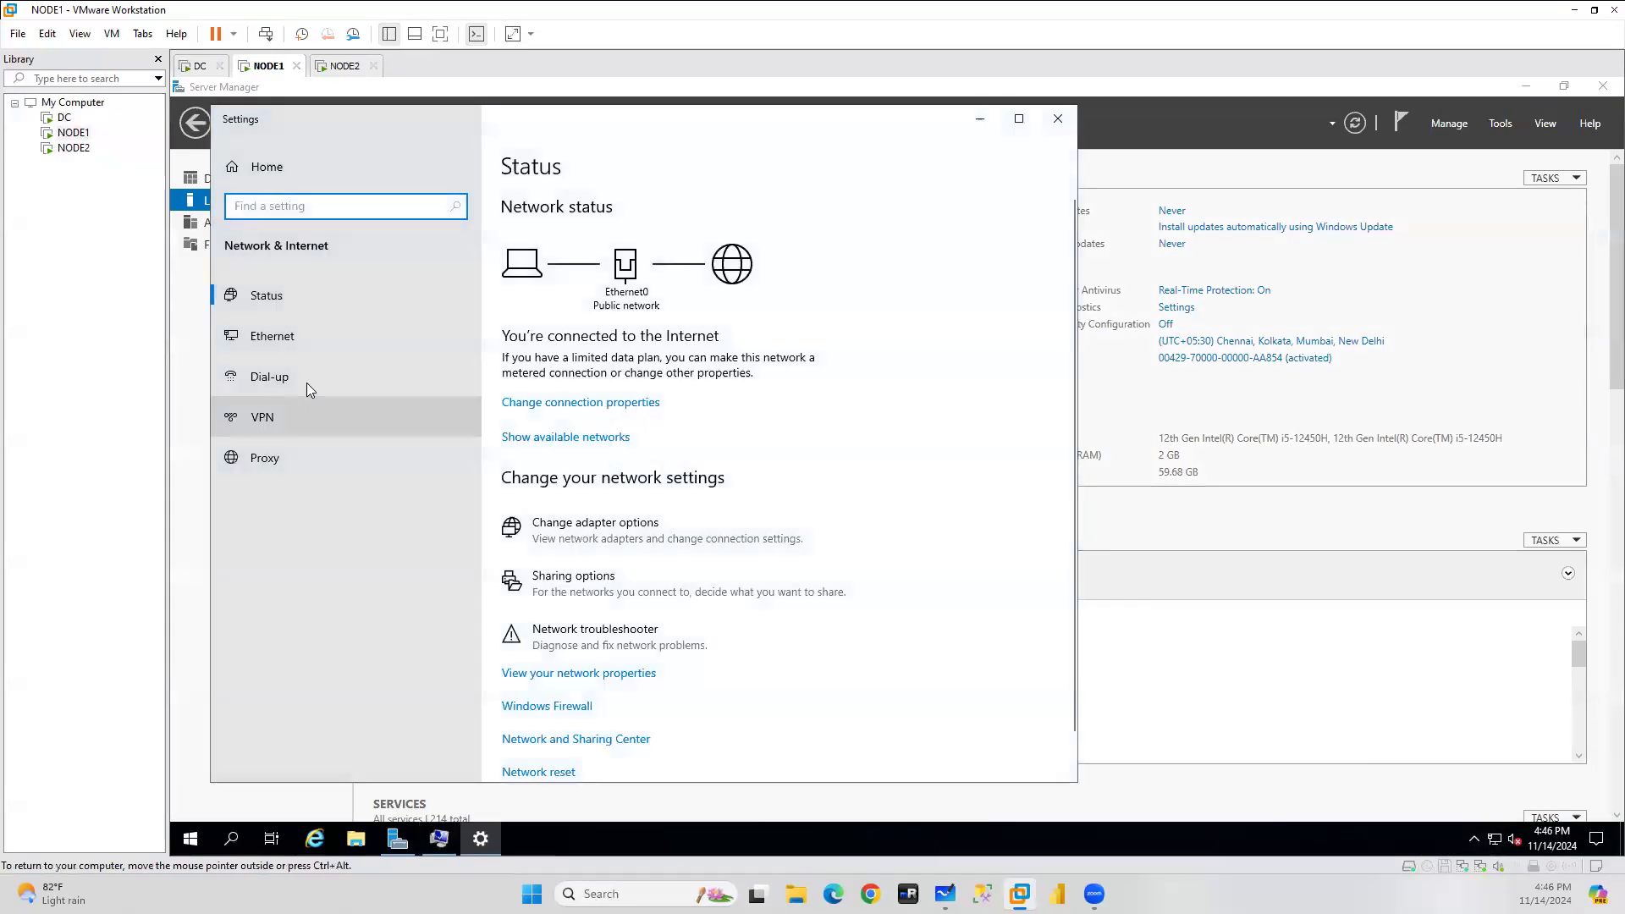
{"action": "left_click", "coordinate": [275, 337]}
{"action": "left_click", "coordinate": [565, 402]}
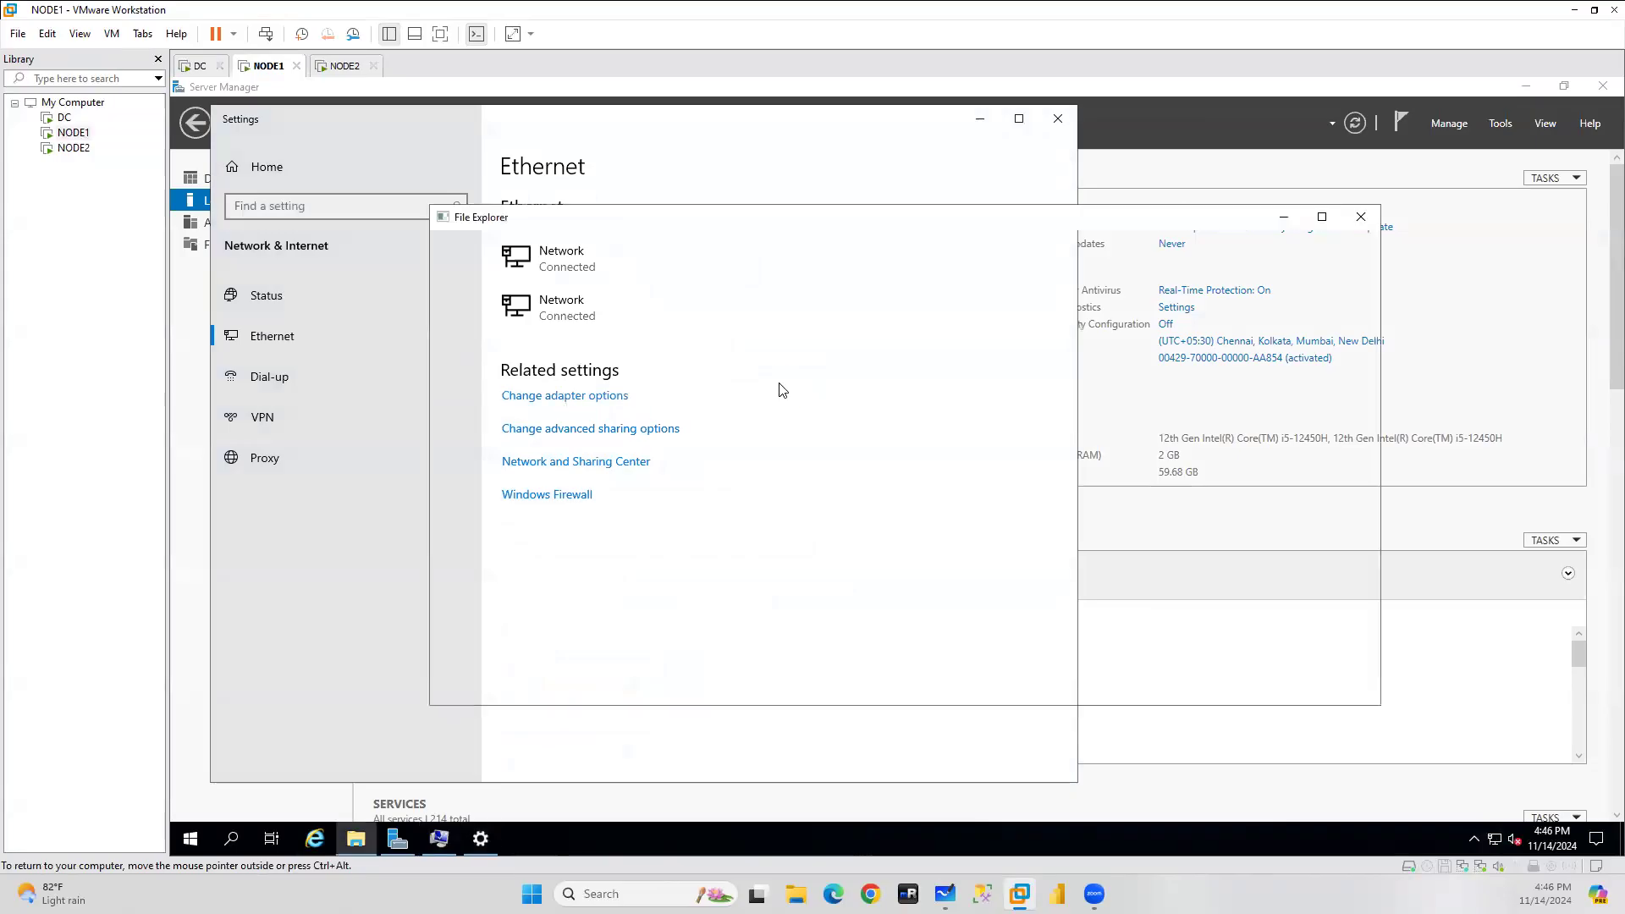
{"action": "double_click", "coordinate": [733, 333]}
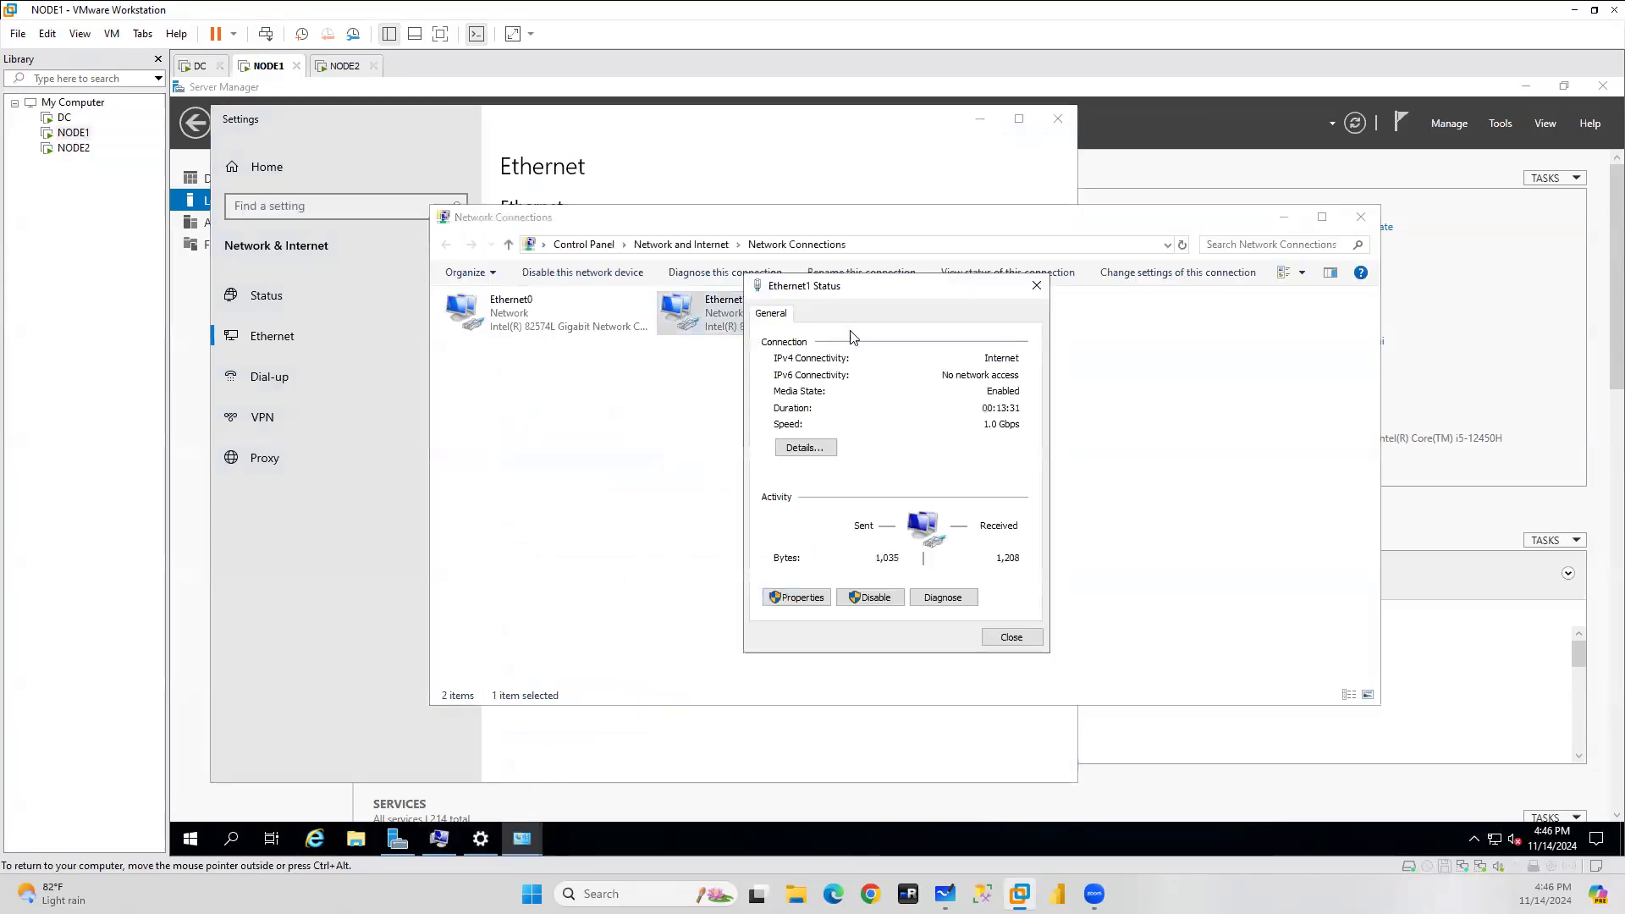
{"action": "left_click", "coordinate": [804, 591]}
{"action": "double_click", "coordinate": [910, 480]}
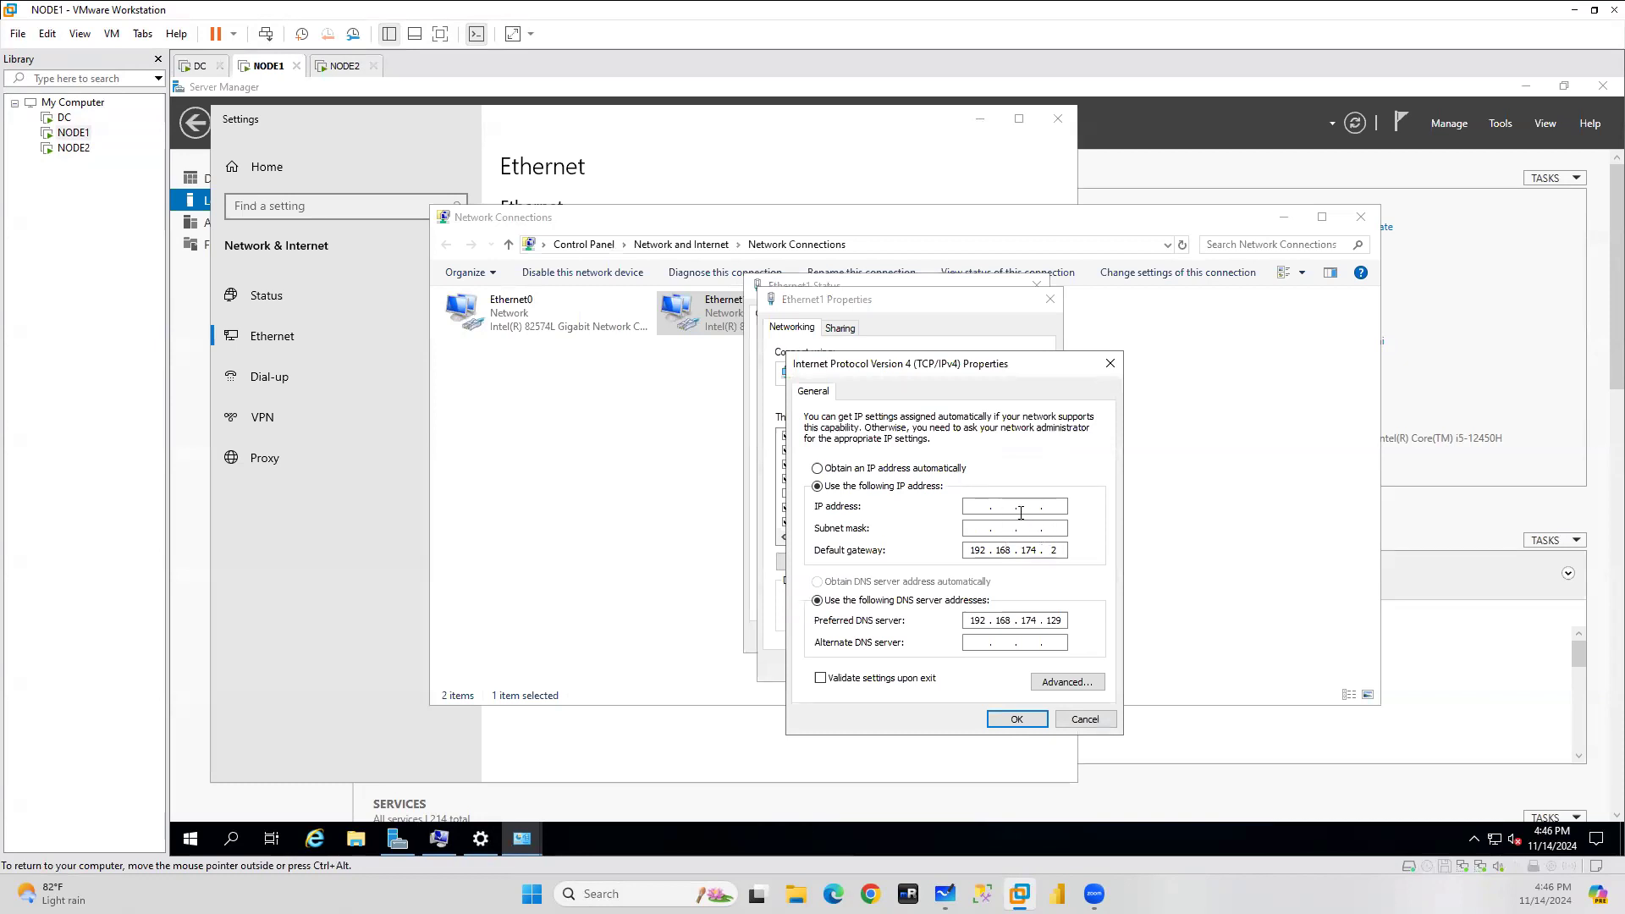
Enter IP 192.168.174.130 with mask 255.255.255.0 and save, accepting the gateway warning.
{"action": "left_click", "coordinate": [197, 67]}
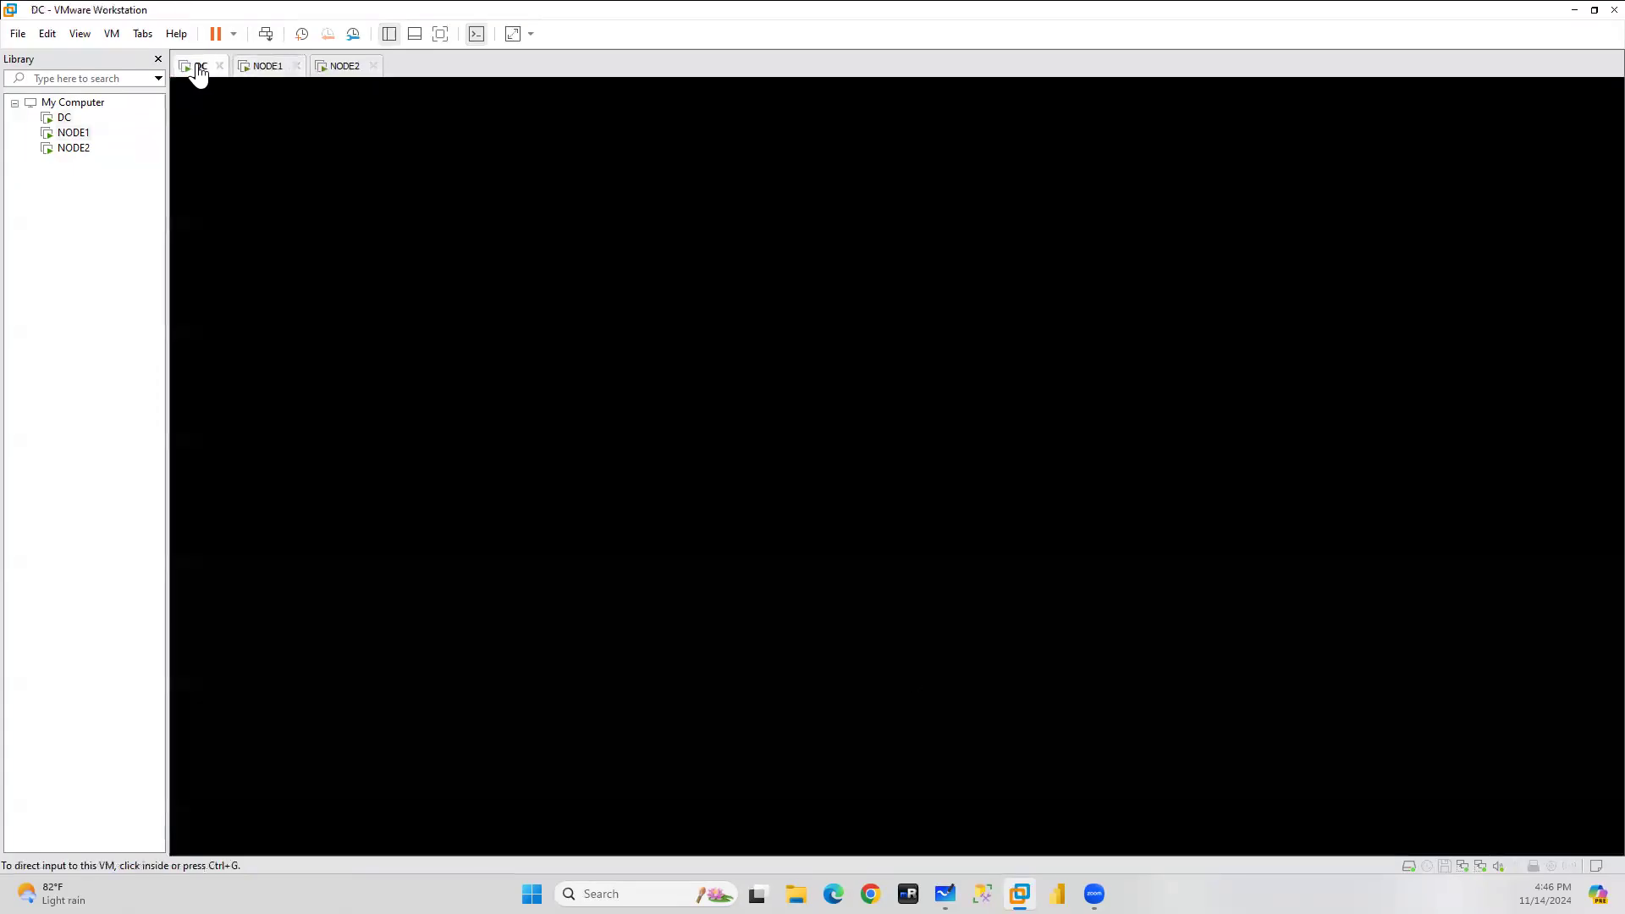
{"action": "left_click", "coordinate": [275, 66]}
{"action": "left_click", "coordinate": [982, 508]}
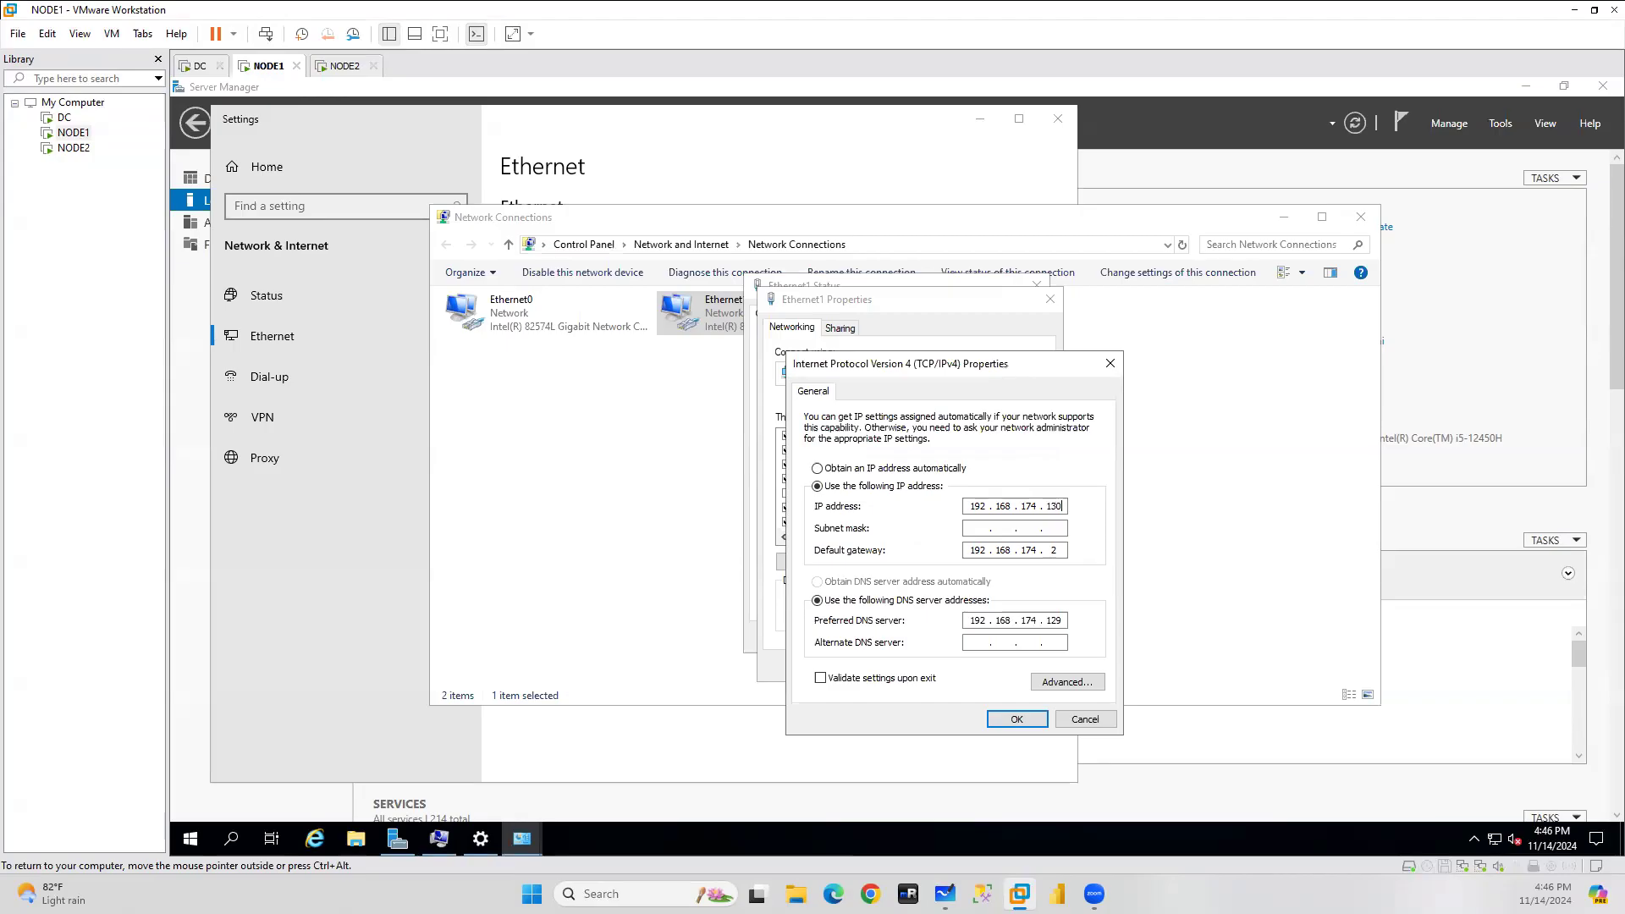
{"action": "left_click", "coordinate": [982, 529]}
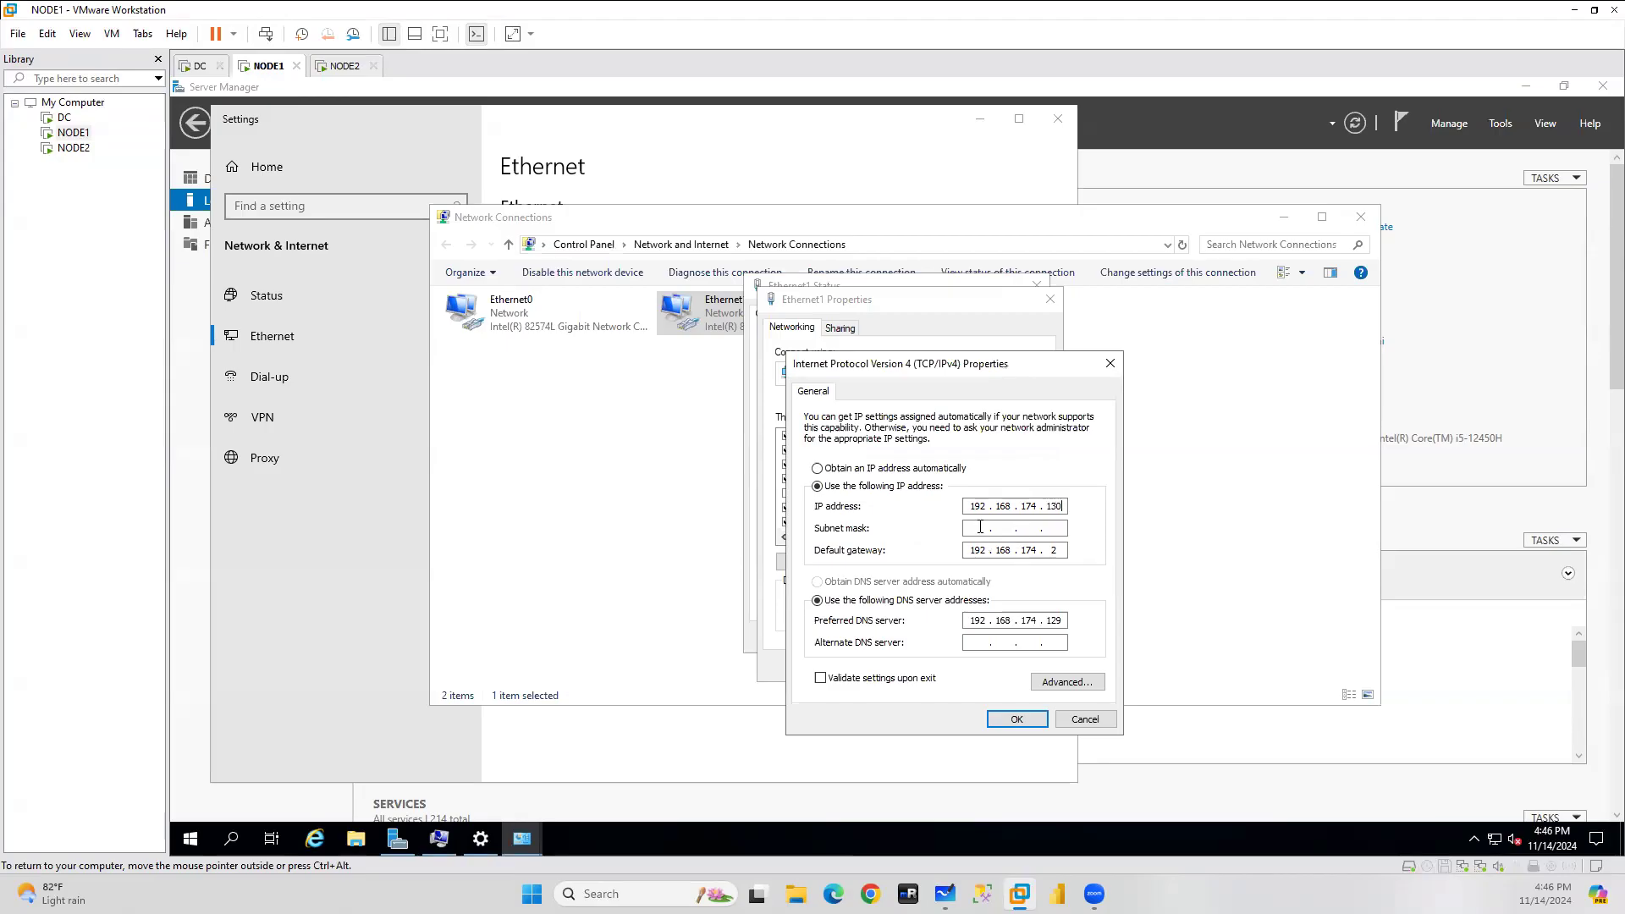
{"action": "left_click", "coordinate": [1018, 721]}
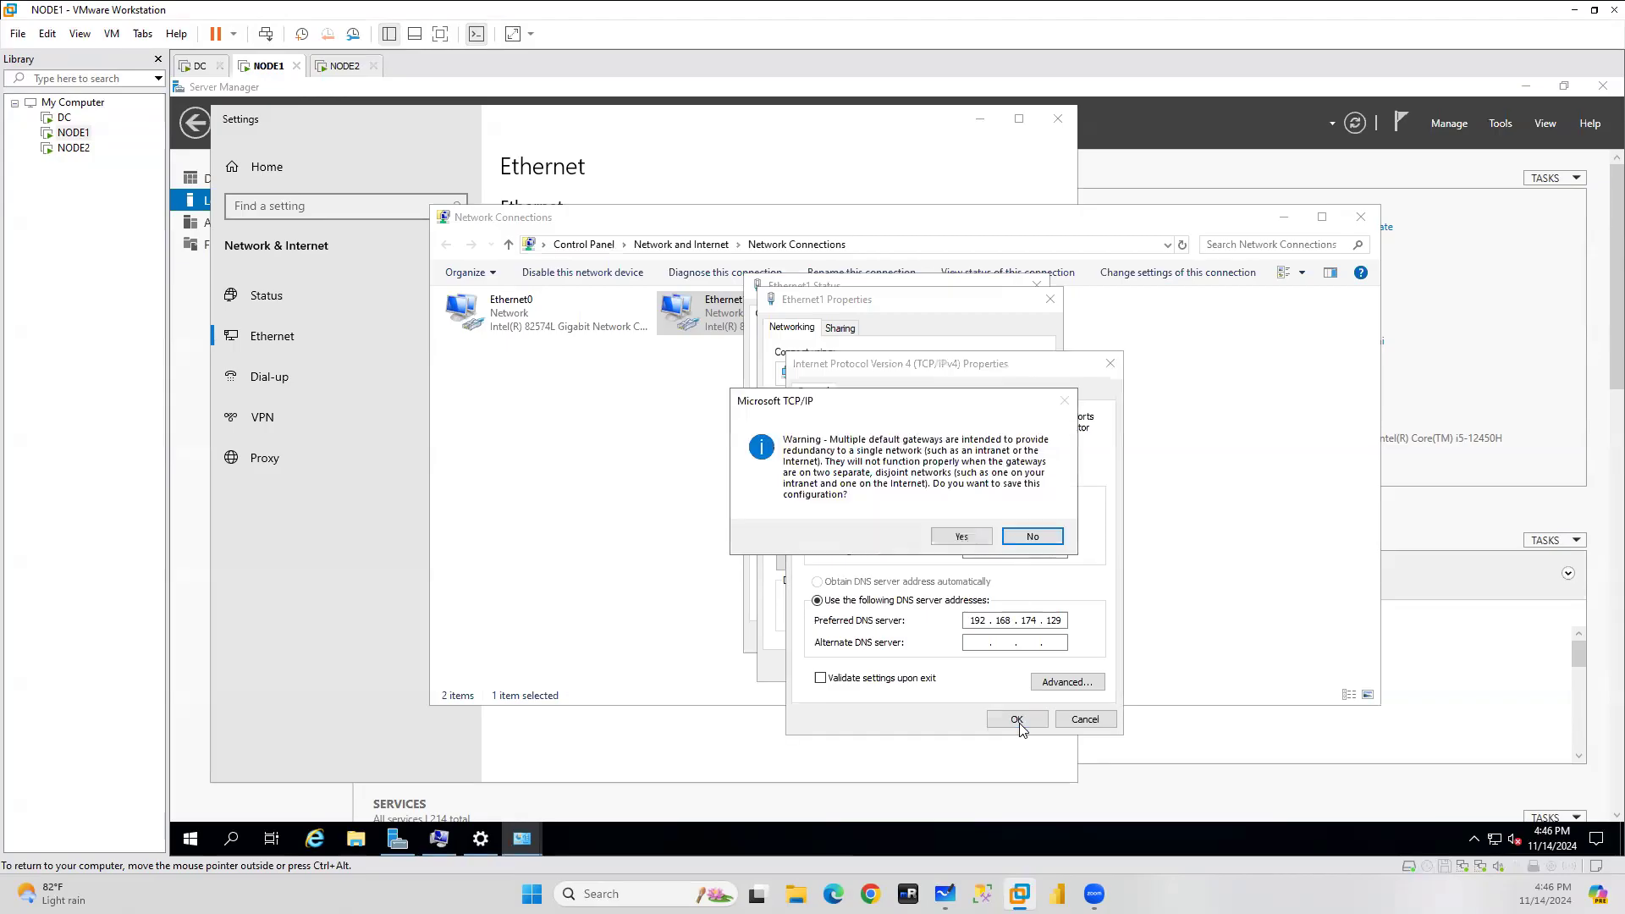
{"action": "left_click", "coordinate": [963, 538]}
Recheck Ethernet1's IPv4 settings, close them unchanged, and switch to DC.
{"action": "double_click", "coordinate": [899, 480]}
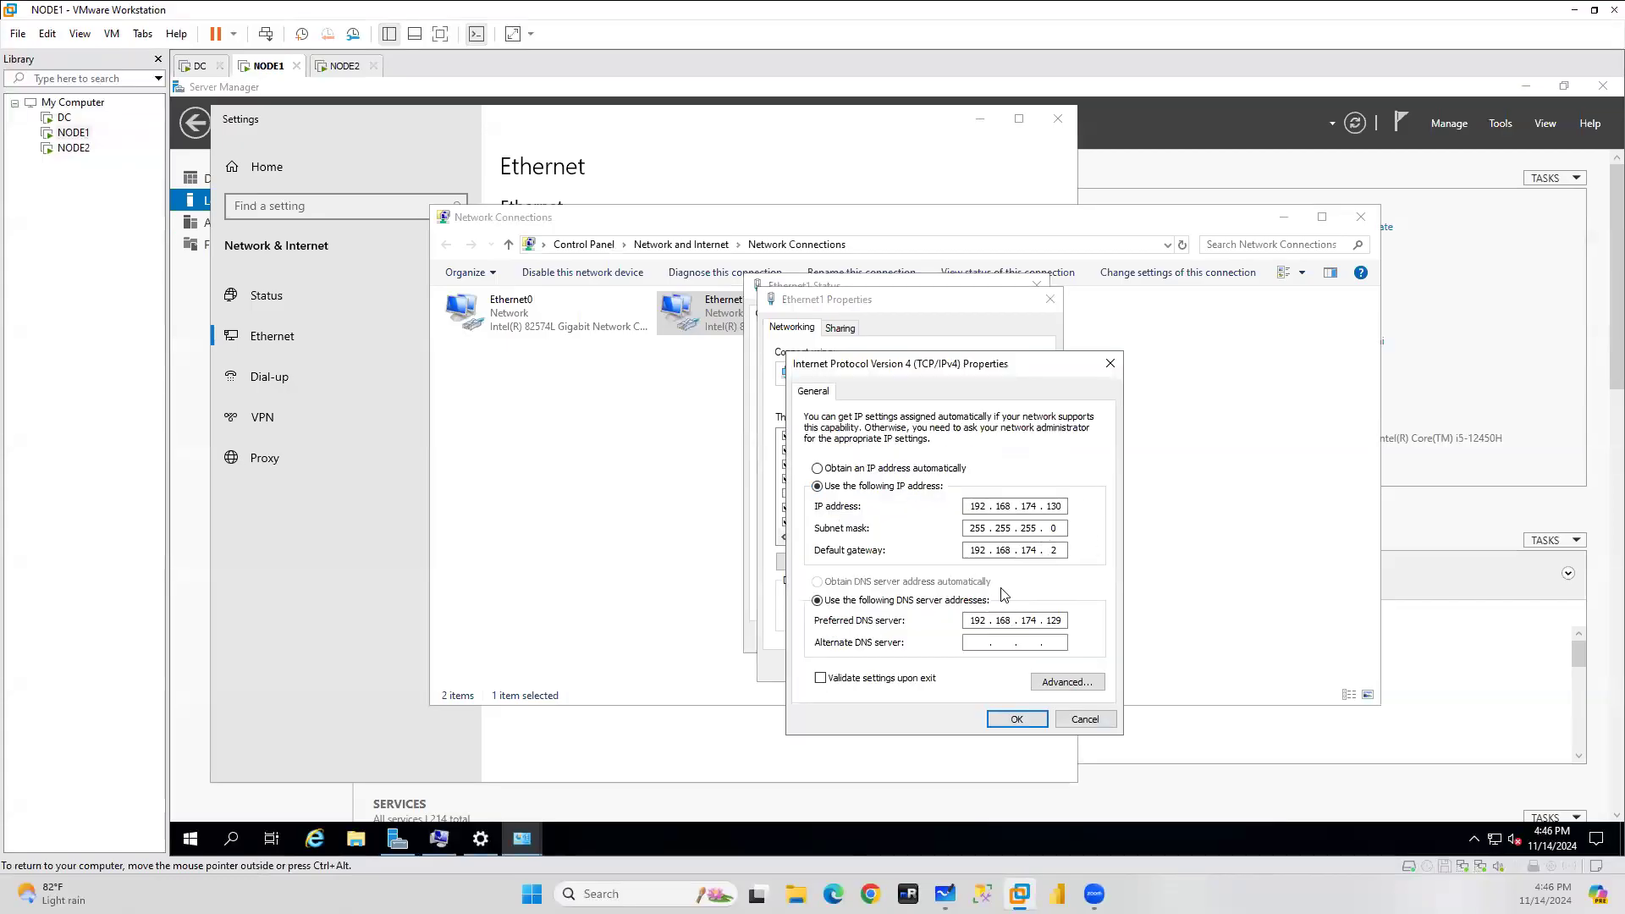
{"action": "left_click", "coordinate": [1017, 719]}
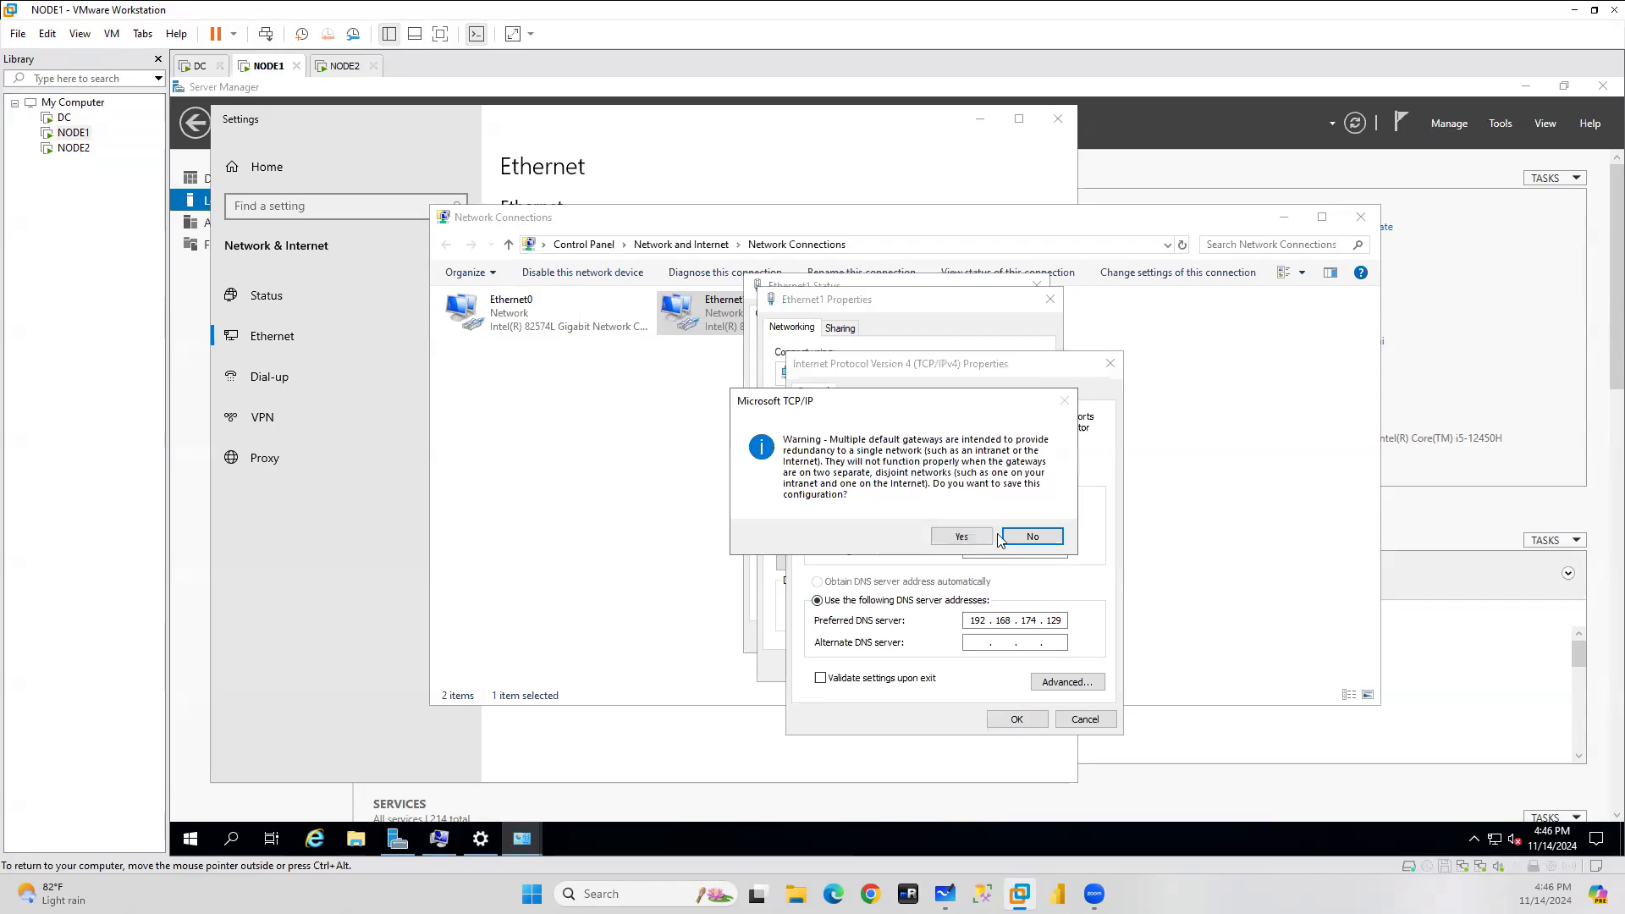
{"action": "left_click", "coordinate": [1028, 537]}
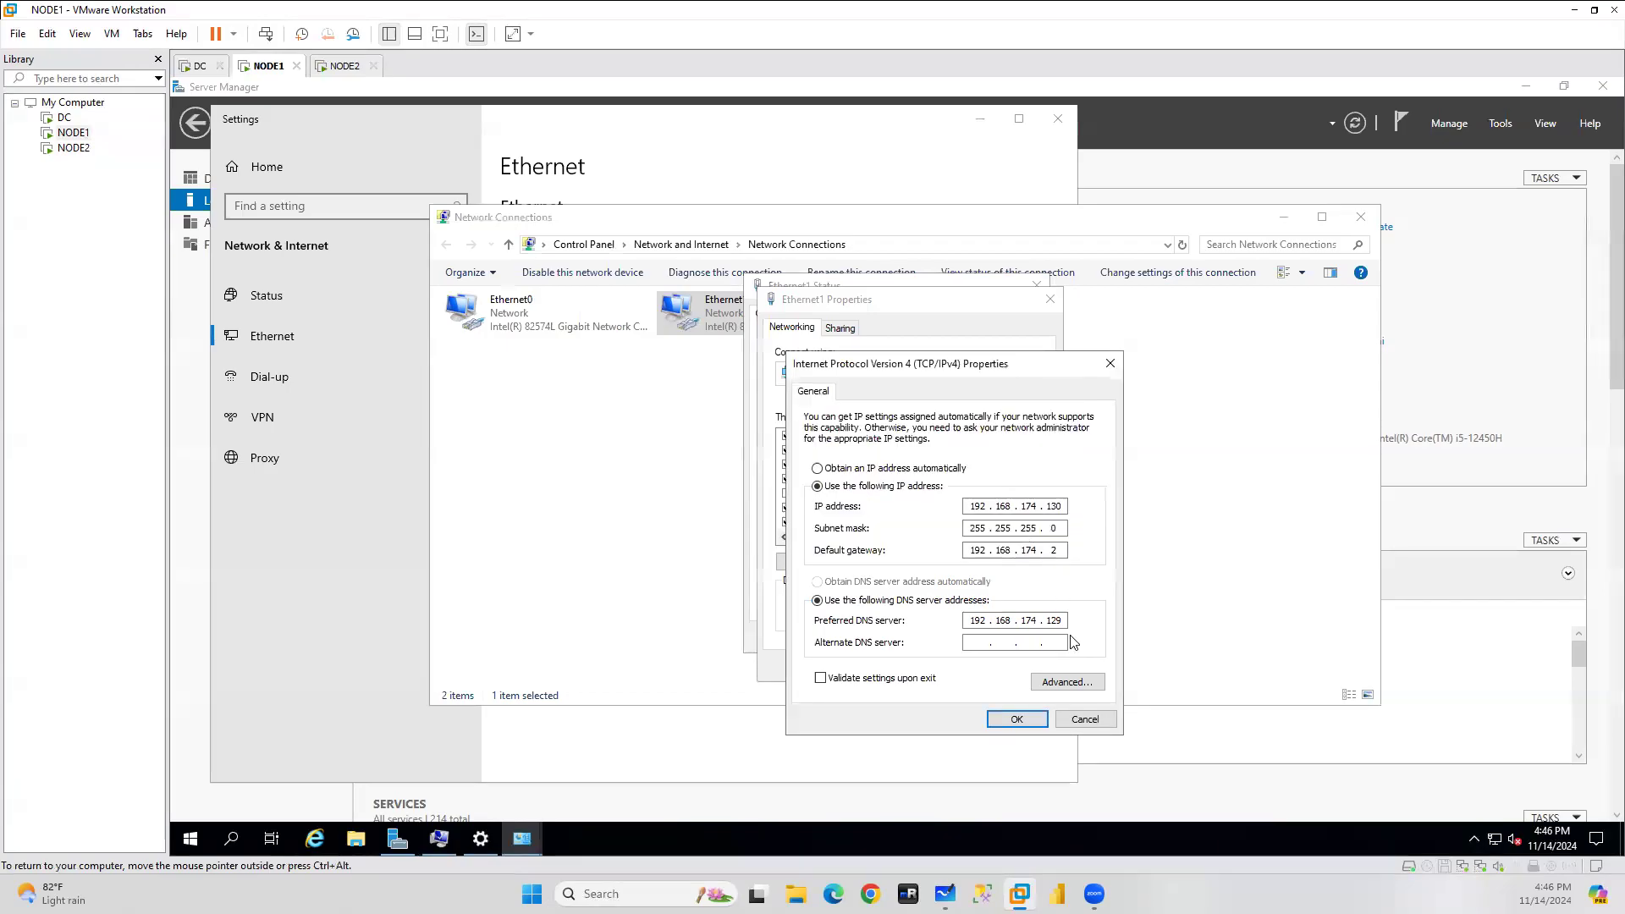
{"action": "left_click", "coordinate": [1080, 719]}
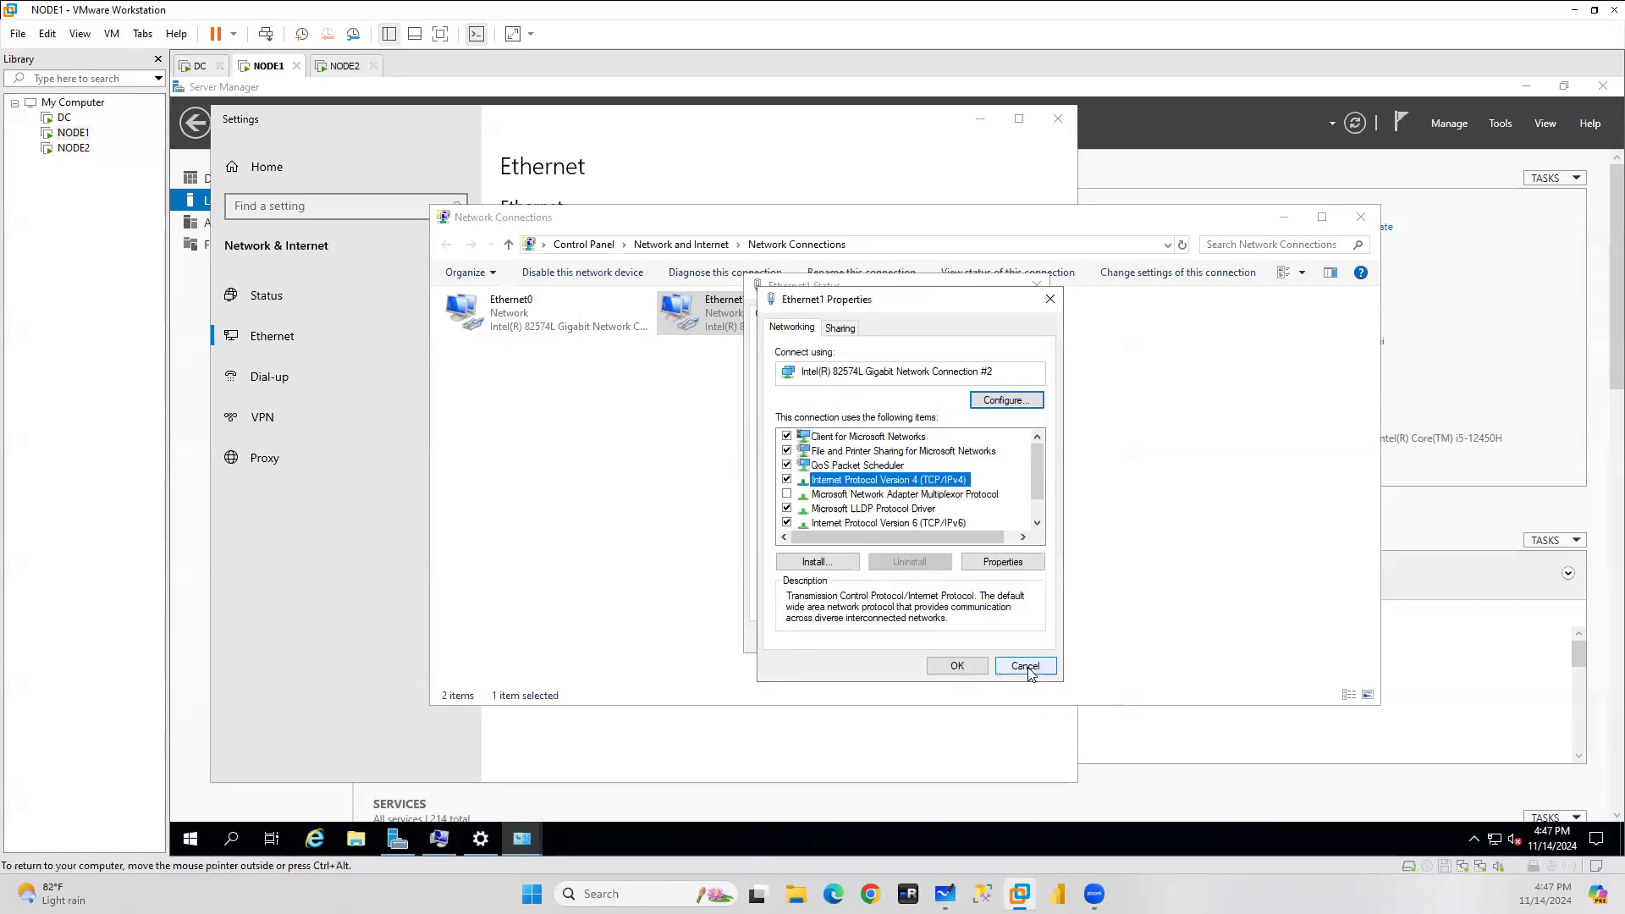
{"action": "left_click", "coordinate": [1026, 667]}
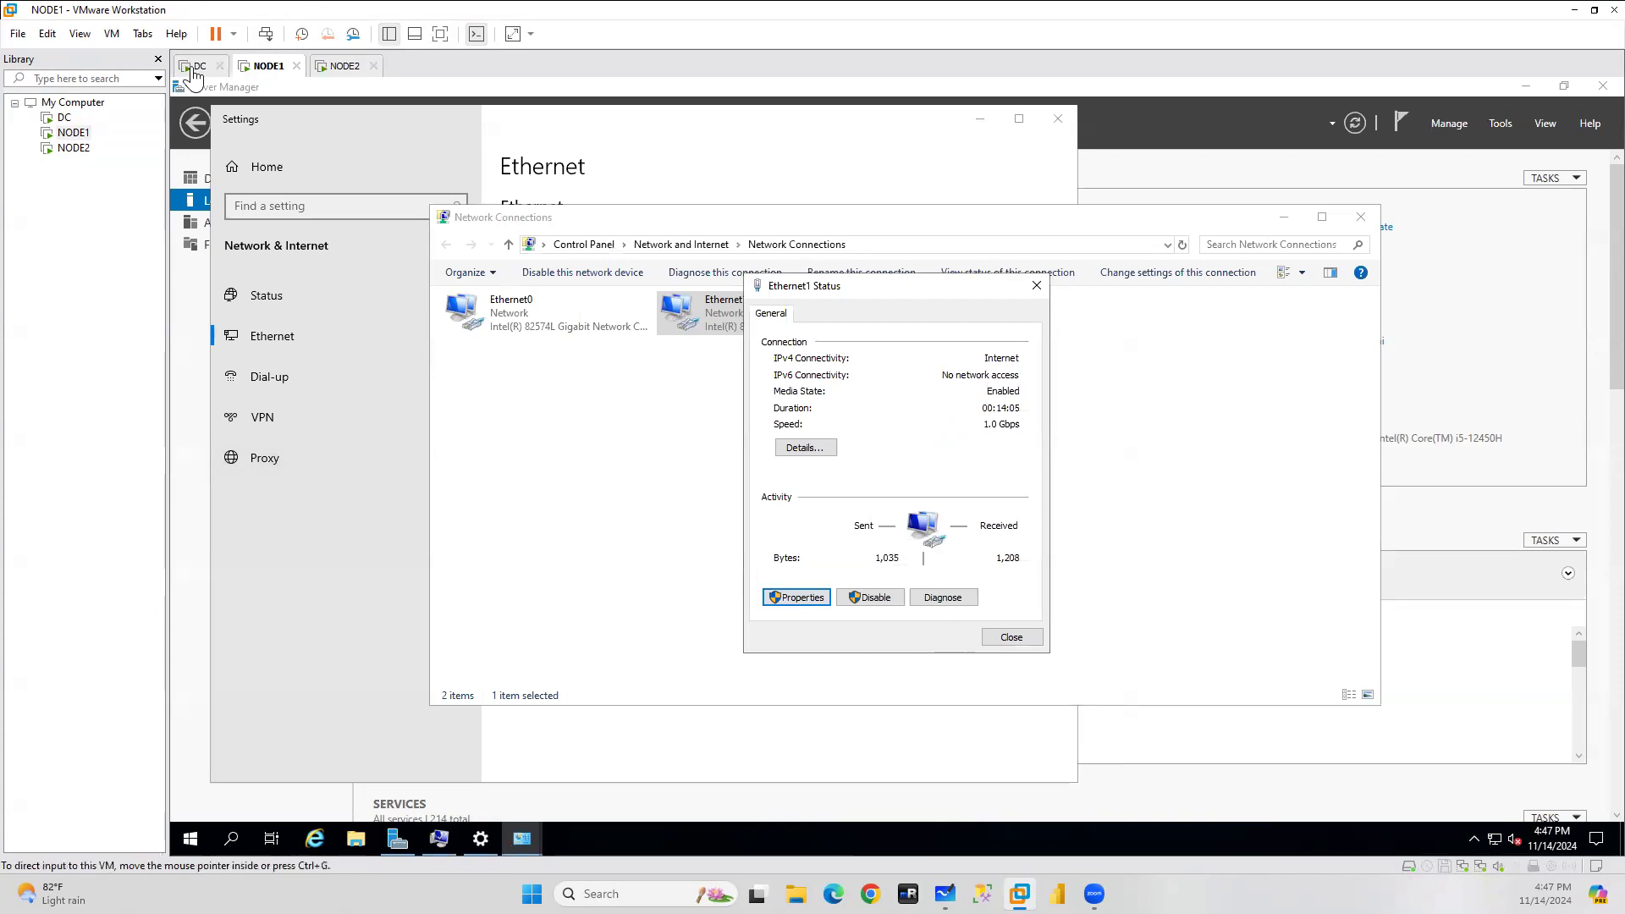
{"action": "left_click", "coordinate": [193, 68]}
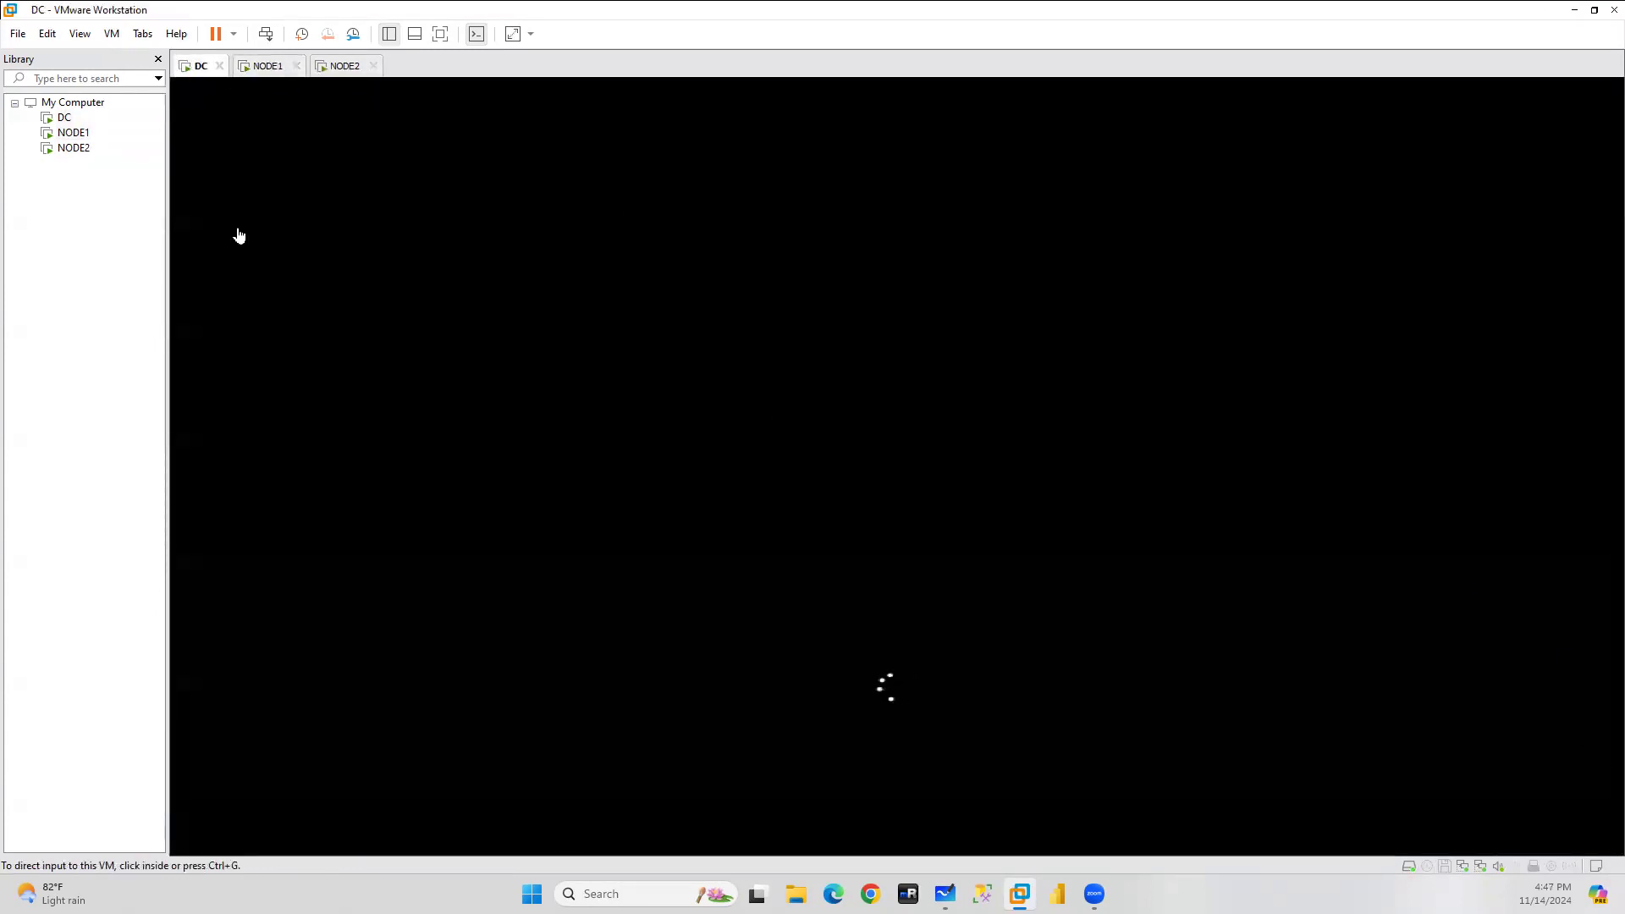
On NODE2, open Network Connections and the Ethernet1 adapter's status window.
{"action": "left_click", "coordinate": [330, 68]}
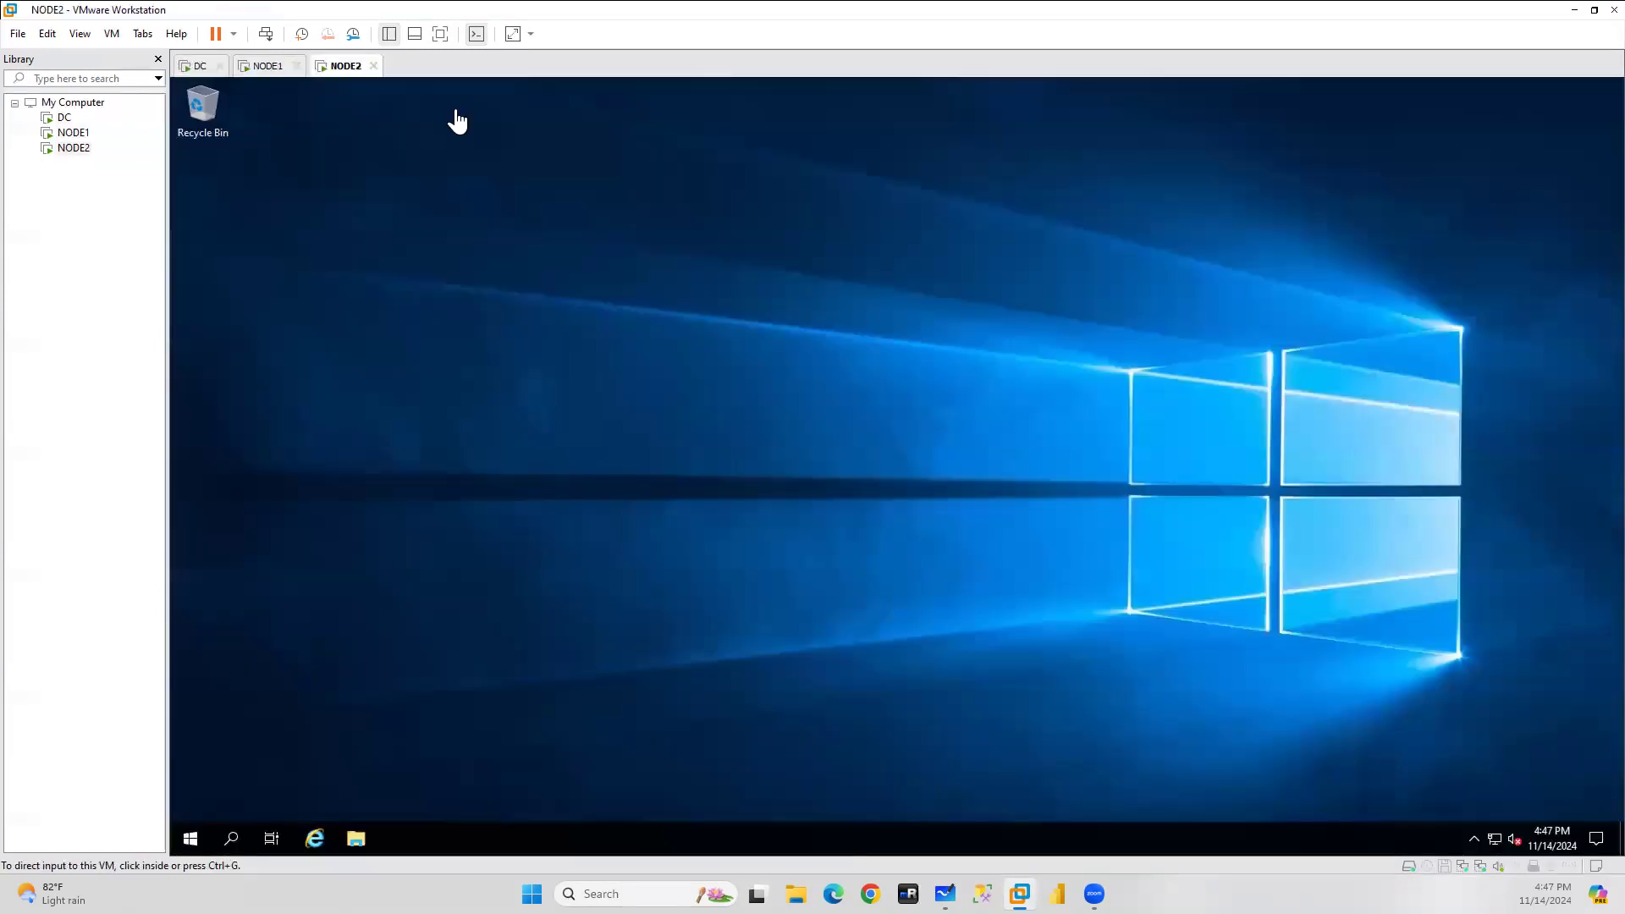
{"action": "right_click", "coordinate": [1495, 841]}
{"action": "left_click", "coordinate": [1498, 811]}
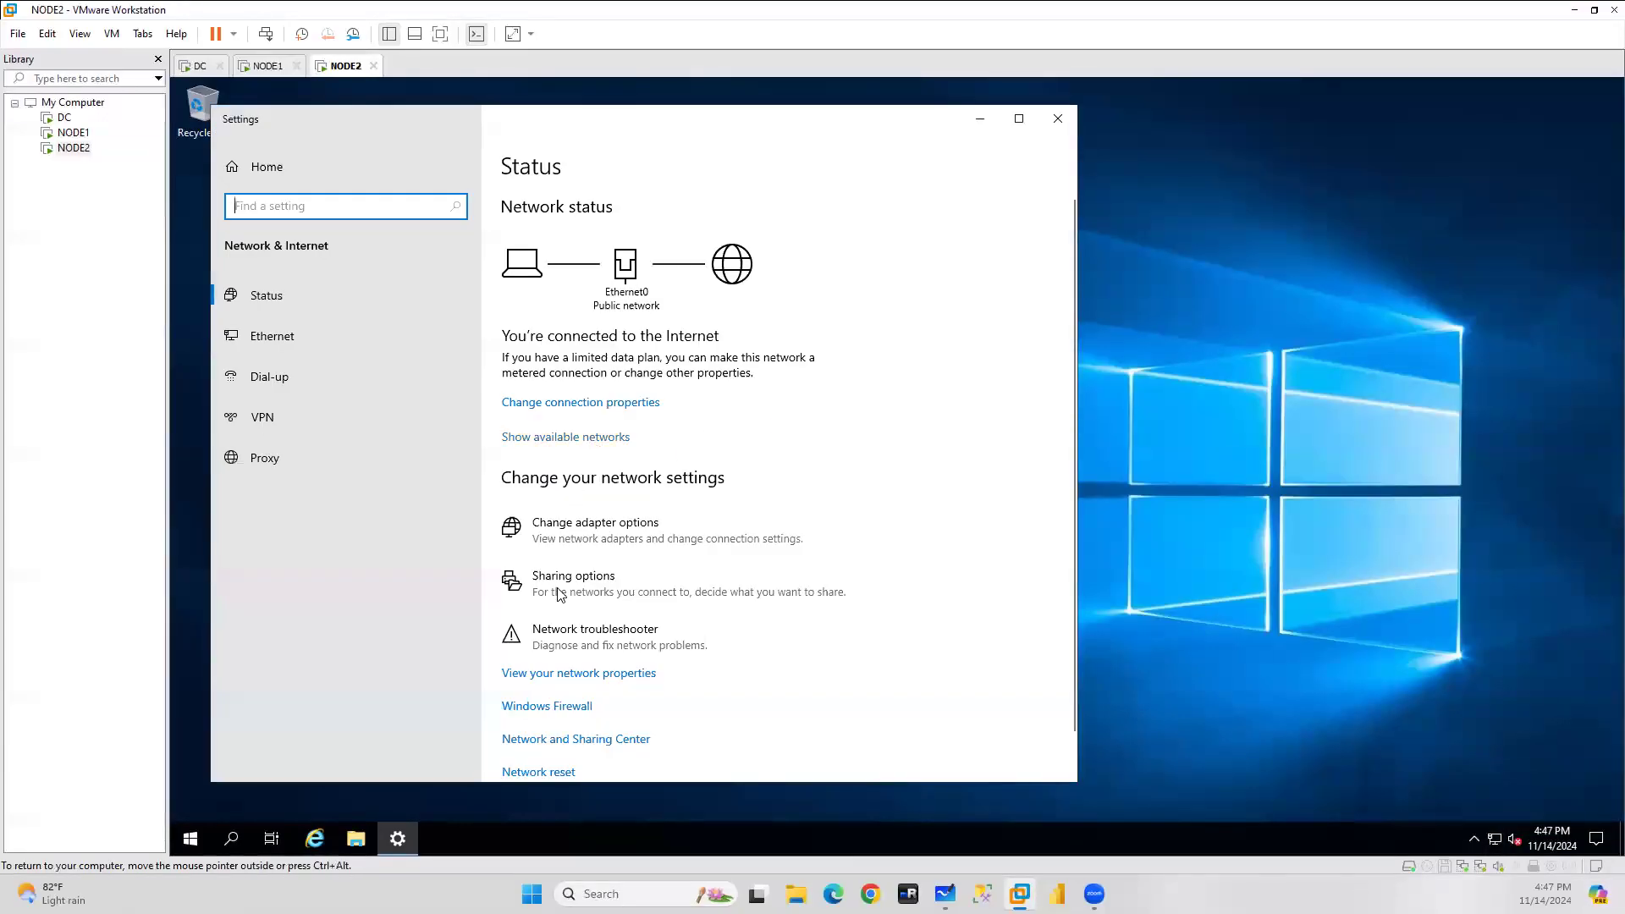
{"action": "left_click", "coordinate": [298, 335]}
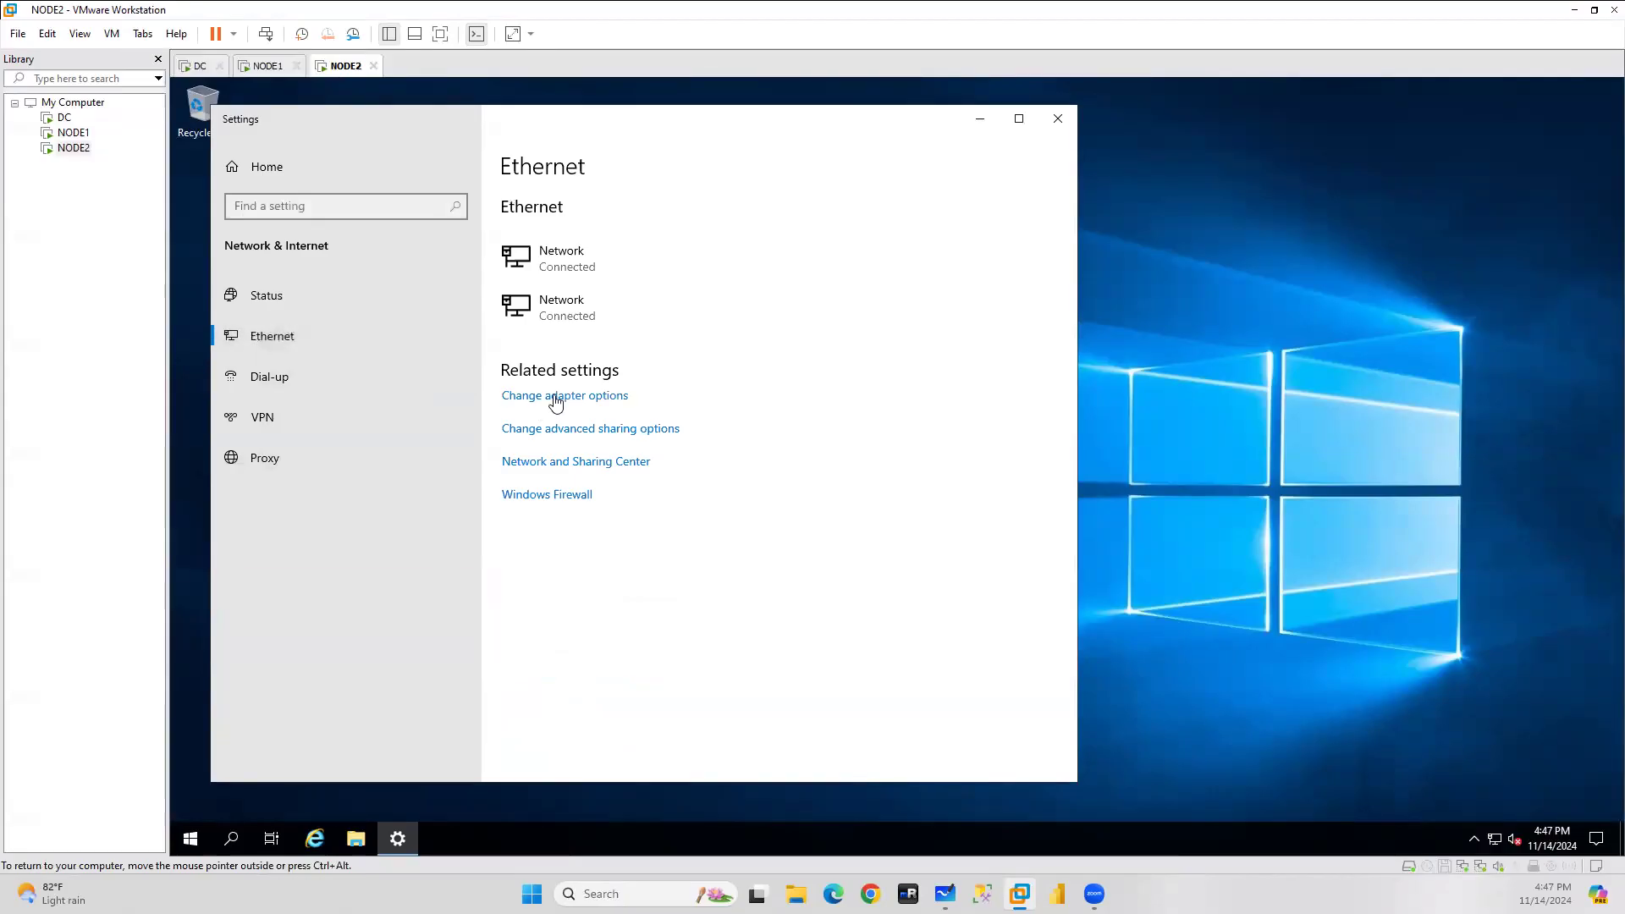
{"action": "left_click", "coordinate": [596, 396]}
{"action": "double_click", "coordinate": [721, 303]}
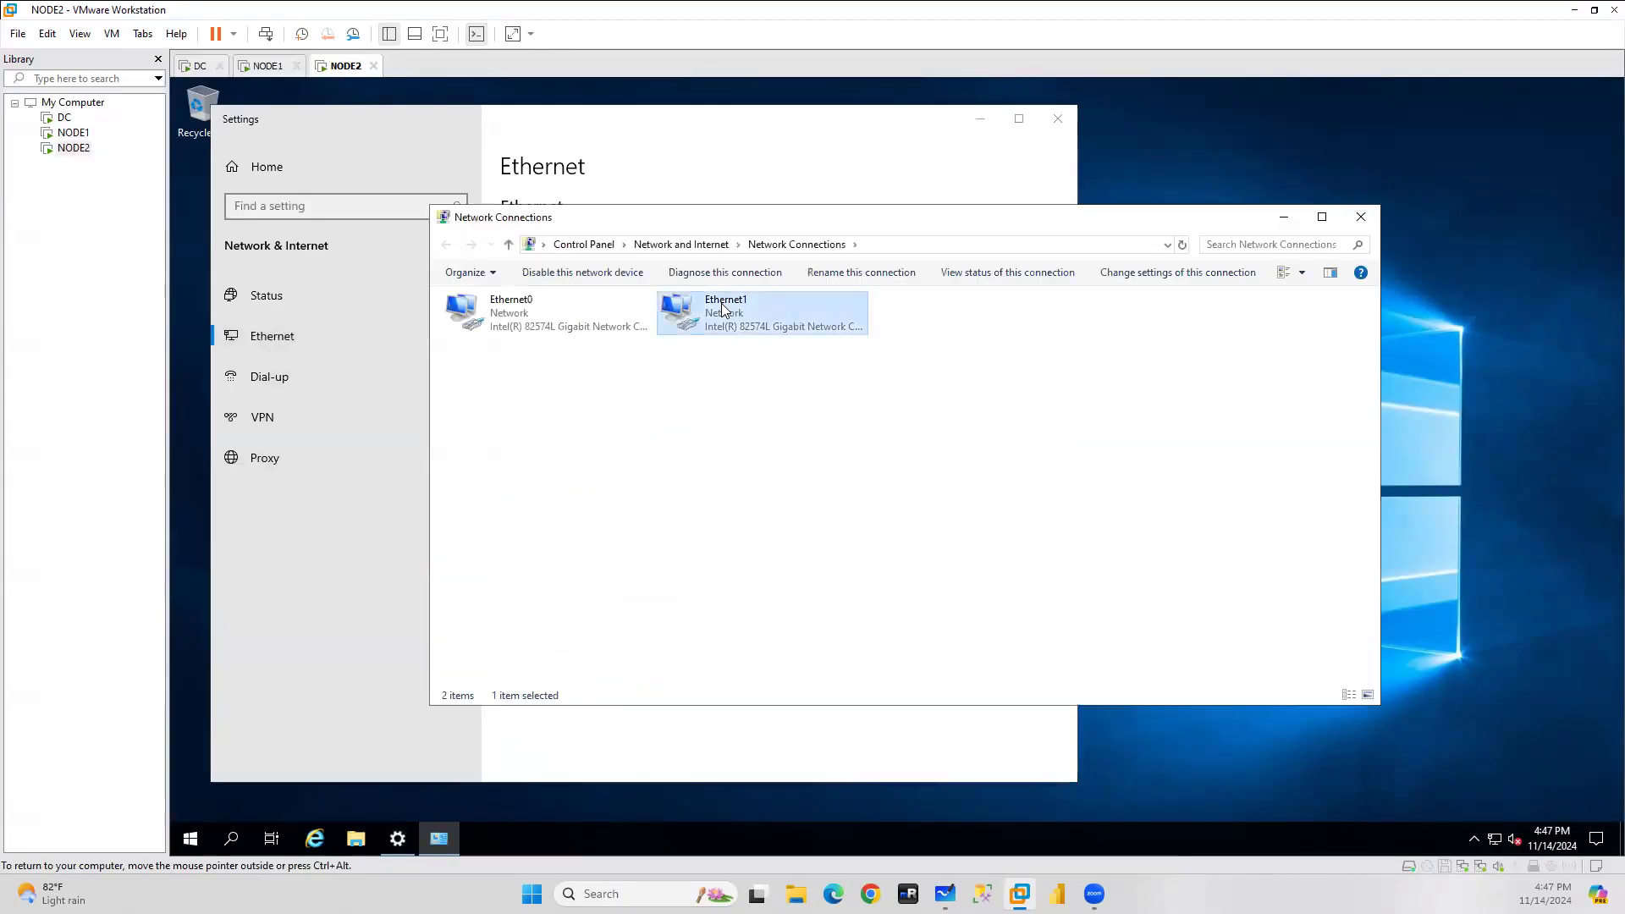
Enter IP 192.168.174.131 with the default subnet mask in NODE2's Ethernet1 IPv4 settings.
{"action": "left_click", "coordinate": [798, 597]}
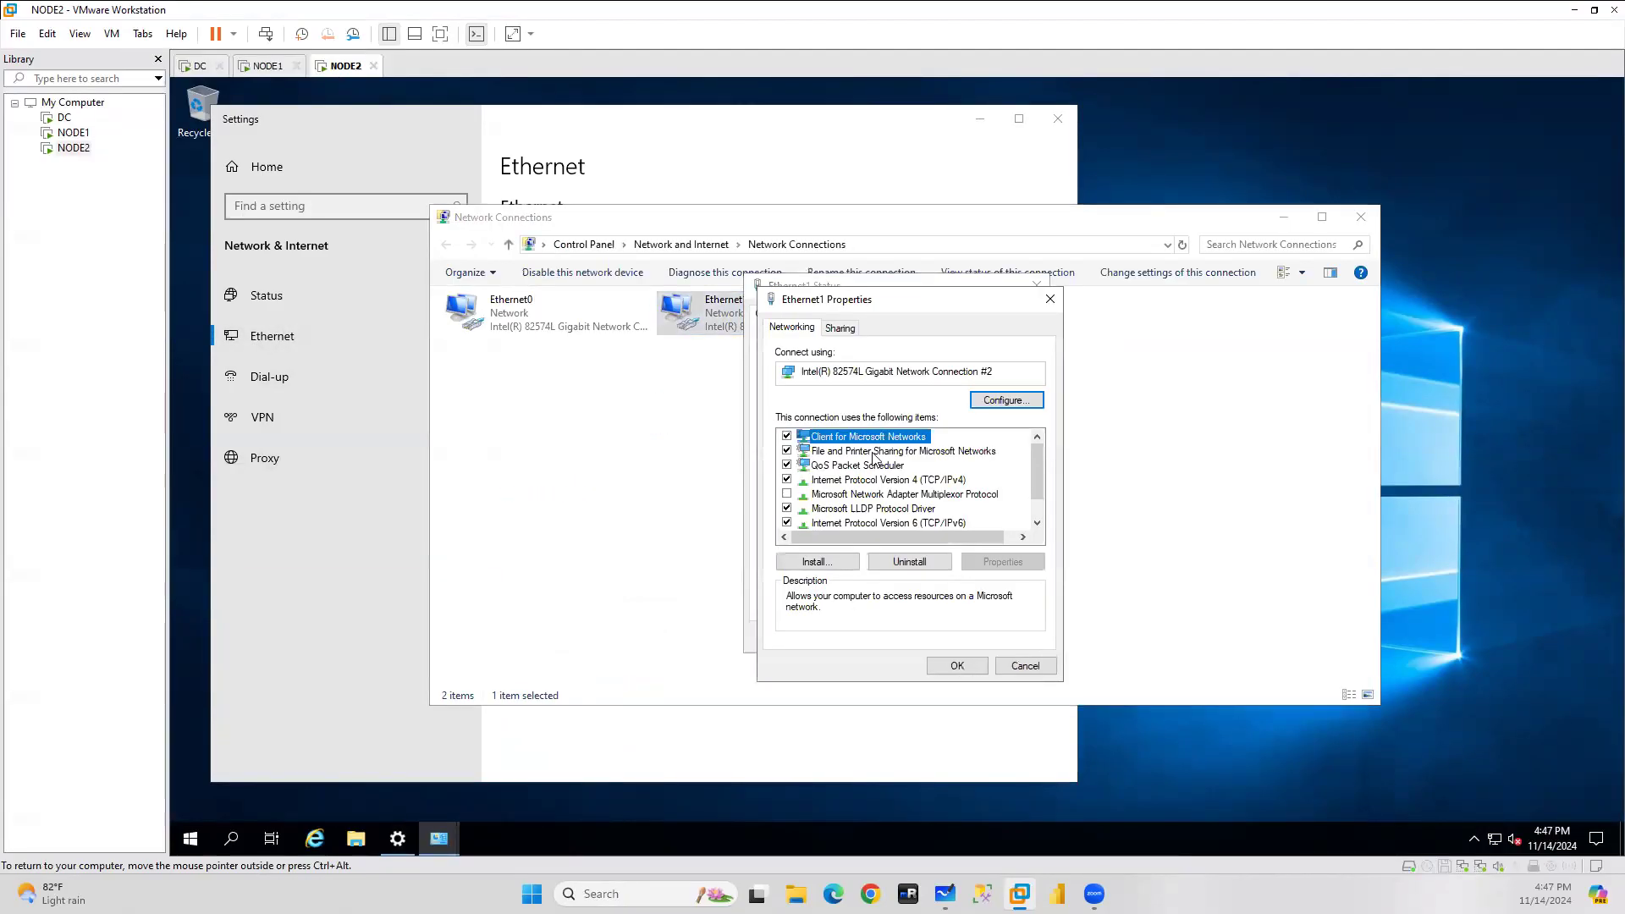
{"action": "double_click", "coordinate": [924, 480]}
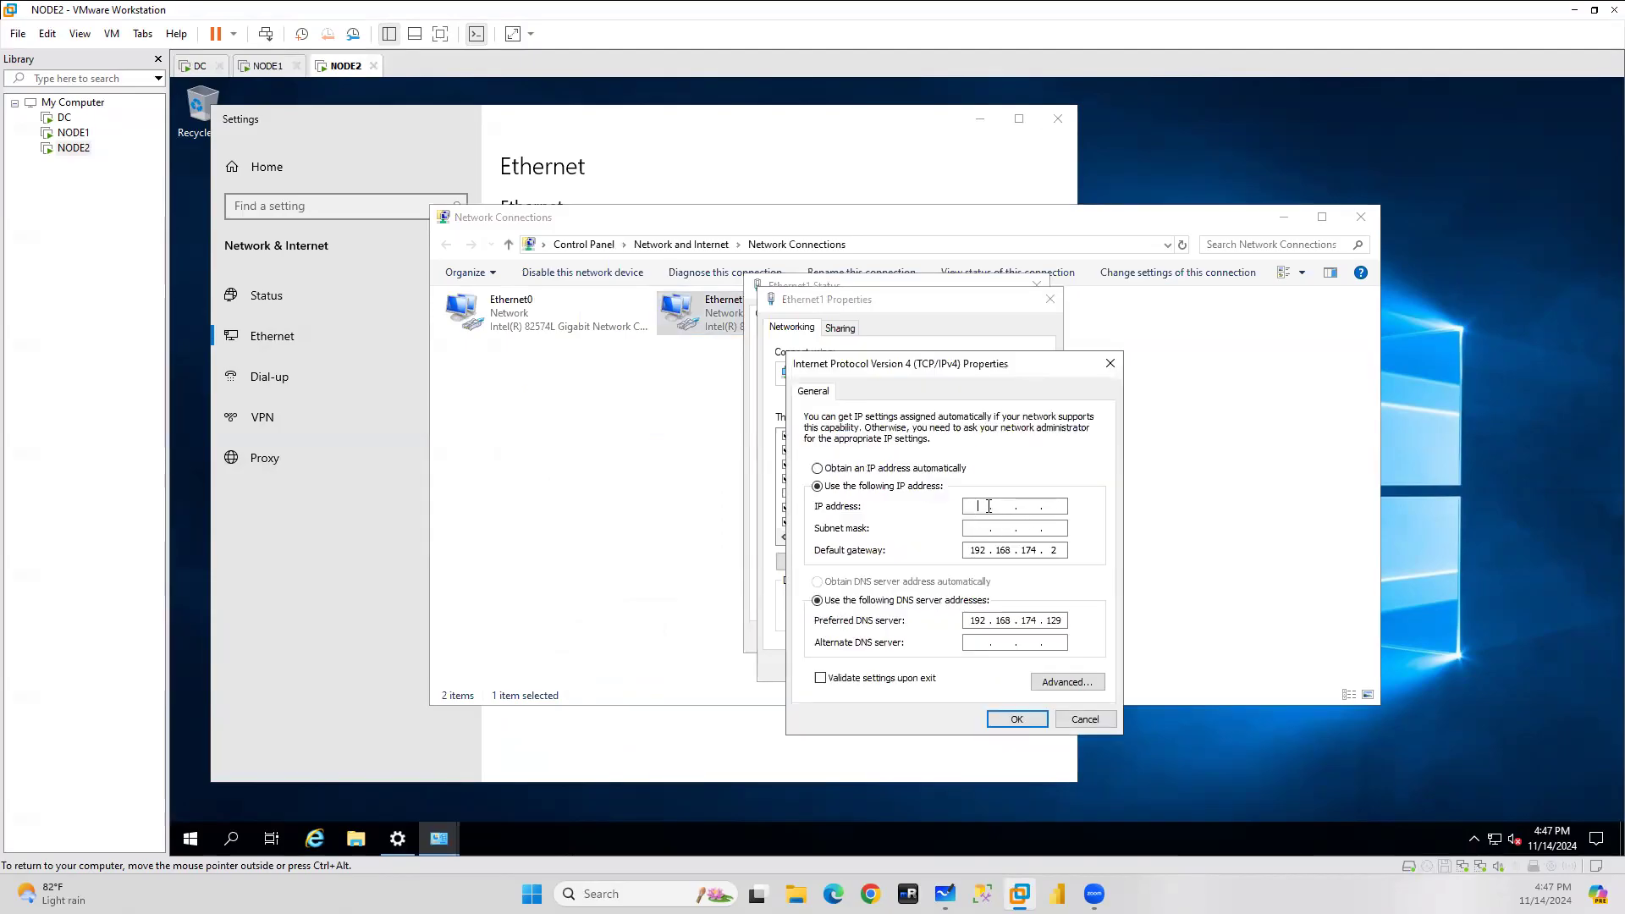
{"action": "type", "text": "192 . 168 . 174 ."}
{"action": "key", "text": "ctrl+alt"}
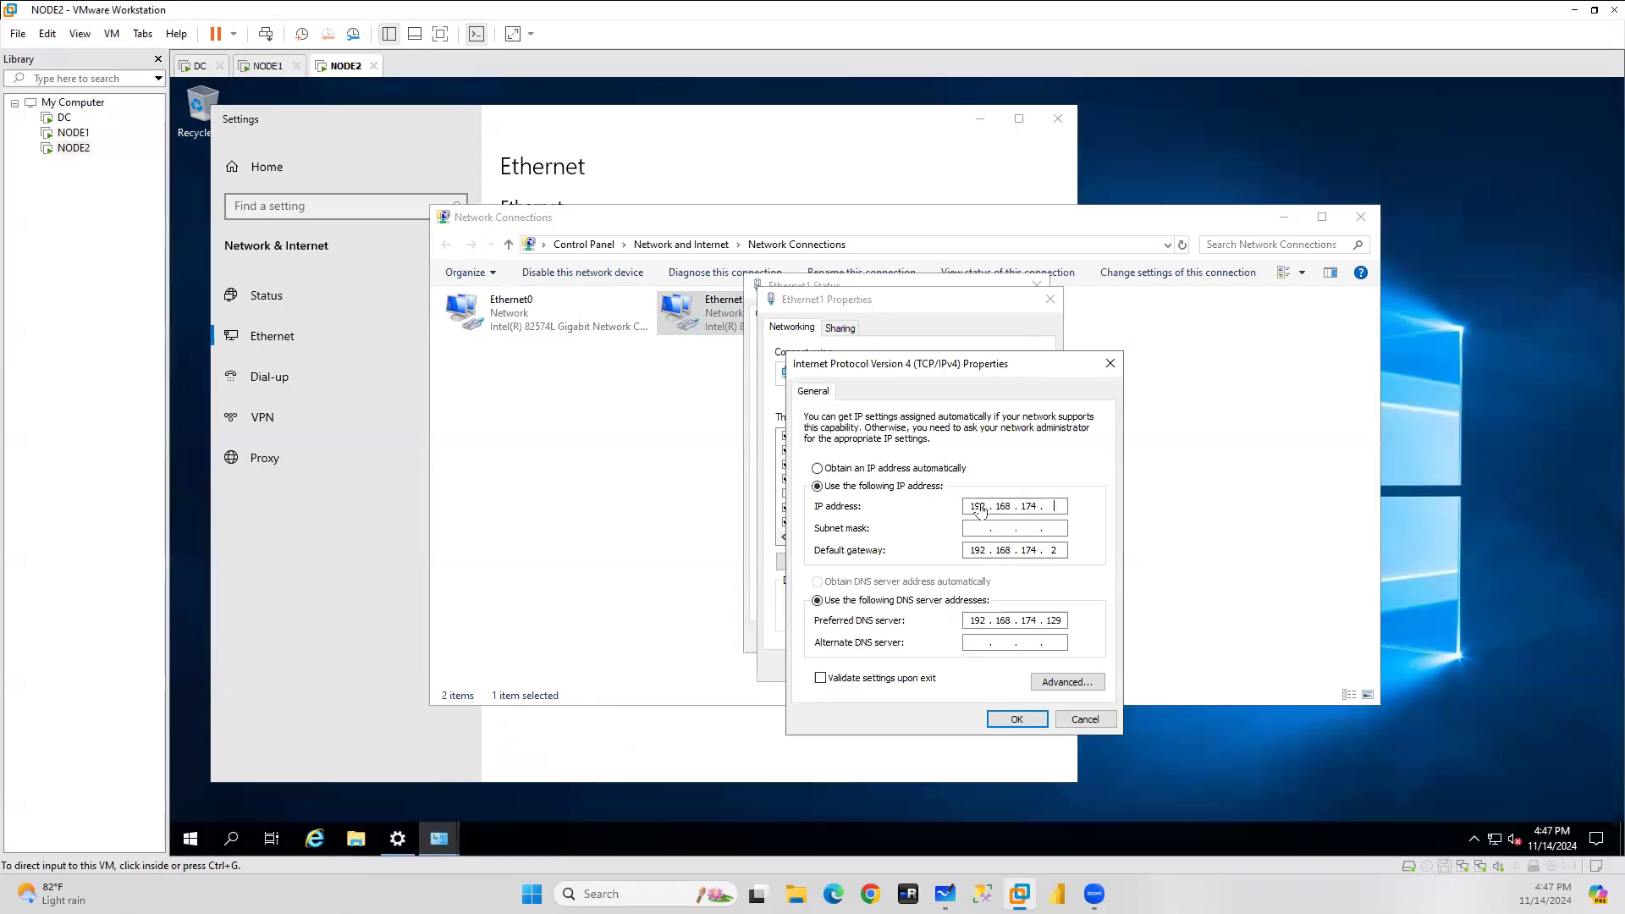
{"action": "left_click", "coordinate": [1052, 508]}
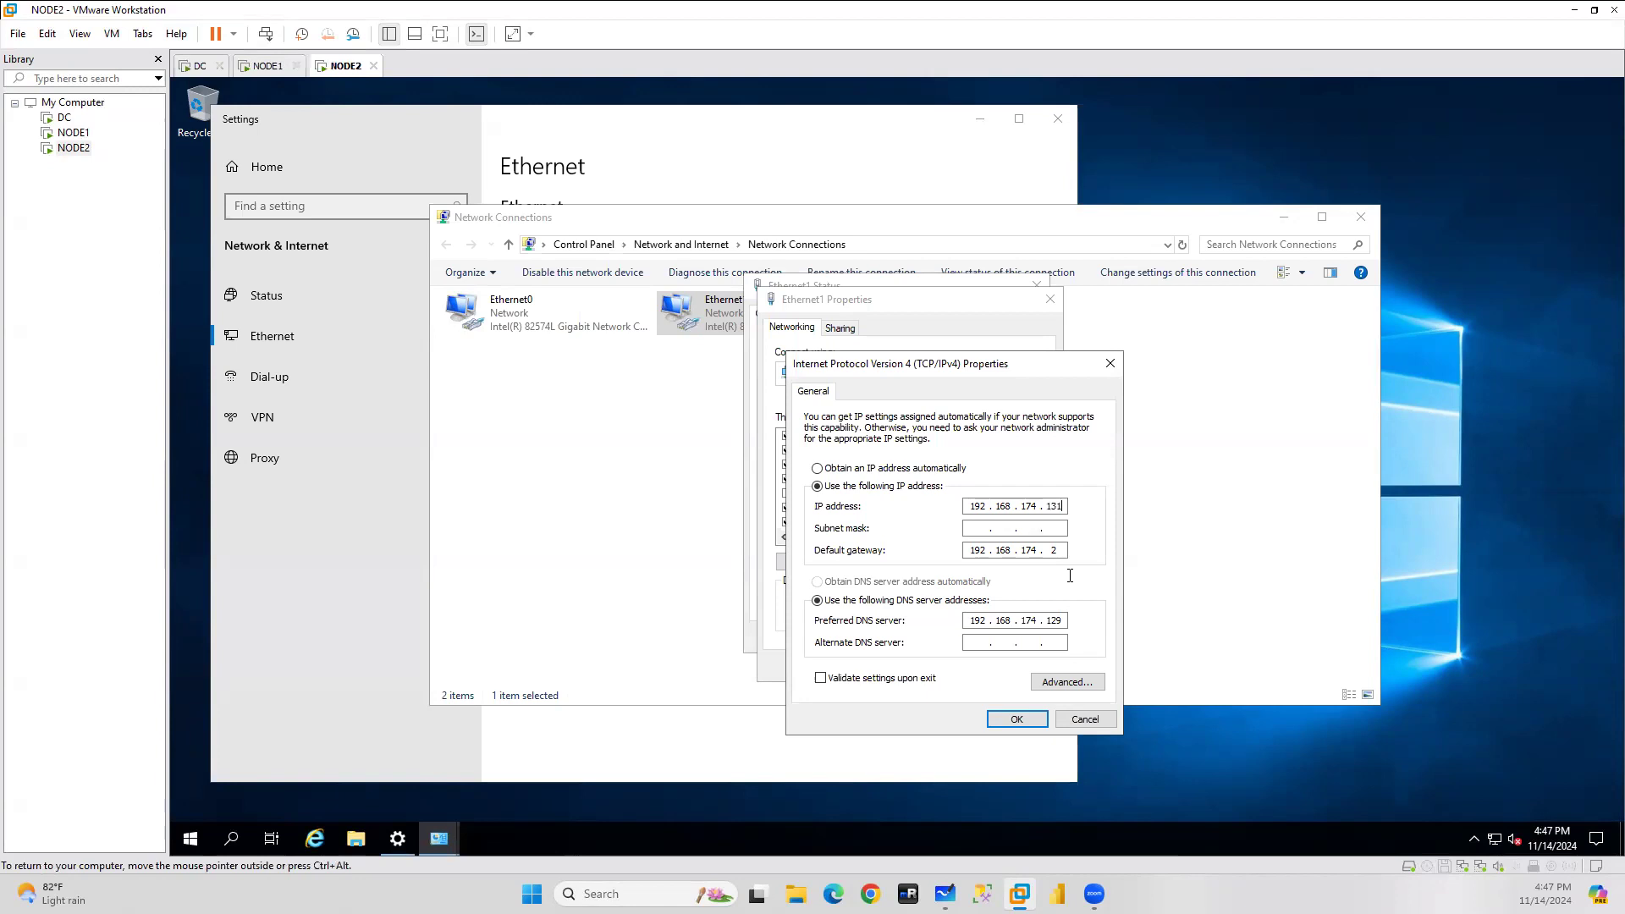
{"action": "left_click", "coordinate": [996, 529]}
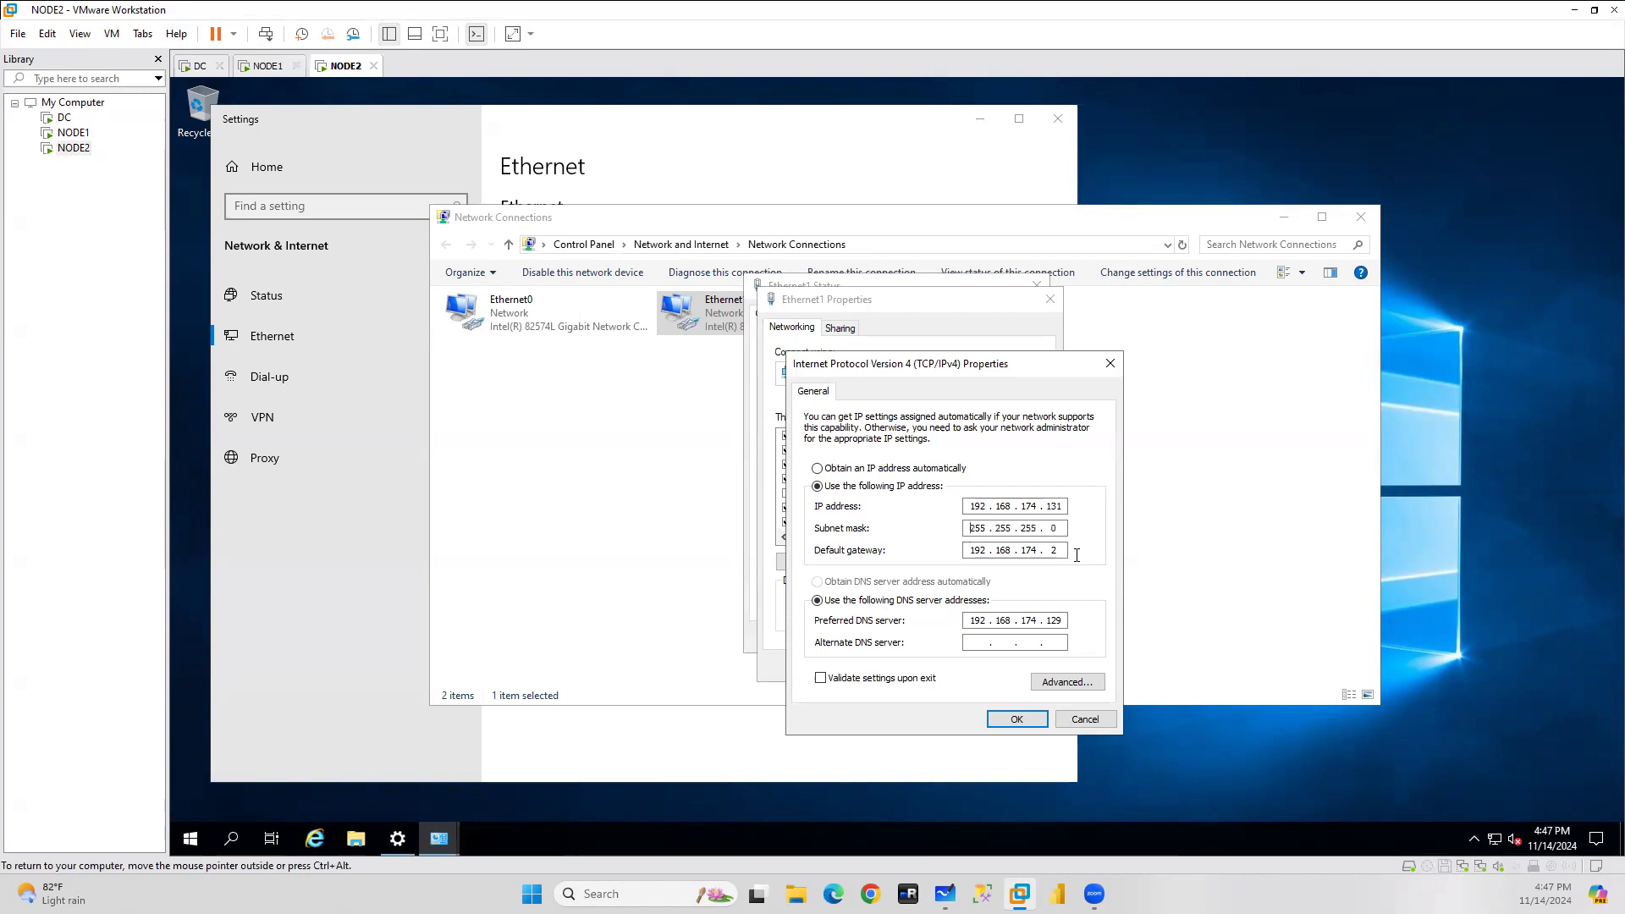
Save NODE2's IPv4 settings, accepting the gateway warning, then switch to NODE1.
{"action": "left_click", "coordinate": [1016, 719]}
{"action": "left_click", "coordinate": [968, 540]}
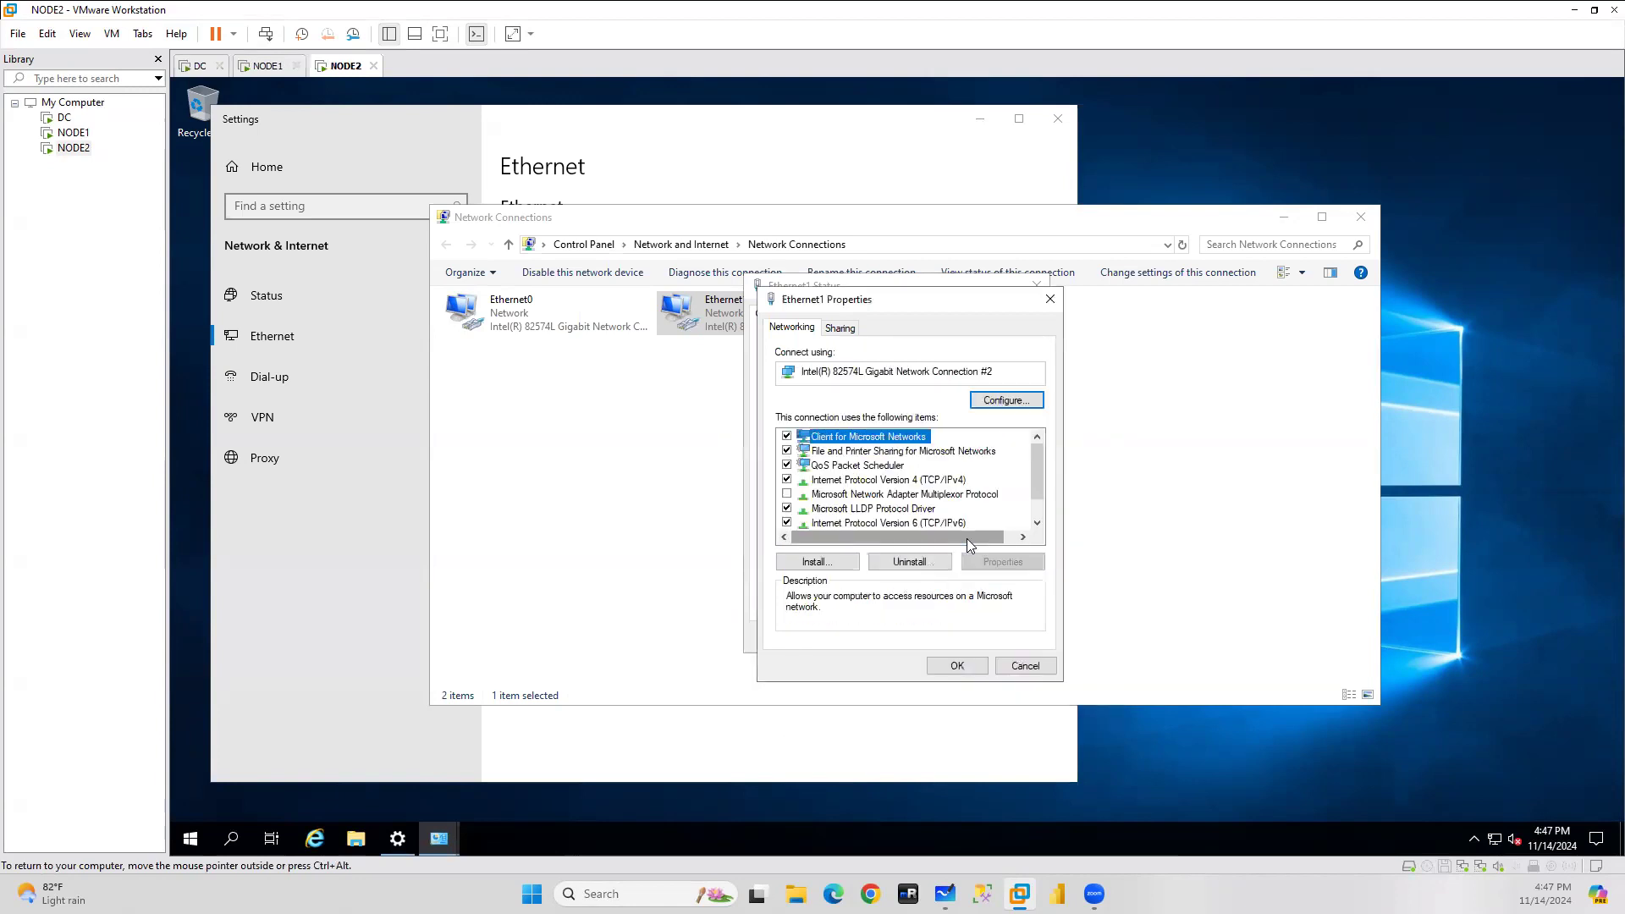
{"action": "left_click", "coordinate": [960, 664]}
{"action": "left_click", "coordinate": [1011, 637]}
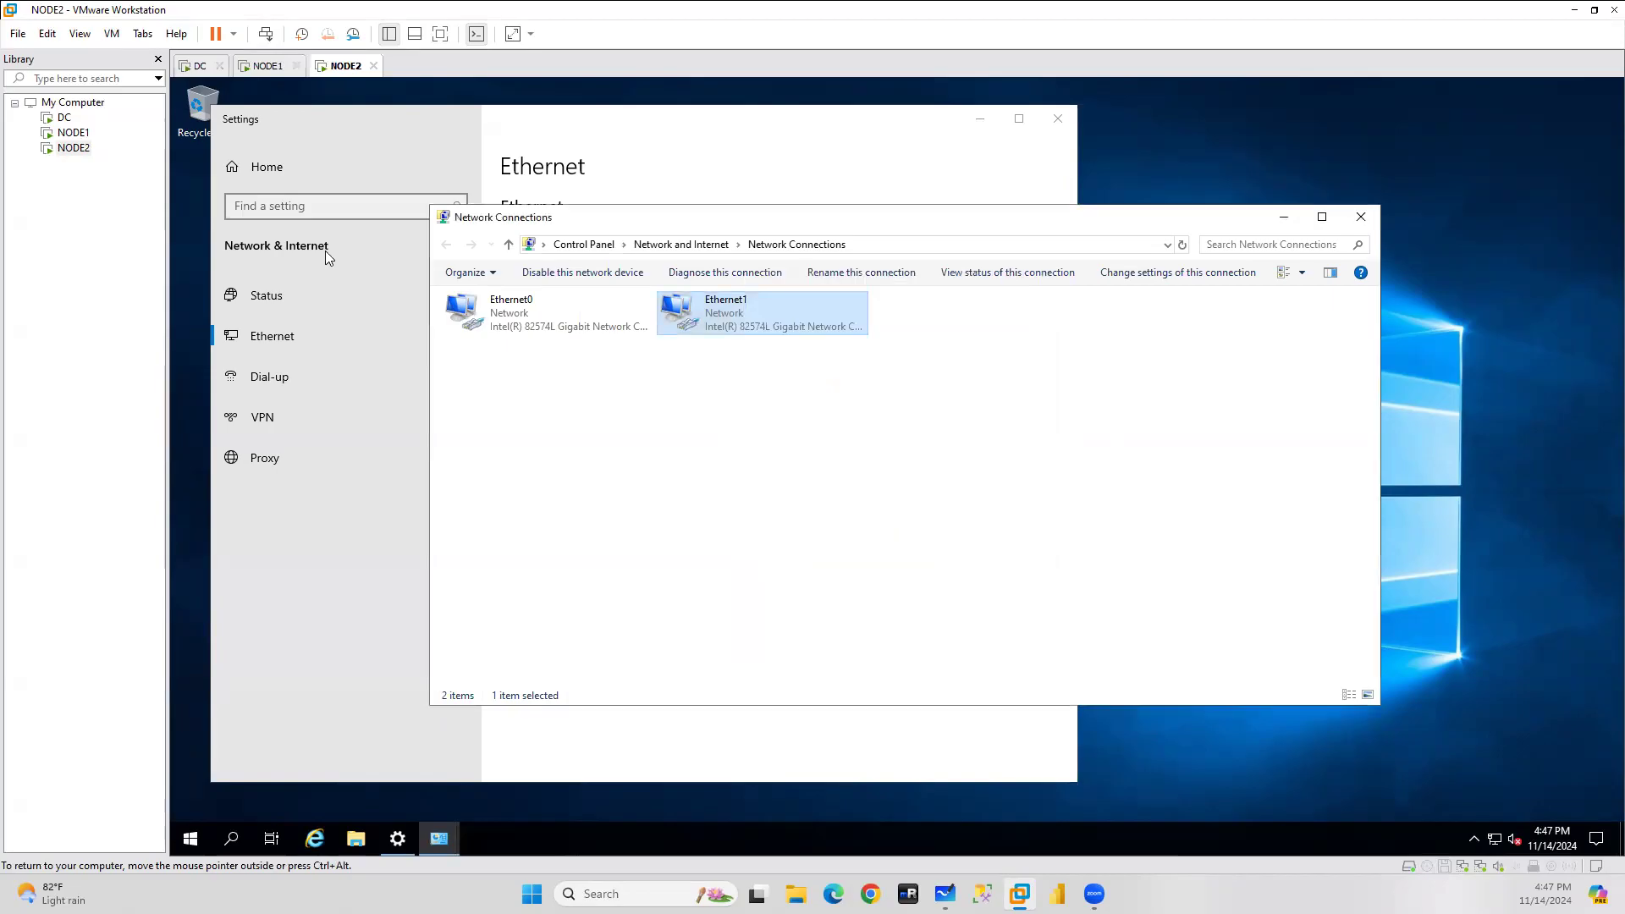
{"action": "left_click", "coordinate": [264, 65]}
Reapply NODE1's Ethernet1 IPv4 settings with the default mask, accepting the gateway warning.
{"action": "left_click", "coordinate": [797, 597]}
{"action": "double_click", "coordinate": [928, 480]}
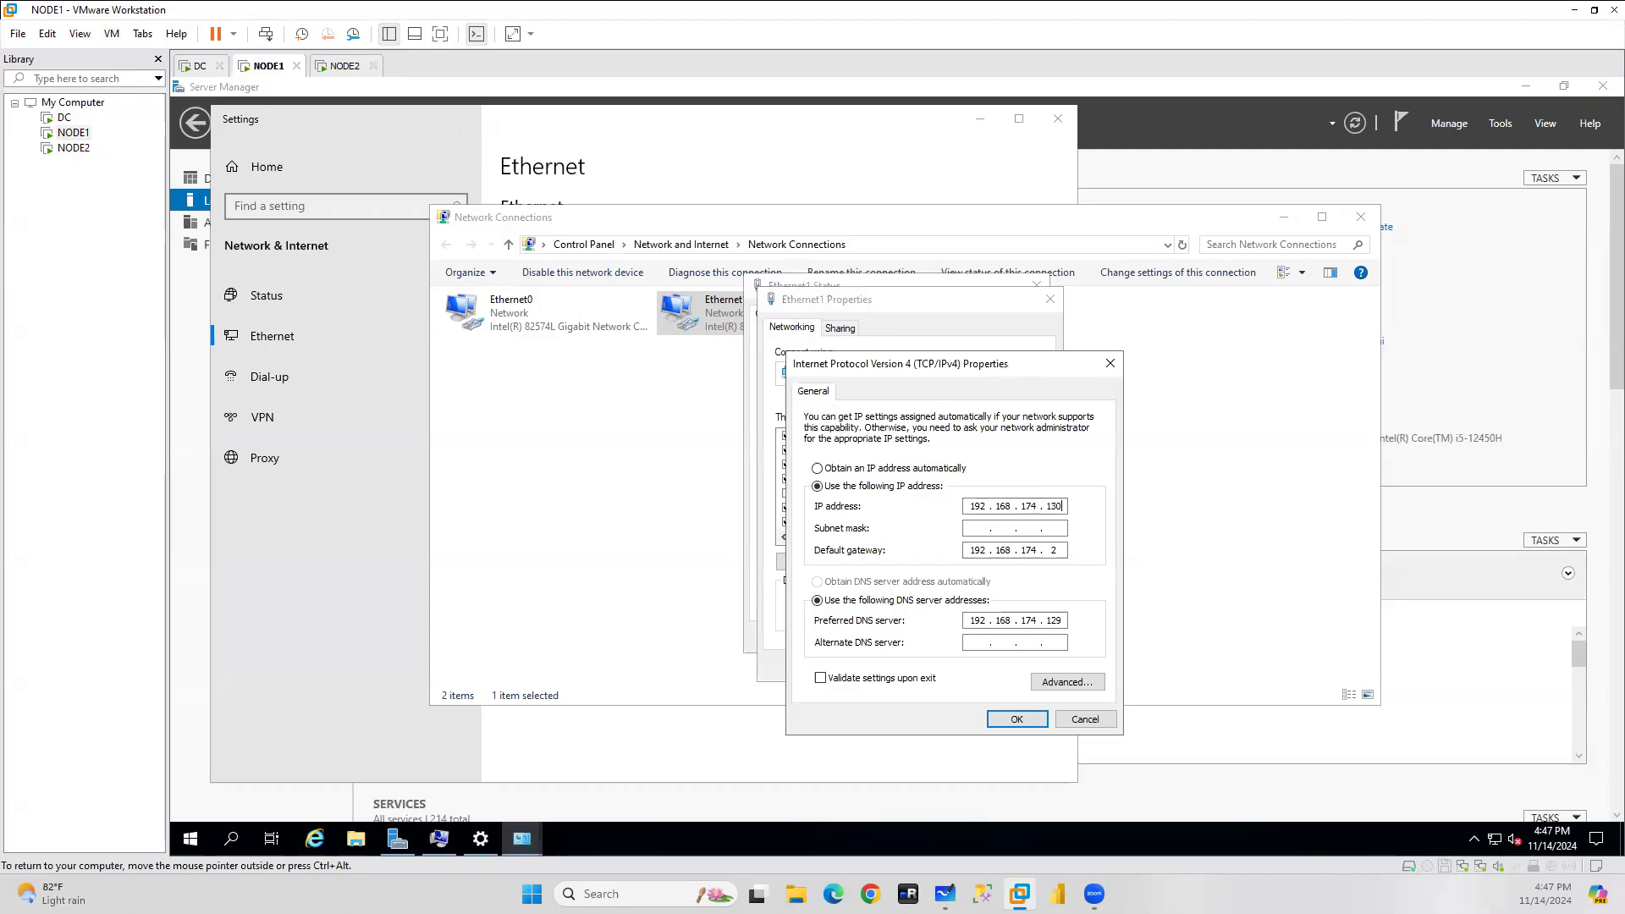
{"action": "left_click", "coordinate": [991, 534]}
{"action": "left_click", "coordinate": [1017, 719]}
{"action": "left_click", "coordinate": [962, 536]}
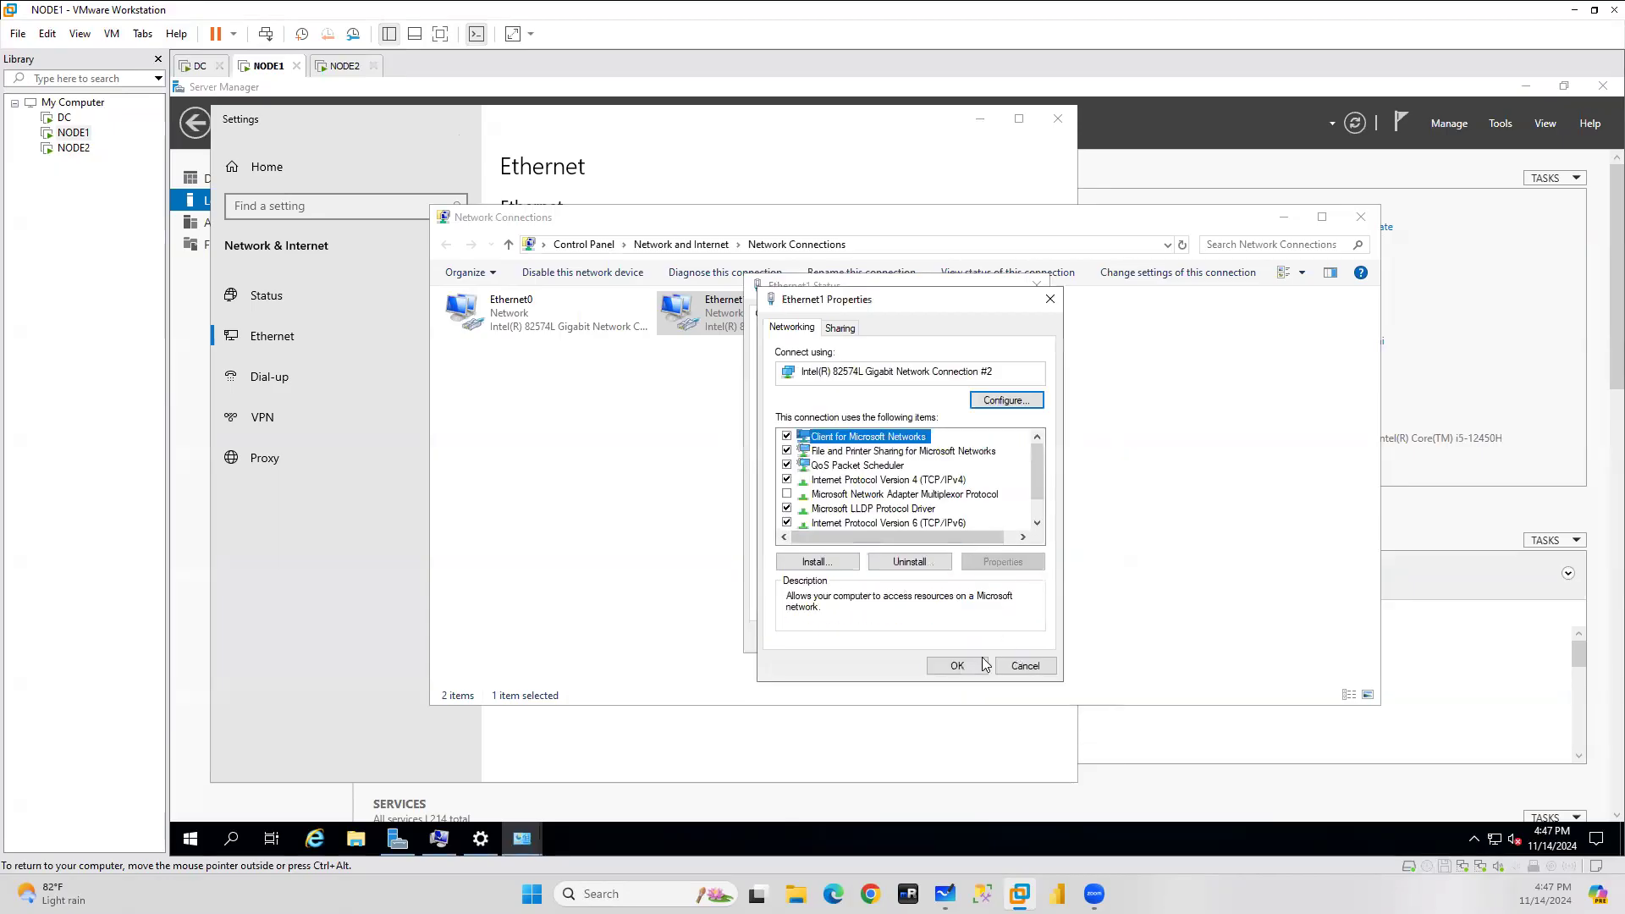
{"action": "left_click", "coordinate": [947, 666]}
{"action": "left_click", "coordinate": [1012, 637]}
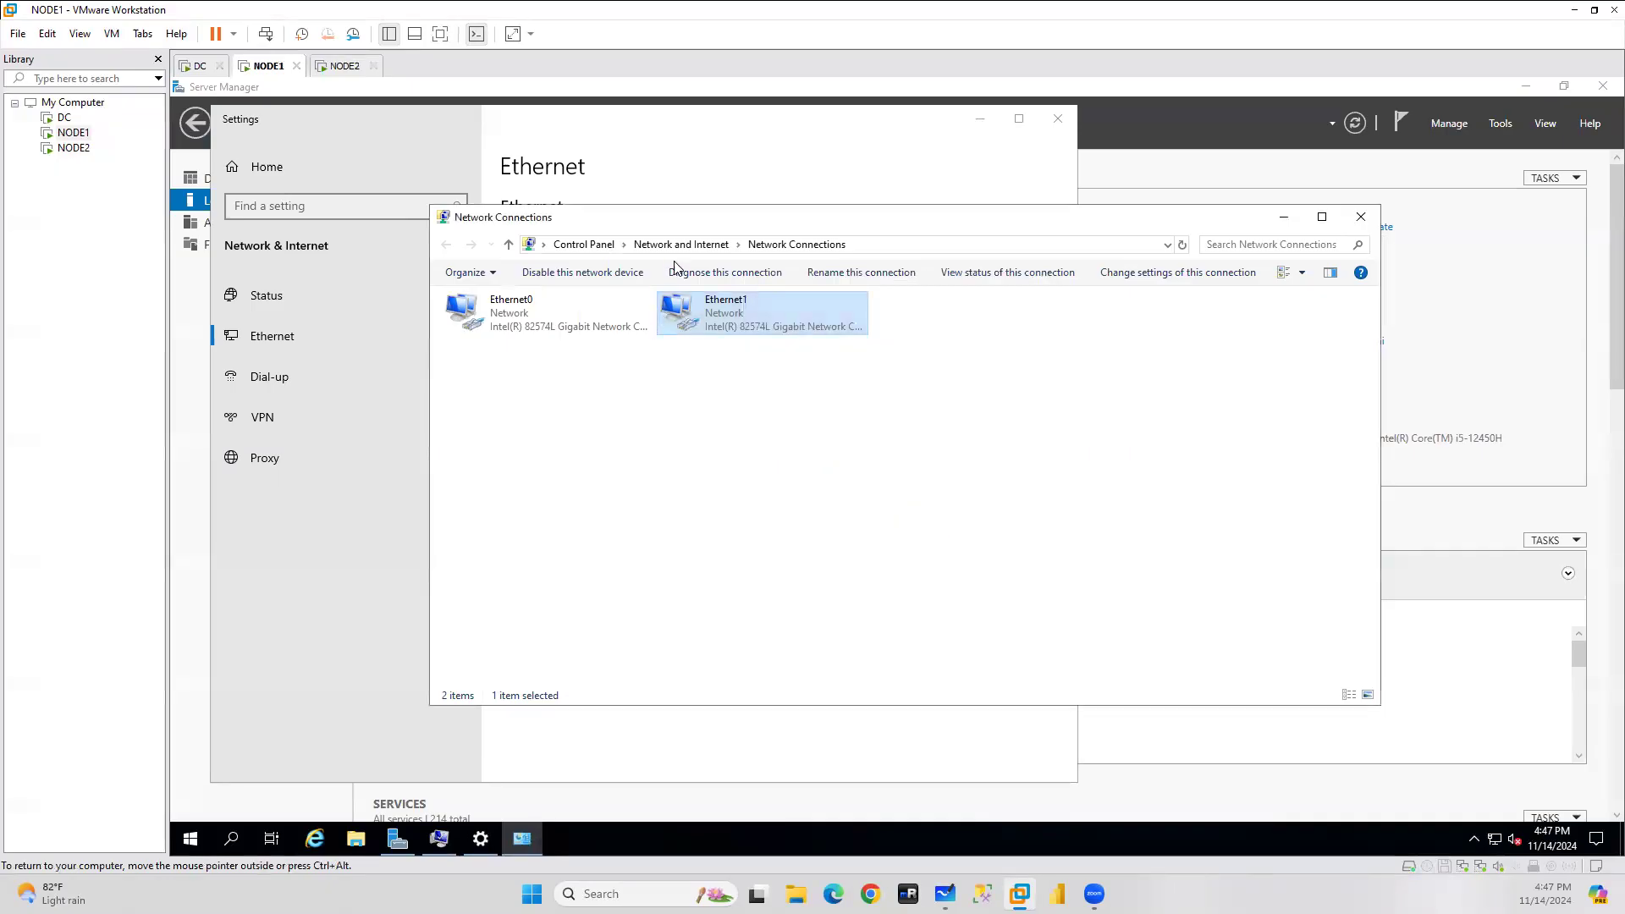
Reopen NODE1's Ethernet1 IPv4 settings, close them unsaved, and switch to DC.
{"action": "double_click", "coordinate": [729, 322]}
{"action": "left_click", "coordinate": [800, 598]}
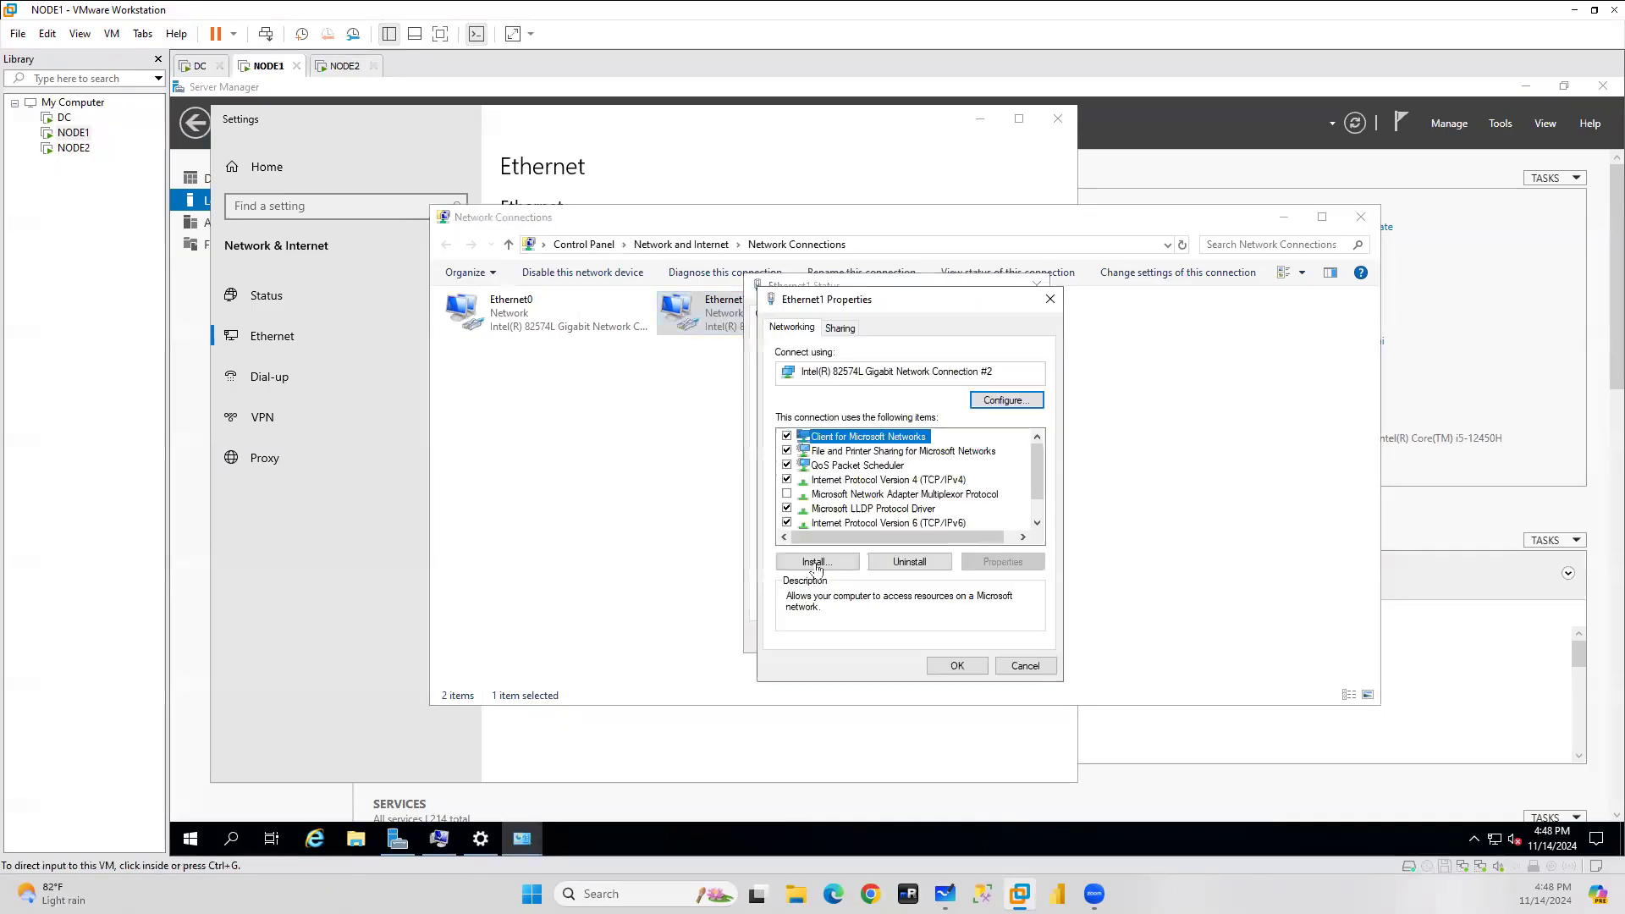
{"action": "double_click", "coordinate": [865, 480]}
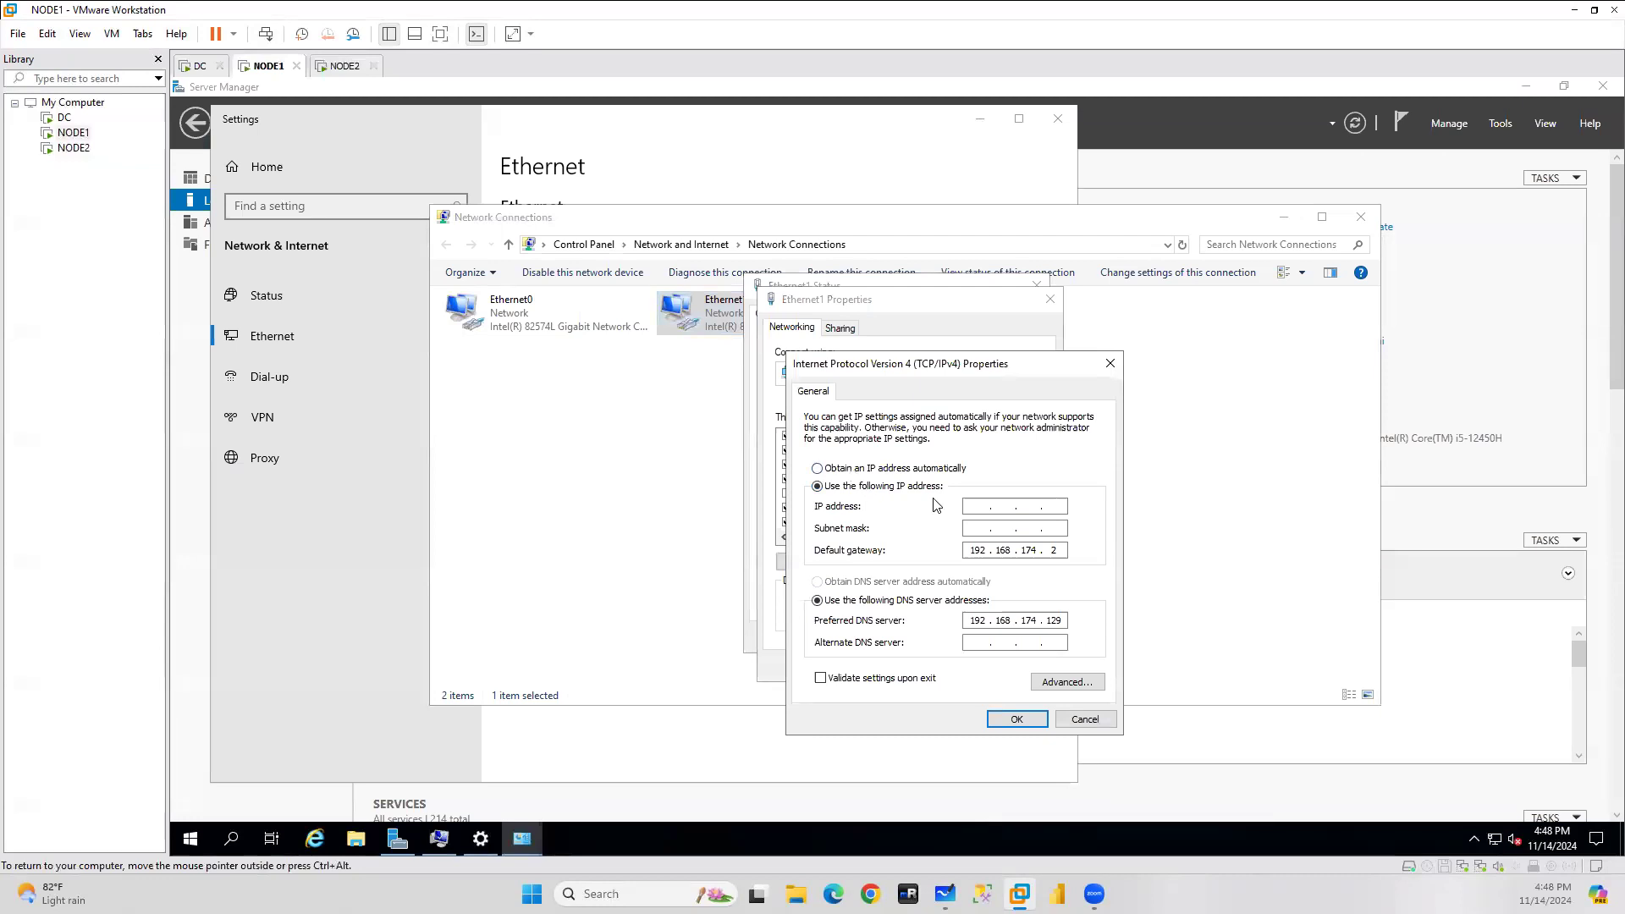
{"action": "left_click", "coordinate": [1078, 718]}
{"action": "left_click", "coordinate": [1026, 667]}
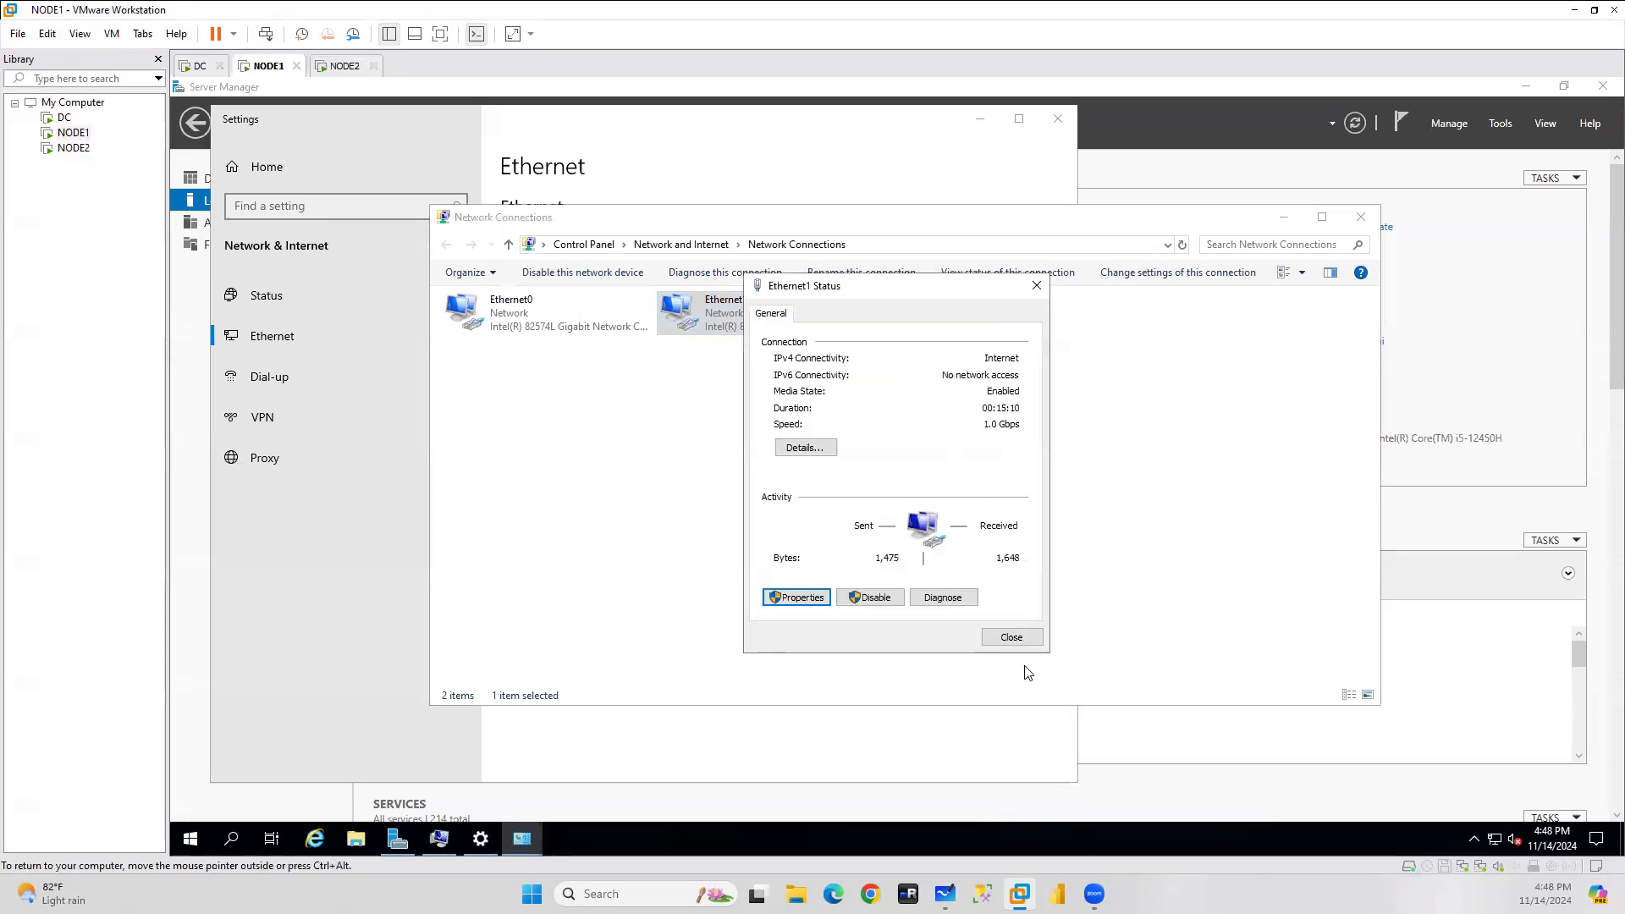
{"action": "left_click", "coordinate": [196, 66]}
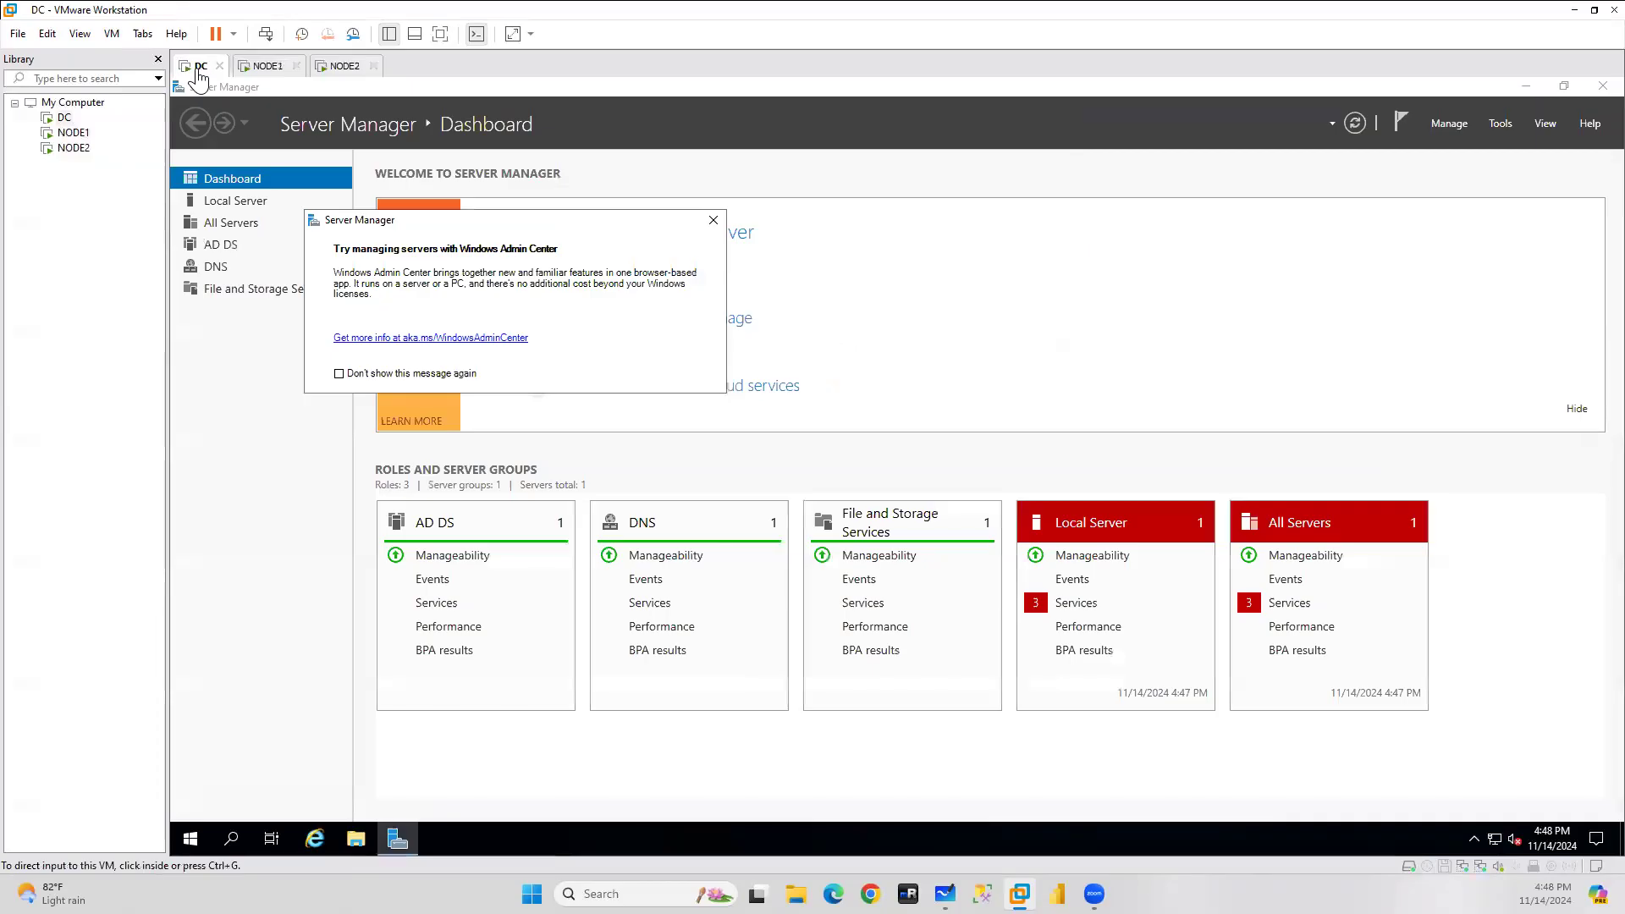
Dismiss the Admin Center notice and try opening DC's adapter list, which gives access errors.
{"action": "left_click", "coordinate": [711, 223]}
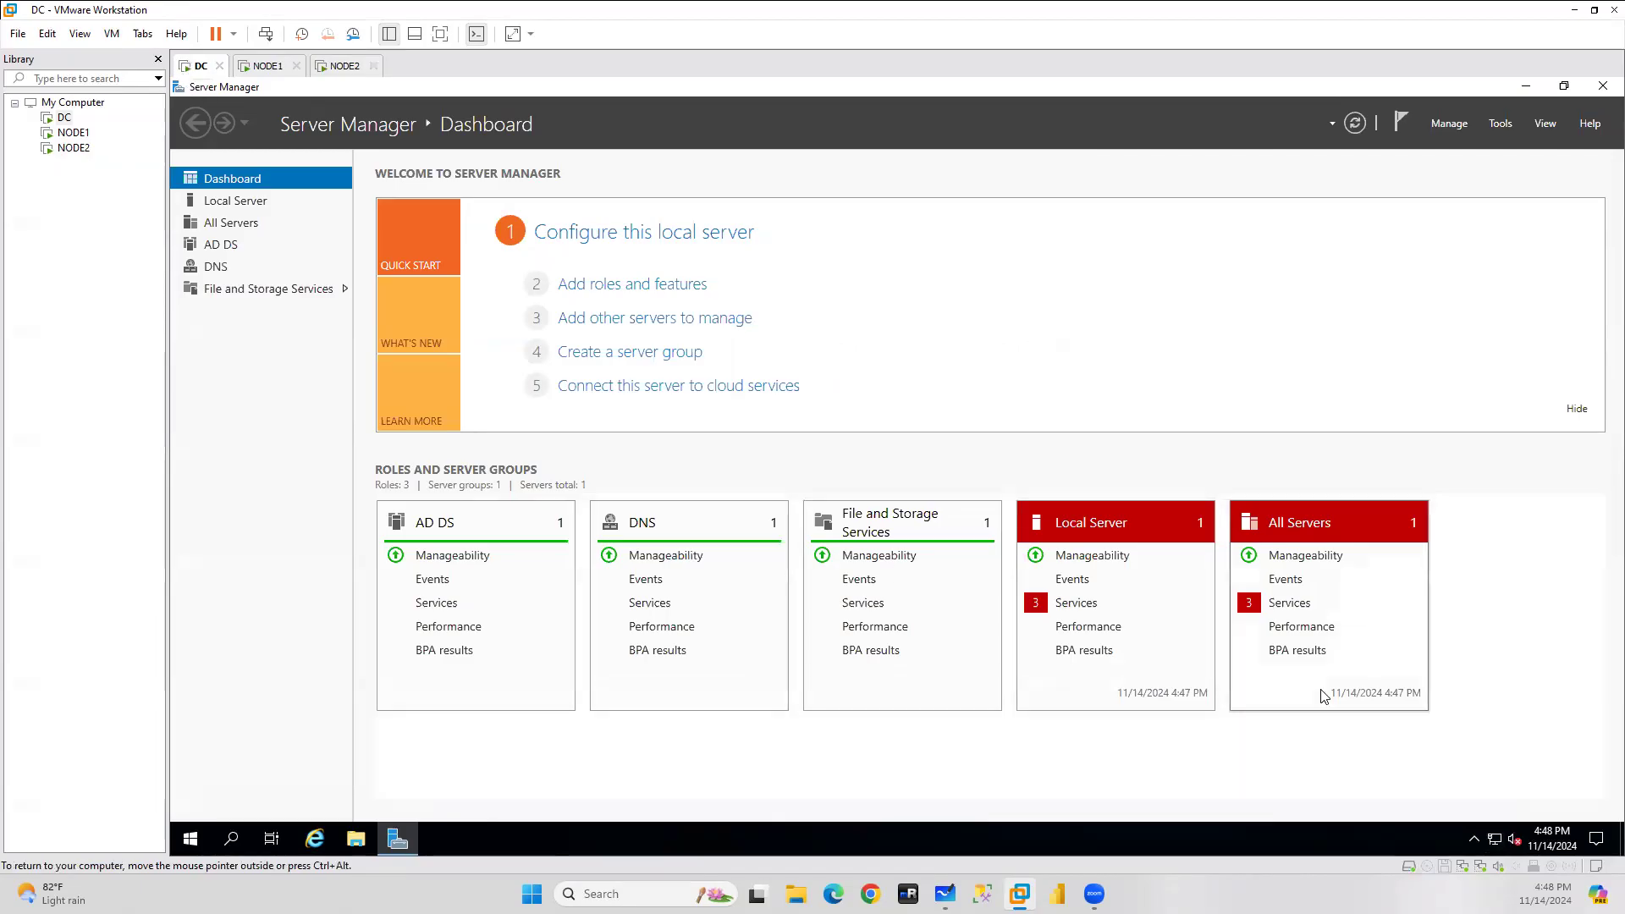
{"action": "right_click", "coordinate": [1495, 839]}
{"action": "left_click", "coordinate": [1484, 812]}
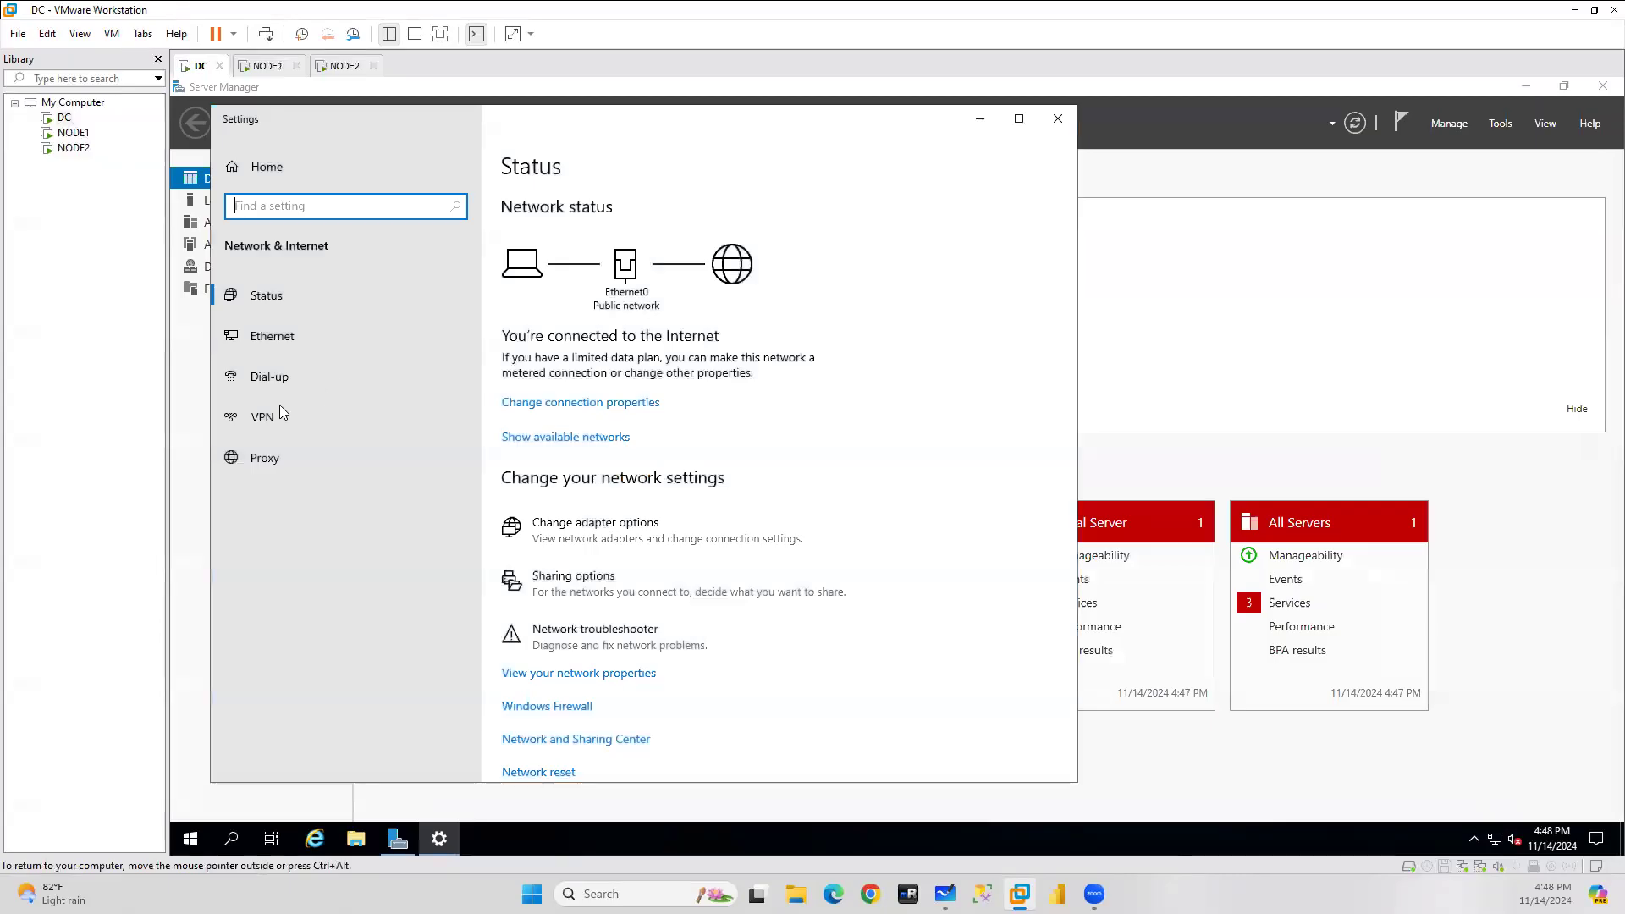
{"action": "left_click", "coordinate": [270, 336]}
{"action": "left_click", "coordinate": [544, 408]}
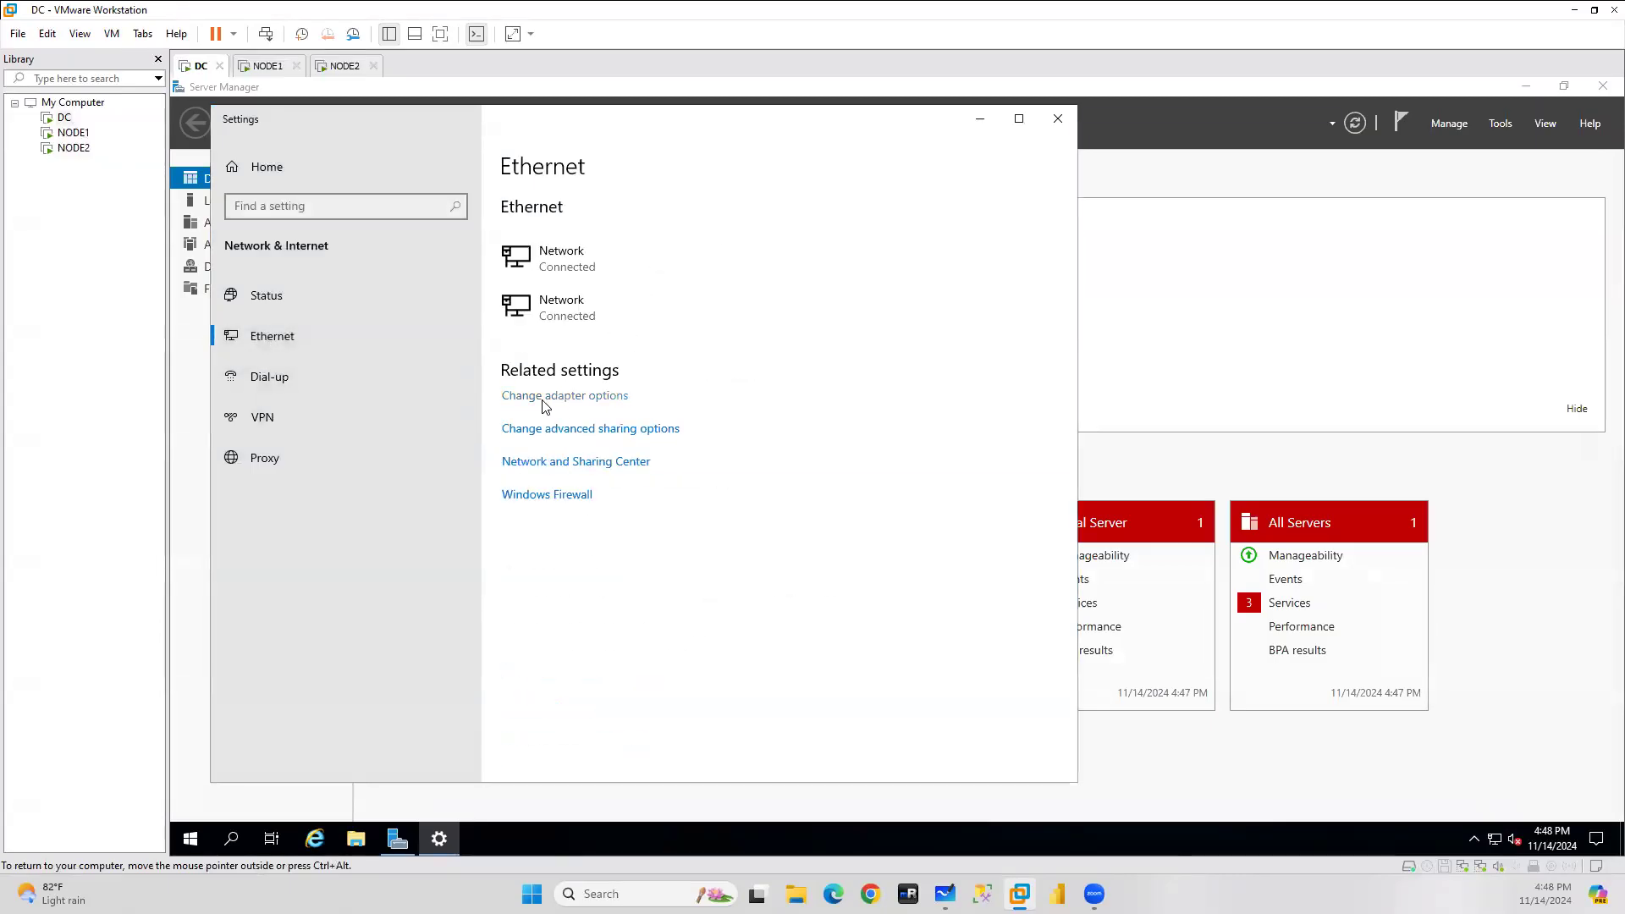
{"action": "left_click", "coordinate": [1089, 458]}
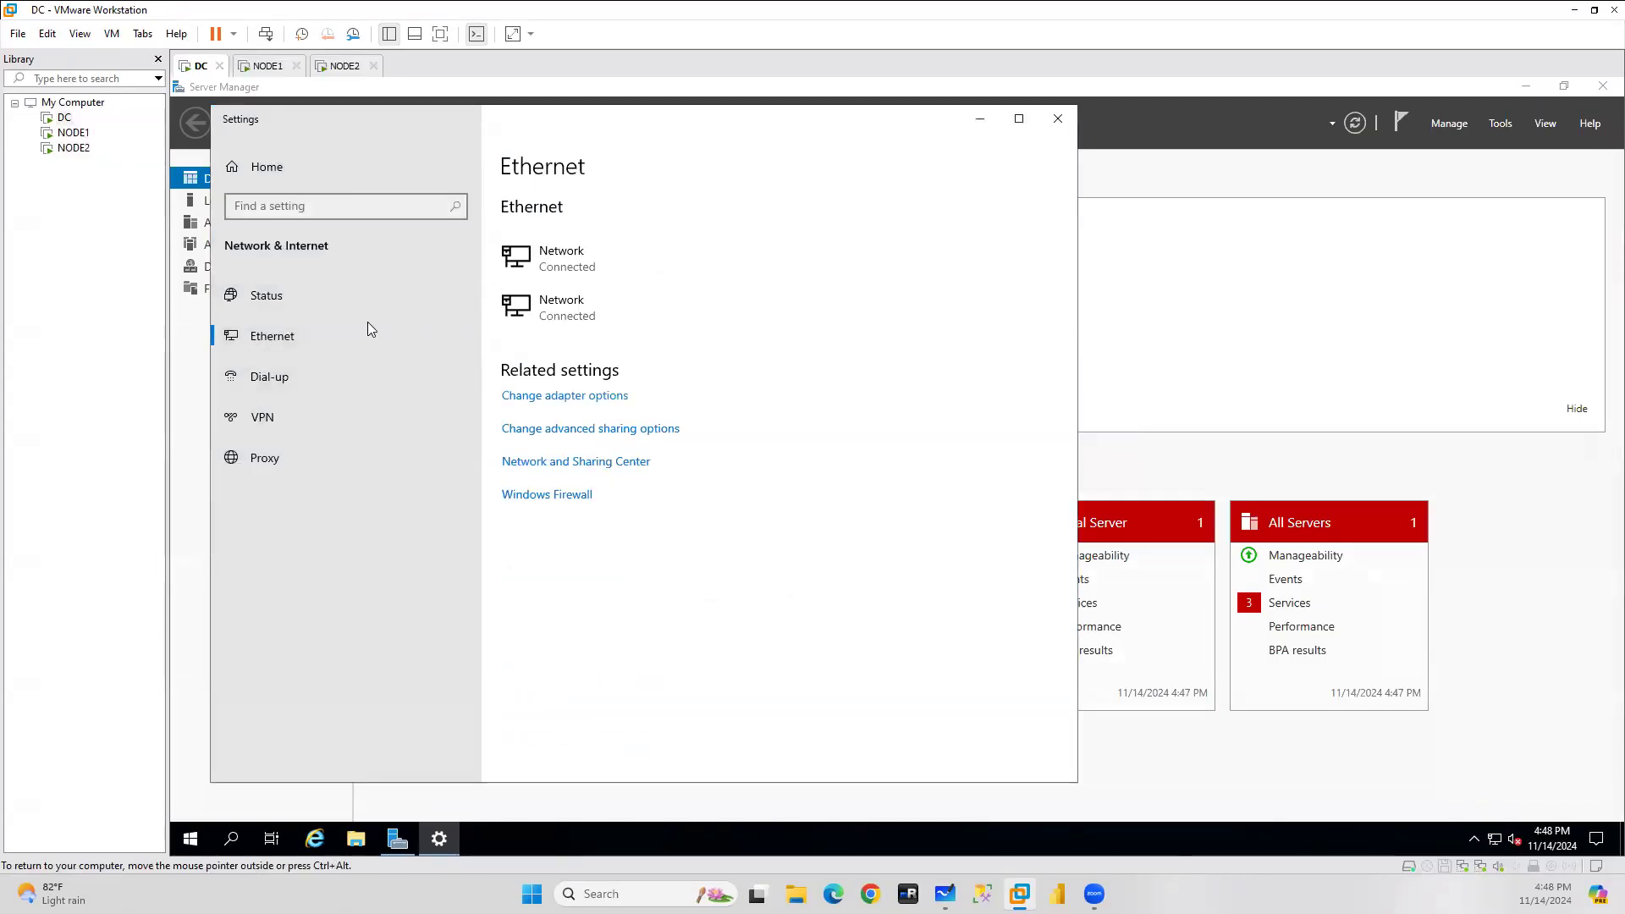
{"action": "left_click", "coordinate": [574, 399]}
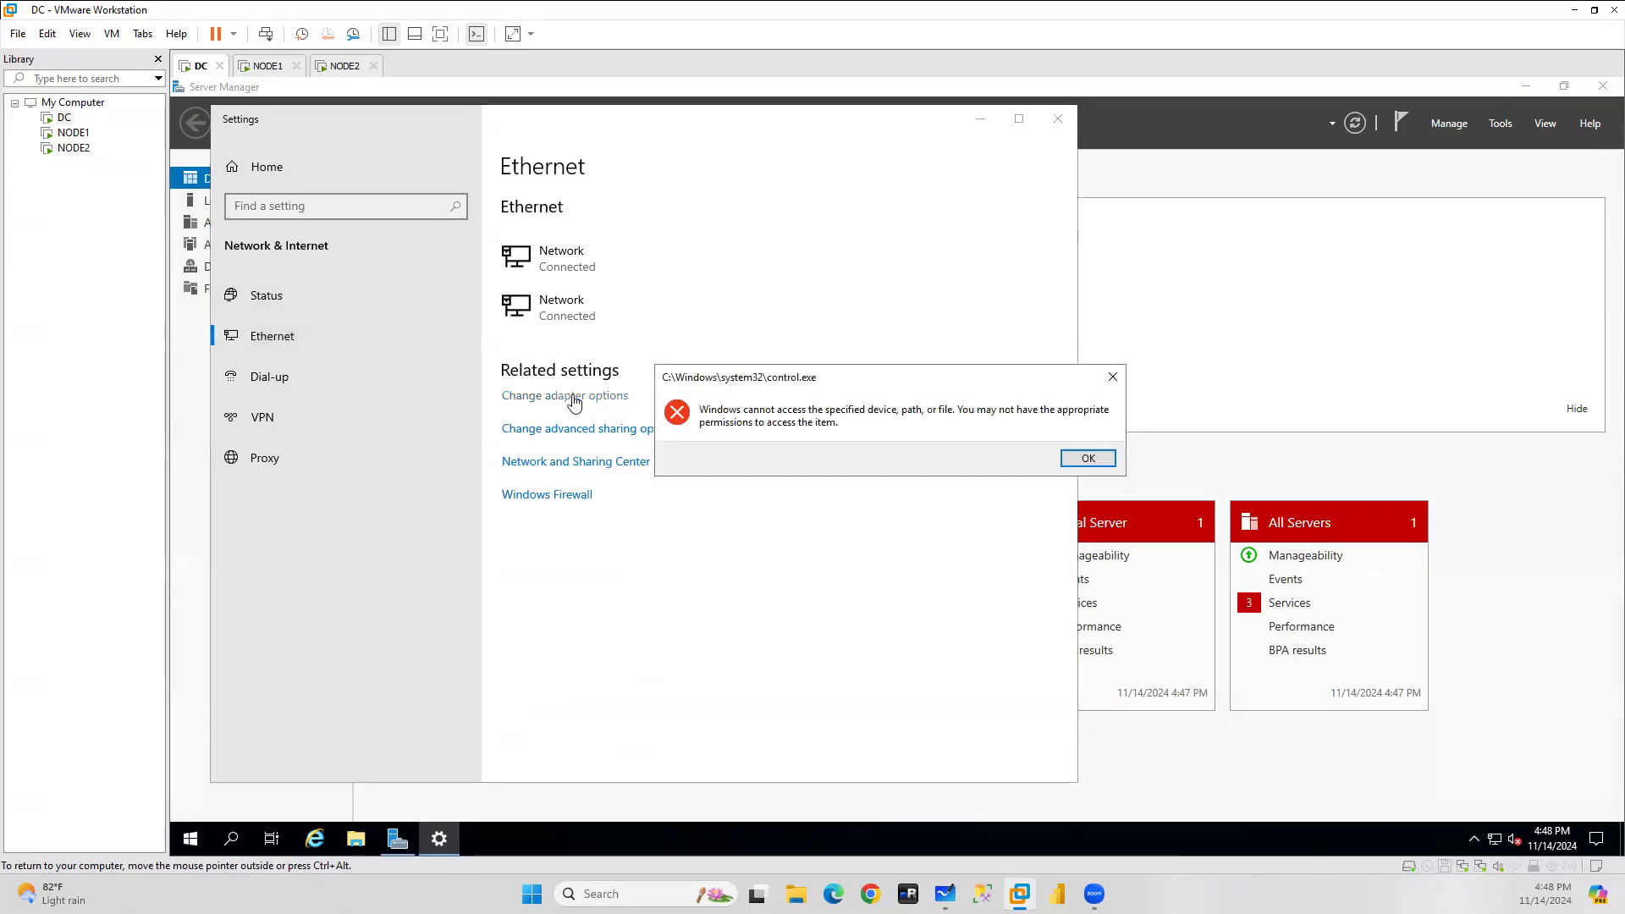
{"action": "left_click", "coordinate": [1073, 463]}
Close Server Manager and open the Network and Sharing Center from network settings.
{"action": "left_click", "coordinate": [525, 308]}
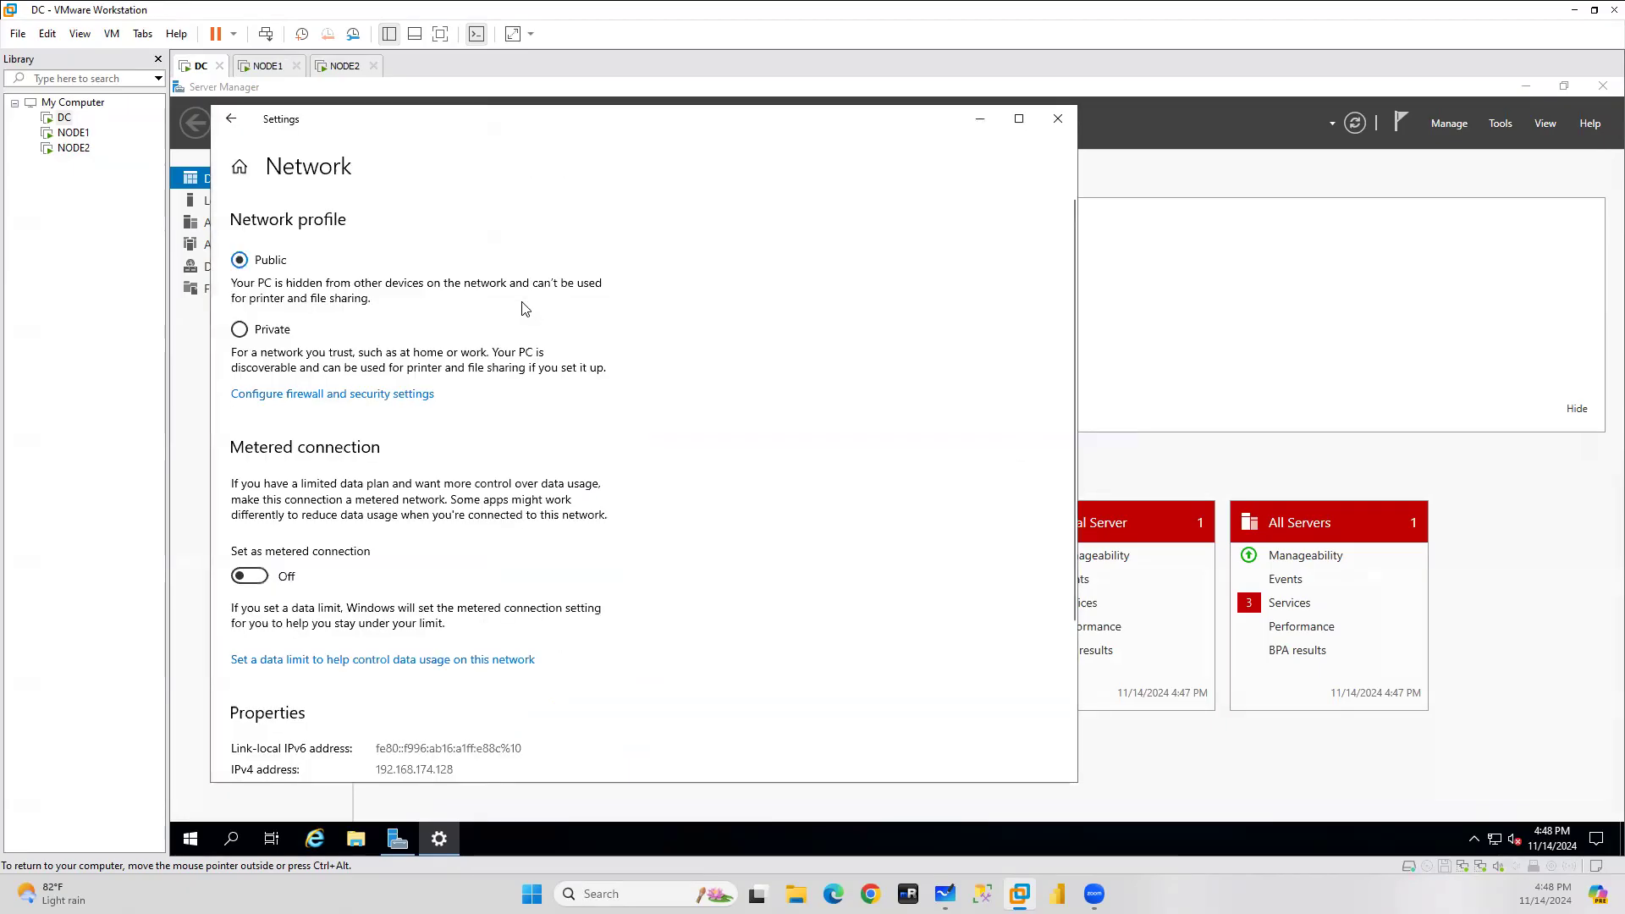
{"action": "left_click", "coordinate": [1058, 118]}
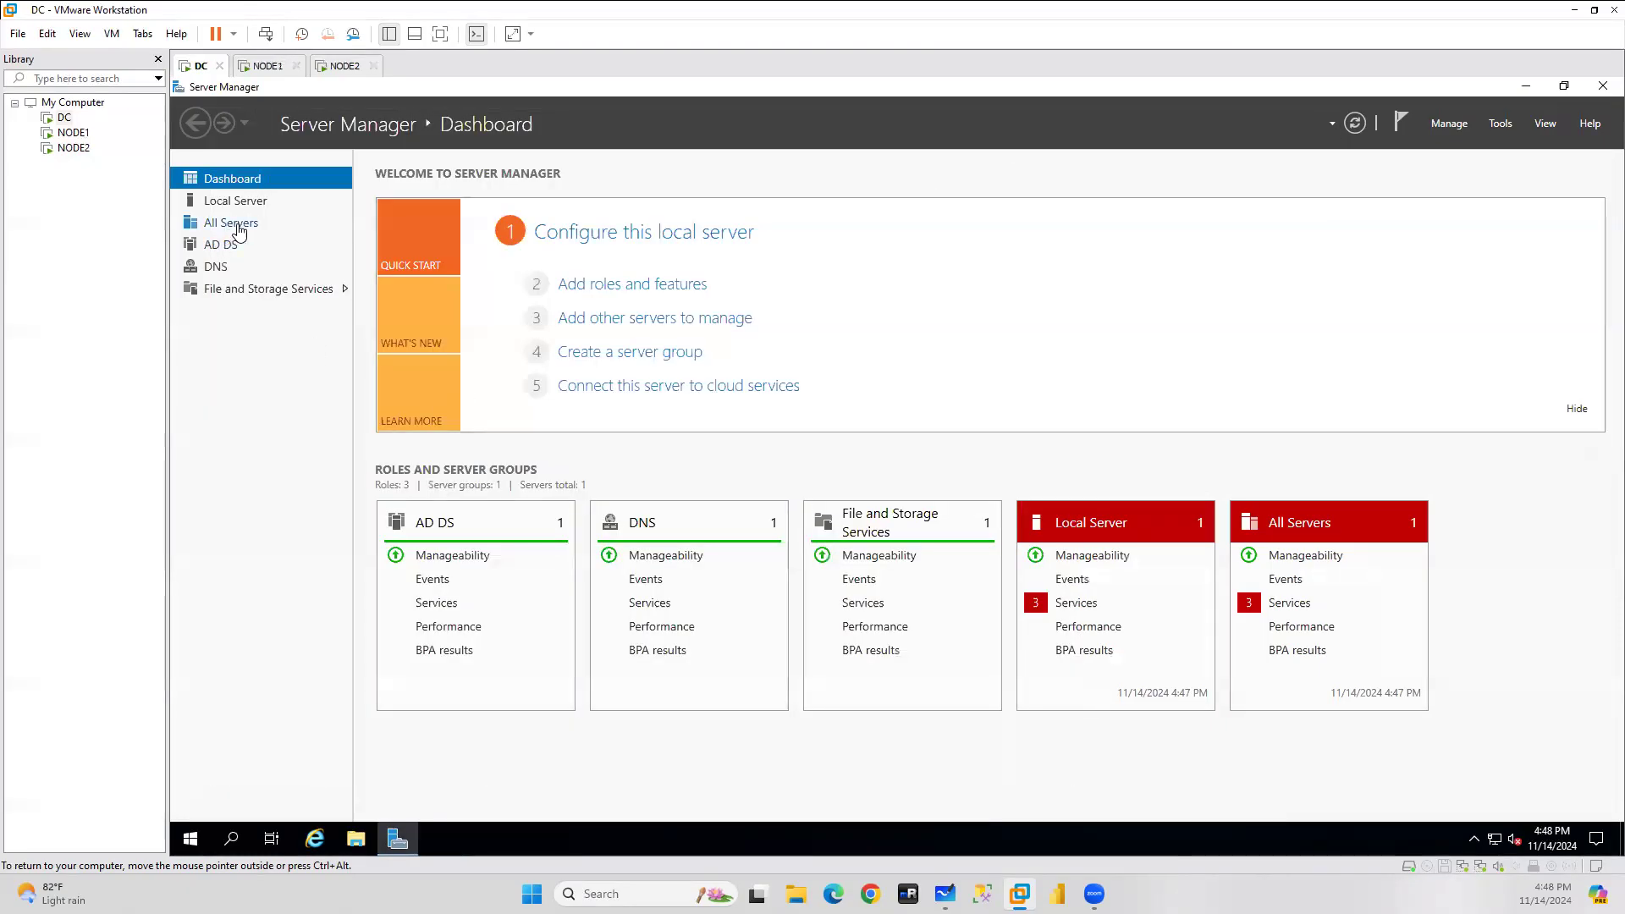
{"action": "left_click", "coordinate": [1602, 86]}
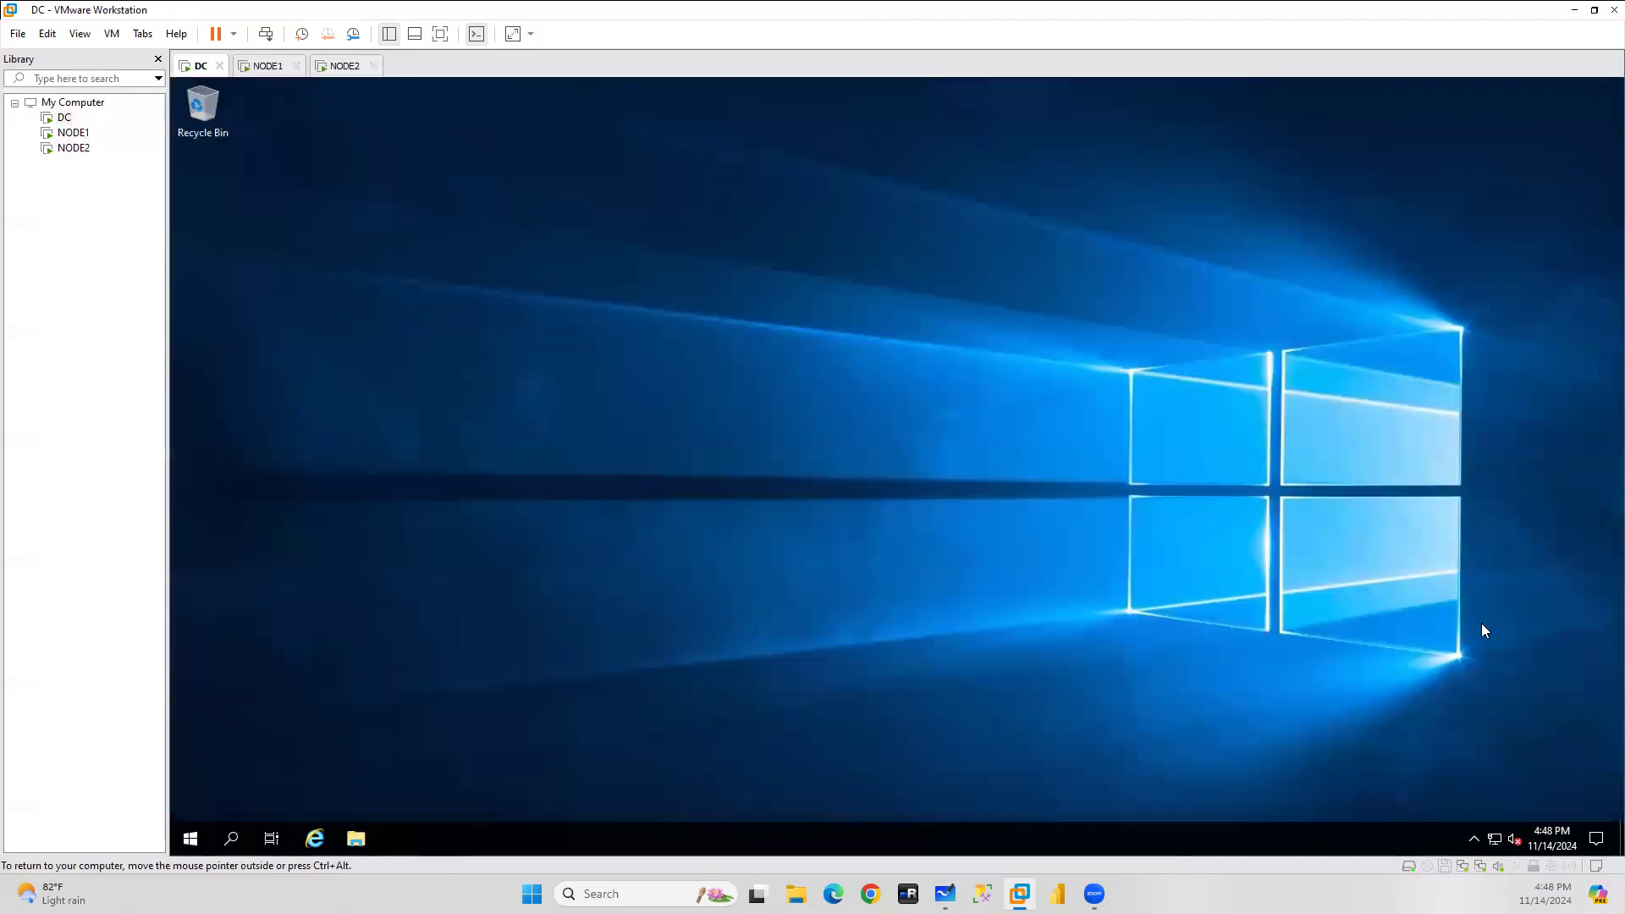
{"action": "right_click", "coordinate": [1496, 839]}
{"action": "left_click", "coordinate": [1478, 809]}
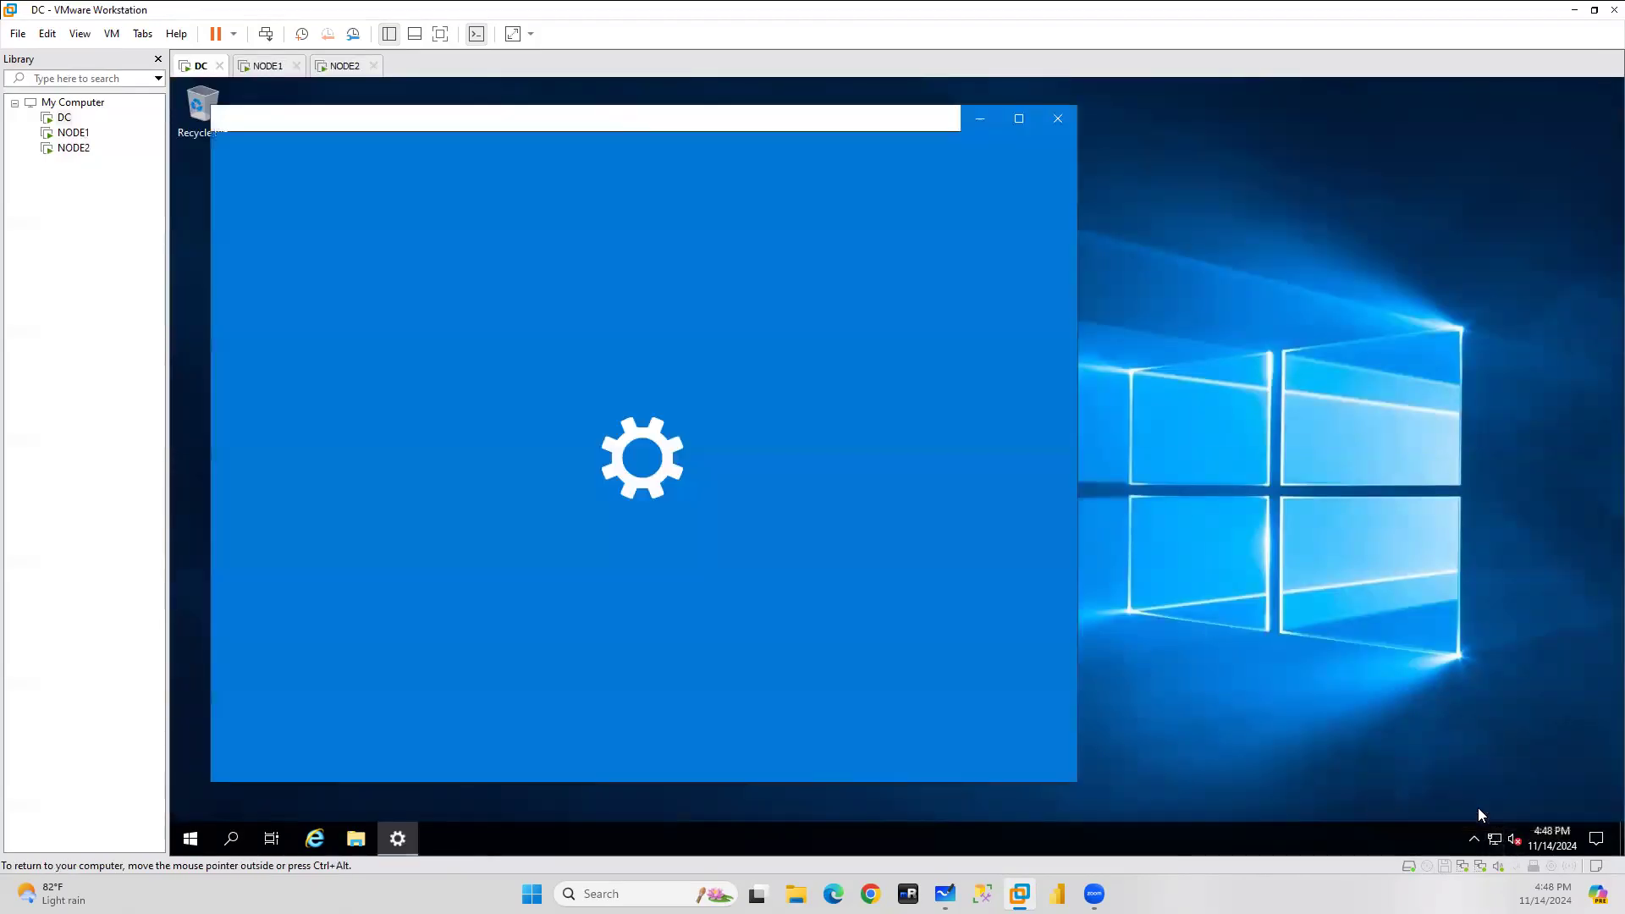
{"action": "scroll", "coordinate": [610, 649], "scroll_direction": "down", "scroll_amount": 1}
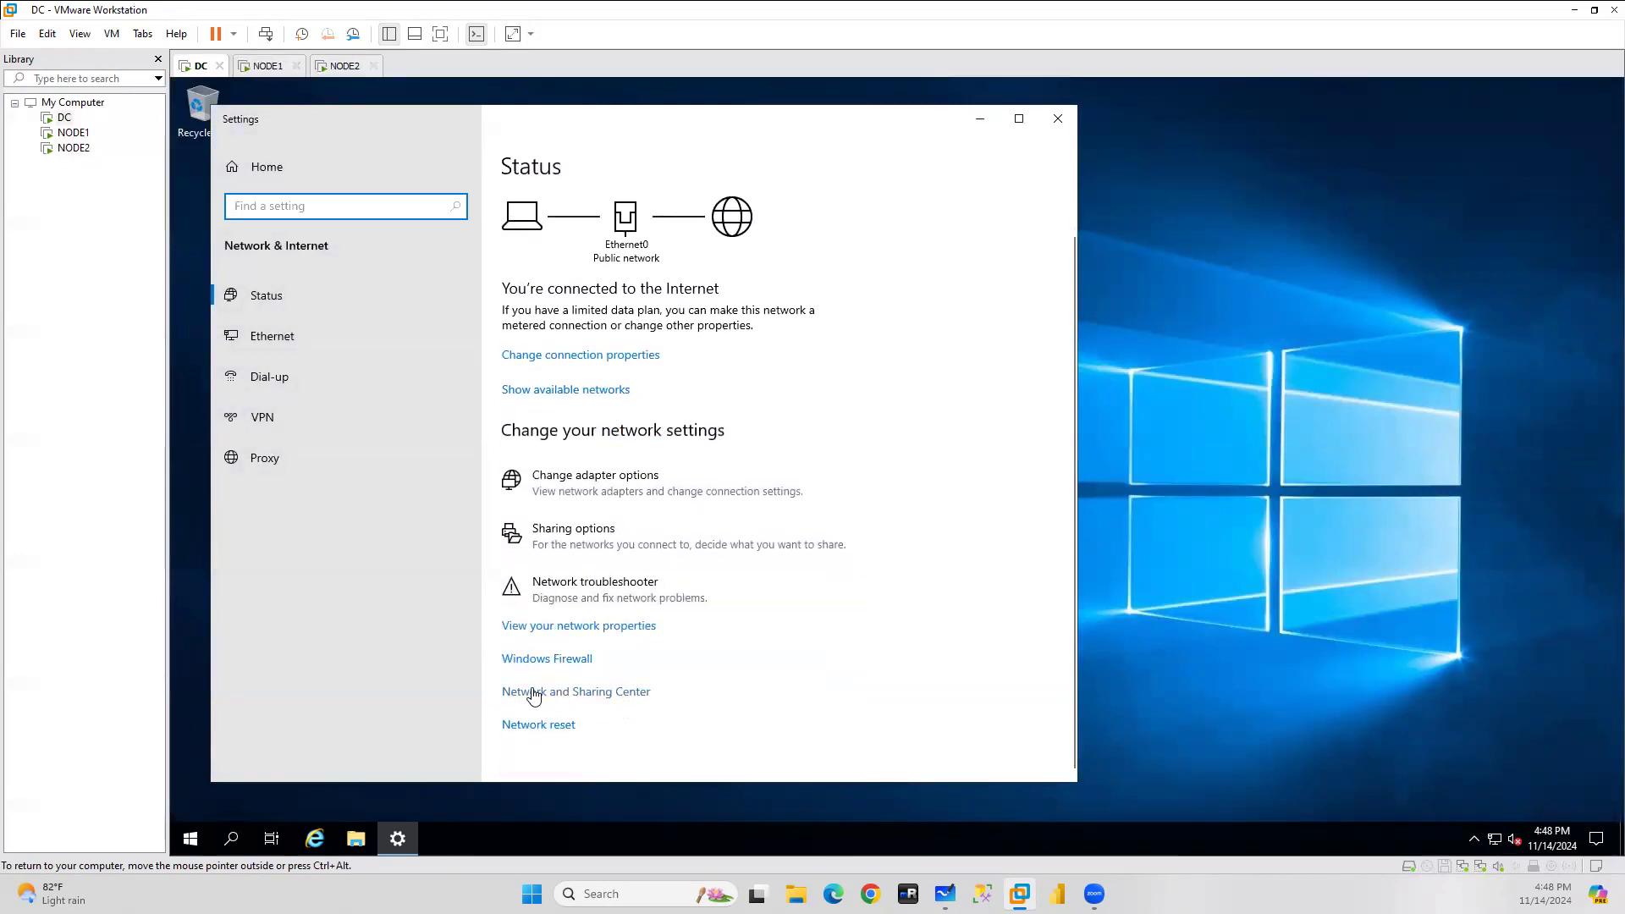
{"action": "left_click", "coordinate": [527, 690]}
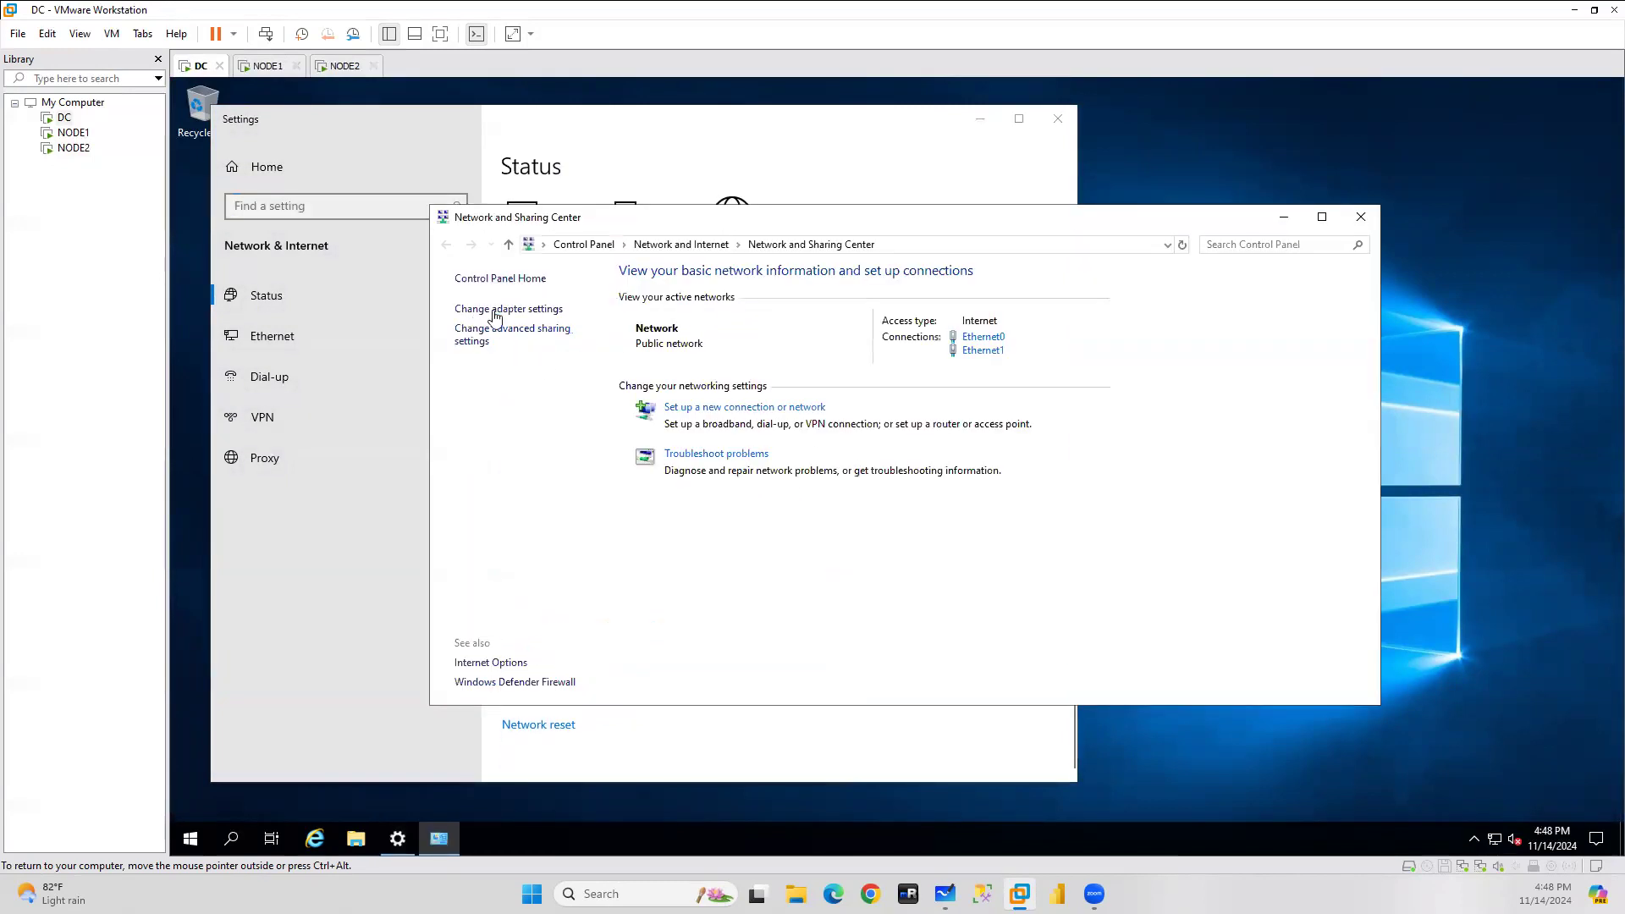
Open DC's Ethernet1 IPv4 properties and switch to a manually assigned IP address.
{"action": "left_click", "coordinate": [496, 310]}
{"action": "left_click", "coordinate": [762, 323]}
{"action": "double_click", "coordinate": [761, 323]}
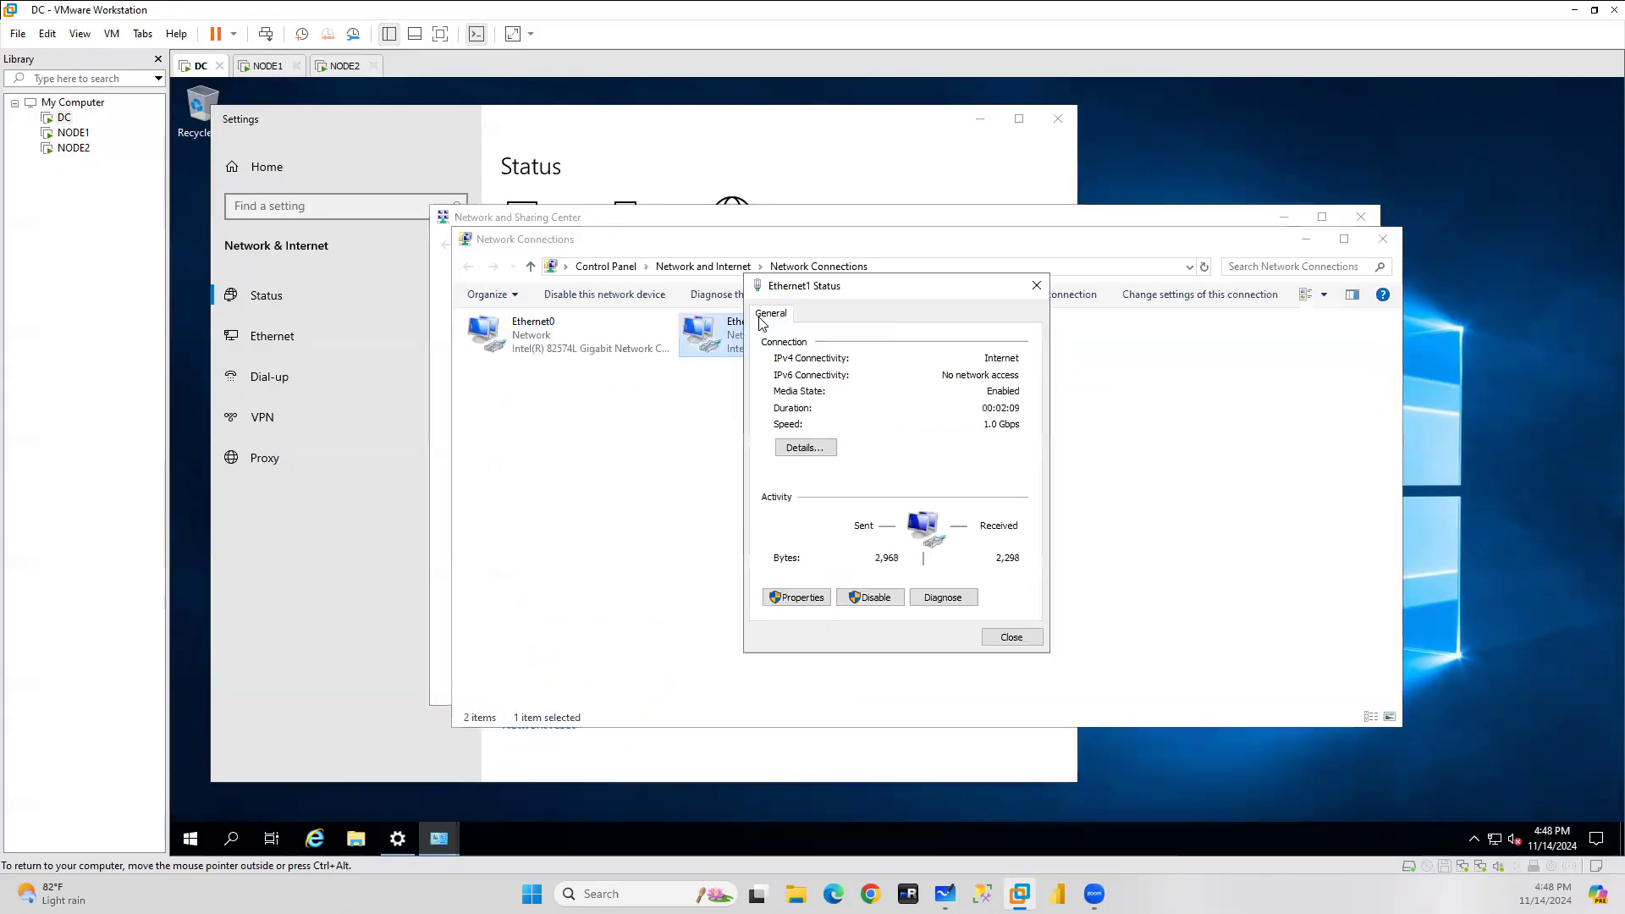
{"action": "left_click", "coordinate": [798, 600]}
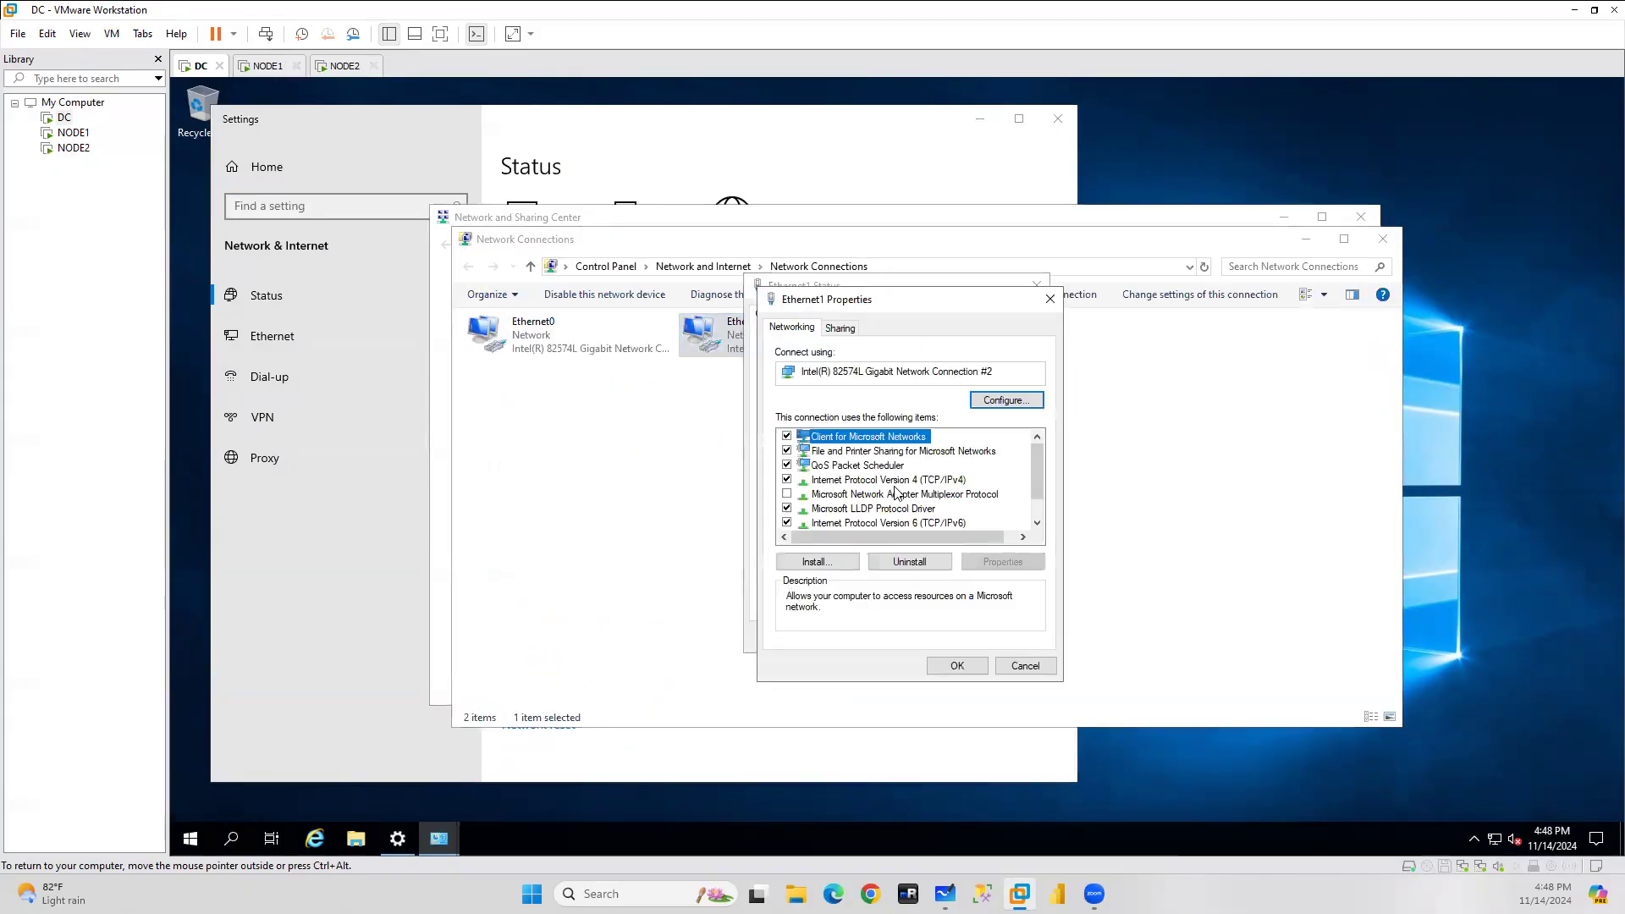
{"action": "left_click", "coordinate": [896, 480]}
{"action": "left_click", "coordinate": [1003, 562]}
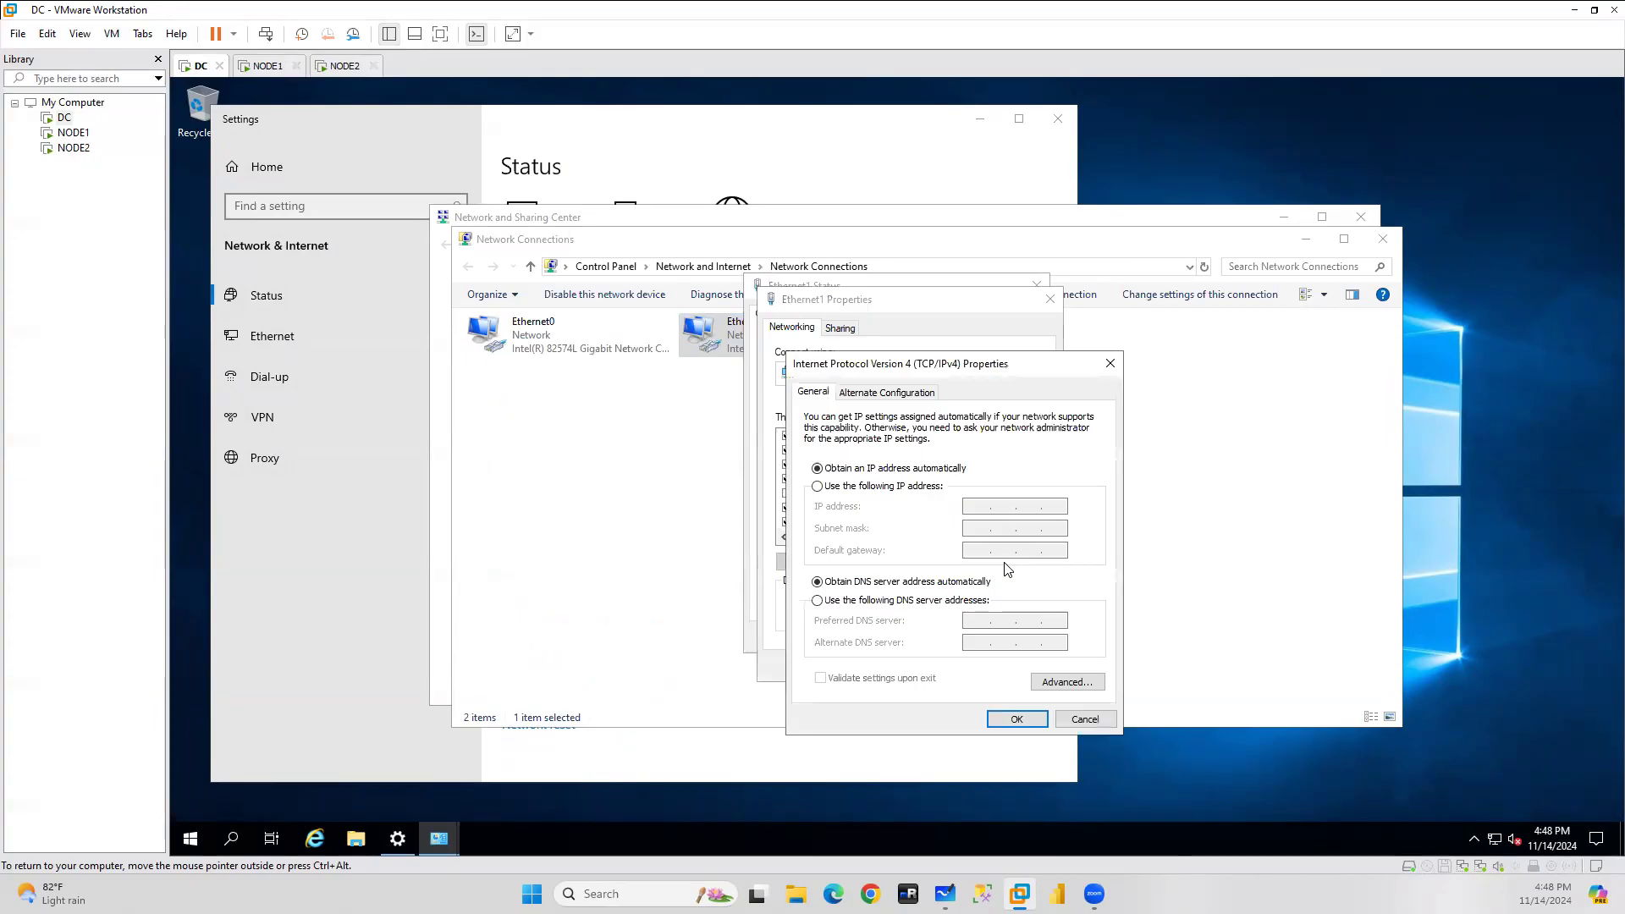
{"action": "left_click", "coordinate": [868, 488]}
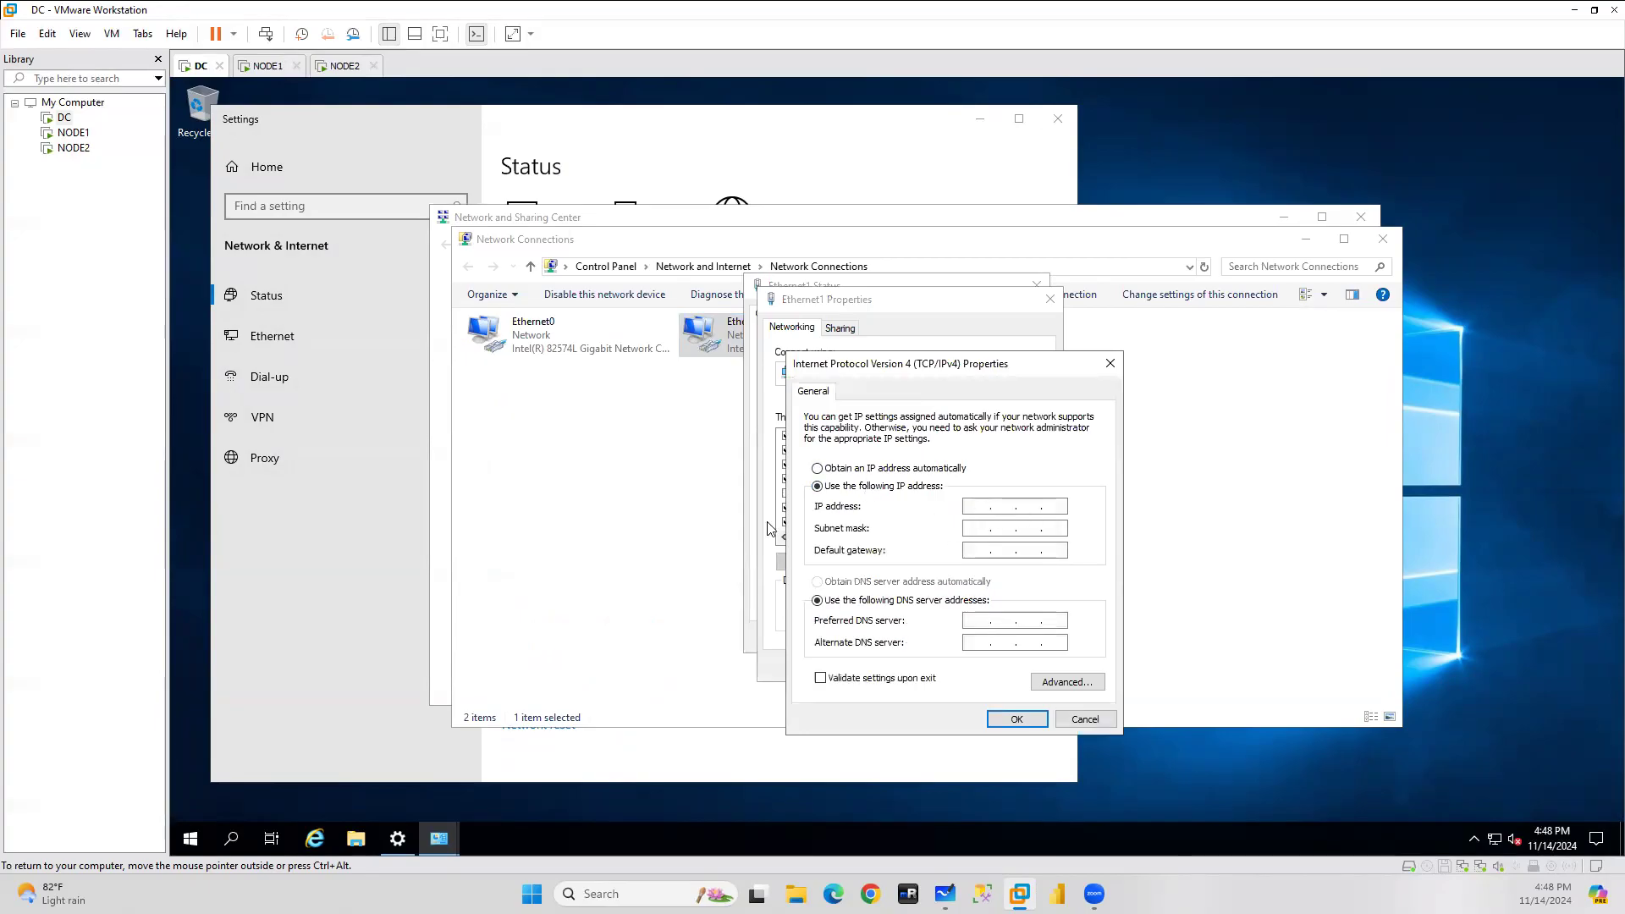
Run ipconfig in a Command Prompt on DC to list current addresses.
{"action": "left_click", "coordinate": [231, 838]}
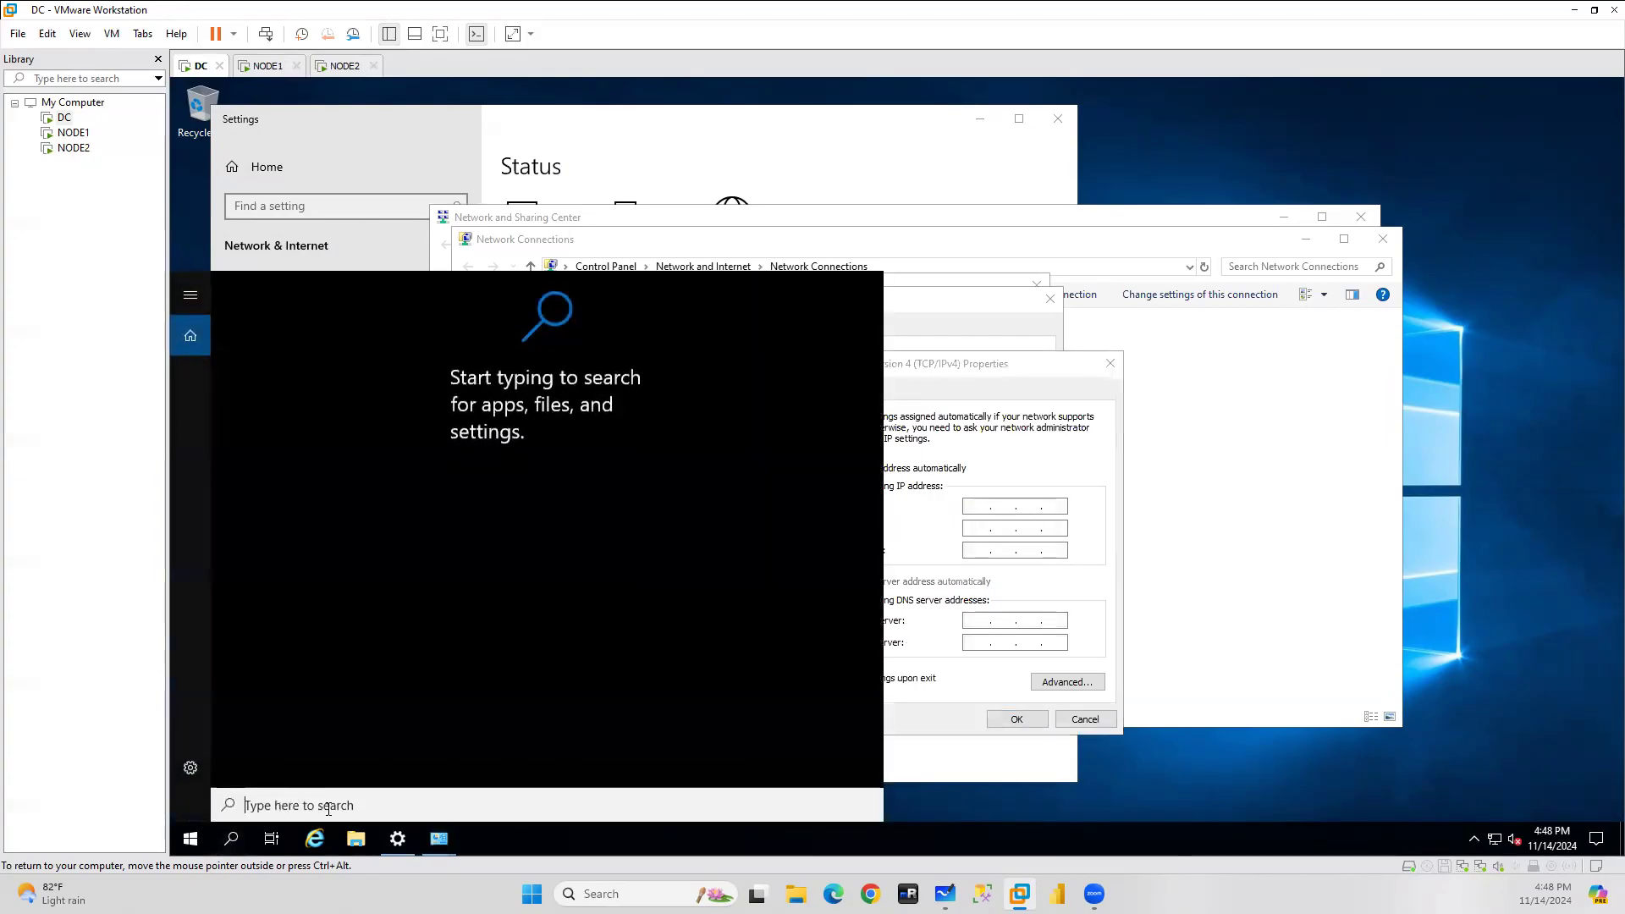
{"action": "type", "text": "c"}
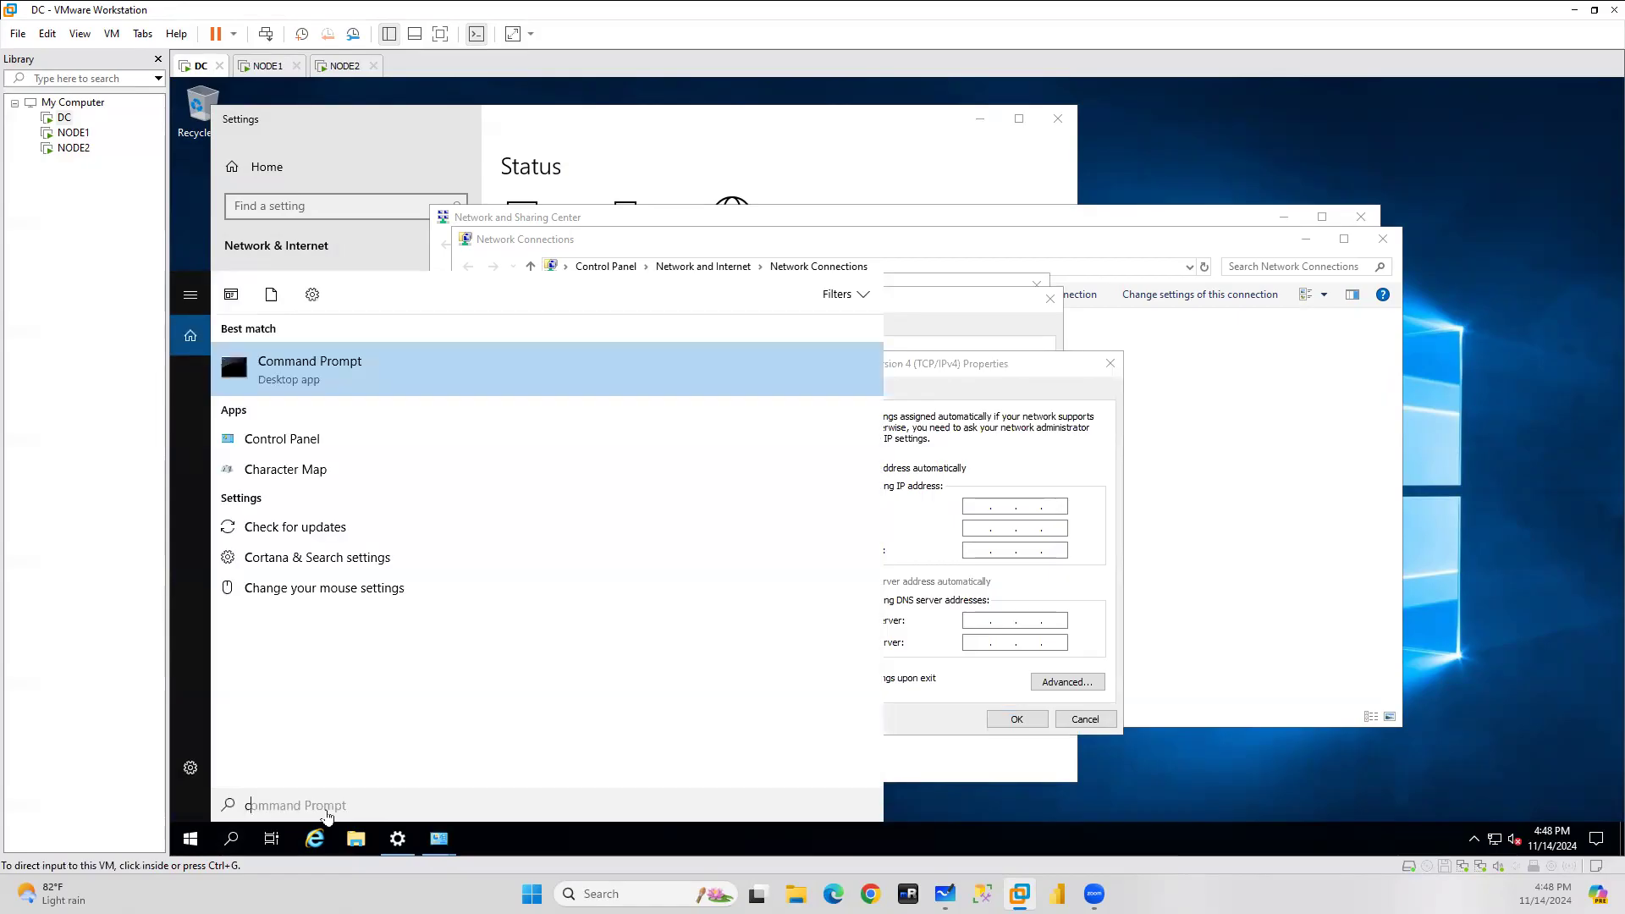
{"action": "left_click", "coordinate": [303, 367]}
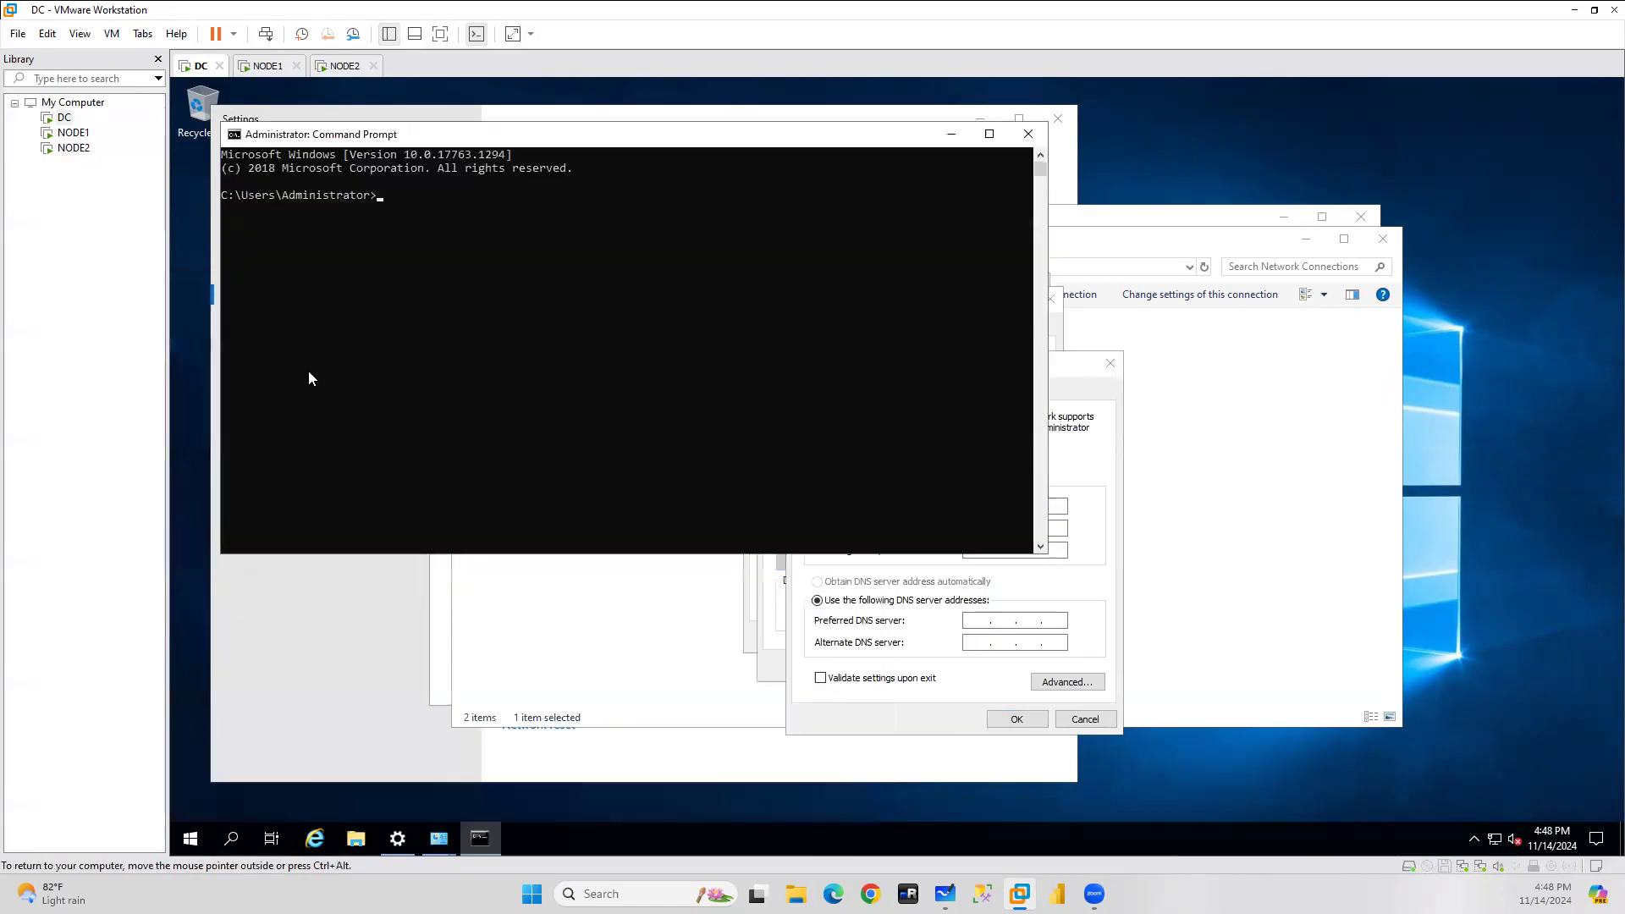
{"action": "type", "text": "ipconfig"}
{"action": "key", "text": "Return"}
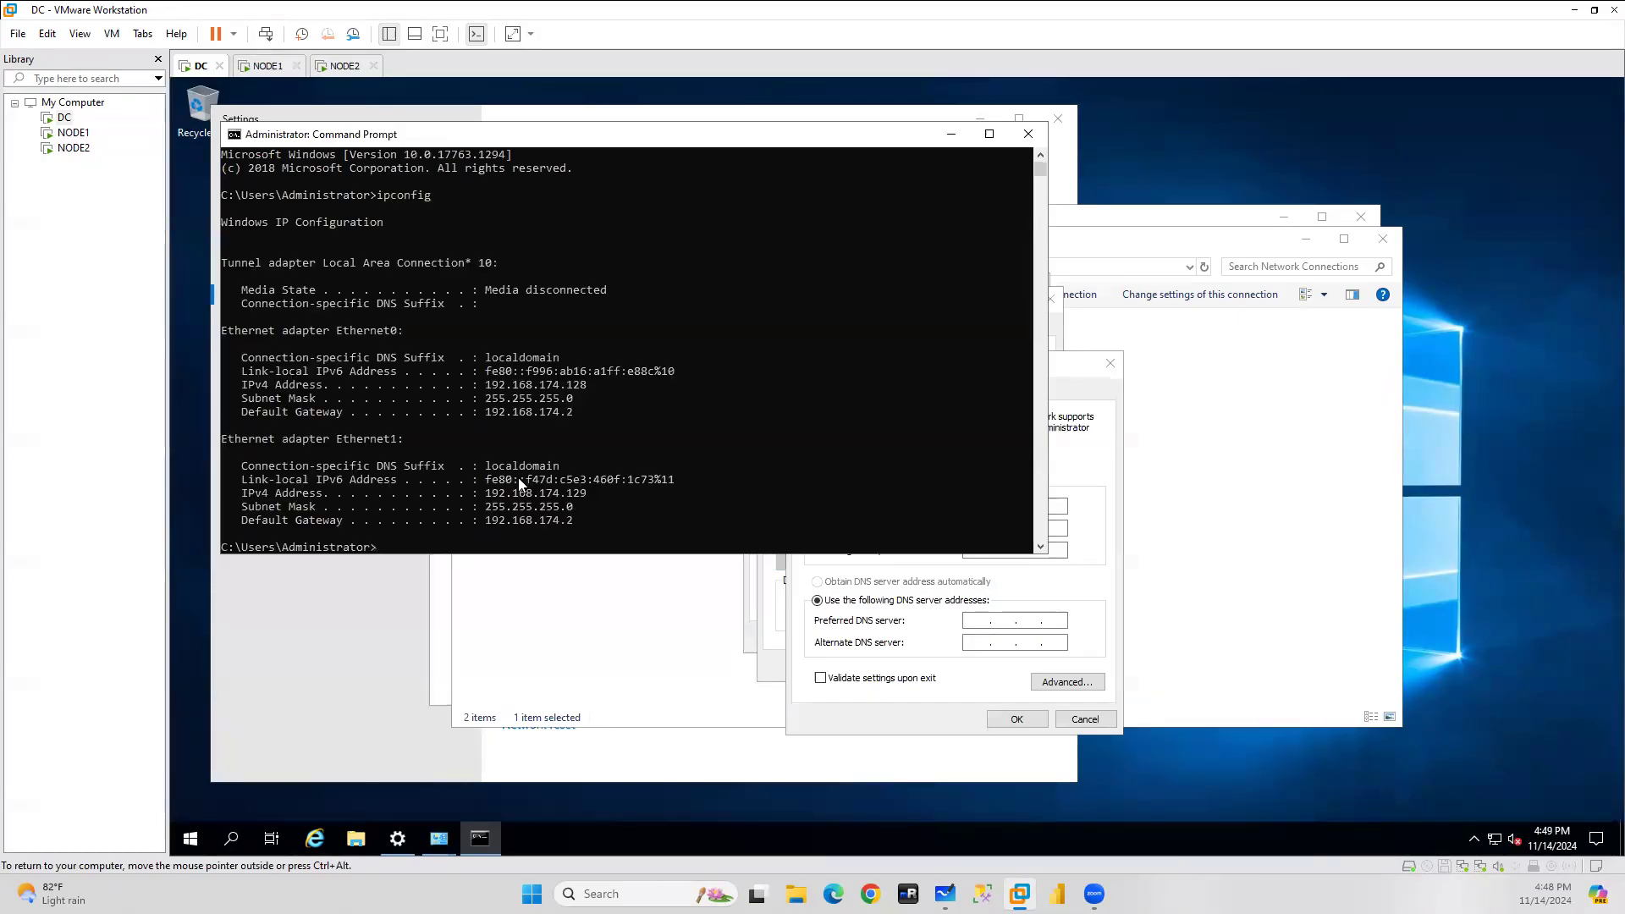
Copy 192.168.174.129 from ipconfig as the IP address, with mask 255.255.255.0.
{"action": "left_click_drag", "start_coordinate": [486, 493], "coordinate": [582, 501]}
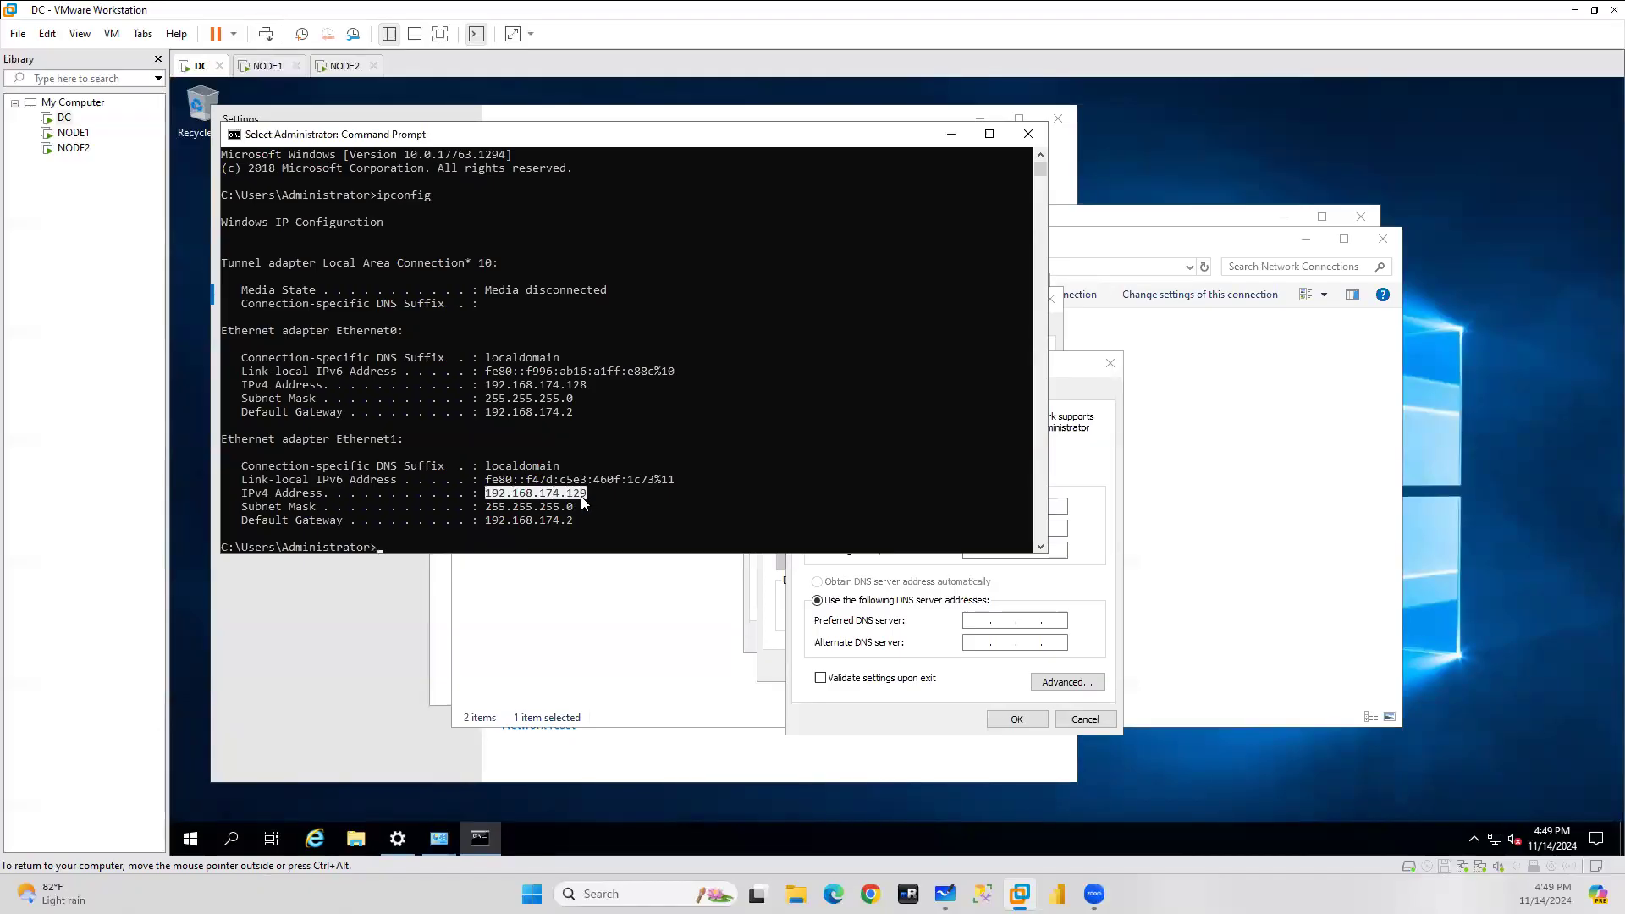
{"action": "right_click", "coordinate": [582, 497]}
{"action": "left_click", "coordinate": [991, 506]}
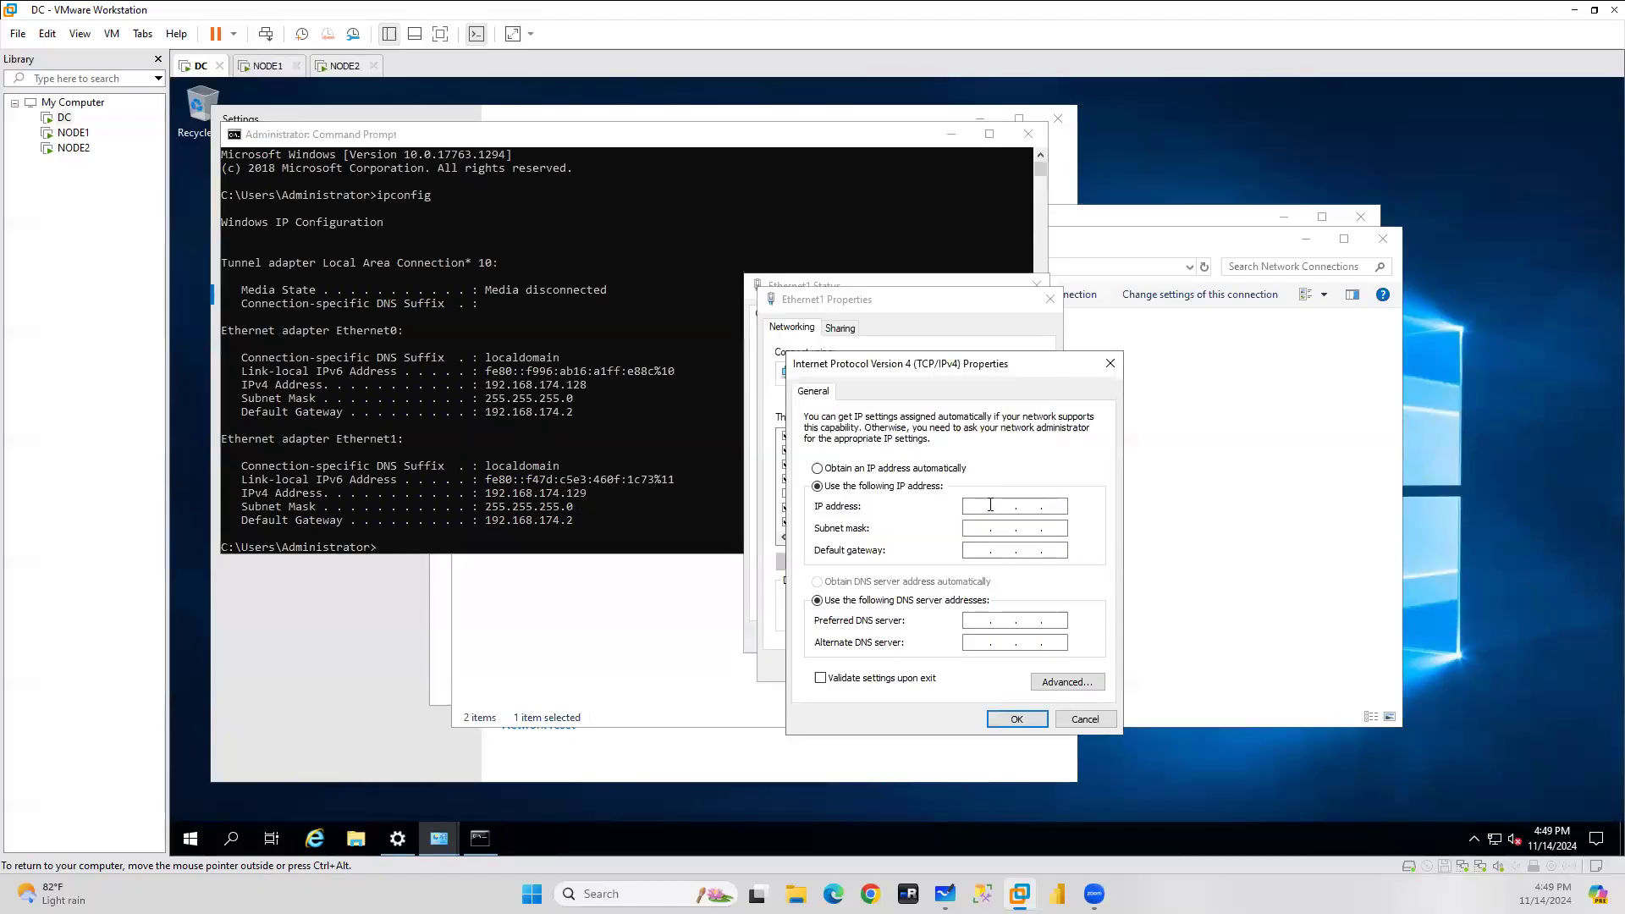
{"action": "type", "text": "192.168.174.129"}
{"action": "left_click", "coordinate": [989, 534]}
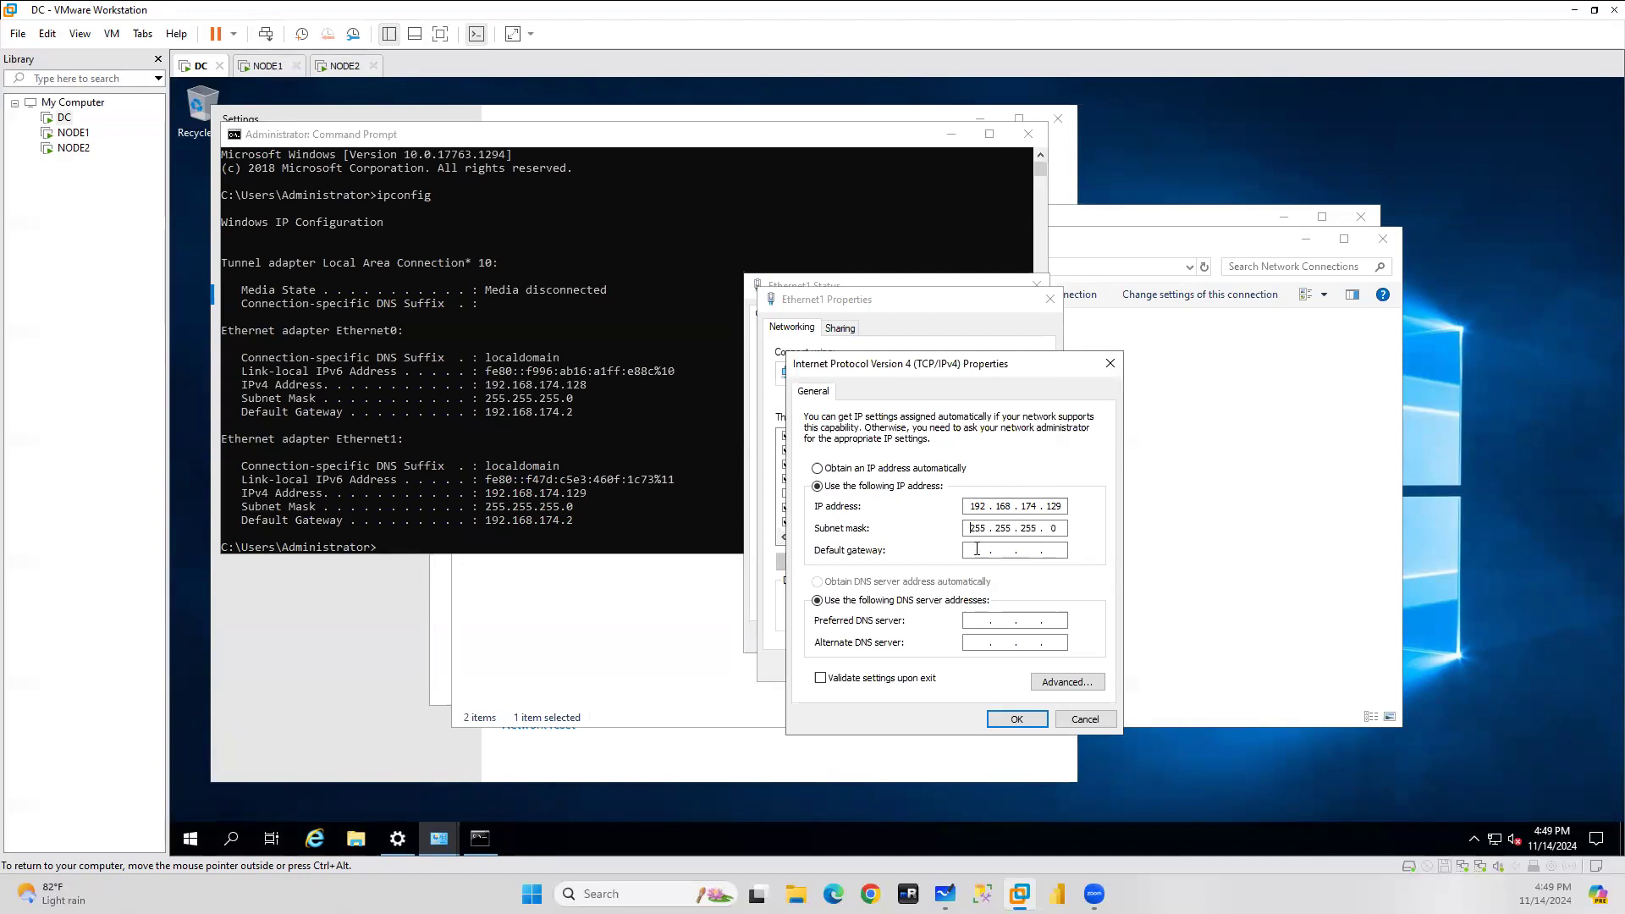
Copy 192.168.174.2 as the default gateway, then save and close the Ethernet1 dialogs.
{"action": "left_click", "coordinate": [486, 519]}
{"action": "left_click", "coordinate": [487, 520]}
{"action": "left_click_drag", "start_coordinate": [558, 522], "coordinate": [579, 522]}
{"action": "key", "text": "ctrl+c"}
{"action": "right_click", "coordinate": [581, 524]}
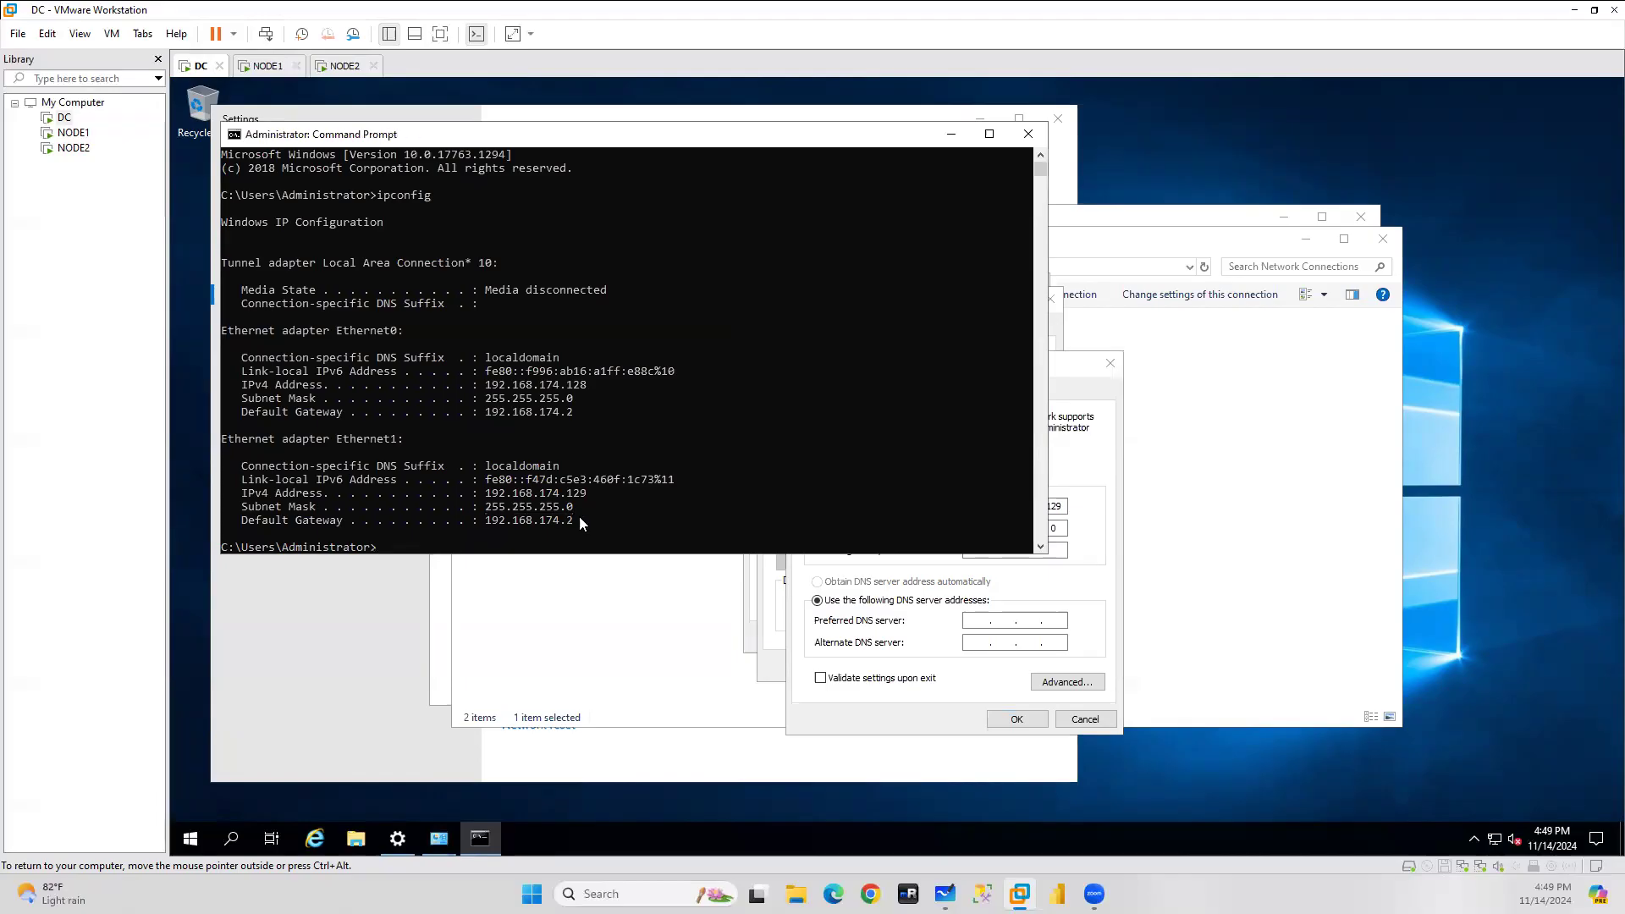
{"action": "left_click", "coordinate": [1063, 549]}
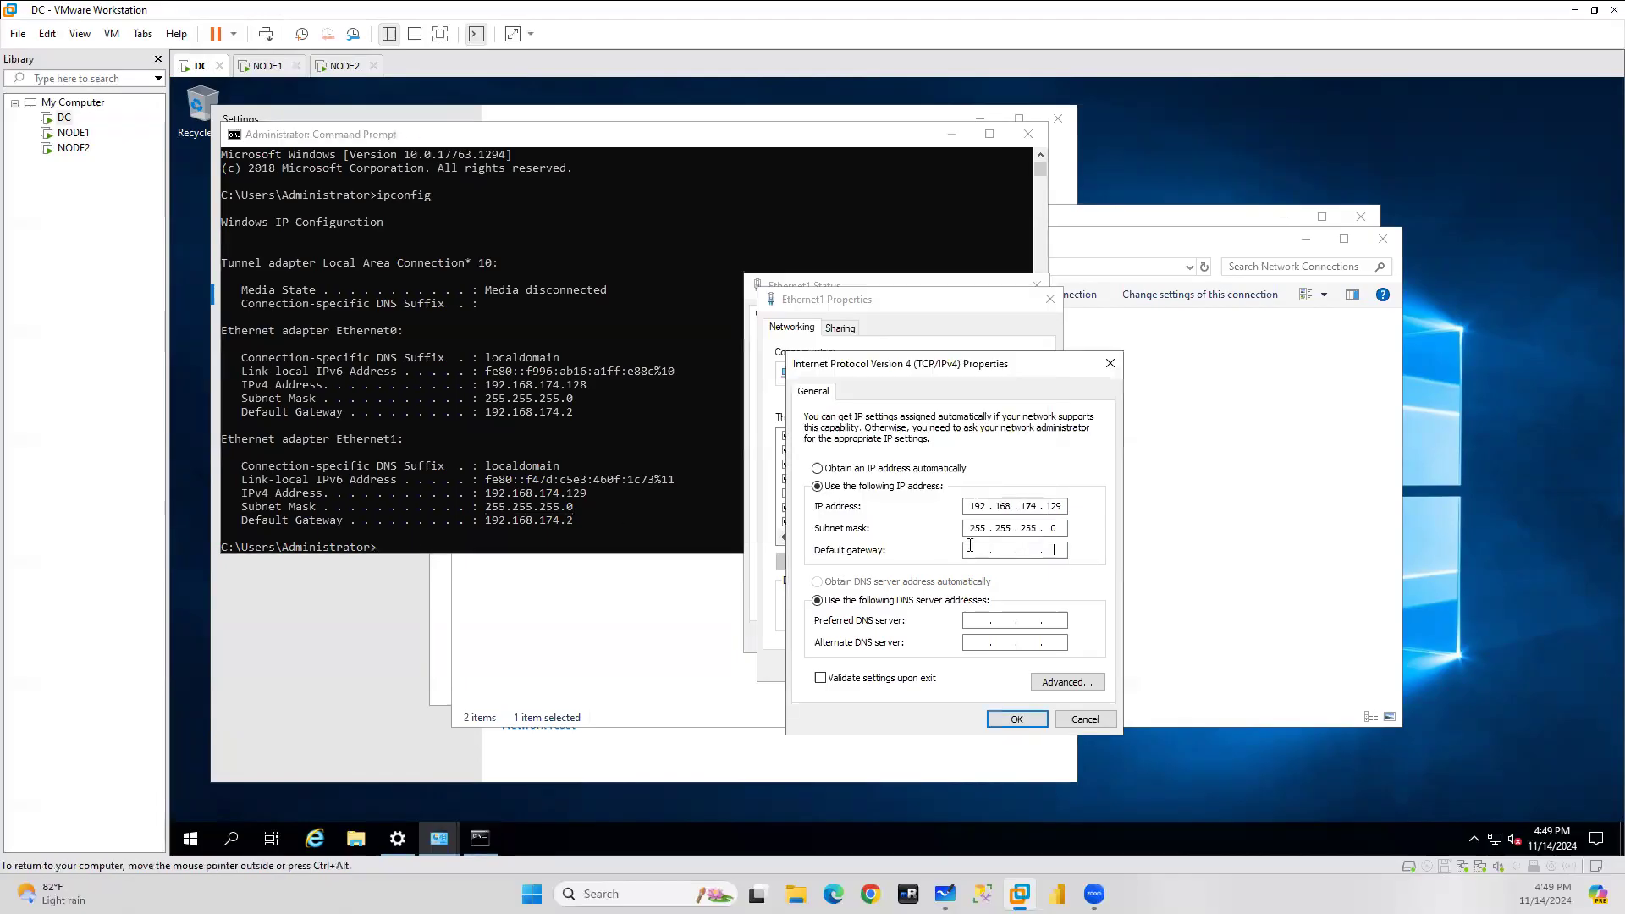
{"action": "key", "text": "ctrl+v"}
{"action": "left_click", "coordinate": [1017, 719]}
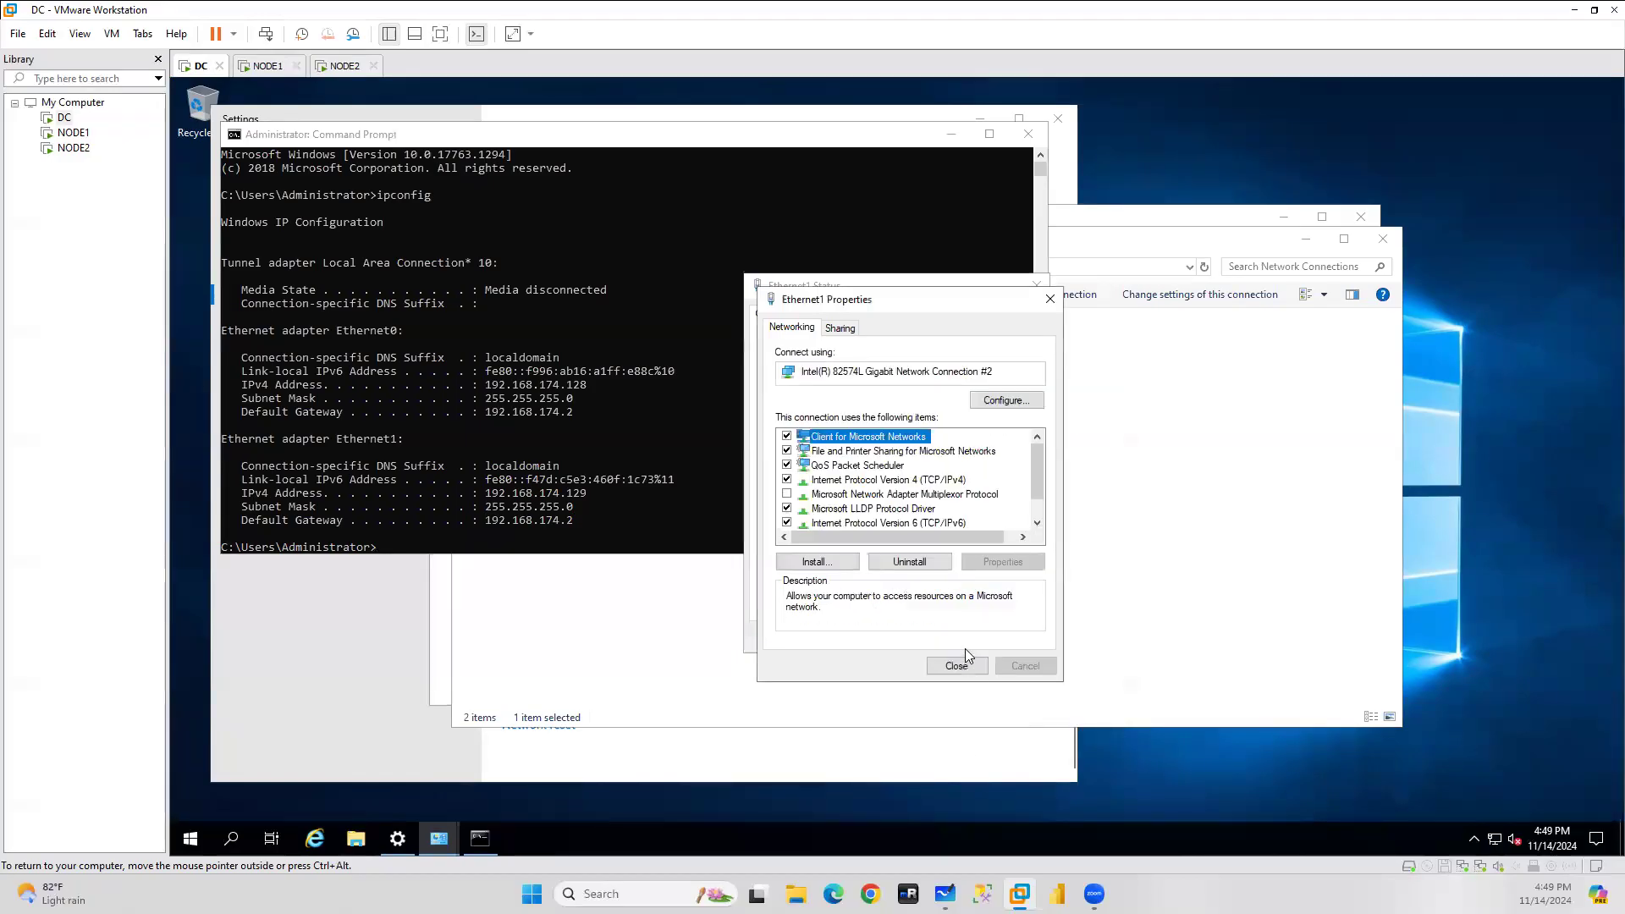
{"action": "left_click", "coordinate": [957, 666]}
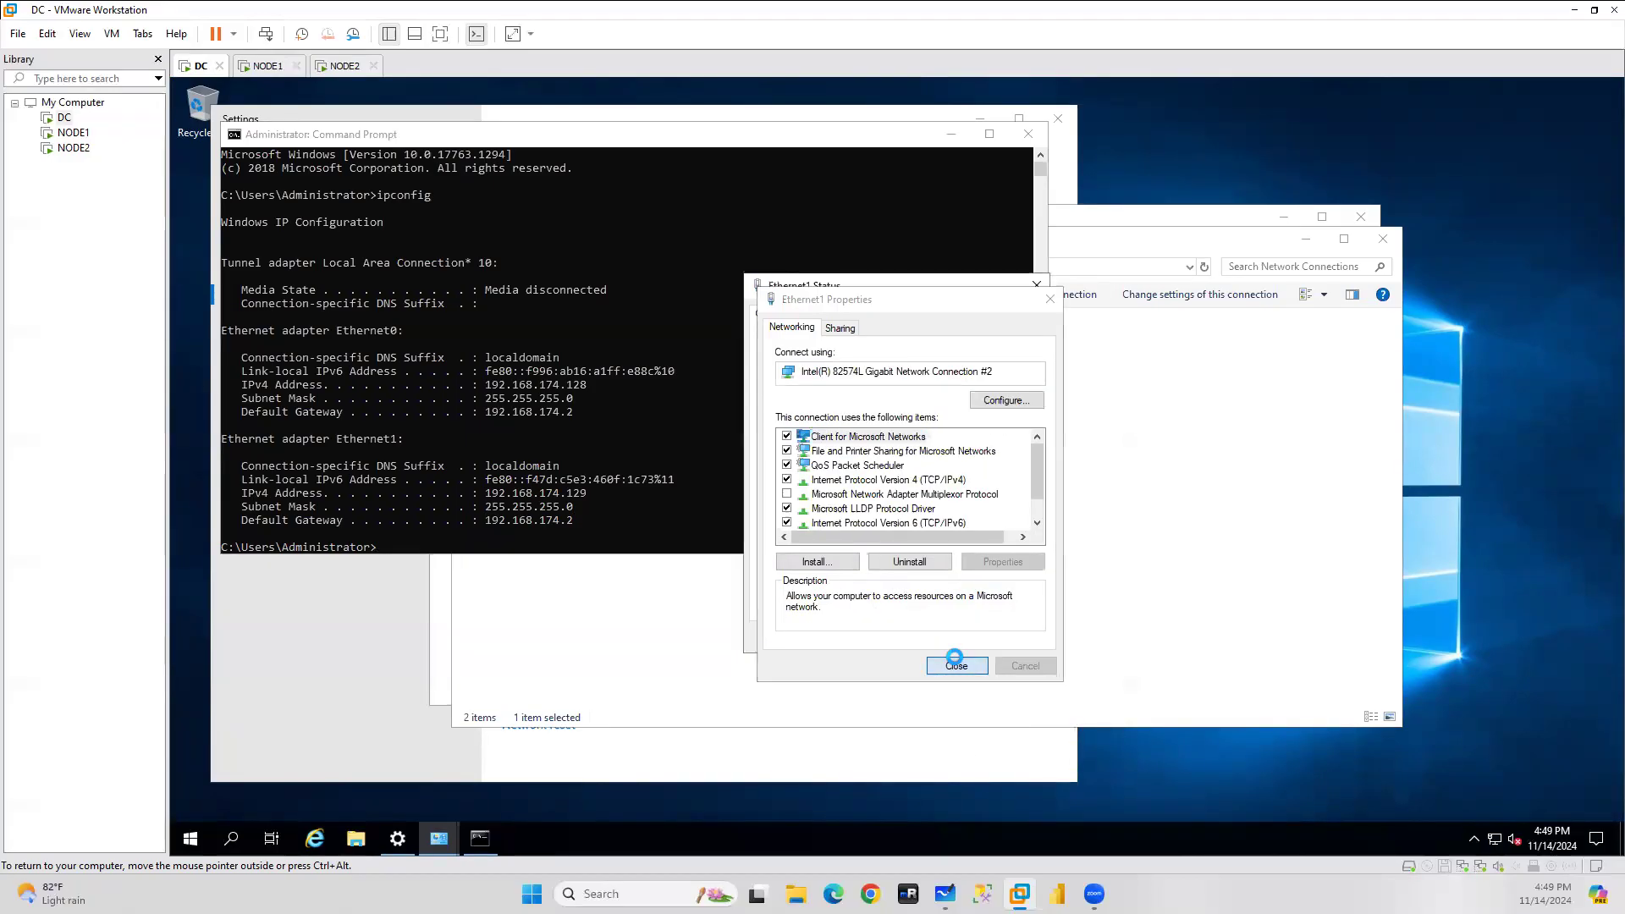
{"action": "left_click", "coordinate": [1004, 639]}
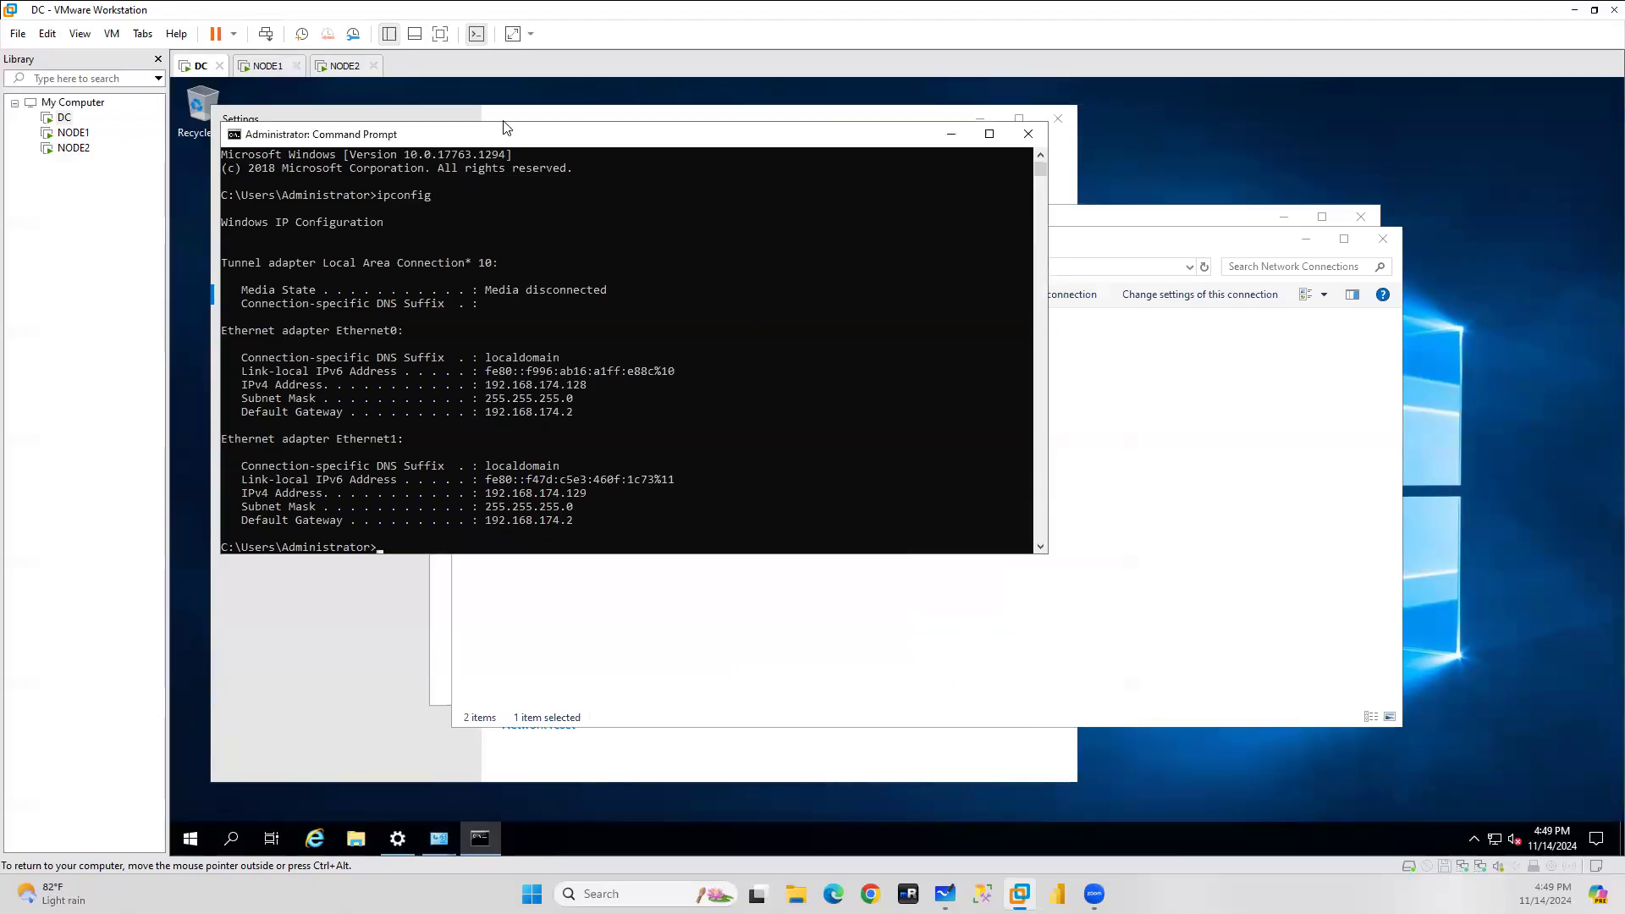
On NODE1, abandon the Ethernet1 IPv4 edit after the multiple default gateways warning.
{"action": "left_click", "coordinate": [267, 66]}
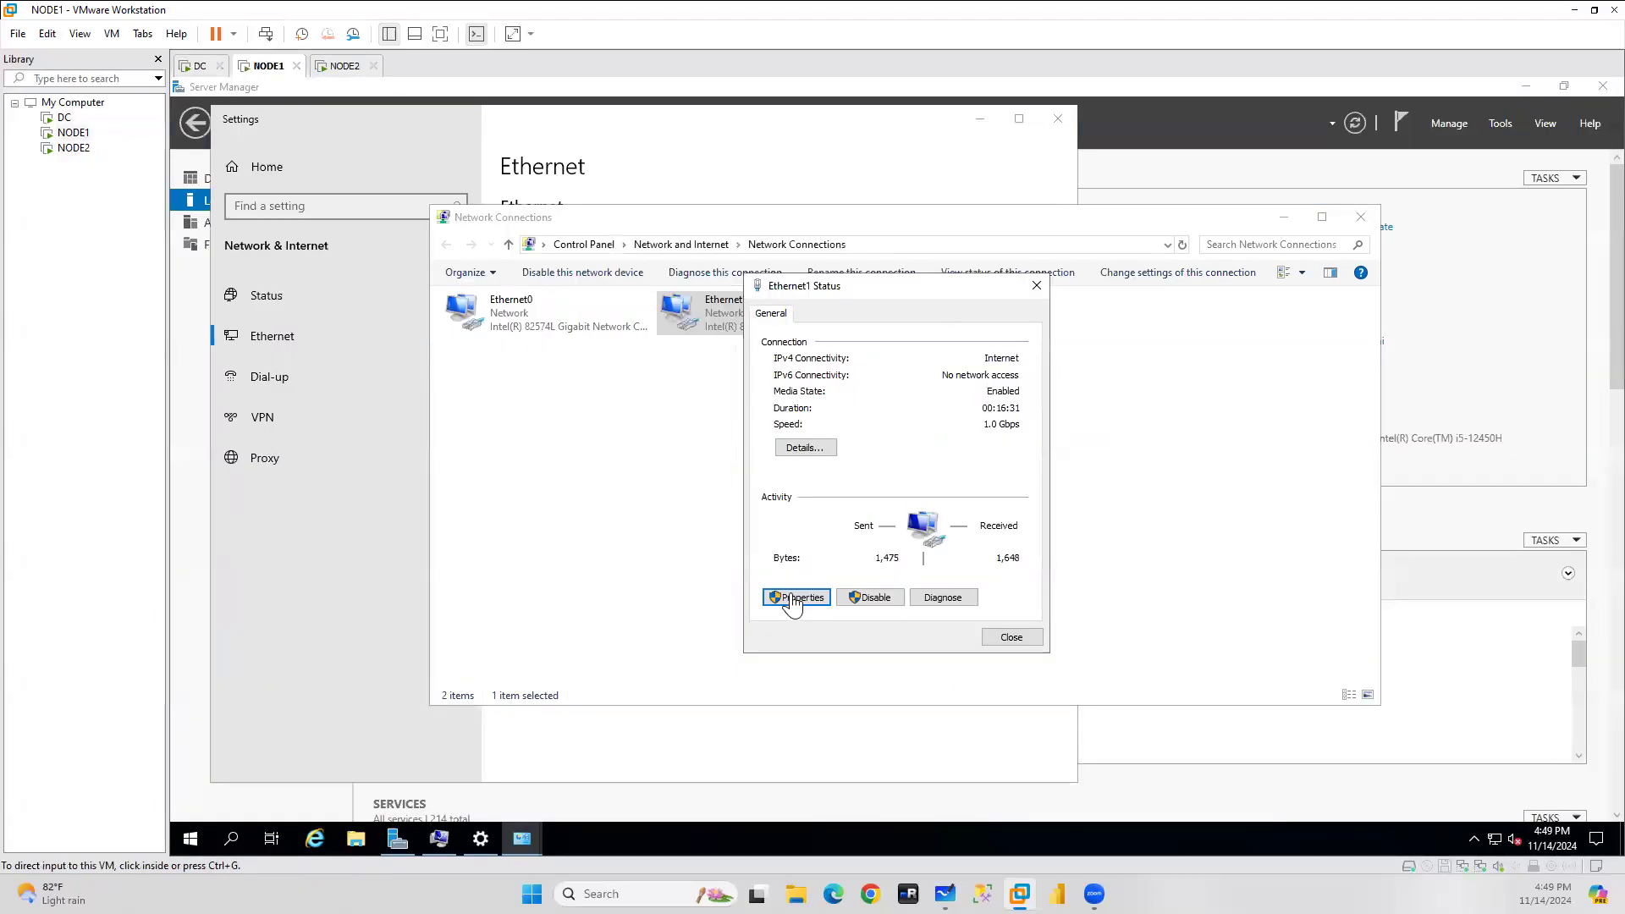
{"action": "left_click", "coordinate": [794, 599]}
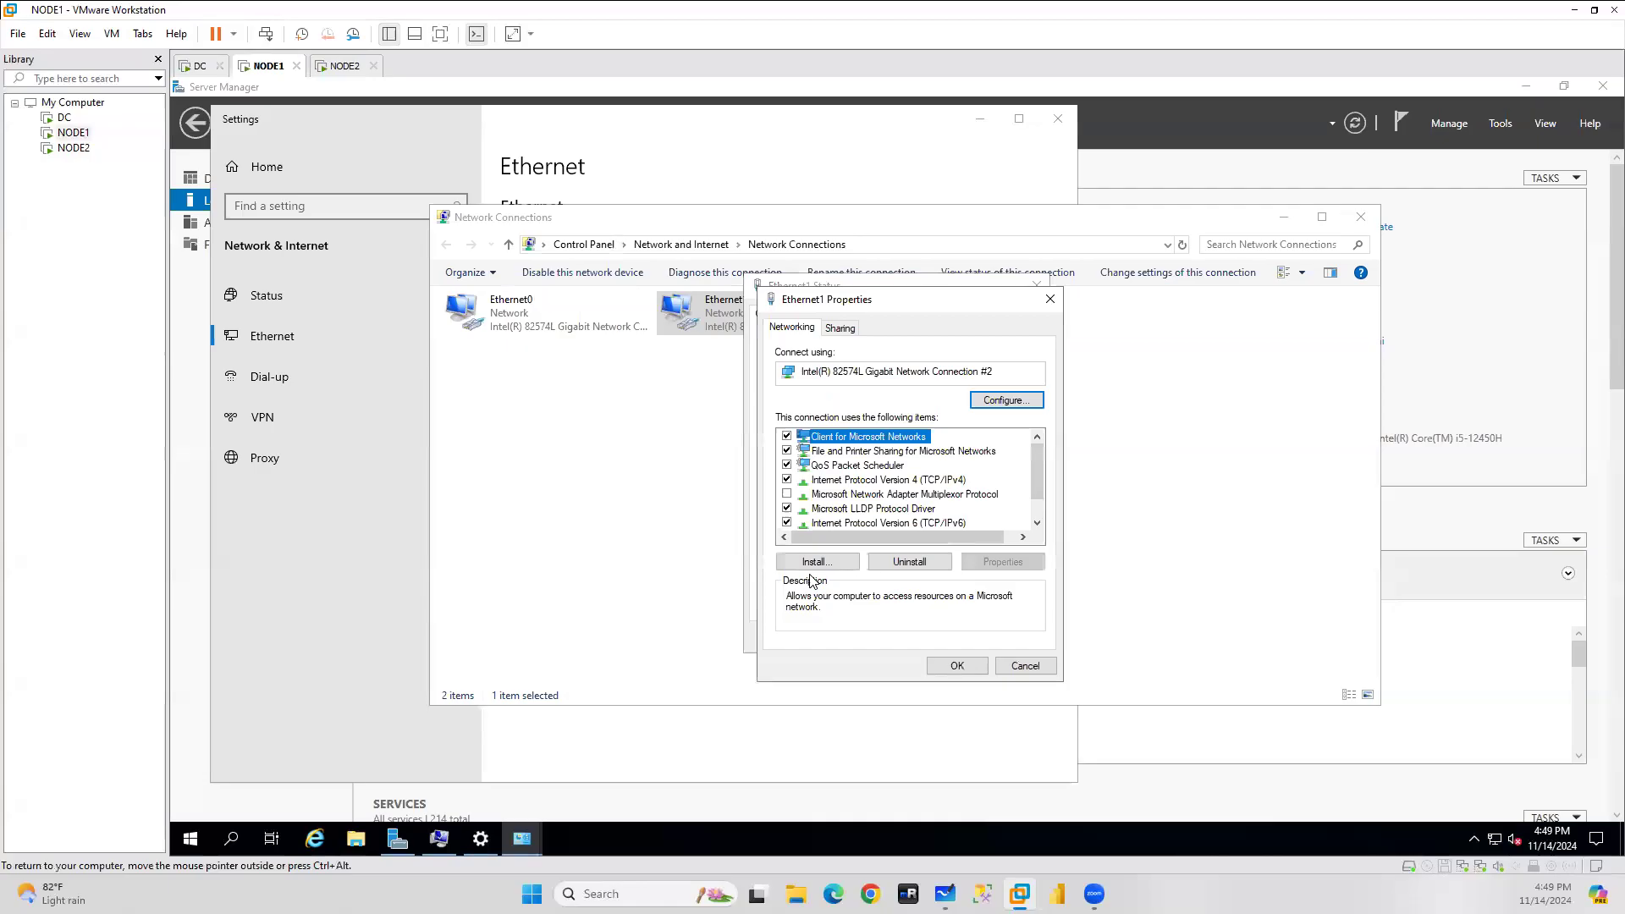
{"action": "double_click", "coordinate": [899, 481]}
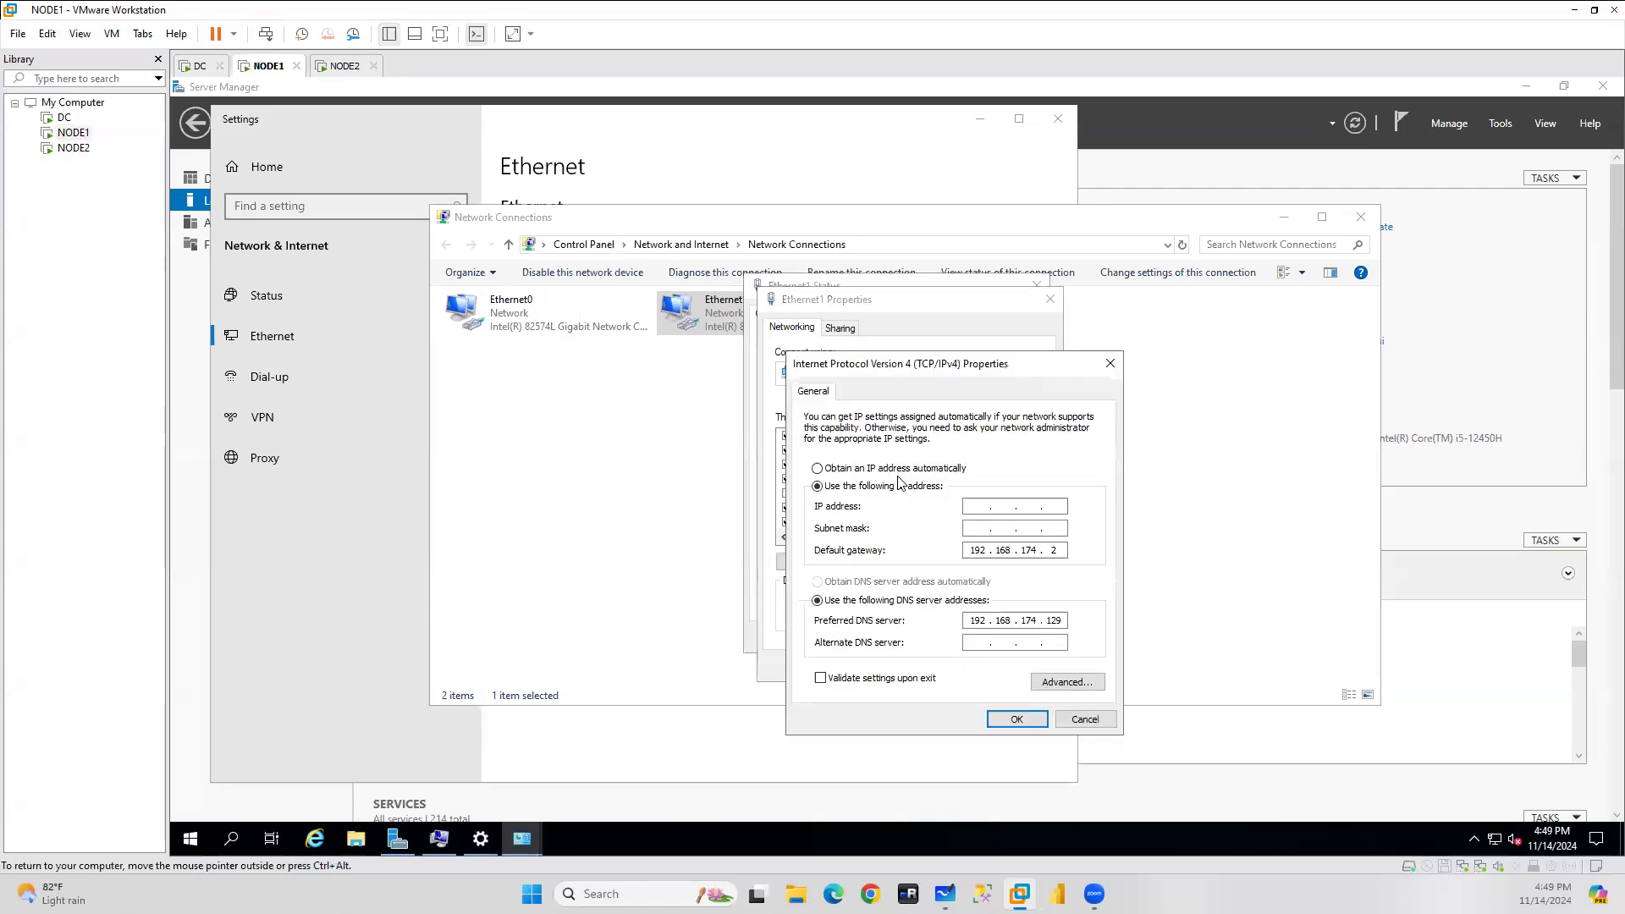
{"action": "left_click", "coordinate": [983, 507]}
{"action": "left_click", "coordinate": [1027, 719]}
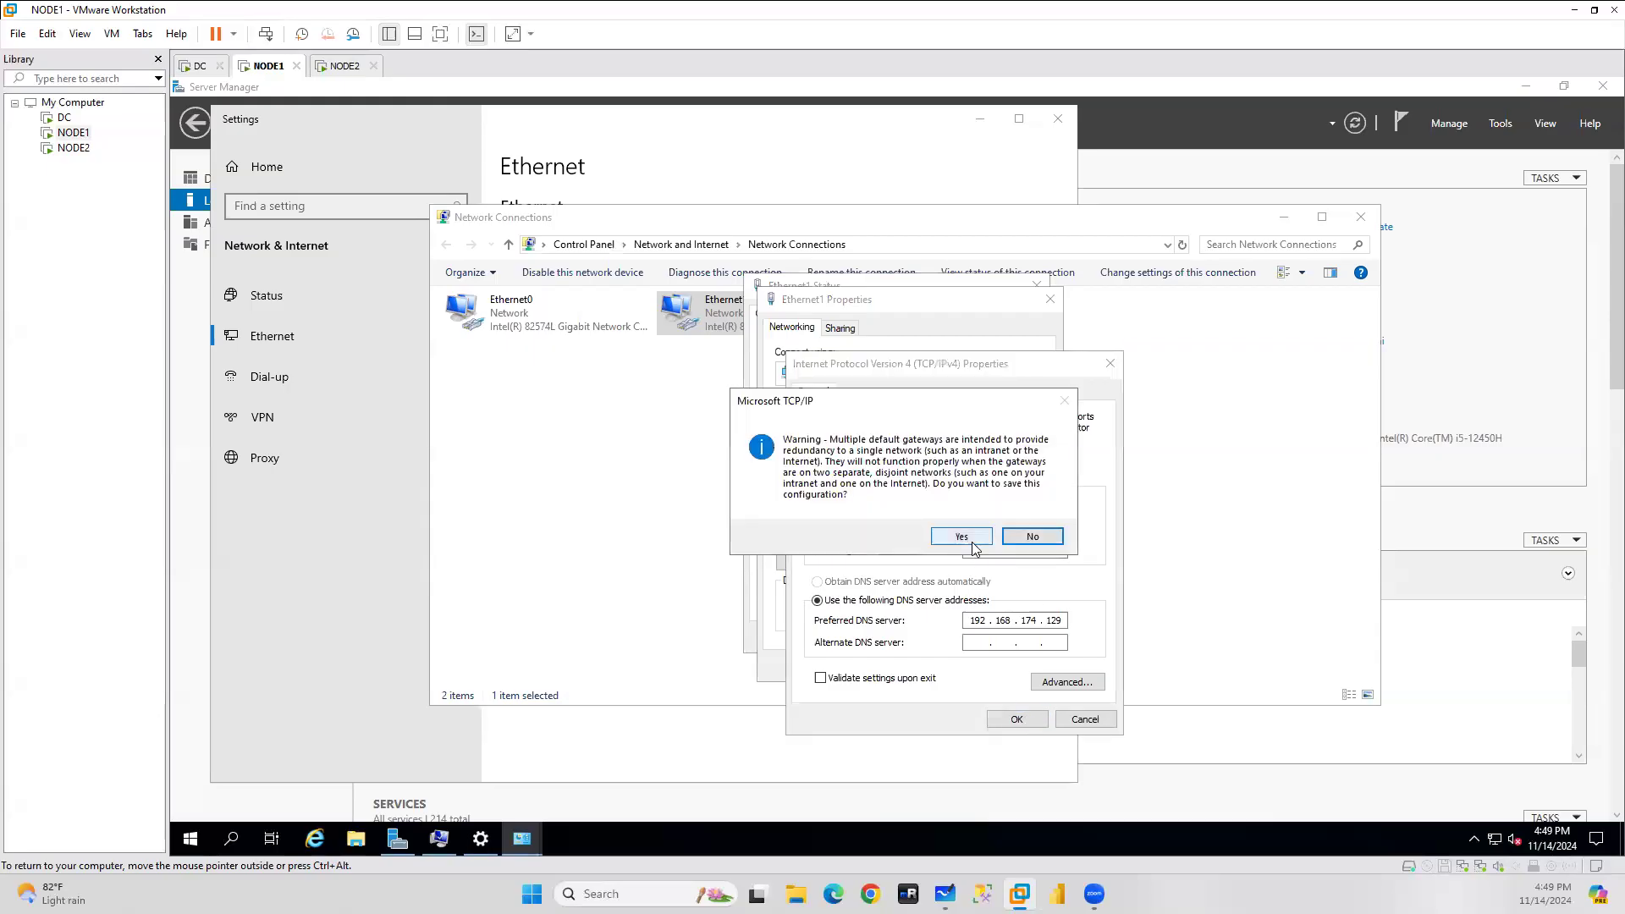
{"action": "left_click", "coordinate": [1033, 538]}
{"action": "left_click", "coordinate": [1091, 719]}
{"action": "left_click", "coordinate": [1027, 666]}
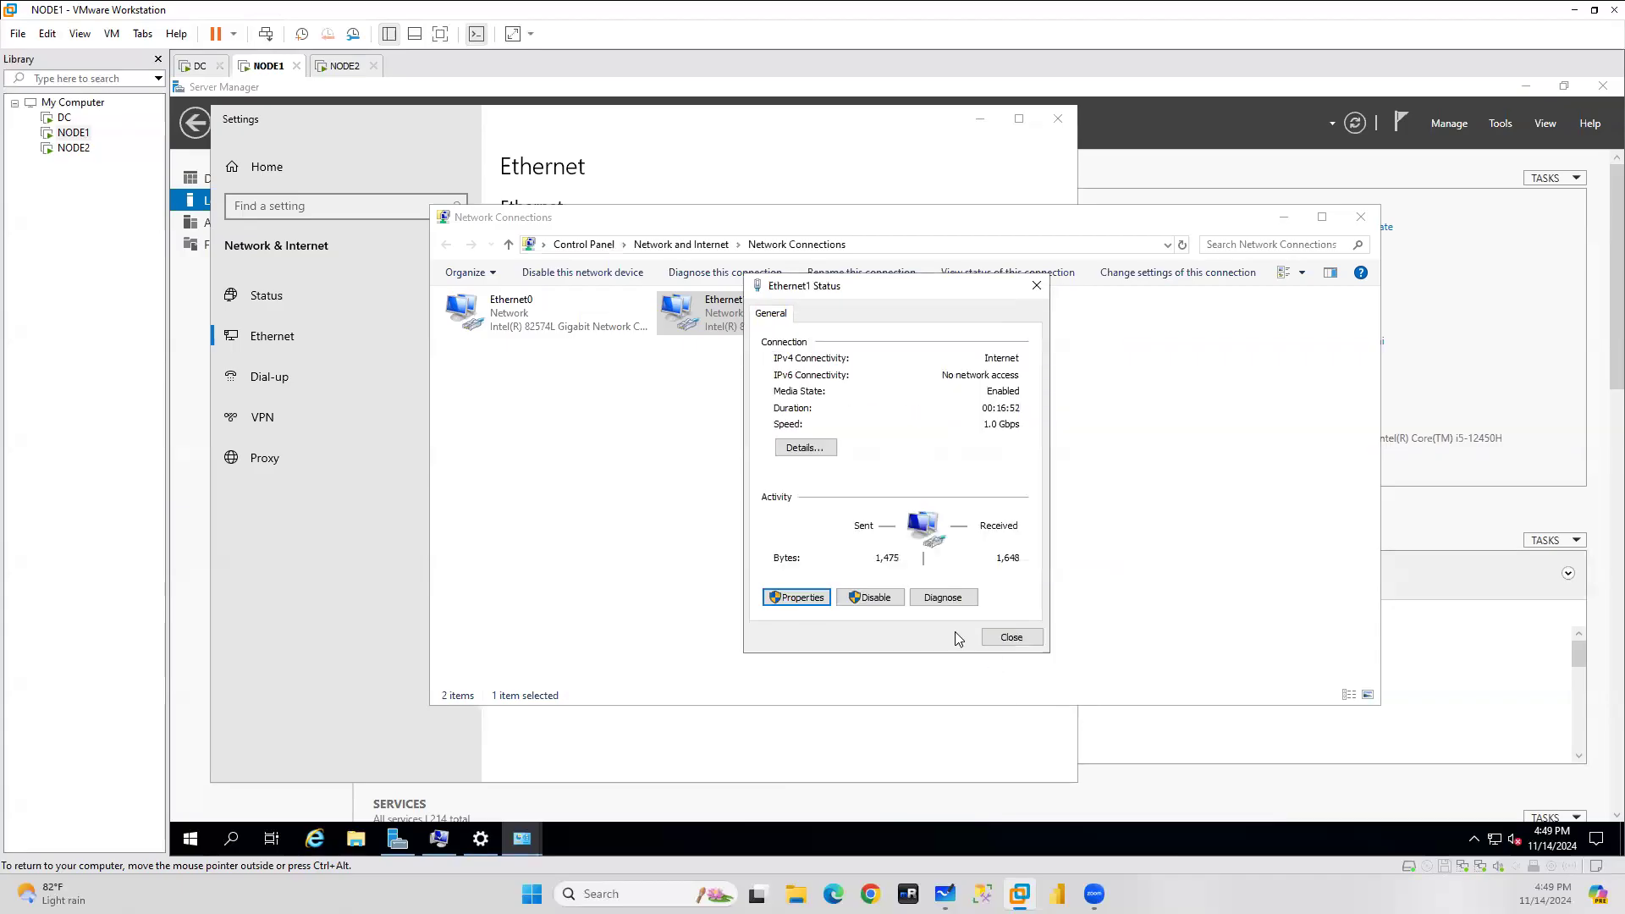
{"action": "left_click", "coordinate": [1002, 639]}
Refresh the connections, diagnose Ethernet1 and apply the fix that re-enables DHCP.
{"action": "right_click", "coordinate": [574, 419]}
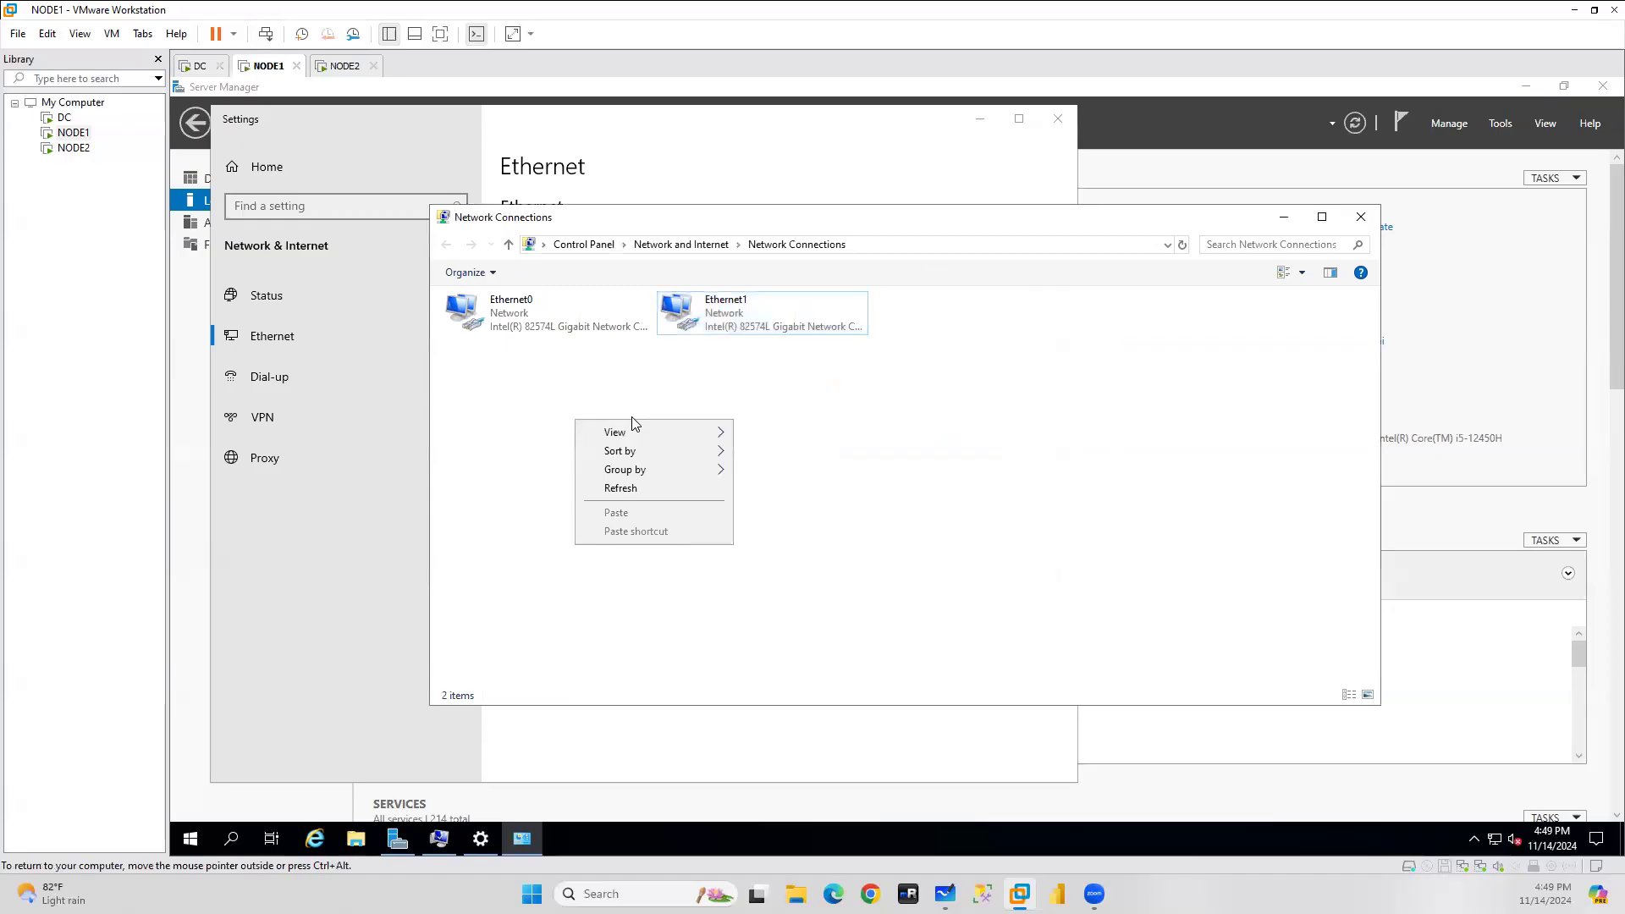
{"action": "left_click", "coordinate": [631, 495]}
{"action": "double_click", "coordinate": [716, 313]}
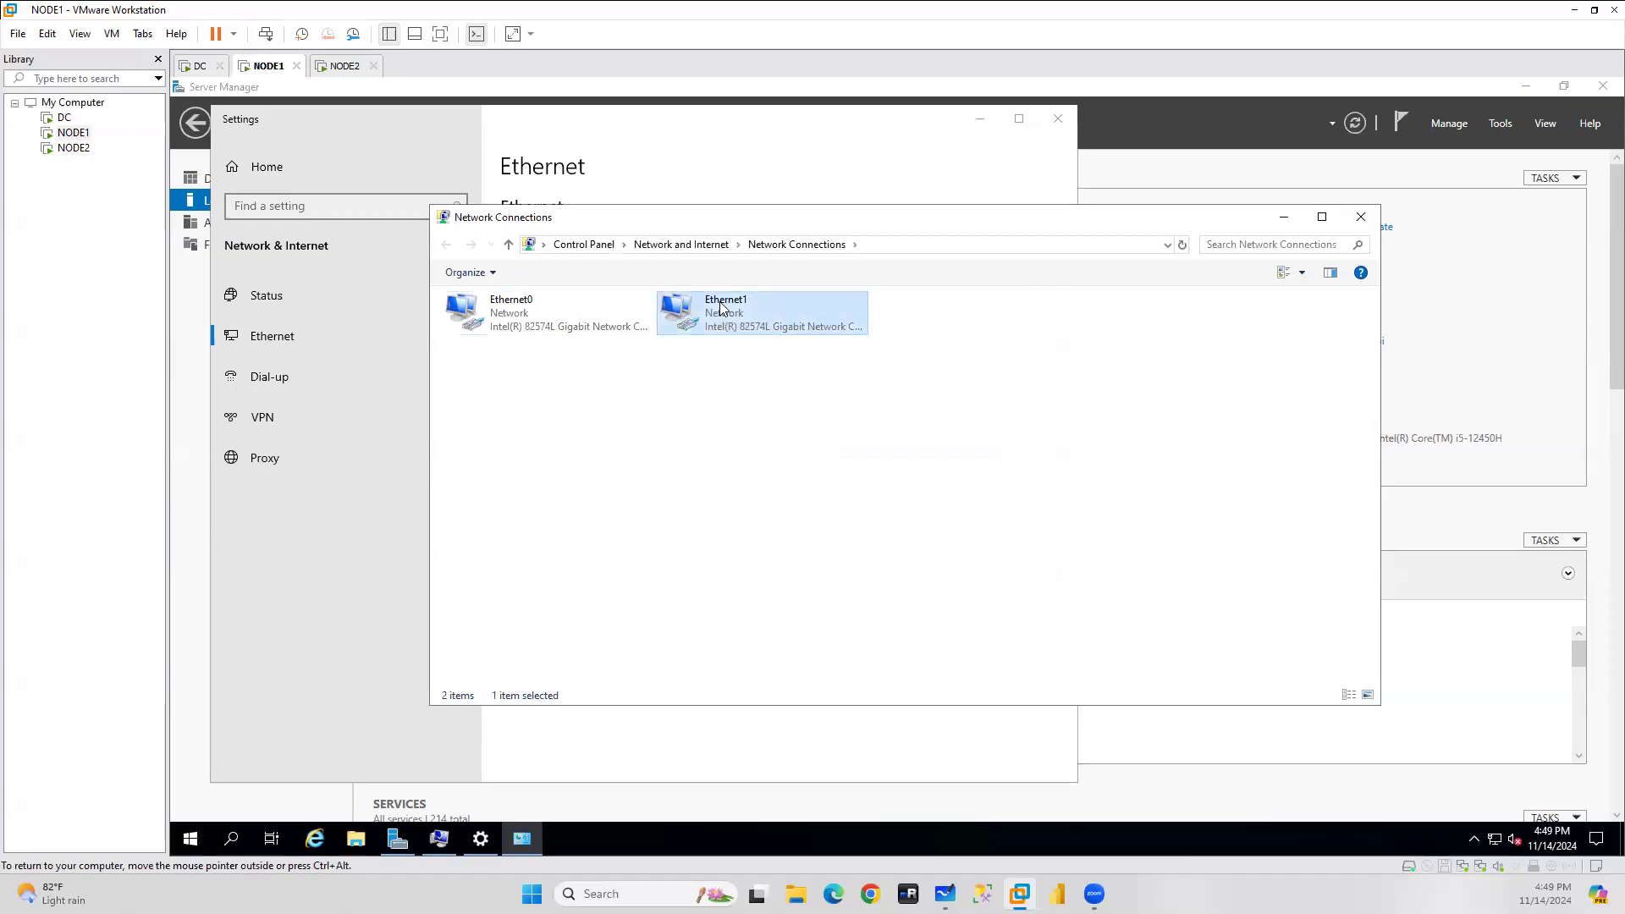
{"action": "left_click", "coordinate": [961, 600]}
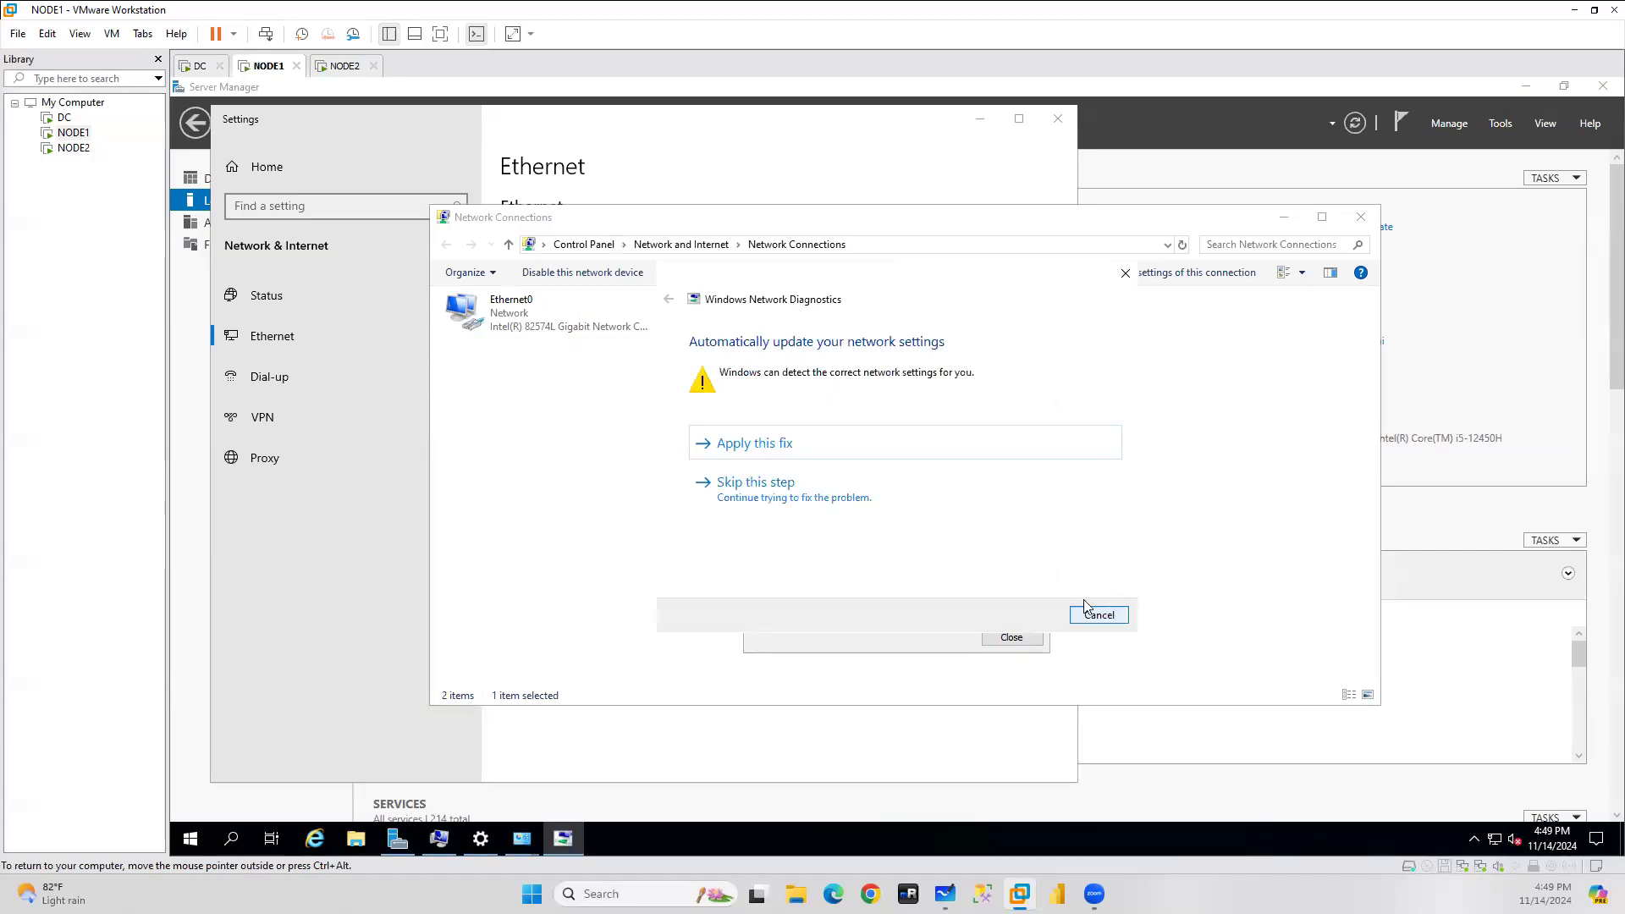
{"action": "left_click", "coordinate": [773, 447]}
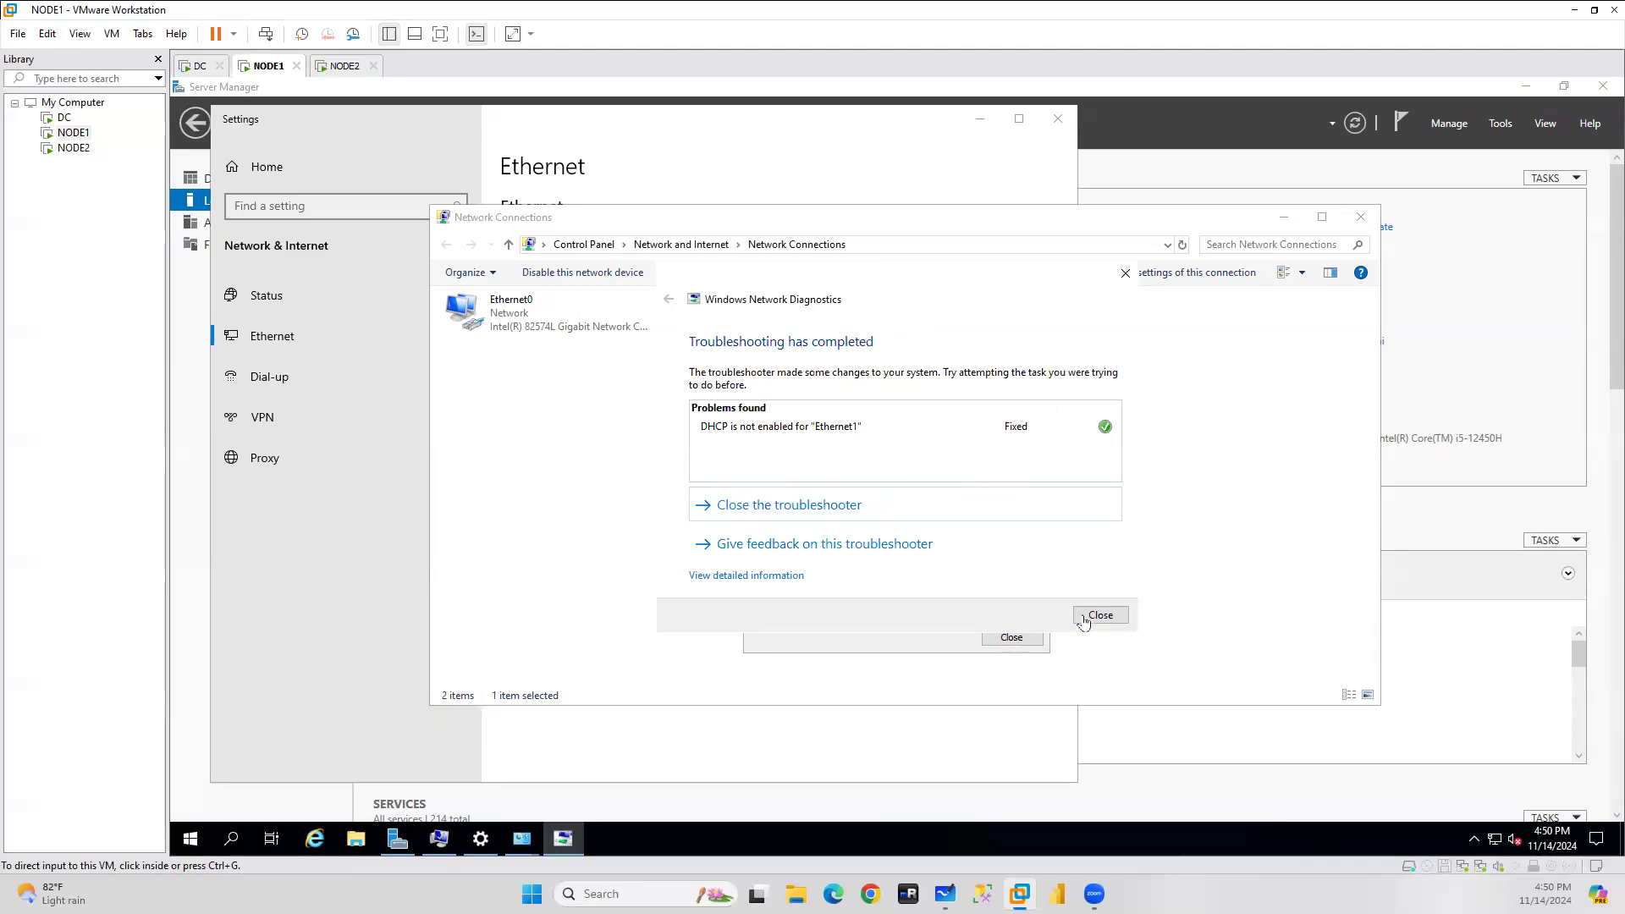
{"action": "left_click", "coordinate": [1114, 618]}
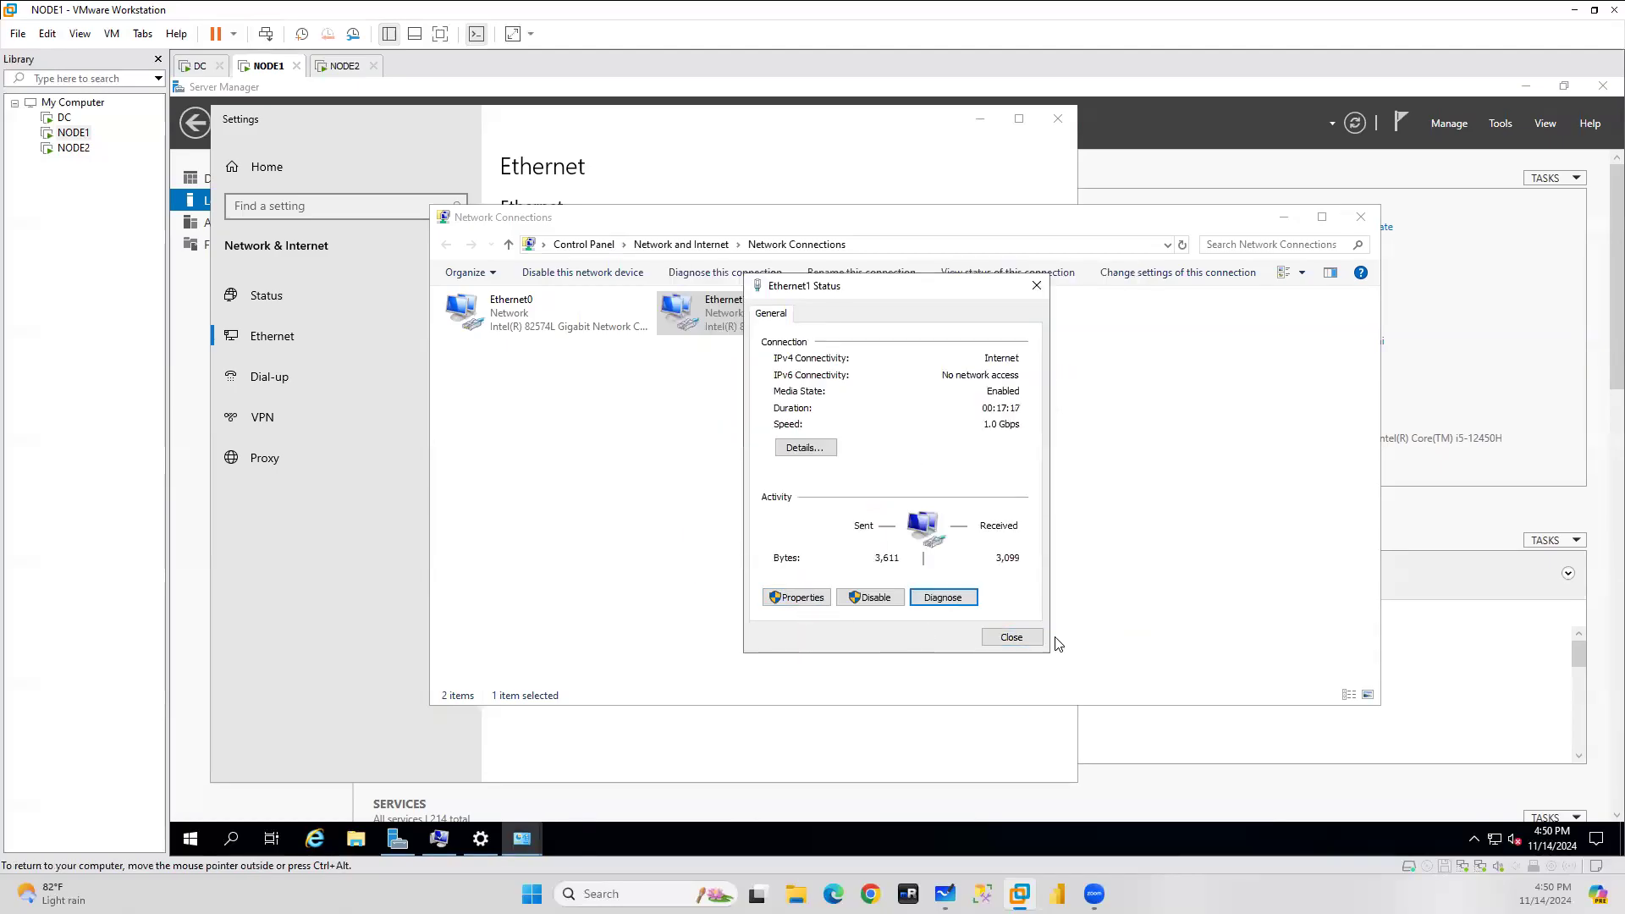
{"action": "left_click", "coordinate": [1012, 637]}
Refresh again and reopen Ethernet1's IPv4 settings with Use the following IP address selected.
{"action": "left_click", "coordinate": [649, 457]}
{"action": "right_click", "coordinate": [649, 457]}
{"action": "left_click", "coordinate": [712, 527]}
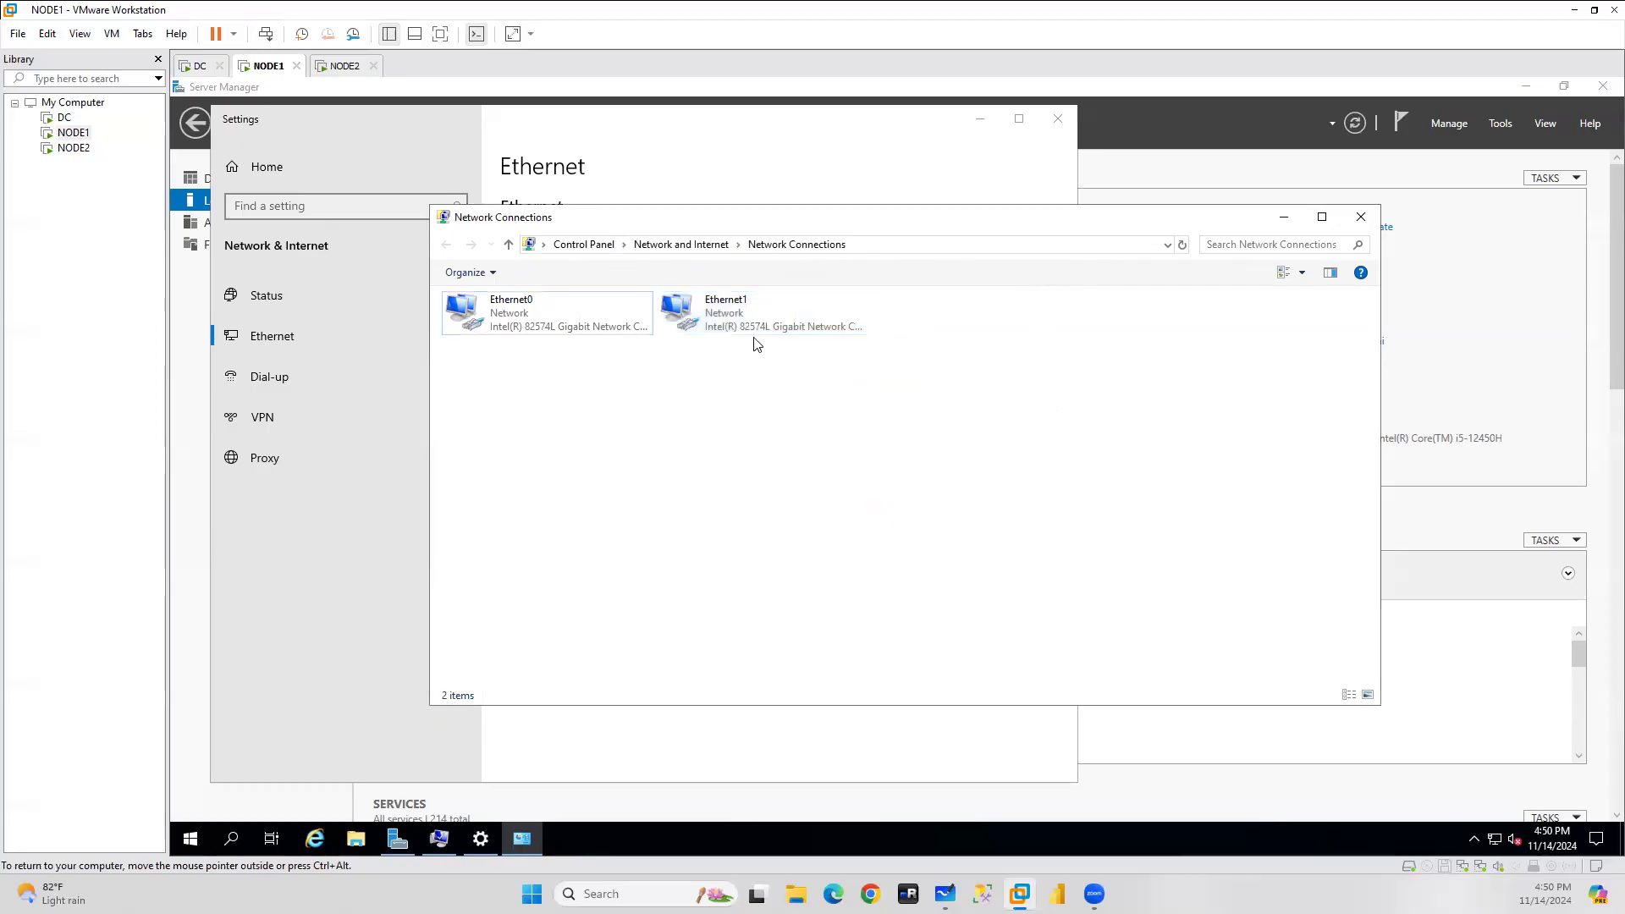
{"action": "double_click", "coordinate": [737, 327]}
{"action": "left_click", "coordinate": [800, 599]}
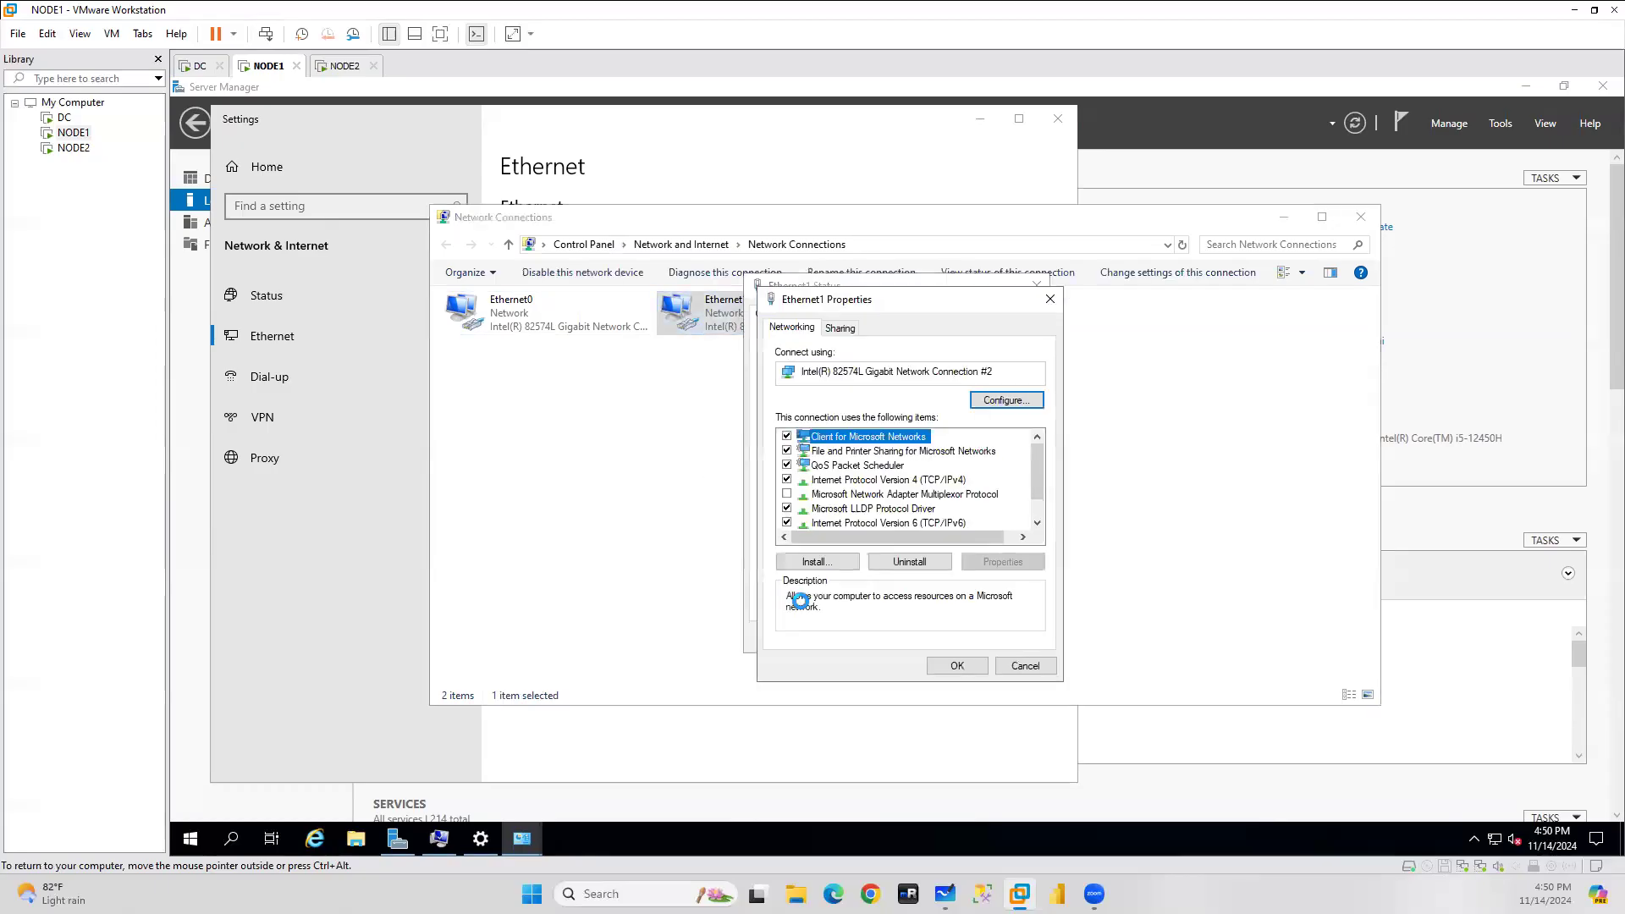
{"action": "double_click", "coordinate": [897, 479]}
{"action": "left_click", "coordinate": [872, 485]}
{"action": "left_click", "coordinate": [230, 838]}
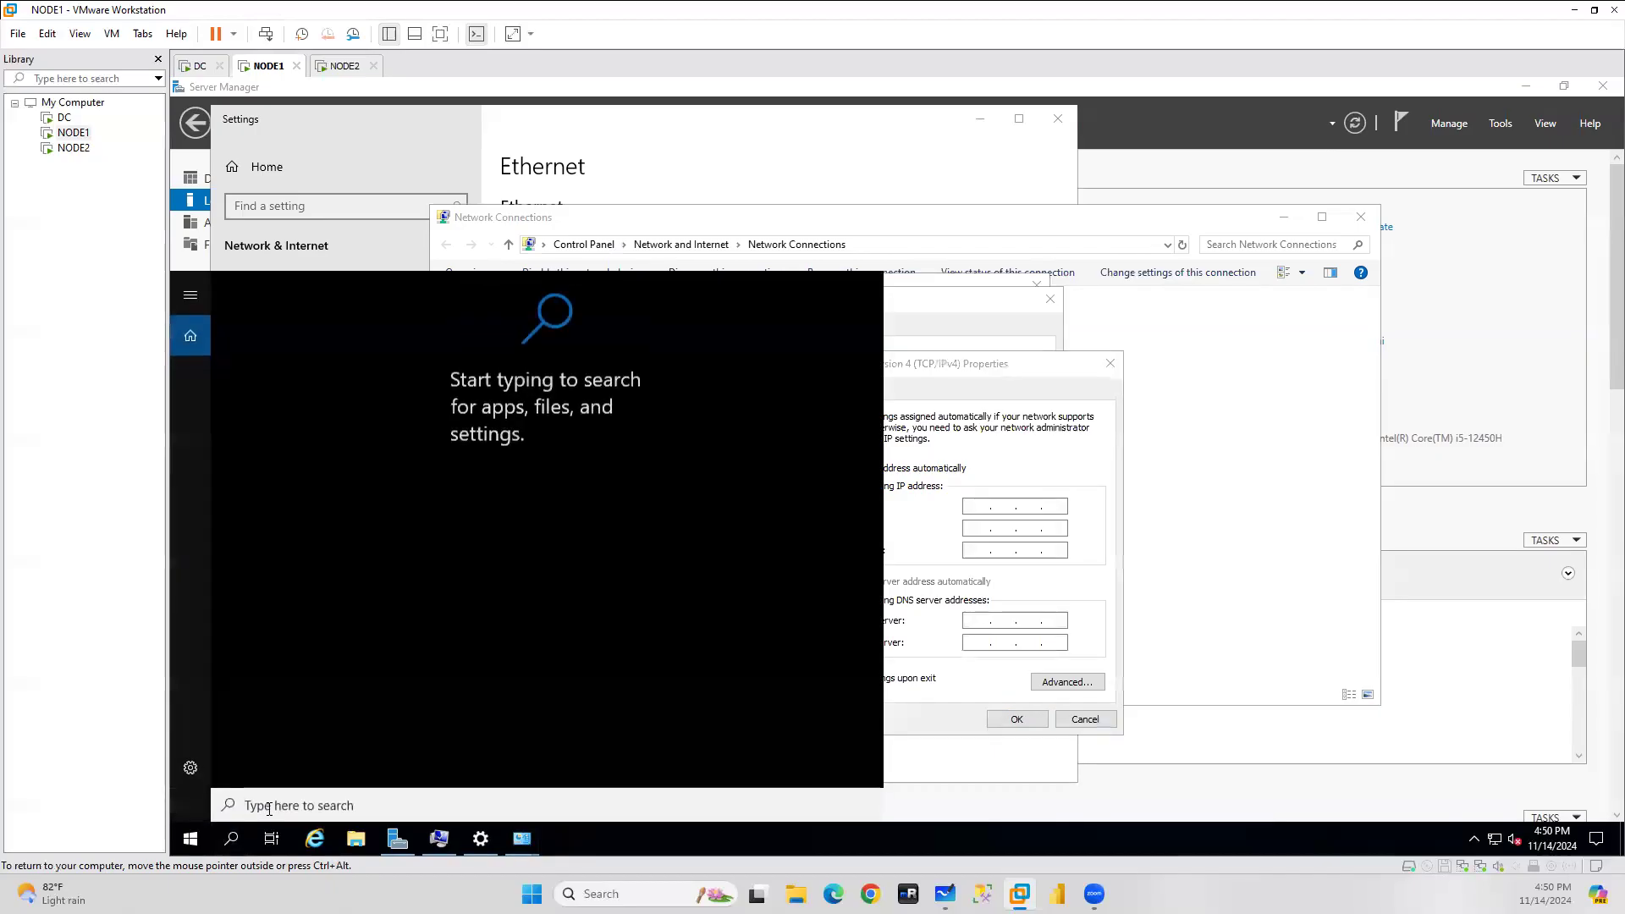
Run ipconfig in Command Prompt and enter IP 192.168.174.132 with mask 255.255.255.0.
{"action": "type", "text": "cmd"}
{"action": "key", "text": "Return"}
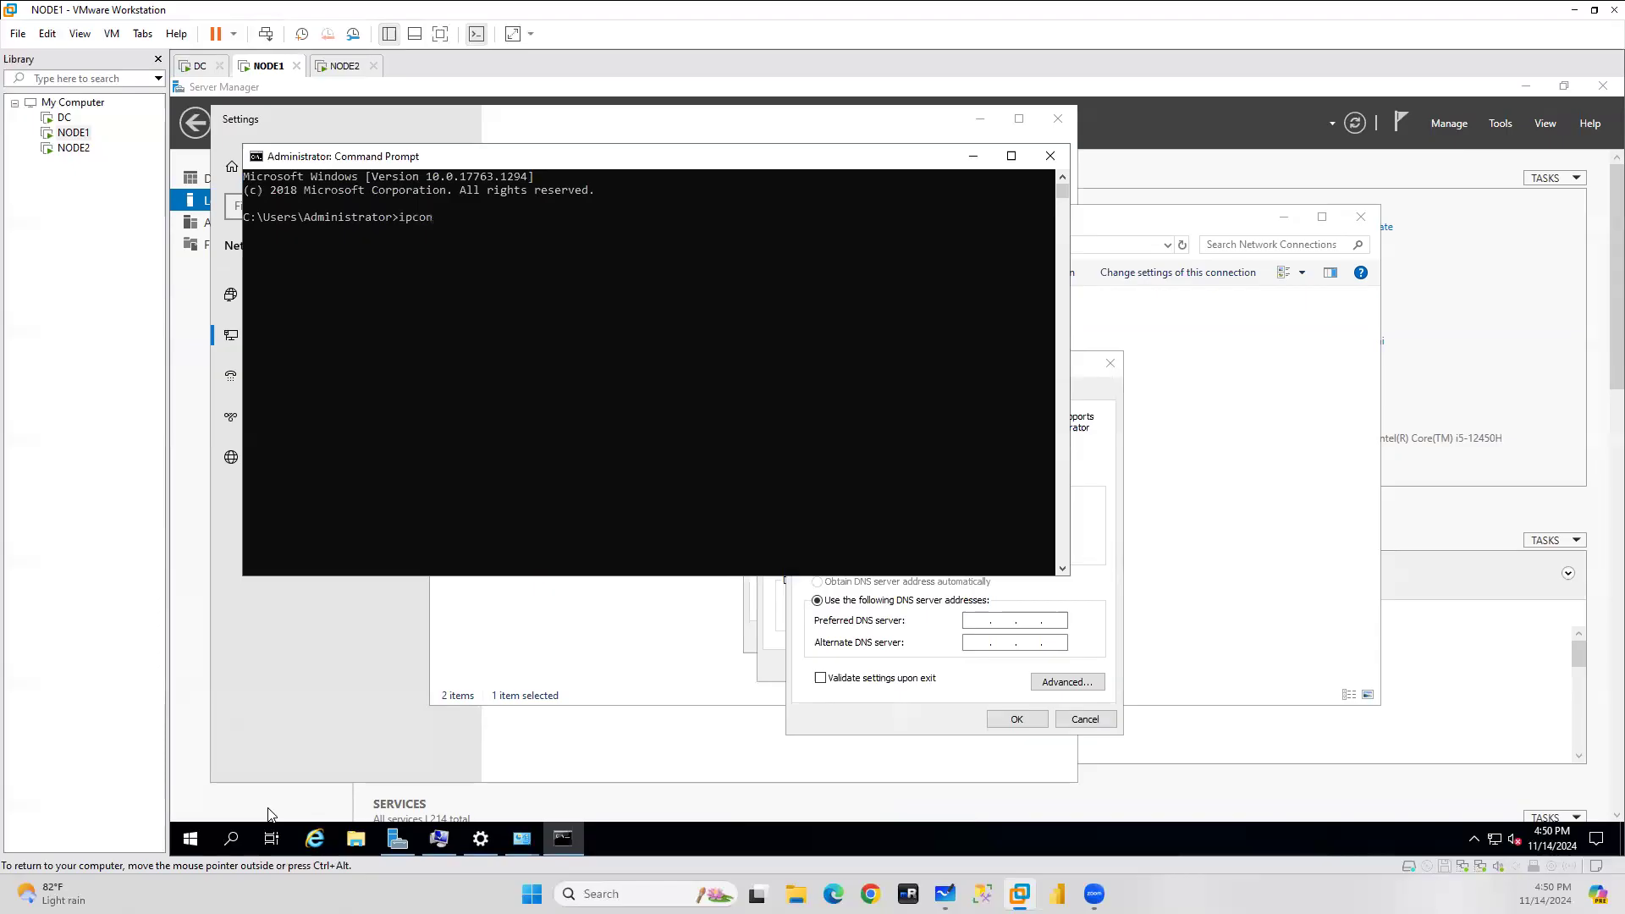
{"action": "key", "text": "Return"}
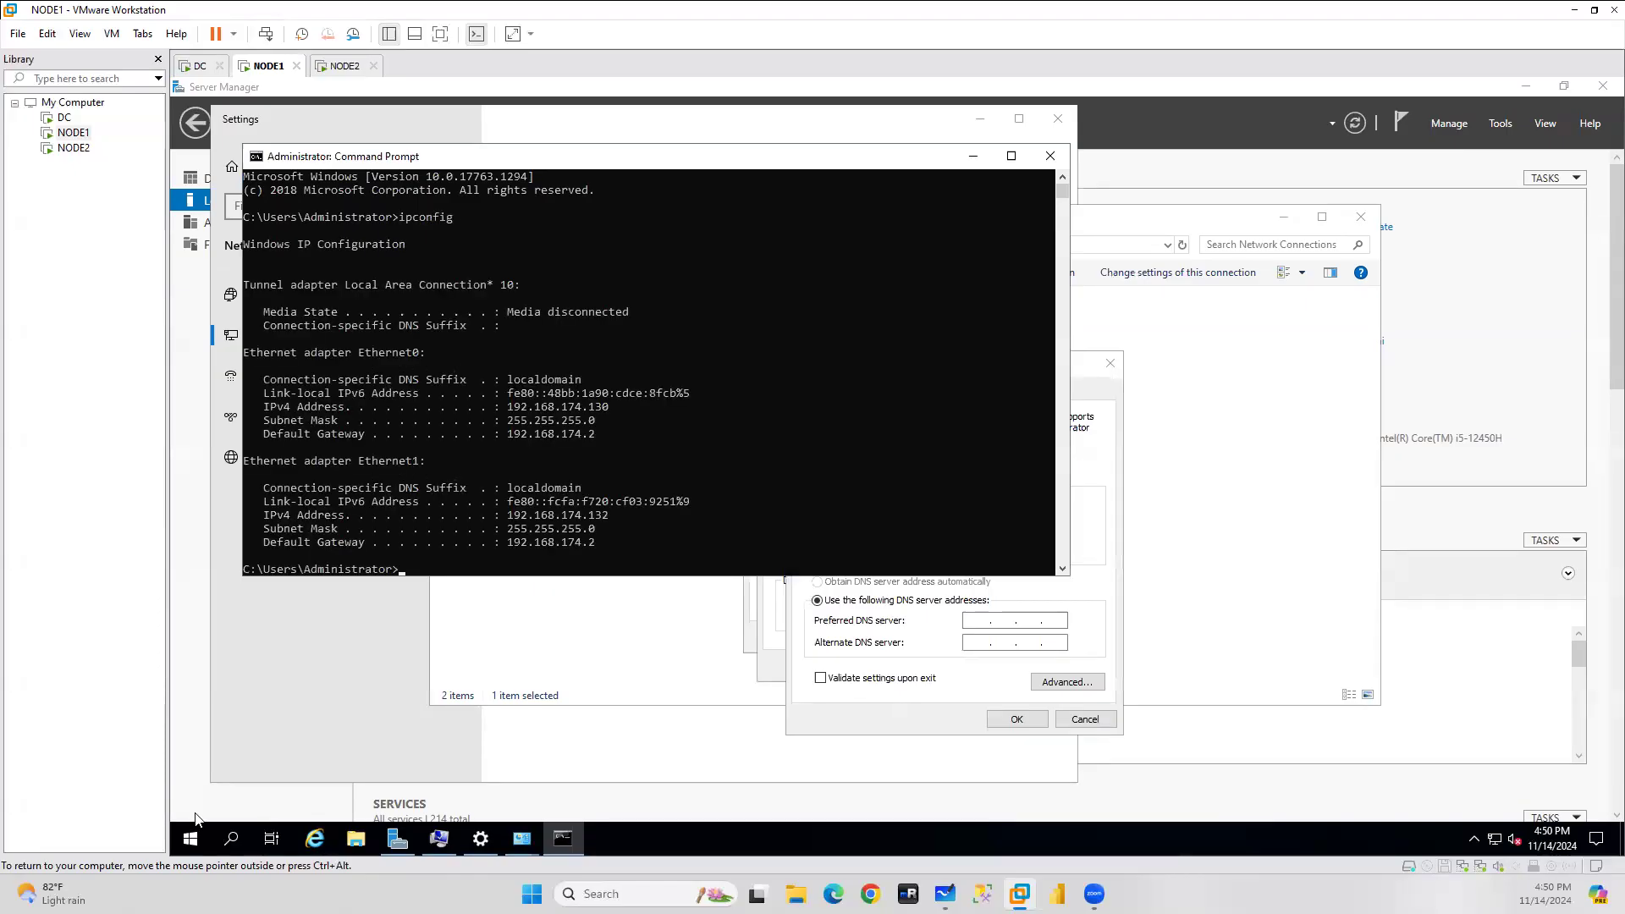
{"action": "left_click", "coordinate": [509, 515]}
{"action": "right_click", "coordinate": [604, 521]}
{"action": "left_click", "coordinate": [1117, 596]}
{"action": "type", "text": "192.168.174.132"}
{"action": "key", "text": "Tab"}
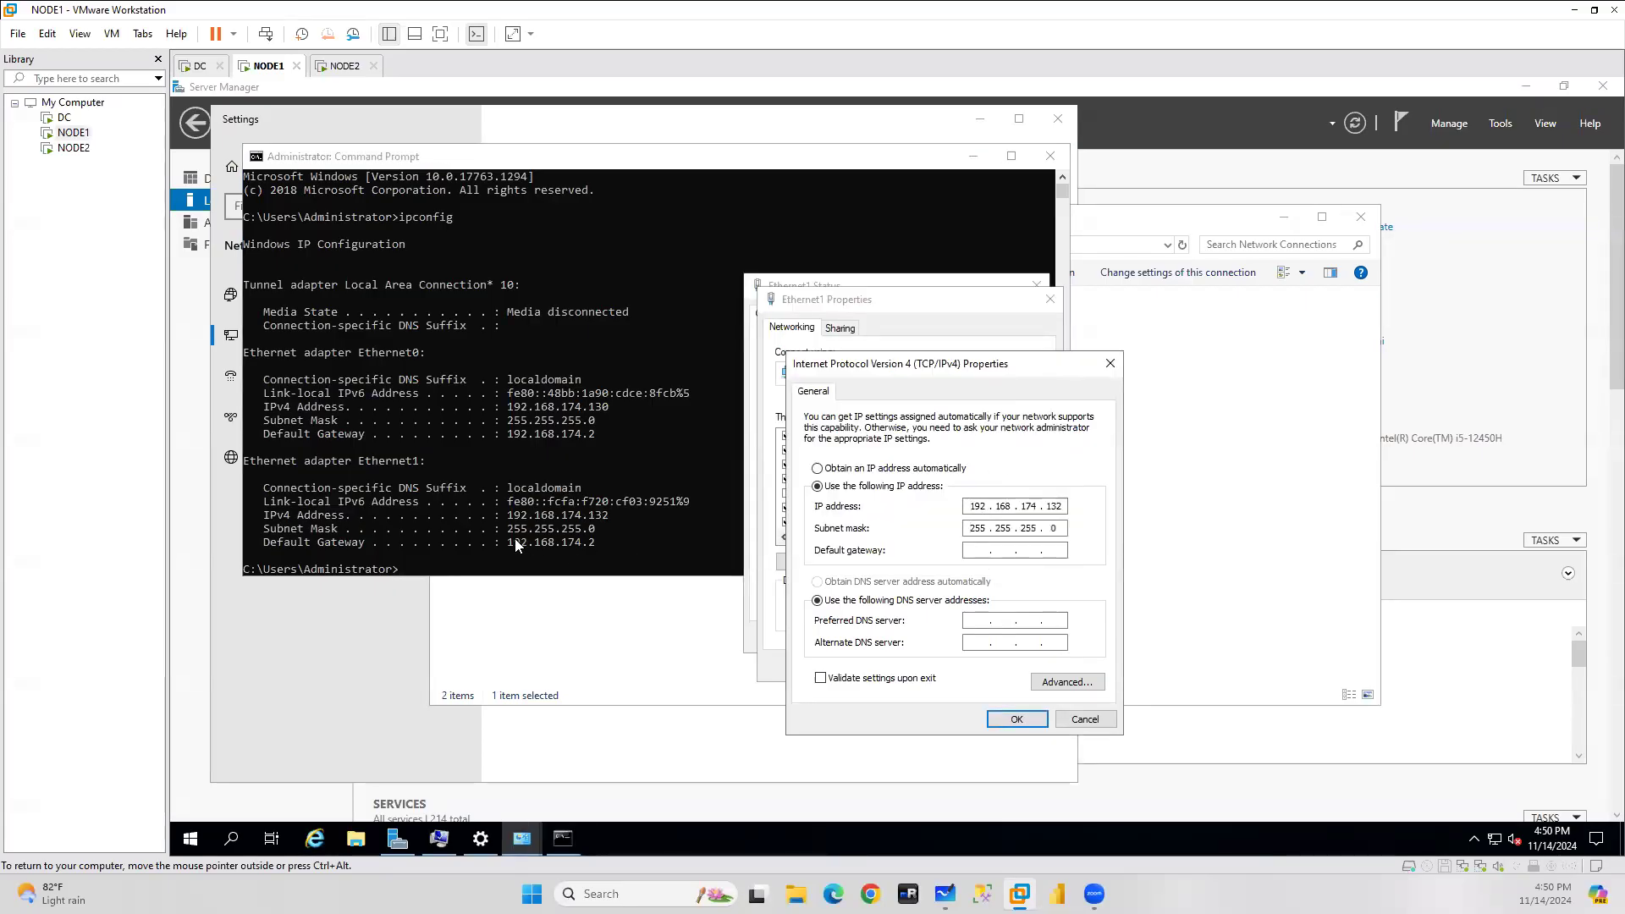
Copy gateway 192.168.174.2 from ipconfig, enter DNS 192.168.174.129, and save the adapter settings.
{"action": "left_click", "coordinate": [518, 542]}
{"action": "left_click_drag", "start_coordinate": [508, 545], "coordinate": [595, 546]}
{"action": "key", "text": "ctrl+c"}
{"action": "left_click", "coordinate": [1090, 557]}
{"action": "left_click", "coordinate": [976, 550]}
{"action": "key", "text": "ctrl+v"}
{"action": "type", "text": "192 . 168"}
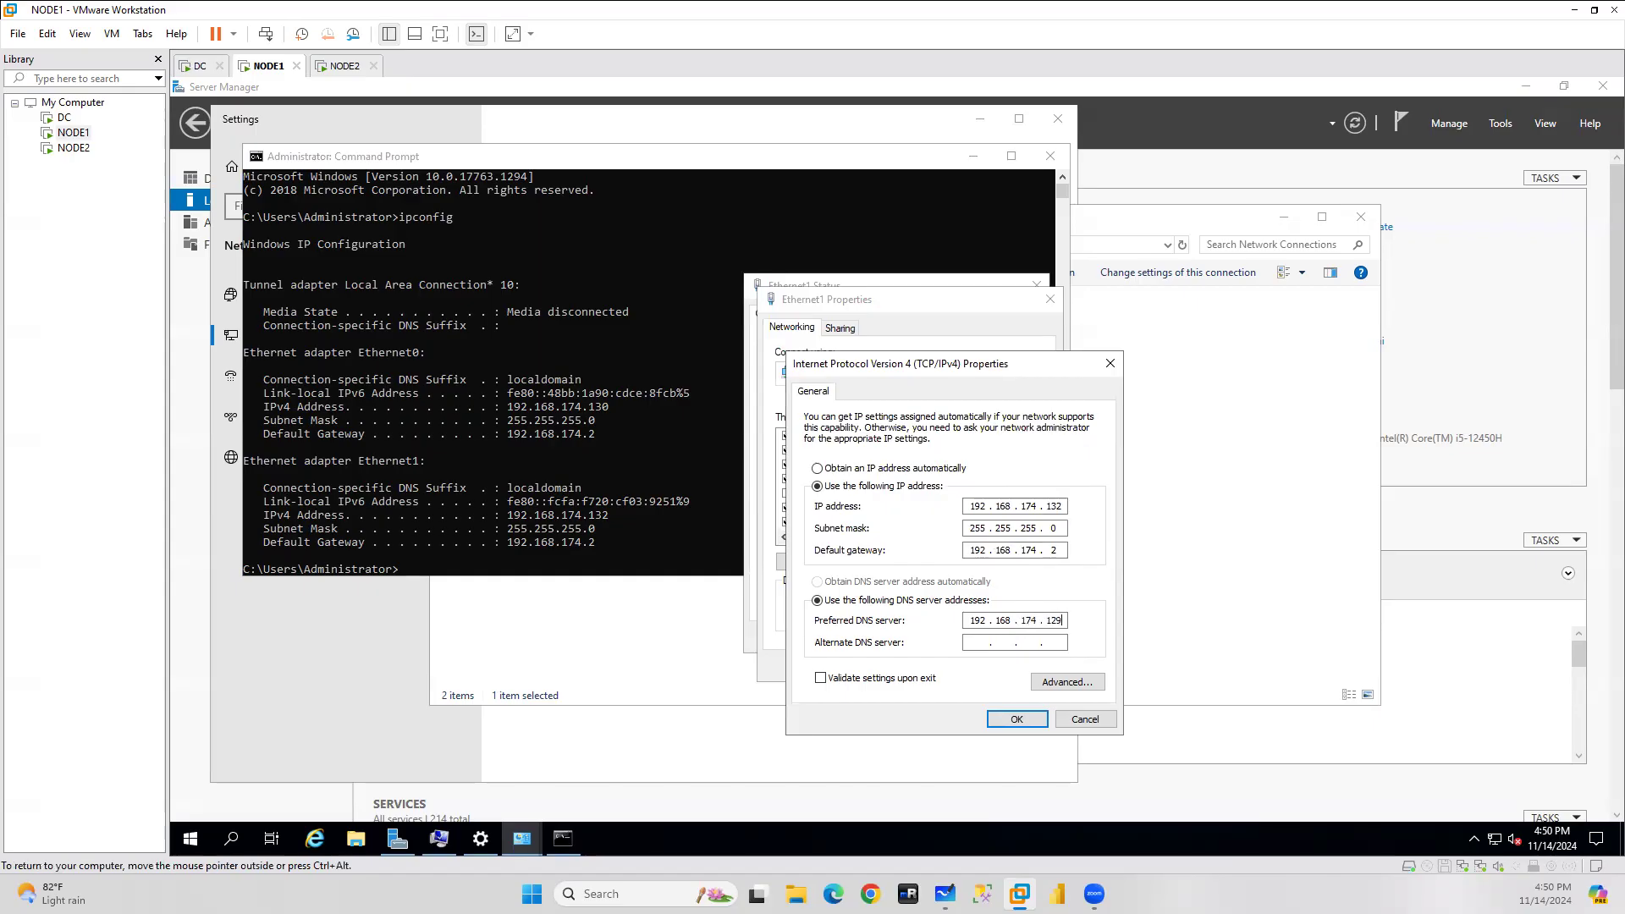
{"action": "left_click", "coordinate": [1017, 719]}
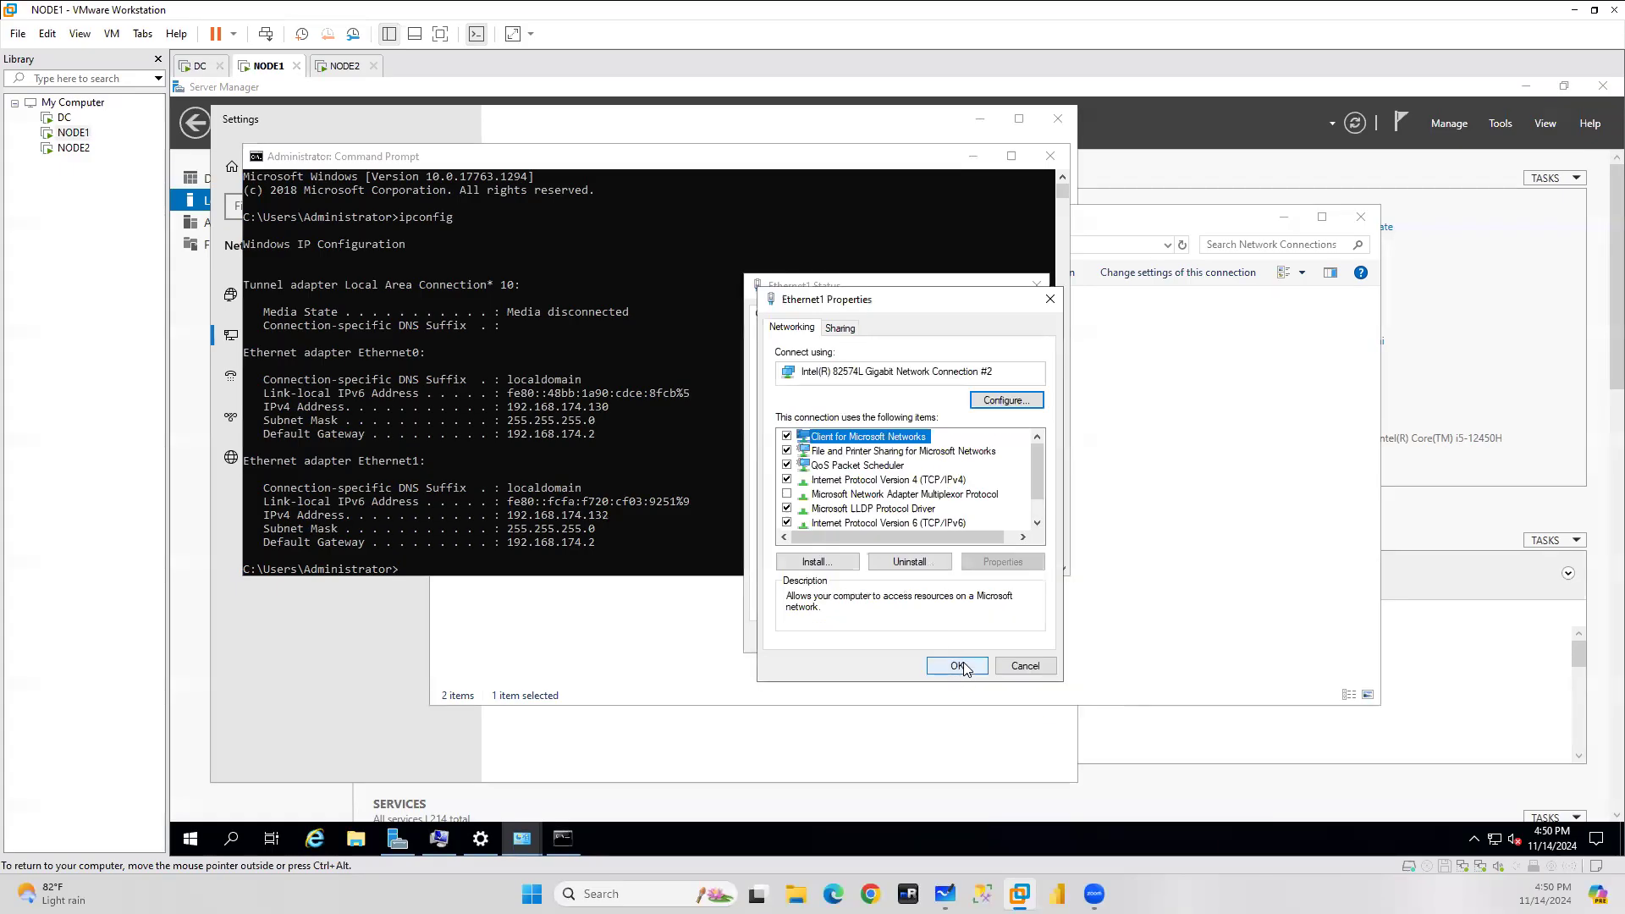
{"action": "left_click", "coordinate": [959, 666]}
{"action": "left_click", "coordinate": [1012, 638]}
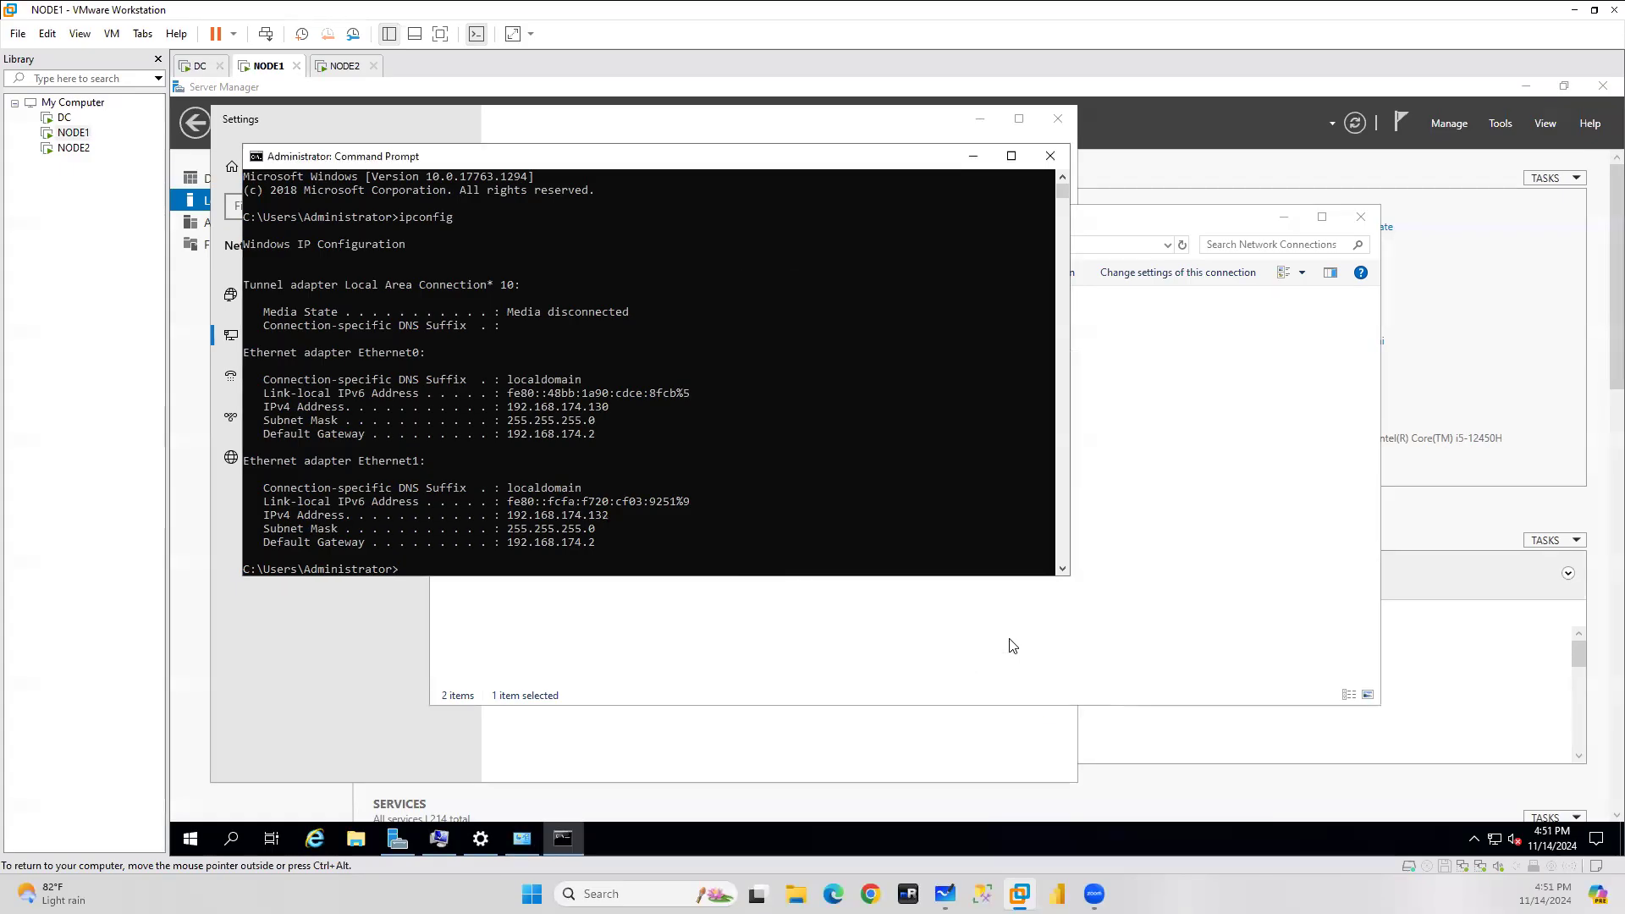
On NODE2, run ipconfig and copy Ethernet1's autoconfiguration address 169.254.82.222.
{"action": "left_click", "coordinate": [338, 66]}
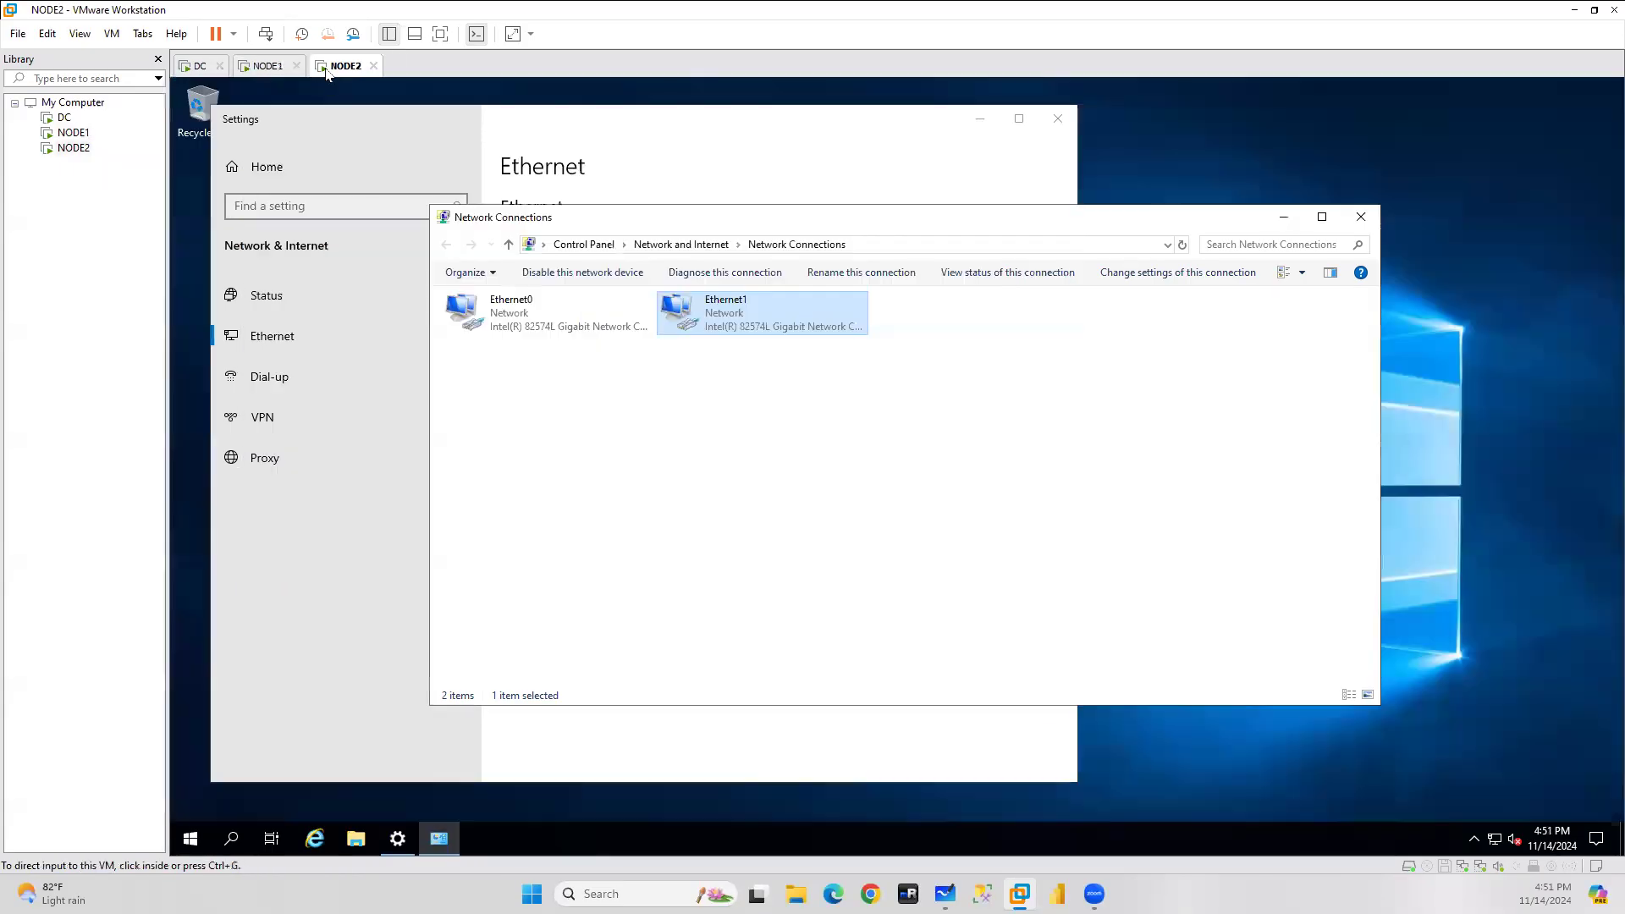
{"action": "left_click", "coordinate": [233, 840]}
{"action": "type", "text": "cmd"}
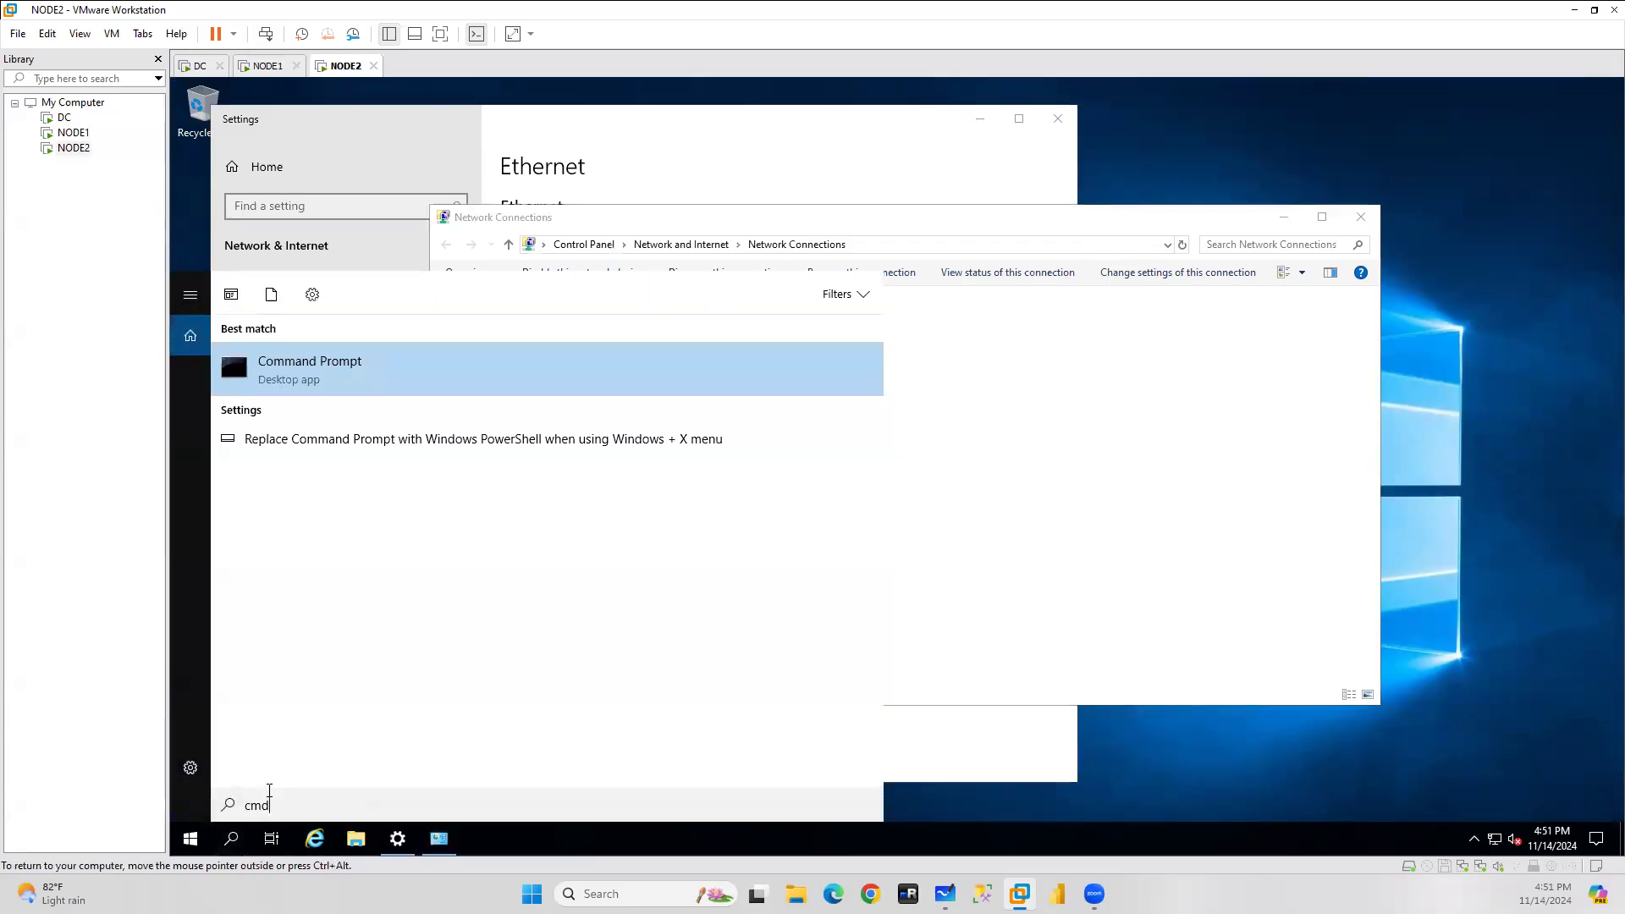
{"action": "key", "text": "Return"}
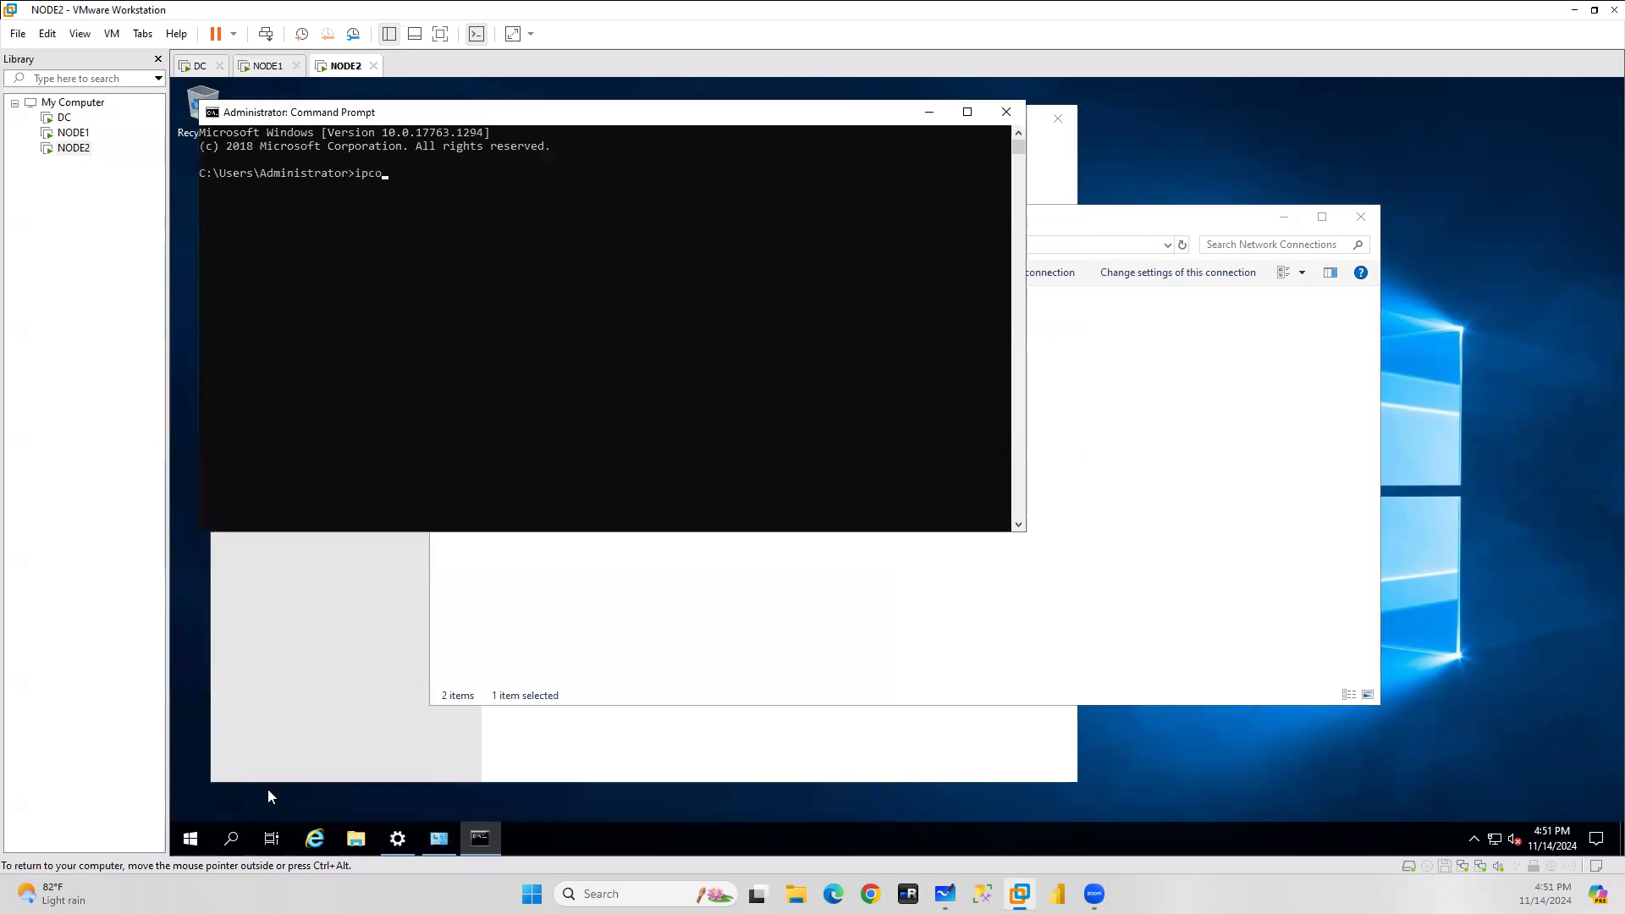
{"action": "type", "text": "ipconfig"}
{"action": "key", "text": "Return"}
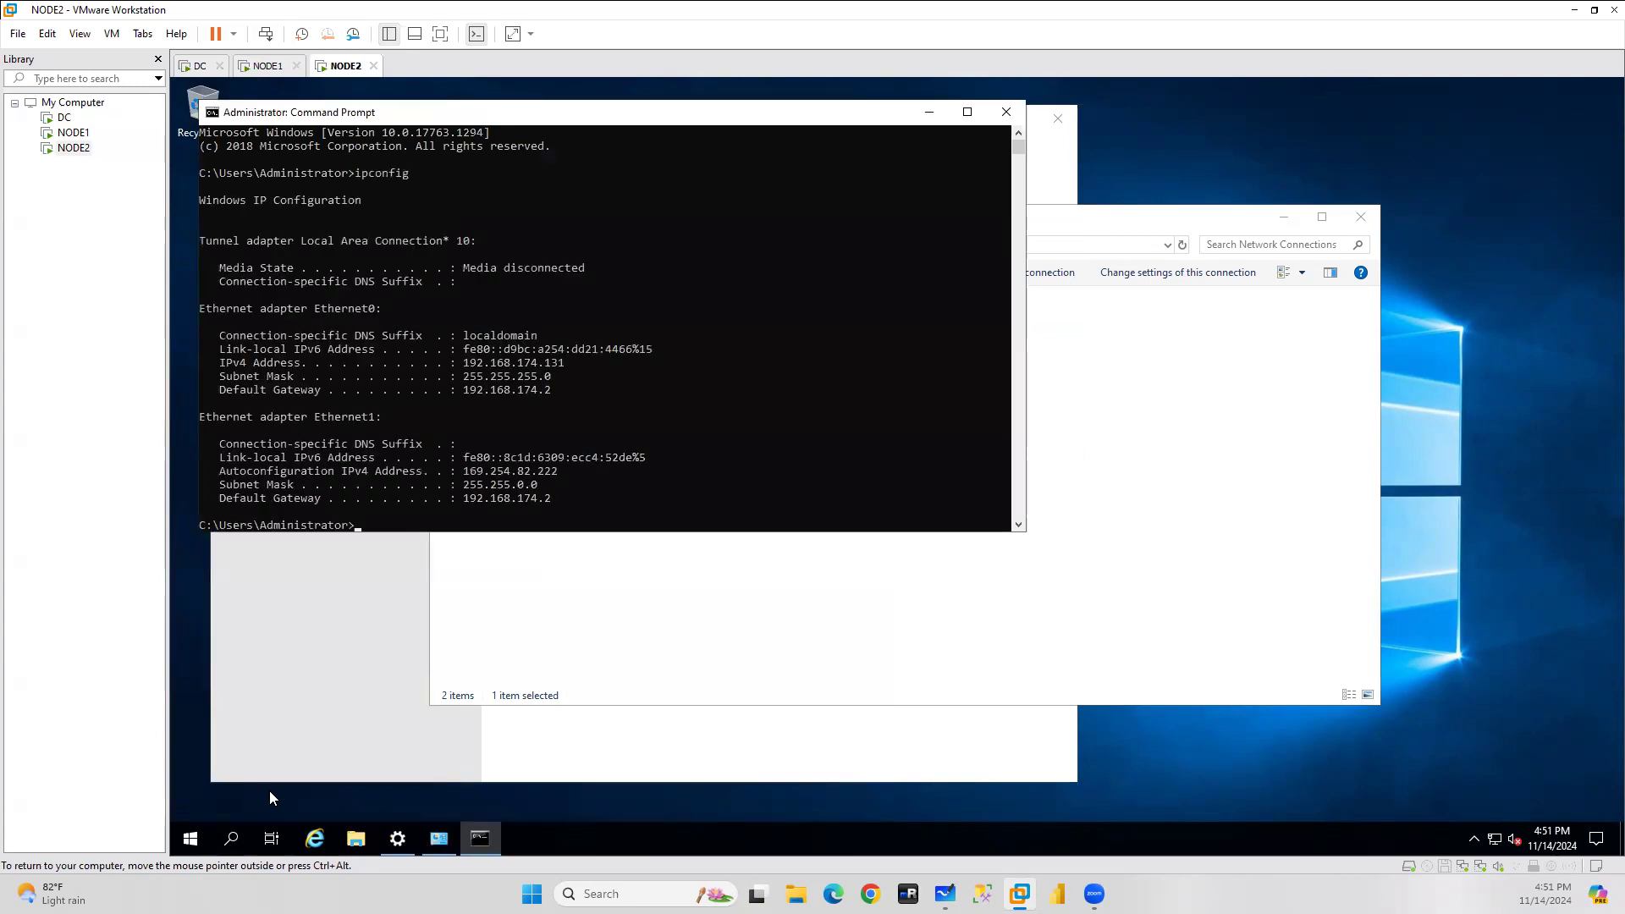
{"action": "left_click_drag", "start_coordinate": [462, 470], "coordinate": [557, 478]}
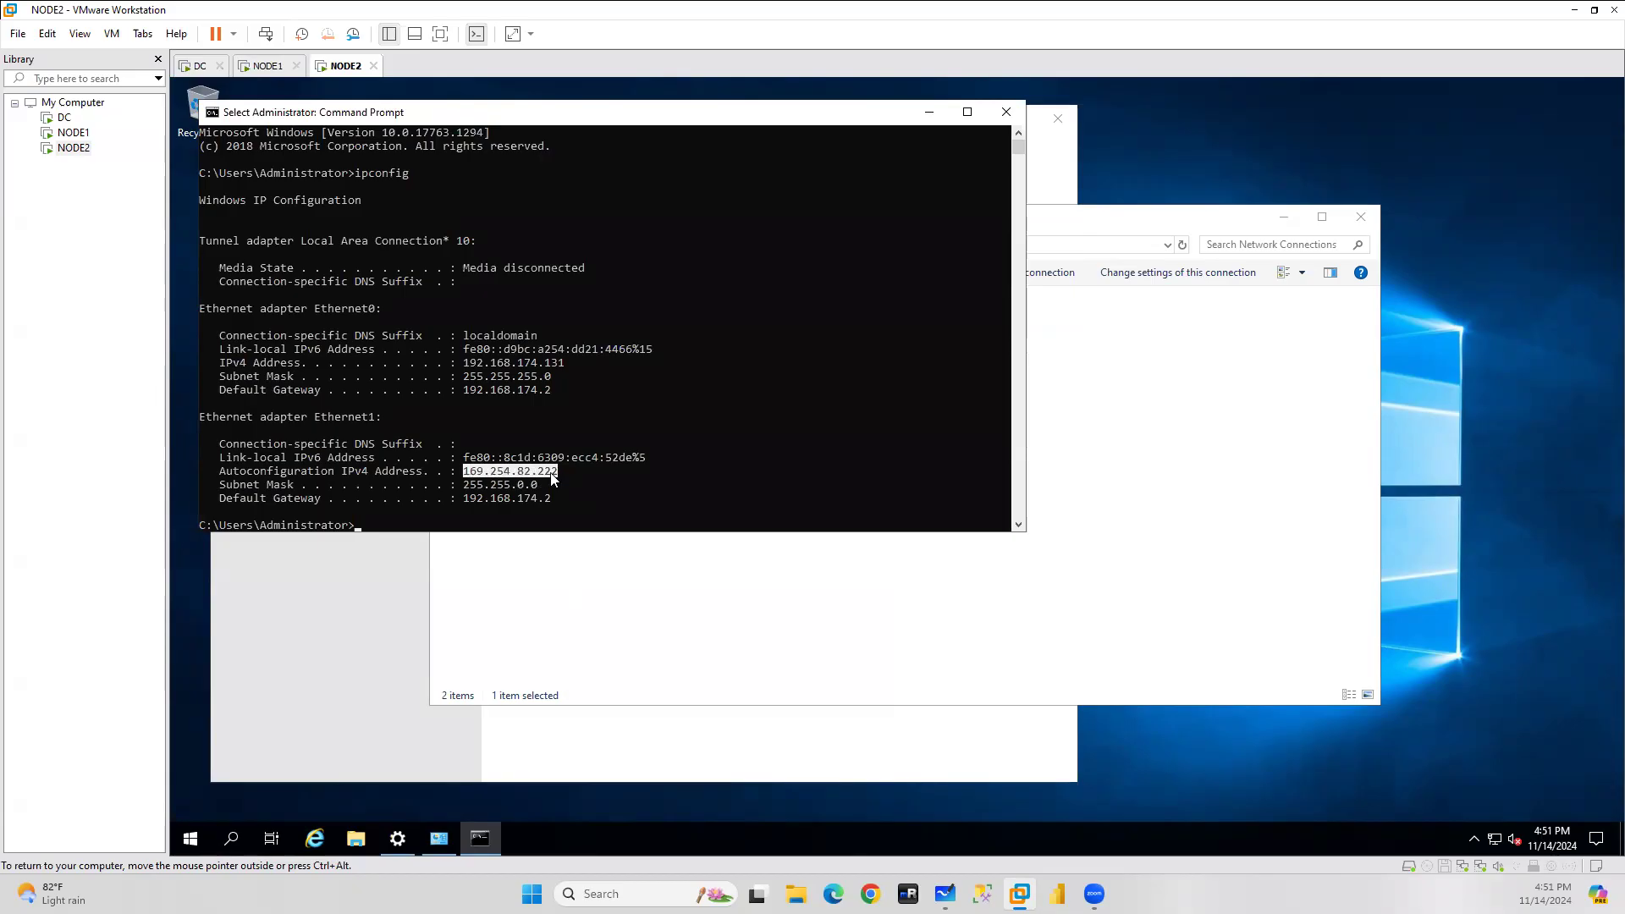
{"action": "right_click", "coordinate": [551, 479]}
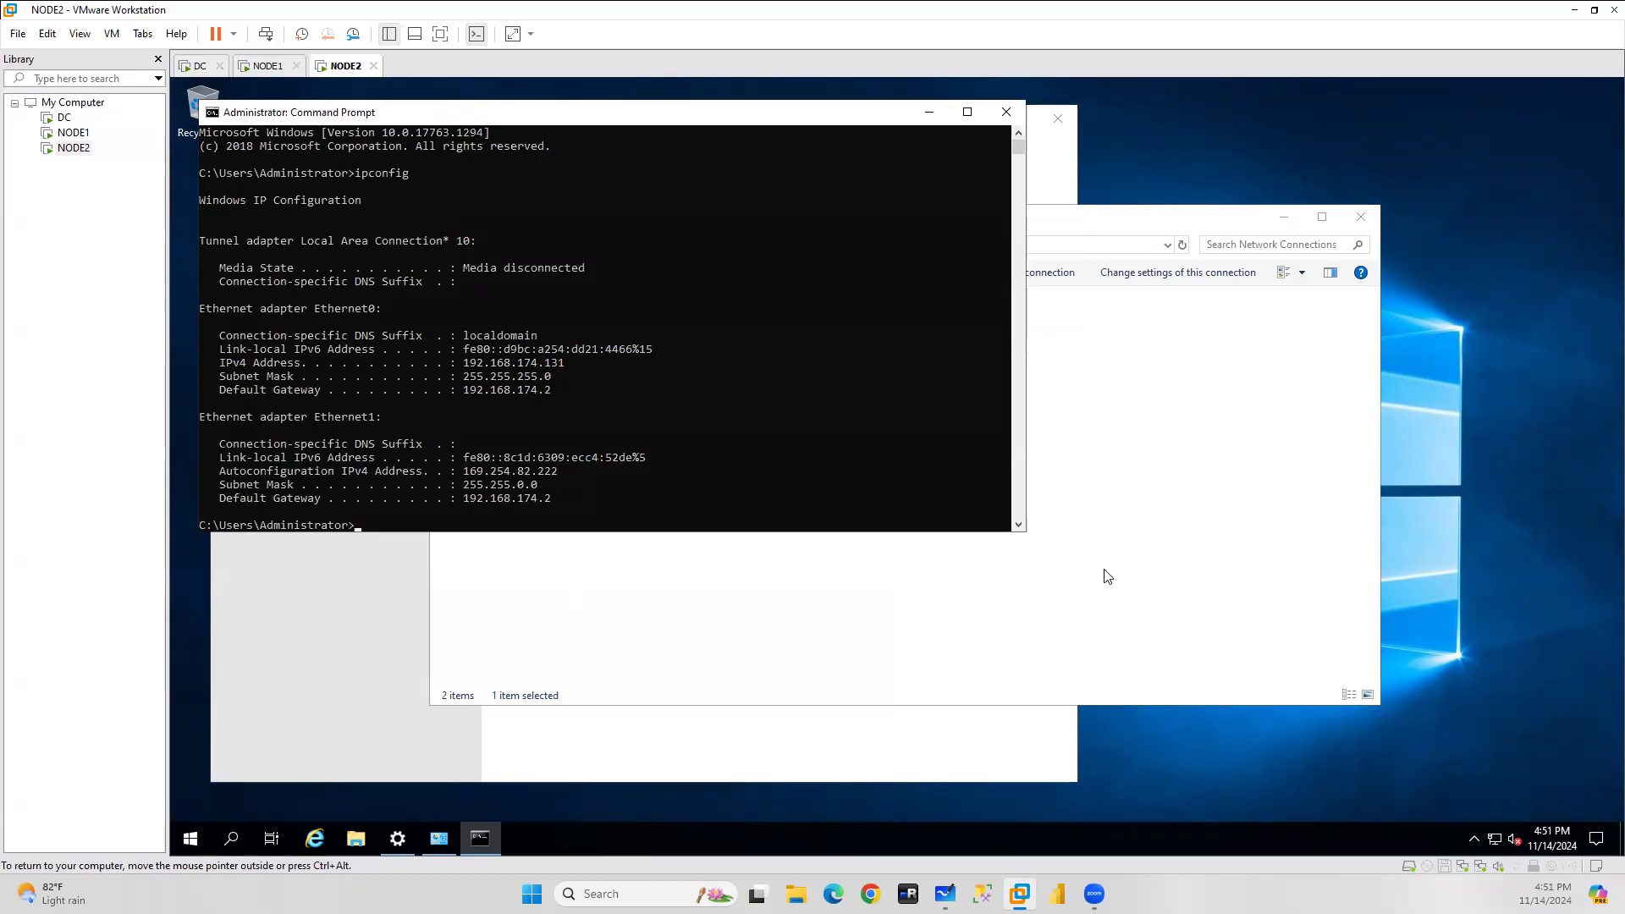
Open NODE2's Ethernet1 properties and select the TCP/IPv4 entry.
{"action": "left_click", "coordinate": [1107, 576]}
{"action": "double_click", "coordinate": [731, 322]}
{"action": "left_click", "coordinate": [792, 598]}
{"action": "left_click", "coordinate": [914, 480]}
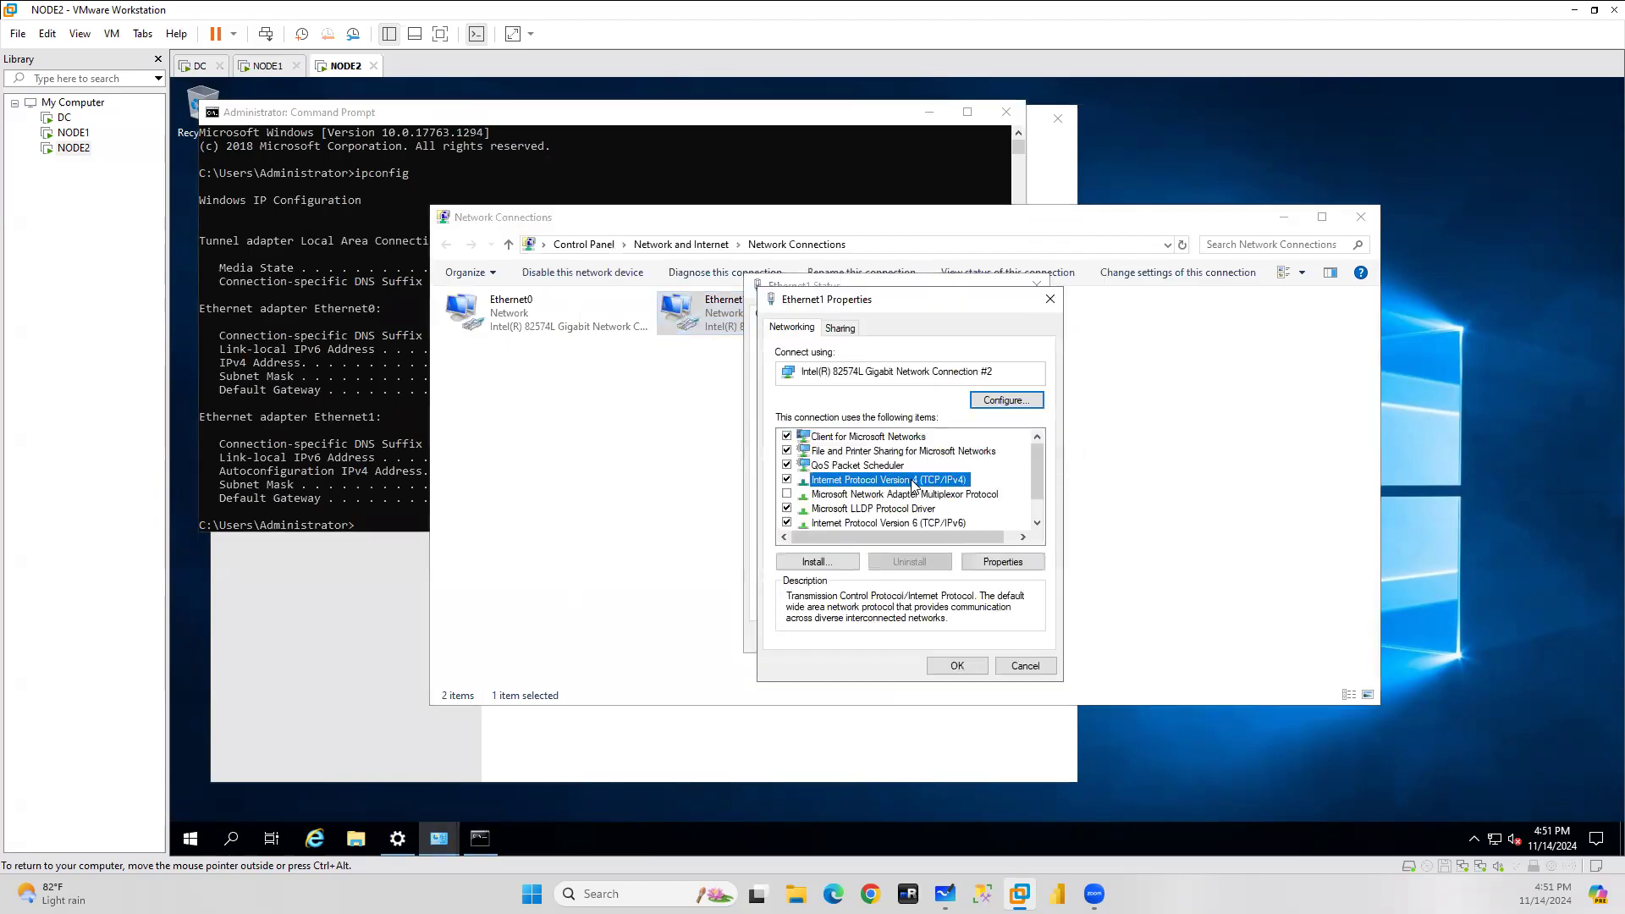
Back out of NODE2's Ethernet1 IPv4 dialog and close its status window.
{"action": "left_click", "coordinate": [1007, 563]}
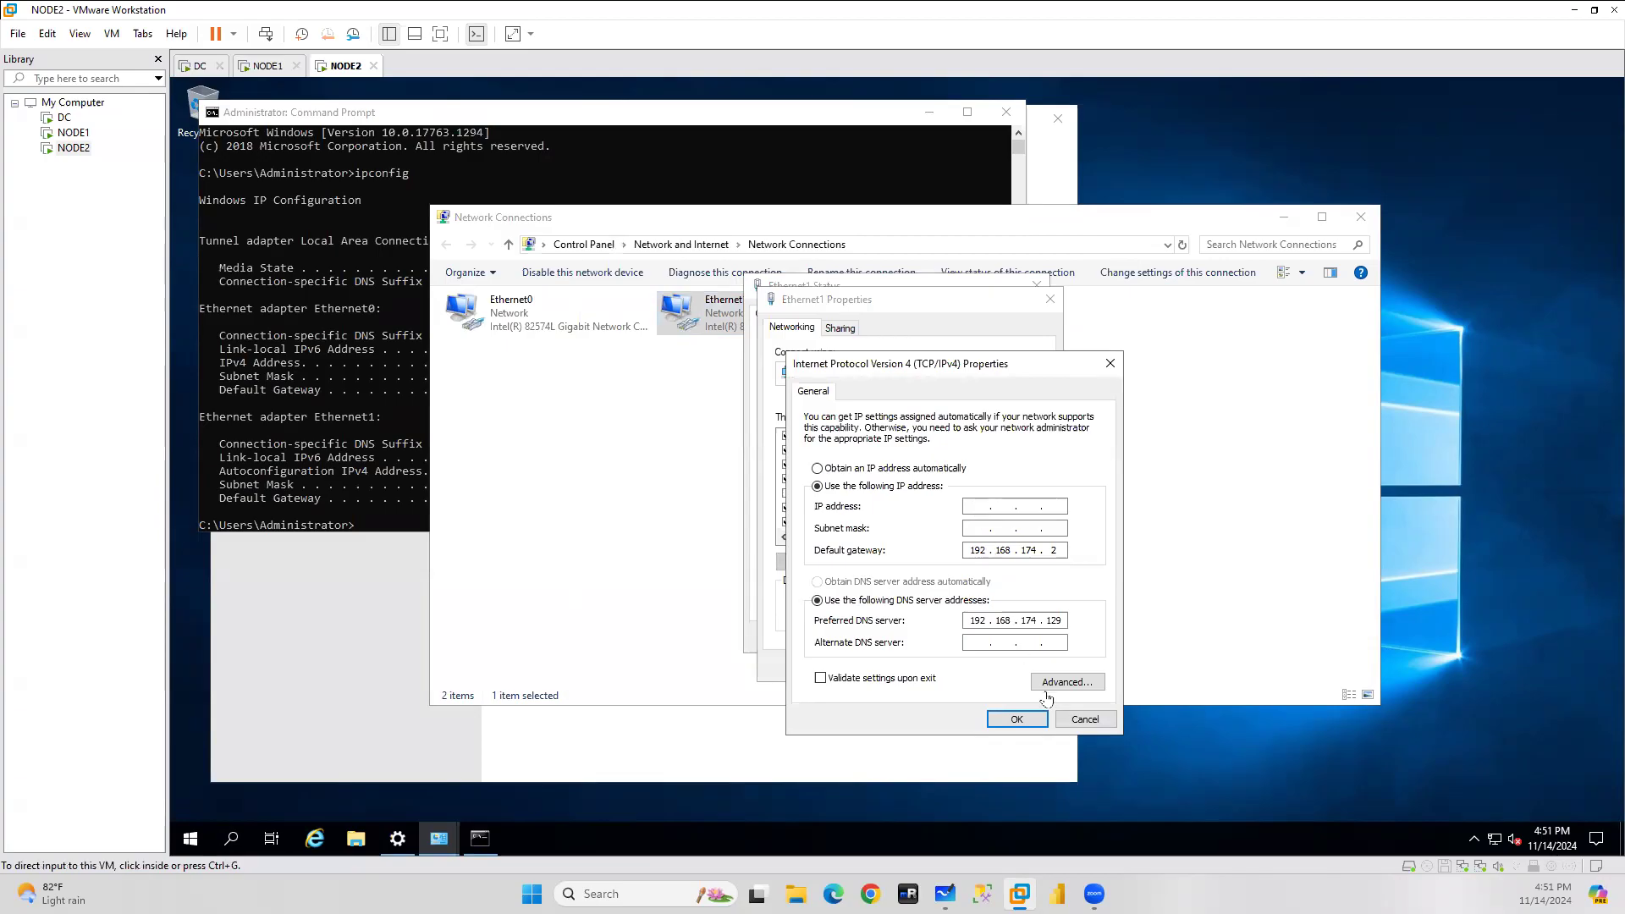
{"action": "left_click", "coordinate": [1104, 724]}
{"action": "left_click", "coordinate": [1016, 668]}
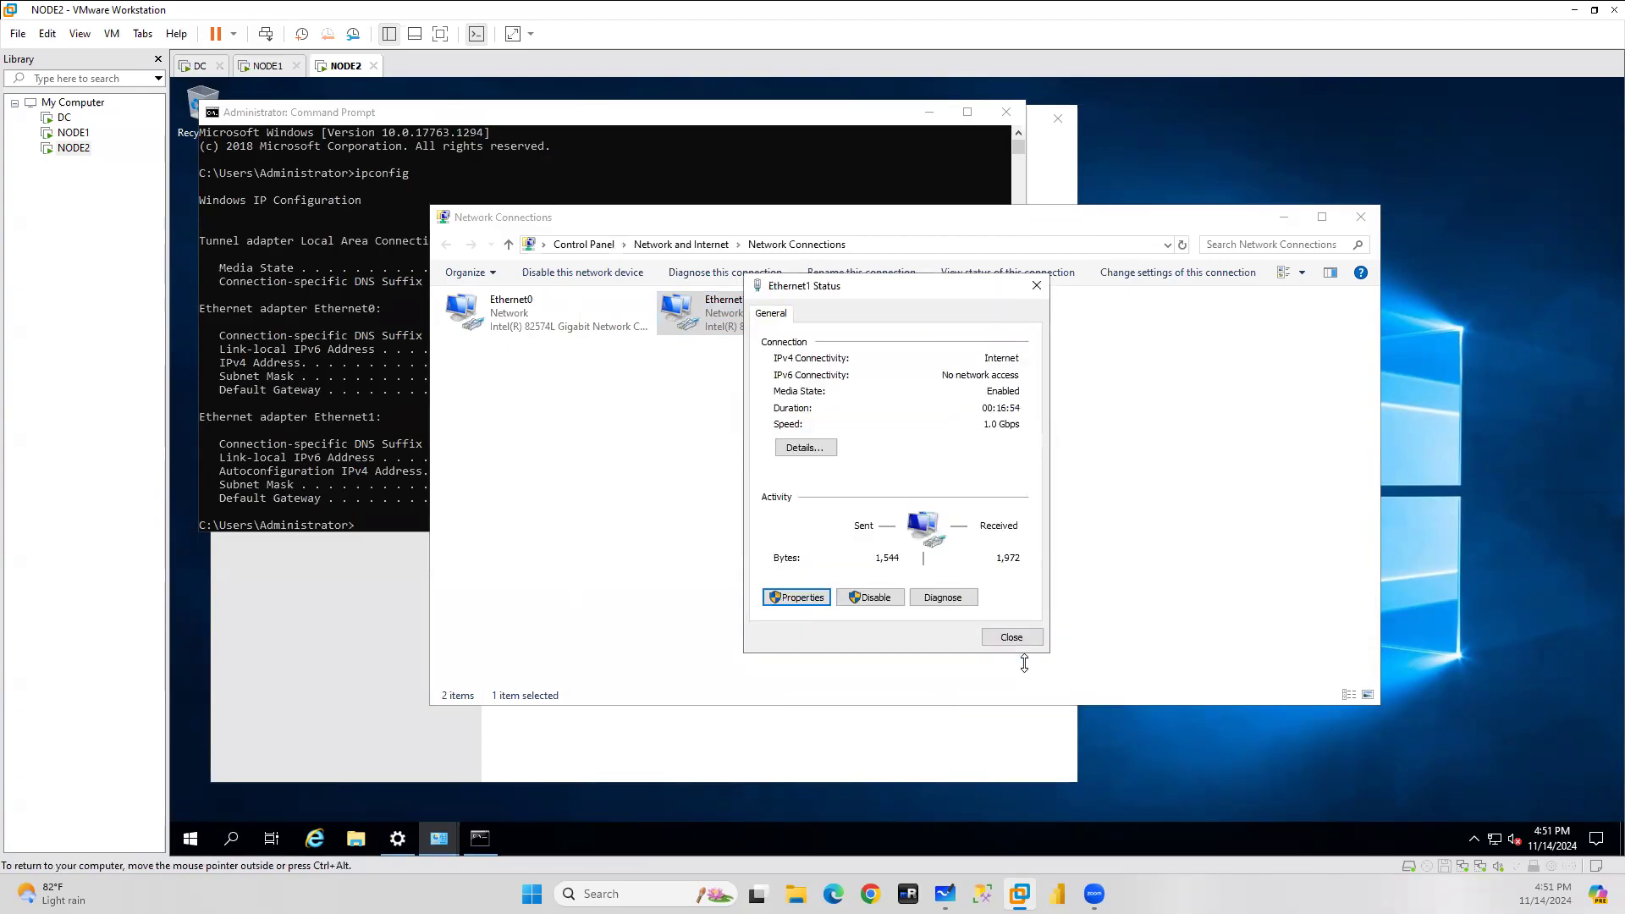
{"action": "left_click", "coordinate": [1026, 639]}
{"action": "right_click", "coordinate": [752, 307]}
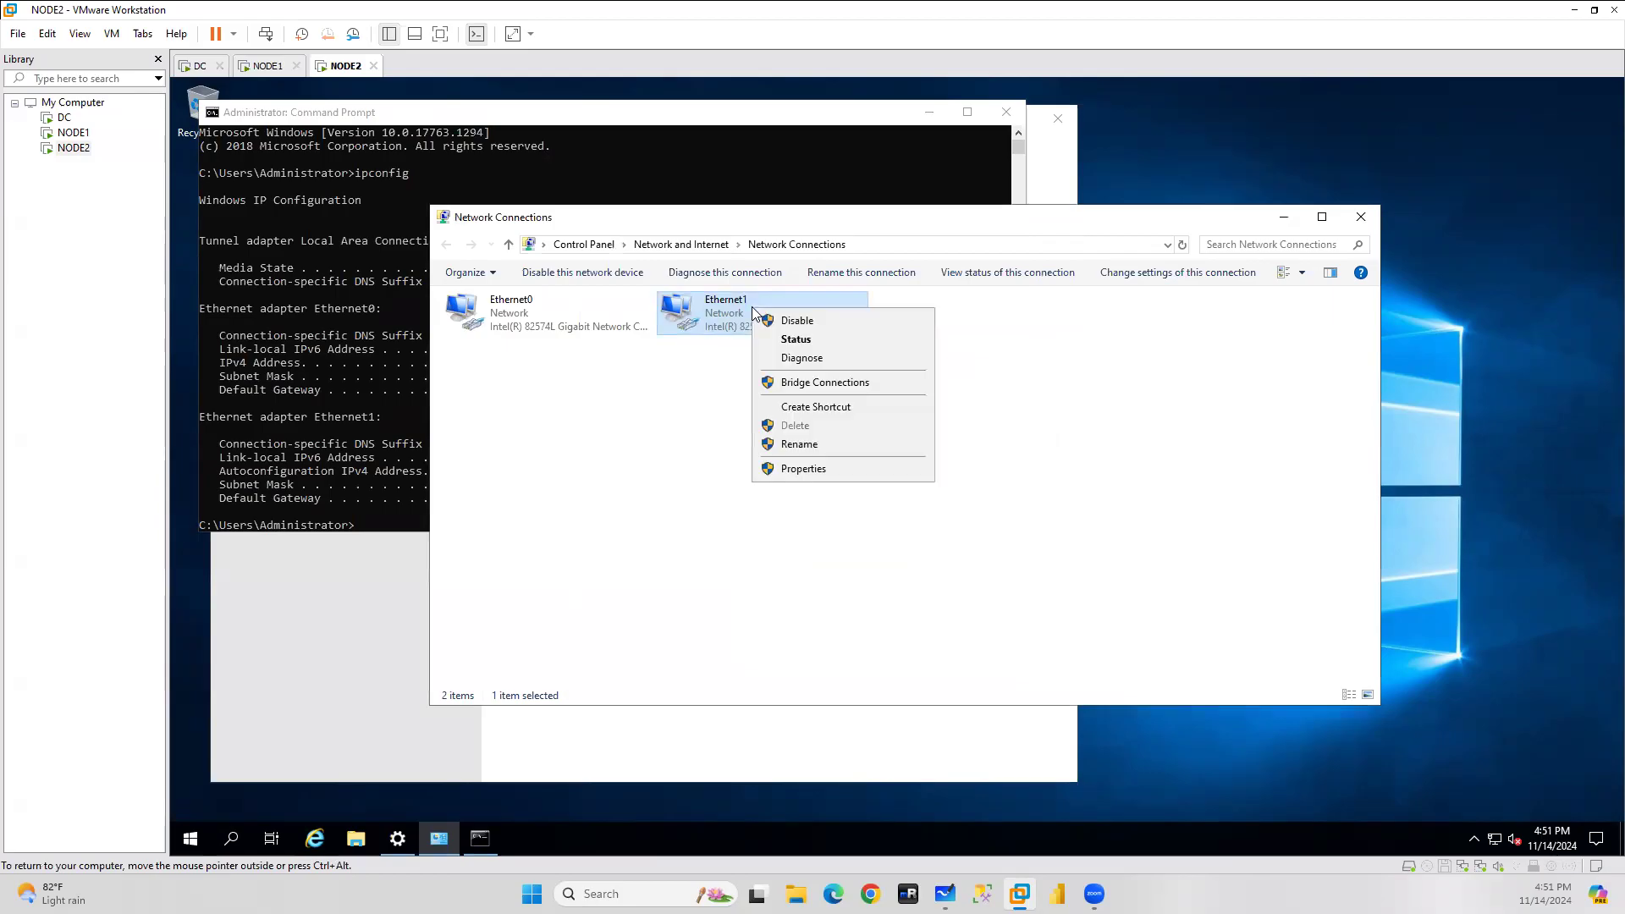
{"action": "left_click", "coordinate": [693, 398]}
Give the second adapter static IP 192.168.174.130, mask 255.255.255.0, DNS 192.168.174.129, keeping multiple gateways.
{"action": "right_click", "coordinate": [708, 320]}
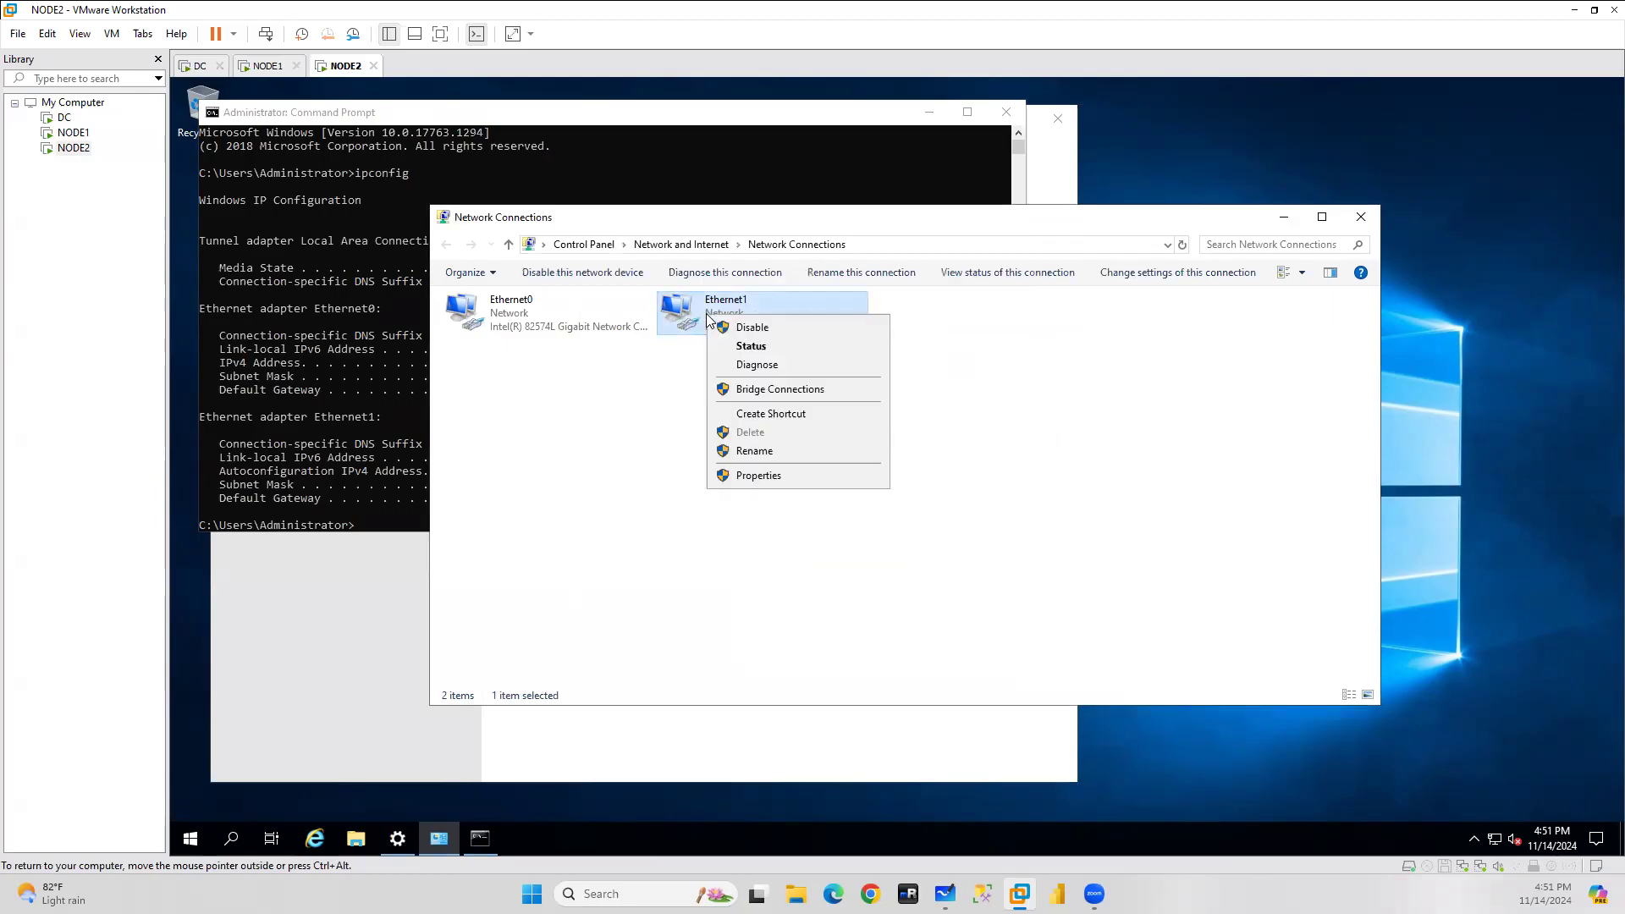
{"action": "left_click", "coordinate": [748, 476]}
{"action": "left_click", "coordinate": [629, 468]}
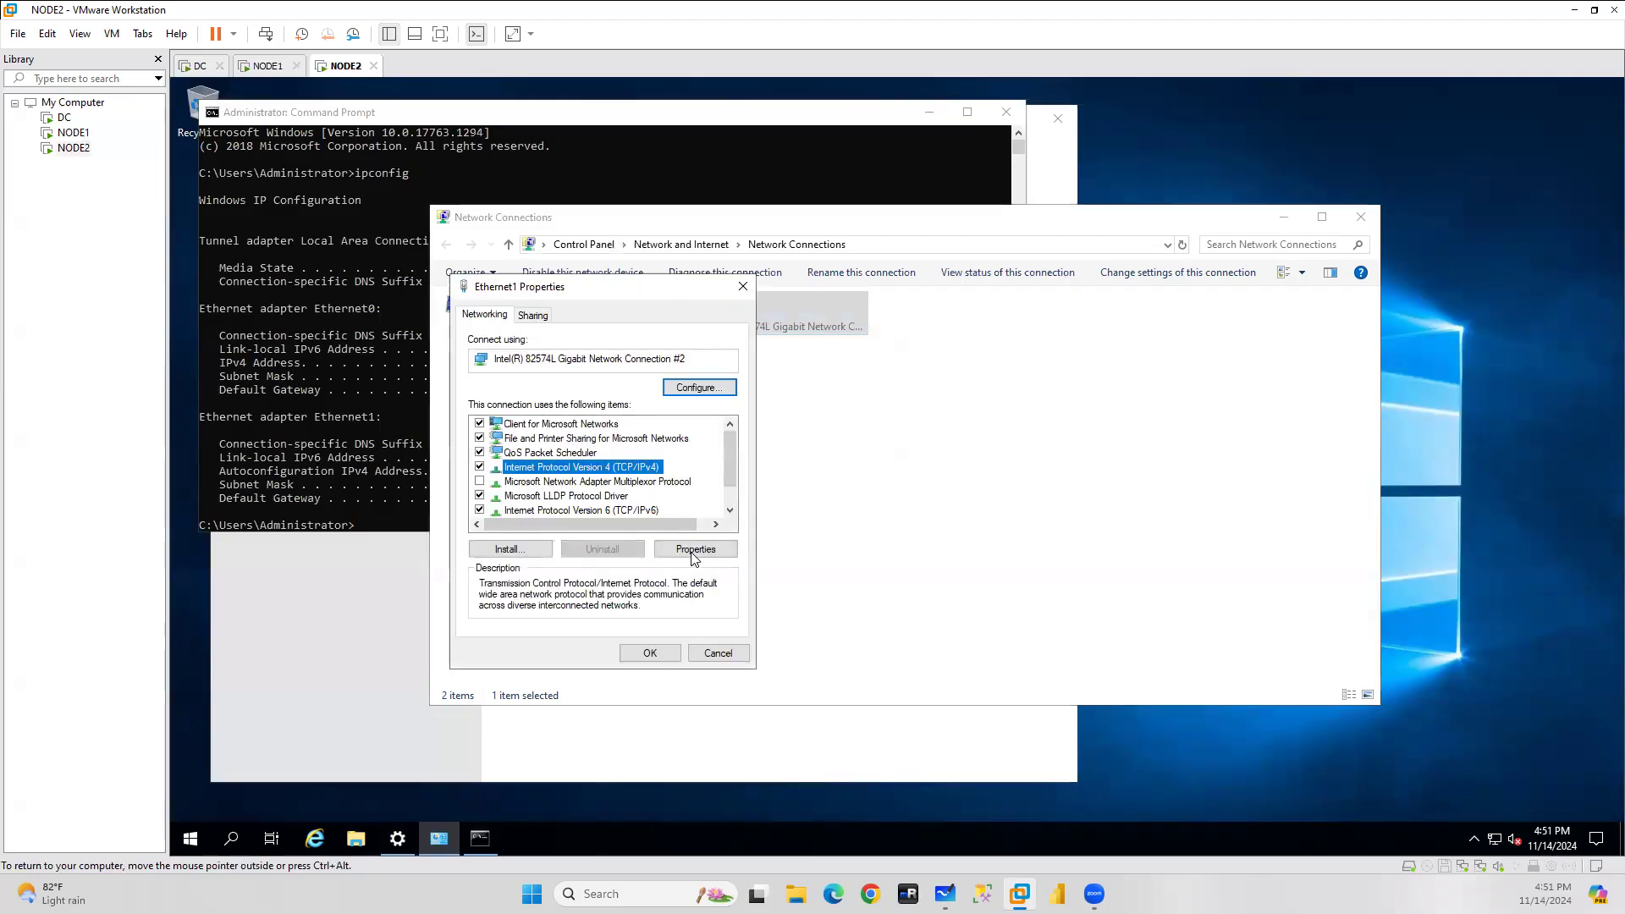
{"action": "left_click", "coordinate": [696, 550]}
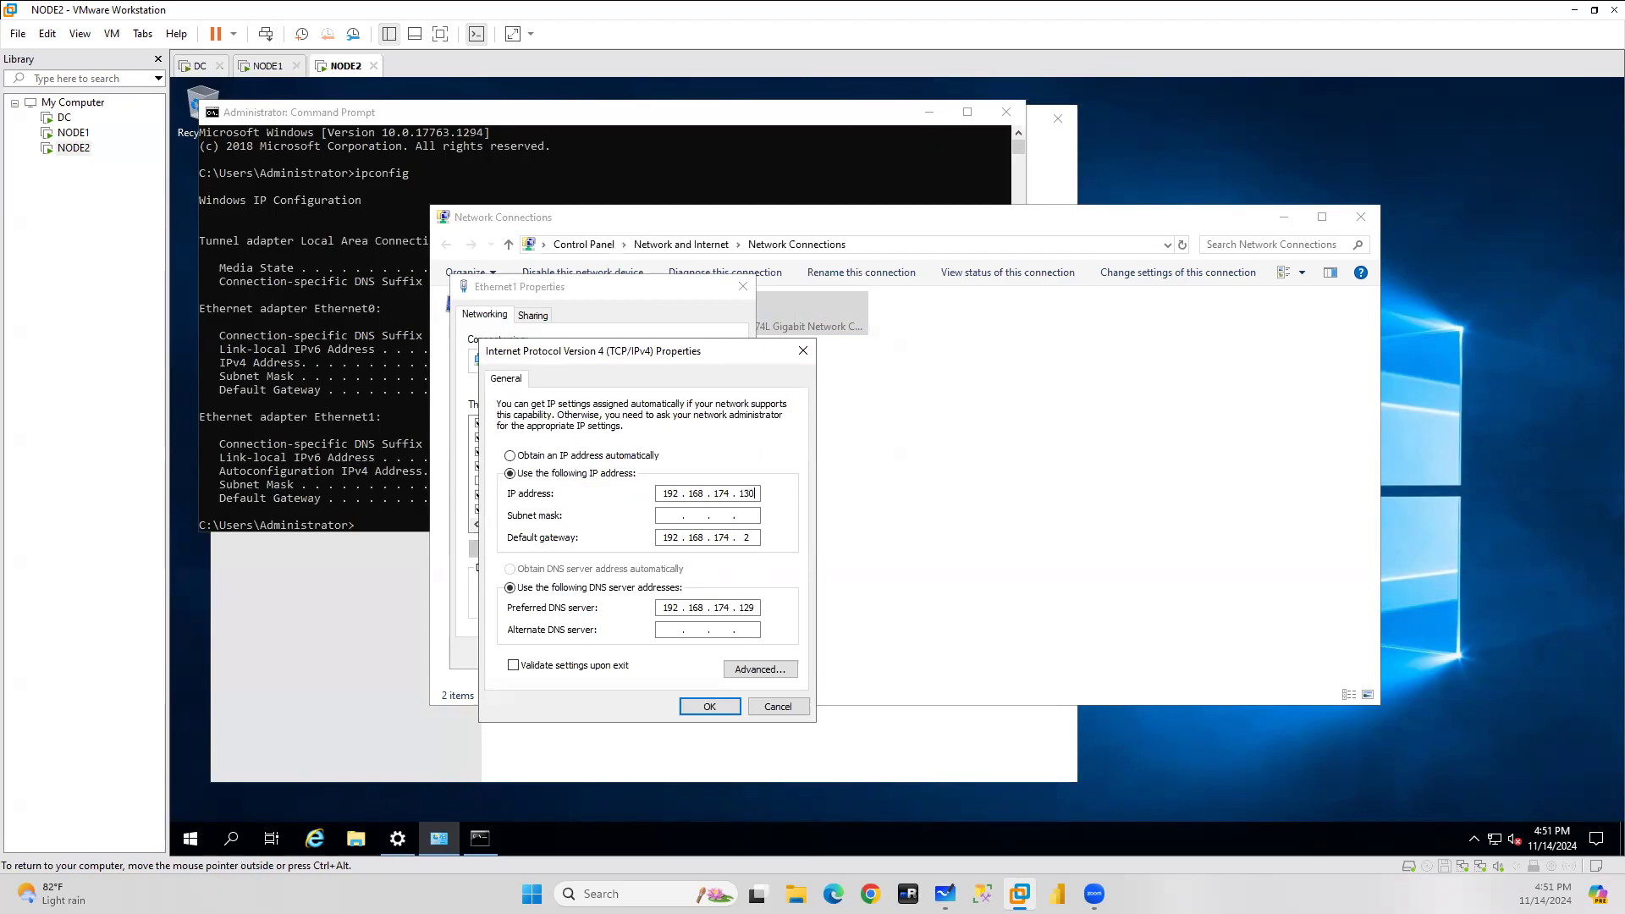
{"action": "left_click", "coordinate": [671, 514]}
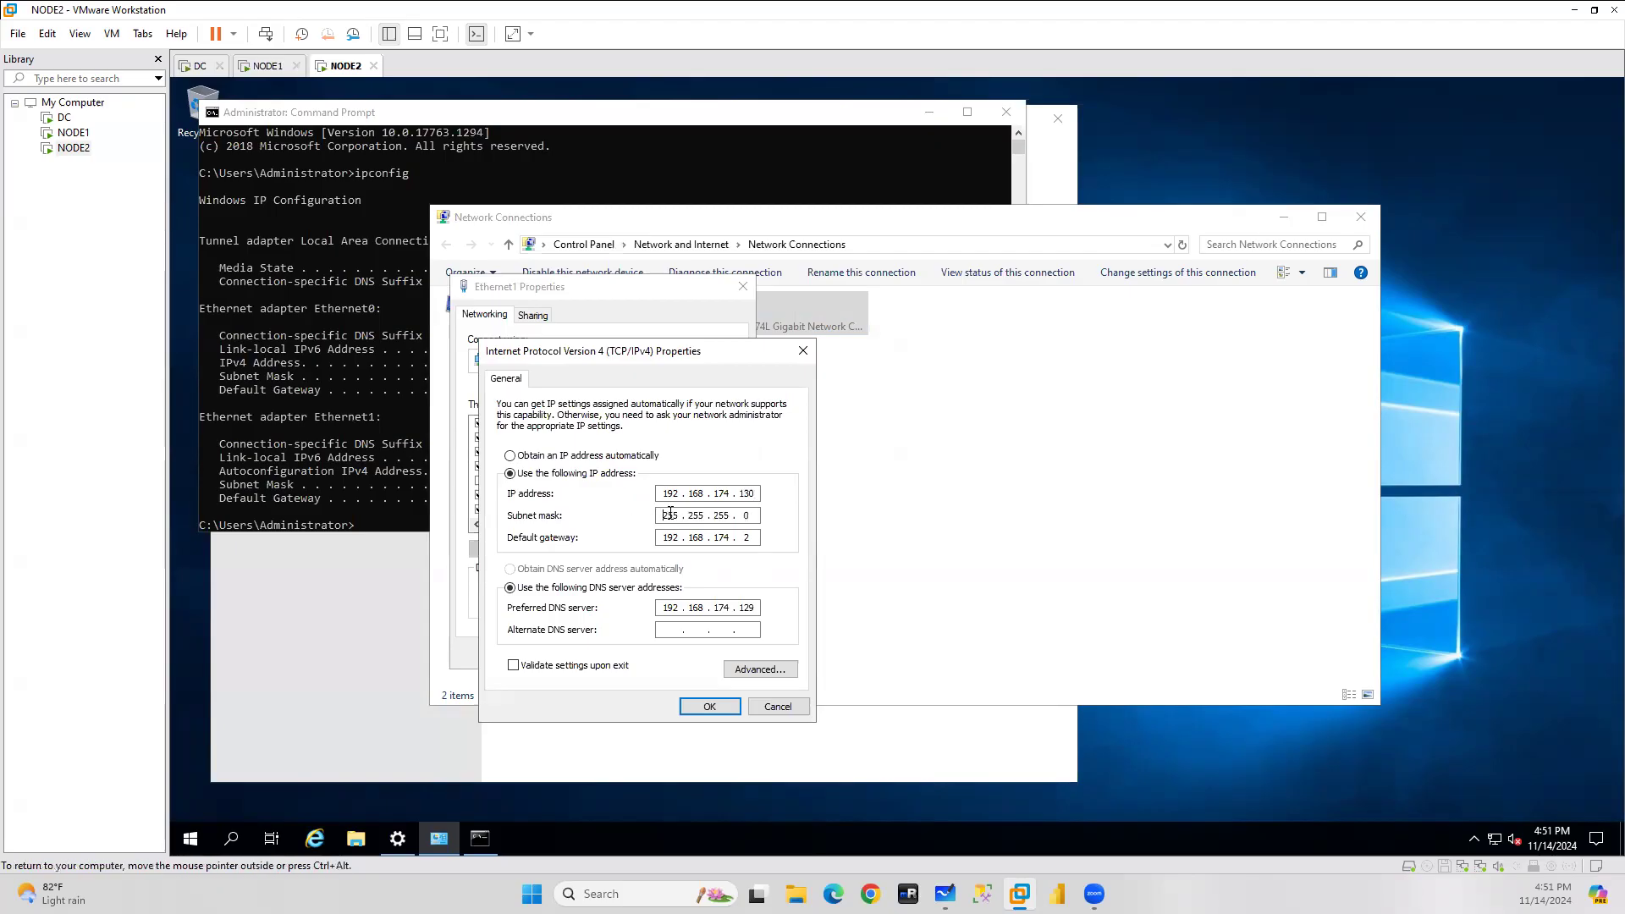
{"action": "left_click", "coordinate": [711, 706]}
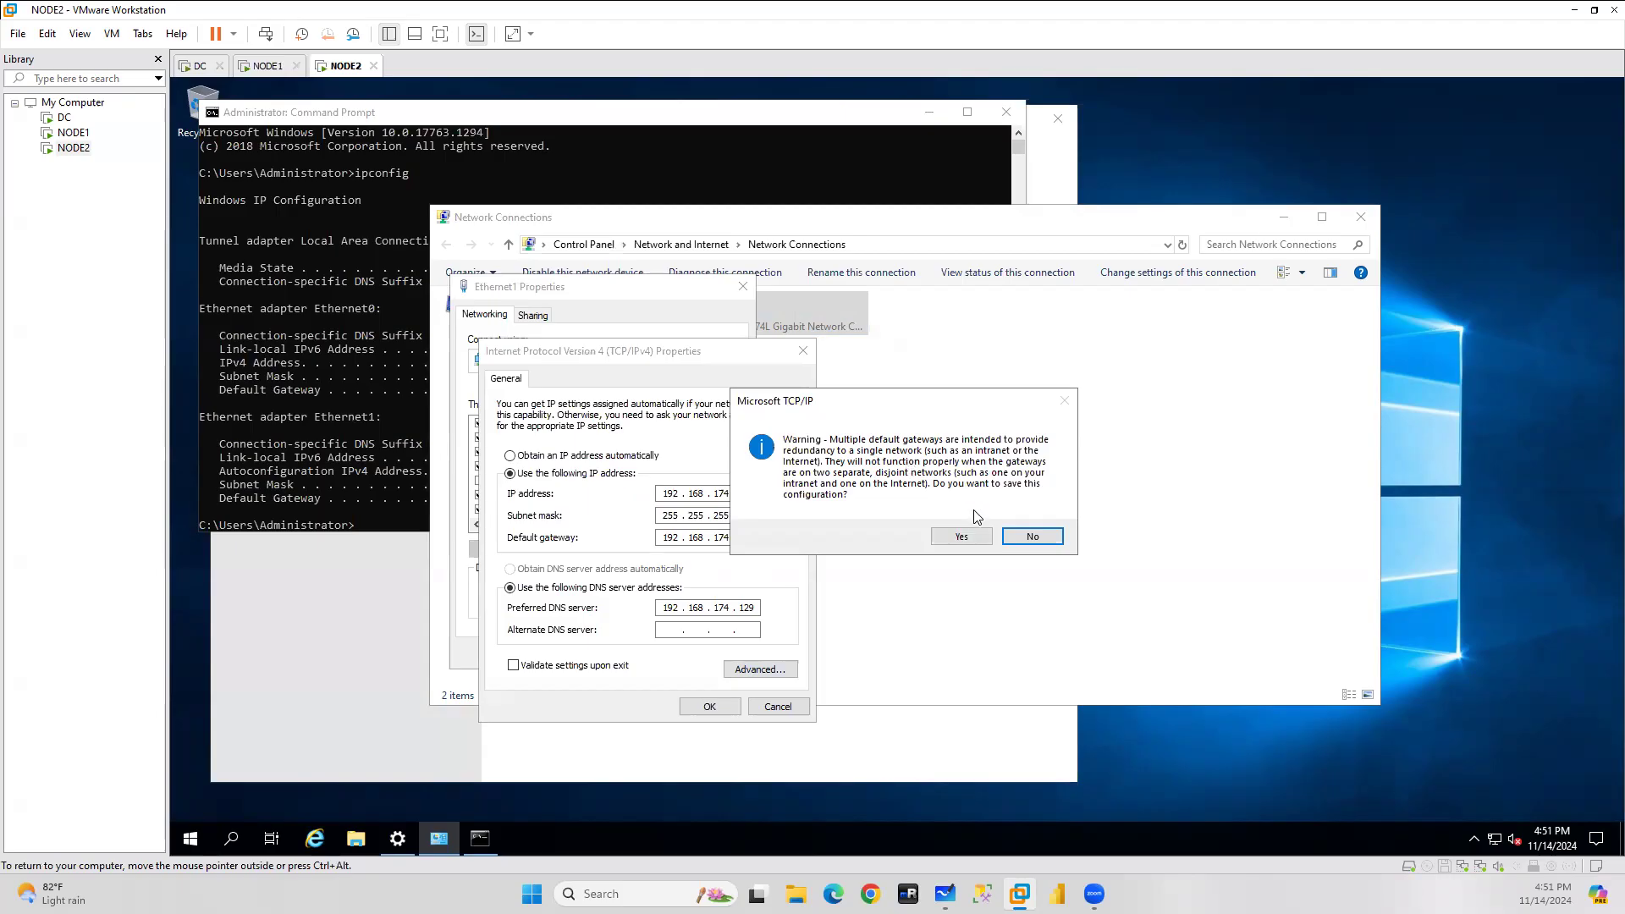
{"action": "left_click", "coordinate": [963, 538]}
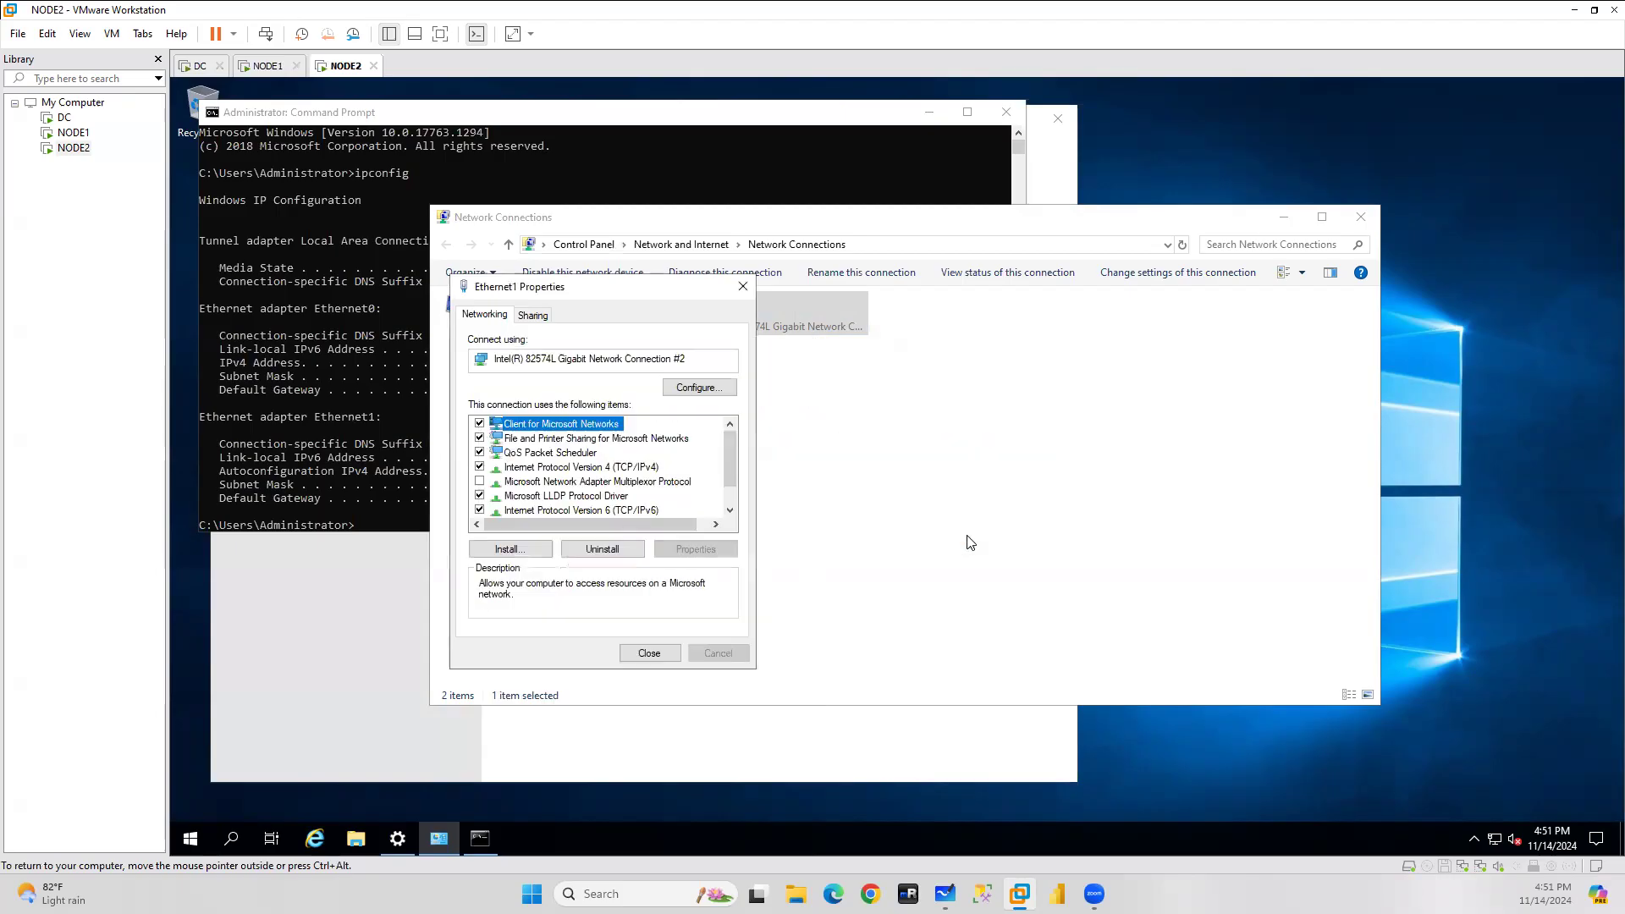
Reopen and re-save the Ethernet1 IPv4 settings, accepting the multiple gateways warning each time.
{"action": "double_click", "coordinate": [563, 467]}
{"action": "left_click", "coordinate": [710, 706]}
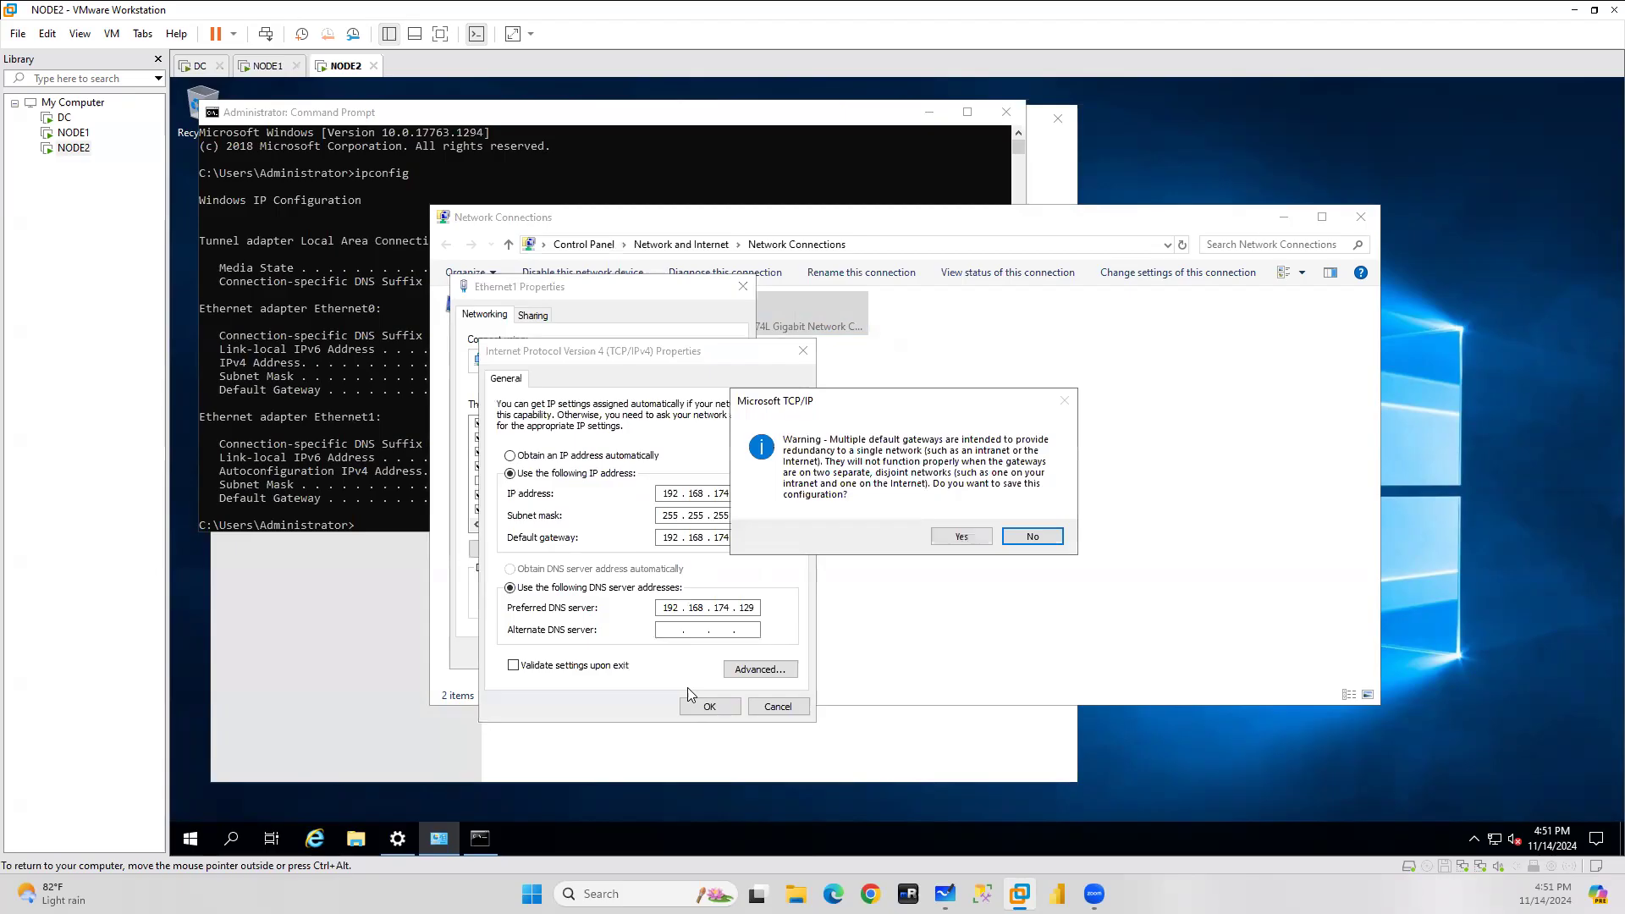
{"action": "left_click", "coordinate": [954, 540]}
{"action": "left_click", "coordinate": [647, 653]}
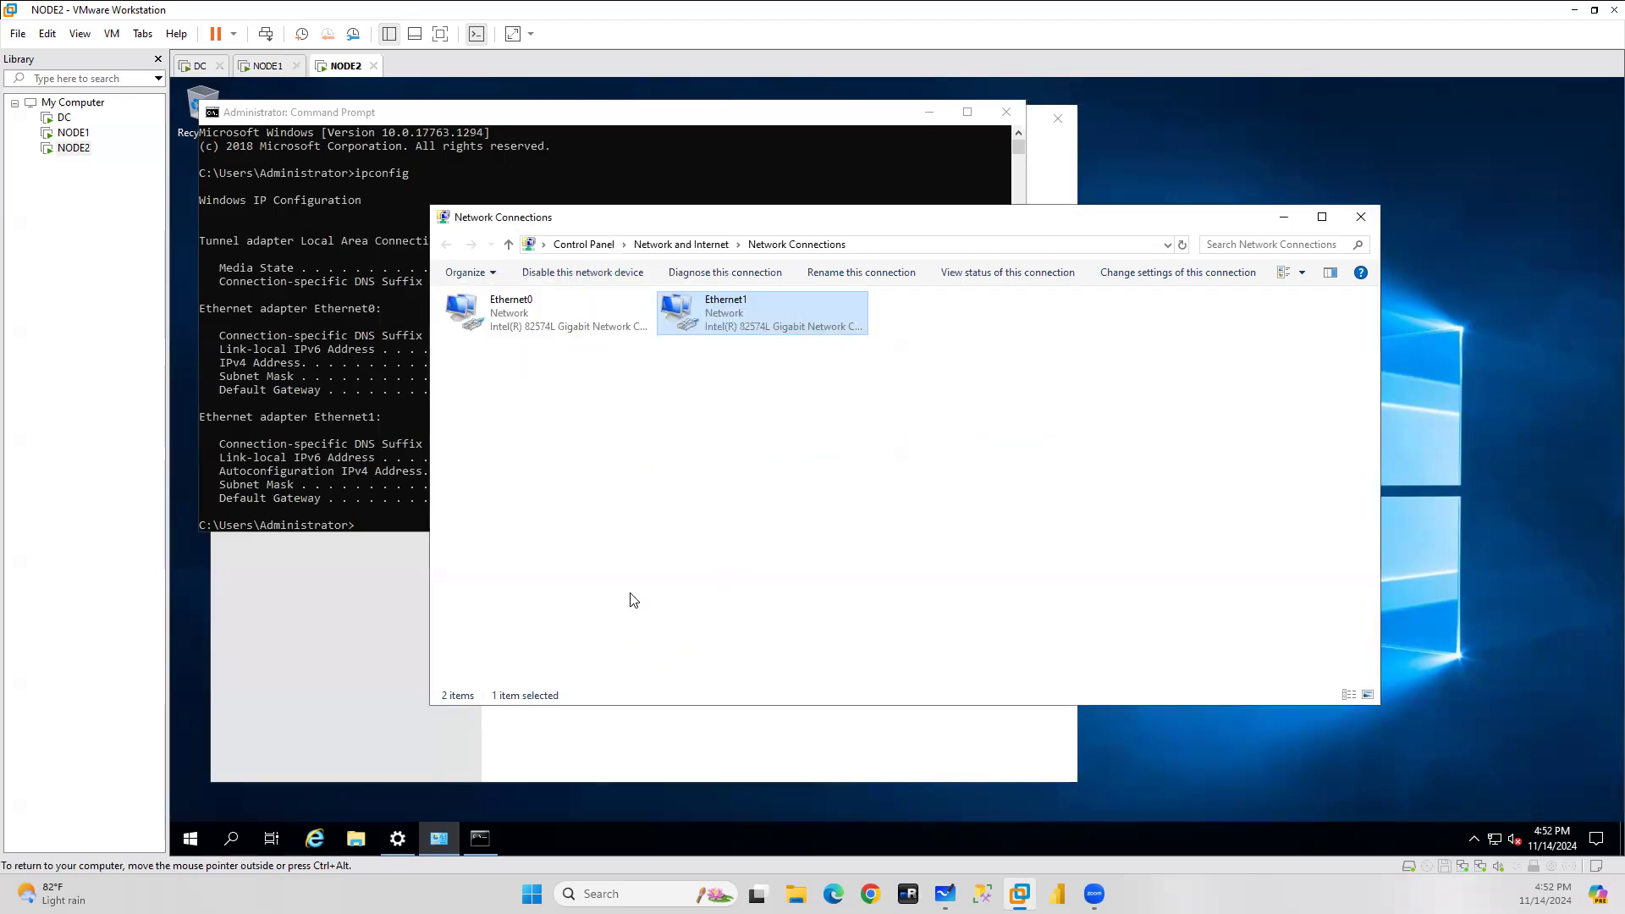
{"action": "double_click", "coordinate": [759, 325]}
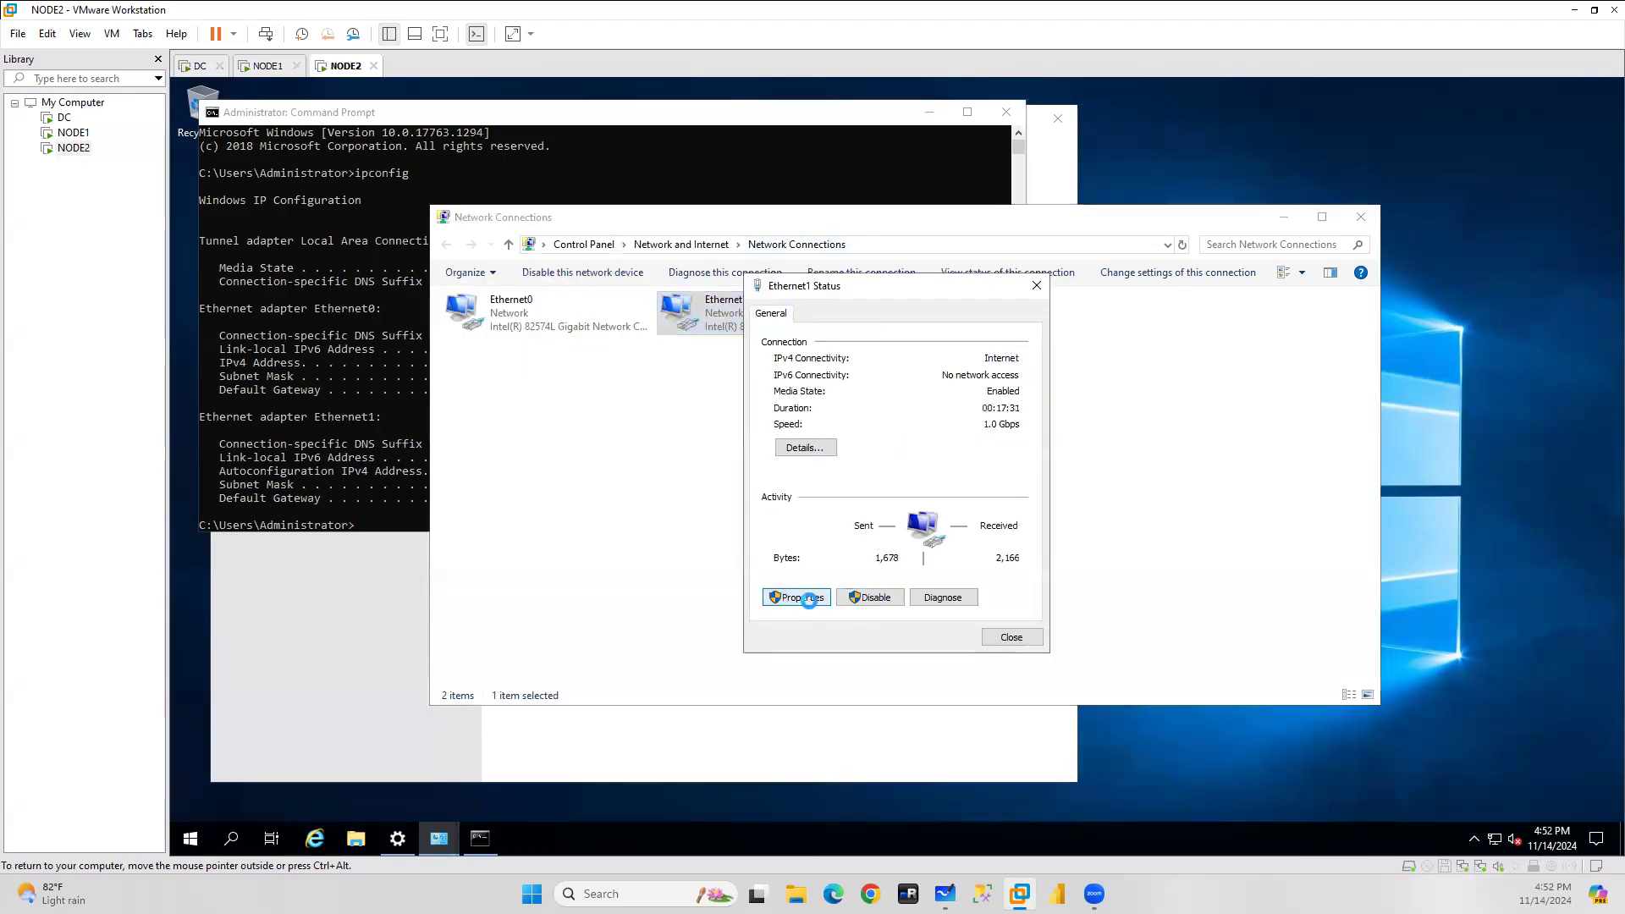
{"action": "left_click", "coordinate": [804, 597]}
{"action": "double_click", "coordinate": [896, 479]}
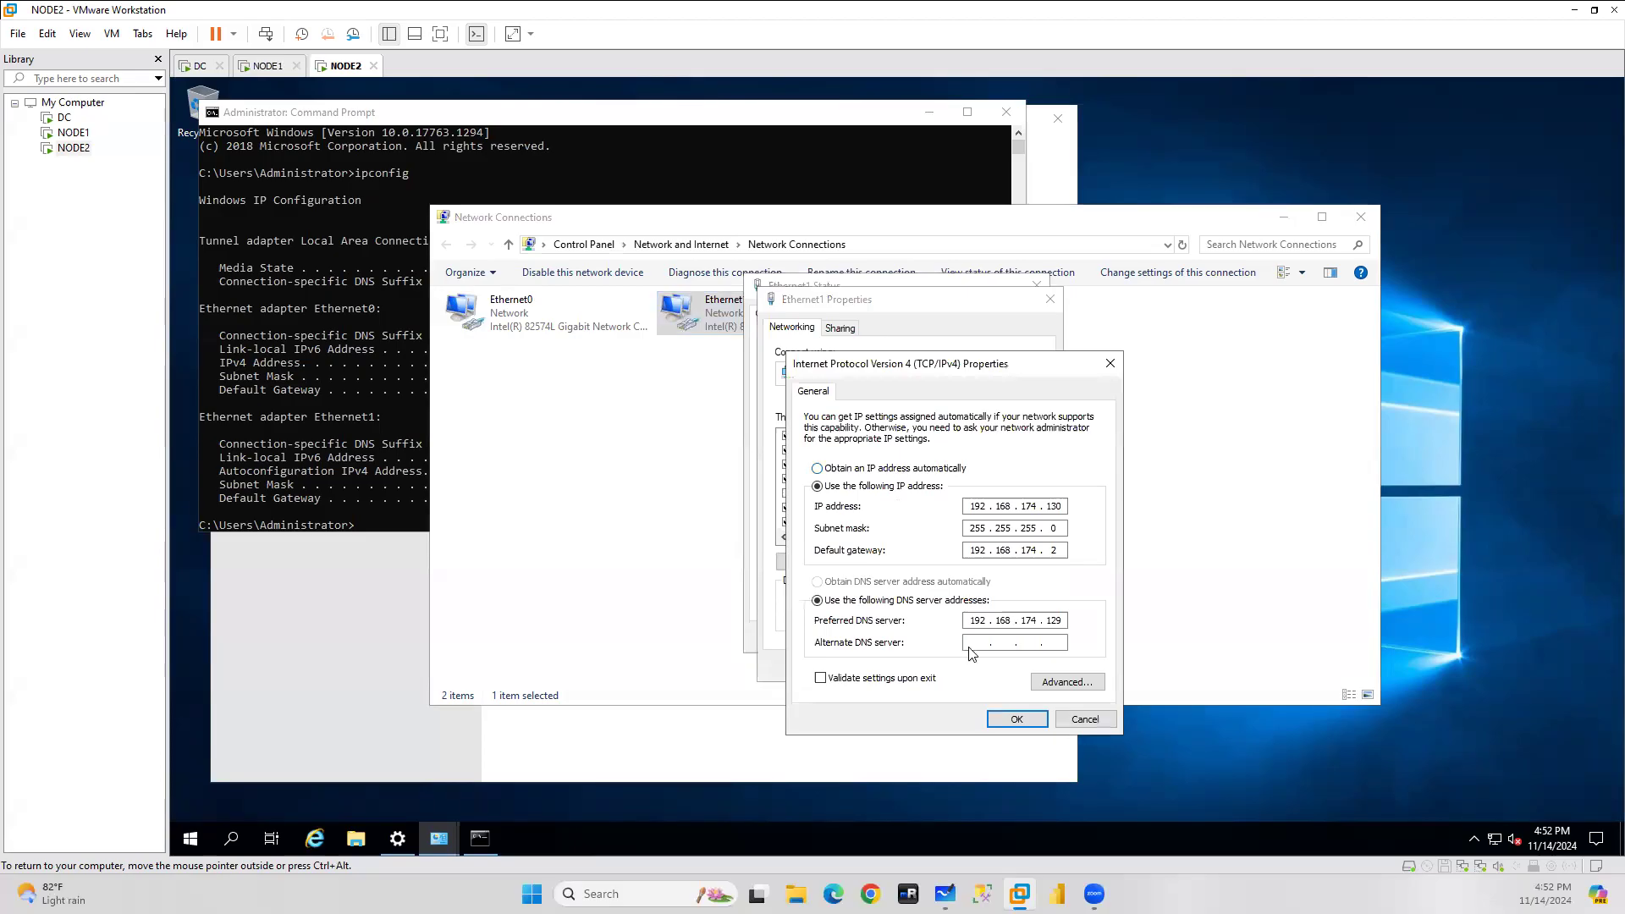
{"action": "left_click", "coordinate": [1019, 720]}
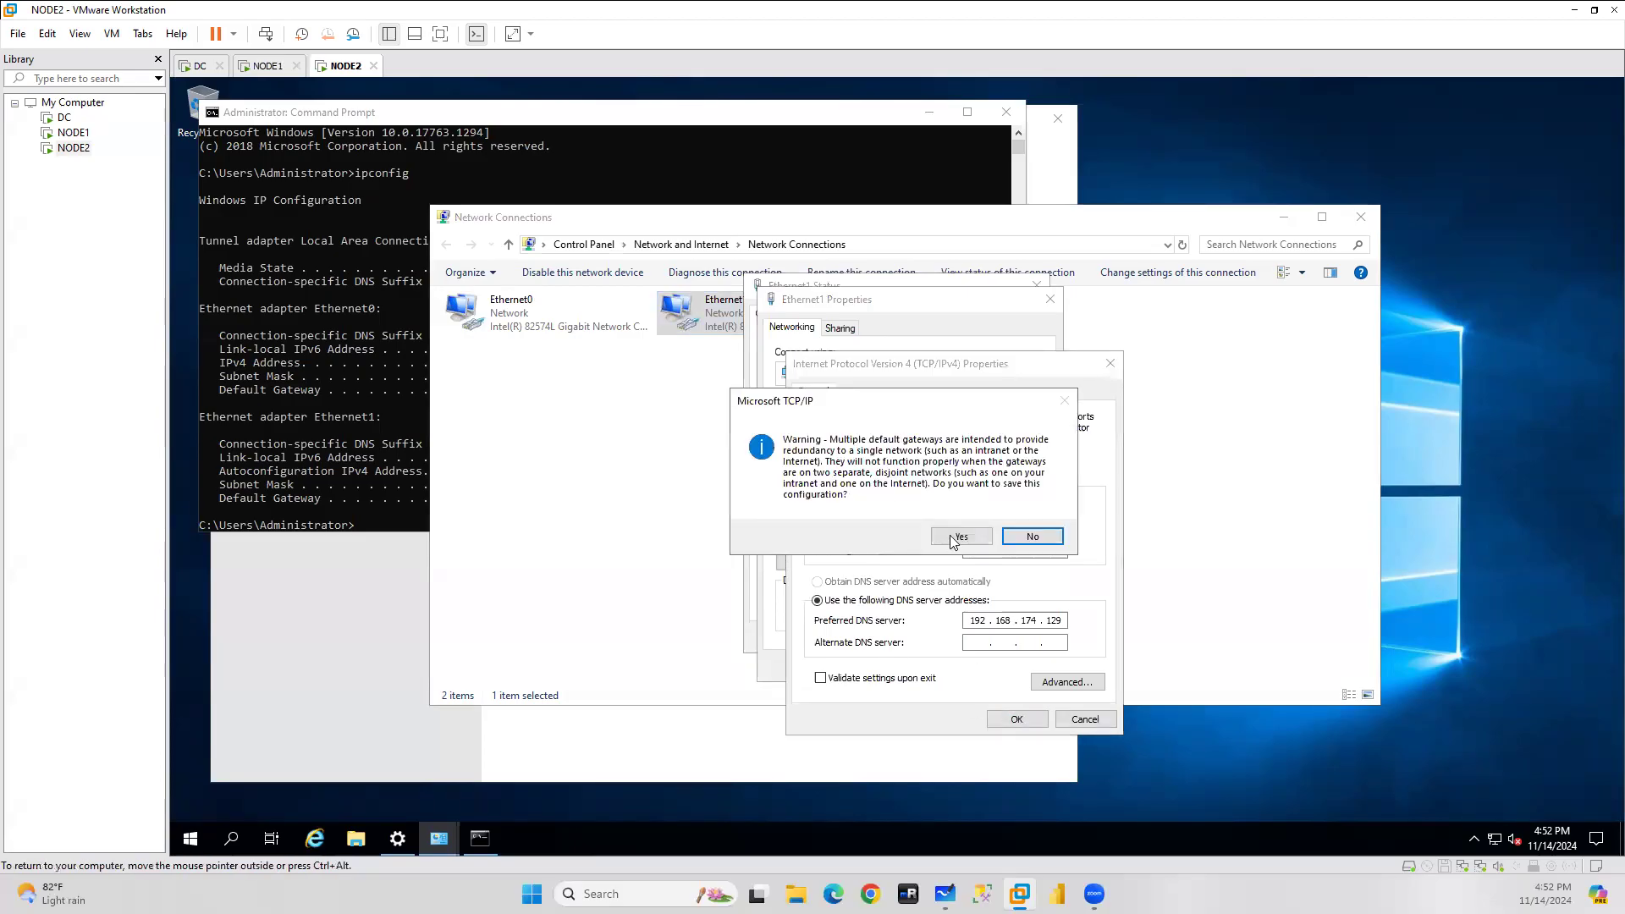
{"action": "left_click", "coordinate": [961, 536]}
{"action": "left_click", "coordinate": [957, 665]}
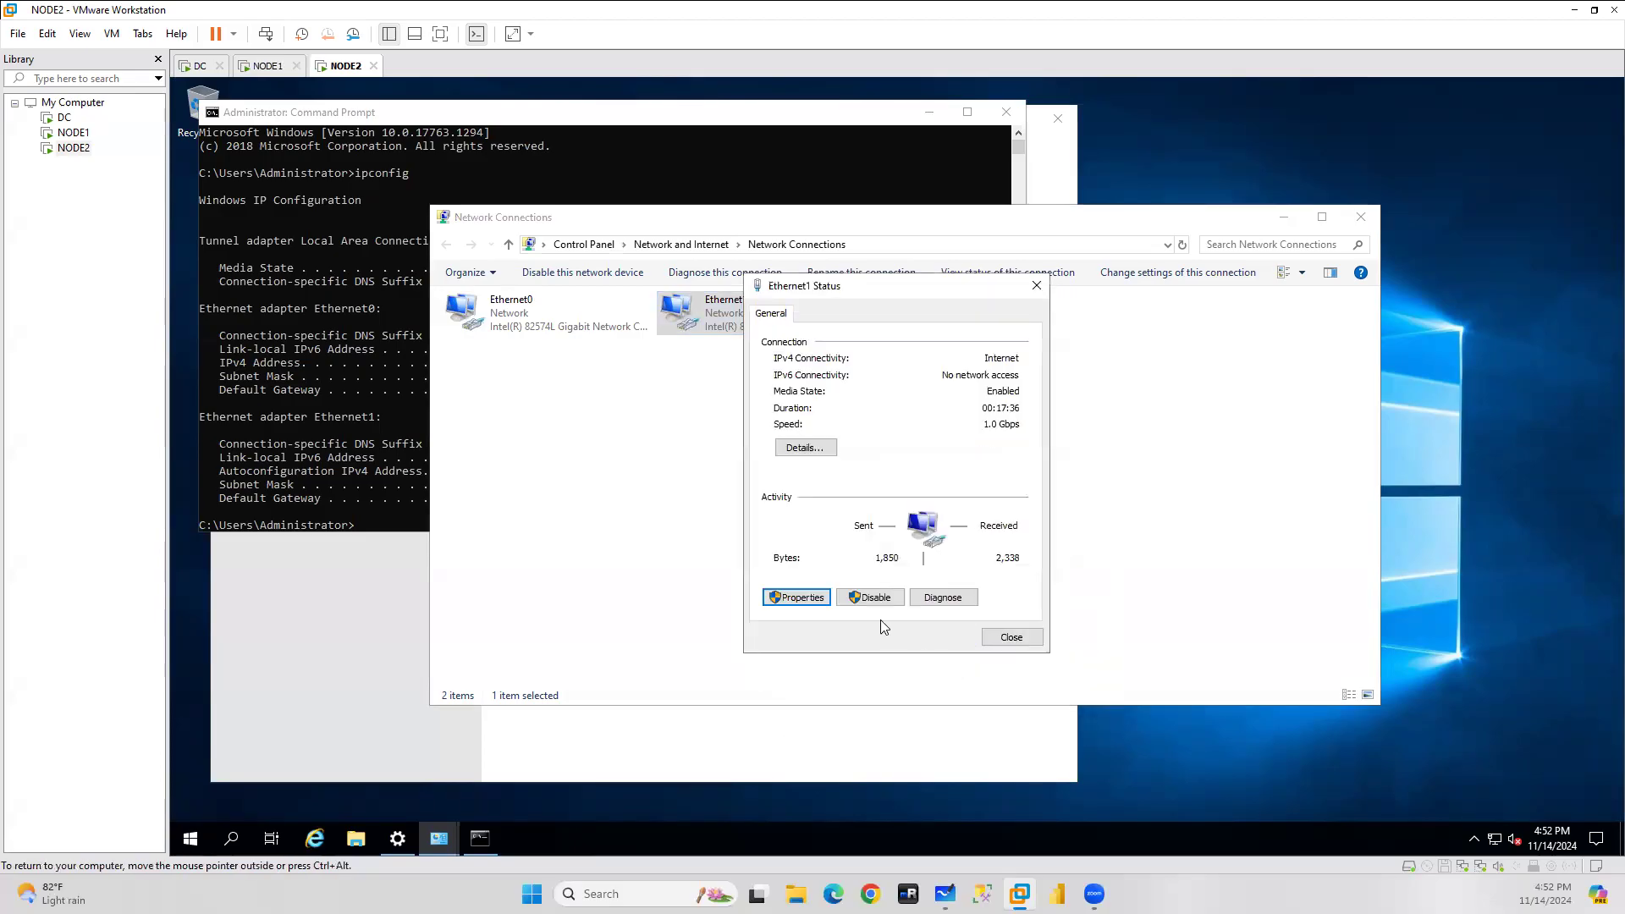
{"action": "left_click", "coordinate": [1012, 641]}
Refresh the list, verify the Ethernet1 IPv4 values, and close Network Connections and Command Prompt.
{"action": "right_click", "coordinate": [681, 438]}
{"action": "left_click", "coordinate": [722, 496]}
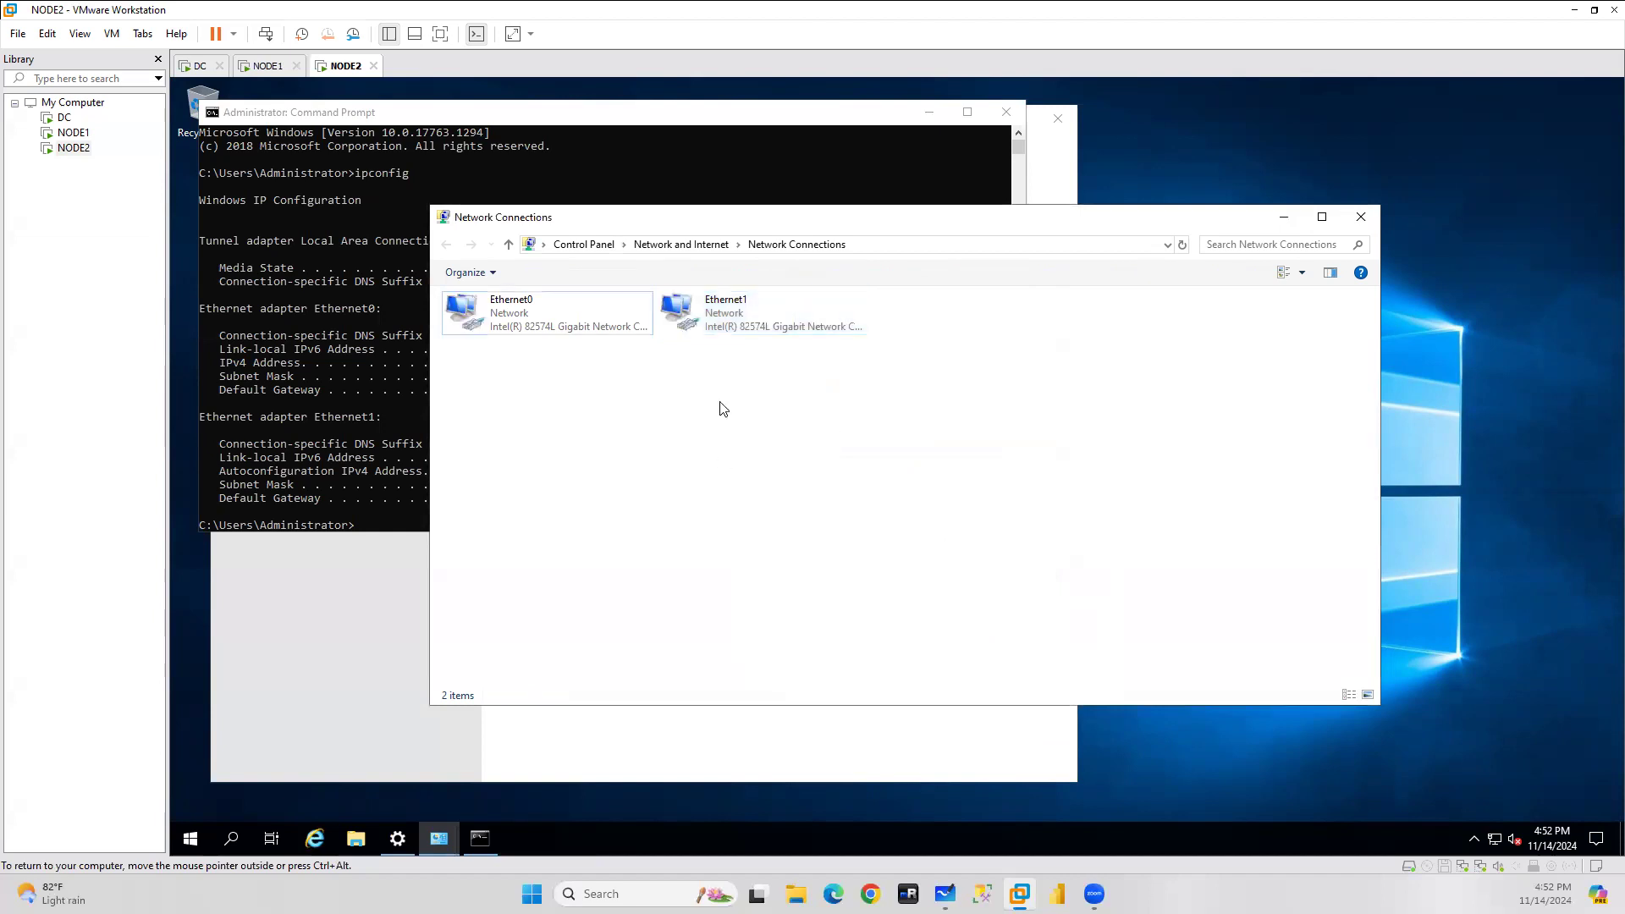
{"action": "double_click", "coordinate": [748, 333]}
{"action": "left_click", "coordinate": [797, 597]}
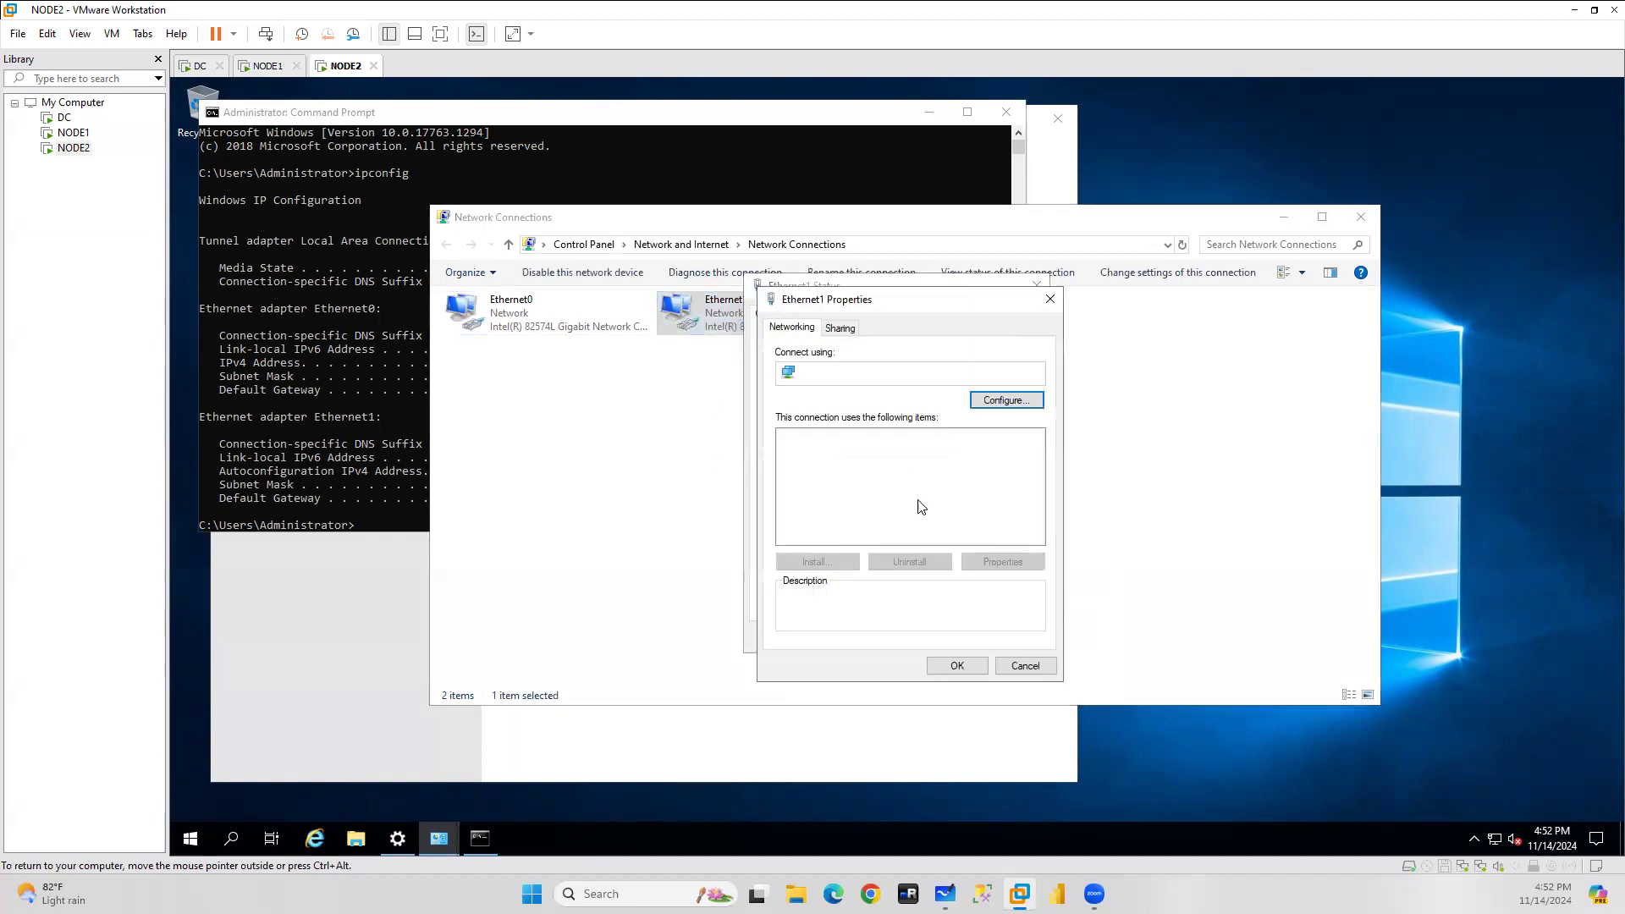
{"action": "double_click", "coordinate": [935, 480]}
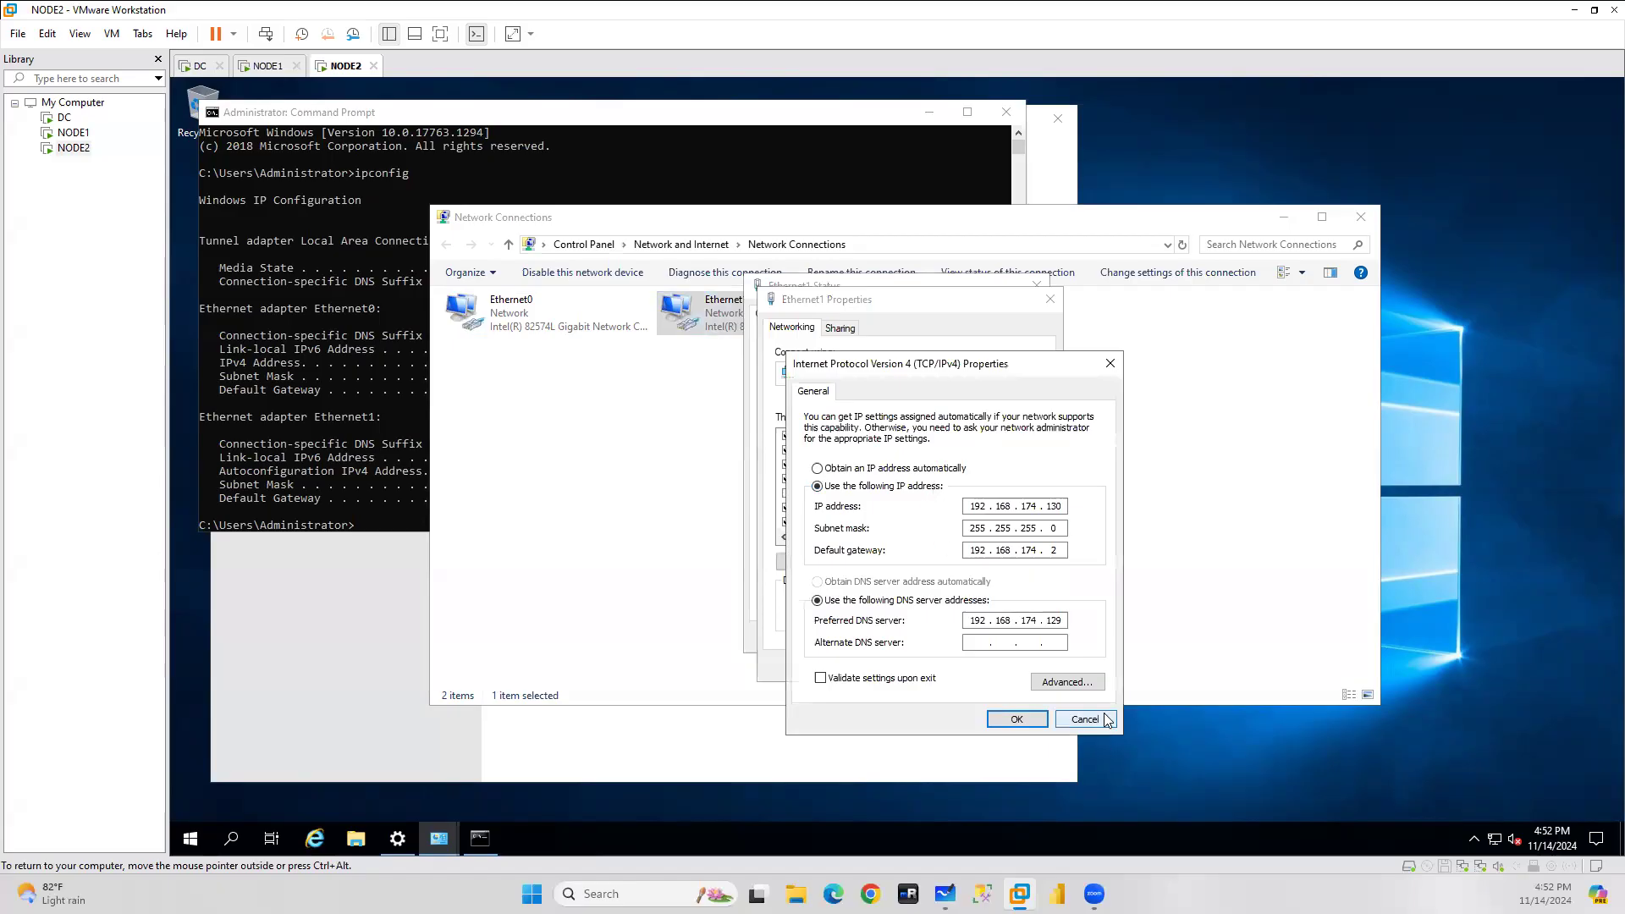
{"action": "left_click", "coordinate": [1086, 720]}
{"action": "left_click", "coordinate": [1025, 667]}
{"action": "left_click", "coordinate": [1026, 643]}
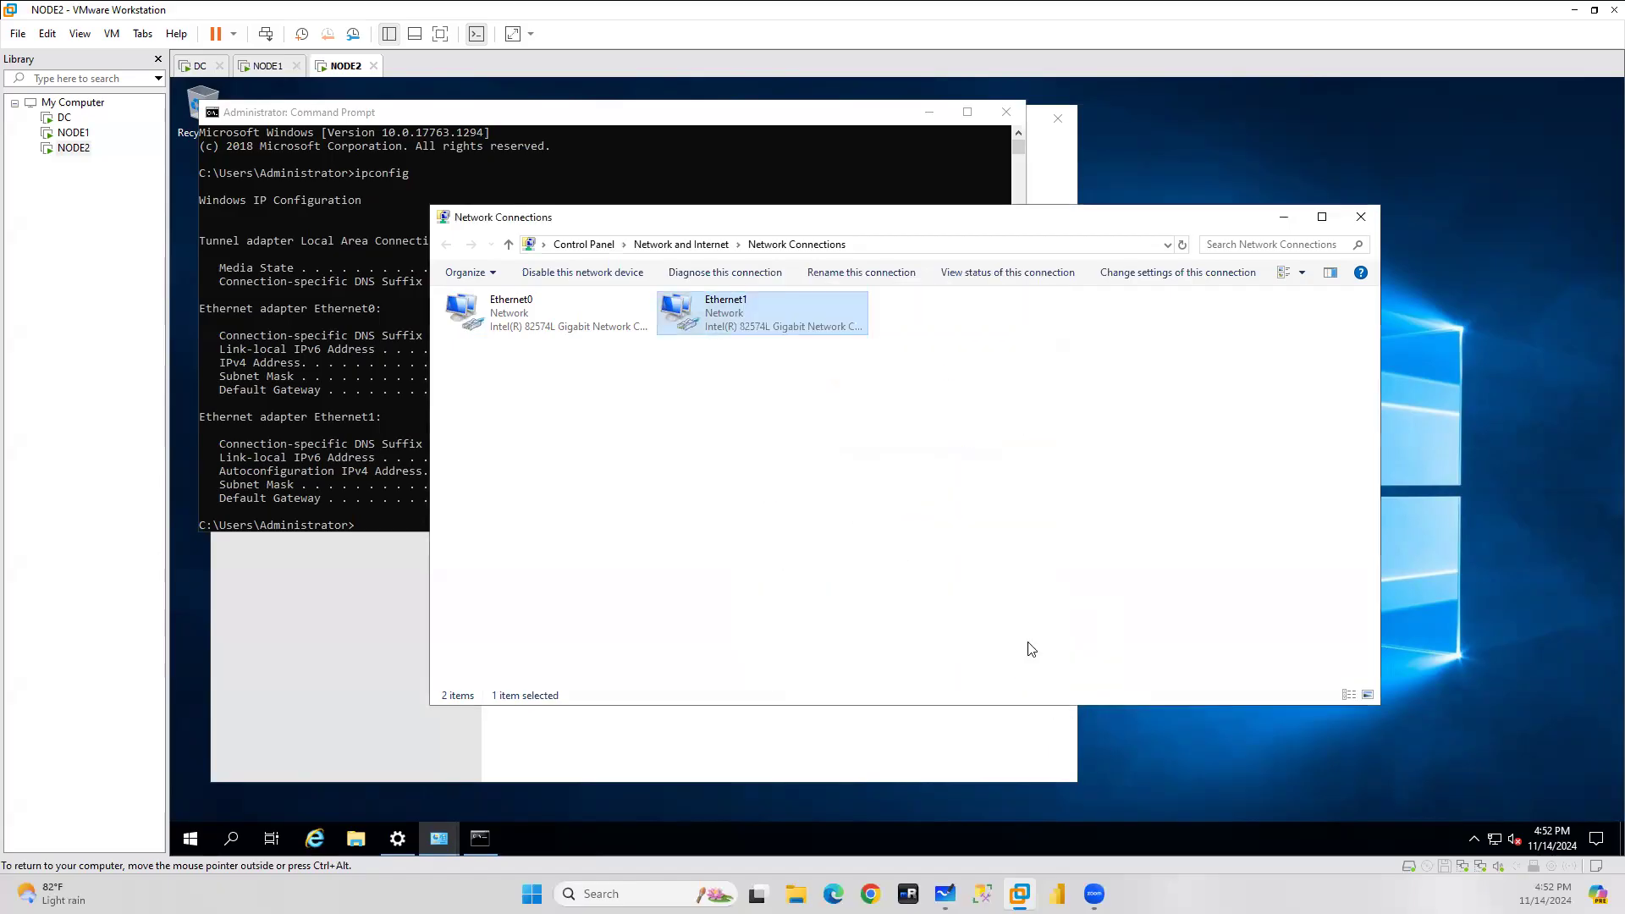
{"action": "left_click", "coordinate": [1360, 216]}
{"action": "left_click", "coordinate": [1007, 111]}
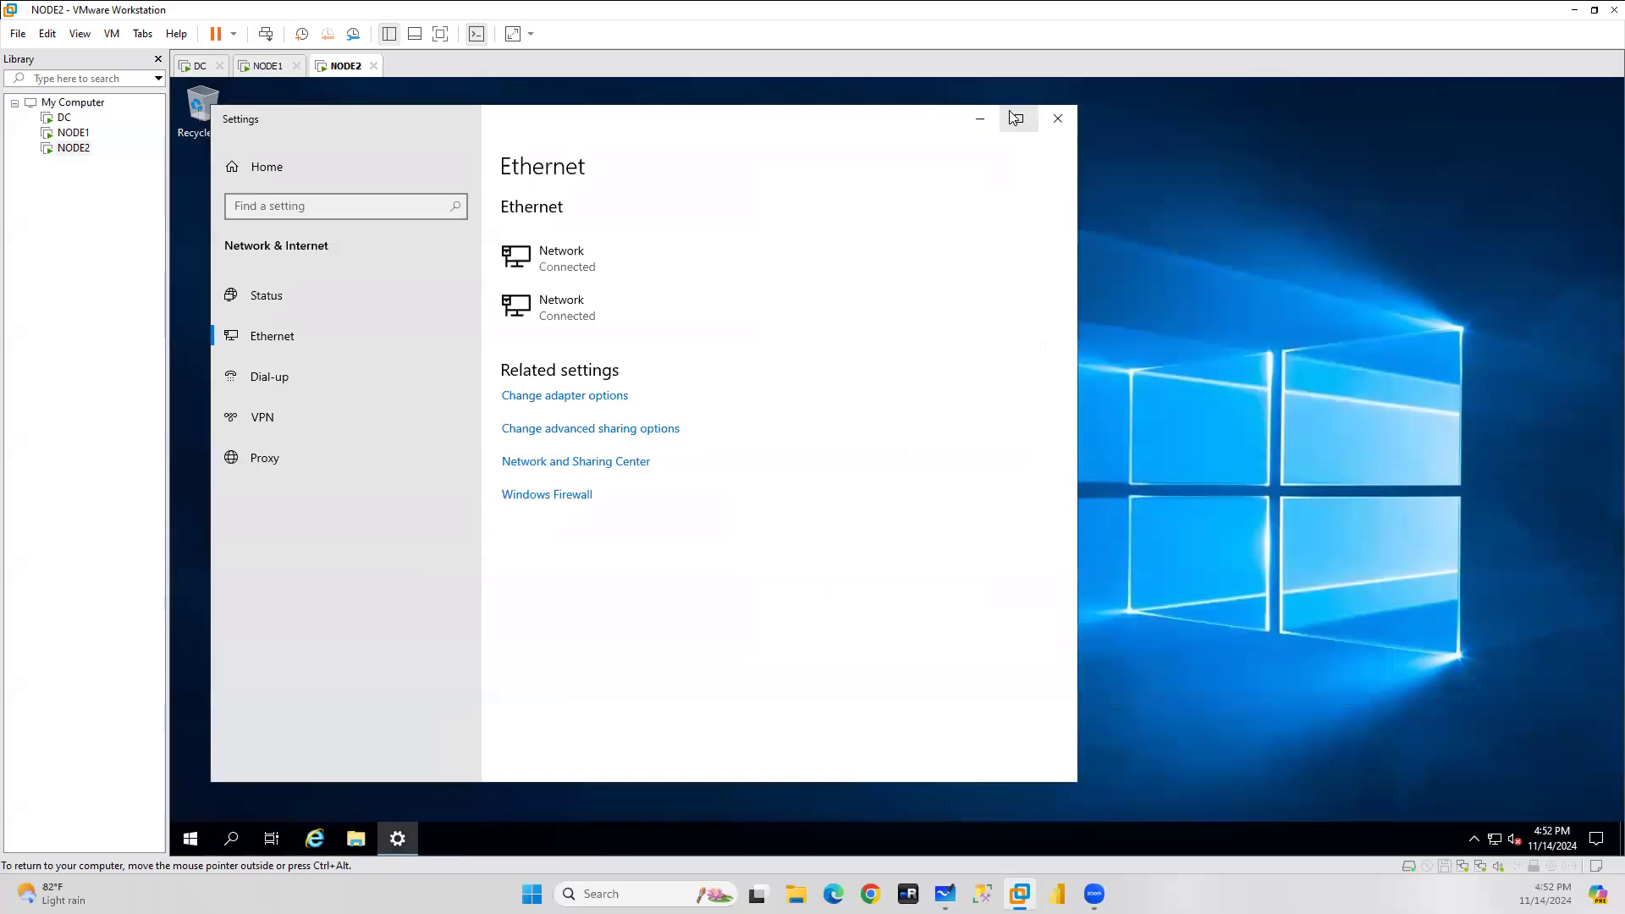
Close leftover windows on NODE2 and NODE1, abandoning NODE1's earlier domain change.
{"action": "left_click", "coordinate": [1057, 117]}
{"action": "left_click", "coordinate": [267, 65]}
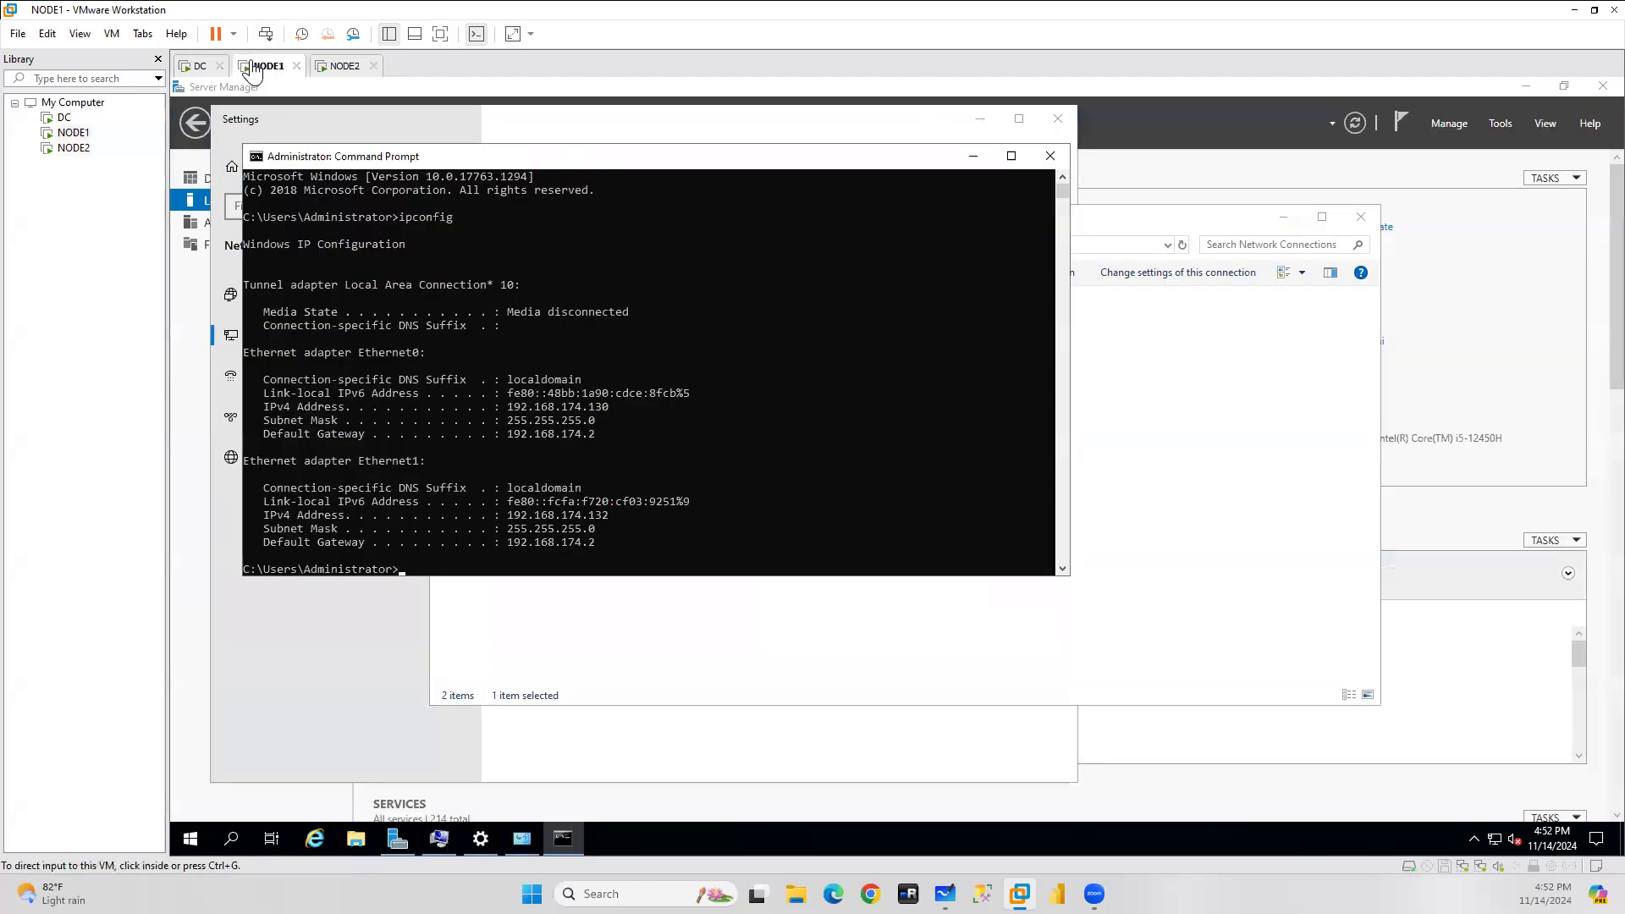
{"action": "left_click", "coordinate": [1054, 155]}
{"action": "left_click", "coordinate": [1063, 127]}
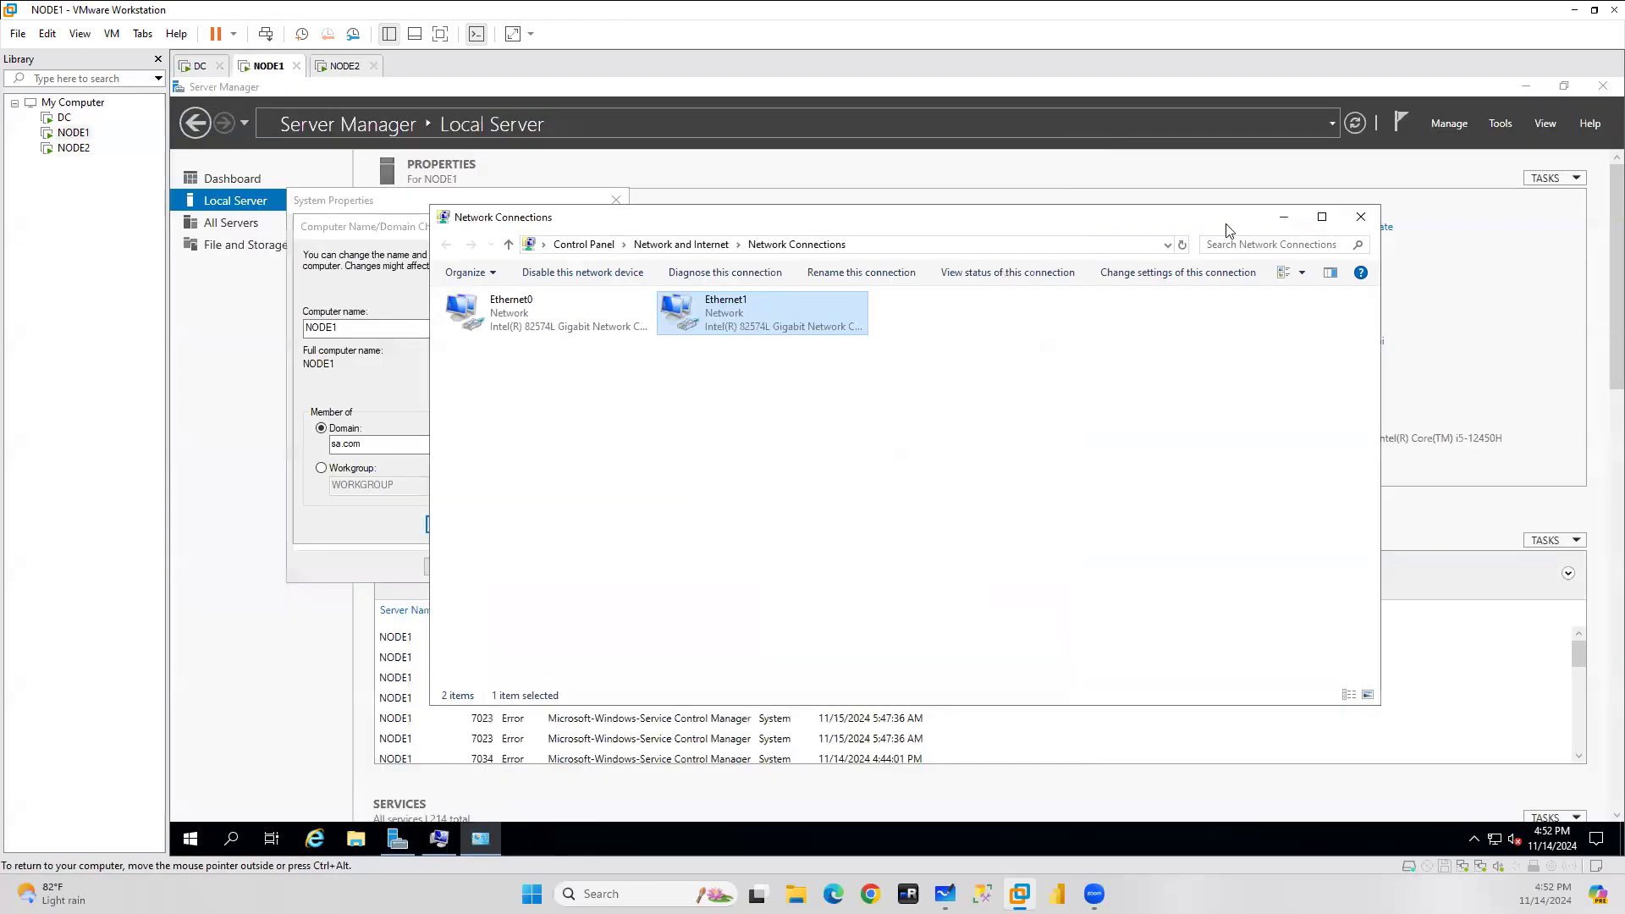
{"action": "left_click", "coordinate": [1361, 217]}
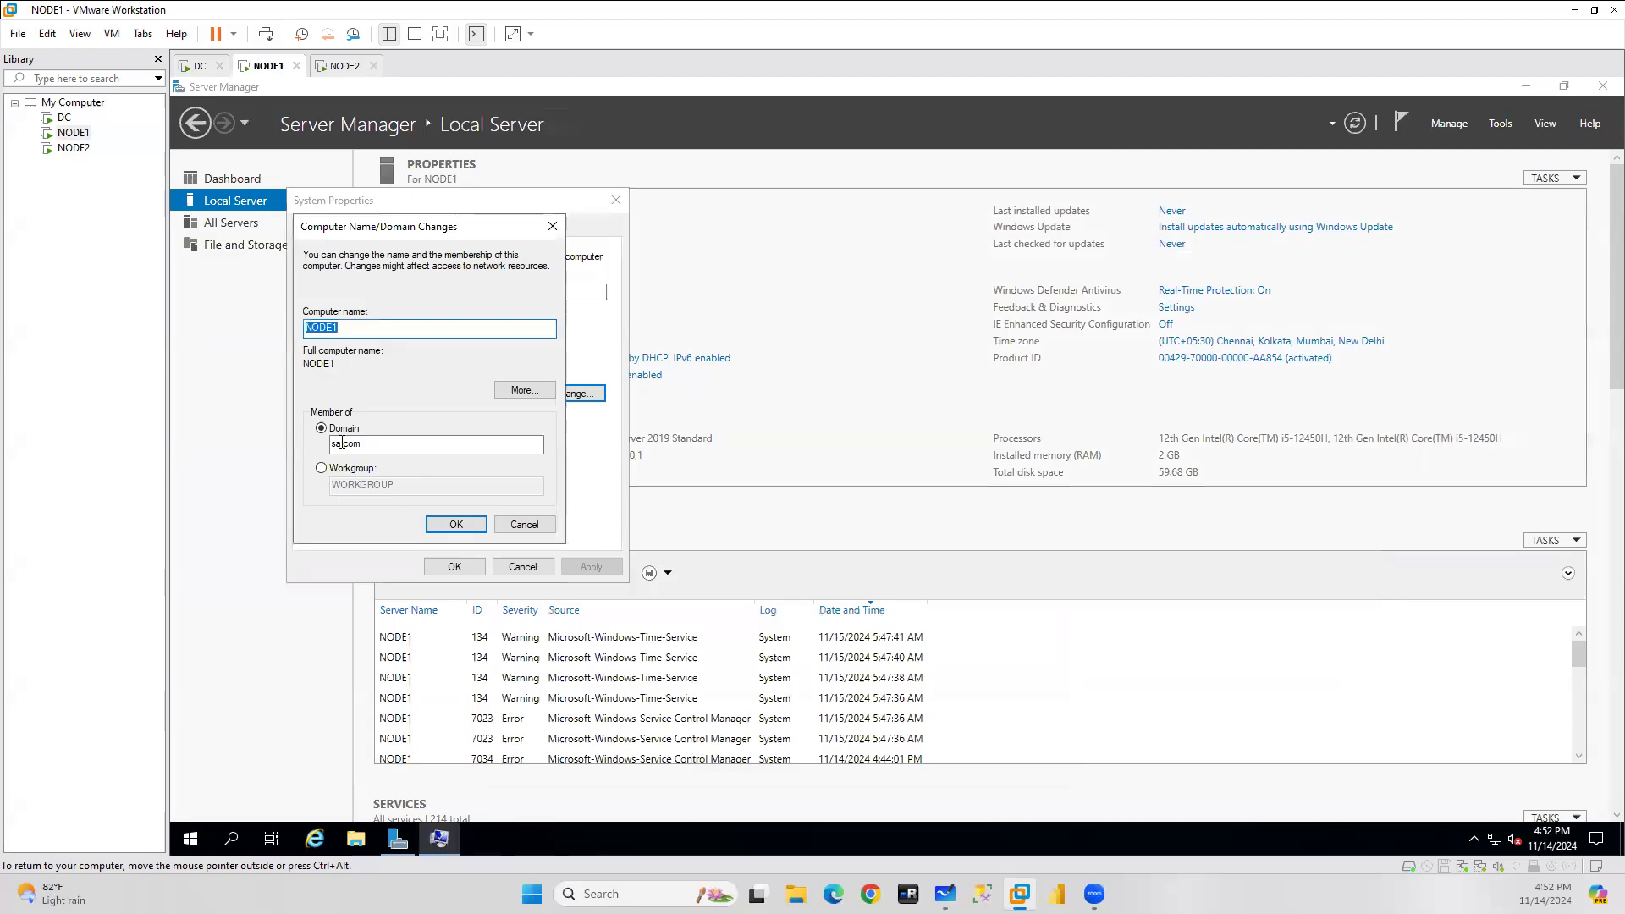
{"action": "left_click", "coordinate": [525, 524]}
{"action": "left_click", "coordinate": [523, 567]}
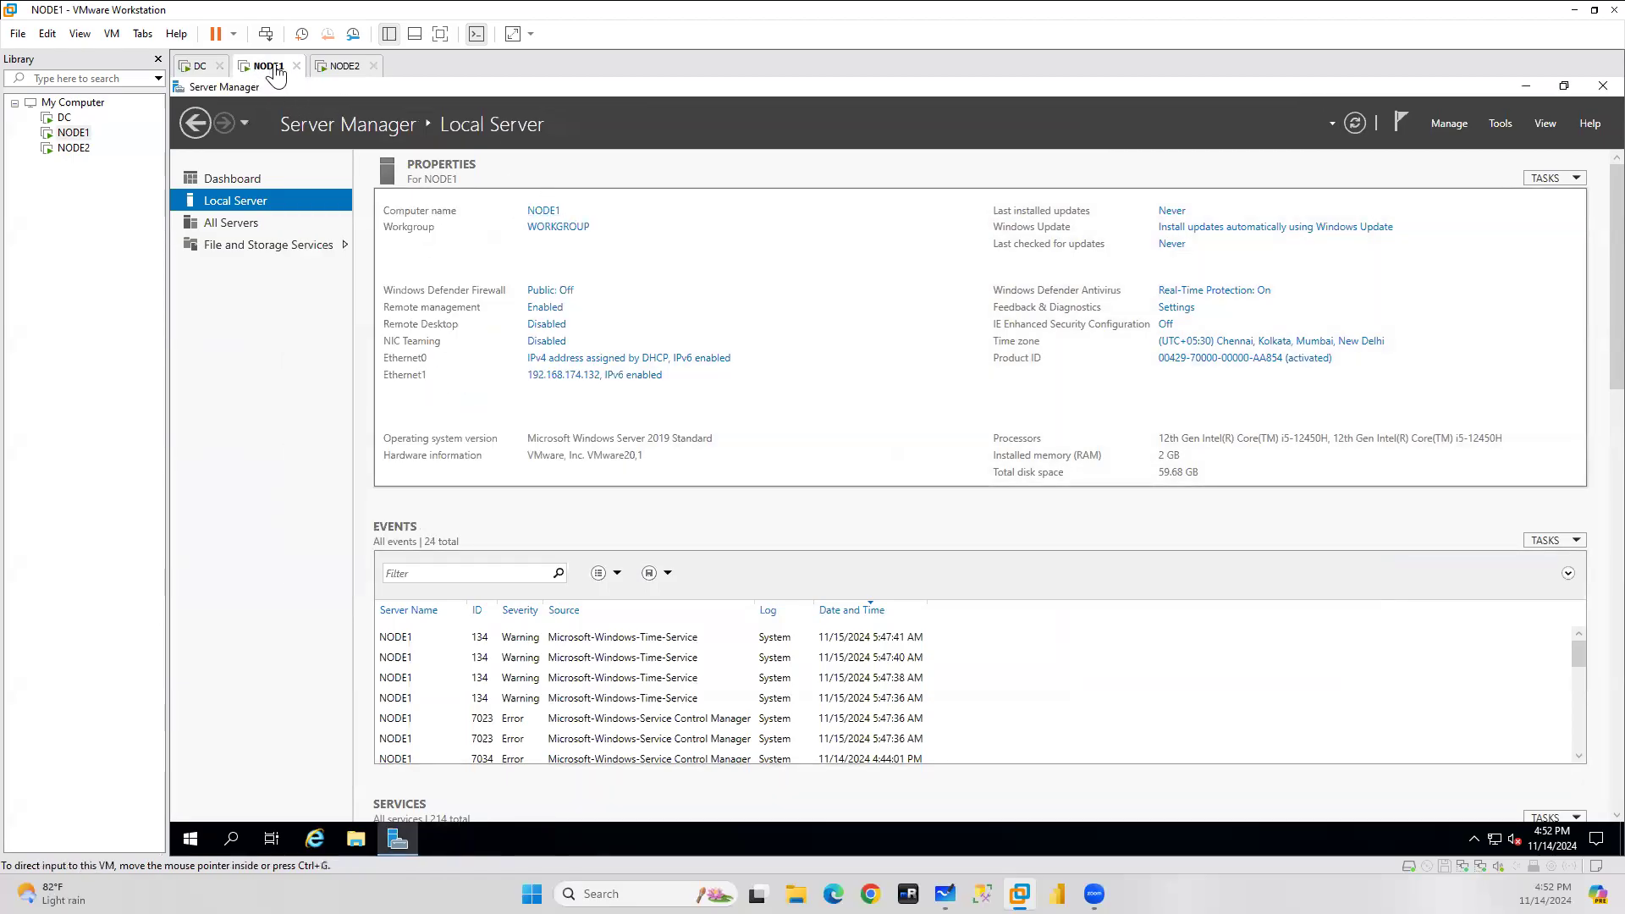
Set NODE1 to be a member of the sa.com domain and submit the request.
{"action": "left_click", "coordinate": [551, 229]}
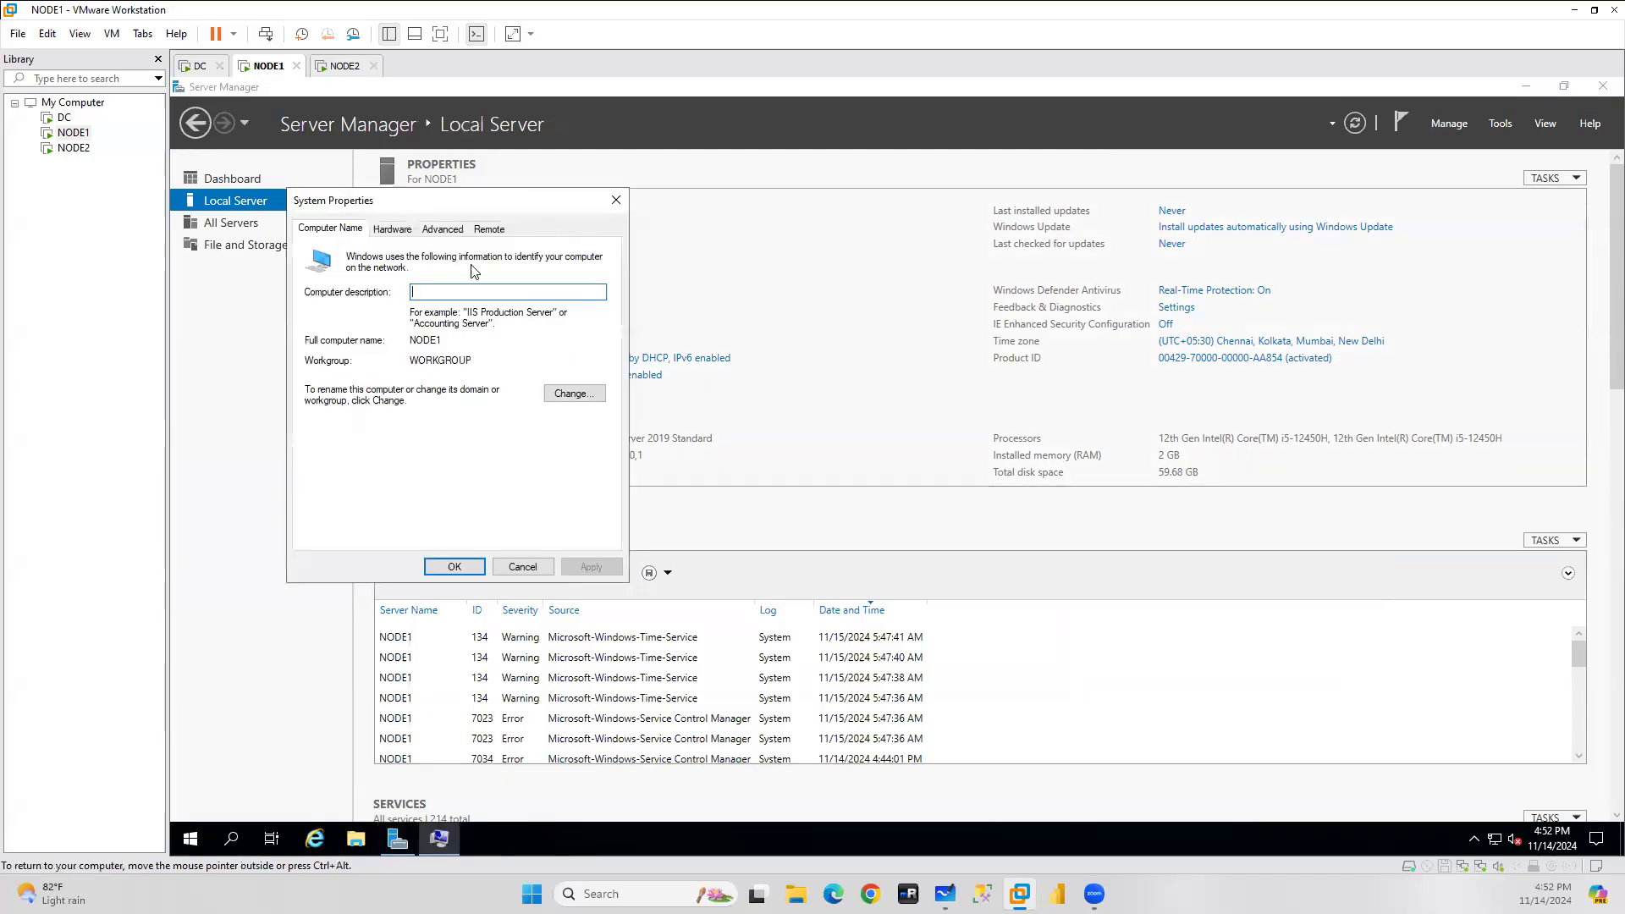
{"action": "left_click", "coordinate": [592, 399]}
{"action": "left_click", "coordinate": [322, 428]}
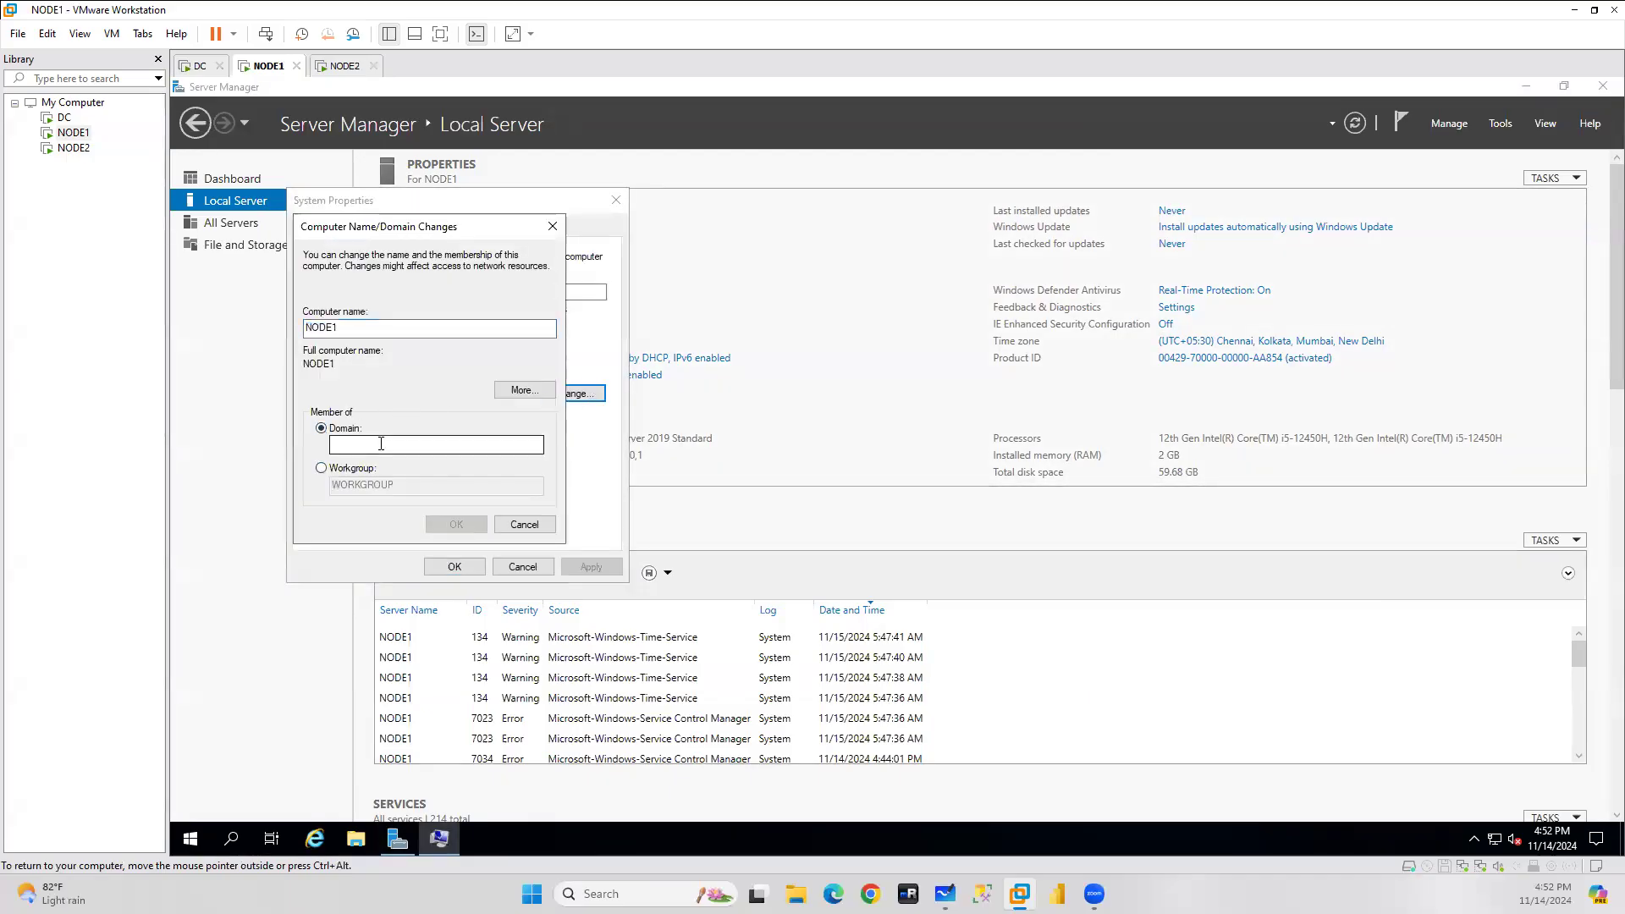
{"action": "left_click", "coordinate": [381, 443]}
{"action": "type", "text": ".local"}
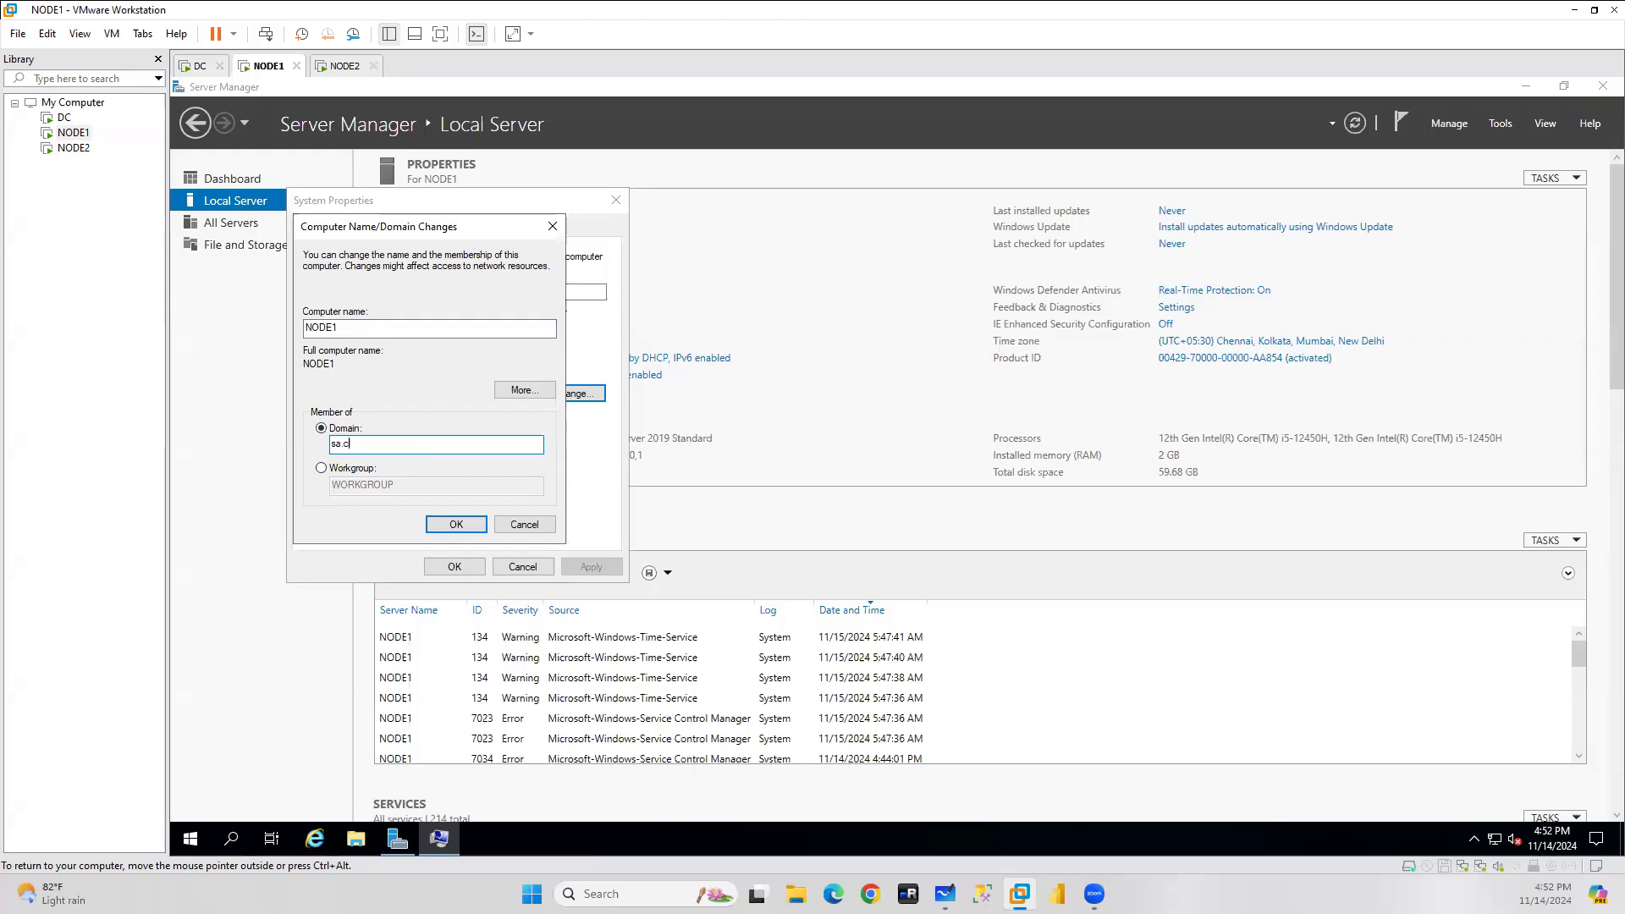
{"action": "key", "text": "Return"}
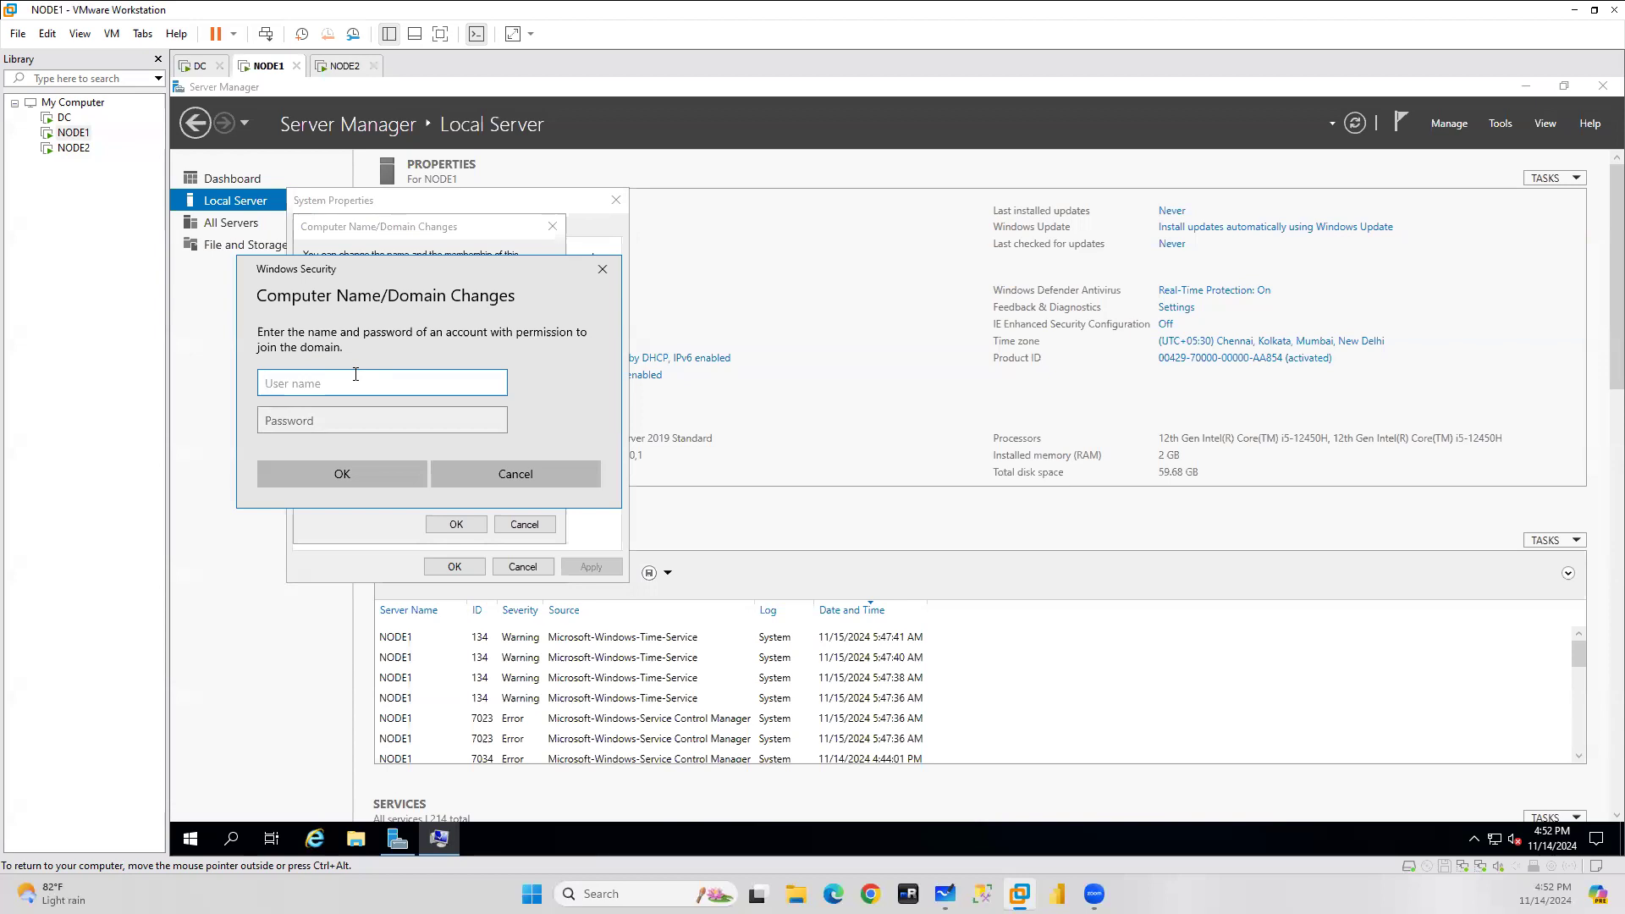
Enter the domain administrator's username and password and submit them.
{"action": "type", "text": "na"}
{"action": "type", "text": "\\administrator"}
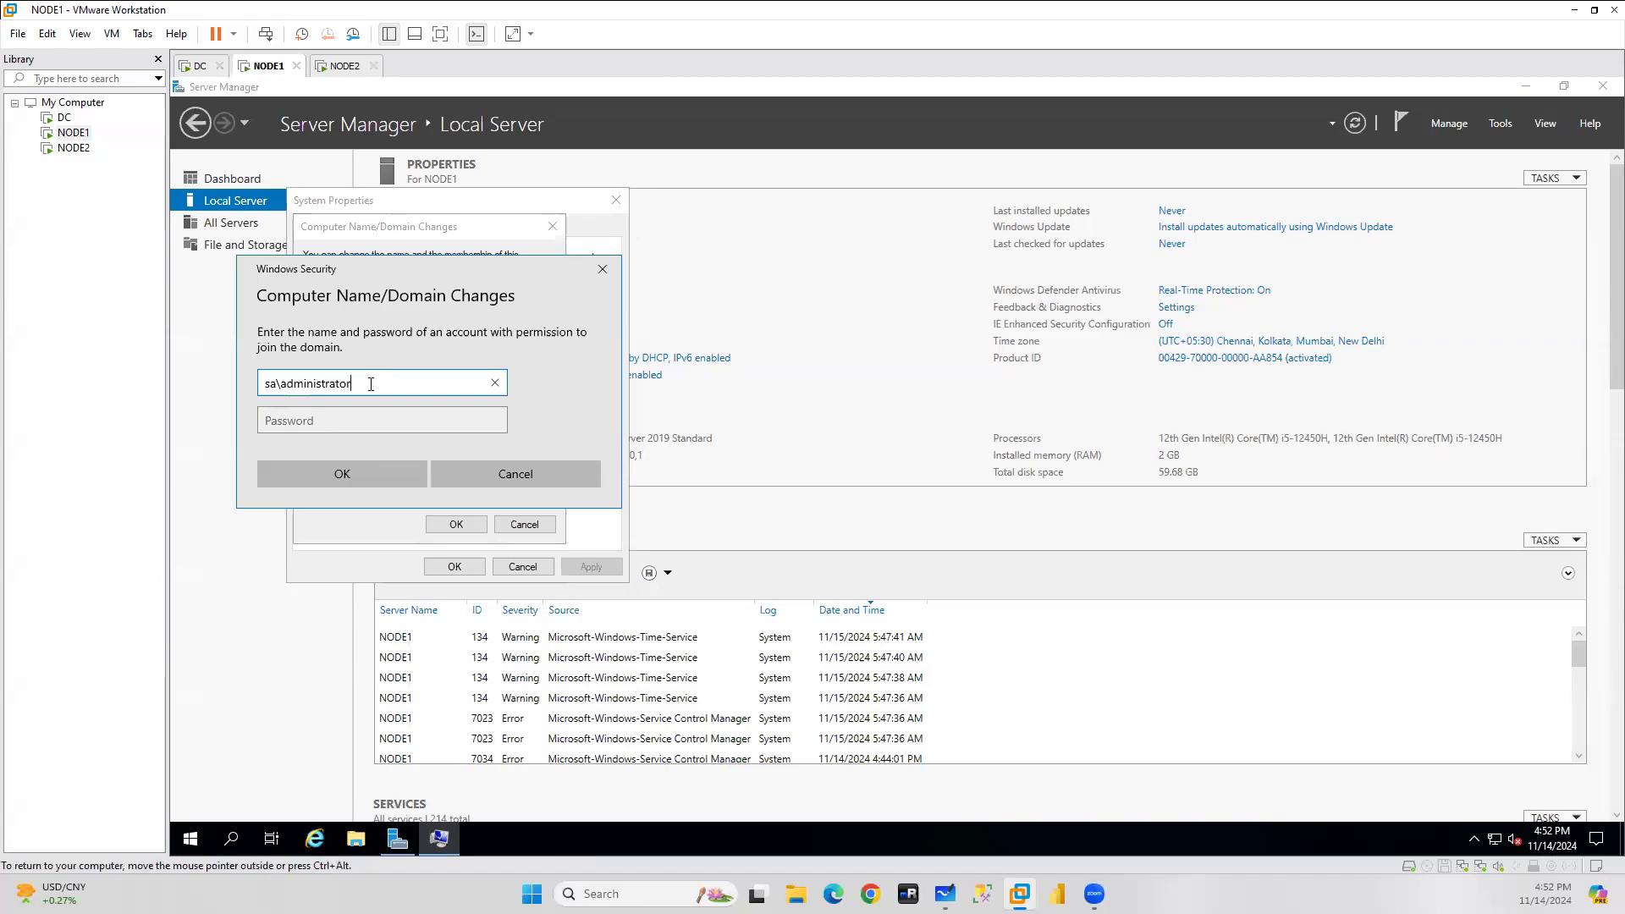
{"action": "key", "text": "Tab"}
{"action": "type", "text": "••"}
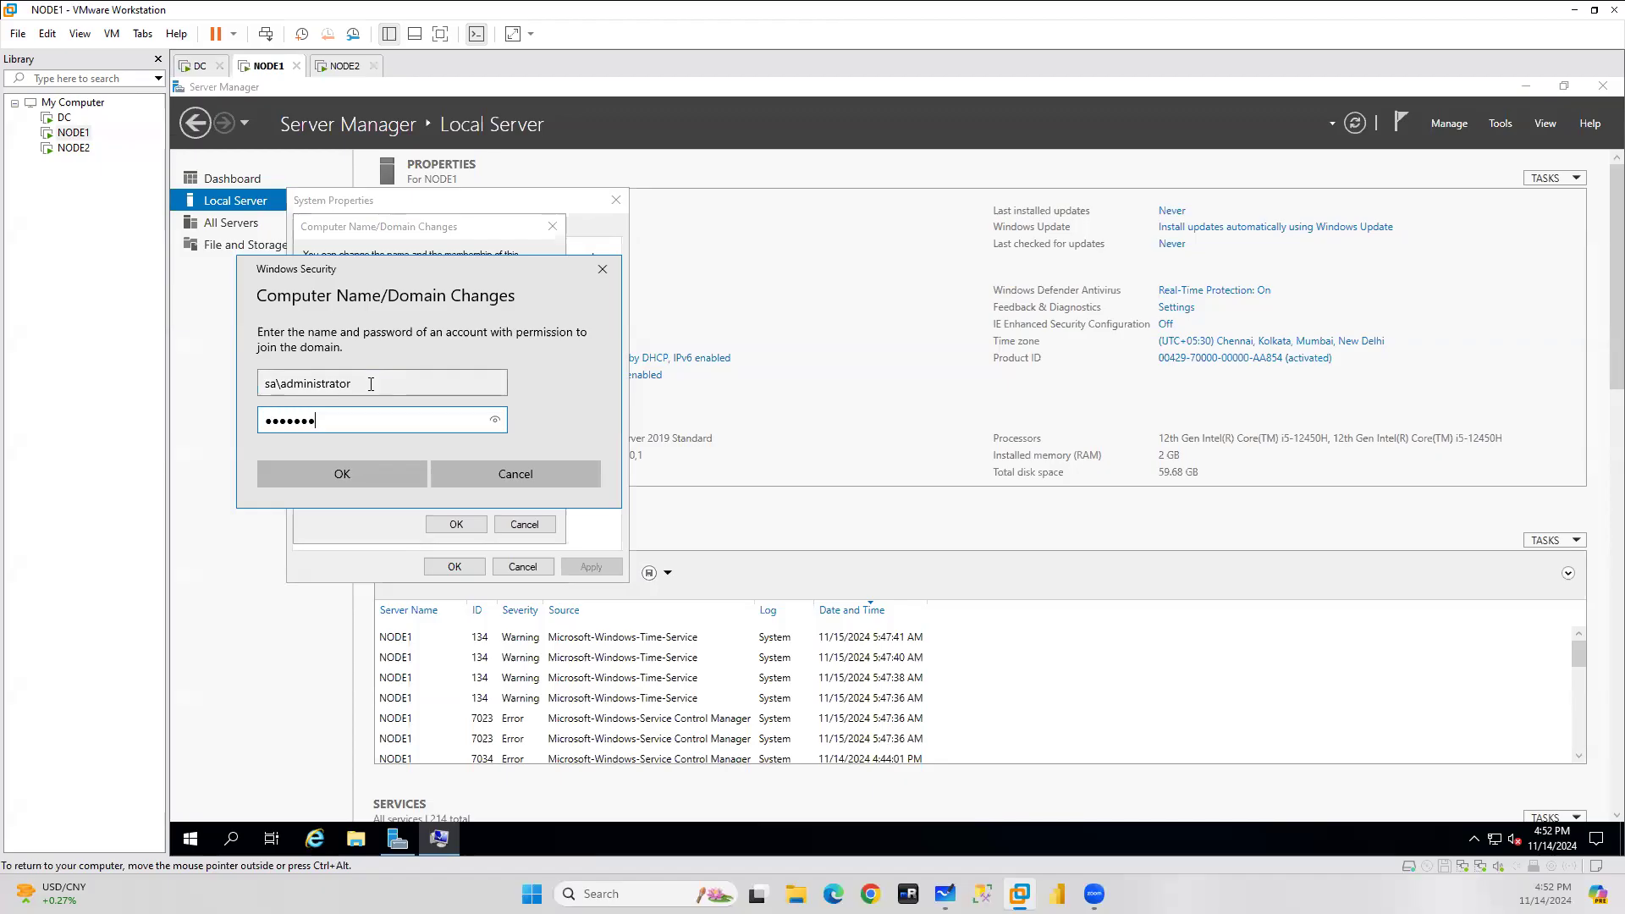
{"action": "type", "text": "•"}
{"action": "key", "text": "shift+Tab"}
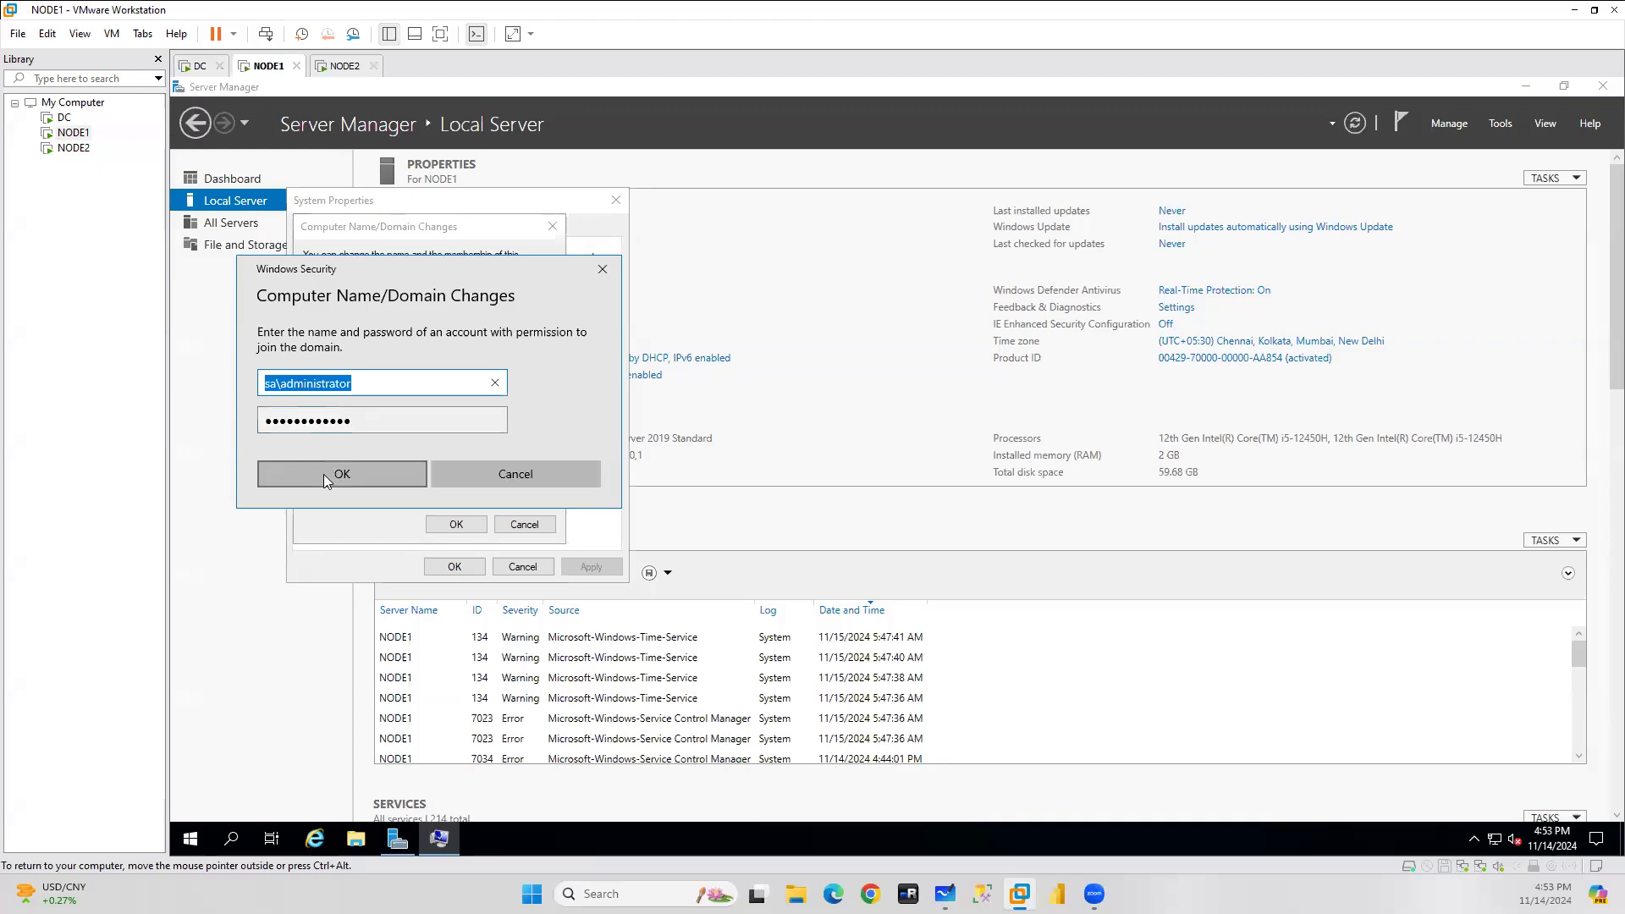
{"action": "left_click", "coordinate": [323, 474]}
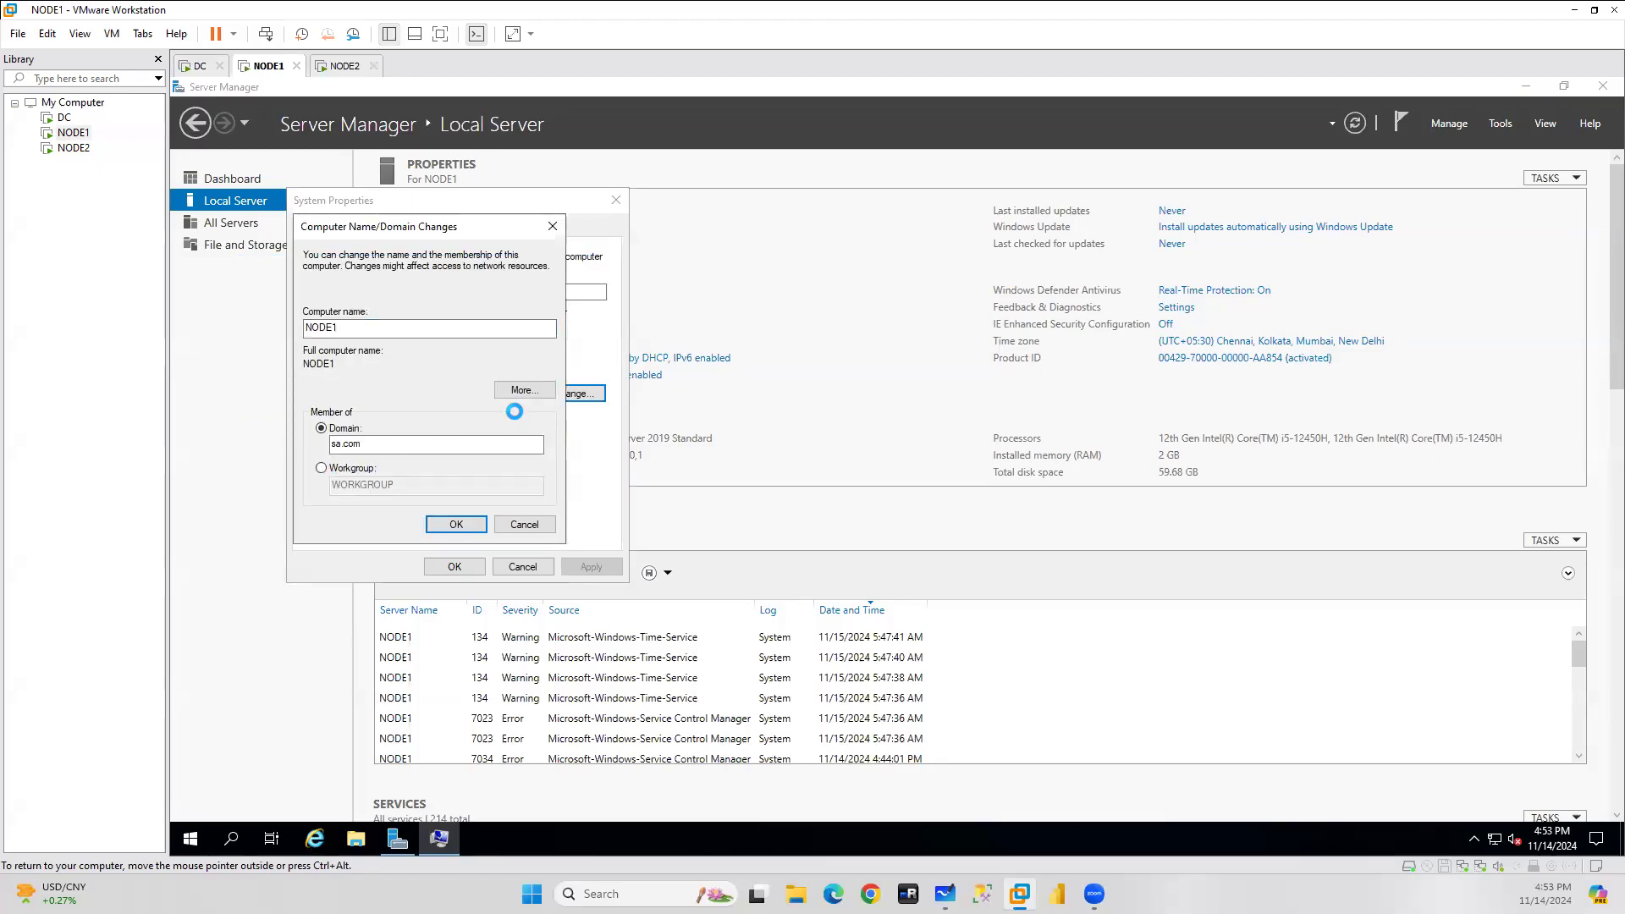
Close the DC's command prompt, confirm NODE1's sa.com welcome, restart NODE1, then go to NODE2.
{"action": "left_click", "coordinate": [196, 66]}
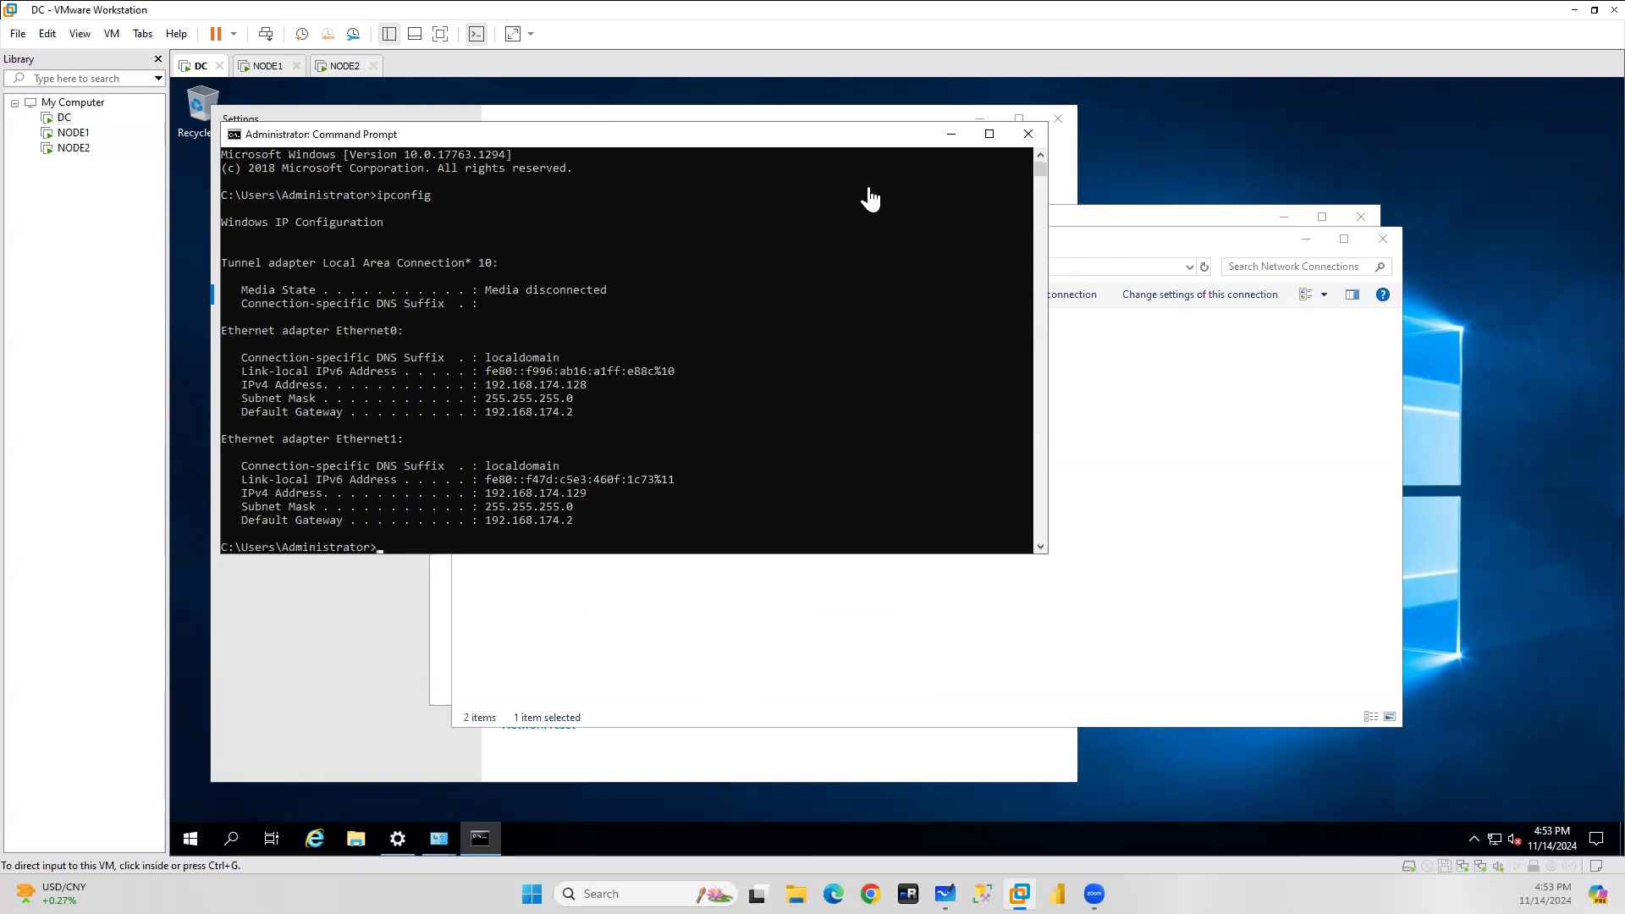
{"action": "left_click", "coordinate": [1028, 134]}
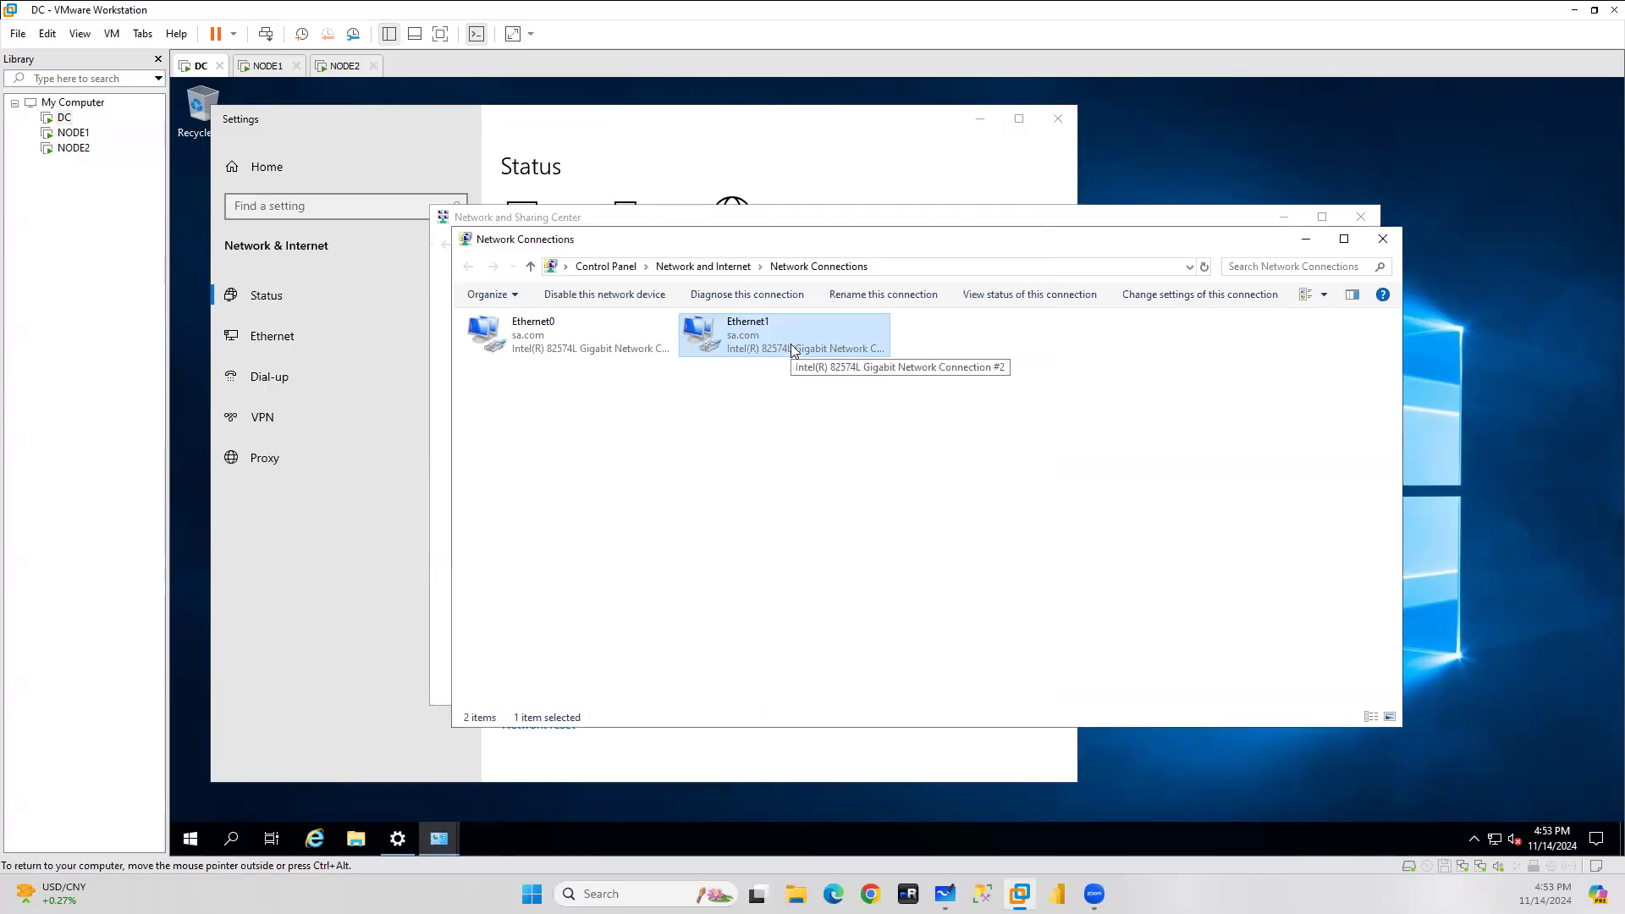
{"action": "left_click", "coordinate": [267, 66]}
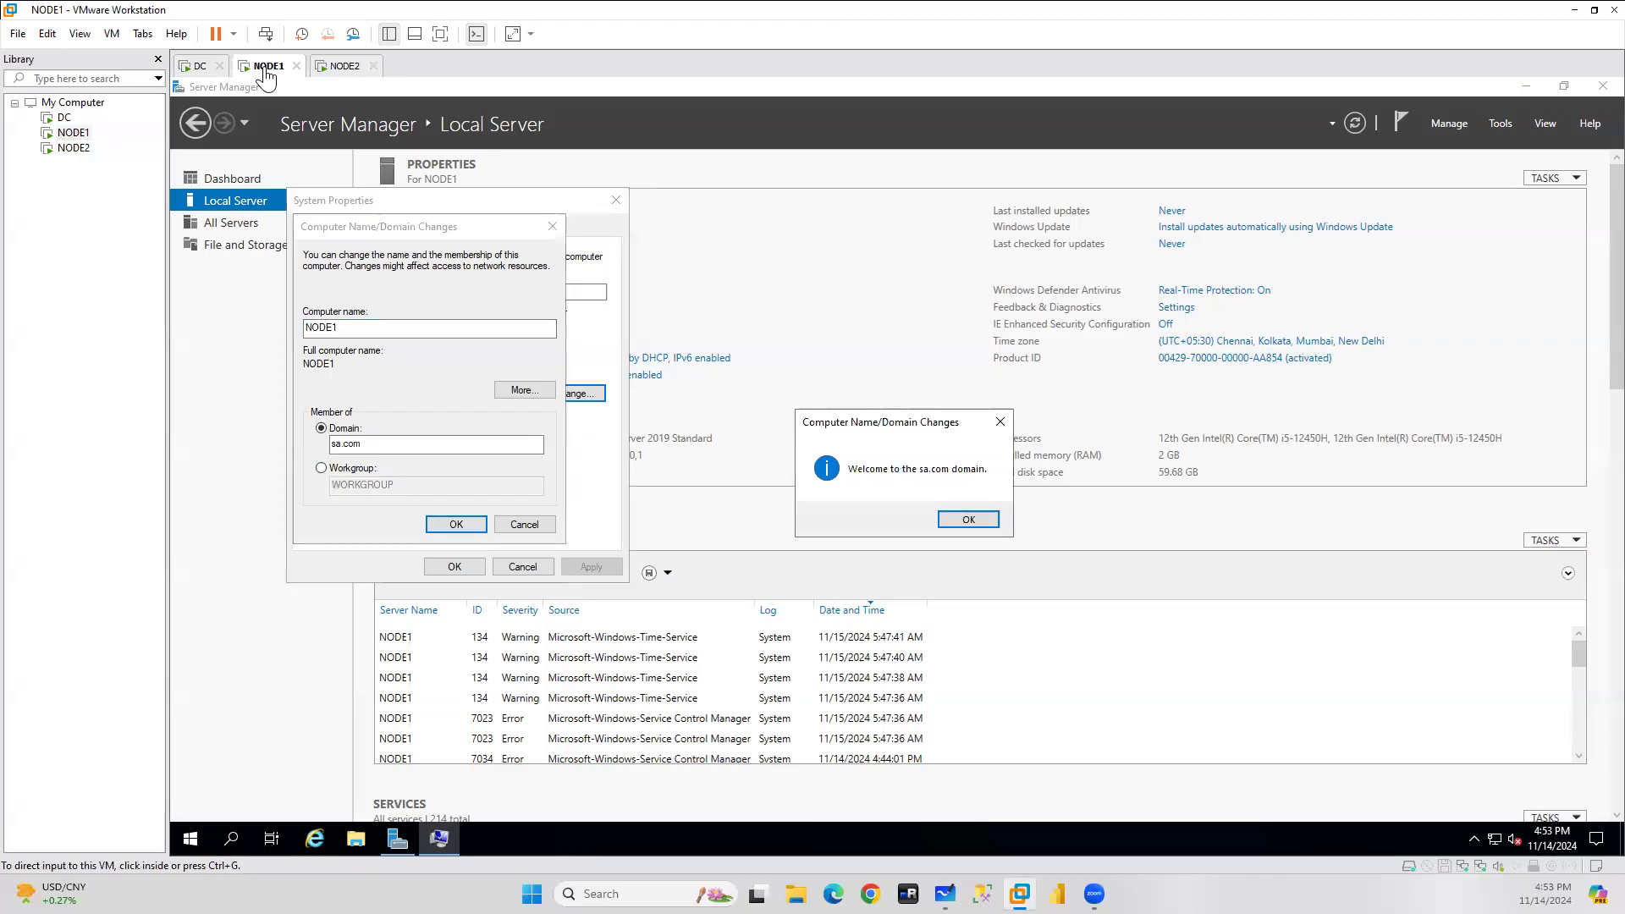
{"action": "left_click", "coordinate": [979, 521]}
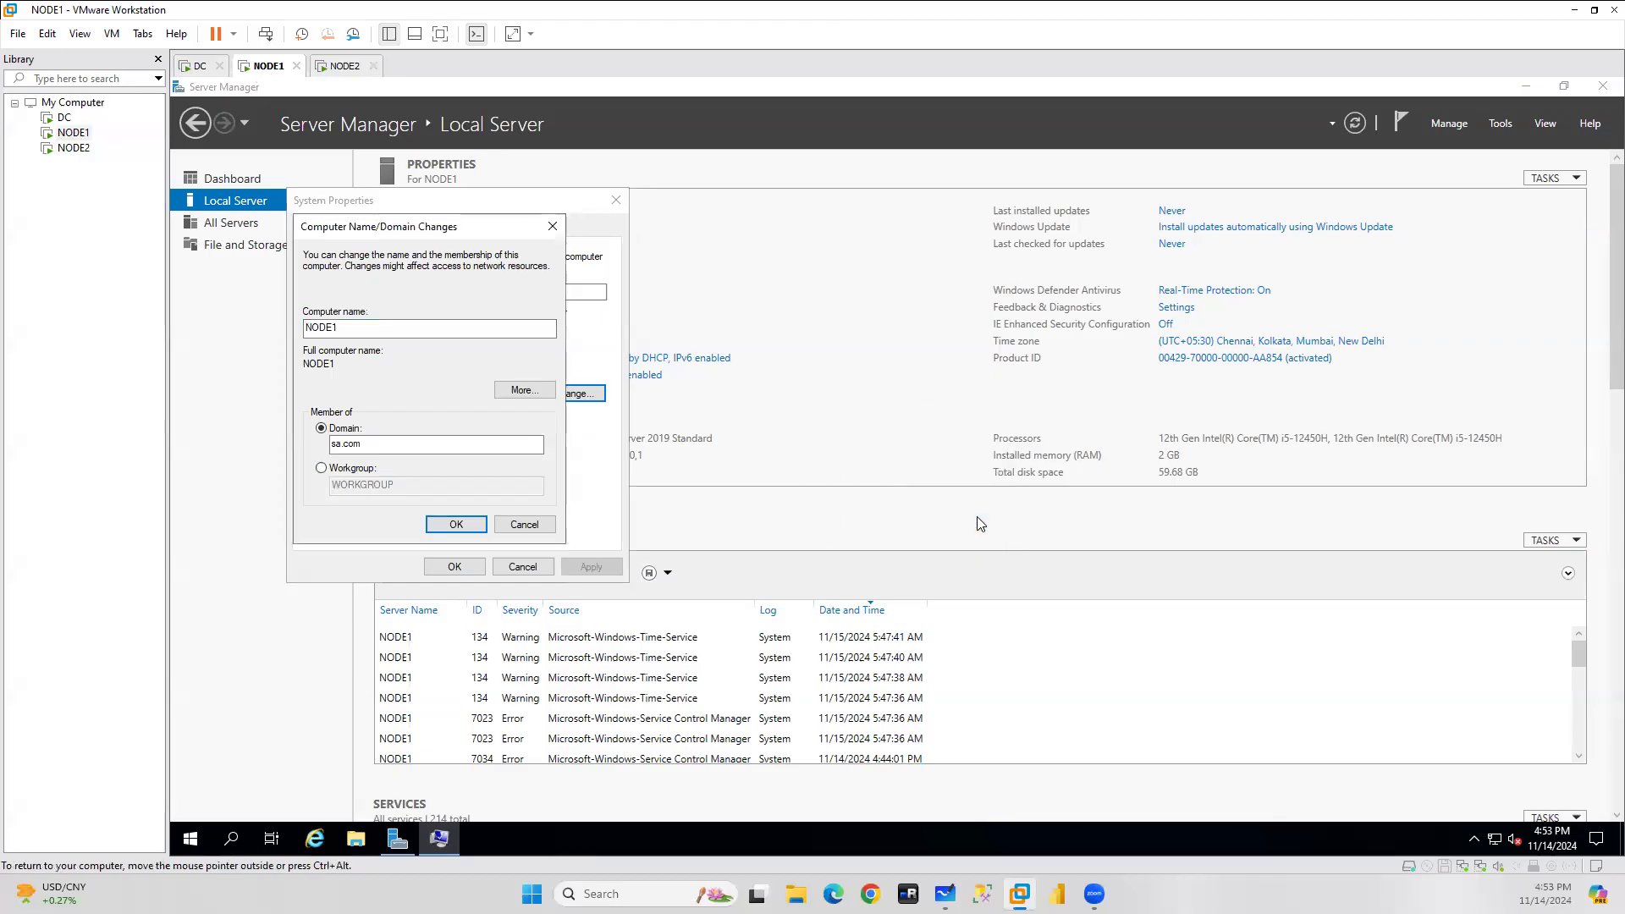
{"action": "left_click", "coordinate": [999, 483]}
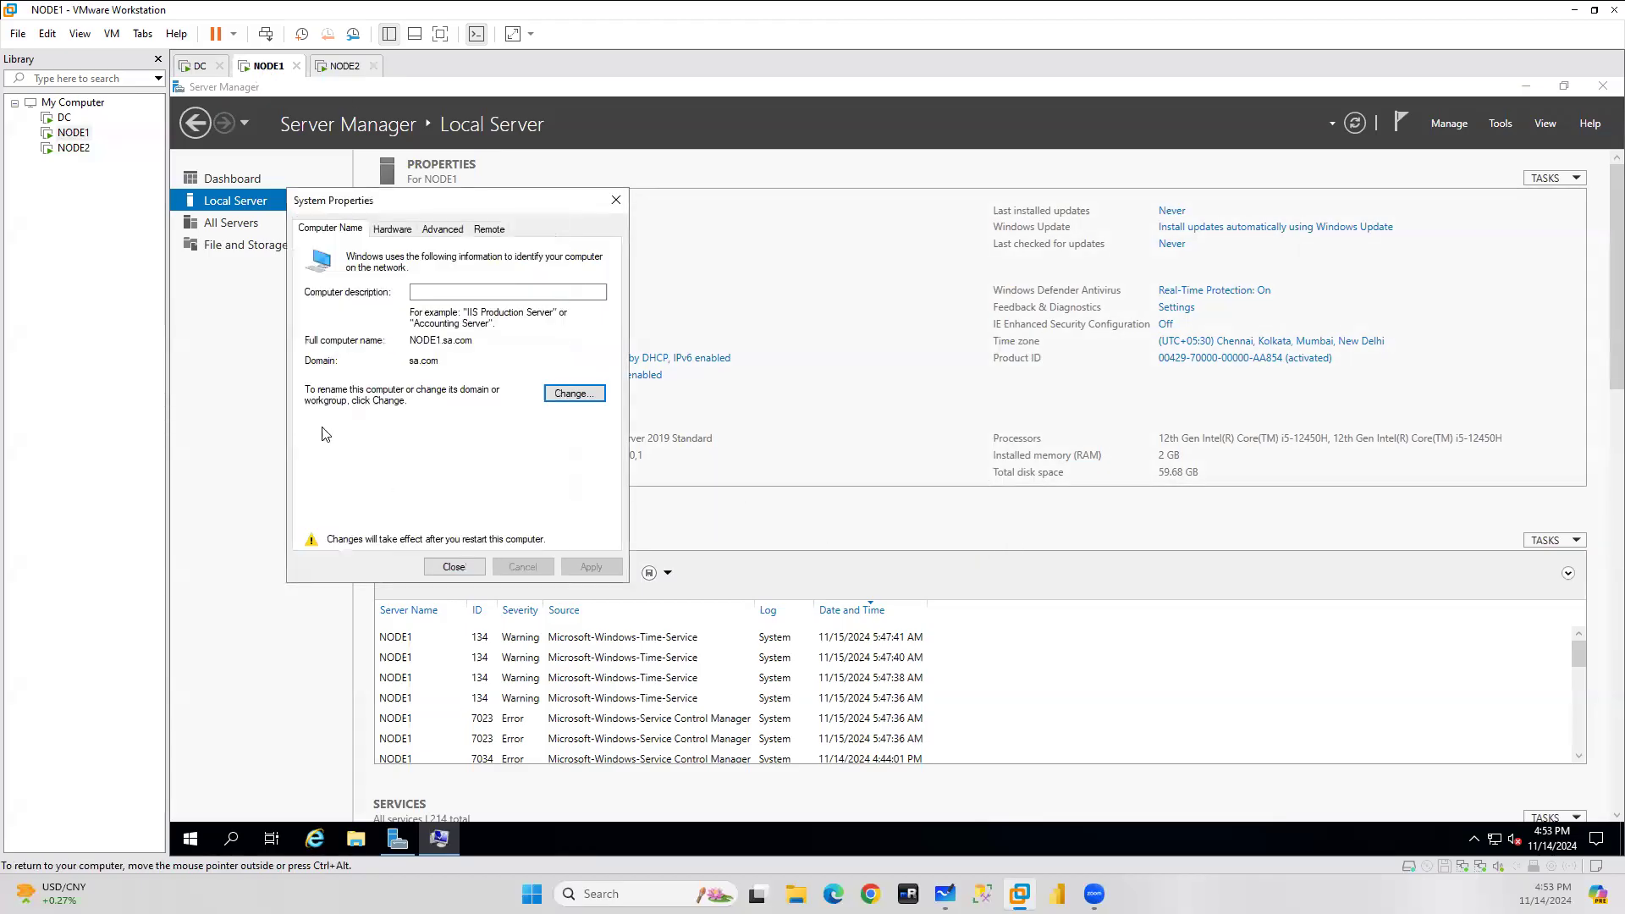
{"action": "left_click", "coordinate": [454, 566]}
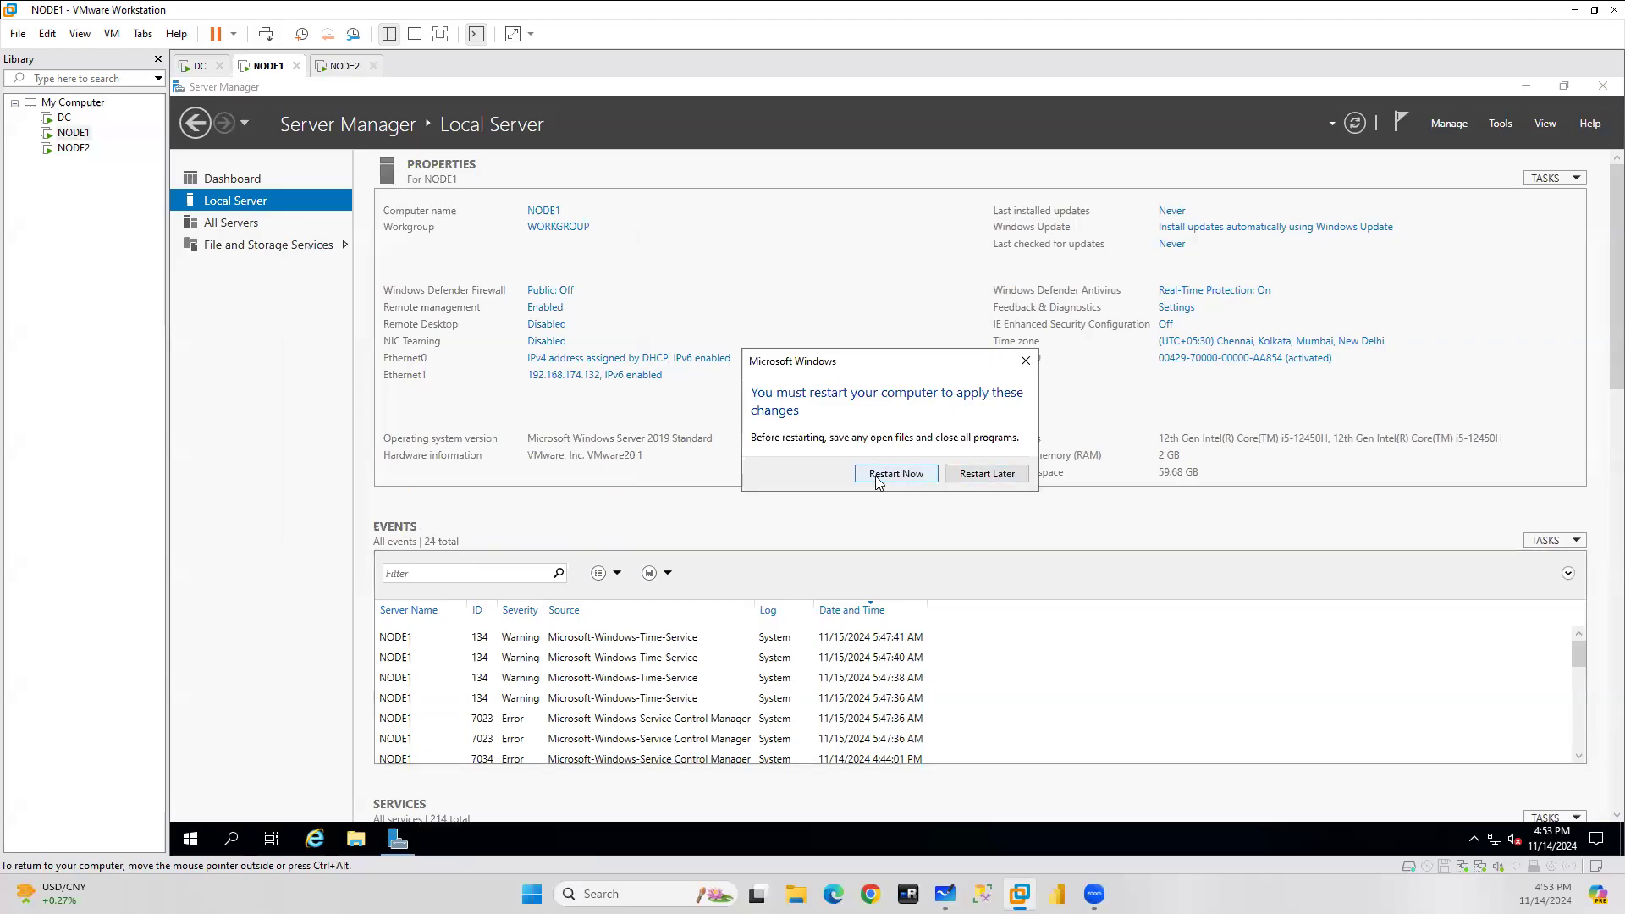
{"action": "left_click", "coordinate": [876, 474]}
{"action": "left_click", "coordinate": [345, 67]}
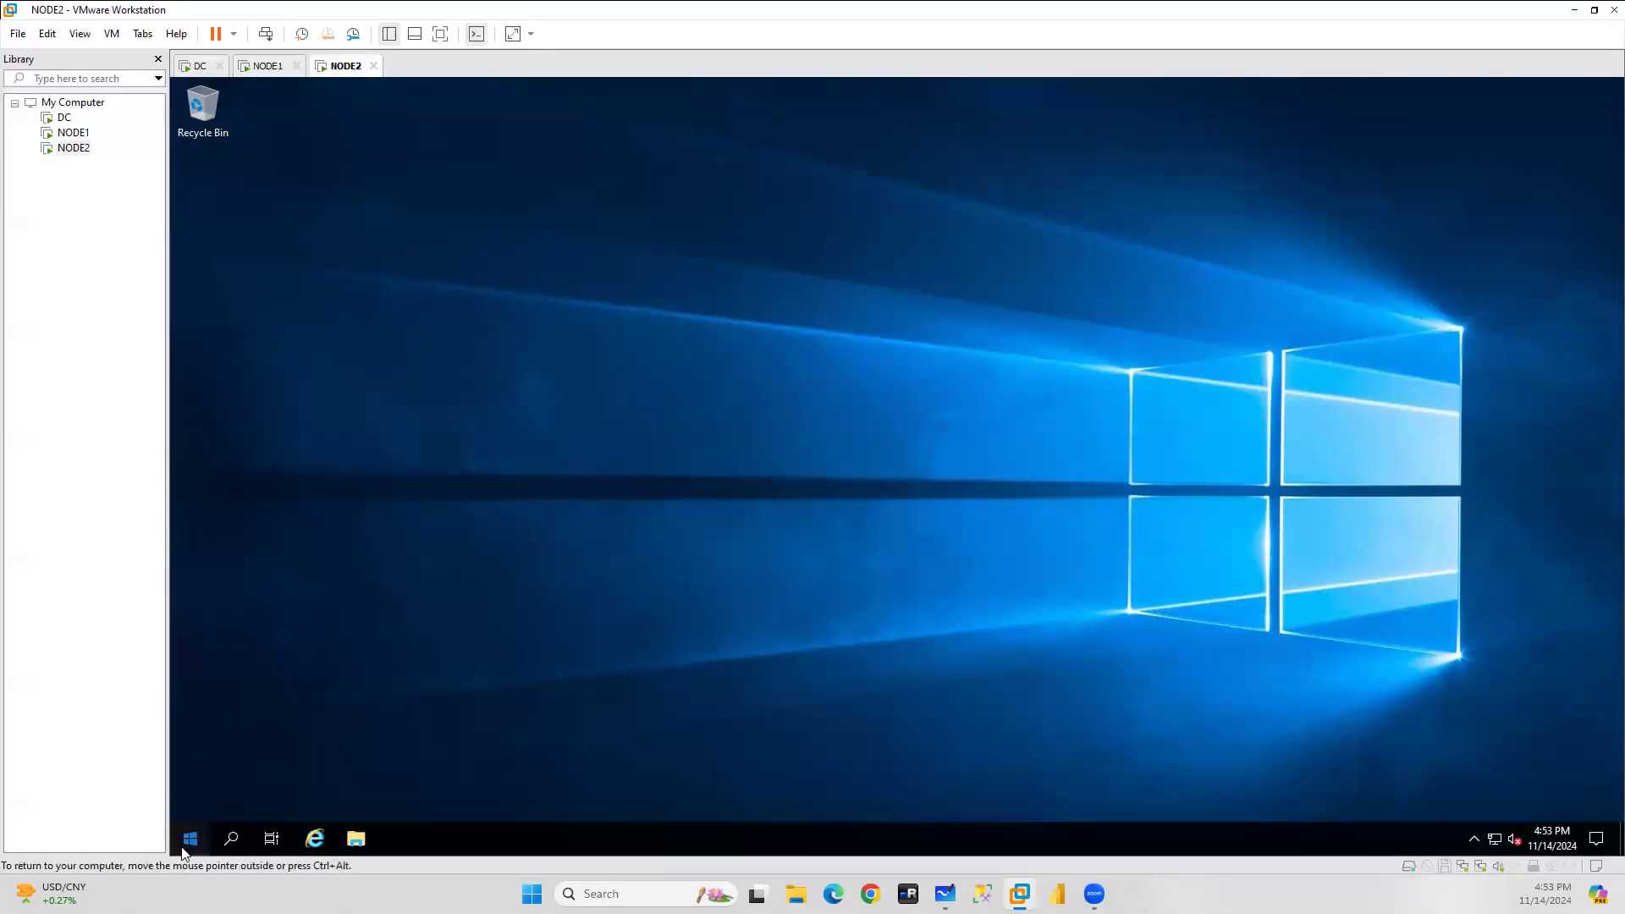
Launch Server Manager on NODE2 and show the Local Server properties.
{"action": "left_click", "coordinate": [188, 840]}
{"action": "left_click", "coordinate": [484, 372]}
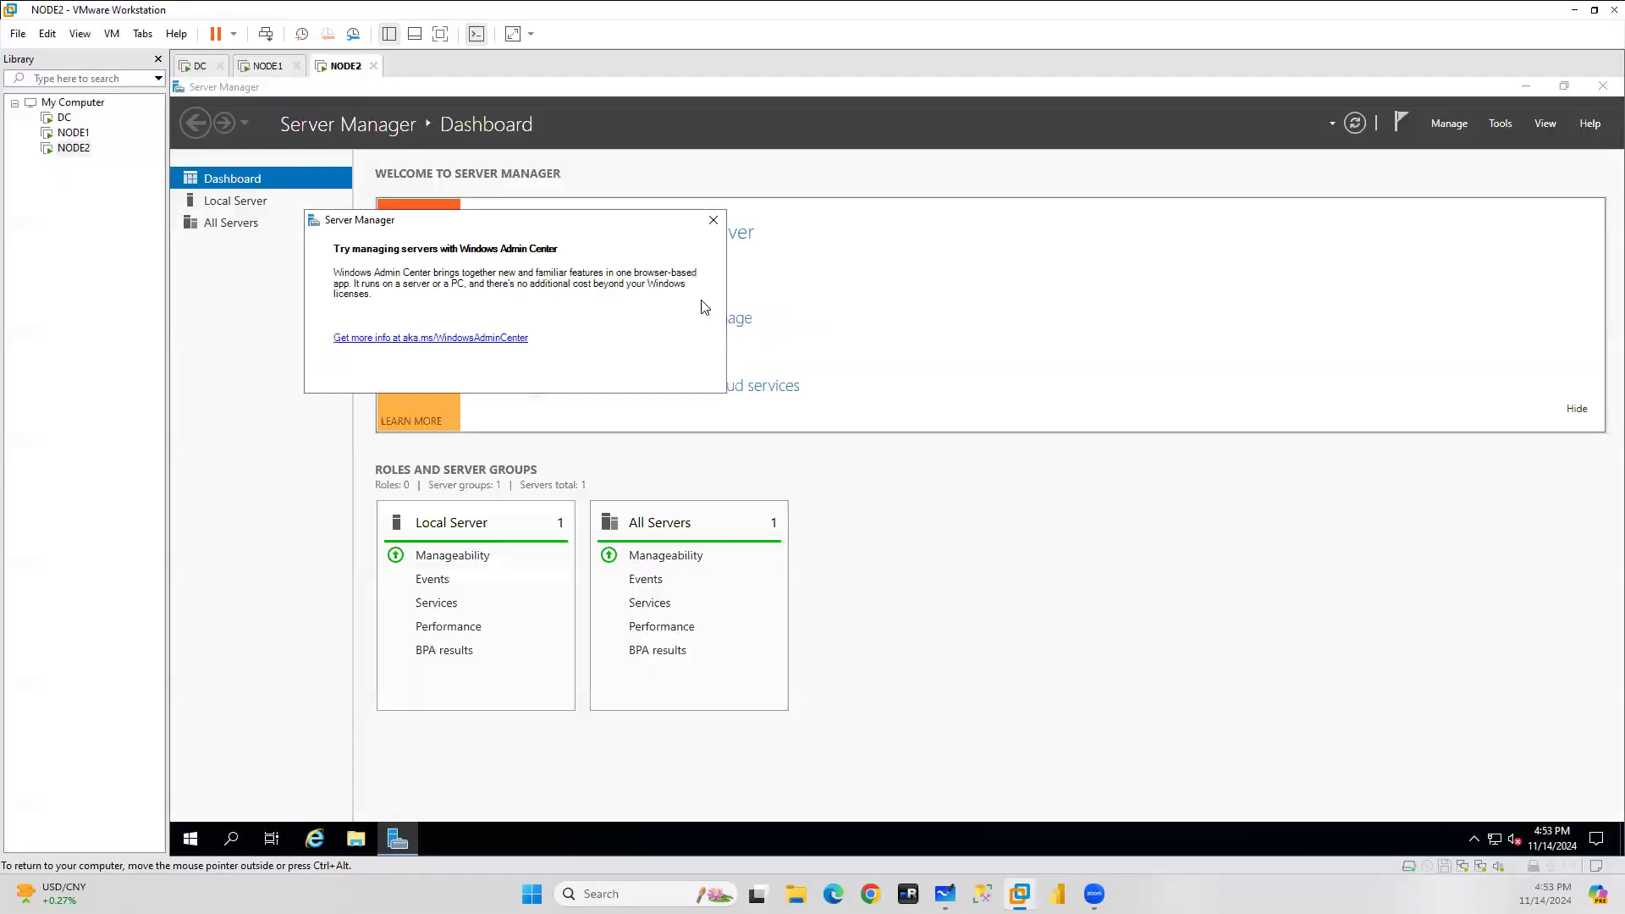
{"action": "left_click", "coordinate": [713, 222]}
{"action": "left_click", "coordinate": [236, 202]}
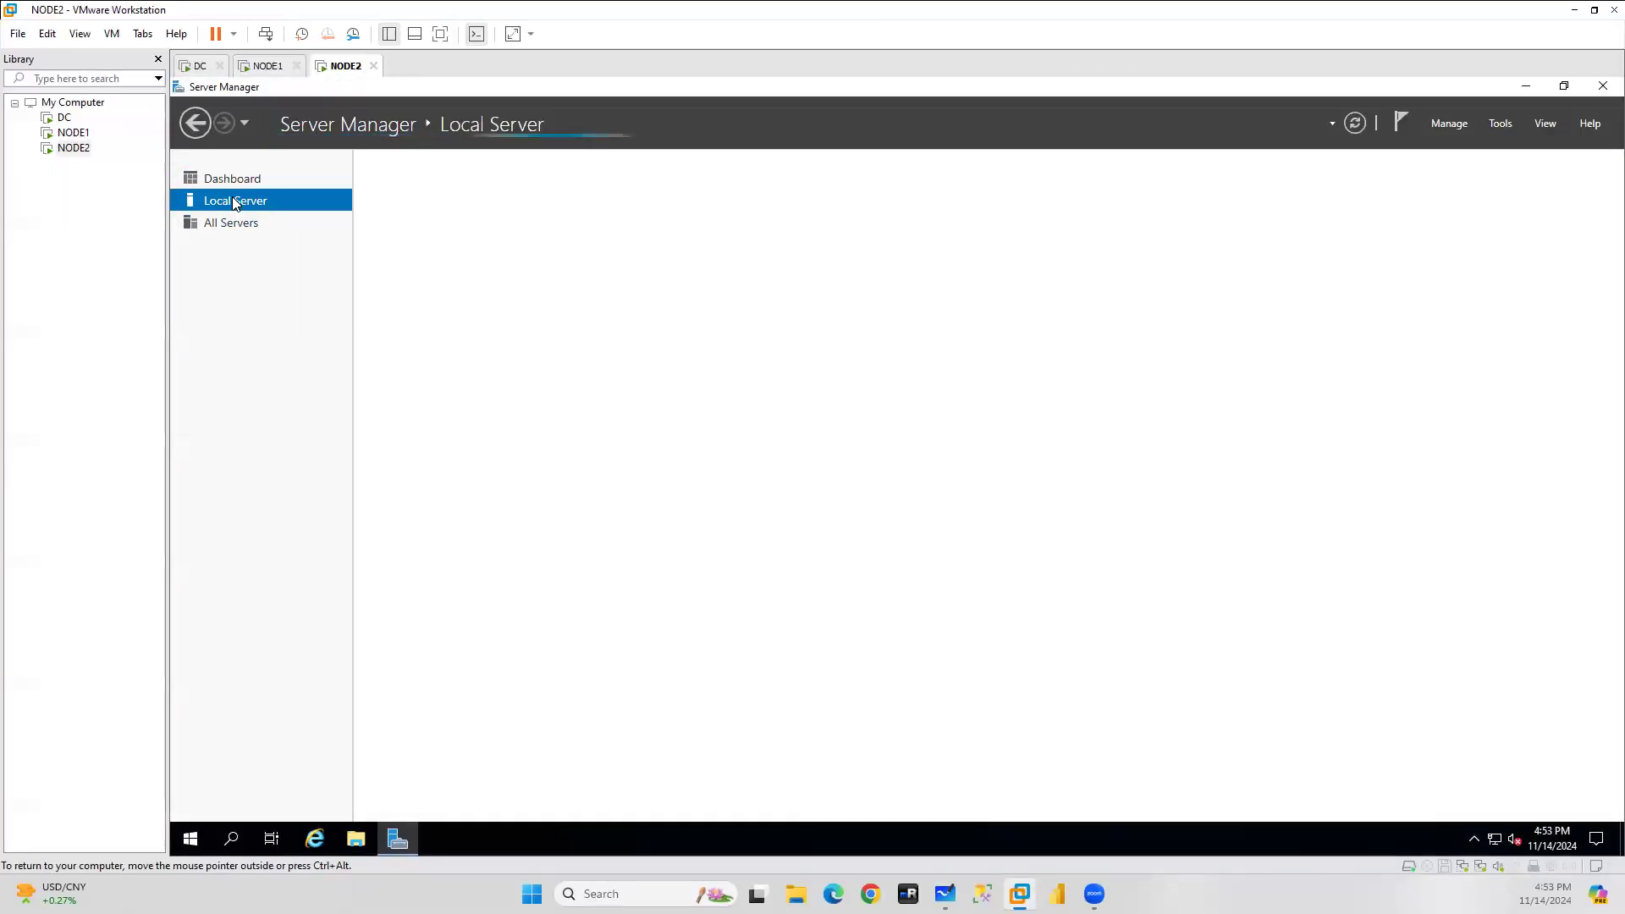
Attempt to join sa.com, dismiss the domain controller not found error, and cancel the change.
{"action": "left_click", "coordinate": [549, 229]}
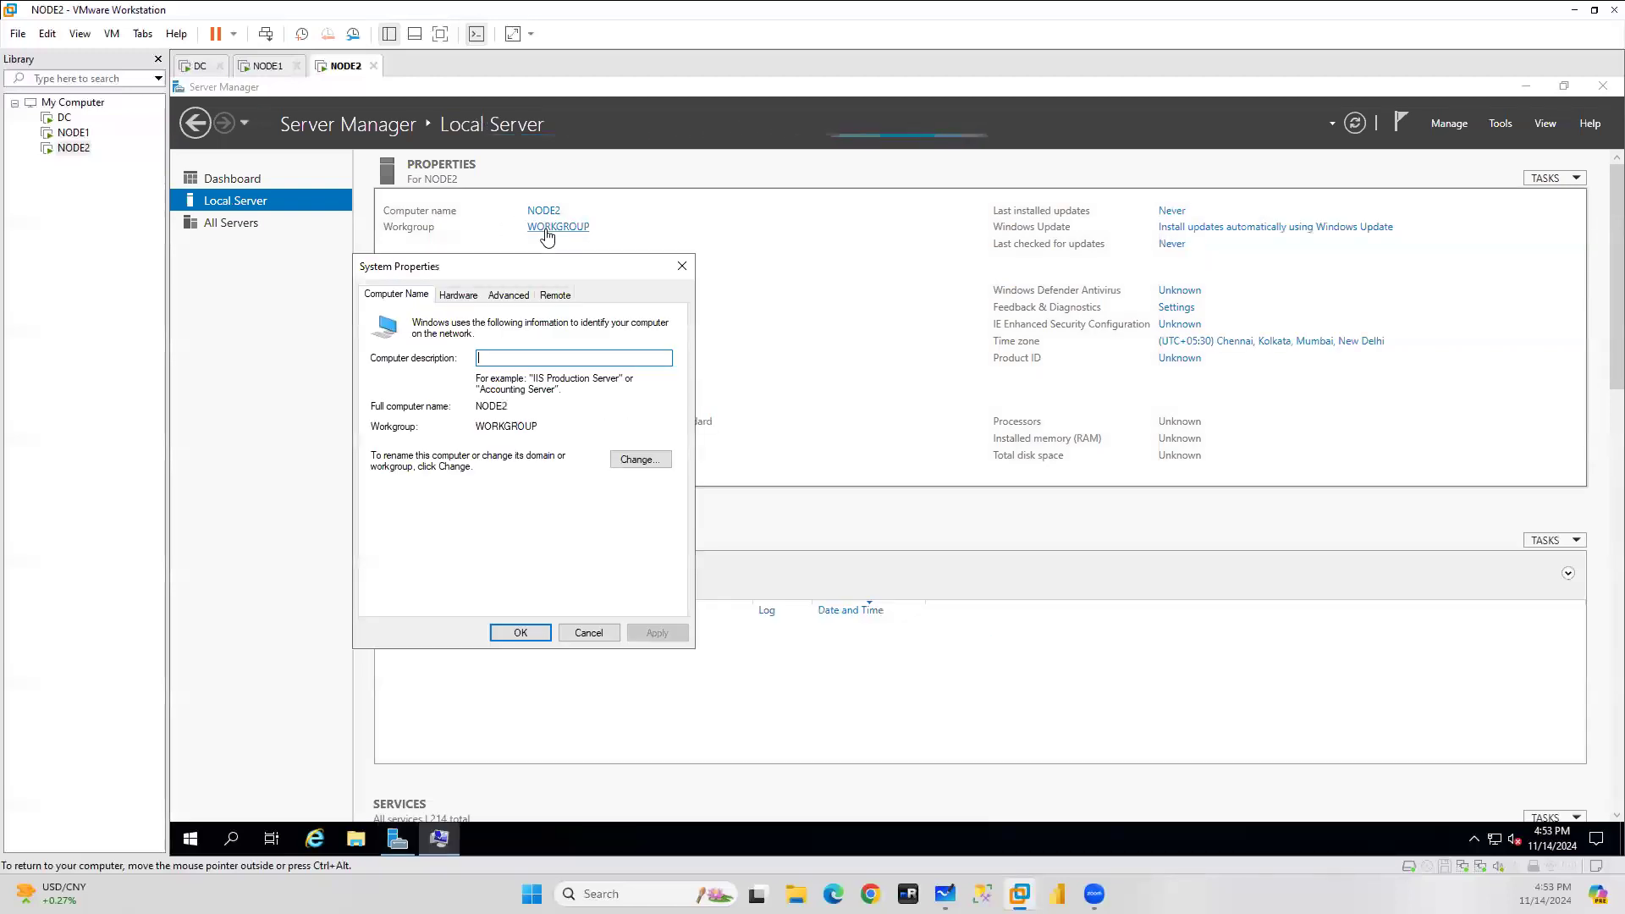
{"action": "left_click", "coordinate": [647, 460]}
{"action": "left_click", "coordinate": [388, 495]}
{"action": "left_click", "coordinate": [443, 515]}
{"action": "type", "text": "sa.com"}
{"action": "key", "text": "Return"}
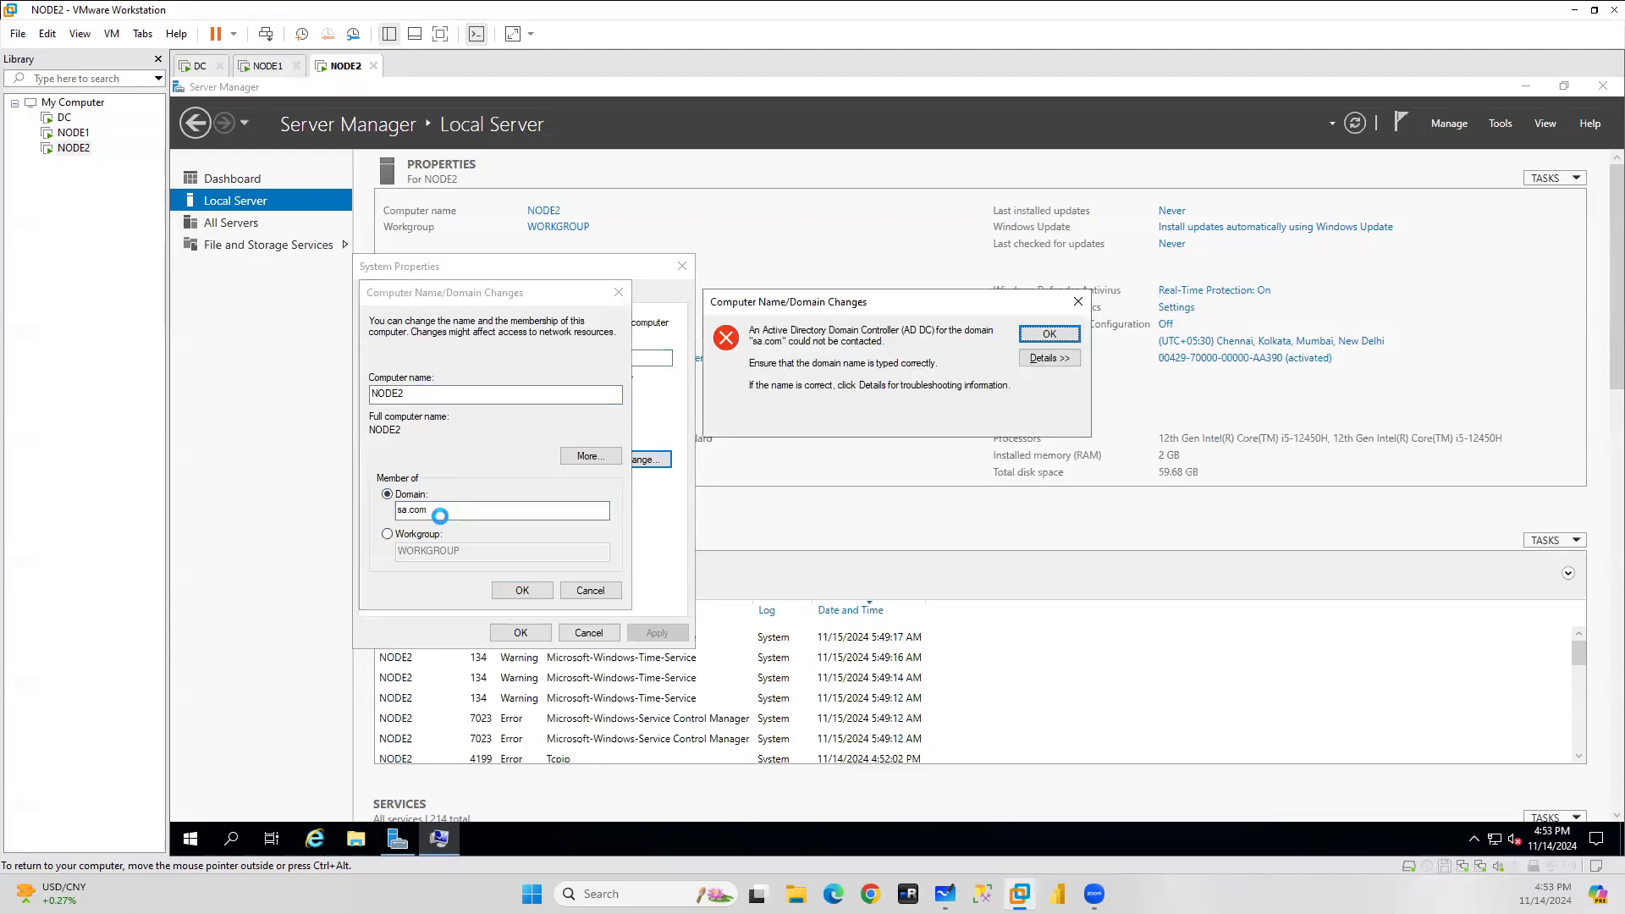
{"action": "left_click", "coordinate": [1046, 334]}
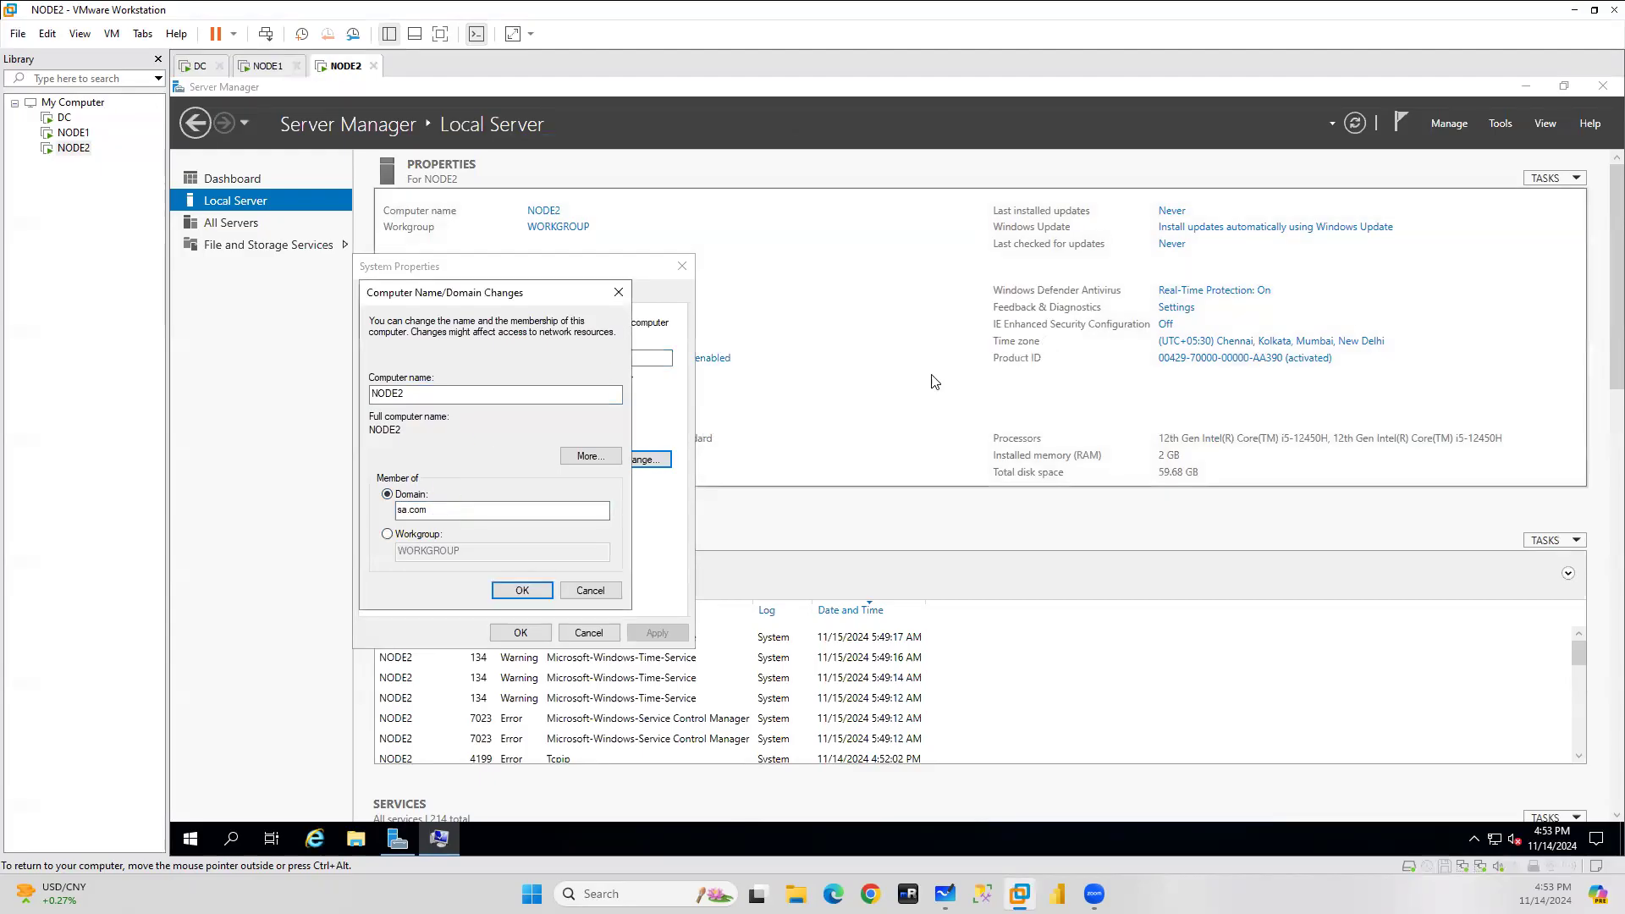
{"action": "left_click", "coordinate": [522, 590]}
{"action": "left_click", "coordinate": [586, 631]}
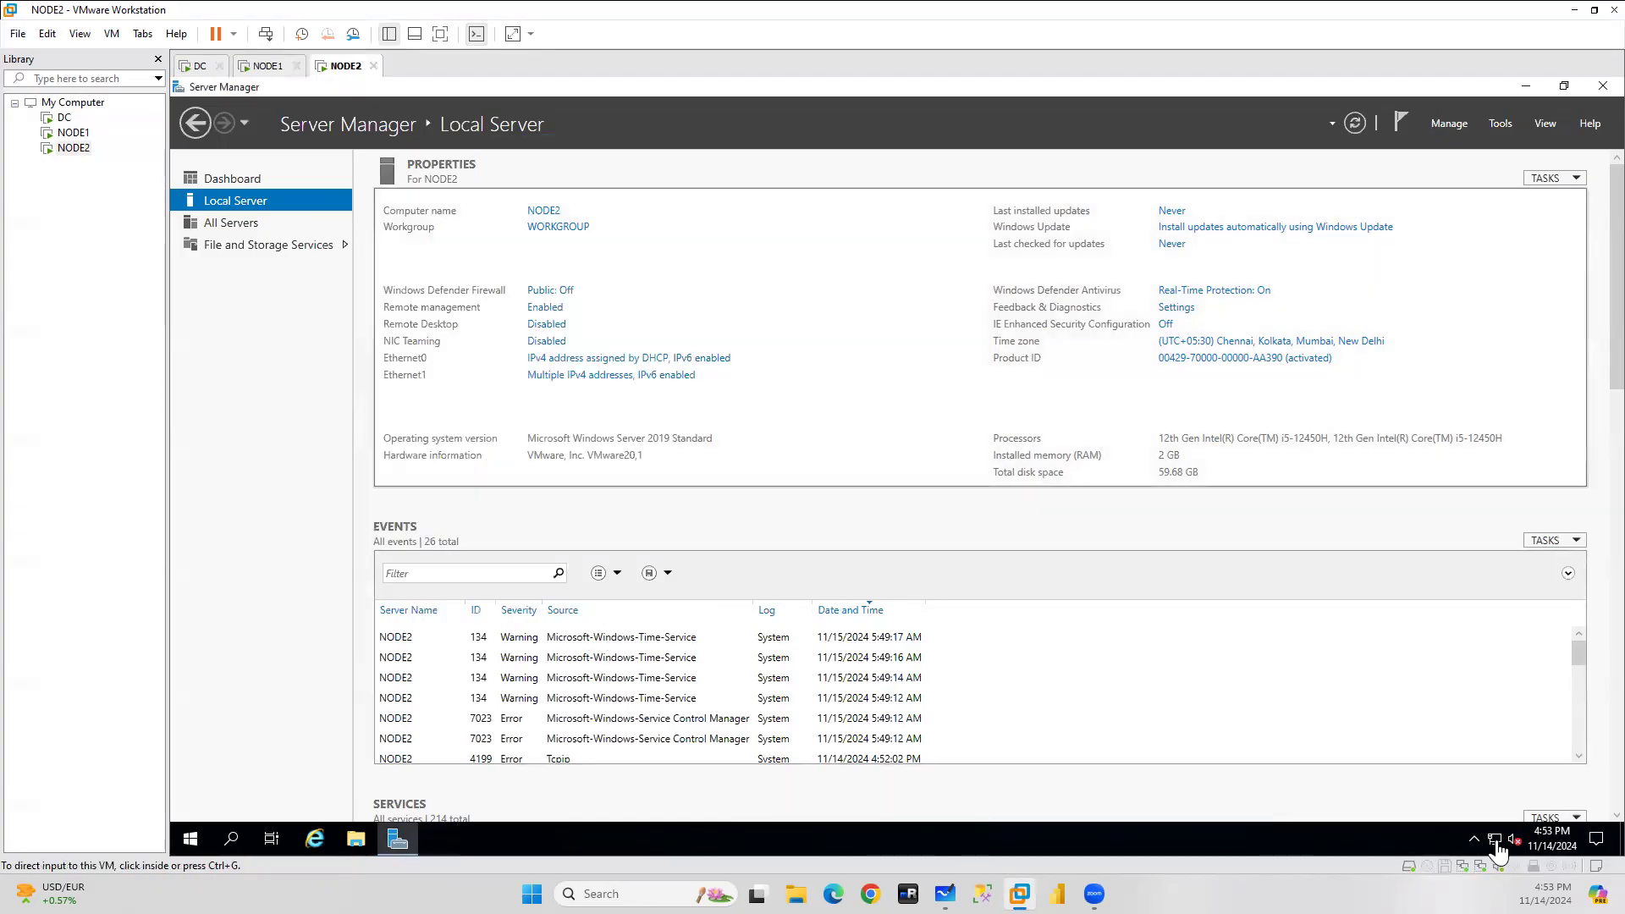
Start NODE2's network troubleshooter, cancel the diagnostics, and close Server Manager.
{"action": "right_click", "coordinate": [1495, 843]}
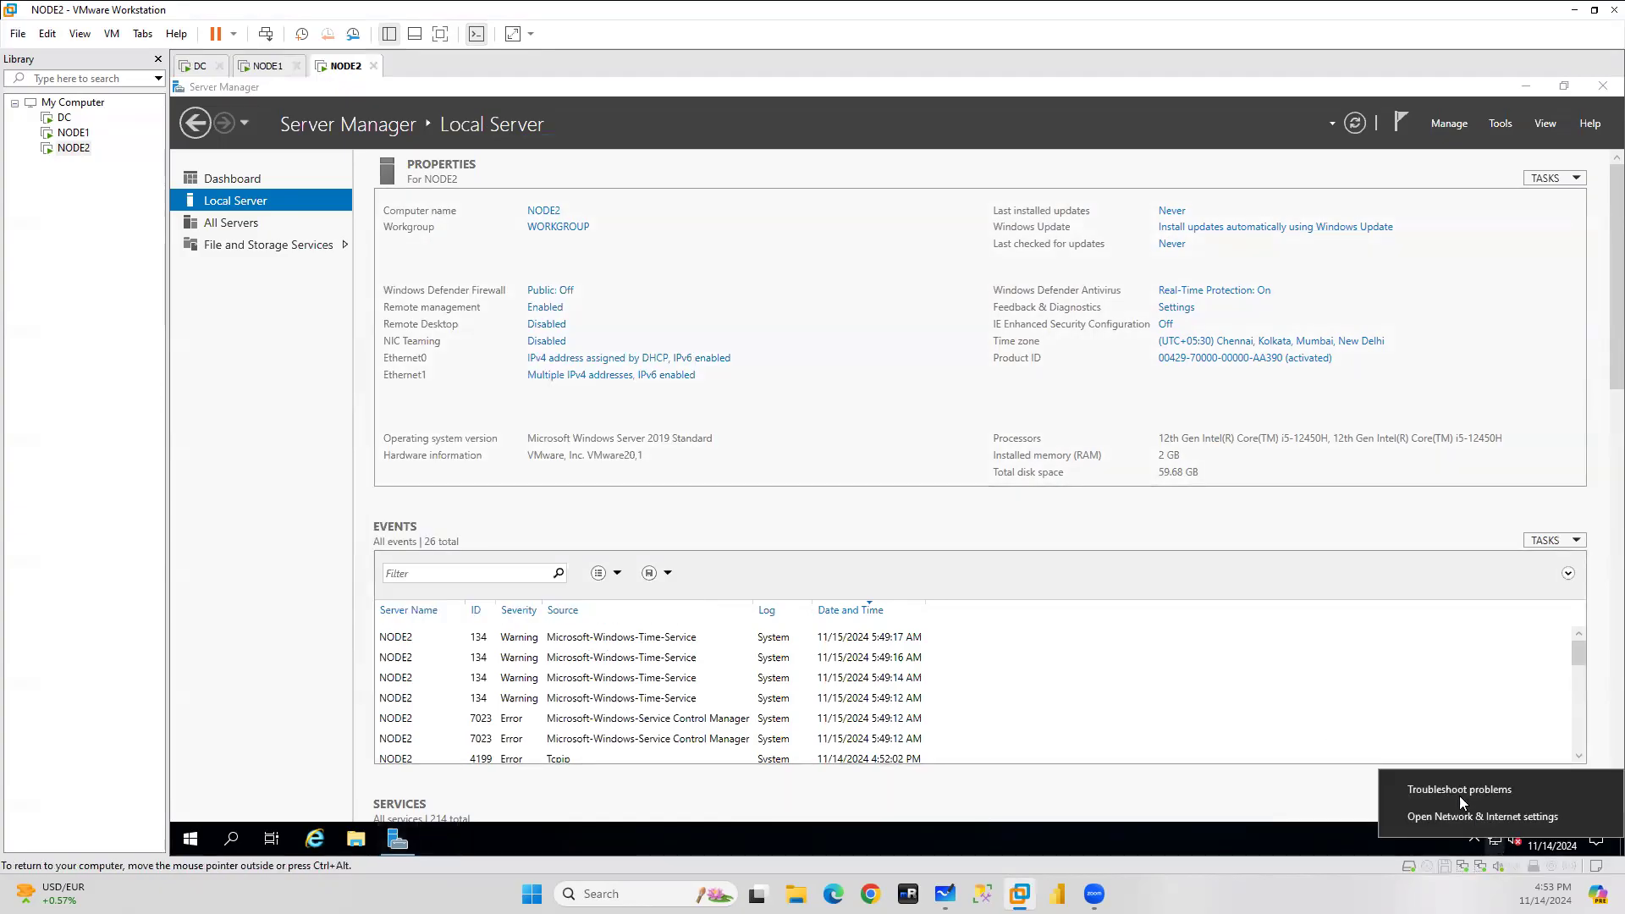
{"action": "left_click", "coordinate": [1460, 790]}
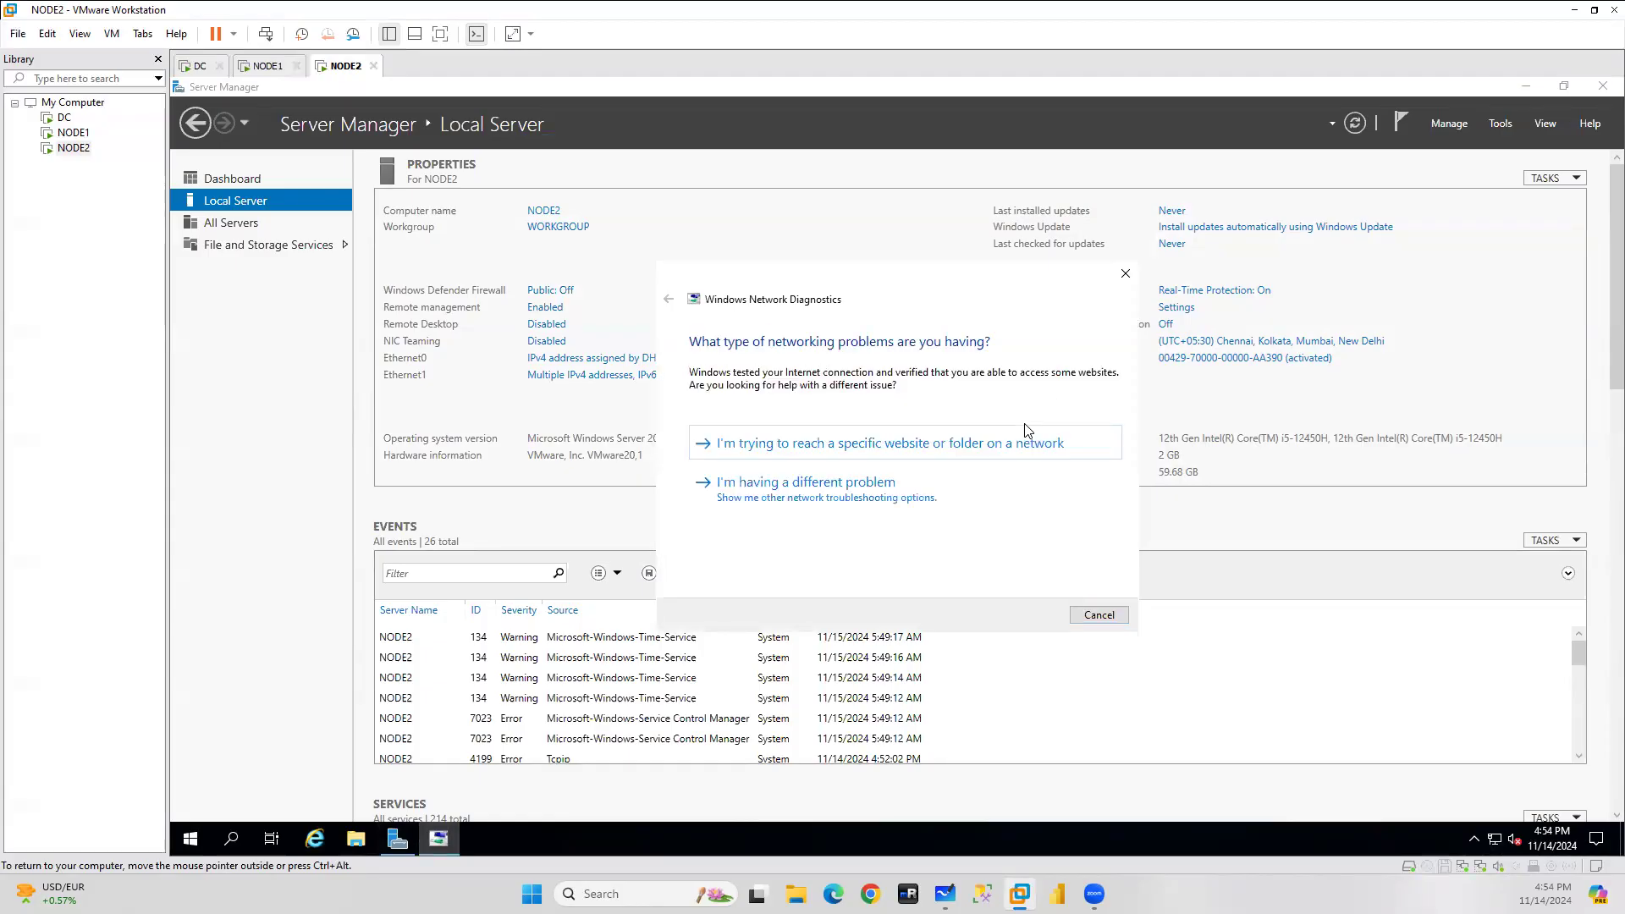
{"action": "left_click", "coordinate": [878, 443]}
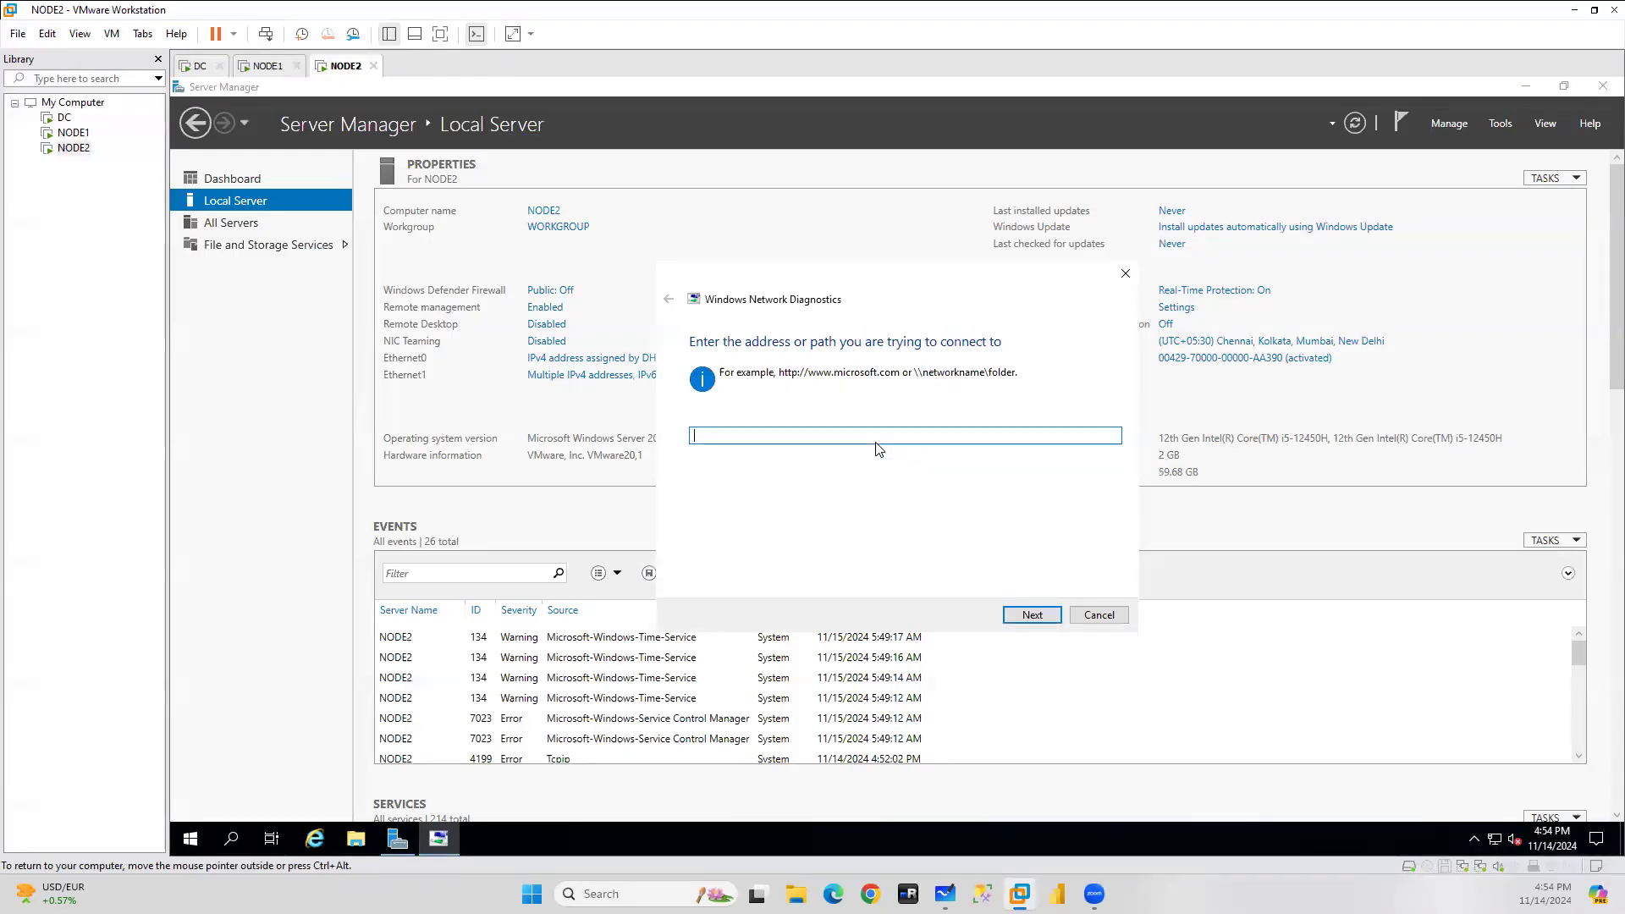
{"action": "left_click", "coordinate": [1098, 616]}
{"action": "left_click", "coordinate": [1603, 86]}
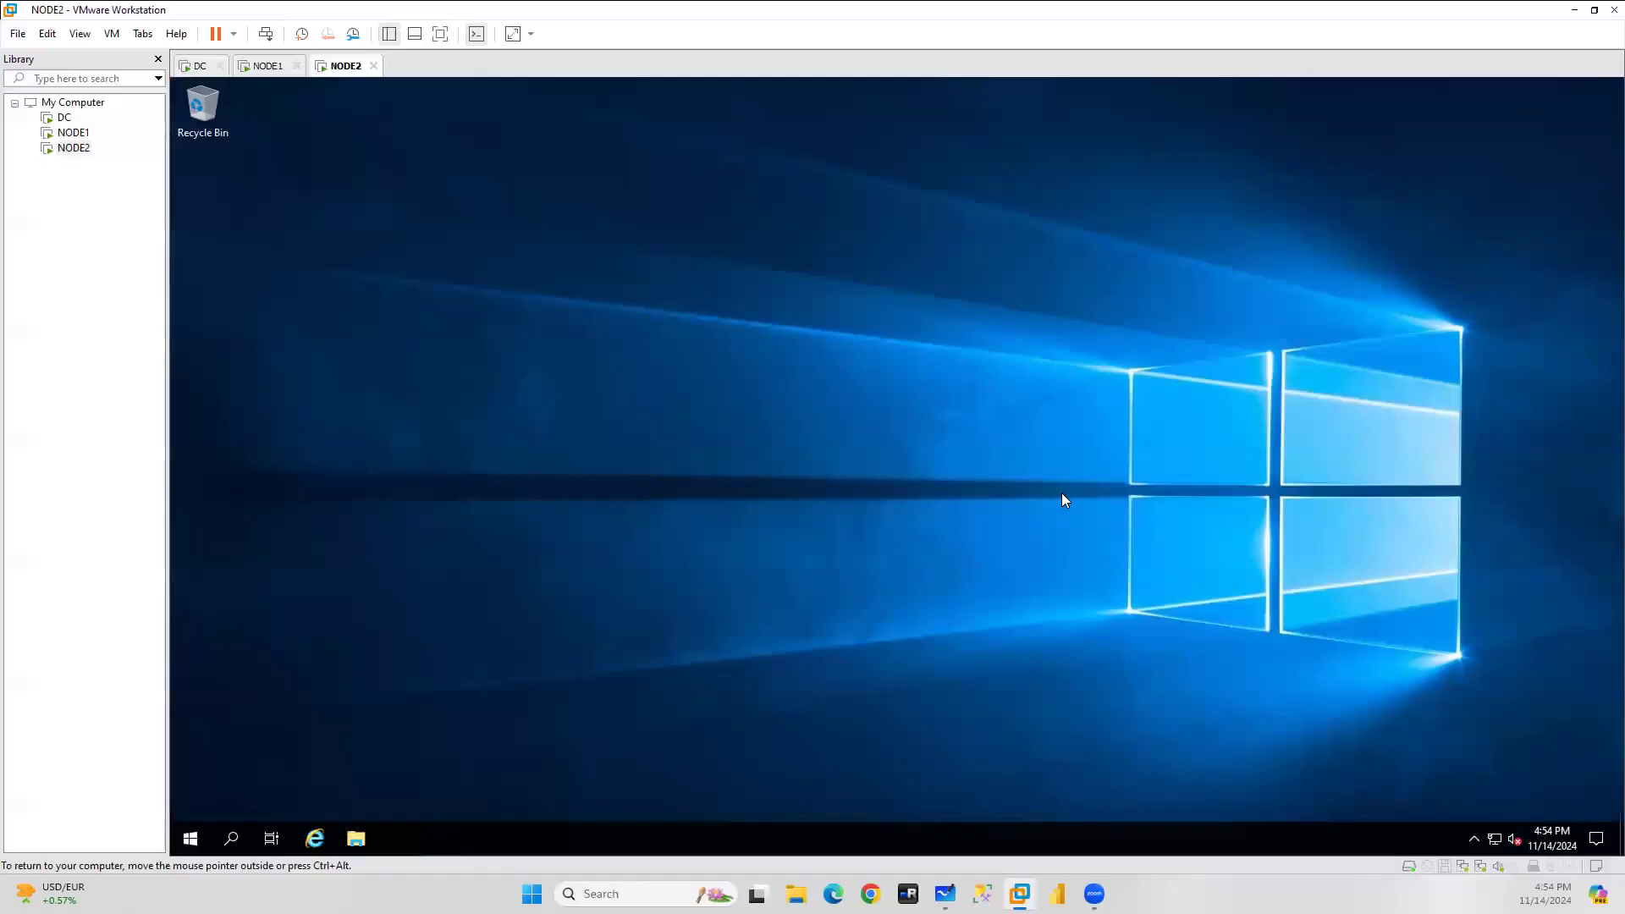
Apply static IPv4 192.168.174.130 with DNS 192.168.174.129 to NODE2's Ethernet1, declining the gateway warning.
{"action": "right_click", "coordinate": [1494, 838]}
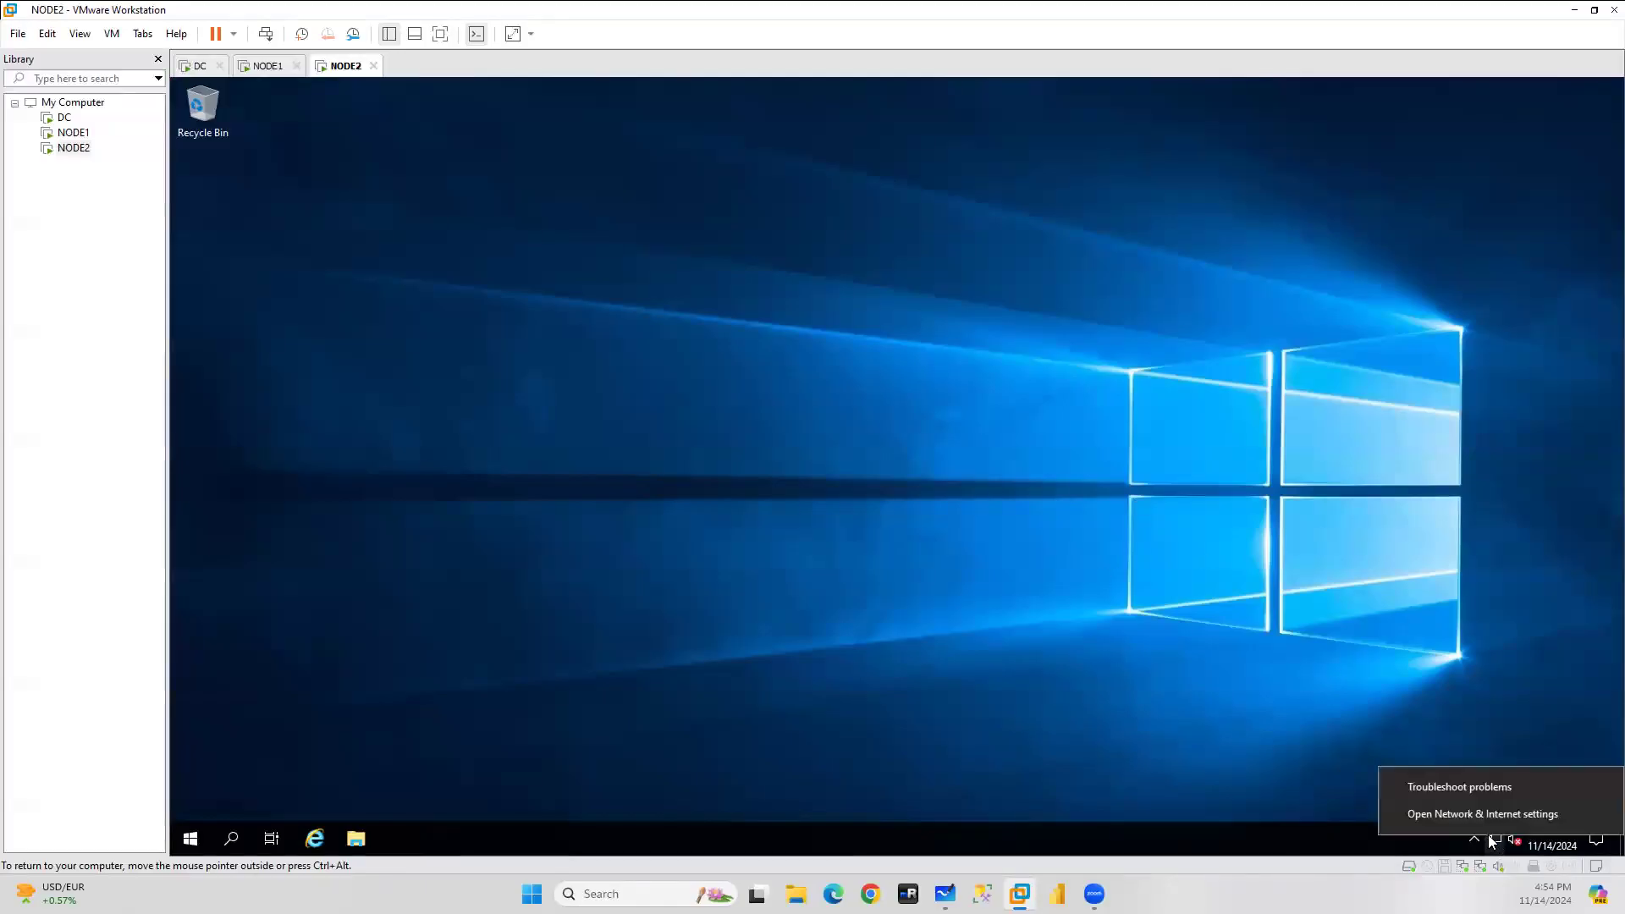
{"action": "left_click", "coordinate": [1483, 814]}
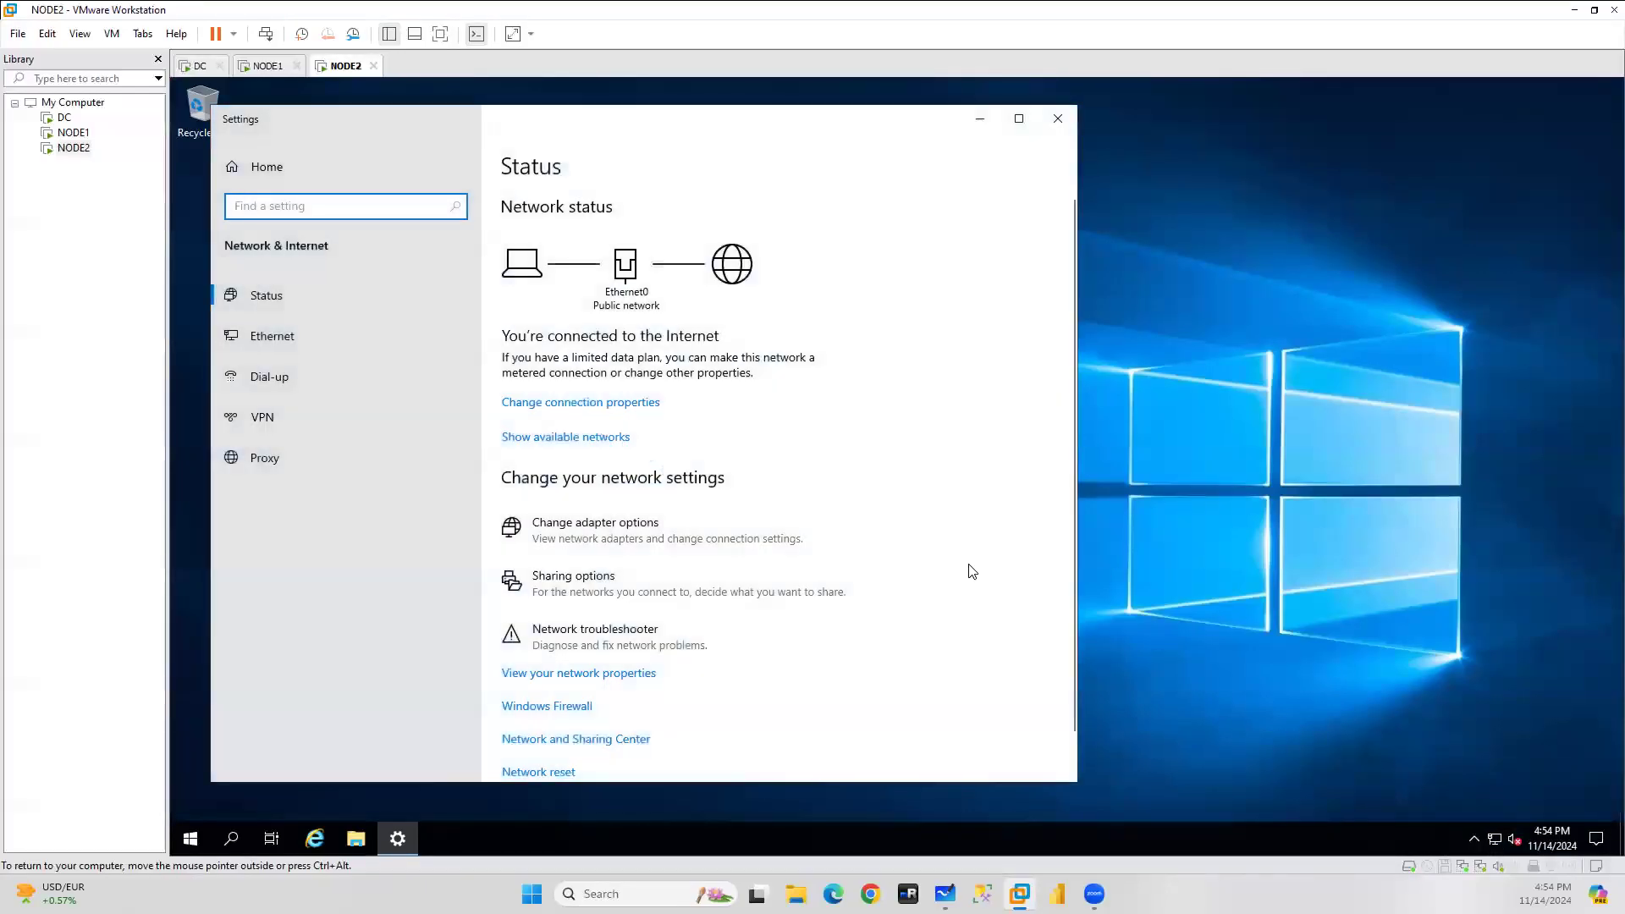
{"action": "left_click", "coordinate": [290, 334]}
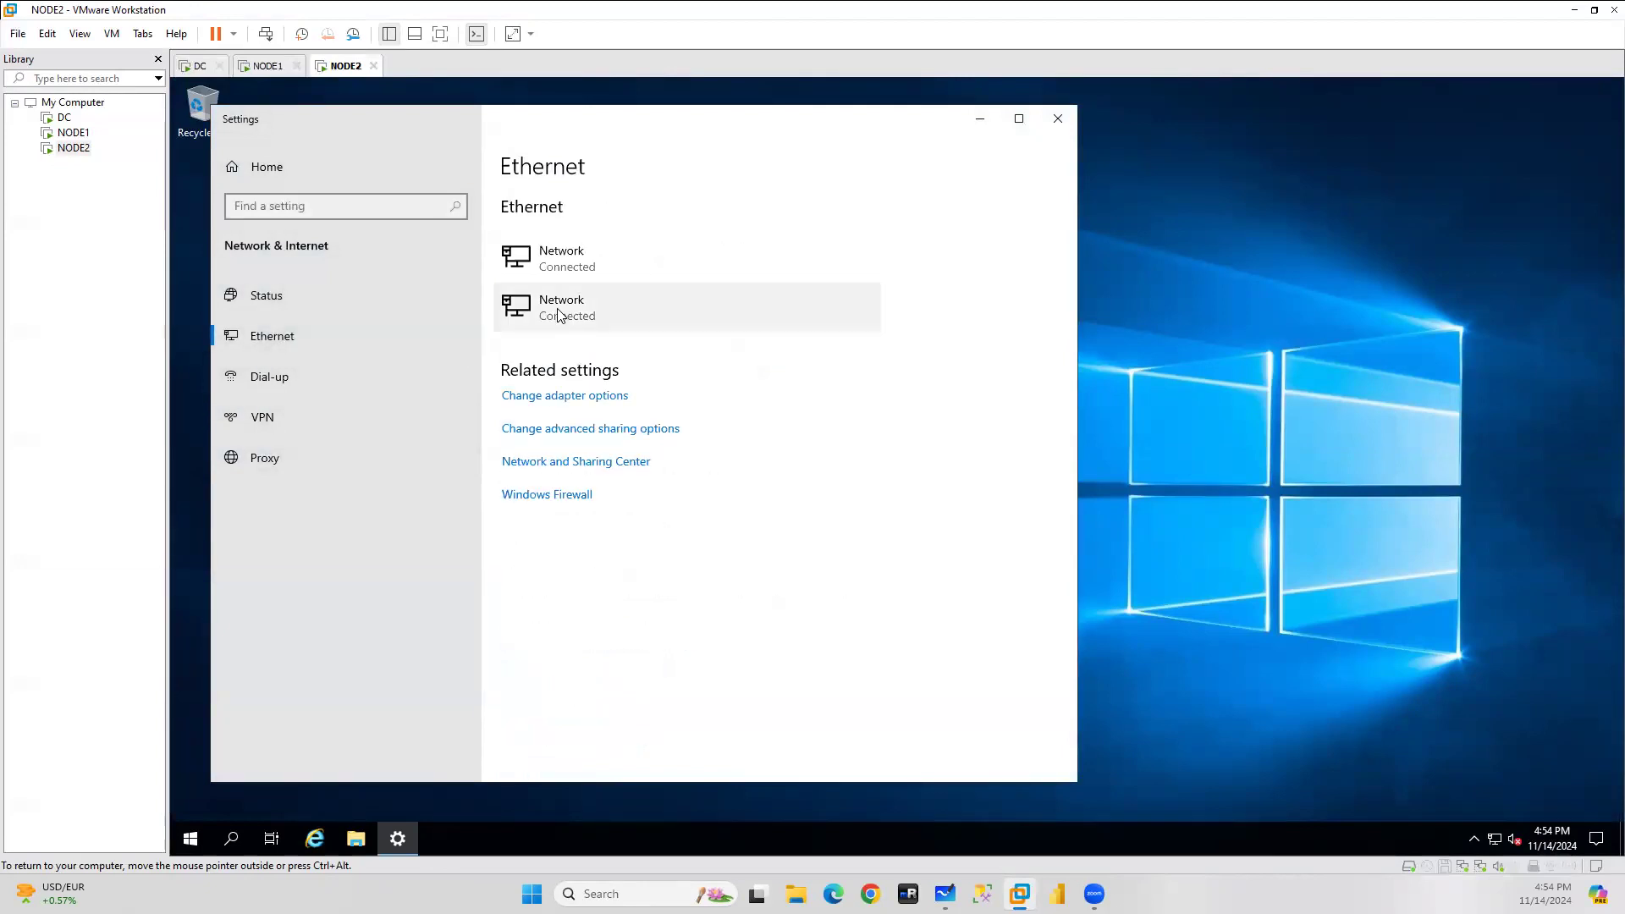
{"action": "left_click", "coordinate": [562, 398]}
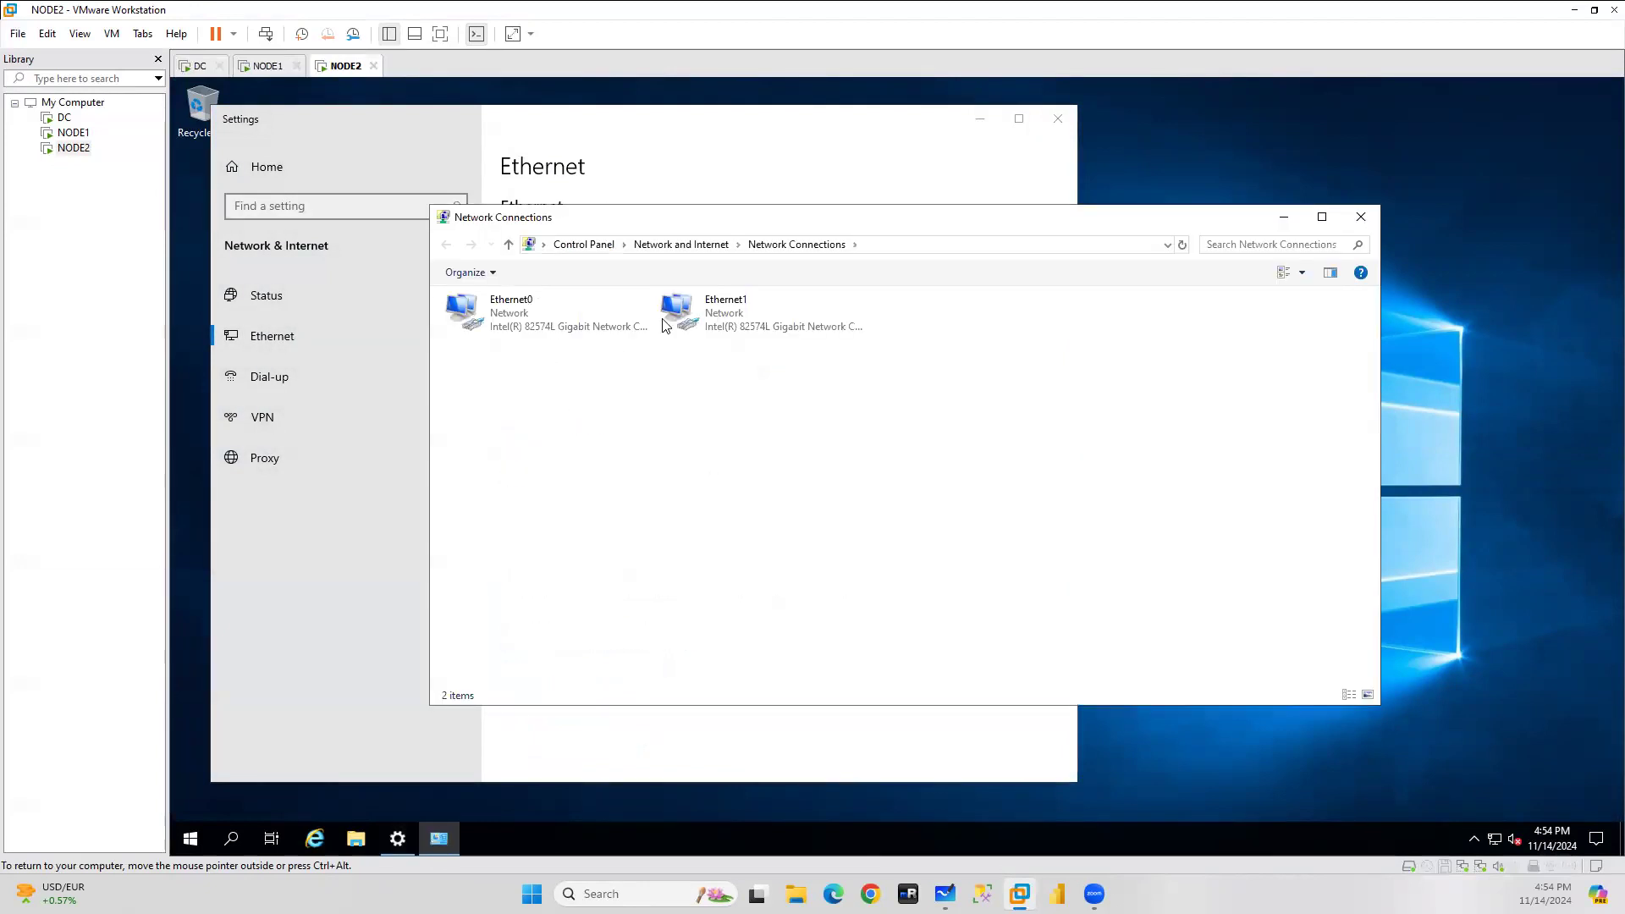
{"action": "right_click", "coordinate": [719, 314]}
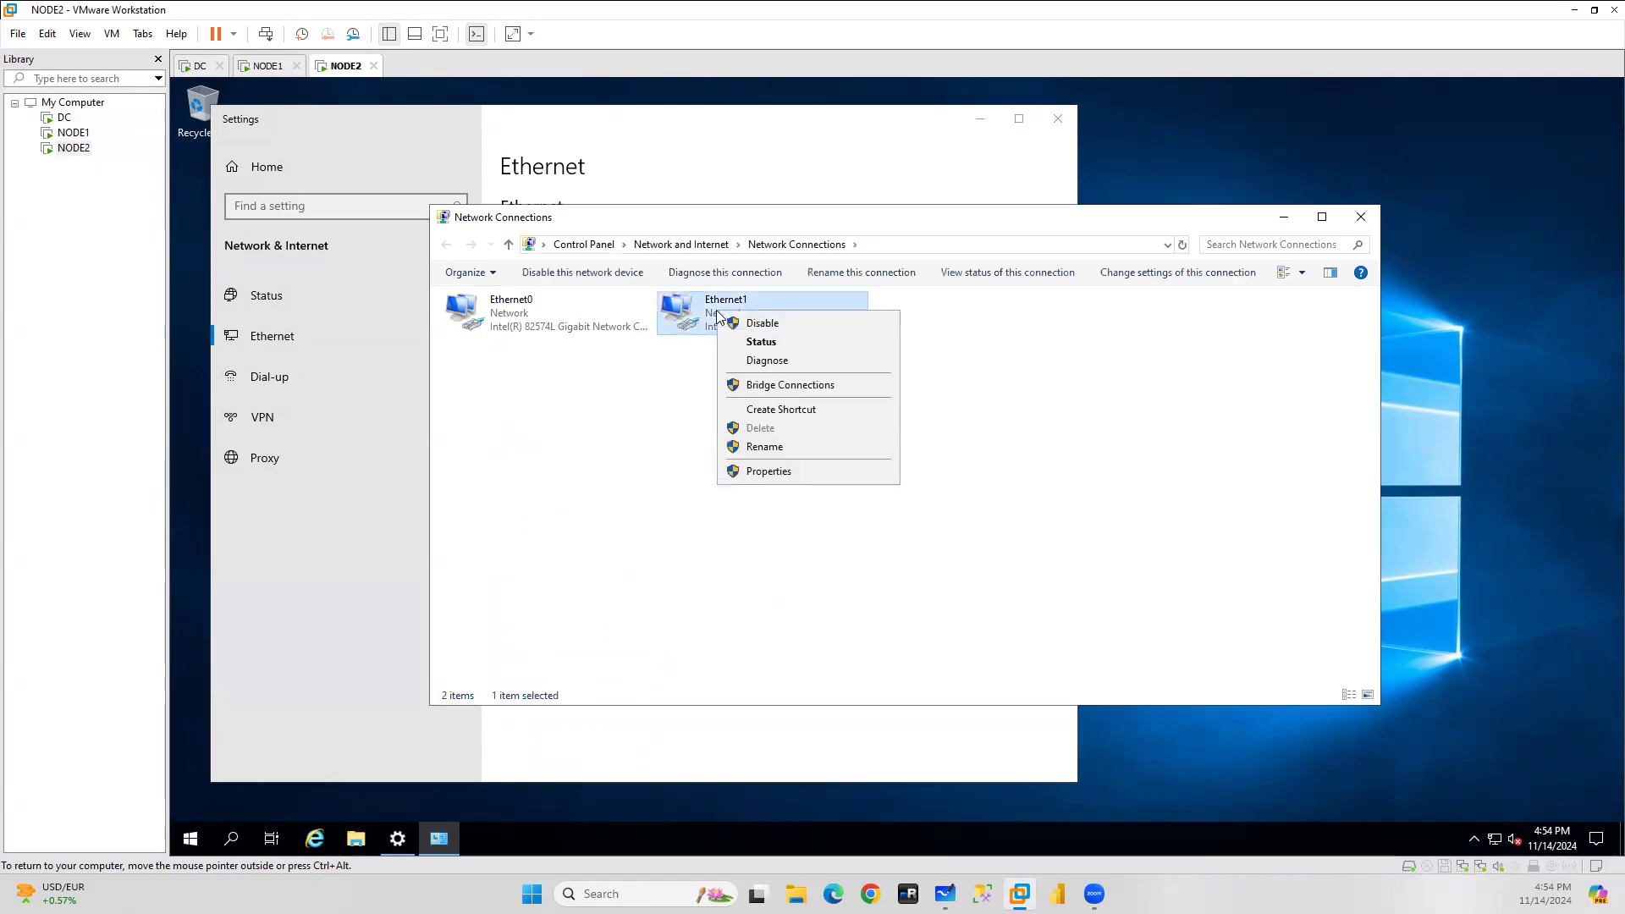
{"action": "left_click", "coordinate": [787, 471]}
{"action": "double_click", "coordinate": [576, 468]}
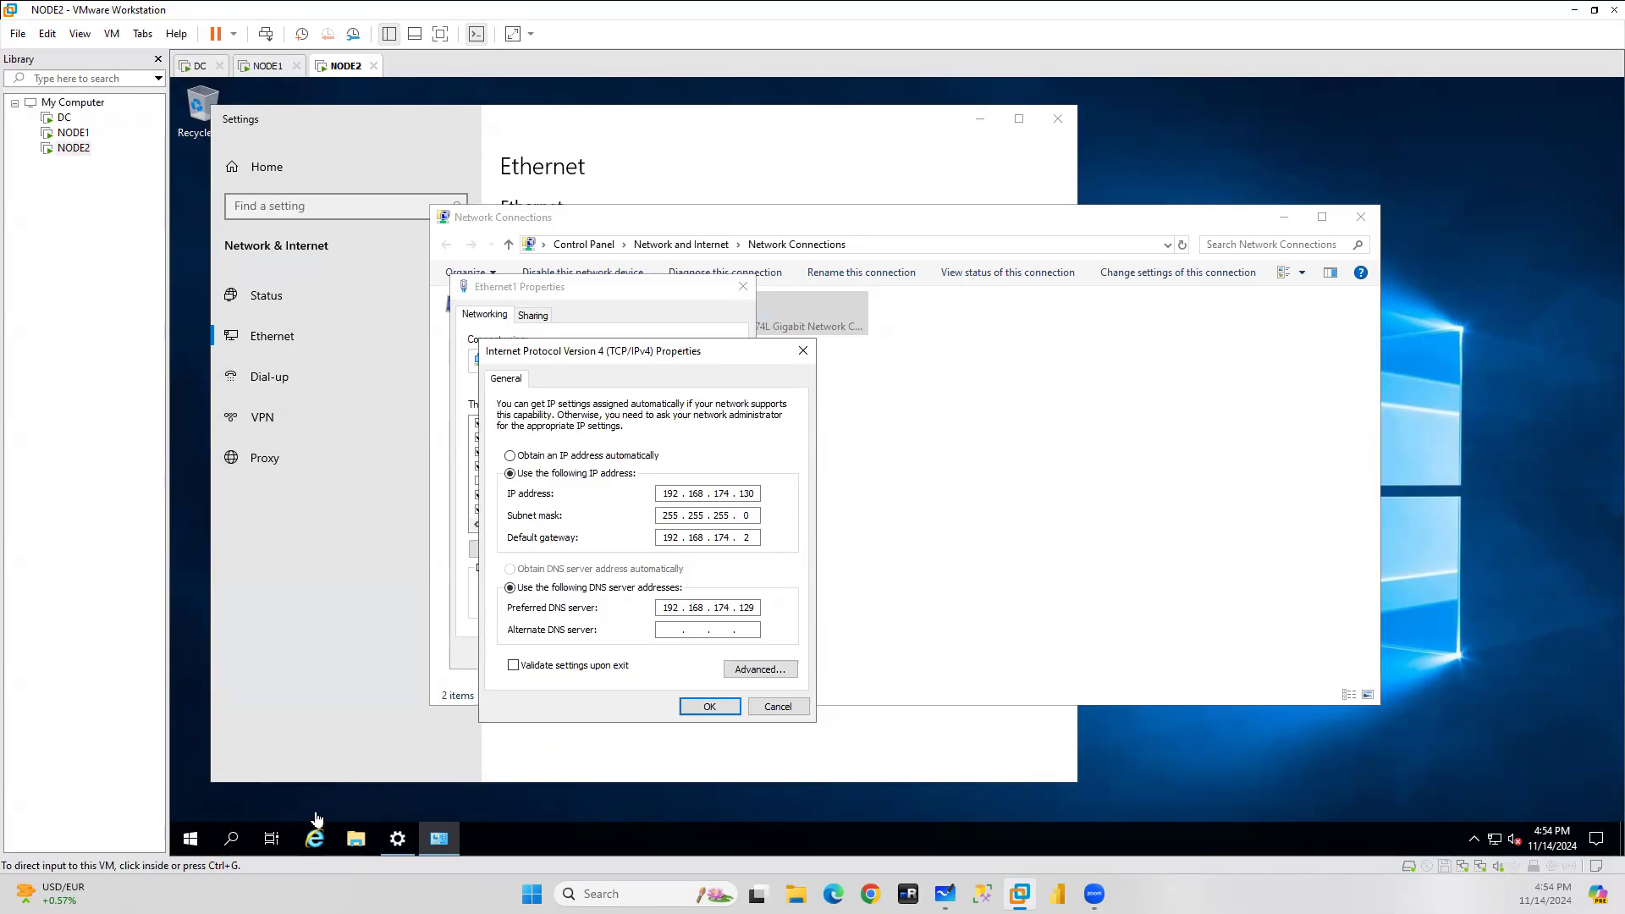
{"action": "left_click", "coordinate": [709, 707]}
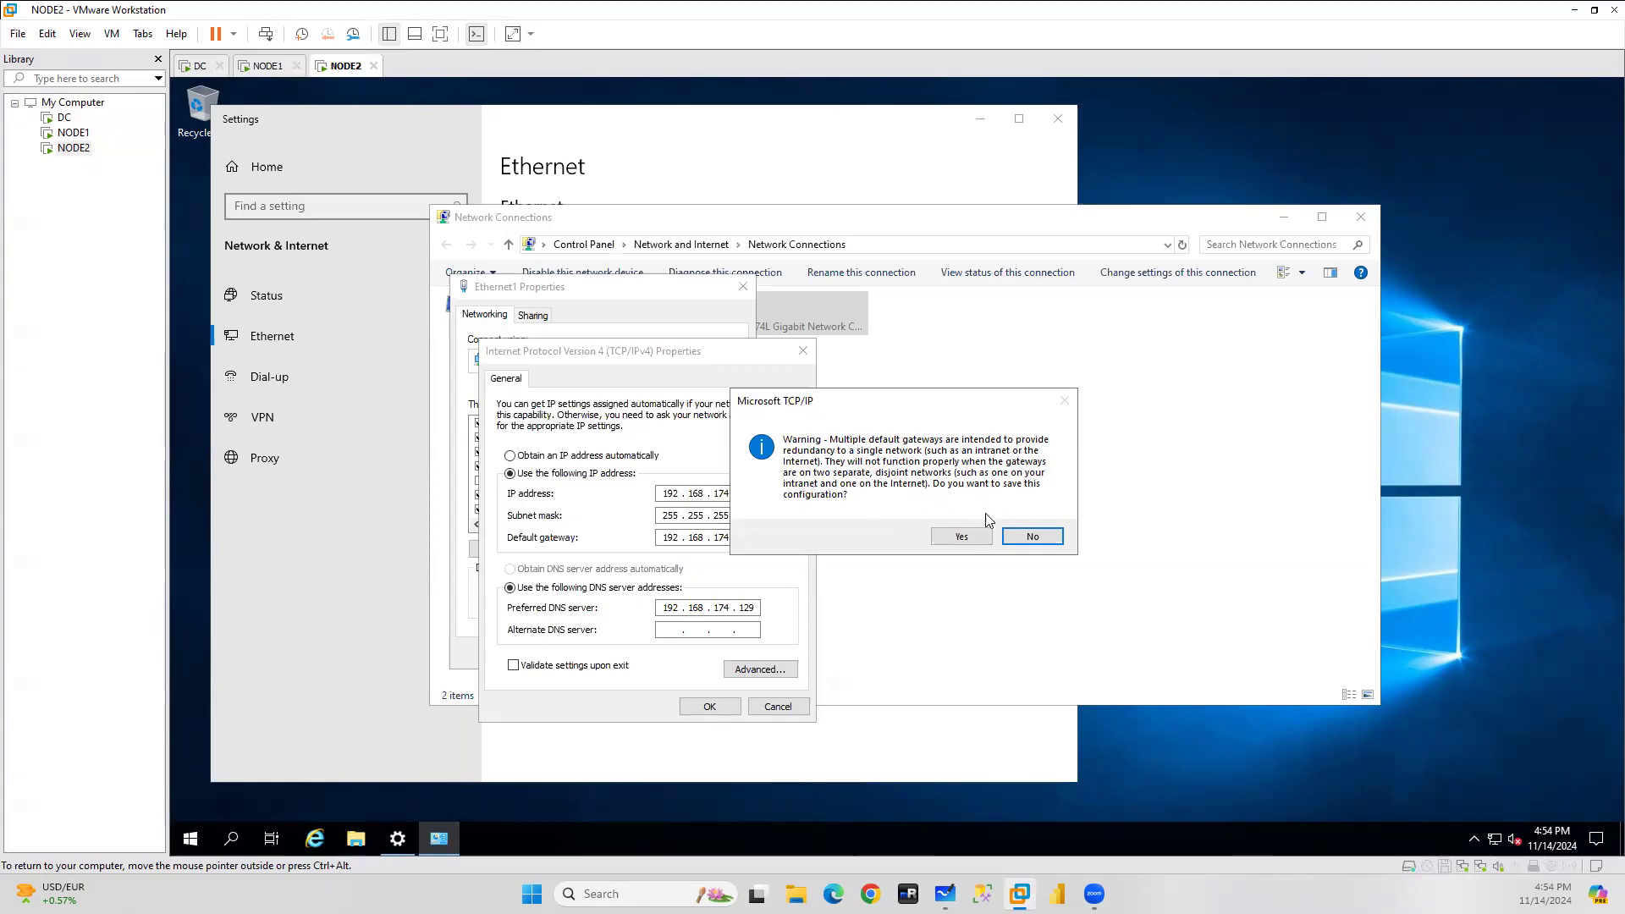
{"action": "left_click", "coordinate": [1034, 540]}
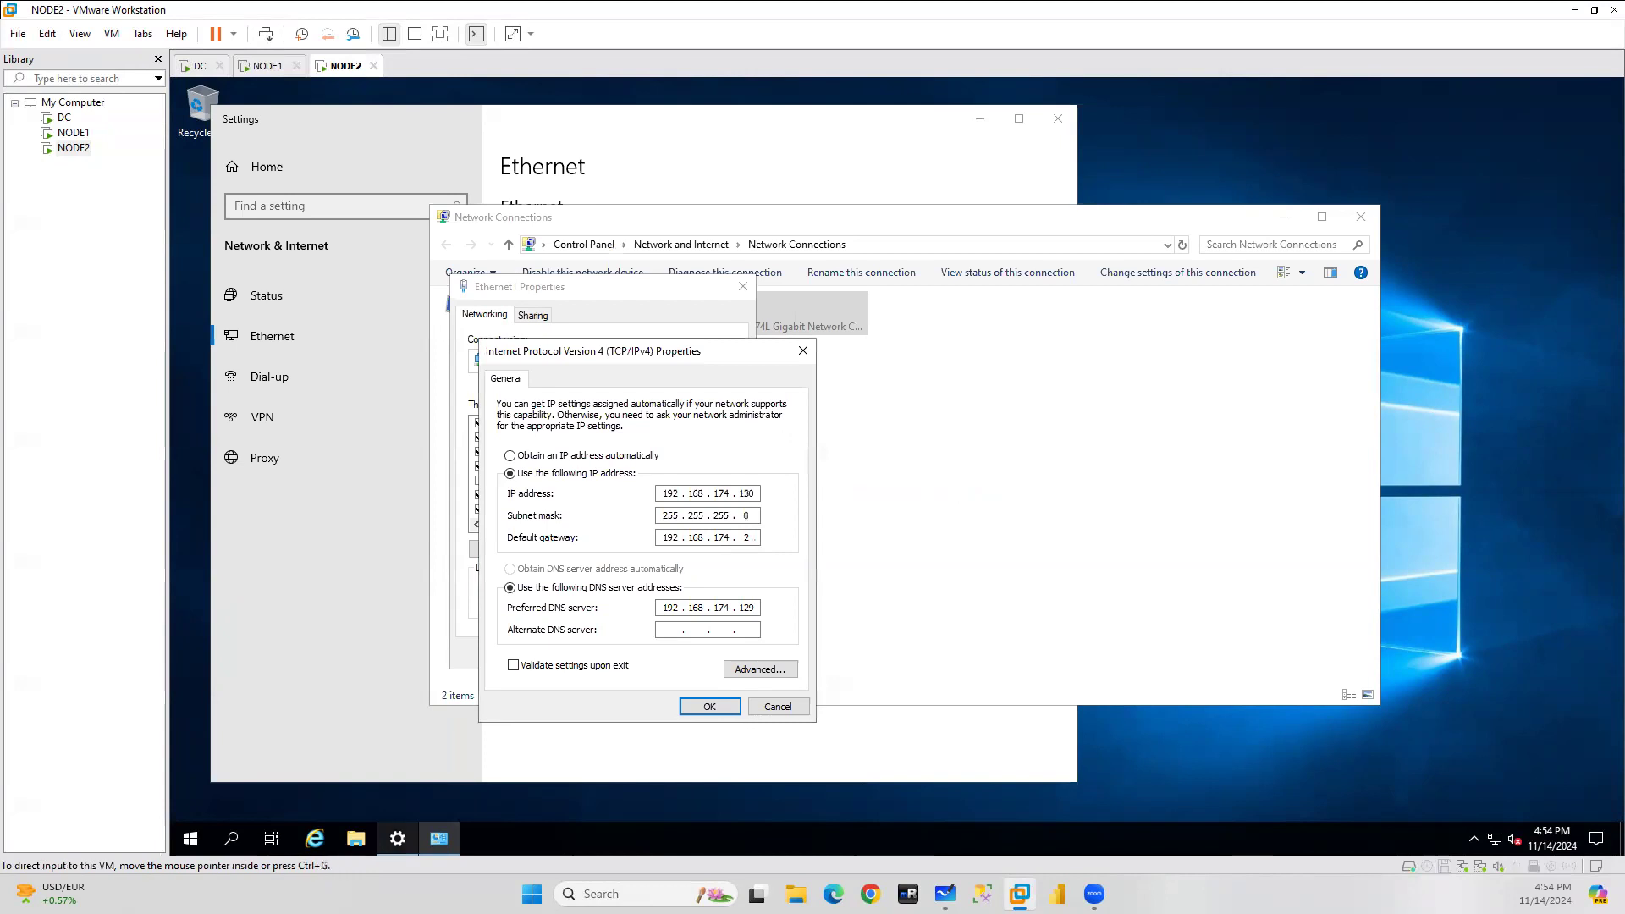
{"action": "left_click", "coordinate": [231, 838]}
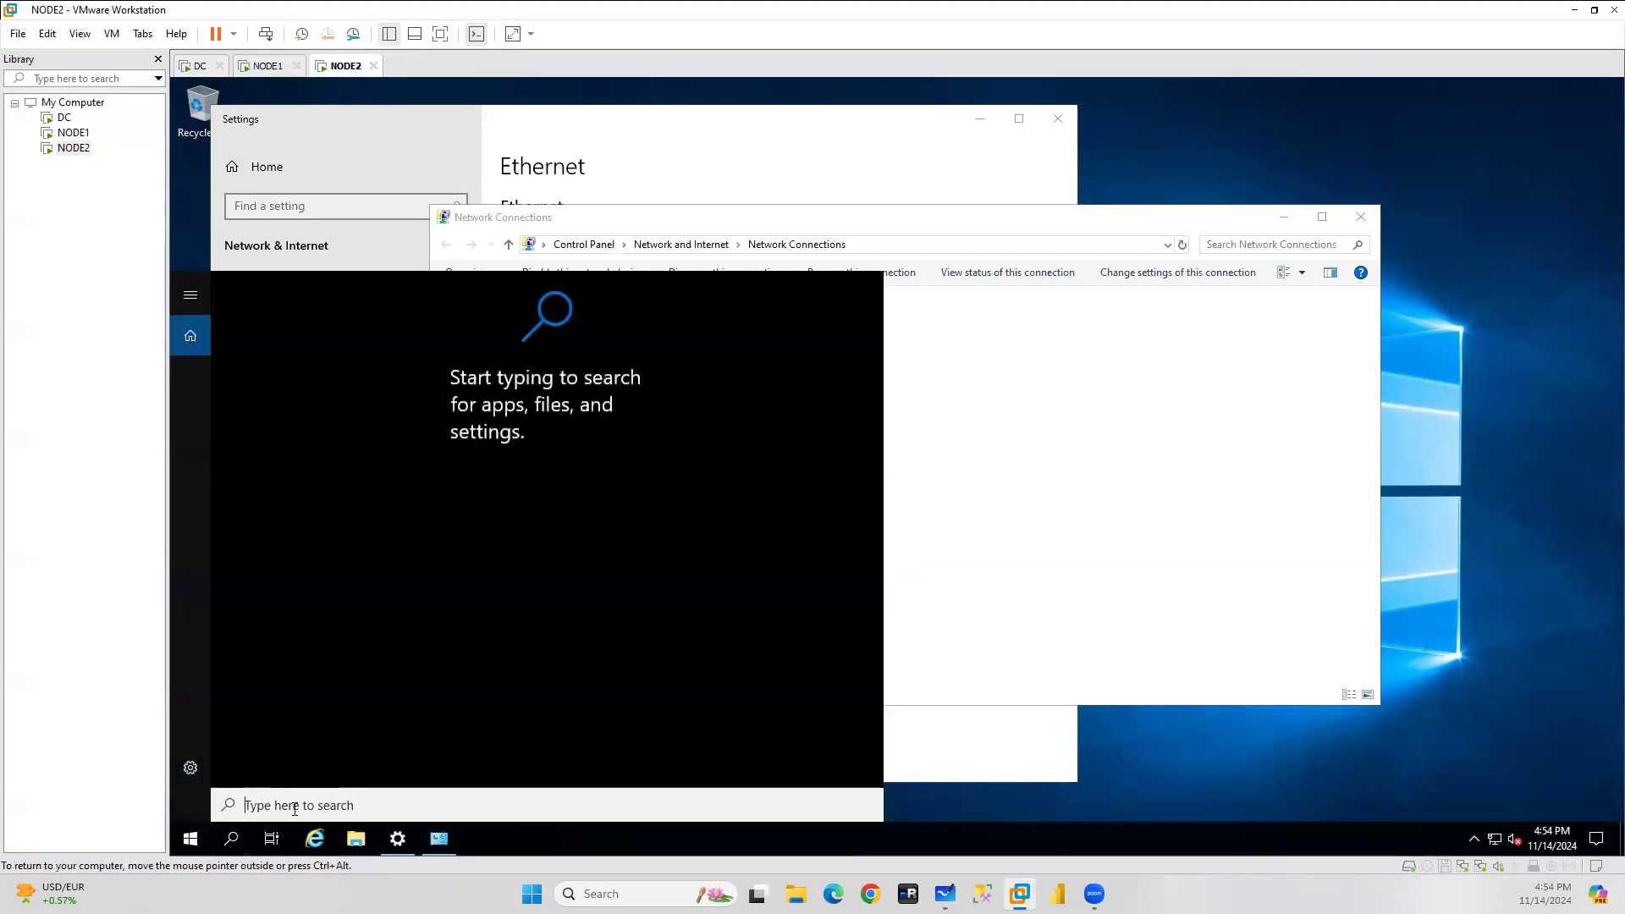
Run ipconfig in a command prompt on NODE2 to check the adapter addresses.
{"action": "type", "text": "cmd"}
{"action": "key", "text": "Return"}
{"action": "type", "text": "ipconfig"}
{"action": "key", "text": "Return"}
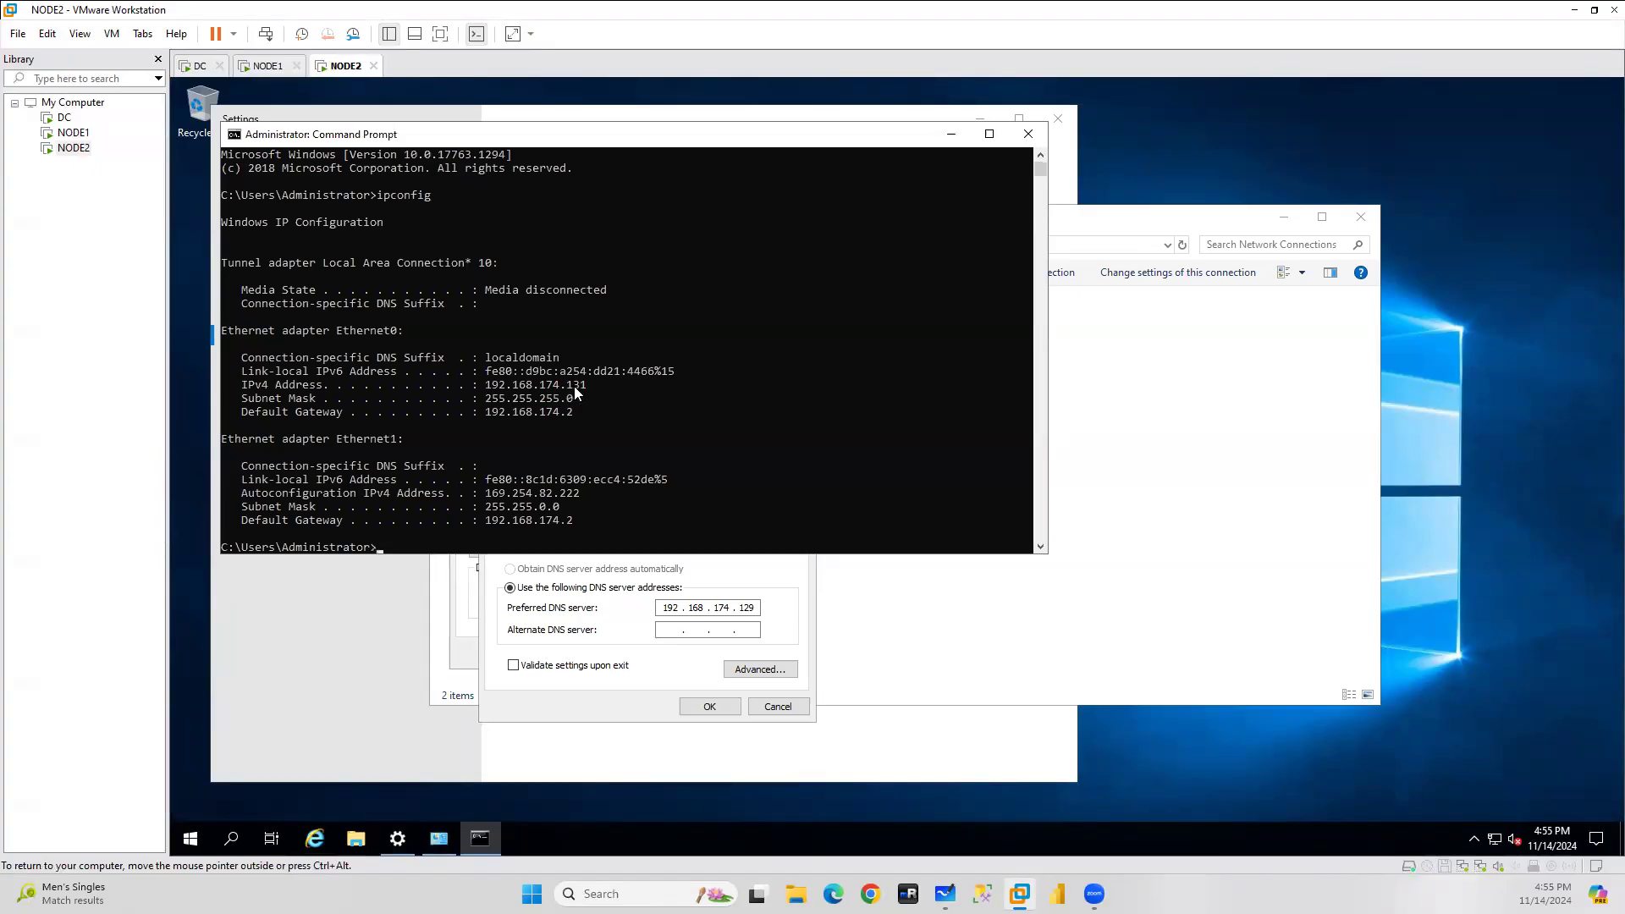
Copy Ethernet0's address 192.168.174.131 and fix Ethernet1's IPv4 address, saving the adapter settings.
{"action": "left_click", "coordinate": [745, 581]}
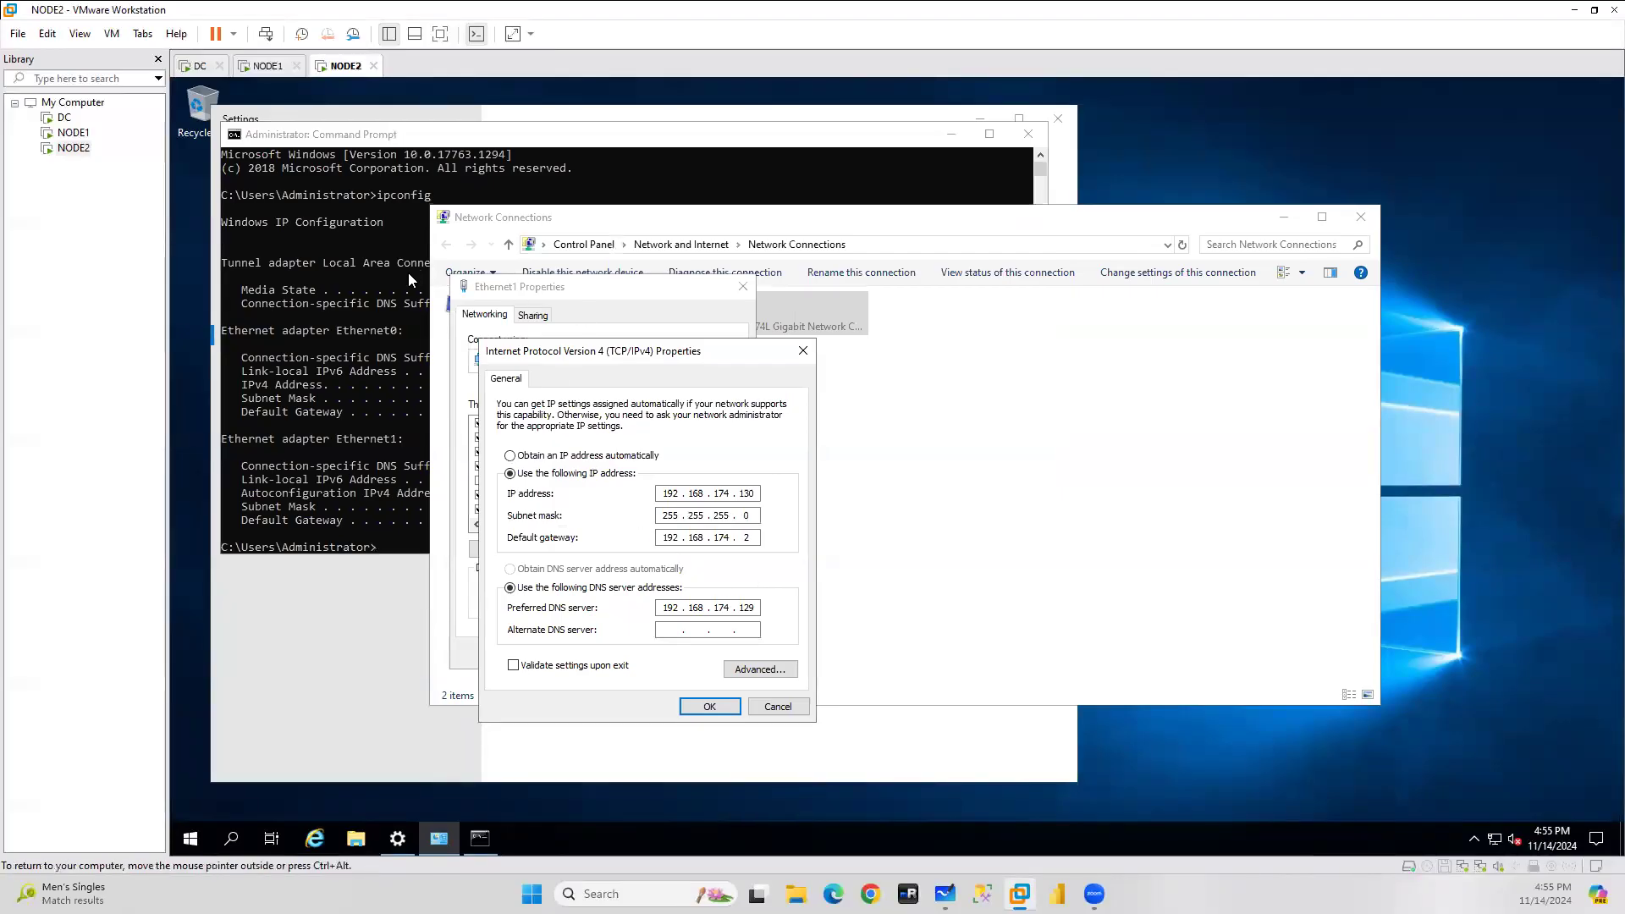
{"action": "left_click", "coordinate": [394, 325]}
{"action": "left_click_drag", "start_coordinate": [486, 387], "coordinate": [585, 392]}
{"action": "key", "text": "ctrl+c"}
{"action": "left_click", "coordinate": [773, 586]}
{"action": "double_click", "coordinate": [752, 493]}
{"action": "left_click", "coordinate": [709, 706]}
{"action": "left_click", "coordinate": [984, 540]}
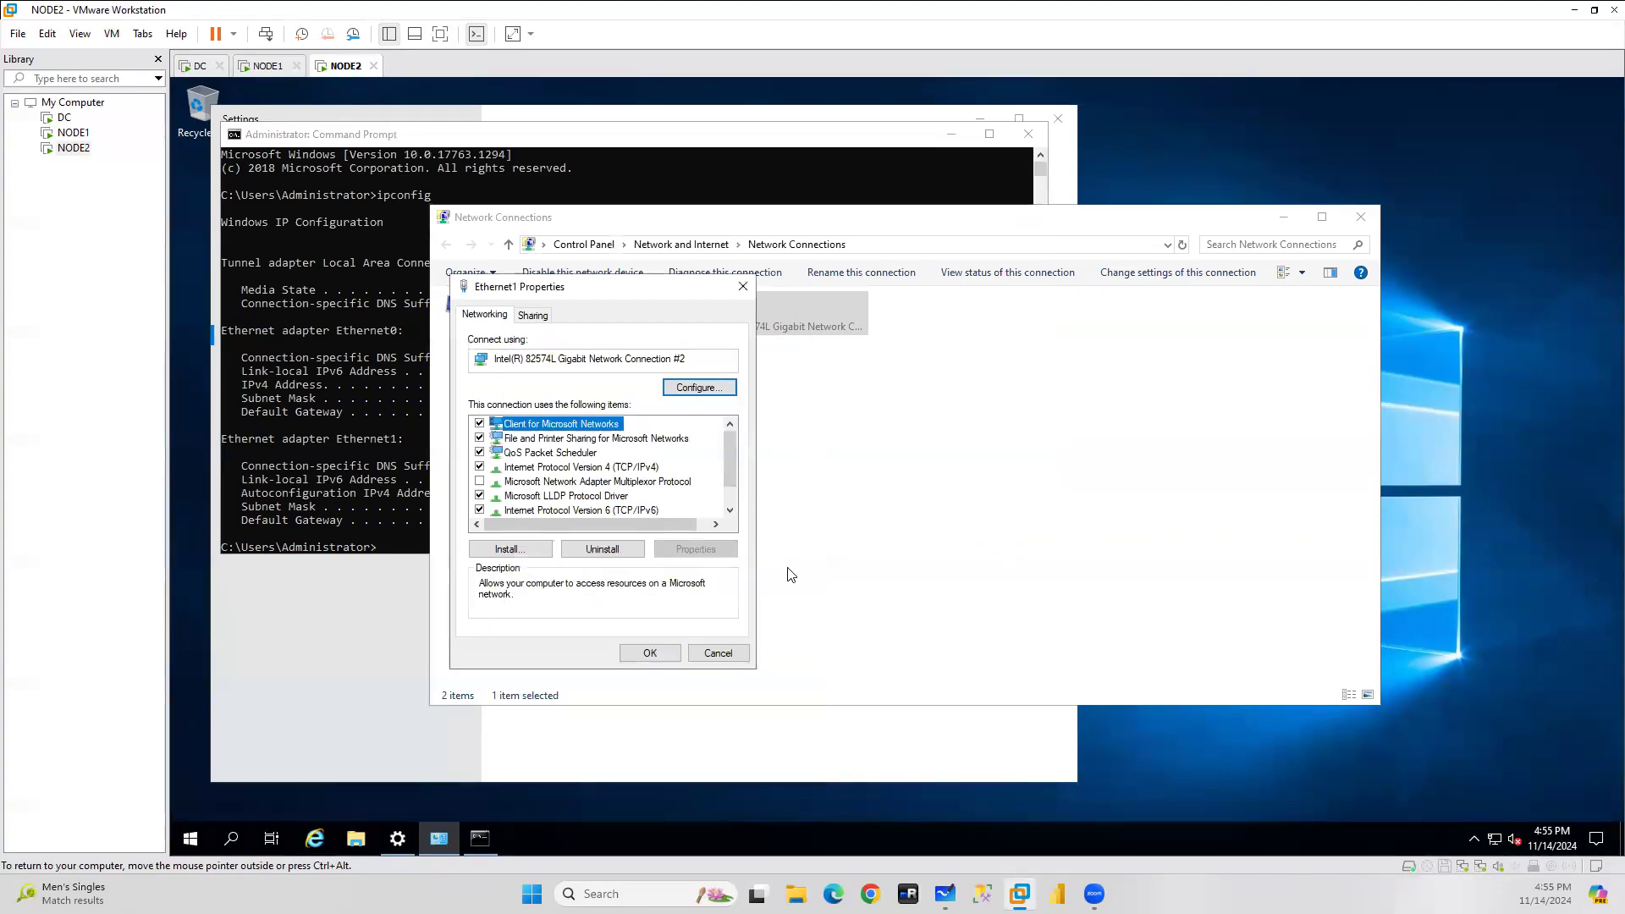
{"action": "left_click", "coordinate": [652, 656]}
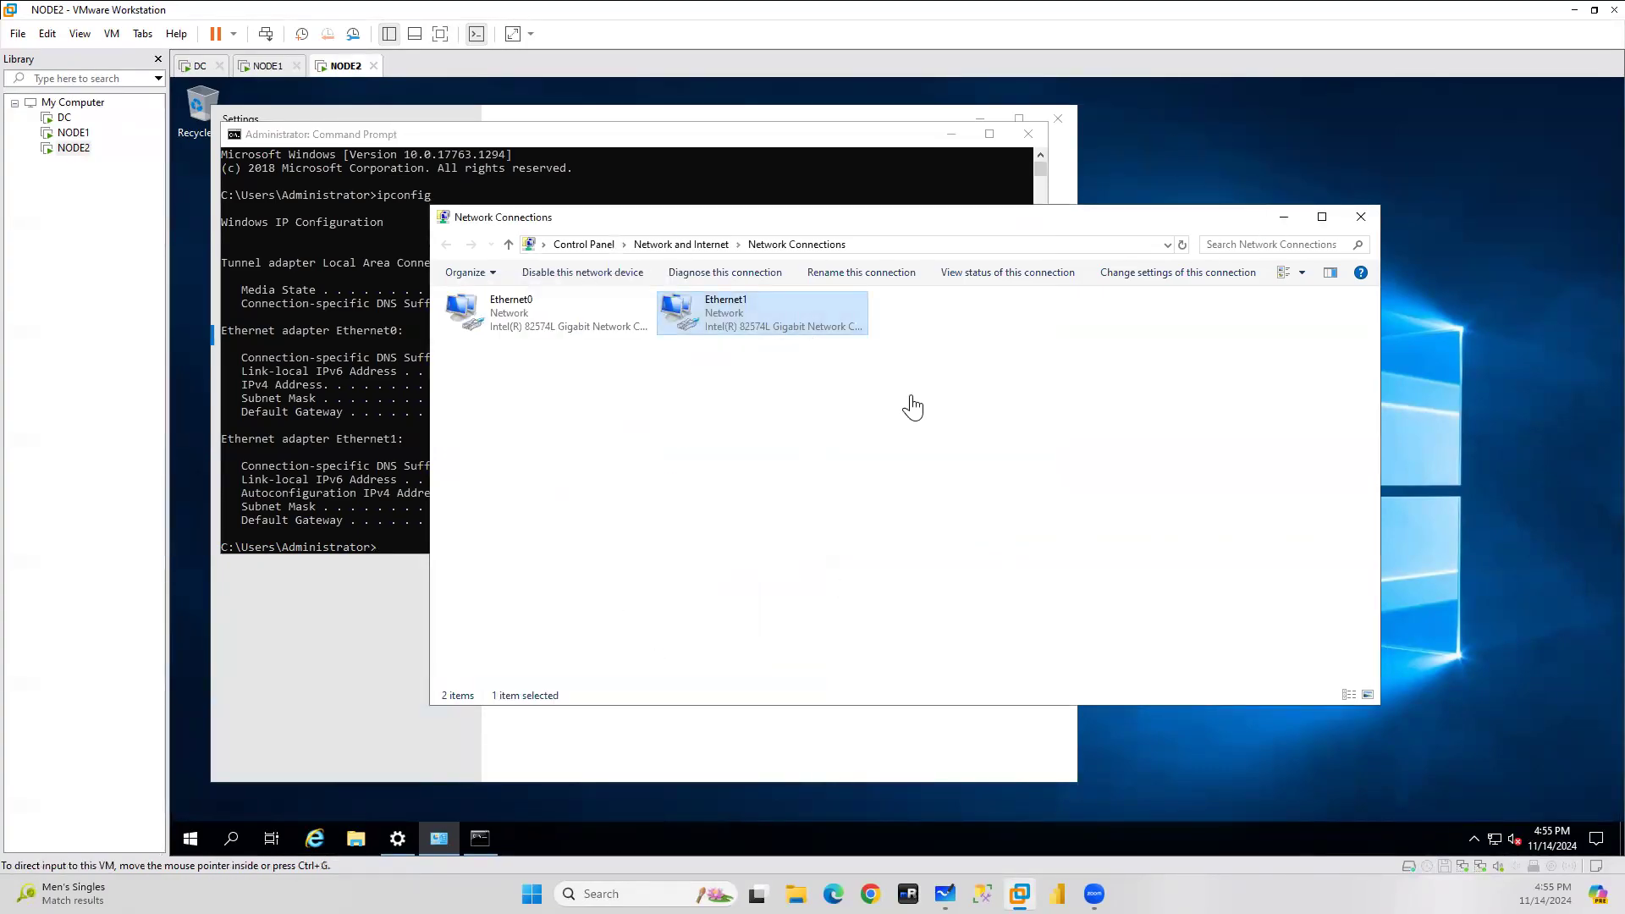
Refresh Network Connections, minimize it, and close the command prompt.
{"action": "left_click", "coordinate": [828, 455]}
{"action": "right_click", "coordinate": [828, 455]}
{"action": "left_click", "coordinate": [872, 511]}
{"action": "left_click", "coordinate": [1284, 216]}
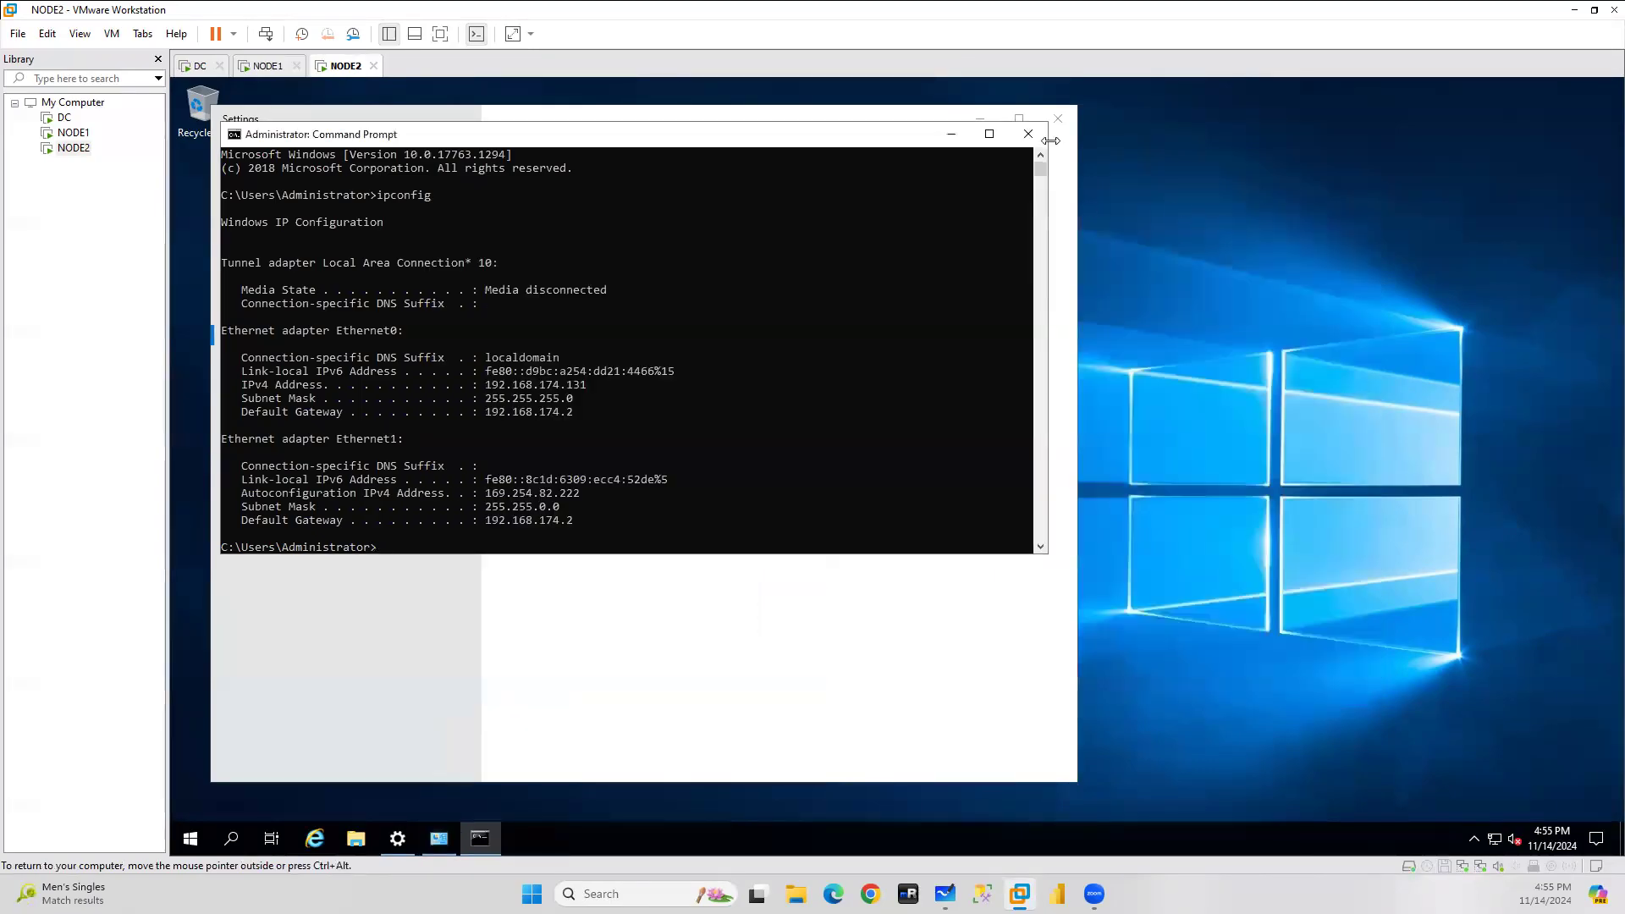
{"action": "left_click", "coordinate": [1029, 134]}
Close the Settings window and open Server Manager's Local Server page on NODE2.
{"action": "left_click", "coordinate": [1072, 123]}
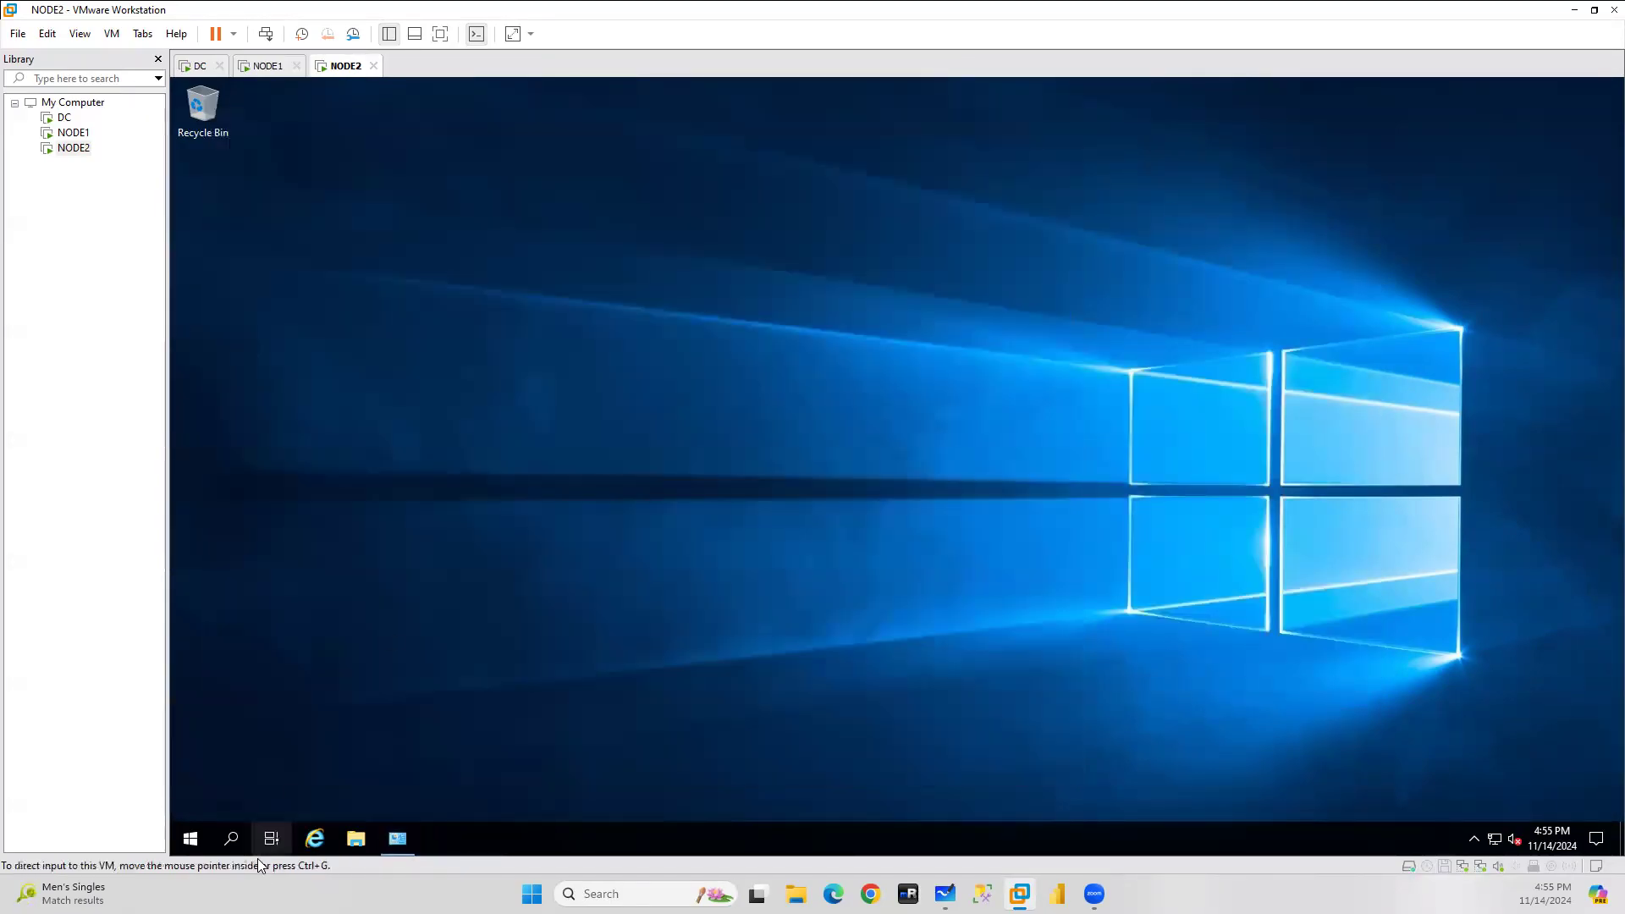
{"action": "left_click", "coordinate": [413, 837]}
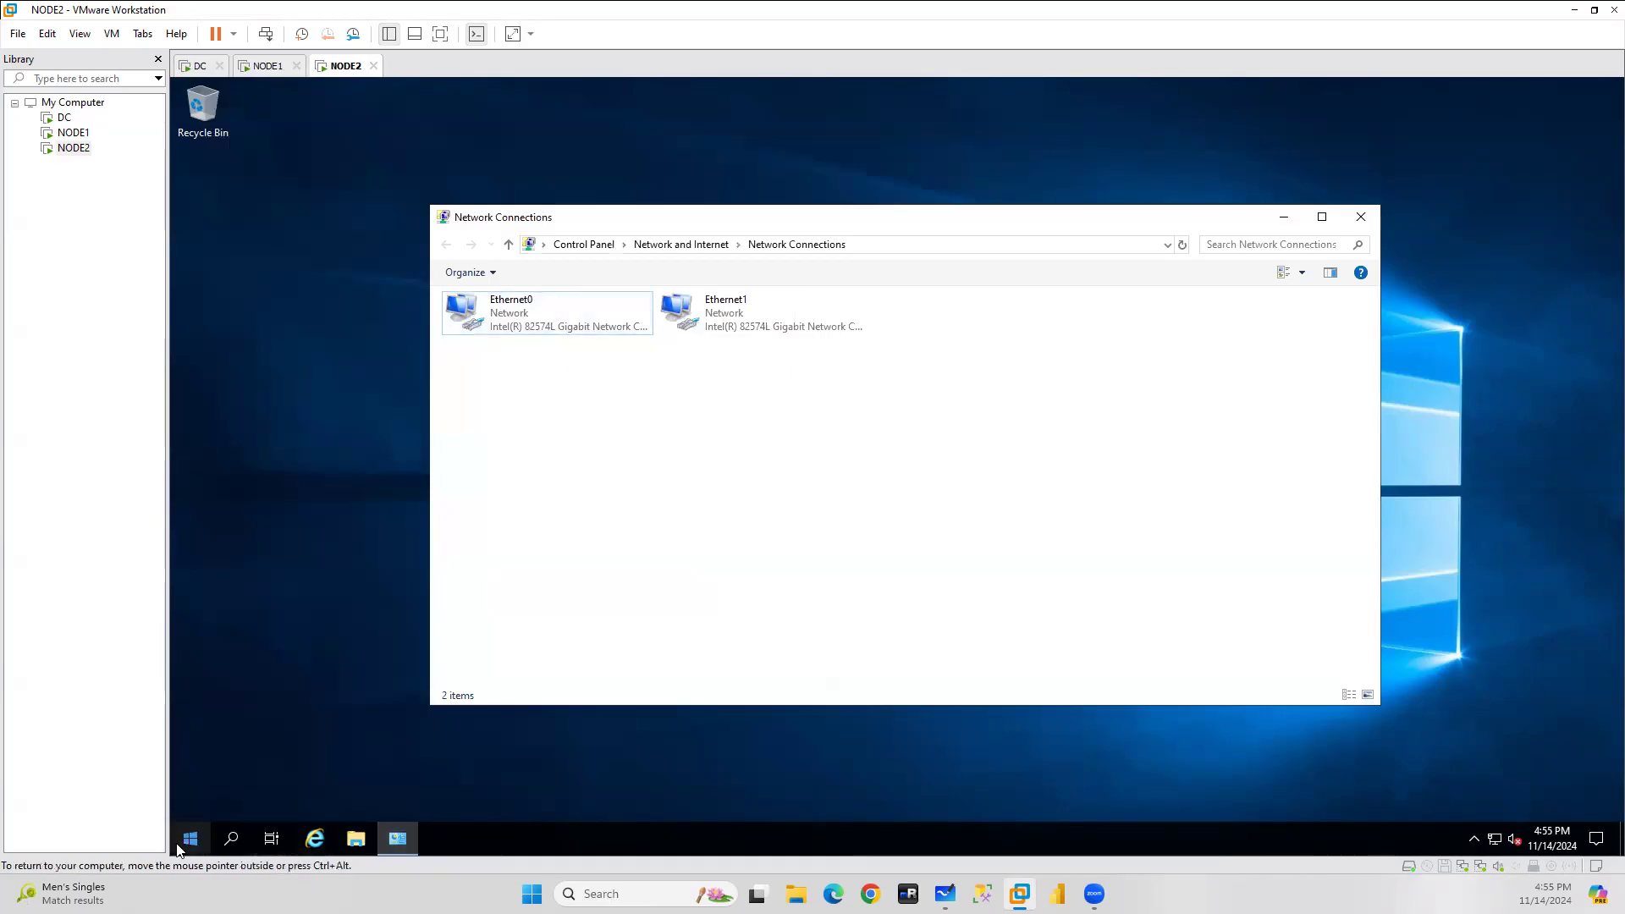
{"action": "left_click", "coordinate": [189, 839]}
{"action": "left_click", "coordinate": [488, 388]}
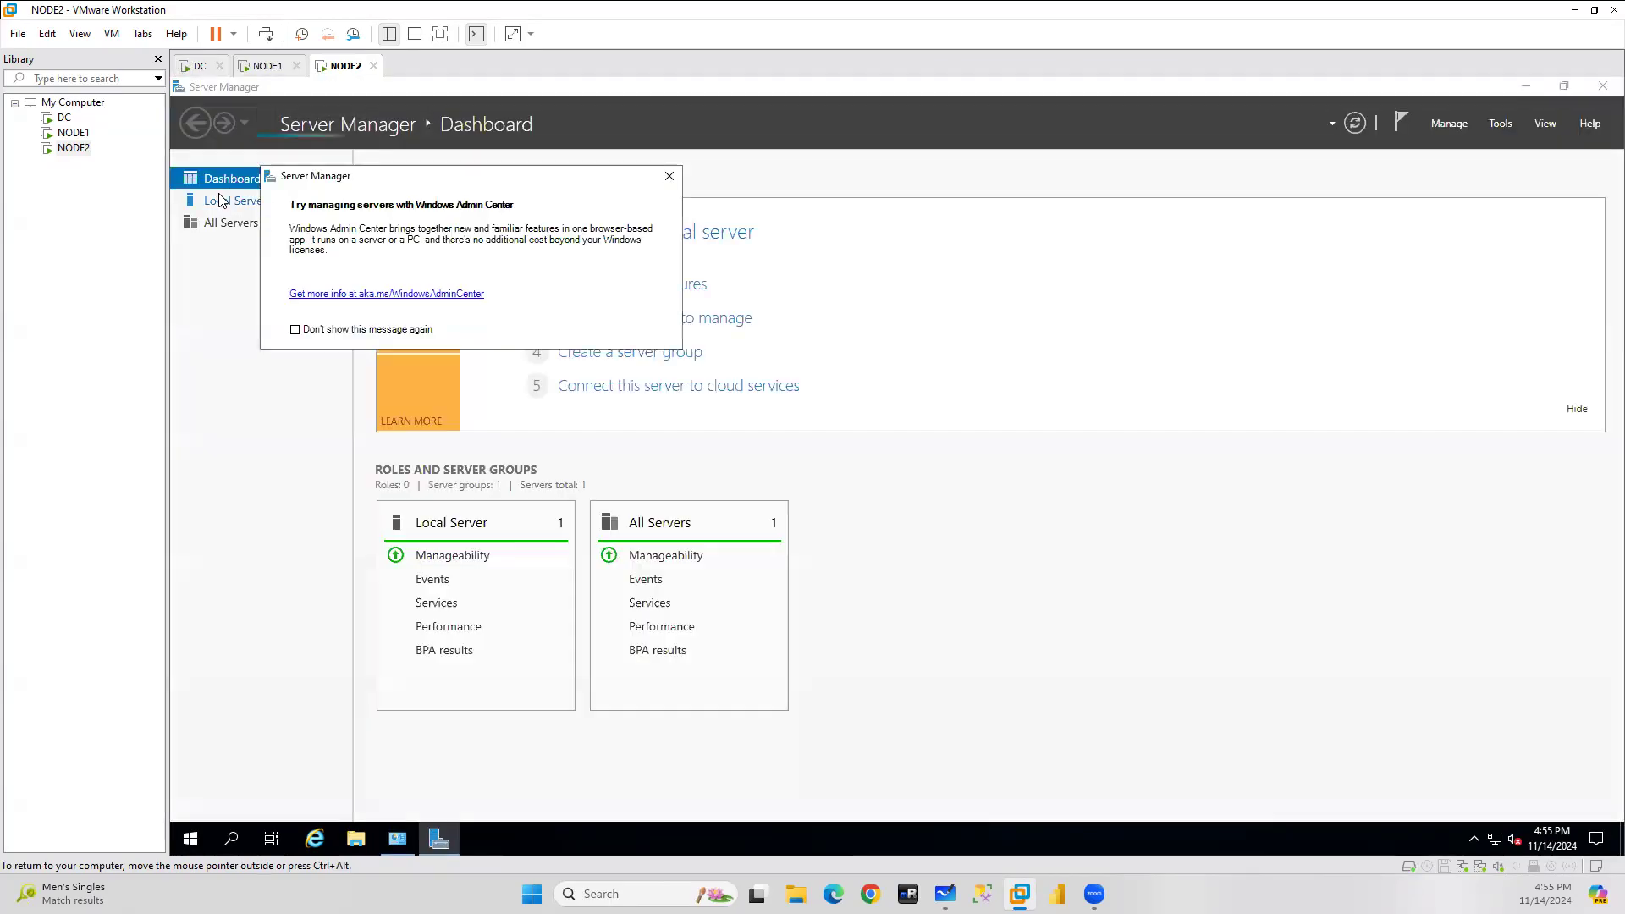
{"action": "left_click", "coordinate": [225, 200]}
{"action": "left_click", "coordinate": [666, 178]}
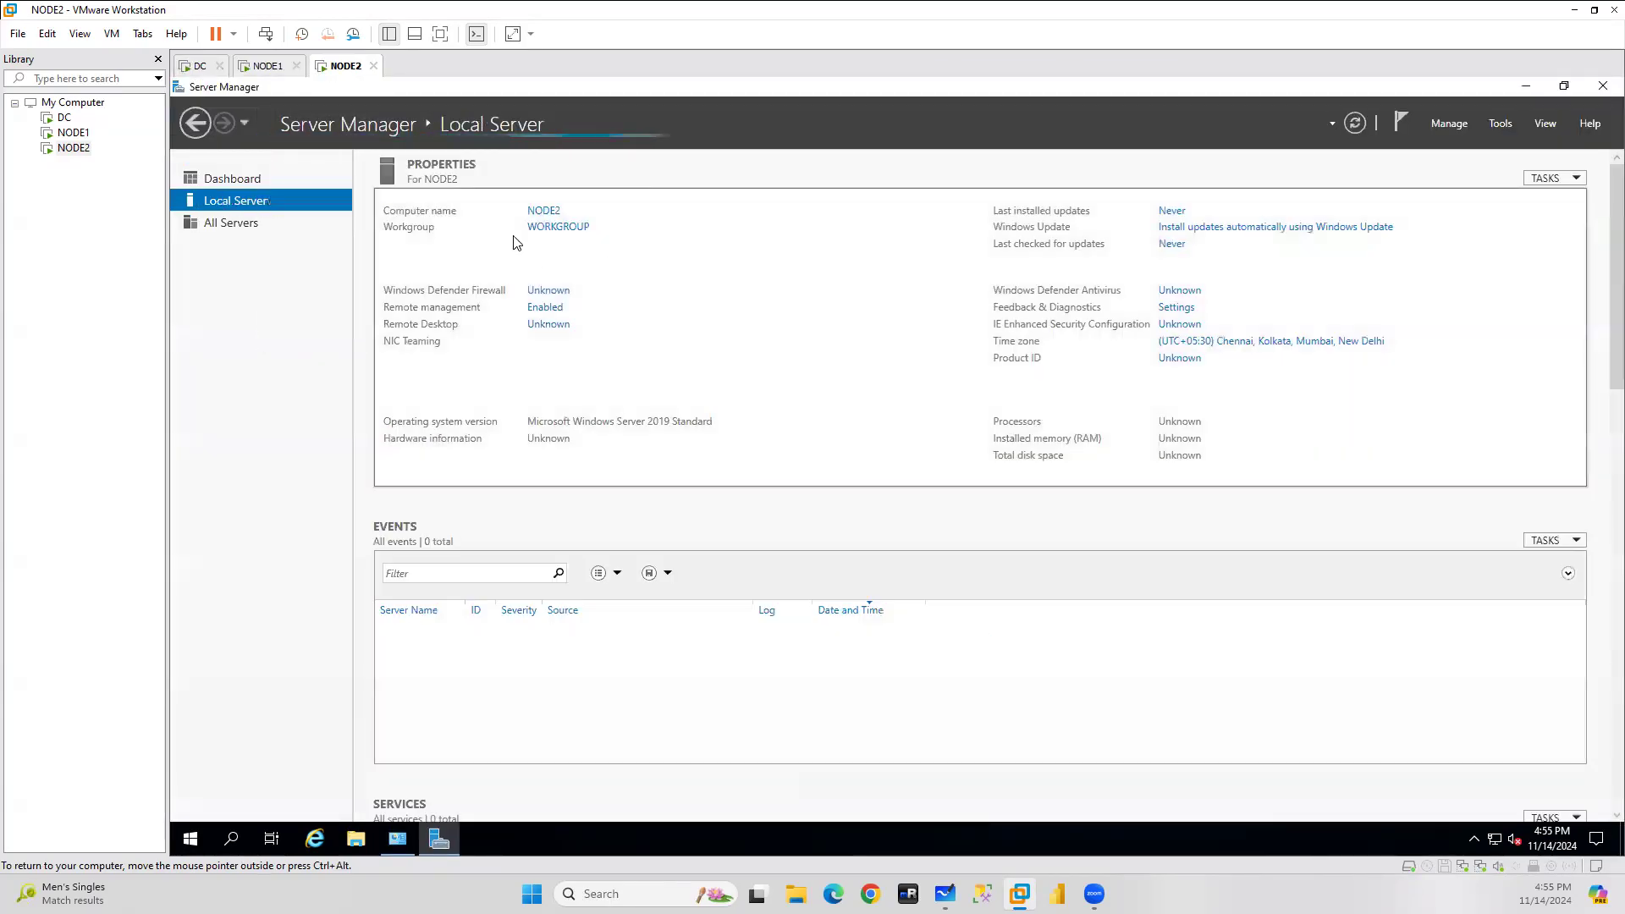
Change NODE2's membership from workgroup to the sa.com domain.
{"action": "left_click", "coordinate": [561, 227]}
{"action": "left_click", "coordinate": [588, 417]}
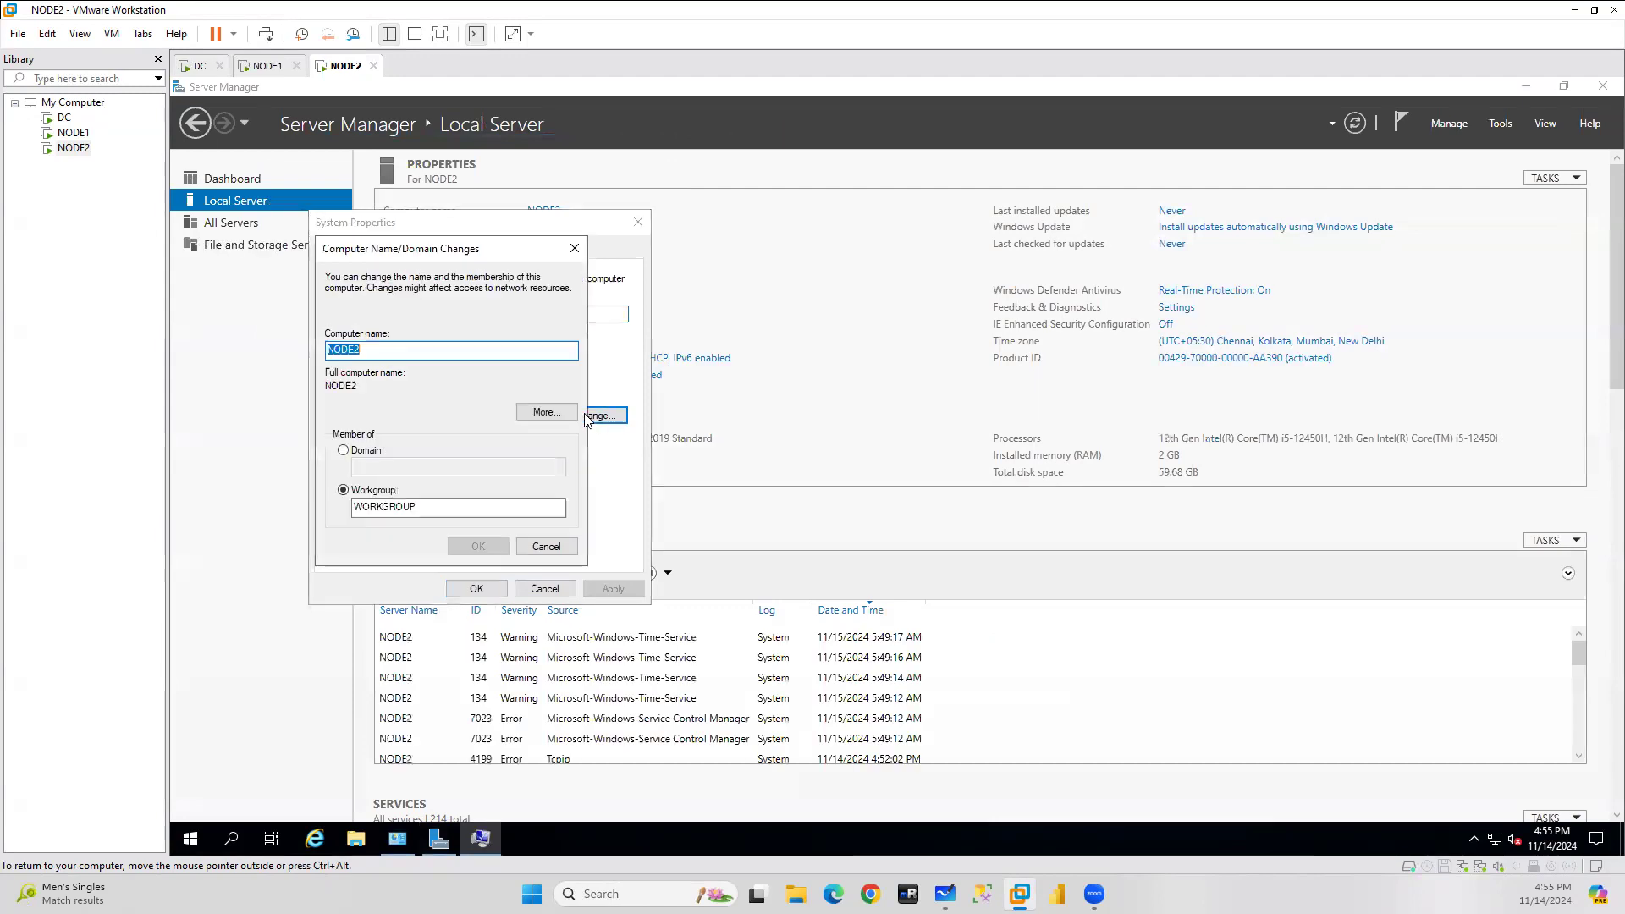
{"action": "left_click", "coordinate": [359, 453]}
{"action": "left_click", "coordinate": [405, 470]}
{"action": "type", "text": "sa.com"}
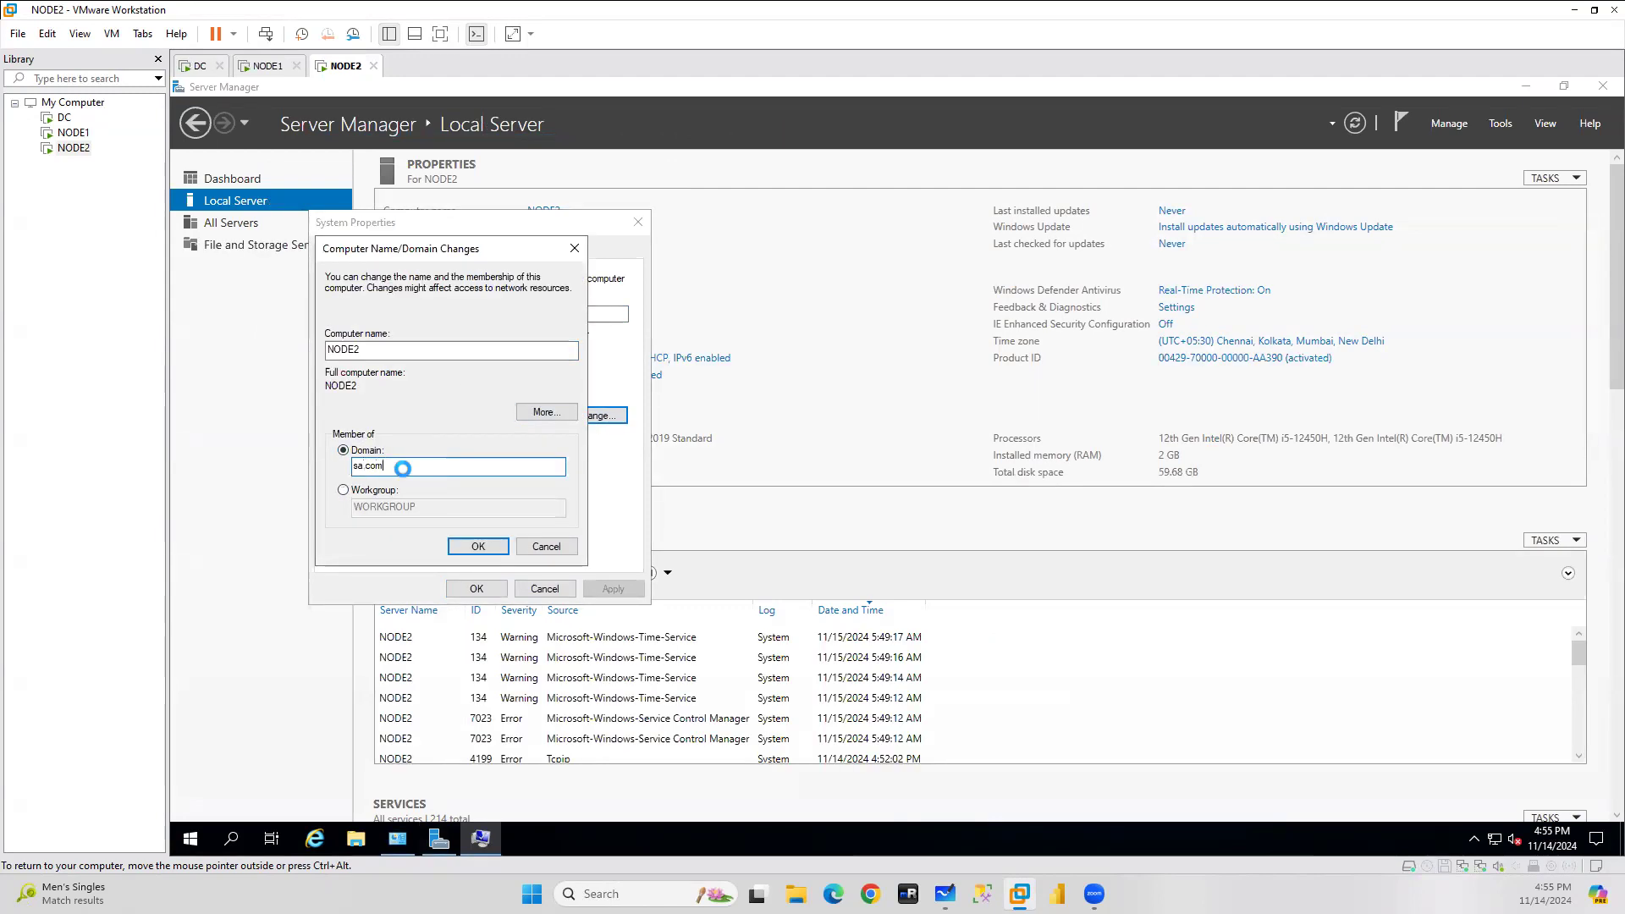
{"action": "key", "text": "Return"}
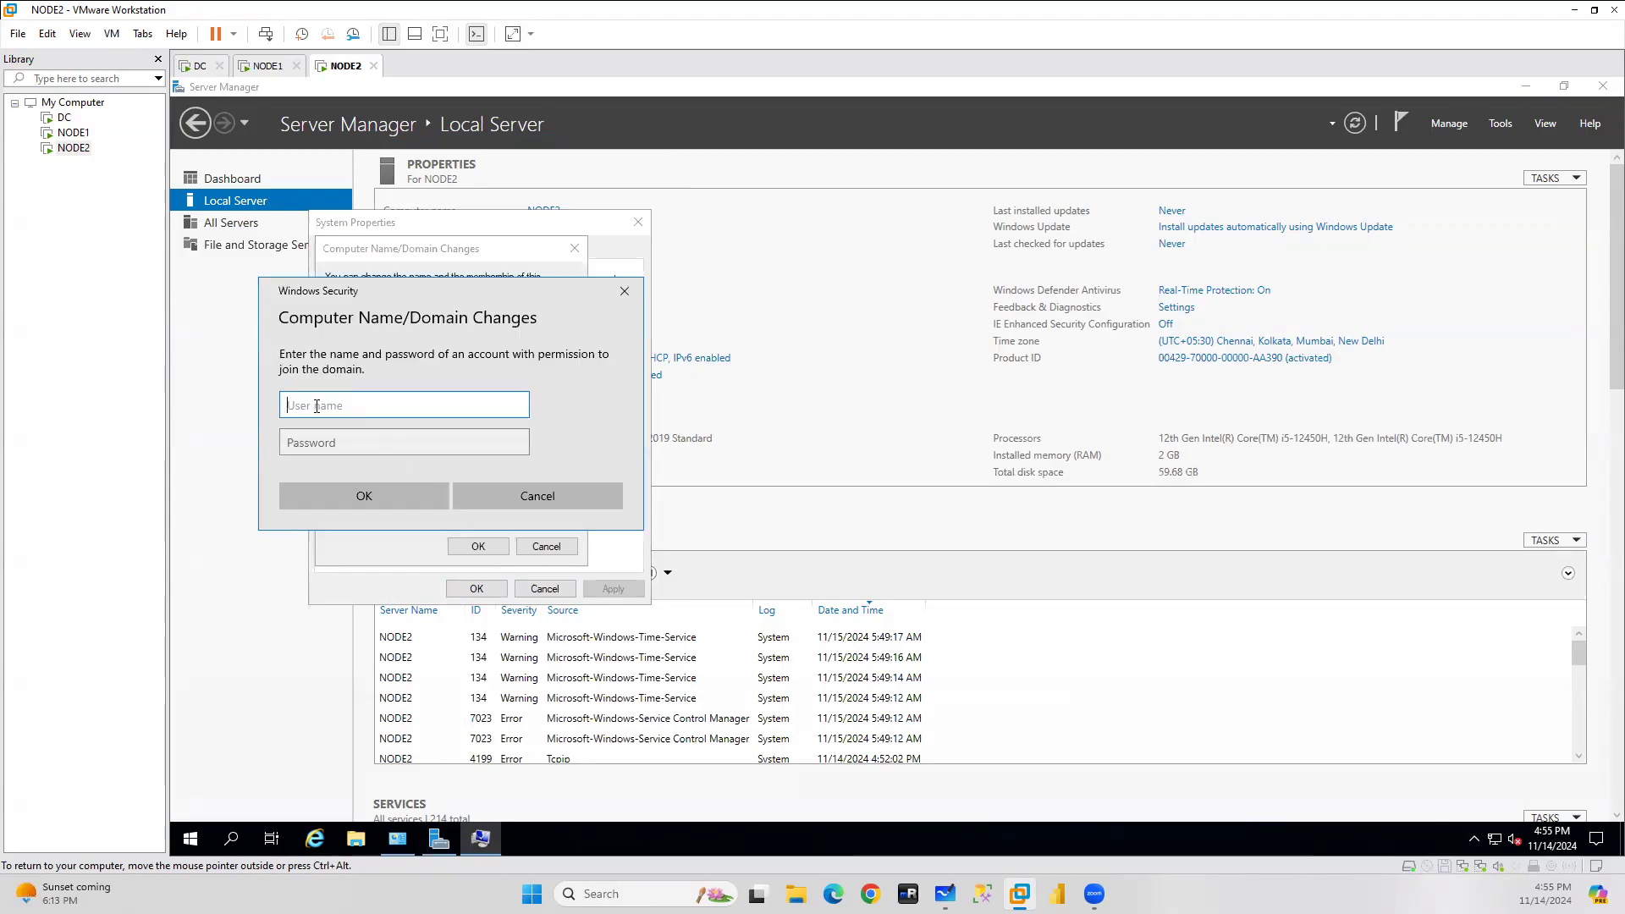
Submit the sa domain administrator's user name and password, then dismiss the incorrect-credentials error.
{"action": "key", "text": "ctrl+alt"}
{"action": "type", "text": "sa\\a"}
{"action": "key", "text": "BackSpace"}
{"action": "type", "text": "192.168.174.131"}
{"action": "key", "text": "BackSpace"}
{"action": "key", "text": "BackSpace"}
{"action": "key", "text": "BackSpace"}
{"action": "key", "text": "BackSpace"}
{"action": "key", "text": "BackSpace"}
{"action": "key", "text": "BackSpace"}
{"action": "key", "text": "BackSpace"}
{"action": "key", "text": "BackSpace"}
{"action": "key", "text": "BackSpace"}
{"action": "key", "text": "BackSpace"}
{"action": "key", "text": "BackSpace"}
{"action": "key", "text": "BackSpace"}
{"action": "key", "text": "BackSpace"}
{"action": "key", "text": "BackSpace"}
{"action": "key", "text": "BackSpace"}
{"action": "type", "text": "sa\\adini"}
{"action": "key", "text": "BackSpace"}
{"action": "key", "text": "BackSpace"}
{"action": "type", "text": "ministrator"}
{"action": "key", "text": "Tab"}
{"action": "type", "text": "P"}
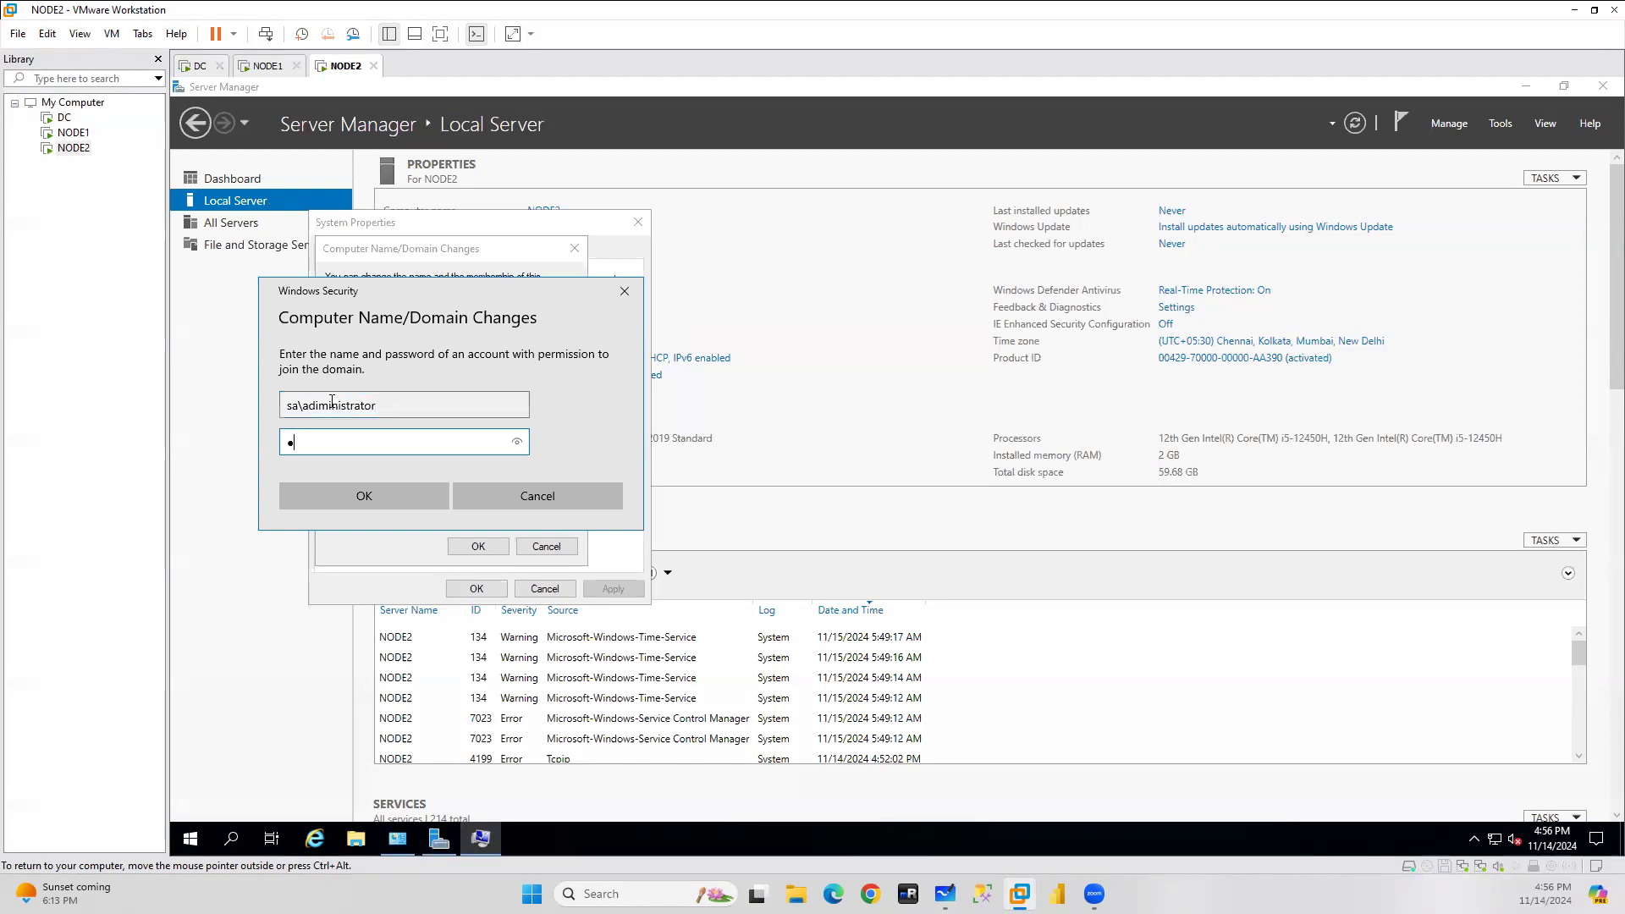
{"action": "type", "text": "a"}
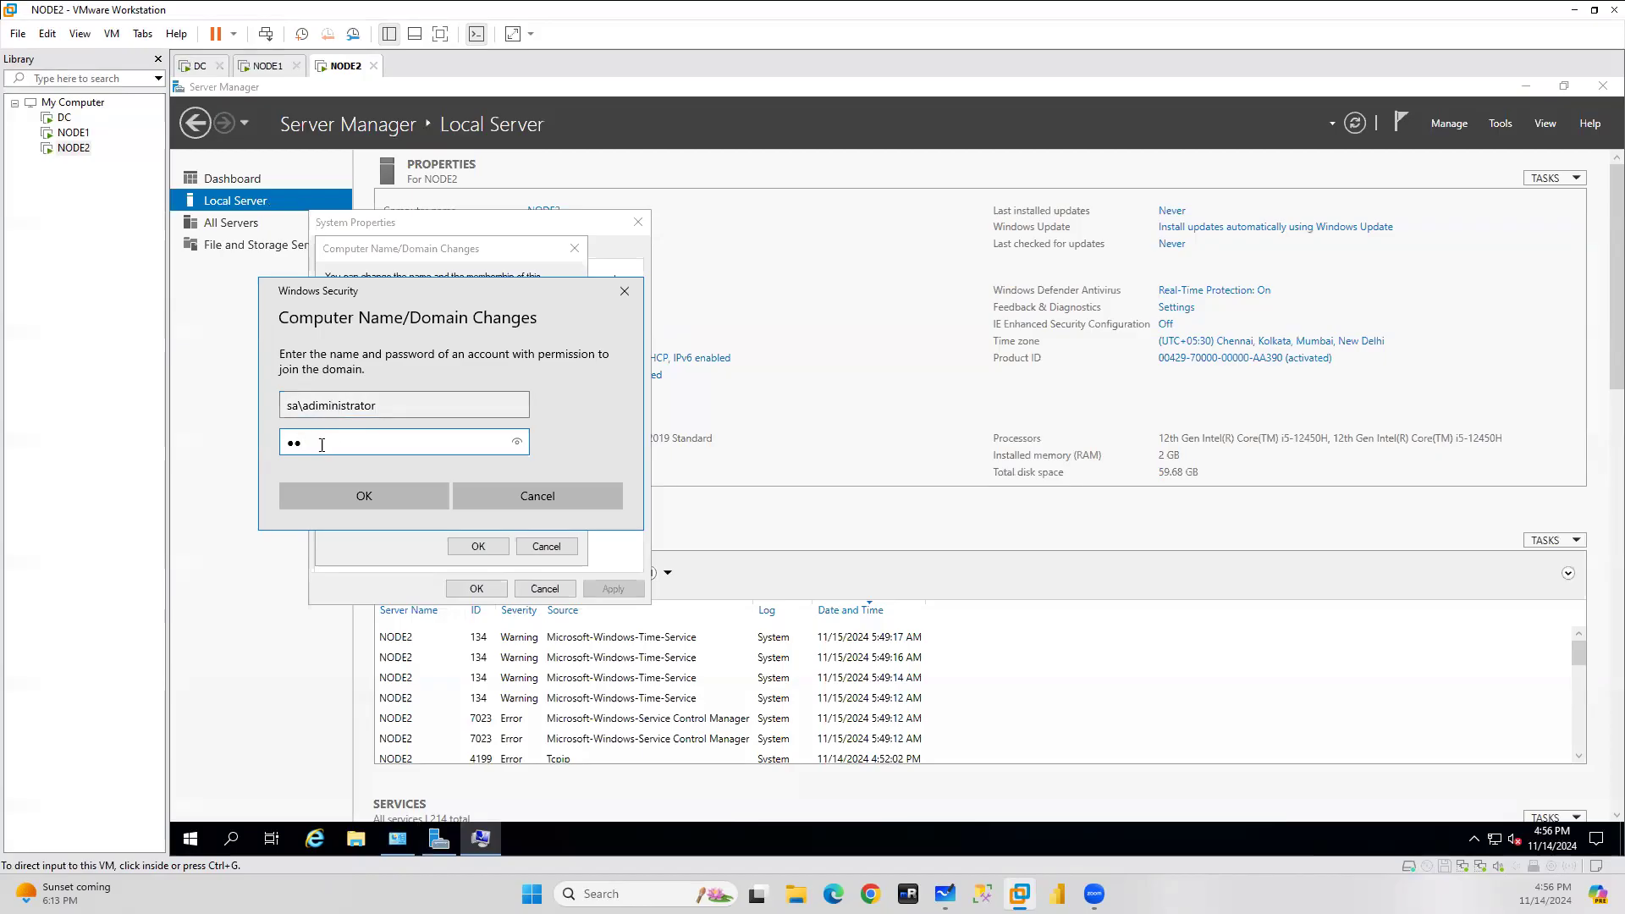
{"action": "key", "text": "ctrl+a"}
{"action": "type", "text": "Password@123"}
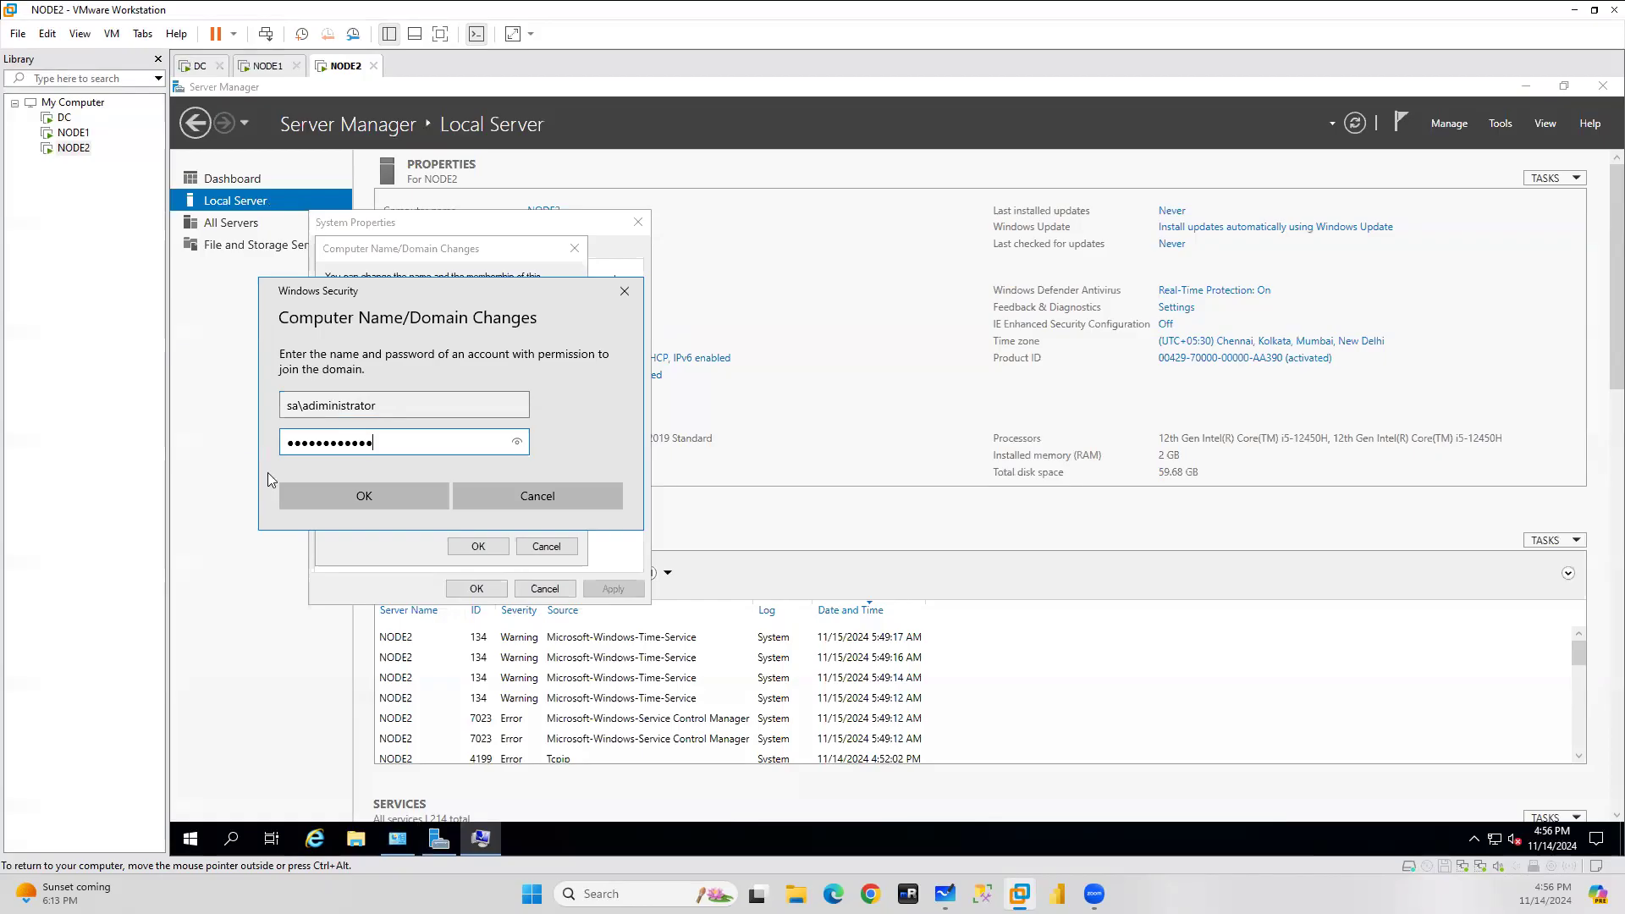
{"action": "left_click", "coordinate": [362, 495]}
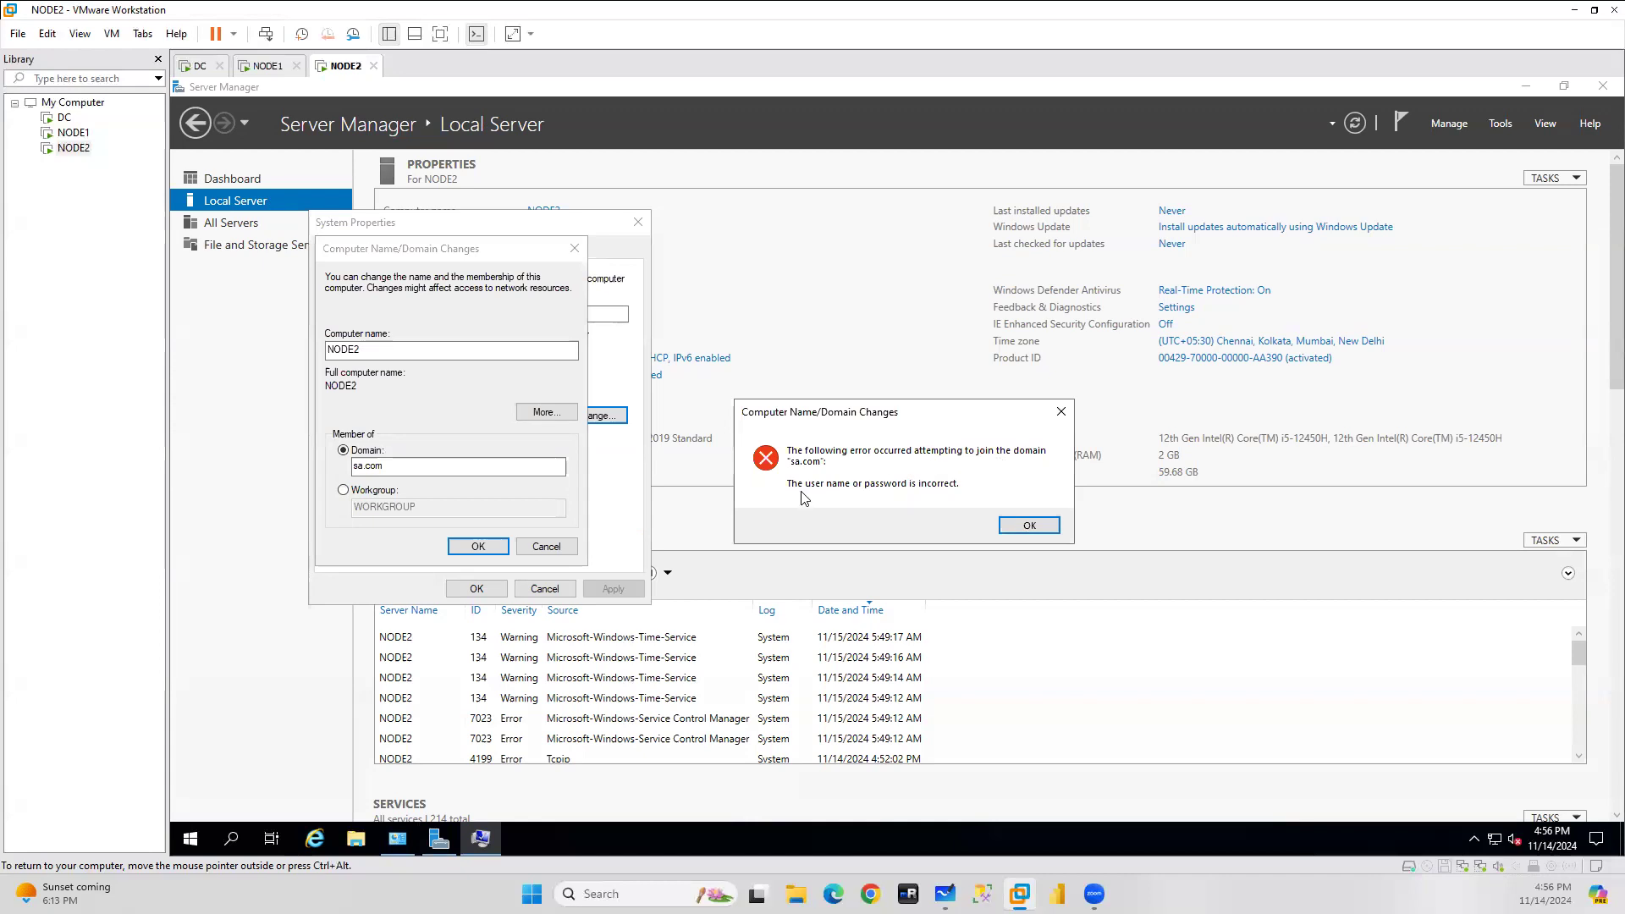
{"action": "left_click", "coordinate": [1030, 524]}
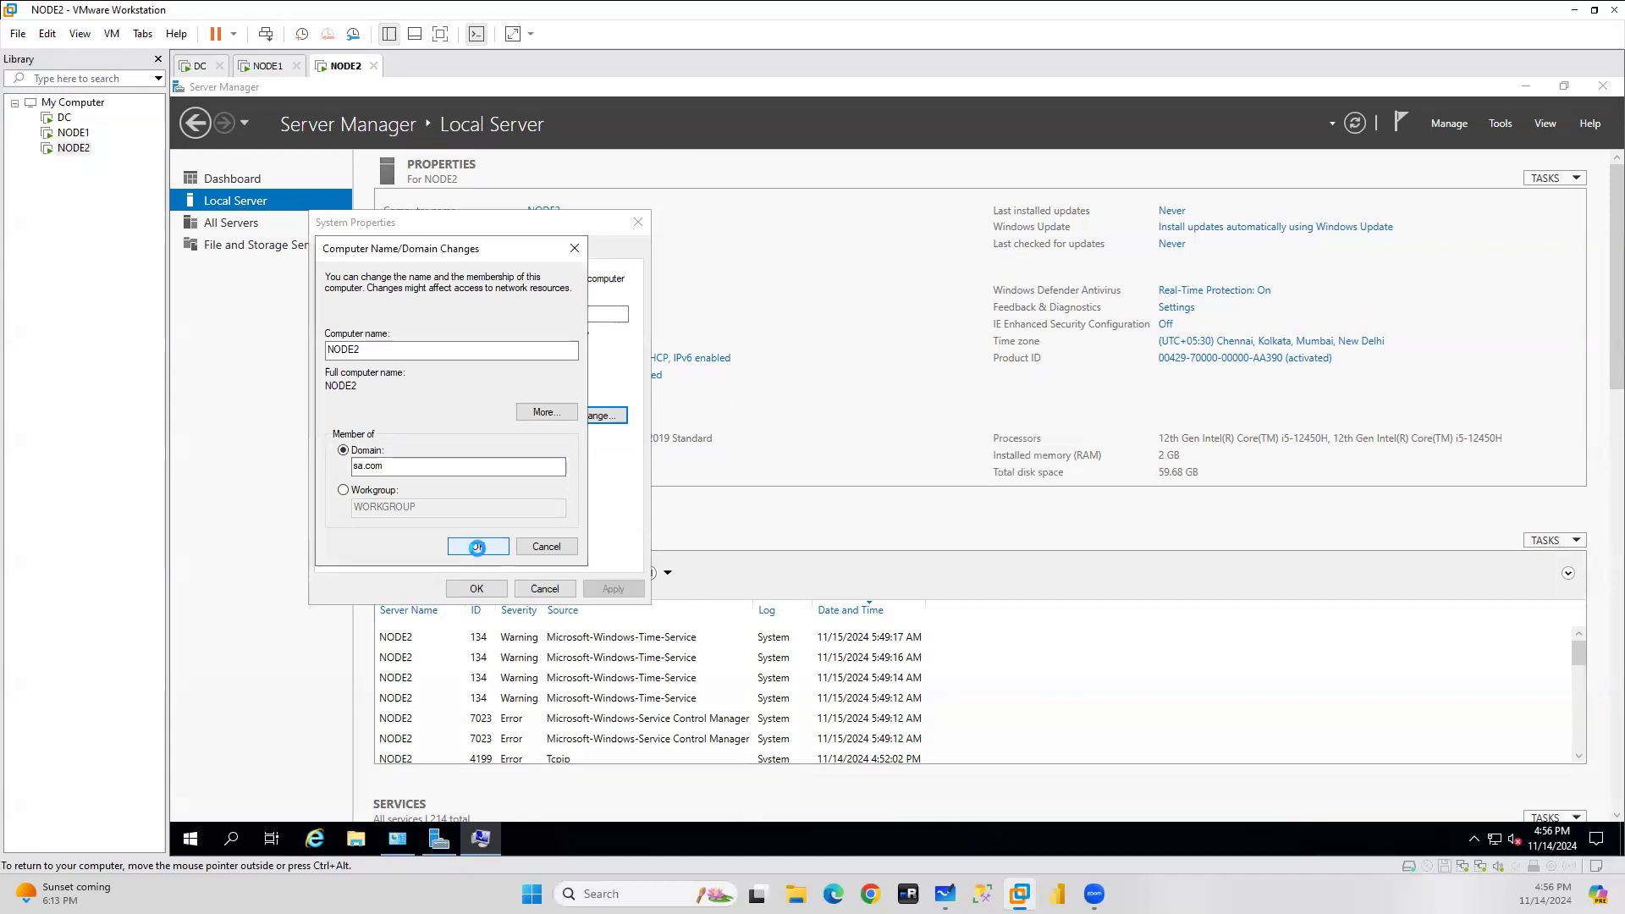
Retry the sa.com join with the sa domain administrator's user name and password.
{"action": "left_click", "coordinate": [476, 546]}
{"action": "type", "text": "s"}
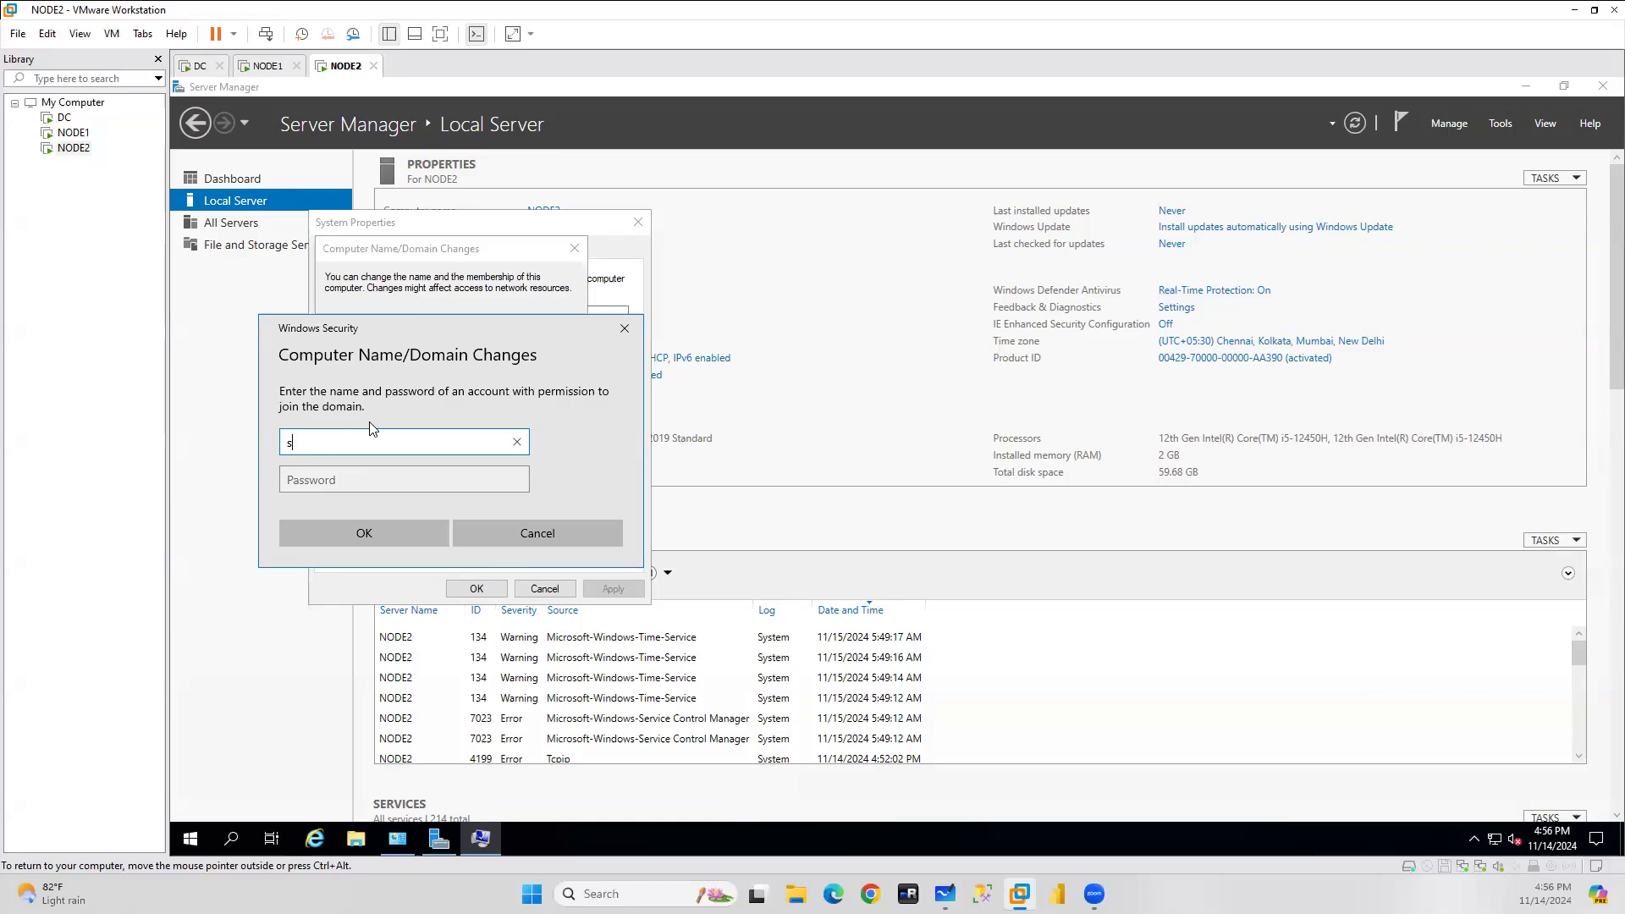
{"action": "type", "text": "a\\adm"}
{"action": "type", "text": "mini"}
{"action": "type", "text": "t="}
{"action": "key", "text": "BackSpace"}
{"action": "key", "text": "BackSpace"}
{"action": "type", "text": "strator"}
{"action": "key", "text": "Tab"}
{"action": "type", "text": "•••••"}
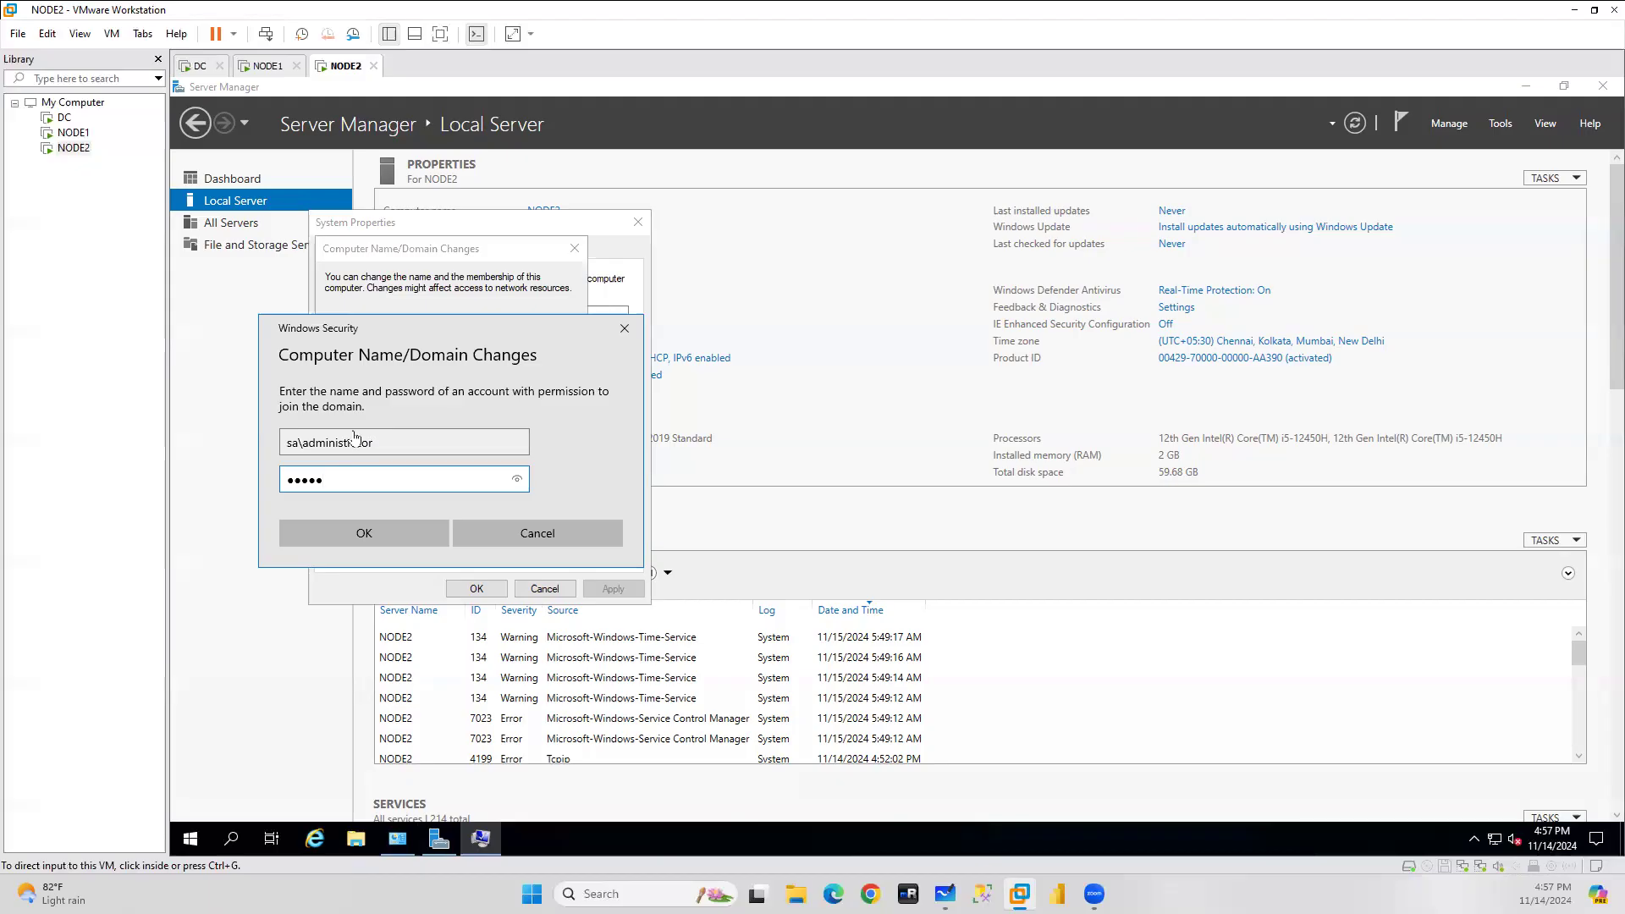
{"action": "left_click", "coordinate": [359, 481]}
{"action": "key", "text": "ctrl+a"}
{"action": "type", "text": "•"}
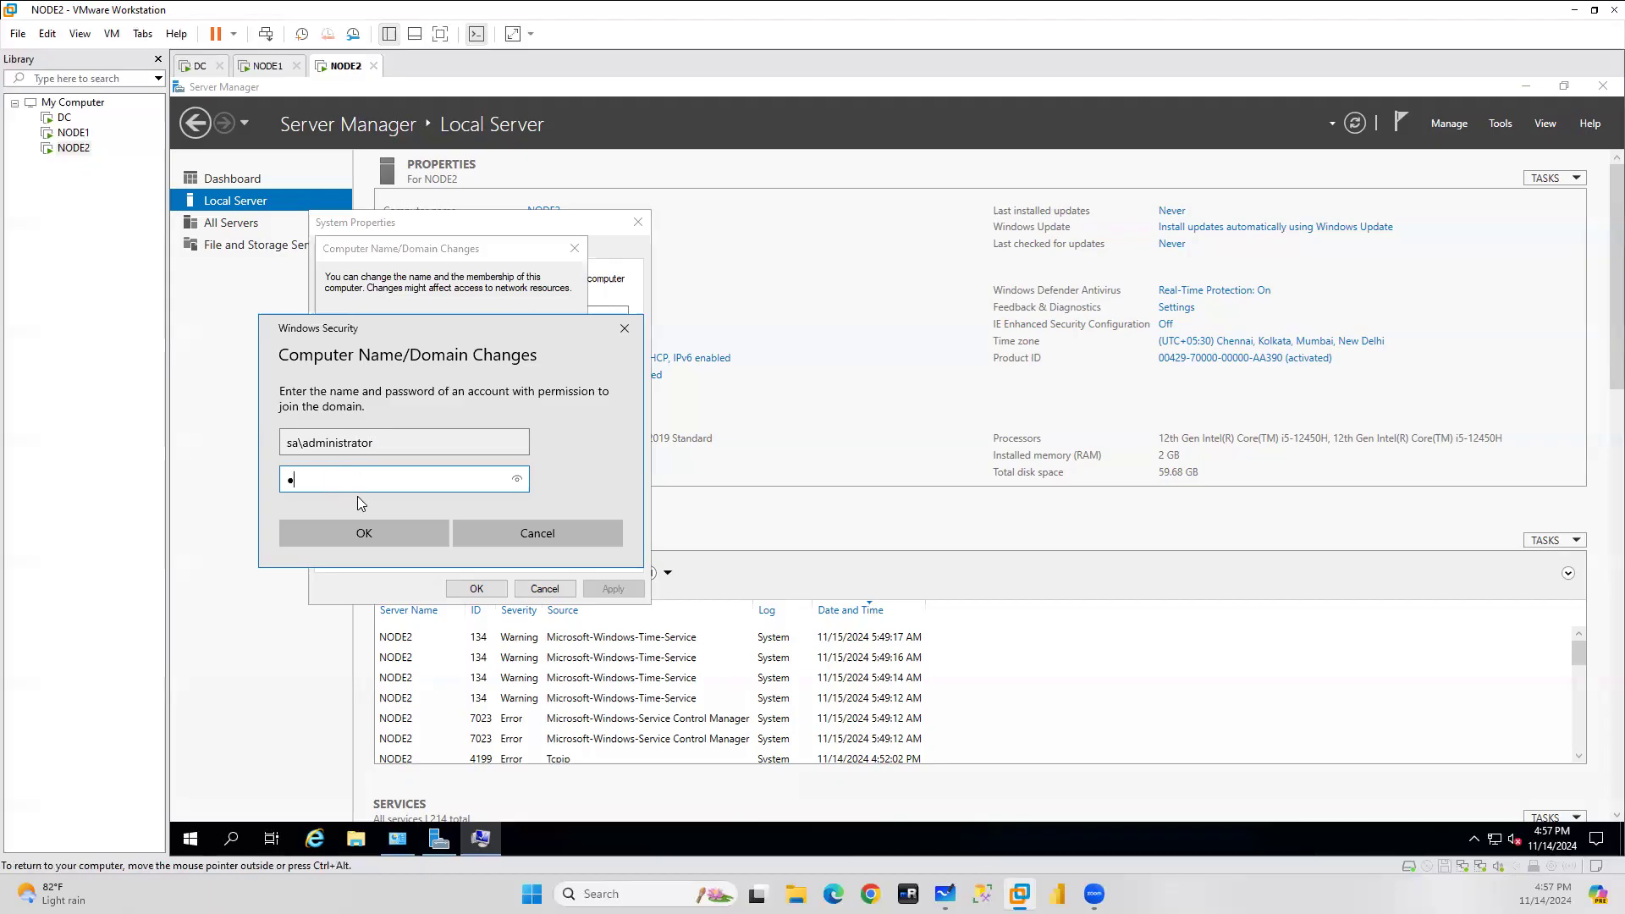
{"action": "type", "text": "•••••••••••"}
{"action": "left_click", "coordinate": [384, 536]}
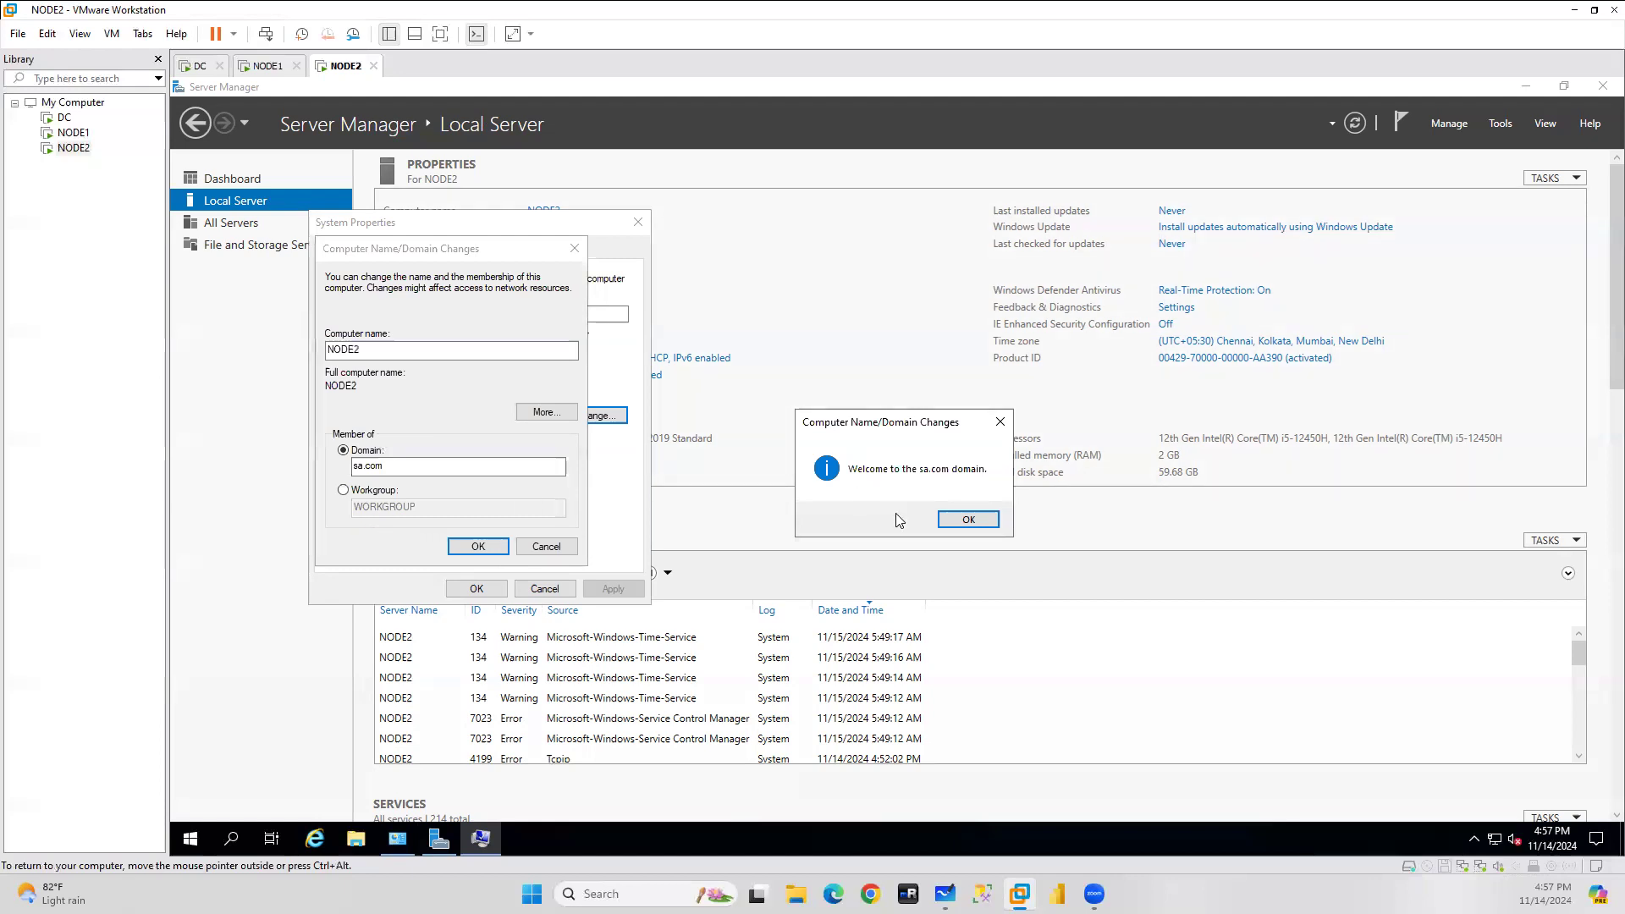
Acknowledge the sa.com welcome and restart notices, then restart NODE2 now.
{"action": "left_click", "coordinate": [965, 519]}
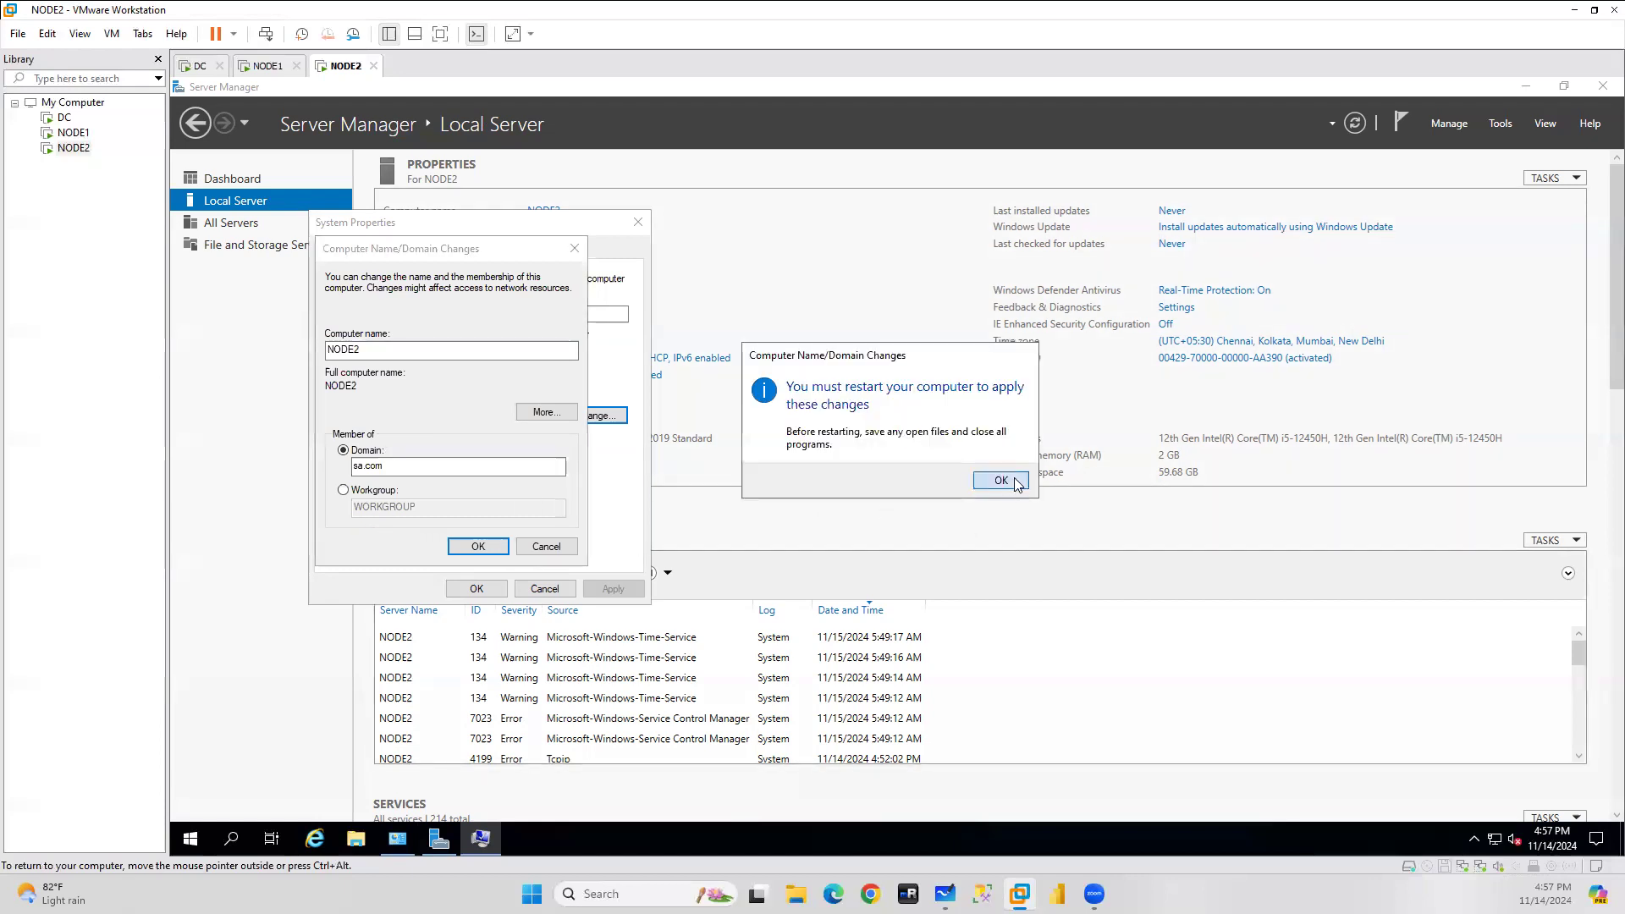
{"action": "left_click", "coordinate": [989, 477]}
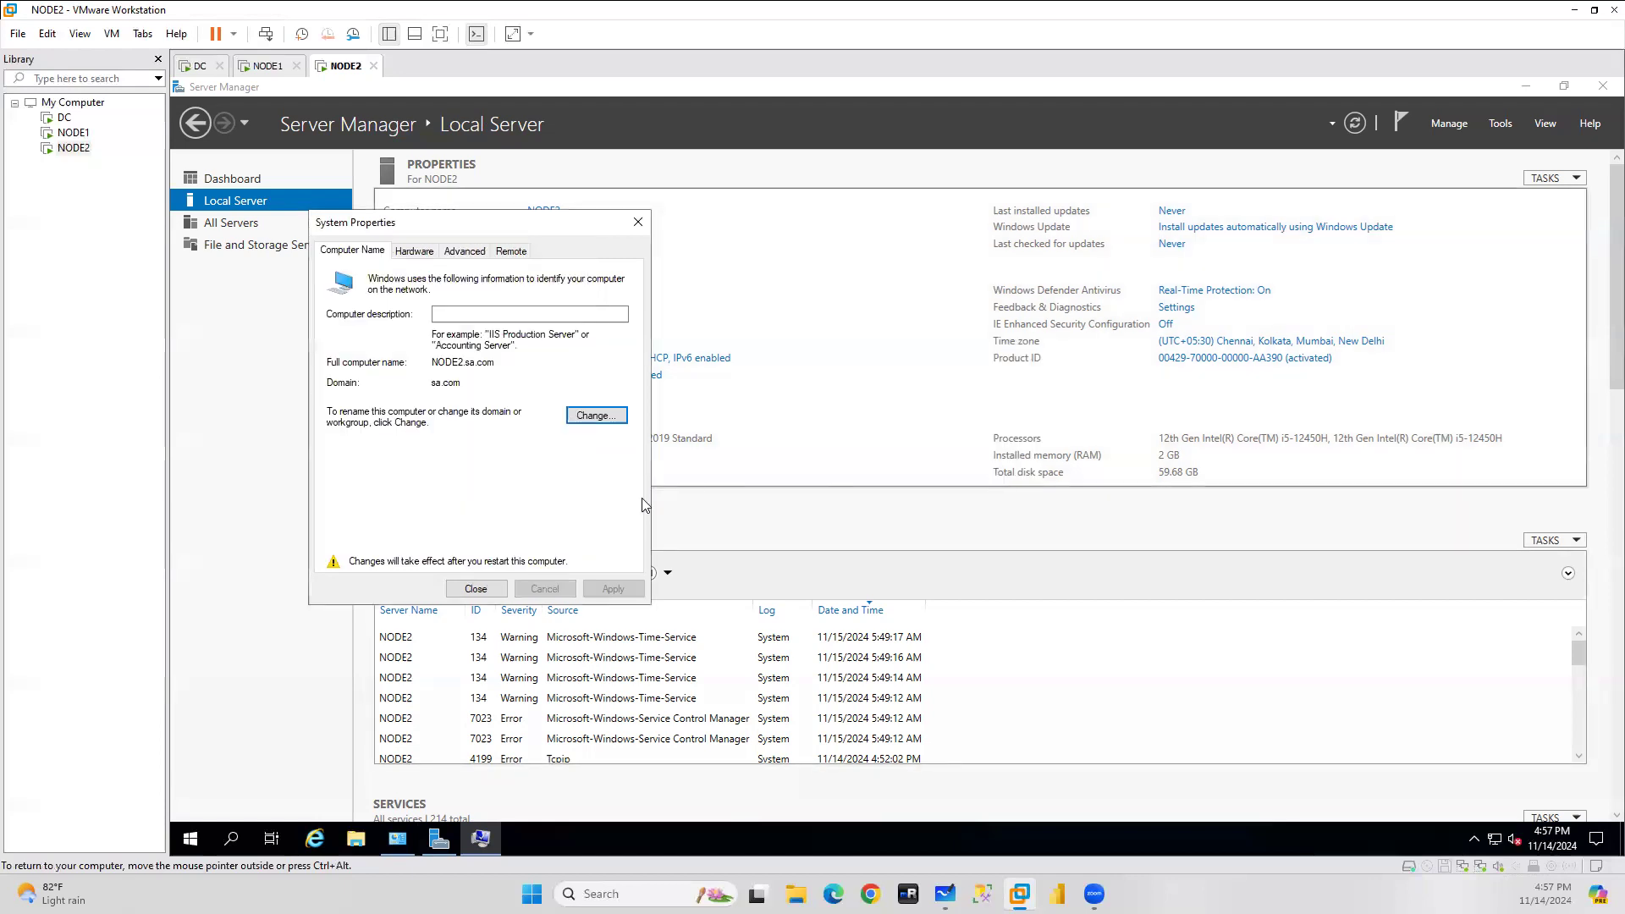
{"action": "left_click", "coordinate": [477, 590]}
{"action": "left_click", "coordinate": [911, 474]}
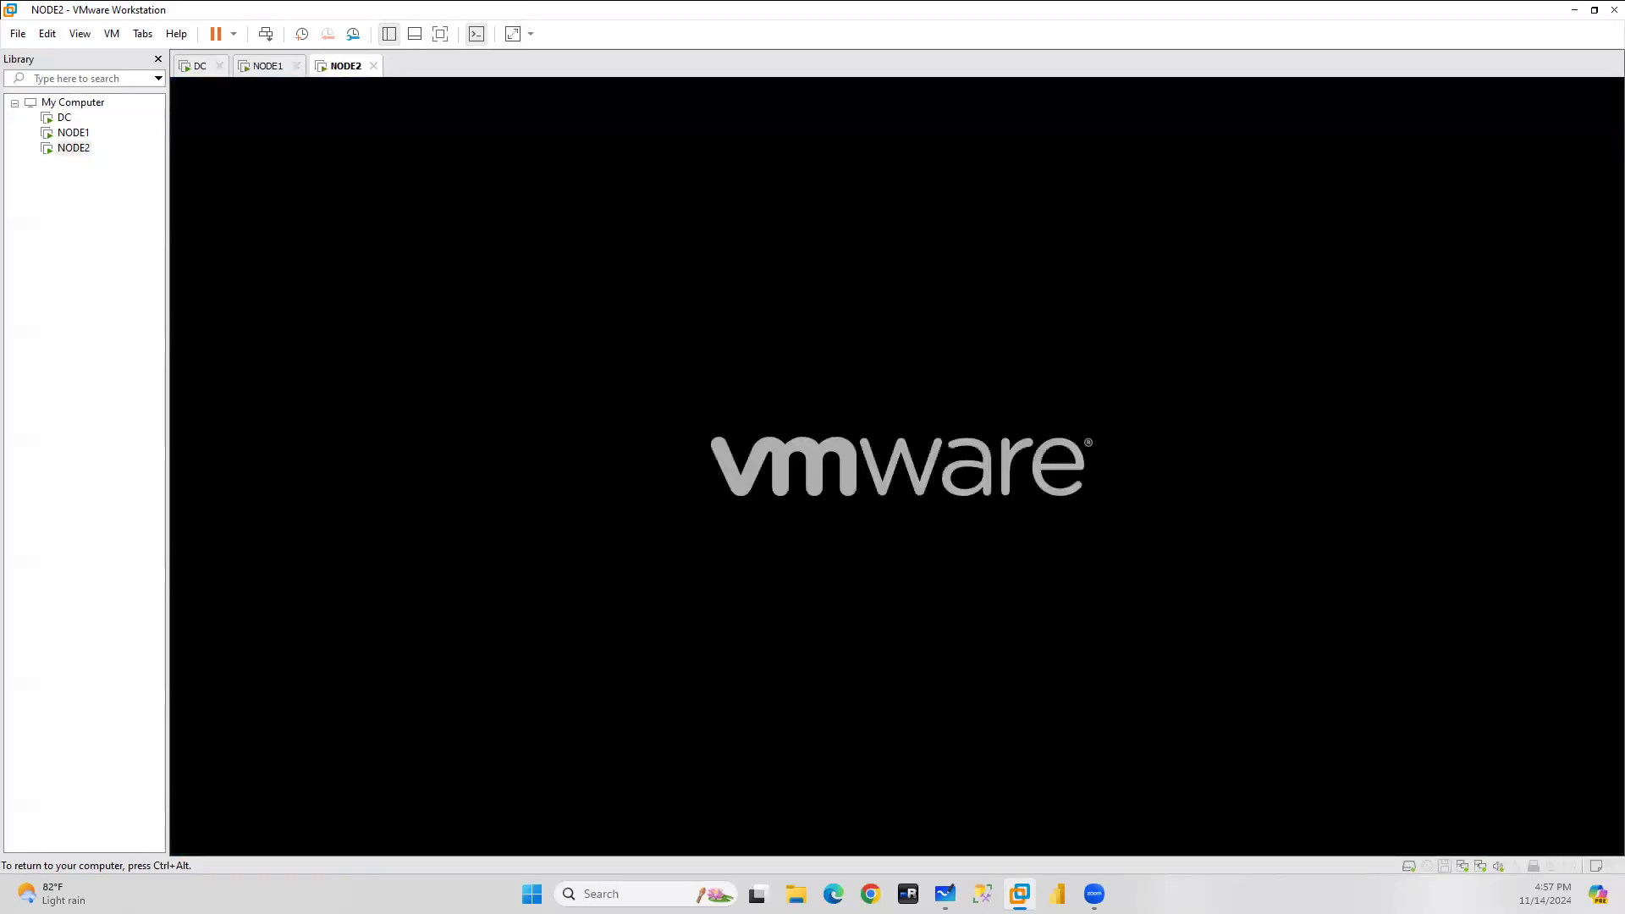
Switch to the DC machine and inspect its Ethernet1 IPv4 settings.
{"action": "key", "text": "ctrl+alt"}
{"action": "left_click", "coordinate": [195, 71]}
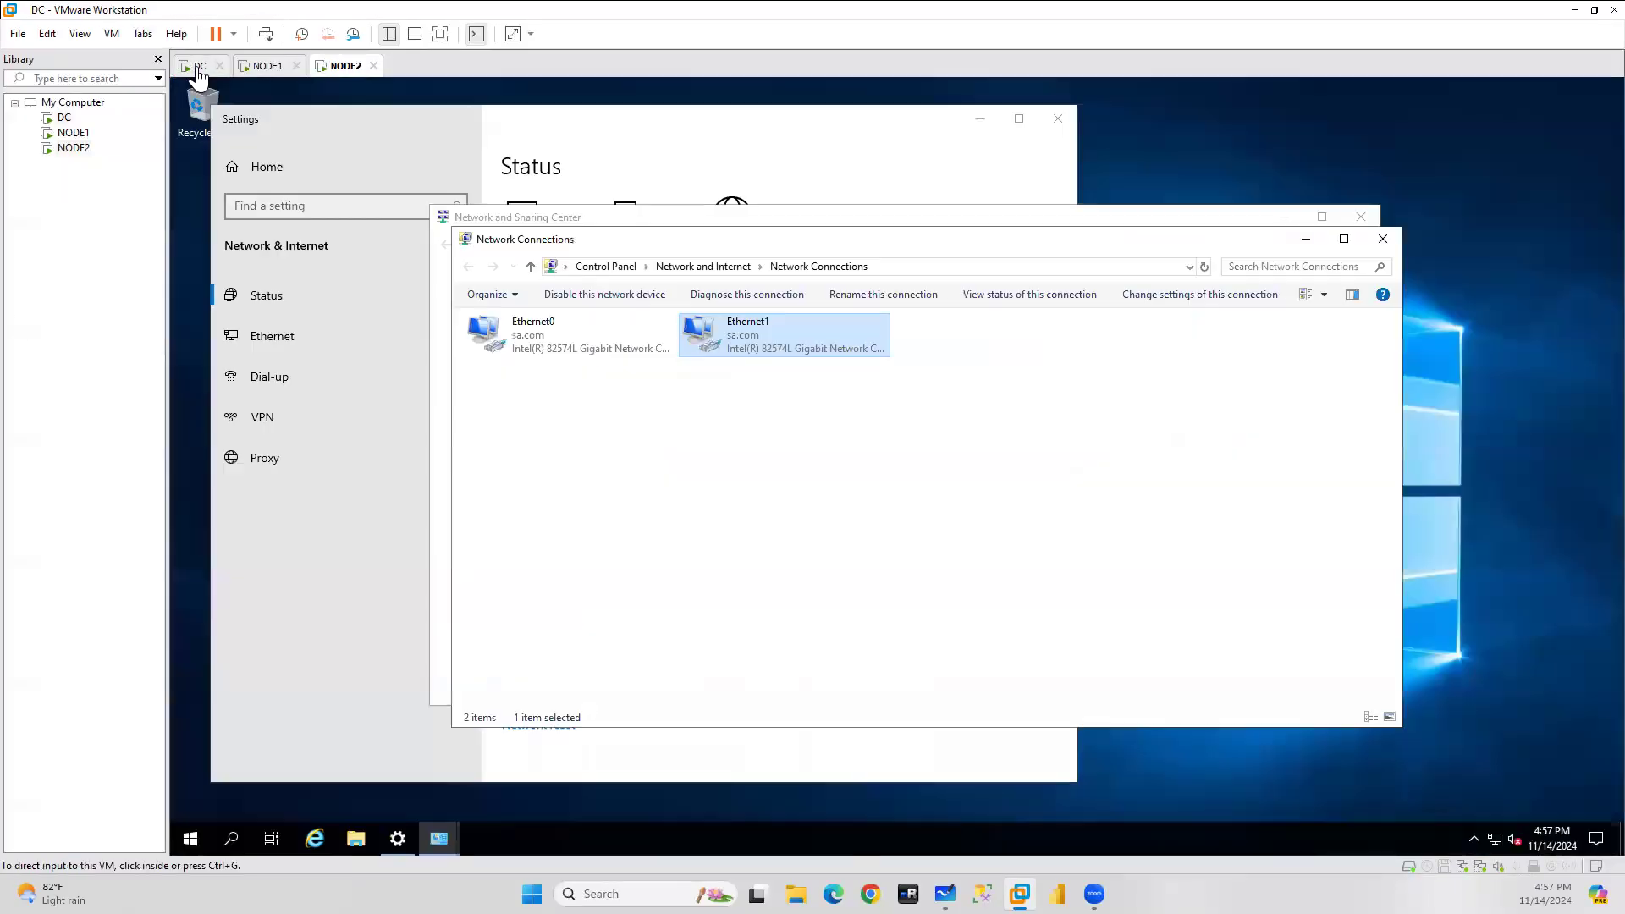
{"action": "left_click", "coordinate": [805, 349]}
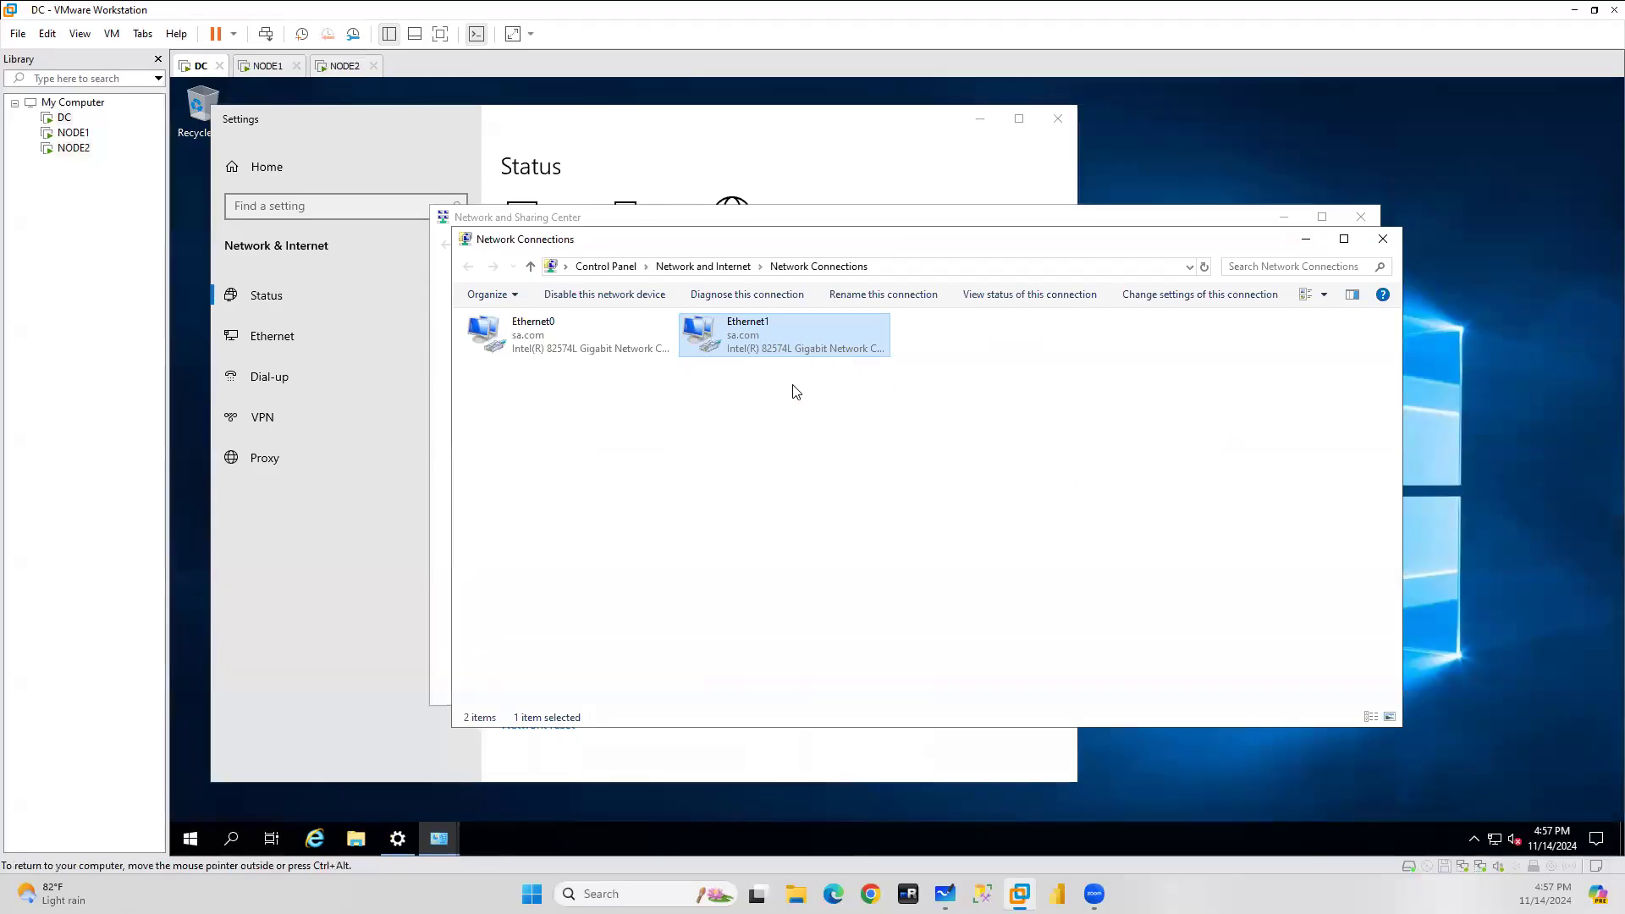
{"action": "double_click", "coordinate": [719, 356]}
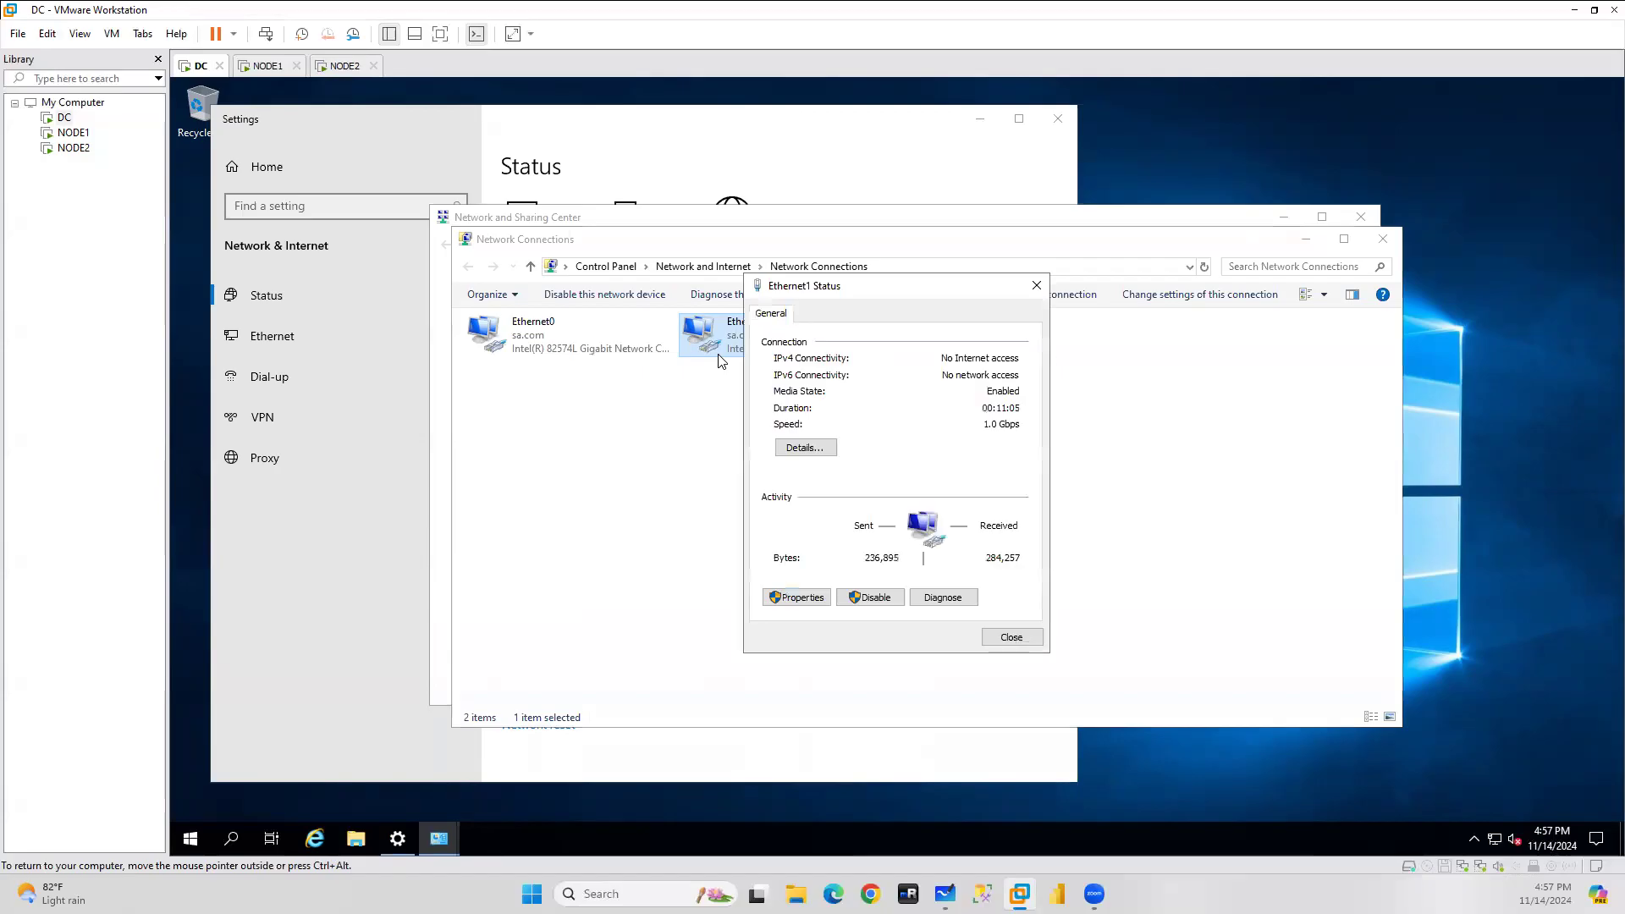
{"action": "left_click", "coordinate": [803, 598]}
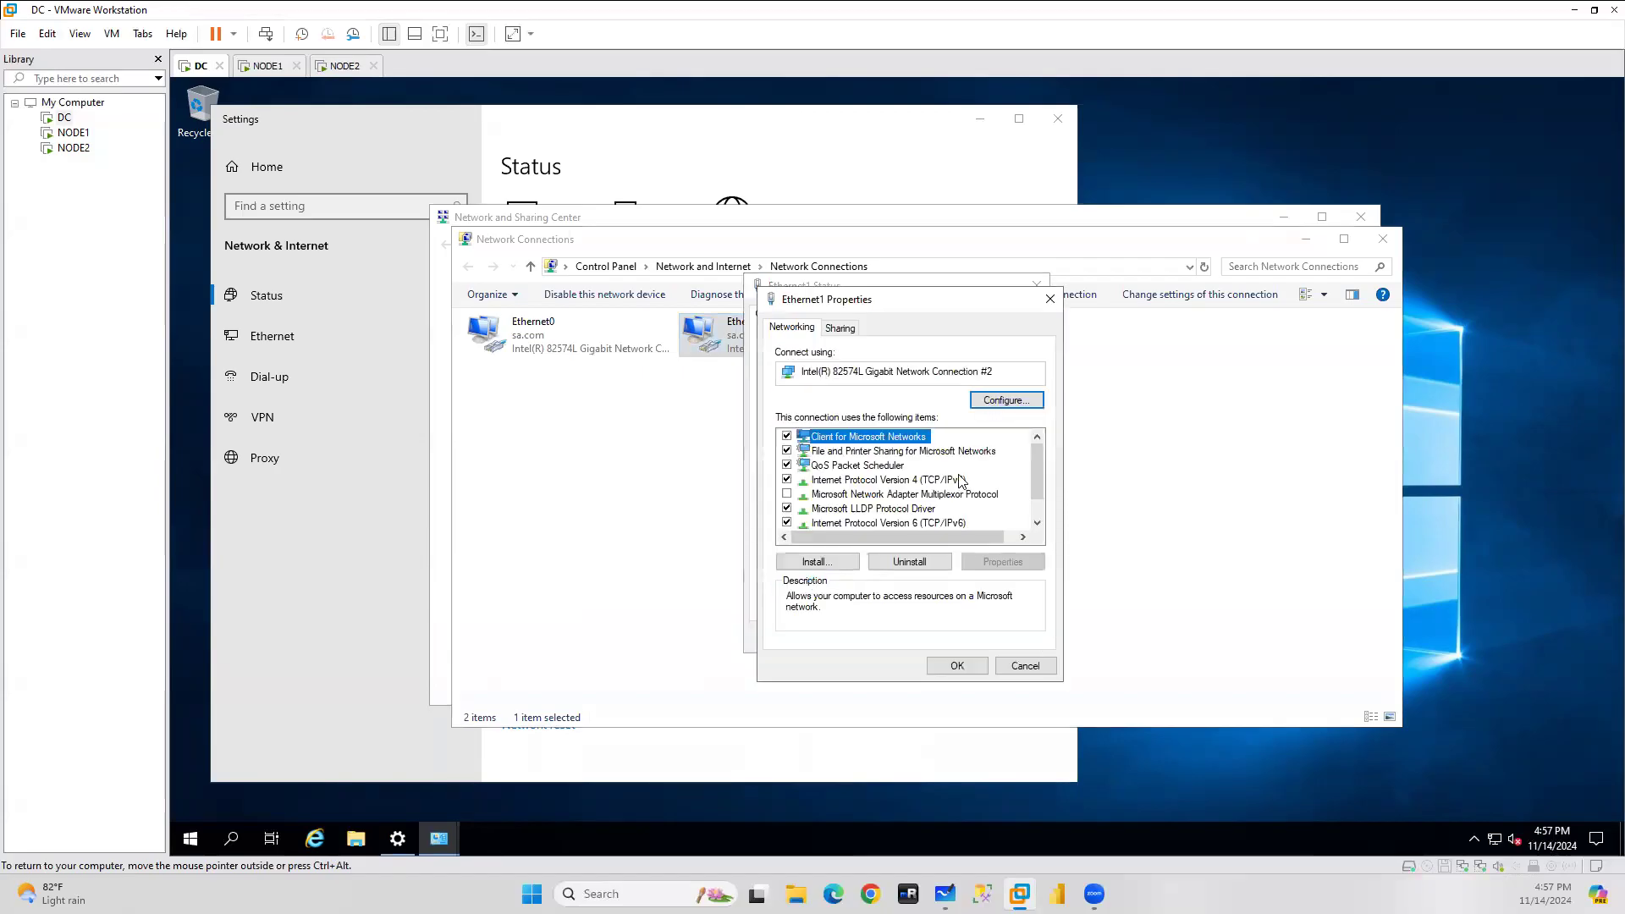
{"action": "double_click", "coordinate": [891, 488]}
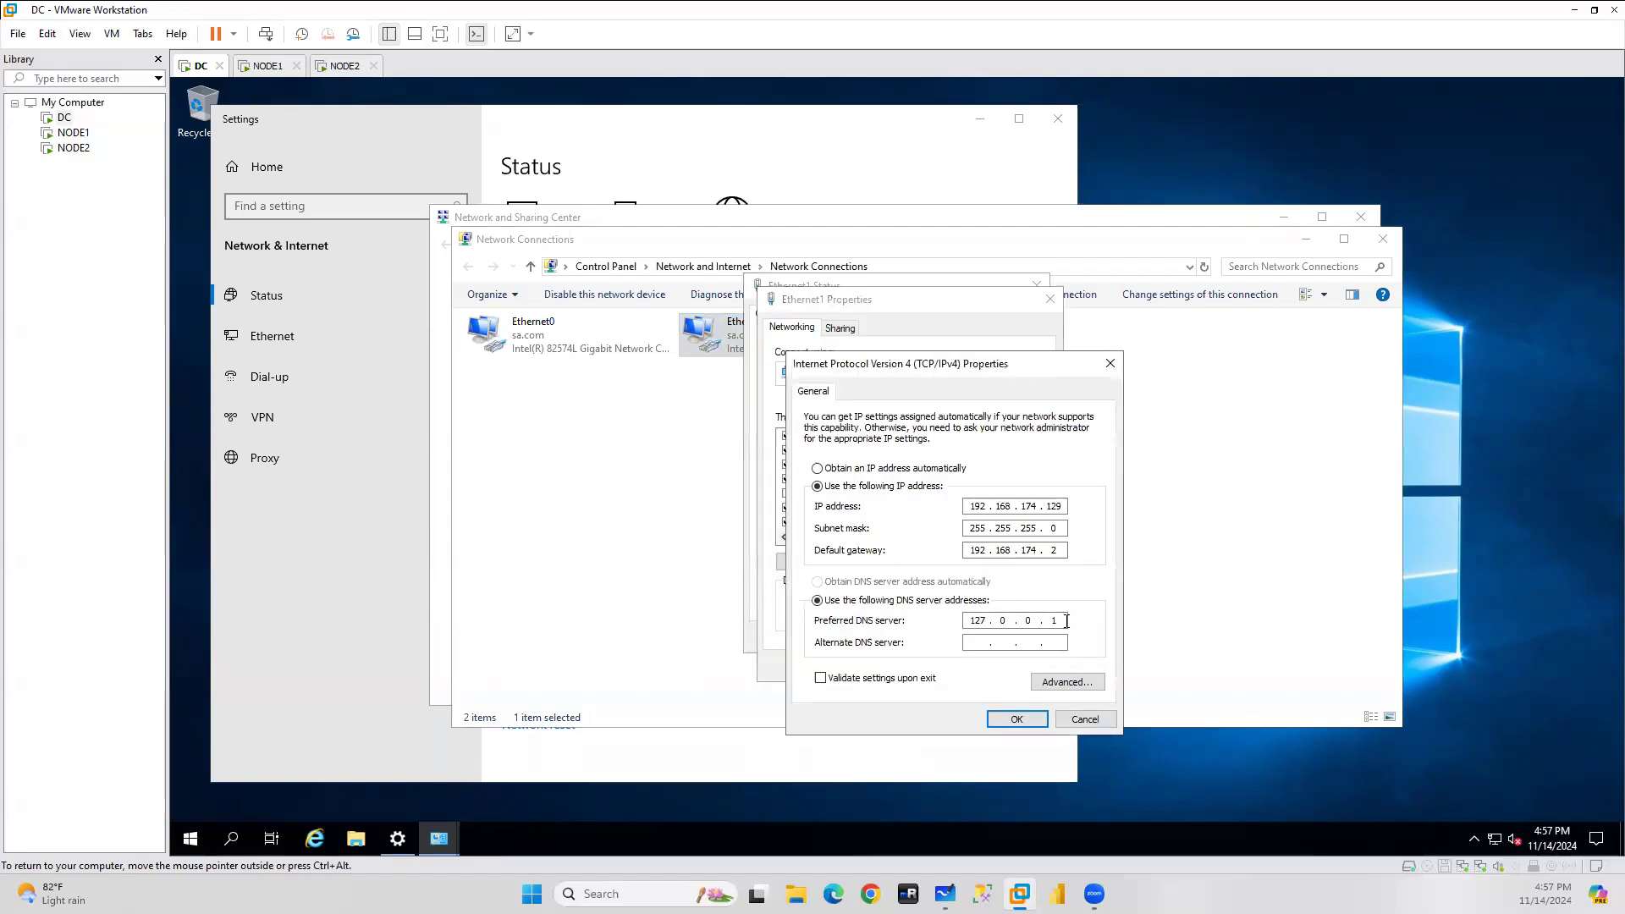
{"action": "double_click", "coordinate": [975, 506]}
Close DC's IPv4, adapter, status, network and Settings windows without changes.
{"action": "left_click", "coordinate": [1085, 719]}
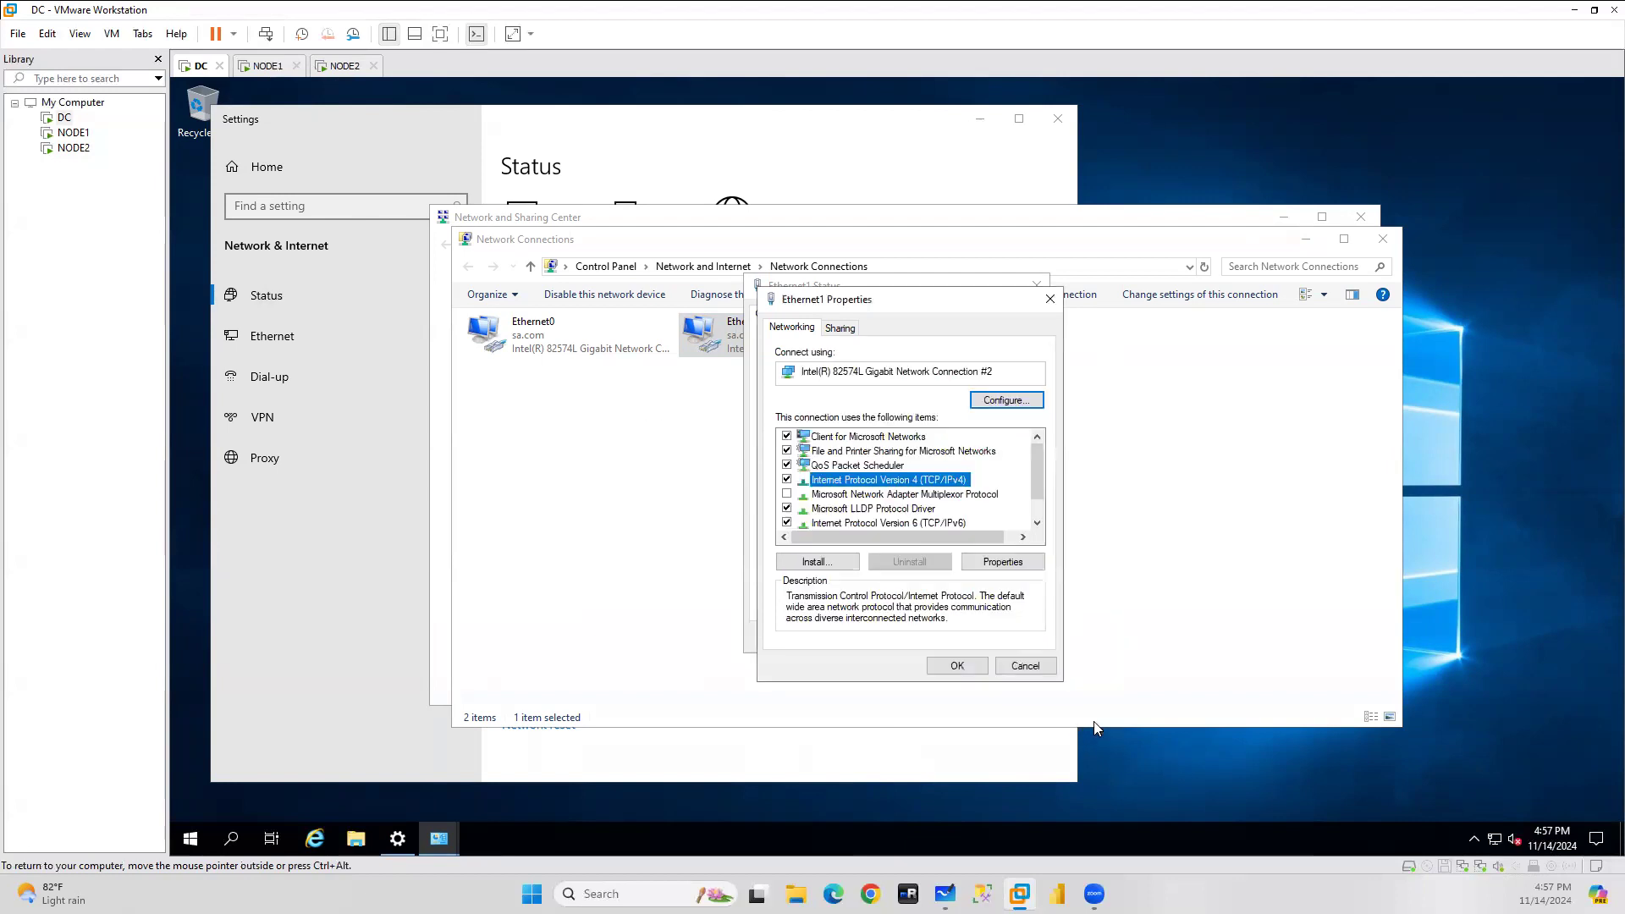
{"action": "left_click", "coordinate": [1019, 668]}
{"action": "left_click", "coordinate": [1011, 637]}
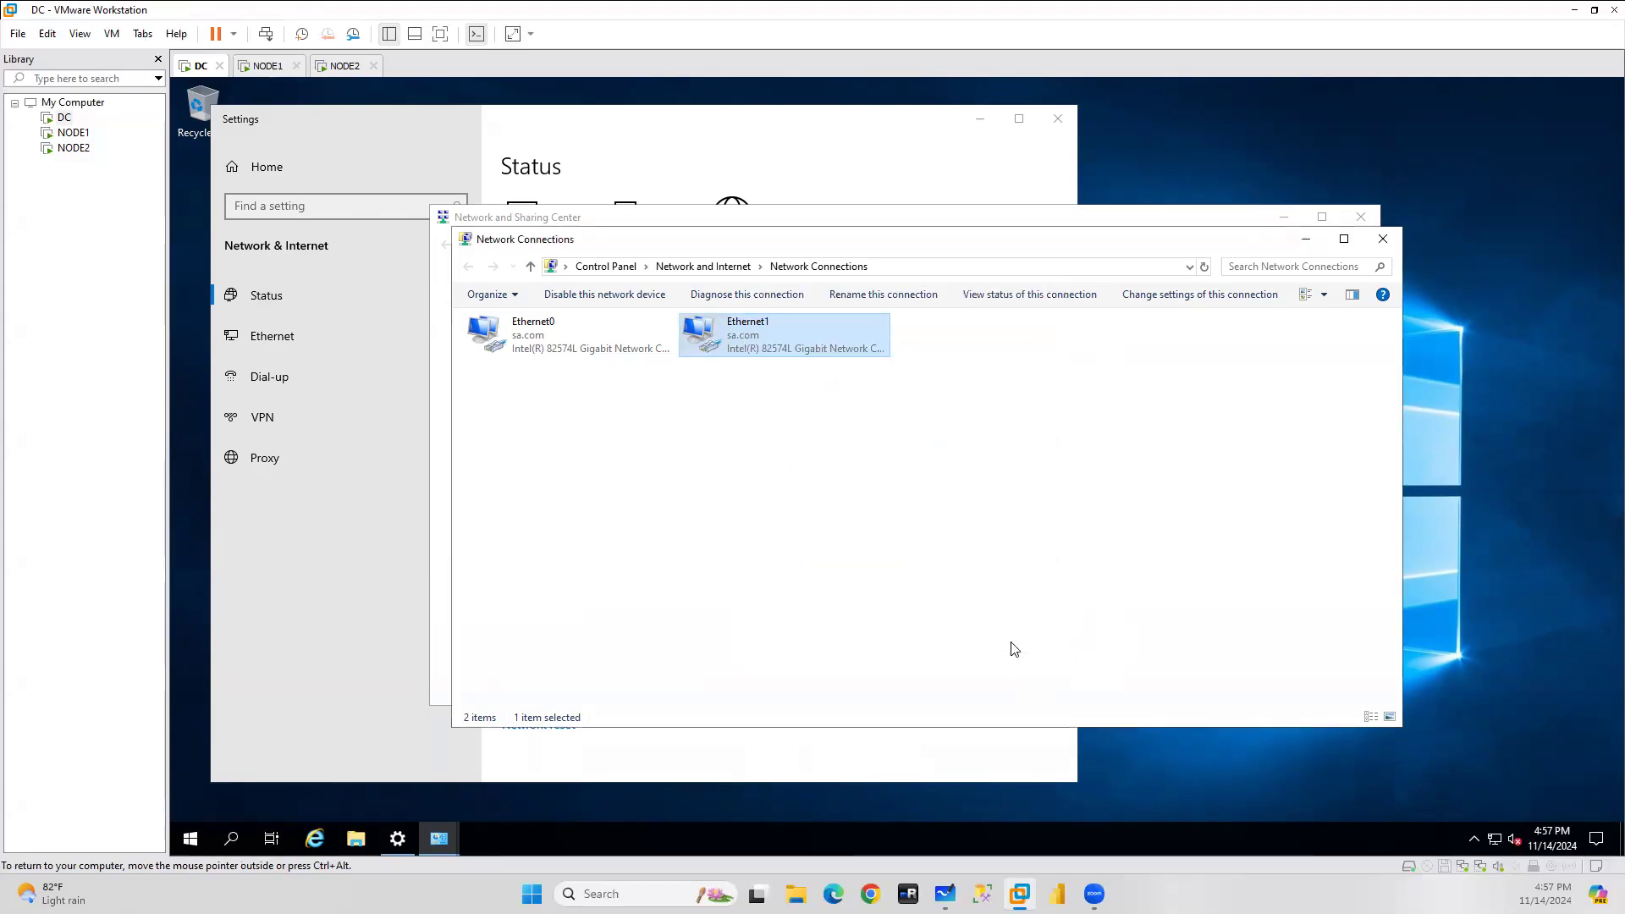
{"action": "left_click", "coordinate": [1383, 239]}
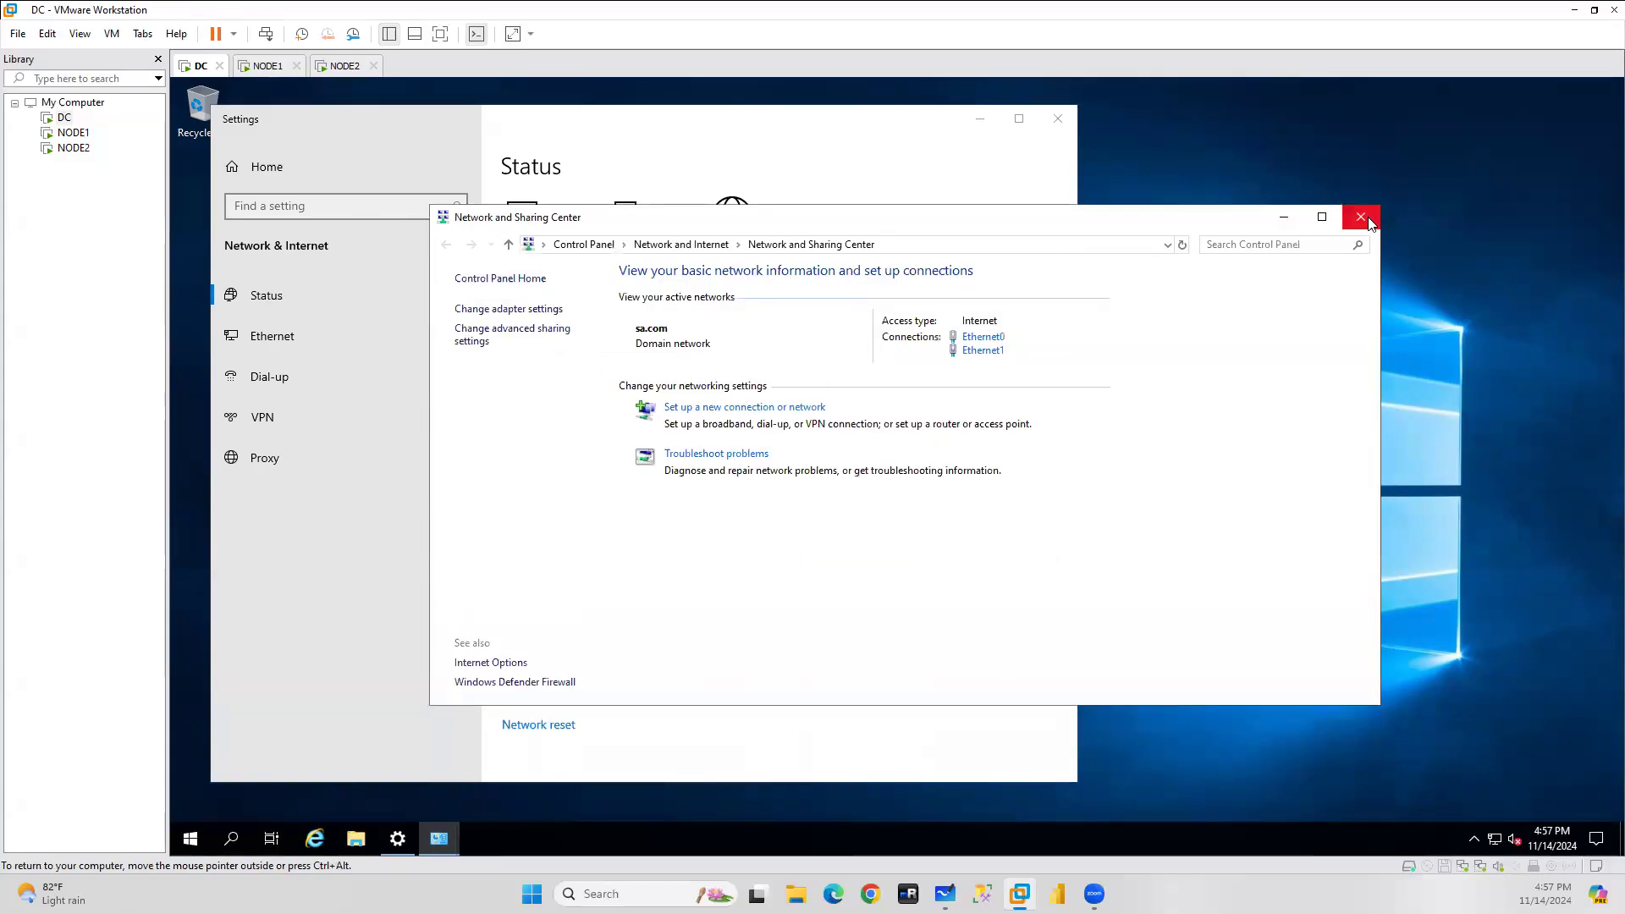
{"action": "left_click", "coordinate": [1361, 217]}
{"action": "left_click", "coordinate": [1059, 118]}
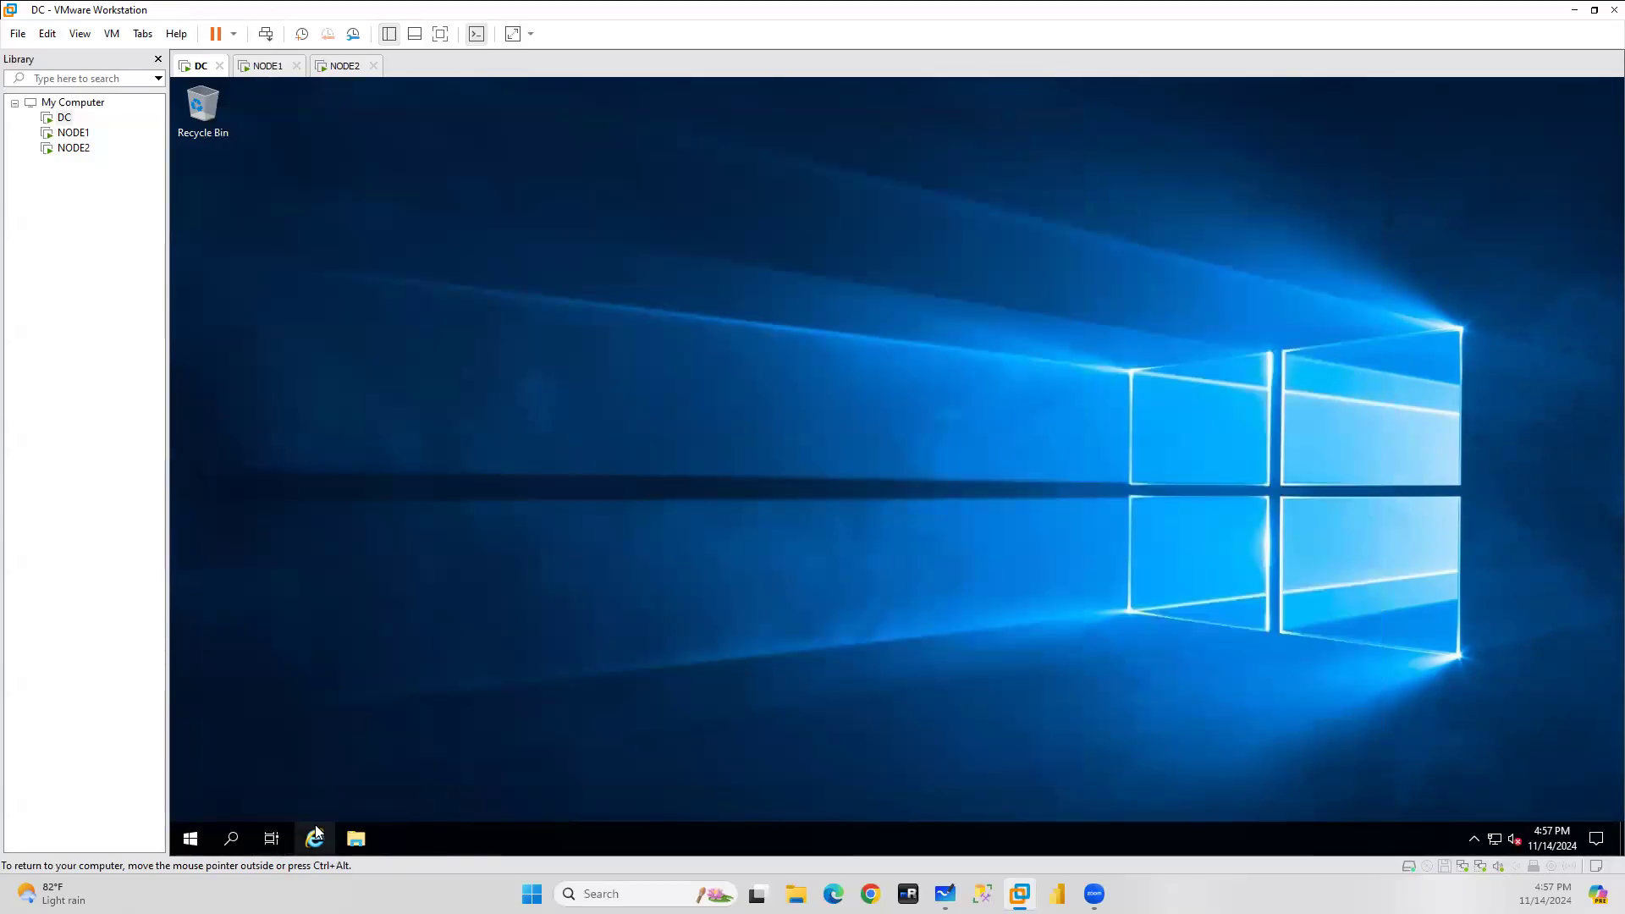
{"action": "right_click", "coordinate": [195, 839]}
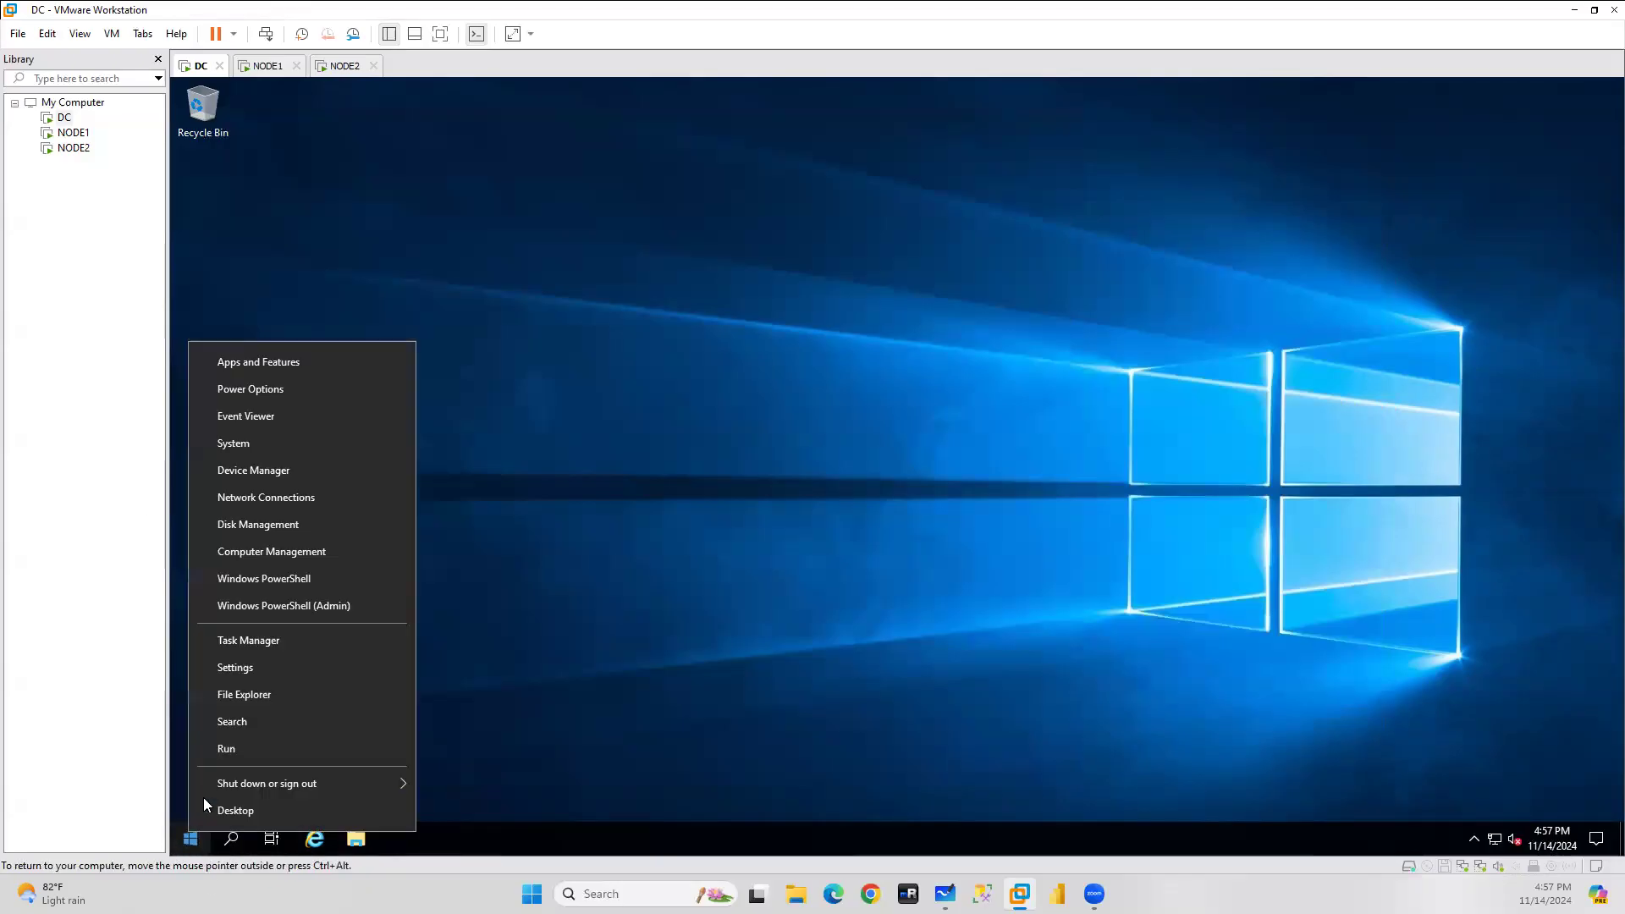
{"action": "left_click", "coordinate": [245, 755]}
{"action": "left_click", "coordinate": [491, 714]}
{"action": "left_click", "coordinate": [501, 714]}
{"action": "left_click", "coordinate": [279, 731]}
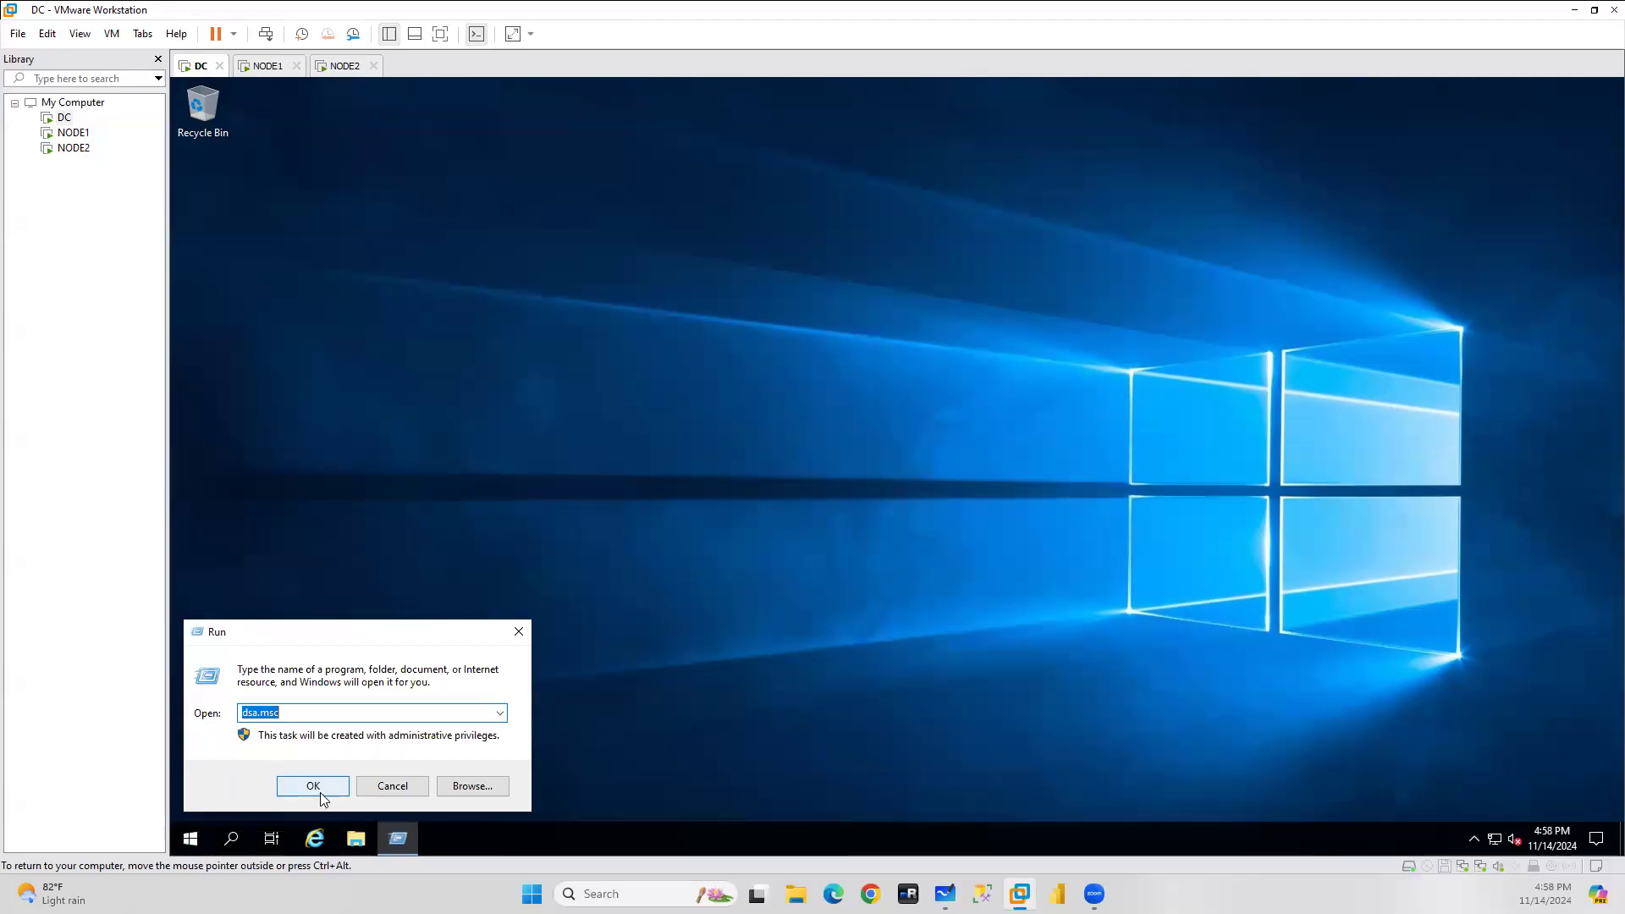
{"action": "left_click", "coordinate": [312, 786]}
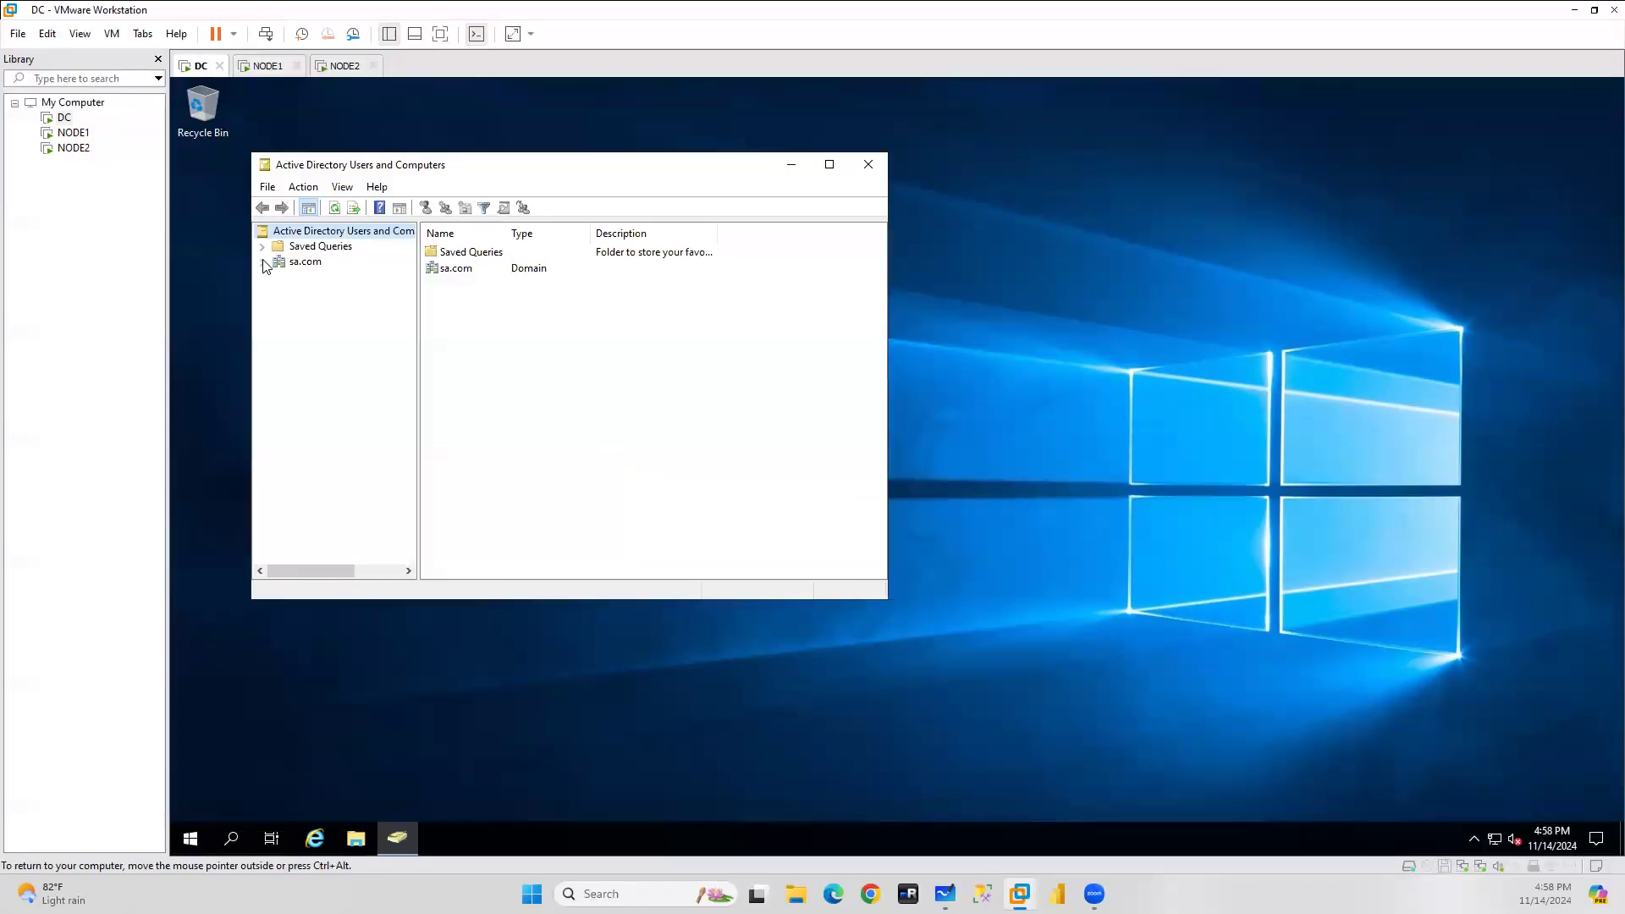
{"action": "left_click", "coordinate": [262, 262]}
{"action": "left_click", "coordinate": [330, 291]}
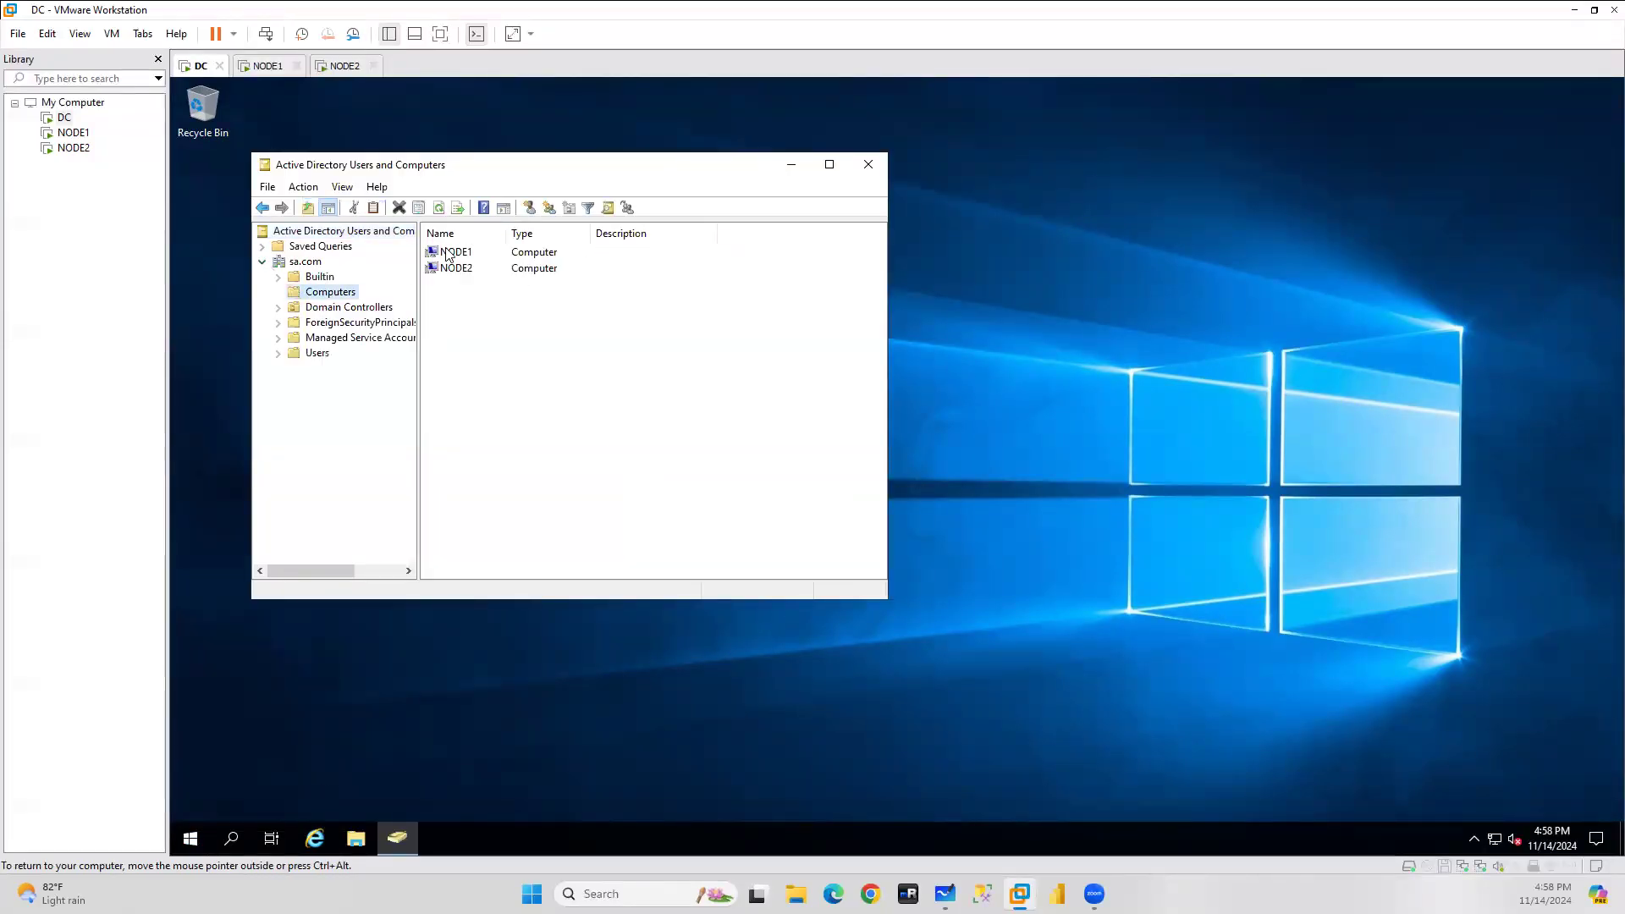
{"action": "left_click", "coordinate": [454, 254]}
{"action": "left_click", "coordinate": [465, 270]}
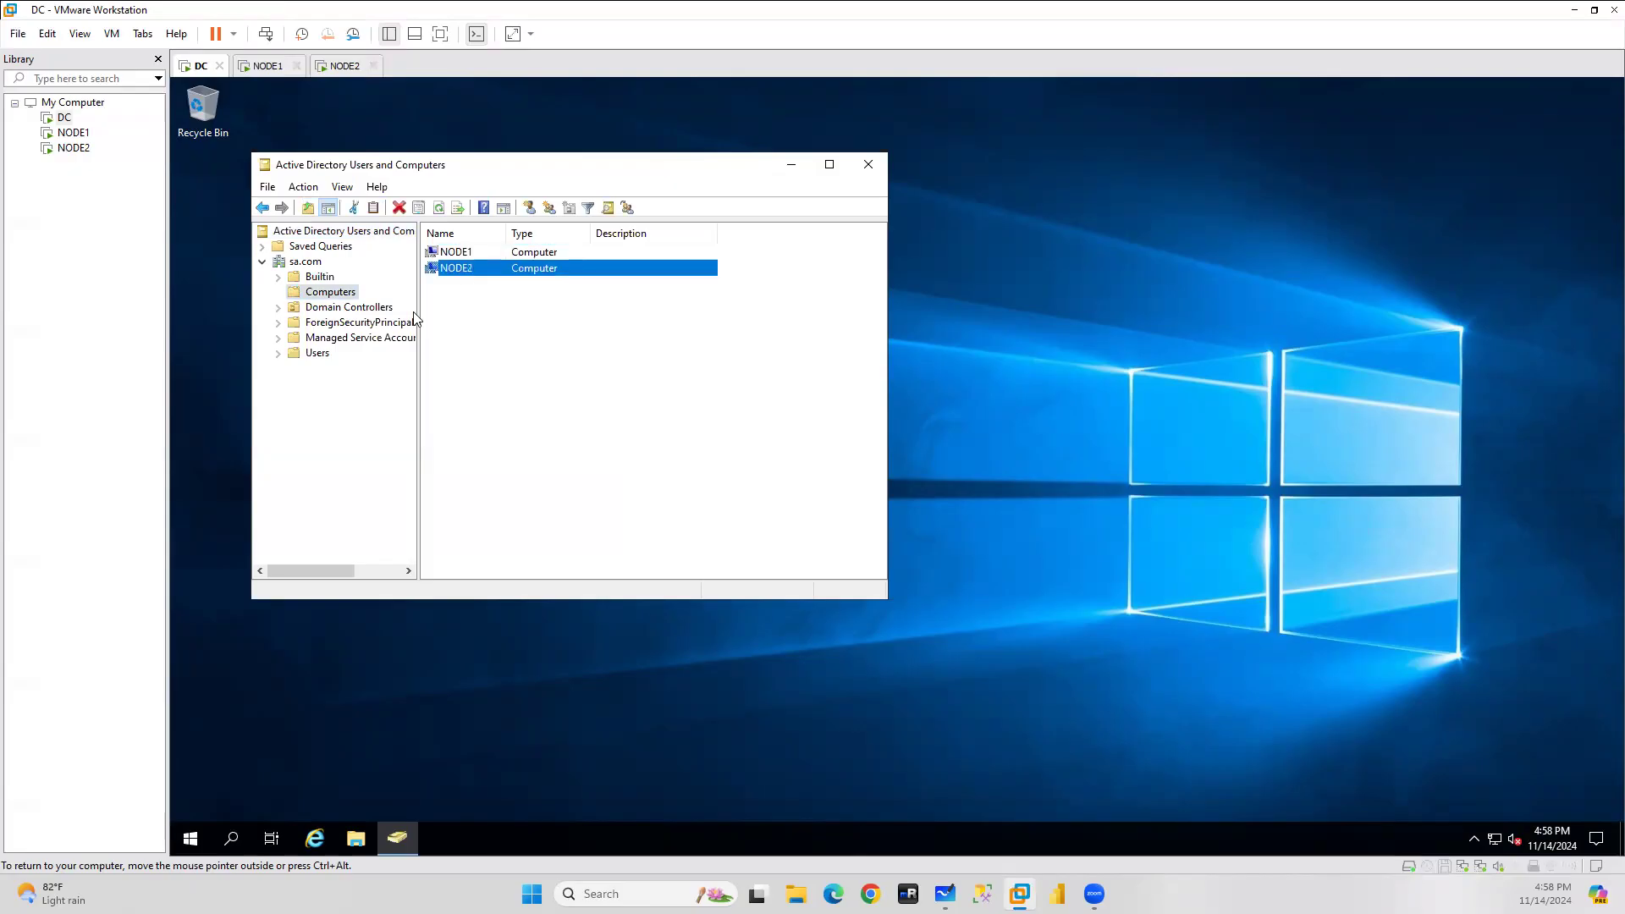
{"action": "left_click", "coordinate": [235, 845]}
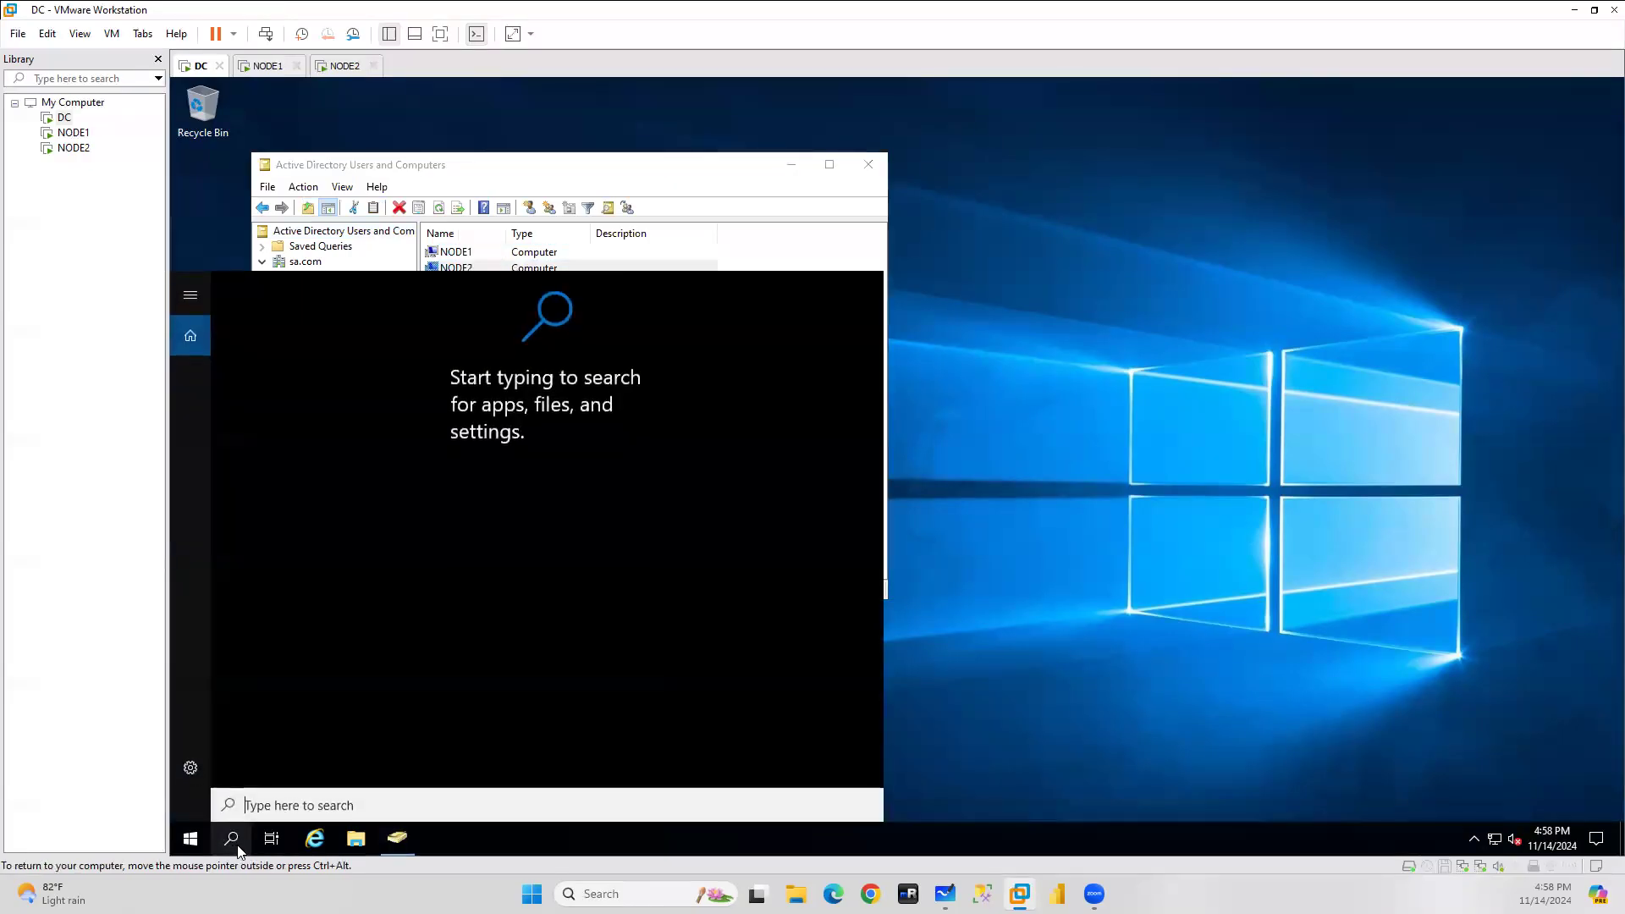
{"action": "type", "text": "cmd"}
{"action": "key", "text": "Return"}
{"action": "type", "text": "ping node1"}
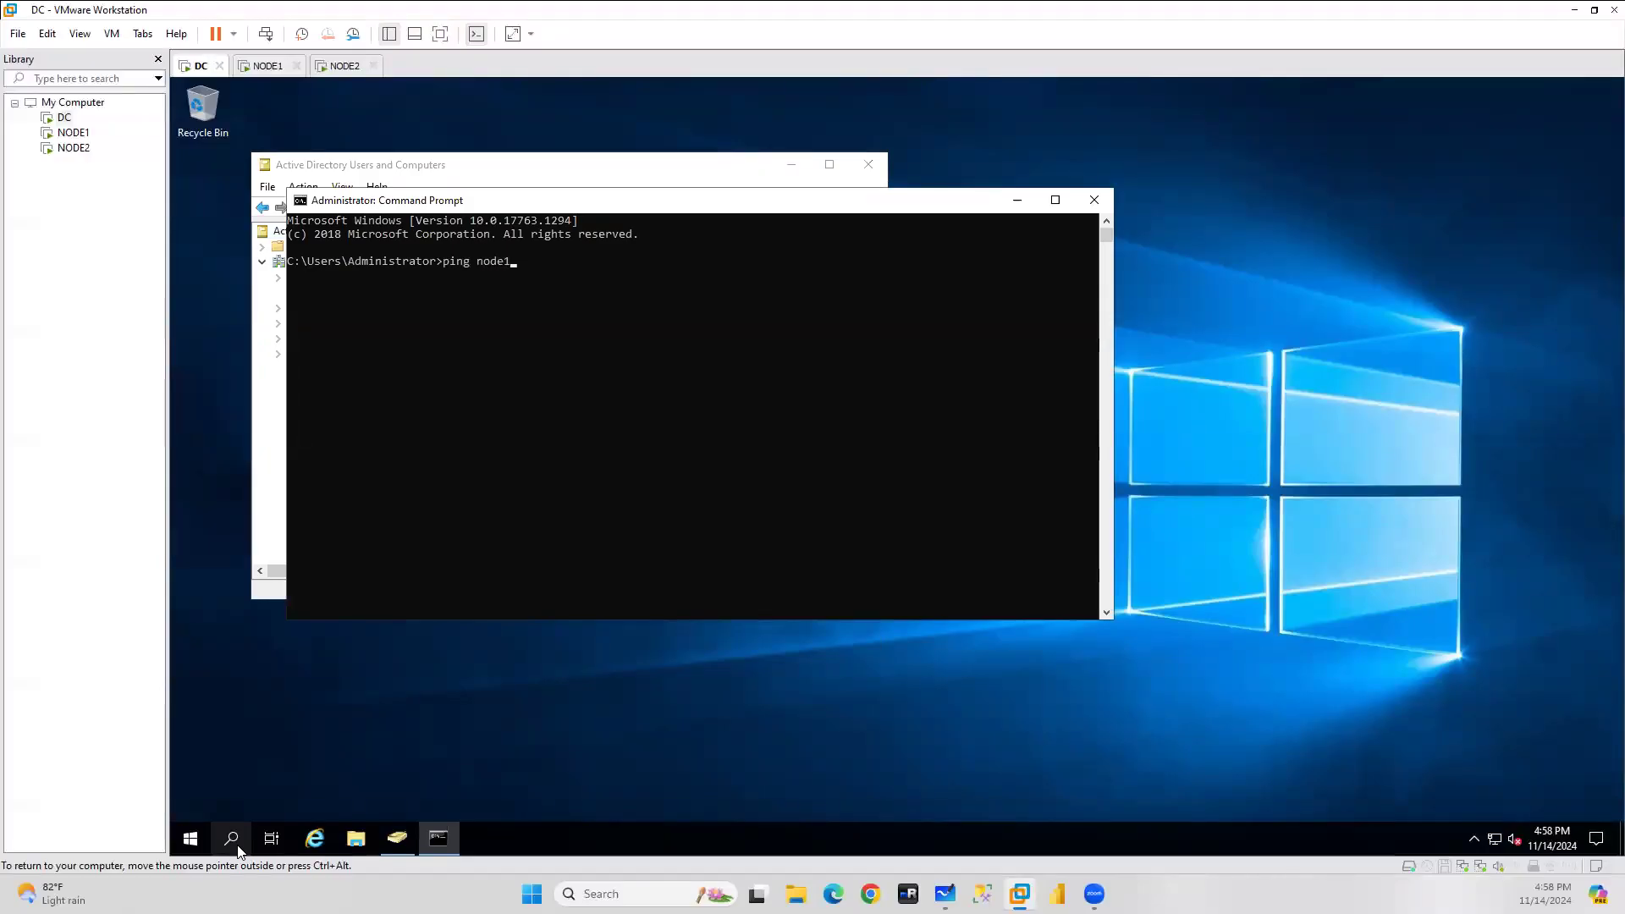
{"action": "key", "text": "Return"}
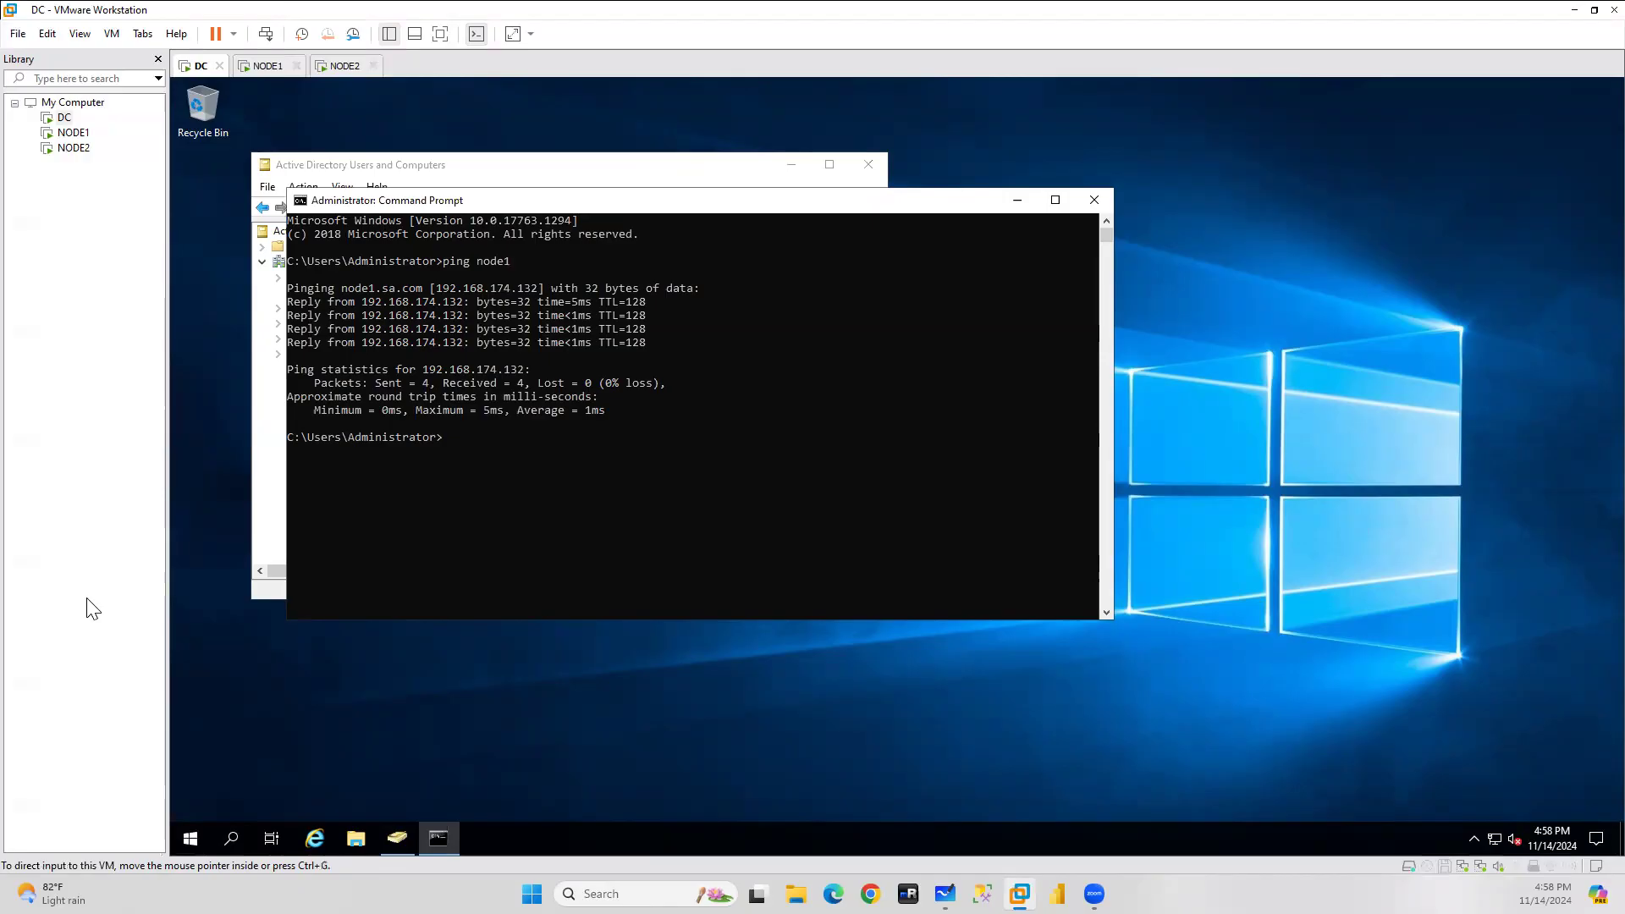
{"action": "left_click", "coordinate": [1090, 204]}
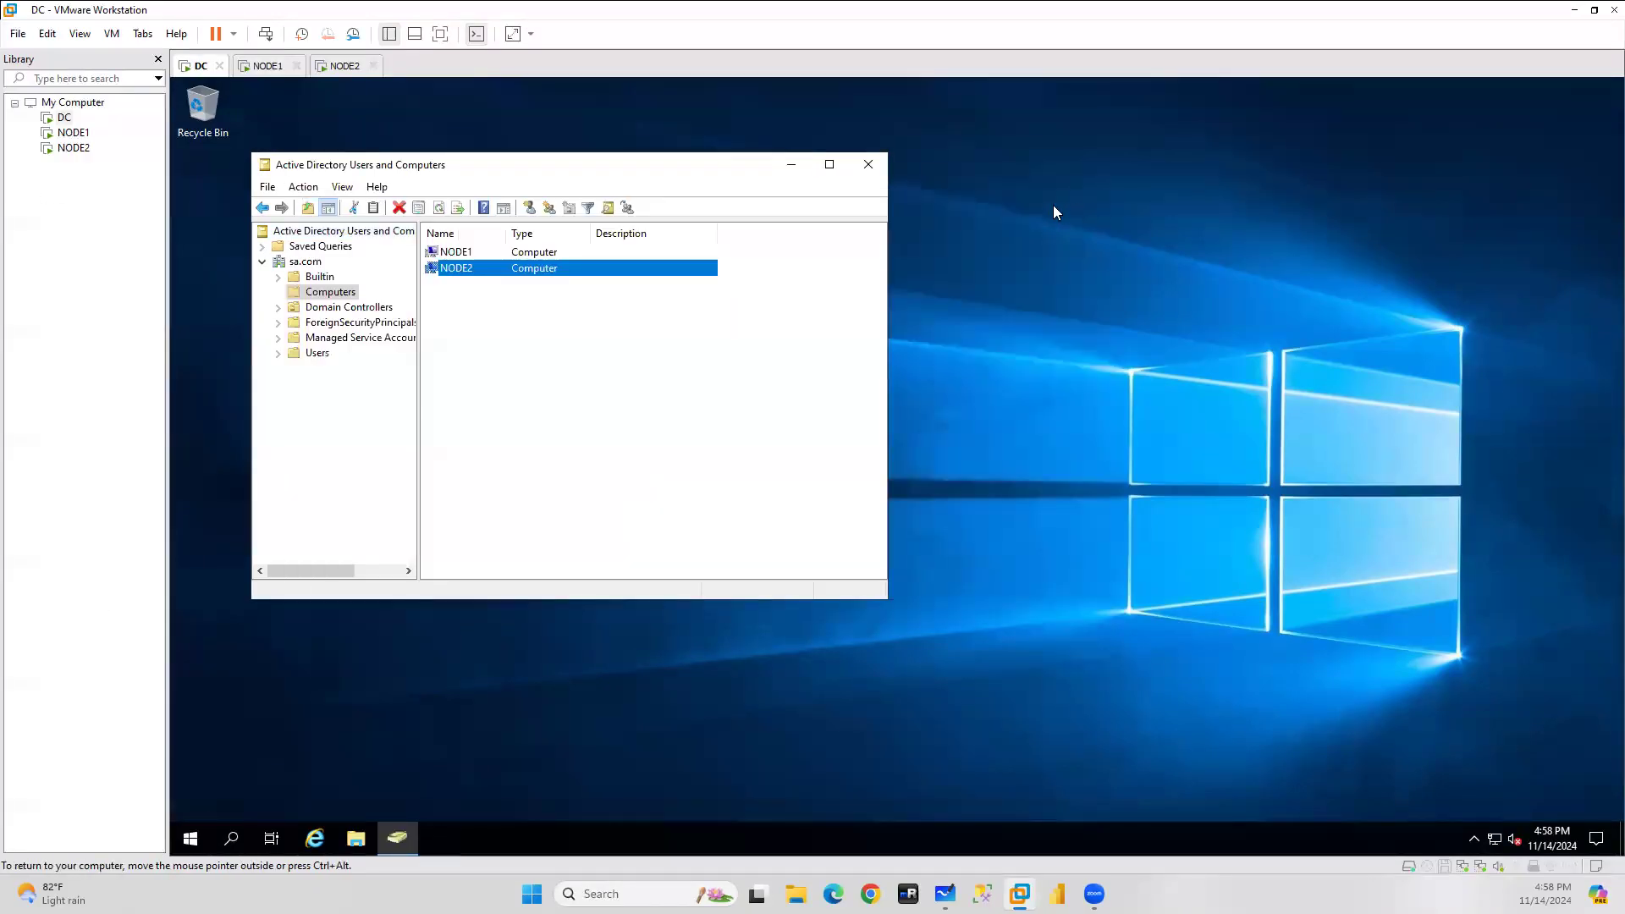
{"action": "left_click", "coordinate": [867, 166]}
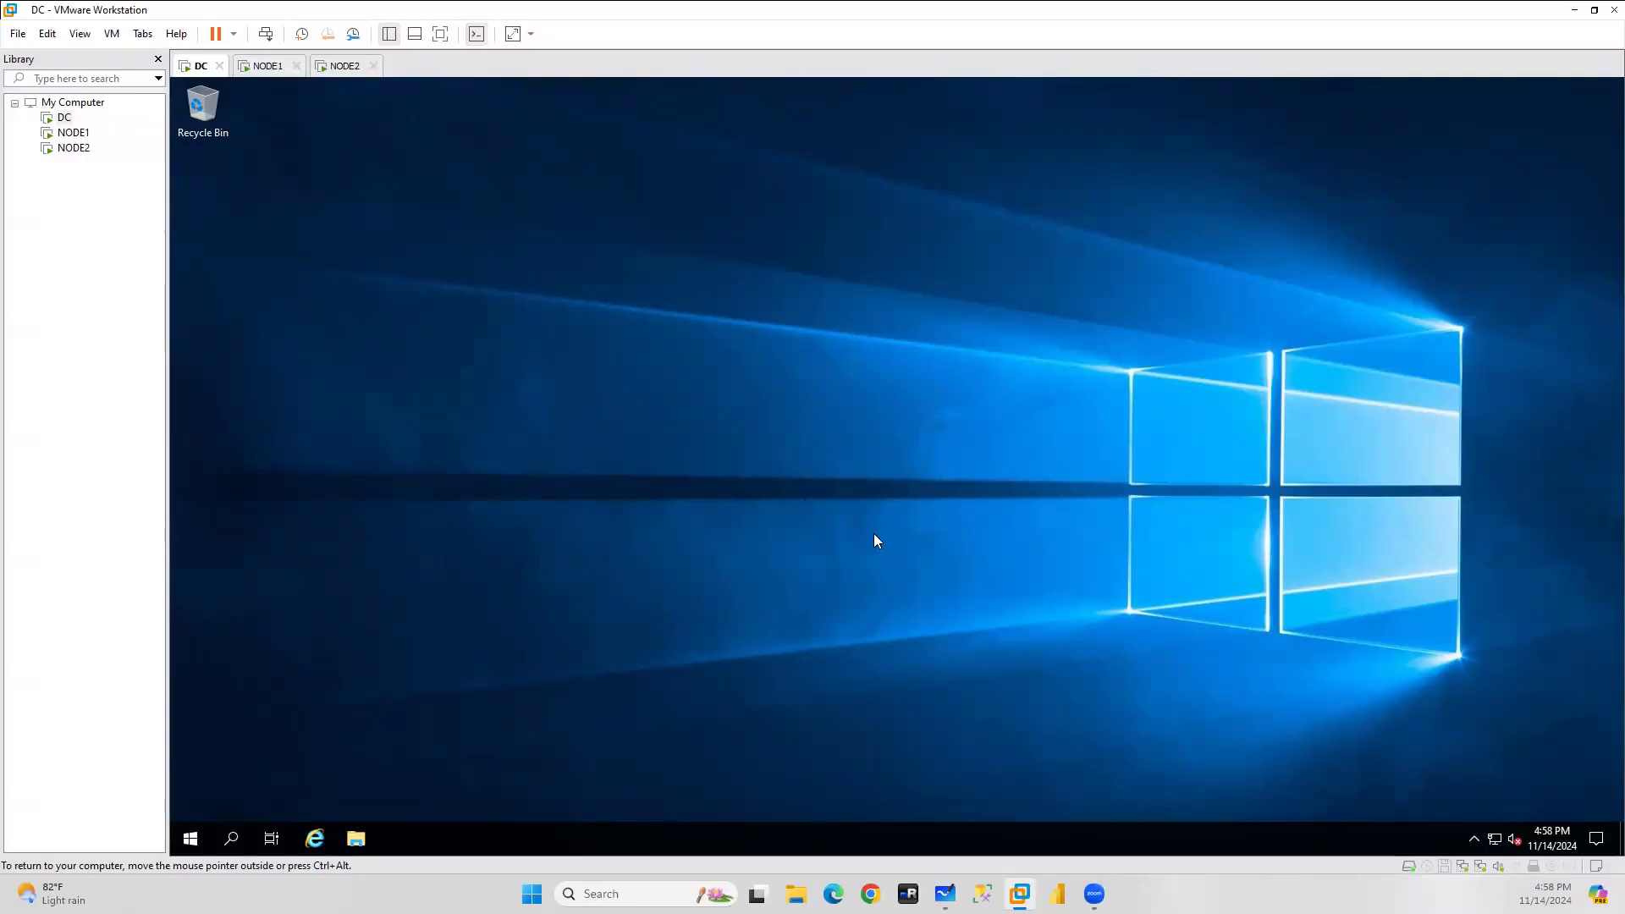
Sign in to NODE1 as Other user with the sa domain administrator account, correcting the misspelled user name.
{"action": "left_click", "coordinate": [269, 67]}
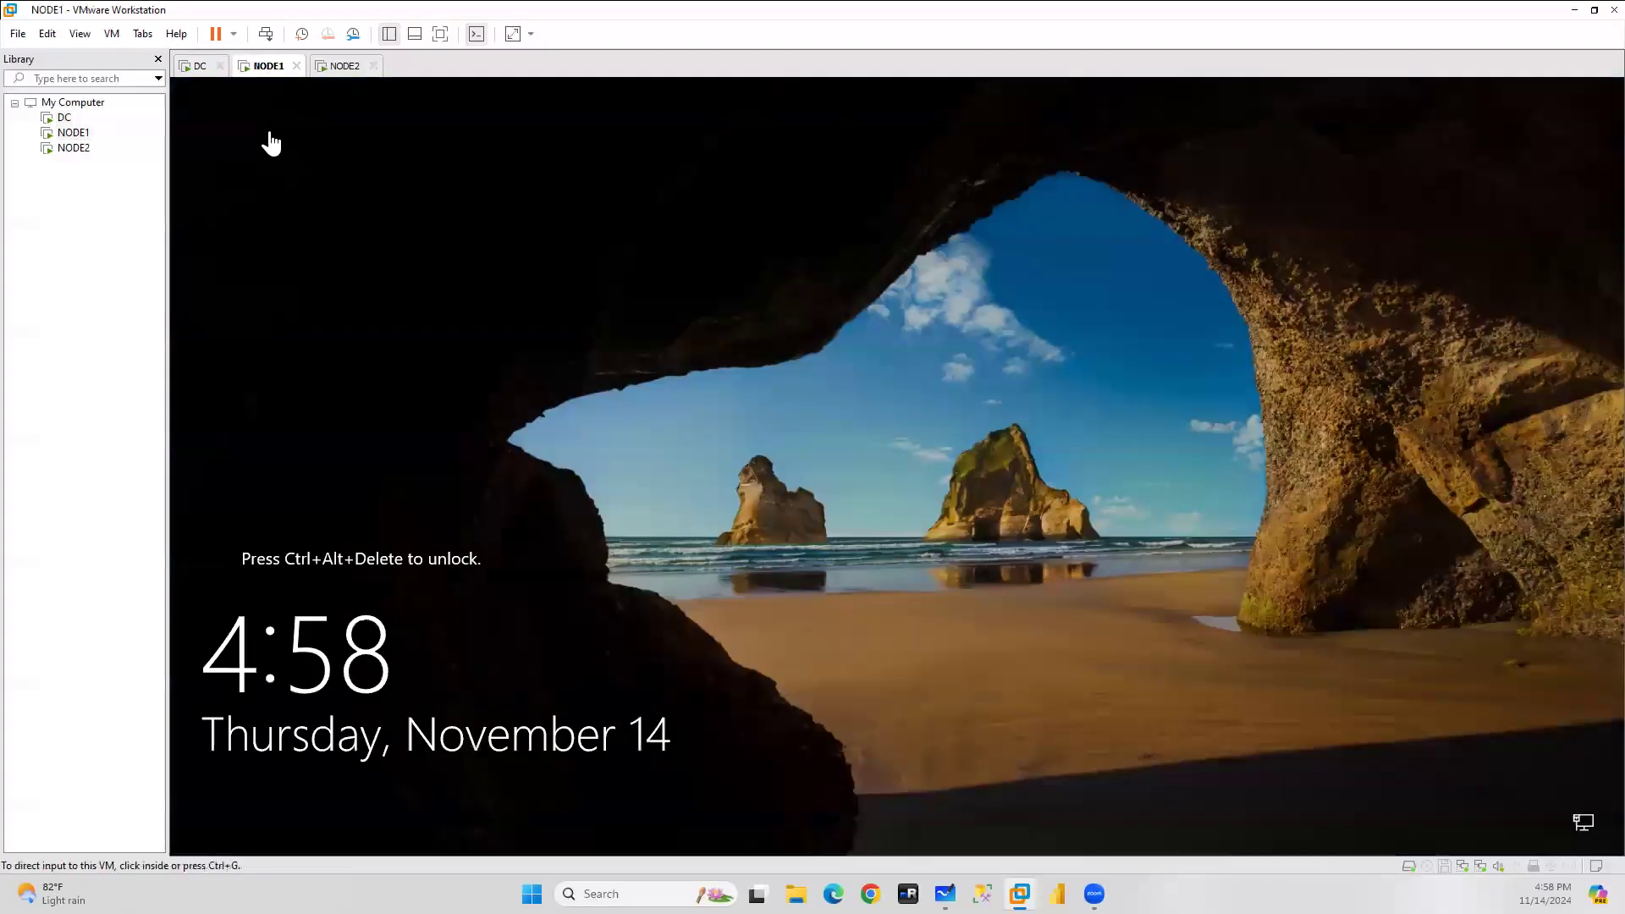
{"action": "left_click", "coordinate": [266, 34]}
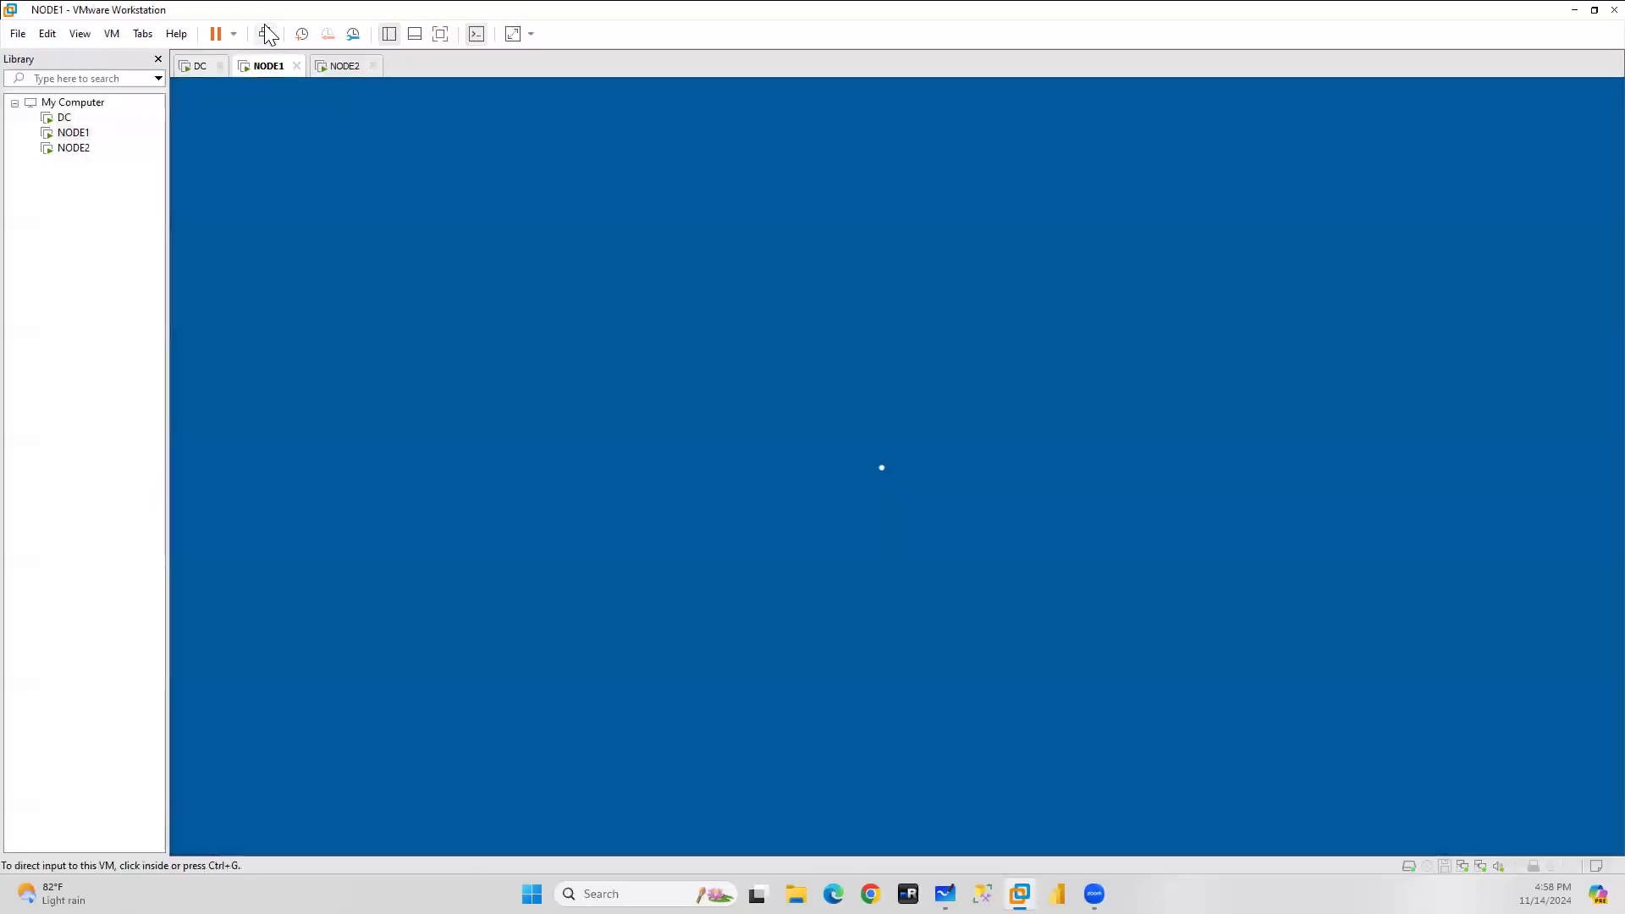
{"action": "left_click", "coordinate": [276, 817]}
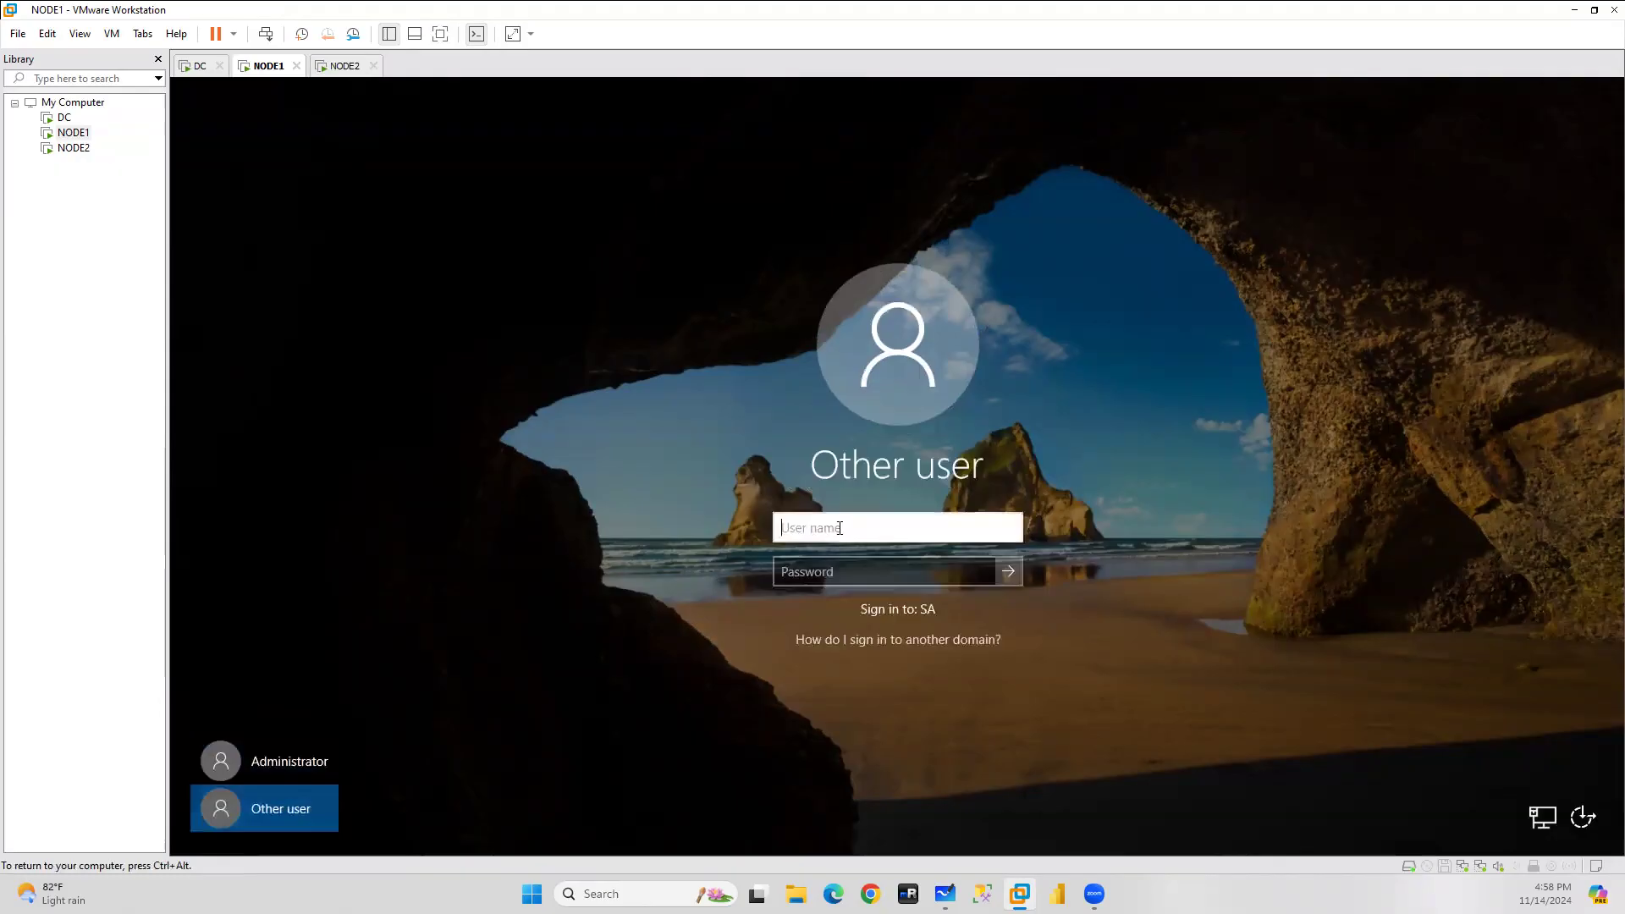
{"action": "type", "text": "sa\\administartor"}
{"action": "key", "text": "Tab"}
{"action": "type", "text": "P"}
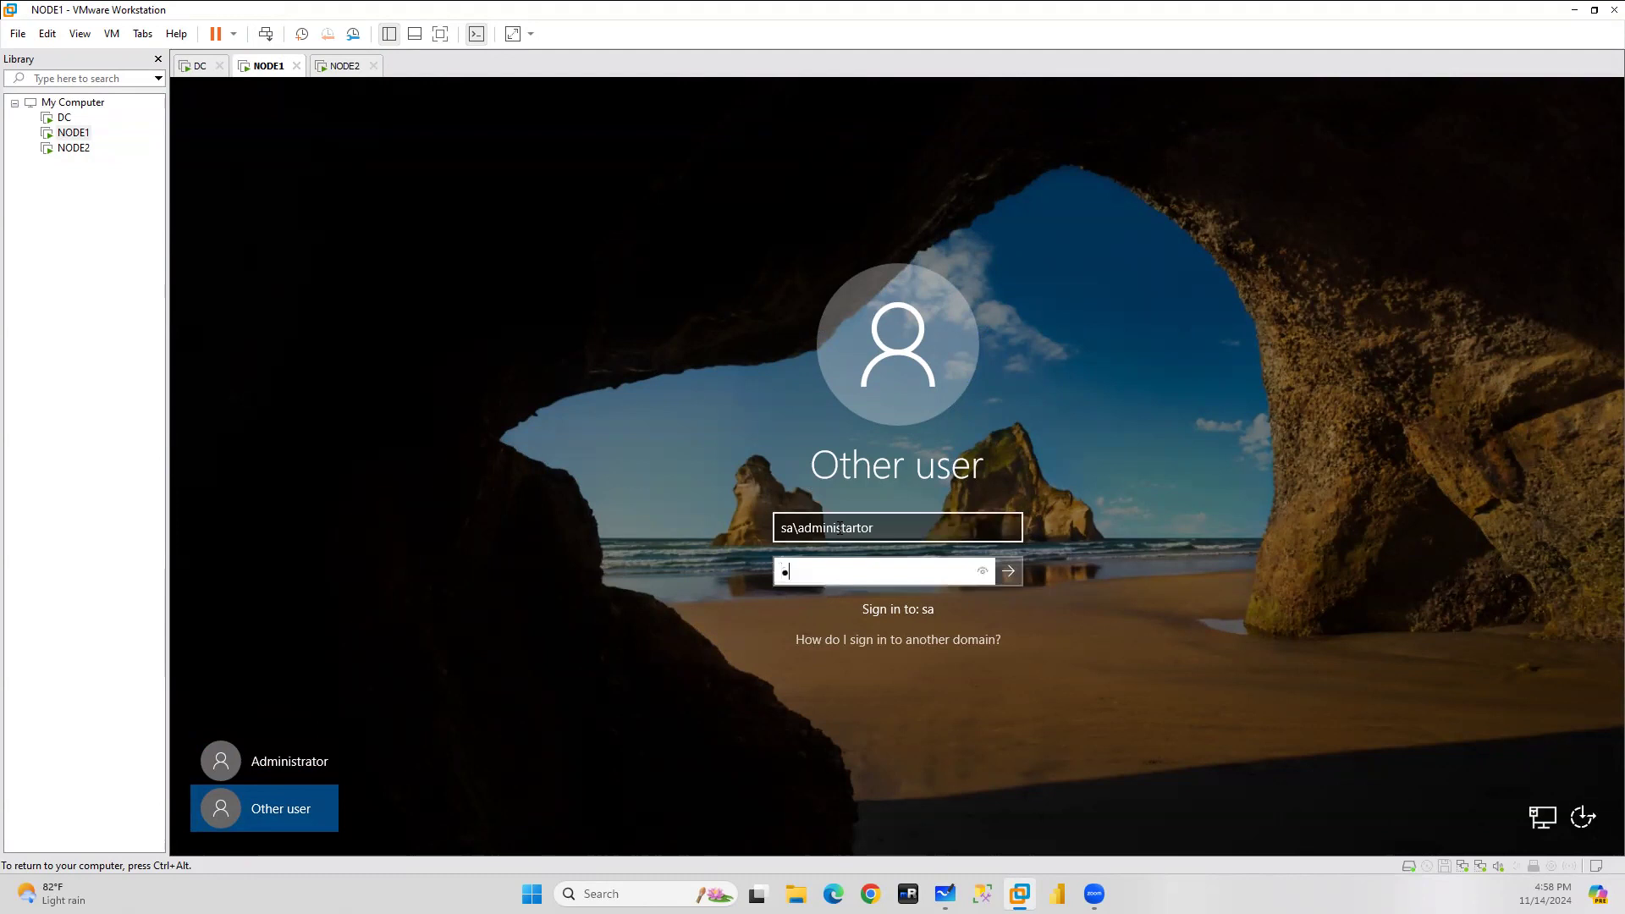
{"action": "type", "text": "assword1234"}
{"action": "left_click", "coordinate": [859, 529]}
{"action": "key", "text": "BackSpace"}
{"action": "key", "text": "BackSpace"}
{"action": "type", "text": "ra"}
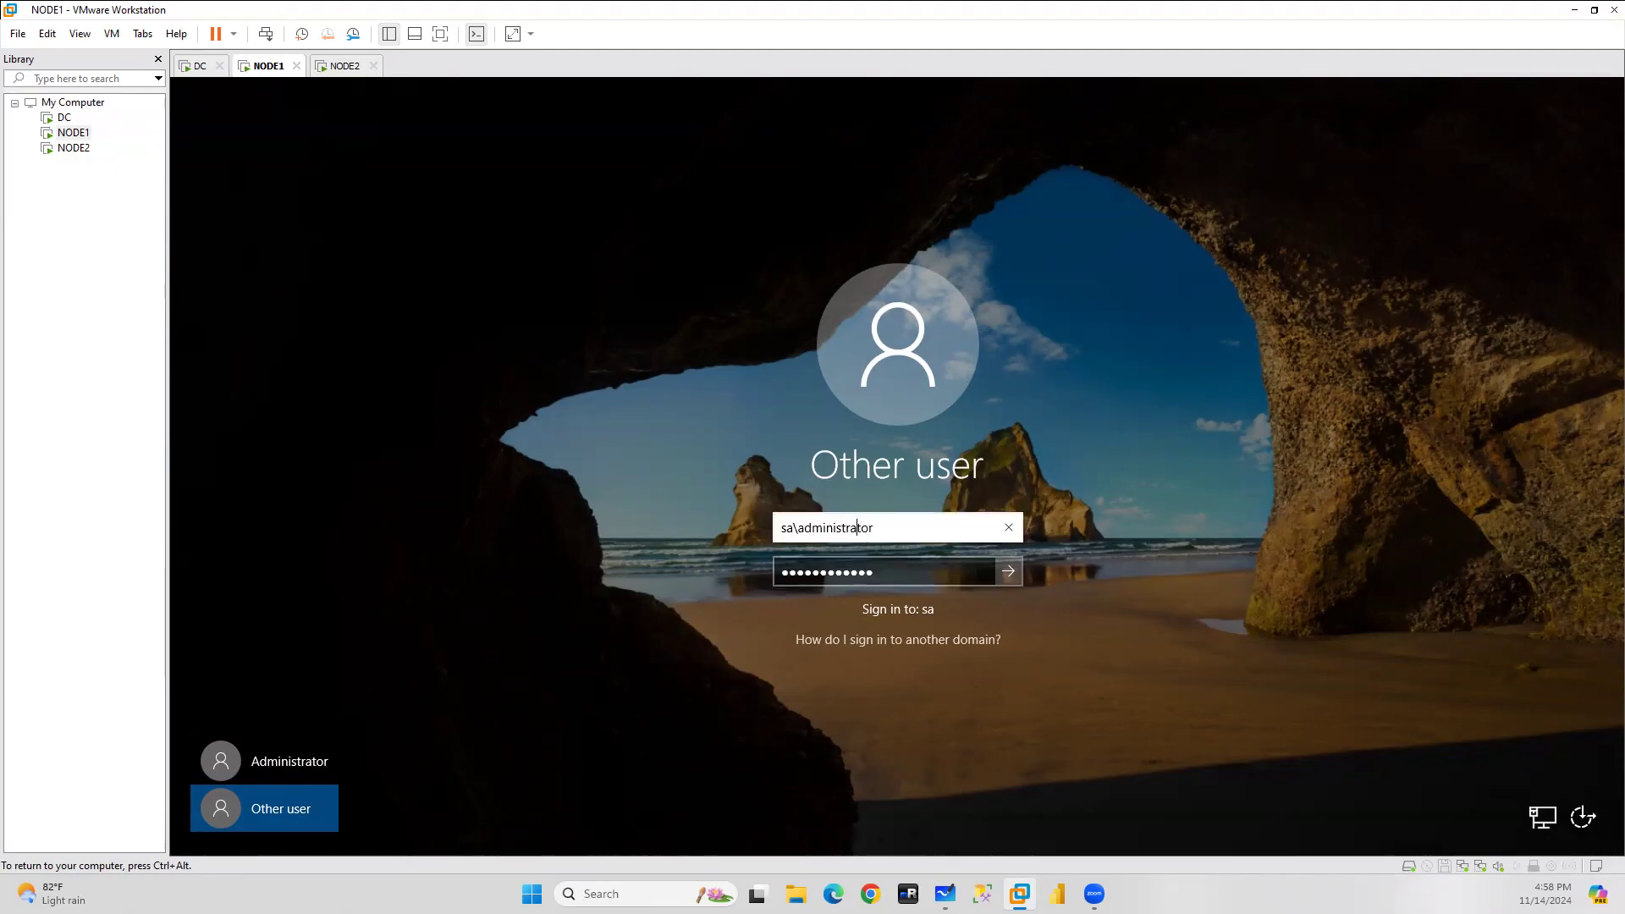
{"action": "key", "text": "Return"}
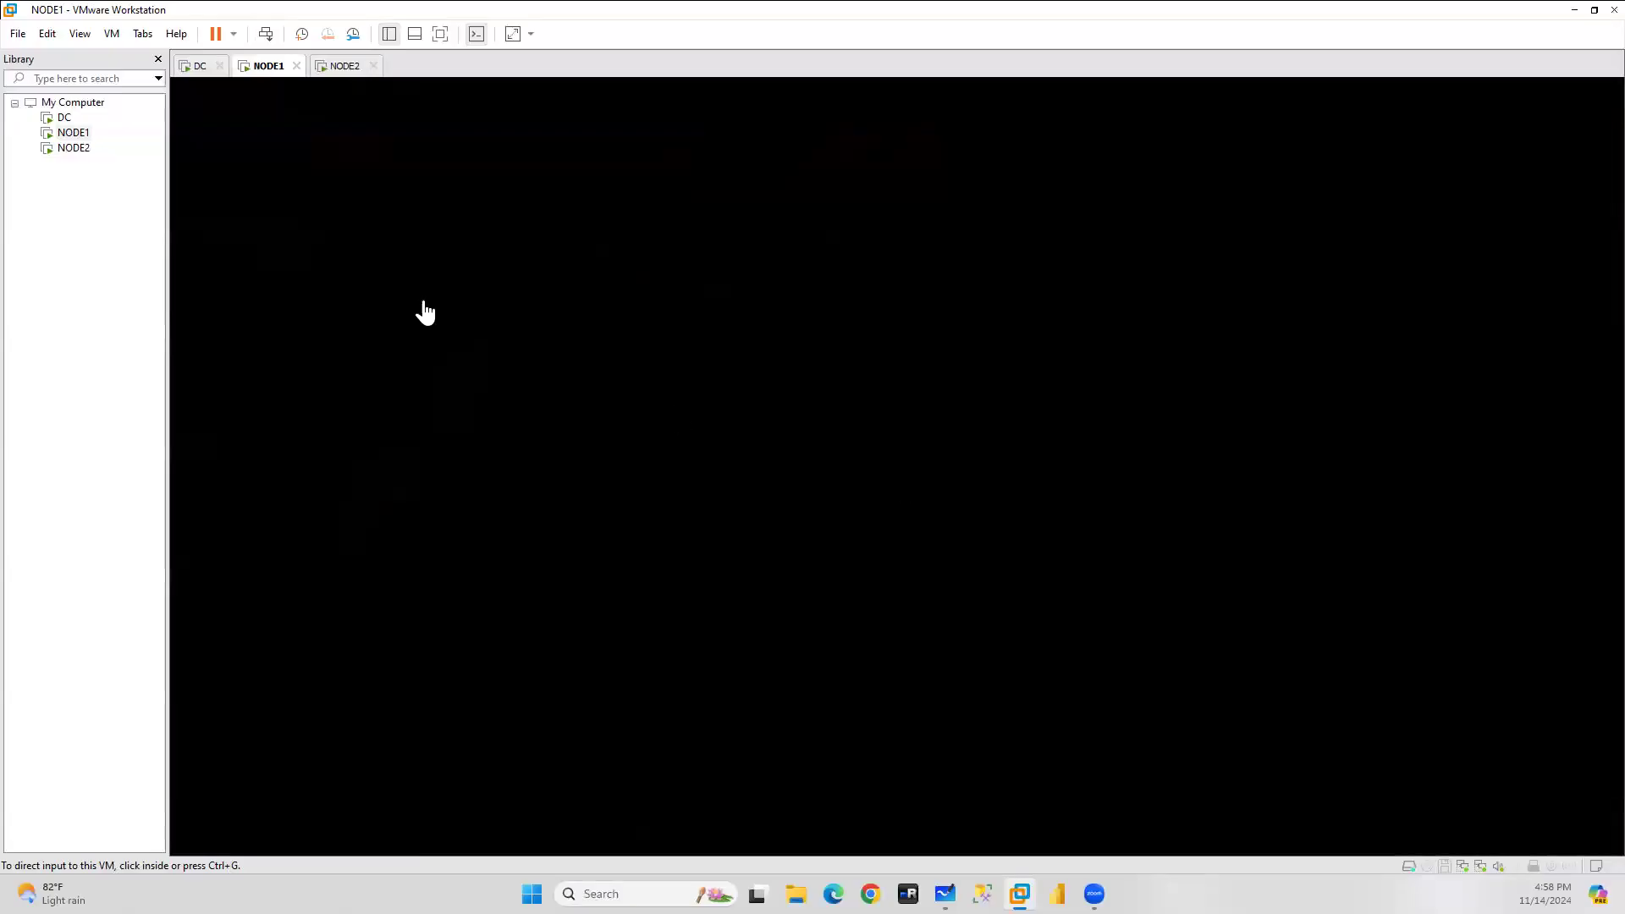
Sign in to NODE2 as Other user with the sa domain administrator account.
{"action": "left_click", "coordinate": [332, 68]}
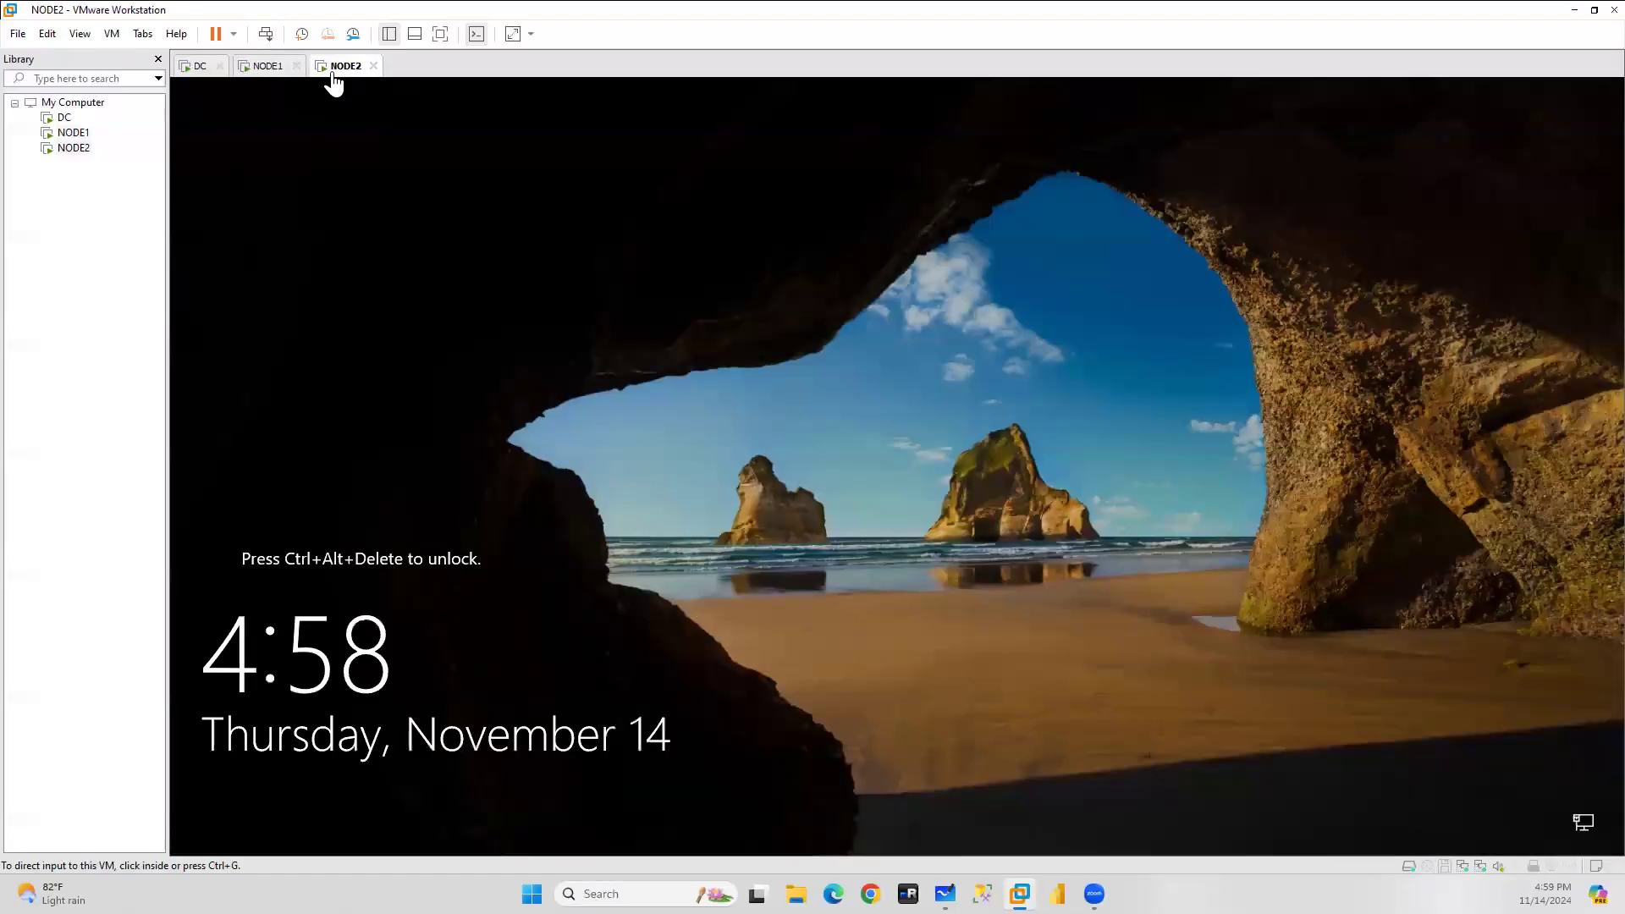
{"action": "left_click", "coordinate": [265, 36]}
{"action": "left_click", "coordinate": [264, 823]}
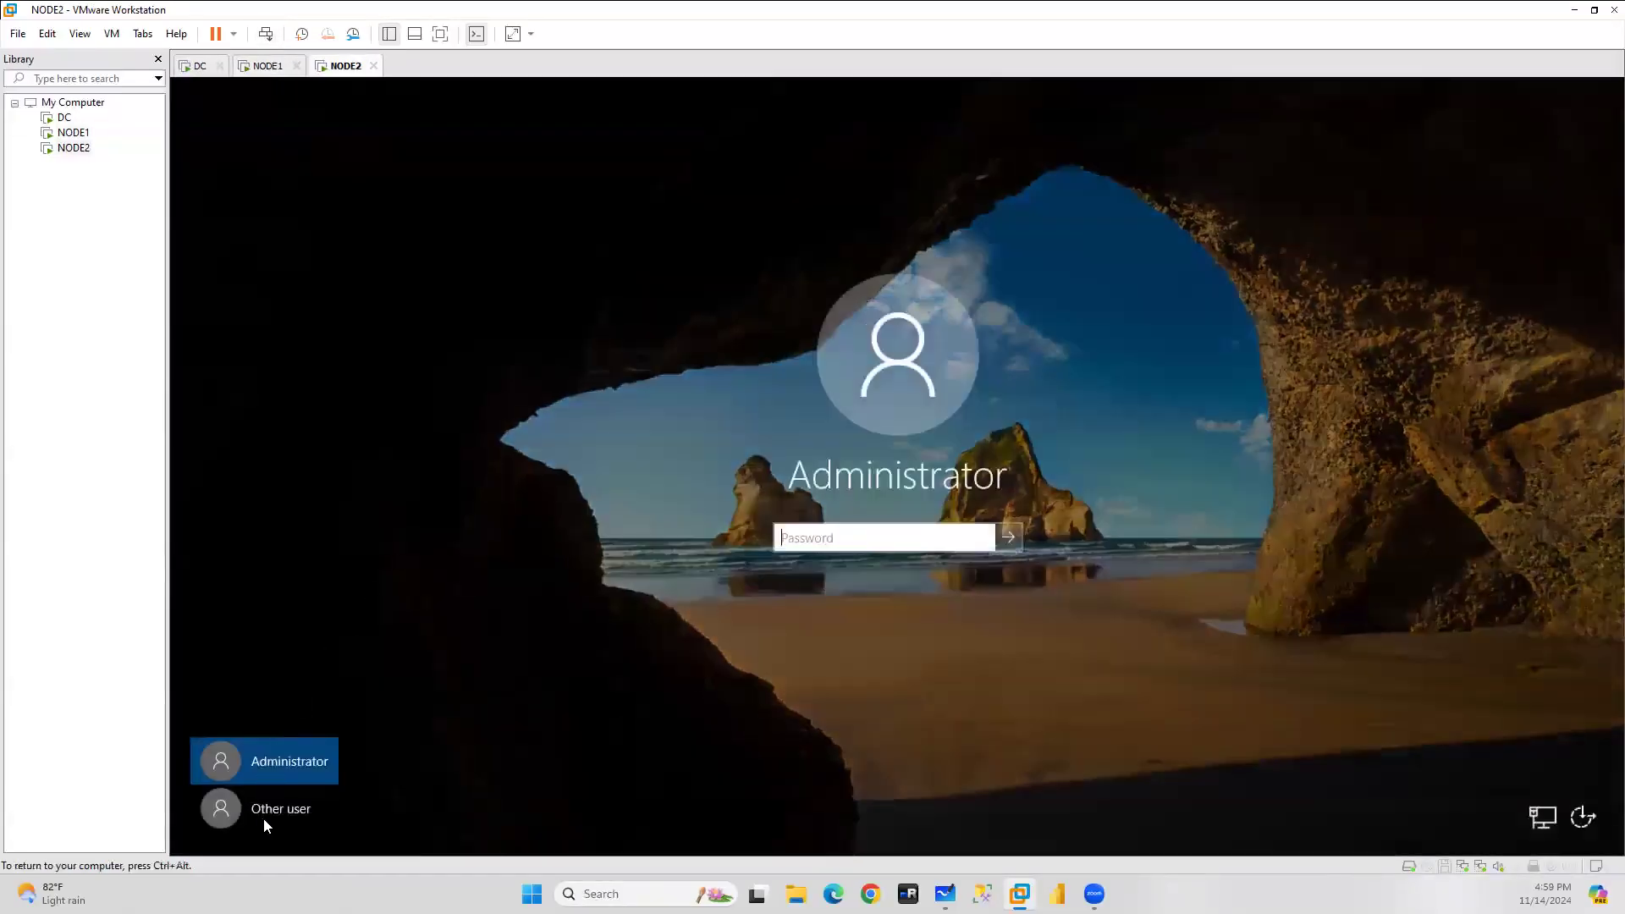
{"action": "left_click", "coordinate": [264, 813]}
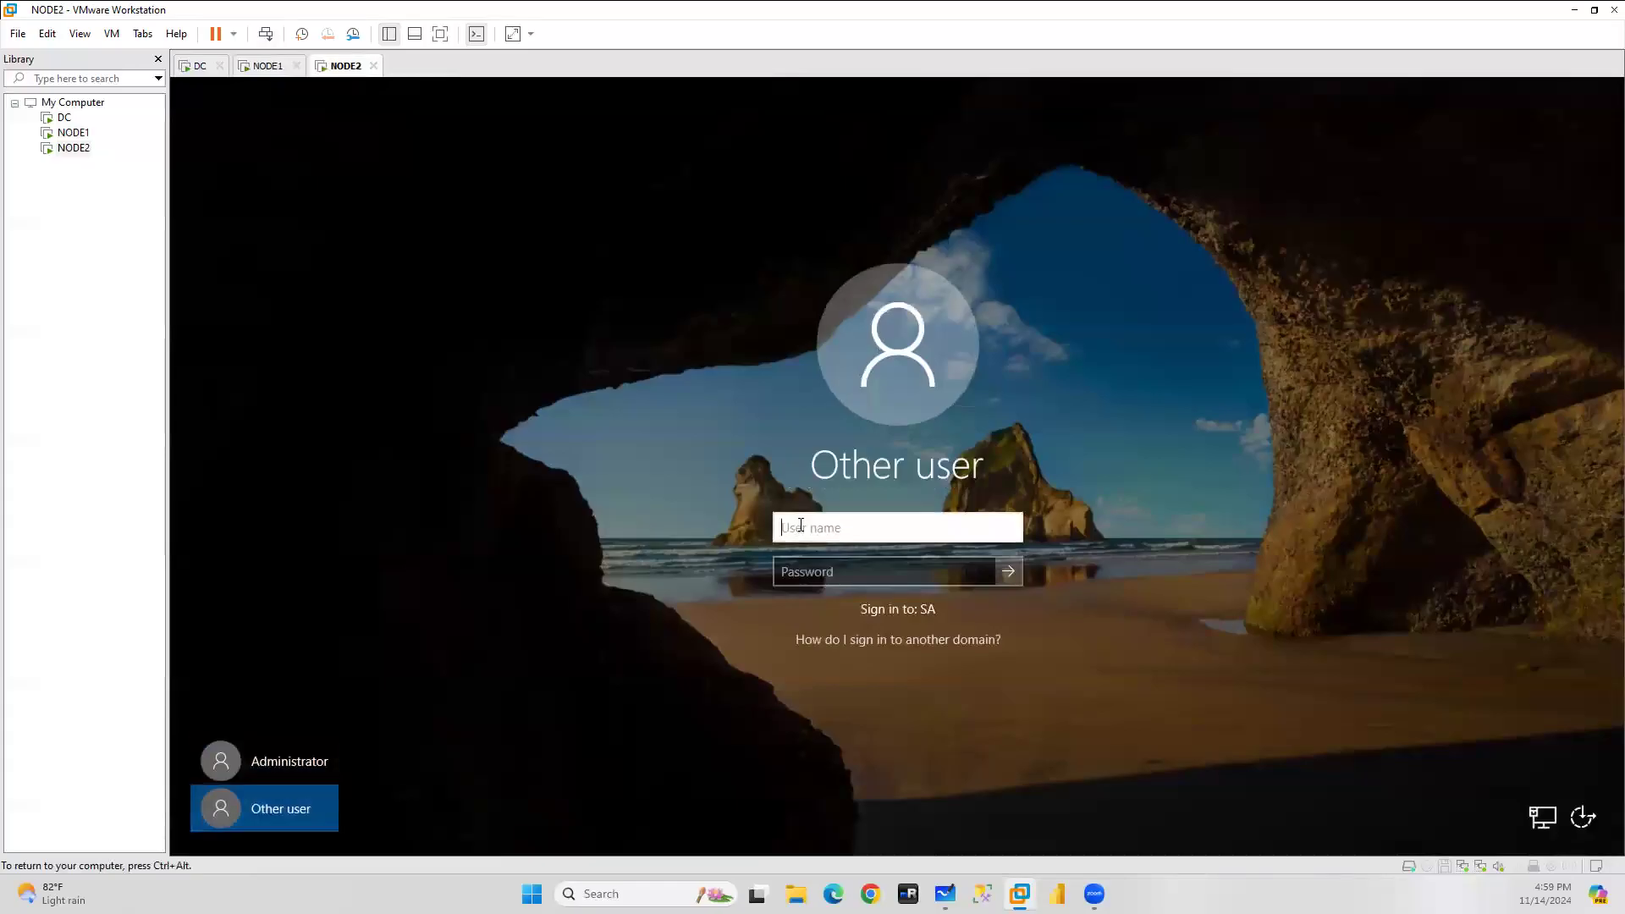
{"action": "type", "text": "sa\\administrator"}
{"action": "key", "text": "Tab"}
{"action": "type", "text": "P@ssw"}
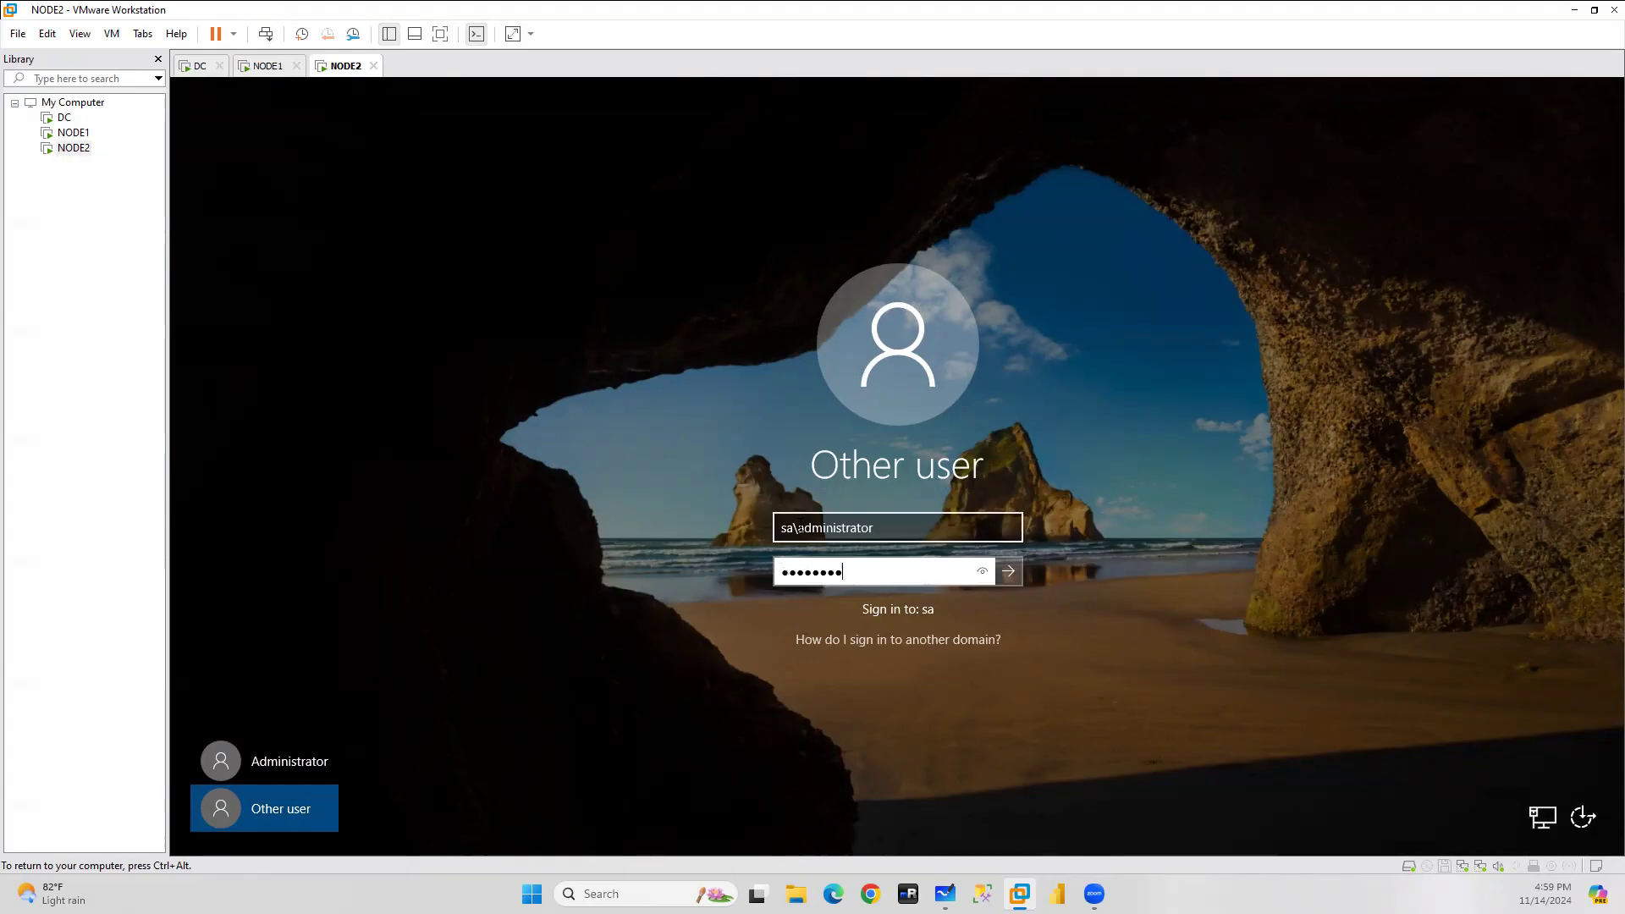
{"action": "key", "text": "Return"}
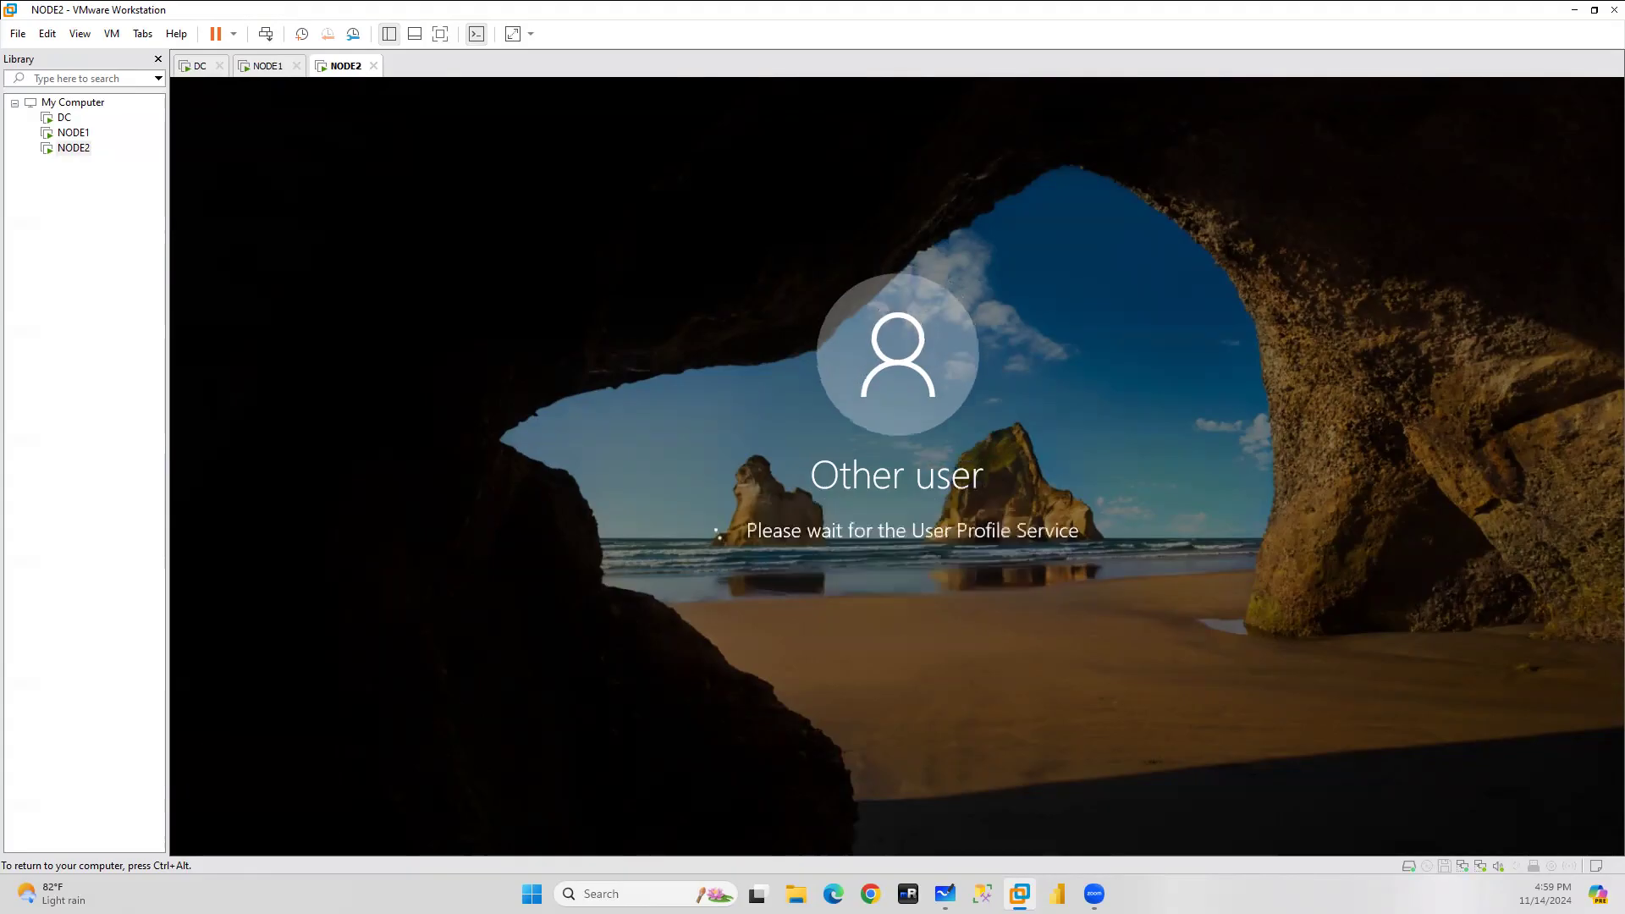
Back on NODE1, dismiss the Windows Admin Center notice and close Server Manager.
{"action": "key", "text": "ctrl+alt"}
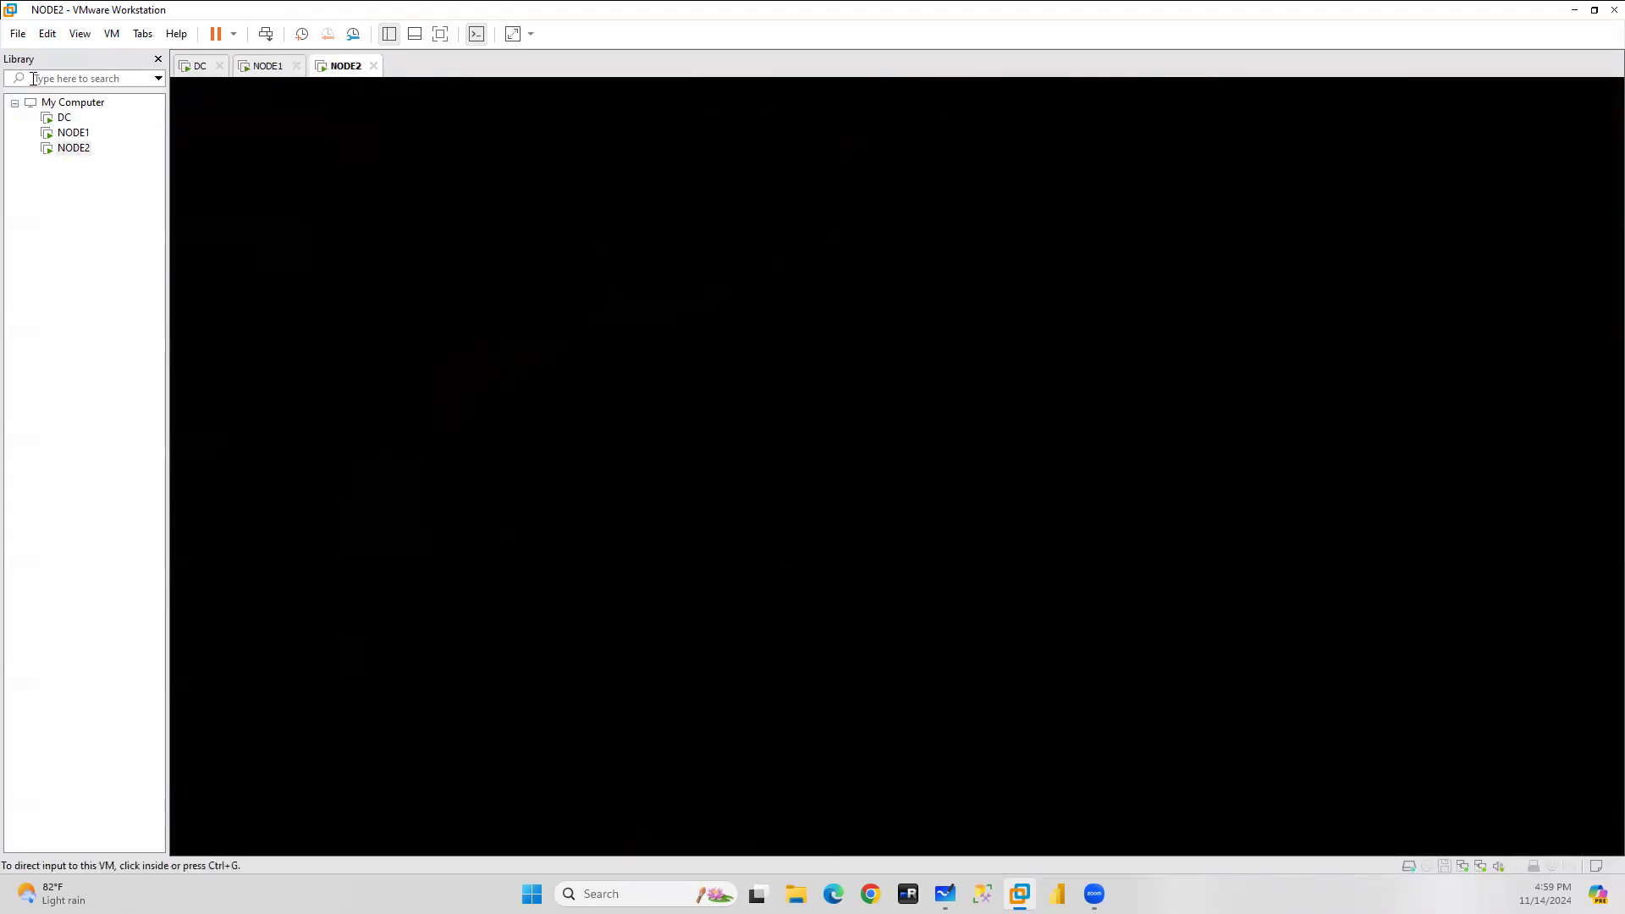
{"action": "left_click", "coordinate": [259, 72]}
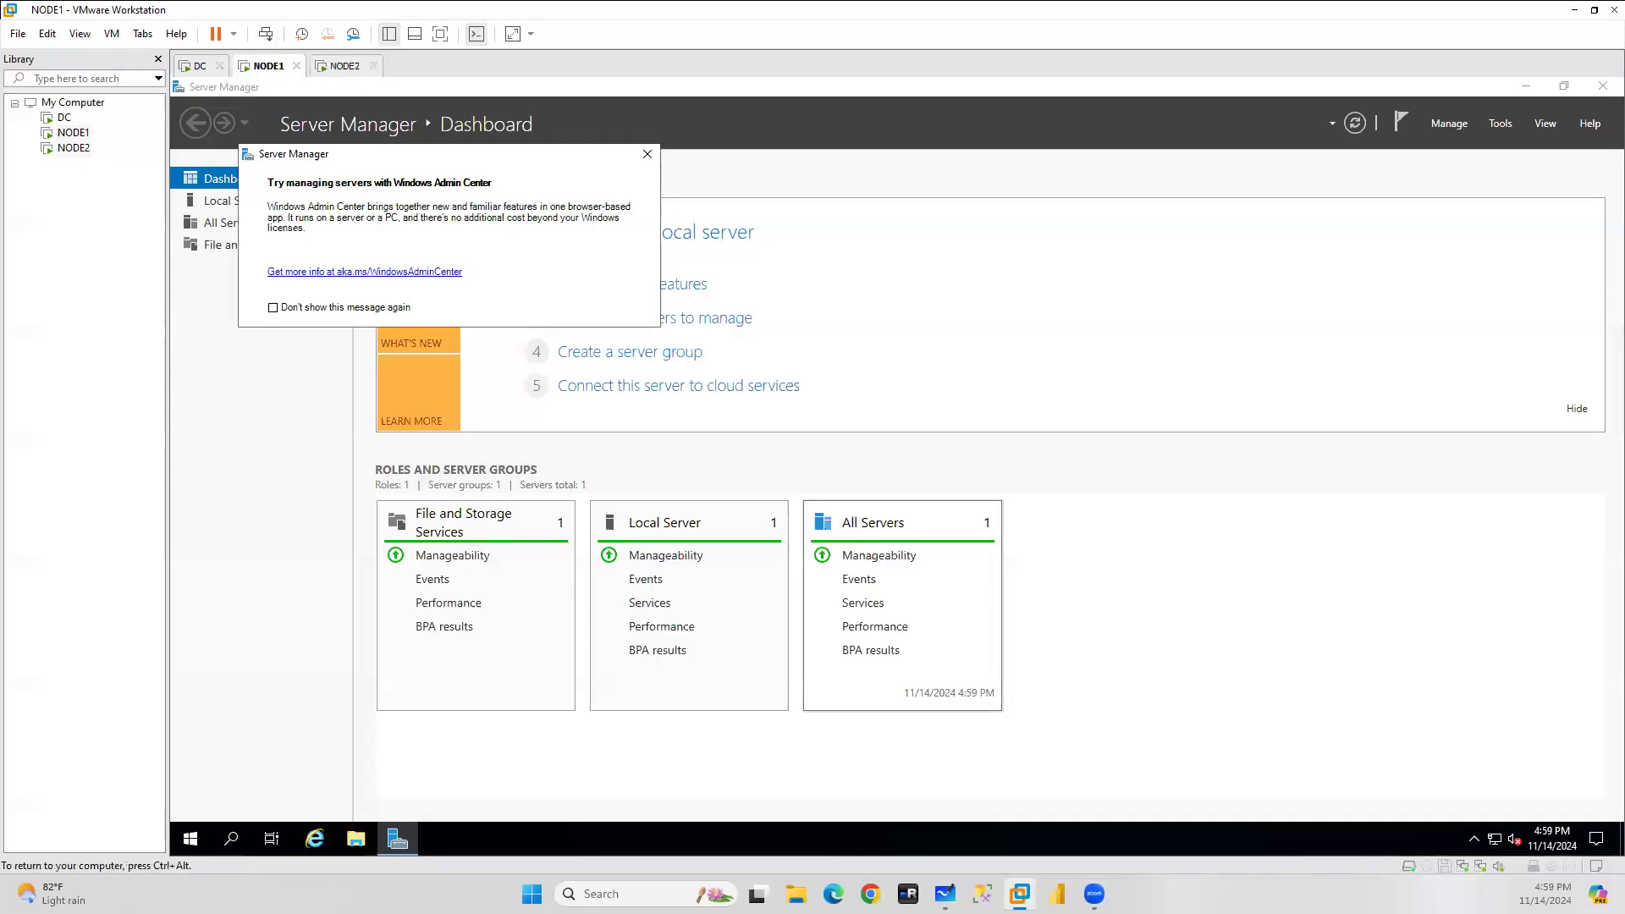
{"action": "left_click", "coordinate": [647, 154]}
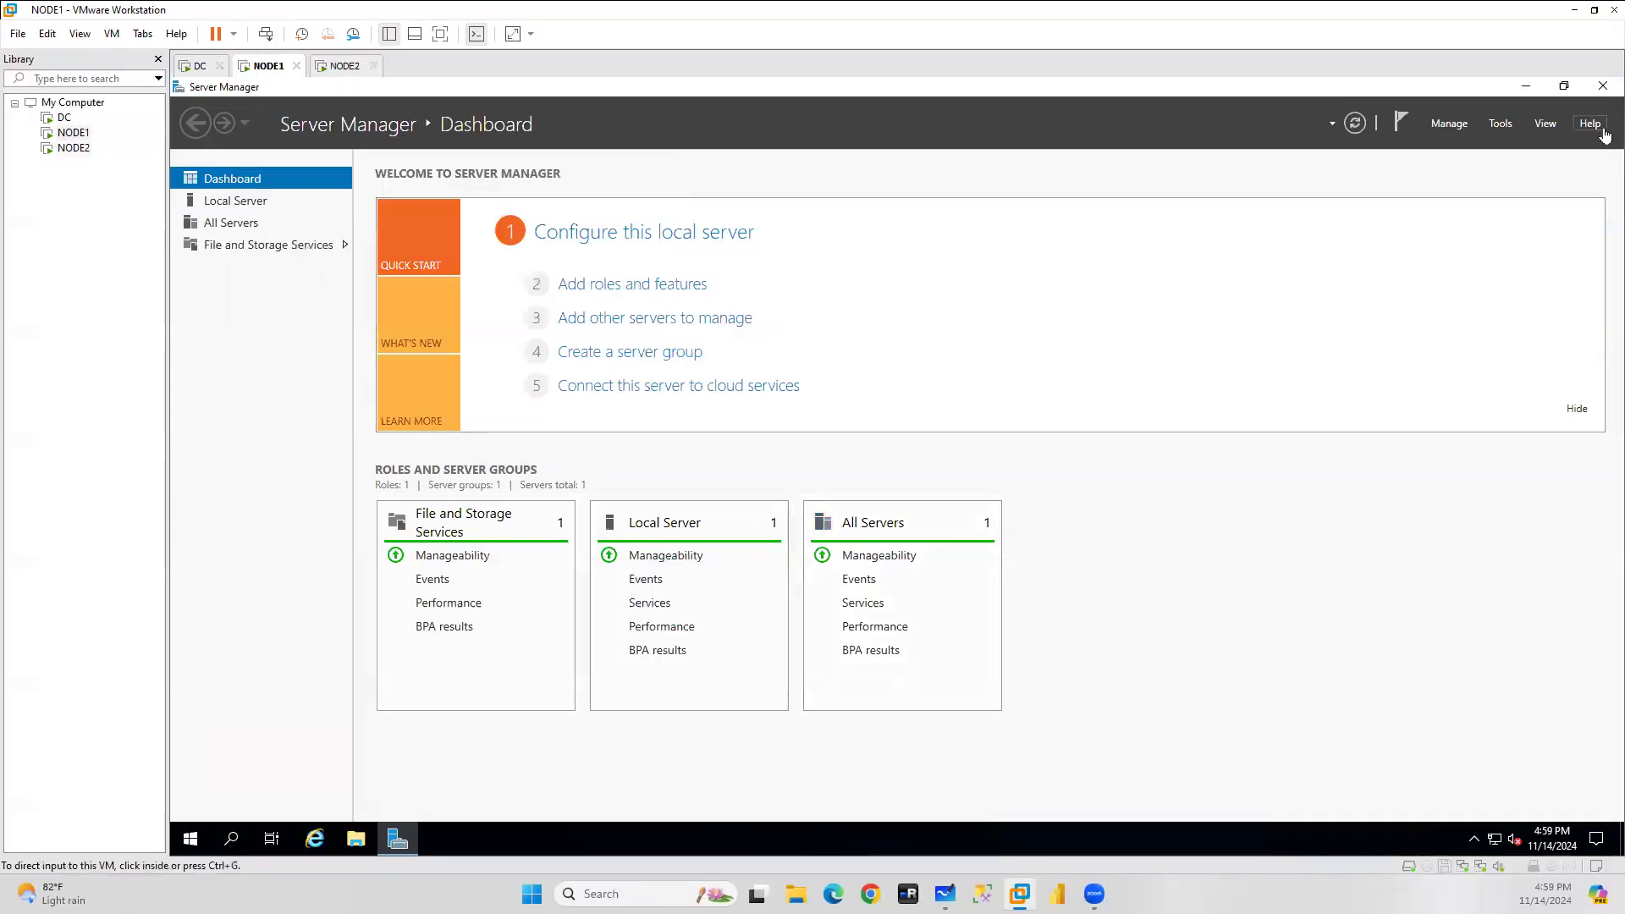
{"action": "left_click", "coordinate": [1603, 87]}
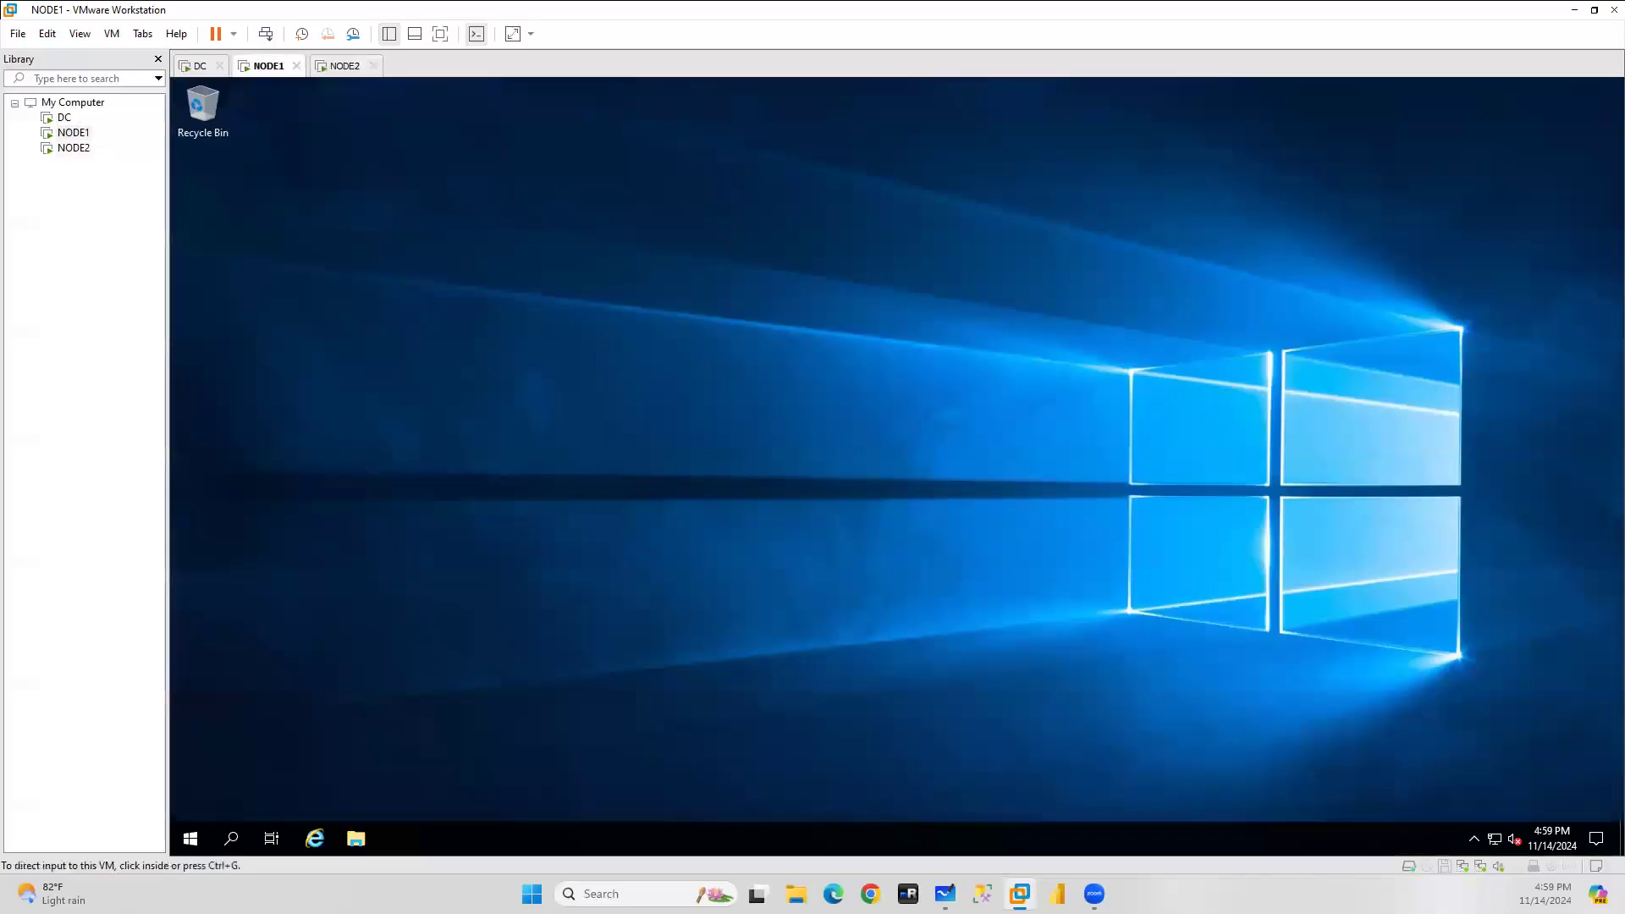
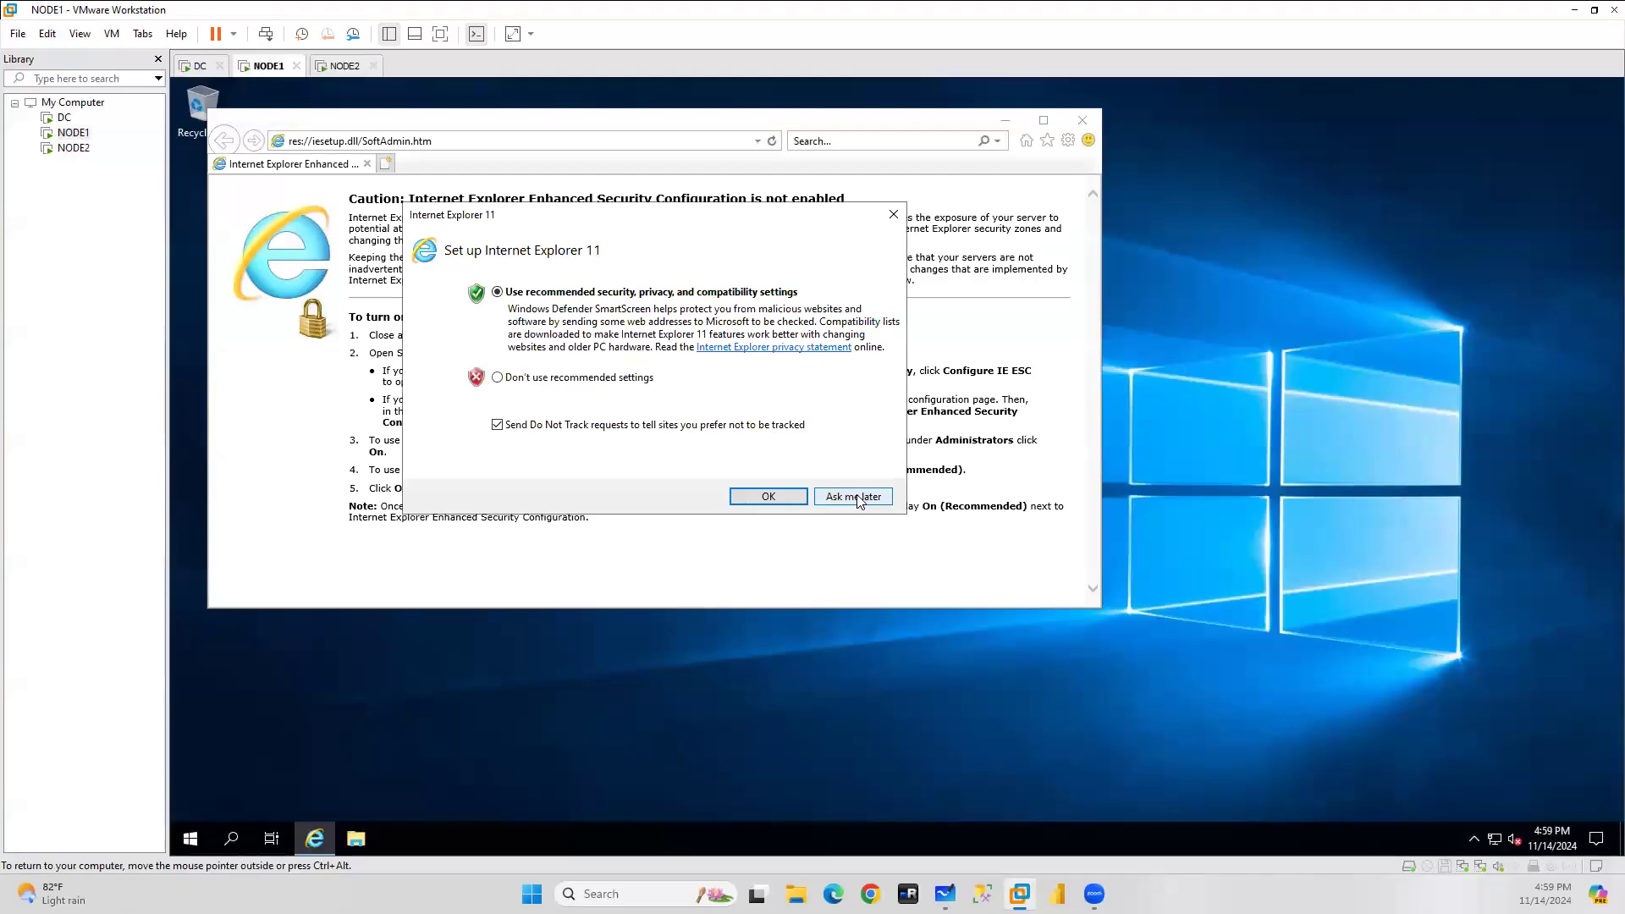
In NODE1's maximized Internet Explorer, skip setup and search the web for 'edge download'.
{"action": "left_click", "coordinate": [853, 497]}
{"action": "left_click", "coordinate": [1044, 120]}
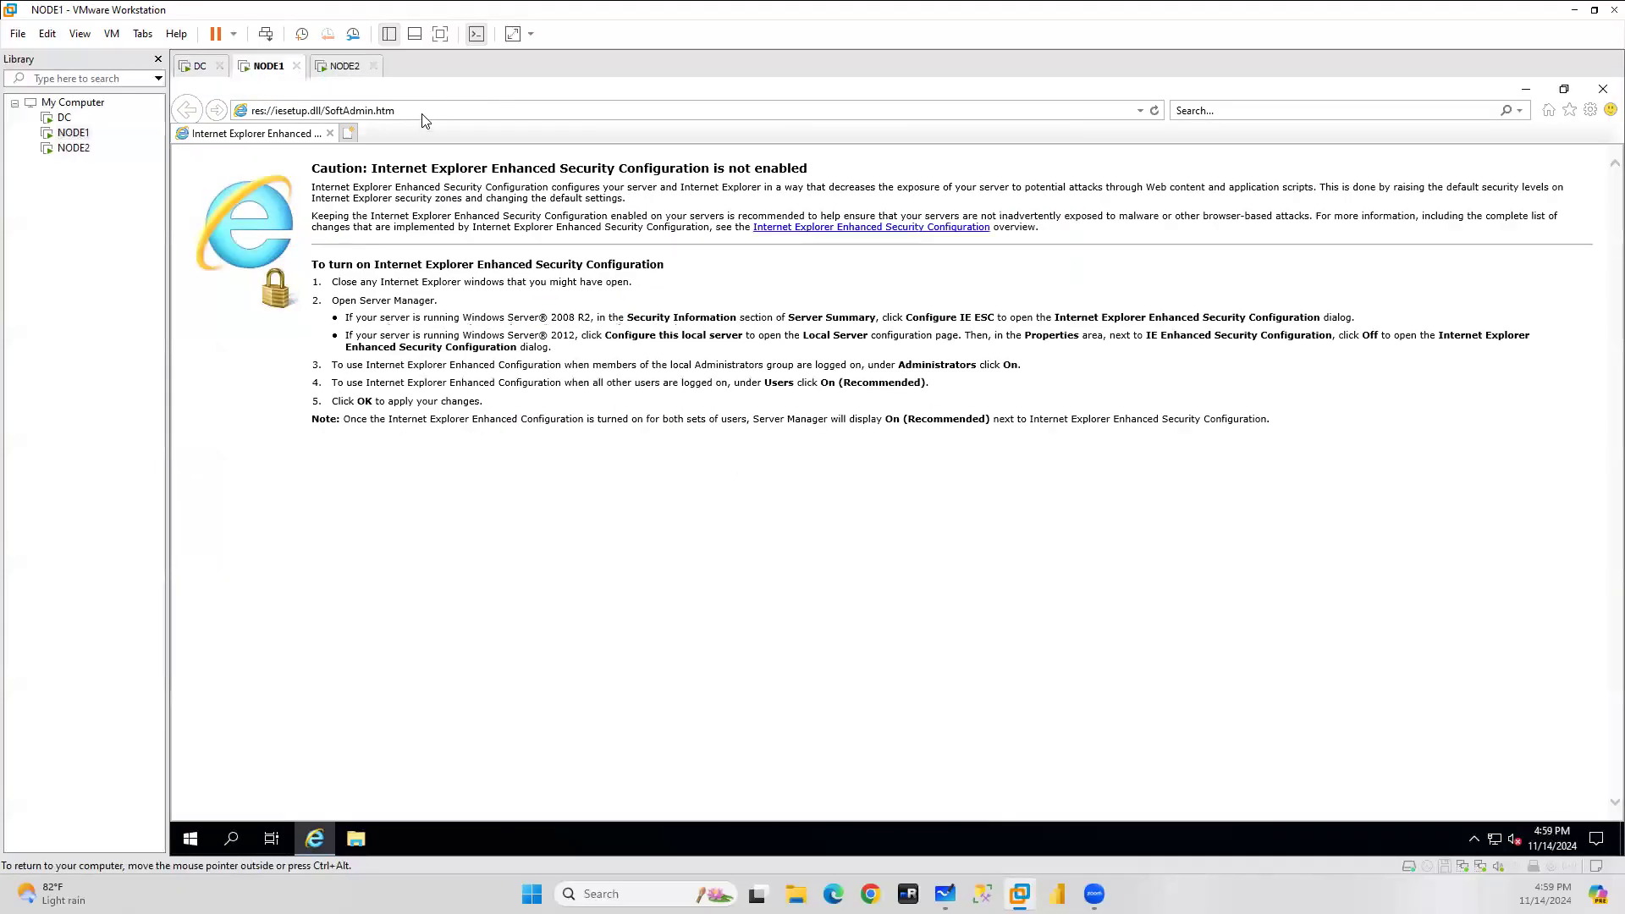
{"action": "left_click", "coordinate": [425, 113]}
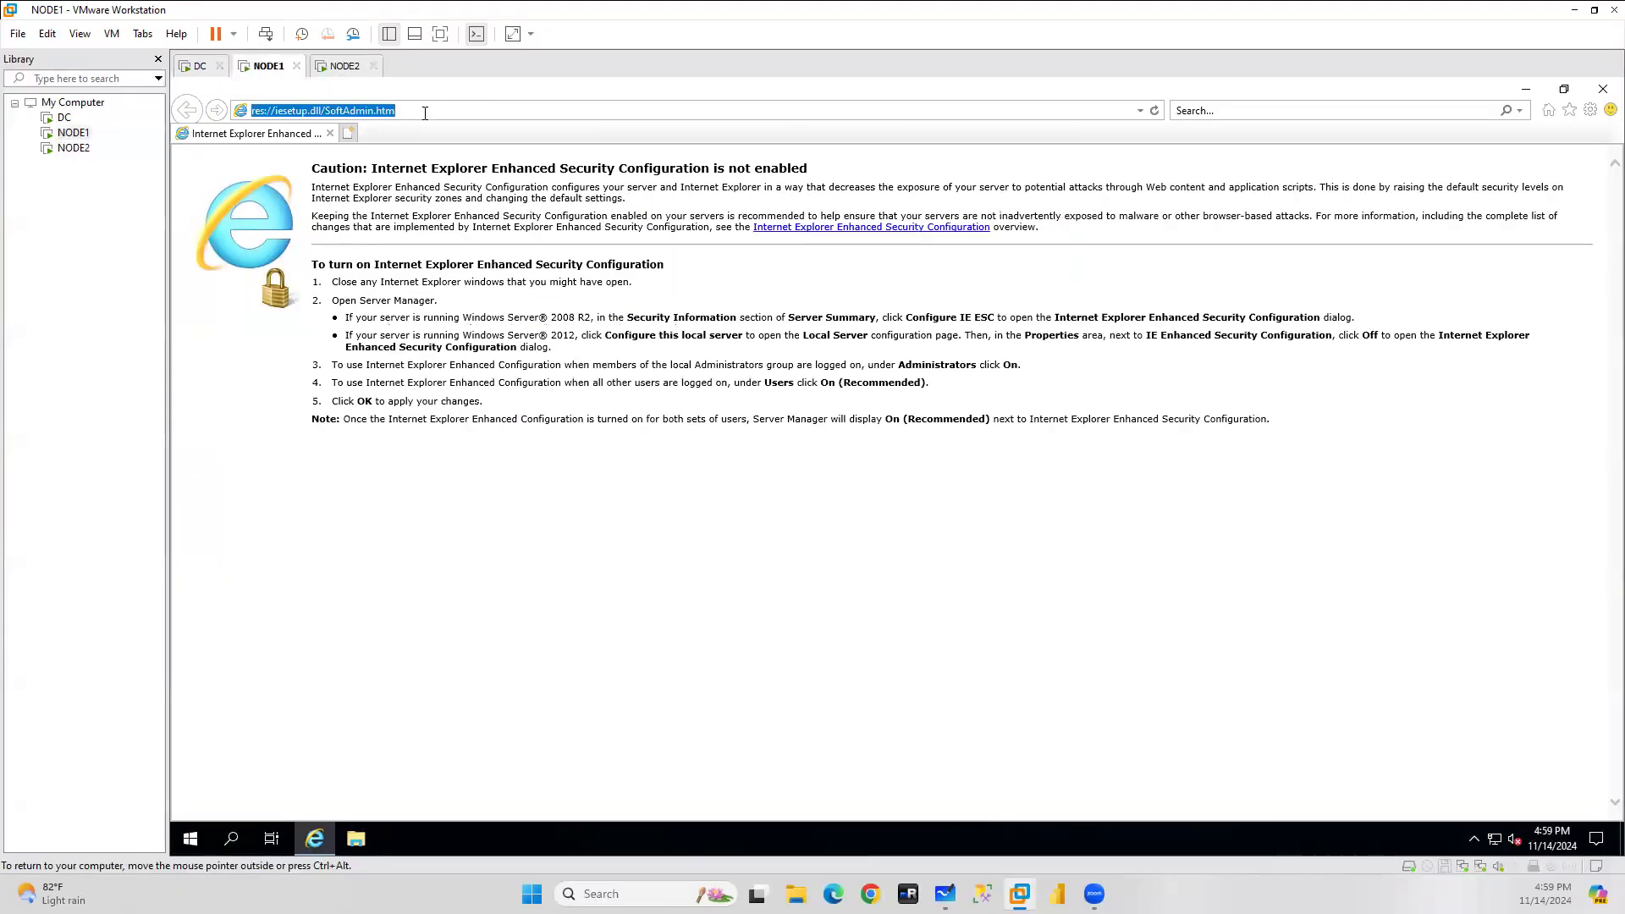
{"action": "type", "text": "edge download"}
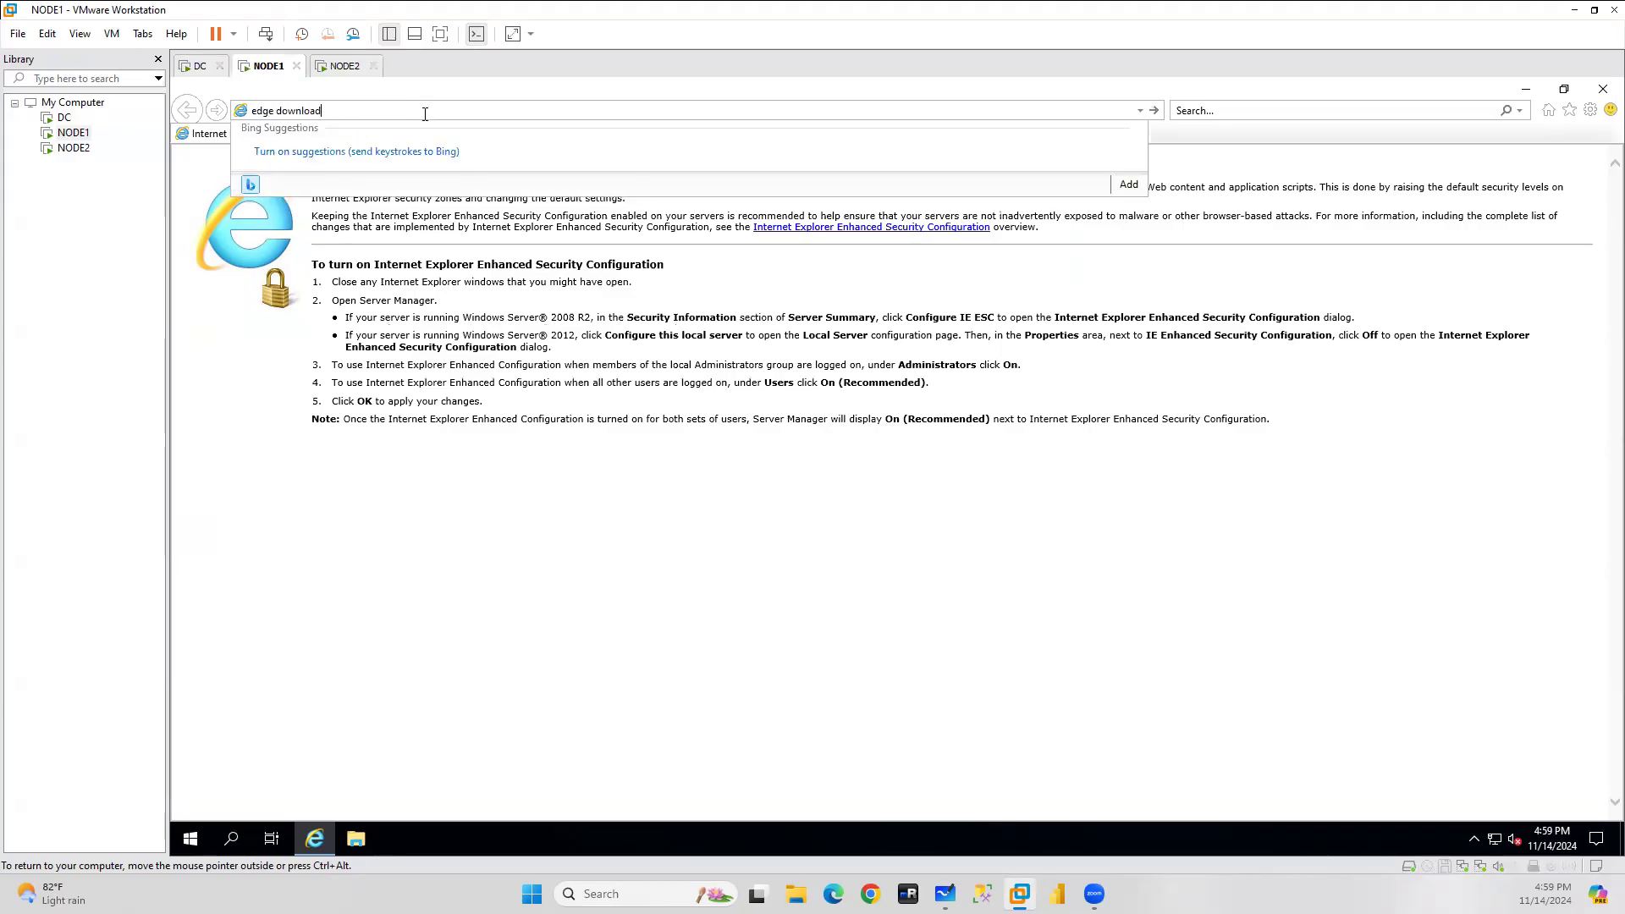
{"action": "key", "text": "Return"}
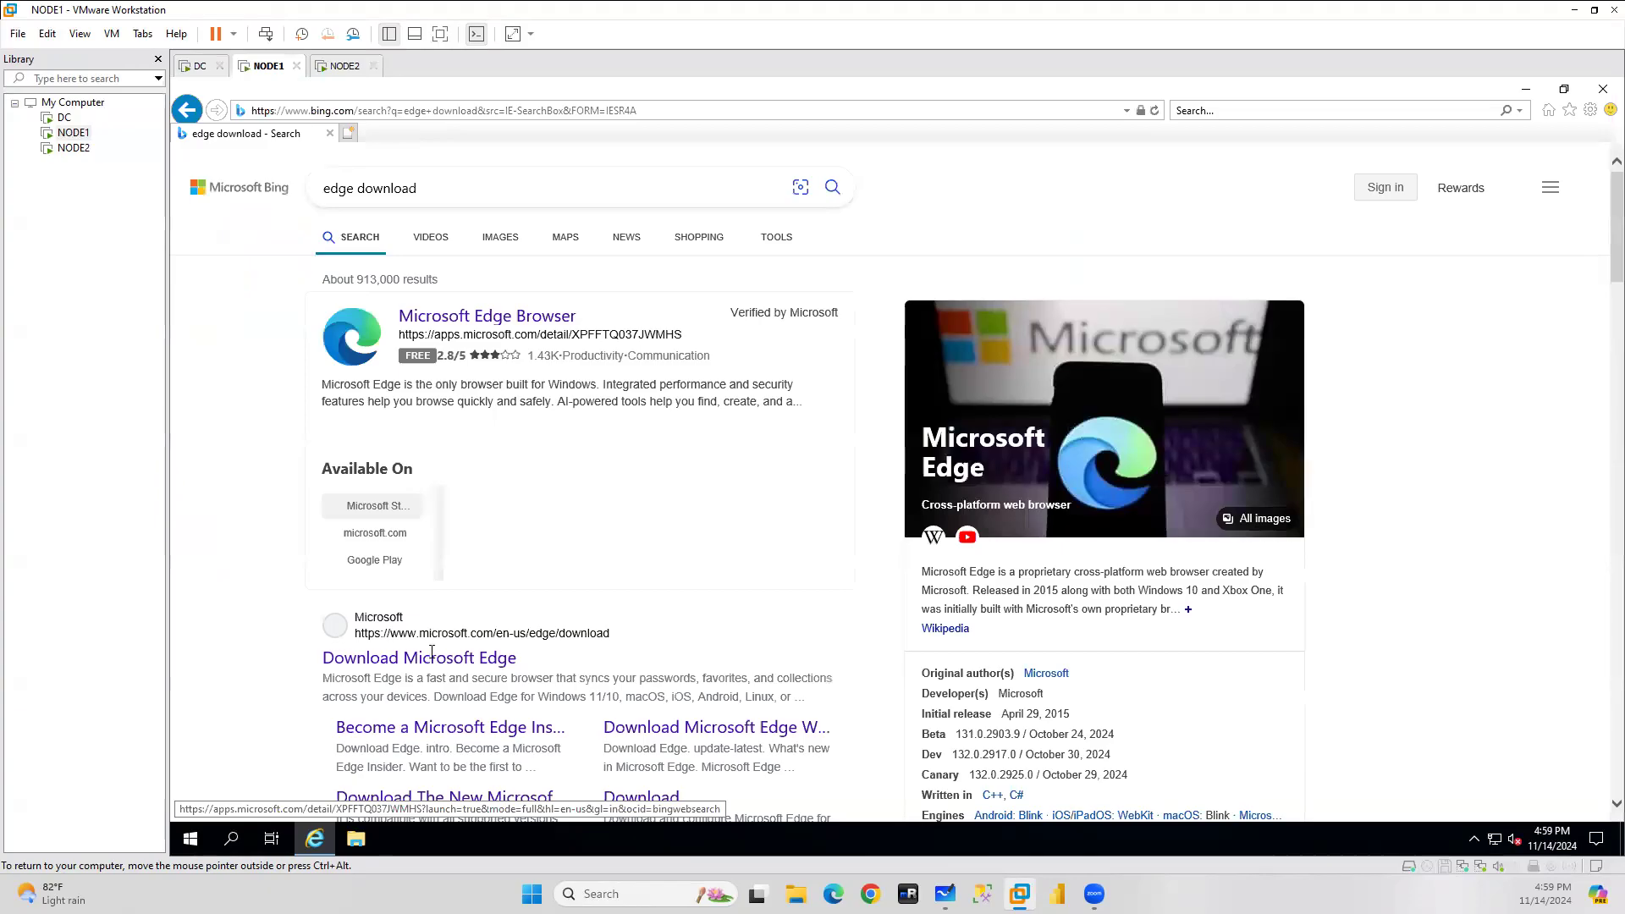
Download and run the Microsoft Edge installer from Microsoft's page, copying the page address.
{"action": "left_click", "coordinate": [410, 661]}
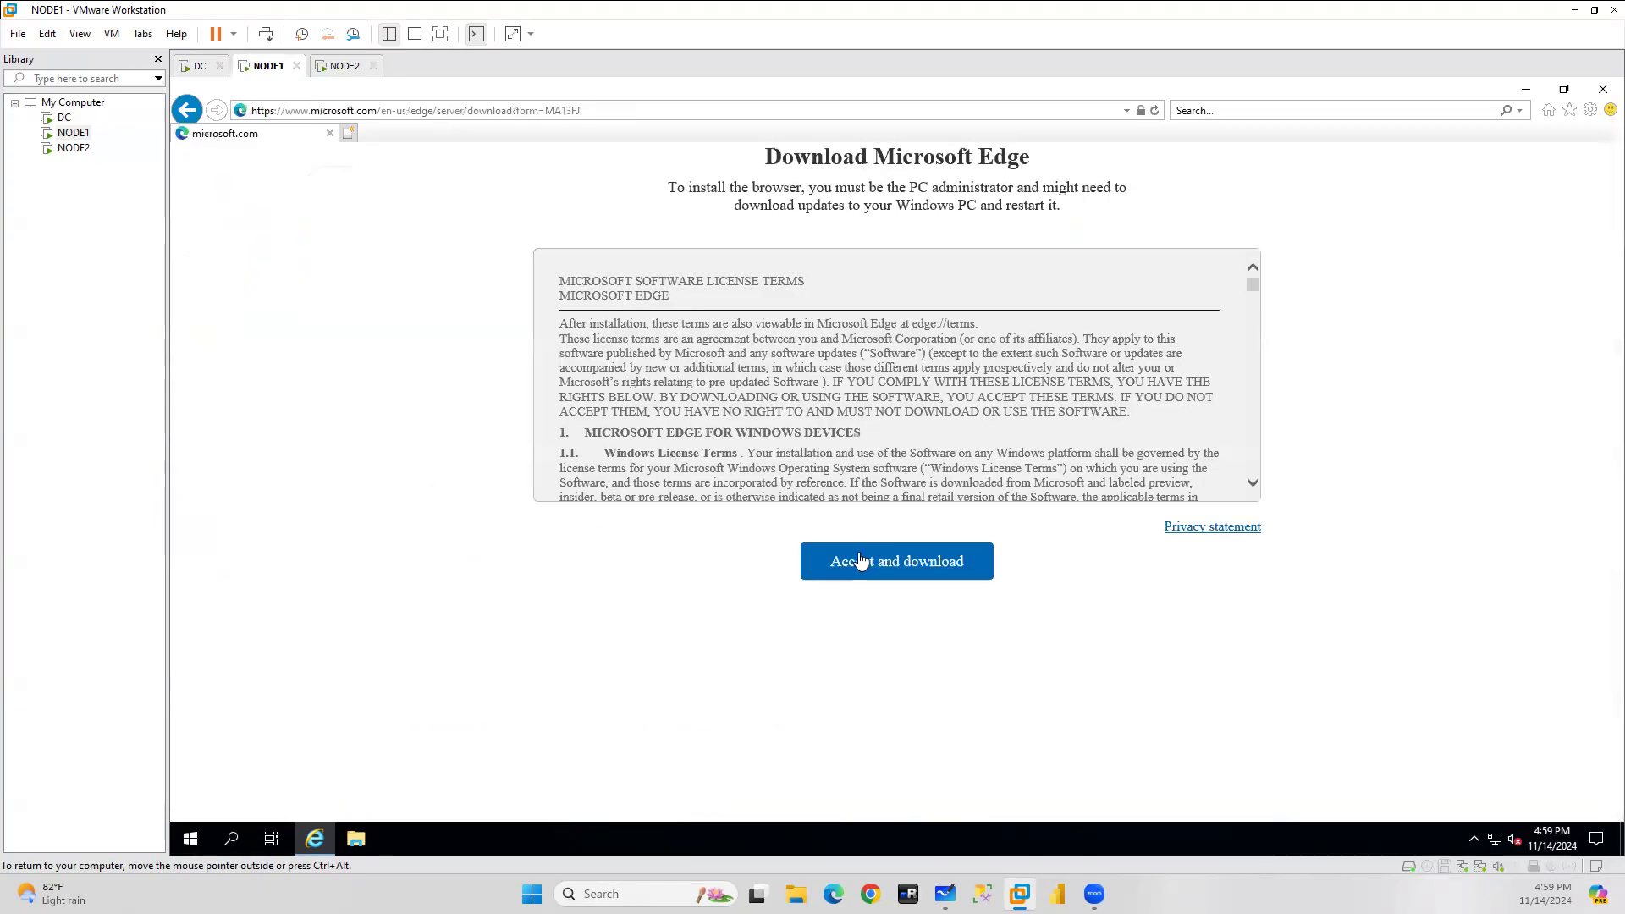
{"action": "left_click", "coordinate": [863, 566]}
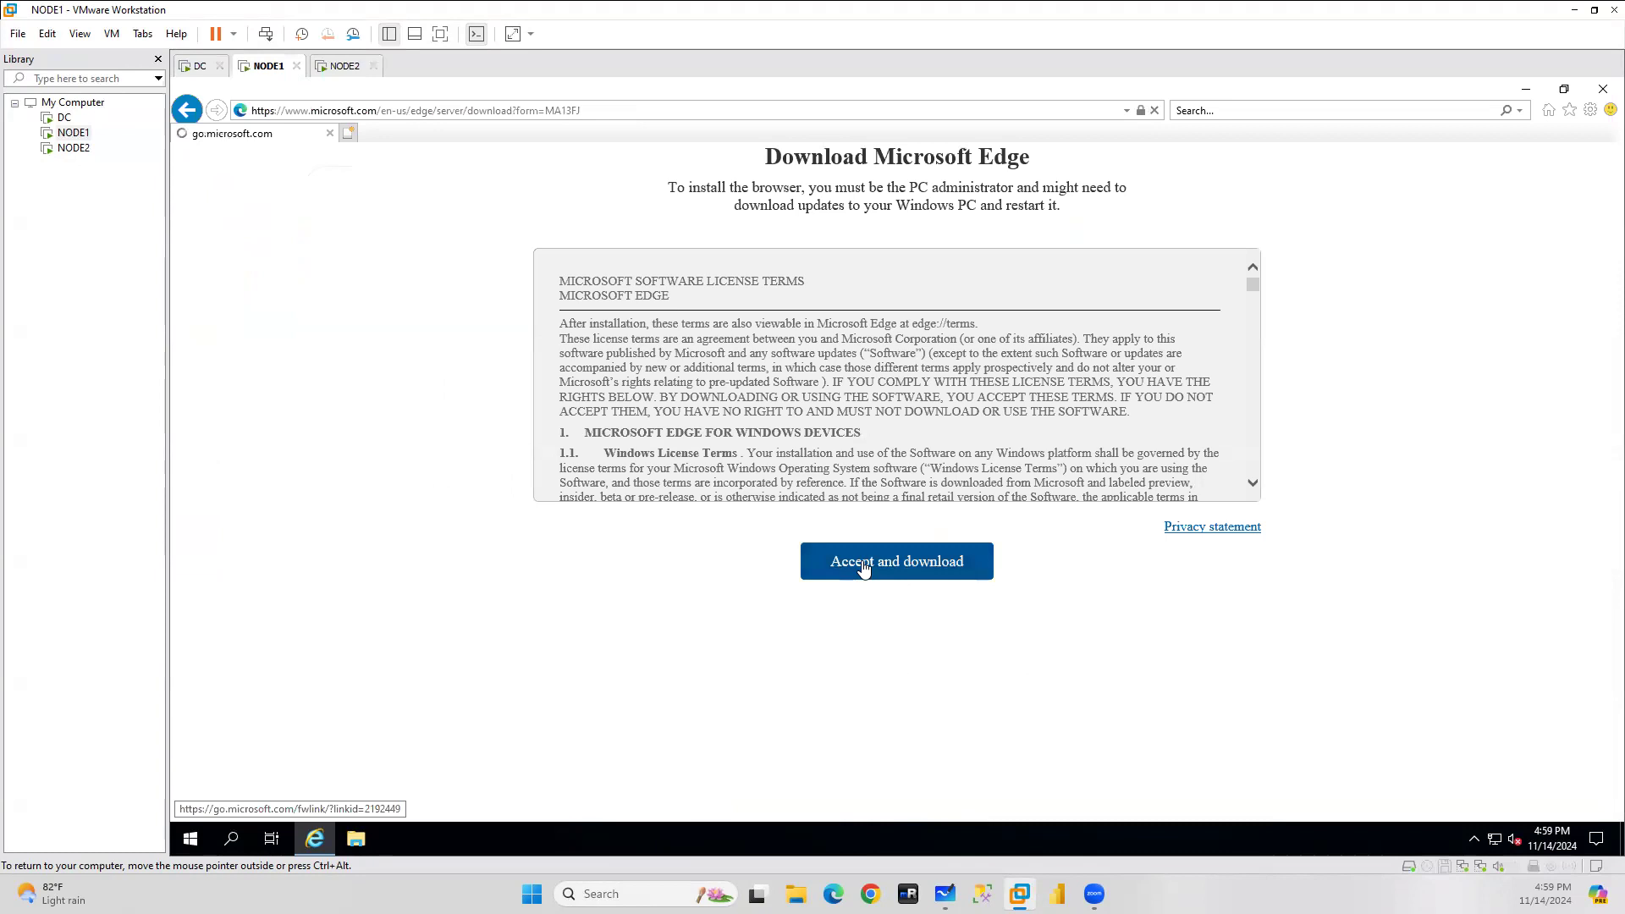
{"action": "left_click", "coordinate": [1124, 806]}
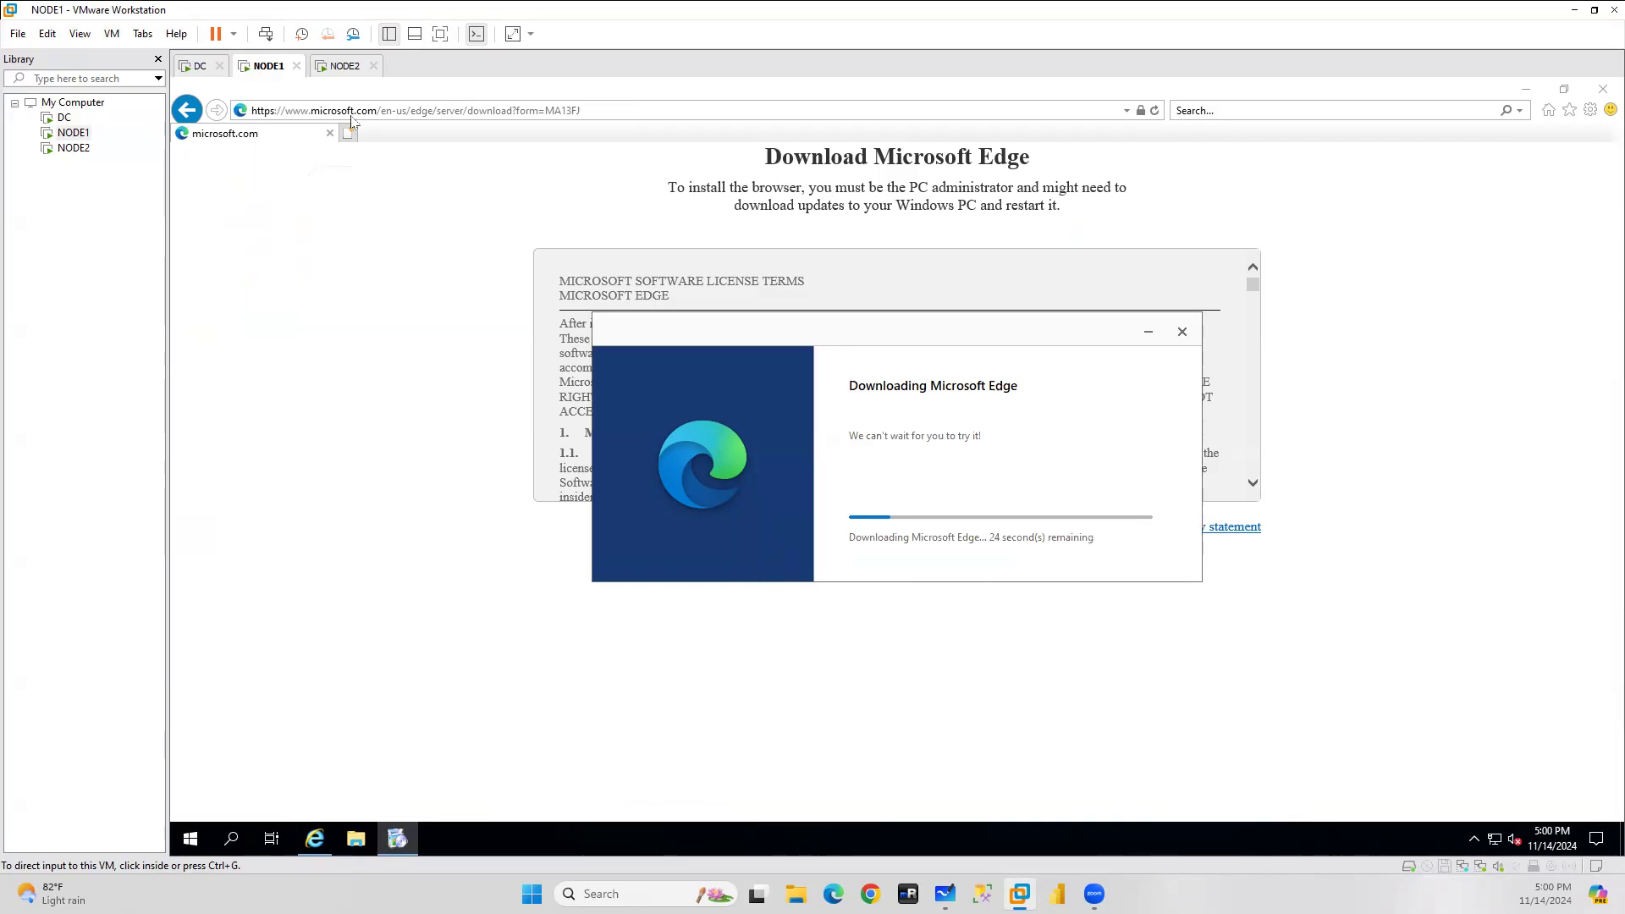
{"action": "left_click", "coordinate": [602, 118]}
{"action": "key", "text": "ctrl+c"}
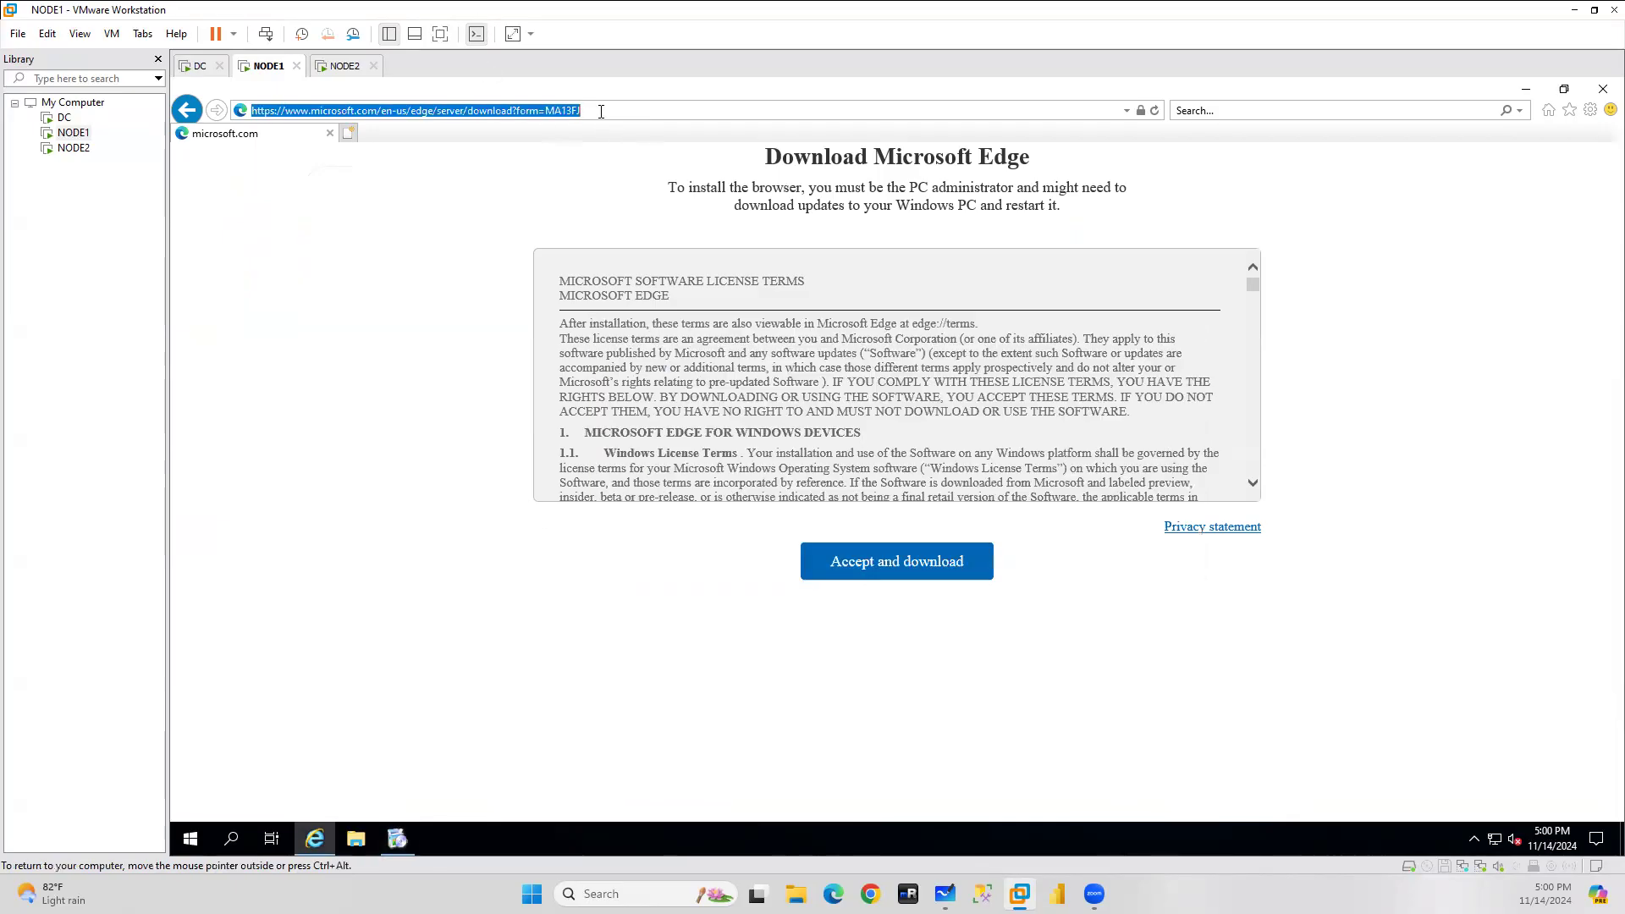
{"action": "left_click", "coordinate": [345, 66]}
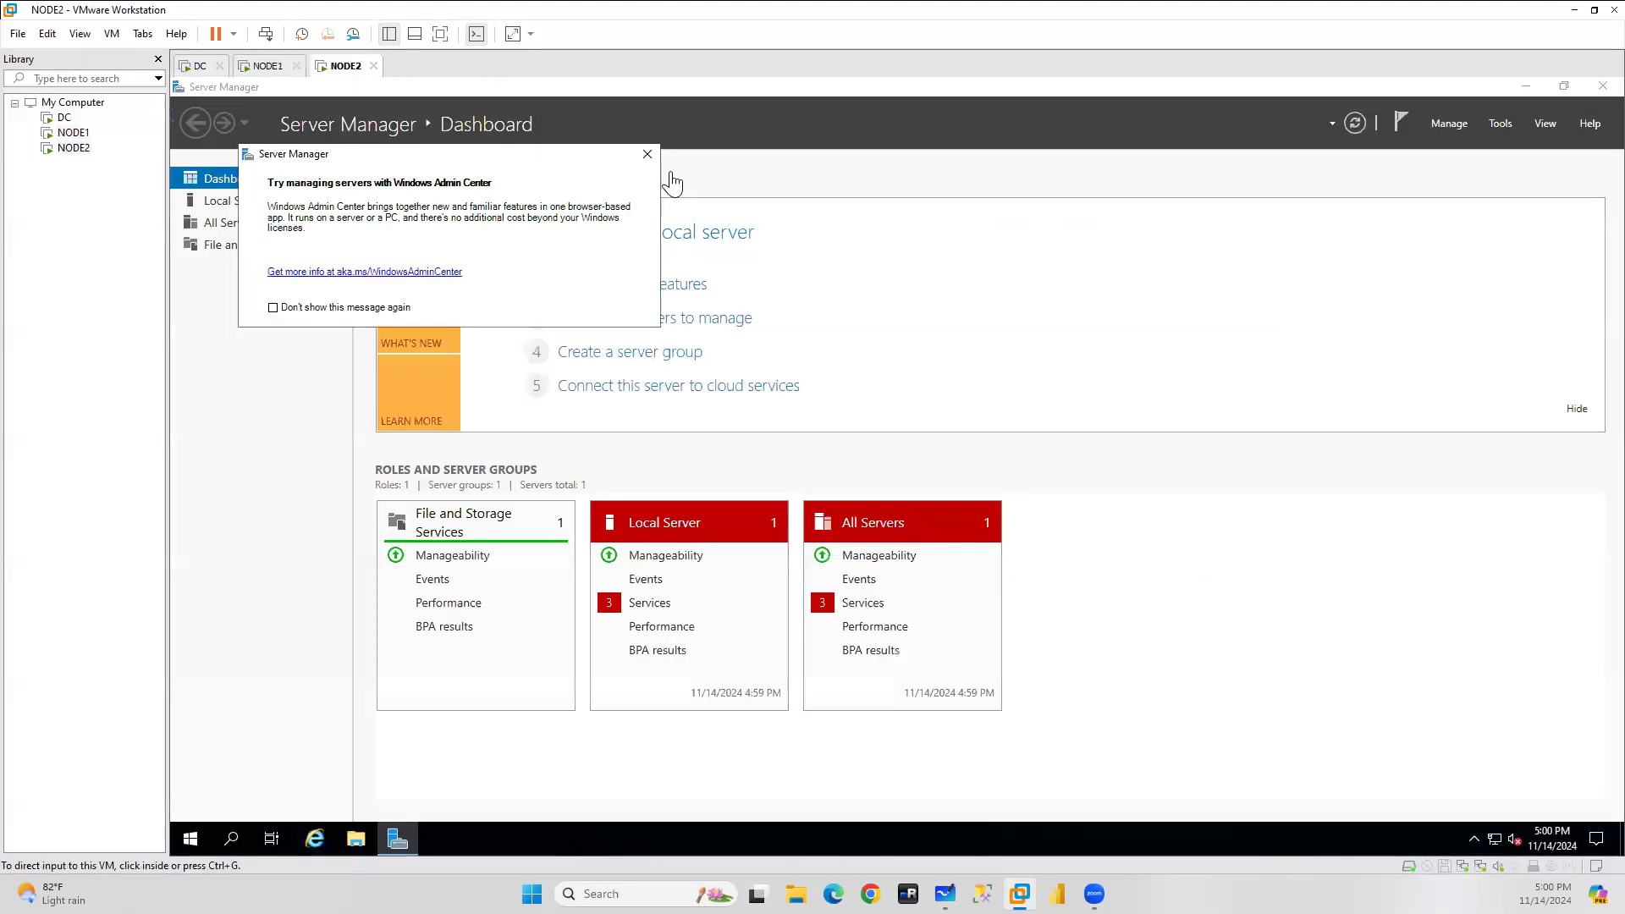
On NODE2, close Server Manager and load the copied Edge download page in Internet Explorer.
{"action": "left_click", "coordinate": [647, 156]}
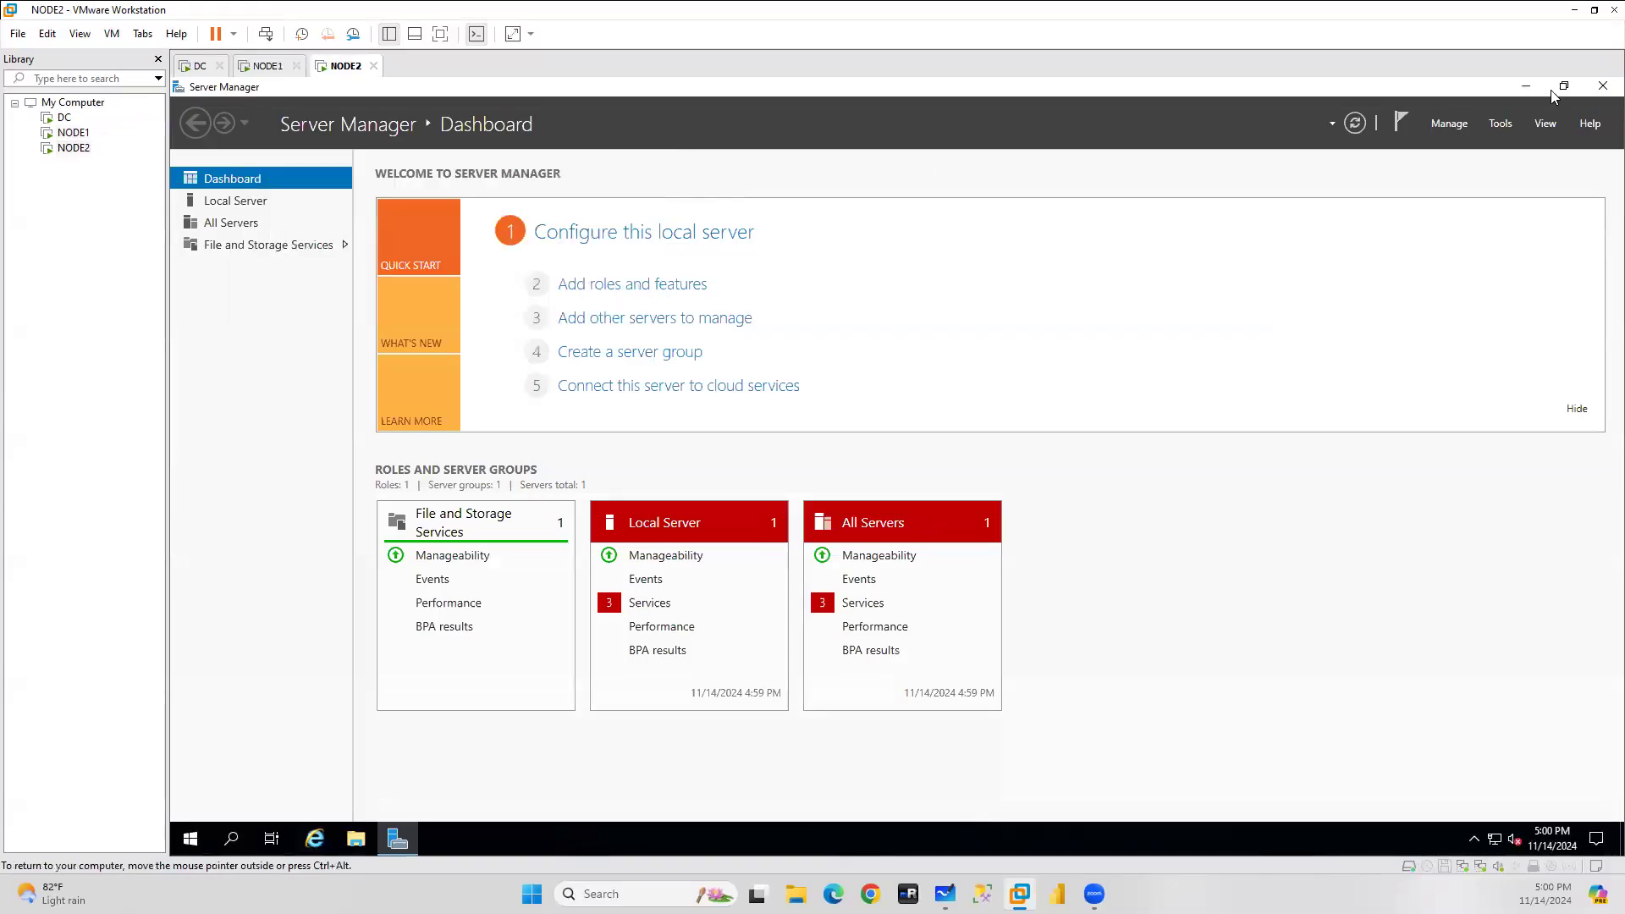
{"action": "left_click", "coordinate": [1602, 88]}
{"action": "left_click", "coordinate": [314, 838]}
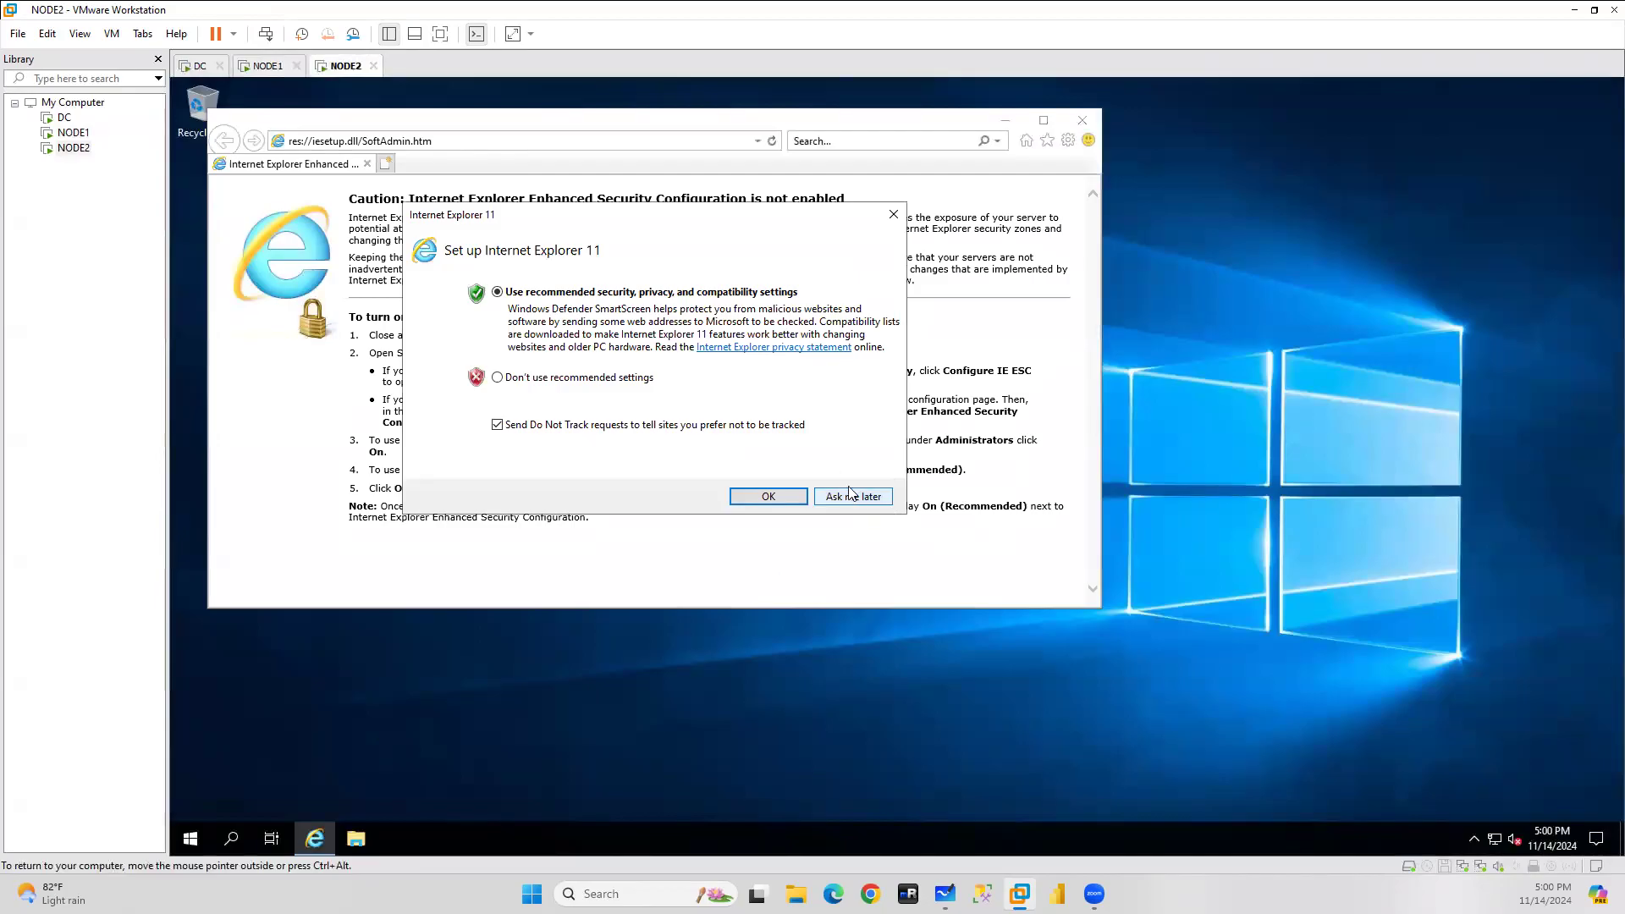
{"action": "left_click", "coordinate": [872, 497]}
{"action": "left_click", "coordinate": [477, 142]}
{"action": "key", "text": "ctrl+v"}
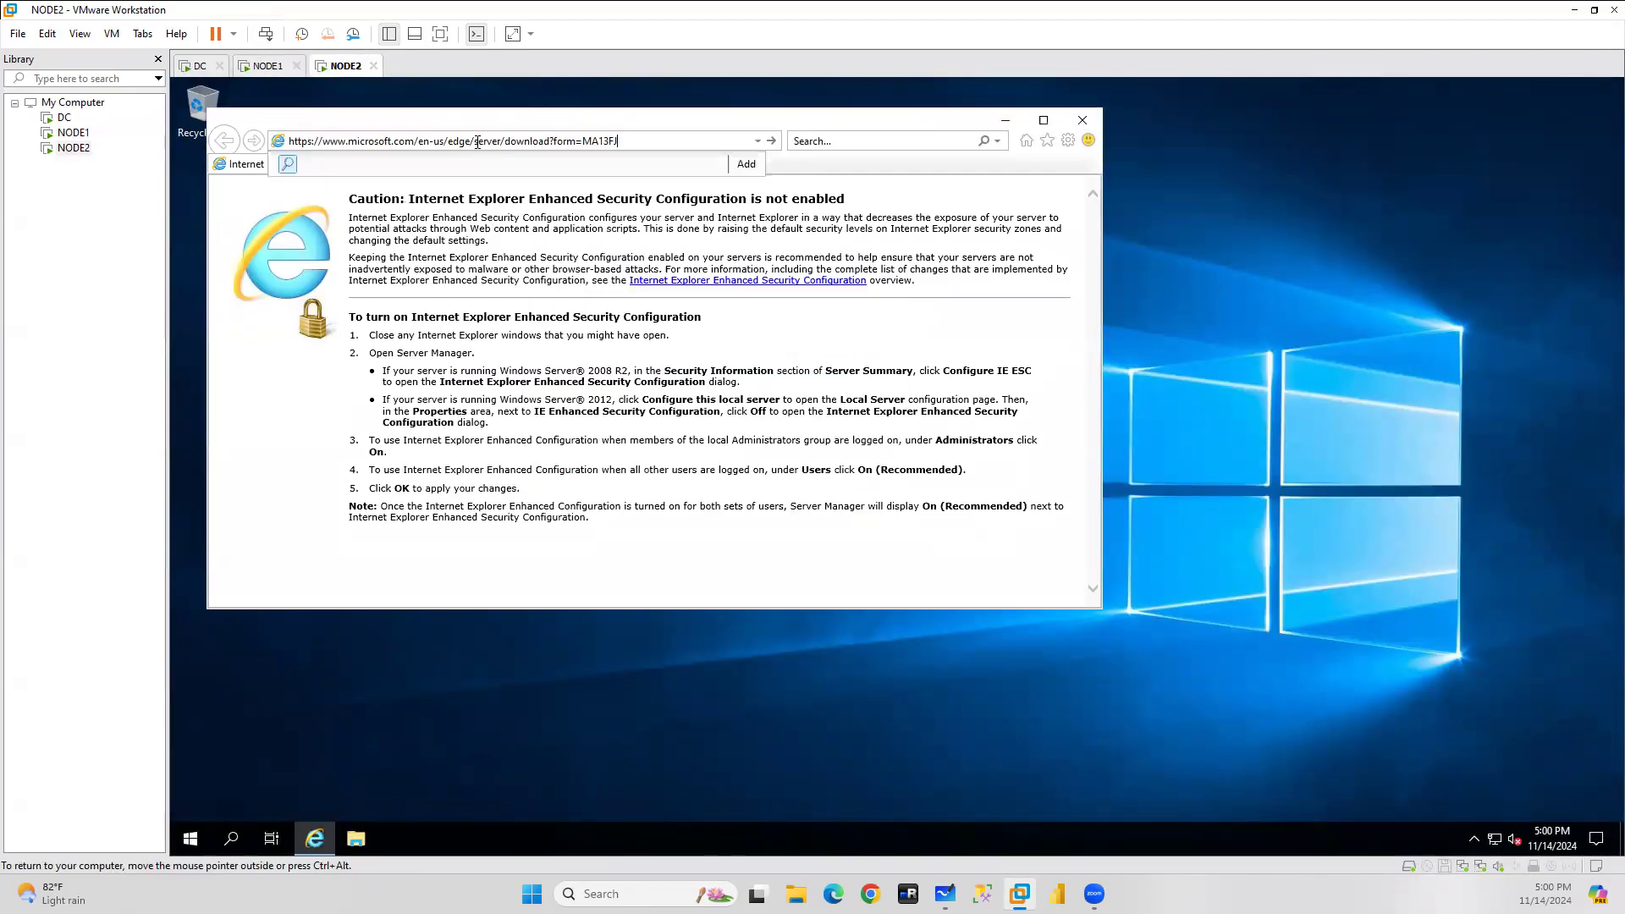
{"action": "key", "text": "Return"}
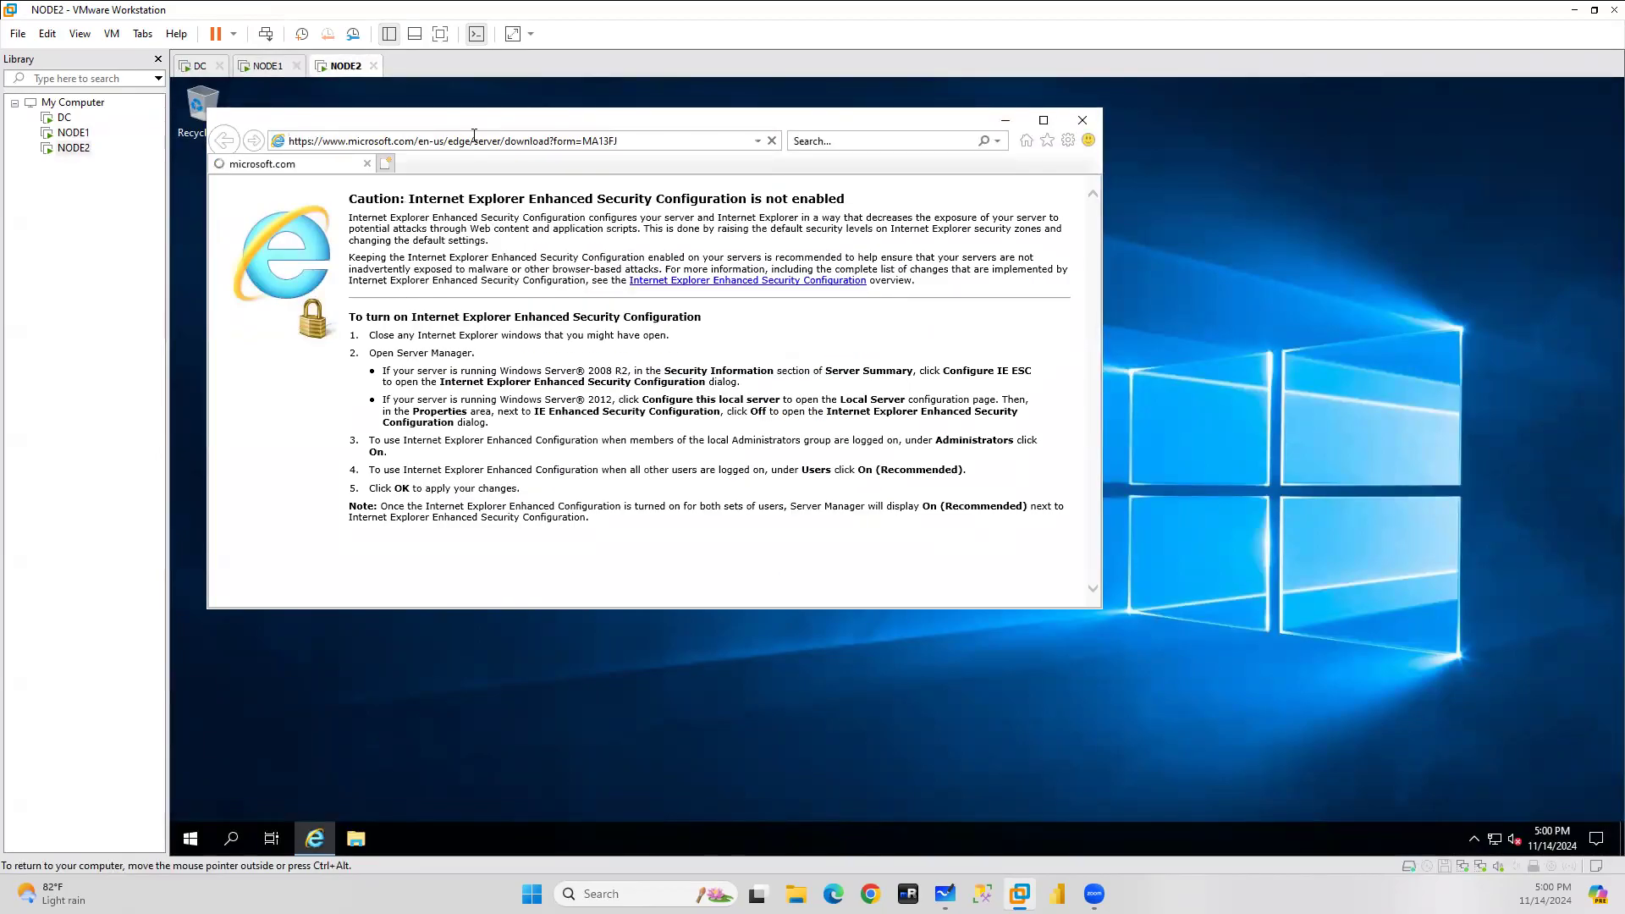
Accept the terms and run the Edge installer on NODE2 after checking NODE1's progress.
{"action": "left_click", "coordinate": [269, 66]}
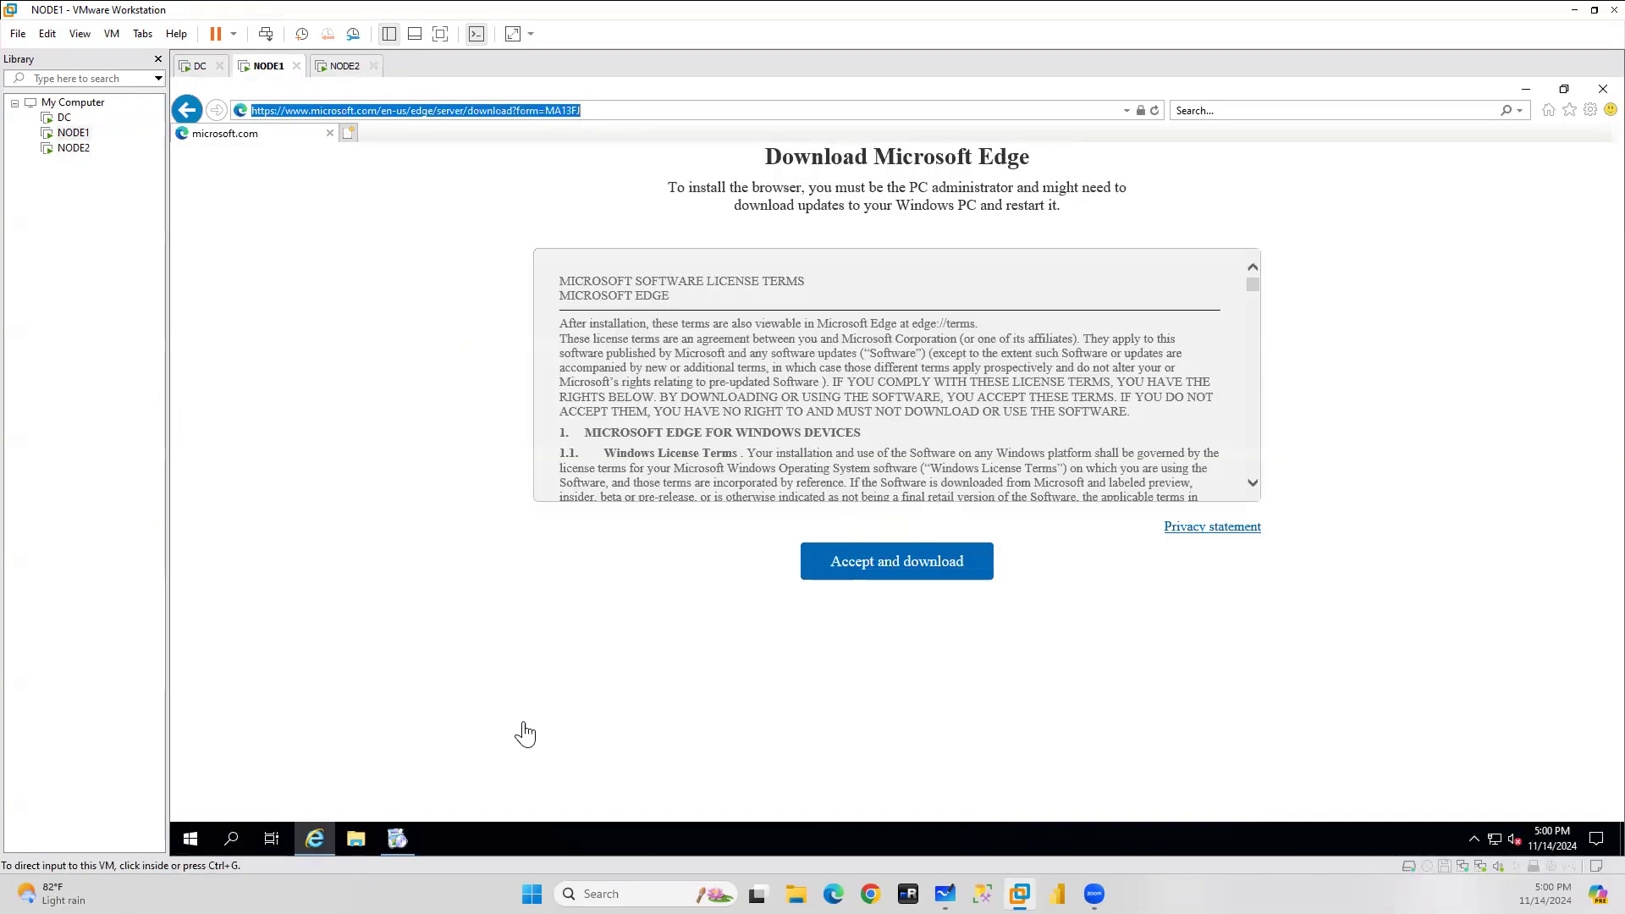
{"action": "left_click", "coordinate": [396, 841]}
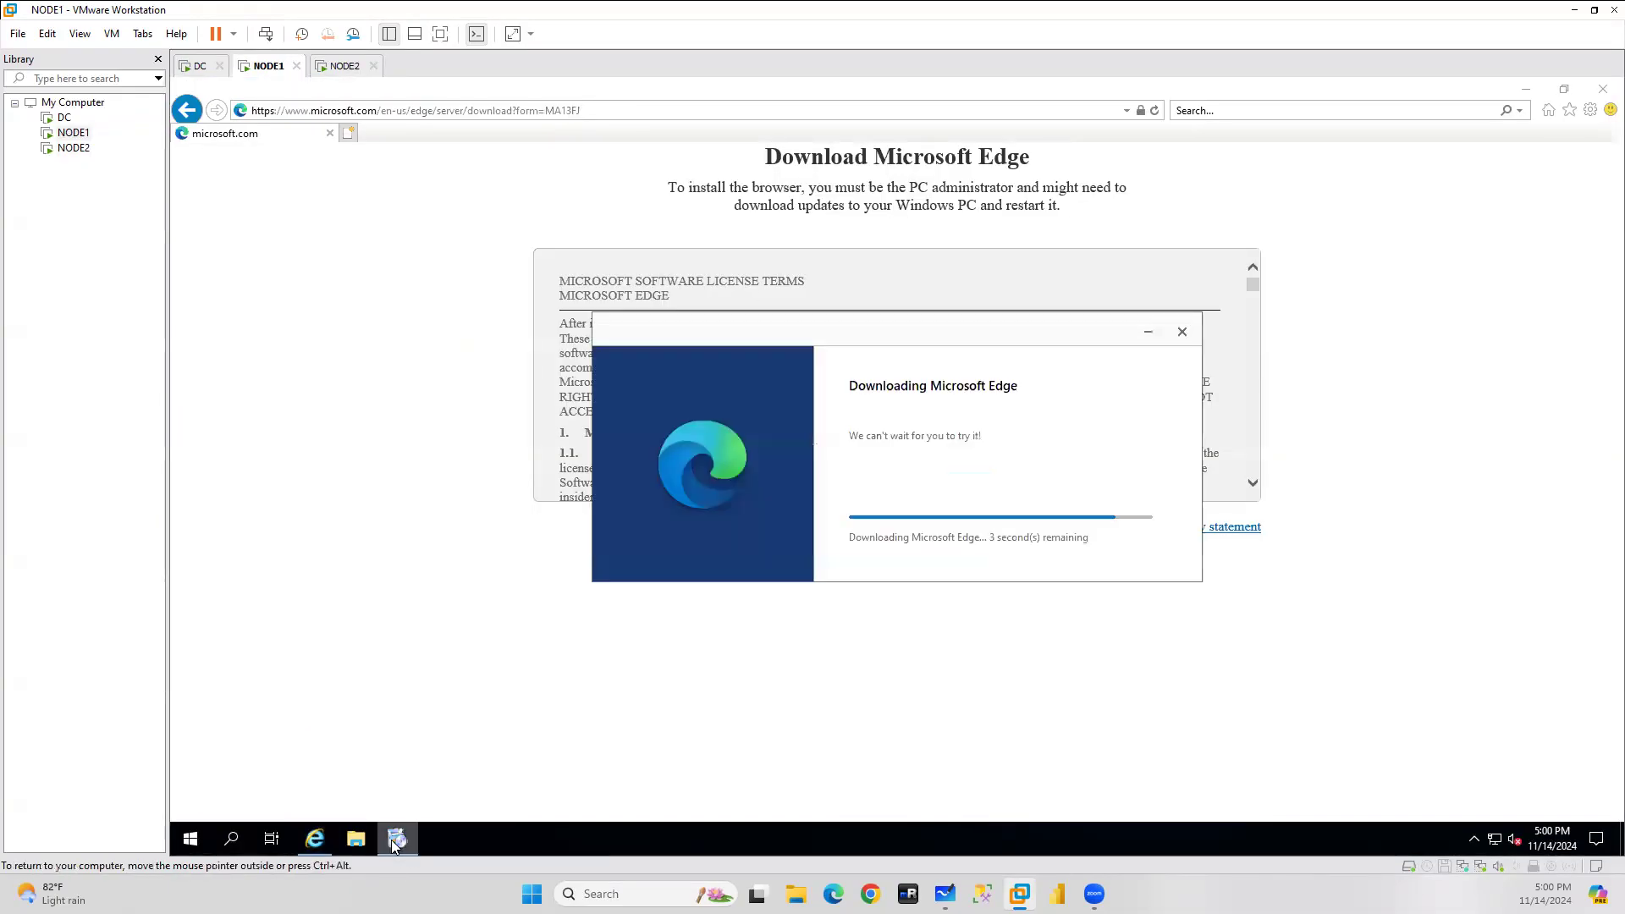
{"action": "left_click", "coordinate": [326, 67]}
{"action": "left_click", "coordinate": [661, 598]}
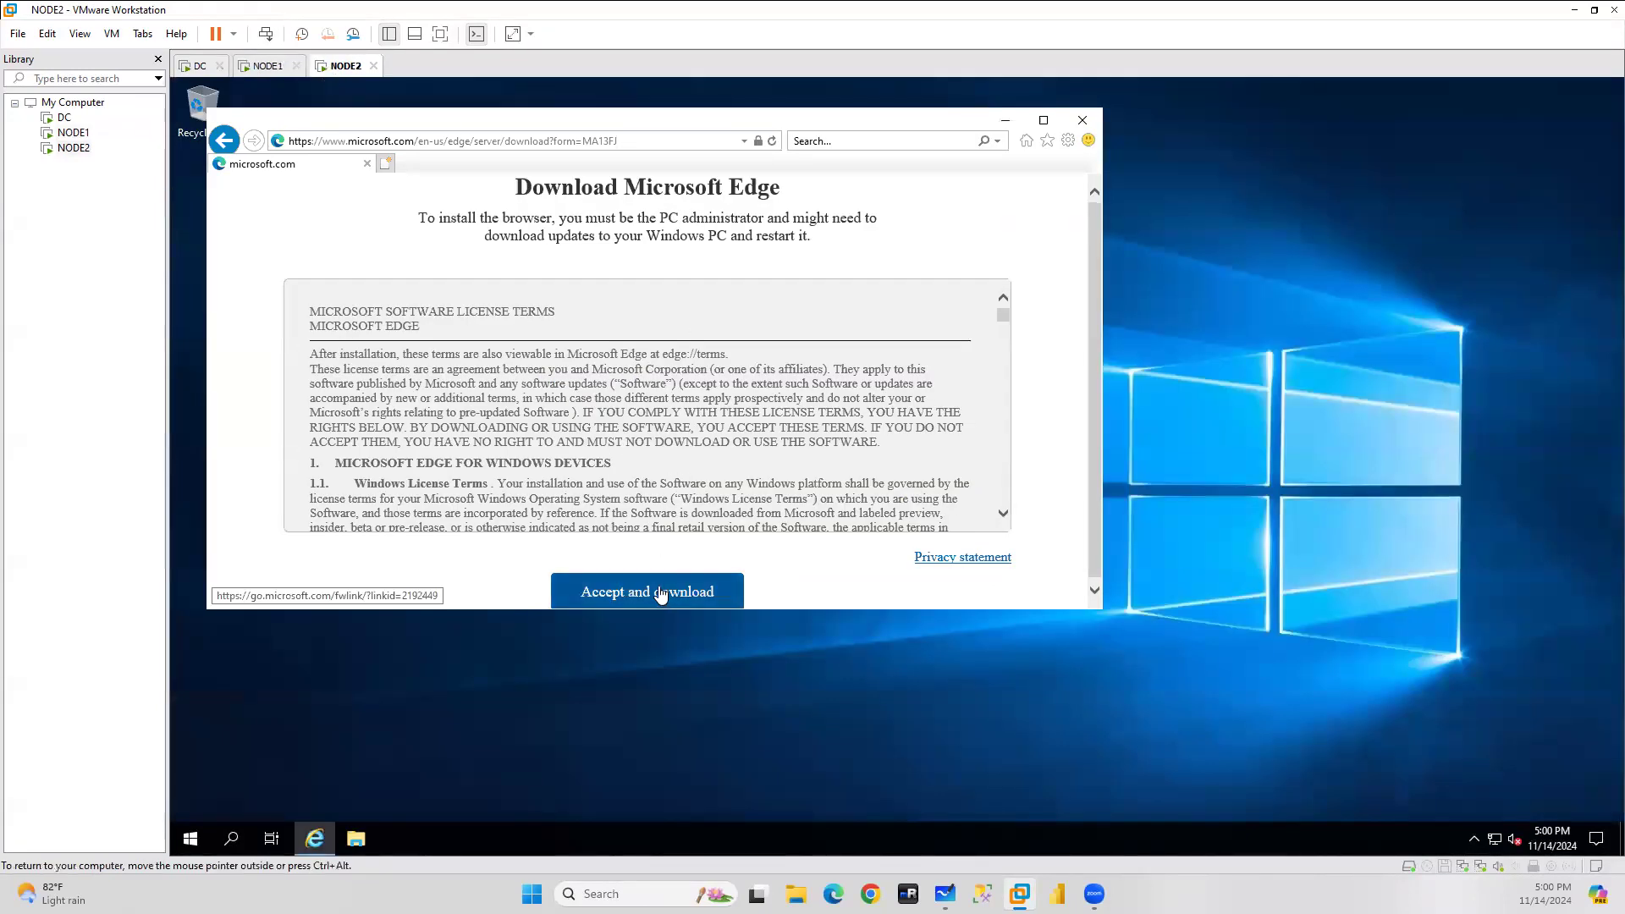
{"action": "left_click", "coordinate": [841, 586]}
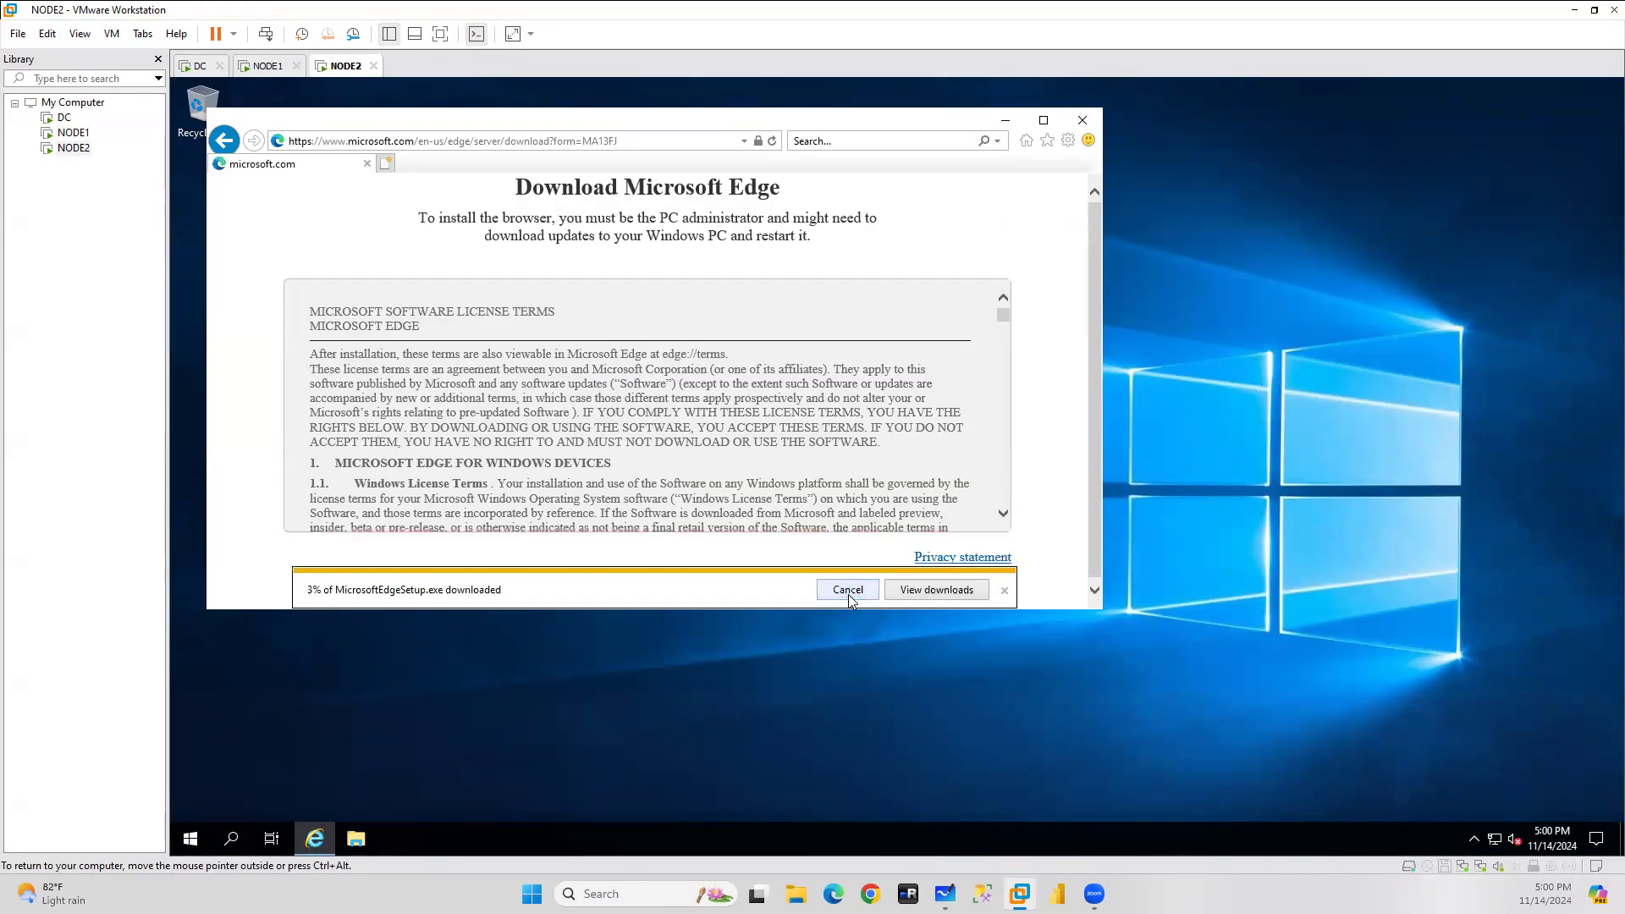
Monitor both Edge installers until NODE1 finishes and shows the Edge welcome page.
{"action": "left_click", "coordinate": [270, 68]}
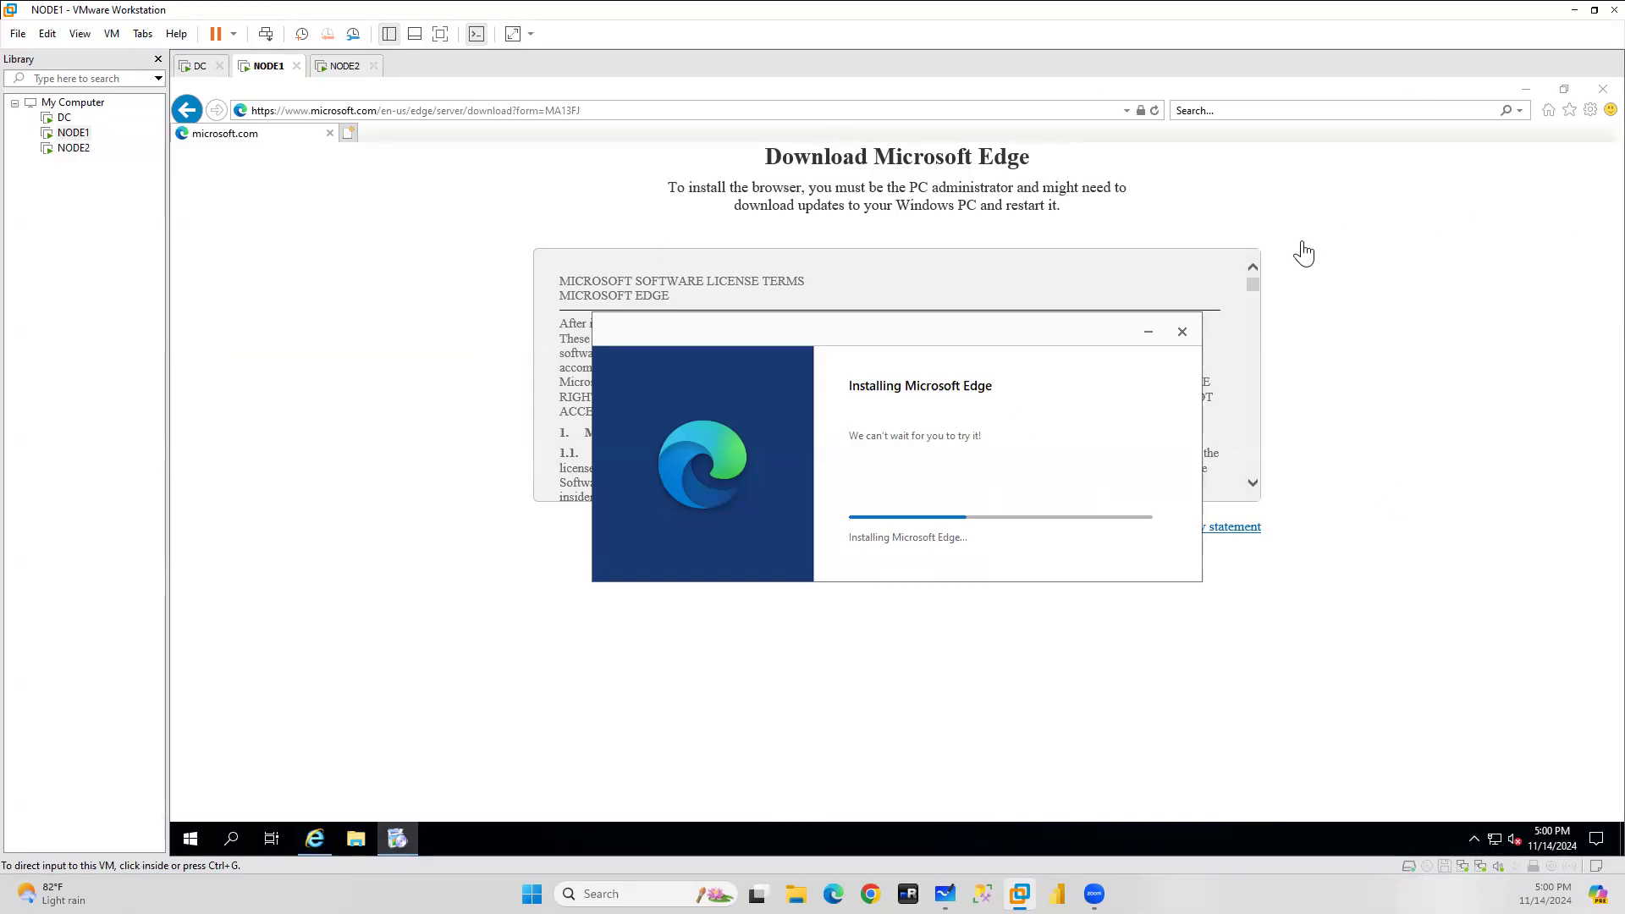
{"action": "left_click", "coordinate": [345, 65]}
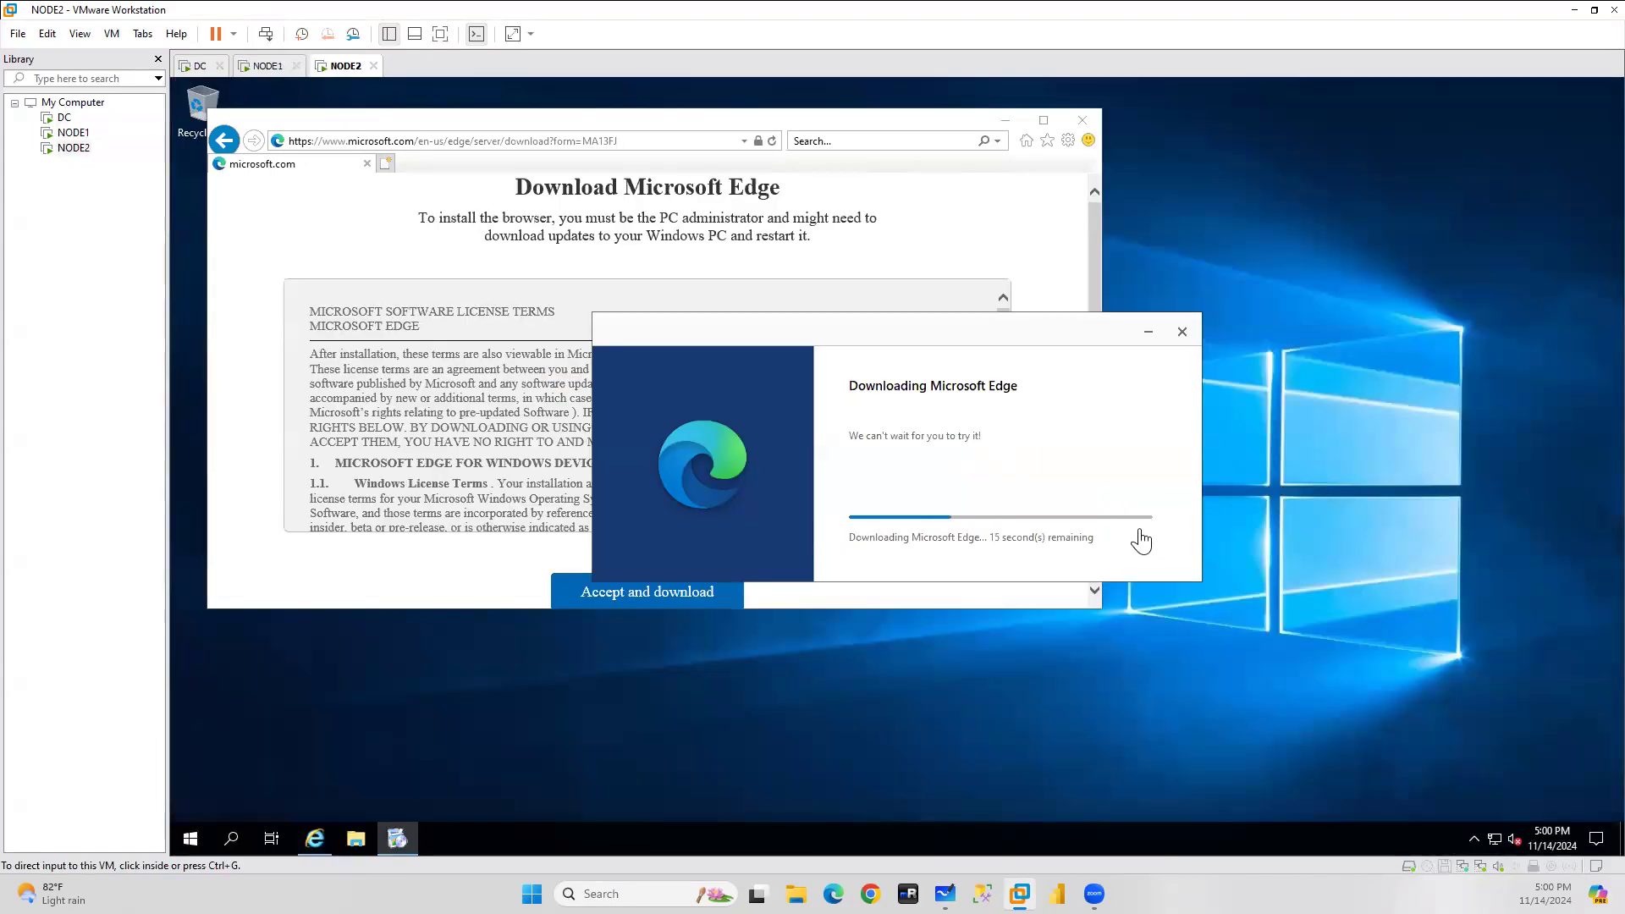
{"action": "left_click", "coordinate": [267, 75]}
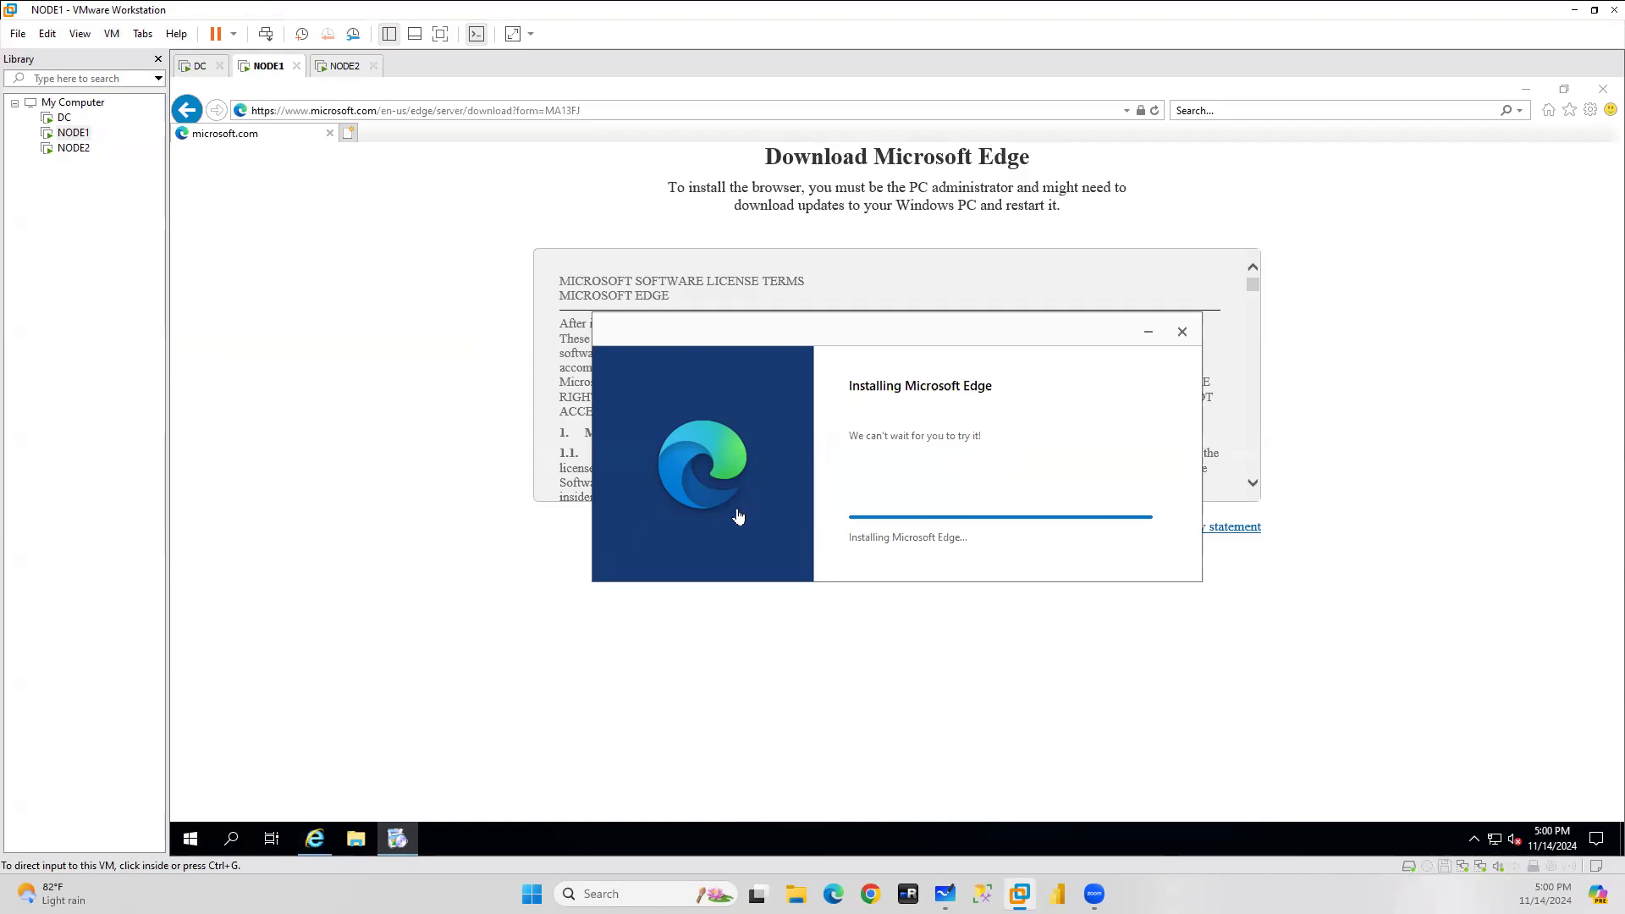
{"action": "left_click", "coordinate": [343, 67]}
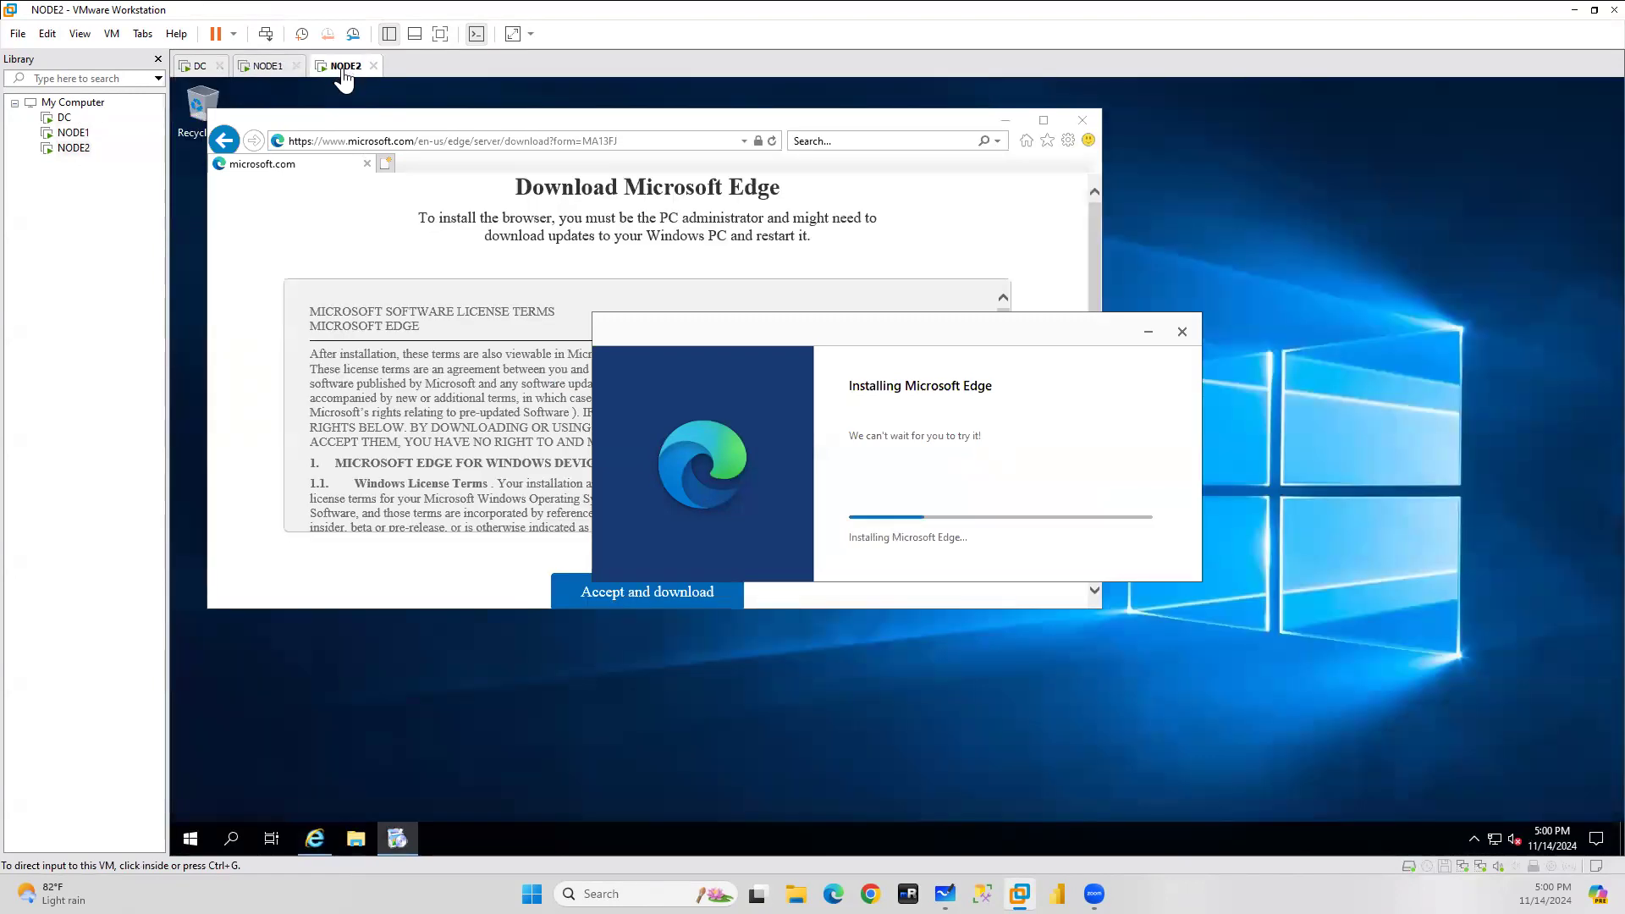
{"action": "left_click", "coordinate": [267, 66]}
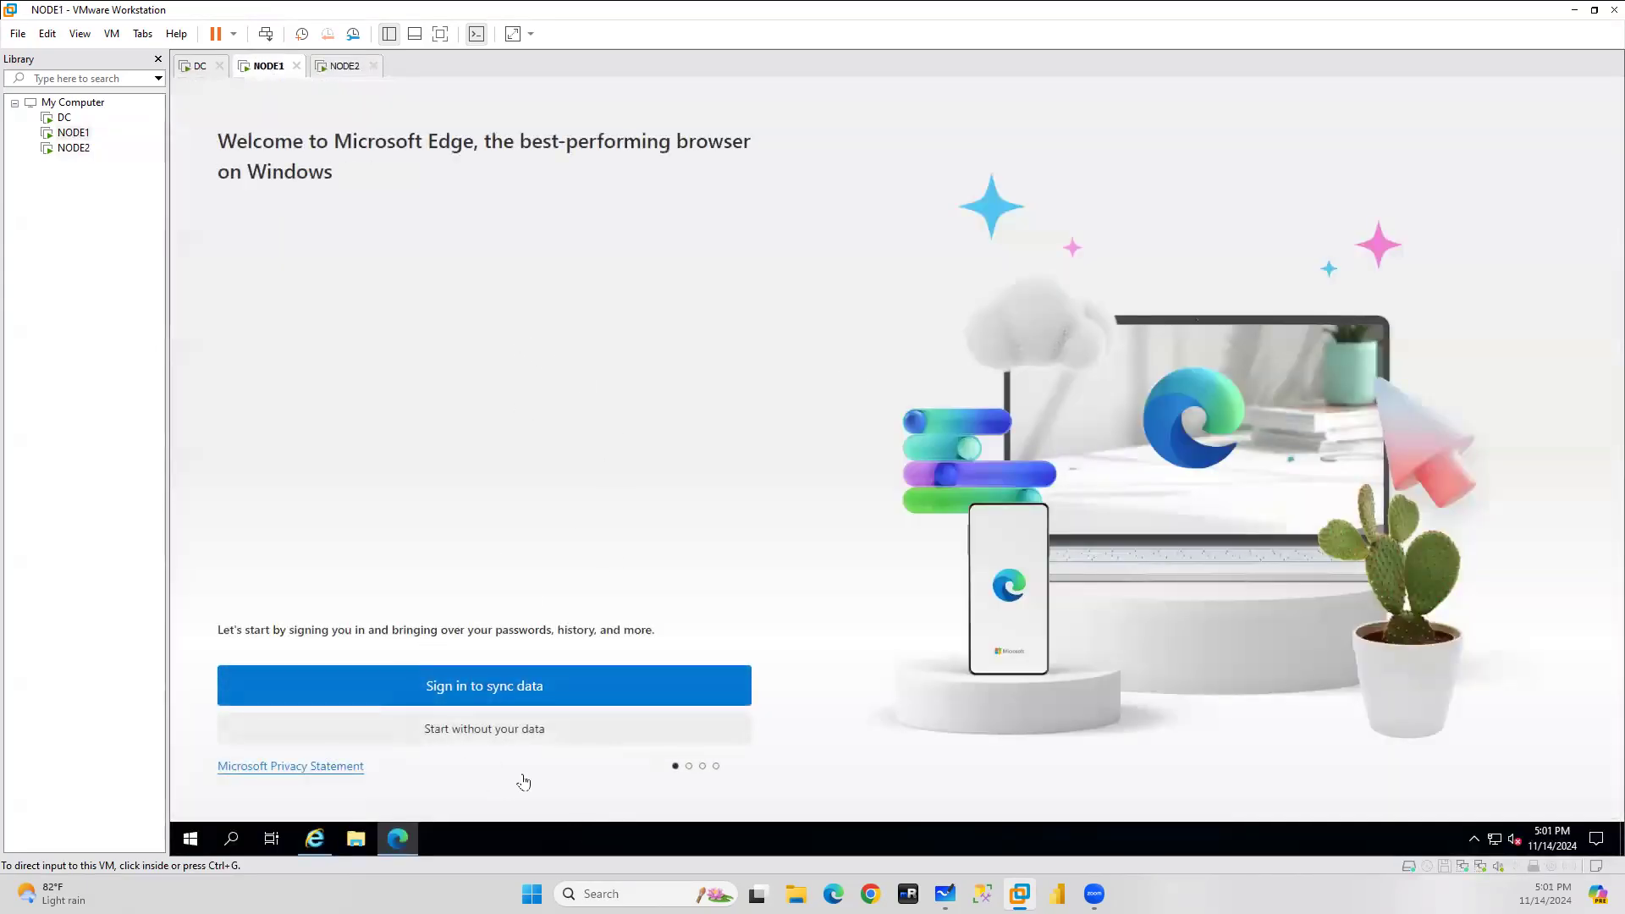
Finish Edge's first-run setup on NODE1 without signing in or importing browsing data.
{"action": "left_click", "coordinate": [477, 734]}
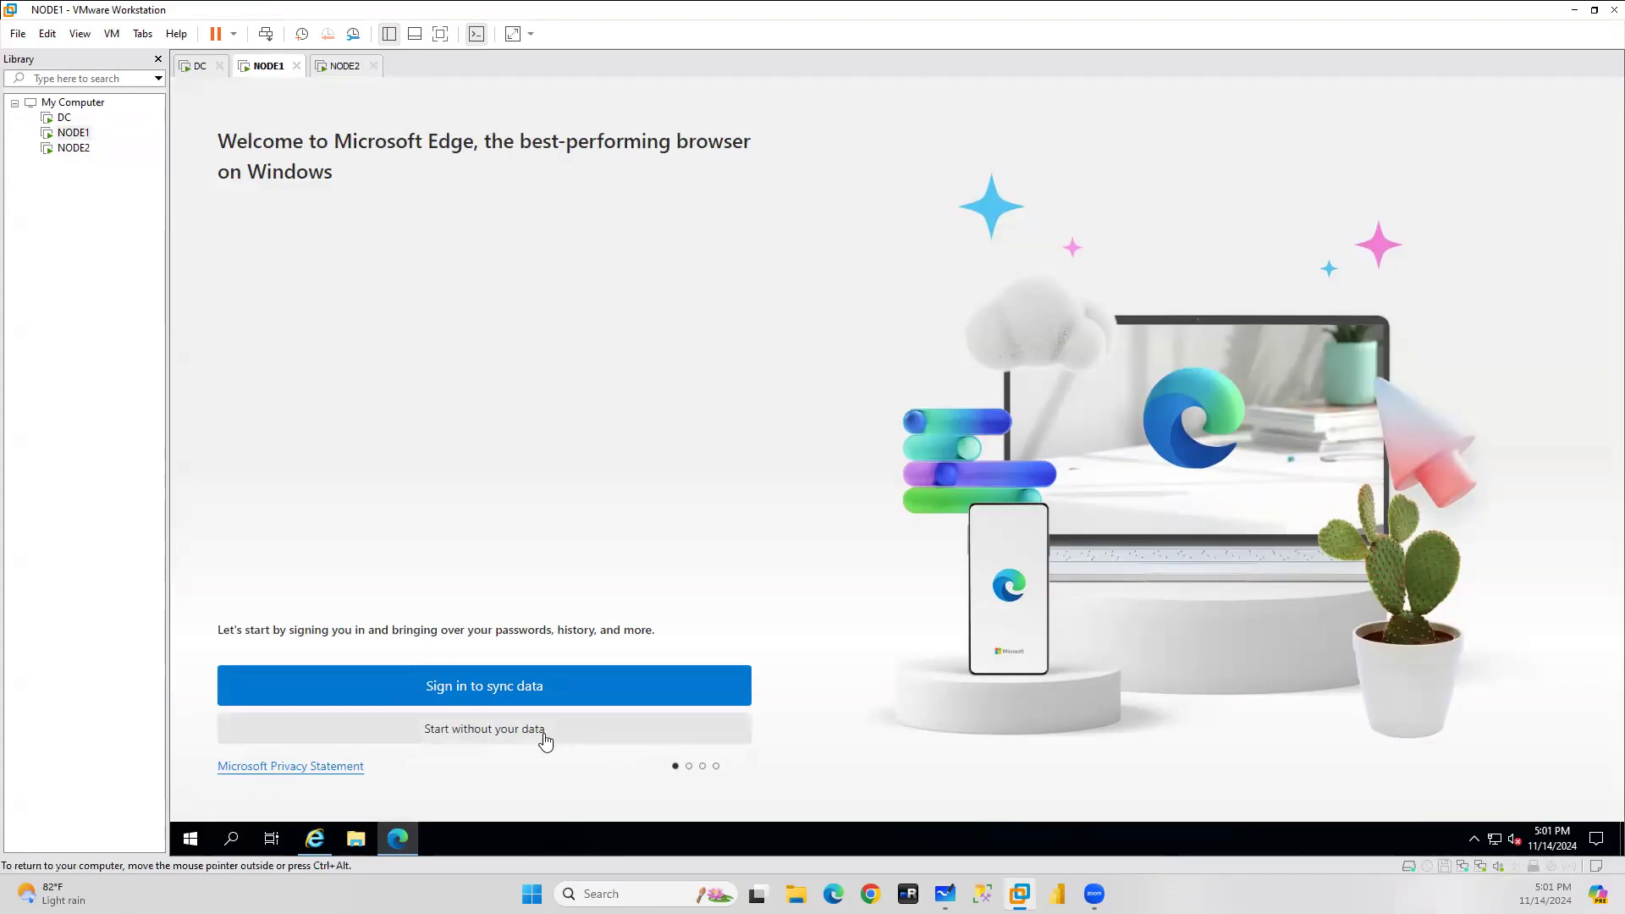
{"action": "left_click", "coordinate": [499, 737]}
{"action": "left_click", "coordinate": [322, 727]}
{"action": "left_click", "coordinate": [474, 727]}
{"action": "left_click", "coordinate": [329, 726]}
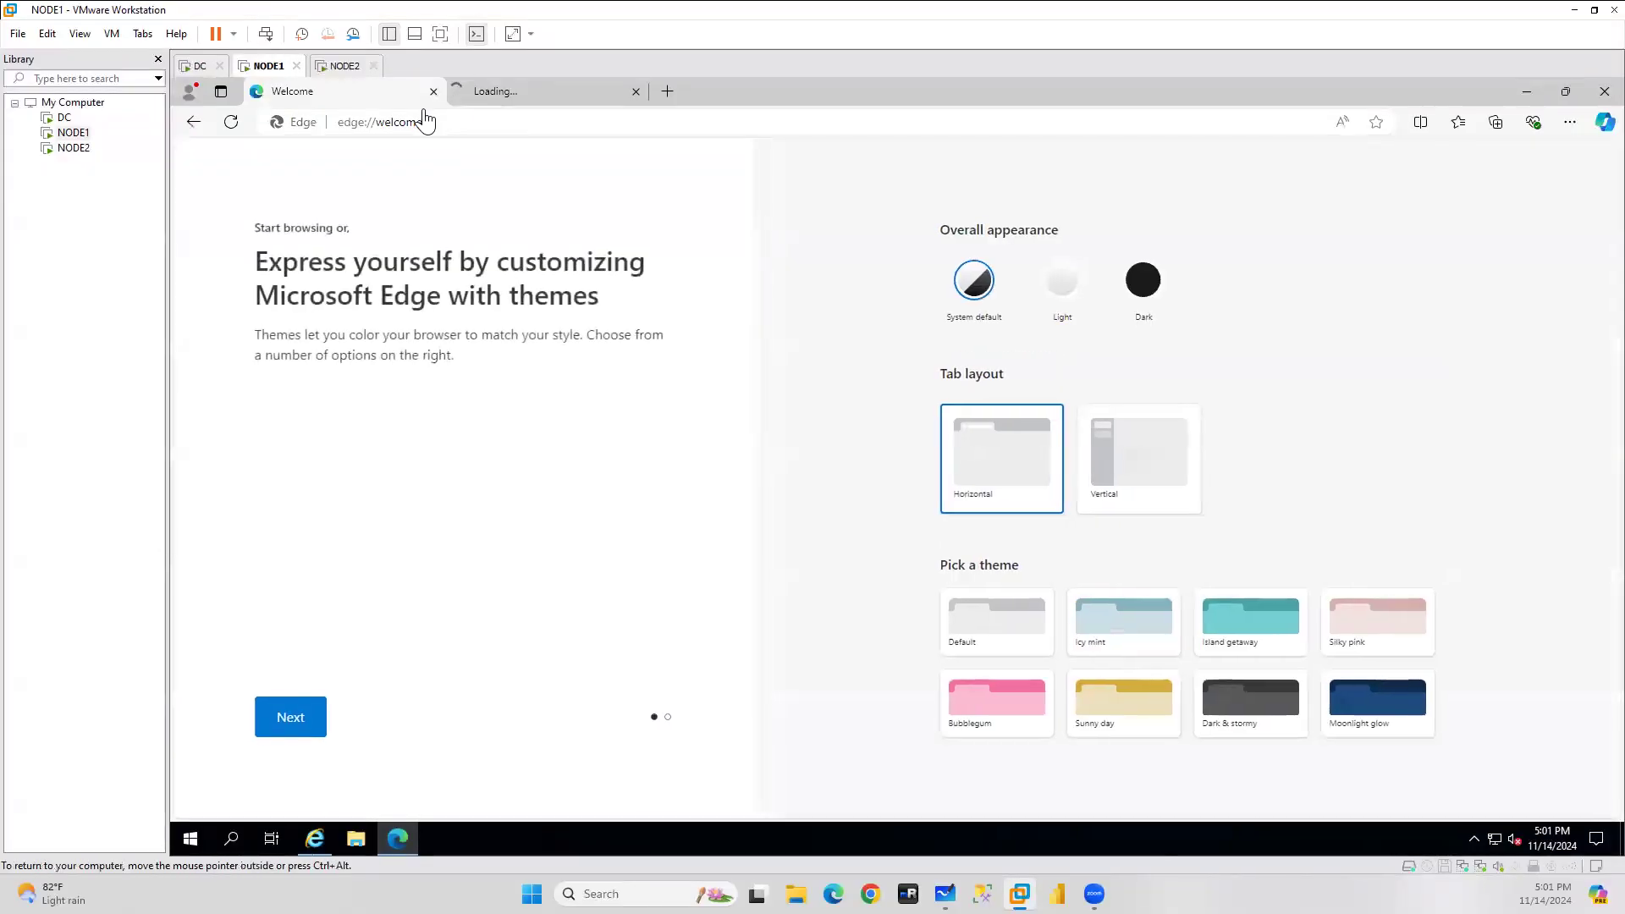
{"action": "left_click", "coordinate": [433, 93]}
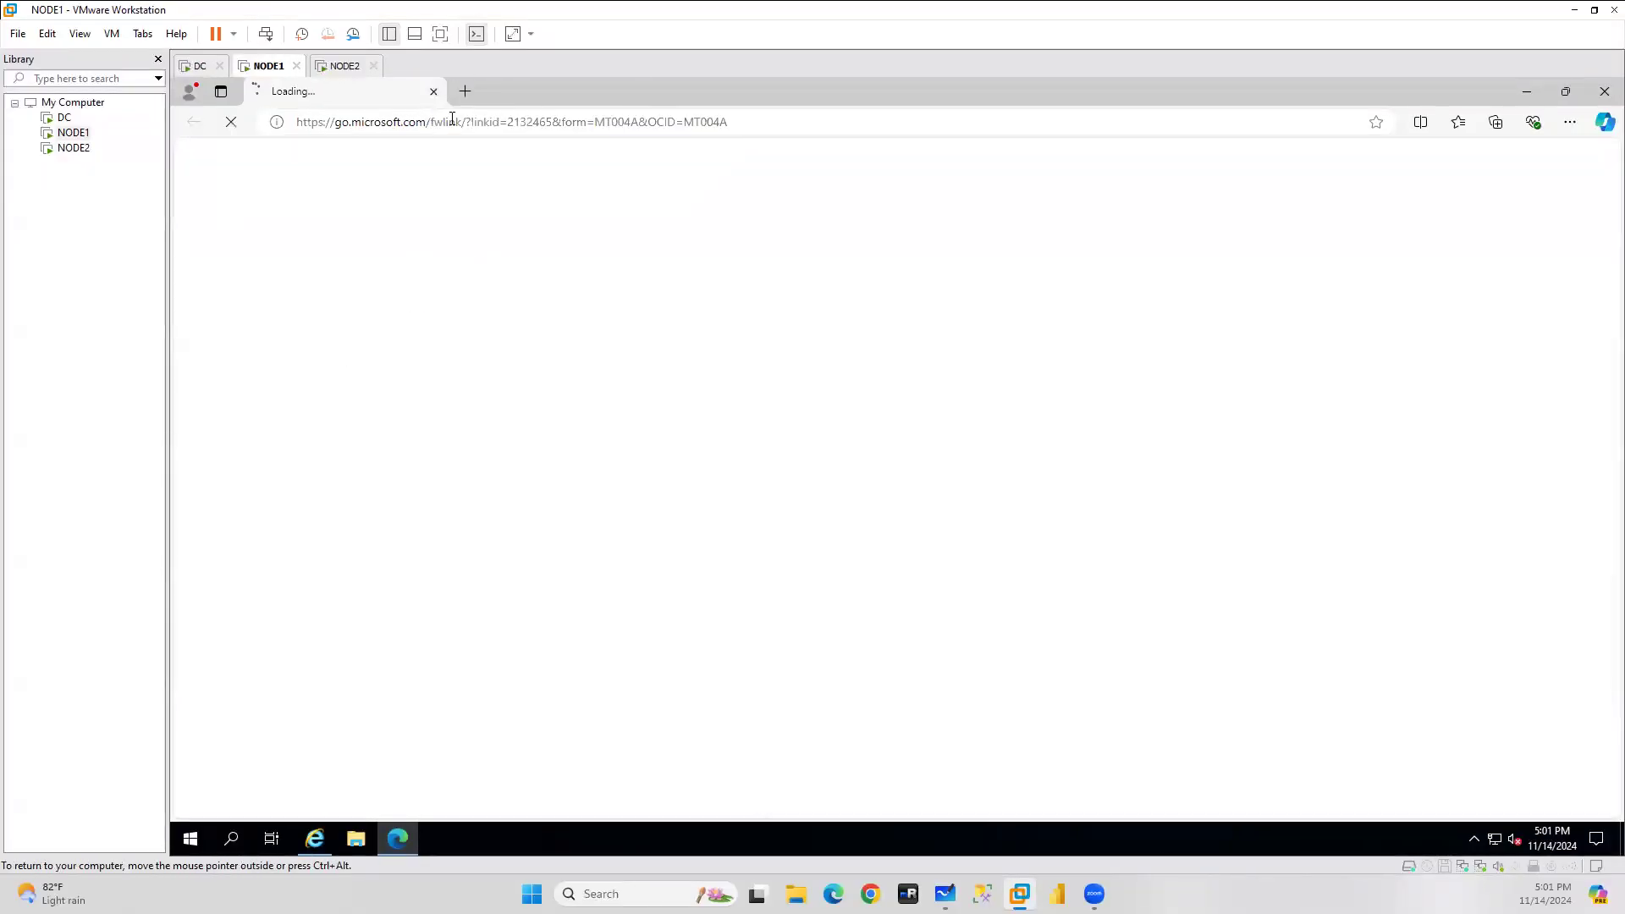
Search for 'sql server download' and open Microsoft's SQL Server Downloads result.
{"action": "left_click", "coordinate": [453, 121]}
{"action": "type", "text": "sql"}
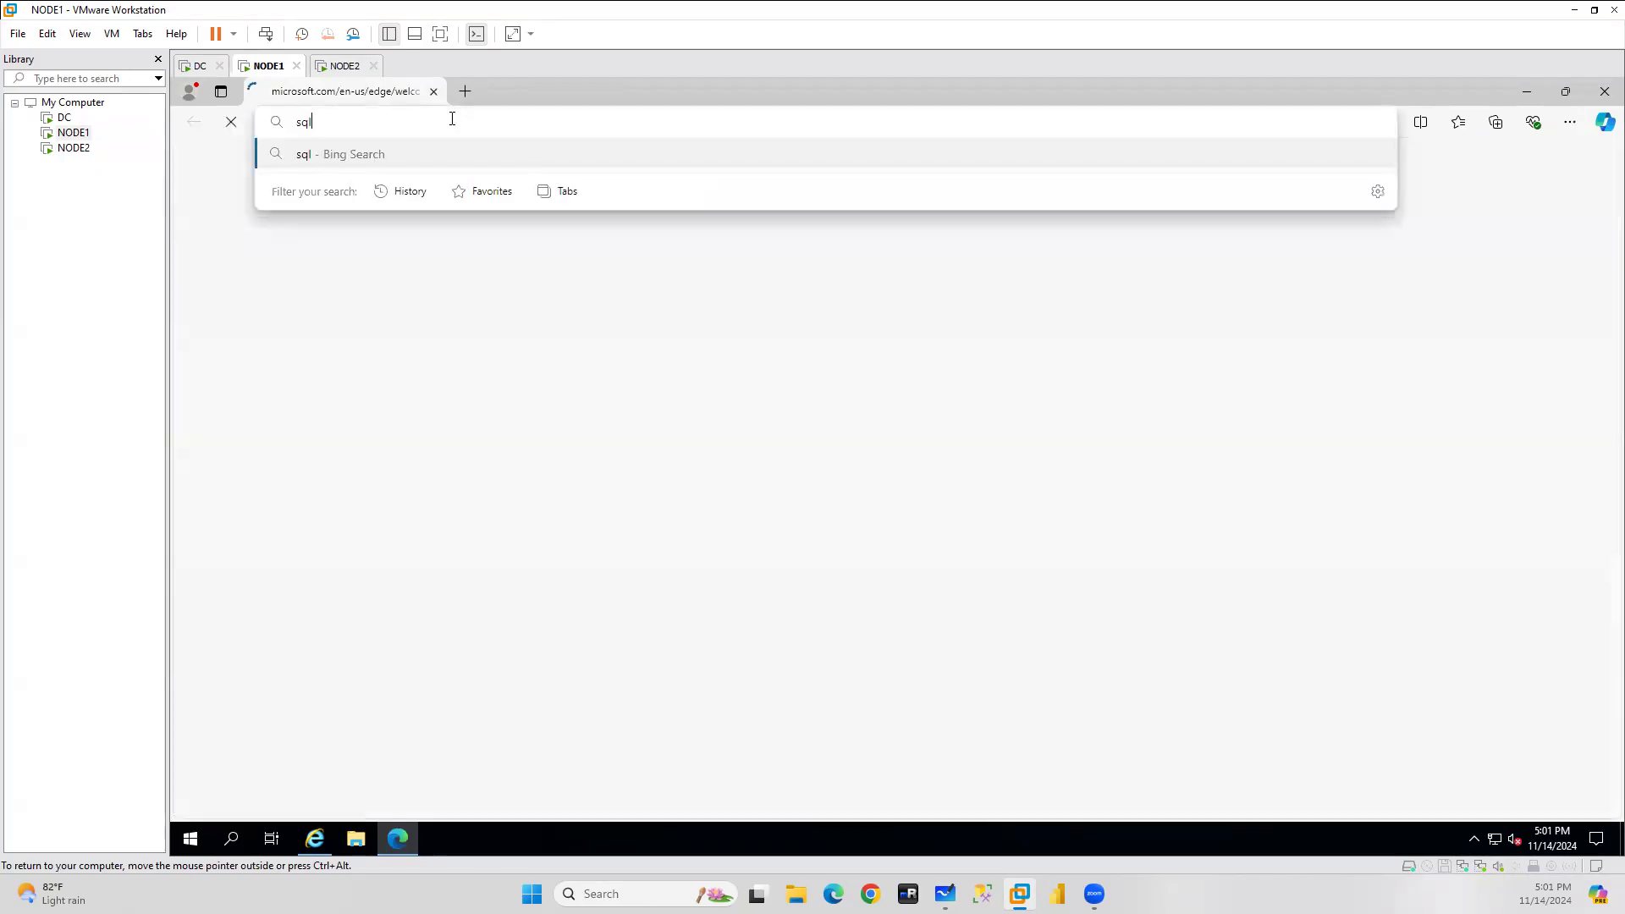
{"action": "type", "text": " server do"}
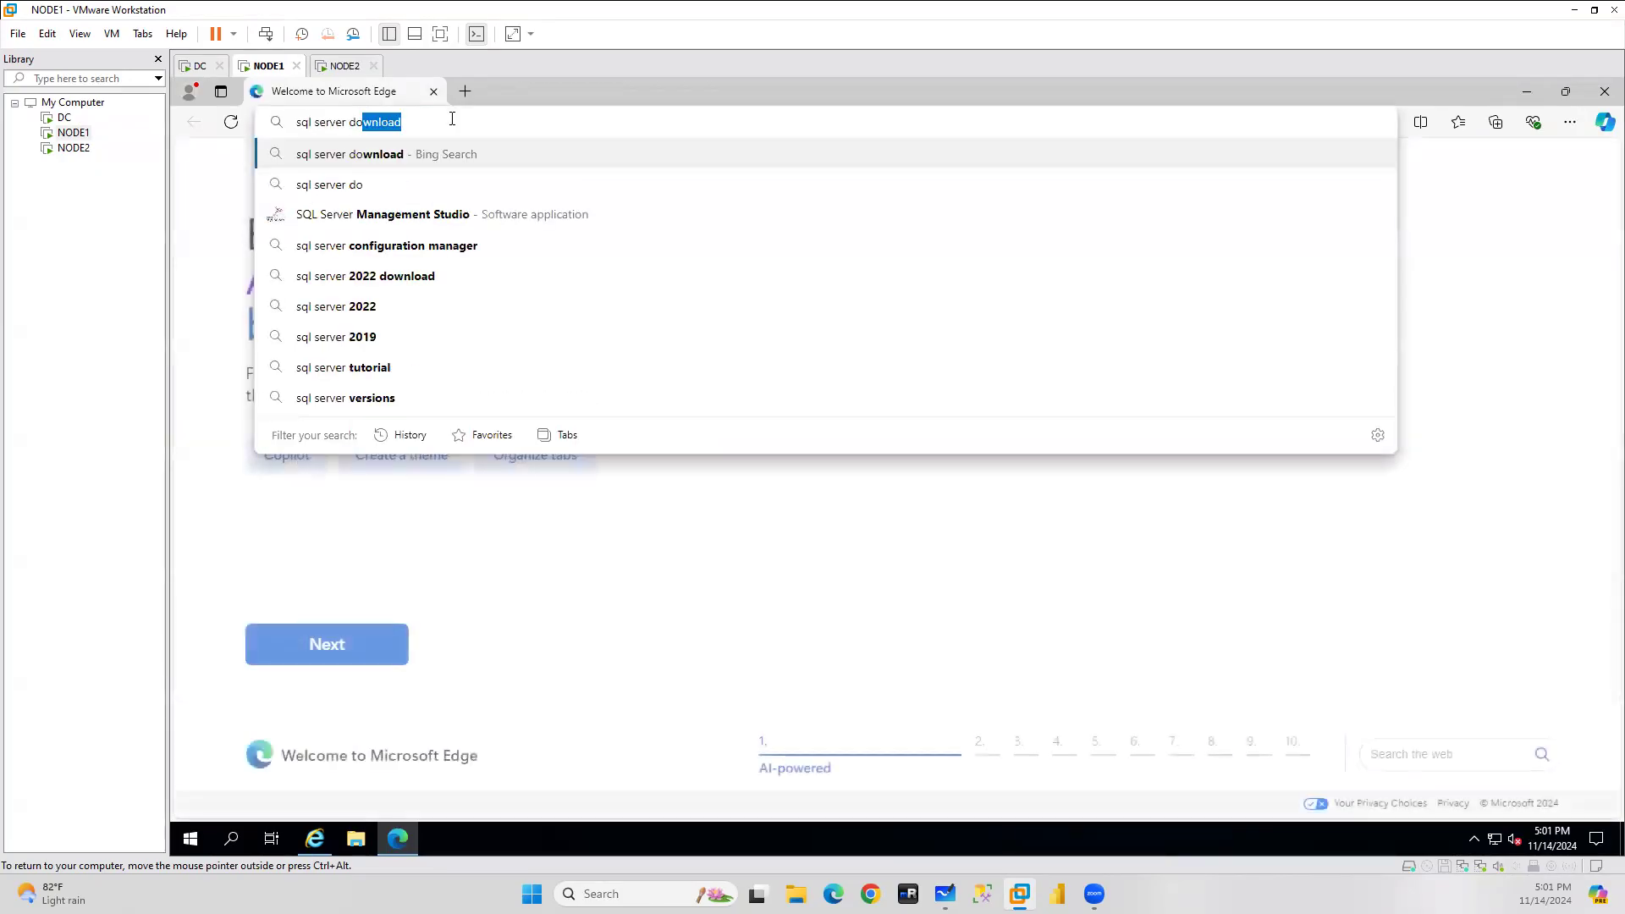
{"action": "type", "text": "wnload"}
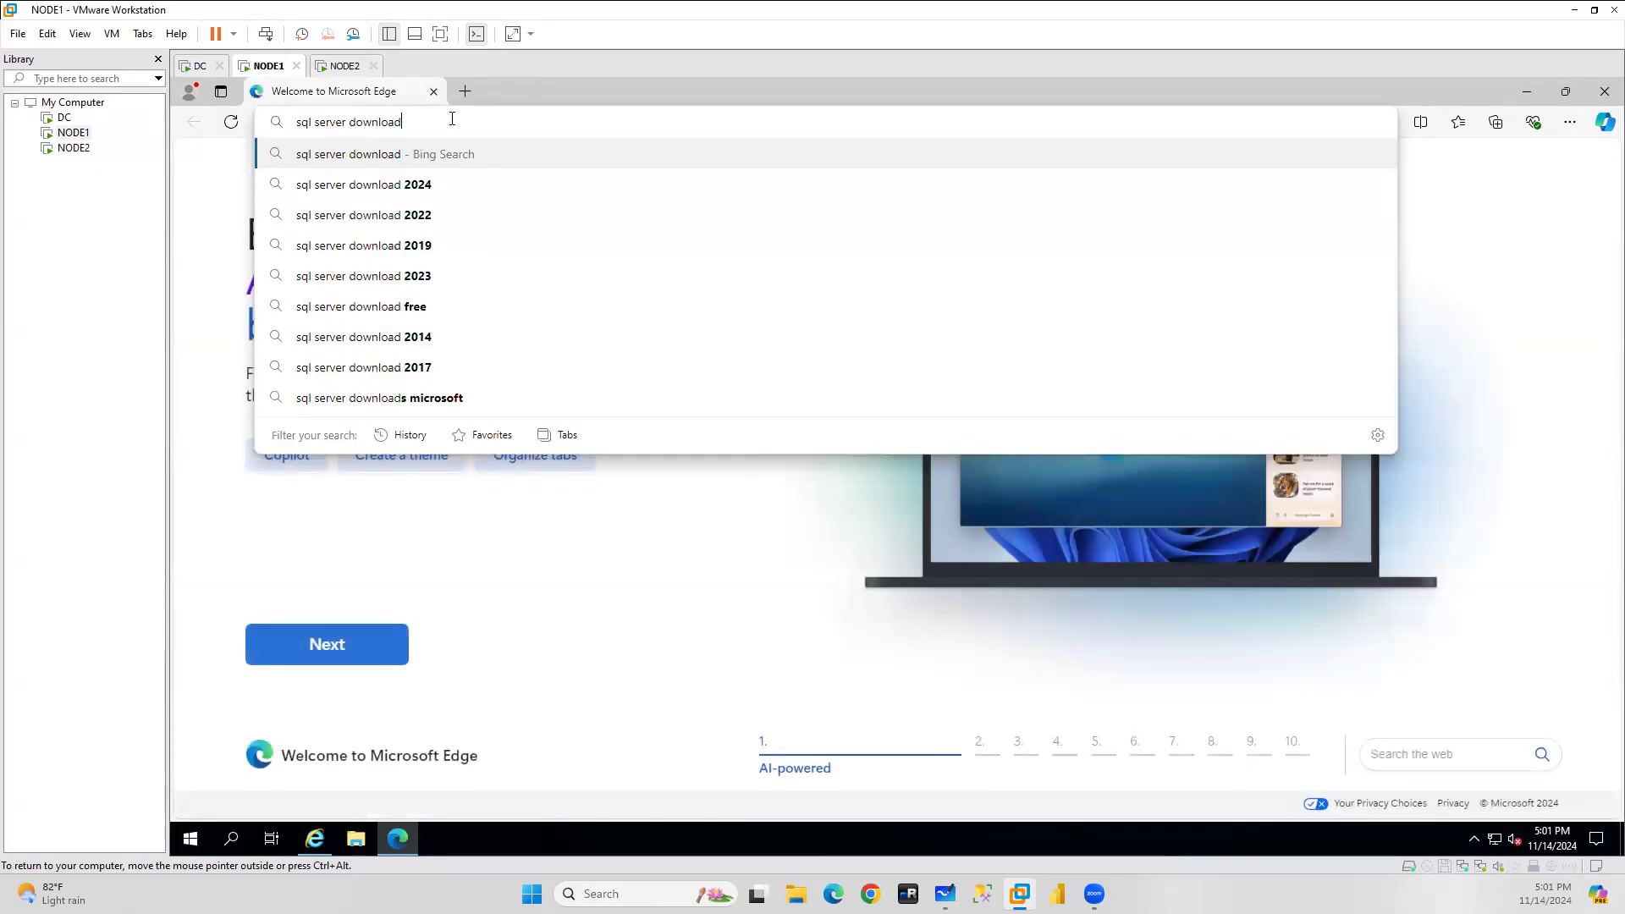
{"action": "key", "text": "Return"}
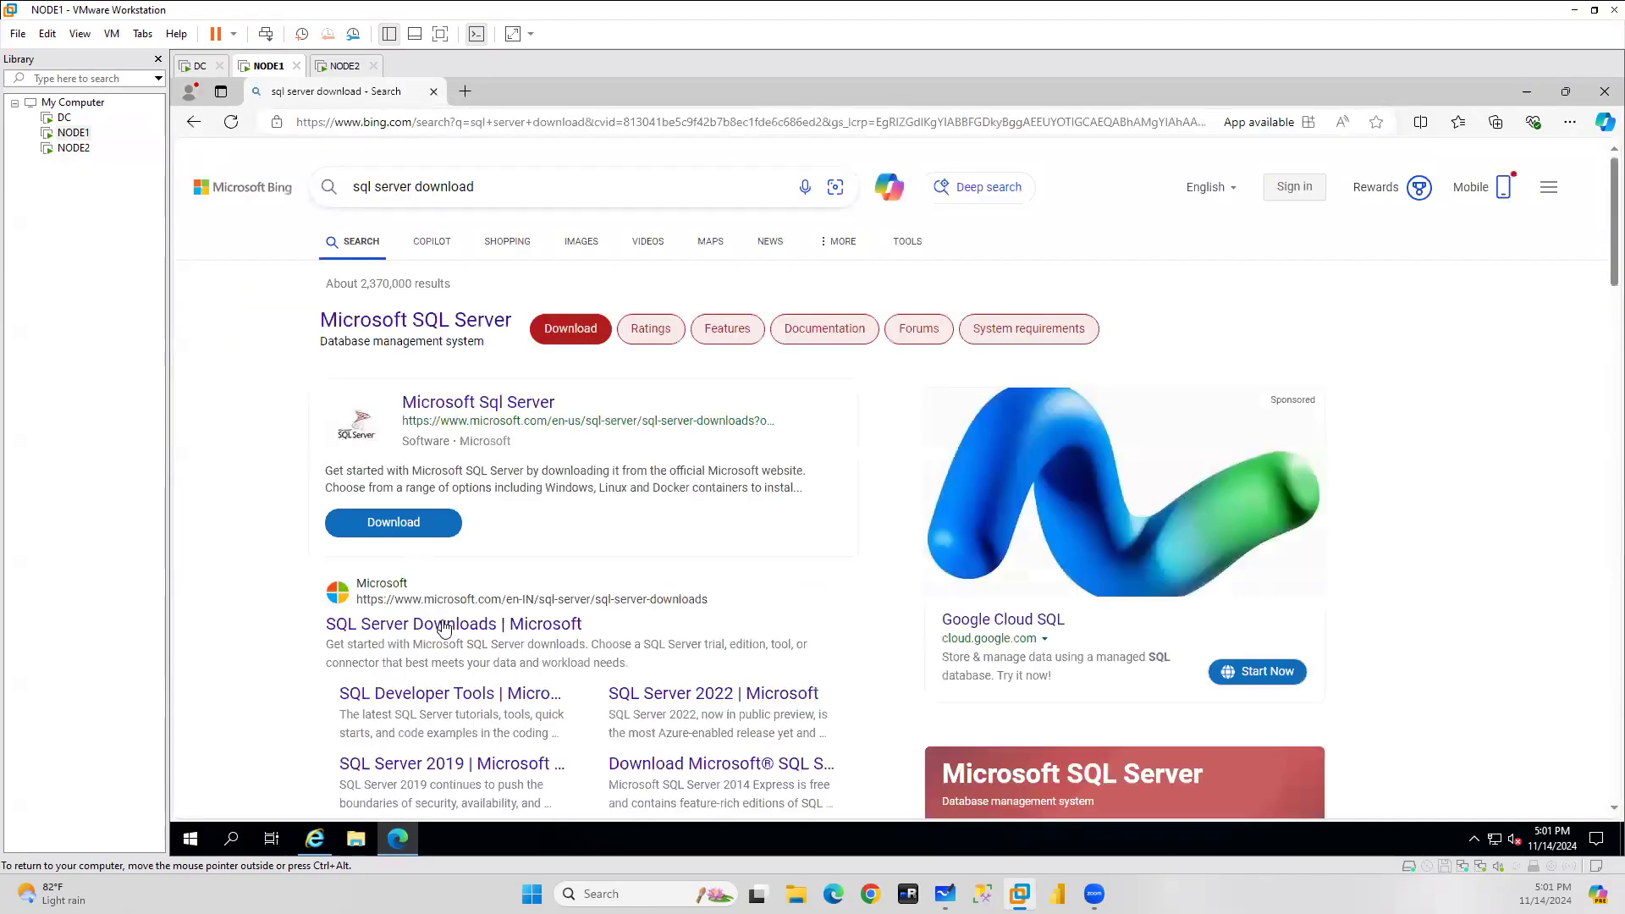
{"action": "left_click", "coordinate": [444, 627]}
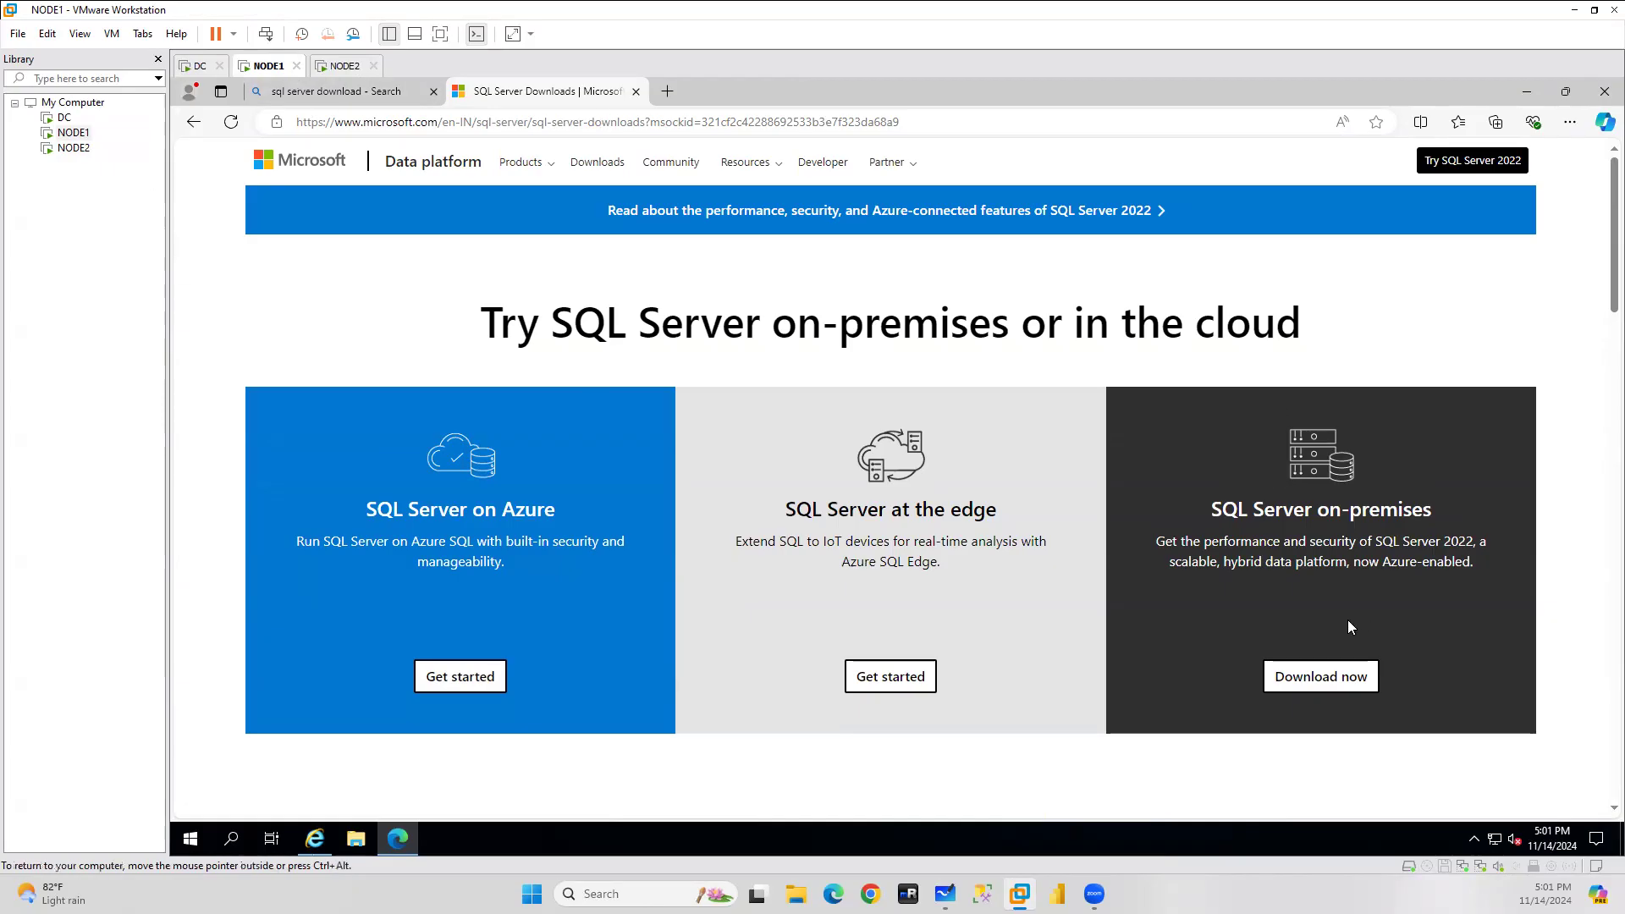
Start the on-premises download and enter first name, last name, e-mail and company IBM.
{"action": "left_click", "coordinate": [1332, 677]}
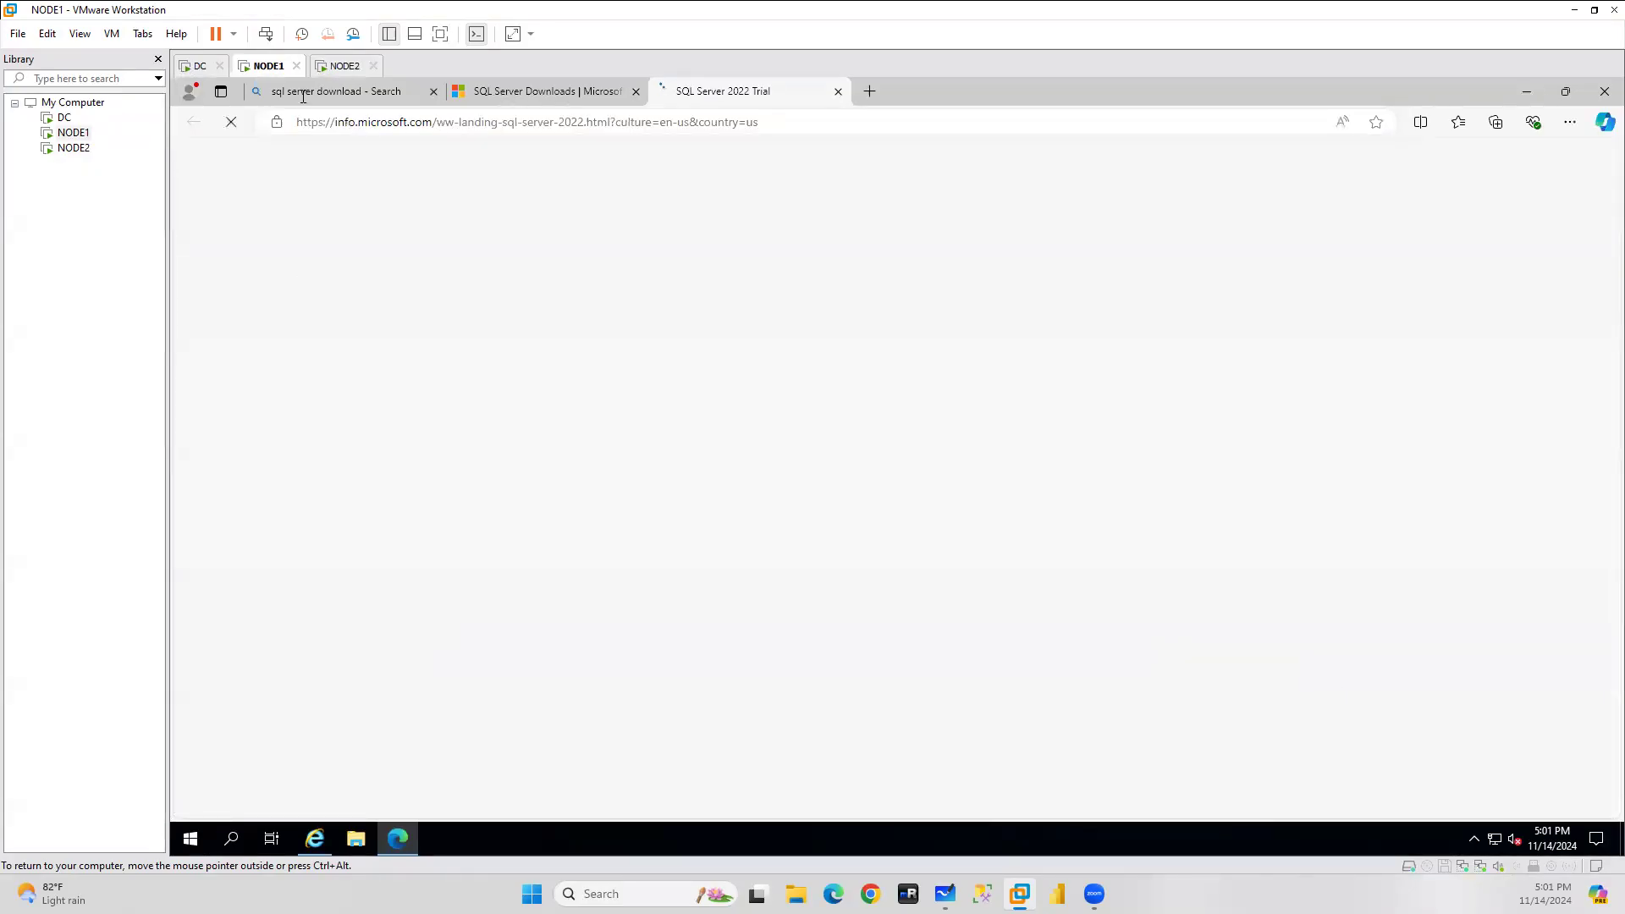
{"action": "scroll", "coordinate": [1236, 423], "scroll_direction": "down", "scroll_amount": 3}
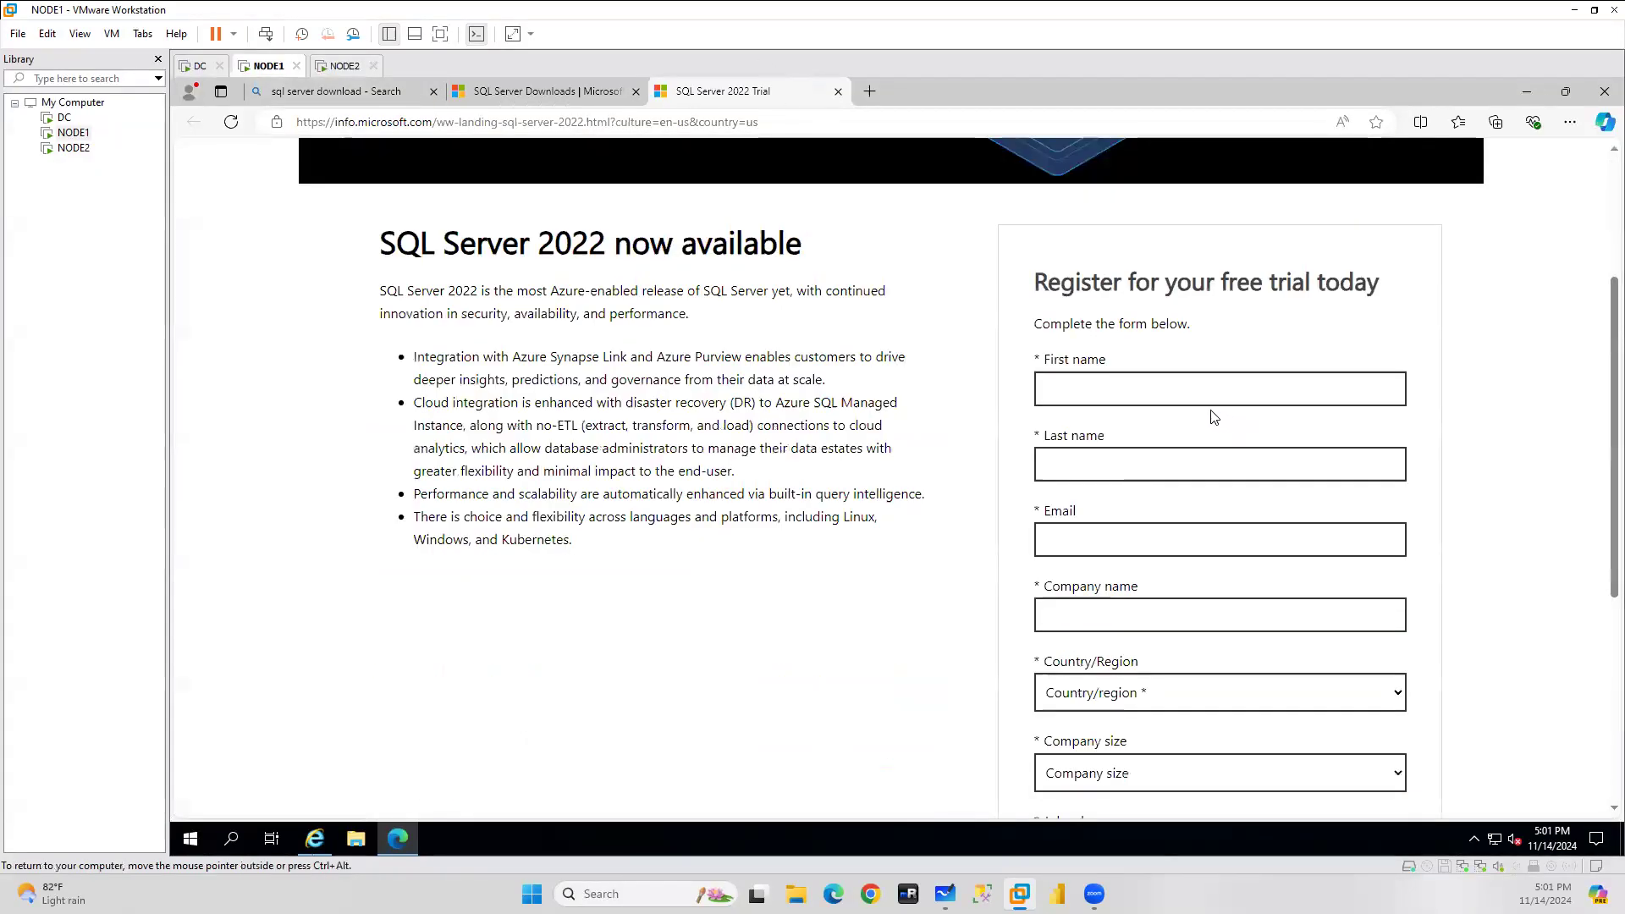
{"action": "left_click", "coordinate": [1078, 388]}
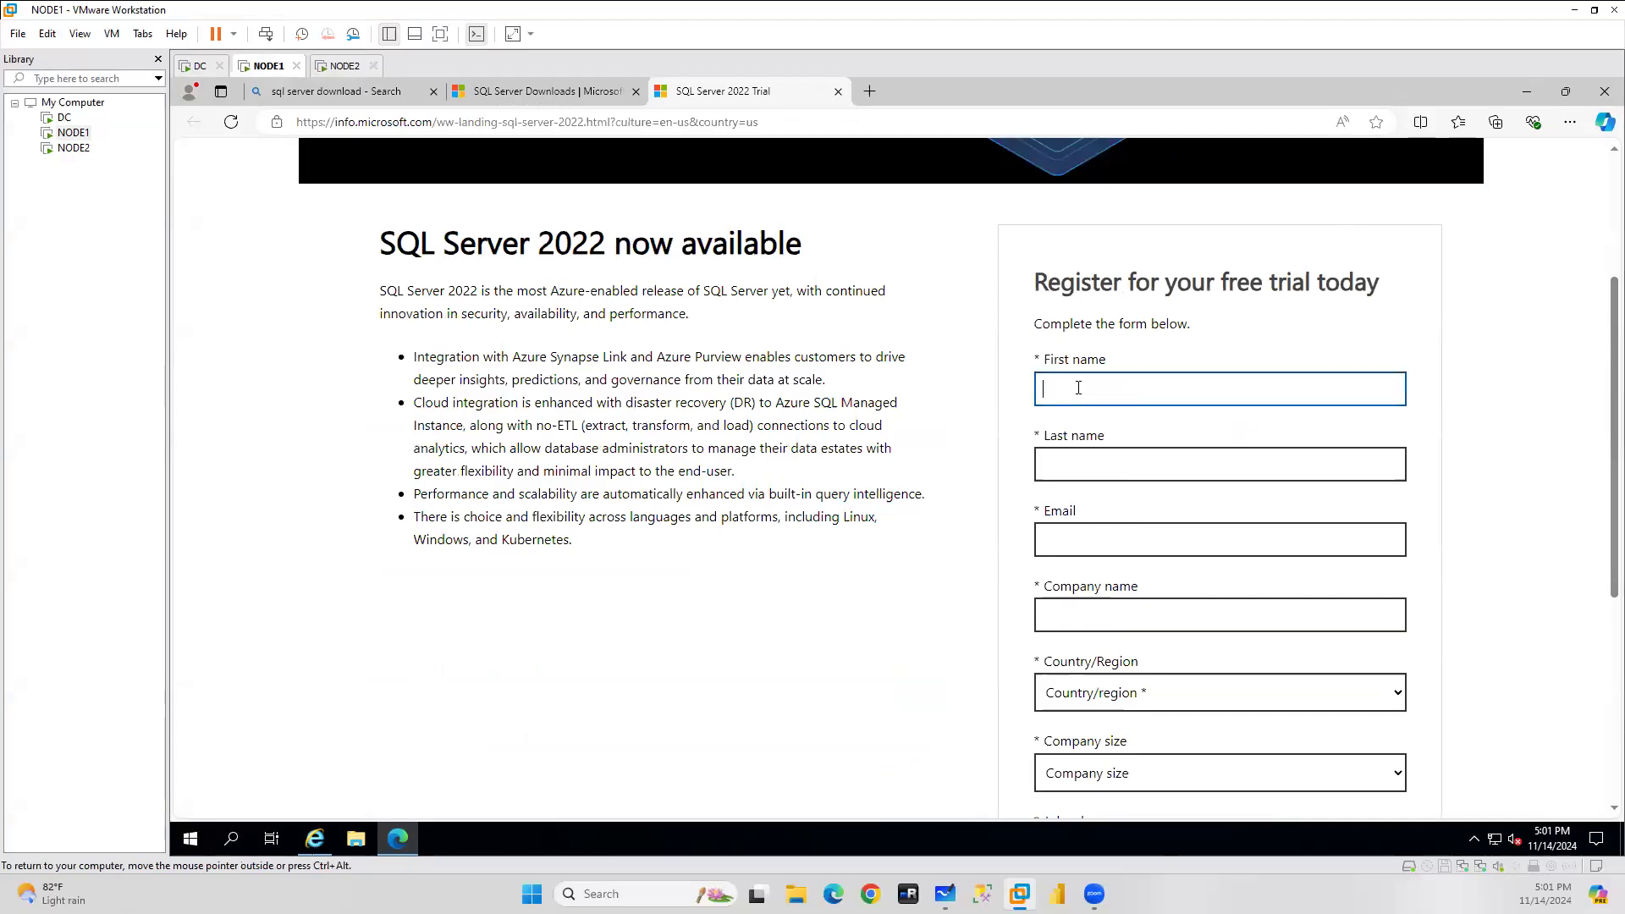
{"action": "key", "text": "Tab"}
{"action": "type", "text": "cn"}
{"action": "key", "text": "Tab"}
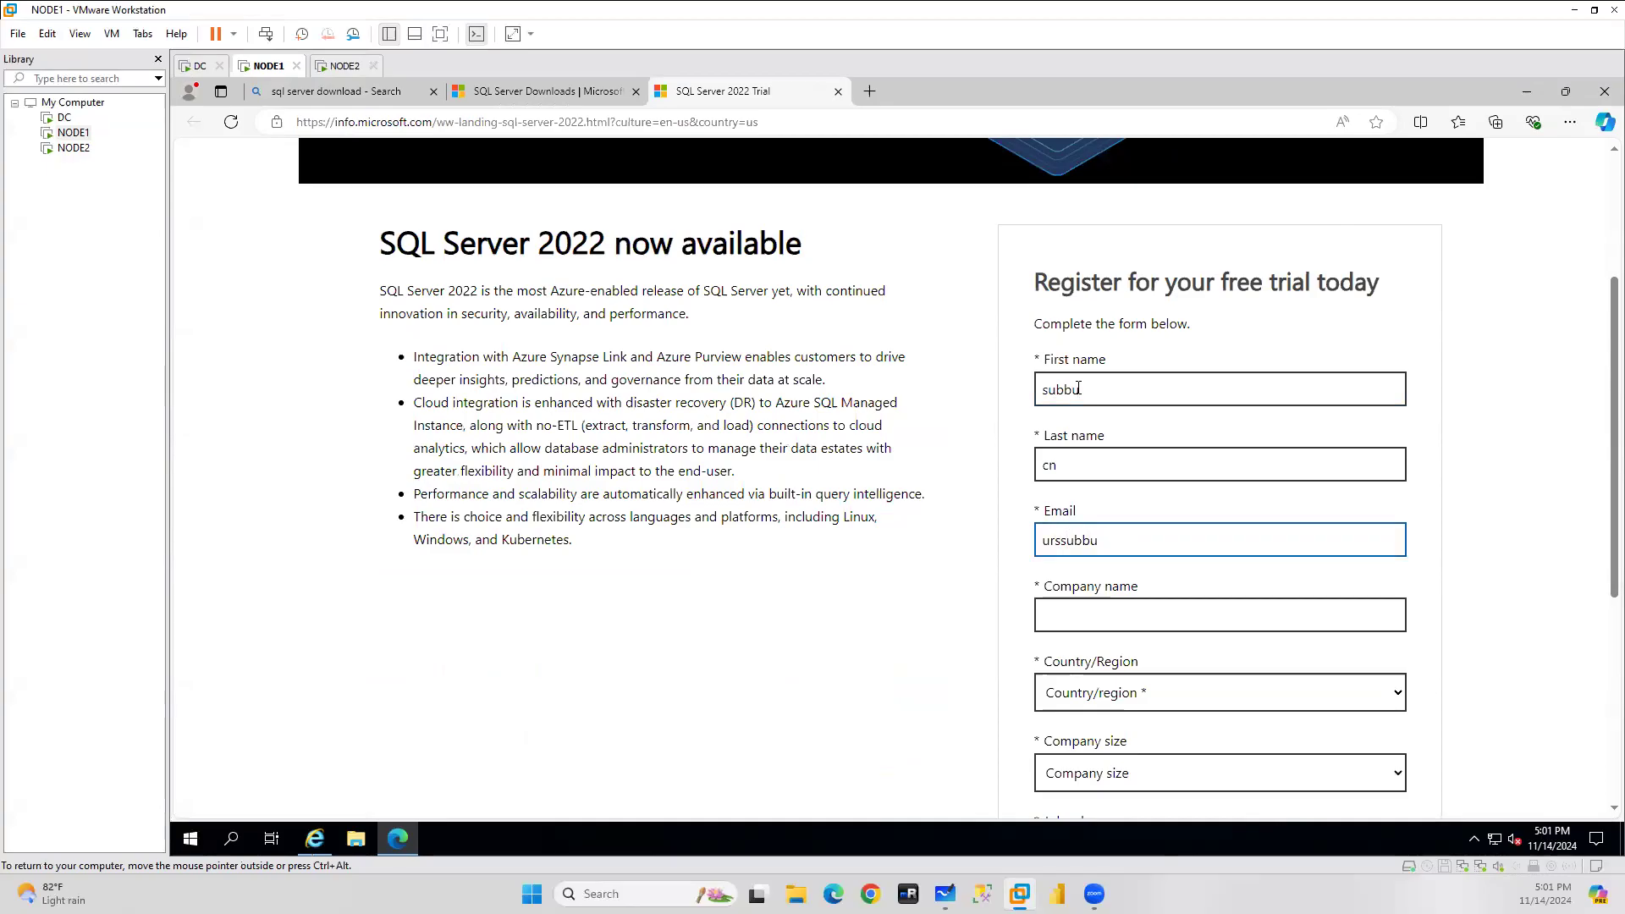
{"action": "key", "text": "Tab"}
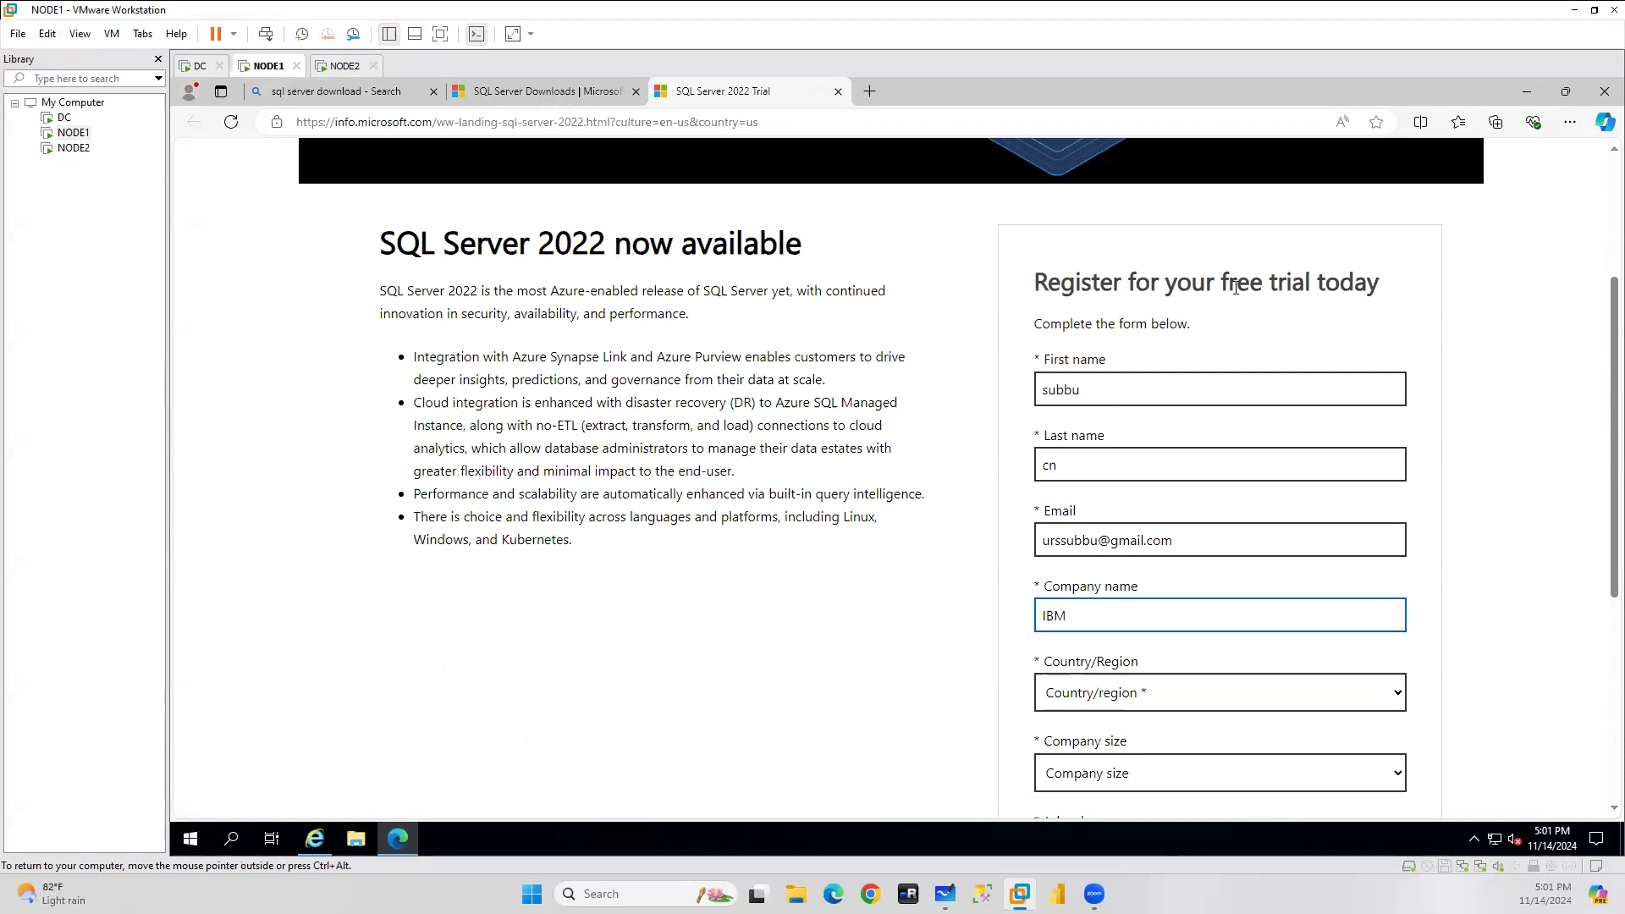
{"action": "type", "text": "IBM"}
Set country to India, company size to 1000+ and job role to DBA.
{"action": "scroll", "coordinate": [1233, 537], "scroll_direction": "down", "scroll_amount": 2}
{"action": "left_click", "coordinate": [1139, 523]}
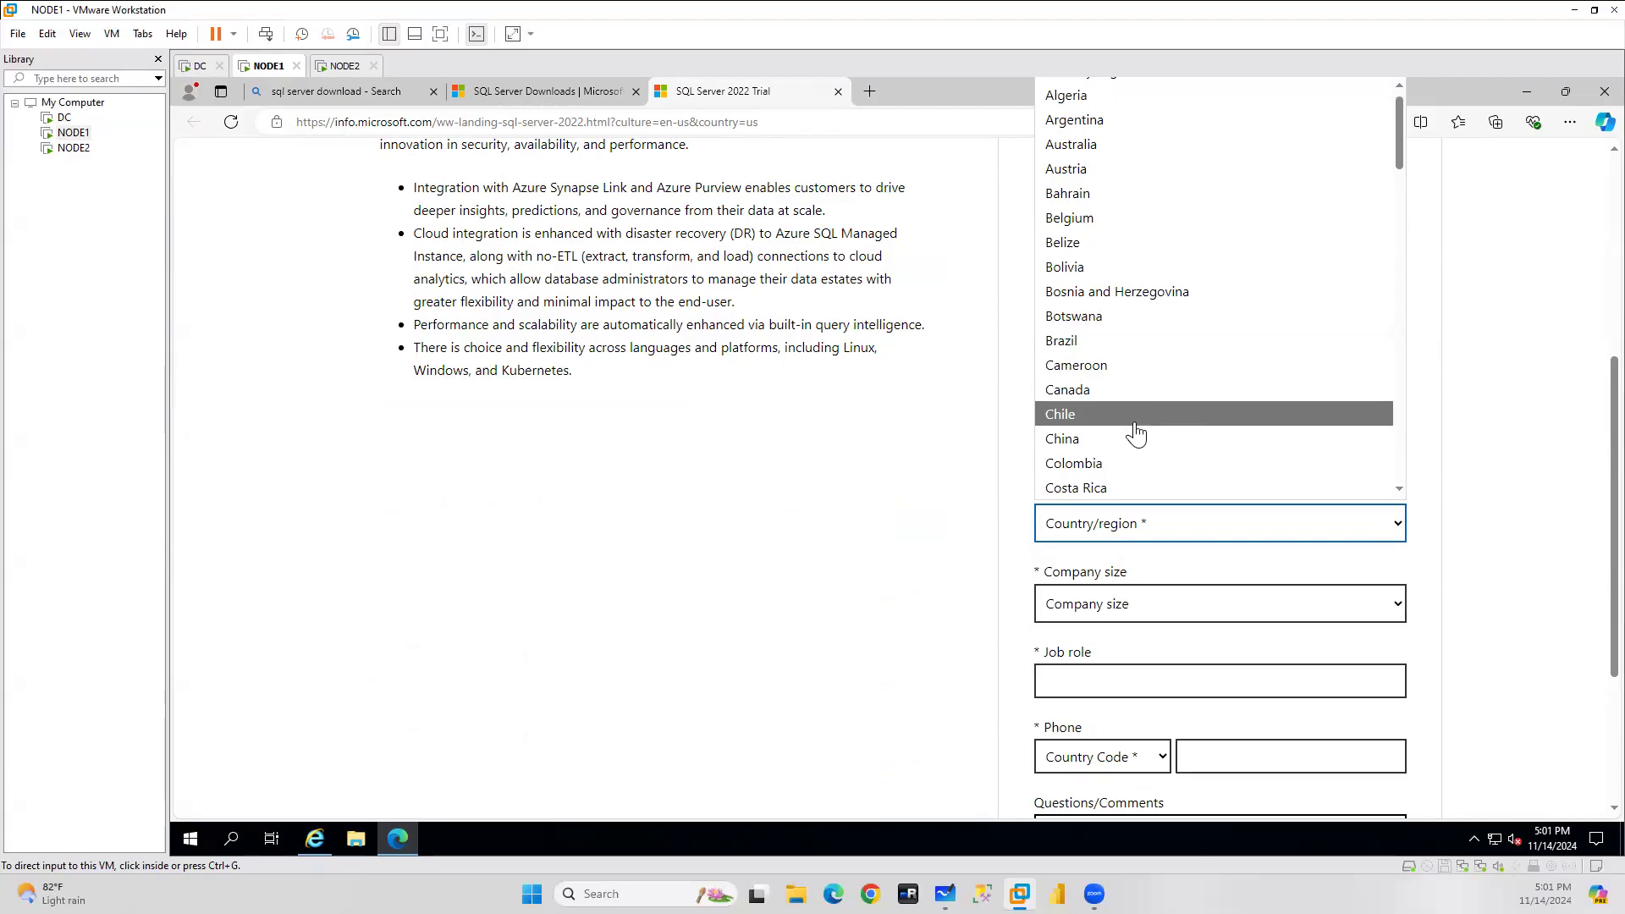
{"action": "left_click", "coordinate": [1148, 525]}
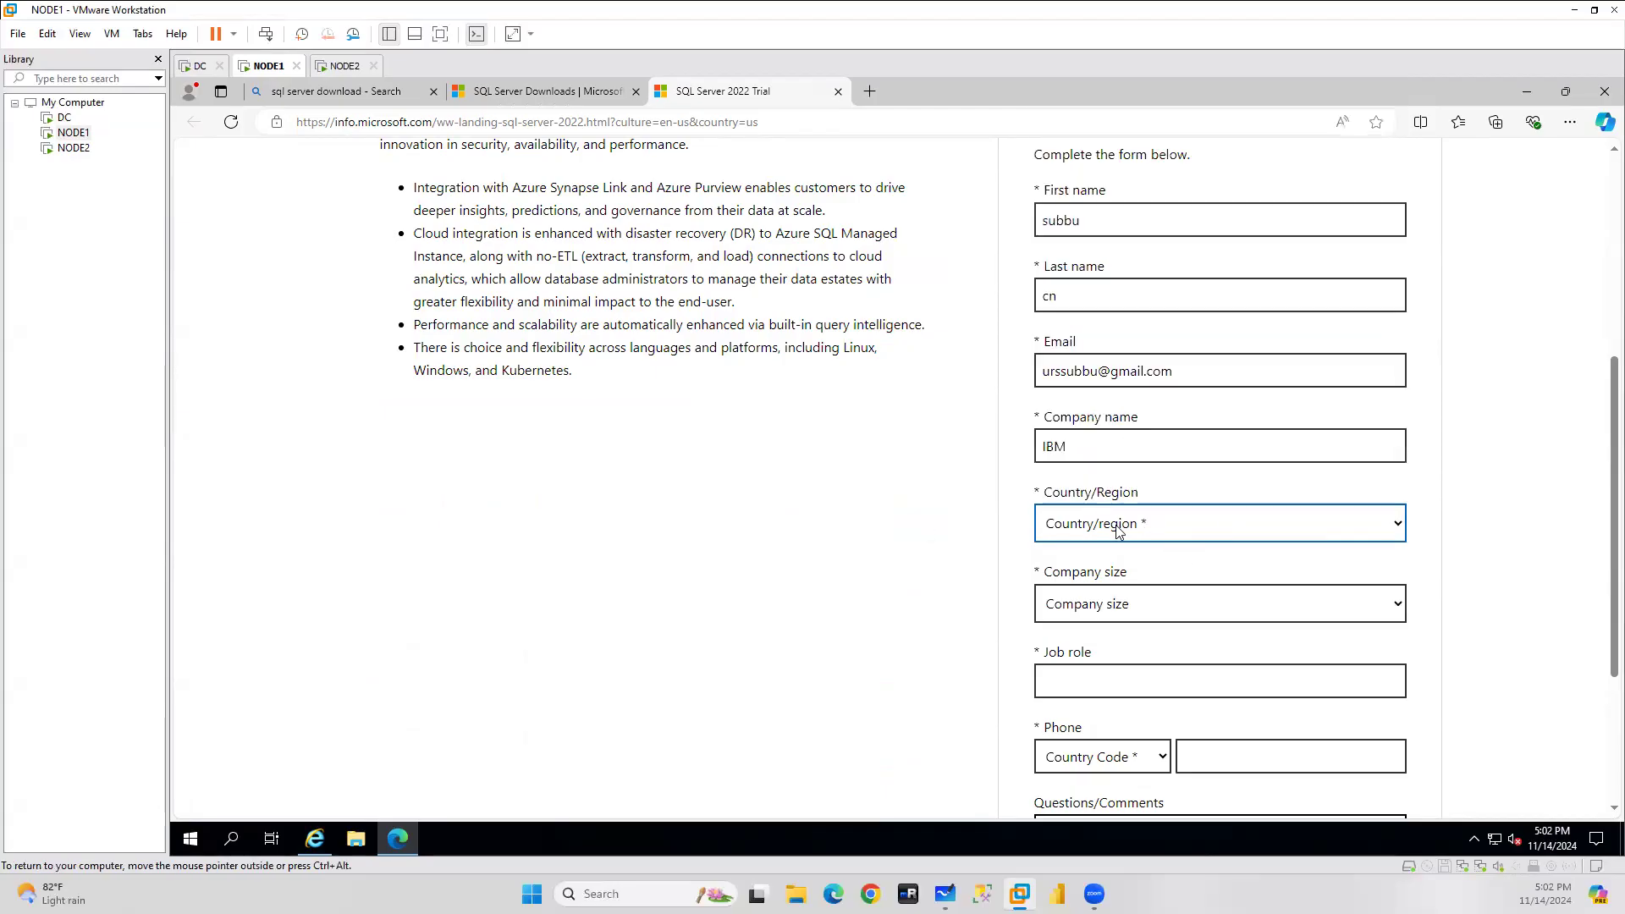
{"action": "left_click", "coordinate": [1114, 526]}
{"action": "type", "text": "in"}
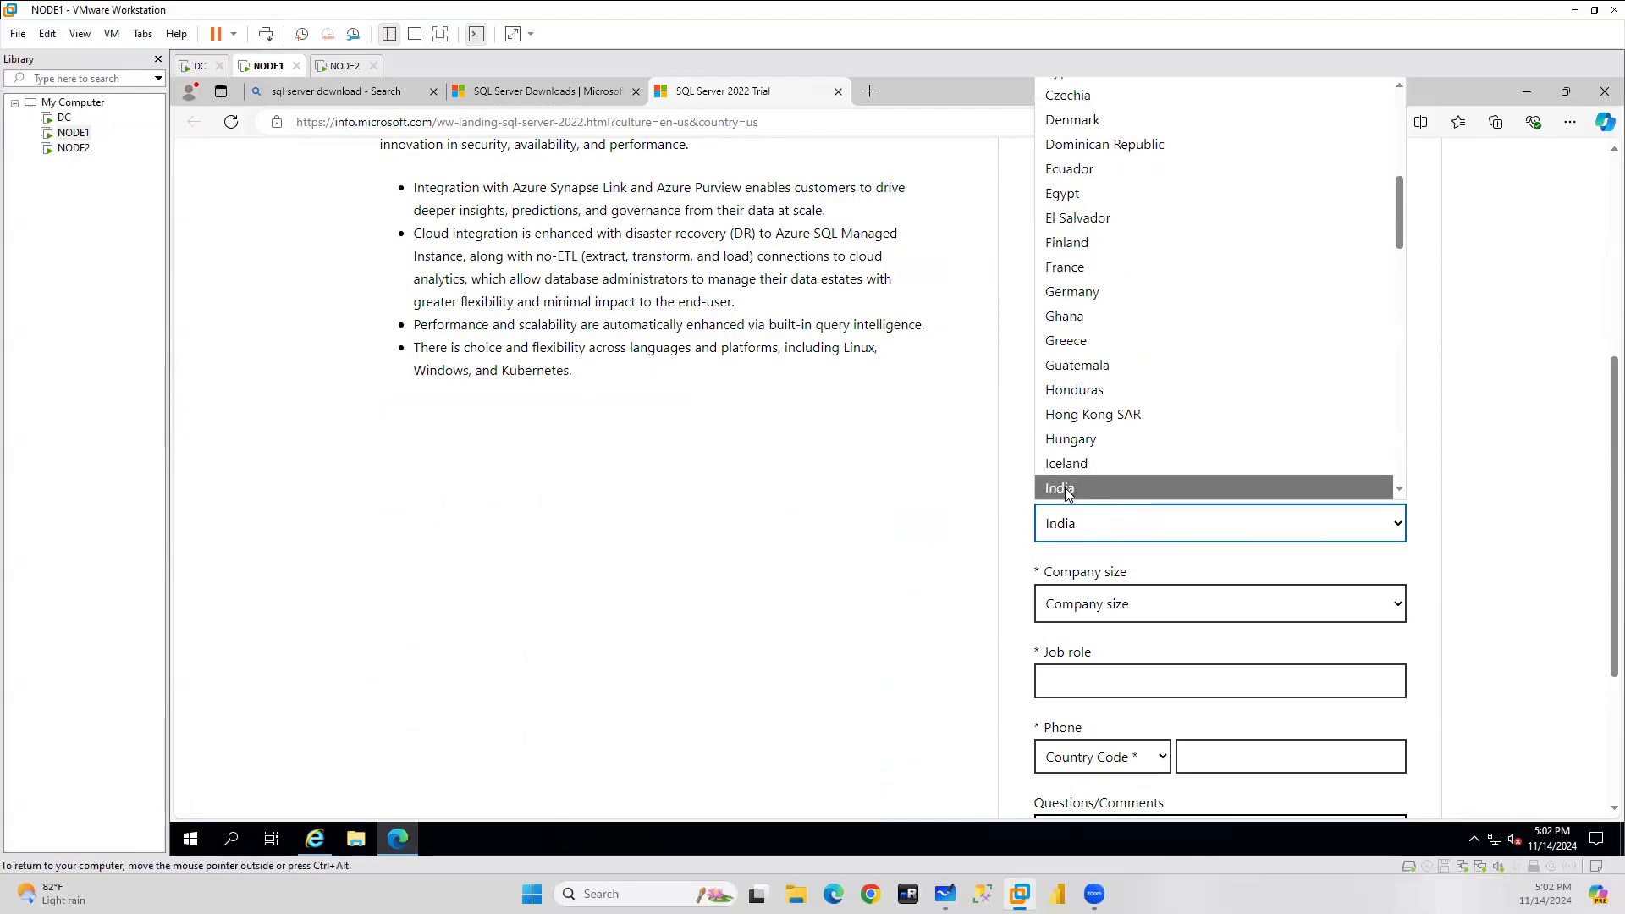
{"action": "key", "text": "Return"}
{"action": "left_click", "coordinate": [1077, 604]}
{"action": "left_click", "coordinate": [1065, 574]}
{"action": "left_click", "coordinate": [1066, 677]}
{"action": "type", "text": "DB"}
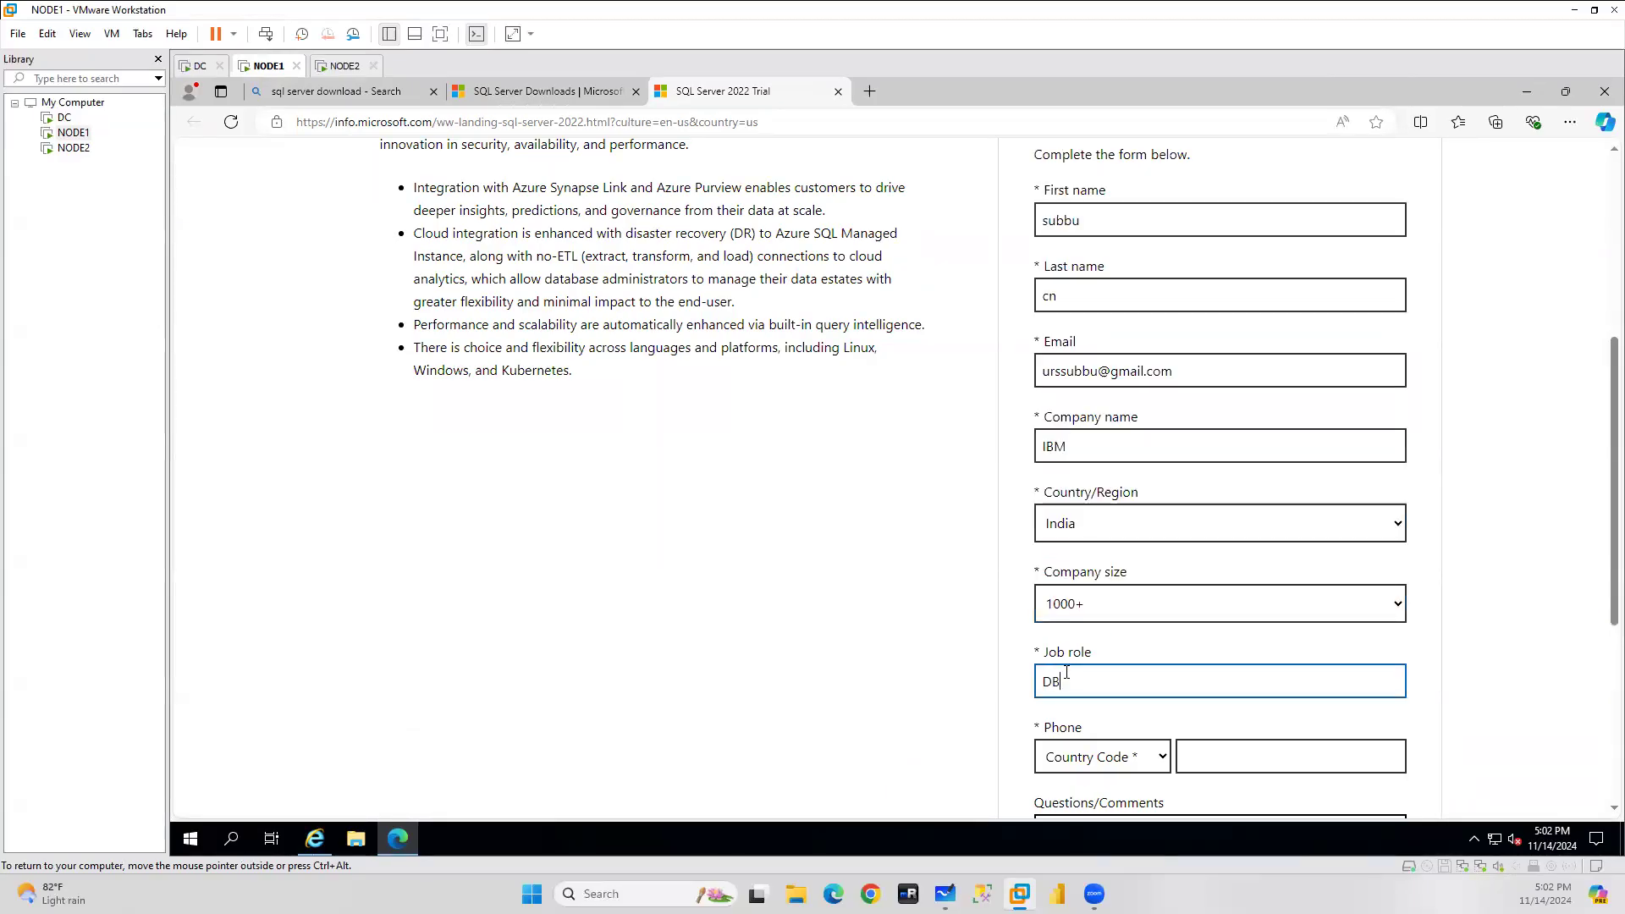
{"action": "type", "text": "A"}
Enter the phone number with India (+91) code, tick the partner consent, and submit the form.
{"action": "scroll", "coordinate": [1282, 643], "scroll_direction": "down", "scroll_amount": 2}
{"action": "left_click", "coordinate": [1141, 593]}
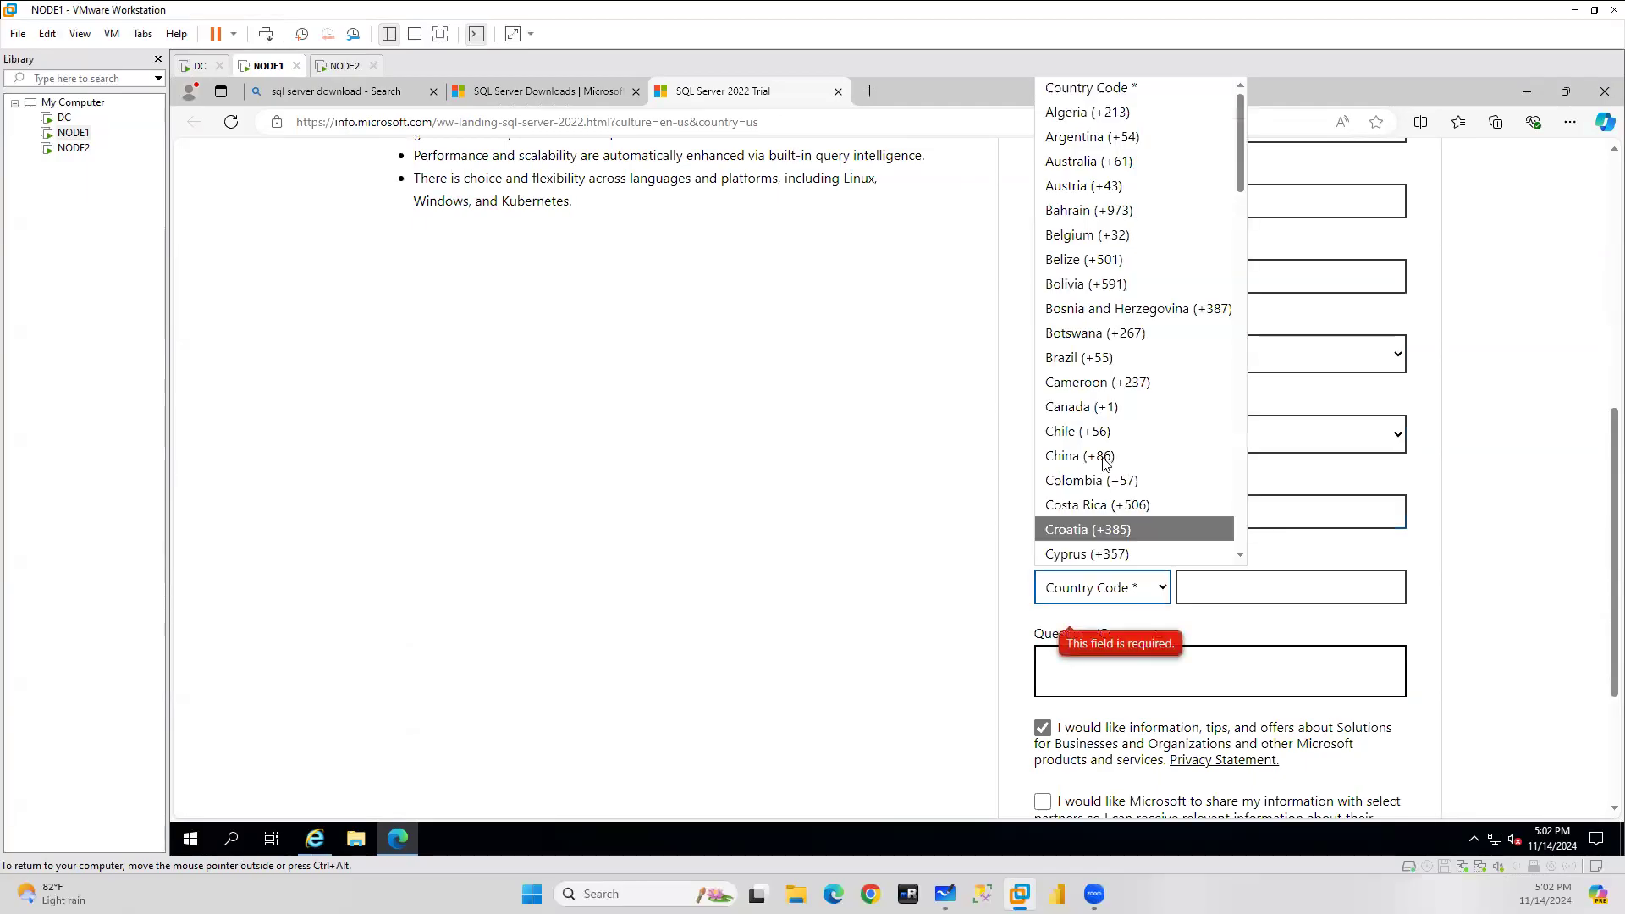
{"action": "type", "text": "in"}
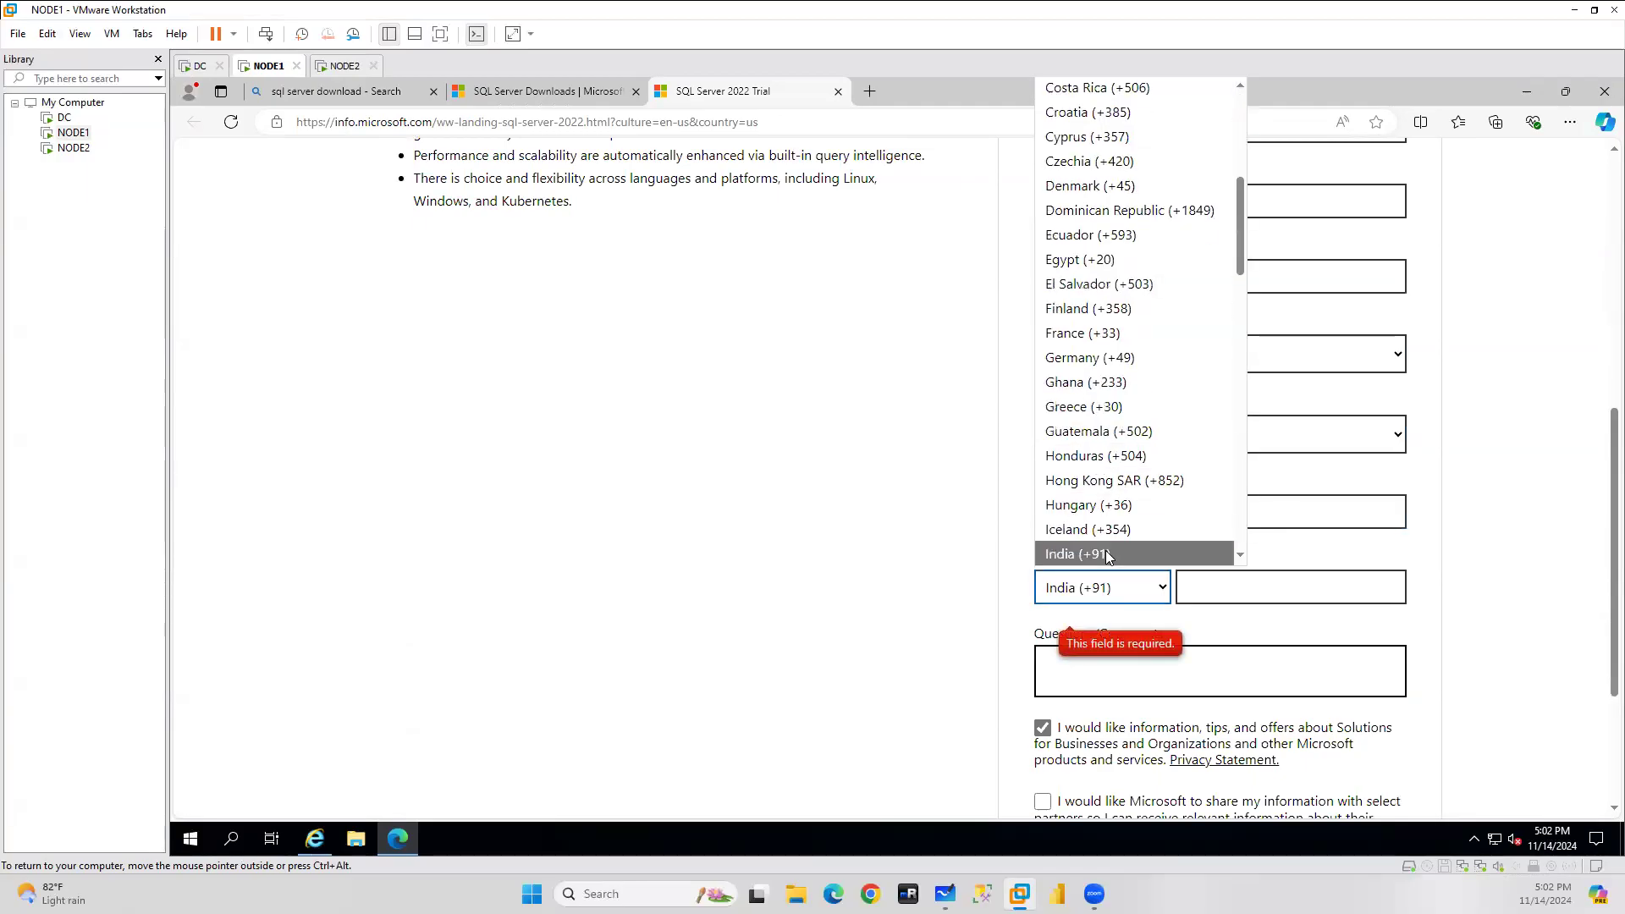
{"action": "left_click", "coordinate": [1107, 556]}
{"action": "left_click", "coordinate": [1233, 582]}
{"action": "scroll", "coordinate": [1024, 595], "scroll_direction": "down", "scroll_amount": 3}
{"action": "left_click", "coordinate": [1042, 562]}
{"action": "left_click", "coordinate": [1109, 651]}
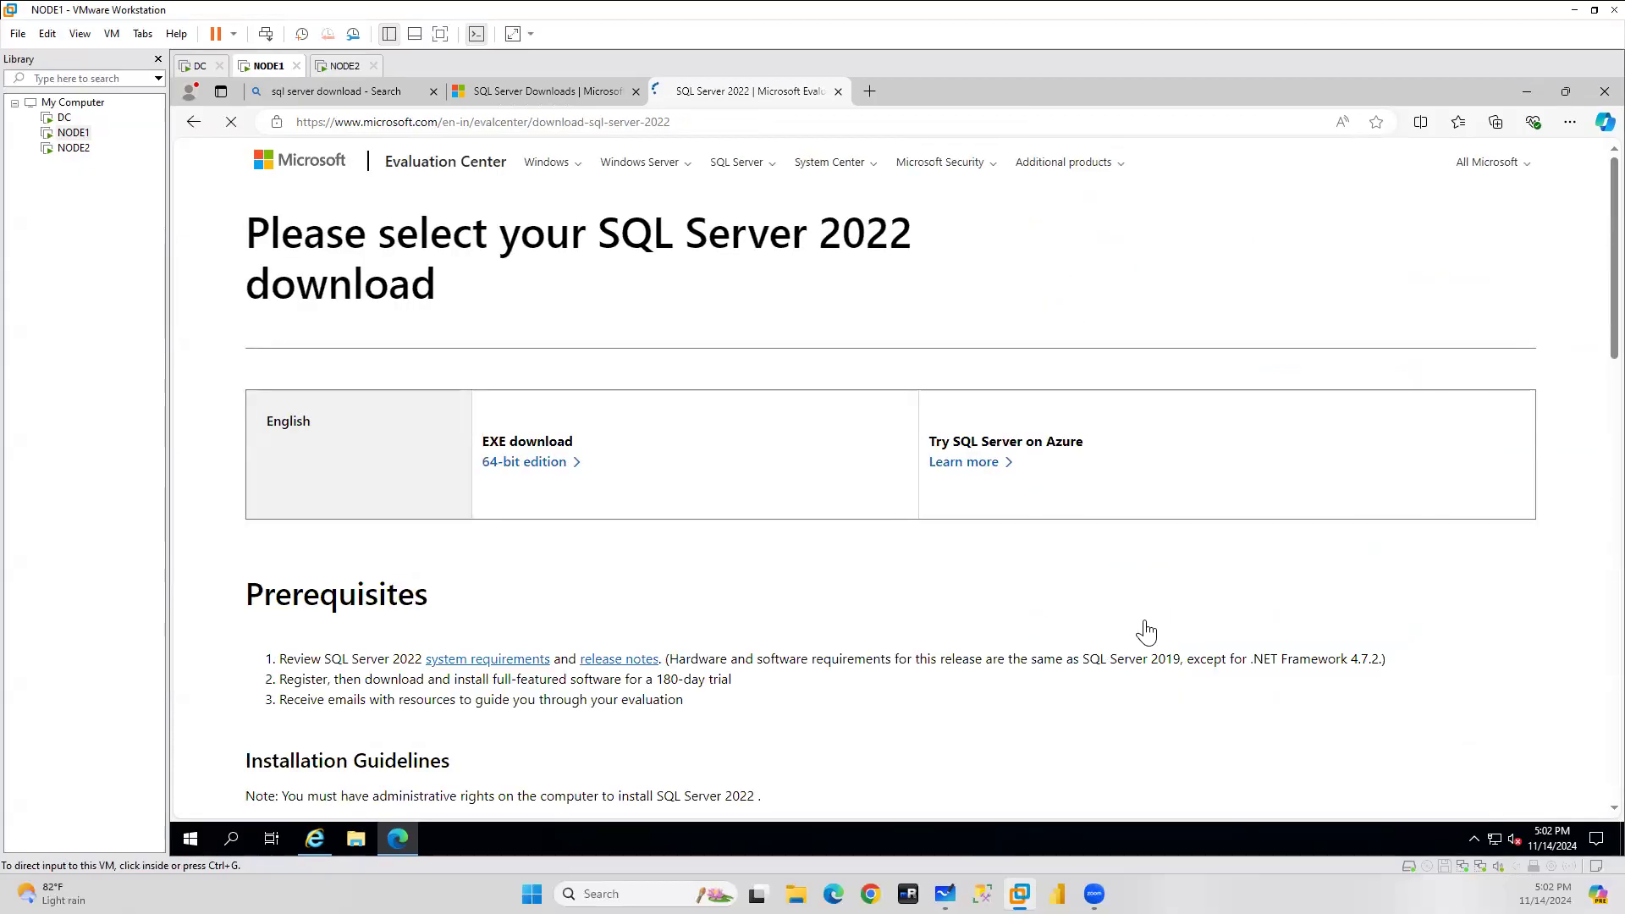
Download the 64-bit SQL Server 2022 edition and launch the SQL2022-SSEI-Eval installer.
{"action": "left_click", "coordinate": [510, 464]}
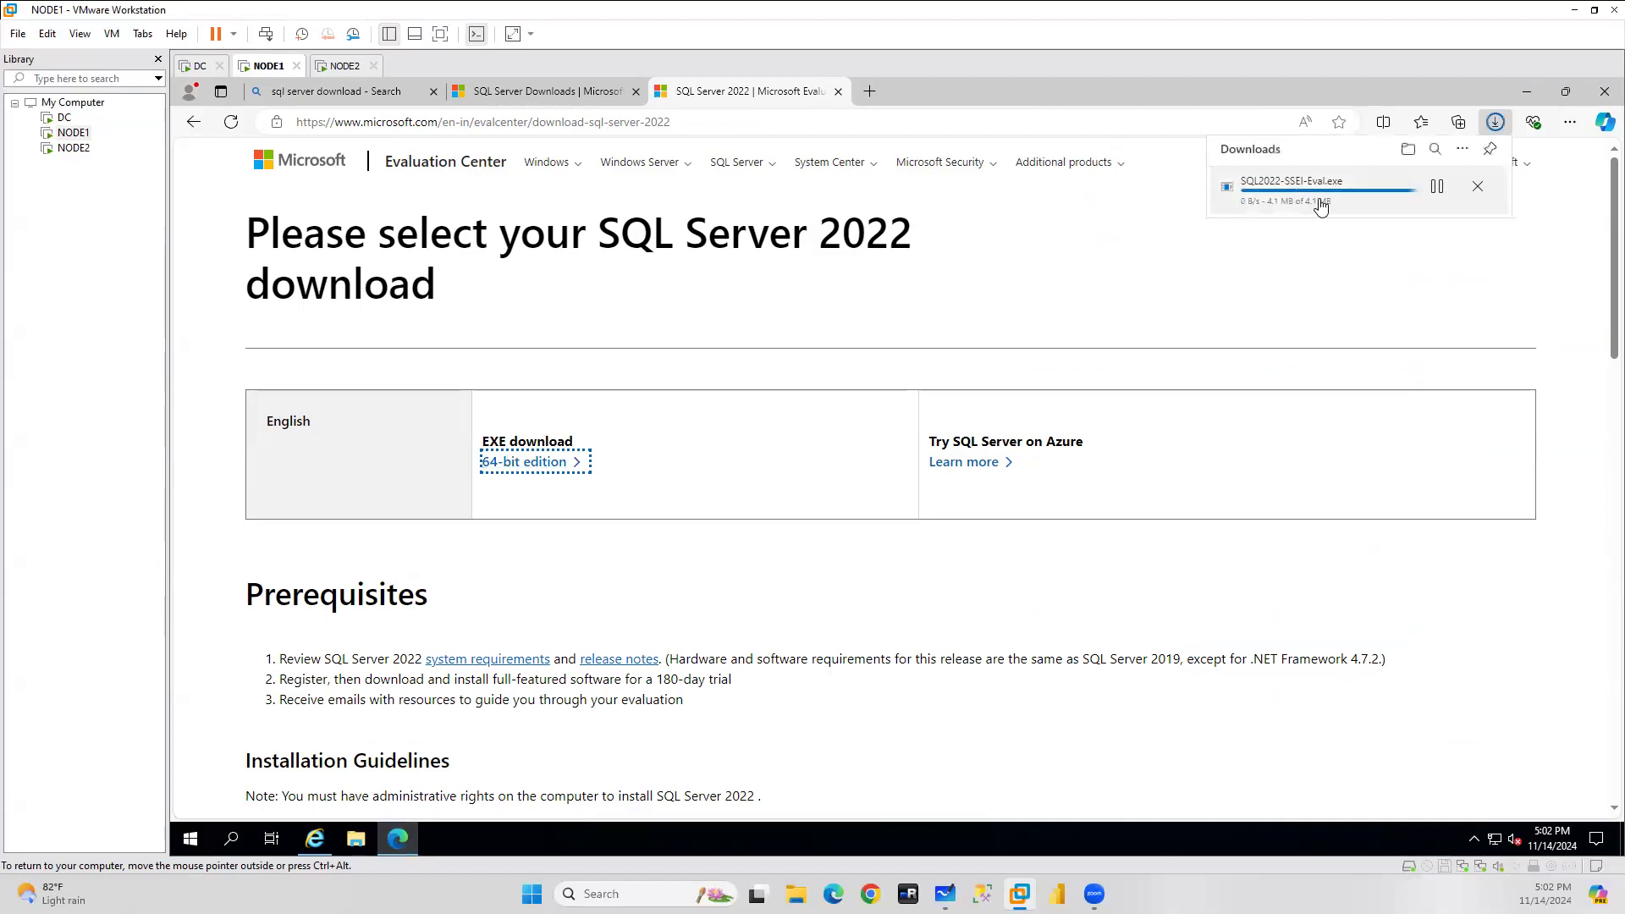
{"action": "left_click", "coordinate": [1257, 196]}
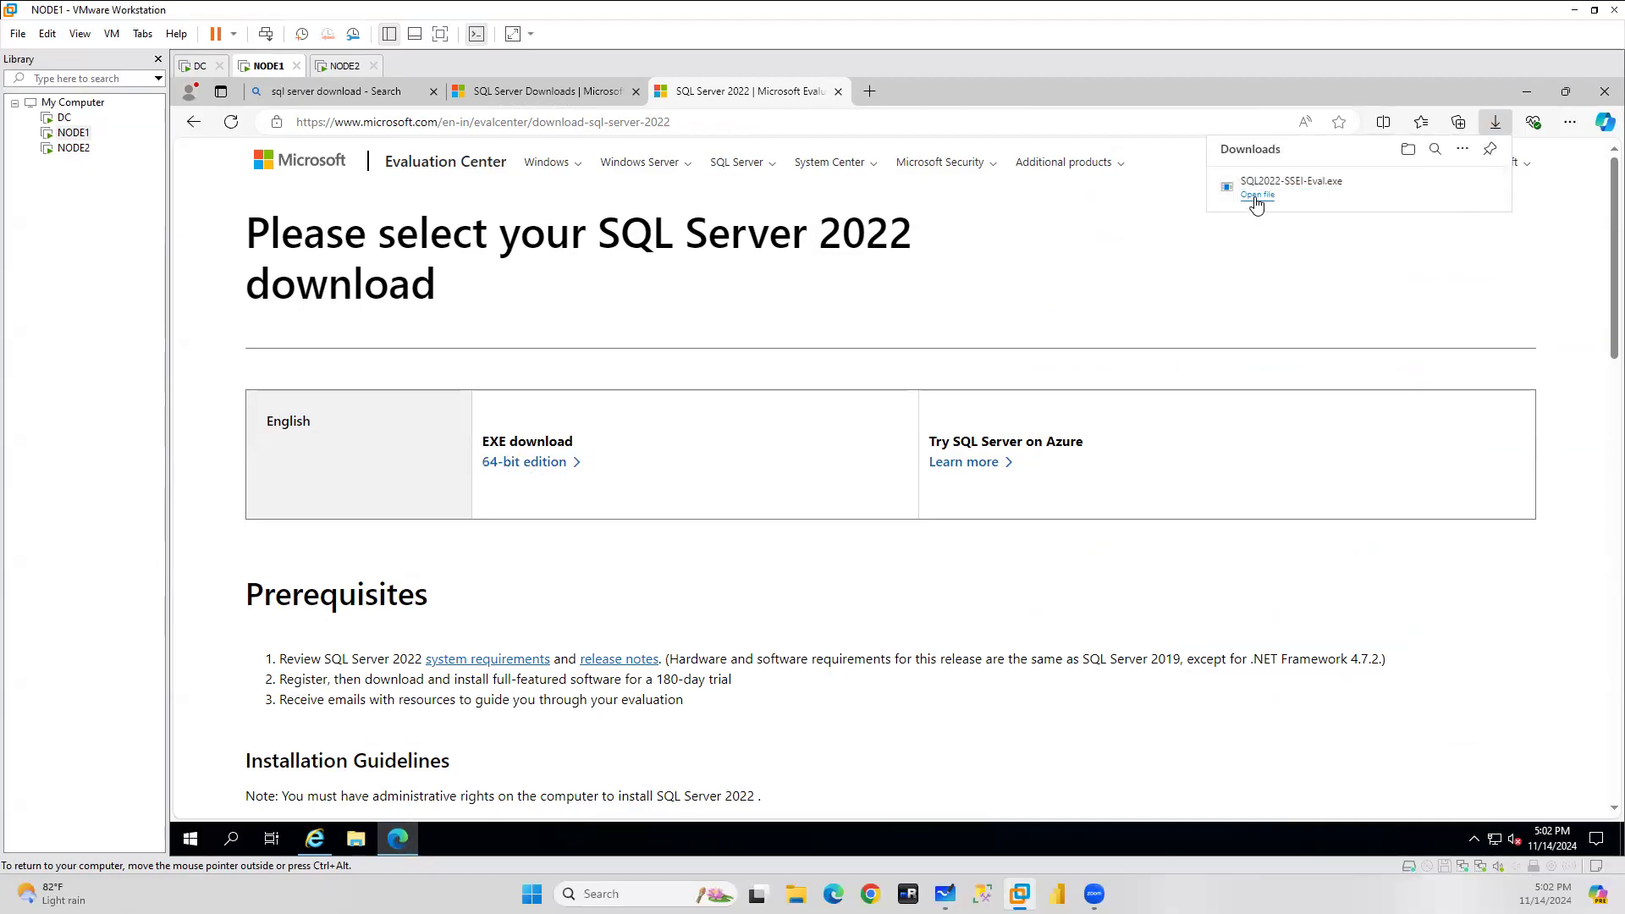
{"action": "left_click", "coordinate": [1292, 209]}
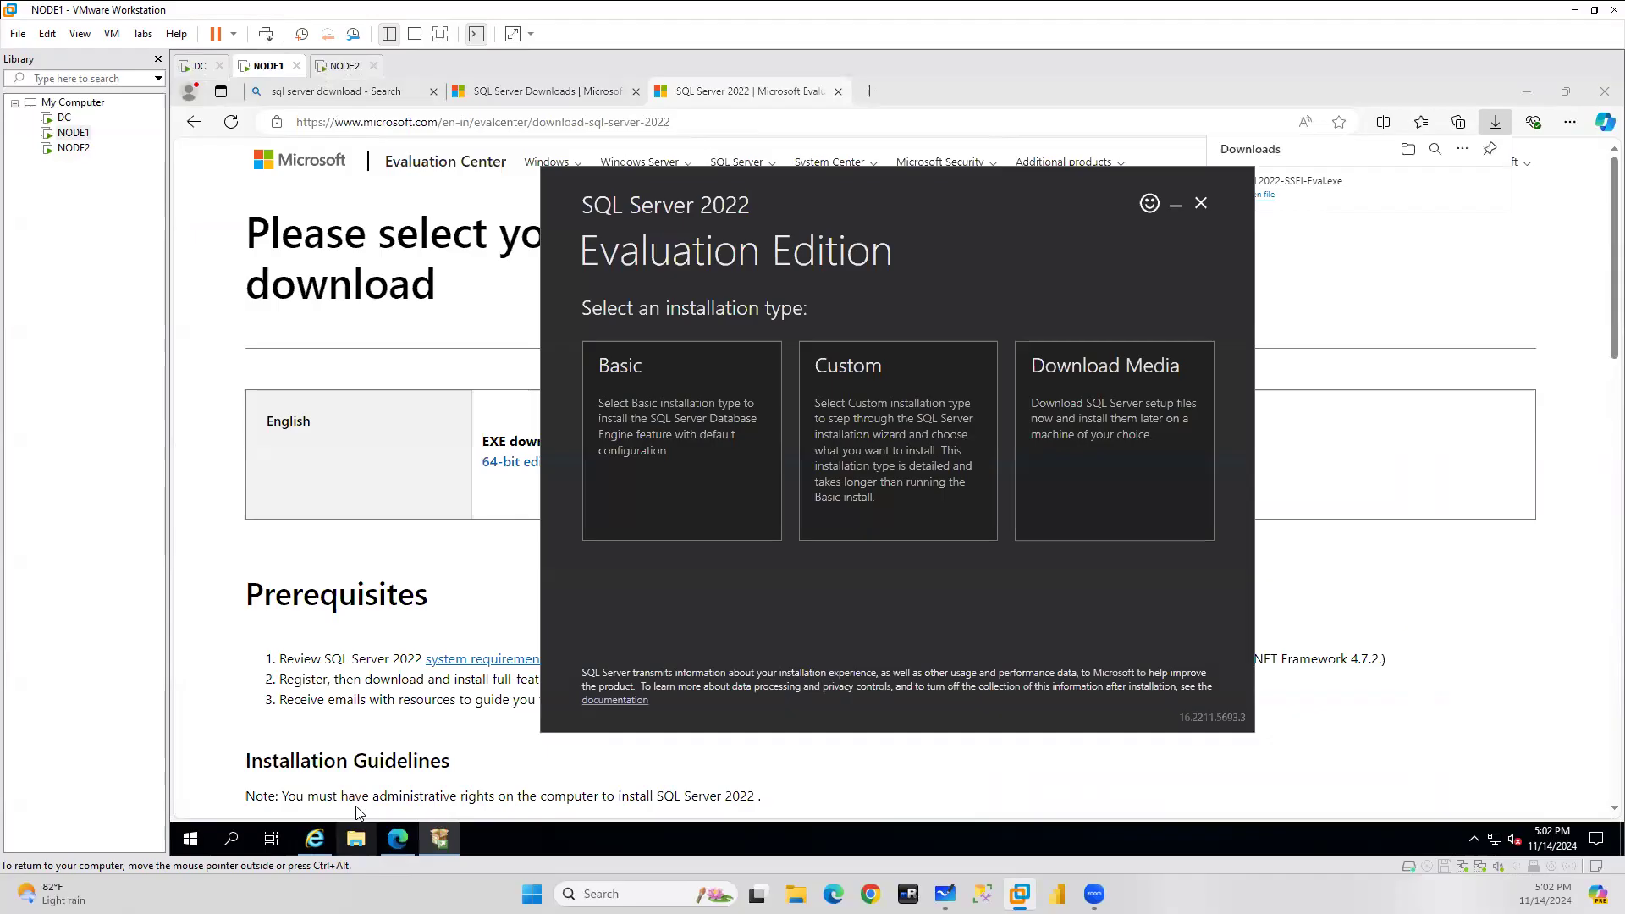
Try dragging the SQL2022-SSEI-Eval installer from NODE1's Downloads folder into NODE2's Downloads folder.
{"action": "left_click", "coordinate": [356, 838]}
{"action": "left_click", "coordinate": [500, 343]}
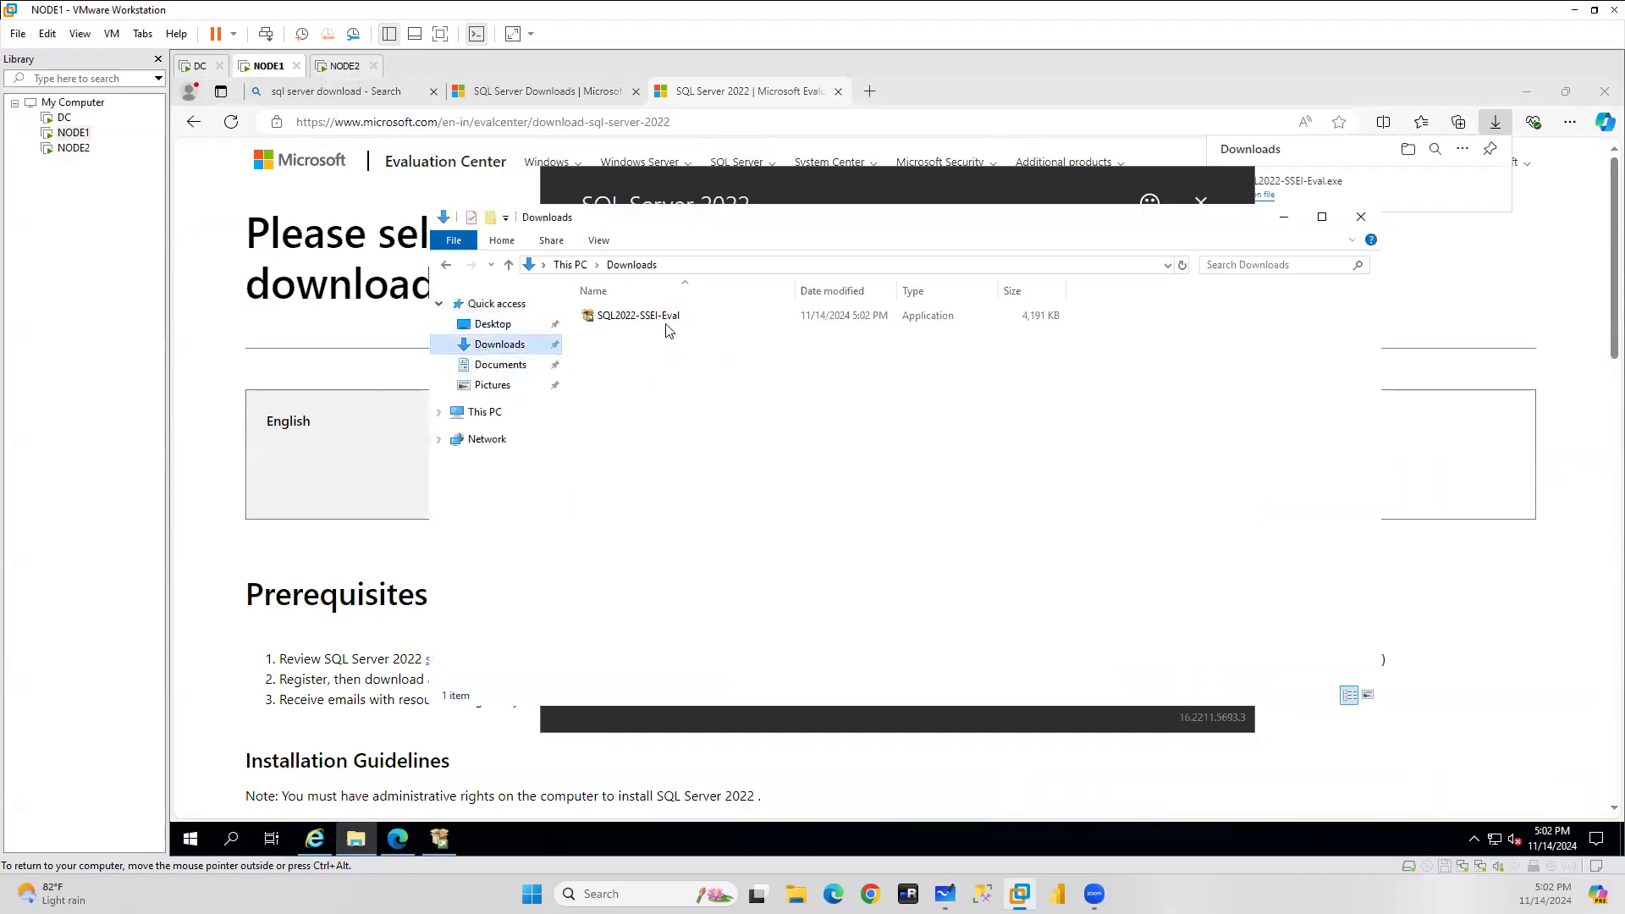
{"action": "left_click", "coordinate": [657, 318]}
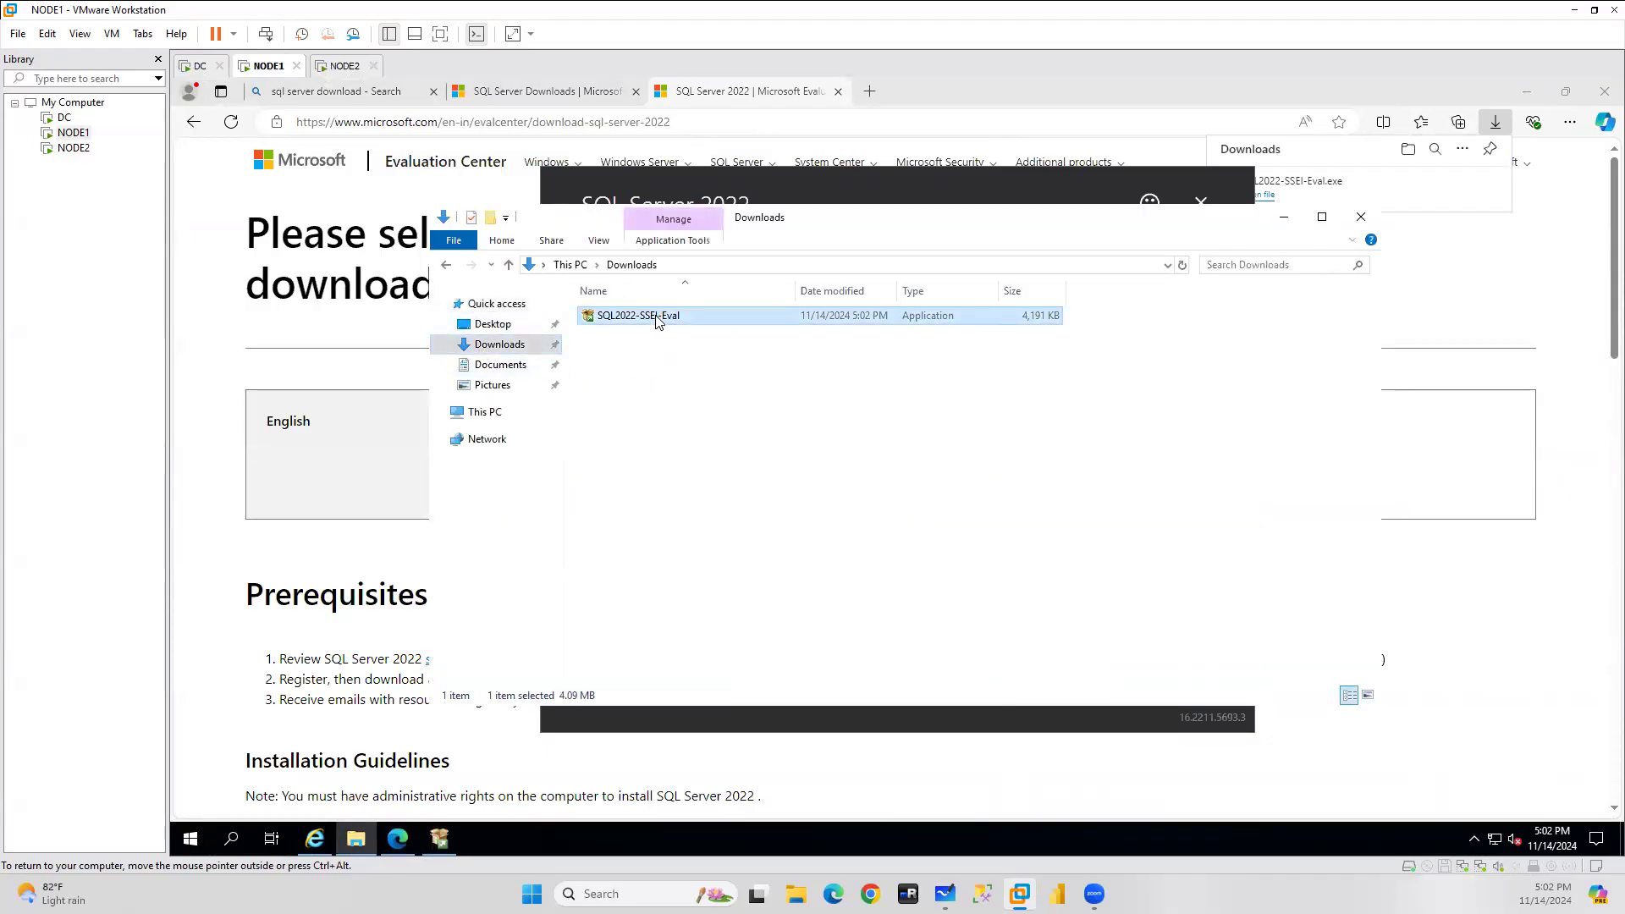
{"action": "left_click", "coordinate": [340, 66]}
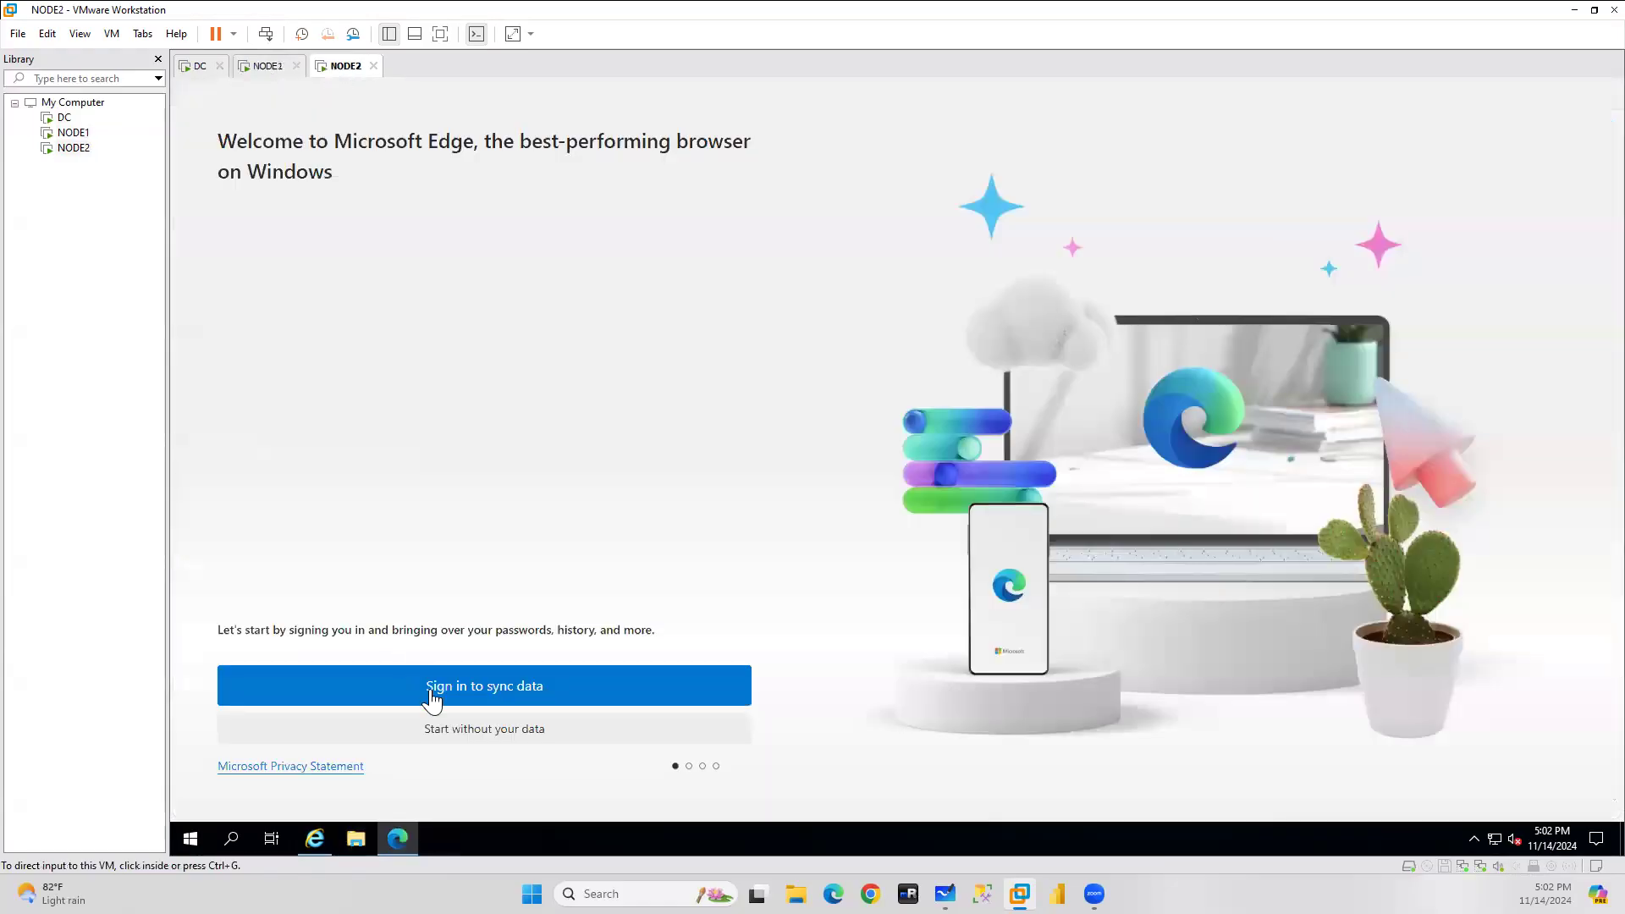
{"action": "left_click", "coordinate": [356, 840]}
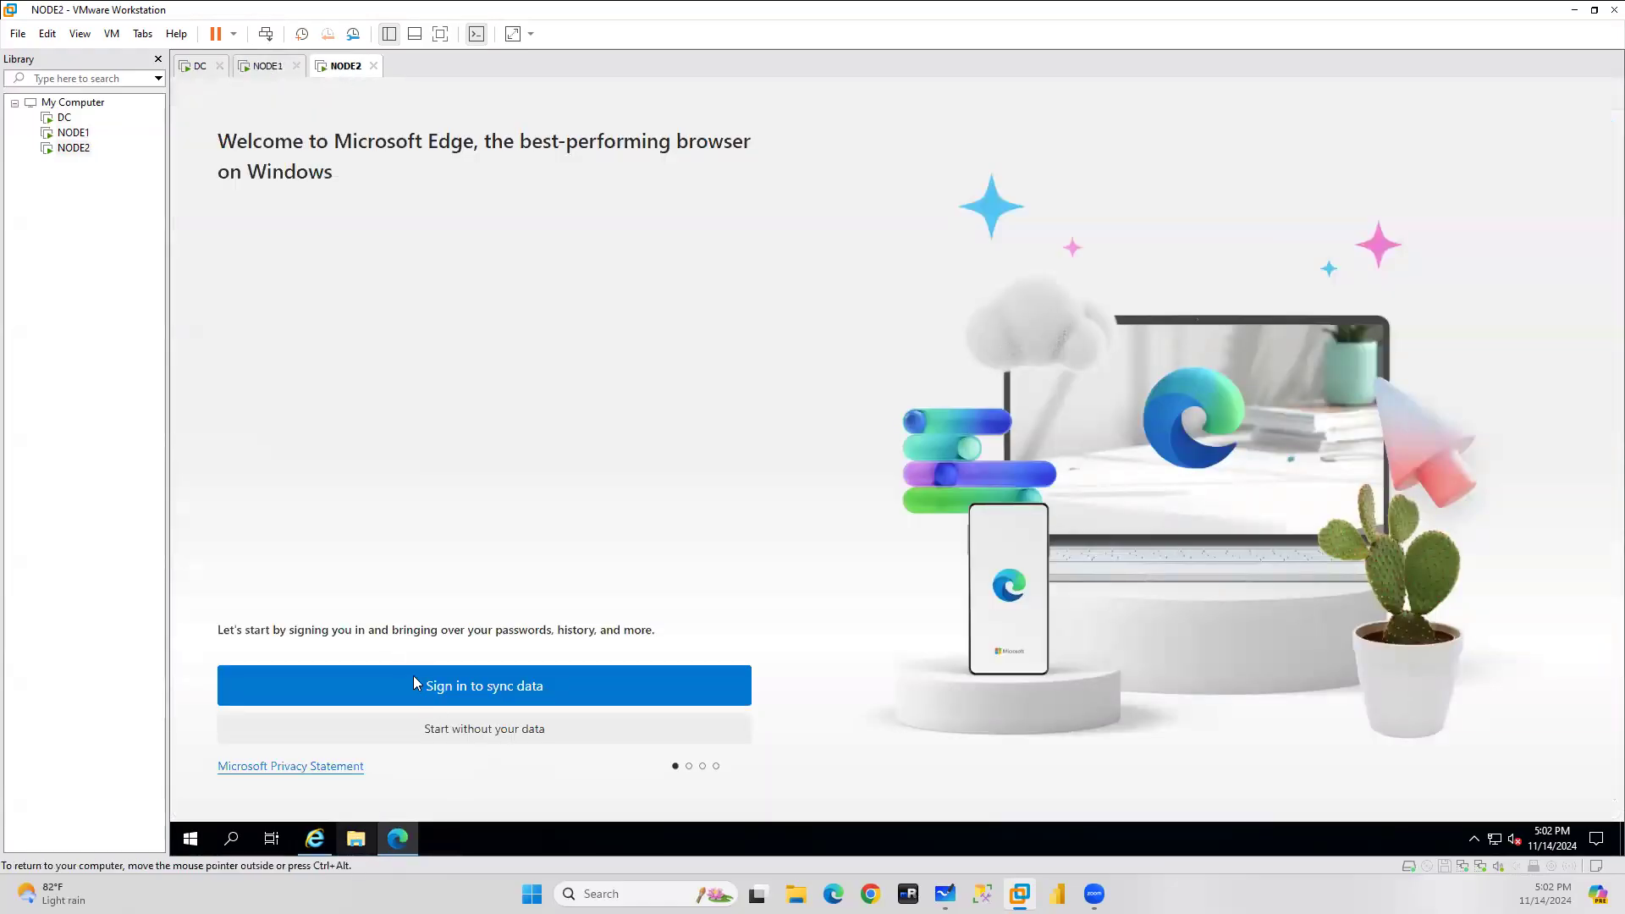
{"action": "left_click", "coordinate": [500, 344]}
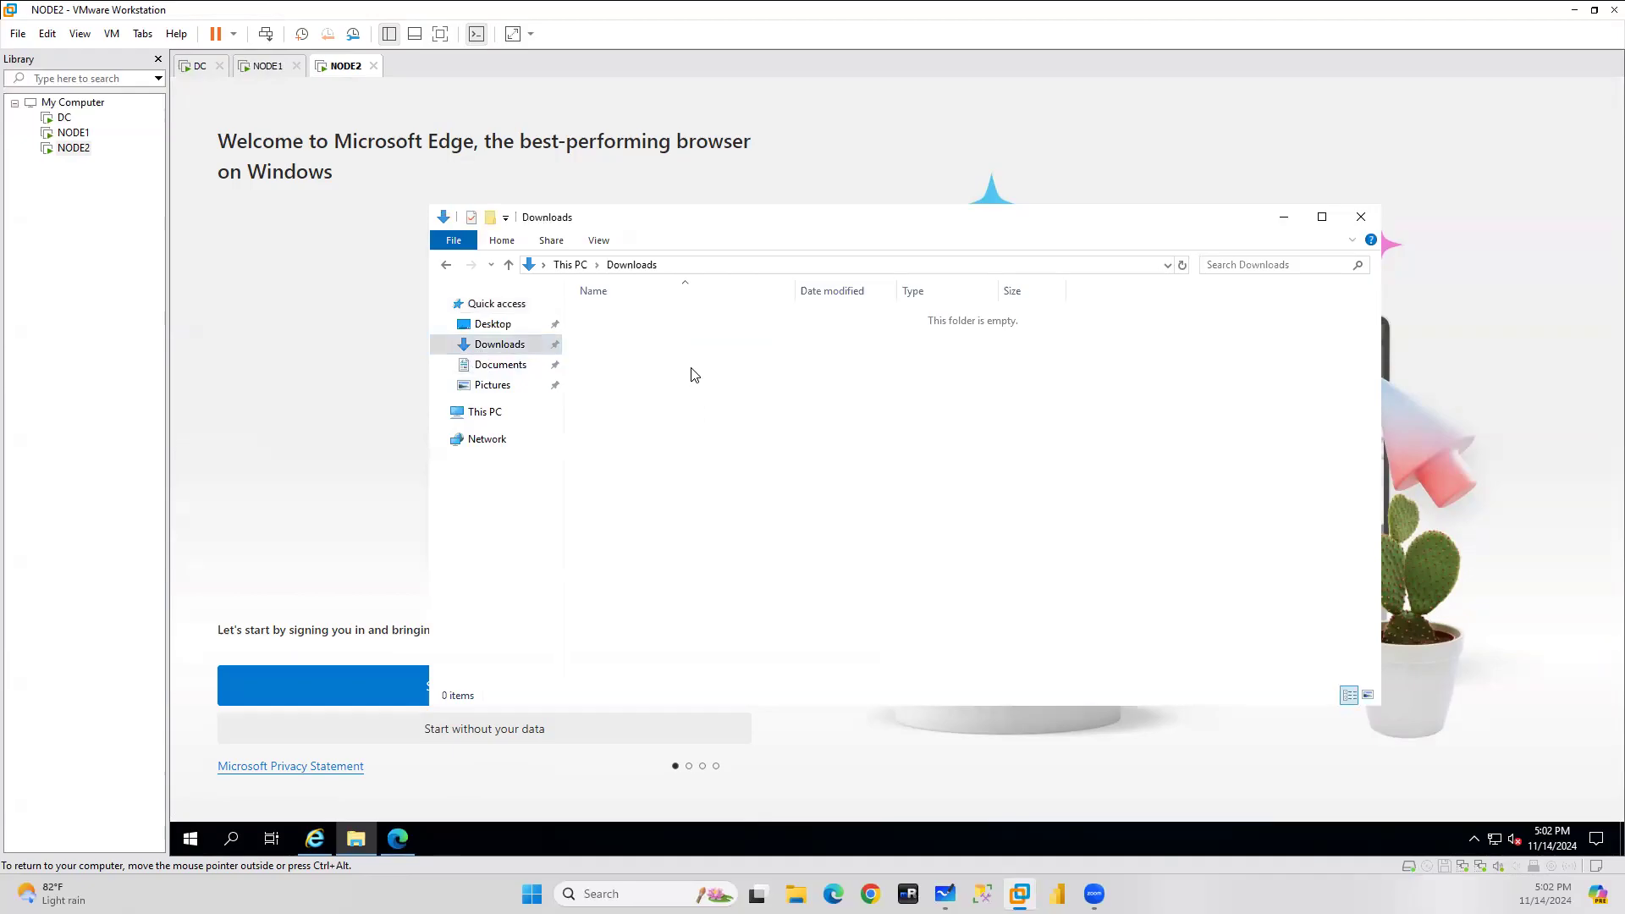
{"action": "left_click", "coordinate": [265, 68]}
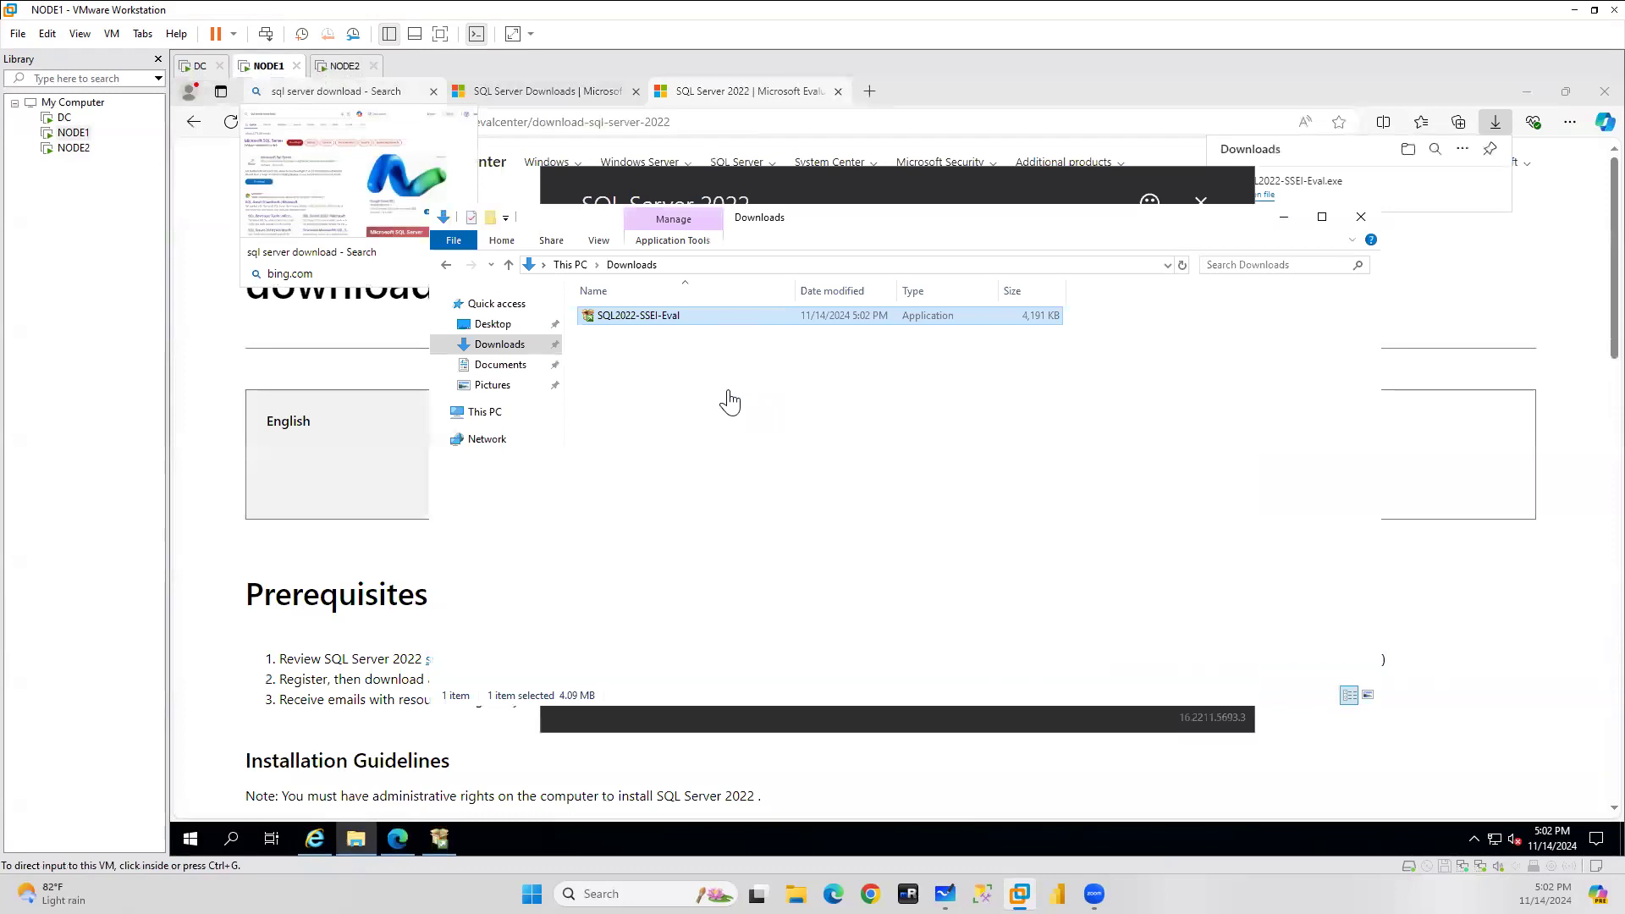
{"action": "left_click", "coordinate": [637, 325]}
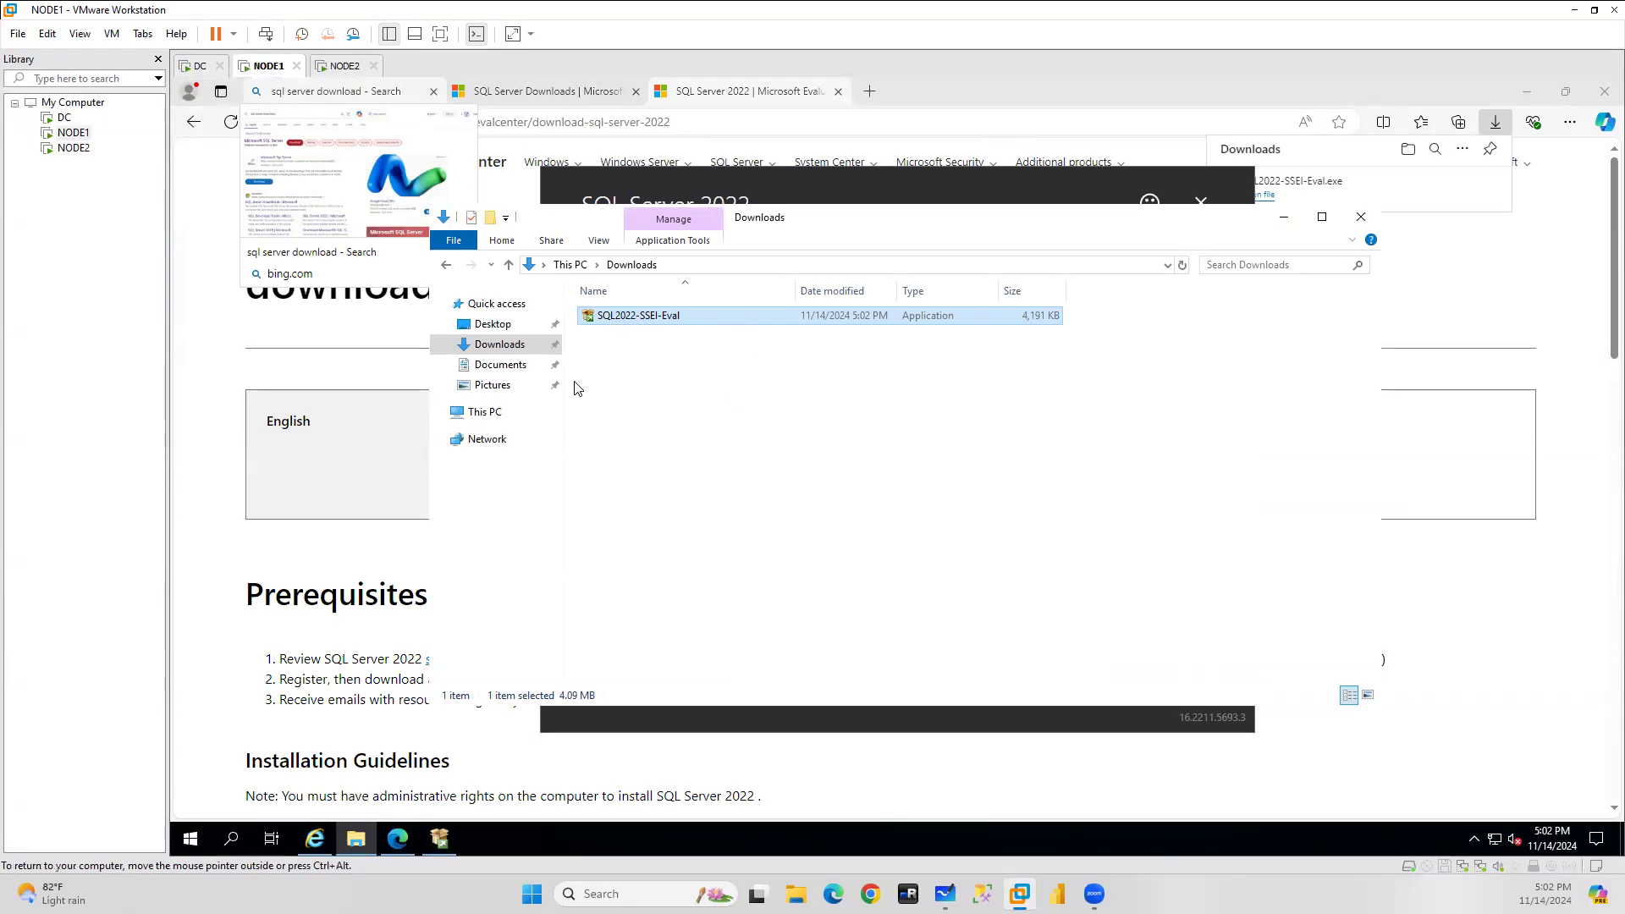
{"action": "left_click_drag", "start_coordinate": [637, 325], "coordinate": [792, 432]}
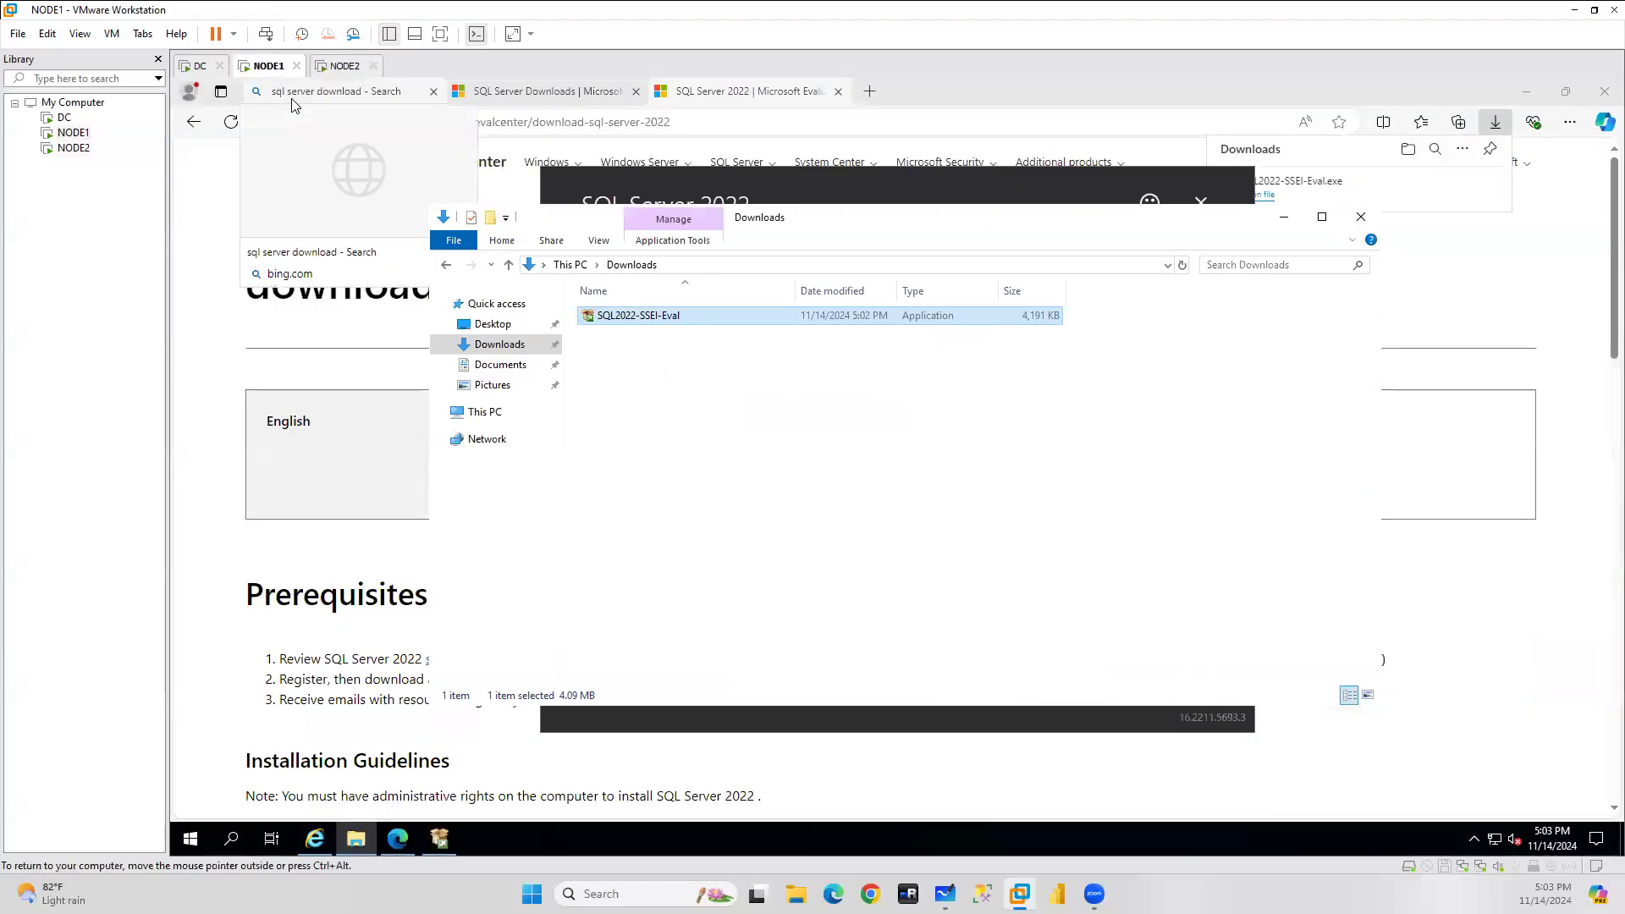
Close Edge on NODE1 and bring the SQL Server installer window forward.
{"action": "left_click", "coordinate": [1284, 217]}
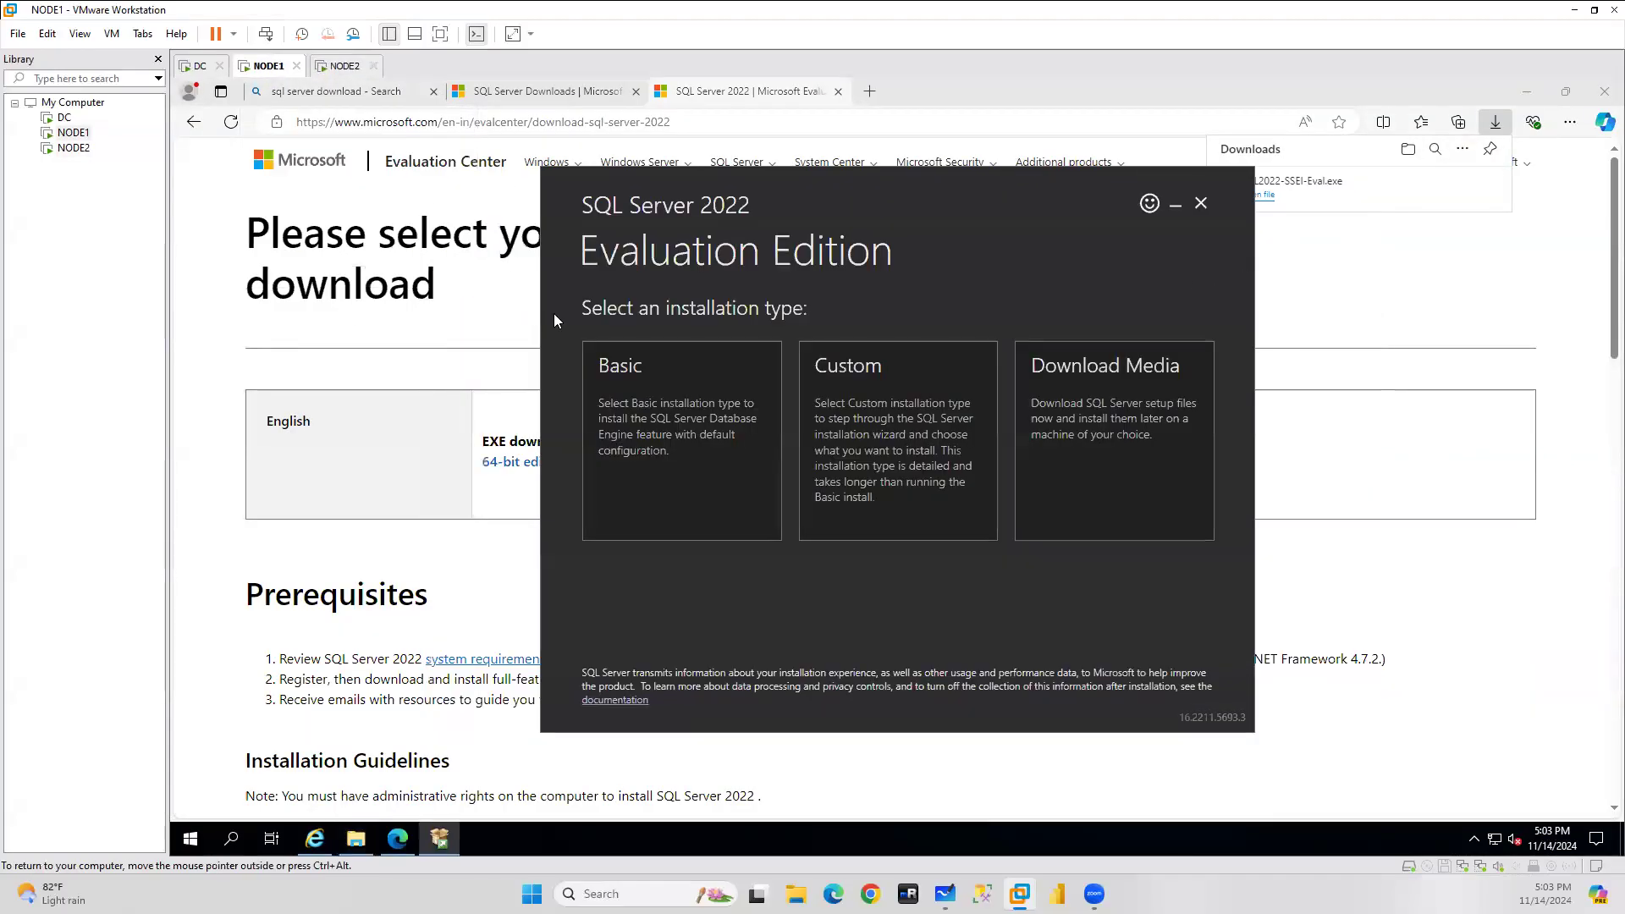
{"action": "left_click", "coordinate": [1602, 95]}
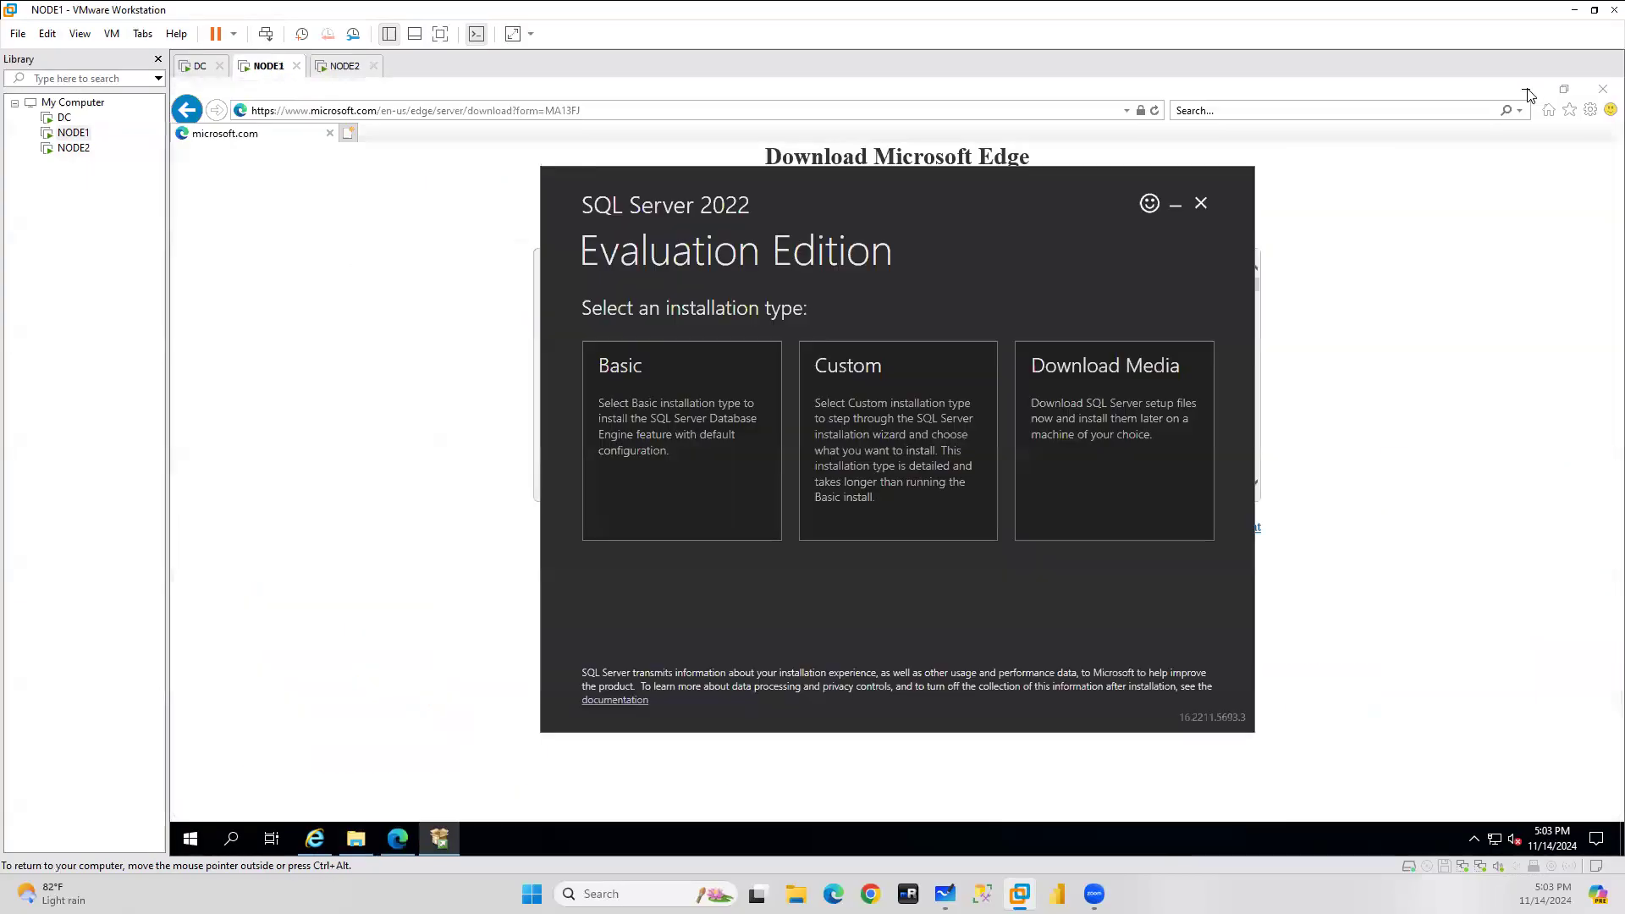
{"action": "left_click", "coordinate": [363, 850]}
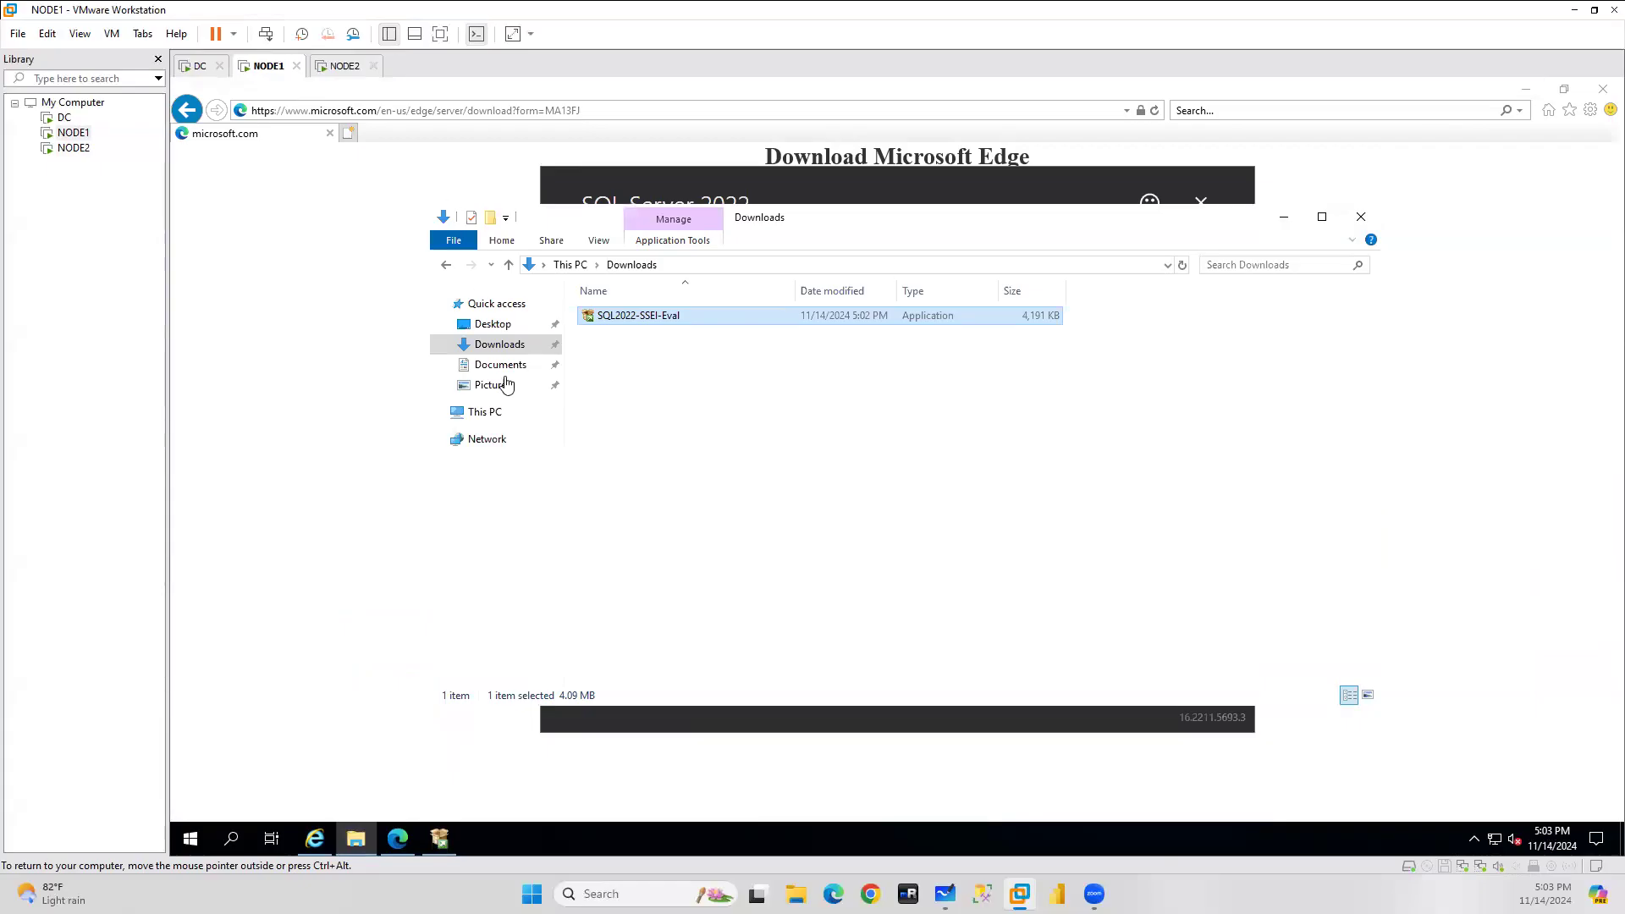
{"action": "left_click", "coordinate": [449, 838]}
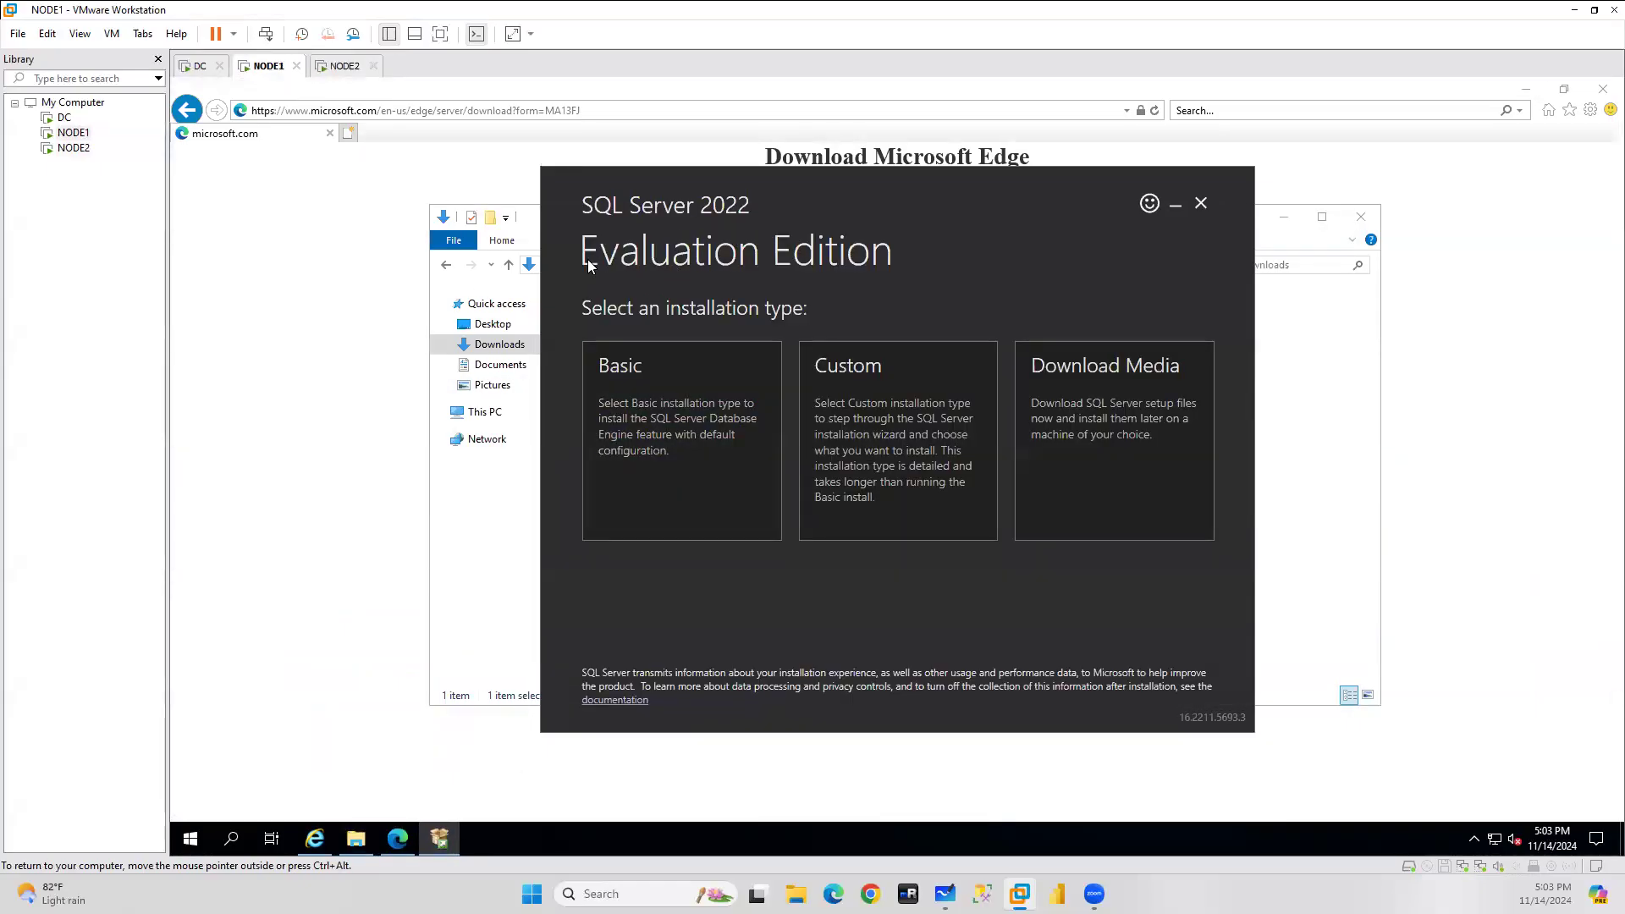
Choose Download Media with the ISO package and browse to Local Disk (C:) for a new folder.
{"action": "left_click", "coordinate": [1138, 393]}
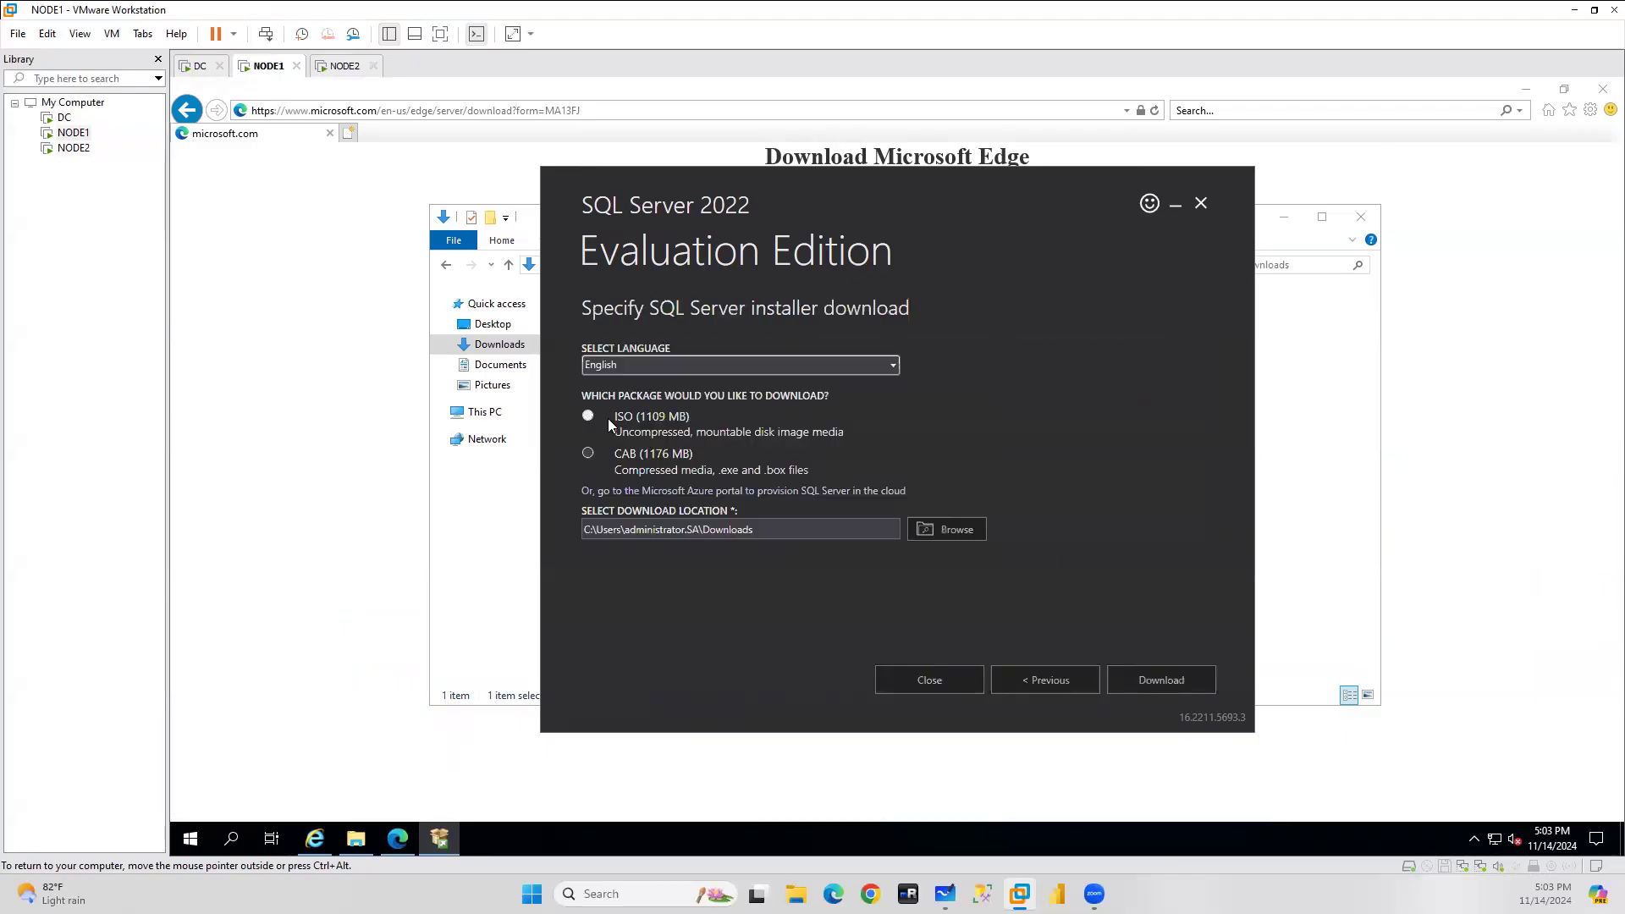
{"action": "left_click", "coordinate": [648, 415]}
{"action": "left_click", "coordinate": [931, 528]}
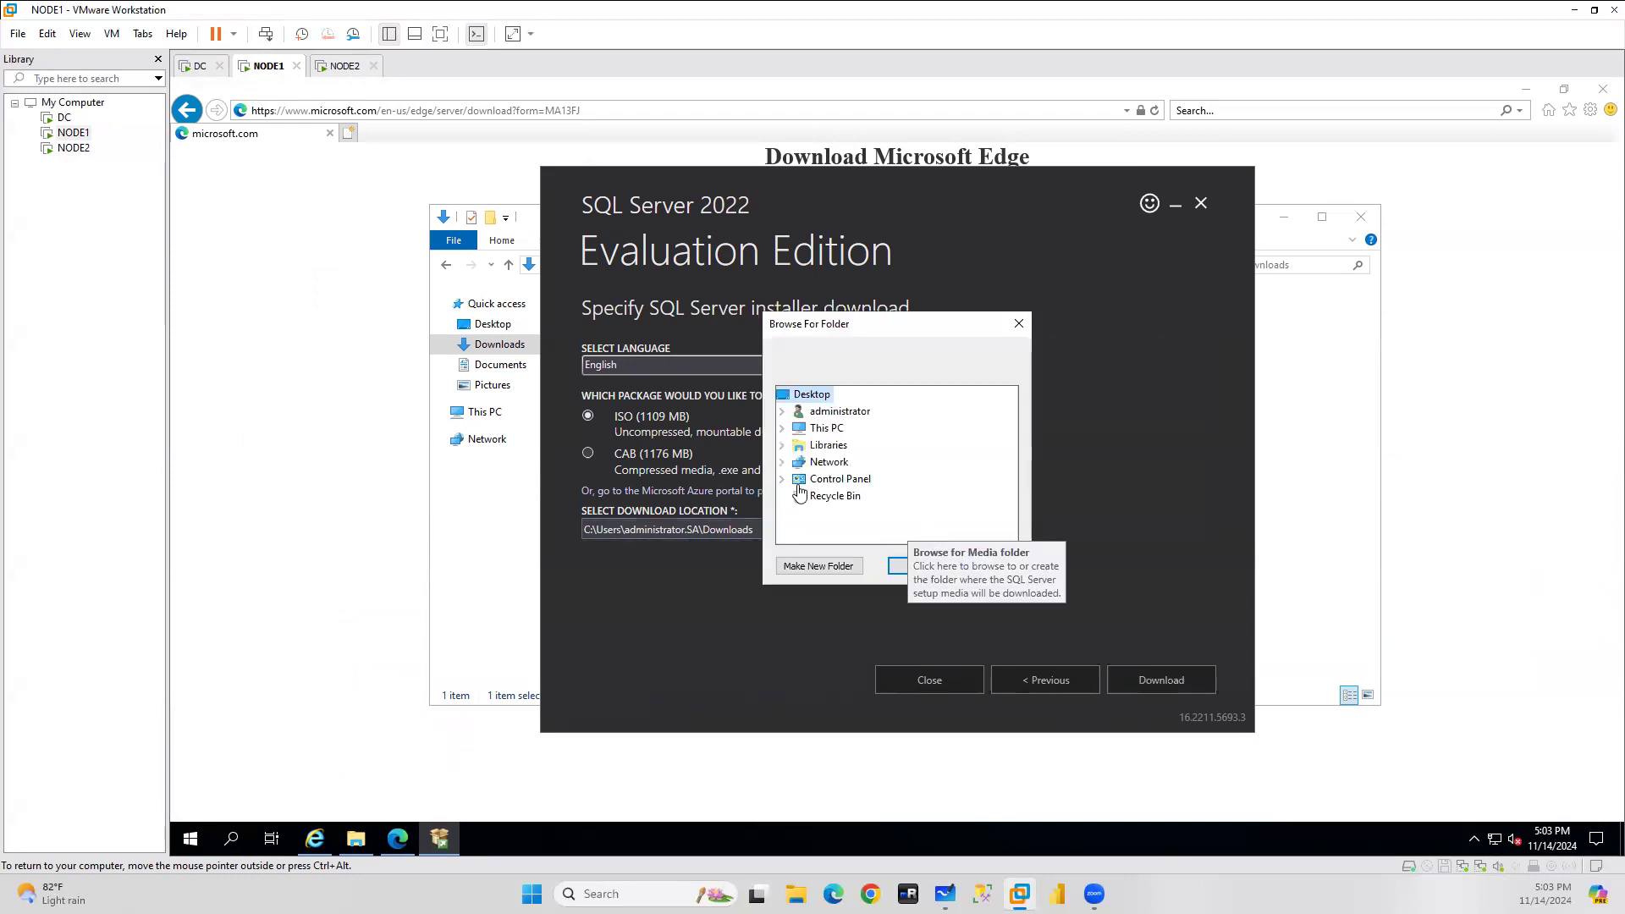
{"action": "left_click", "coordinate": [783, 430]}
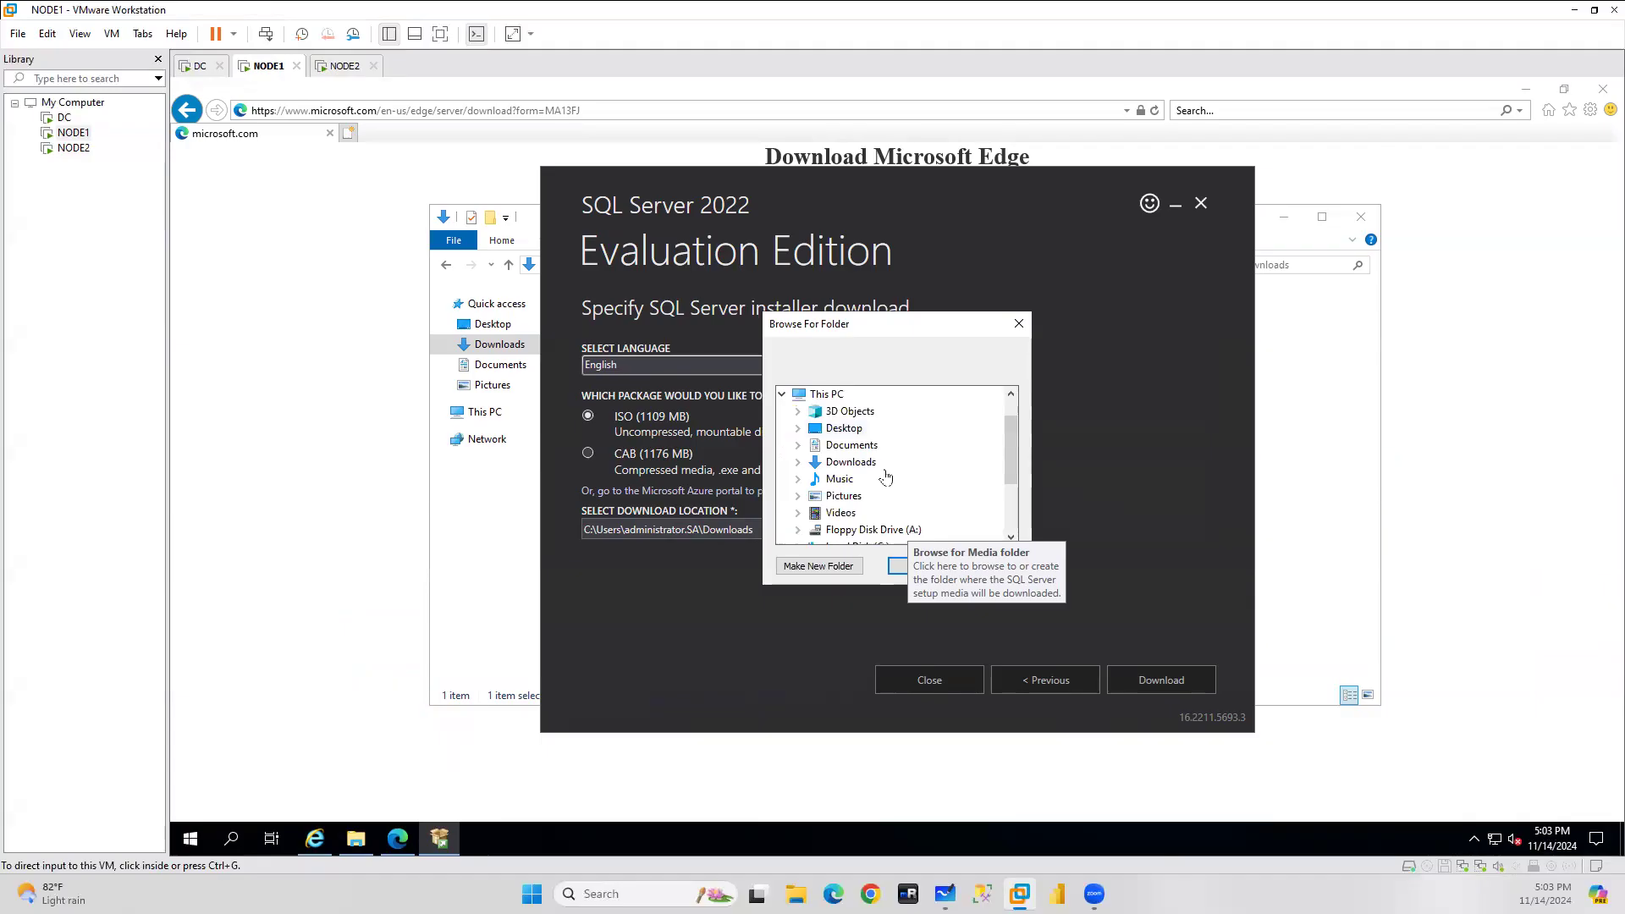
{"action": "left_click_drag", "start_coordinate": [1010, 431], "coordinate": [1012, 466]}
{"action": "left_click", "coordinate": [797, 479]}
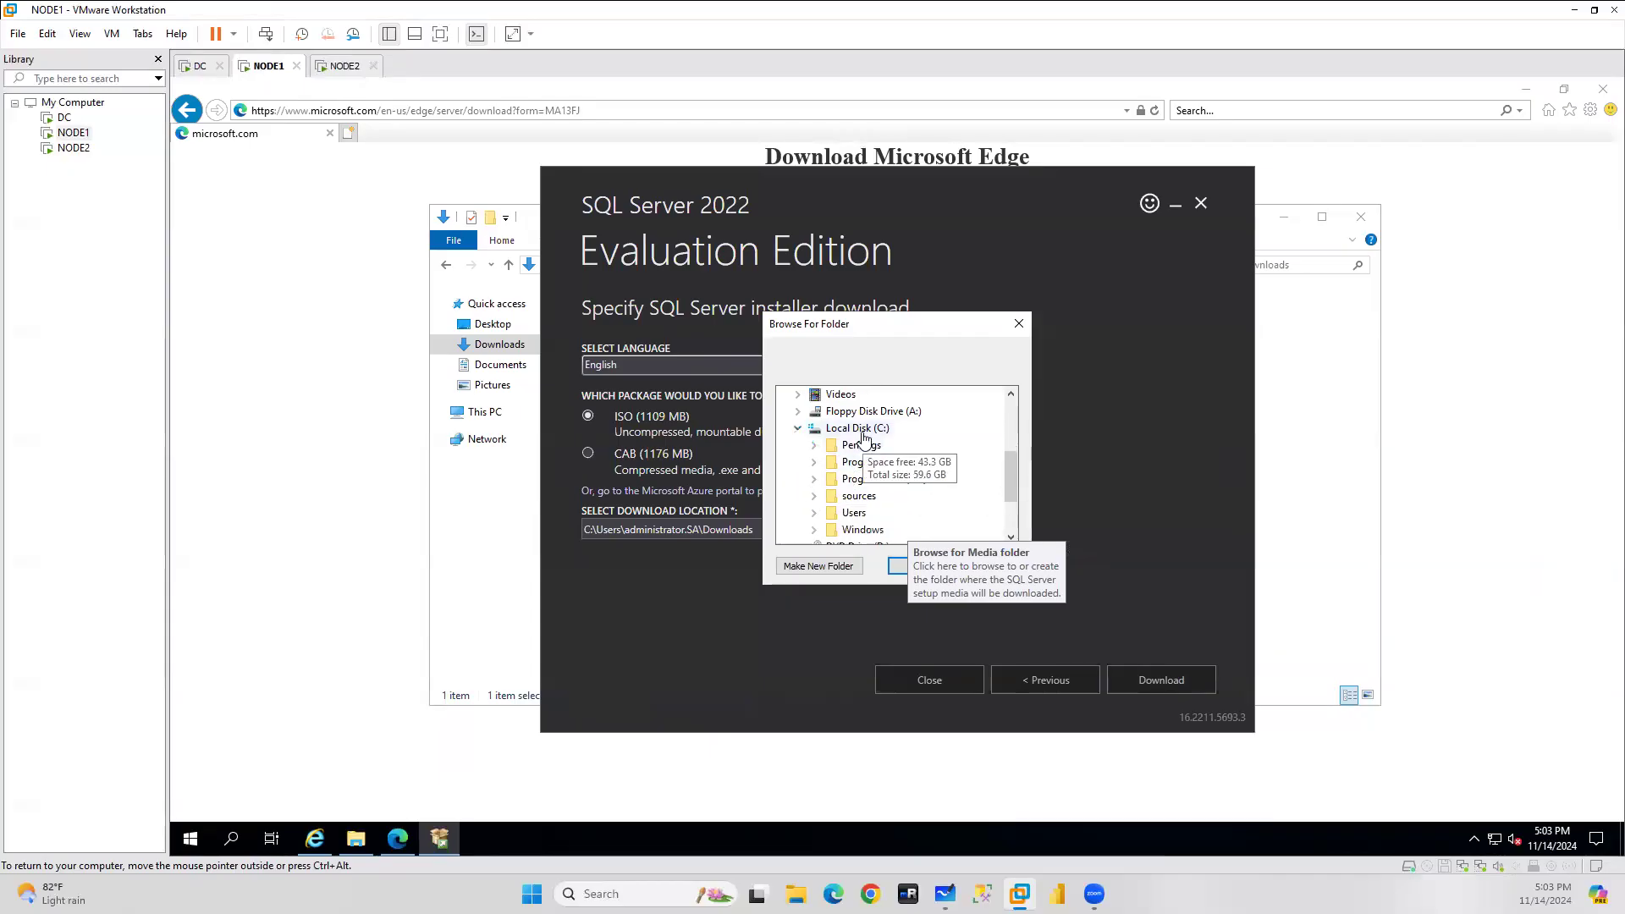
{"action": "left_click", "coordinate": [815, 568]}
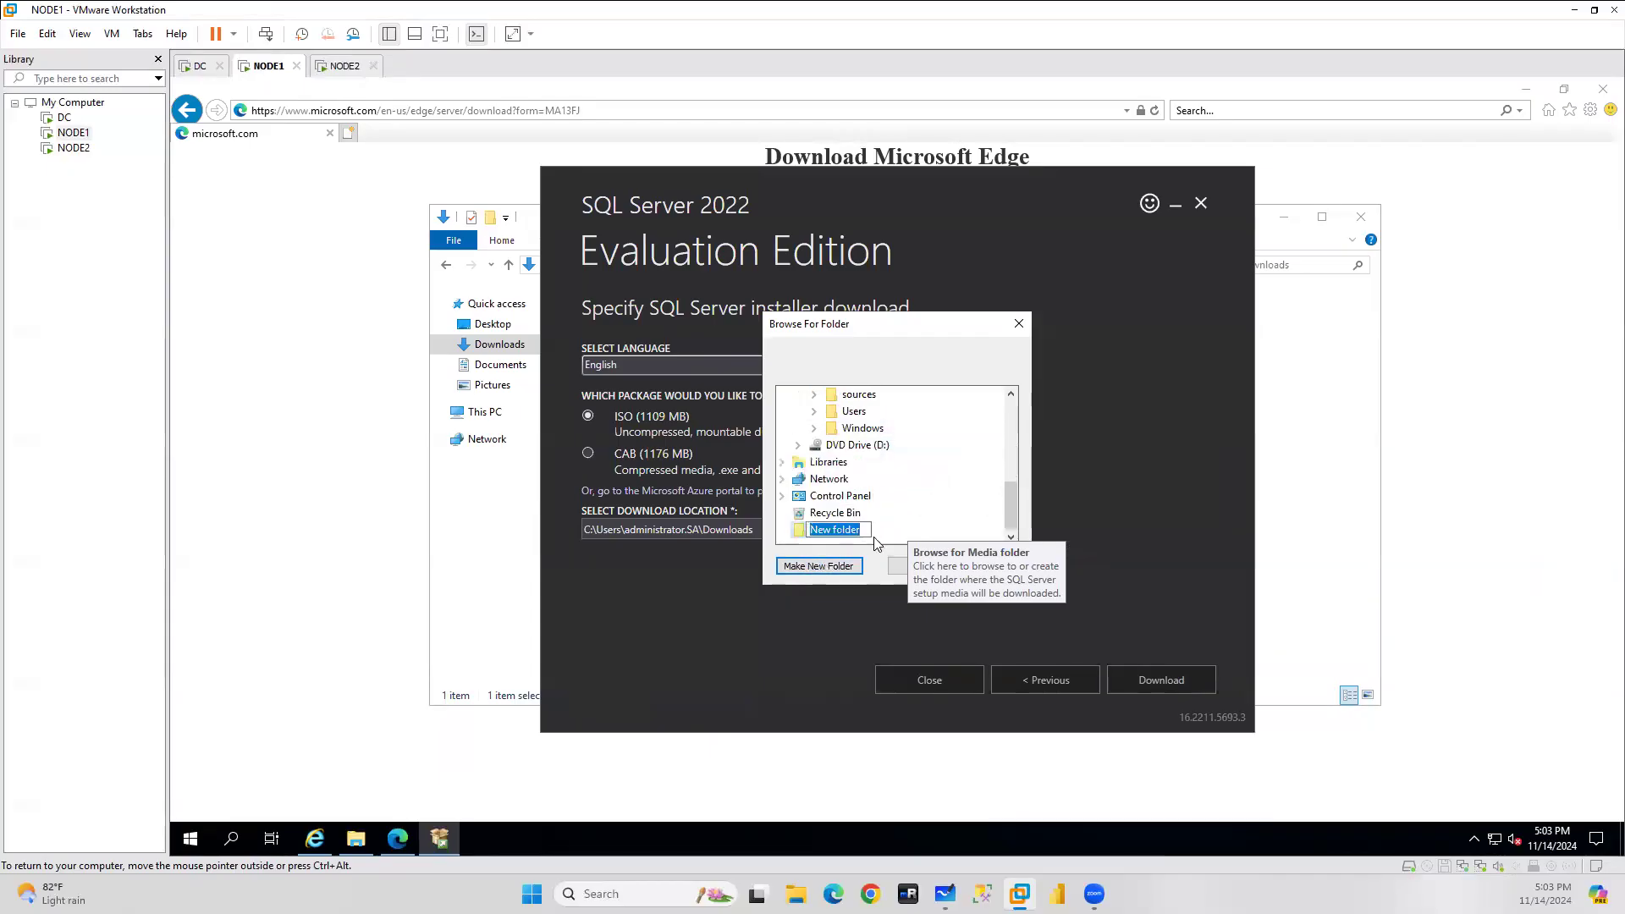
{"action": "type", "text": "SQLBIN"}
{"action": "key", "text": "Return"}
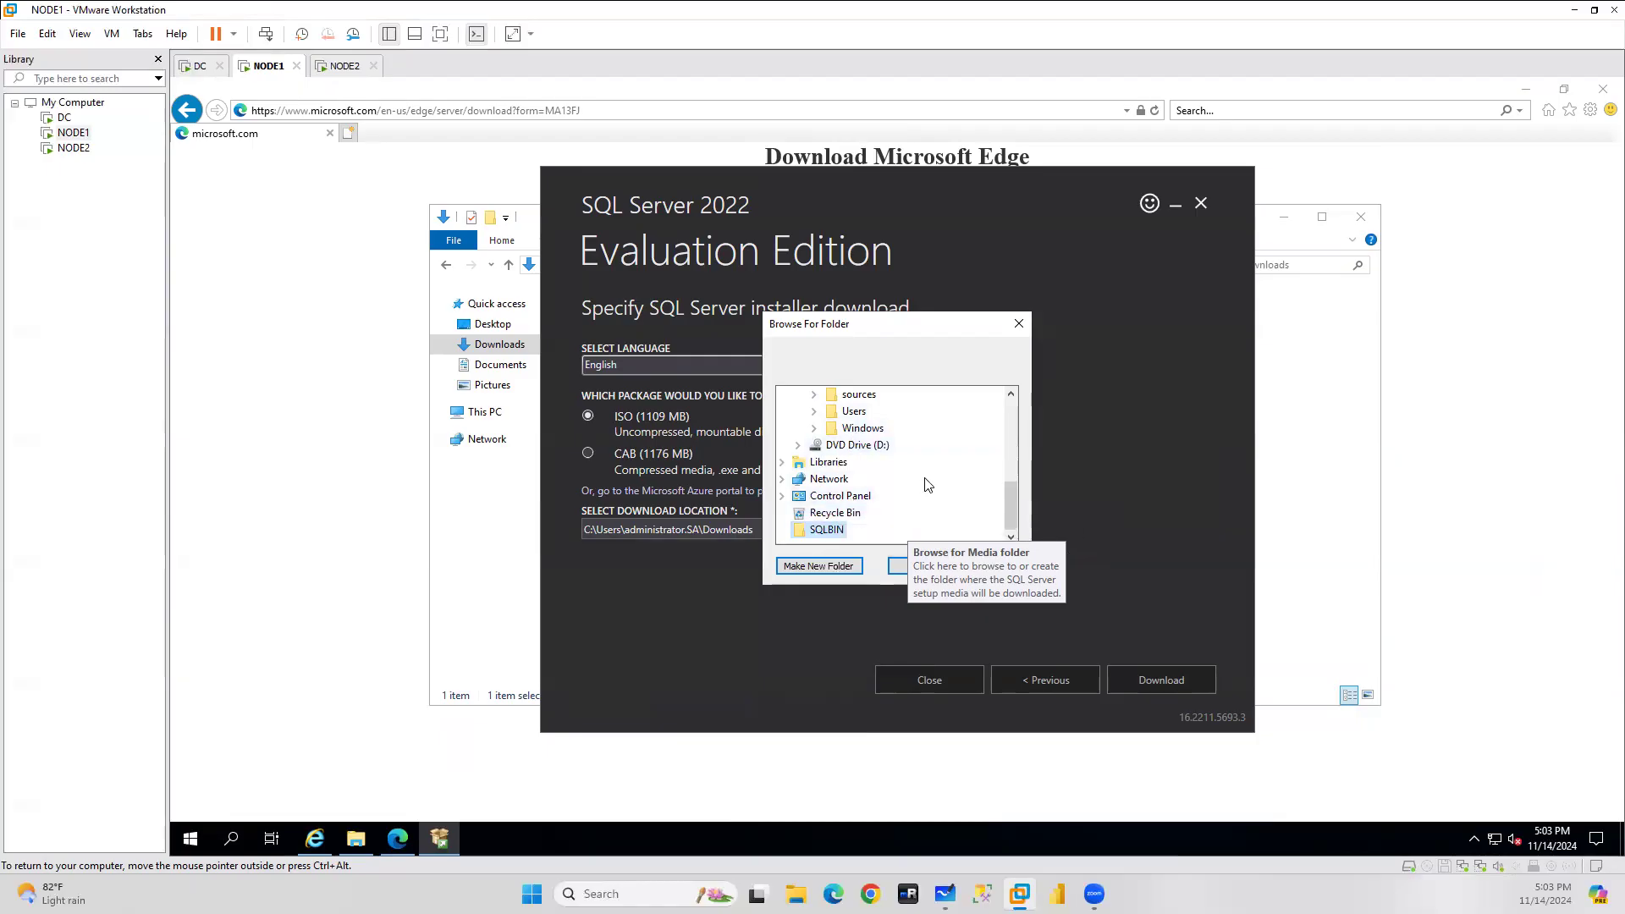
Create SQLbin directly on C:, set it as the location, and start the ISO download.
{"action": "scroll", "coordinate": [929, 484], "scroll_direction": "up", "scroll_amount": 2}
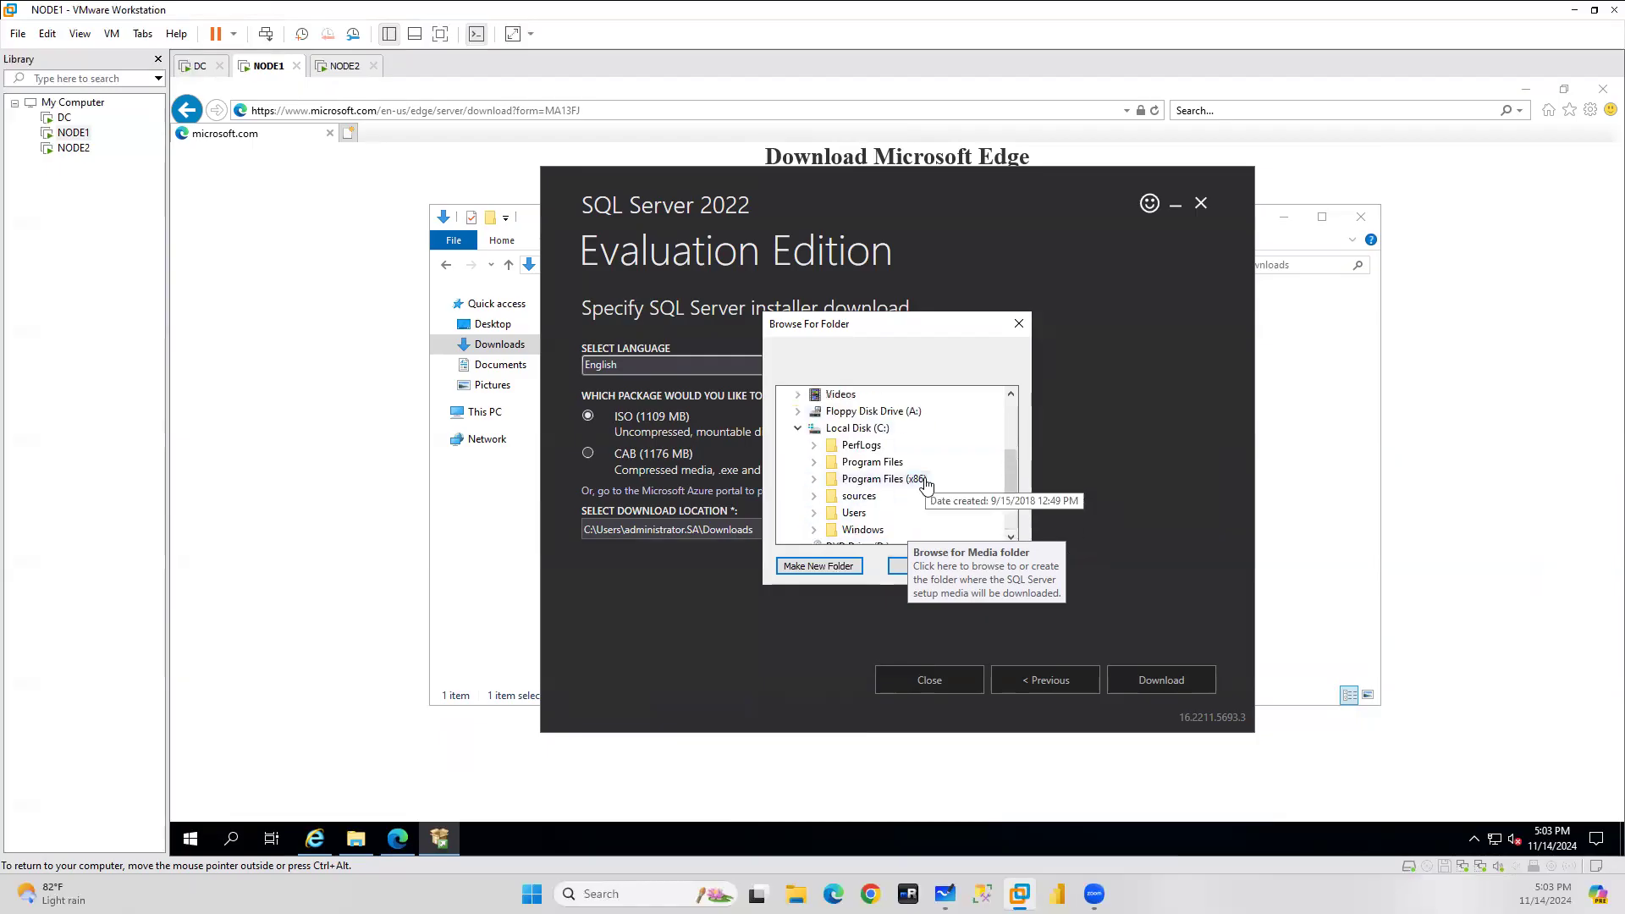
{"action": "left_click", "coordinate": [858, 429]}
{"action": "left_click", "coordinate": [828, 568]}
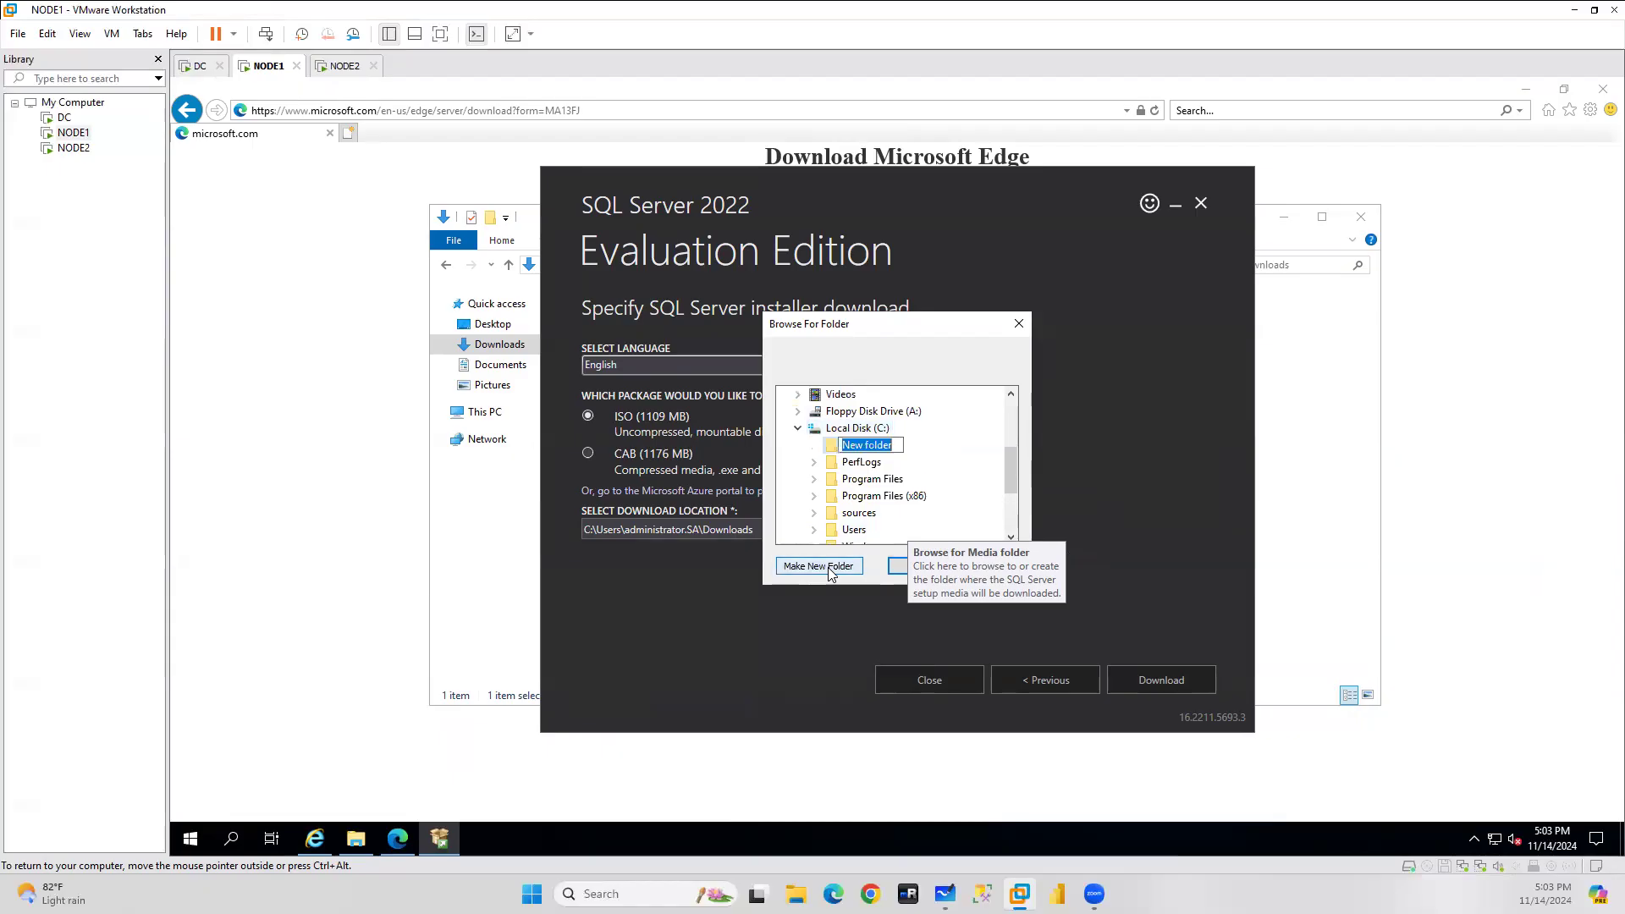
{"action": "type", "text": "SQLbin"}
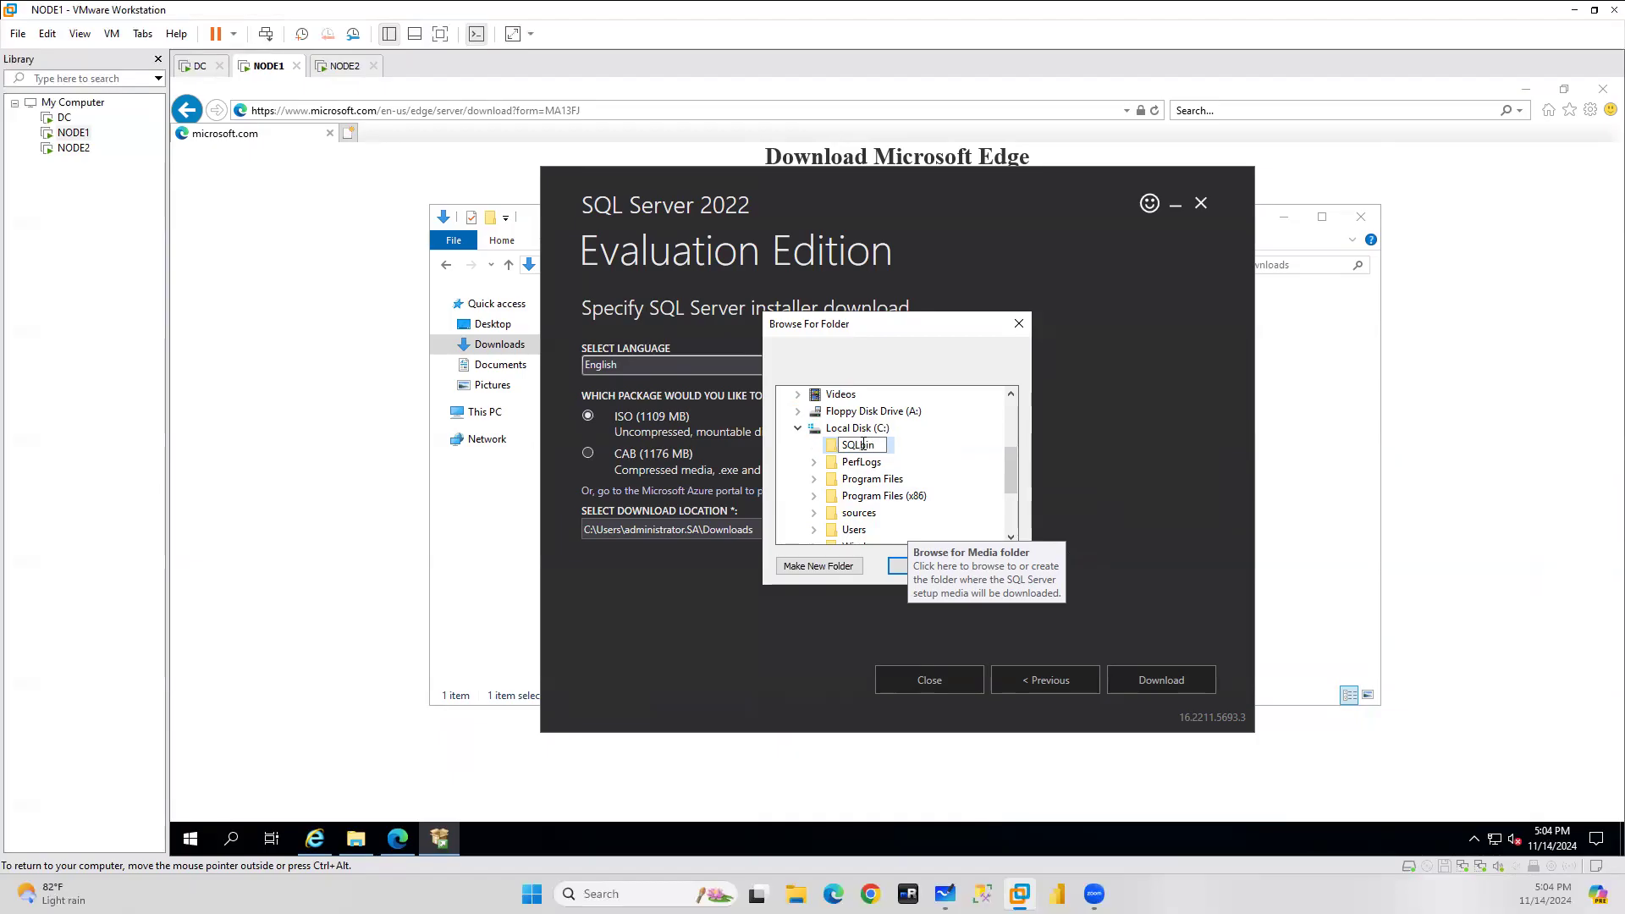
{"action": "left_click", "coordinate": [896, 566]}
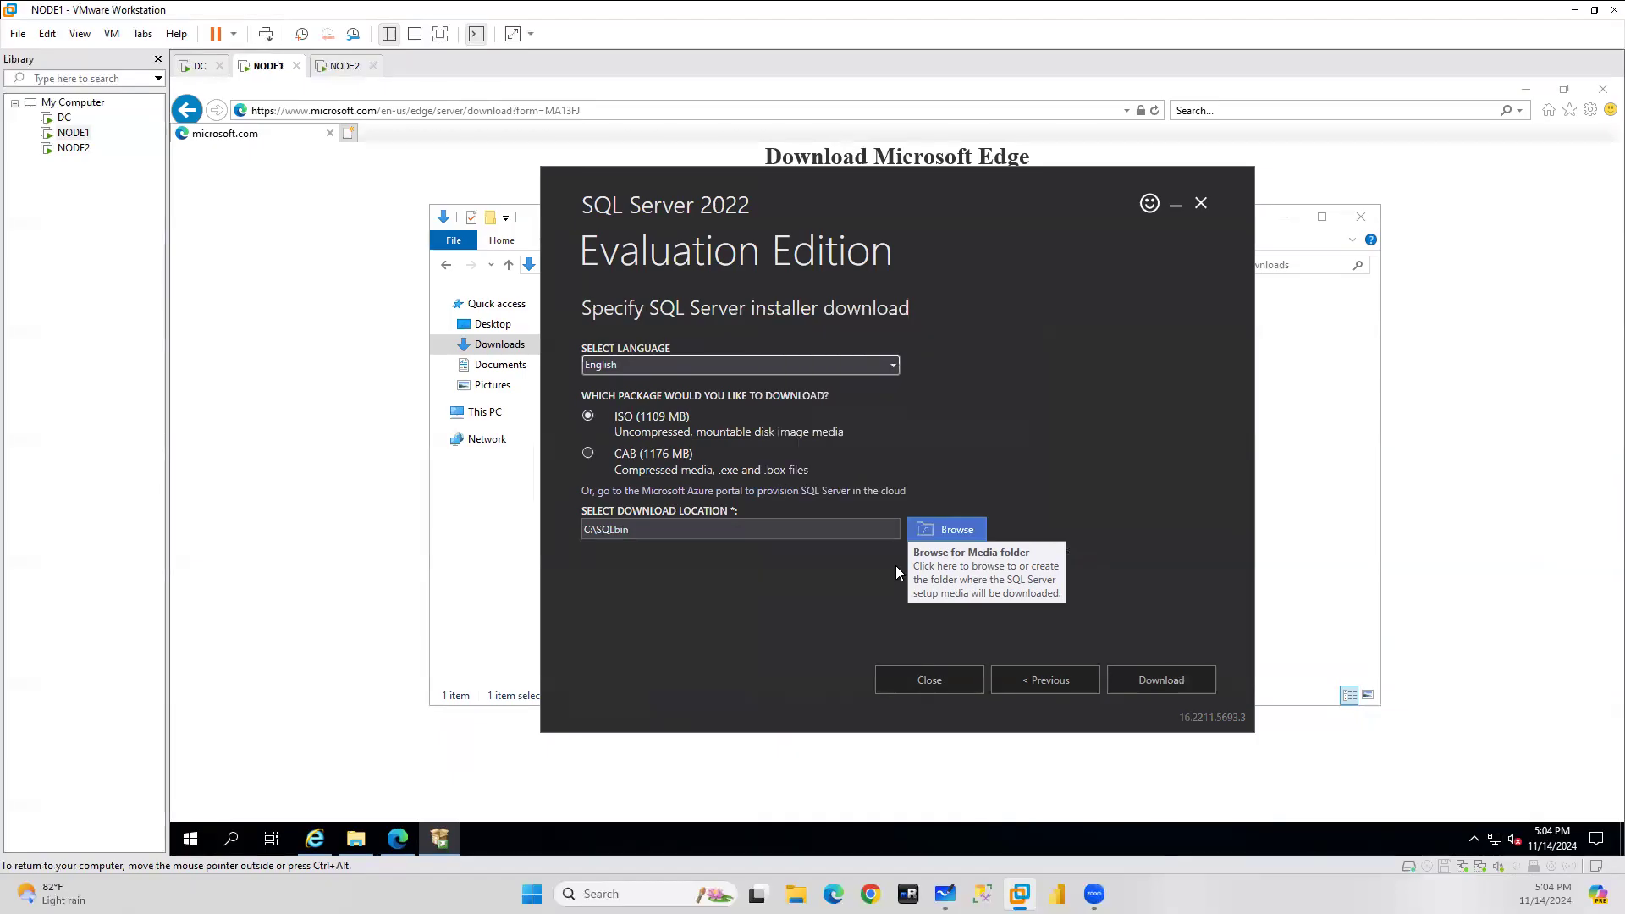
{"action": "left_click", "coordinate": [1182, 679]}
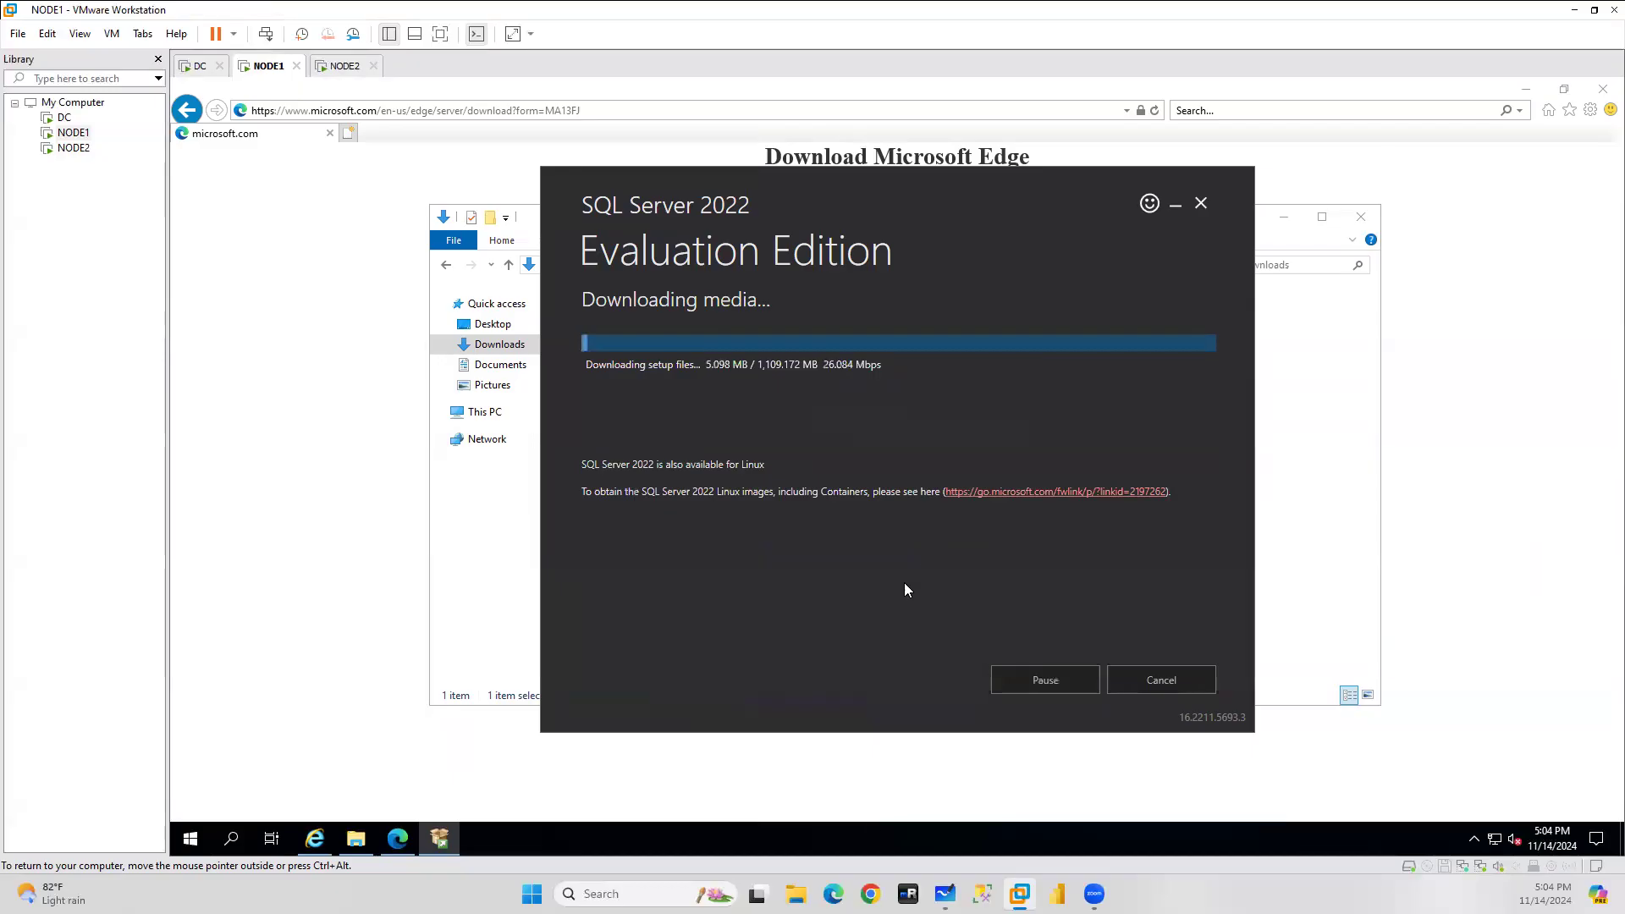
On NODE2, close the Downloads window and finish Edge setup without syncing or importing data.
{"action": "left_click", "coordinate": [342, 67]}
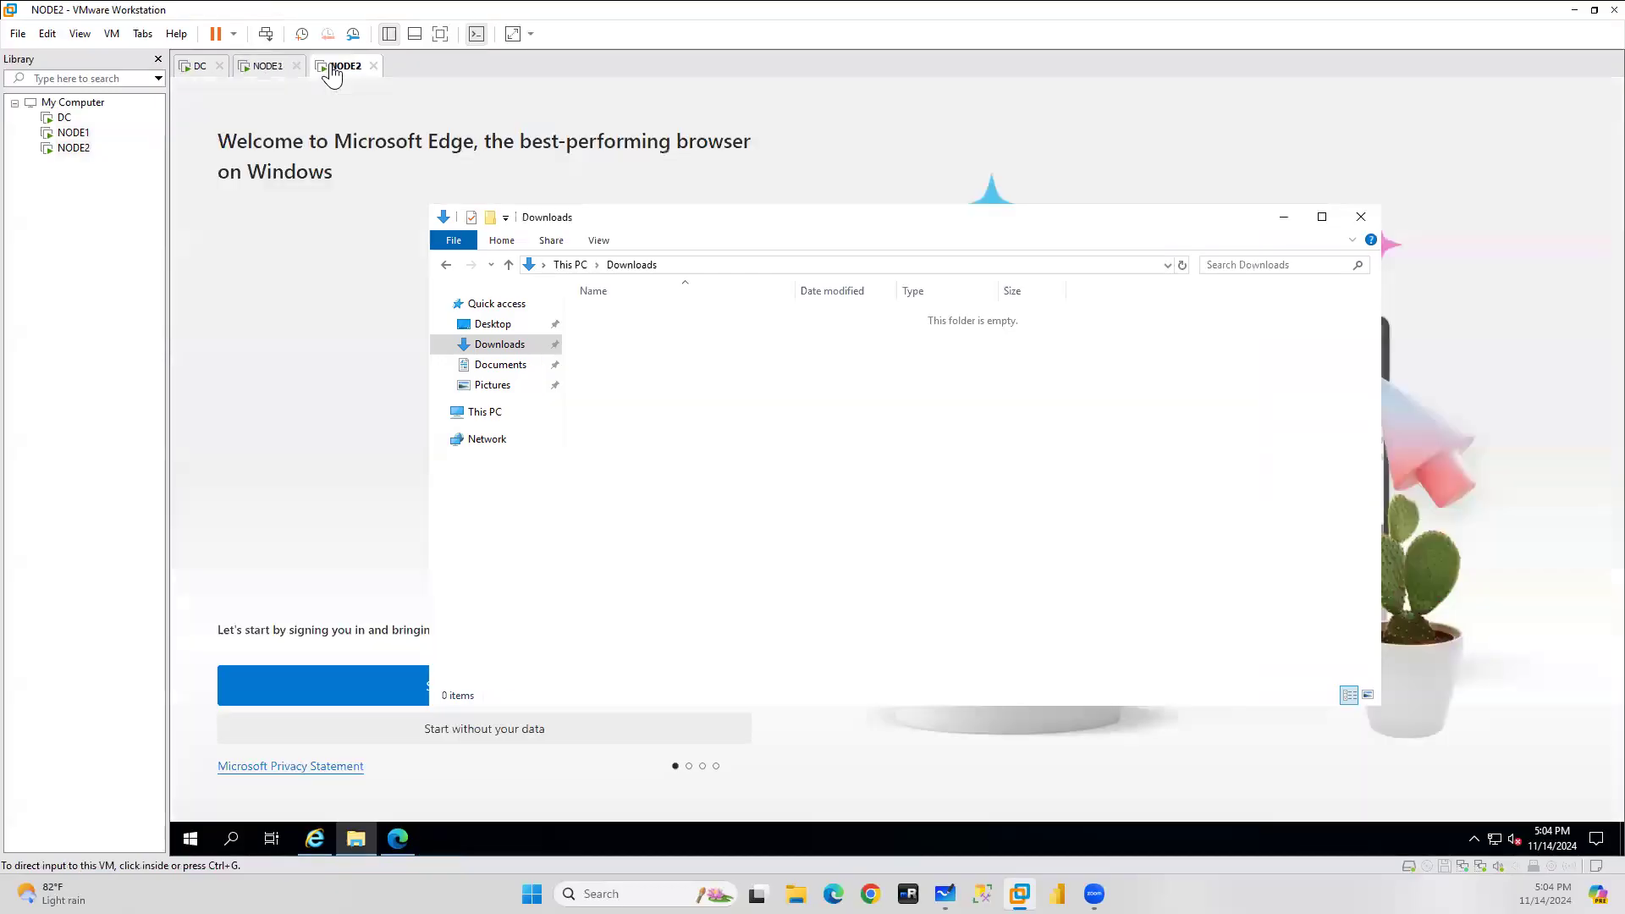
{"action": "left_click", "coordinate": [1361, 217]}
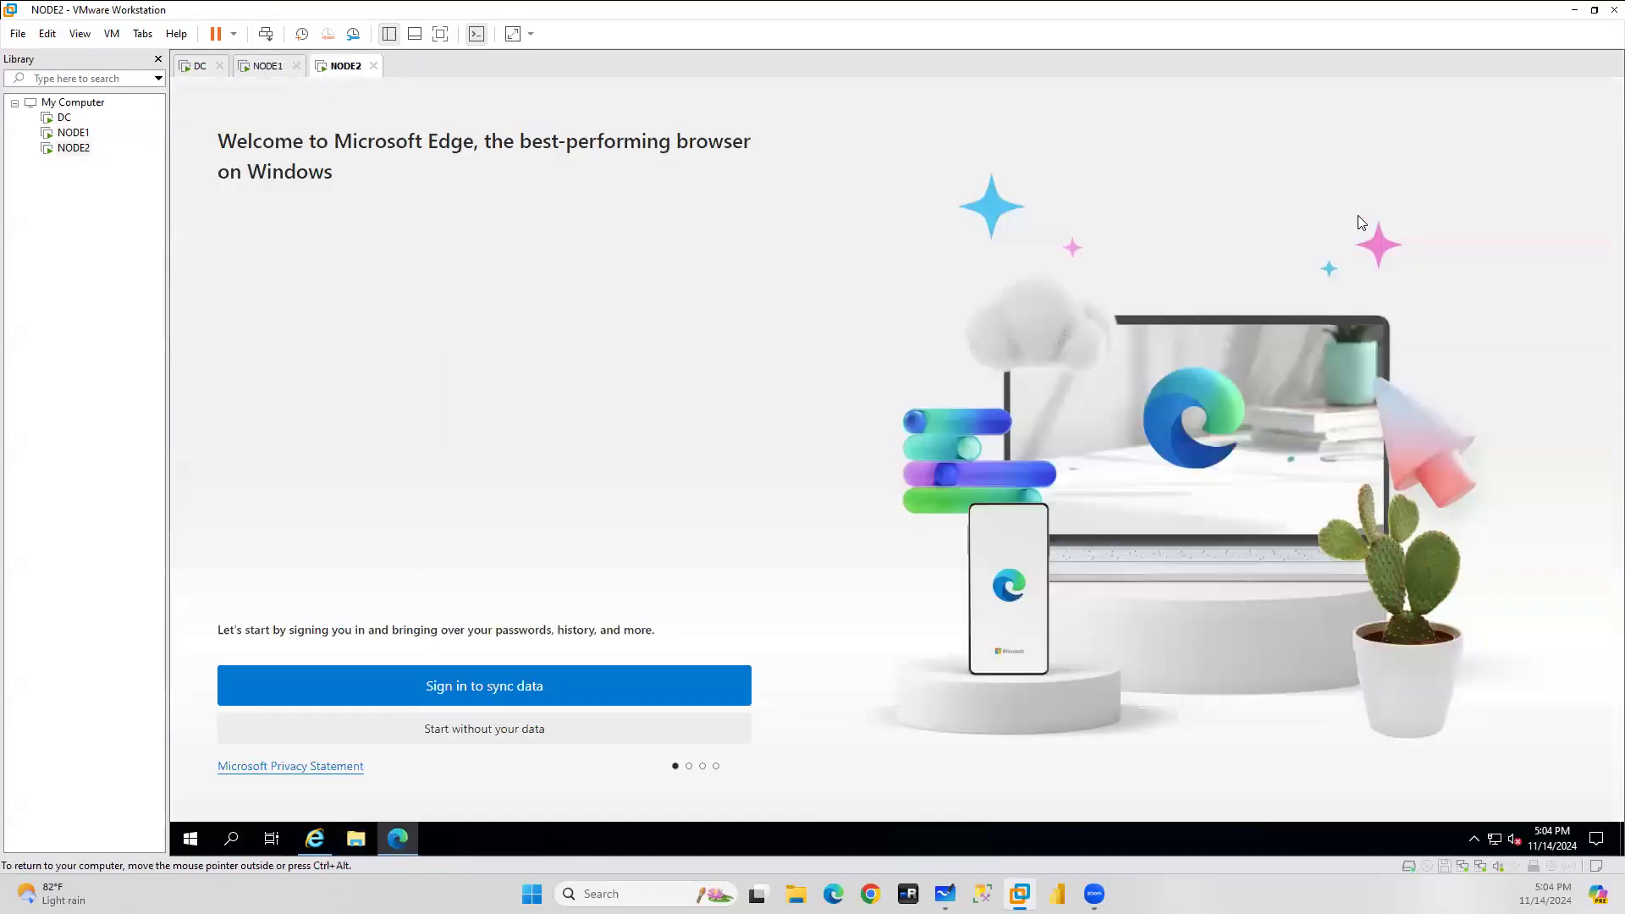
{"action": "left_click", "coordinate": [494, 729]}
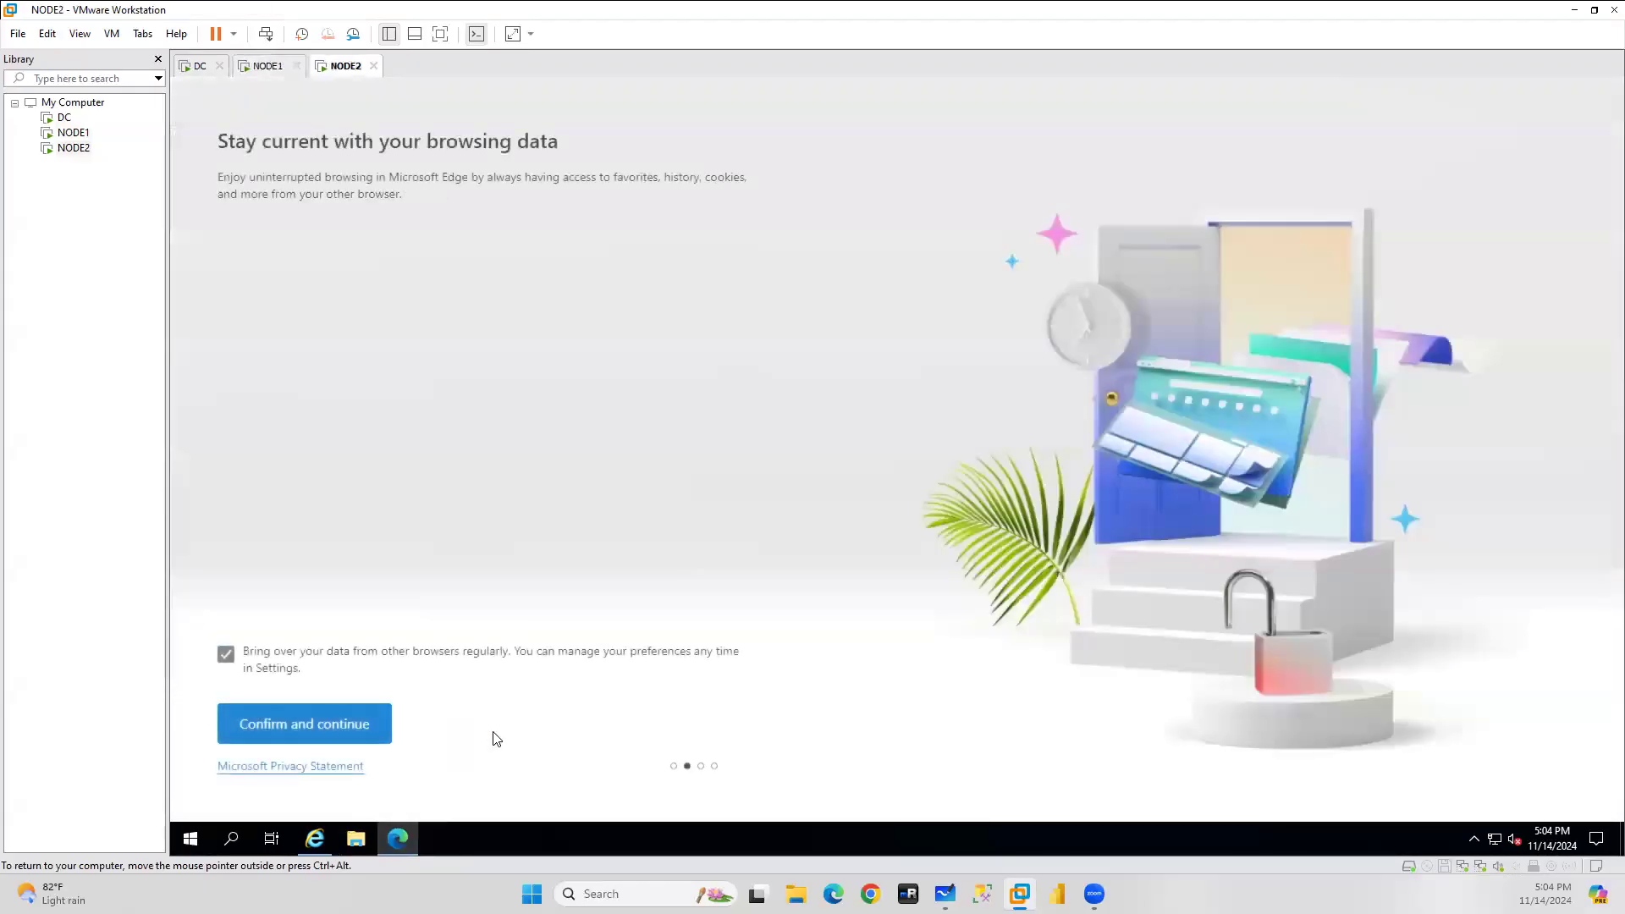
{"action": "left_click", "coordinate": [291, 726]}
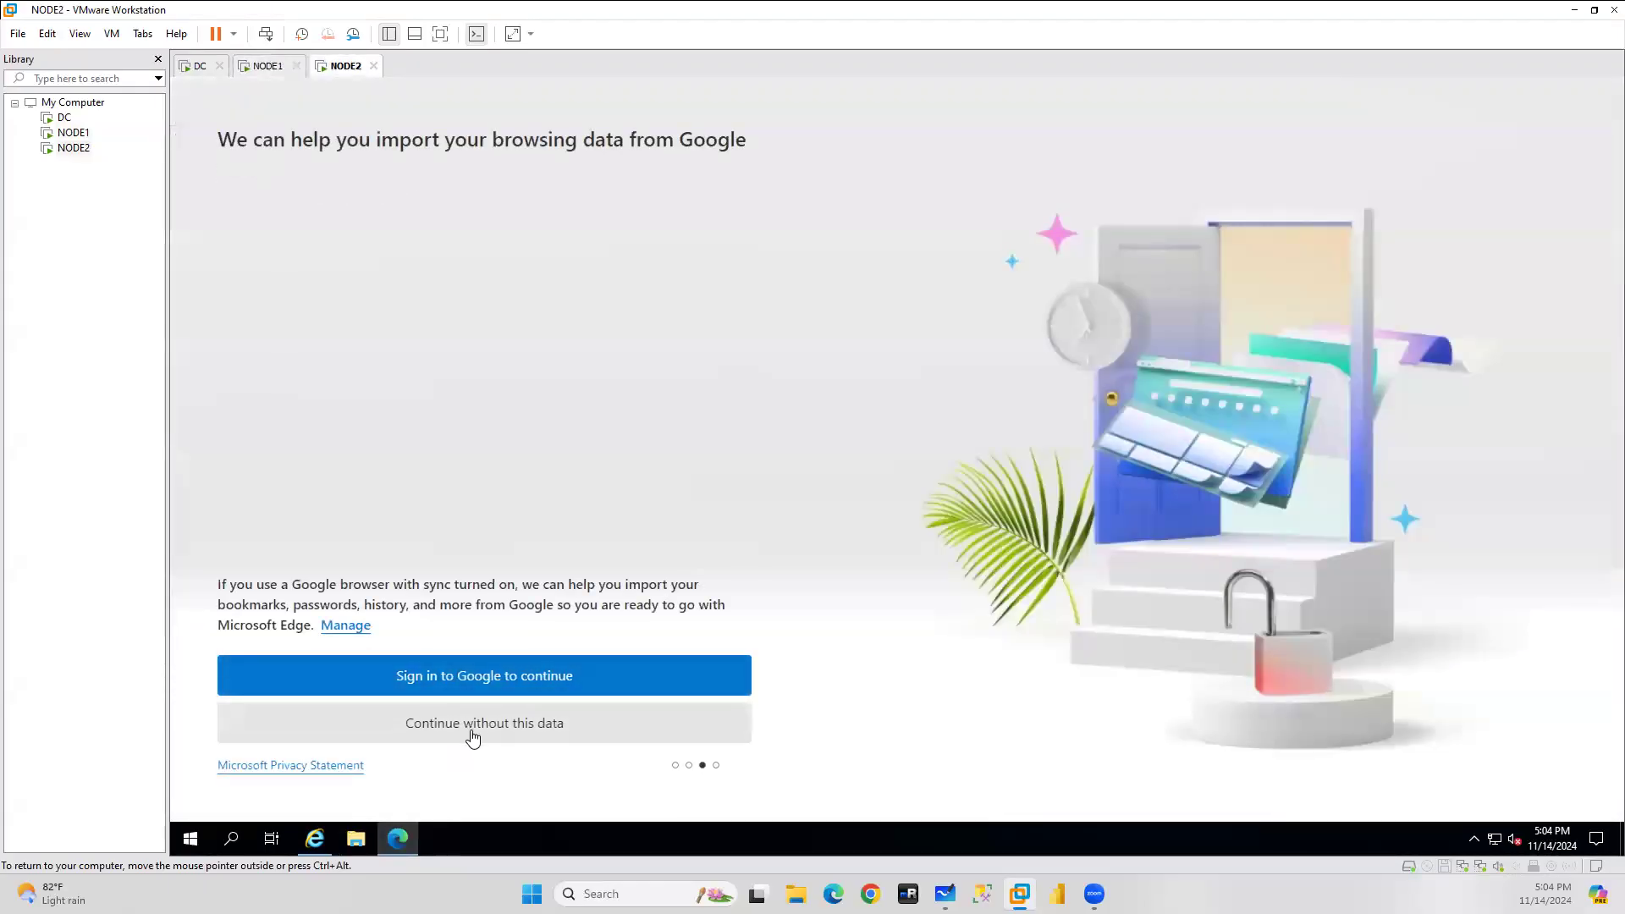
{"action": "left_click", "coordinate": [473, 739]}
{"action": "left_click", "coordinate": [290, 726]}
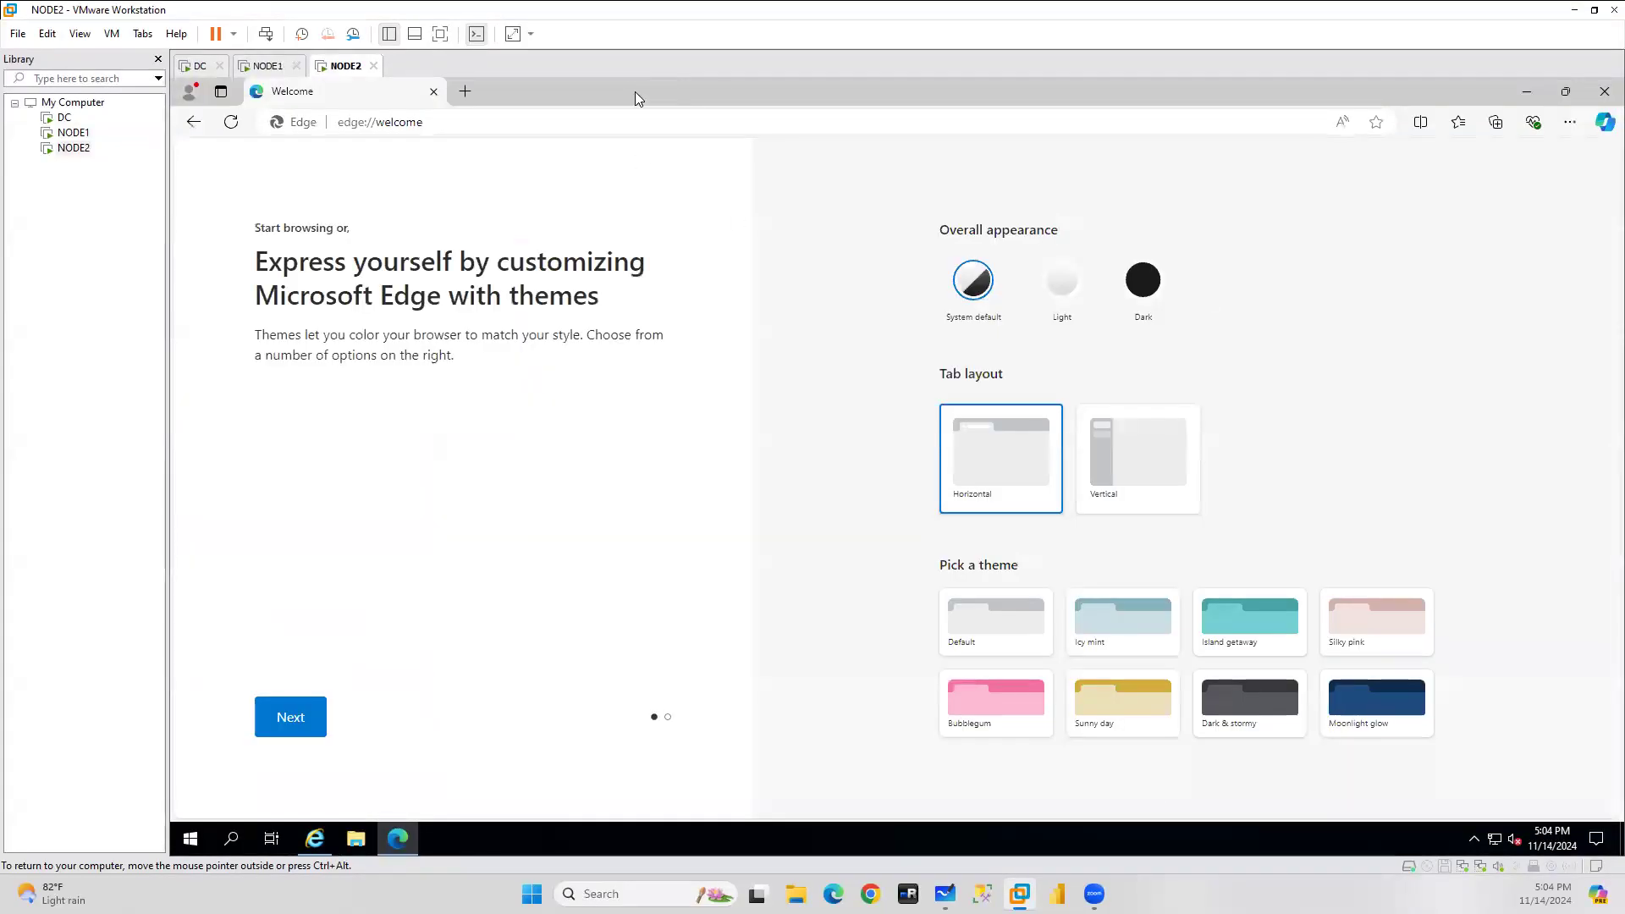
Copy the SQL Server 2022 page address from NODE1's Edge and return to NODE2.
{"action": "left_click", "coordinate": [267, 67]}
{"action": "left_click", "coordinate": [631, 113]}
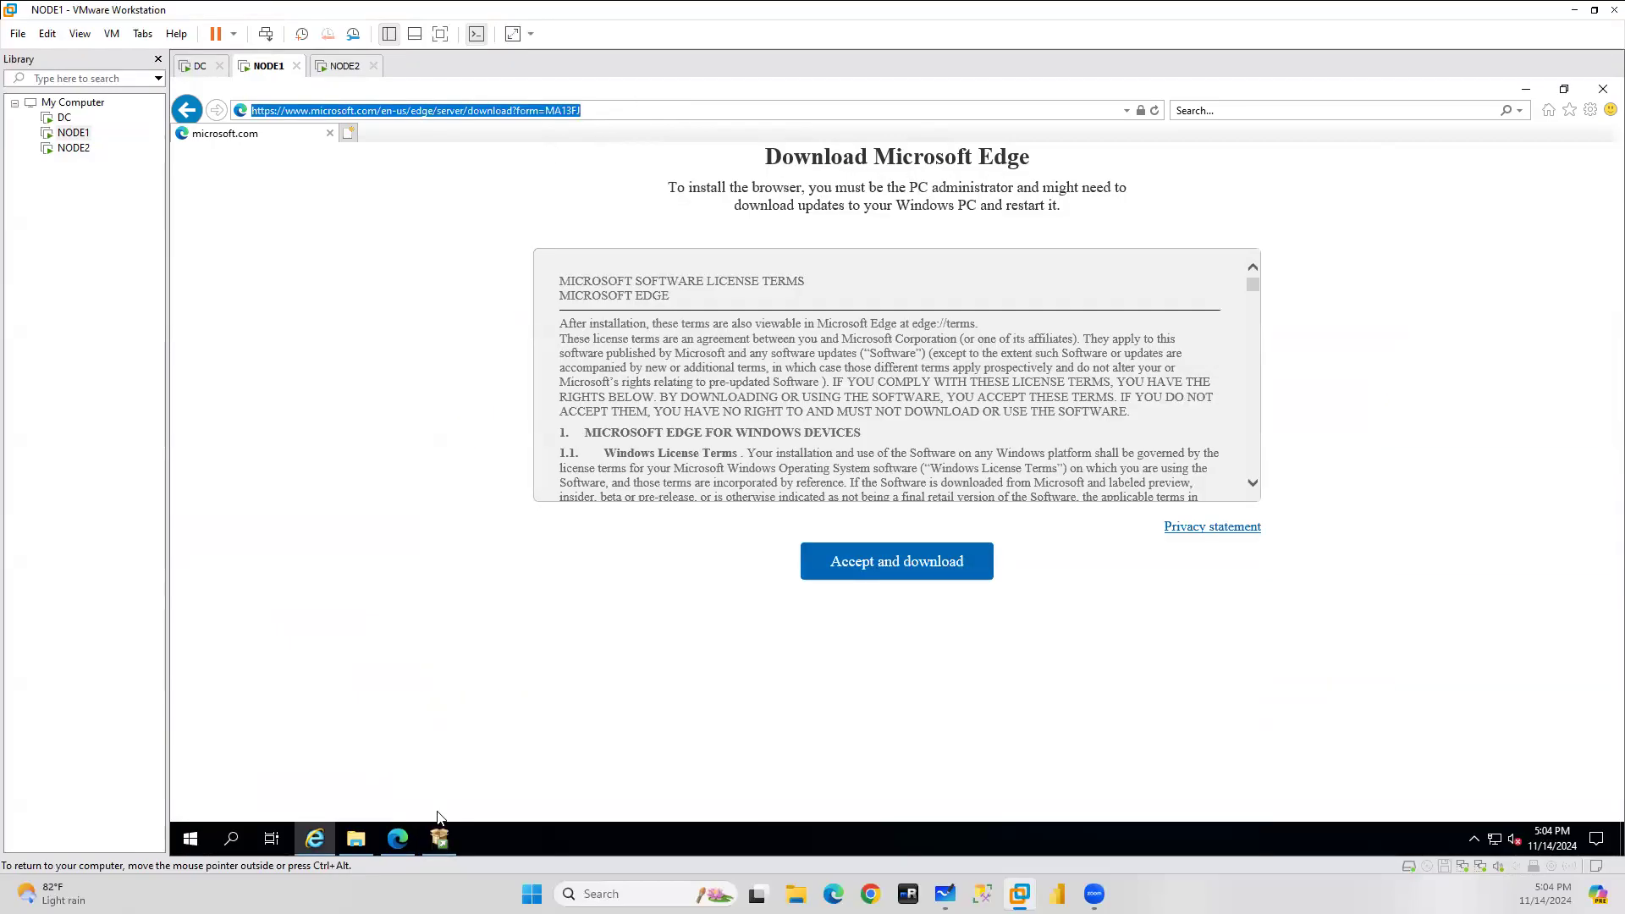
{"action": "left_click", "coordinate": [398, 838]}
{"action": "left_click", "coordinate": [716, 119]}
{"action": "key", "text": "ctrl+c"}
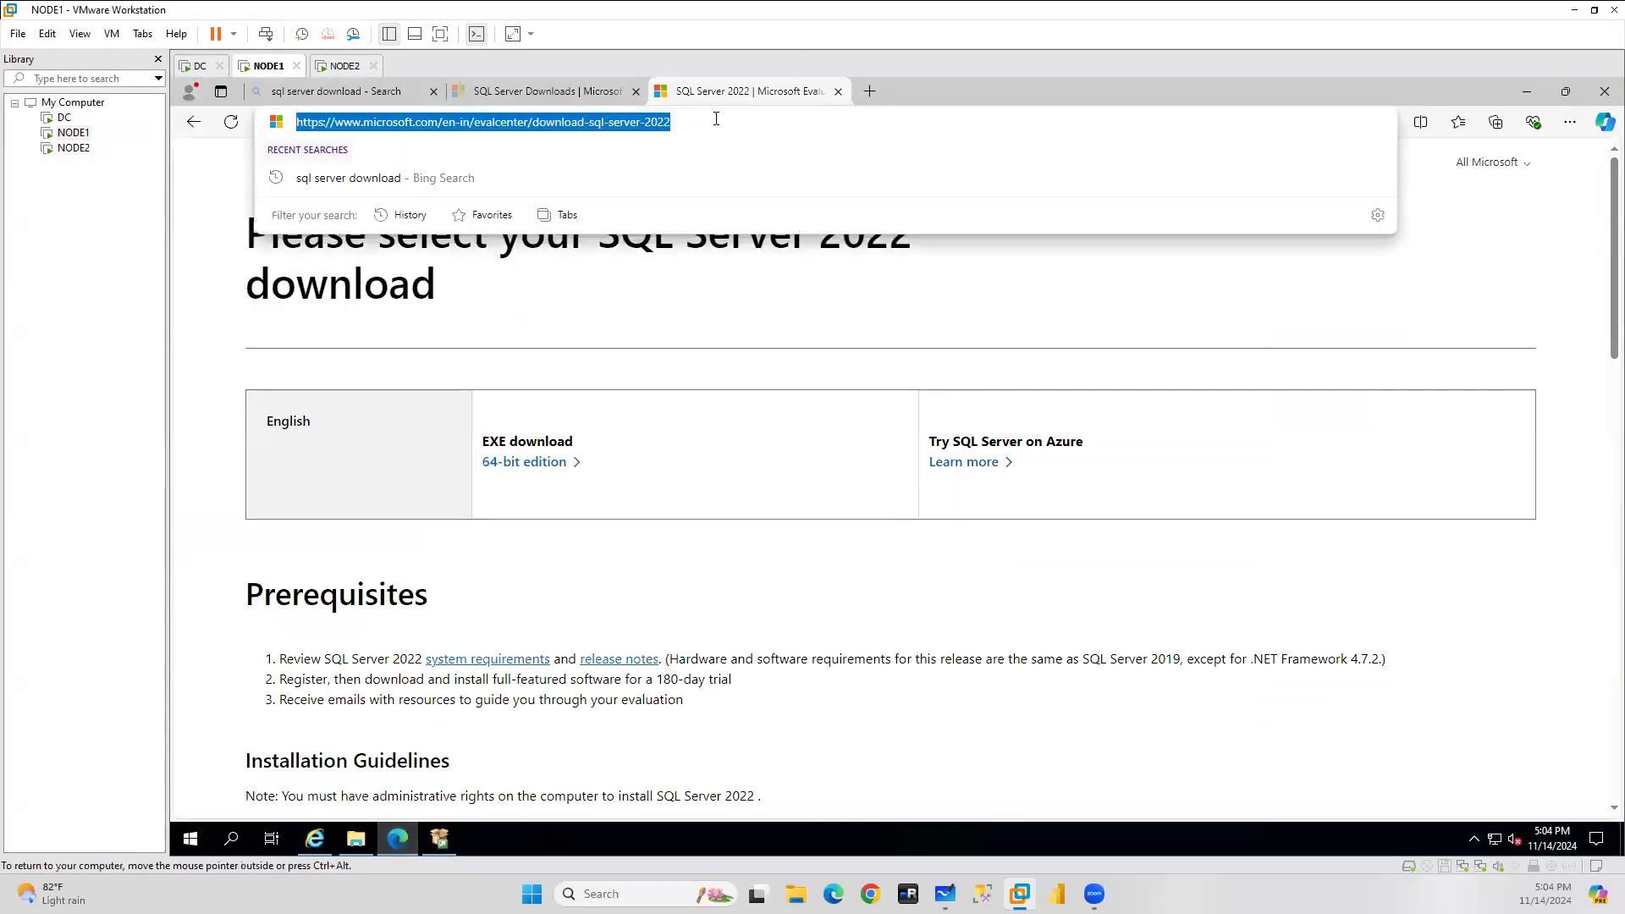
{"action": "left_click", "coordinate": [345, 66]}
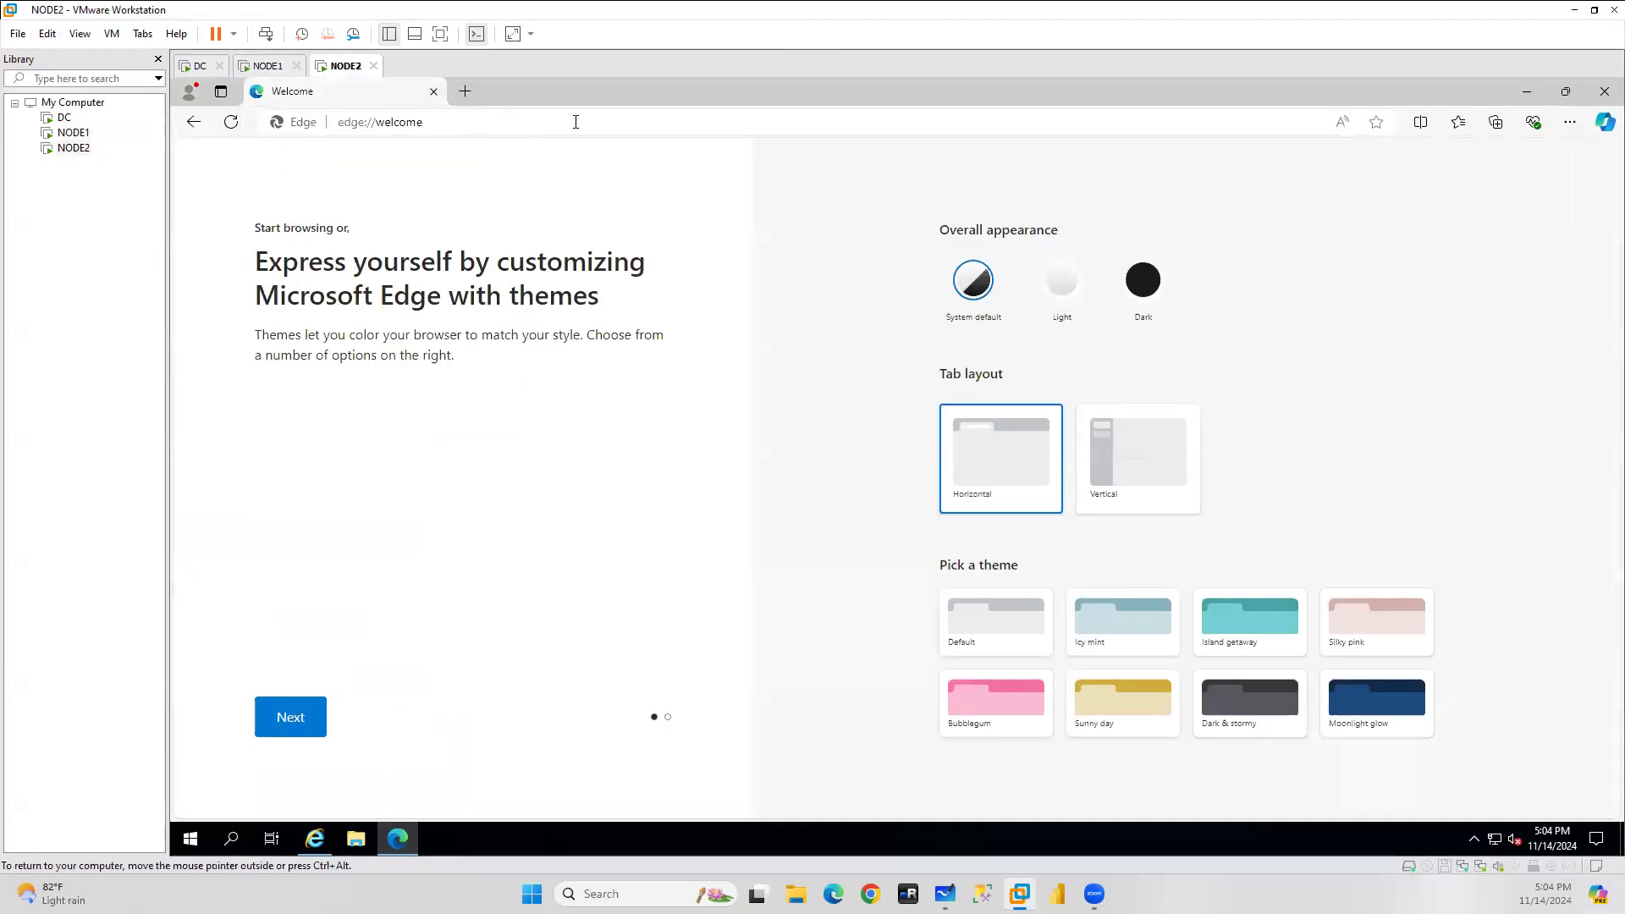
Load the copied SQL Server 2022 page in NODE2's Edge, download the 64-bit installer and open it.
{"action": "left_click", "coordinate": [576, 122]}
{"action": "key", "text": "ctrl+v"}
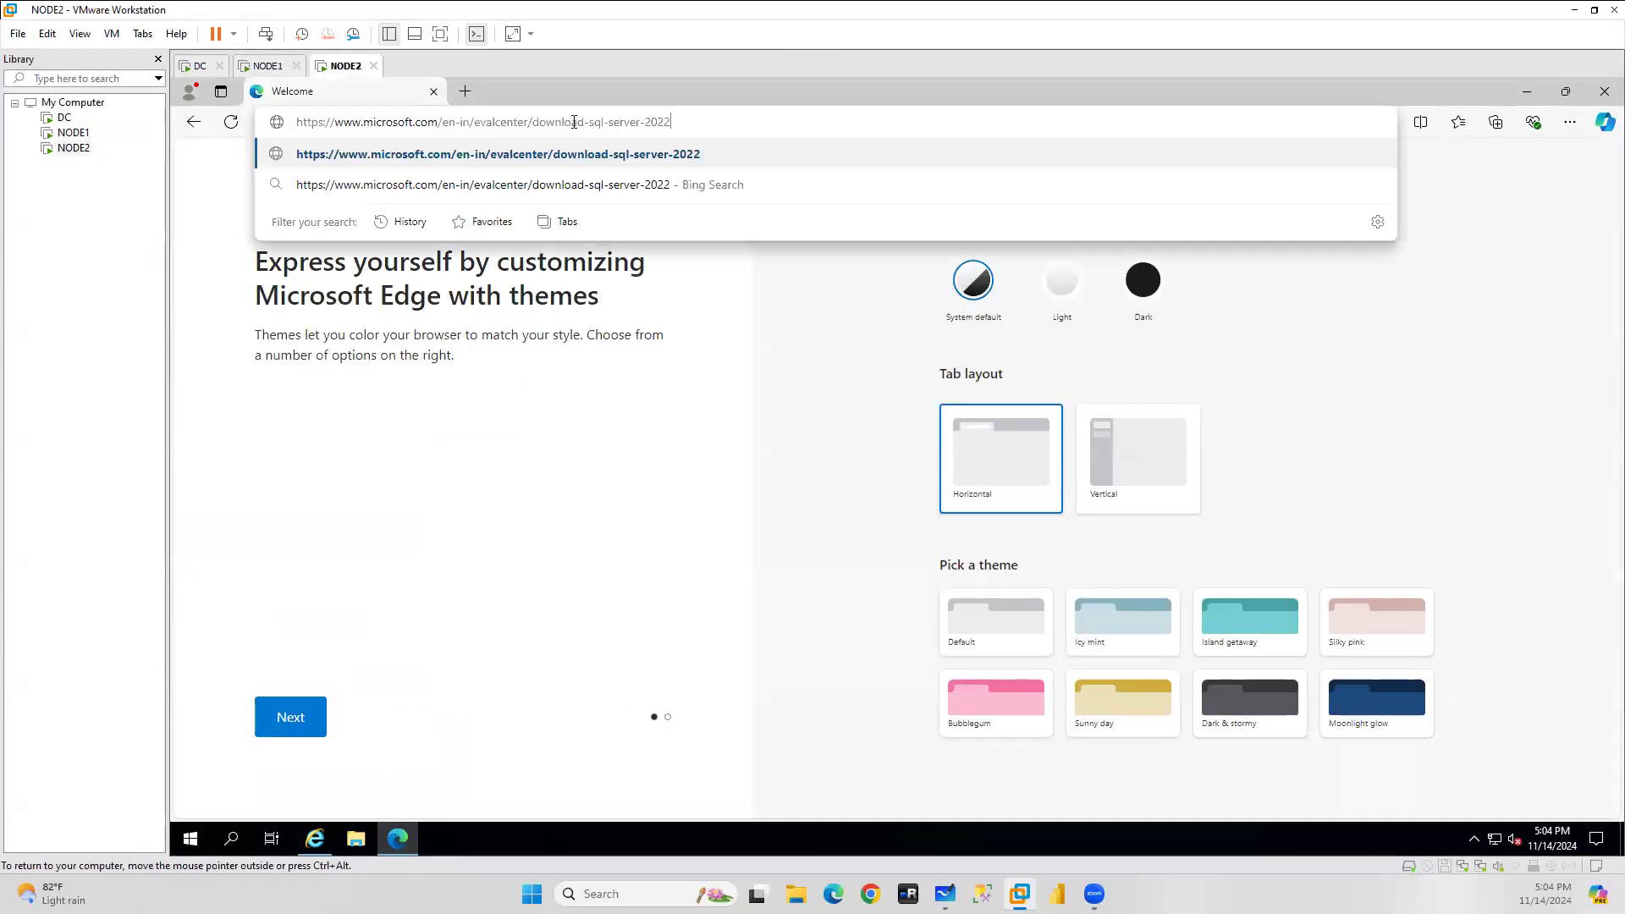
{"action": "key", "text": "Return"}
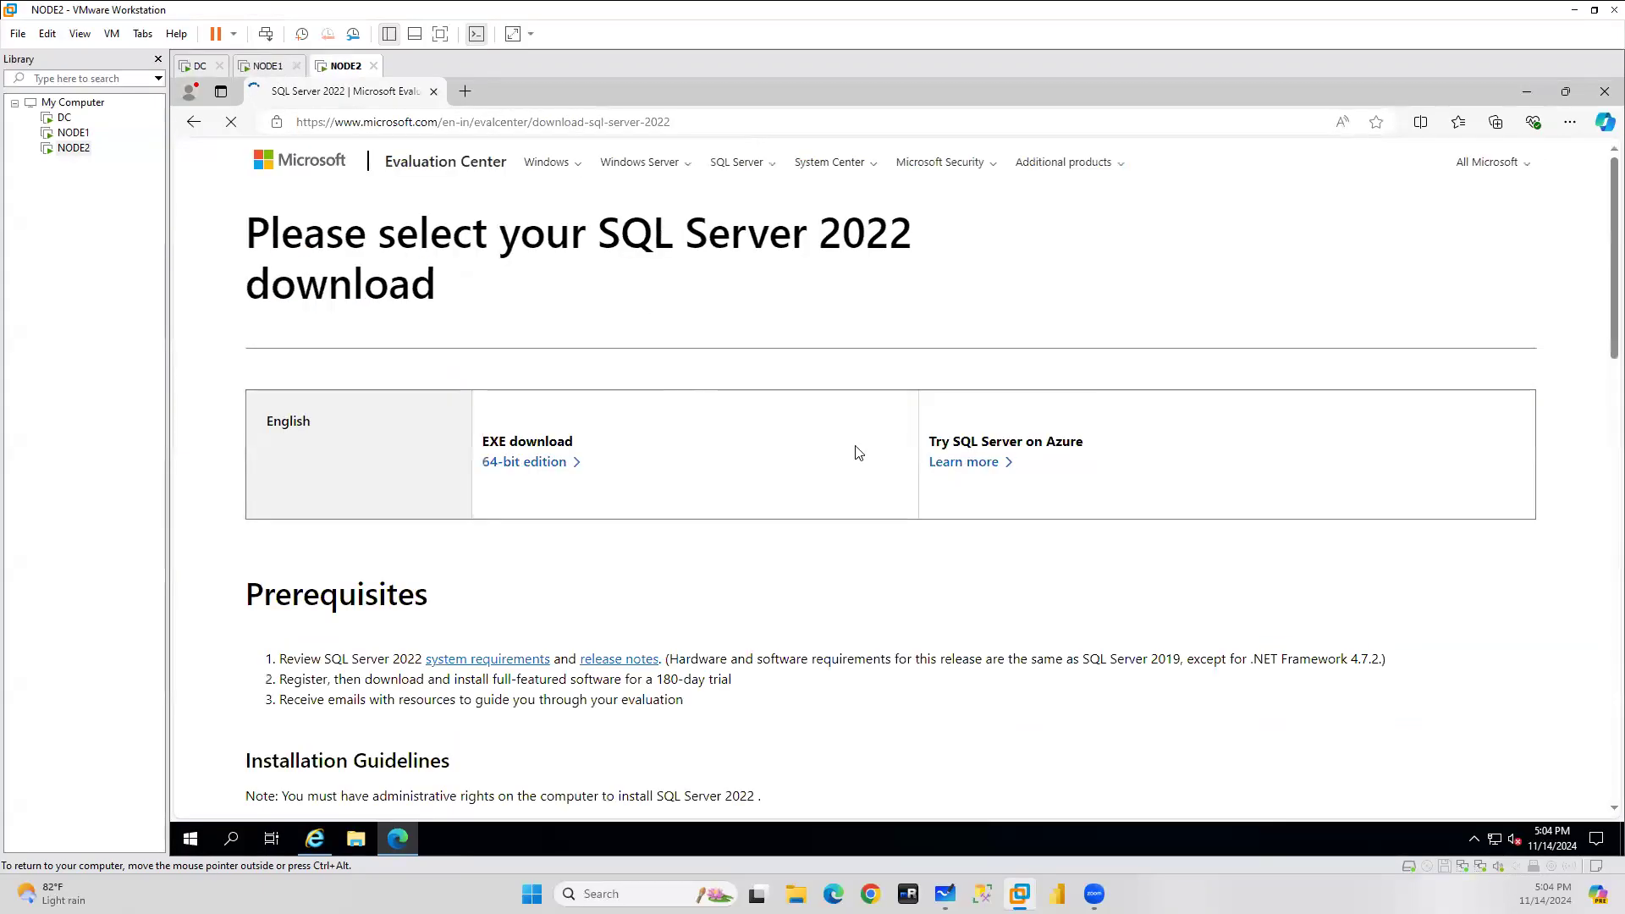
{"action": "left_click", "coordinate": [530, 464]}
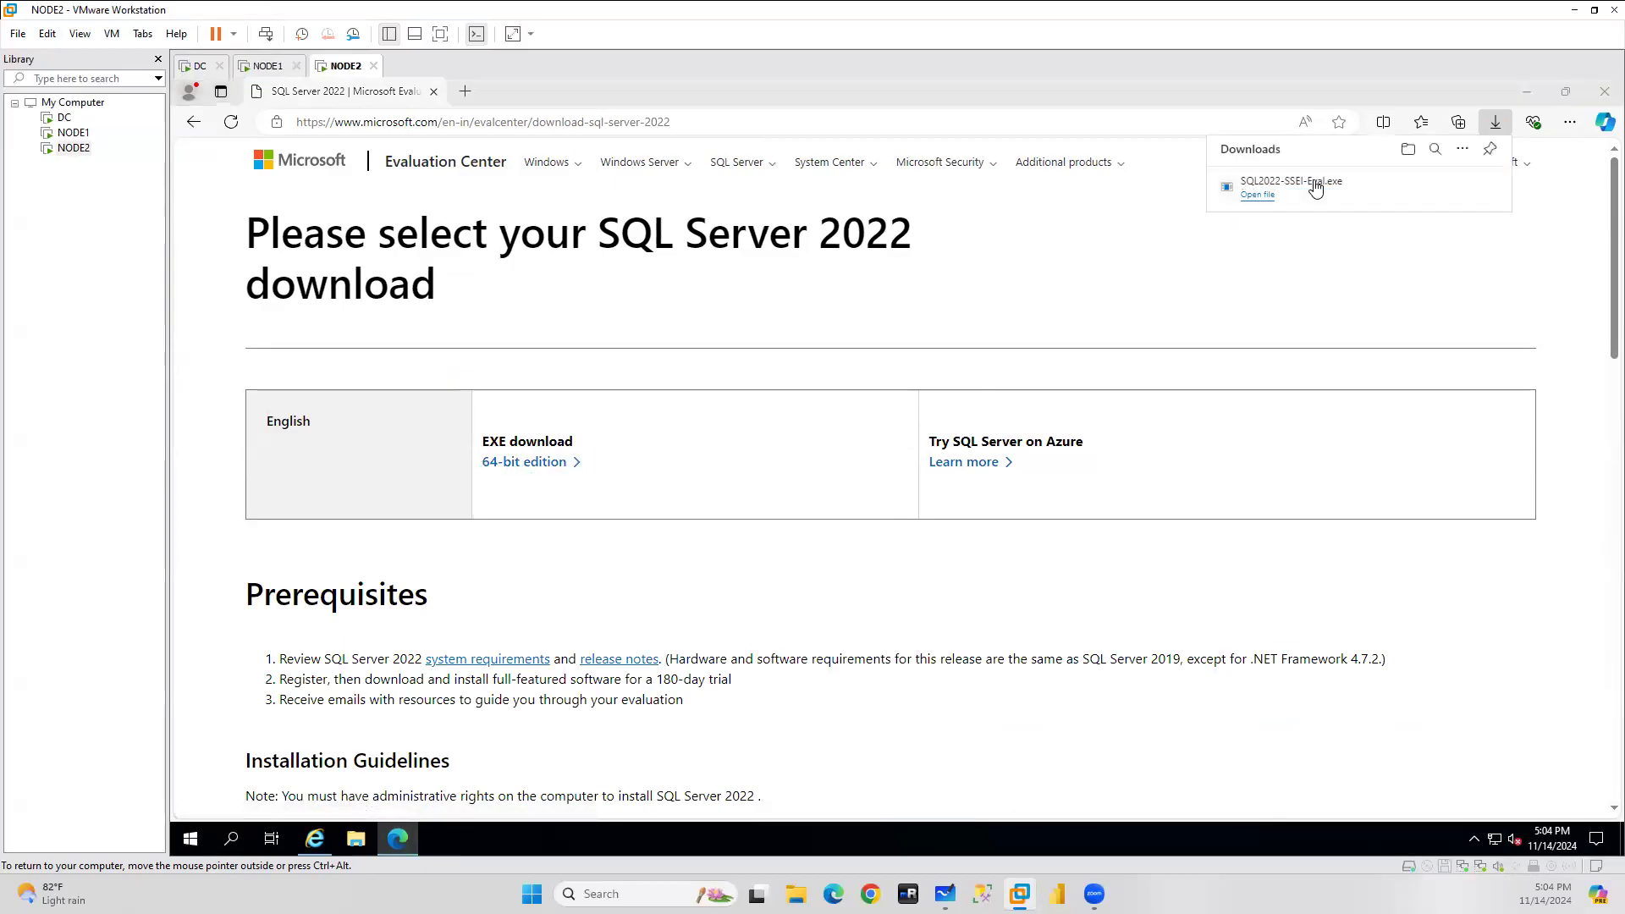
{"action": "left_click", "coordinate": [1258, 197]}
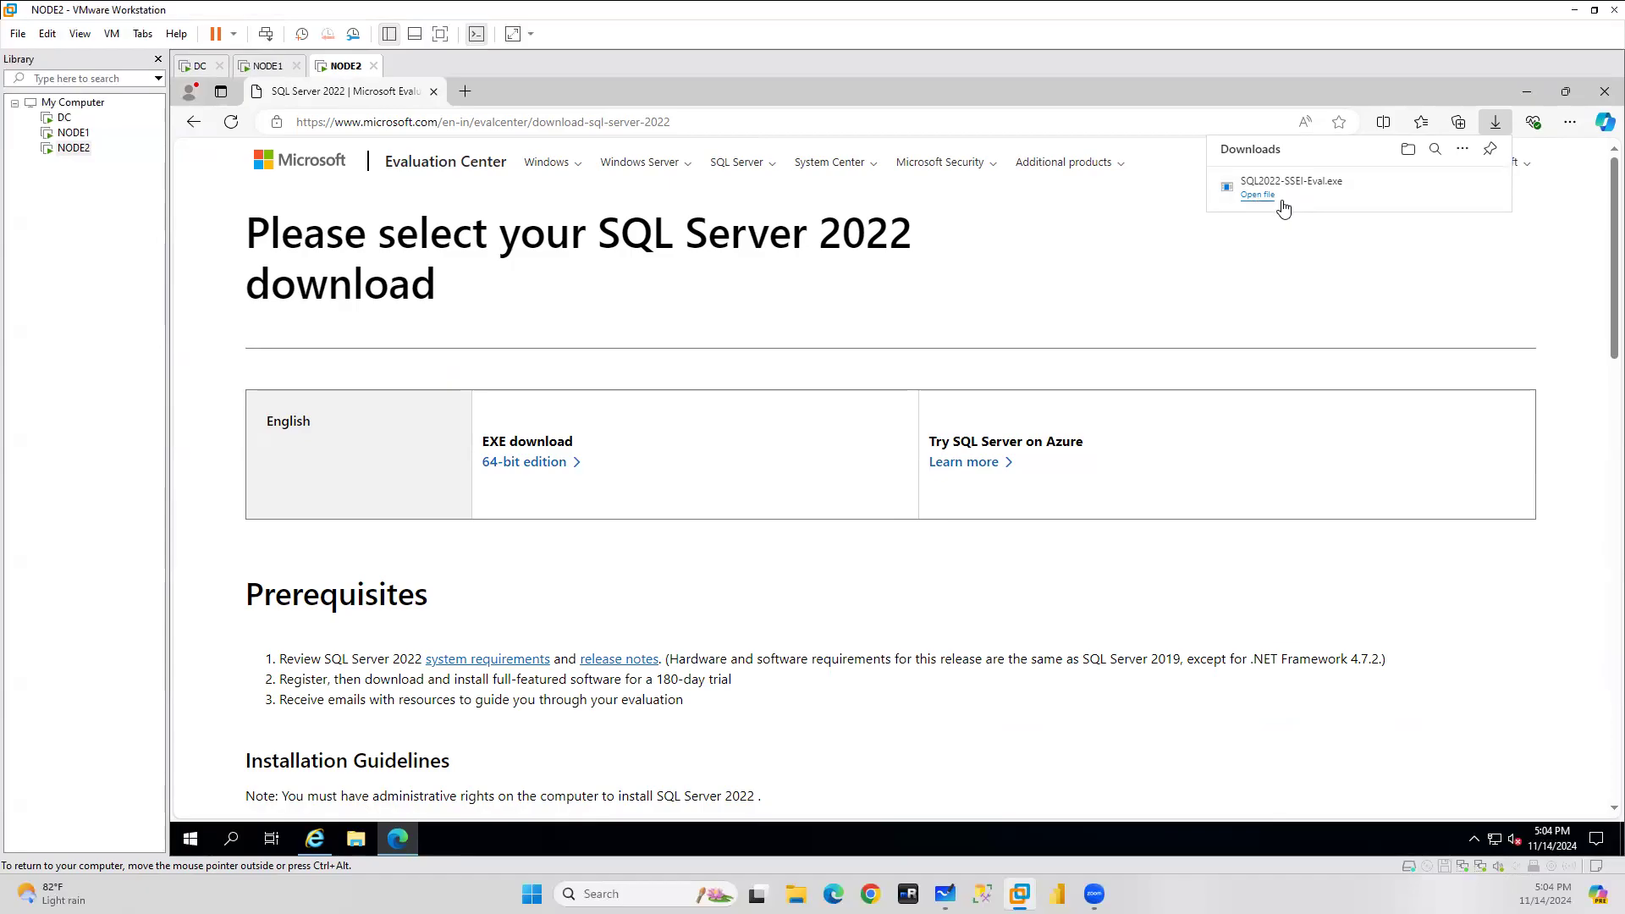
{"action": "mouse_move", "coordinate": [432, 845]}
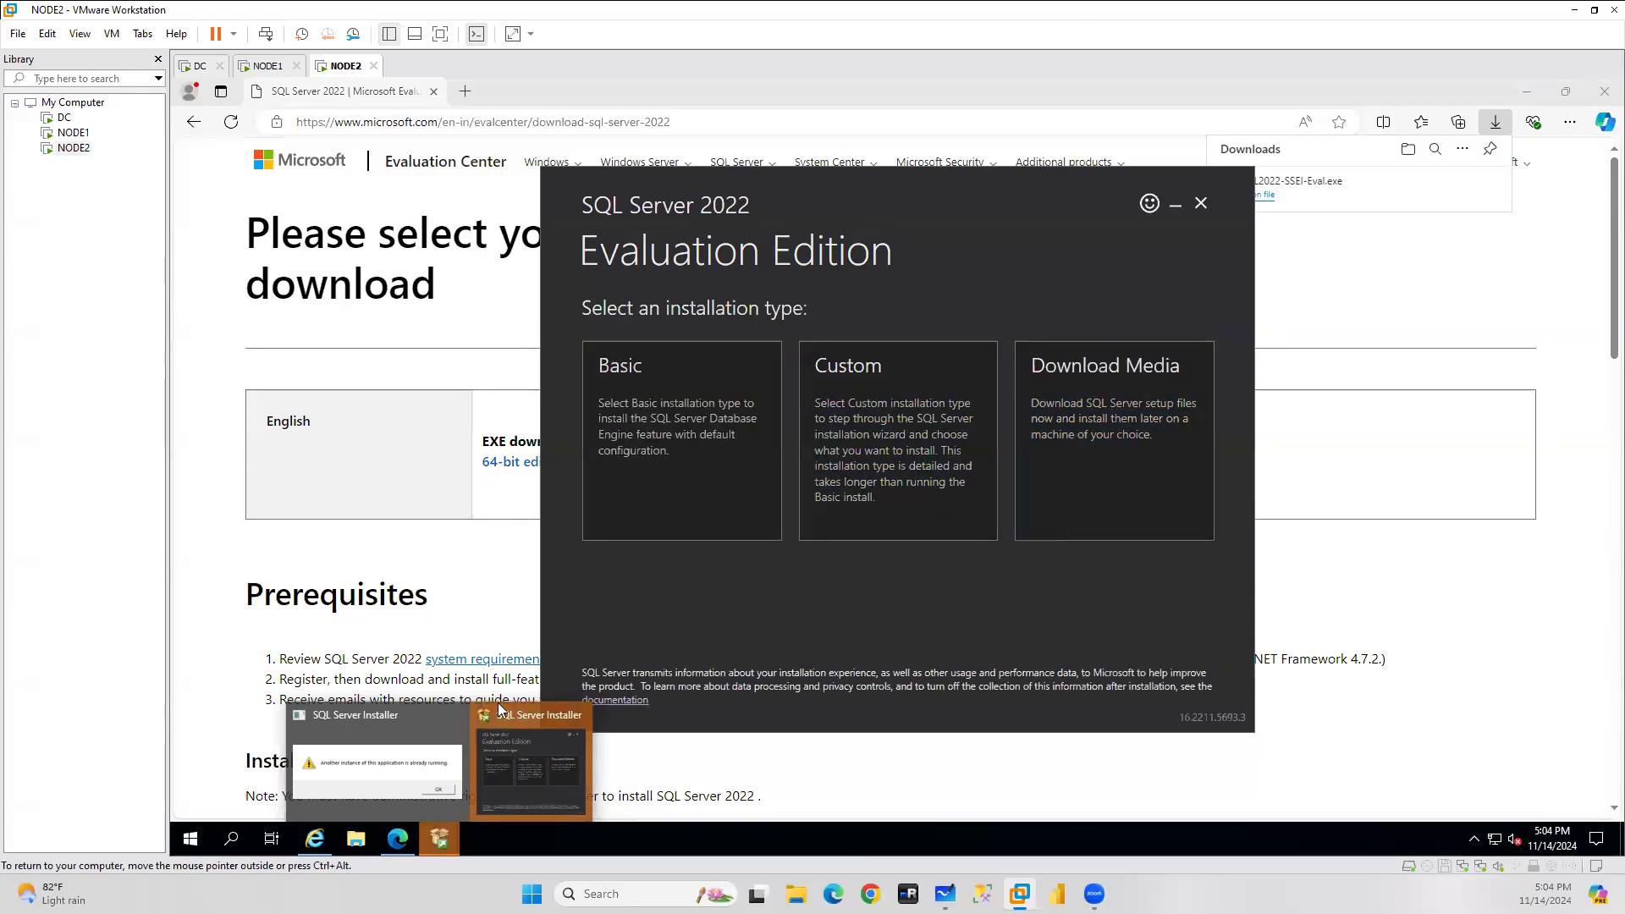
Choose Download Media, make a new C:\SQLBin folder as the location, and start the download.
{"action": "left_click", "coordinate": [1151, 405]}
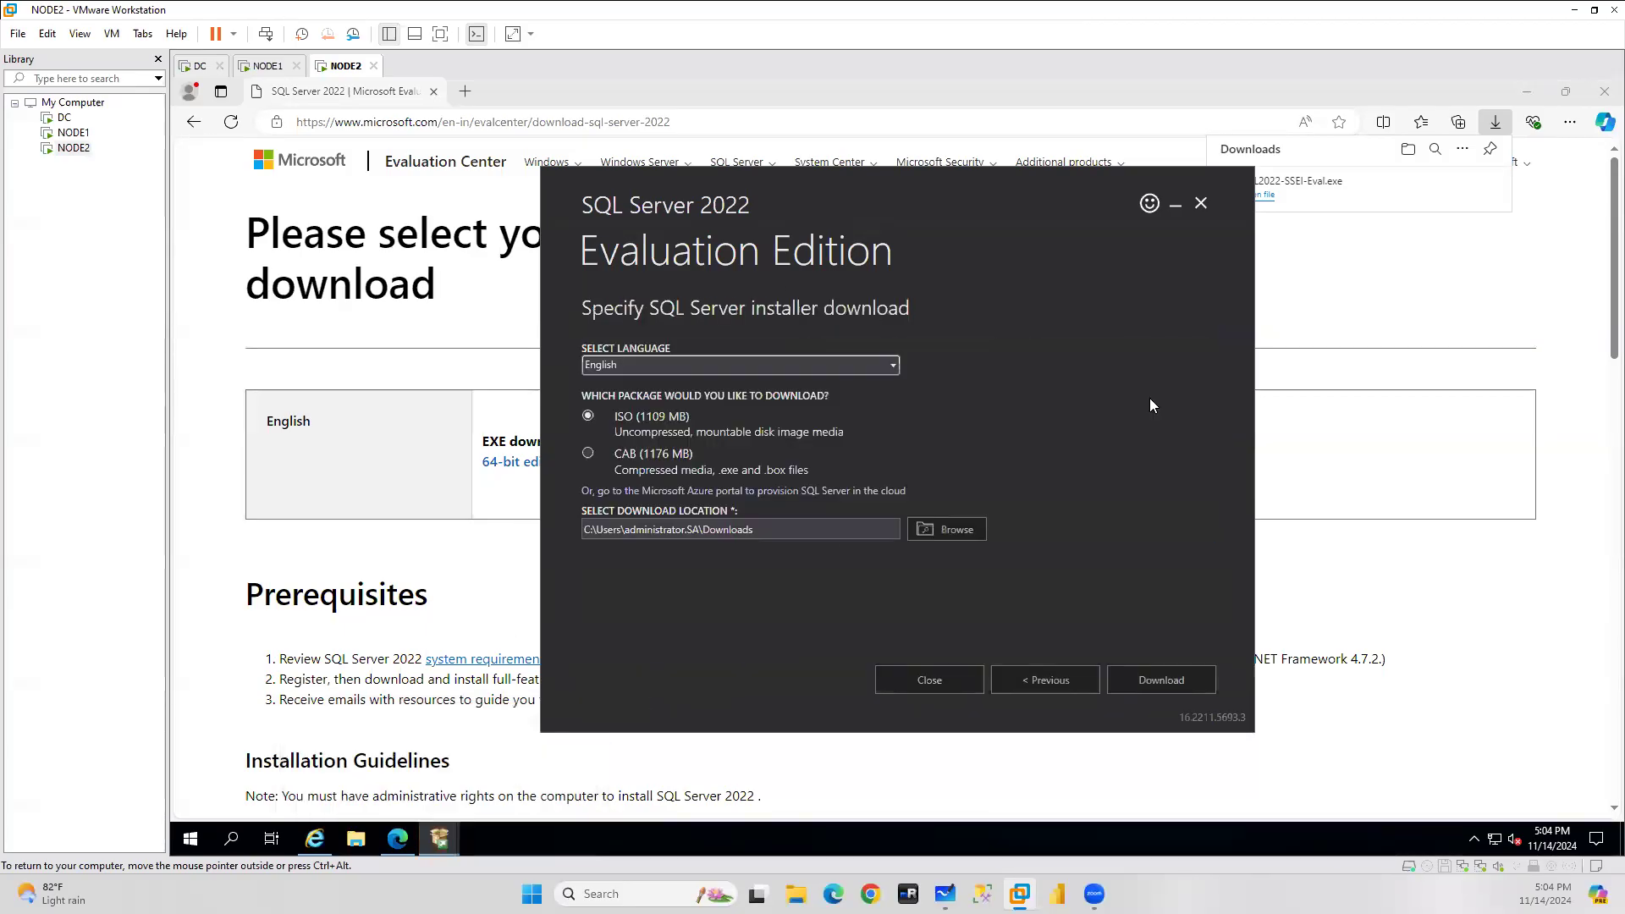
{"action": "left_click", "coordinate": [947, 529]}
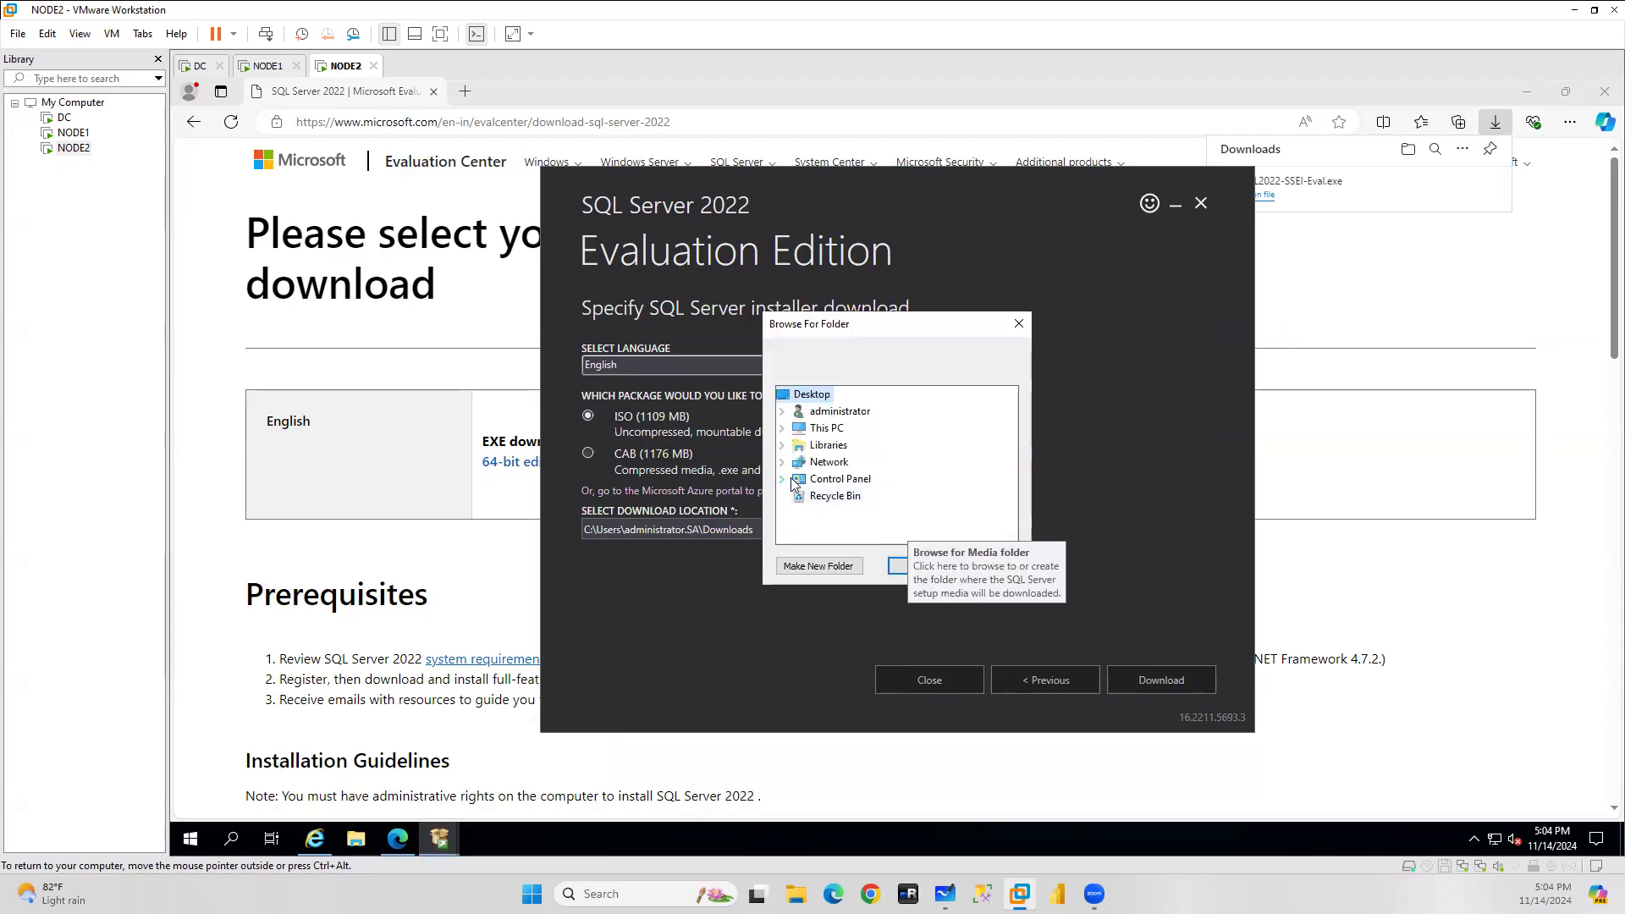
{"action": "left_click", "coordinate": [780, 430]}
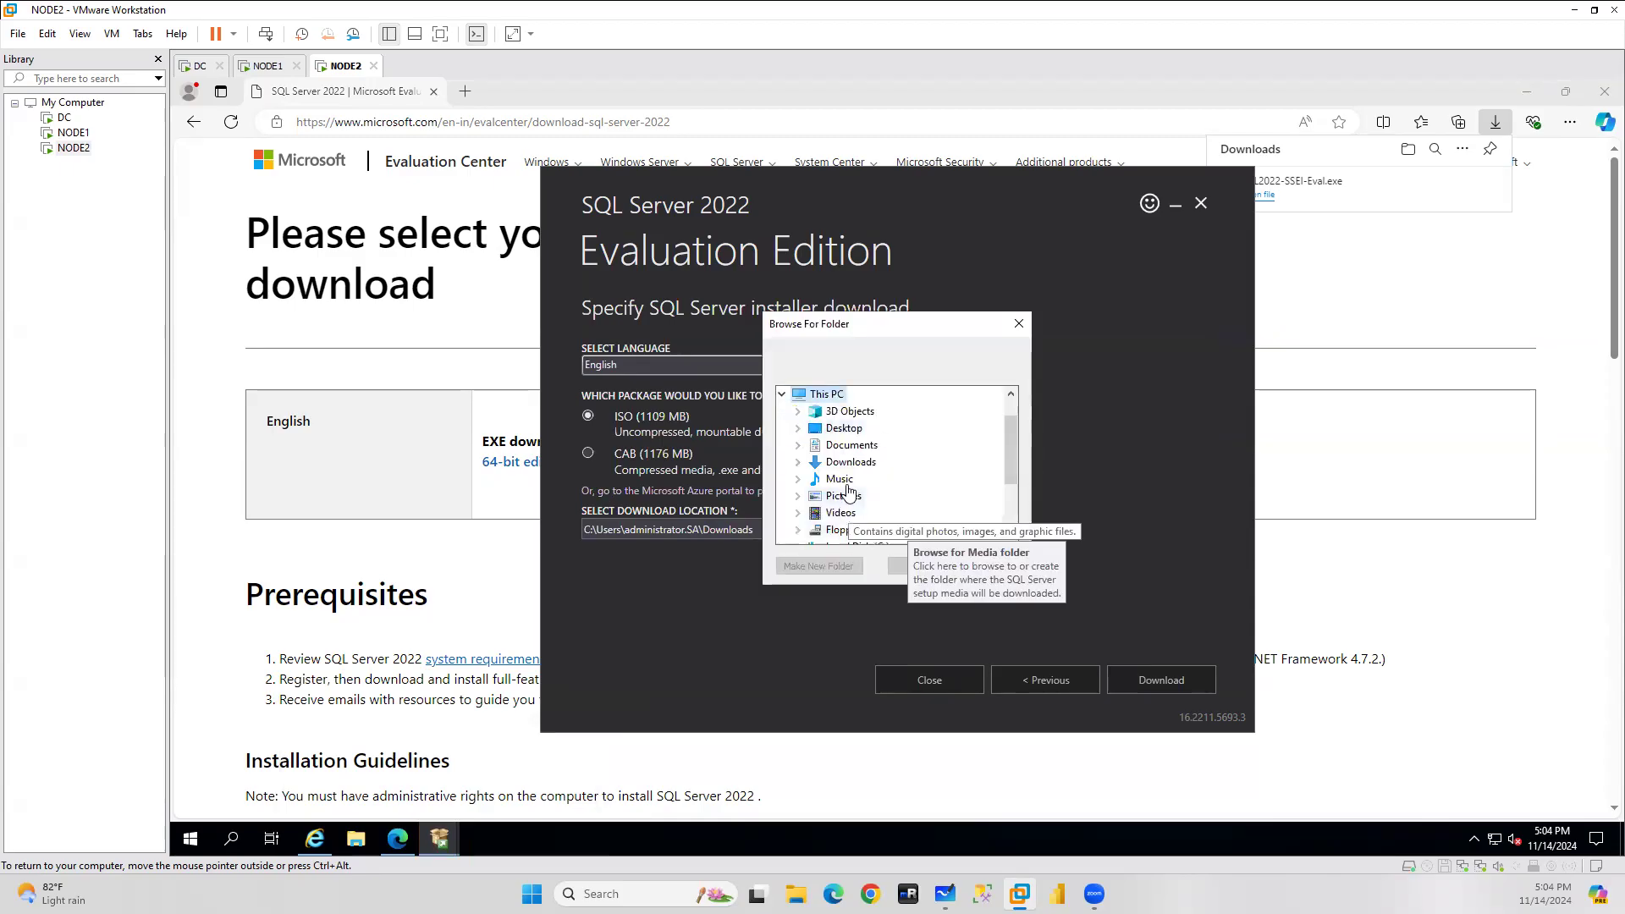
{"action": "scroll", "coordinate": [851, 493], "scroll_direction": "down", "scroll_amount": 2}
{"action": "left_click", "coordinate": [798, 445]}
{"action": "left_click", "coordinate": [857, 427]}
{"action": "left_click", "coordinate": [817, 565]}
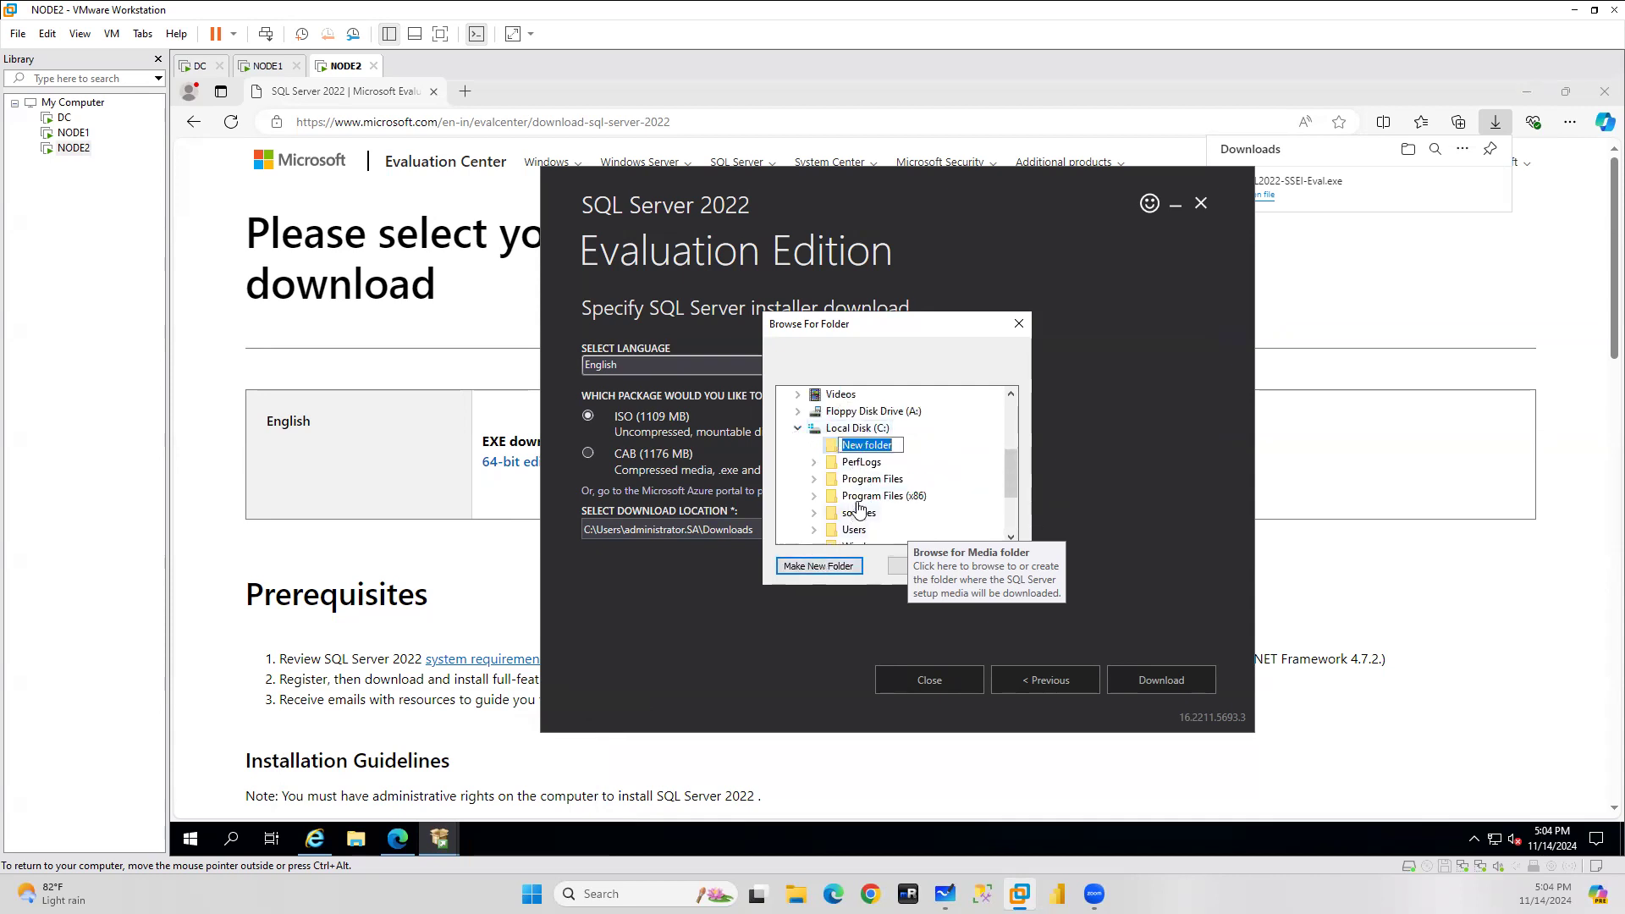
{"action": "type", "text": "SQLBin"}
{"action": "key", "text": "Return"}
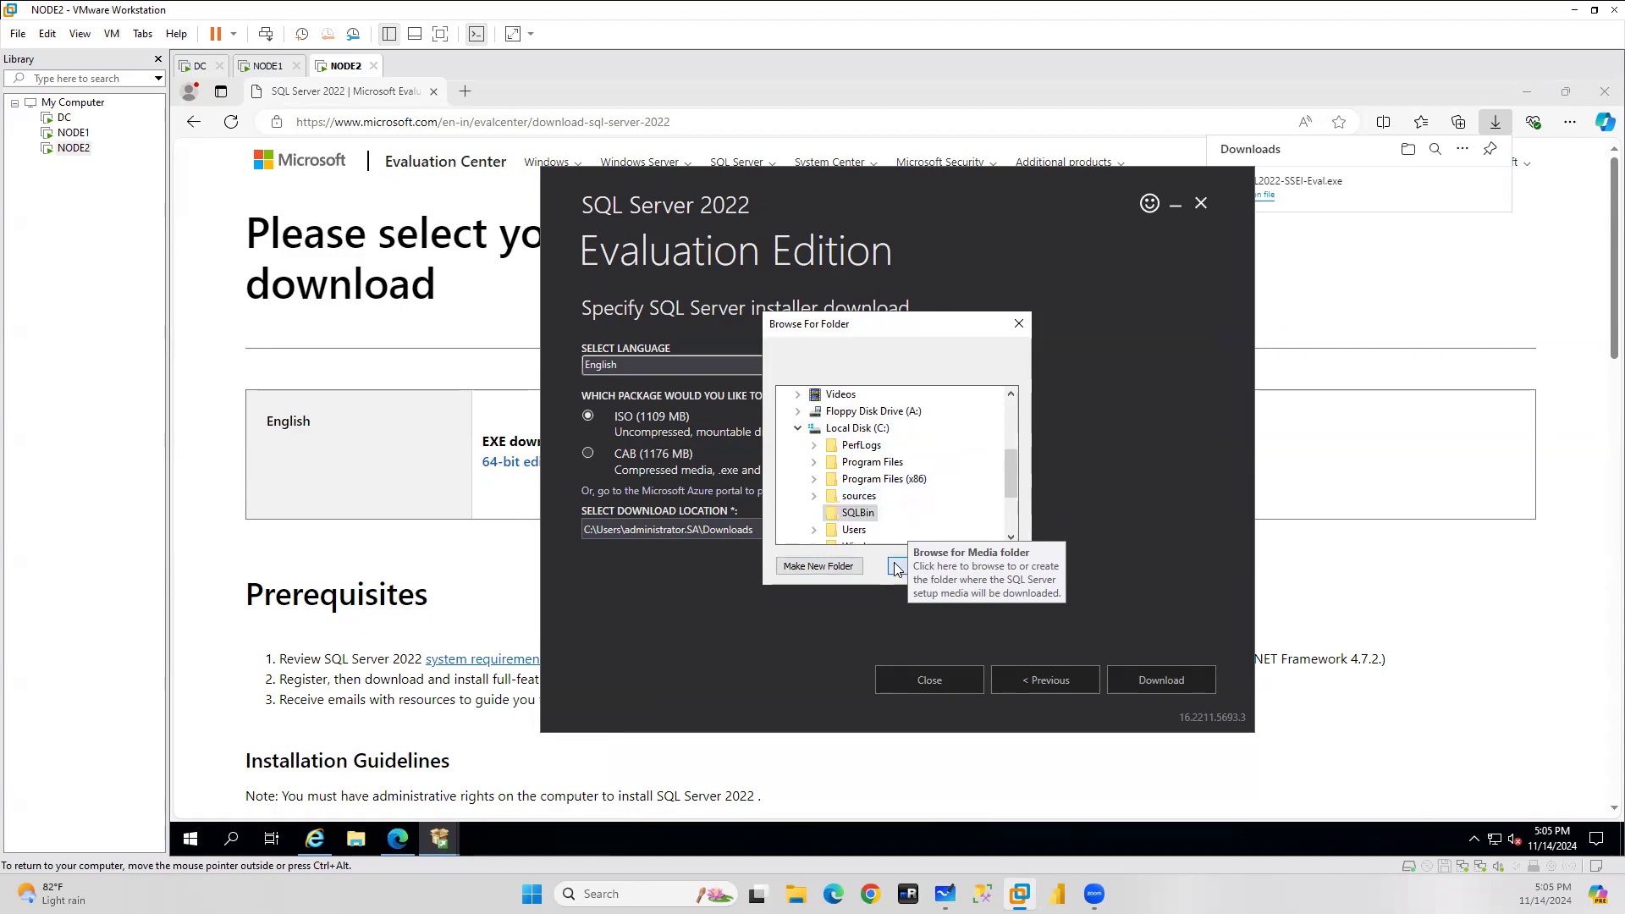
{"action": "left_click", "coordinate": [896, 567]}
{"action": "left_click", "coordinate": [1168, 674]}
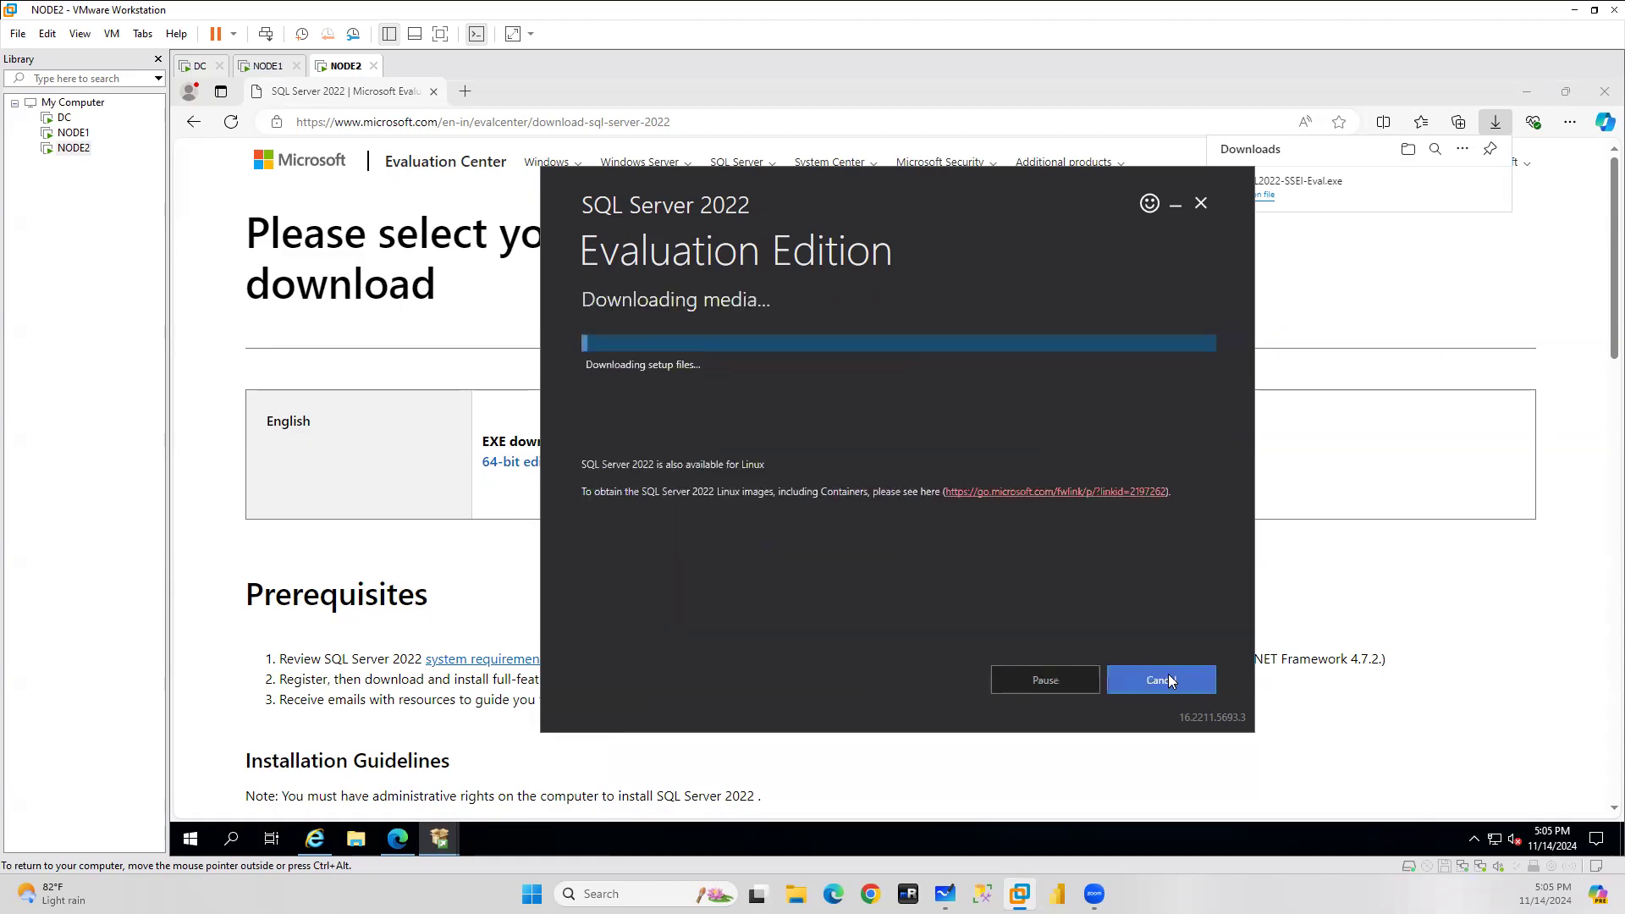
On NODE1, close both SQL Server tabs and search Bing for 'ssms download'.
{"action": "left_click", "coordinate": [268, 65]}
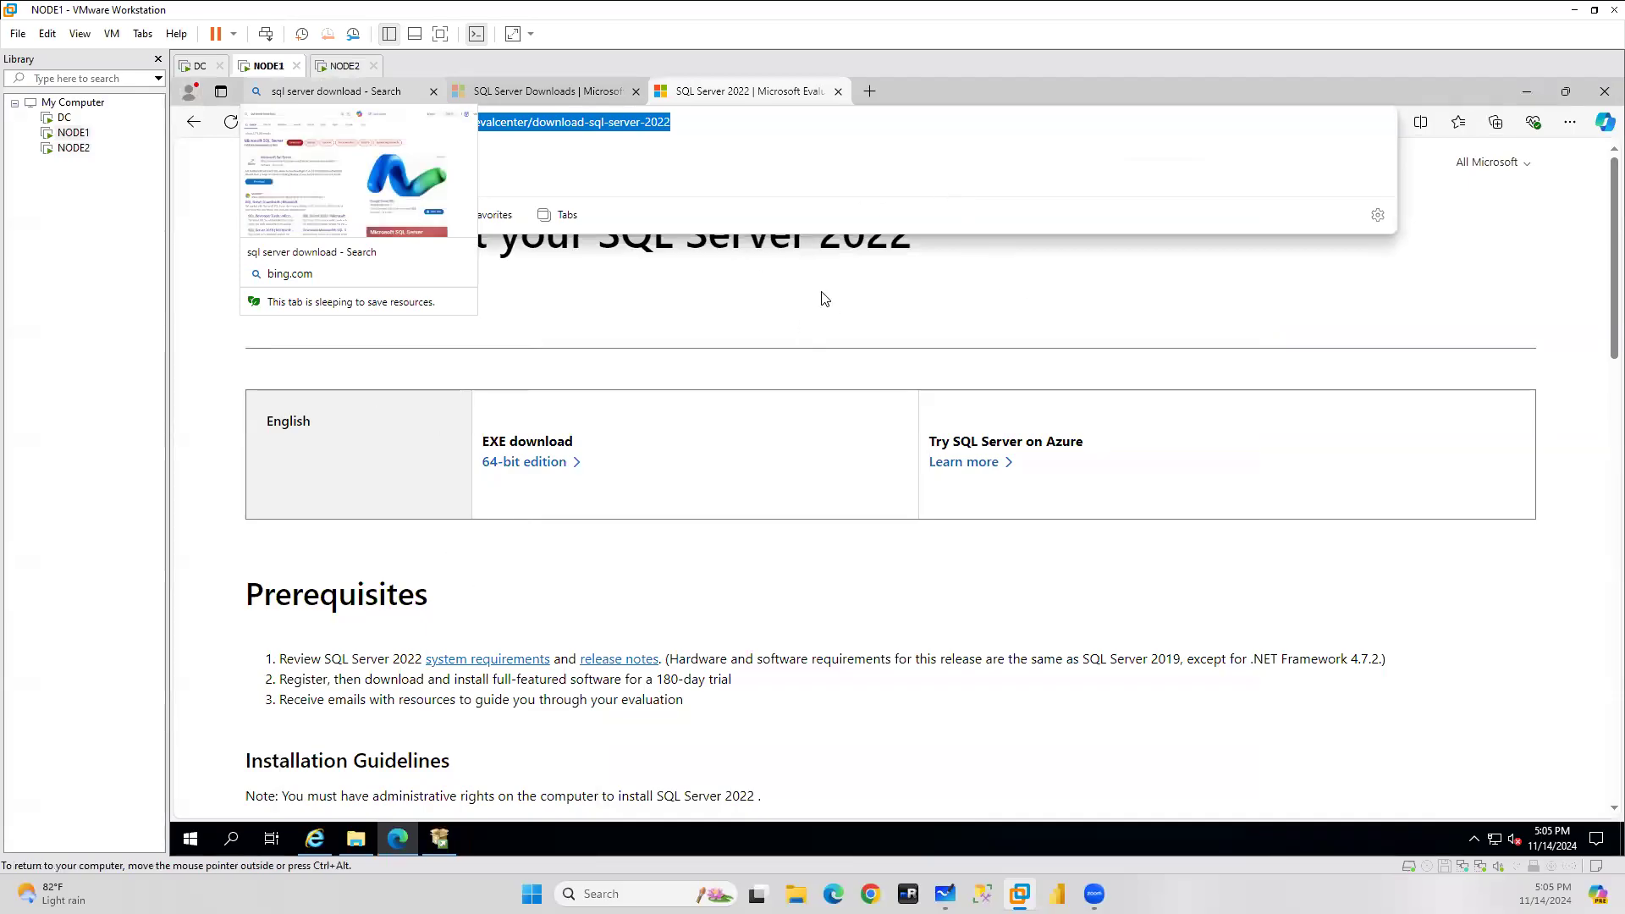
{"action": "left_click", "coordinate": [835, 91]}
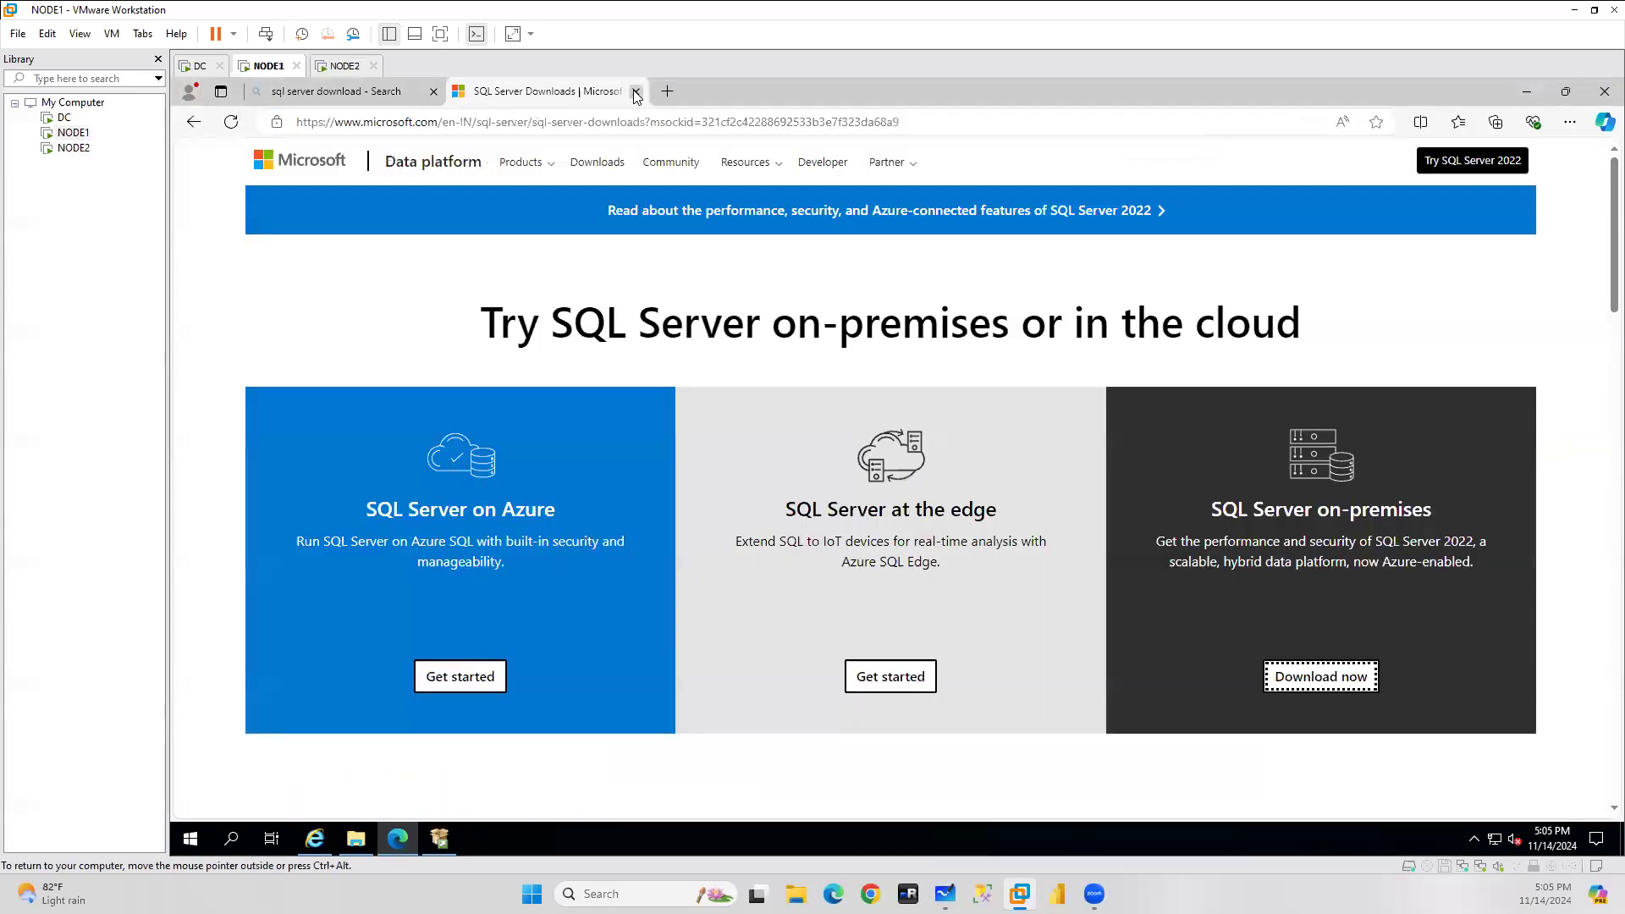
{"action": "left_click", "coordinate": [636, 92]}
{"action": "left_click_drag", "start_coordinate": [507, 188], "coordinate": [173, 198]}
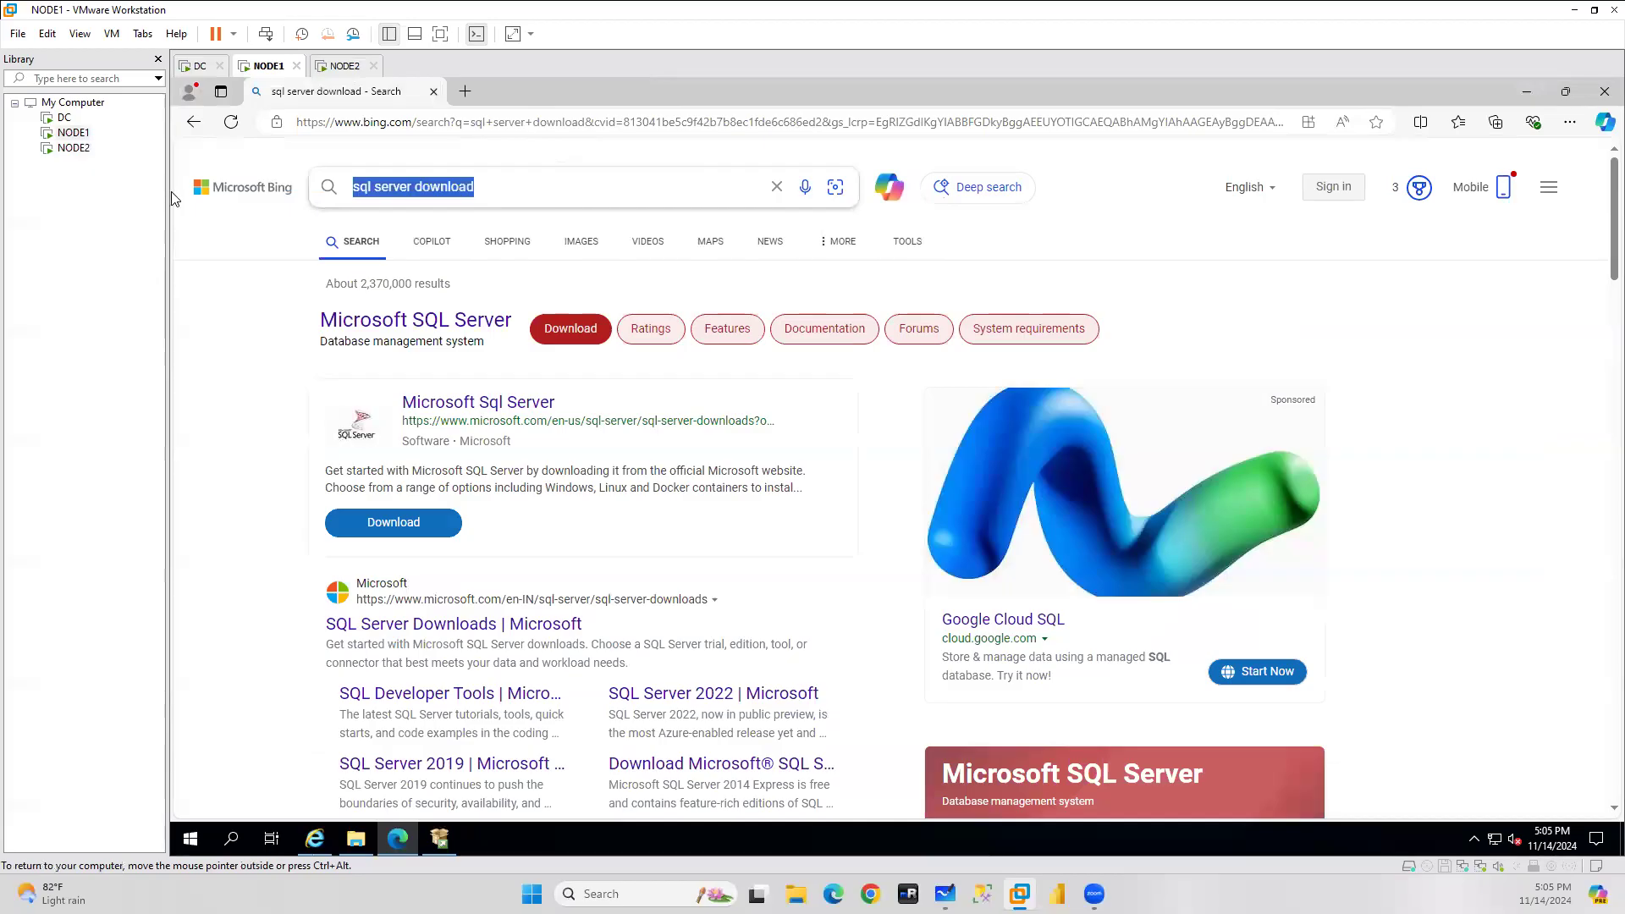
{"action": "type", "text": "ssms"}
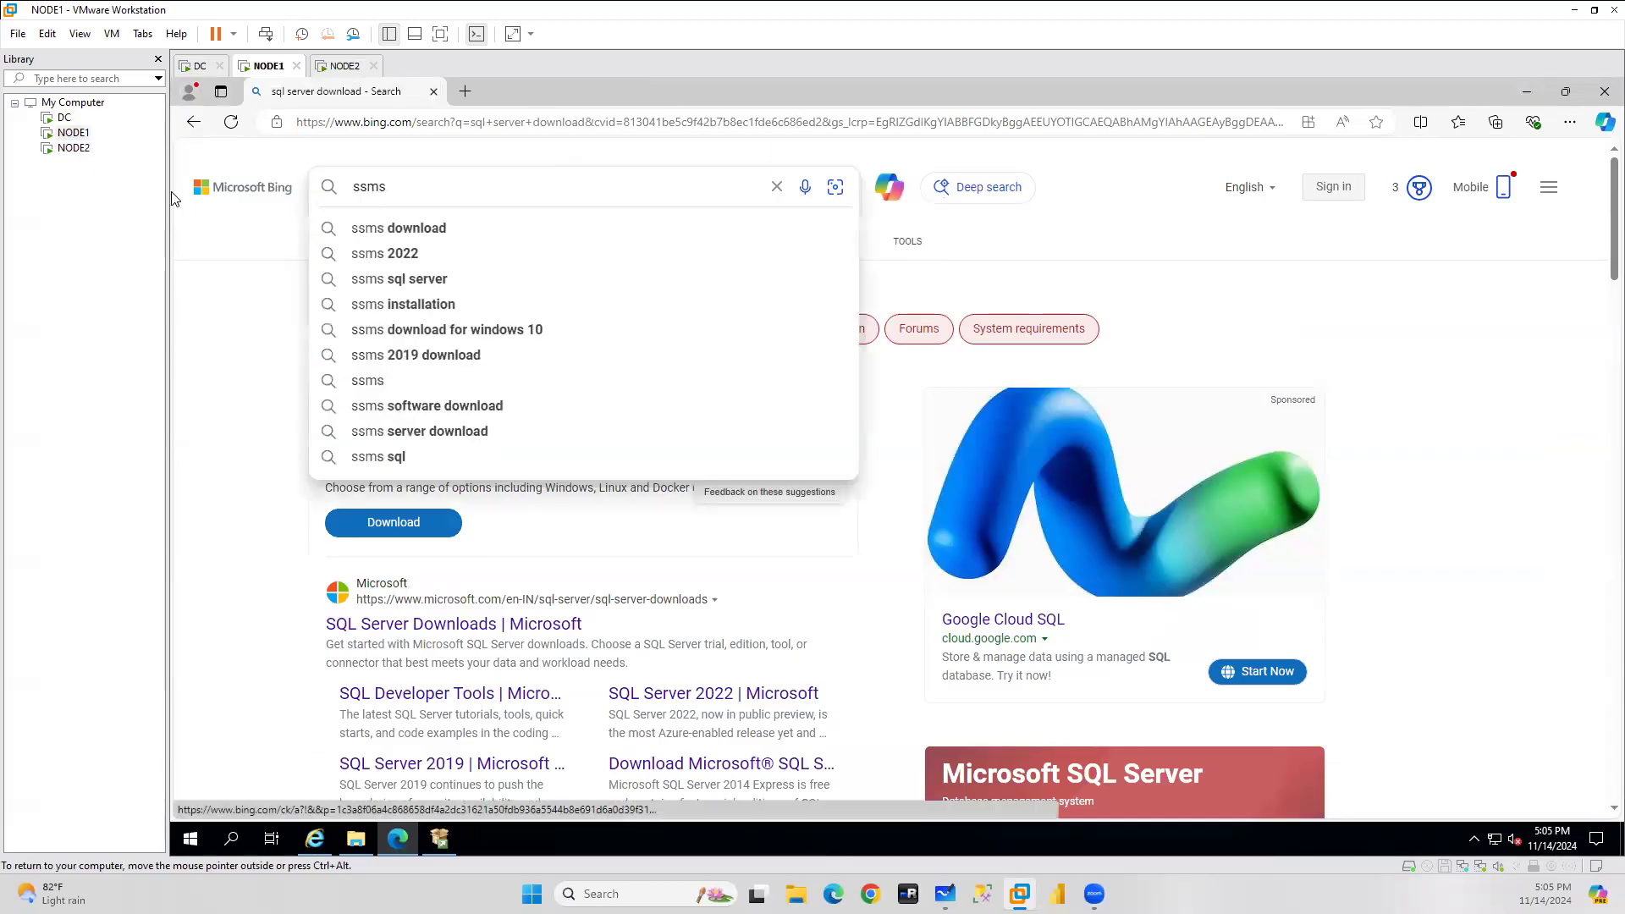
{"action": "left_click", "coordinate": [404, 227]}
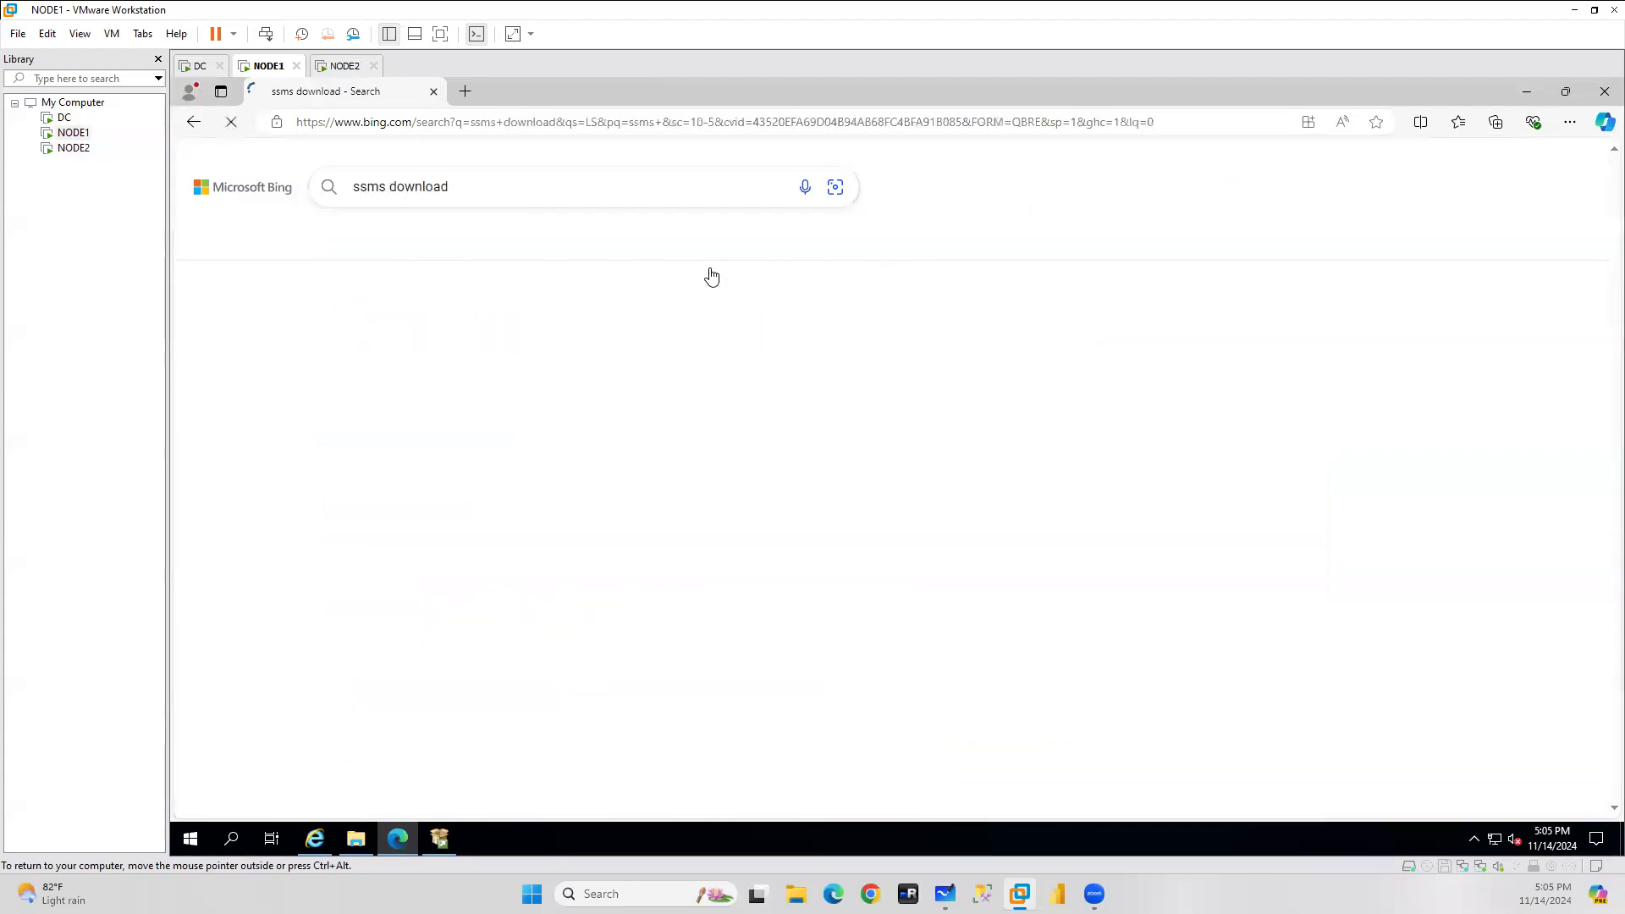
Open Microsoft Learn's Download SSMS article and download the SSMS 20.2 installer.
{"action": "scroll", "coordinate": [468, 395], "scroll_direction": "down", "scroll_amount": 5}
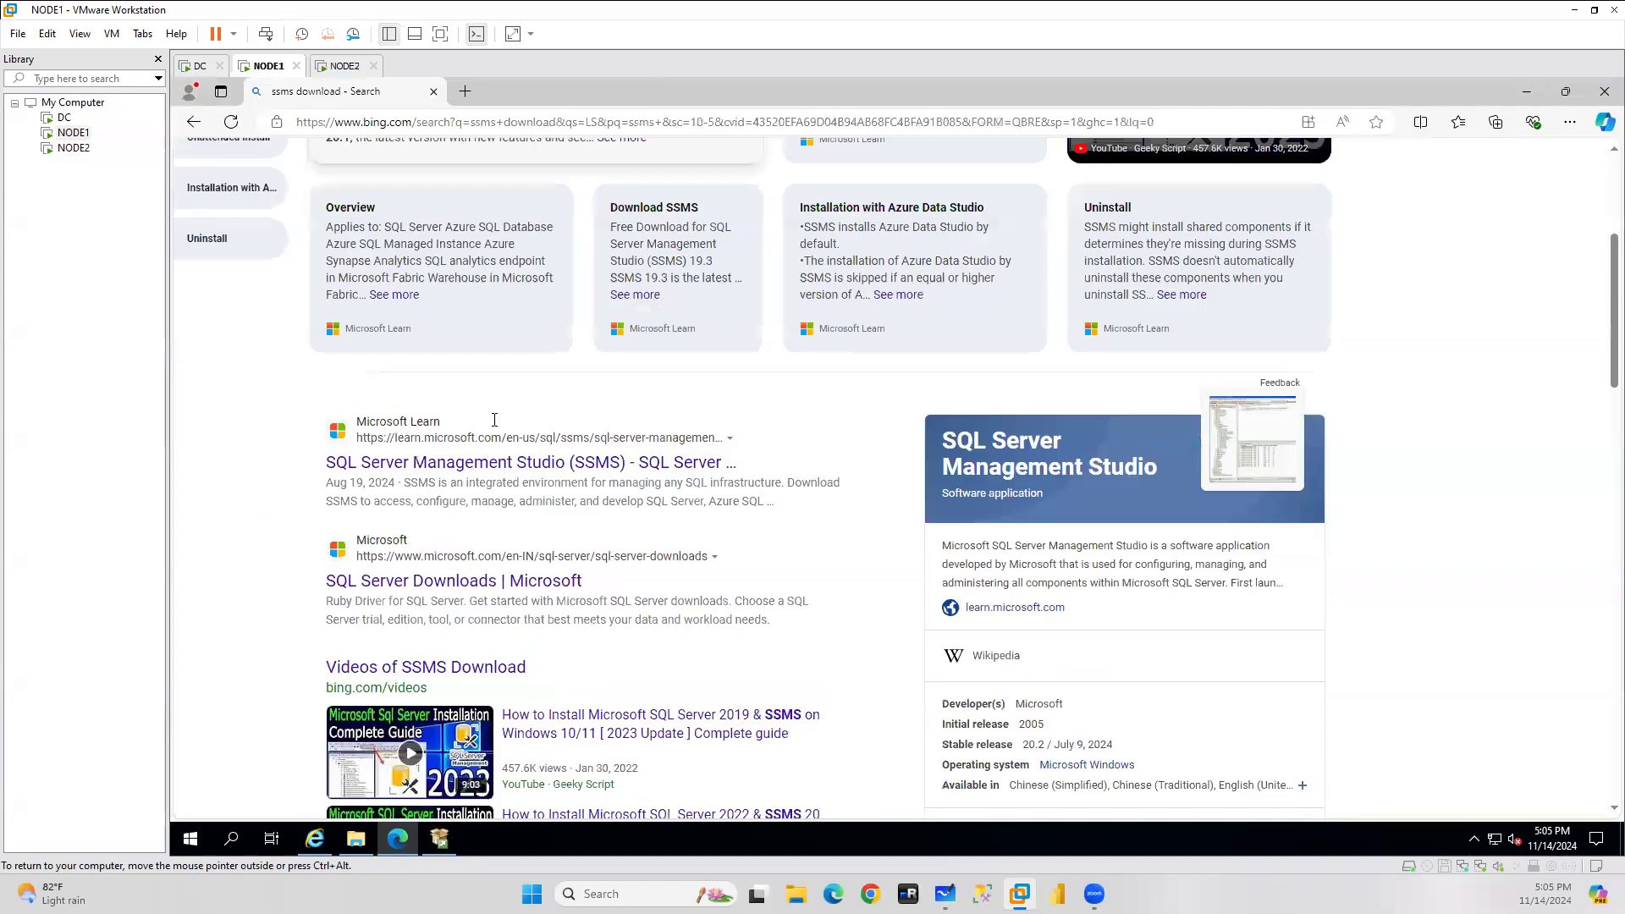
{"action": "left_click", "coordinate": [474, 381]}
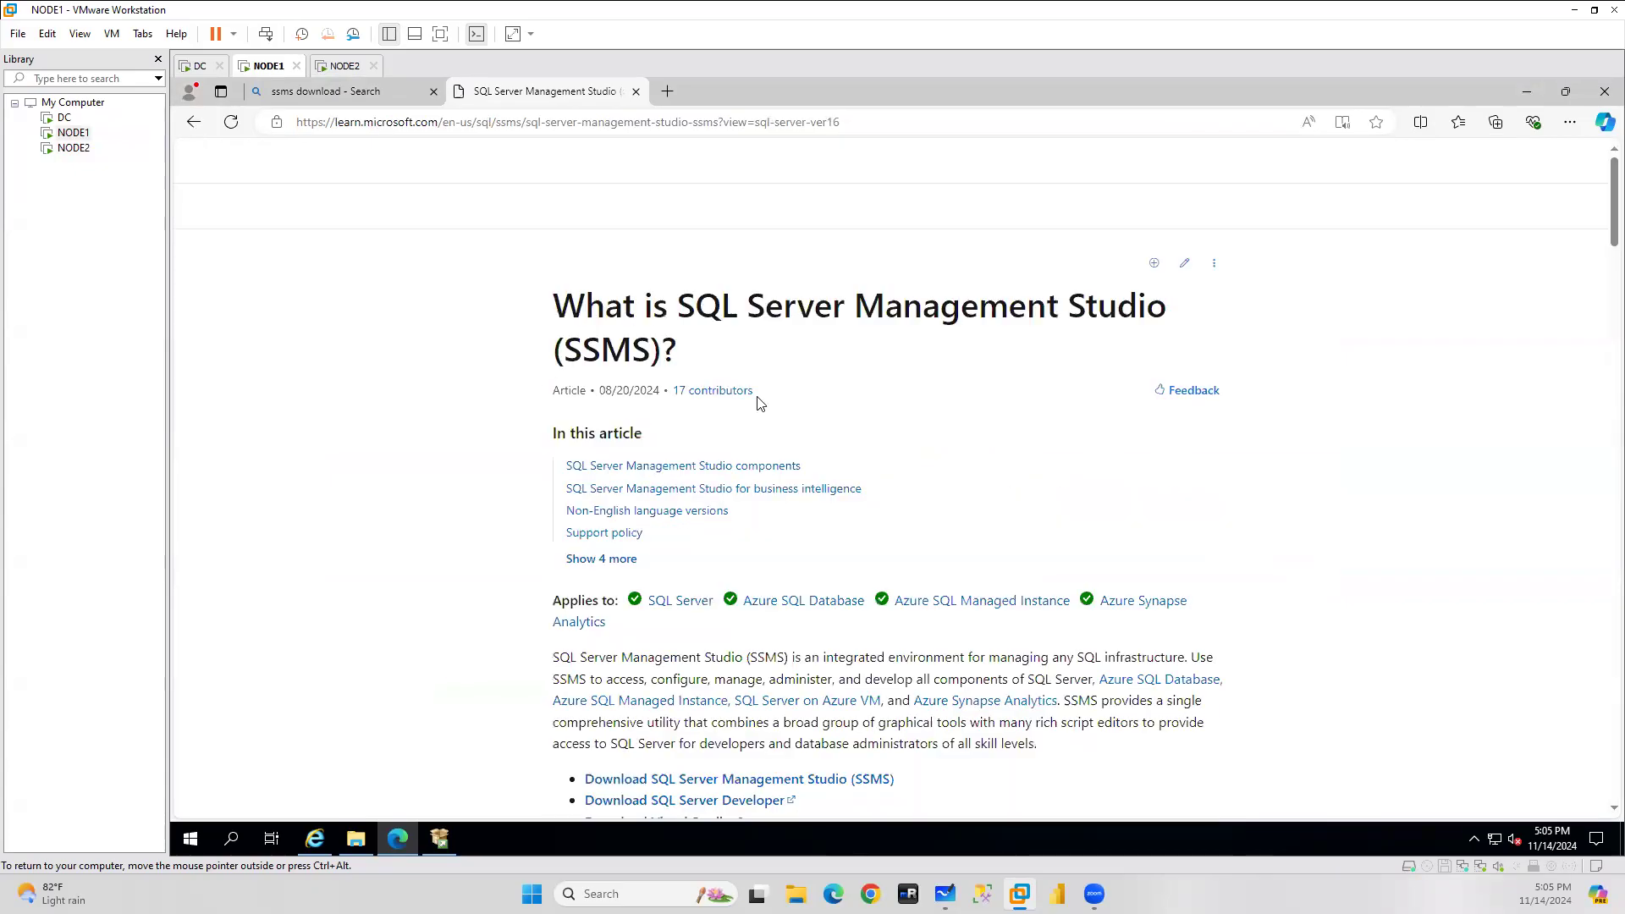
{"action": "scroll", "coordinate": [1140, 480], "scroll_direction": "down", "scroll_amount": 5}
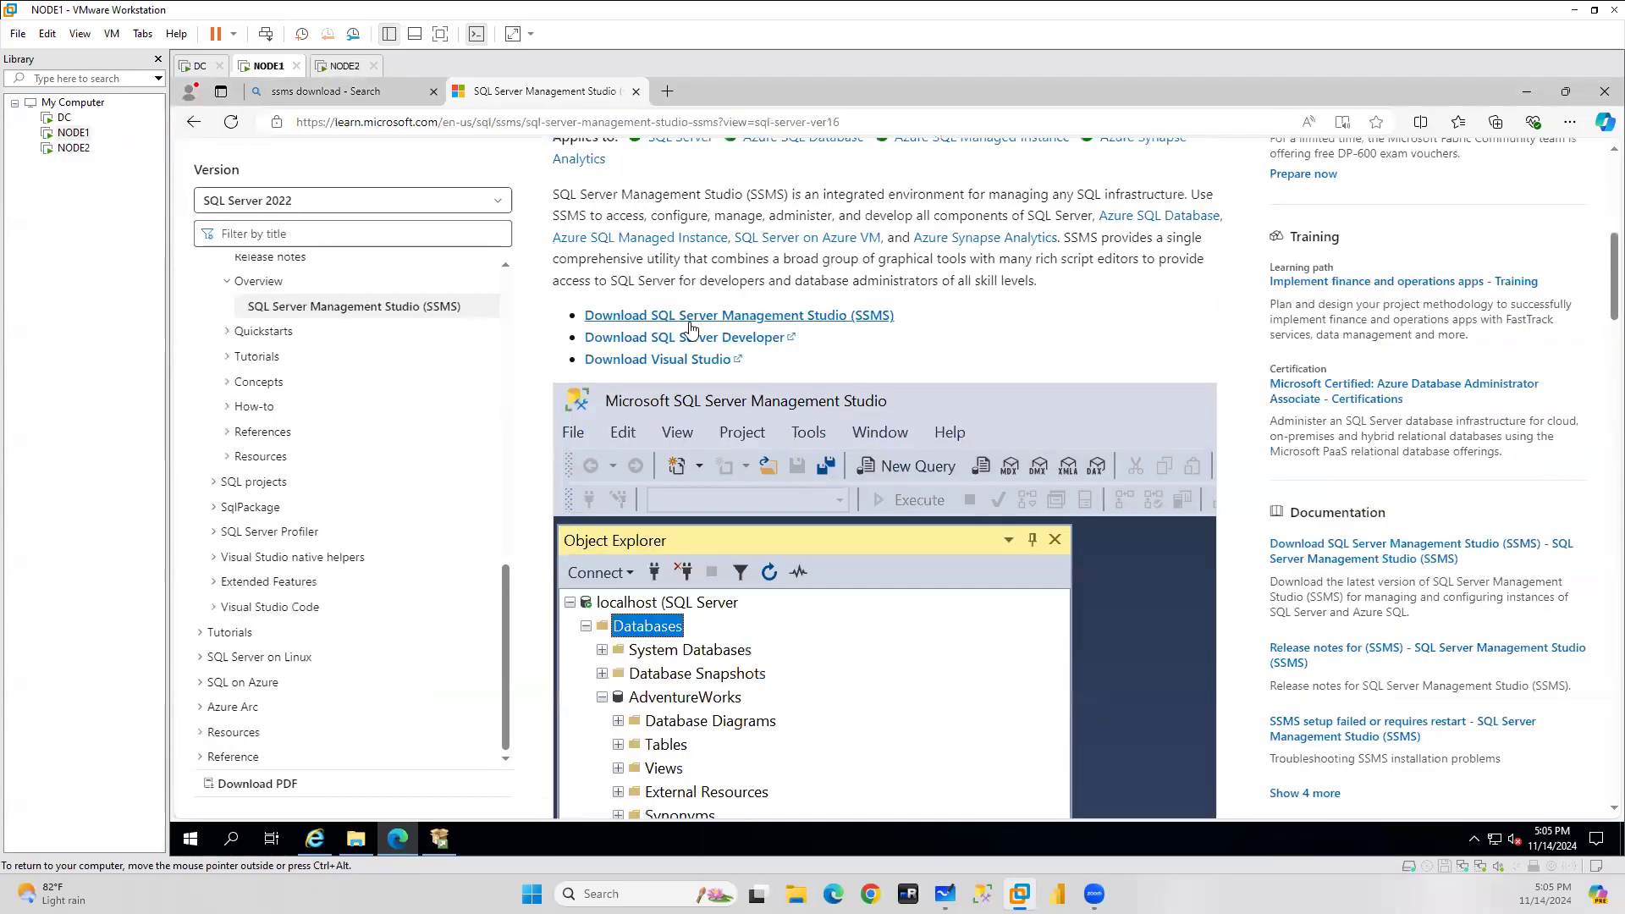
{"action": "left_click", "coordinate": [827, 327]}
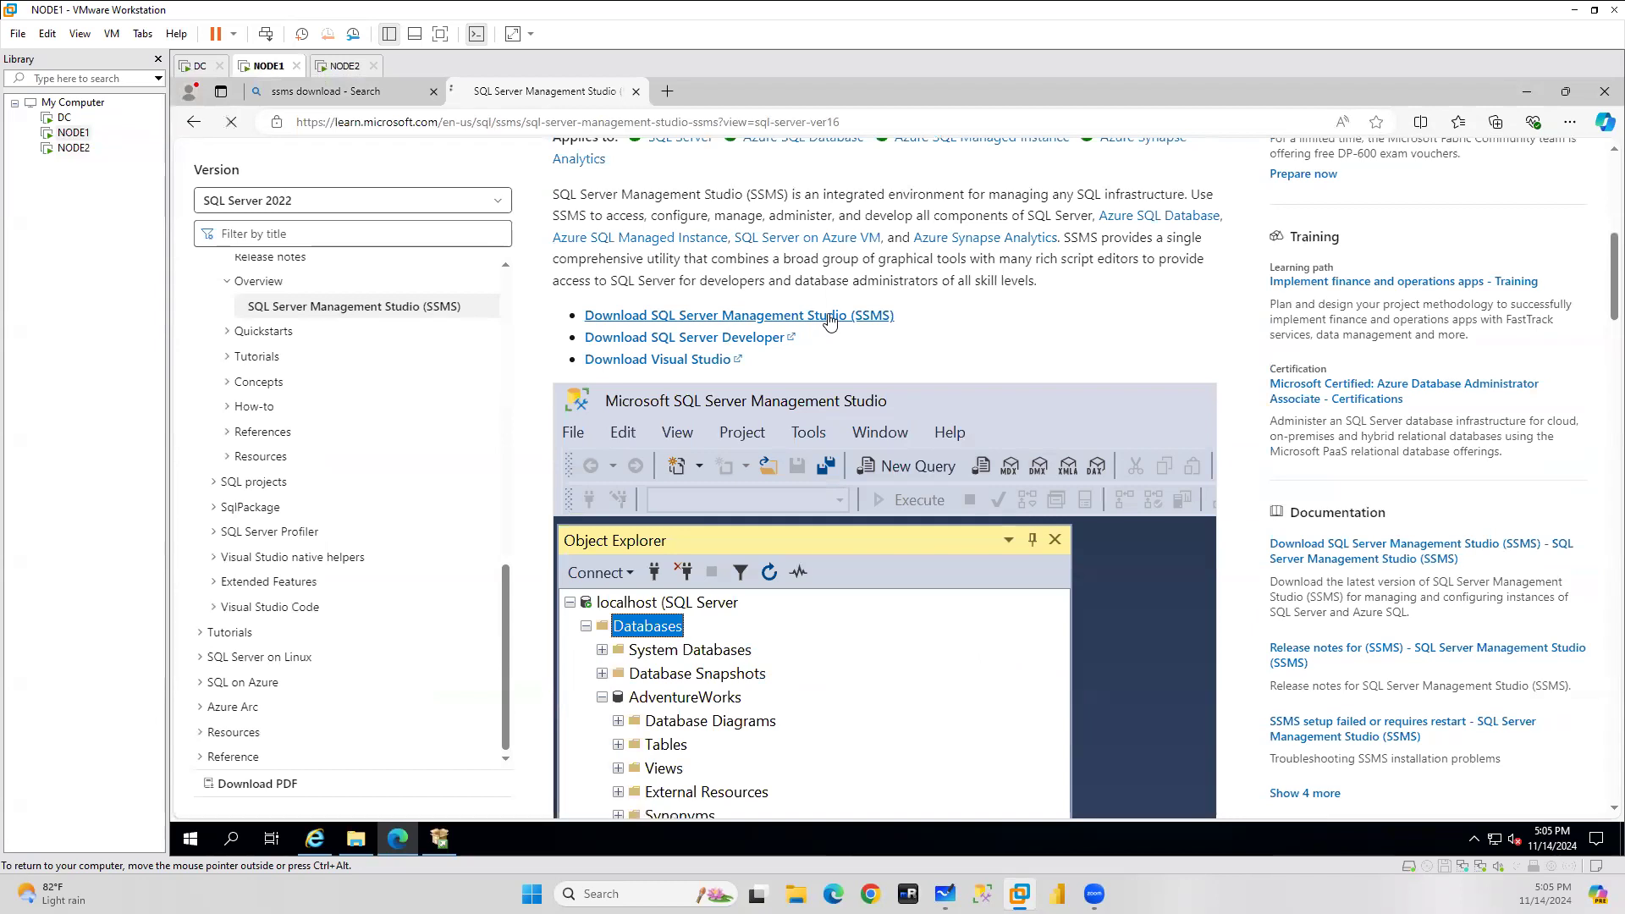
{"action": "scroll", "coordinate": [593, 491], "scroll_direction": "down", "scroll_amount": 7}
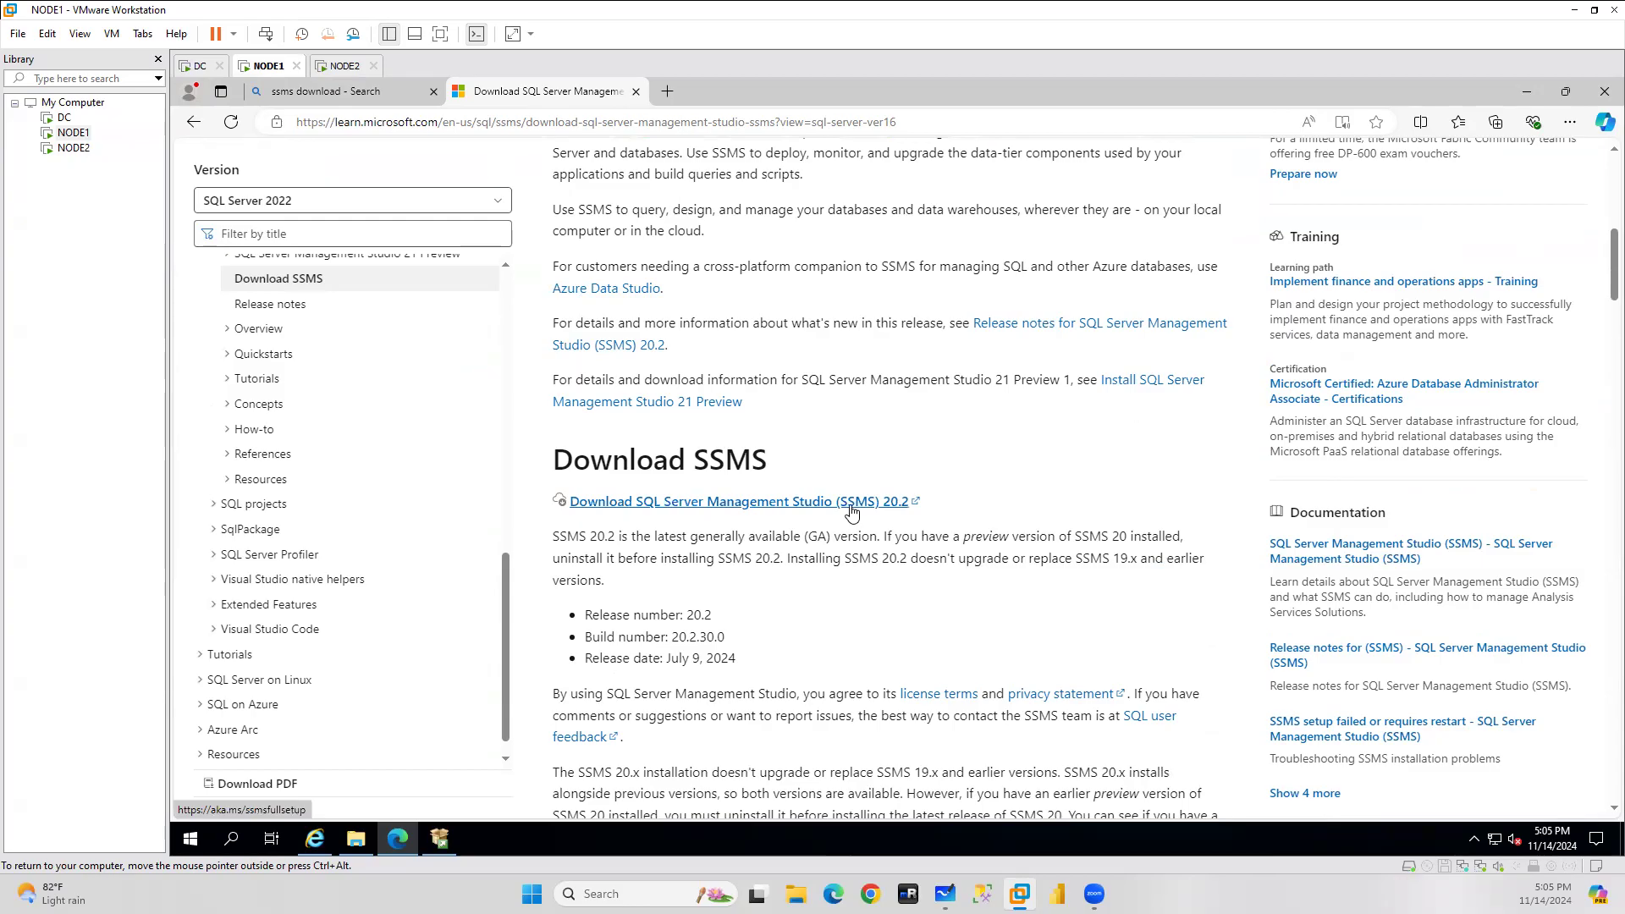
{"action": "left_click", "coordinate": [852, 503]}
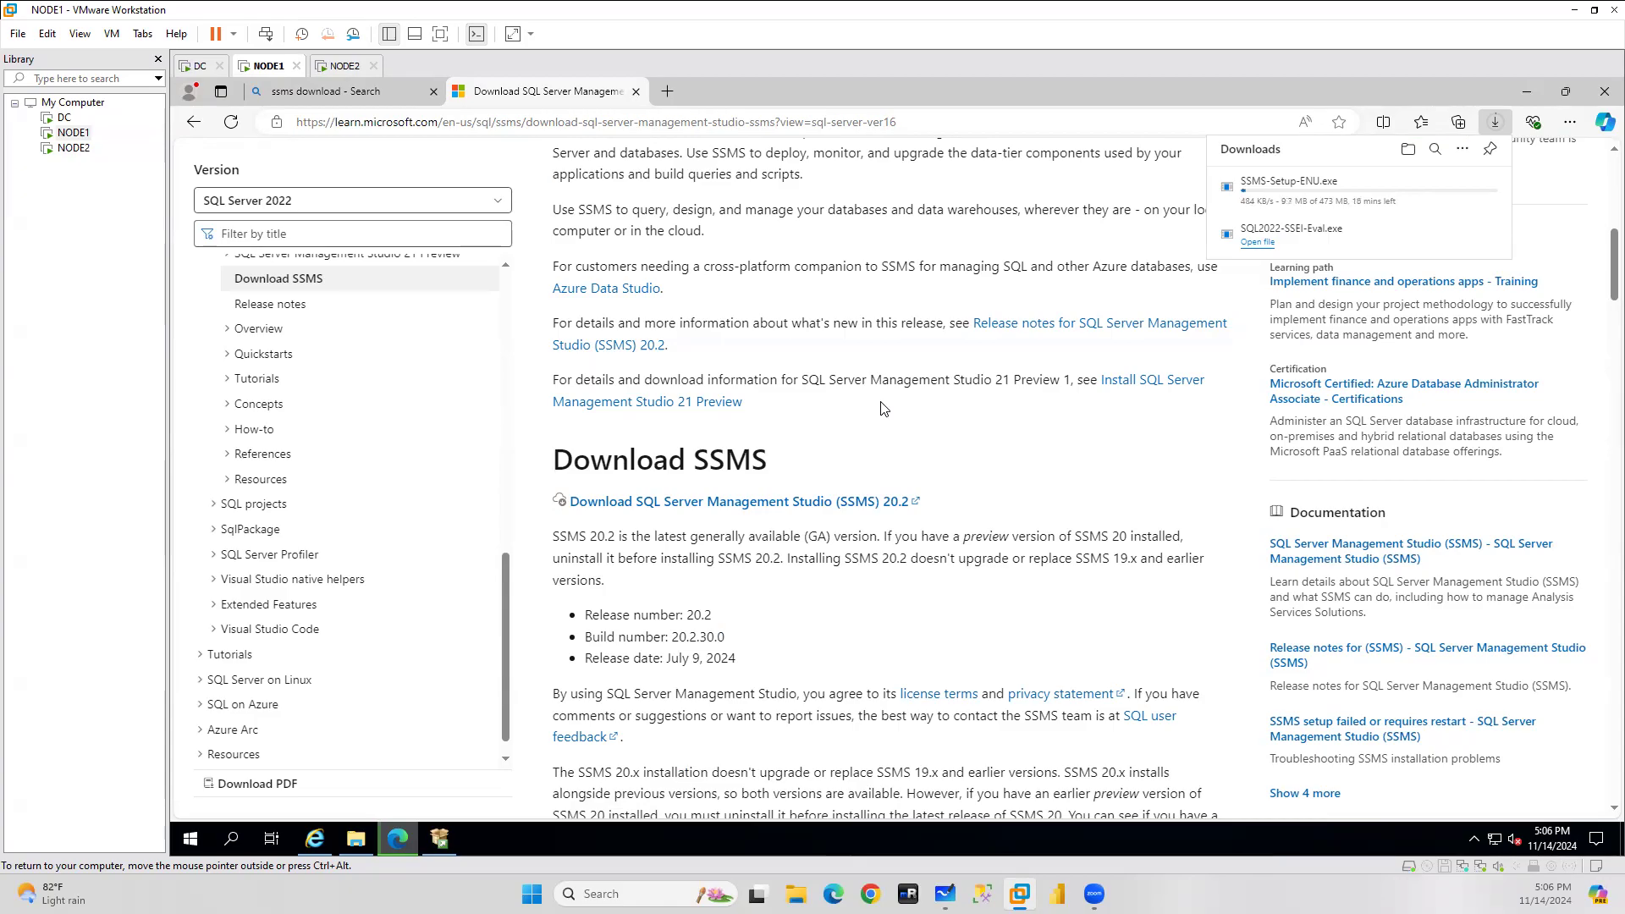
Copy the SSMS download page address from NODE1 and load it in NODE2's Edge.
{"action": "left_click", "coordinate": [718, 122]}
{"action": "key", "text": "ctrl+c"}
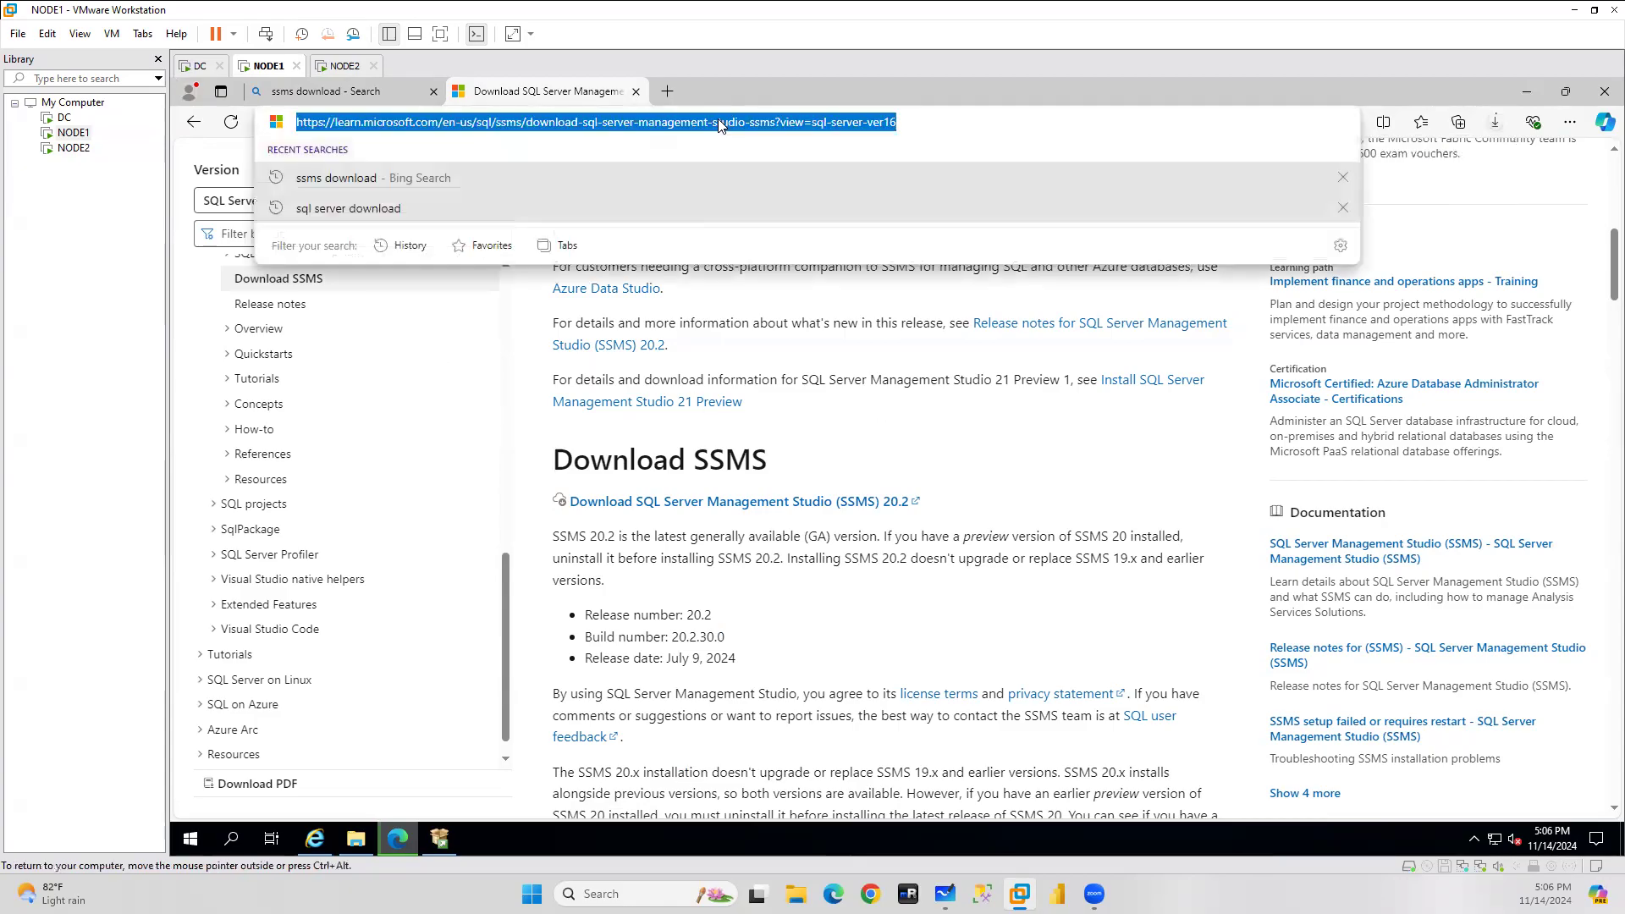
{"action": "left_click", "coordinate": [346, 66]}
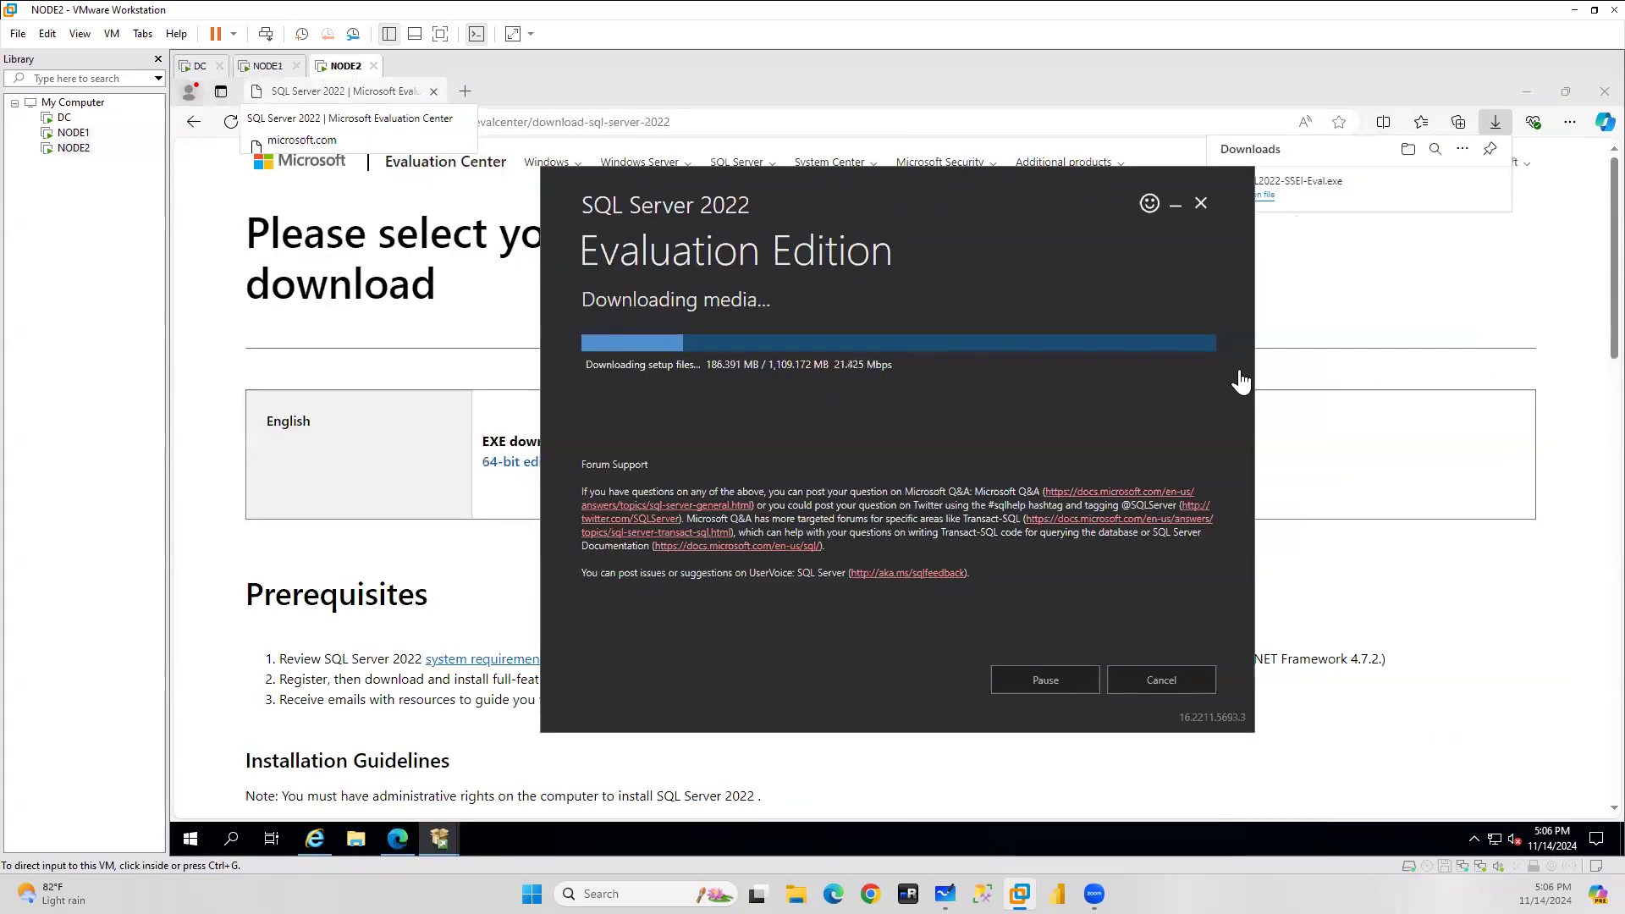
{"action": "left_click", "coordinate": [1175, 206]}
{"action": "left_click", "coordinate": [540, 122]}
{"action": "key", "text": "ctrl+v"}
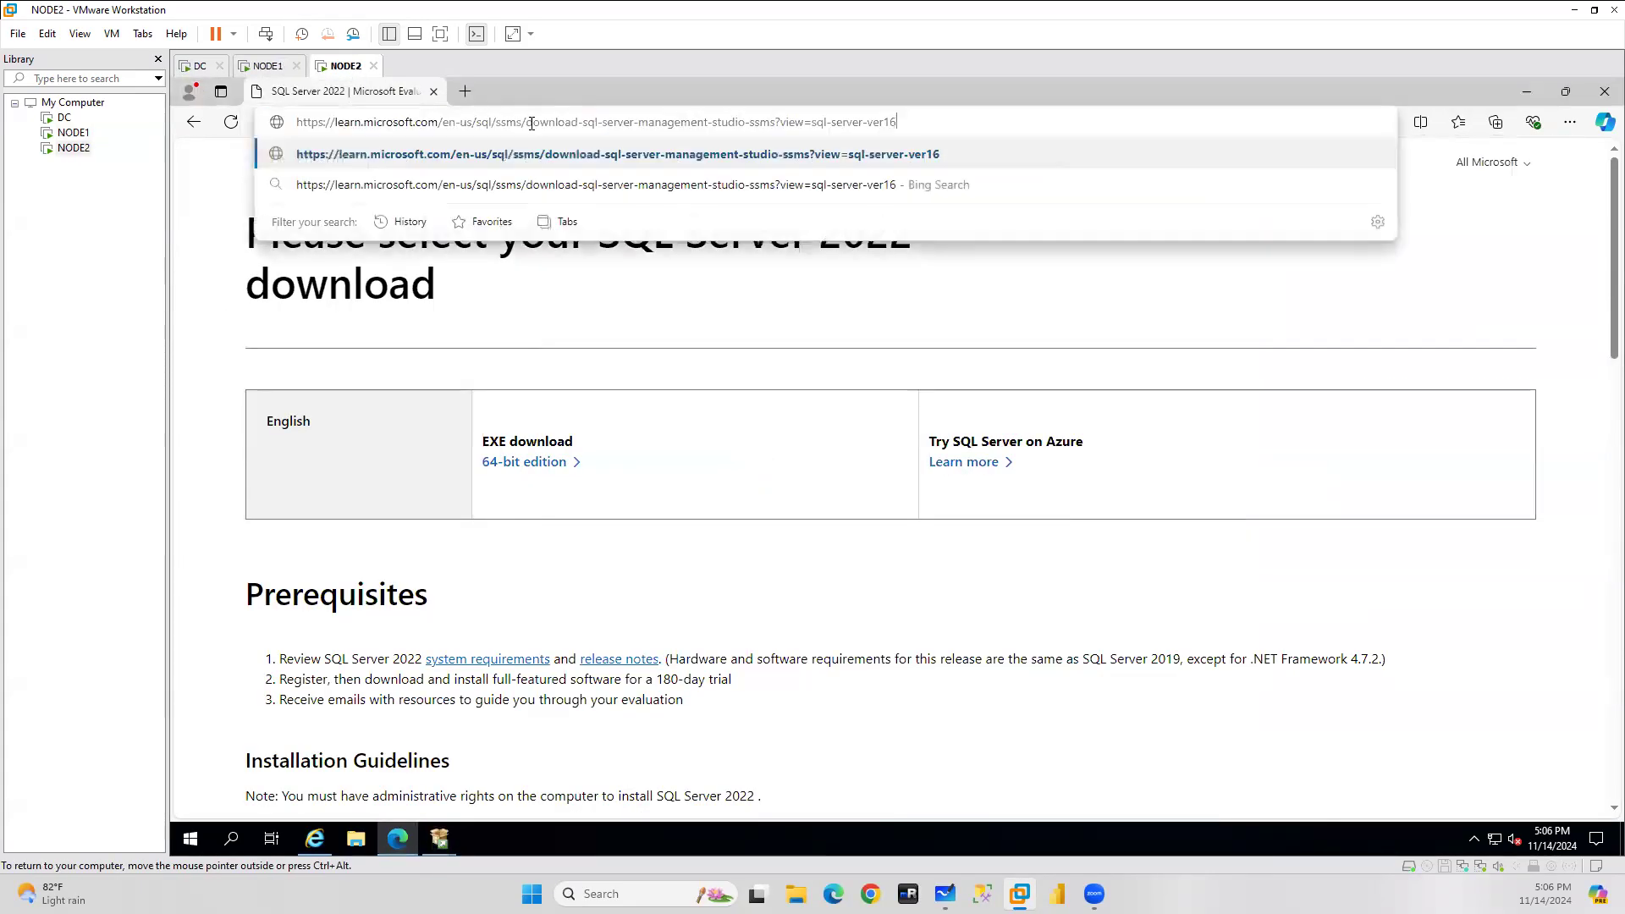
{"action": "key", "text": "Return"}
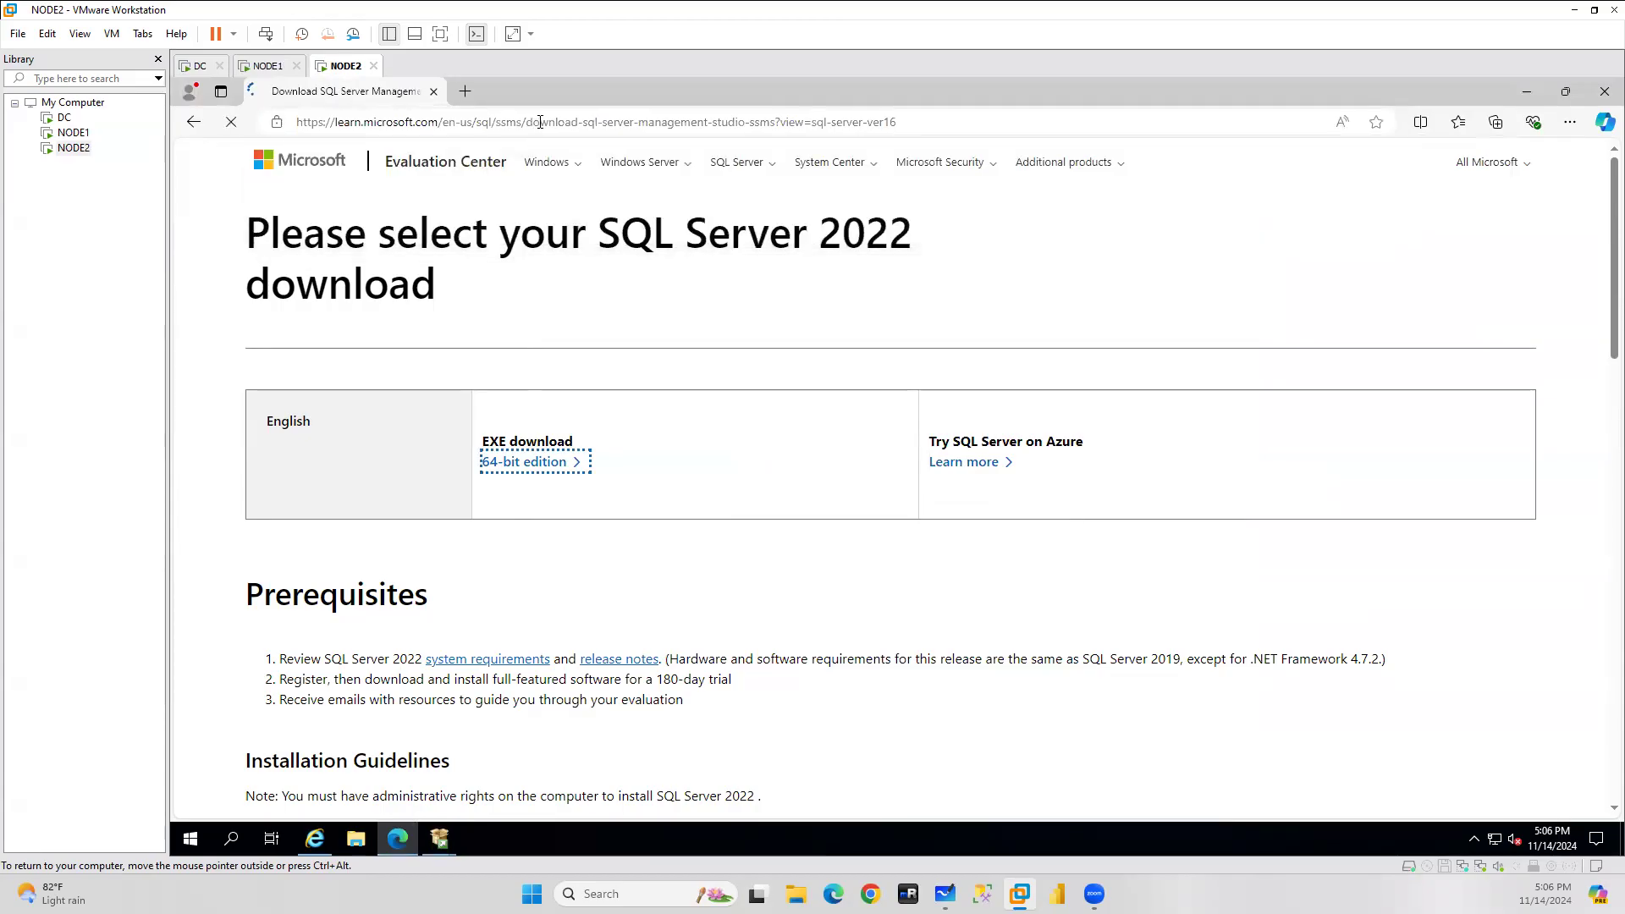
Check NODE1's SQL Server and SSMS download progress, then start the SSMS 20.2 download on NODE2.
{"action": "left_click", "coordinate": [267, 65]}
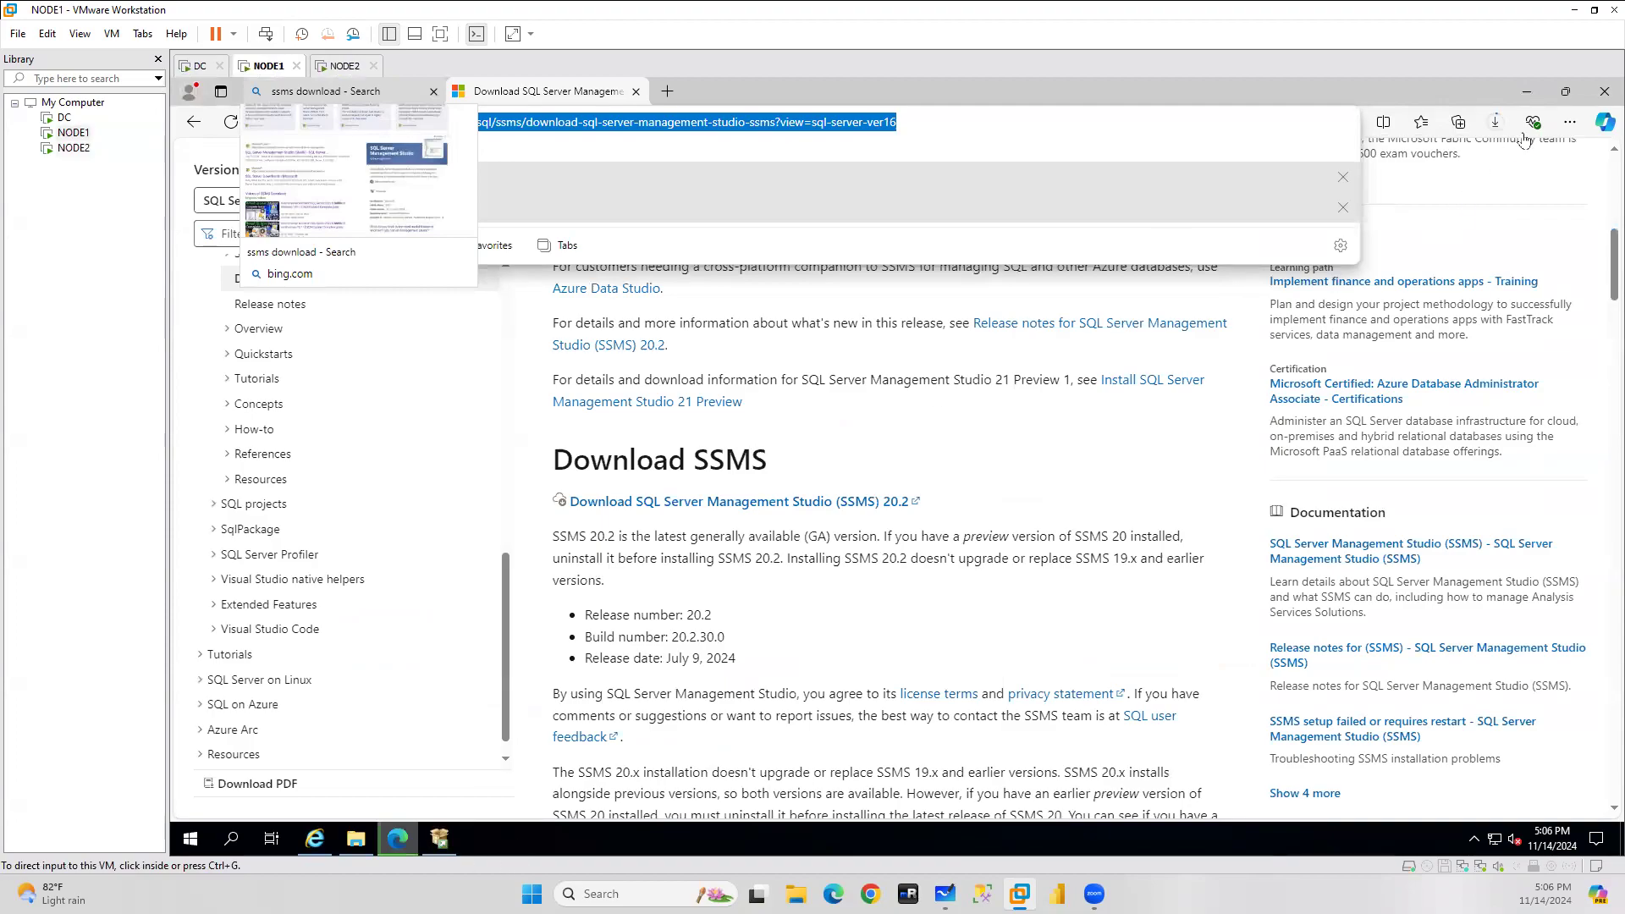
{"action": "left_click", "coordinate": [439, 838]}
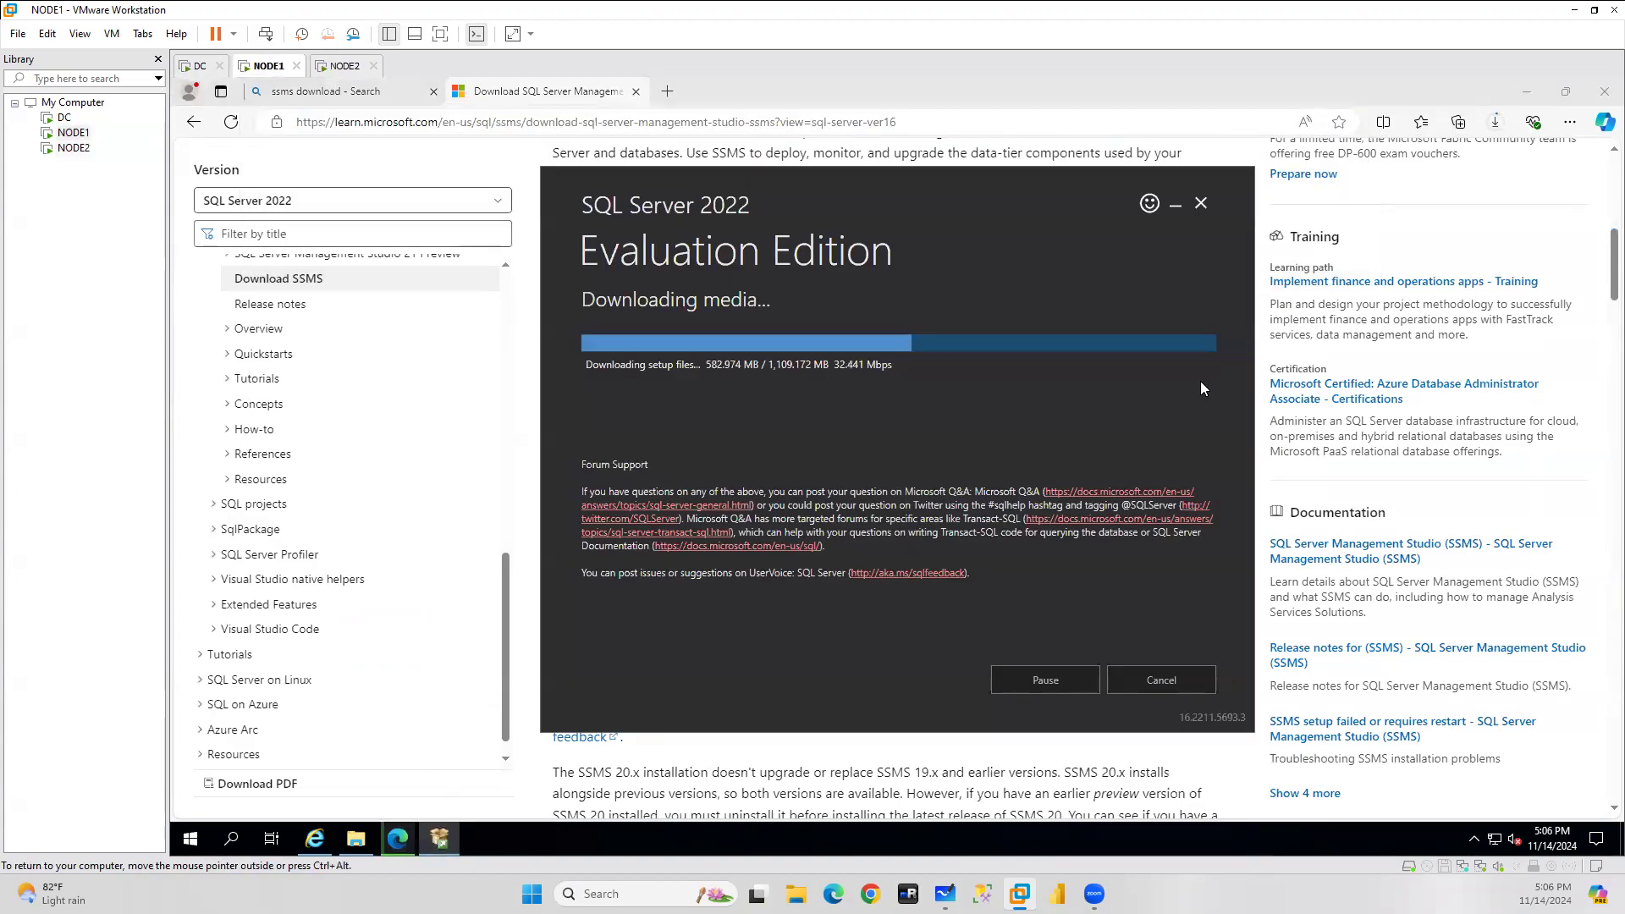
{"action": "left_click", "coordinate": [1496, 127]}
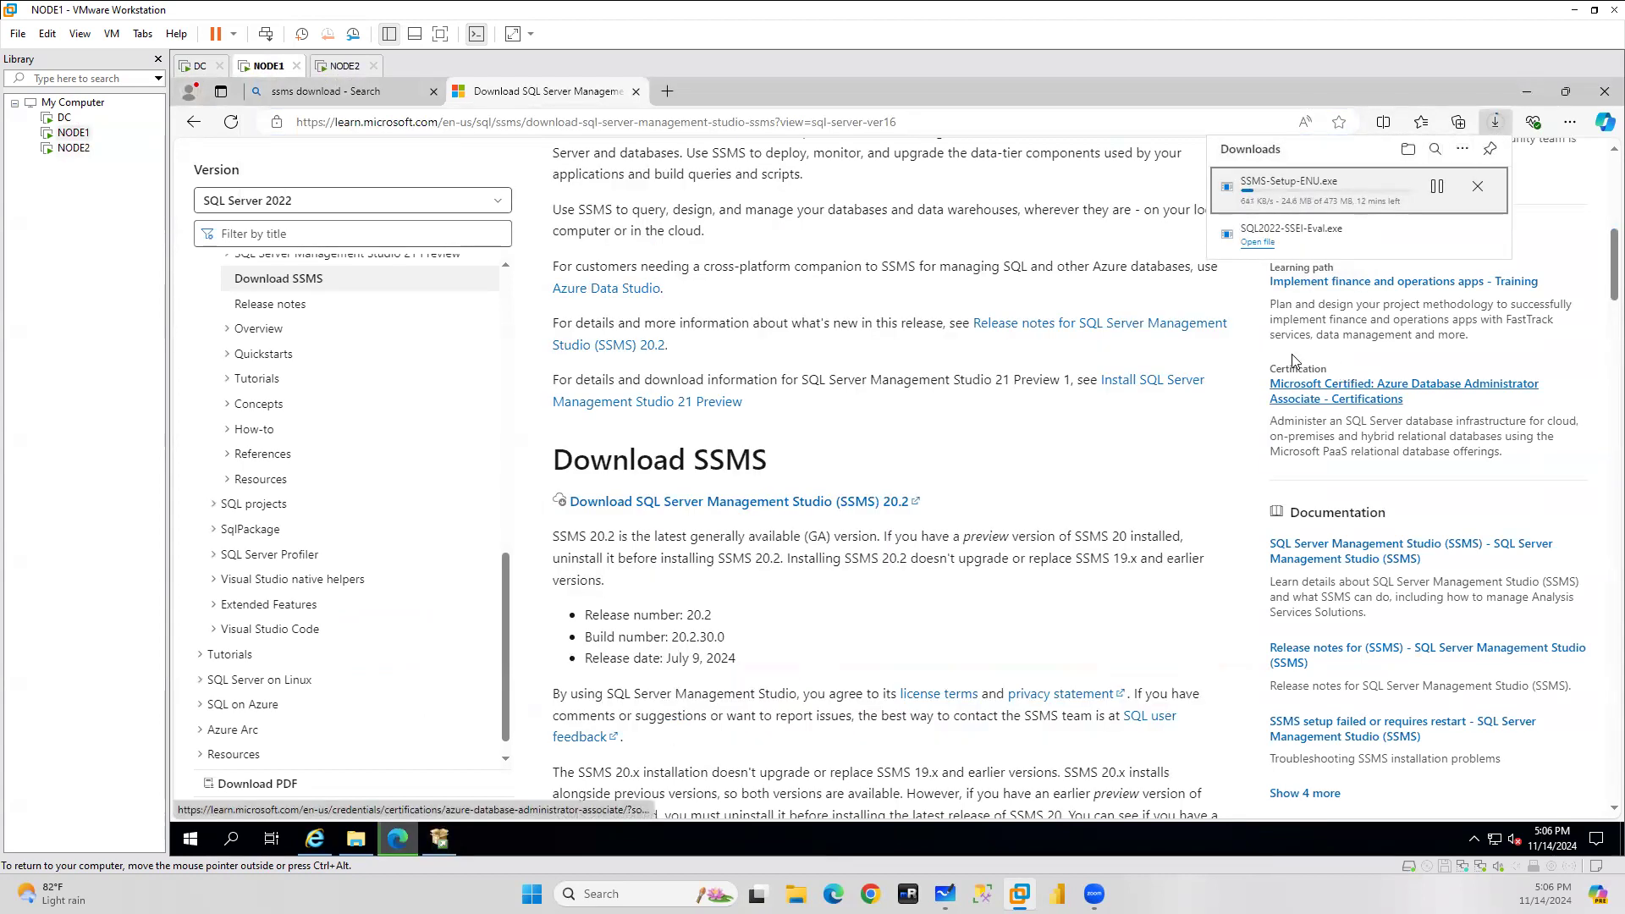
{"action": "left_click", "coordinate": [339, 73]}
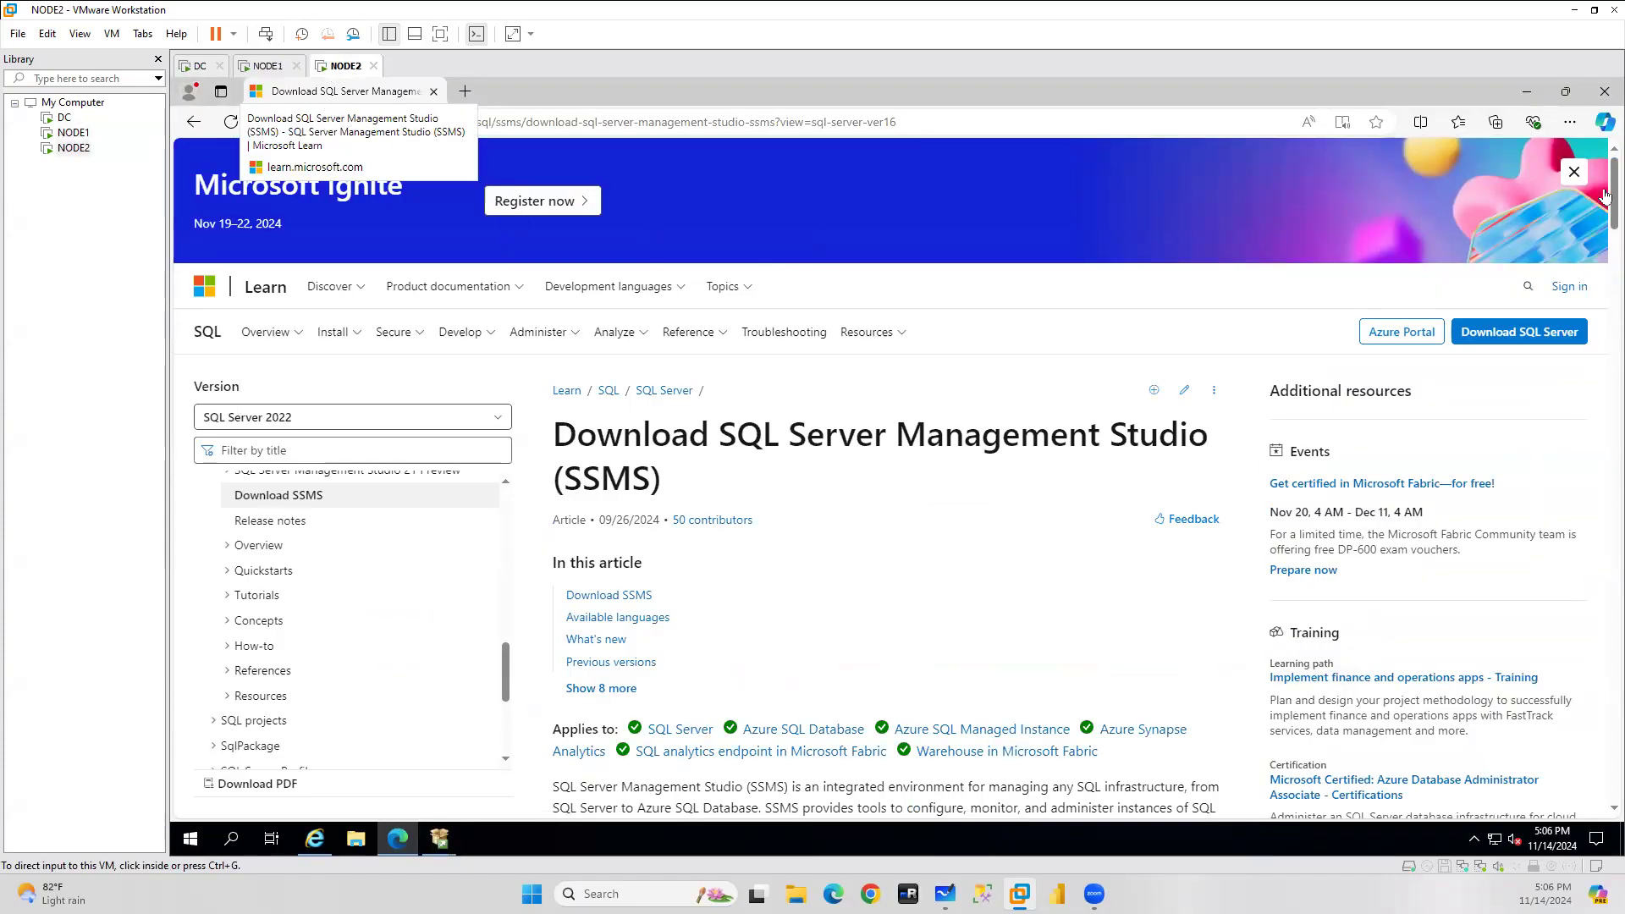
{"action": "left_click_drag", "start_coordinate": [1602, 193], "coordinate": [1602, 277]}
{"action": "left_click", "coordinate": [807, 359]}
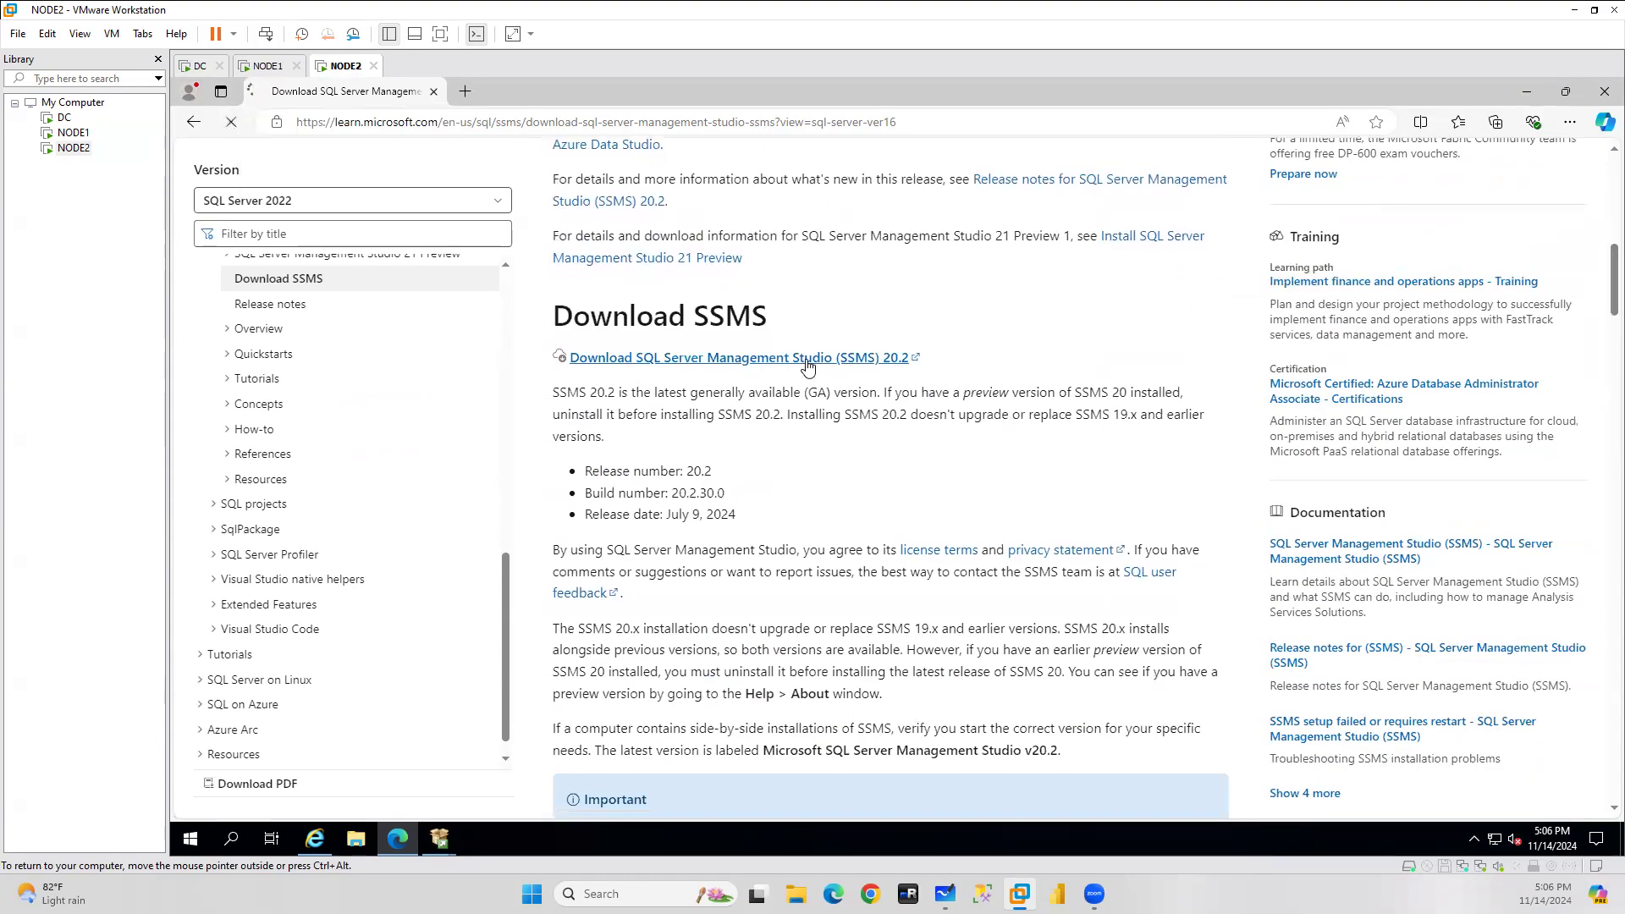
Browse NODE2's File Explorer to This PC > Local Disk (C:) > SQLBin, then release input from the VM.
{"action": "left_click", "coordinate": [356, 839]}
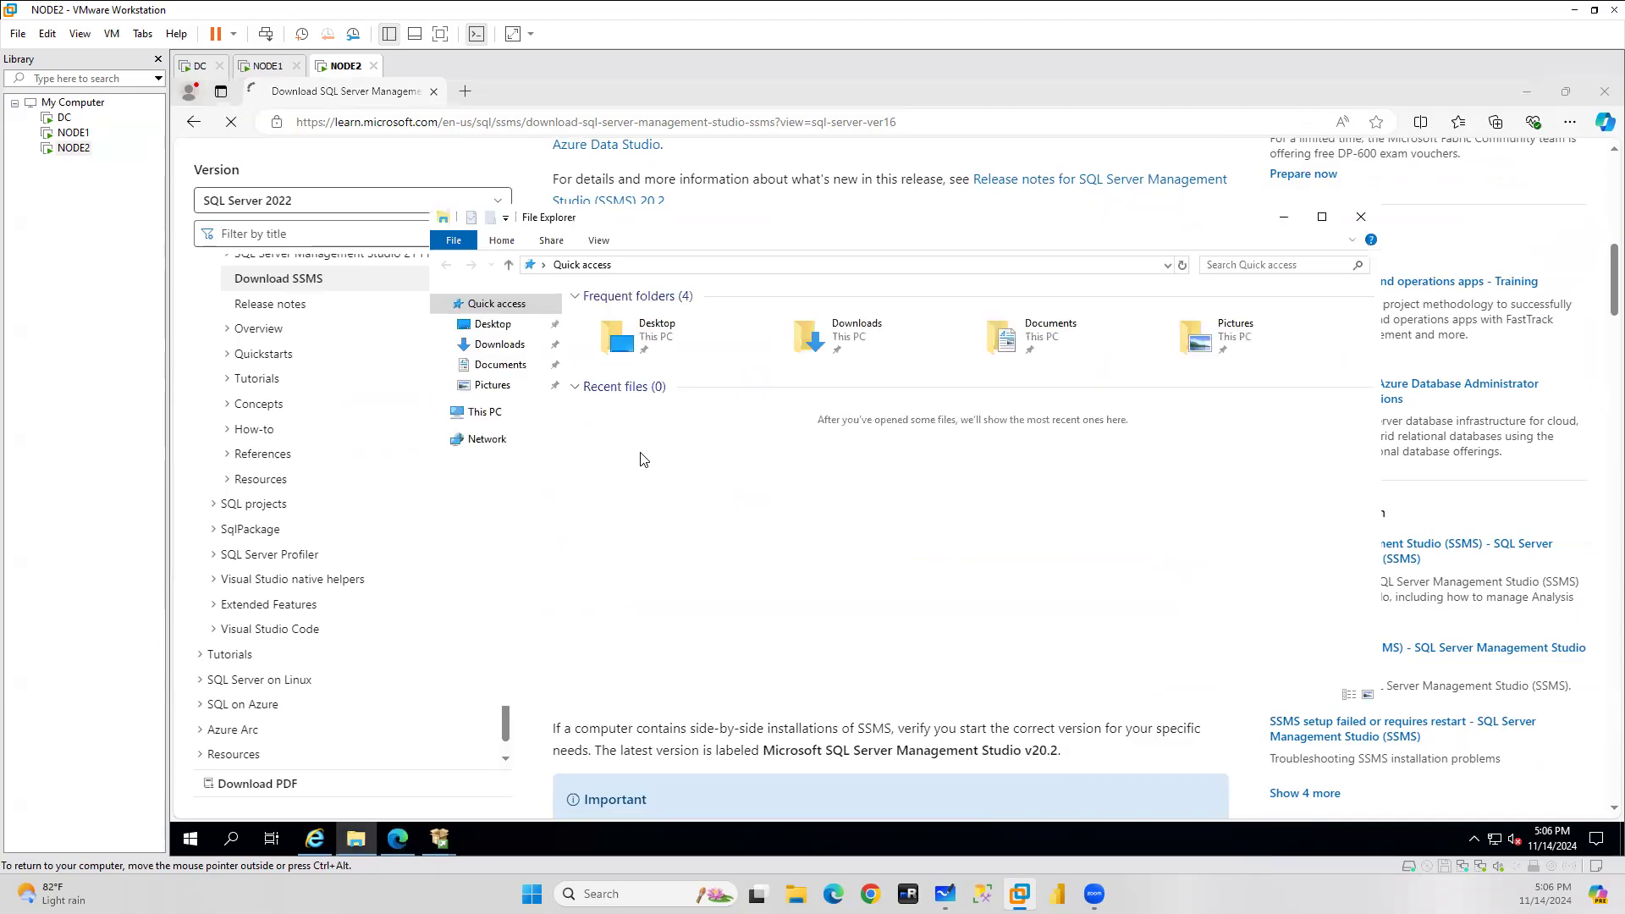
{"action": "left_click", "coordinate": [486, 415]}
{"action": "double_click", "coordinate": [874, 480]}
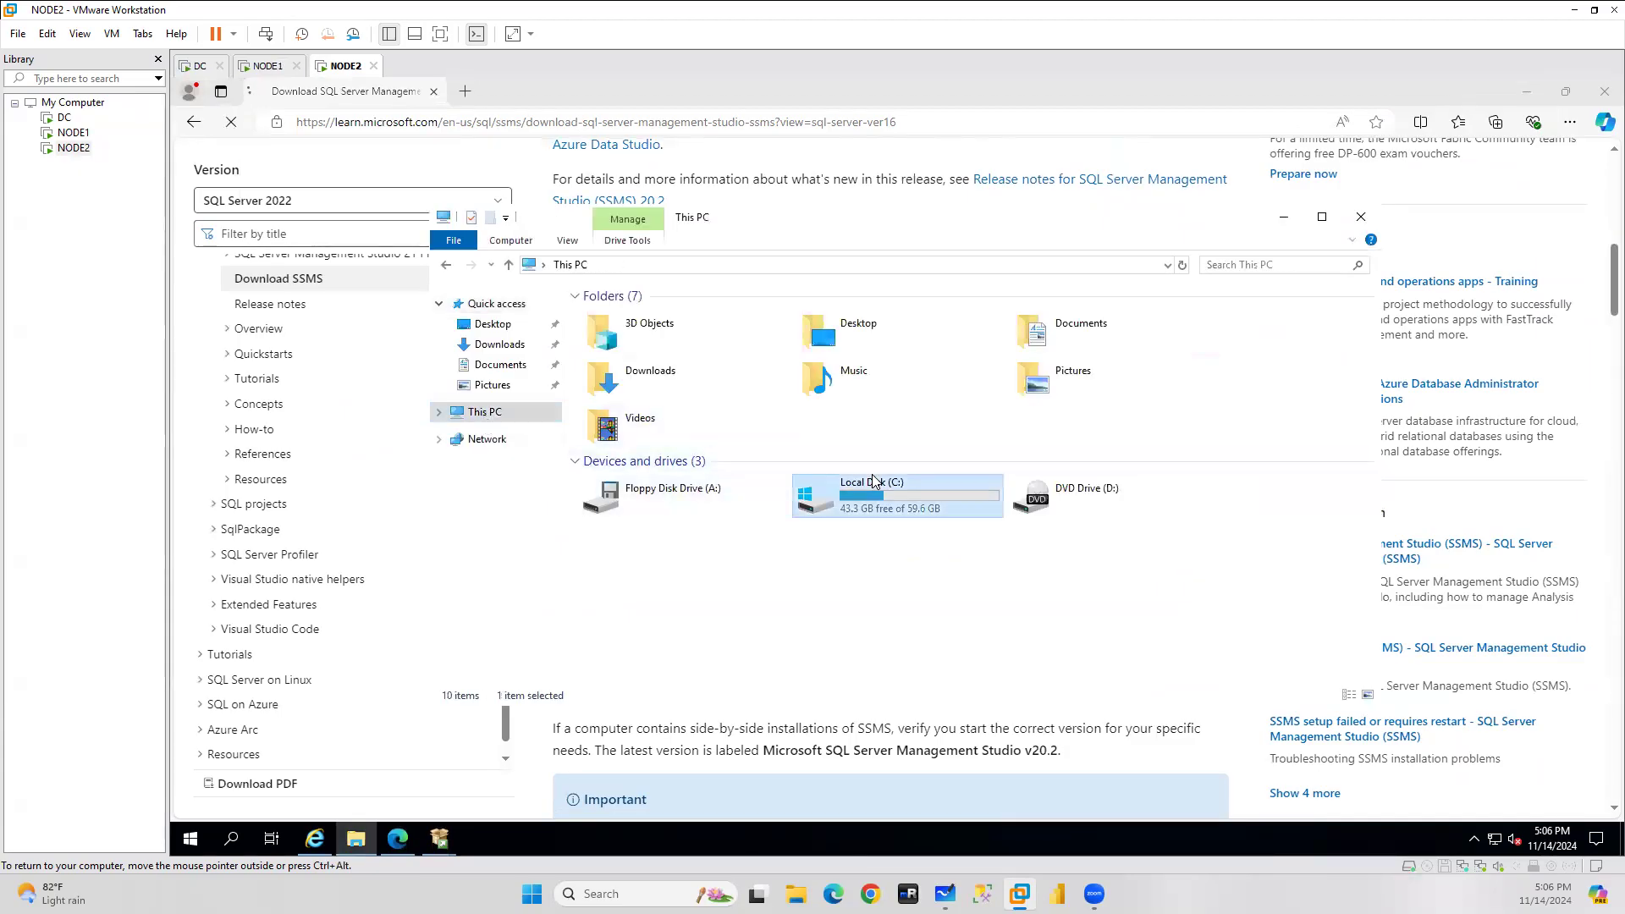
{"action": "double_click", "coordinate": [627, 391]}
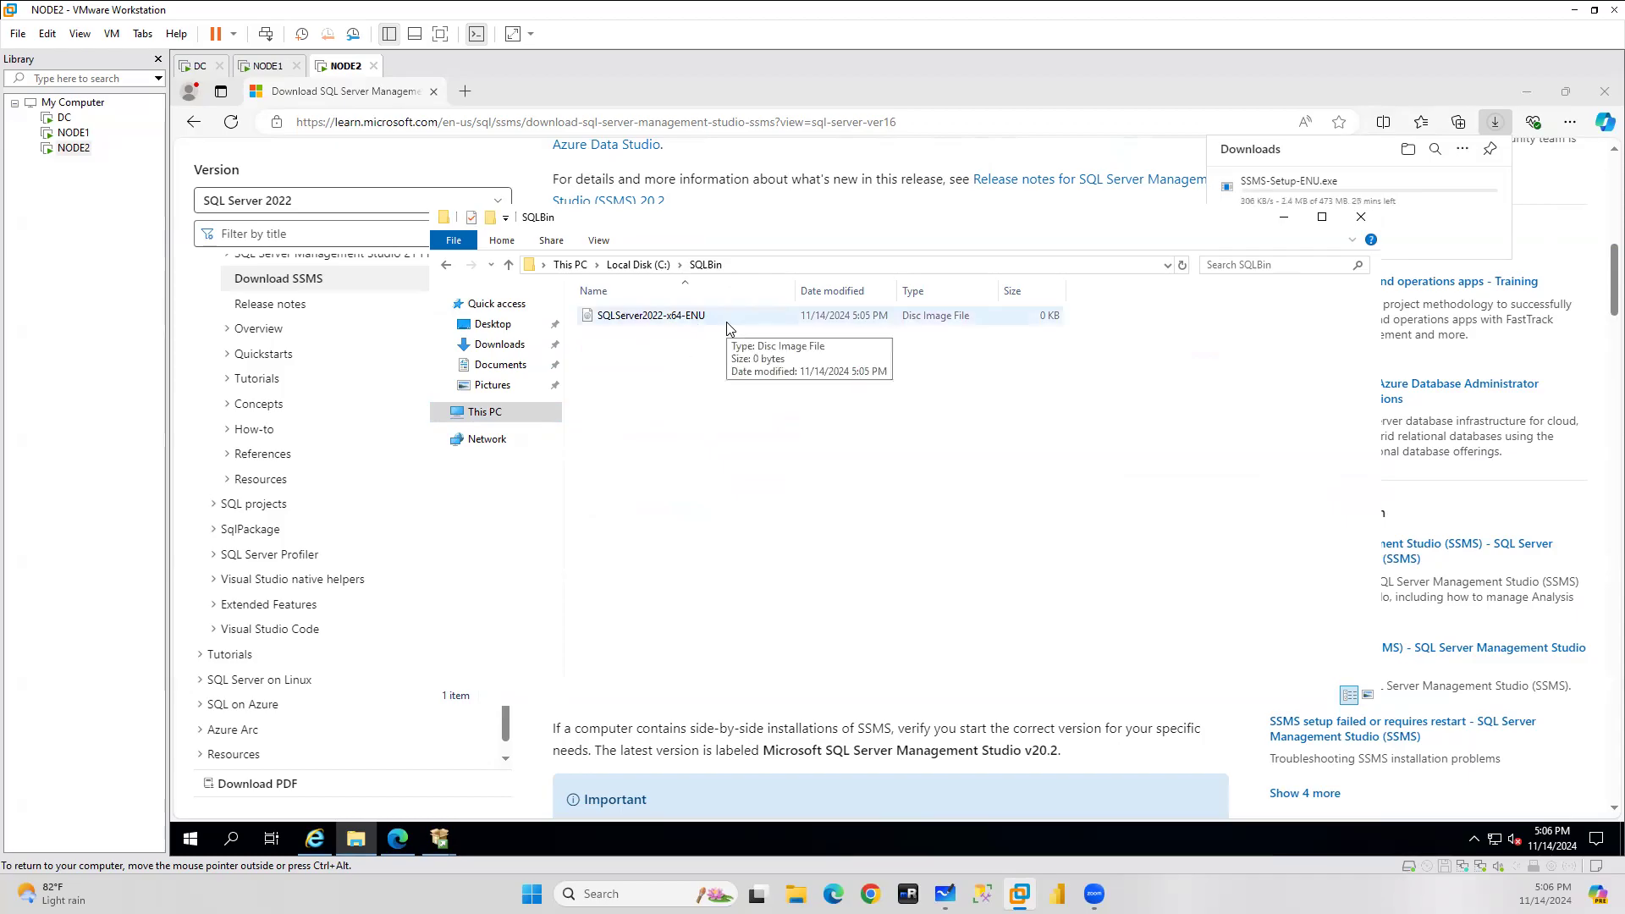
{"action": "key", "text": "ctrl+alt"}
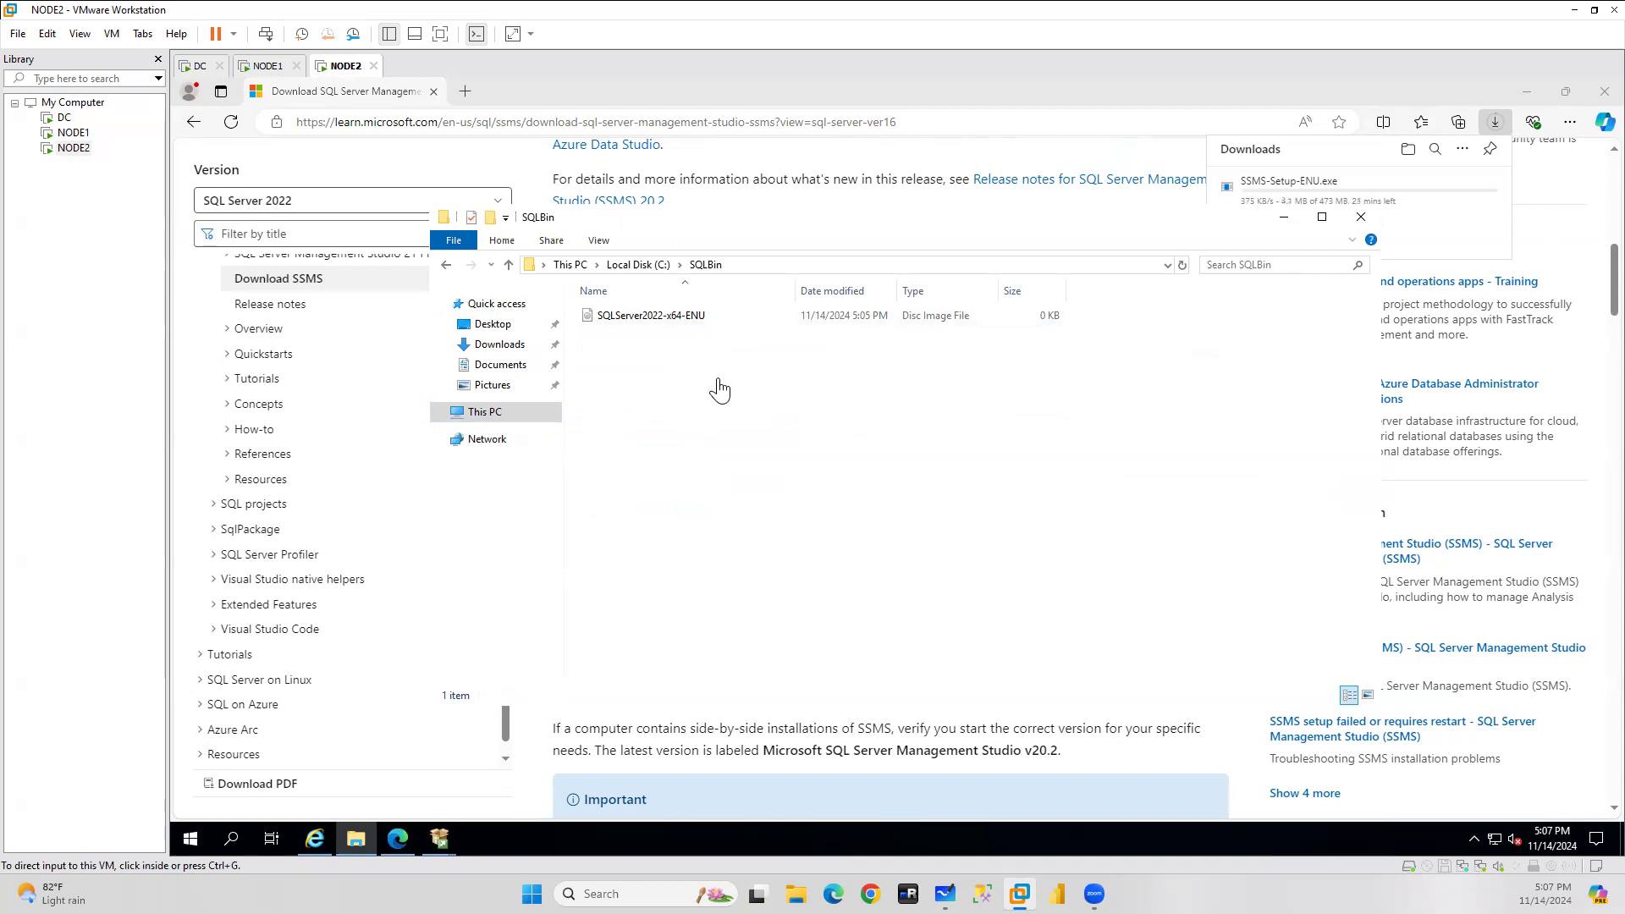